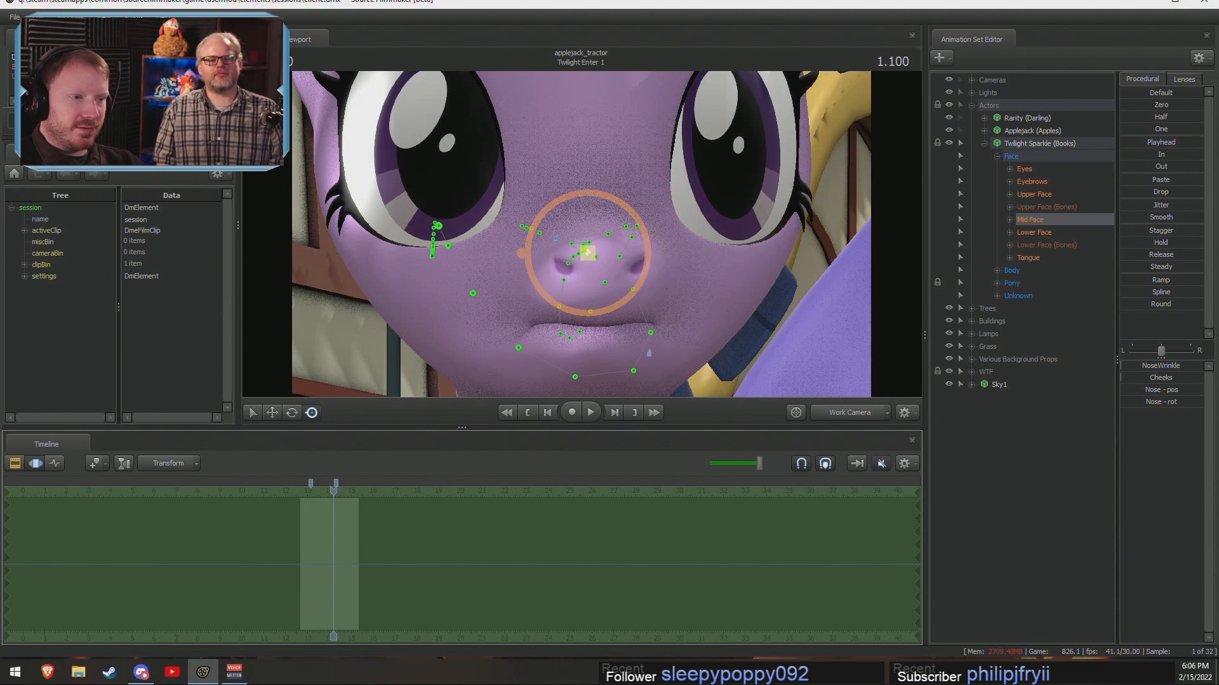
Try out a stronger NoseWrinkle and several rotations of Twilight Sparkle's nose.
left_click_drag(1133, 366, 1185, 366)
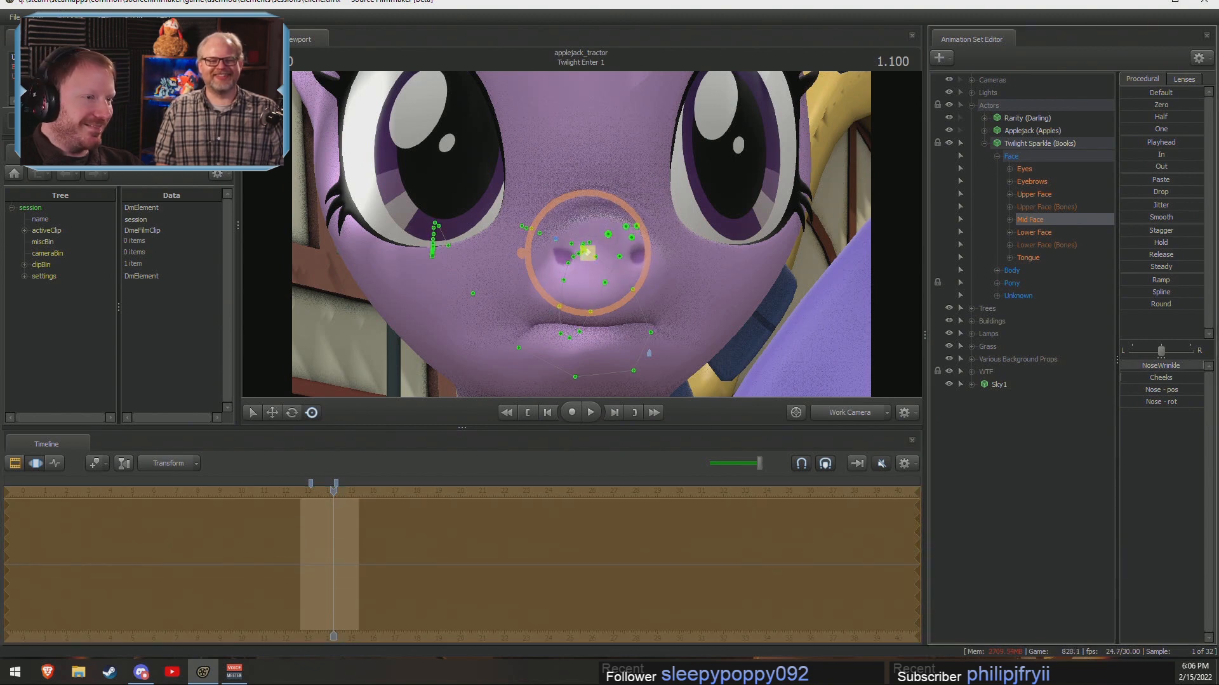
key("ctrl+z")
key("e")
mouse_move(602, 283)
left_mouse_down()
mouse_move(591, 304)
mouse_move(608, 276)
left_mouse_up()
left_click_drag(592, 427, 592, 512)
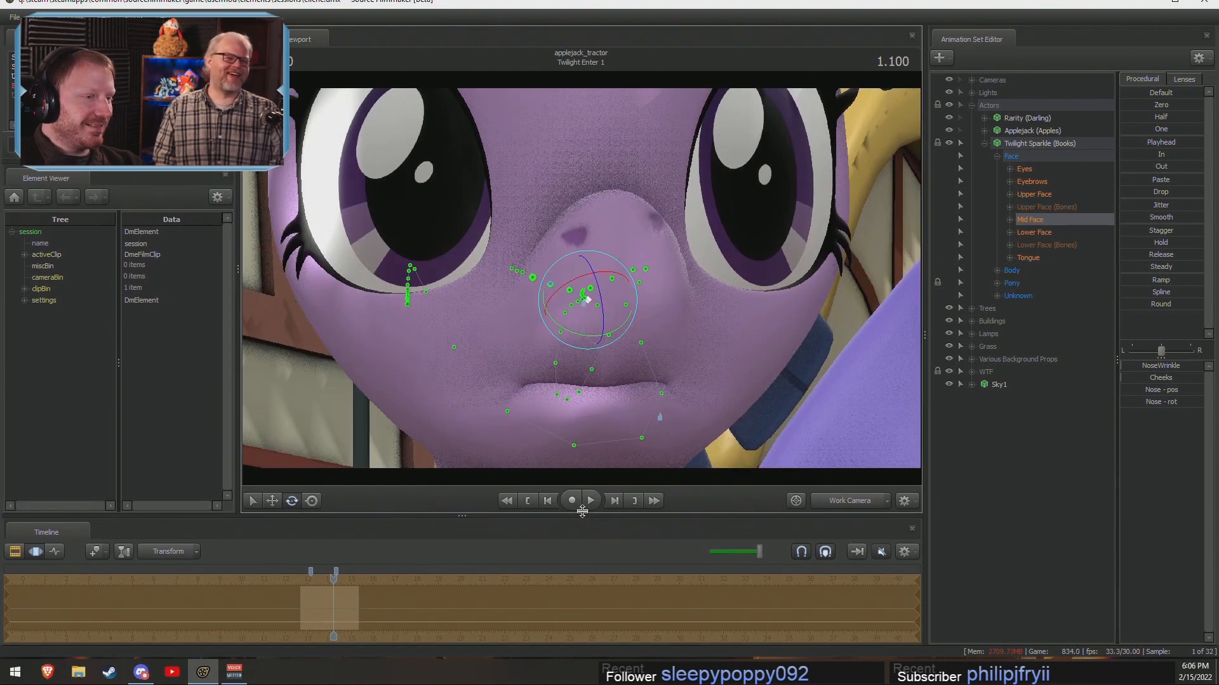
left_click_drag(618, 286, 612, 292)
mouse_move(693, 302)
left_mouse_down("alt")
mouse_move(634, 302)
mouse_move(690, 304)
left_mouse_up("alt")
mouse_move(580, 278)
left_mouse_down("alt")
mouse_move(609, 278)
mouse_move(546, 279)
mouse_move(576, 278)
left_mouse_up("alt")
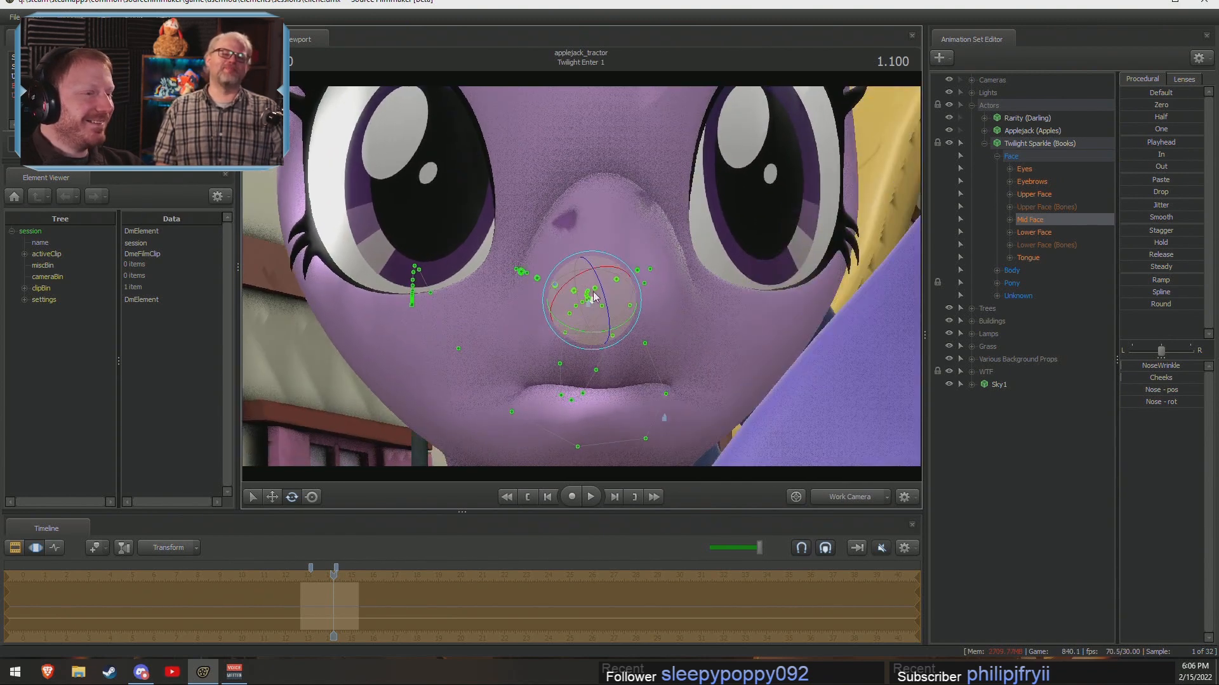
mouse_move(616, 329)
left_mouse_down()
mouse_move(537, 356)
mouse_move(594, 334)
mouse_move(589, 305)
mouse_move(562, 284)
mouse_move(574, 316)
mouse_move(584, 302)
mouse_move(596, 308)
mouse_move(587, 317)
mouse_move(658, 300)
mouse_move(668, 318)
mouse_move(611, 344)
mouse_move(617, 284)
mouse_move(603, 320)
mouse_move(571, 313)
mouse_move(590, 317)
mouse_move(579, 329)
mouse_move(603, 306)
mouse_move(590, 316)
mouse_move(597, 355)
mouse_move(620, 315)
mouse_move(603, 304)
mouse_move(571, 336)
mouse_move(548, 291)
mouse_move(638, 321)
left_mouse_up()
Add a scale control to the Nose under Twilight Sparkle's Mid Face and reduce Nose_scale to flatten the nose.
left_click(1009, 219)
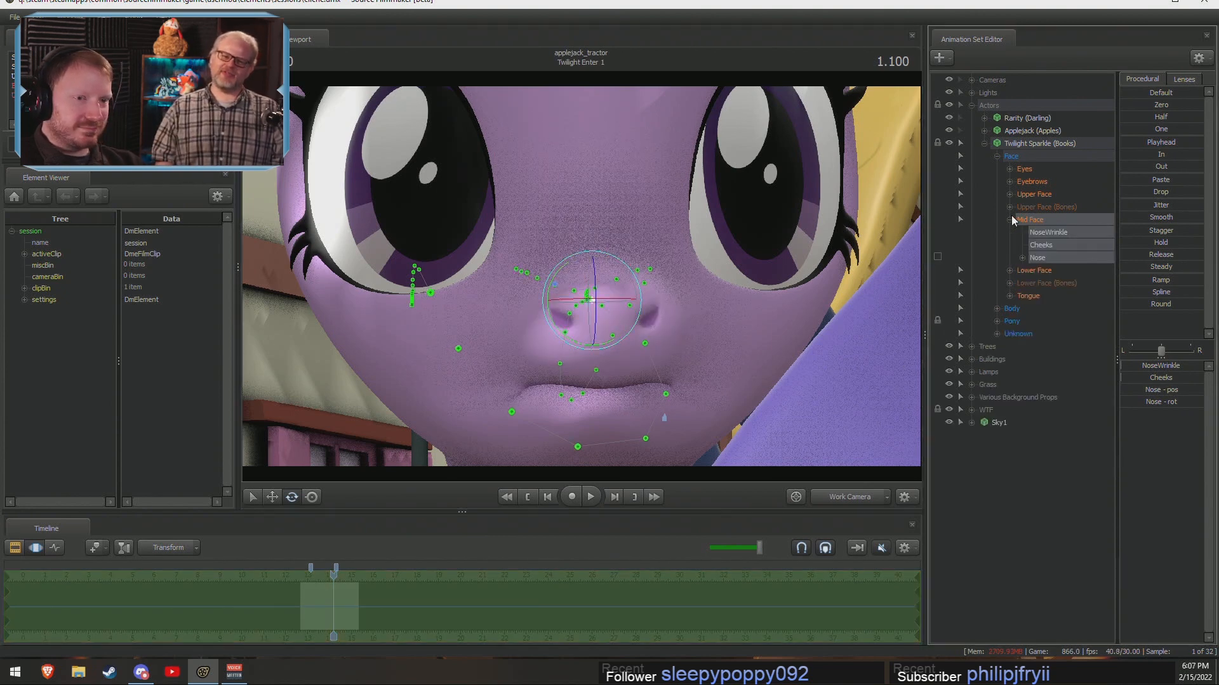
right_click(1039, 257)
left_click(1074, 286)
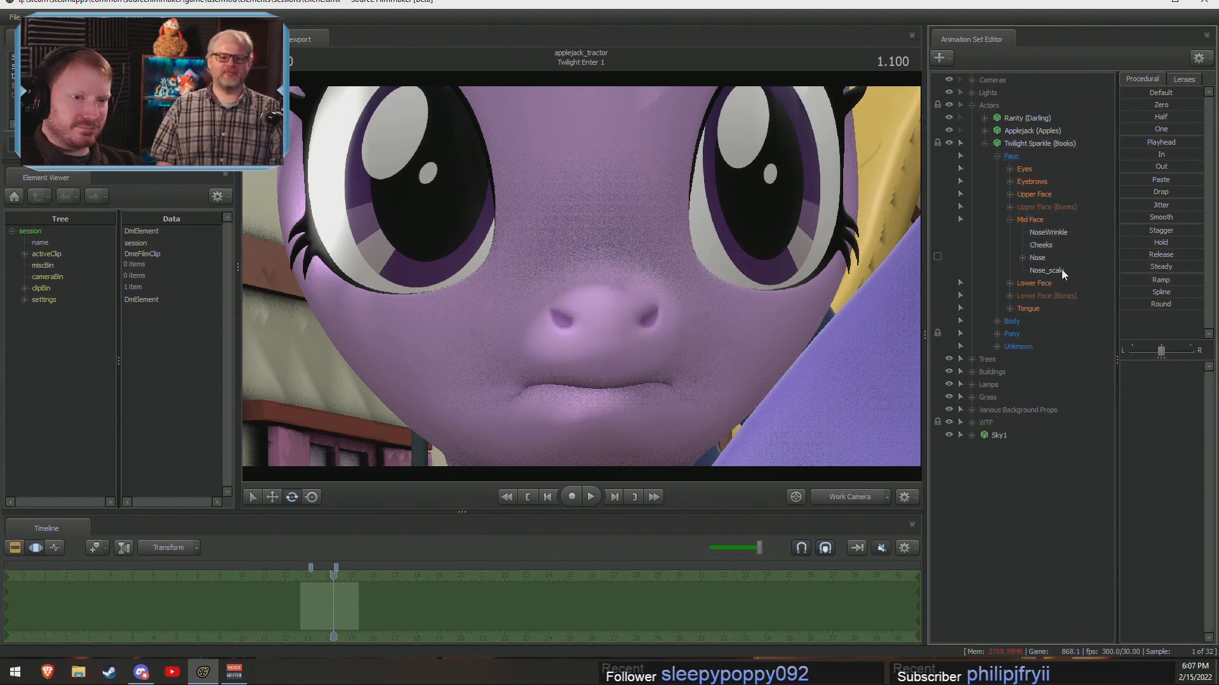
left_click_drag(1147, 367, 1148, 367)
left_click_drag(767, 320, 652, 266)
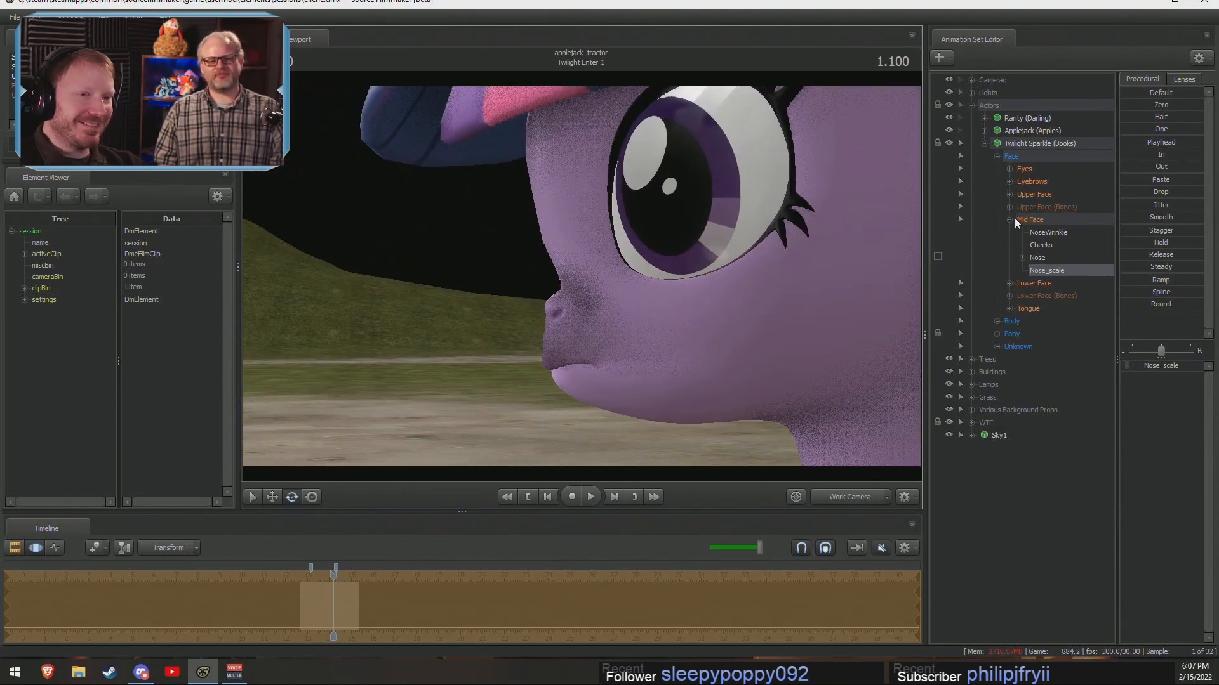
Try out the JawOpen control of Twilight Sparkle's Lower Face.
left_click(1028, 285)
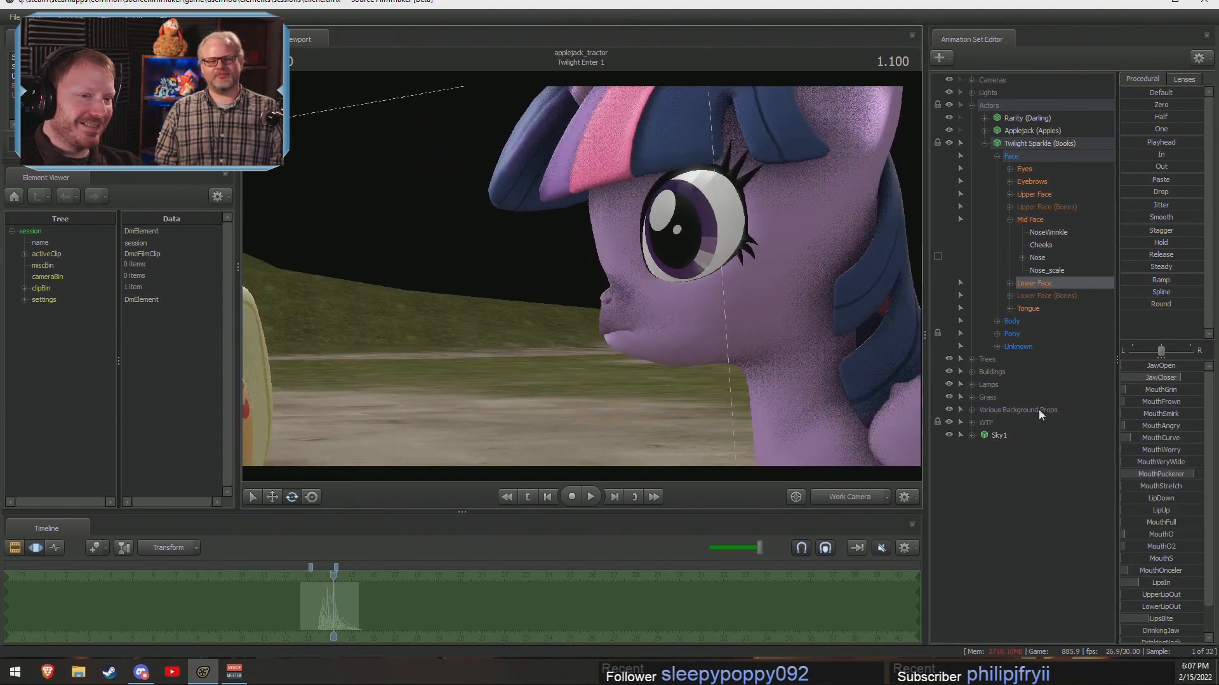
left_click_drag(1157, 367, 769, 320)
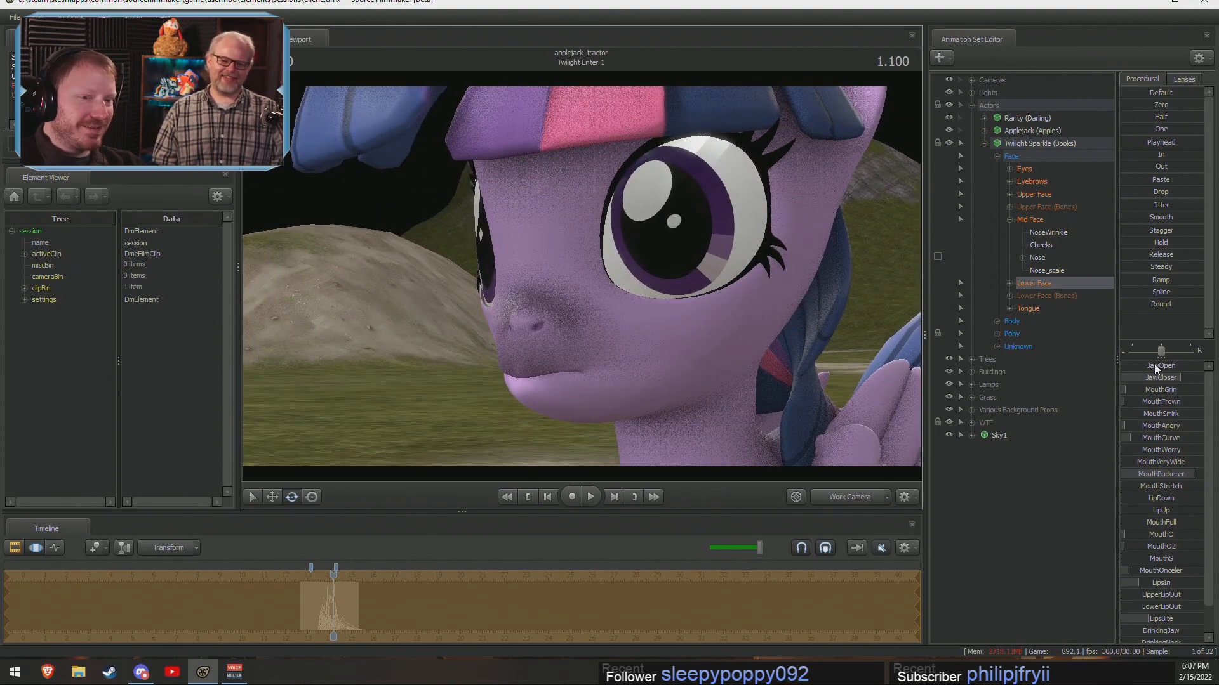
mouse_move(1155, 366)
left_mouse_down()
mouse_move(1188, 366)
mouse_move(1146, 366)
left_mouse_up()
left_click_drag(584, 276, 592, 251)
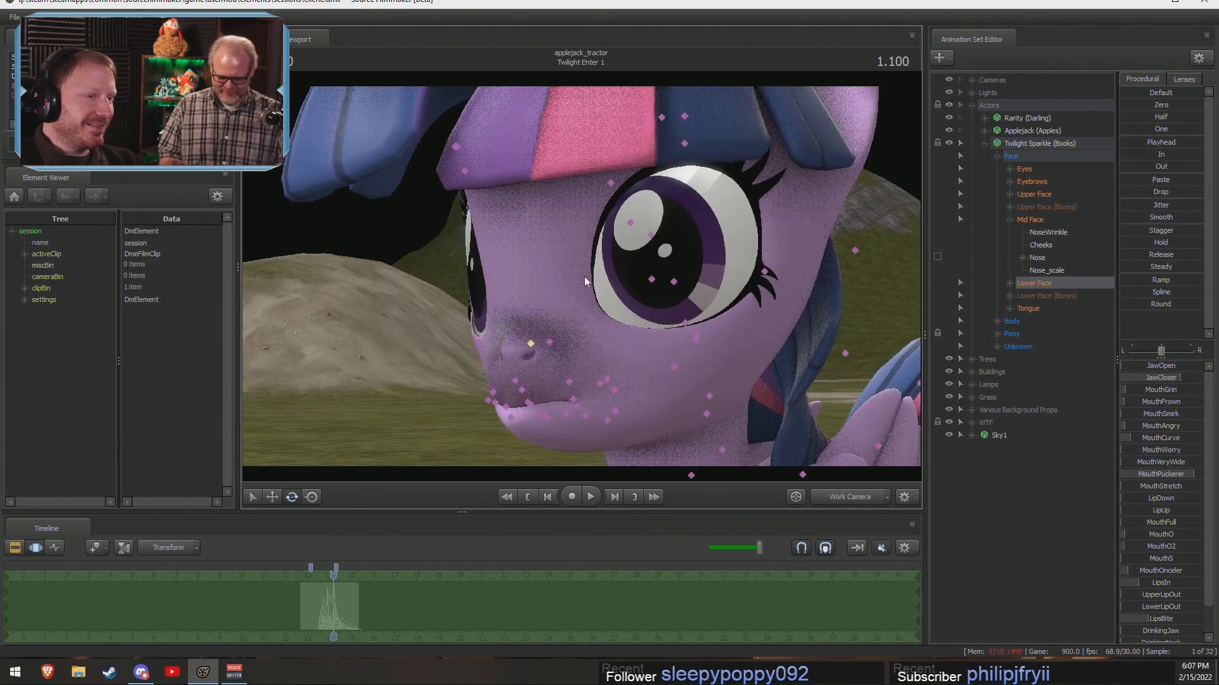
Switch to the clip editor and the Main Camera, and preview frames of the Twilight Enter 1 shot.
key("F2")
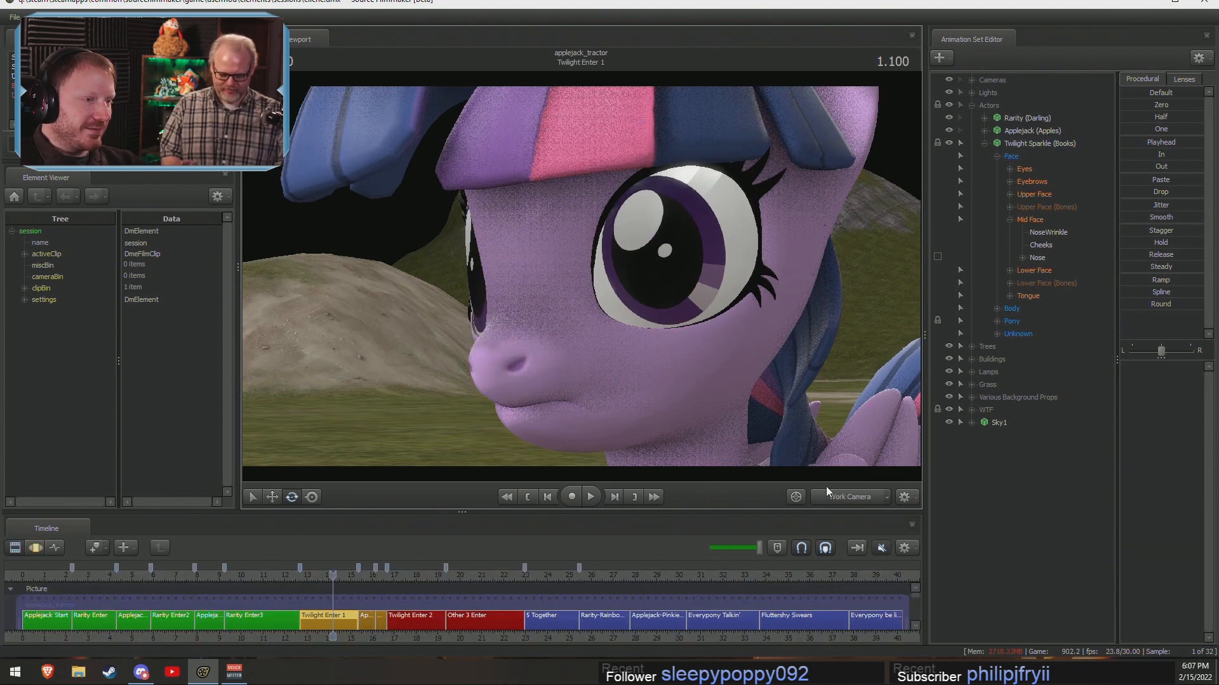
left_click(858, 502)
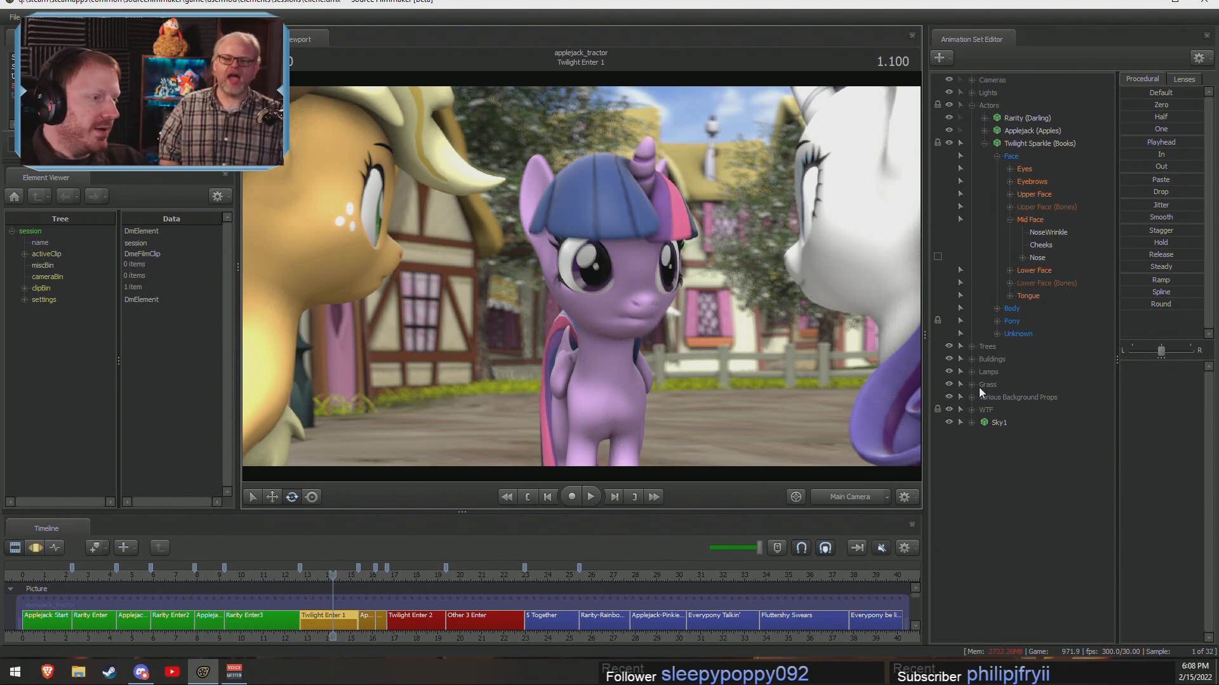
scroll(254, 576, "up", 5)
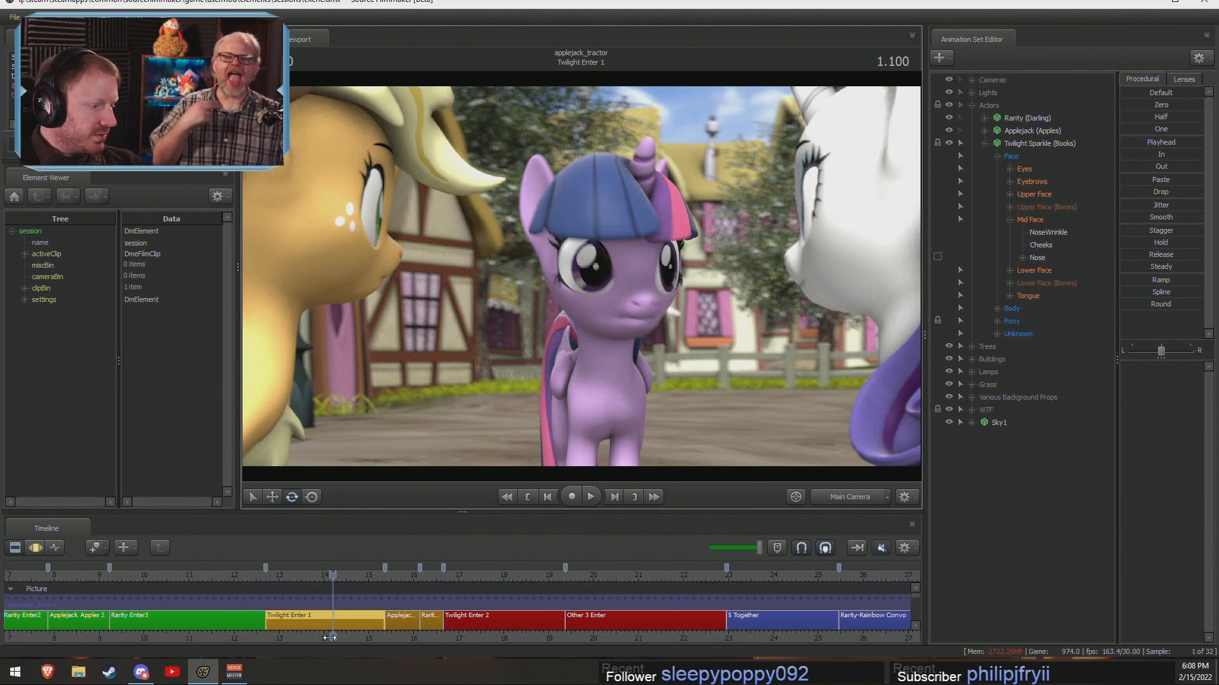
left_click(246, 576)
scroll(311, 588, "down", 4)
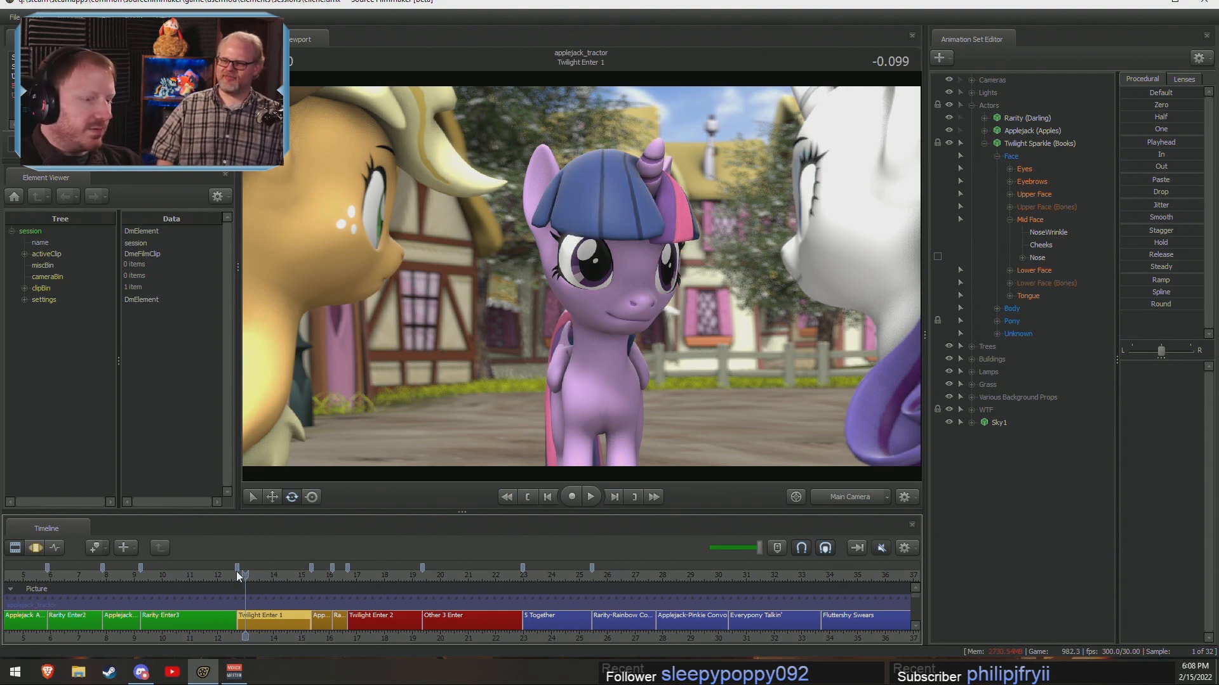
left_click(285, 575)
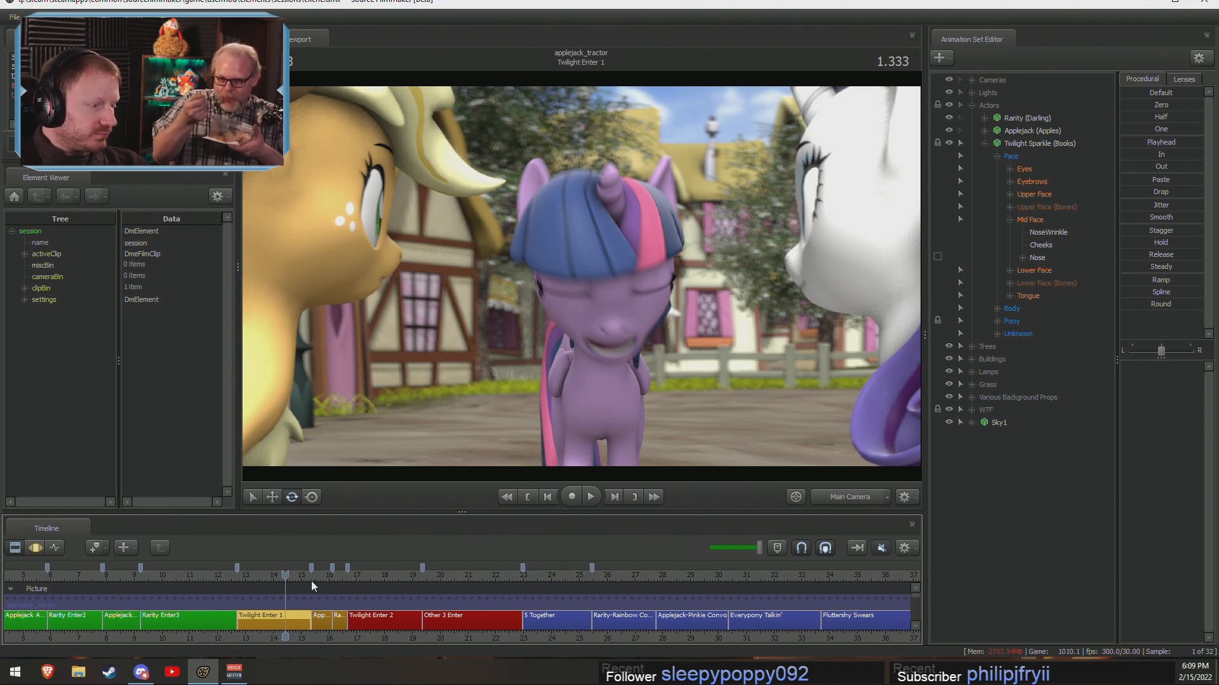
Unmute the sound and lower the playback volume while playing the Twilight Enter 1 shot.
left_click_drag(311, 580, 241, 595)
key("space")
left_click(882, 548)
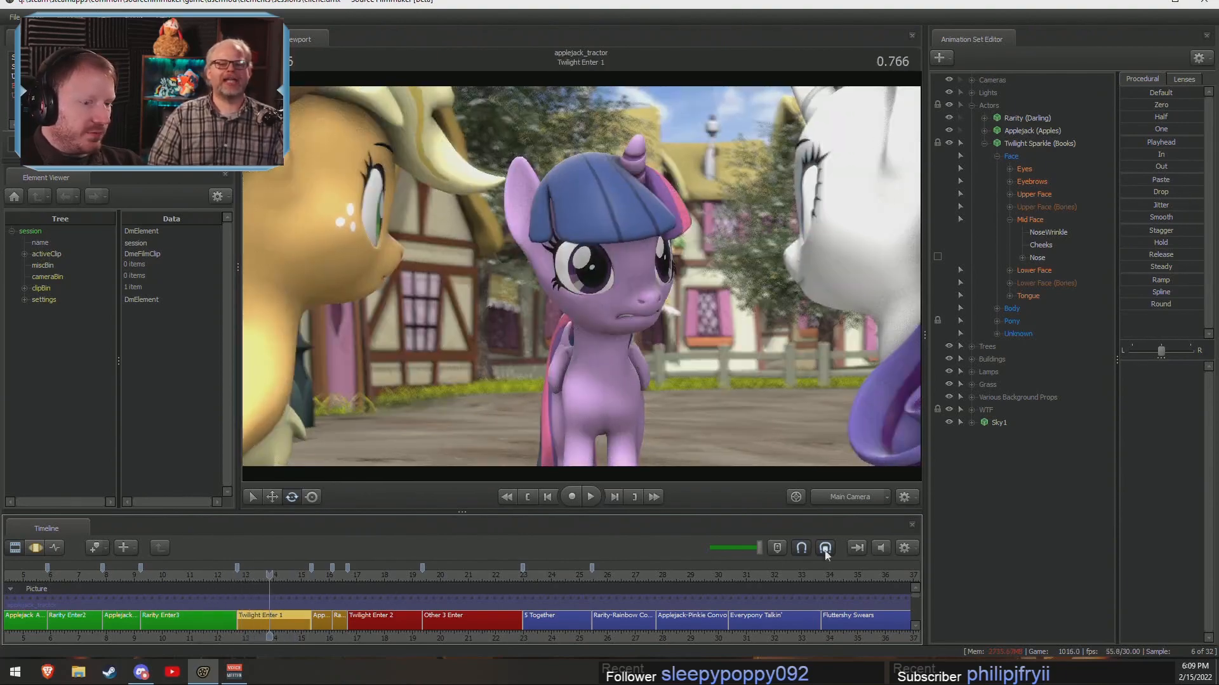
left_click_drag(758, 548, 730, 549)
key("space")
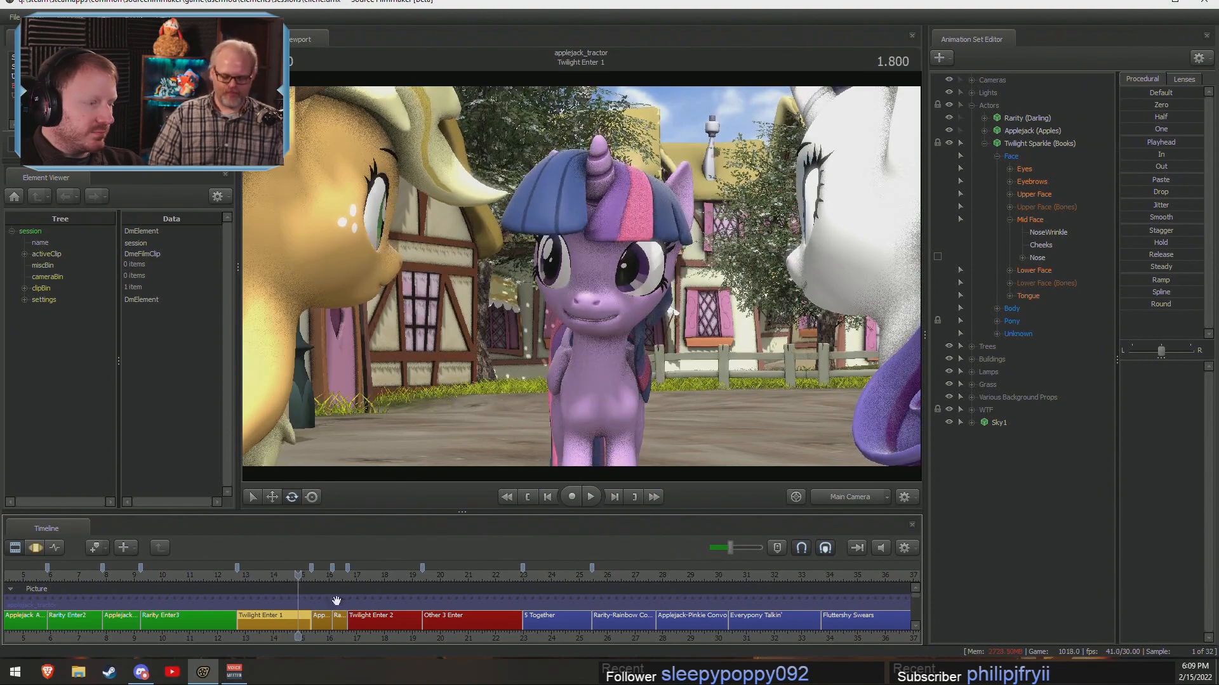
Replay the Twilight Enter 1 shot with sound, continuing into the Applejack shot.
left_click(257, 579)
key("space")
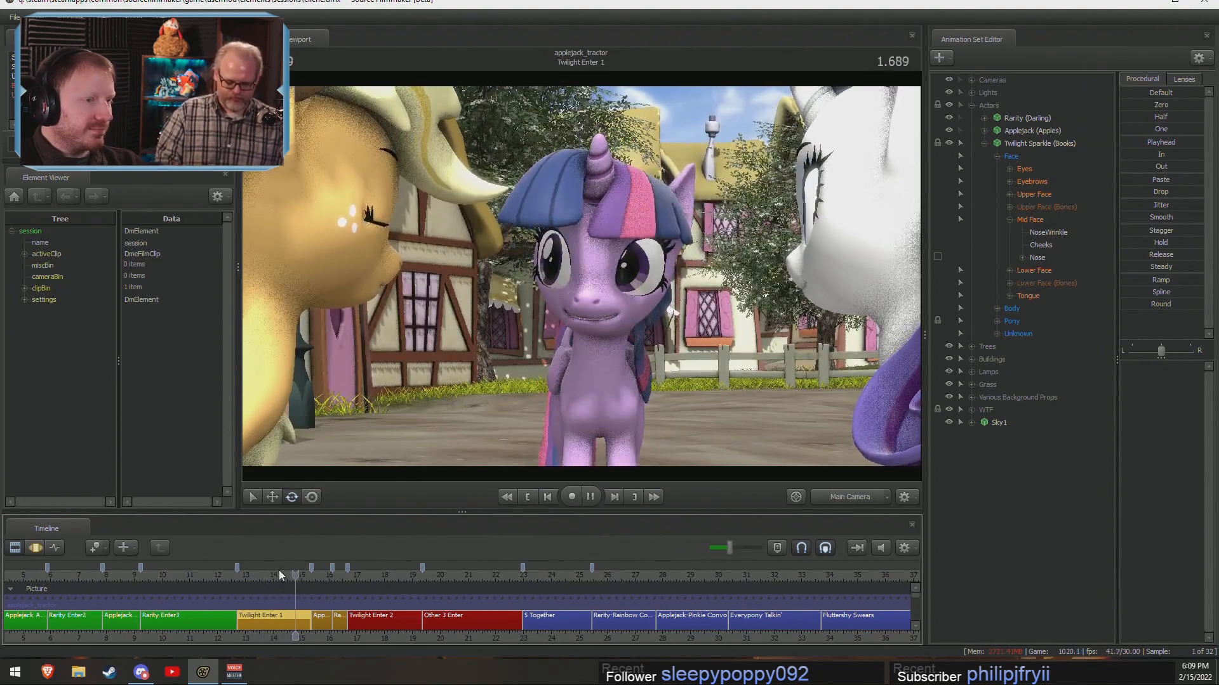
key("space")
key("space")
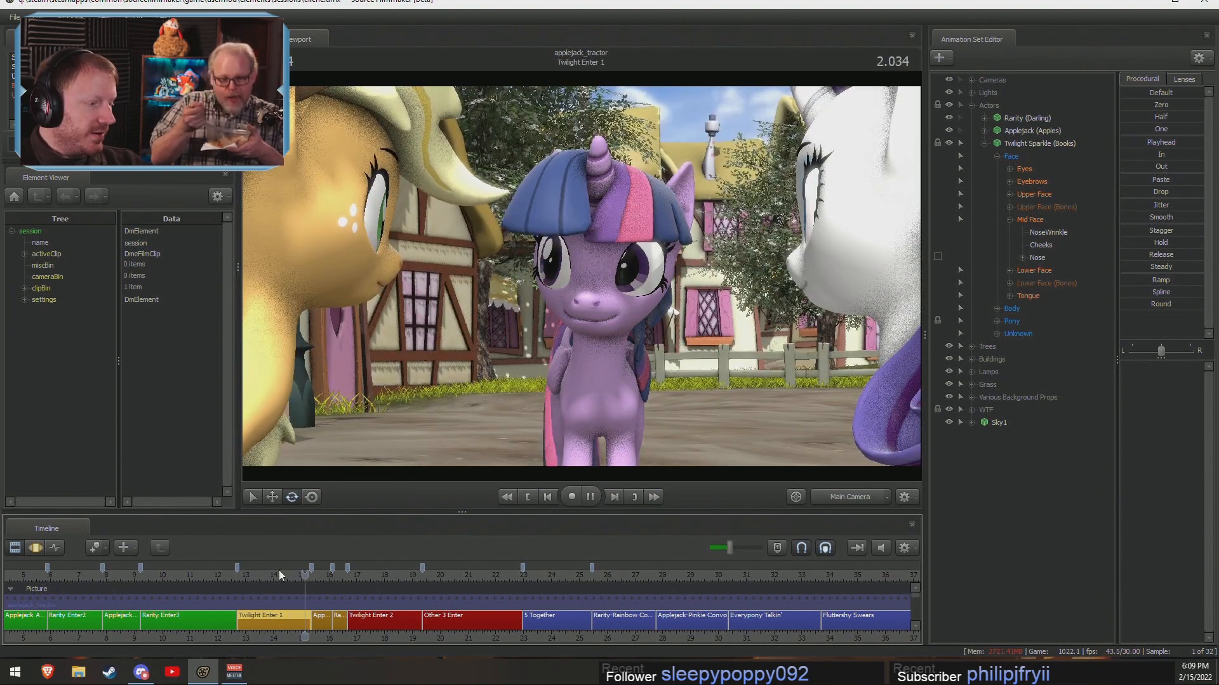
key("space")
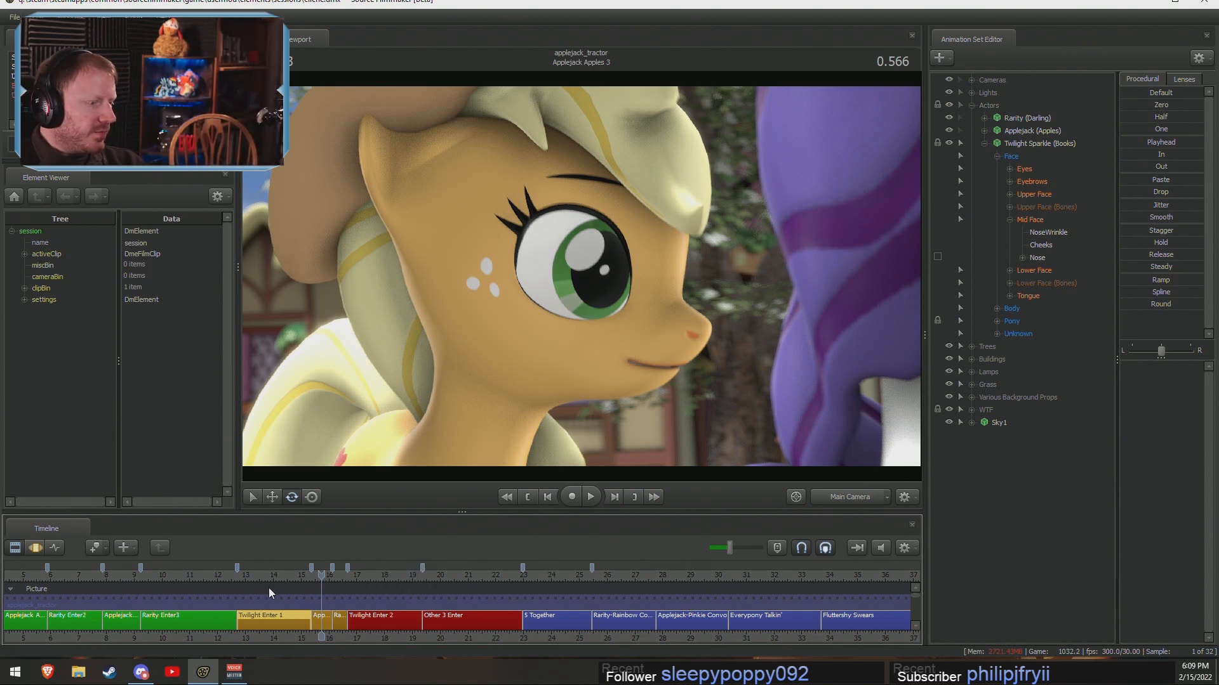
Play from Twilight Enter 2 into Other 3 Enter and replay Rainbow Dash's part of the shot.
left_click(367, 578)
key("space")
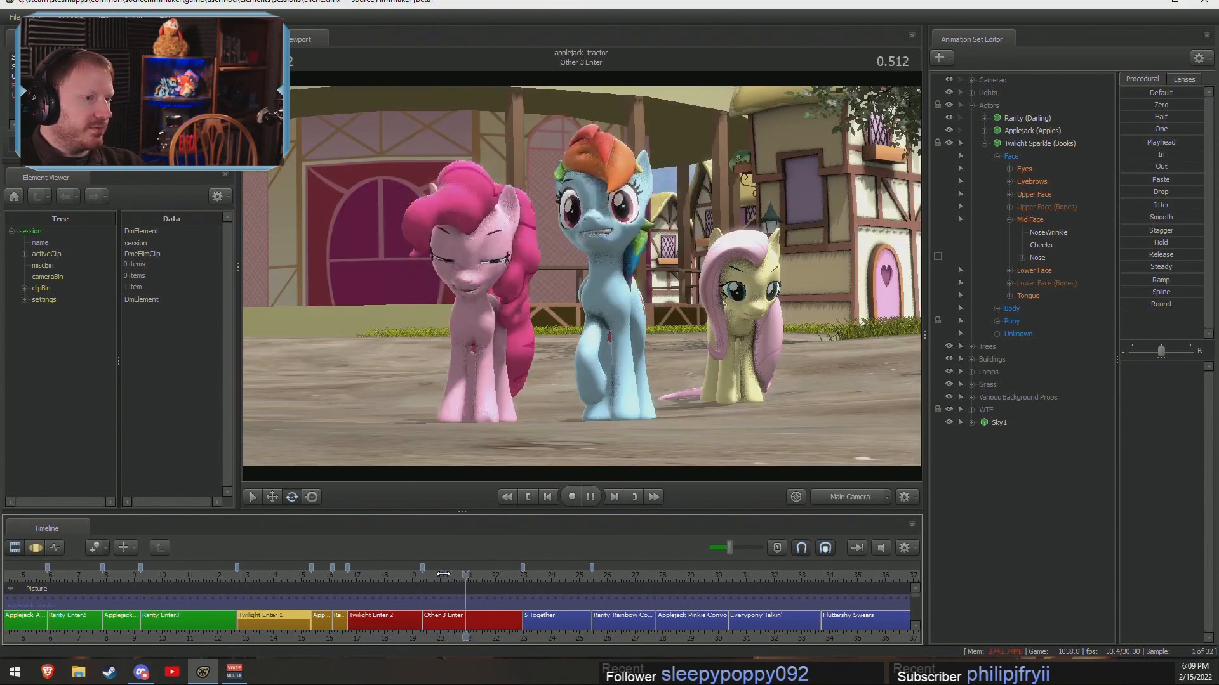
left_click(421, 578)
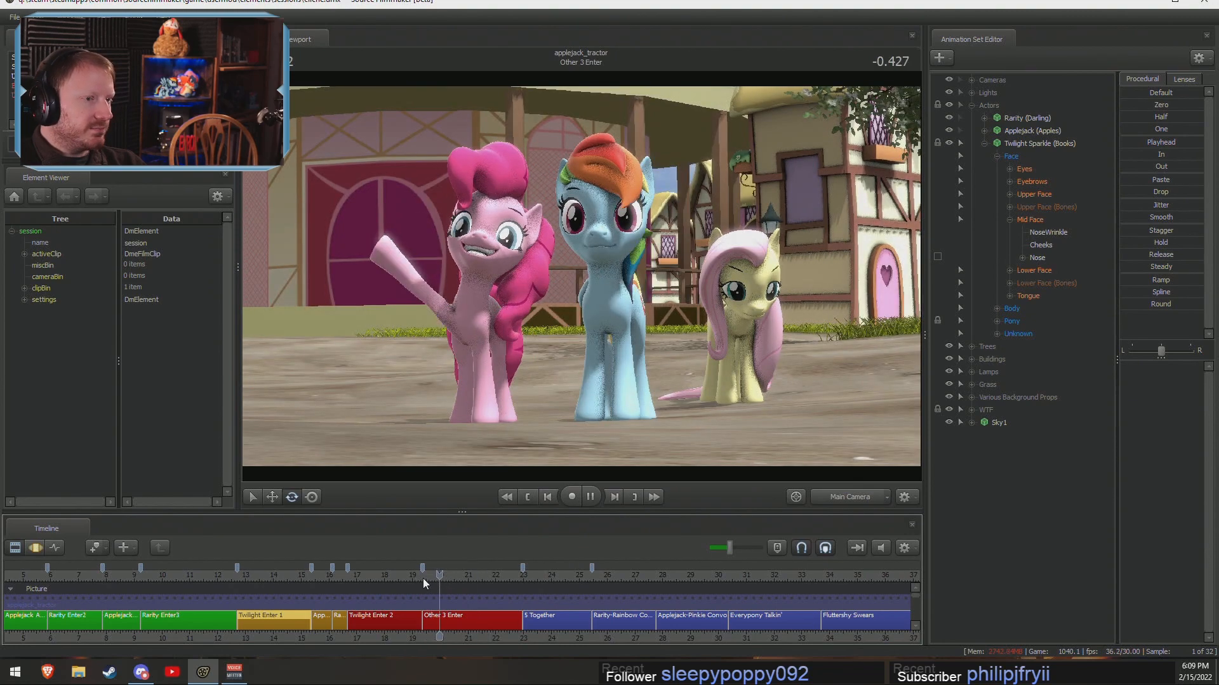
left_click(435, 576)
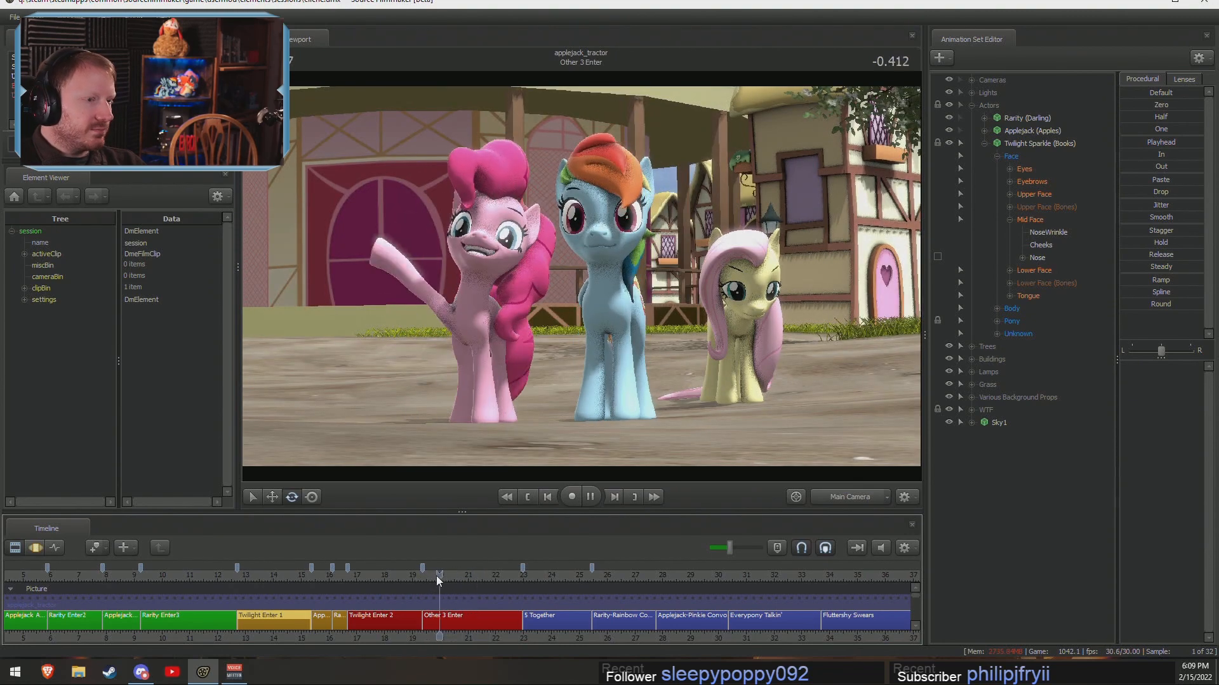
left_click(436, 576)
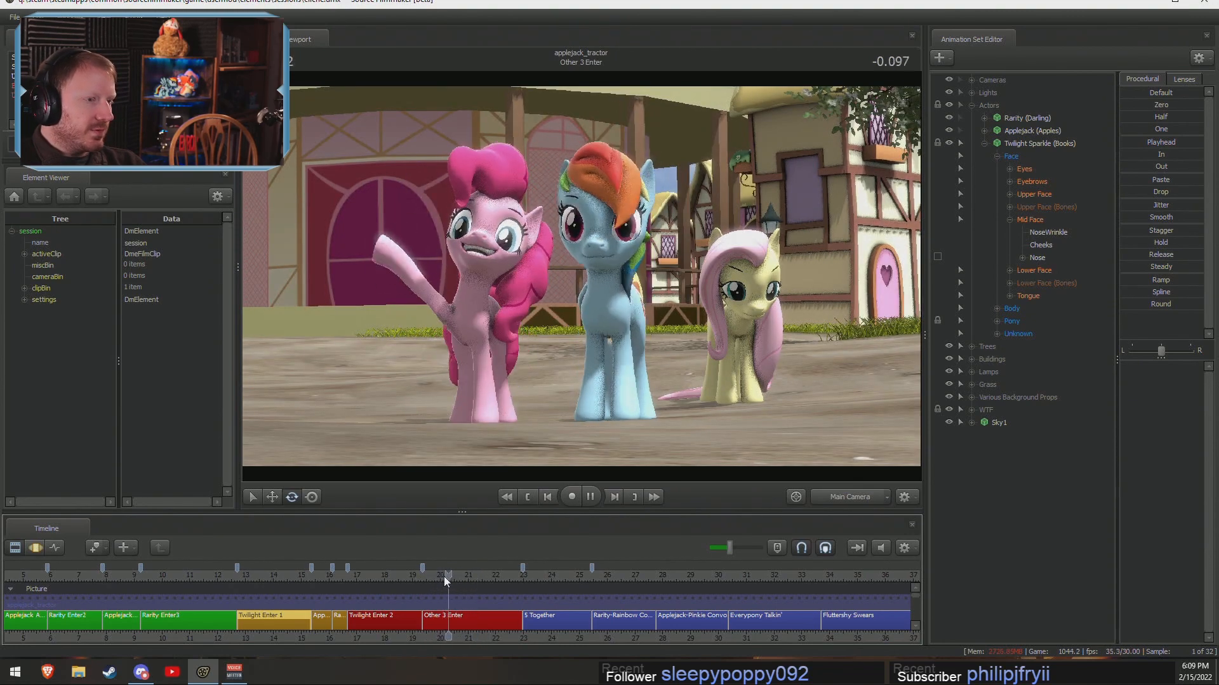
key("space")
Select the Other 3 Enter shot and scrub through its animation in the motion editor.
key("F3")
scroll(467, 607, "up", 5)
key("F2")
left_click(460, 614)
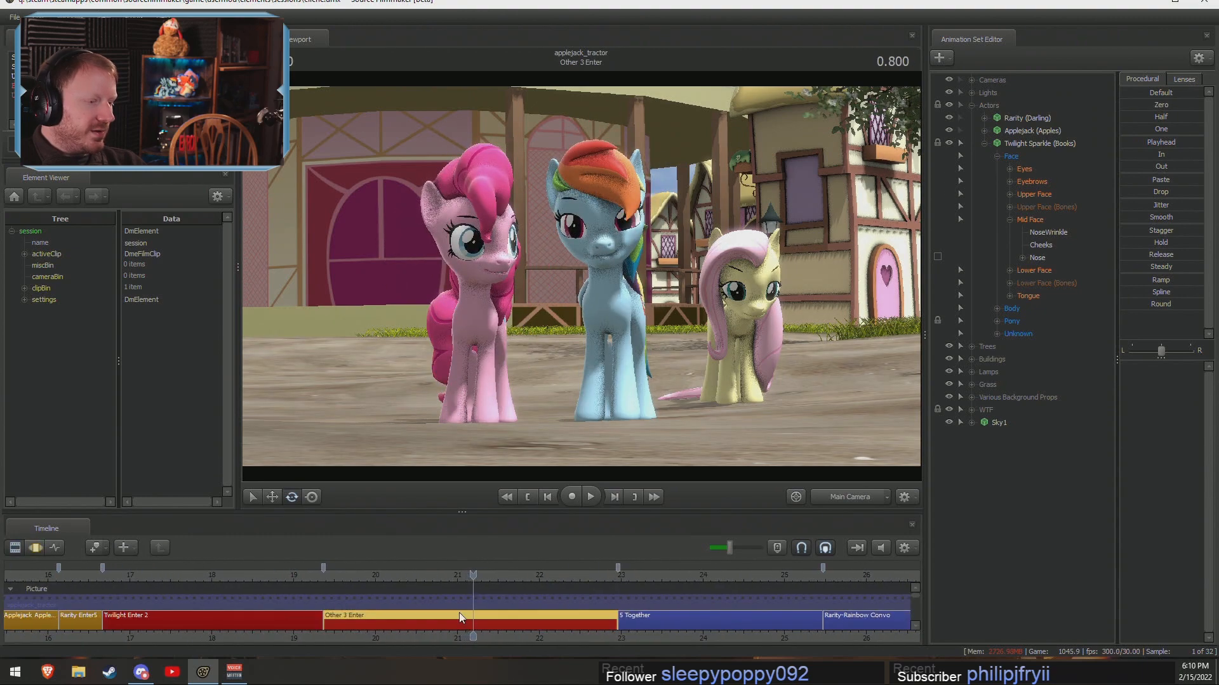
key("F3")
left_click_drag(435, 614, 422, 613)
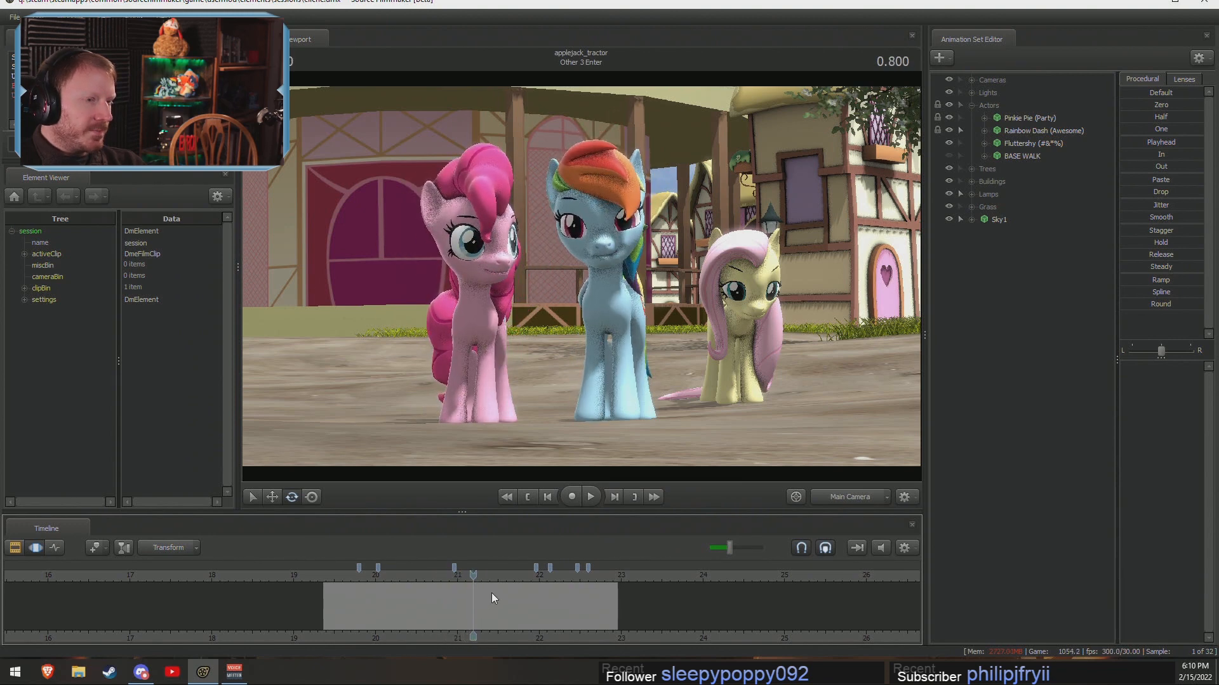
key("F2")
key("F3")
scroll(512, 611, "up", 5)
left_click_drag(472, 611, 398, 619)
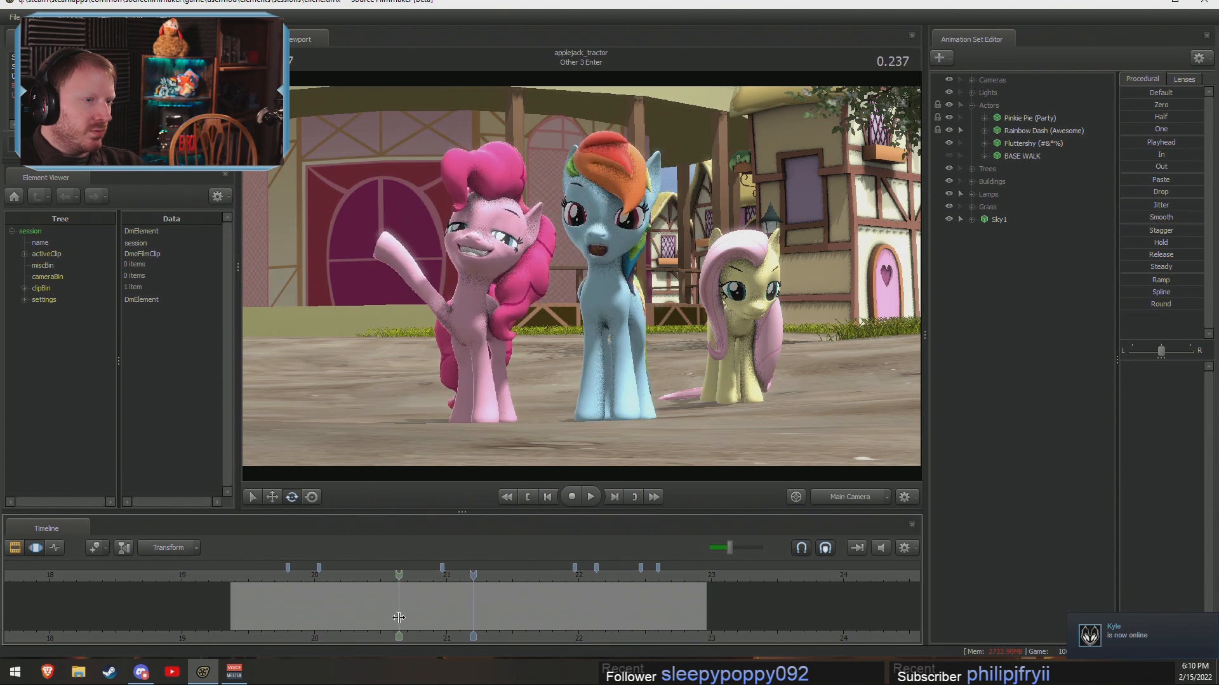
Return to the clip editor, enlarge the timeline and move rainbow - awesome.wav slightly earlier on the Dialog track.
key("F2")
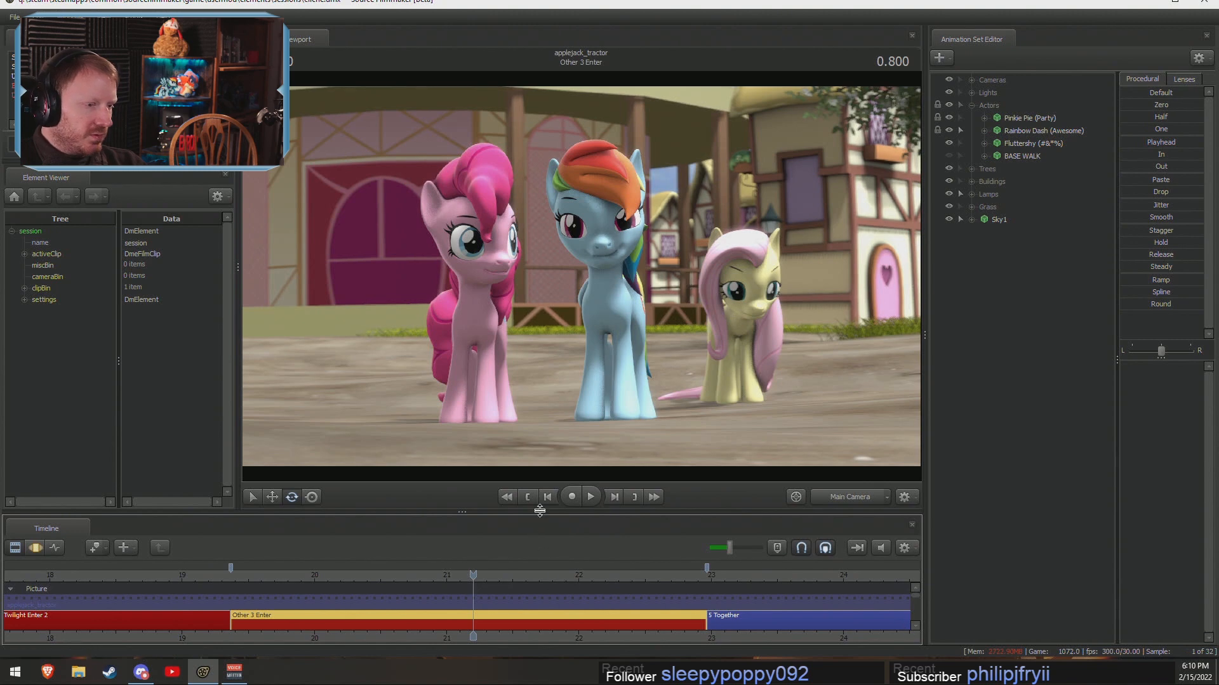
left_click_drag(540, 511, 540, 406)
left_click(424, 585)
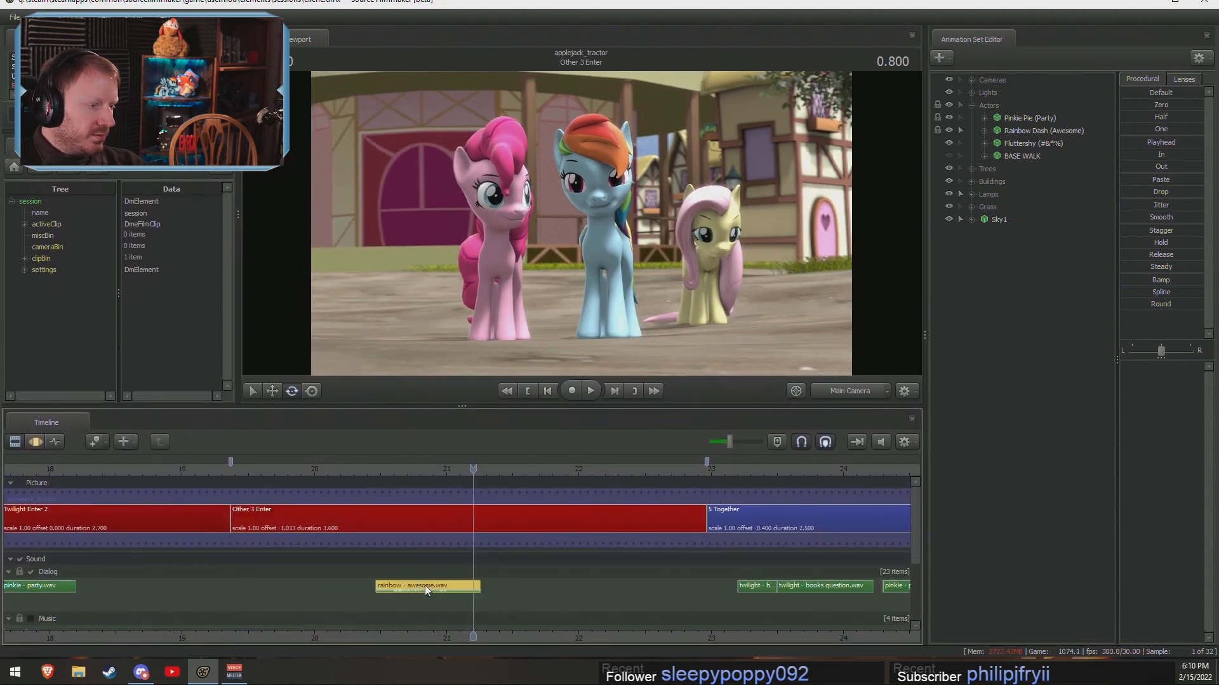
left_click_drag(425, 586, 416, 582)
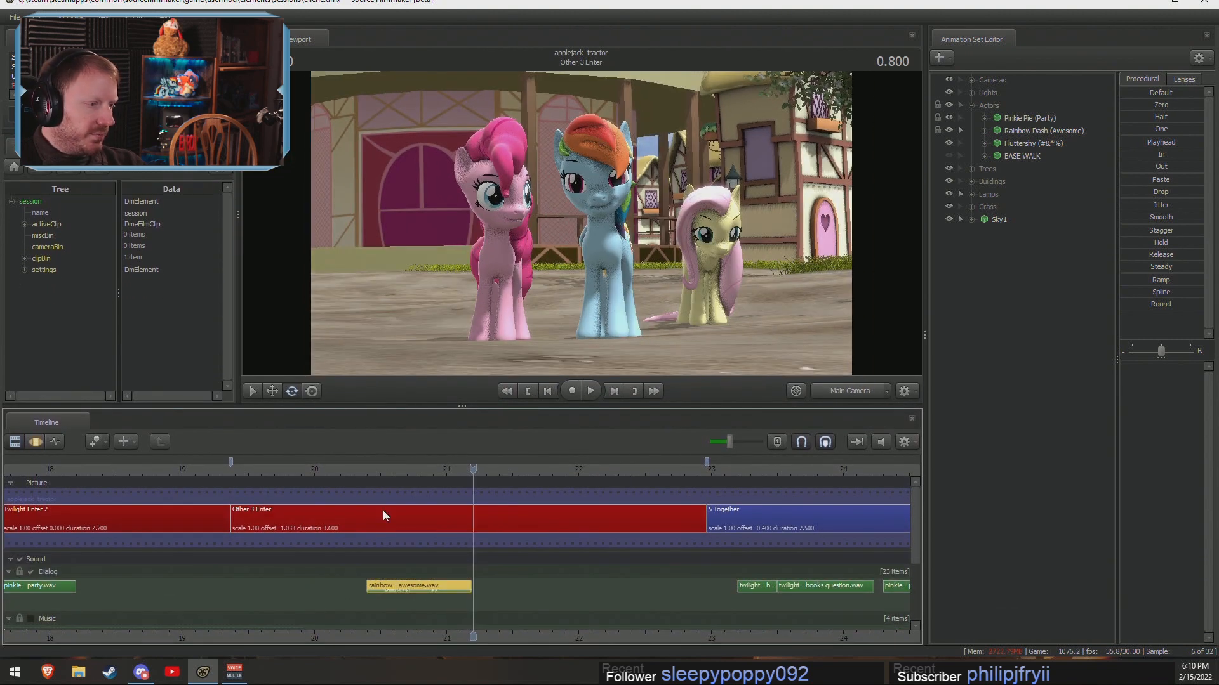
Try moving rainbow - awesome.wav later under the Other 3 Enter shot, play it back and undo the move.
left_click_drag(350, 474, 450, 499)
left_click_drag(419, 587, 443, 587)
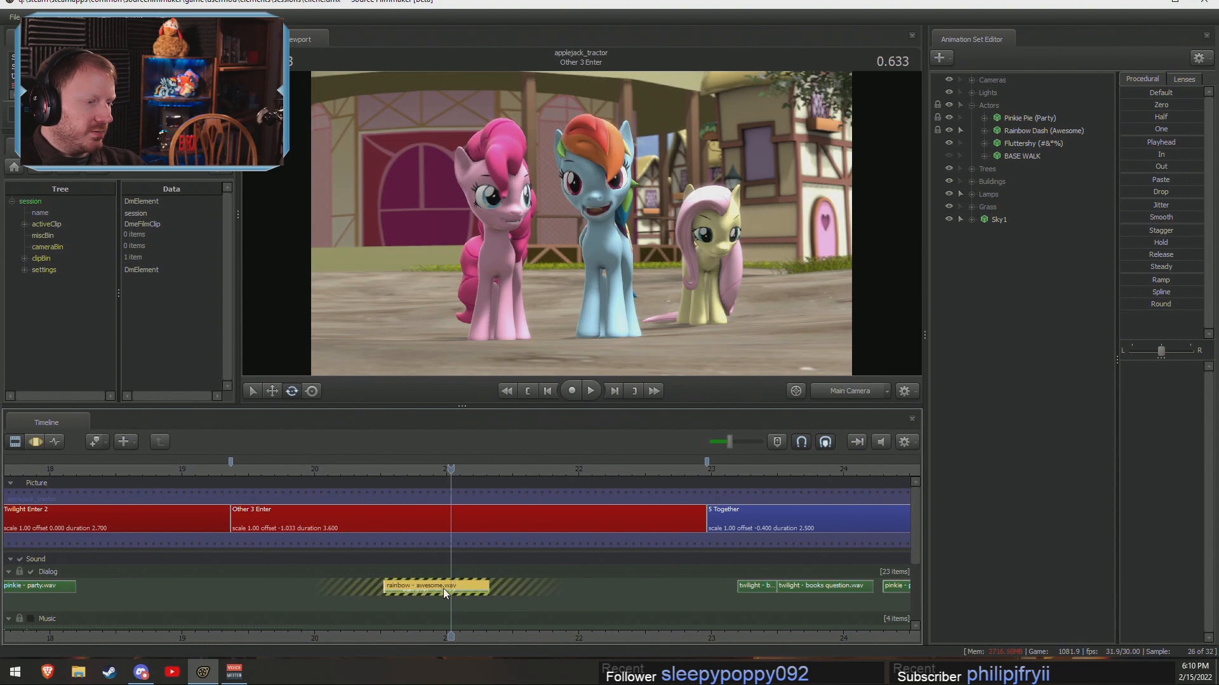
mouse_move(406, 473)
left_mouse_down()
mouse_move(476, 487)
mouse_move(372, 493)
mouse_move(428, 504)
mouse_move(345, 513)
mouse_move(413, 488)
mouse_move(394, 494)
left_mouse_up()
key("space")
key("space")
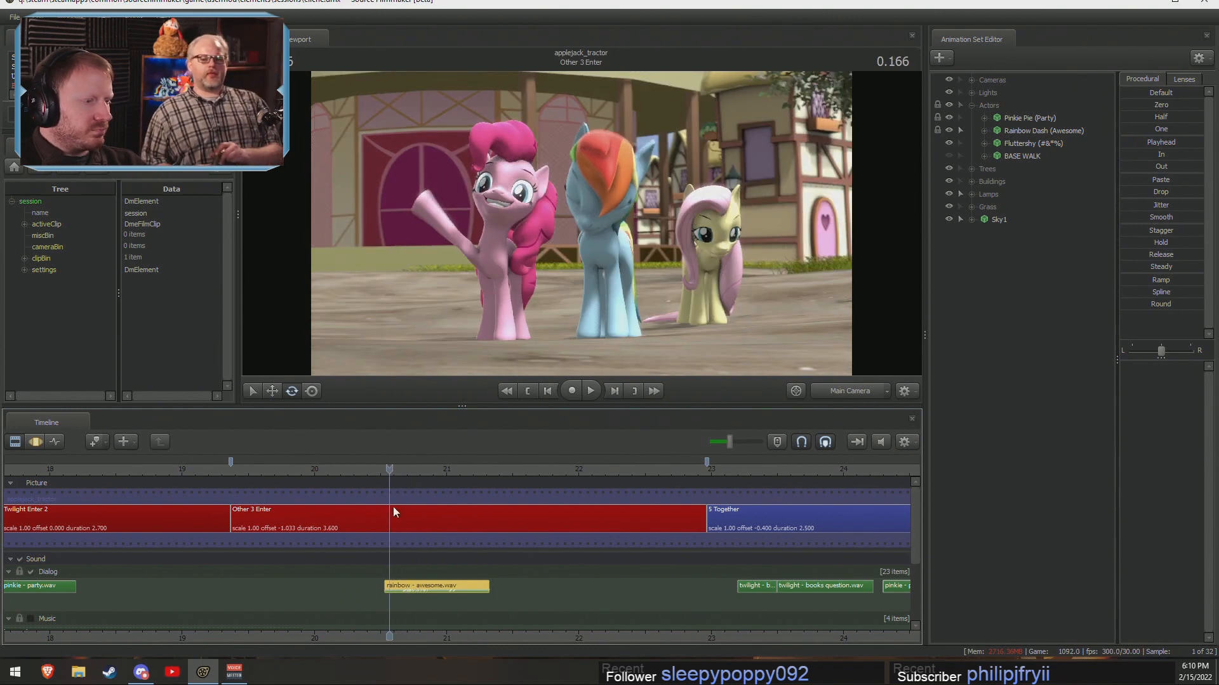
left_click(394, 519)
key("ctrl+z")
Shrink the timeline, open Other 3 Enter in the motion editor and play the shot from near its start.
left_click_drag(387, 471, 486, 481)
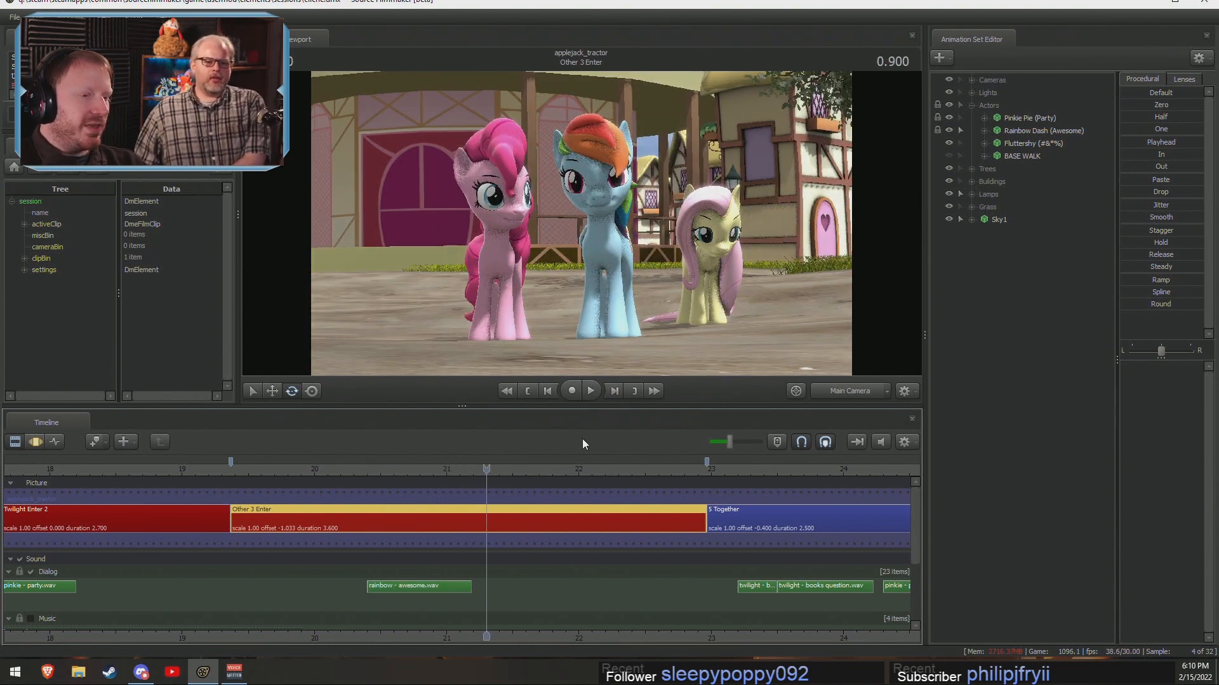
left_click_drag(603, 404, 610, 491)
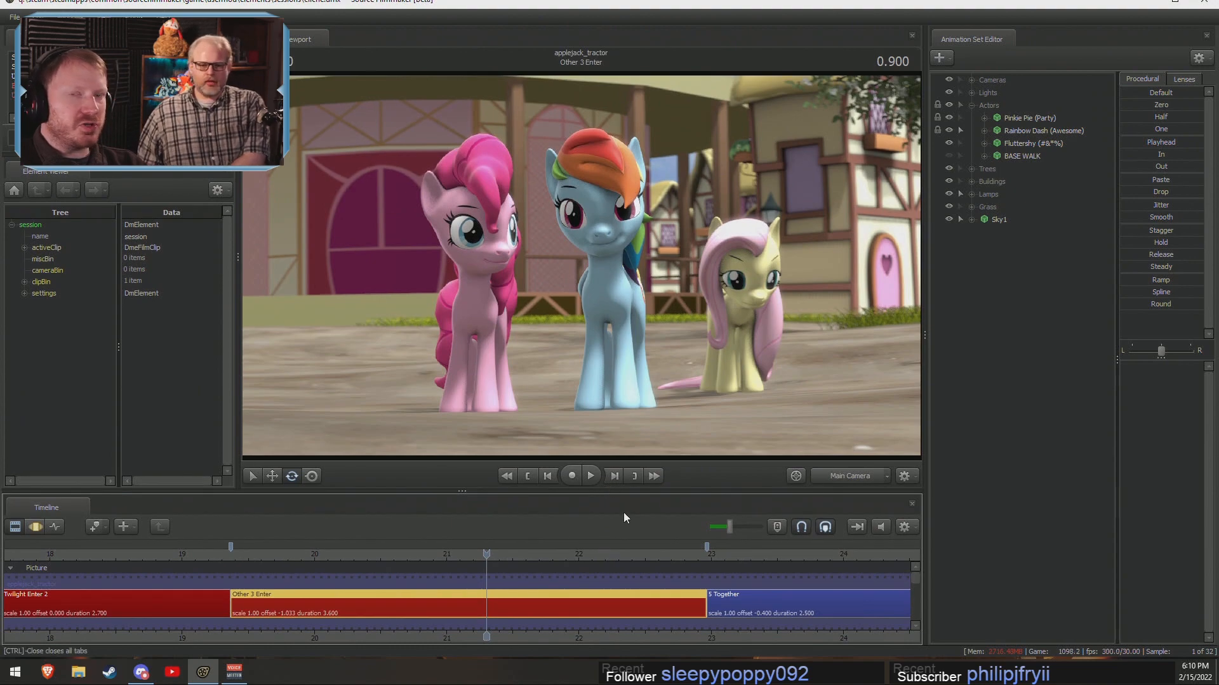
key("F3")
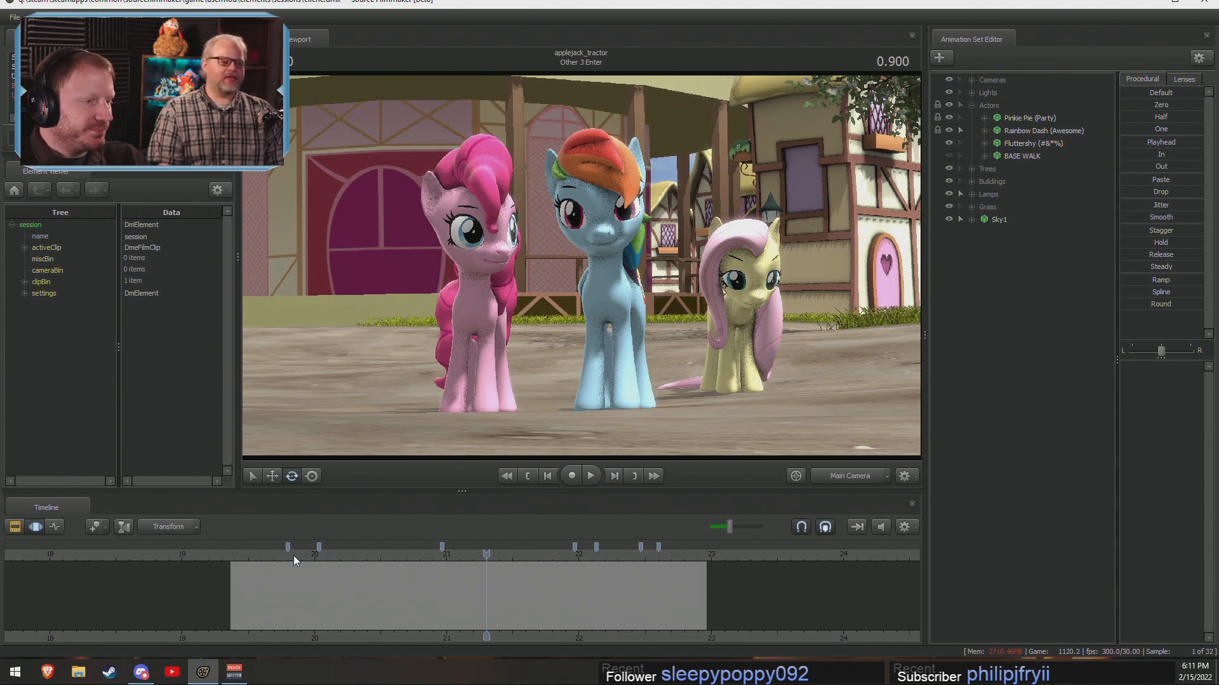
left_click(243, 559)
key("space")
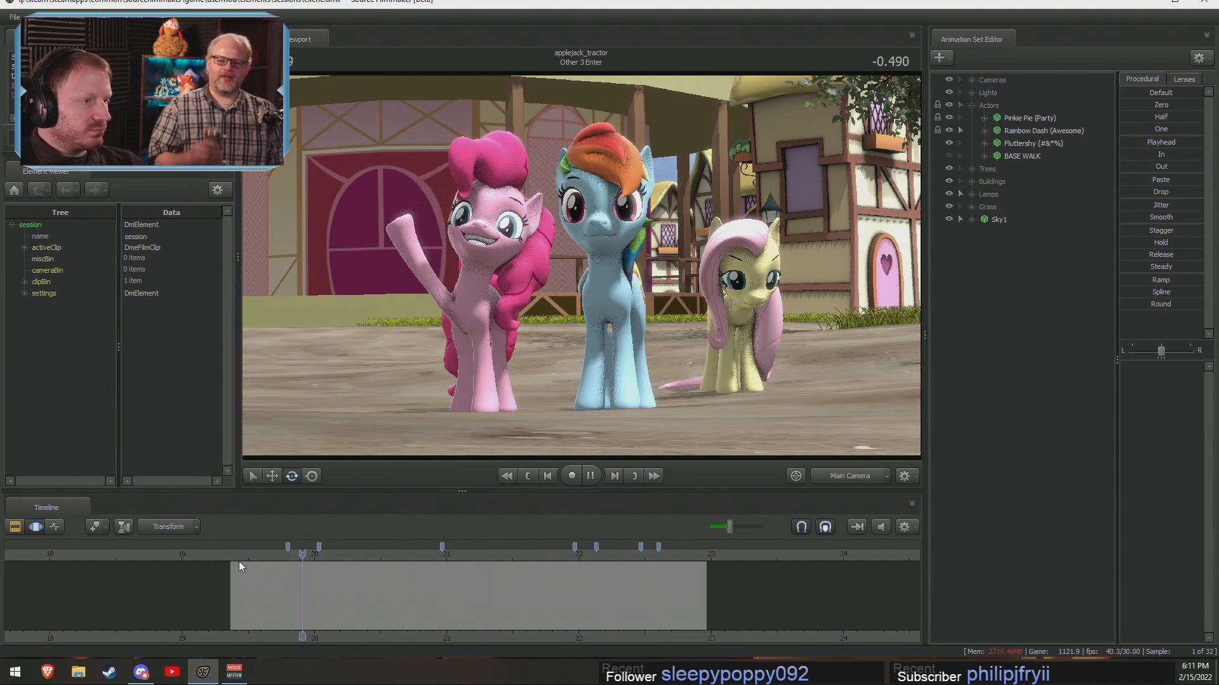
Replay the Other 3 Enter shot from several points between about 19.4 and 20.6 s, checking Rainbow Dash's dialog and movement.
left_click(241, 562)
key("space")
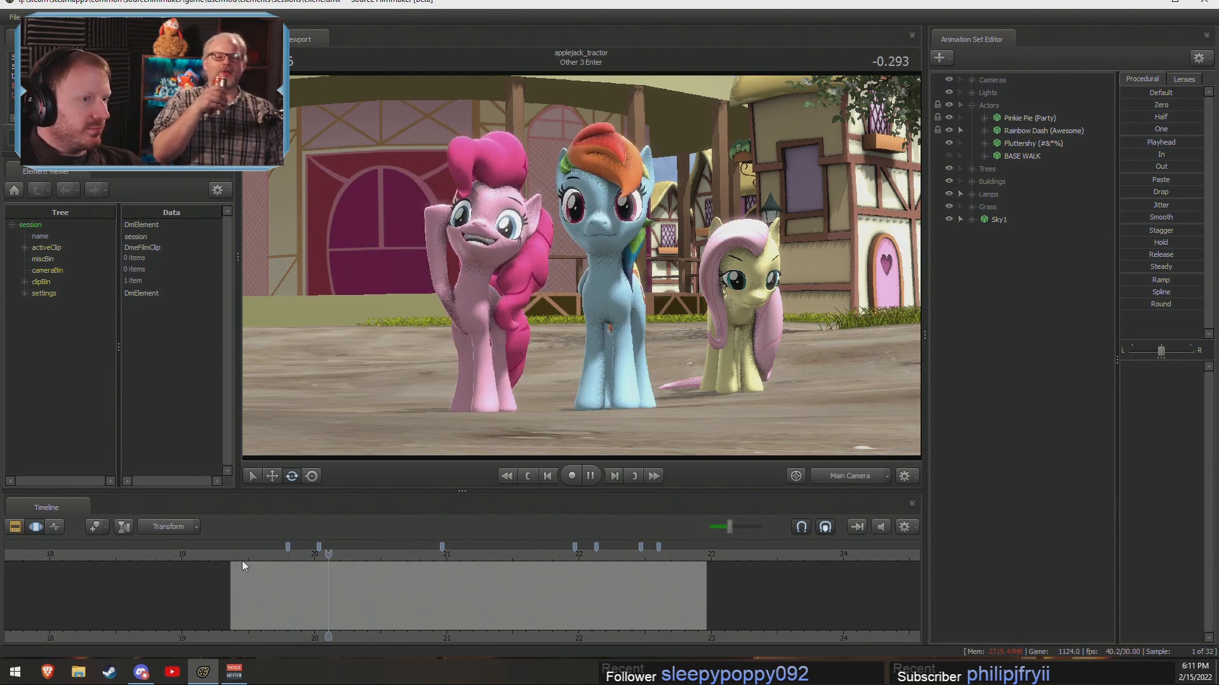
key("space")
key("space")
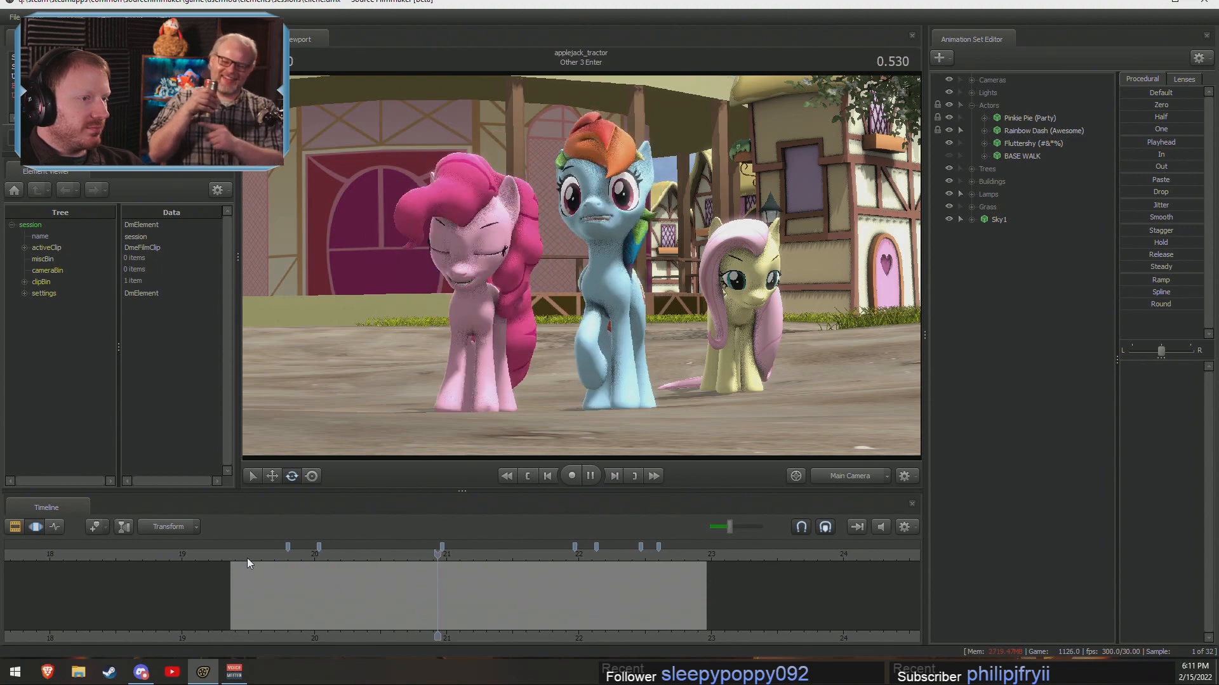
key("space")
left_click(272, 557)
key("space")
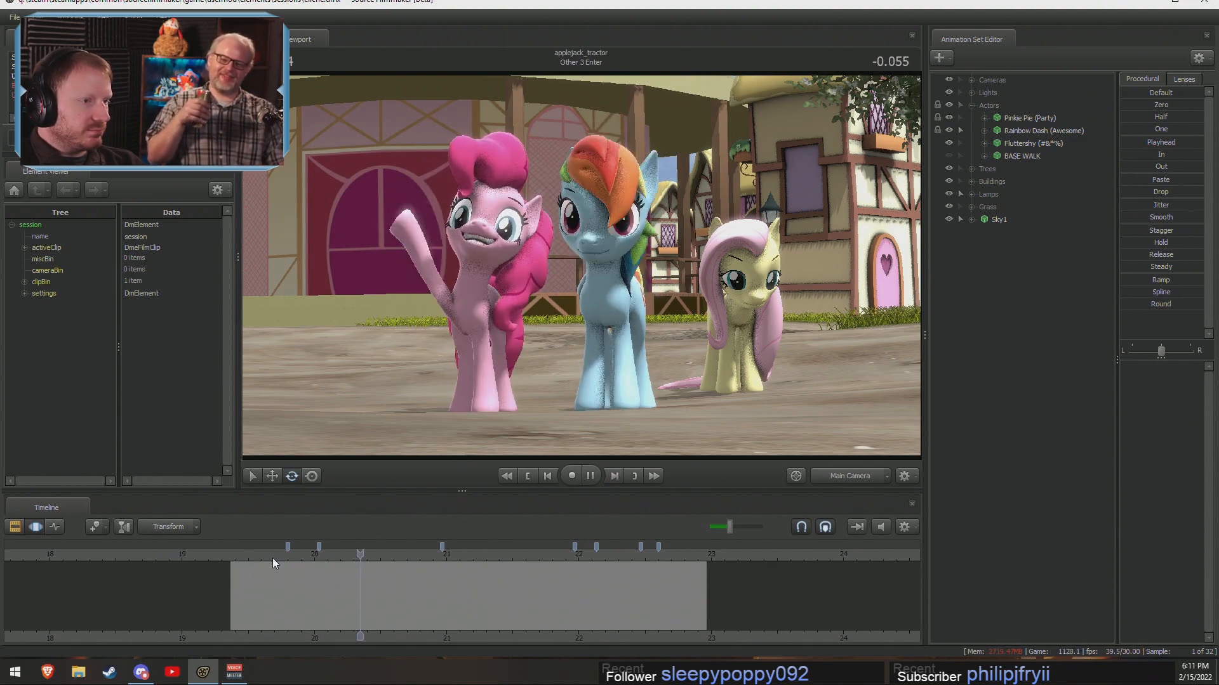
key("space")
left_click(388, 559)
key("space")
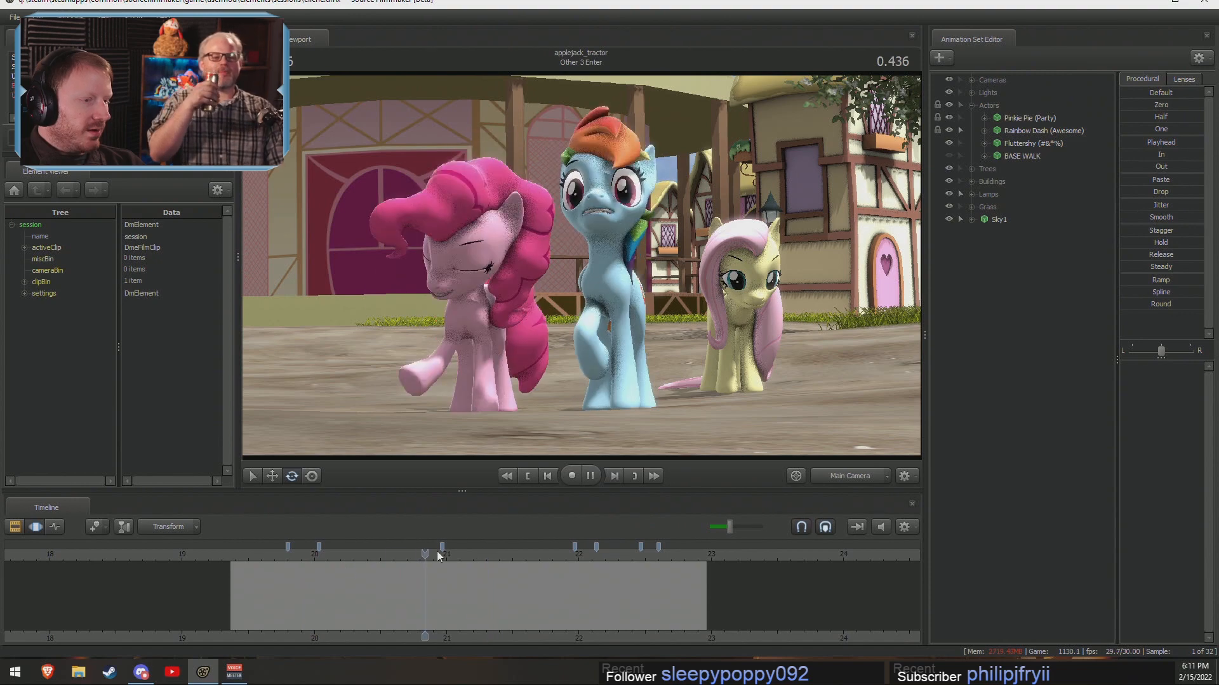
key("space")
left_click(362, 558)
key("space")
key("space")
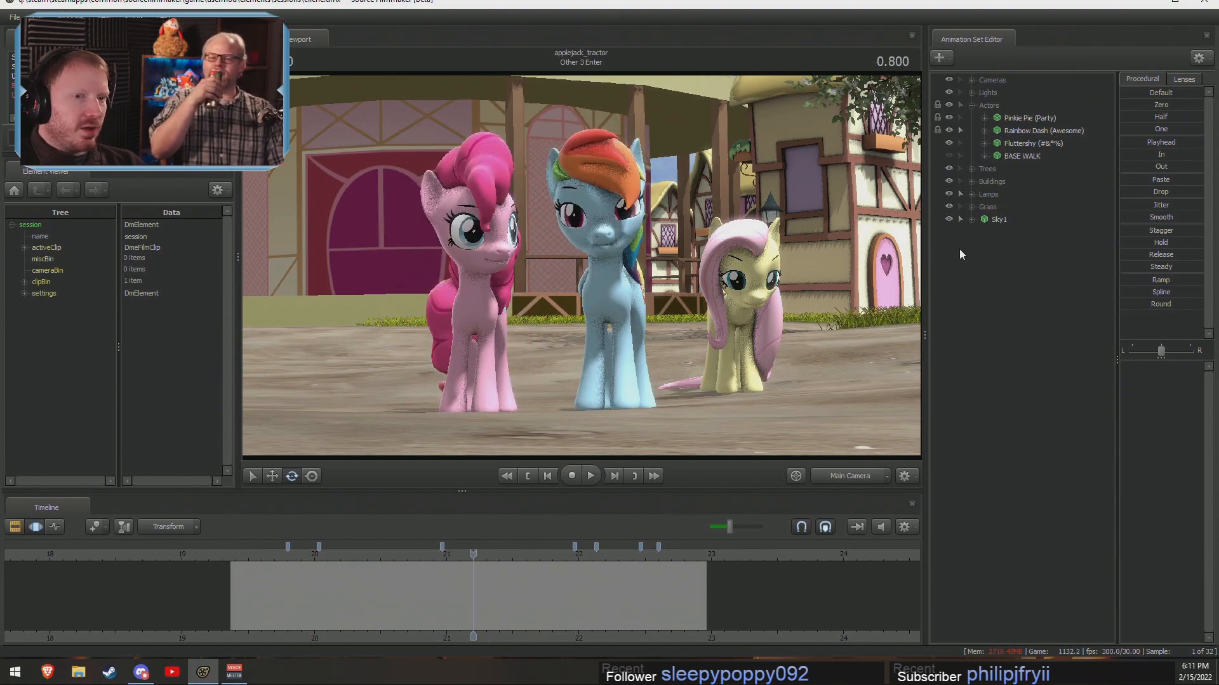
Expand Rainbow Dash's face controls, show the Upper Face curves and mark a falloff time selection around the eye closure at about 20.5 to 20.6 s.
left_click(984, 131)
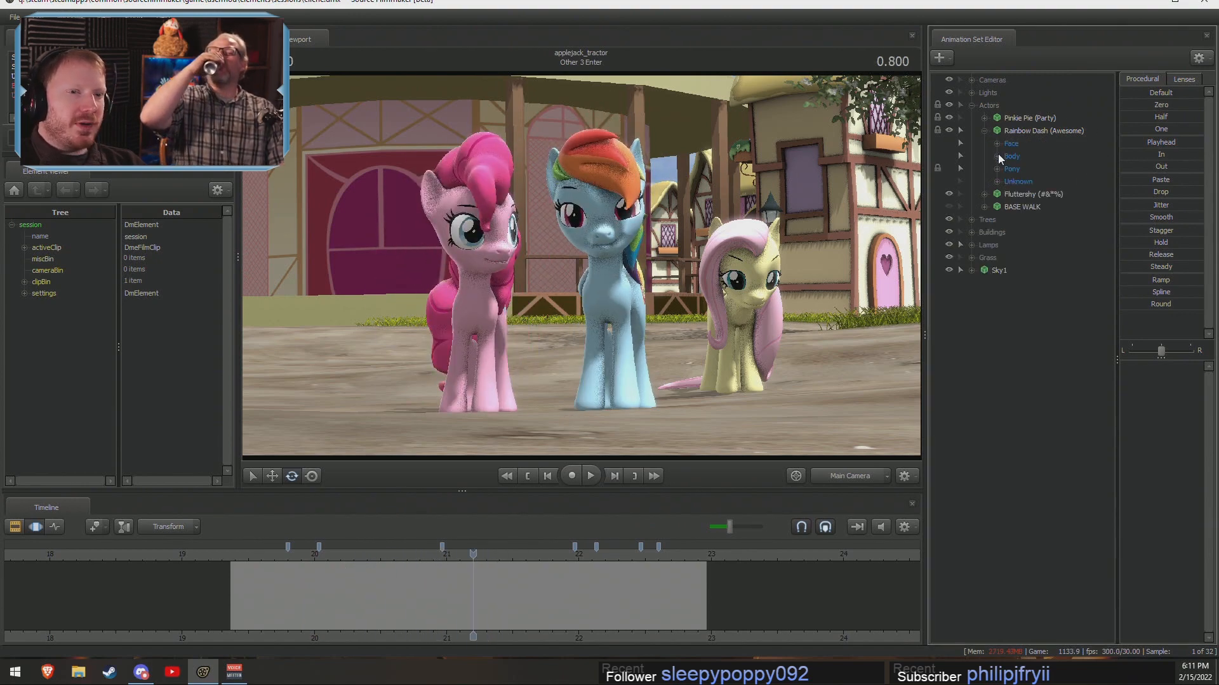
left_click(996, 144)
left_click(1038, 182)
scroll(372, 569, "up", 3)
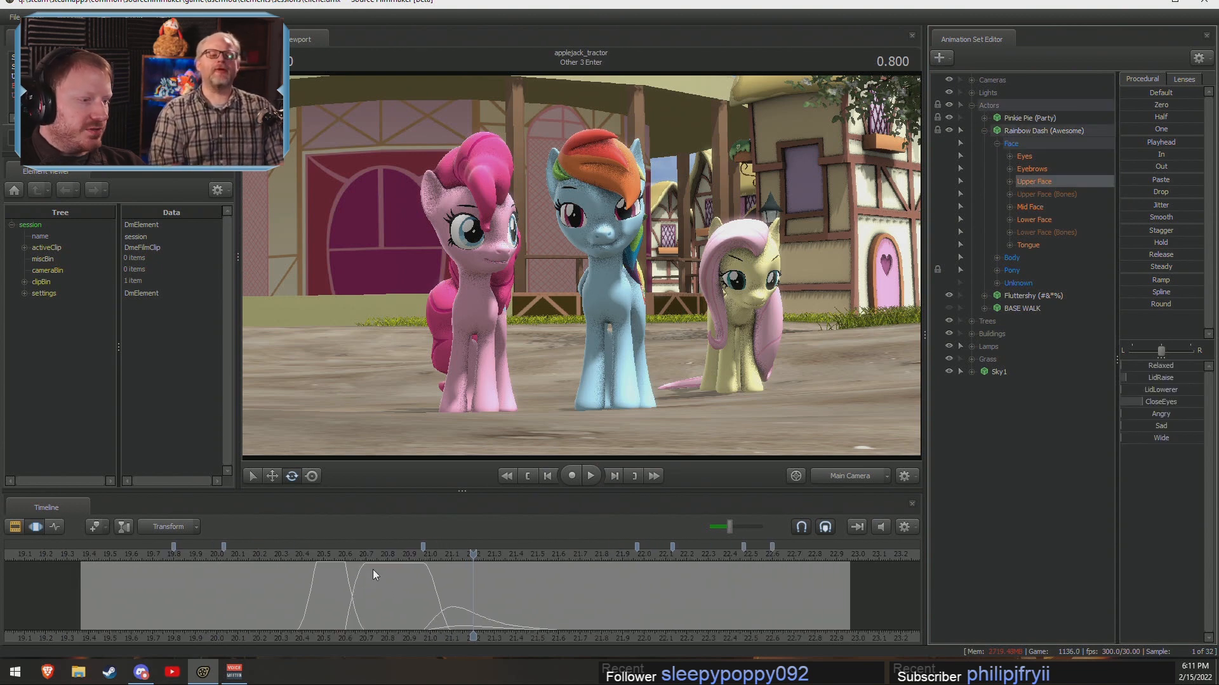
left_click(251, 591)
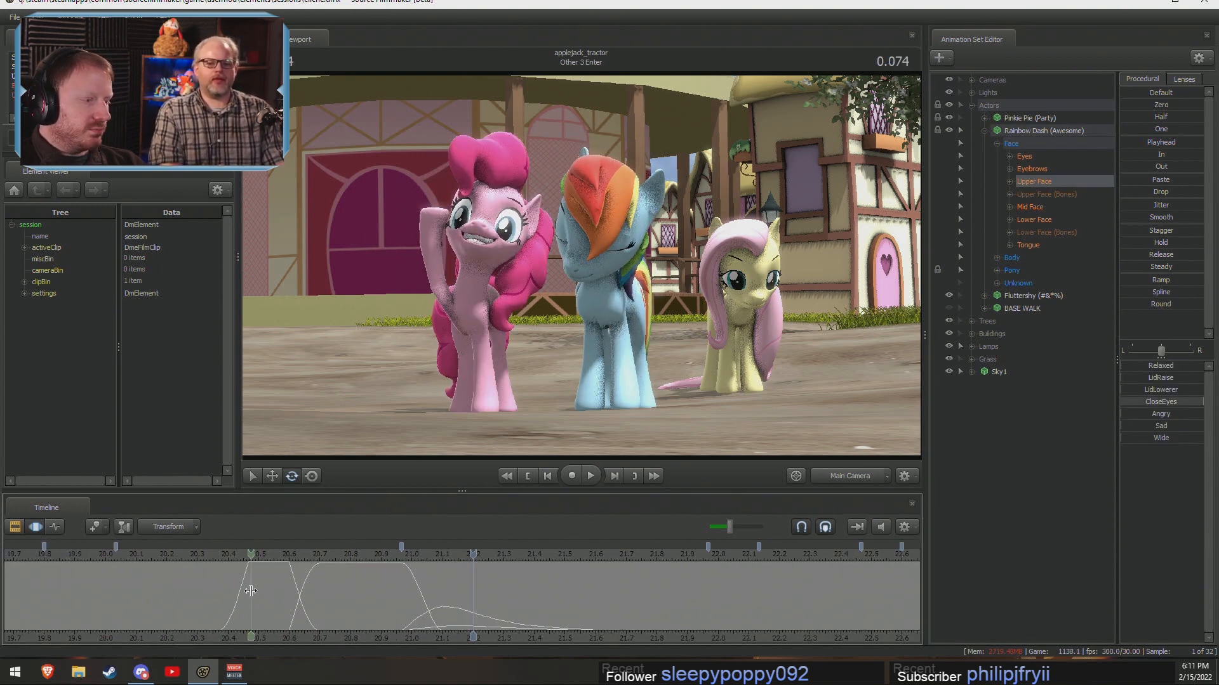
left_click_drag(250, 591, 286, 595, "shift")
left_click(272, 602)
scroll(272, 601, "up", 3, "shift")
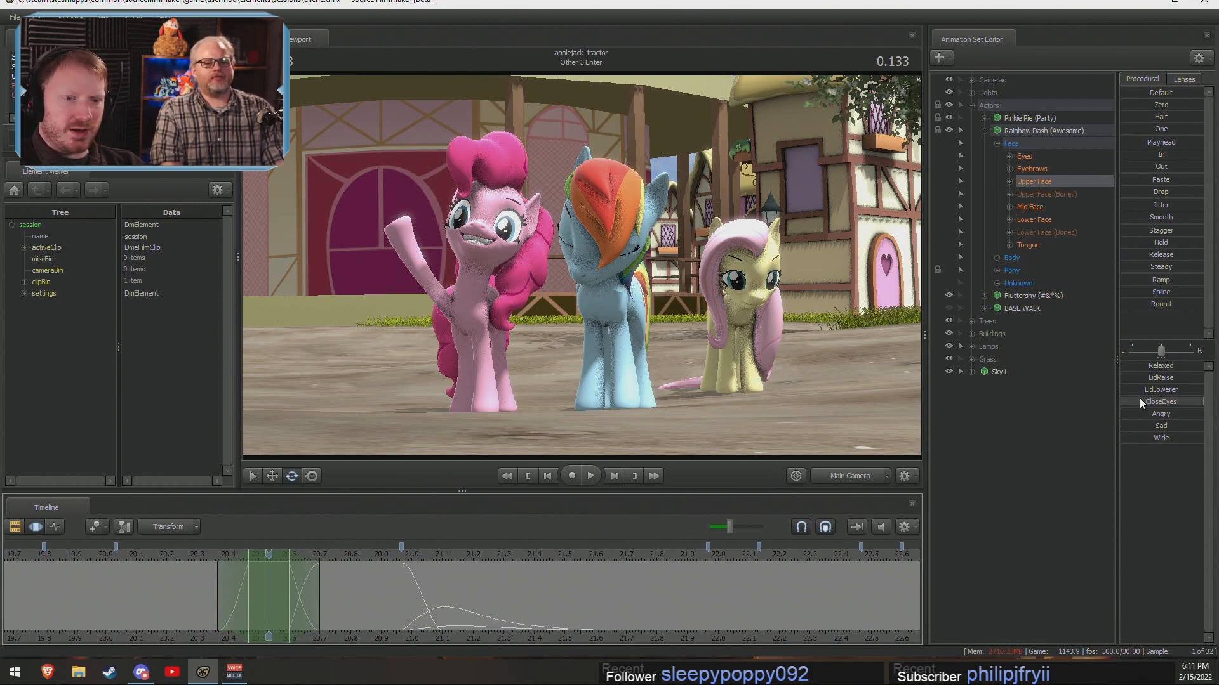
Adjust eyes_updown slightly in Rainbow Dash's Eyes controls over a time selection from about 20.6 to 20.97 s and play it back.
left_click(1037, 153)
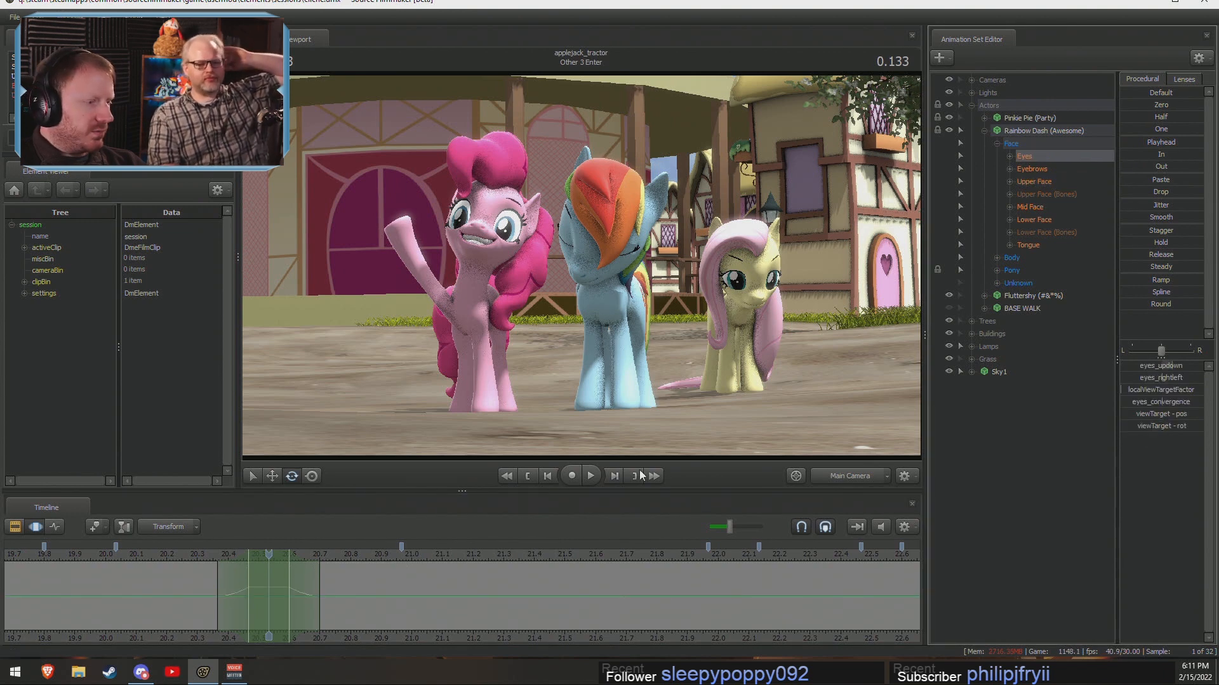
key("shift")
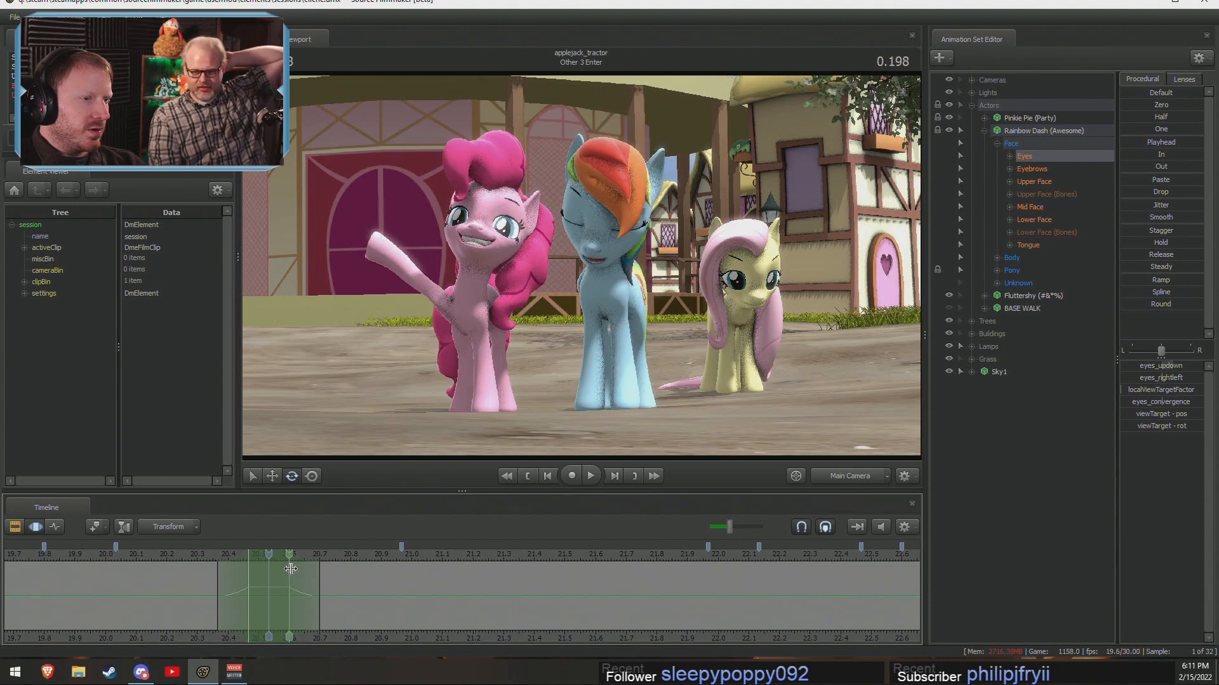
left_click_drag(219, 584, 268, 584)
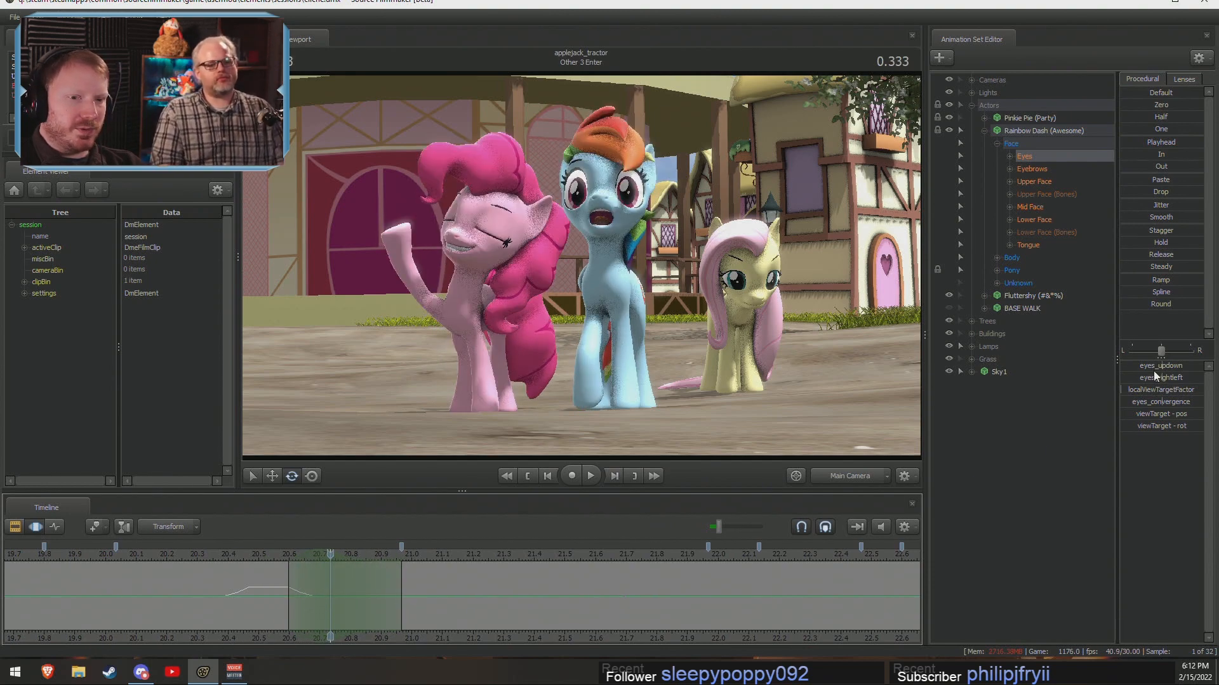
left_click_drag(1155, 368, 1156, 368)
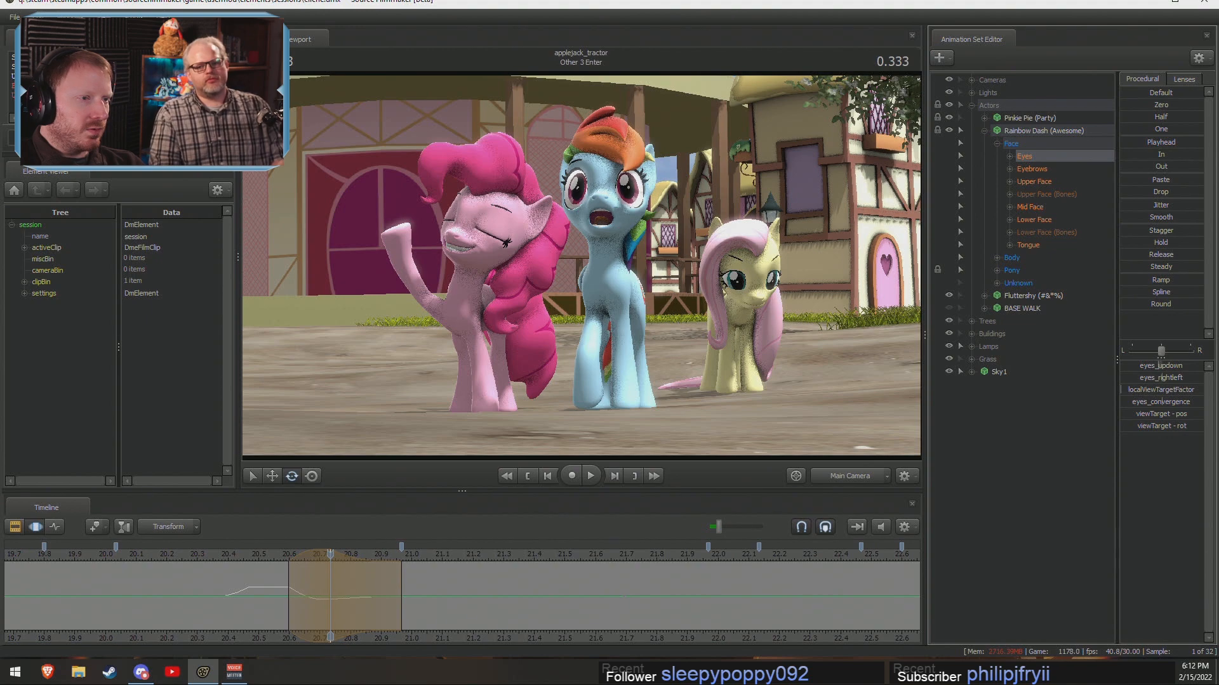
key("space")
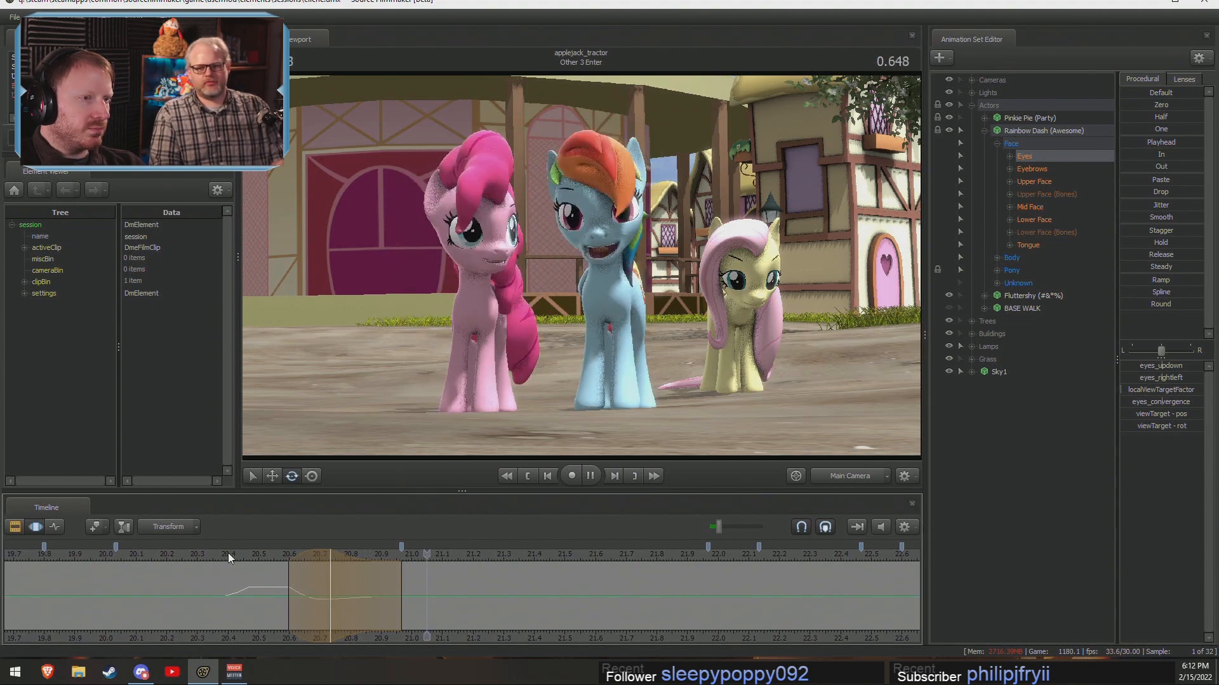
key("space")
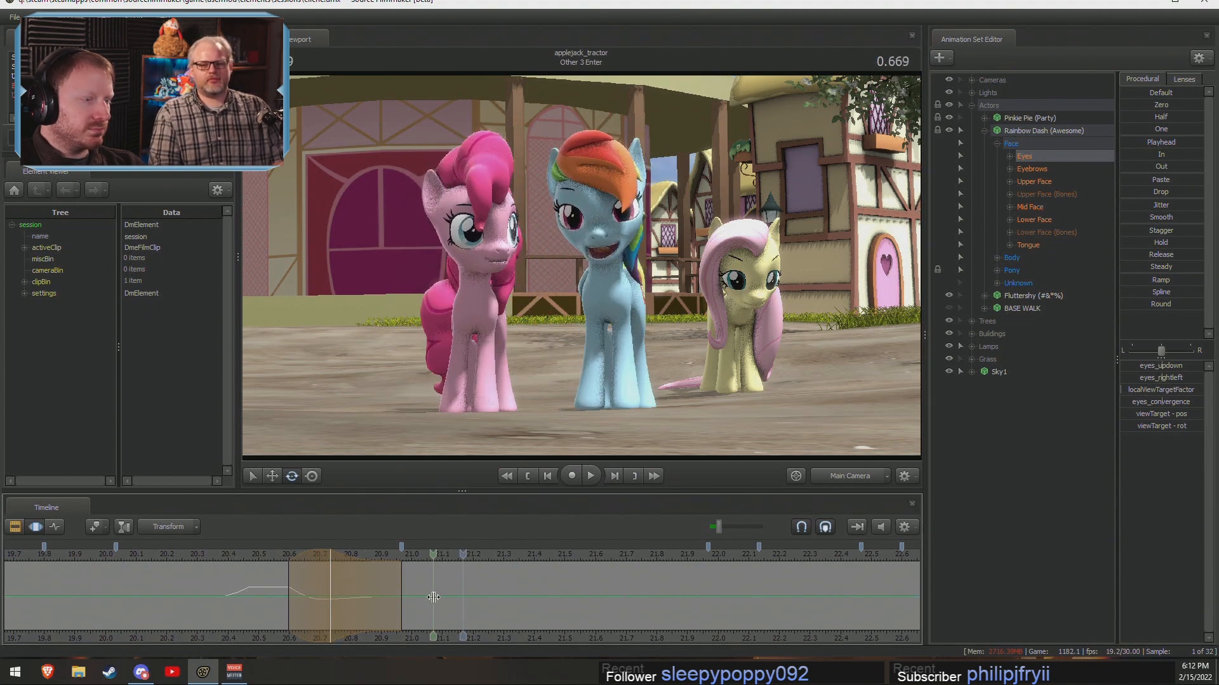
Try extending the eye change's time selection to about 21.1 s with playback, and settle on a range of about 20.57 to 21.0 s.
left_click_drag(366, 598, 397, 599)
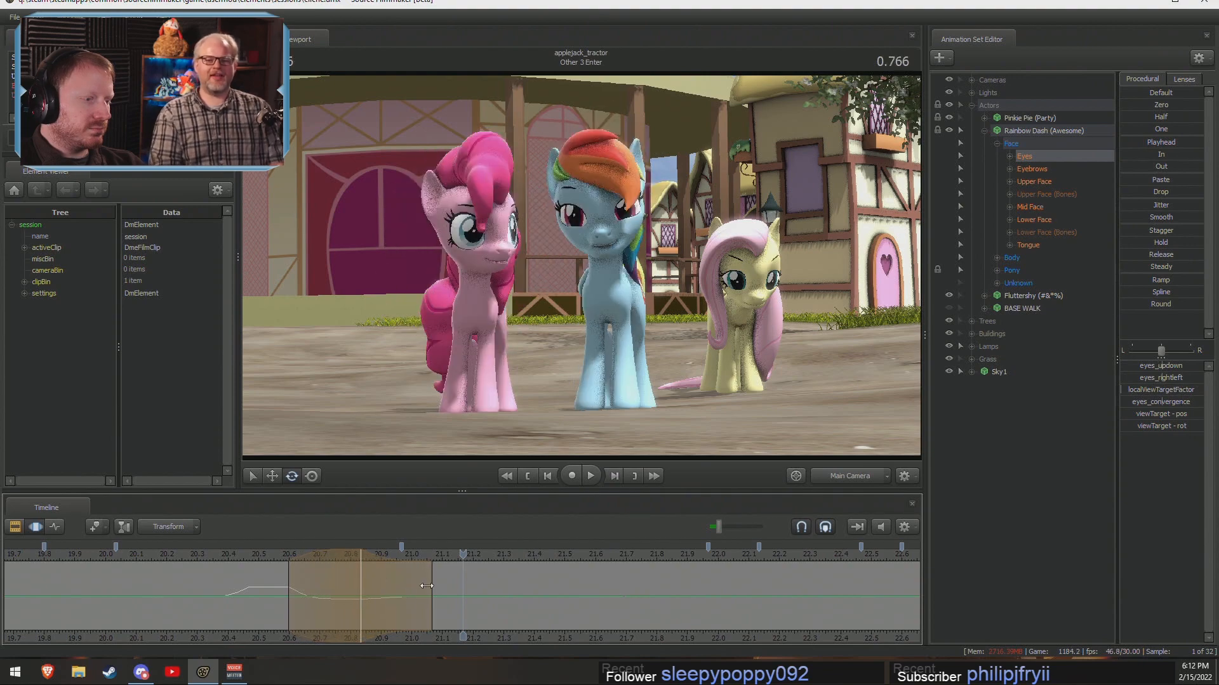
key("space")
key("space")
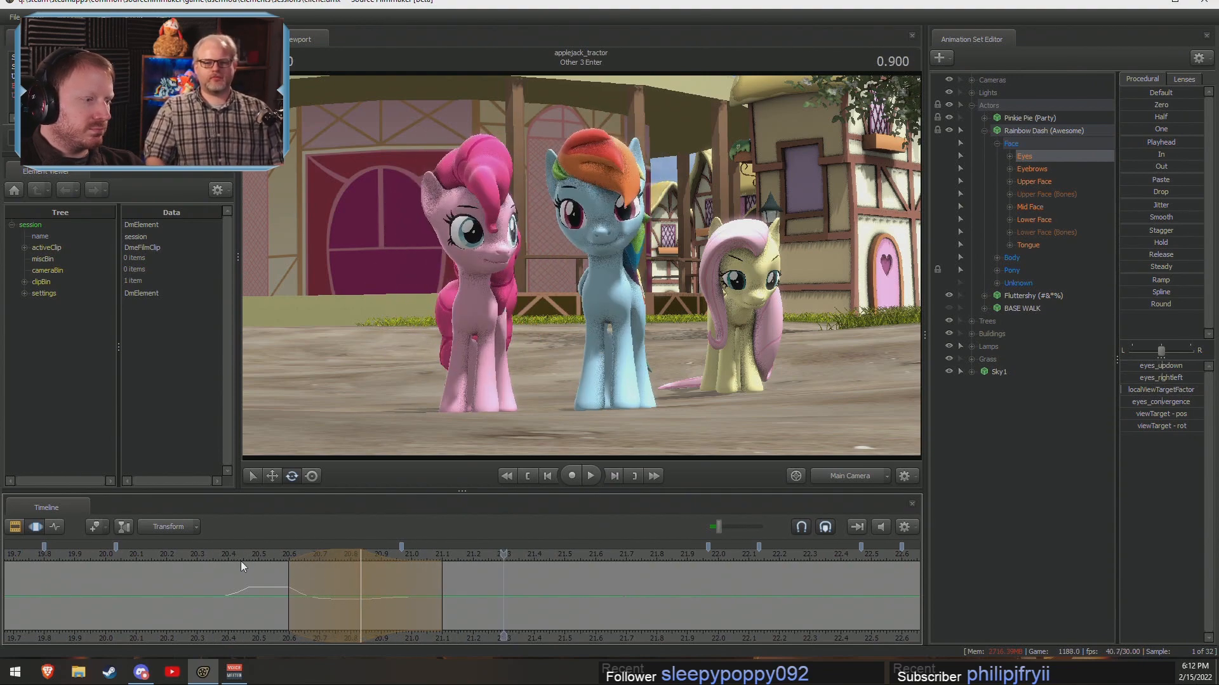
key("space")
left_click(269, 593)
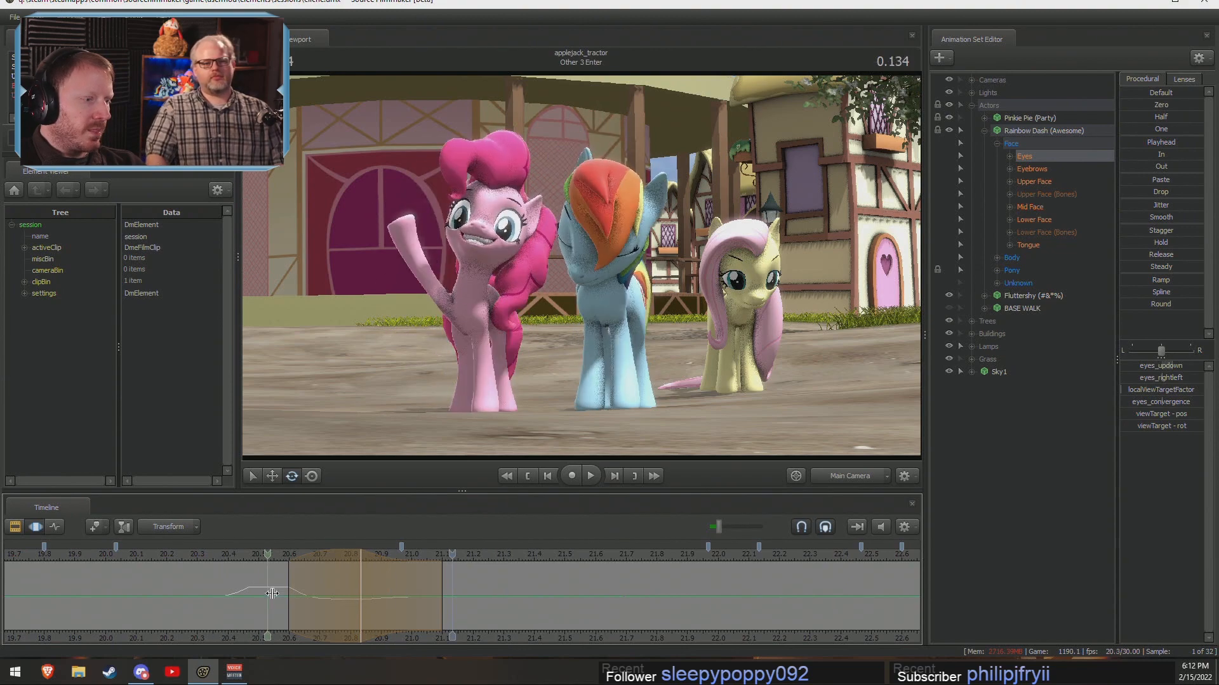
left_click_drag(382, 604, 351, 604)
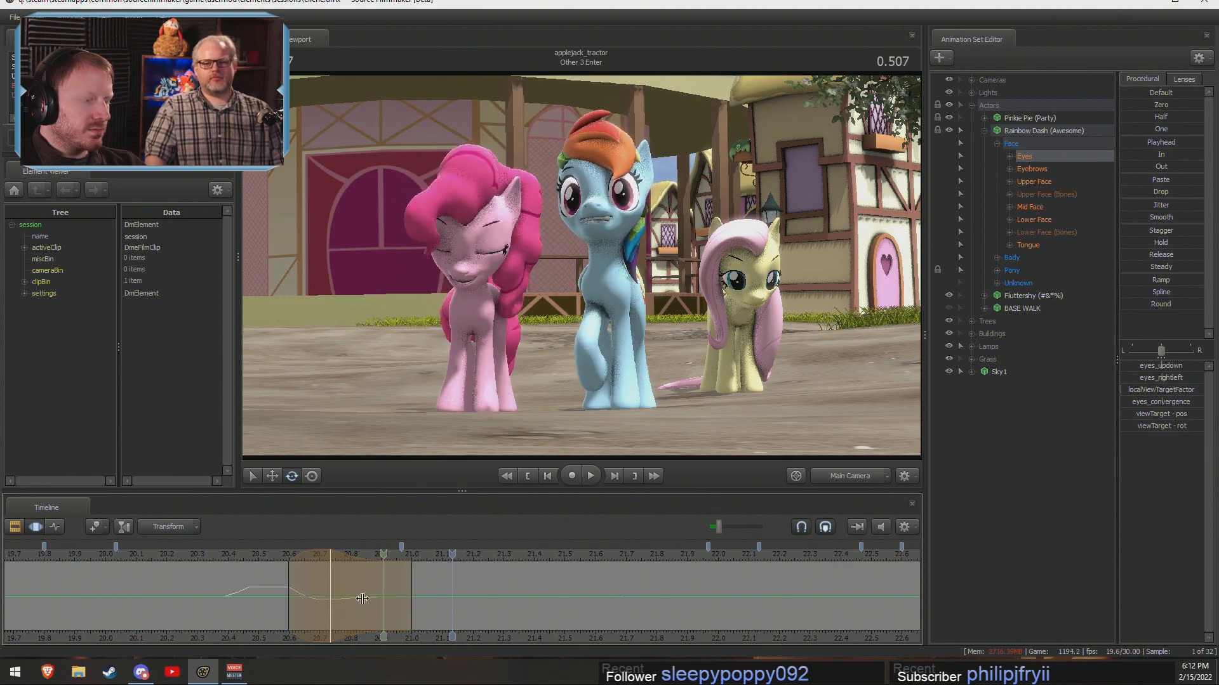
left_click_drag(297, 569, 286, 571)
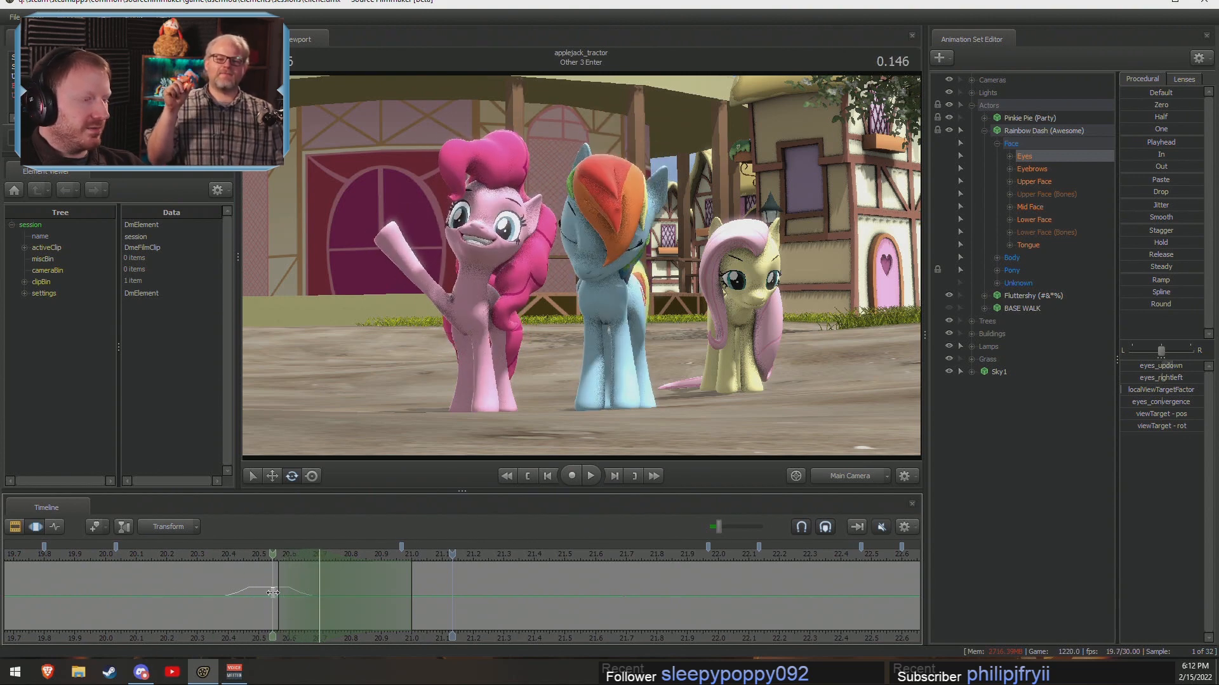
Rotate Rainbow Dash's Head over a time selection peaking at 20.6 s and spanning about 20.43 to 20.77 s.
left_click(292, 593, "shift")
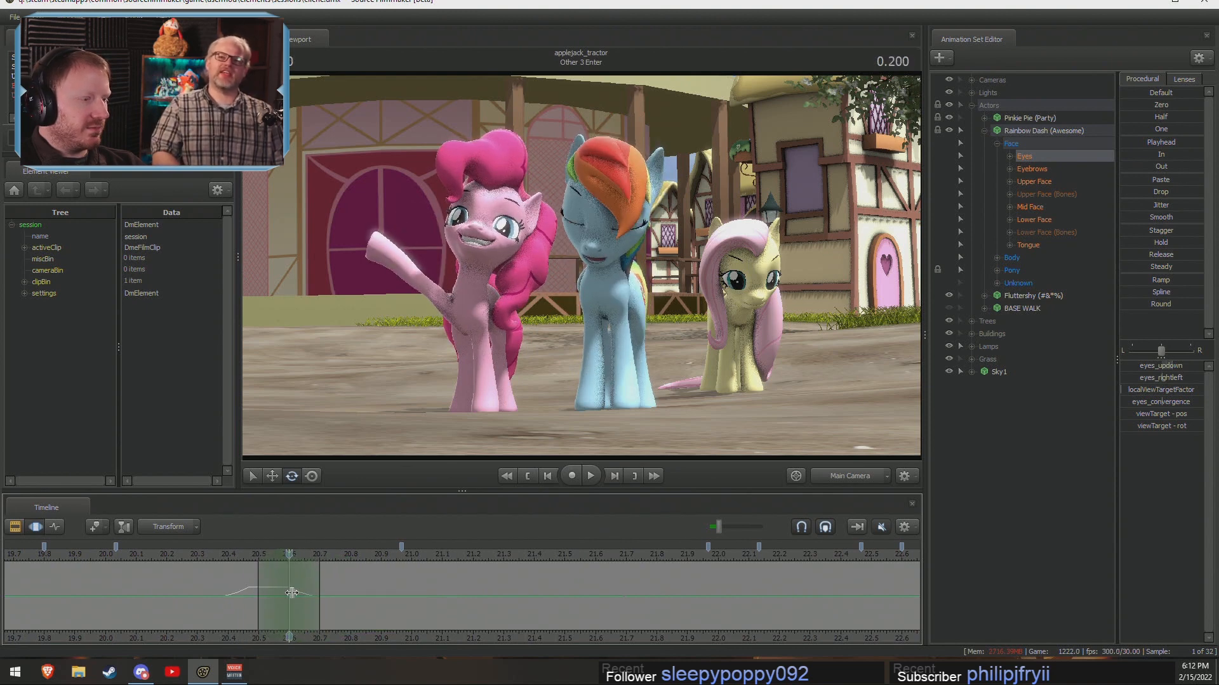
scroll(291, 593, "up", 2, "shift")
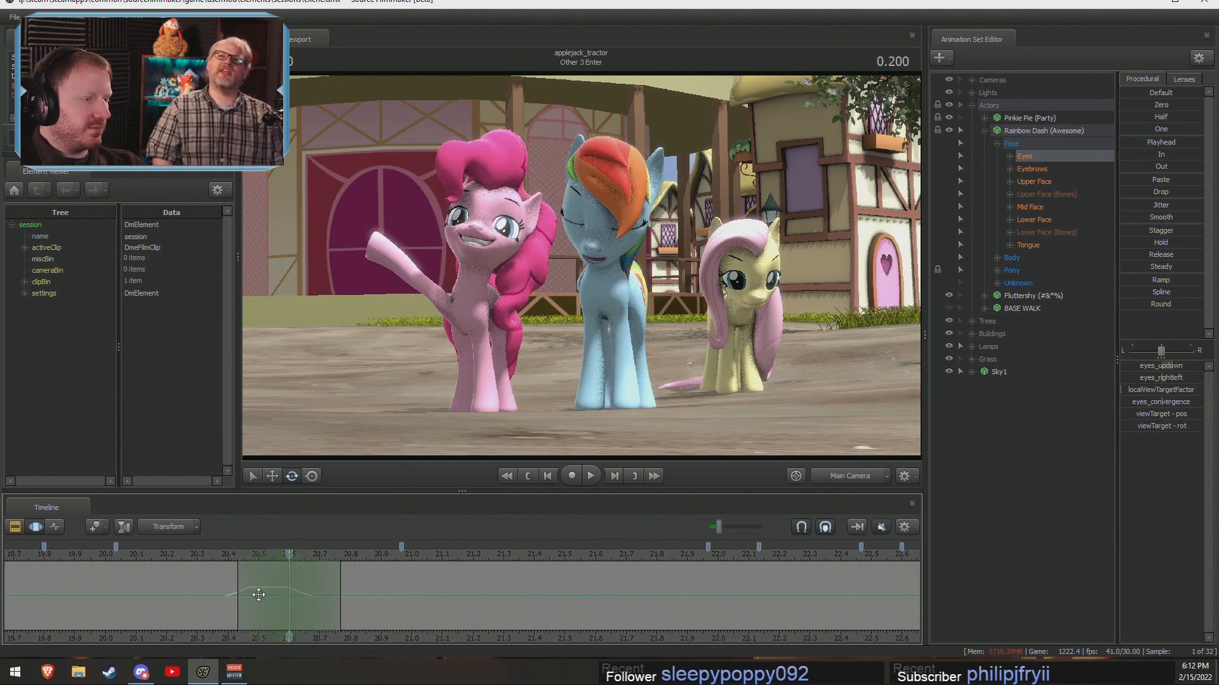
left_click(604, 242)
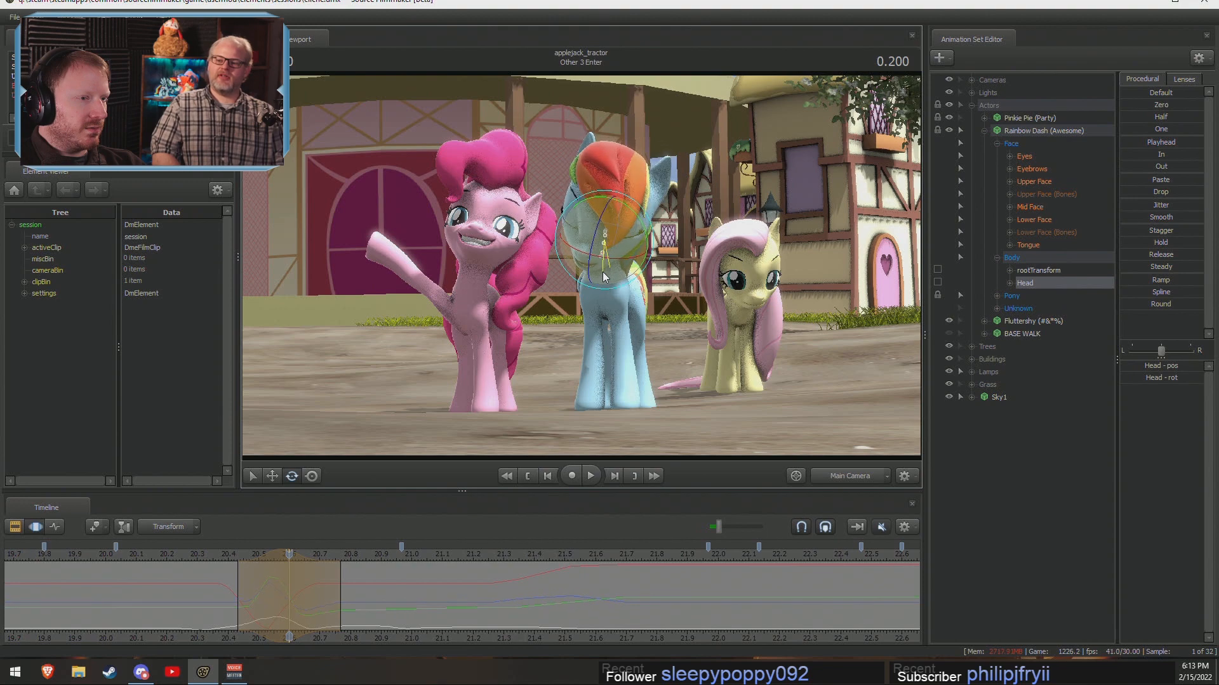
Rotate Rainbow Dash's Head over a time selection peaking at 20.7 s, with falloff from about 20.5 to 20.9 s, and play it back.
left_click(230, 585)
left_click_drag(229, 585, 318, 610)
left_click(318, 610, "shift")
scroll(319, 610, "up", 6, "shift")
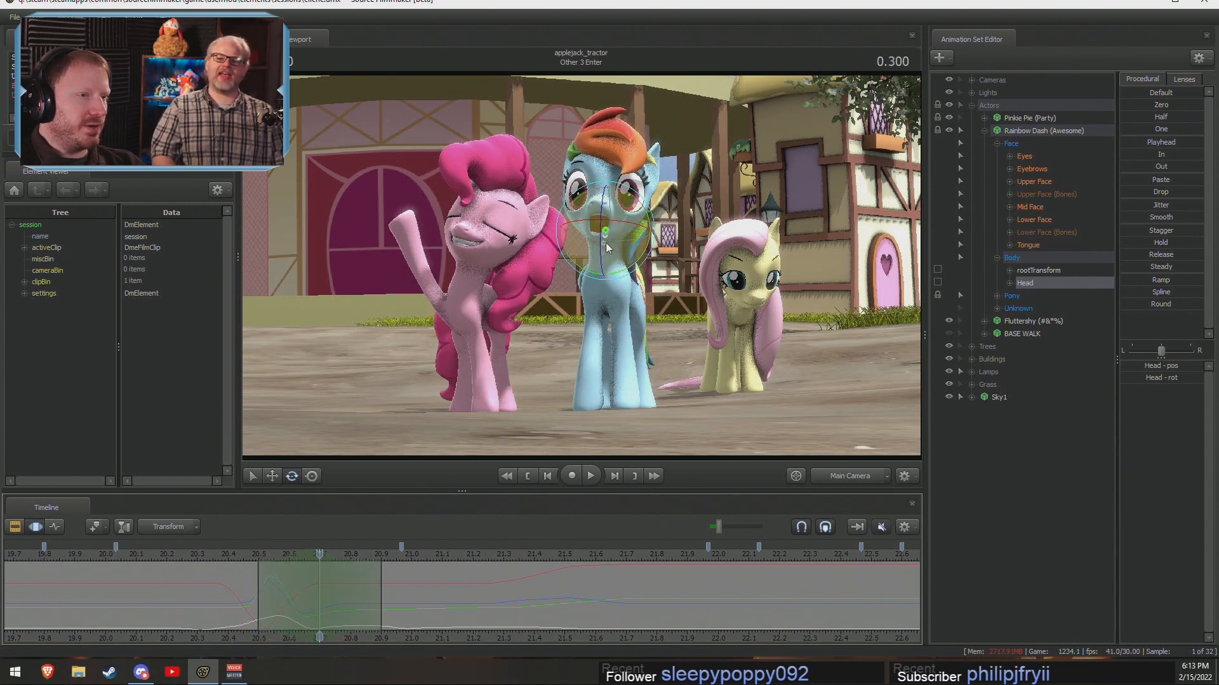
left_click_drag(635, 222, 637, 203)
left_click_drag(228, 586, 235, 554)
key("space")
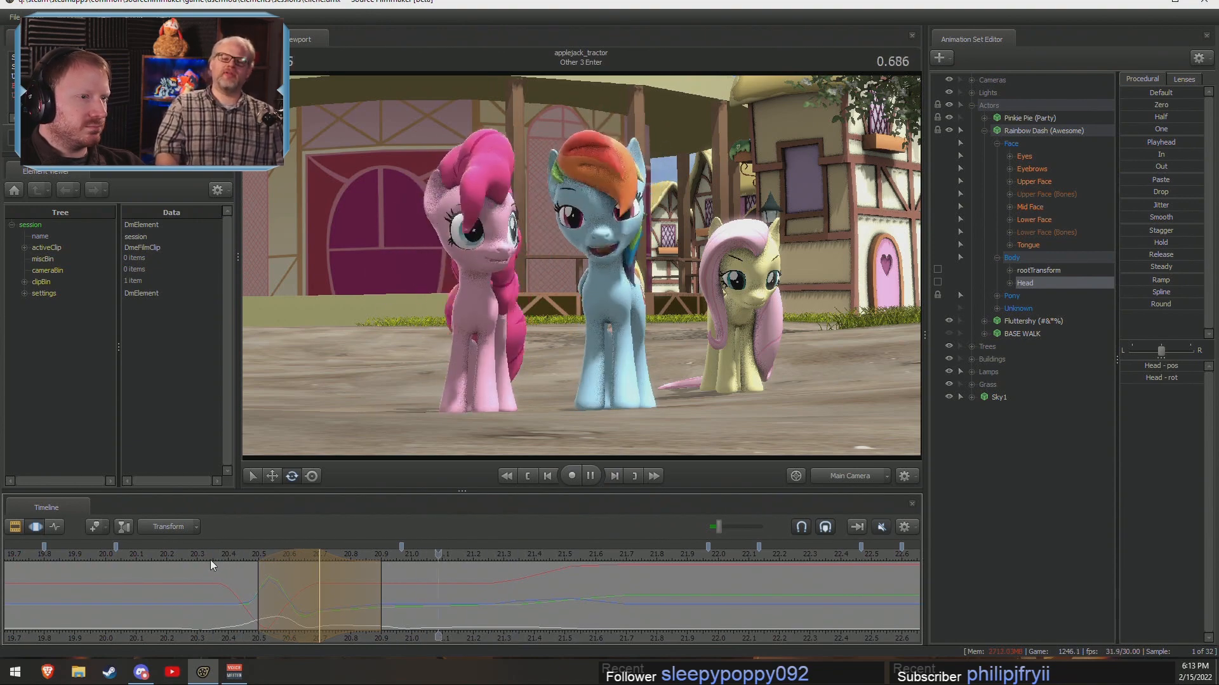
key("space")
Adjust Rainbow Dash's Head rotation around 21.0 s, with falloff from about 20.83 to 21.17 s, and play back the movement.
left_click_drag(222, 582, 411, 621)
left_click(412, 622, "shift")
scroll(412, 621, "up", 5, "shift")
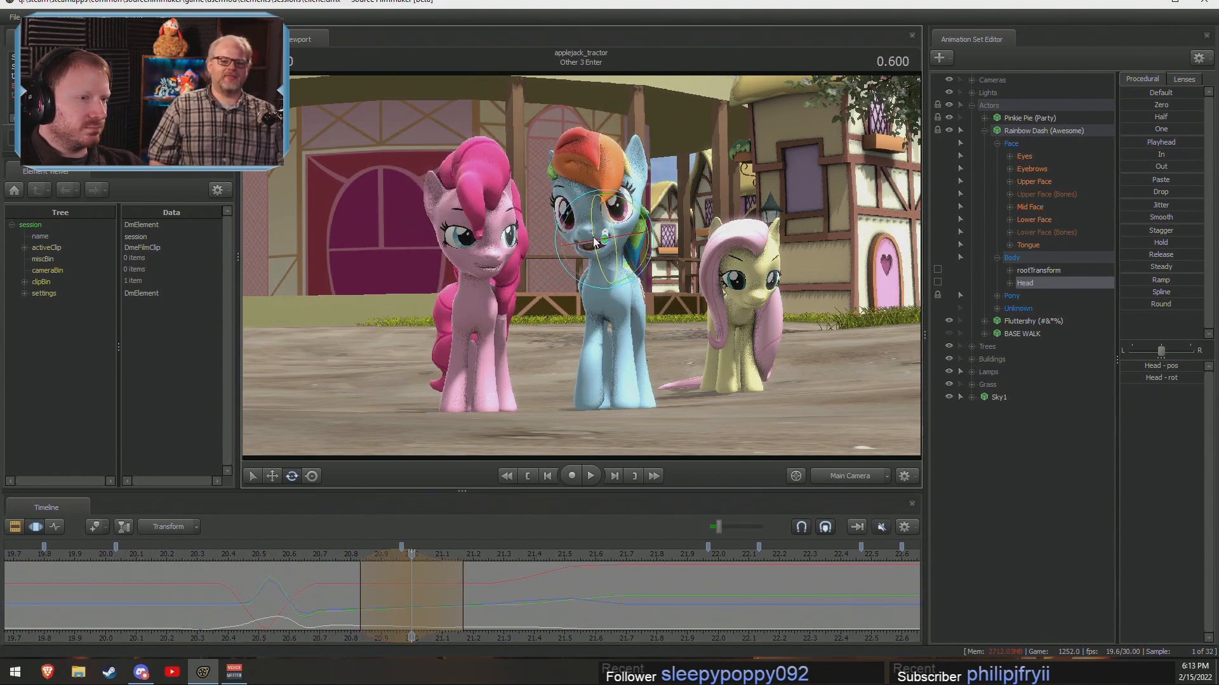
key("space")
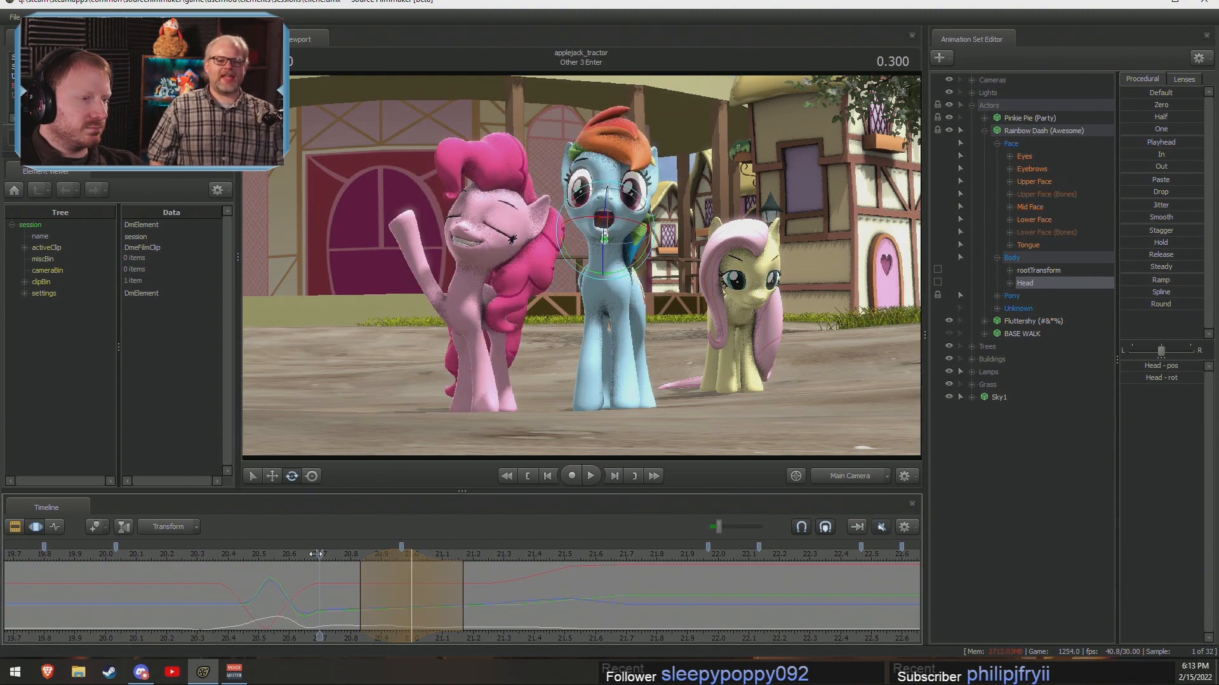
key("space")
key("space")
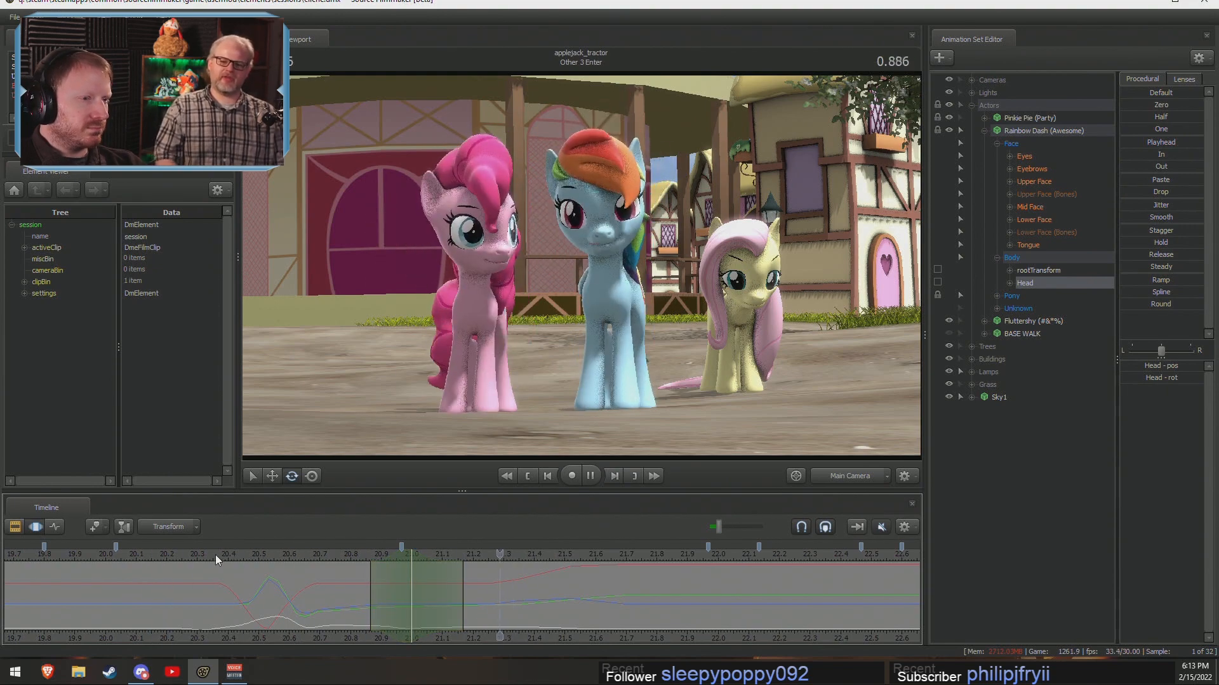
key("space")
Bring the beginning of the Other 3 Enter shot into range and play it from near its start.
left_click(188, 556)
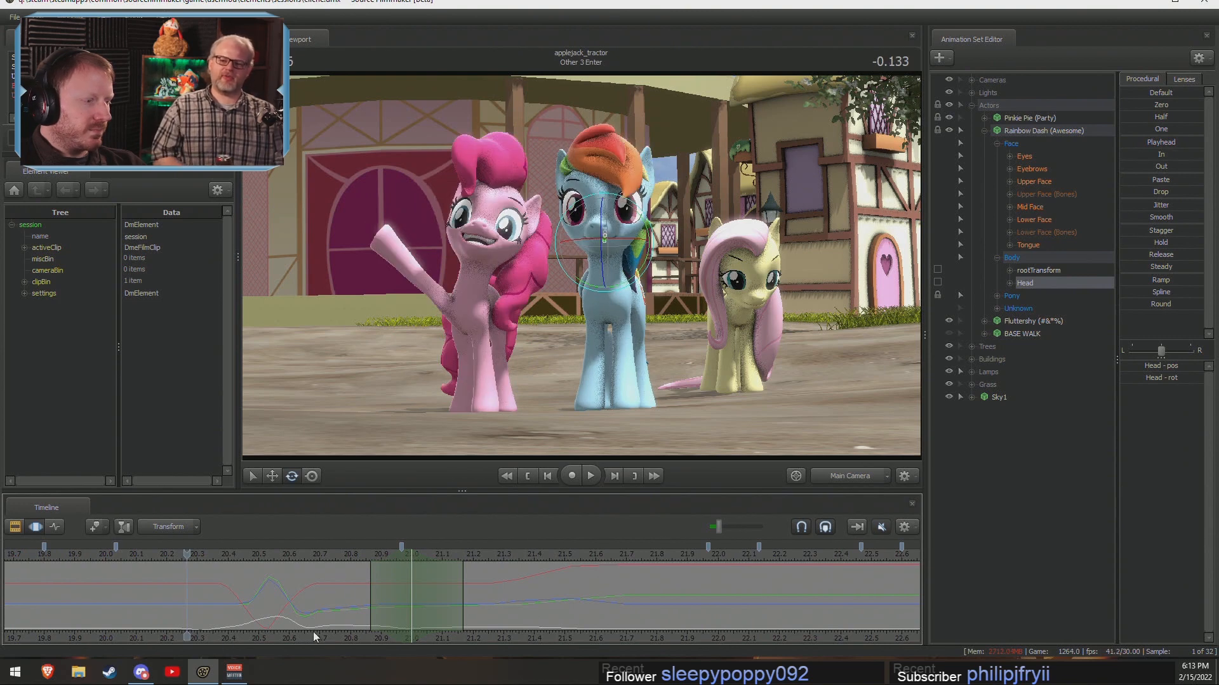
middle_click_drag(314, 631, 566, 622)
scroll(483, 595, "down", 1)
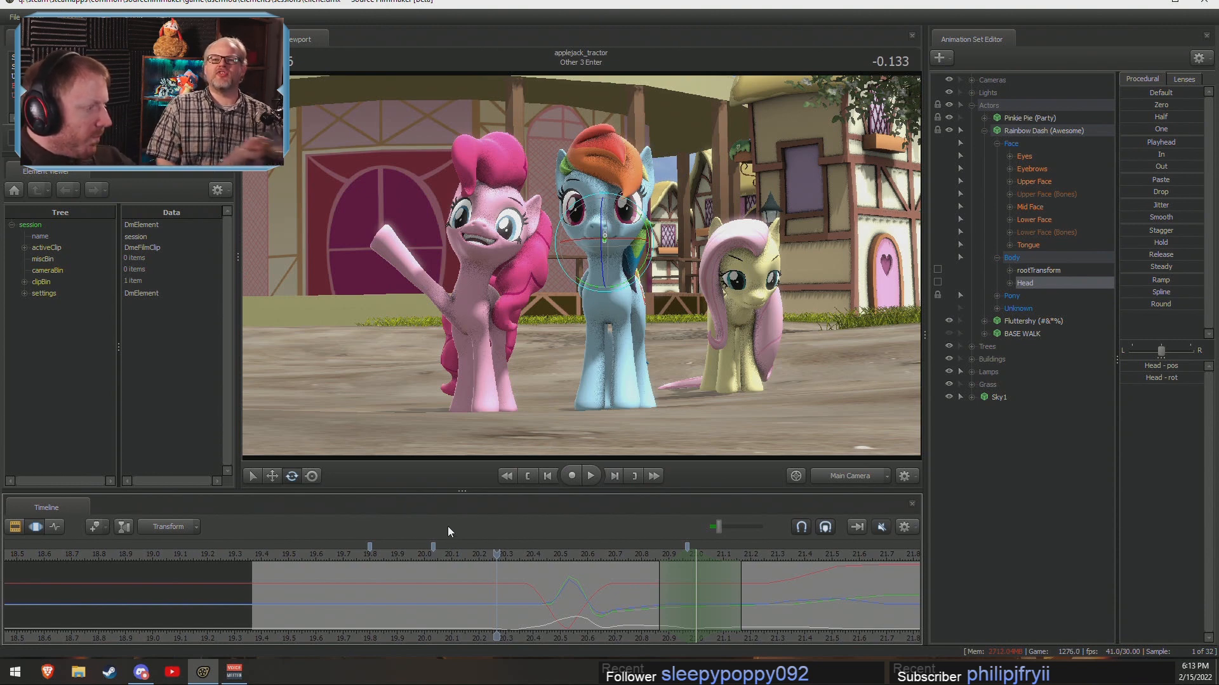
left_click_drag(276, 556, 258, 557)
key("space")
key("space")
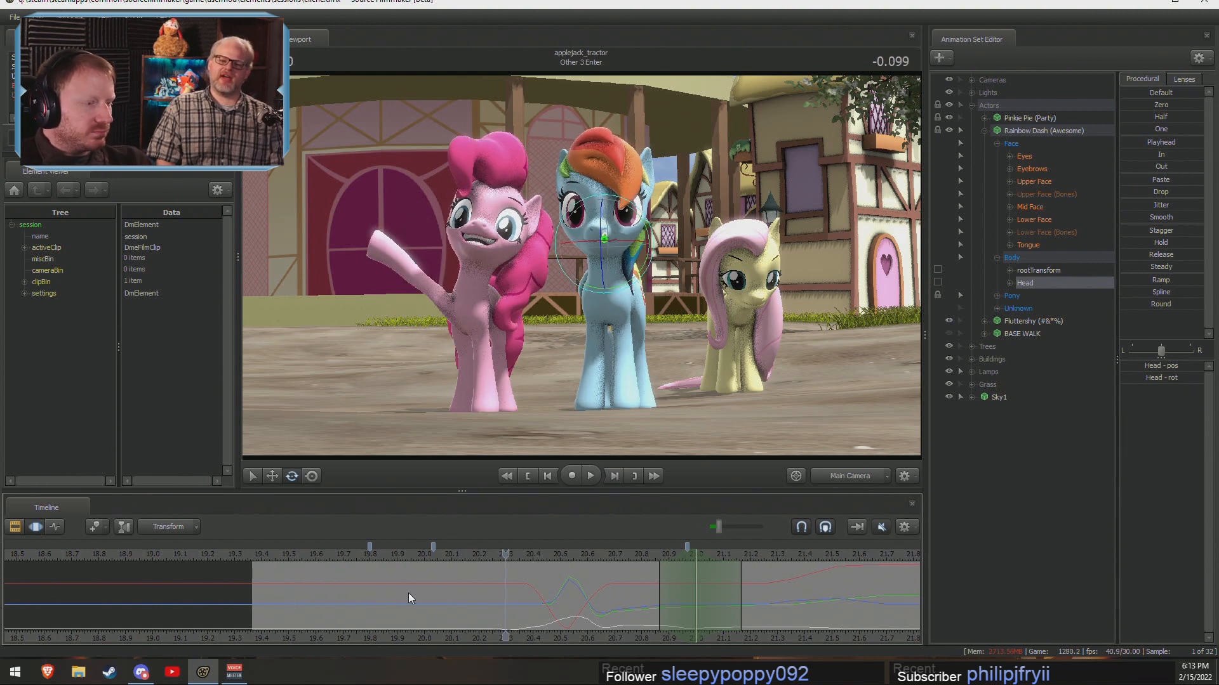
key("shift")
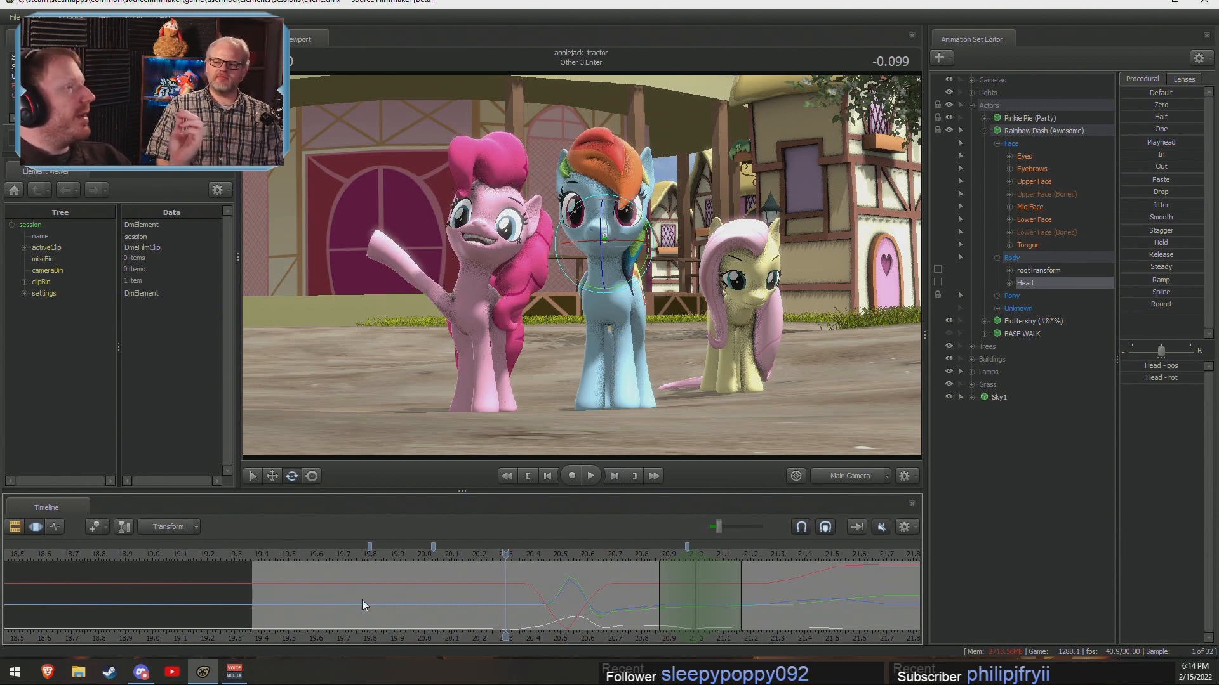
left_click_drag(671, 2, 671, 0)
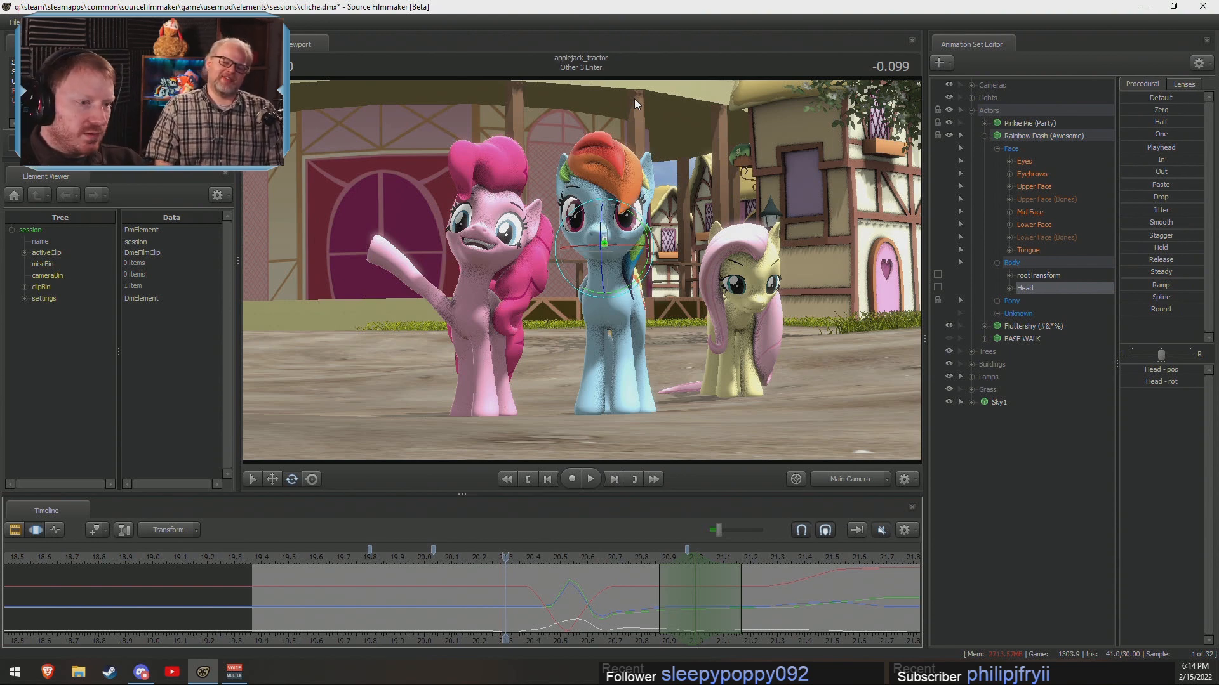
Extend the time selection indefinitely backward, holding until about 20.23 s with falloff to about 20.47 s.
left_click(369, 585)
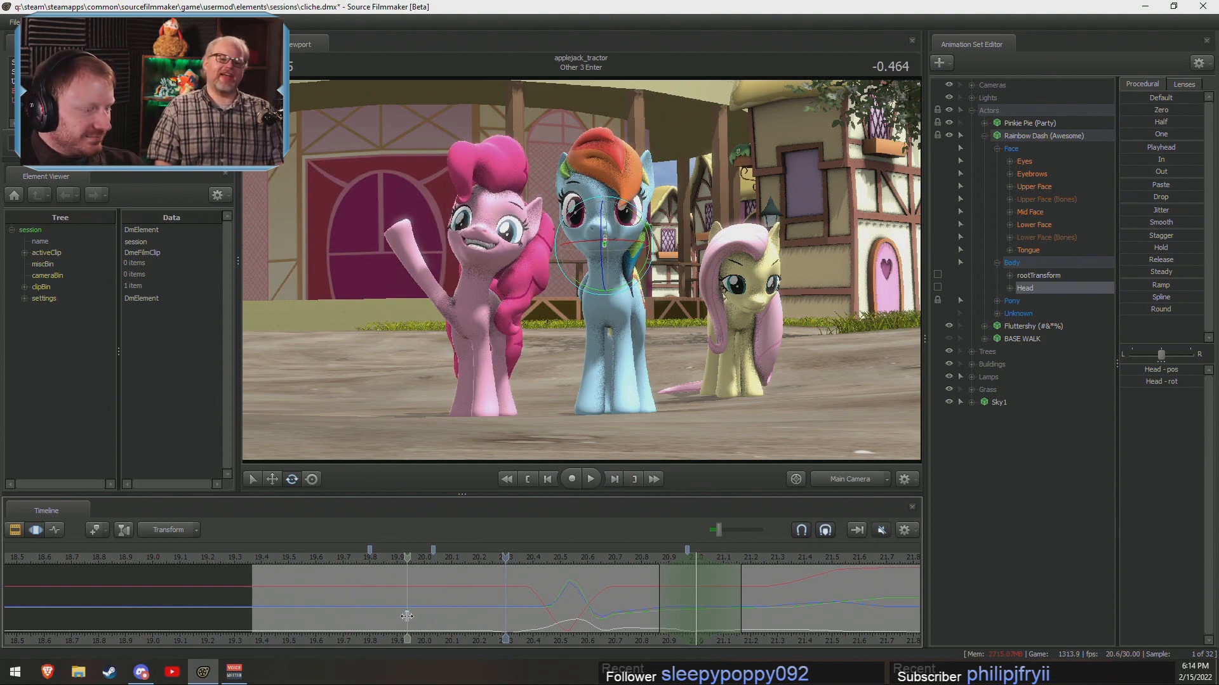
left_click(397, 614)
left_click_drag(374, 612, 159, 606, "shift")
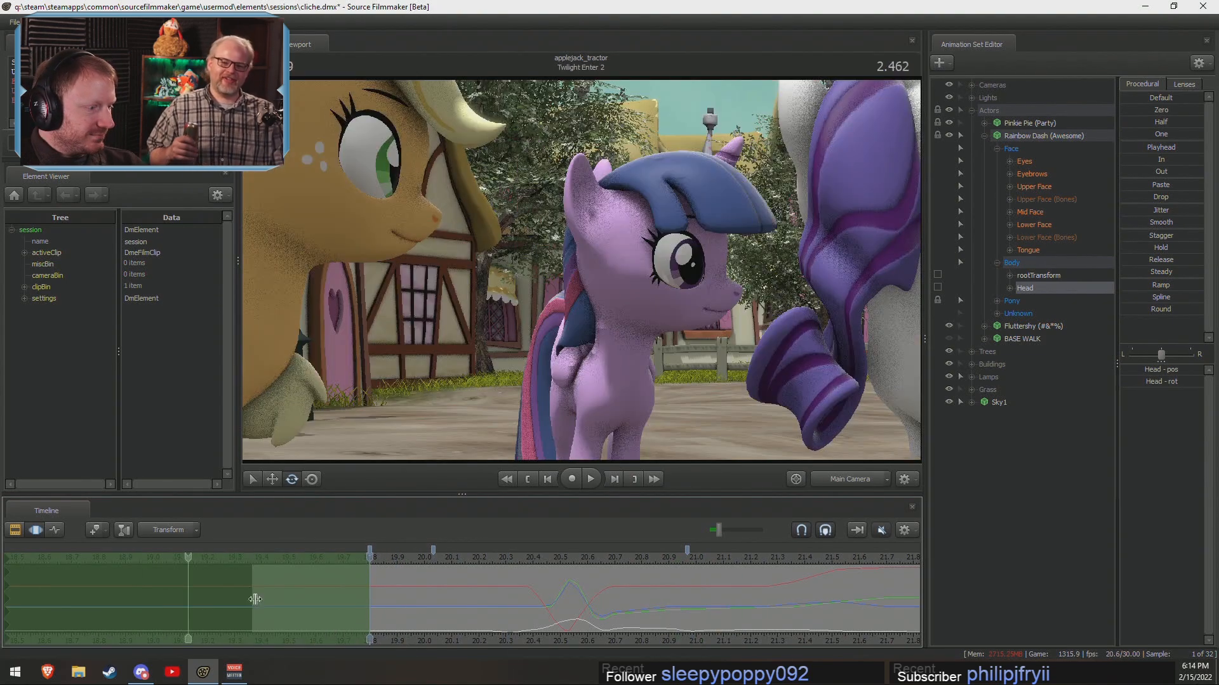
left_click_drag(406, 558, 327, 569)
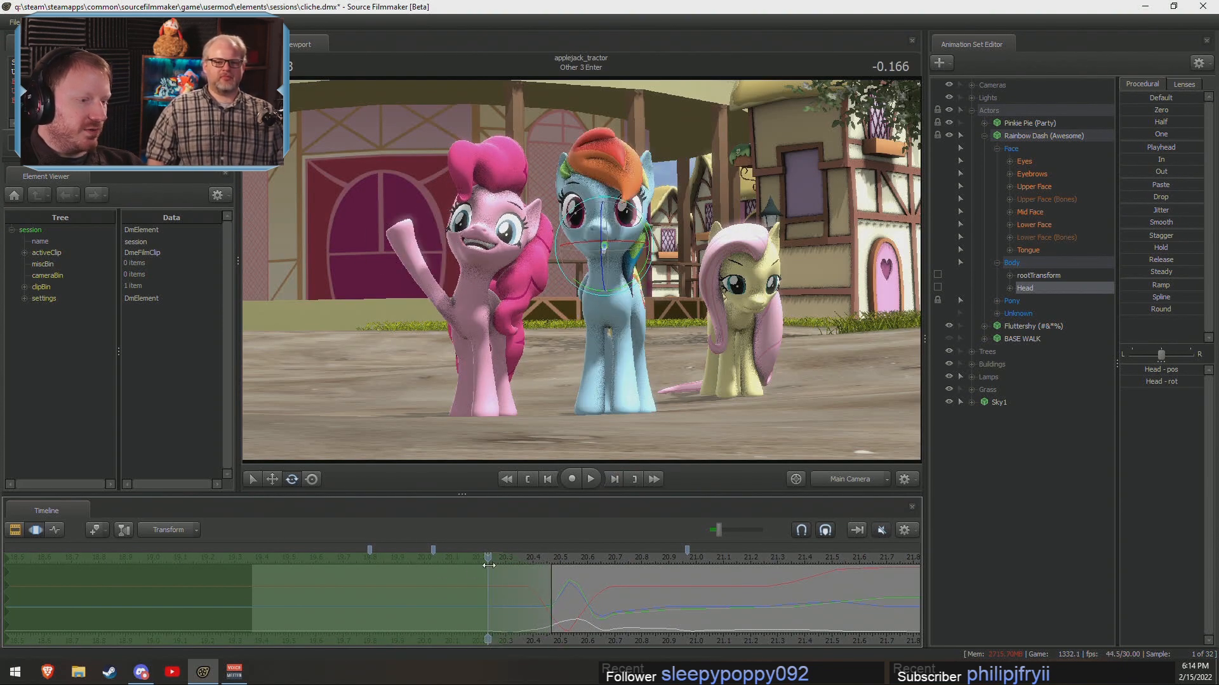
Through the Work Camera, set Rainbow Dash's left_wing body group to wings/left_wing_movie_closed.dmx.
left_click(849, 478)
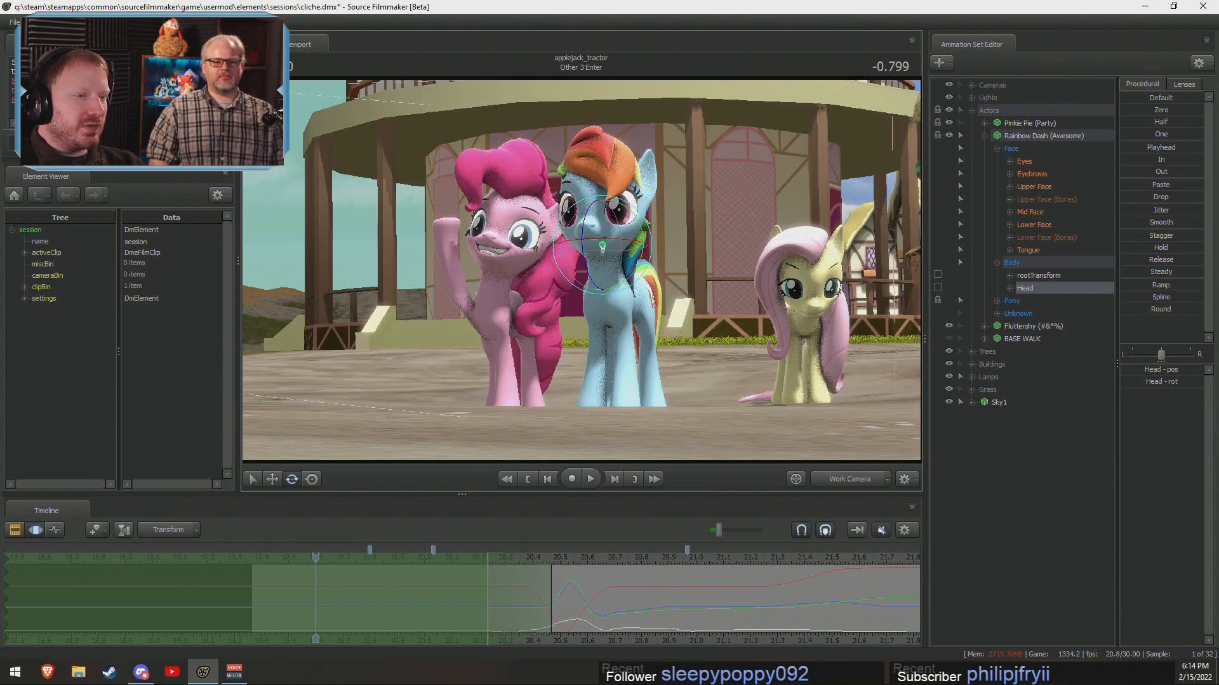
left_click_drag(610, 273, 985, 280, "alt")
left_click(1030, 135)
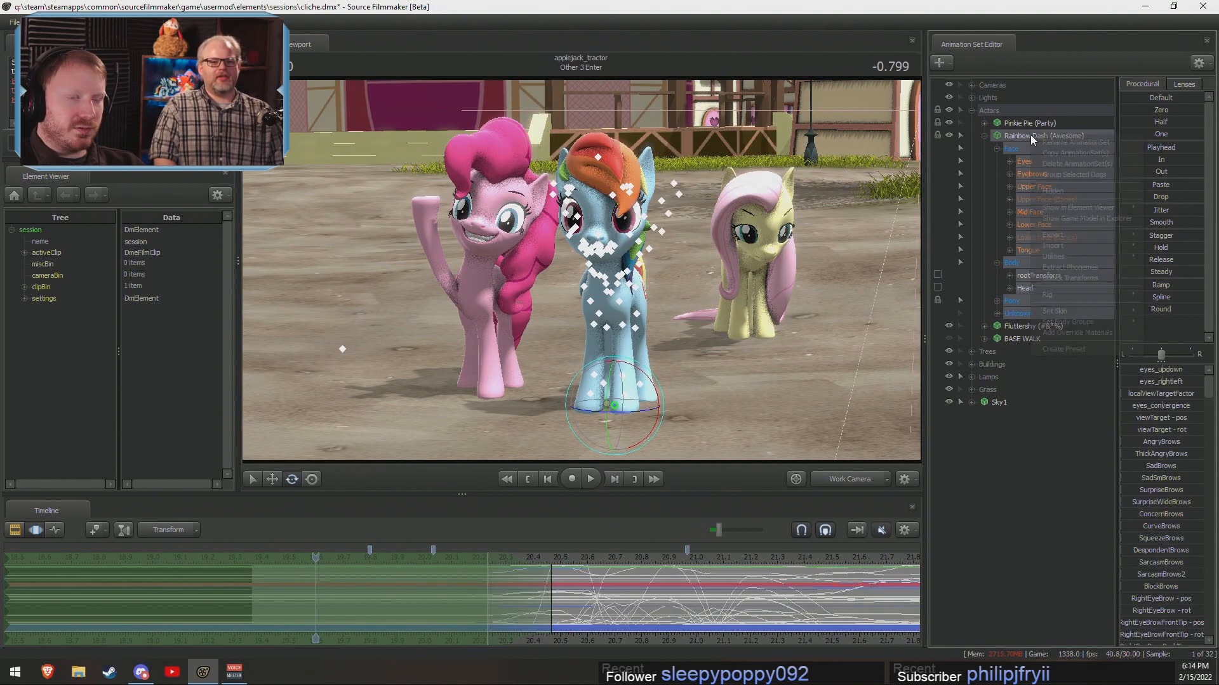
right_click(1030, 134)
mouse_move(1070, 324)
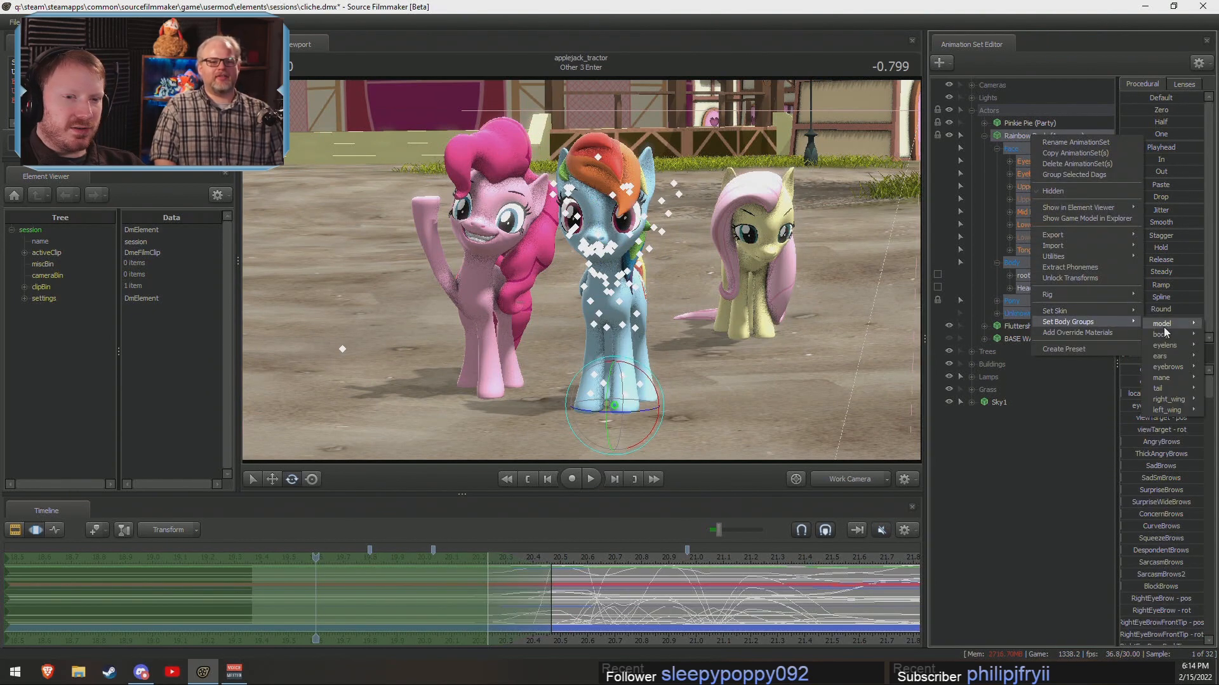
mouse_move(1166, 410)
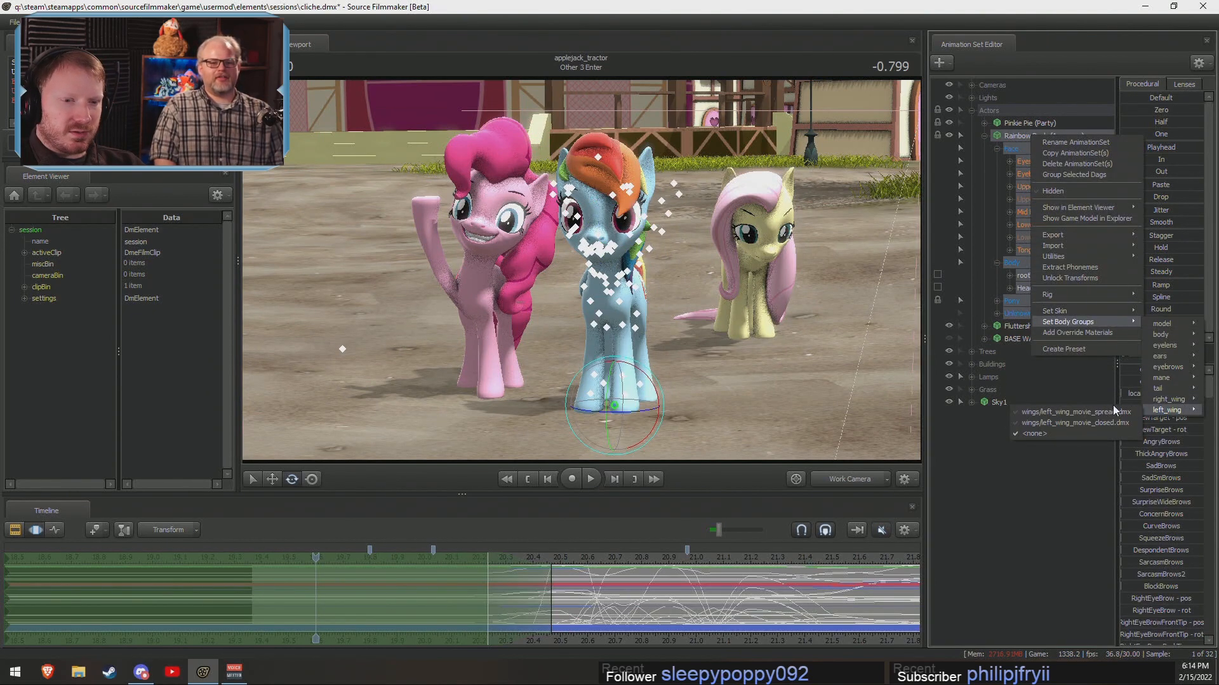
left_click(1081, 422)
Expand Rainbow Dash's front leg controls and rotate her Chest2 bone over the time selection.
left_click_drag(773, 290, 755, 270, "alt")
left_click_drag(580, 270, 604, 237)
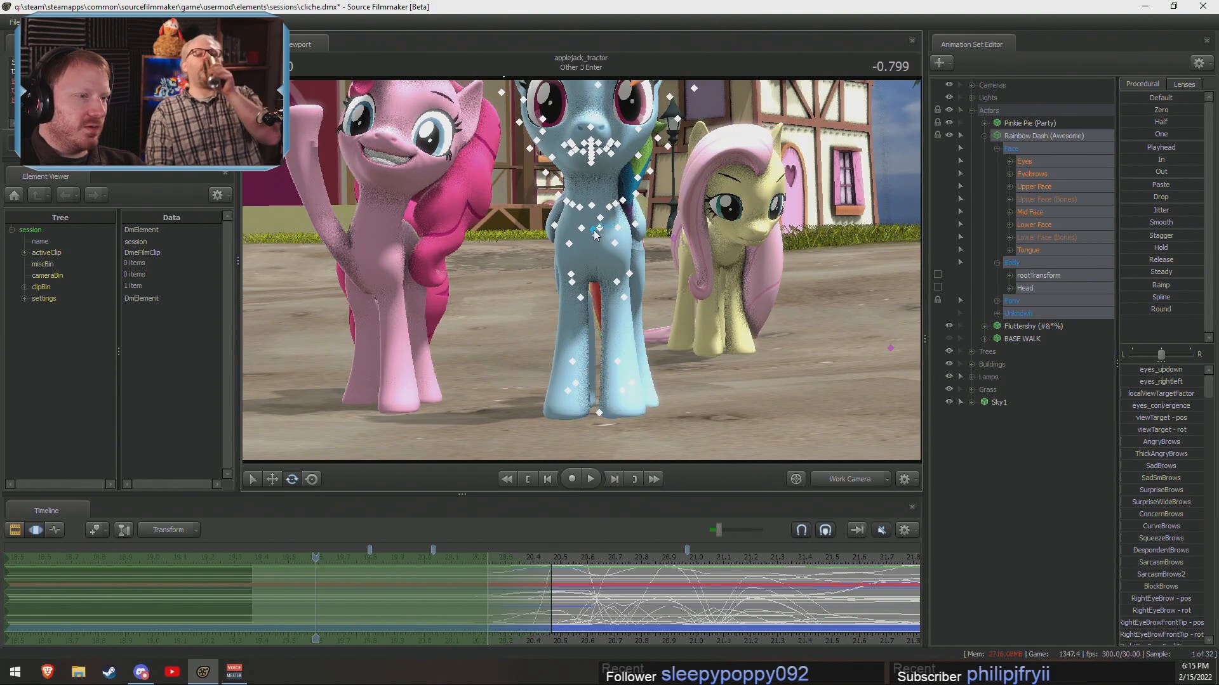
left_click(594, 232)
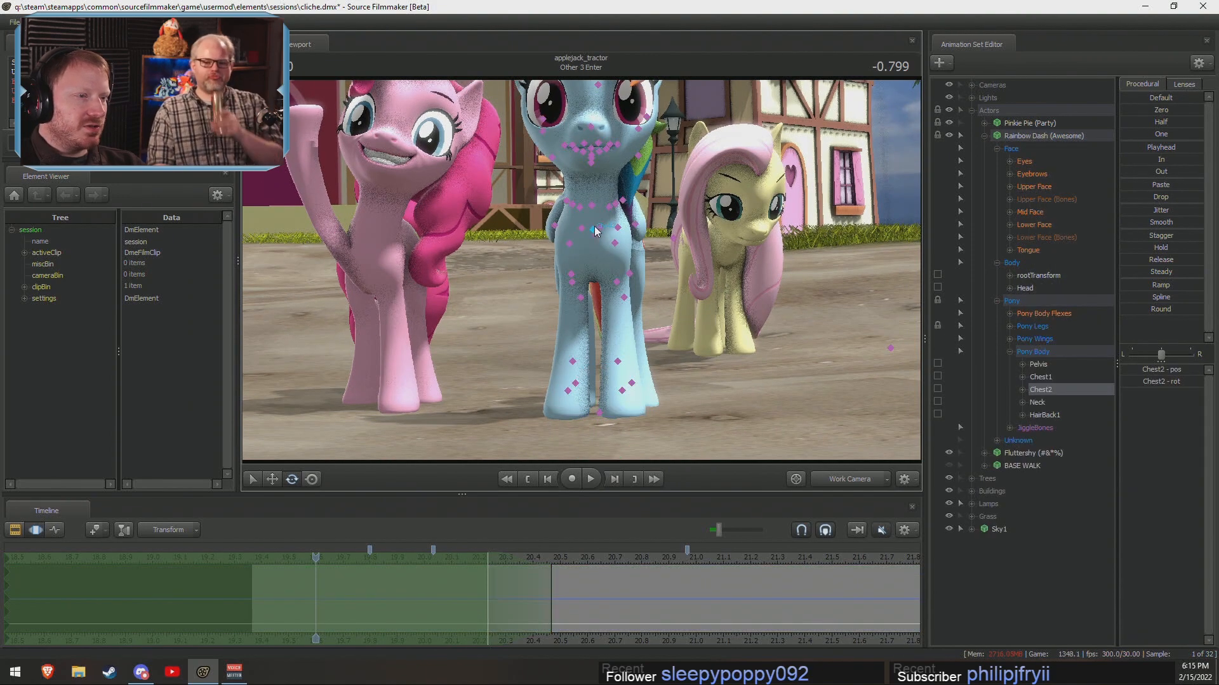
left_click(1011, 327)
left_click(1023, 352)
left_click(1023, 340)
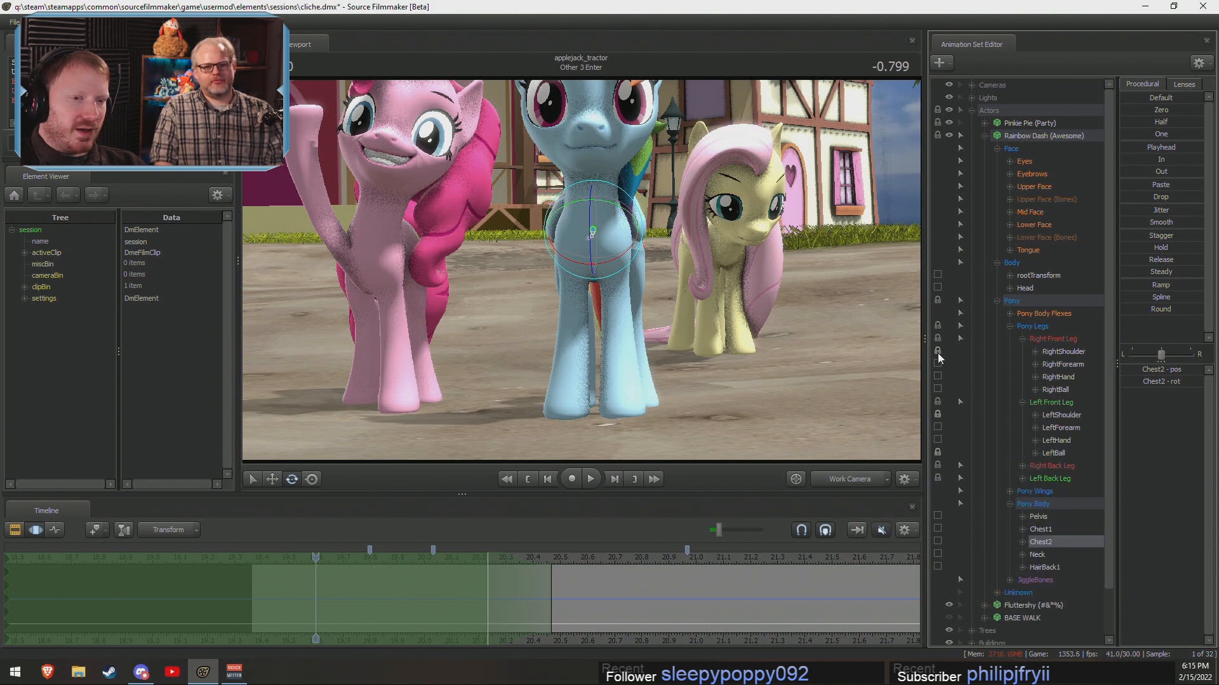
left_click_drag(632, 263, 606, 211)
key("ctrl")
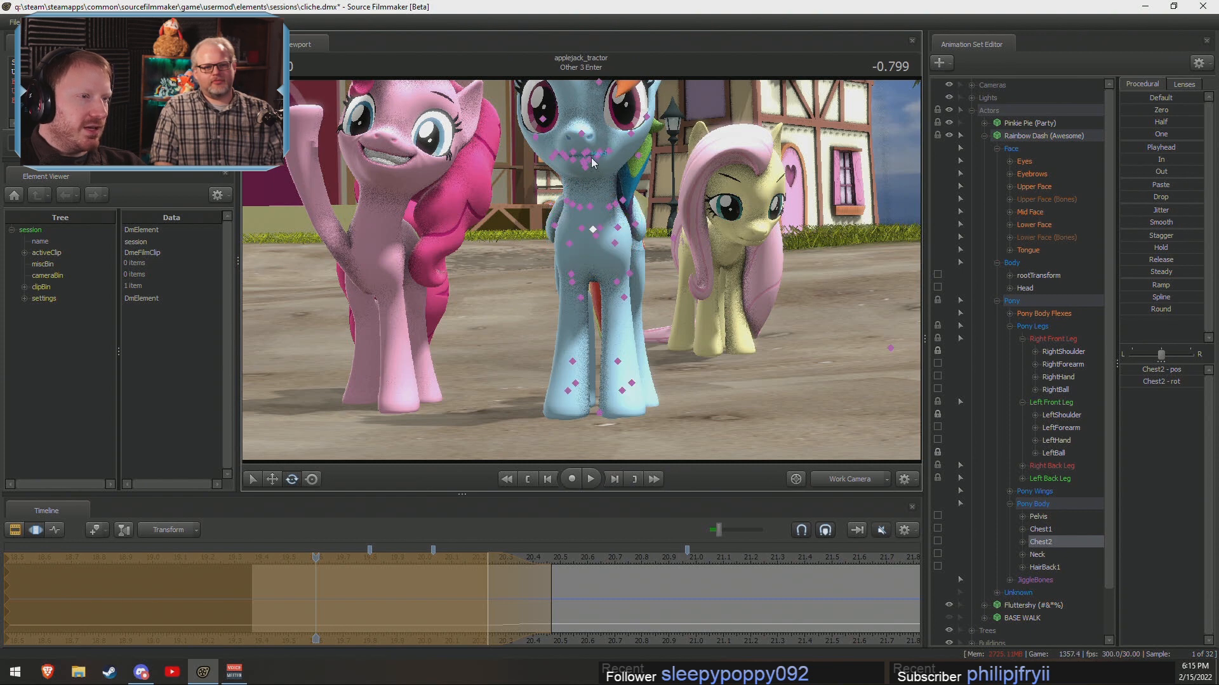
Select Rainbow Dash's Head and play back the shot through the Main Camera.
left_click(596, 154)
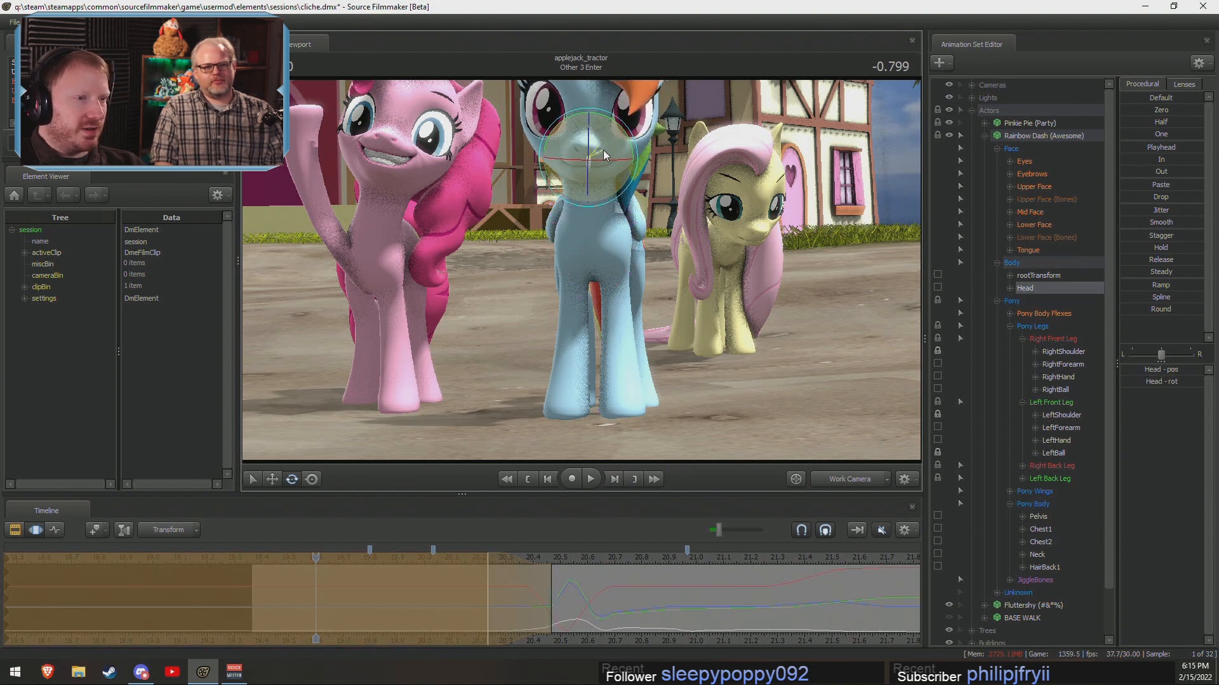
left_click(844, 481)
key("space")
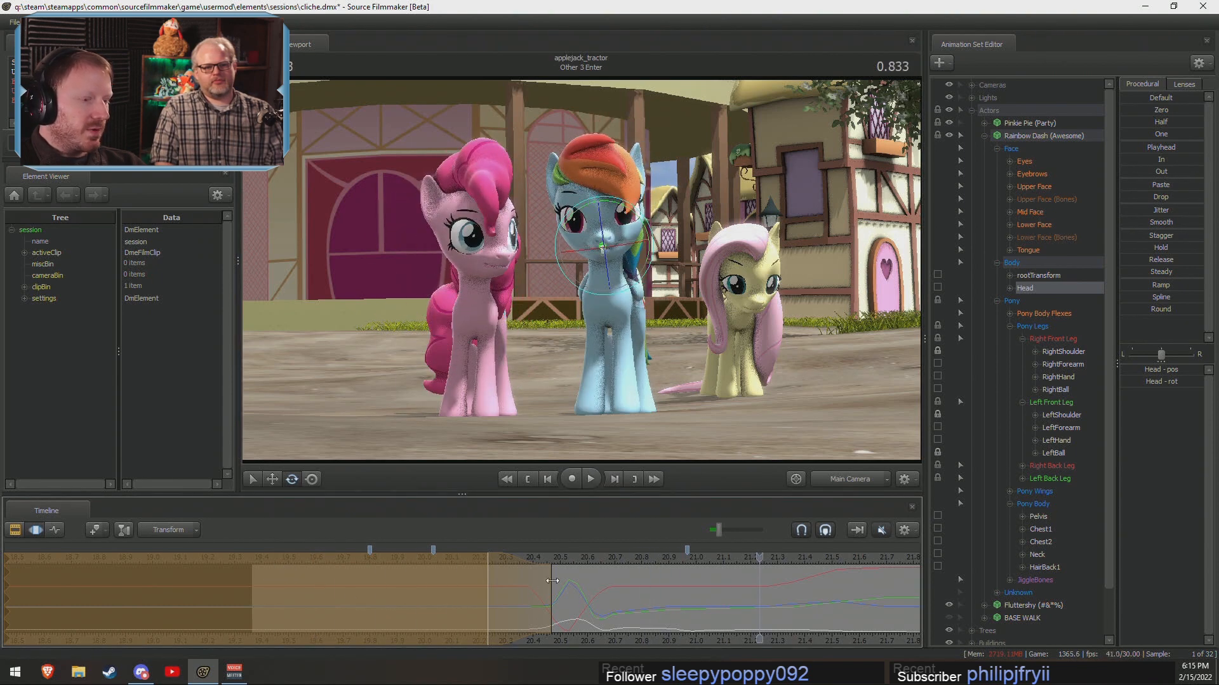
key("space")
Cut the open-ended time selection off at about 19.47 s without falloff and adjust Rainbow Dash's Head and Neck rotation.
left_click_drag(452, 639, 273, 640)
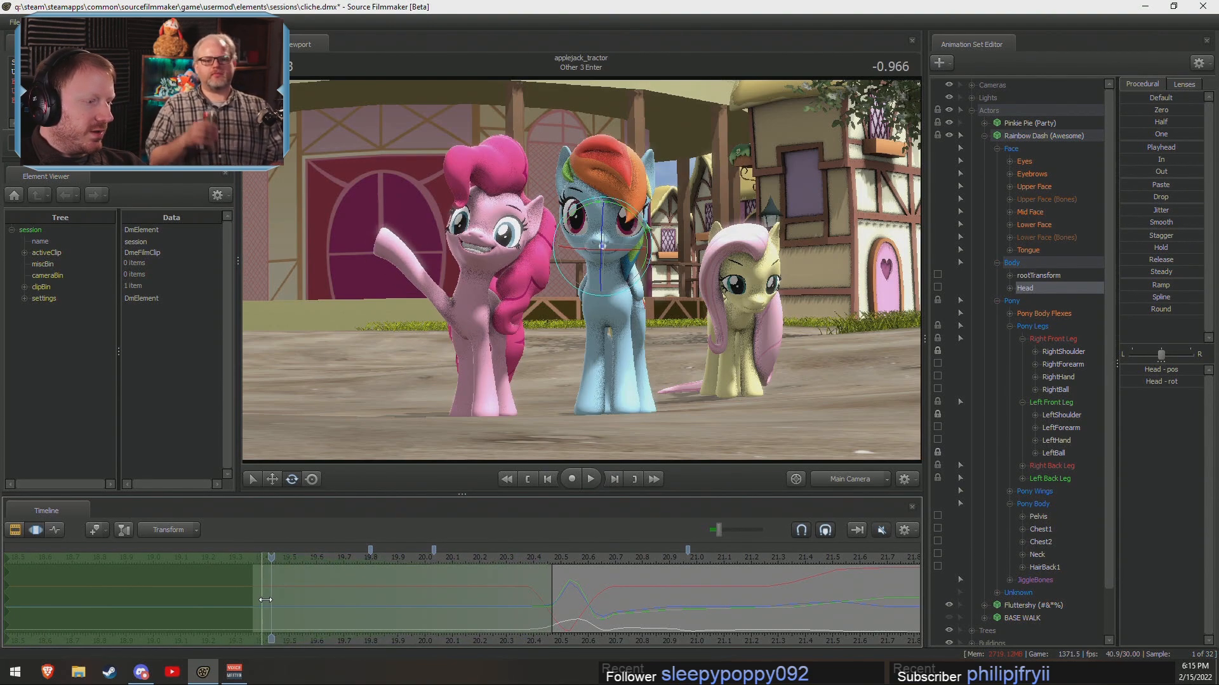
left_click_drag(422, 592, 410, 595)
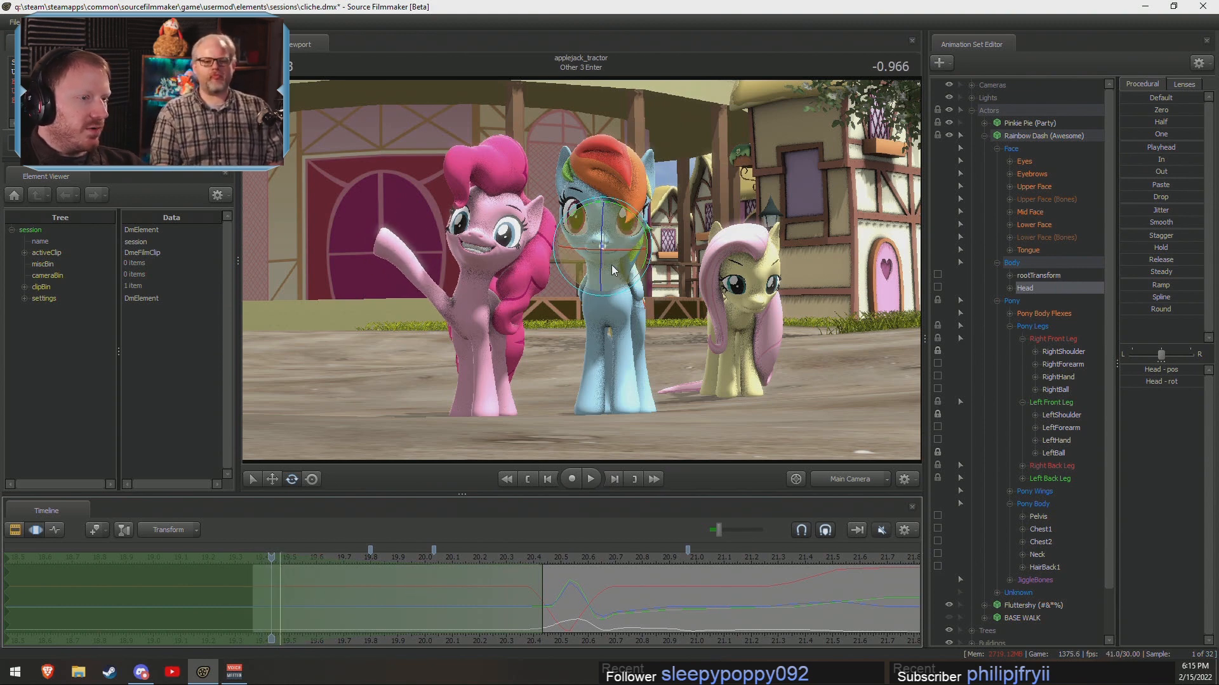
left_click_drag(618, 264, 614, 251)
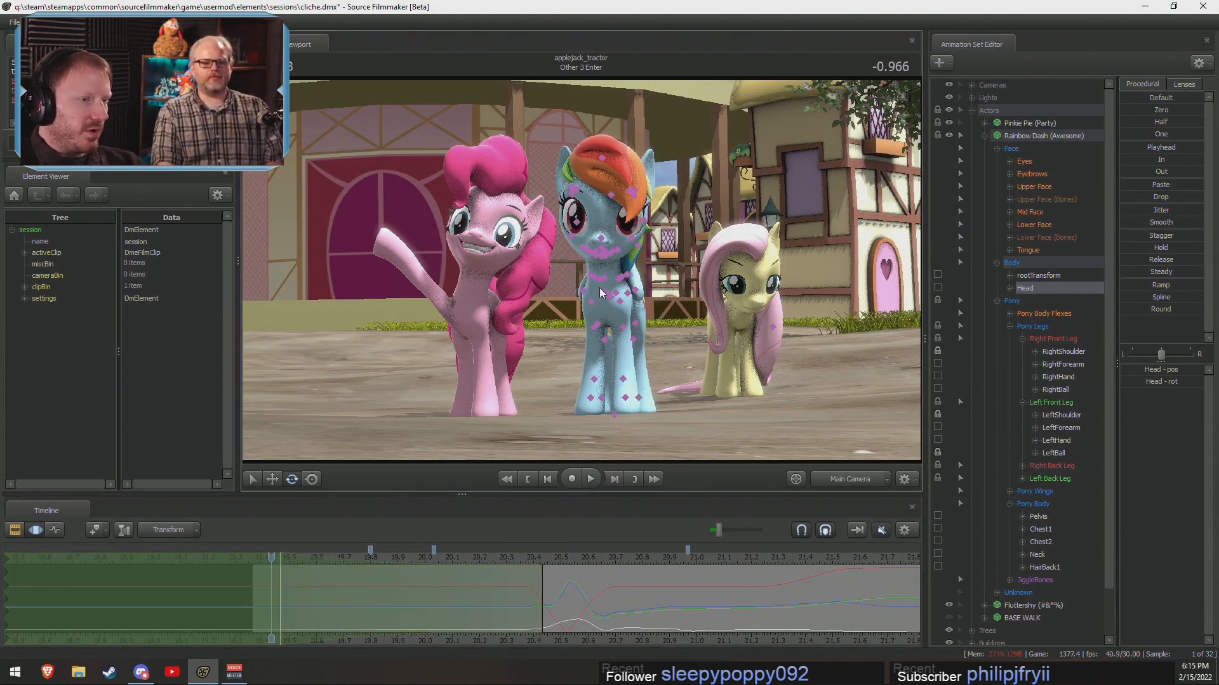
left_click(275, 601)
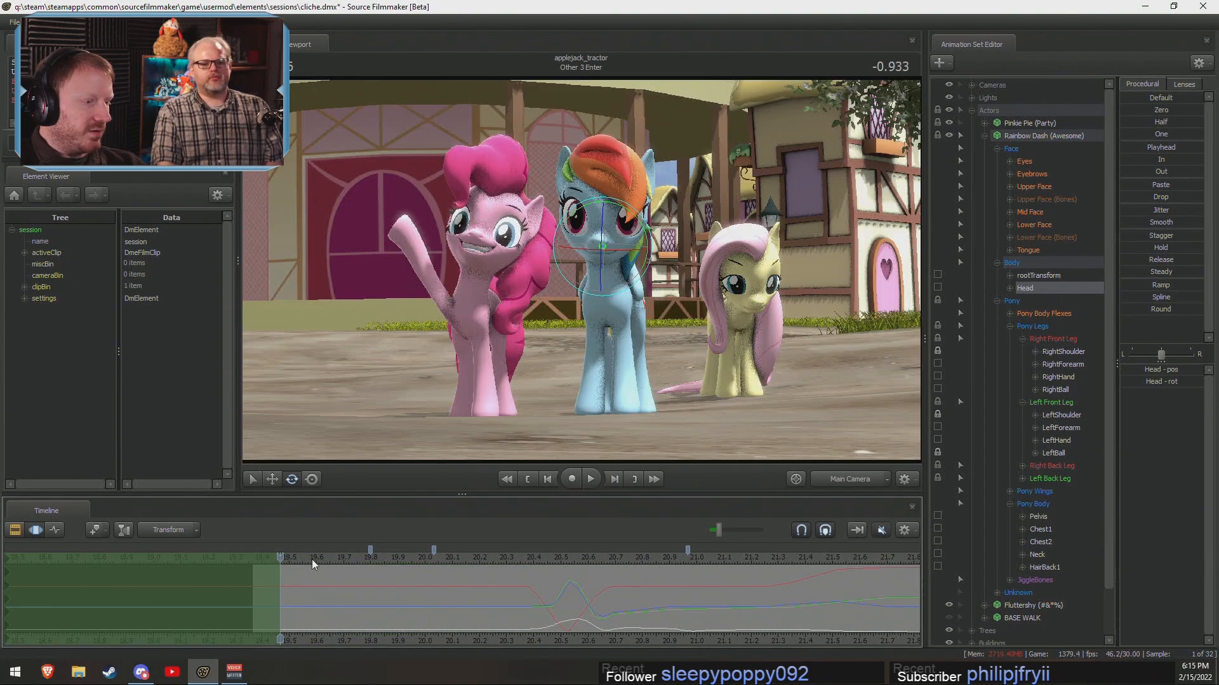
left_click(606, 276)
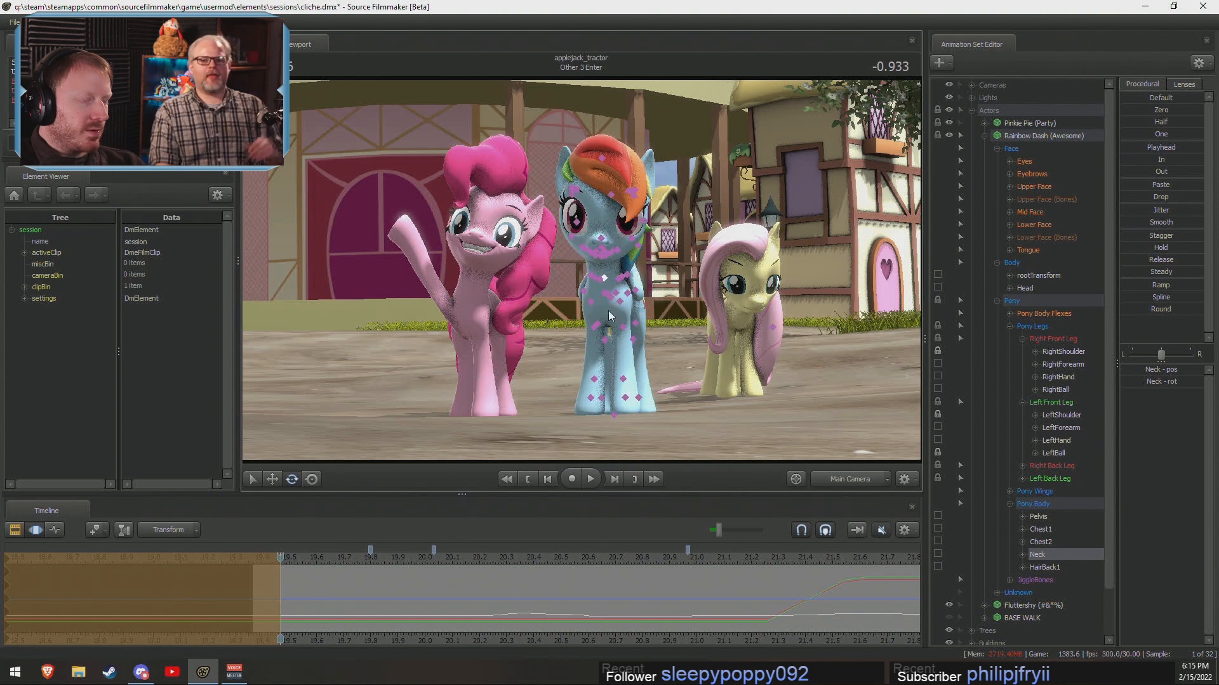
Blend all of Rainbow Dash's controls except Face toward the Playhead pose near 20.47 s over the selection ending at 19.47 s.
left_click_drag(318, 562, 781, 565)
left_click(1050, 136)
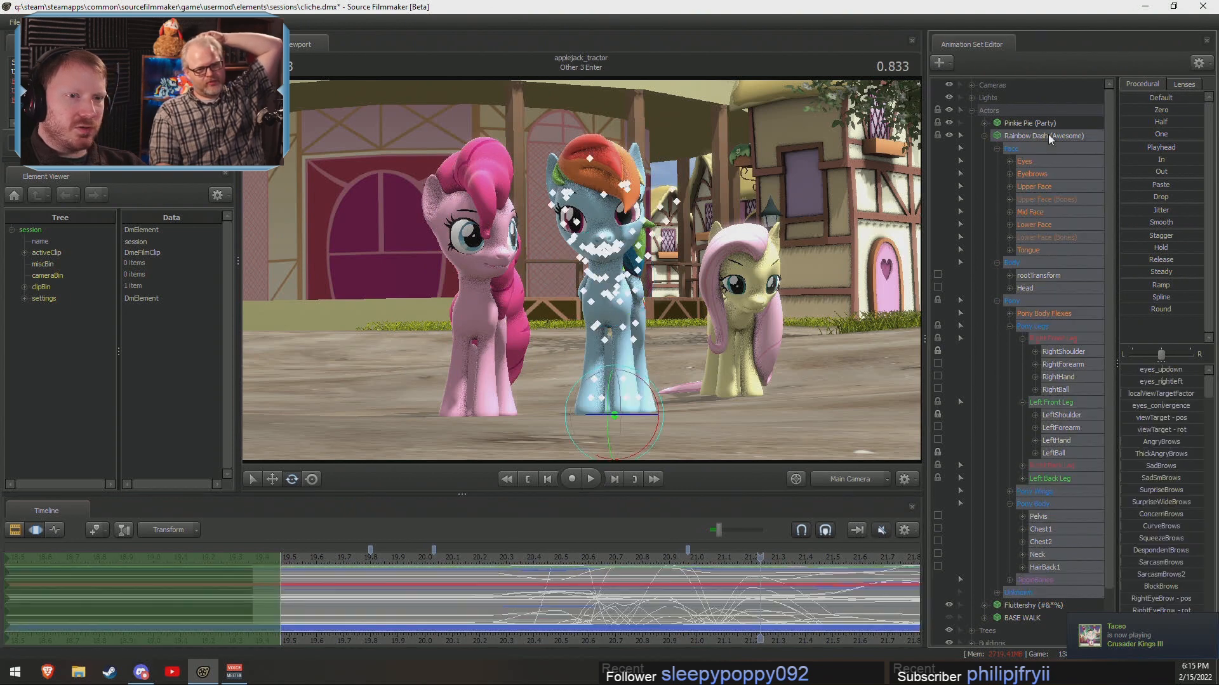
left_click(1029, 148, "ctrl")
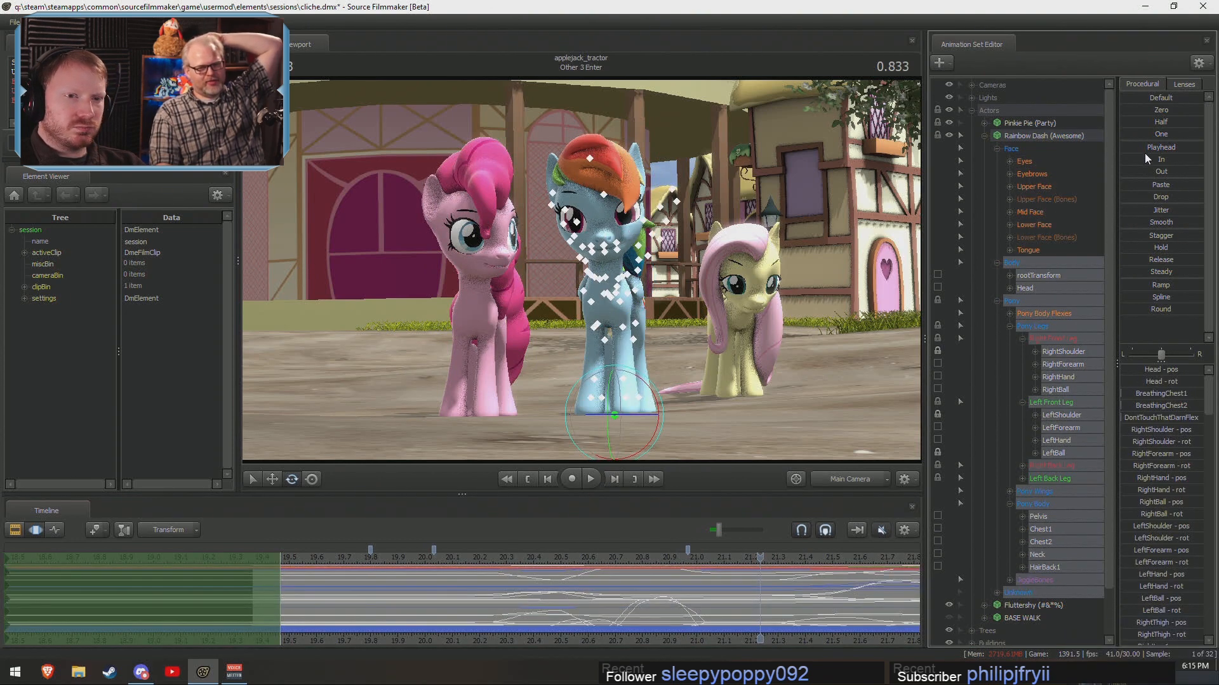
left_click_drag(1144, 151, 885, 207)
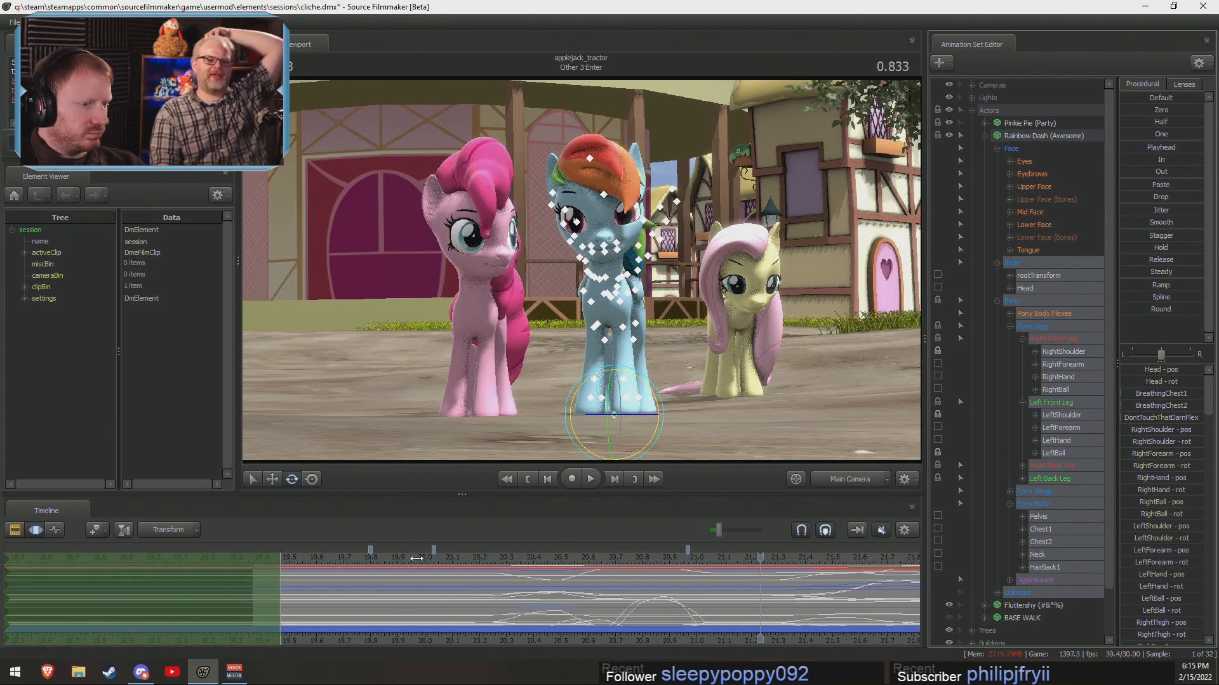
left_click_drag(417, 557, 556, 570)
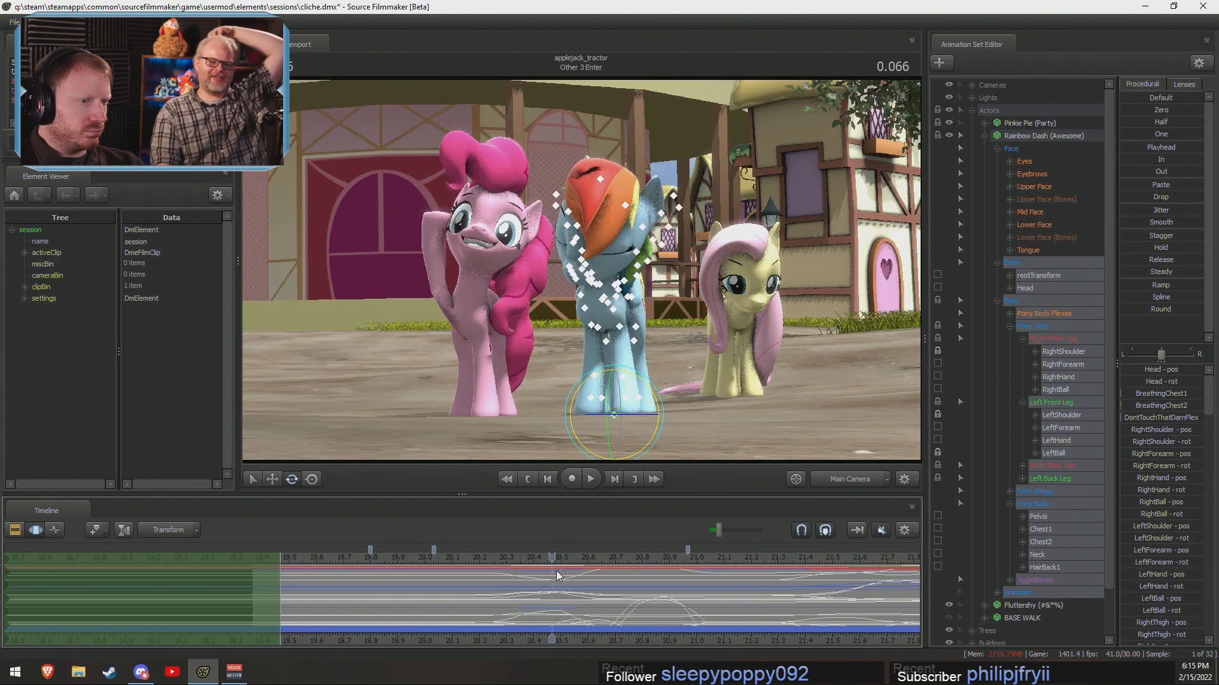
left_click_drag(1141, 146, 1205, 147)
left_click_drag(292, 557, 272, 559)
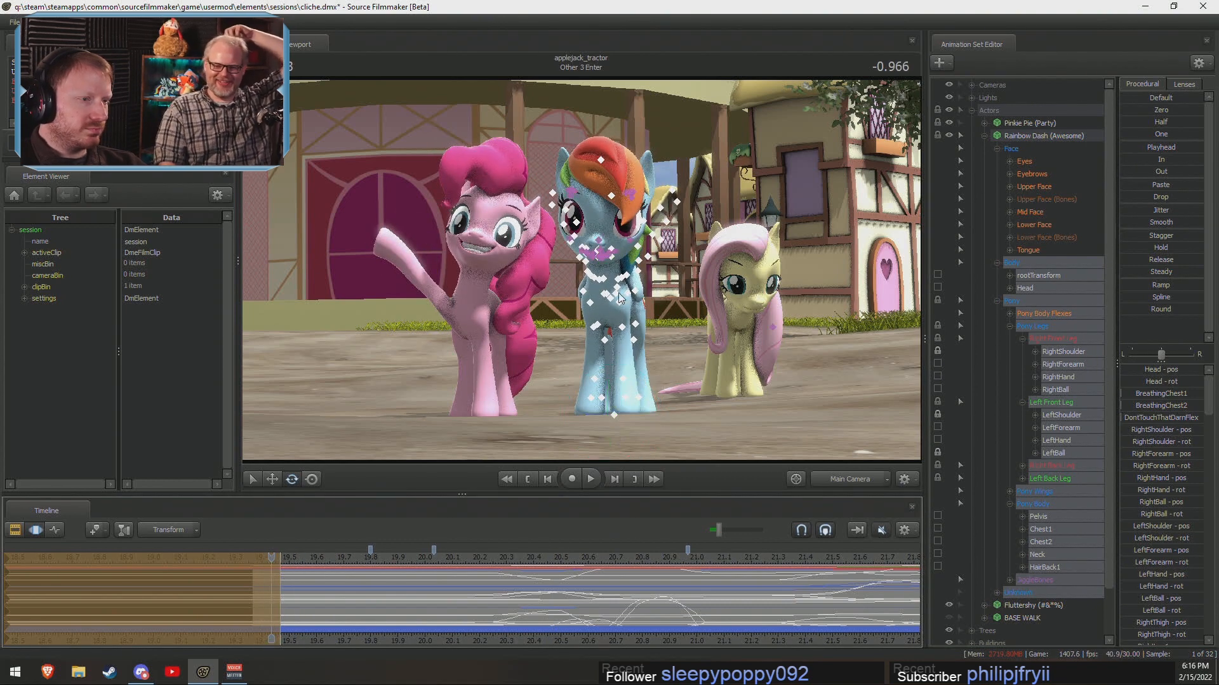
Rotate Rainbow Dash's Head and Neck over the time selection ending at about 19.47 s, checking the pose around that time.
left_click(610, 270)
left_click(604, 262)
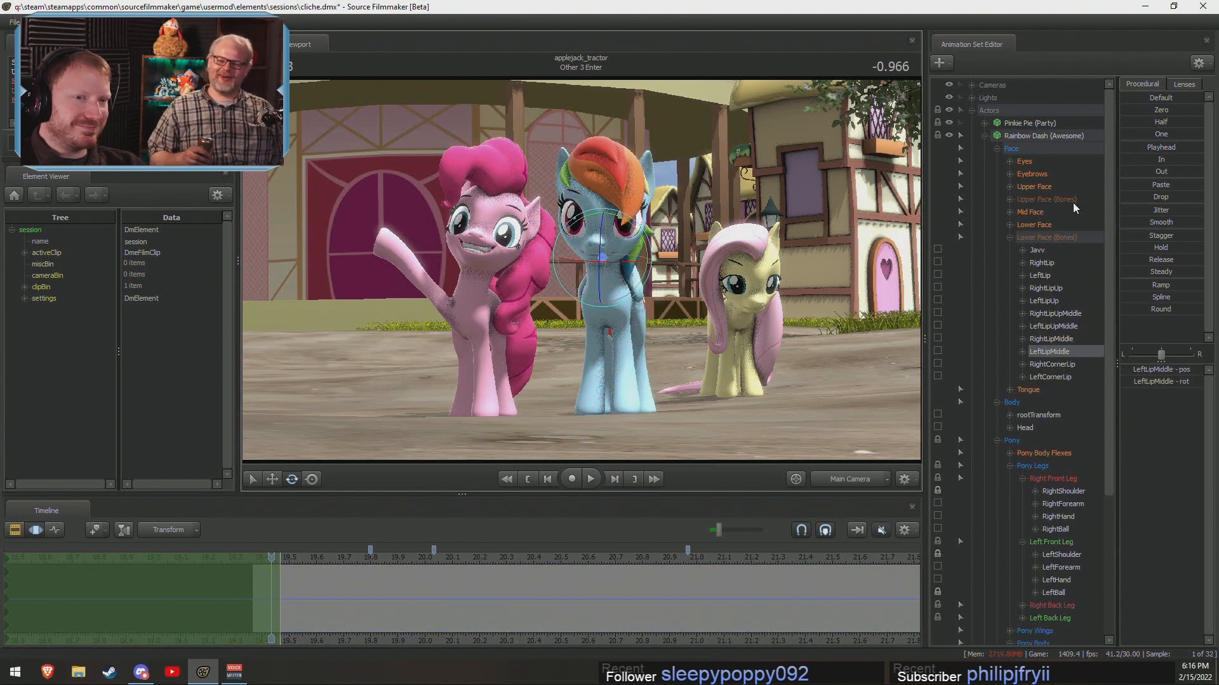
left_click(662, 278)
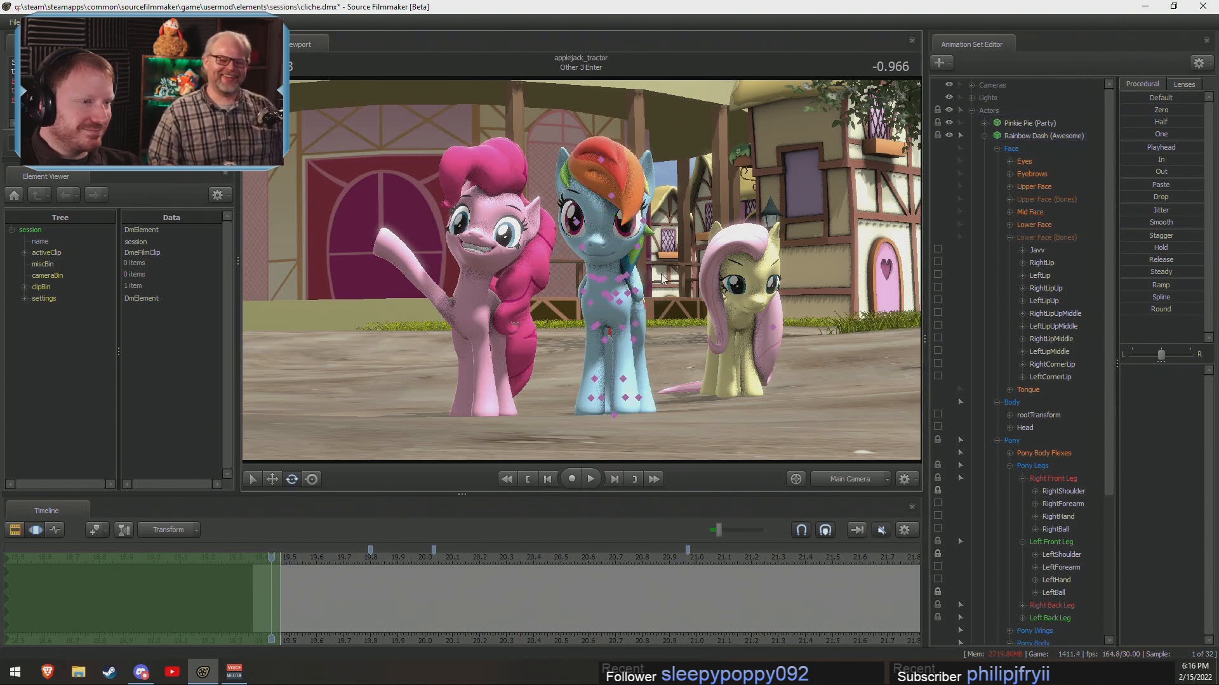
left_click(604, 284)
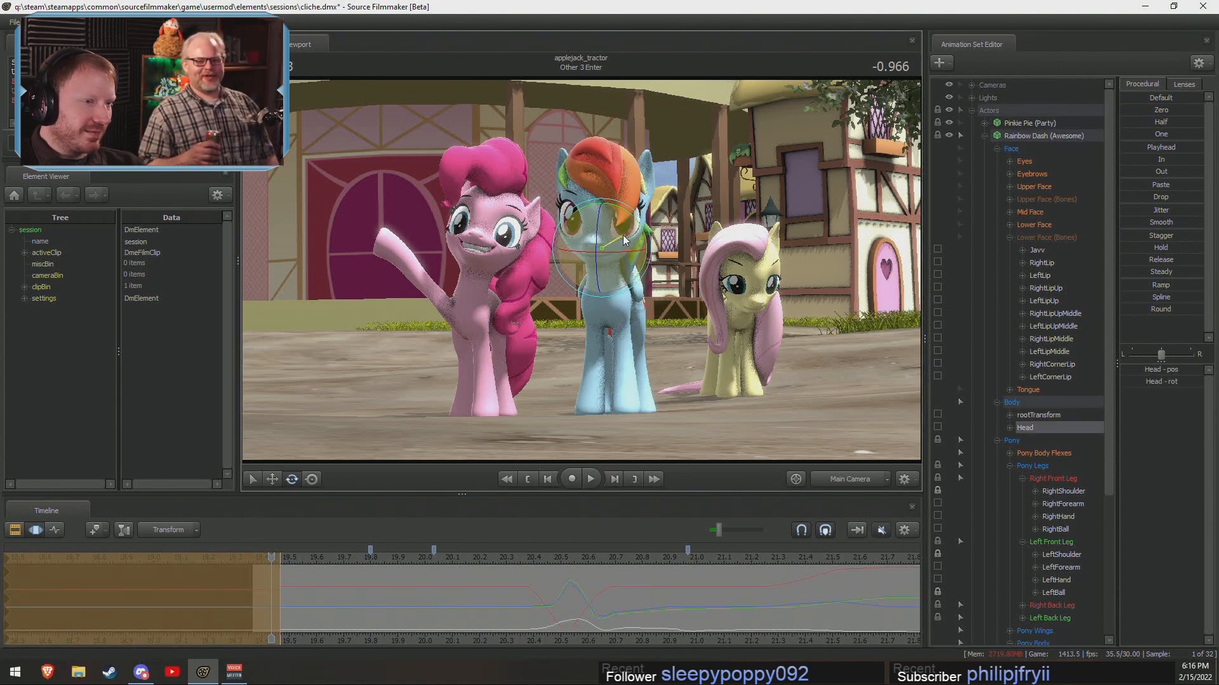
left_click(602, 279)
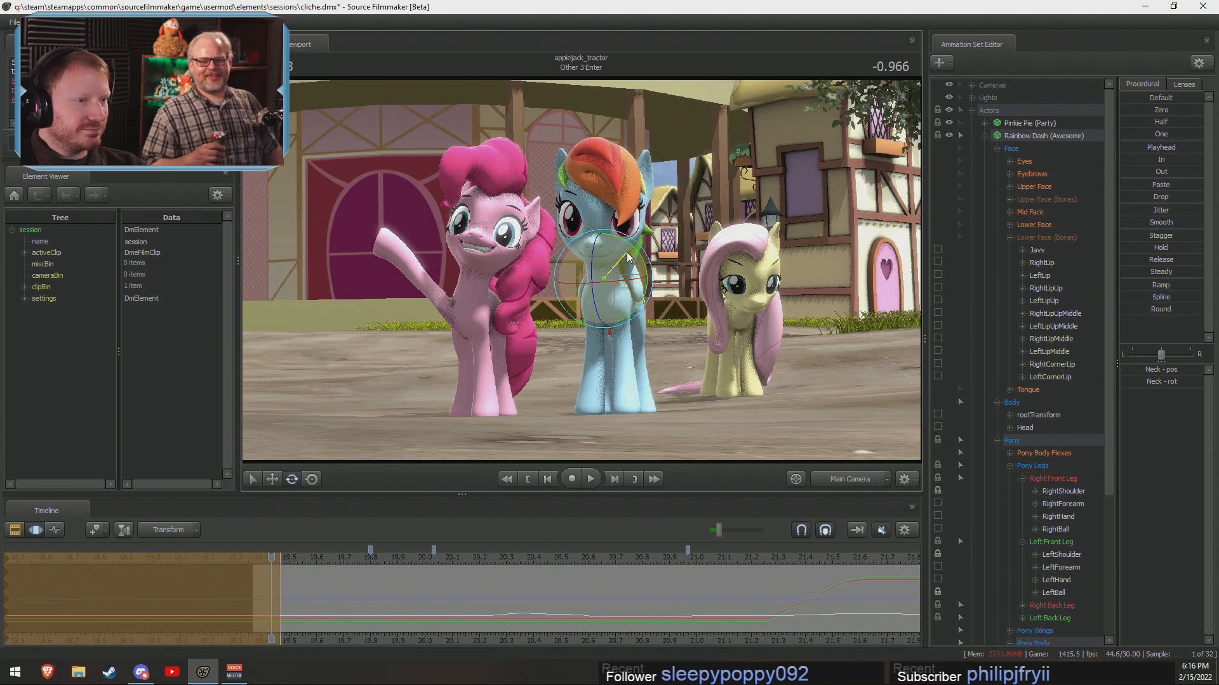
left_click_drag(622, 273, 619, 278)
mouse_move(273, 565)
left_mouse_down()
mouse_move(256, 585)
mouse_move(316, 604)
mouse_move(256, 574)
left_mouse_up()
left_click_drag(608, 255, 611, 255)
mouse_move(273, 617)
left_mouse_down()
mouse_move(258, 587)
mouse_move(297, 598)
mouse_move(272, 598)
left_mouse_up()
left_click_drag(638, 254, 641, 260)
Set the time selection from about 19.1 to 19.8 s with falloff to about 20.23 s and try the Round procedural on the Neck.
mouse_move(272, 597)
left_mouse_down()
mouse_move(264, 587)
mouse_move(275, 600)
mouse_move(257, 603)
mouse_move(314, 623)
mouse_move(184, 613)
mouse_move(182, 596)
left_mouse_up()
scroll(314, 623, "up", 7)
left_click_drag(344, 595, 370, 594)
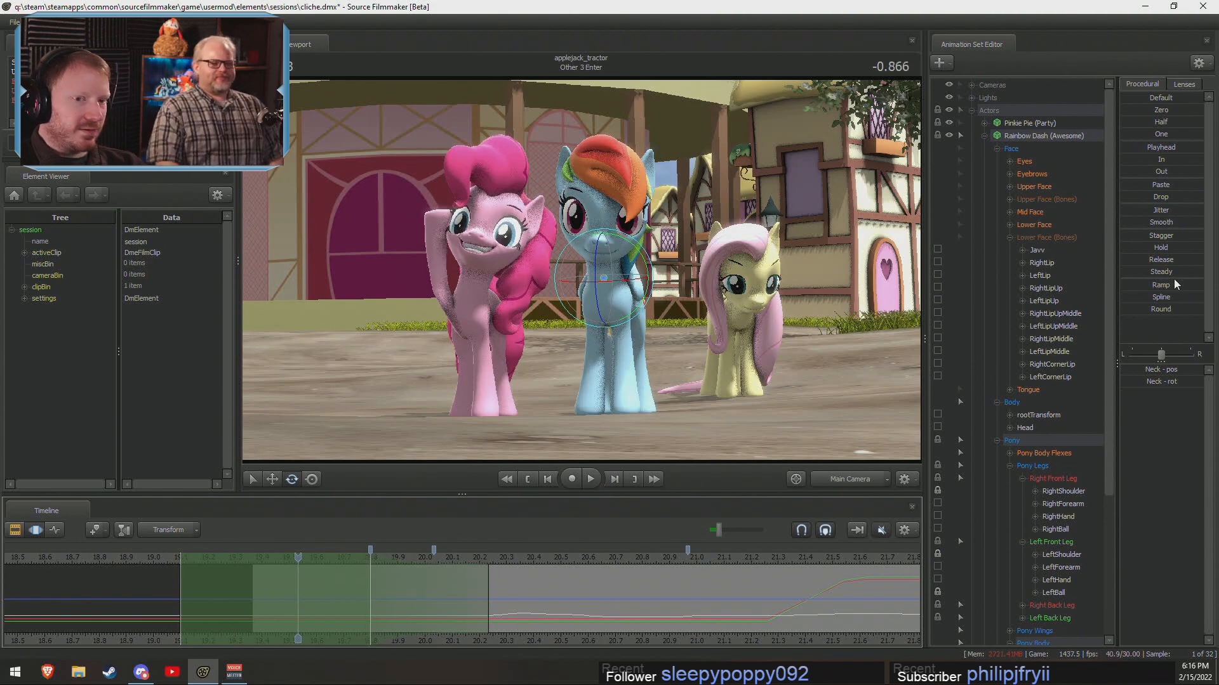
left_click_drag(1125, 310, 1202, 309)
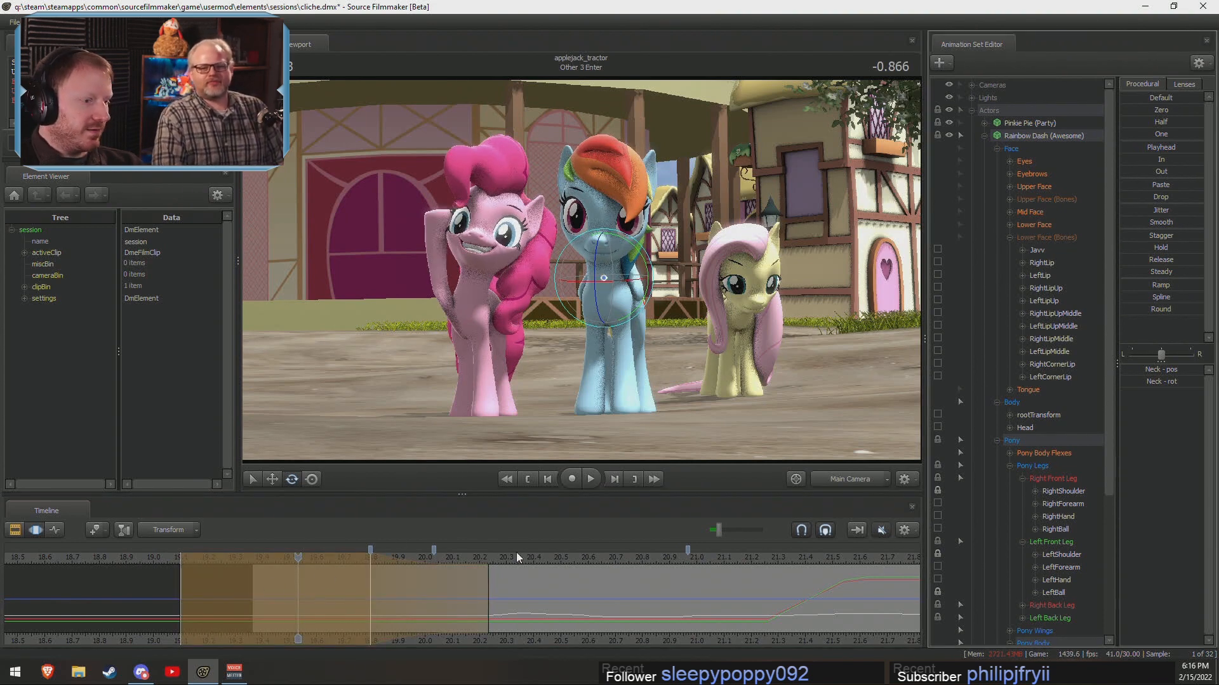
key("ctrl+z")
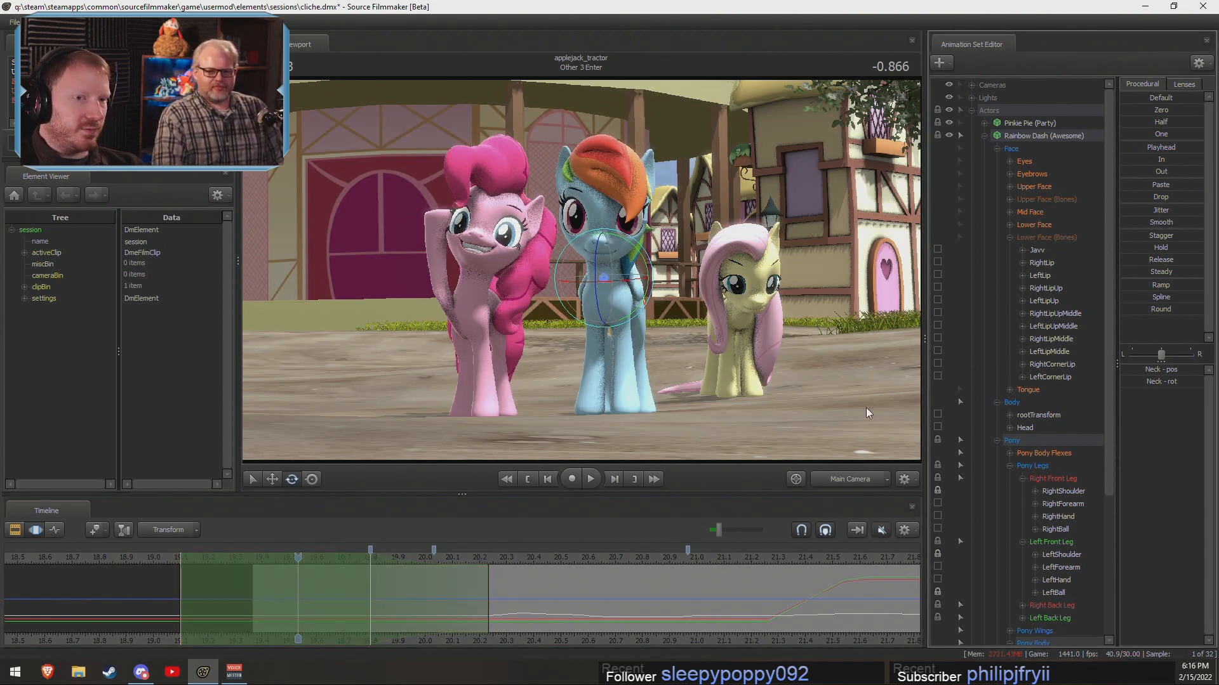
Apply the Round procedural fully to all of Rainbow Dash's controls except Face over the time selection and play it back.
left_click(1045, 137)
left_click(1027, 151, "ctrl")
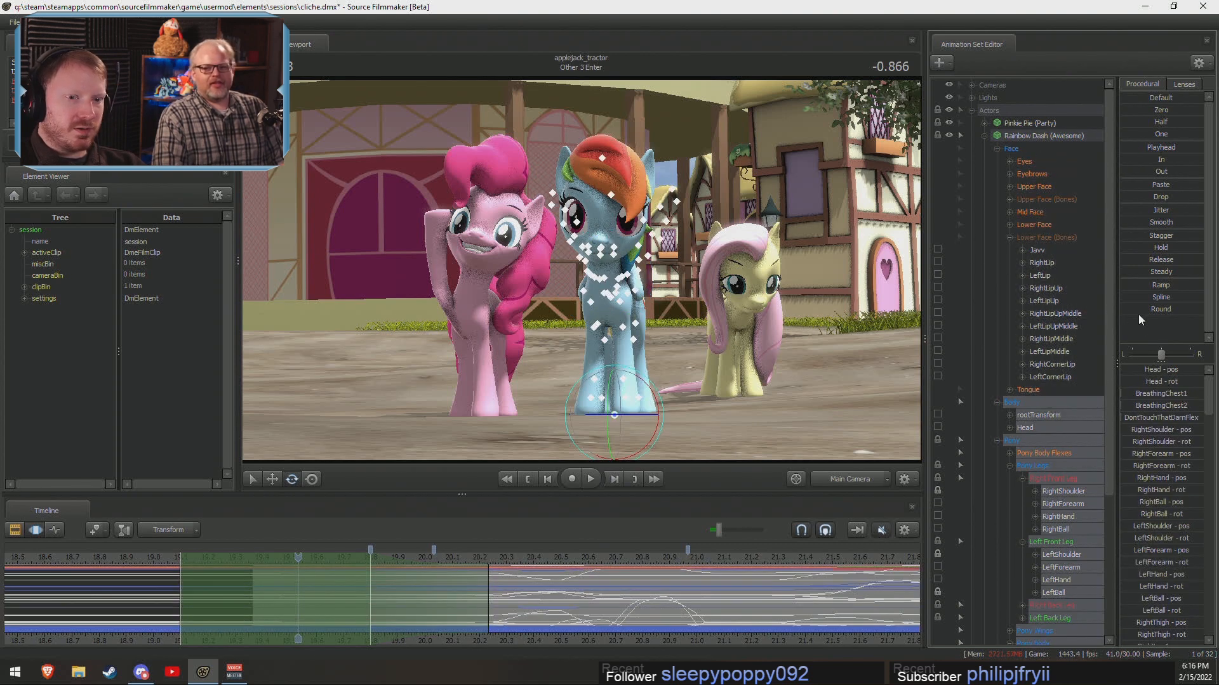
left_click_drag(1132, 309, 1205, 310)
left_click_drag(517, 558, 465, 562)
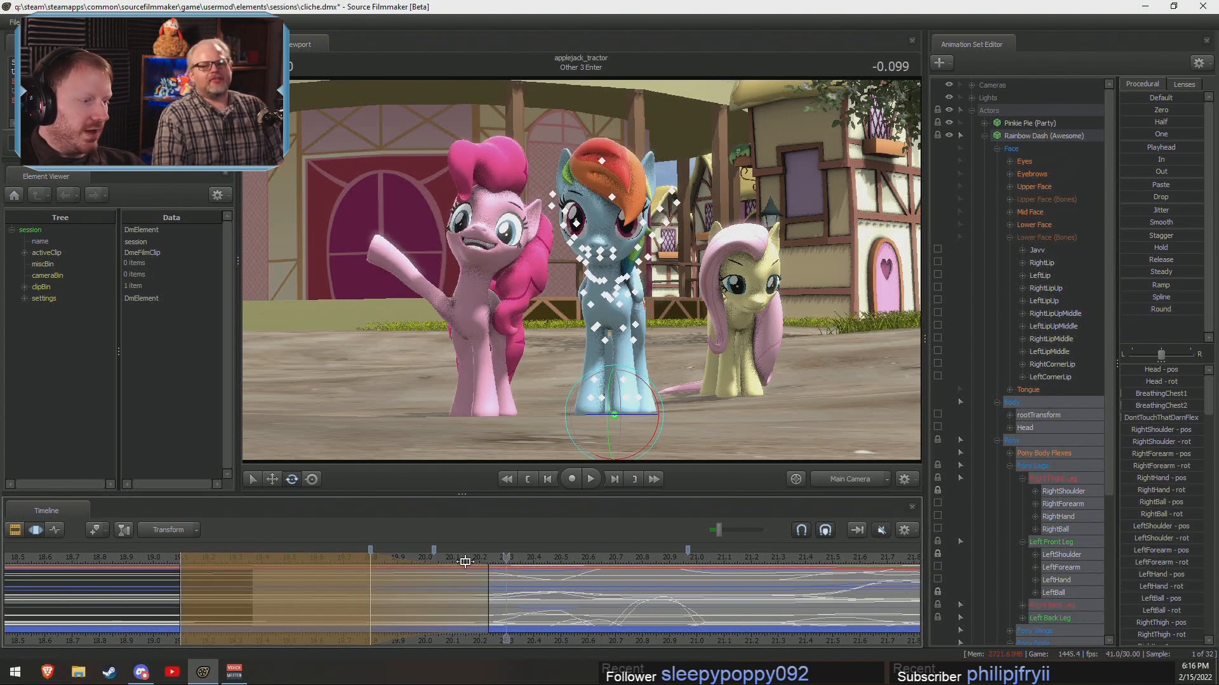
key("space")
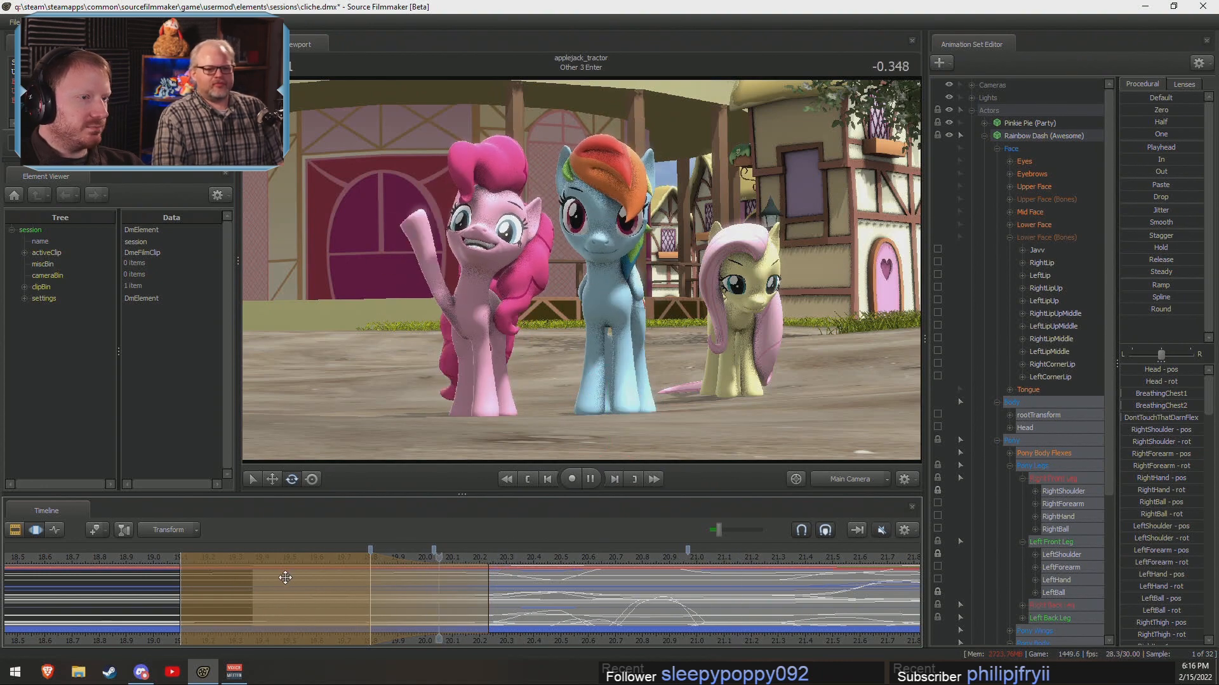
Rotate Rainbow Dash's Head over a time selection centred near 19.77 s with falloff from about 19.1 to 20.43 s, and play it back.
key("space")
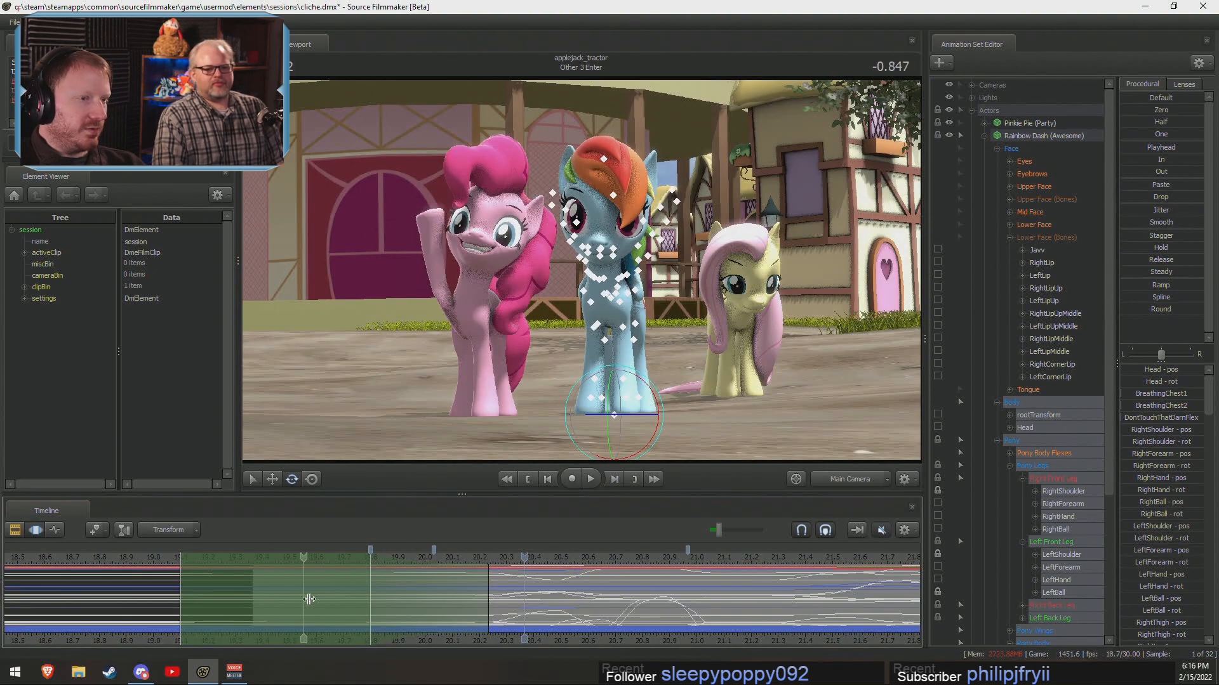
left_click_drag(309, 600, 361, 602)
key("Escape")
scroll(357, 603, "up", 8, "shift")
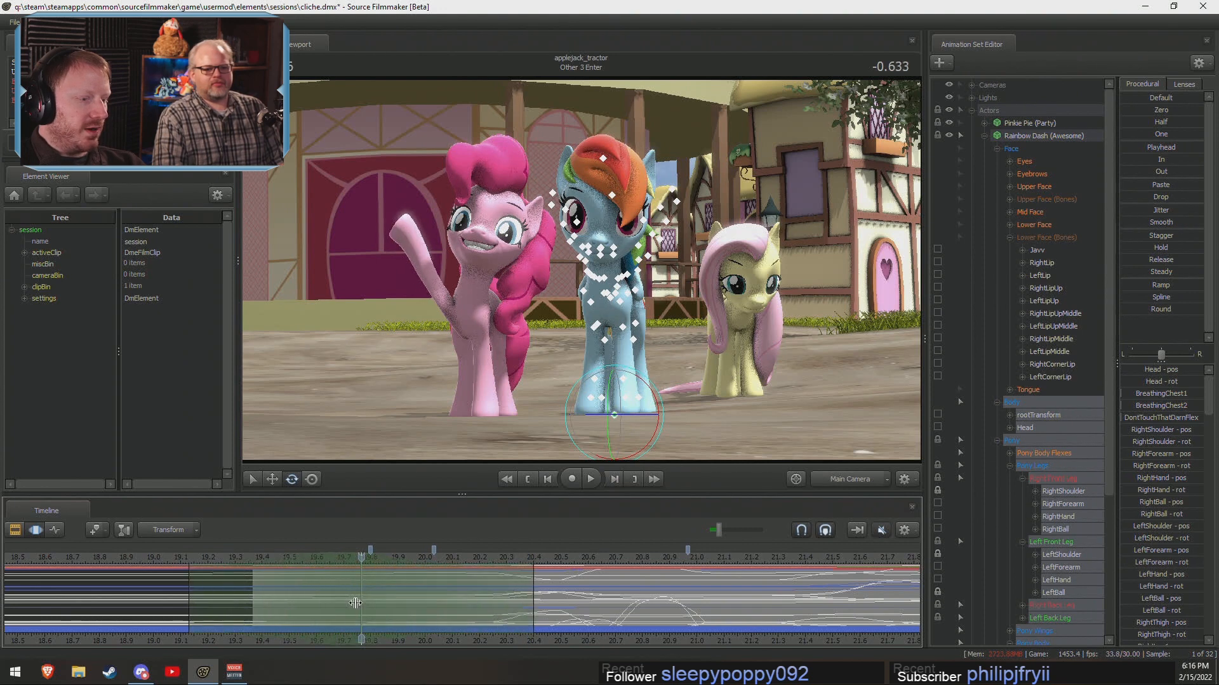
scroll(355, 603, "up", 1, "shift")
left_click(604, 248)
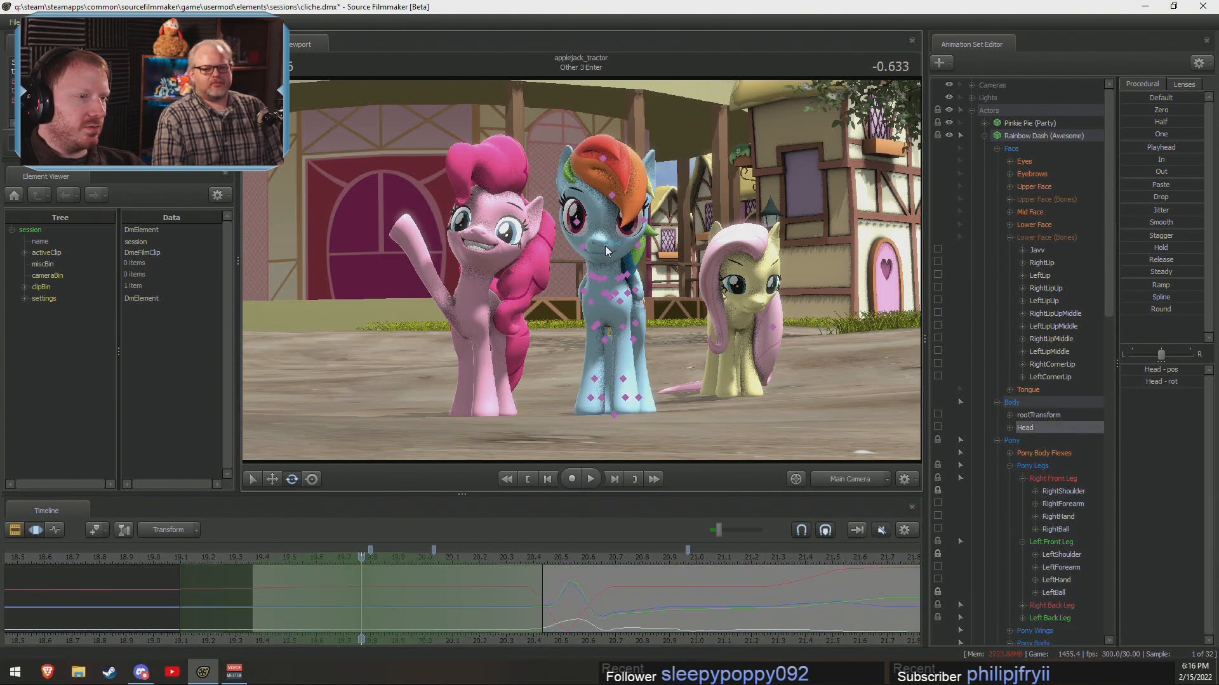
left_click_drag(604, 235, 610, 249)
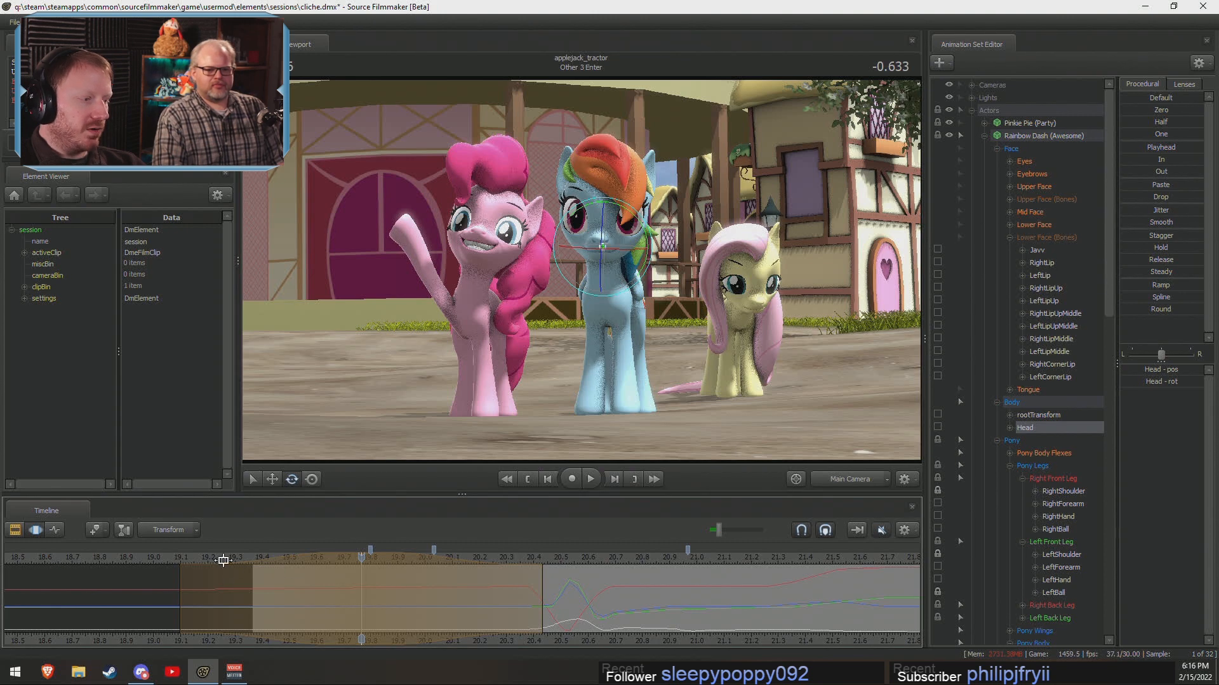
left_click(254, 567)
key("space")
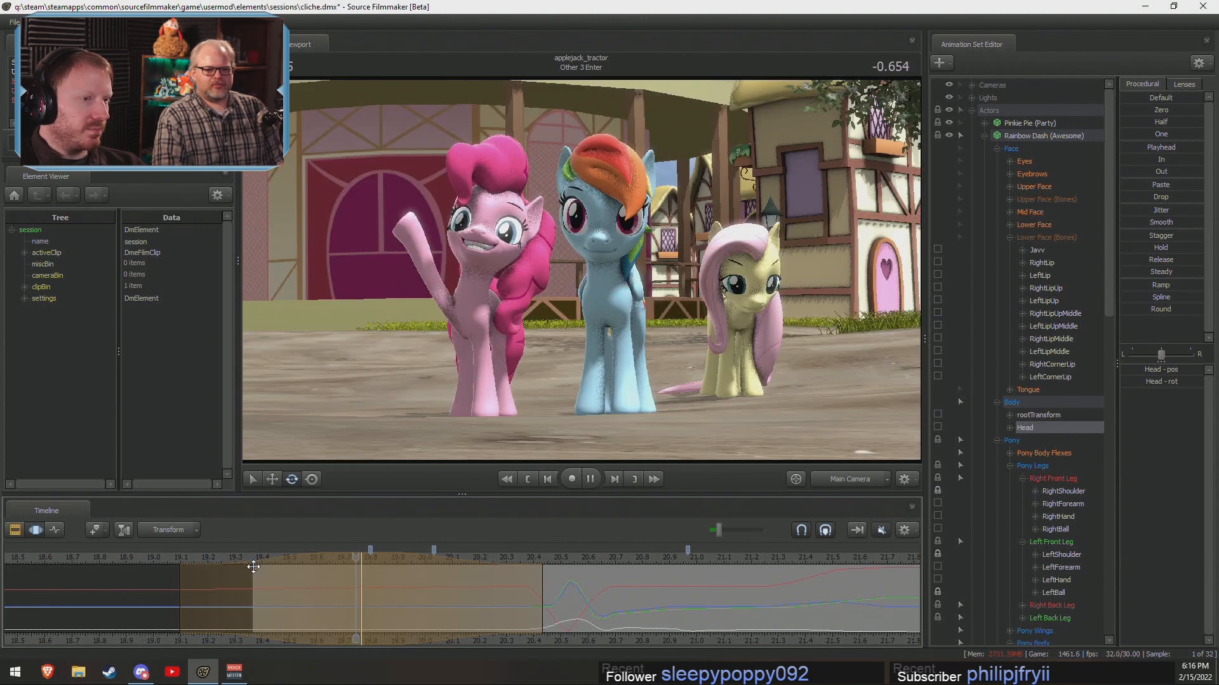
Examine Rainbow Dash's face up close through the Work Camera near 20.97 s, and return to the Main Camera.
key("F2")
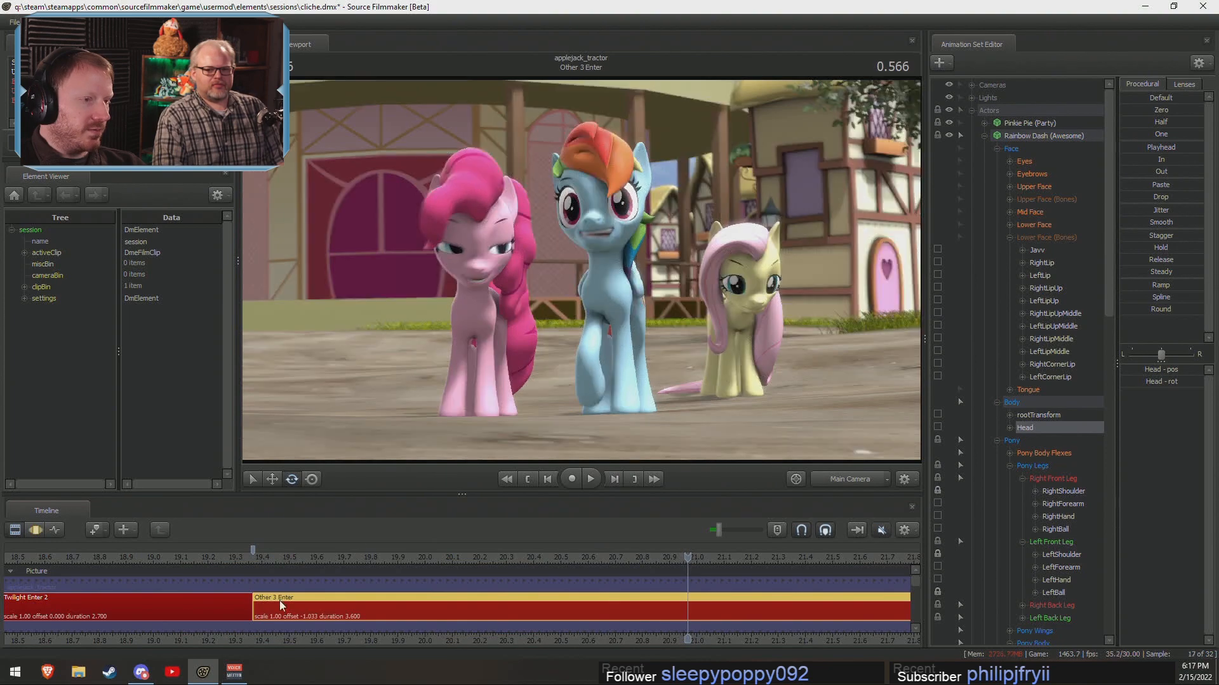
key("F3")
left_click(834, 481)
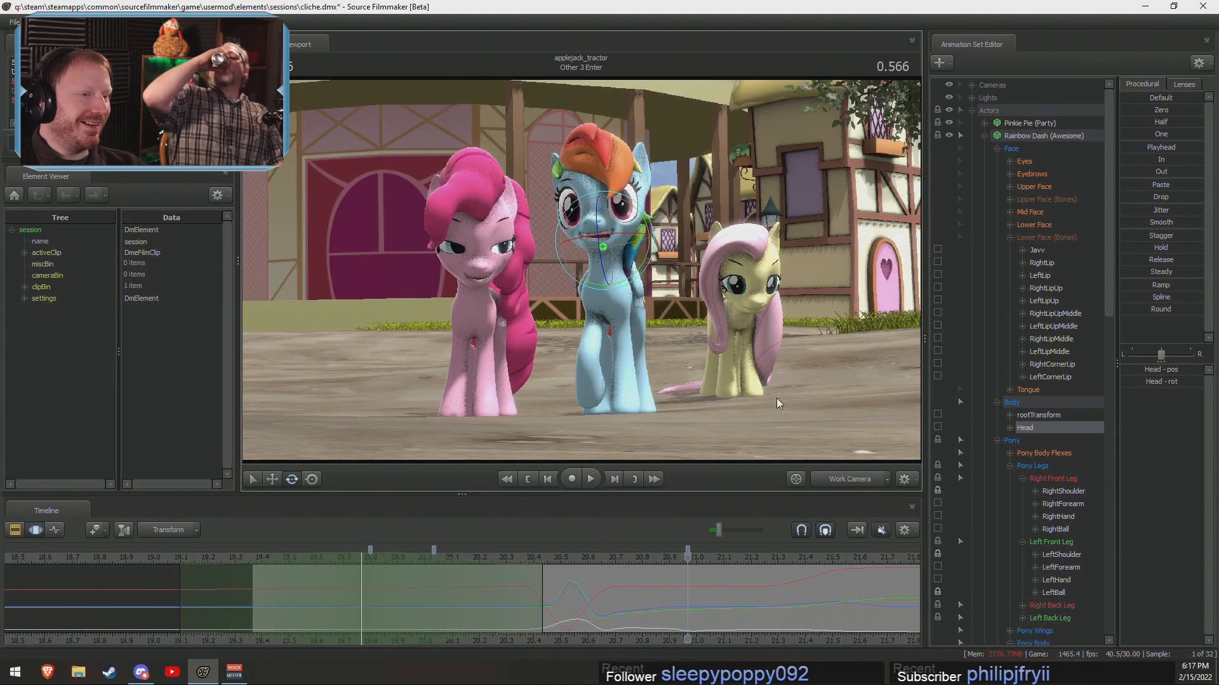
key("w")
left_click_drag(775, 398, 770, 368)
left_click_drag(633, 306, 634, 300)
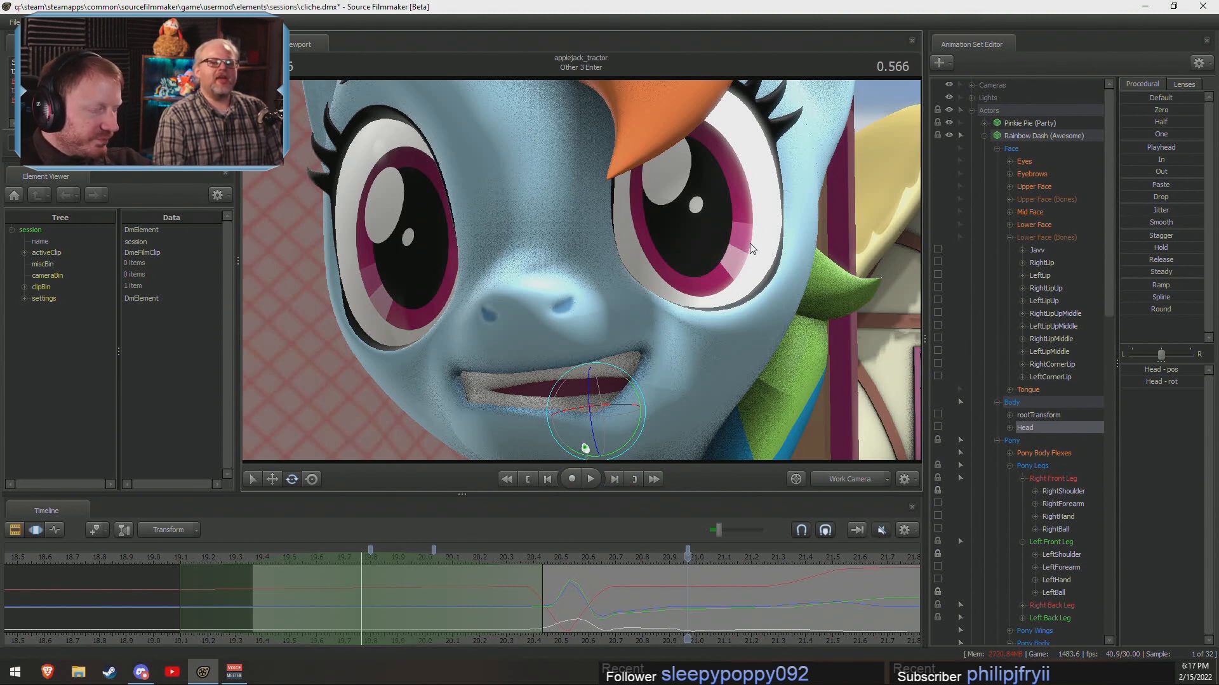
left_click_drag(398, 607, 432, 607)
left_click_drag(189, 599, 289, 601)
left_click(848, 474)
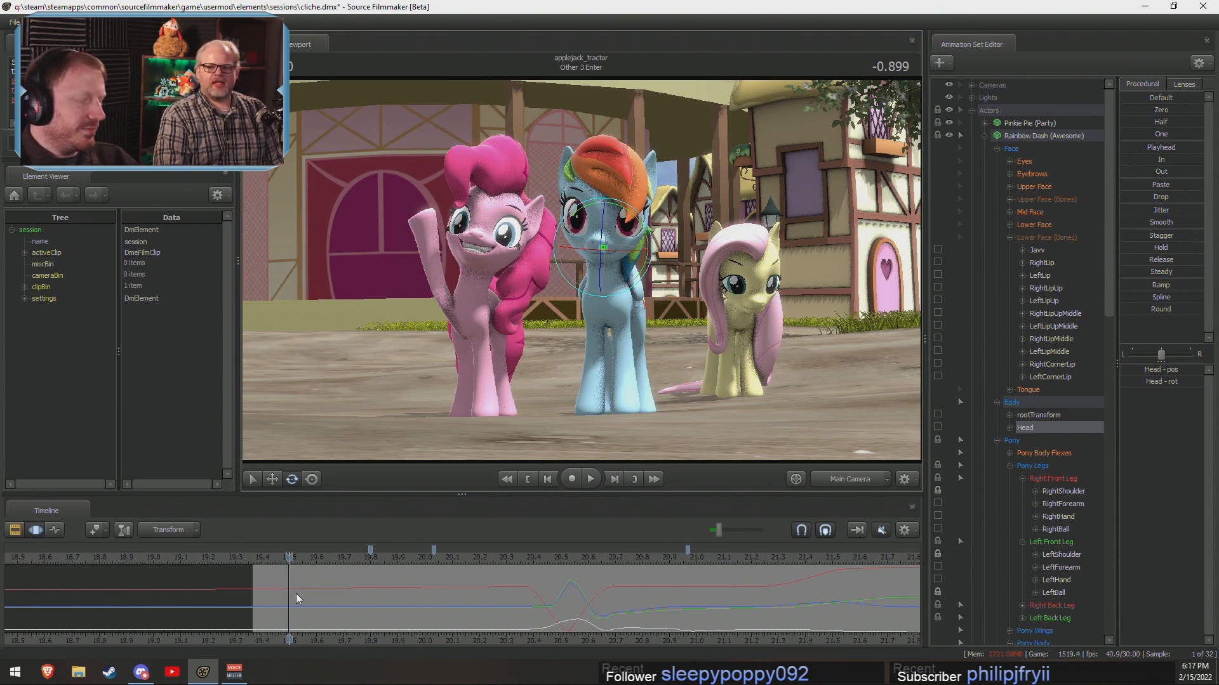
Raise Rainbow Dash's CloseEyes slightly over a time selection centred near 19.6 s with falloff from about 18.83 to 20.43 s.
key("shift")
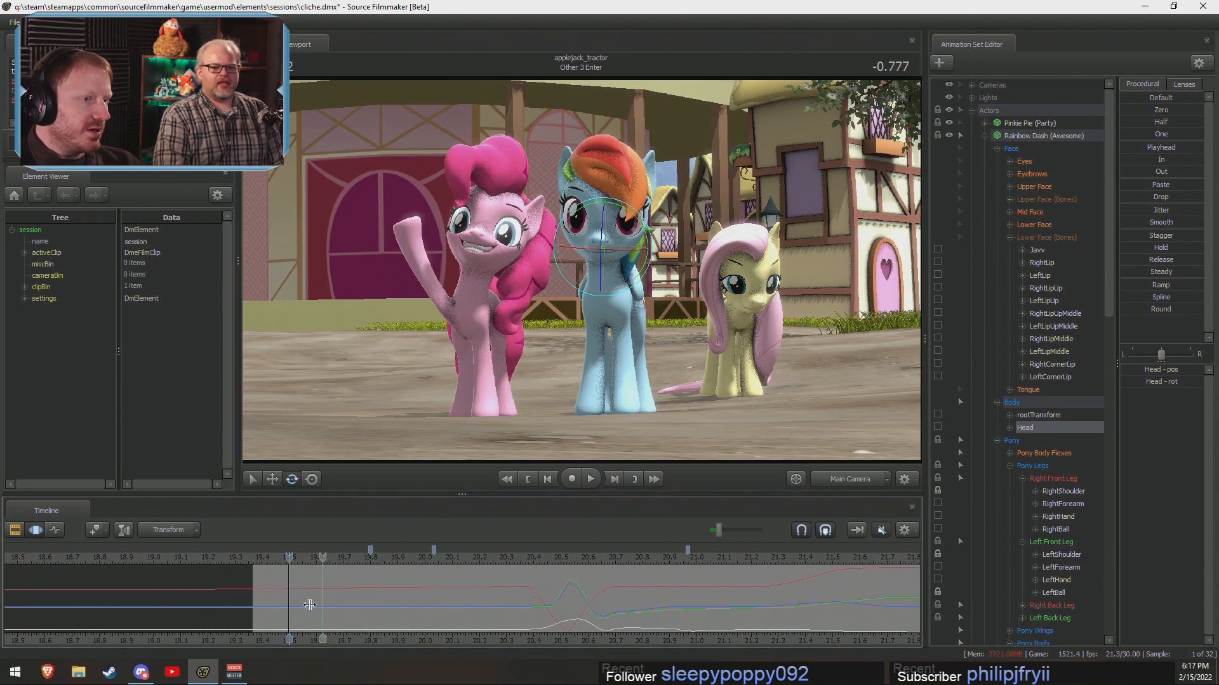
left_click(331, 603, "shift")
scroll(331, 601, "up", 12, "shift")
scroll(332, 598, "up", 1)
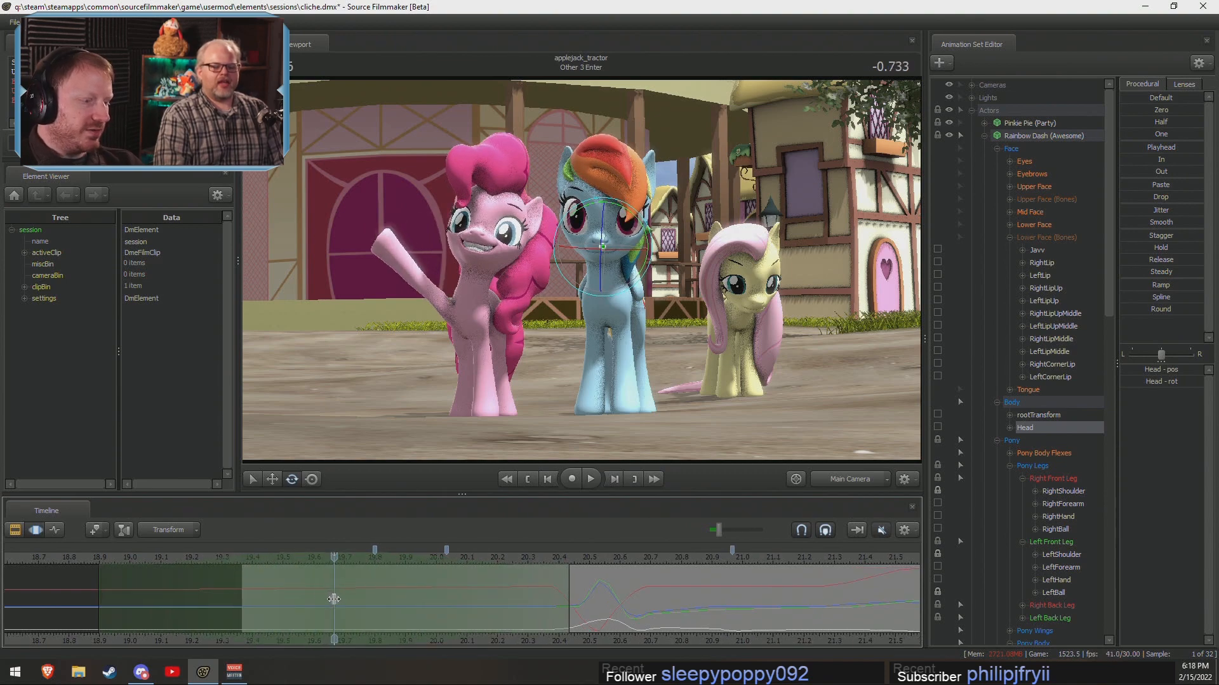
left_click_drag(214, 595, 195, 604)
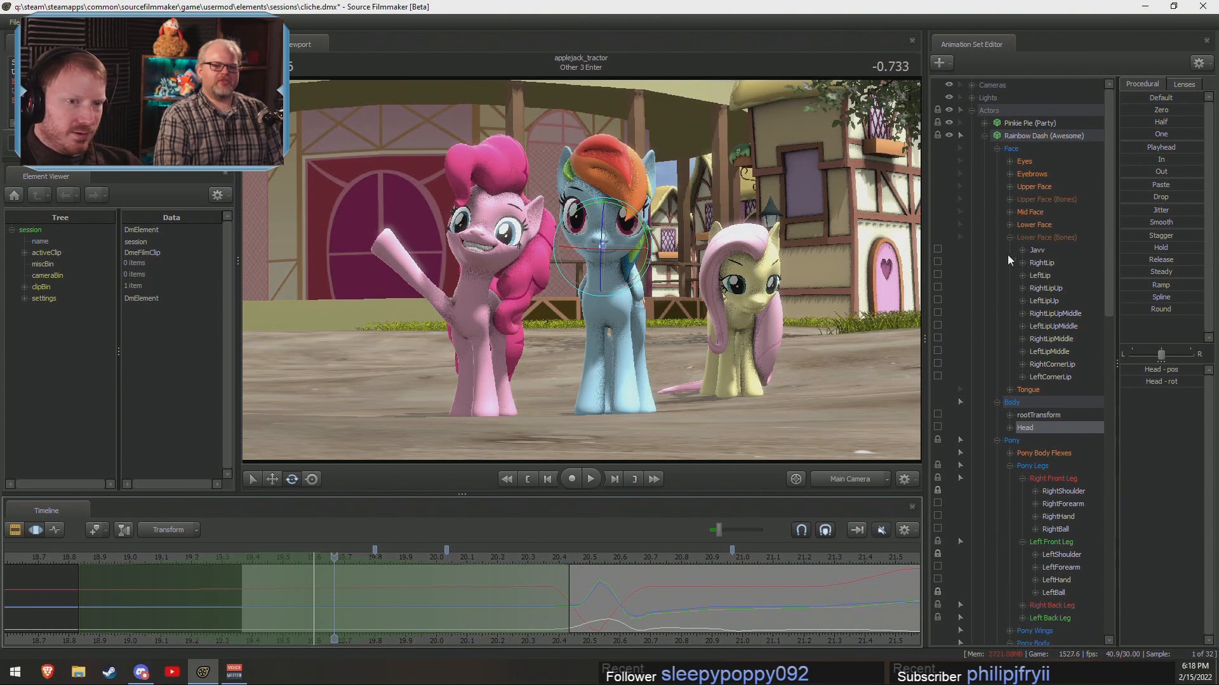
left_click(1037, 188)
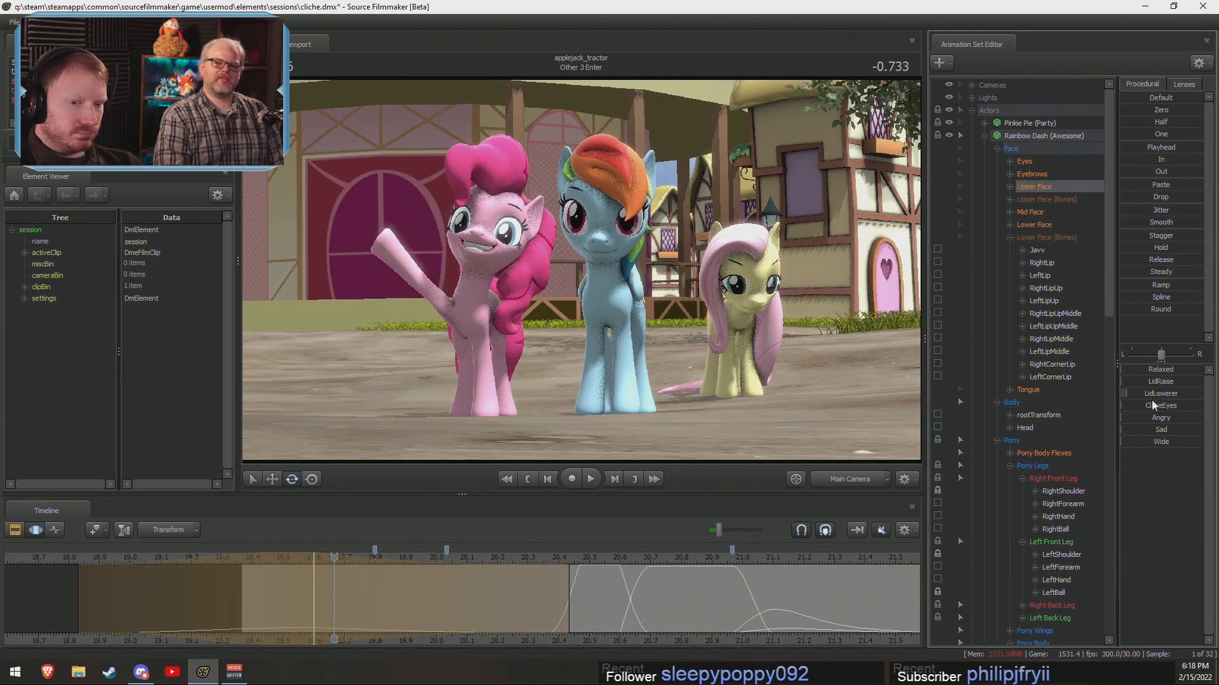
left_click_drag(1148, 406, 1155, 406)
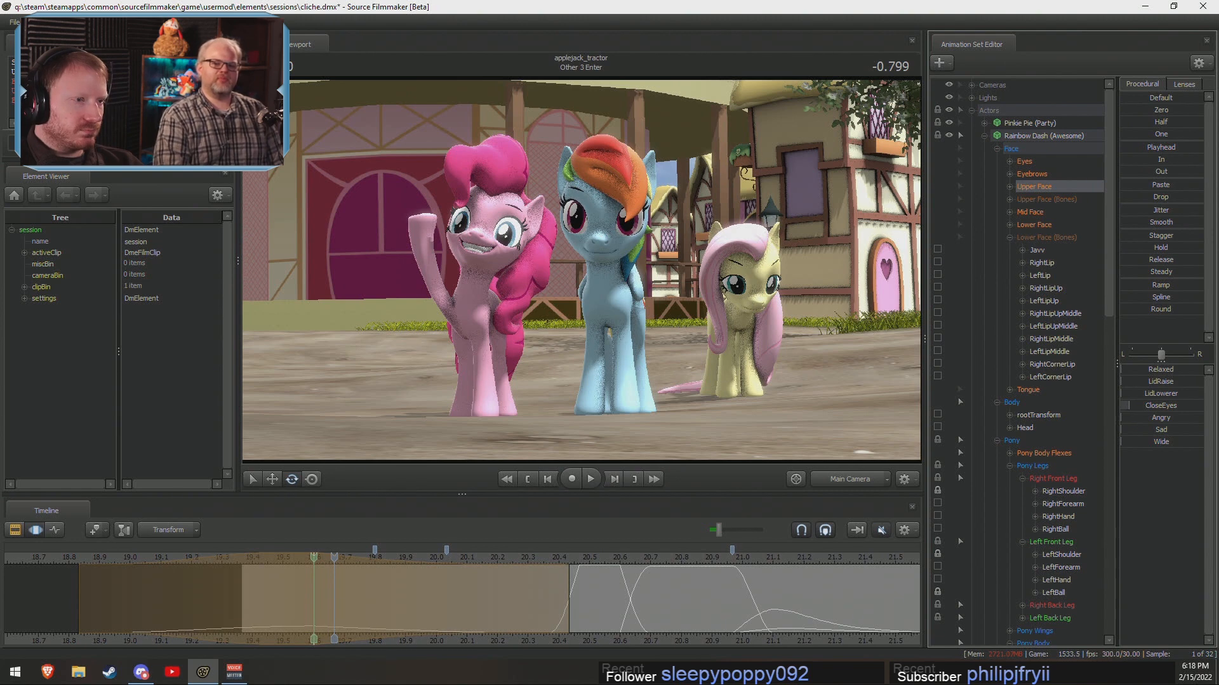
key("space")
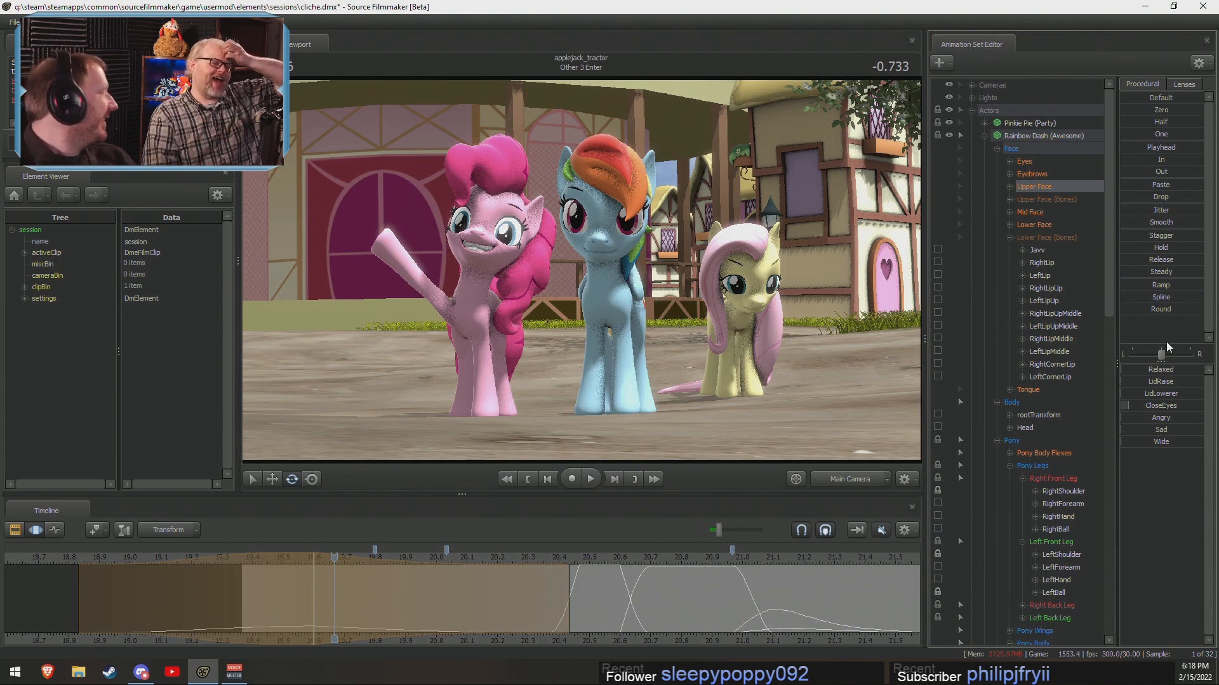
Shift the eye-closing change earlier so it centres near 19.3 s, and review the shot in playback.
left_click_drag(245, 611, 599, 596)
left_click(497, 557)
left_click_drag(439, 572, 210, 591)
left_click_drag(466, 592, 498, 588)
scroll(559, 563, "down", 3)
key("space")
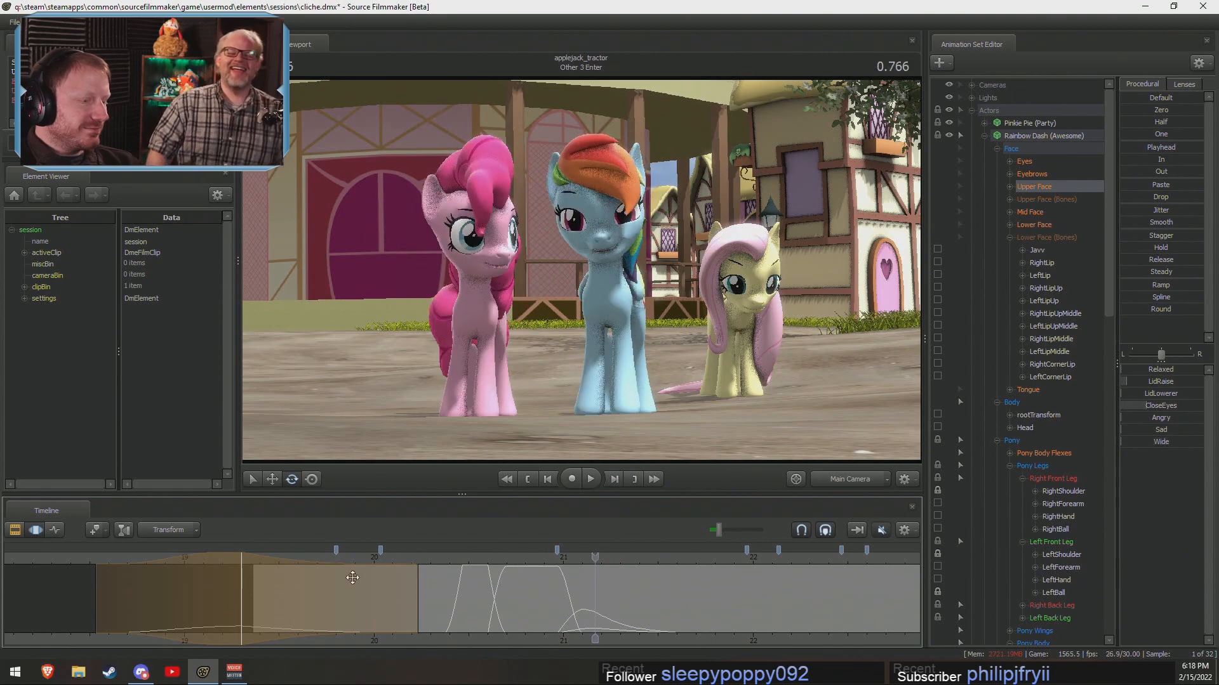
key("space")
key("F2")
key("F3")
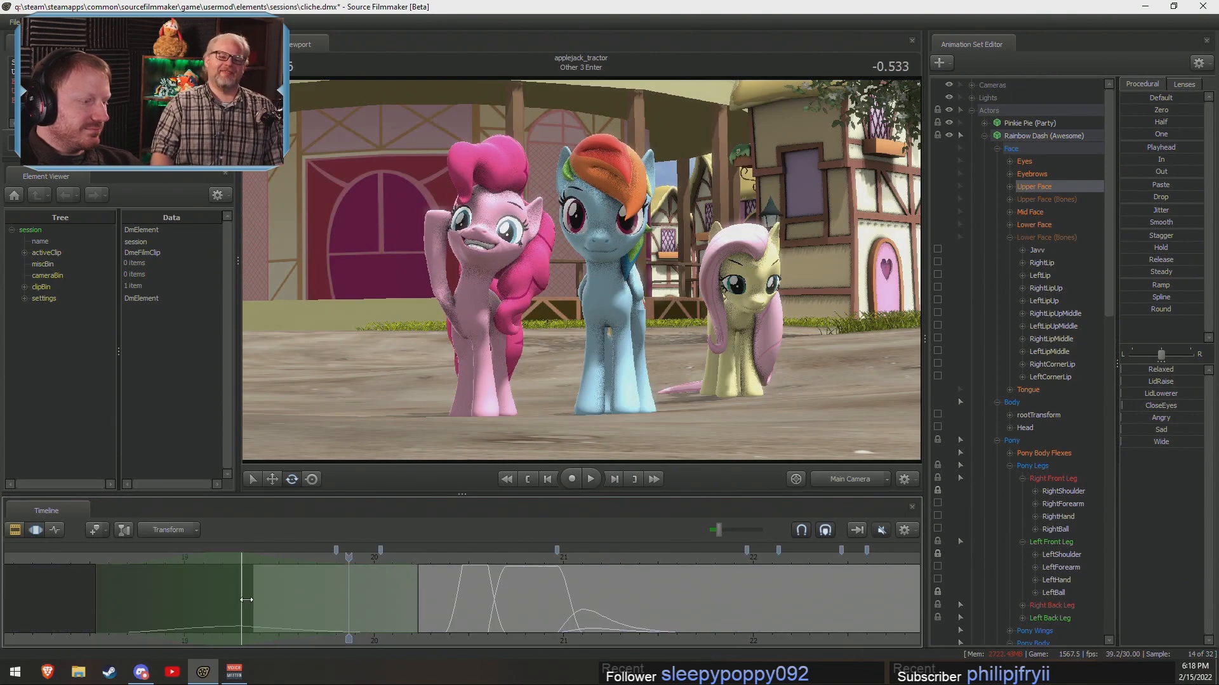
Raise JawOpen slightly on the Lower Face over a time selection centred near 19.7 s, and play back the mouth movement.
left_click_drag(242, 595, 315, 594)
left_click(315, 593, "shift")
scroll(315, 593, "up", 8, "shift")
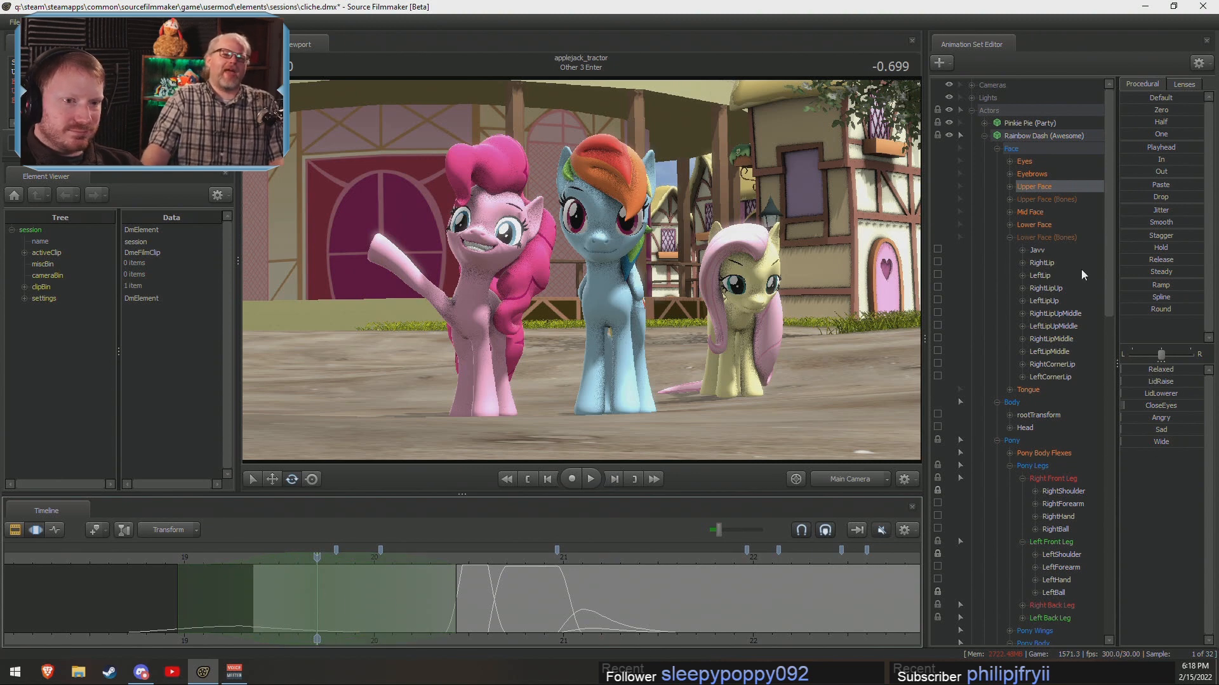
left_click(1044, 225)
left_click_drag(1133, 368, 1133, 368)
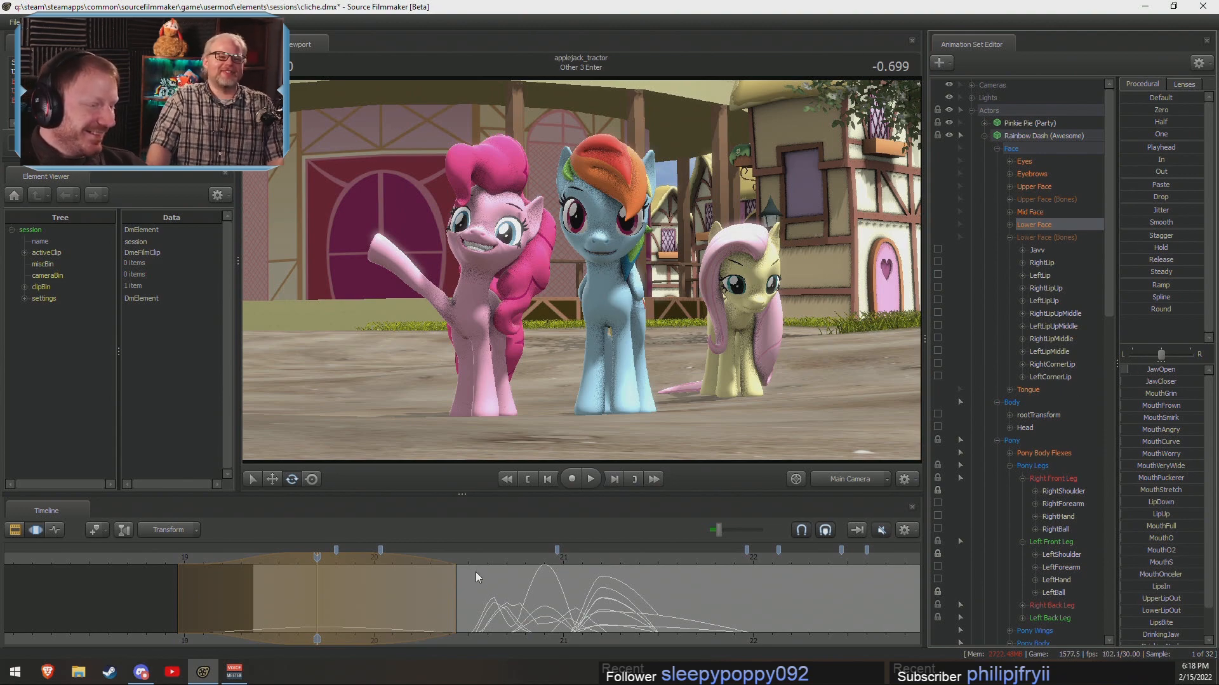
key("space")
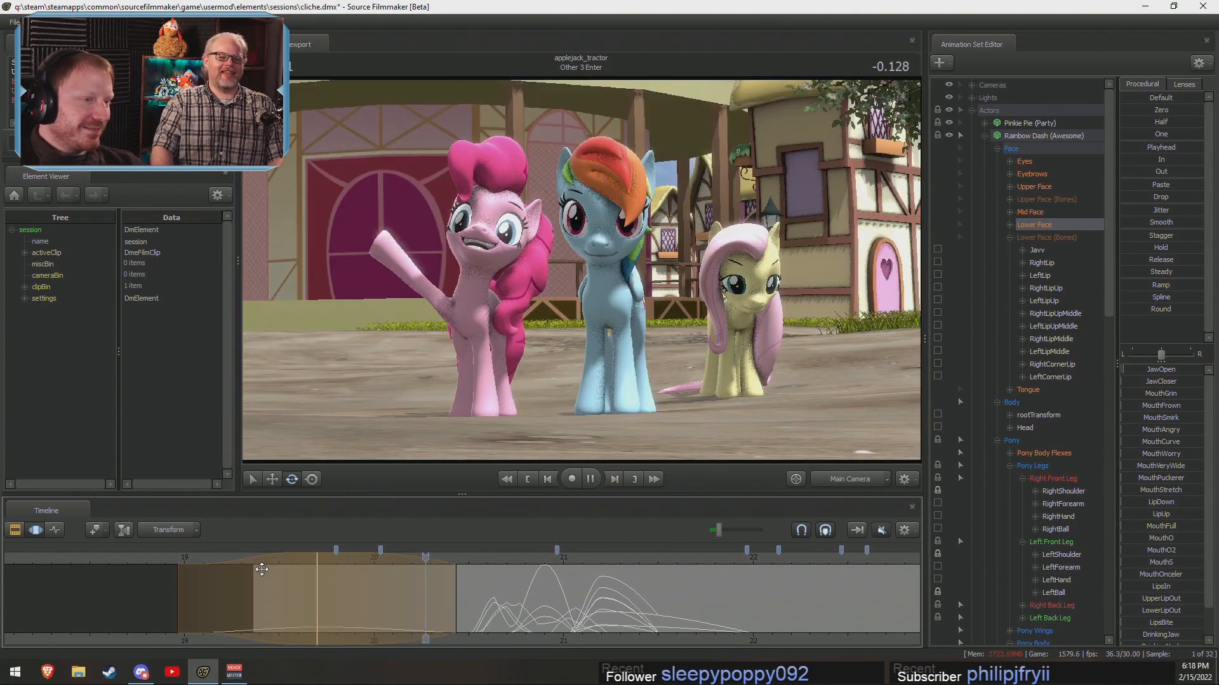
key("space")
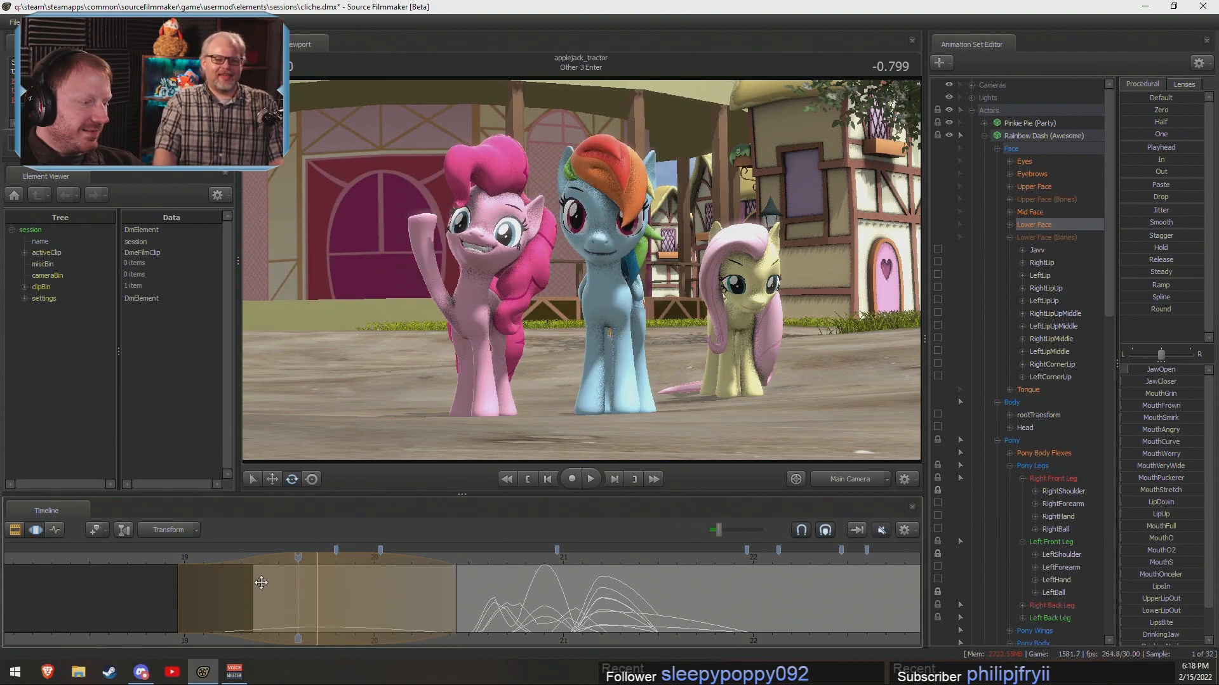
key("space")
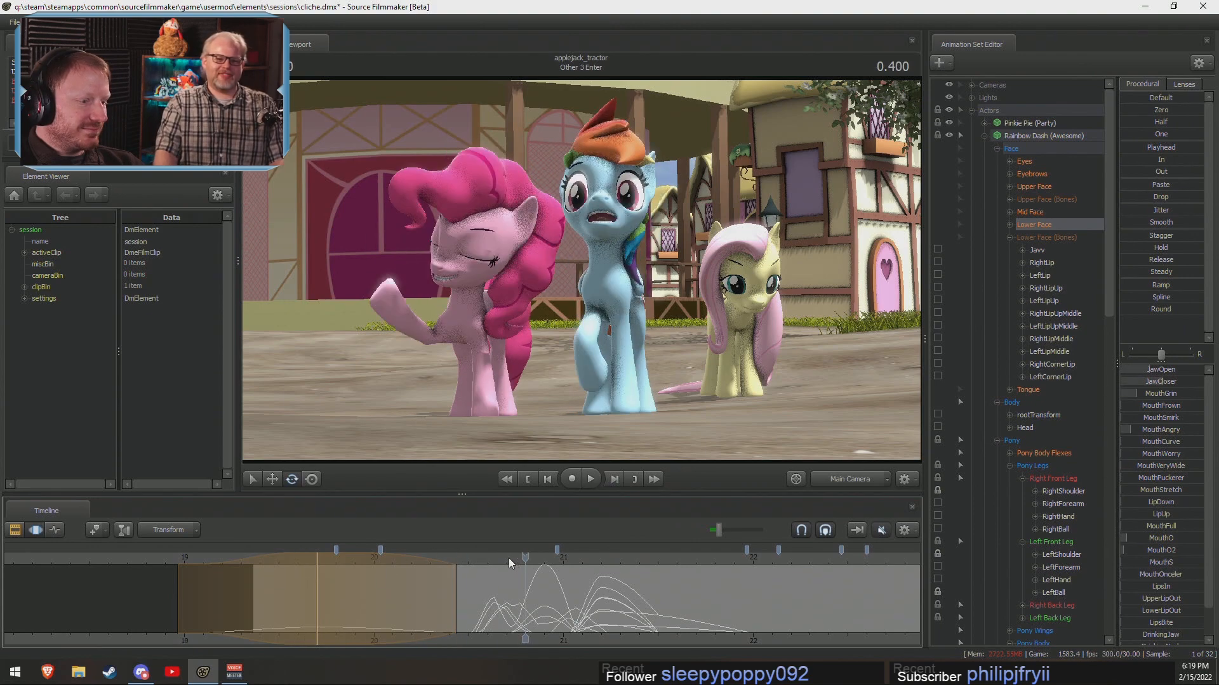
key("space")
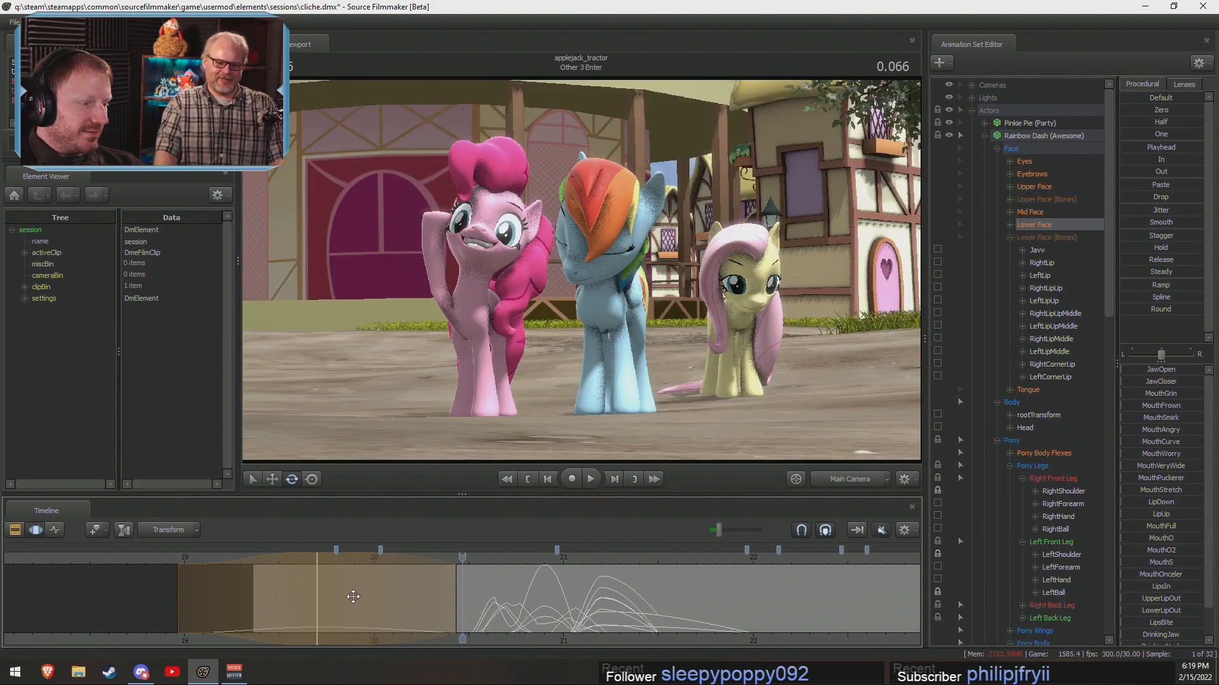
Retime the jaw opening to centre near 19.53 s with falloff from about 18.6 to 20.03 s.
left_click_drag(353, 596, 442, 614)
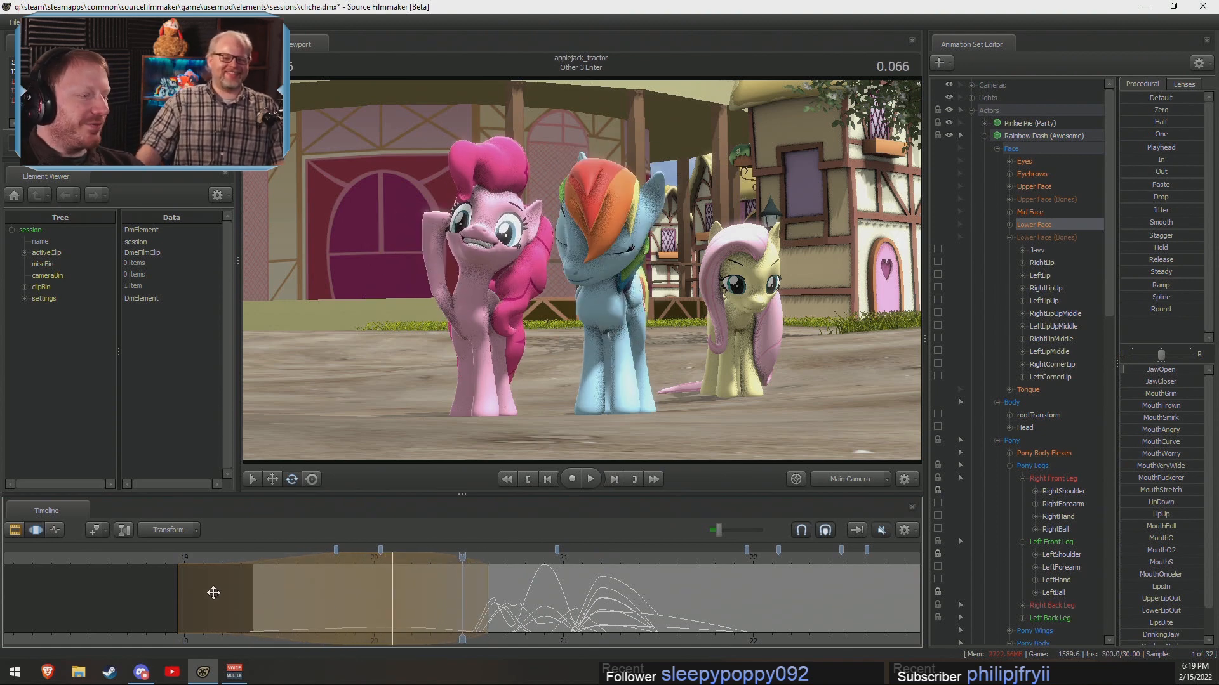
left_click(165, 562)
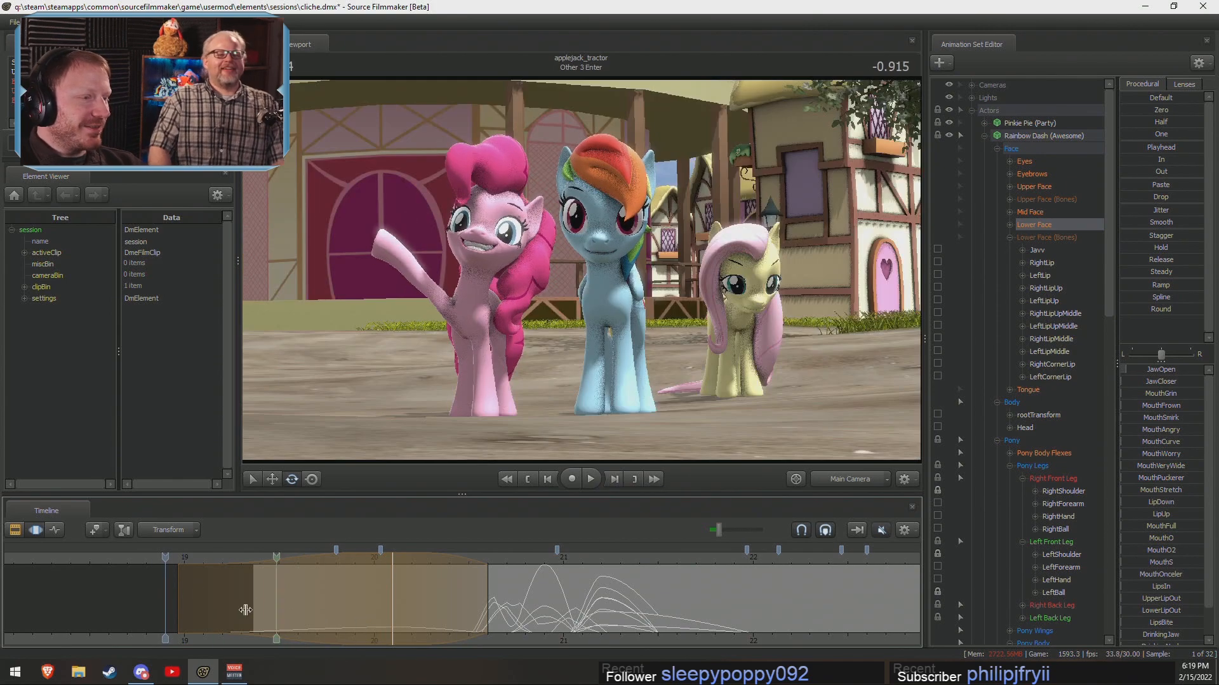
left_click(396, 596)
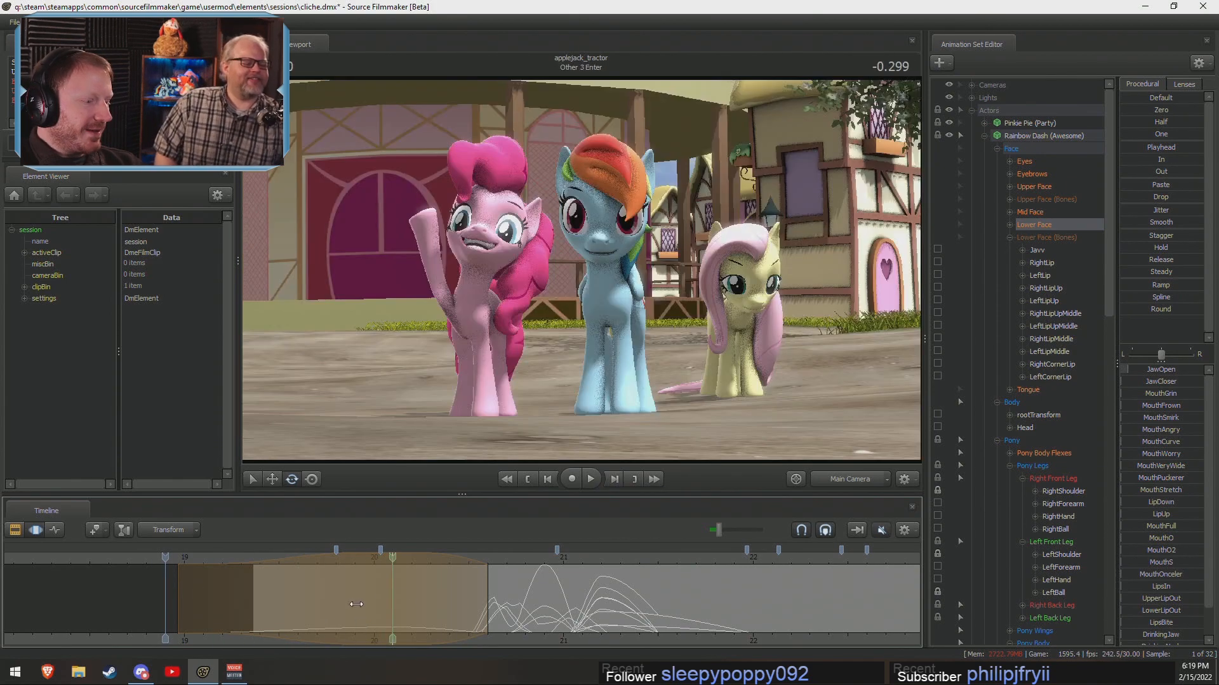
left_click_drag(396, 596, 290, 597)
left_click_drag(186, 595, 109, 595)
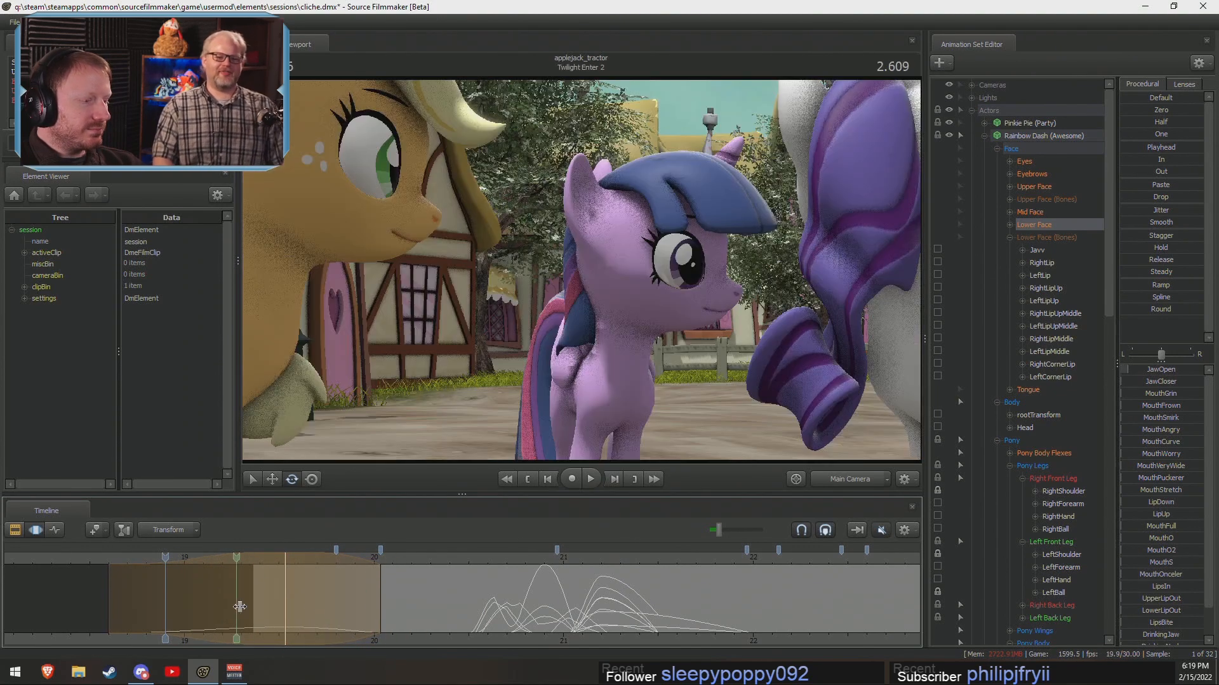
key("Escape")
Raise MouthO and JawCloser over a time selection centred near 19.43 s with falloff from about 18.87 to 20.37 s.
left_click(267, 605)
left_click_drag(269, 605, 457, 627)
scroll(1161, 456, "down", 1)
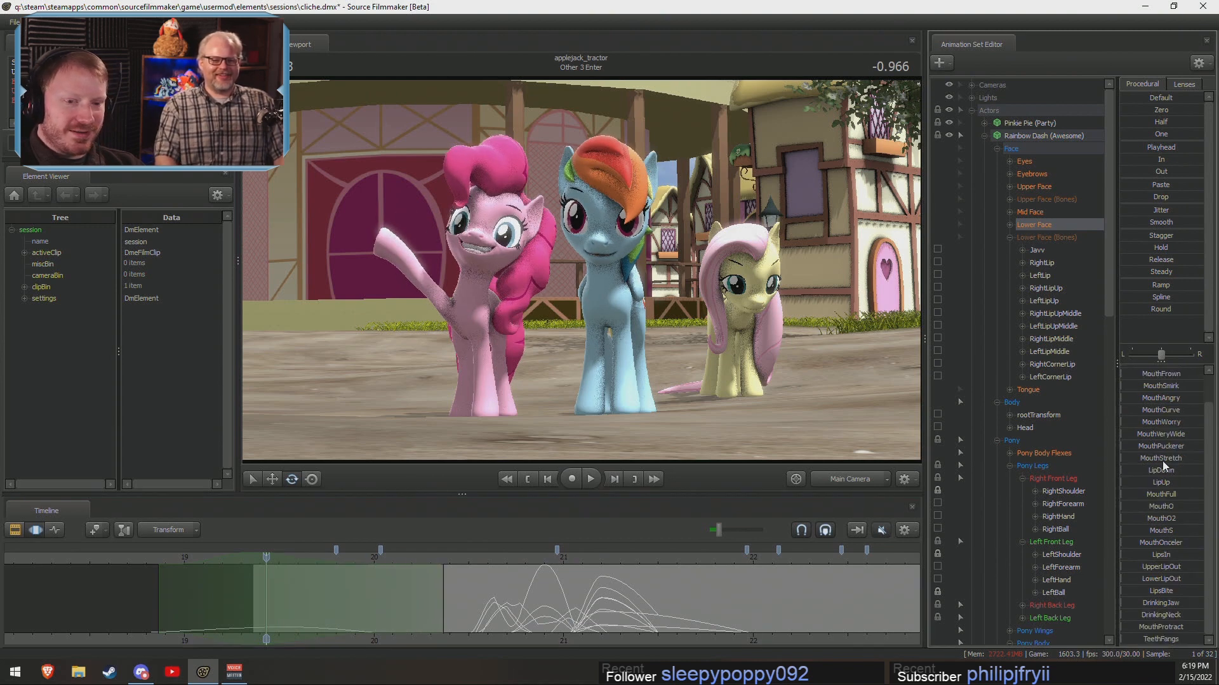
mouse_move(1142, 508)
left_mouse_down()
mouse_move(1167, 508)
mouse_move(1152, 506)
left_mouse_up()
scroll(1157, 476, "up", 1)
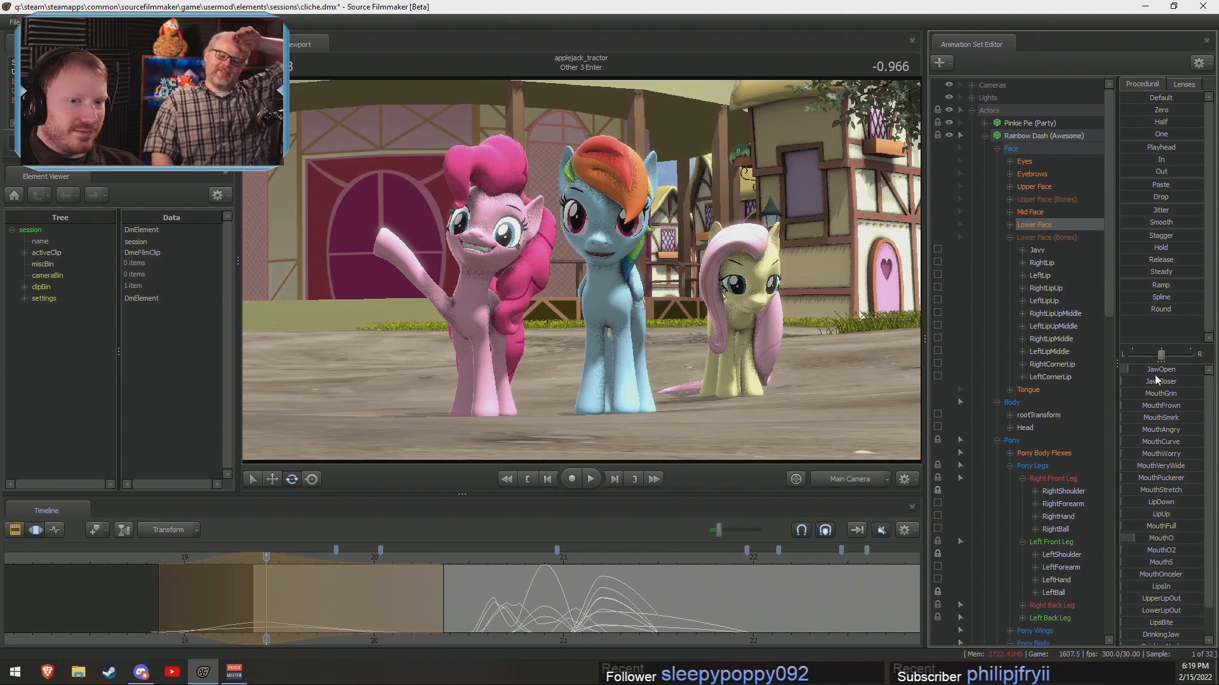
left_click_drag(1138, 381, 1179, 382)
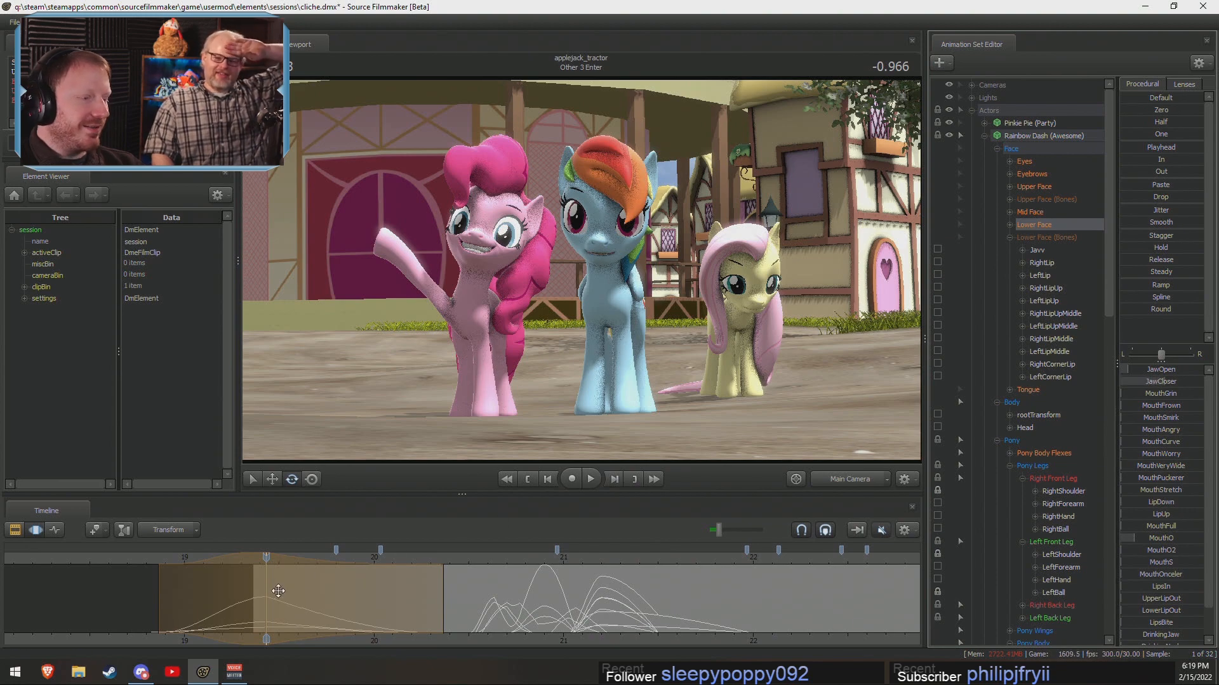
Raise MouthPuckerer over a time selection centred near 19.9 s with falloff from about 19.33 to 20.57 s, and review the shot.
left_click_drag(245, 593, 358, 607)
scroll(360, 606, "up", 6, "shift")
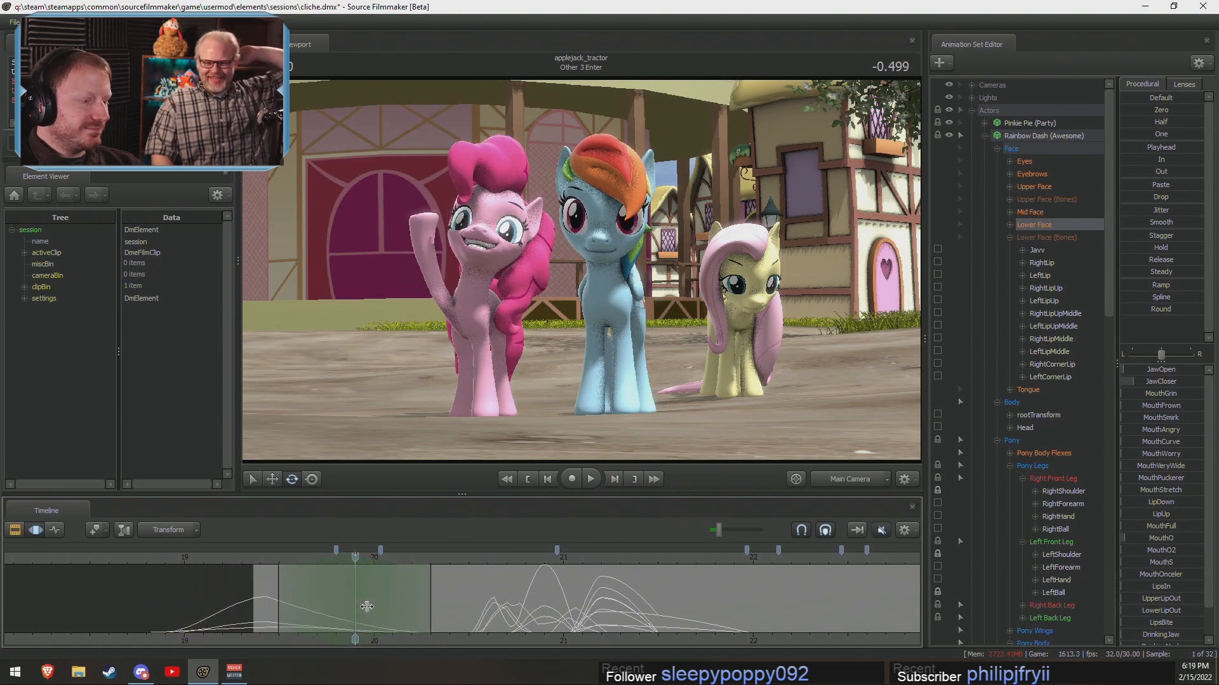
left_click(466, 600)
left_click_drag(465, 599, 485, 600)
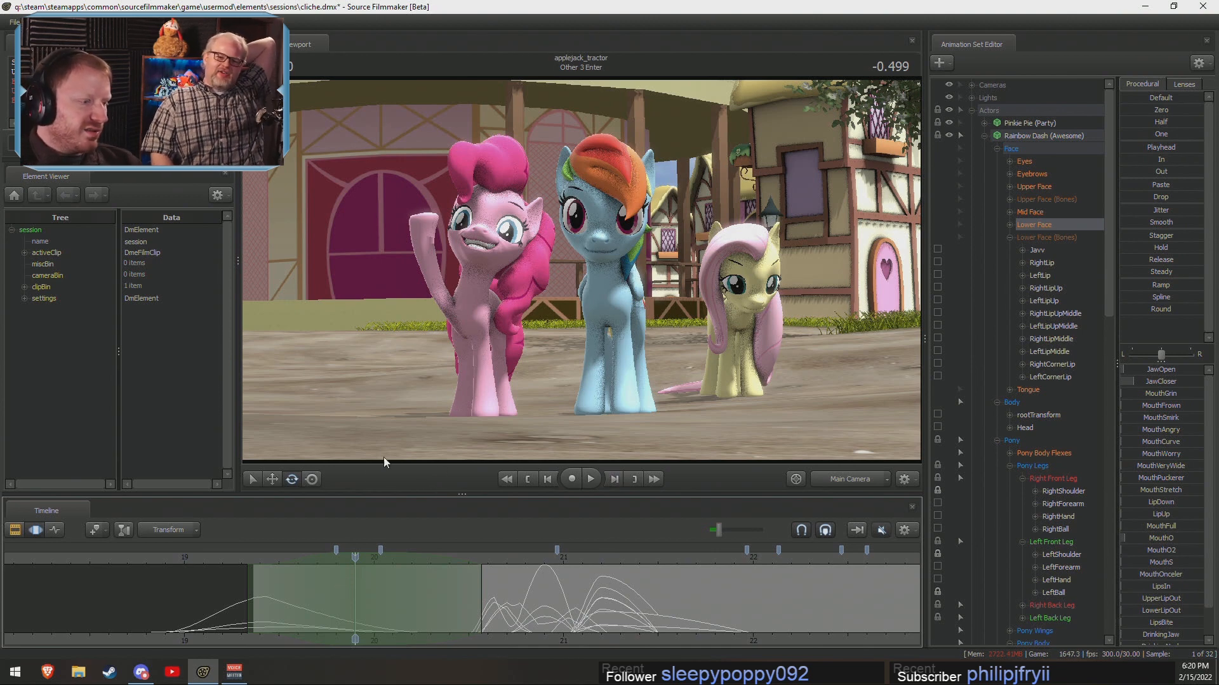
key("shift")
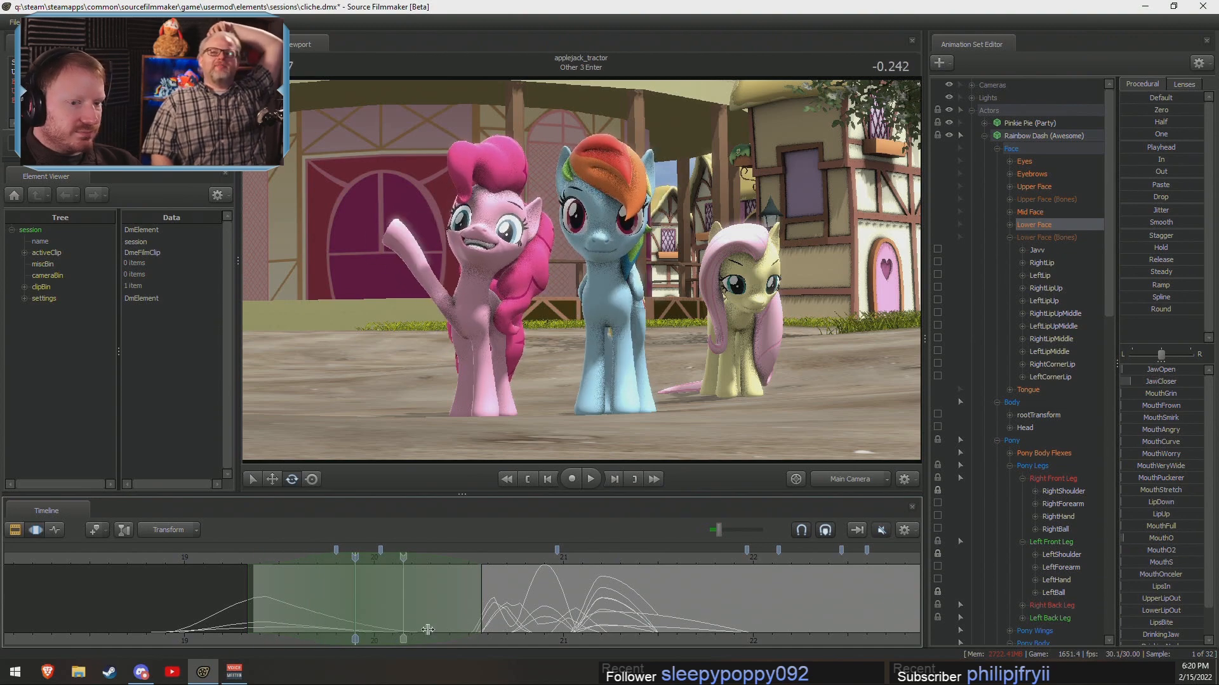
left_click_drag(1129, 479, 1159, 480)
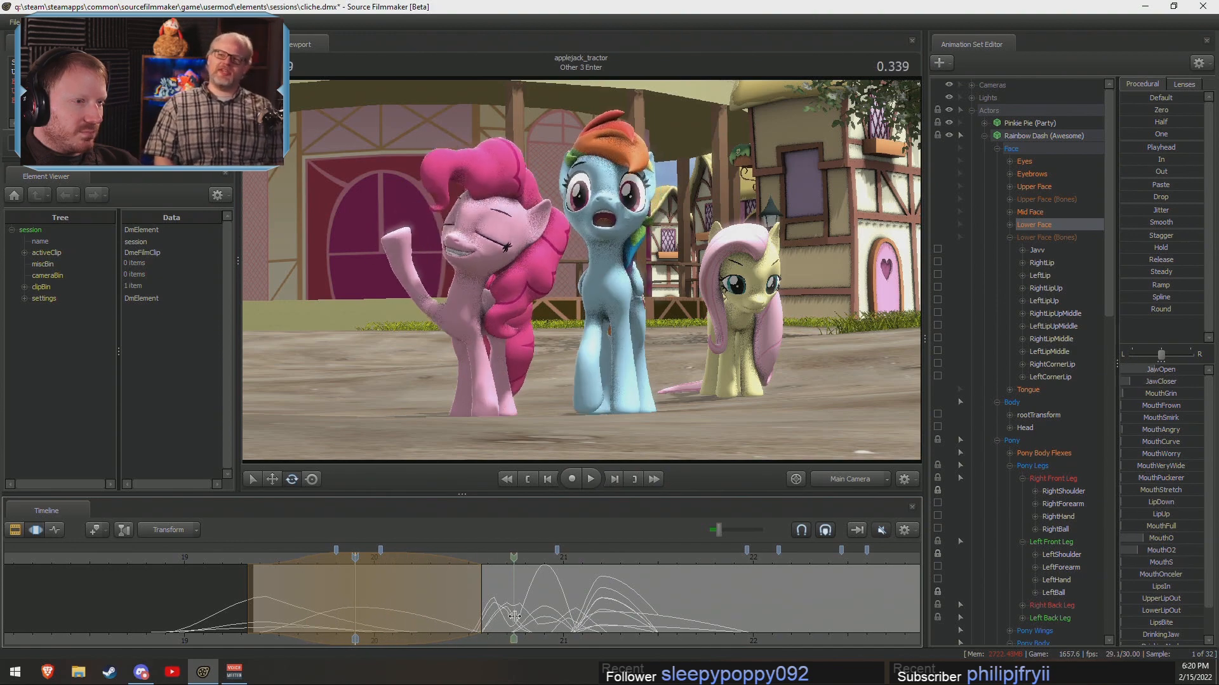
key("F3")
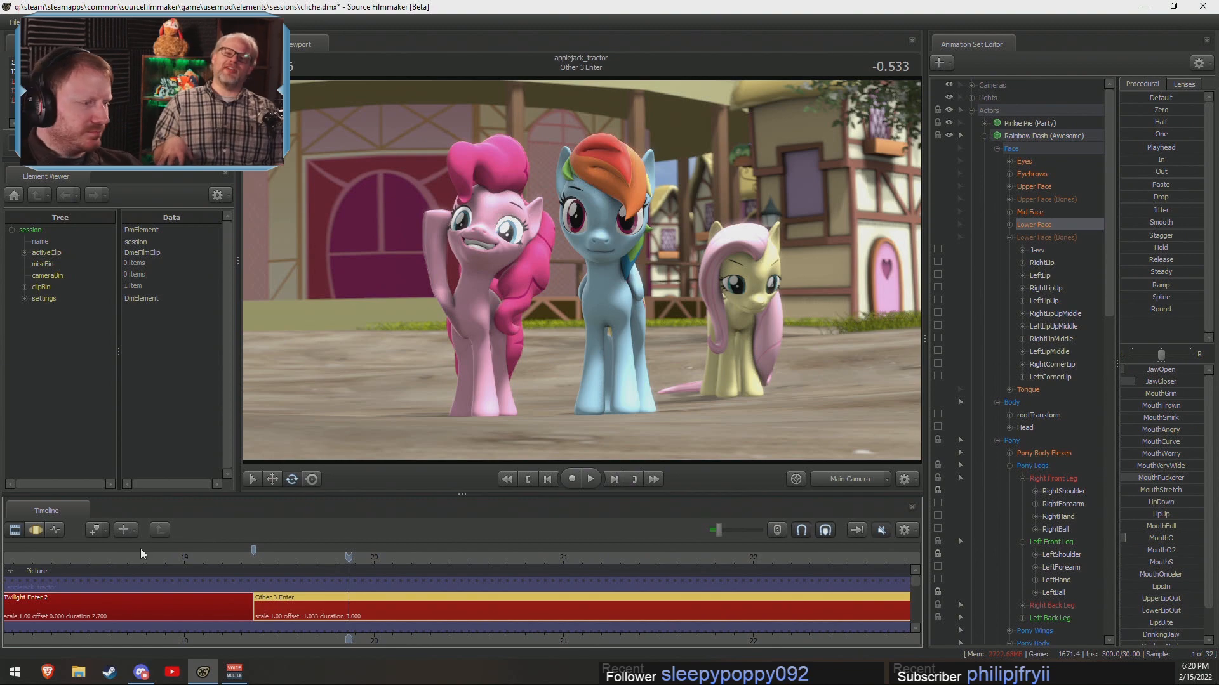
Play back the start of the Other 3 Enter shot to review Rainbow Dash's mouth movement.
key("space")
key("space")
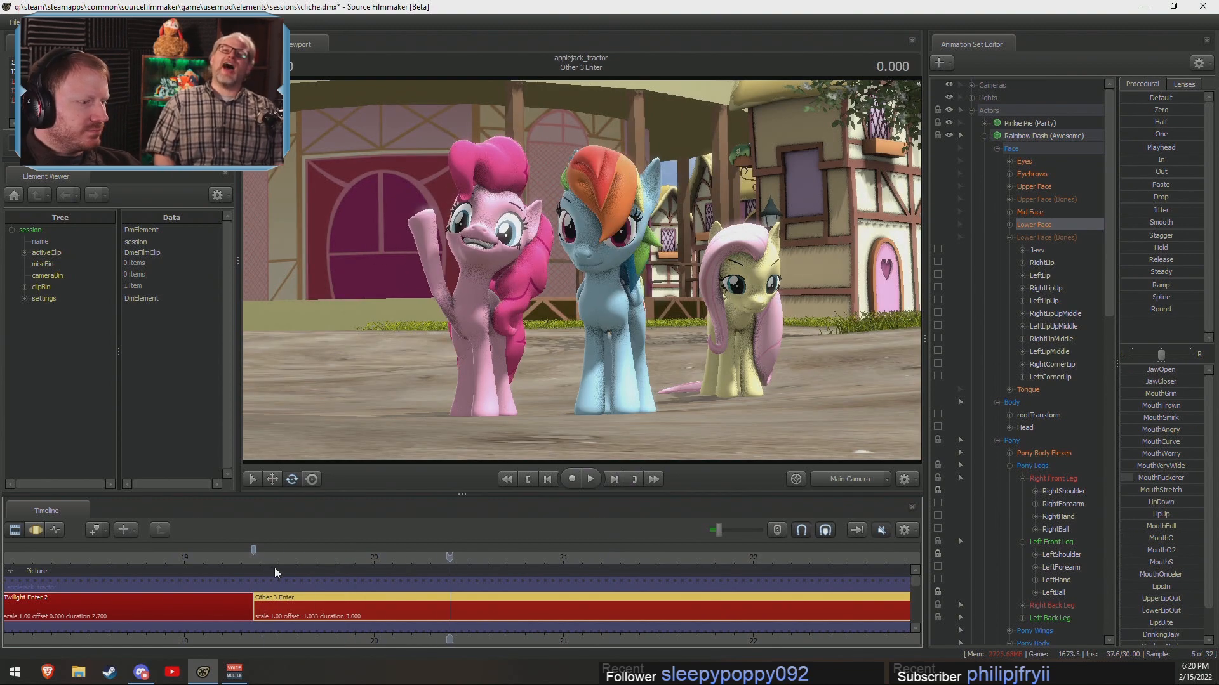
left_click(256, 557)
key("space")
key("space")
Raise CloseEyes and LidRaise slightly on the Upper Face over a time selection centred near 19.73 s with falloff from about 19.33 to 20.13 s.
key("F3")
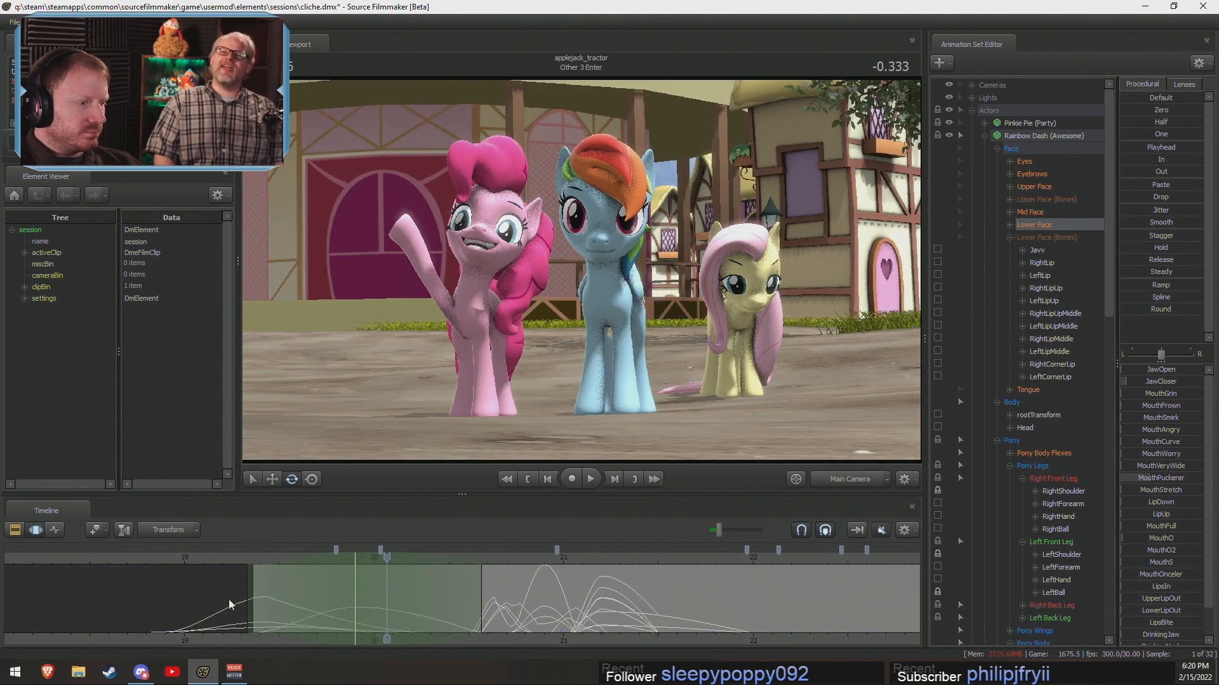
key("shift")
left_click(325, 595, "shift")
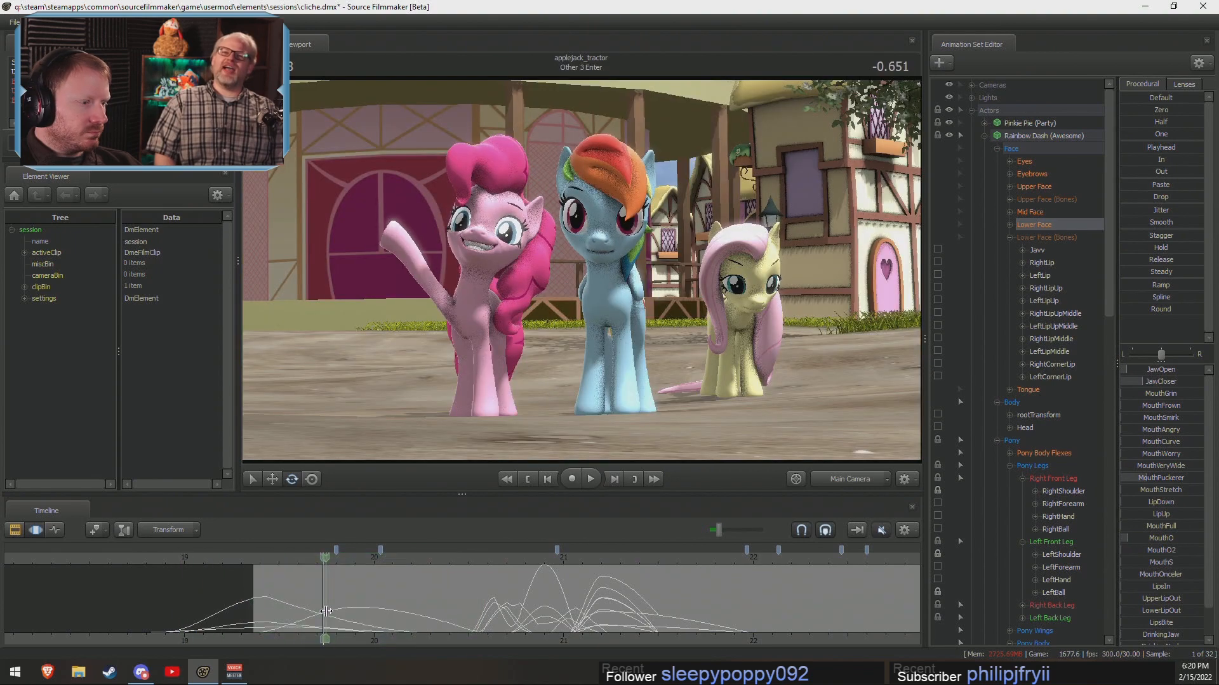
scroll(325, 596, "up", 8, "shift")
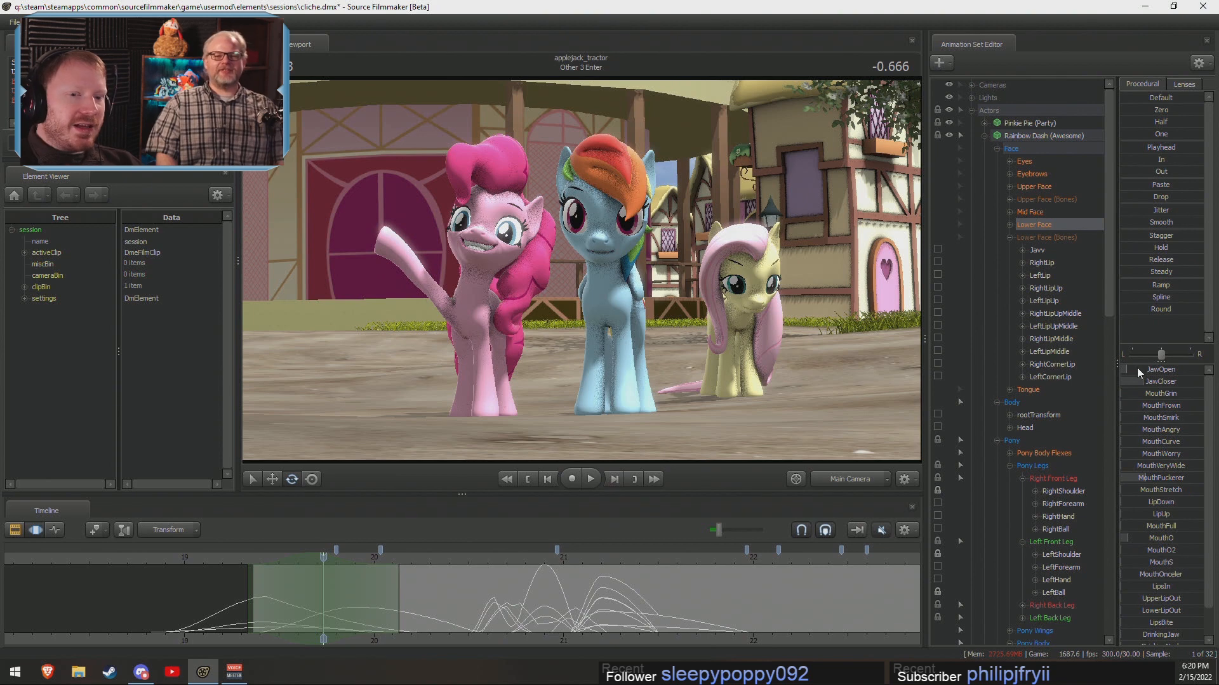
left_click(1011, 236)
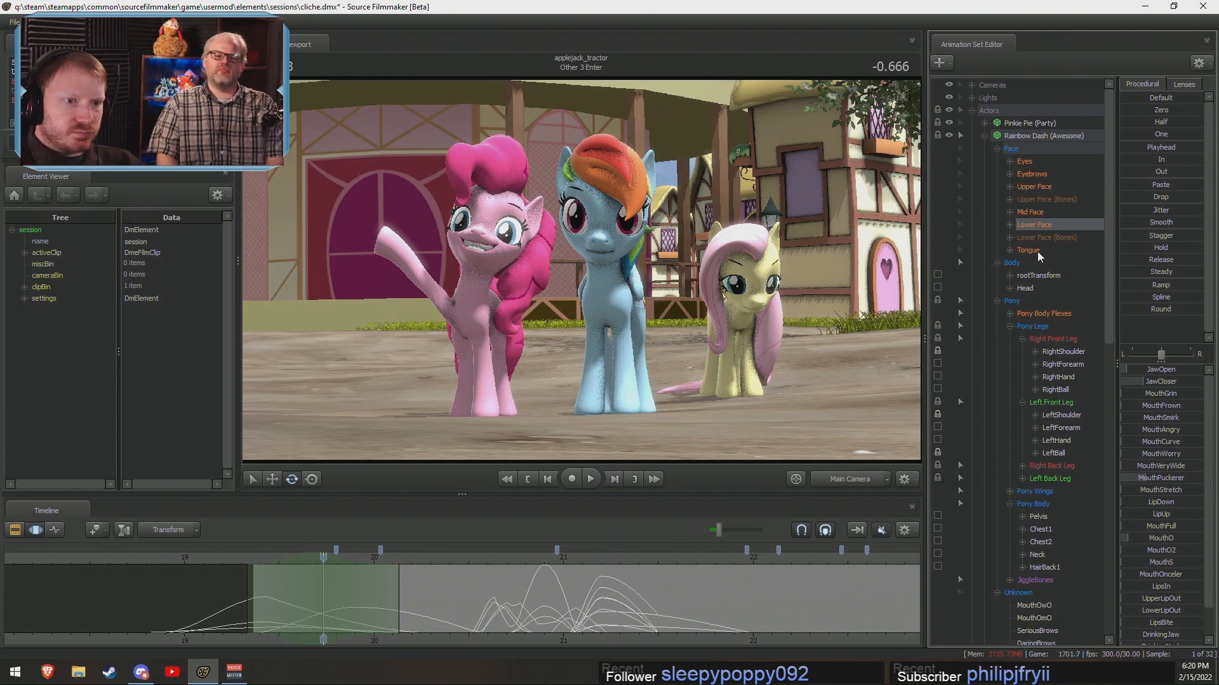
left_click(1034, 186)
left_click_drag(1164, 407, 1167, 406)
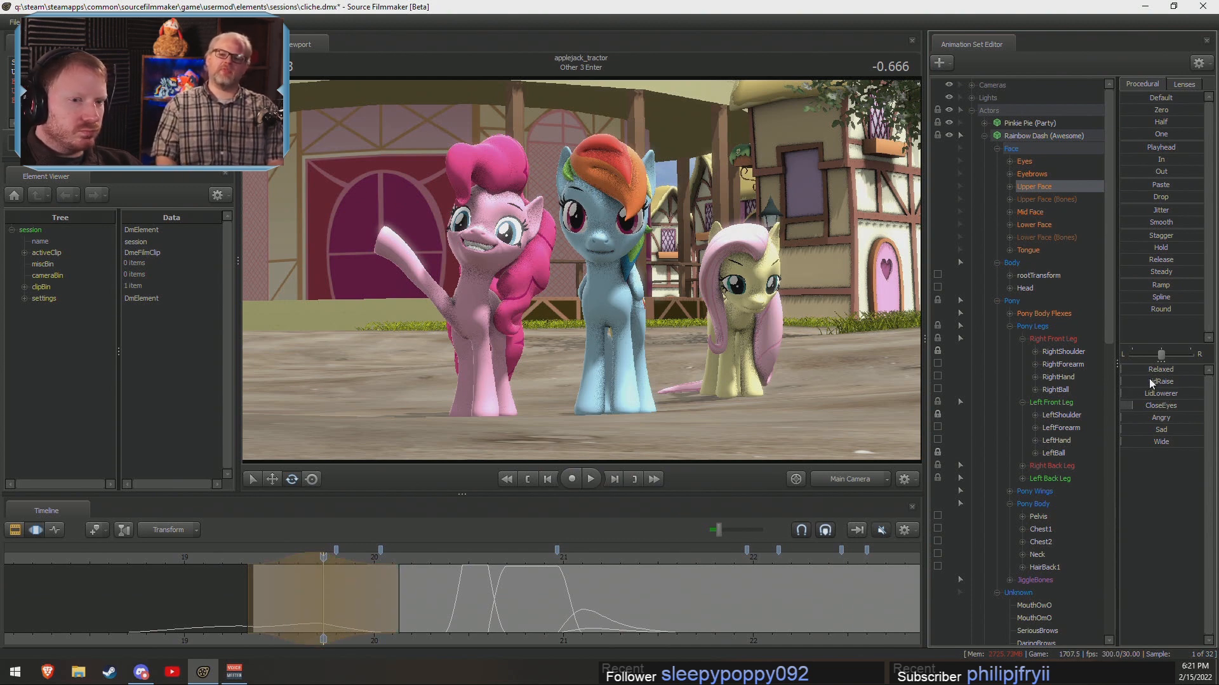
left_click_drag(1149, 379, 1152, 379)
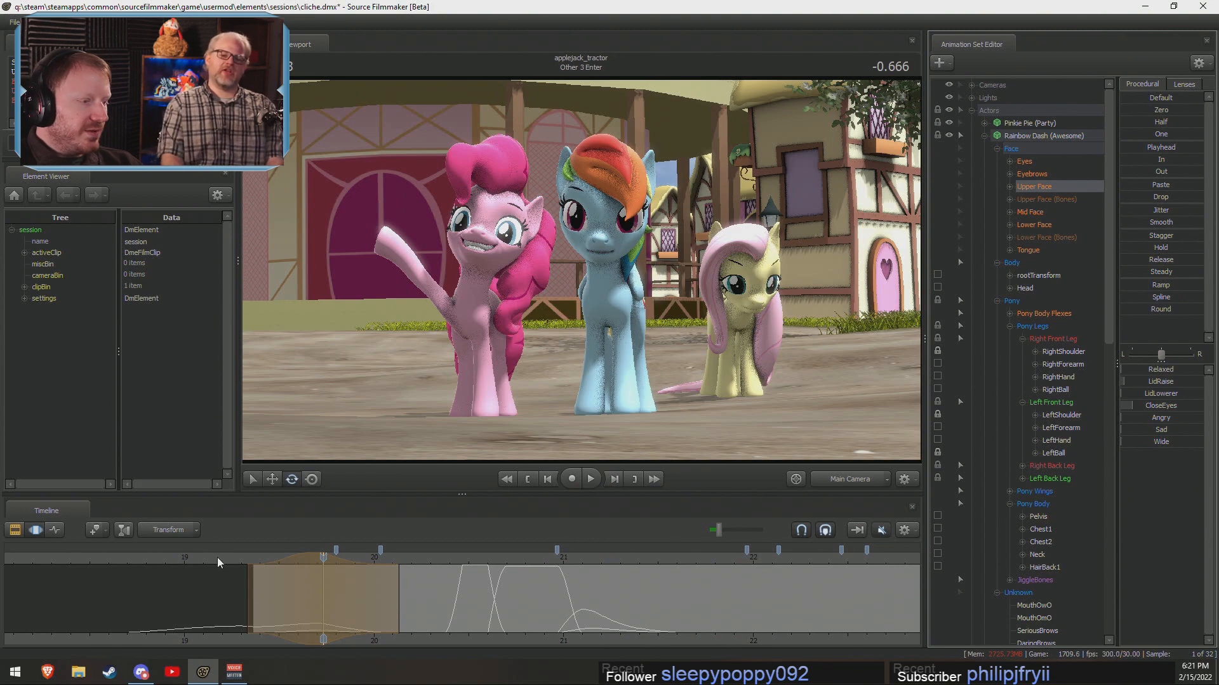
Widen the eyelid change's falloff to about 19.1 to 20.37 s and play back the transition into the shot.
left_click(241, 562)
key("space")
key("space")
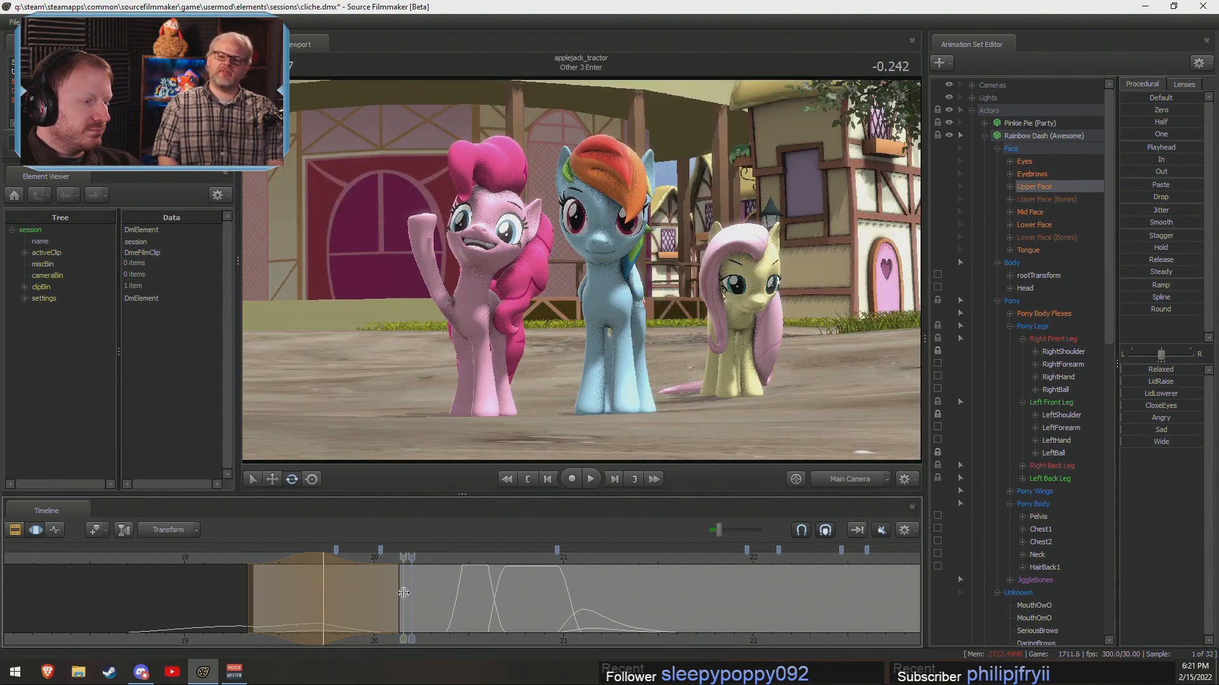
scroll(370, 596, "up", 5)
left_click(215, 563)
key("space")
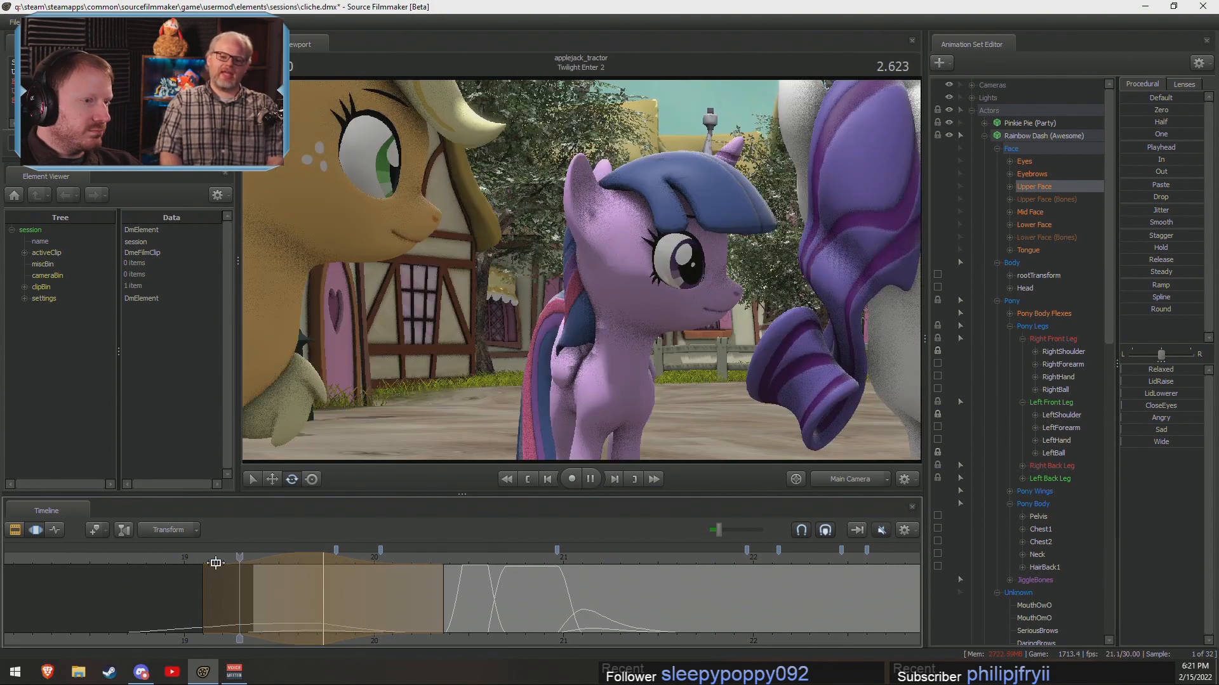
key("space")
left_click(197, 558)
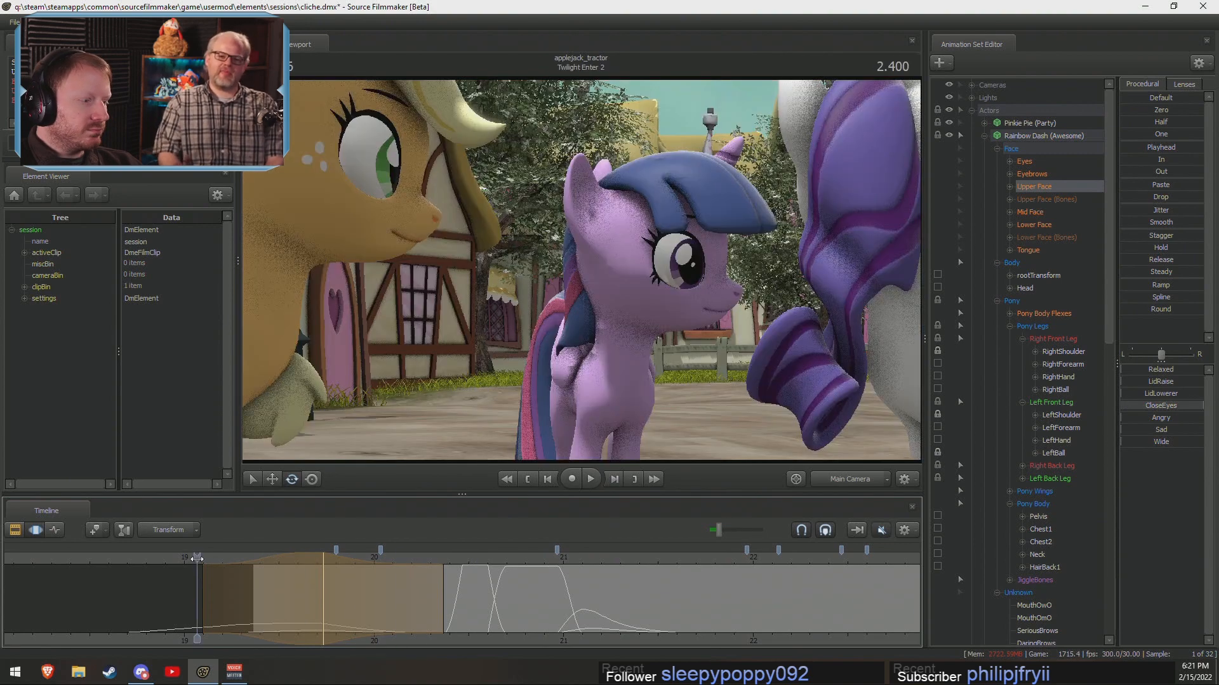
key("space")
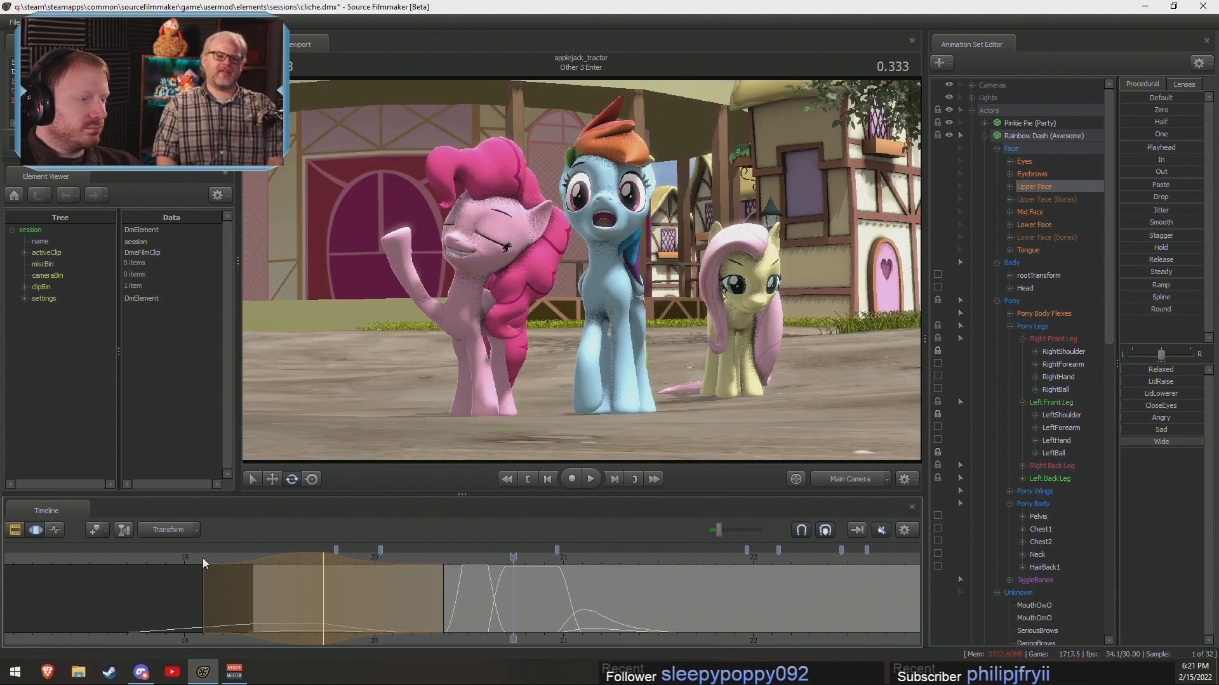
left_click(198, 558)
key("space")
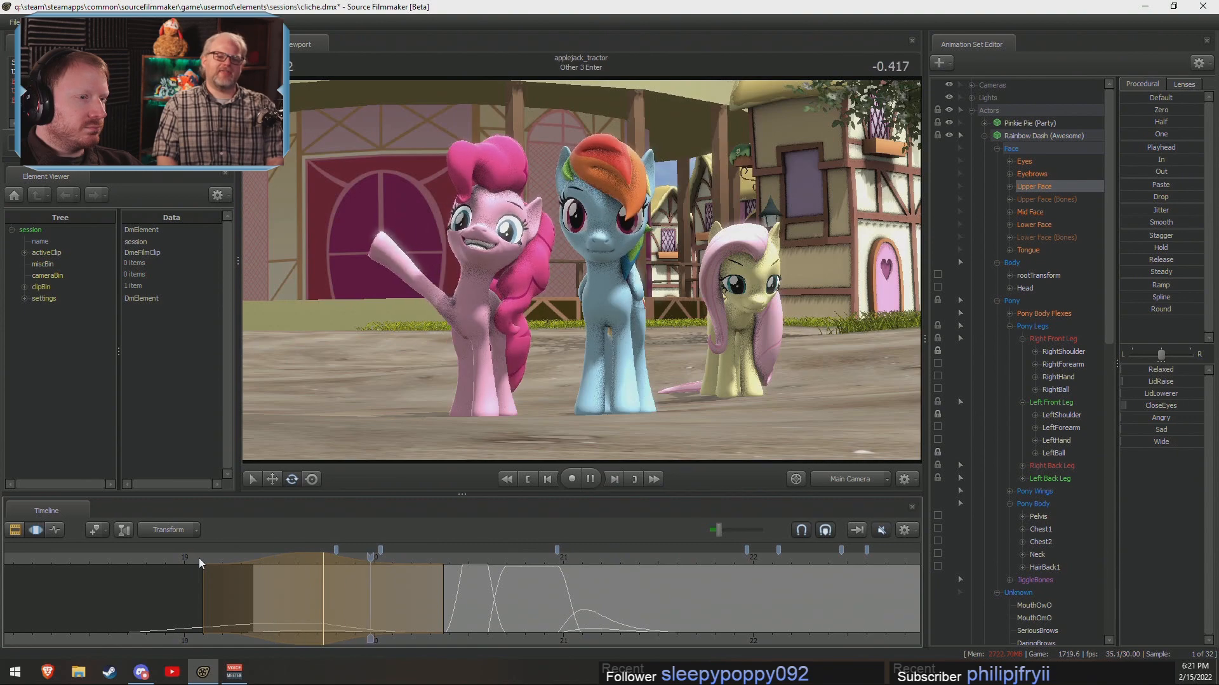
key("space")
Shift eyes_rightleft slightly on the Eyes for everything before about 19.73 s, with falloff ending near 19.83 s.
left_click(315, 589)
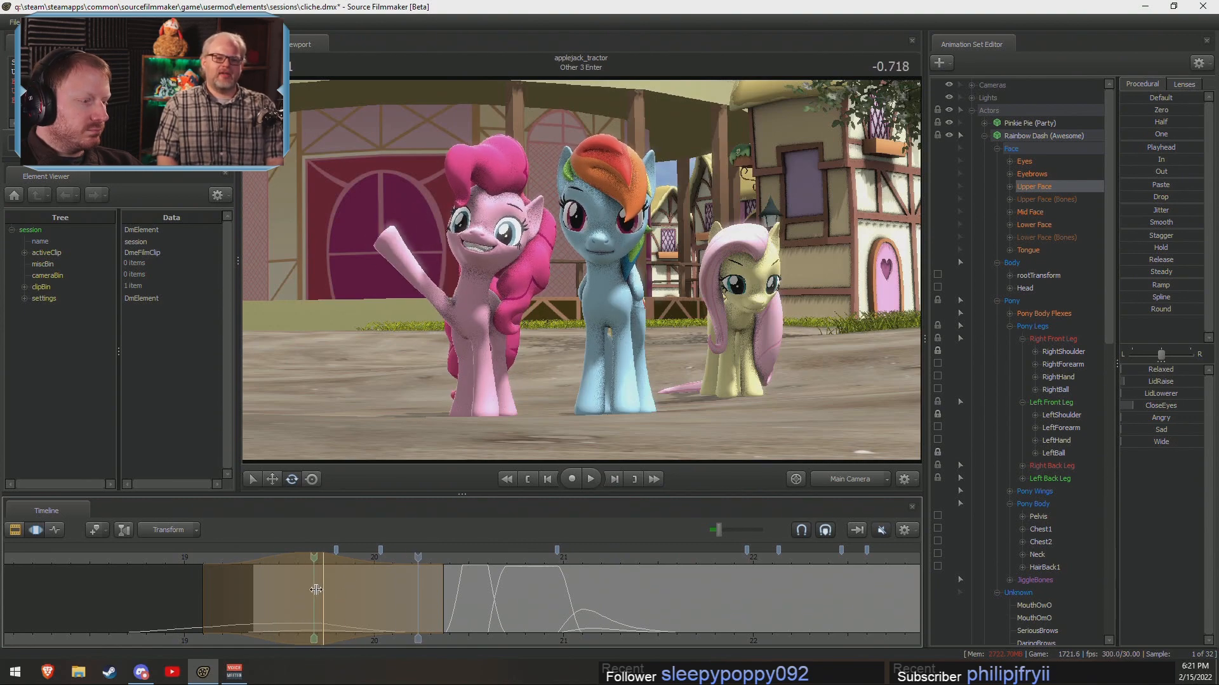
left_click_drag(322, 590, 46, 621, "shift")
scroll(299, 612, "up", 3, "shift")
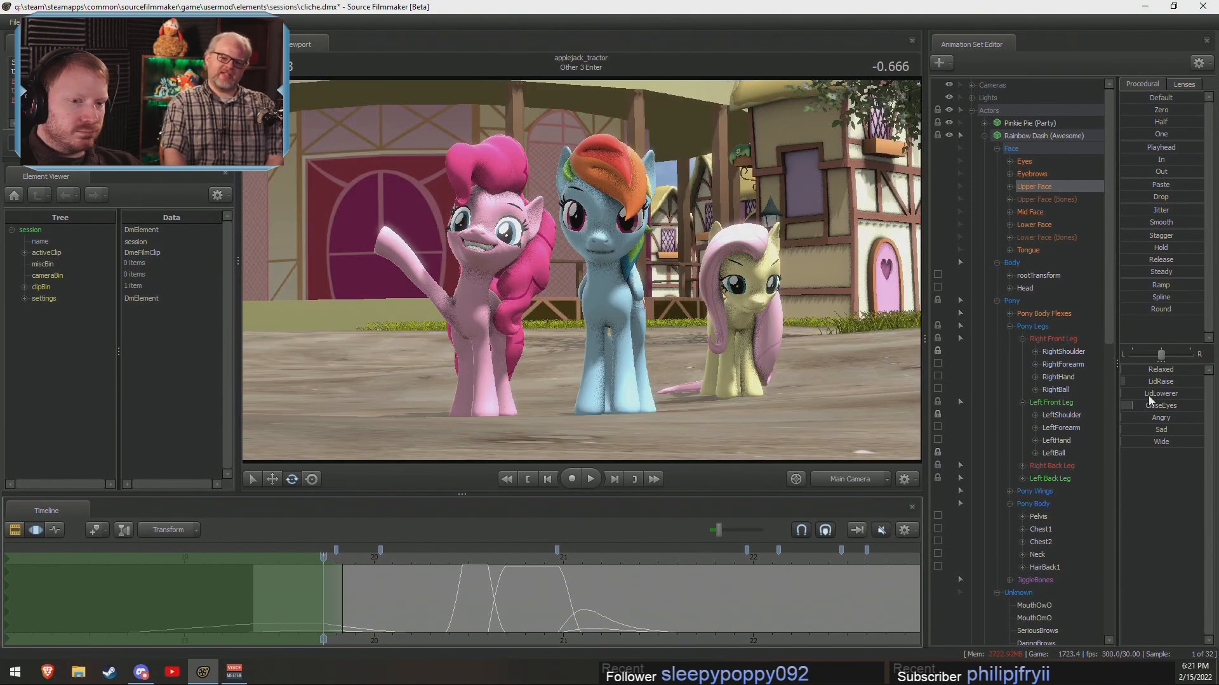
left_click(1032, 162)
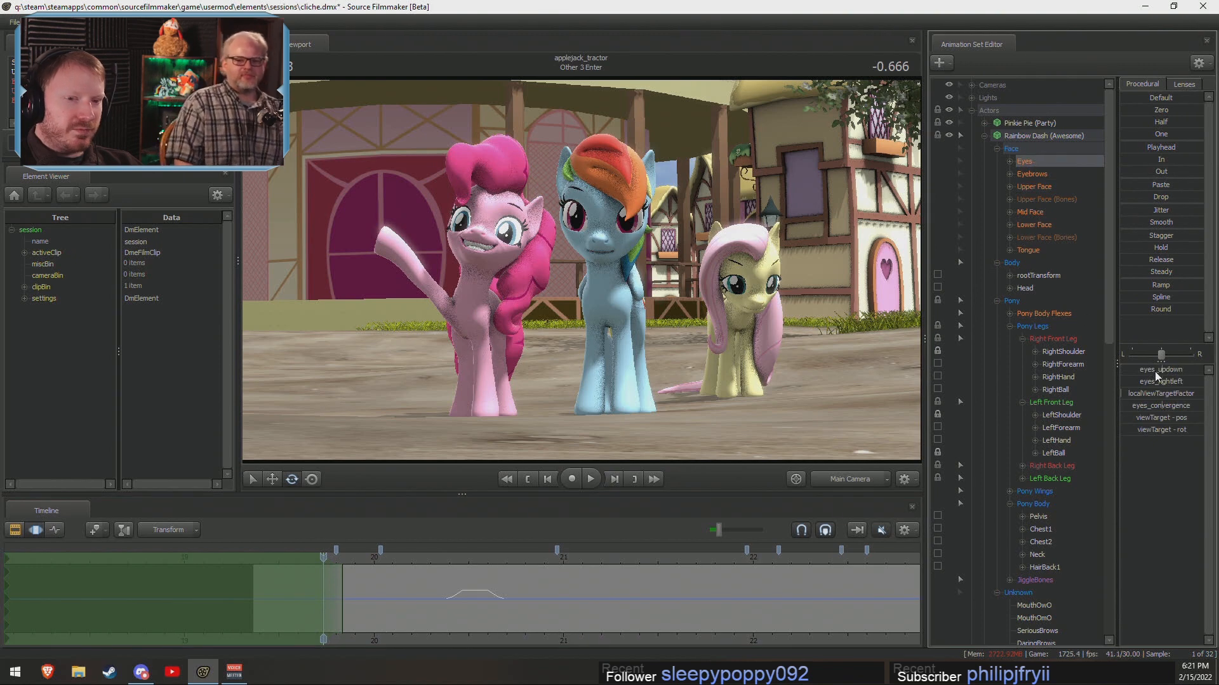
left_click_drag(1161, 382, 1163, 382)
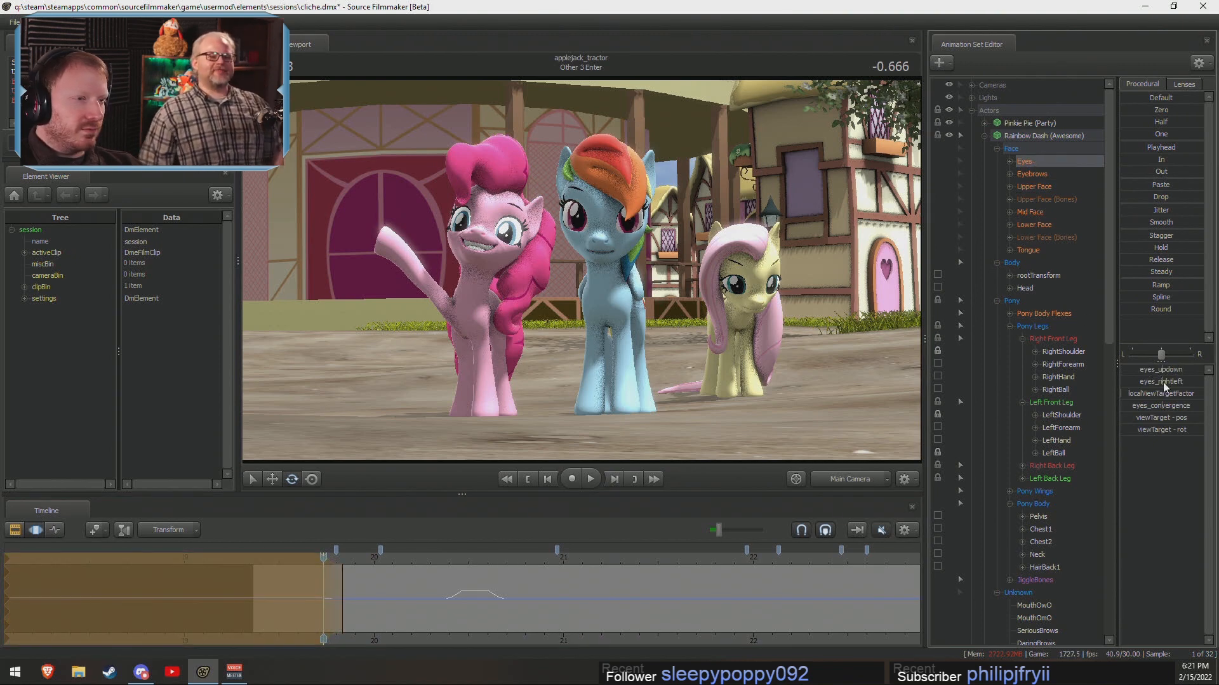
Play back the shot from its start to check Rainbow Dash's eye movement.
left_click_drag(323, 558, 229, 568)
key("space")
key("space")
key("shift")
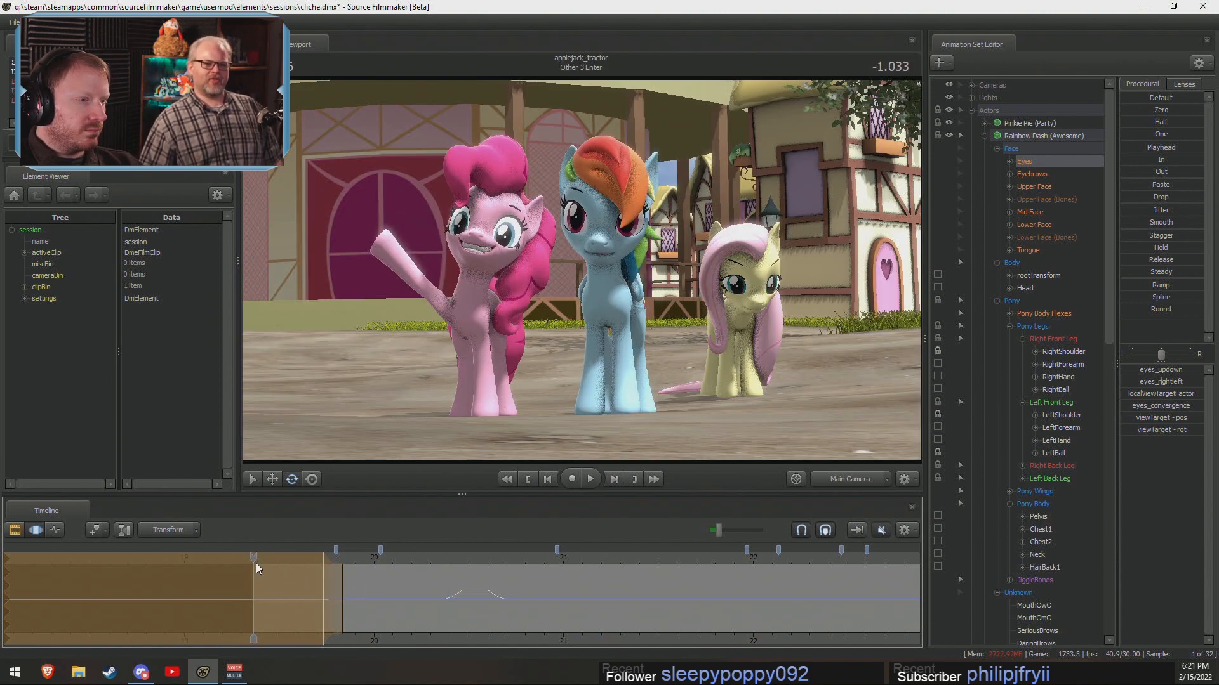
key("space")
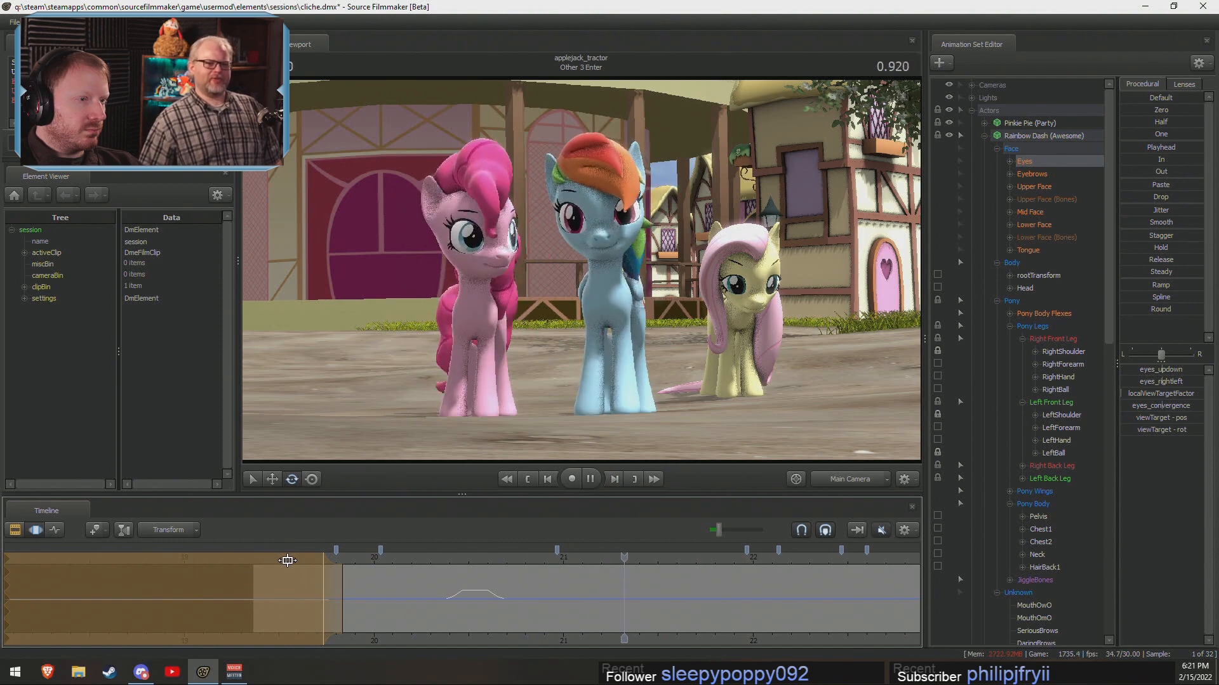
key("space")
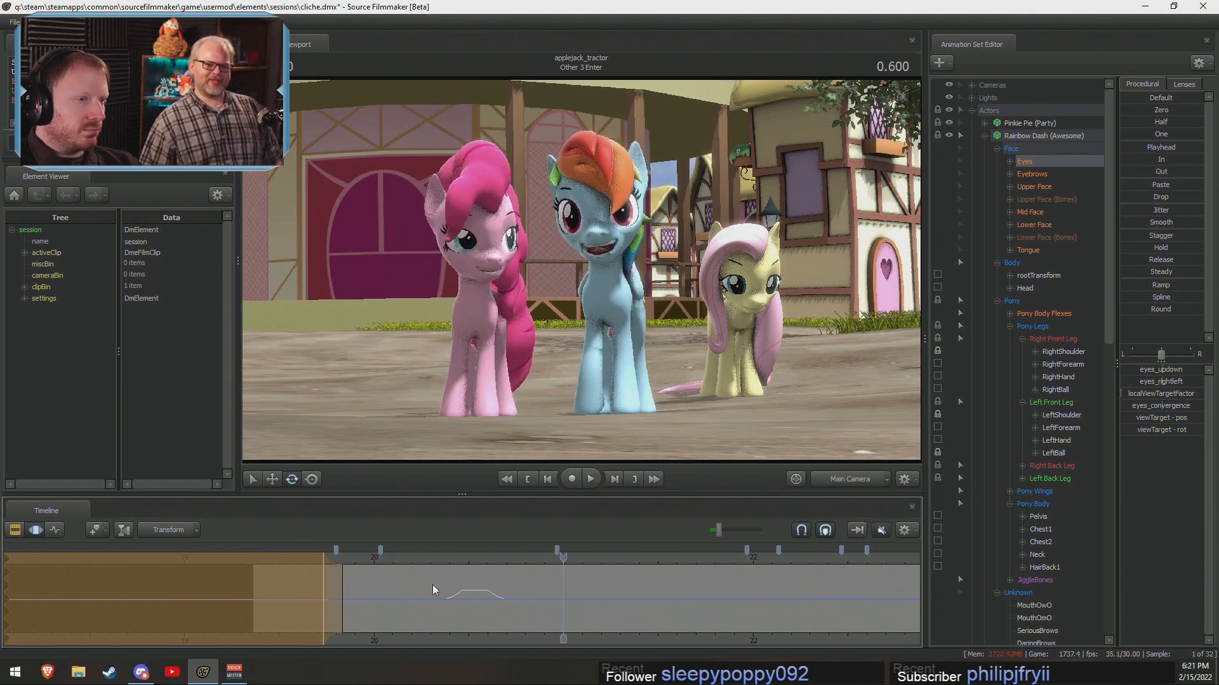
Shift eyes_rightleft slightly over a short time selection at about 20.57 to 20.6 s, with falloff ending near 20.73 s.
key("shift")
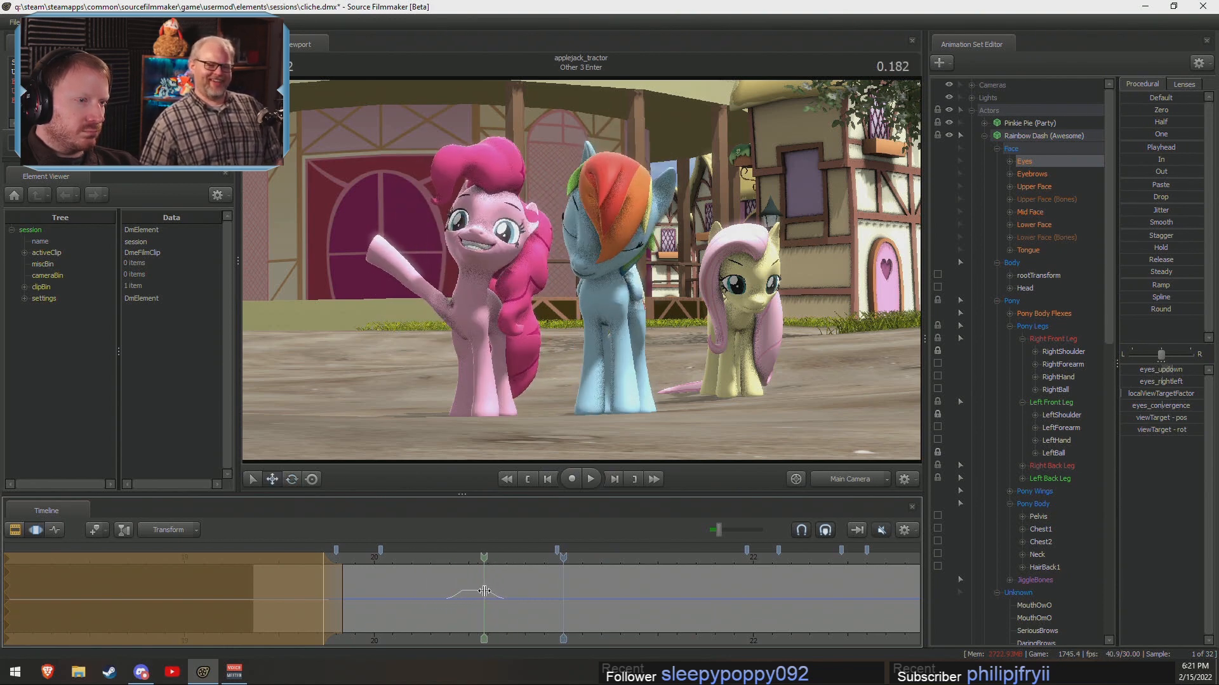
left_click(494, 593)
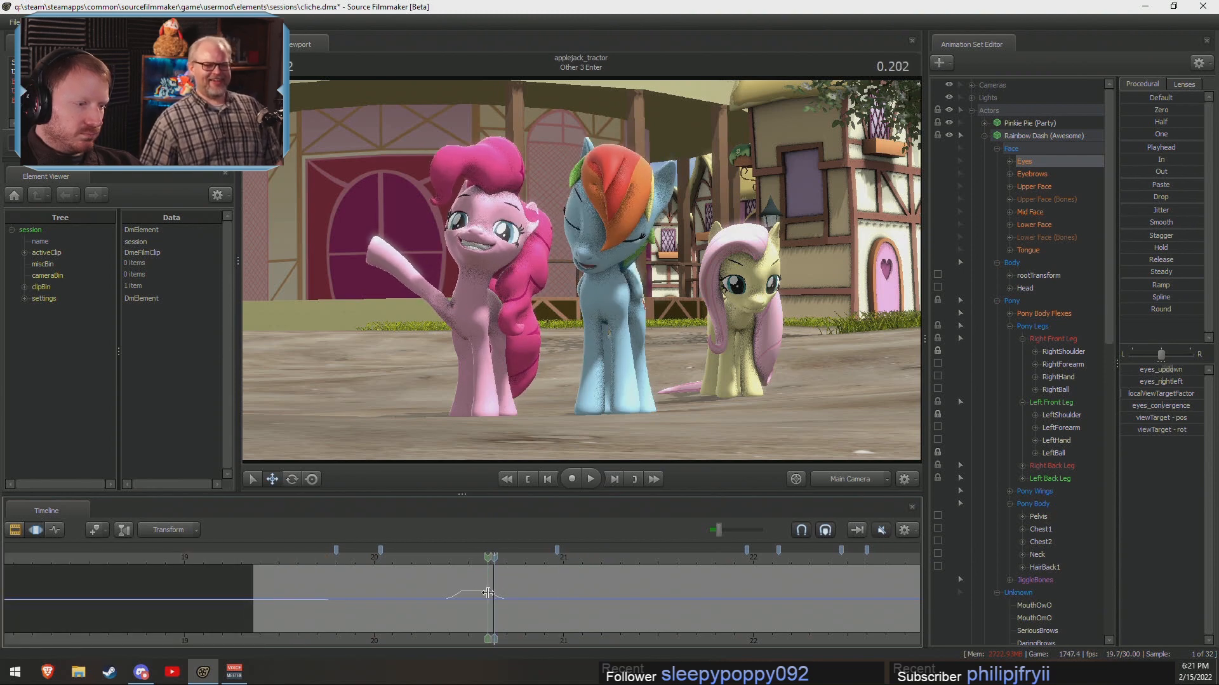
left_click(482, 594)
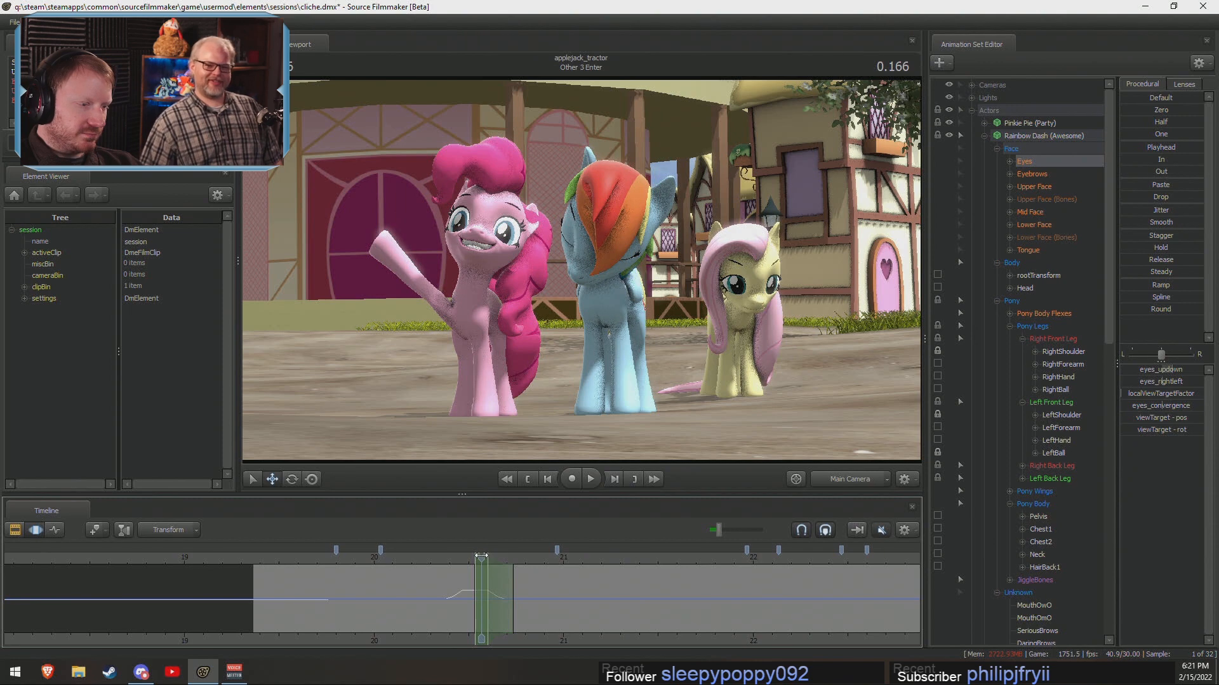
left_click_drag(481, 556, 489, 556)
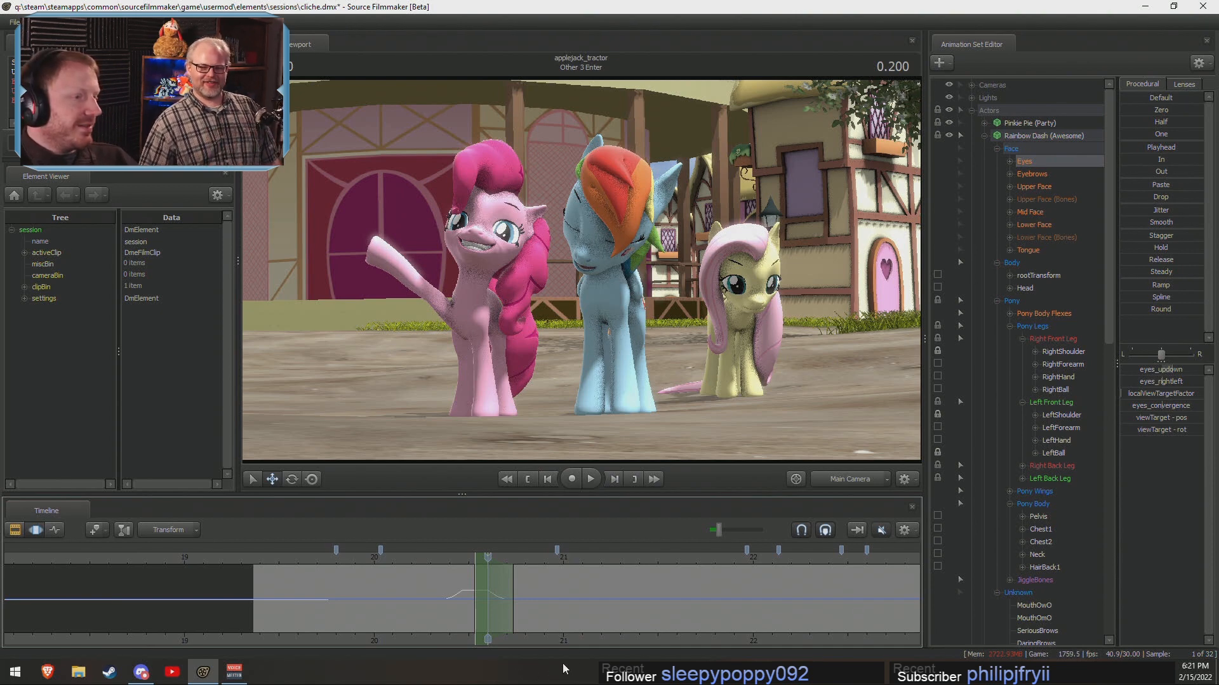
left_click_drag(487, 556, 494, 558)
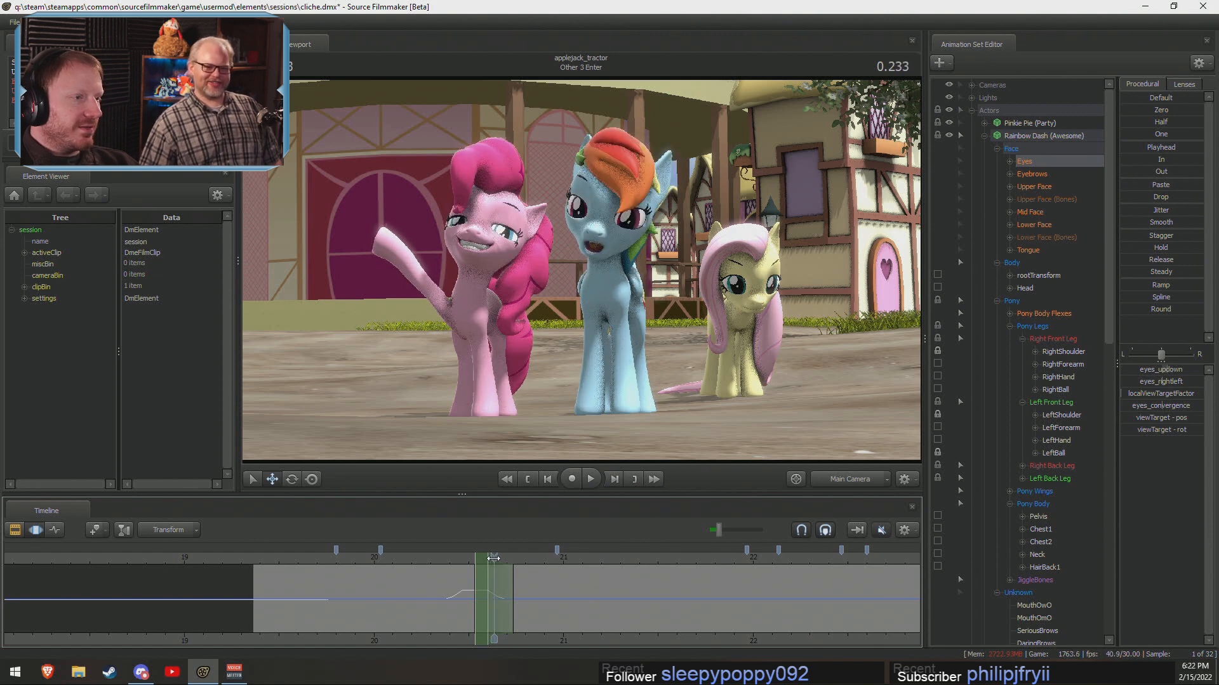
left_click_drag(492, 558, 490, 557)
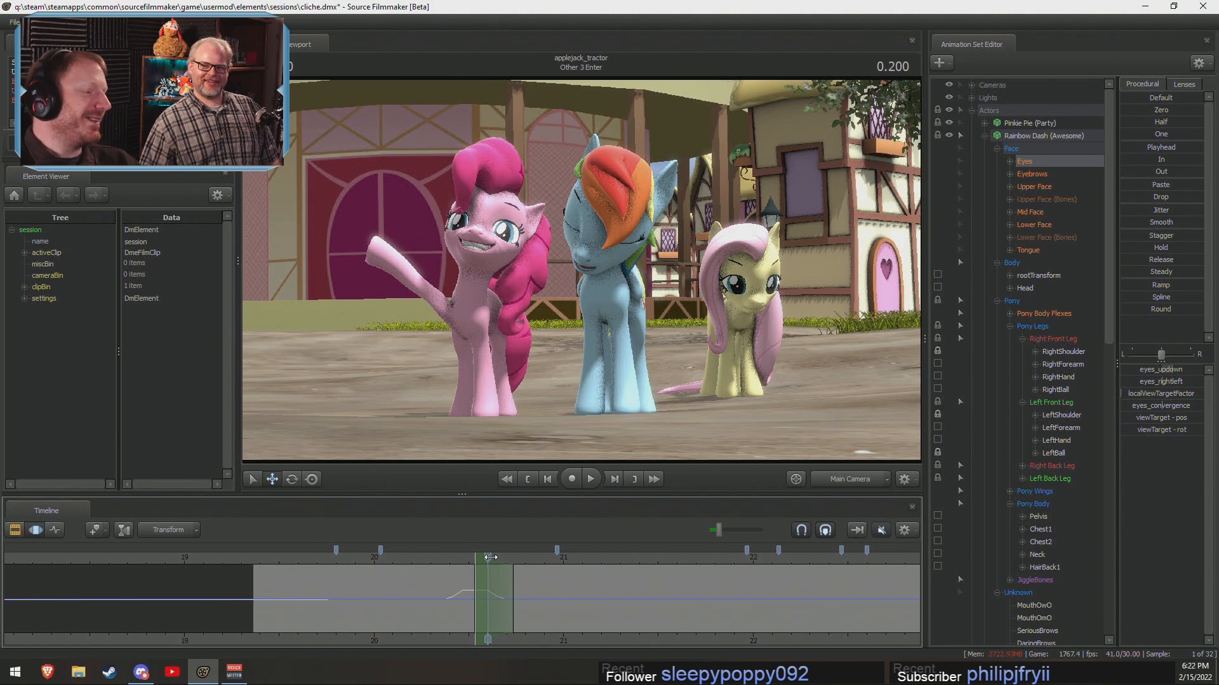
left_click_drag(491, 556, 496, 558)
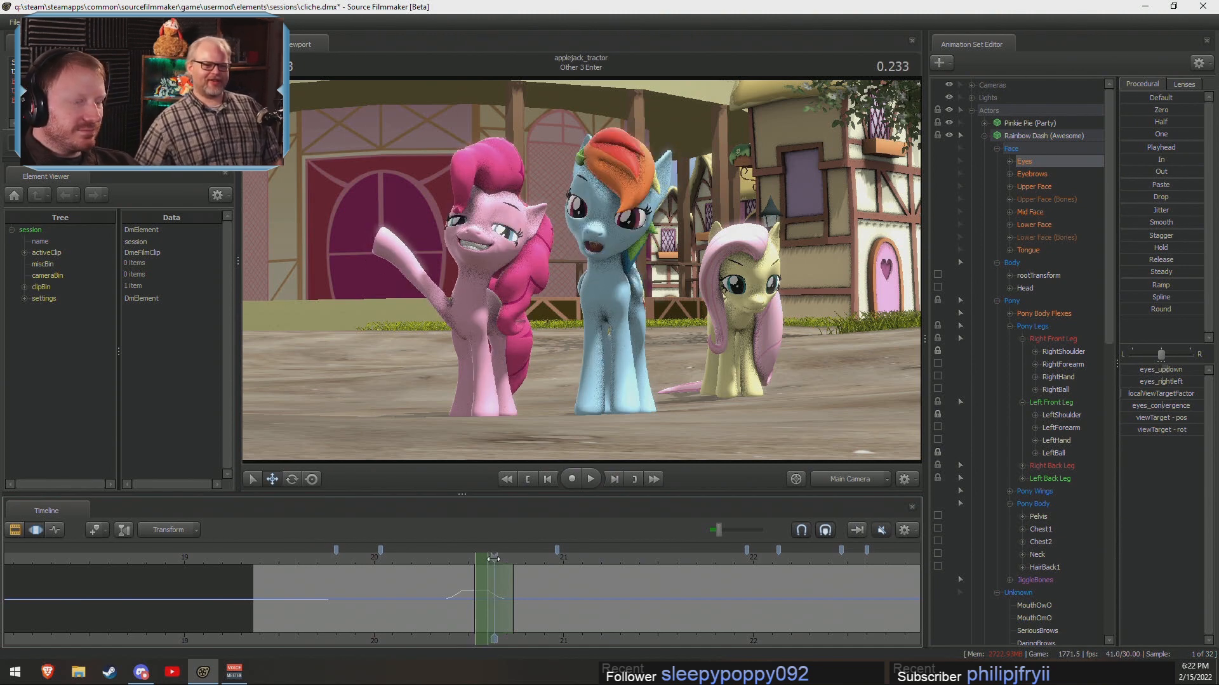
left_click_drag(493, 558, 488, 560)
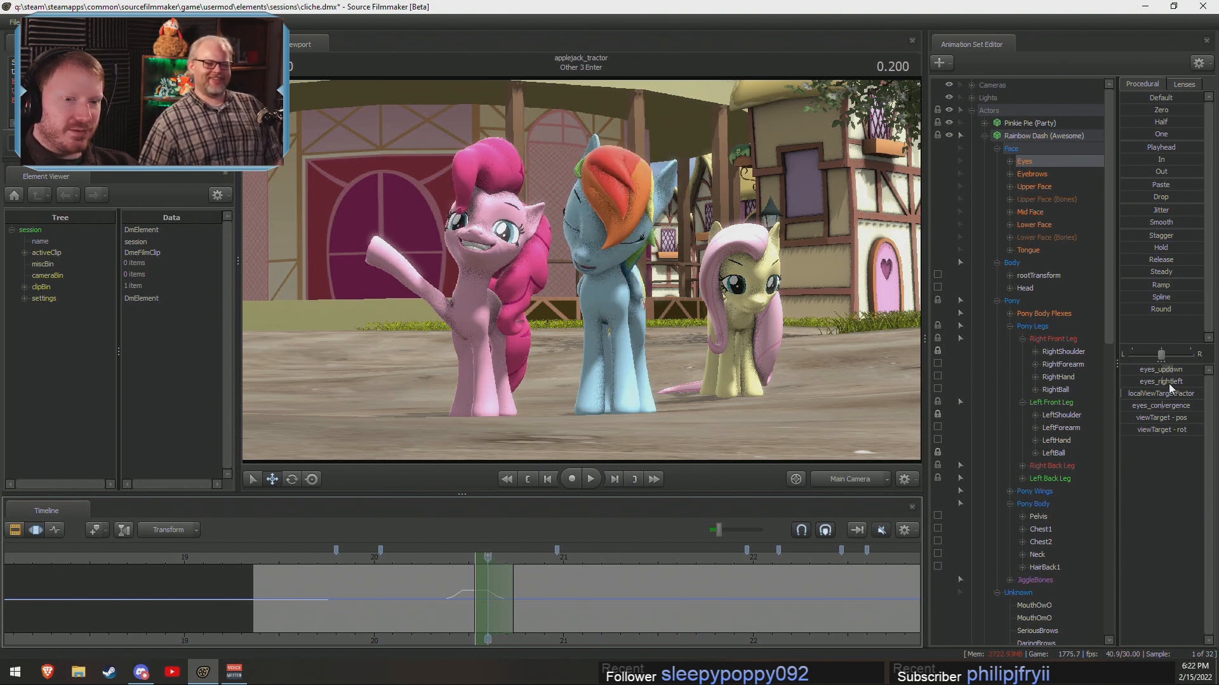
left_click_drag(1168, 384, 1169, 384)
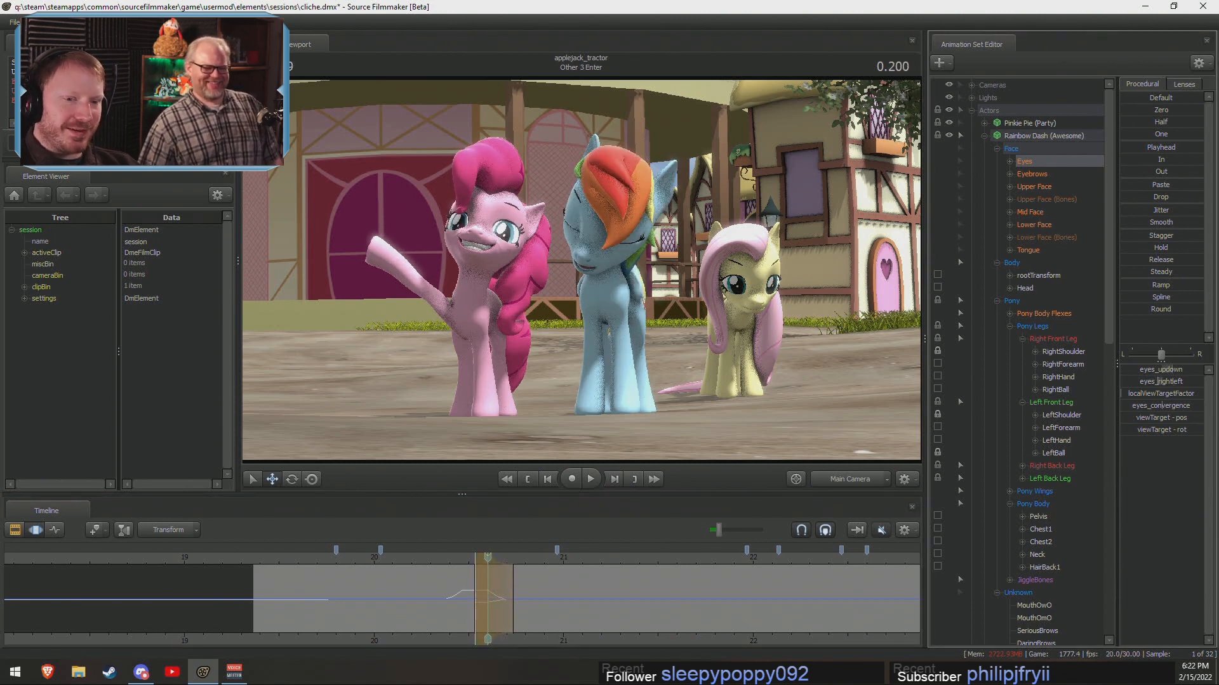
Raise LidRaise slightly on the Upper Face near 20.4 s with falloff from about 20.2 to 20.47 s, and undo the last adjustment.
left_click_drag(487, 580, 401, 591)
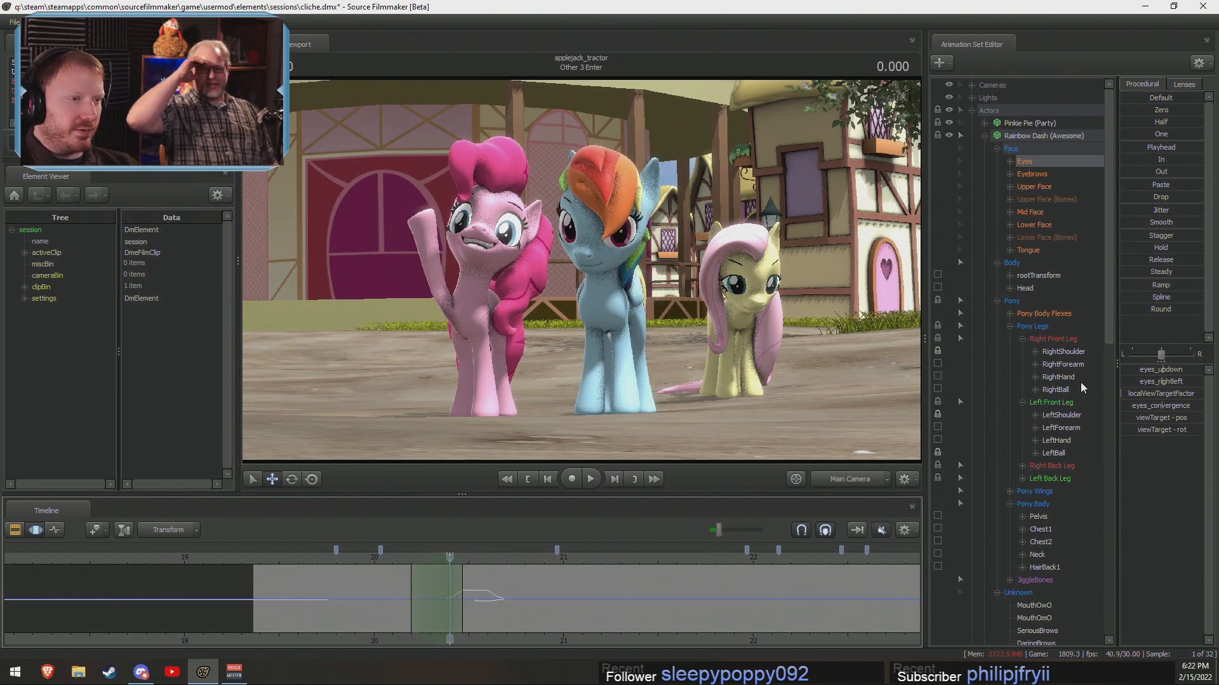
left_click(1034, 188)
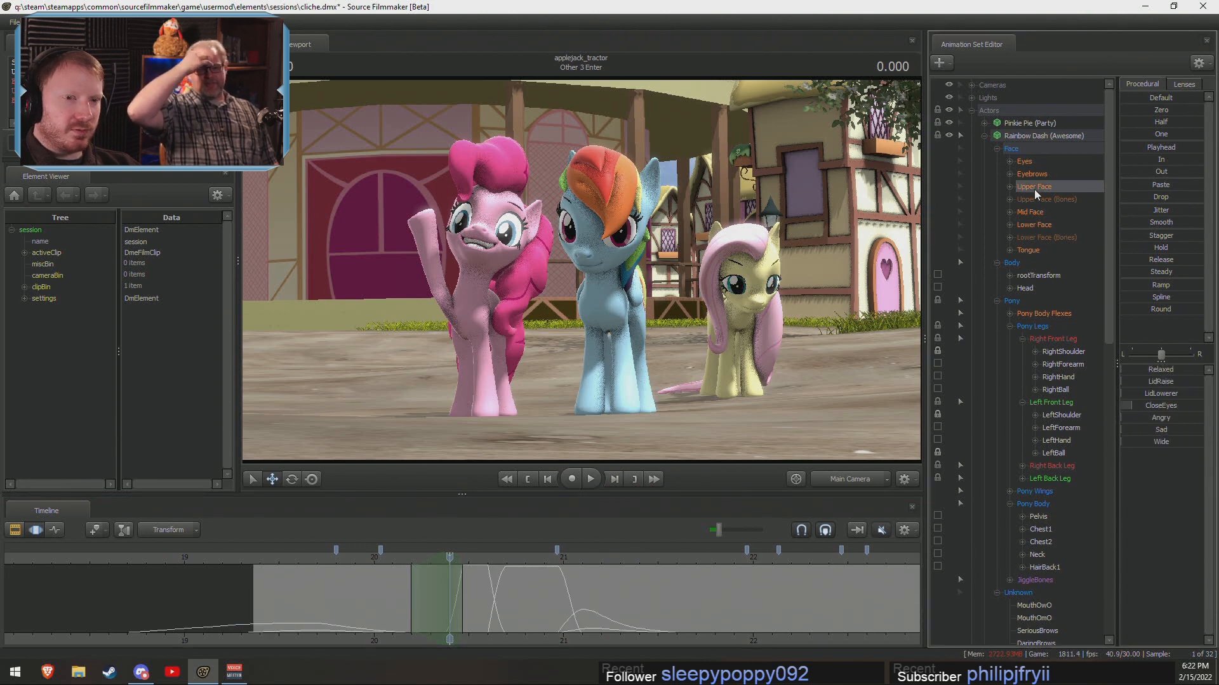
left_click_drag(1166, 384, 1142, 384)
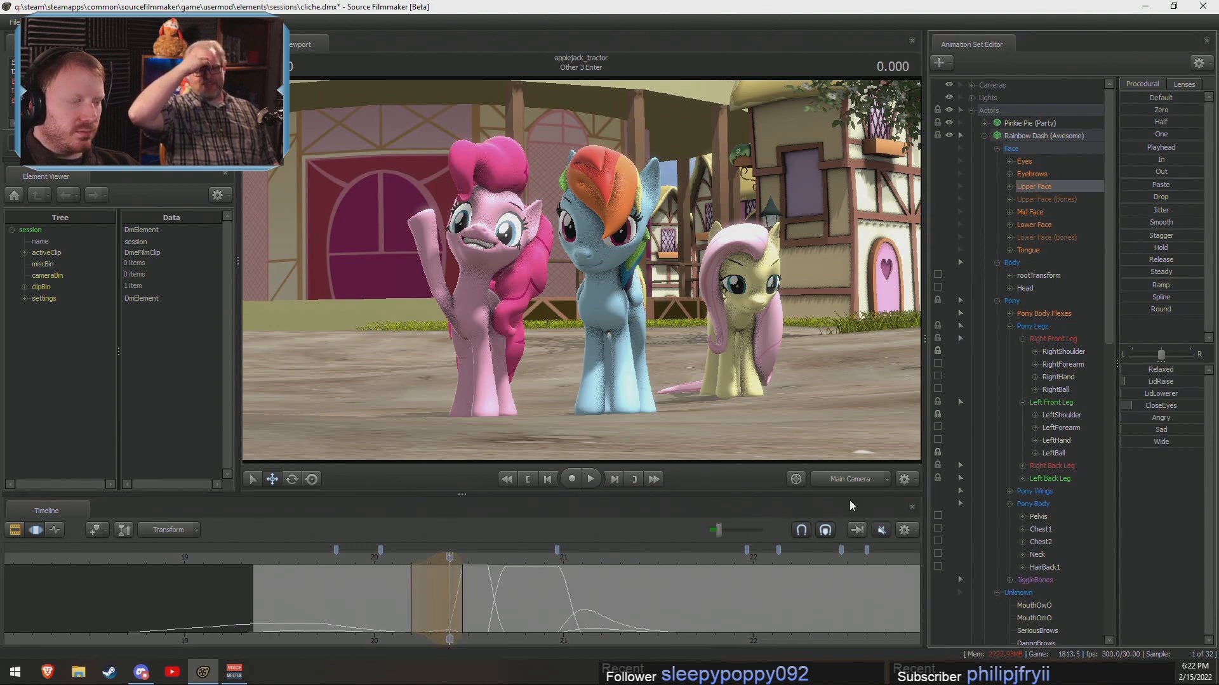
left_click_drag(413, 574, 395, 615)
key("ctrl+z")
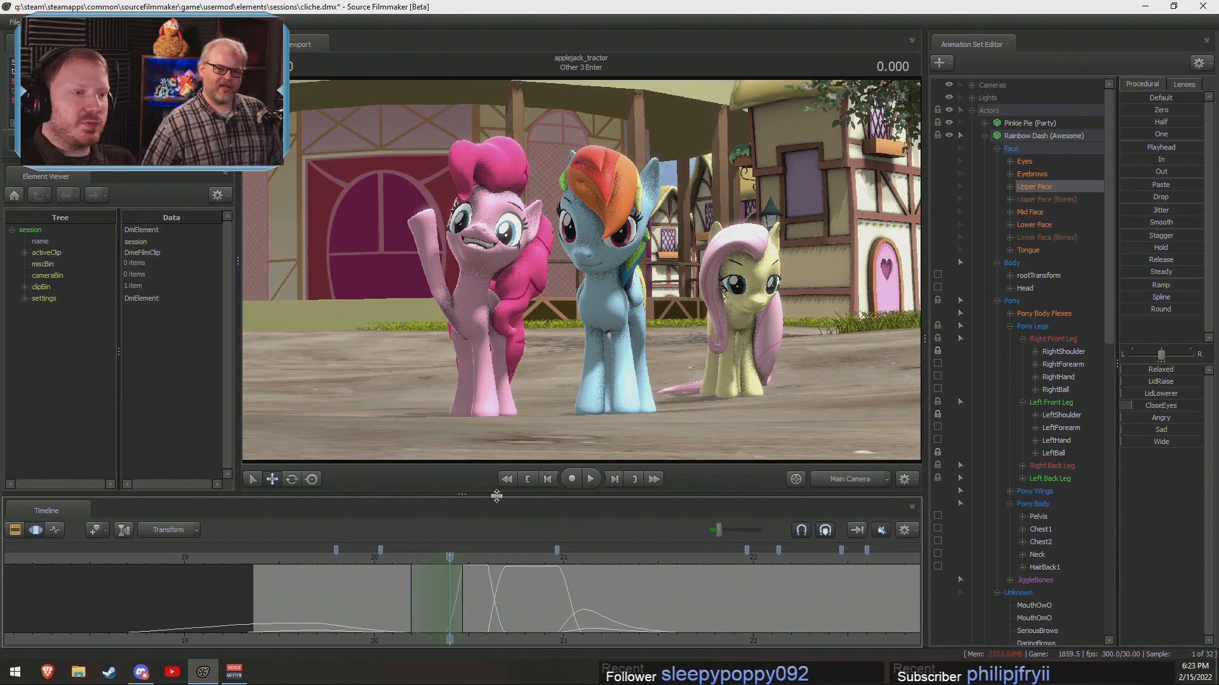
Play back the shot from about 20.13 s to review the eyelid and head movement.
left_click(398, 558)
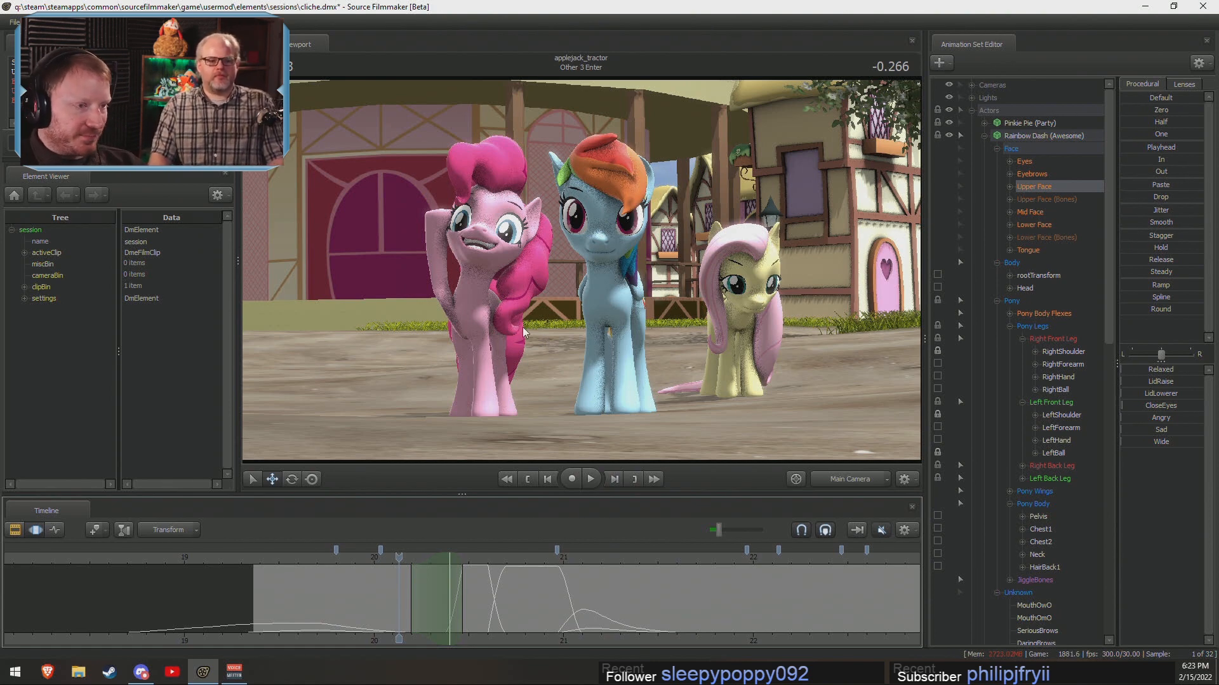
key("space")
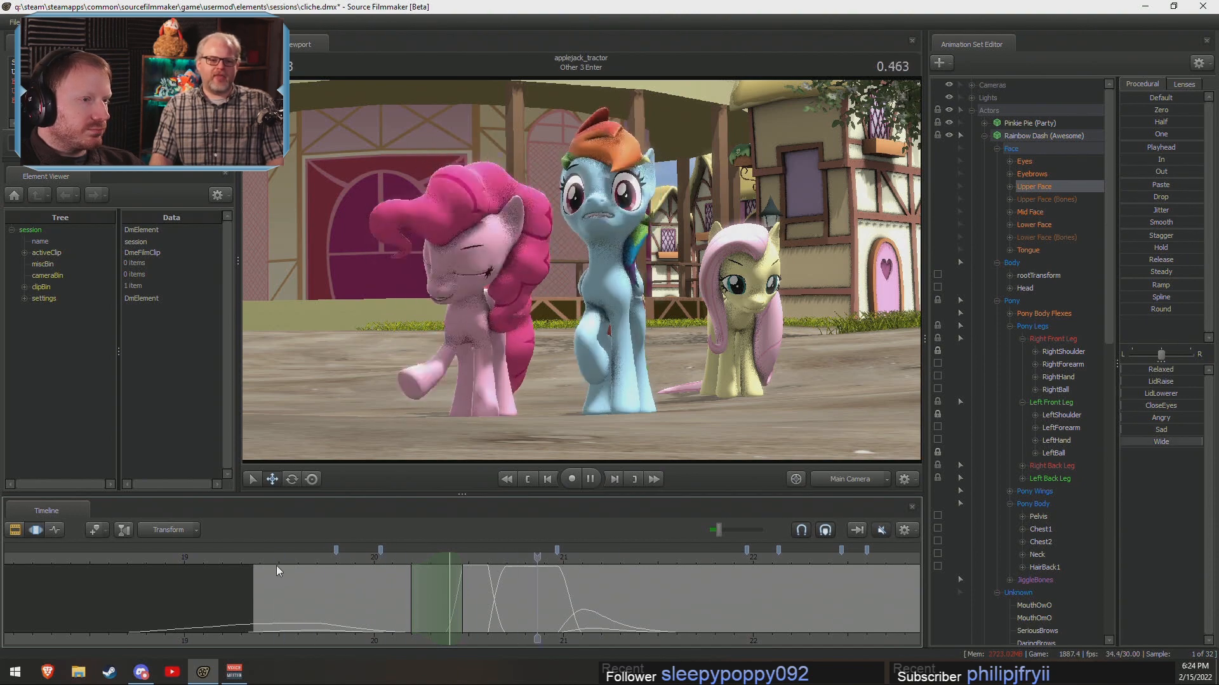
key("space")
Raise MouthPuckerer slightly on Rainbow Dash's Lower Face at about 20.0 s, with falloff from about 19.77 to 20.6 s.
key("F2")
key("F3")
key("shift")
left_click(374, 607, "shift")
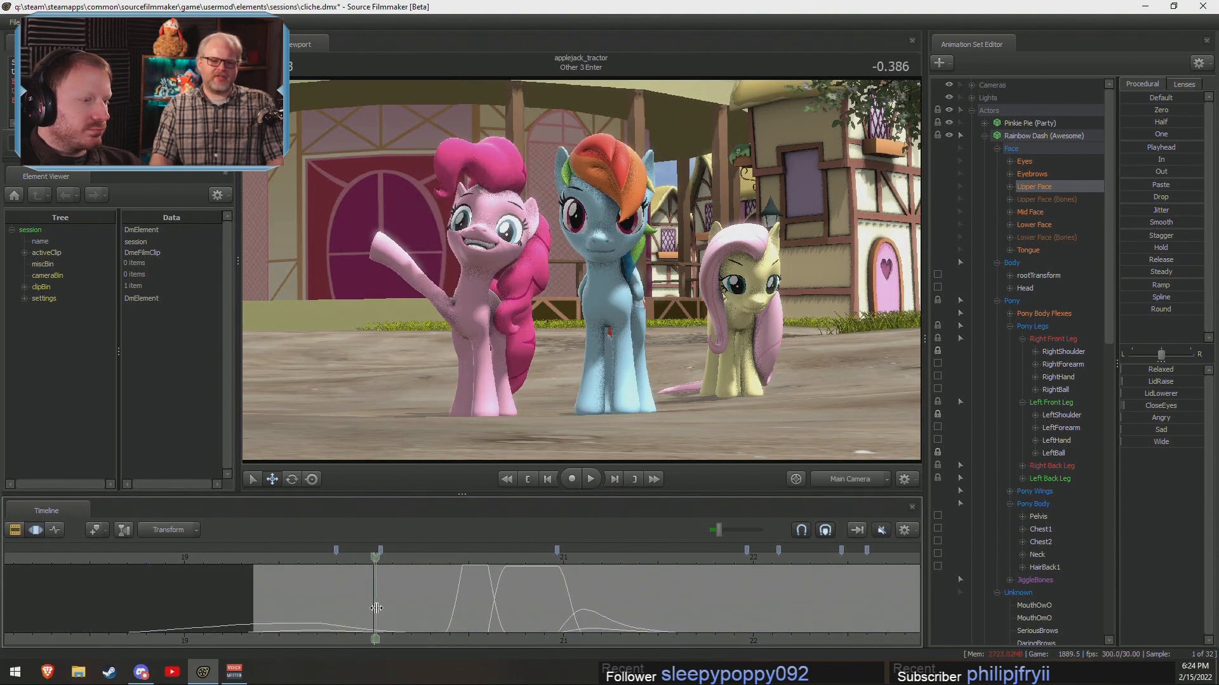
scroll(374, 607, "up", 7, "shift")
left_click_drag(415, 604, 448, 603)
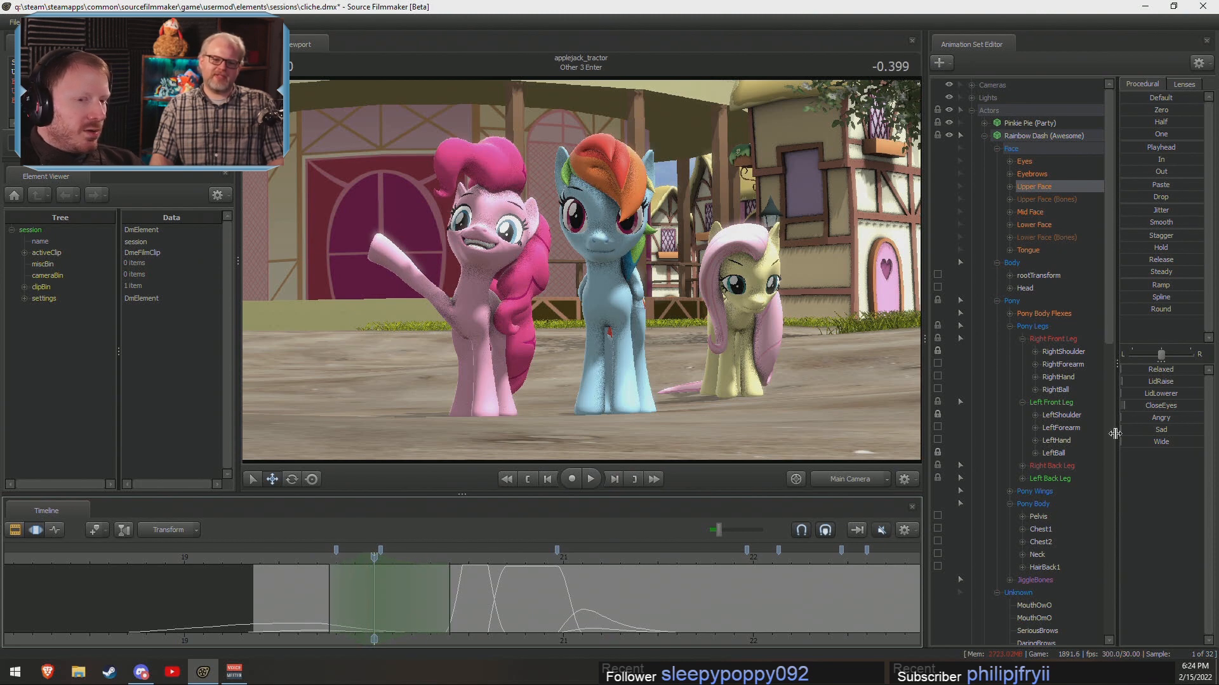
left_click(1029, 289)
left_click(1035, 199)
left_click(1035, 213)
left_click(1034, 225)
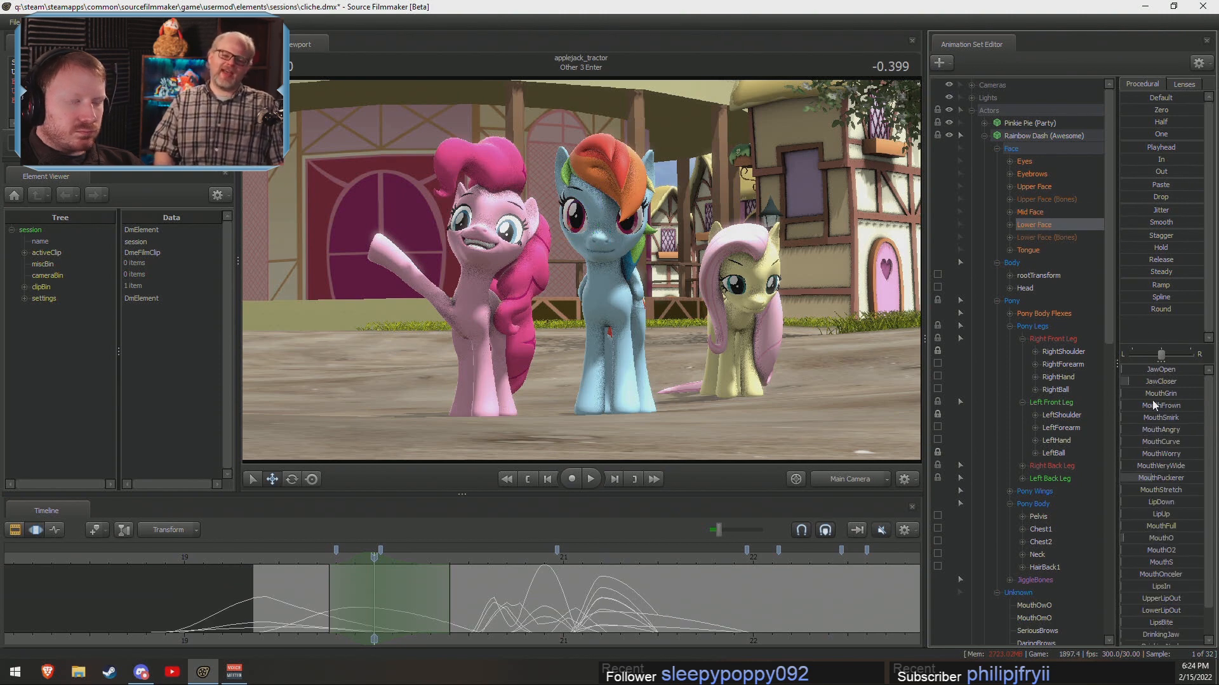
left_click_drag(1148, 479, 1165, 478)
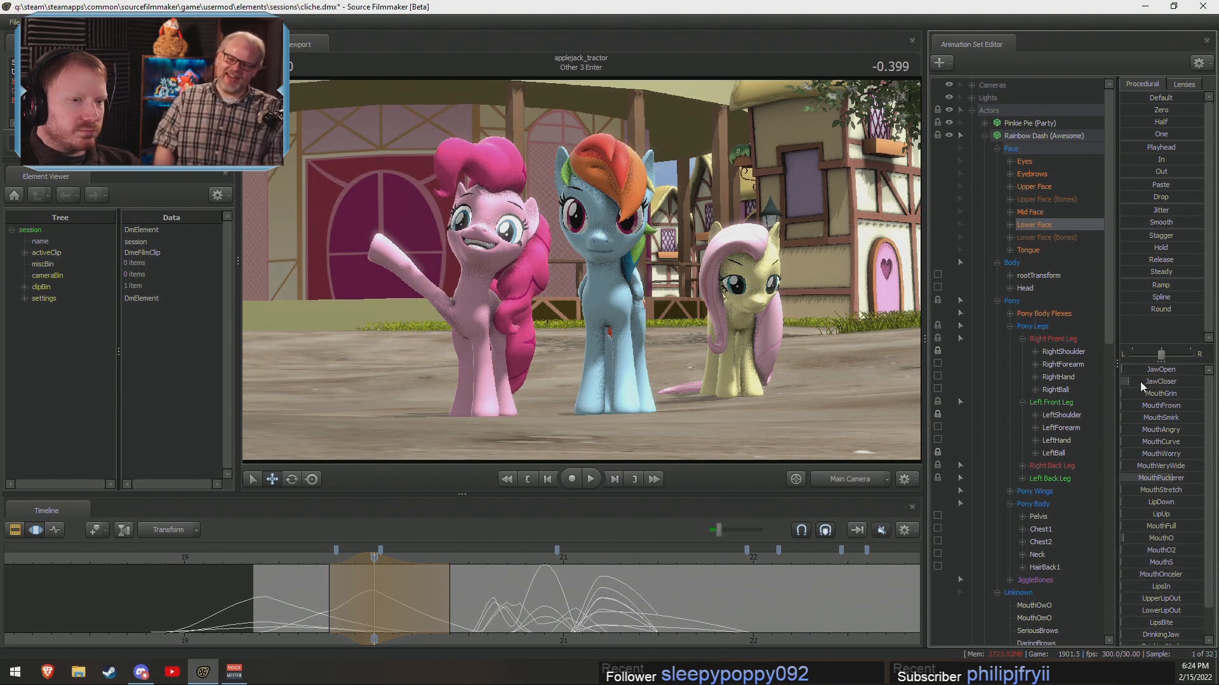
left_click_drag(253, 617, 492, 624)
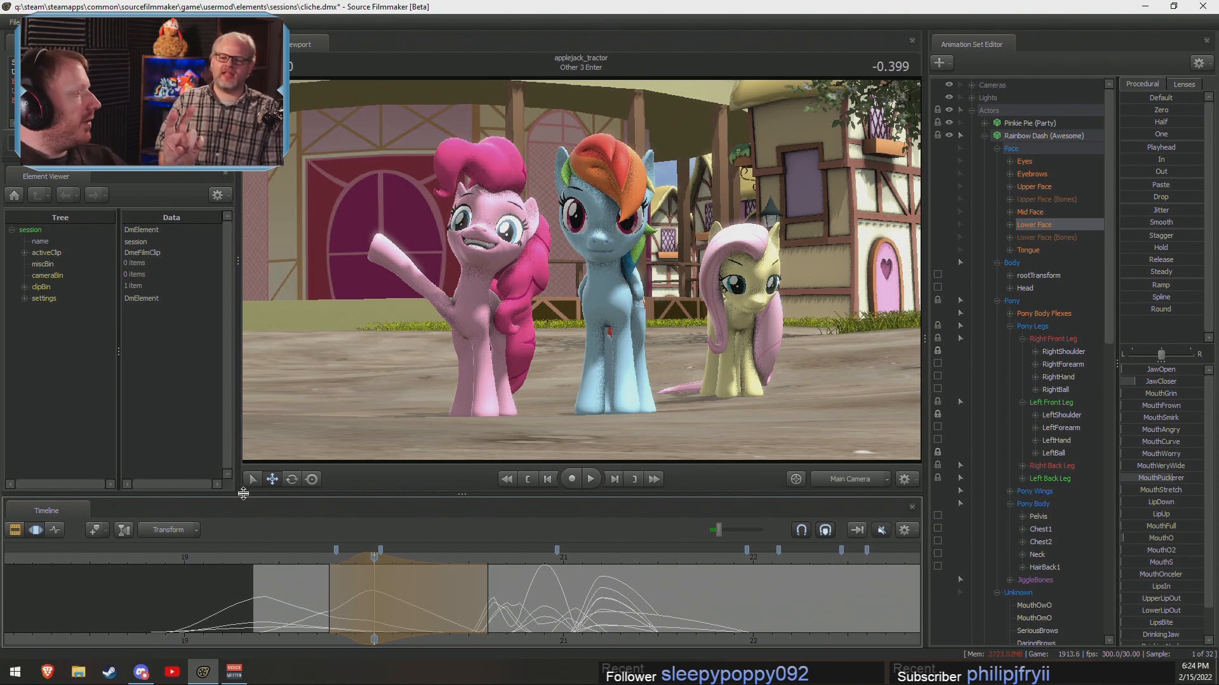
Play back the shot from near its start to review the mouth change.
mouse_move(240, 683)
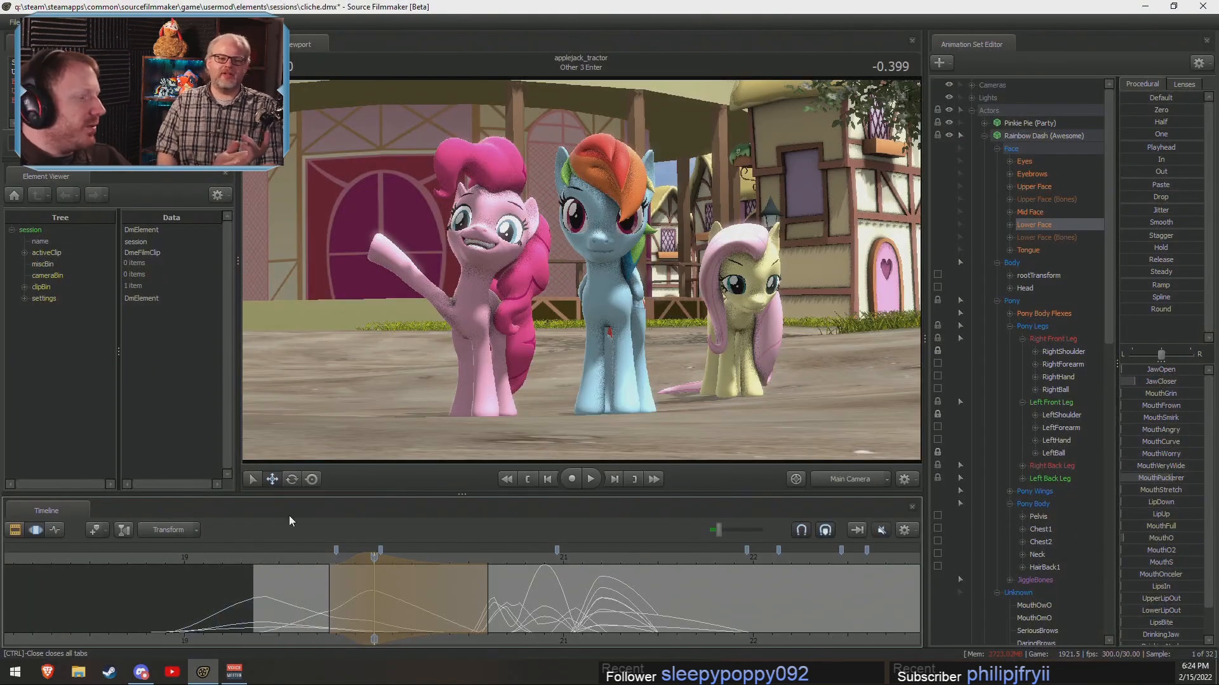
left_click(281, 557)
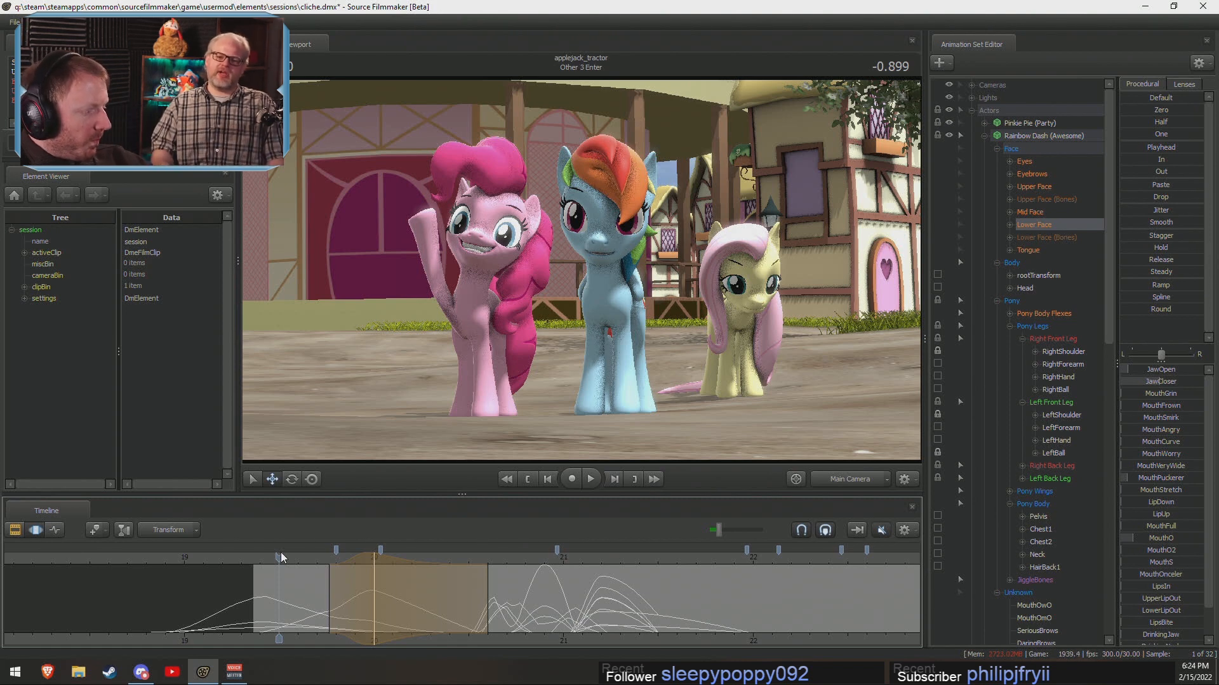
key("space")
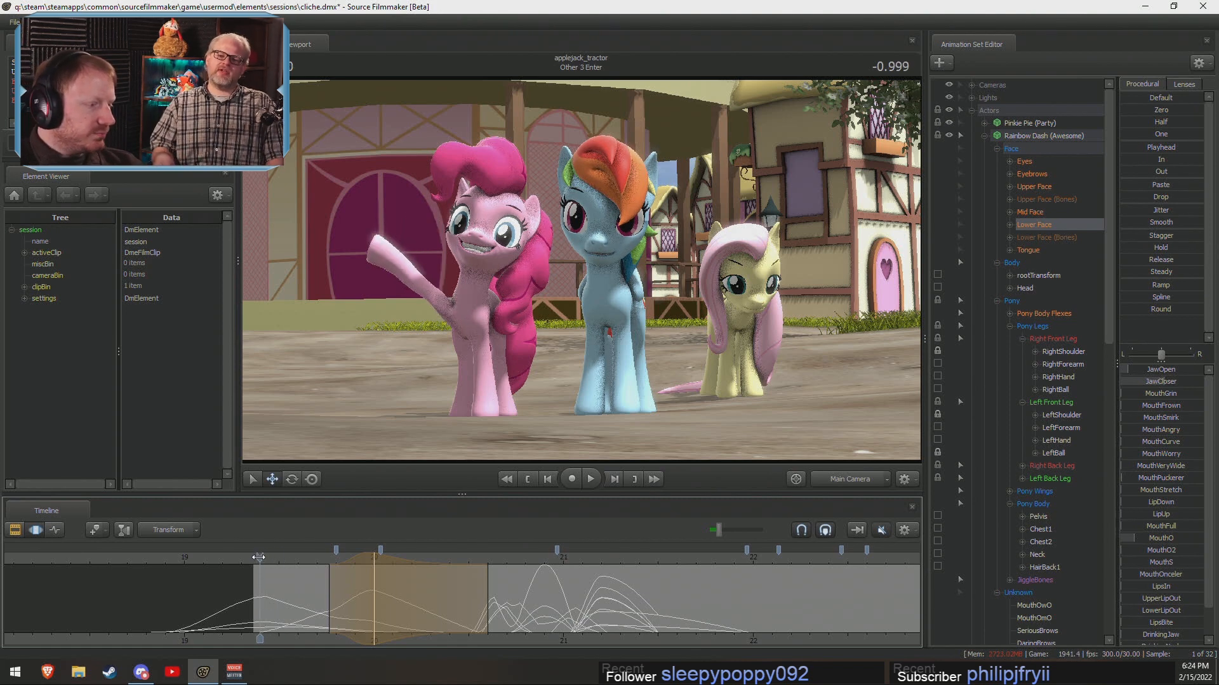
key("space")
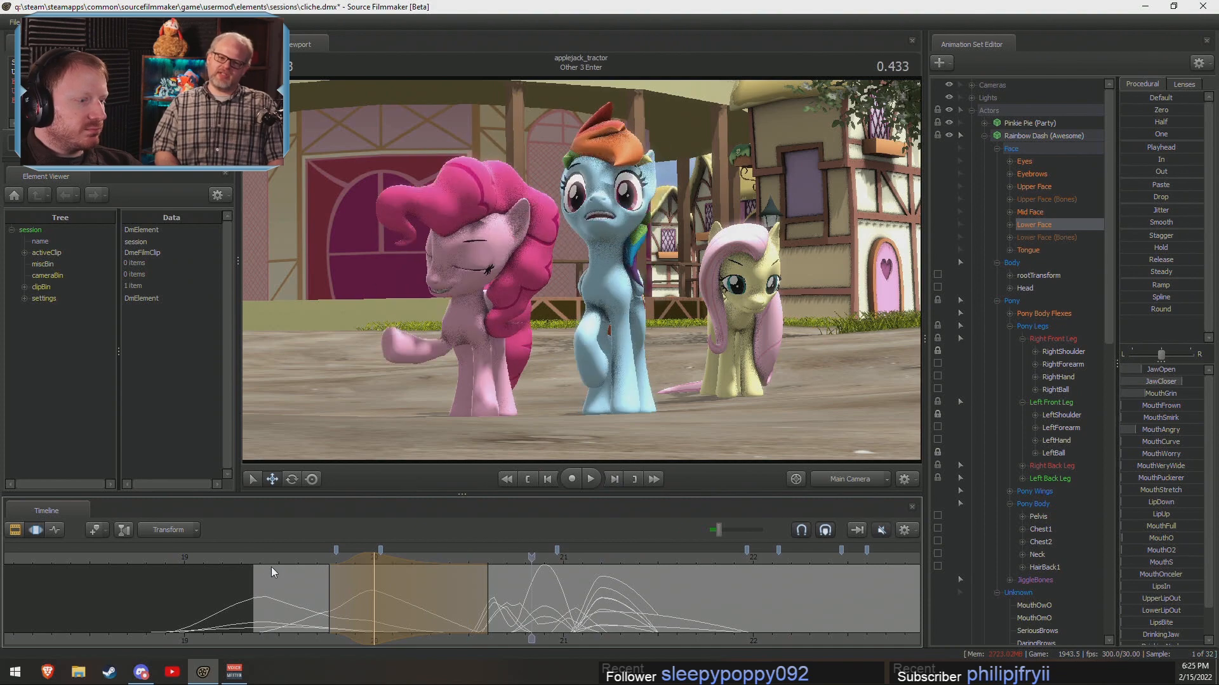
Widen the mouth adjustment's falloff to span about 19.7 to 20.73 s and play back the result.
left_click_drag(331, 597, 318, 598)
left_click_drag(488, 607, 513, 606)
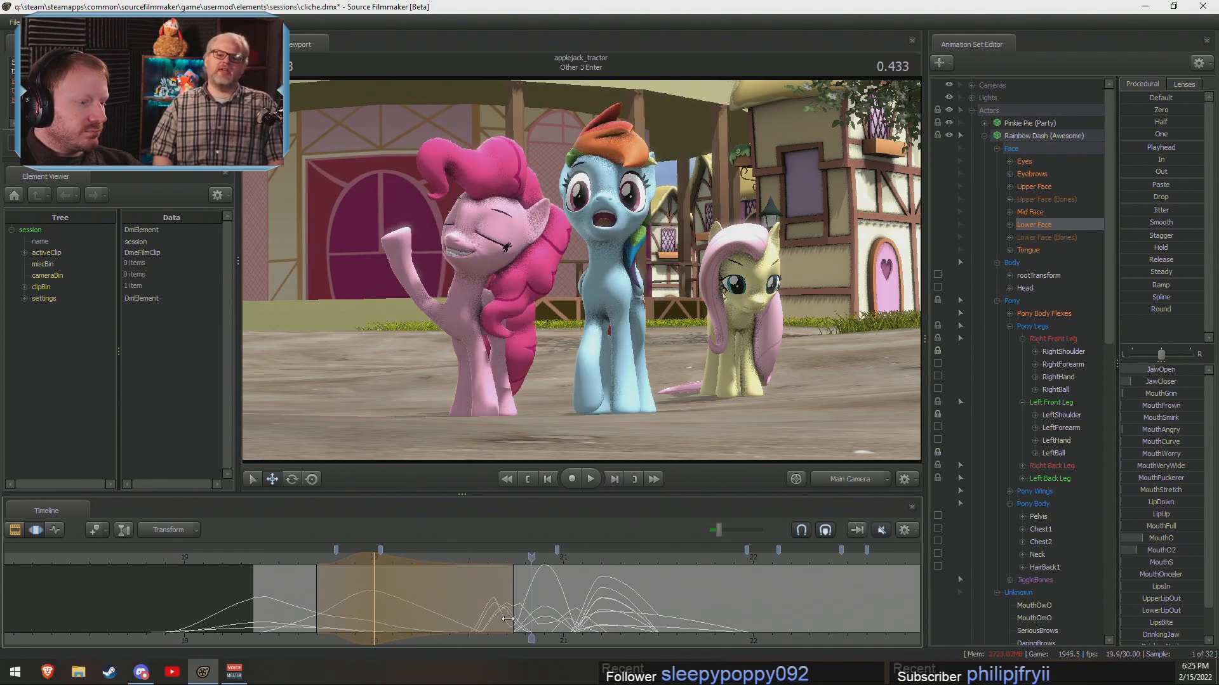
left_click(298, 556)
key("space")
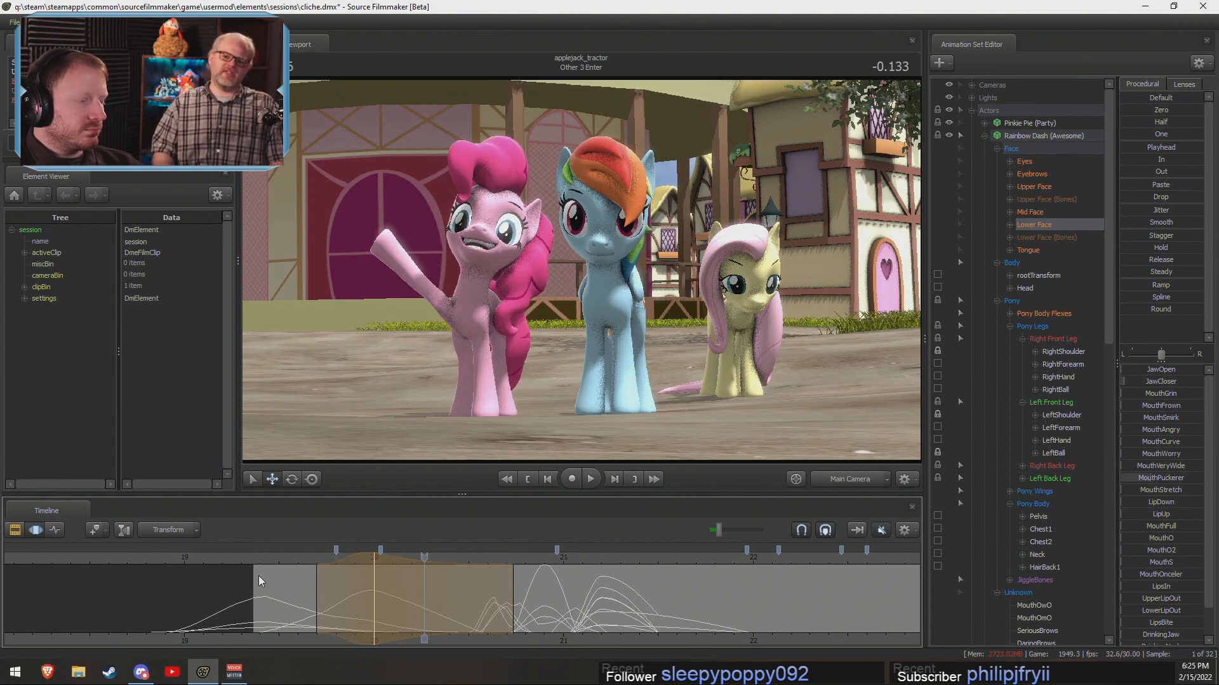
key("space")
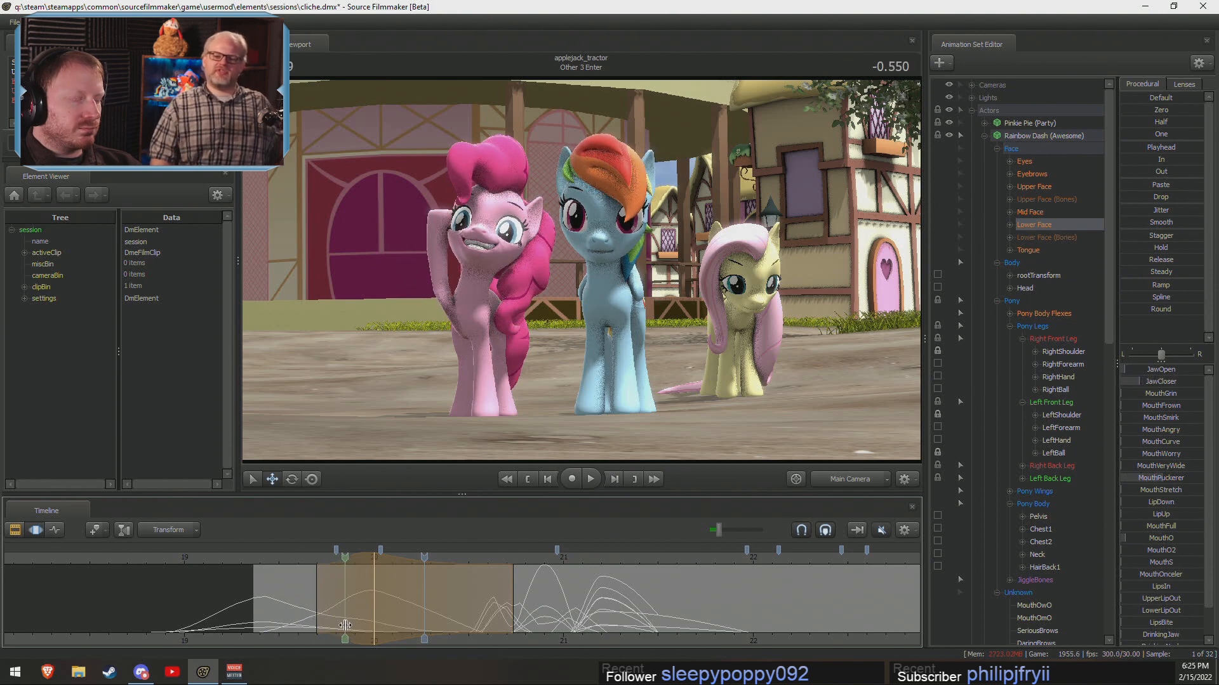
Raise MouthGrin slightly at about 19.83 s with falloff from about 19.46 to 20.2 s, and play the shot back repeatedly.
left_click(342, 624)
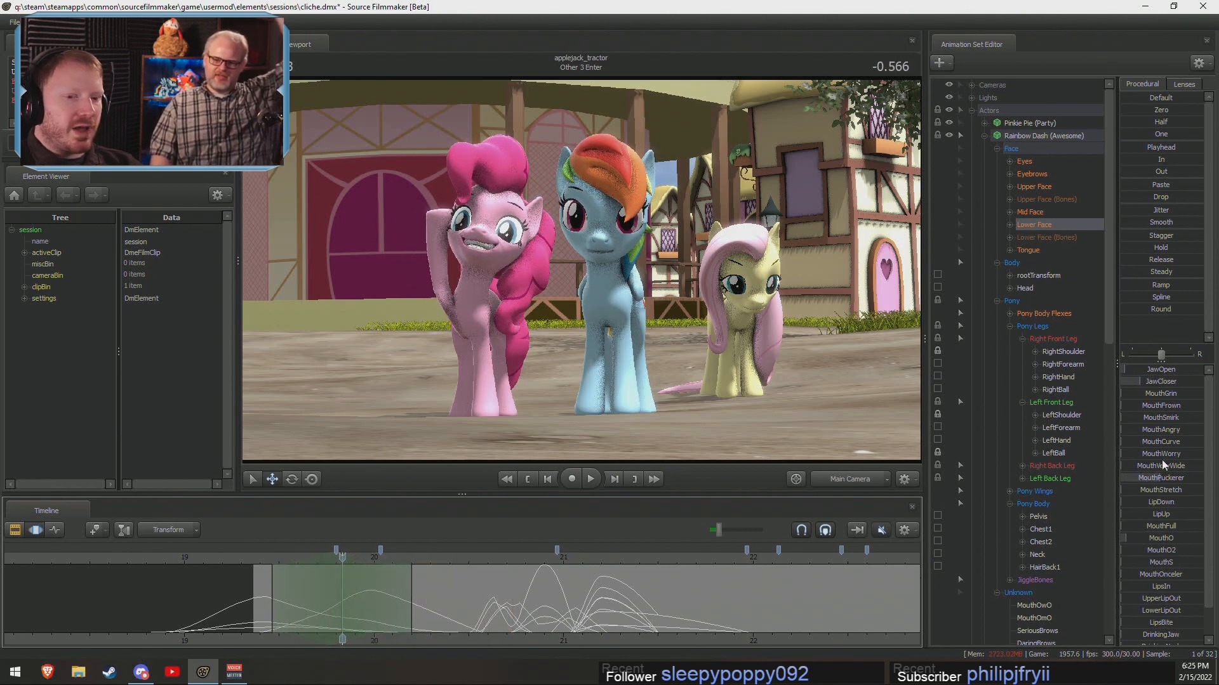
left_click_drag(1165, 393, 1183, 382)
left_click_drag(266, 594, 254, 557)
key("space")
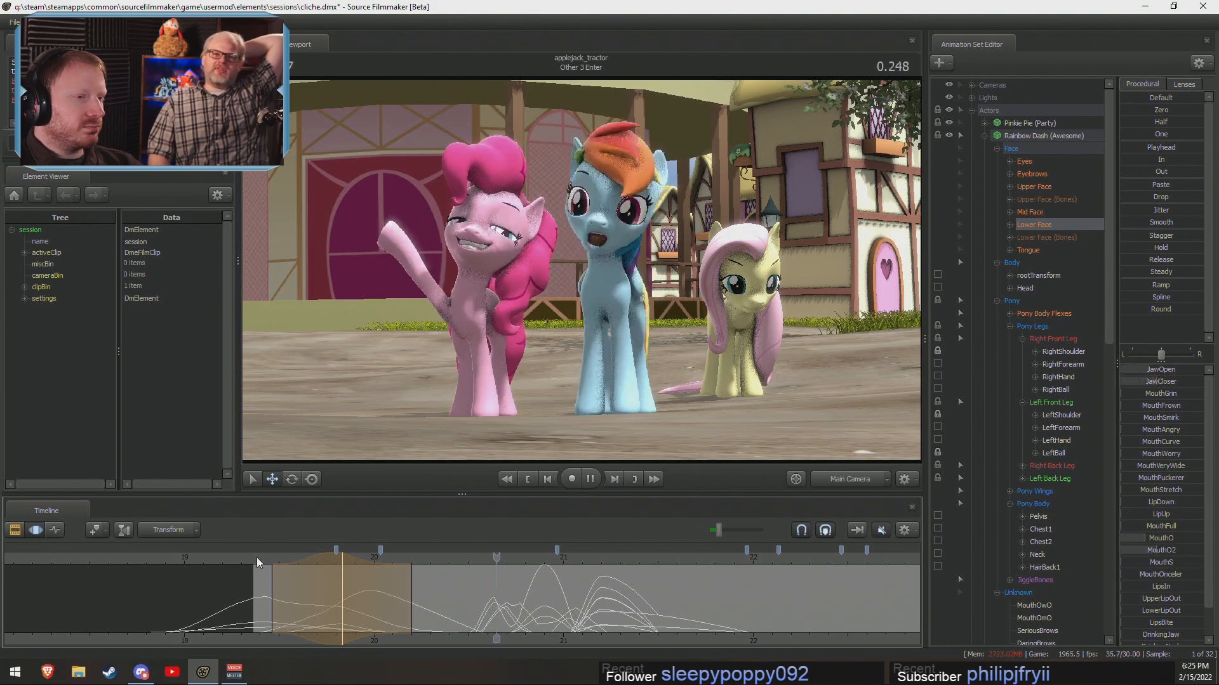
key("space")
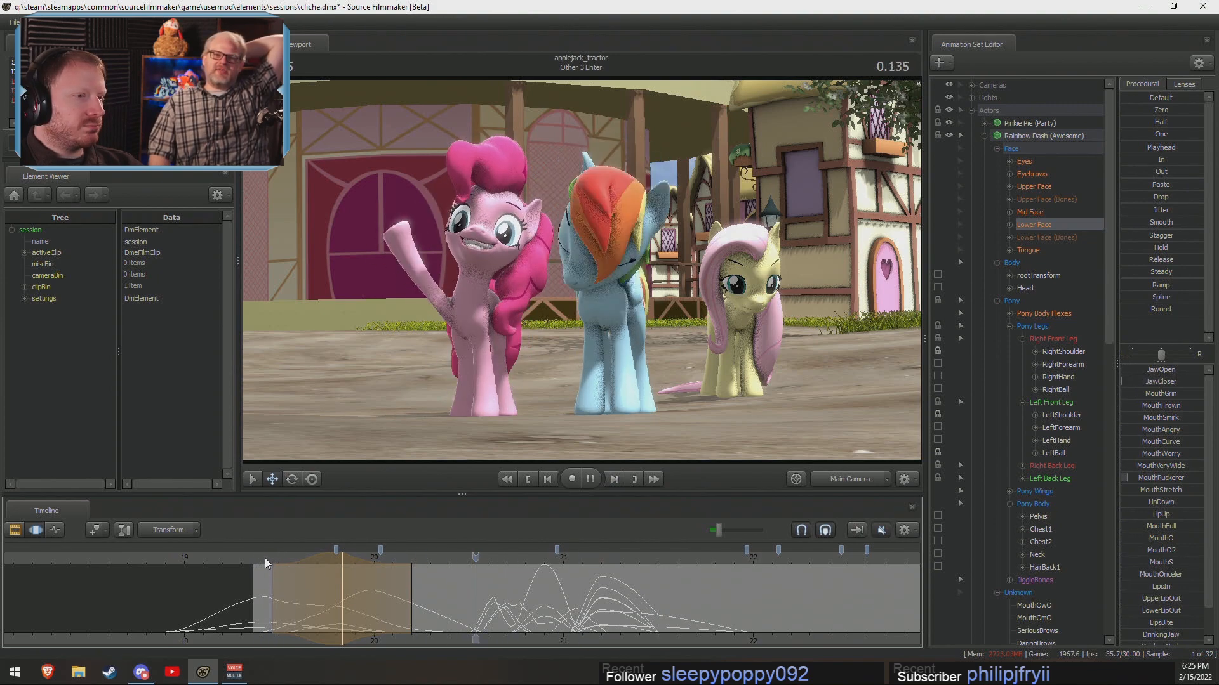
key("space")
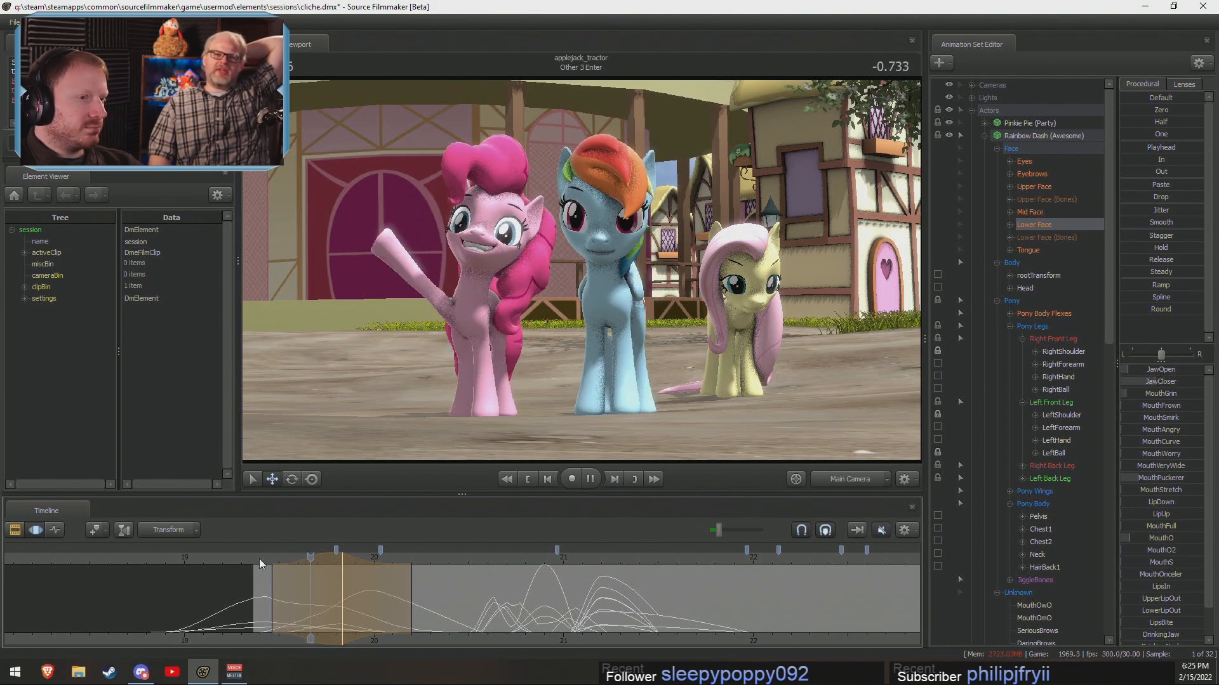
key("space")
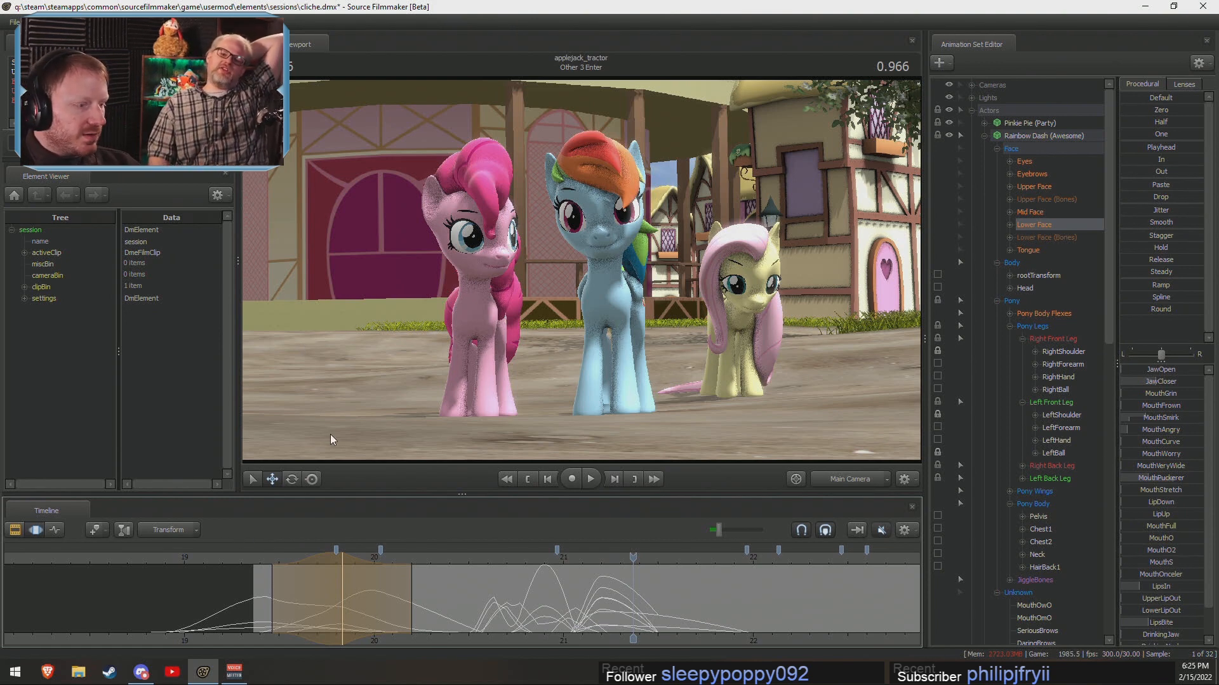
left_click_drag(269, 559, 369, 562)
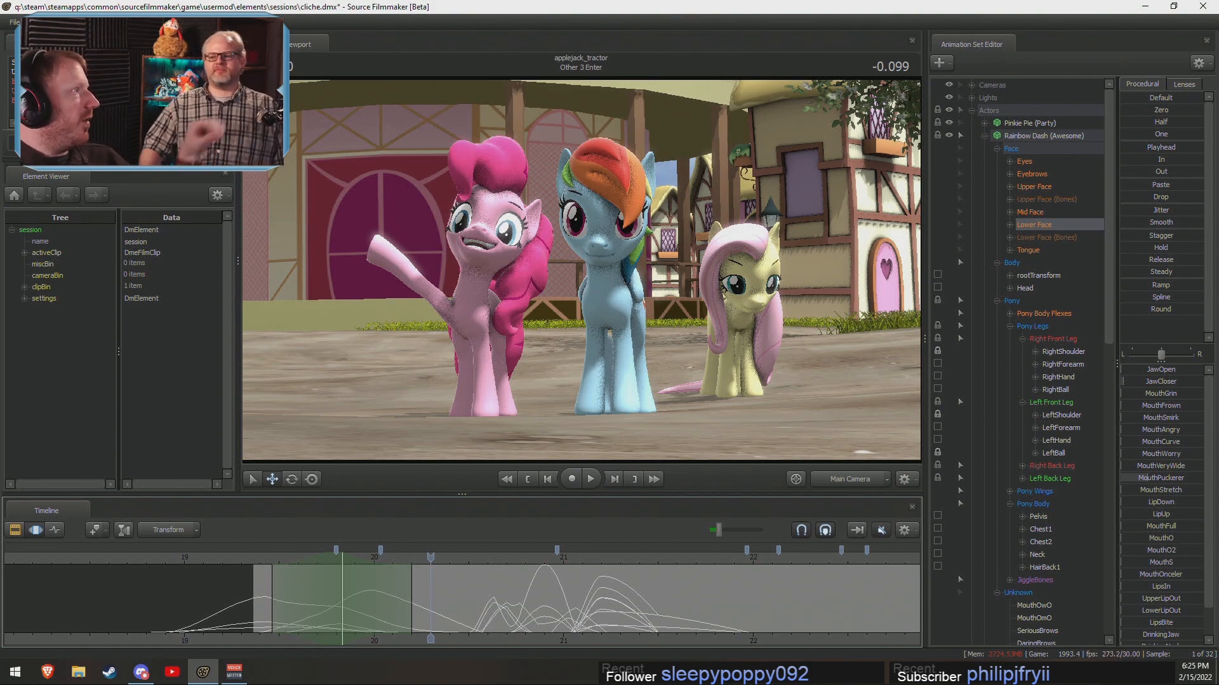
Switch to the VoiceMeeter window to check the audio mixer.
mouse_move(234, 672)
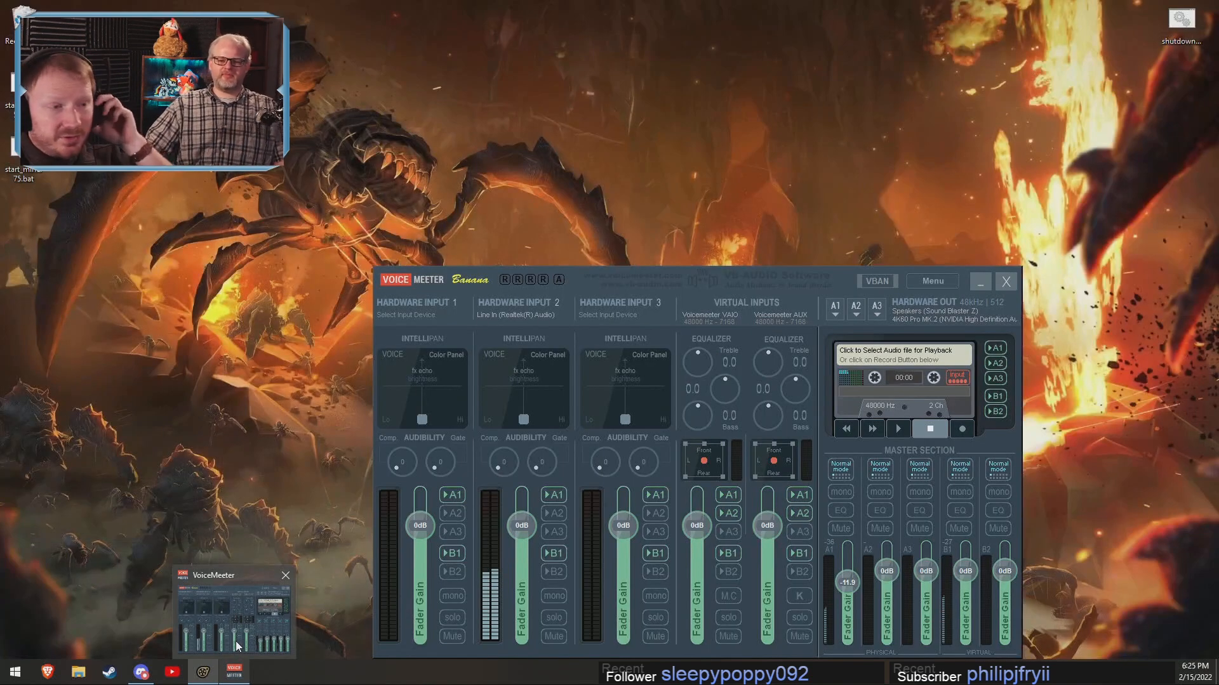
left_click(235, 641)
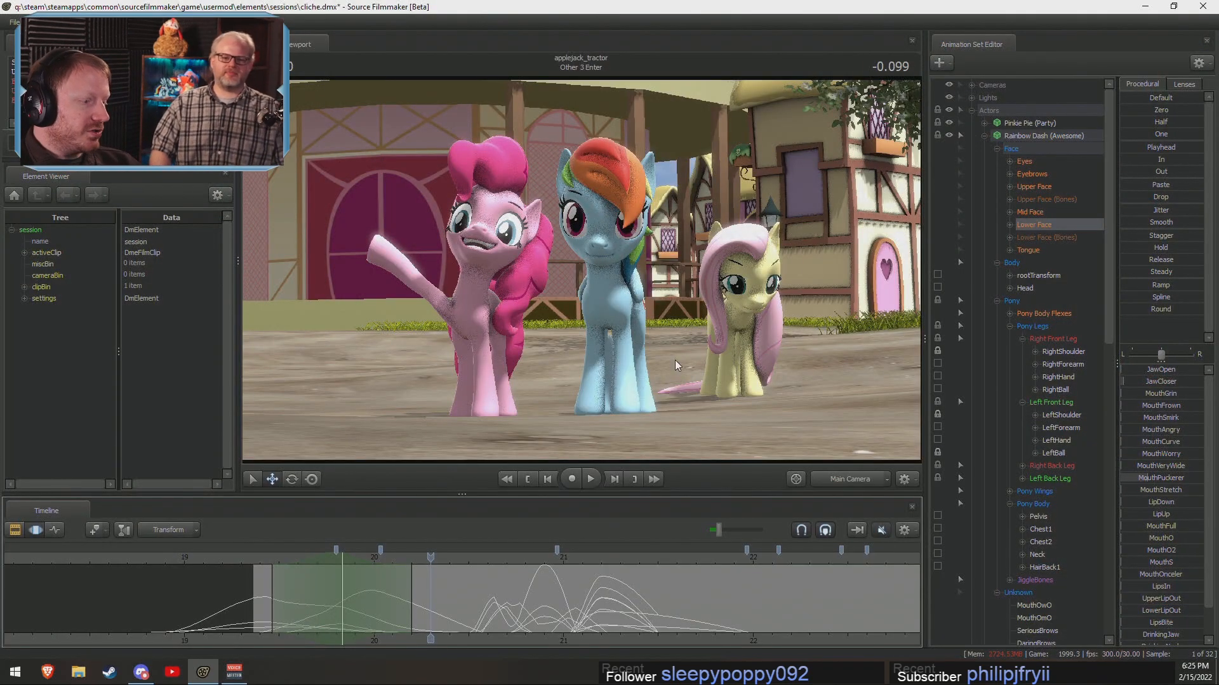
Scrub and play back the shot between about 20.1 s and 22 s to review Rainbow Dash's lead-in and dialog.
left_click_drag(431, 557, 421, 558)
key("space")
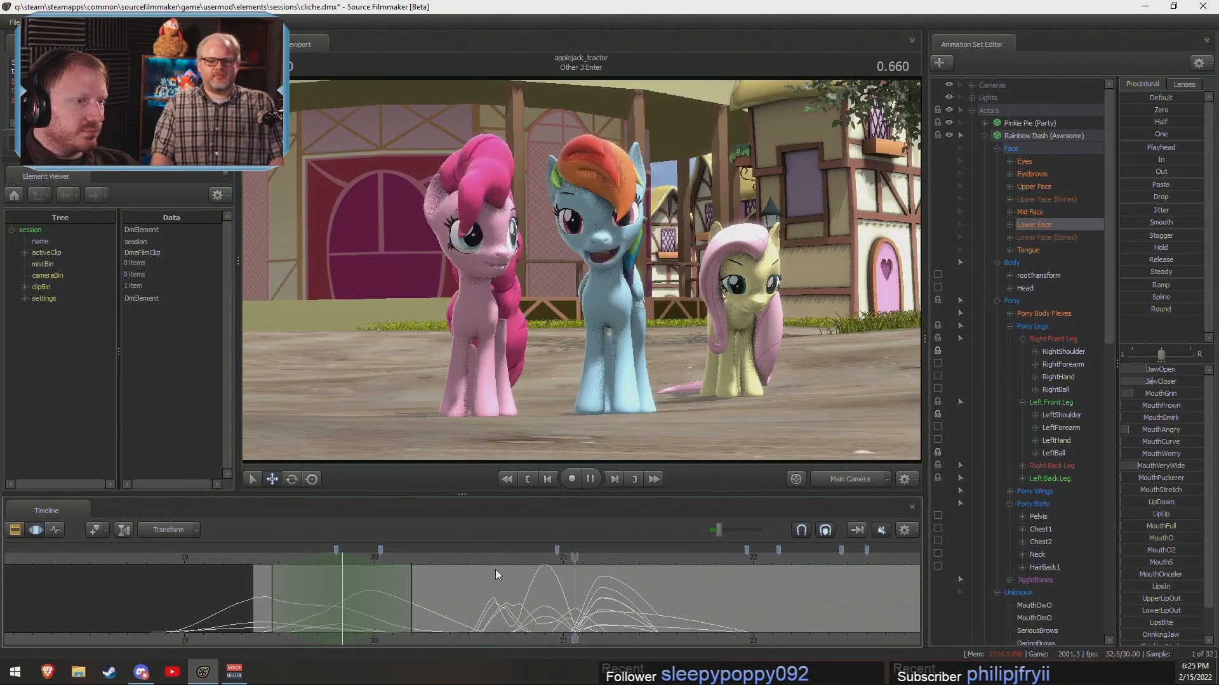
key("space")
left_click(425, 562)
key("space")
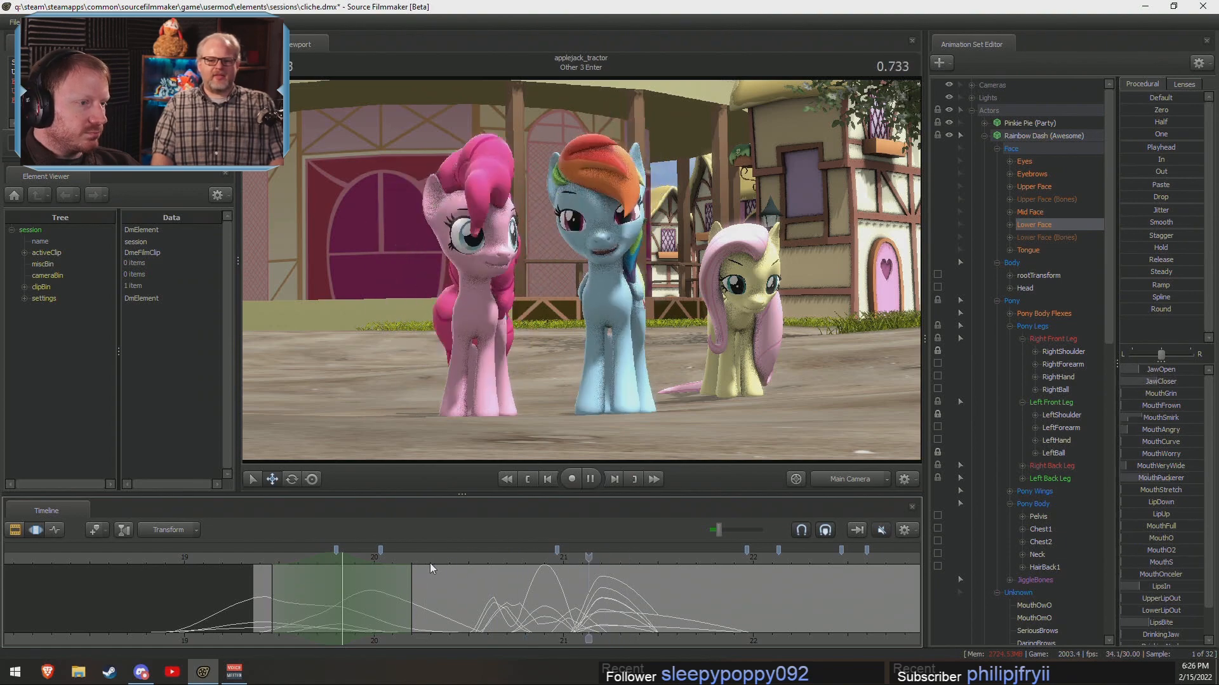
left_click(387, 582)
left_click(394, 581)
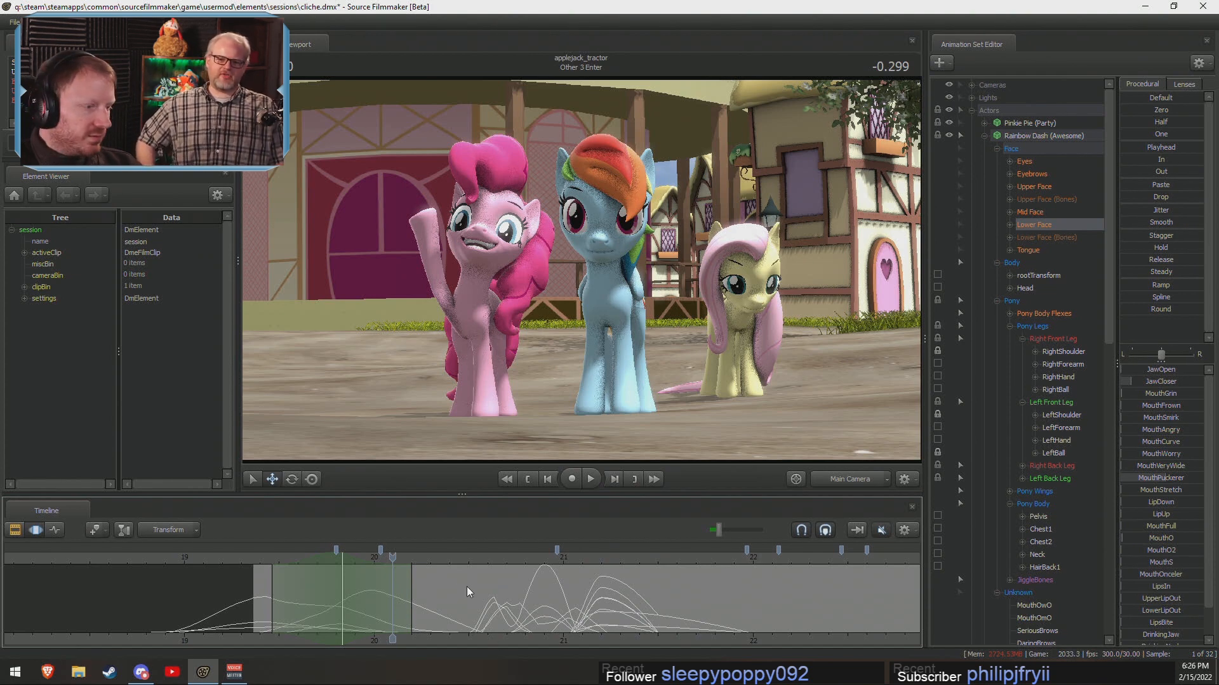
mouse_move(466, 586)
left_mouse_down()
mouse_move(373, 579)
mouse_move(455, 585)
left_mouse_up()
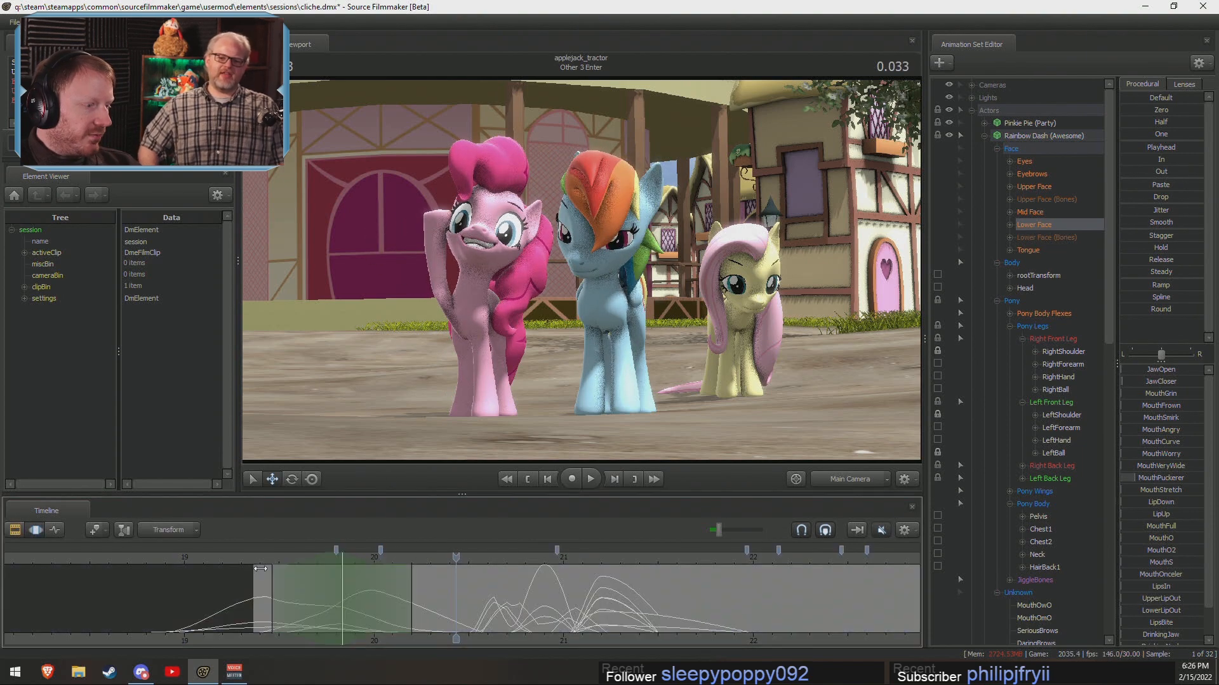
key("space")
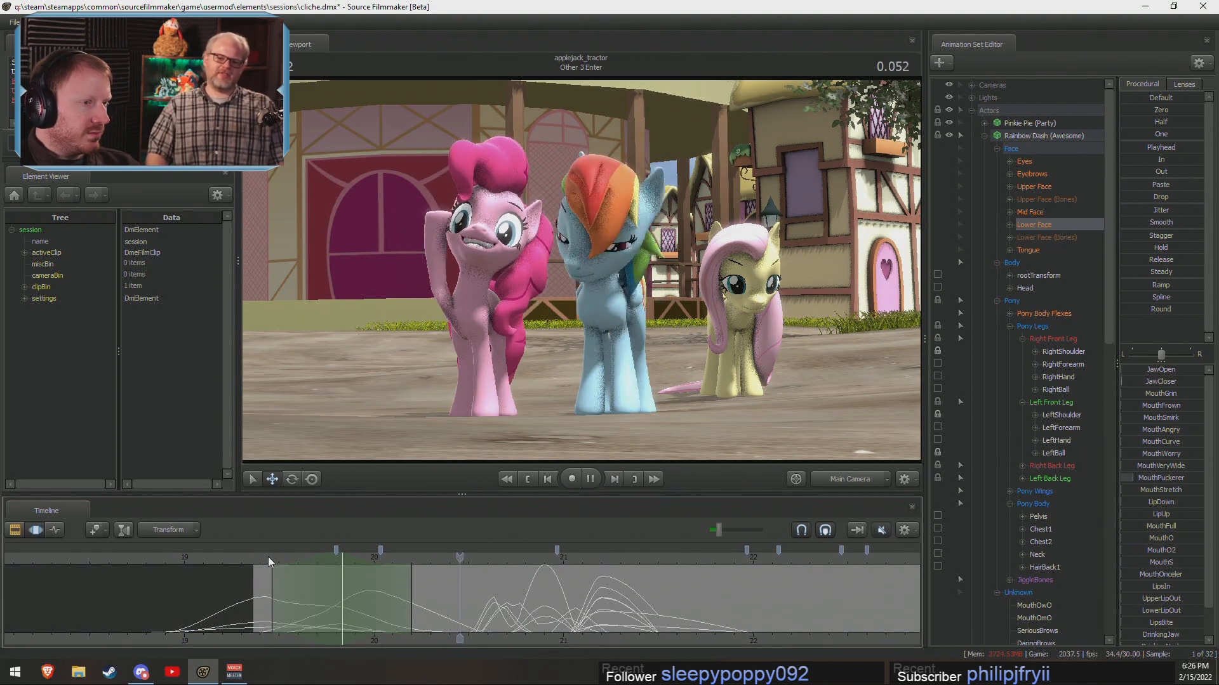
key("space")
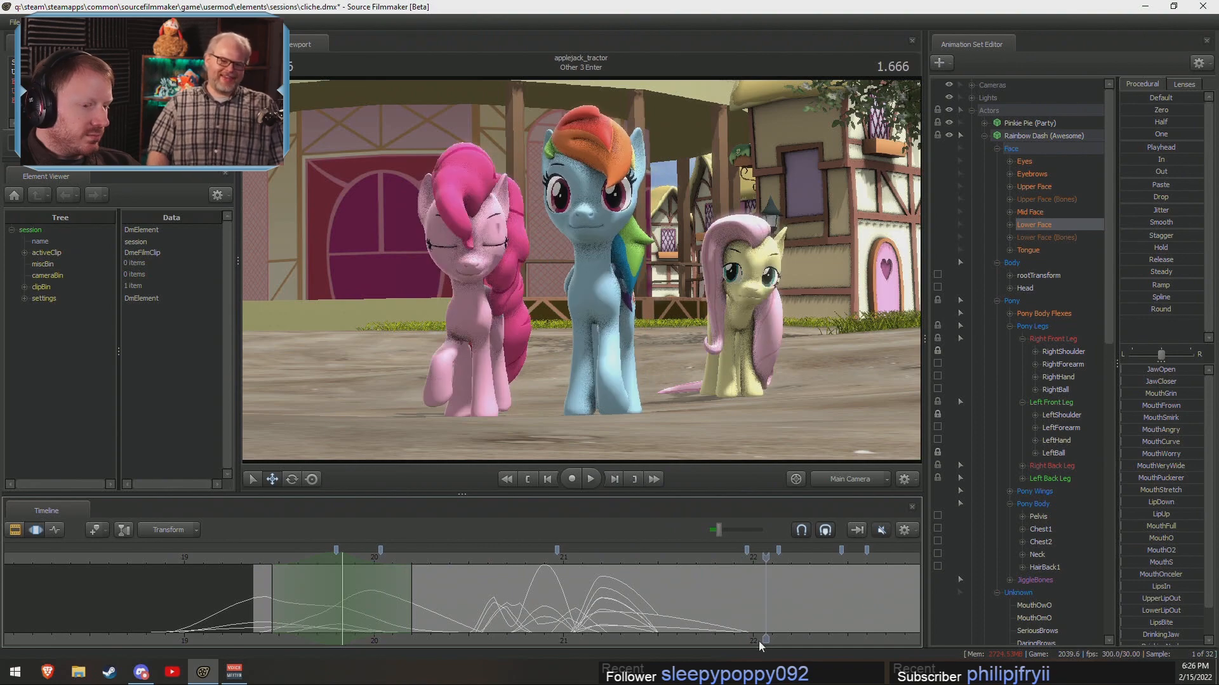
Play back the later part of Other 3 Enter, past 21 s, to review Rainbow Dash after her line.
middle_click_drag(759, 641, 531, 626)
left_click(379, 563)
key("space")
left_click_drag(393, 561, 377, 562)
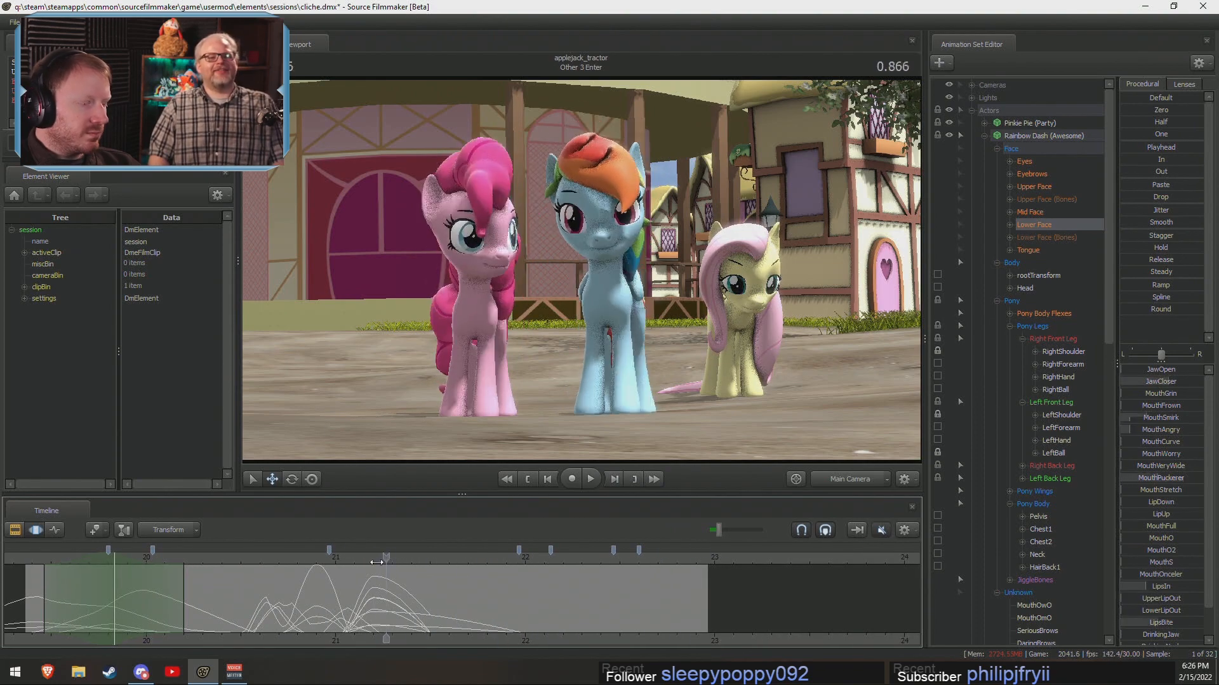
key("F2")
key("space")
key("space")
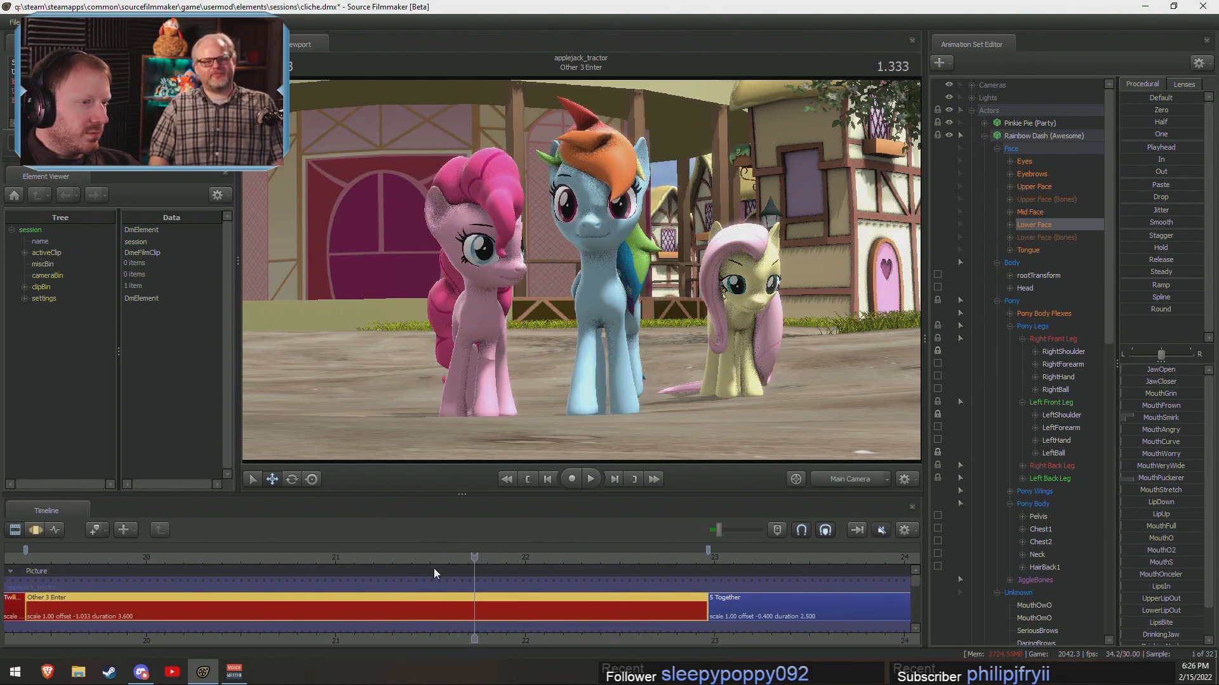
Rotate Rainbow Dash's Head slightly at about 21.7 s, with falloff from about 21.53 to 22.23 s.
left_click(1056, 291)
key("F3")
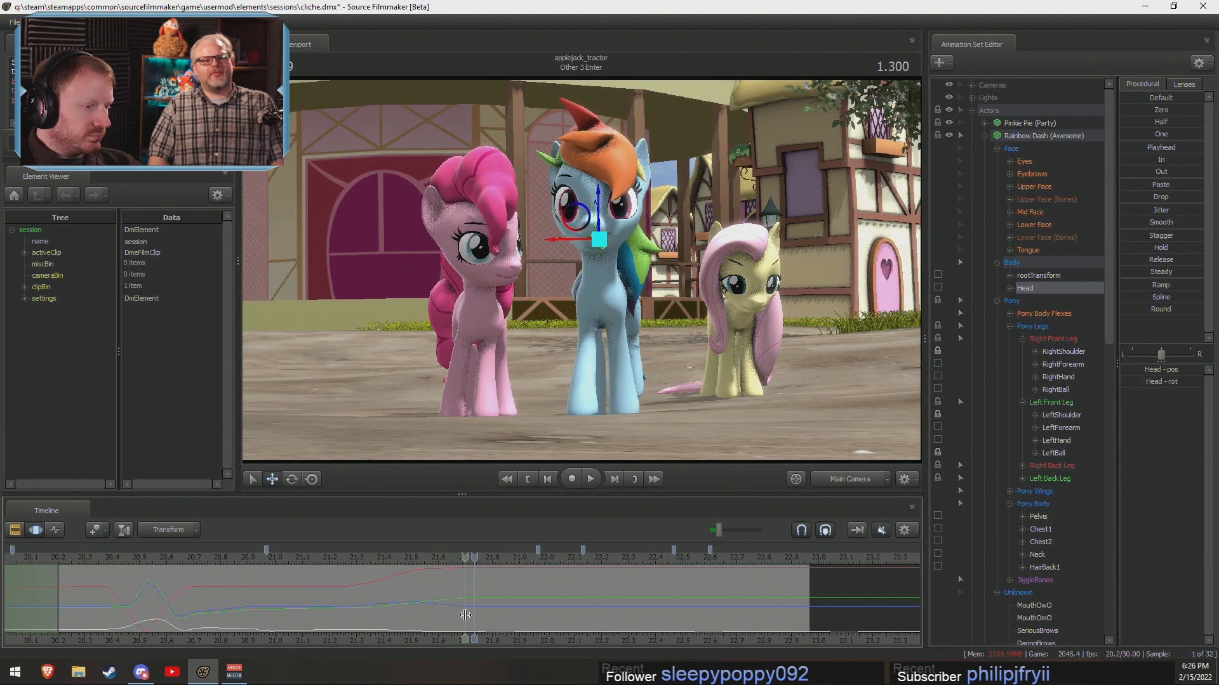
left_click_drag(465, 615, 612, 626)
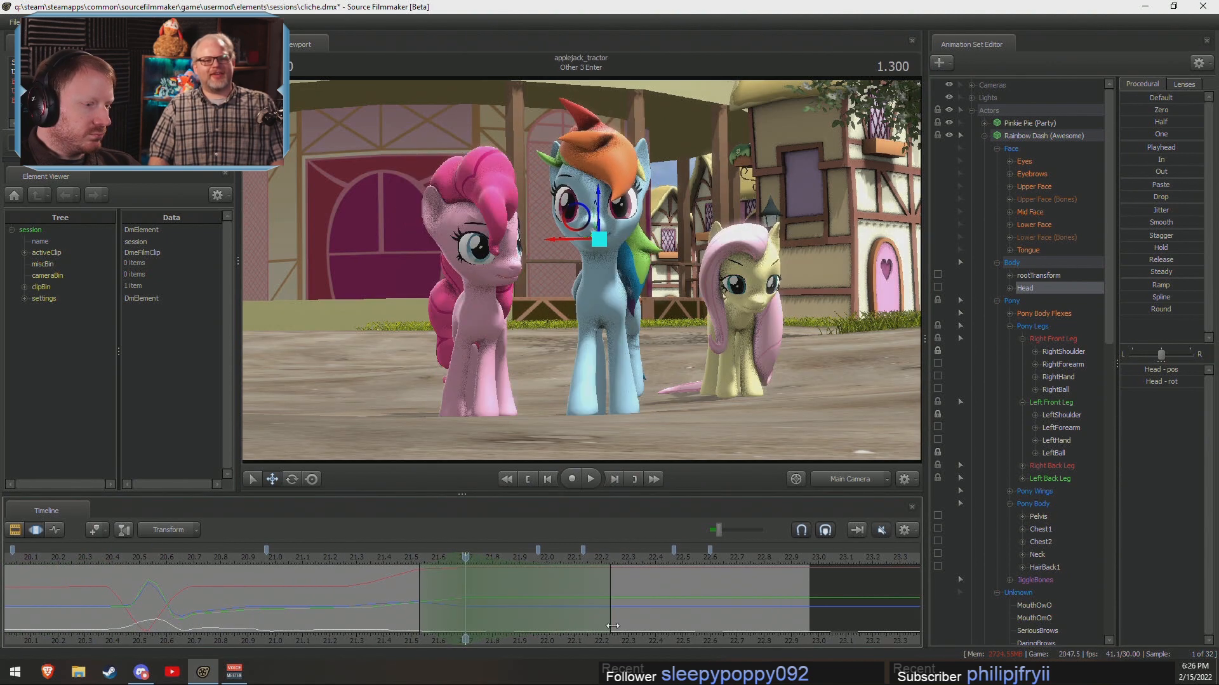
key("e")
left_click_drag(607, 261, 614, 259)
Play back the shot from about 20.4 s to check the head movement.
left_click(115, 560)
key("space")
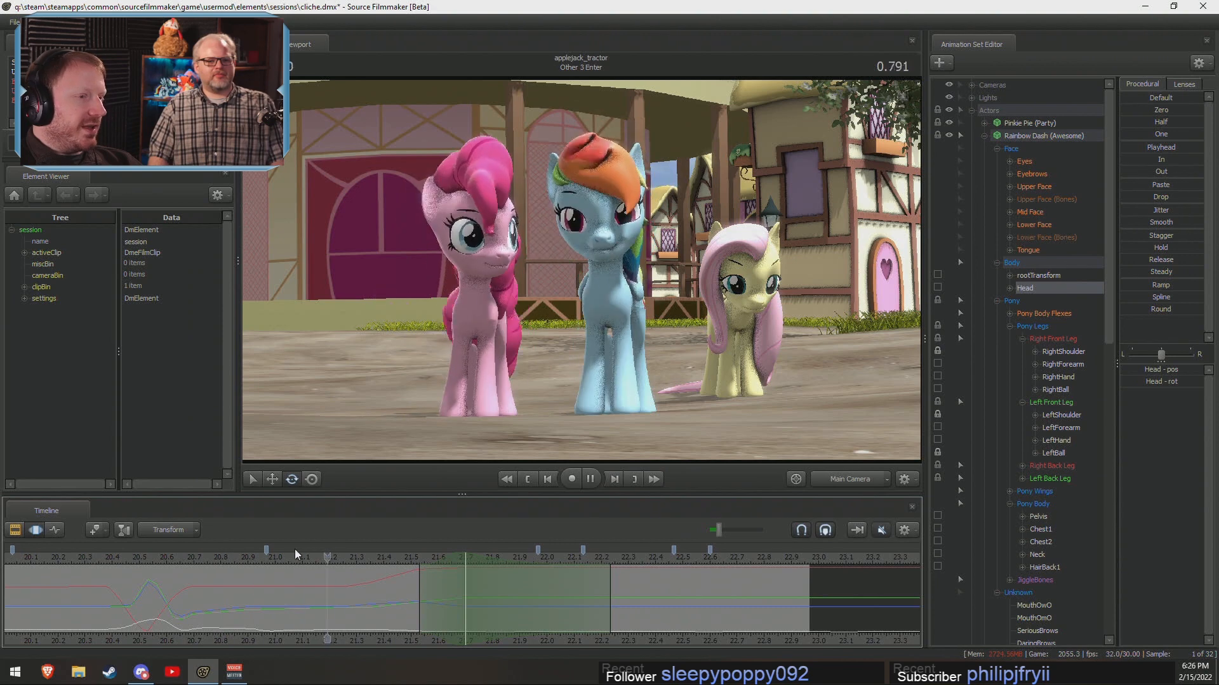
key("space")
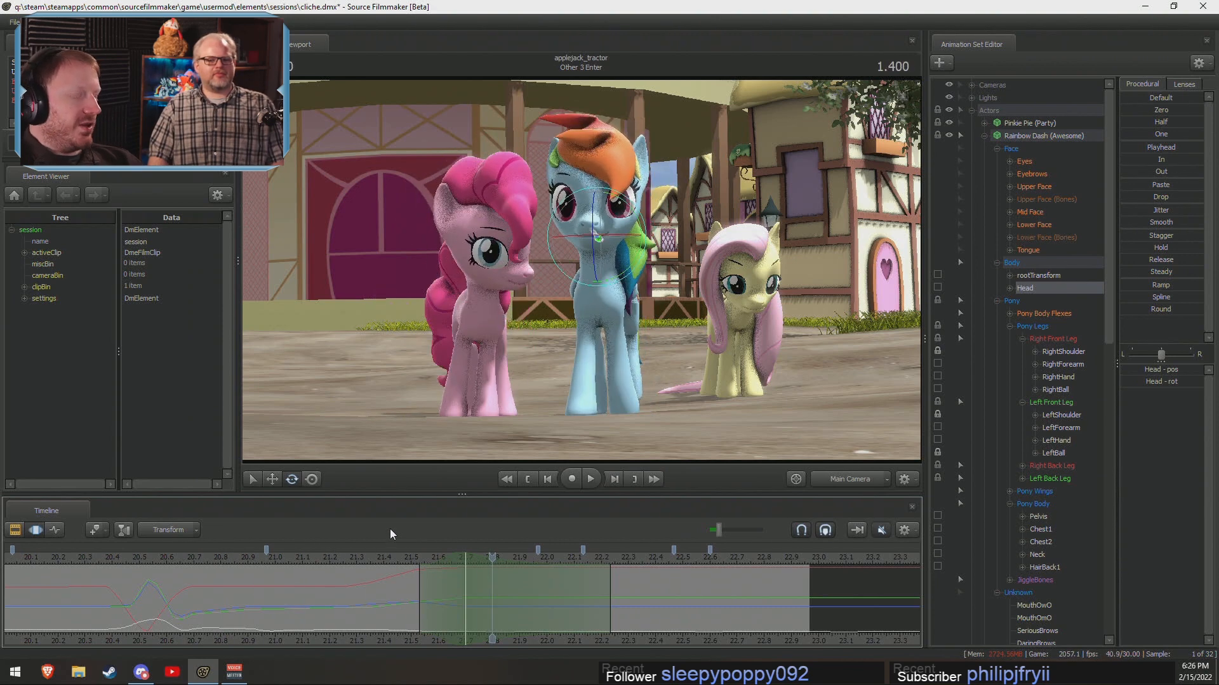
Try a Head rotation at about 21.53 s with falloff from about 21.33 to 22.06 s, play it back, and undo it.
left_click_drag(337, 575, 429, 575)
left_click_drag(363, 602, 564, 626)
left_click_drag(593, 285, 596, 326)
left_click(329, 562)
key("space")
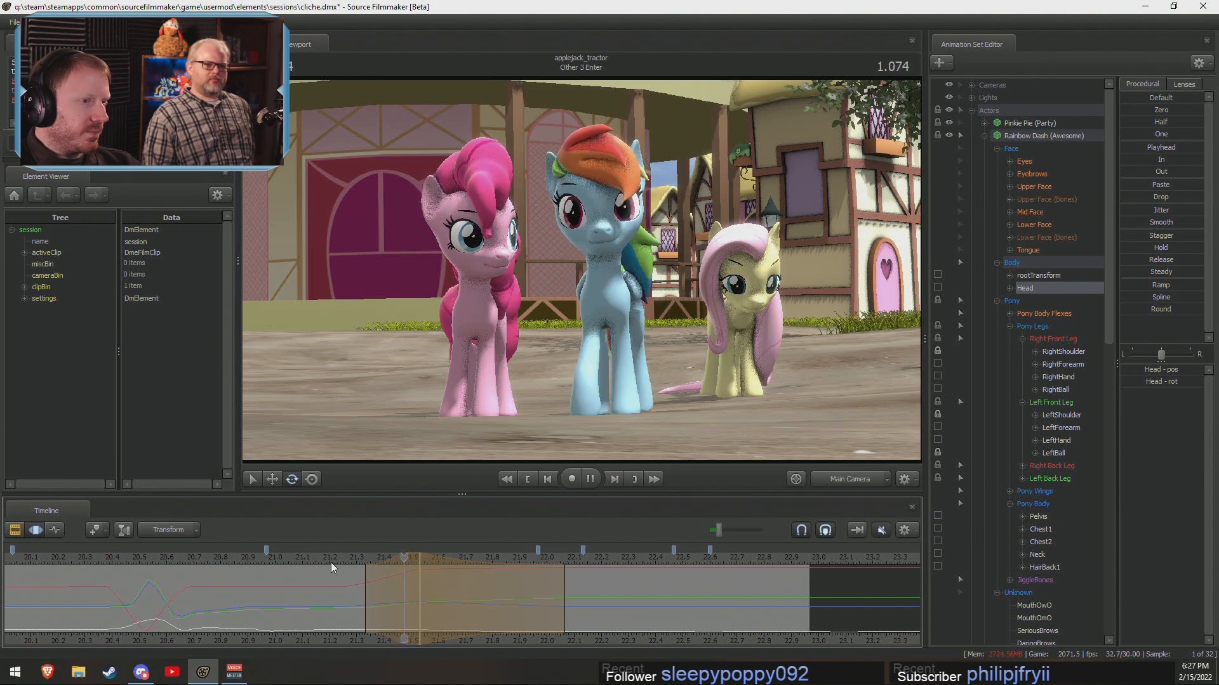
key("space")
key("ctrl+z")
Try a slight Head rotation on Rainbow Dash at about 21.7 s, with falloff from about 21.5 to 22.0 s.
left_click_drag(397, 600, 469, 613)
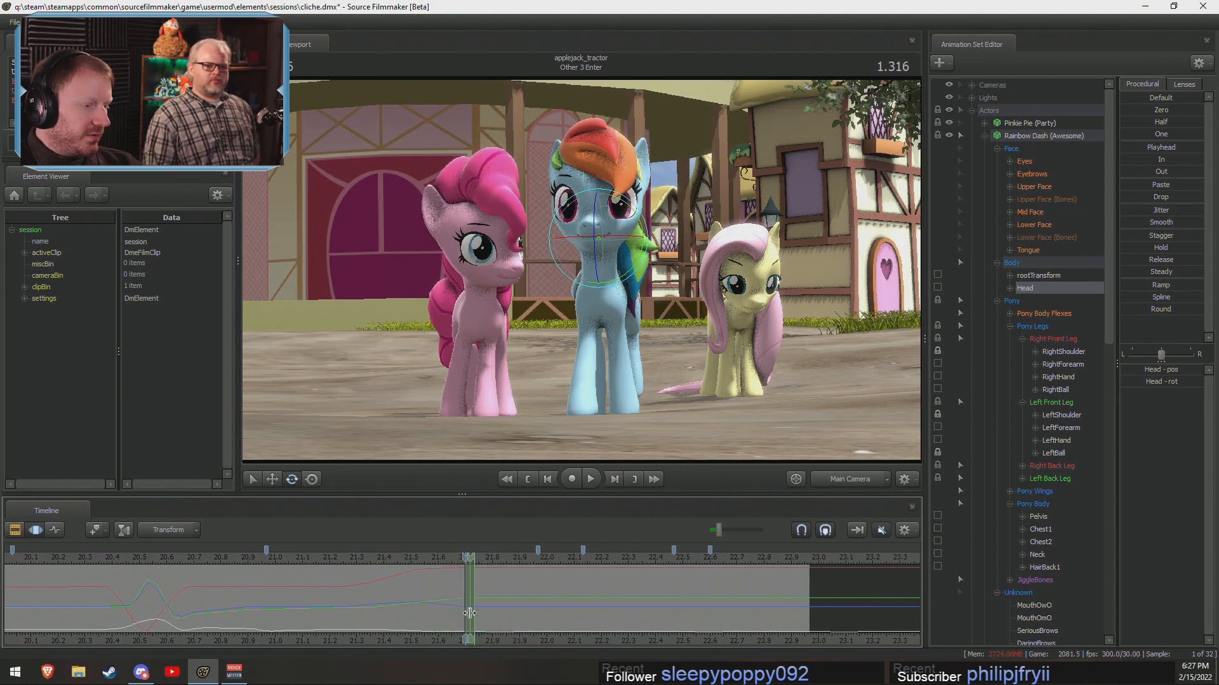
scroll(469, 613, "up", 5)
scroll(469, 613, "down", 5)
scroll(469, 610, "up", 4)
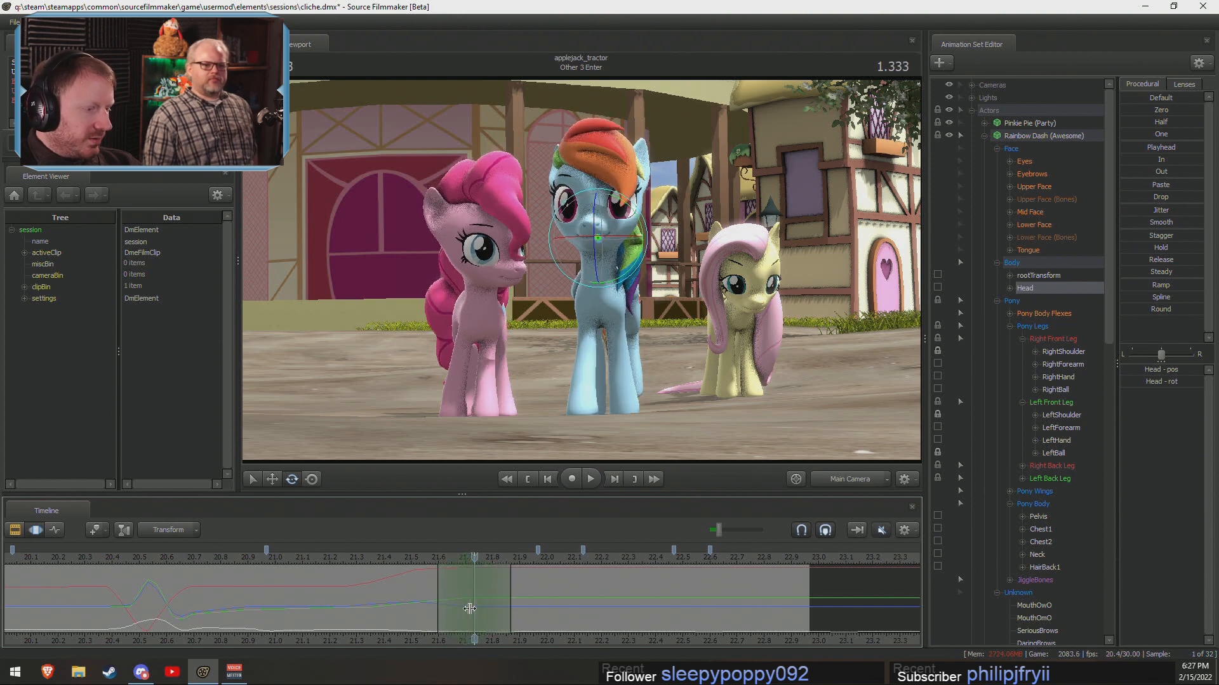
left_click(469, 610)
scroll(468, 610, "up", 6)
left_click_drag(520, 604, 547, 598)
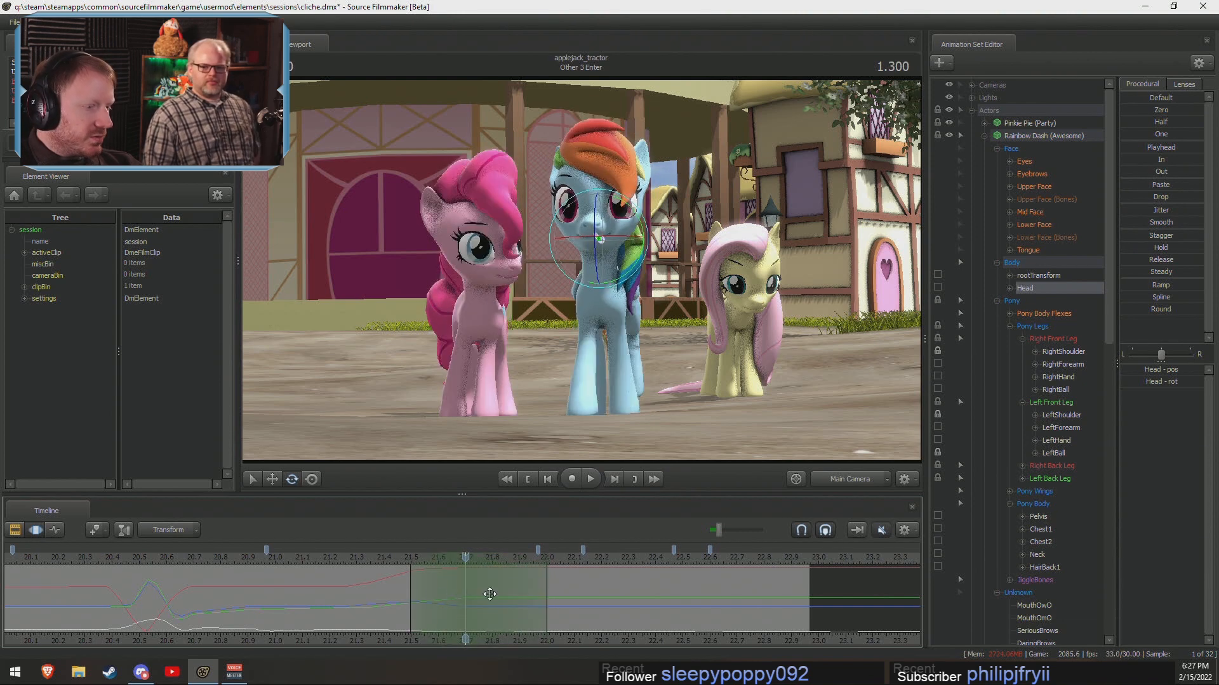
left_click_drag(615, 257, 608, 268)
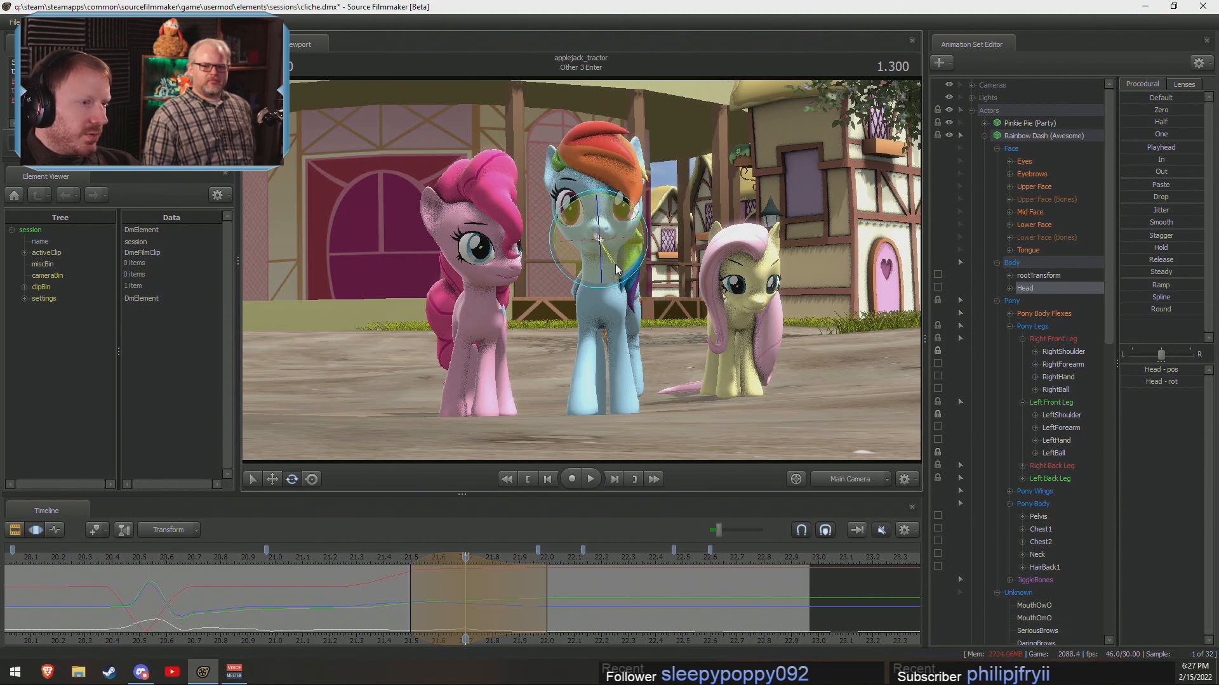
Play back the head turn from about 21.2 s, try a further small Head adjustment, and undo the rotation.
left_click(357, 563)
key("space")
key("space")
left_click(330, 564)
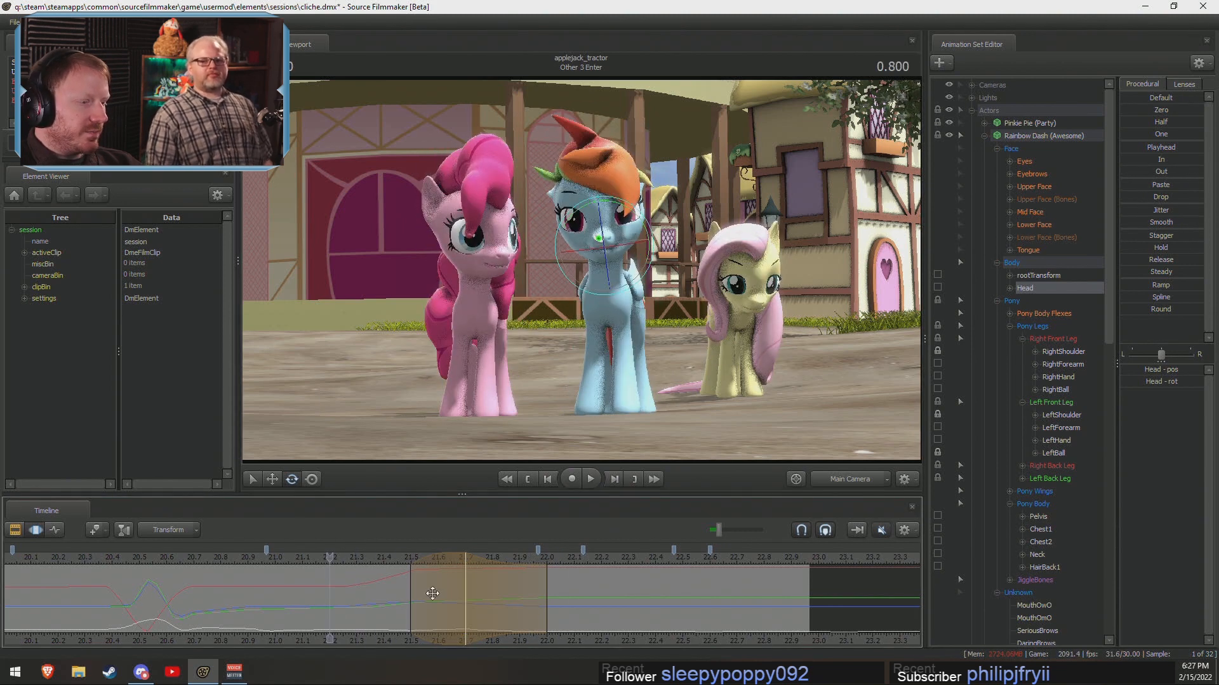
key("space")
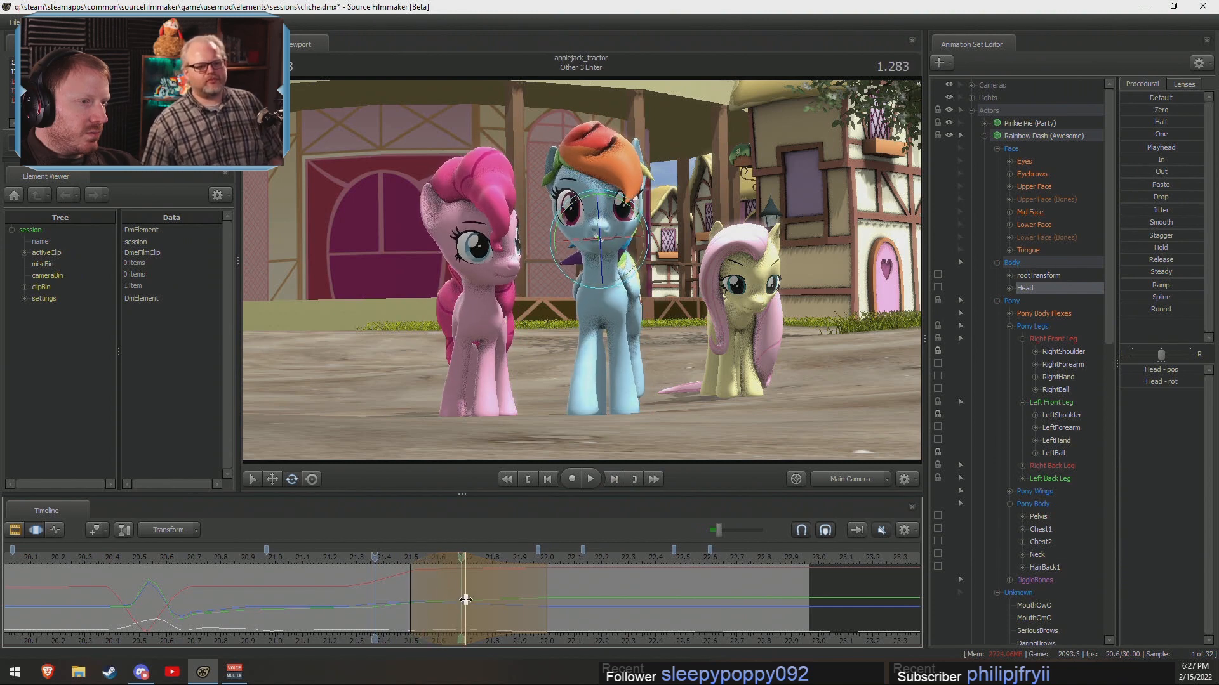
left_click(364, 589)
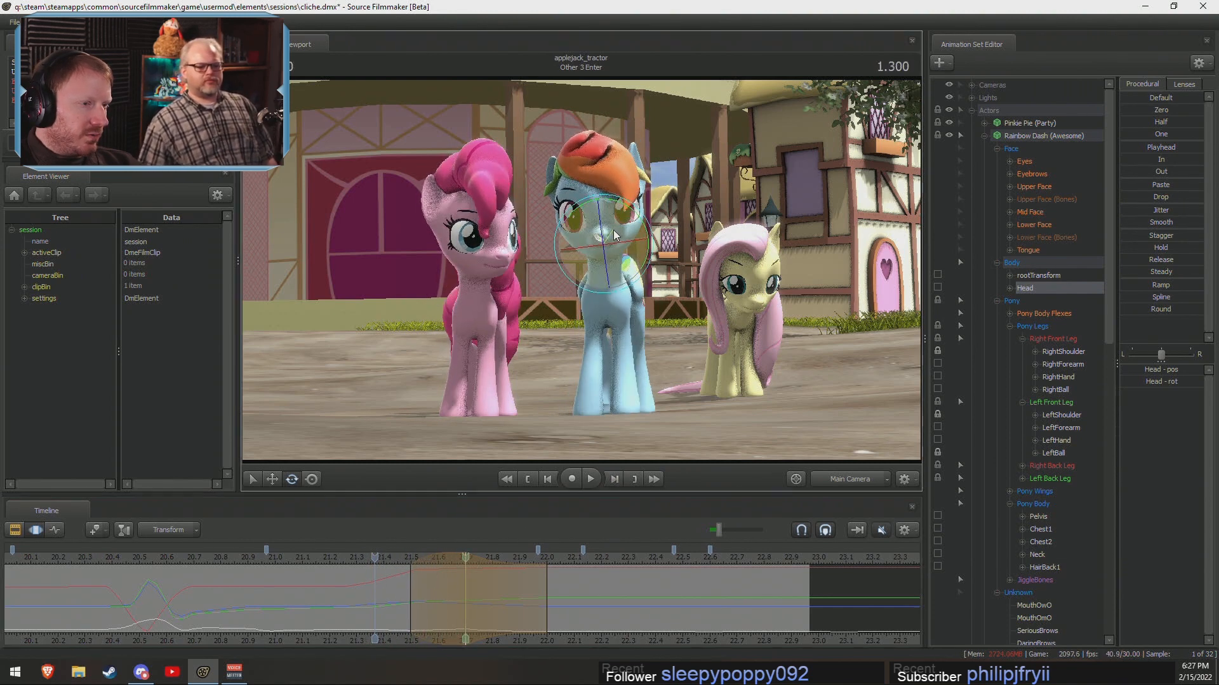
left_click_drag(615, 232, 613, 234)
key("space")
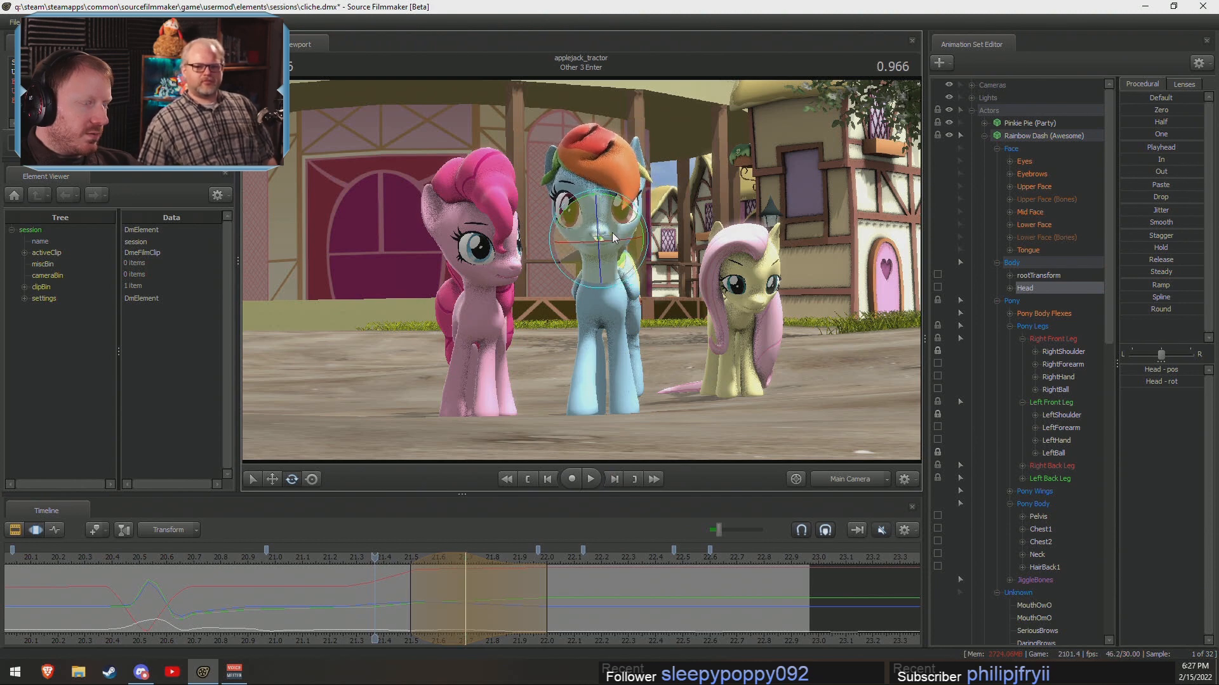
left_click_drag(400, 595, 415, 595)
key("ctrl+z")
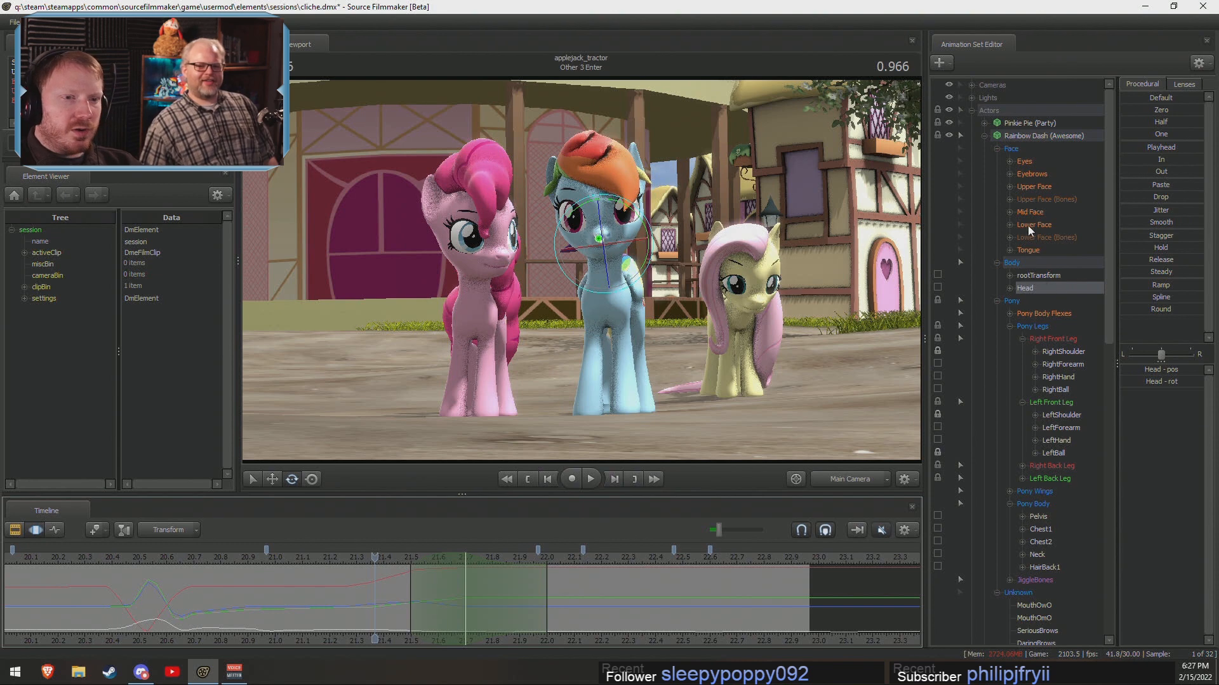
Add the Neck to the Head selection and switch the rotation manipulator's mode from World to Local.
left_click(1036, 554, "ctrl")
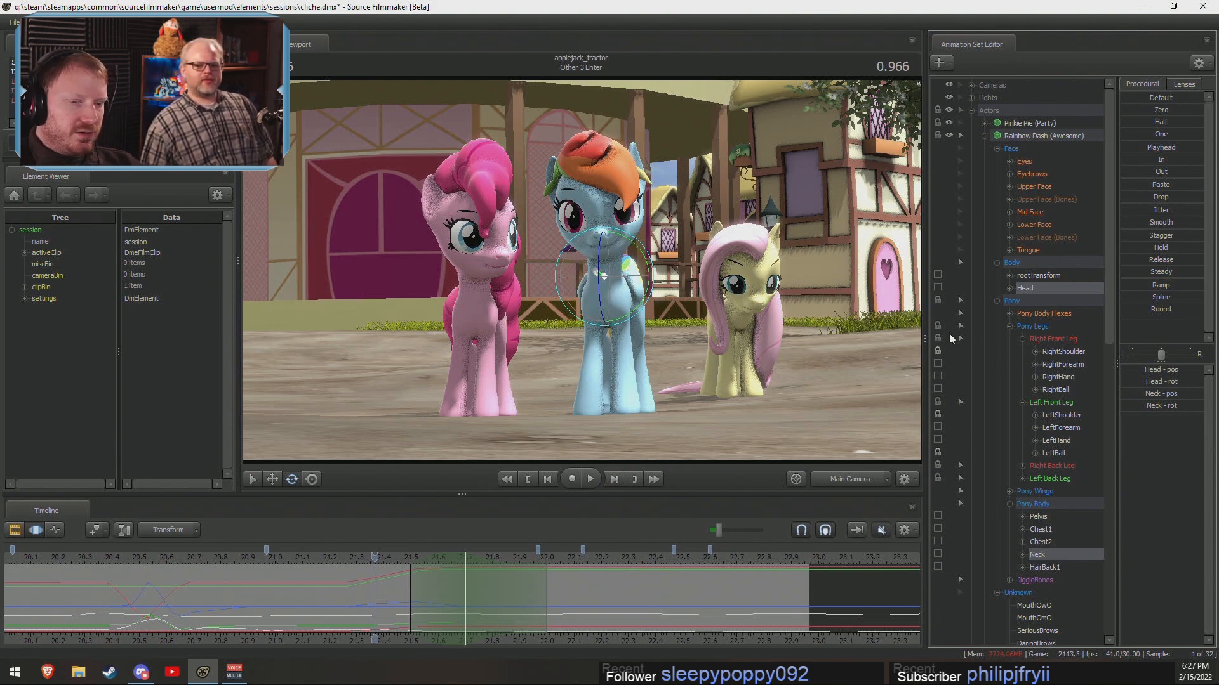
right_click(622, 295)
mouse_move(653, 323)
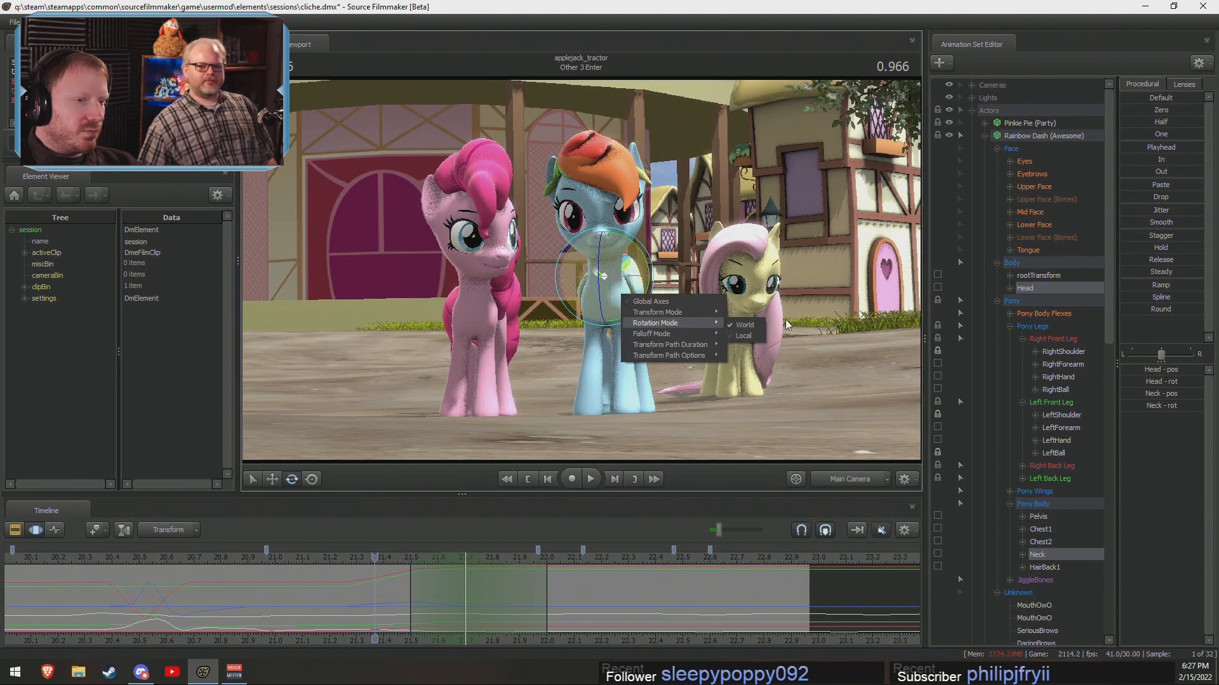
left_click(743, 336)
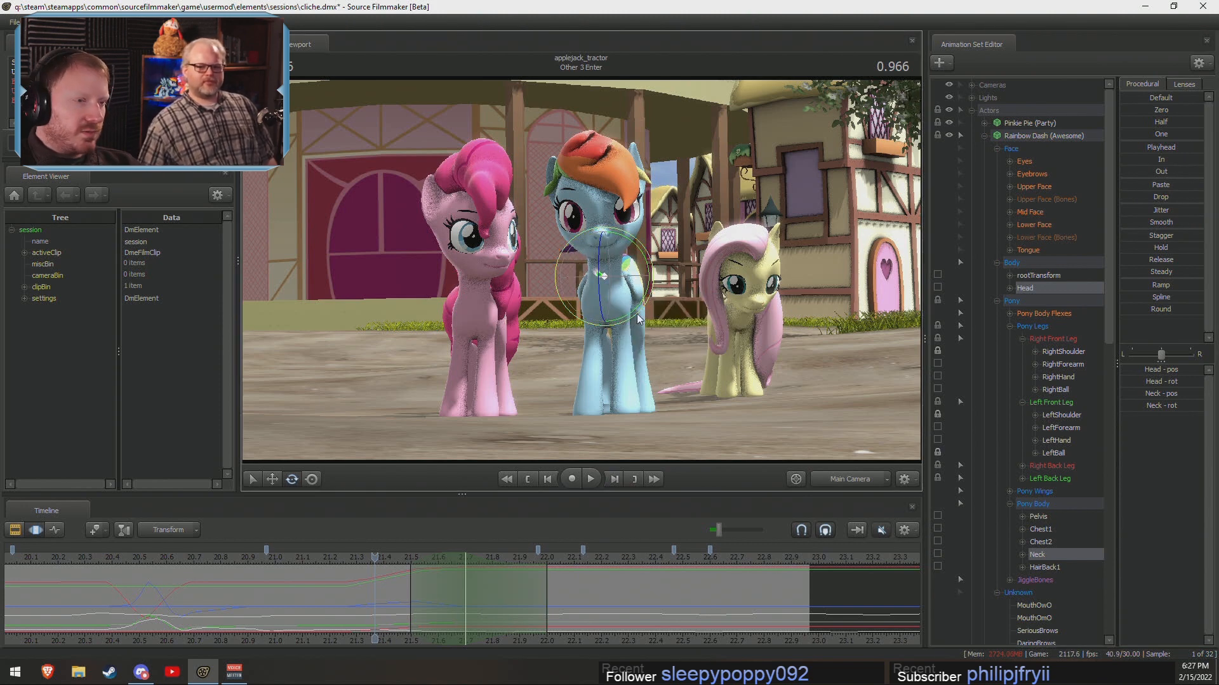
left_click_drag(635, 320, 580, 426)
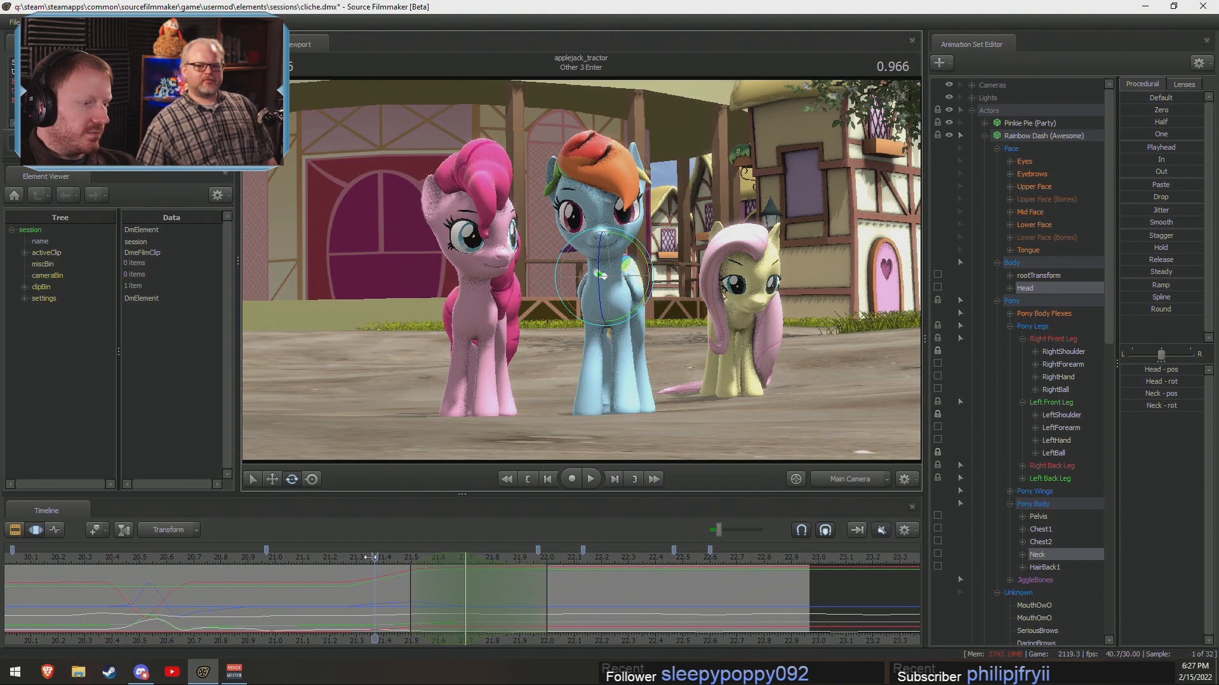
With only the Head selected, rotate it slightly at about 21.7 s with falloff from about 21.5 to 22.0 s, and play it back.
left_click_drag(371, 557, 463, 562)
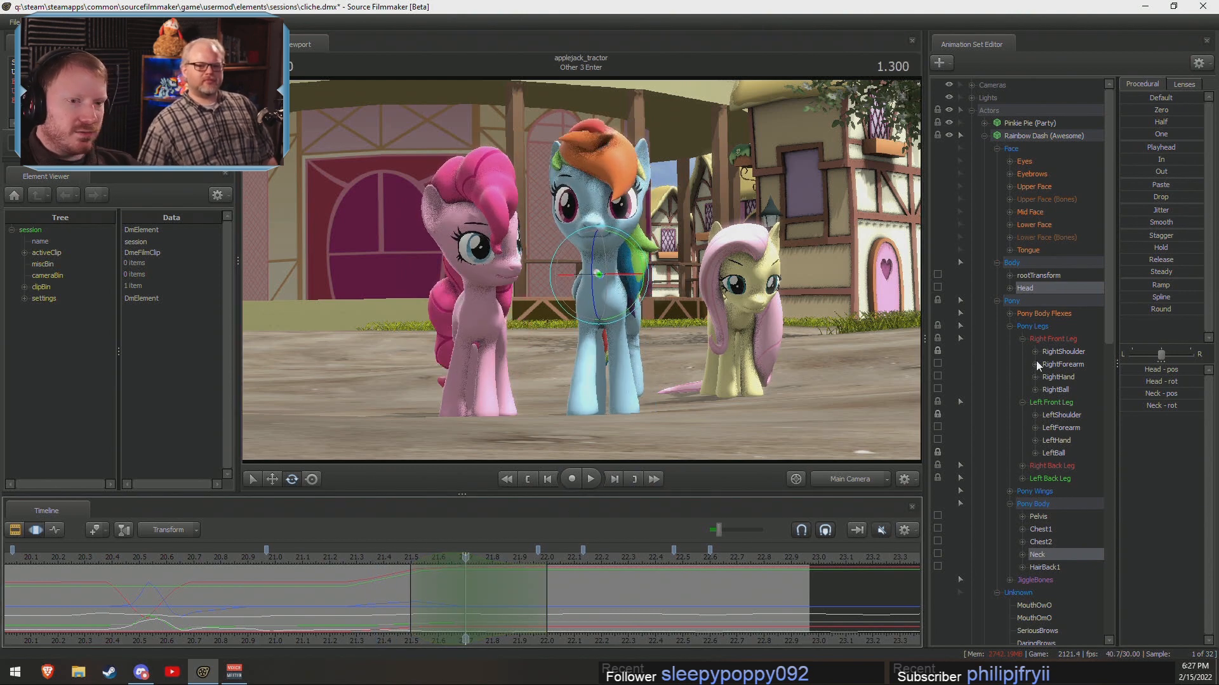
left_click(1038, 554, "ctrl")
left_click_drag(604, 257, 612, 264)
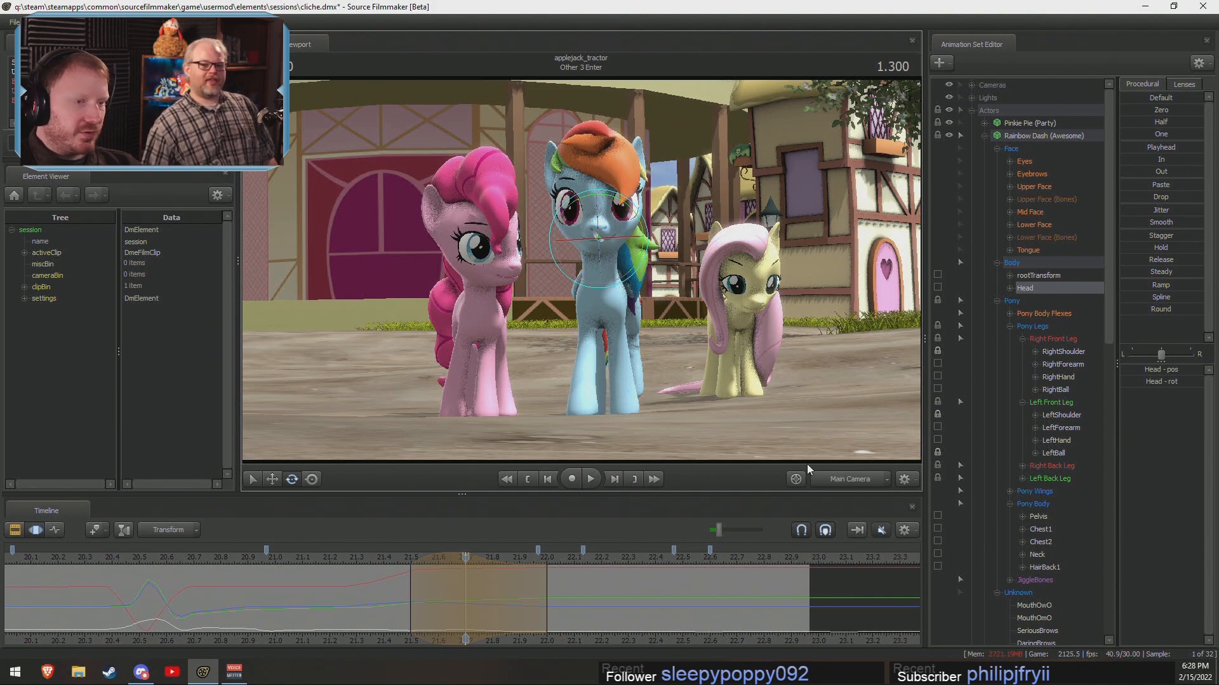
left_click_drag(404, 599, 280, 569)
key("space")
key("space")
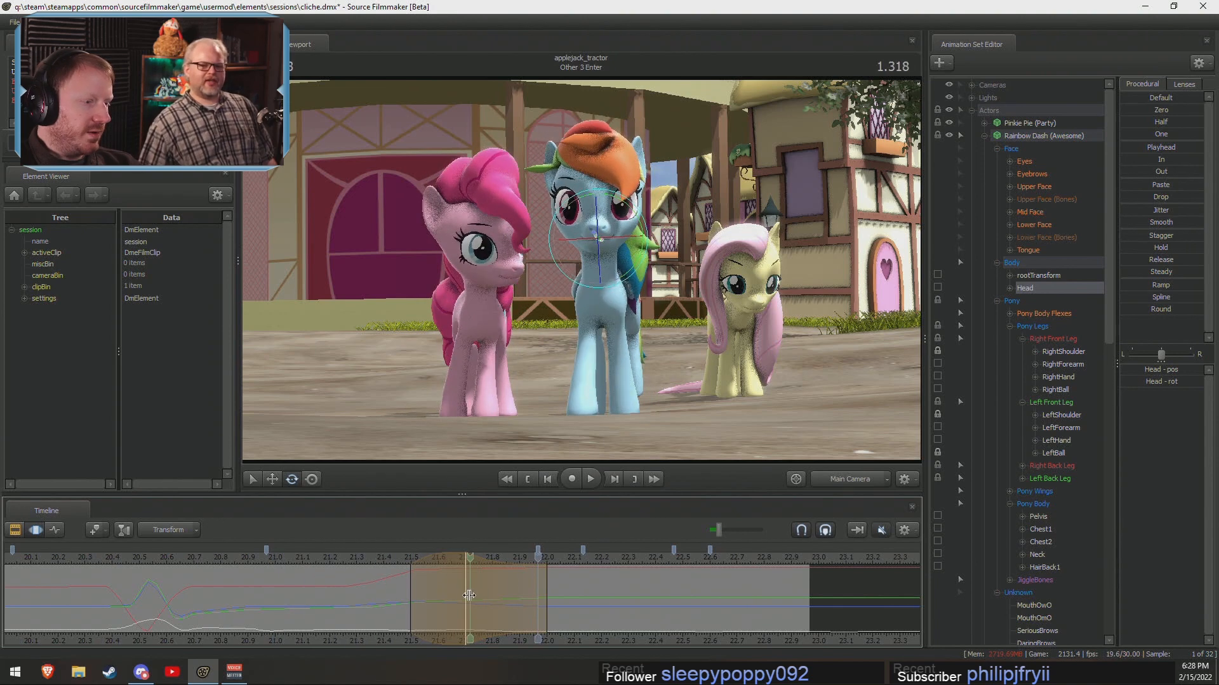
Try the Round preset on the Head over about 21.47 to 21.7 s, falloff about 21.37 to 21.8 s, play it back, and undo it.
left_click_drag(466, 594, 402, 608, "shift")
scroll(408, 610, "up", 3)
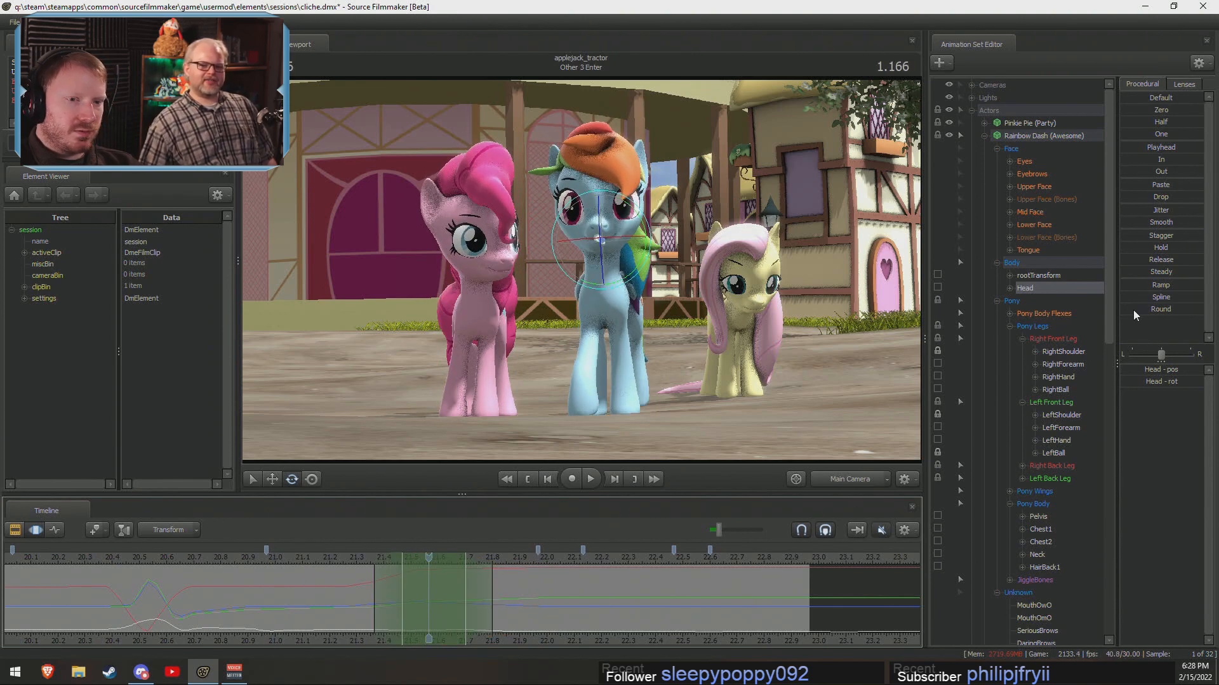
left_click_drag(1130, 308, 1202, 310)
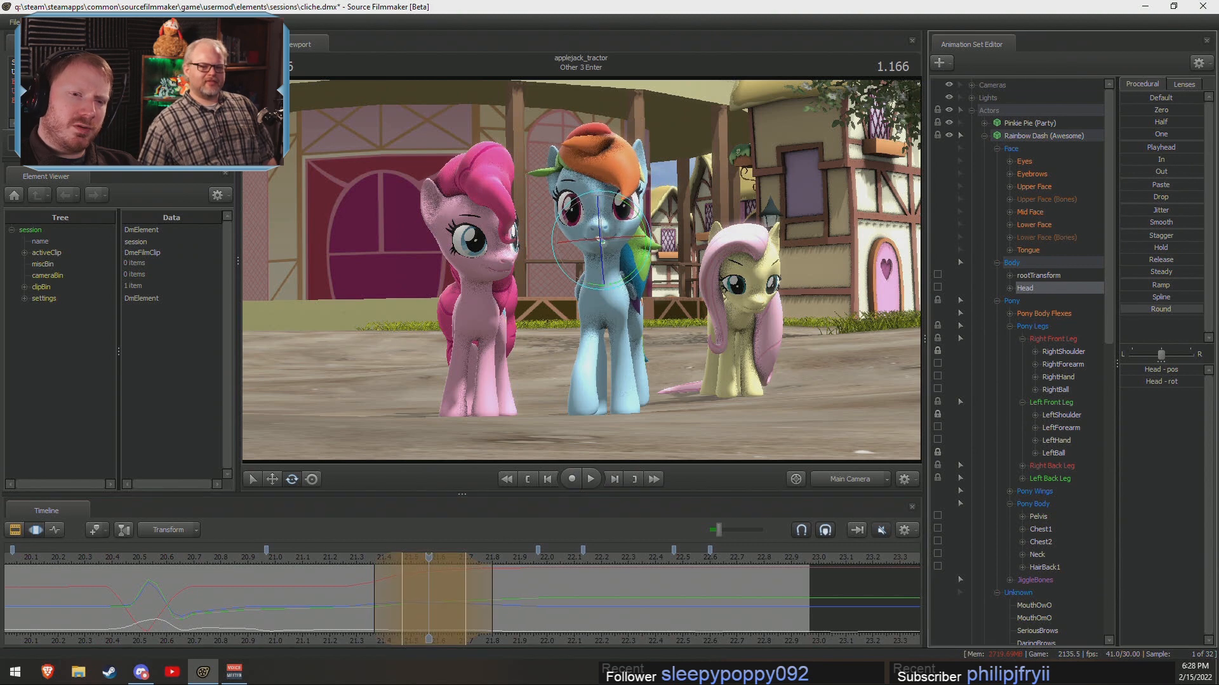
left_click(288, 562)
key("space")
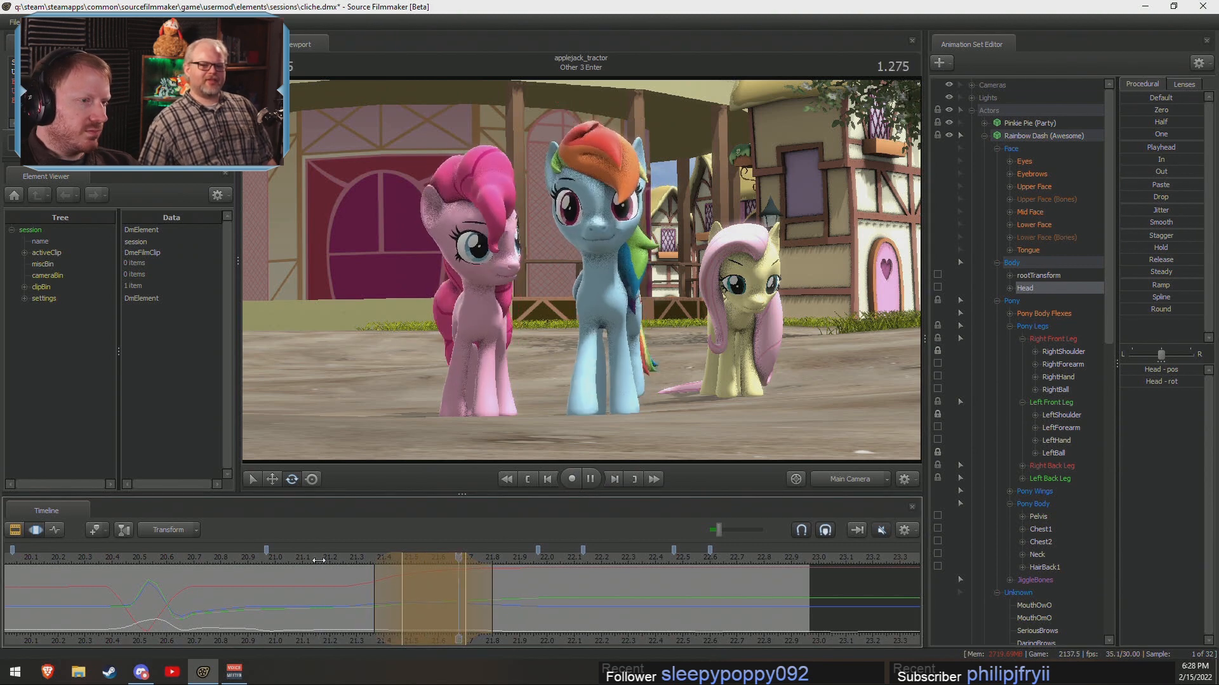
key("space")
left_click(288, 562)
key("space")
key("space")
left_click(300, 563)
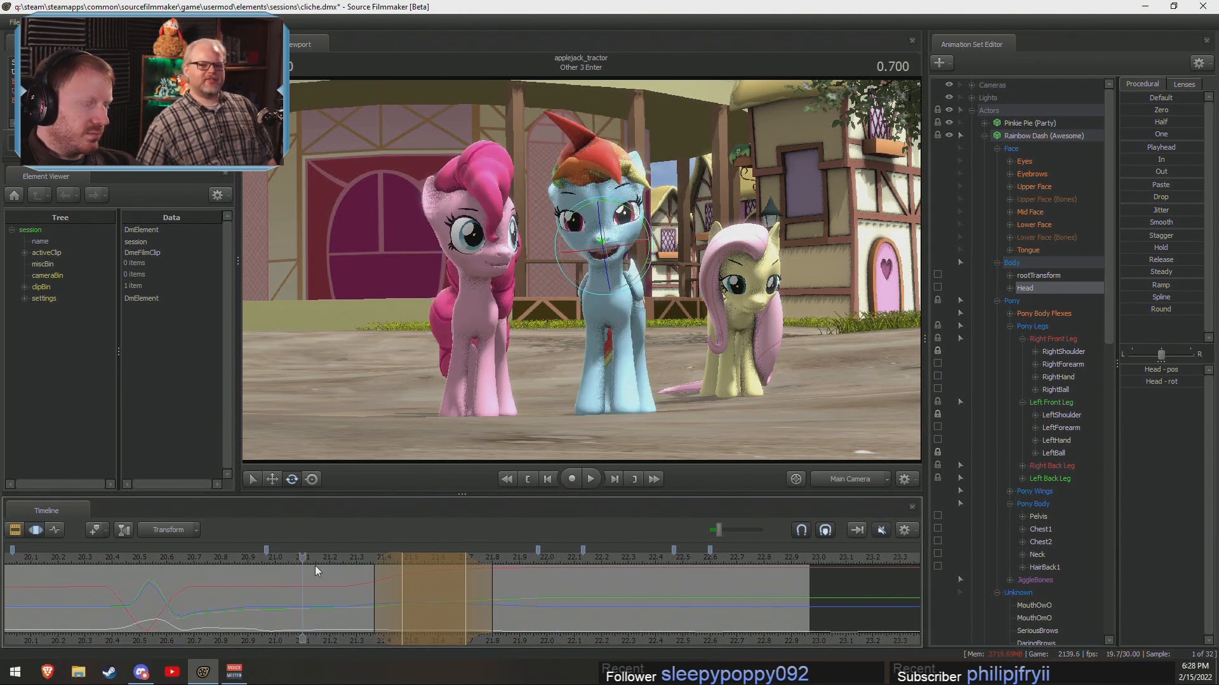
key("ctrl+z")
Lock the Head and apply Round over about 21.43 to 21.77 s, with falloff from about 21.33 to 22.0 s.
left_click(937, 287)
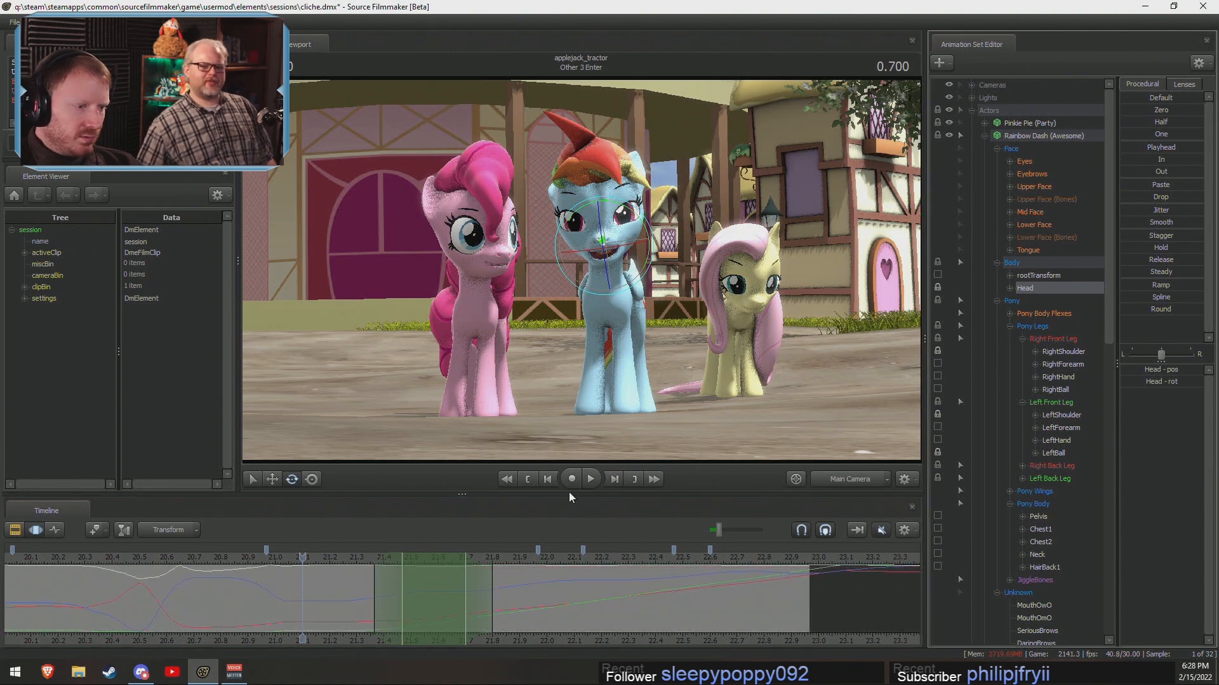
key("space")
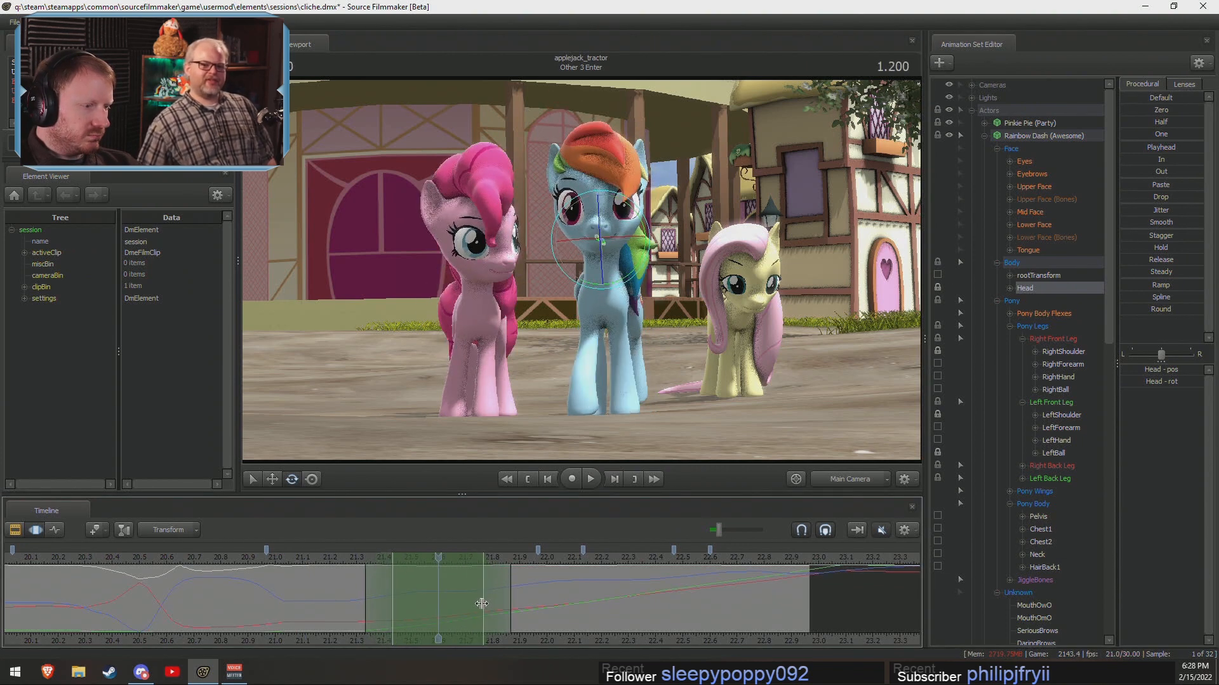
left_click_drag(1127, 310, 1201, 310)
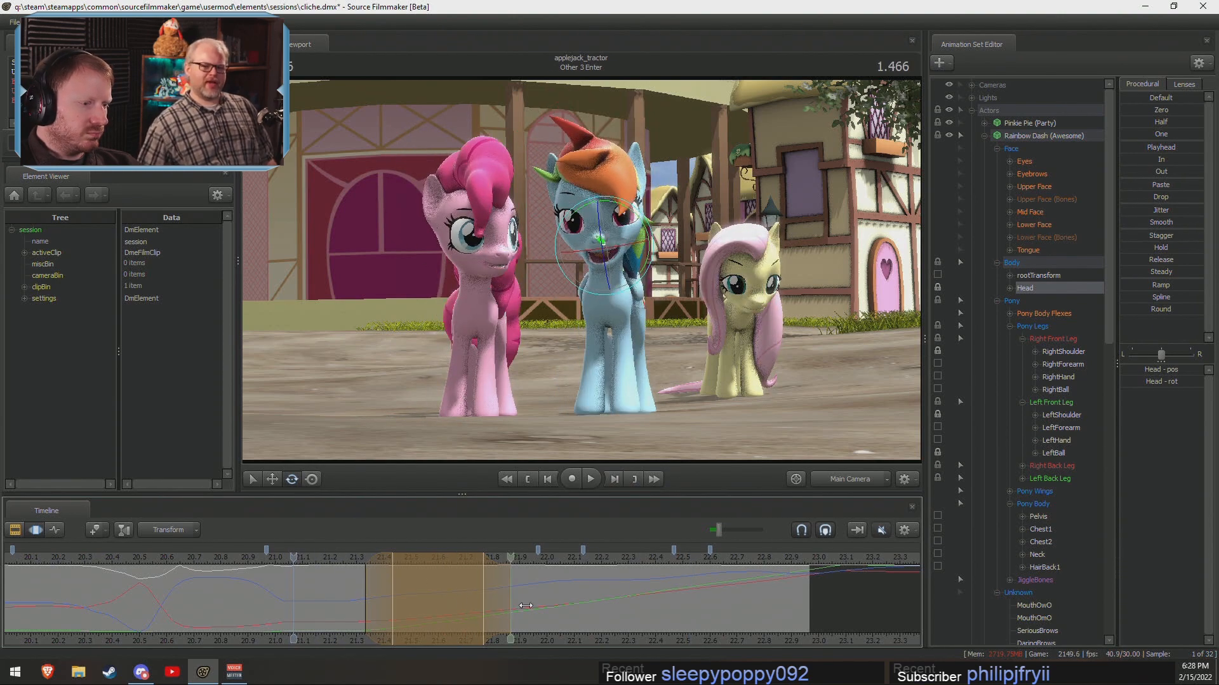
left_click_drag(525, 605, 556, 604)
Play back the shot from about 20.9 s to check the locked Head's movement.
left_click(240, 558)
key("space")
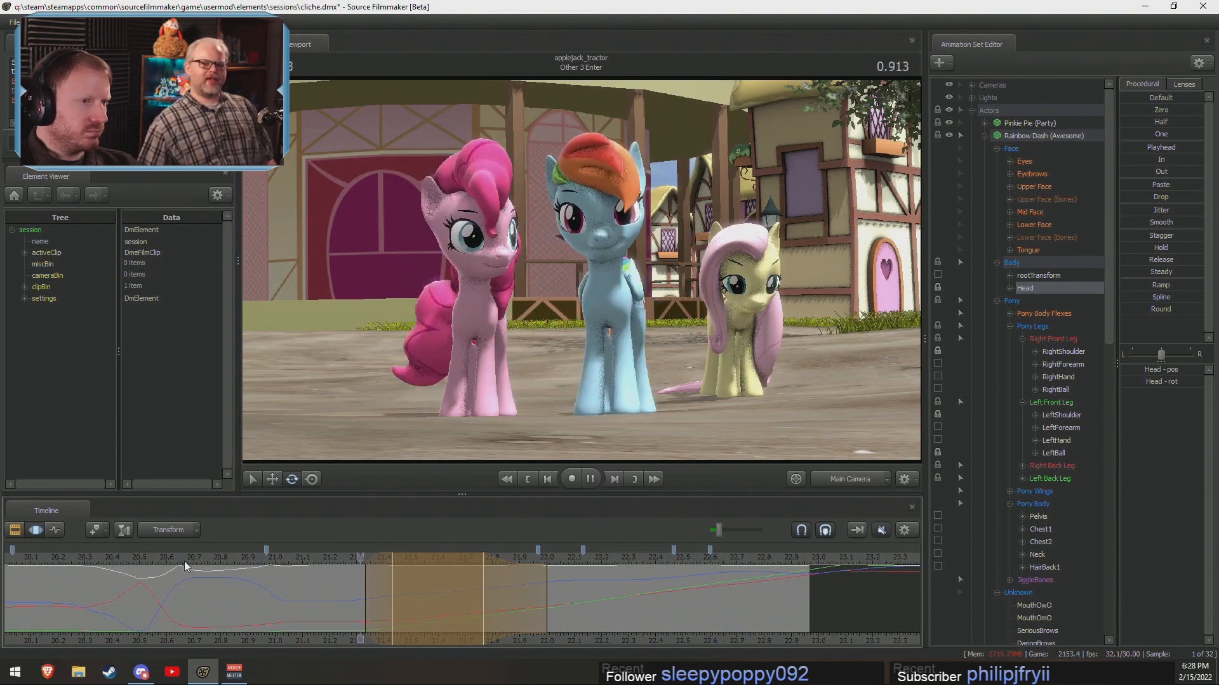
key("space")
left_click_drag(242, 584, 412, 602)
key("space")
key("space")
Try a slight Head rotation at about 21.53 s with falloff from about 21.2 to 21.97 s, play it back, and undo it.
left_click(417, 603, "shift")
scroll(417, 602, "up", 5, "shift")
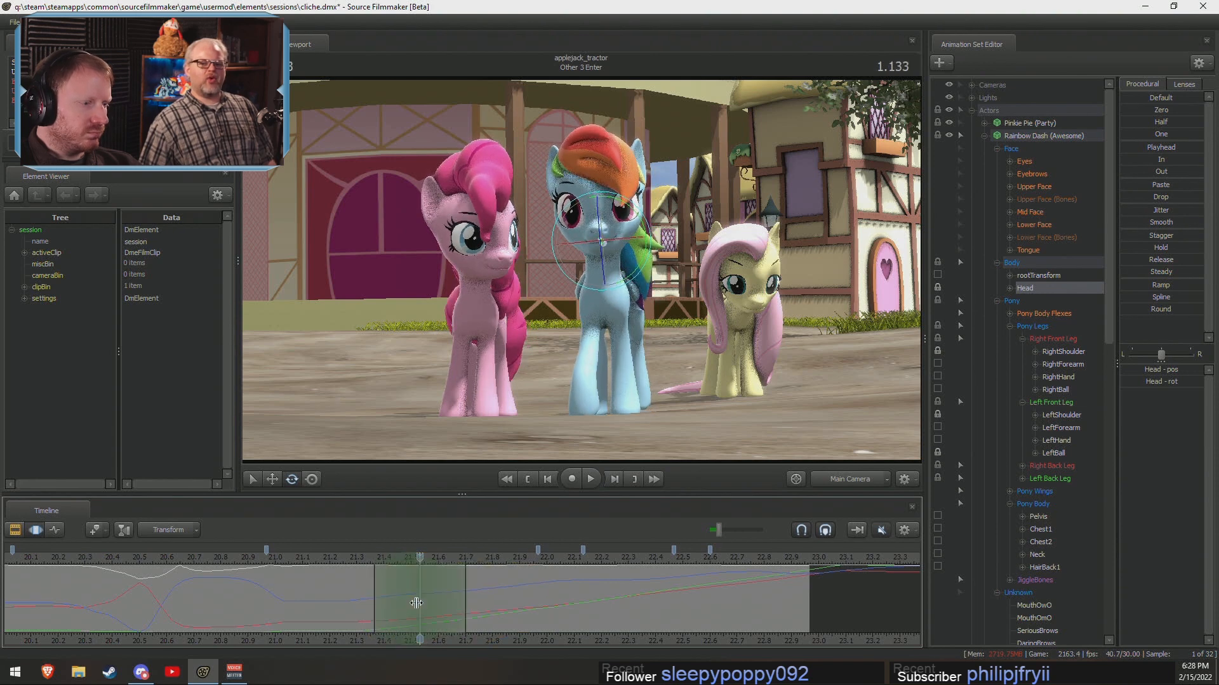
left_click_drag(514, 599, 550, 603)
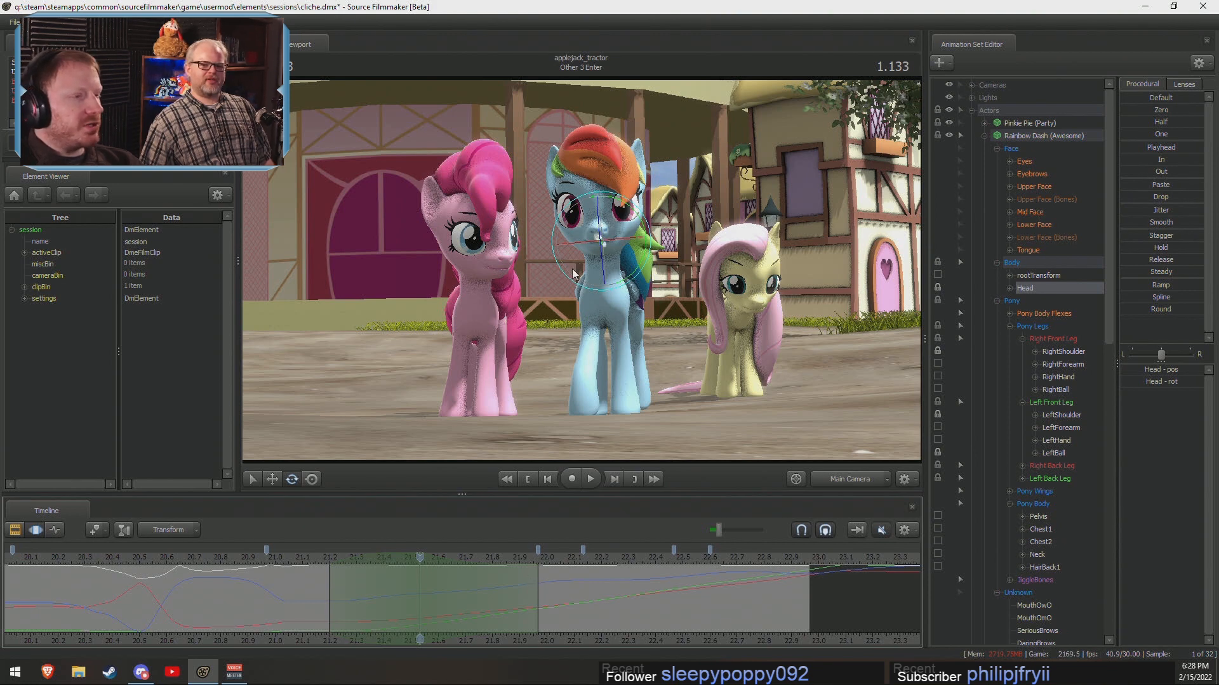
left_click_drag(599, 260, 600, 266)
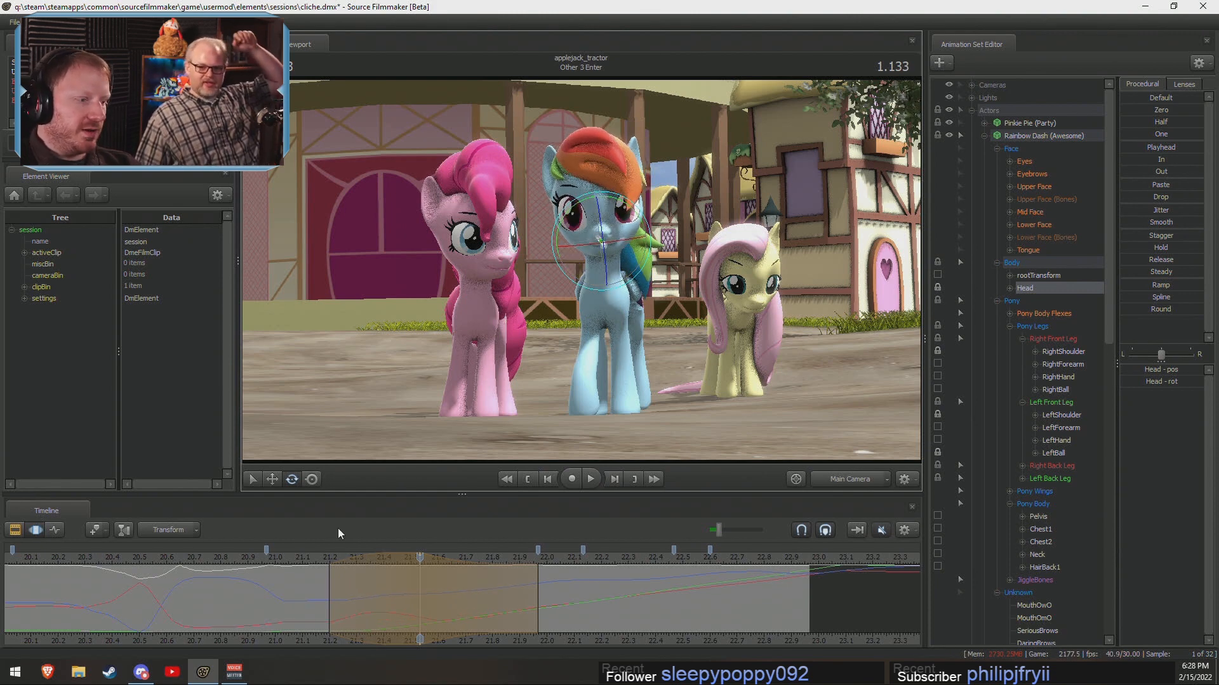
key("space")
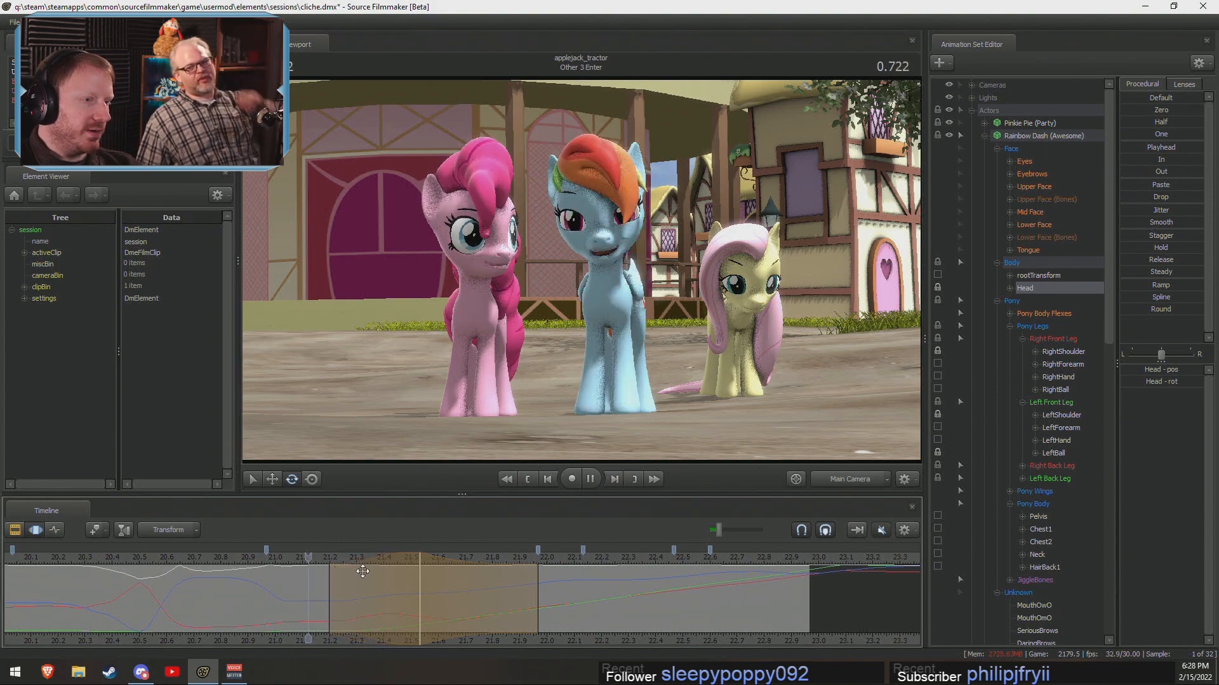
key("space")
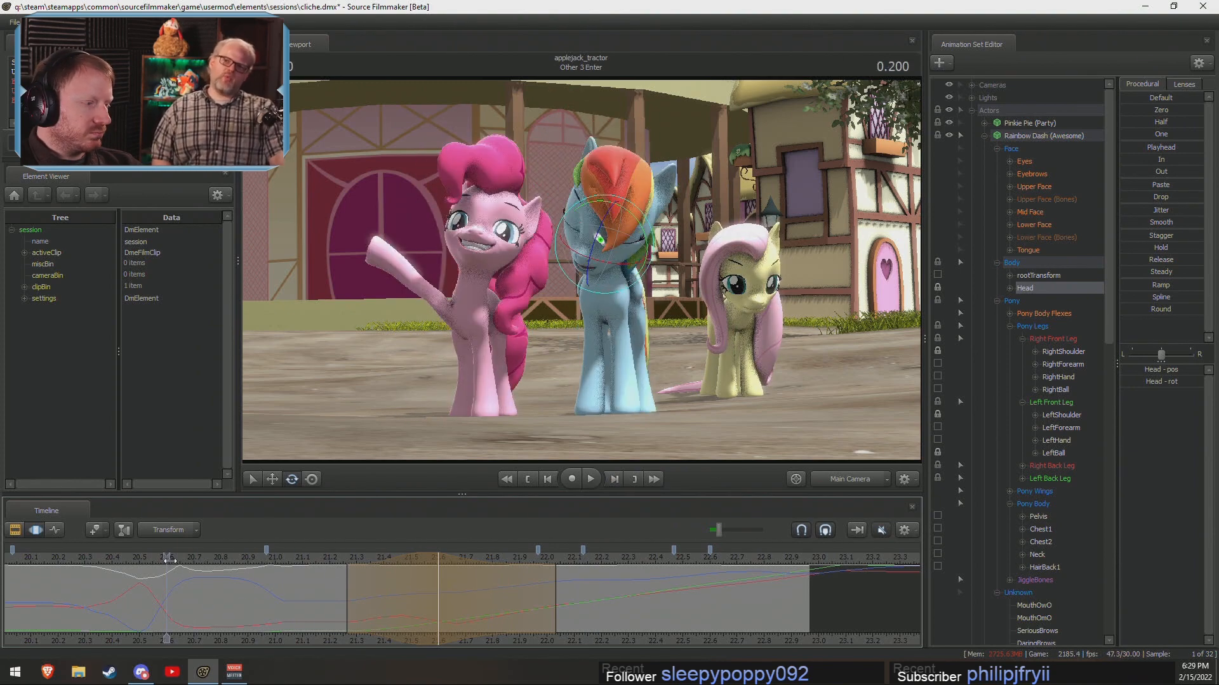
key("space")
key("ctrl+z")
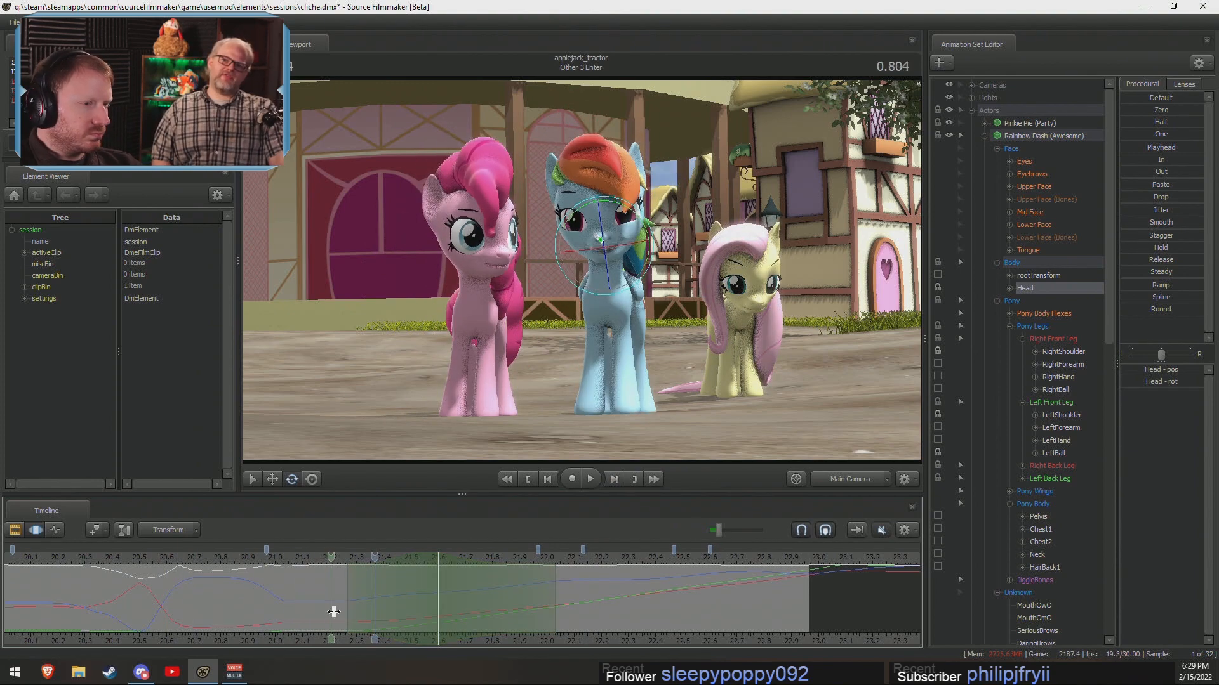
Clear the time selection and play back the head movement from the Work Camera's side view.
left_click(294, 627)
key("Escape")
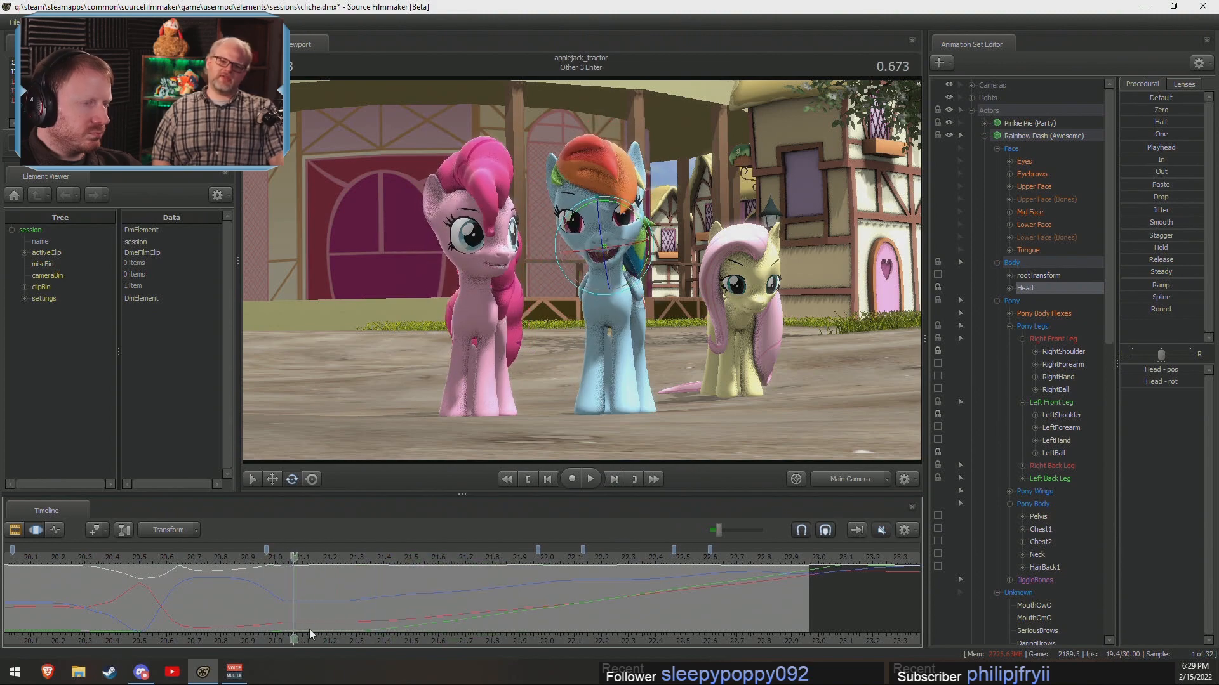
left_click(837, 482)
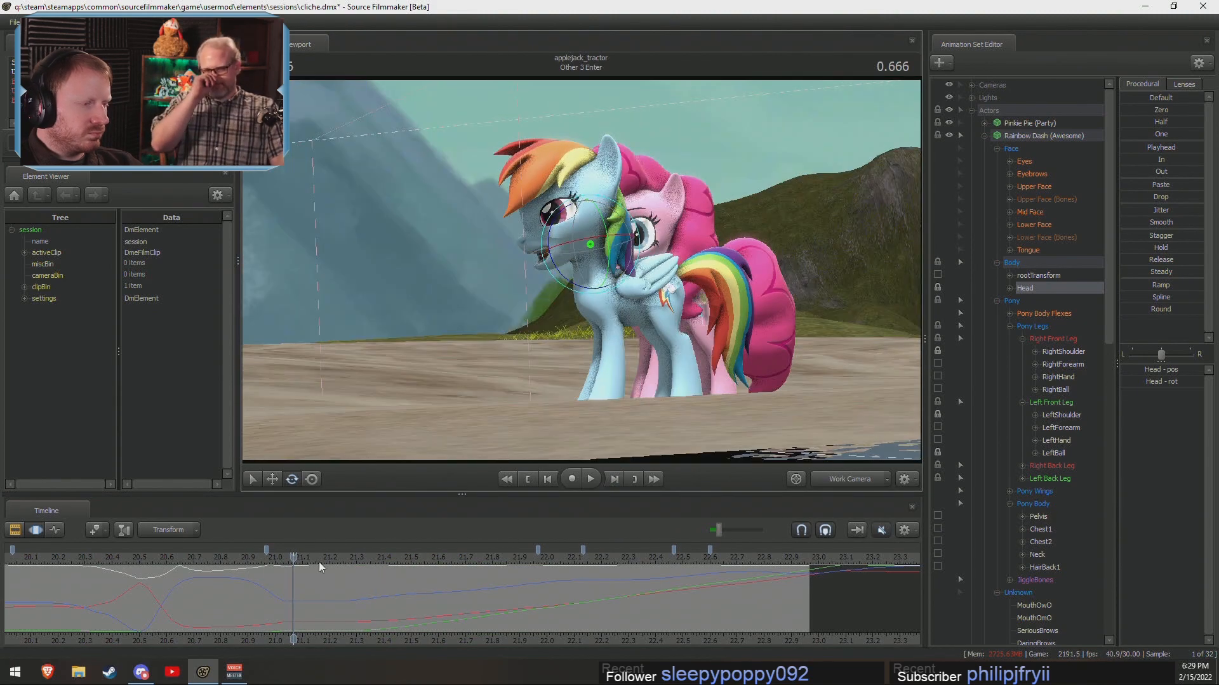
key("space")
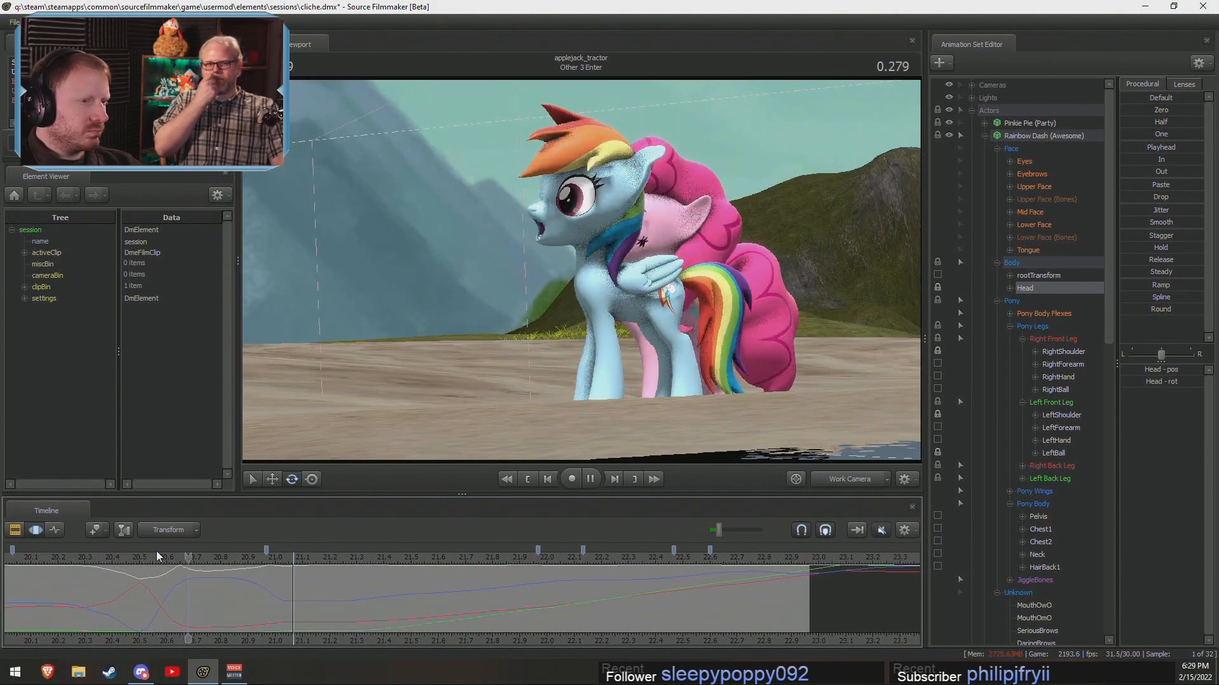
key("space")
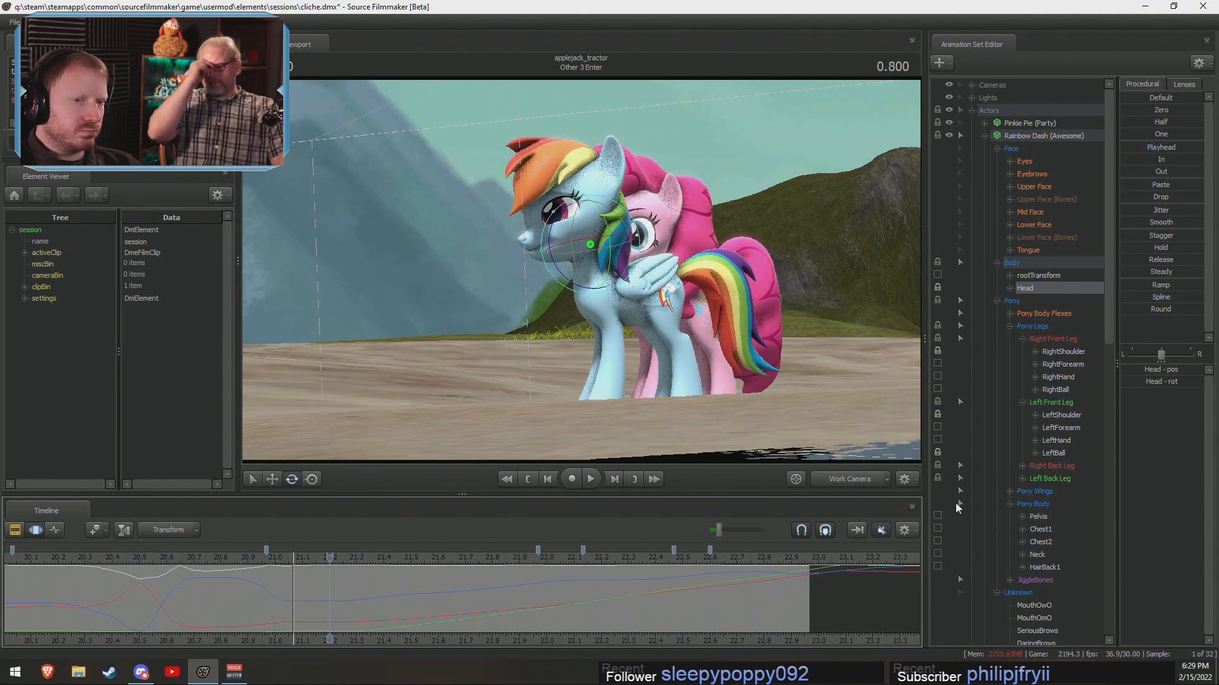
Select the whole Rainbow Dash animation set and return the viewport to the front view of all three ponies.
left_click(1038, 137)
left_click(854, 481)
left_click(833, 477)
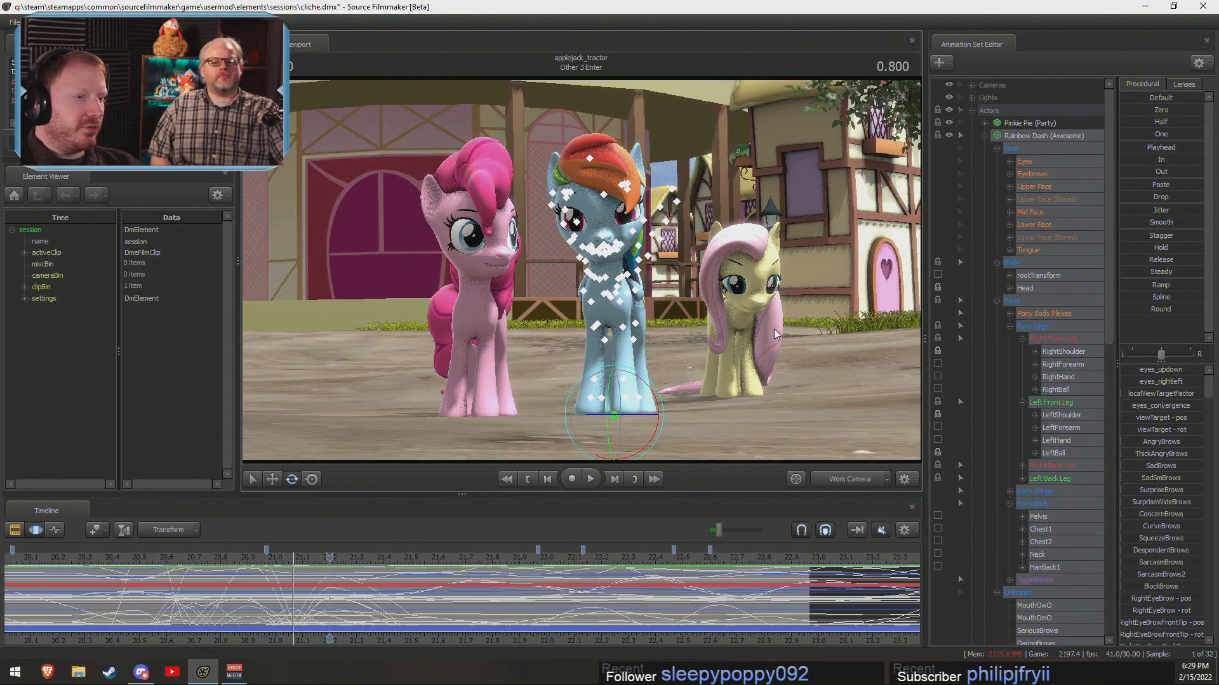
View Rainbow Dash's body from the side and lock her Pelvis.
left_click_drag(774, 329, 557, 277)
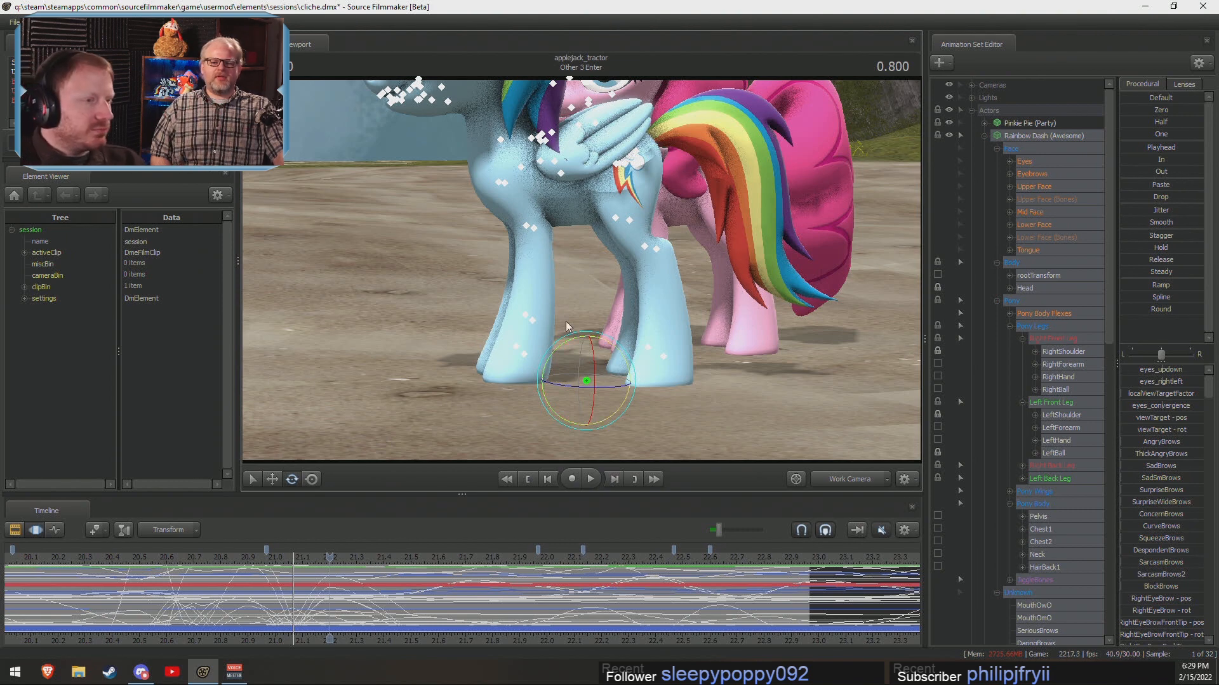
left_click(621, 166)
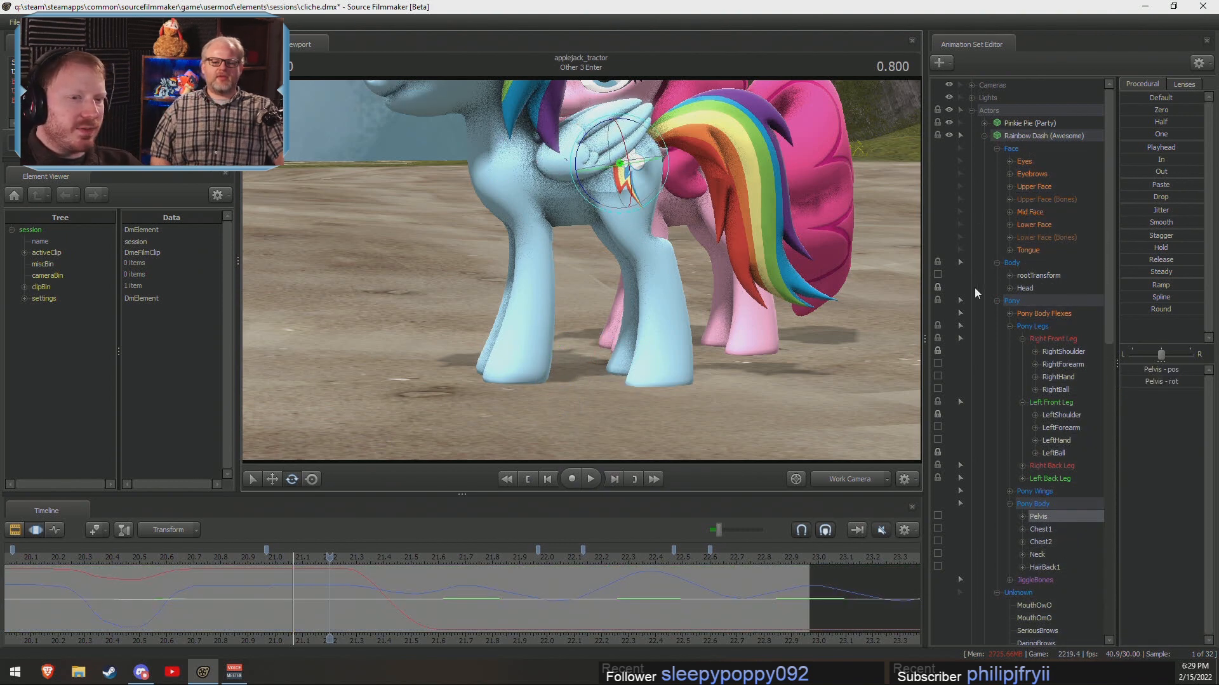
scroll(1015, 383, "down", 2)
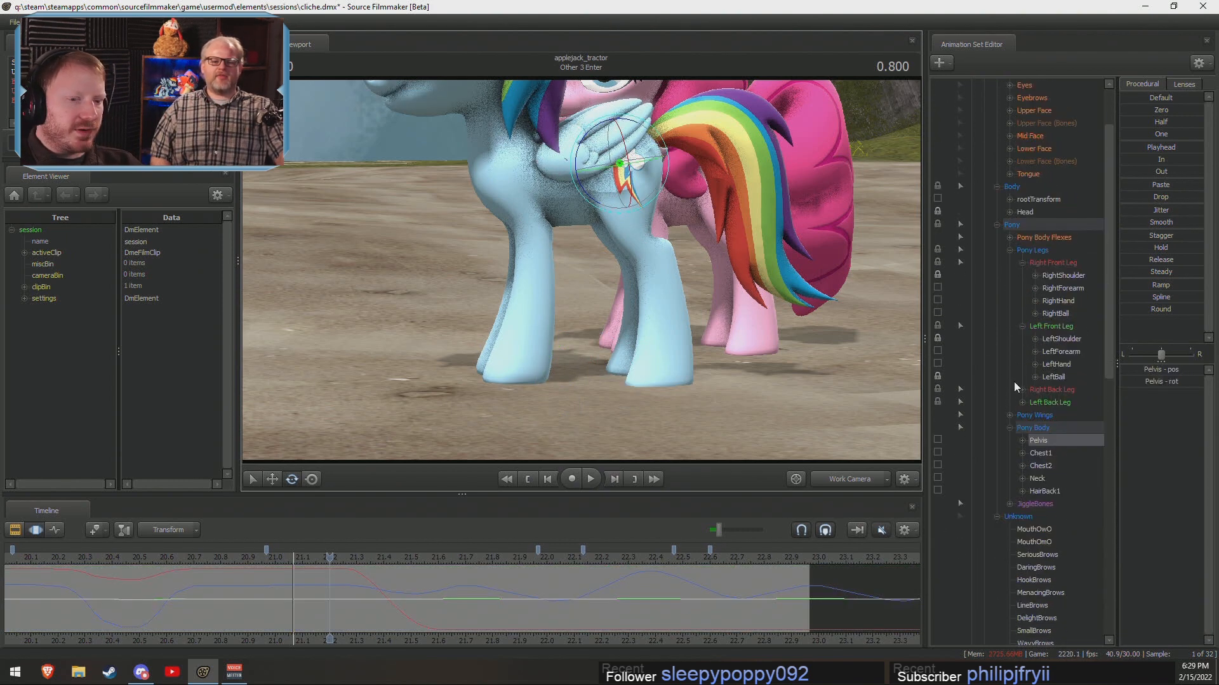
left_click(937, 440)
key("w")
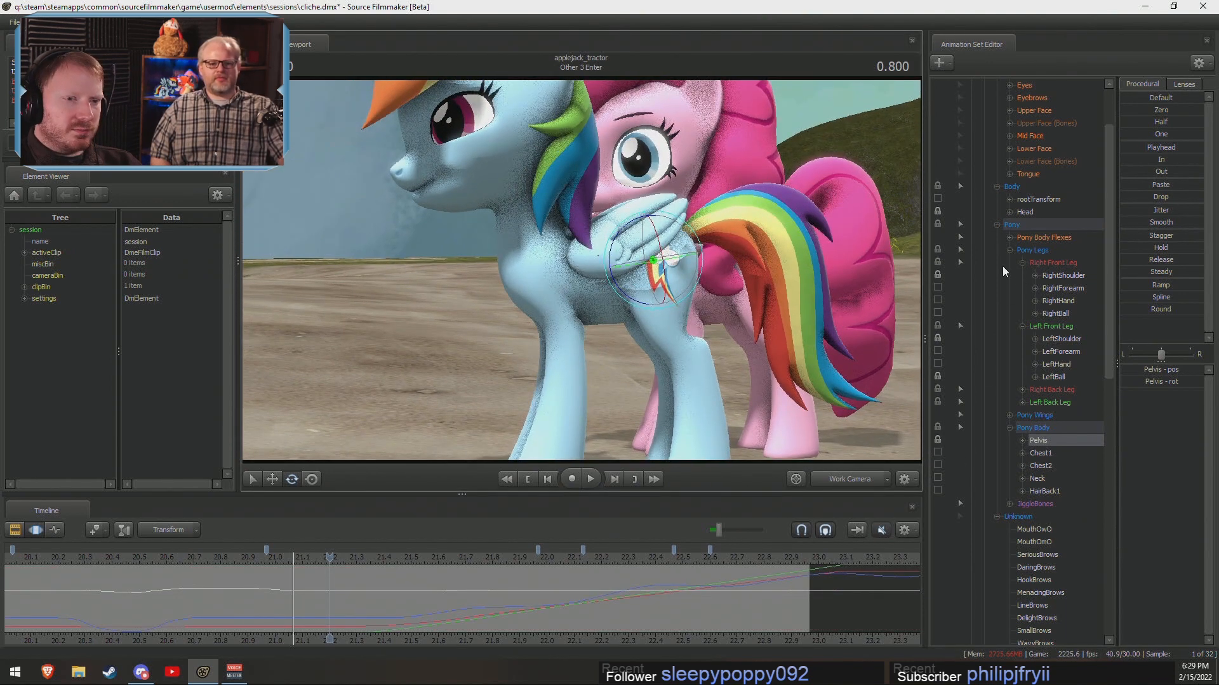
Unlock Rainbow Dash's RightShoulder and LeftShoulder, and lock RightBall so both front hooves stay planted.
left_click(1047, 338)
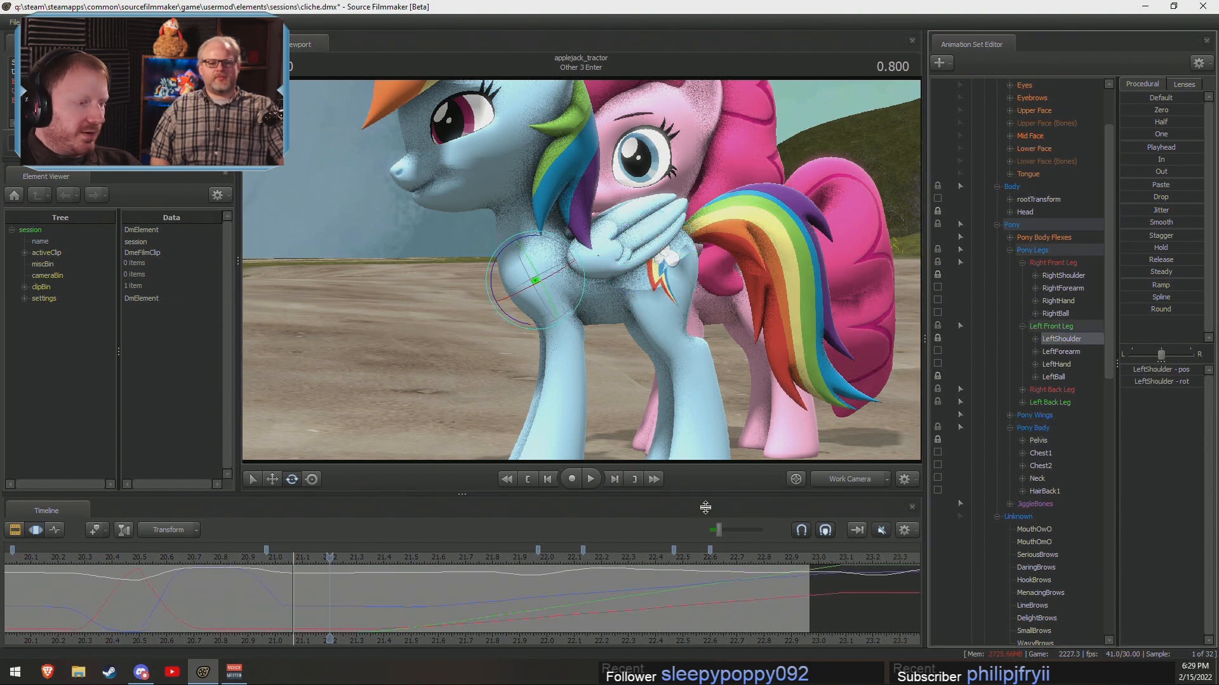
left_click(936, 315)
left_click(936, 339)
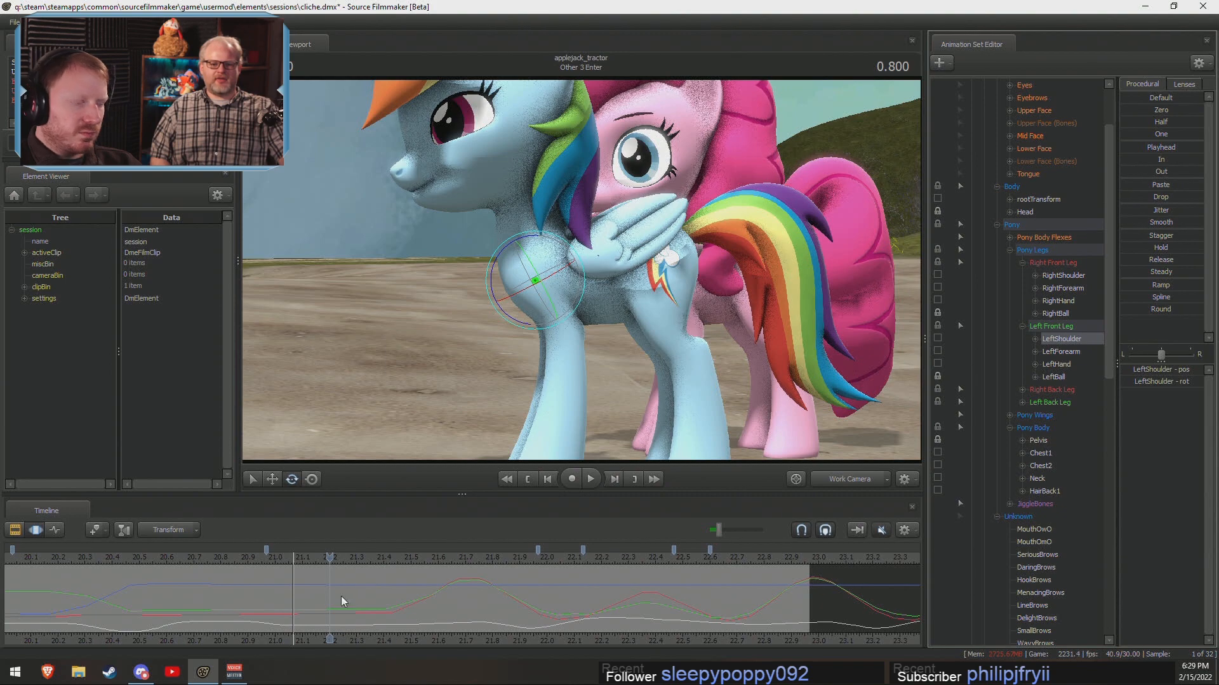
Set a time selection centred at about 21.1 s with falloff from about 20.9 to 21.37 s.
key("shift")
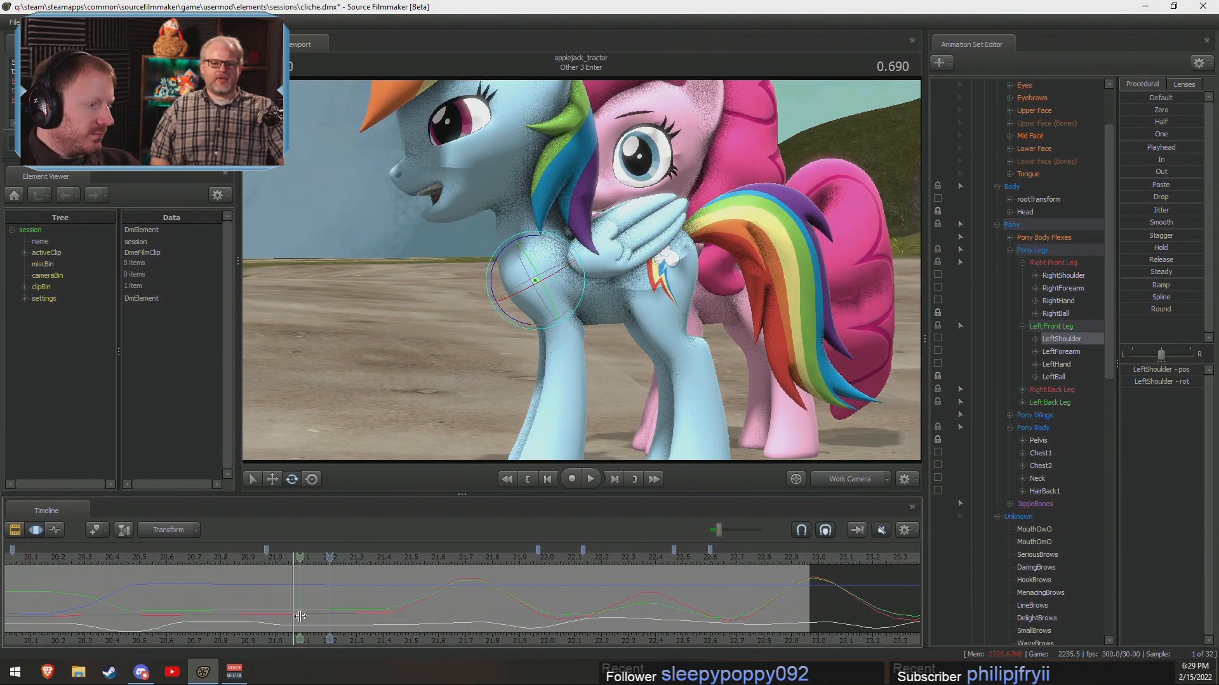
left_click(302, 616, "shift")
scroll(302, 616, "up", 6, "shift")
left_click_drag(360, 604, 377, 605)
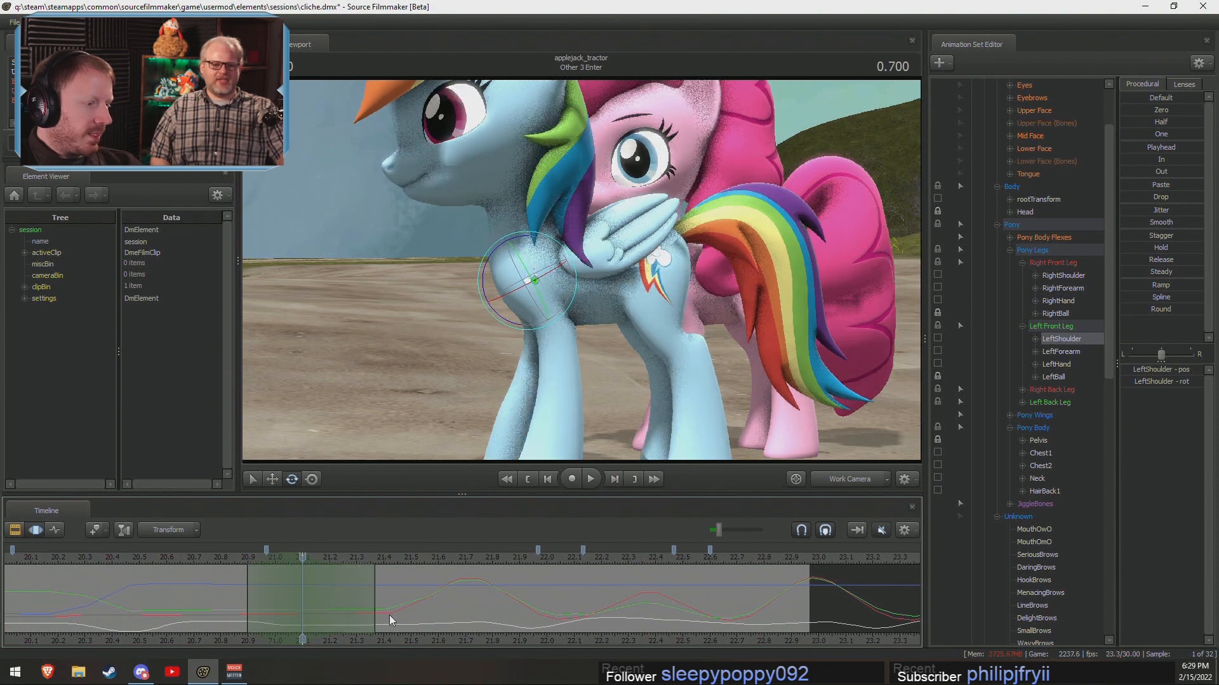
Try rotating the Pelvis within the time selection around 21.1 s, and undo the rotation.
left_click_drag(660, 196, 654, 235)
left_click(668, 193)
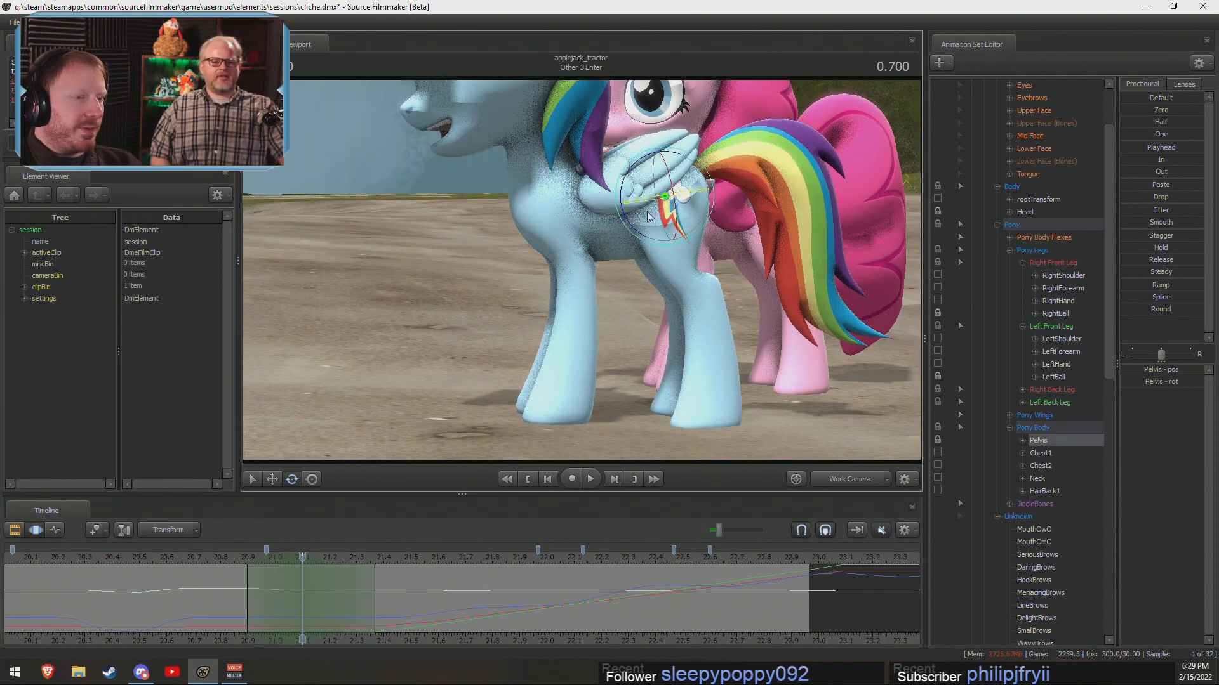
left_click_drag(625, 223, 613, 219)
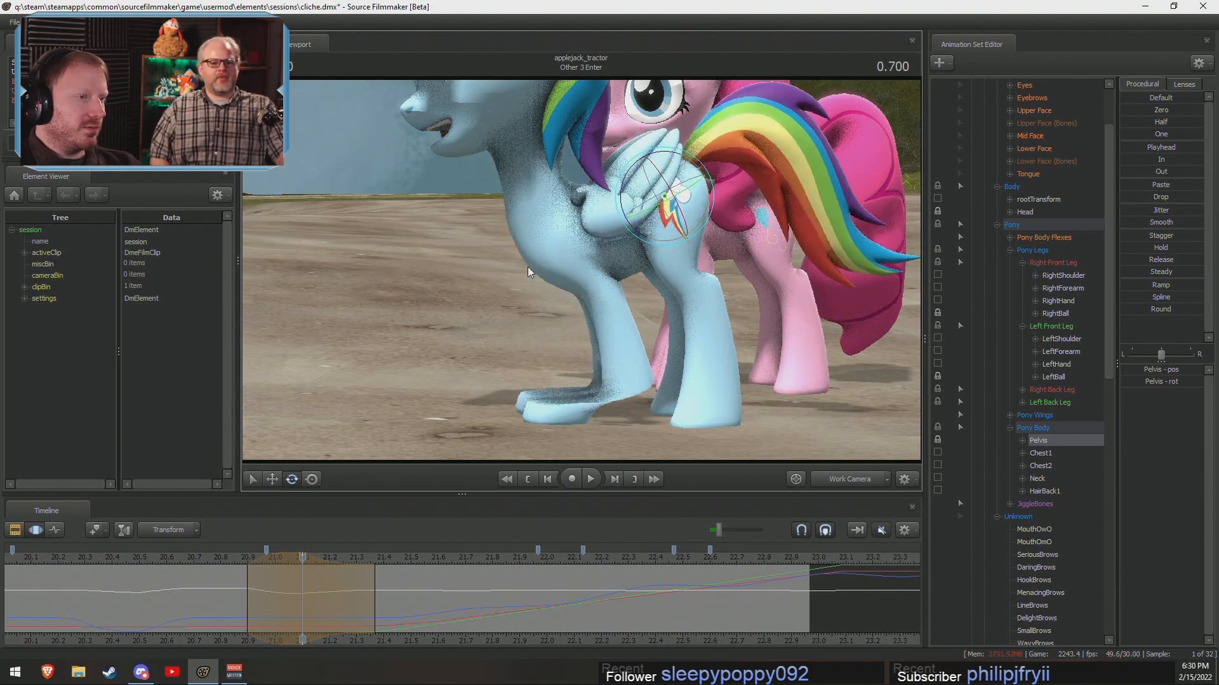
left_click_drag(528, 267, 541, 246)
key("s")
key("ctrl+z")
Switch the timeline to the Clip Editor and fit the whole Other 3 Enter shot with its neighbouring shots.
key("w")
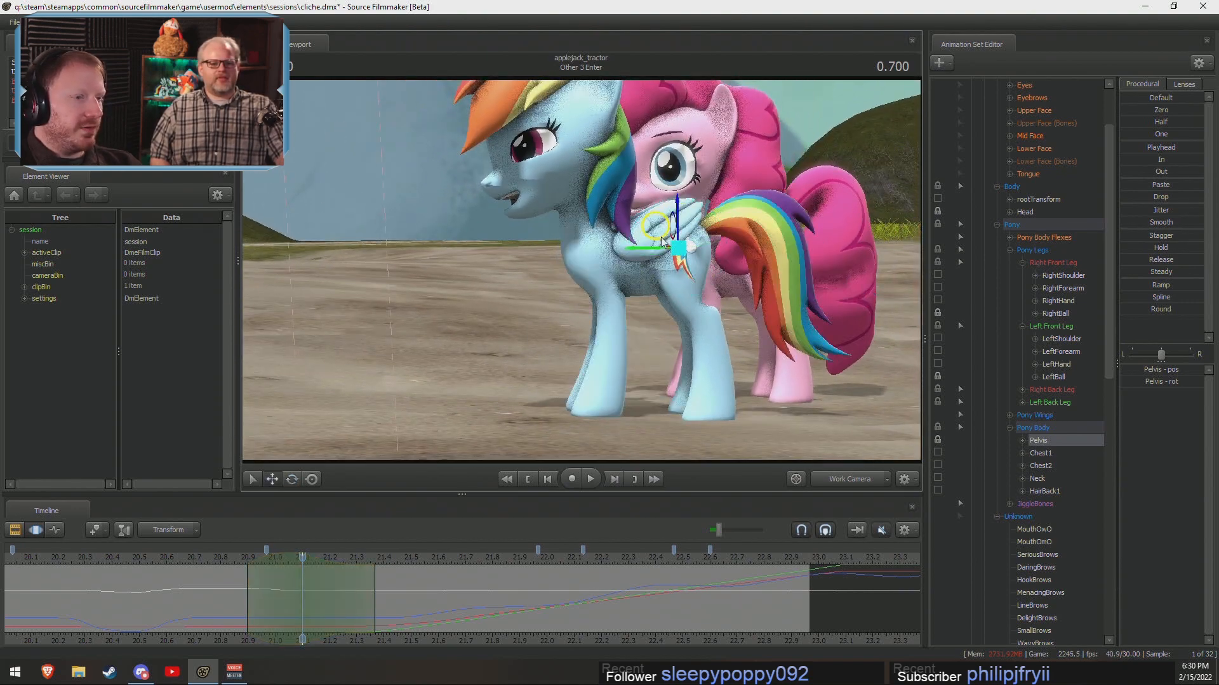
left_click_drag(656, 231, 552, 178)
key("F2")
key("F3")
key("F2")
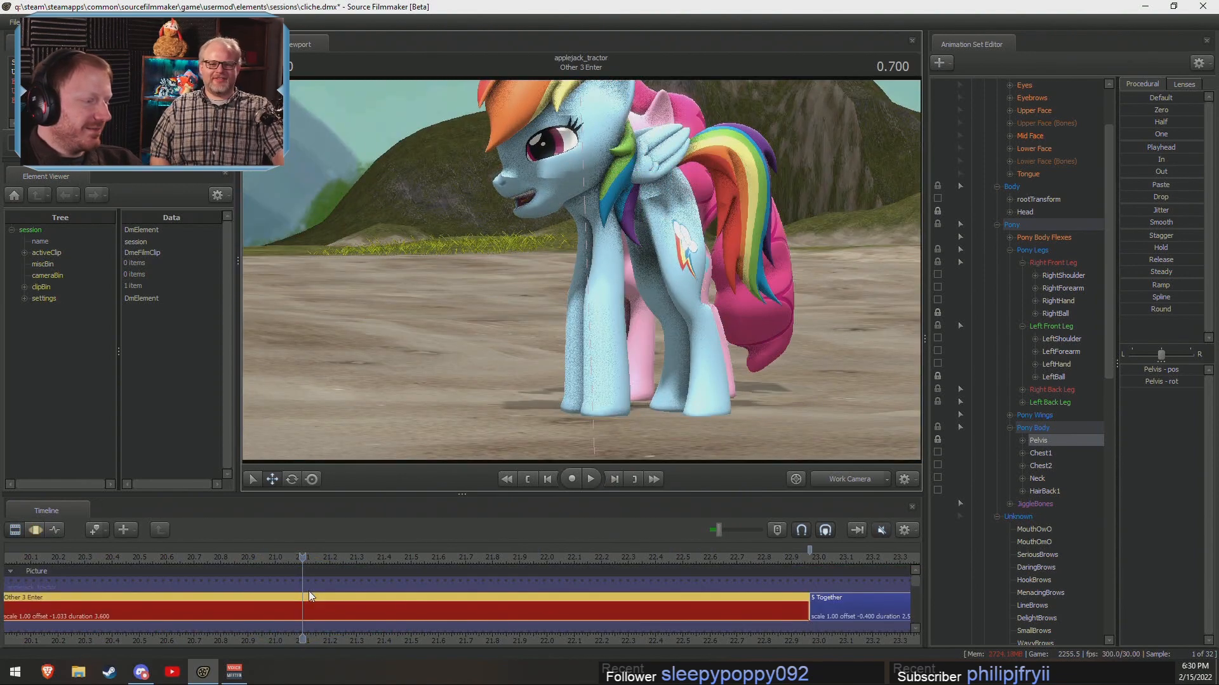
key("F3")
left_click(306, 590)
key("ctrl+a")
key("F2")
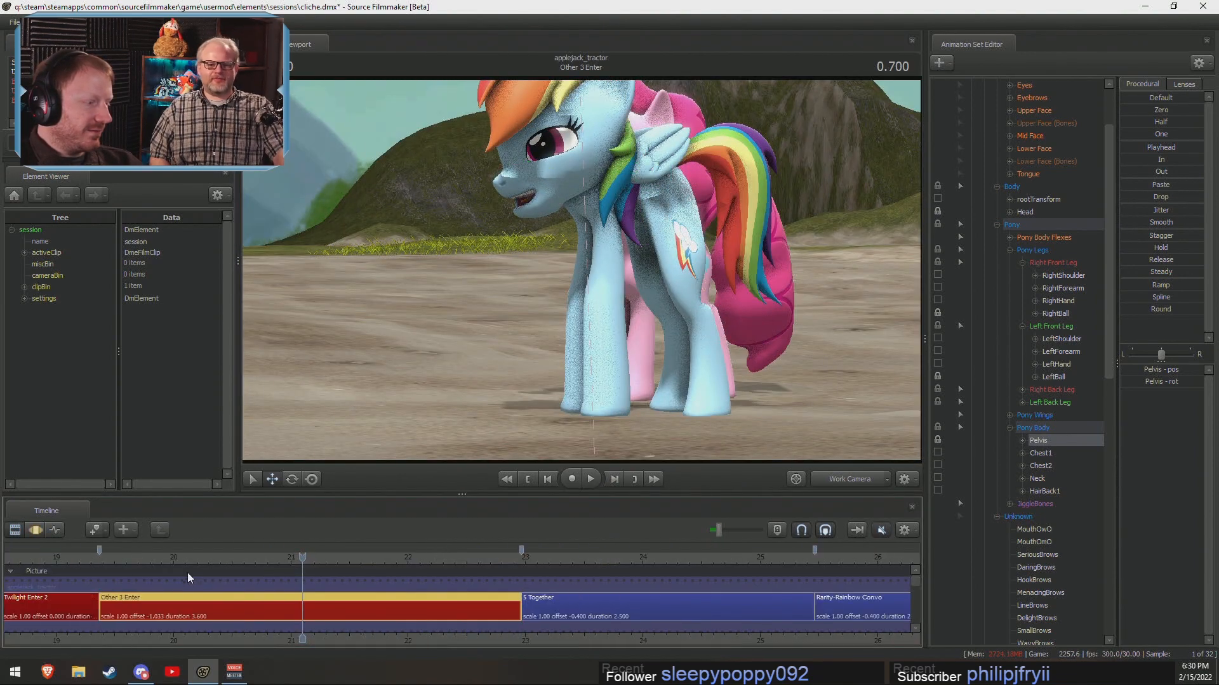
Play back the Other 3 Enter shot through the Main Camera and on into the 5 Together shot.
key("space")
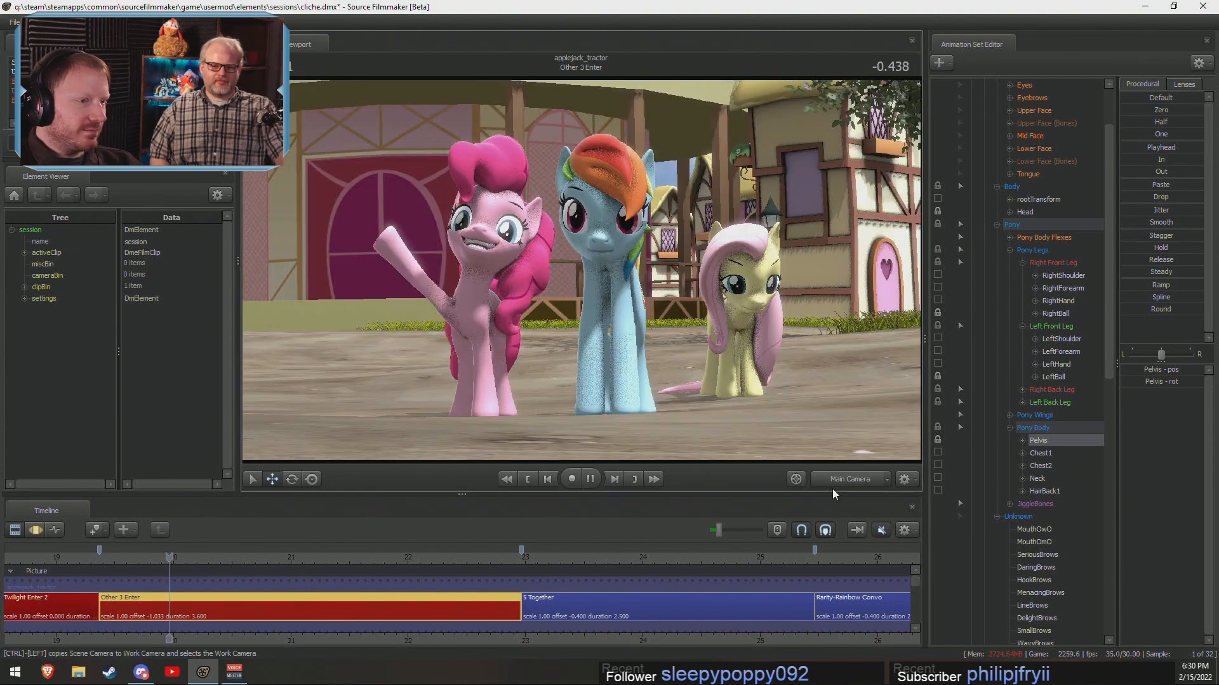
key("space")
key("space")
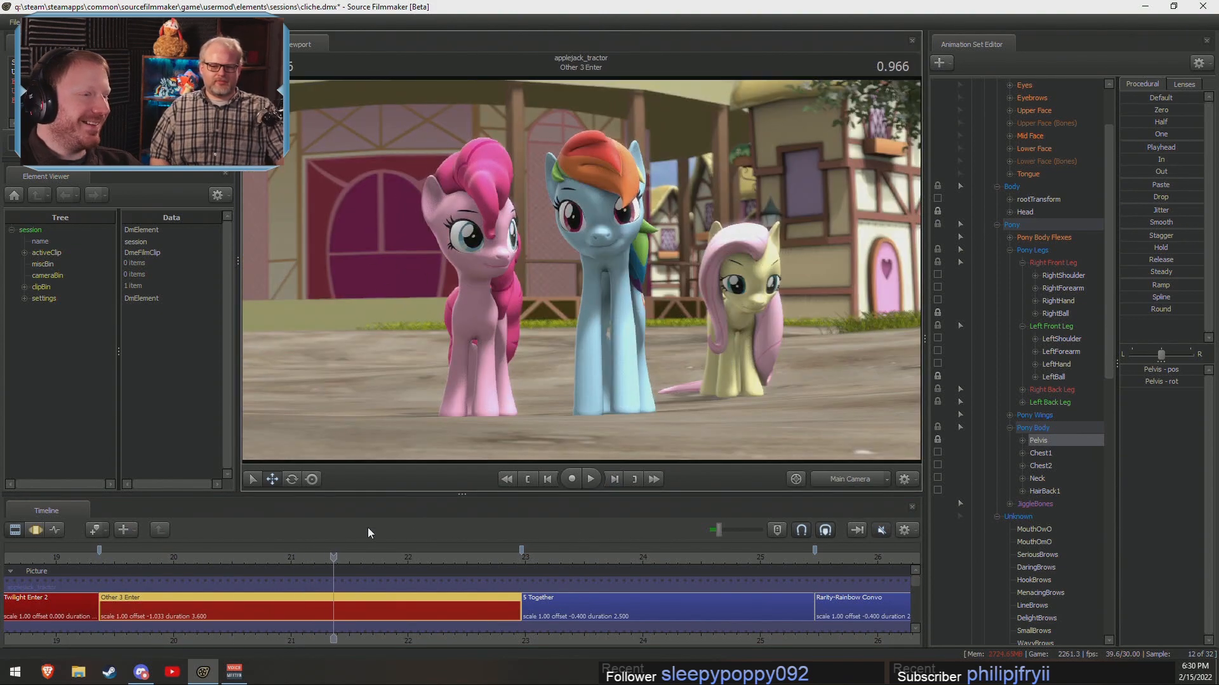
key("space")
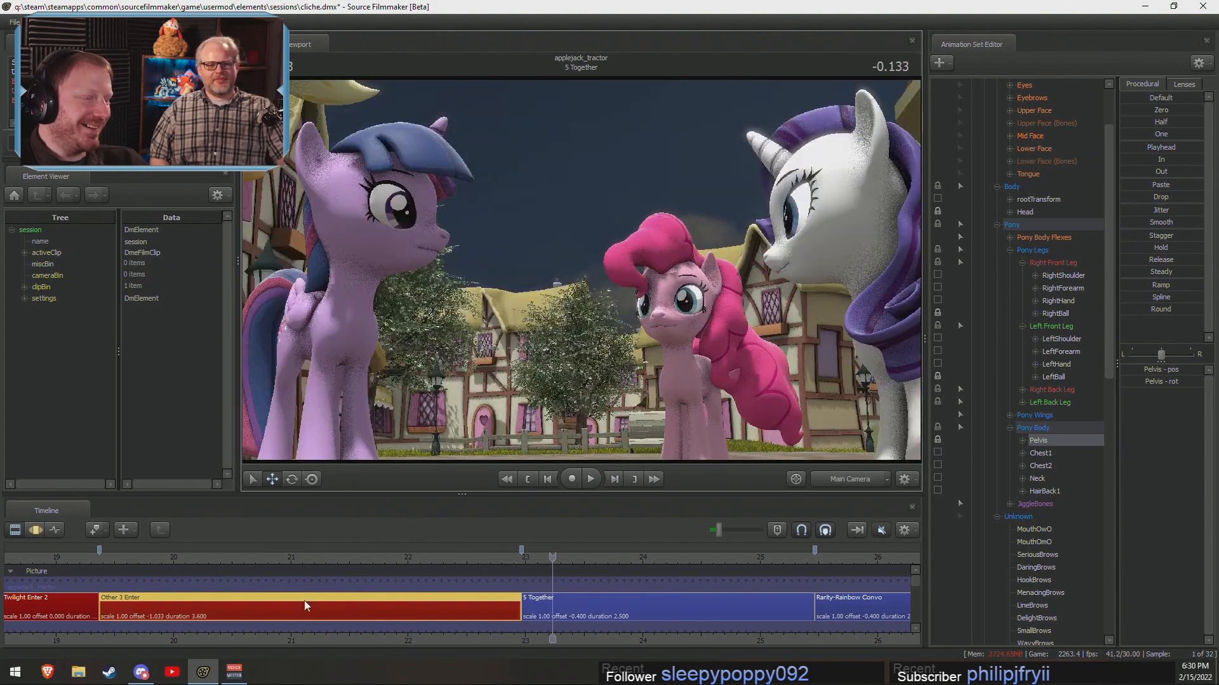
Go to about 20.7 s and examine Rainbow Dash's face up close with the Work Camera.
left_click_drag(498, 558, 255, 560)
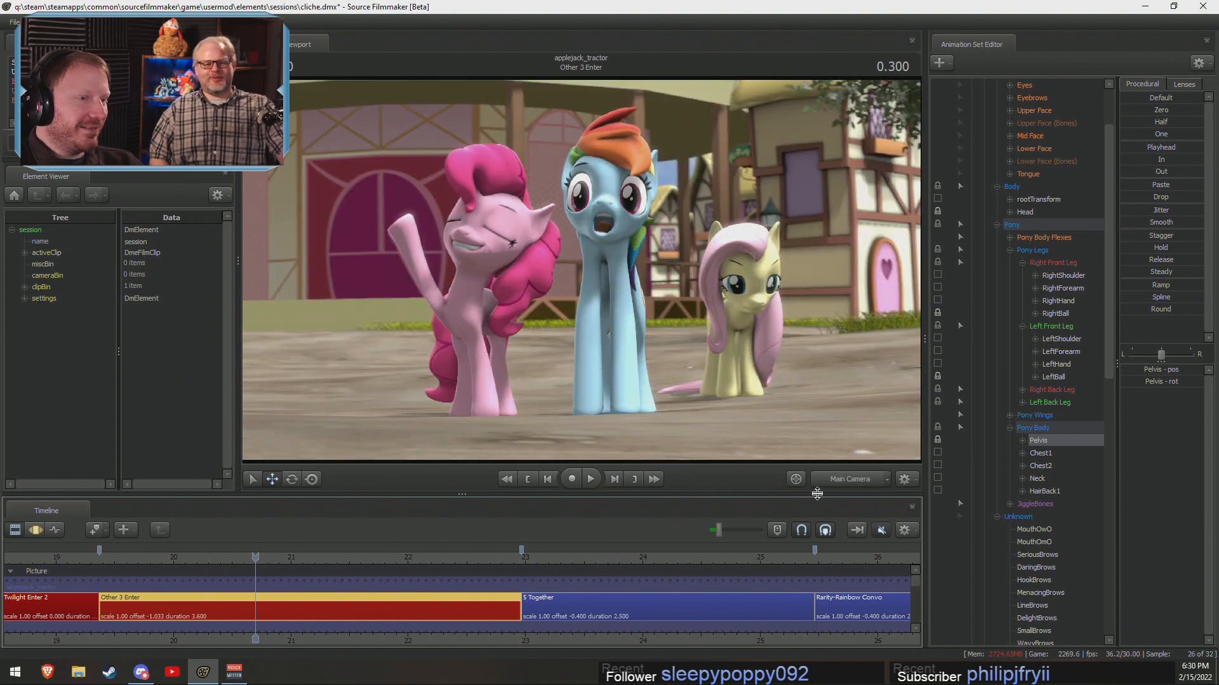
left_click(871, 480)
key("w")
left_click_drag(749, 355, 744, 292)
key("w")
key("s")
key("w")
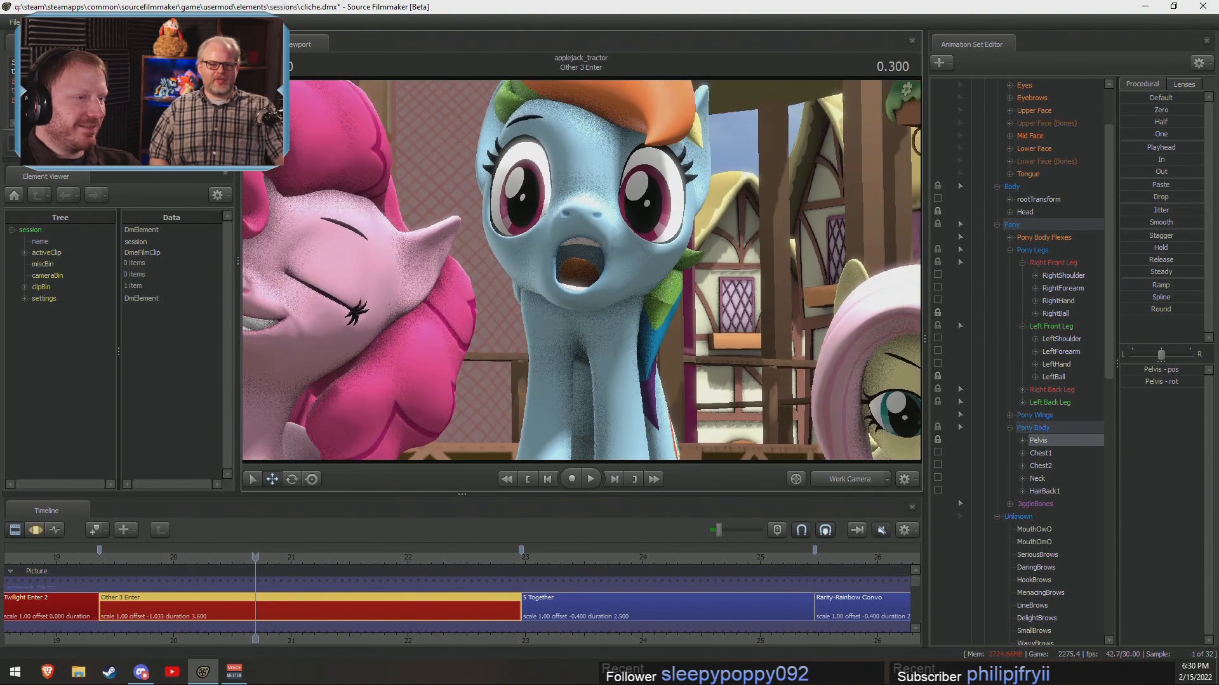
Return to the Motion Editor and compare the pose in the Main Camera with a Work Camera side view.
key("F3")
left_click(853, 481)
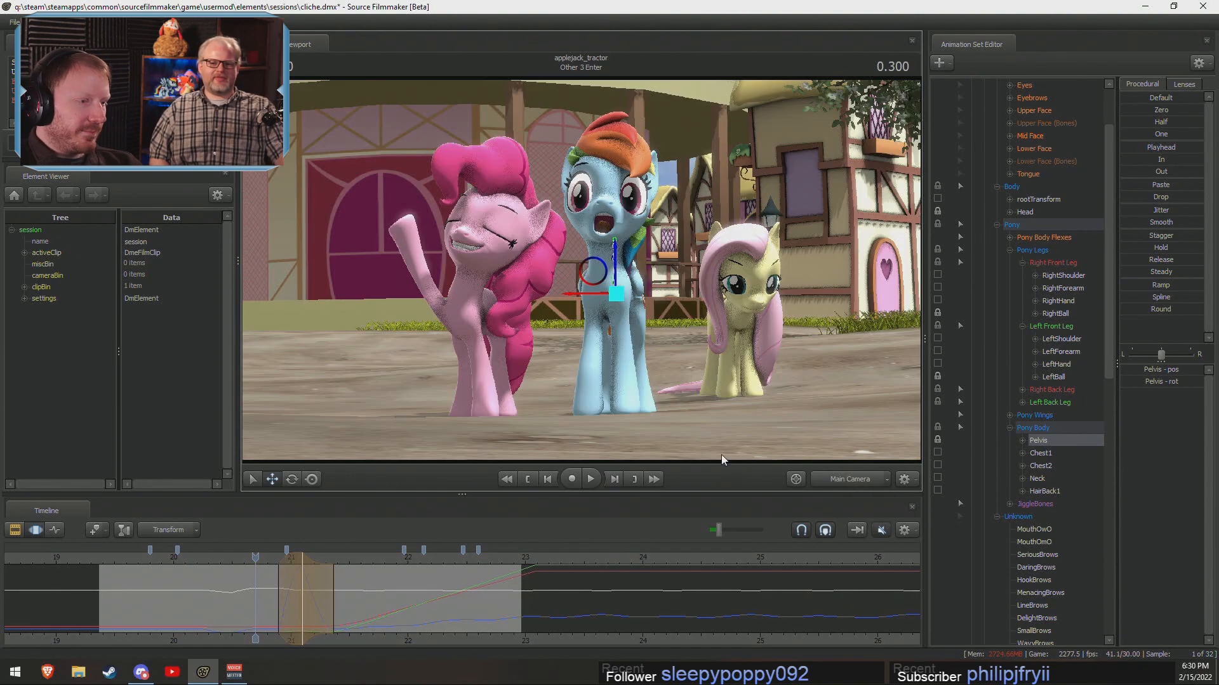
left_click(837, 477)
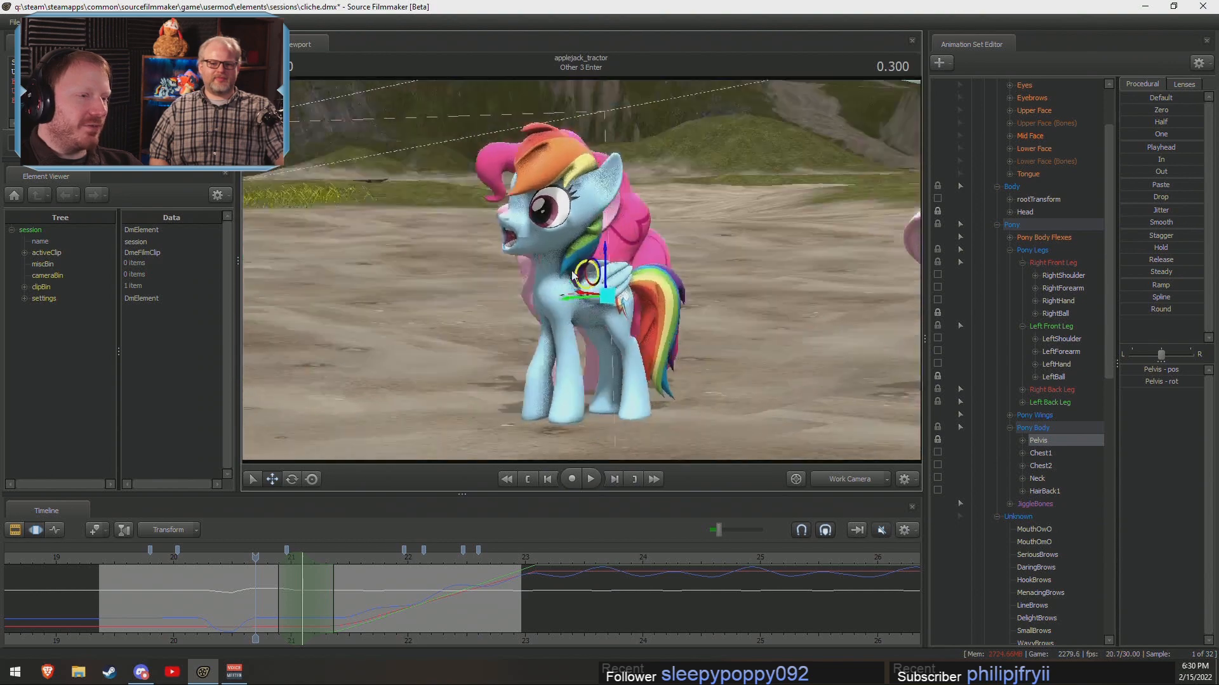
key("w")
mouse_move(568, 263)
left_mouse_down()
mouse_move(569, 279)
mouse_move(569, 263)
left_mouse_up()
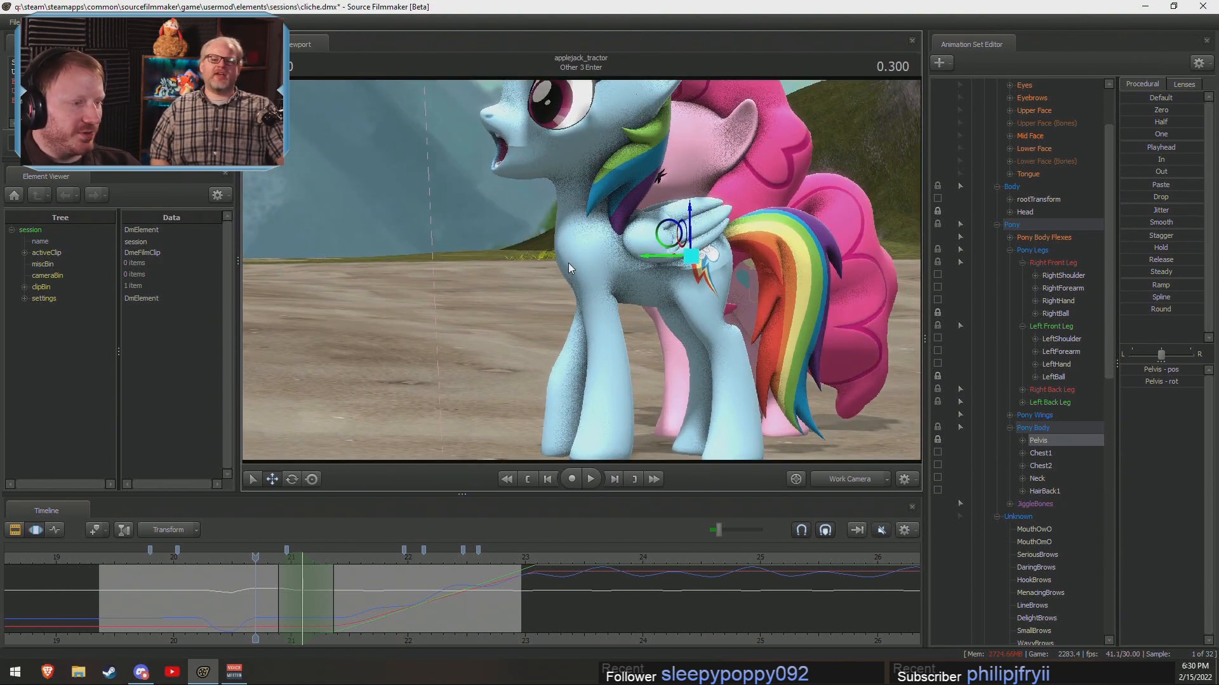
Unlock the Head and rotate the Pelvis slightly at 21.1 s within the existing time selection.
left_click(302, 571)
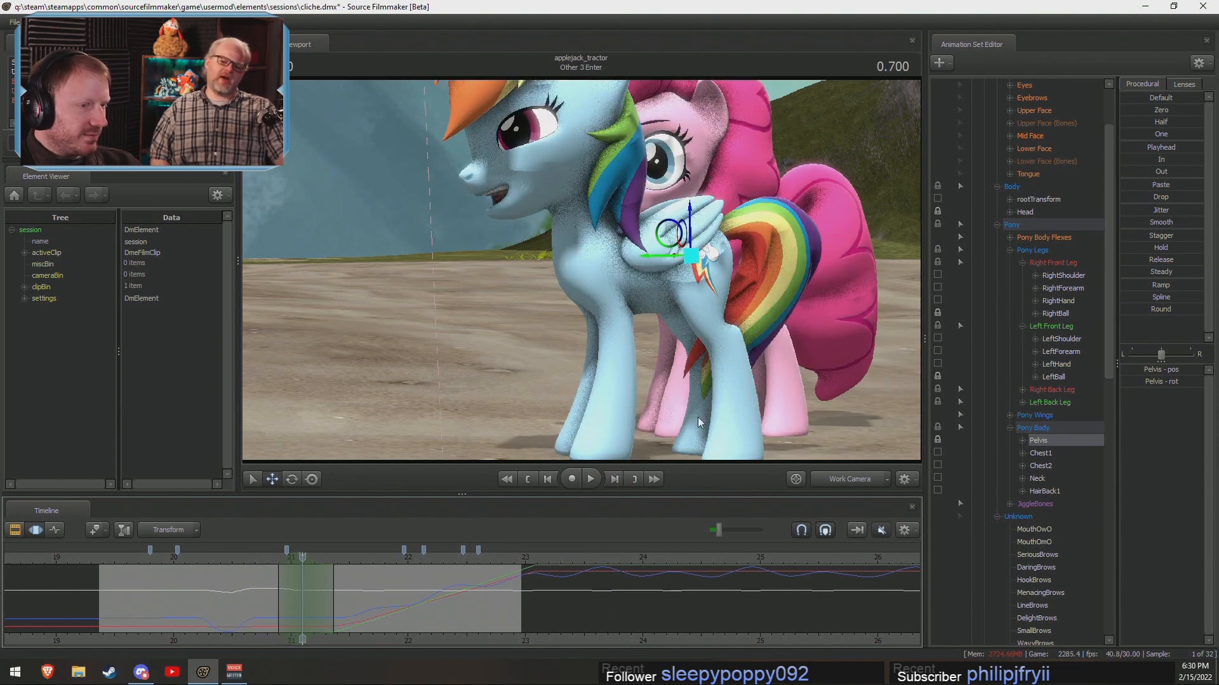
left_click_drag(735, 315, 698, 329)
key("d")
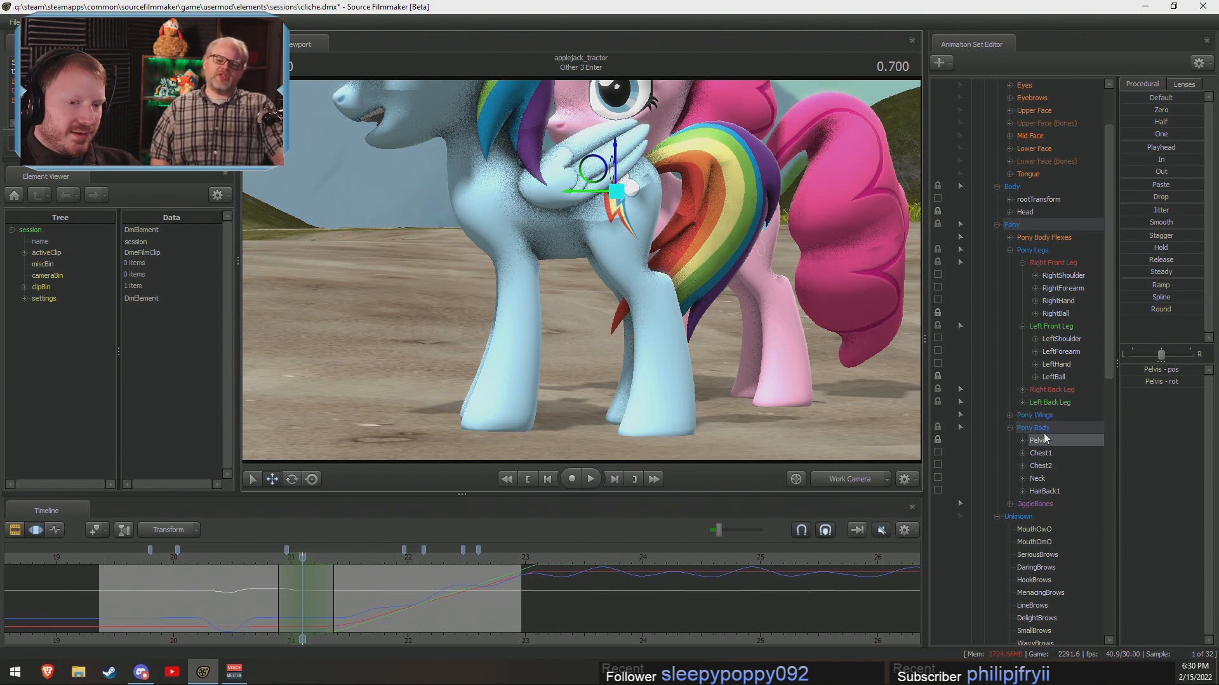
key("e")
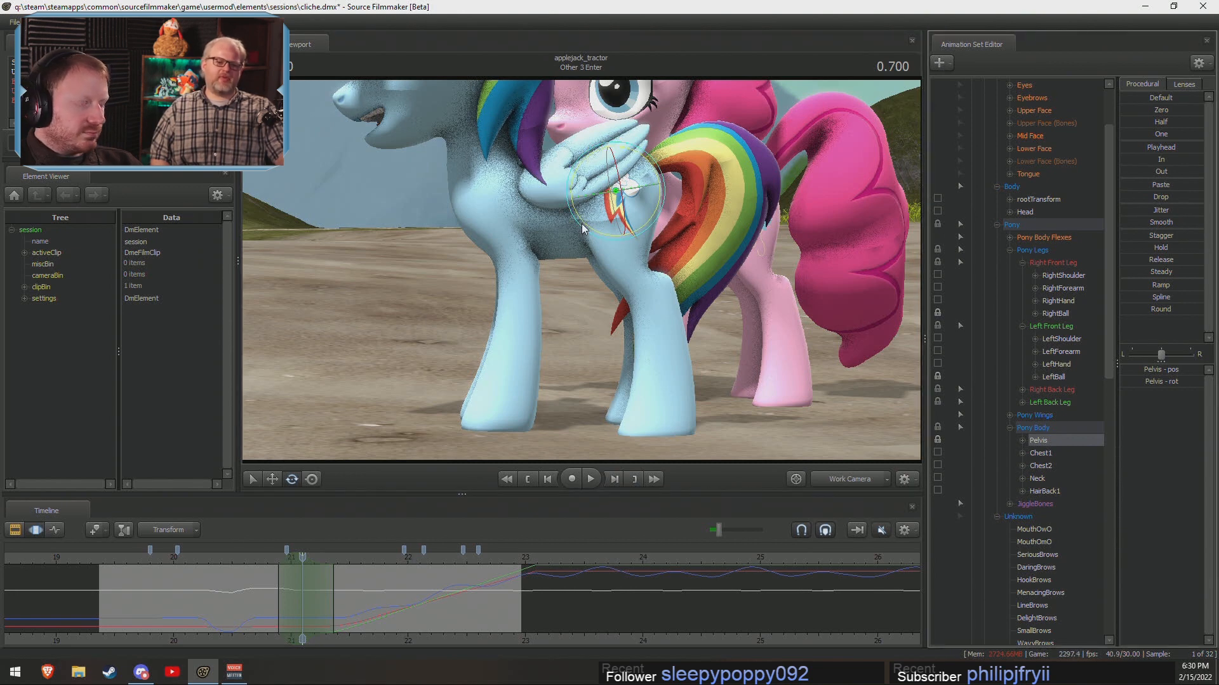
left_click_drag(584, 228, 582, 231)
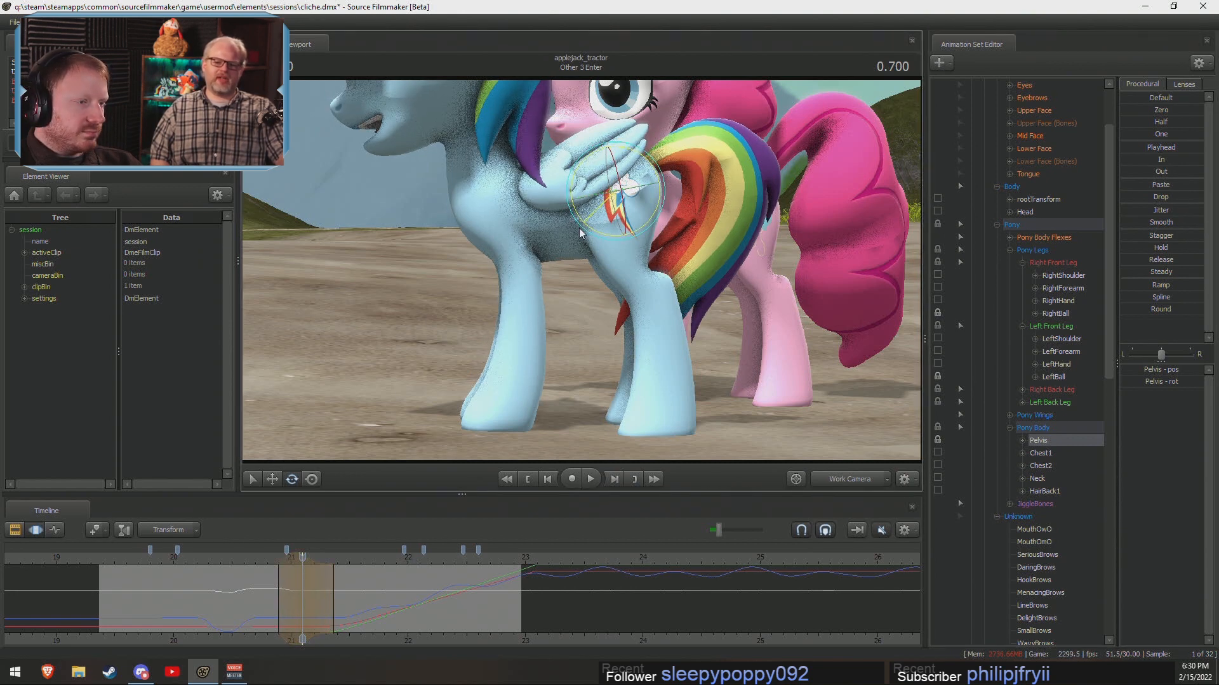
Play back the Pelvis rotation, switching to the Main Camera to check the body dip.
key("space")
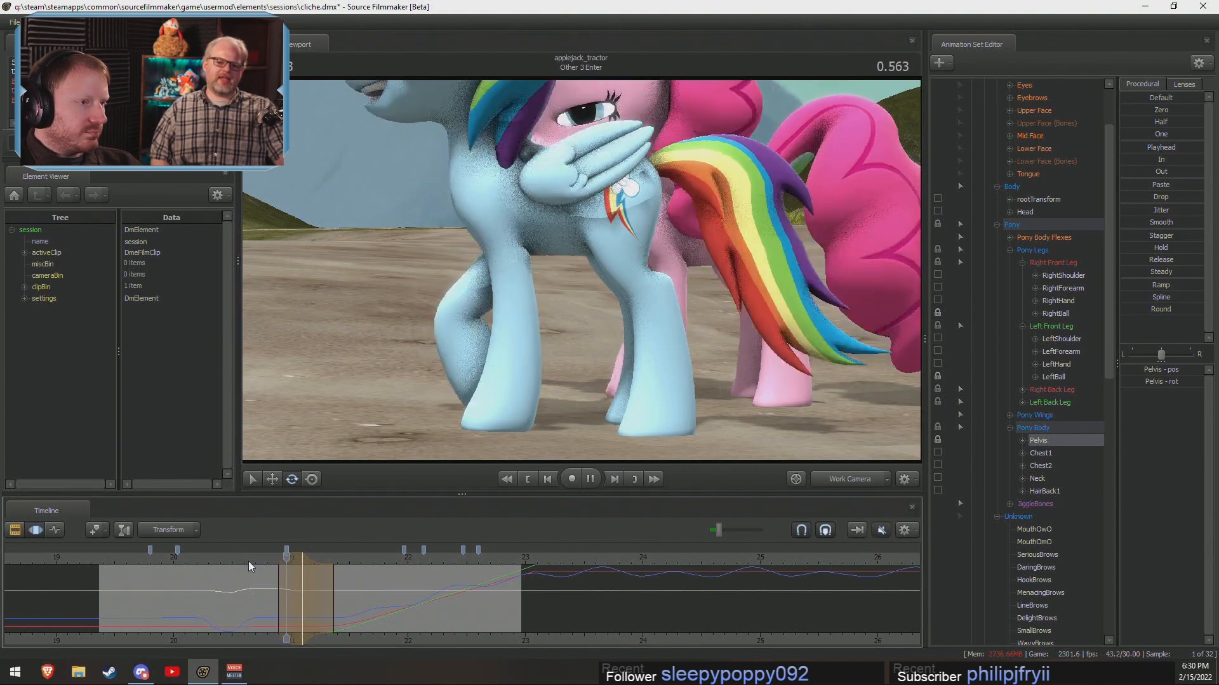
left_click(828, 478)
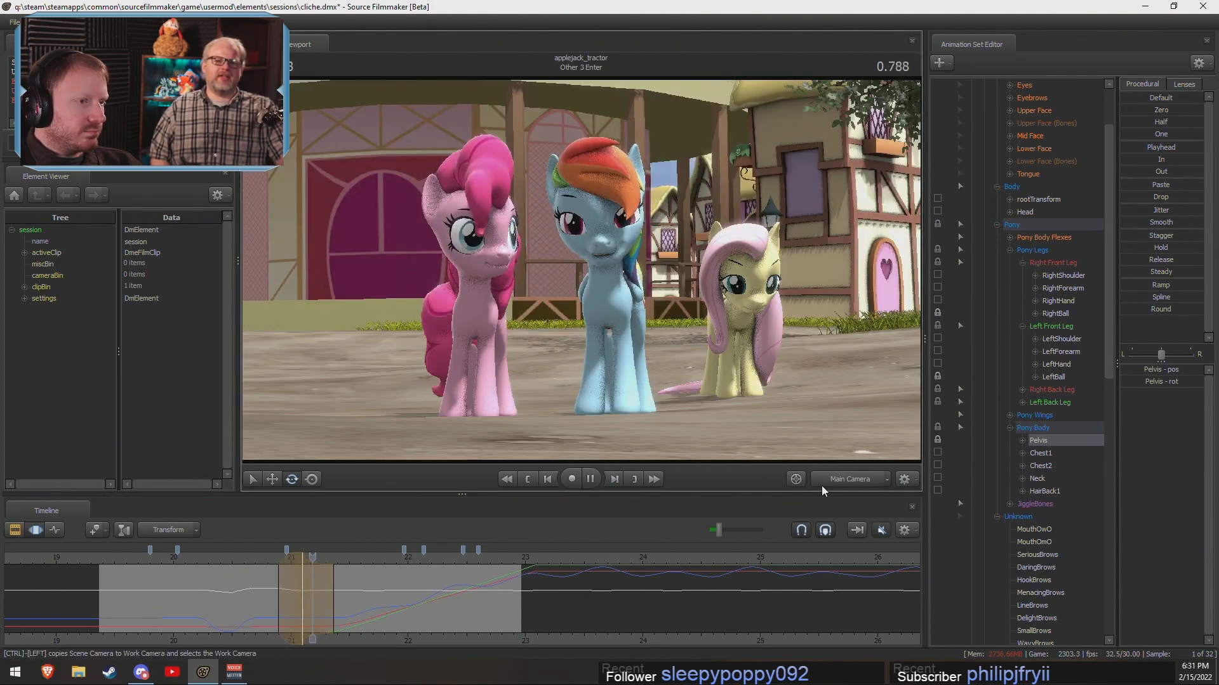
key("space")
key("space")
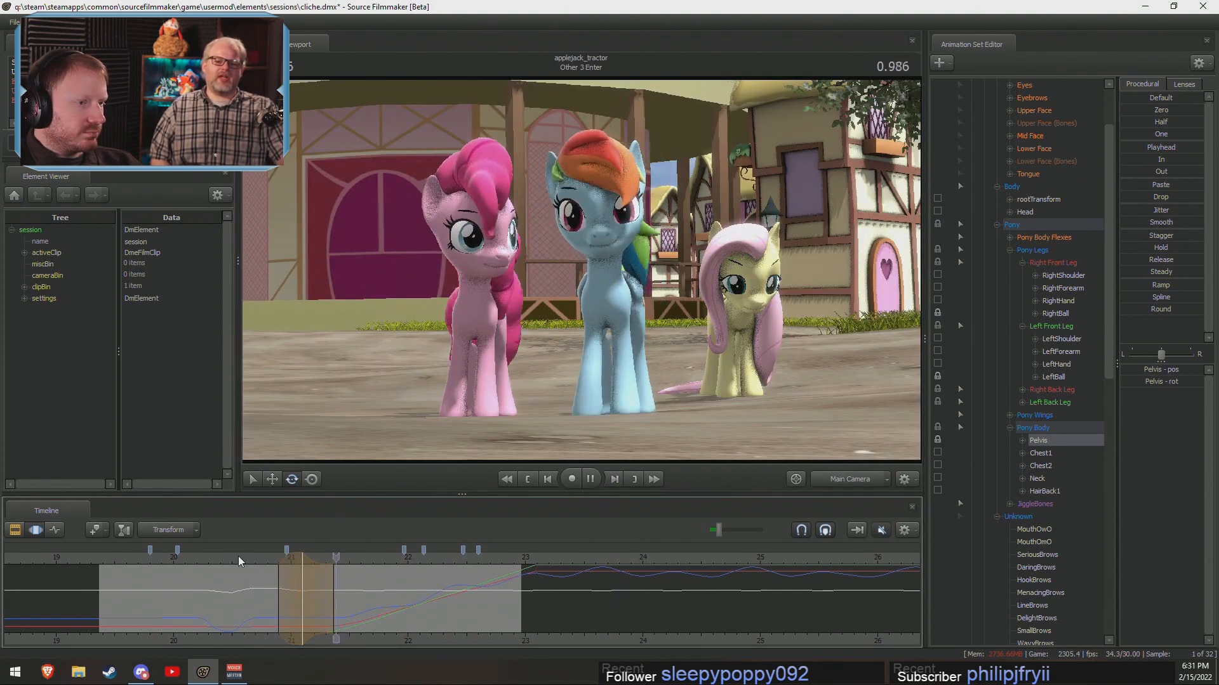
Shift the Pelvis adjustment's time selection slightly earlier, centring it at about 21.07 s, and play it back.
left_click(303, 561)
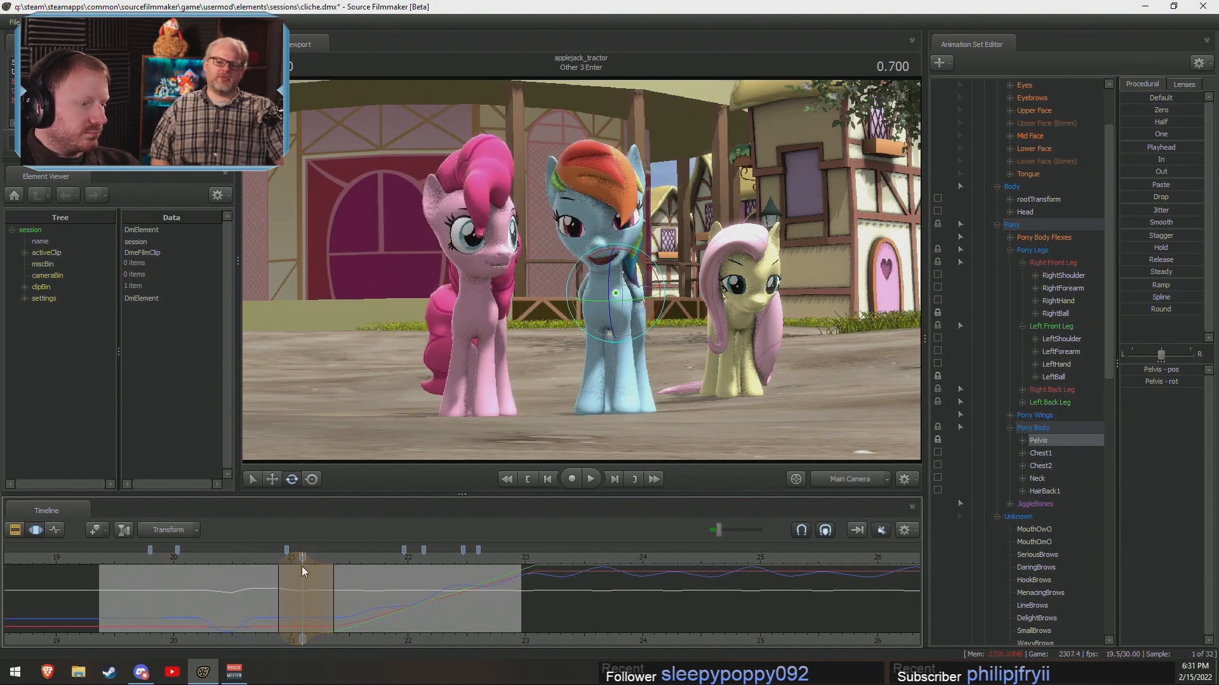
key("shift")
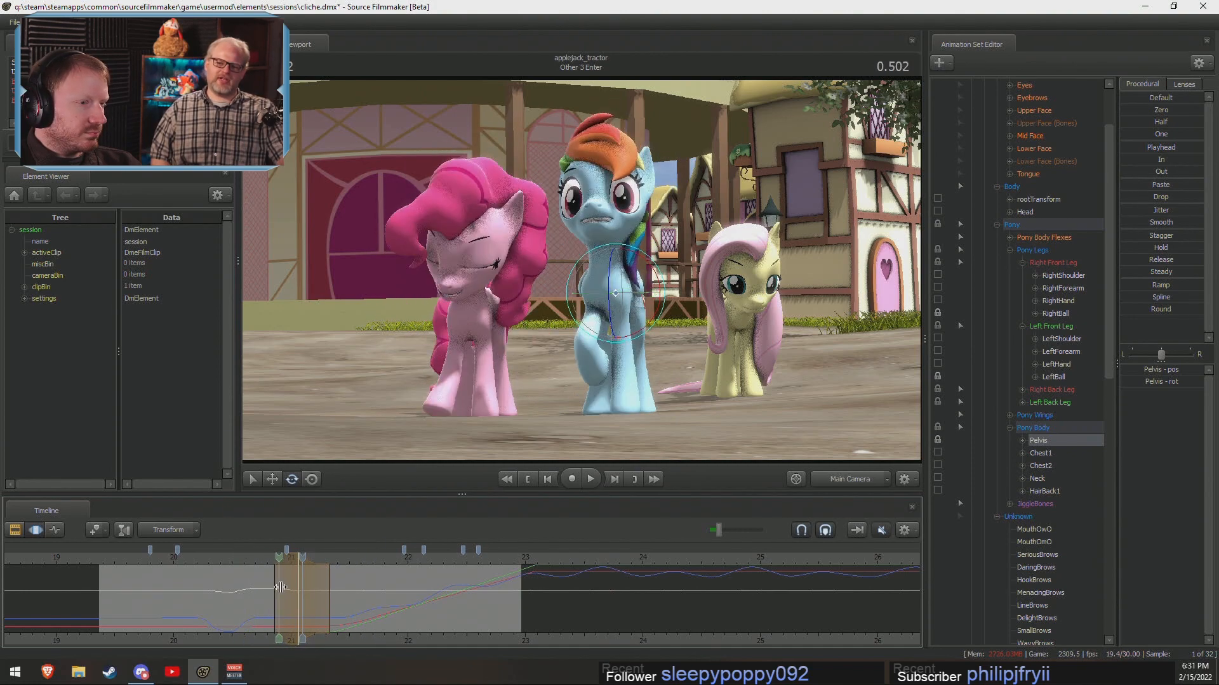
left_click(250, 561)
key("space")
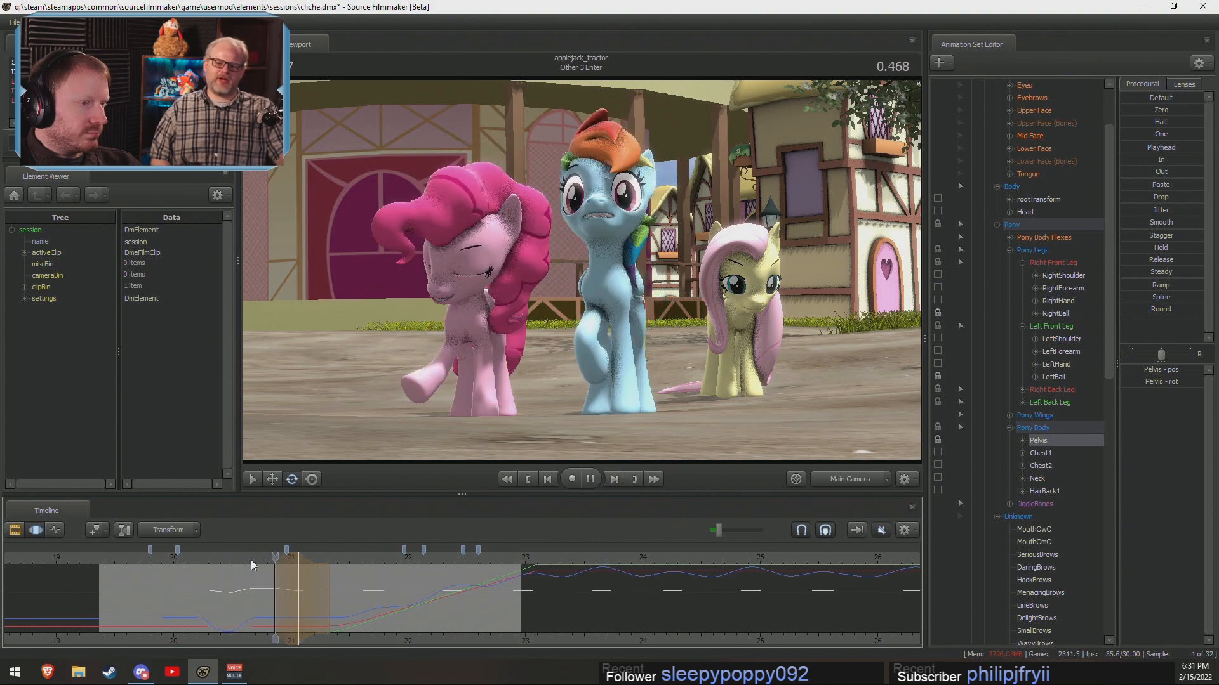
Replay the shifted Pelvis movement from about 20.6 s and scrub to the selection's centre at about 21.07 s.
left_click(294, 563)
key("space")
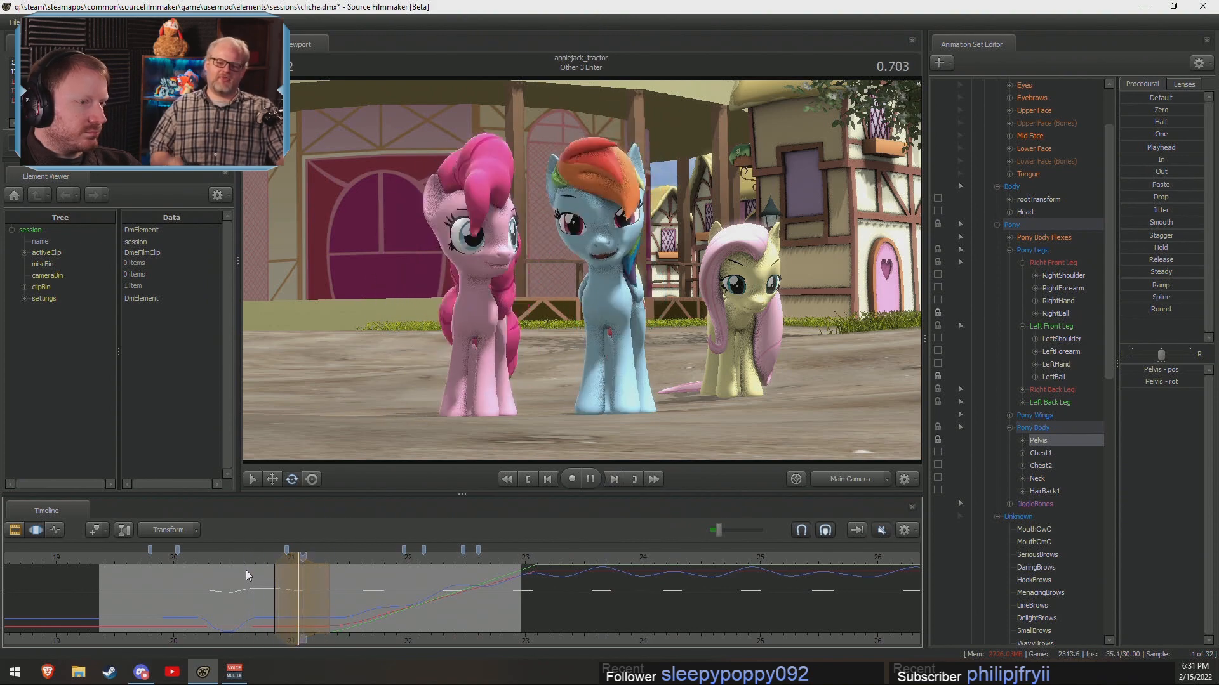
left_click(253, 559)
key("space")
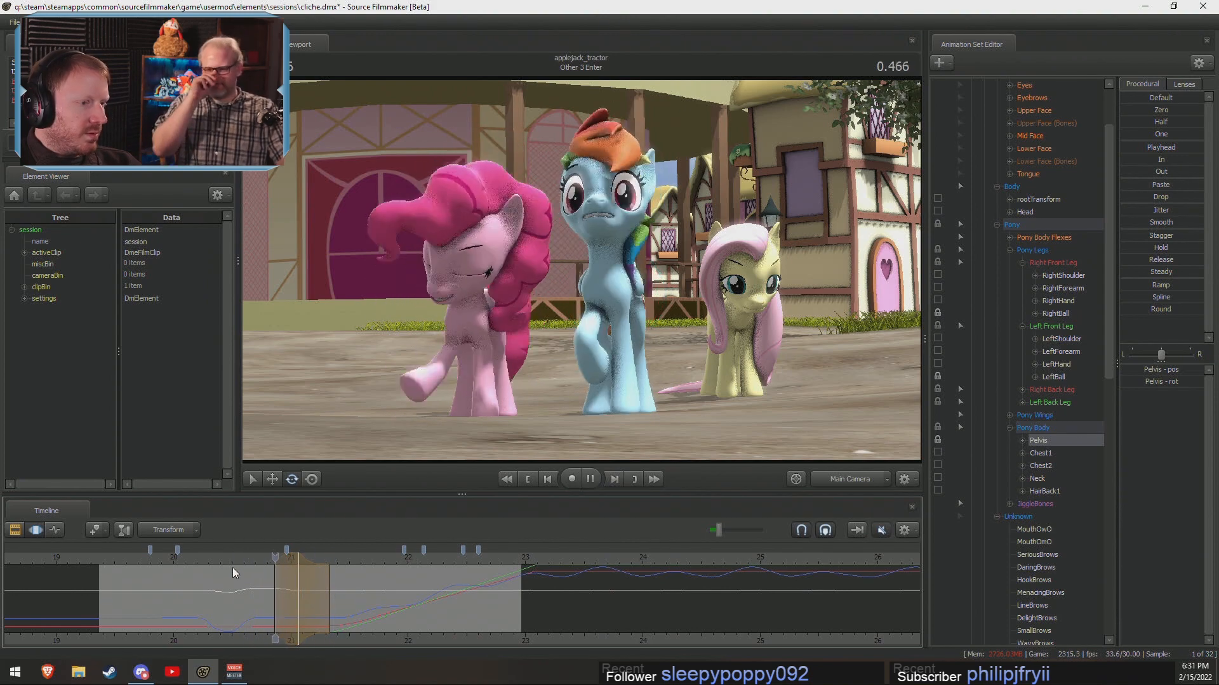
left_click(240, 563)
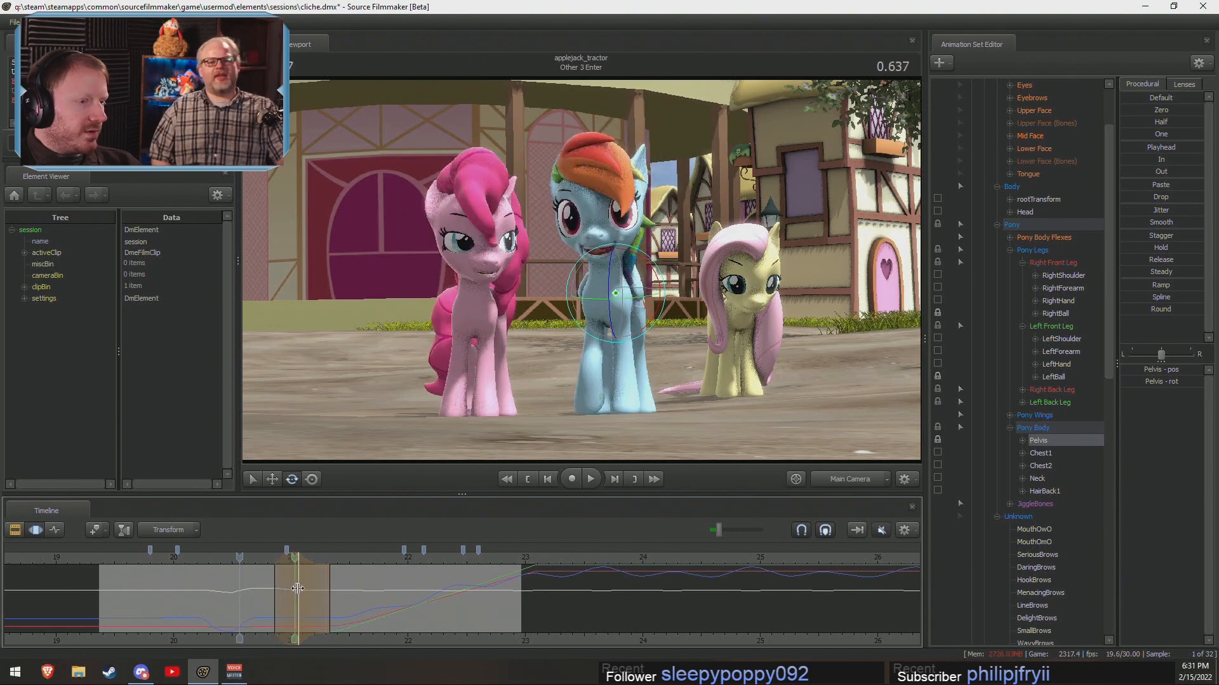
left_click_drag(273, 565, 299, 568)
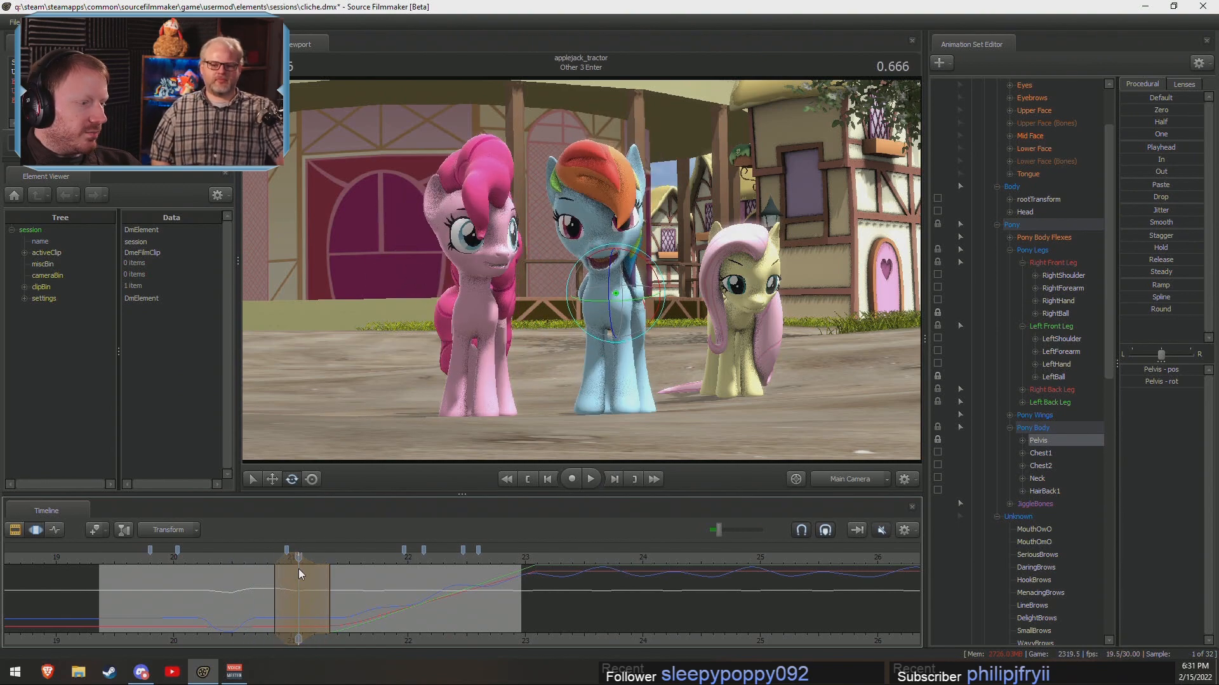
In the Work Camera, rotate both of Rainbow Dash's front shoulders and both front forearms to re-plant her front legs at about 21.07 s.
left_click(858, 480)
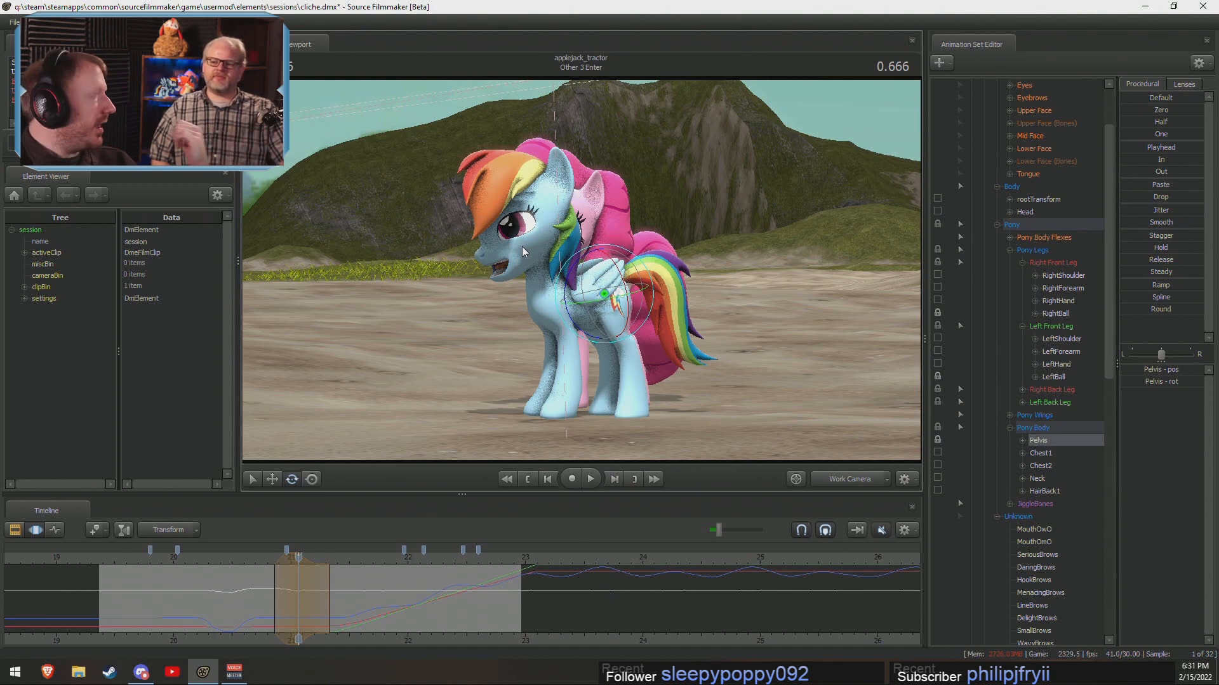
left_click_drag(807, 318, 679, 324)
key("w")
left_click(542, 175, "ctrl")
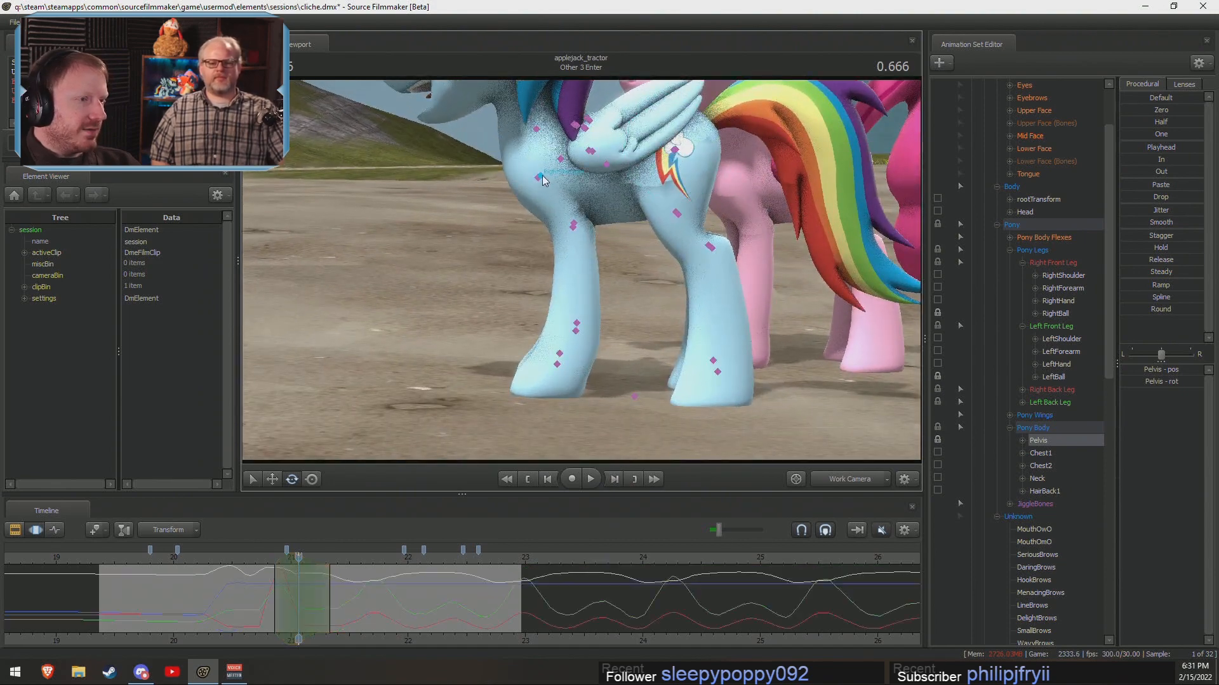
left_click(537, 182, "ctrl+shift")
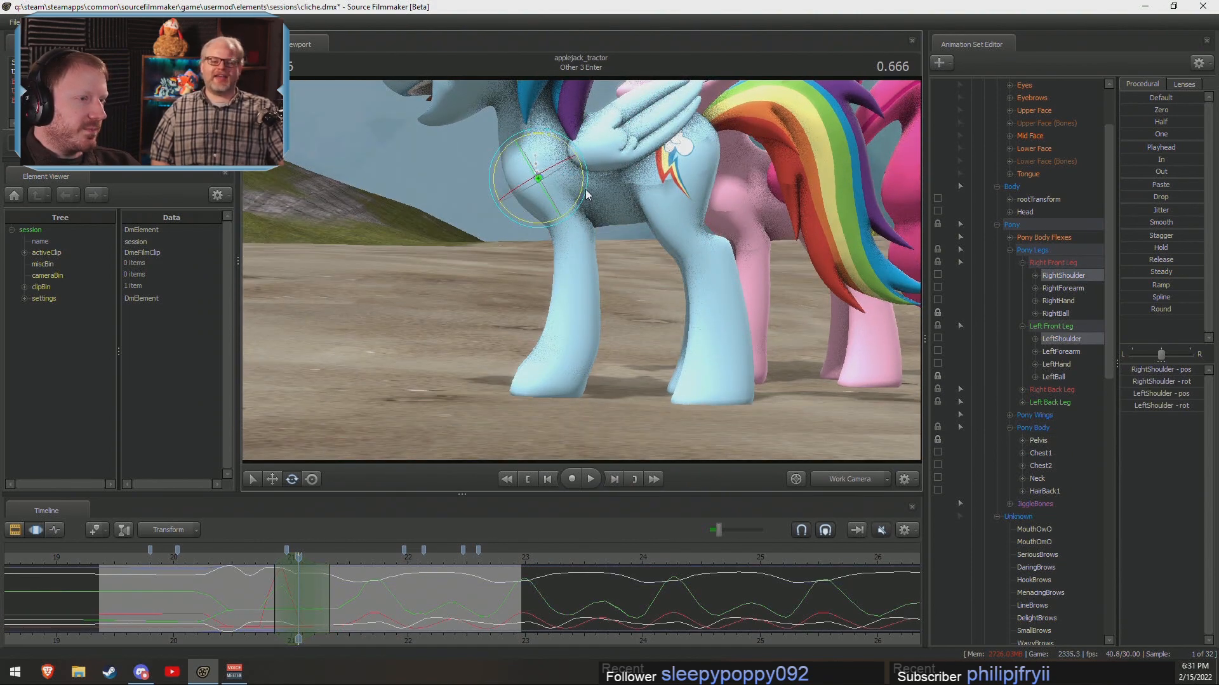
left_click_drag(585, 189, 605, 185)
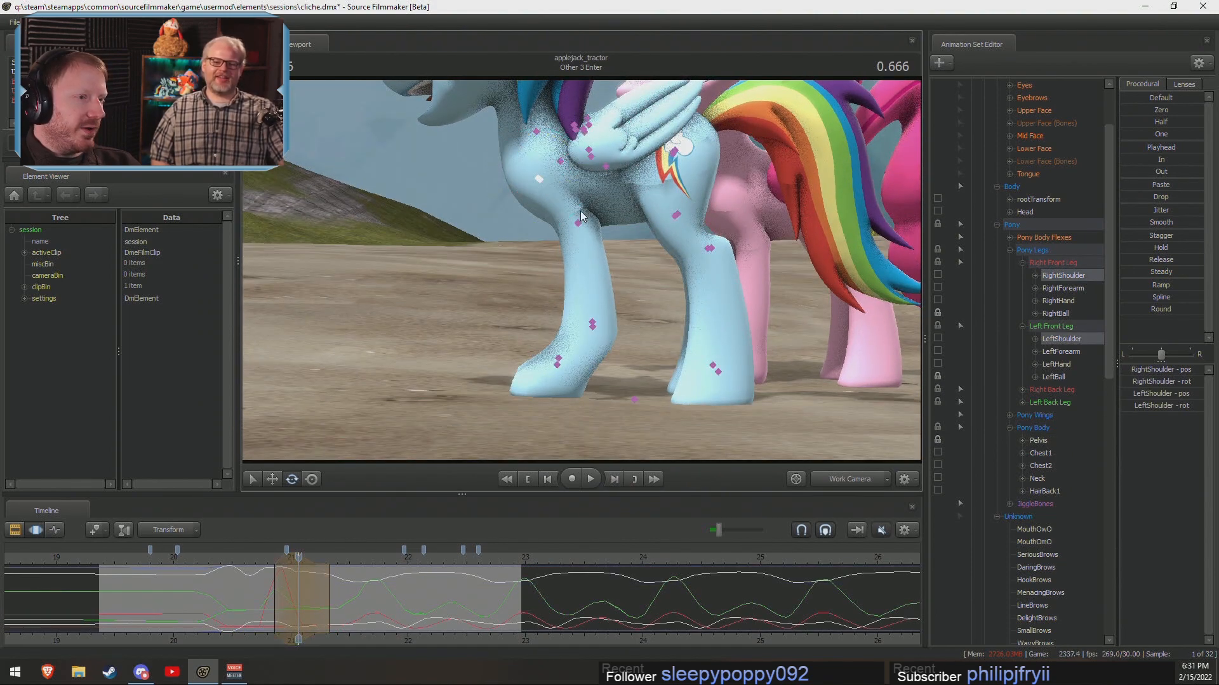
left_click_drag(556, 238, 592, 210, "ctrl")
left_click_drag(612, 252, 442, 512)
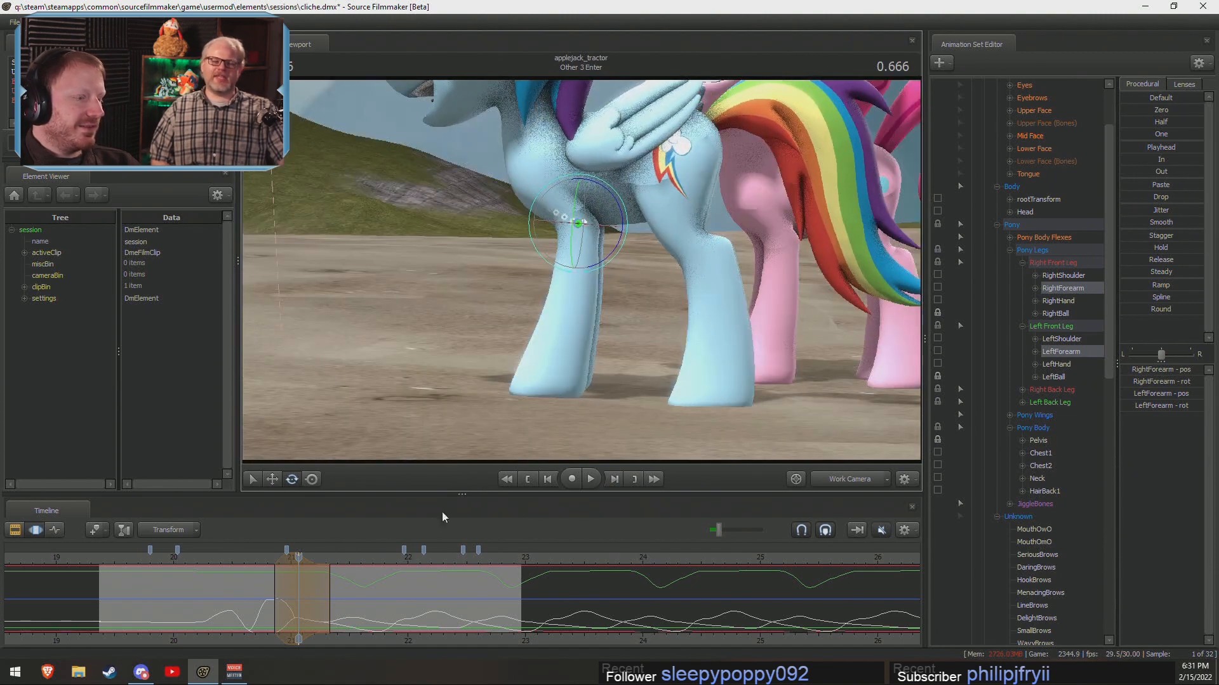
Play back the adjusted front-leg motion from about 20.6 s in the Work Camera and again in the Main Camera.
left_click(264, 569)
key("space")
key("space")
left_click(222, 571)
key("space")
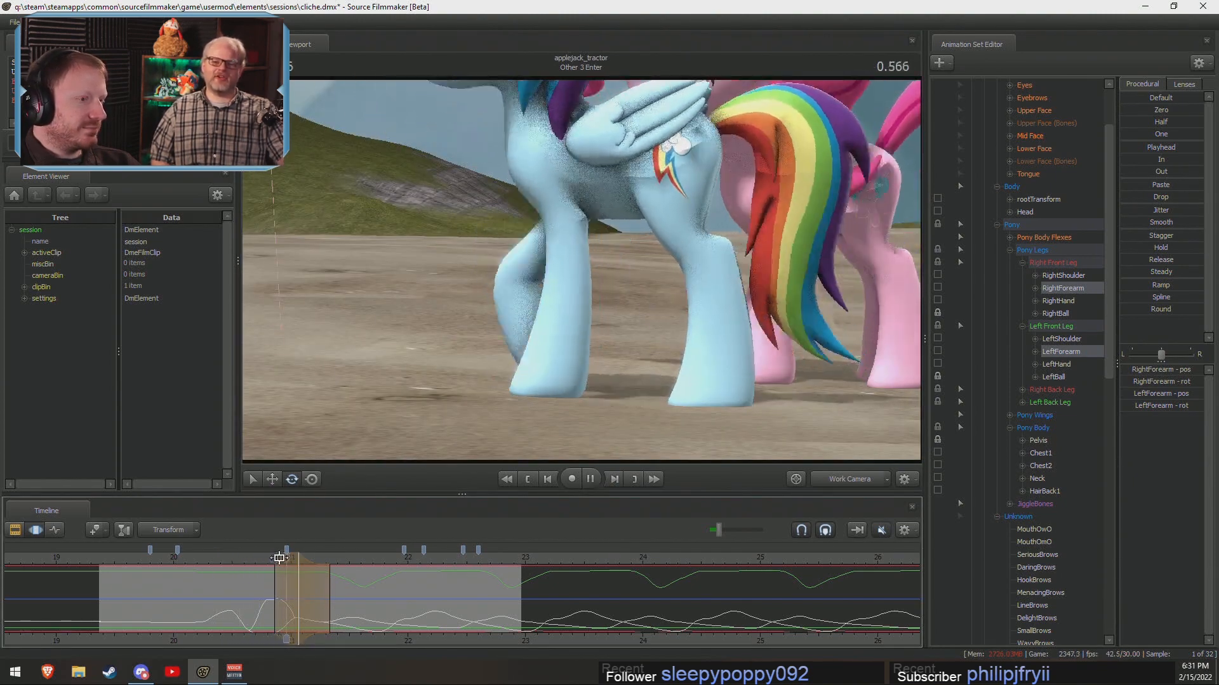
key("space")
left_click(846, 481)
left_click(243, 557)
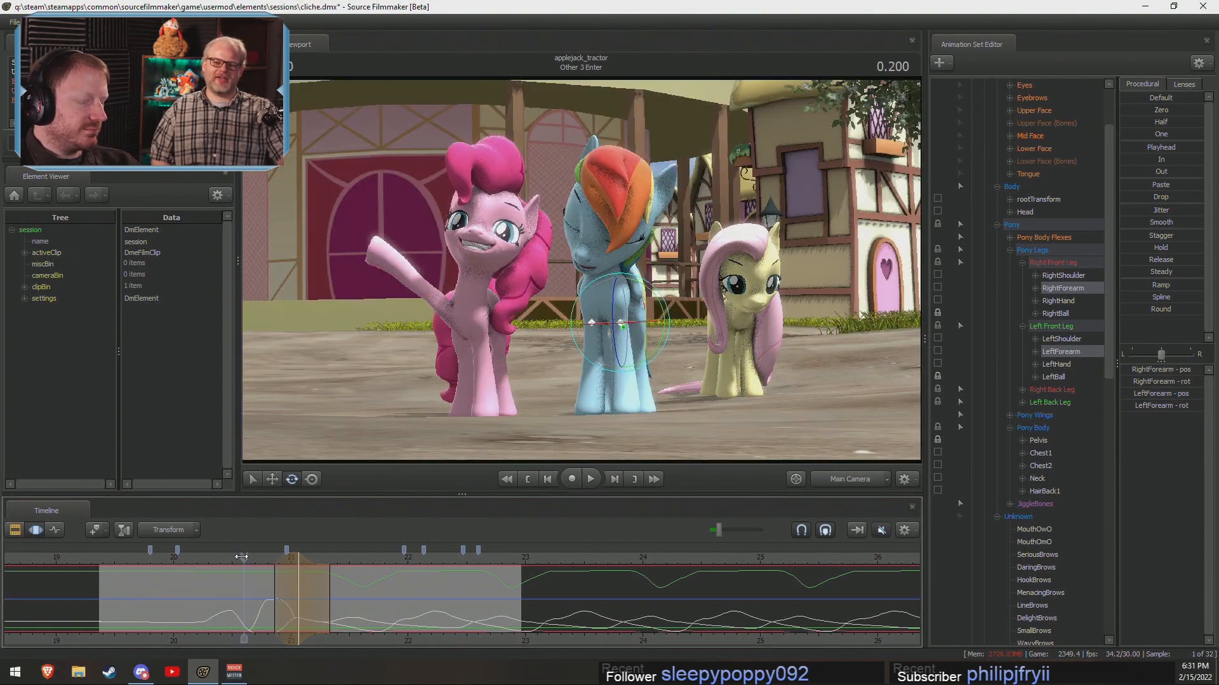
key("space")
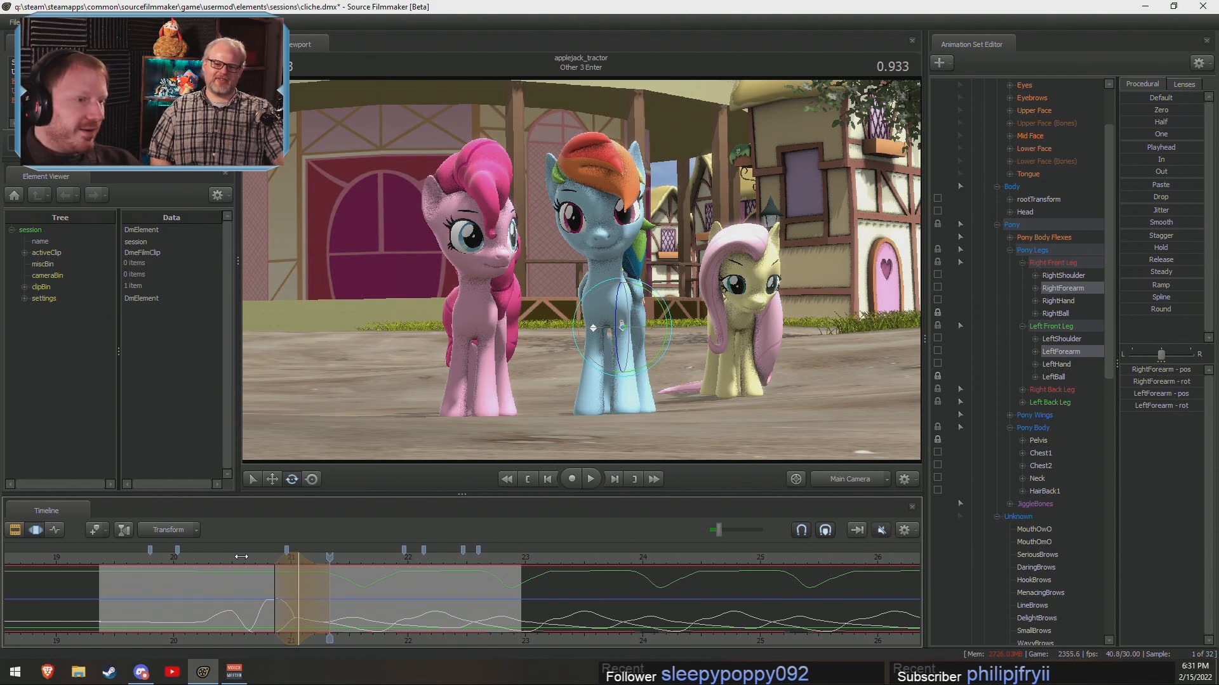
left_click(245, 558)
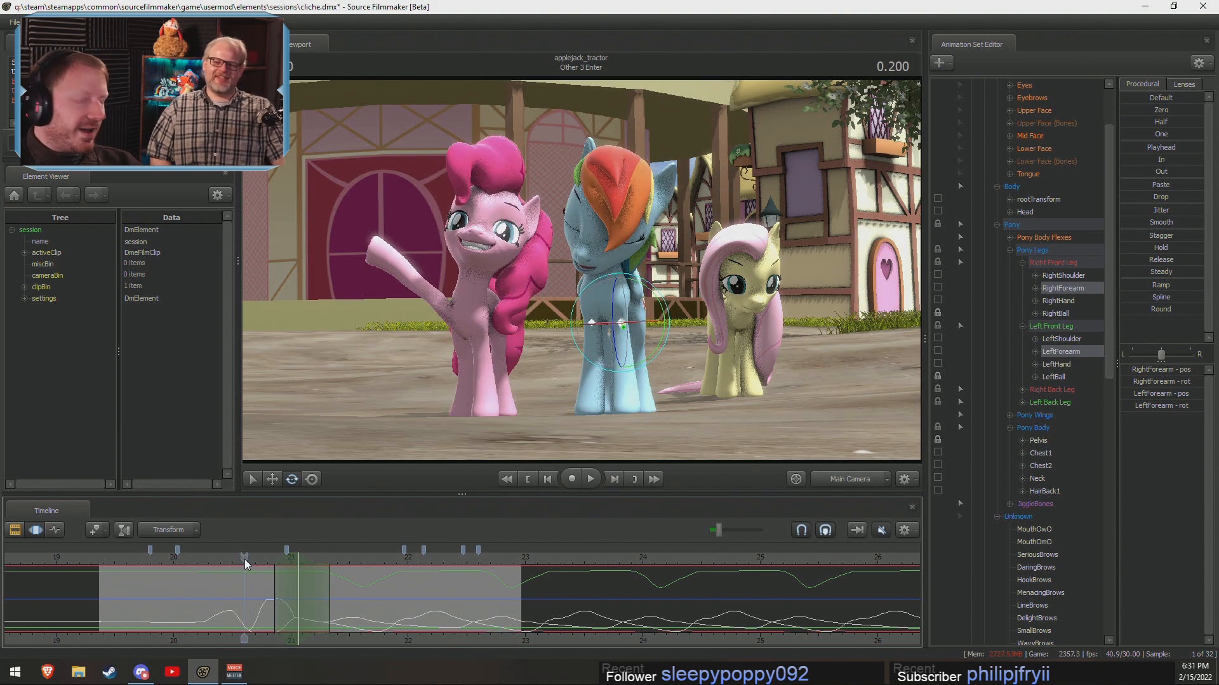
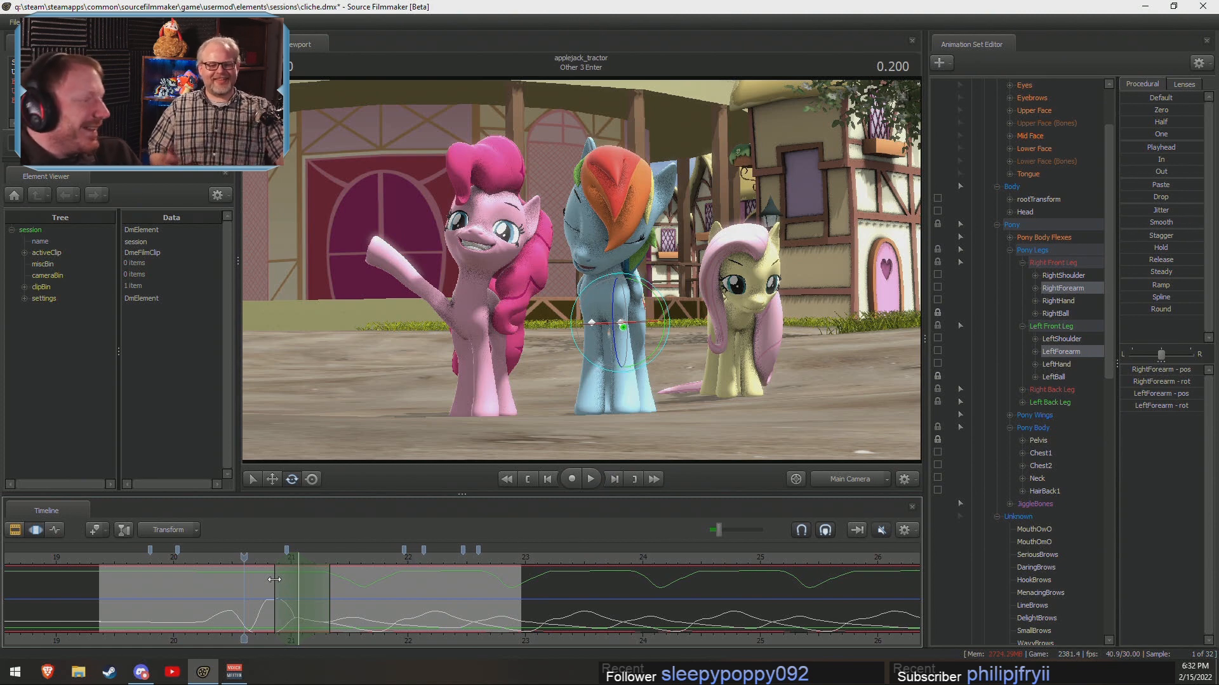
Scrub between about 20.7 s and 21.4 s and replay the shot from about 20.7 s.
left_click_drag(248, 559, 252, 556)
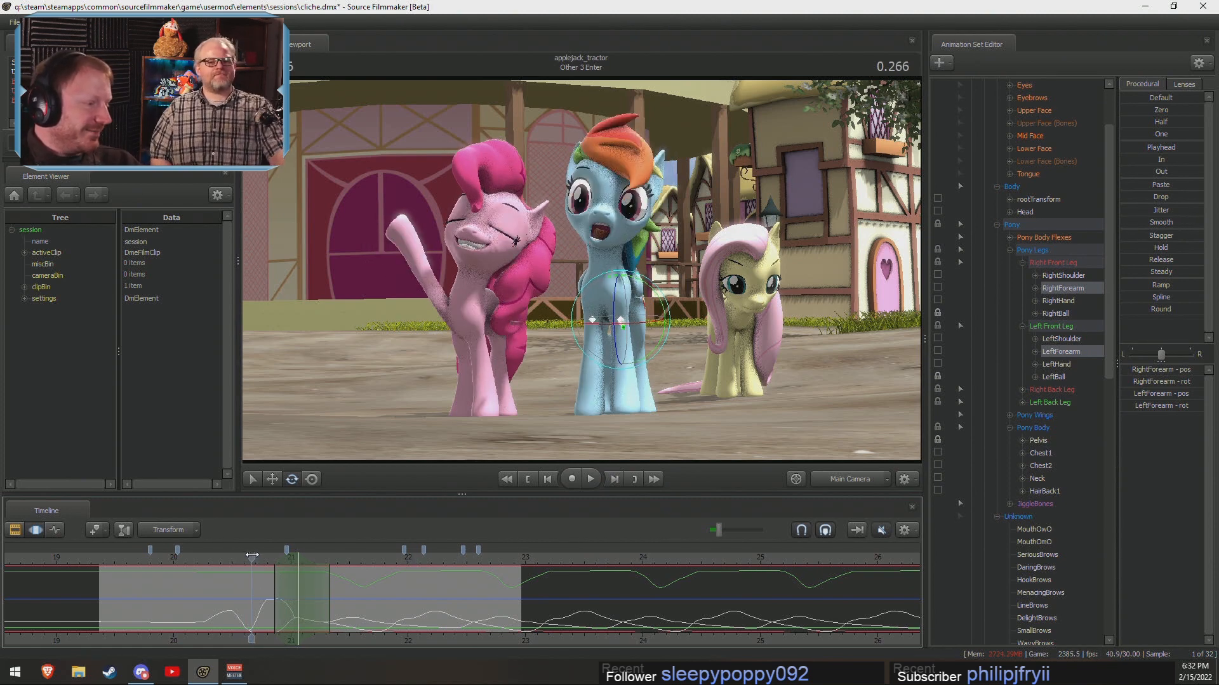
scroll(295, 602, "down", 2)
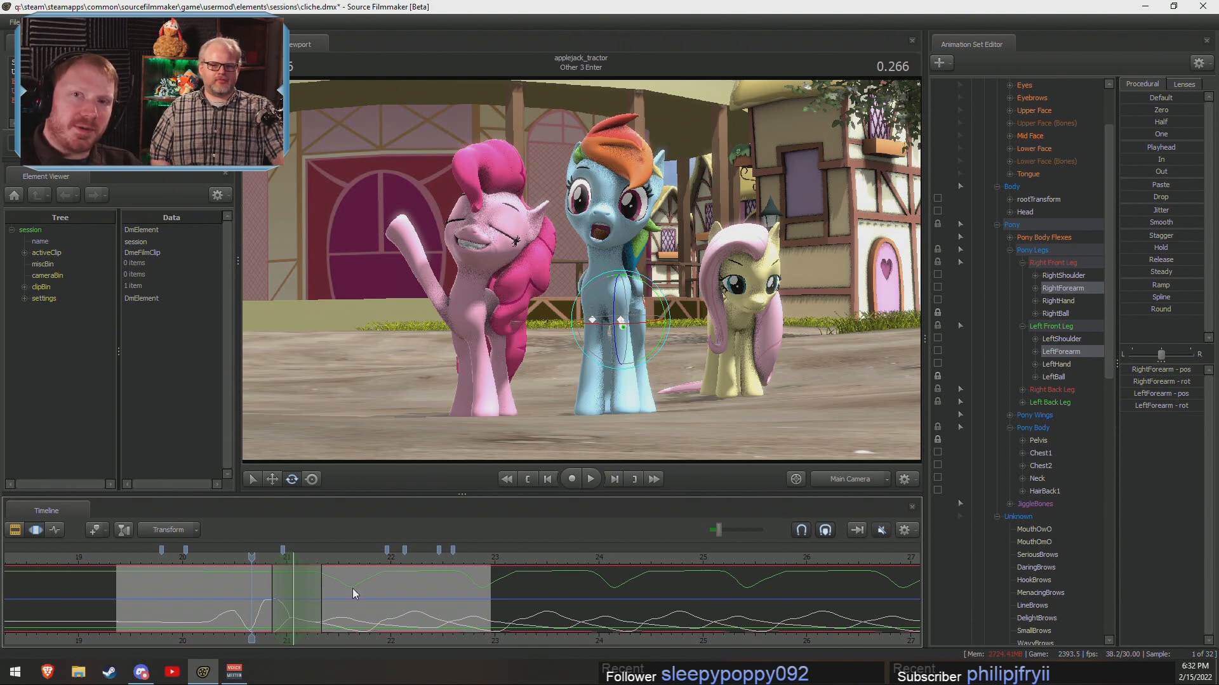
left_click(332, 560)
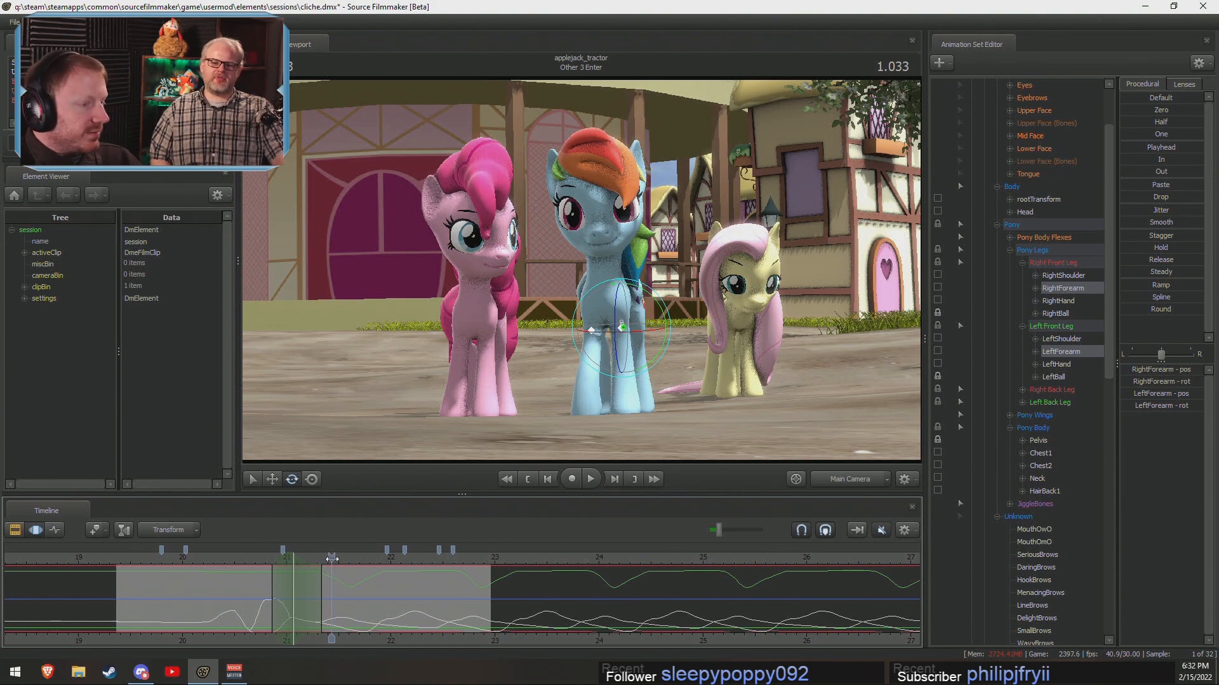
left_click(252, 559)
key("space")
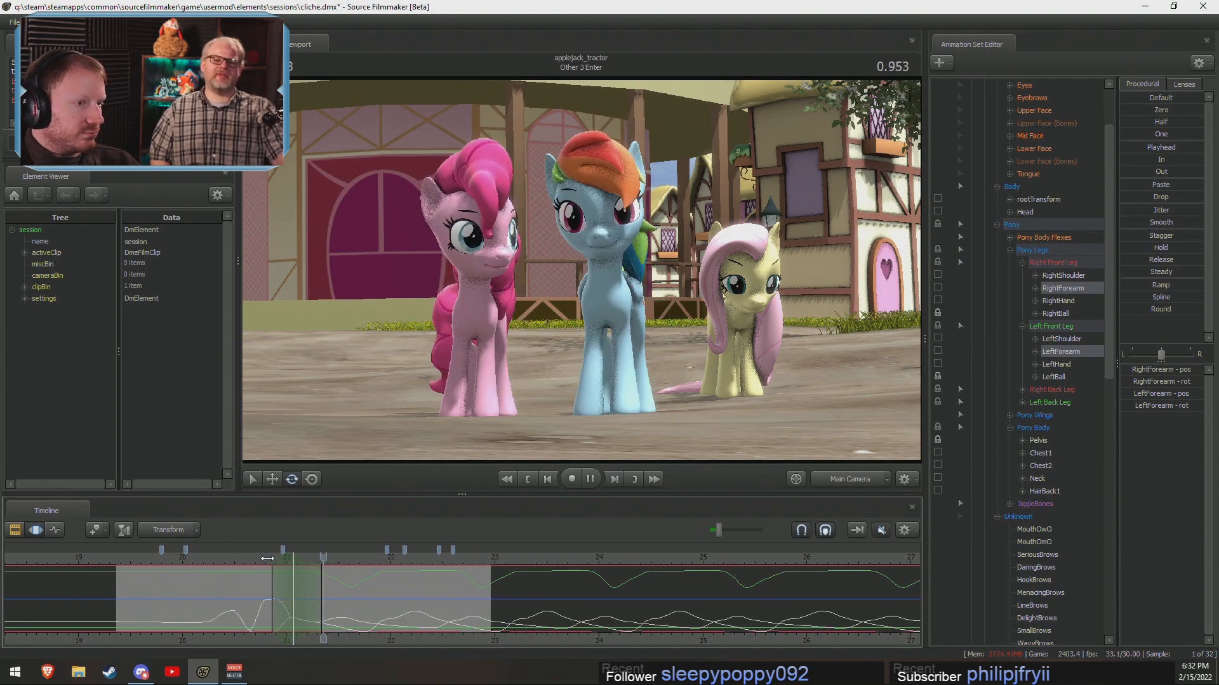
Make a time selection from about 21.3 s to 21.9 s, centred near 21.5 s, and select Rainbow Dash's Head.
left_click(339, 602)
left_click_drag(339, 601, 380, 594)
scroll(331, 607, "up", 2)
key("ctrl")
left_click(603, 246)
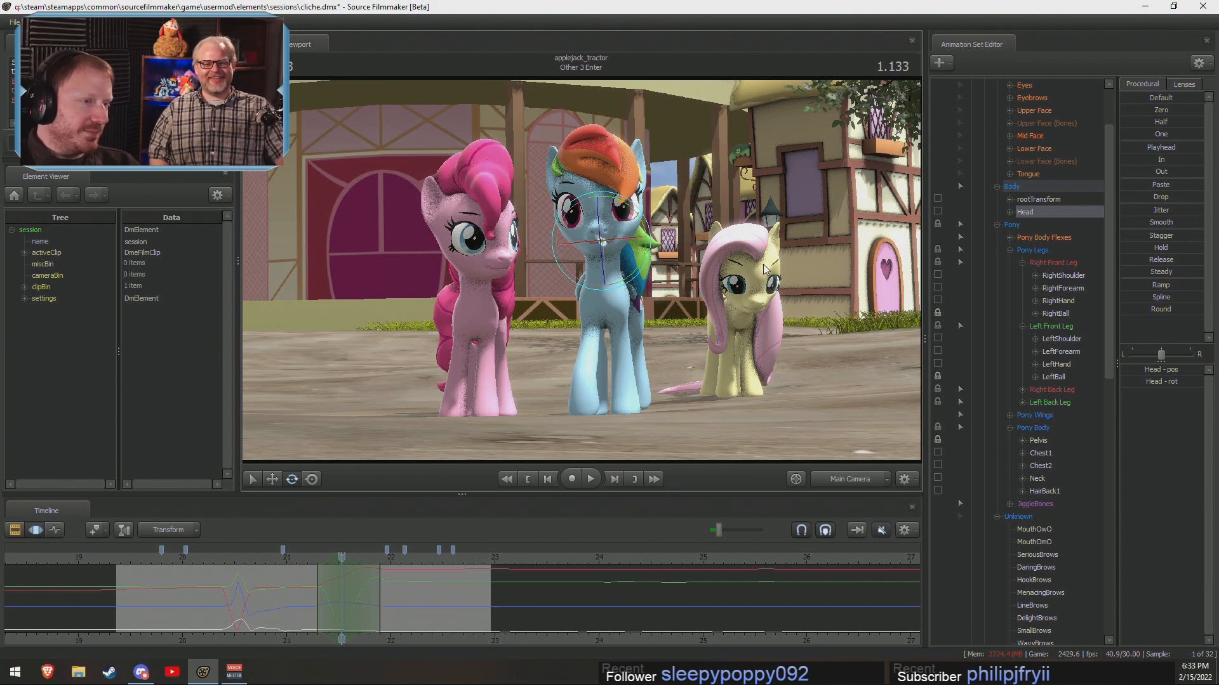
Extend the time selection to about 22.2 s and slightly rotate the Neck and Head from a Work Camera side view.
mouse_move(343, 558)
left_mouse_down()
mouse_move(338, 584)
mouse_move(264, 563)
mouse_move(344, 576)
left_mouse_up()
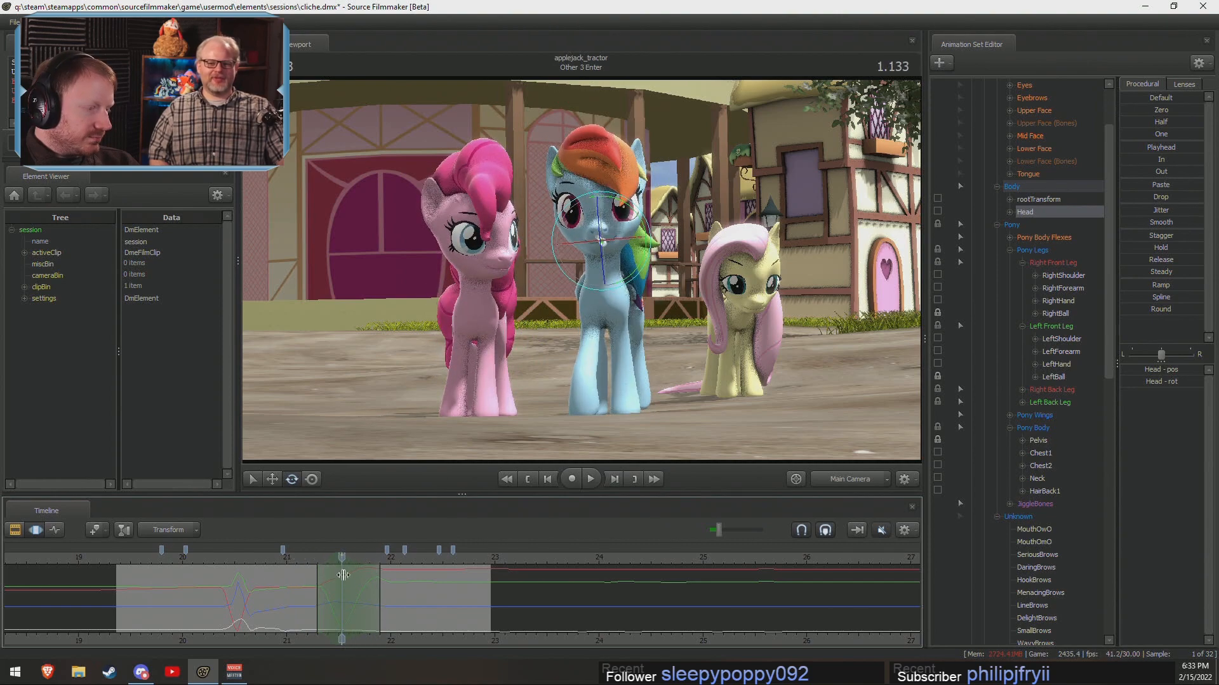
left_click(861, 480)
left_click_drag(756, 317, 648, 287, "alt")
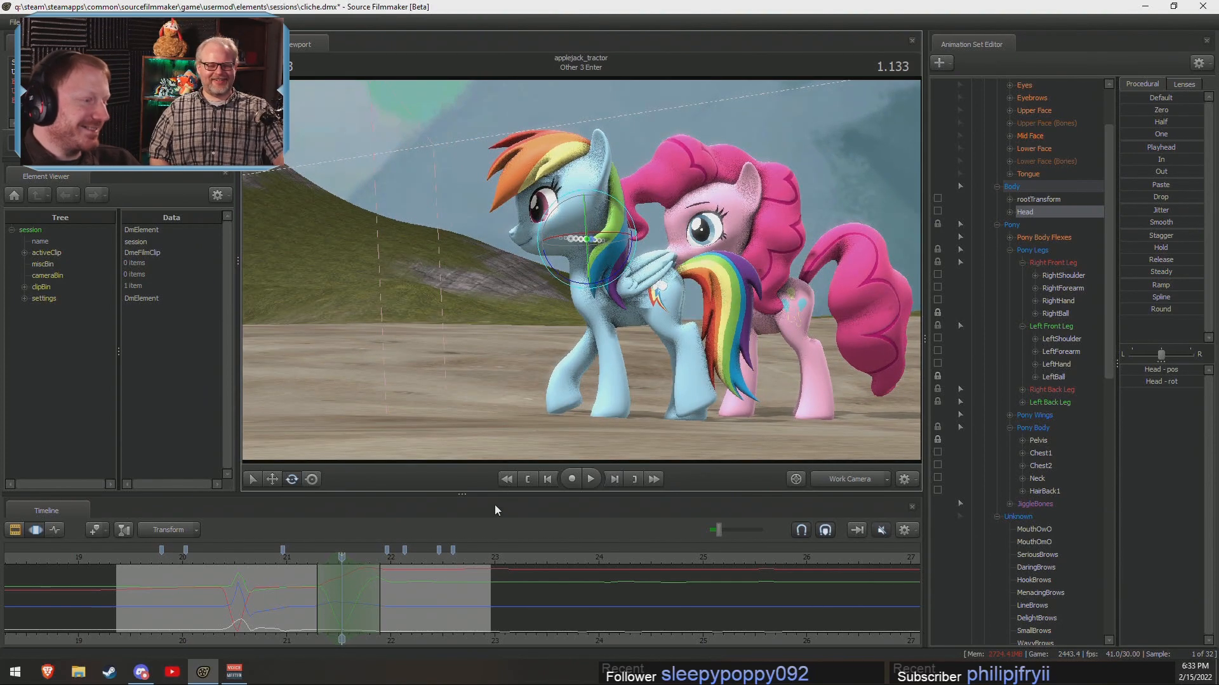
left_click_drag(299, 598, 344, 602)
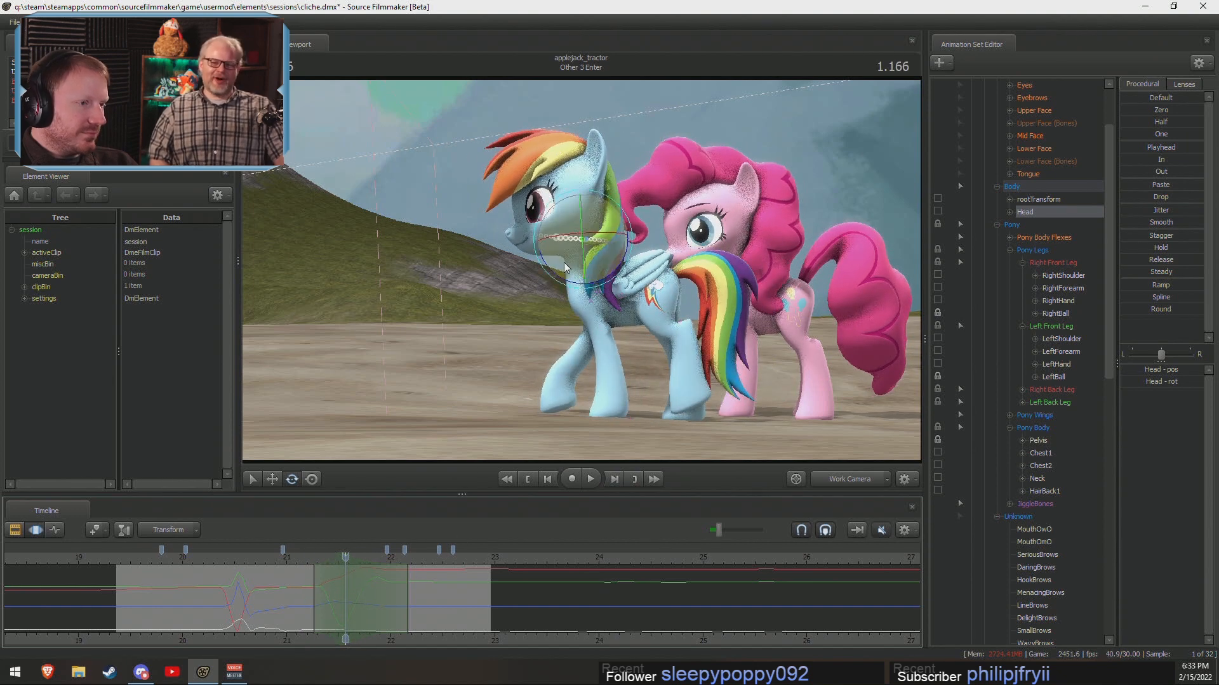
left_click(585, 277, "ctrl")
left_click(585, 241, "ctrl")
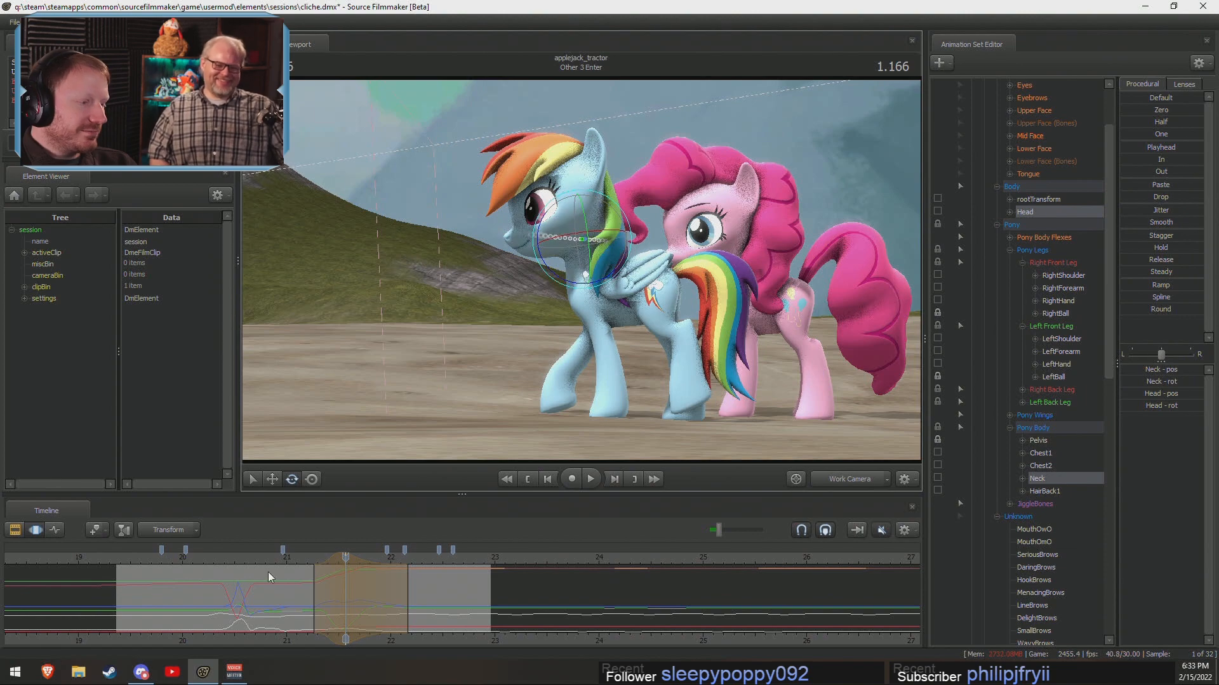
Play back the Neck and Head rotation from about 21 s, then return to the Main Camera.
left_click_drag(279, 558, 292, 557)
key("space")
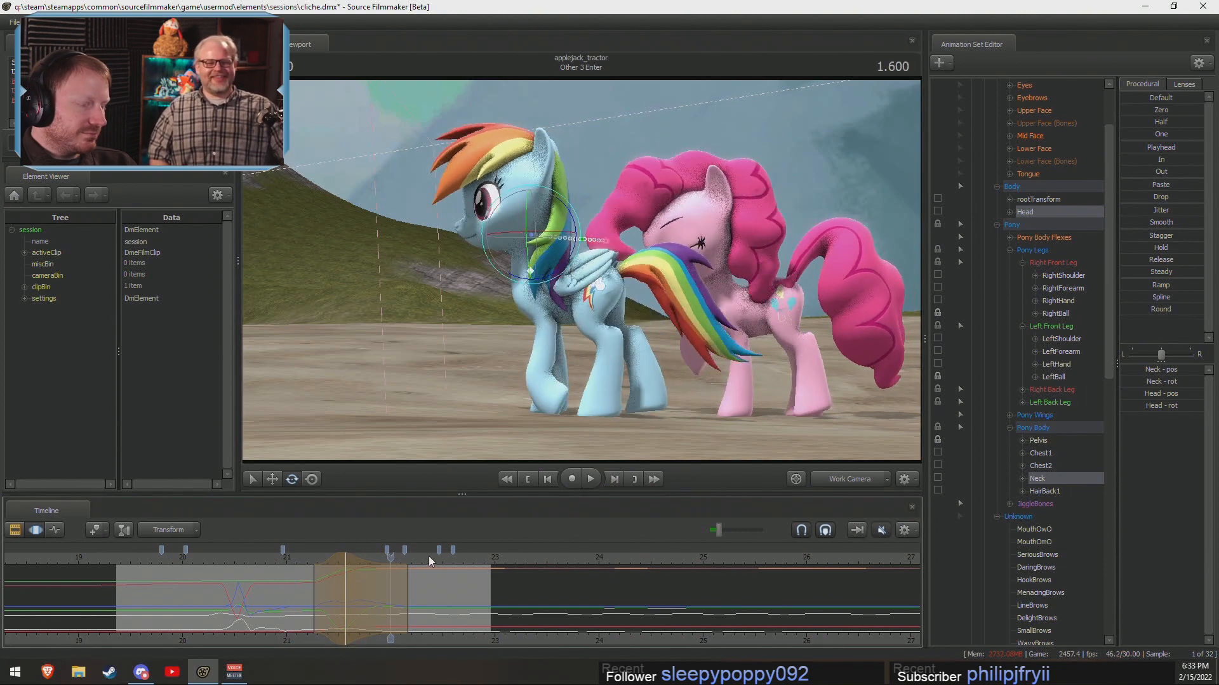
left_click(830, 482)
Stretch the end of the Neck and Head adjustment's time selection to about 22.5 s and play it back from about 21.1 s.
left_click_drag(389, 599, 421, 596)
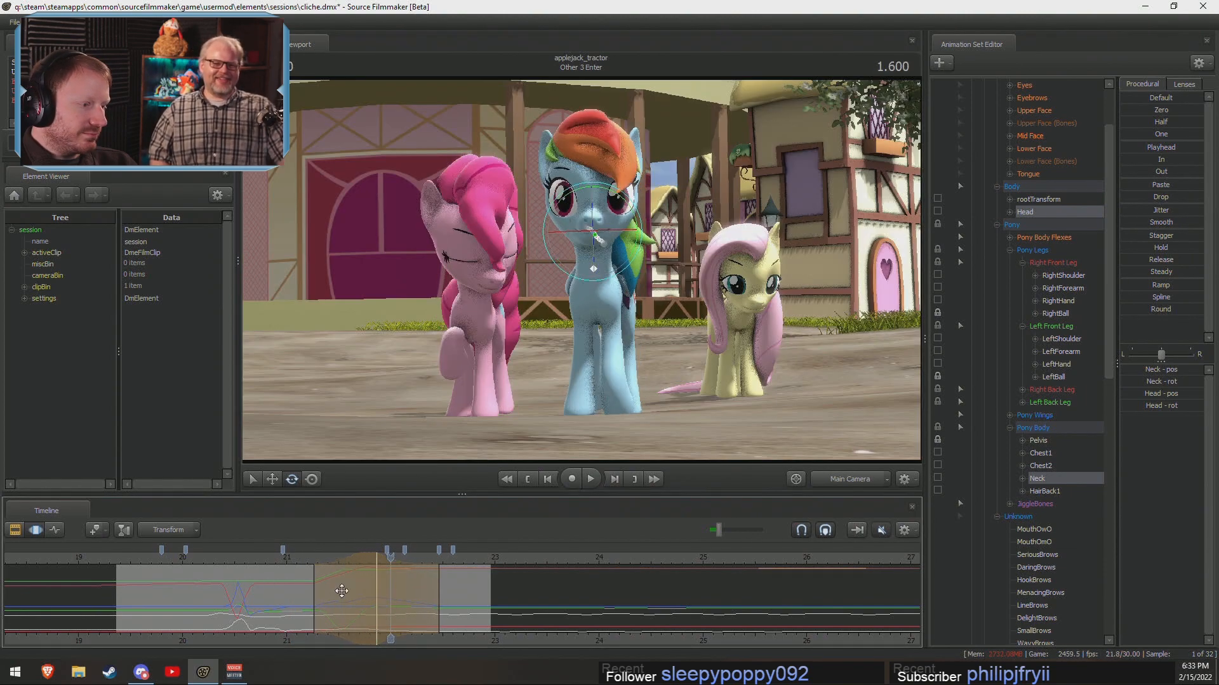
left_click_drag(343, 591, 312, 587)
left_click(294, 564)
key("space")
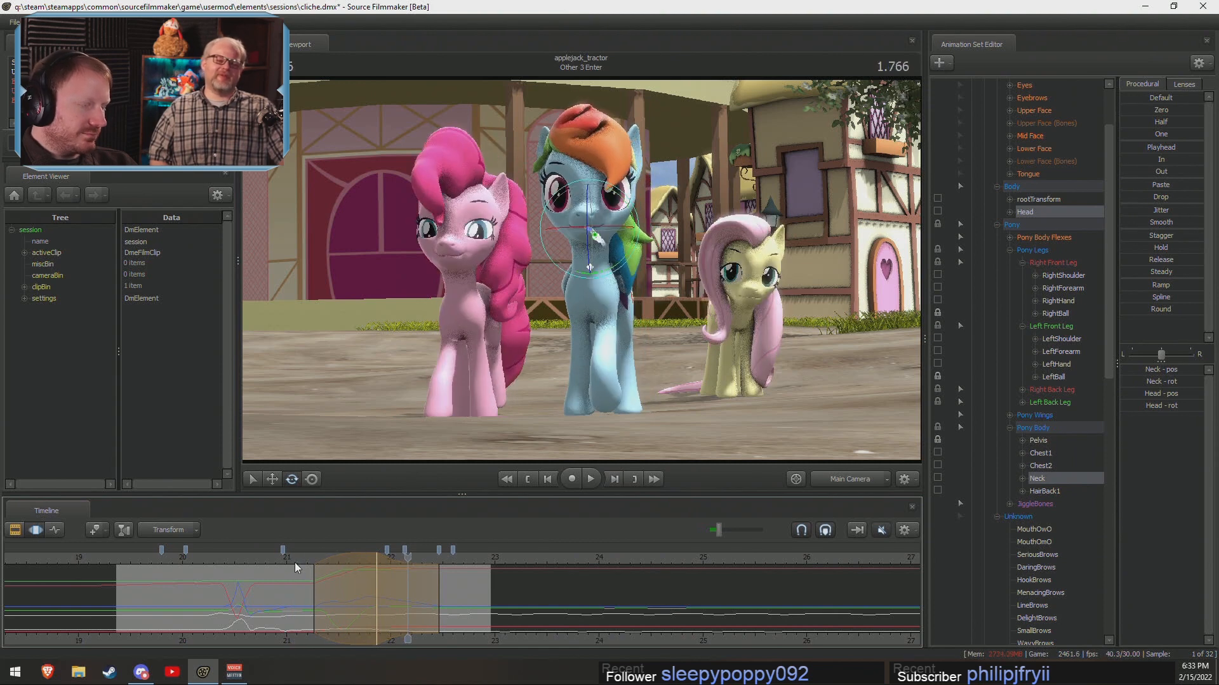
left_click(296, 563)
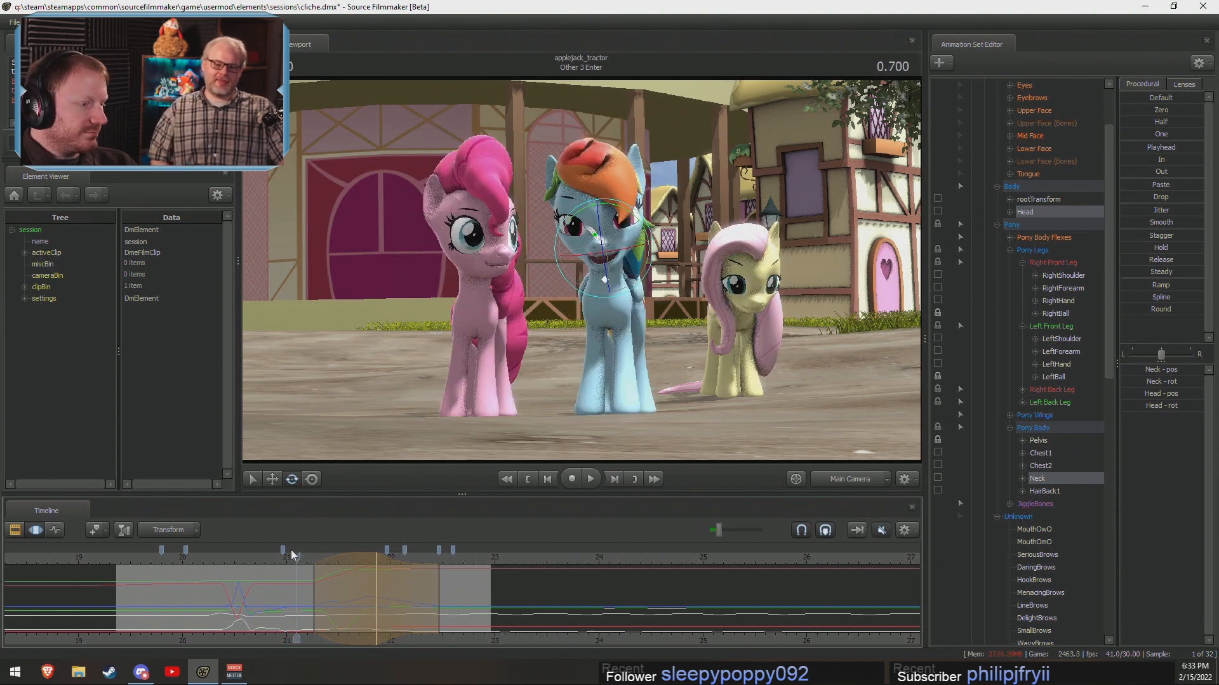
left_click_drag(296, 560, 291, 558)
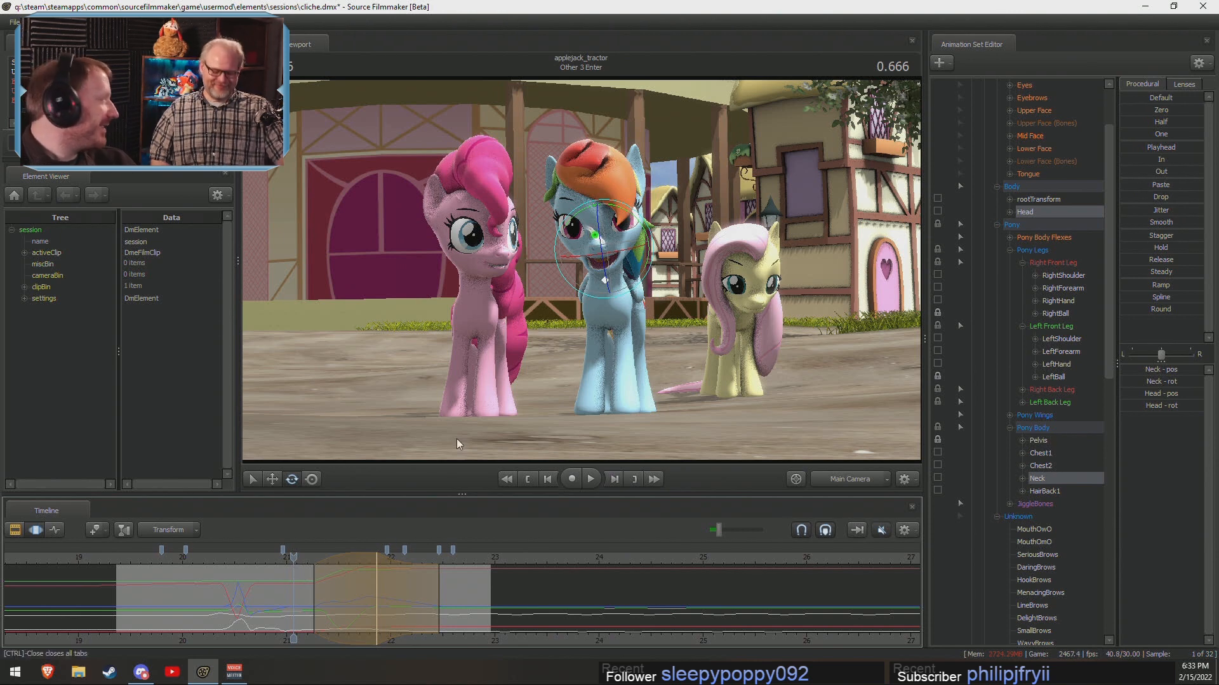
left_click(303, 559)
key("space")
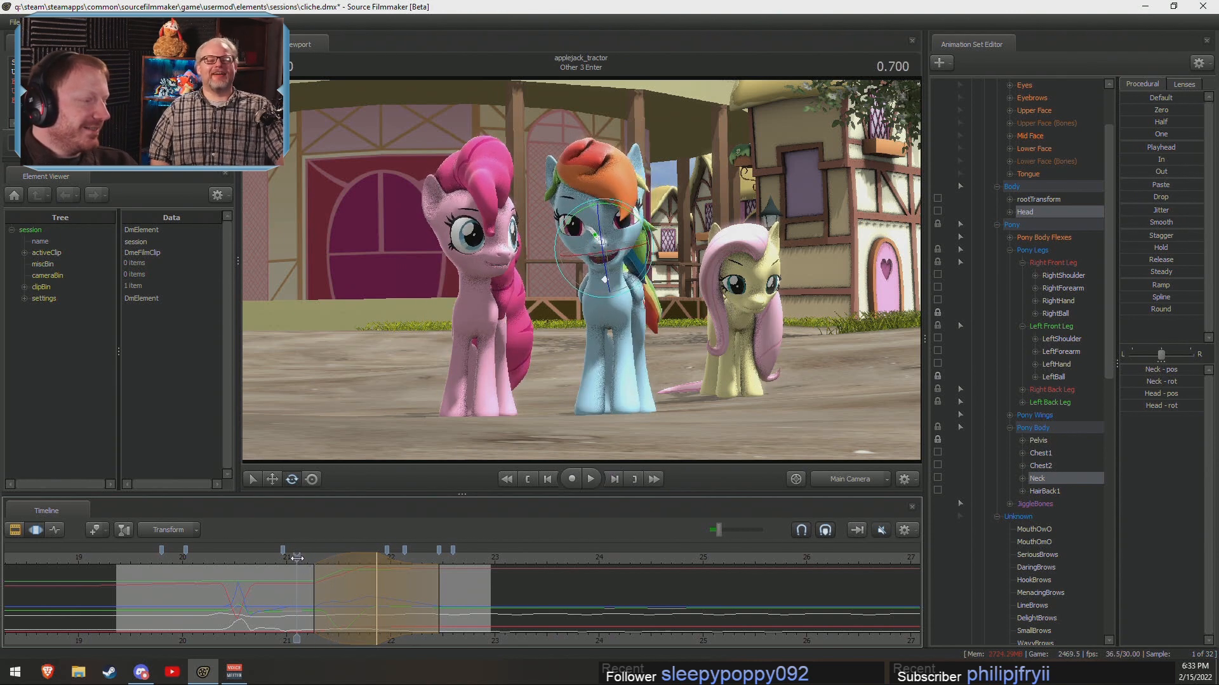
key("space")
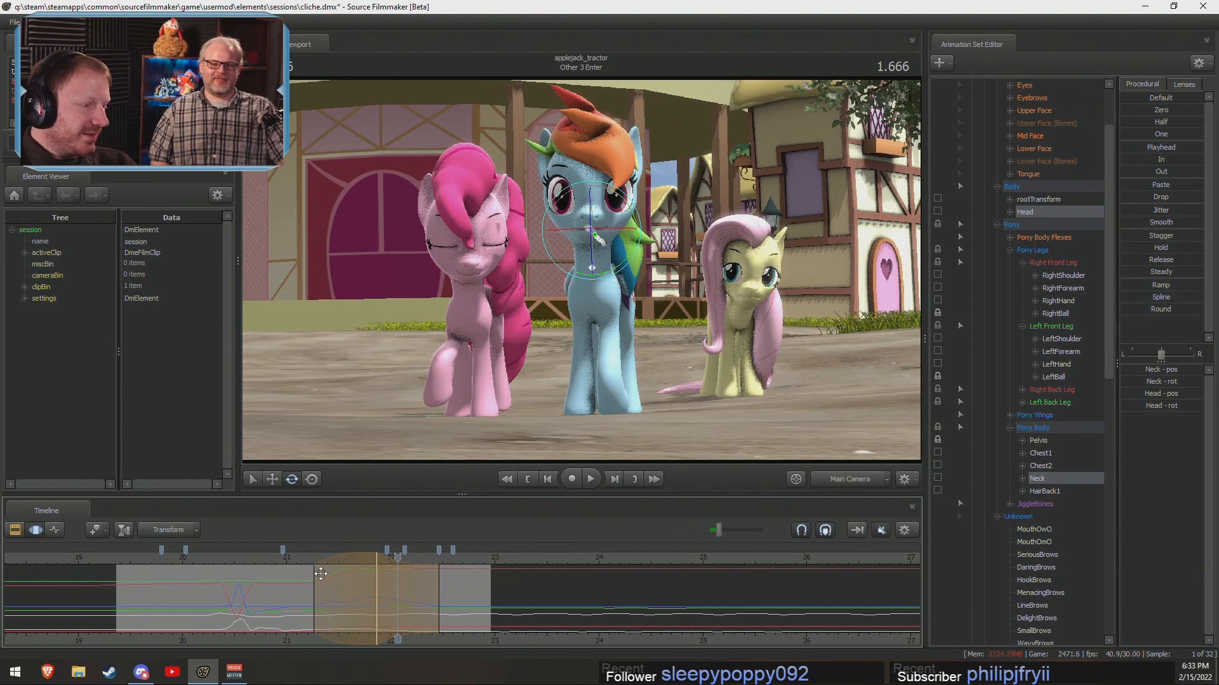
Move the start of the Neck and Head adjustment's time selection earlier to about 21.1 s and replay the motion.
left_click(288, 560)
key("space")
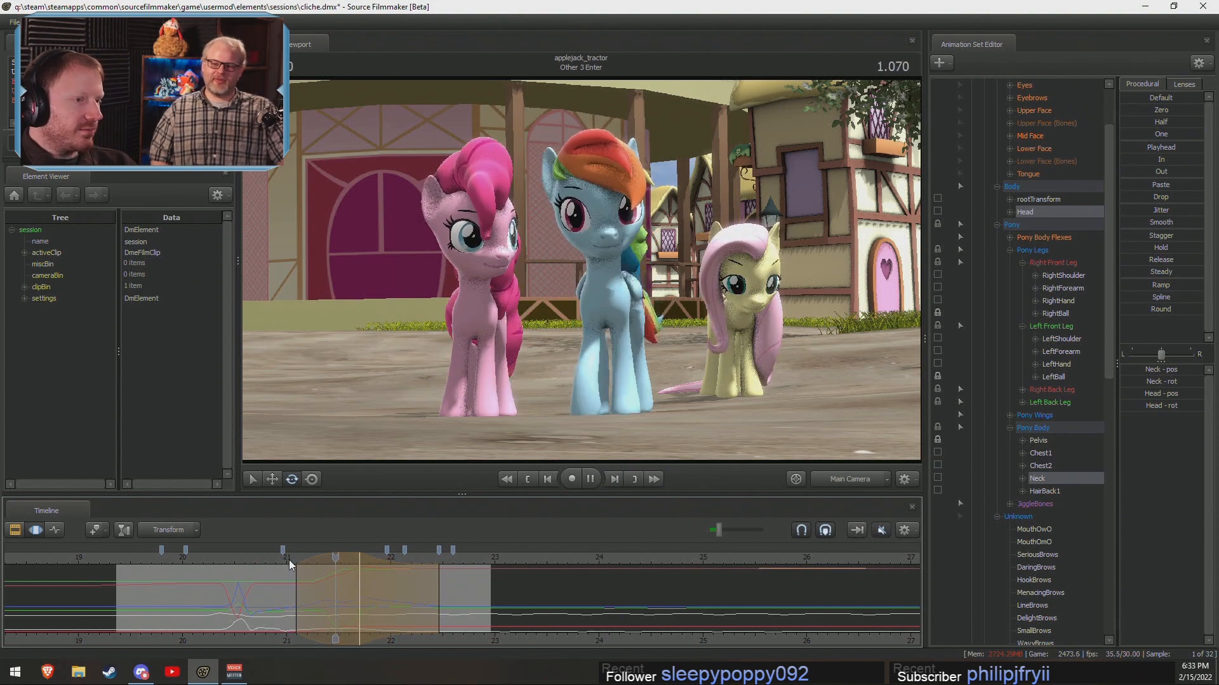
key("space")
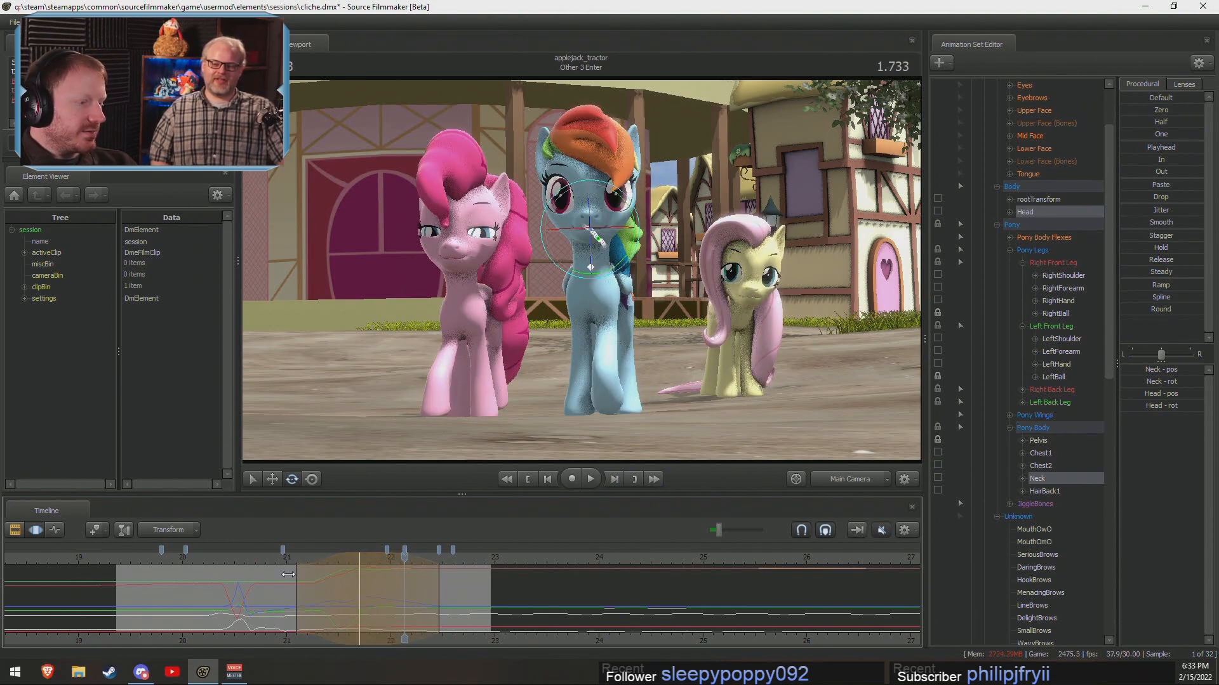
key("4")
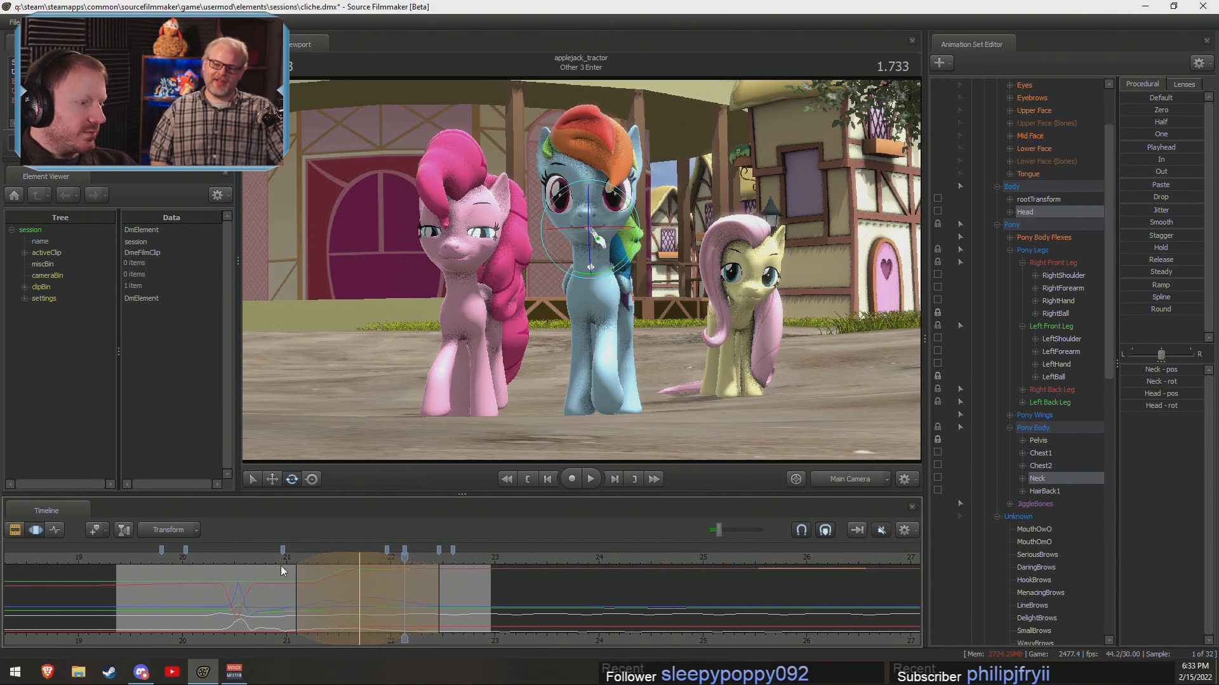
left_click(289, 559)
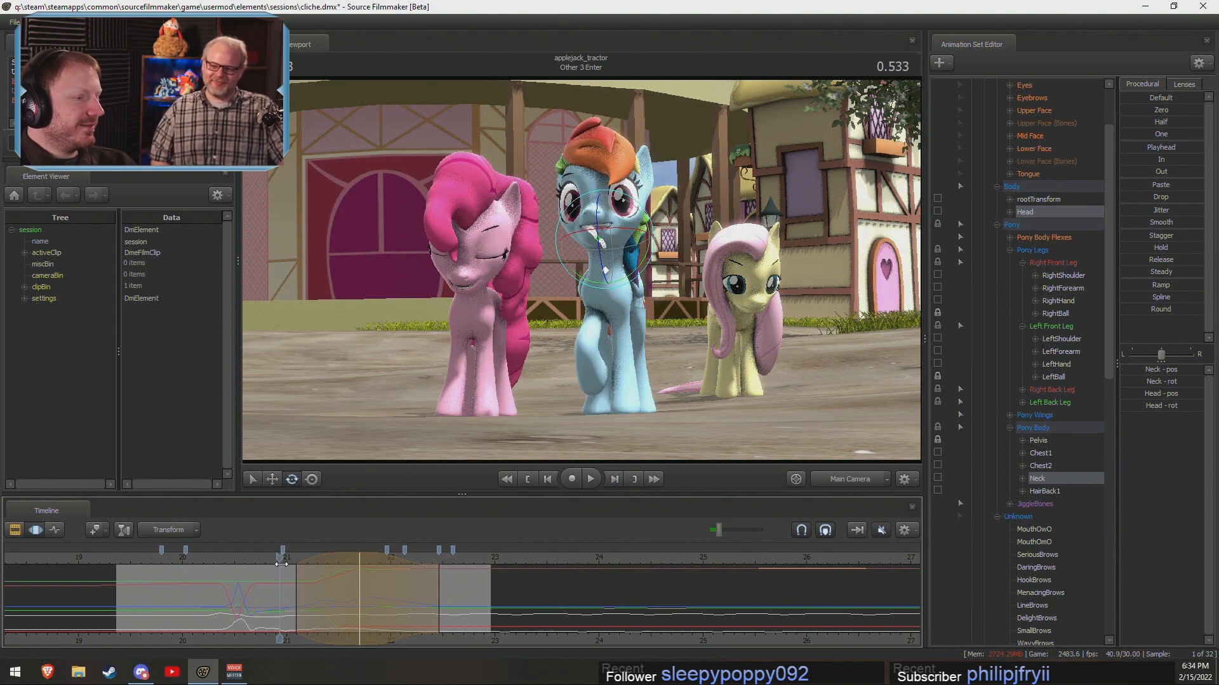
key("space")
key("space")
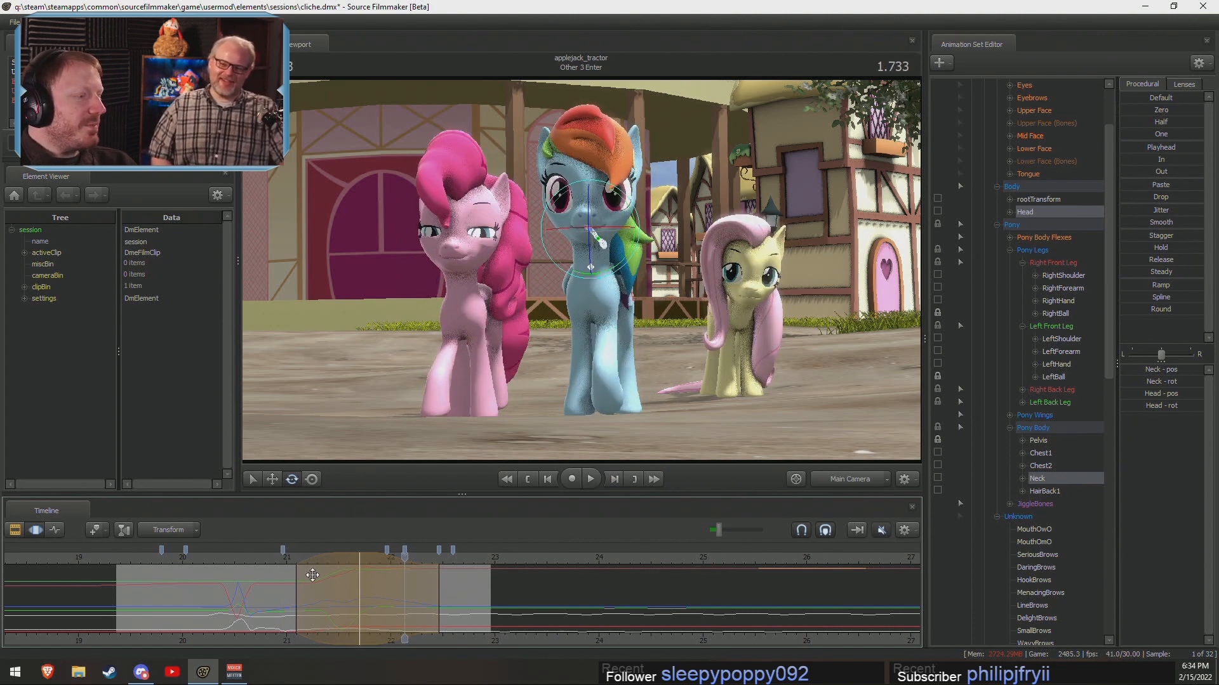
Extend the Neck and Head adjustment's start to about 20.9 s, shift its peak to about 21.4 s, and play it back.
left_click_drag(332, 587, 311, 584)
left_click(265, 559)
key("space")
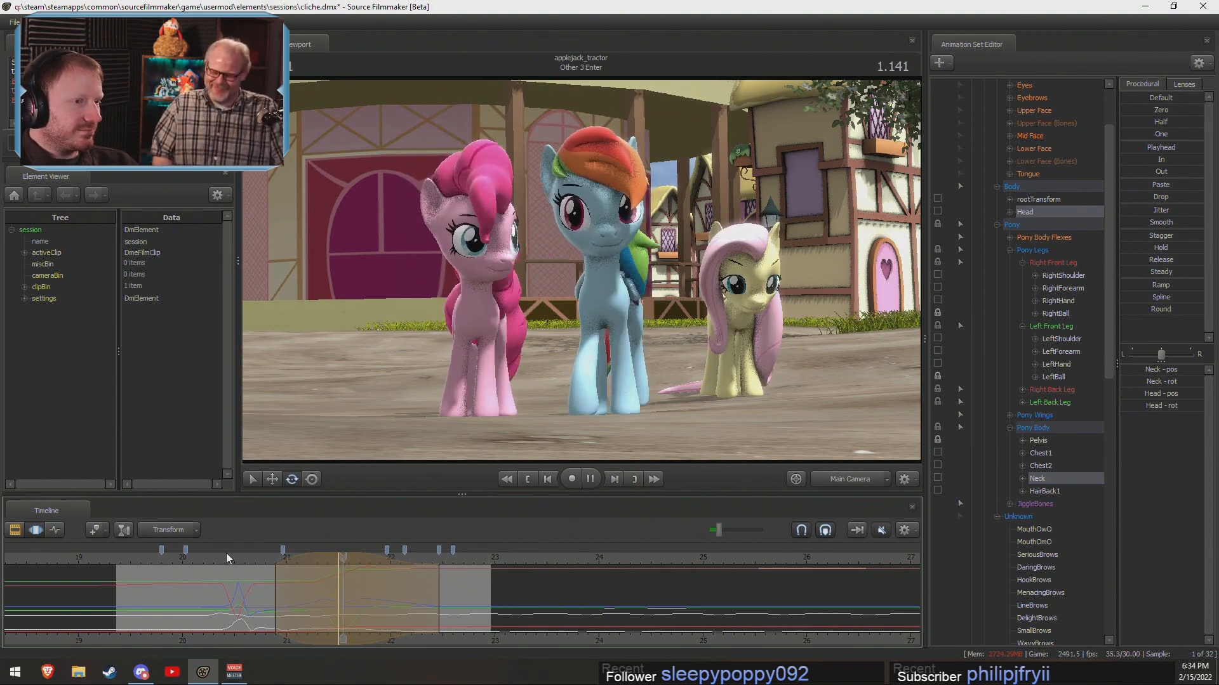
key("space")
key("space")
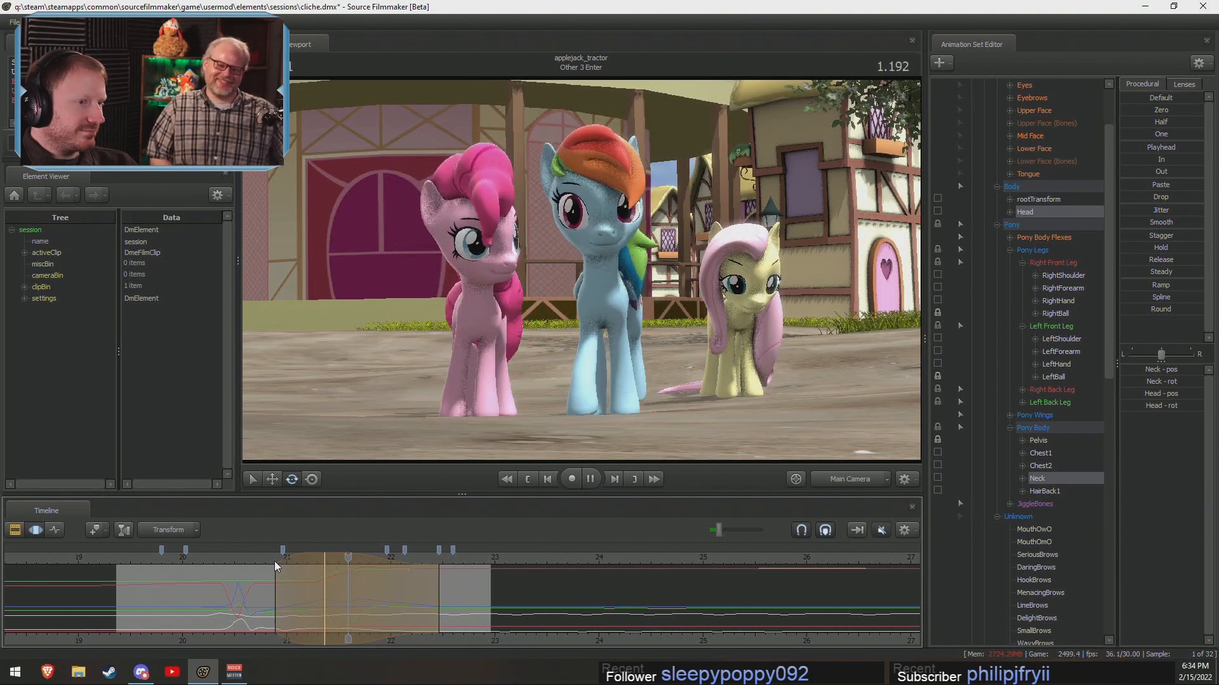
key("space")
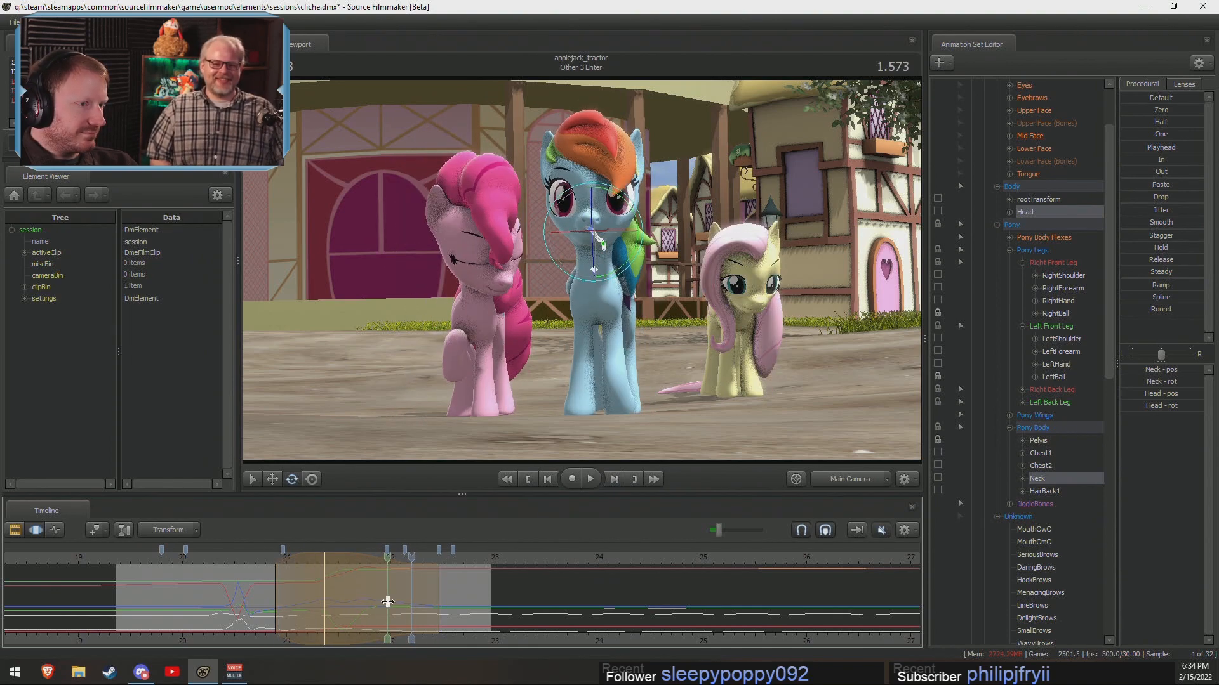
Rotate Rainbow Dash's Neck in a time selection centred at about 21.8 s and play back the motion.
mouse_move(387, 601)
left_mouse_down()
mouse_move(326, 602)
mouse_move(367, 603)
left_mouse_up()
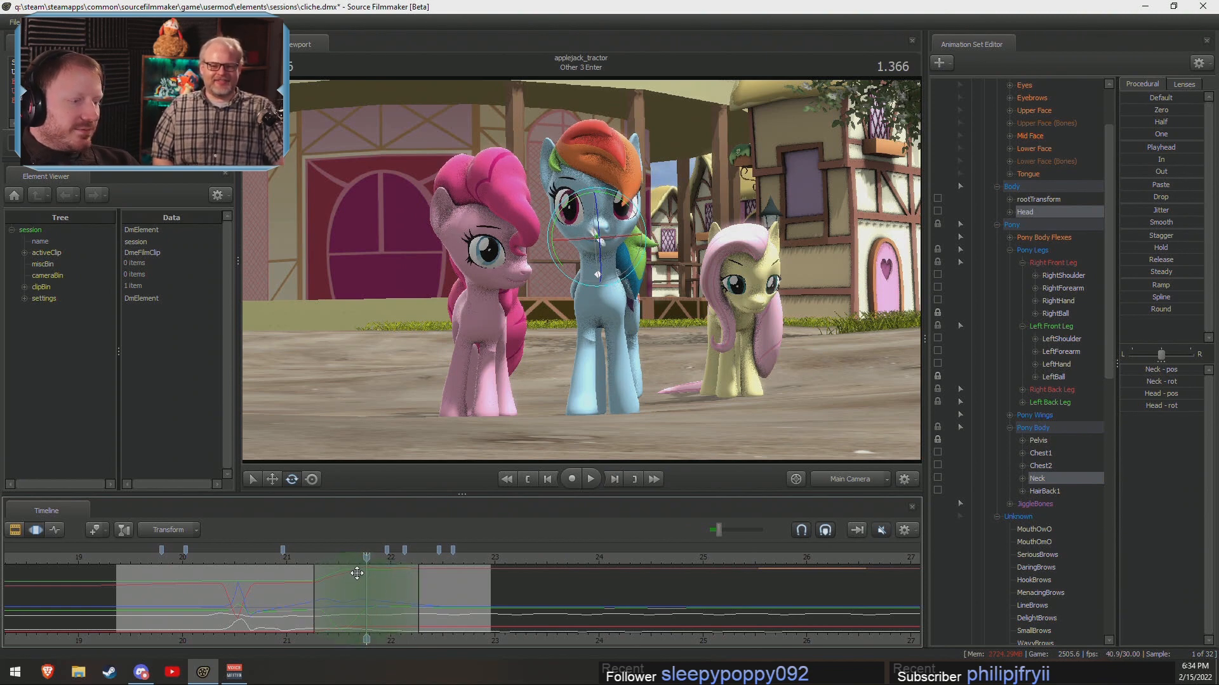
left_click(597, 277)
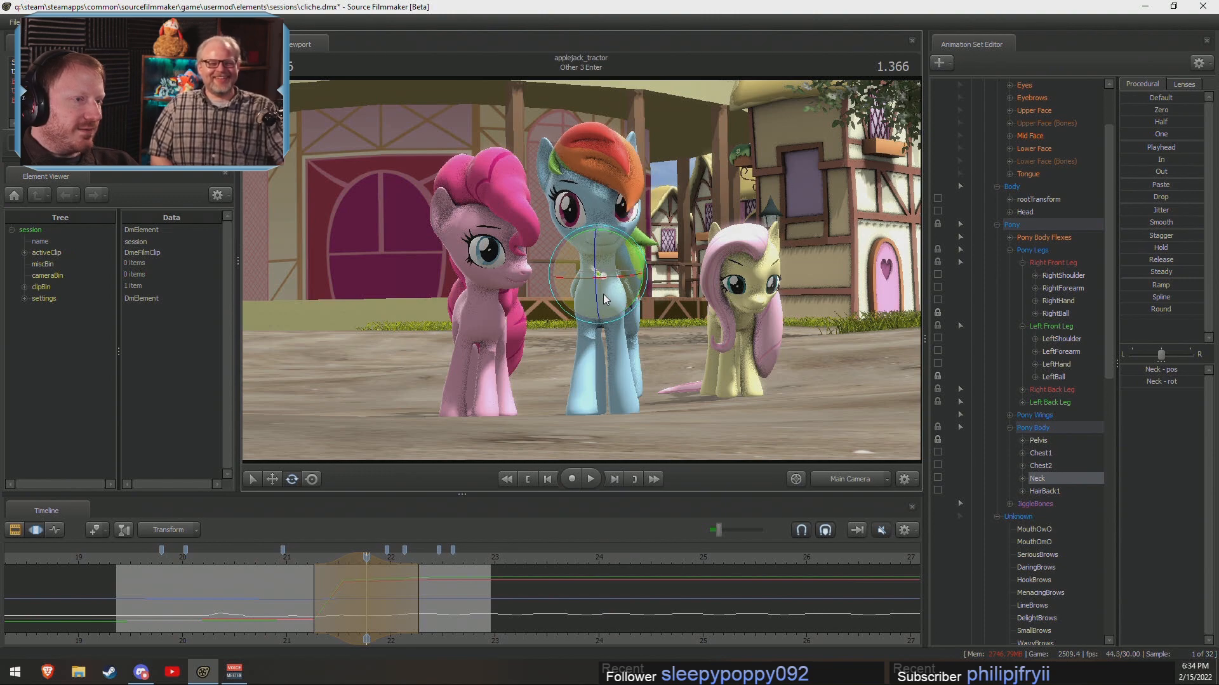
left_click(295, 557)
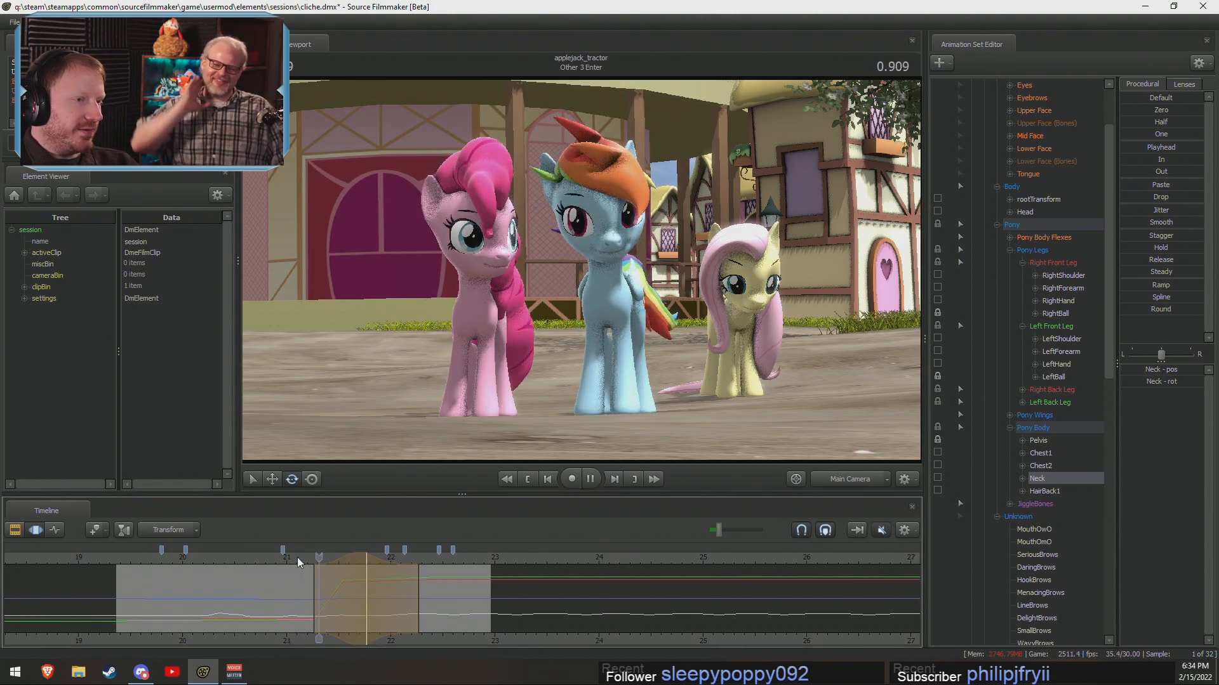
left_click_drag(296, 558, 212, 557)
key("space")
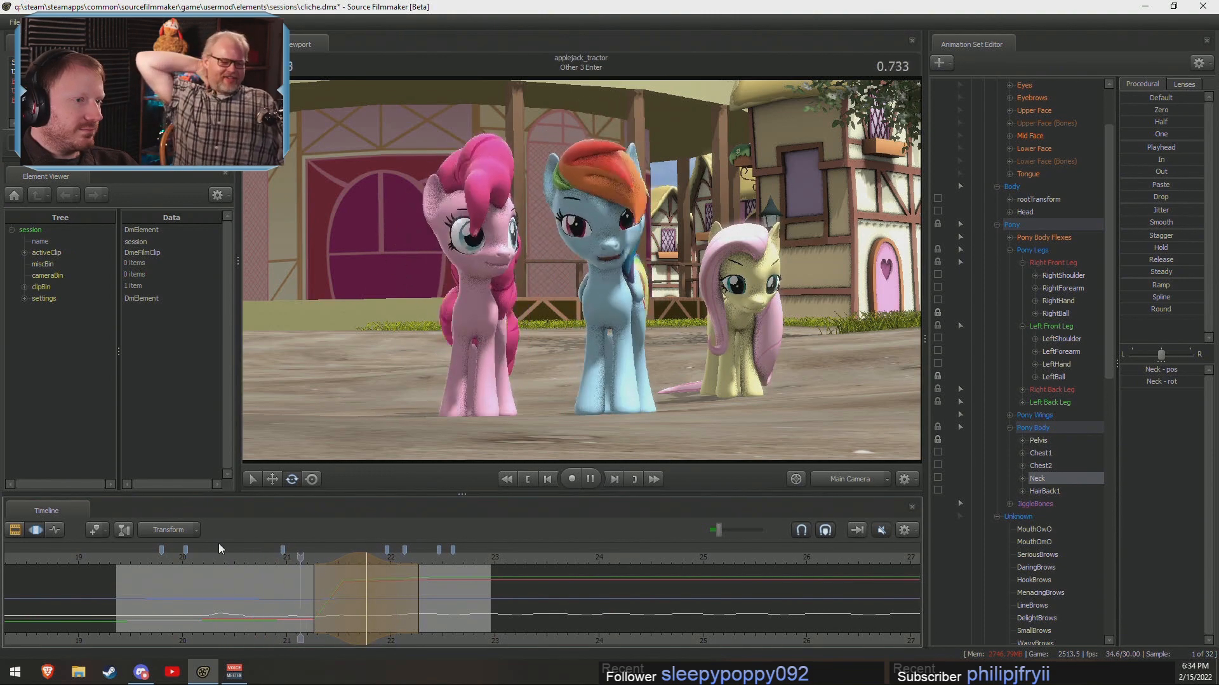
Rotate the Neck and Head in a time selection centred at about 22.1 s and play back the motion.
key("space")
left_click_drag(359, 596, 396, 602)
key("Escape")
left_click(397, 602)
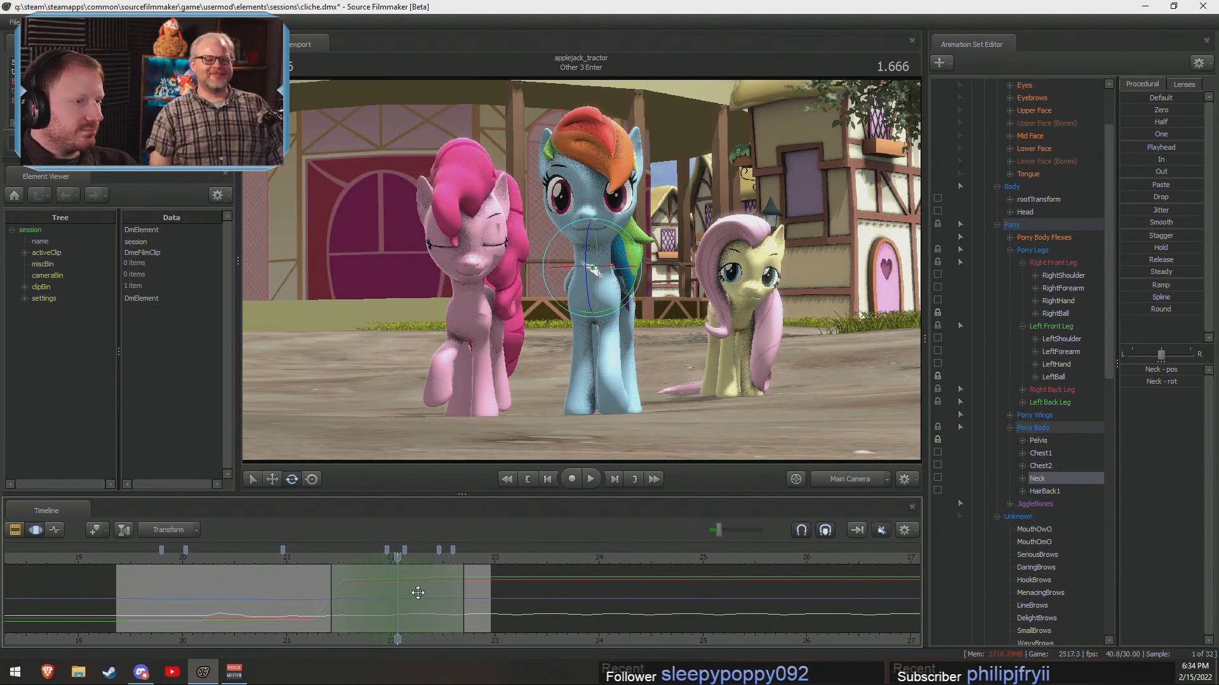
scroll(418, 593, "up", 1)
left_click_drag(606, 270, 604, 270)
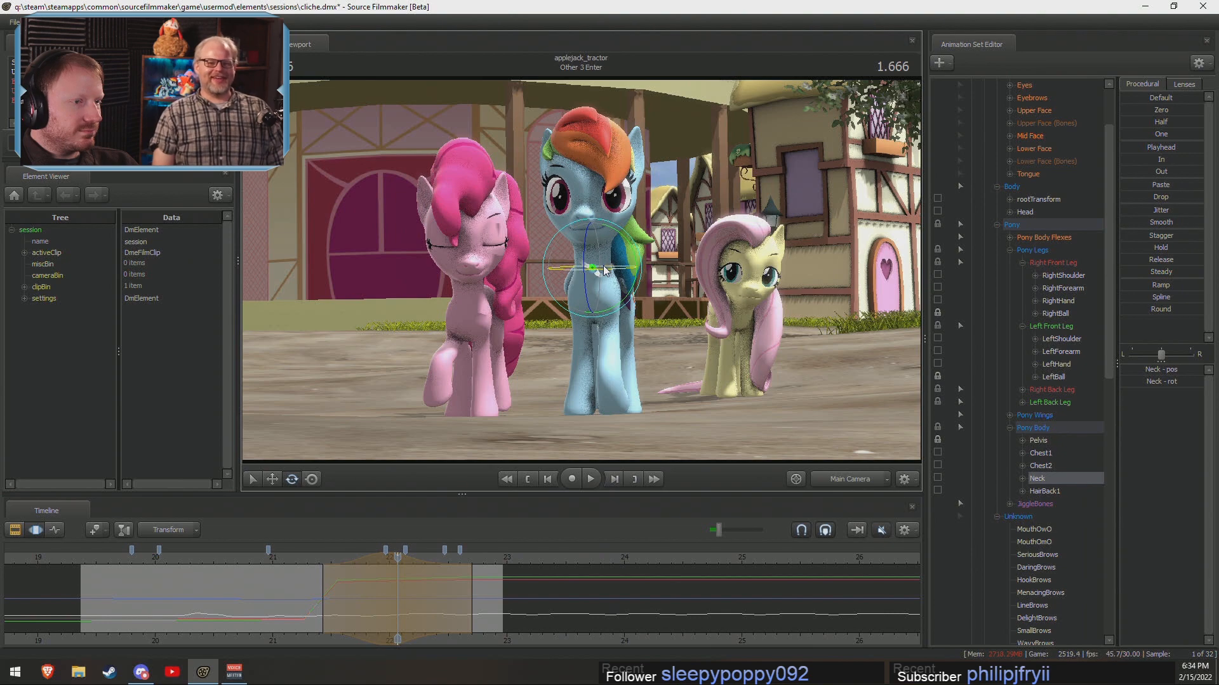
left_click(595, 226)
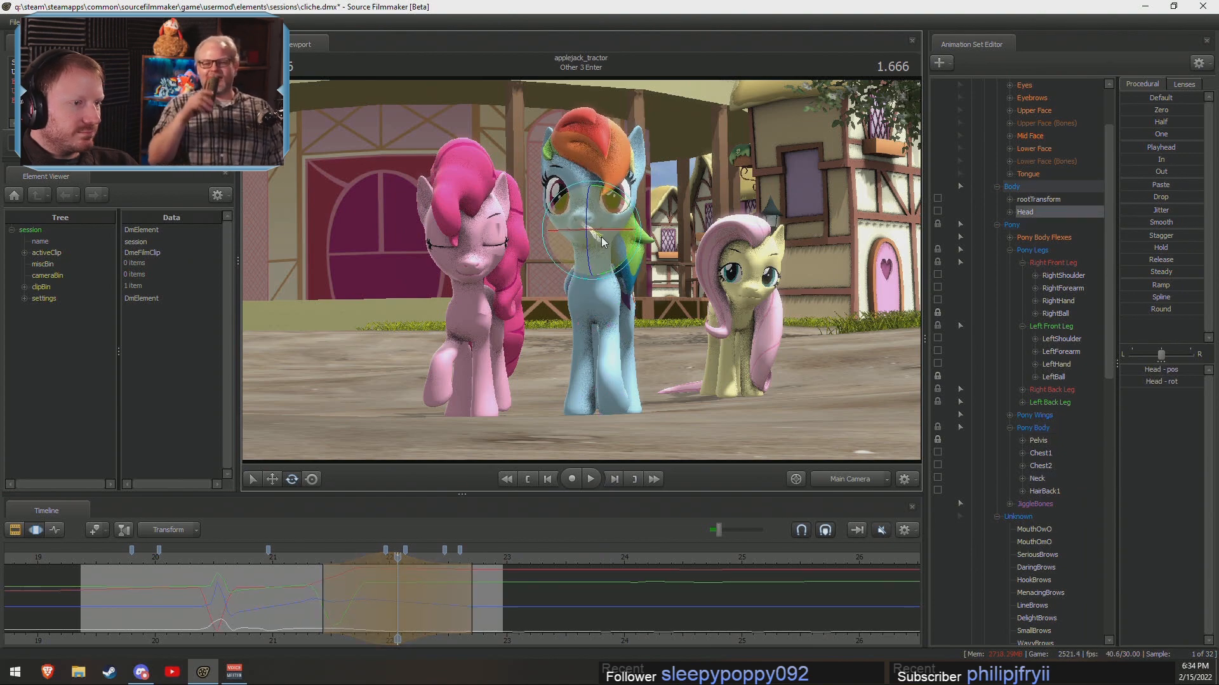
key("space")
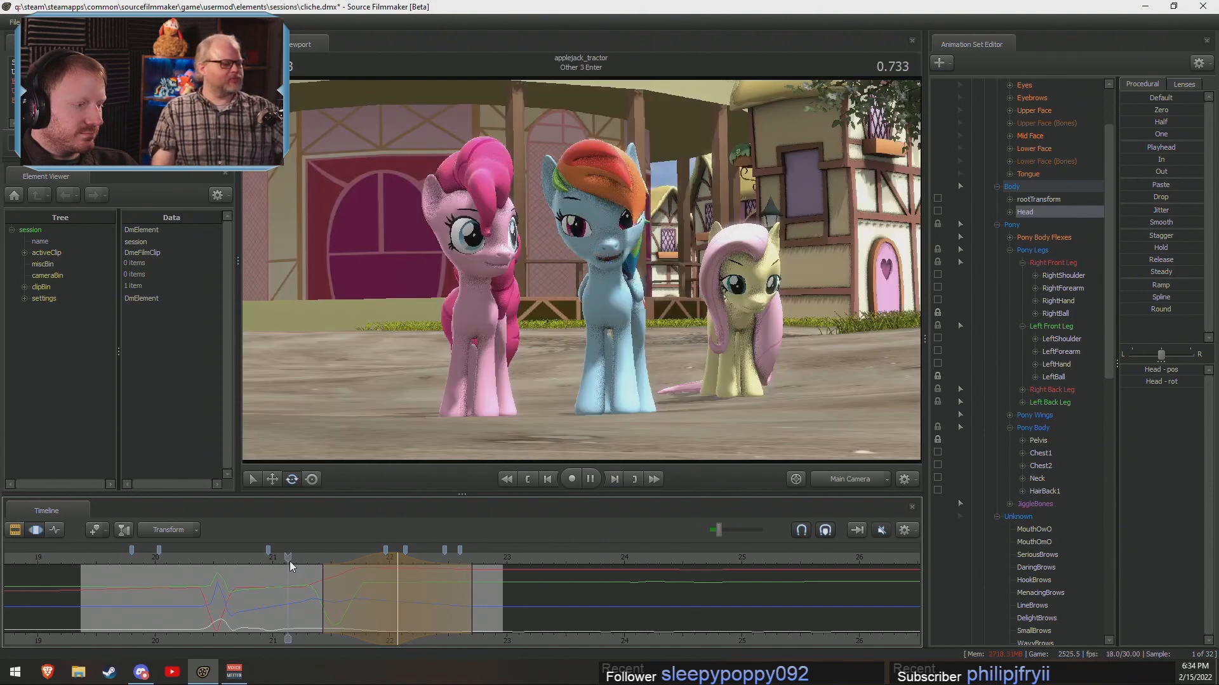
key("space")
Add a blink to Rainbow Dash at about 21.9 s with the Upper Face CloseEyes preset and play it back.
left_click_drag(307, 597, 370, 601)
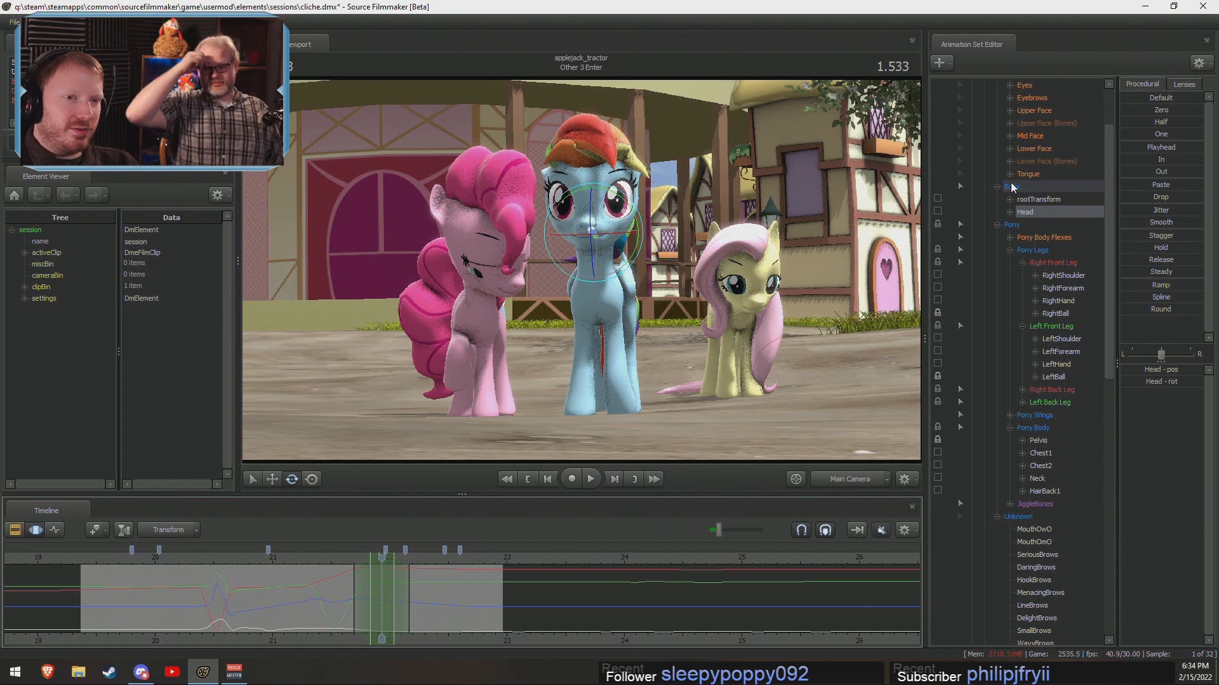
scroll(1016, 191, "up", 2)
left_click(1037, 187)
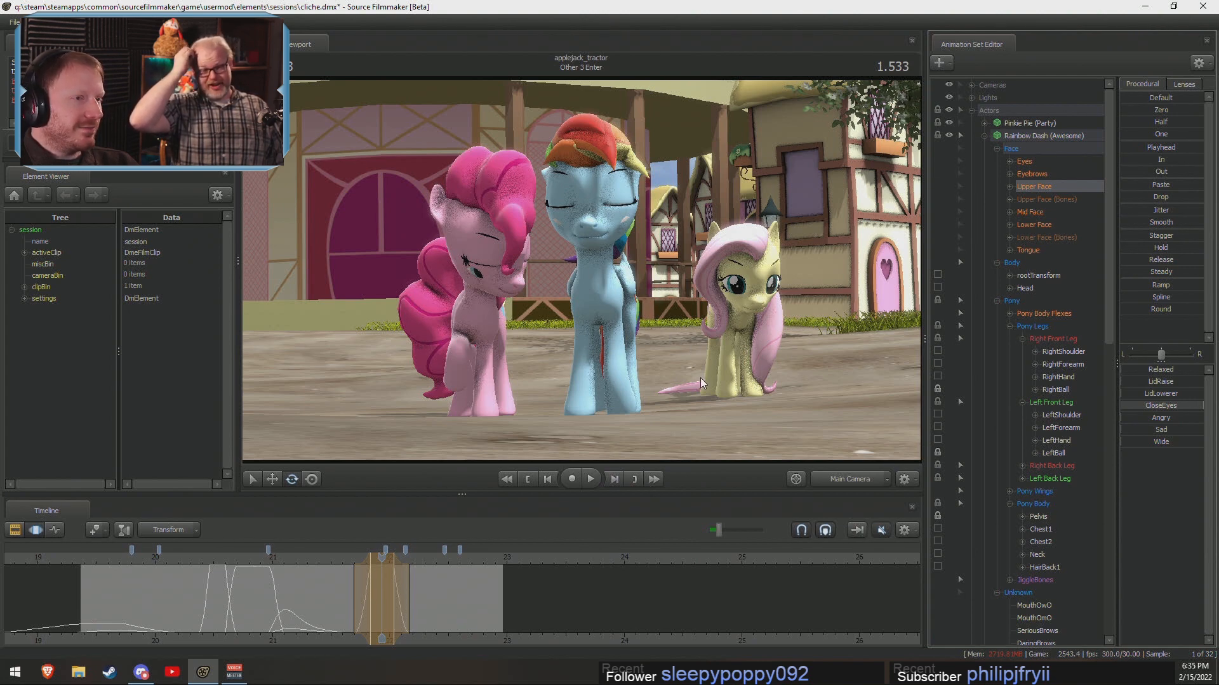
key("space")
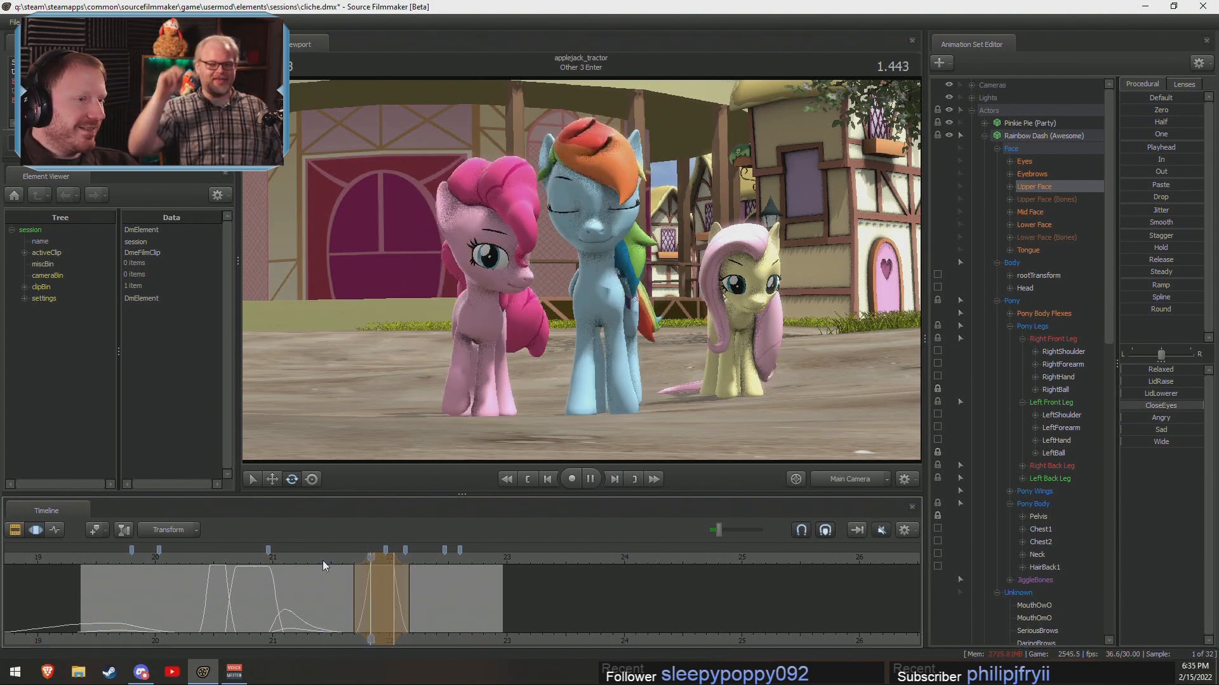
mouse_move(322, 561)
left_mouse_down()
mouse_move(14, 571)
mouse_move(331, 577)
left_mouse_up()
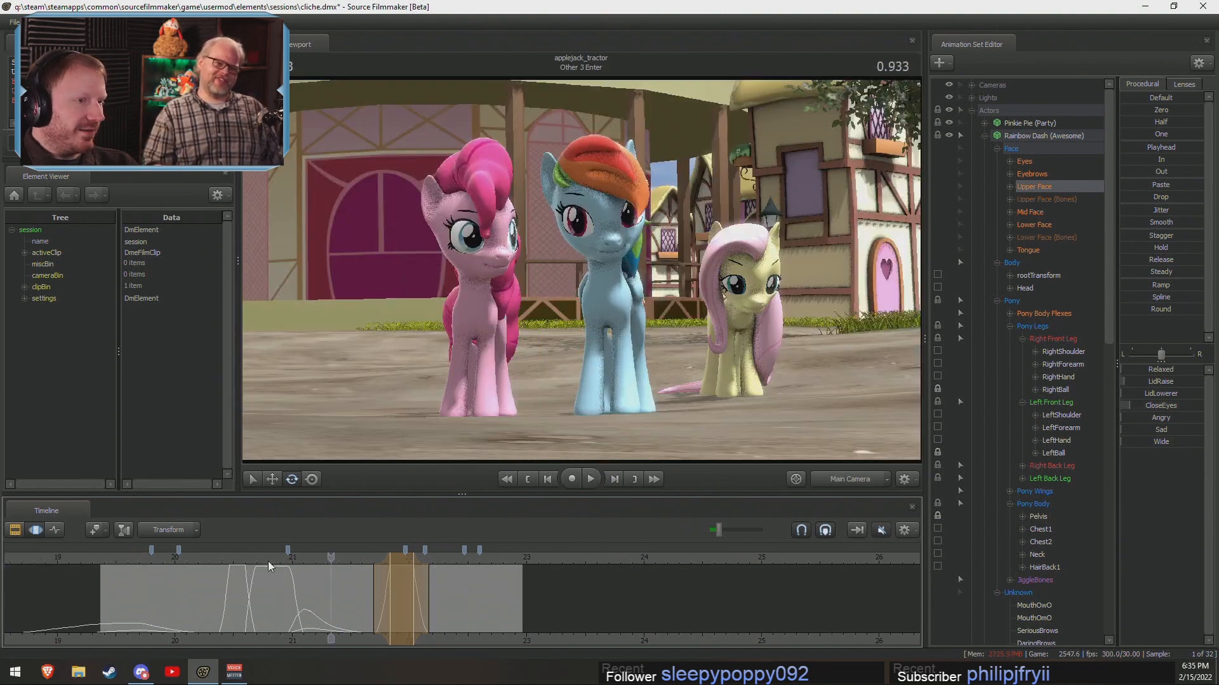
left_click_drag(127, 560, 338, 596)
key("space")
key("space")
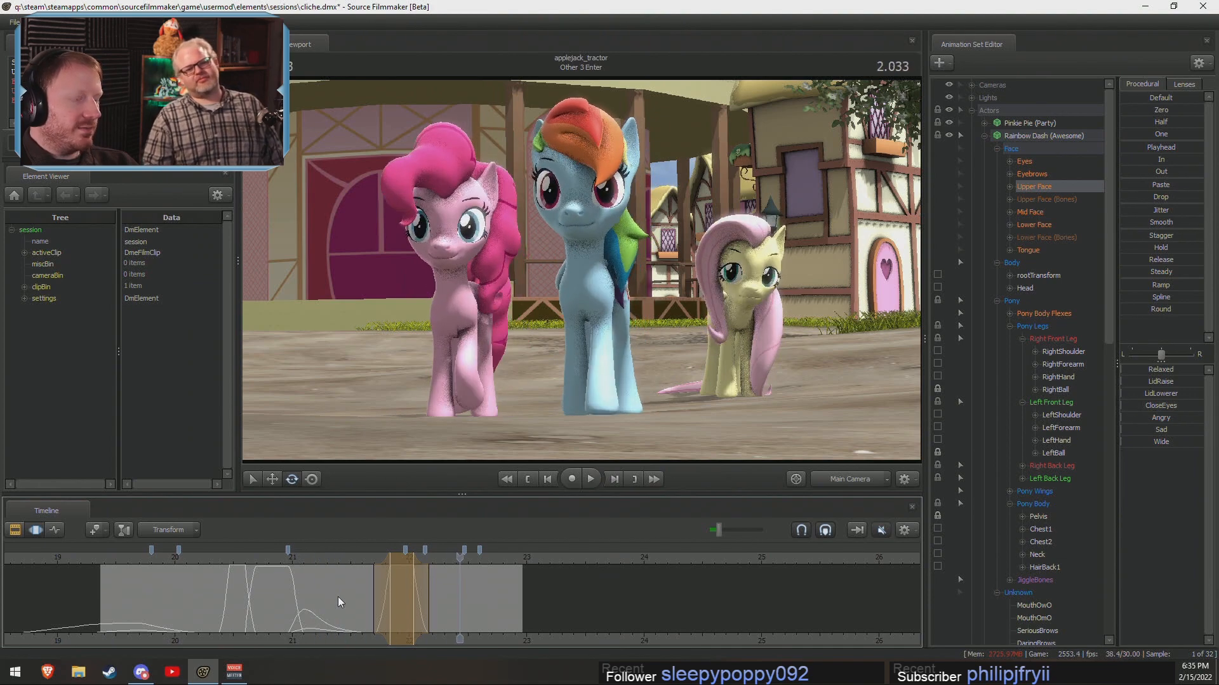
Shift the new blink slightly earlier and play it back from about 21.3 s.
left_click_drag(398, 556, 389, 556)
left_click(331, 561)
key("space")
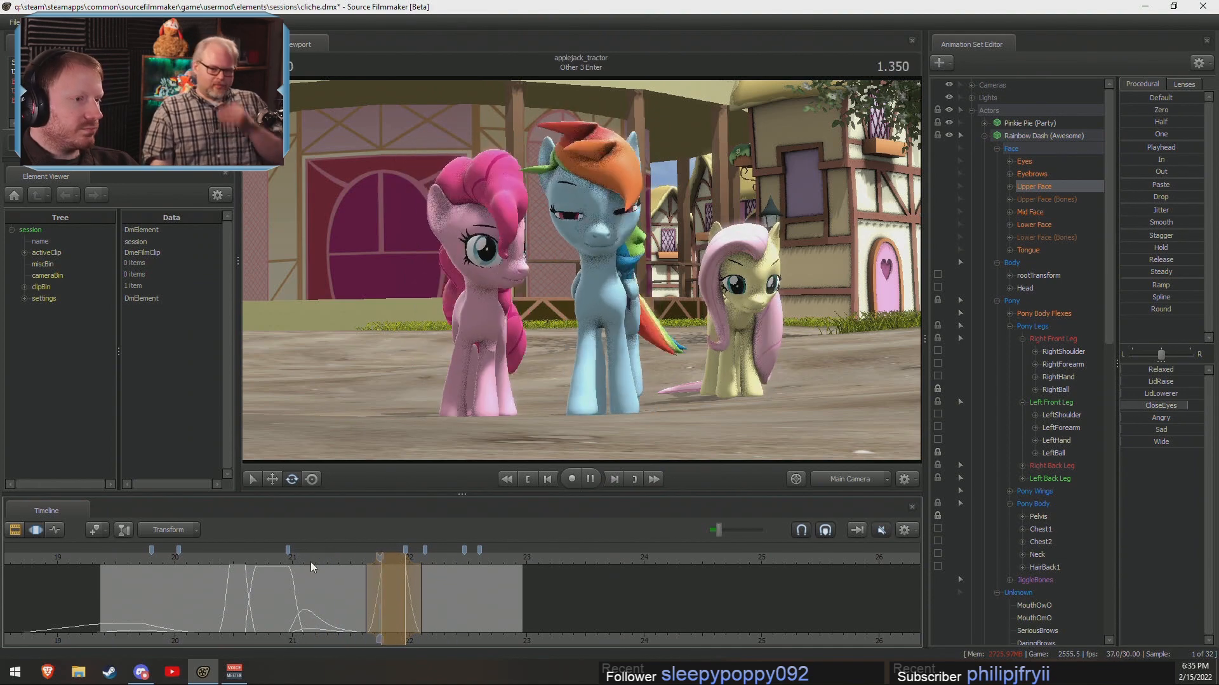
left_click(332, 565)
key("space")
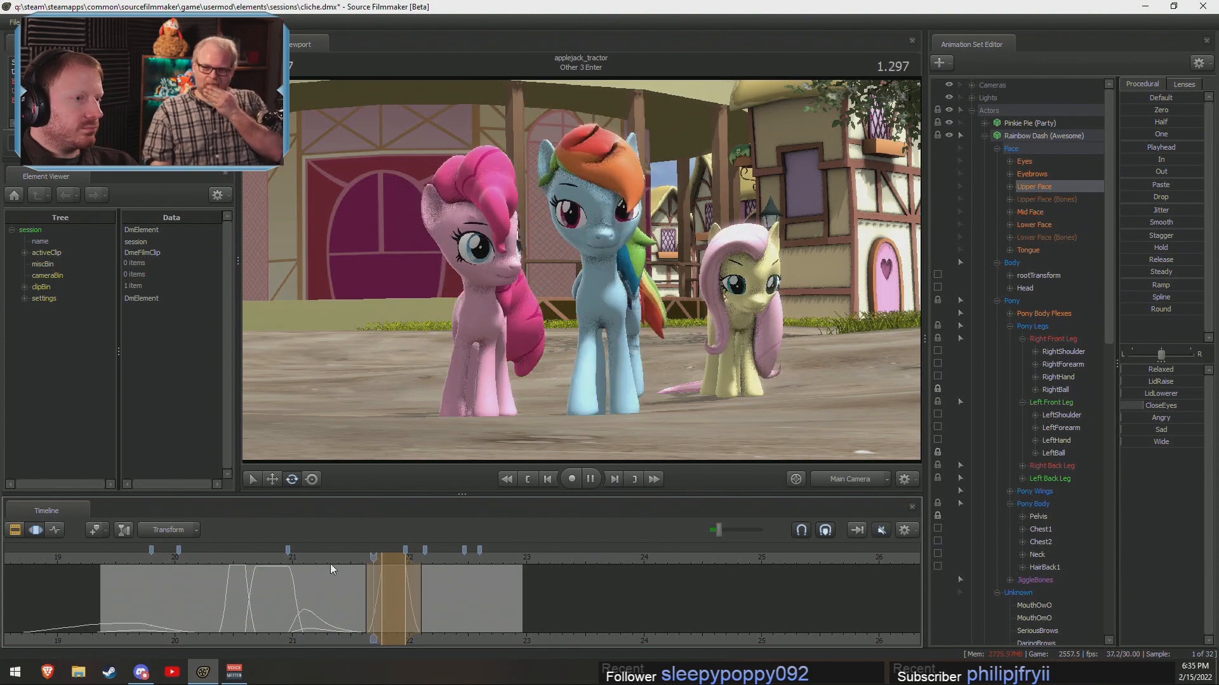
key("space")
left_click_drag(332, 568, 385, 592)
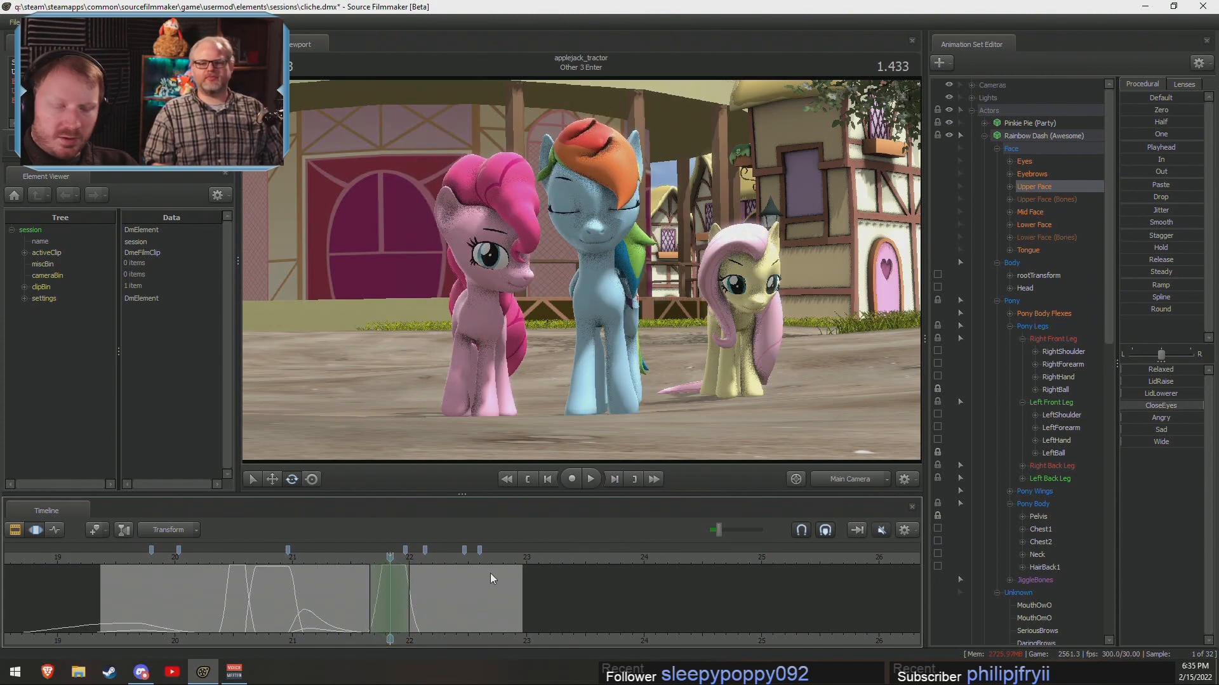
Switch to the Clip Editor and play back the Fluttershy Swears shot.
key("F2")
scroll(648, 606, "down", 8)
left_click_drag(589, 563, 604, 563)
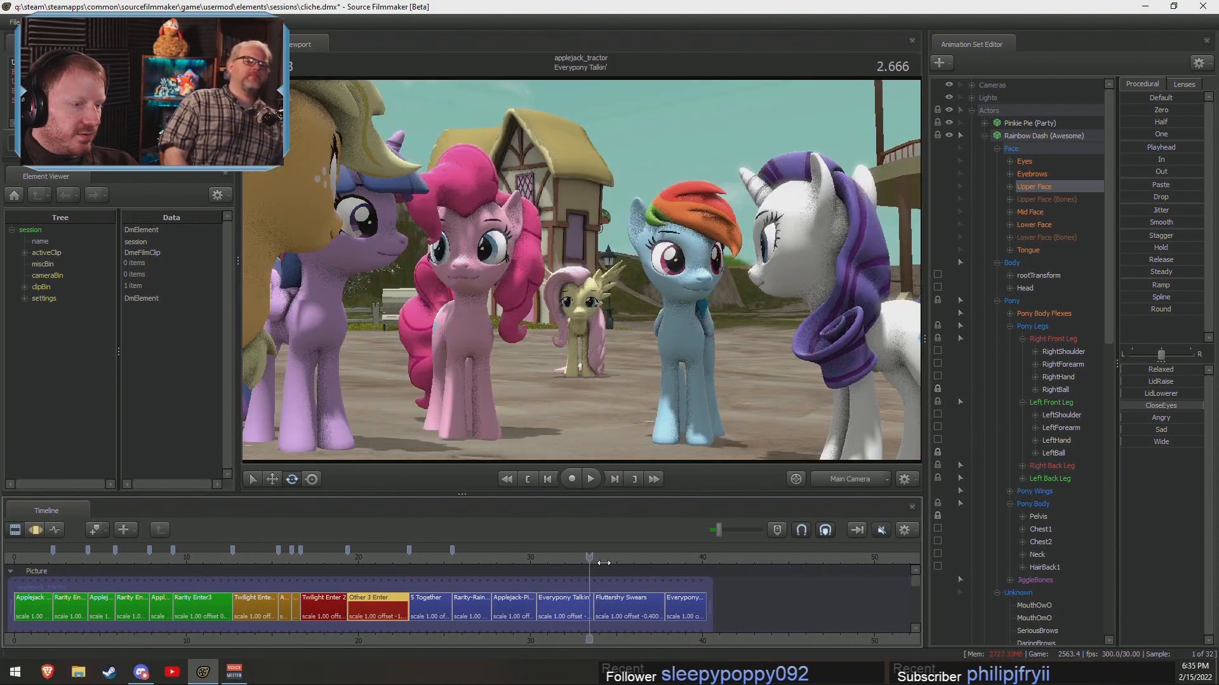
key("space")
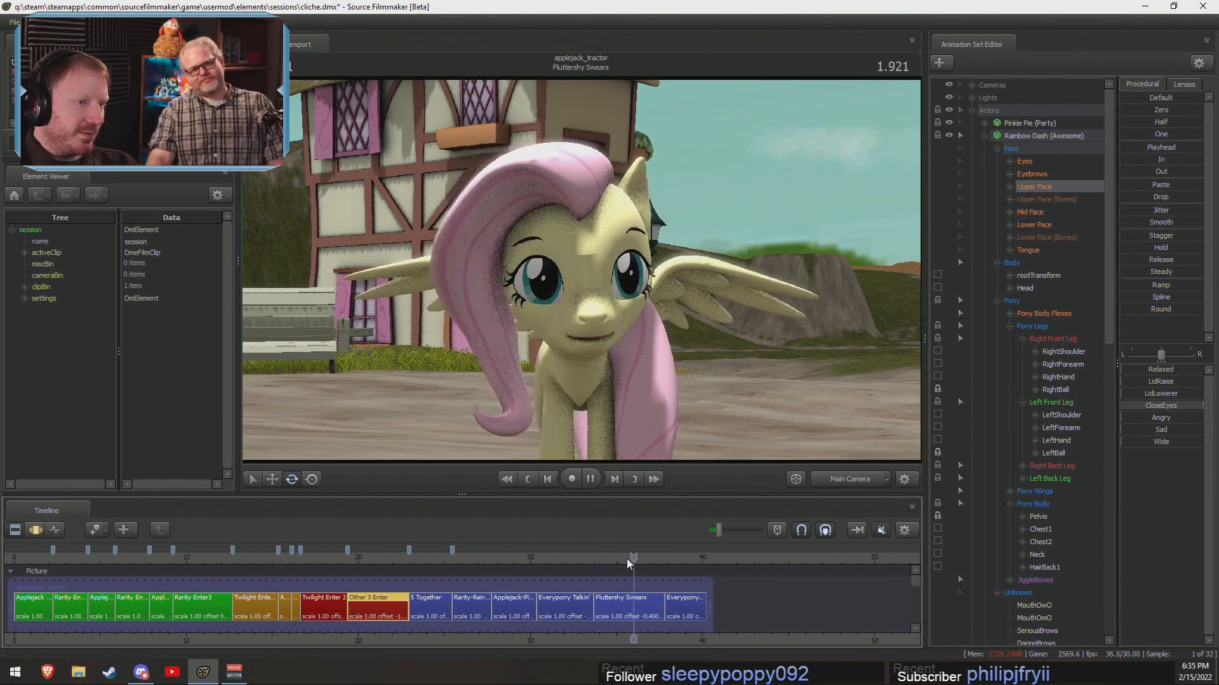
key("space")
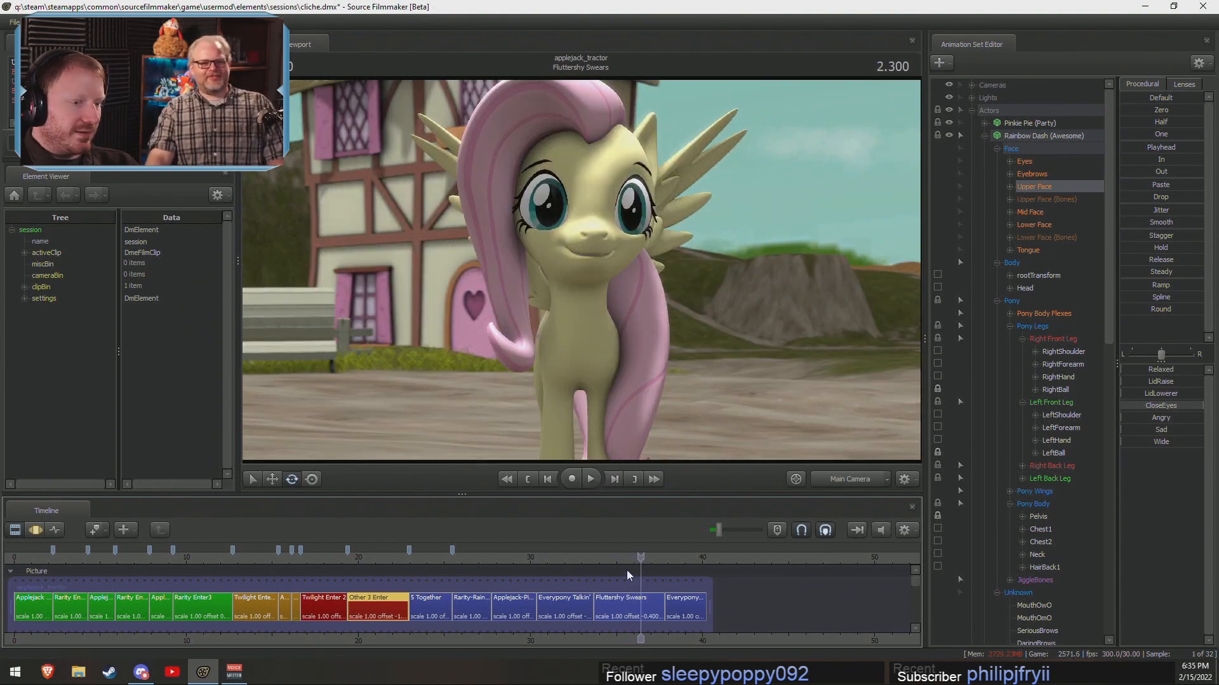
left_click(623, 560)
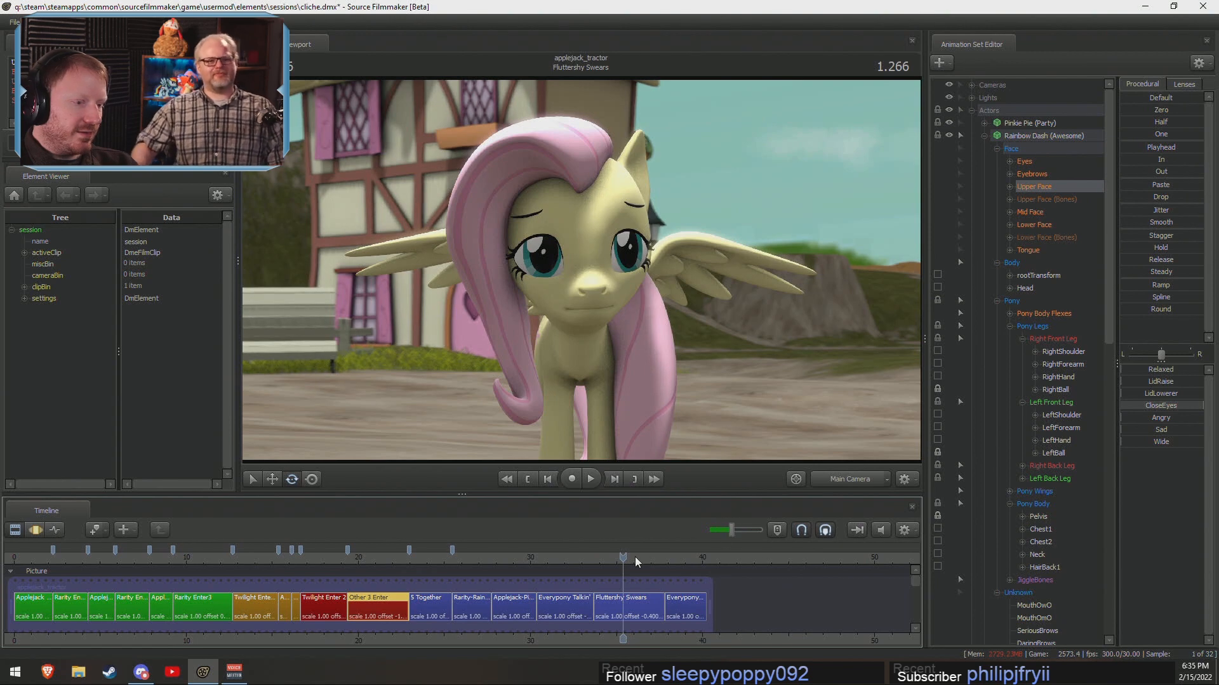
left_click(616, 558)
key("space")
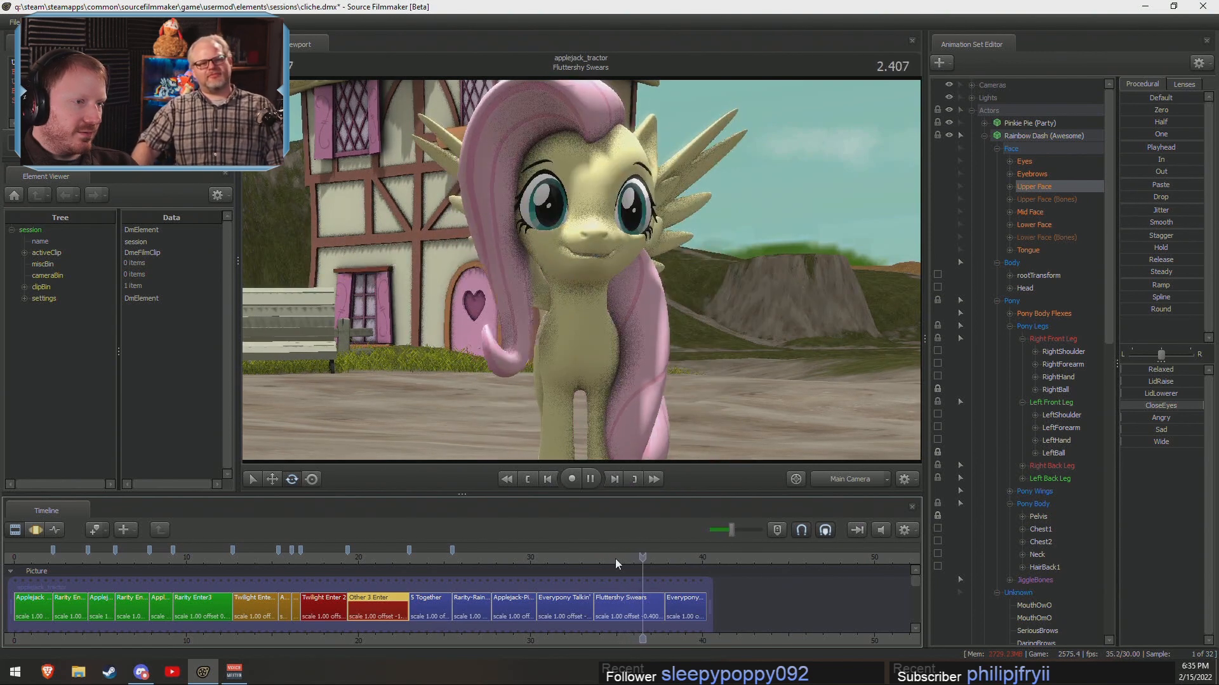
key("space")
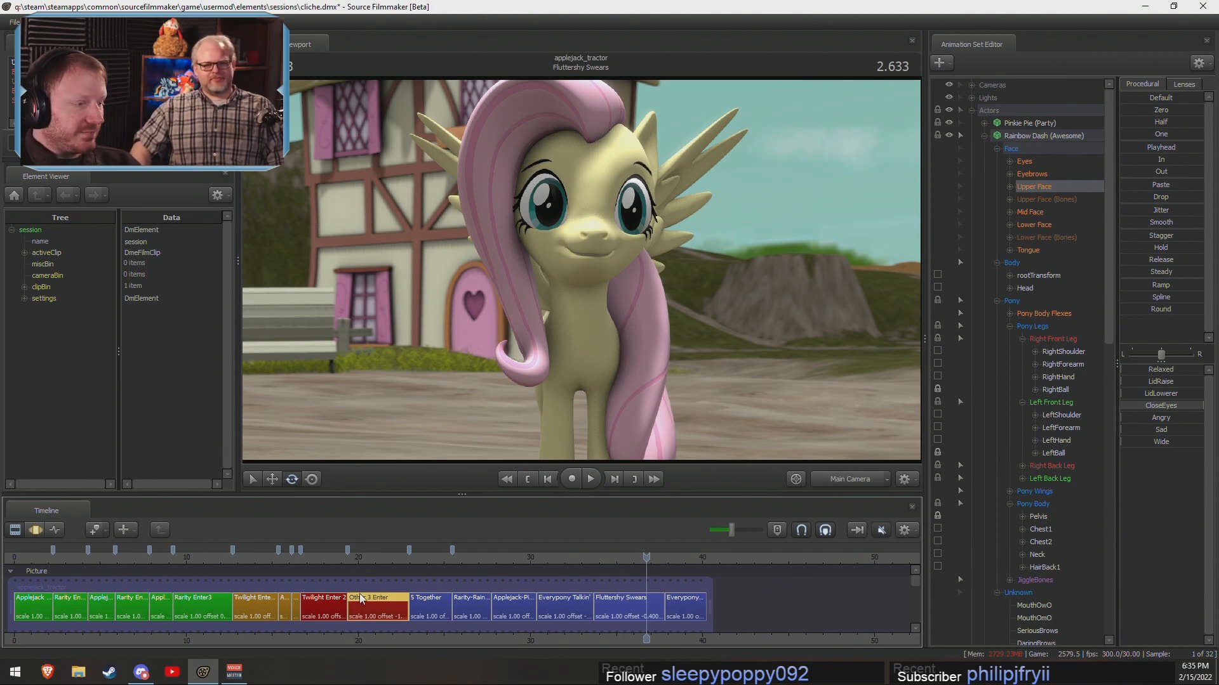
Play back the Other 3 Enter shot from about 20 s.
left_click(363, 562)
key("space")
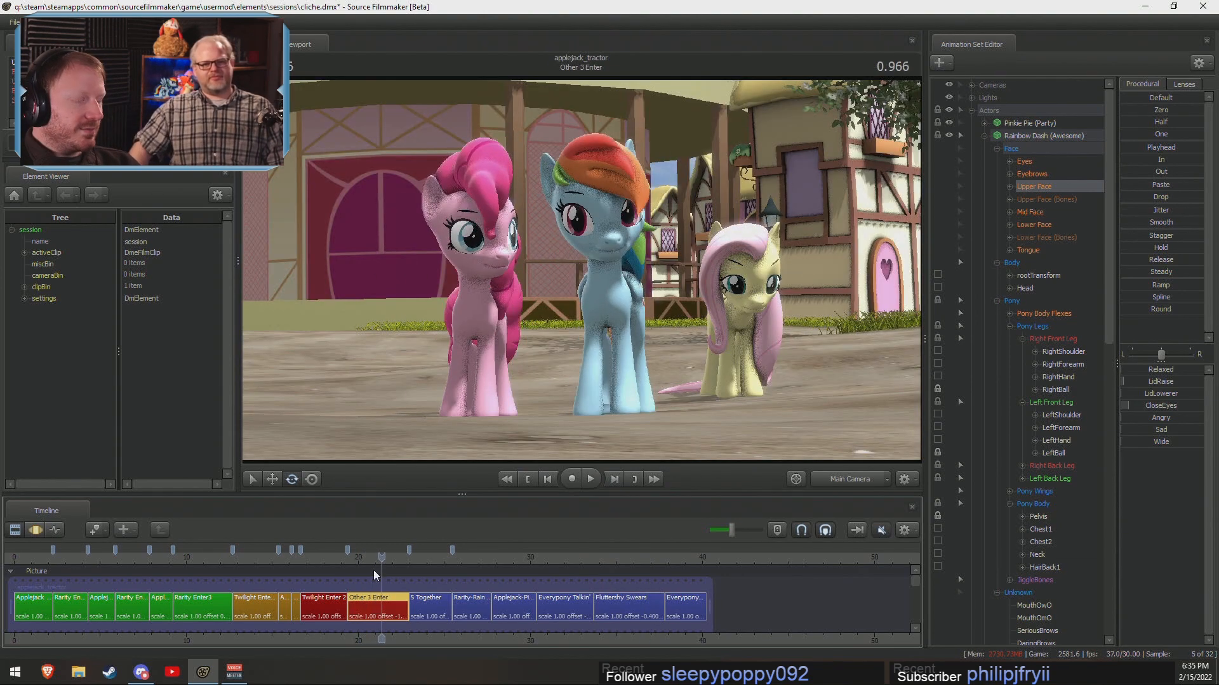
left_click_drag(378, 559, 360, 559)
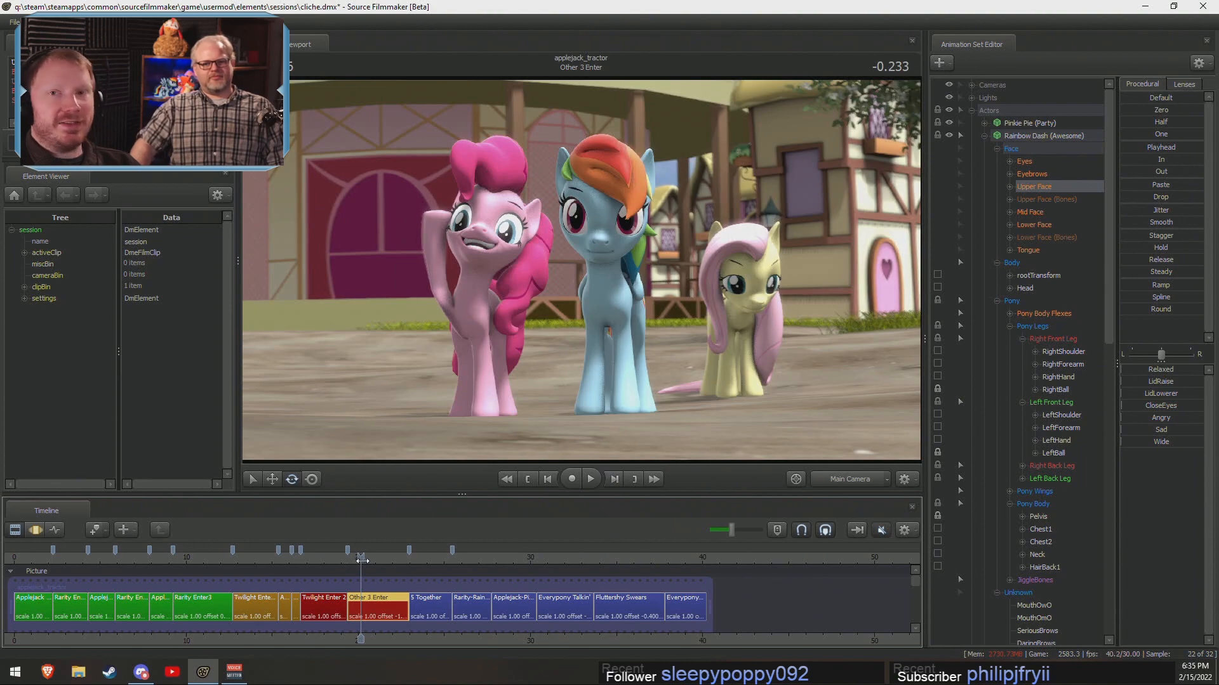
key("space")
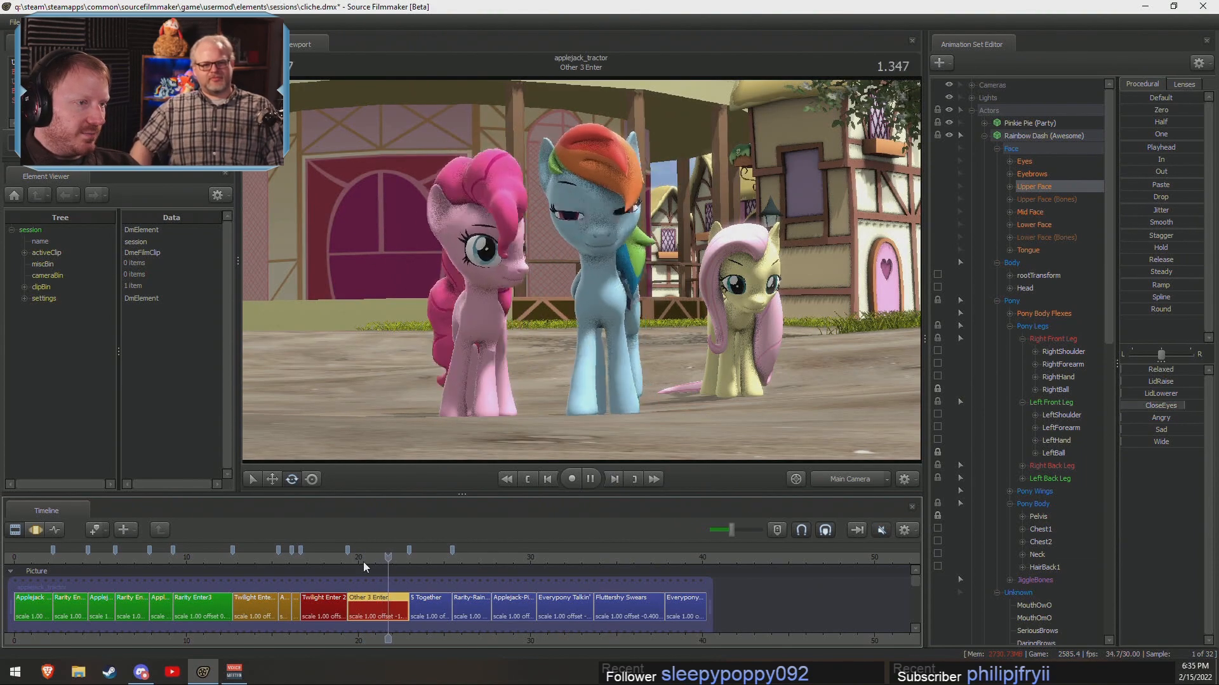
left_click(367, 561)
Return to the Motion Editor, rotate Rainbow Dash's Head at about 21.9 s, and play back the change.
scroll(366, 610, "up", 4)
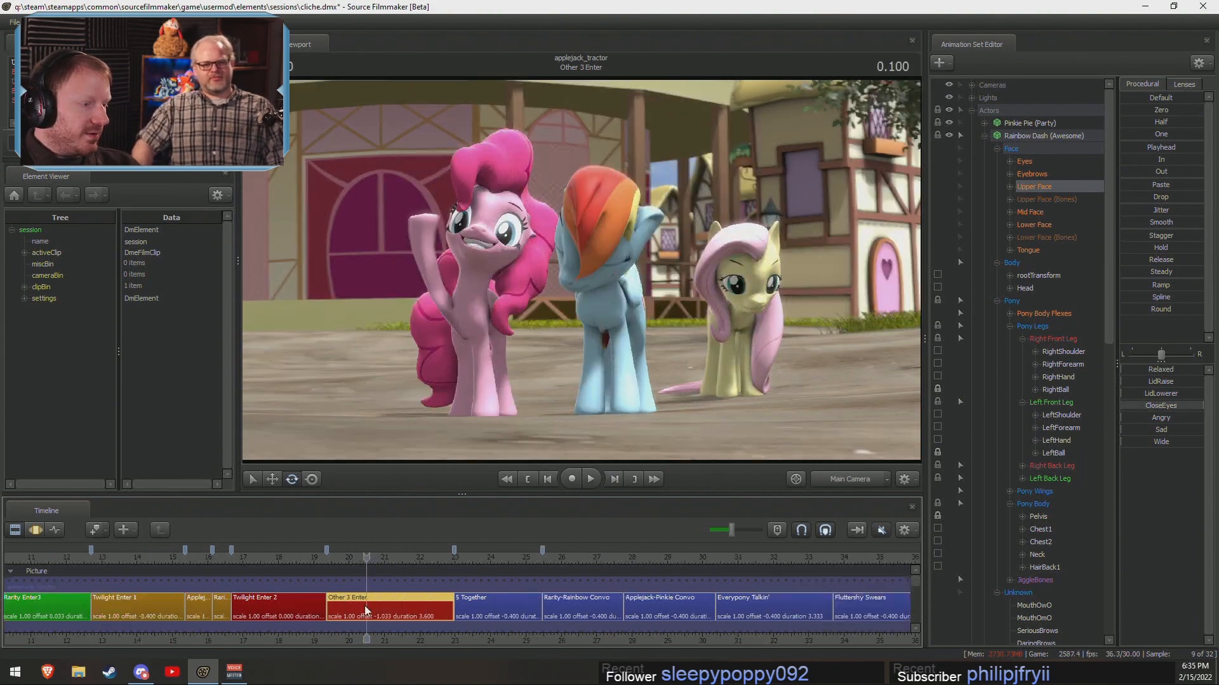
scroll(366, 611, "up", 3)
key("F3")
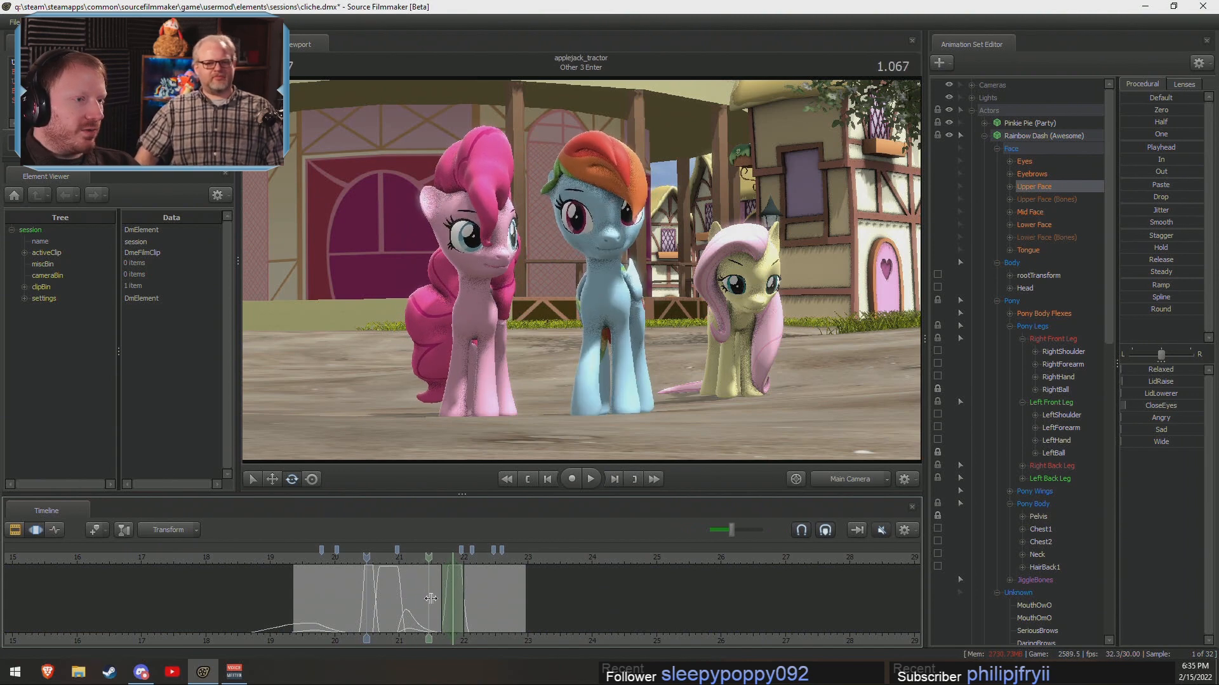
left_click(453, 605)
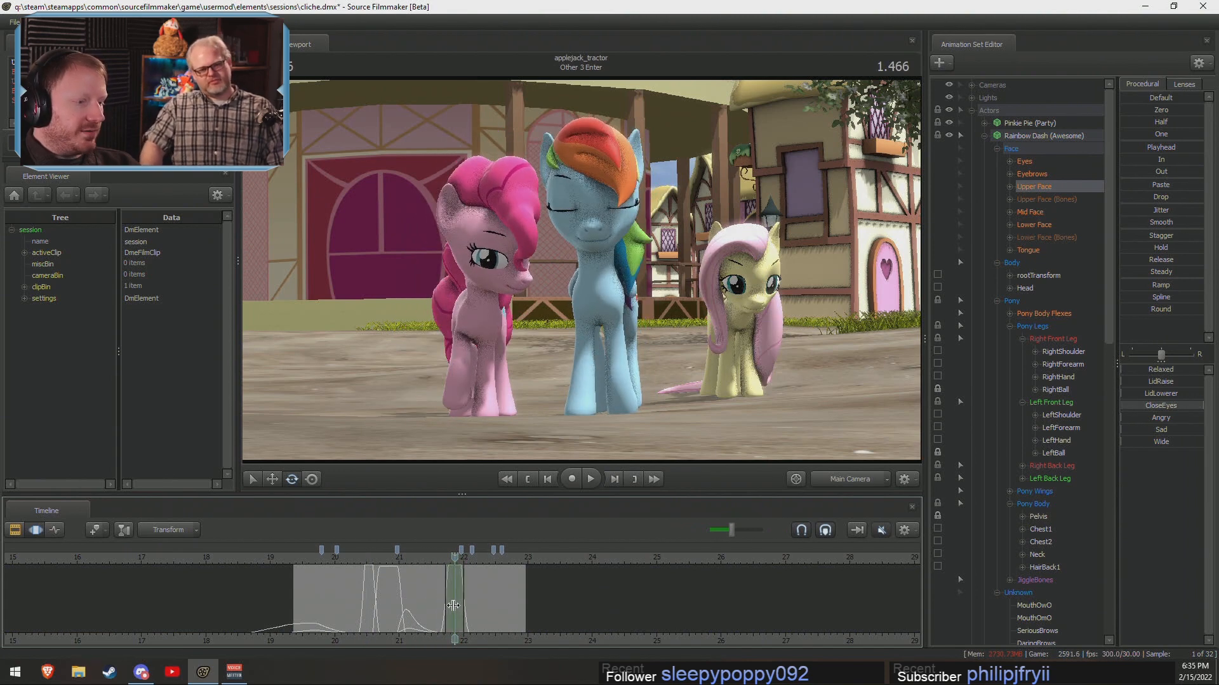
scroll(454, 605, "up", 3)
left_click(593, 237)
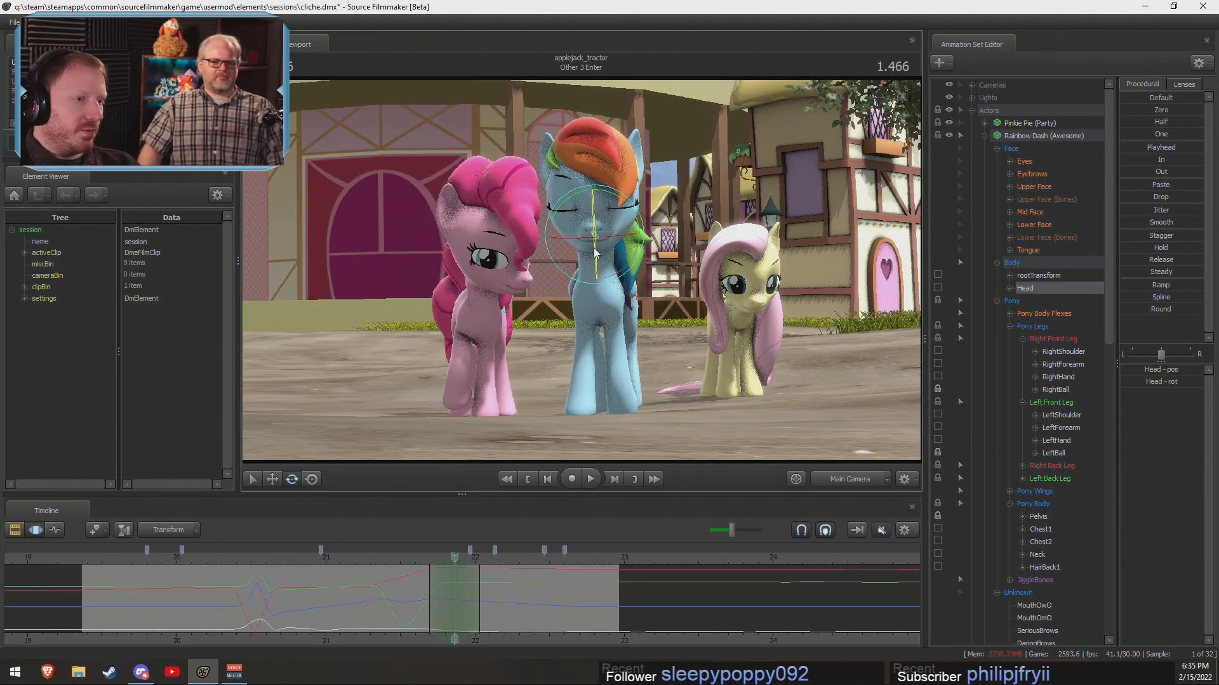
left_click(421, 556)
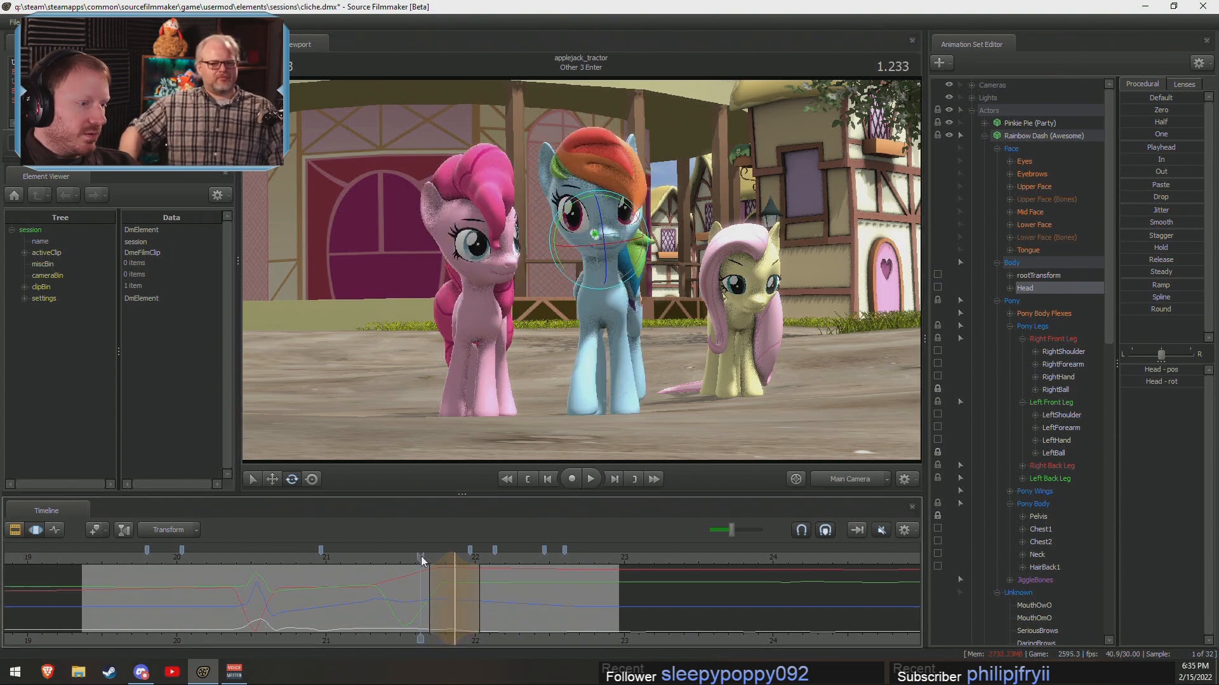
key("space")
left_click(421, 557)
scroll(428, 559, "up", 1)
left_click(351, 553)
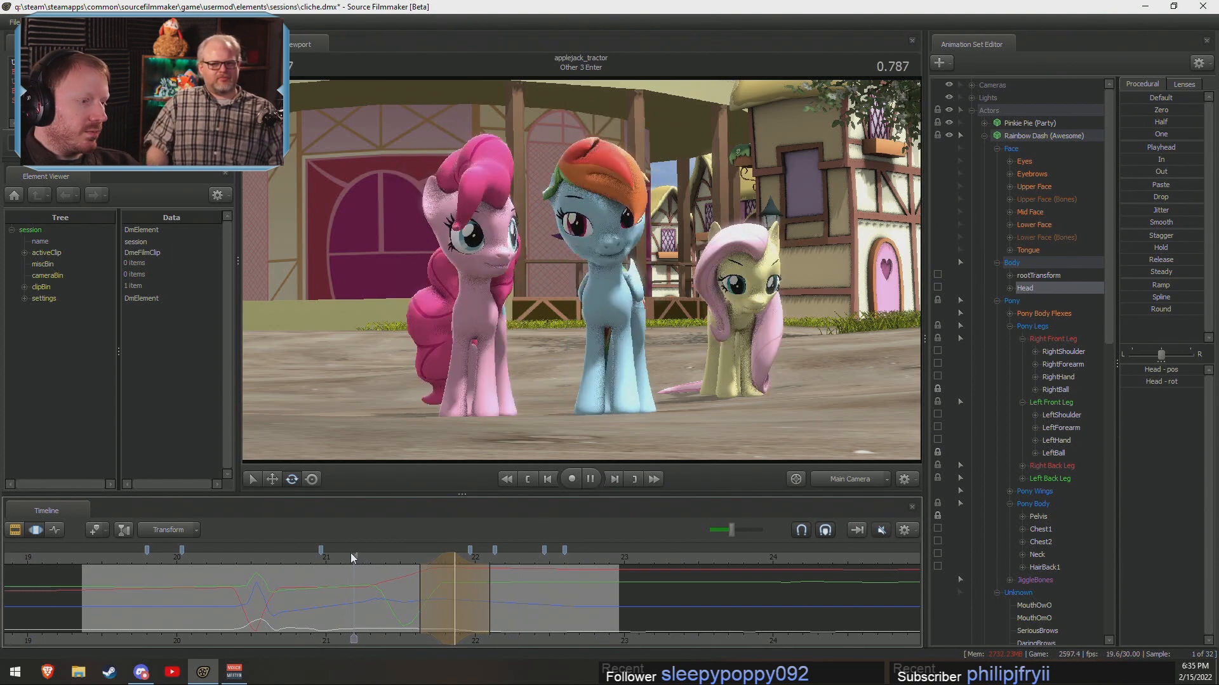
Widen the Head adjustment to span about 21.6 to 22.3 s, shift its peak to about 21.8 s, and play it back.
key("shift")
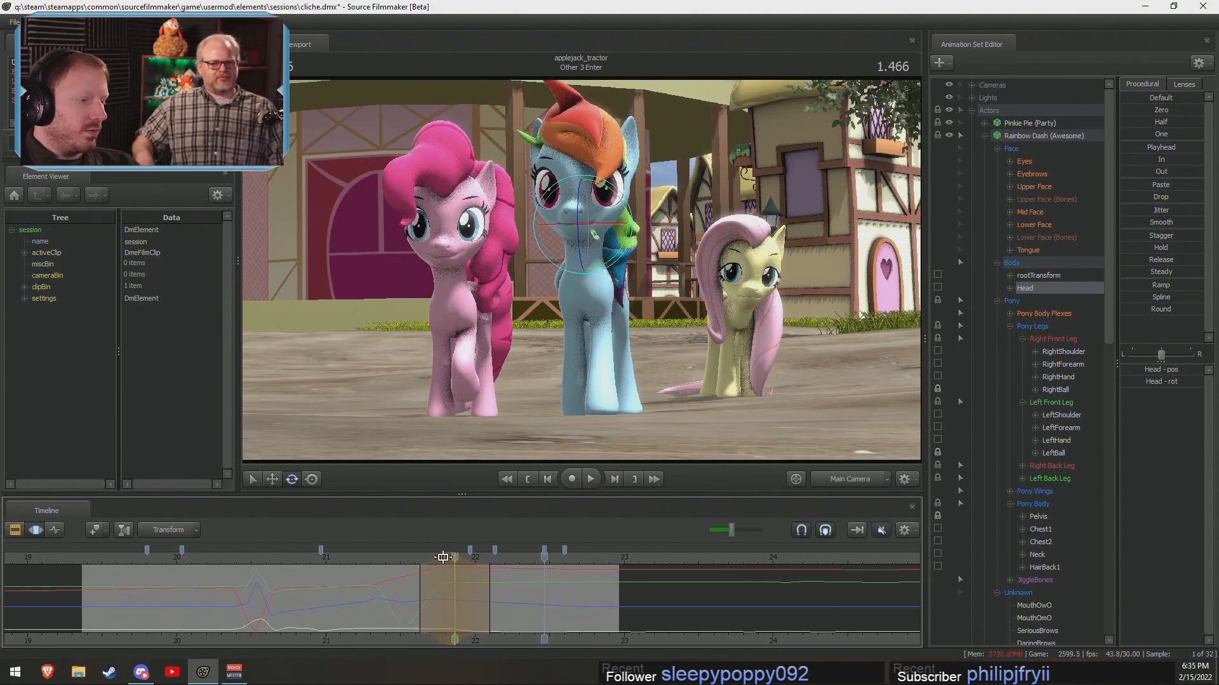
left_click(402, 558)
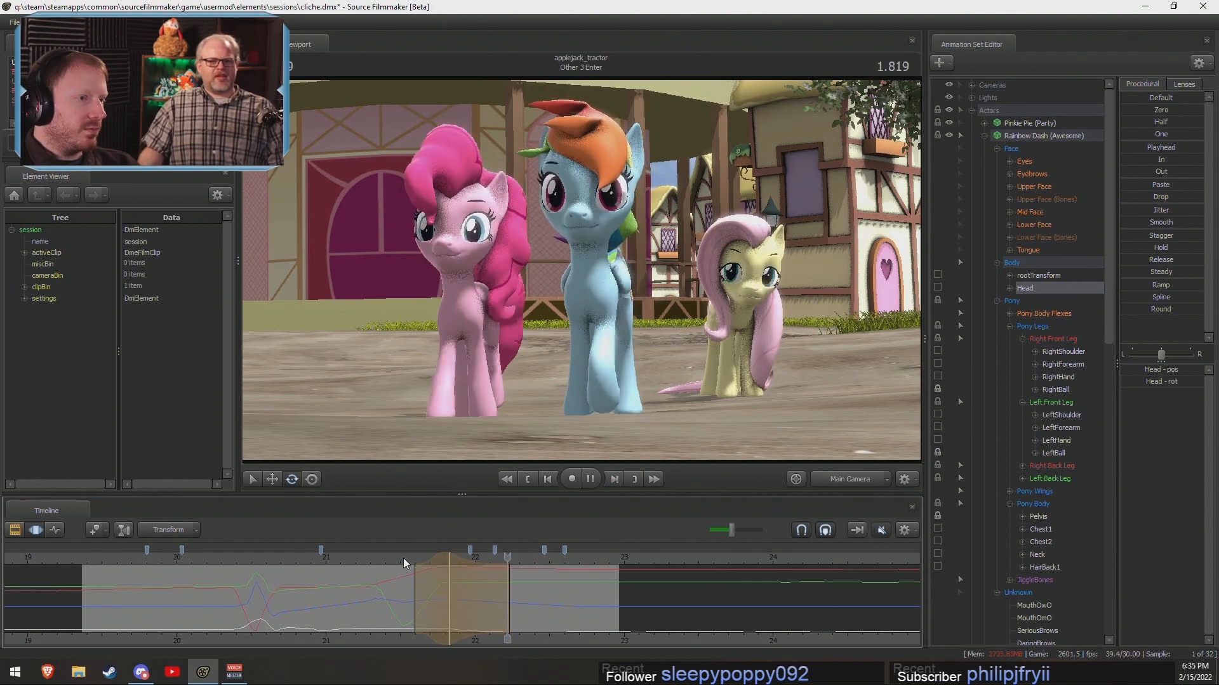
left_click(394, 558)
left_click(444, 557, "shift")
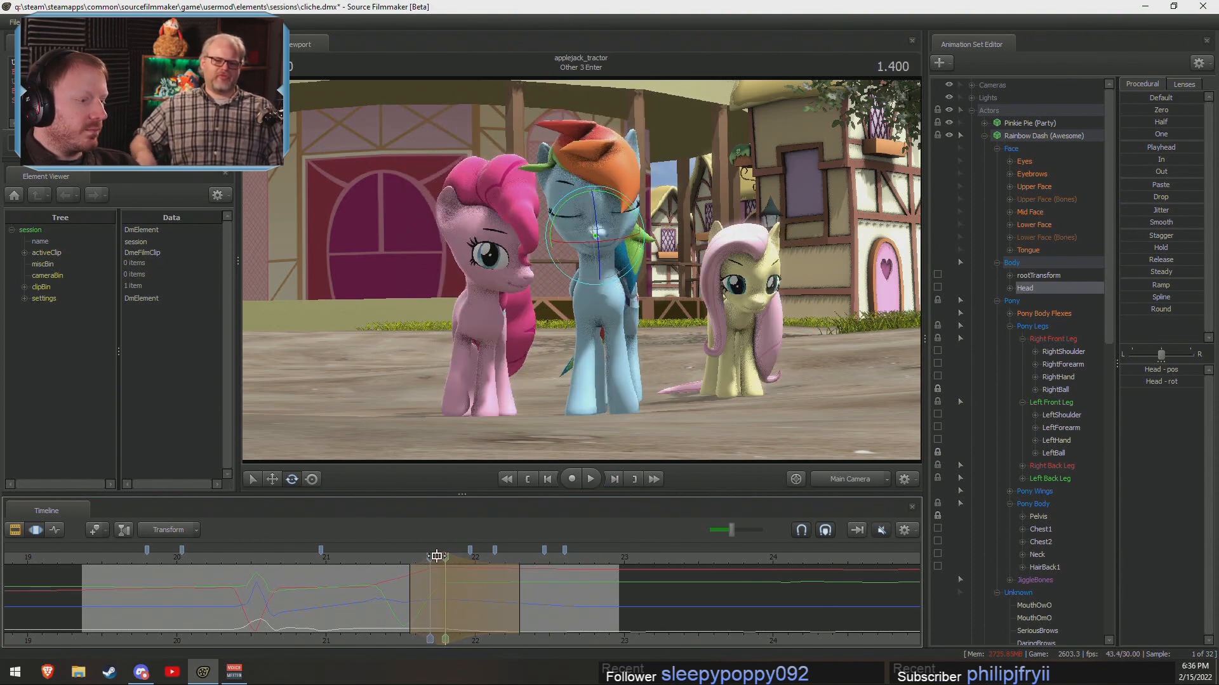
left_click(404, 558)
key("space")
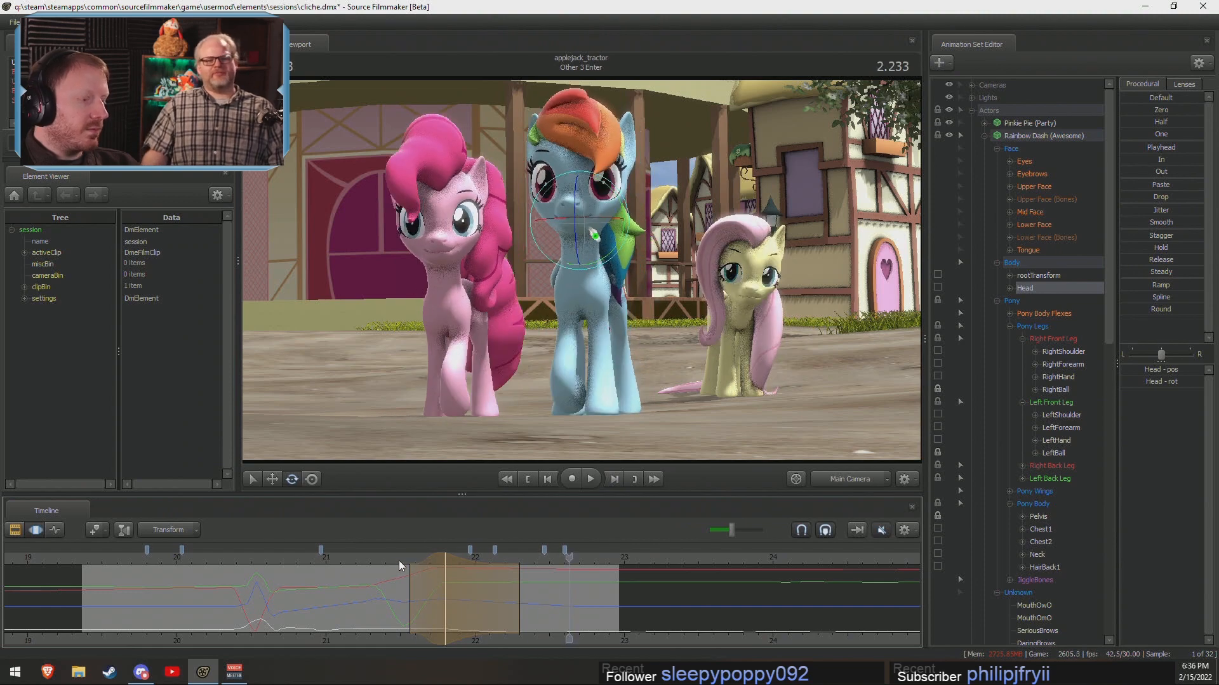
Rotate Rainbow Dash's Head at about 22.1 s, blend it over about 21.5 to 22.8 s, and play it back.
left_click(391, 559)
key("space")
mouse_move(475, 582)
left_mouse_down("shift")
mouse_move(424, 584)
mouse_move(493, 589)
left_mouse_up("shift")
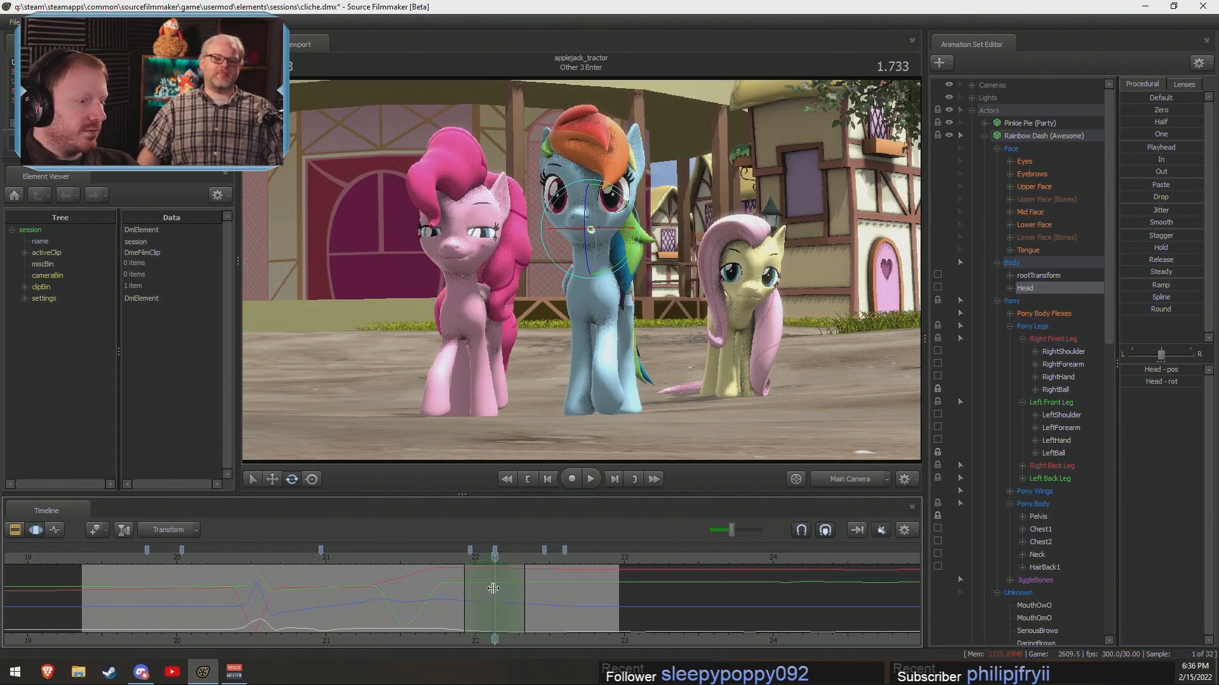
left_click_drag(597, 255, 597, 260)
key("space")
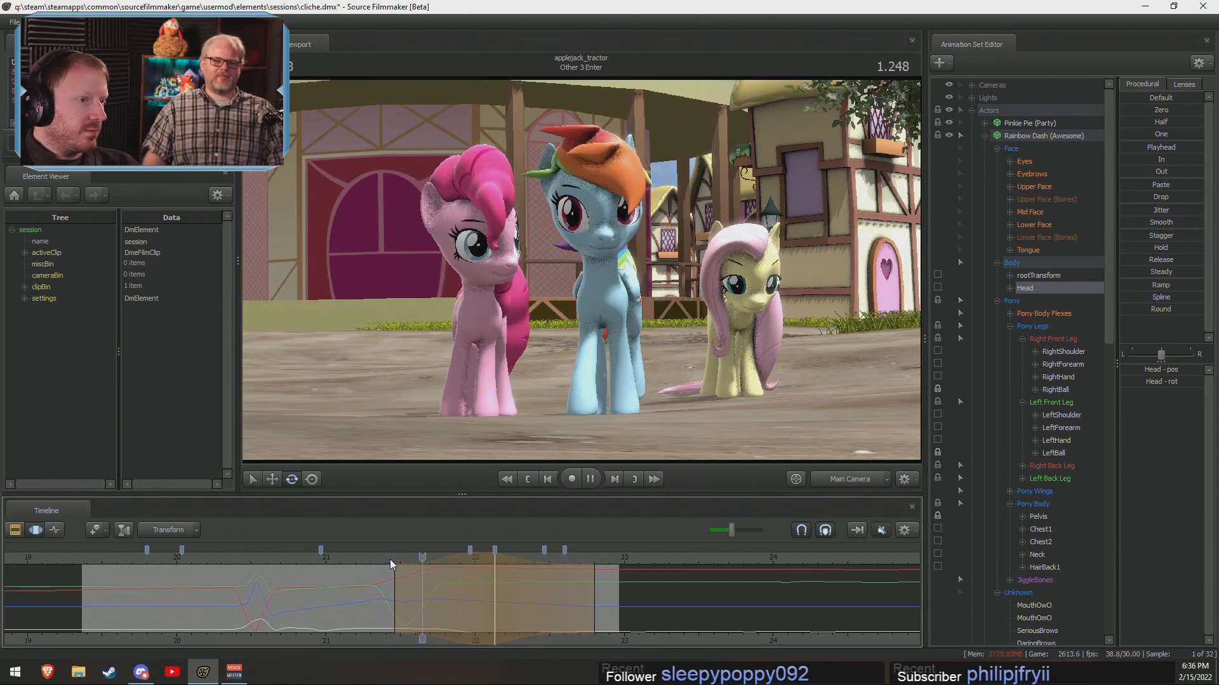
key("space")
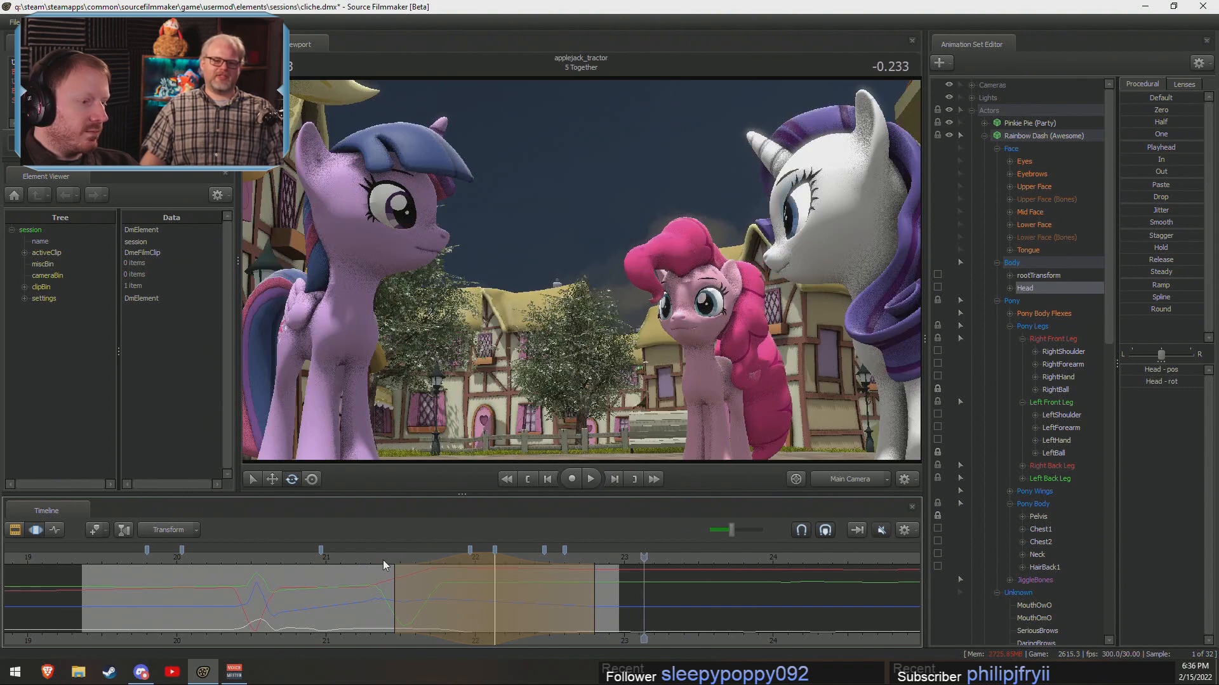
Replay the Other 3 Enter shot from about 21 s and 20.7 s to judge the Head movement.
key("space")
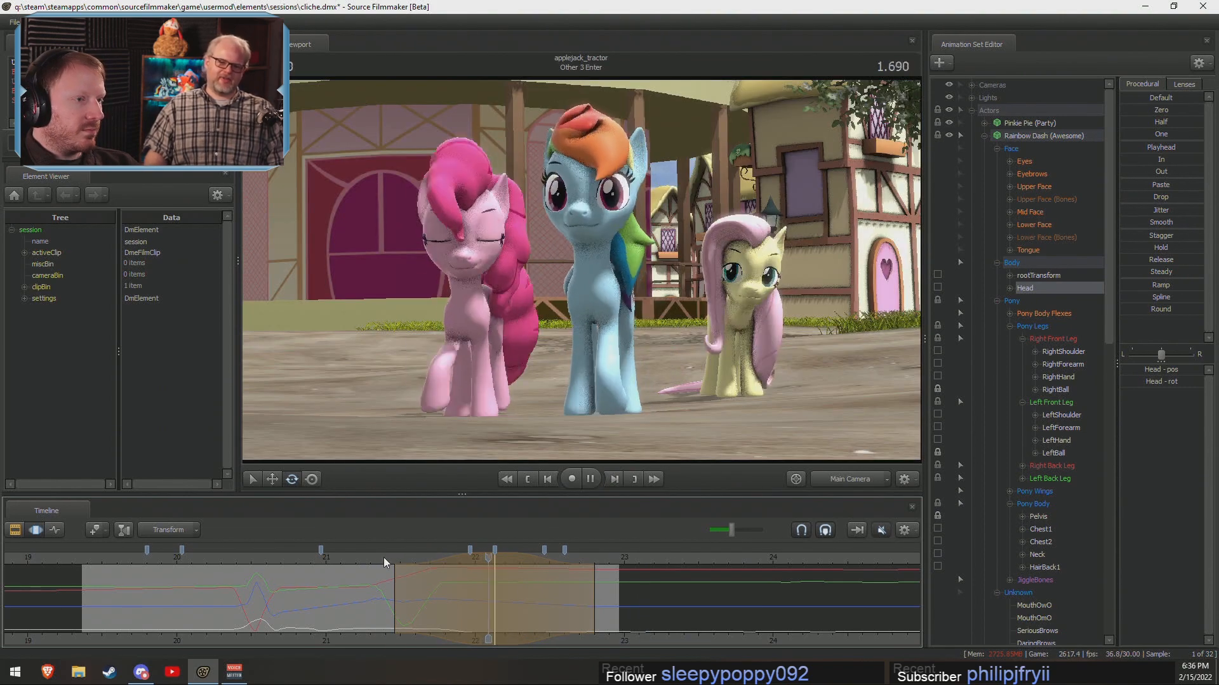
left_click(333, 557)
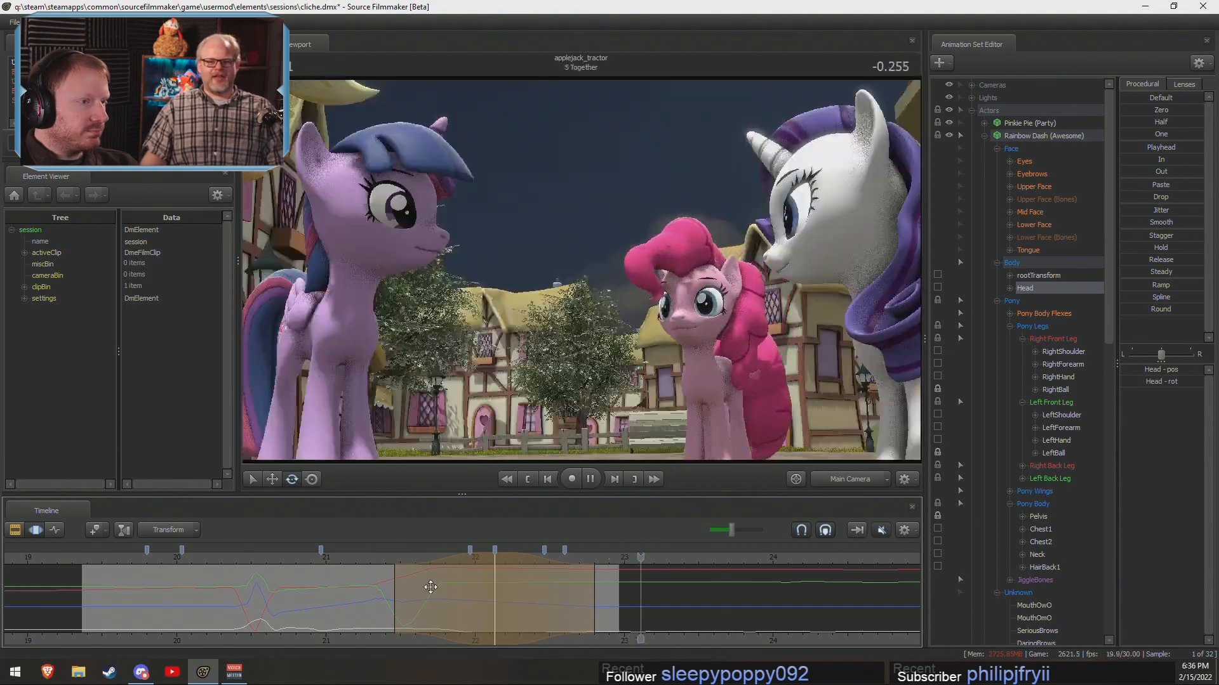
left_click(284, 558)
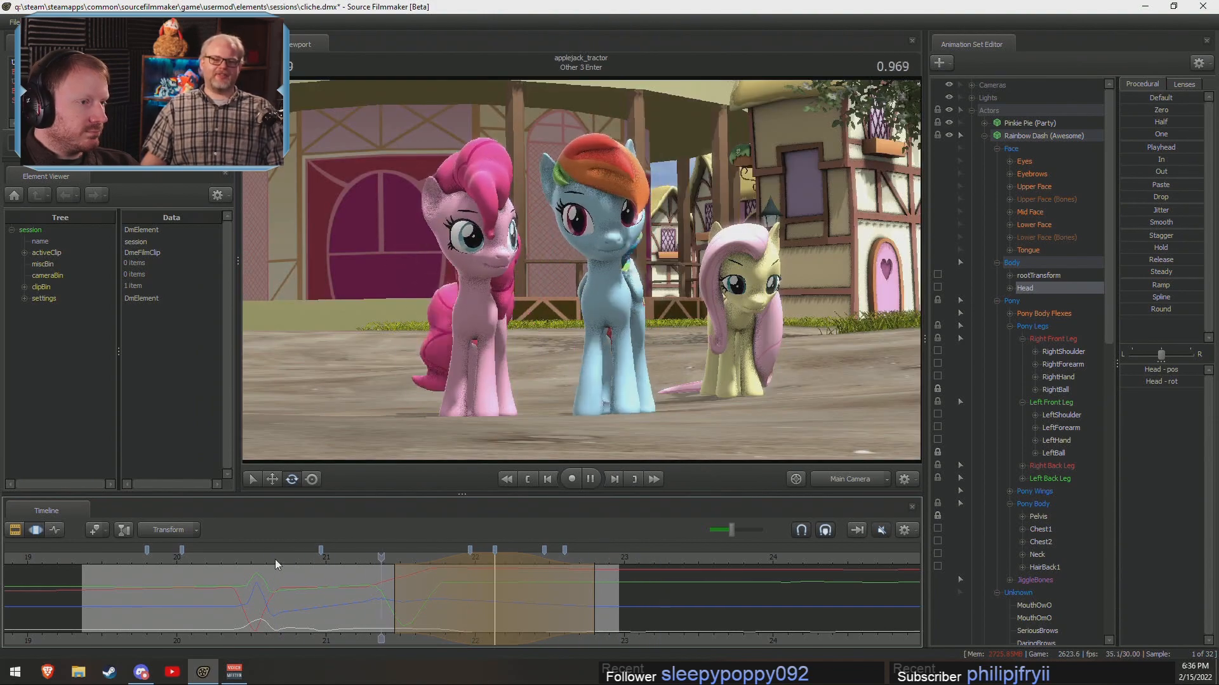
key("space")
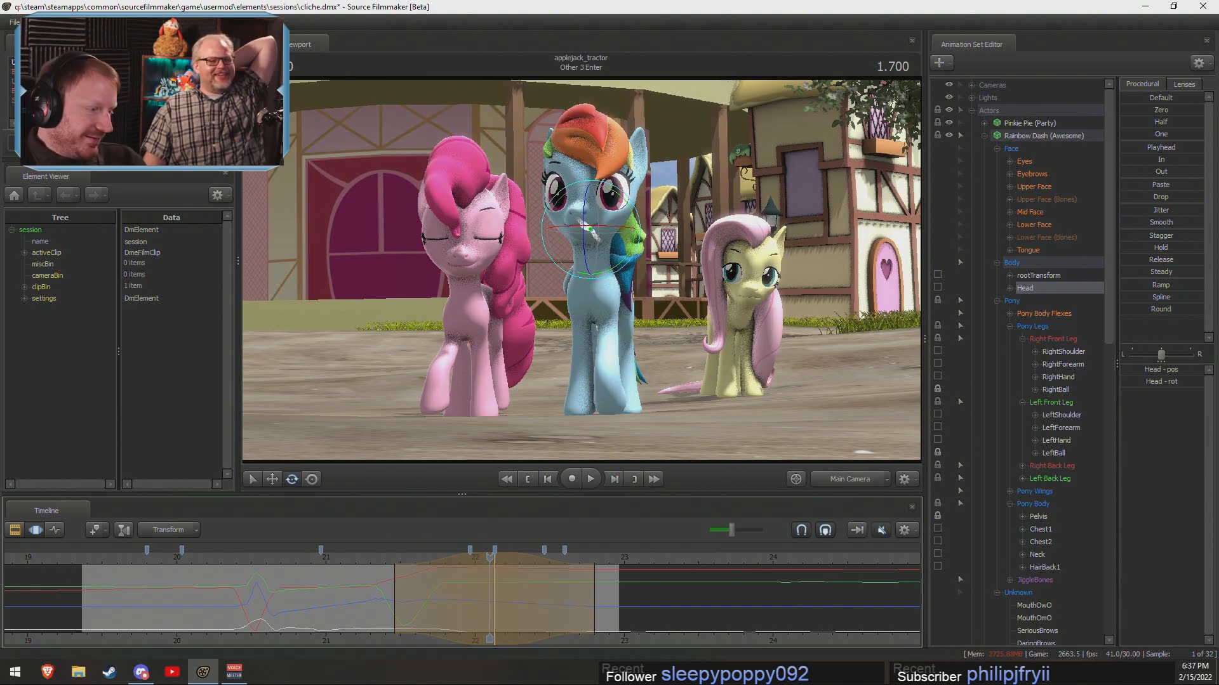
left_click(48, 672)
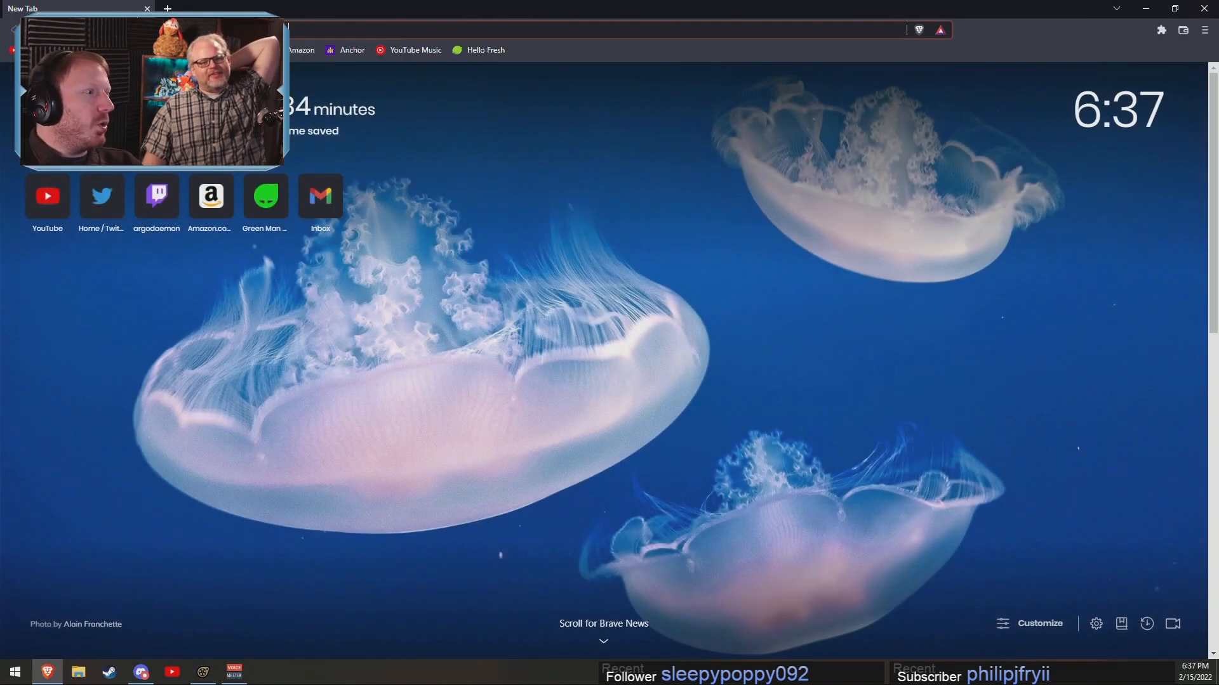
left_click(147, 8)
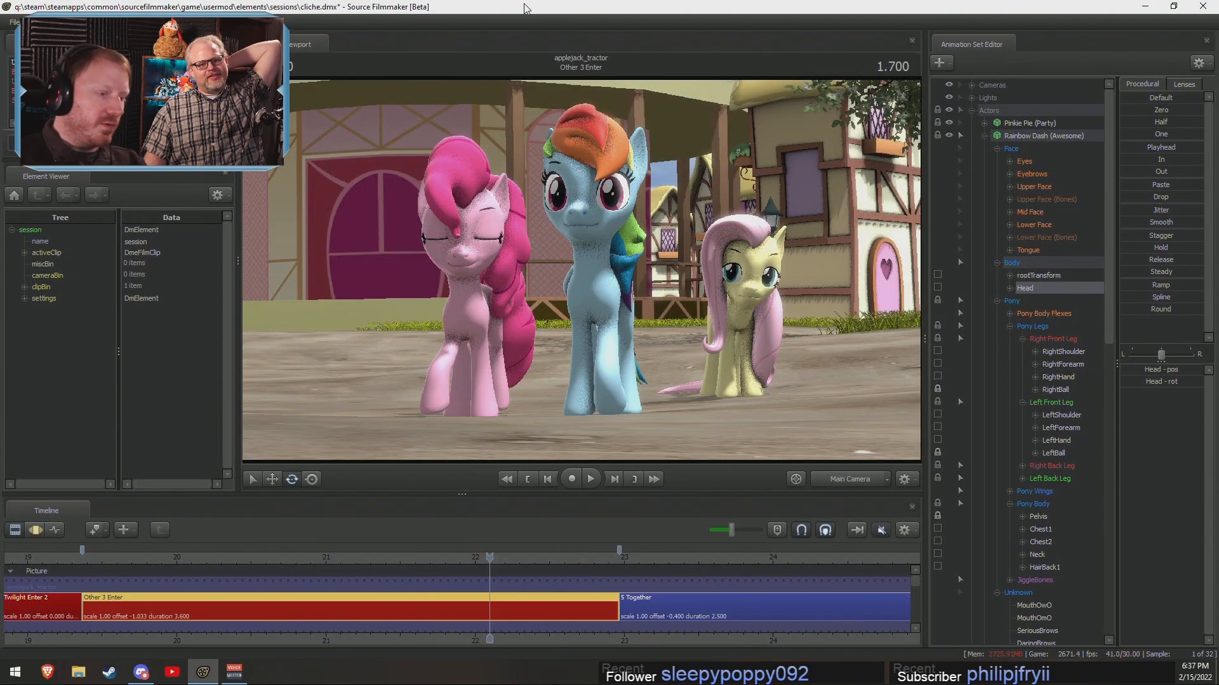
Play back the Other 3 Enter shot repeatedly from about 20.8 s and 21.4 s to check the ponies' movements.
left_click_drag(490, 557, 495, 556)
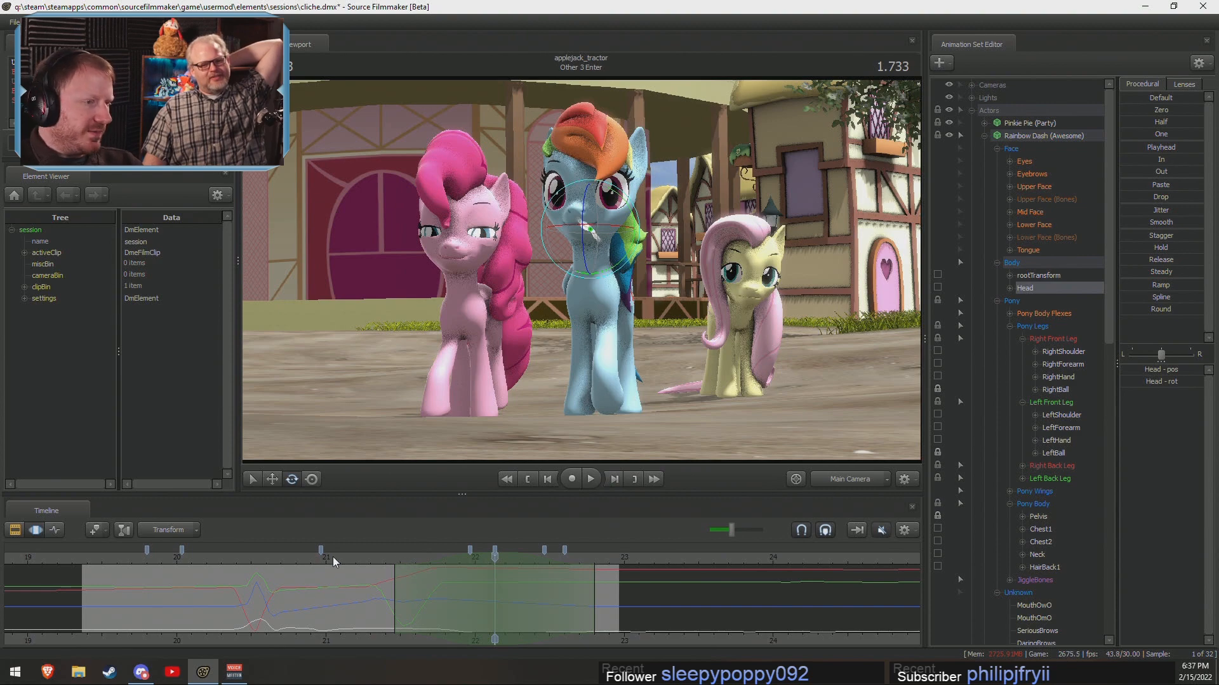
key("space")
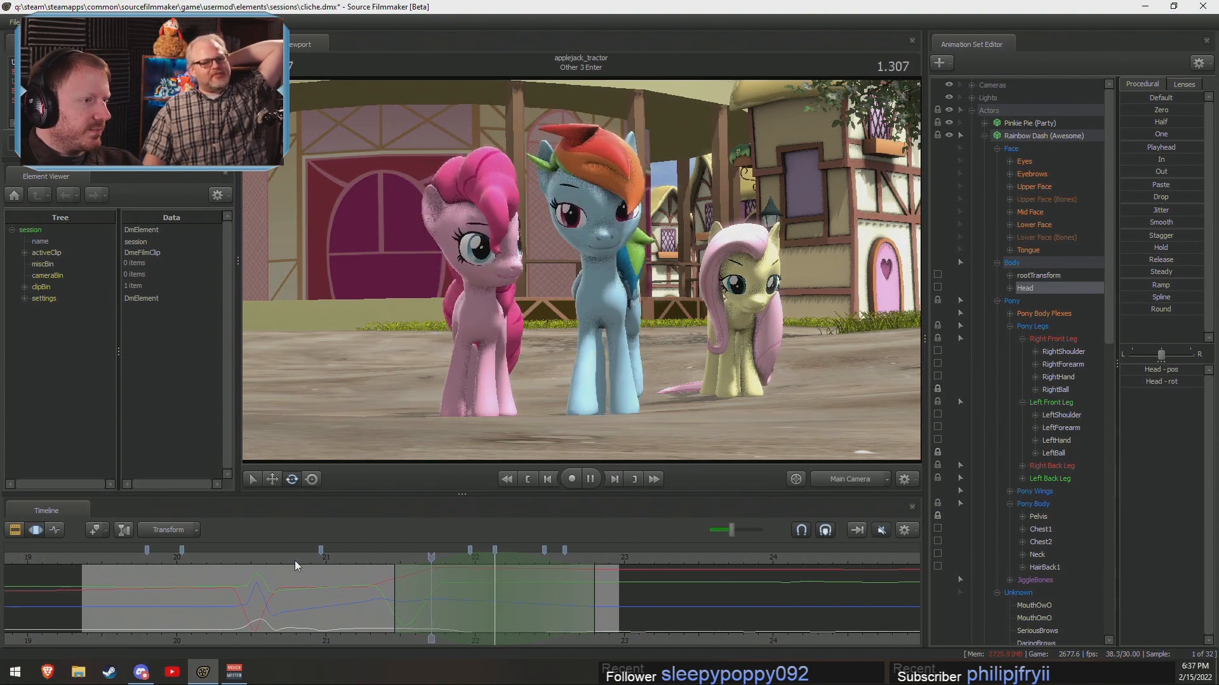
left_click(292, 557)
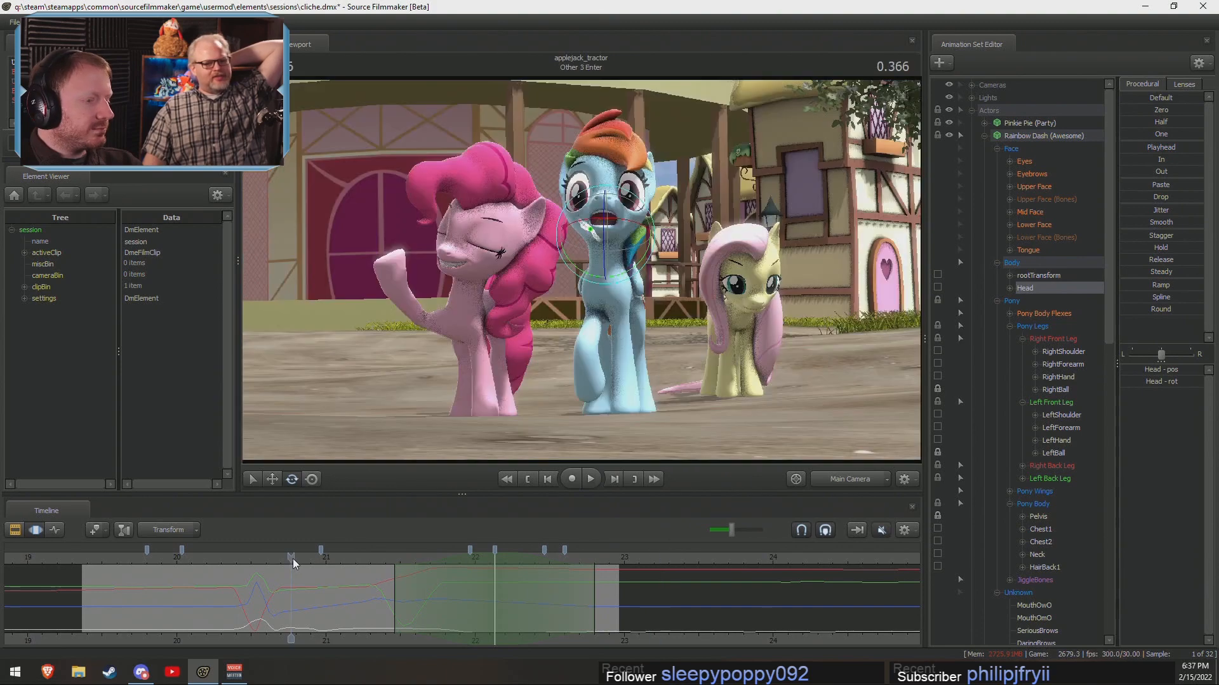
key("space")
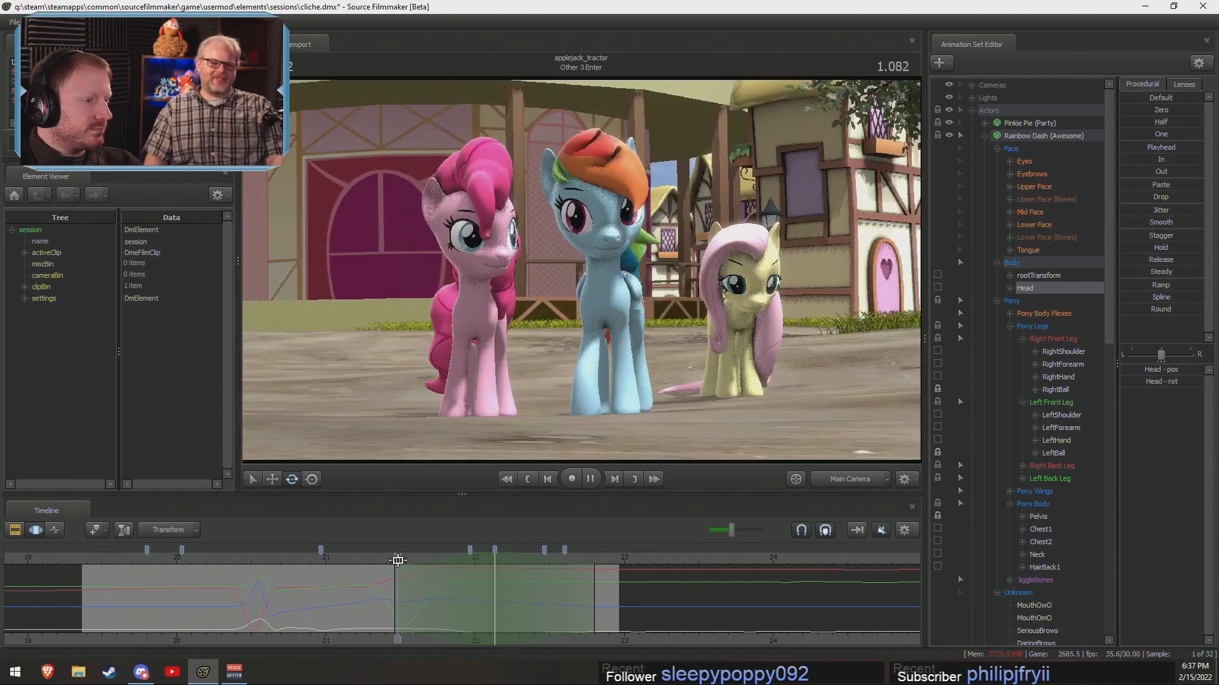
key("space")
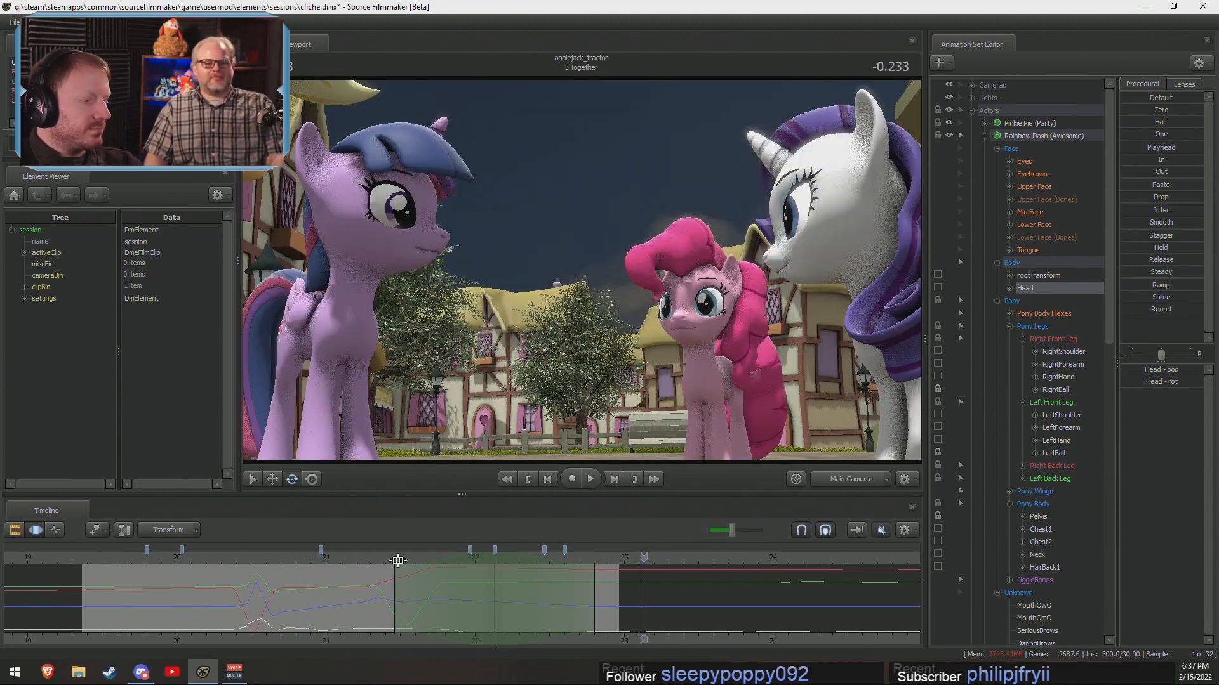
left_click(398, 561)
key("space")
key("space")
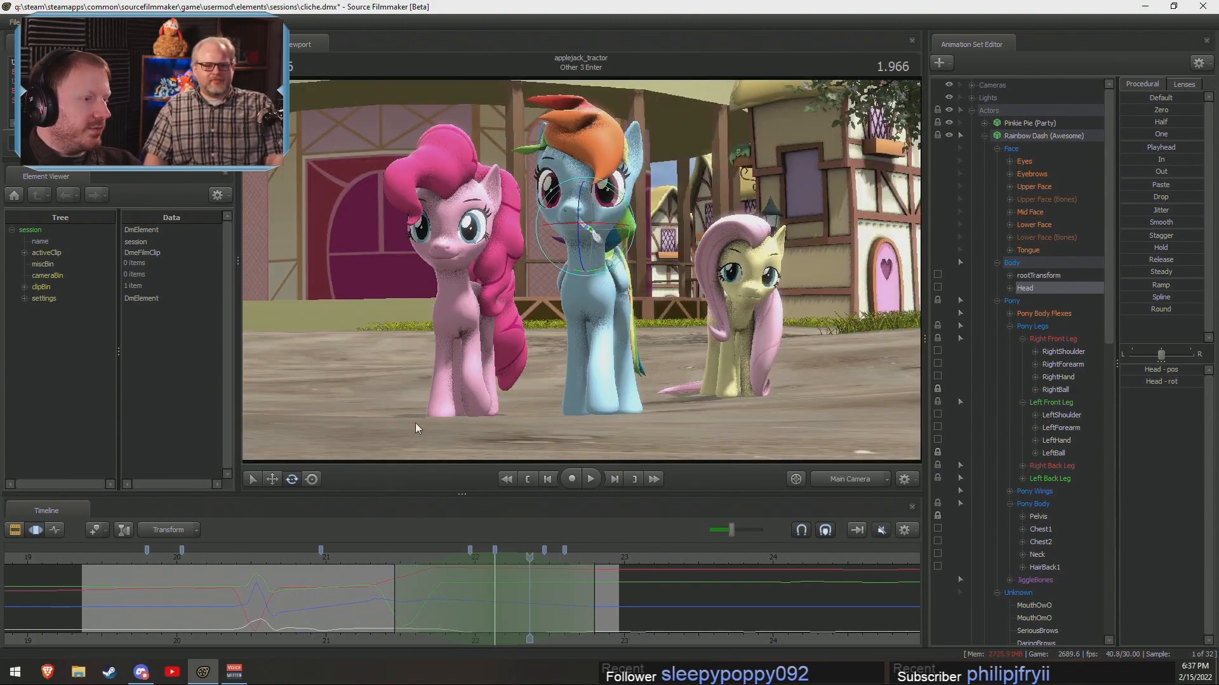
left_click(376, 560)
key("space")
key("space")
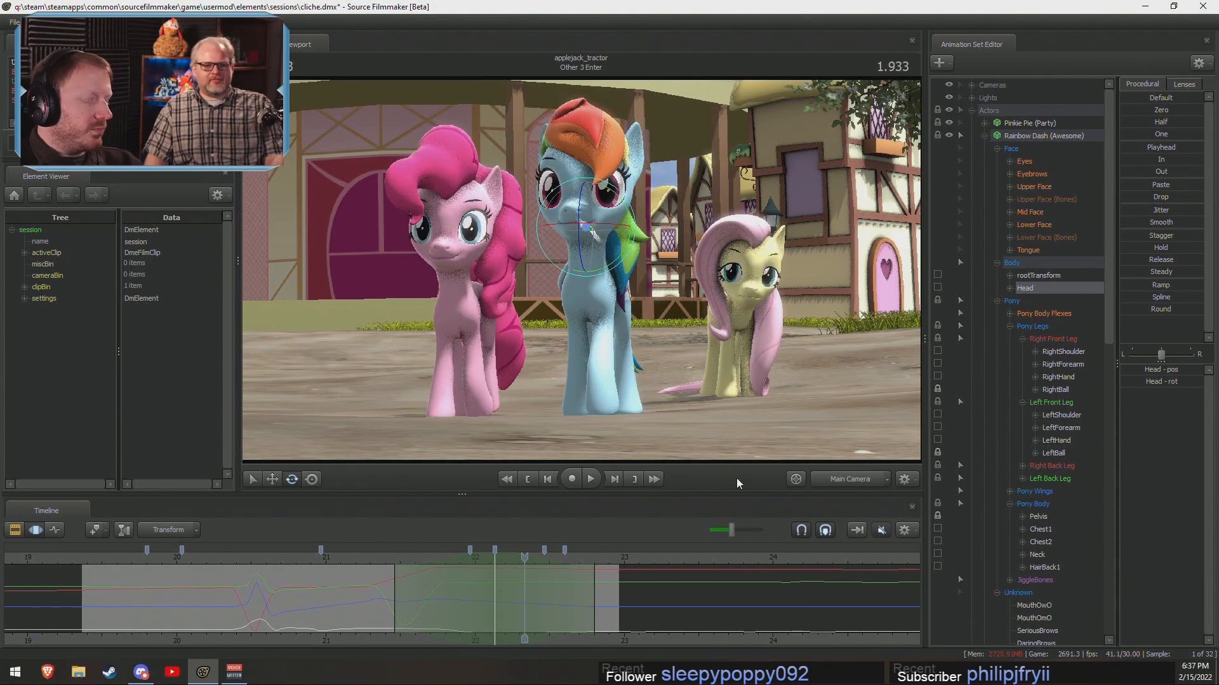
Switch to the Work Camera, move in on Pinkie Pie's legs, and place the playhead at about 22.2 s without a time selection.
left_click(835, 481)
key("w")
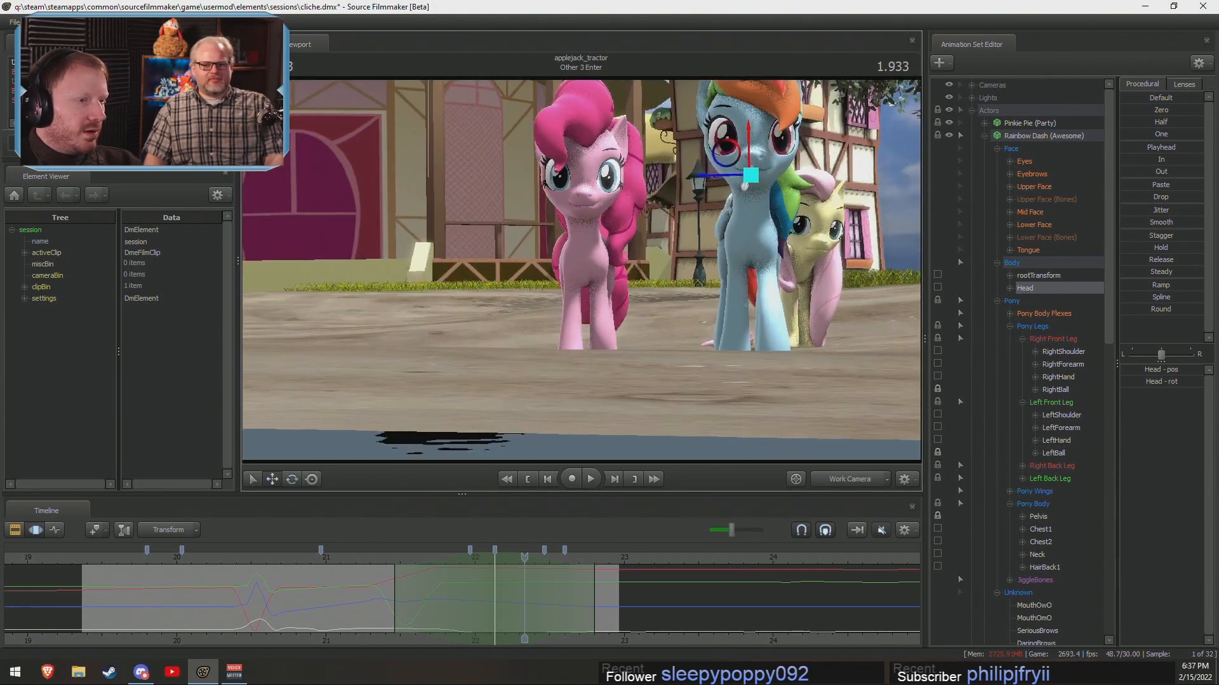
key("space")
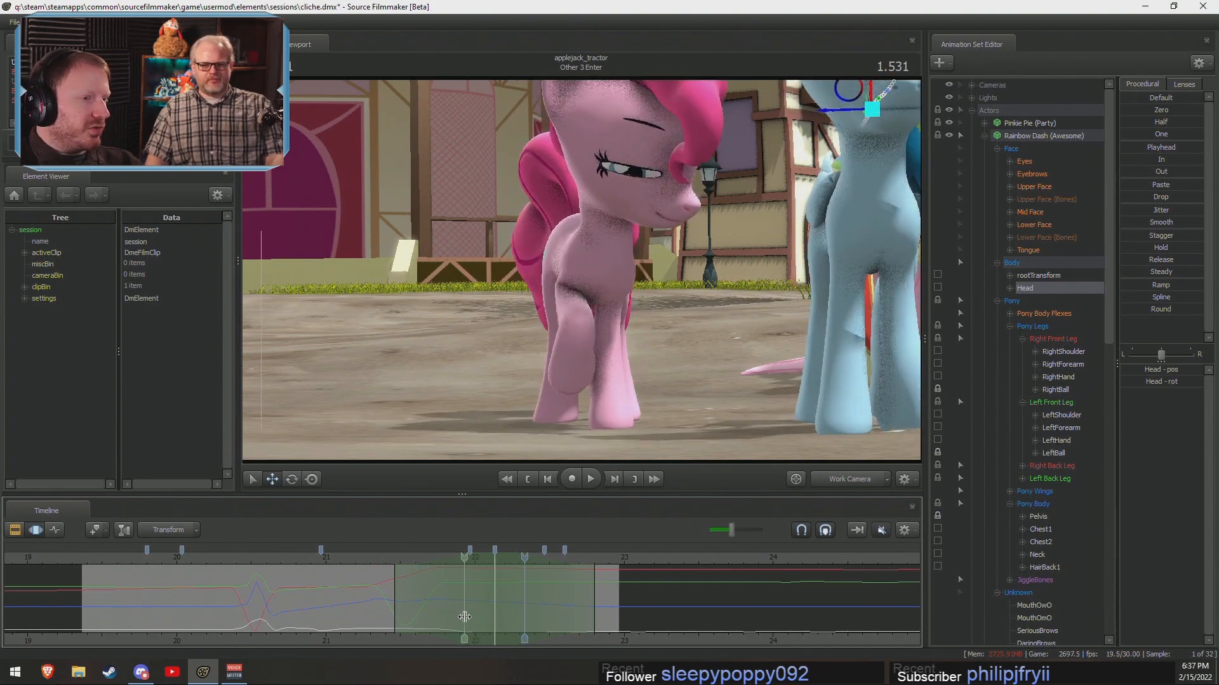
left_click(501, 615)
left_click_drag(501, 615, 499, 615)
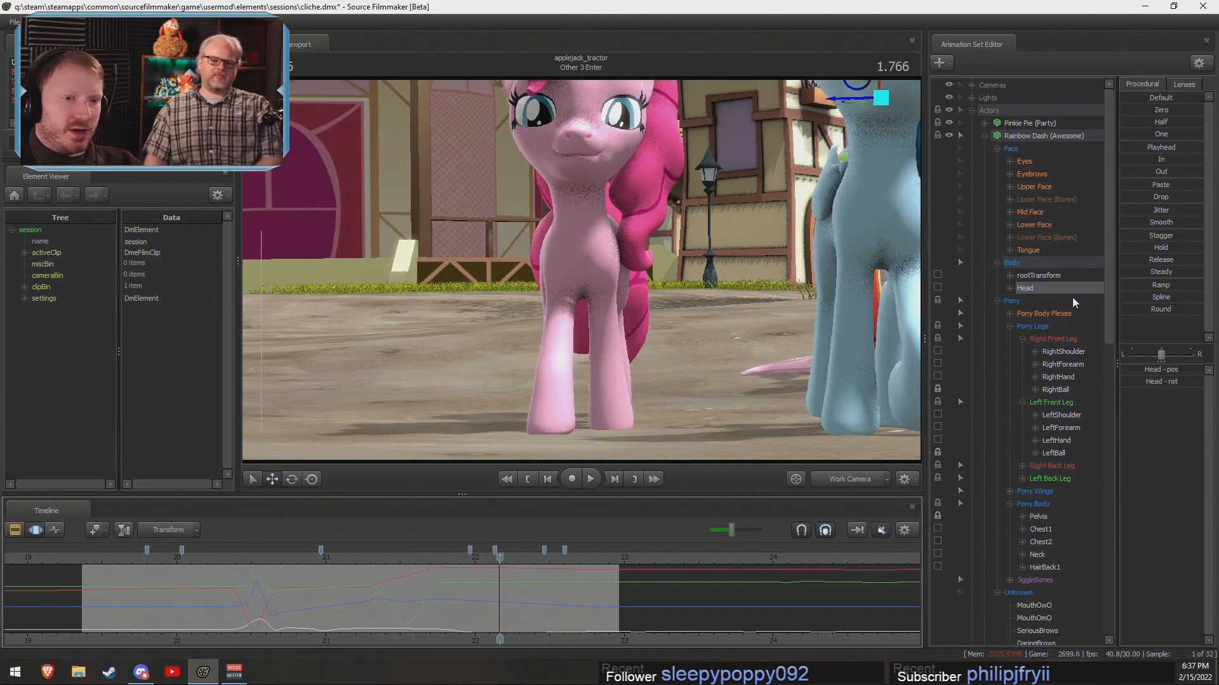
Expand Pinkie Pie's front leg bones and lock her RightBall and LeftBall.
left_click(985, 124)
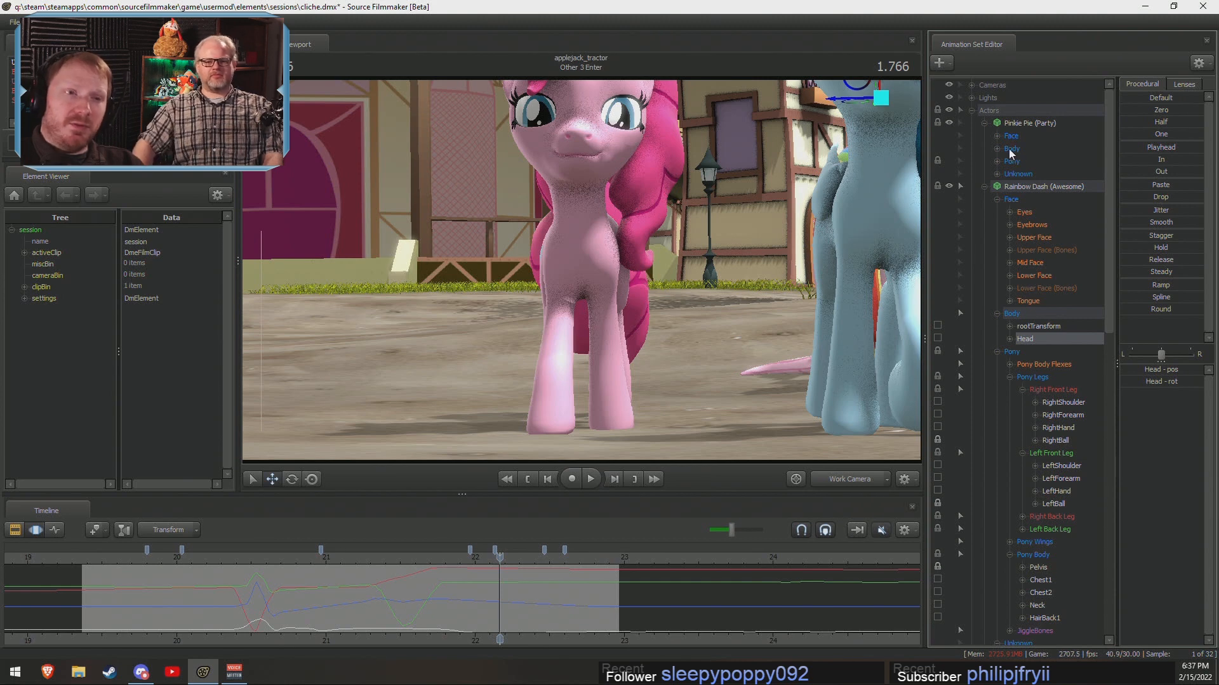
left_click(997, 161)
left_click(1010, 187)
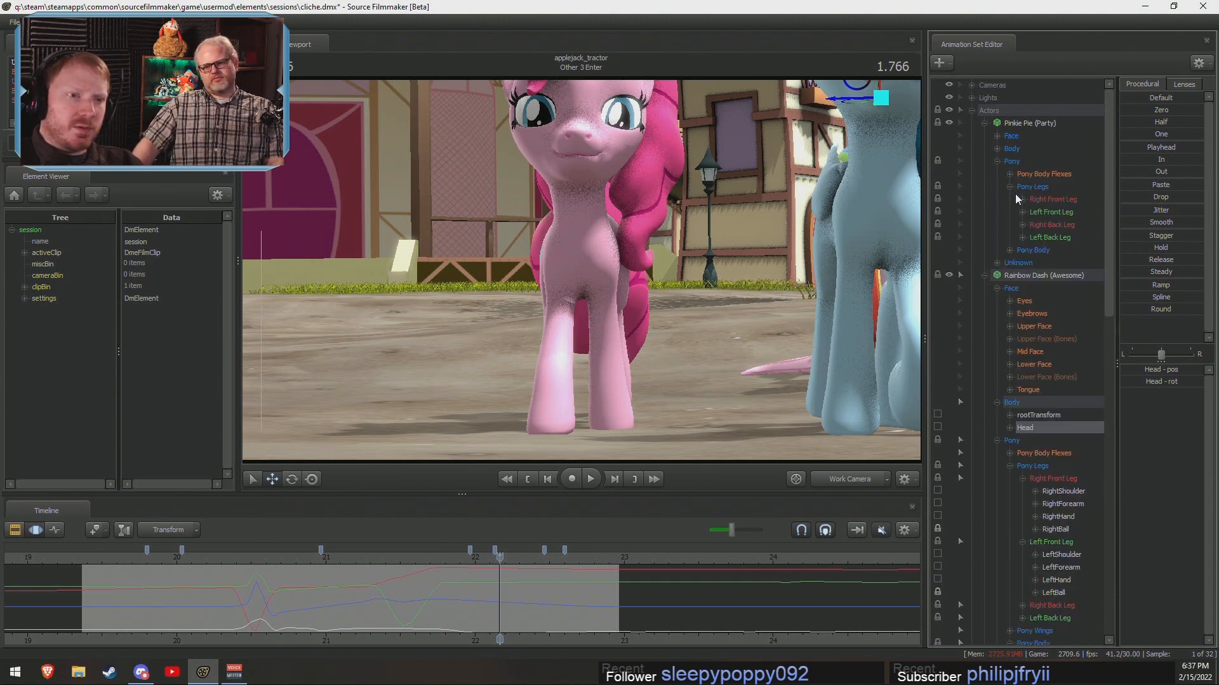
left_click(1021, 211)
left_click(1023, 201)
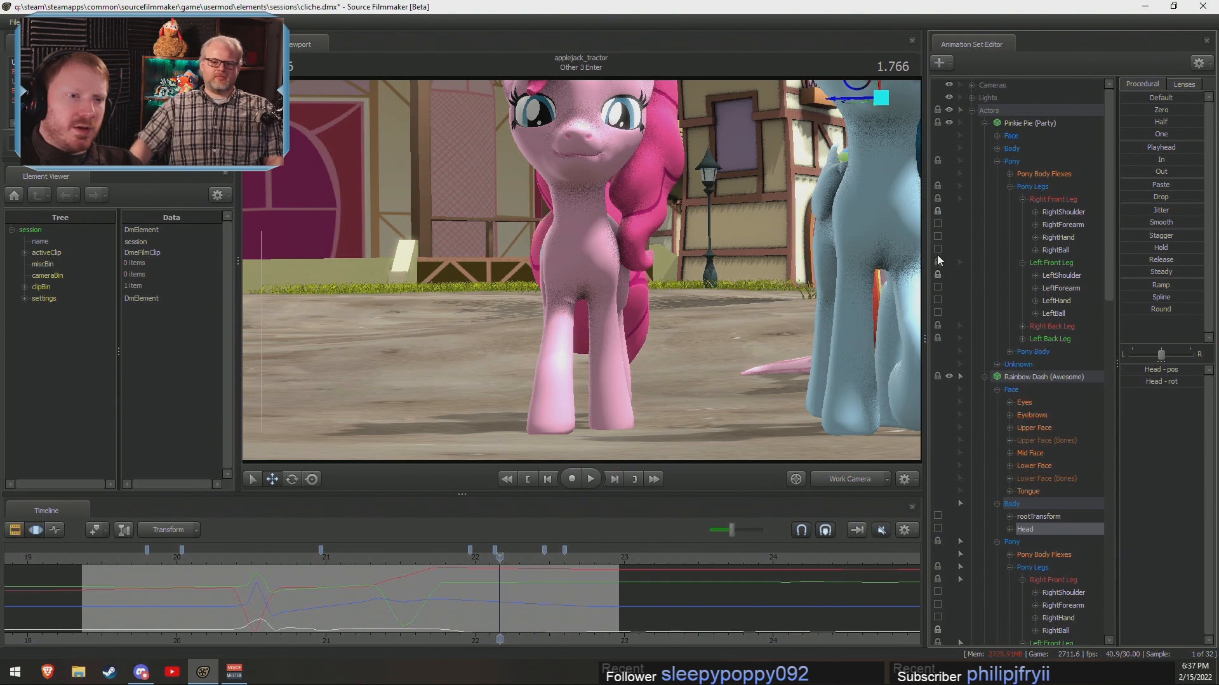
scroll(536, 615, "up", 2)
key("shift")
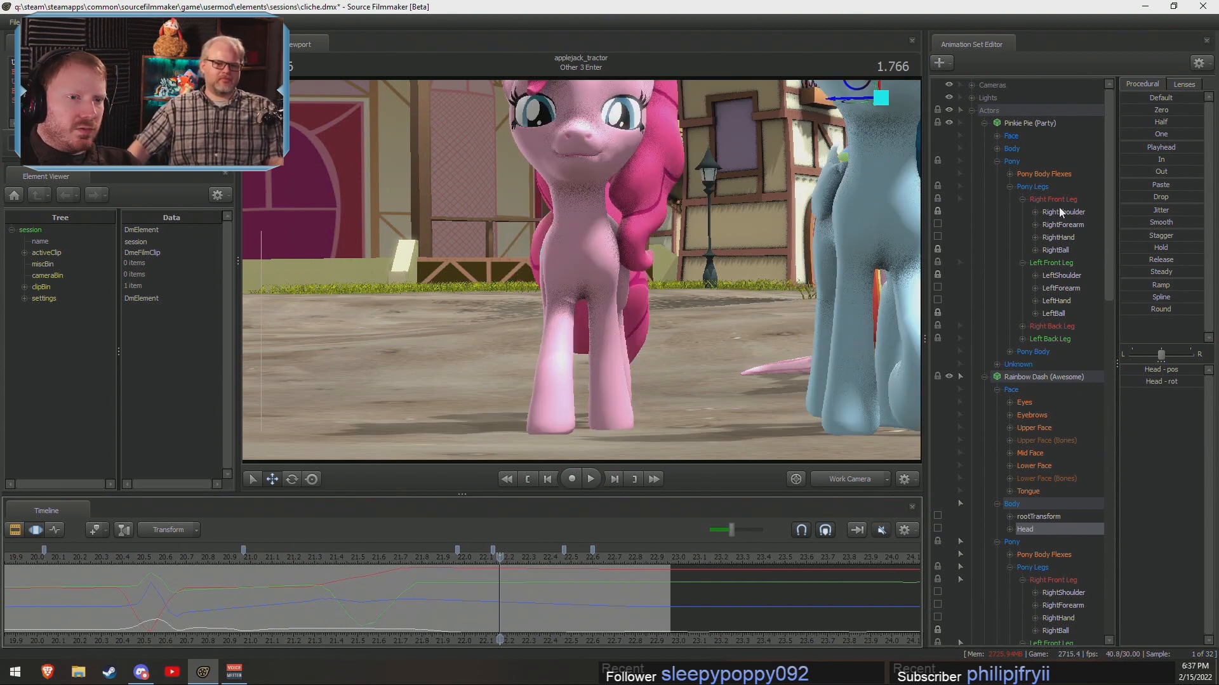
Select Pinkie Pie's RightShoulder and LeftShoulder for rotation and set a time selection from about 21.9 to 22.5 s around 22.2 s.
left_click(1059, 210)
left_click(1058, 275, "ctrl")
key("shift")
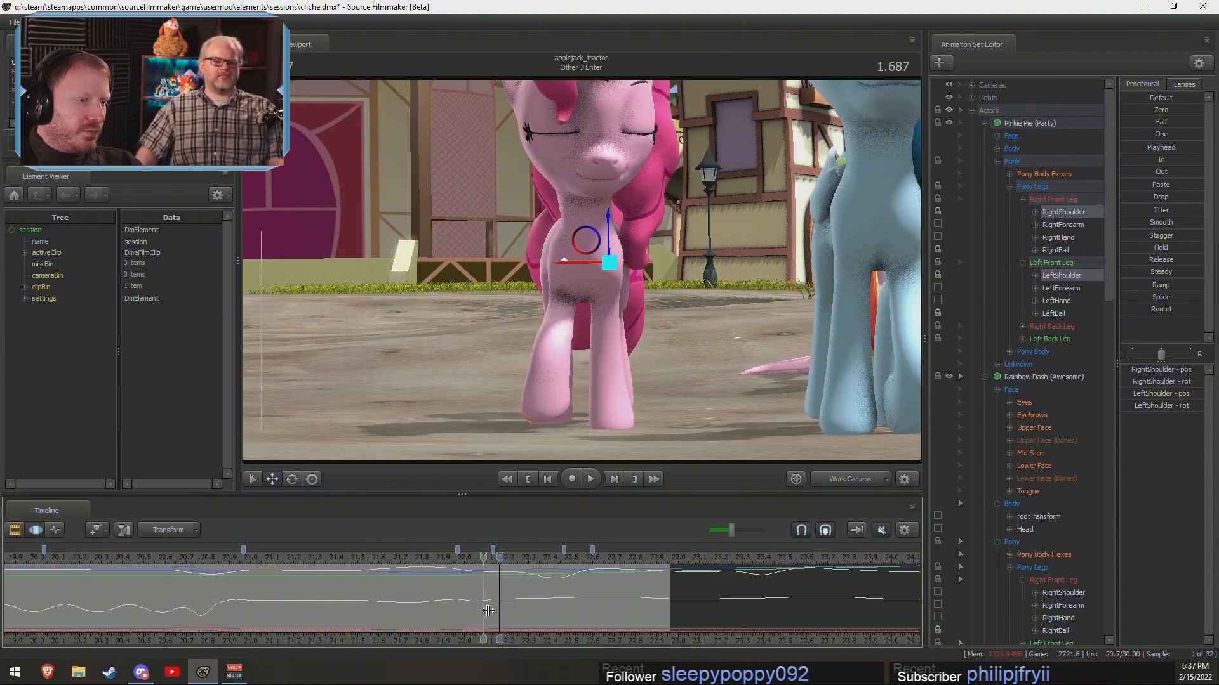
left_click(501, 611, "shift")
scroll(500, 611, "up", 3, "shift")
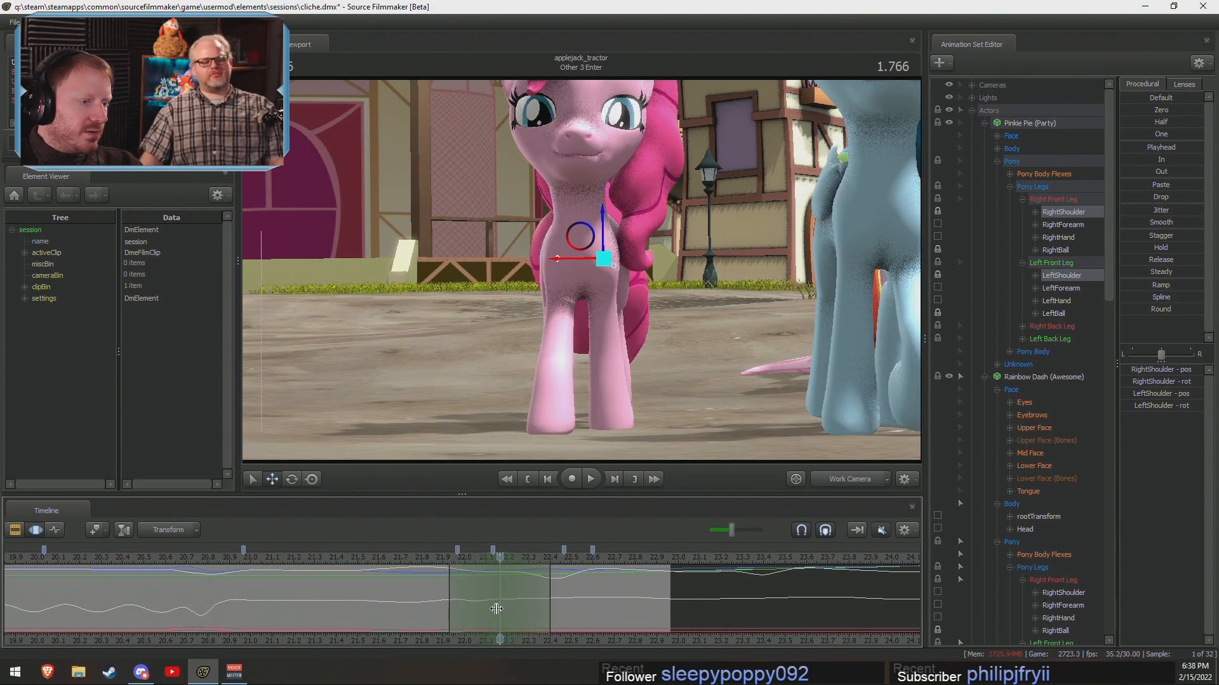
left_click_drag(550, 596, 570, 596)
key("e")
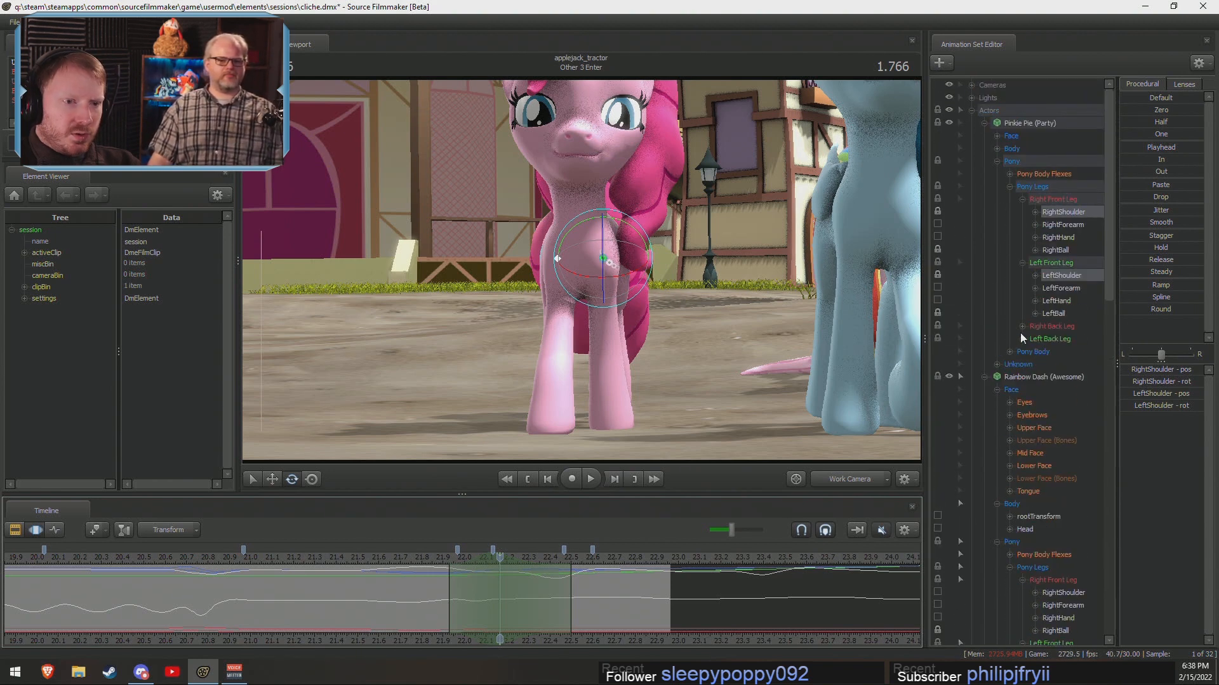
Unlock Pinkie Pie's shoulders, rotate her Pelvis at about 22.2 s, and play back the change.
left_click(1022, 327)
left_click(1022, 390)
left_click(1010, 453)
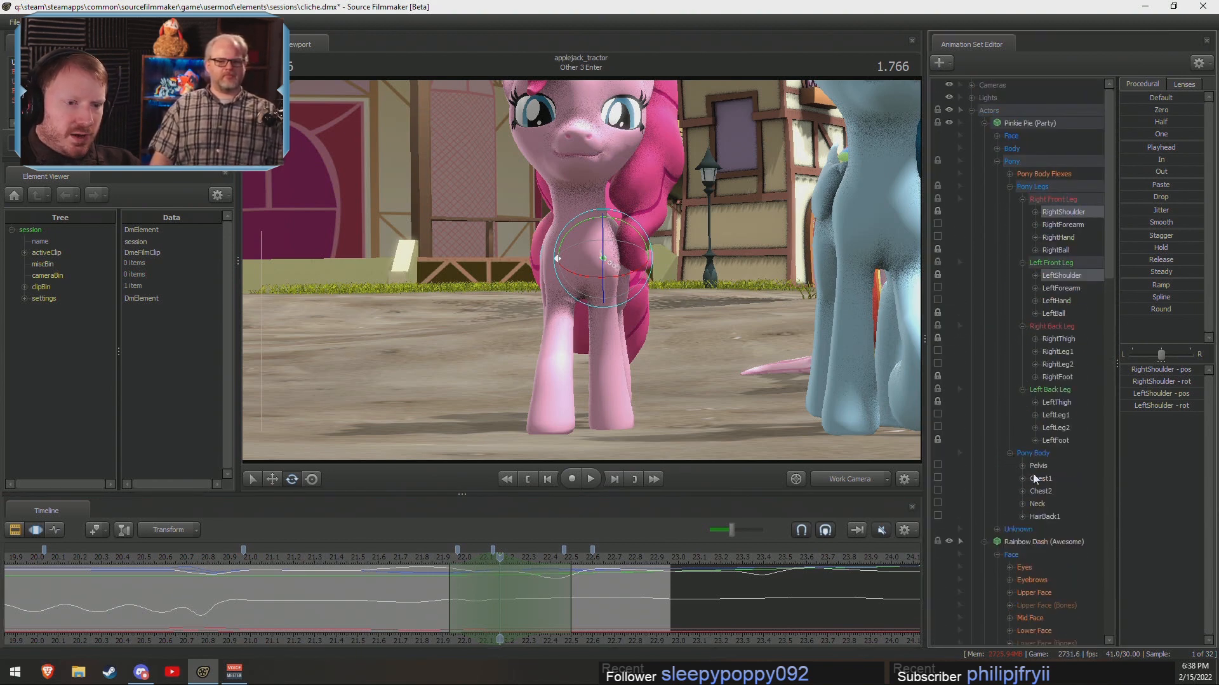
left_click(1036, 468)
mouse_move(614, 243)
left_mouse_down()
mouse_move(598, 244)
mouse_move(631, 246)
left_mouse_up()
left_click(936, 275)
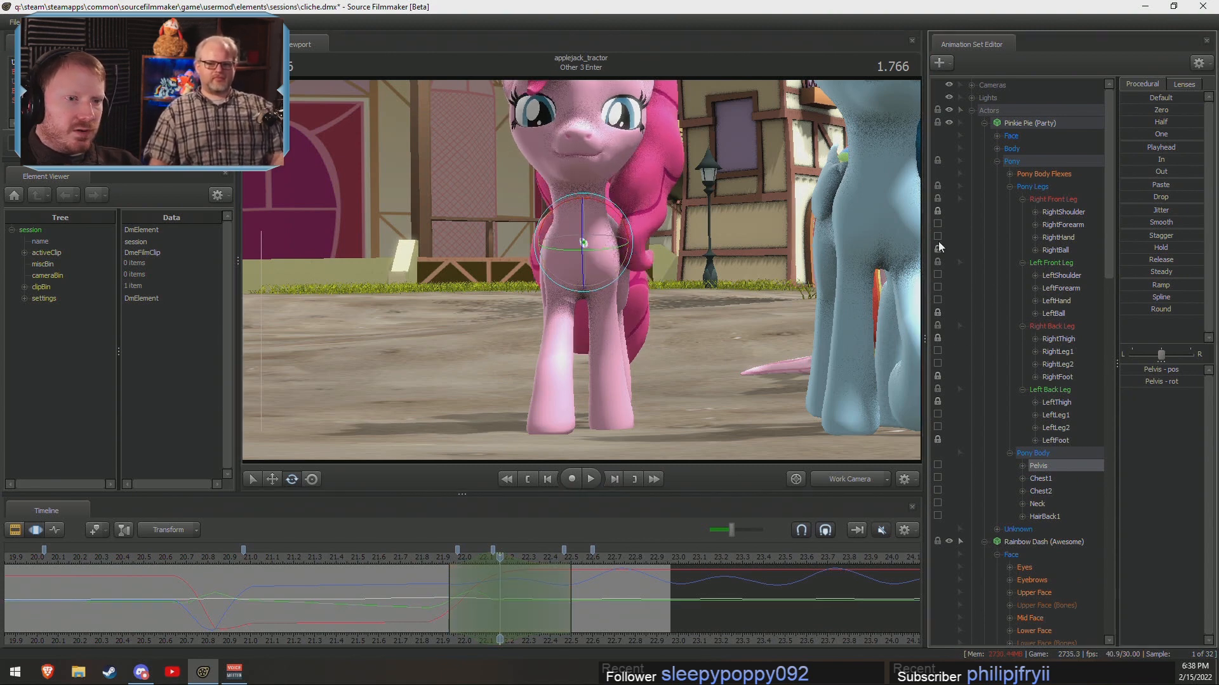
left_click_drag(627, 241, 614, 245)
left_click(412, 556)
key("space")
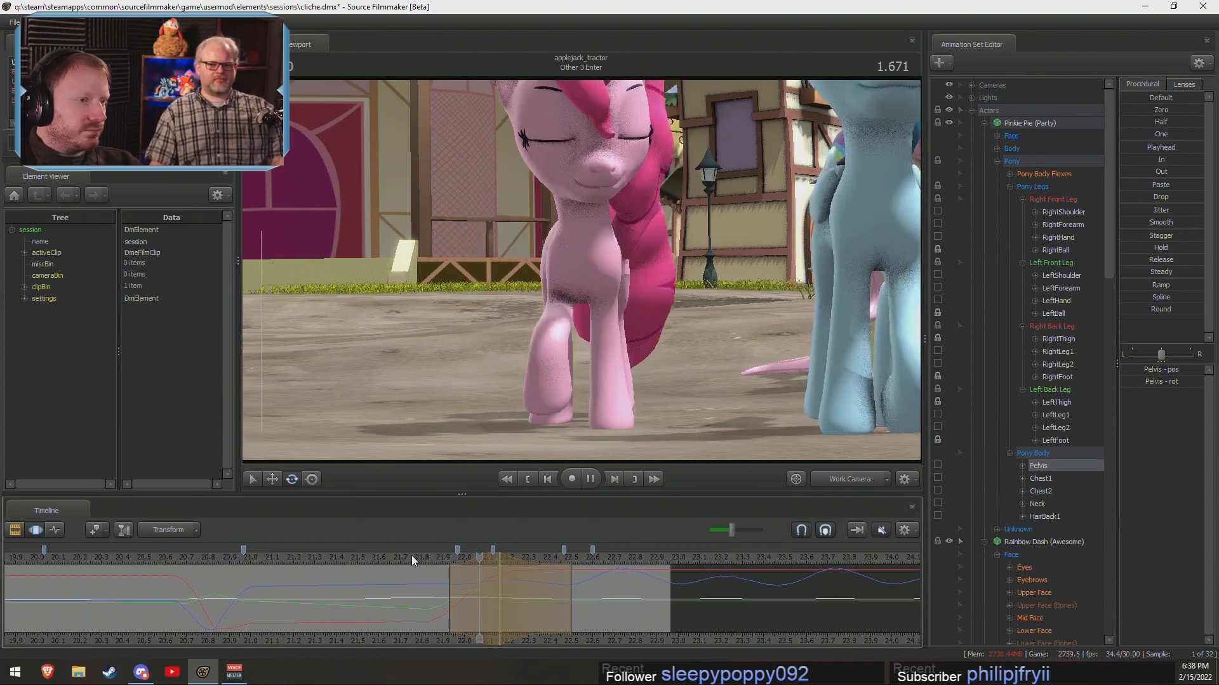
key("space")
Undo the last change, widen the Pelvis adjustment to span about 21.8 to 22.7 s, and play it back.
key("ctrl+z")
left_click_drag(480, 571, 625, 603)
left_click(365, 558)
key("space")
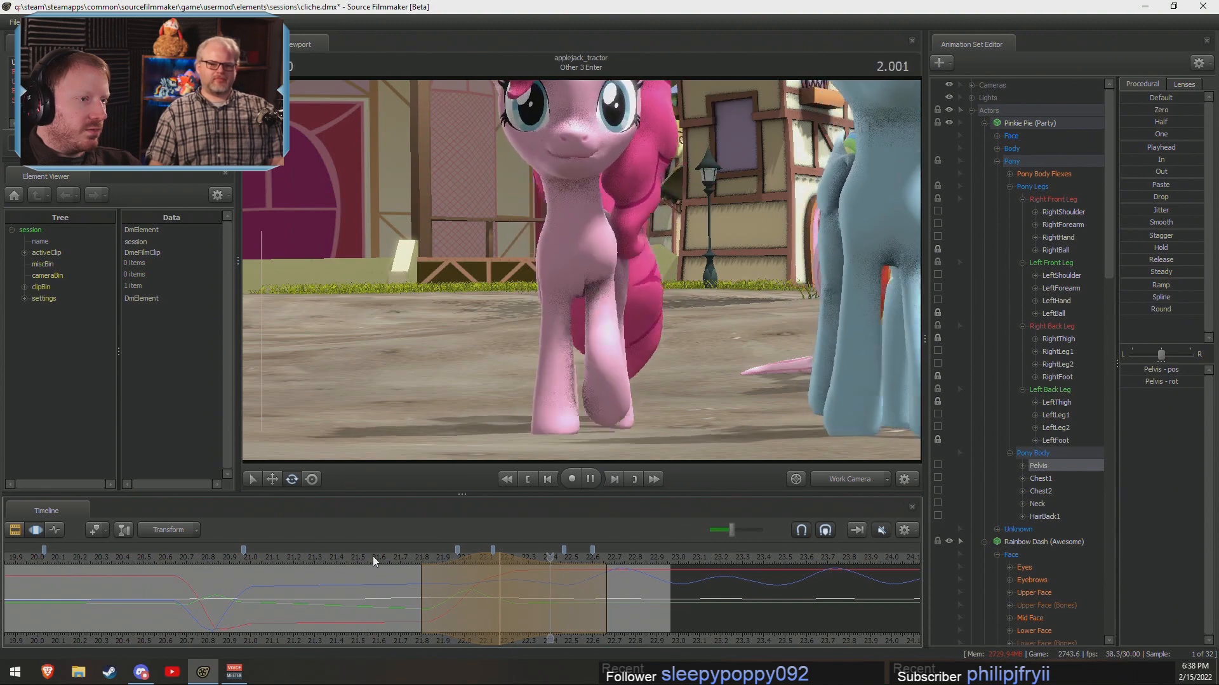
Shift the Pelvis adjustment's peak slightly past 22.2 s, play it back, and return to the Main Camera.
key("space")
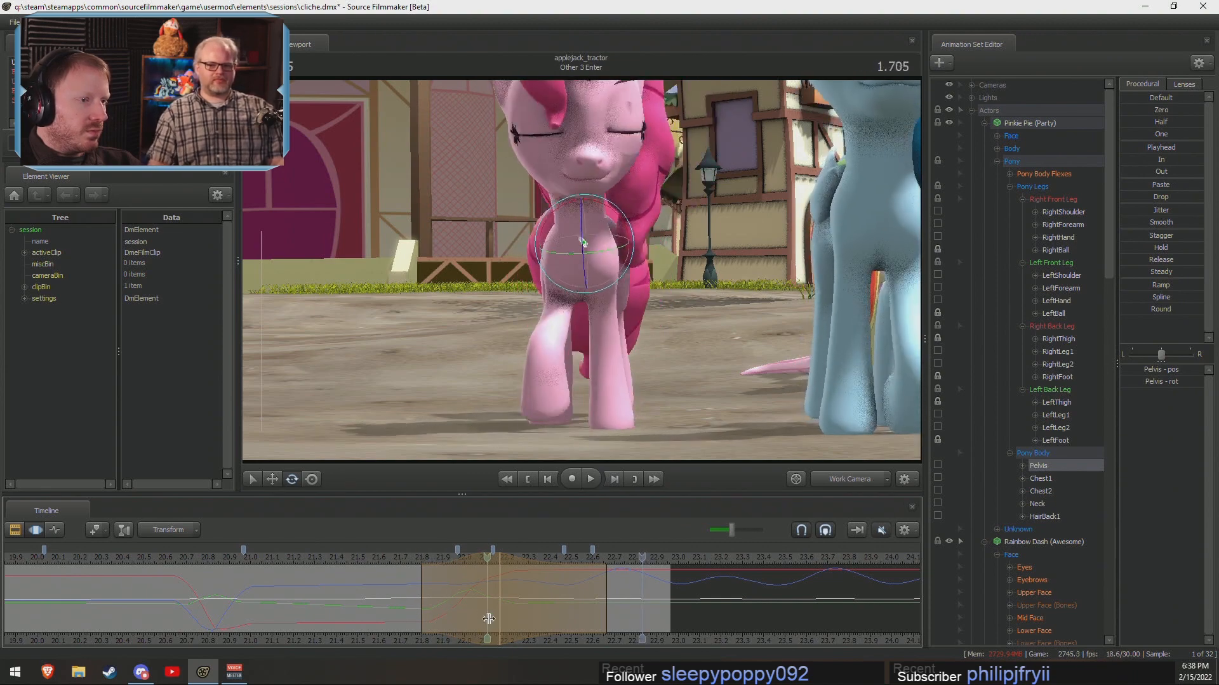
mouse_move(469, 558)
left_mouse_down()
mouse_move(505, 558)
mouse_move(476, 560)
left_mouse_up()
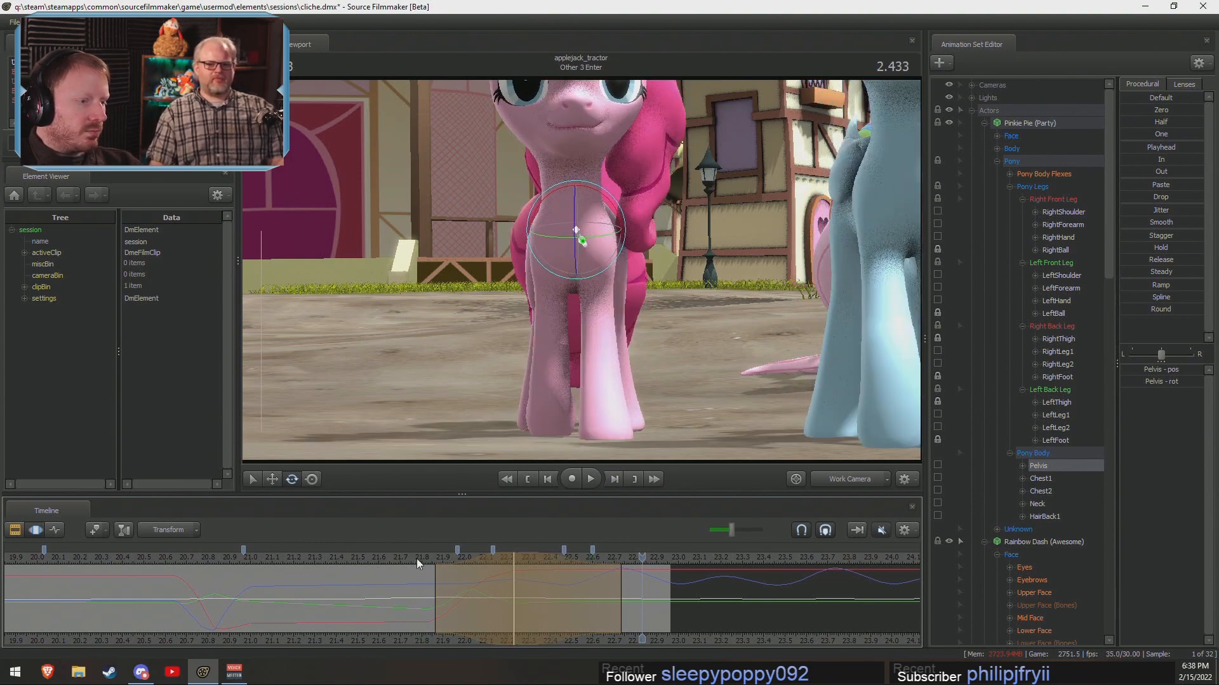
key("space")
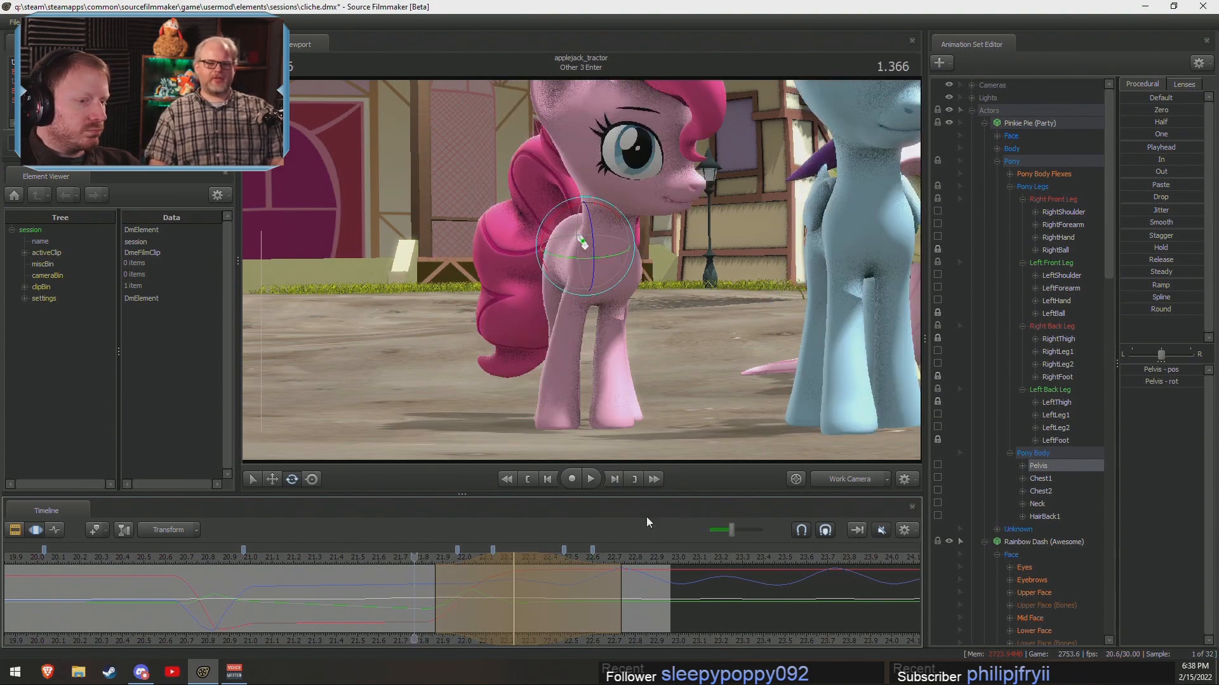
left_click(832, 473)
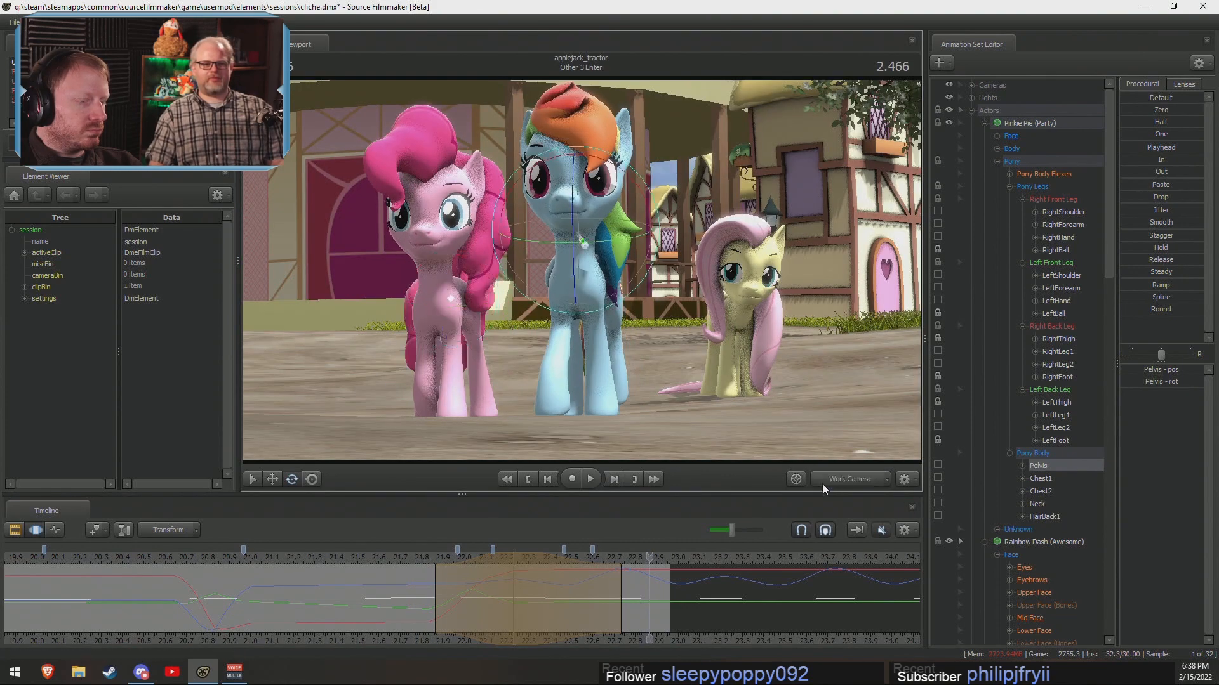
Rotate Pinkie Pie's Pelvis slightly at shot time 1.833, working in the close-up work camera view.
left_click(825, 481)
key("space")
left_click(513, 577)
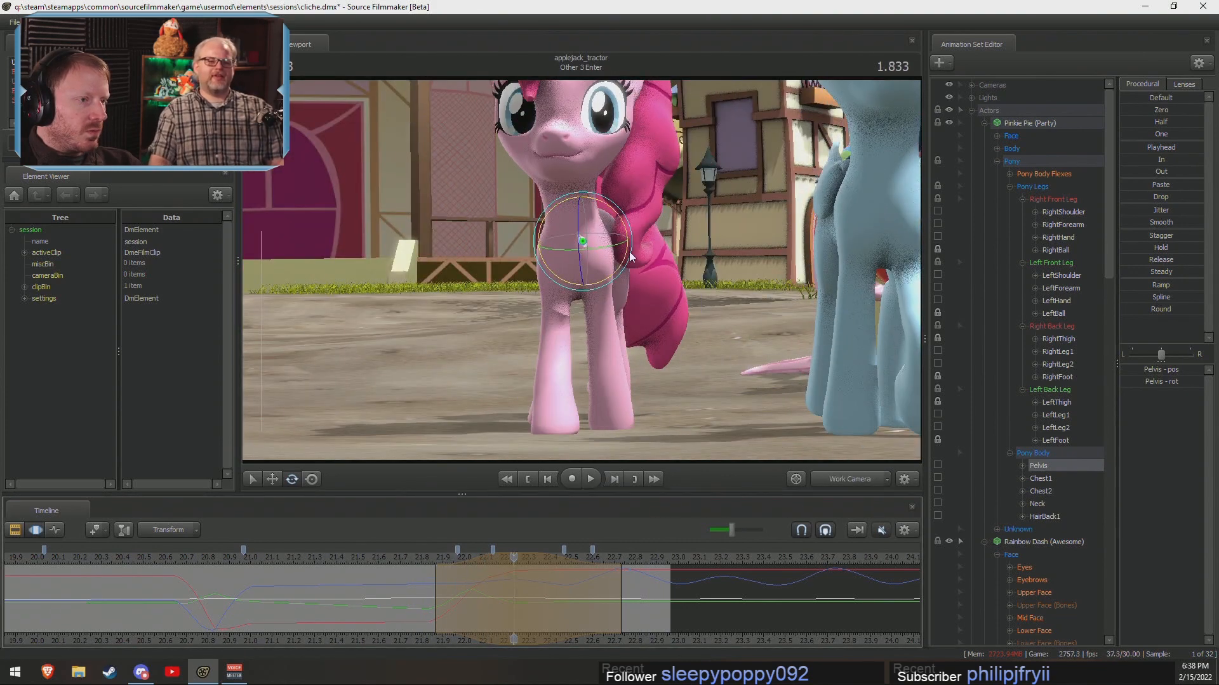
left_click_drag(424, 561, 515, 570)
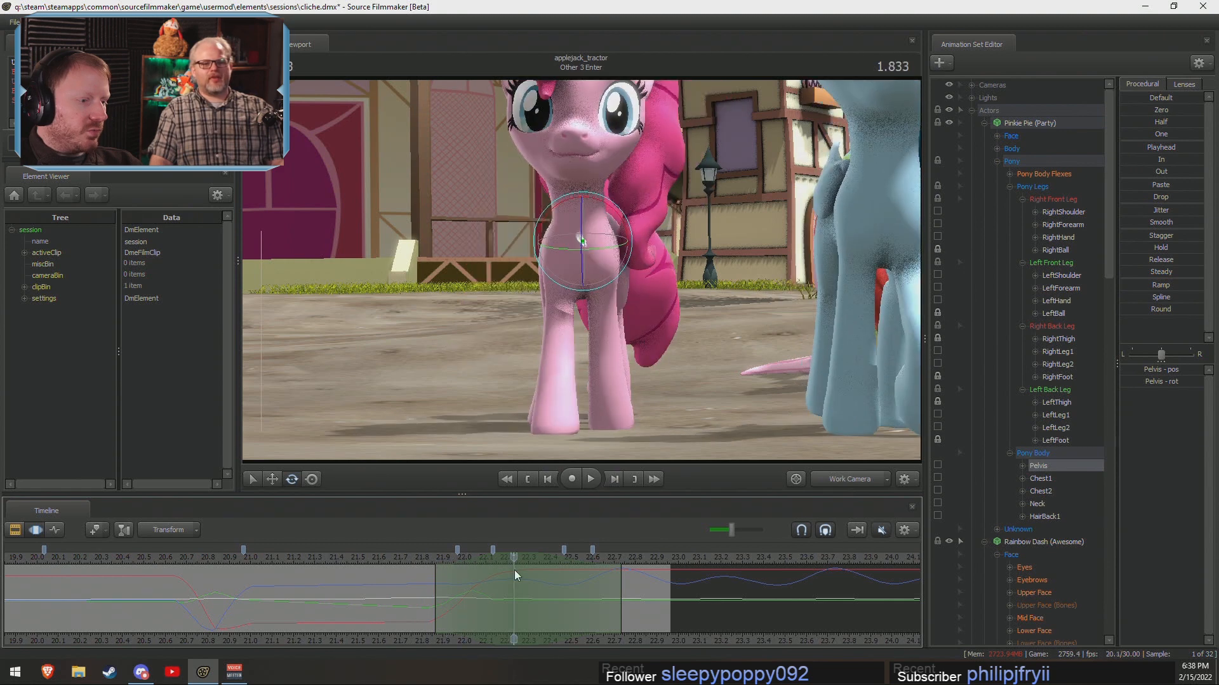
mouse_move(597, 246)
left_mouse_down()
mouse_move(618, 208)
mouse_move(585, 253)
left_mouse_up()
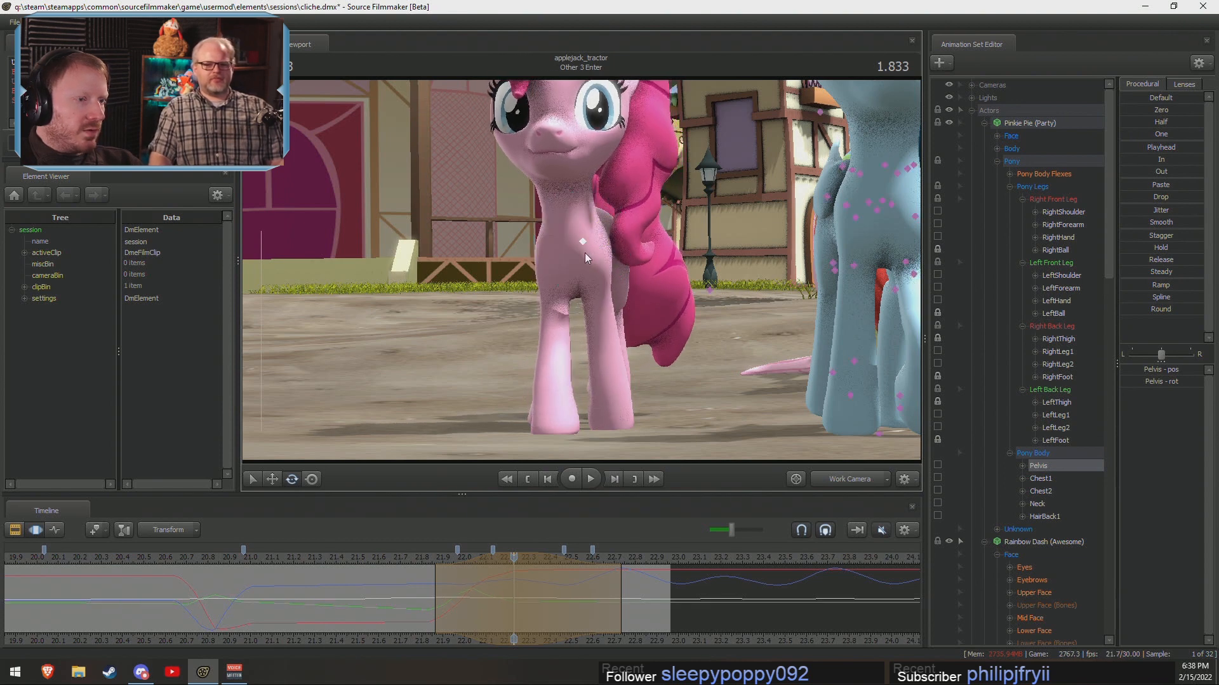
Rotate Pinkie Pie's Chest1 bone slightly at shot time 1.833.
left_click(1040, 493)
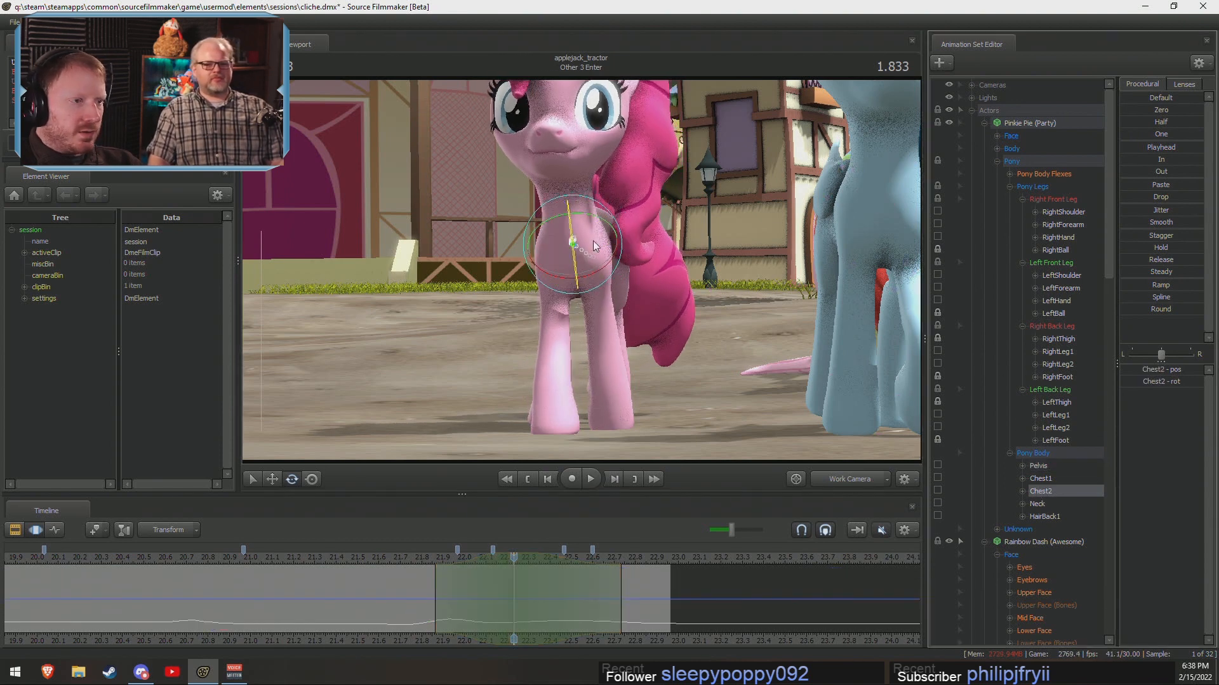
left_click(1041, 479)
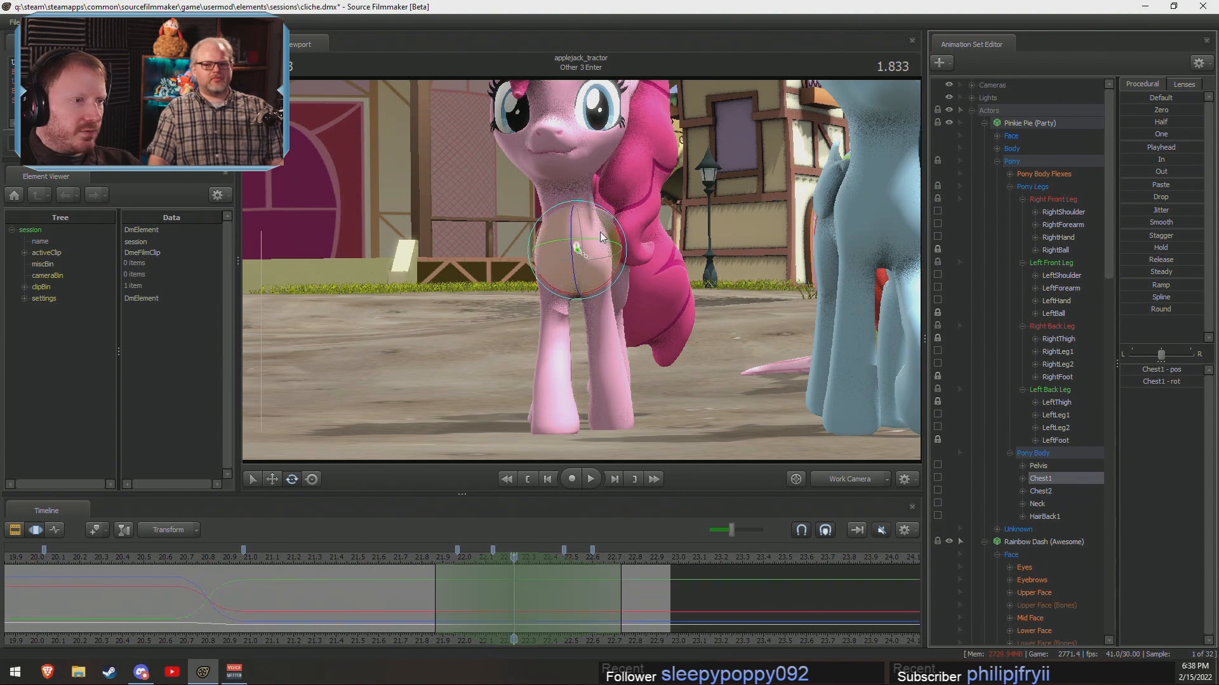
left_click_drag(581, 244, 574, 246)
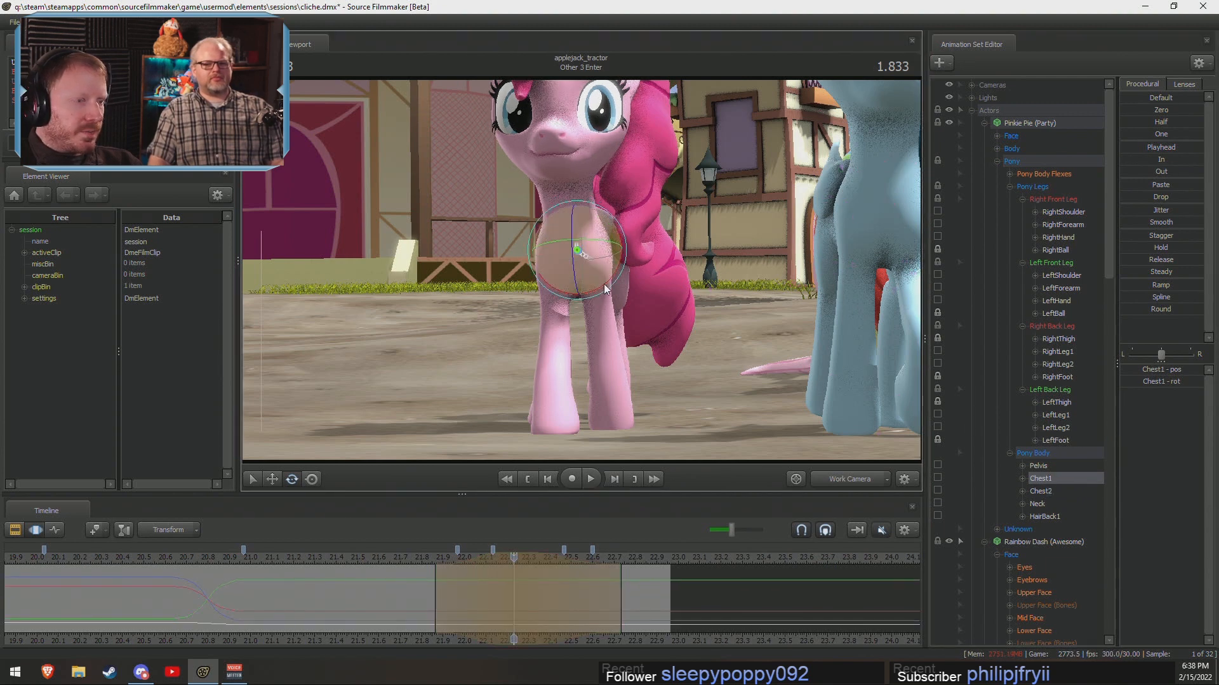
Change the manipulator's rotation mode and rotate Pinkie Pie's LeftShoulder and RightShoulder together slightly.
left_click(1059, 275)
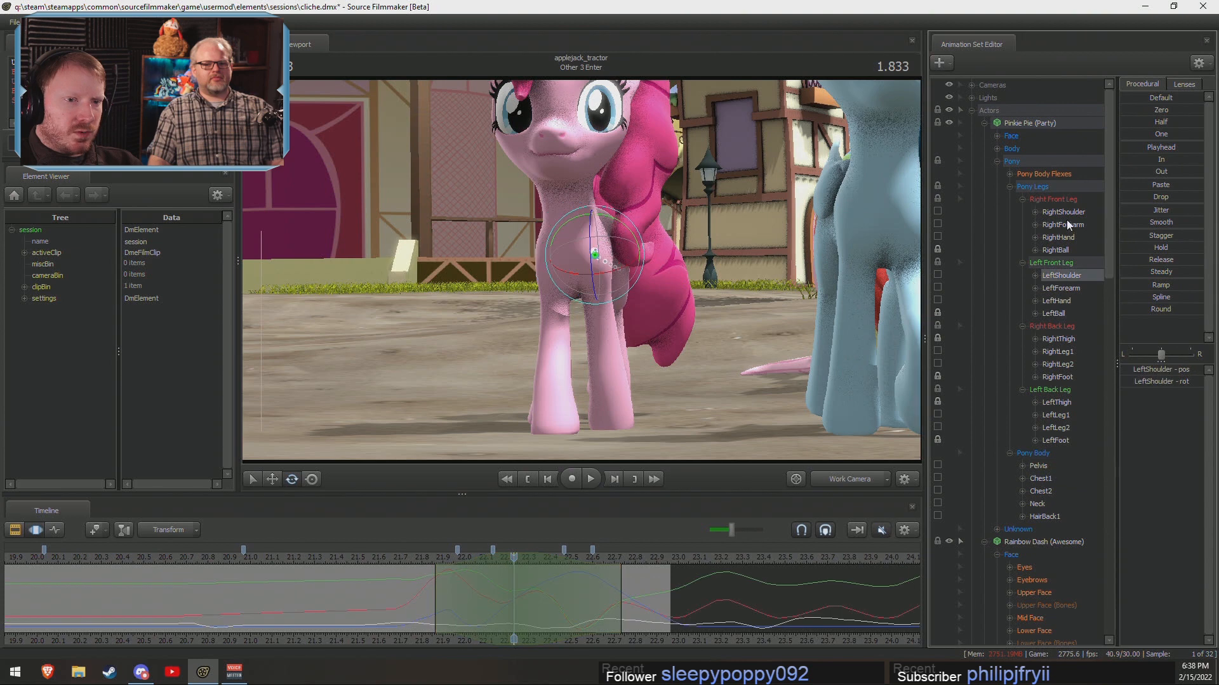
left_click(1064, 213, "ctrl")
right_click(581, 243)
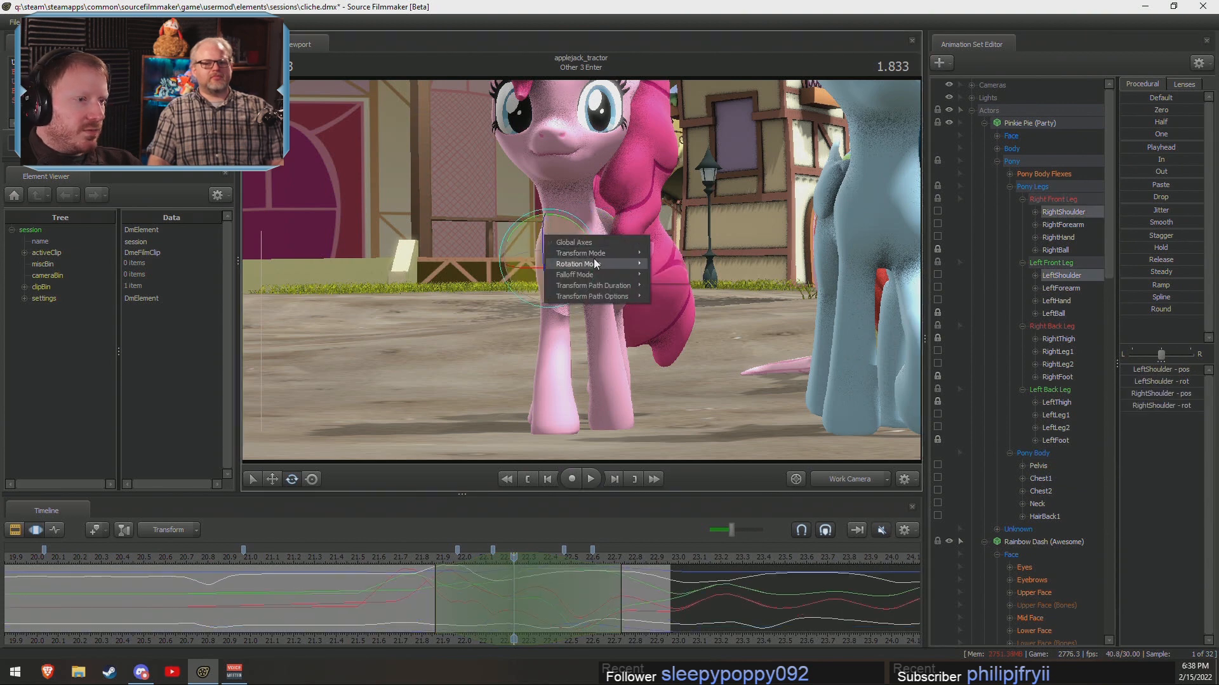
left_click(652, 277)
left_click_drag(591, 241, 592, 238)
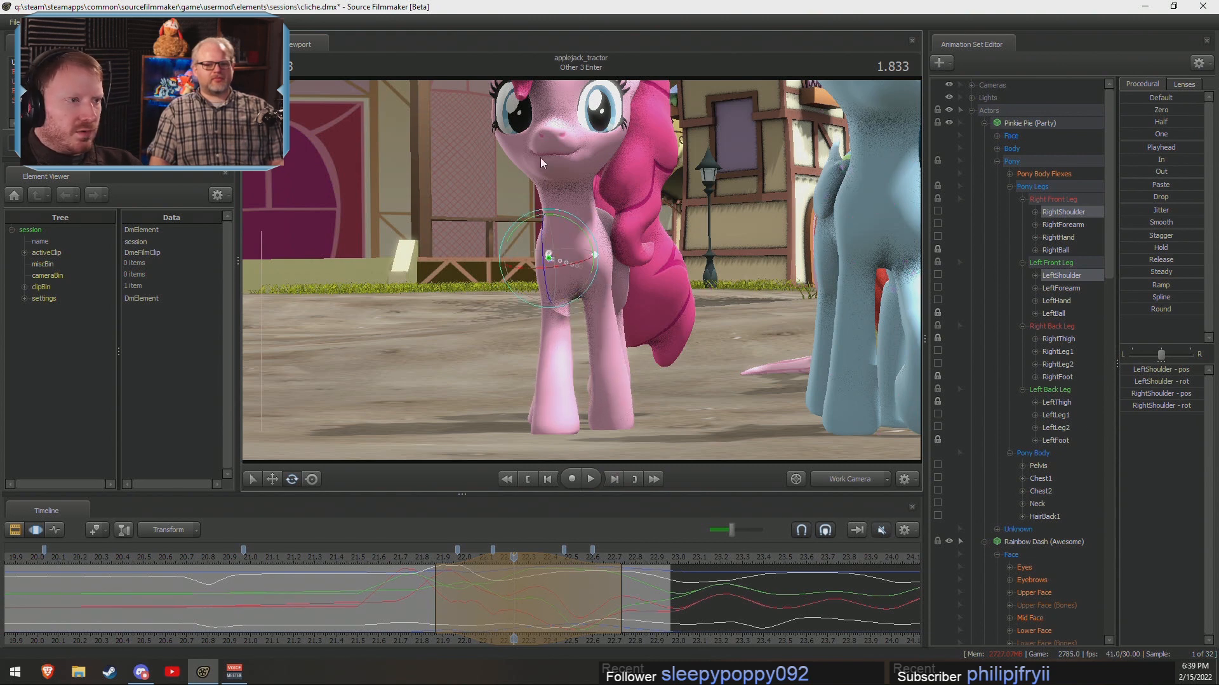
Review the shoulder motion and center the time selection on shot time 2.066.
left_click(425, 594)
left_click_drag(429, 594, 544, 621)
key("space")
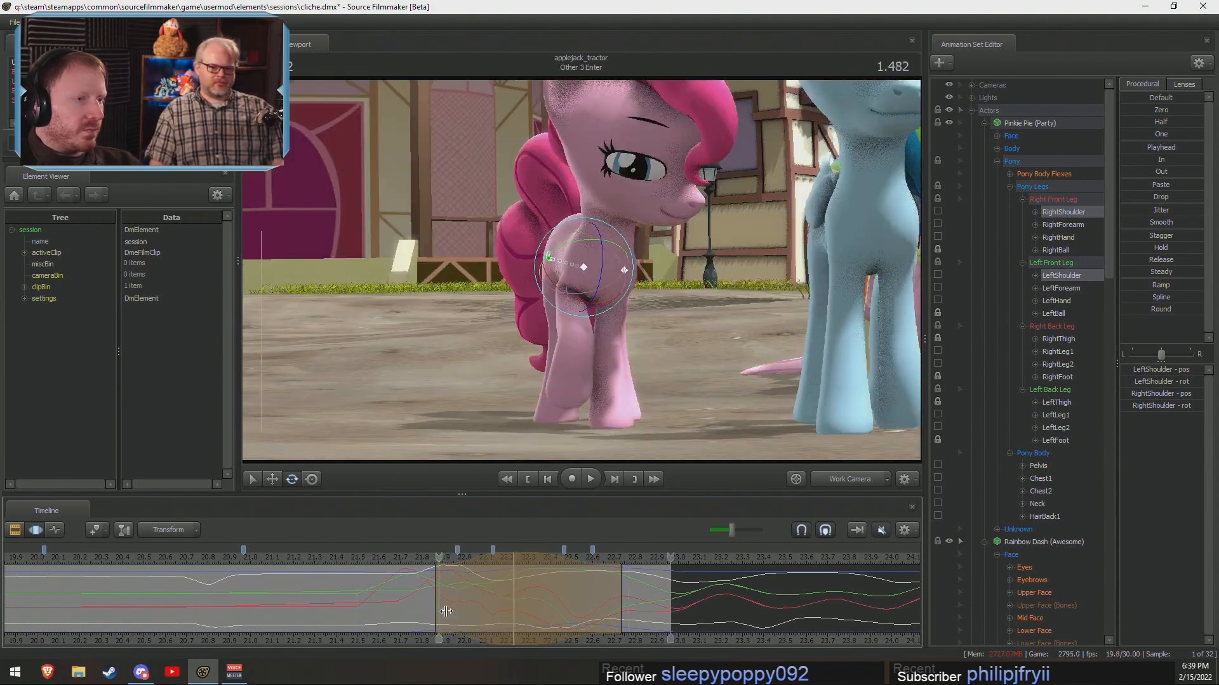
left_click(366, 590)
left_click_drag(373, 606, 563, 620)
left_click(563, 619, "shift")
scroll(558, 618, "up", 8, "shift")
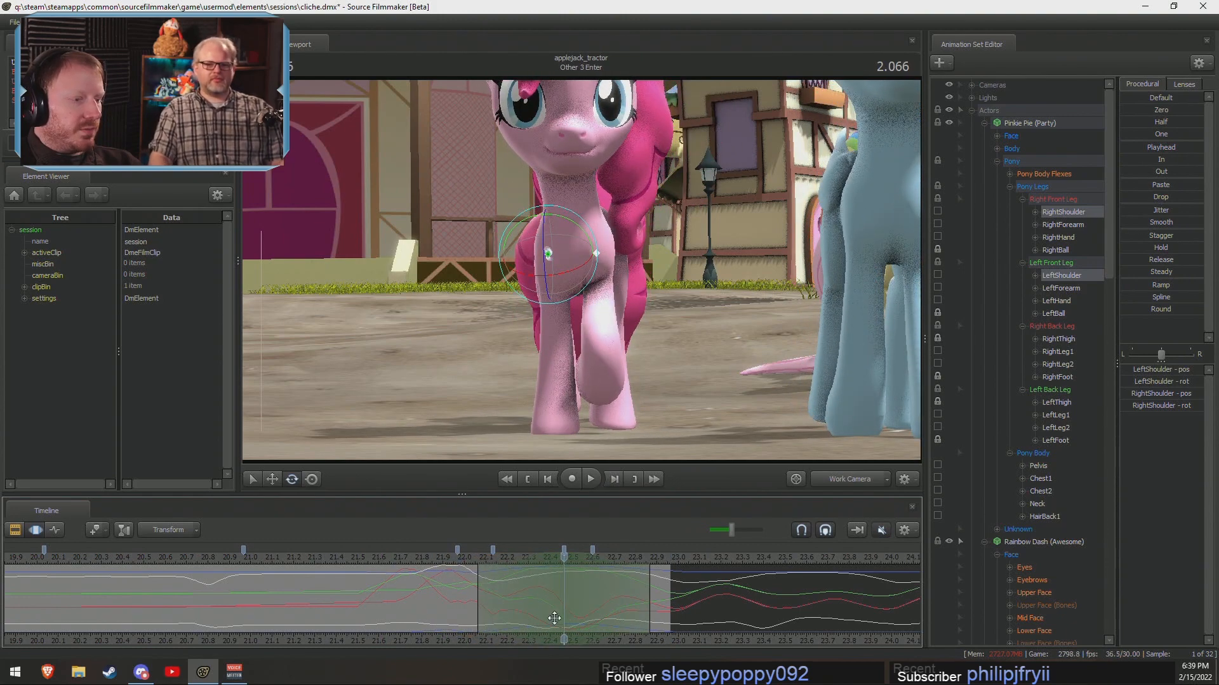
Rotate Pinkie Pie's Head bone slightly at shot time 2.066.
left_click(601, 166, "ctrl")
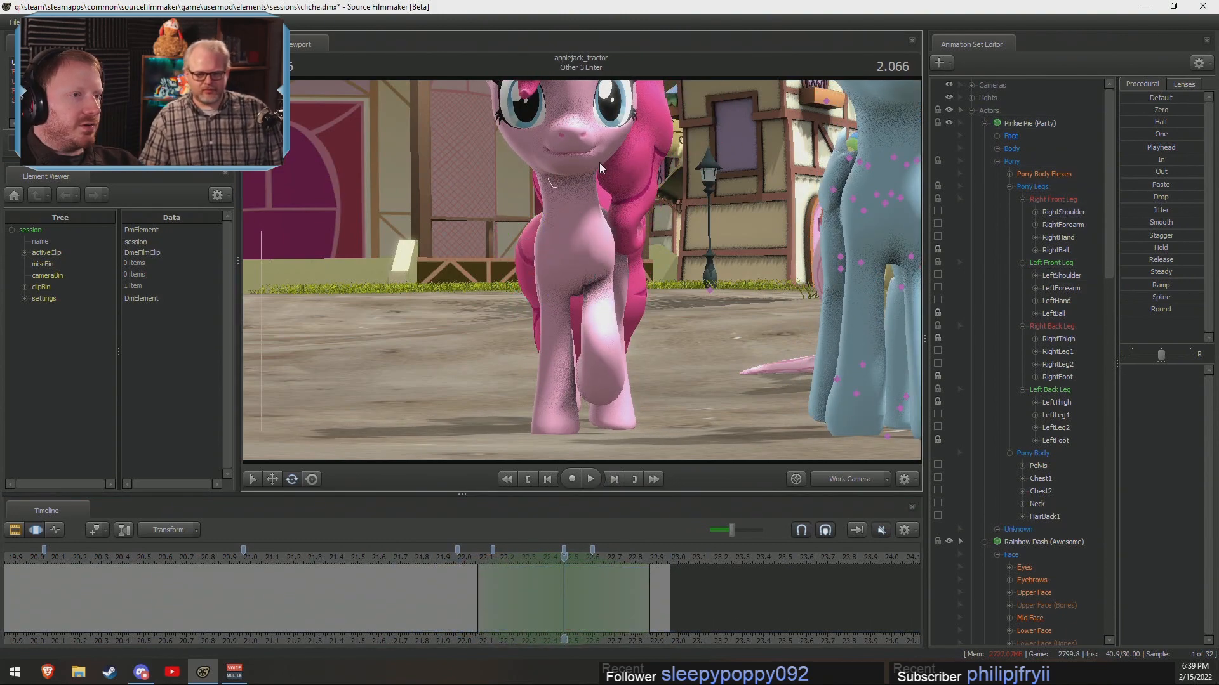
left_click(998, 148)
left_click(1024, 174)
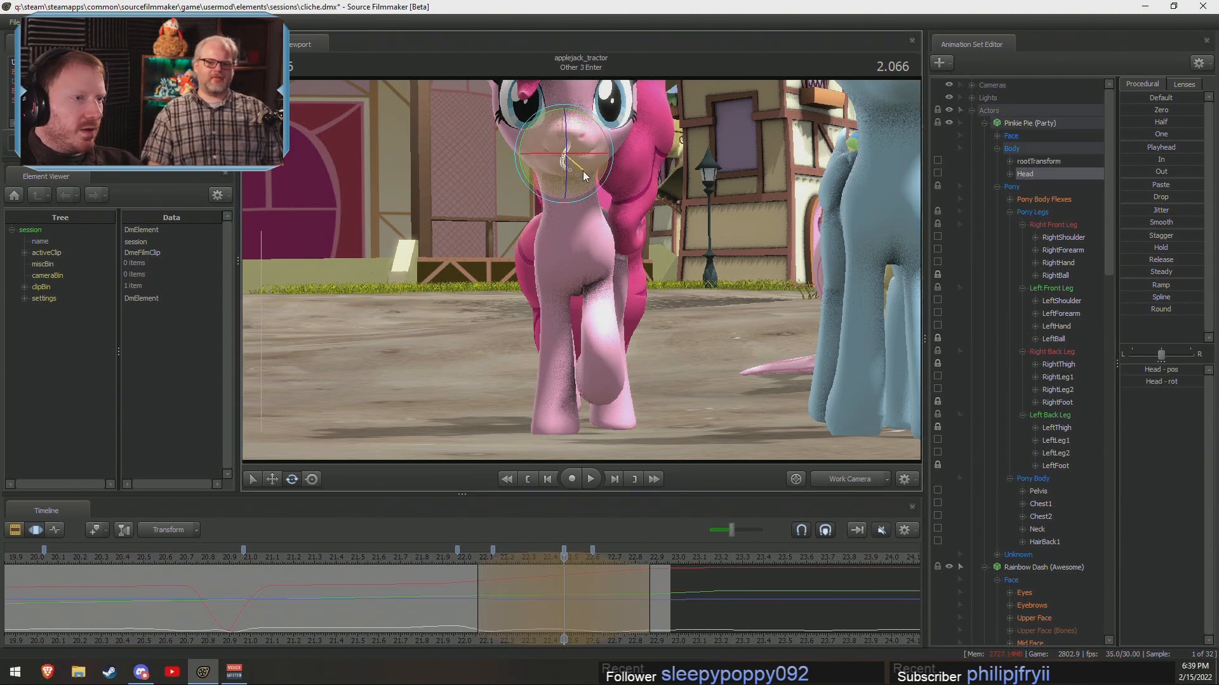
mouse_move(583, 170)
left_mouse_down()
mouse_move(564, 196)
mouse_move(576, 146)
mouse_move(561, 166)
left_mouse_up()
Play back the head adjustment and extend the end of the time selection to about 23.4 on the timeline.
left_click(421, 562)
key("space")
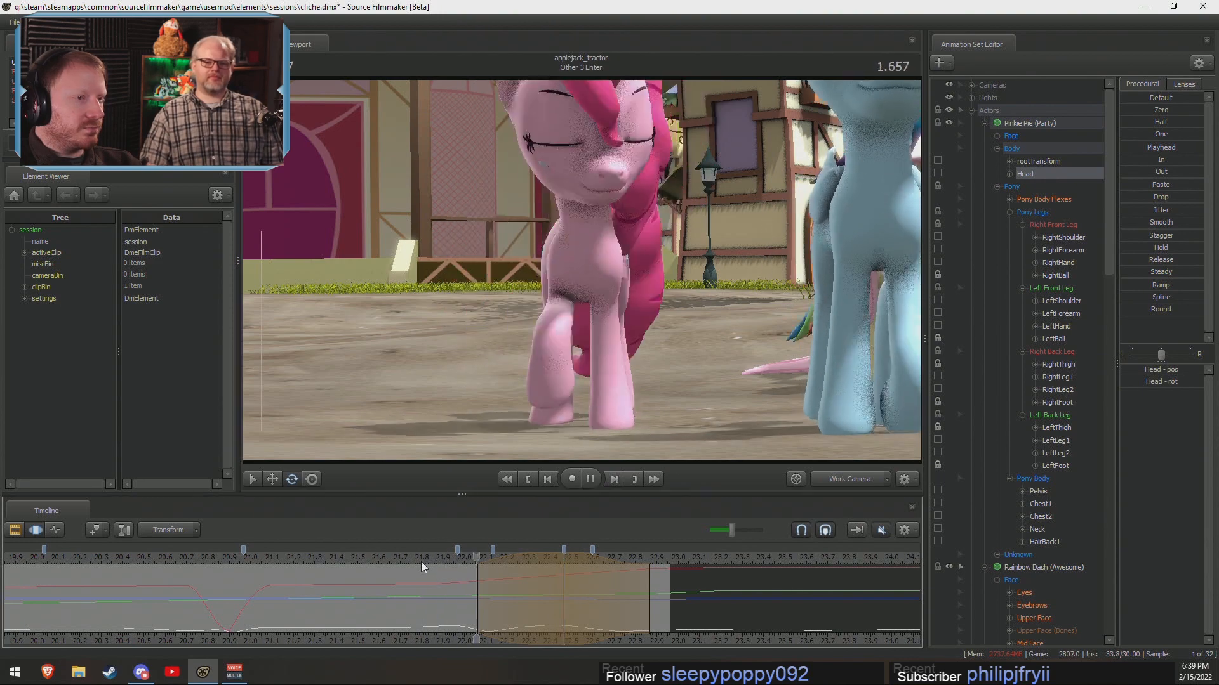
key("space")
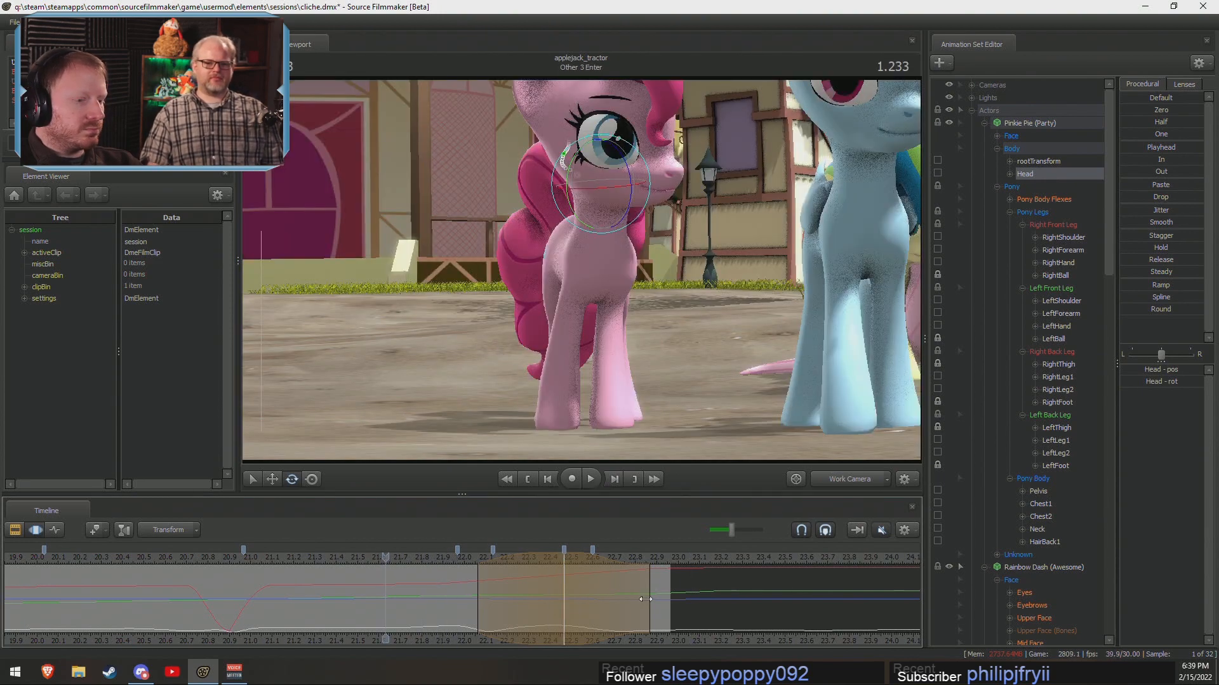
key("space")
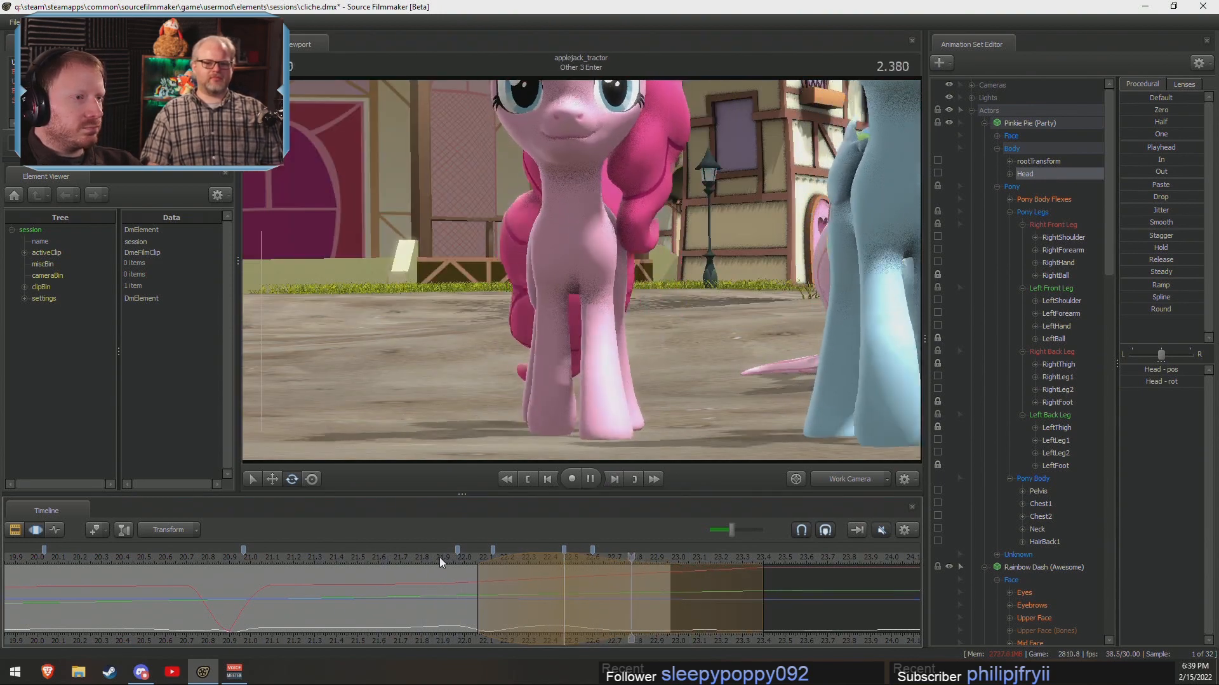
key("space")
Switch the viewport to the Main Camera and replay Pinkie Pie's head turn from about 21.5 on the timeline.
left_click(829, 485)
left_click(354, 562)
key("space")
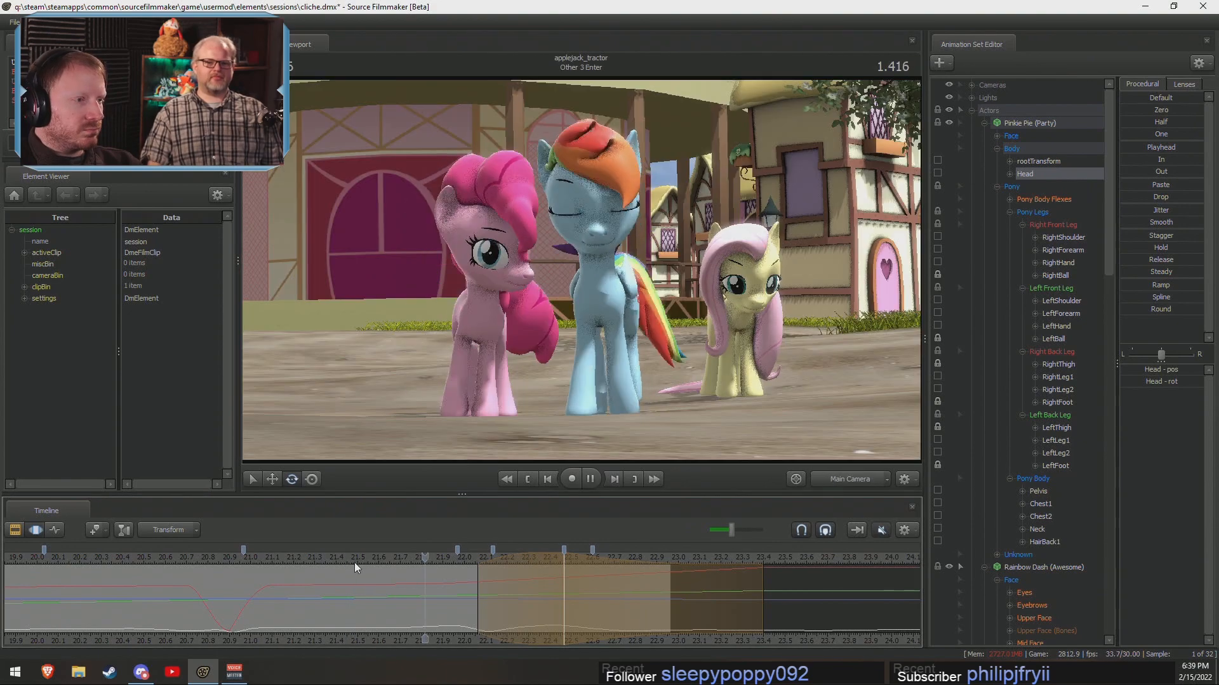
key("space")
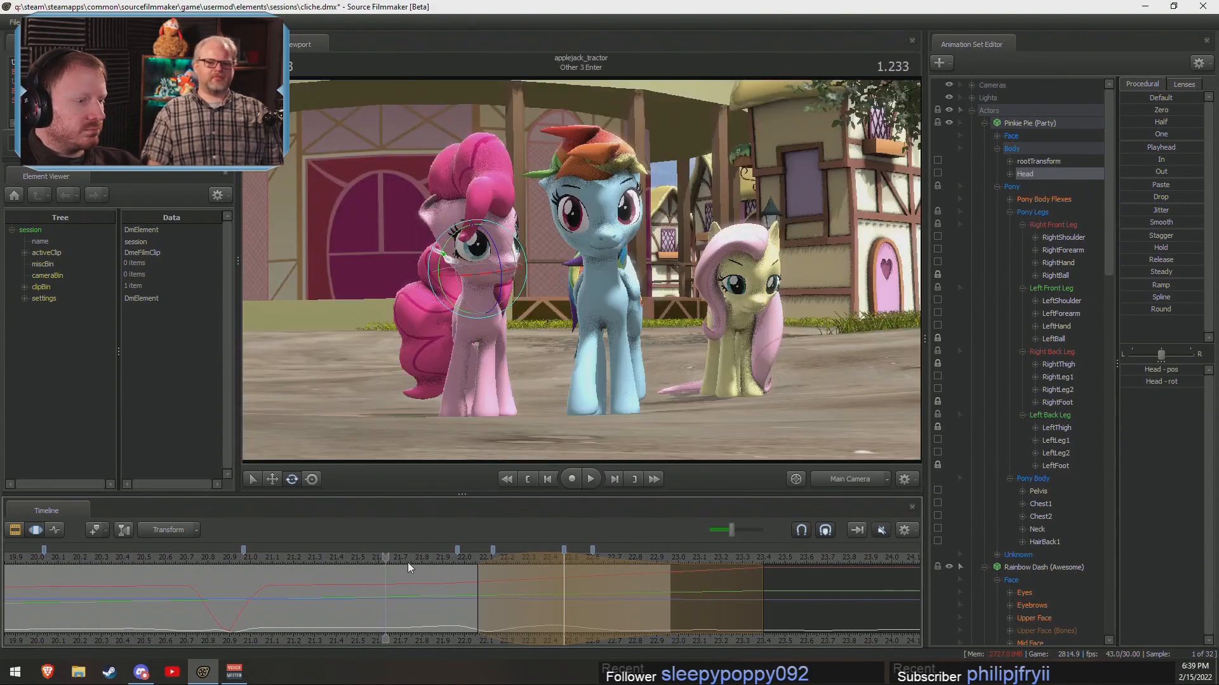
key("space")
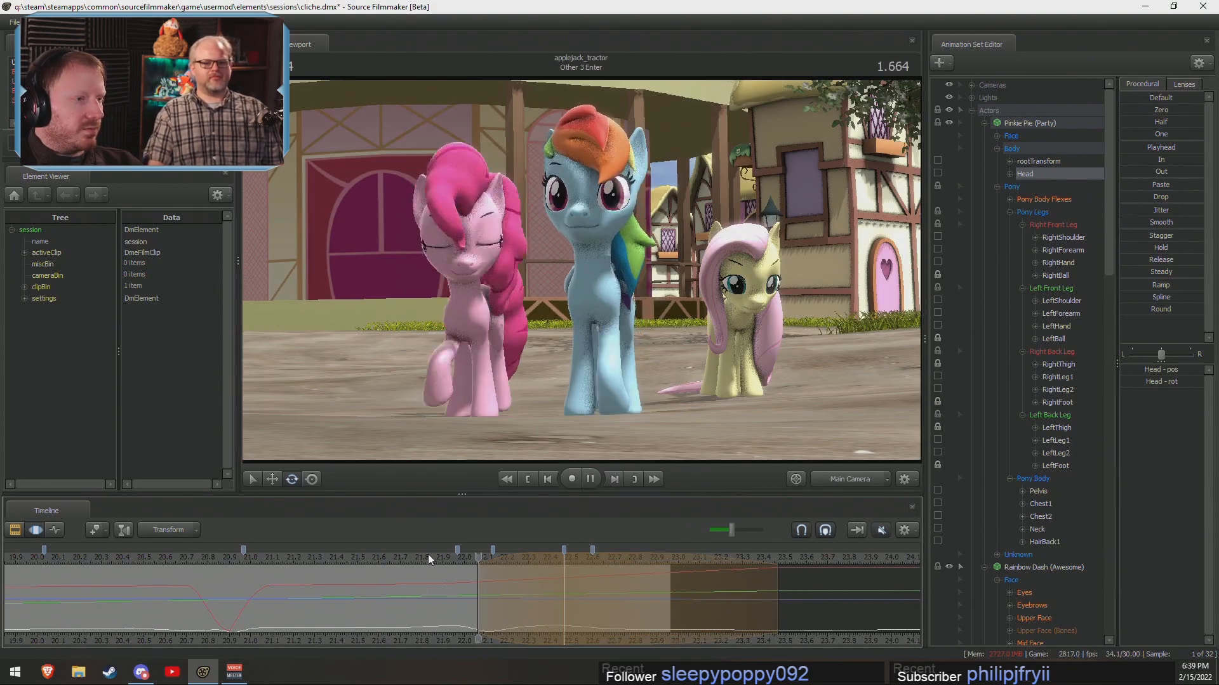
key("space")
left_click(396, 562)
key("shift")
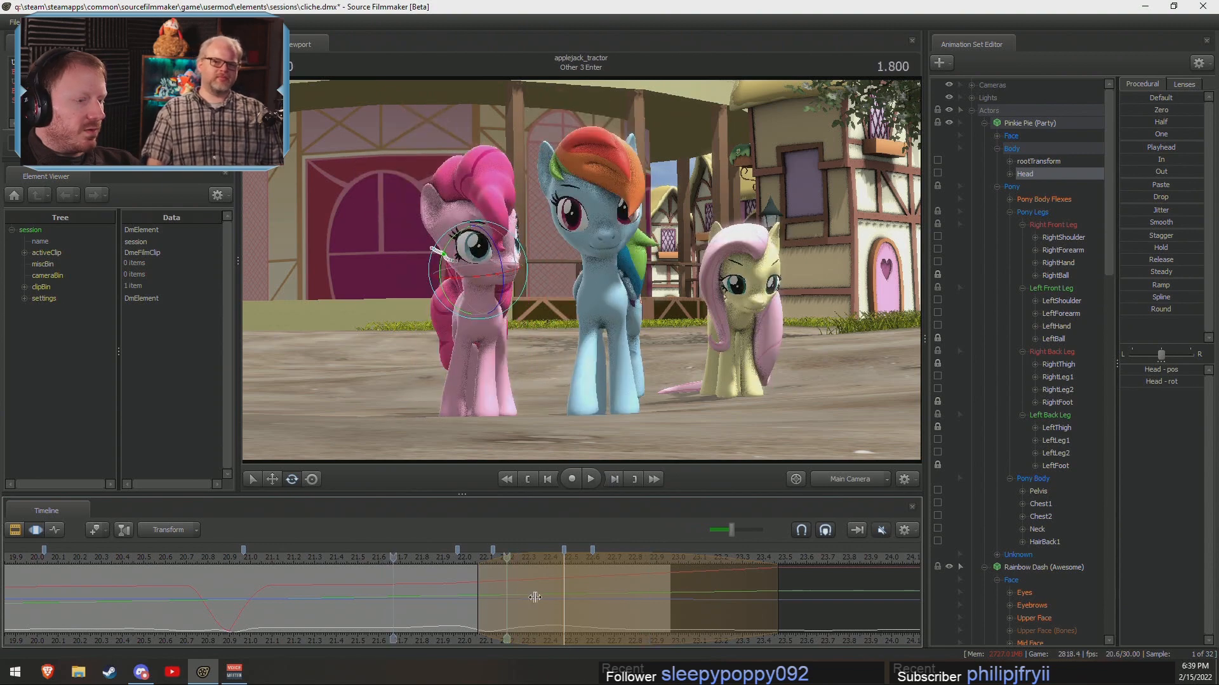
Lock Pinkie Pie's Head control to her Neck with the time selection cleared at shot time 2.366.
left_click(627, 617, "shift")
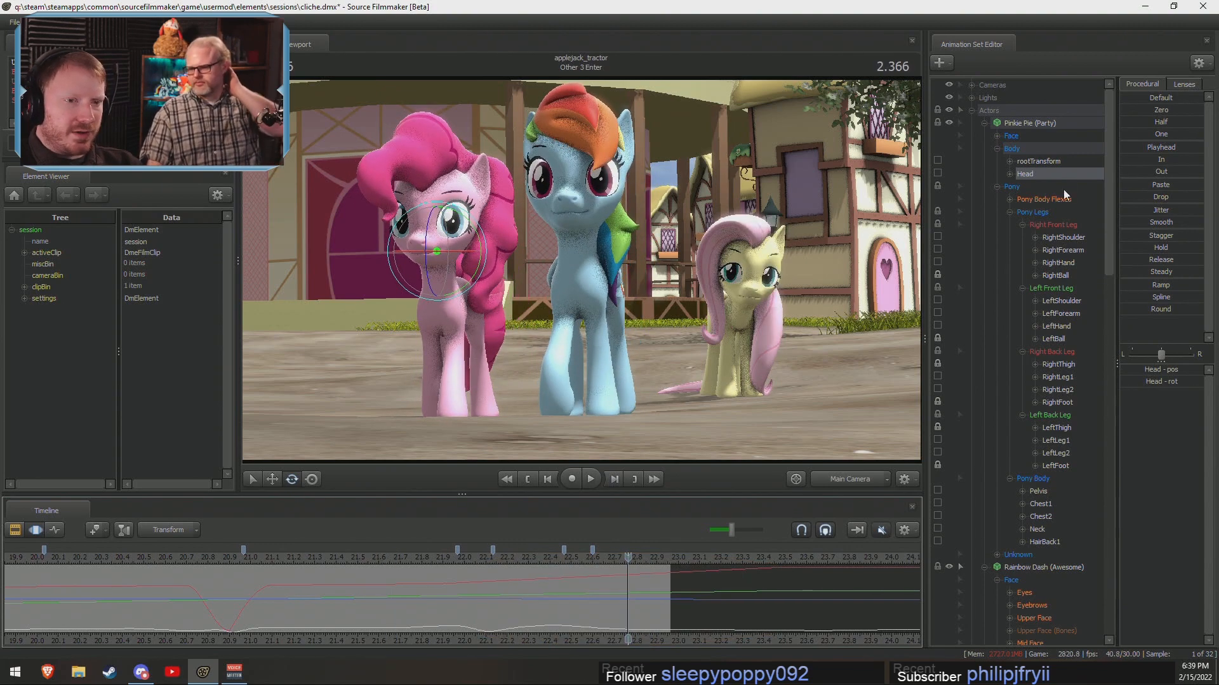
left_click(1025, 173, "ctrl")
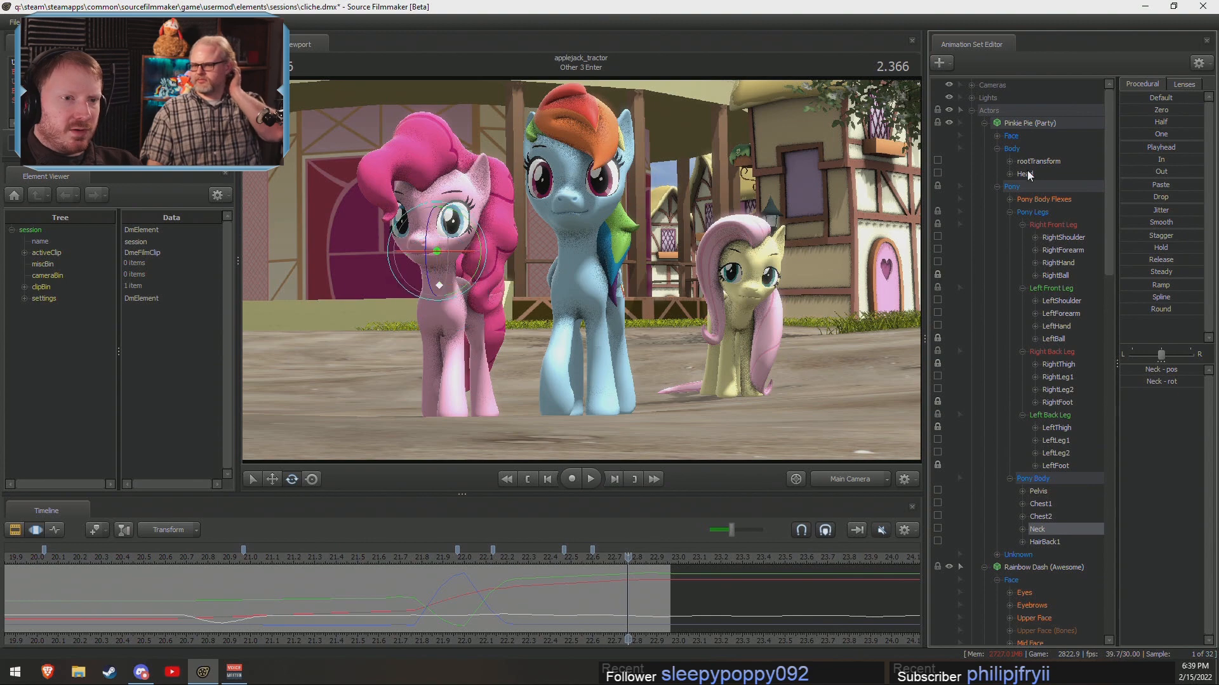
left_click(1027, 173)
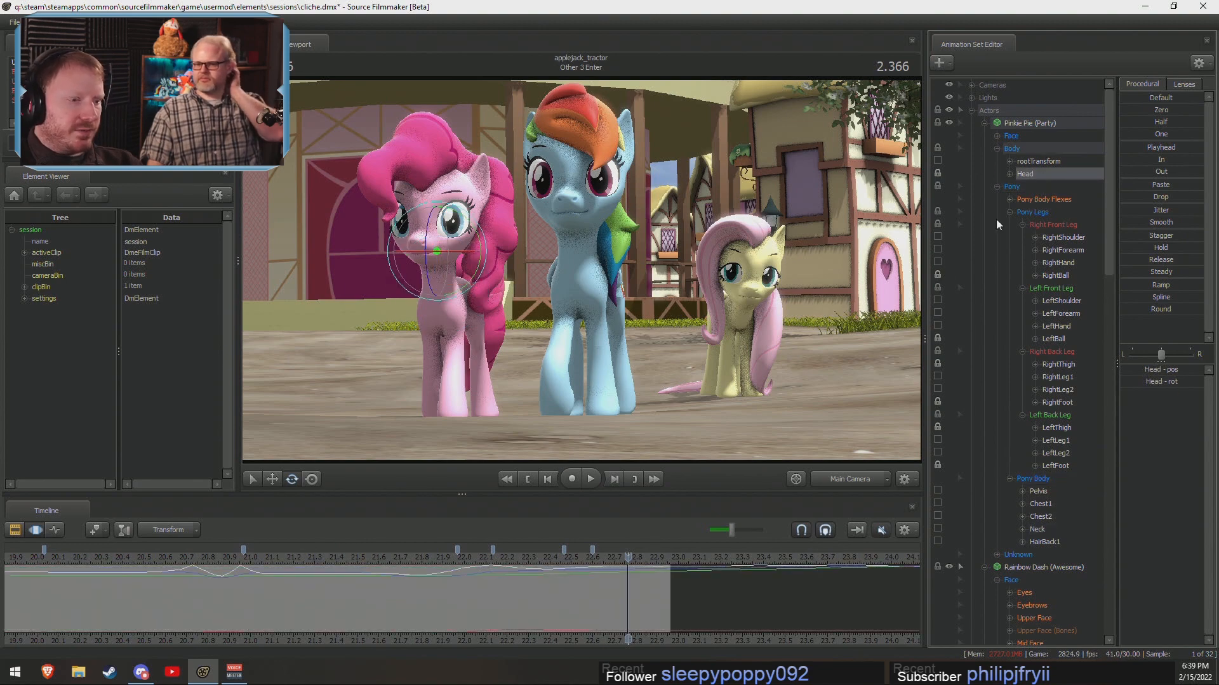
Isolate the rot channel of Pinkie Pie's Head and make a narrow time selection around shot time 2.200.
left_click_drag(547, 596, 626, 595)
left_click(1010, 174)
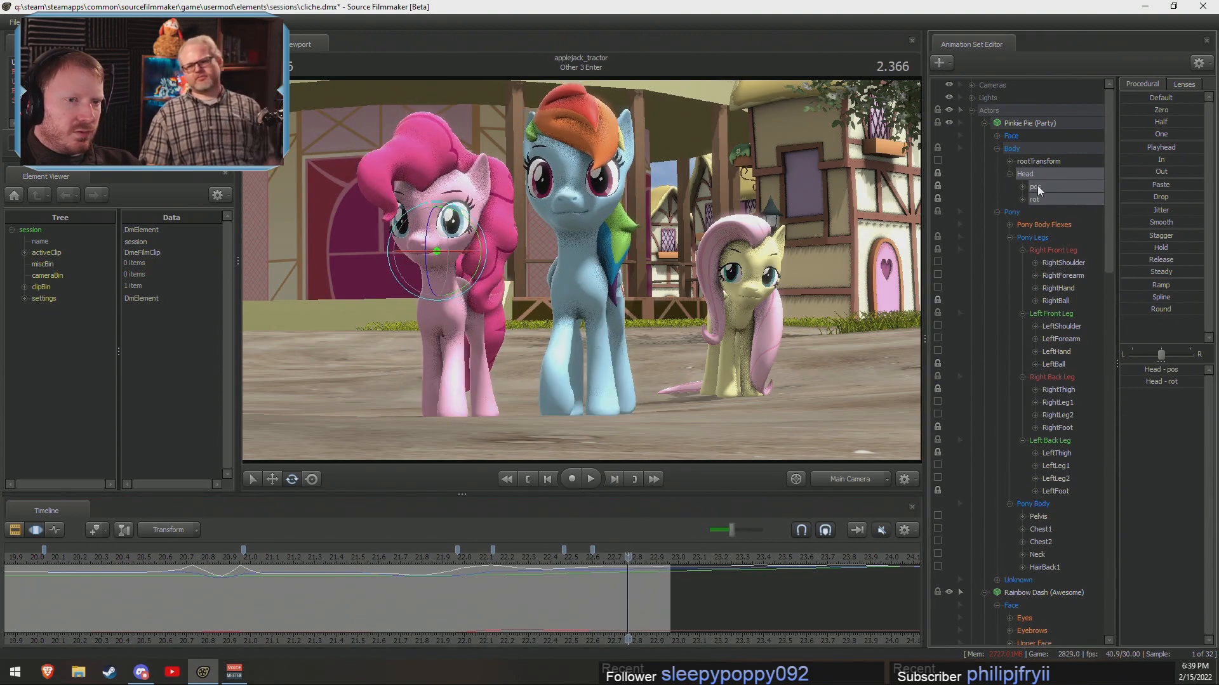
left_click(1037, 199)
left_click_drag(578, 585, 618, 565, "shift")
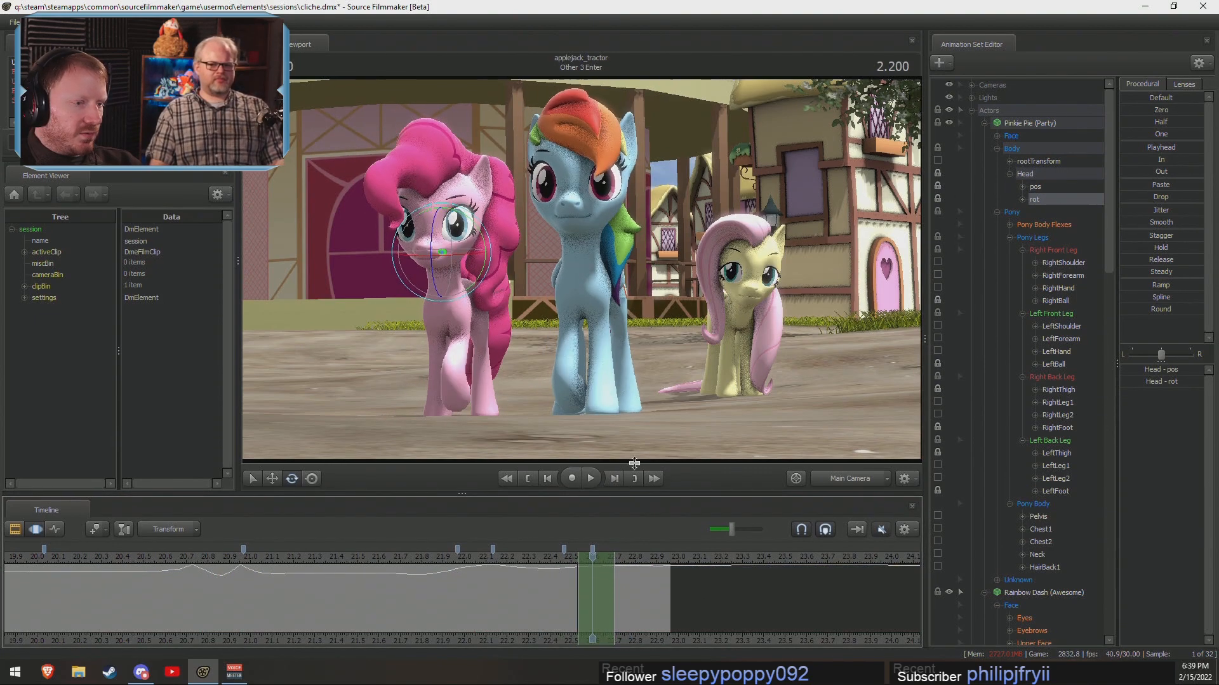
Enlarge the timeline graph, center the time selection on 2.333, apply the Round procedural to the head rotation and restore the viewport size.
left_click_drag(627, 496, 584, 262)
left_click_drag(657, 347, 587, 353, "shift")
scroll(618, 354, "up", 3, "shift")
scroll(1110, 289, "down", 2)
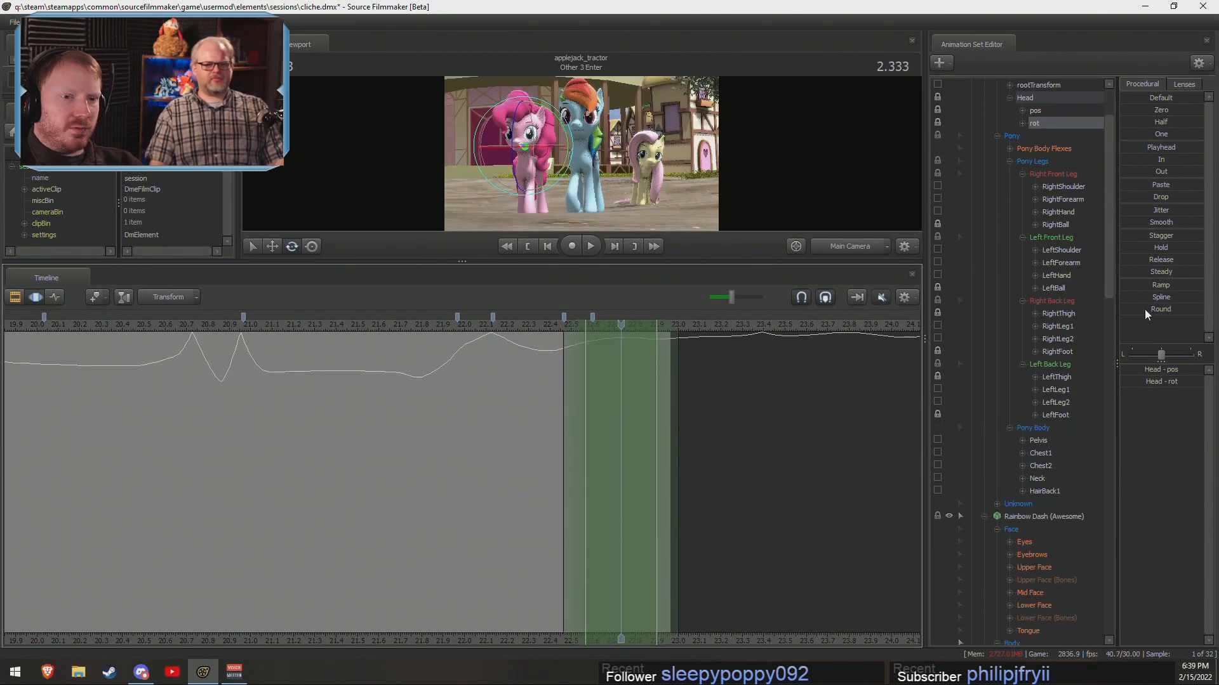
left_click(1161, 309)
left_click_drag(787, 263, 789, 434)
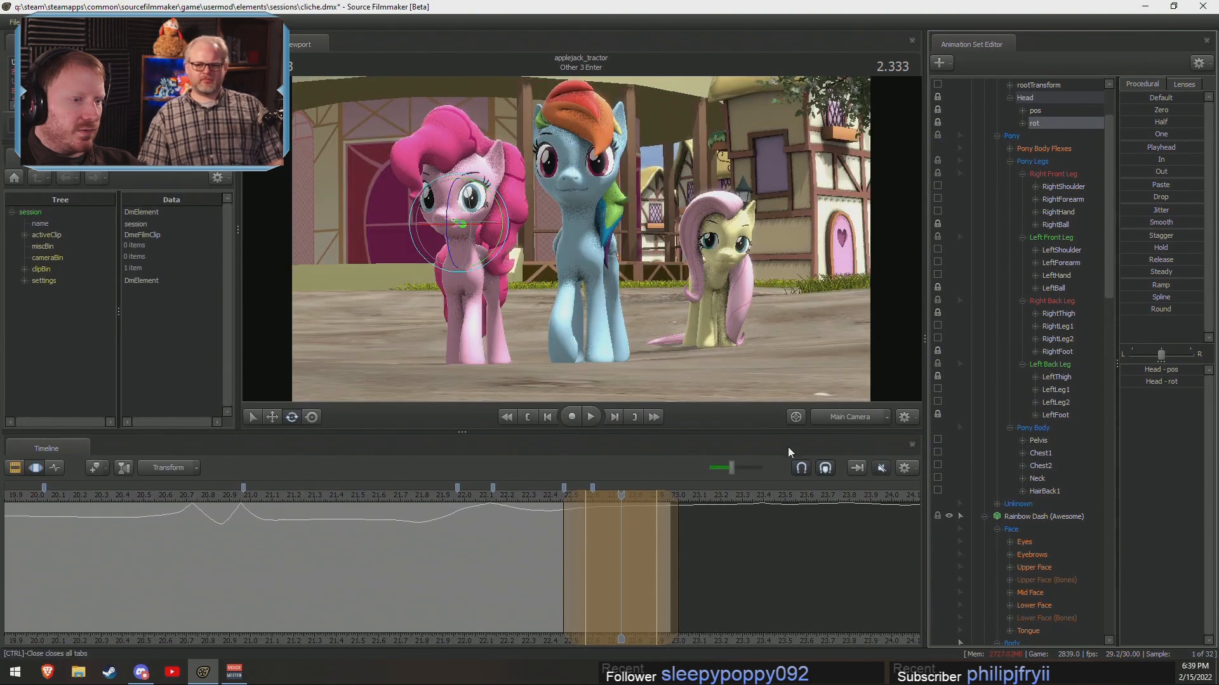
Play back the rounded head rotation through the cut into the next shot.
key("space")
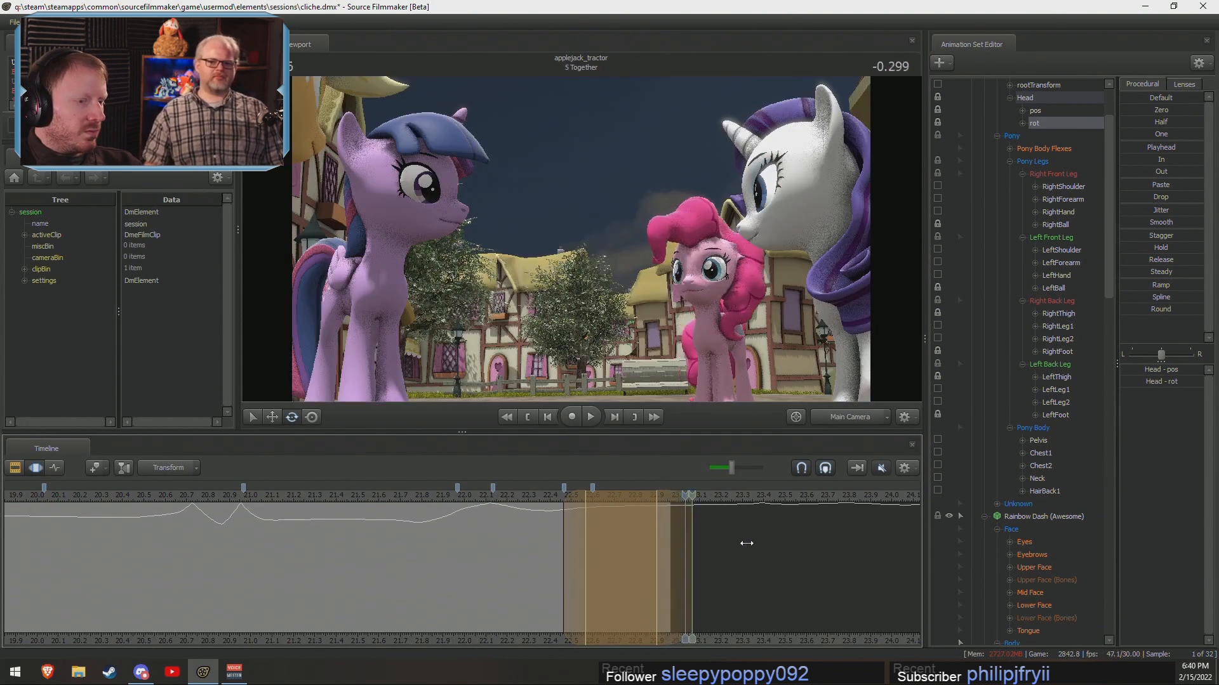
left_click(388, 496)
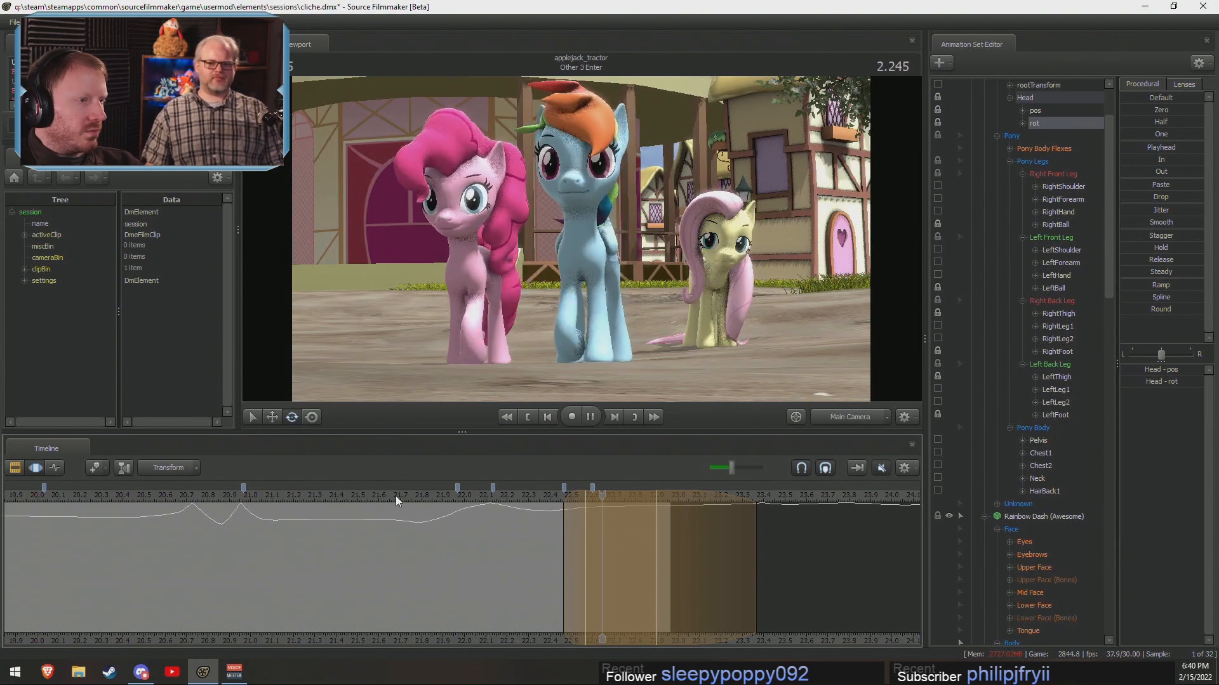
key("space")
Select the whole Head control, both pos and rot, and narrow the time selection around shot time 2.333.
left_click(1030, 99)
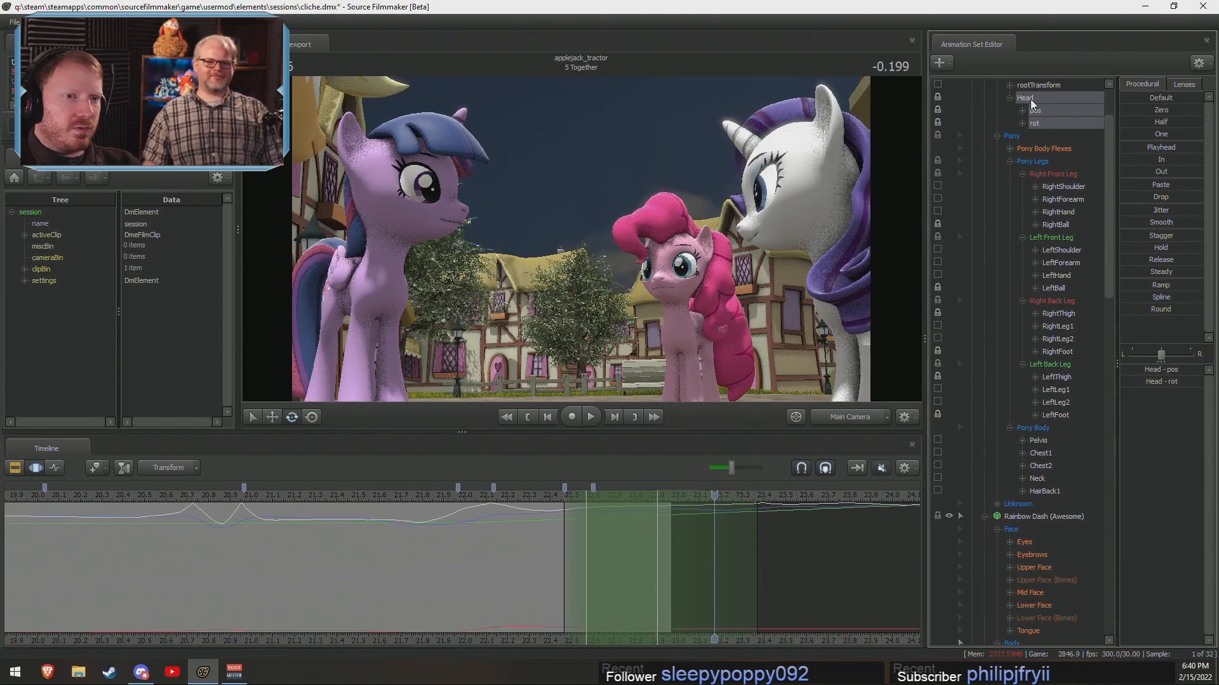
left_click(592, 516)
key("Left")
key("Left")
key("Left")
key("Left")
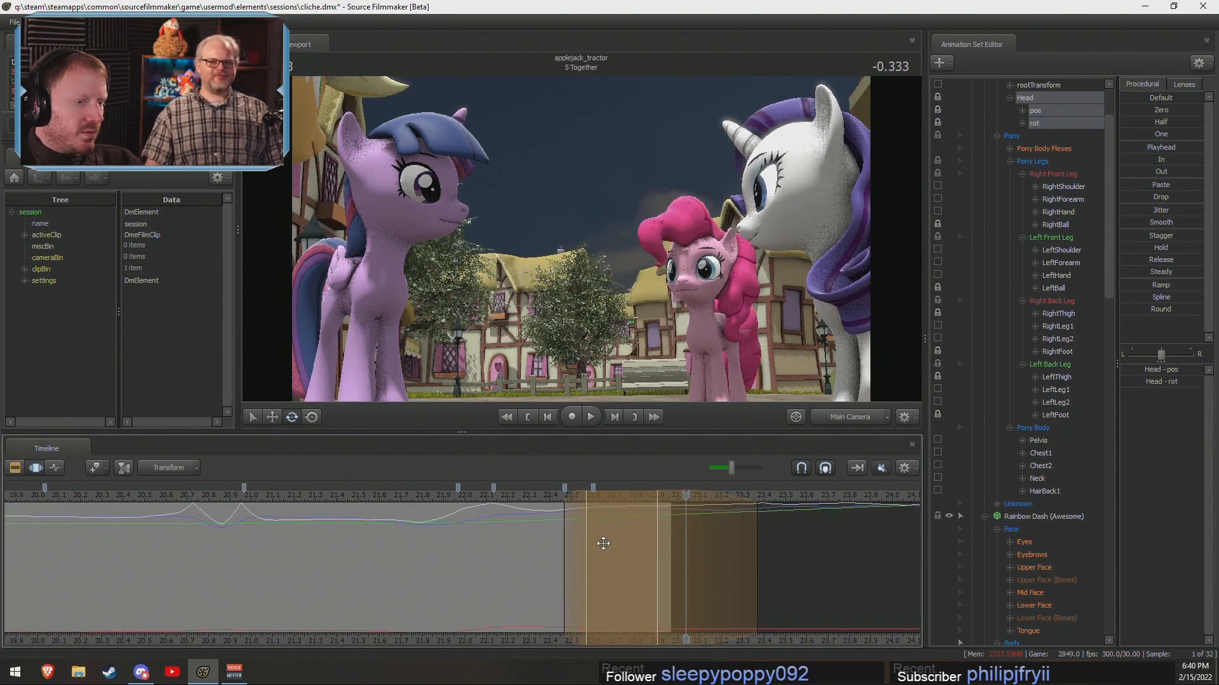
left_click_drag(599, 538, 647, 539)
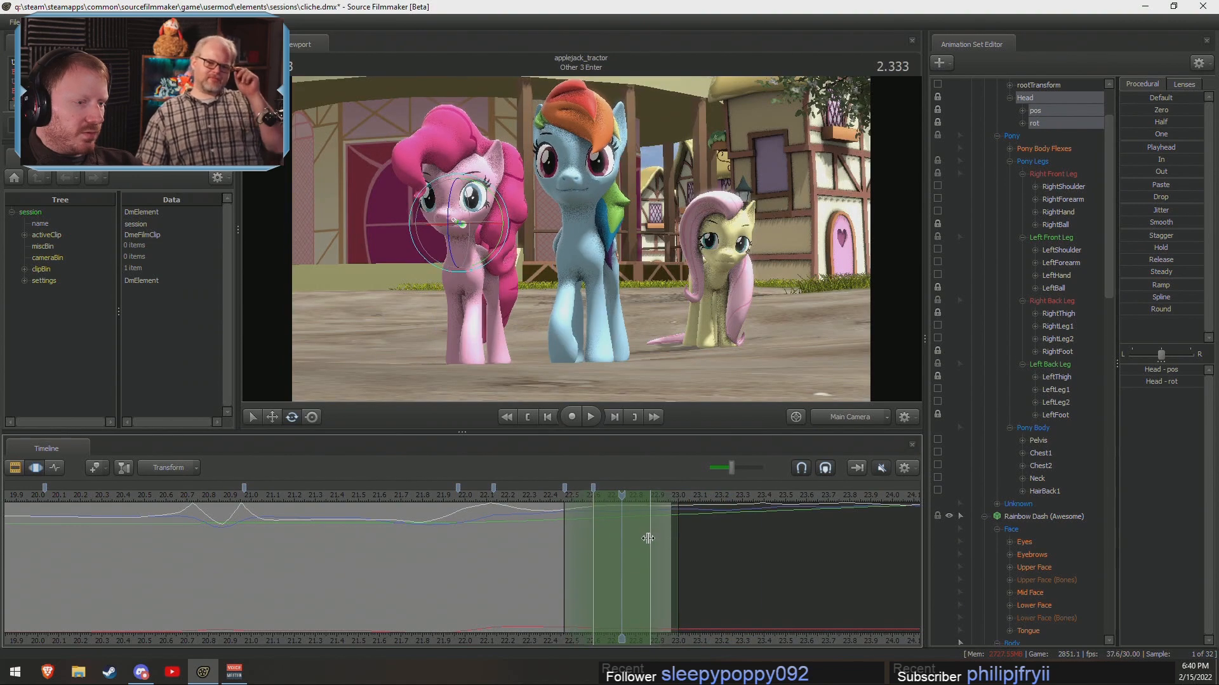
Replay the head motion and extend the end of the time selection to about 23.4 on the timeline.
key("space")
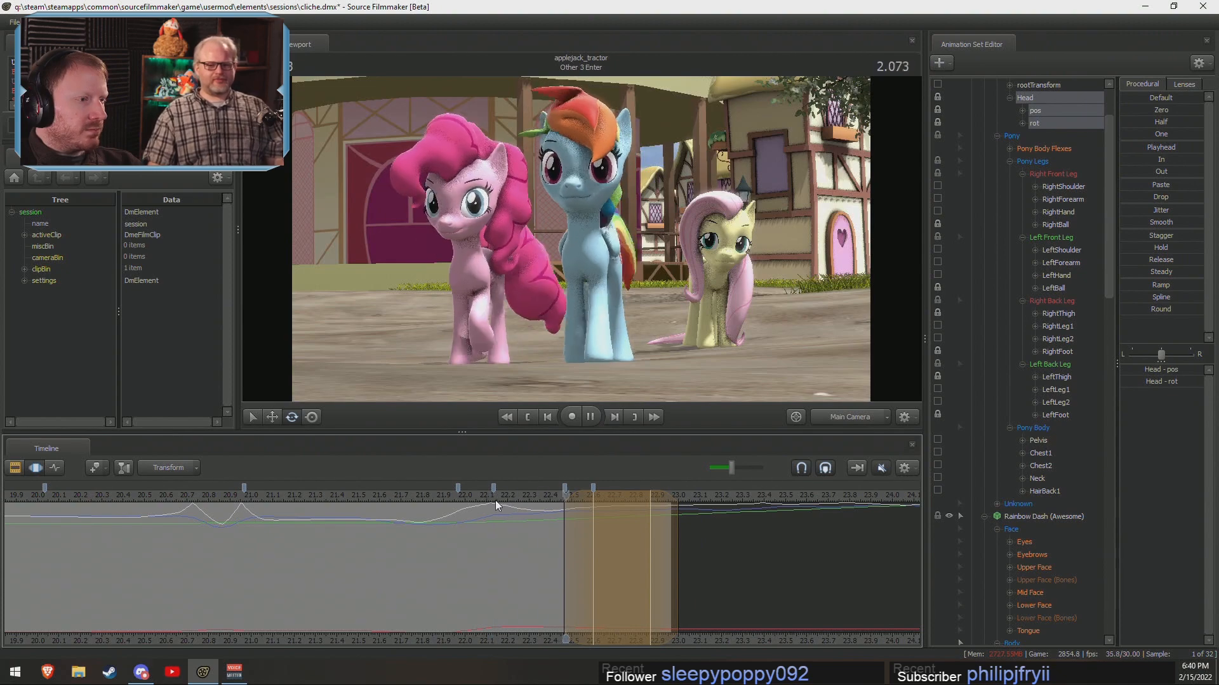
key("space")
left_click_drag(672, 548, 709, 567)
left_click(535, 496)
key("space")
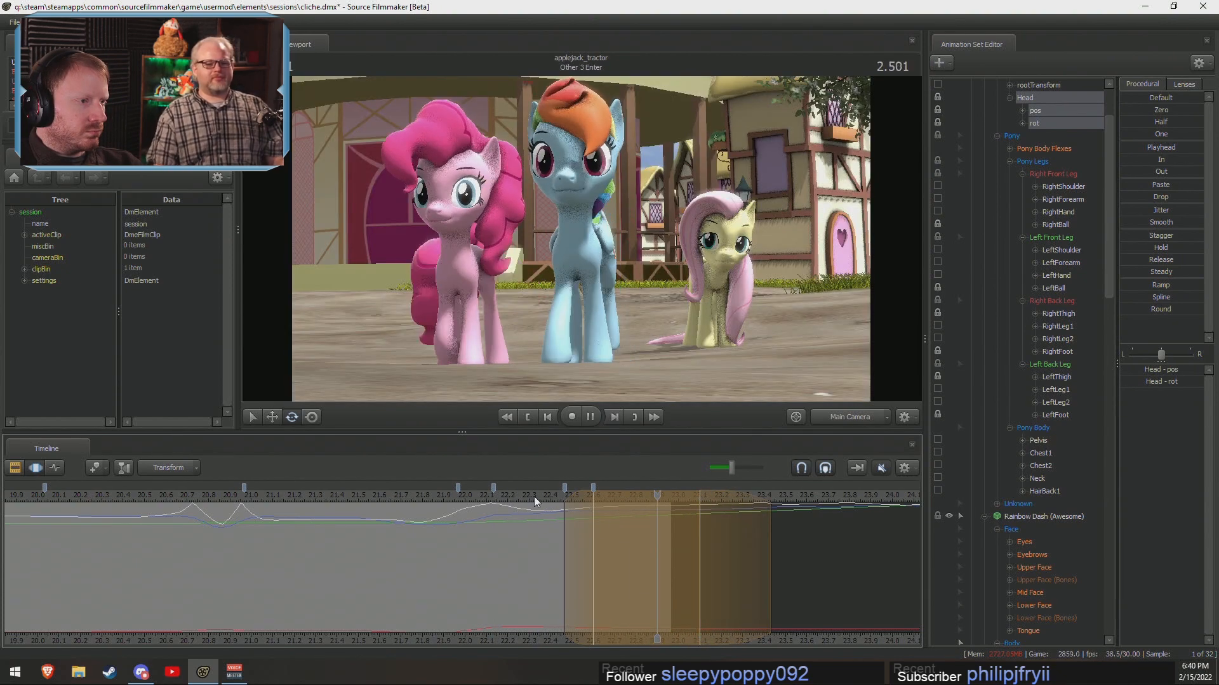
key("space")
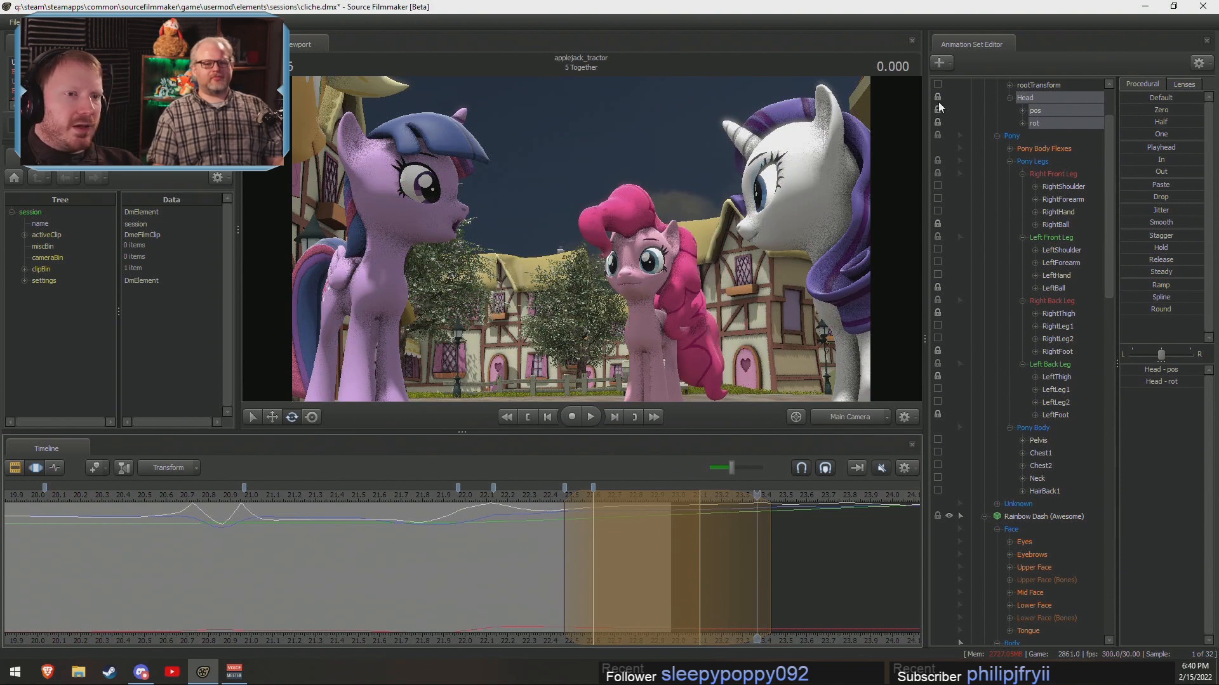
Unlock Pinkie Pie's Head control, including its pos and rot.
left_click(937, 97)
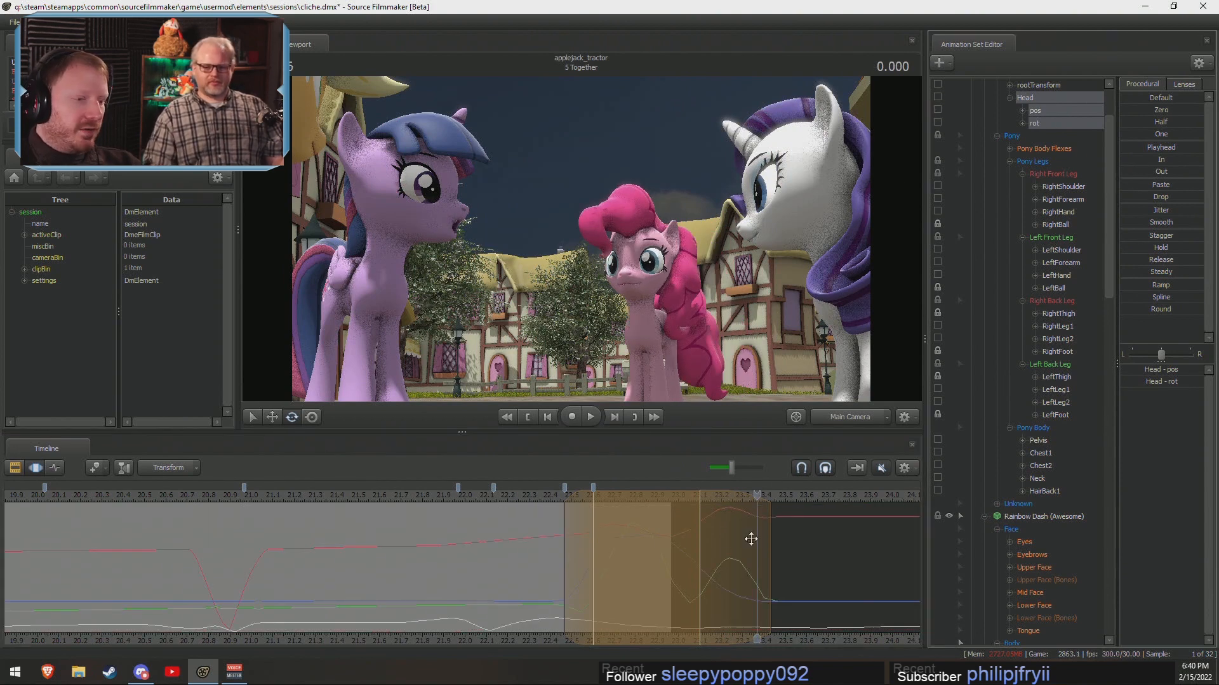
key("F2")
key("F3")
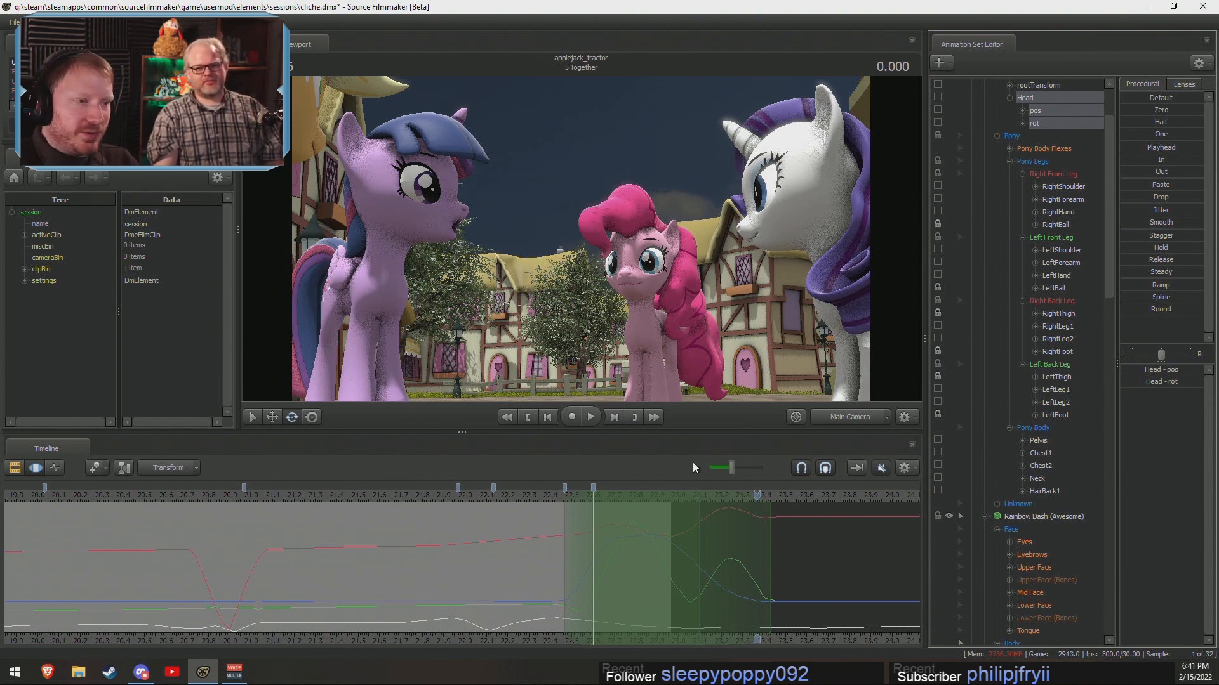
Play back the Other 3 Enter shot from its beginning and enlarge the viewport for a repeat playback.
left_click_drag(485, 508, 195, 640)
middle_click_drag(203, 640, 431, 639)
scroll(432, 639, "down", 2)
left_click(188, 496)
key("space")
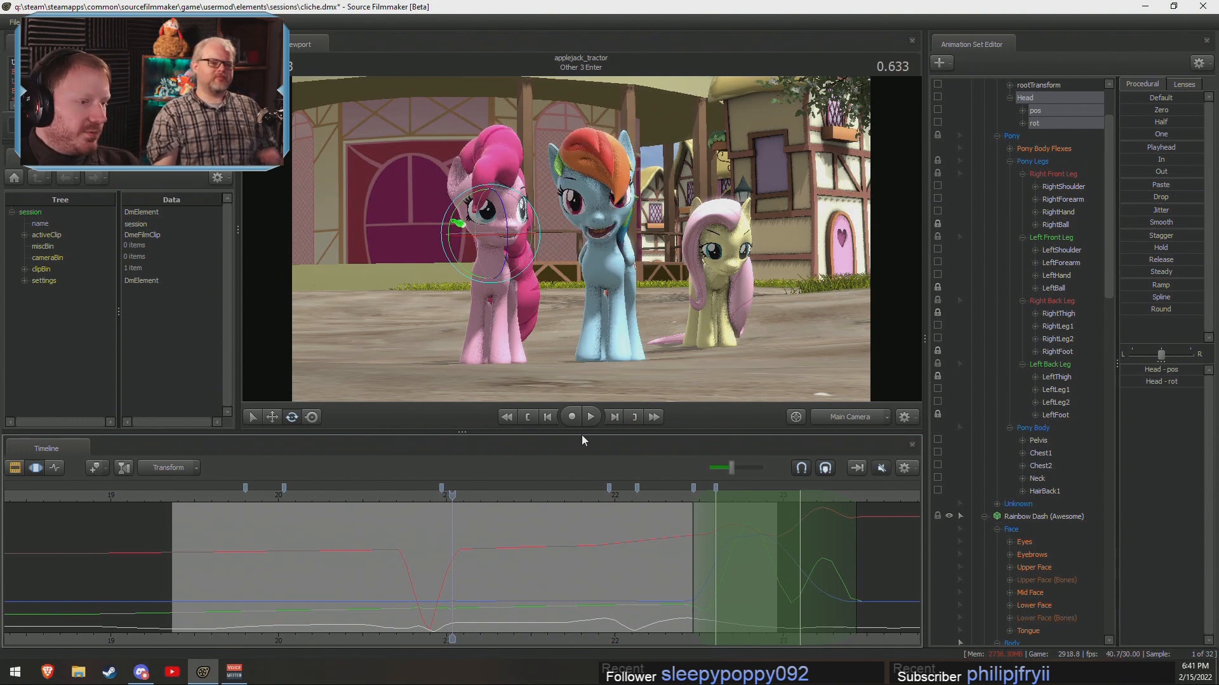
left_click_drag(581, 434, 627, 500)
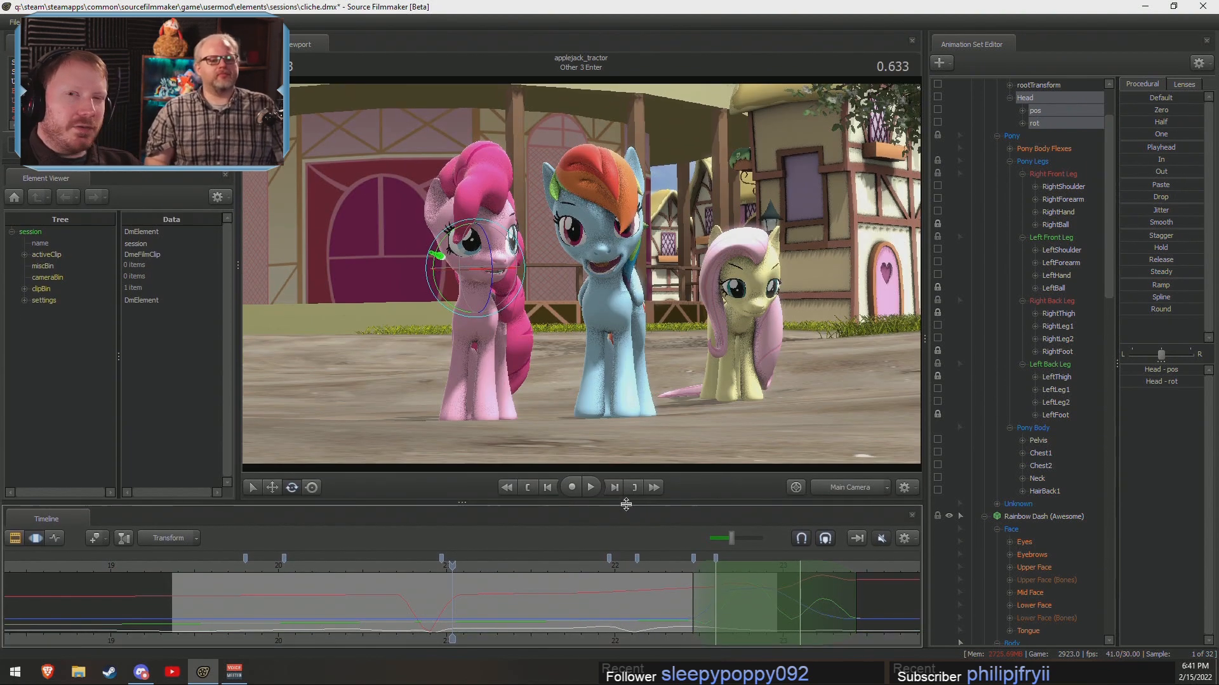
left_click(186, 565)
key("space")
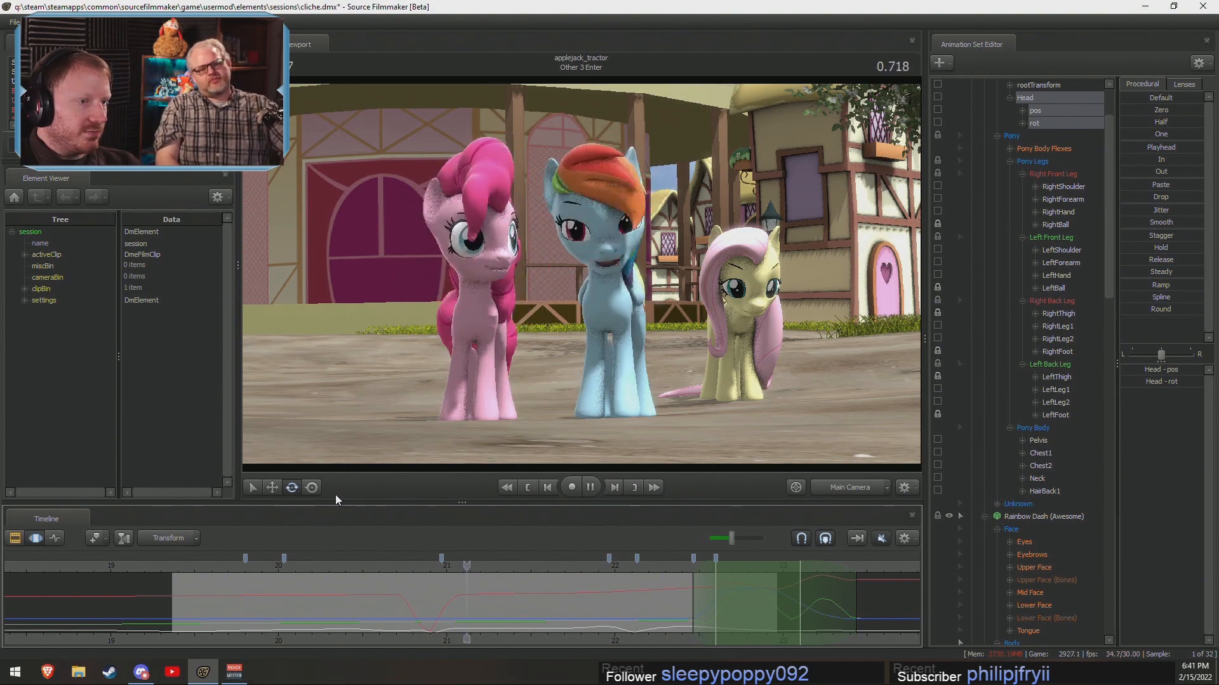
Replay Pinkie Pie's walk-in several times and set the playhead to shot time 0.466.
key("space")
key("space")
key("space")
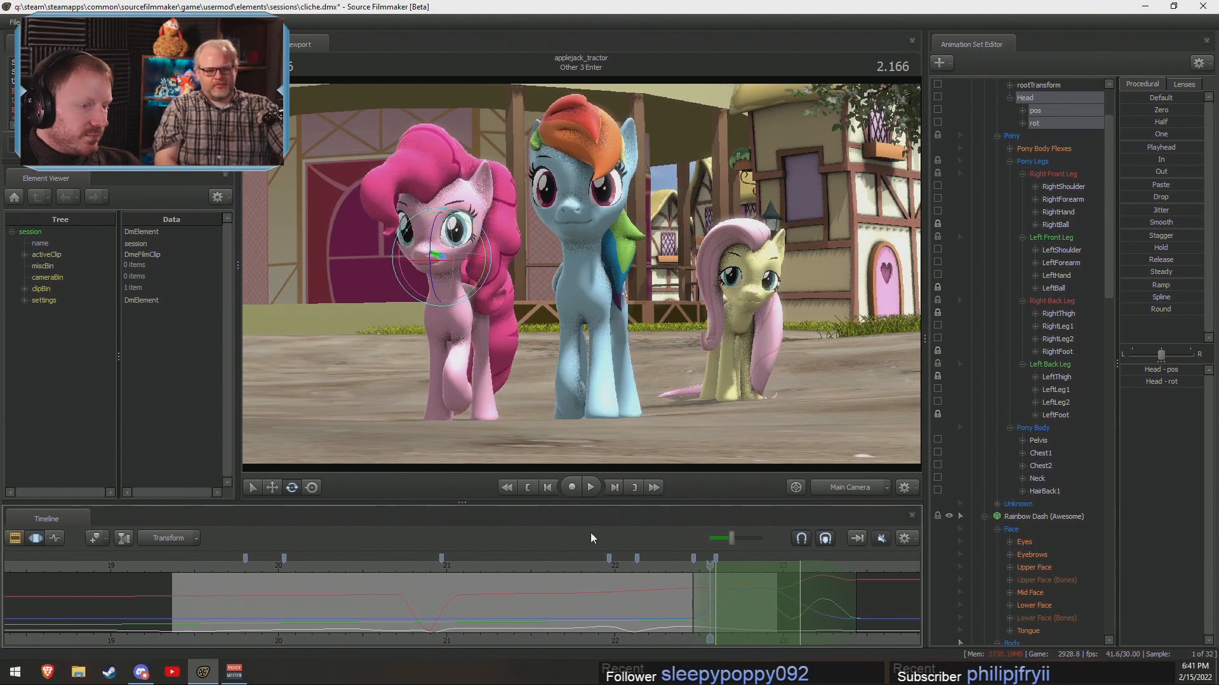
left_click_drag(581, 566, 572, 568)
key("space")
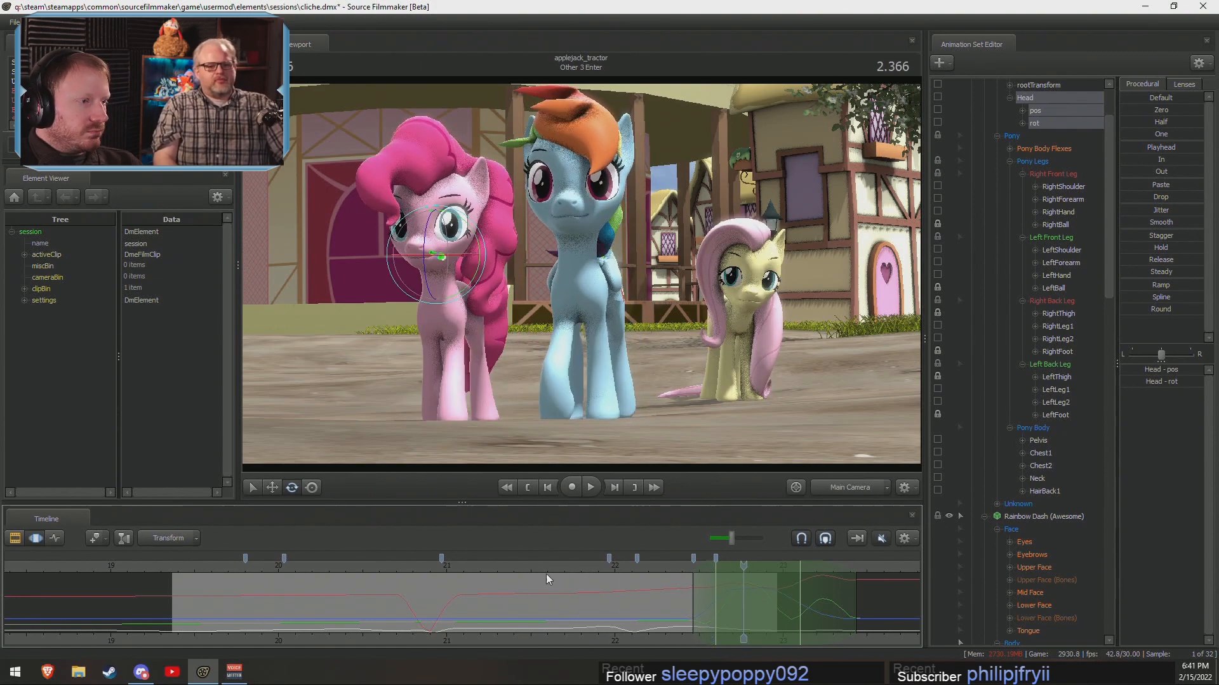
key("space")
left_click(267, 566)
key("space")
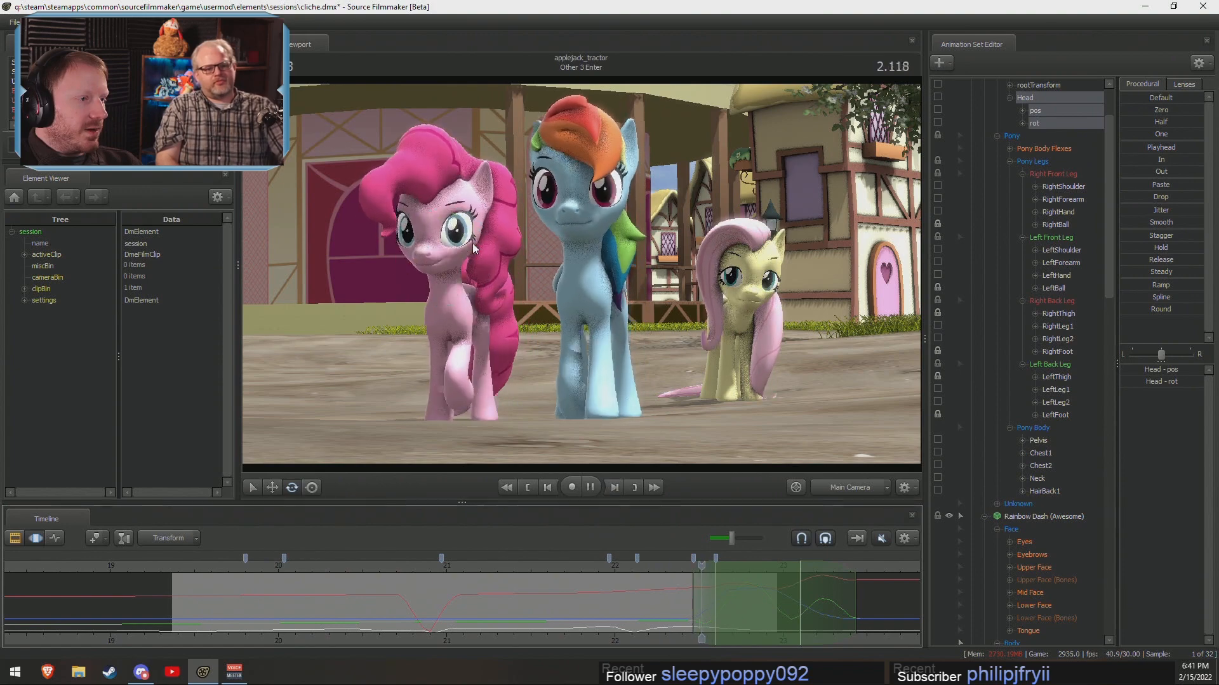
key("space")
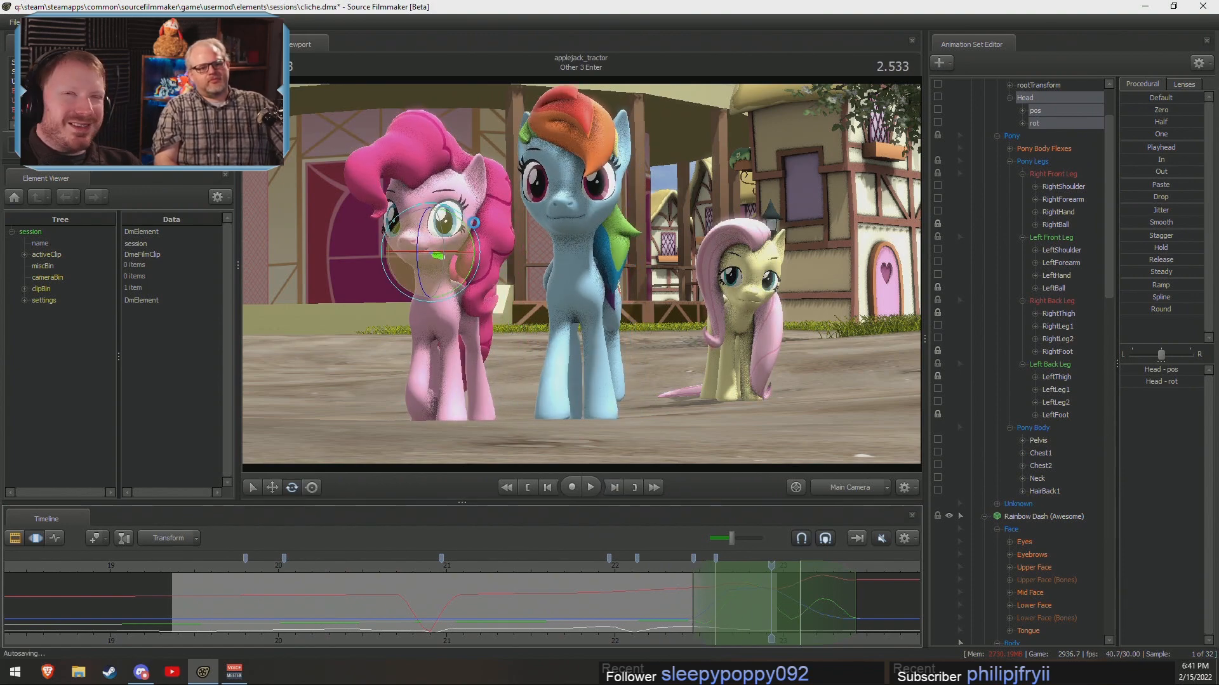
left_click(195, 565)
key("space")
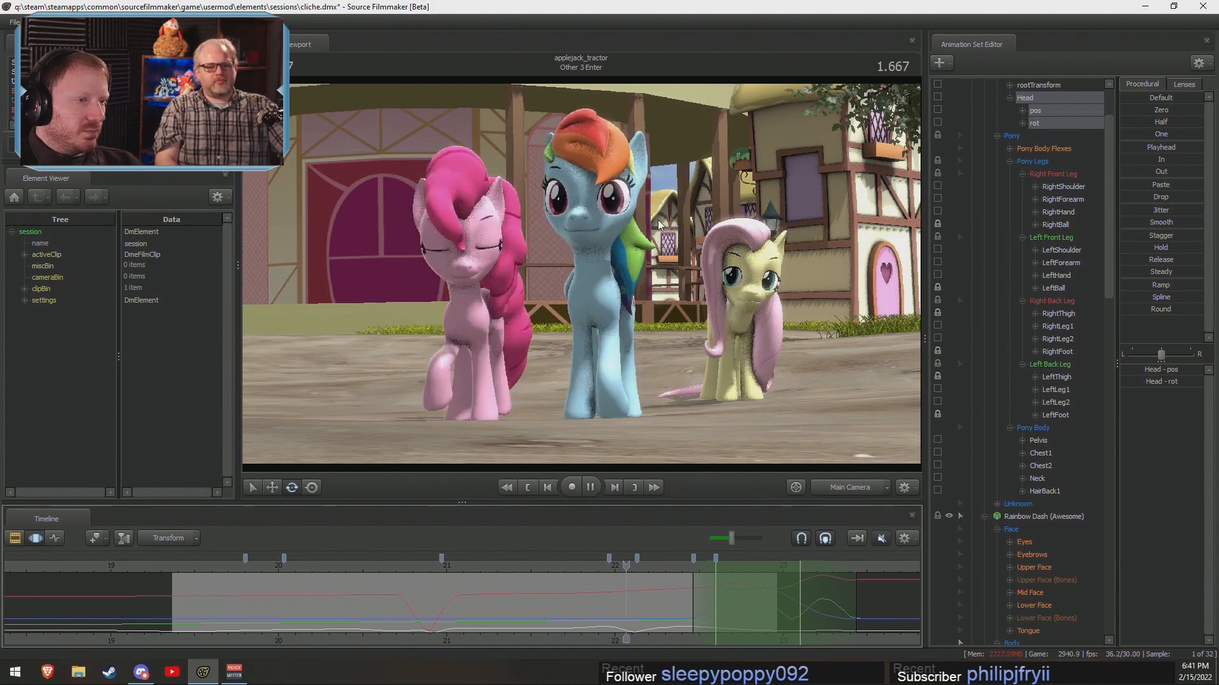
left_click(424, 577)
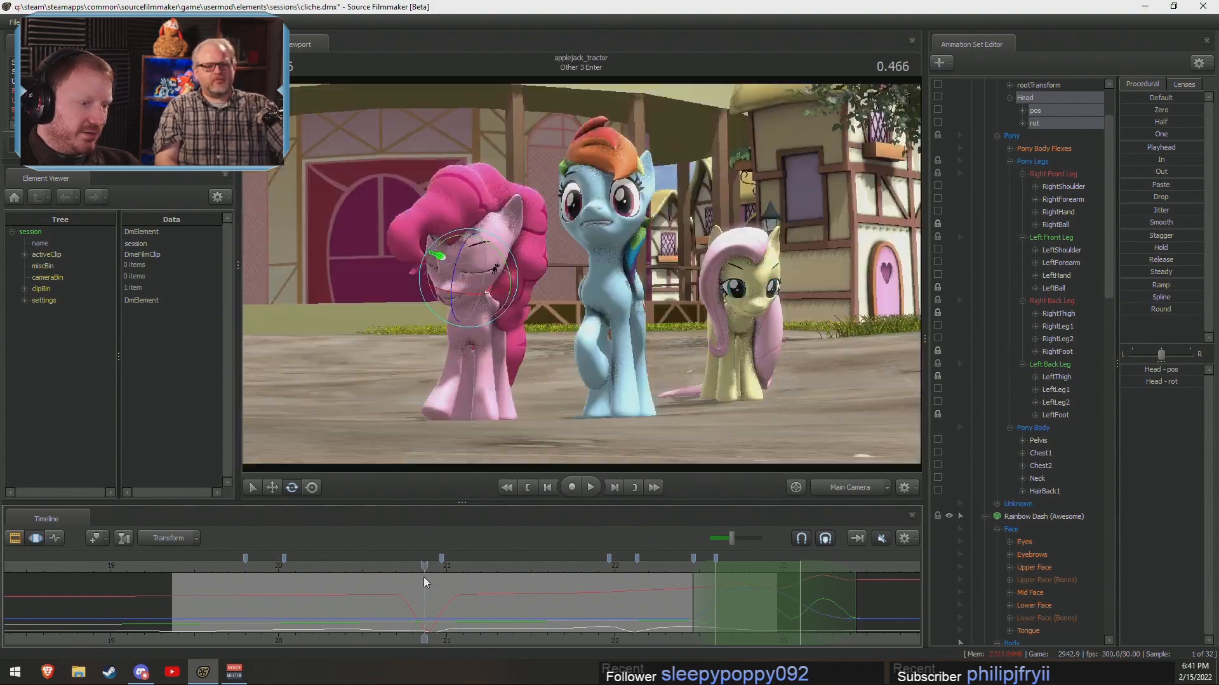
Play the shot on from 0.466, replay it from near its start and set the playhead to shot time 0.666.
key("F2")
scroll(439, 636, "down", 2)
key("F3")
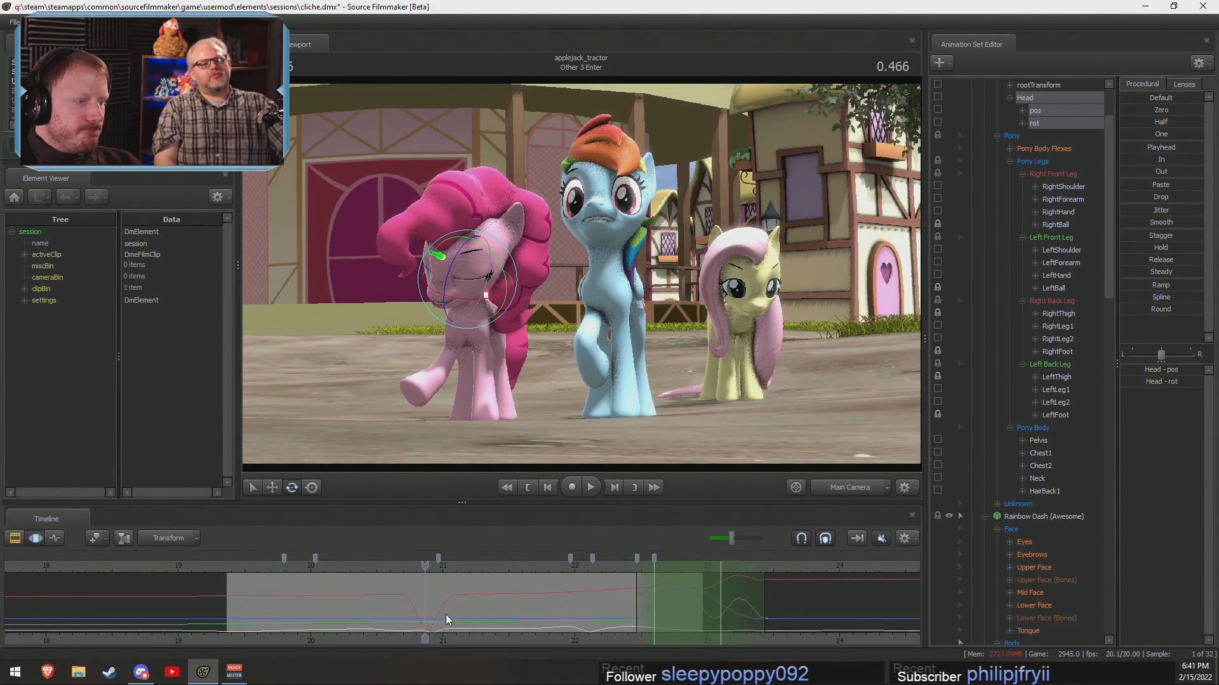
key("space")
key("space")
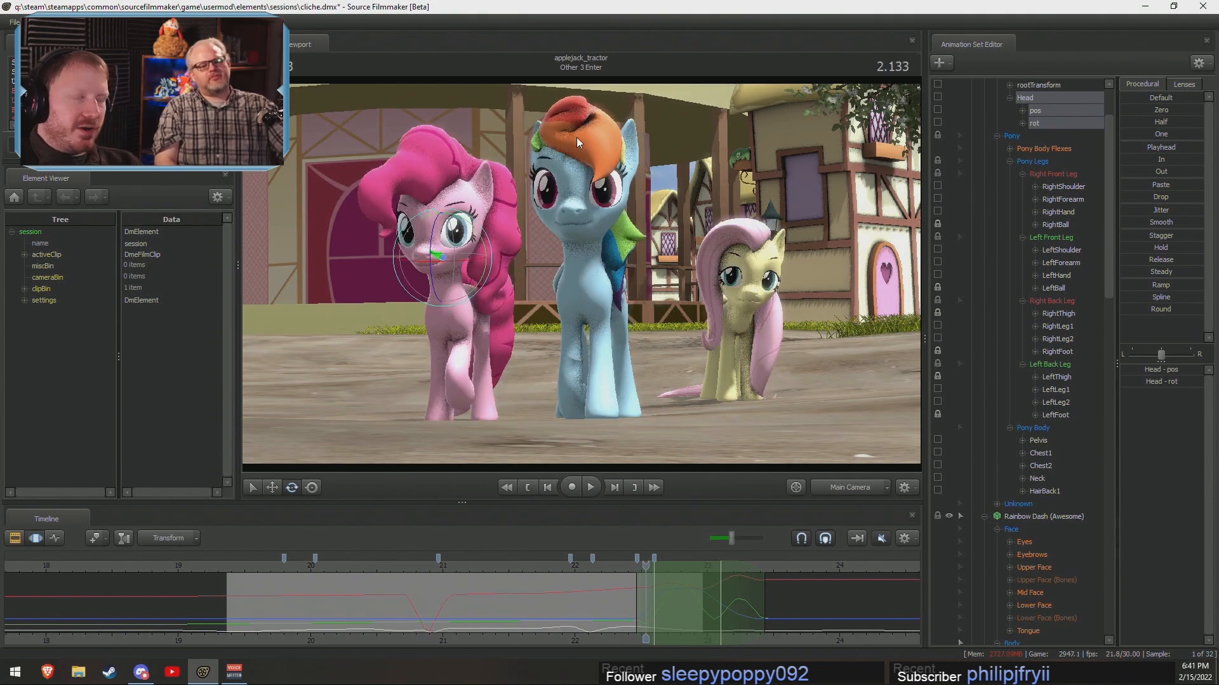
key("space")
left_click(290, 575)
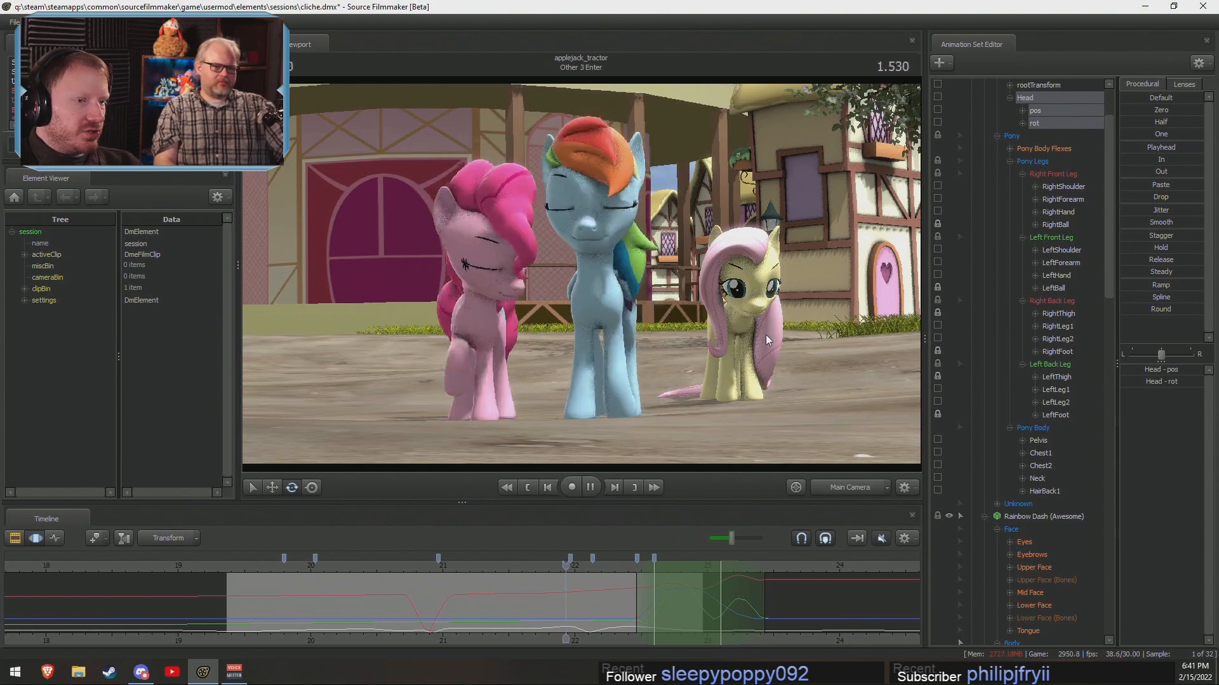
key("space")
left_click_drag(284, 569, 451, 570)
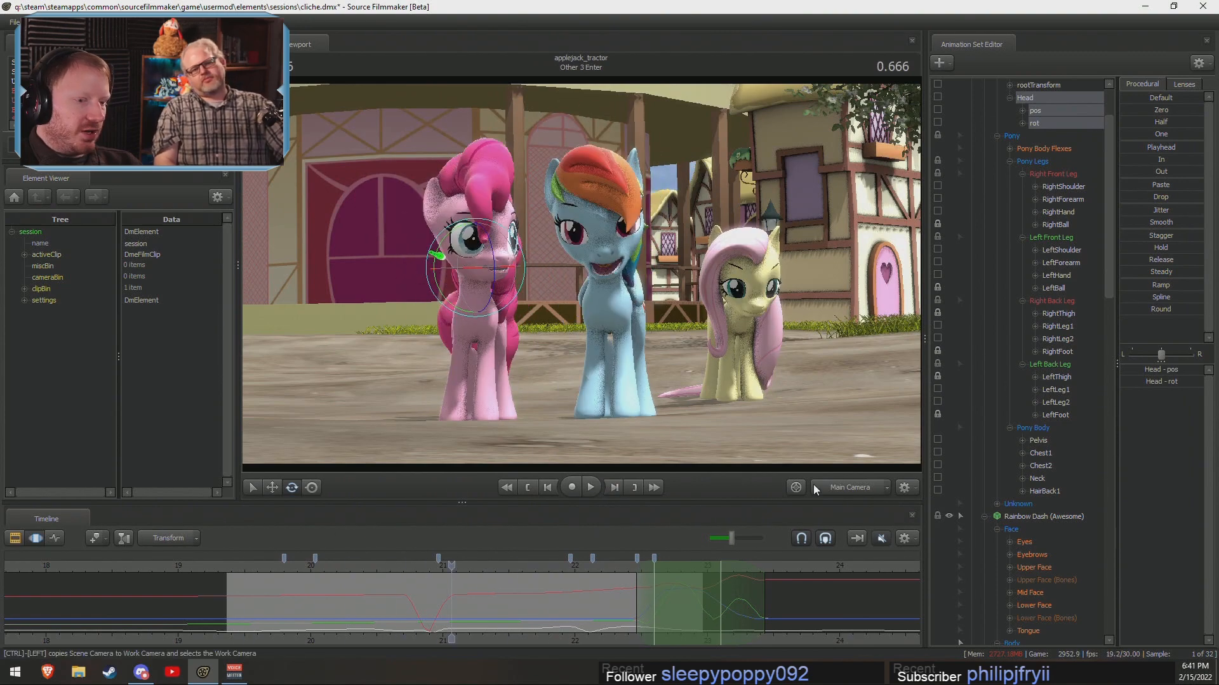
Copy the scene camera to the work camera and fly it in close to Fluttershy.
key("F2")
key("F3")
key("F2")
key("F3")
left_click(861, 487, "ctrl")
key("w")
left_click_drag(730, 380, 692, 349)
key("w")
key("d")
key("s")
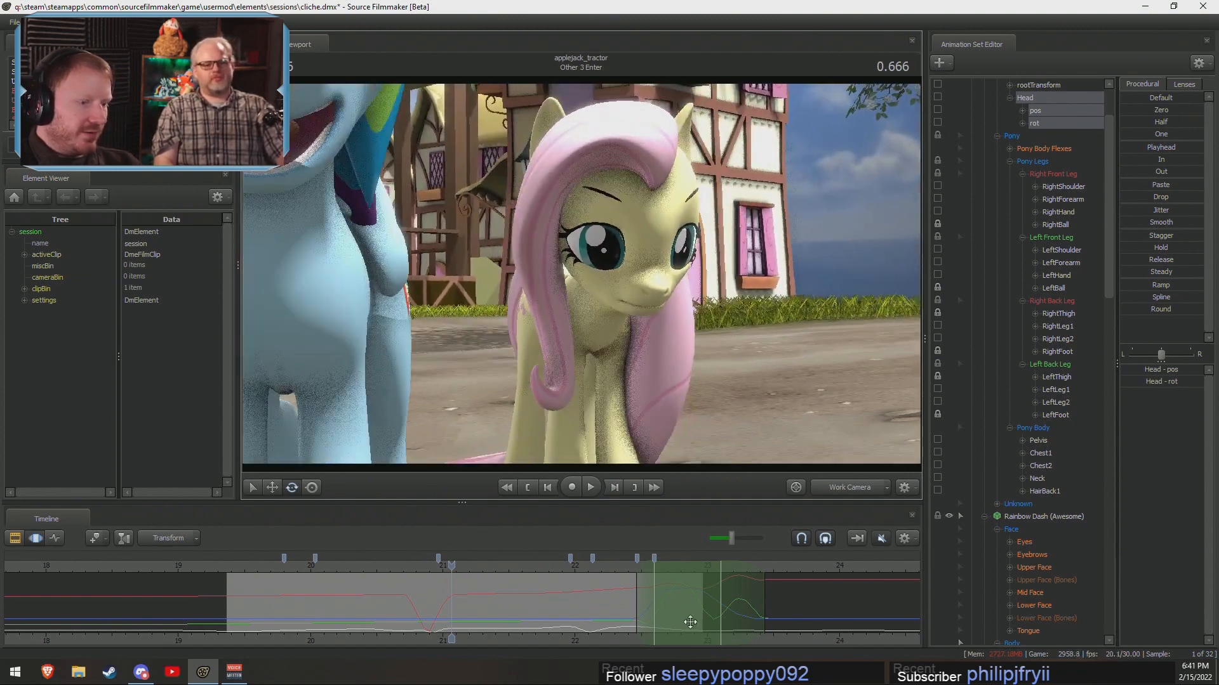
Extend the time selection over the whole timeline and select the Fluttershy animation set.
left_click(691, 623)
key("ctrl+a")
scroll(980, 330, "up", 3)
left_click(984, 124)
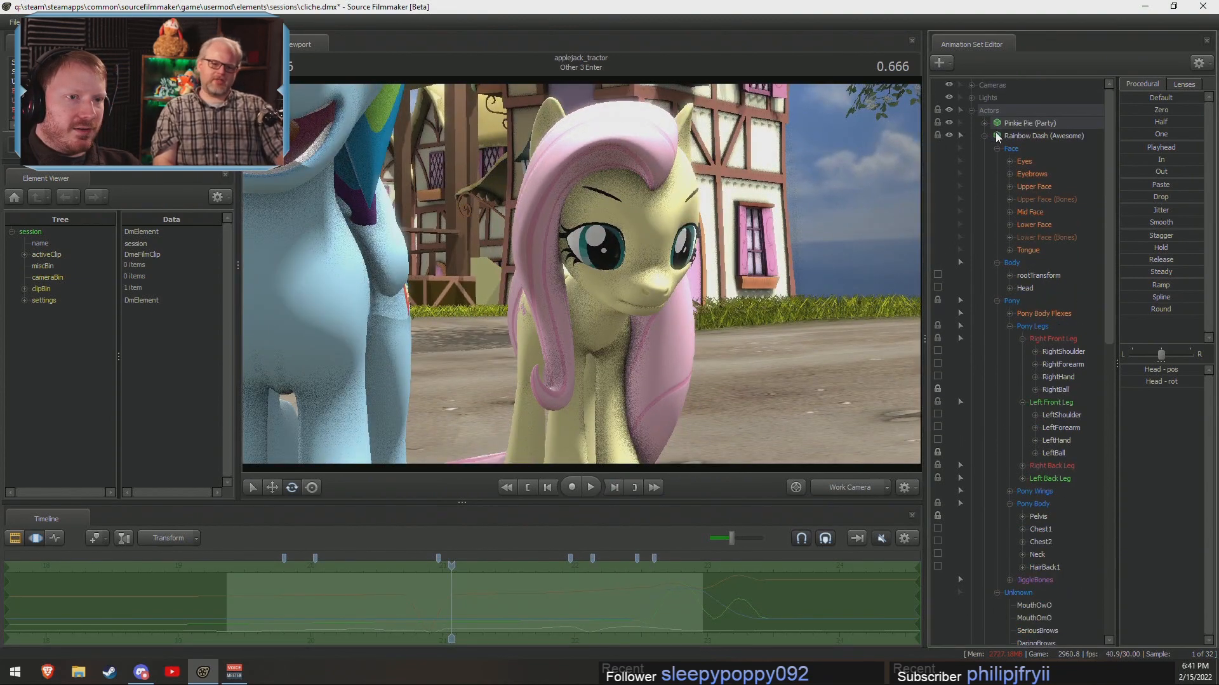
left_click(1024, 151)
key("F2")
left_click_drag(660, 352, 582, 275)
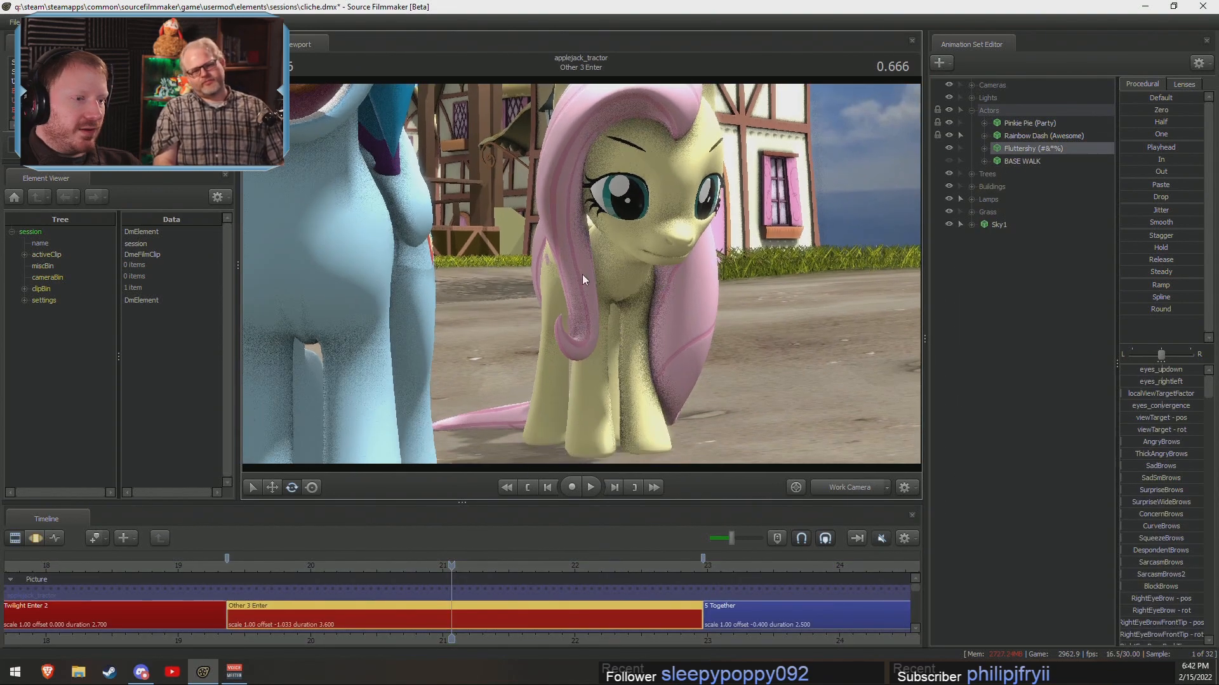
Try to move Fluttershy's root far back toward the distant grass and set the playhead to shot time 2.266.
key("F3")
key("r")
left_click_drag(601, 450, 471, 270)
left_click_drag(451, 571, 662, 593)
key("F2")
key("F3")
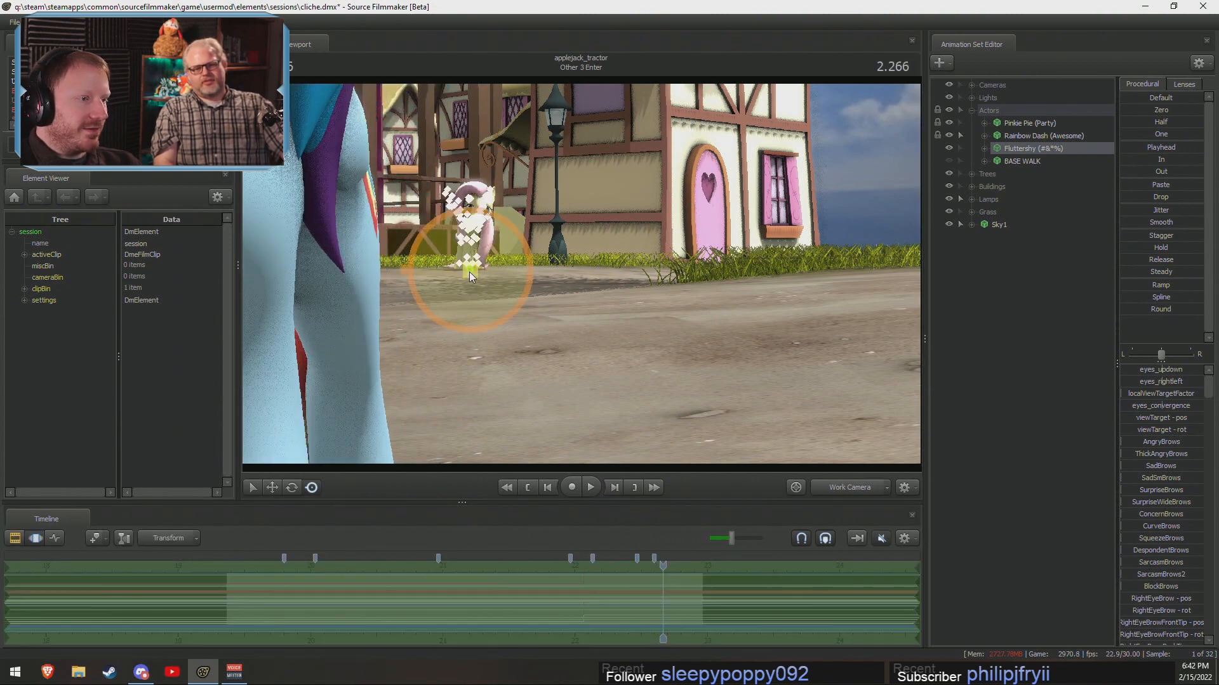
Try further placements of Fluttershy's root in the background, including one up in the sky beside the house.
left_click_drag(470, 271, 445, 146)
key("ctrl+z")
key("ctrl+z")
key("ctrl+z")
key("ctrl+z")
key("ctrl+z")
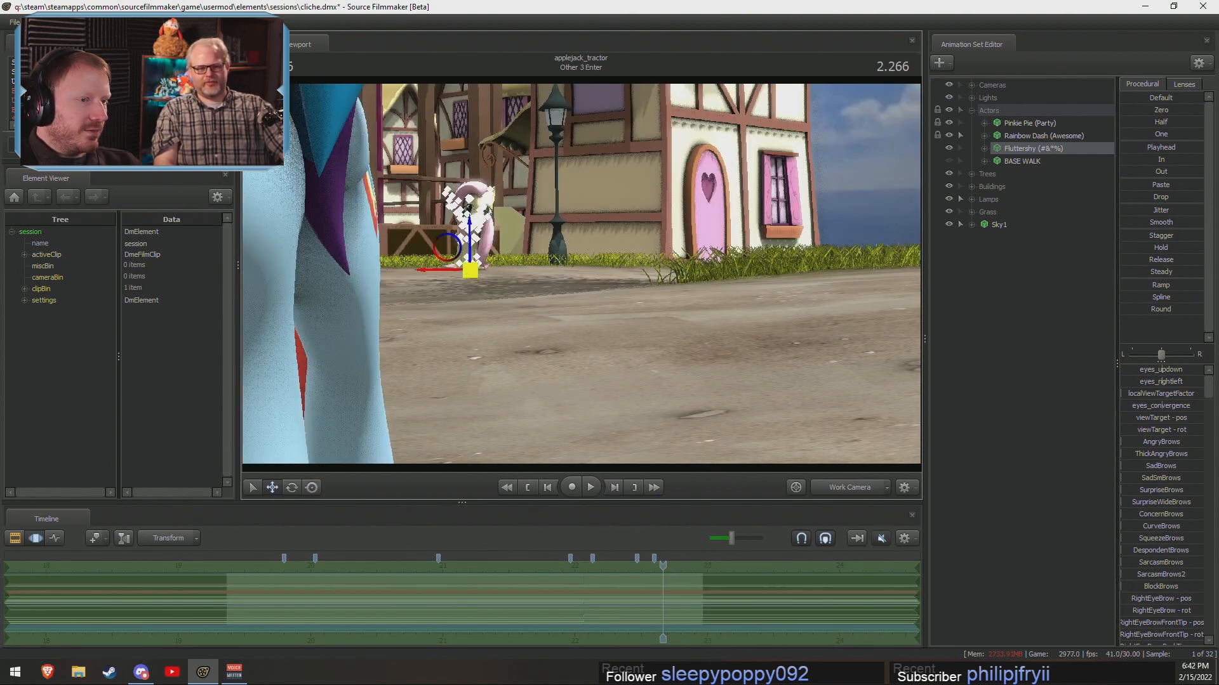
left_click_drag(470, 271, 870, 222)
key("e")
key("r")
Undo Fluttershy's repositioning and the playhead change back to shot time 0.666.
key("ctrl+z")
key("ctrl+z")
key("ctrl+z")
key("ctrl+z")
key("ctrl+z")
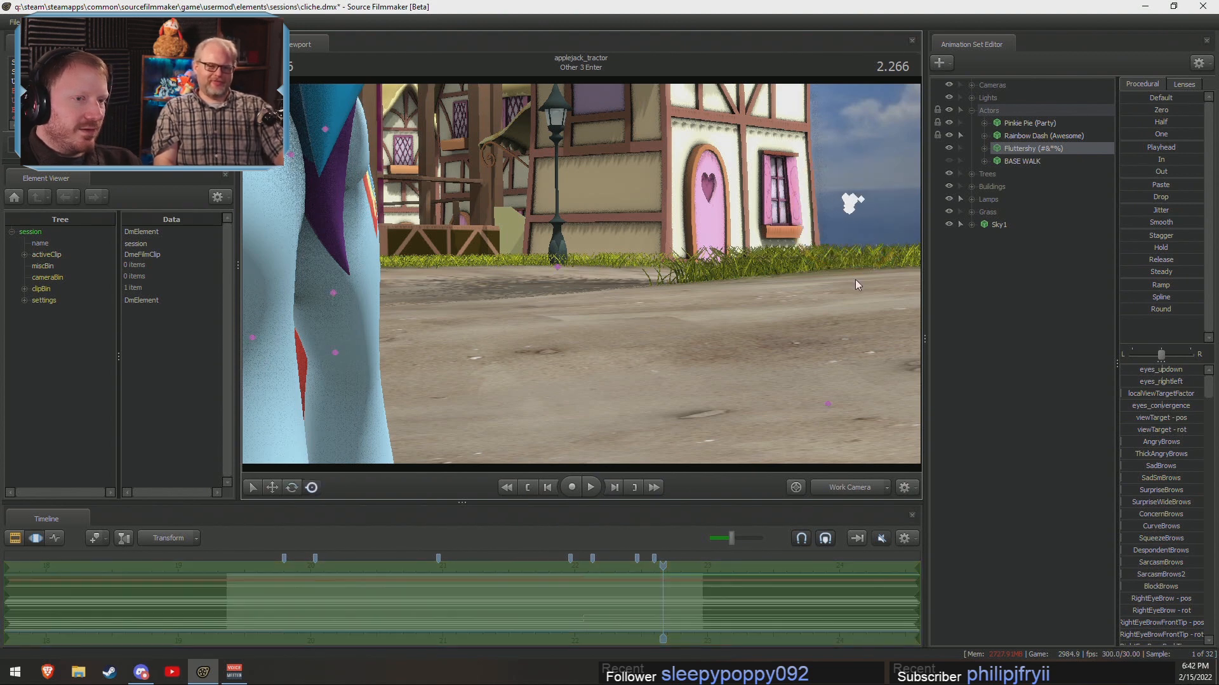
key("ctrl+z")
key("ctrl+z")
key("ctrl+z")
key("ctrl+z")
key("ctrl+z")
key("ctrl+z")
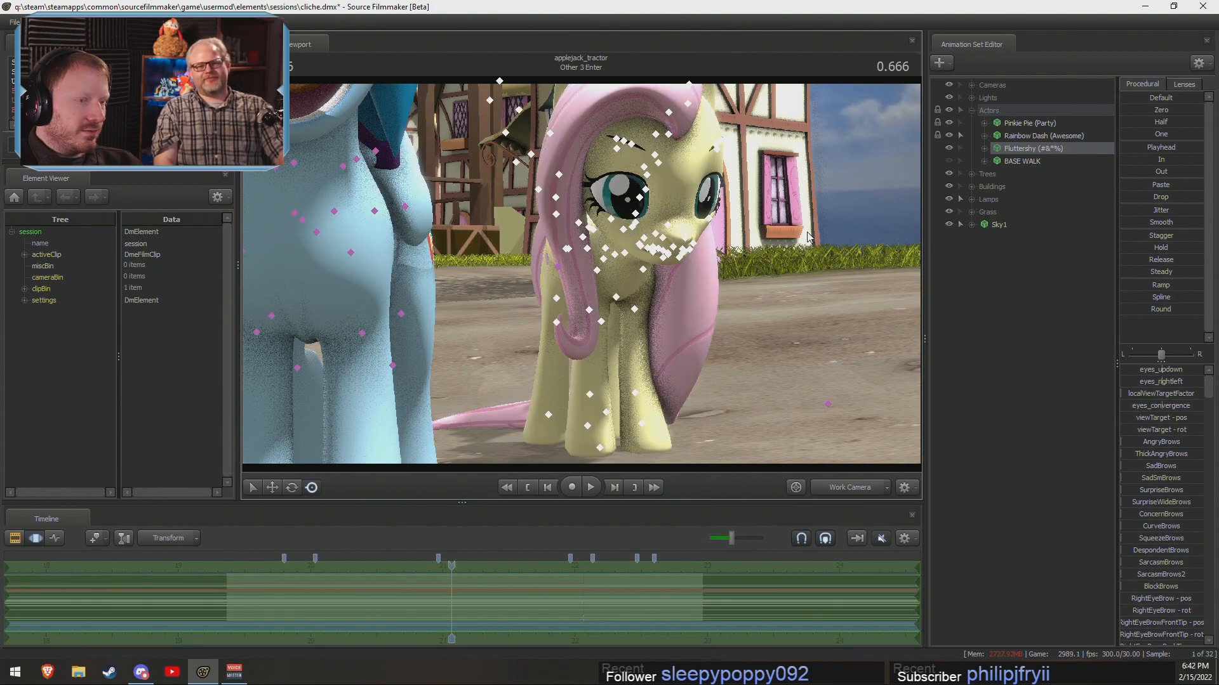
key("ctrl+z")
Look around Fluttershy with the work camera and switch back to the main camera view.
mouse_move(775, 355)
left_mouse_down()
mouse_move(914, 365)
mouse_move(793, 368)
mouse_move(990, 368)
mouse_move(774, 343)
left_mouse_up()
key("w")
key("w")
key("w")
key("s")
left_click(839, 491)
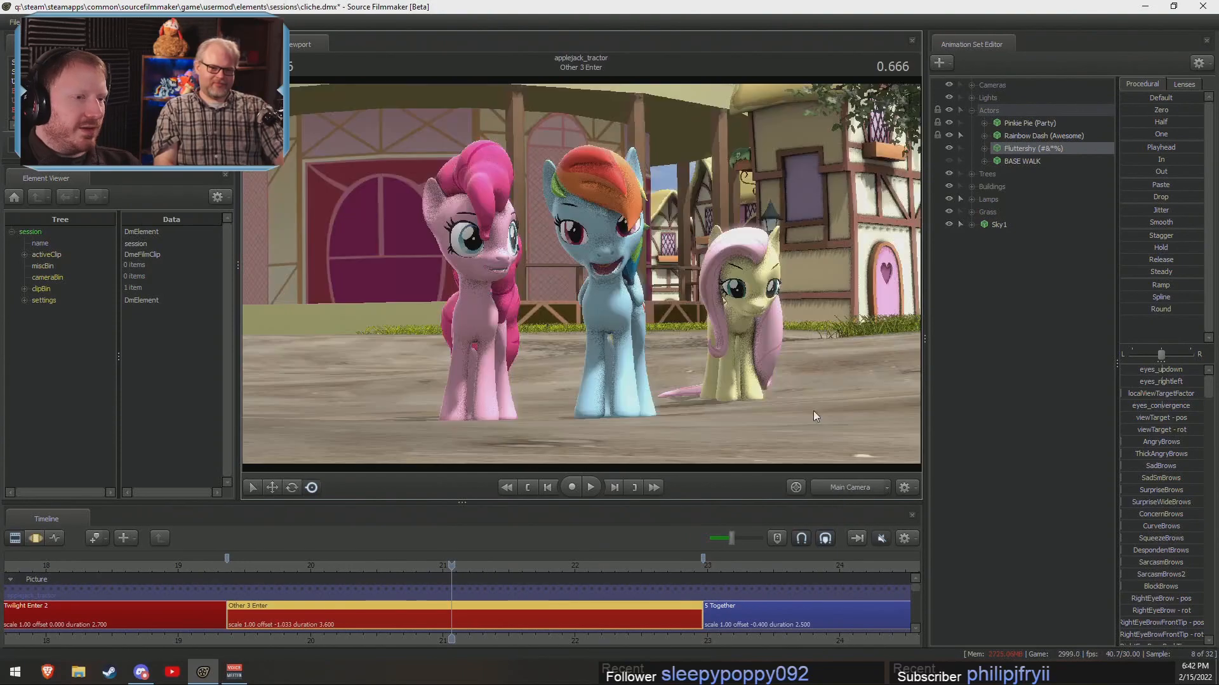
Switch to the work camera and fly it toward Fluttershy to examine her standing pose at shot time 0.666.
key("F3")
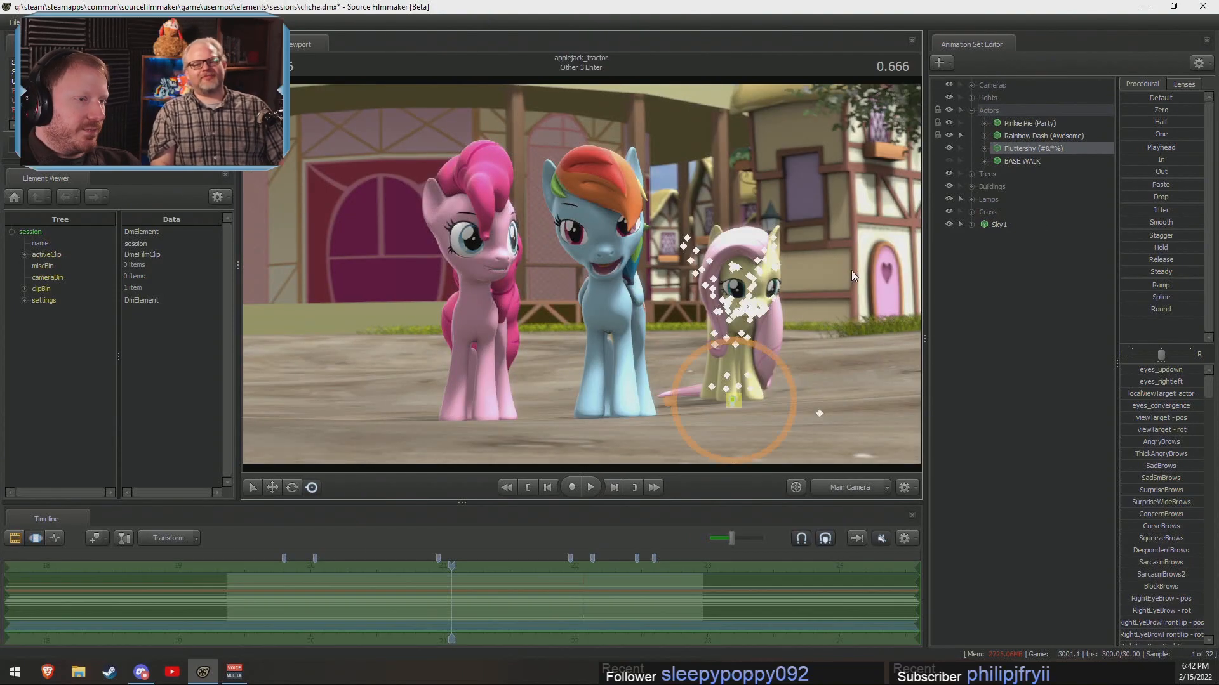
left_click(845, 487)
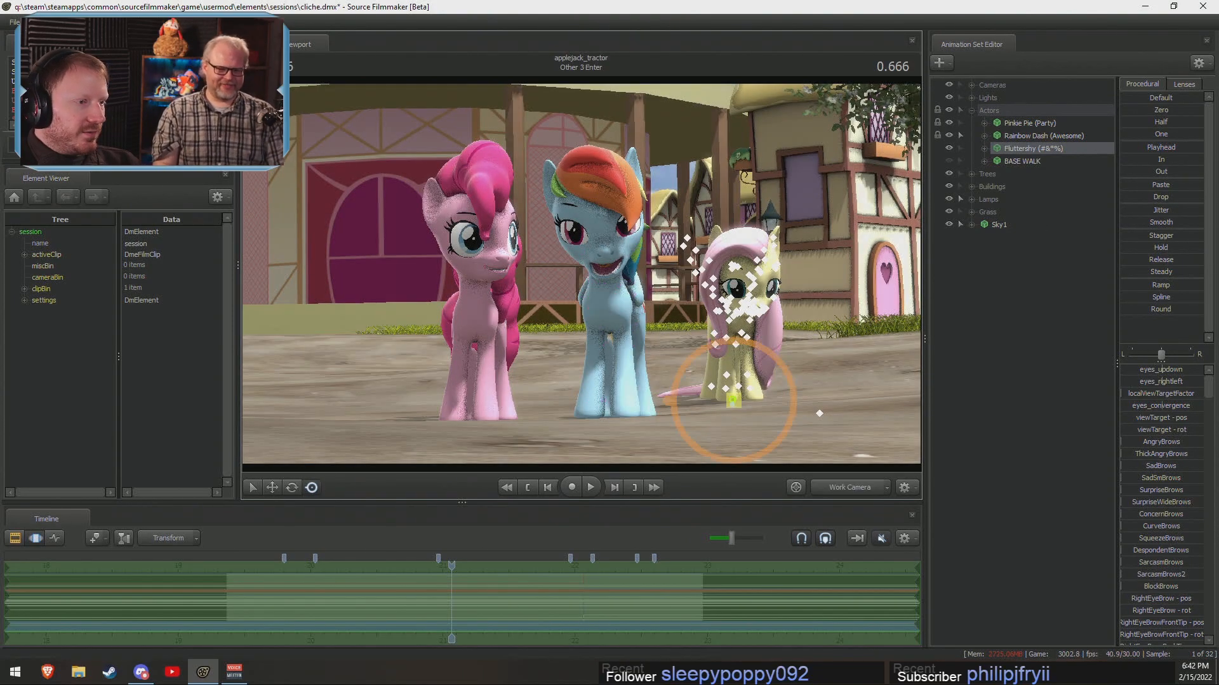
key("w")
left_click_drag(580, 273, 625, 288)
key("s")
key("w")
key("s")
key("w")
key("F2")
key("F3")
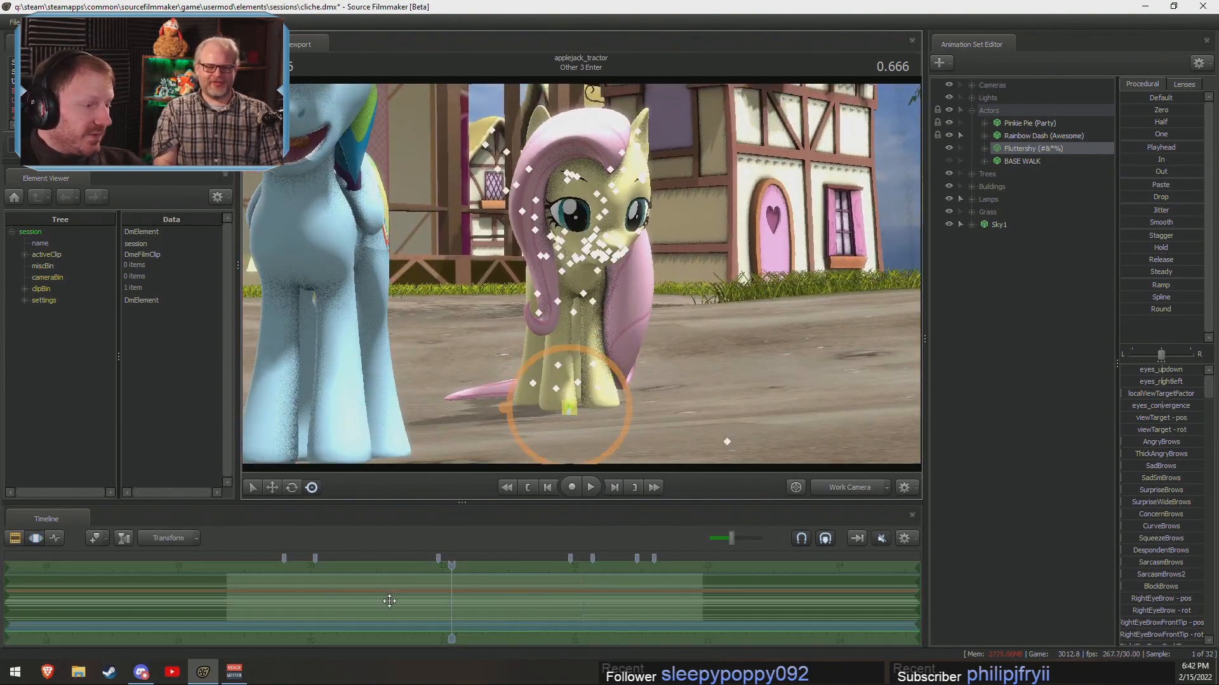
Set the playhead to shot time 1.300, fly the work camera around to Fluttershy's side and check the main camera view.
key("F2")
left_click_drag(431, 574, 535, 588)
key("w")
left_click_drag(571, 305, 562, 272)
key("w")
left_click(836, 489)
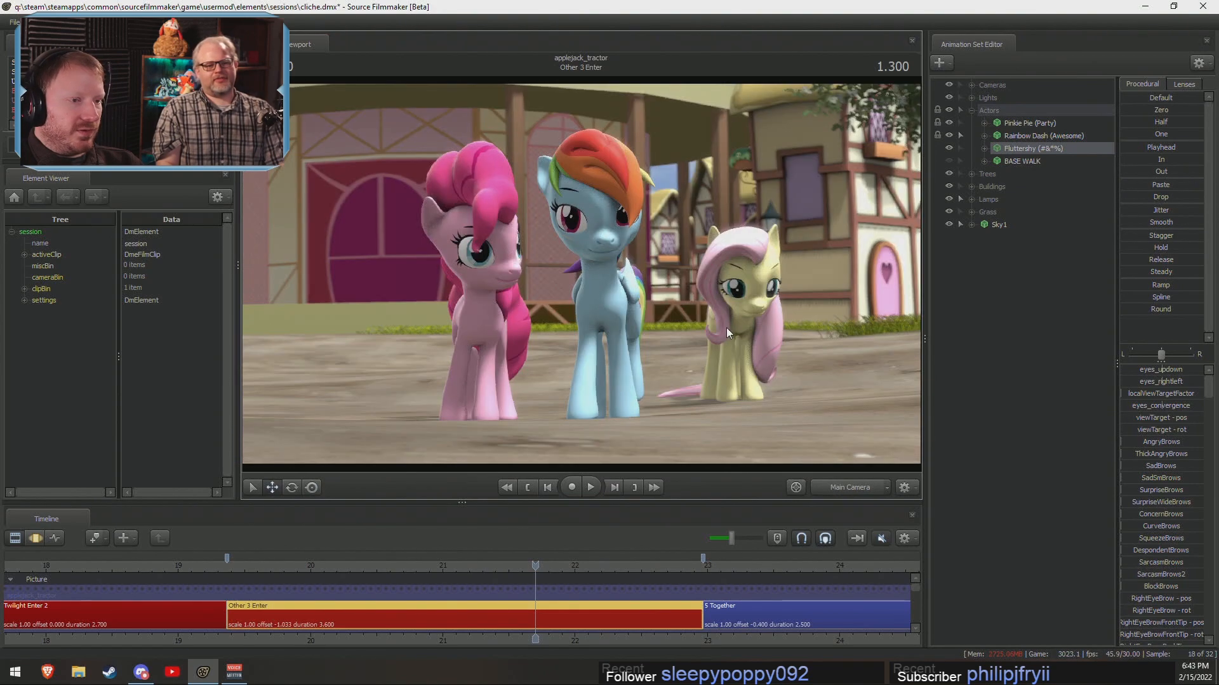
Return to the work camera in the Motion Editor and frame Fluttershy's body and head from the side.
left_click(817, 488)
key("F3")
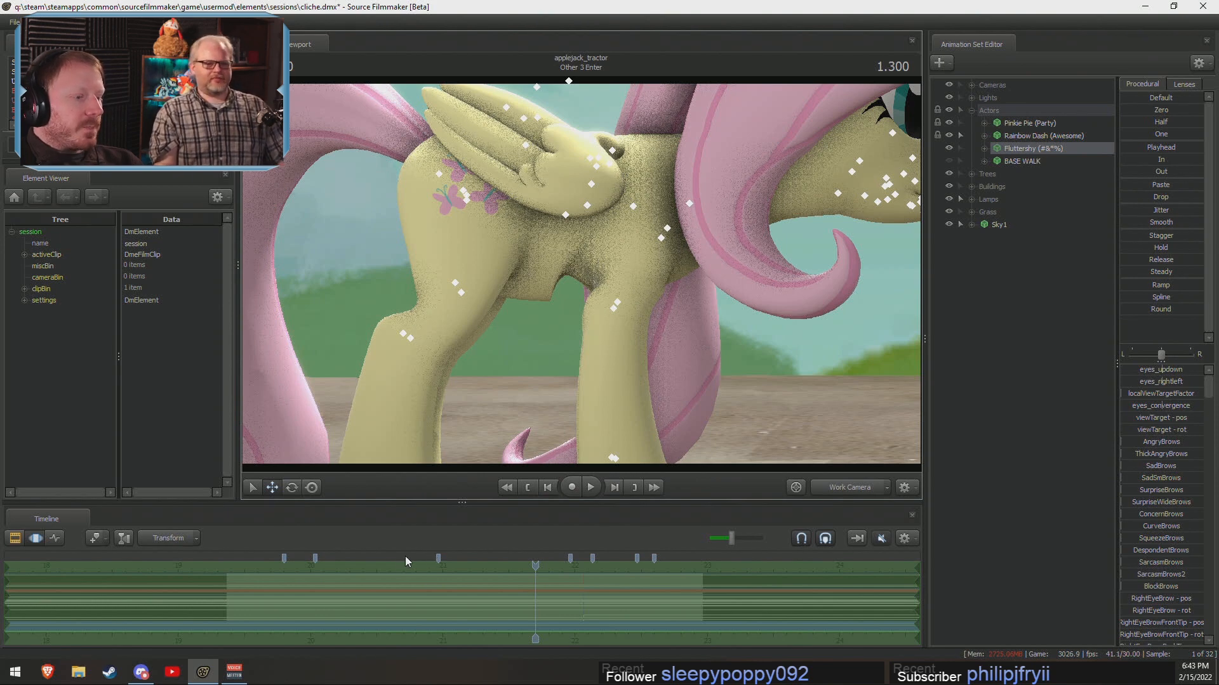
key("F2")
key("F3")
left_click(443, 597)
mouse_move(461, 596)
left_mouse_down()
mouse_move(580, 604)
mouse_move(553, 606)
left_mouse_up()
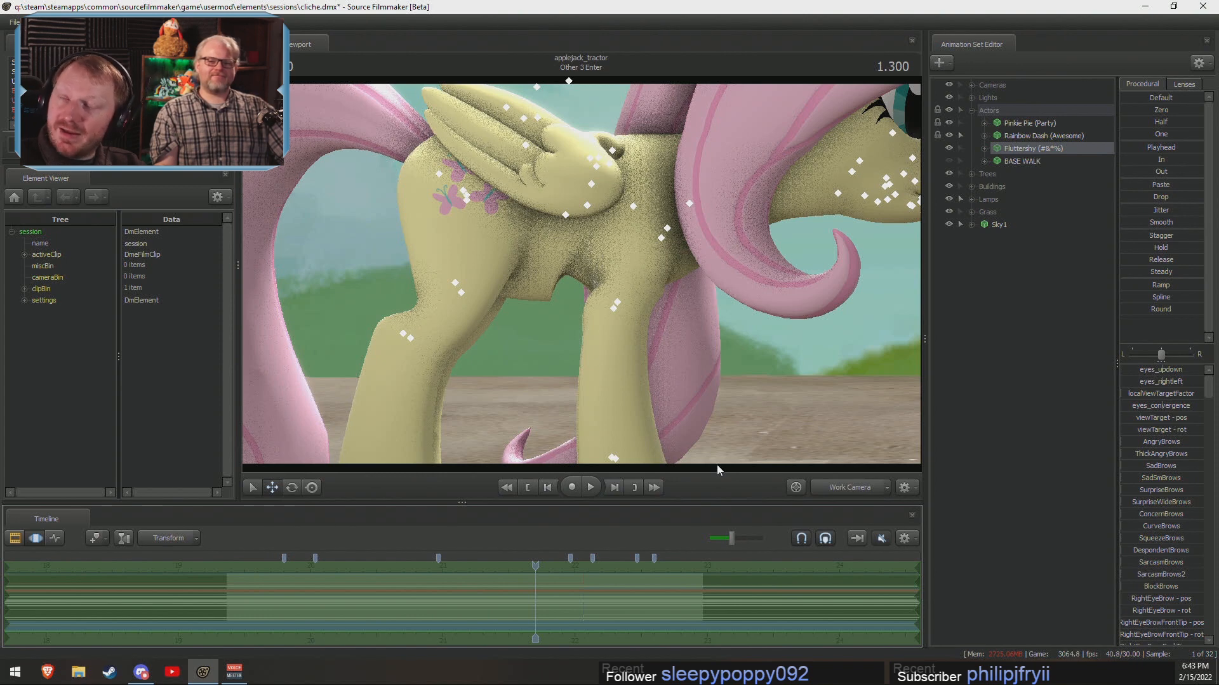
left_click_drag(643, 391, 576, 269)
key("s")
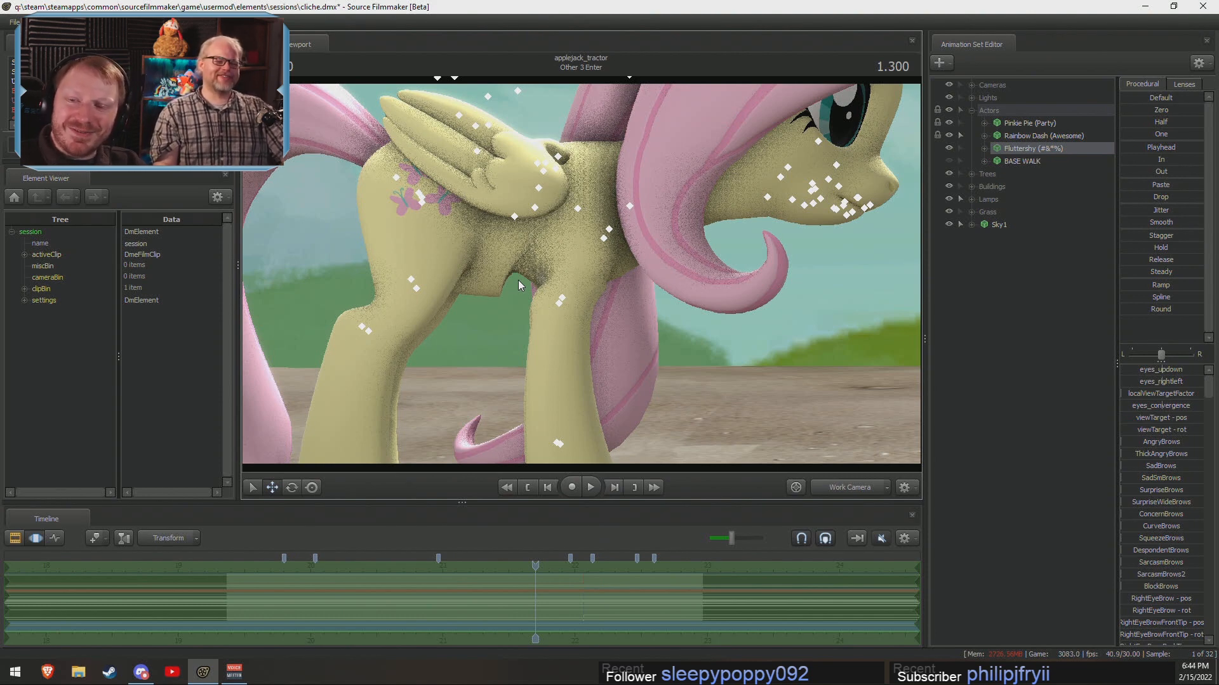
left_click_drag(714, 362, 581, 273)
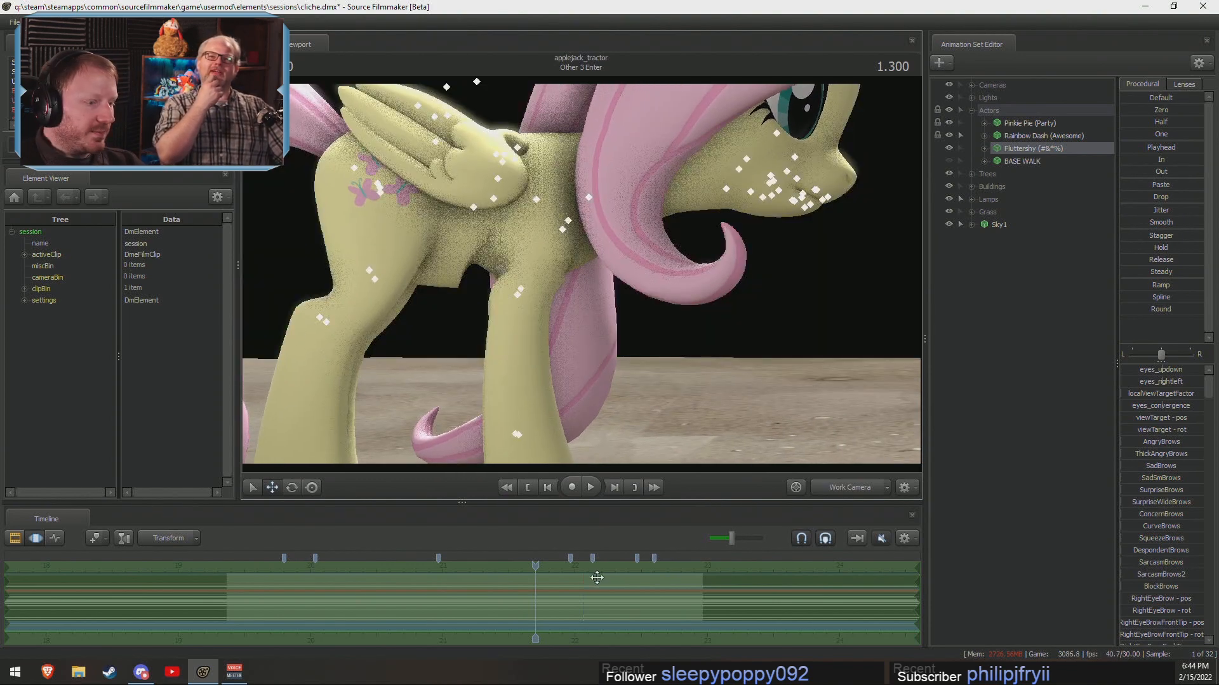
key("s")
left_click_drag(590, 356, 581, 273)
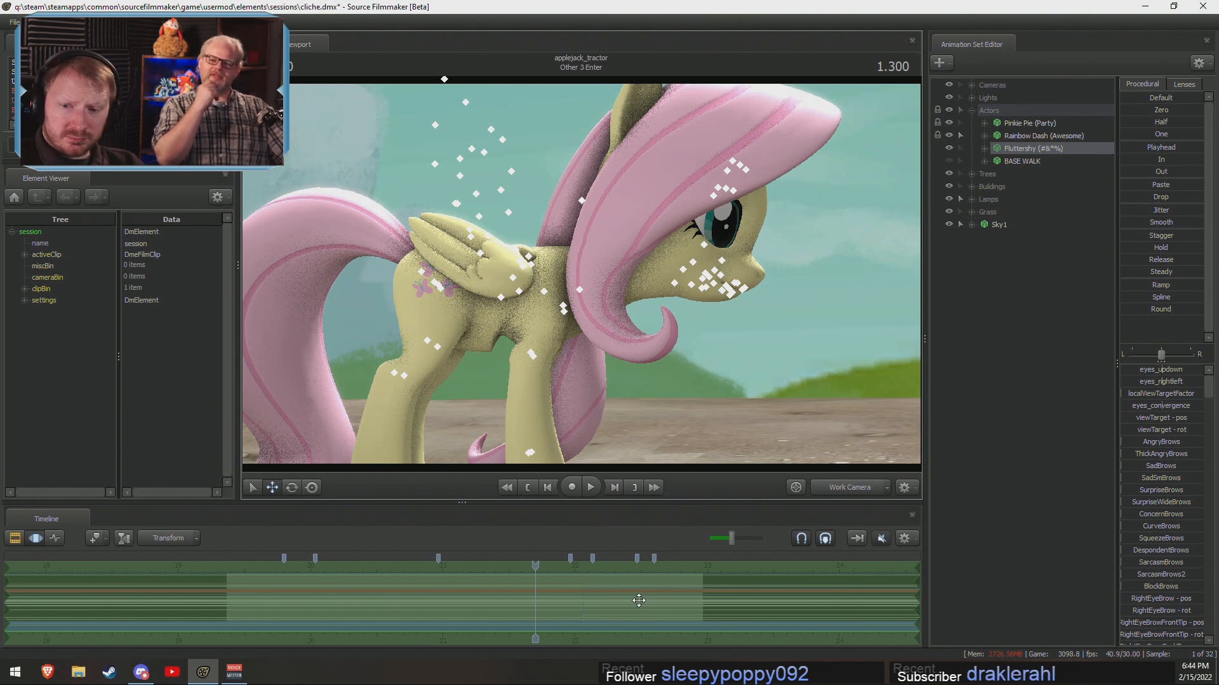
Clear the cluster of bookmarks from the Other 3 Enter shot's timeline, leaving one placed at about shot time 1.67.
scroll(570, 618, "up", 2)
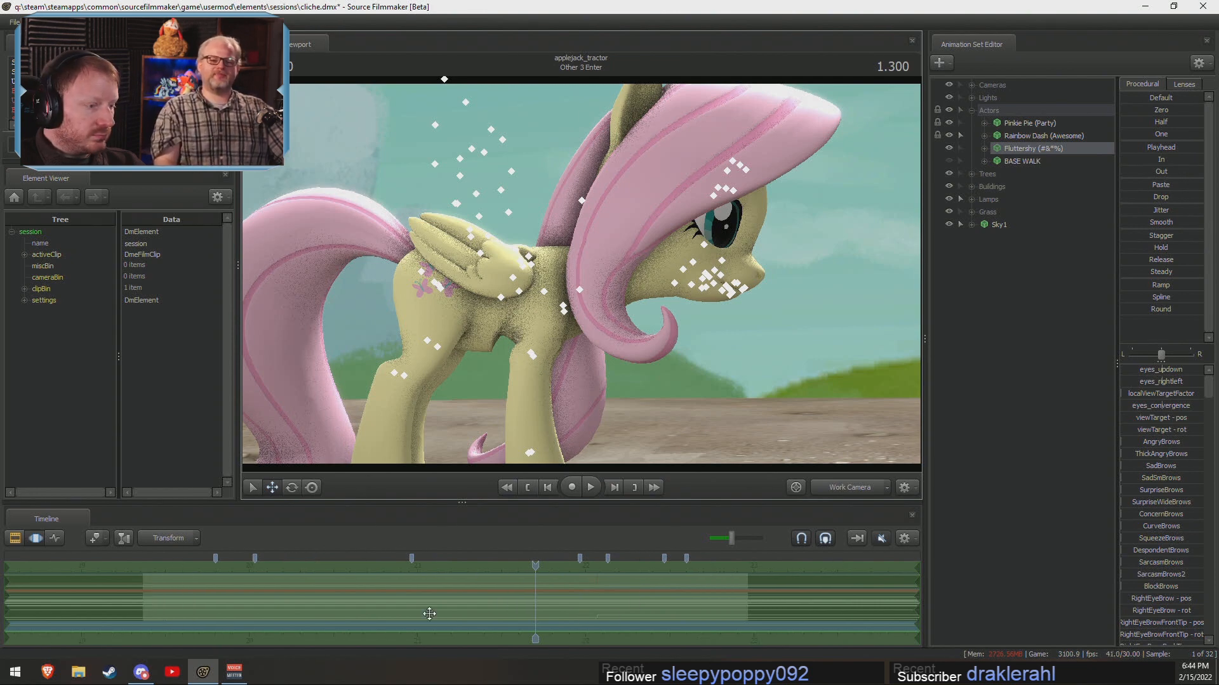
key("shift")
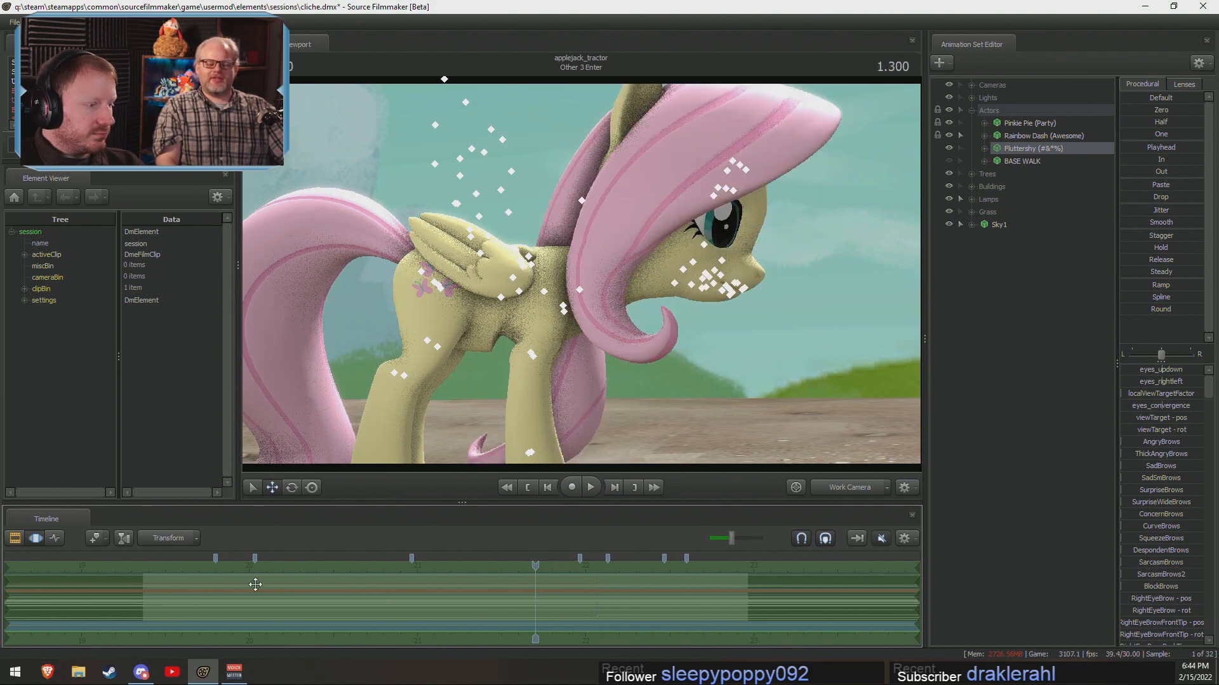
right_click(664, 558)
left_click(698, 453)
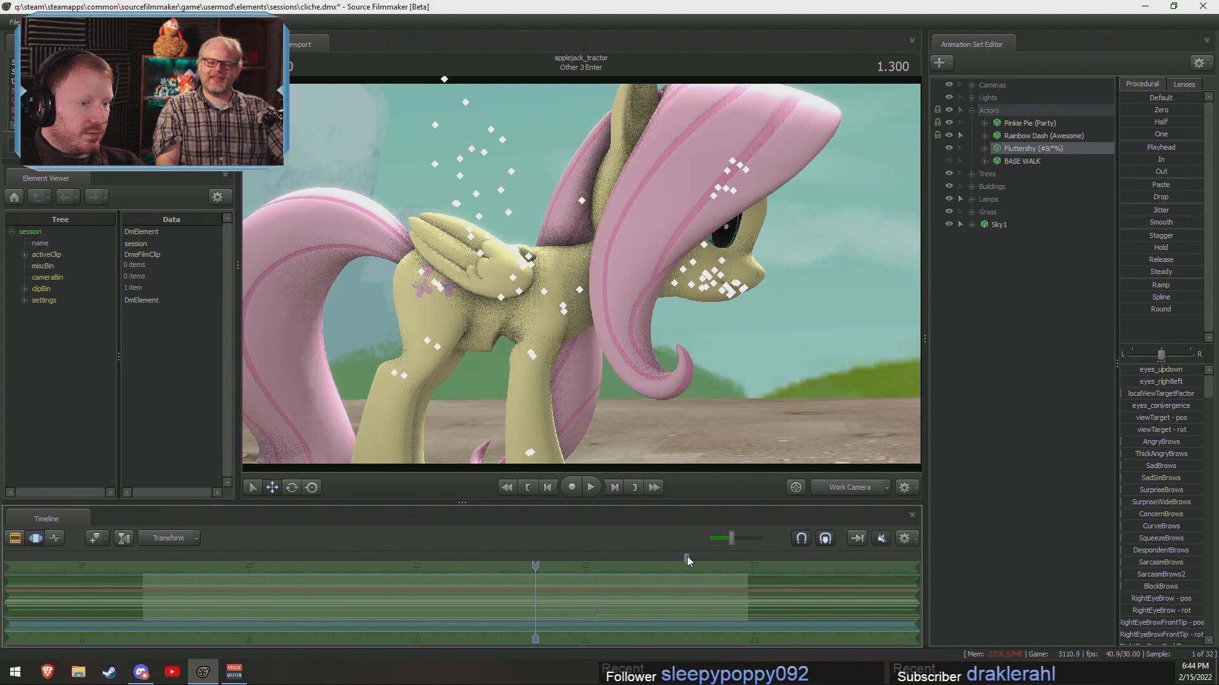
mouse_move(687, 557)
left_mouse_down()
mouse_move(581, 584)
mouse_move(596, 599)
left_mouse_up()
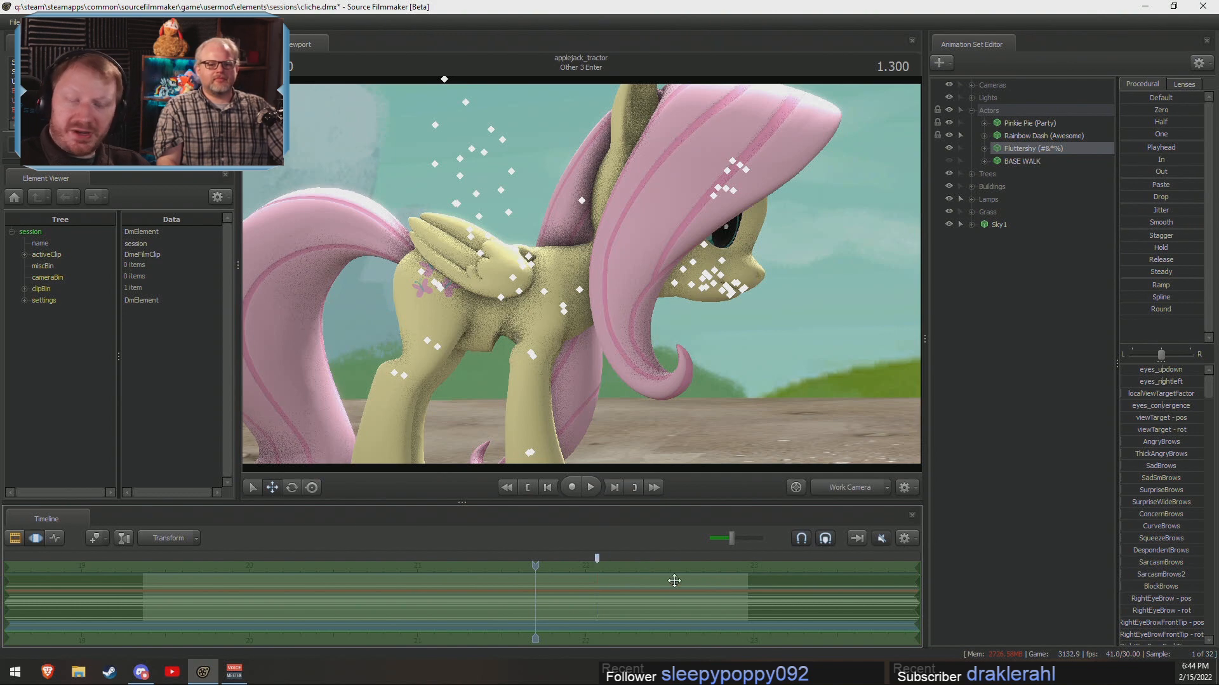
Set the playhead to shot time 0.633 in the Clip Editor and return to the Motion Editor.
key("F1")
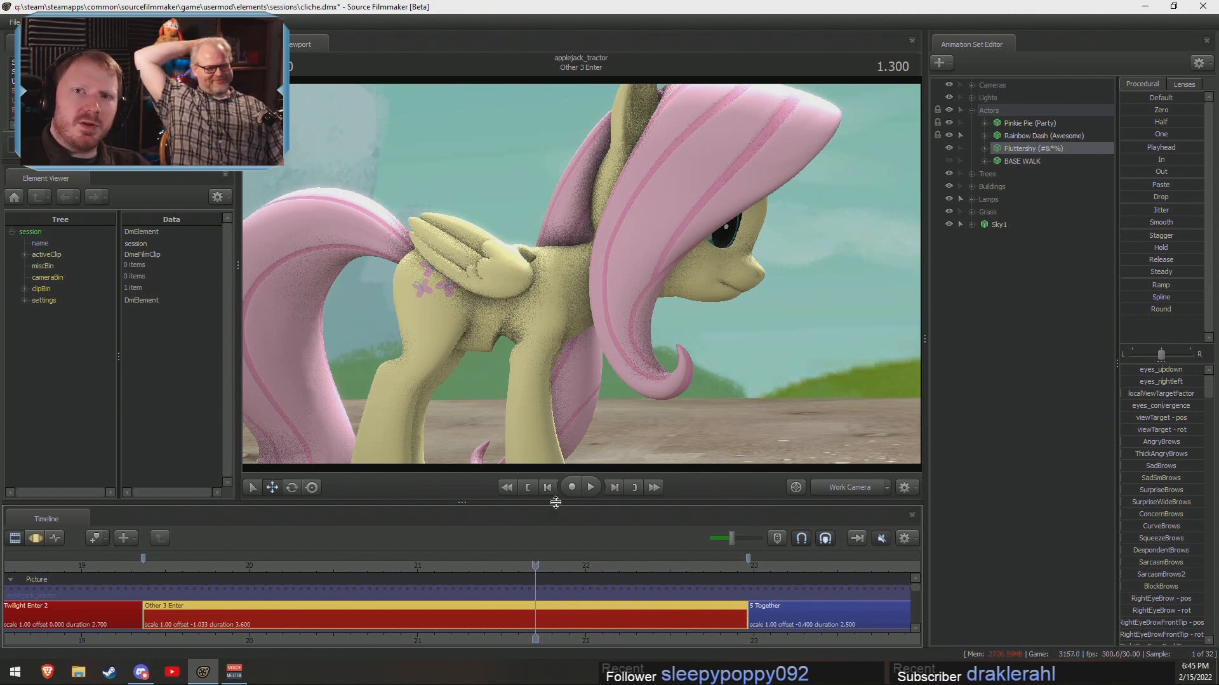
left_click_drag(557, 567, 421, 580)
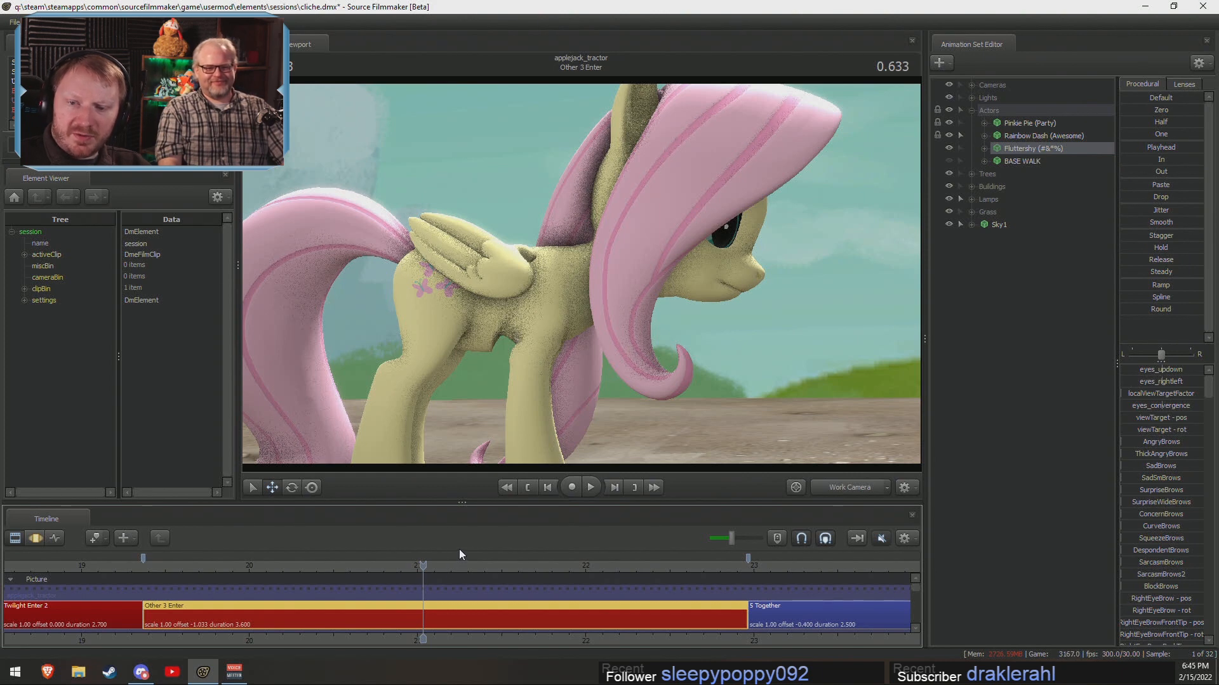
key("F4")
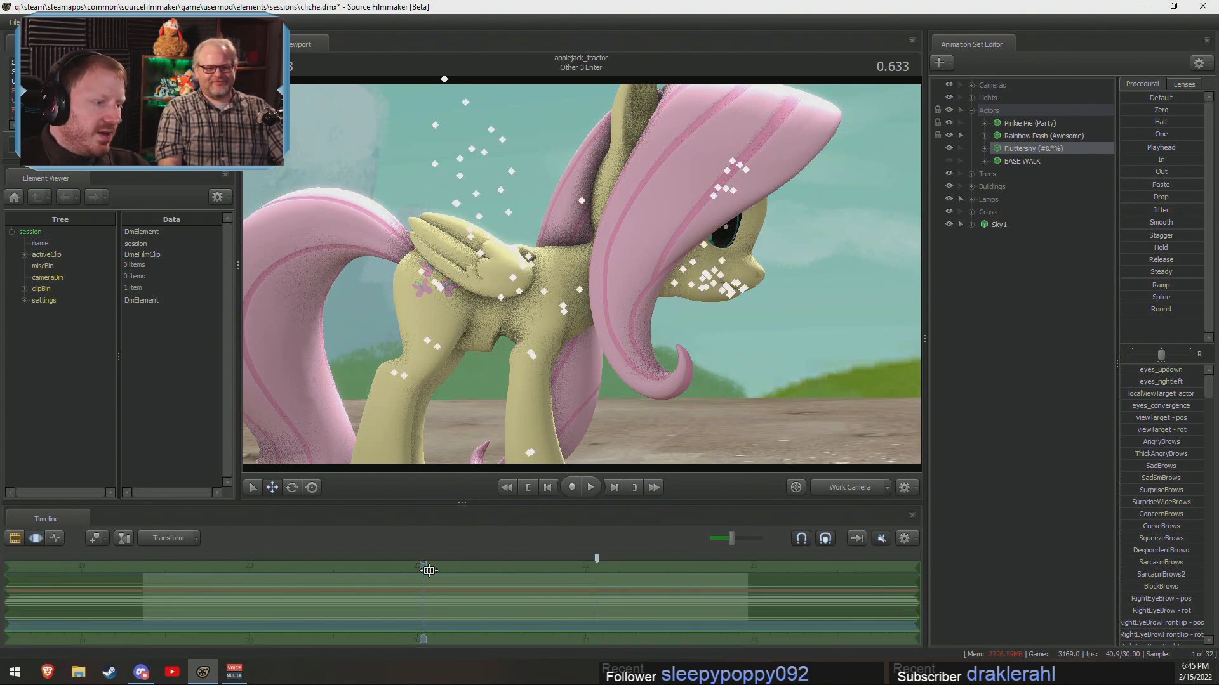
In File Explorer, view Gilbert Gottfried Cocaine.png from Pony SFM > Presentations > FanFic Scripts > _New > Crack Dealer, and minimize the window.
left_click(78, 672)
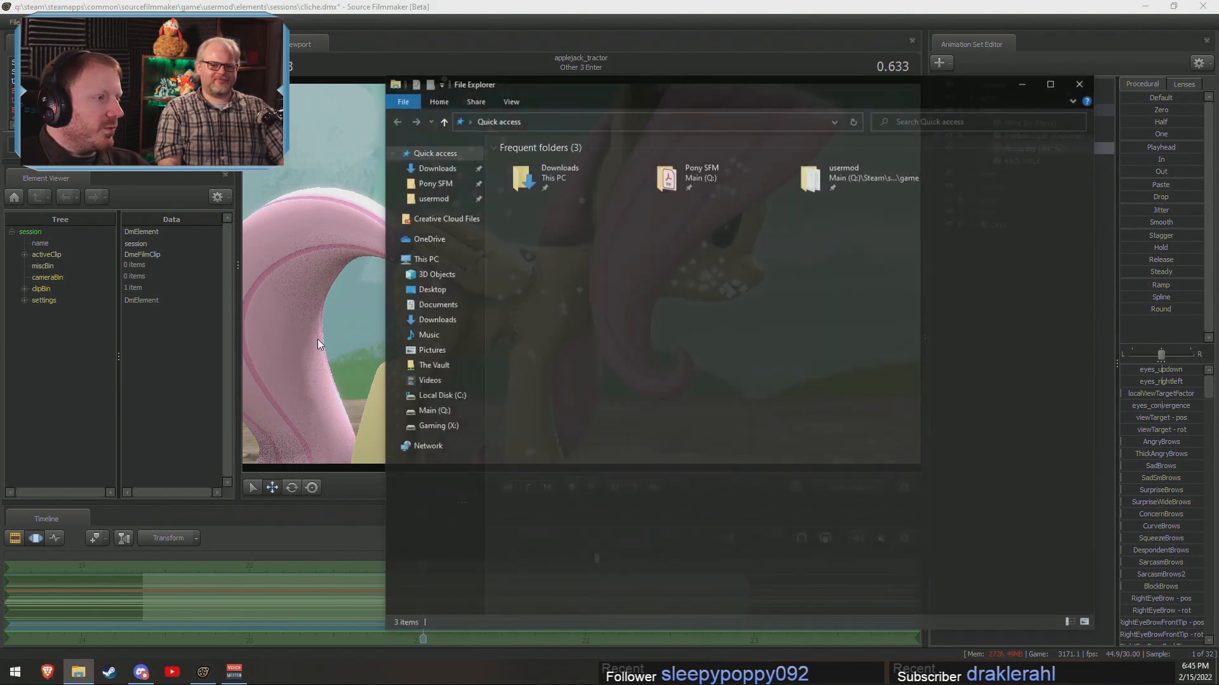
left_click(447, 186)
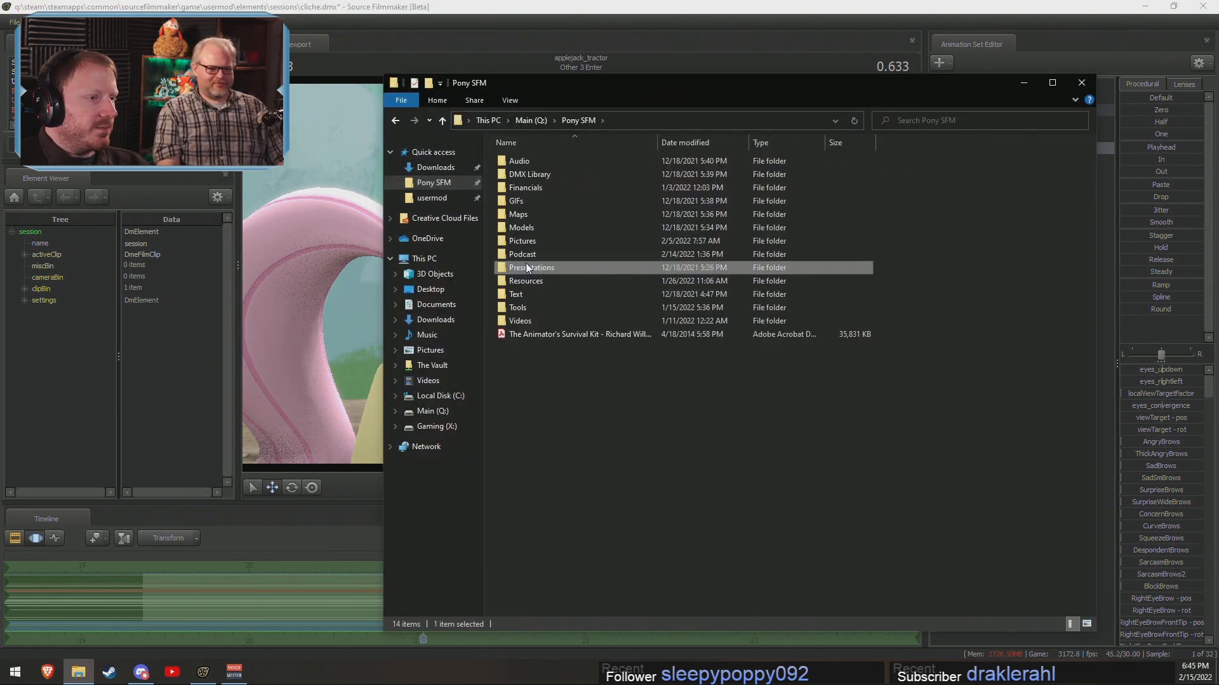
double_click(551, 268)
double_click(534, 174)
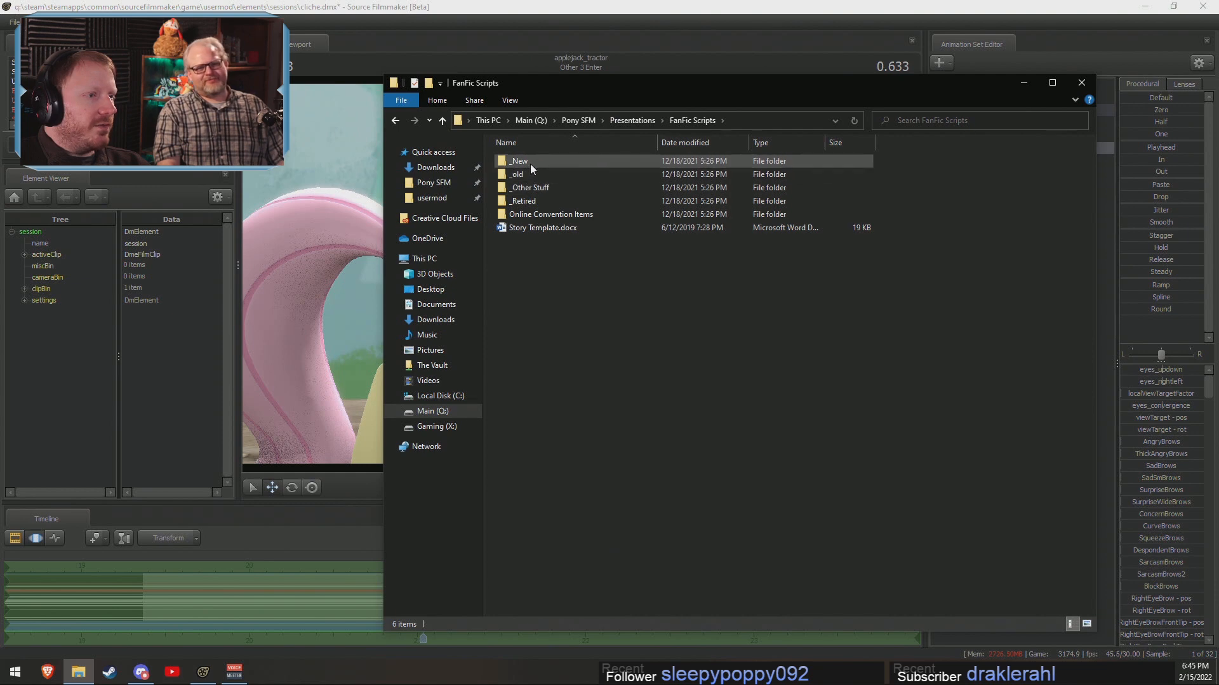
double_click(531, 163)
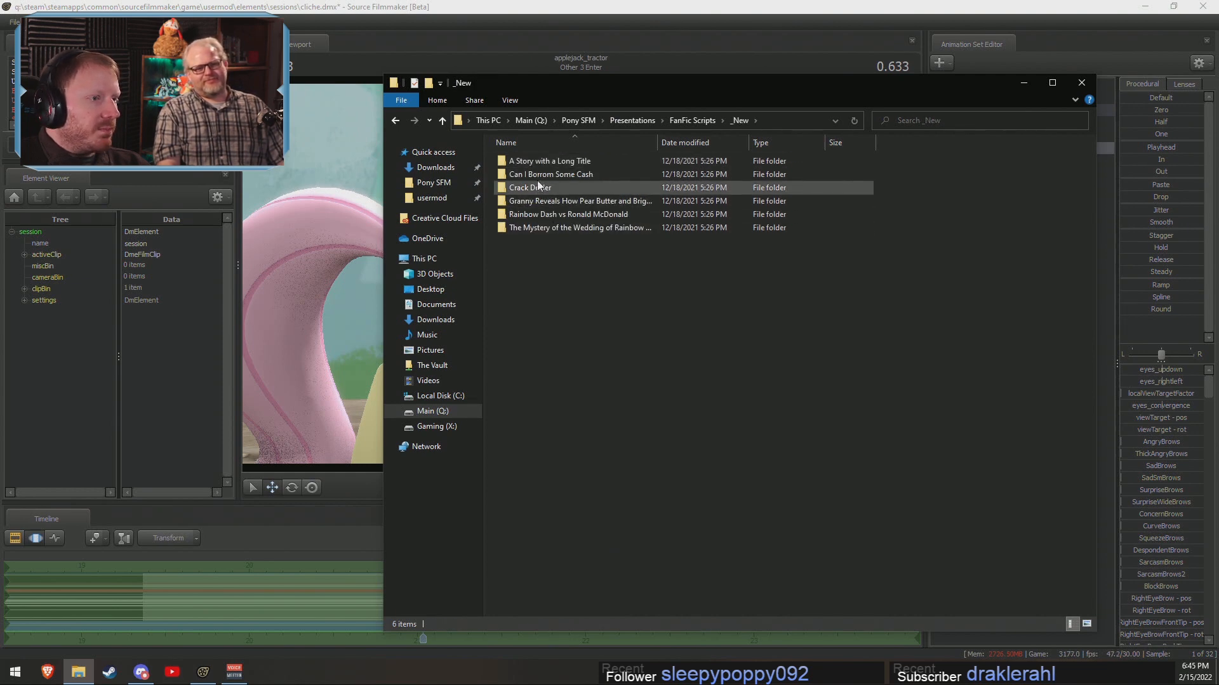
double_click(566, 185)
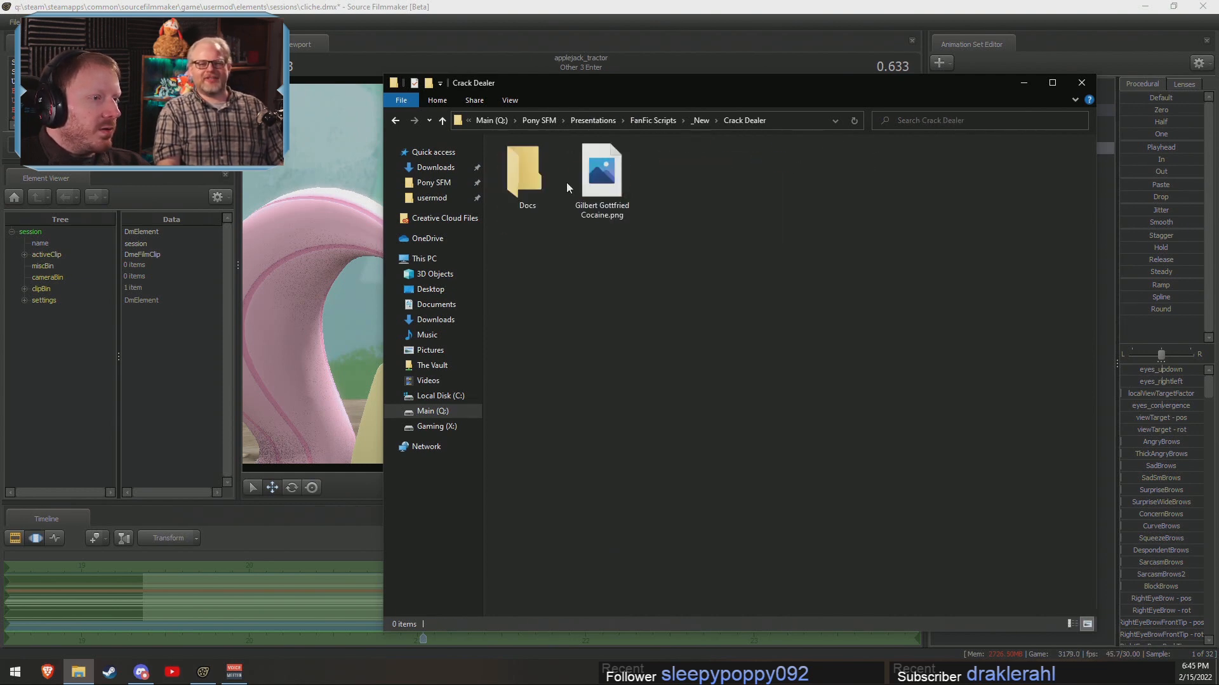
double_click(605, 202)
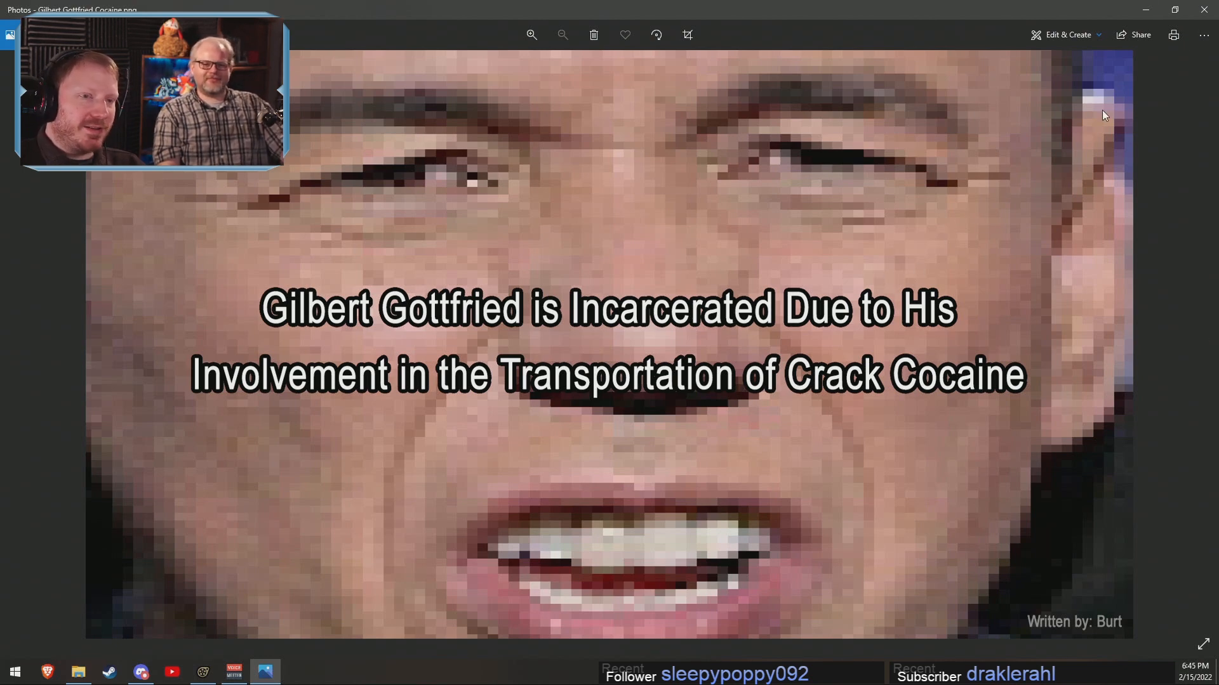
left_click(1206, 10)
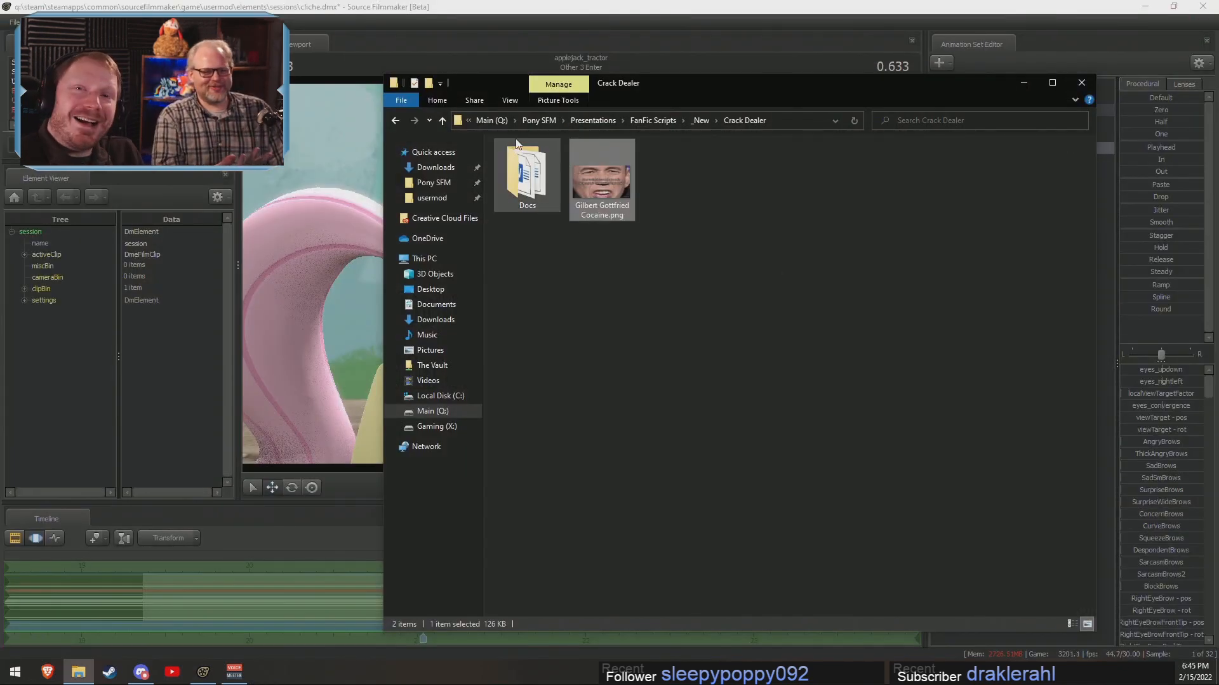
left_click(1023, 83)
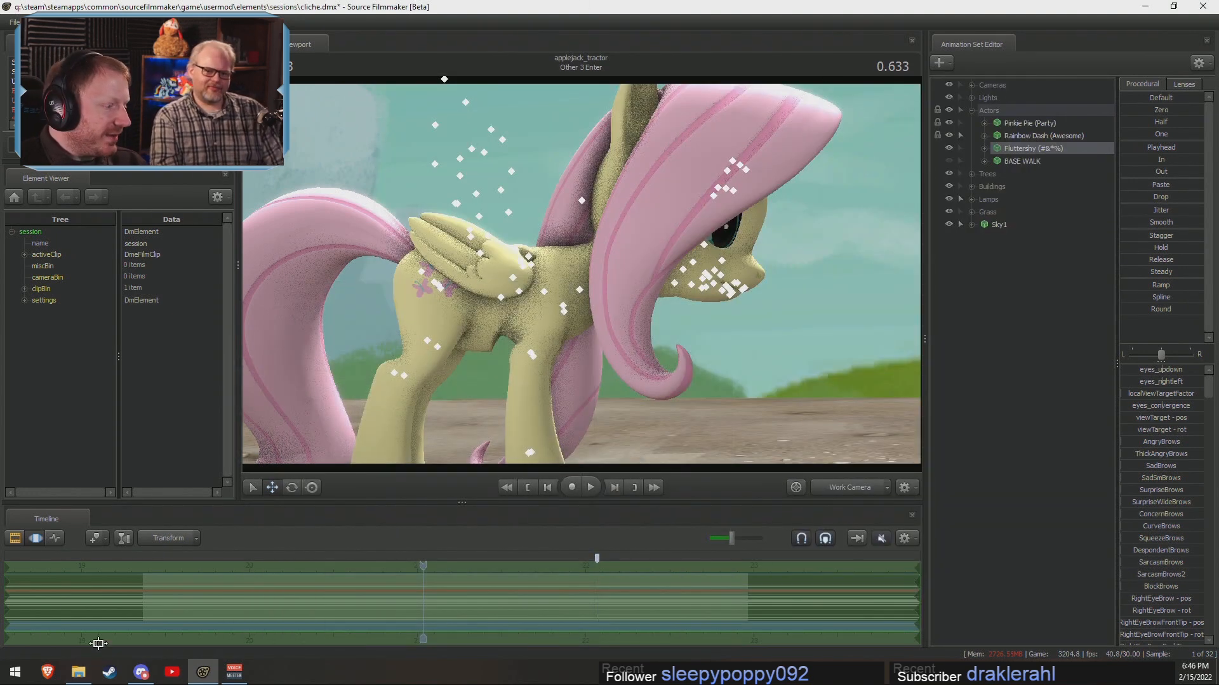
Switch back to File Explorer, view Rainbow vs Ronald.png in Rainbow Dash vs Ronald McDonald, and return to the _New folder.
left_click(78, 671)
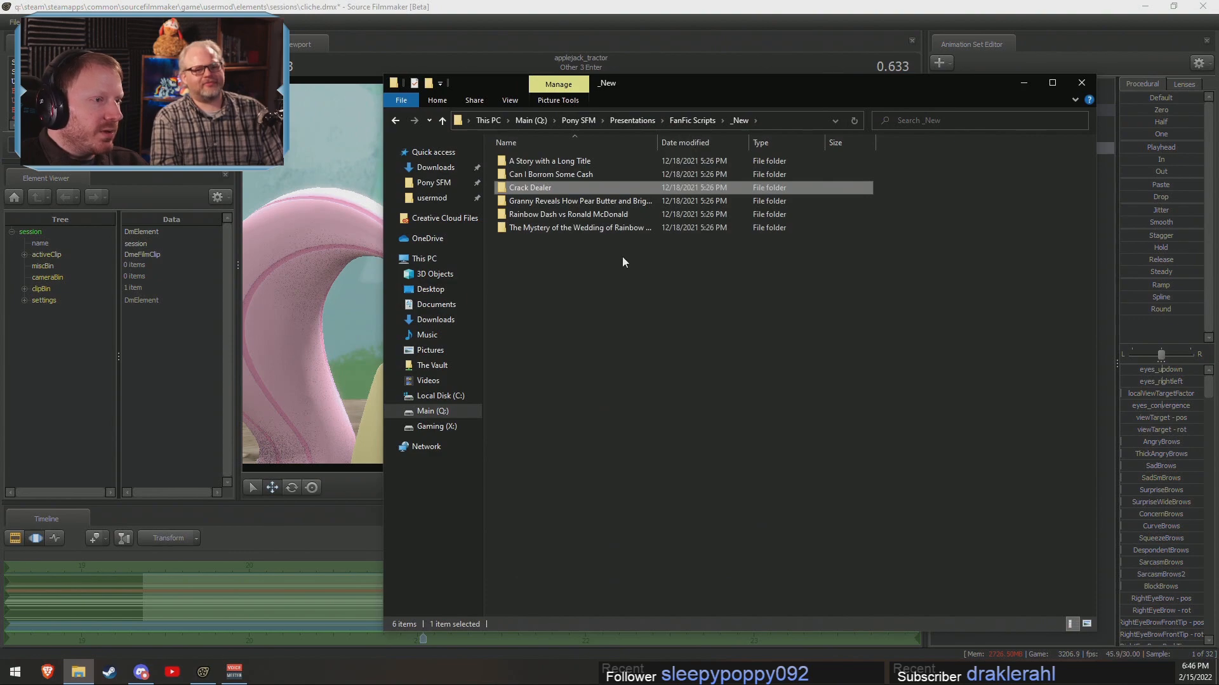
double_click(562, 214)
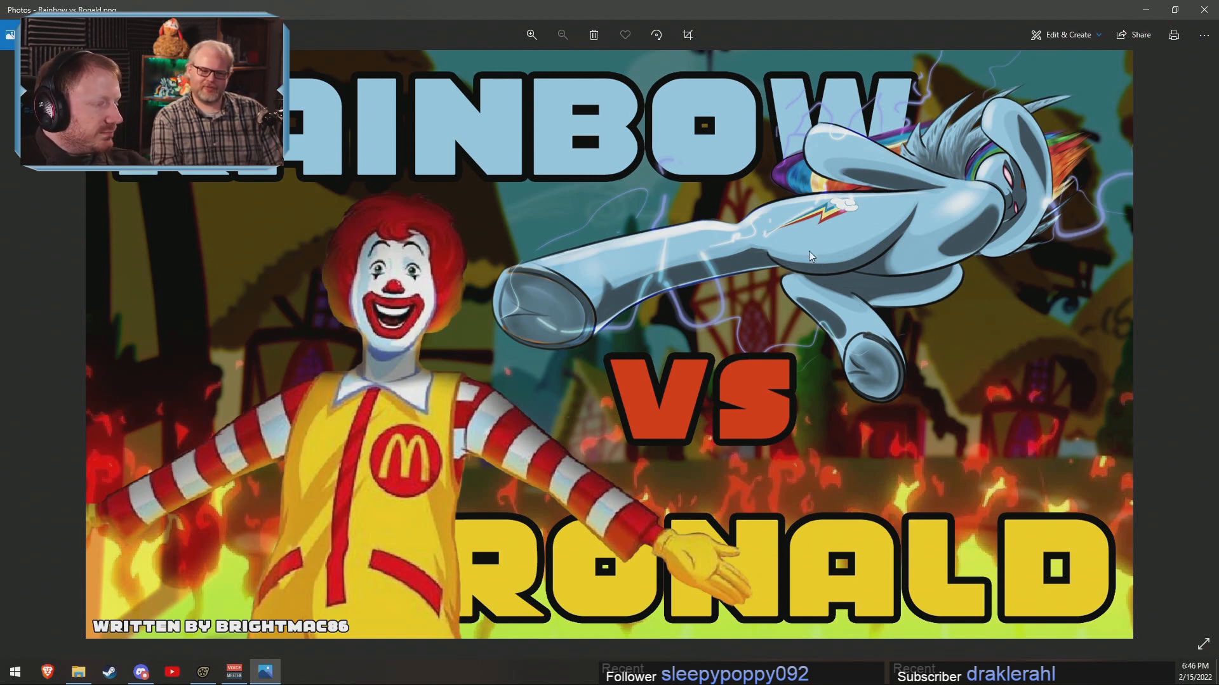
left_click(1204, 9)
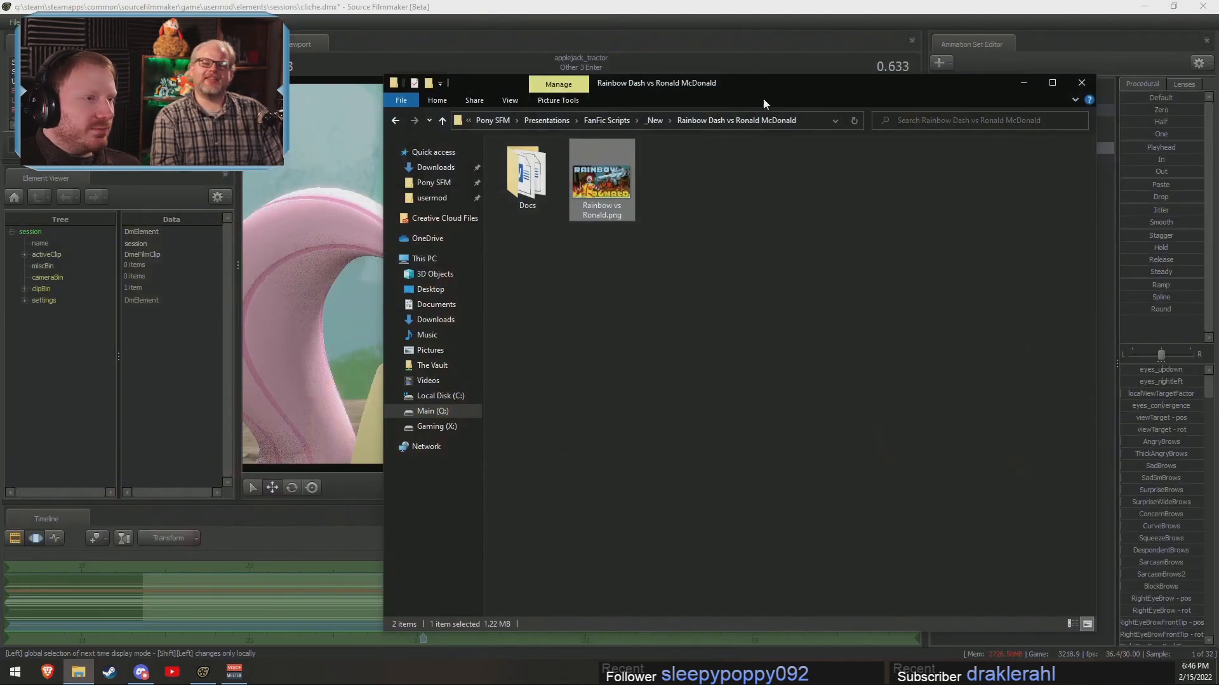
left_click(654, 120)
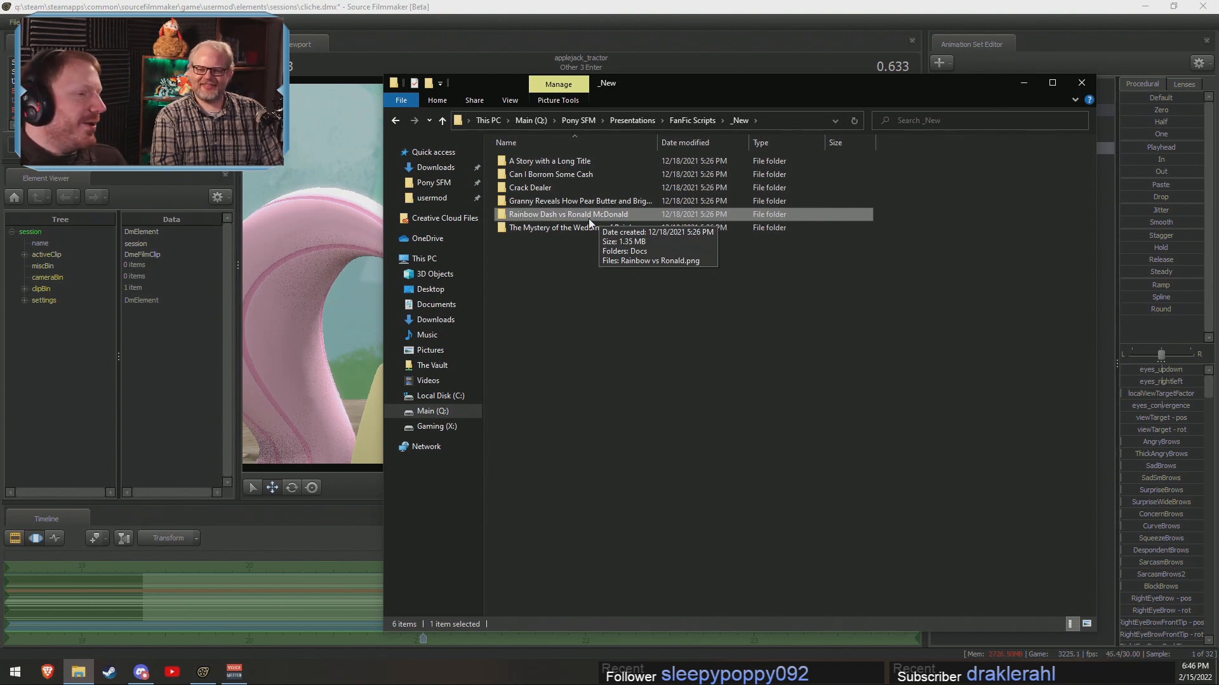
View both The Mystery of the Wedding of Rainbow Dash images, close them and switch back to Source Filmmaker.
left_click(622, 227)
double_click(622, 227)
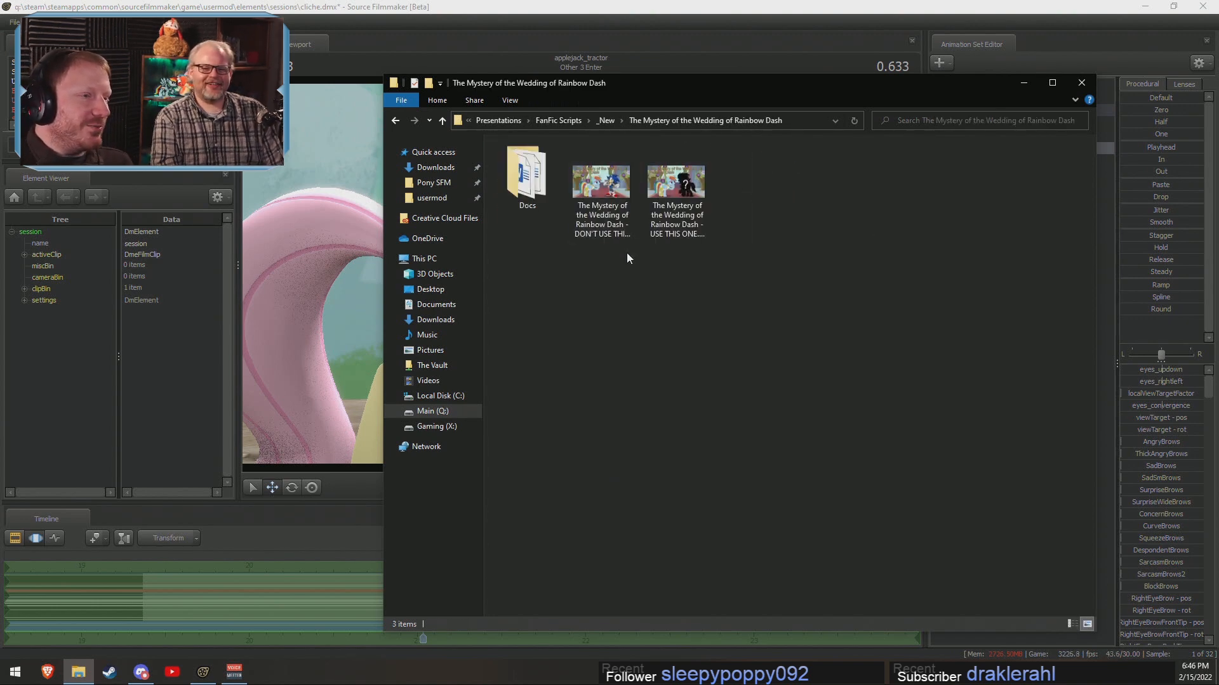
double_click(688, 200)
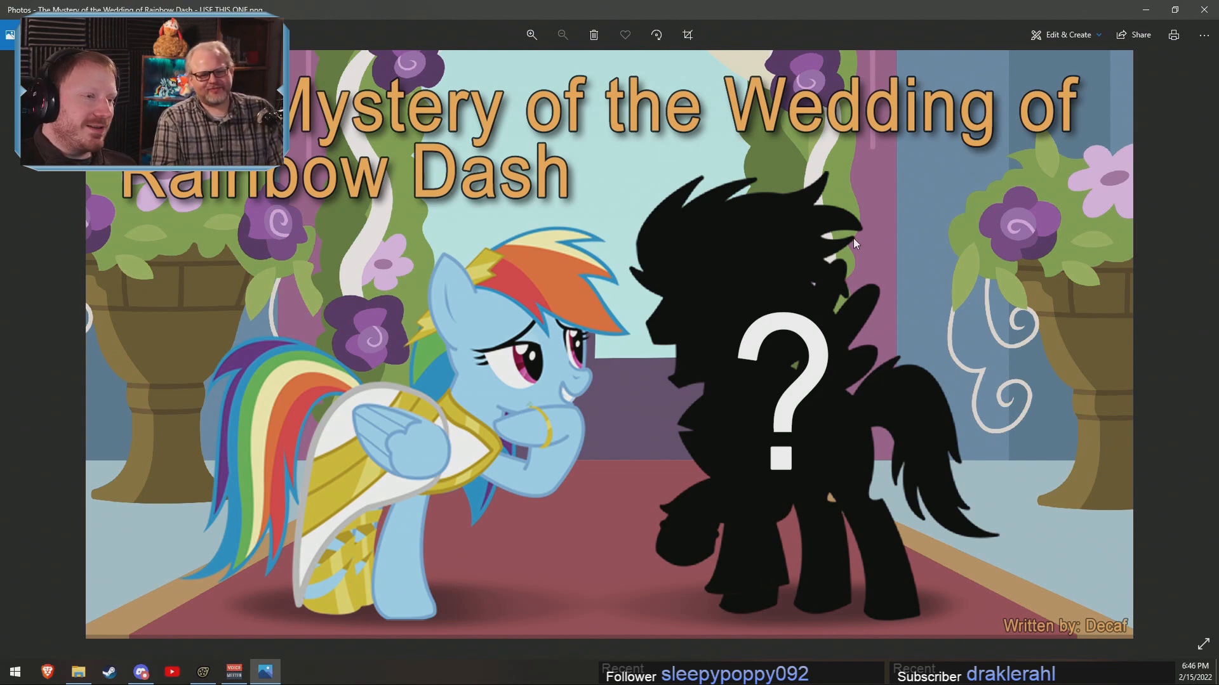
left_click(1204, 10)
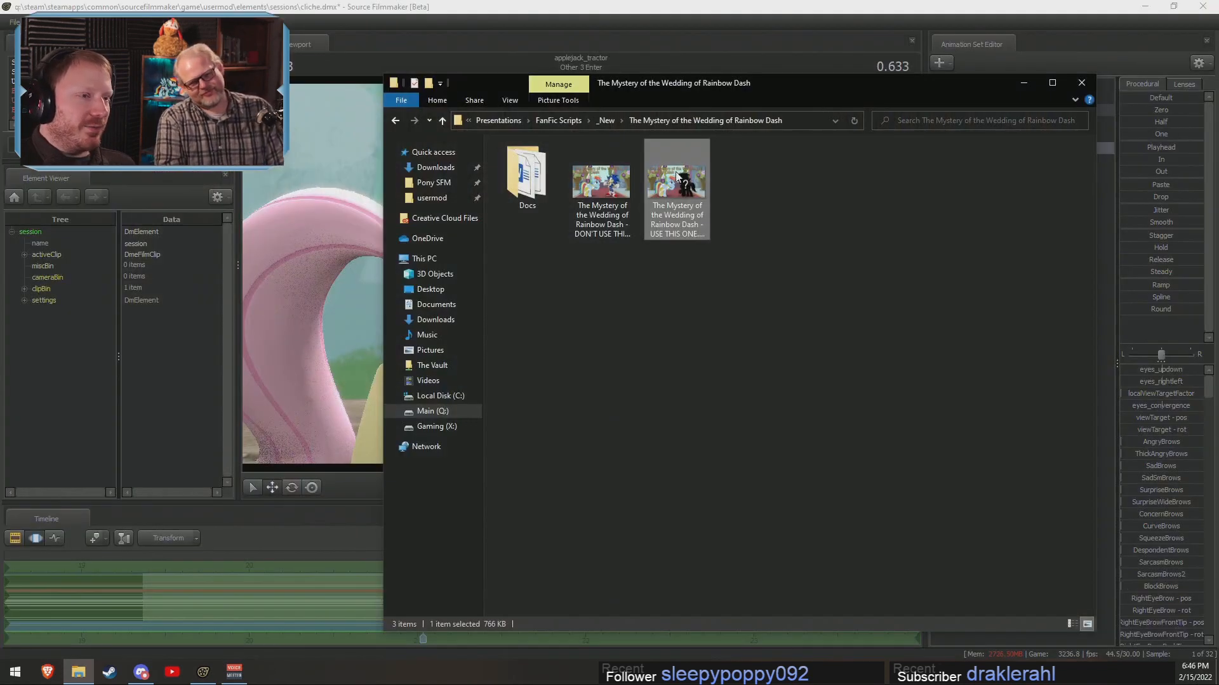
left_click(604, 185)
double_click(605, 185)
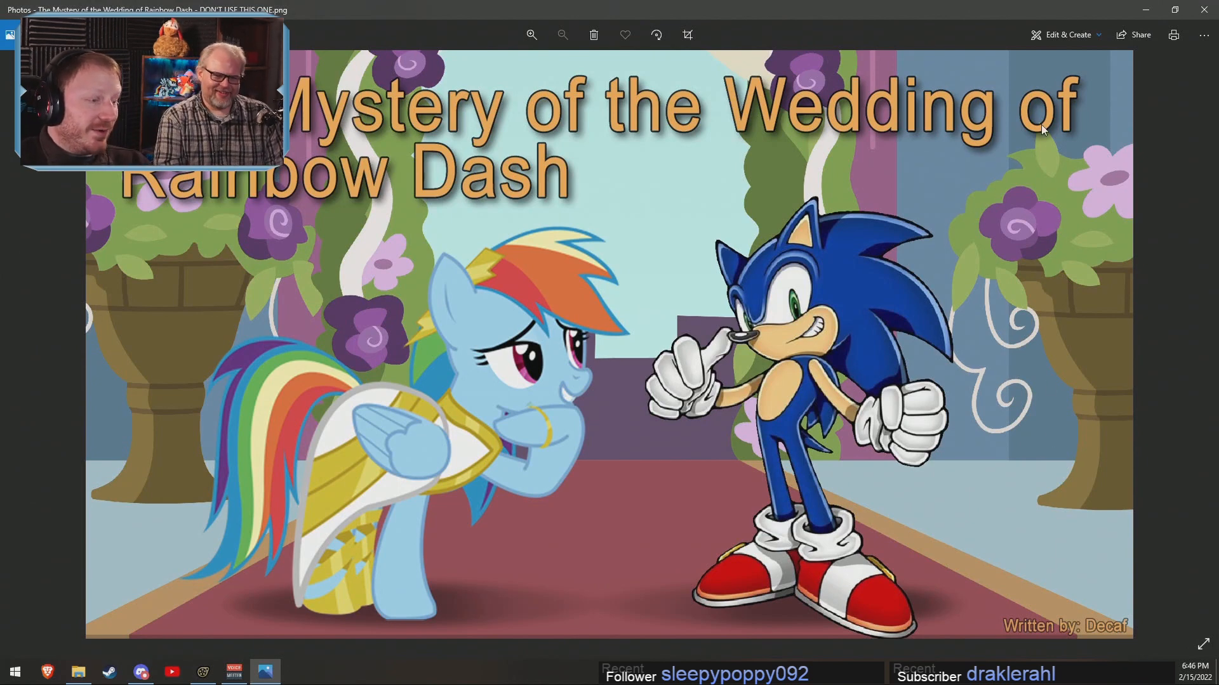
left_click(1205, 10)
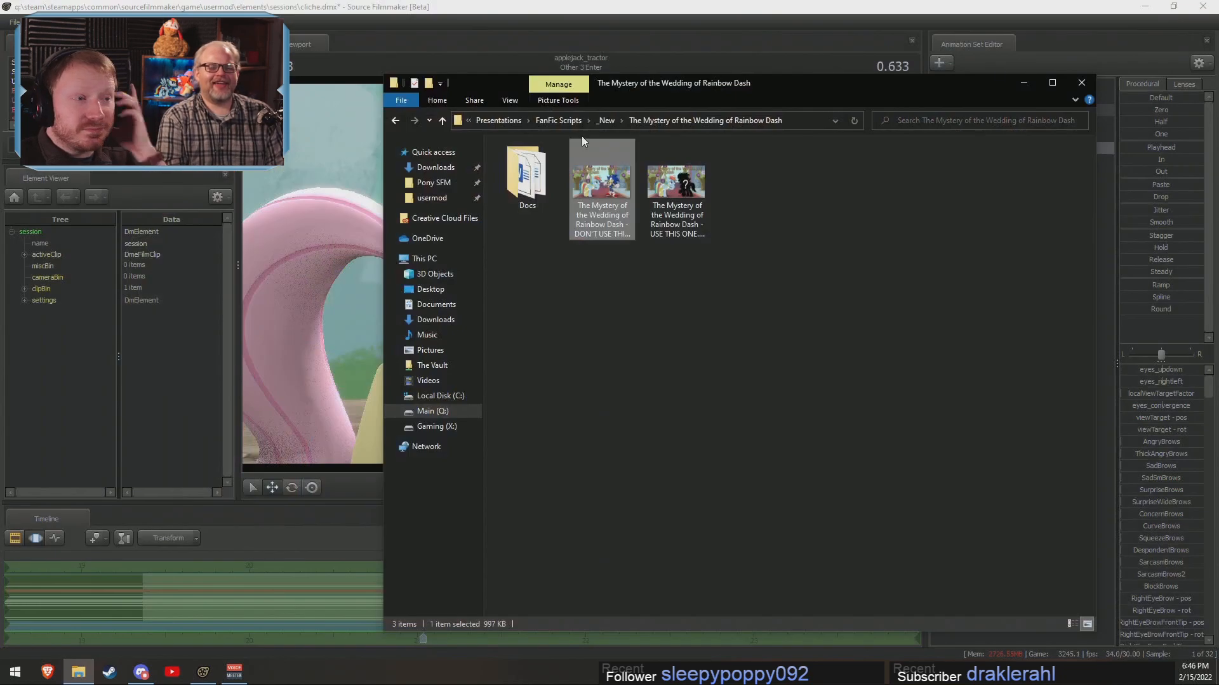
left_click(603, 120)
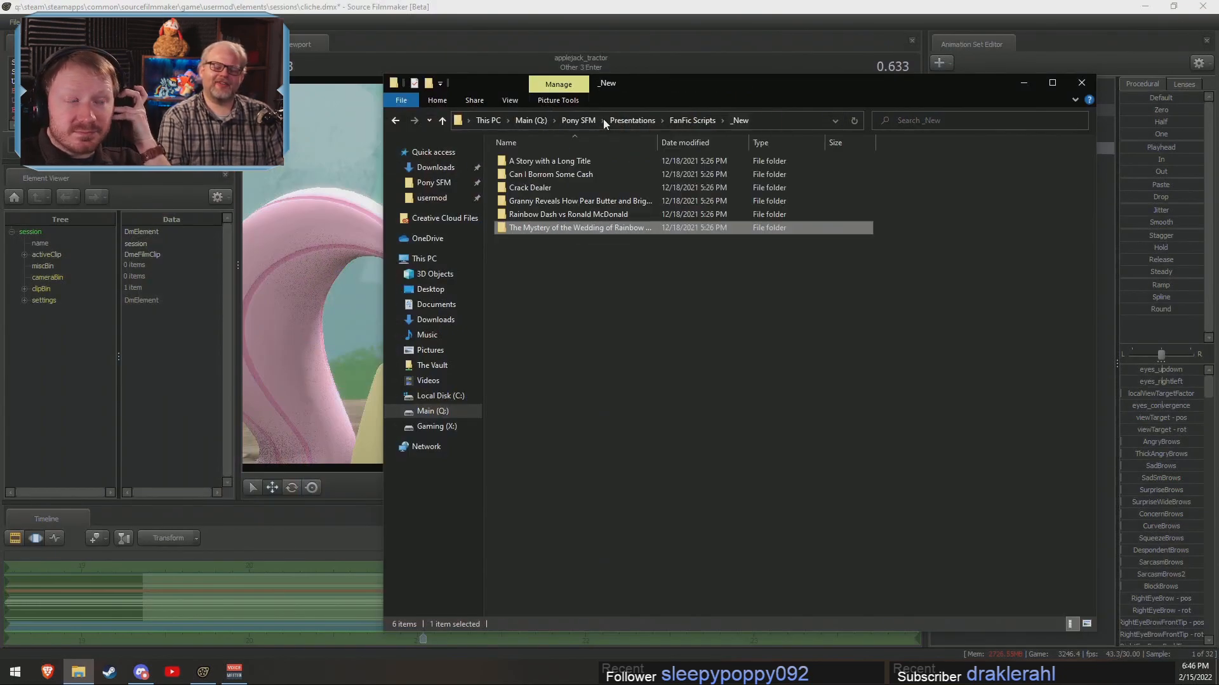
left_click(667, 4)
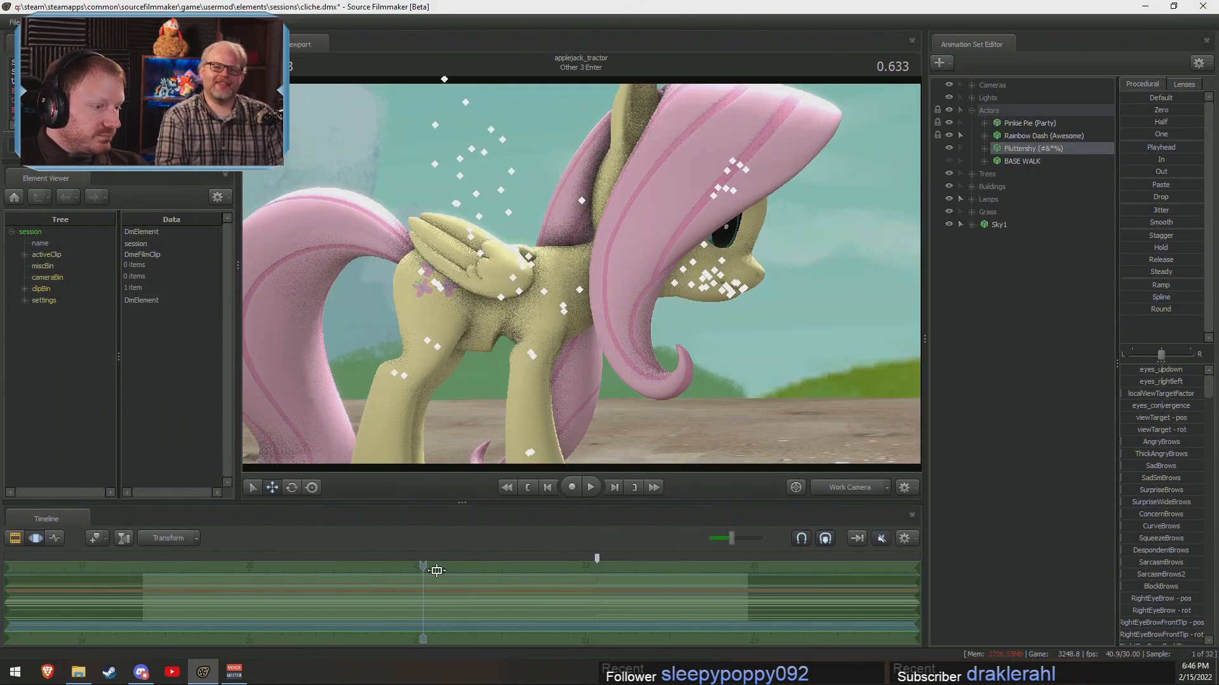
End the time selection at the bookmark at shot time 1.669 and set the playhead to shot time 1.266.
left_click(597, 604)
key("ctrl+z")
key("ctrl+z")
key("ctrl+z")
key("ctrl+z")
key("ctrl+z")
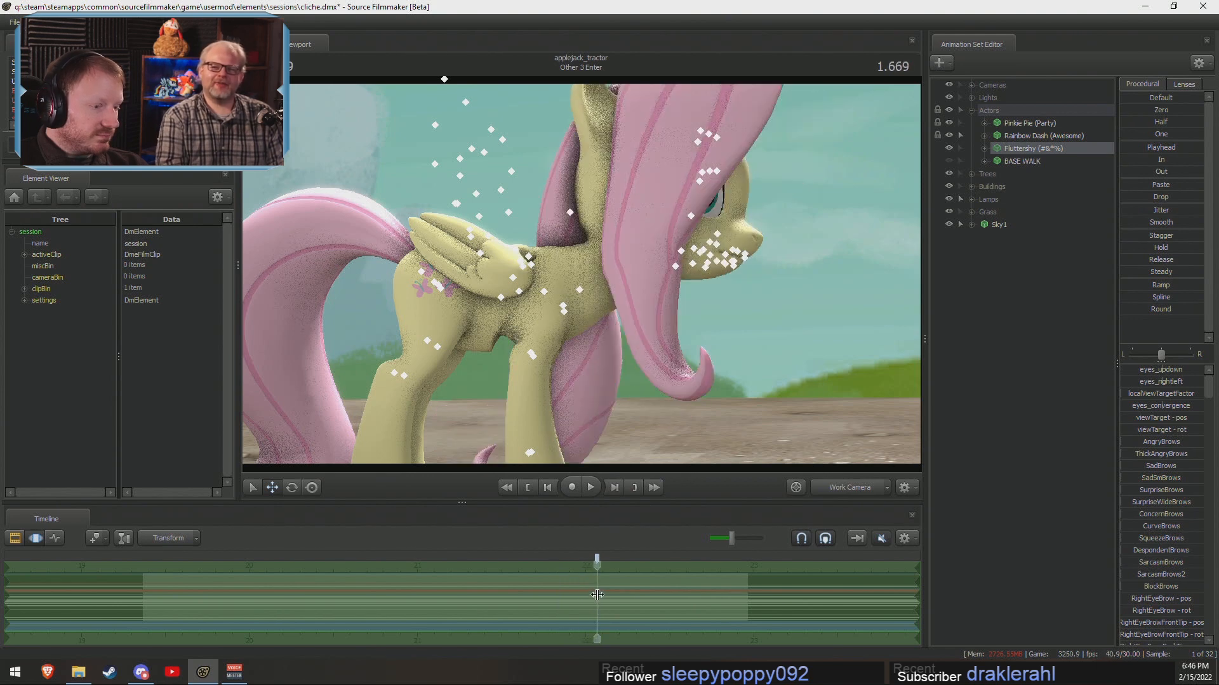
left_click_drag(610, 581, 529, 581)
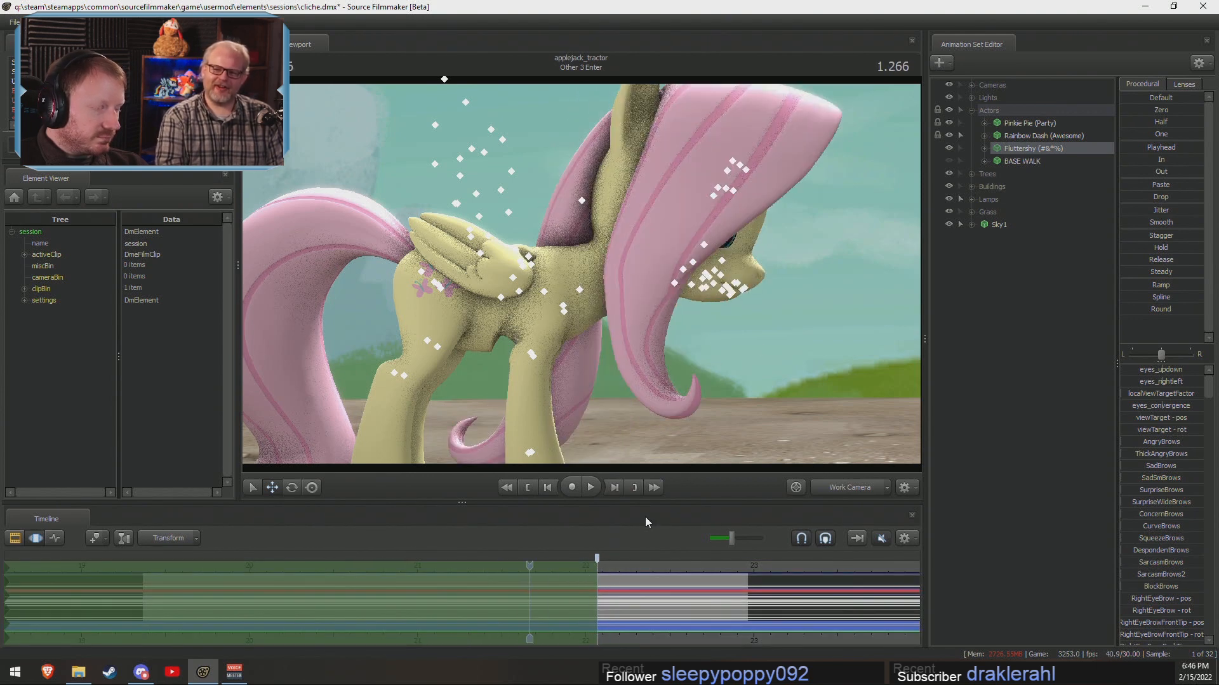
Select Fluttershy's Pelvis, expand her four Pony Legs groups and lock RightBall, LeftBall, RightFoot and LeftFoot.
left_click(508, 172)
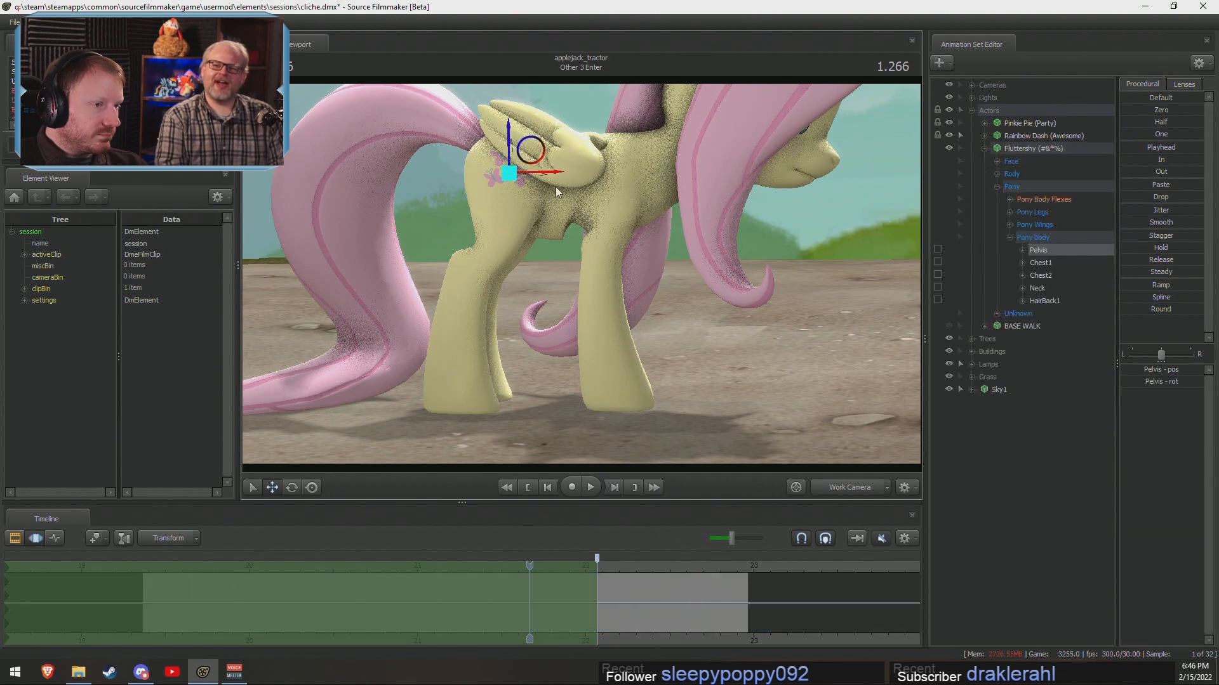
left_click(1009, 211)
left_click(1022, 263)
left_click(1023, 250)
left_click(1022, 238)
left_click(1022, 225)
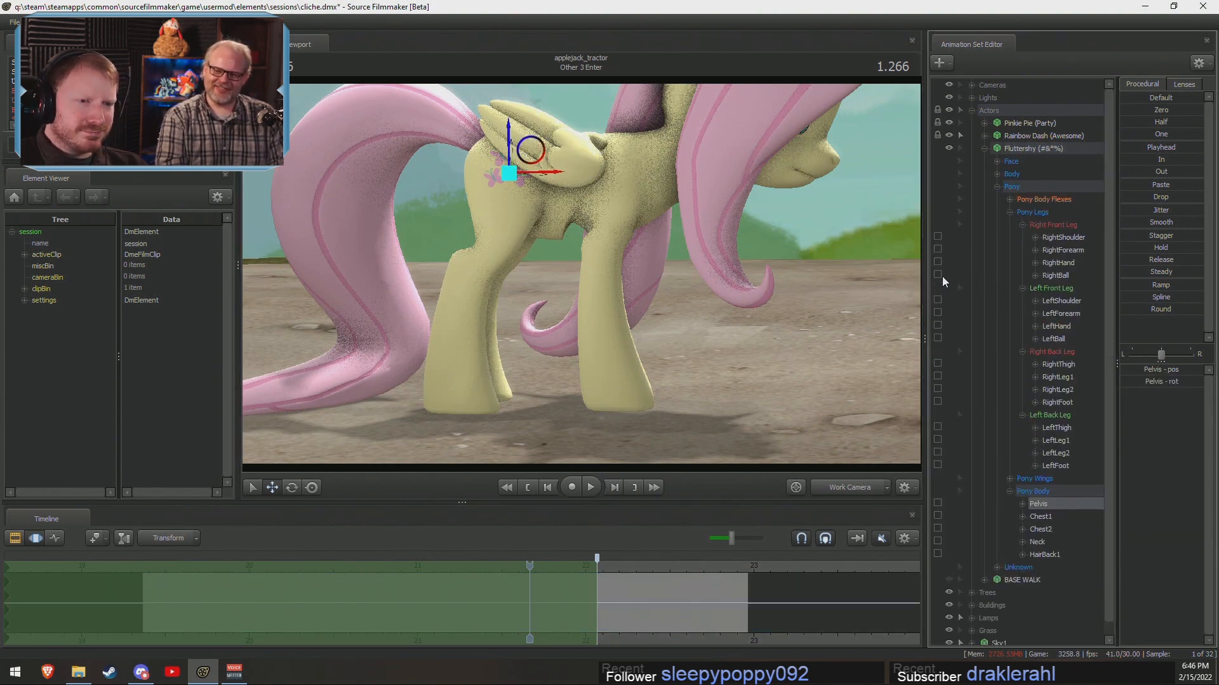
left_click(939, 275)
left_click(938, 401)
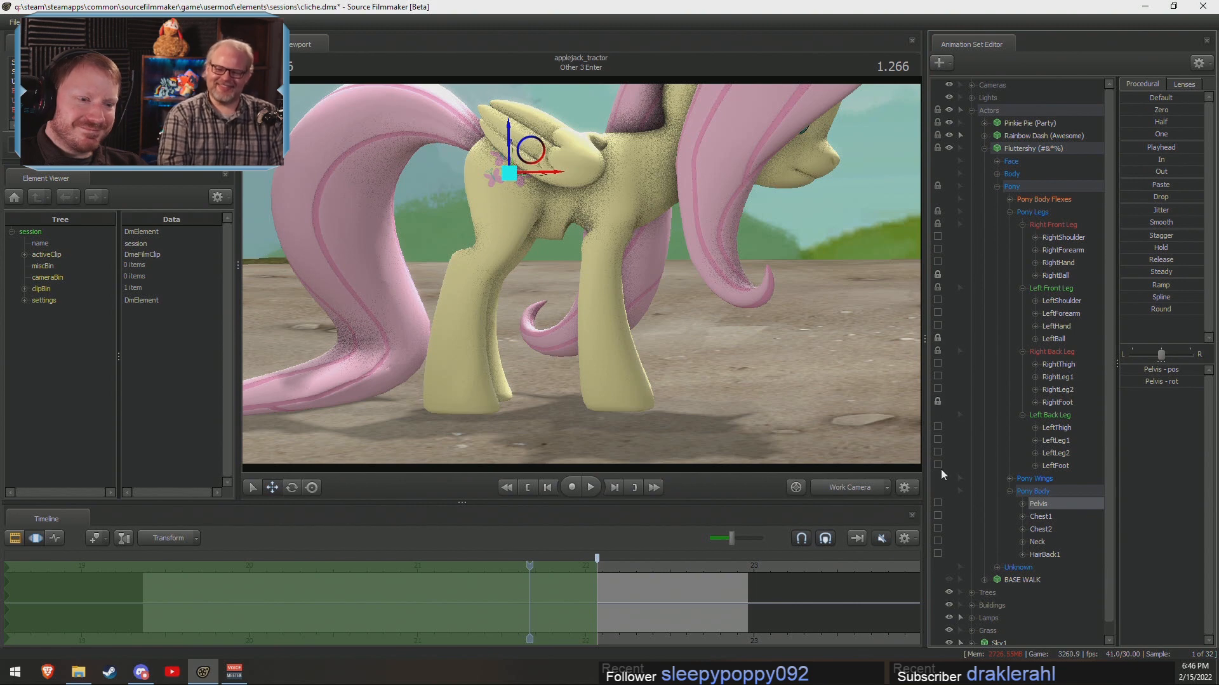
left_click(938, 464)
Shift Fluttershy's pelvis slightly back over her locked hooves and rotate RightThigh and LeftThigh together to adjust the hind legs.
left_click_drag(526, 147, 574, 233)
left_click(596, 160)
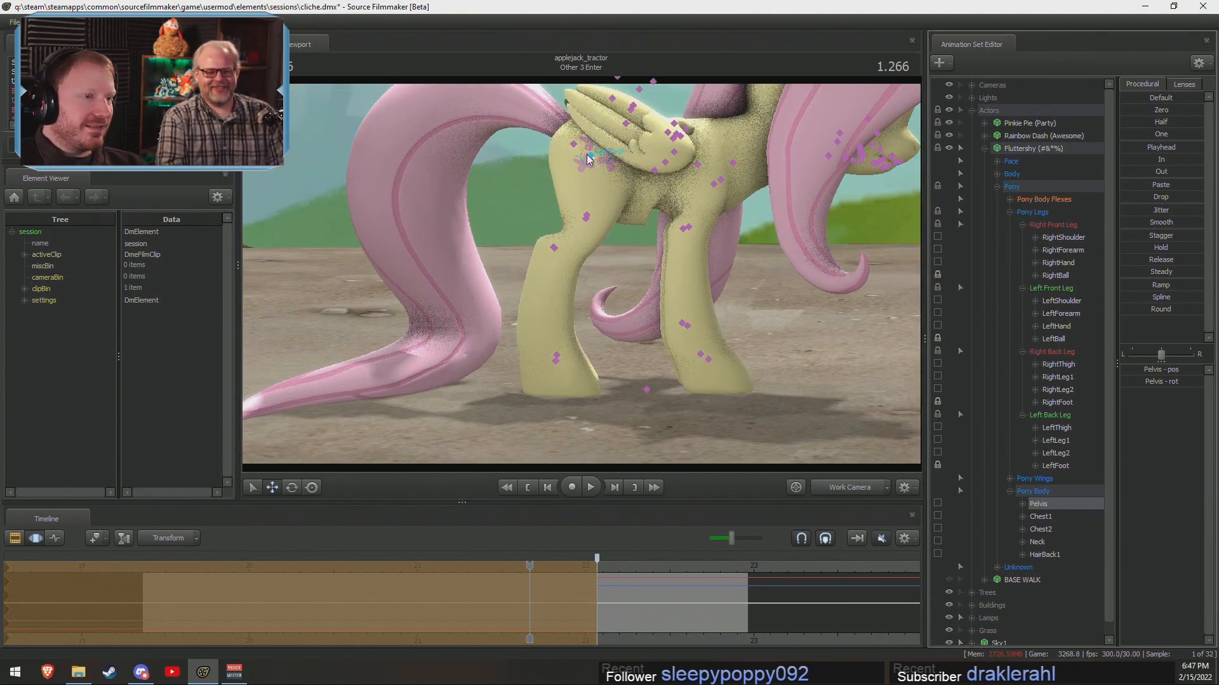
left_click(590, 156)
left_click(591, 159, "ctrl")
left_click(590, 156, "ctrl")
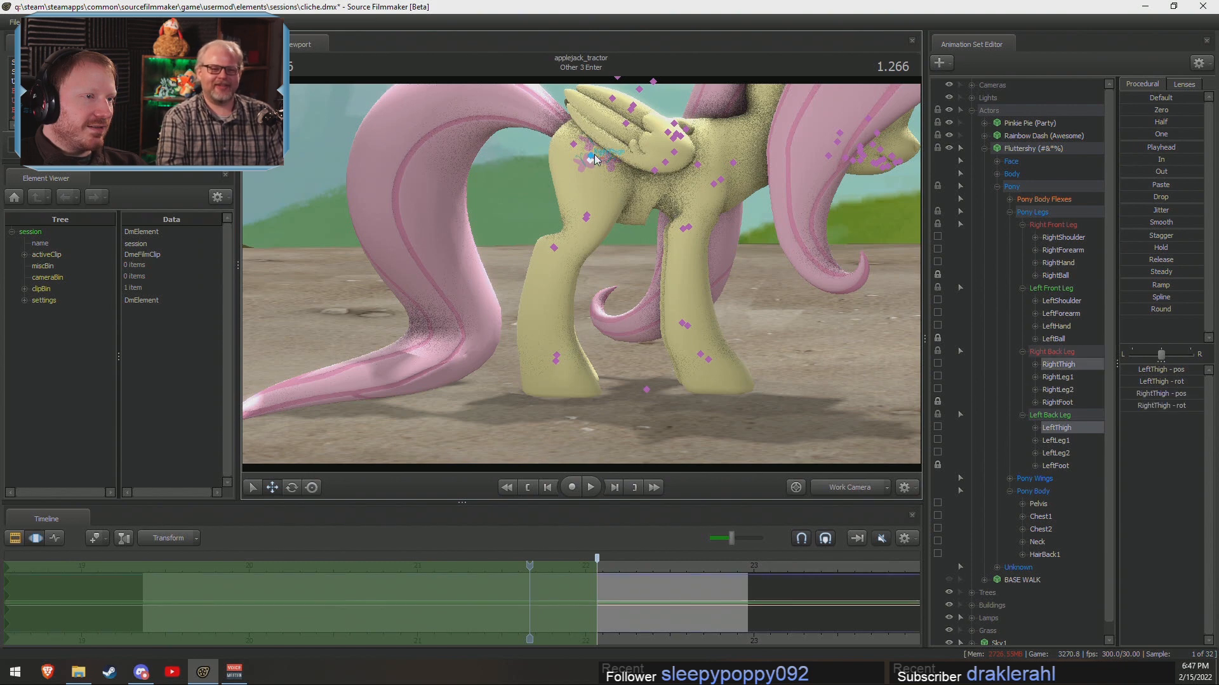
key("e")
left_click_drag(628, 186, 636, 186)
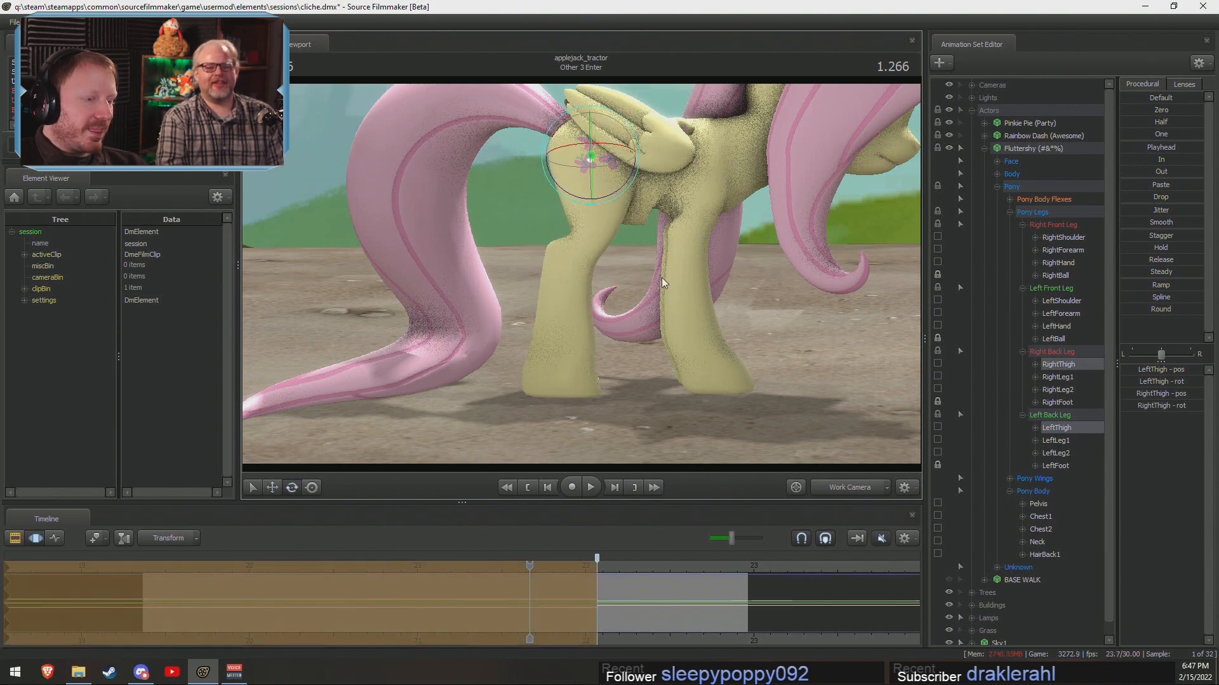
Rotate RightLeg1 and LeftLeg1 together, and rotate RightLeg2 and LeftLeg2 together, to reshape the bend of Fluttershy's hind legs.
left_click(594, 217, "ctrl")
left_click(593, 218, "ctrl+shift")
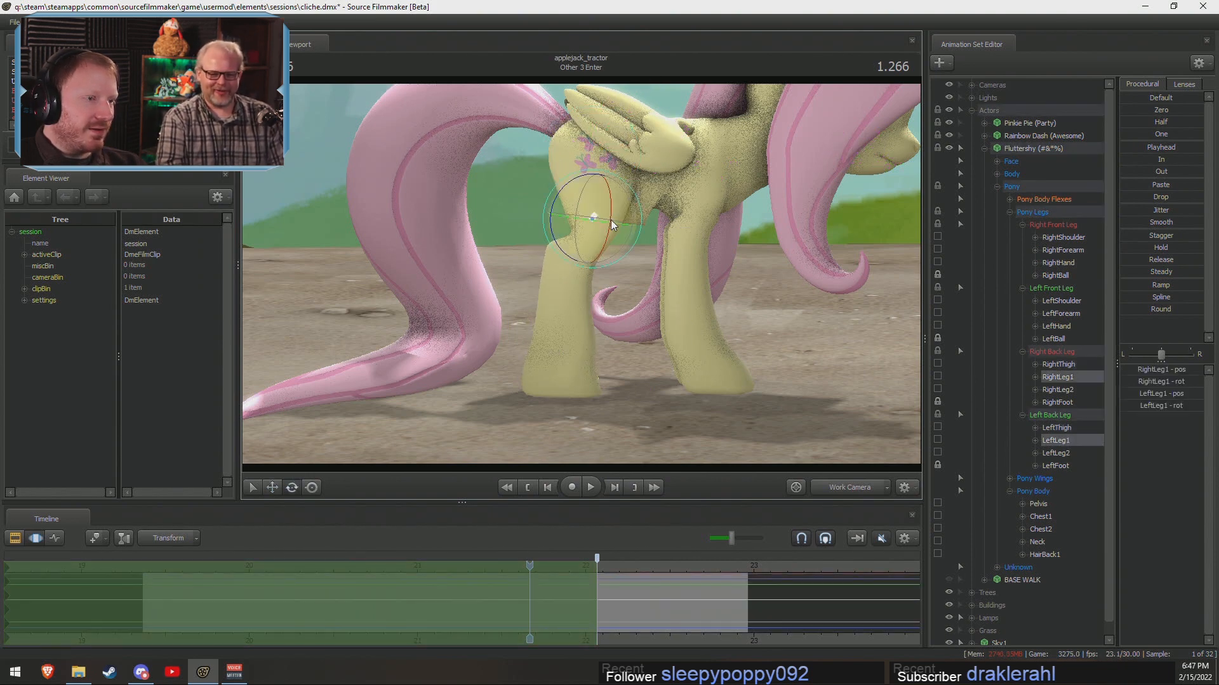
mouse_move(628, 247)
left_mouse_down()
mouse_move(625, 290)
mouse_move(627, 263)
left_mouse_up()
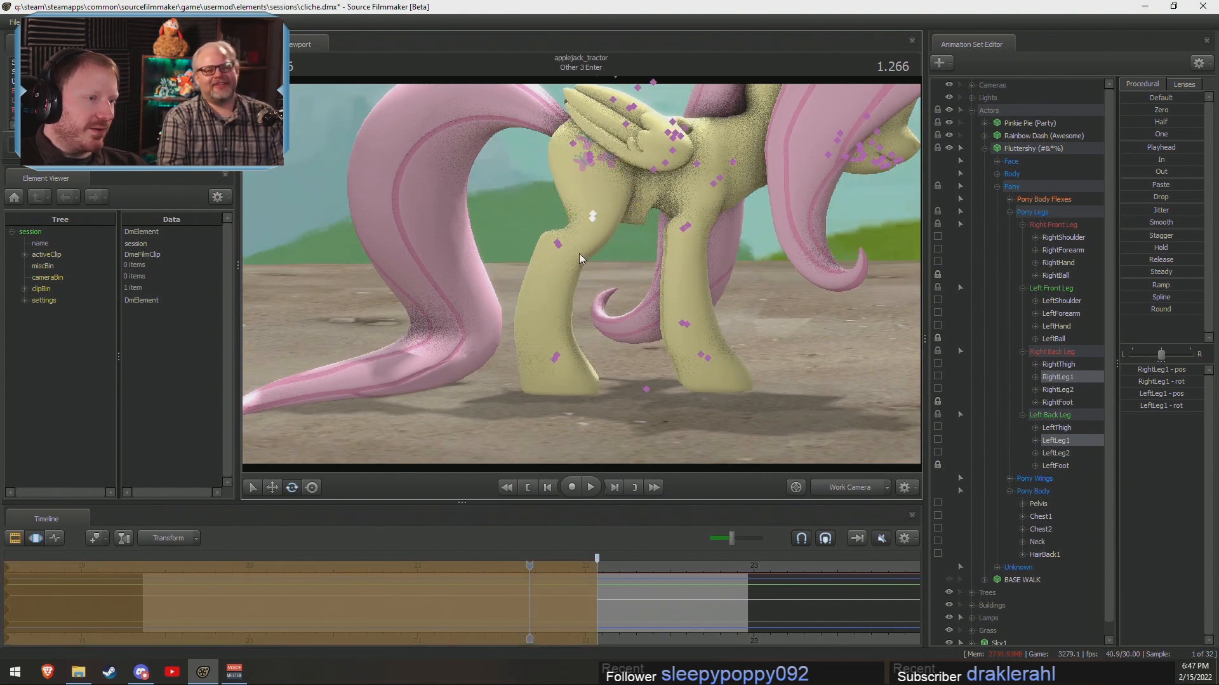
left_click_drag(551, 237, 605, 260, "ctrl")
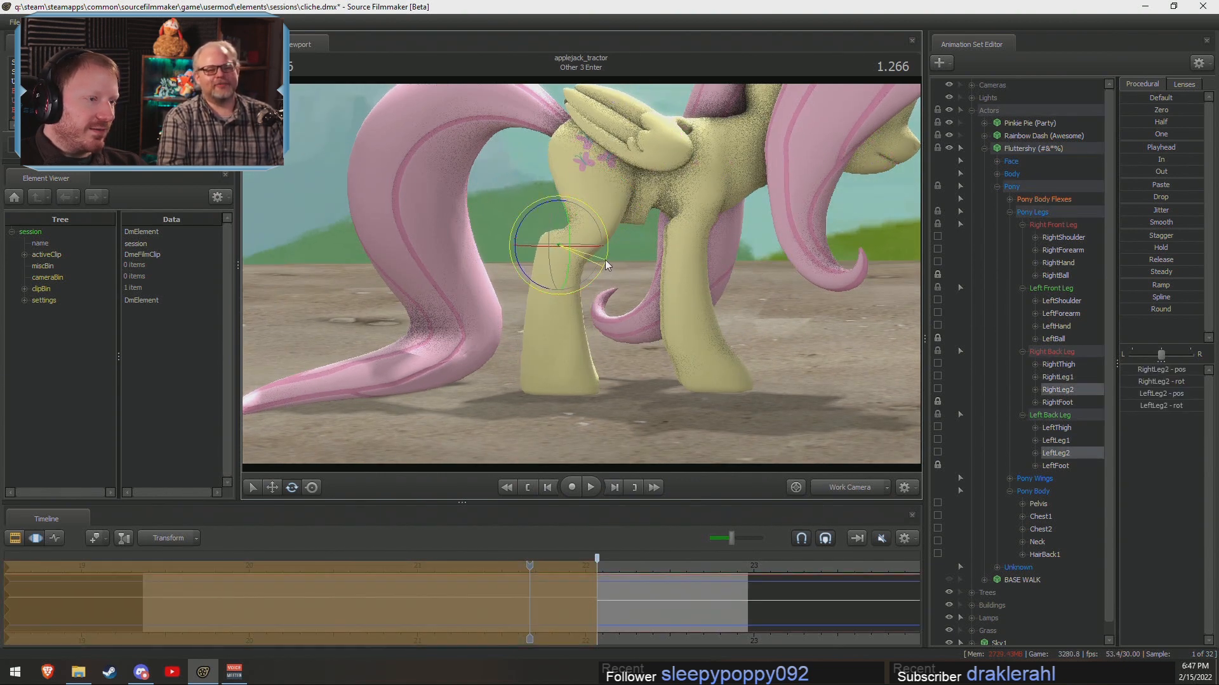
Rotate LeftLeg2 on its own to refine the left hind leg, and check the pose in the Clip Editor before returning to the Motion Editor.
left_click_drag(725, 256, 616, 256, "alt")
left_click(522, 246, "ctrl")
left_click_drag(523, 209, 472, 210)
left_click(595, 228, "ctrl")
left_click_drag(630, 253, 638, 263)
key("F2")
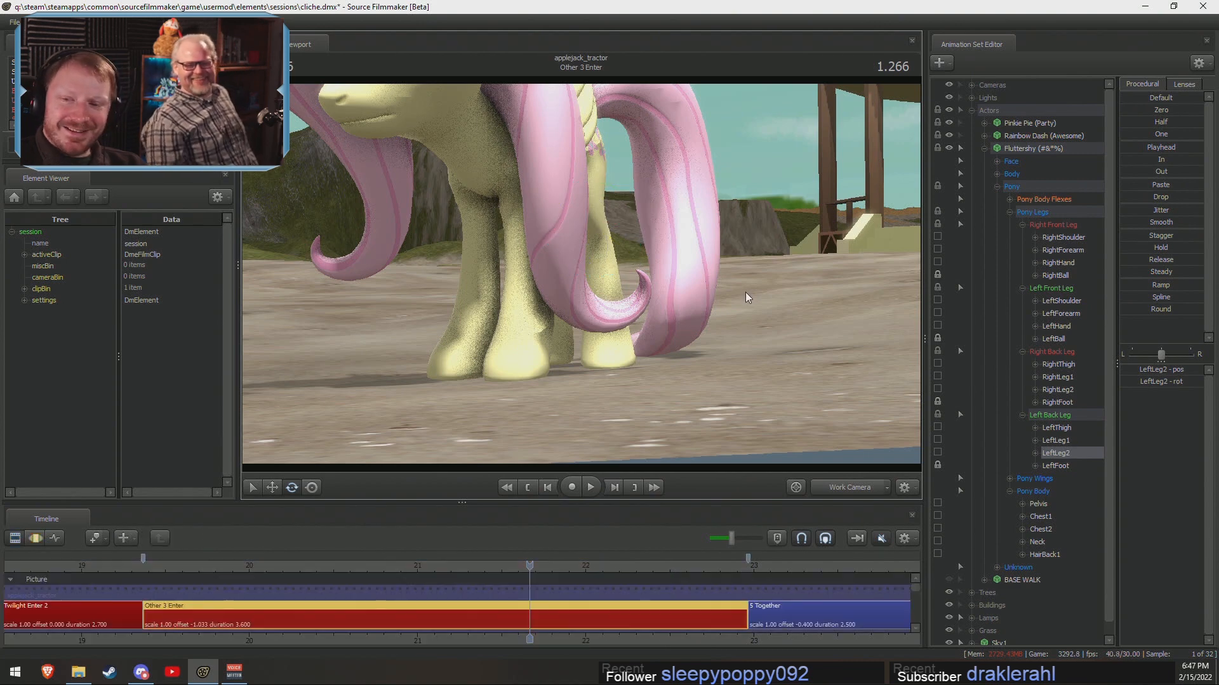
key("F3")
Switch to File Explorer, view the A Story with a Long Title image, close it and return to the _New folder.
key("alt+Tab")
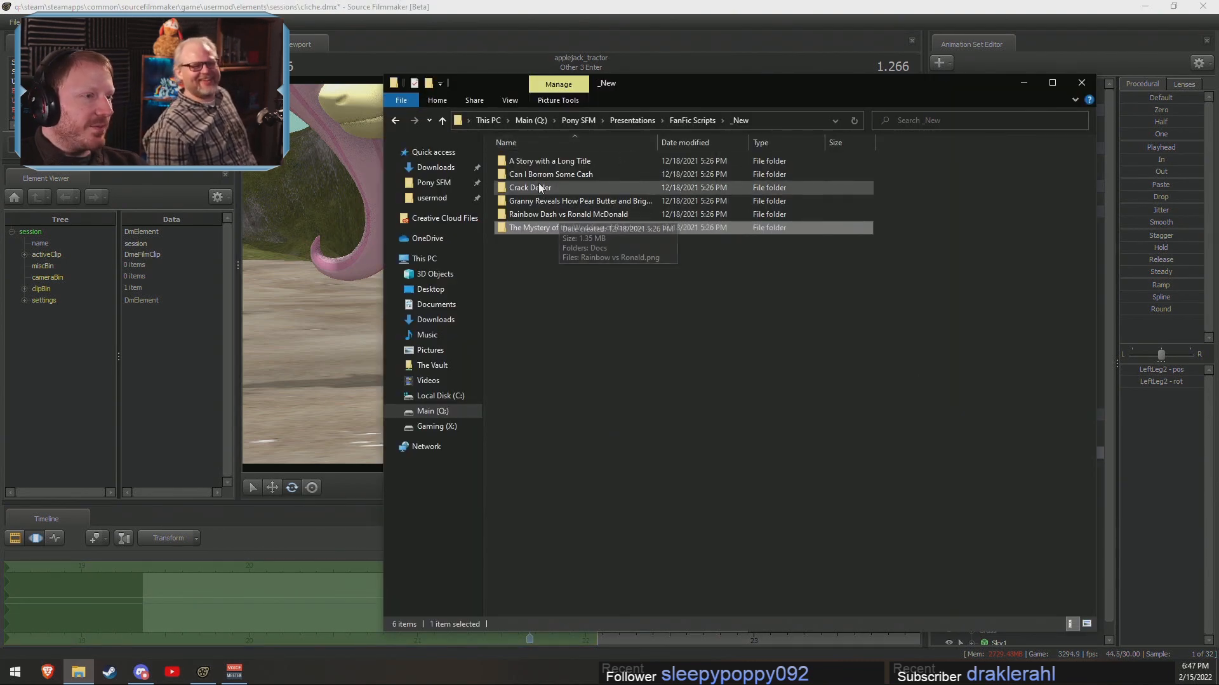
double_click(564, 161)
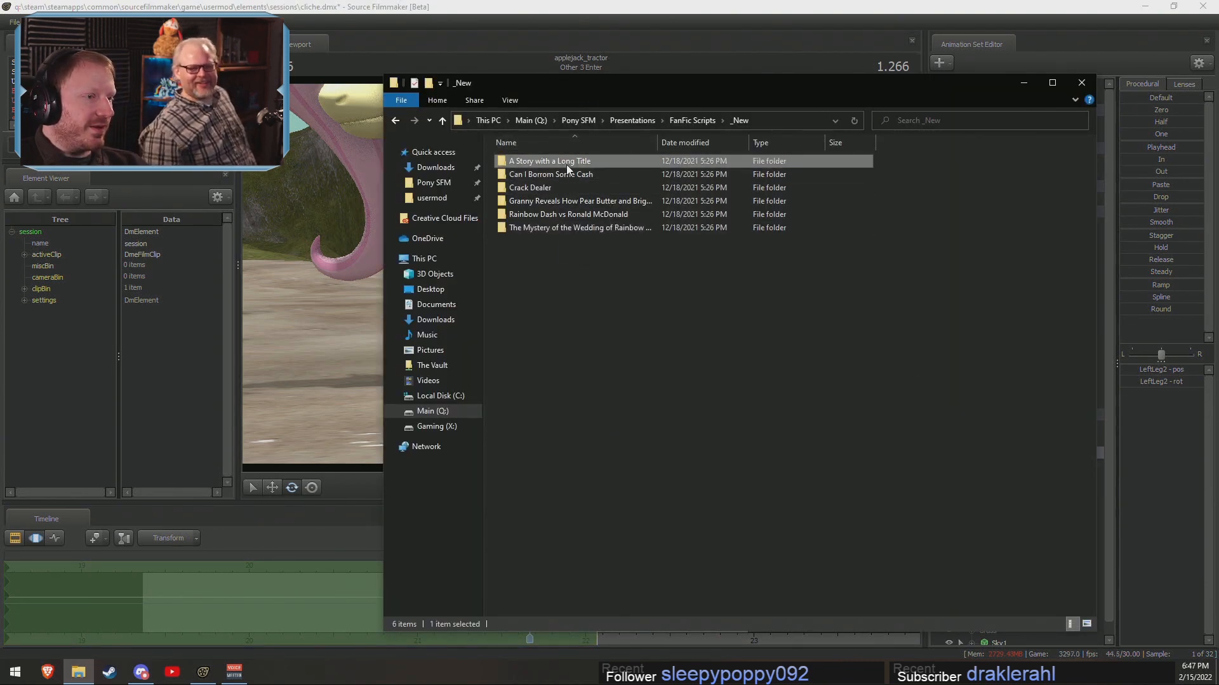
double_click(600, 190)
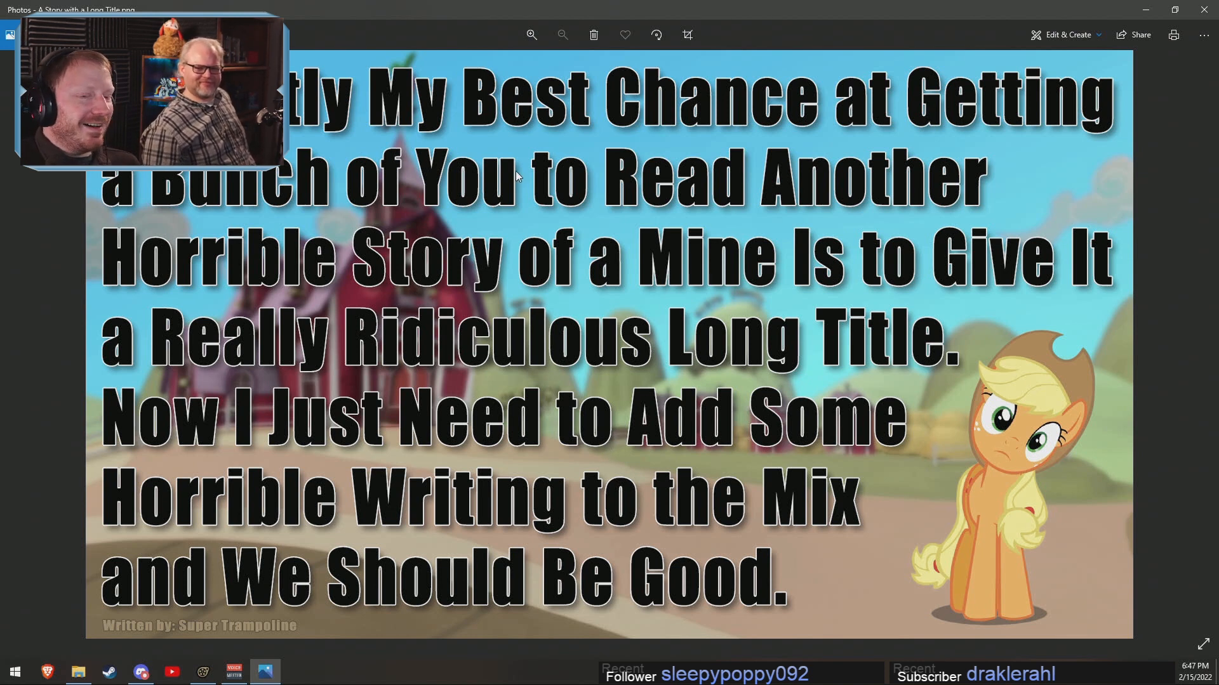
left_click(1201, 10)
left_click(661, 120)
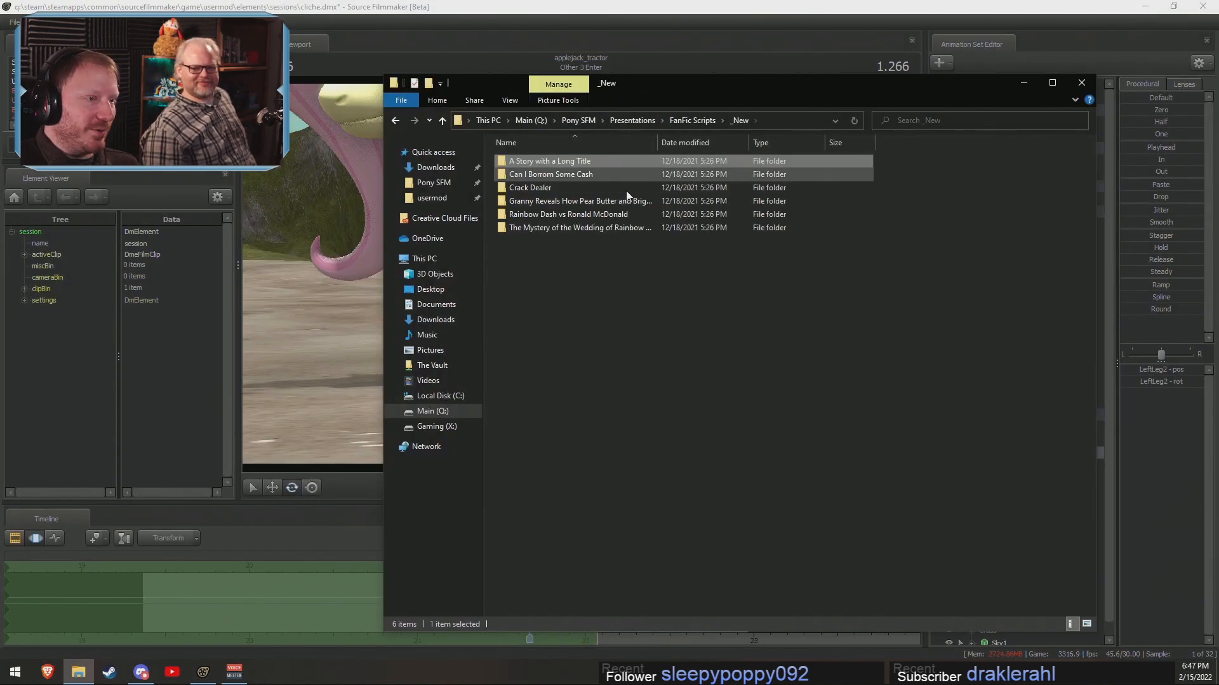
View the title images in the Can I Borrom Some Cash and Granny Reveals How Pear Butter folders, closing each and returning to _New.
double_click(561, 178)
double_click(608, 182)
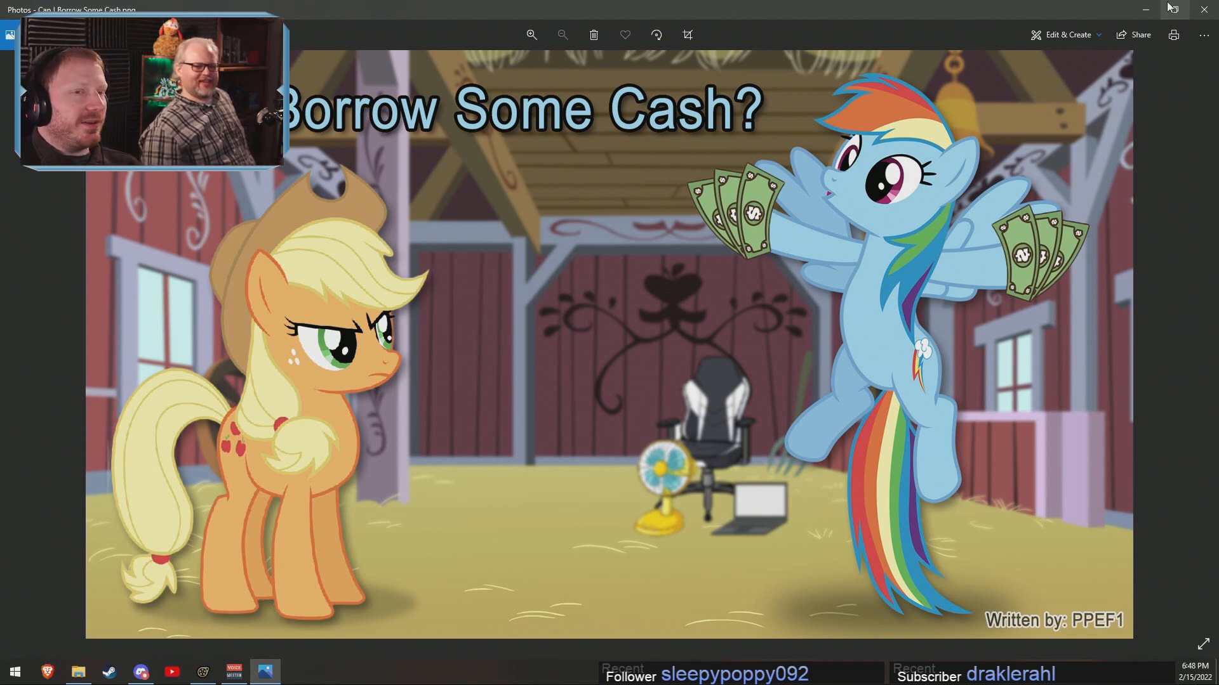
left_click(1204, 10)
left_click(650, 118)
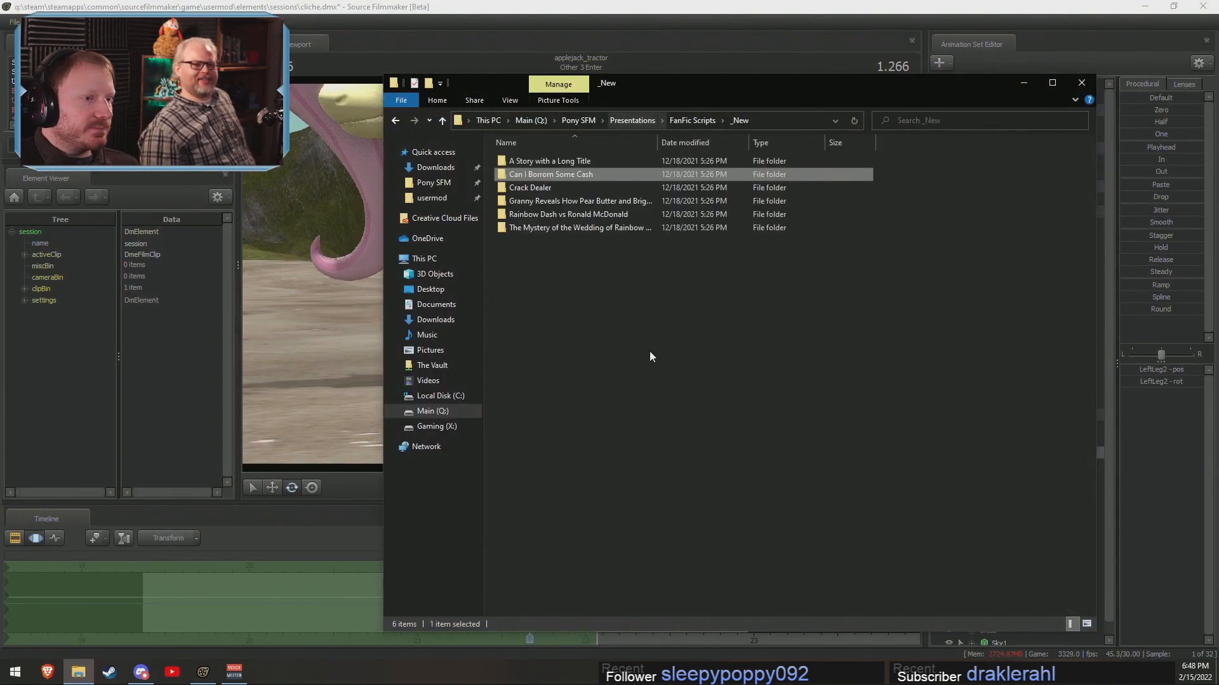
double_click(547, 201)
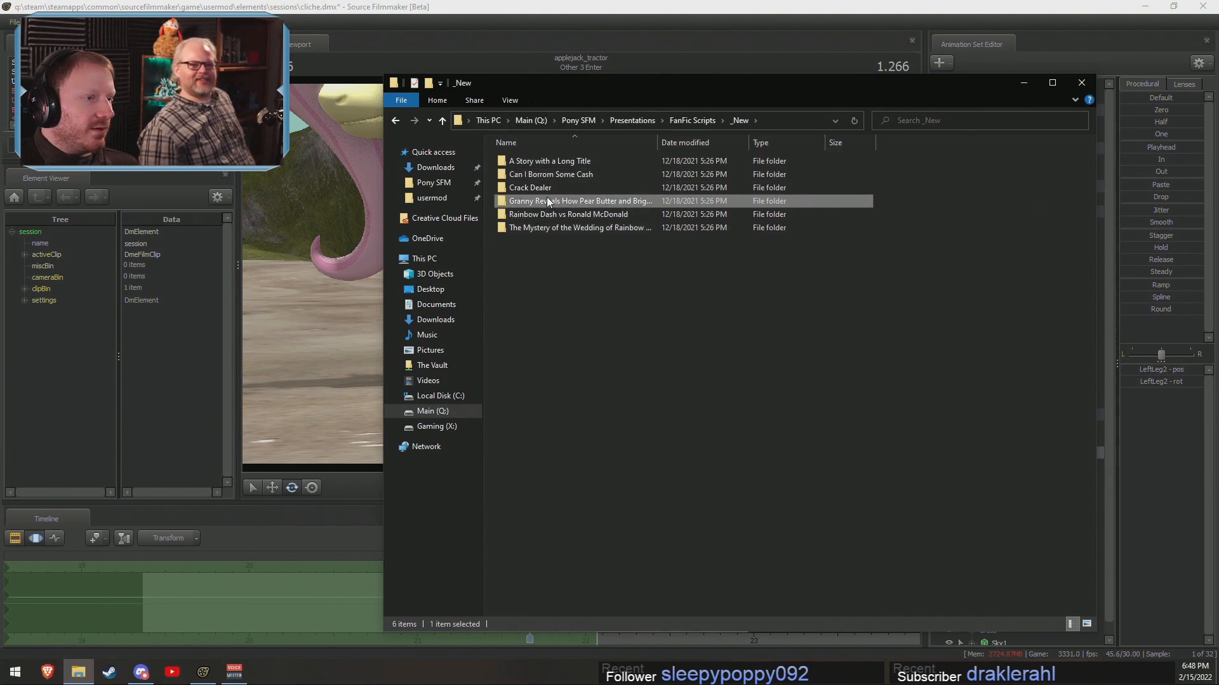
double_click(627, 219)
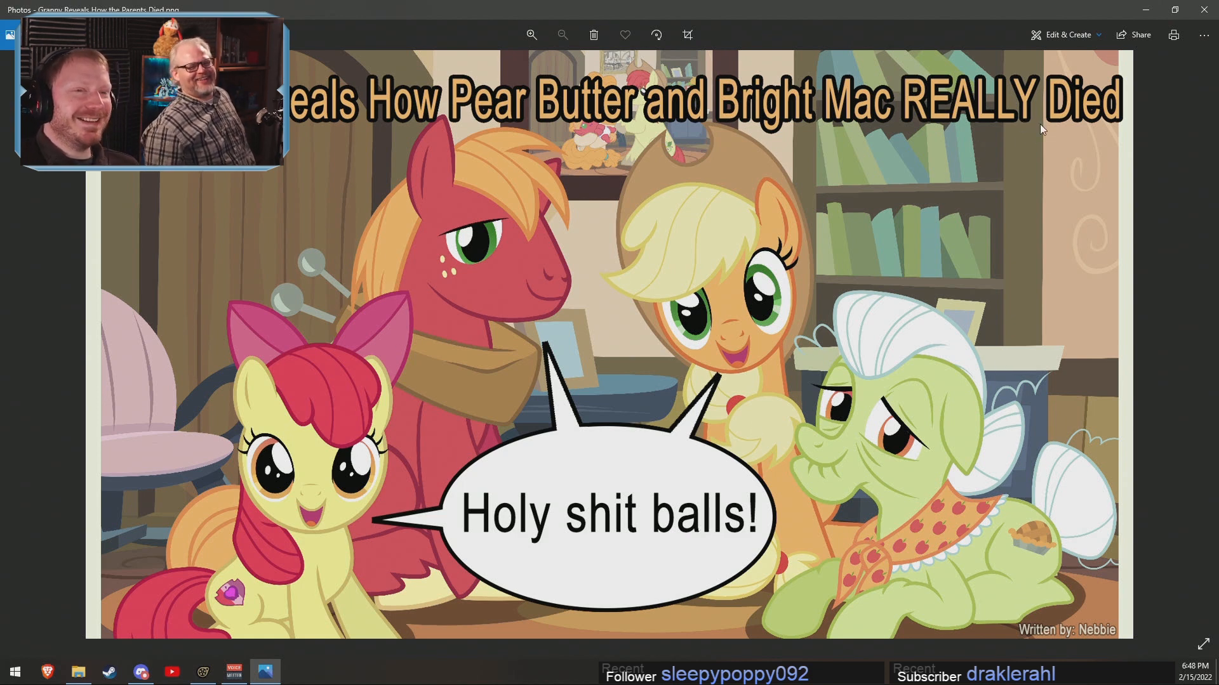
left_click(1210, 10)
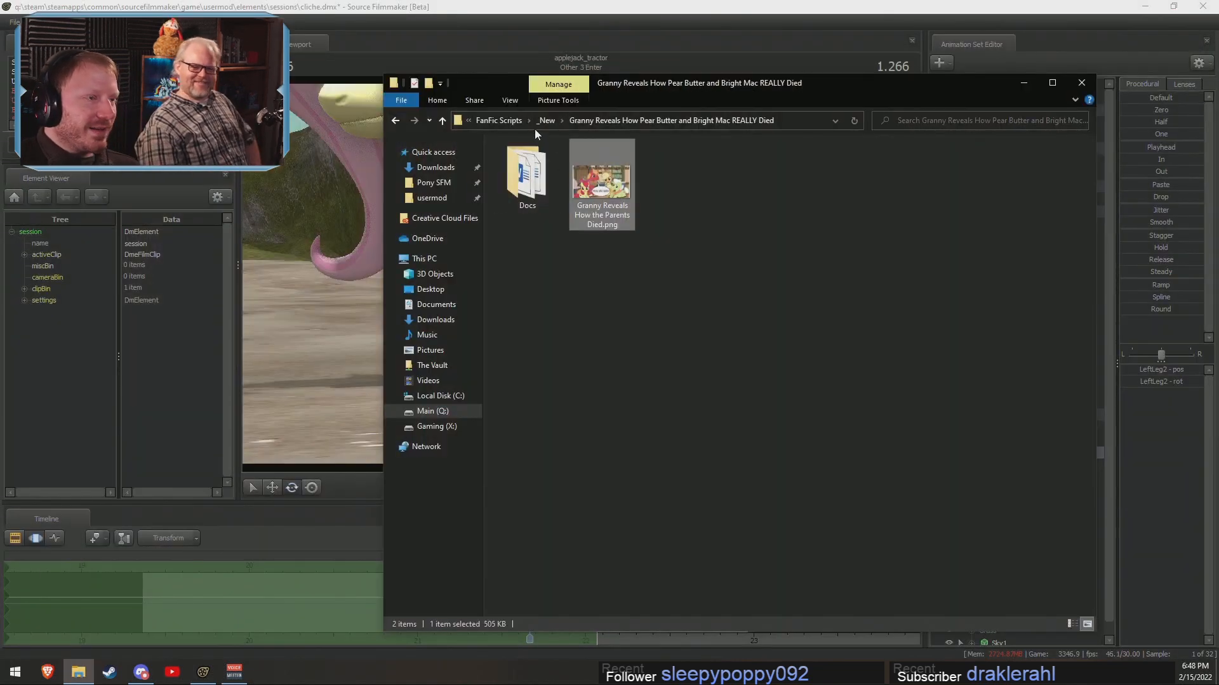
left_click(547, 123)
Open the _old folder in FanFic Scripts, view the Airshipping is Magic picture, close it and return to _old.
left_click(697, 120)
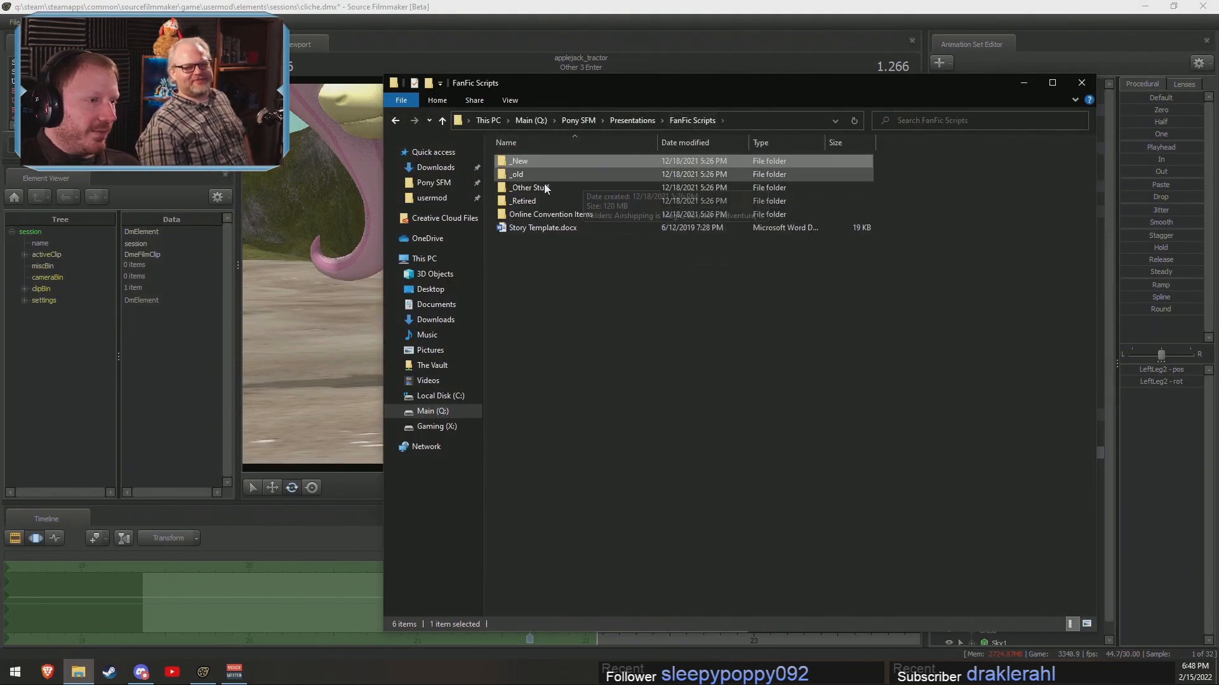
left_click(524, 176)
double_click(524, 176)
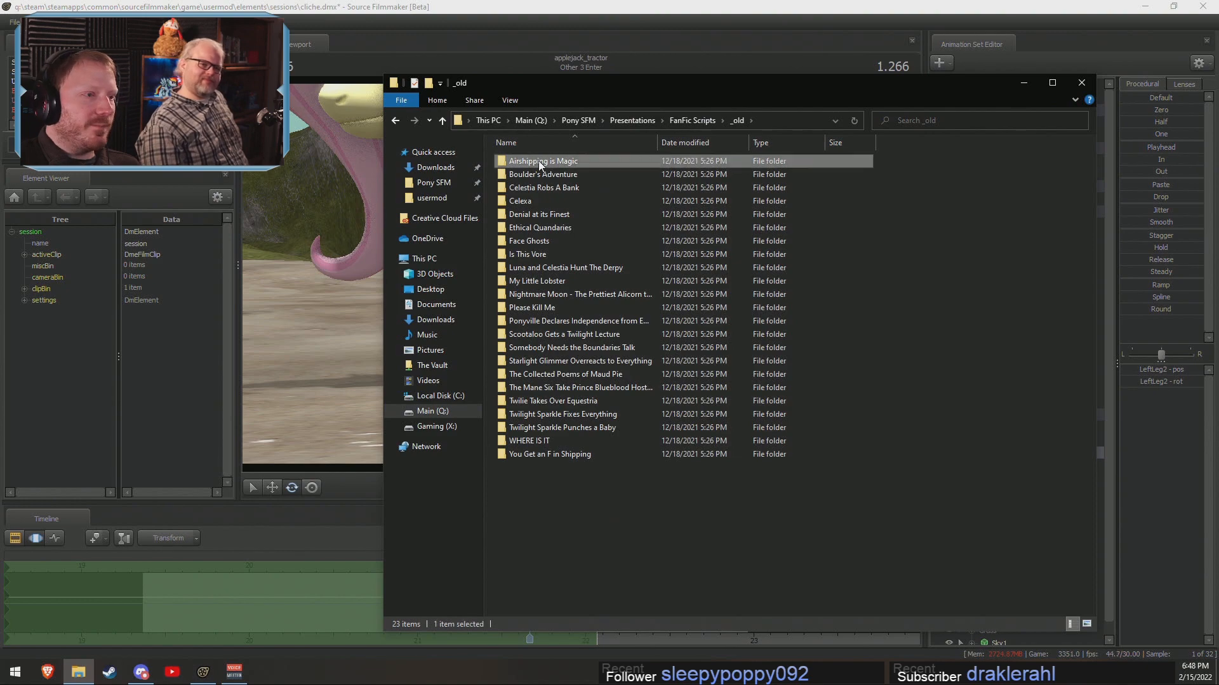
double_click(538, 161)
double_click(554, 188)
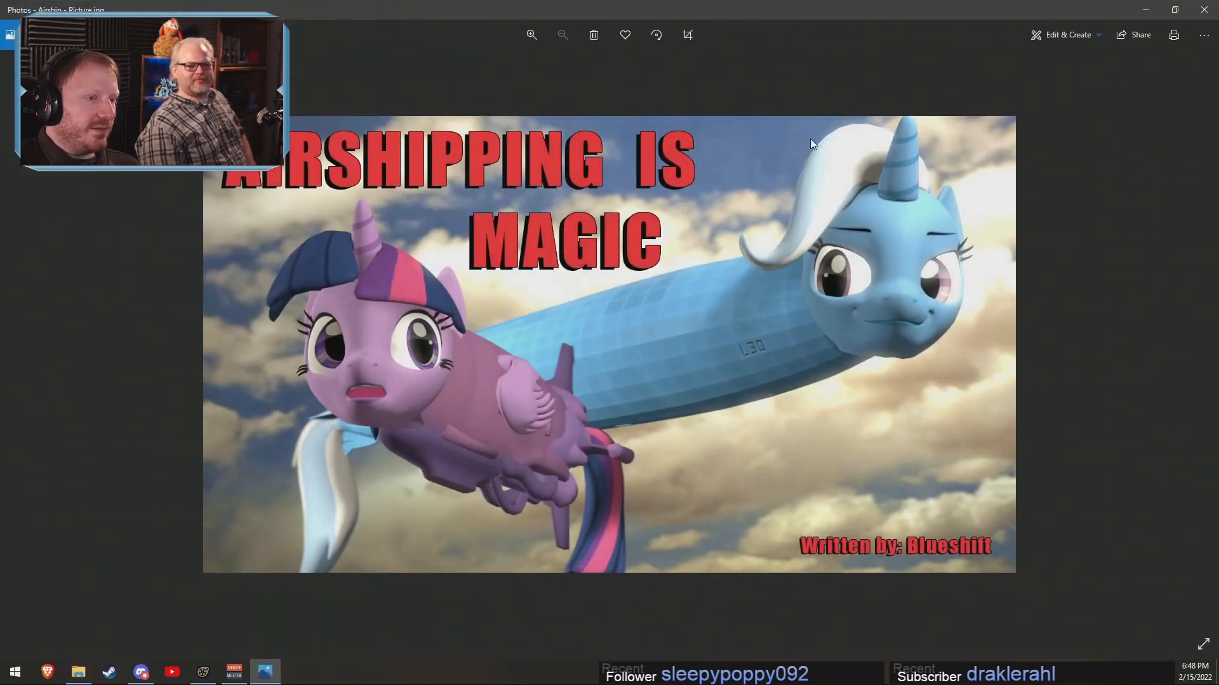
left_click(1211, 13)
left_click(709, 122)
left_click(697, 121)
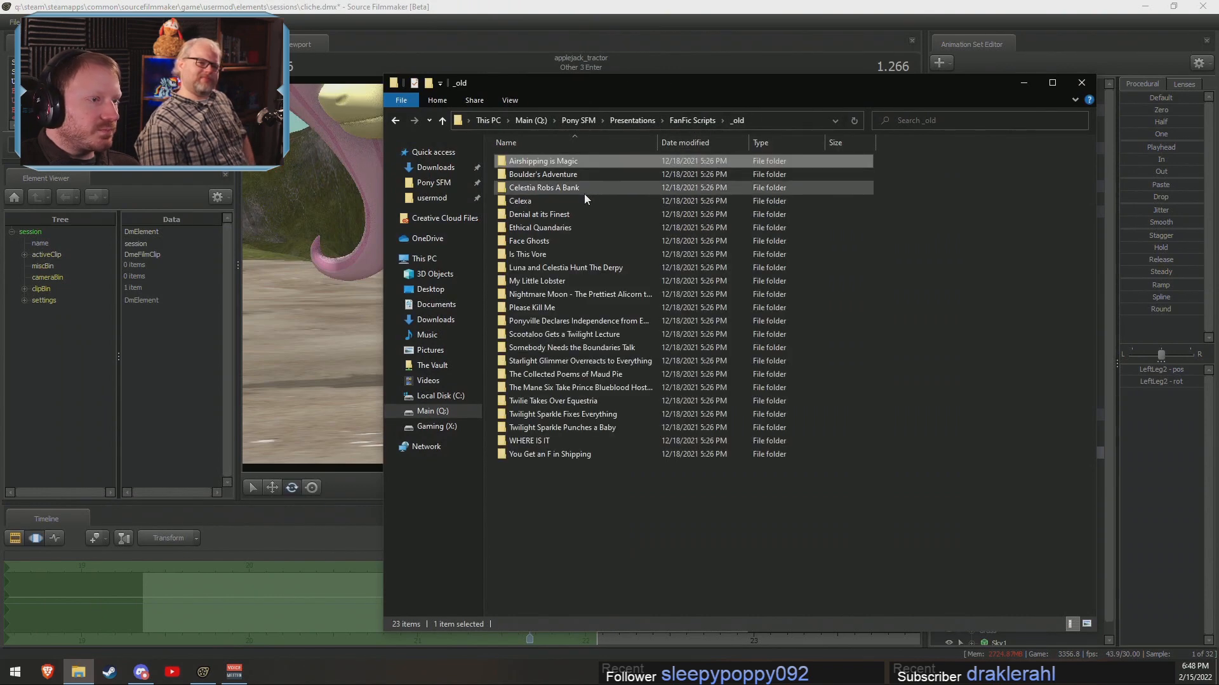
View Rock - Picture.jpg in the Boulder's Adventure folder, close it and return to _old.
double_click(536, 174)
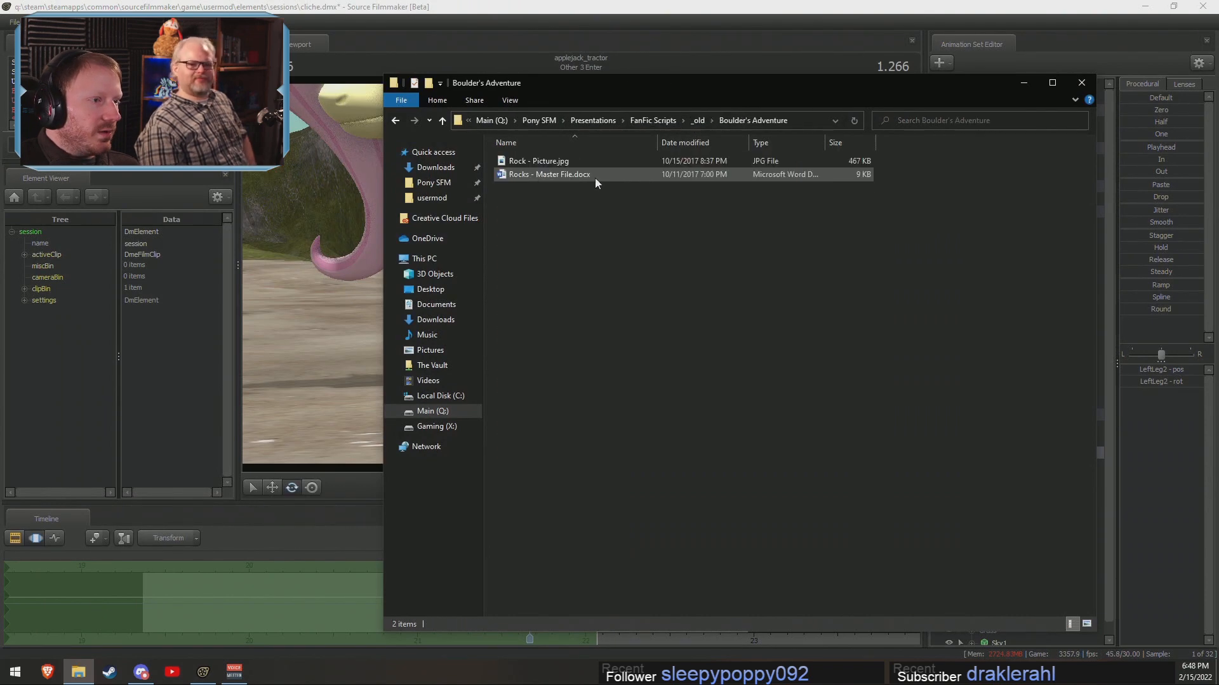
double_click(537, 162)
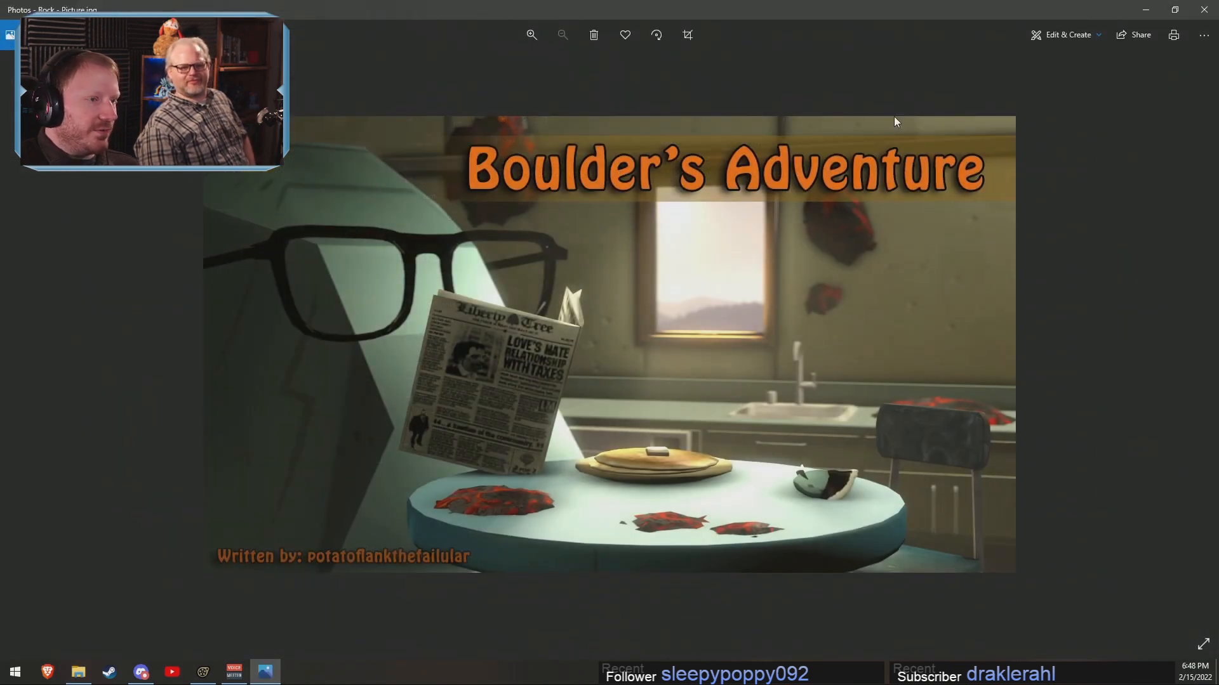
left_click(1204, 10)
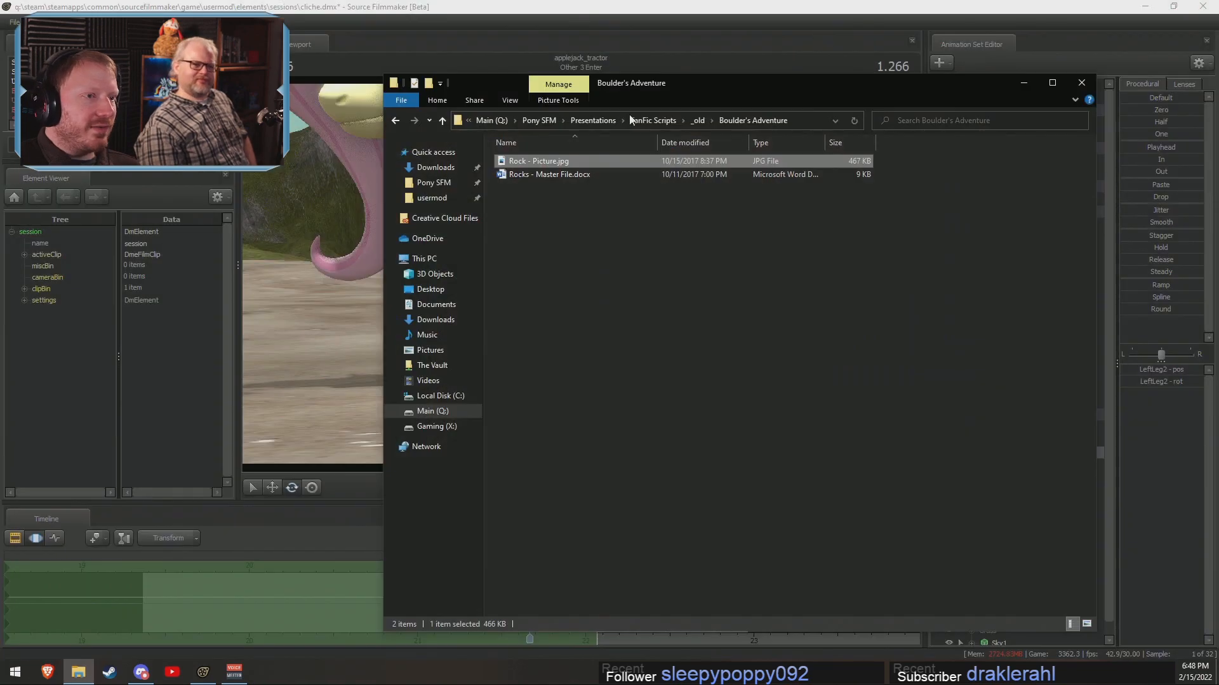
left_click(702, 120)
View Celestia Robs a Bank - Picture.jpg and Pic_01.jpg in the Celestia Robs A Bank folder, close both and return to _old.
double_click(536, 187)
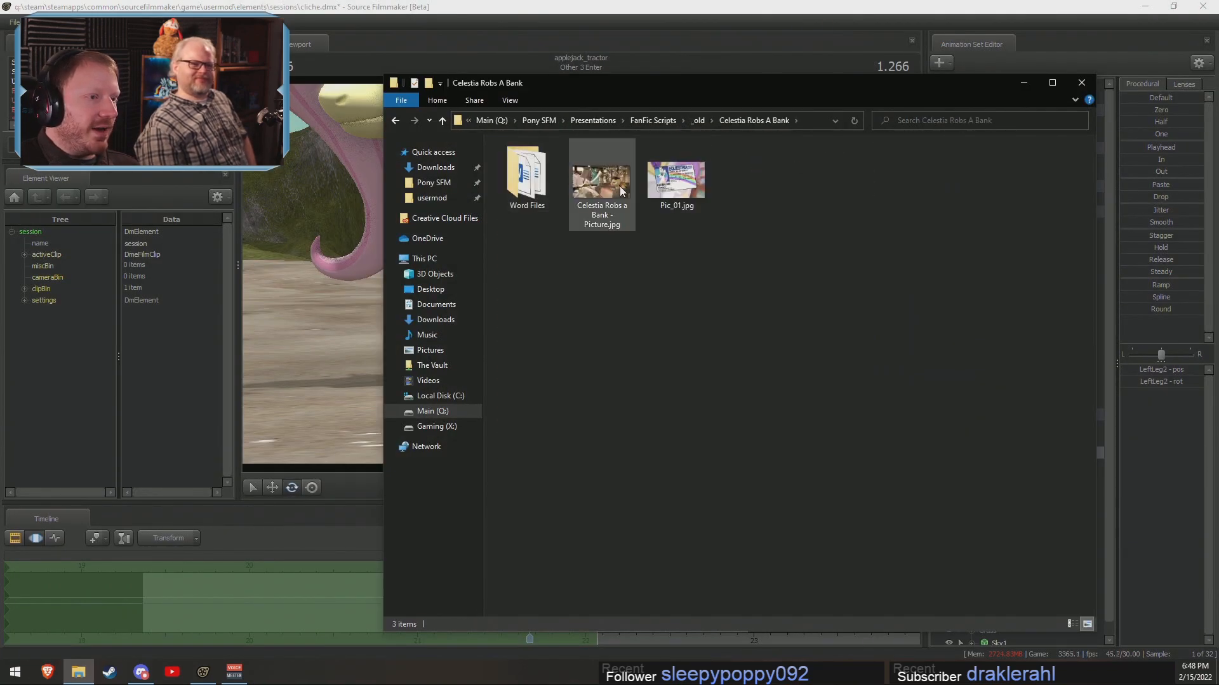
double_click(619, 190)
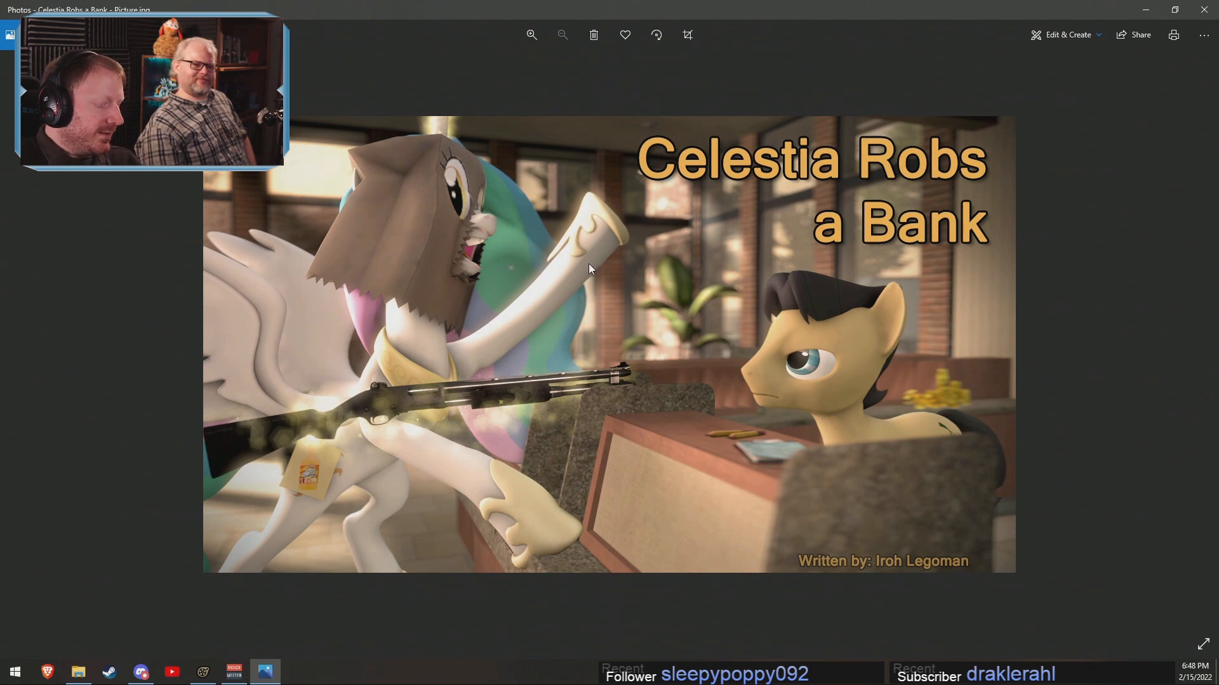
scroll(596, 264, "up", 1)
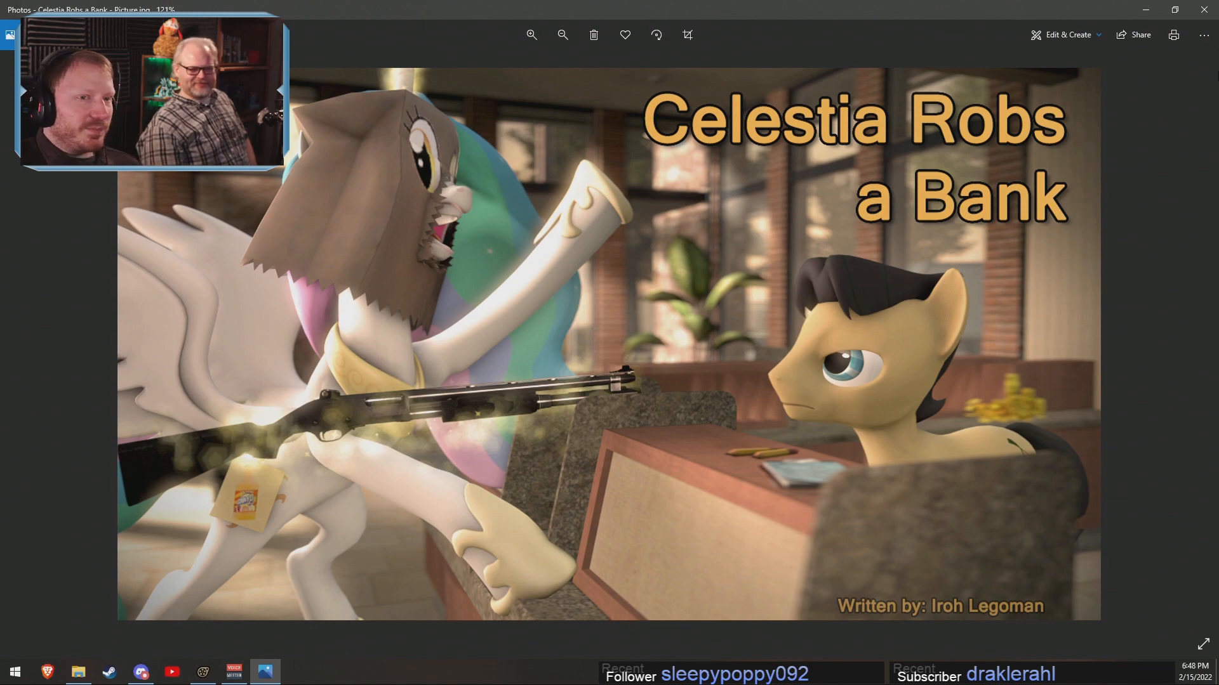
left_click(1204, 8)
double_click(675, 184)
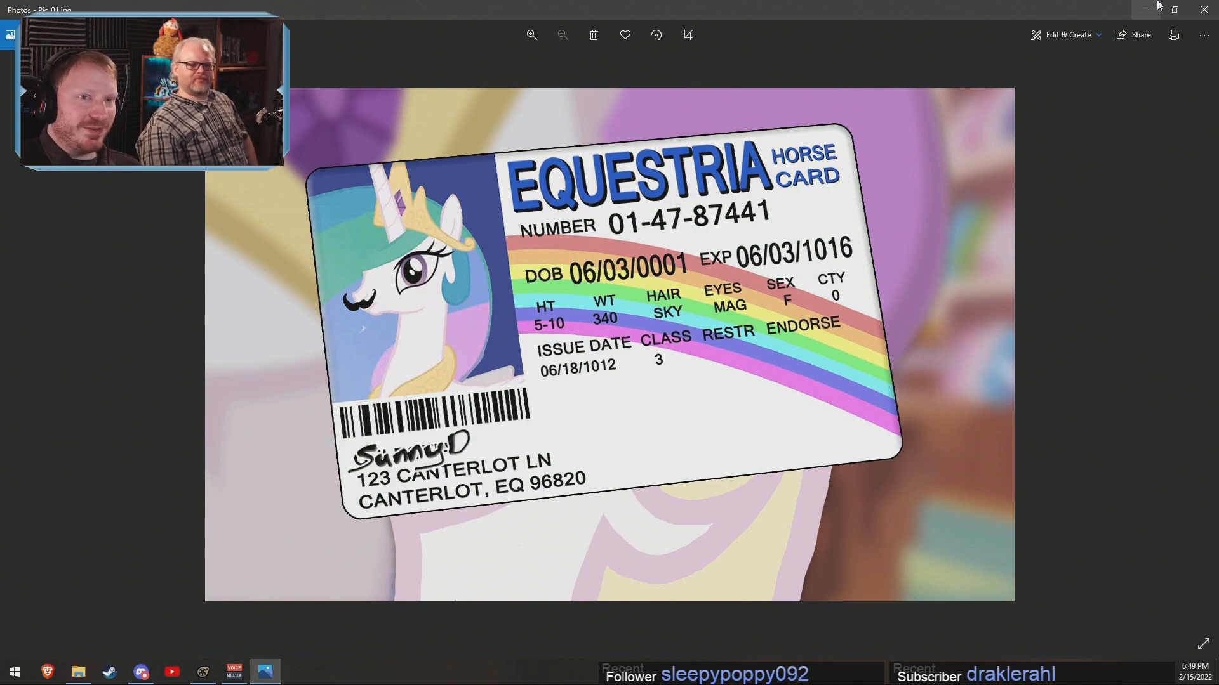
left_click(1204, 9)
left_click(715, 120)
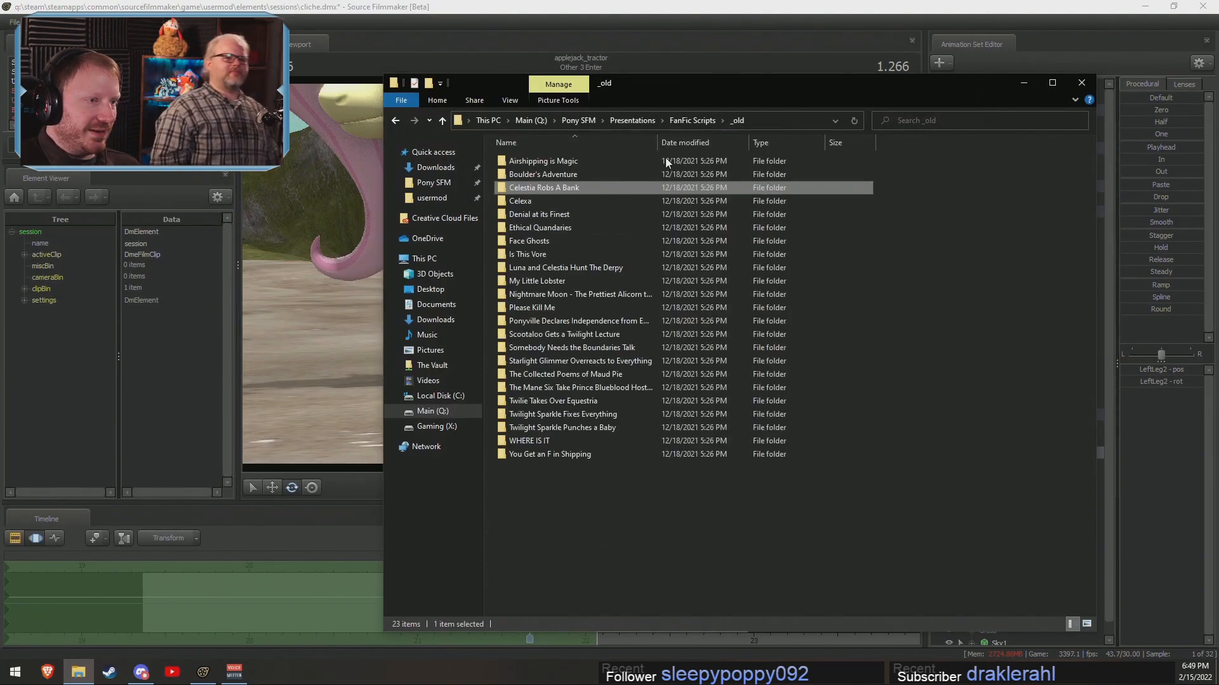
Look through the contents of the Celexa and Denial at its Finest folders and return to _old.
double_click(543, 196)
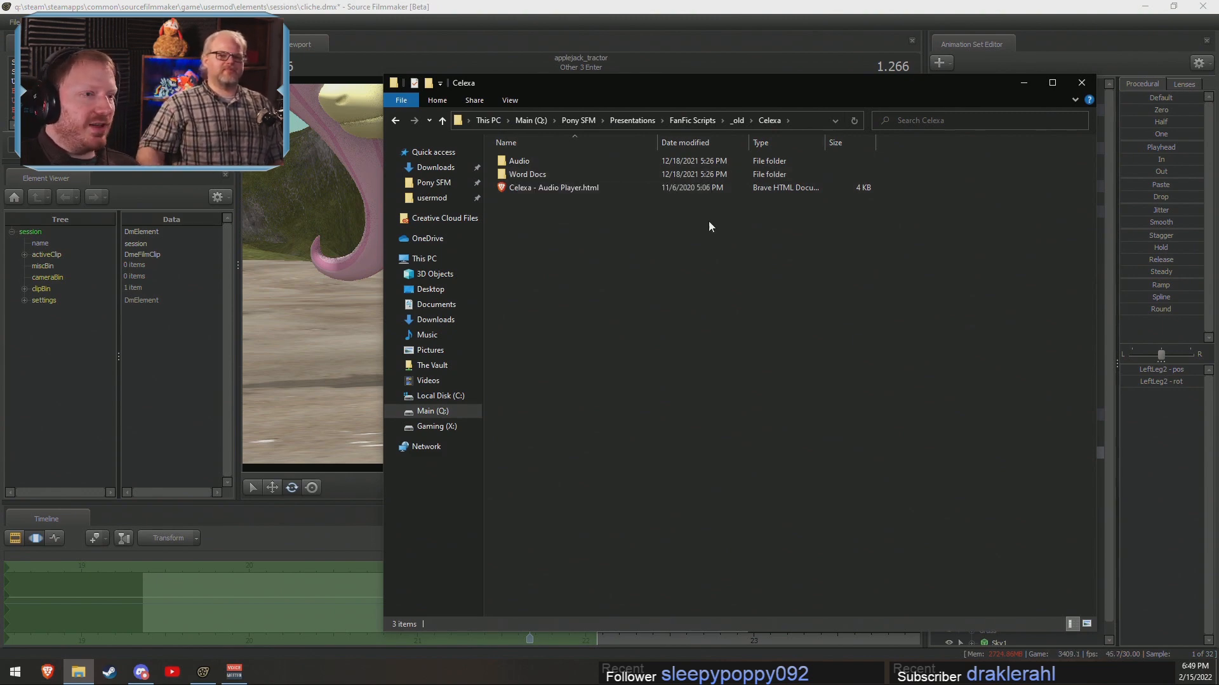
left_click(738, 121)
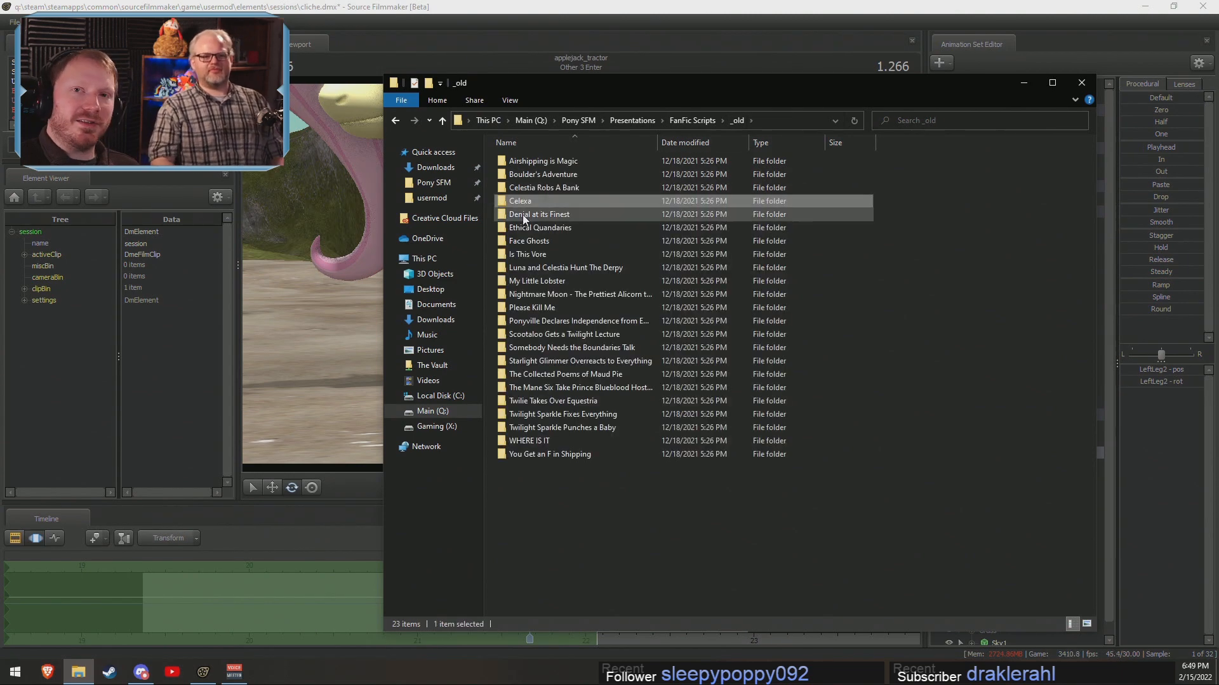
double_click(523, 217)
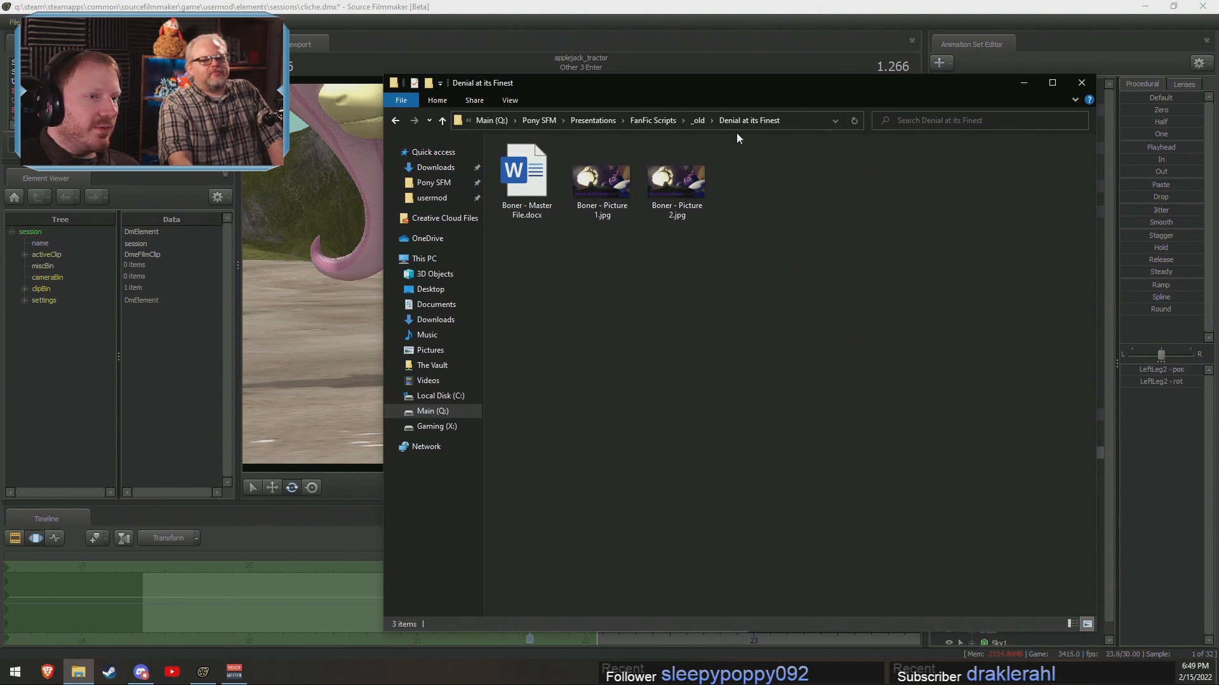
left_click(698, 121)
View the Ethical Quandaries and Face Ghosts pictures from their folders in _old and close each one.
double_click(549, 218)
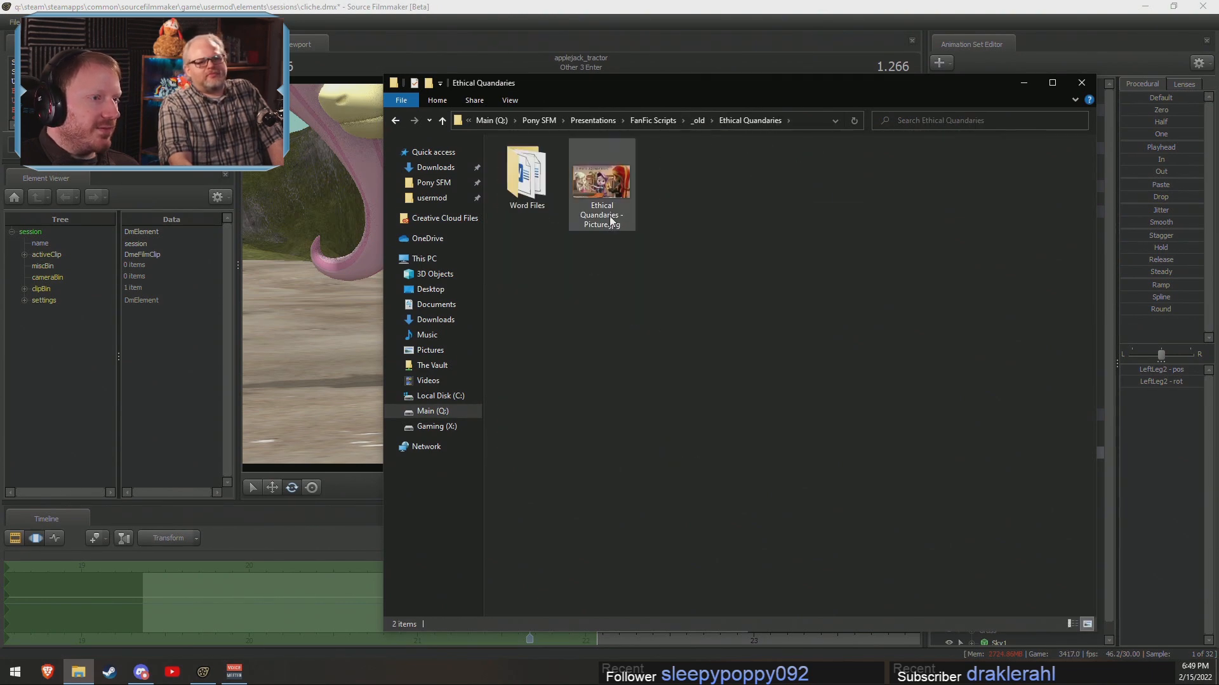
double_click(602, 187)
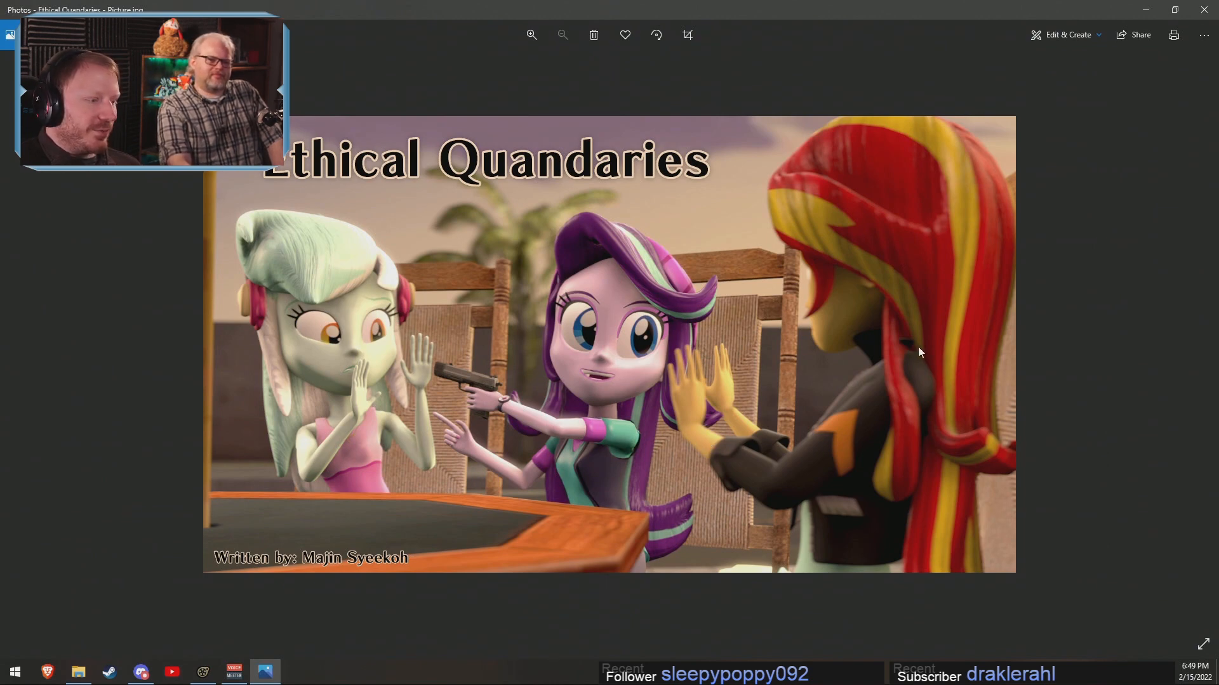
left_click(1201, 12)
left_click(699, 121)
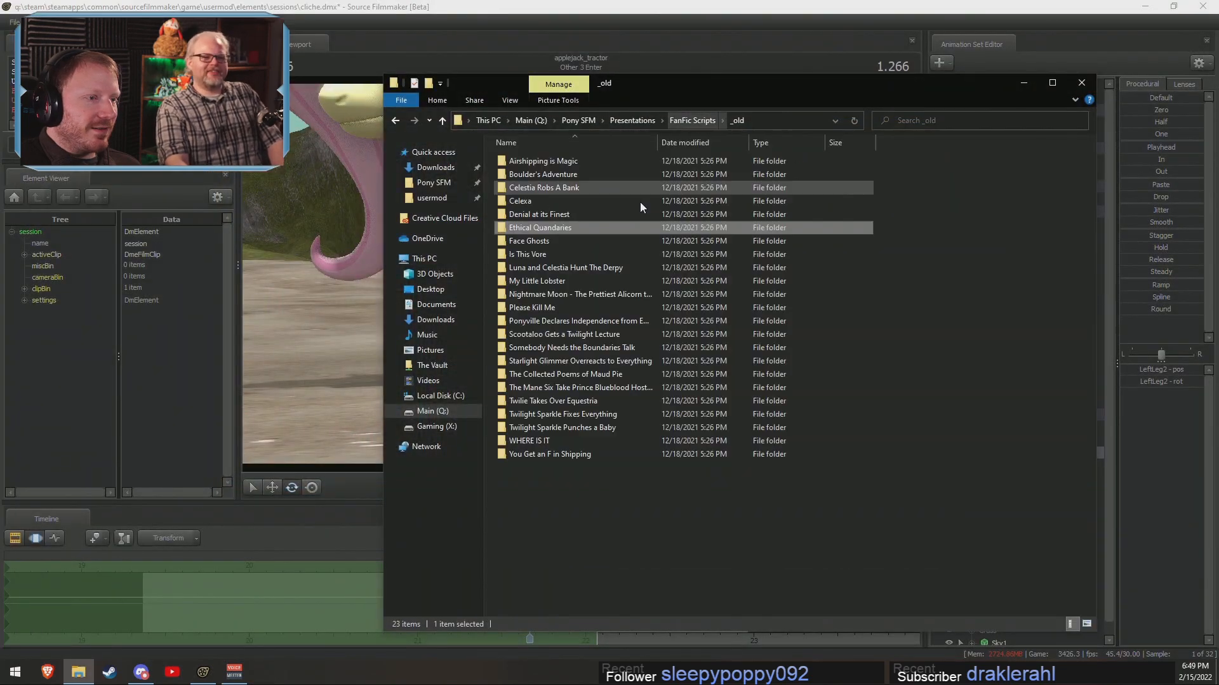
double_click(528, 246)
double_click(594, 180)
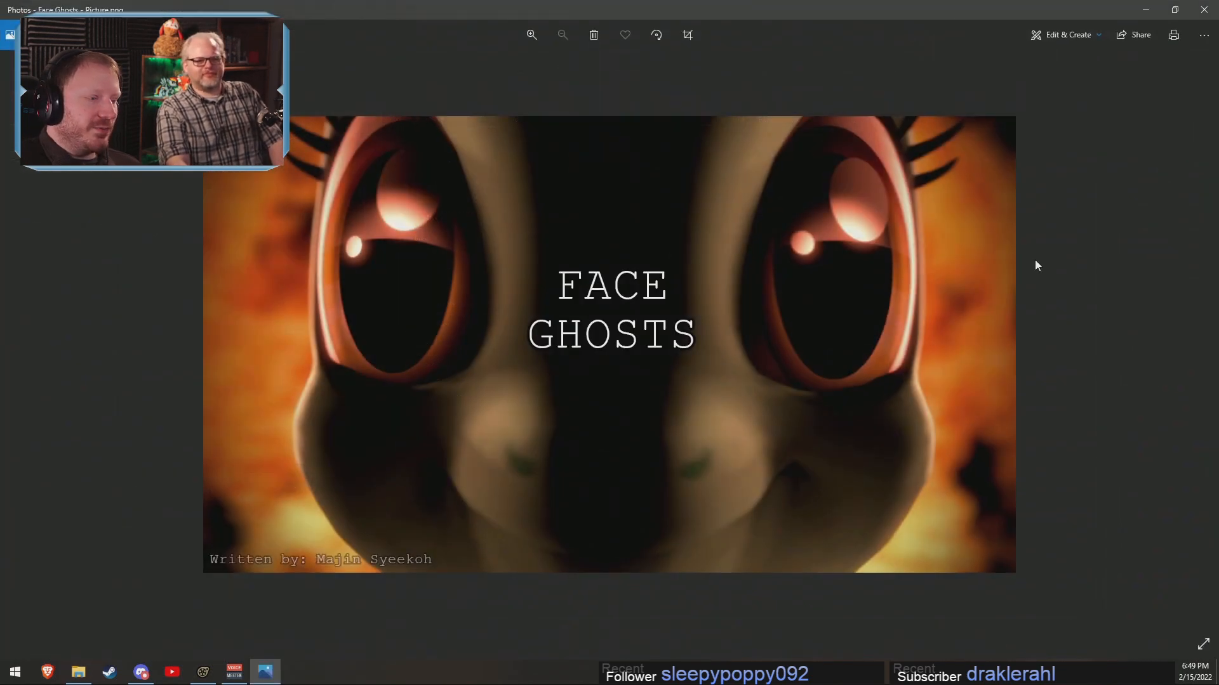
left_click(1204, 10)
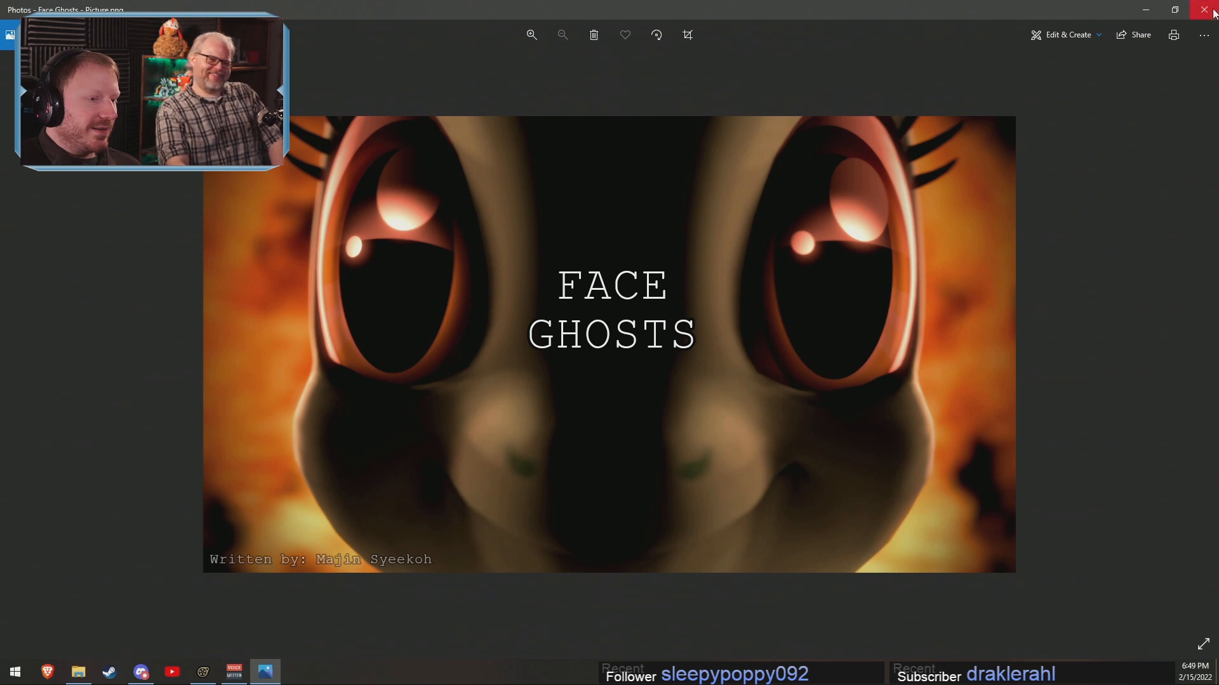
Open Vore - Picture.jpg from the Is This Vore folder for viewing.
double_click(554, 255)
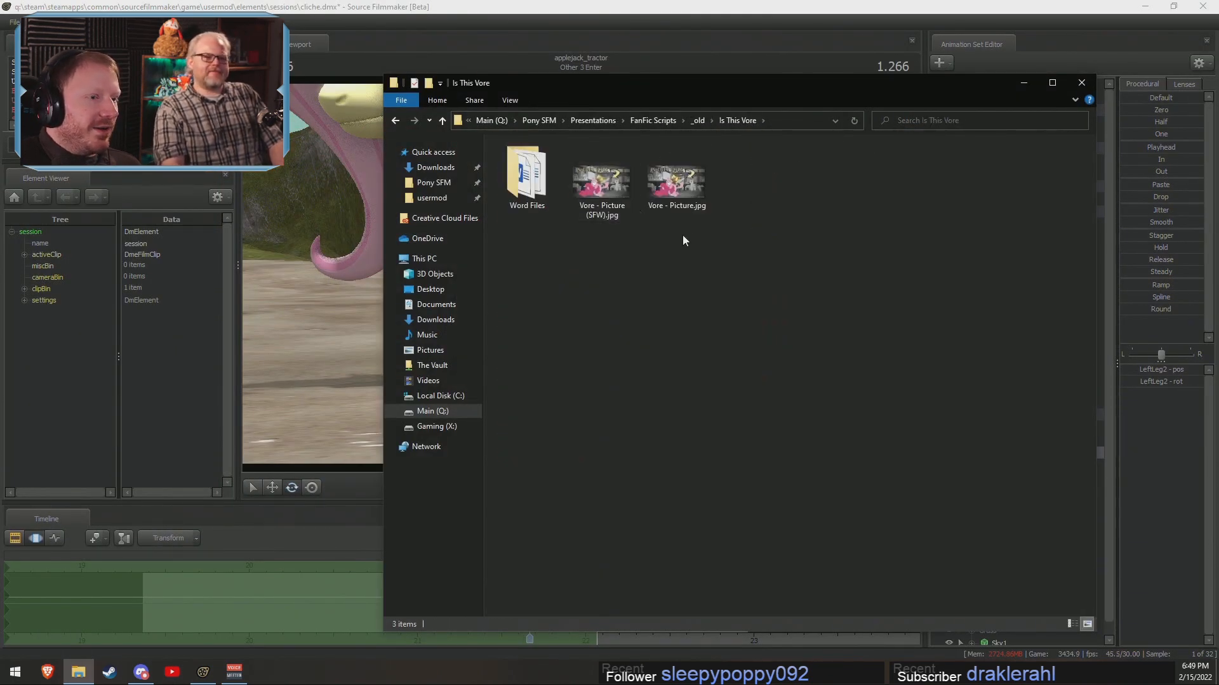
double_click(690, 189)
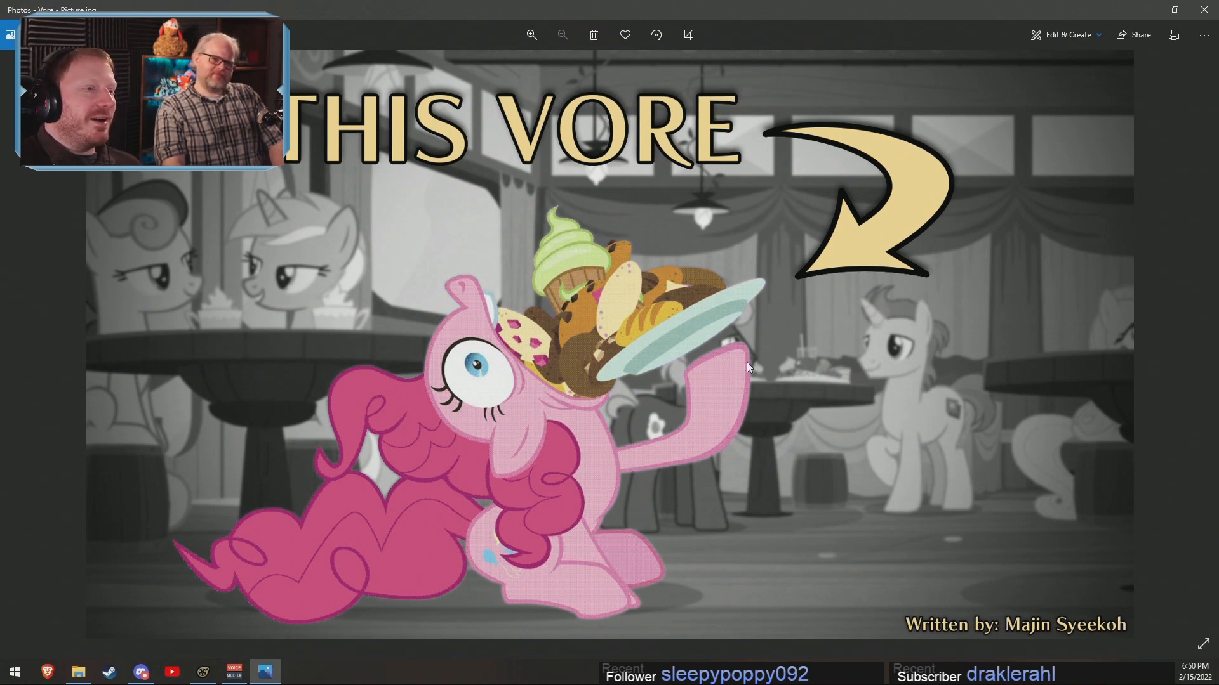
Close Vore - Picture.jpg, view Vore - Picture (SFW).jpg from the Is This Vore folder, and return to _old.
left_click(1206, 10)
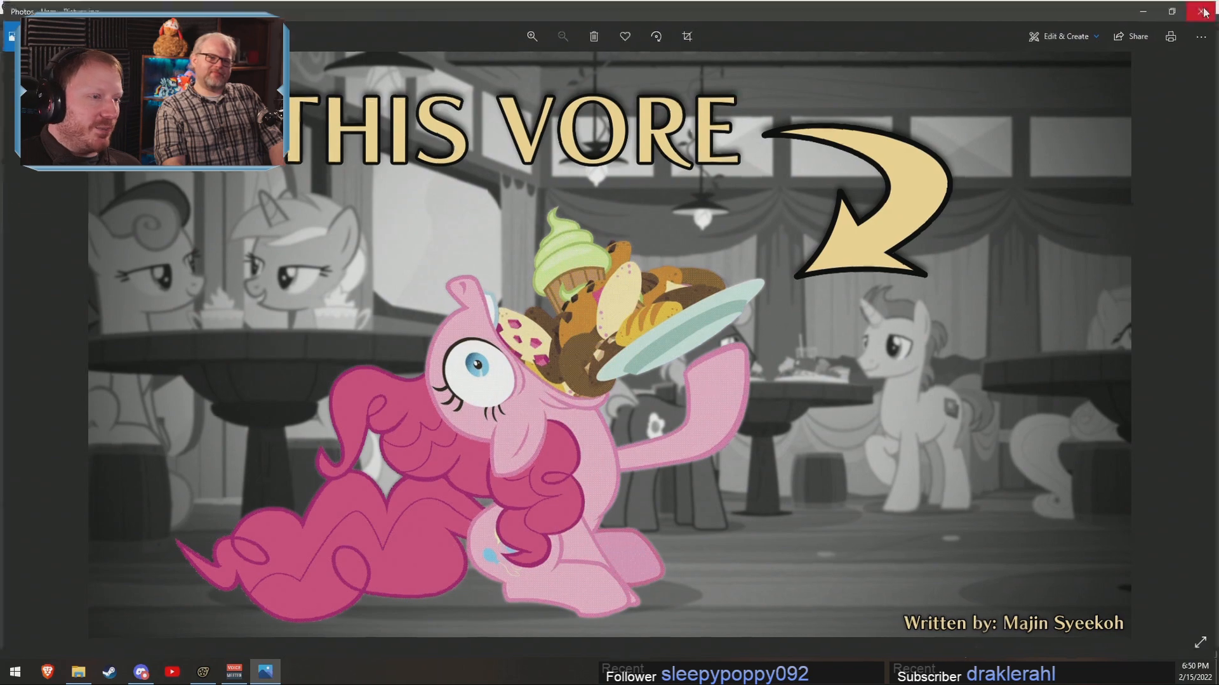
left_click(604, 184)
double_click(604, 184)
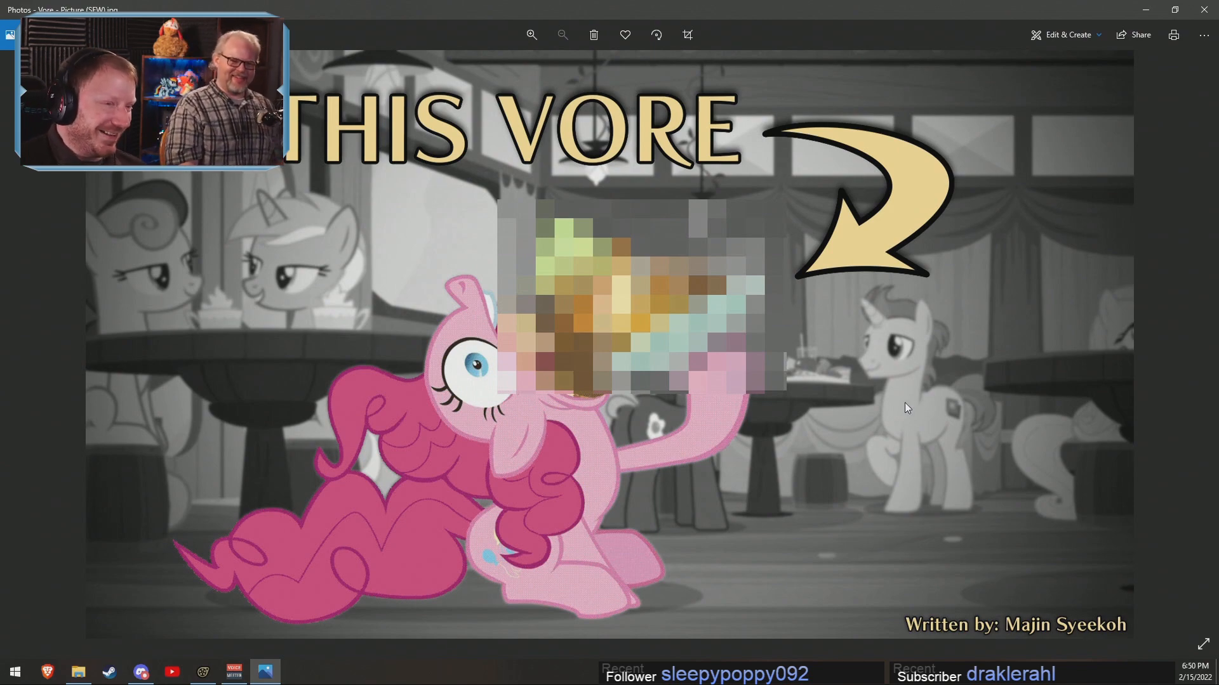
left_click(1204, 9)
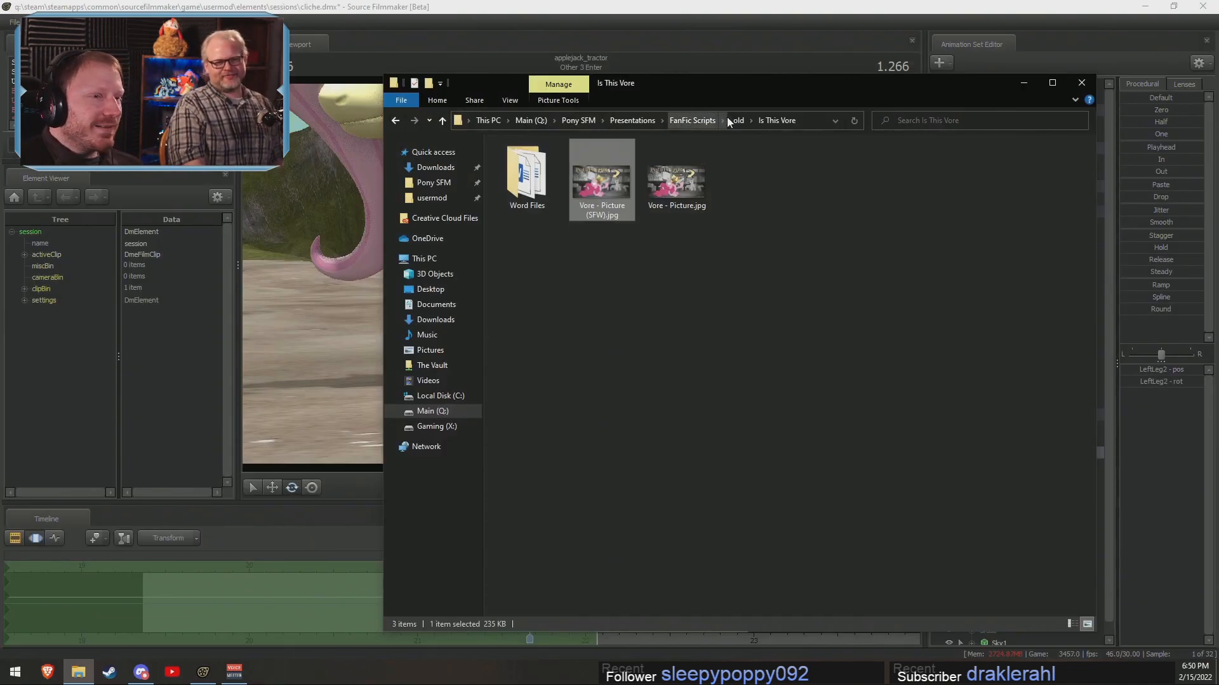
left_click(730, 121)
View Derpy Hunt - Picture.png and Derpy Hunt - Picture (Evil Version).mp4 in the Luna and Celestia Hunt The Derpy folder and return to _old.
double_click(563, 270)
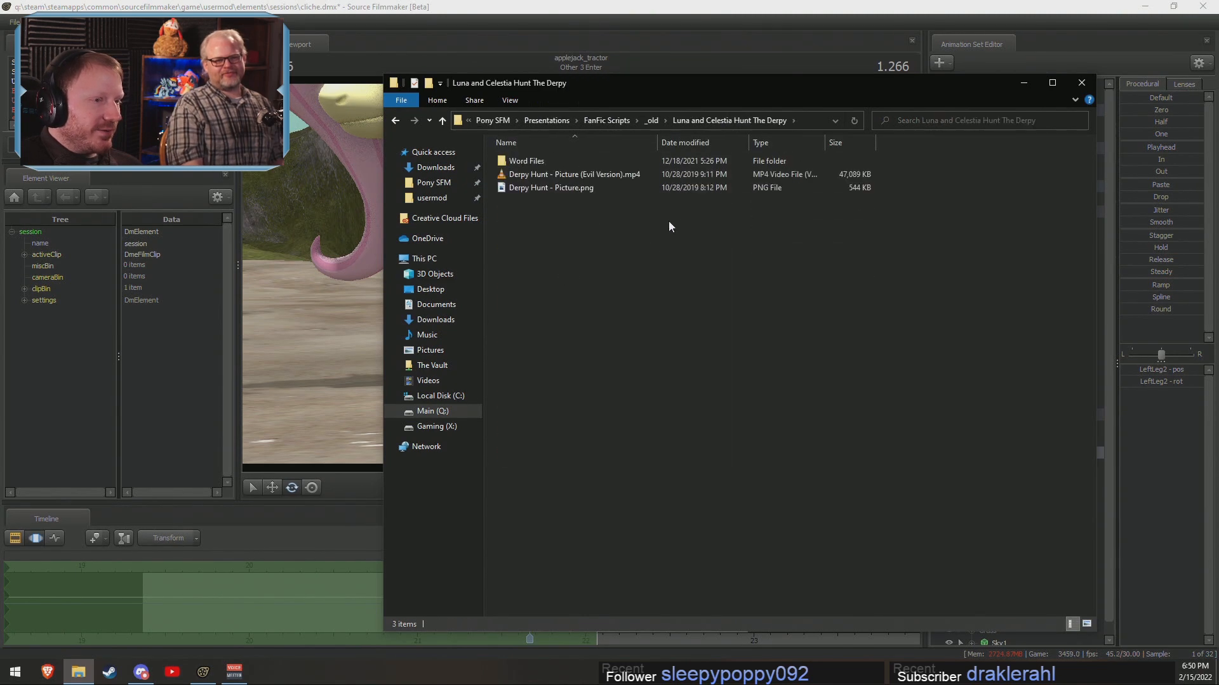
double_click(564, 188)
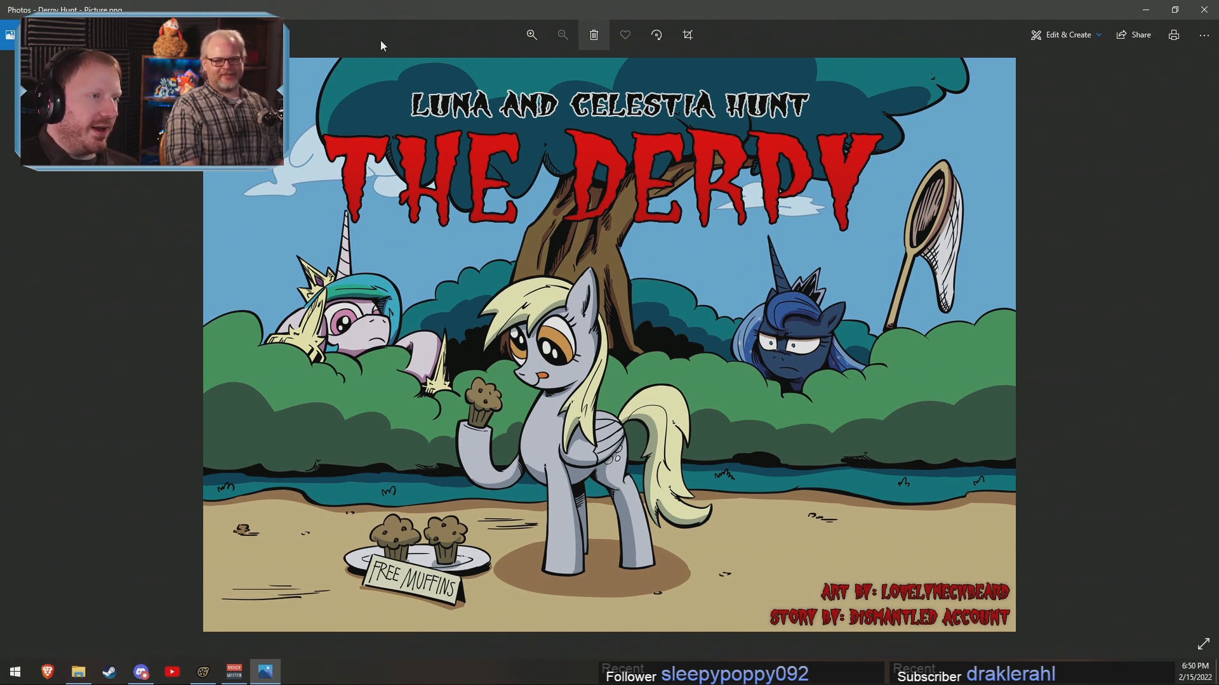
left_click(1204, 9)
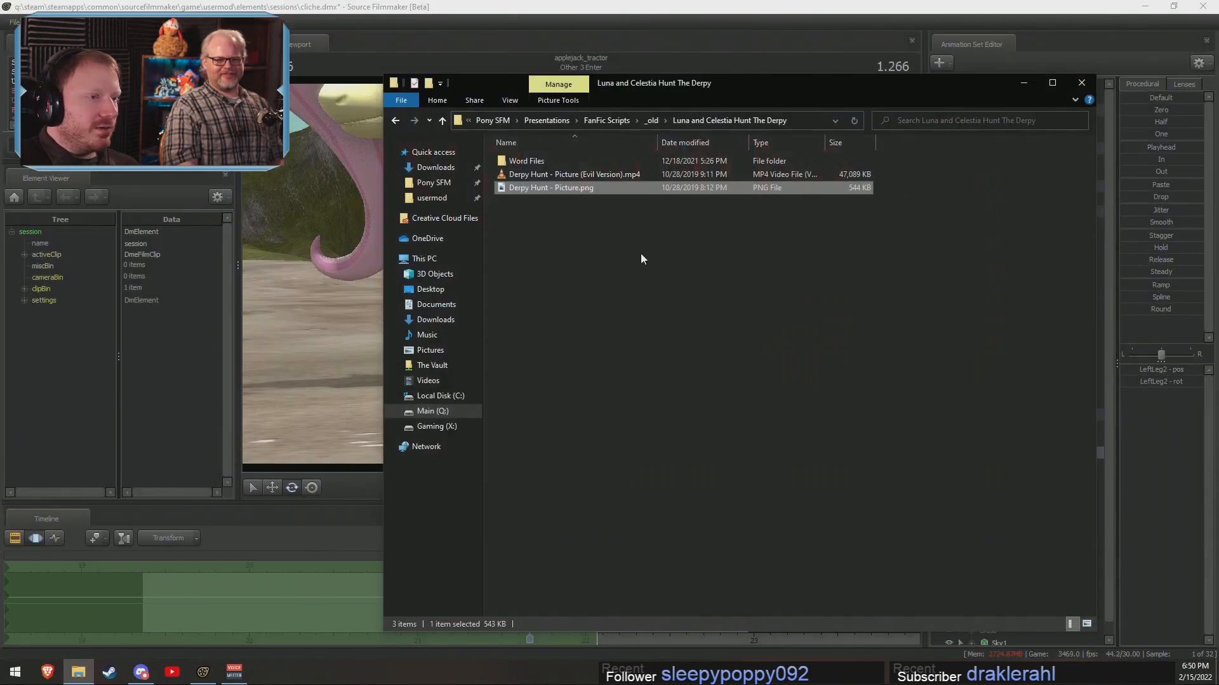
double_click(547, 175)
double_click(817, 193)
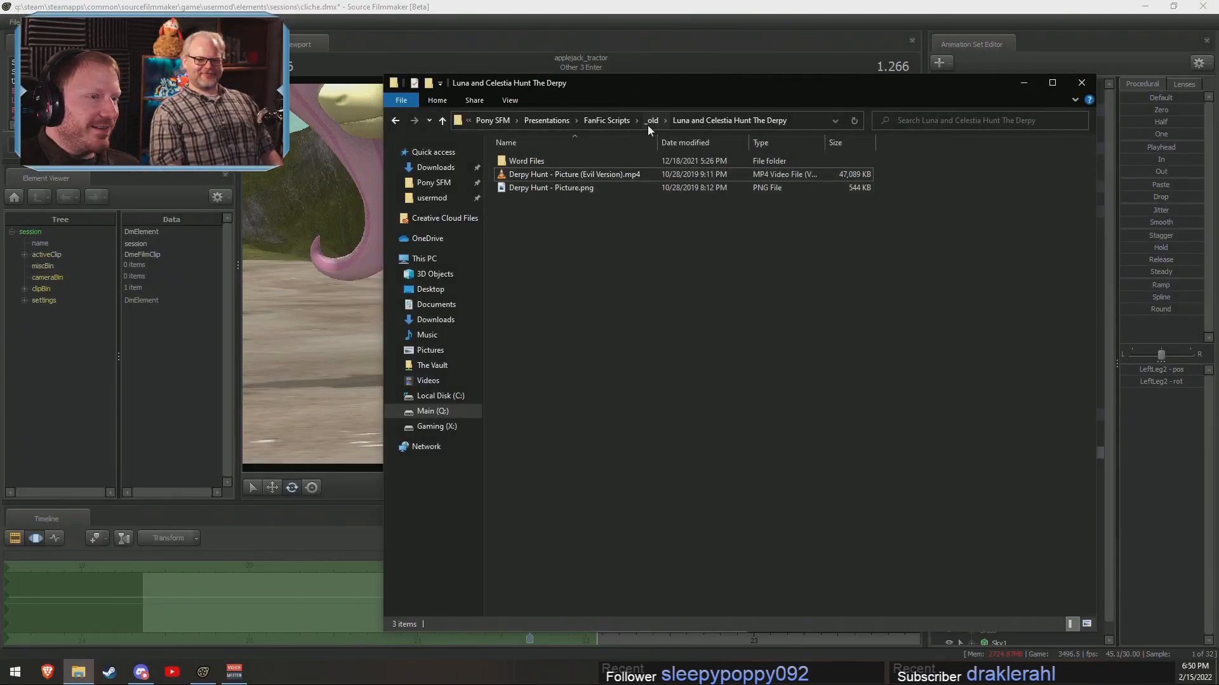
left_click(648, 124)
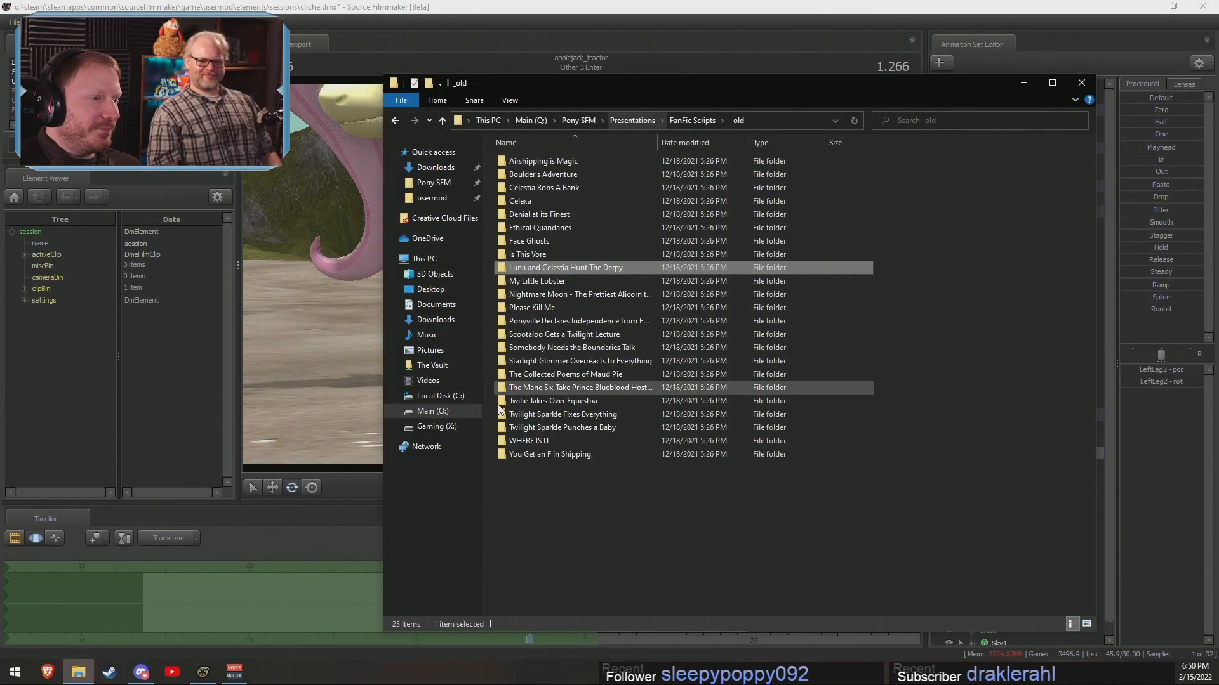
View Lobster - Picture.jpg from the My Little Lobster folder, close it and return to _old.
double_click(562, 283)
left_click(621, 202)
double_click(621, 202)
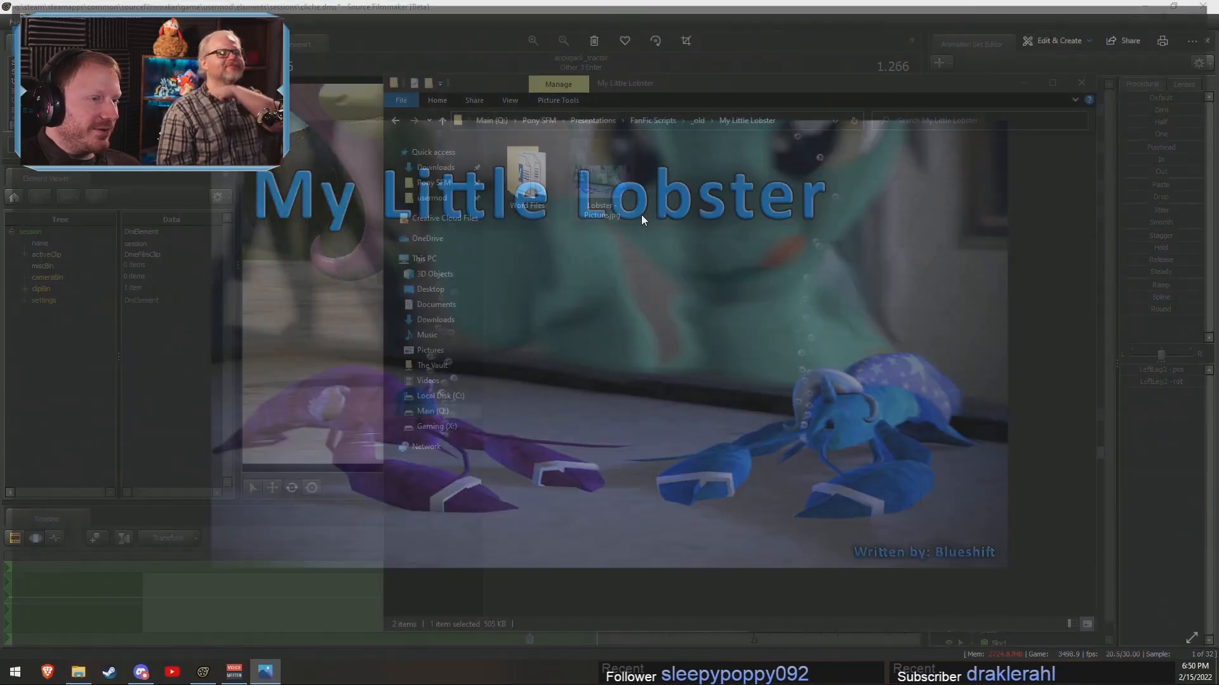
left_click(1204, 10)
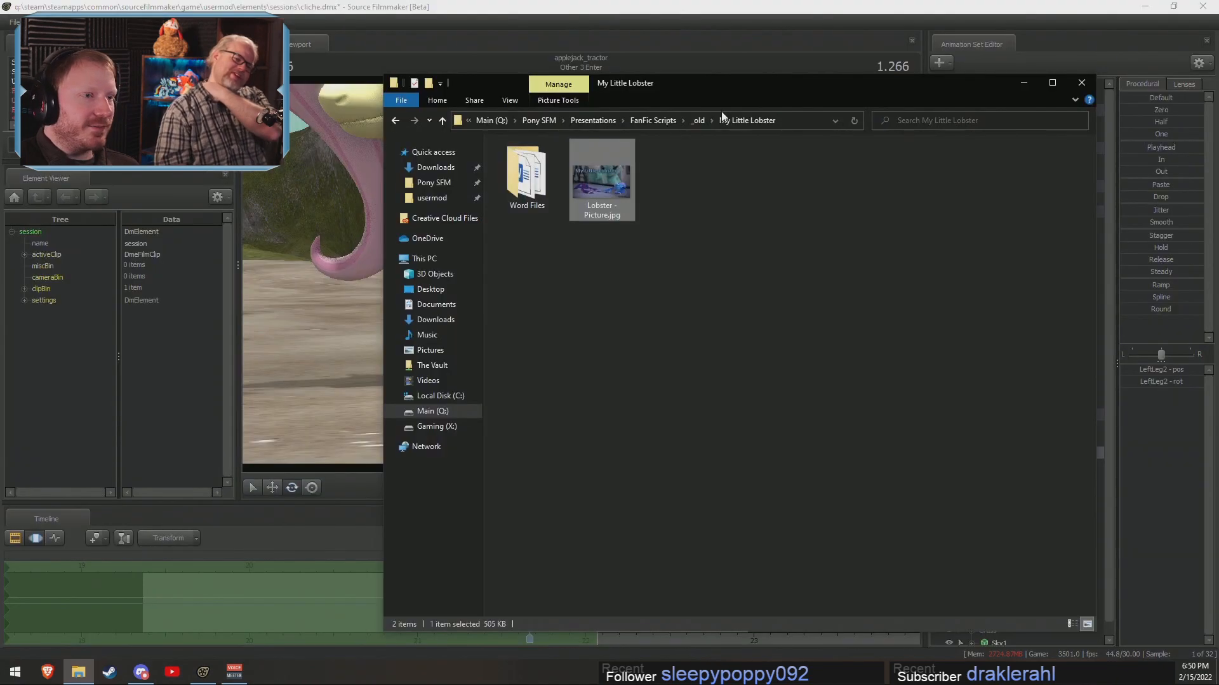
left_click(692, 121)
View the Nightmare Moon the Prettiest picture enlarged from its folder in _old, close it and return to _old.
double_click(533, 295)
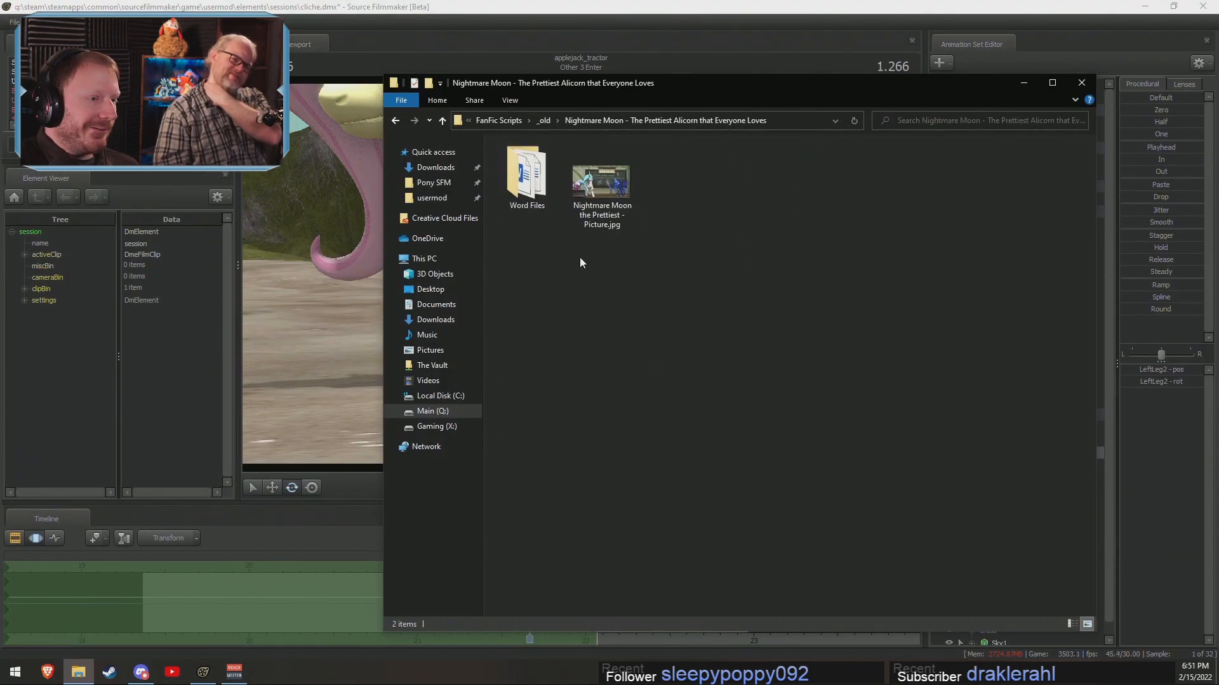
double_click(602, 196)
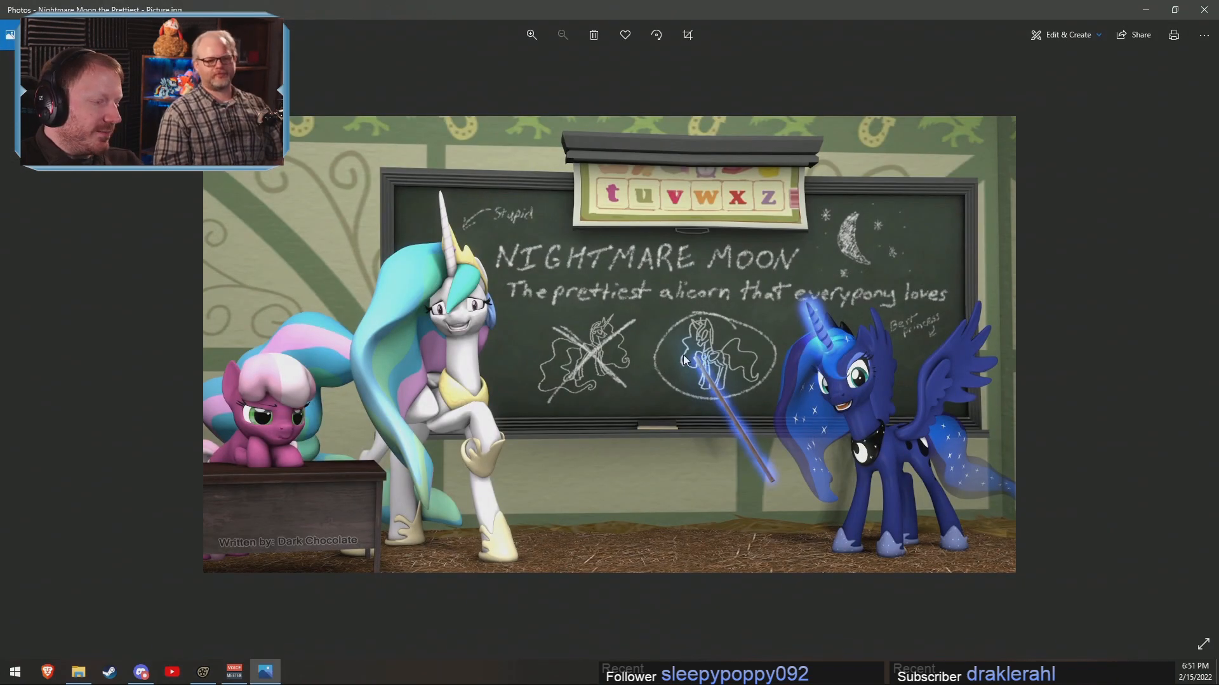
scroll(698, 371, "up", 3)
scroll(715, 378, "up", 1)
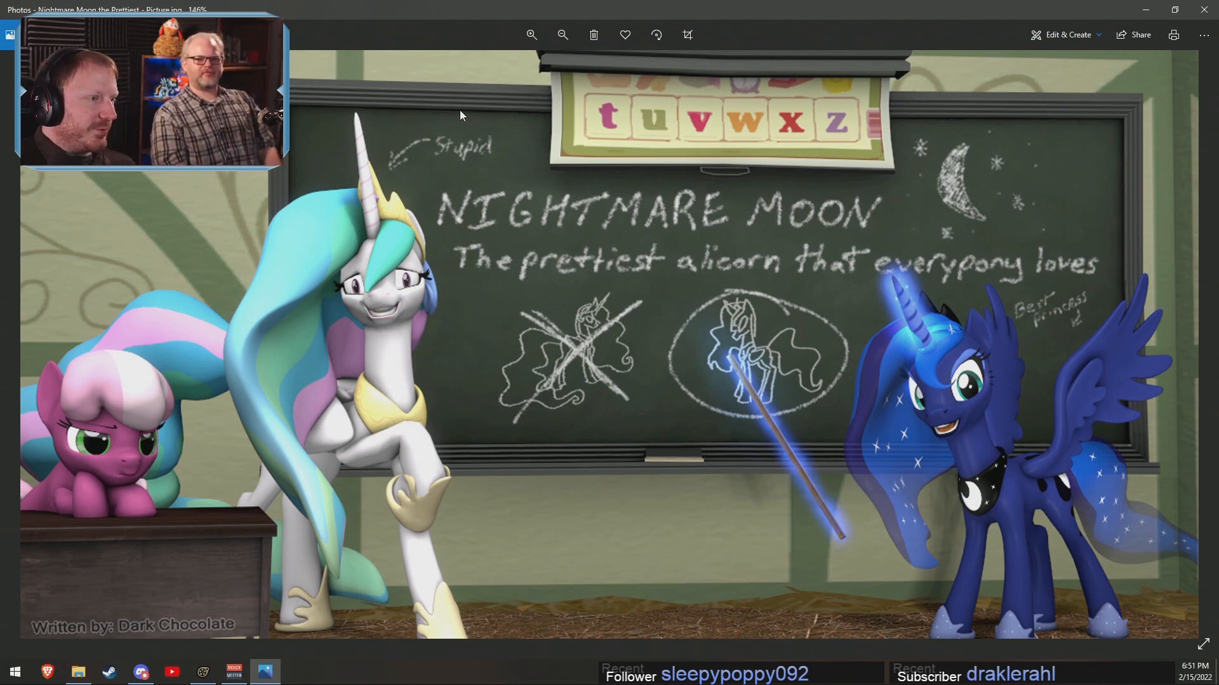
left_click(1211, 5)
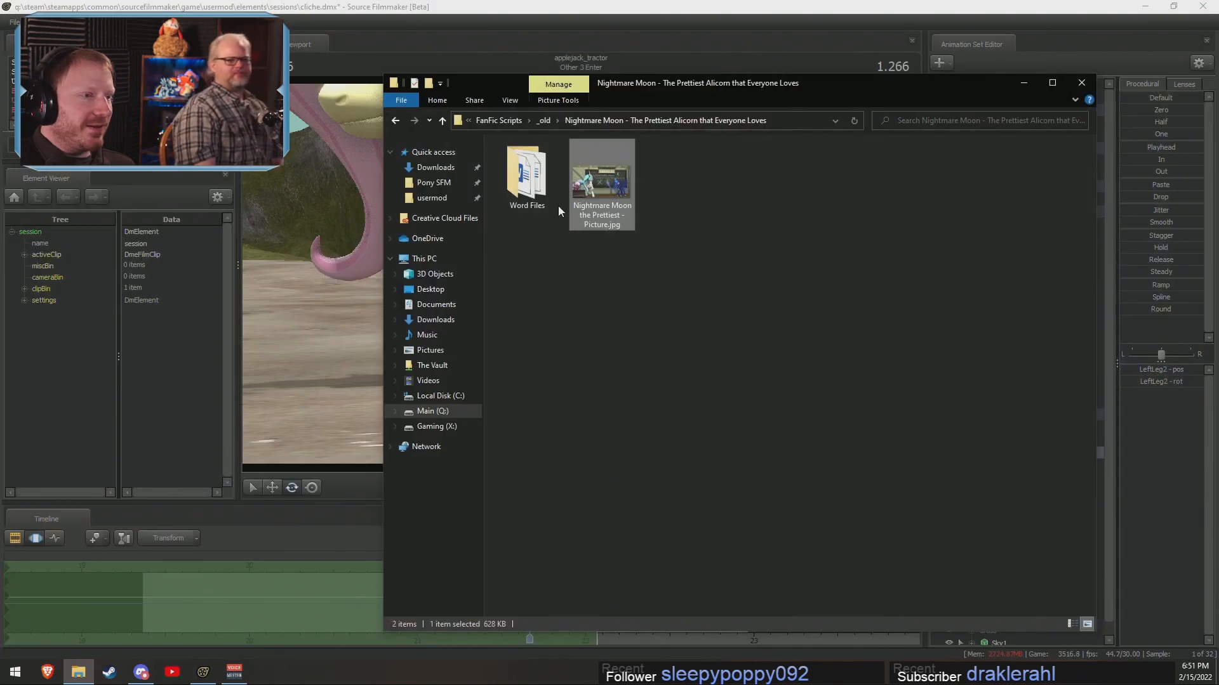
left_click(544, 121)
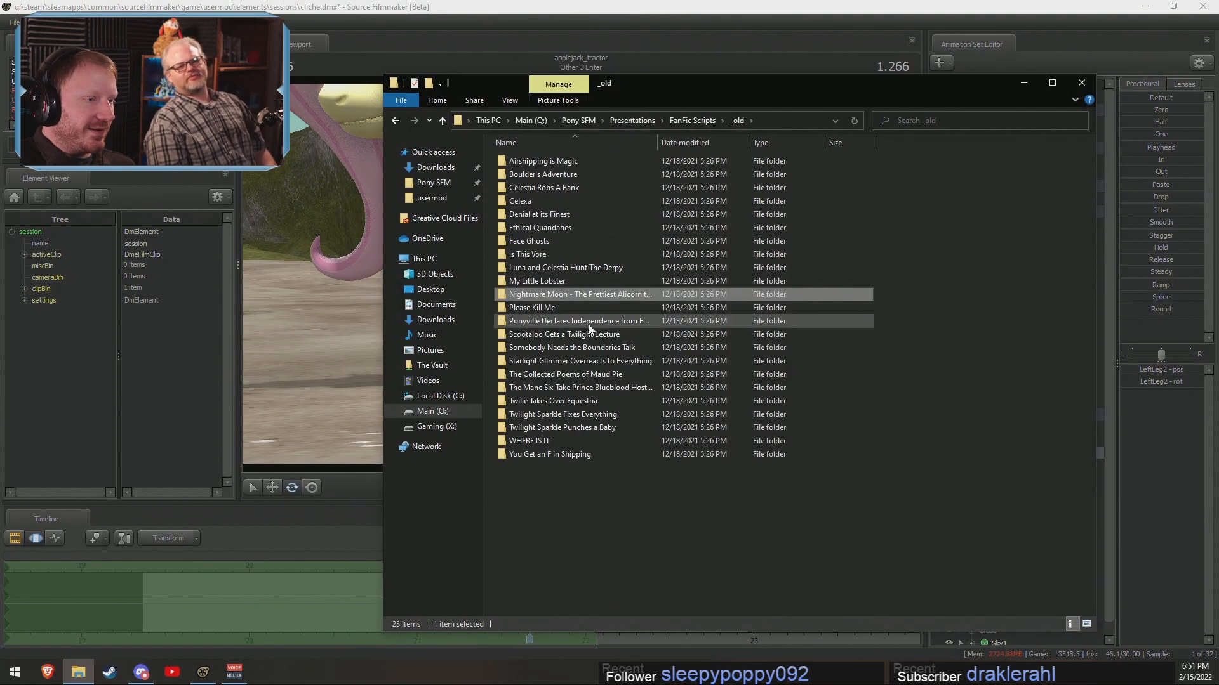
View Please Kill Me - Picture.jpg enlarged from the Please Kill Me folder and close it.
double_click(551, 310)
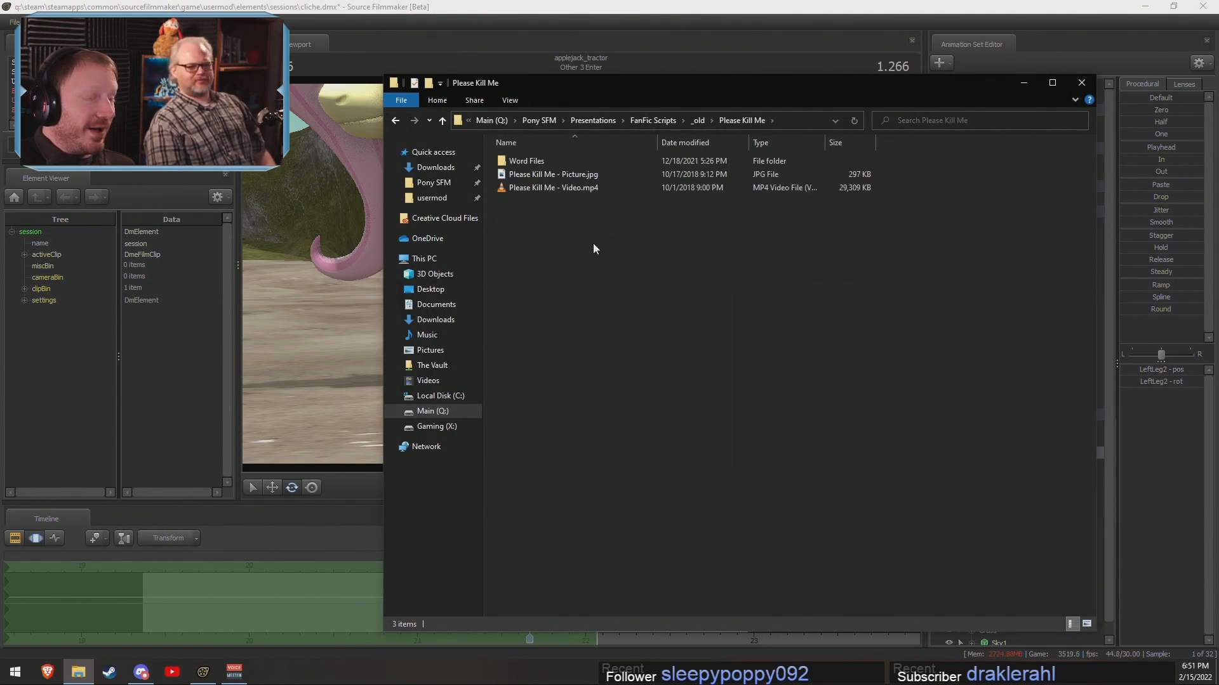
double_click(553, 174)
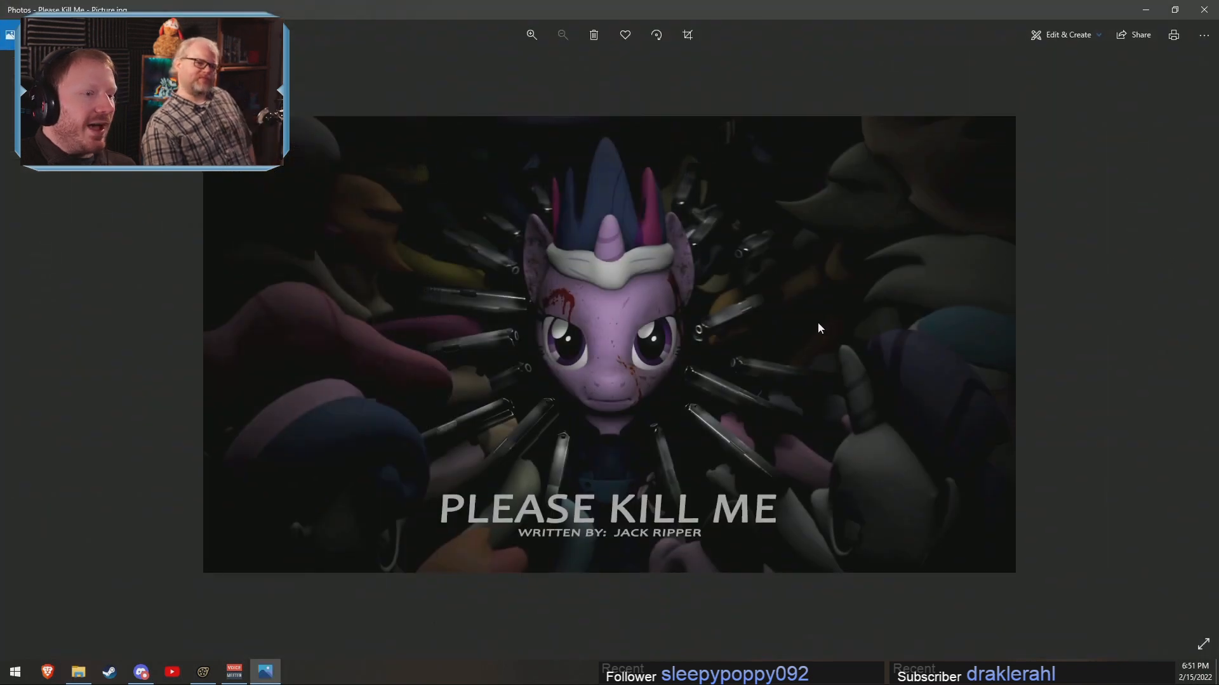
key("ctrl+plus")
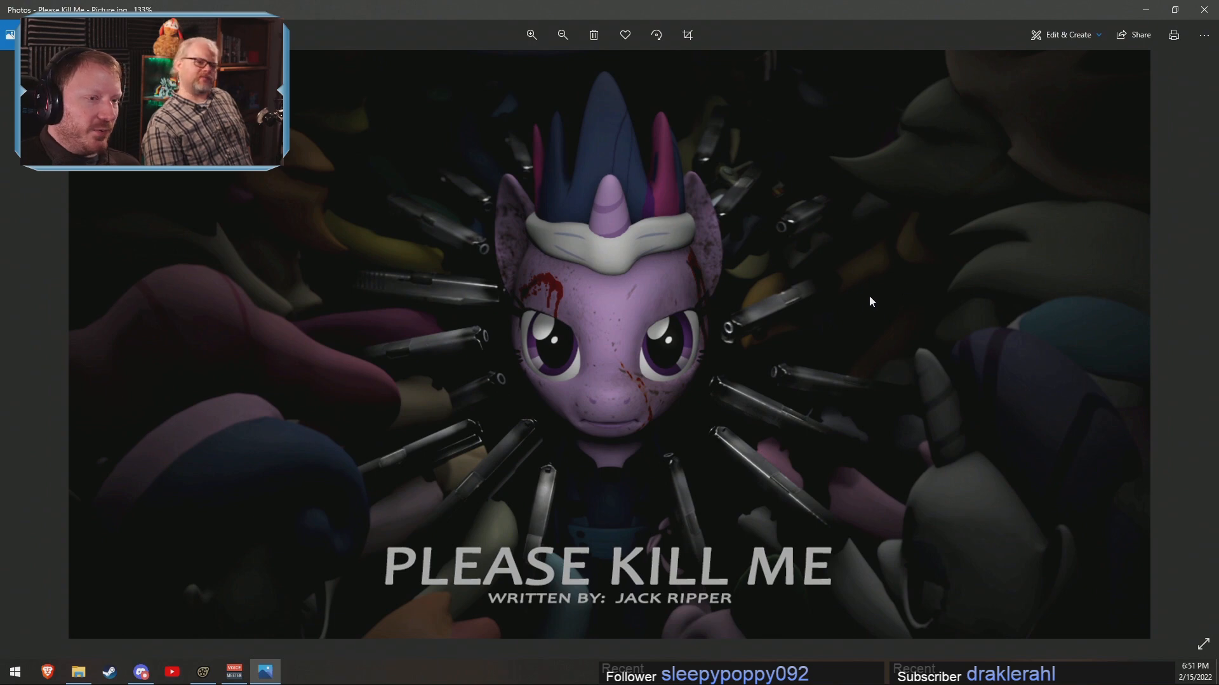
left_click(1204, 10)
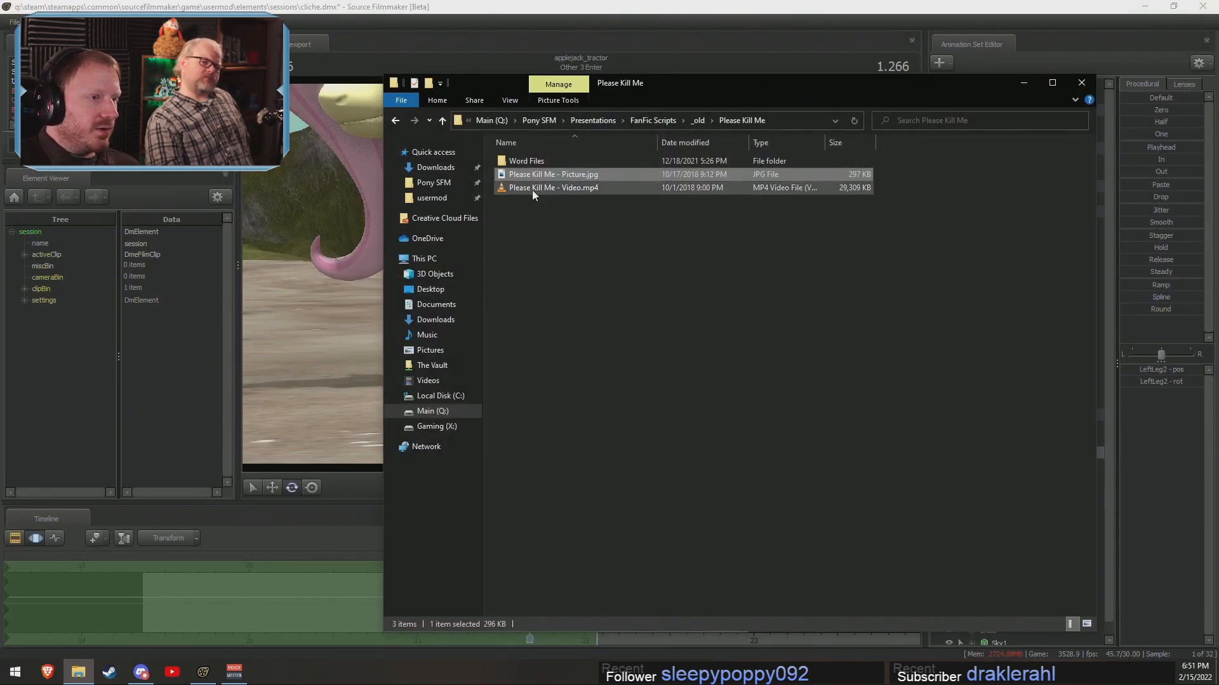
Watch Please Kill Me - Video.mp4 in VLC at 92% volume, close it and return to the _old folder.
left_click(570, 188)
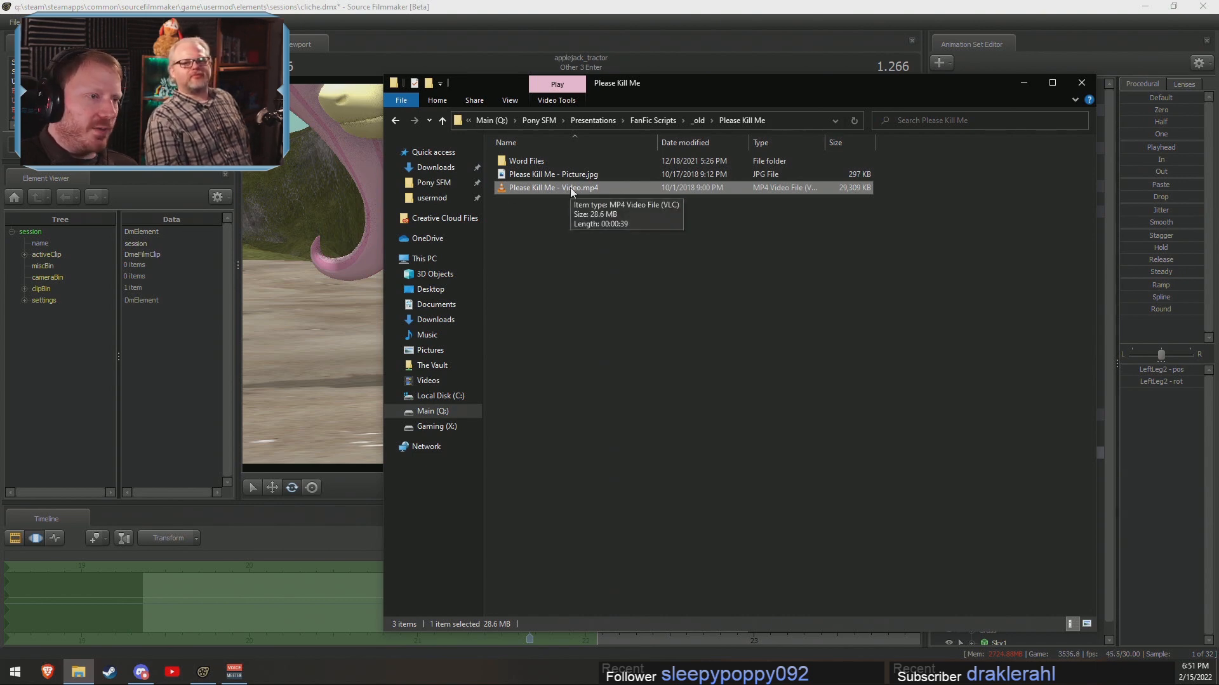
double_click(570, 188)
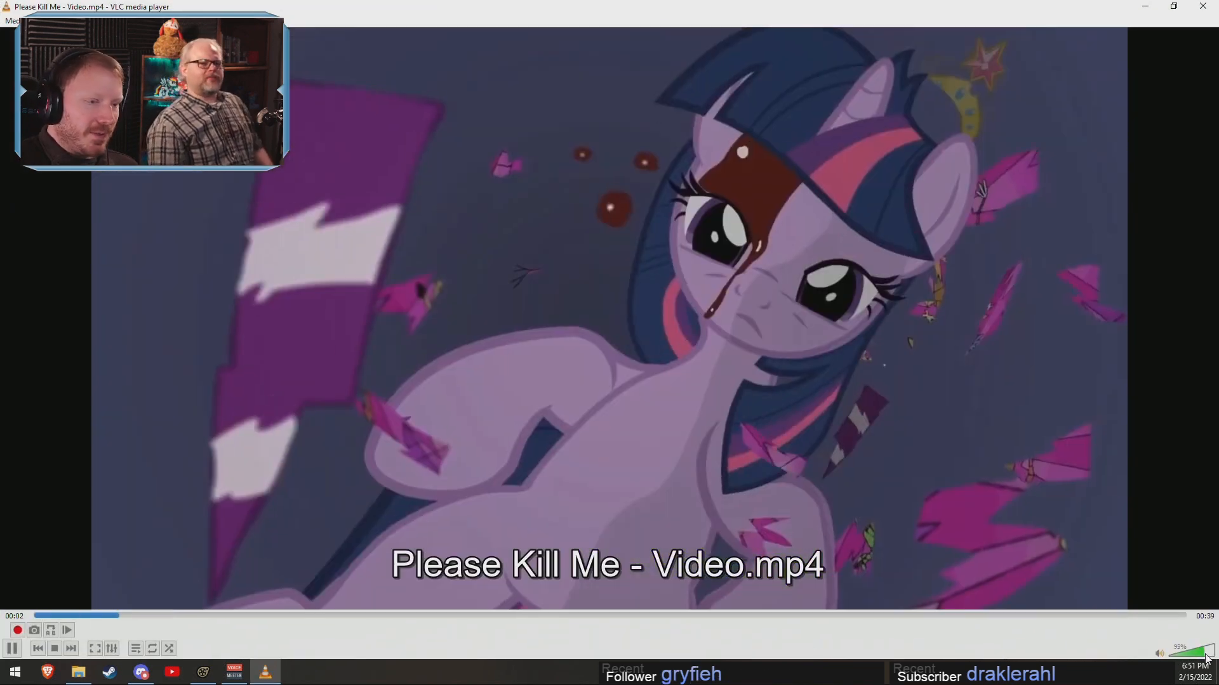
left_click_drag(1204, 655, 1202, 655)
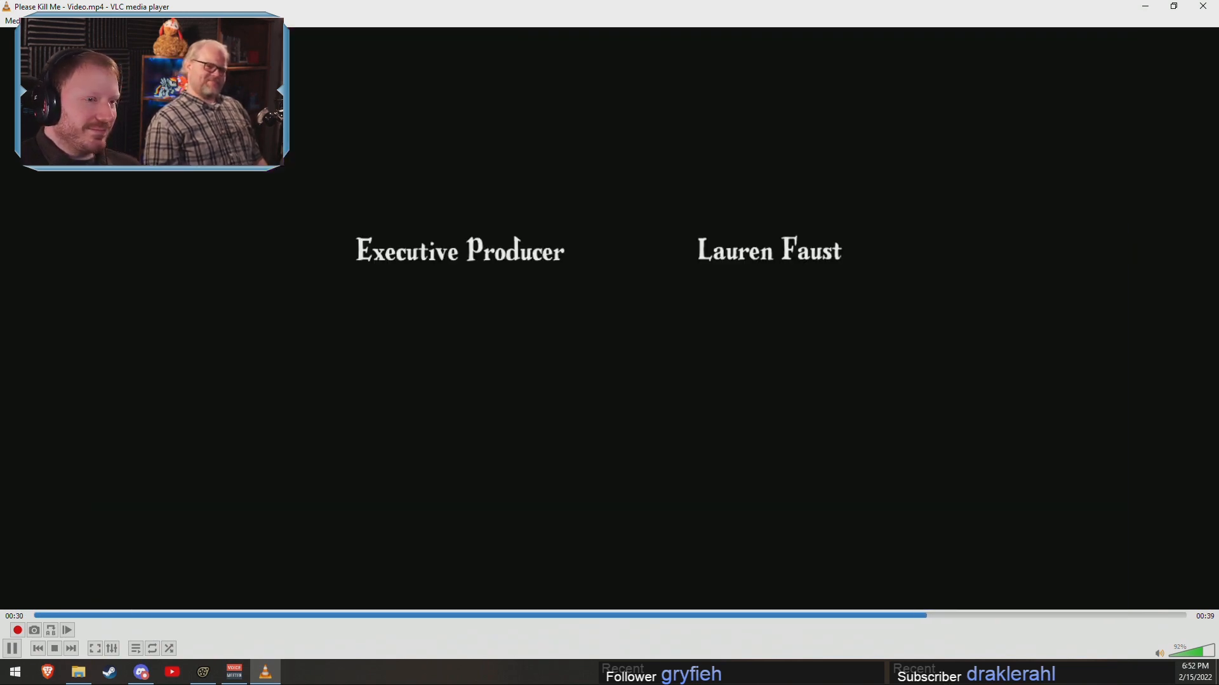
left_click(1203, 6)
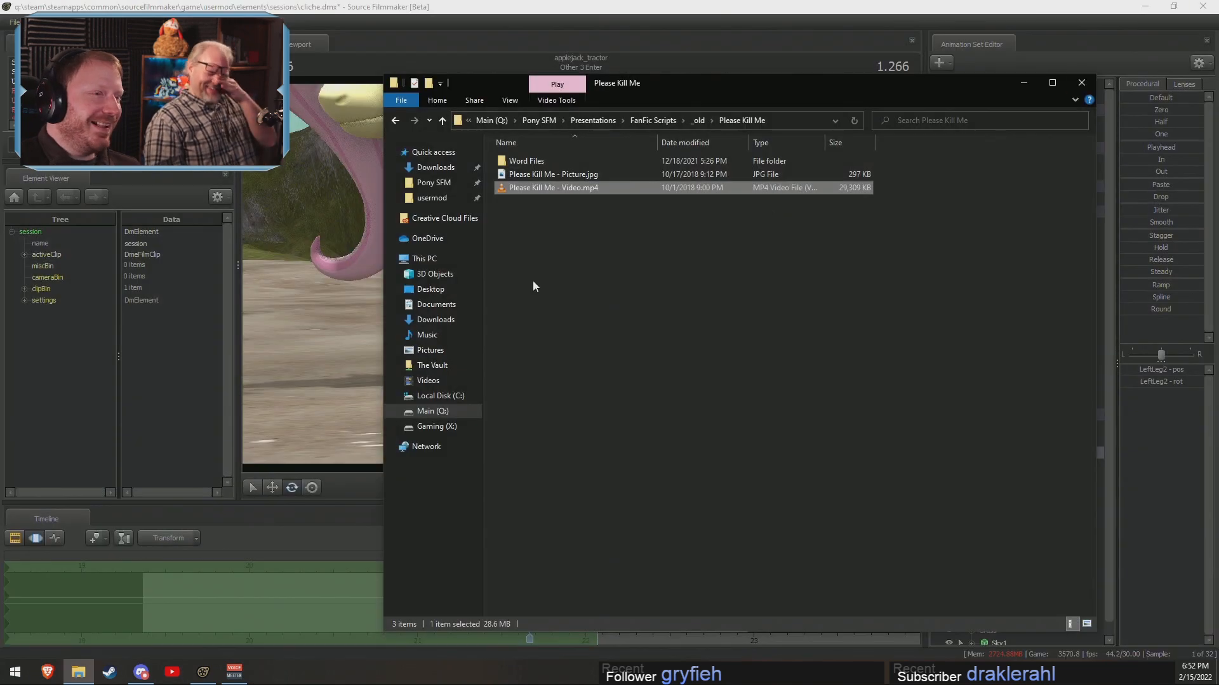
left_click(666, 120)
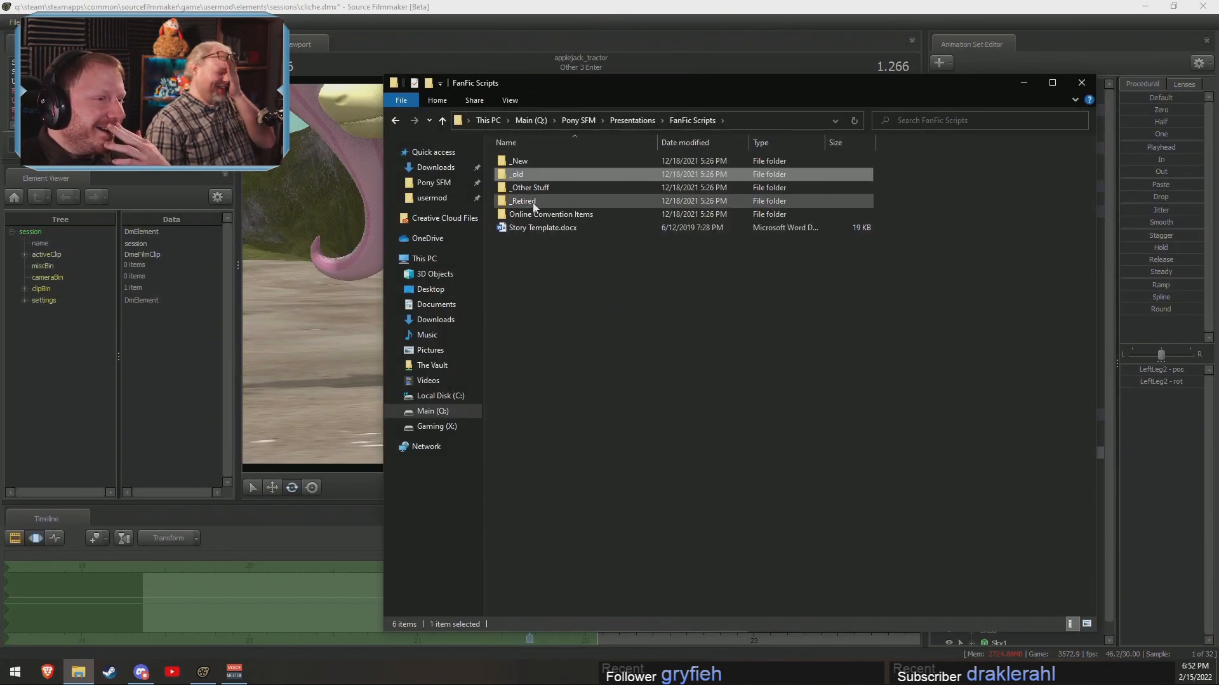
double_click(532, 176)
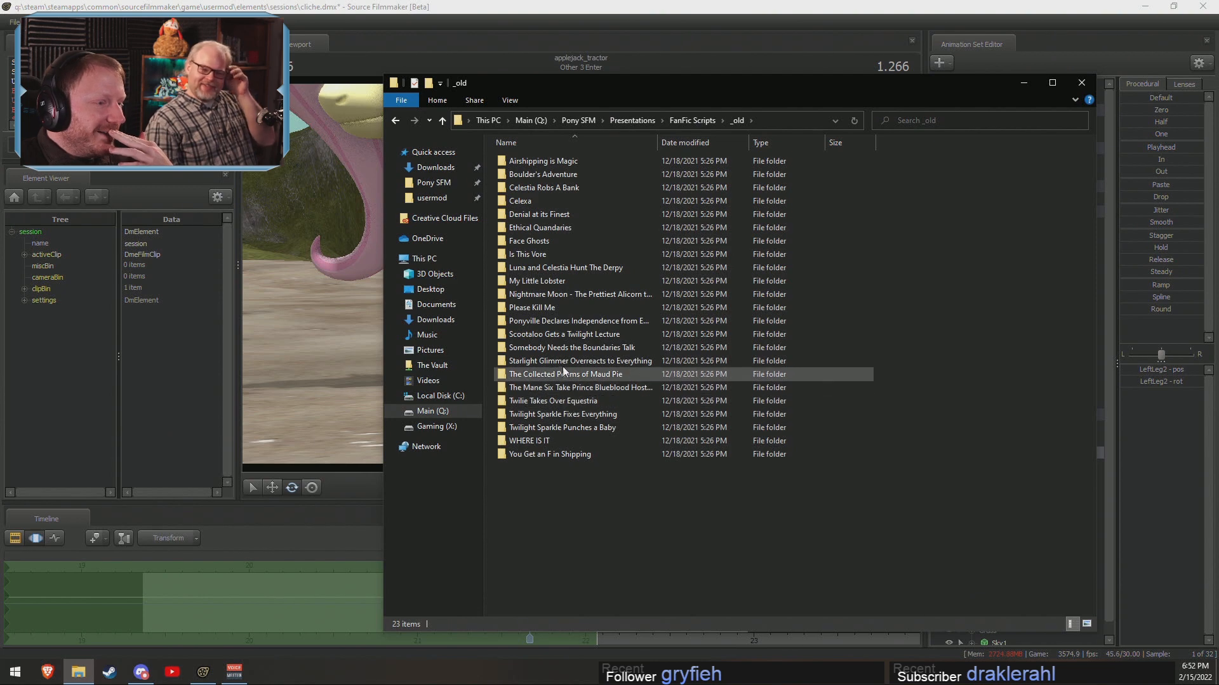
View Independence - Picture 1.jpg and Pic_01.jpg in the Ponyville Declares Independence from Equestria folder, close both and return to _old.
double_click(547, 320)
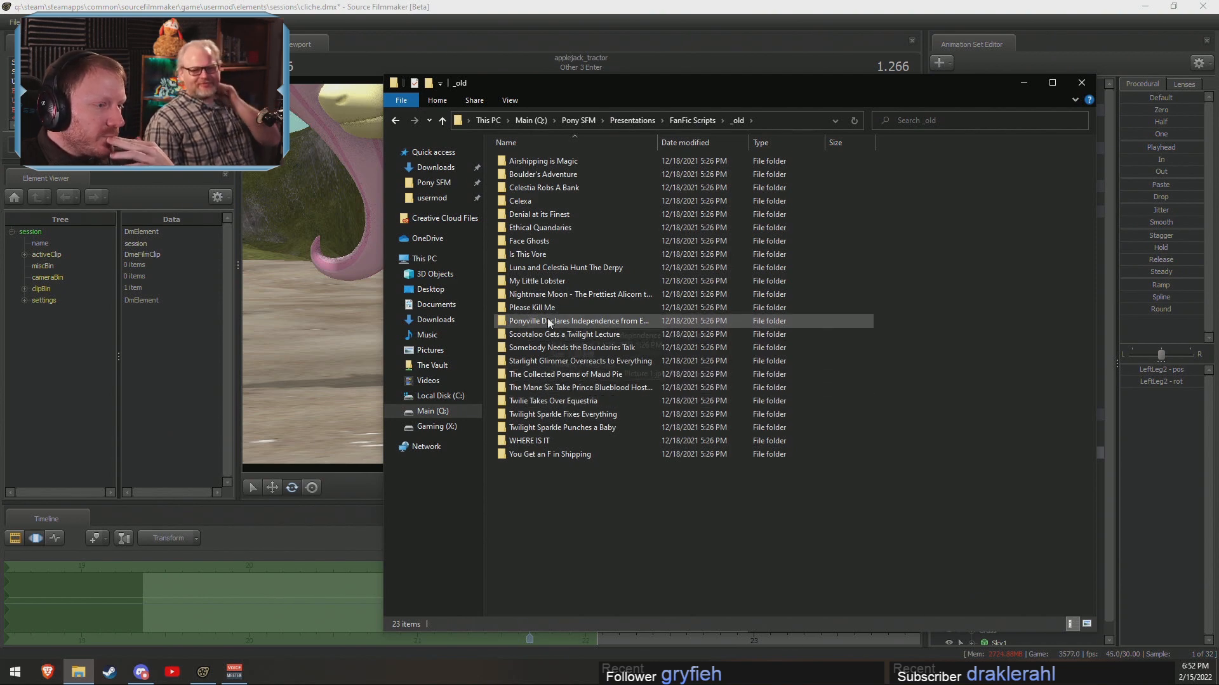
double_click(600, 184)
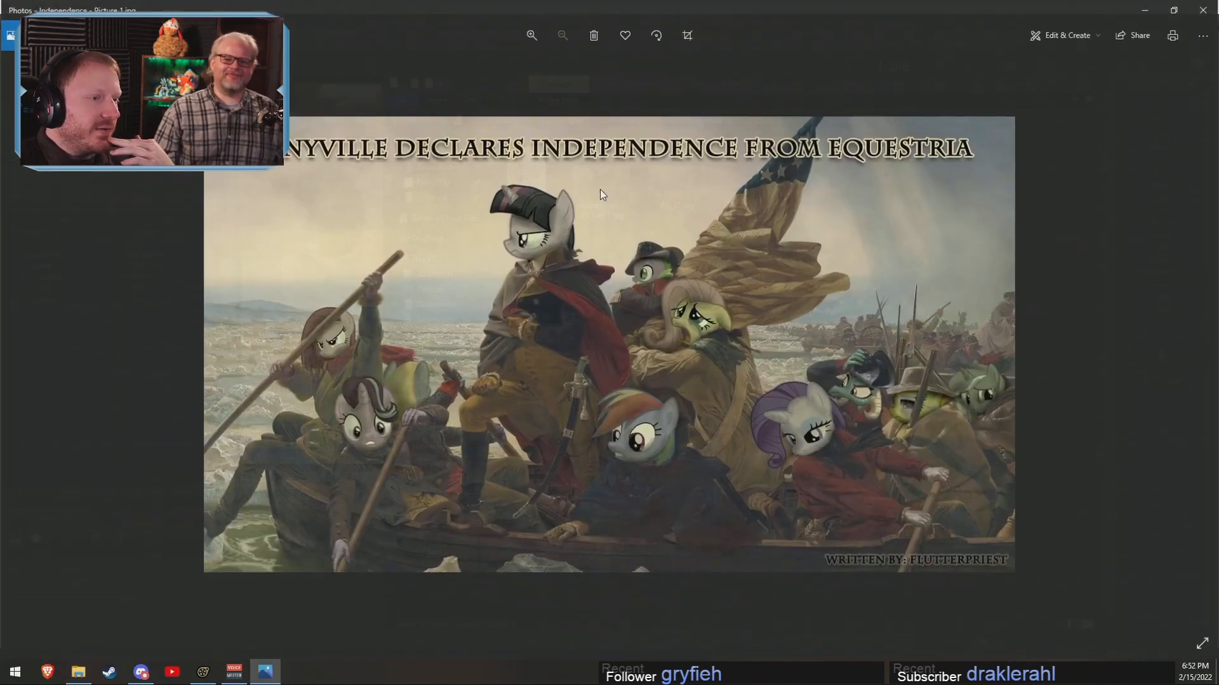
scroll(764, 372, "up", 3)
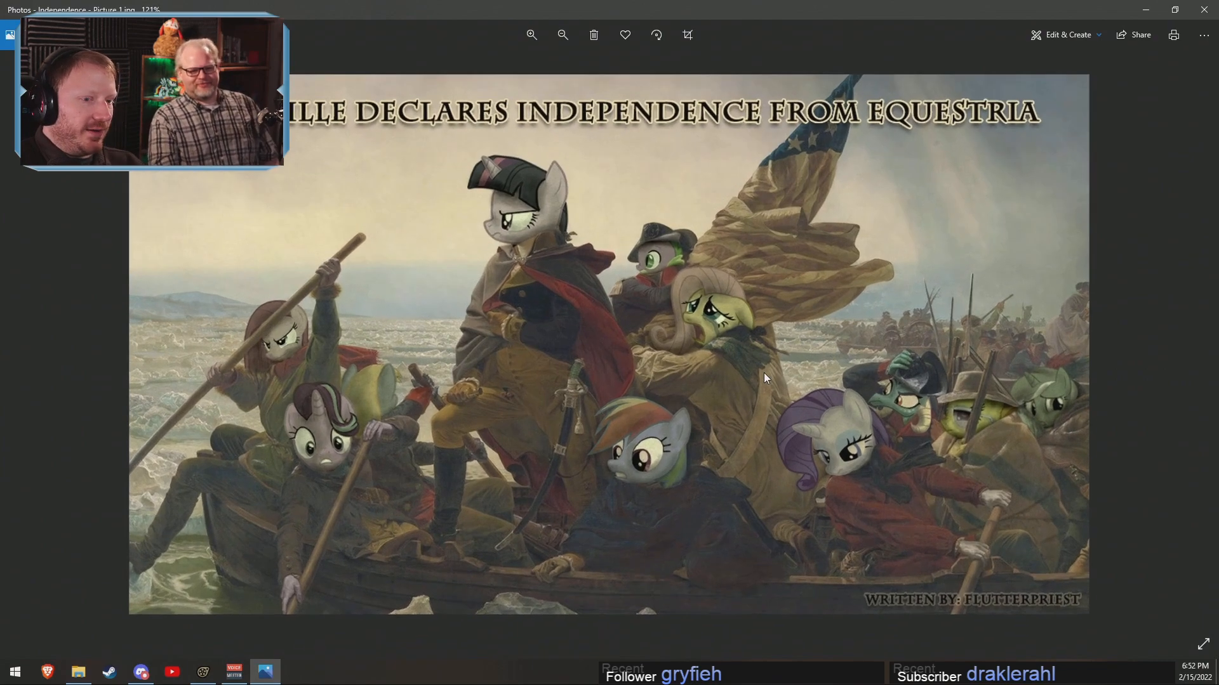
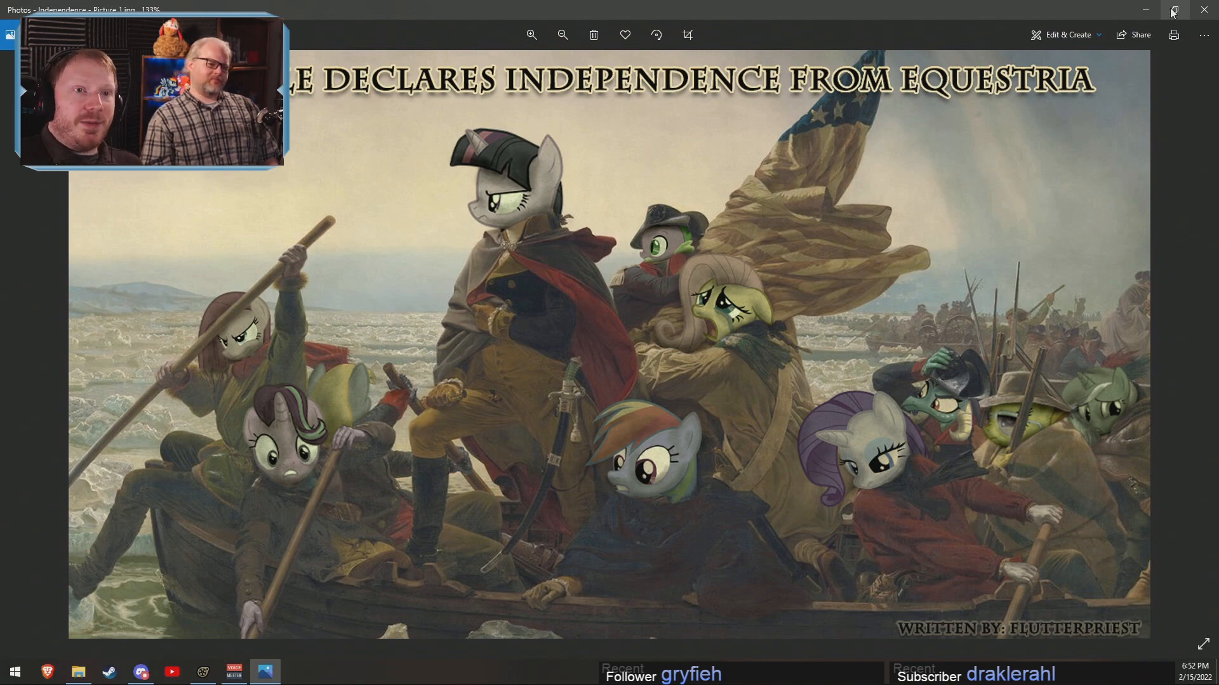
left_click(1204, 10)
left_click(700, 189)
double_click(701, 189)
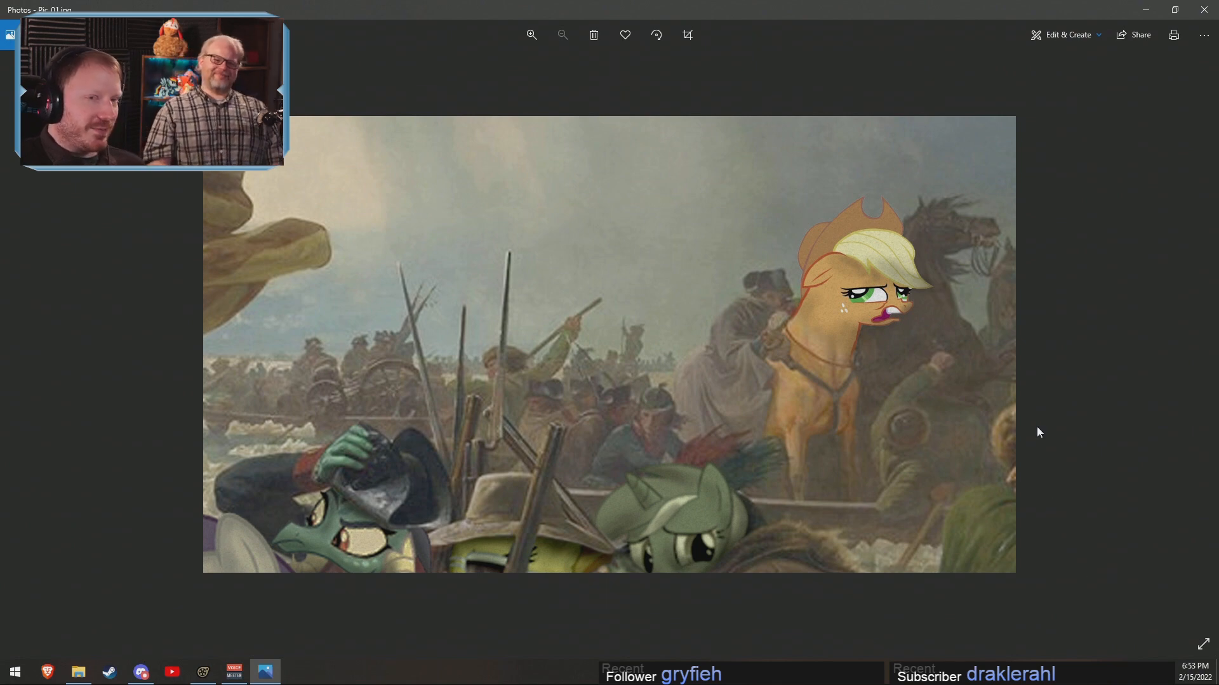
left_click(1204, 10)
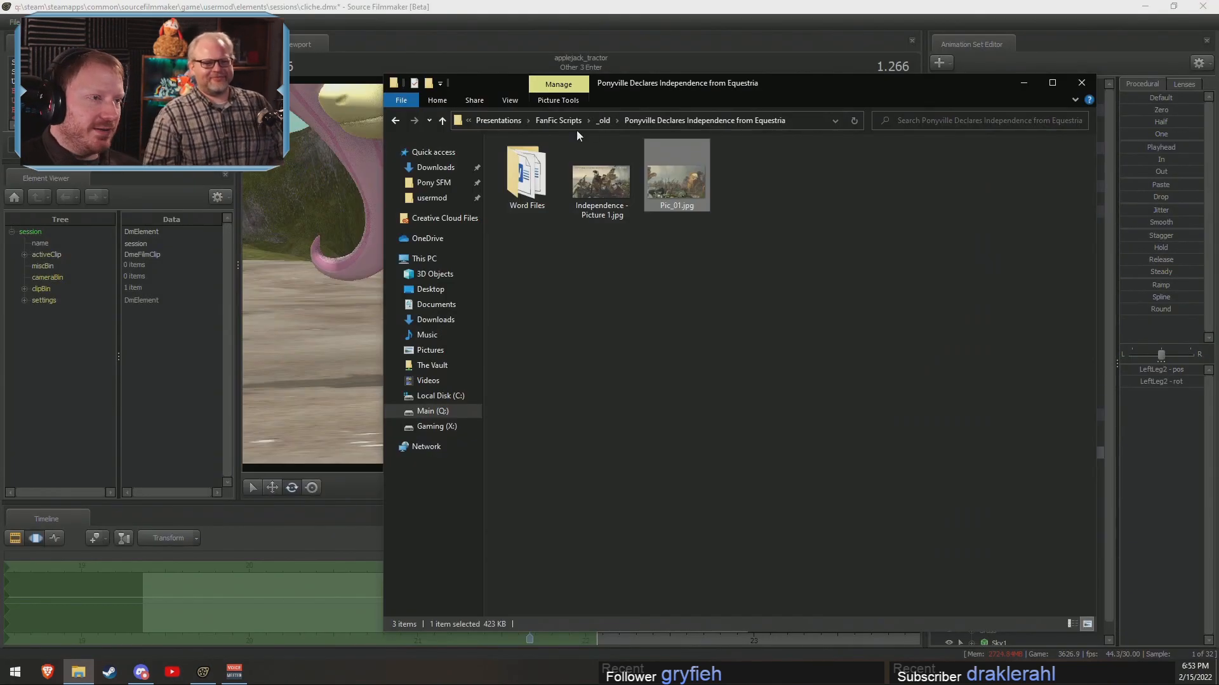
left_click(604, 120)
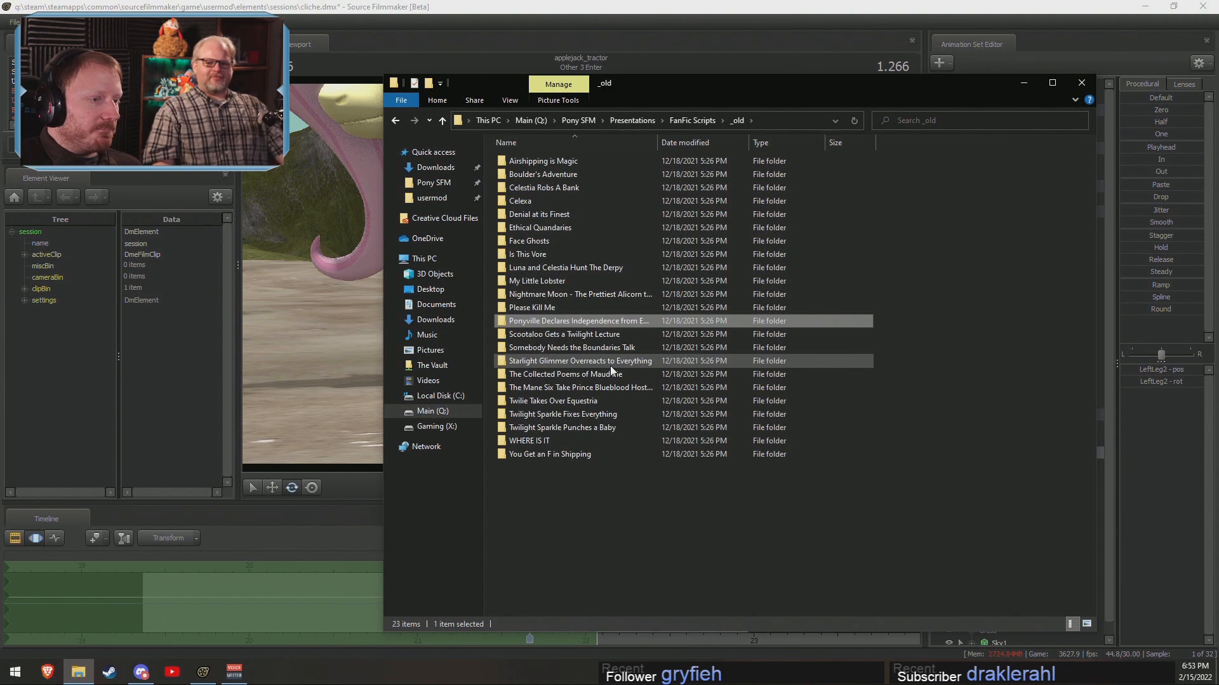
Look through the Scootaloo Gets a Twilight Lecture, Somebody Needs the Boundaries Talk and Starlight Glimmer Overreacts to Everything folders in _old.
double_click(548, 334)
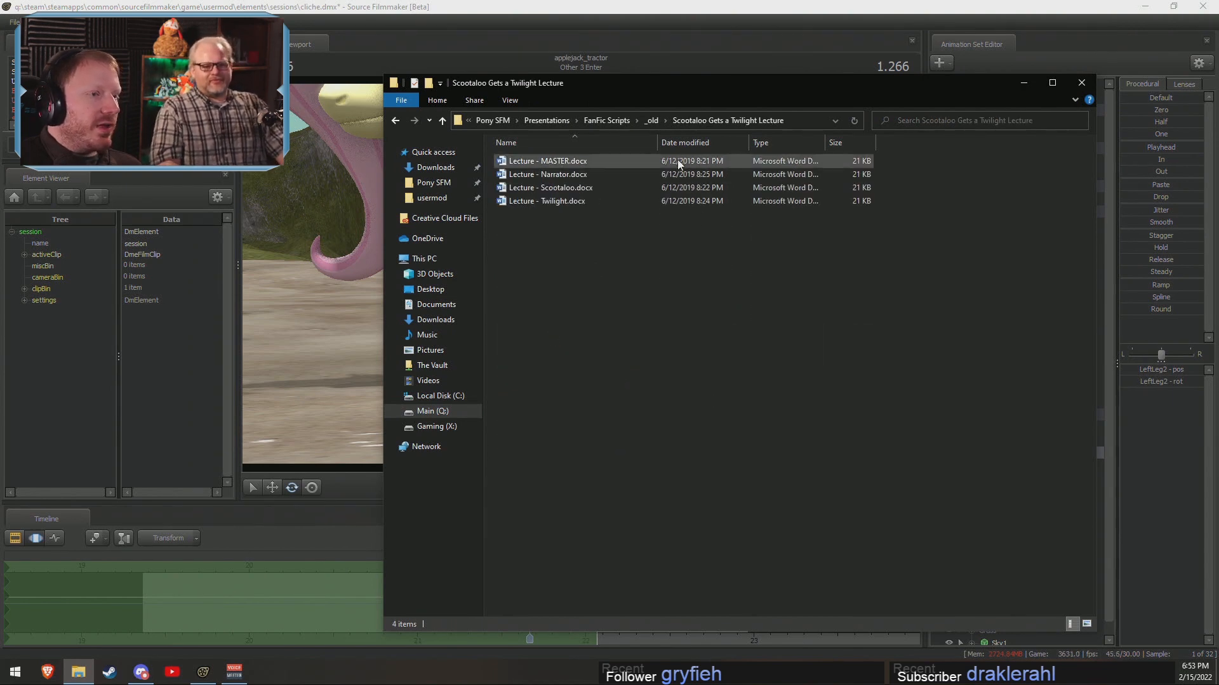
left_click(651, 121)
double_click(551, 347)
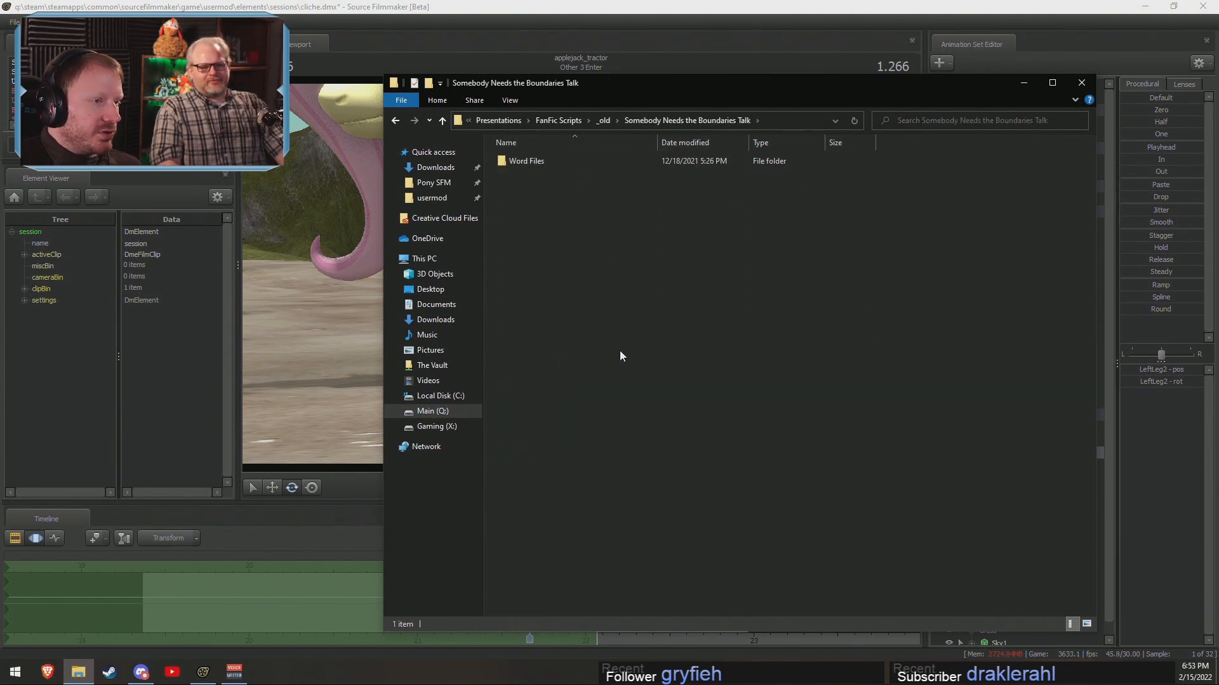
left_click(599, 121)
double_click(527, 361)
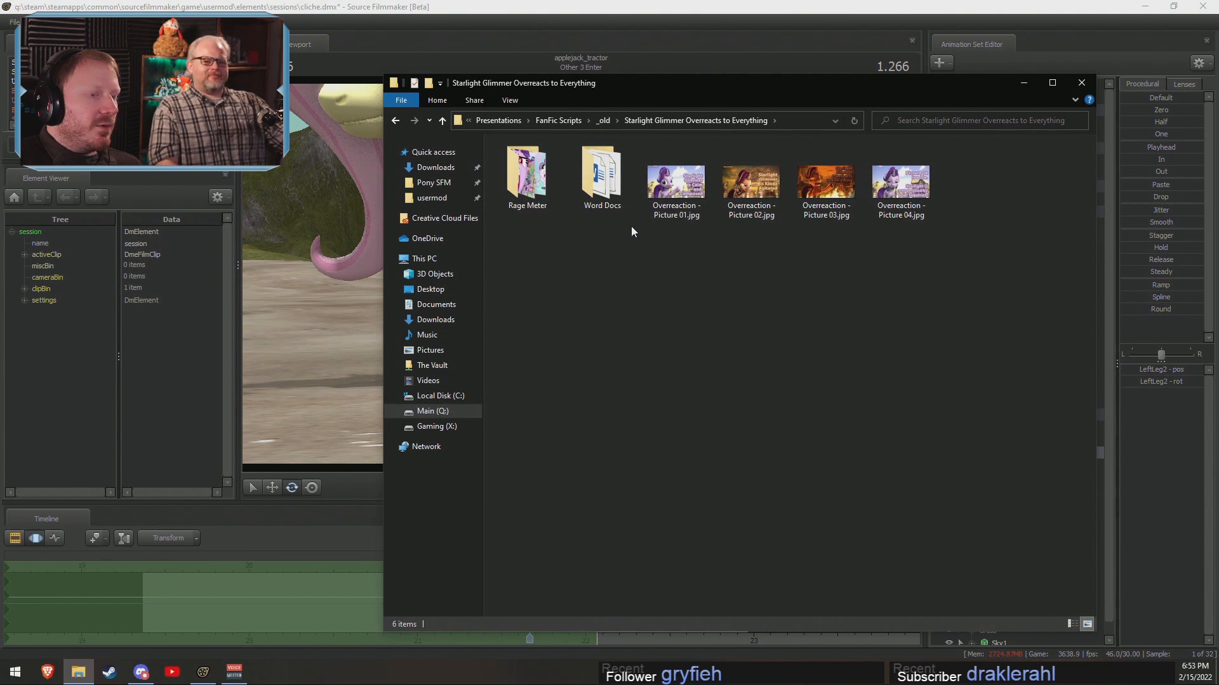
View Overreaction - Picture 01.jpg through Picture 04.jpg one after another, closing each, and return to the _old folder.
double_click(669, 191)
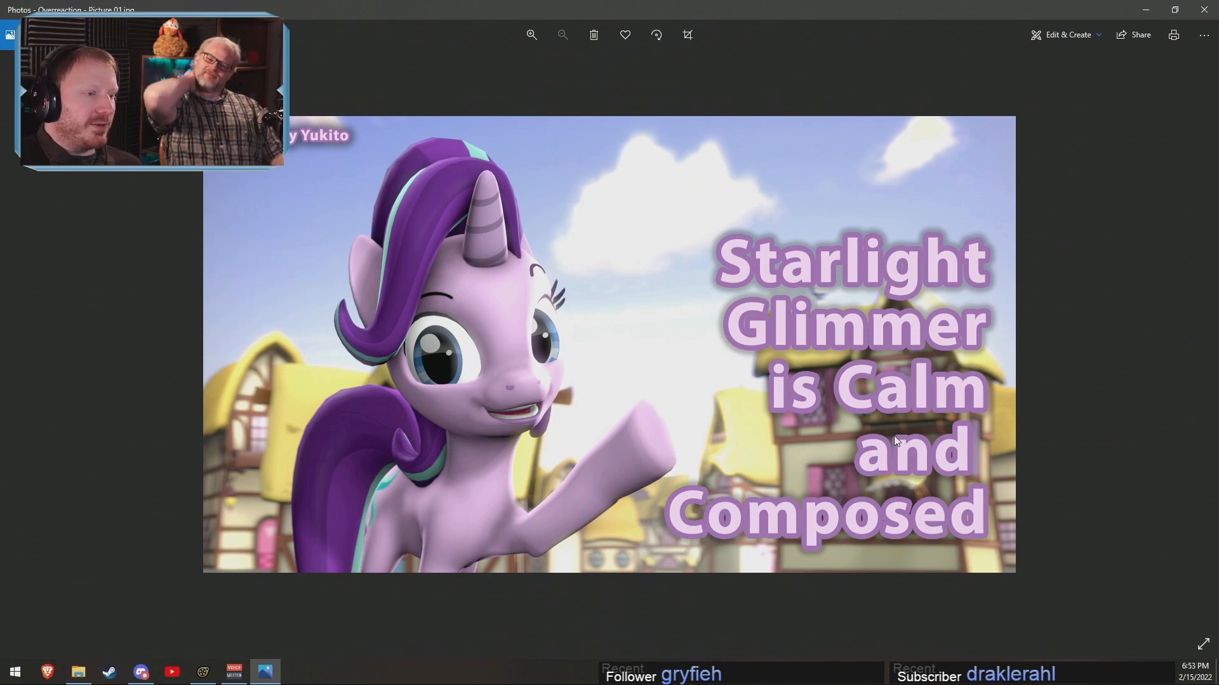
left_click(1204, 10)
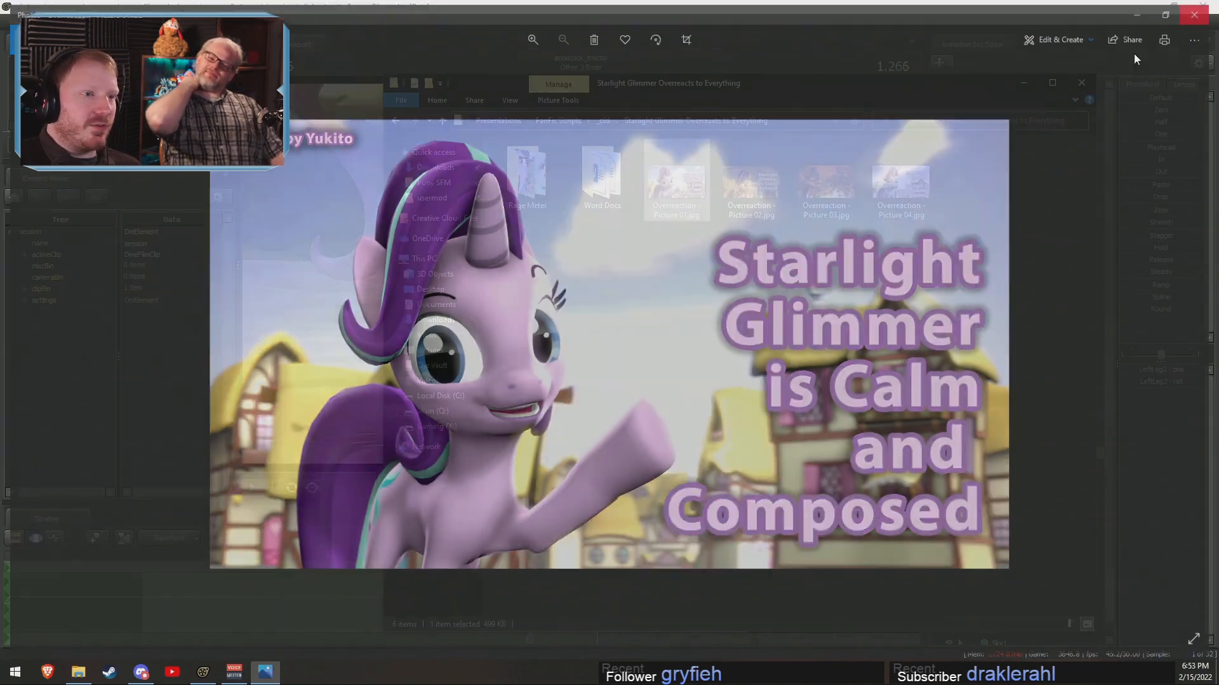
double_click(731, 195)
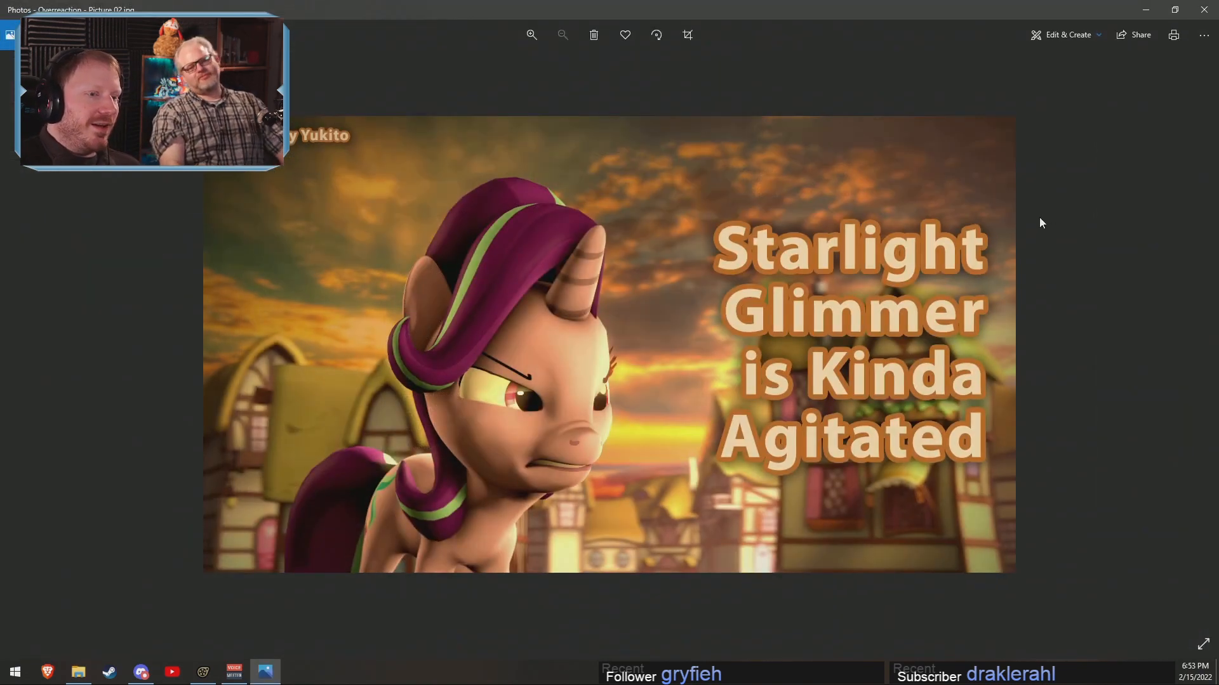
left_click(1204, 10)
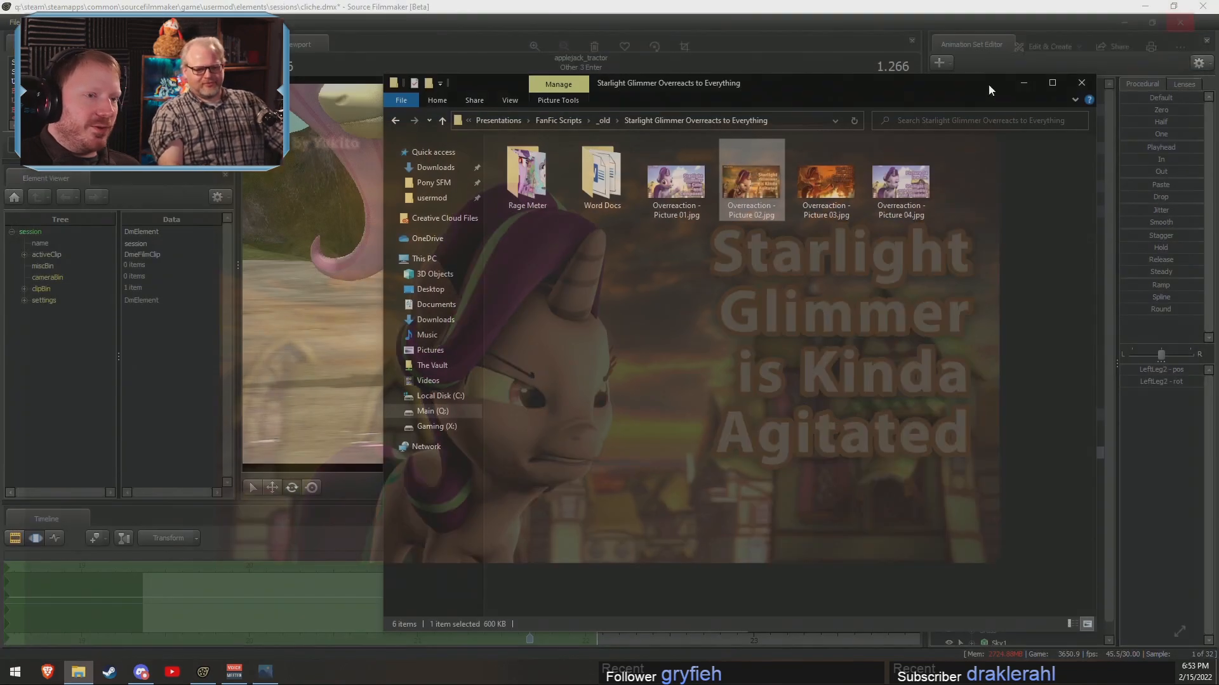
double_click(825, 181)
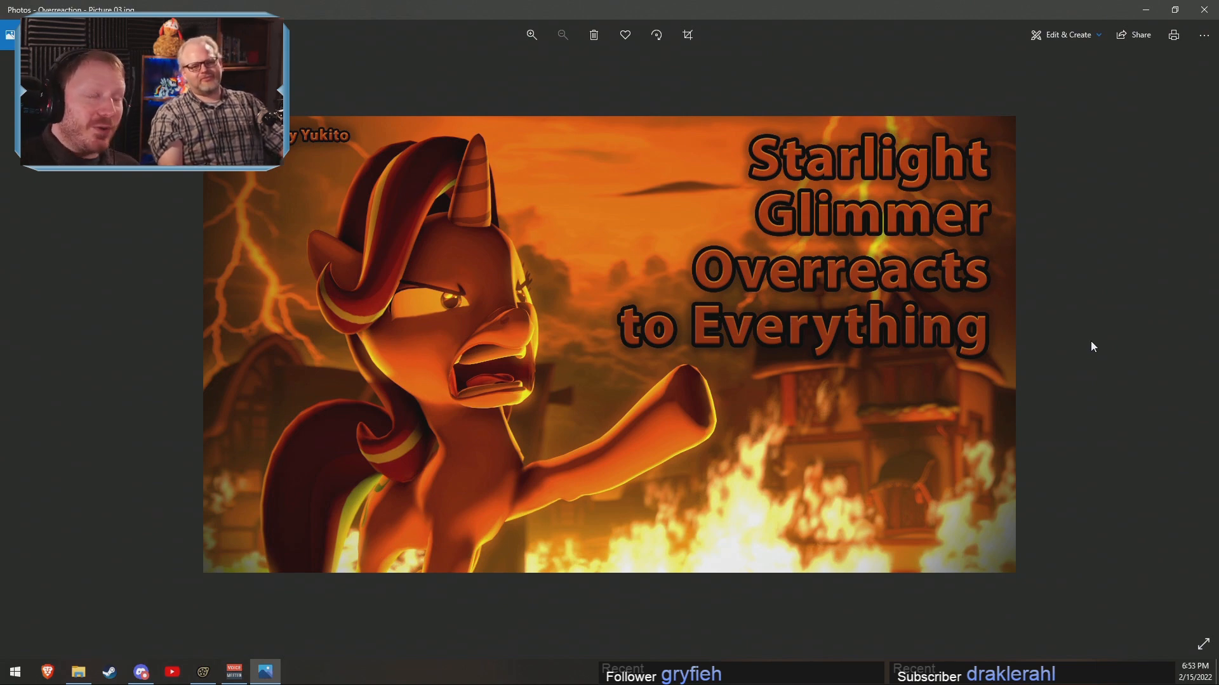
left_click(1204, 10)
left_click(919, 190)
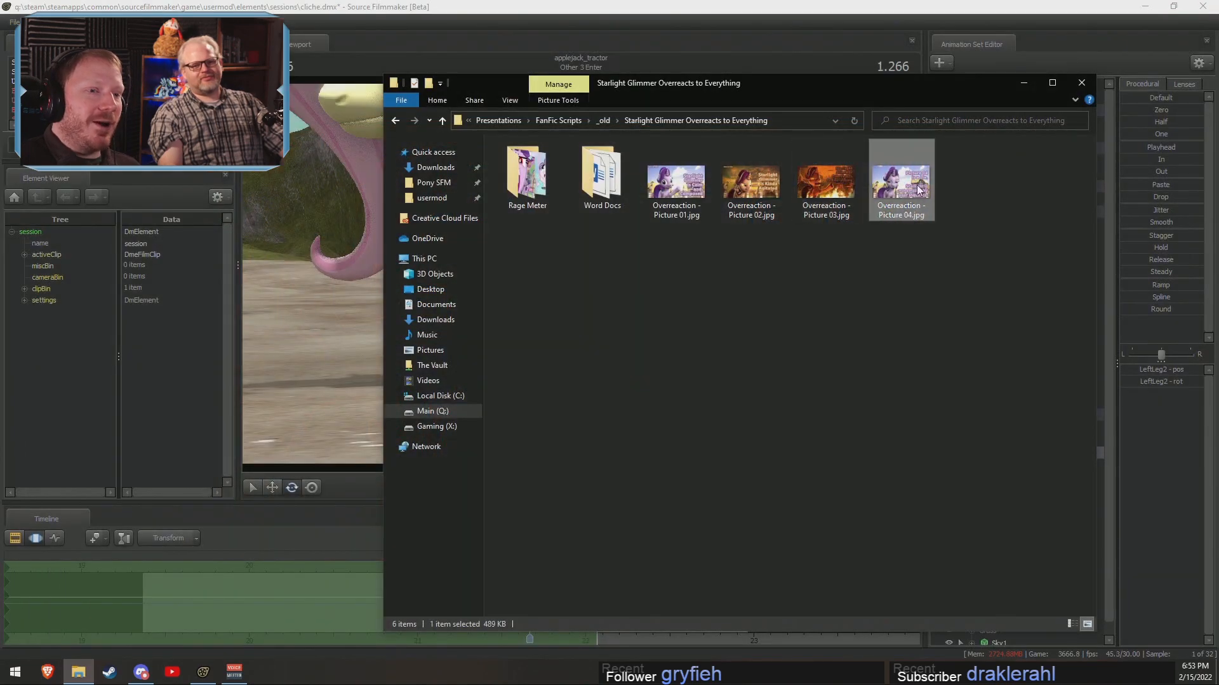
double_click(918, 189)
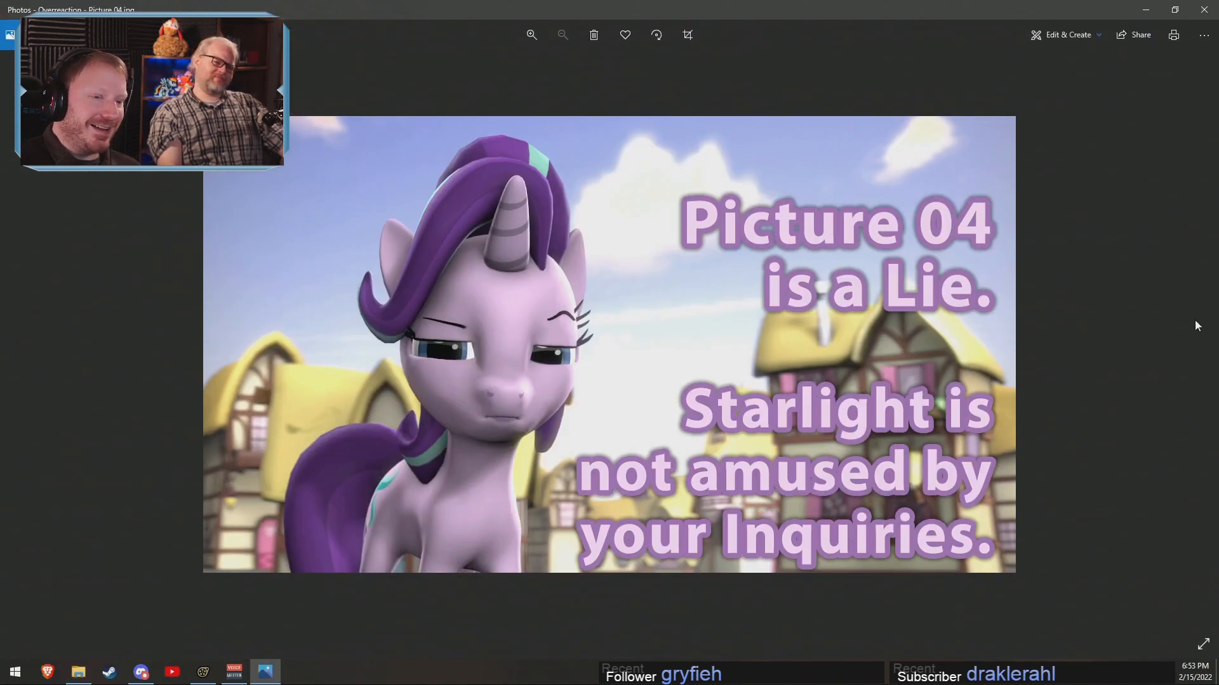
left_click(1209, 11)
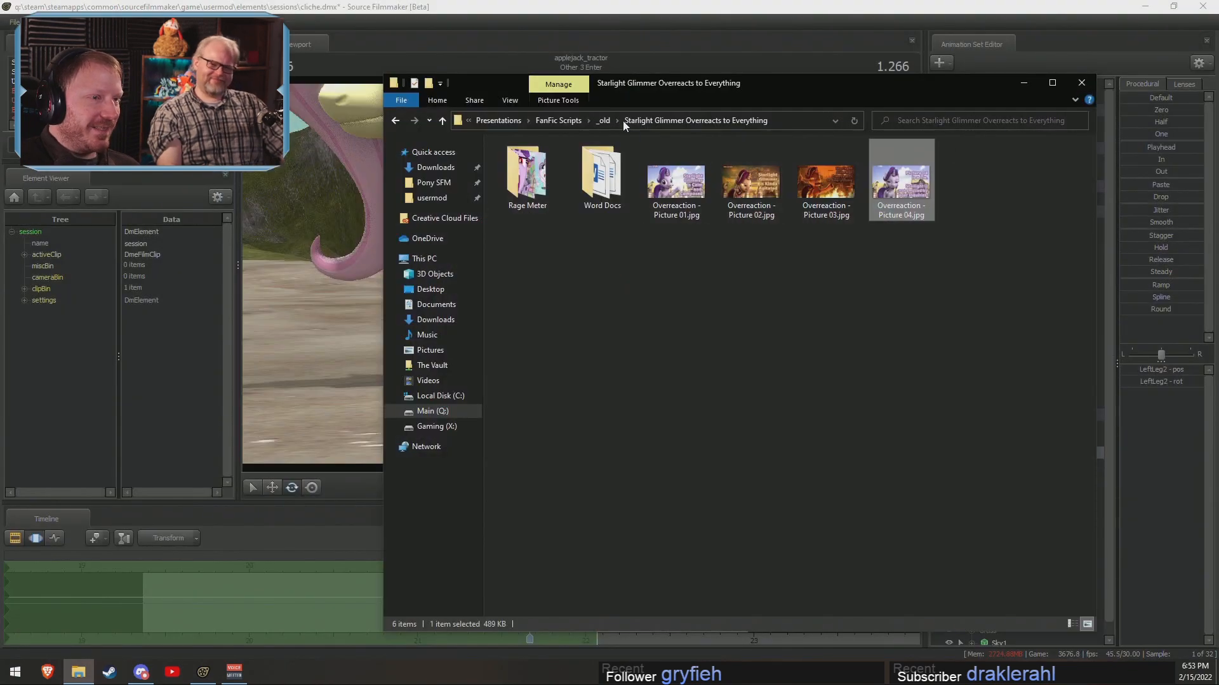
left_click(603, 121)
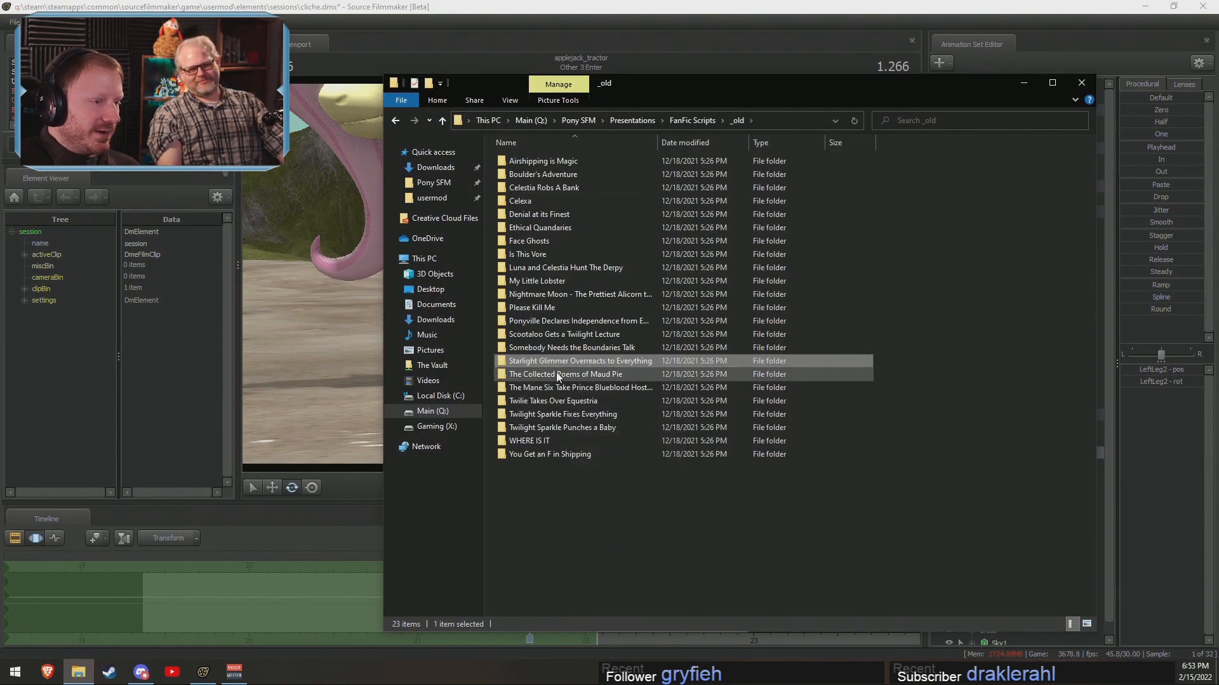
View Poems - Picture.jpg and Poems - Video.mp4 in The Collected Poems of Maud Pie folder, close both and return to _old.
double_click(556, 373)
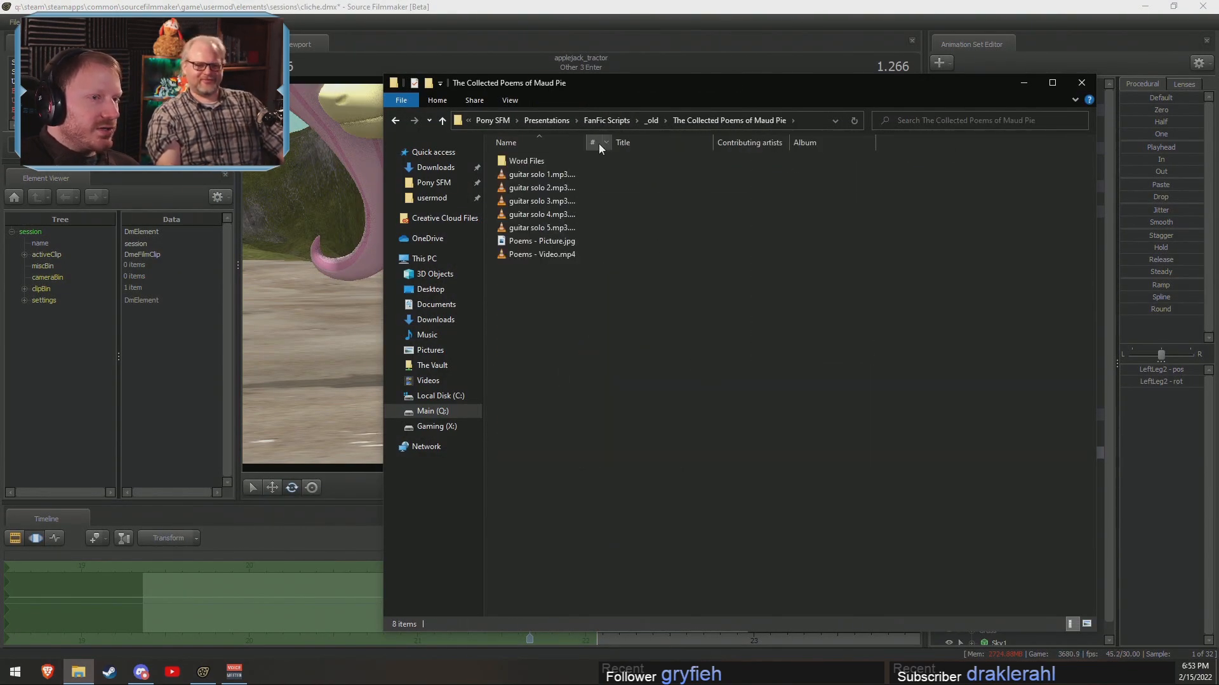
double_click(545, 241)
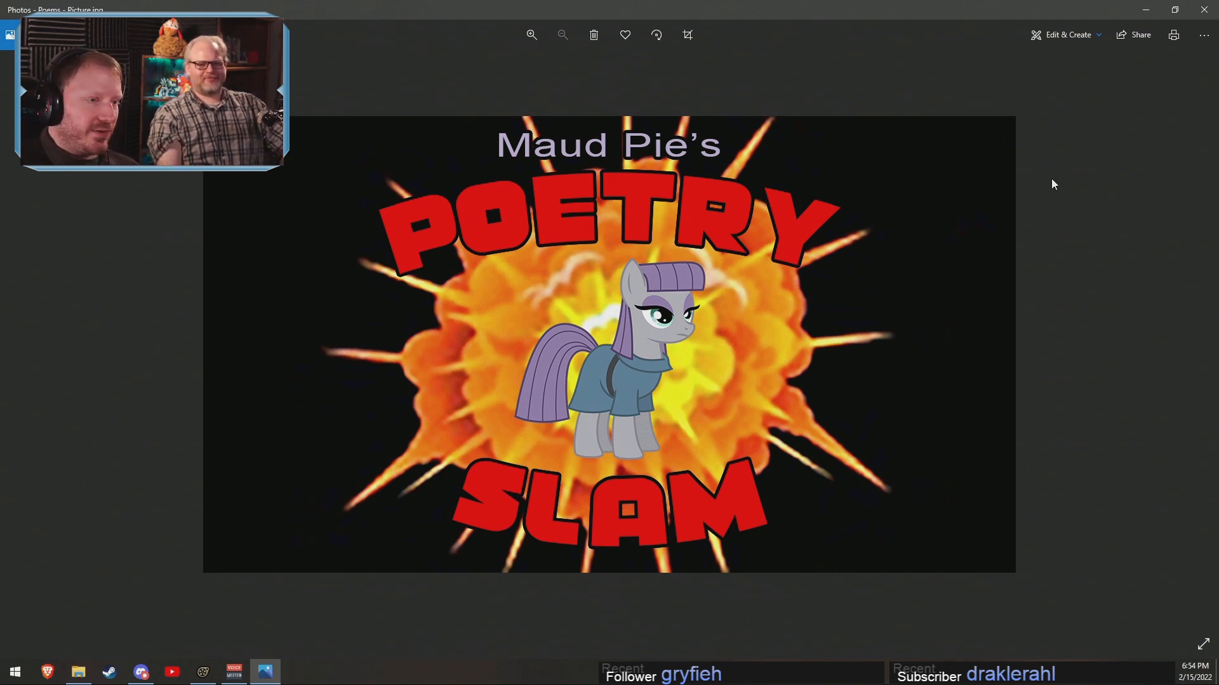
left_click(1203, 9)
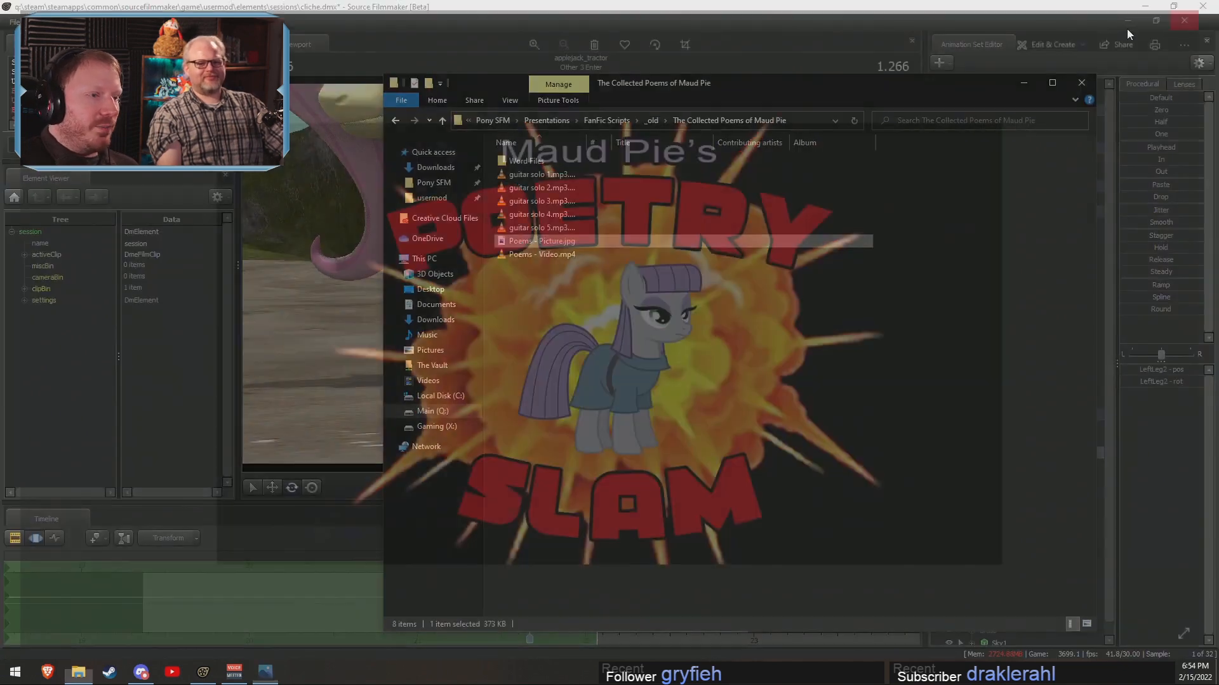
double_click(539, 253)
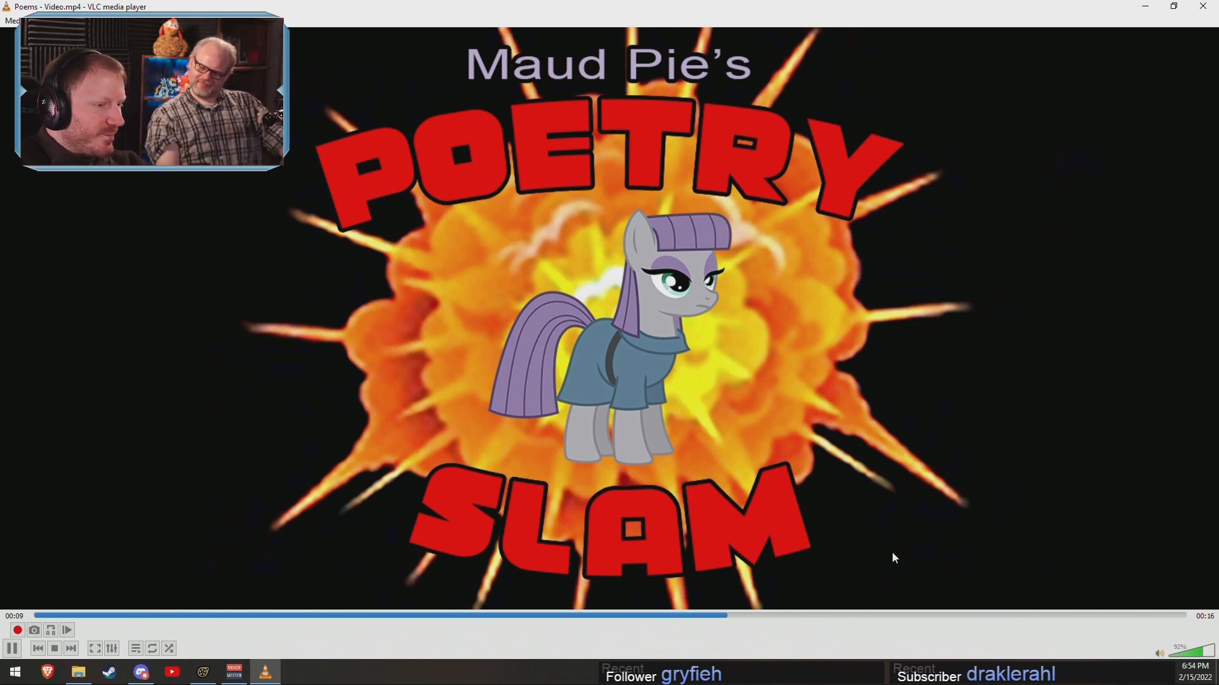
left_click(1202, 6)
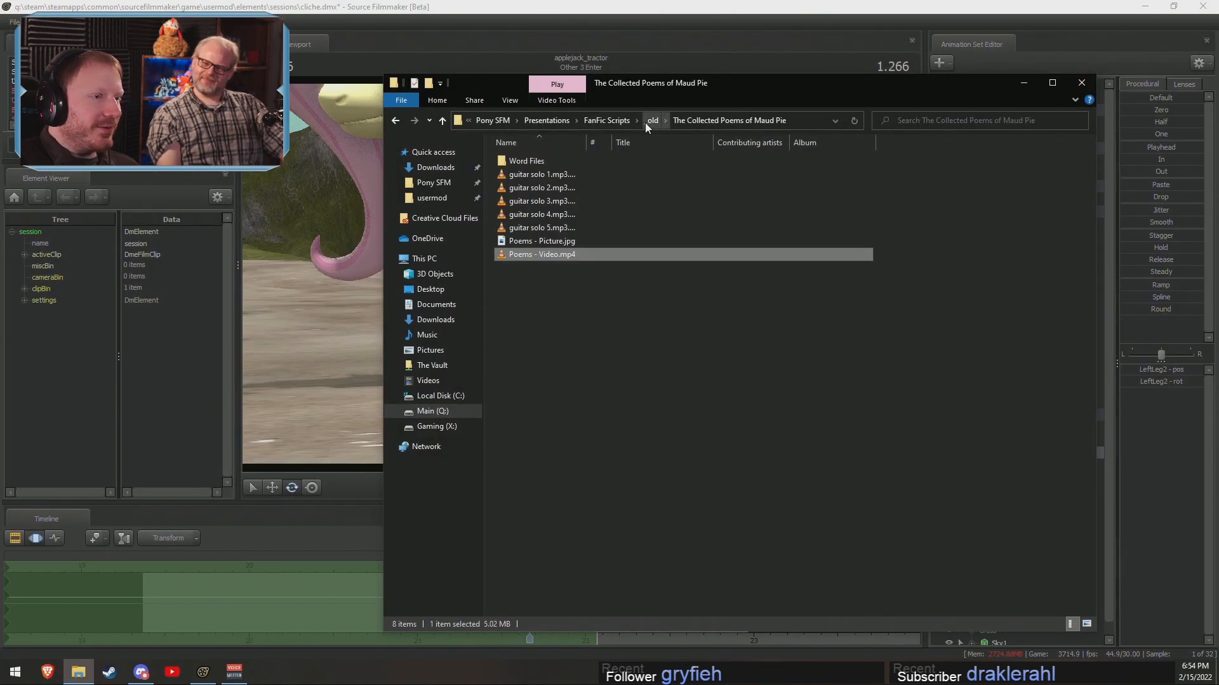
left_click(645, 123)
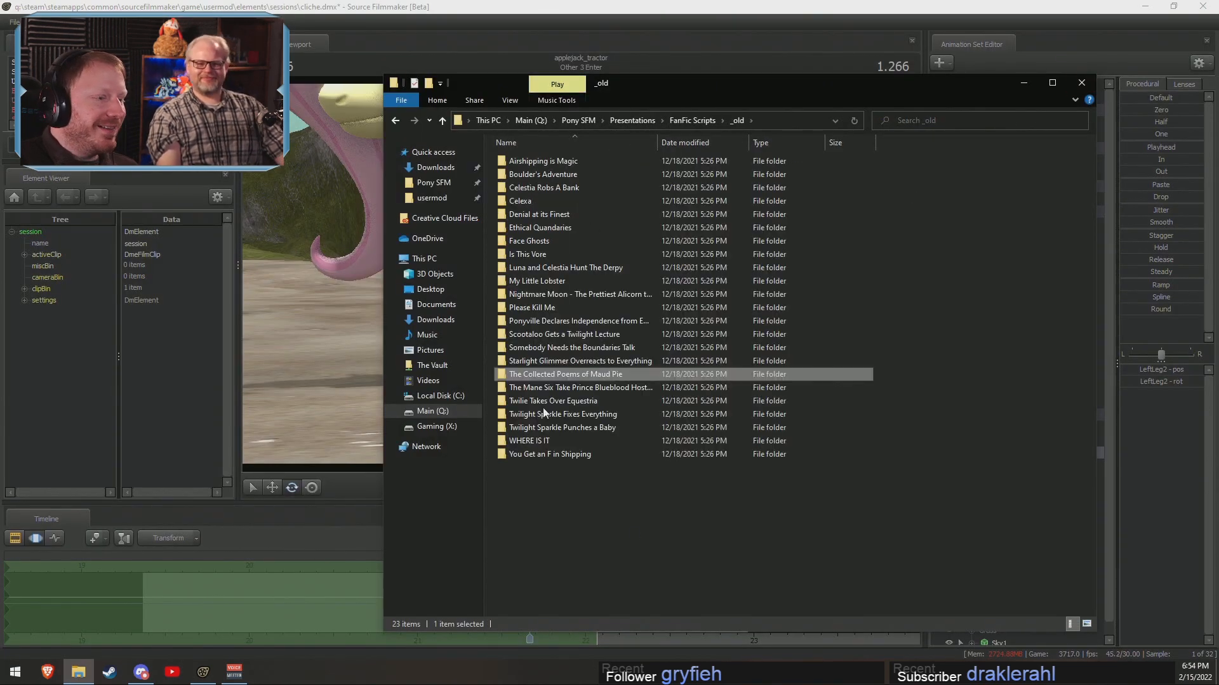
Check The Mane Six Take Prince Blueblood Hostage folder and view Twilie - Picture 1.jpg enlarged from Twilie Takes Over Equestria, returning to _old.
double_click(550, 389)
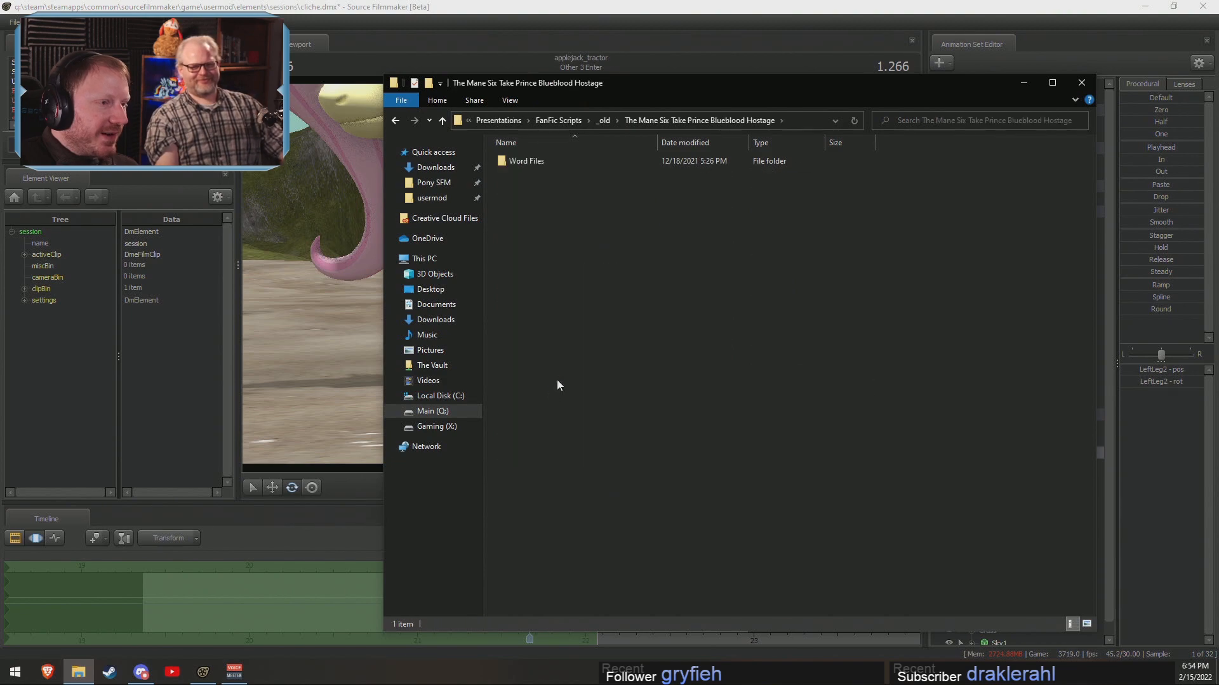
left_click(602, 121)
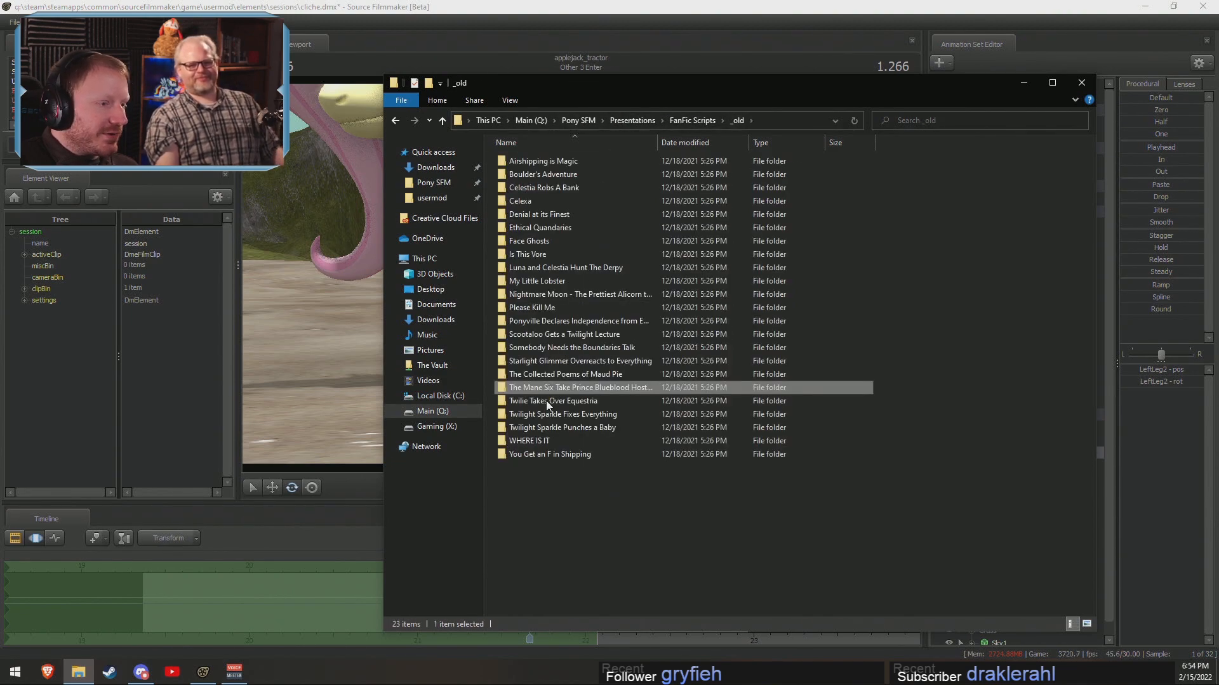
double_click(546, 402)
double_click(599, 186)
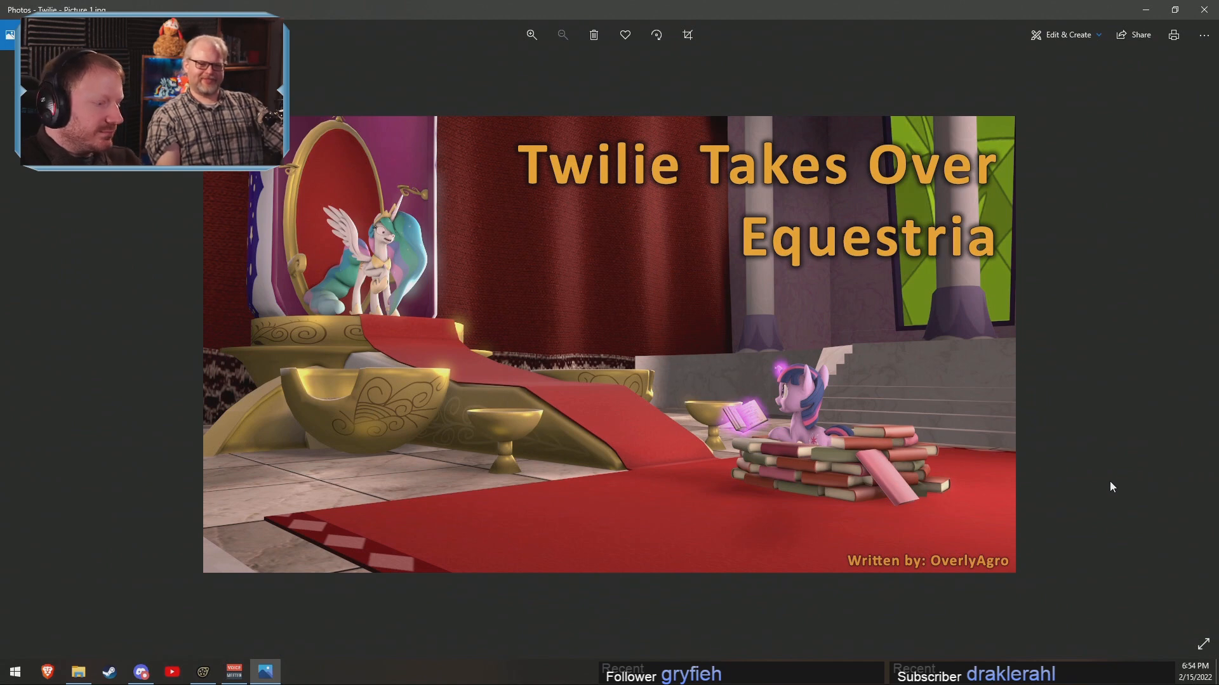
scroll(1106, 482, "up", 3)
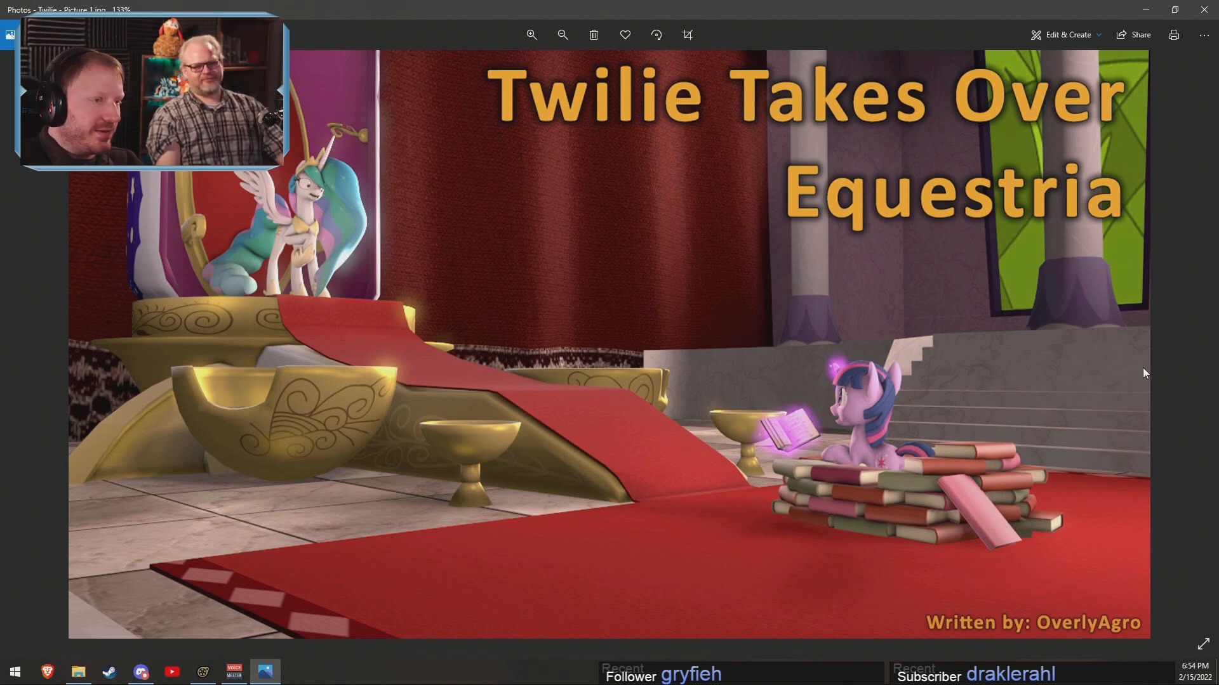
left_click(1203, 9)
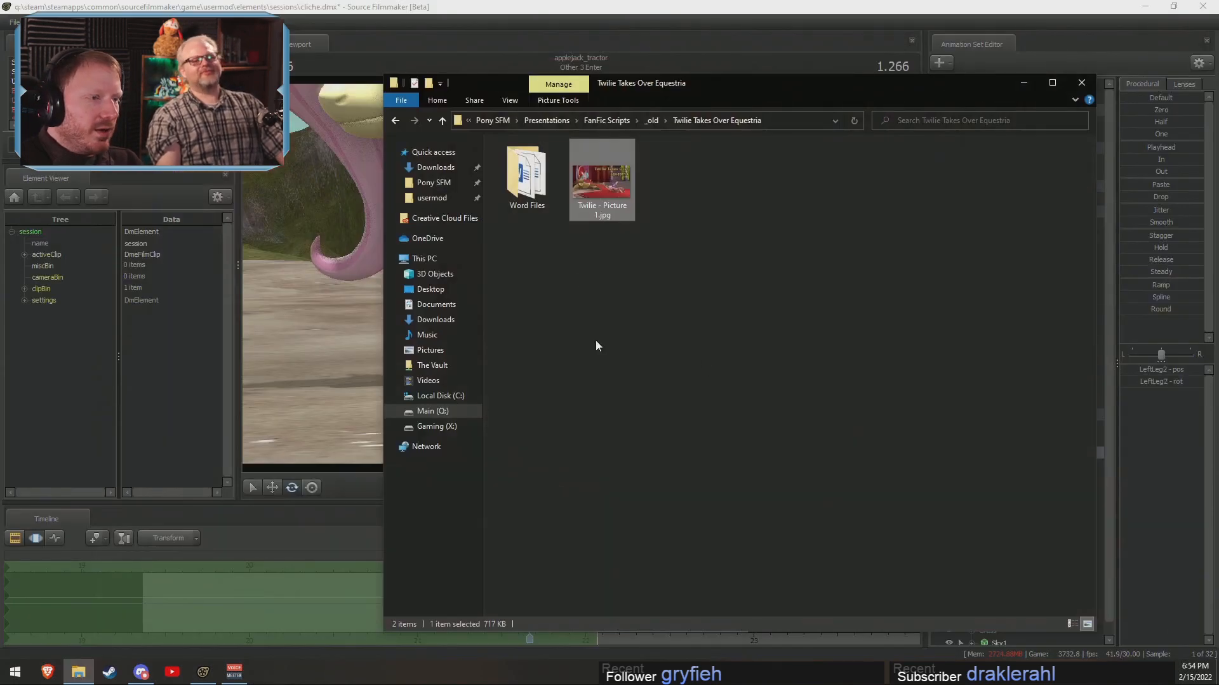
left_click(651, 121)
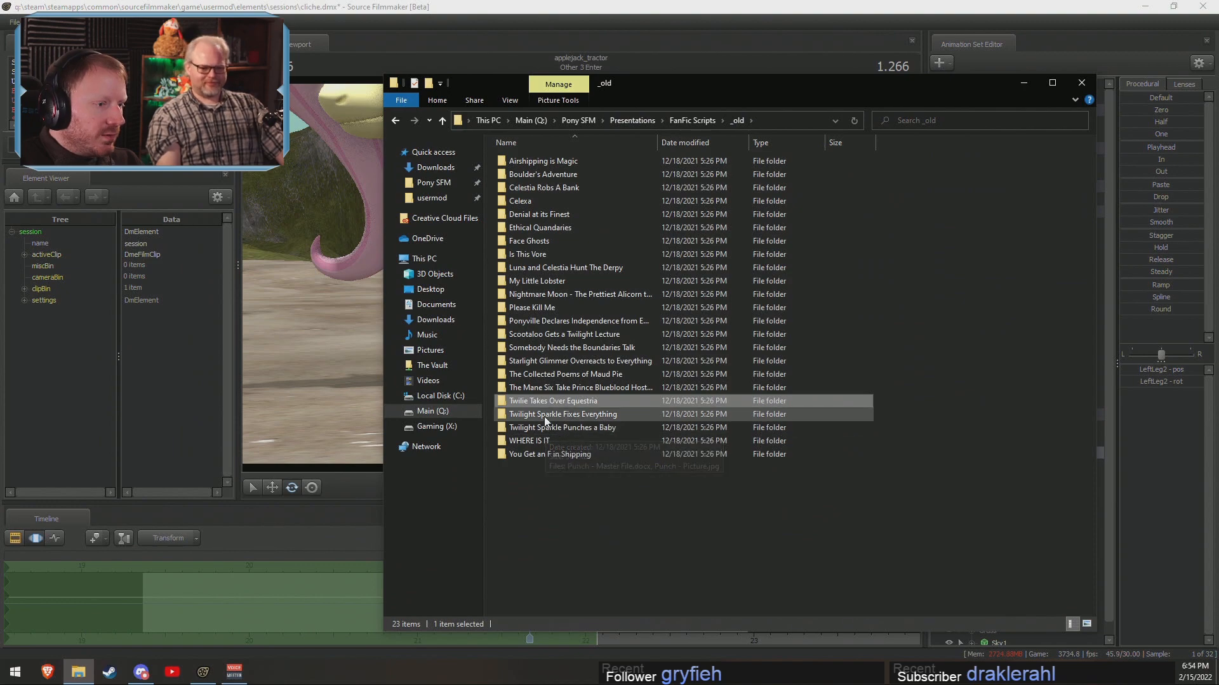
View ALL CAPS - Picture.jpg in Twilight Sparkle Fixes Everything and Punch - Picture.jpg in Twilight Sparkle Punches a Baby, returning to _old after each.
double_click(543, 416)
double_click(592, 189)
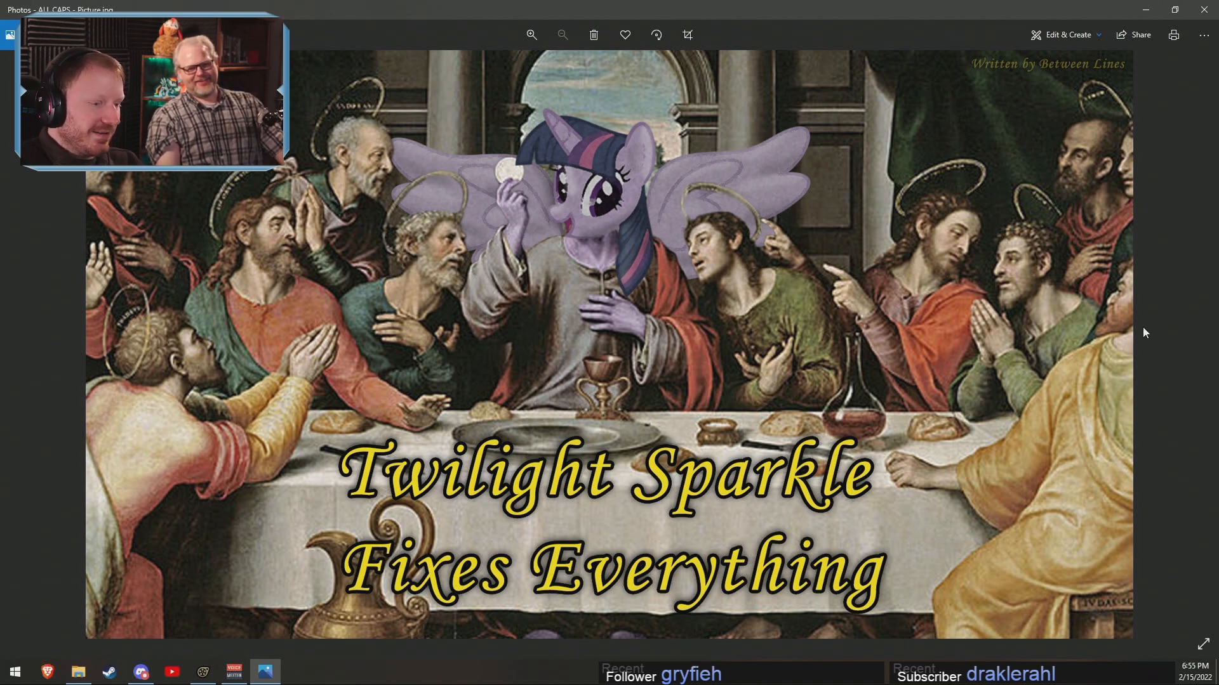
left_click(1204, 9)
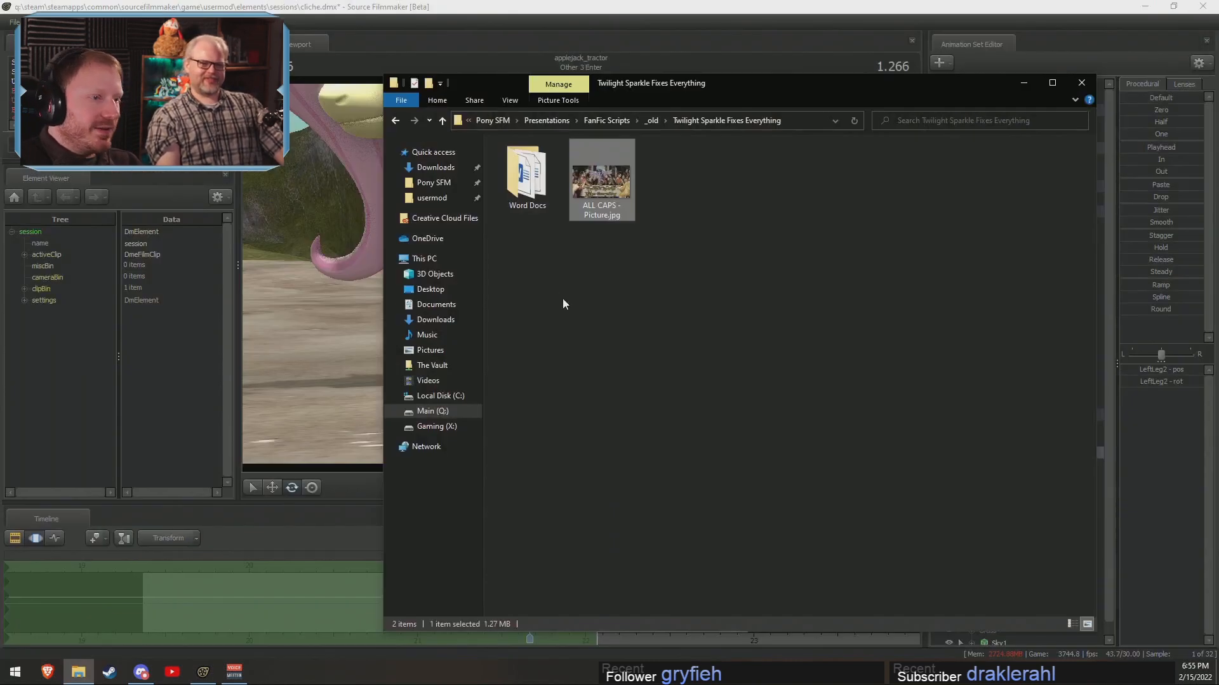
left_click(652, 122)
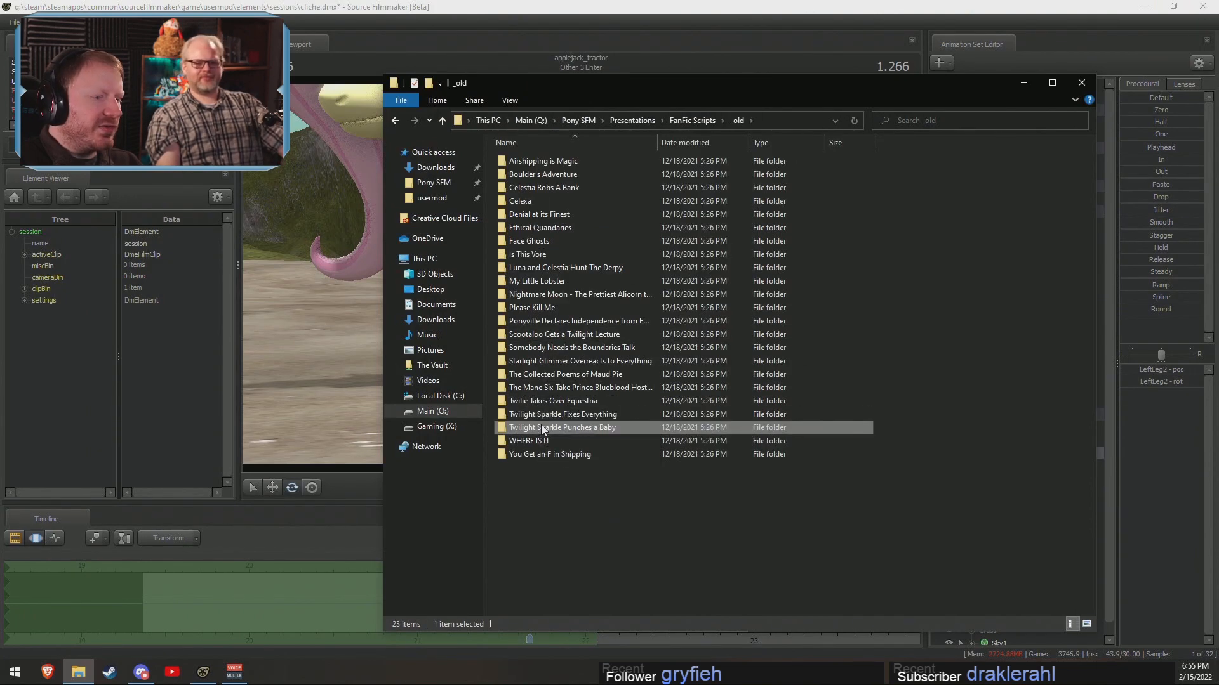
double_click(541, 422)
double_click(524, 175)
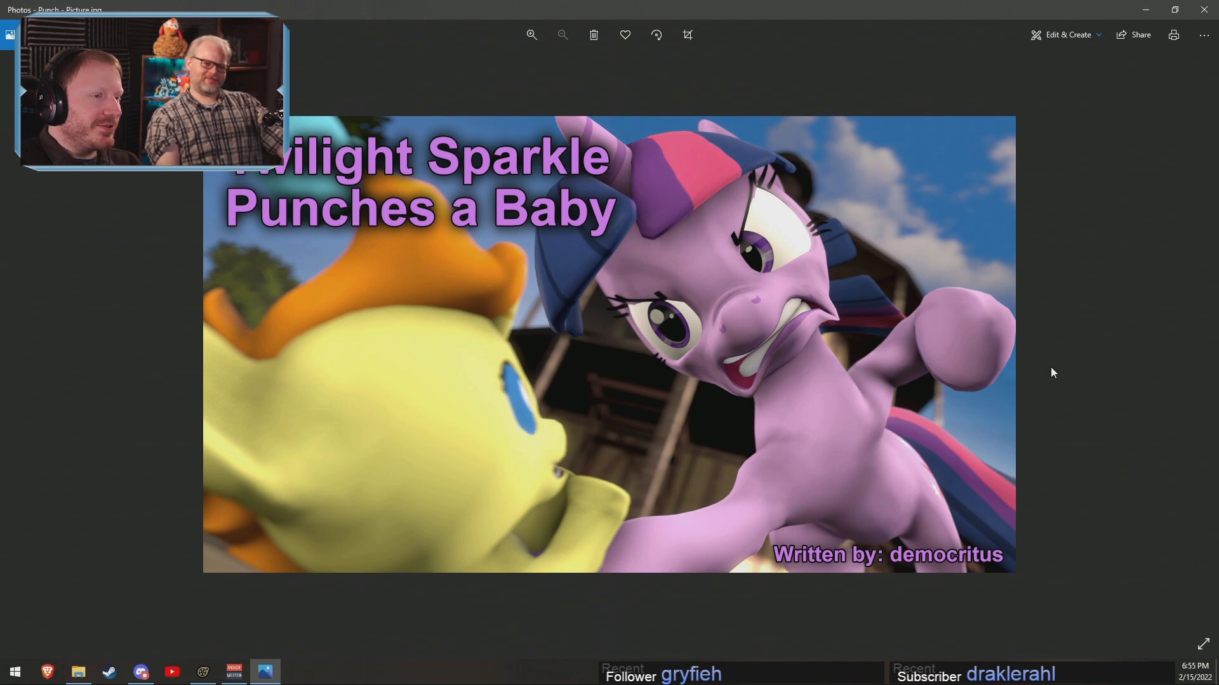
left_click(1197, 14)
left_click(653, 122)
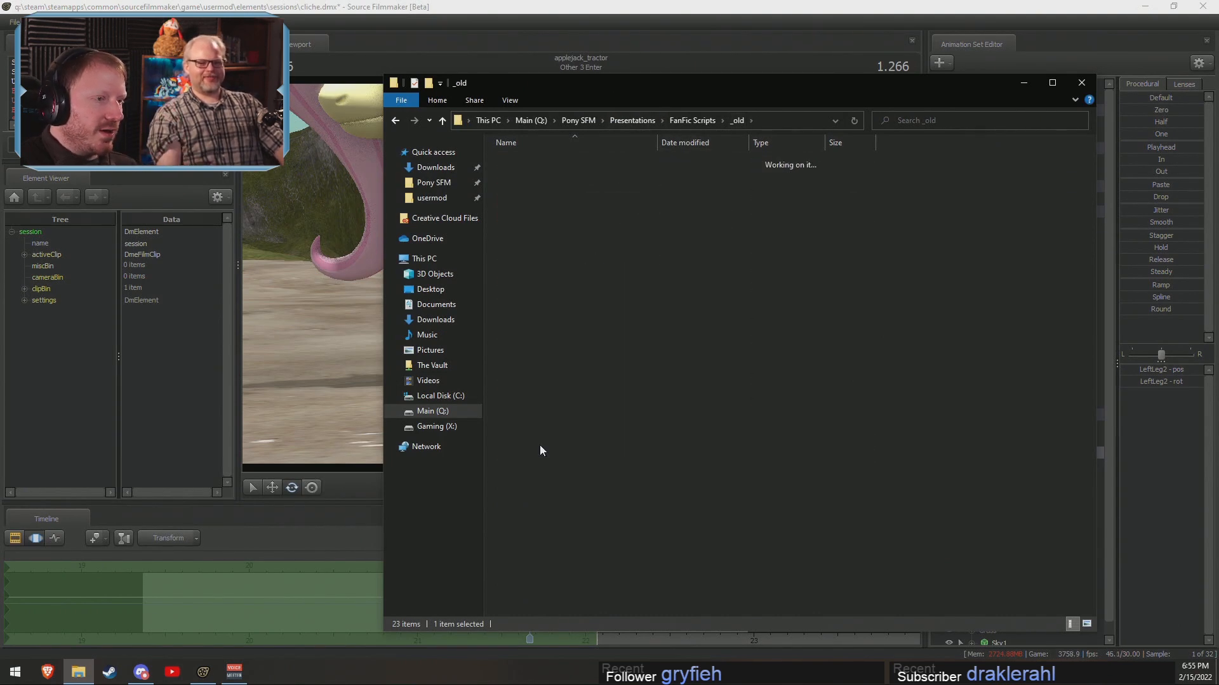
View WHERE IS IT - Picture.jpg and F in Shipping - Picture.jpg from their story folders, closing each and returning to _old.
double_click(603, 187)
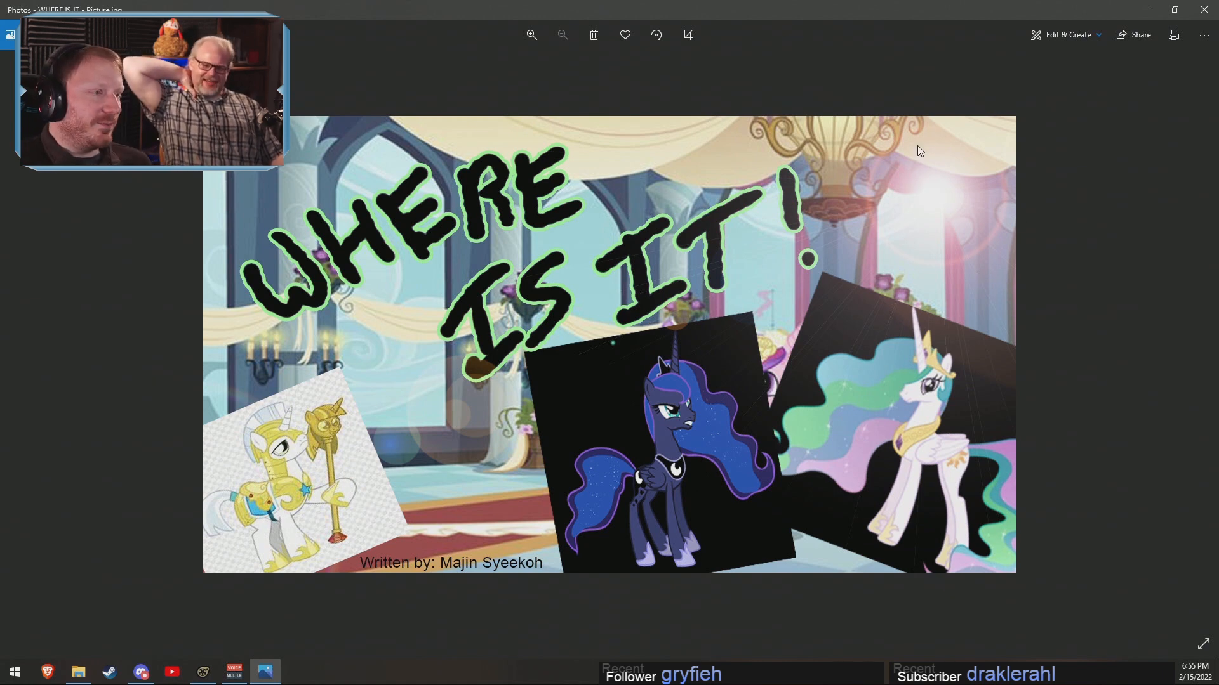
left_click(1204, 9)
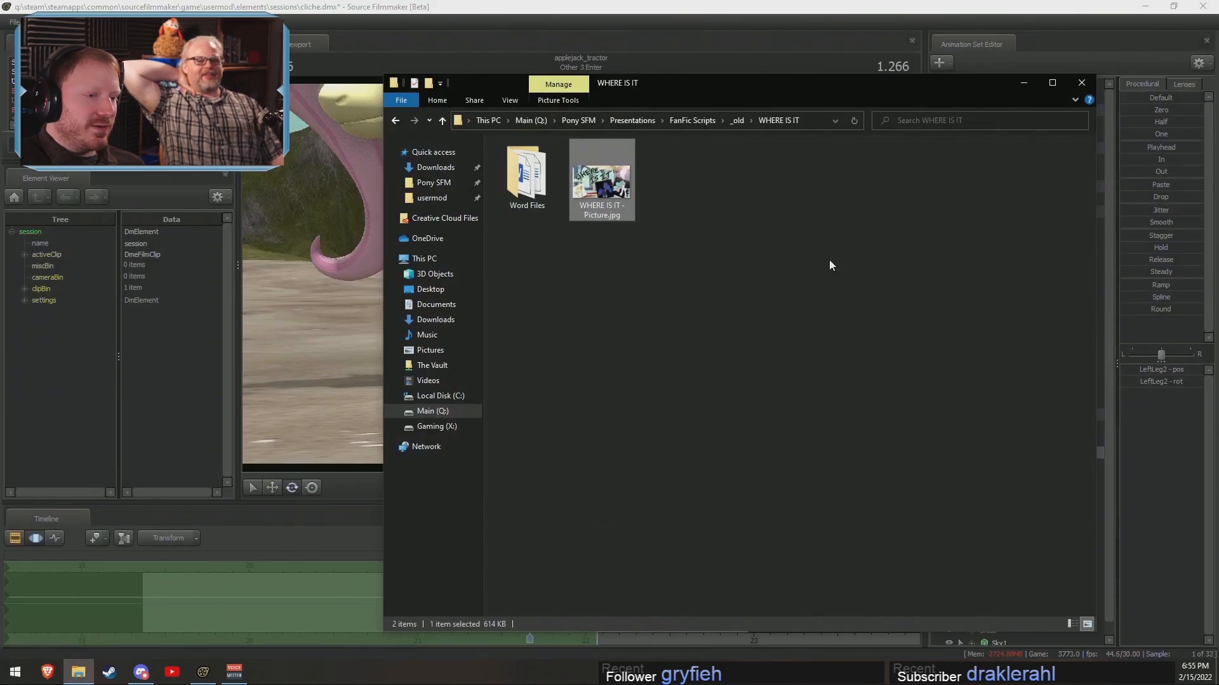
left_click(735, 123)
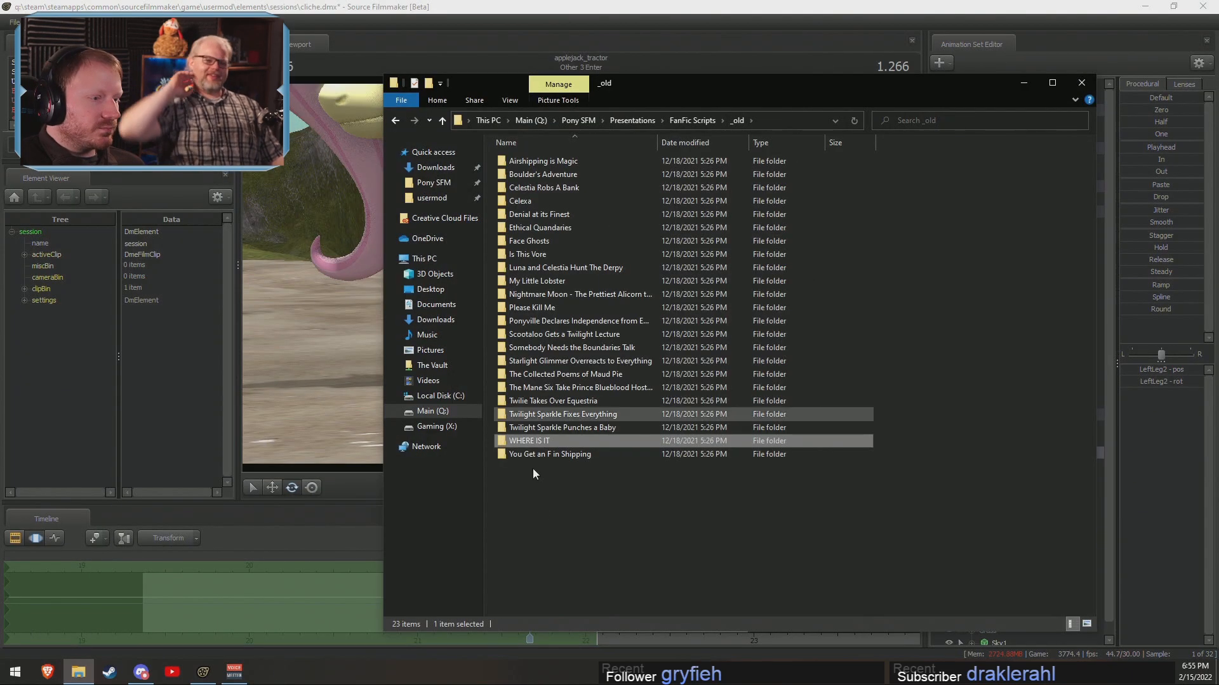
double_click(562, 449)
left_click(600, 163)
double_click(599, 166)
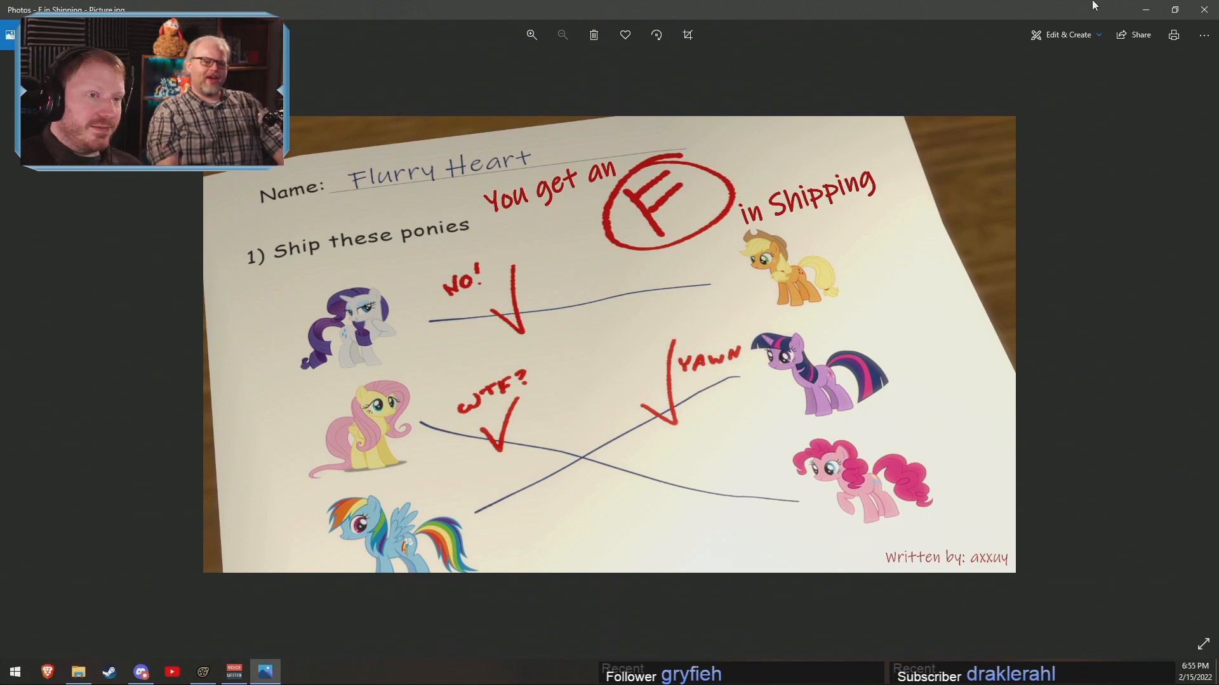
left_click(1203, 8)
left_click(649, 121)
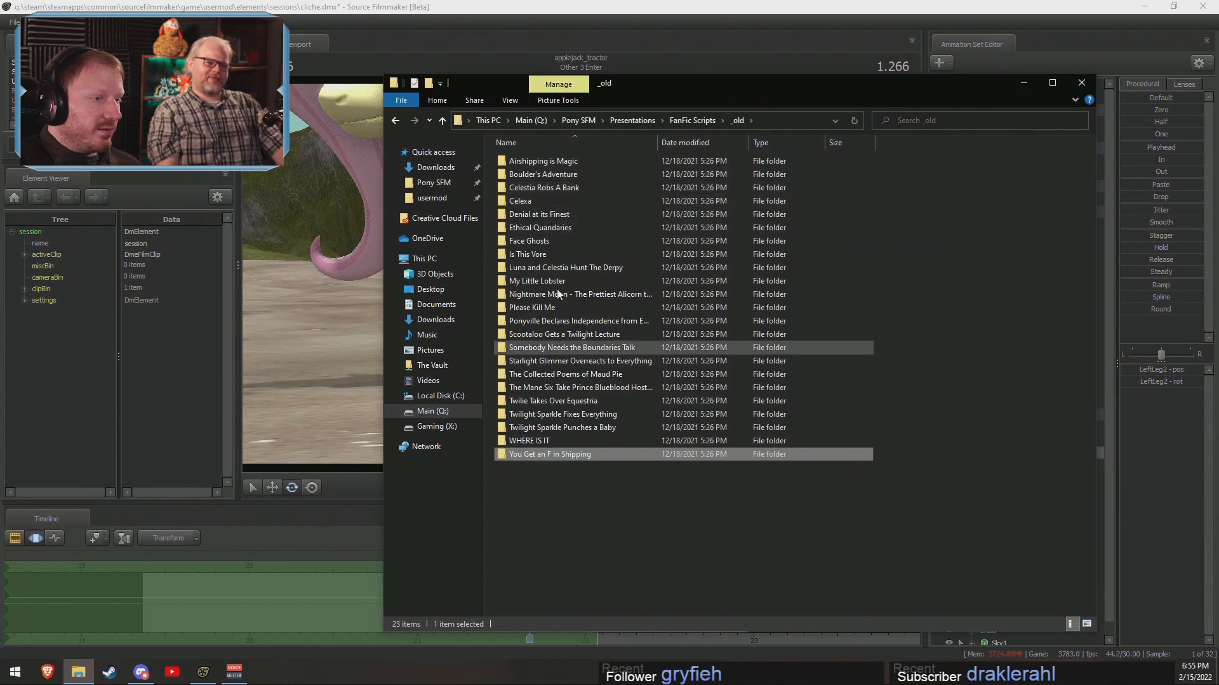
Open Applejack - MASTER FILE.docx in Word from the Word Files of Applejack's Best Day Ever in the FanFic Scripts _Retired folder.
left_click(698, 120)
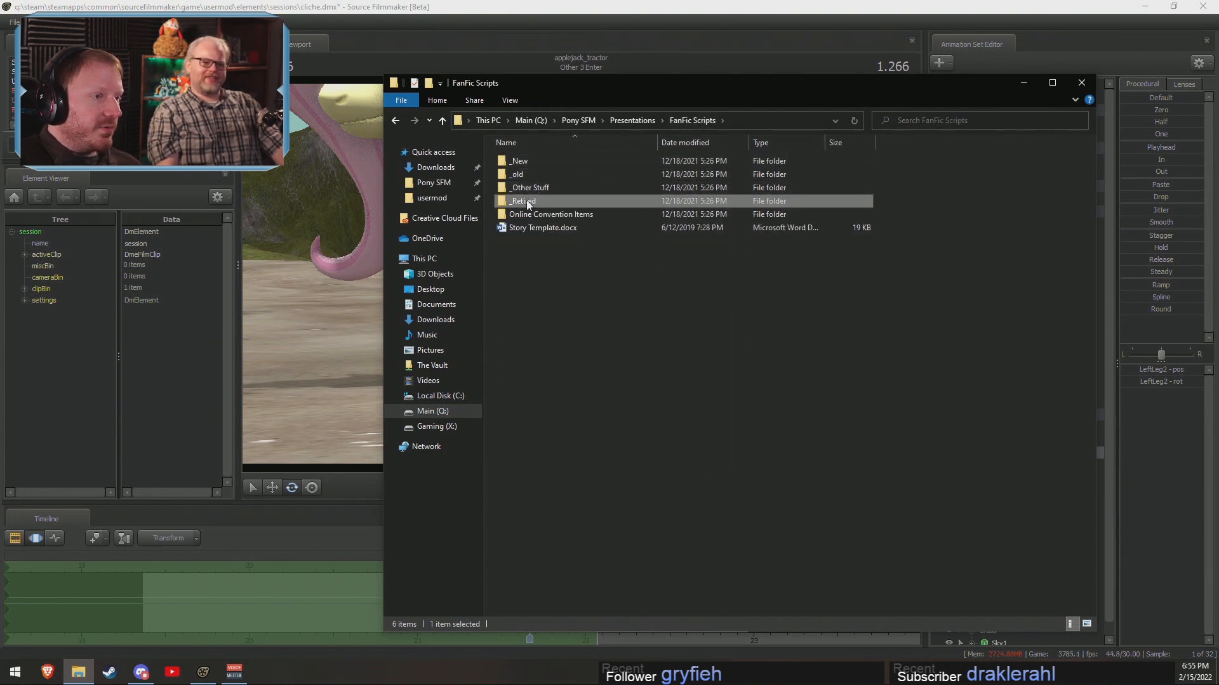
double_click(527, 200)
double_click(539, 161)
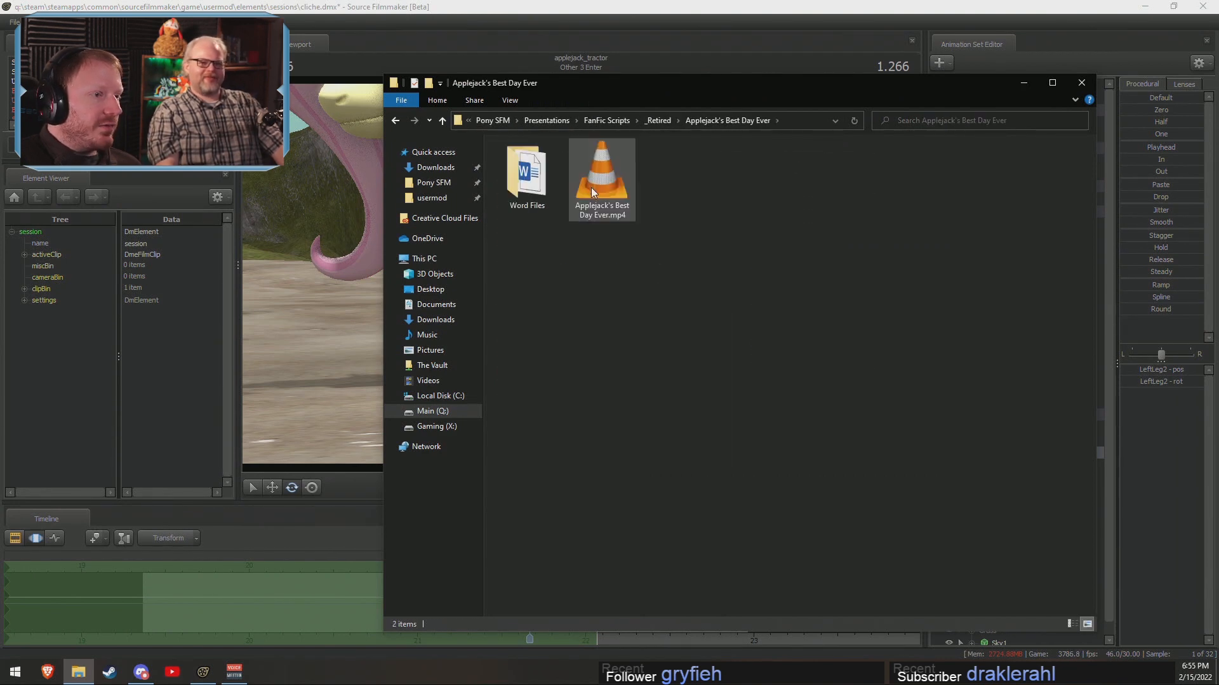
double_click(538, 189)
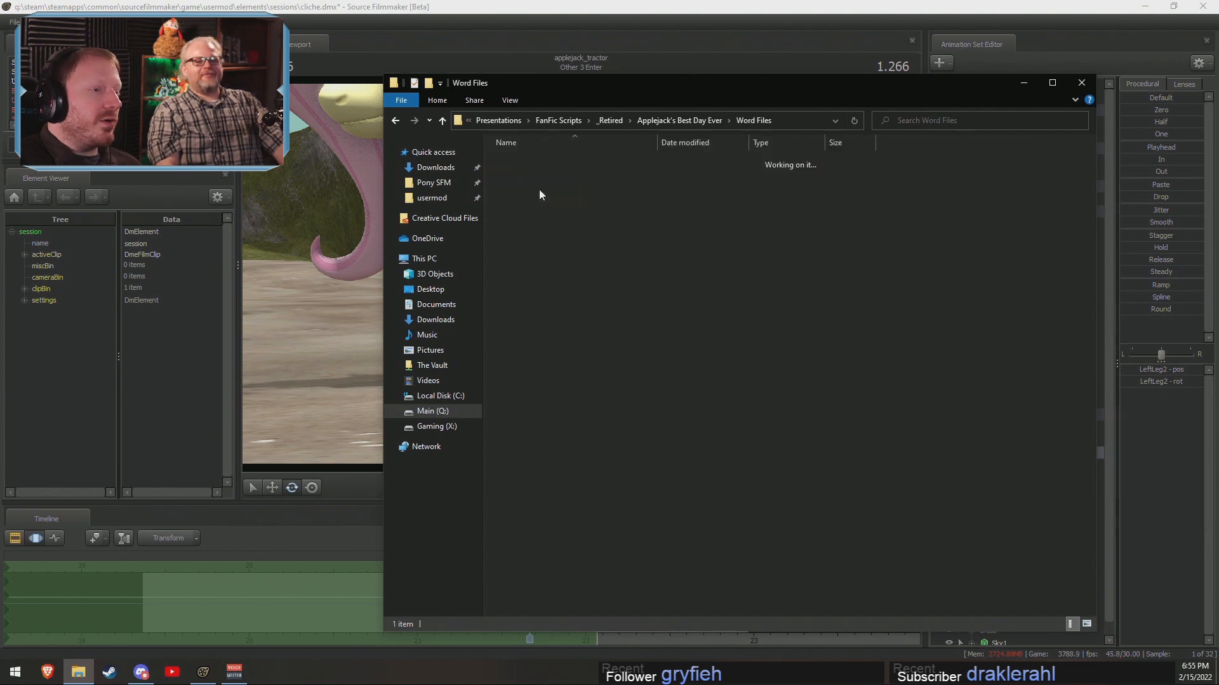
left_click(577, 162)
double_click(576, 163)
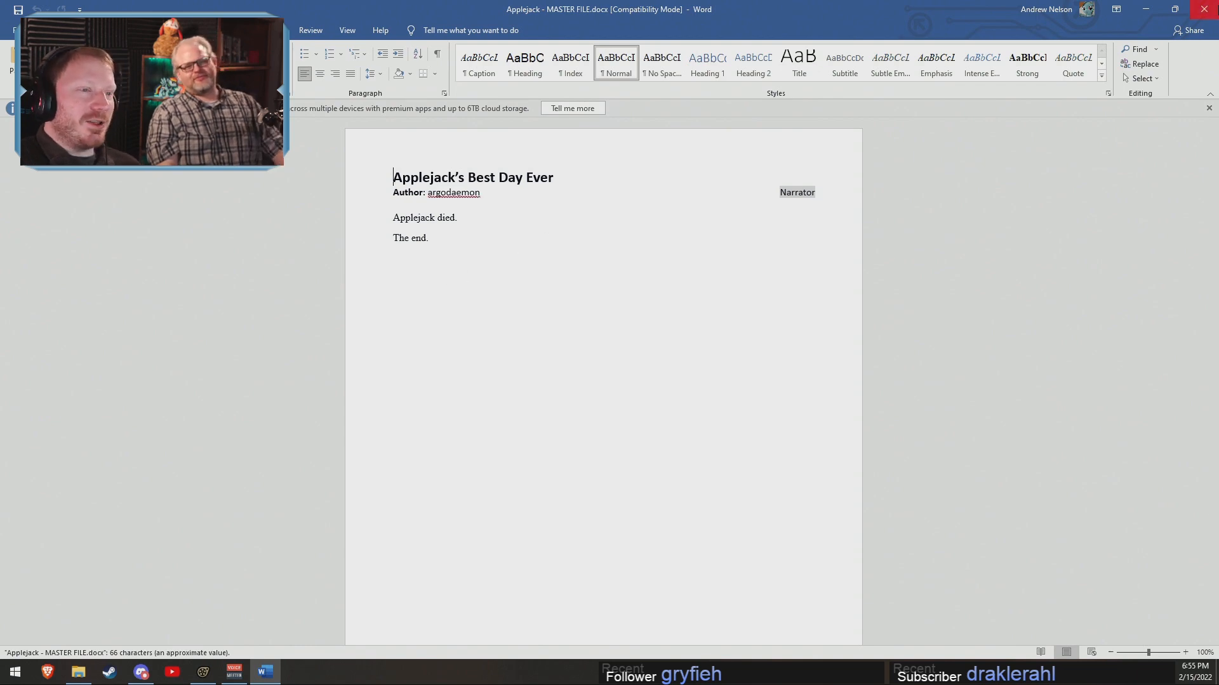
Close the Word document and play Applejack's Best Day Ever.mp4 from its story folder, closing it and returning to _Retired.
left_click(1204, 9)
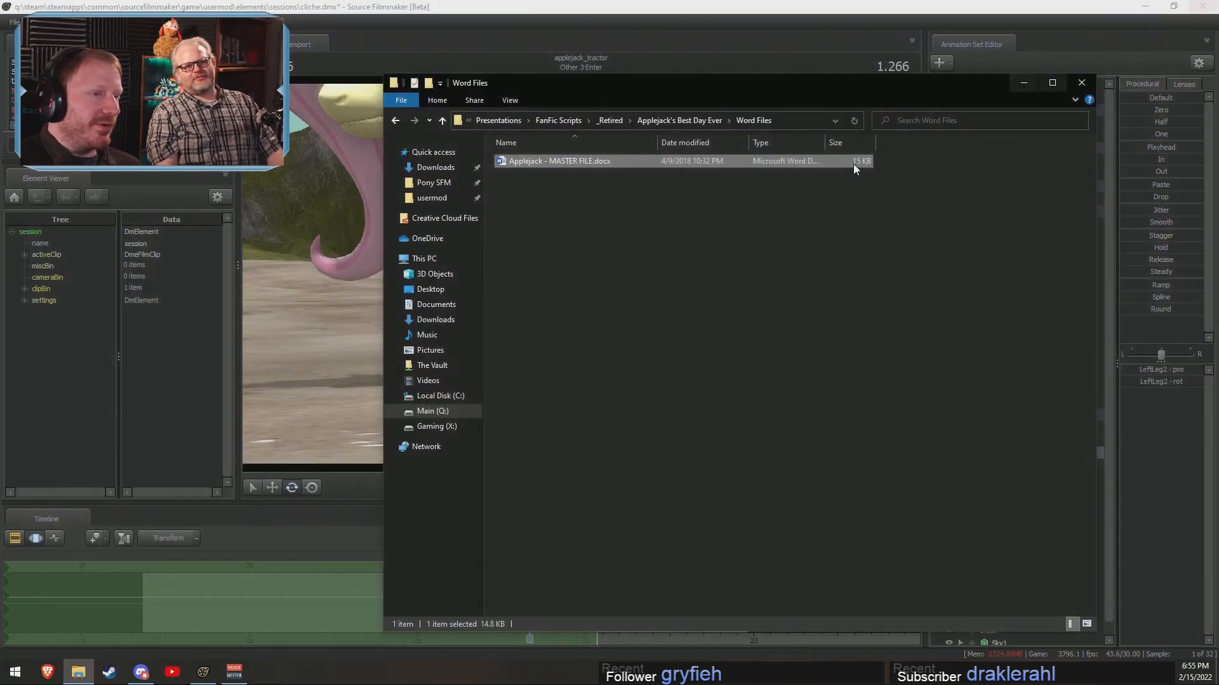
left_click(676, 120)
double_click(600, 188)
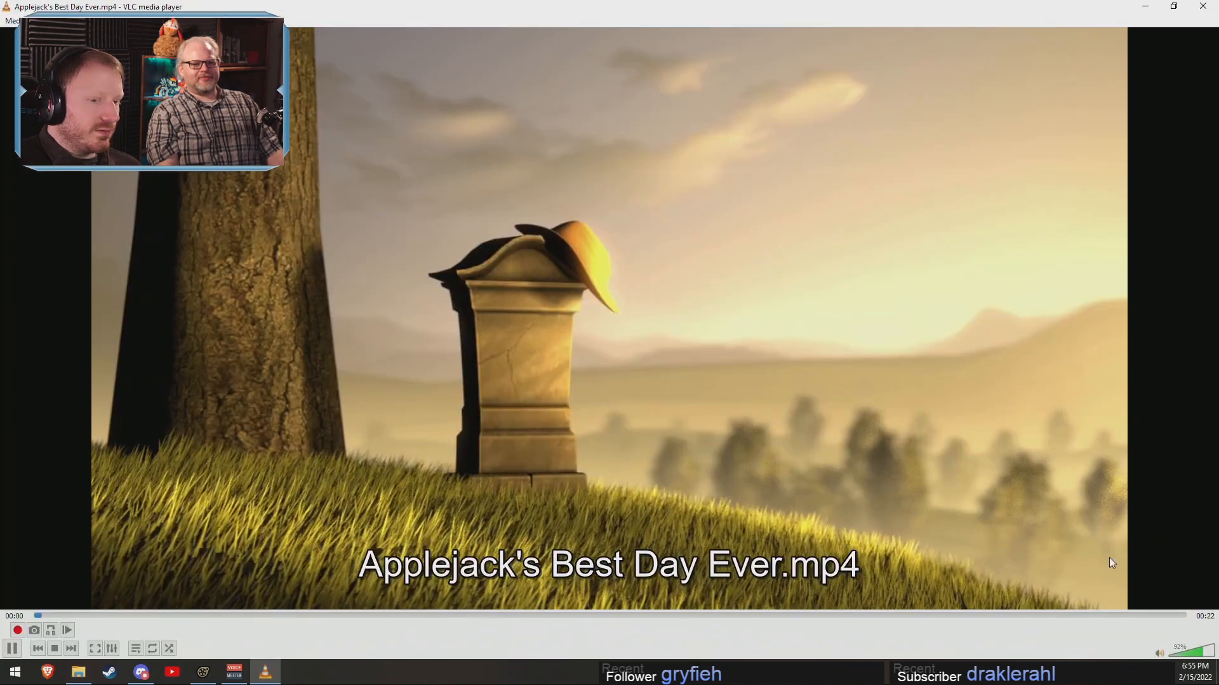
left_click(1204, 653)
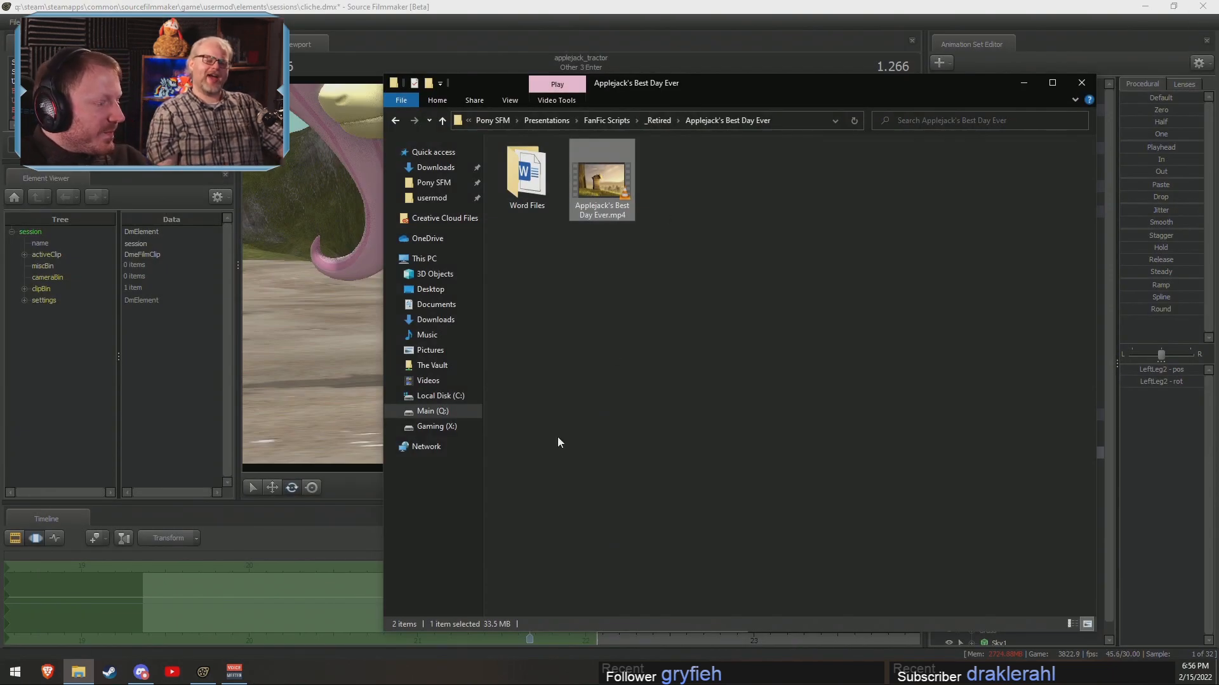
left_click(659, 120)
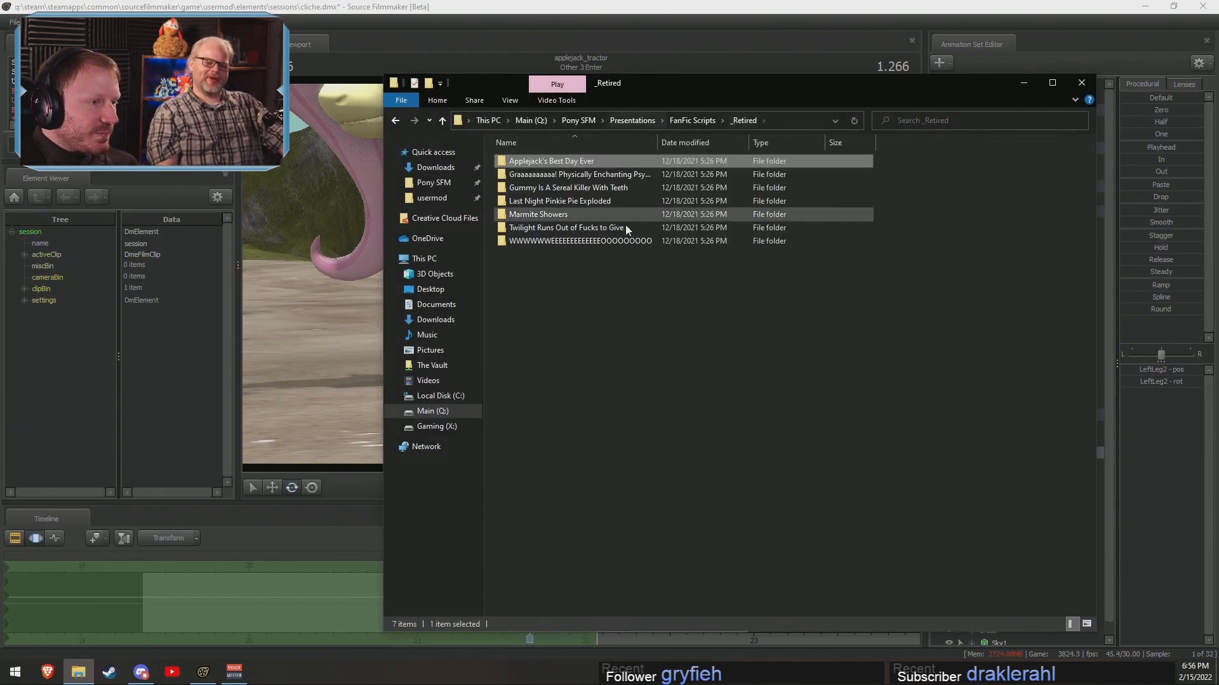
View Graaaaaa - Picture.jpg from its story folder and check the Gummy Is A Sereal Killer With Teeth folder, returning to _Retired.
double_click(561, 174)
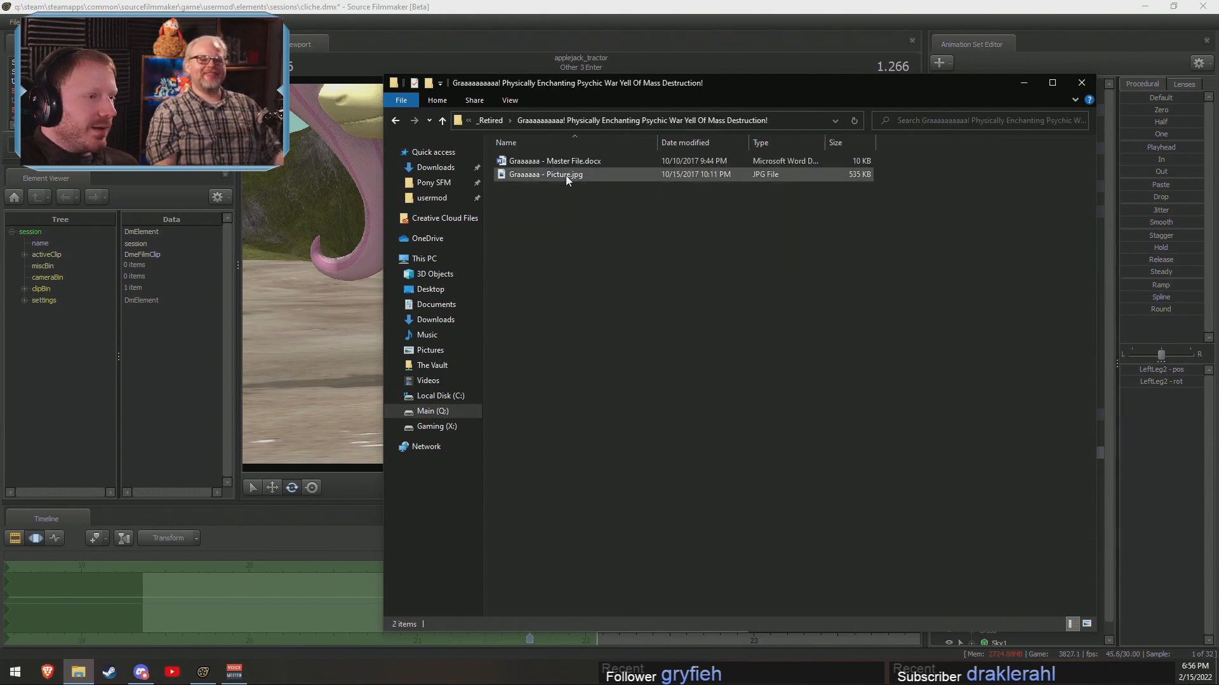
double_click(566, 175)
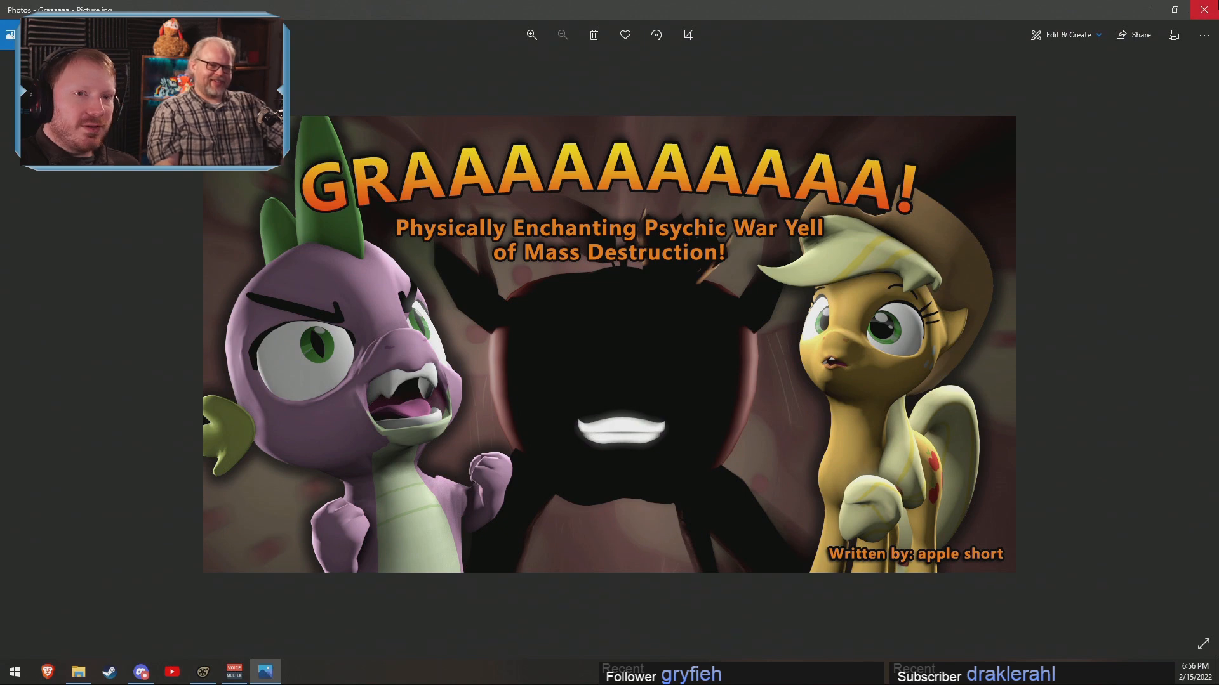
left_click(1204, 10)
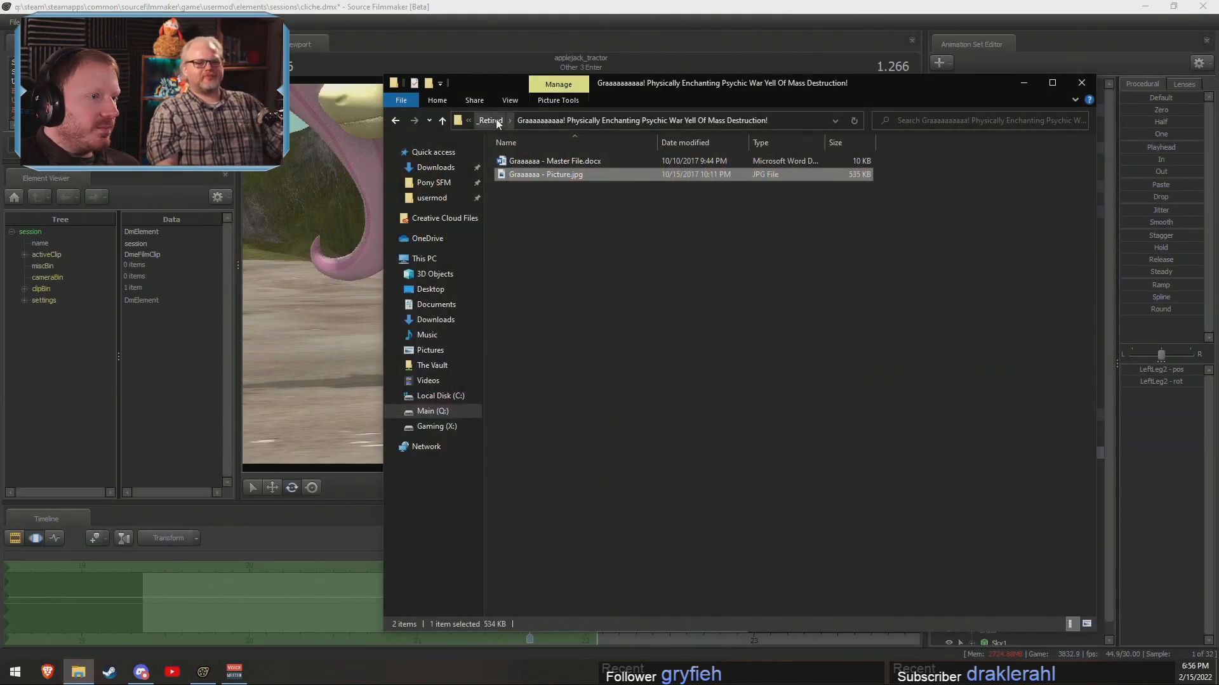
left_click(496, 120)
double_click(550, 187)
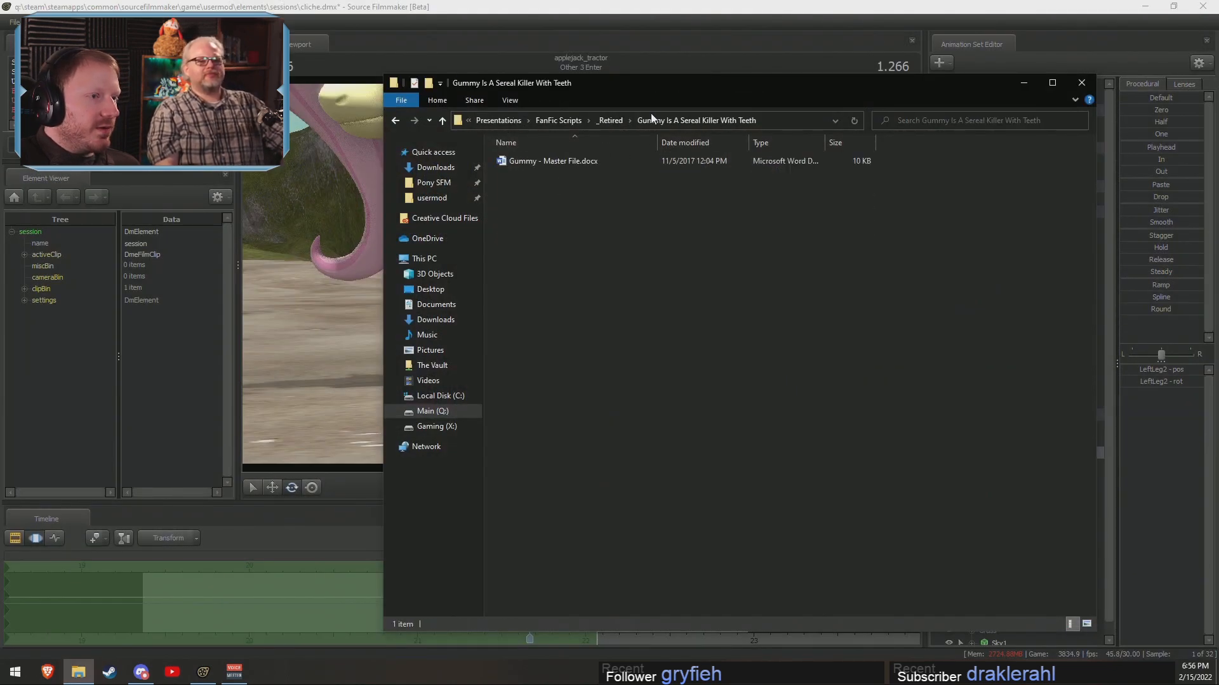
left_click(619, 120)
View Pinkie Boom - Picture.jpg and Marmite - Picture.jpg from their story folders, closing each and returning to _Retired.
double_click(539, 208)
left_click(585, 185)
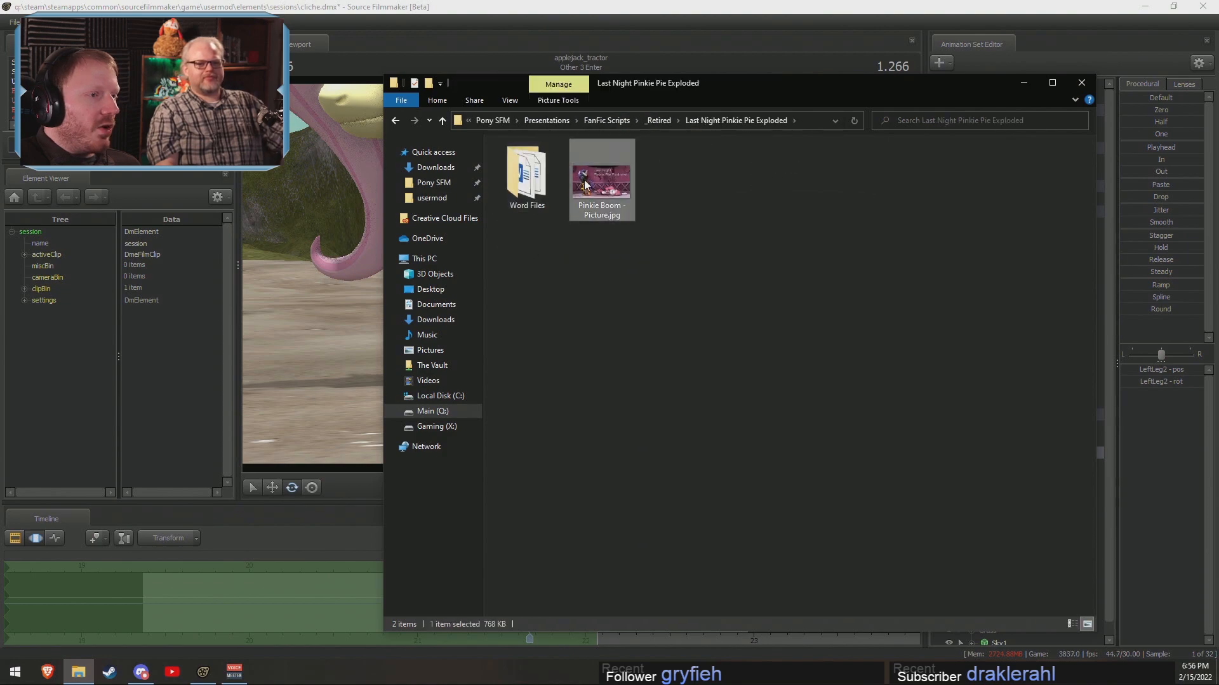
double_click(585, 185)
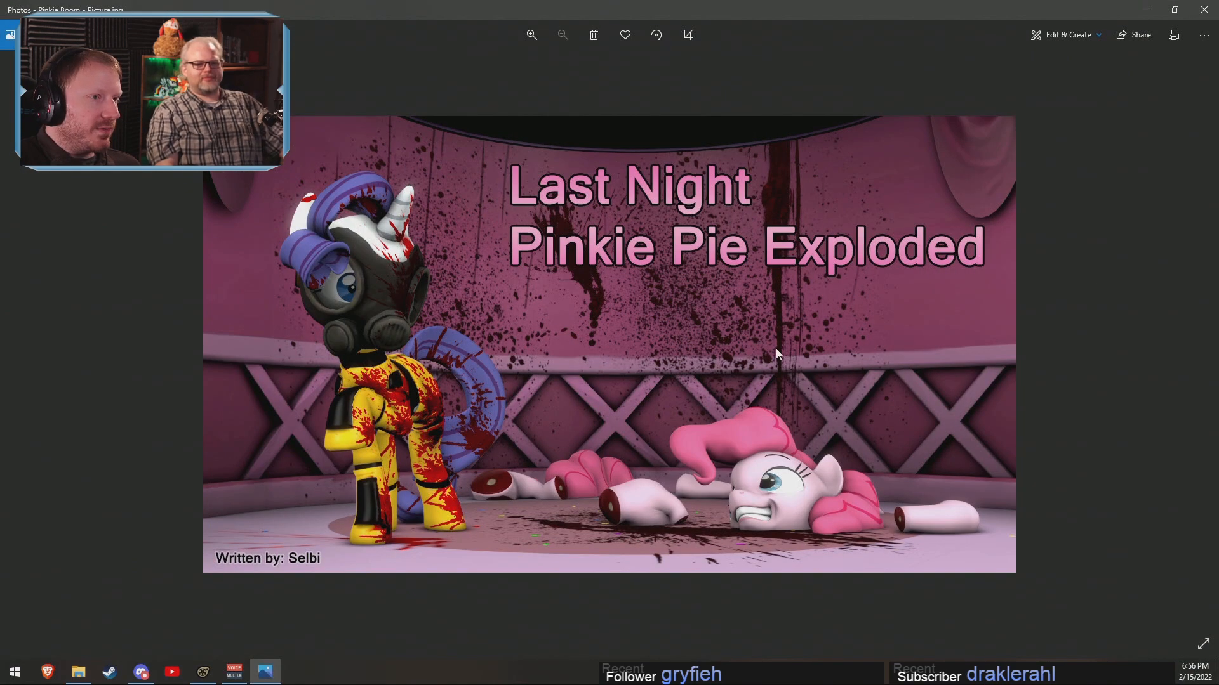
left_click(1203, 9)
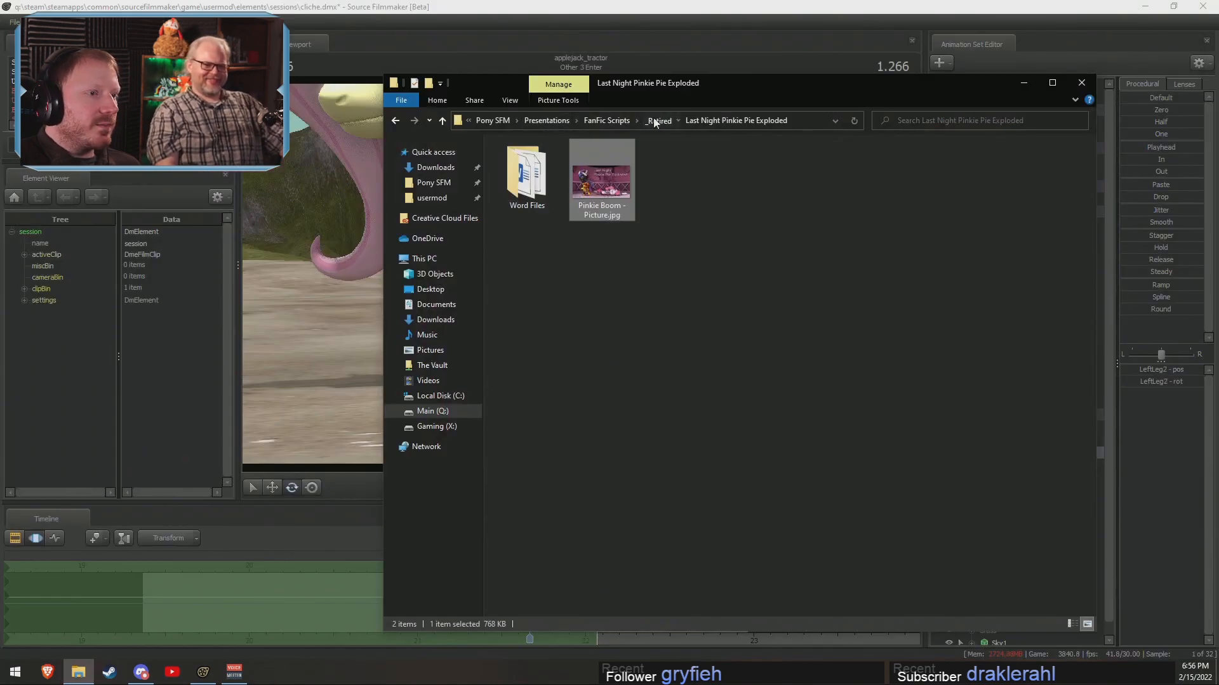
left_click(657, 120)
double_click(547, 215)
double_click(601, 184)
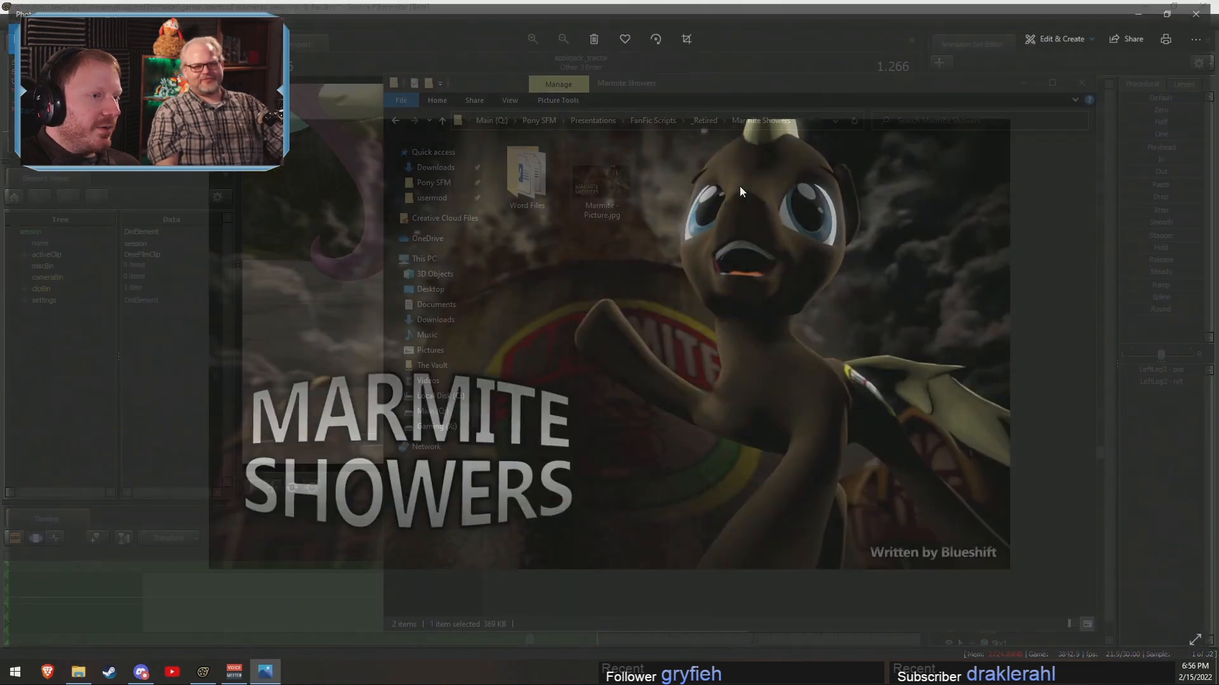
key("alt+F4")
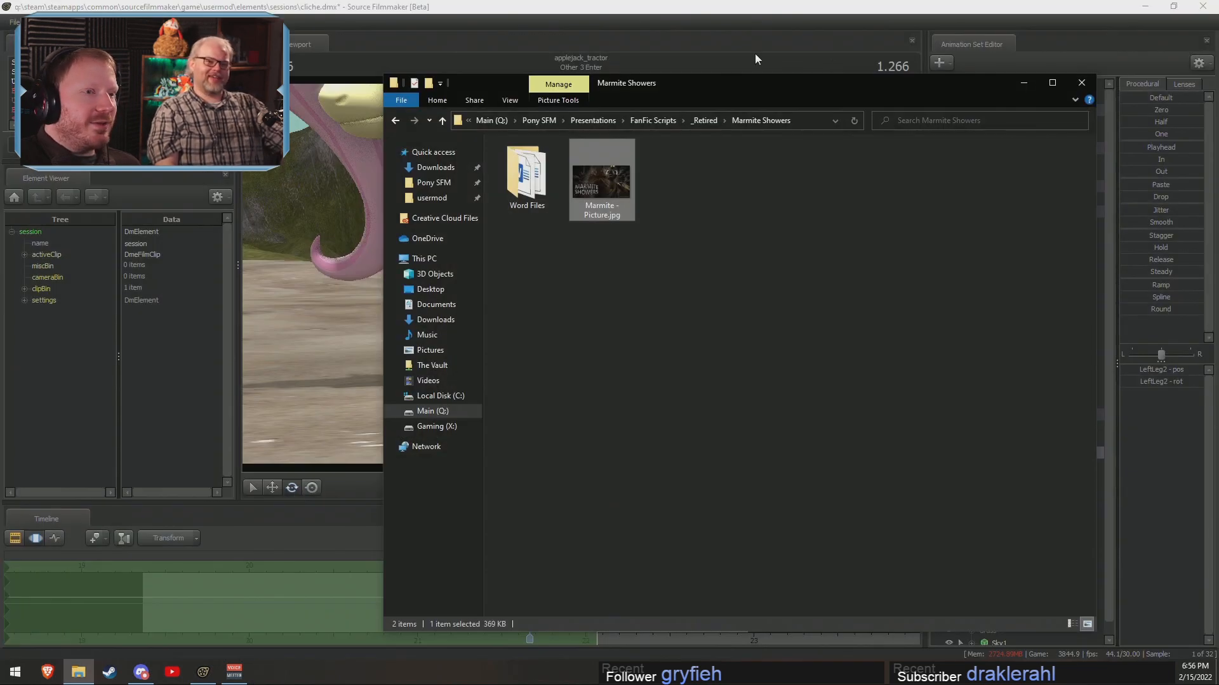
left_click(703, 120)
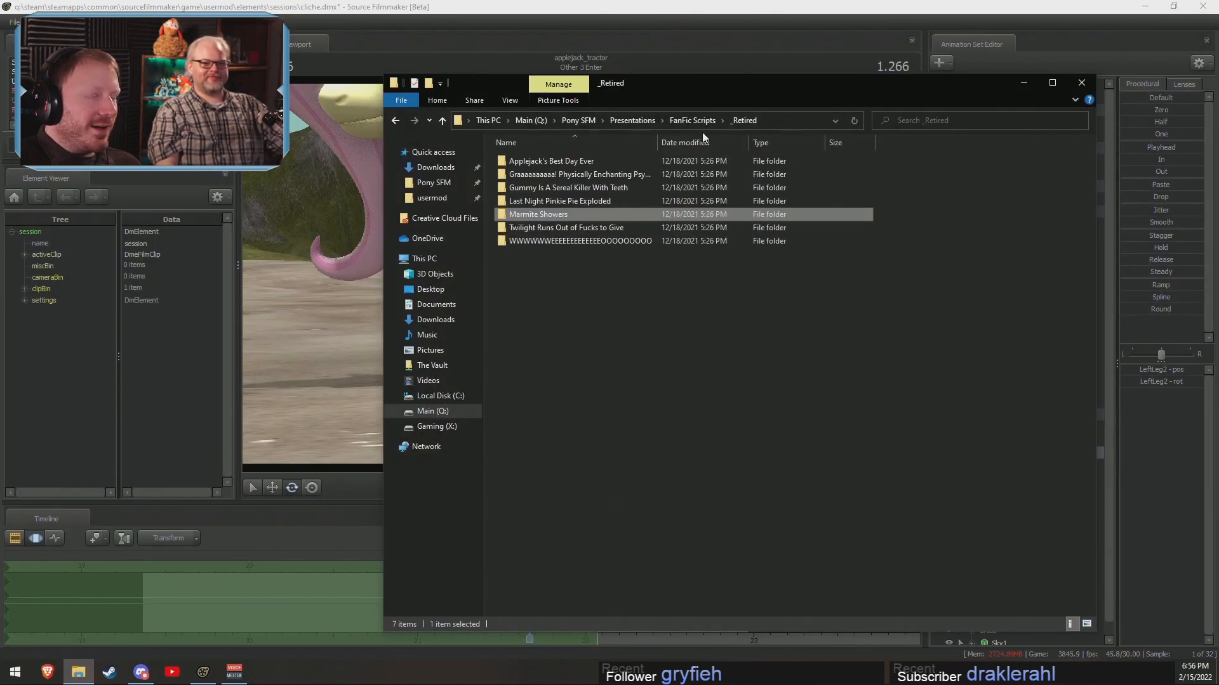
Check the Twilight Runs Out of Fucks to Give folder and view Firetruck - Picture.jpg from its story folder, returning to FanFic Scripts.
left_click(573, 231)
double_click(575, 231)
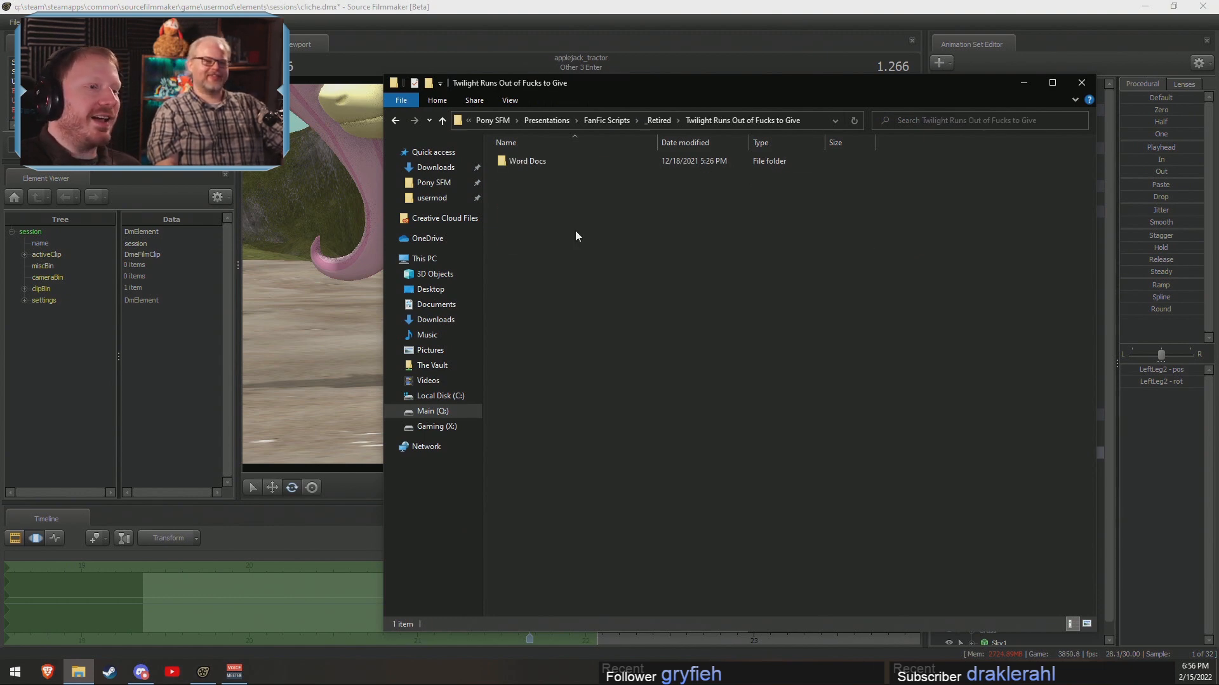
left_click(606, 120)
double_click(544, 240)
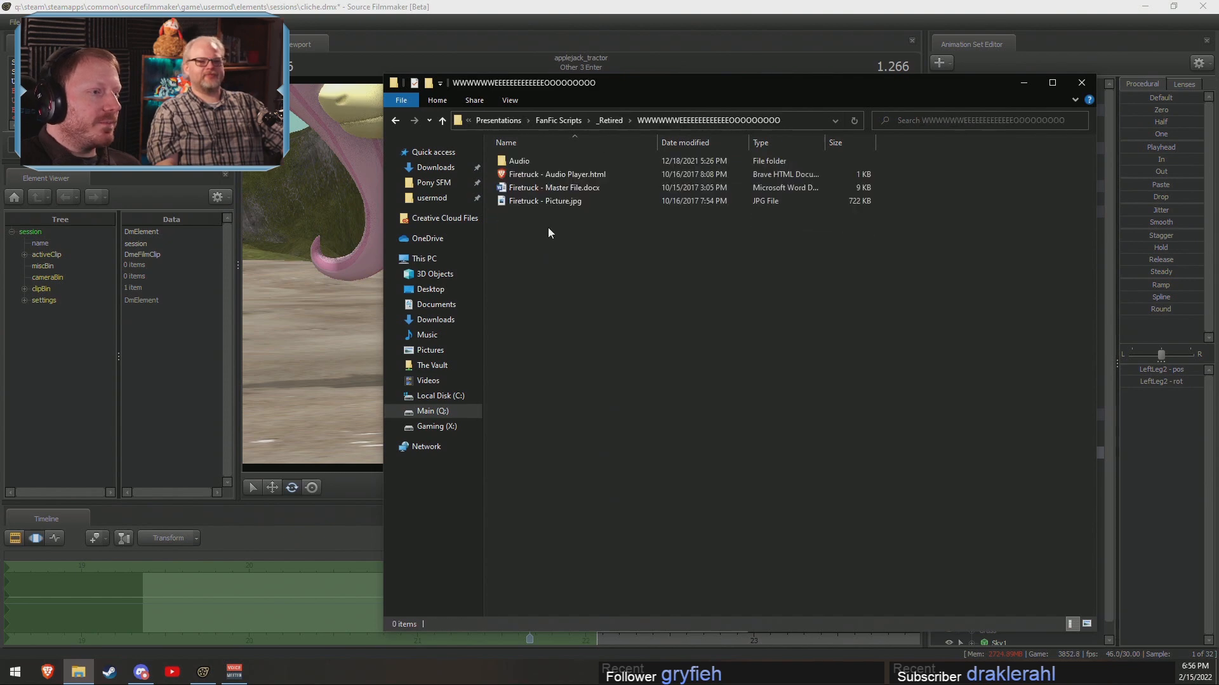
left_click(547, 202)
double_click(547, 202)
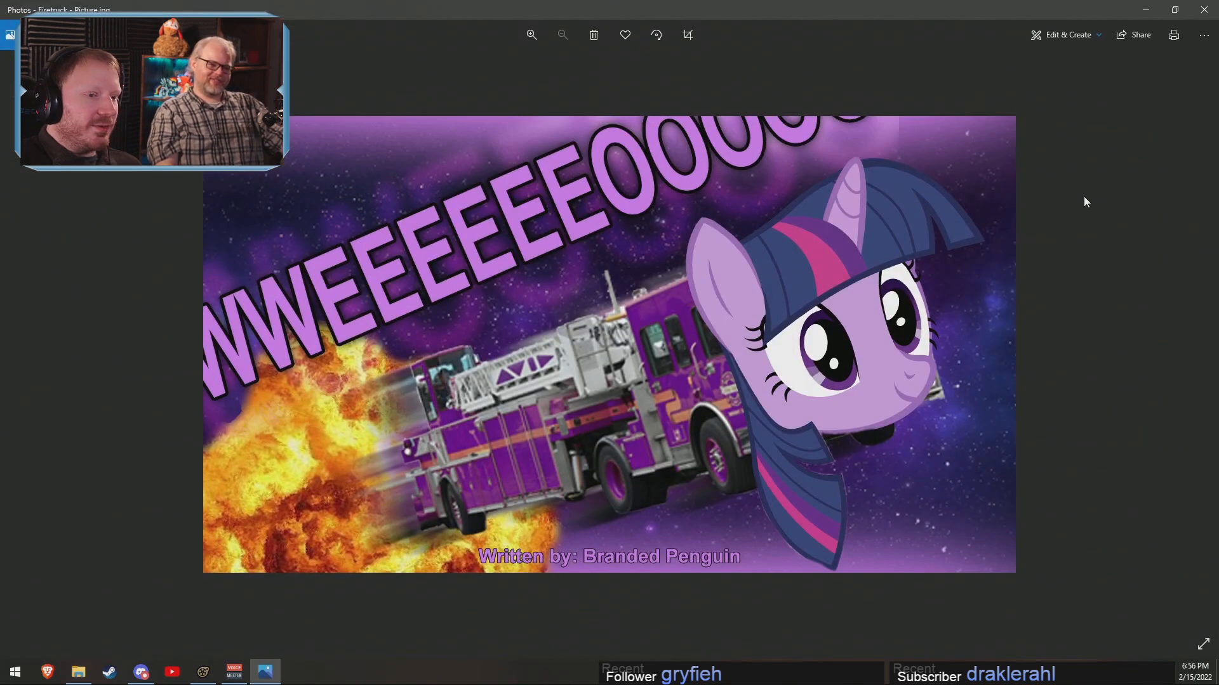
left_click(1204, 8)
left_click(608, 120)
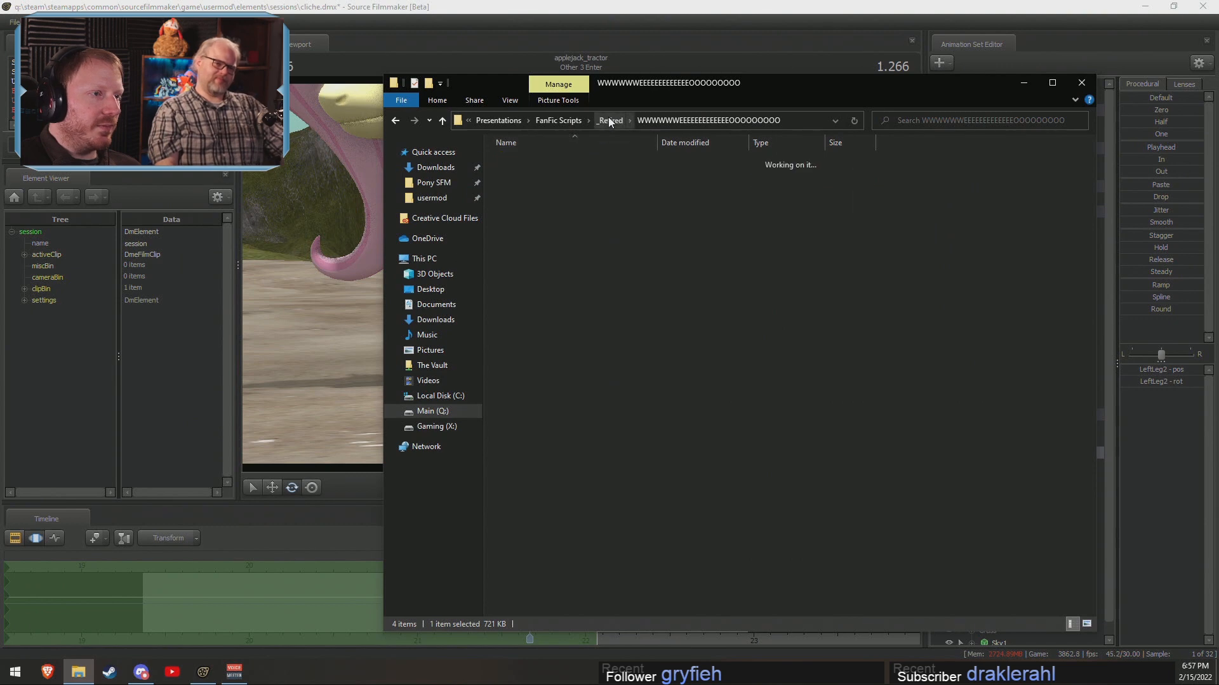
left_click(692, 119)
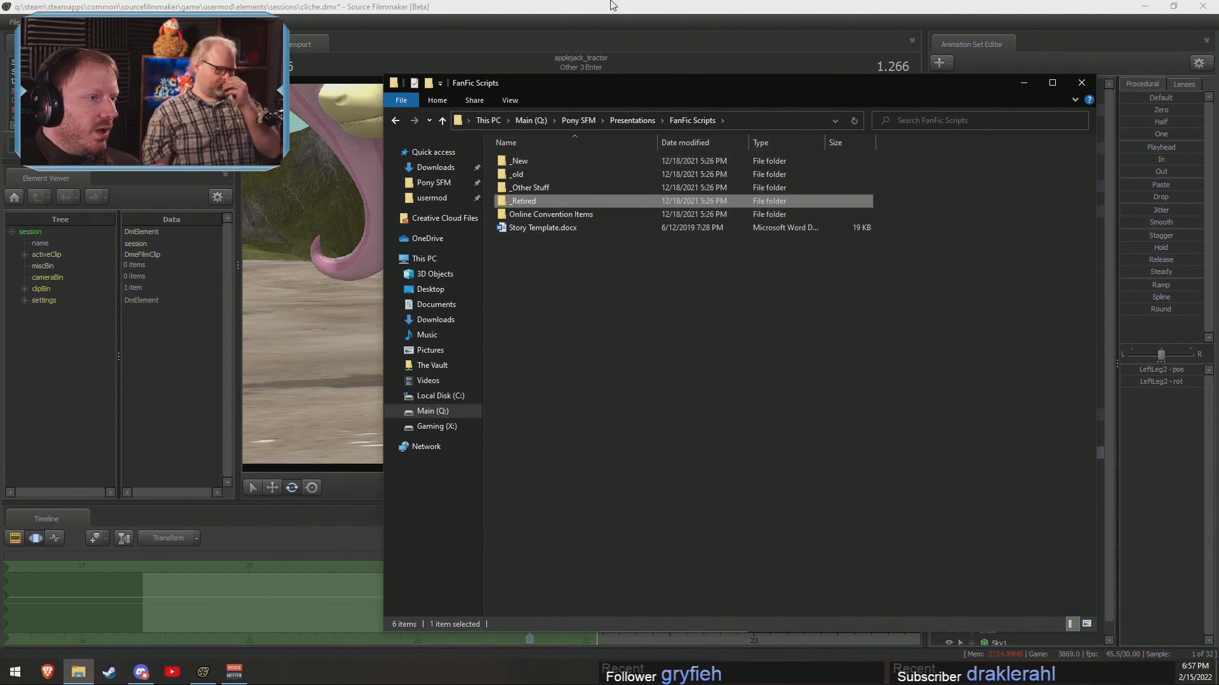
Switch back to Source Filmmaker and examine Fluttershy's legs from several angles in the Work Camera.
left_click(640, 5)
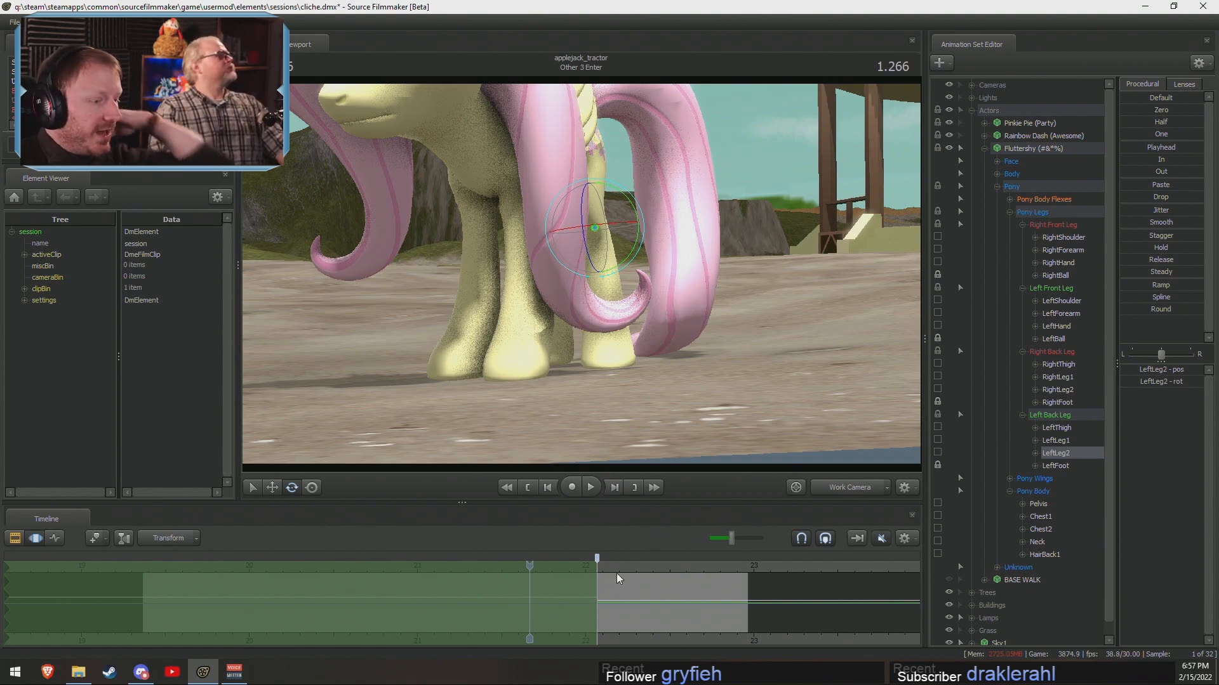
left_click_drag(686, 370, 580, 275)
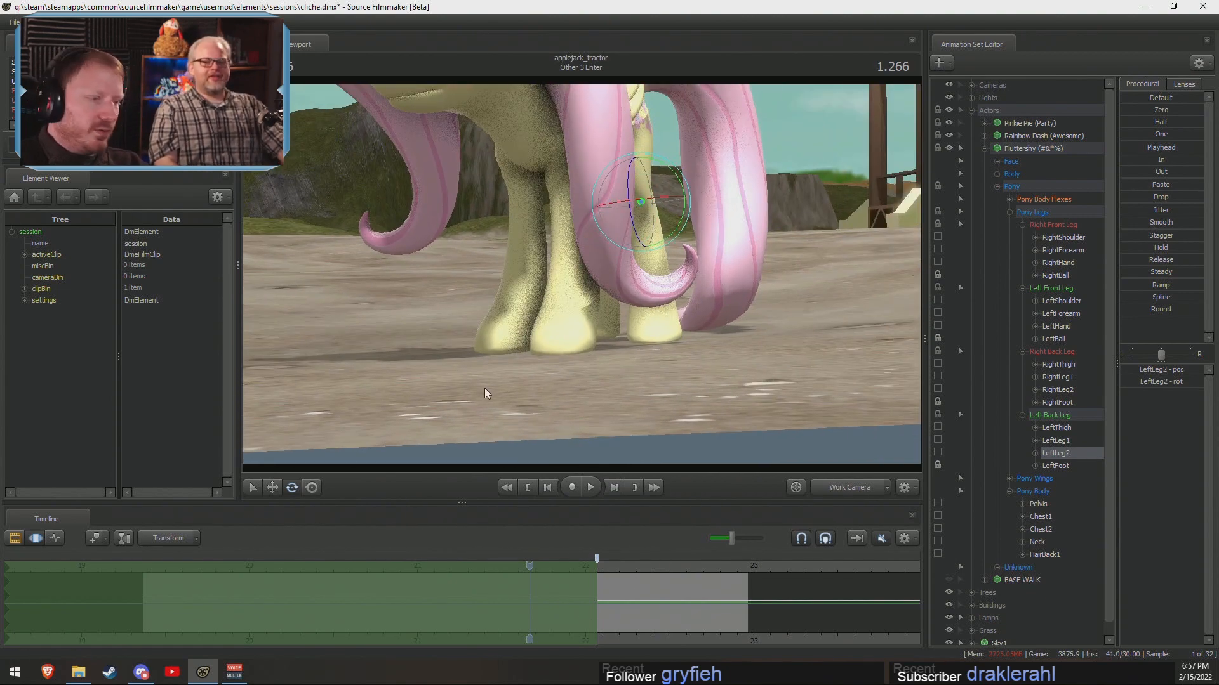
left_click_drag(486, 389, 517, 263)
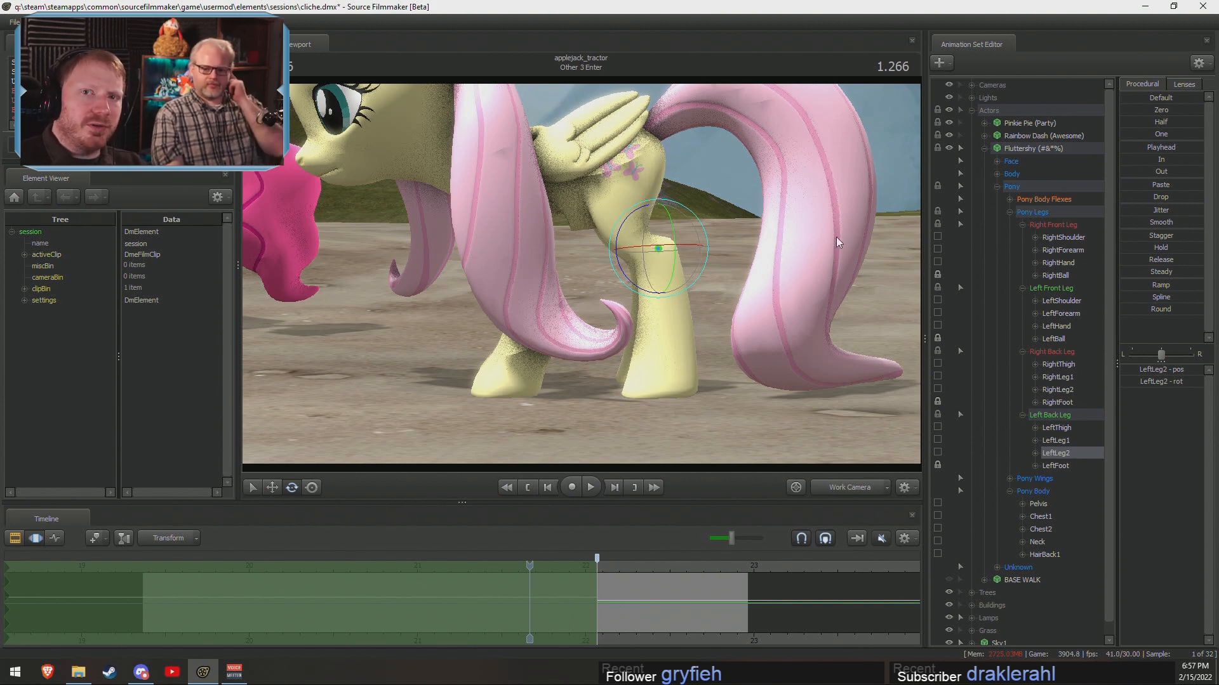
mouse_move(831, 274)
left_mouse_down()
mouse_move(829, 286)
mouse_move(829, 270)
left_mouse_up()
key("w")
key("w")
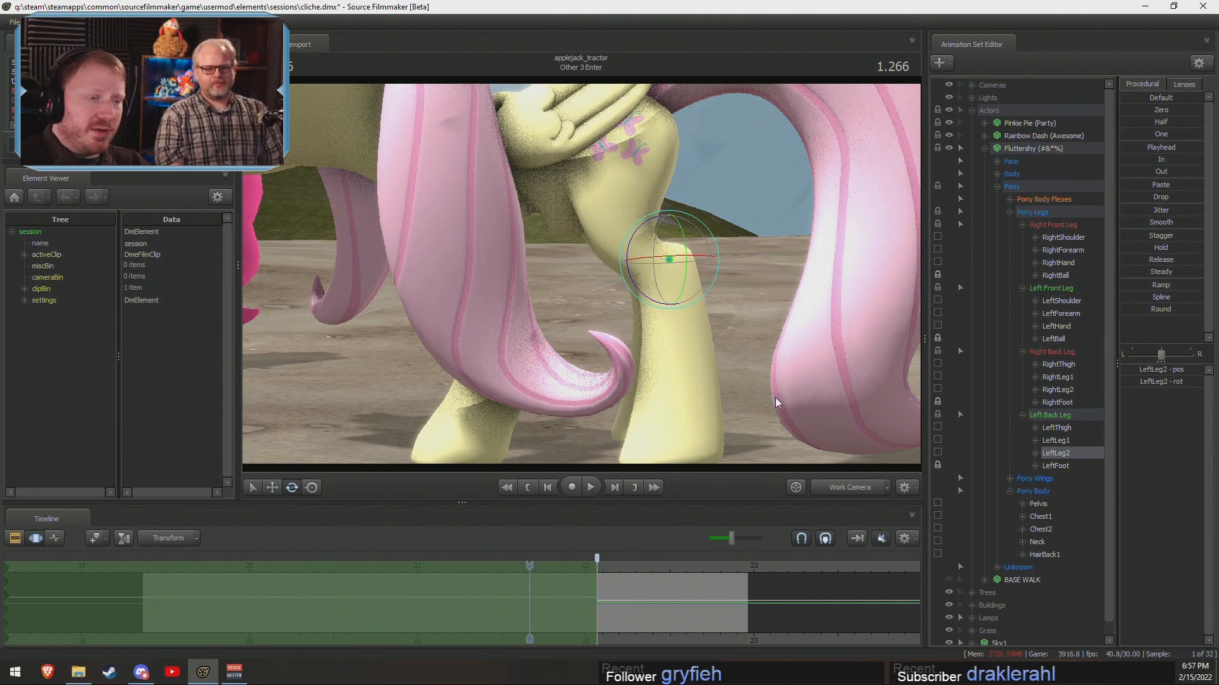
key("s")
left_click_drag(775, 397, 765, 390)
key("shift")
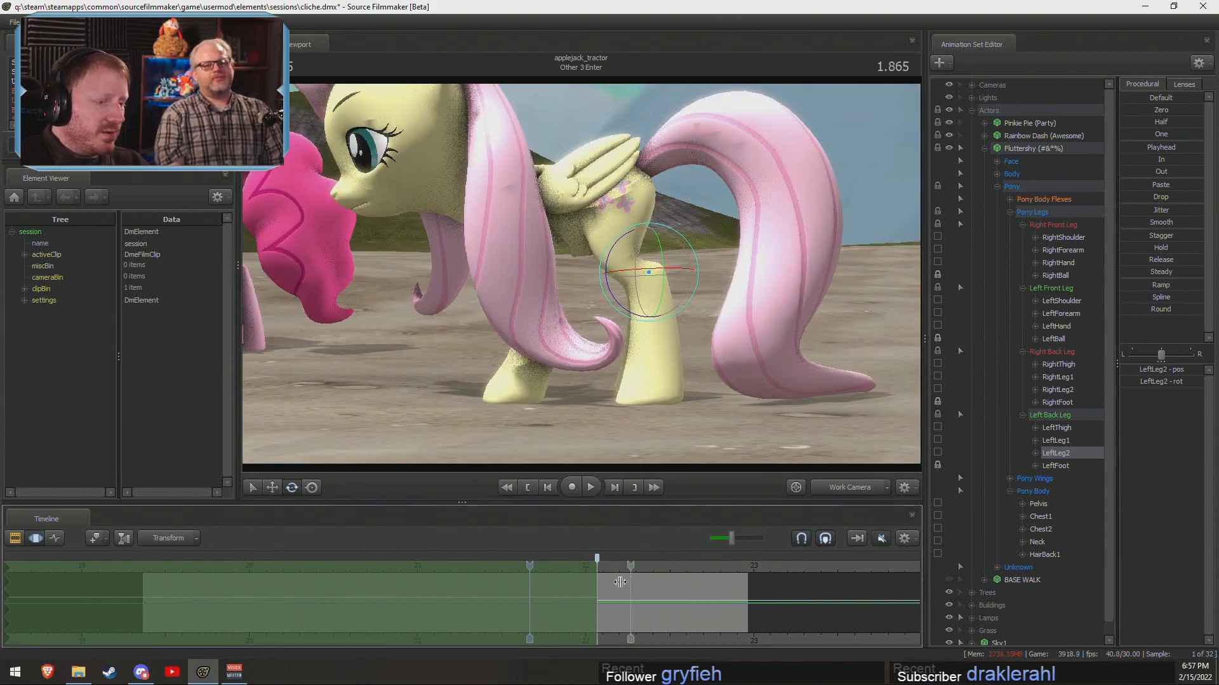
Rotate Fluttershy's RightShoulder and LeftShoulder bones together slightly to adjust the front legs.
left_click_drag(664, 348, 670, 346, "alt")
key("ctrl")
left_click(655, 212, "ctrl")
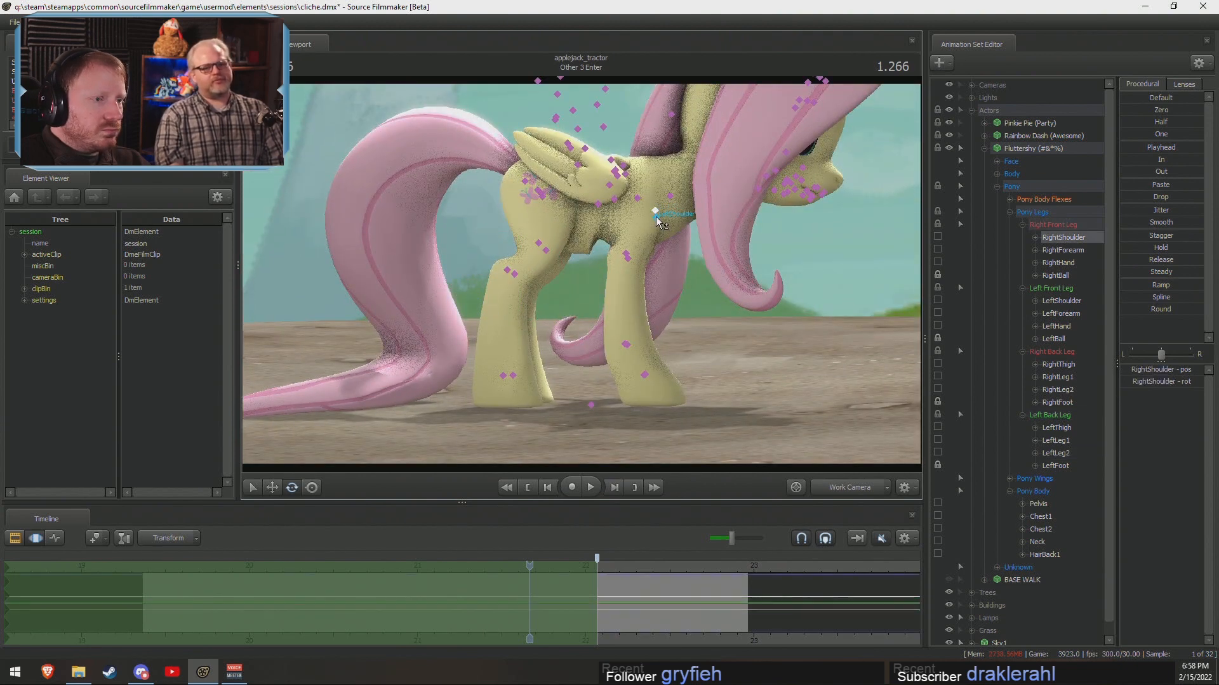
left_click(655, 217, "ctrl+shift")
left_click_drag(699, 198, 700, 205)
Rotate Fluttershy's RightForearm and LeftForearm bones together to straighten the front legs beneath her, checking them from the front.
left_click(618, 255, "ctrl")
left_click(623, 252, "ctrl")
left_click(625, 256, "ctrl+shift")
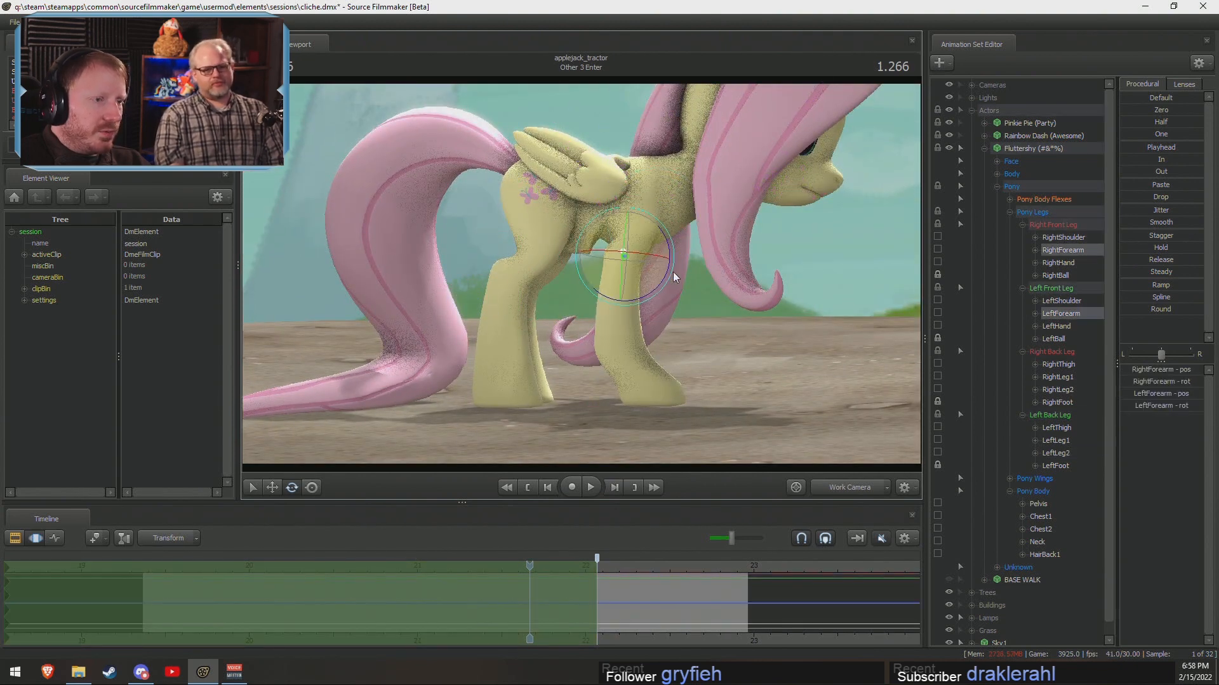
left_click_drag(671, 272, 671, 265)
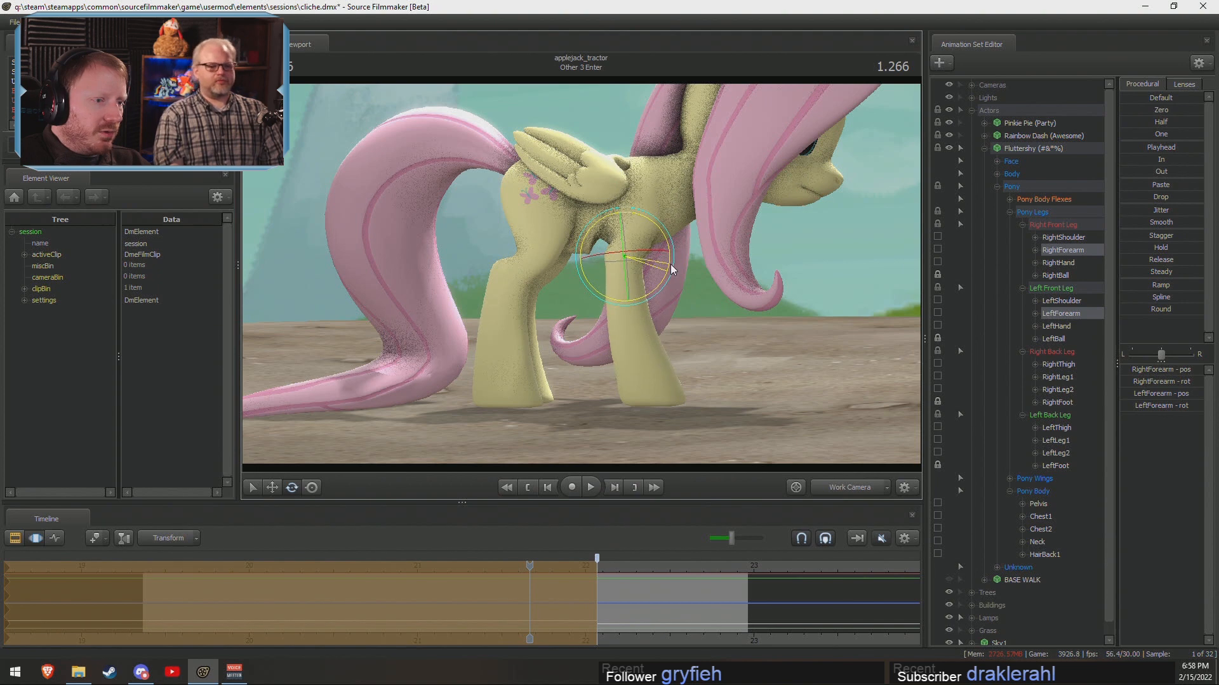
mouse_move(553, 589)
left_mouse_down()
mouse_move(608, 593)
mouse_move(521, 593)
mouse_move(616, 592)
mouse_move(552, 590)
left_mouse_up()
left_click_drag(730, 381, 586, 289, "alt")
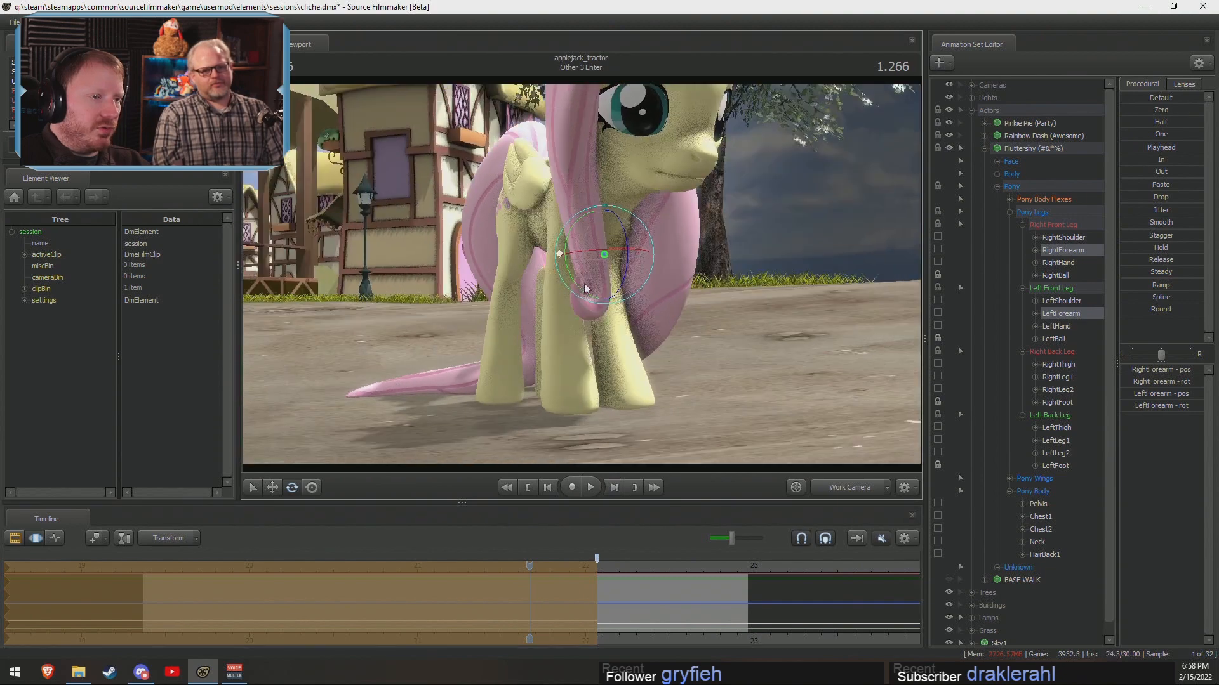
Play back the Other 3 Enter shot through the Main Camera to review Fluttershy's pose.
left_click(864, 490)
left_click_drag(618, 571, 493, 582)
key("space")
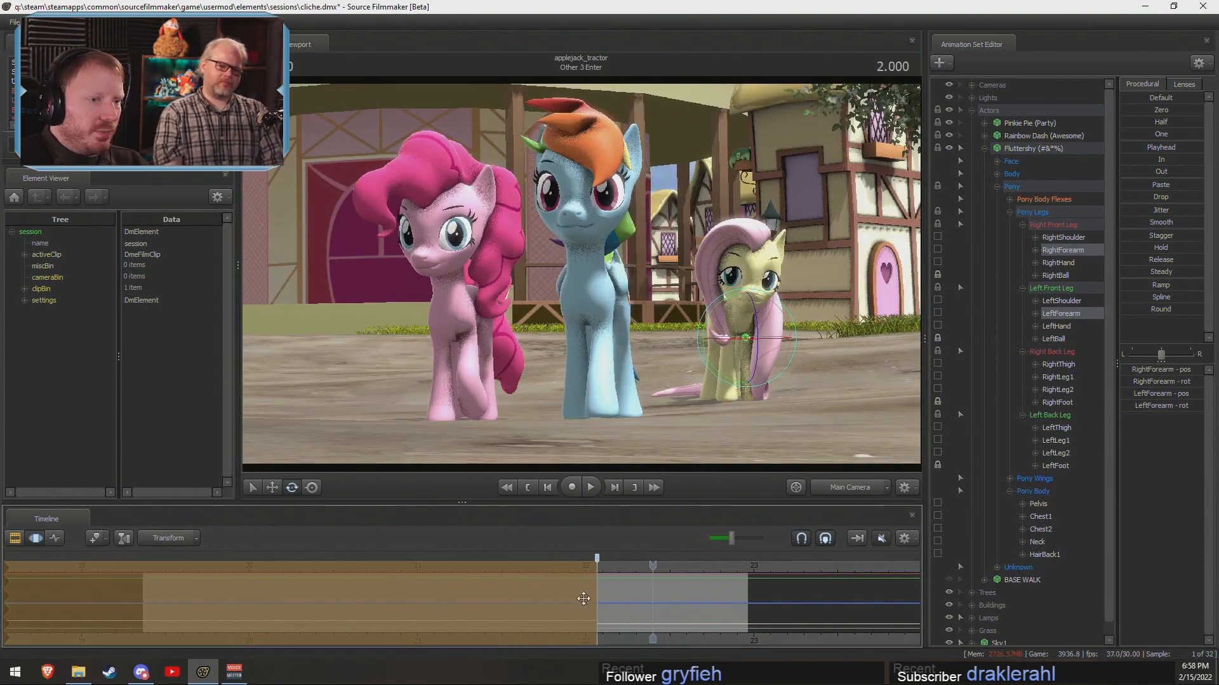
key("space")
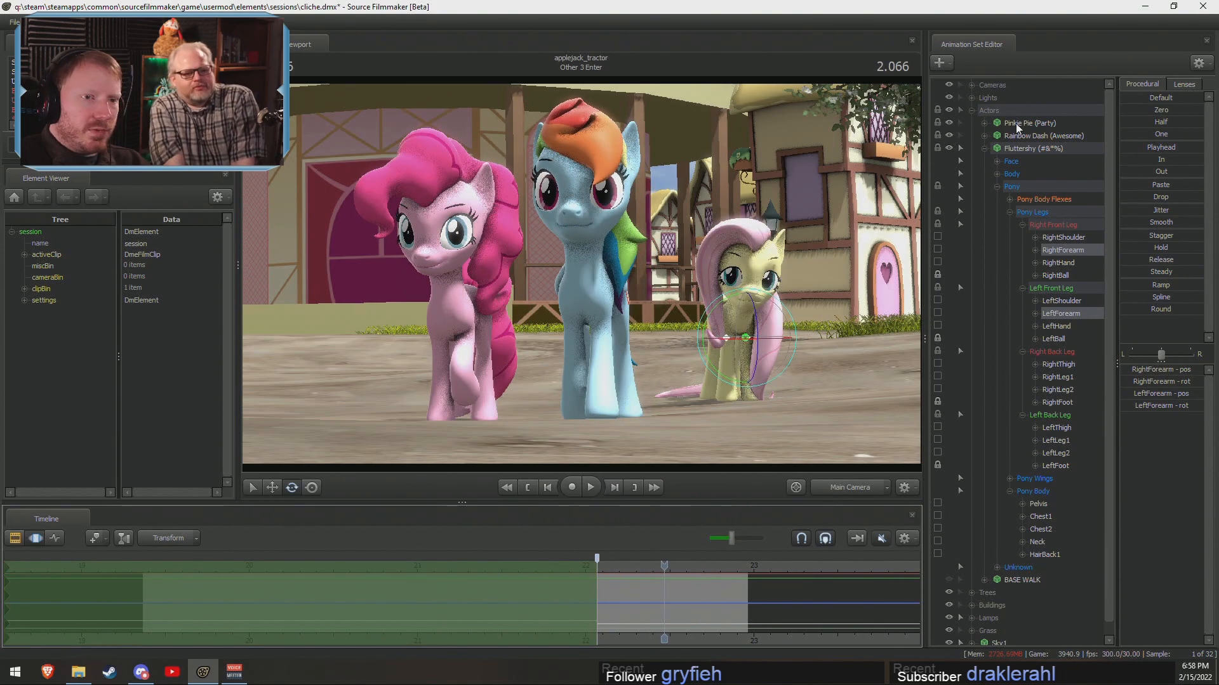
Select all of Fluttershy's controls with a short time selection around 1.700 in Other 3 Enter, and turn the timeline sound on.
left_click(1042, 150)
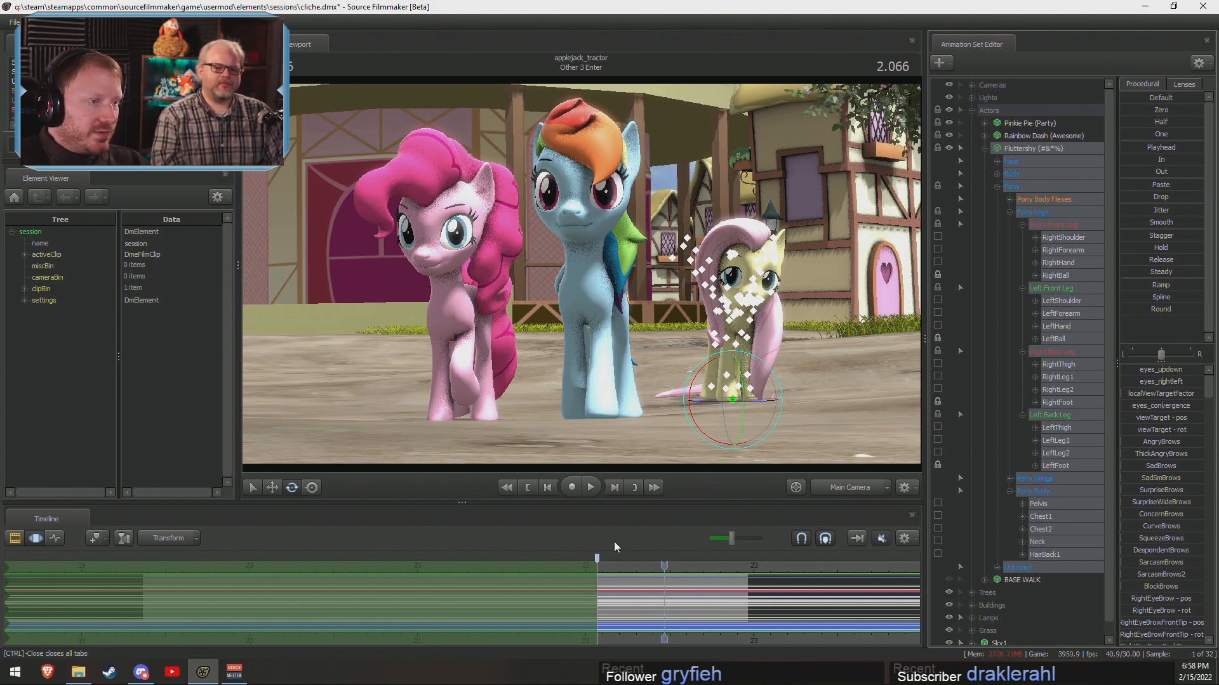
key("F1")
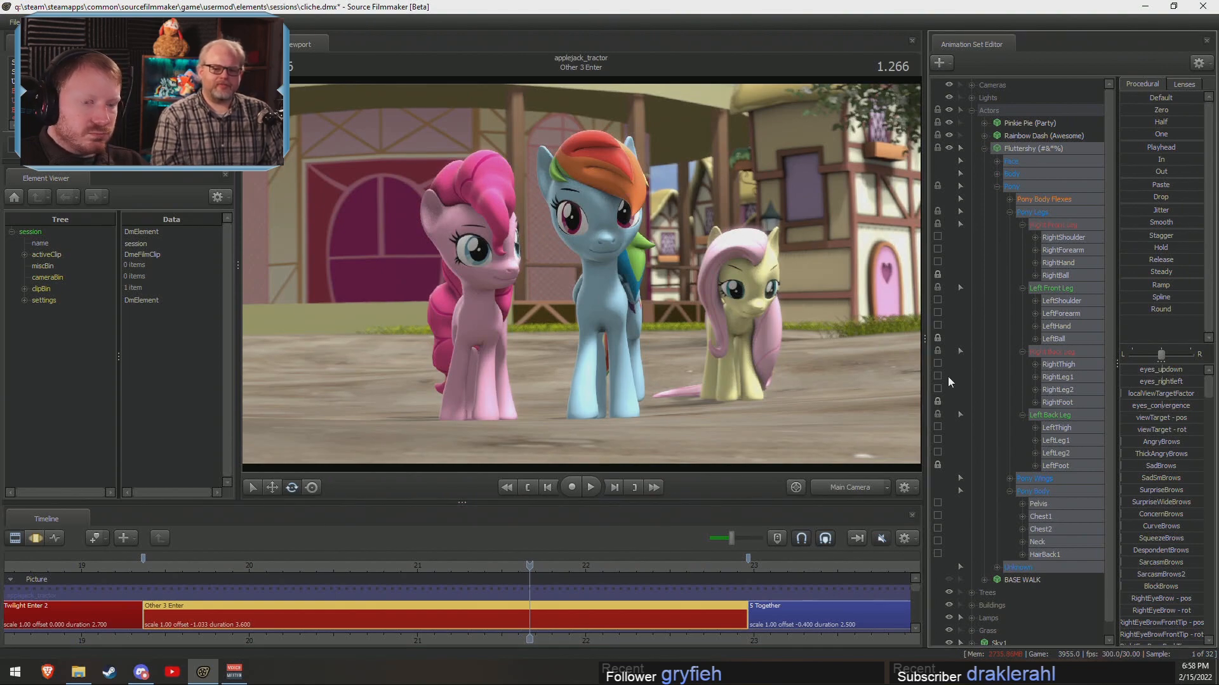
key("F3")
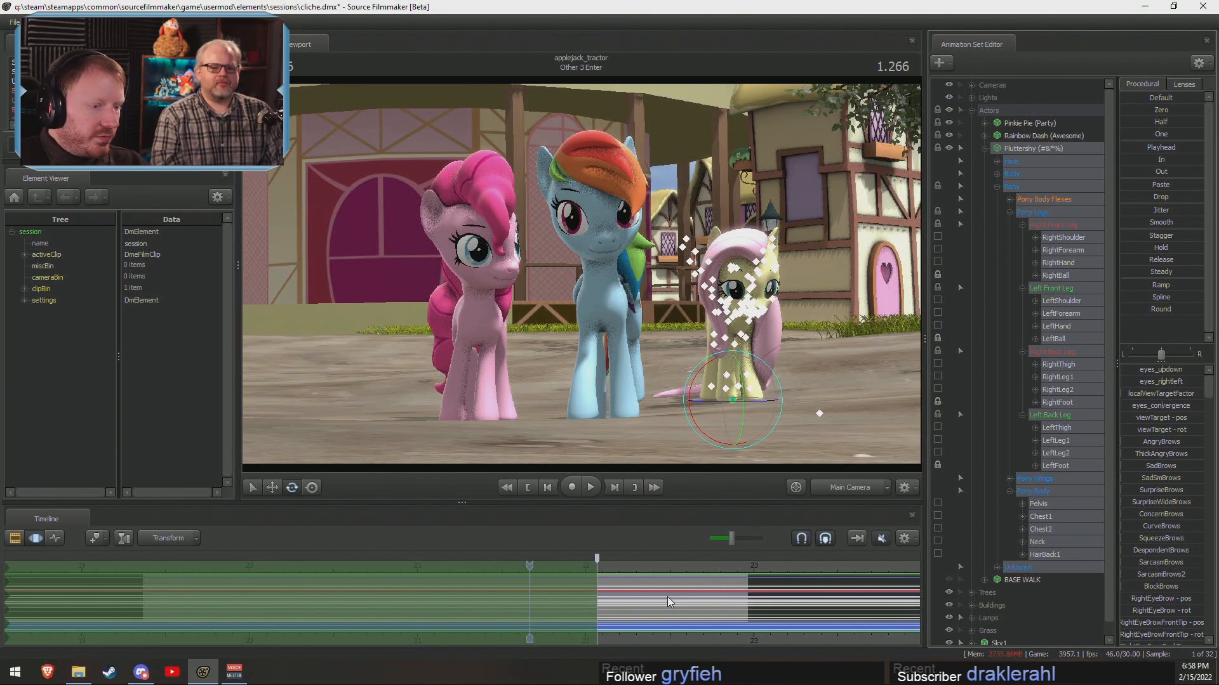
left_click_drag(603, 604, 612, 604)
key("Escape")
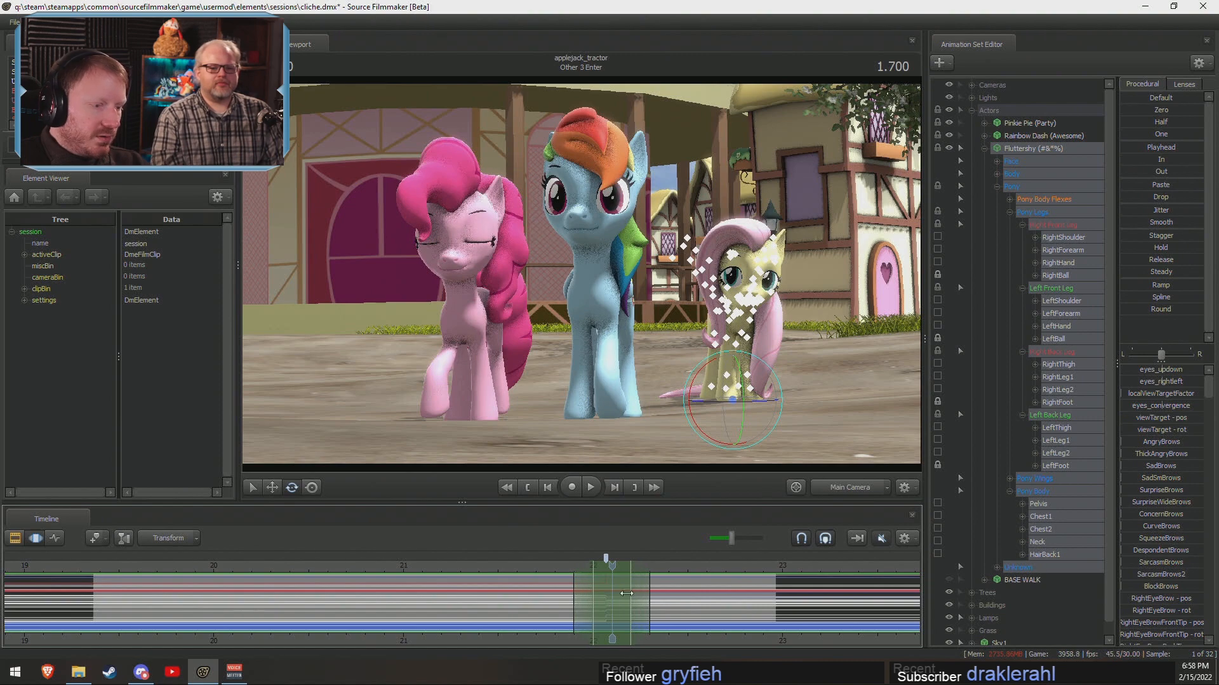
left_click(881, 538)
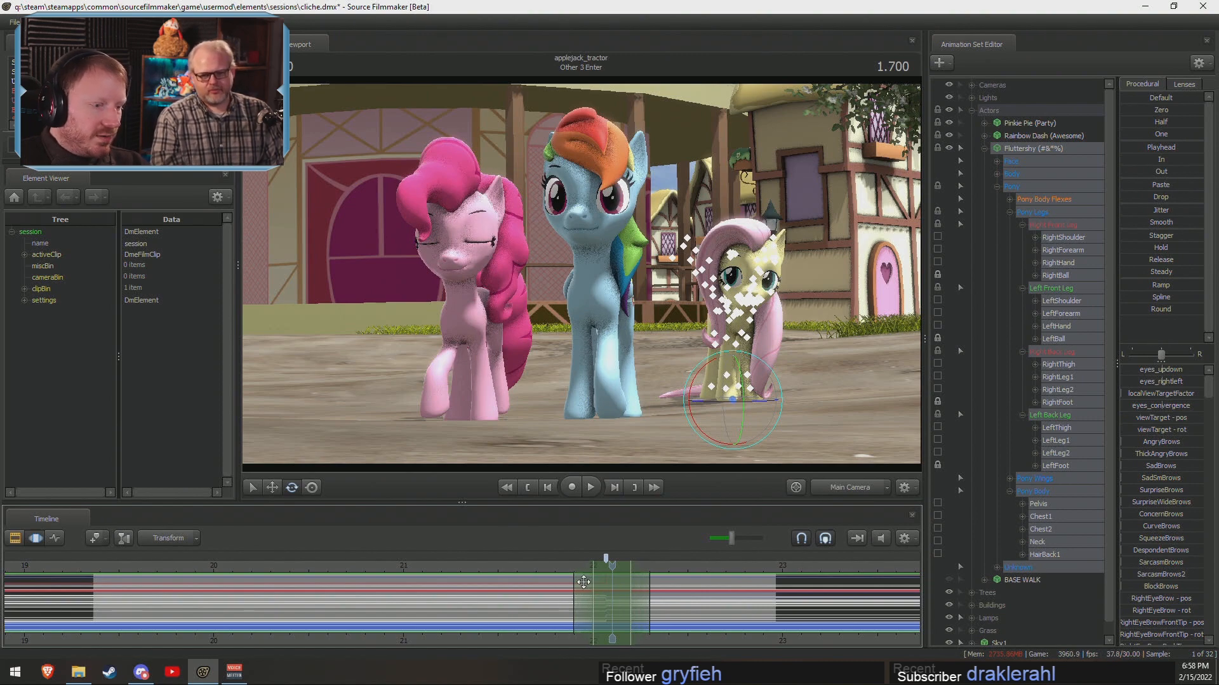
Widen the falloff of the time selection around 1.700 and apply the Spline preset to all of Fluttershy's controls.
left_click_drag(582, 579, 673, 592)
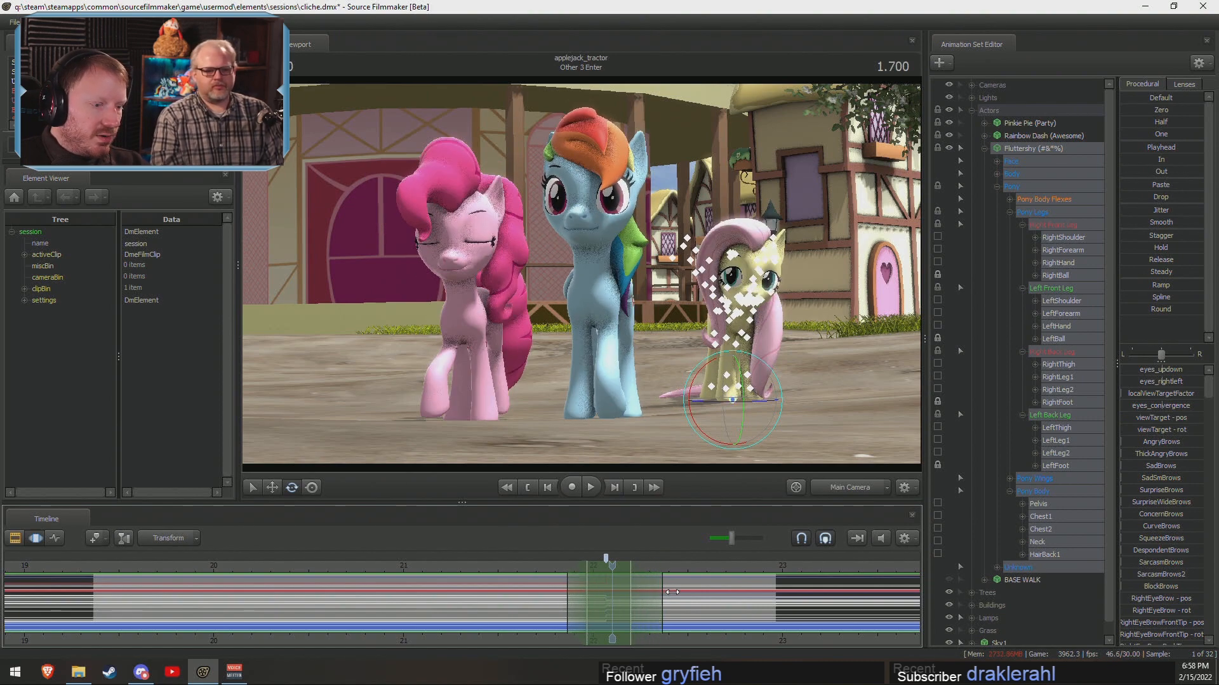
double_click(1157, 295)
left_click(537, 568)
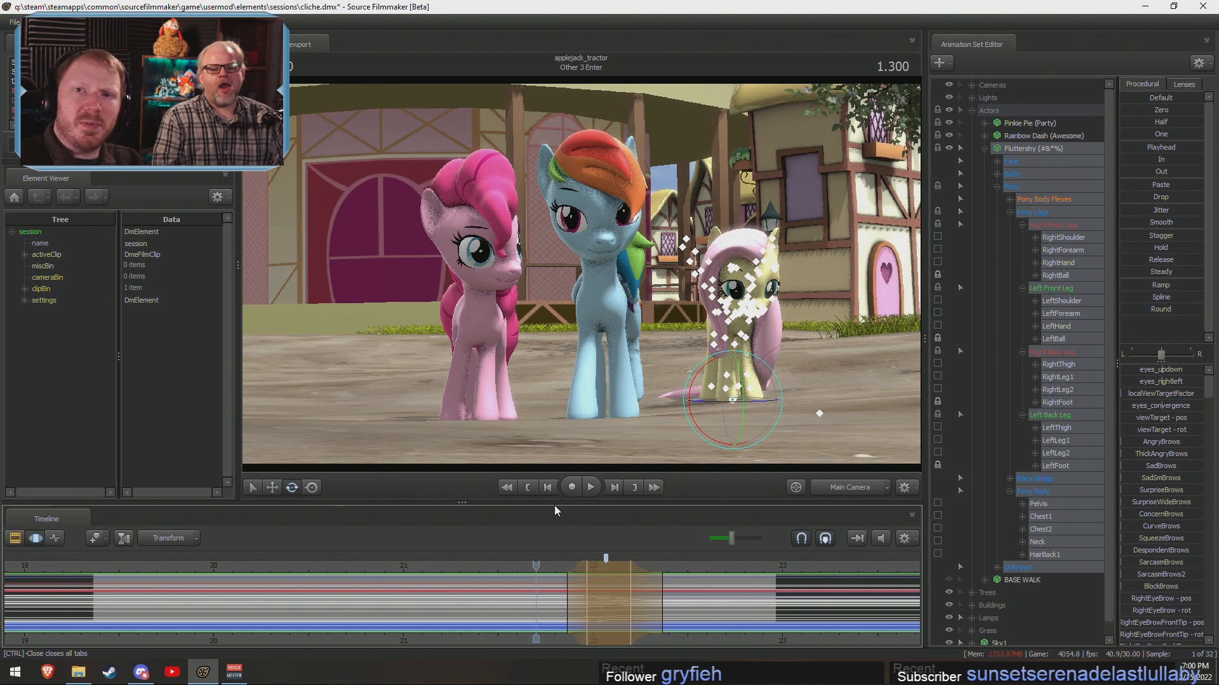
Play back Other 3 Enter from several points before the pose change to judge Fluttershy's transition.
left_click(502, 570)
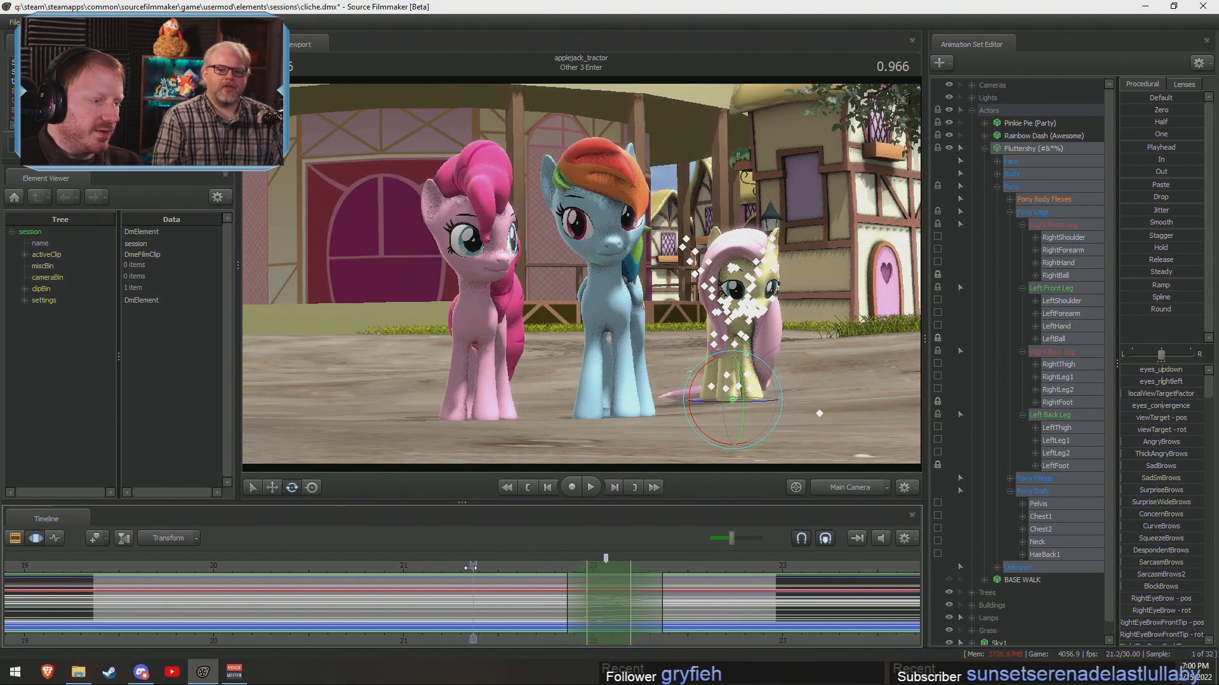
key("space")
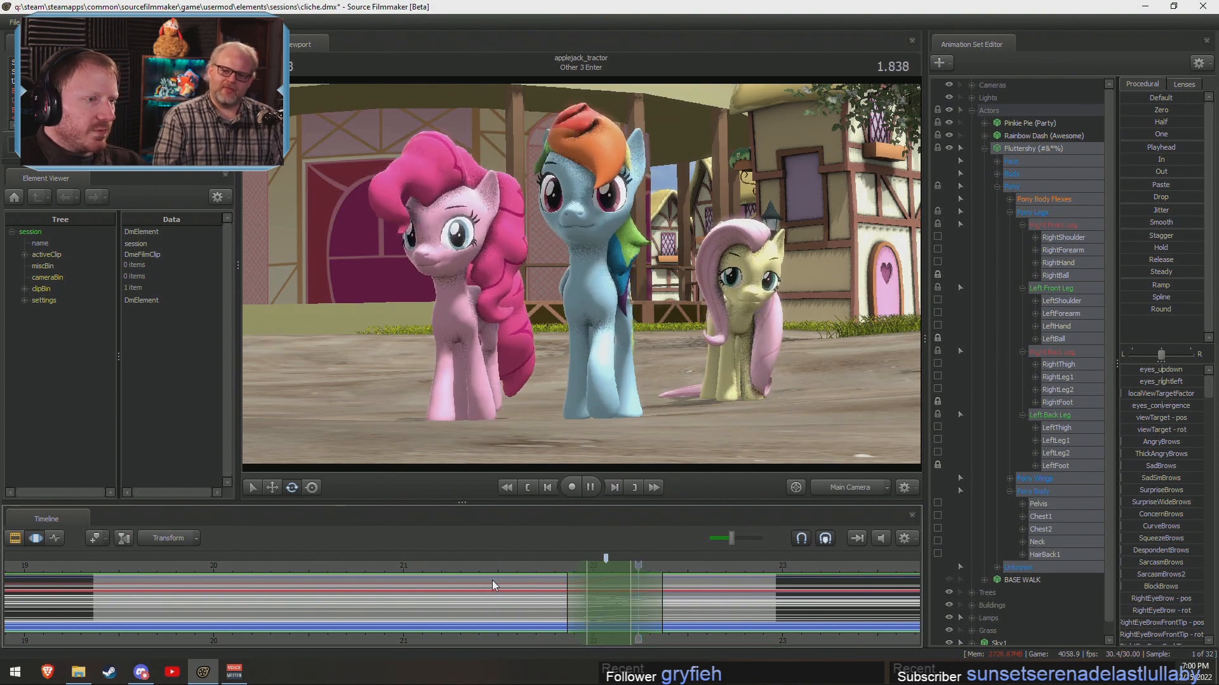
key("space")
left_click(485, 566)
left_click_drag(485, 565, 448, 575)
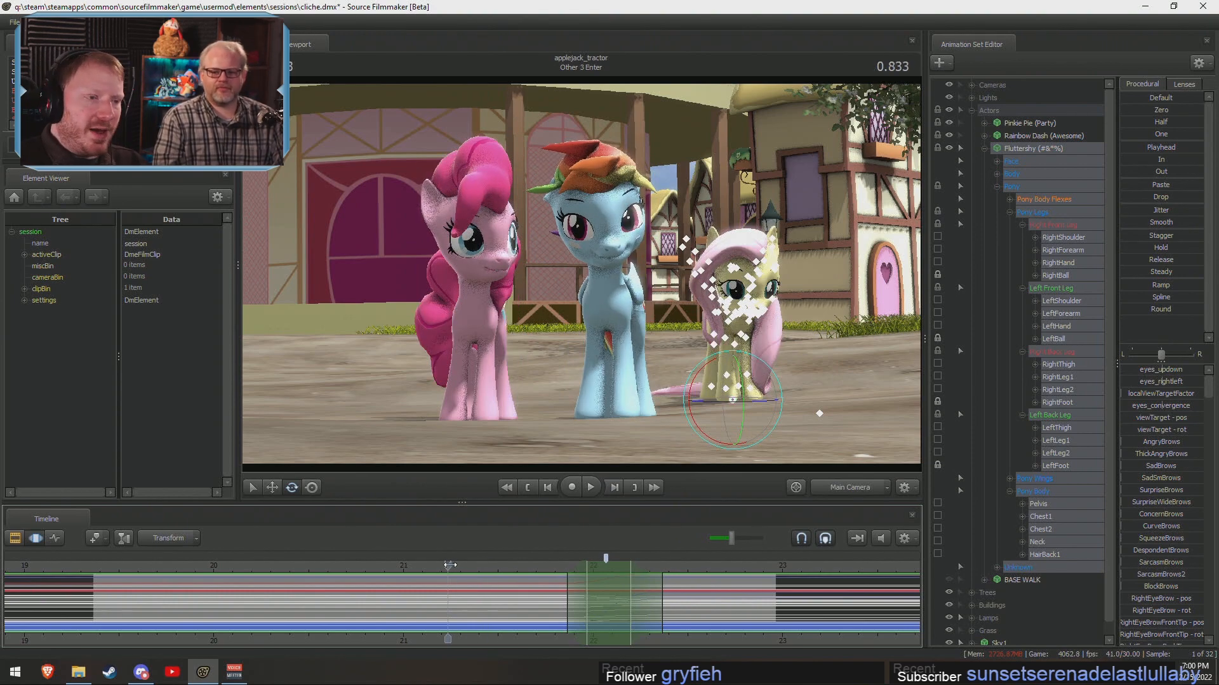
left_click(422, 571)
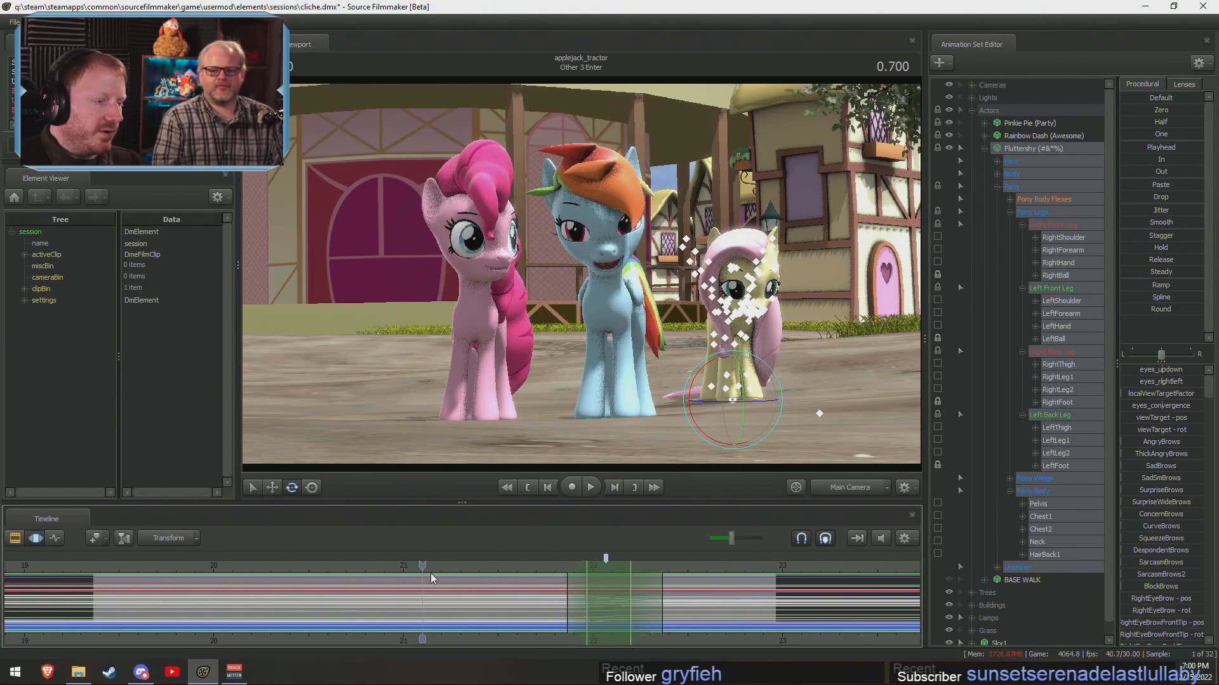
left_click_drag(440, 556, 402, 577)
key("space")
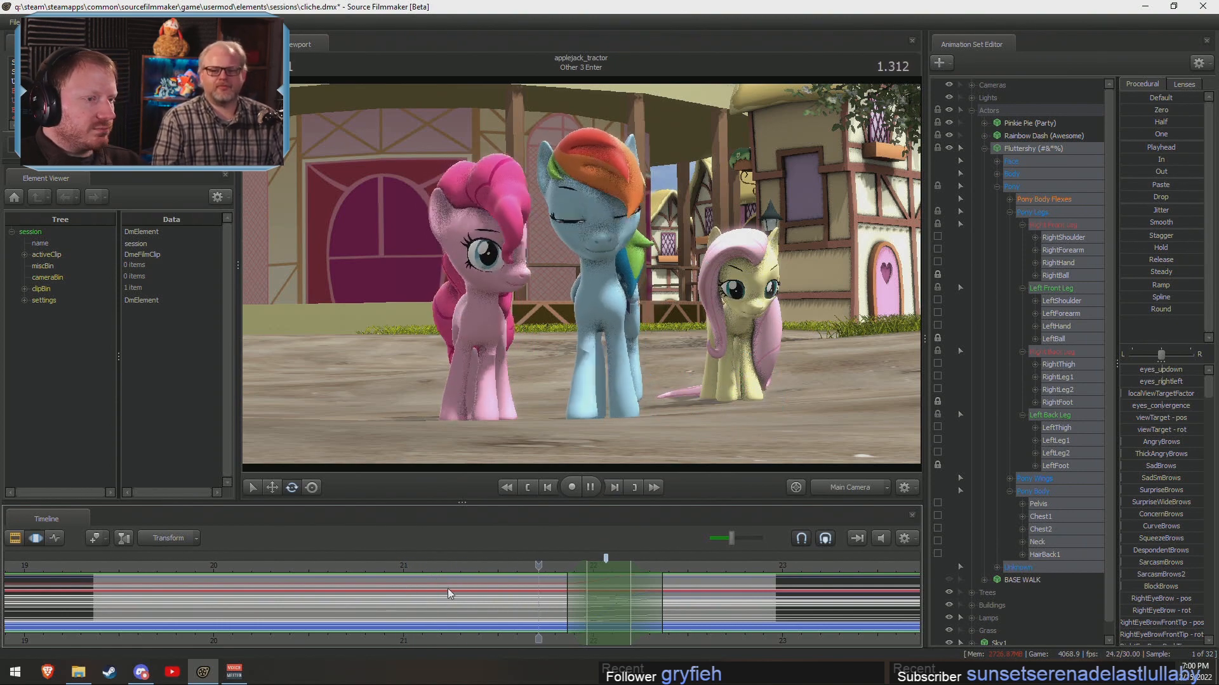
Move the splined time selection slightly later and lengthen its ending falloff to about 2.033, checking the motion in playback.
left_click_drag(571, 574, 537, 584)
key("F2")
key("F3")
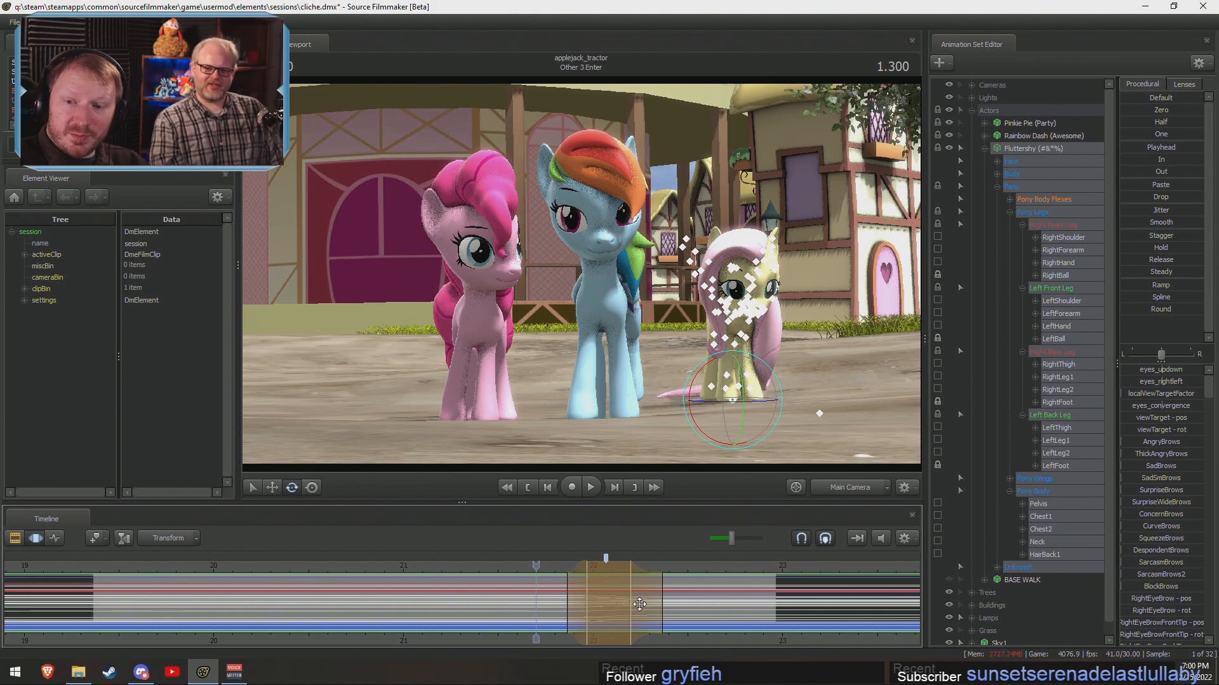
key("space")
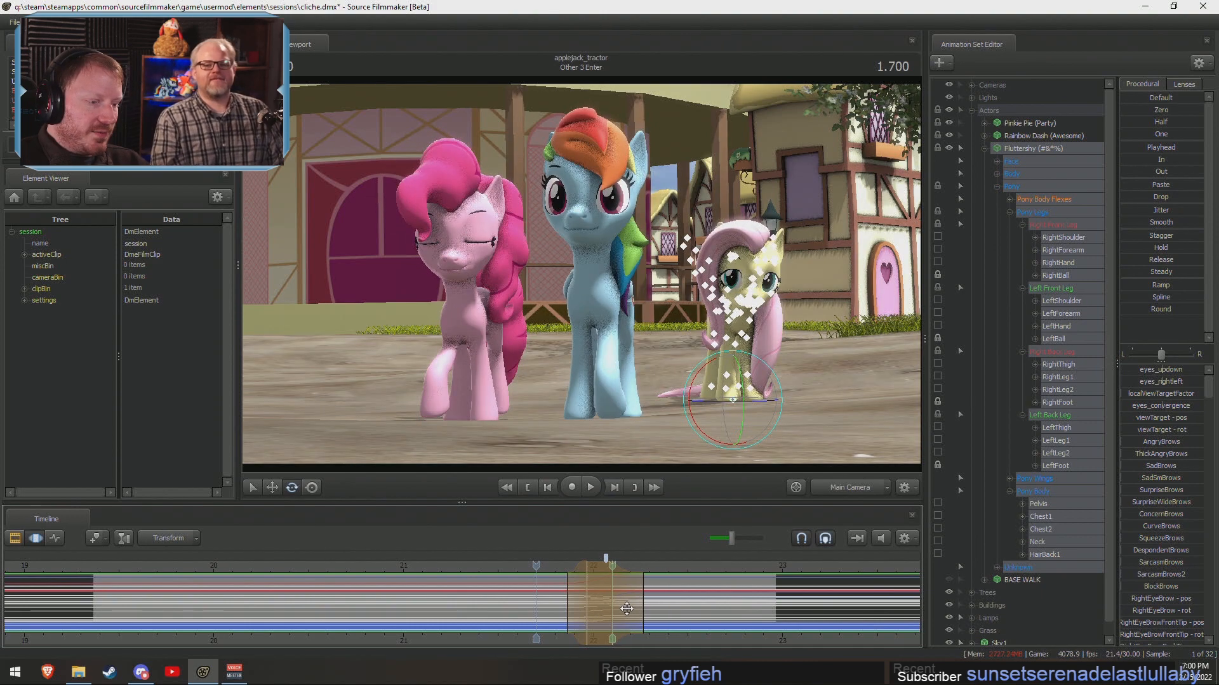
left_click_drag(597, 570, 608, 570)
left_click(566, 568)
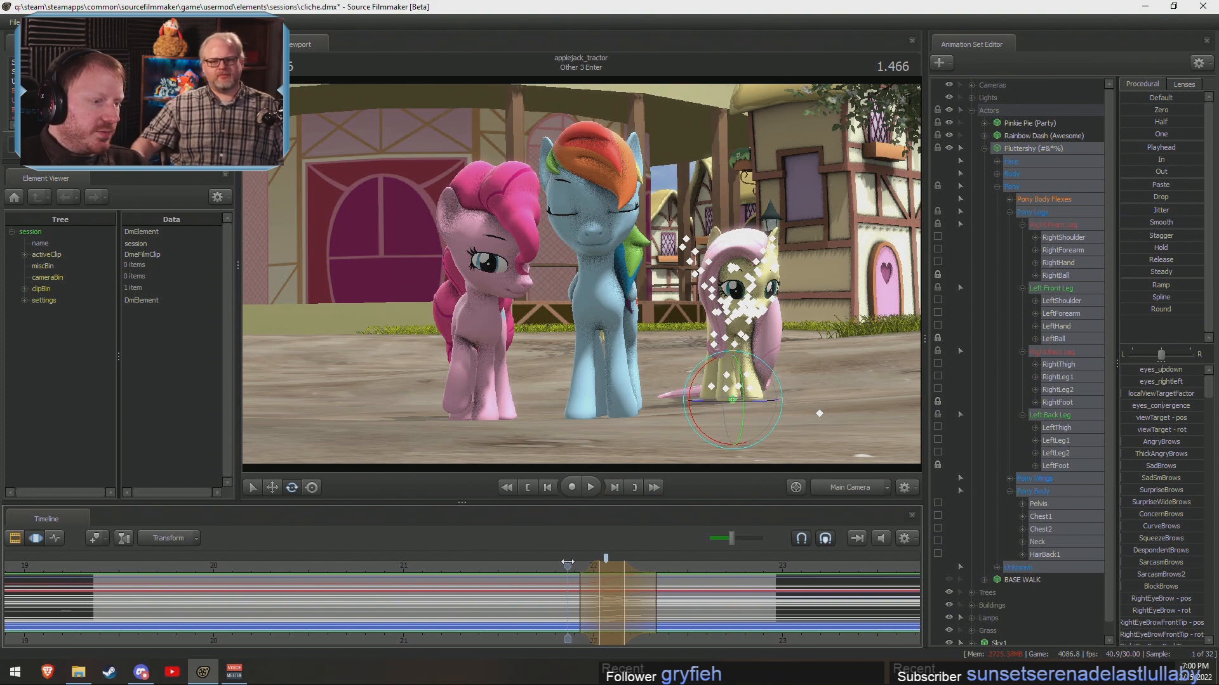
left_click_drag(568, 567, 667, 587)
key("space")
key("space")
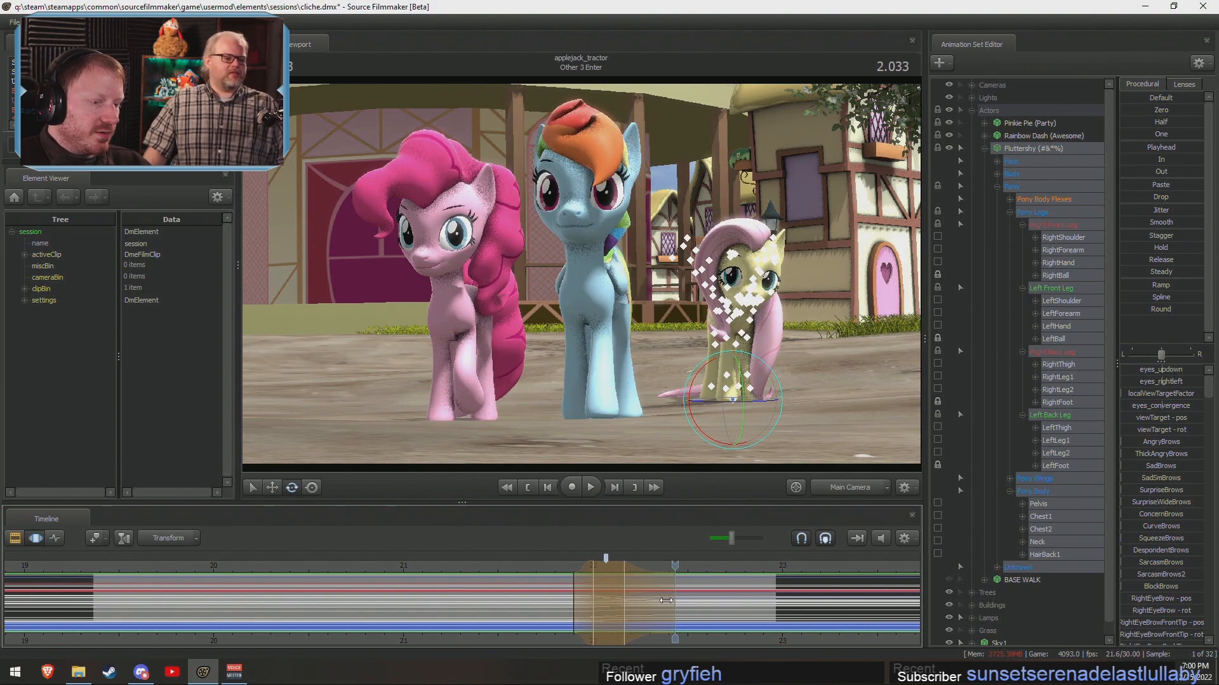
Review the transition in playback and shift Fluttershy's splined time selection slightly earlier.
left_click(536, 565)
key("space")
key("space")
left_click(465, 569)
key("space")
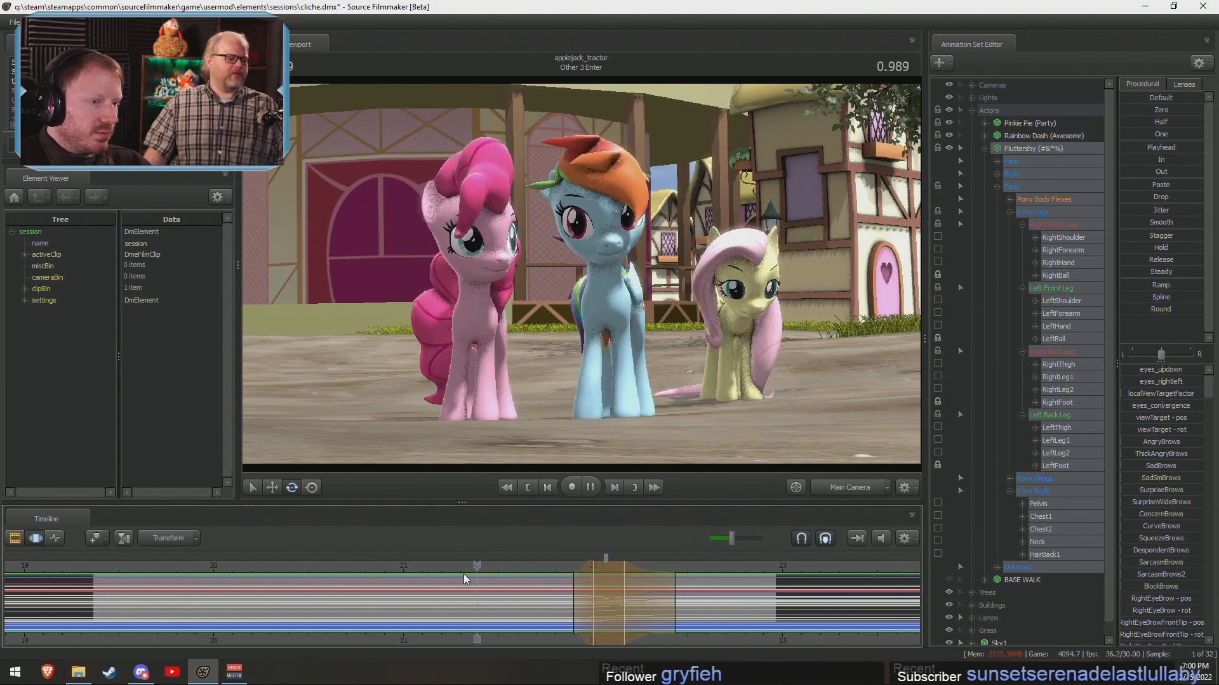
key("space")
left_click_drag(594, 566, 588, 568)
Play back the pose change repeatedly from about 1.066 and 1.300 to examine Fluttershy's timing.
left_click(543, 564)
left_click(535, 565)
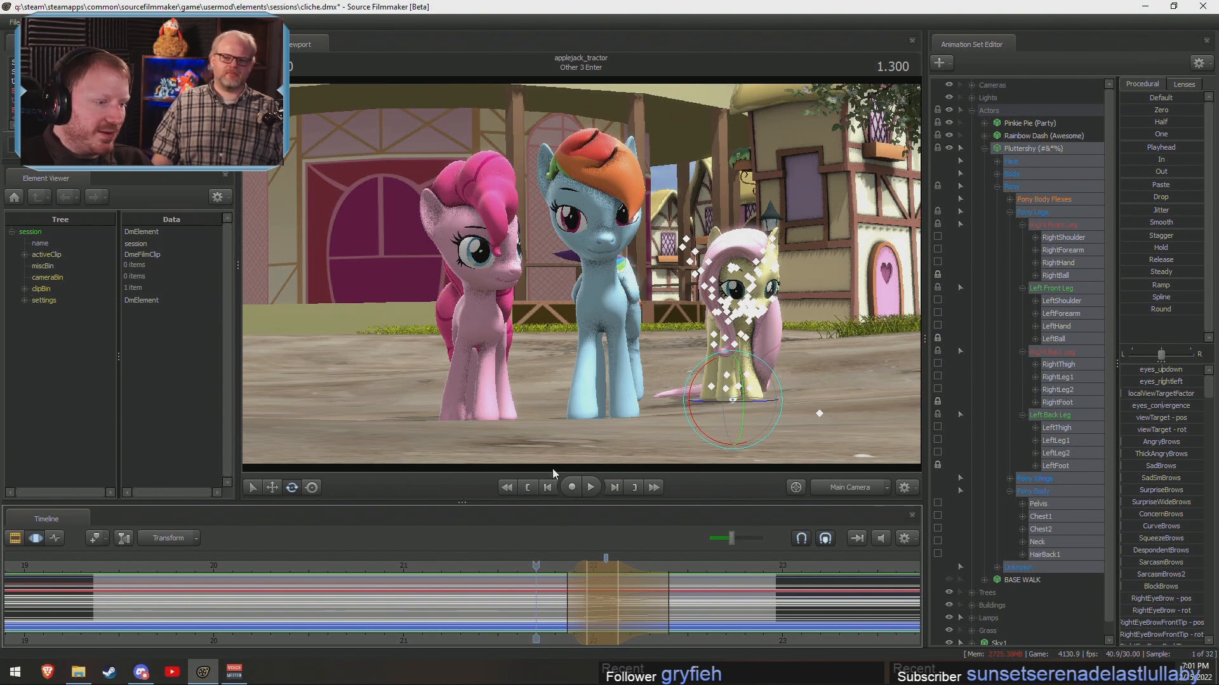
key("space")
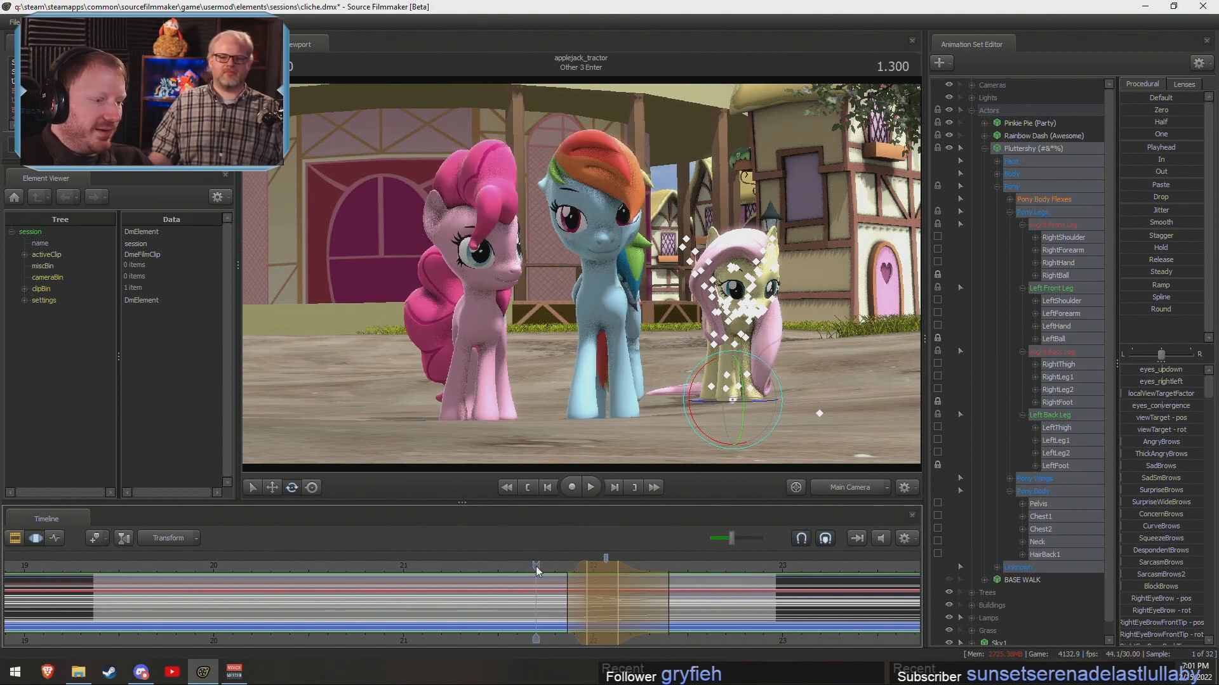
key("space")
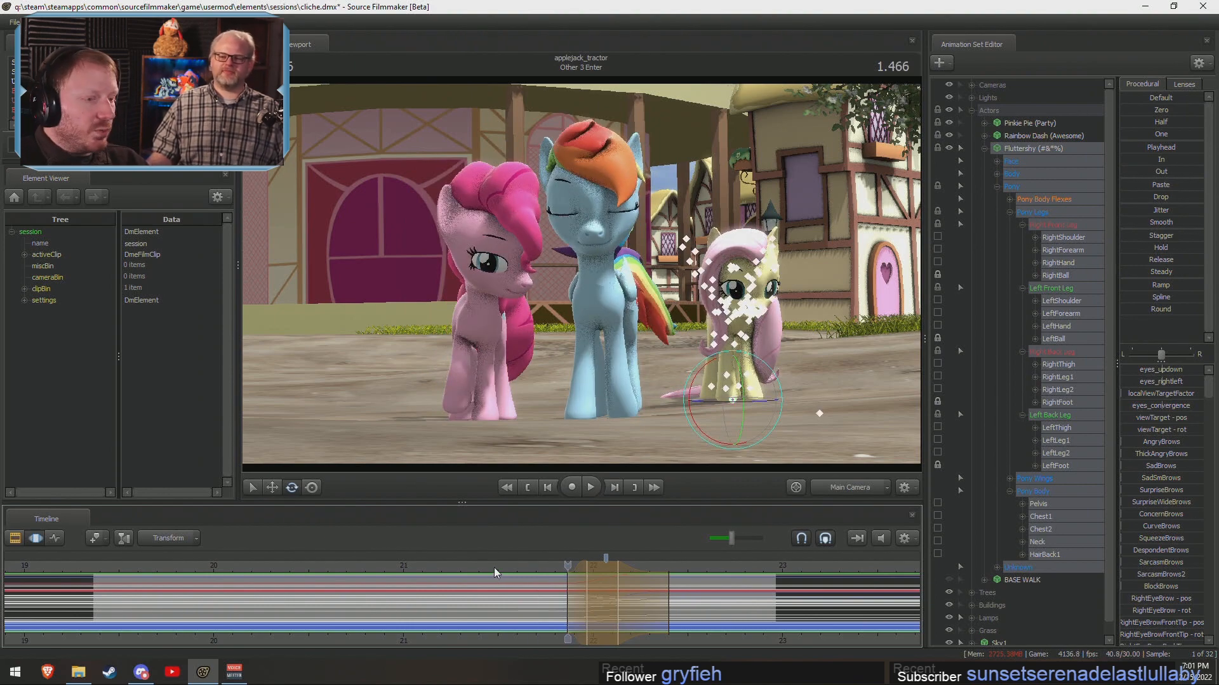
left_click(494, 568)
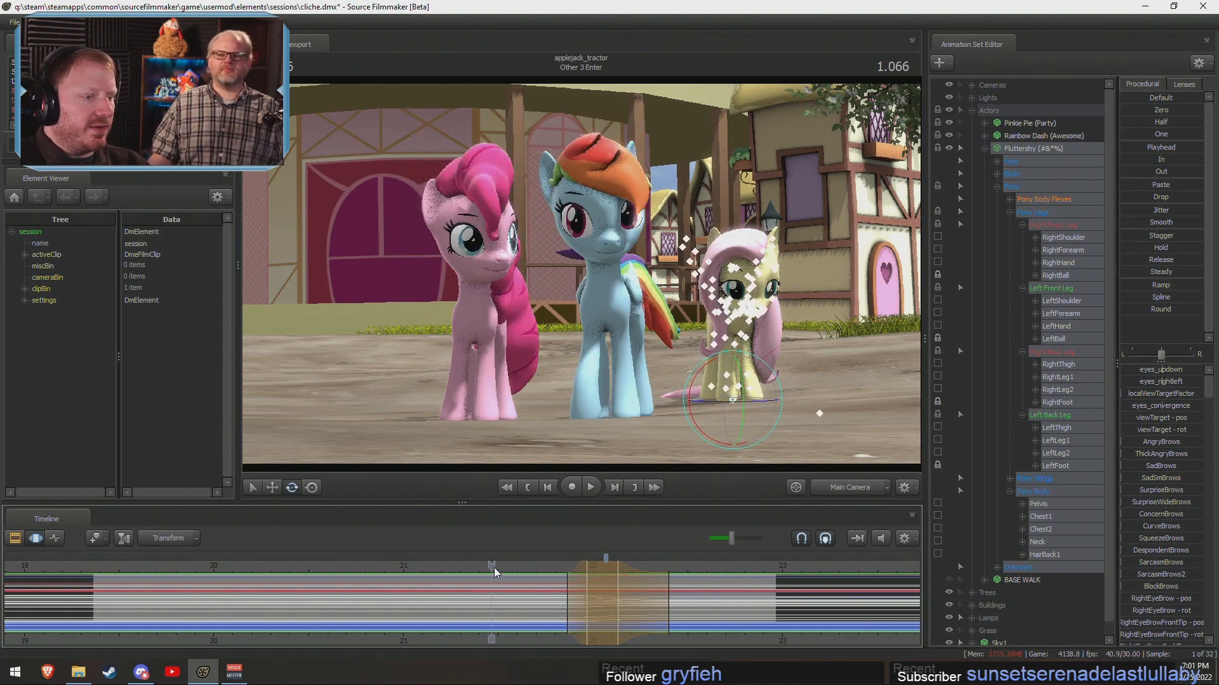
key("space")
key("space")
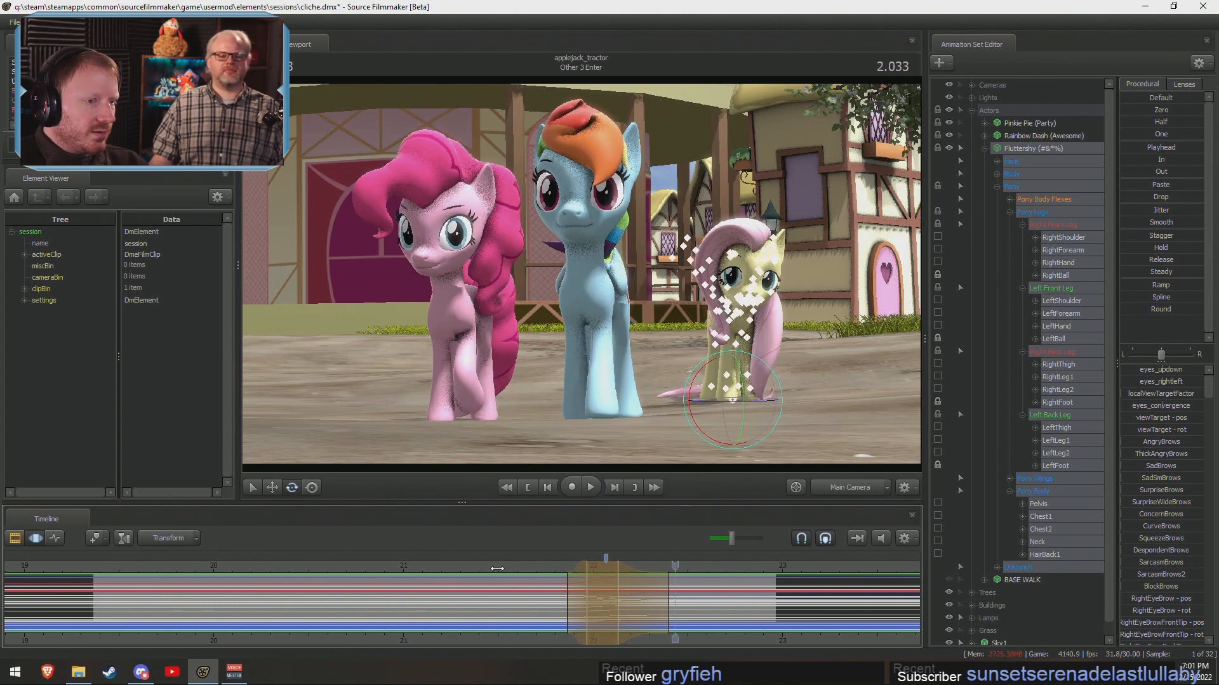
left_click(502, 569)
key("space")
key("space")
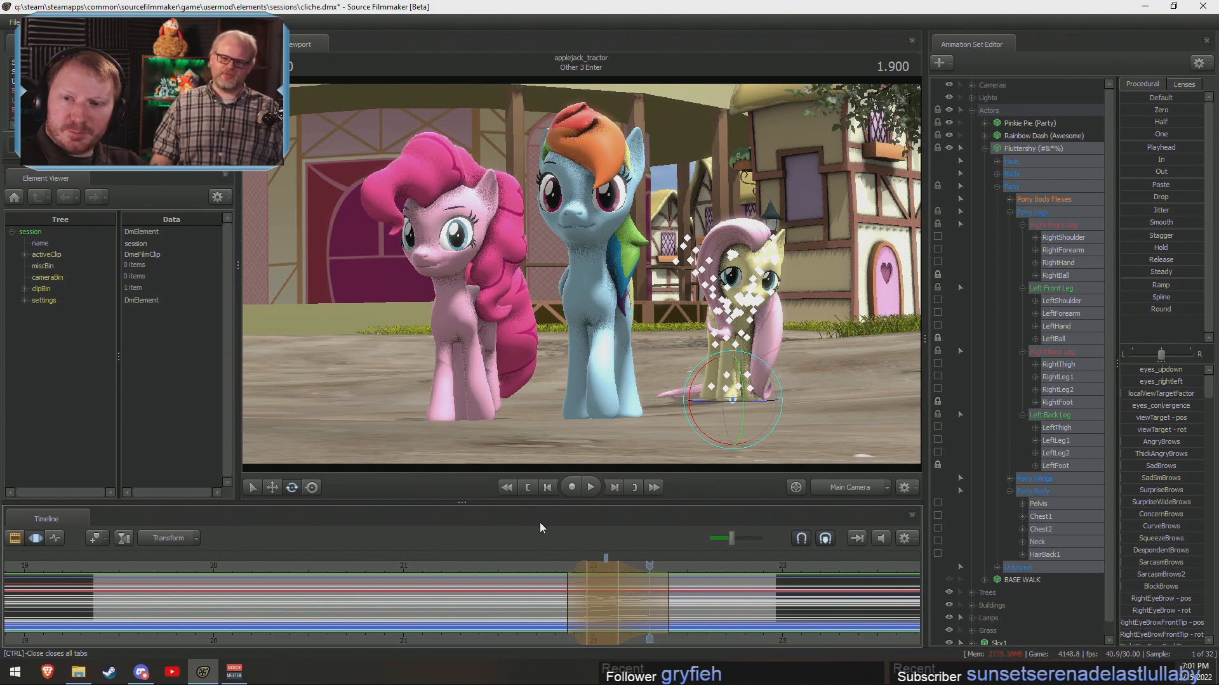
key("space")
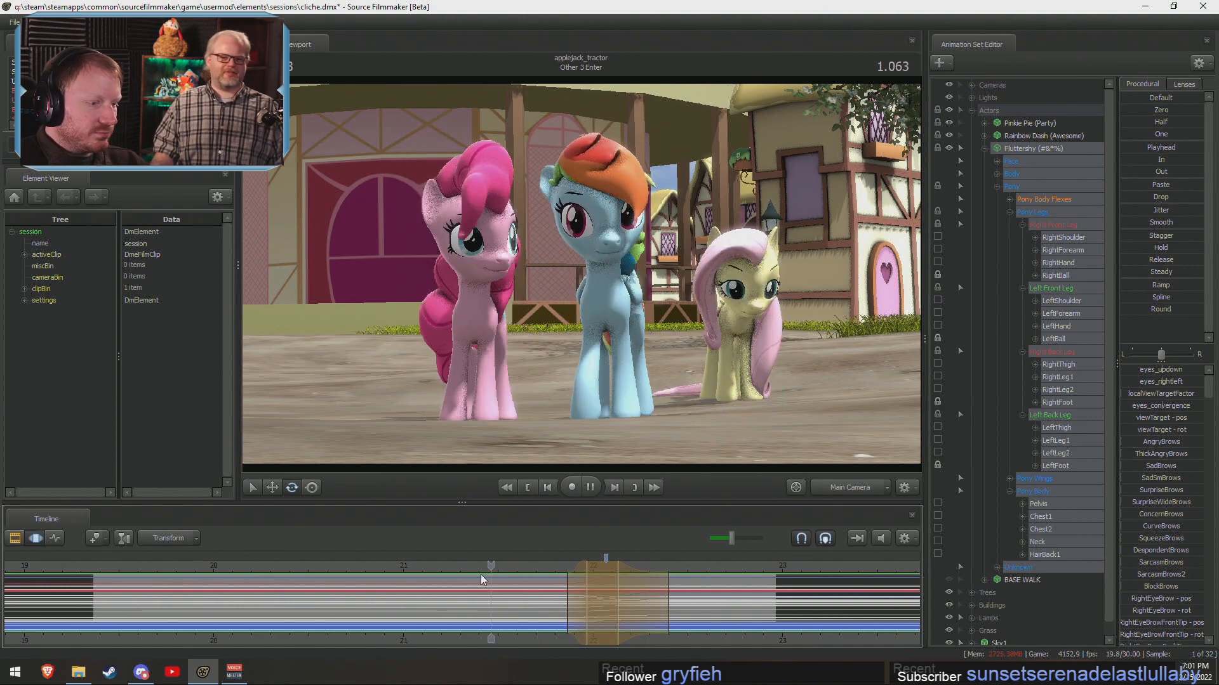
key("space")
Extend the splined time selection slightly later at its end and slightly earlier at its start, replaying each change.
left_click_drag(639, 596, 646, 598)
left_click(543, 591)
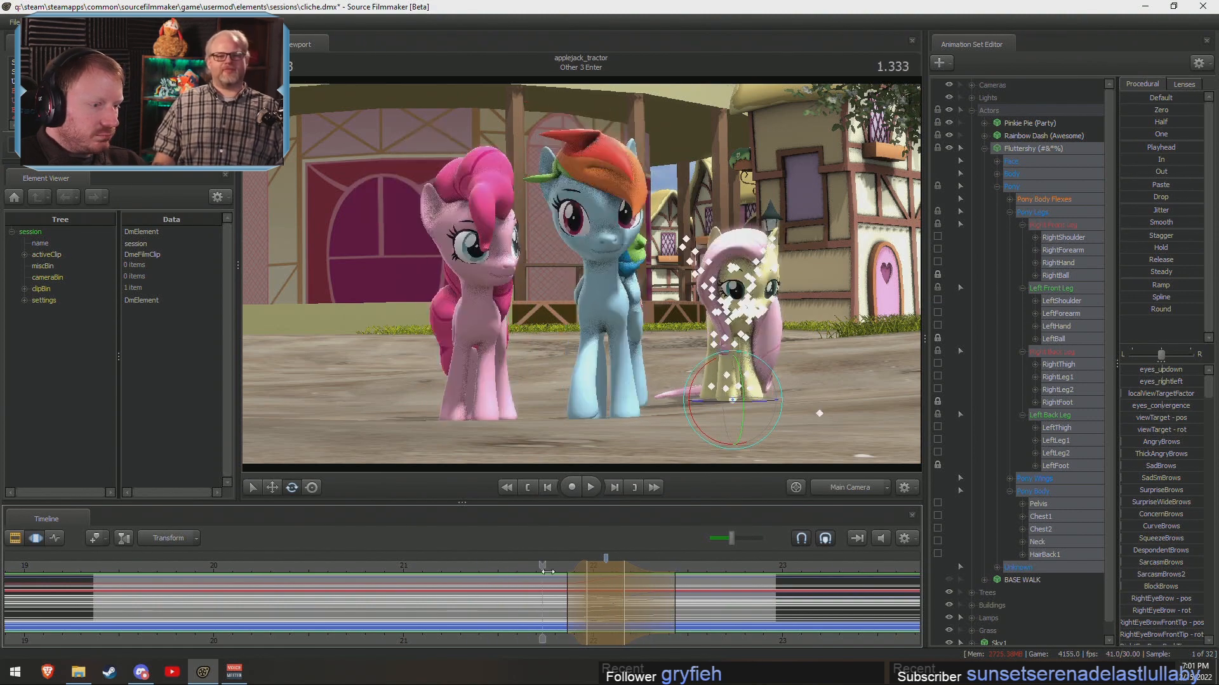
key("space")
key("space")
left_click_drag(567, 589, 560, 591)
left_click(542, 568)
key("space")
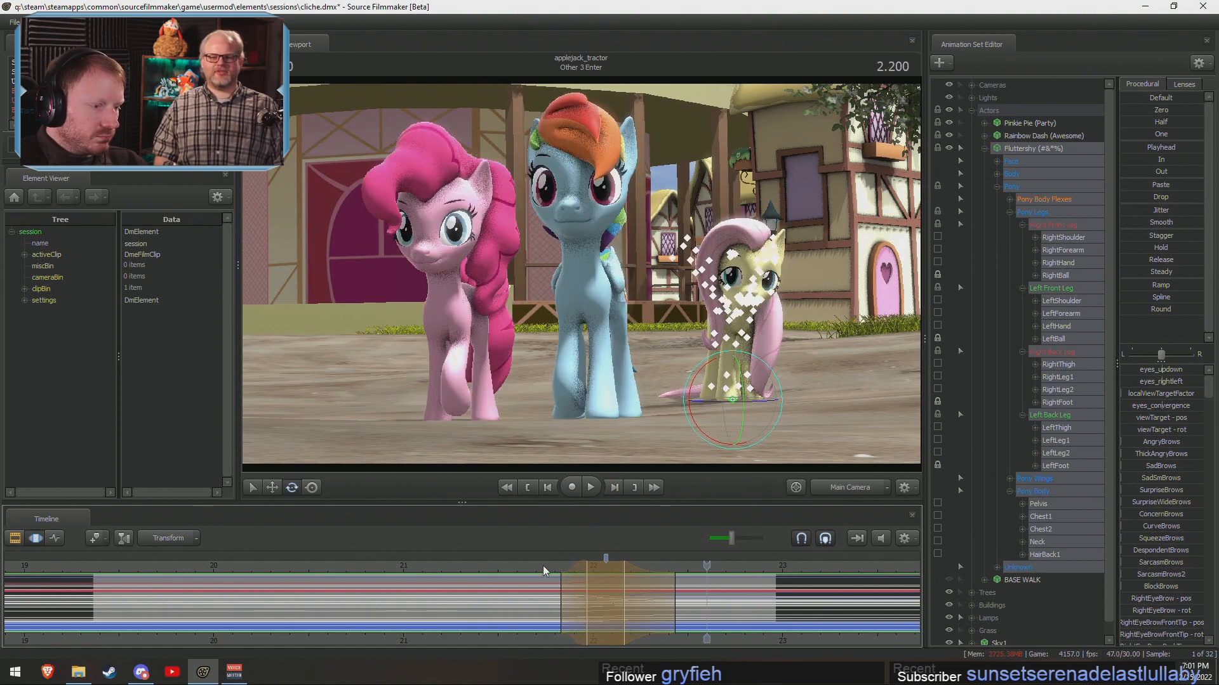
key("space")
Move the inner end edge of the splined time selection slightly later and replay Fluttershy's transition.
left_click_drag(647, 603, 675, 597)
left_click(544, 569)
key("space")
key("space")
left_click(549, 569)
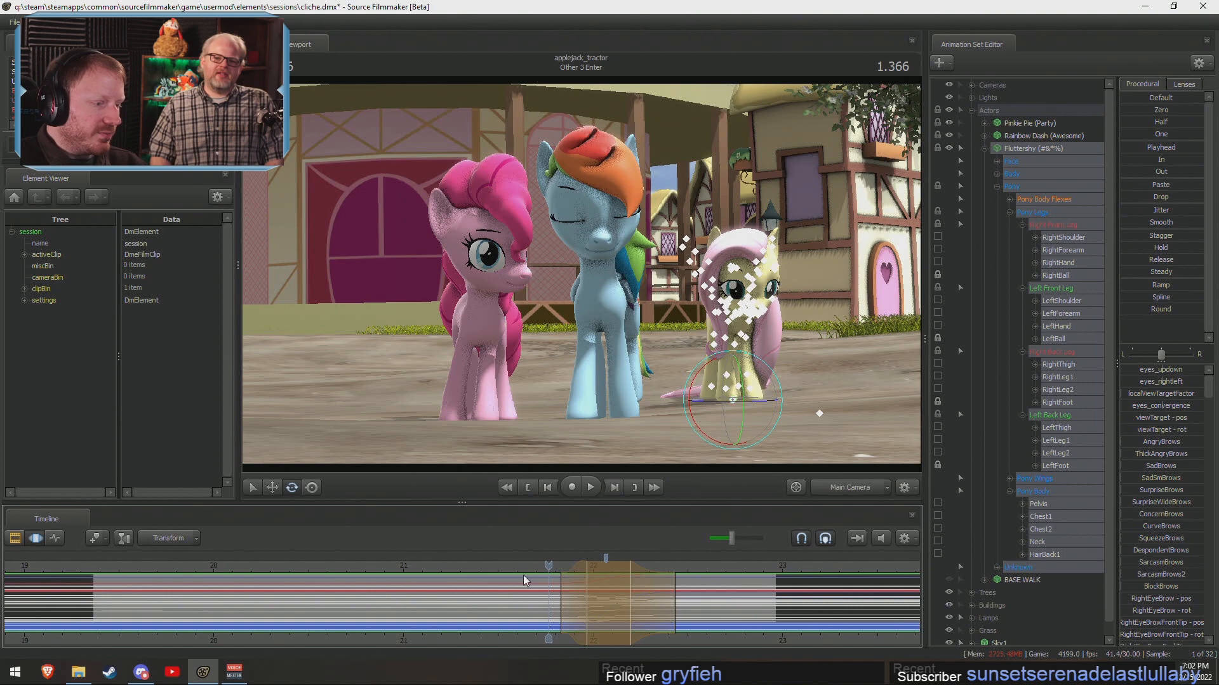
Make a short time selection around 1.666 and blend Fluttershy's Upper Face to CloseEyes for a blink, checking it in playback.
left_click_drag(550, 565, 593, 592)
key("space")
key("space")
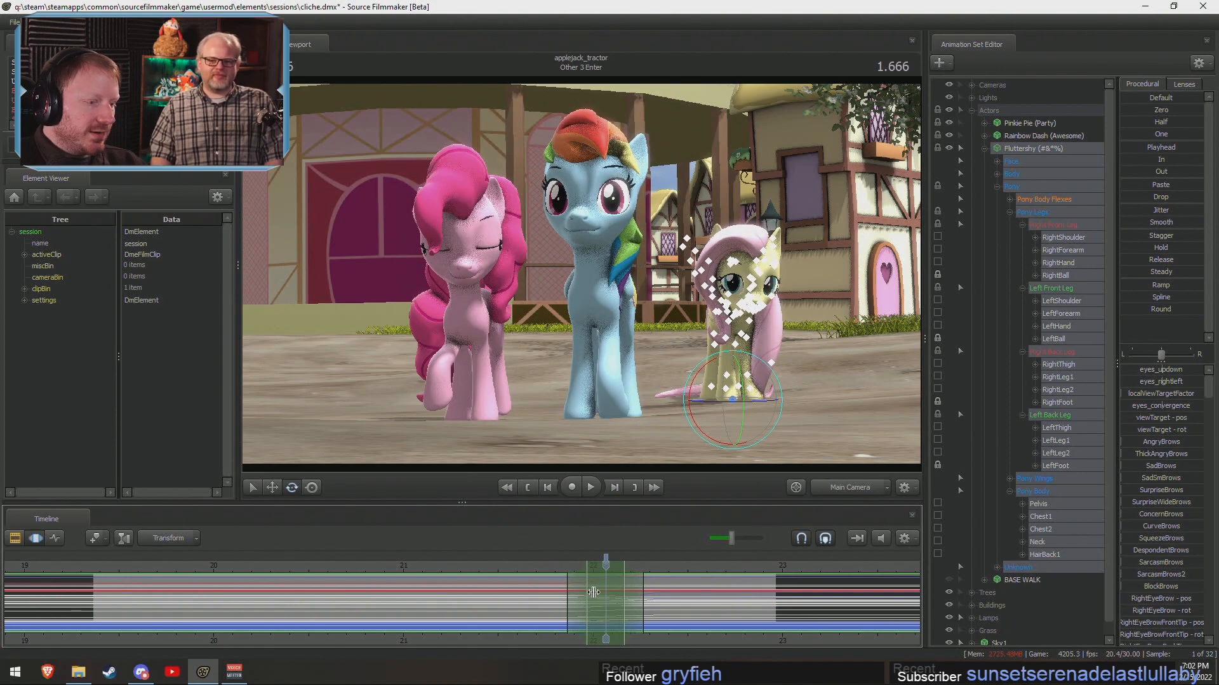
left_click(997, 161)
left_click(1037, 198)
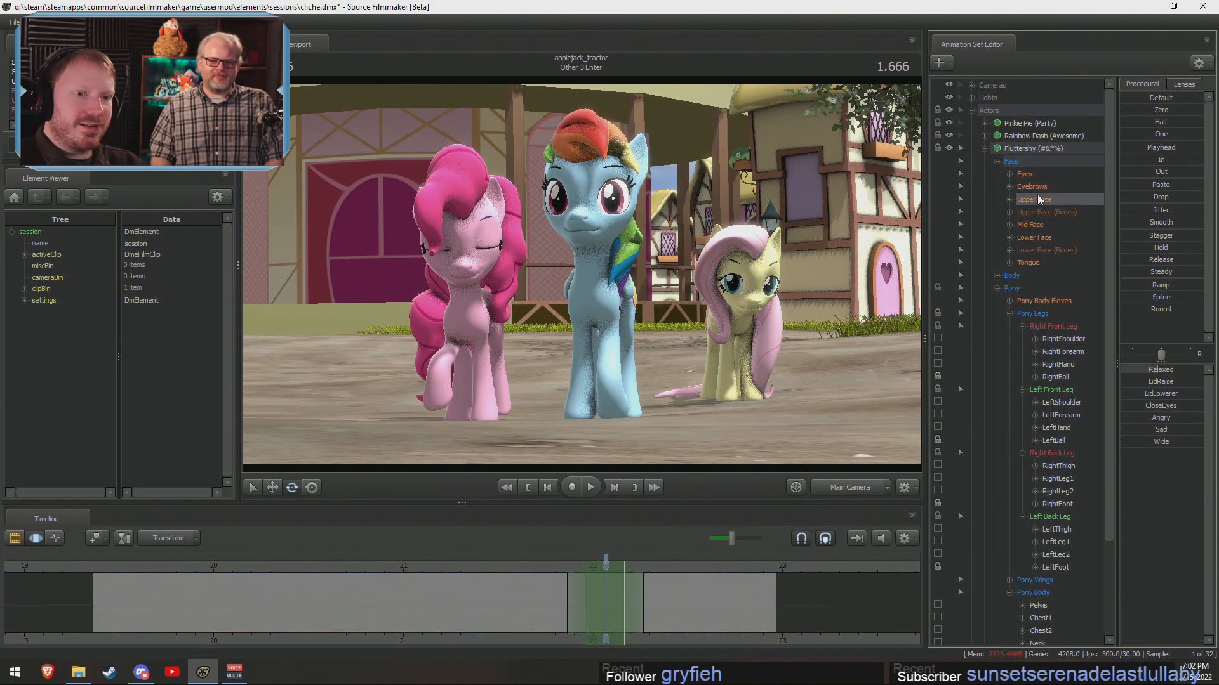
left_click(1129, 111)
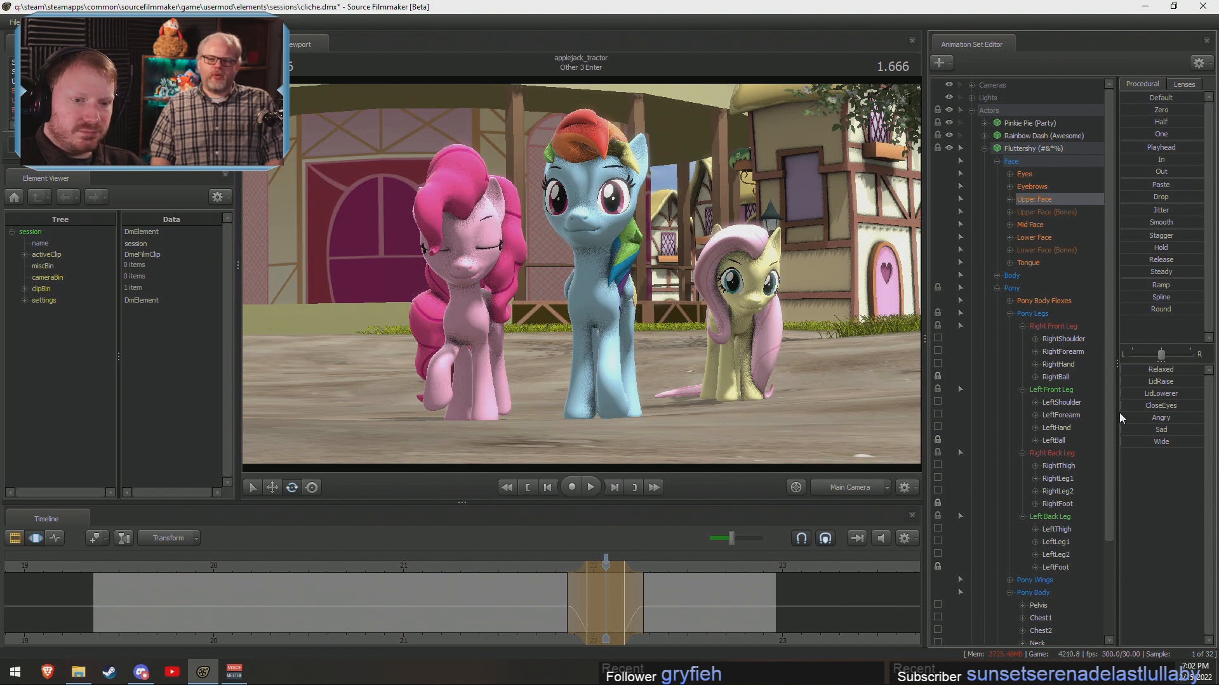
key("ctrl+z")
left_click(1128, 113)
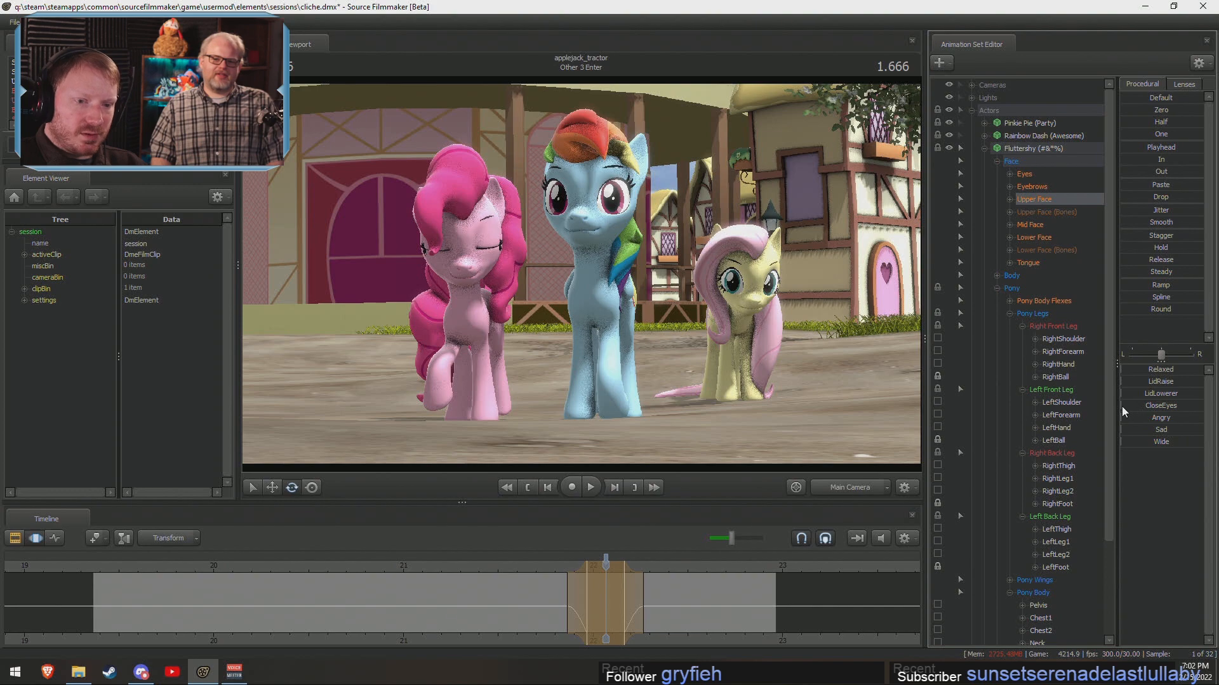
left_click(536, 568)
key("space")
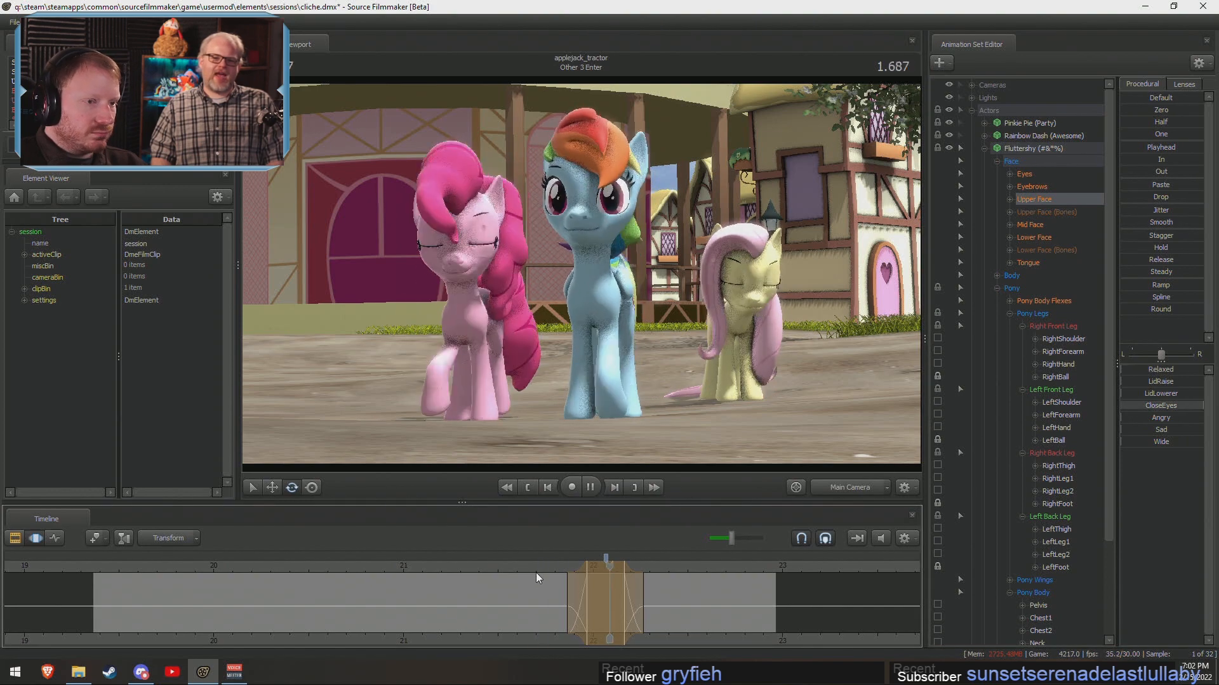
key("space")
Widen the falloff on both sides of Fluttershy's blink slightly and play it back.
left_click_drag(567, 575, 561, 574)
left_click(533, 569)
key("space")
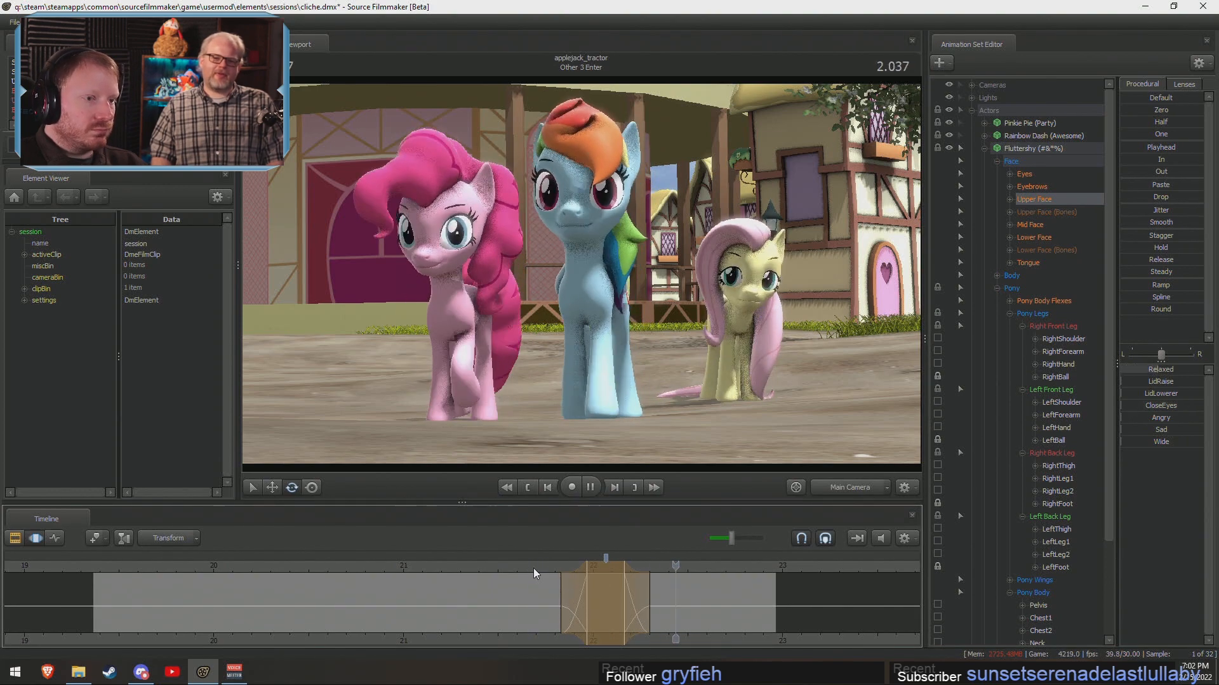
key("space")
With a fresh time selection around 1.666, rotate Fluttershy's Head bone downward in the Work Camera and preview the nod.
key("shift")
left_click(606, 592, "shift")
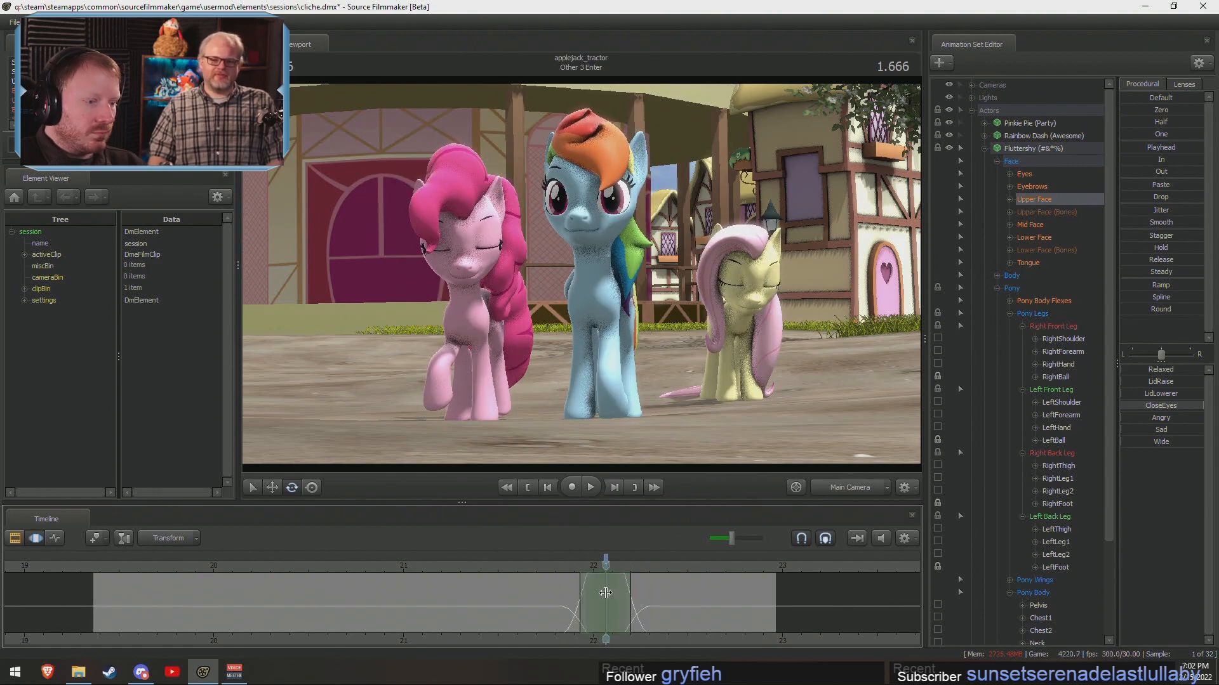
left_click_drag(762, 356, 832, 368)
key("w")
left_click_drag(571, 254, 574, 254)
key("ctrl")
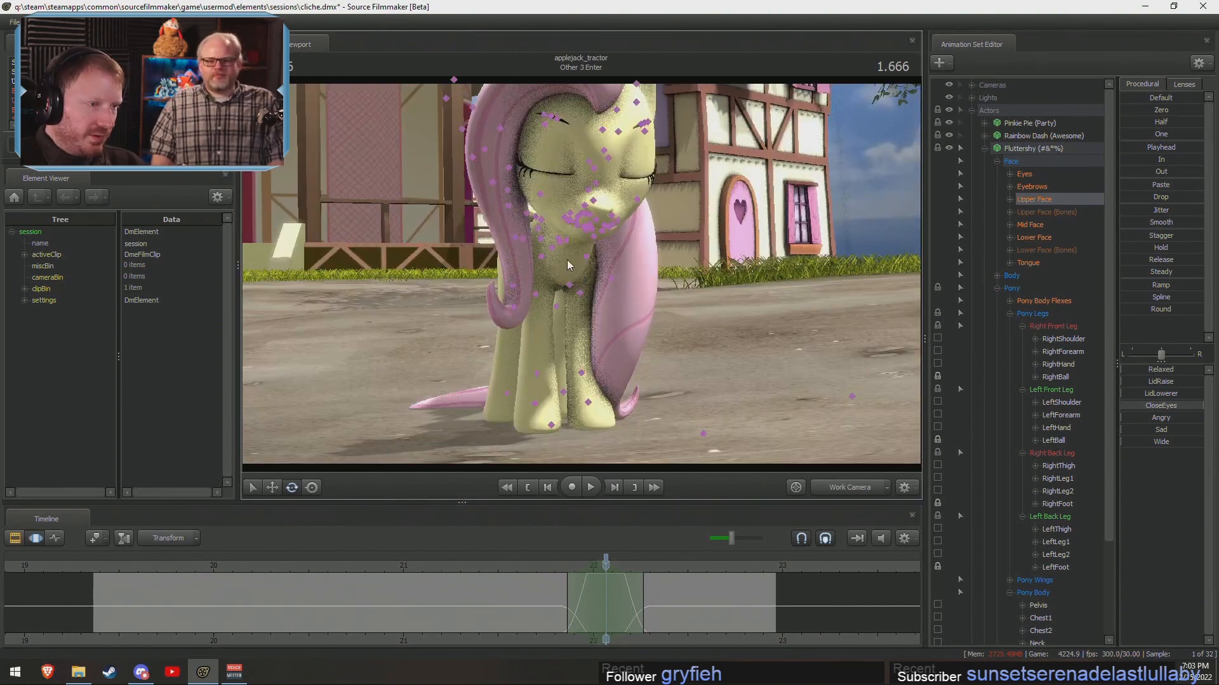
left_click(997, 288)
left_click(998, 276)
left_click(1022, 301)
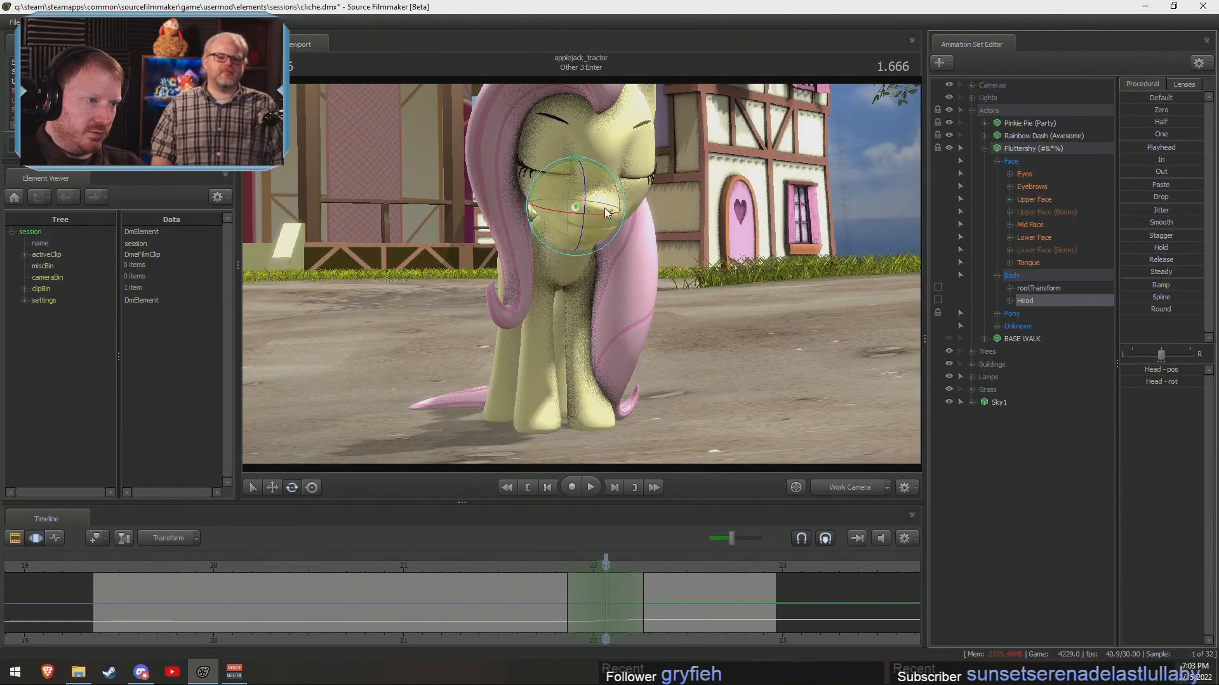
left_click_drag(564, 203, 563, 258)
key("space")
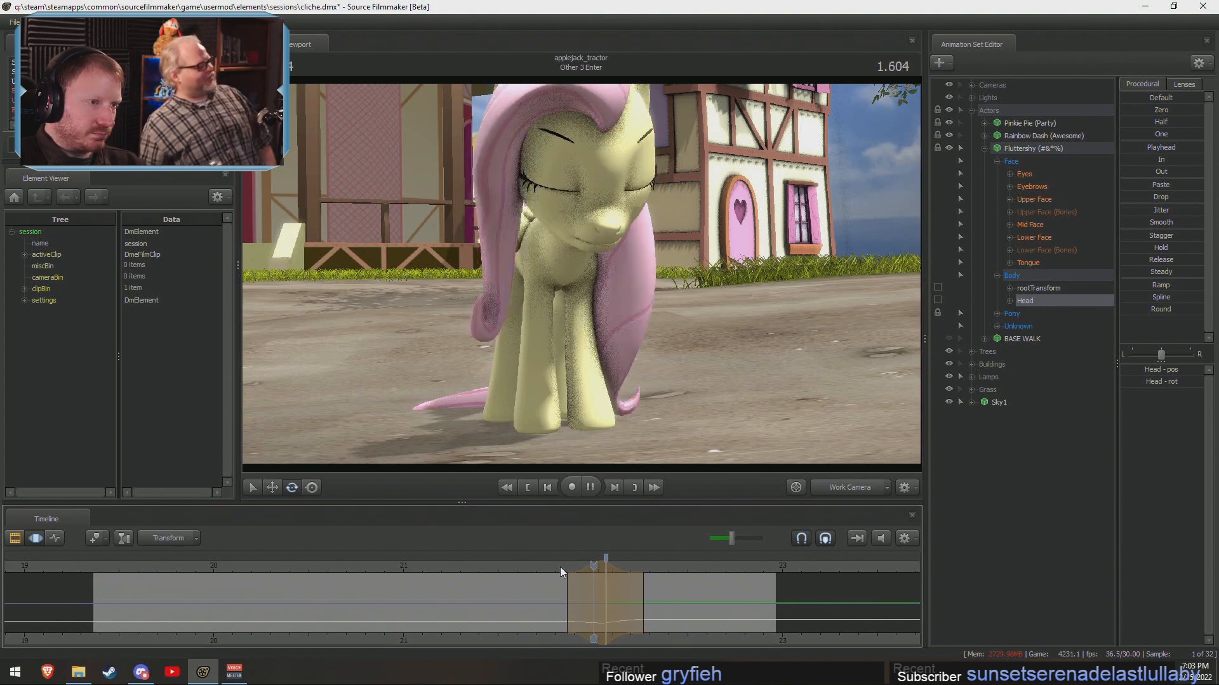
key("space")
Widen the falloff of the head nod's time selection and shift the selection slightly later.
scroll(566, 571, "up", 2)
left_click(531, 567)
key("space")
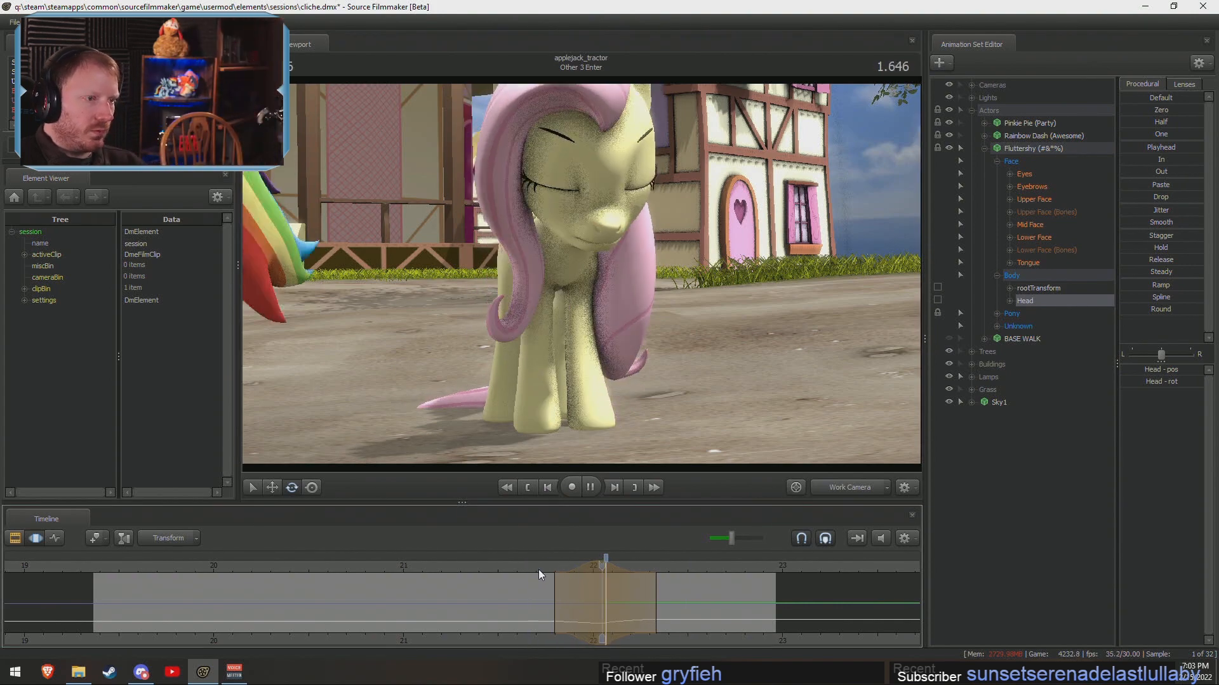
left_click_drag(570, 566, 585, 571)
Play back Fluttershy's head nod and blink close up and through the Main Camera.
left_click(542, 569)
key("space")
key("space")
left_click(547, 569)
key("space")
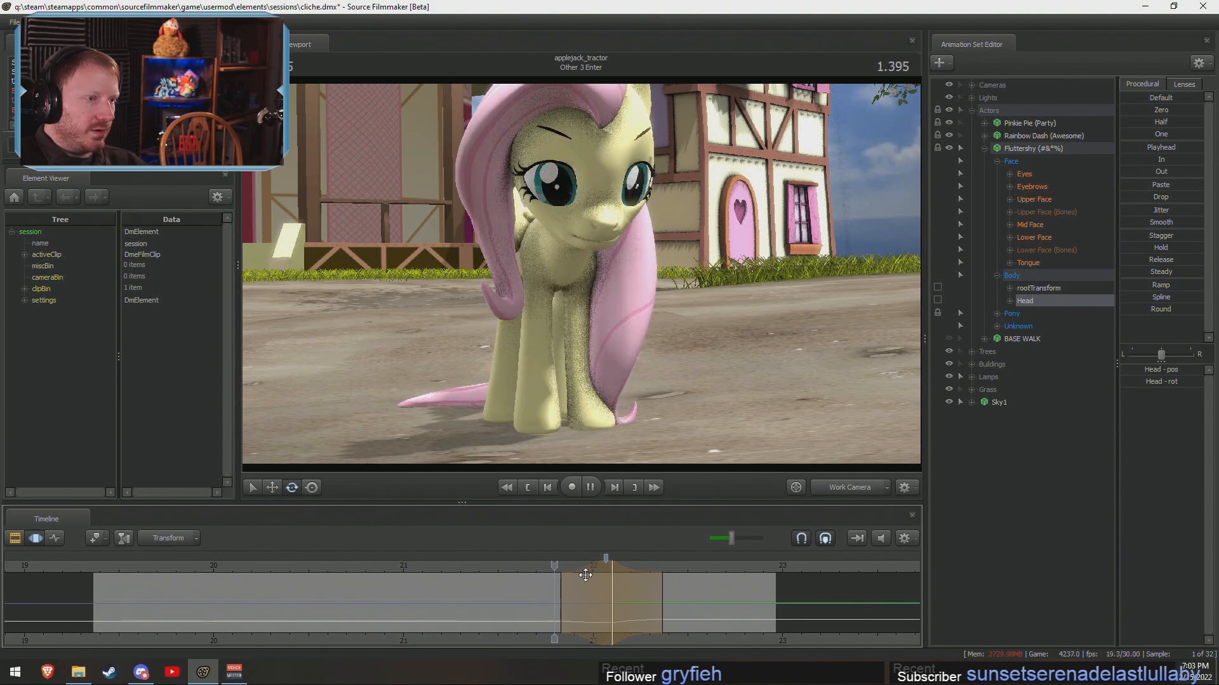
key("space")
left_click(546, 565)
key("space")
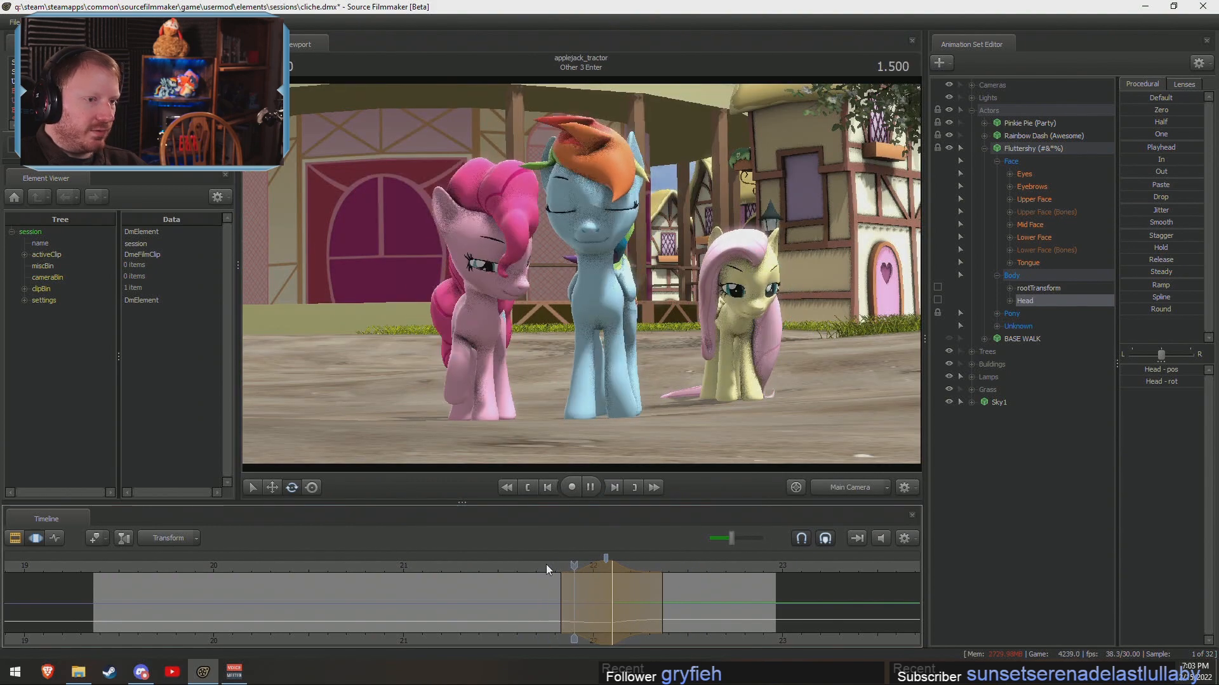
With a fresh time selection around 1.933 widened on its later side, rotate Fluttershy's Head bone slightly upward and play it back.
left_click(515, 570)
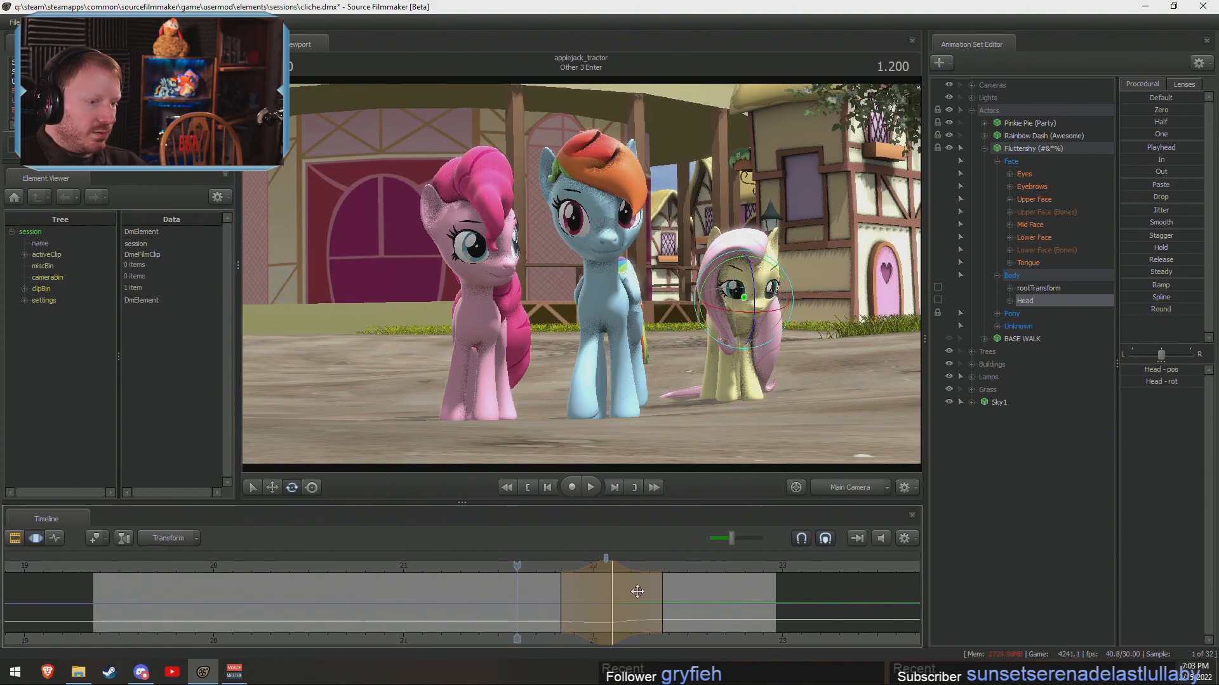
key("space")
left_click(655, 601, "shift")
scroll(654, 601, "up", 10, "shift")
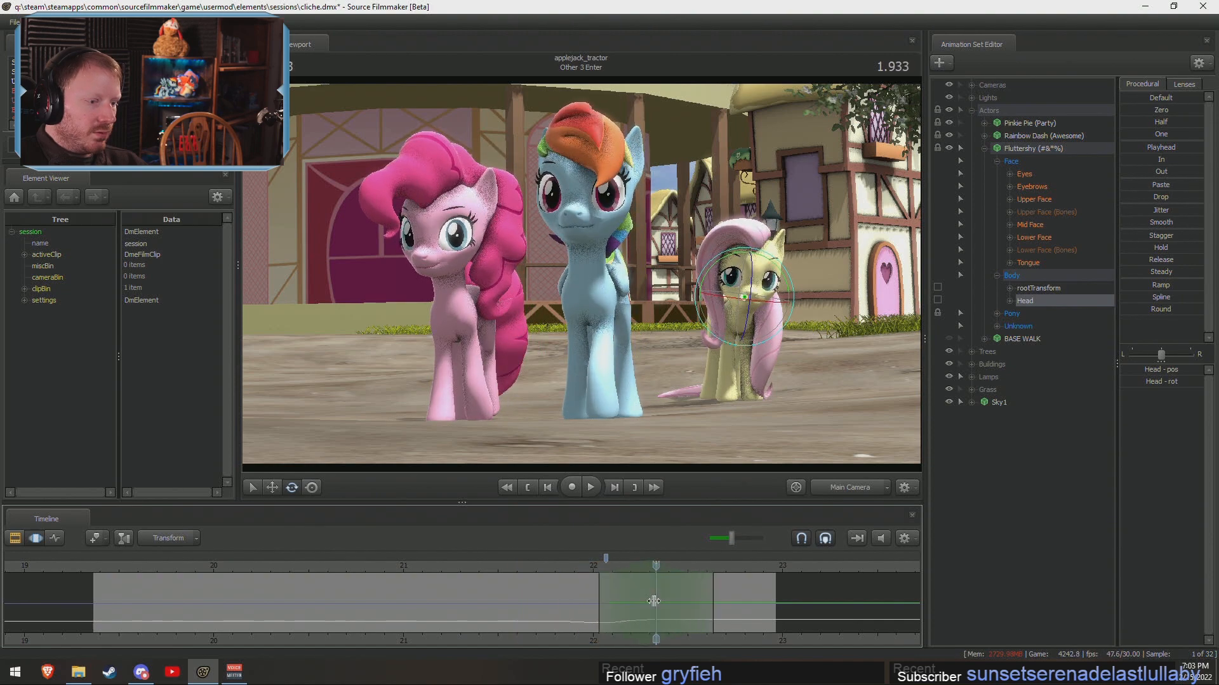
left_click_drag(721, 605, 763, 606)
left_click_drag(763, 321, 761, 320)
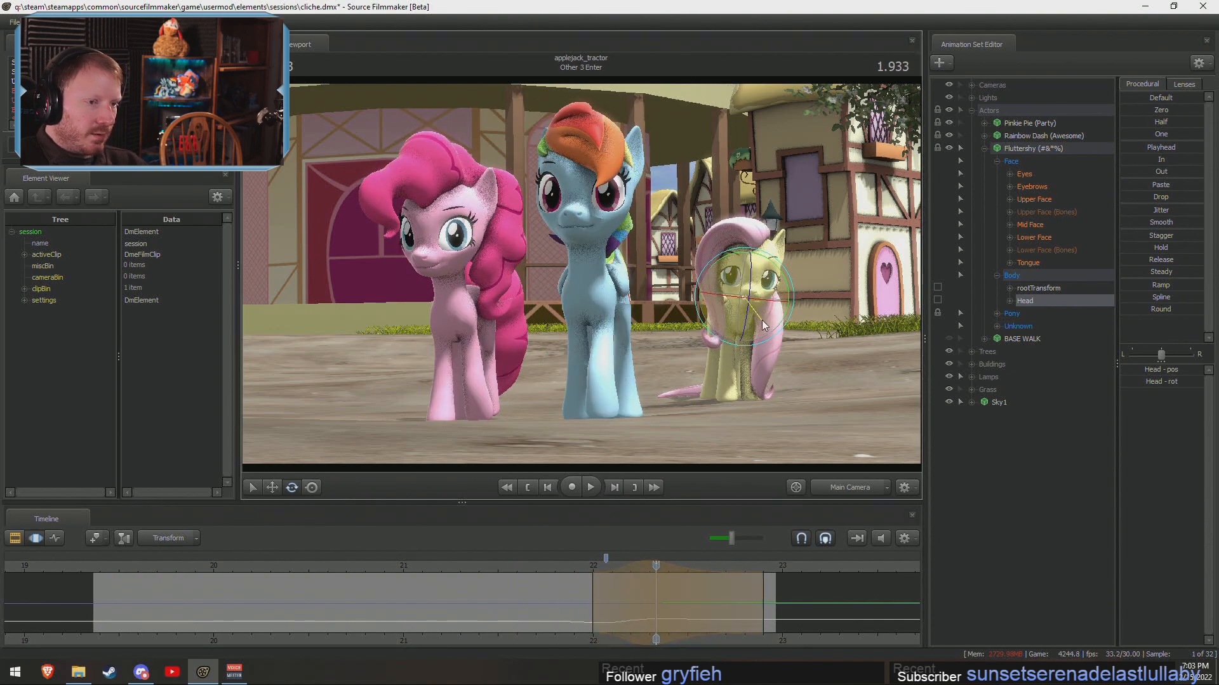
left_click(549, 567)
key("space")
key("space")
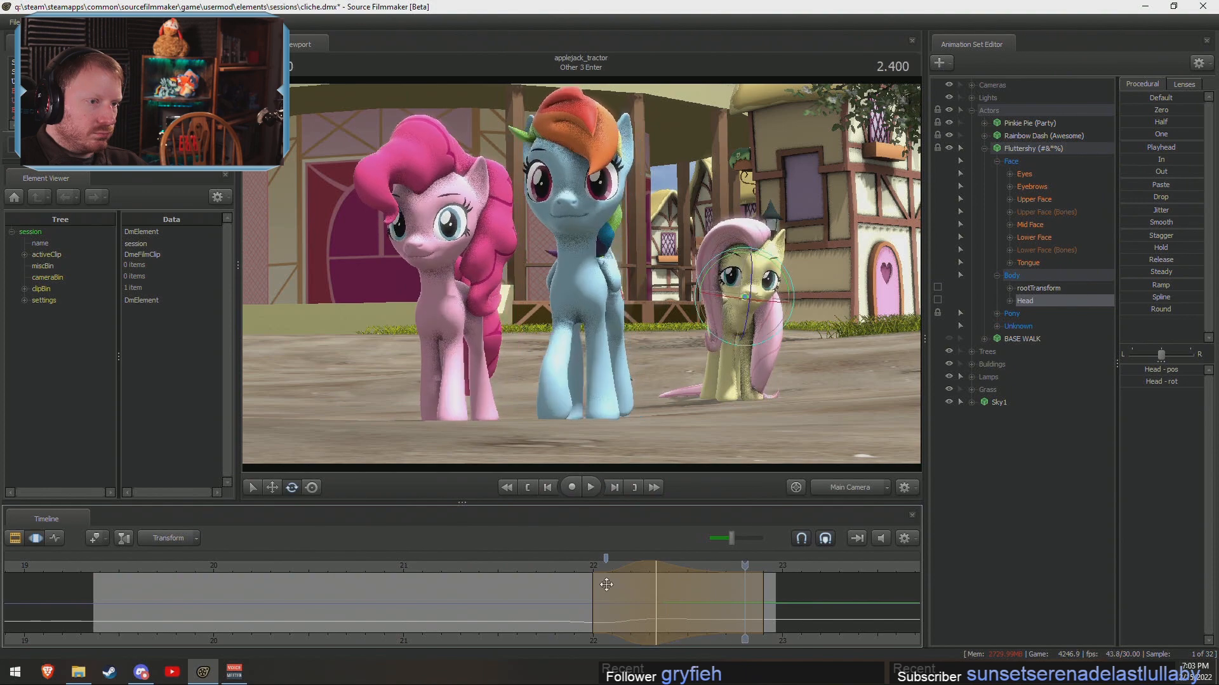
Refine the upward rotation of Fluttershy's head close up in the Work Camera at 1.933 and preview it.
left_click(848, 487, "ctrl")
key("f")
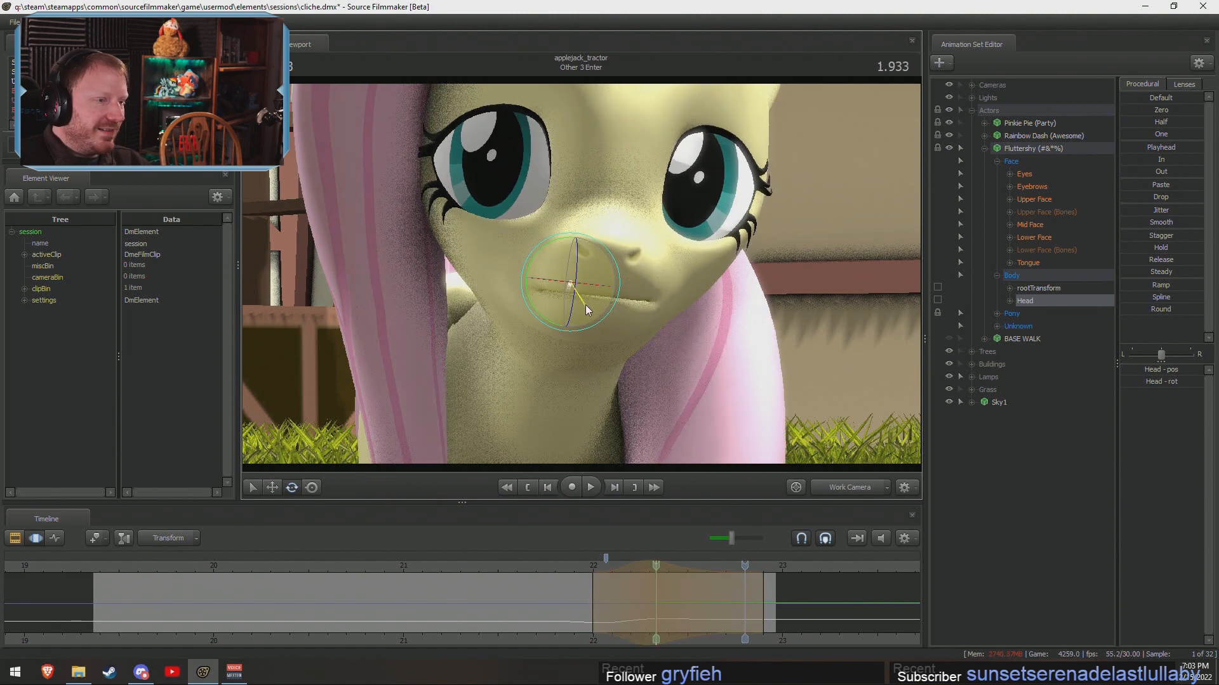
key("space")
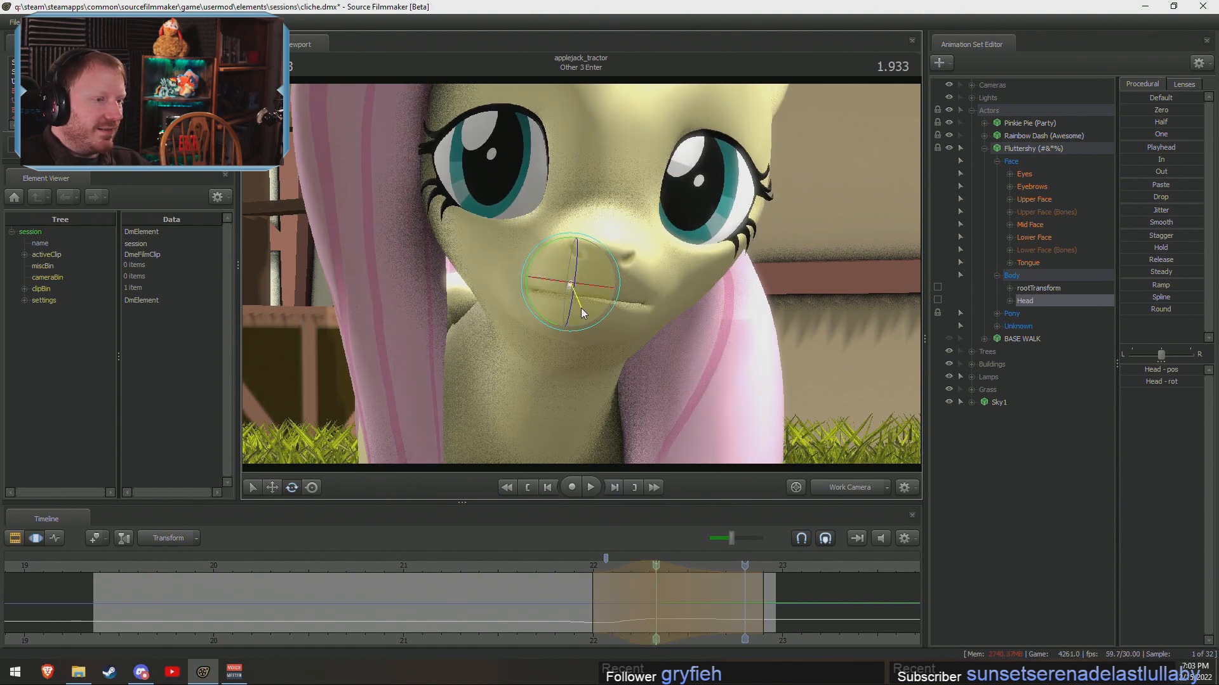
key("space")
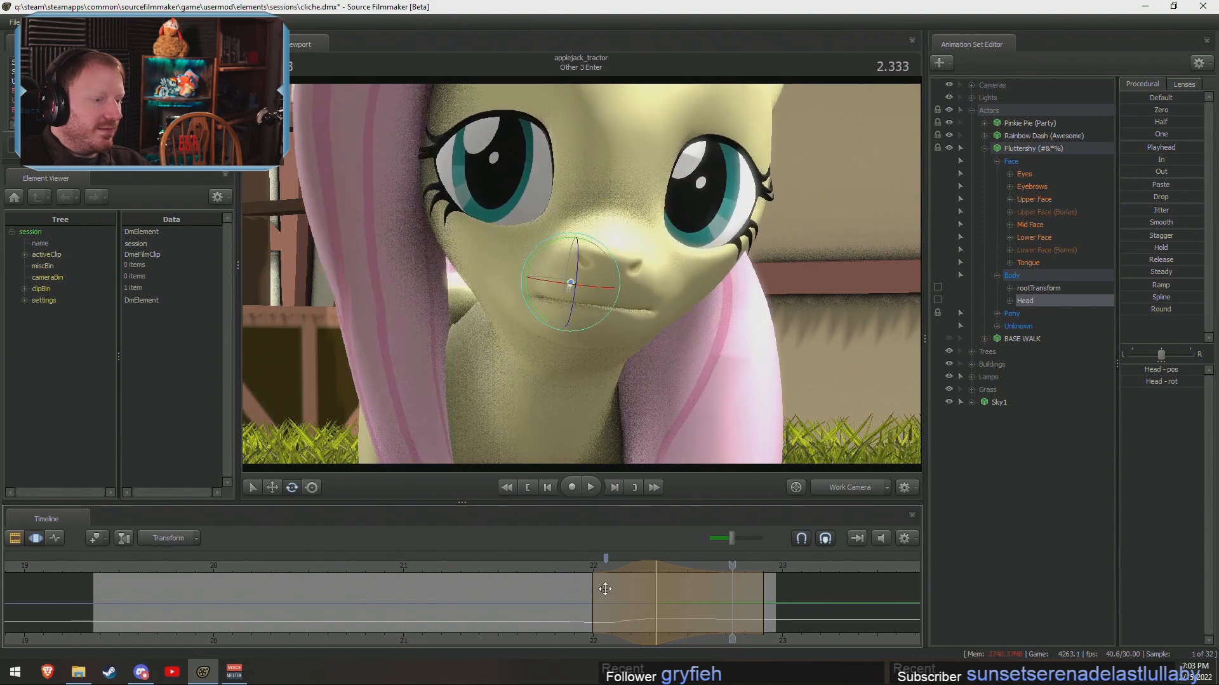
Try shifting the peak of the head raise's time selection later and play it back.
left_click_drag(593, 568, 653, 577)
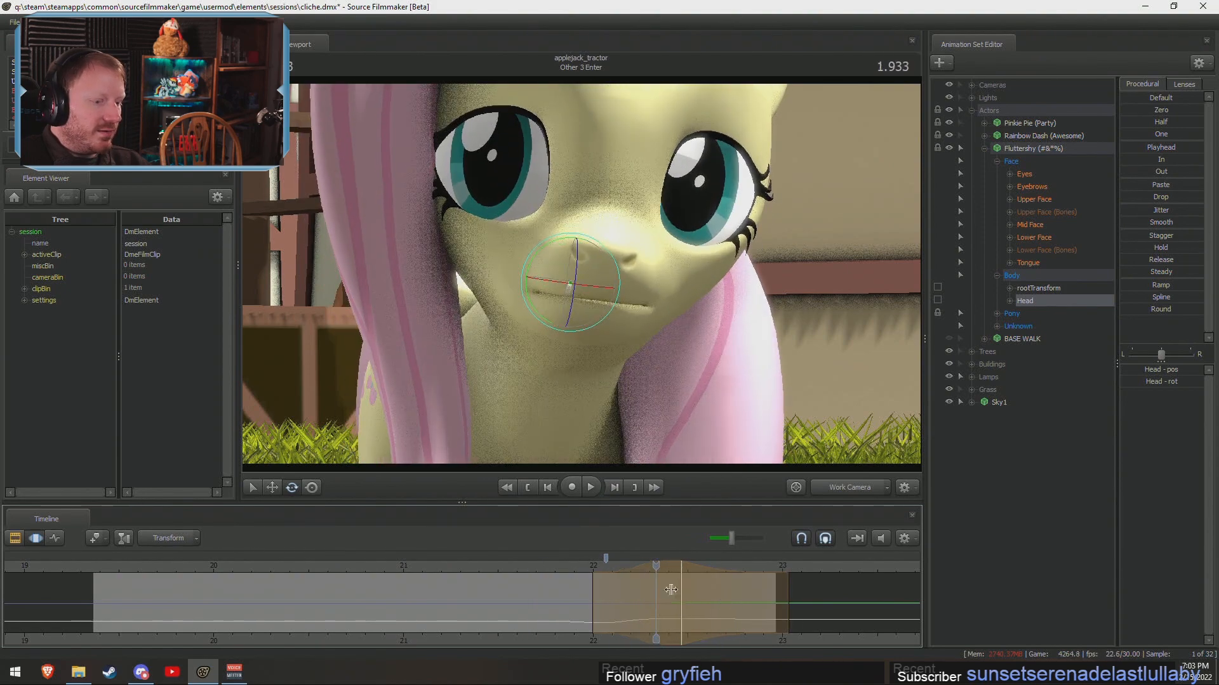
key("space")
key("space")
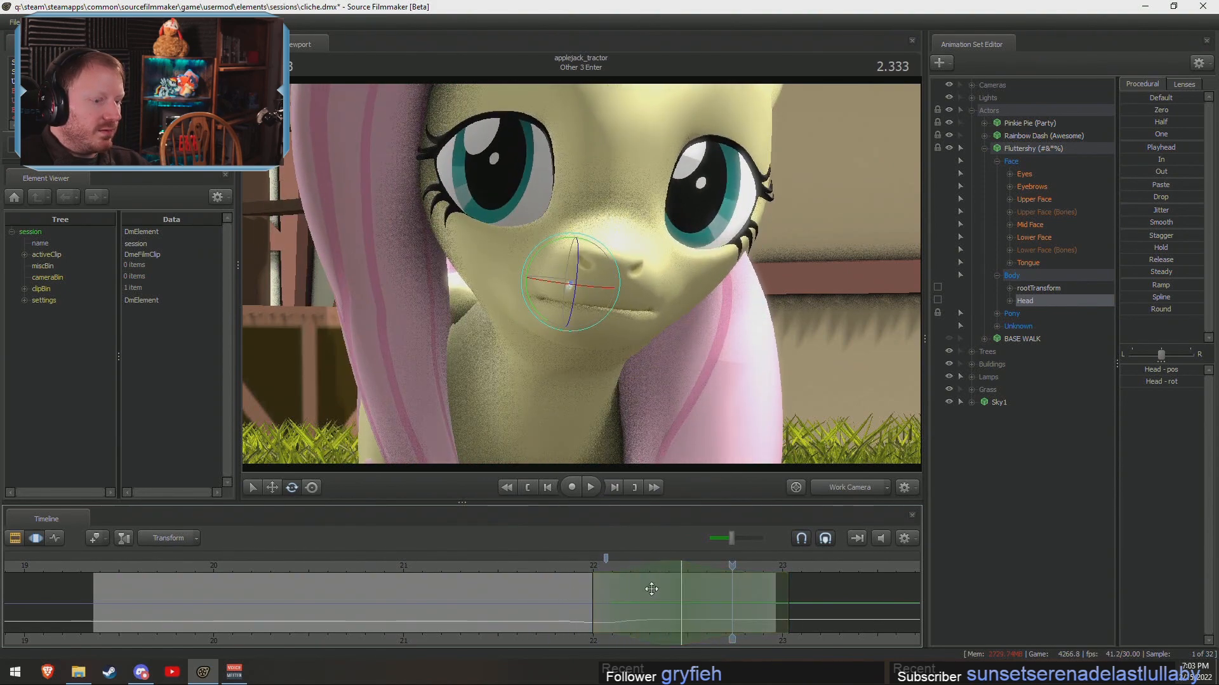
Move the peak of the time selection to 1.900, fine-tune Fluttershy's Head rotation there and preview it.
left_click_drag(643, 566, 612, 581)
left_click_drag(563, 603, 648, 586)
key("space")
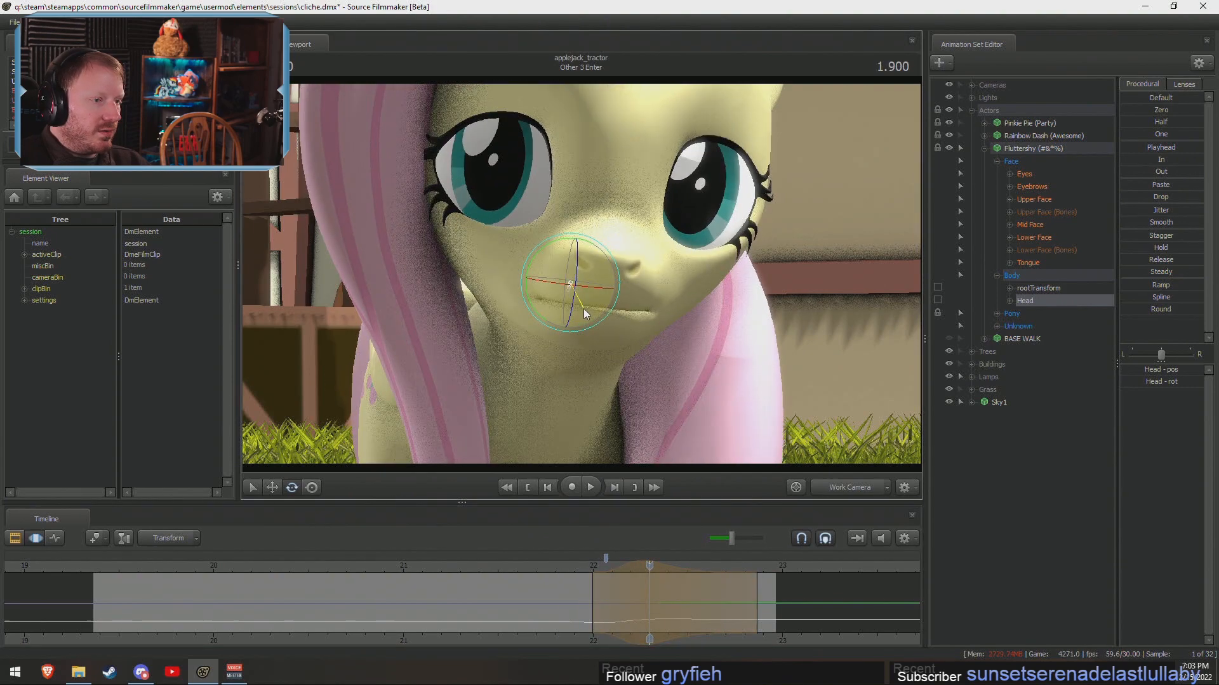
key("space")
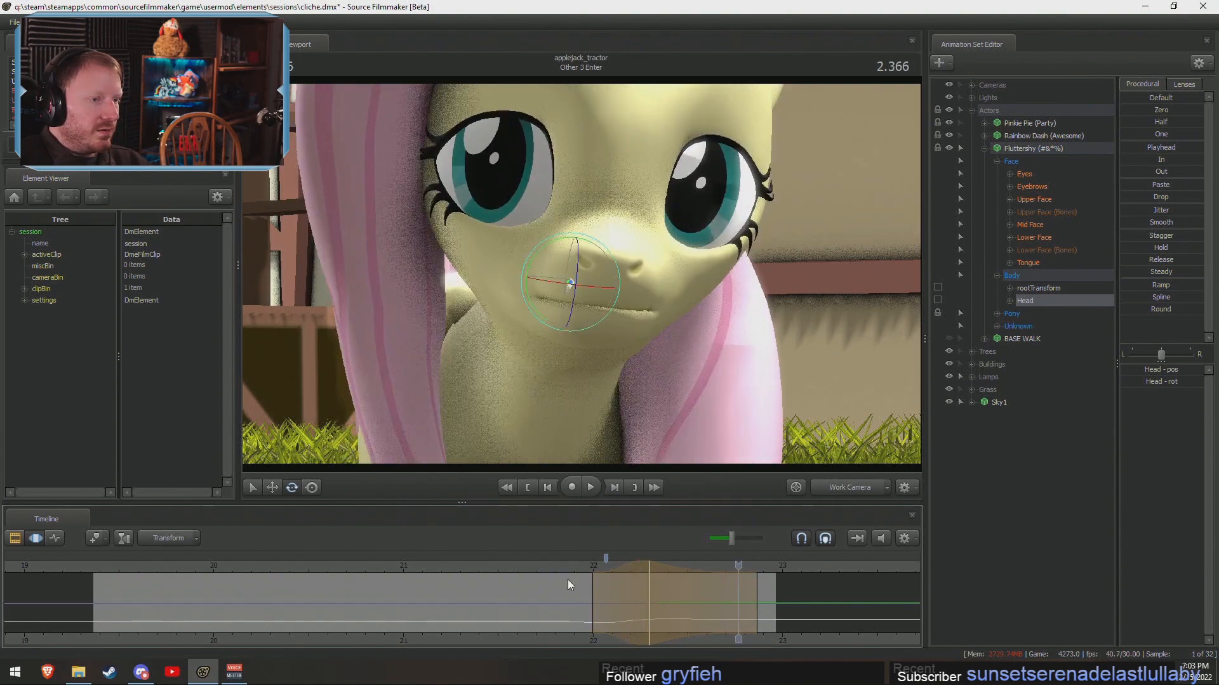
left_click_drag(546, 571, 650, 589)
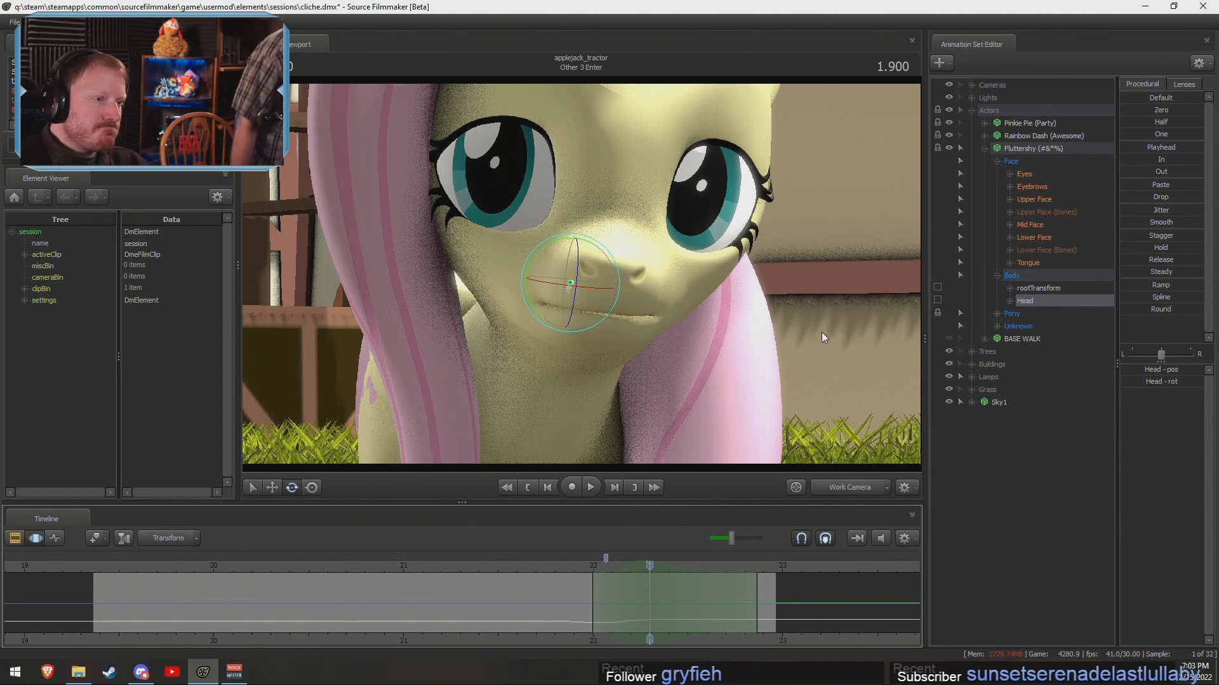
Check Fluttershy's head motion close up and play it back through the Main Camera.
left_click_drag(824, 336, 575, 302, "alt")
left_click(830, 486)
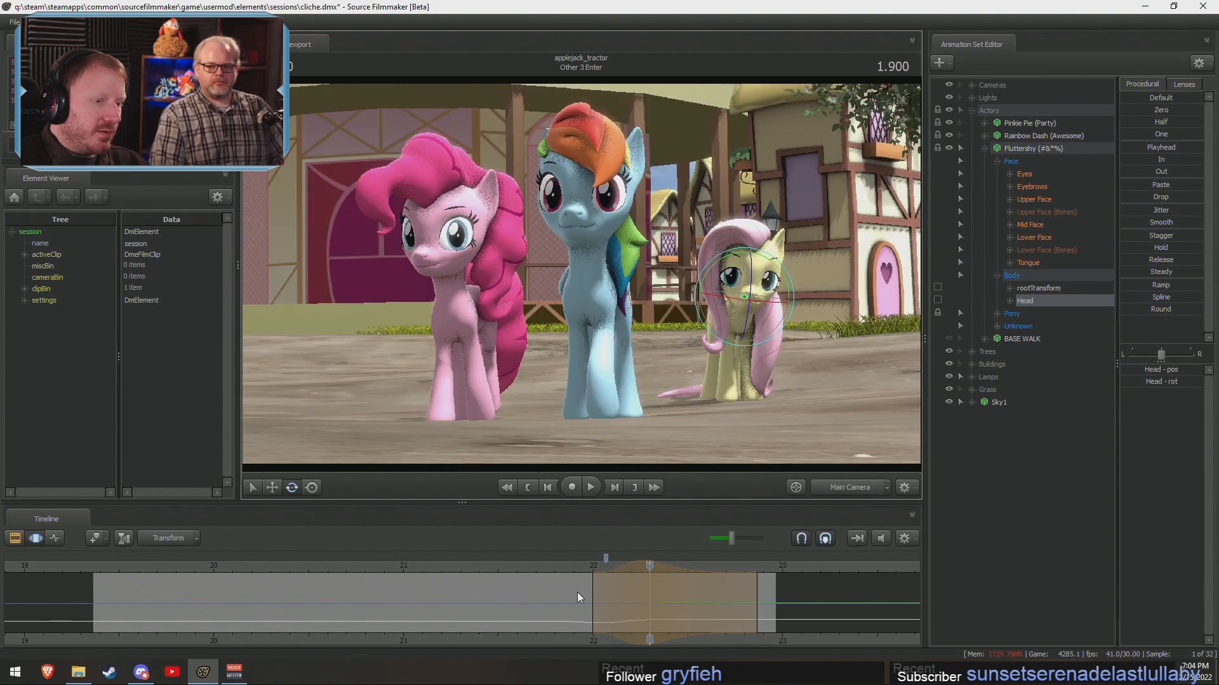
left_click_drag(577, 587, 584, 570)
key("space")
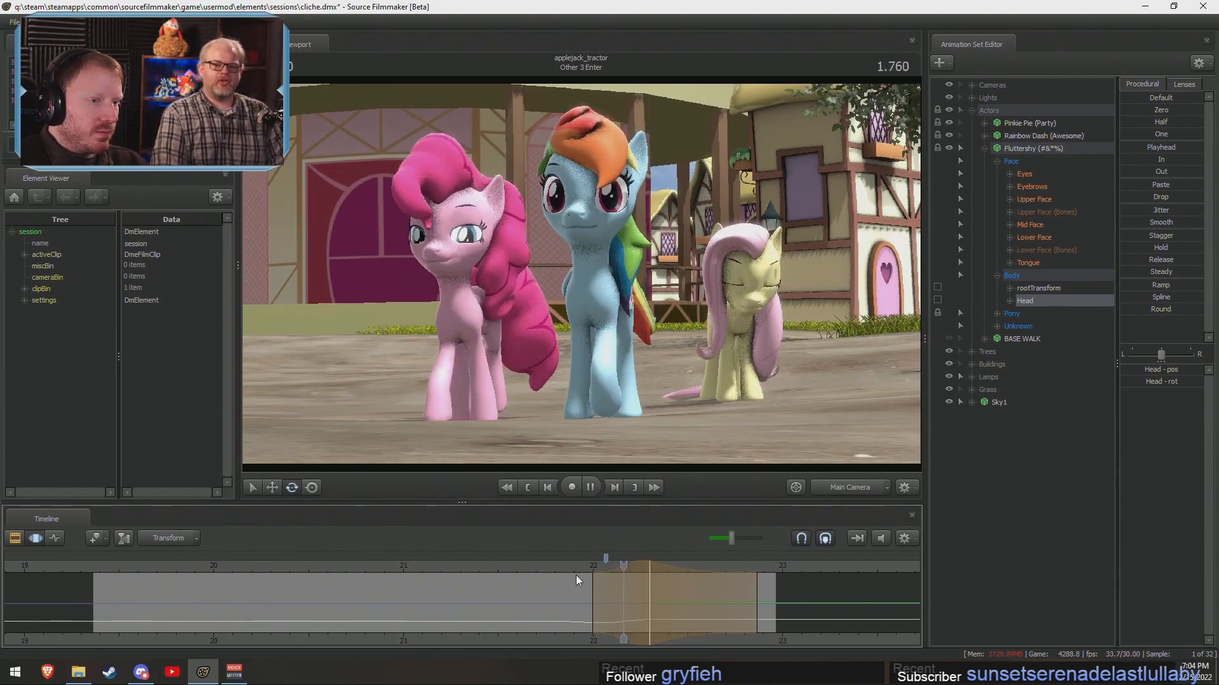
key("space")
Create a fresh time selection around 1.733 with a wide falloff on both sides.
left_click_drag(579, 583, 614, 622)
left_click(615, 623, "shift")
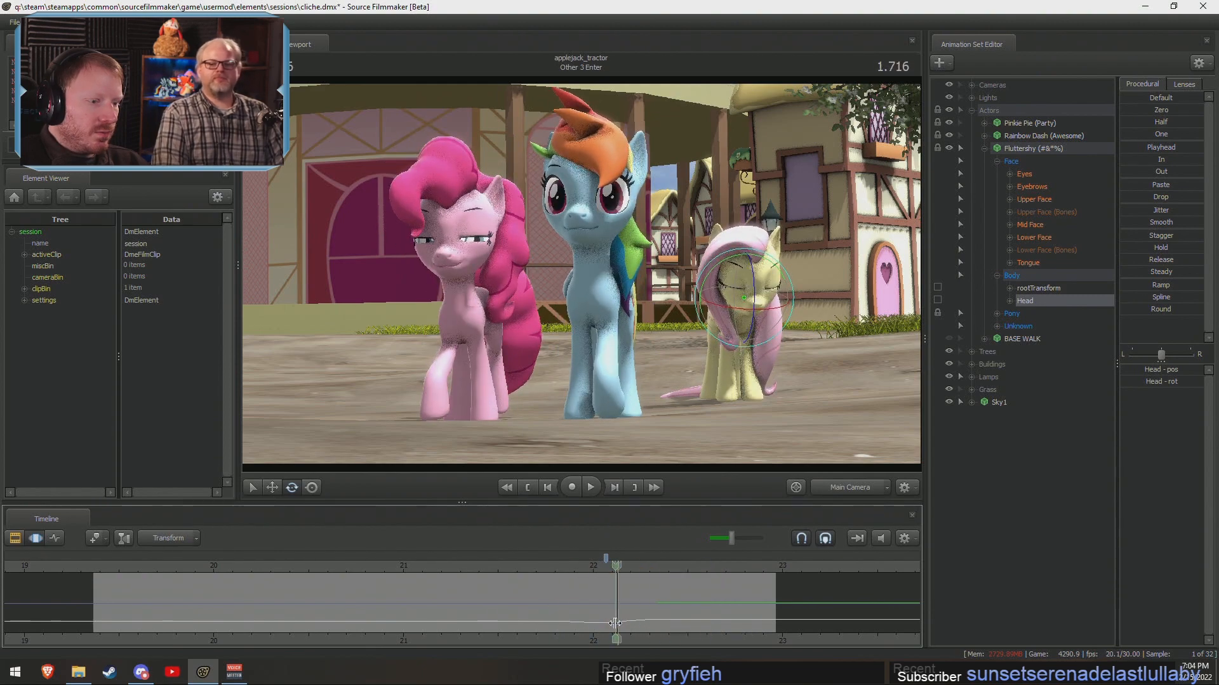
scroll(615, 622, "up", 4, "shift")
scroll(614, 622, "up", 1, "shift")
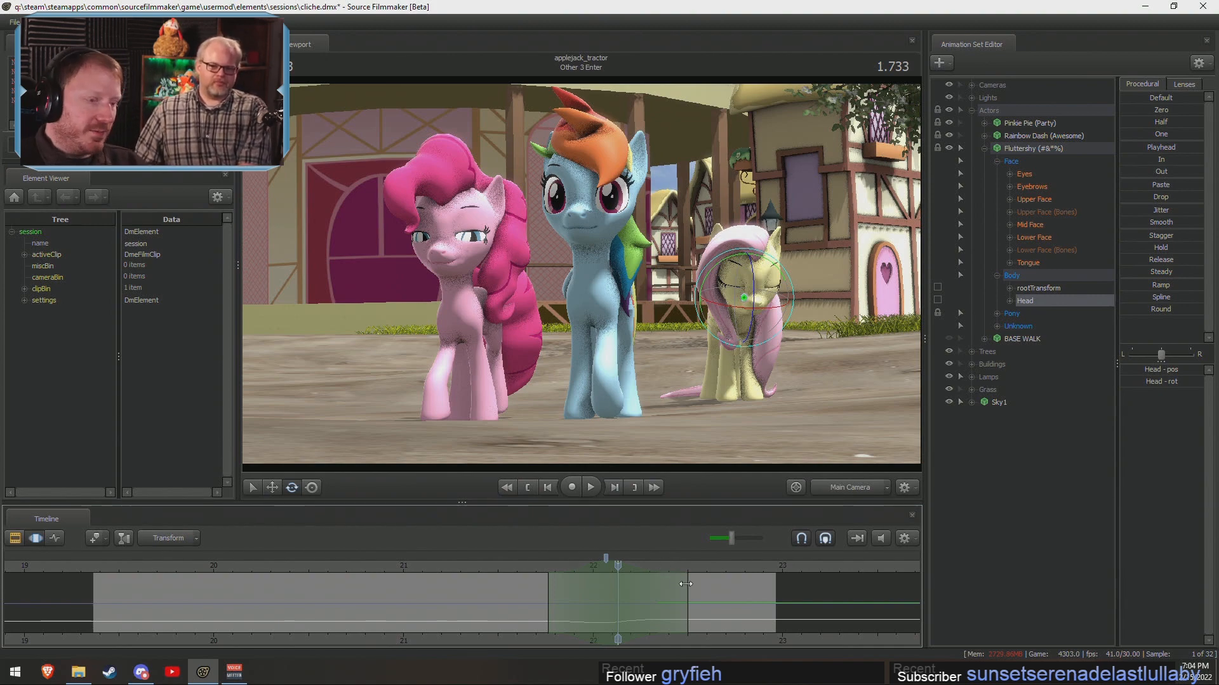
left_click_drag(528, 563, 621, 588)
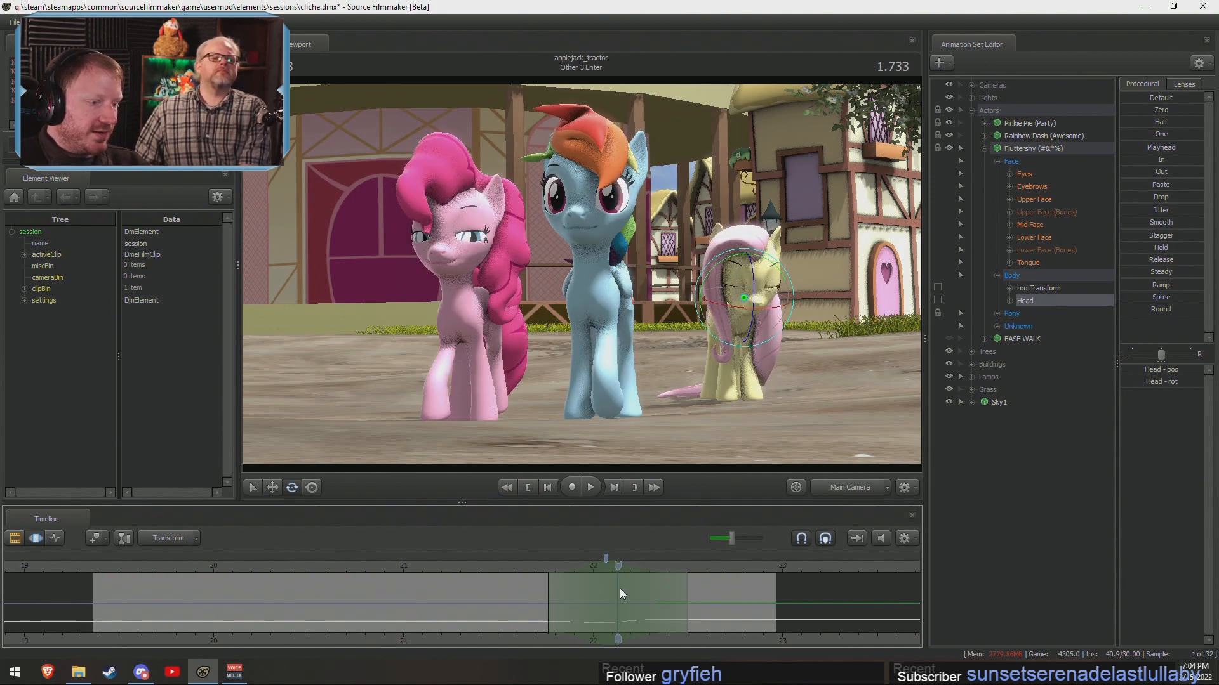
From the side in the Work Camera, select Fluttershy's Neck bone under Pony Body and rotate it at 1.733.
left_click(842, 491)
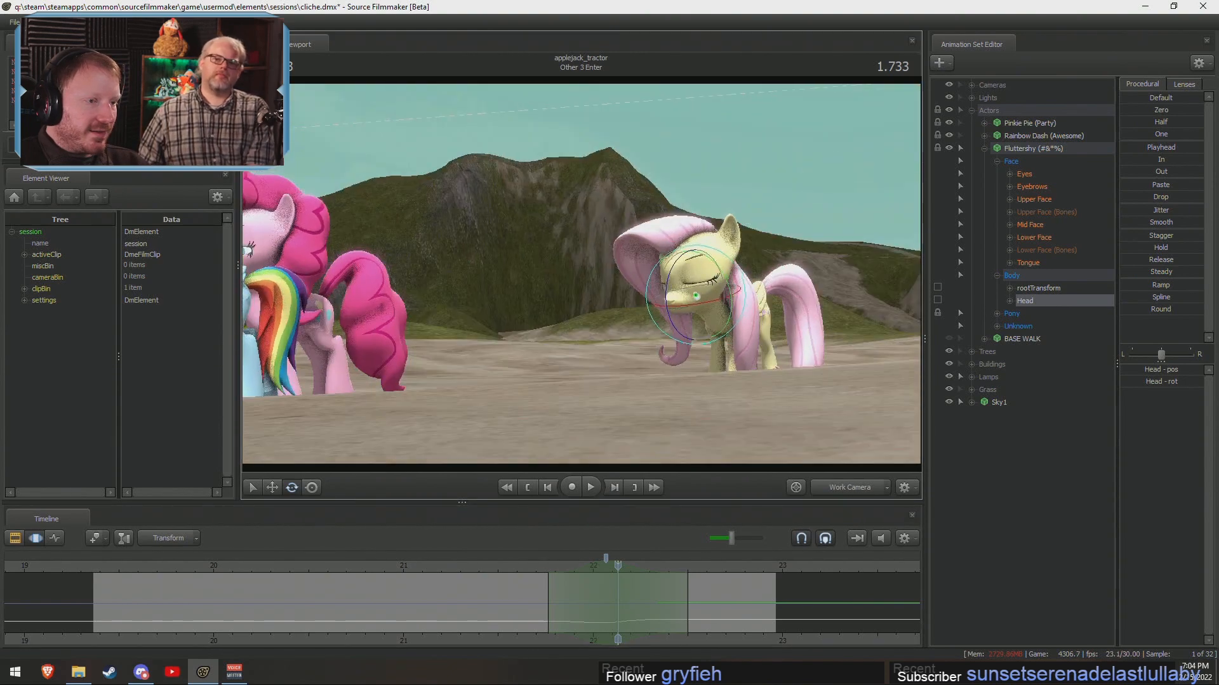
key("w")
left_click_drag(581, 273, 582, 273)
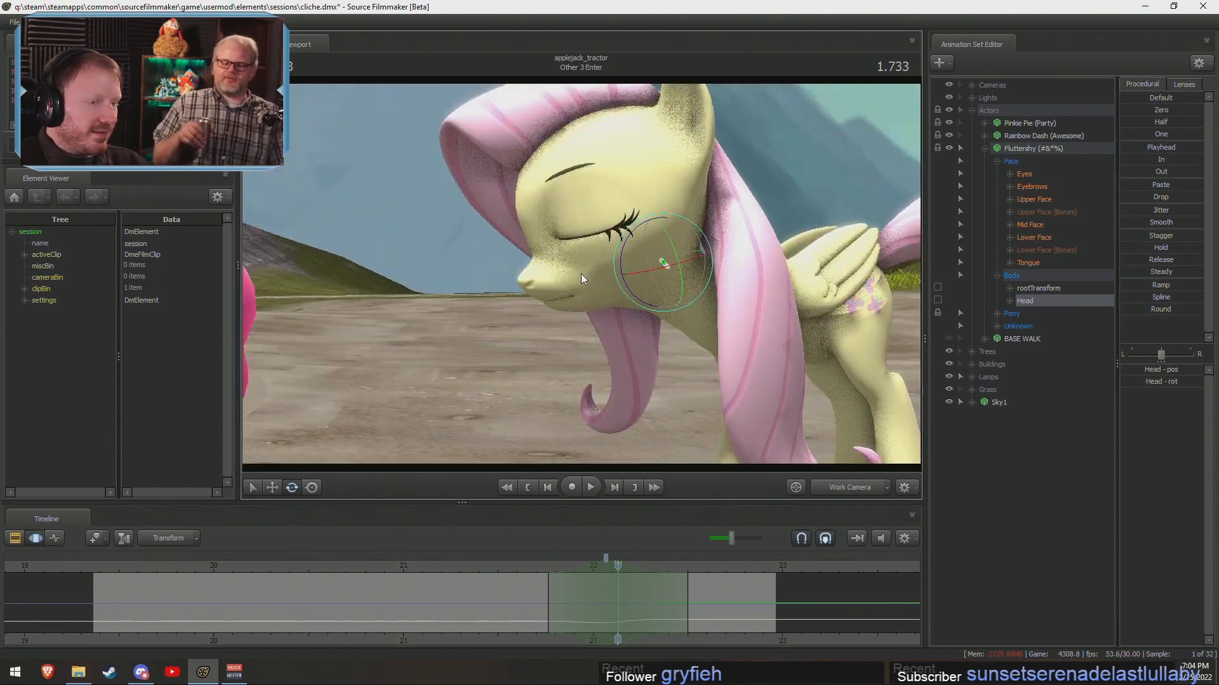
key("ctrl")
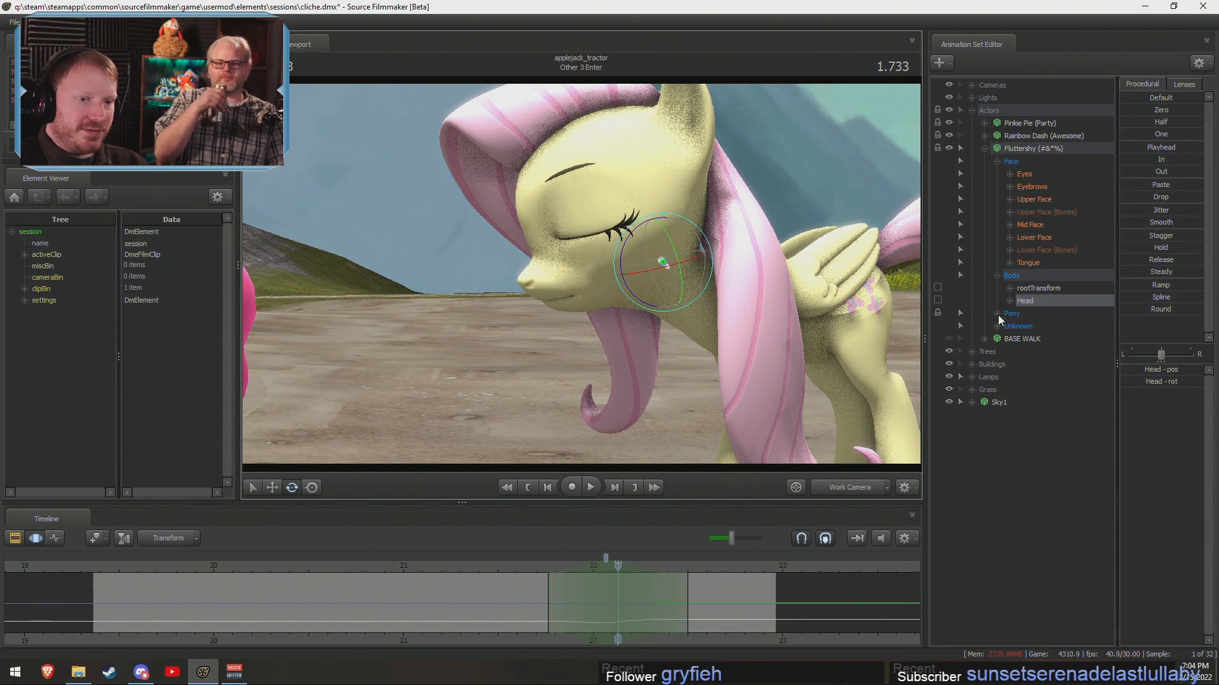
left_click(997, 313)
left_click(1009, 339)
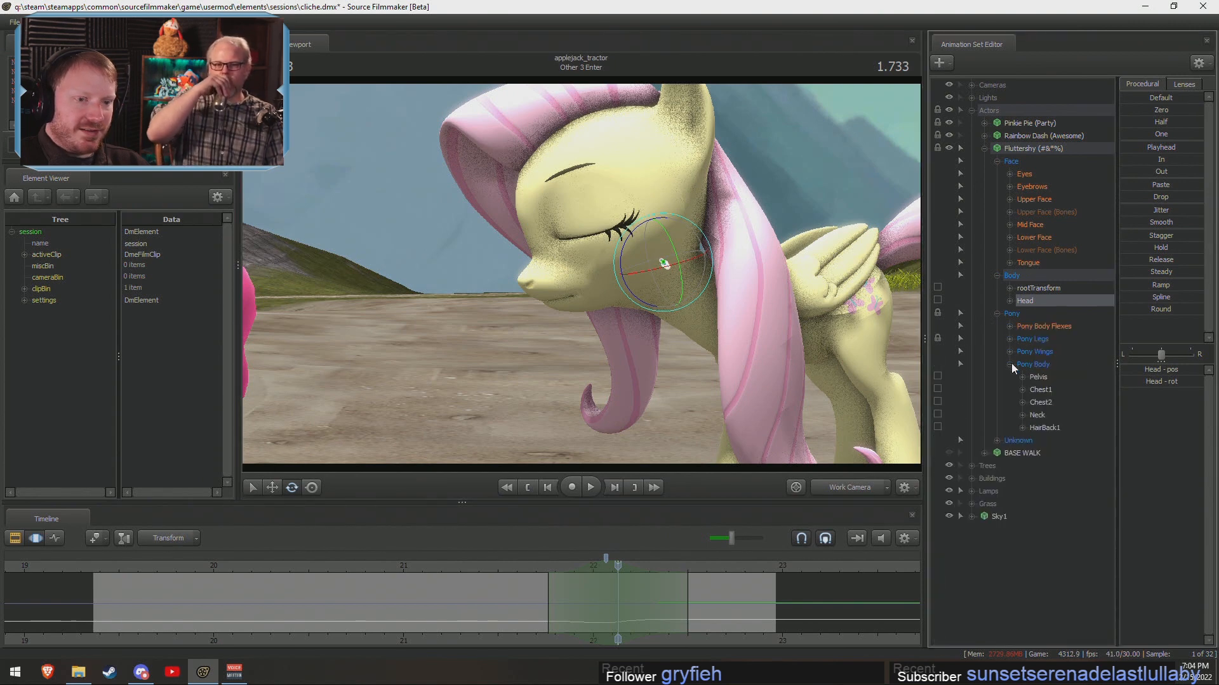
left_click(1036, 414)
left_click_drag(829, 294, 581, 278)
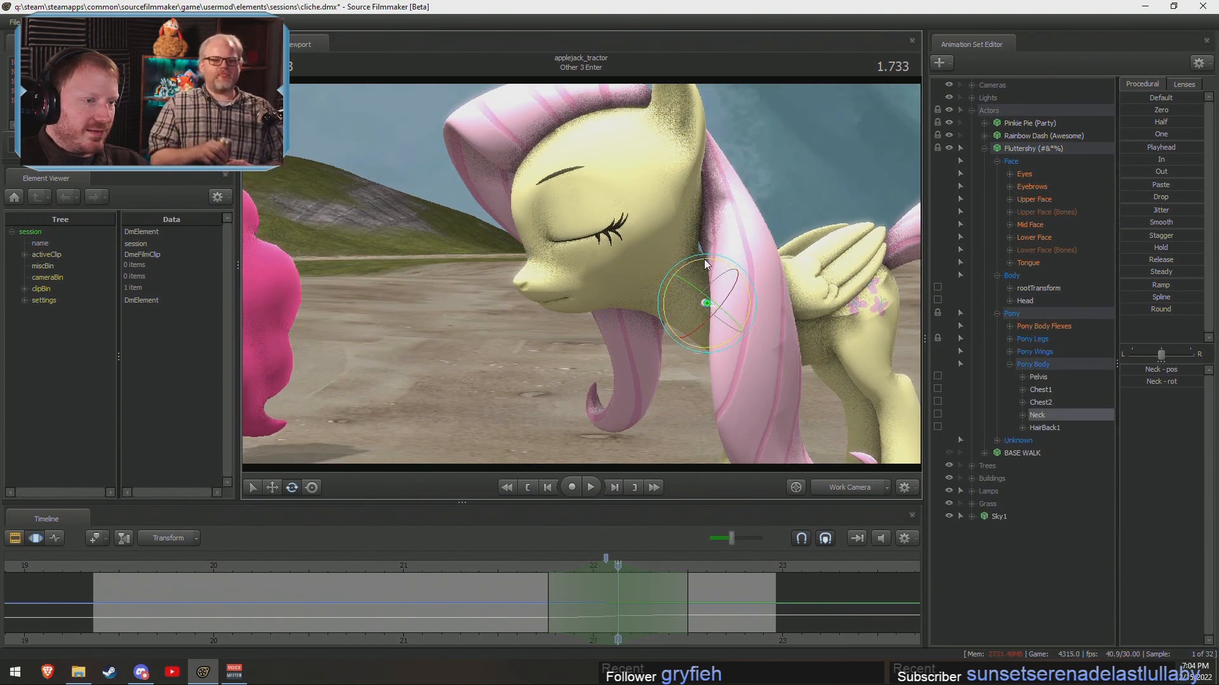
Pull the end of the neck motion's falloff slightly earlier and play it back close up and through the Main Camera.
key("space")
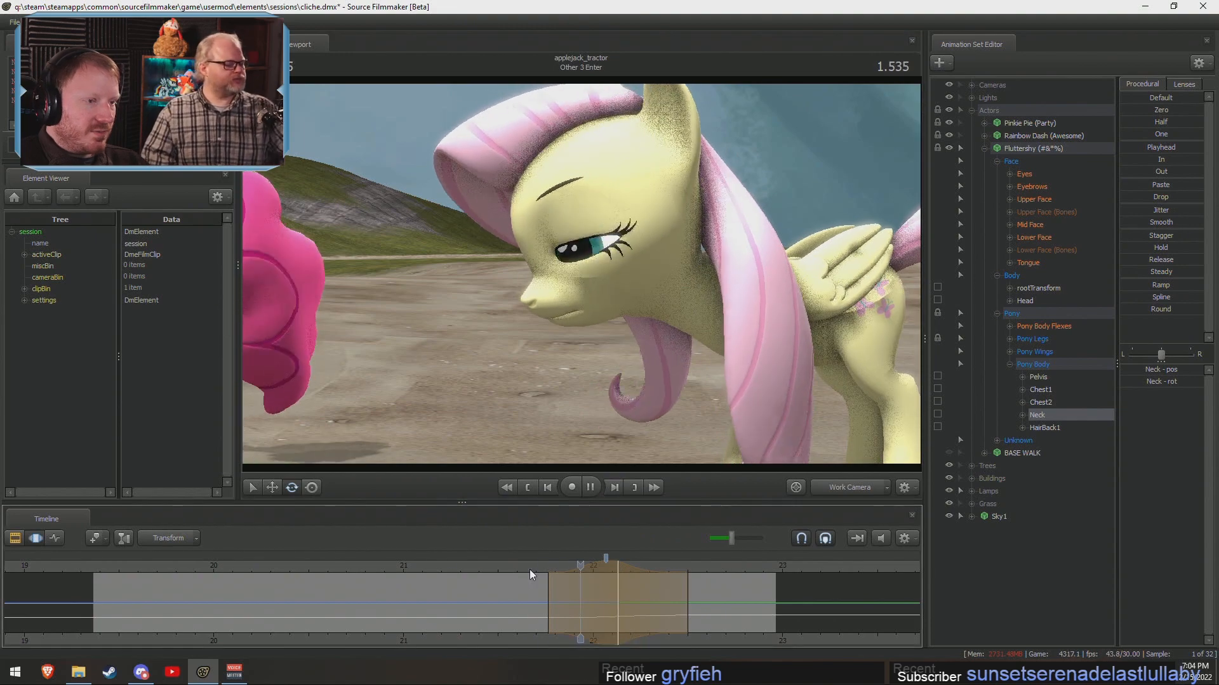
key("space")
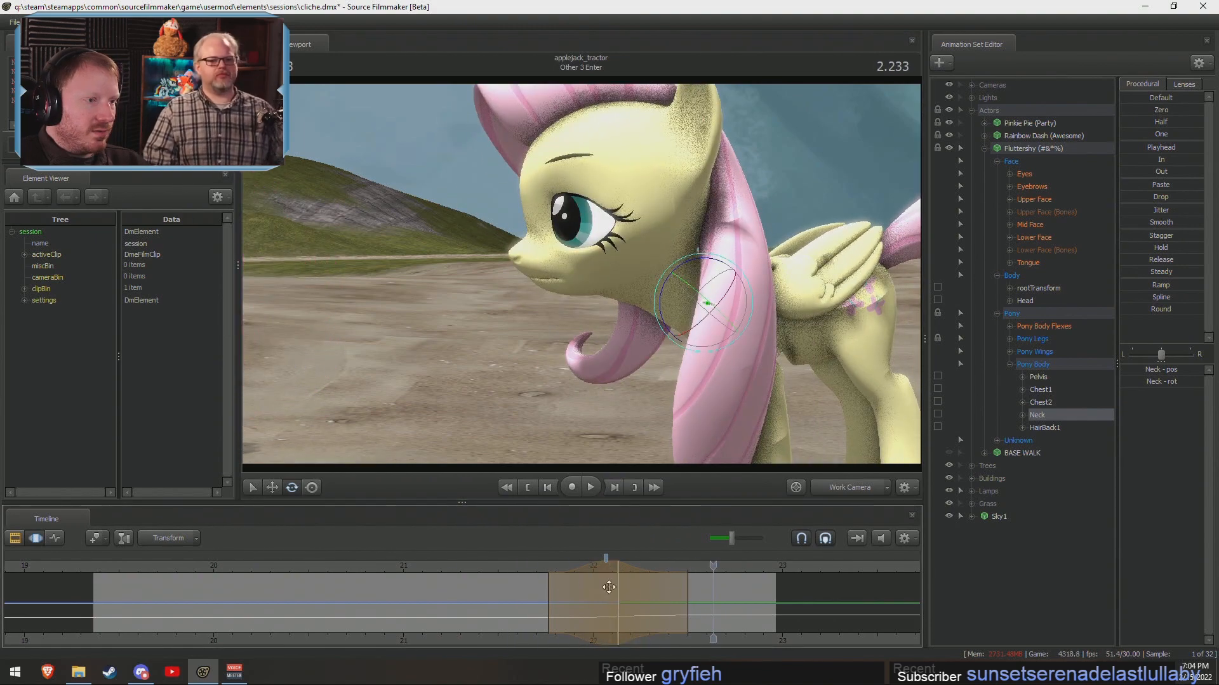
key("space")
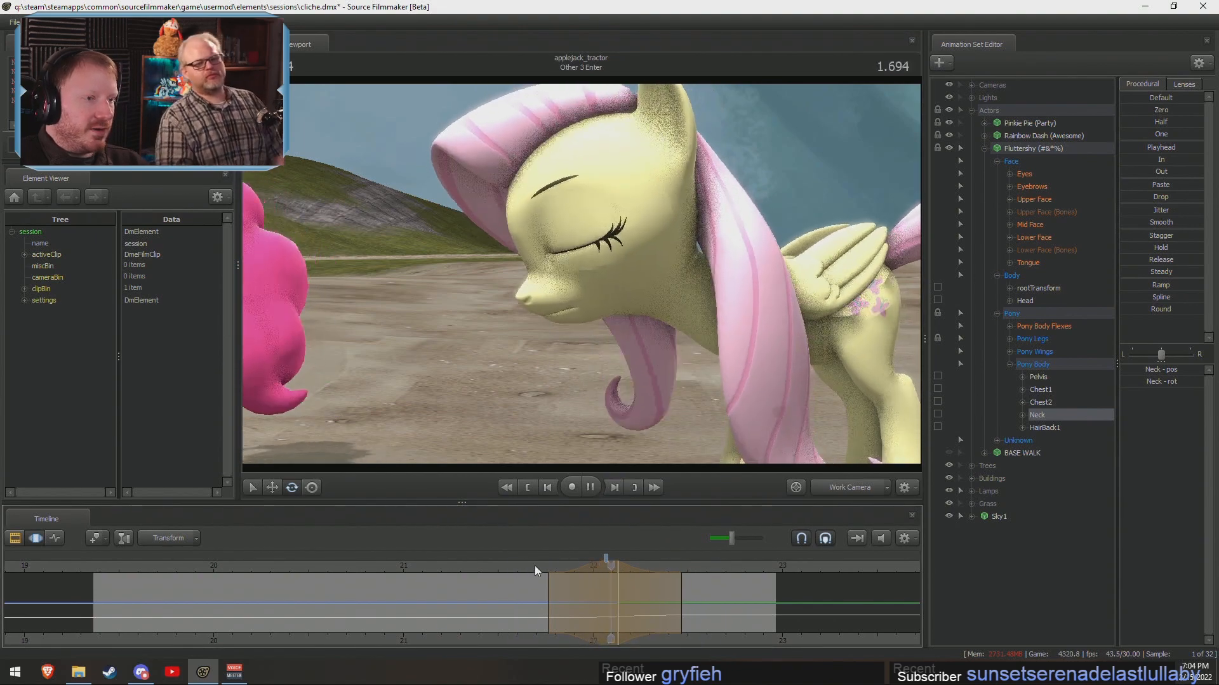
key("space")
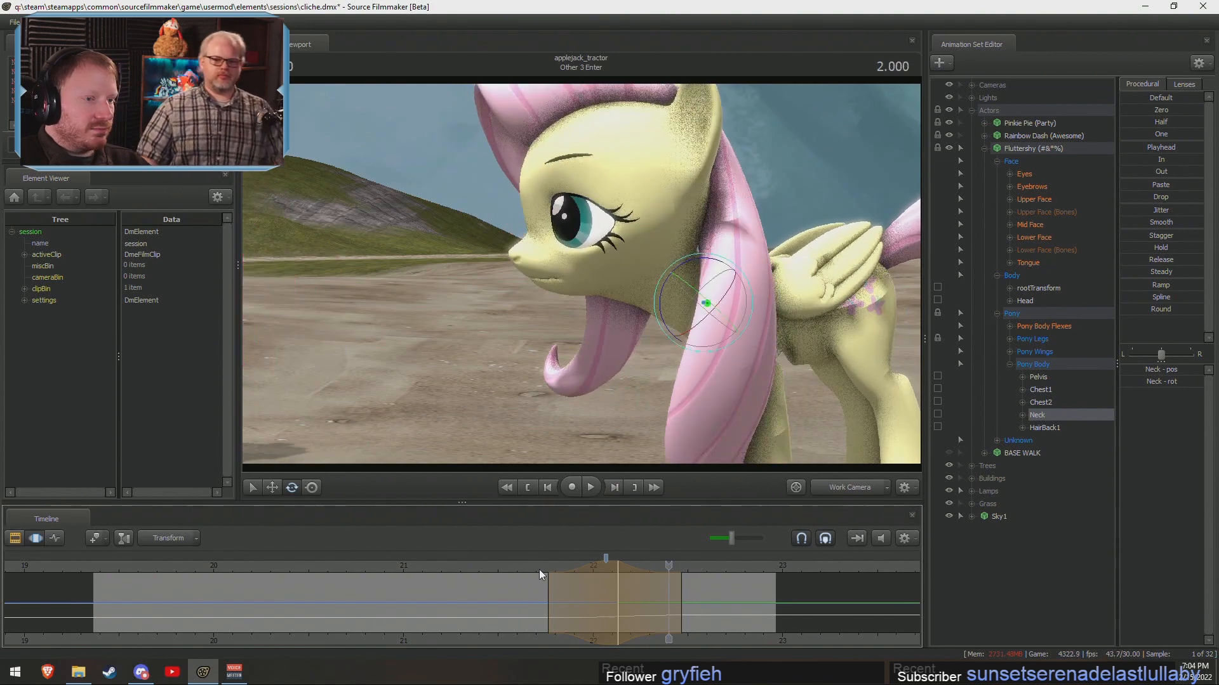
left_click(838, 489)
key("space")
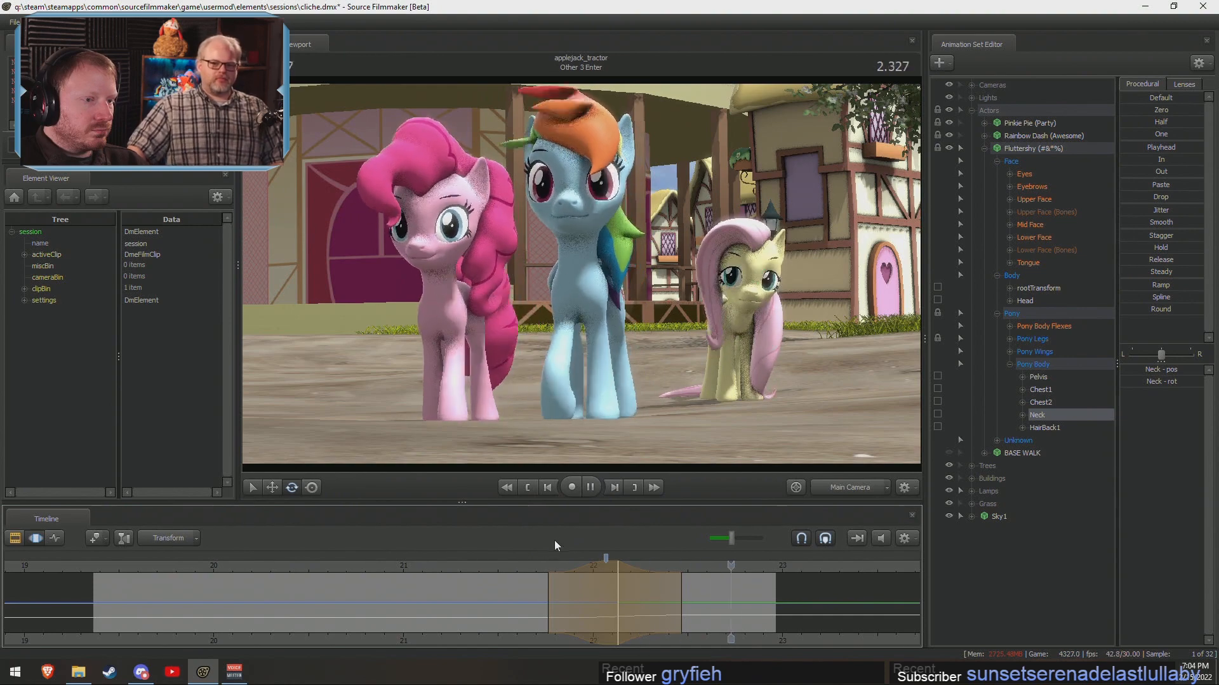
key("space")
With the entire timeline selected, rotate Fluttershy's RightWingClosed1 bone in the Work Camera.
key("w")
left_click_drag(613, 285, 612, 273)
key("ctrl")
left_click(610, 269, "ctrl")
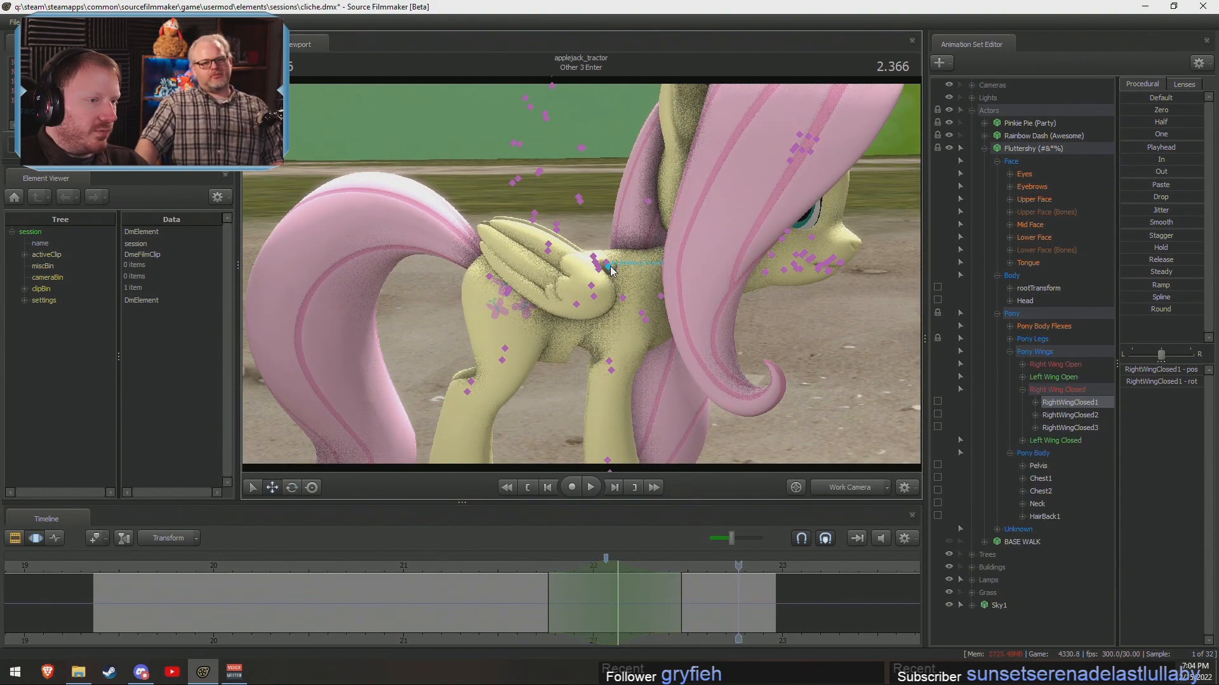
key("ctrl")
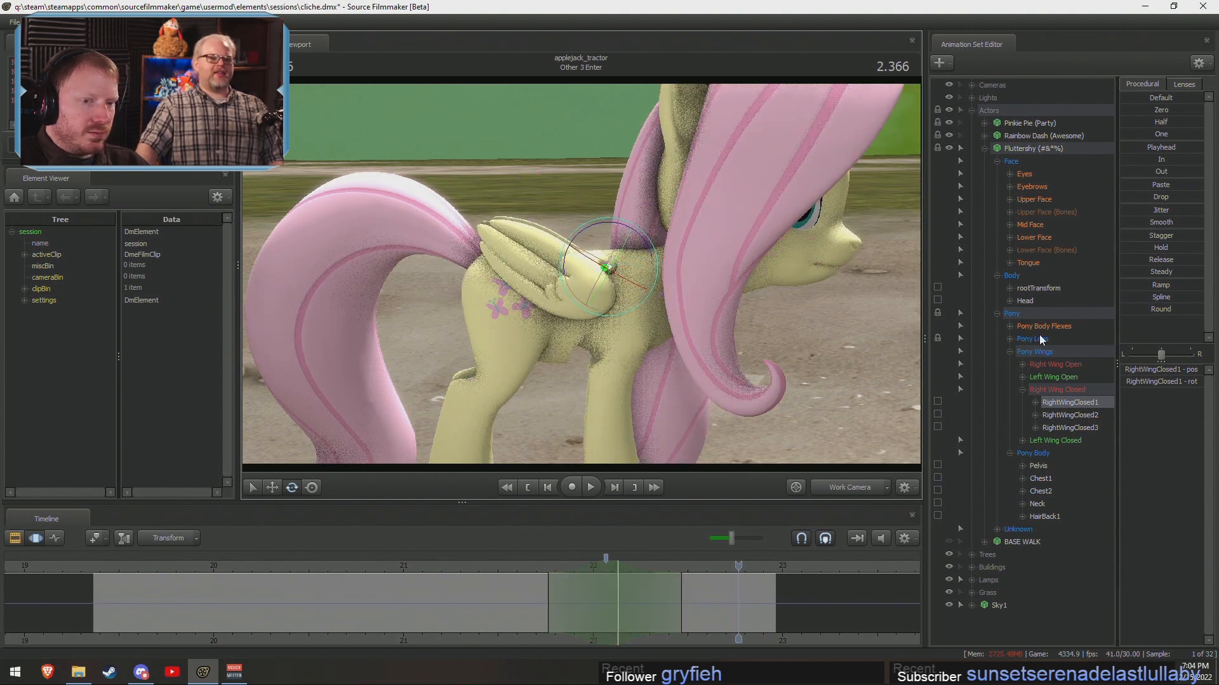
left_click(628, 599)
key("ctrl+a")
left_click_drag(607, 310, 572, 286)
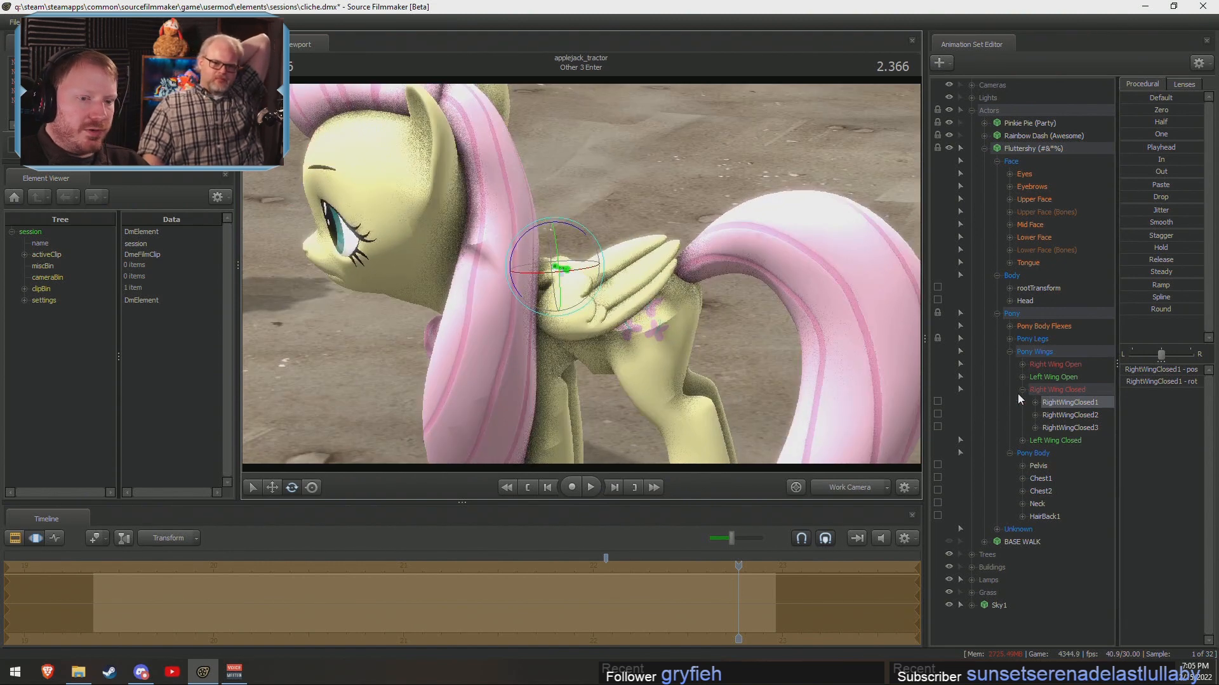
Rotate Fluttershy's LeftWingClosed1 bone across the entire timeline.
left_click(1022, 440)
left_click(1068, 453)
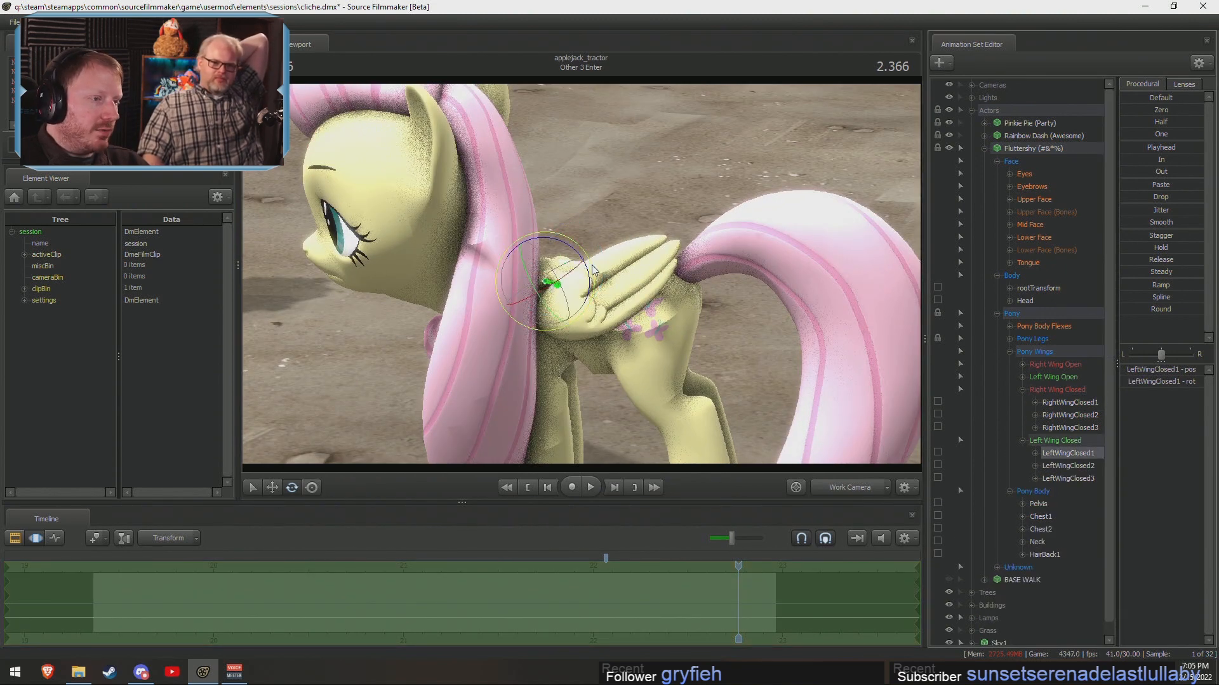
left_click_drag(593, 270, 673, 314)
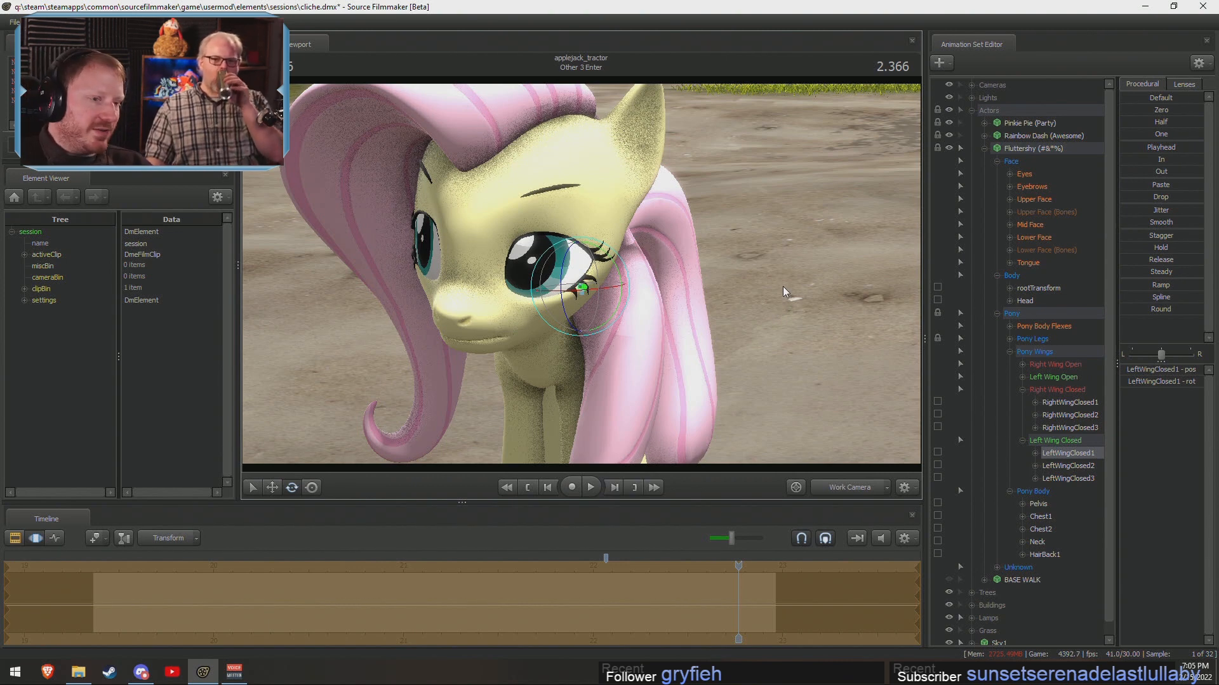
Switch to the Clip Editor and play back the Other 3 Enter shot close up on Fluttershy.
key("F2")
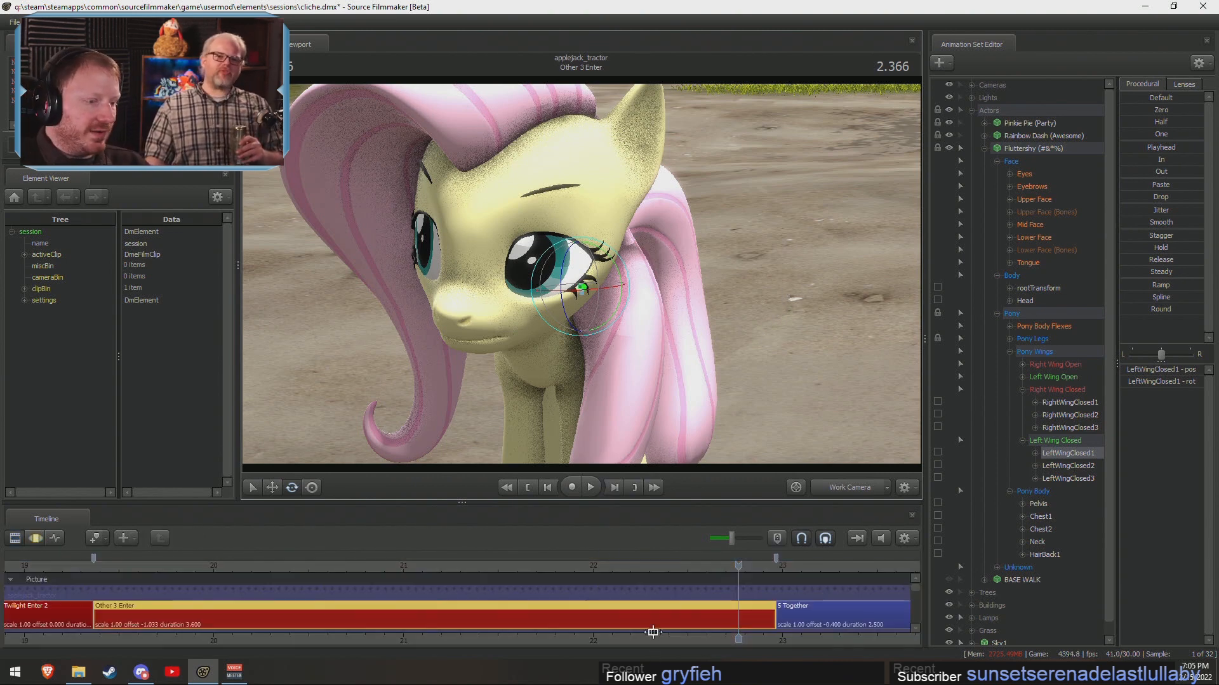
left_click_drag(167, 568, 257, 564)
key("space")
key("space")
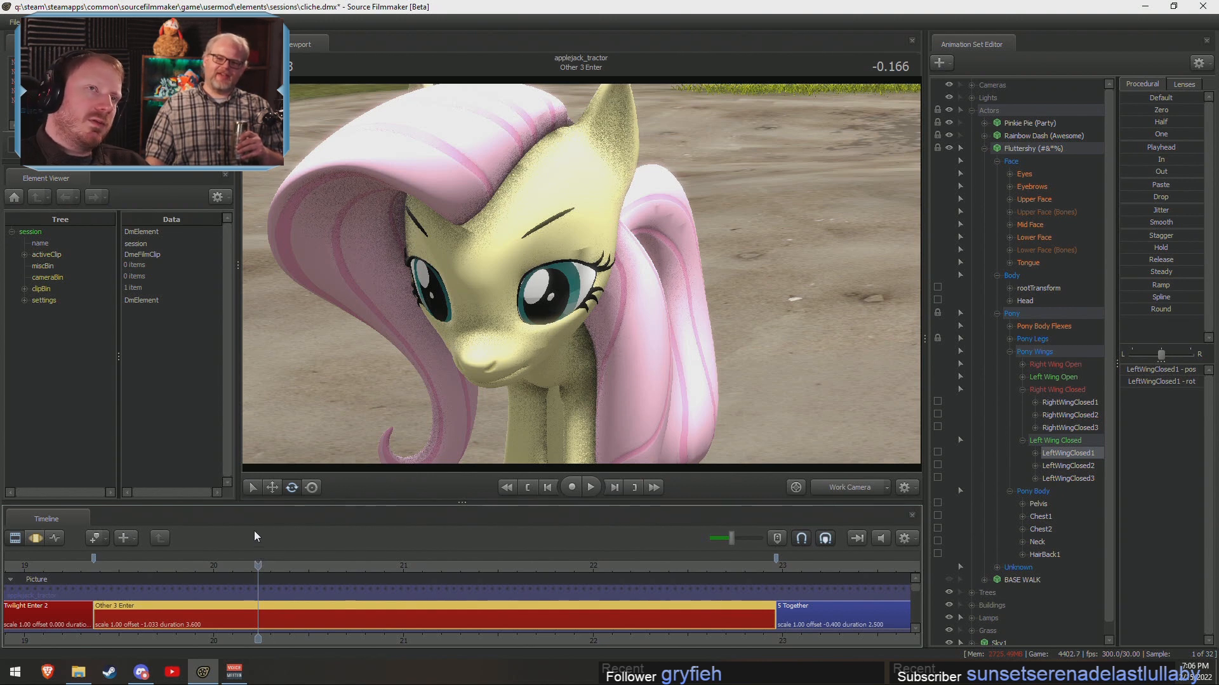
key("space")
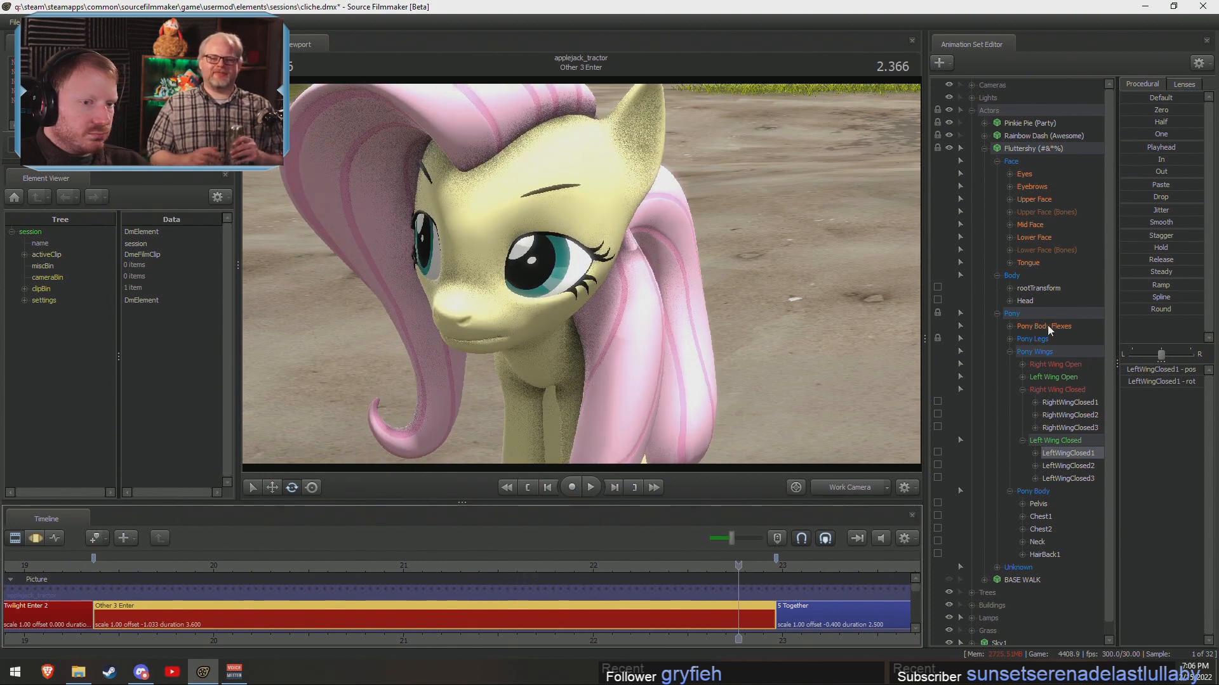
In the Motion Editor, time-select the eyes-closed part of Fluttershy's Upper Face blink with falloff on both sides, viewing her from the front.
left_click(1047, 196)
key("F3")
scroll(730, 562, "up", 2)
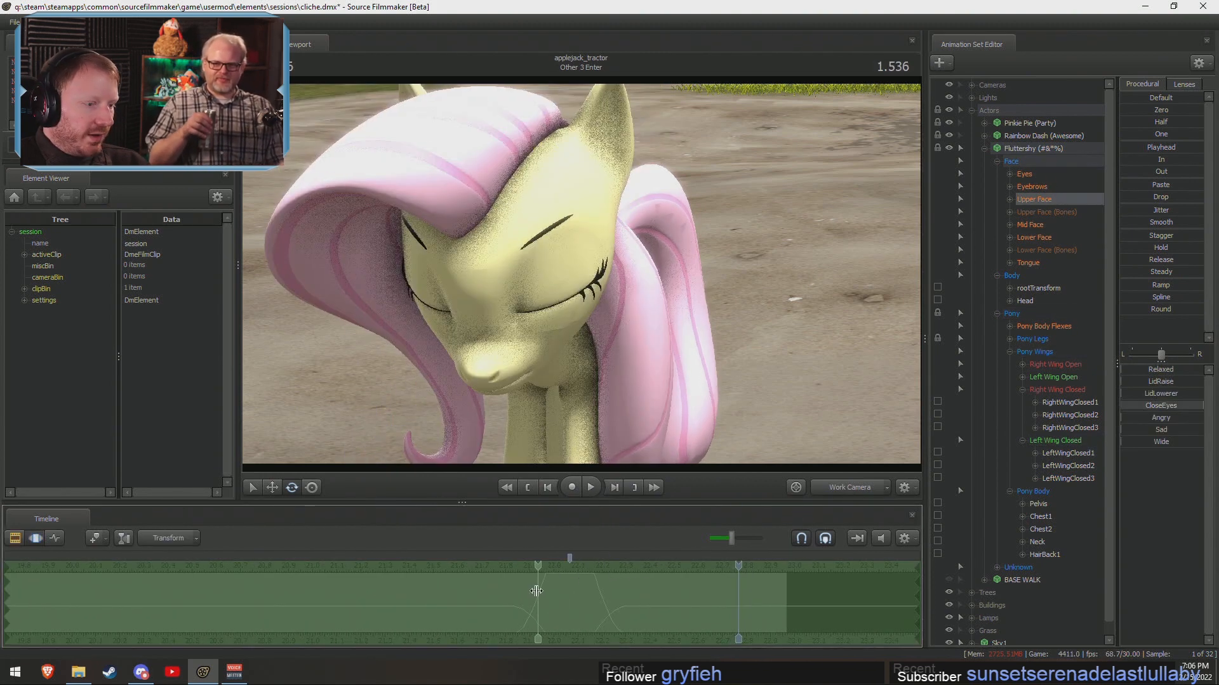
left_click_drag(545, 612, 593, 622, "shift")
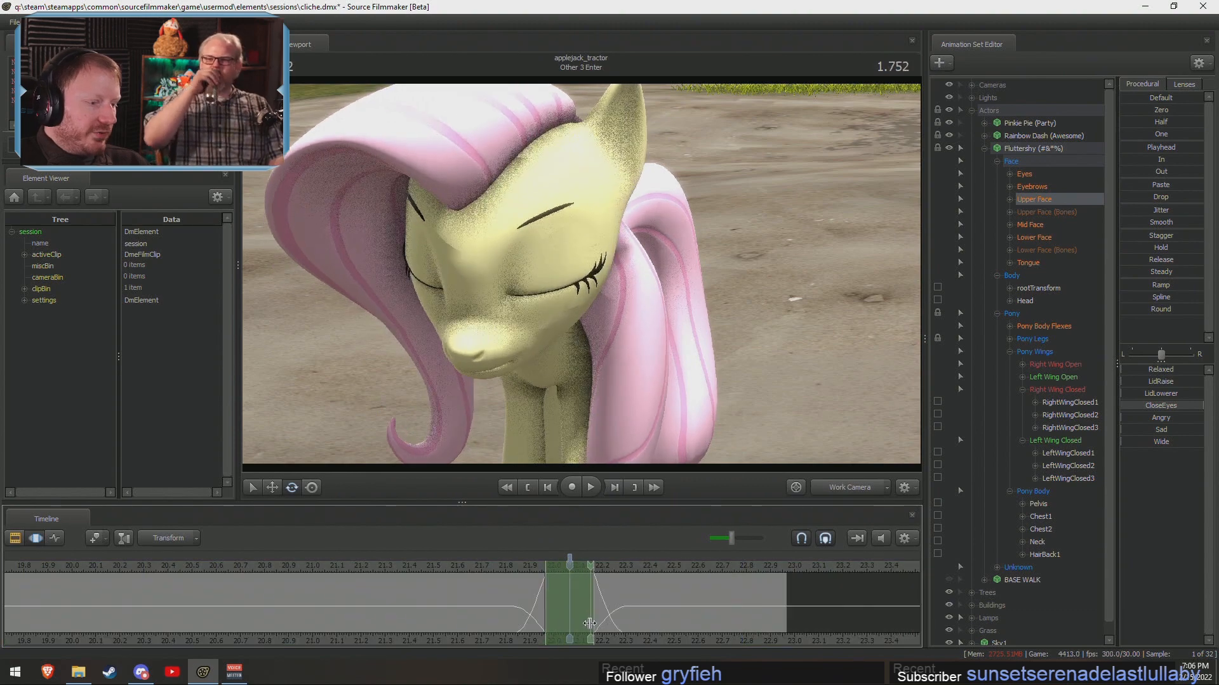
mouse_move(580, 264)
left_mouse_down()
mouse_move(580, 254)
mouse_move(580, 264)
left_mouse_up()
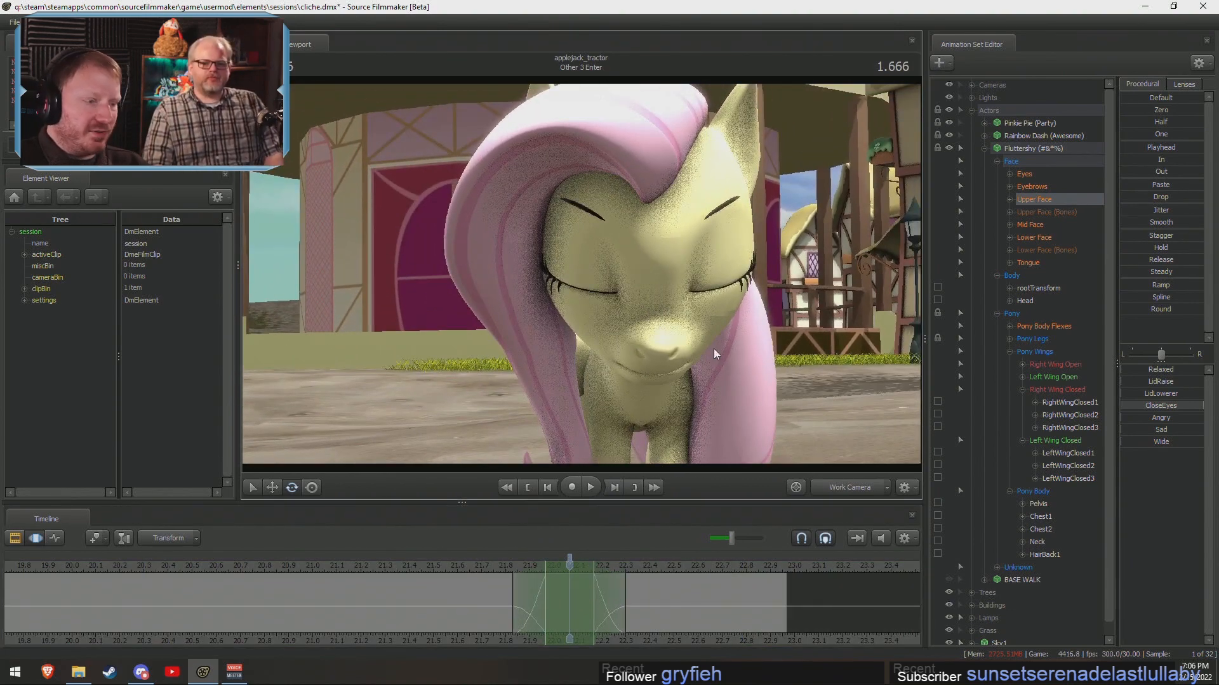
left_click_drag(590, 580, 568, 581)
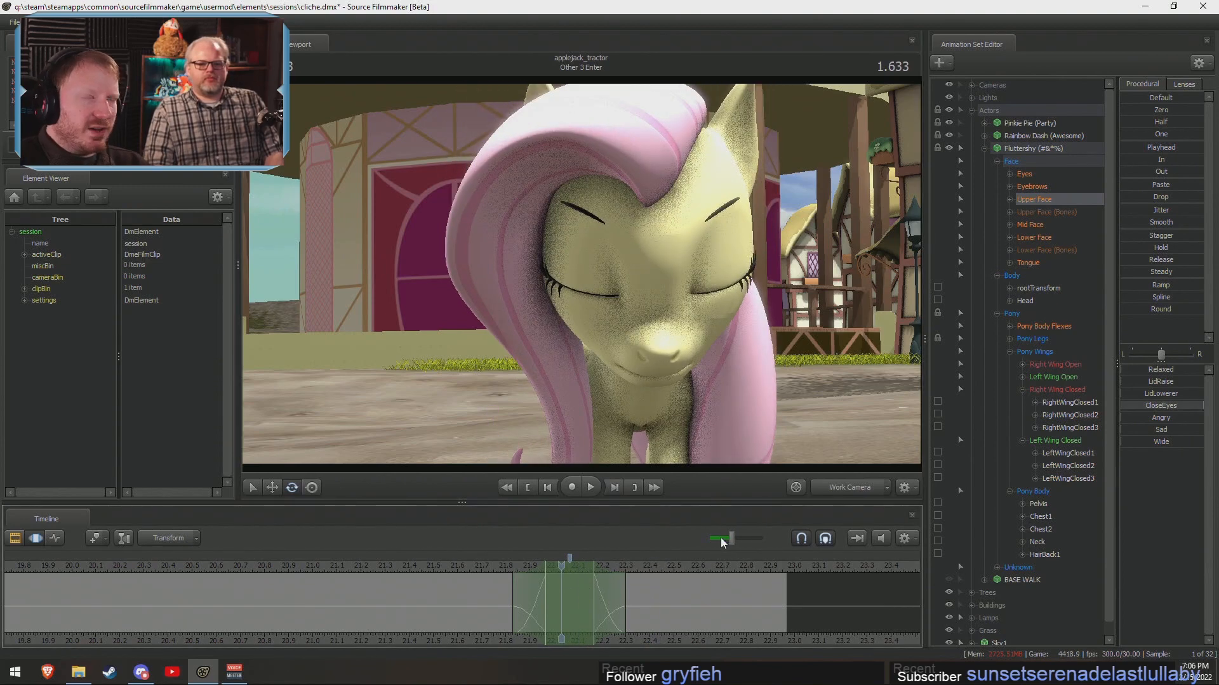
Adjust Fluttershy's eyes_updown across the selected blink and play back the Other 3 Enter shot.
left_click(1024, 175)
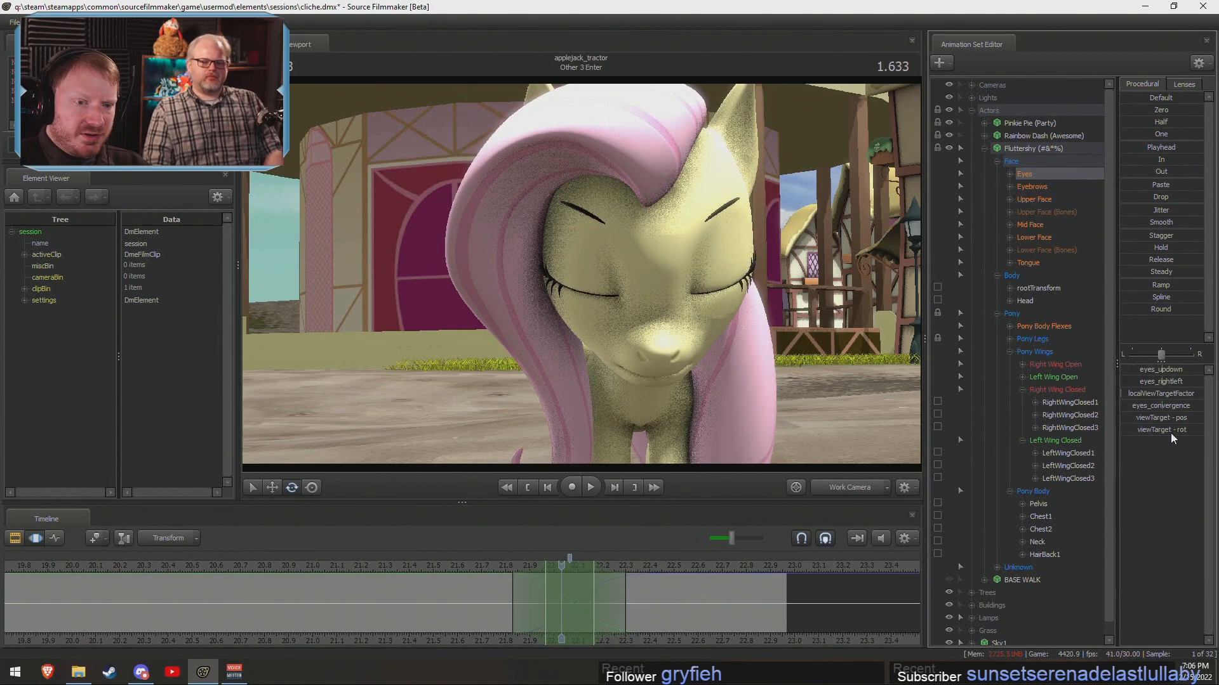
left_click_drag(1152, 373, 1154, 373)
mouse_move(534, 584)
left_mouse_down()
mouse_move(539, 592)
mouse_move(520, 591)
mouse_move(548, 599)
mouse_move(511, 594)
mouse_move(613, 618)
left_mouse_up()
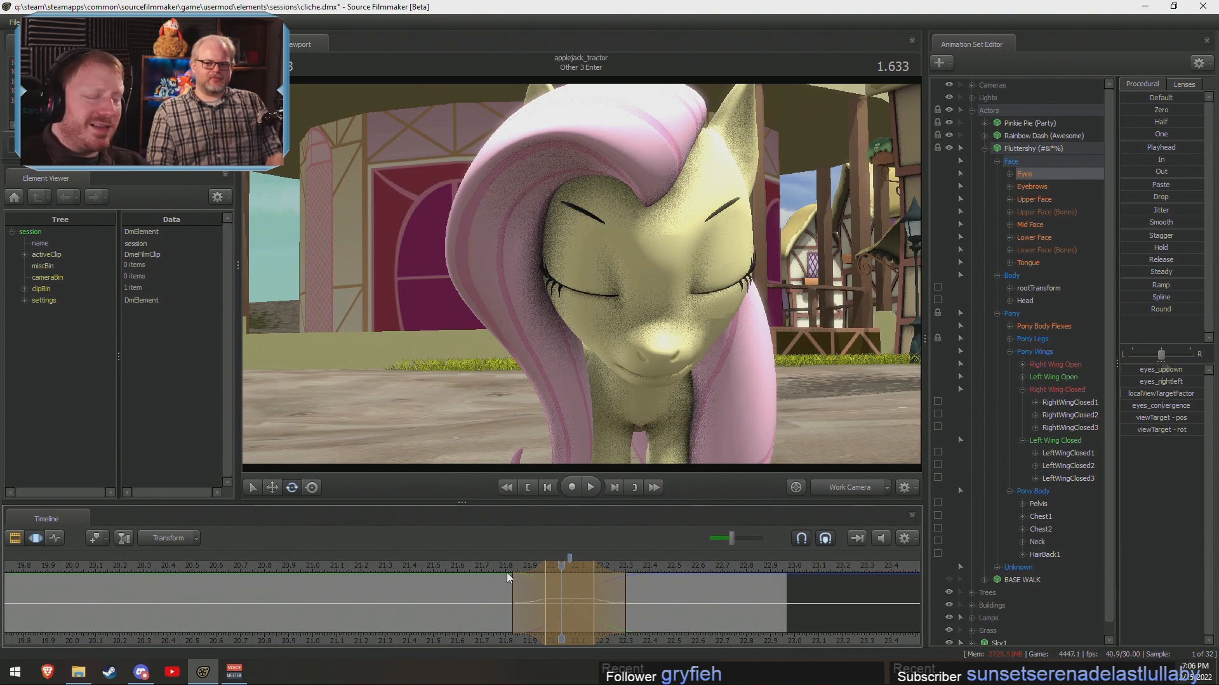
key("space")
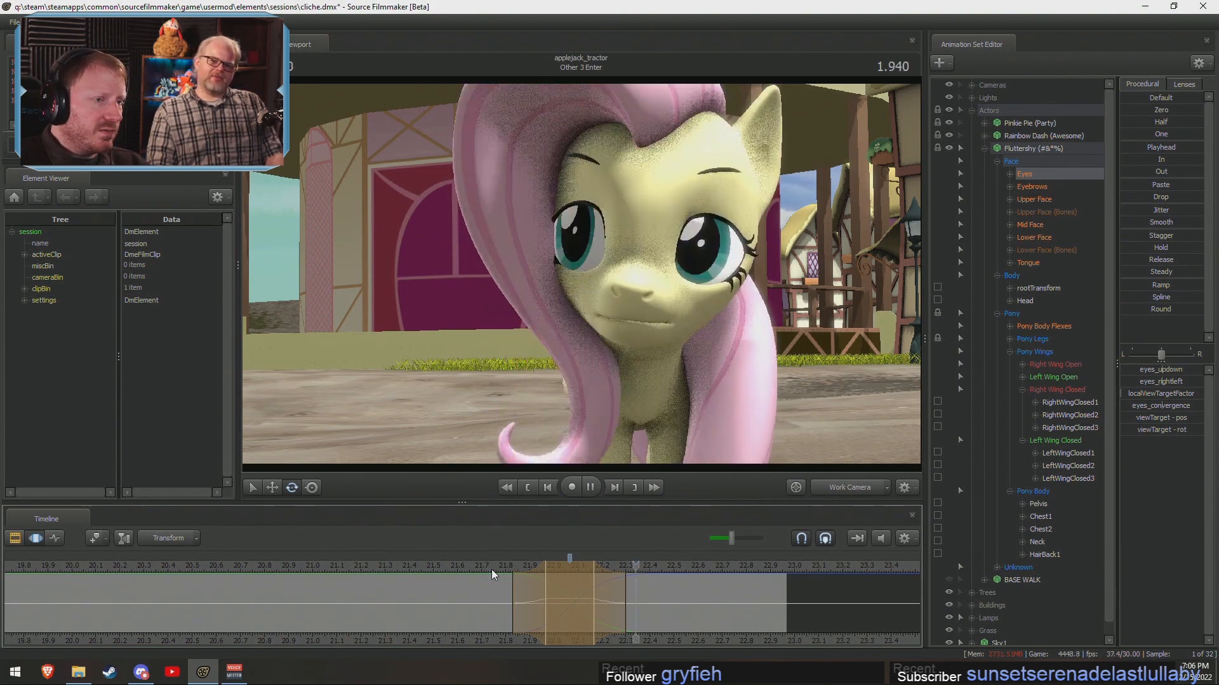
left_click(497, 569)
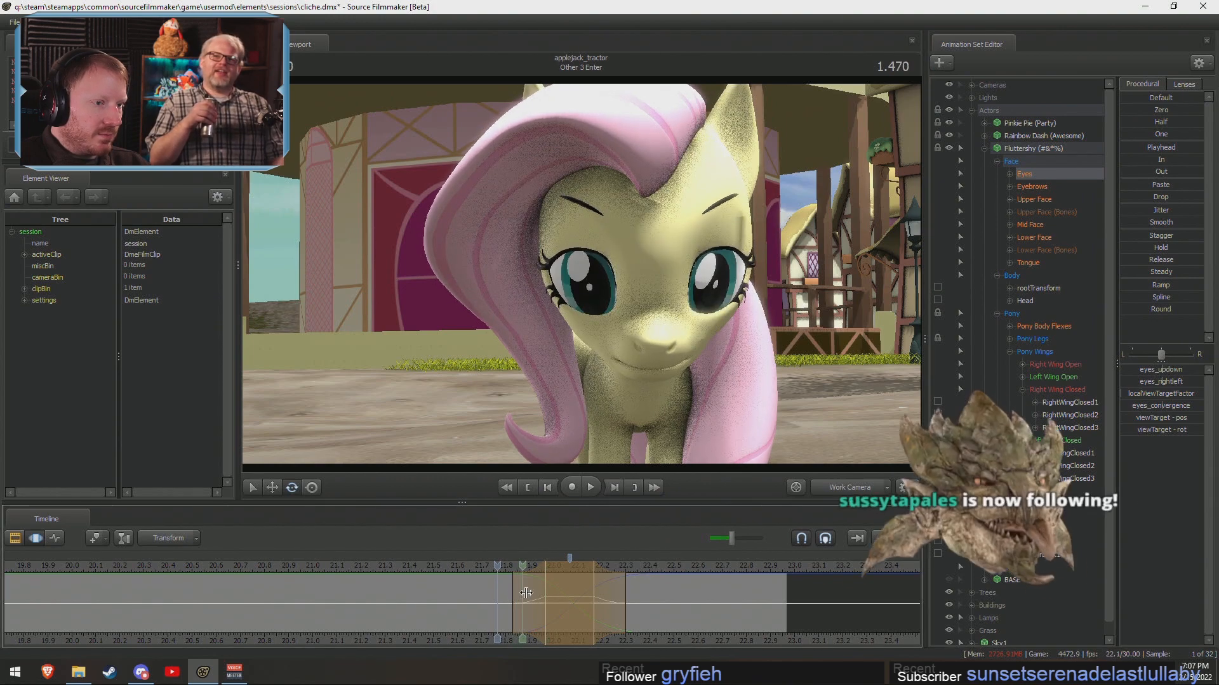
Place a time selection with falloff around 22.3 seconds, just after Fluttershy's blink.
mouse_move(543, 600)
left_mouse_down()
mouse_move(651, 605)
mouse_move(590, 604)
mouse_move(633, 604)
left_mouse_up()
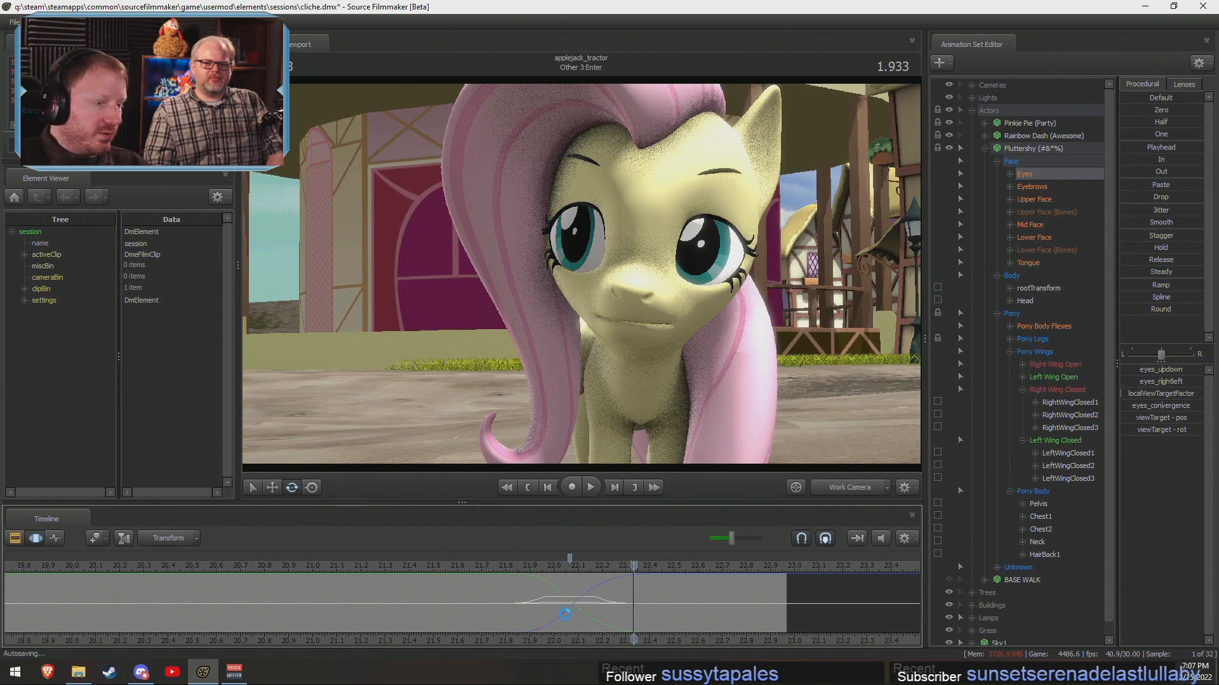
left_click(575, 609)
left_click_drag(576, 610, 634, 618)
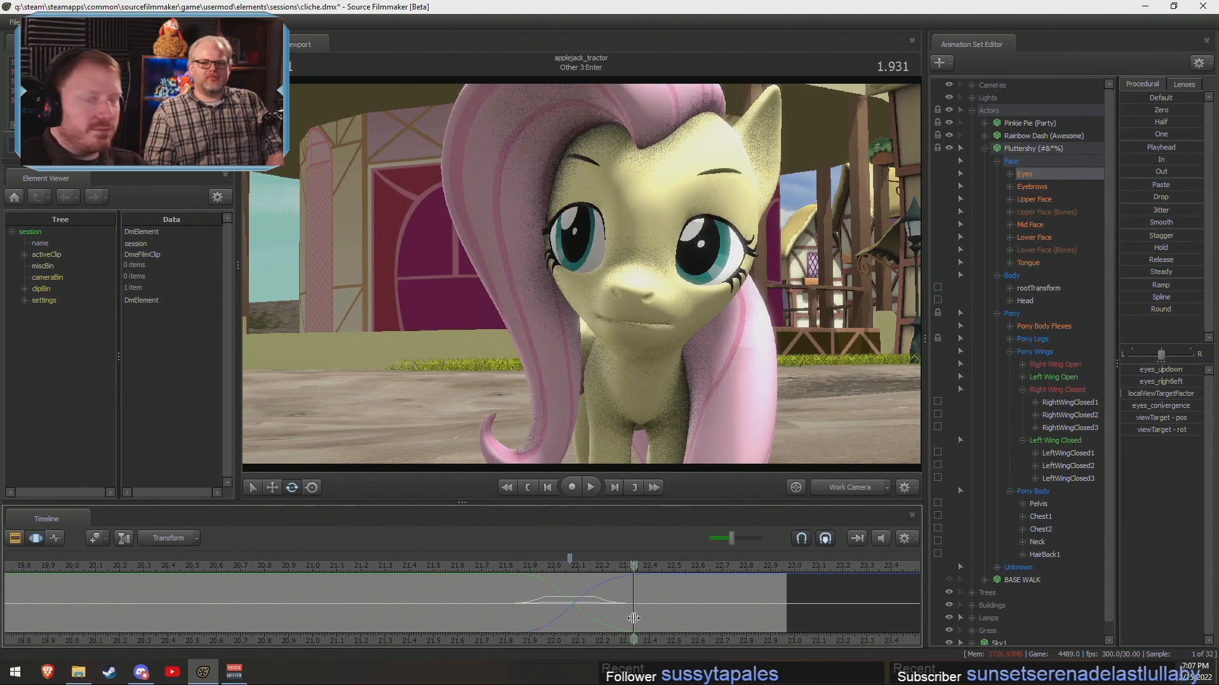
scroll(633, 619, "up", 4)
scroll(634, 619, "up", 2)
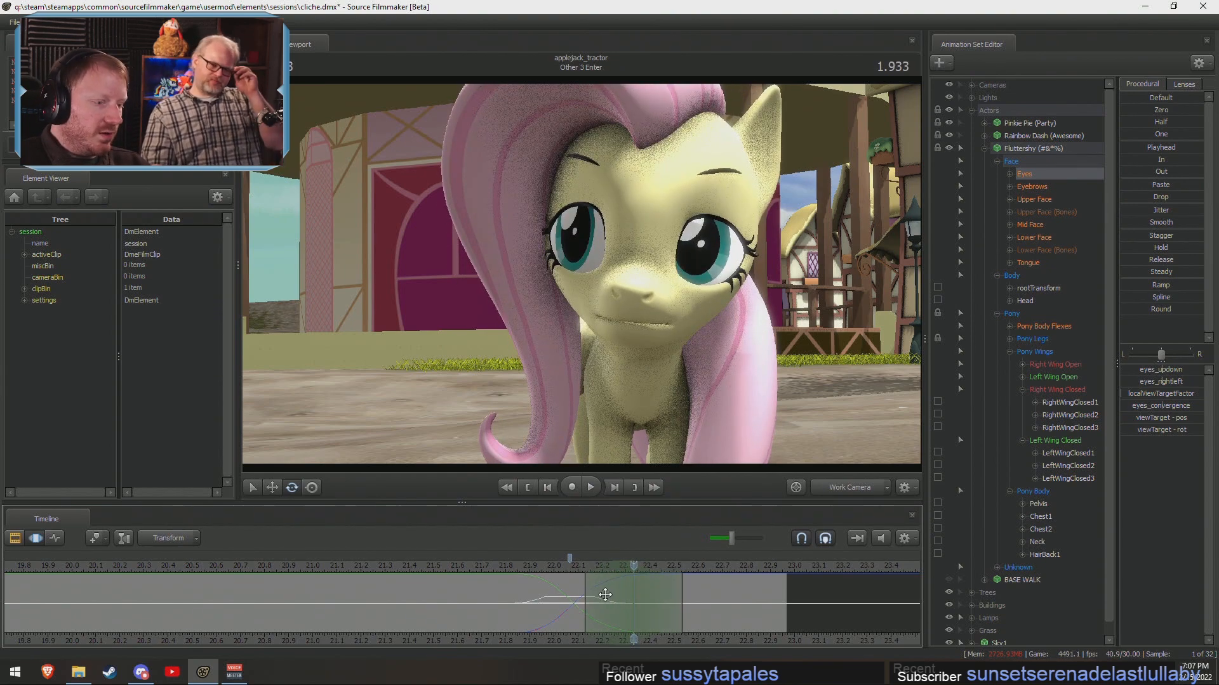
scroll(764, 563, "down", 2)
Switch to the Clip Editor and play back the Fluttershy Swears shot through the Main Camera.
key("F2")
scroll(798, 591, "down", 12)
left_click_drag(805, 641, 457, 641)
left_click(588, 565)
left_click(842, 491)
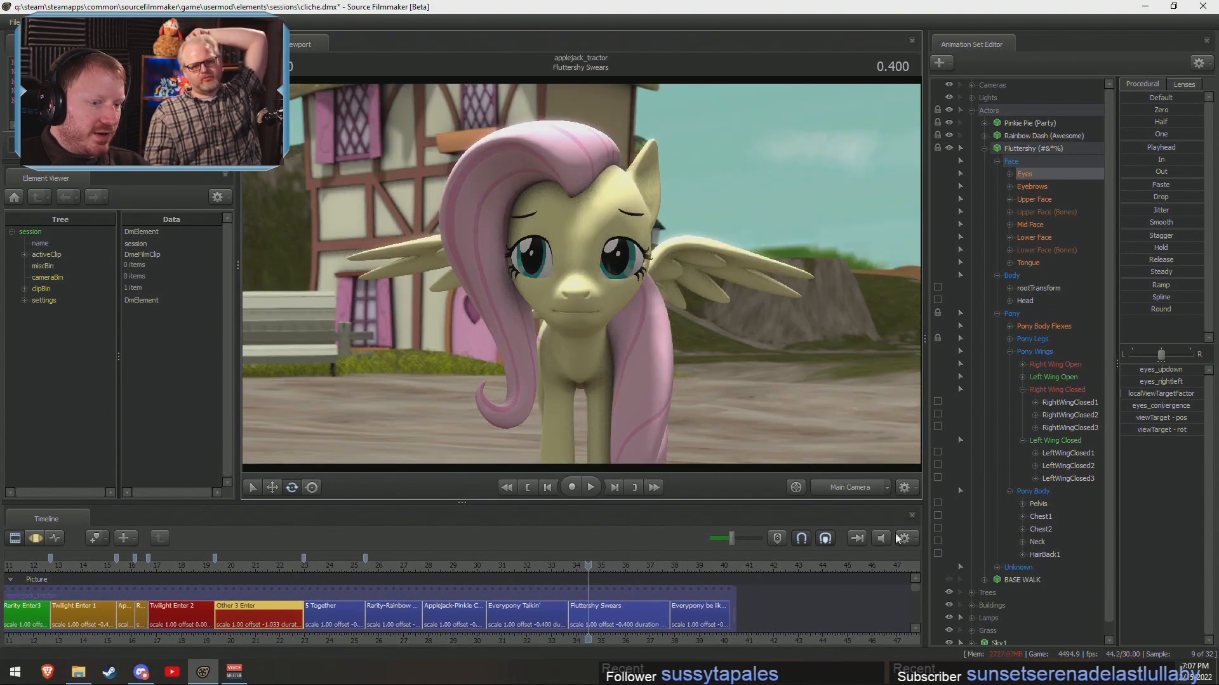
key("space")
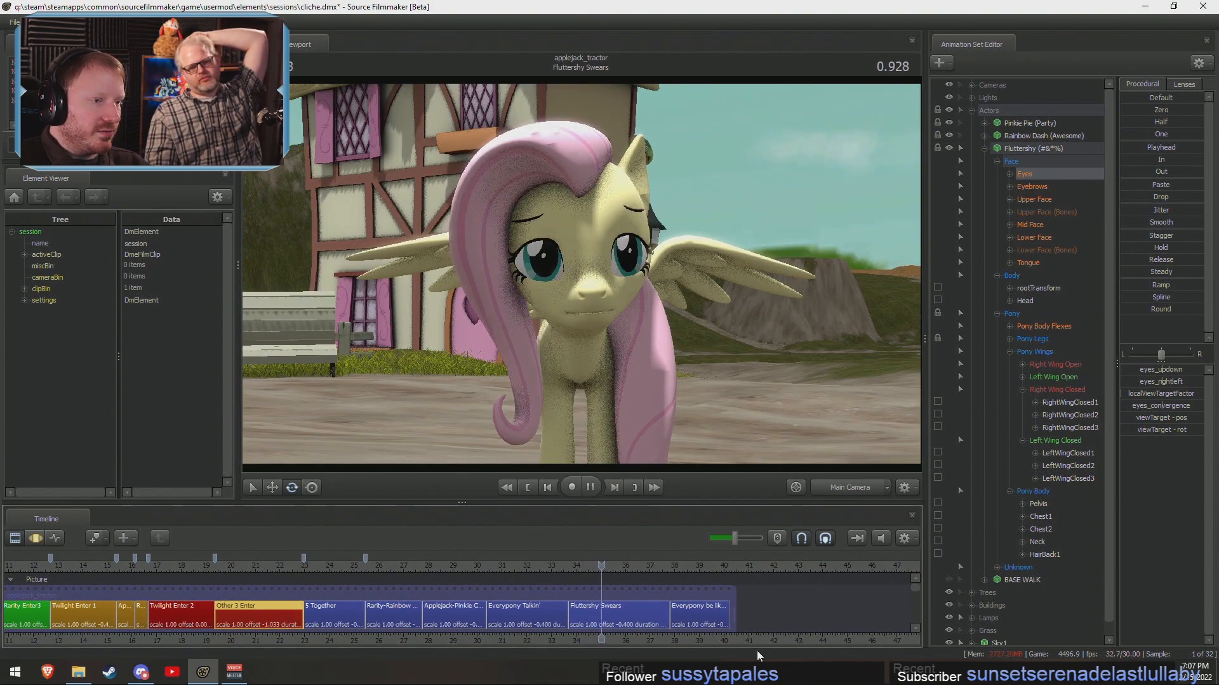
key("space")
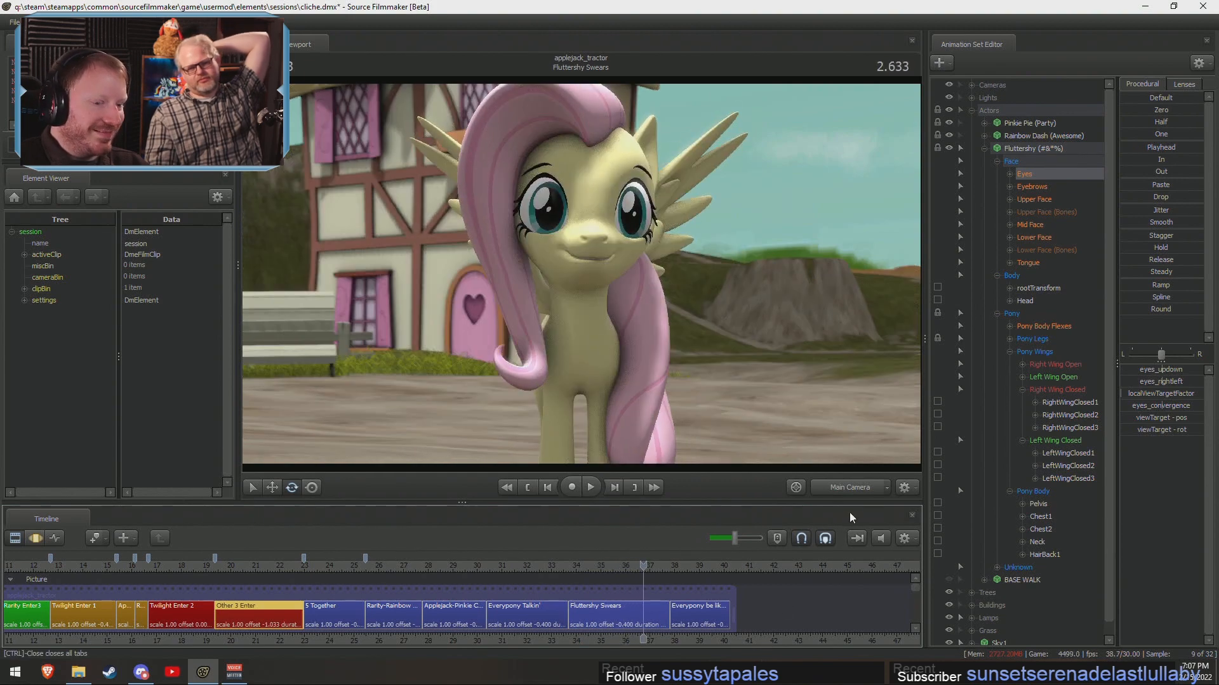
Play back the Other 3 Enter shot through the Main Camera and return to the Work Camera.
left_click(196, 560)
key("space")
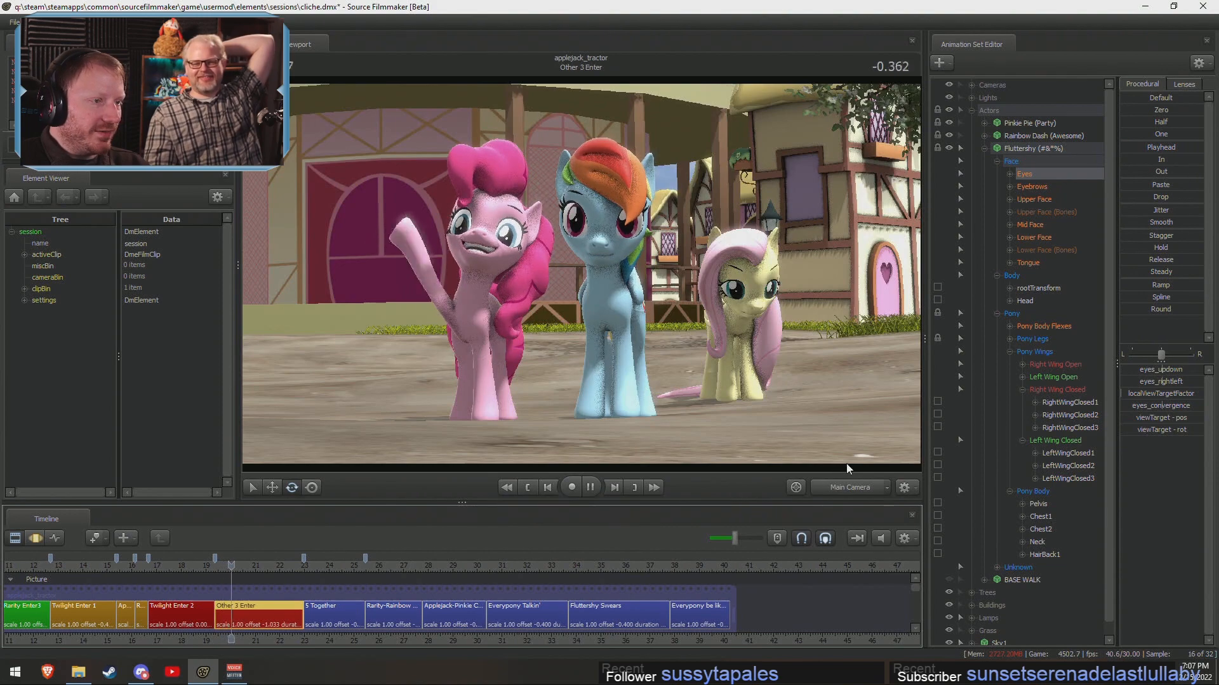
key("space")
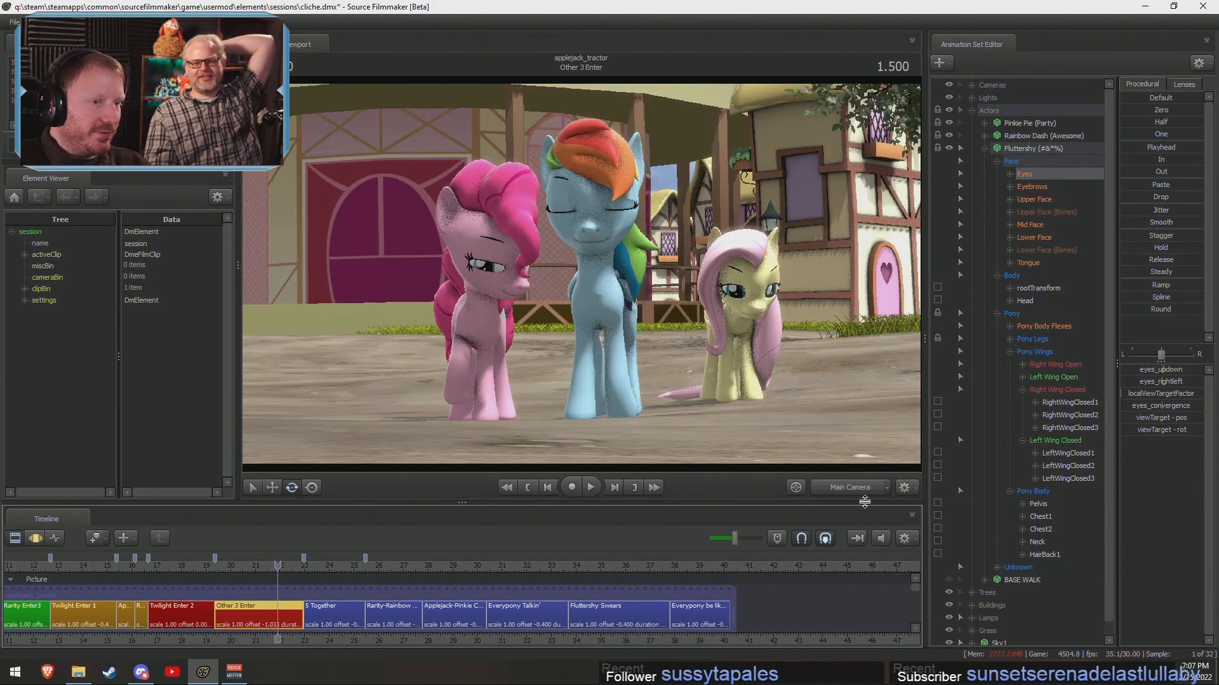
left_click(860, 491)
mouse_move(582, 277)
left_mouse_down()
mouse_move(594, 274)
mouse_move(582, 278)
left_mouse_up()
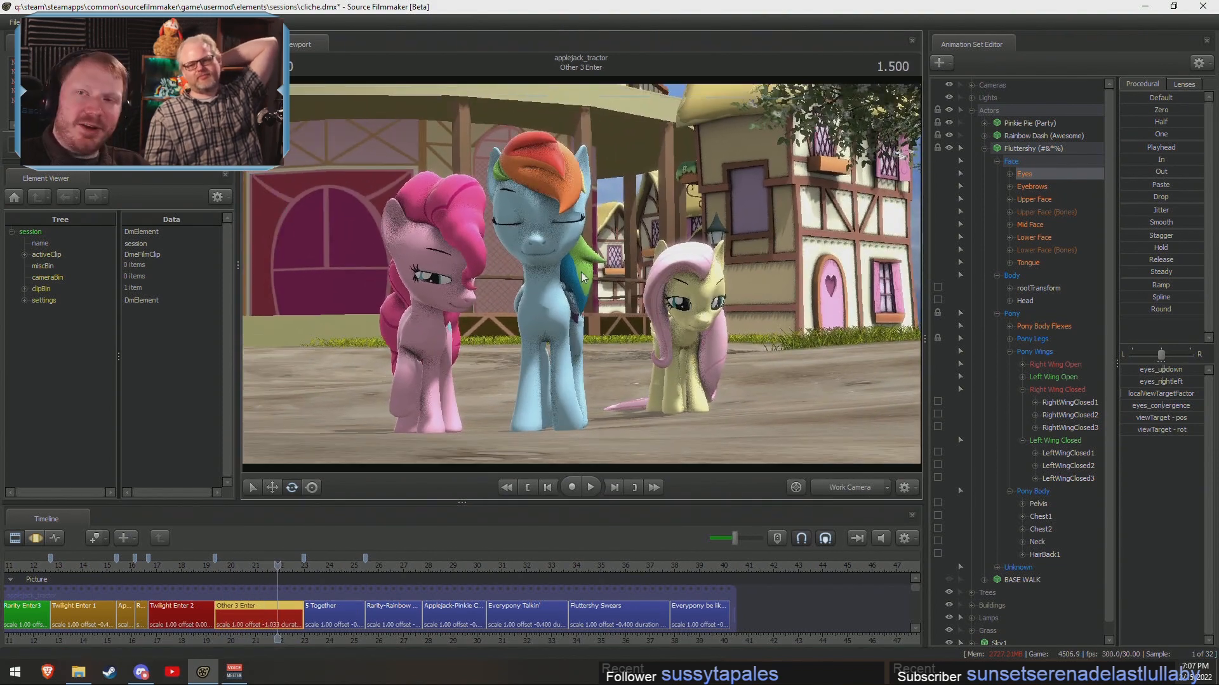
Play back the sequence from Applejack Apples 1 into Twilight Enter 1 through the Main Camera.
scroll(167, 566, "down", 3)
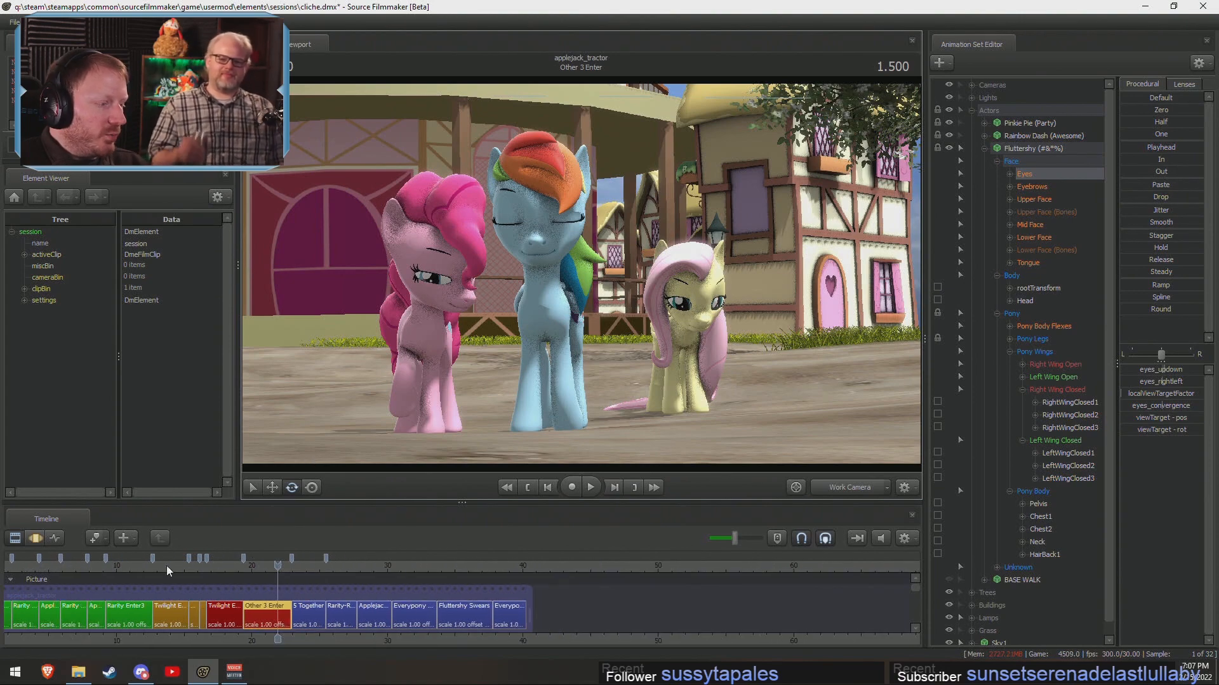
scroll(166, 567, "down", 1)
middle_click_drag(139, 638, 240, 592)
left_click(237, 572)
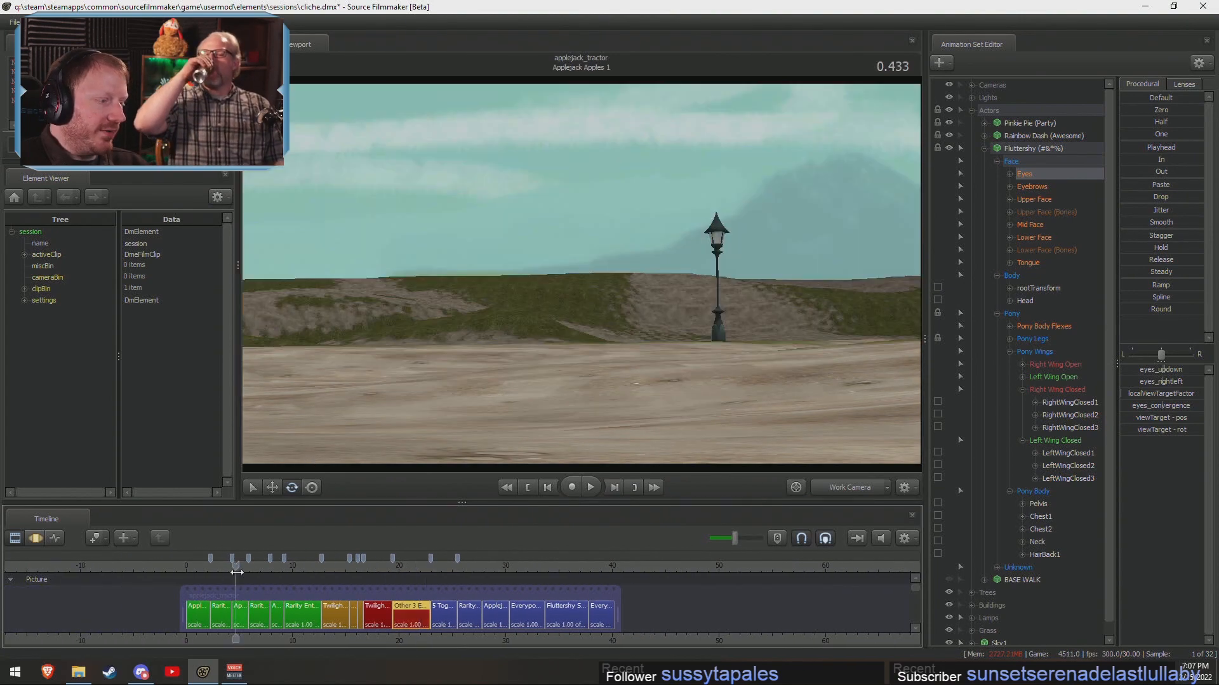
mouse_move(237, 572)
left_mouse_down()
mouse_move(261, 567)
mouse_move(223, 573)
mouse_move(239, 567)
left_mouse_up()
left_click(851, 486)
key("space")
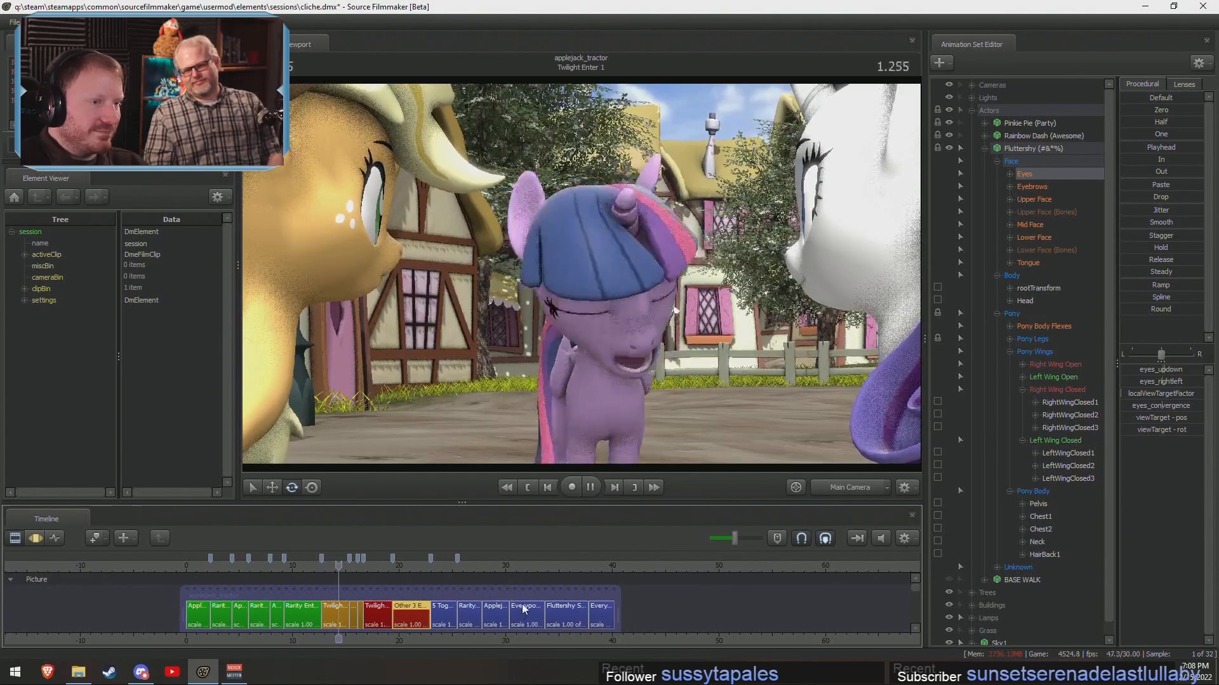
key("space")
Replay the sequence from Twilight Enter 1 into Twilight Enter 2 through the Main Camera.
left_click(399, 566)
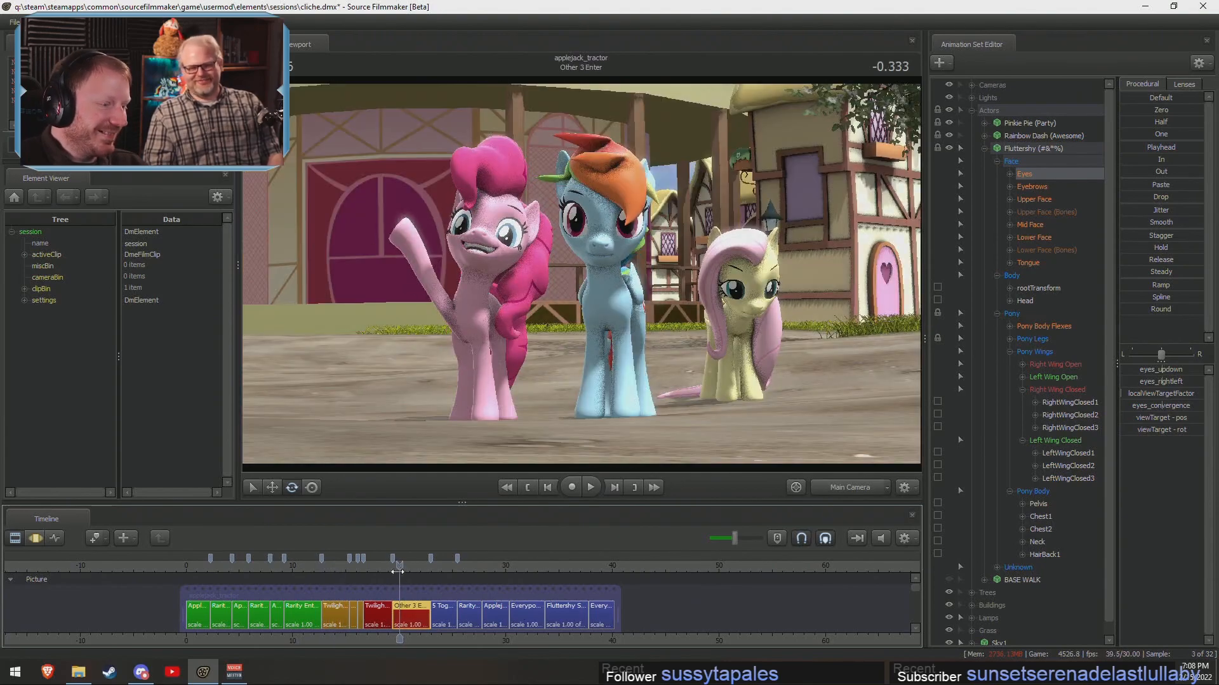
left_click(328, 563)
key("space")
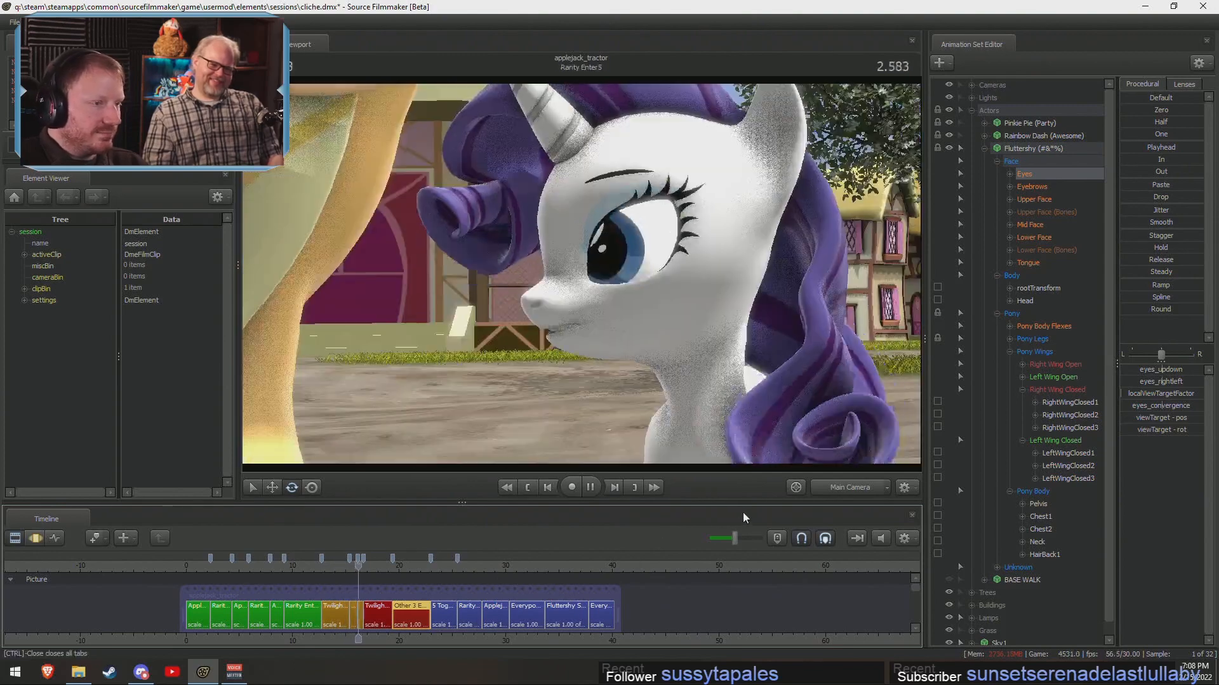
key("space")
scroll(381, 607, "up", 3)
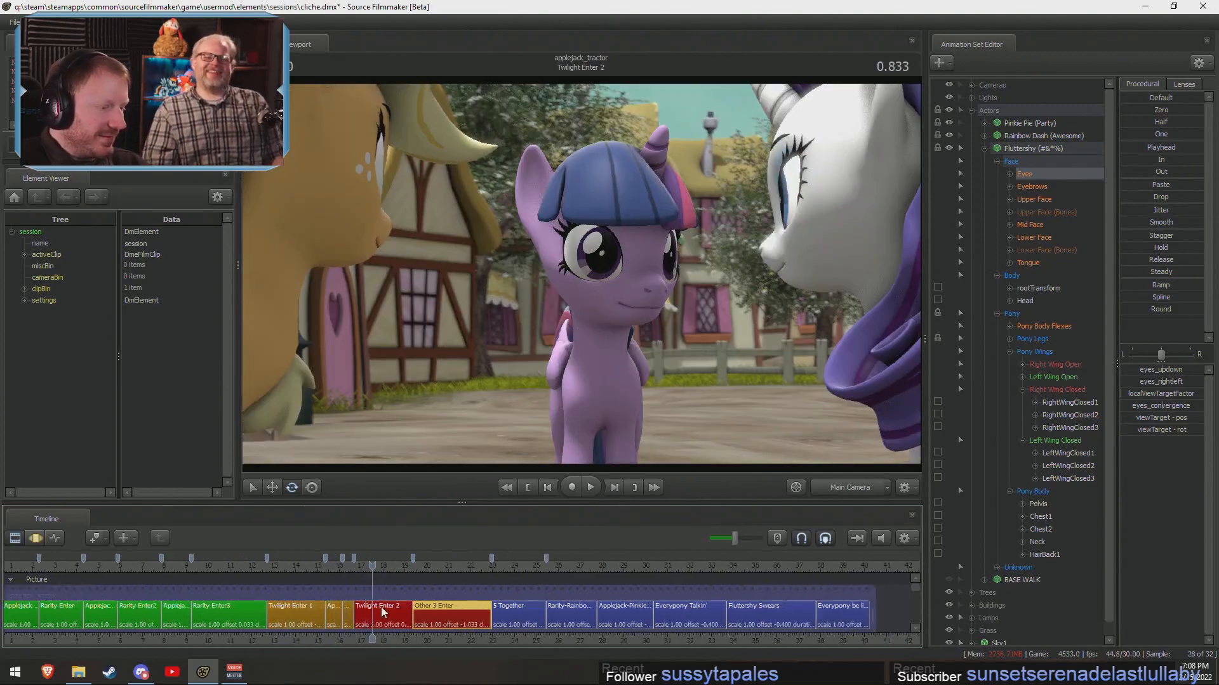
Play back the Other 3 Enter shot through the Work Camera, framed closer on the three ponies.
left_click(434, 566)
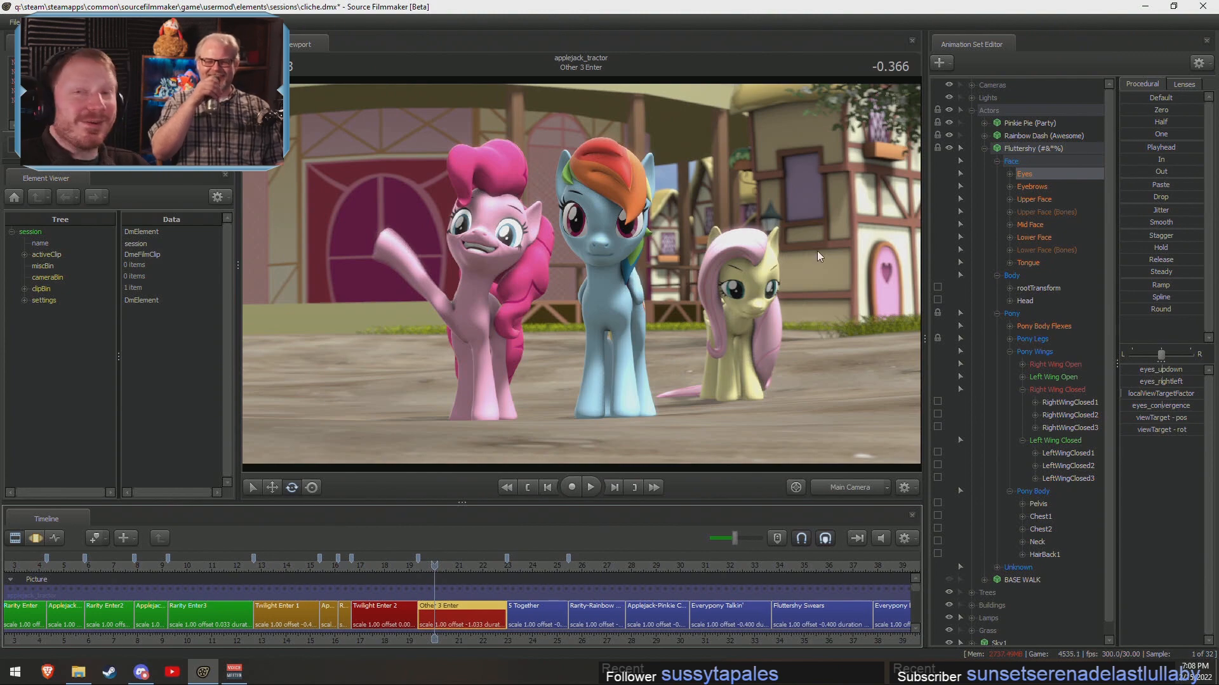
left_click(849, 487)
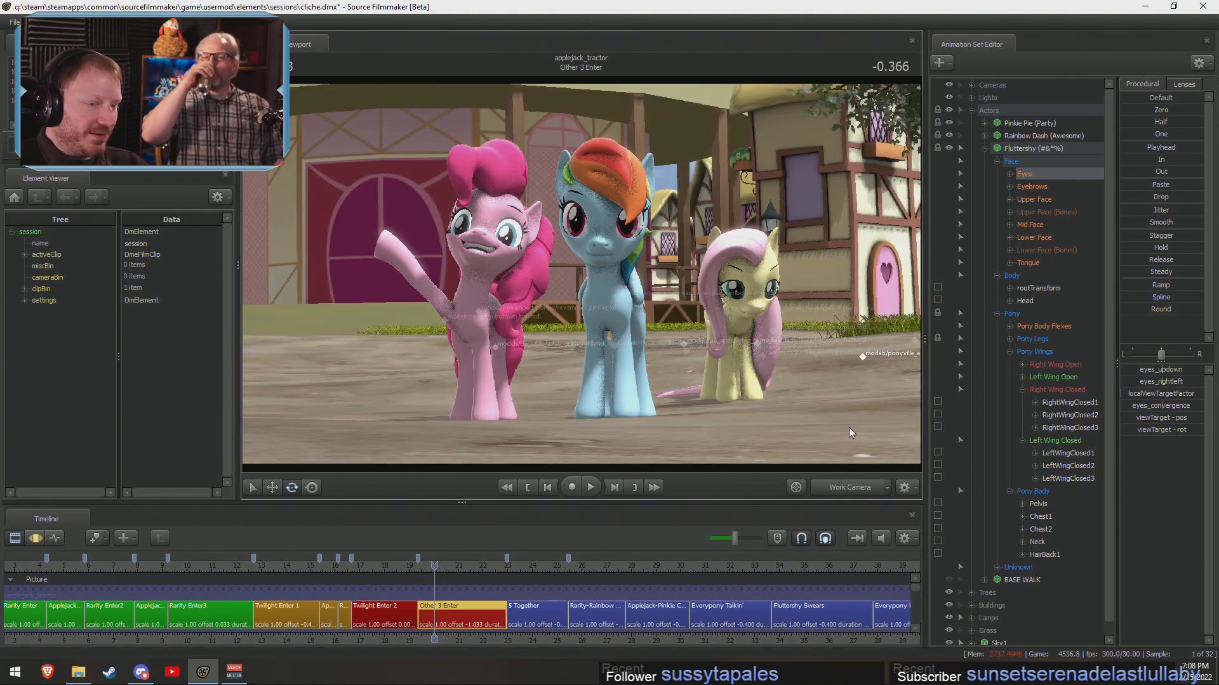
left_click(848, 428)
key("w")
left_click_drag(595, 304, 576, 296)
key("s")
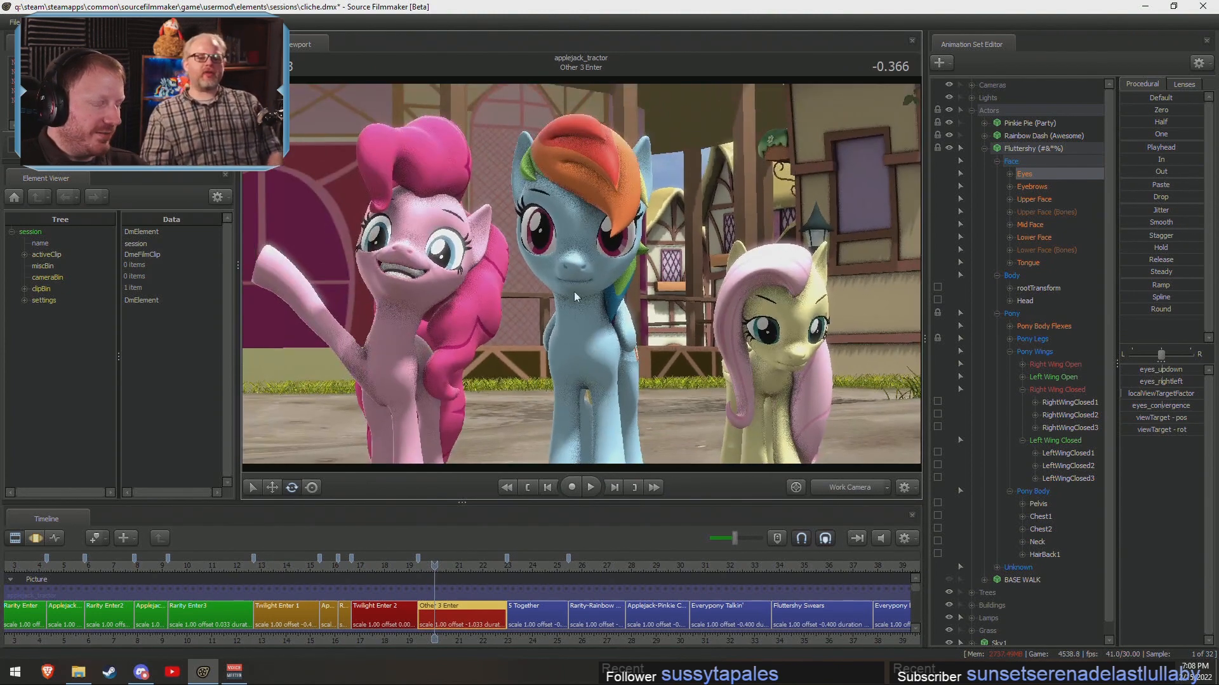
mouse_move(445, 566)
left_mouse_down()
mouse_move(490, 567)
mouse_move(464, 565)
left_mouse_up()
key("space")
key("space")
key("space")
key("space")
key("space")
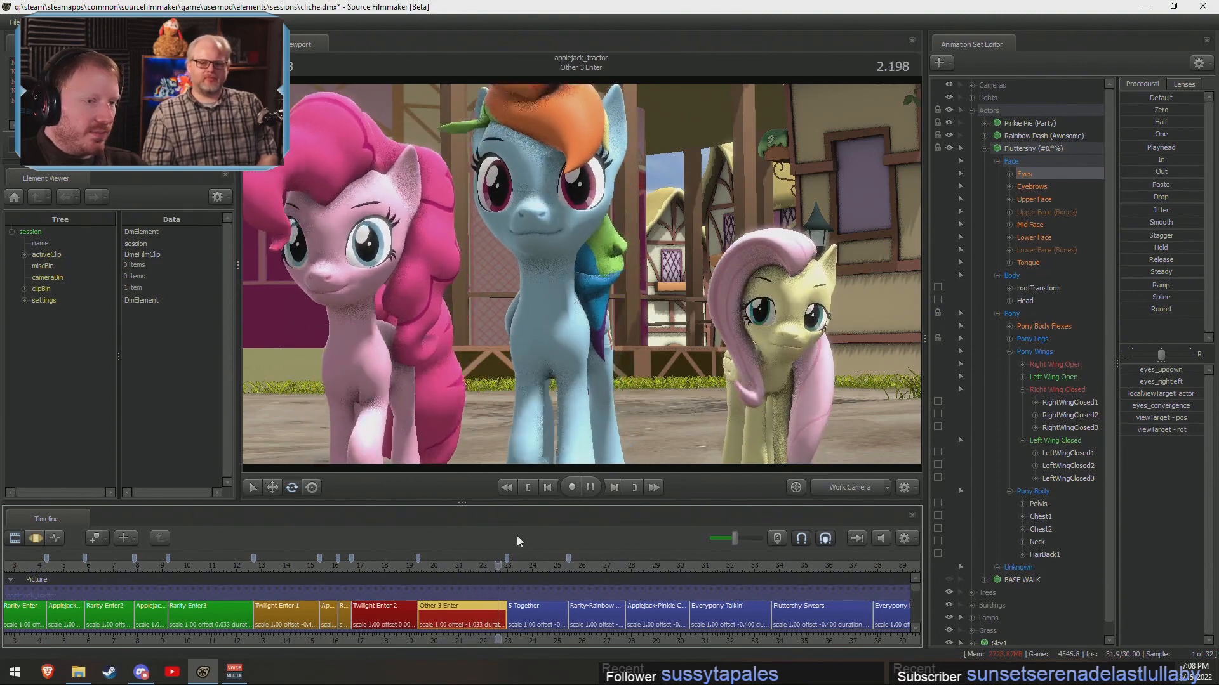
Frame Fluttershy close up and bring her Upper Face blink curve into the Motion Editor at the time selection following the blink.
key("w")
mouse_move(581, 273)
left_mouse_down()
mouse_move(628, 273)
mouse_move(581, 273)
left_mouse_up()
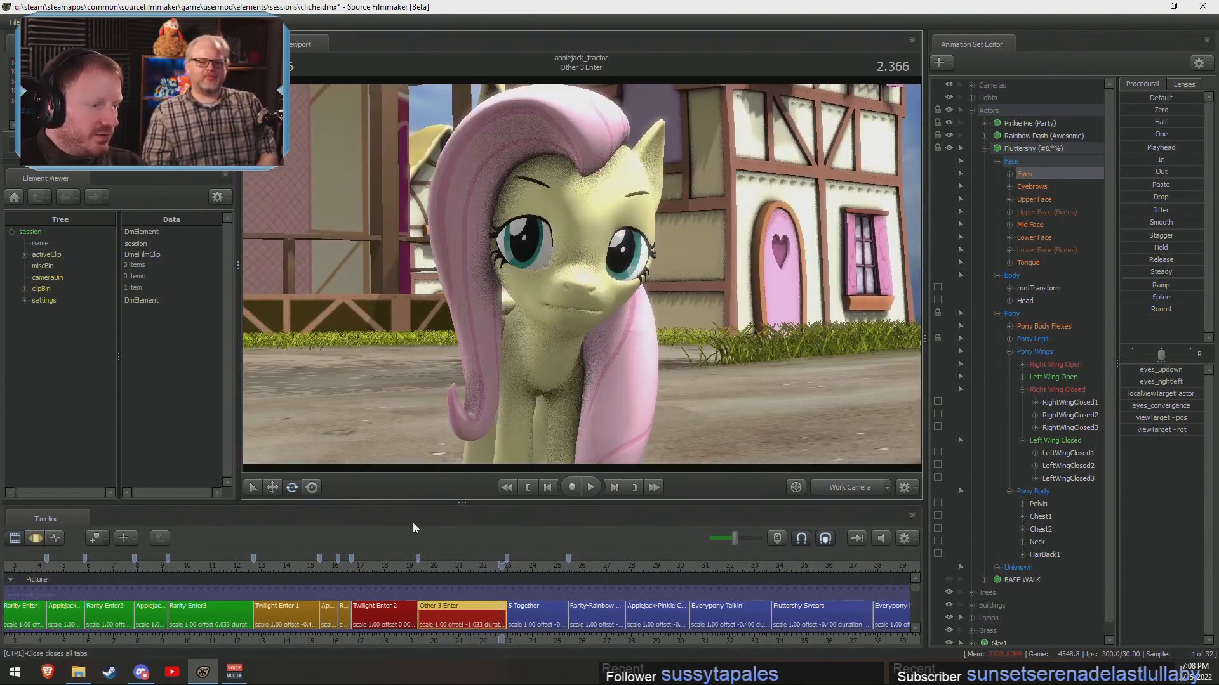
left_click(1028, 199)
scroll(516, 610, "up", 5)
key("F3")
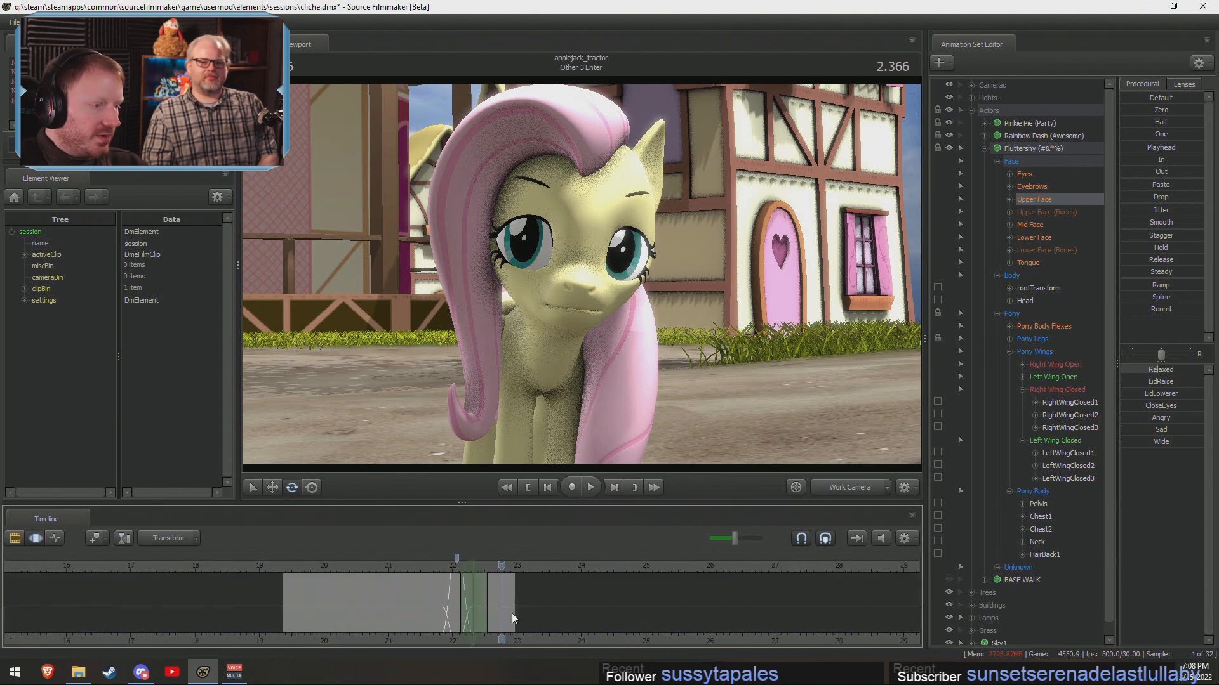
mouse_move(452, 606)
left_mouse_down()
mouse_move(436, 603)
mouse_move(490, 604)
left_mouse_up()
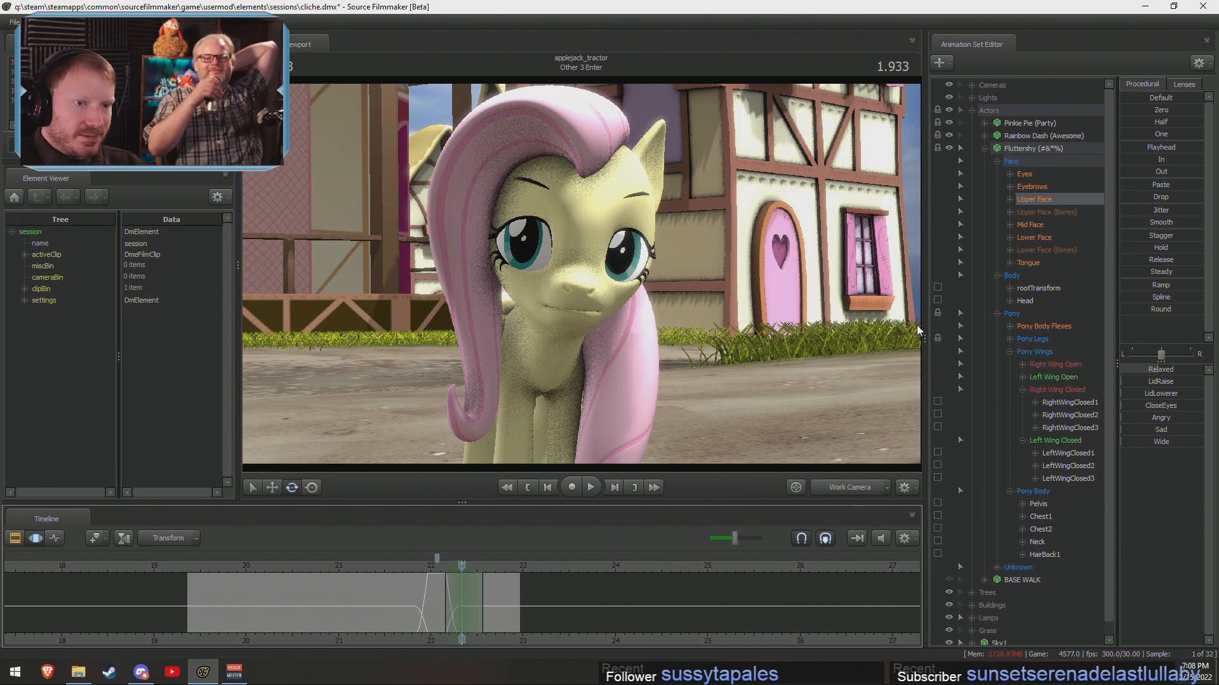
Adjust Fluttershy's Relaxed upper-face control in the time selection after the blink, framing her face close up.
left_click(1024, 175)
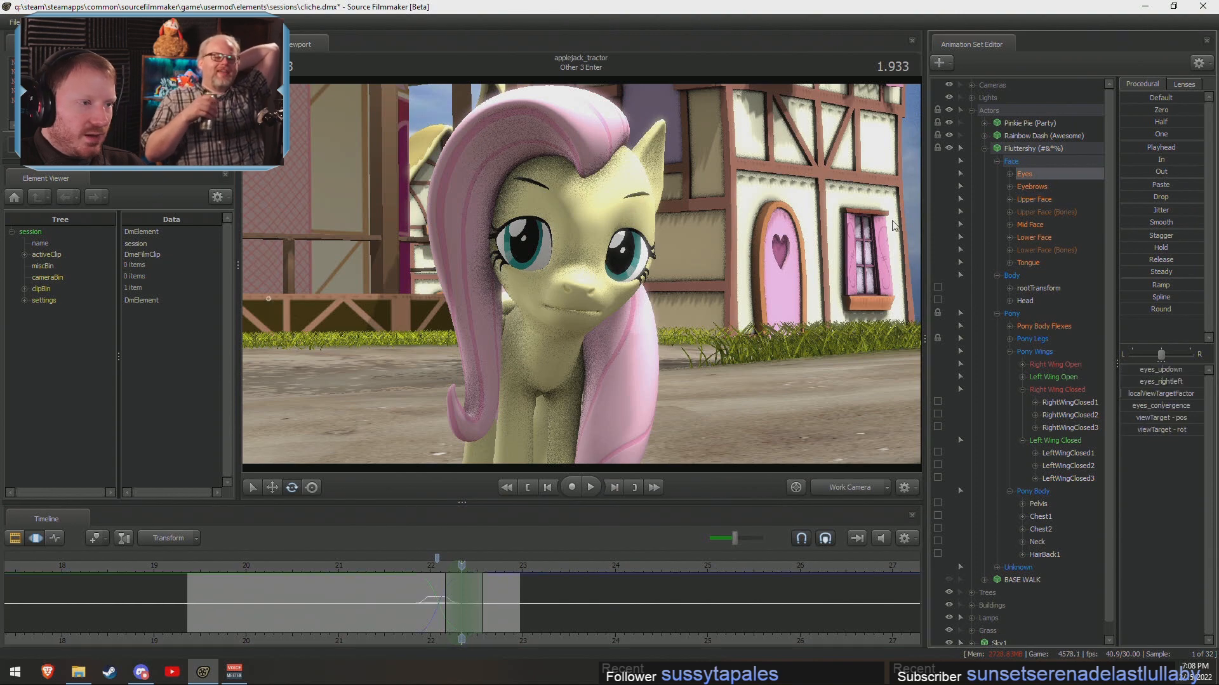
left_click(1052, 200)
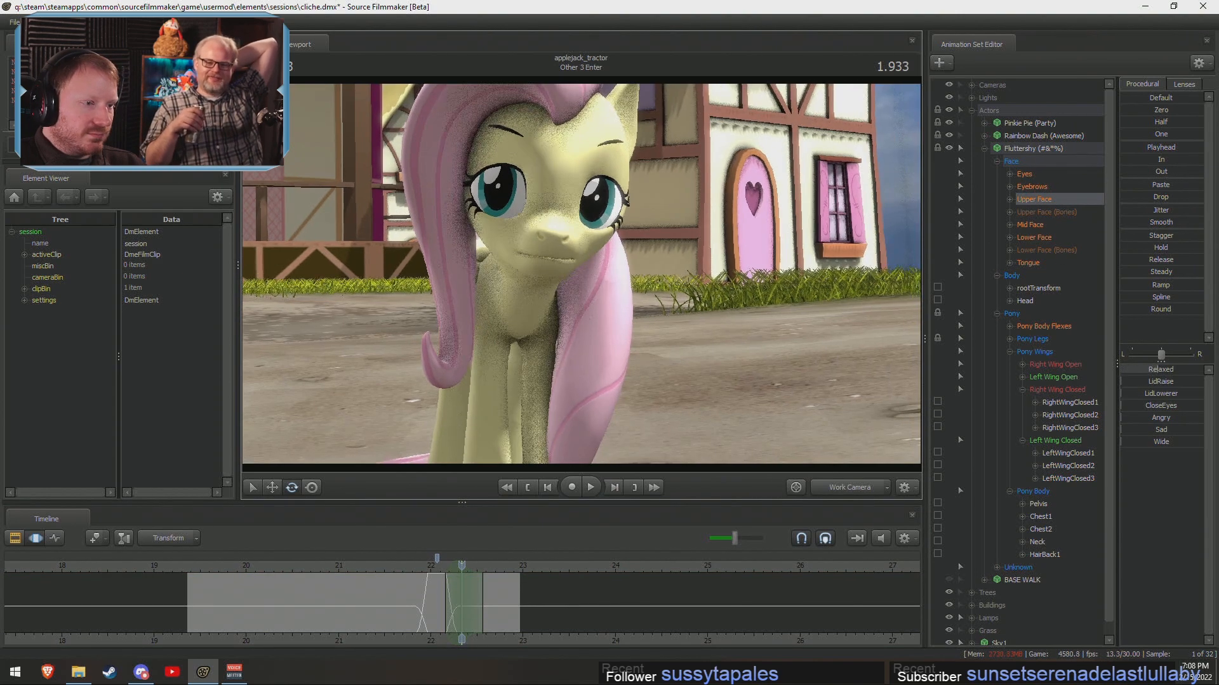
key("s")
mouse_move(581, 274)
left_mouse_down()
mouse_move(565, 266)
mouse_move(590, 276)
mouse_move(567, 277)
mouse_move(577, 272)
left_mouse_up()
key("w")
key("w")
key("w")
key("s")
key("w")
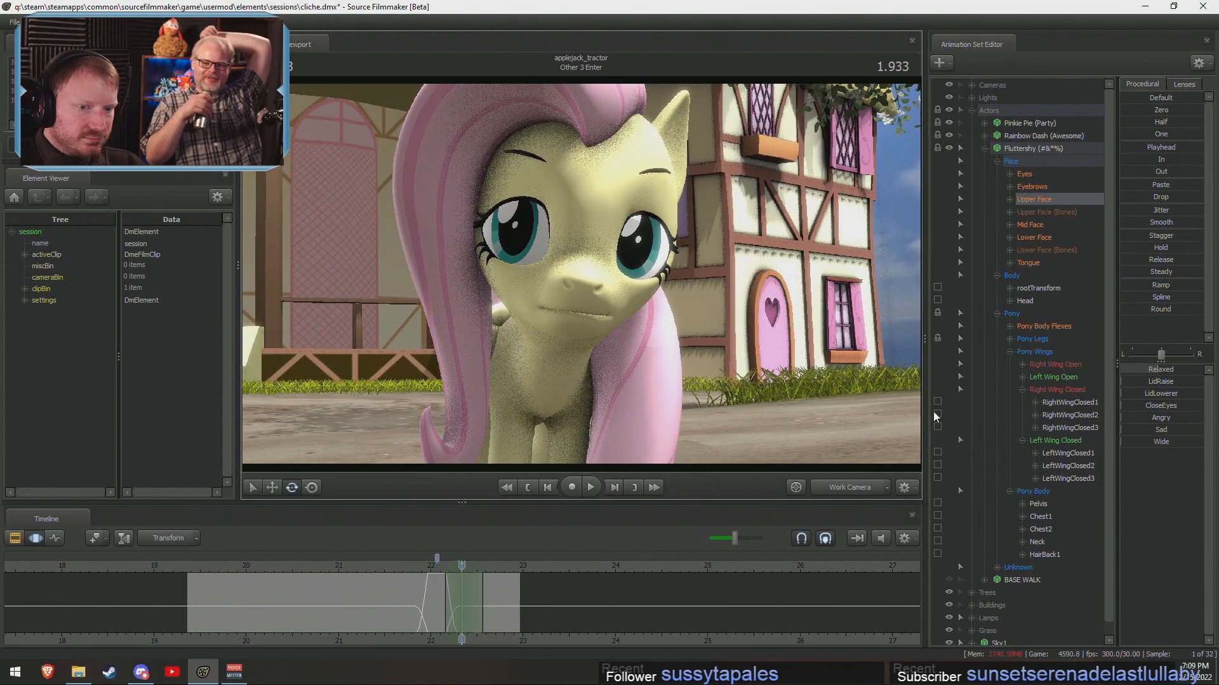
scroll(466, 588, "up", 5)
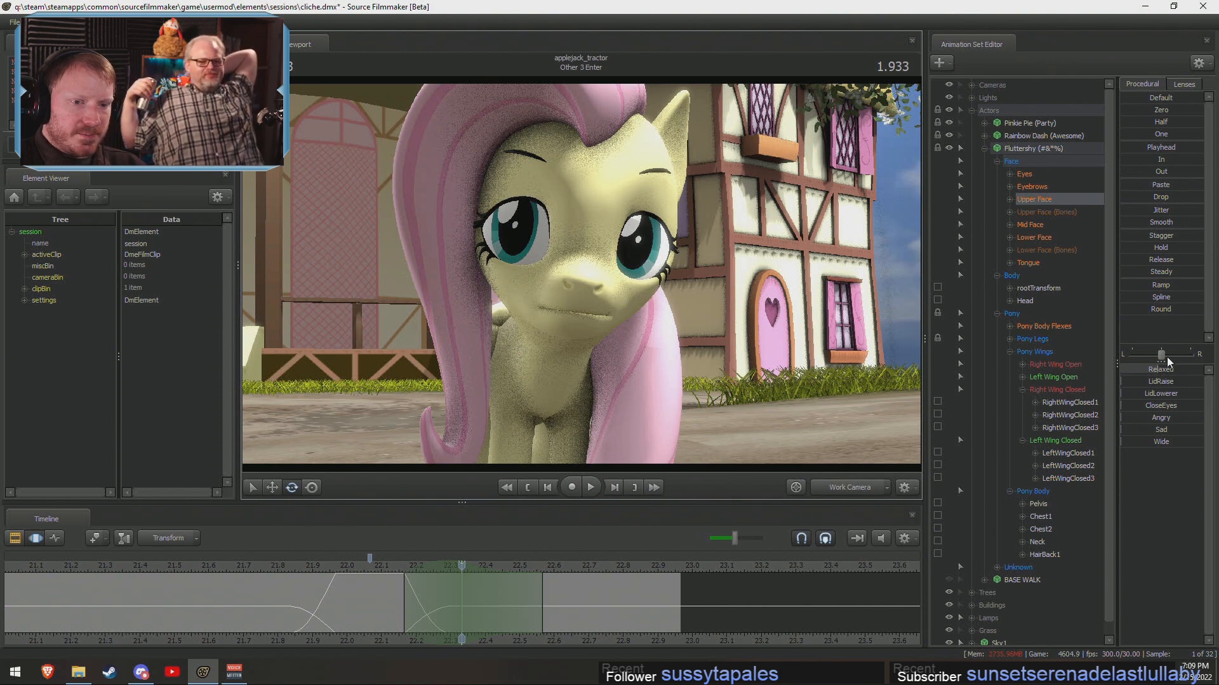
left_click_drag(1163, 371, 1158, 368)
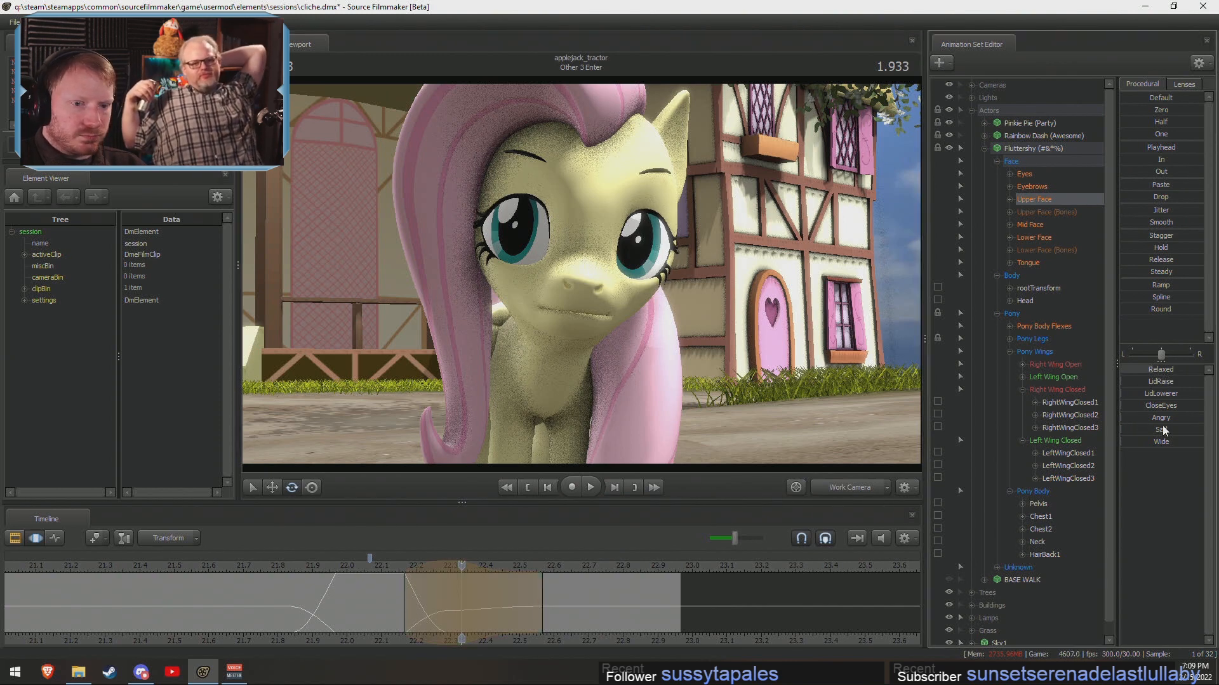
Try raising Fluttershy's Wide upper-face control in the time selection after the blink, and play back the result.
left_click_drag(1154, 440, 1169, 439)
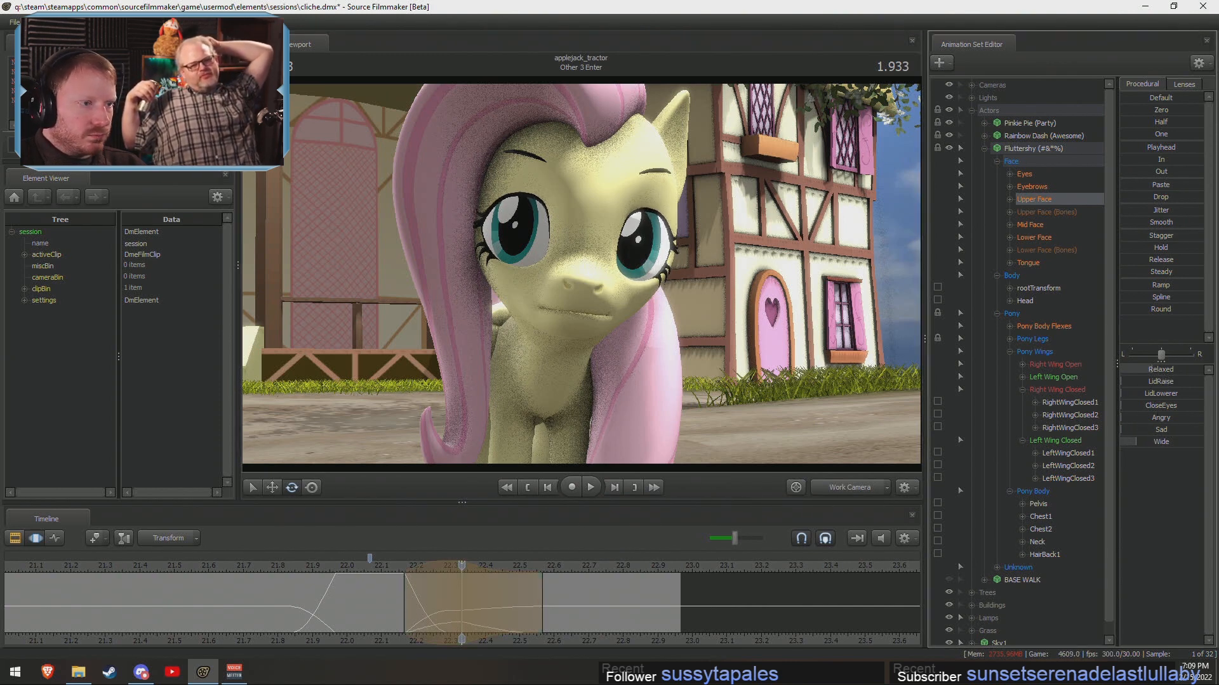
left_click(379, 567)
key("space")
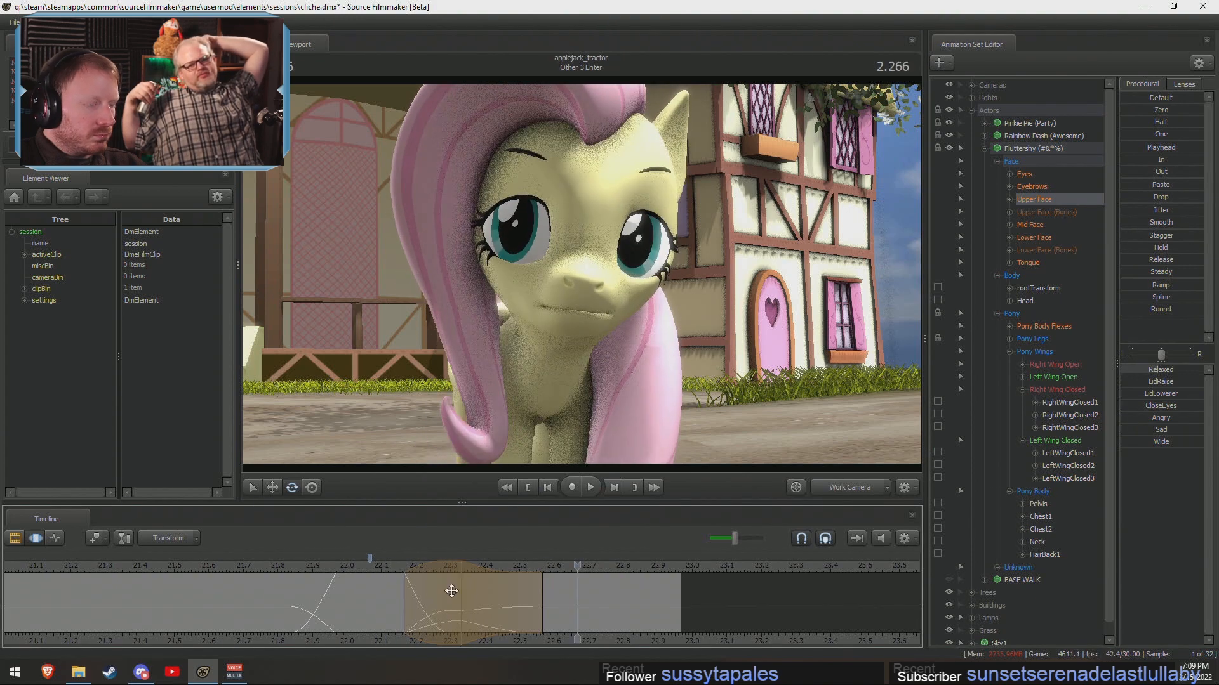
left_click(461, 591)
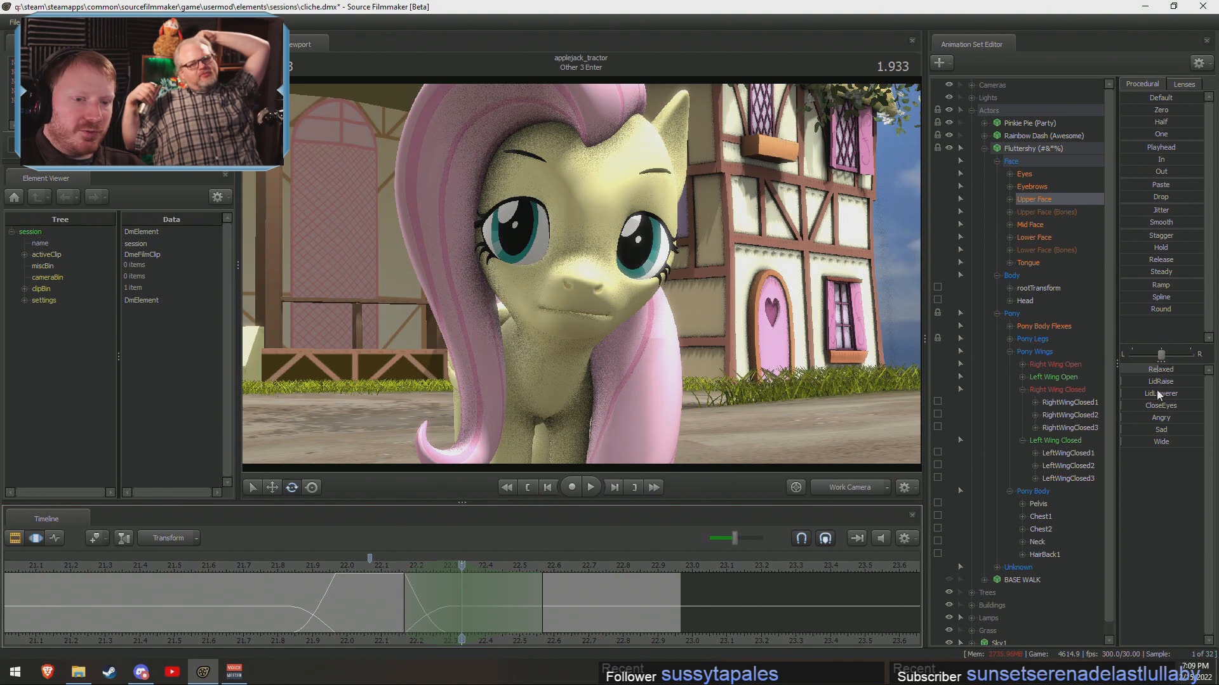
Raise Fluttershy's Wide upper-face control slightly in the time selection after the blink and review the motion.
left_click_drag(1143, 442, 1152, 442)
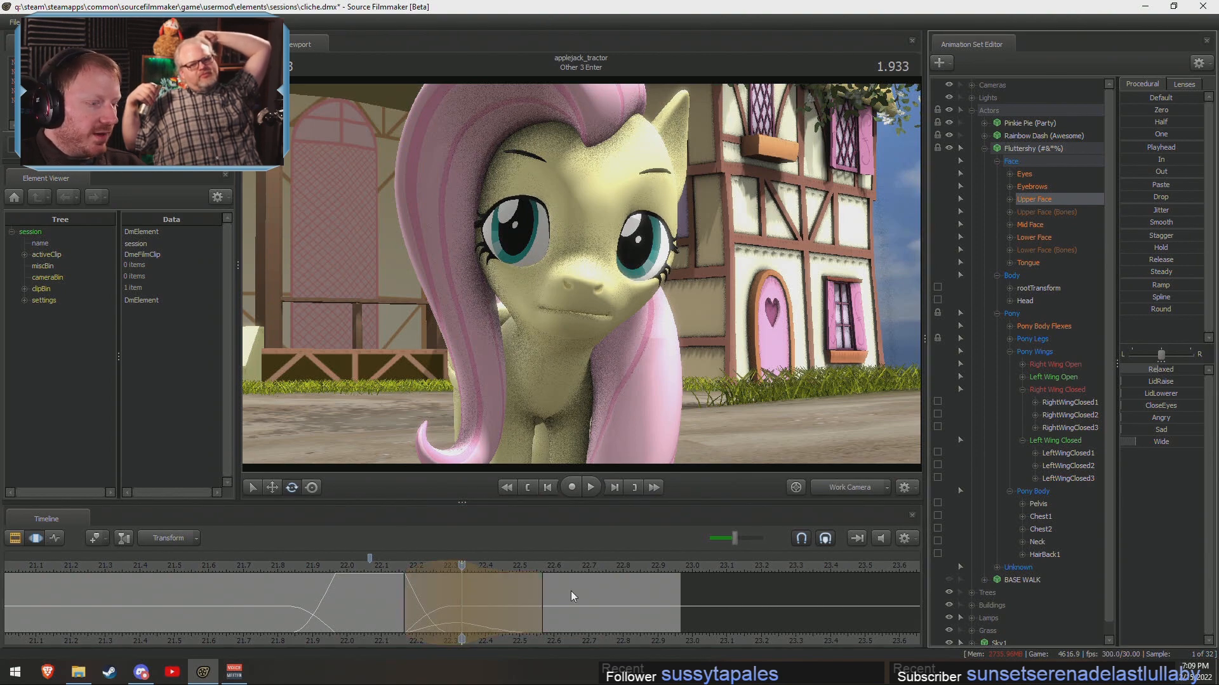
left_click(366, 564)
key("space")
key("space")
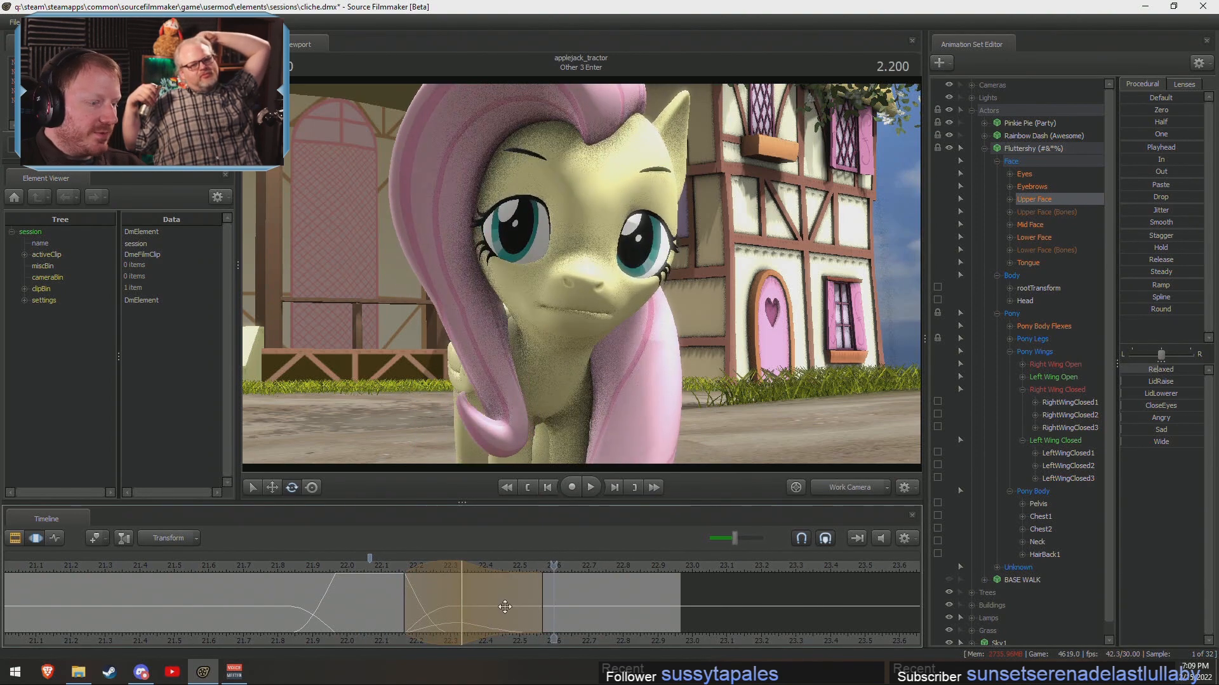
Extend the end of the time selection to about 22.8 s so the Wide adjustment eases out more slowly, checking it in playback.
left_click_drag(555, 595, 577, 595)
left_click(299, 566)
key("space")
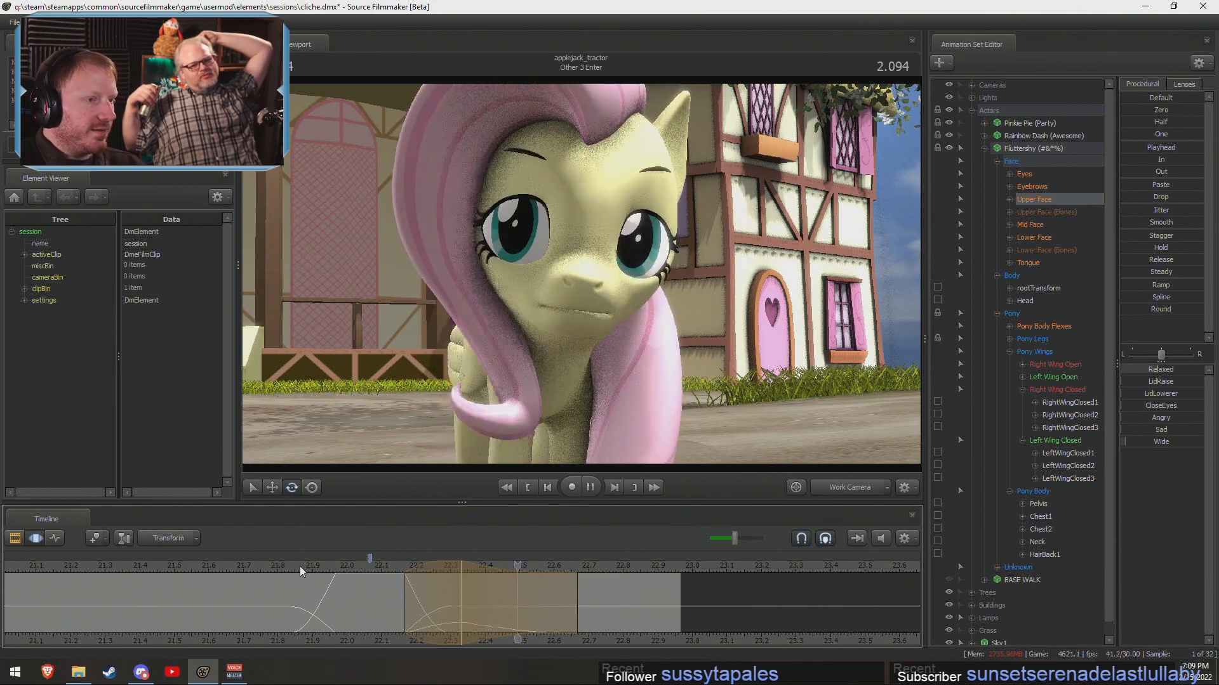
key("space")
left_click_drag(620, 607, 624, 607)
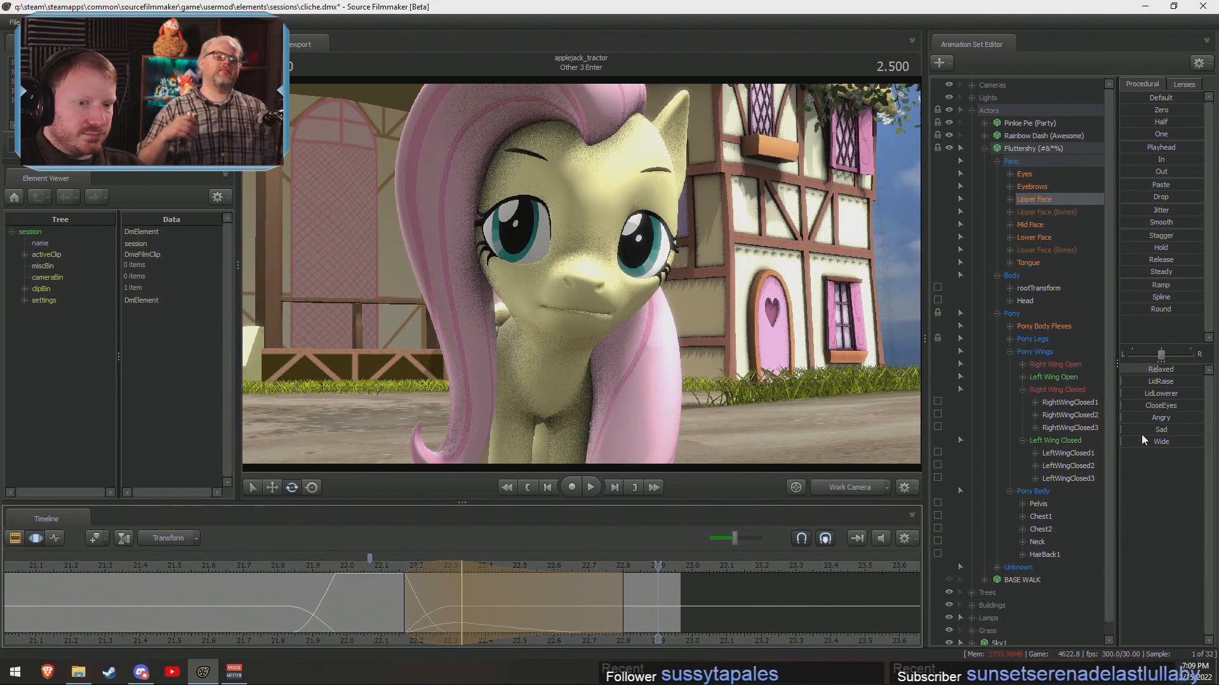
Adjust Fluttershy's Relaxed upper-face control in the extended time selection and play back the blink.
left_click(1143, 437)
left_click_drag(1157, 370, 1170, 369)
left_click(390, 565)
key("space")
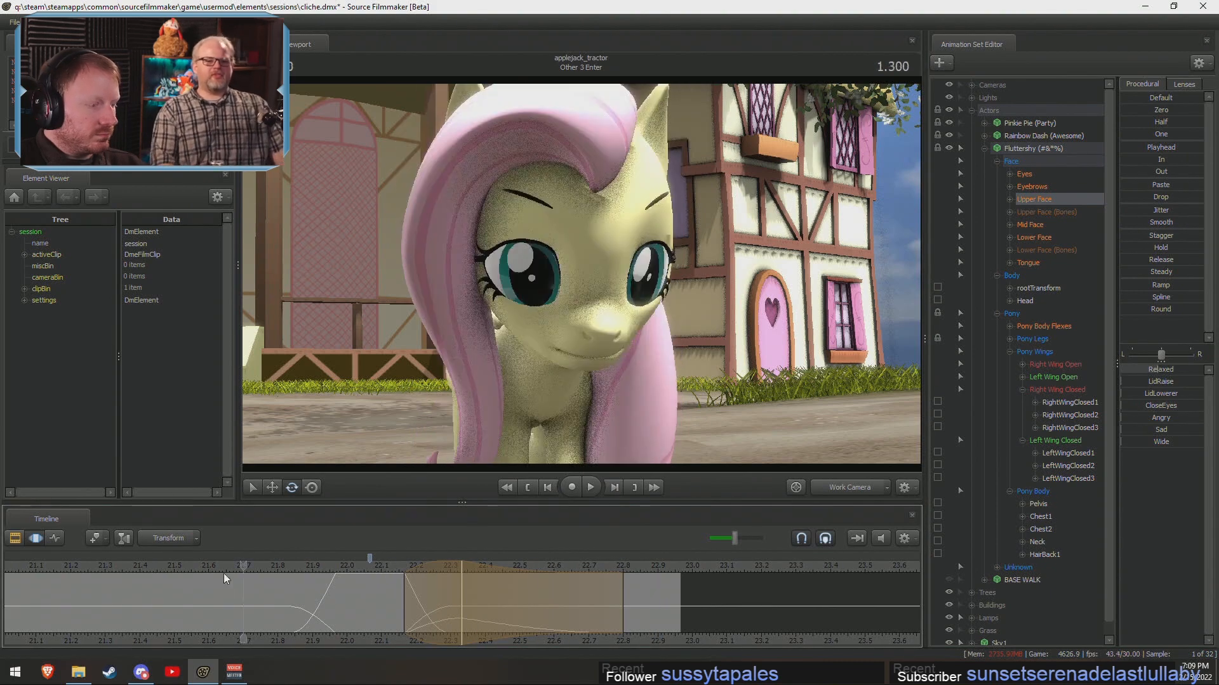
key("space")
Adjust Fluttershy's eyes_rightleft control in an open-ended time selection starting at about 22.6 s, and play back the eye movement.
key("shift")
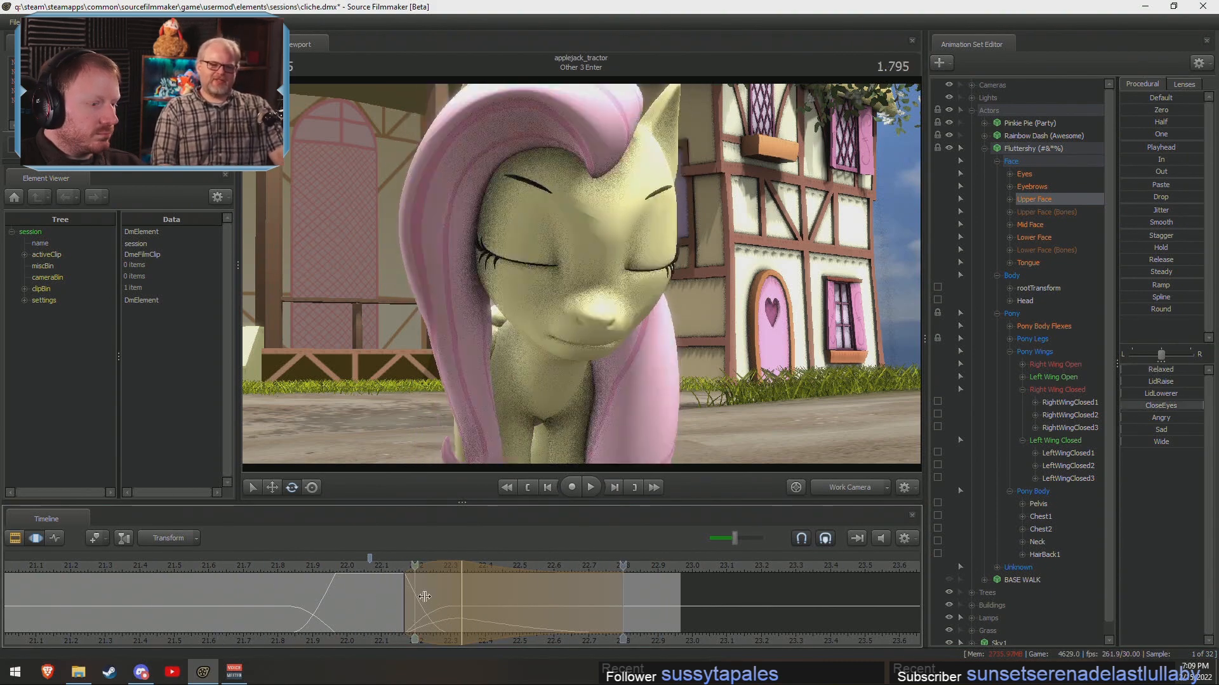
left_click_drag(565, 596, 914, 613, "shift")
scroll(849, 618, "up", 2)
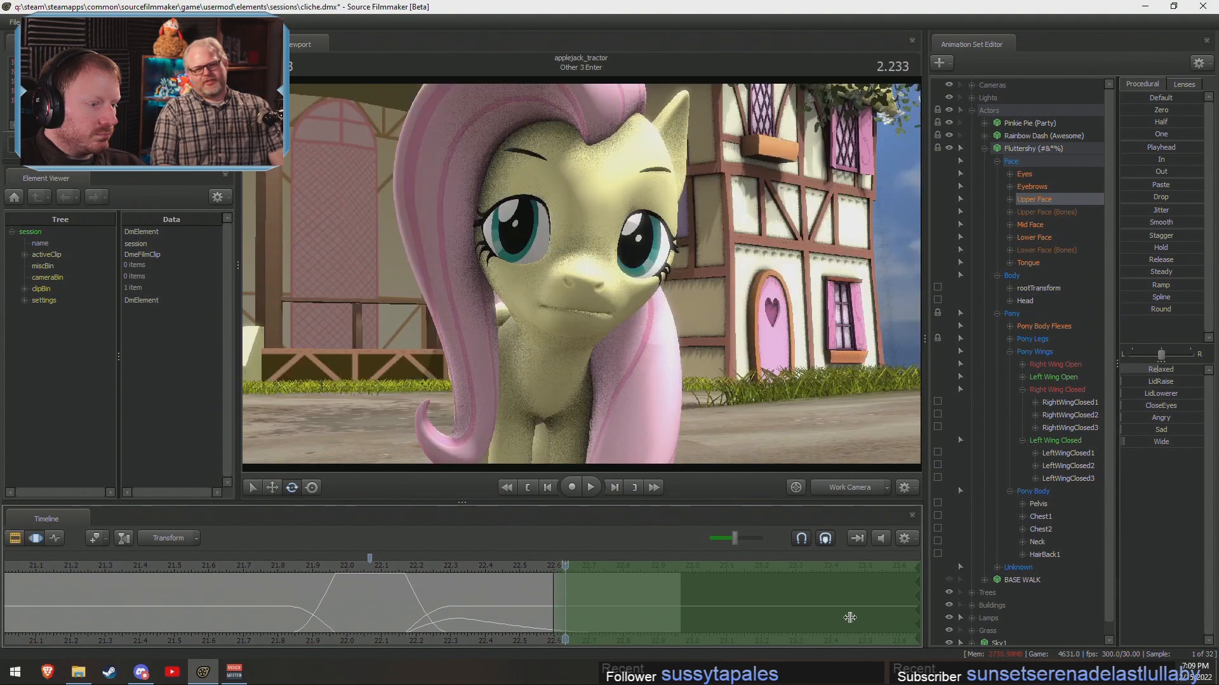
left_click(1039, 150)
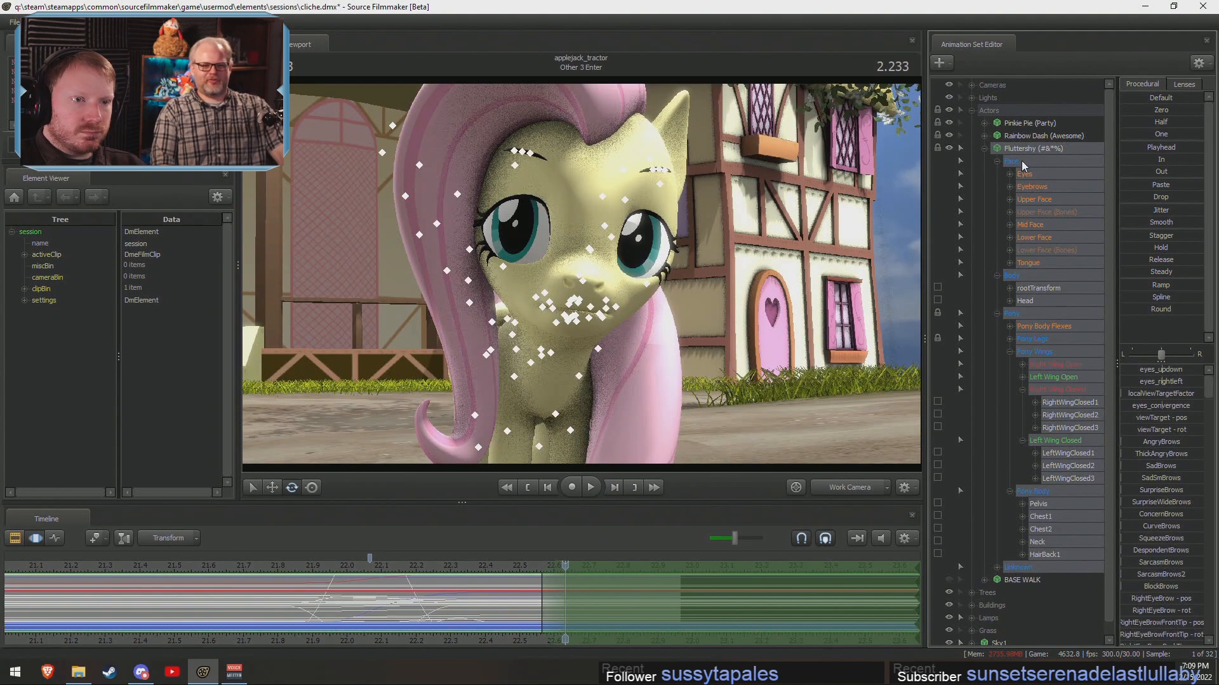
left_click(1025, 174)
left_click_drag(1172, 380, 1168, 381)
left_click(412, 574)
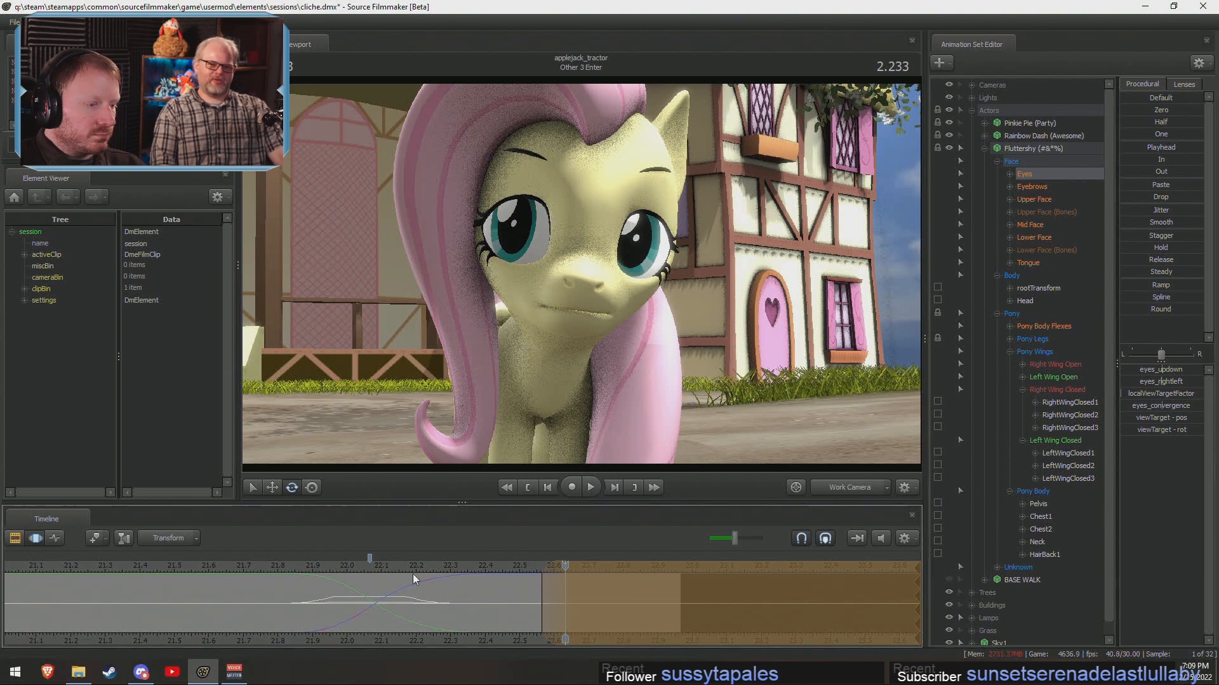
key("space")
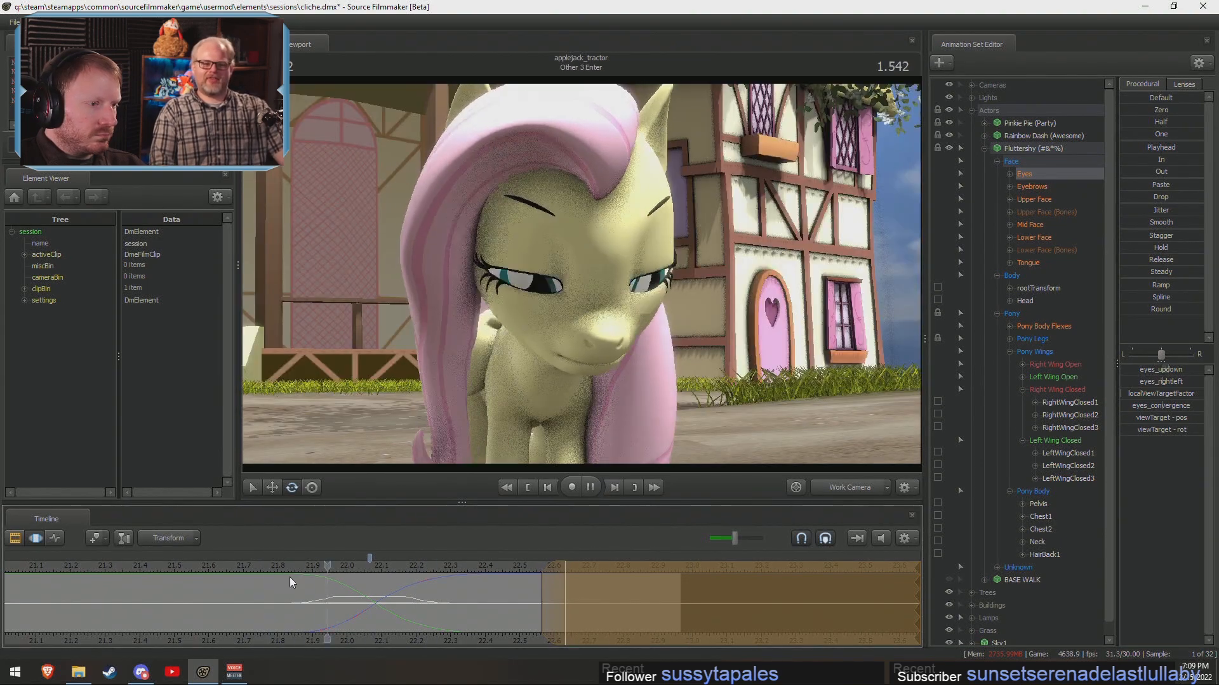
key("space")
Refine Fluttershy's mouth across the whole shot by raising MouthPuckerer, reducing MouthFrown, and adding some LipsBite and JawCloser.
scroll(280, 603, "down", 7)
key("F2")
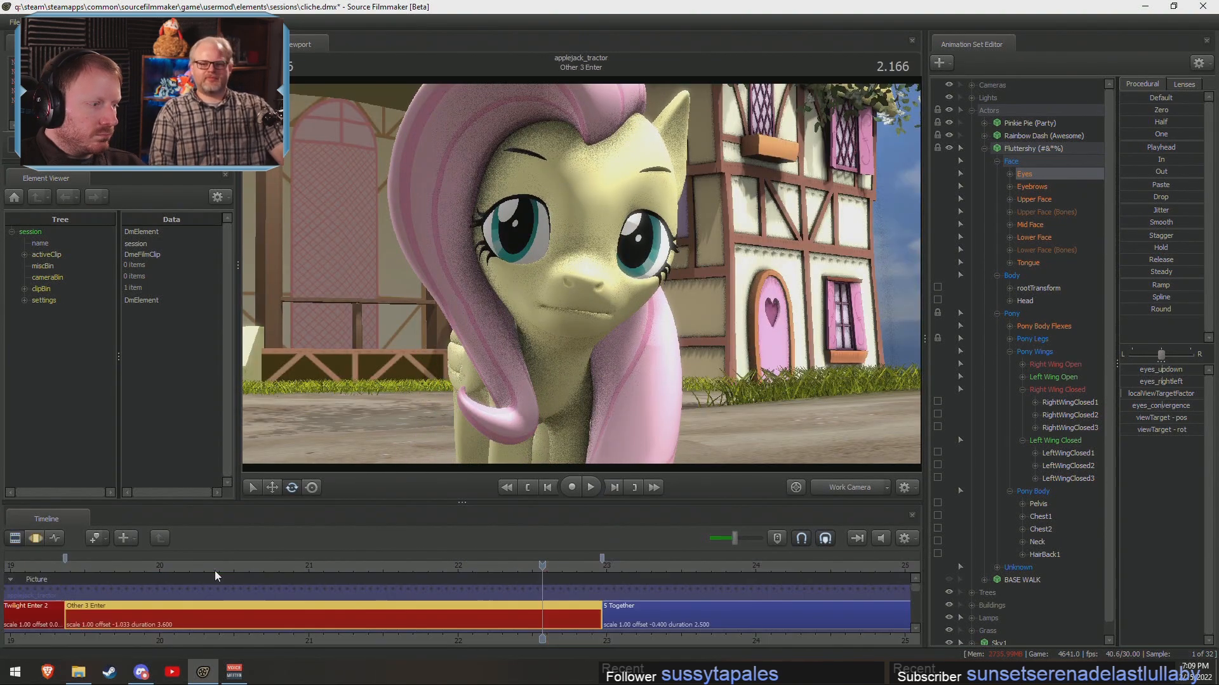
key("F3")
left_click(1035, 238)
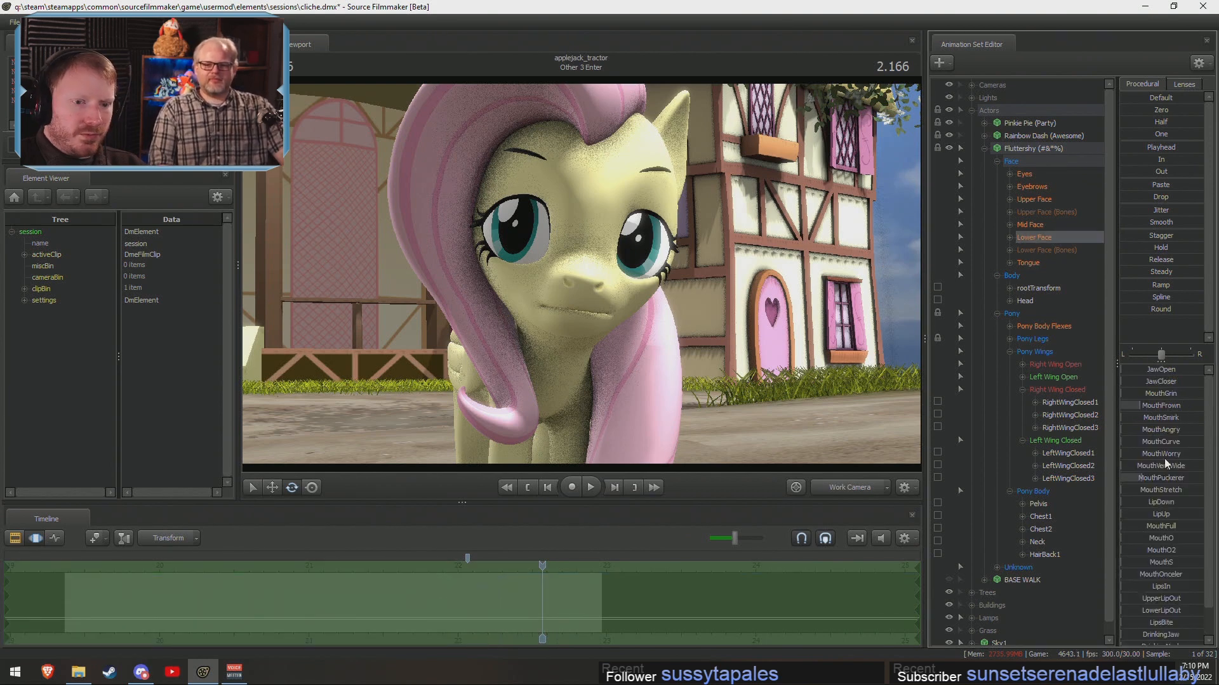
left_click_drag(1155, 478, 1186, 478)
left_click_drag(1164, 407, 1155, 407)
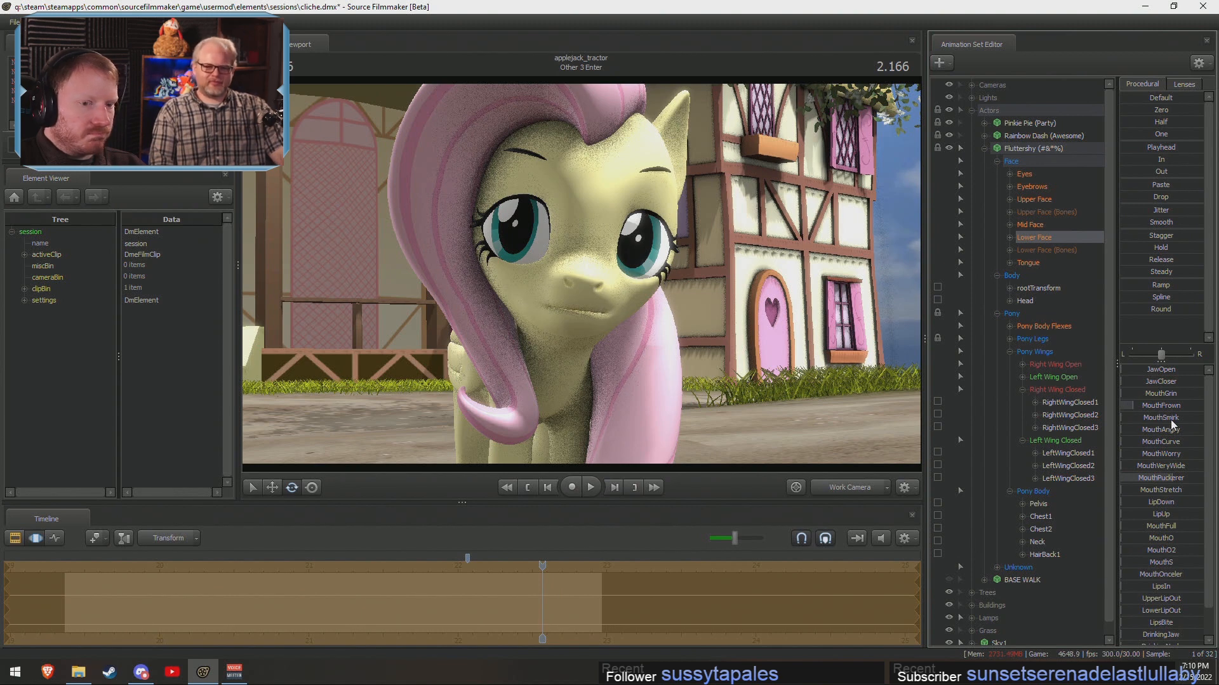
scroll(1184, 568, "down", 1)
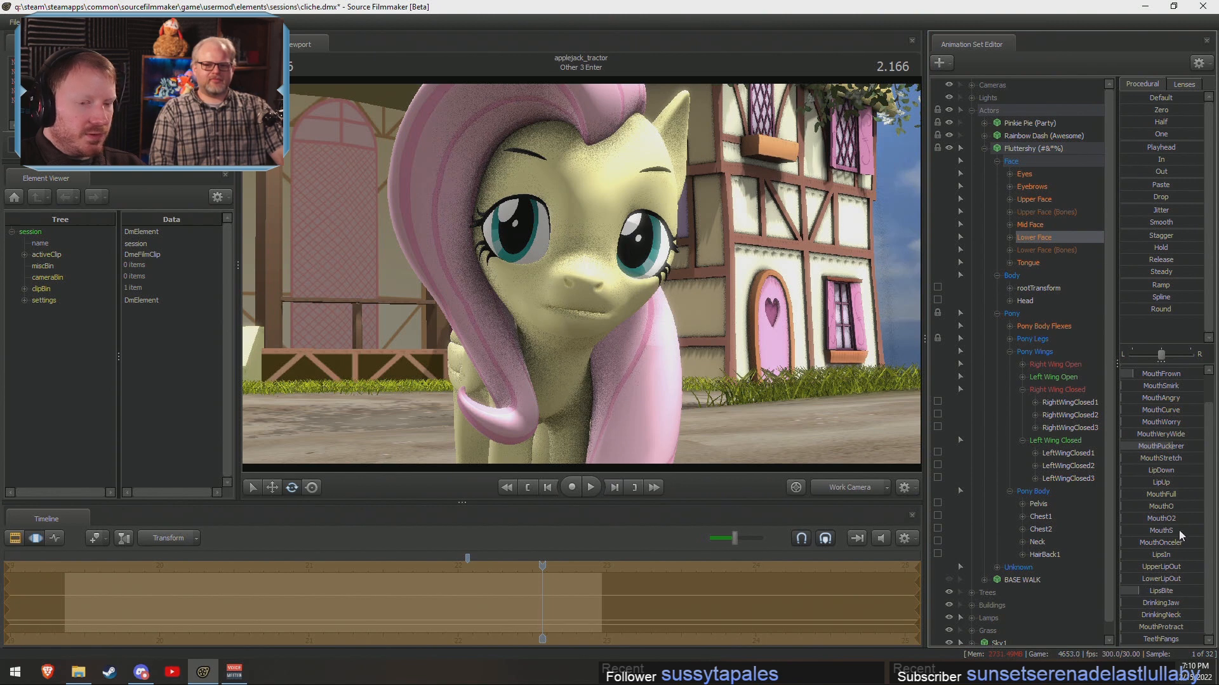
scroll(1179, 442, "up", 1)
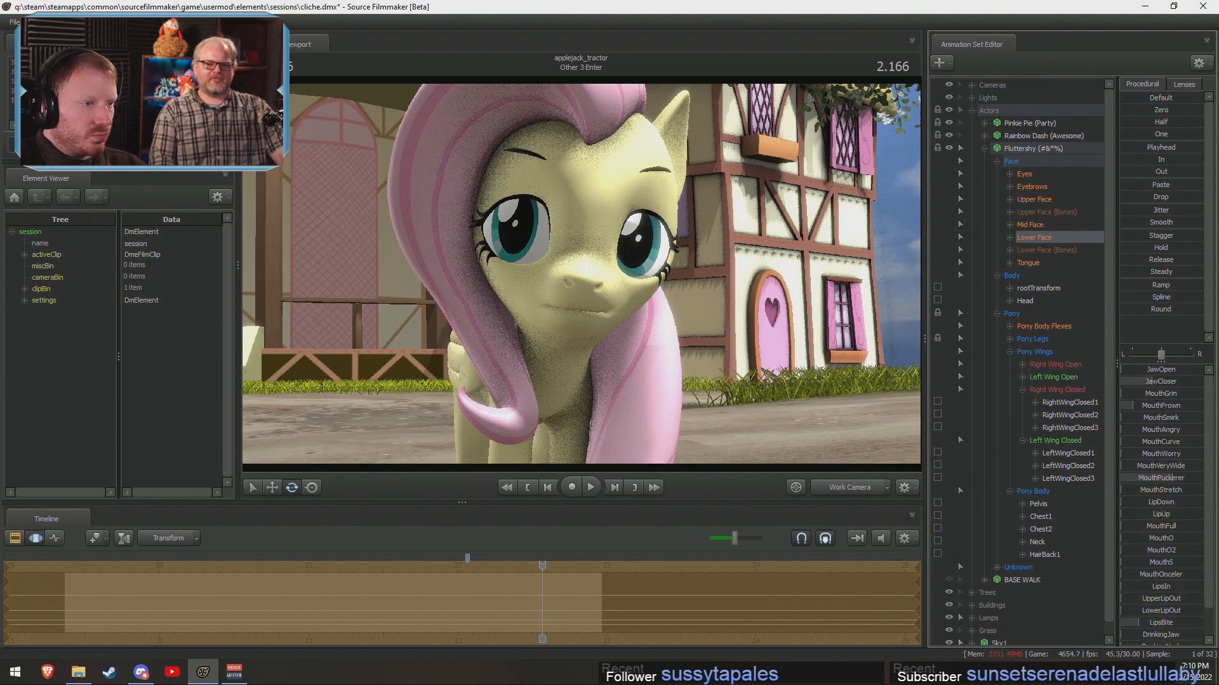
Play back Fluttershy's blink and new mouth shape close up from just after 21 s in the Clip Editor.
key("F2")
key("F3")
key("F2")
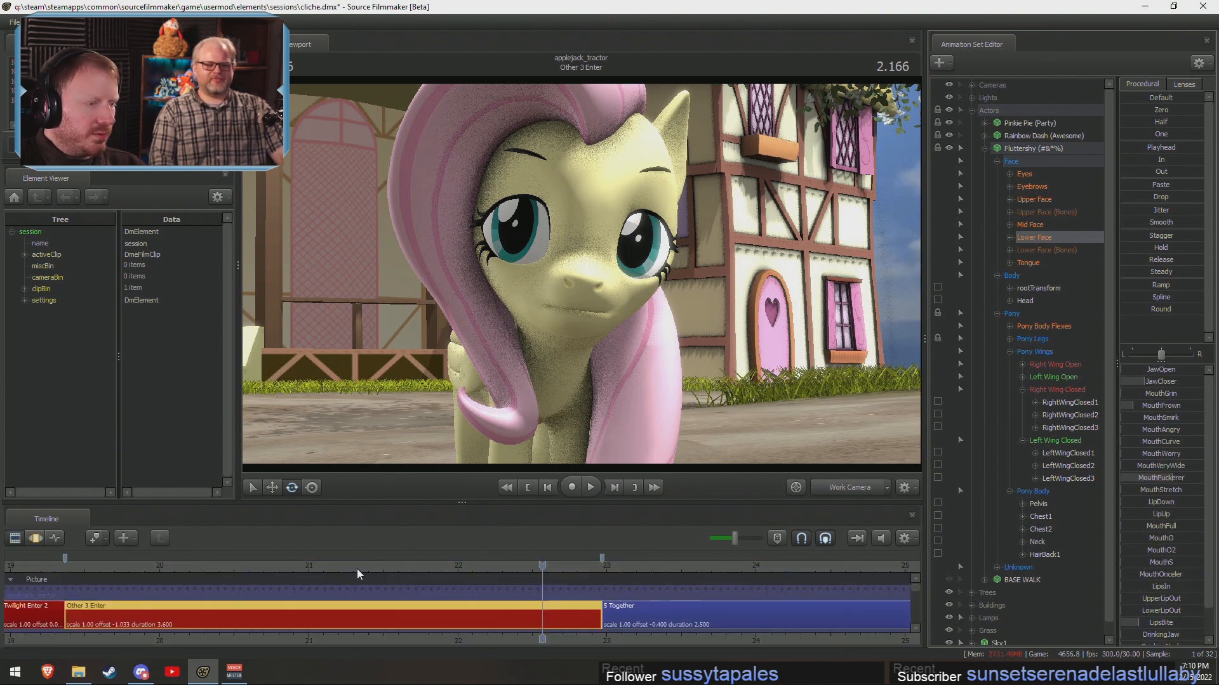
left_click_drag(304, 565, 324, 564)
key("space")
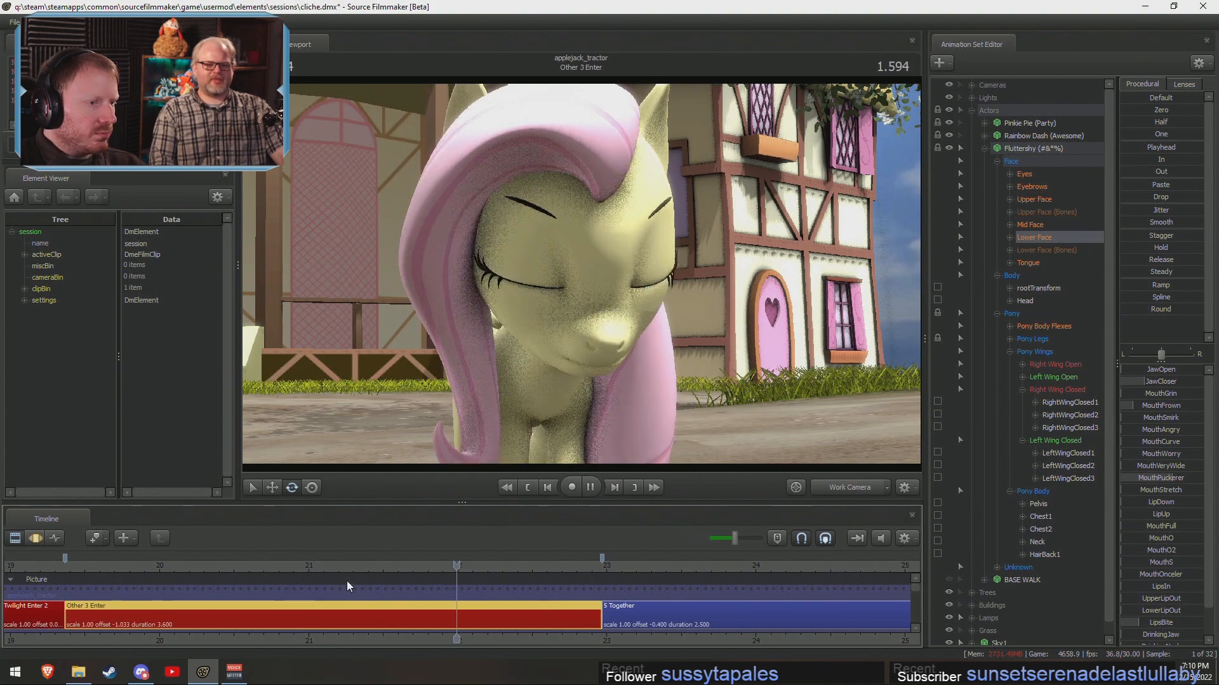
key("space")
Compare the Main Camera view, then replay the Other 3 Enter shot through the Work Camera with all three ponies in frame.
left_click(841, 487)
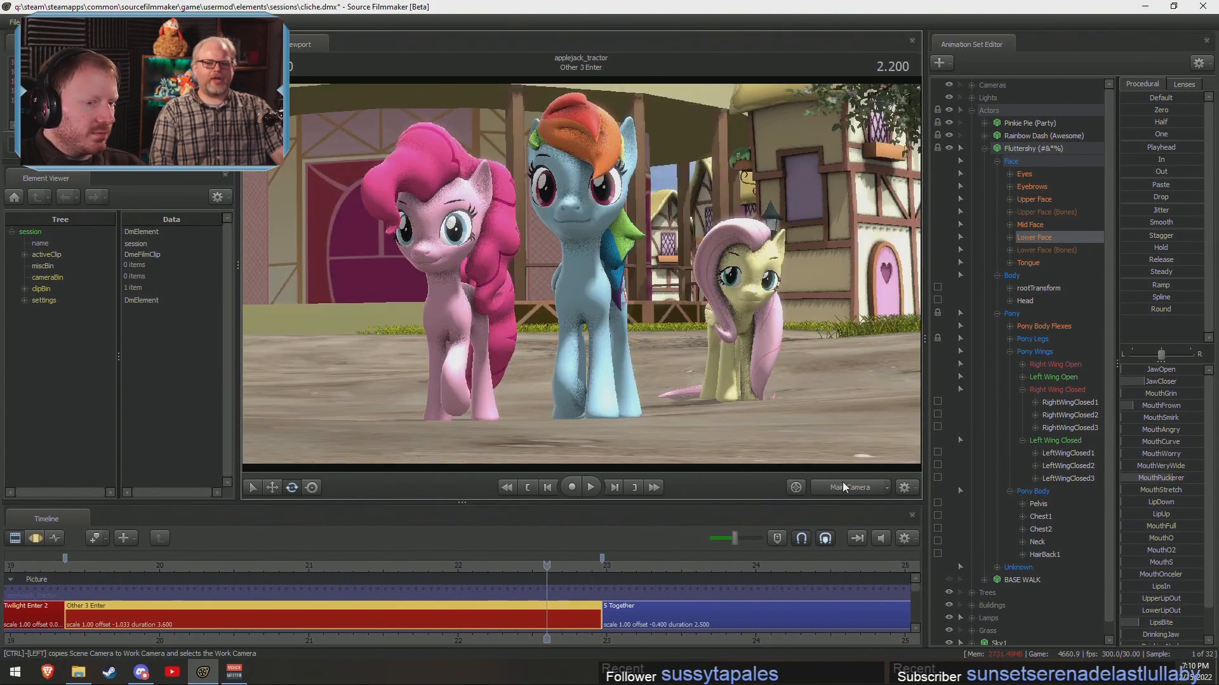
left_click(862, 487)
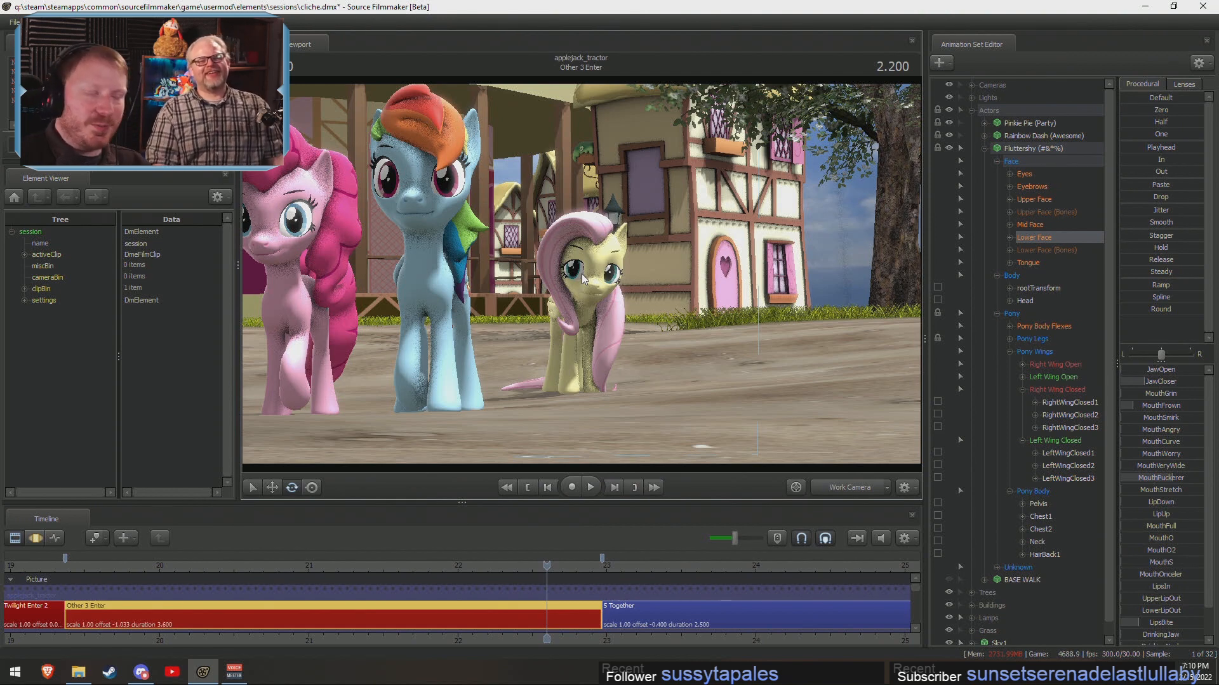
left_click(70, 565)
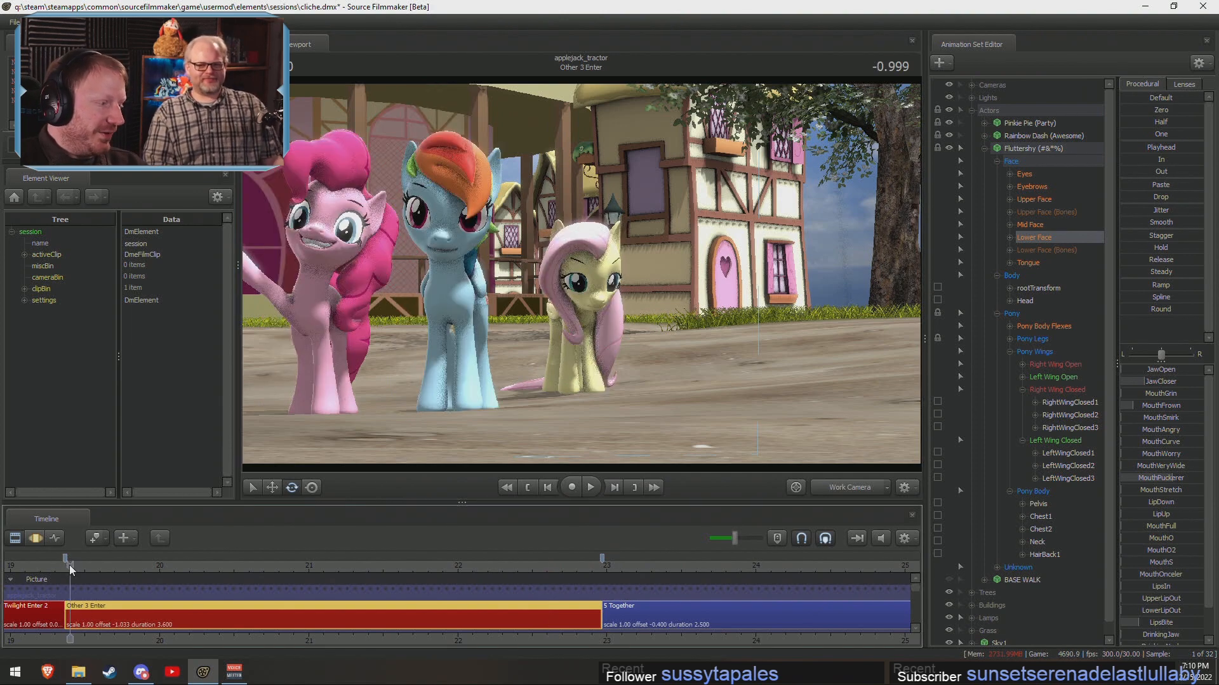
key("space")
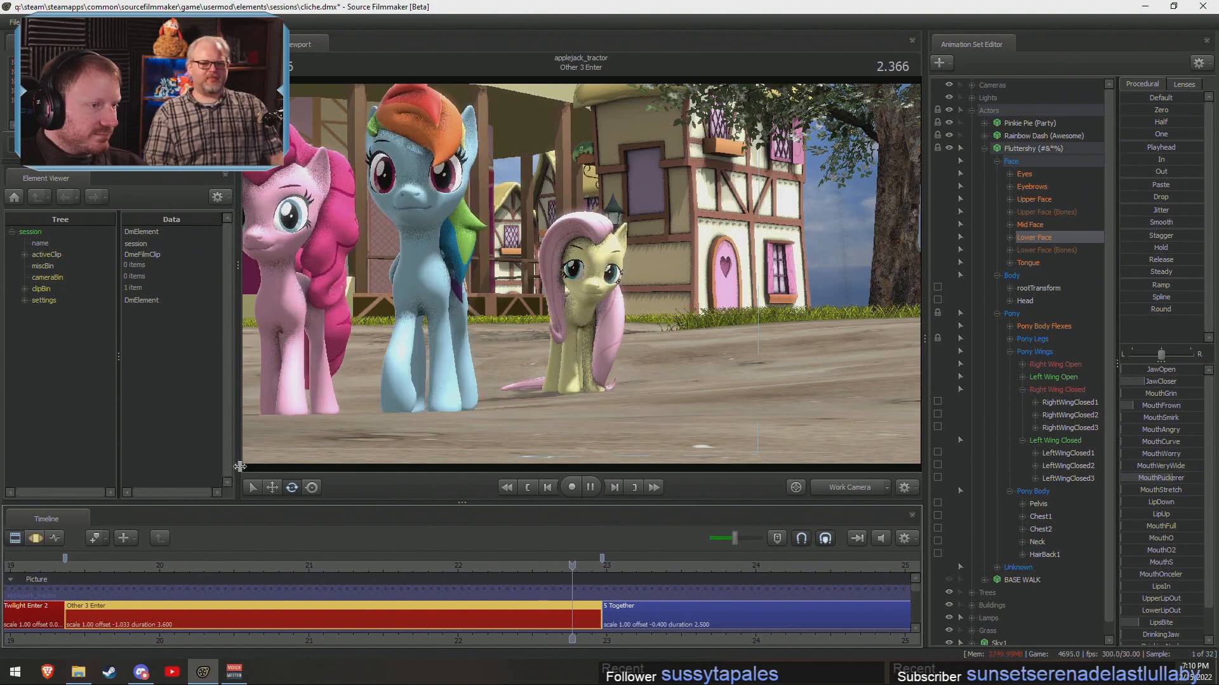
left_click(346, 563)
key("space")
key("space")
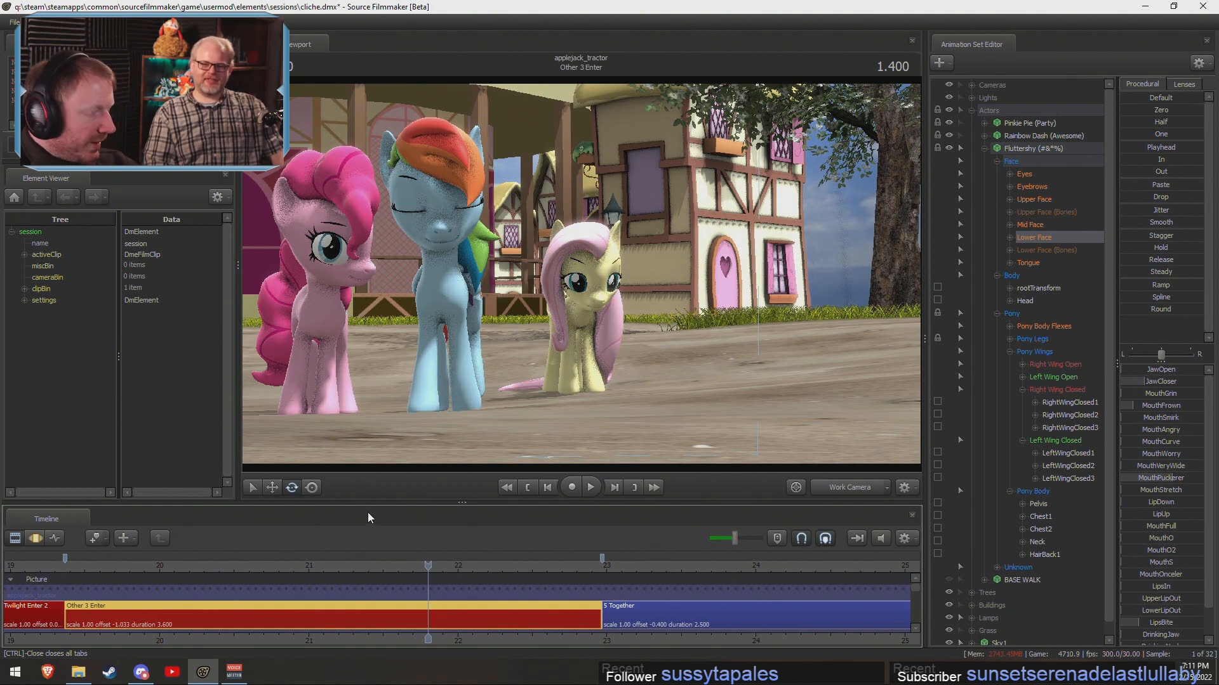
Examine the ponies' poses near the start of Other 3 Enter and bring the preceding shots into view on the timeline.
left_click_drag(366, 570, 104, 569)
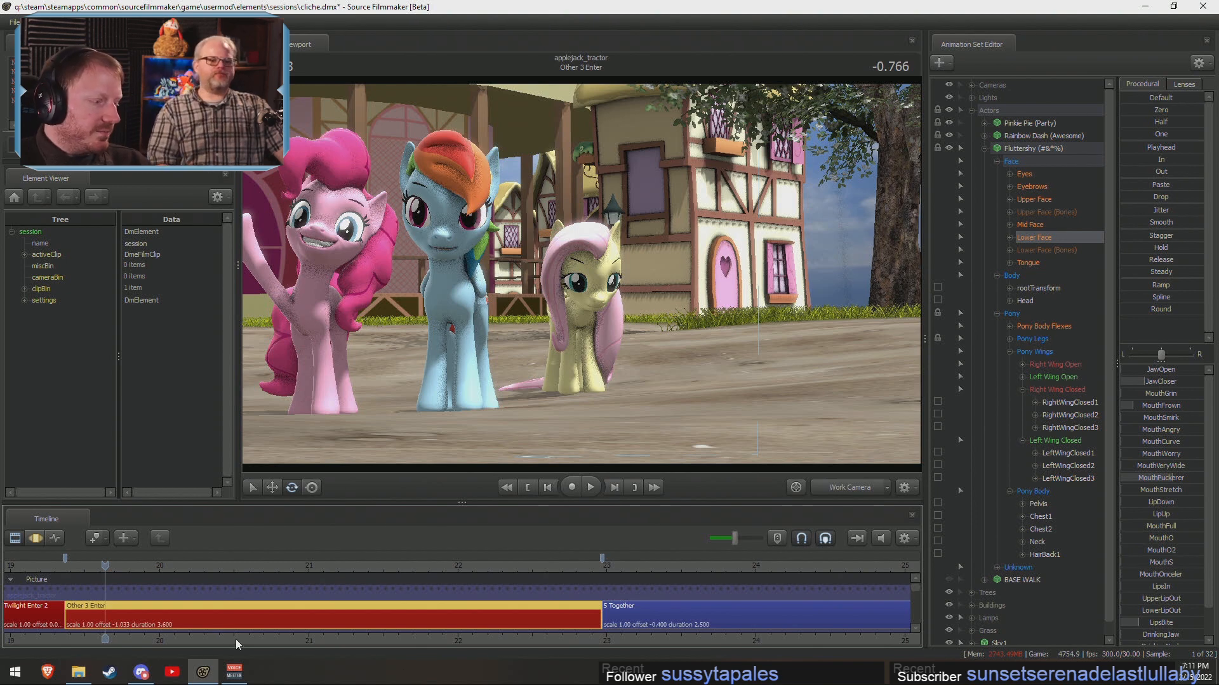
scroll(235, 639, "up", 5)
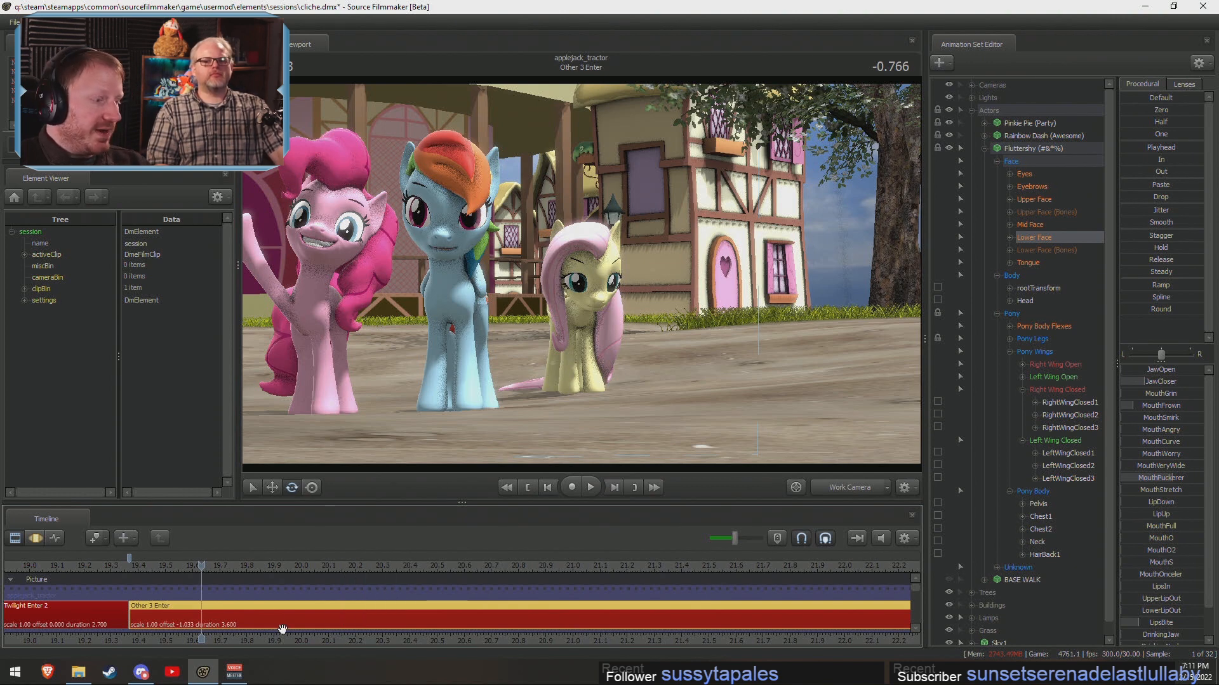
left_click_drag(182, 573, 169, 569)
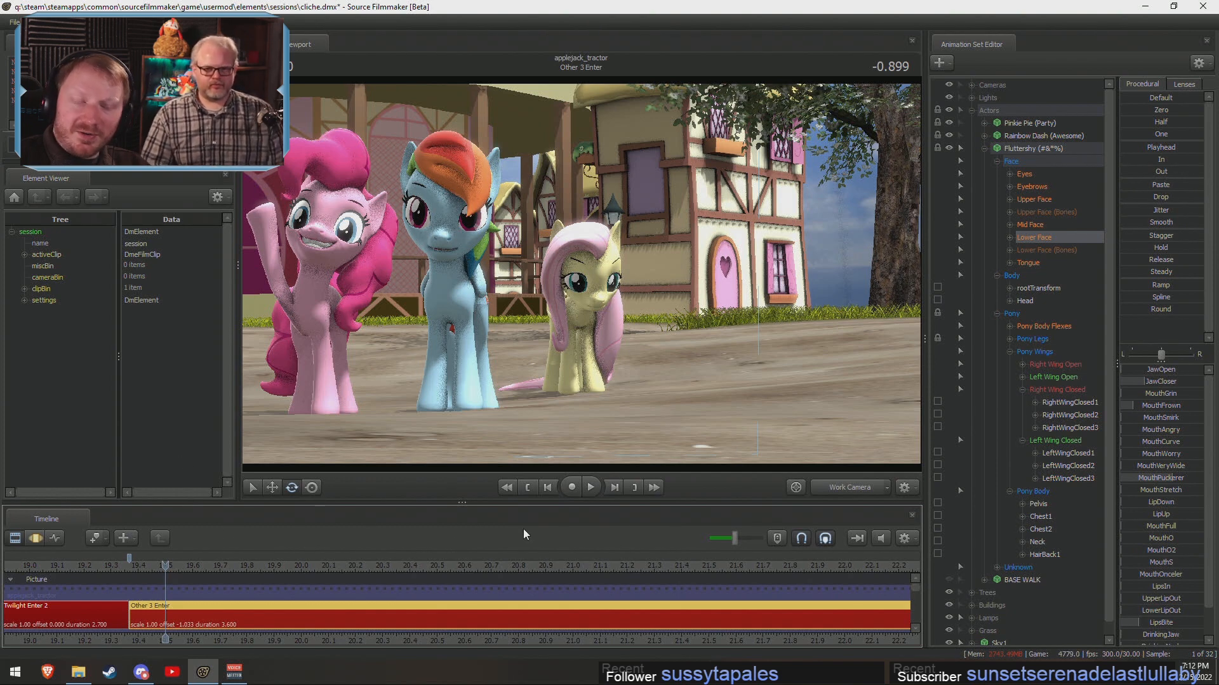
key("F3")
key("F2")
scroll(695, 607, "down", 5)
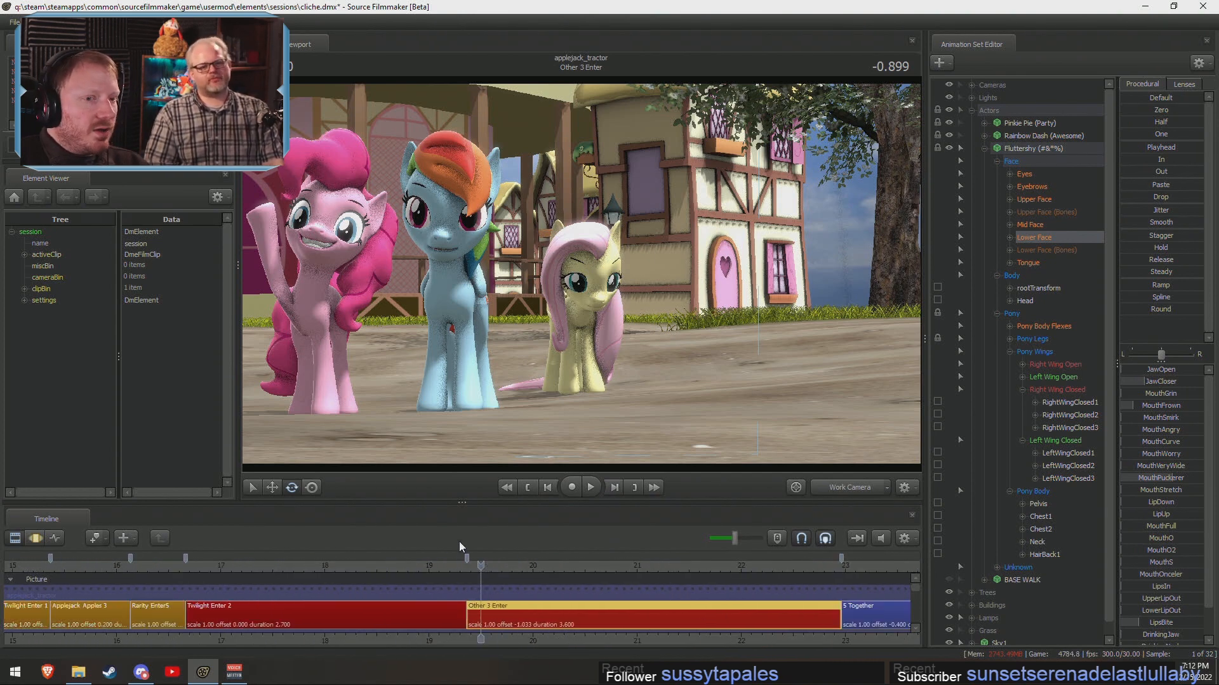
middle_click_drag(398, 635, 481, 640)
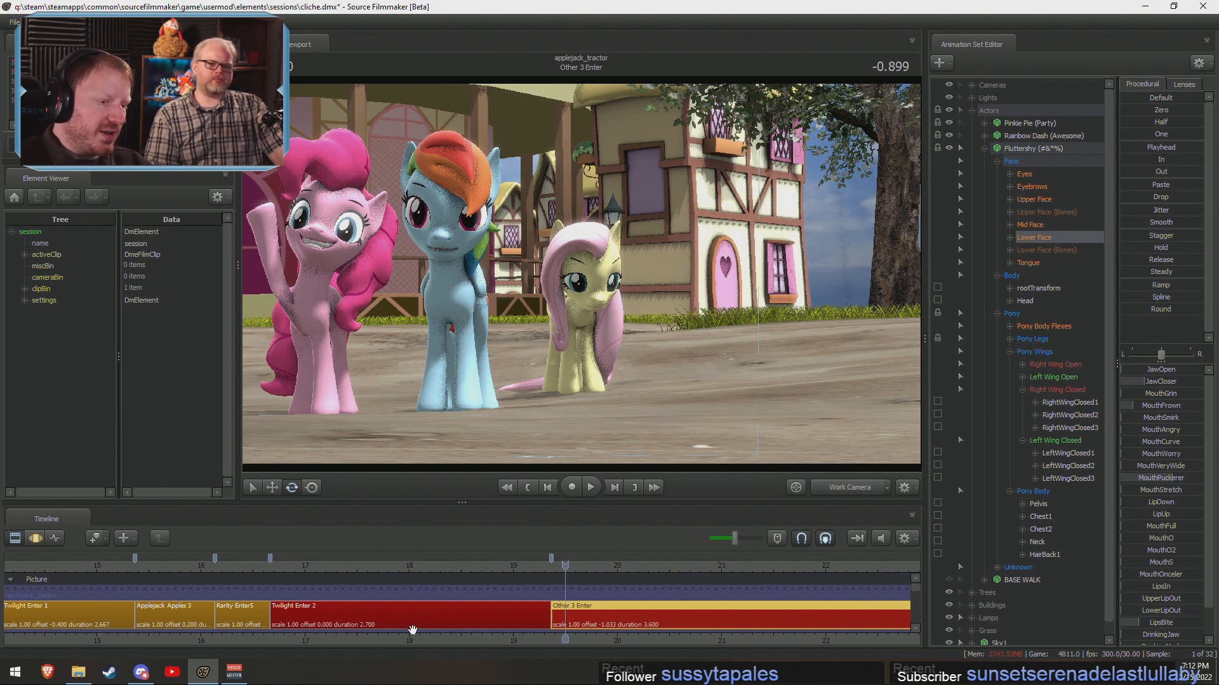
Switch the viewport from the work camera to the main camera for the Other 3 Enter shot.
scroll(539, 632, "down", 2)
scroll(538, 625, "down", 3)
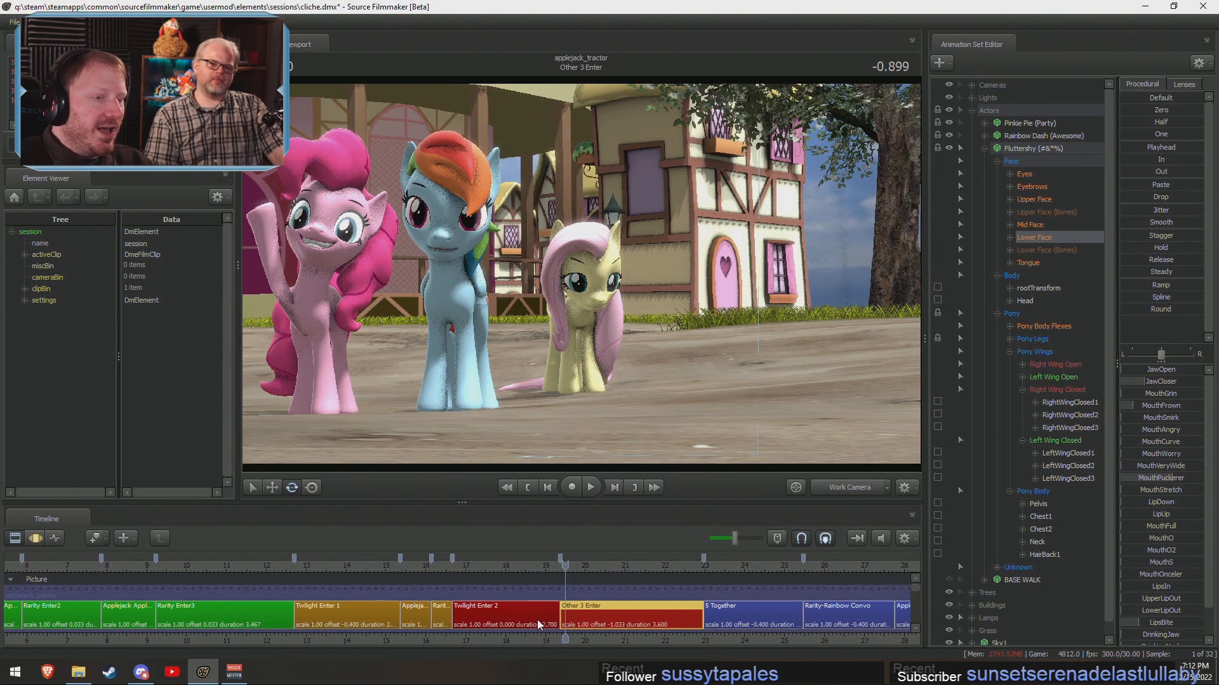
left_click(849, 487)
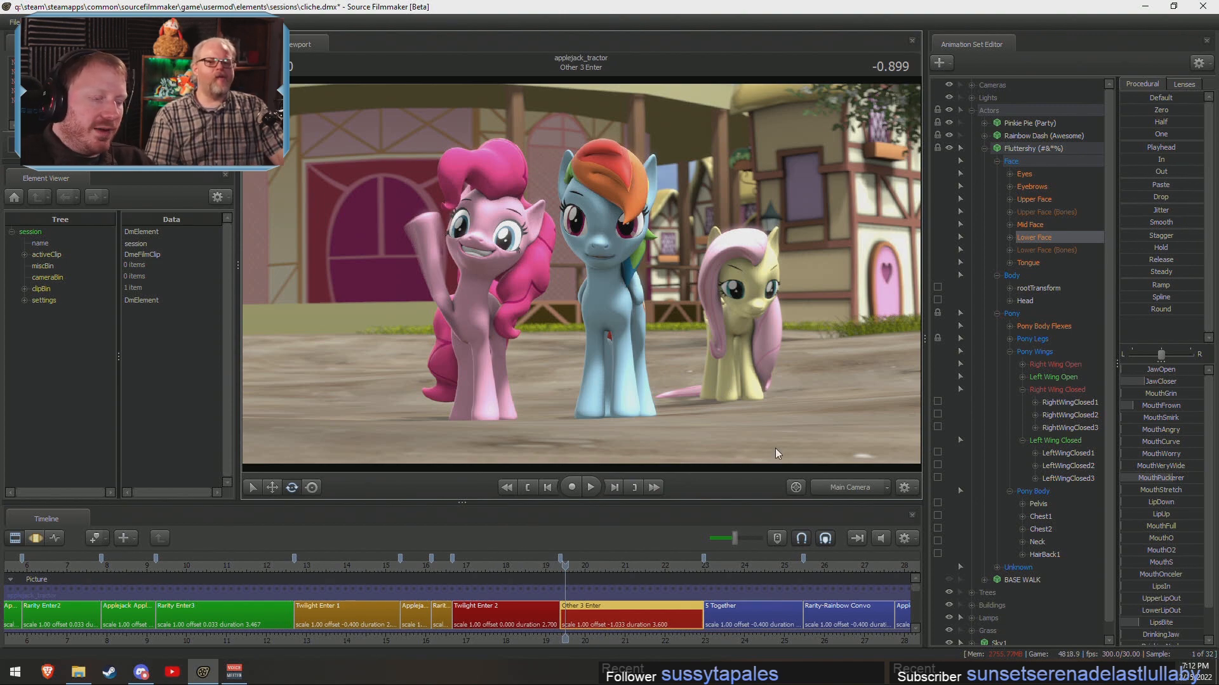
left_click(870, 489)
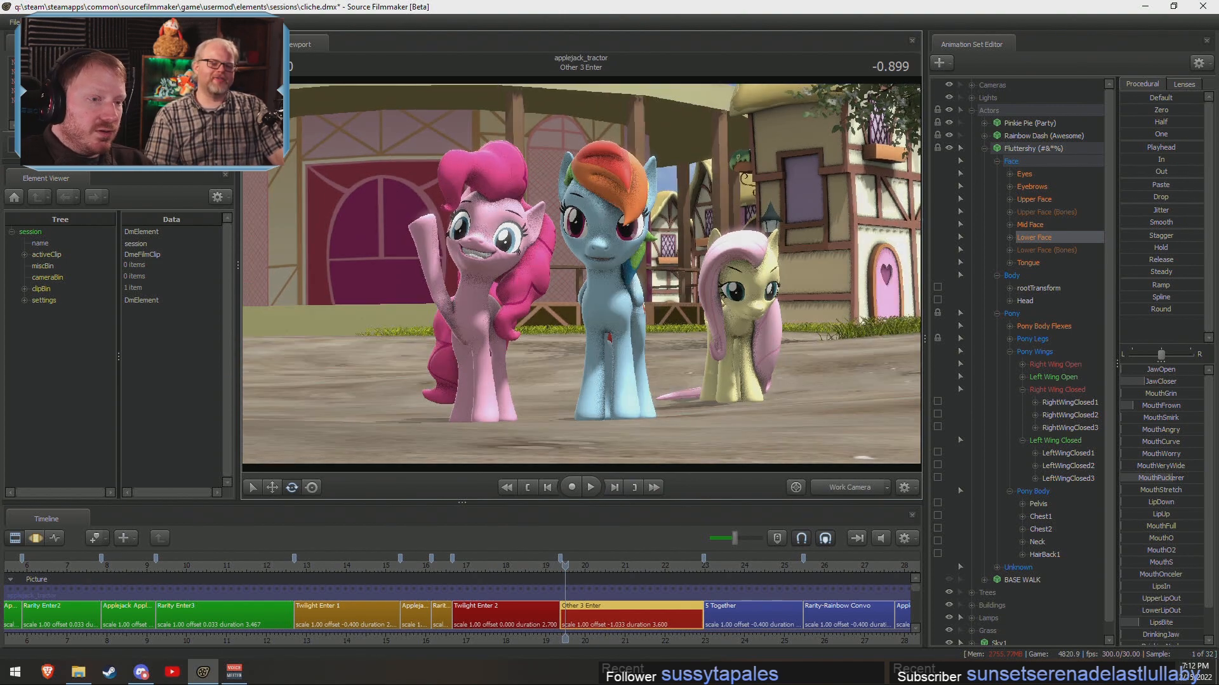
mouse_move(730, 356)
left_mouse_down()
mouse_move(825, 358)
mouse_move(711, 356)
left_mouse_up()
left_click_drag(582, 278, 582, 278)
left_click(796, 487)
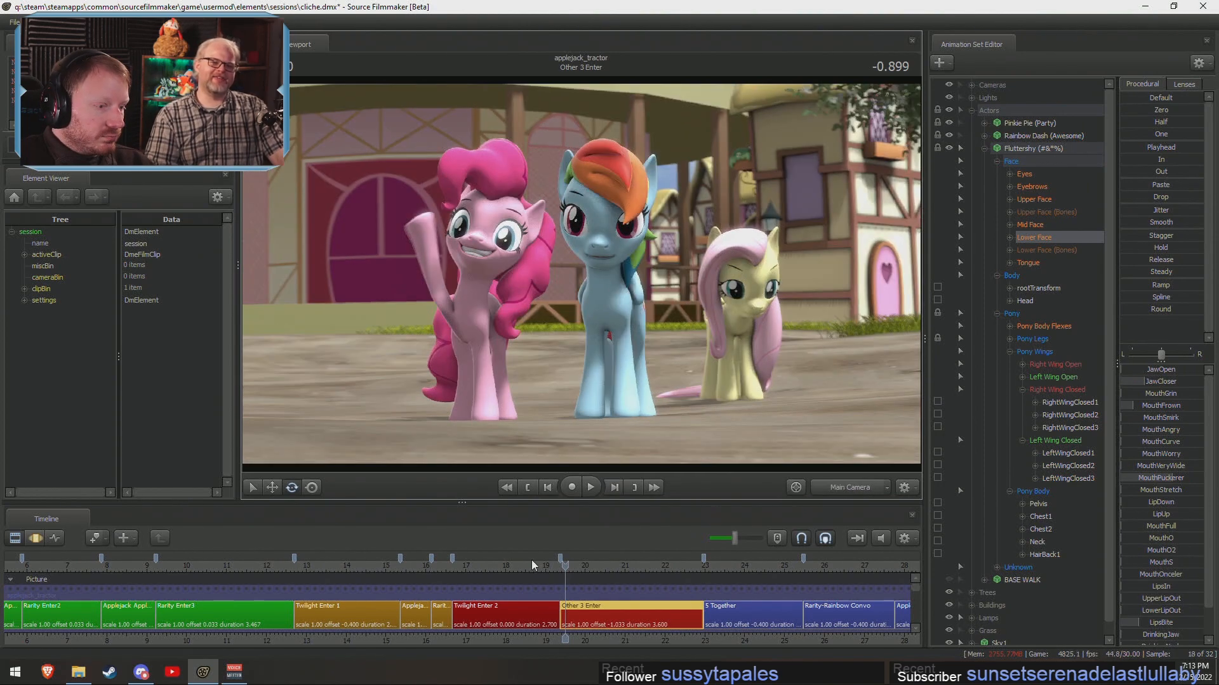
Play back the Other 3 Enter shot and scrub its closing frames to review the animation.
left_click(546, 576)
key("space")
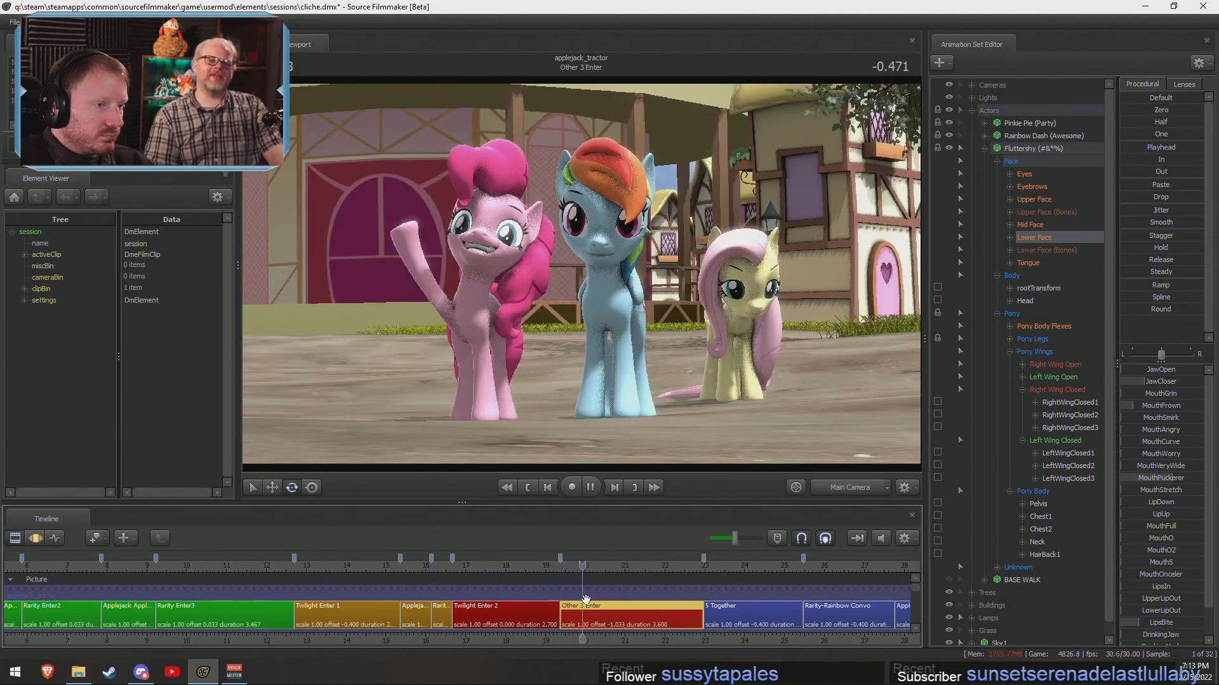
key("space")
scroll(593, 597, "down", 5)
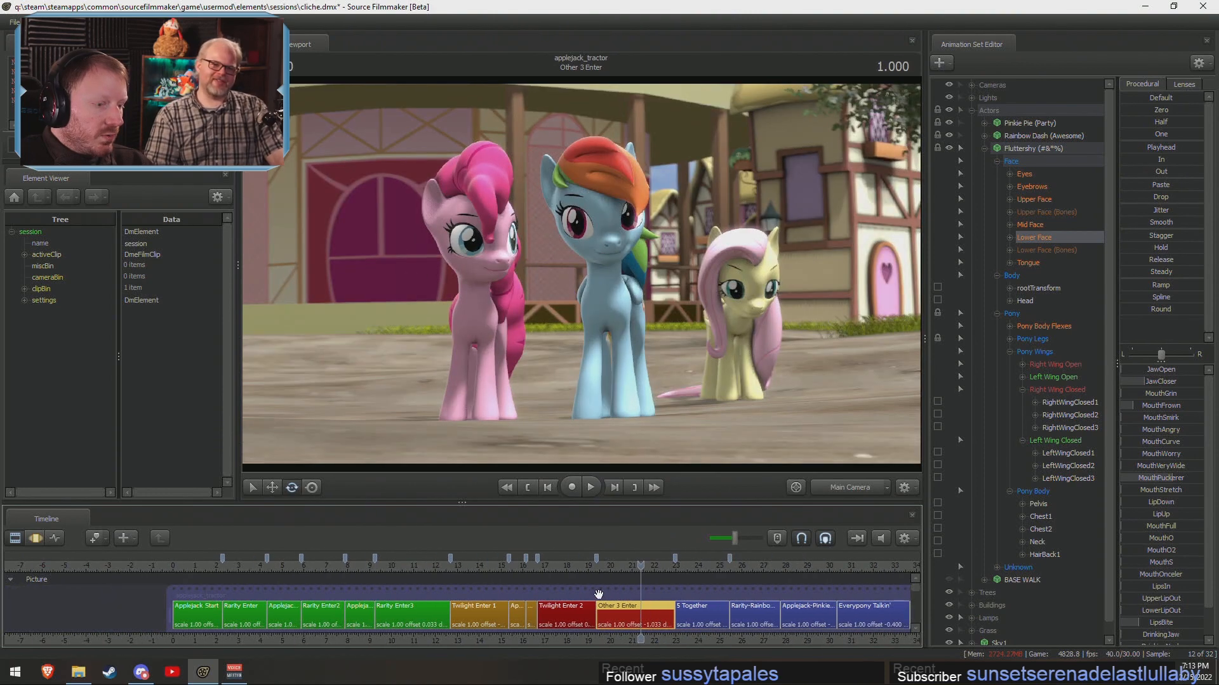
middle_click_drag(665, 646, 636, 628)
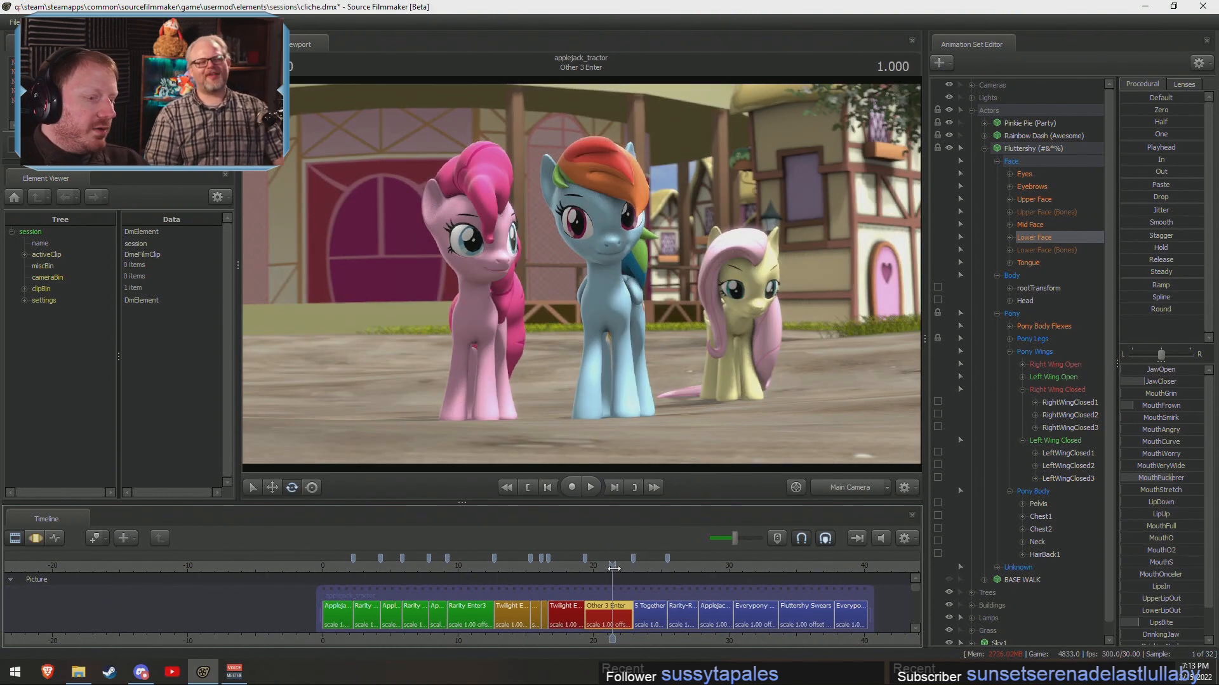
left_click_drag(613, 567, 608, 567)
scroll(800, 646, "up", 2)
scroll(848, 601, "down", 2)
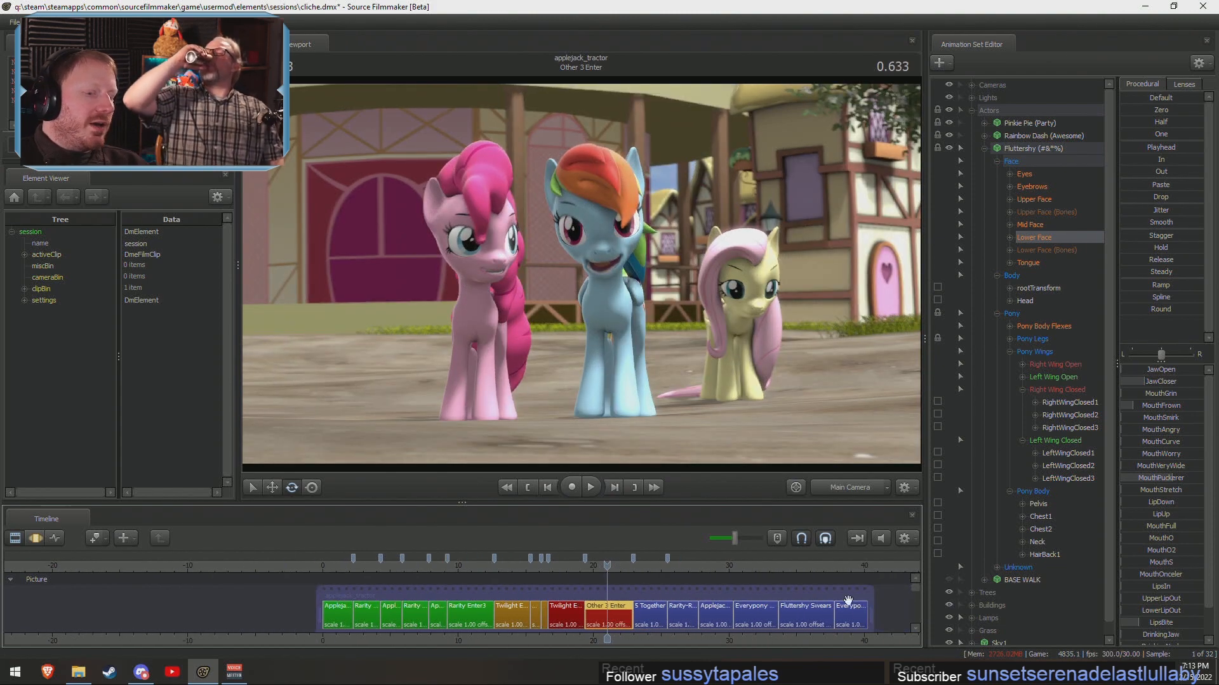
Examine a frame of Applejack-Pinkie Convo, and play the sequence from Twilight Enter 1 into Twilight Enter 2.
left_click(851, 565)
left_click(729, 567)
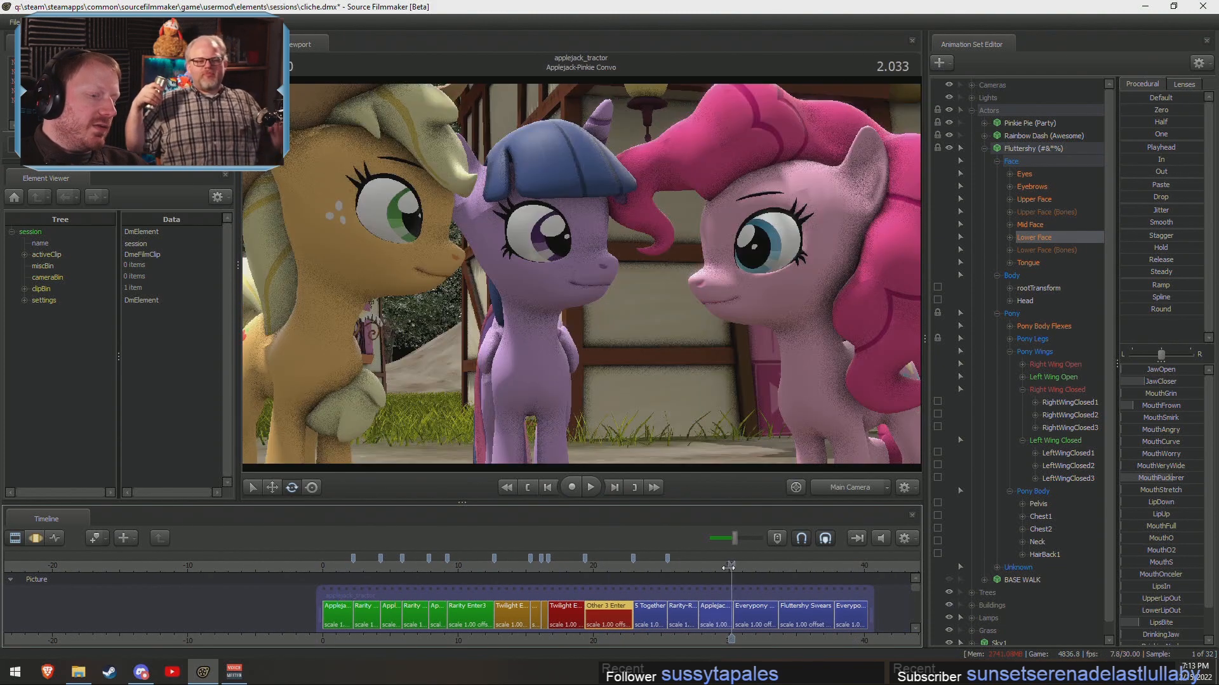
left_click_drag(729, 567, 727, 568)
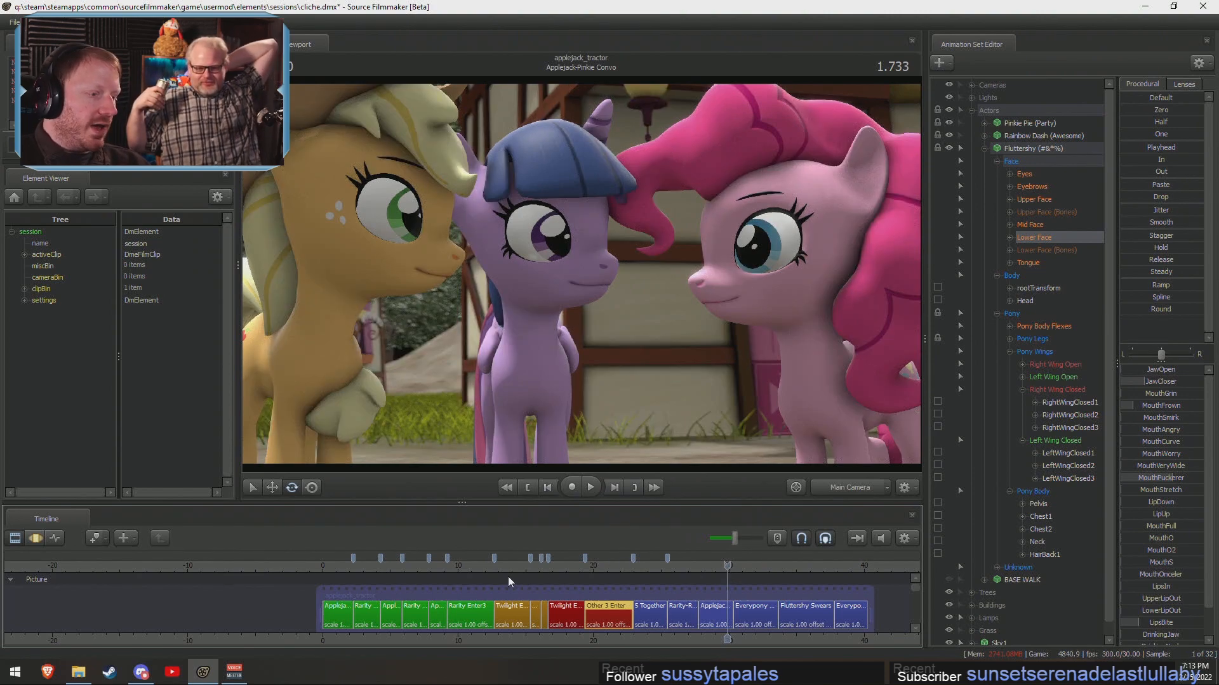
left_click_drag(510, 567, 520, 568)
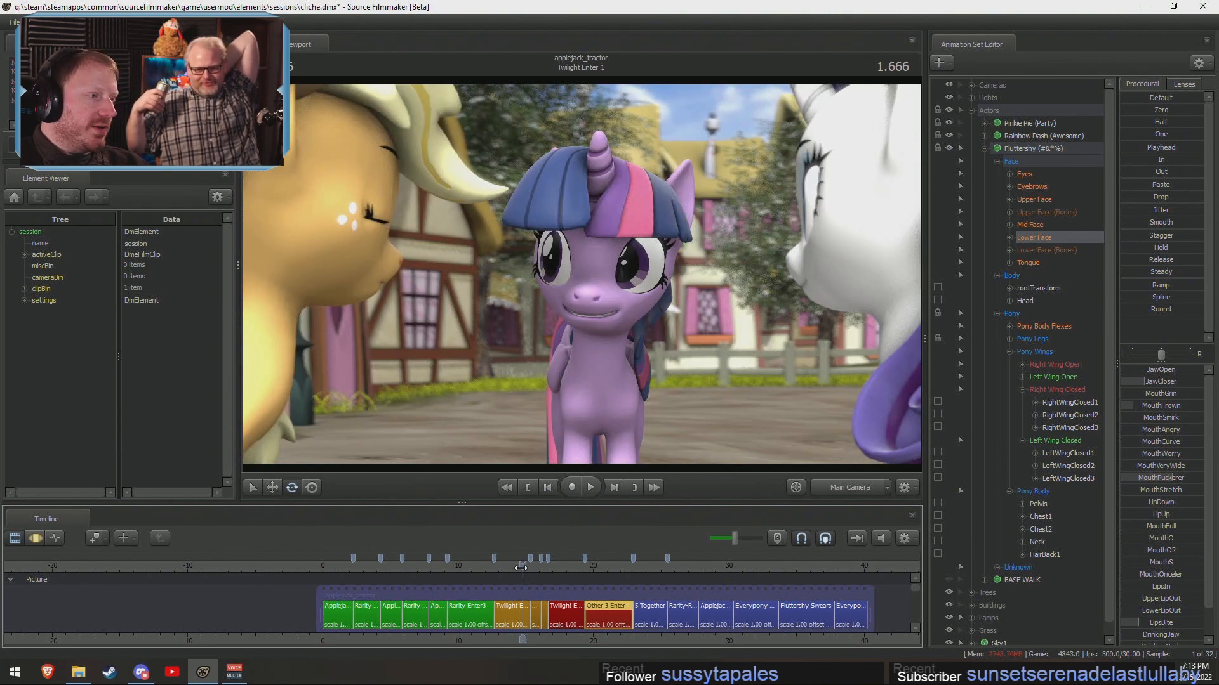
key("space")
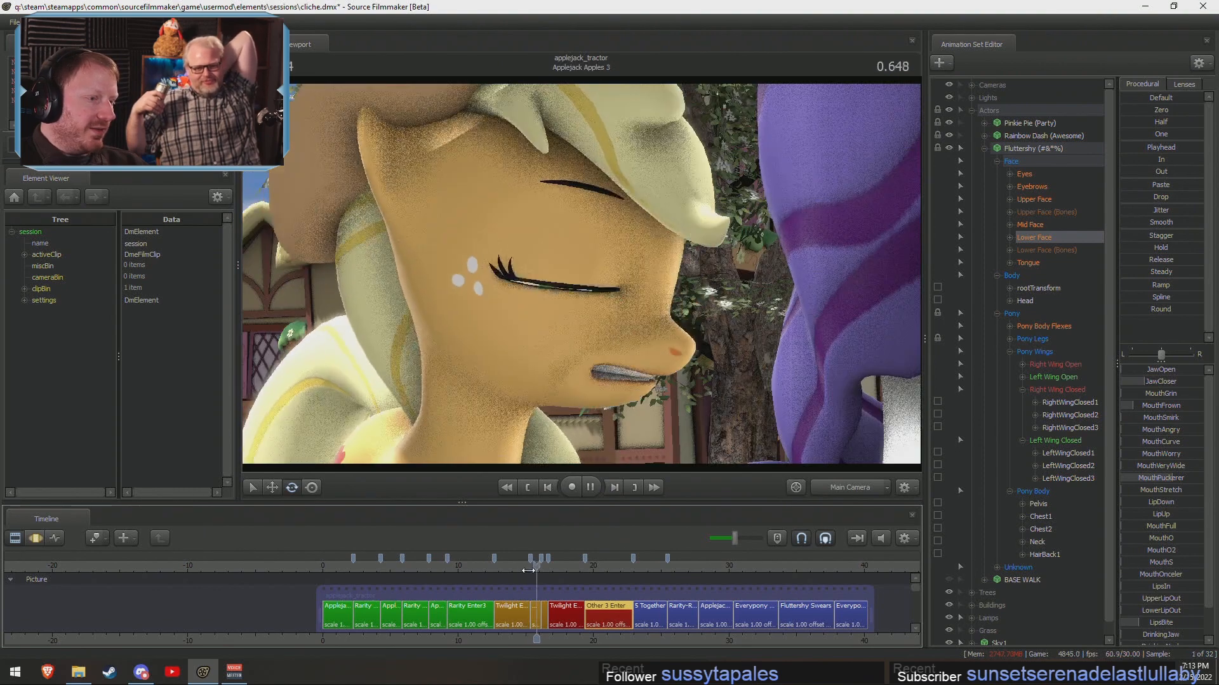
key("space")
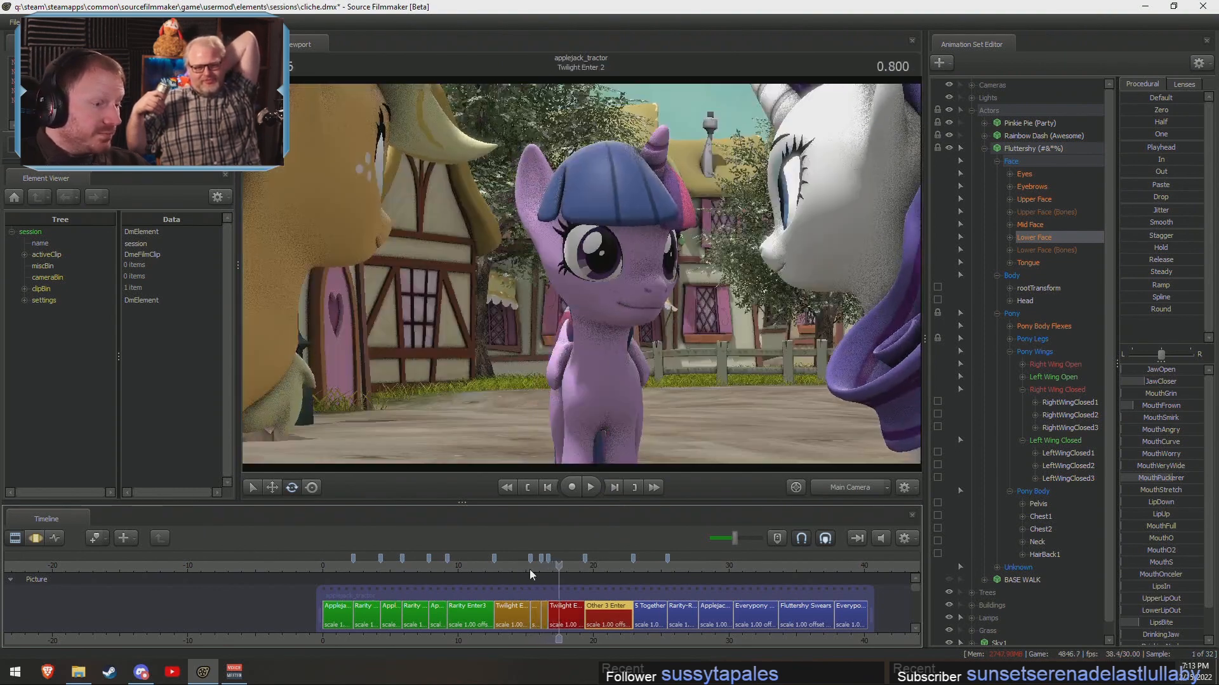
Replay the opening of Twilight Enter 1 several times to examine Twilight's head and mouth movement.
scroll(529, 570, "up", 3)
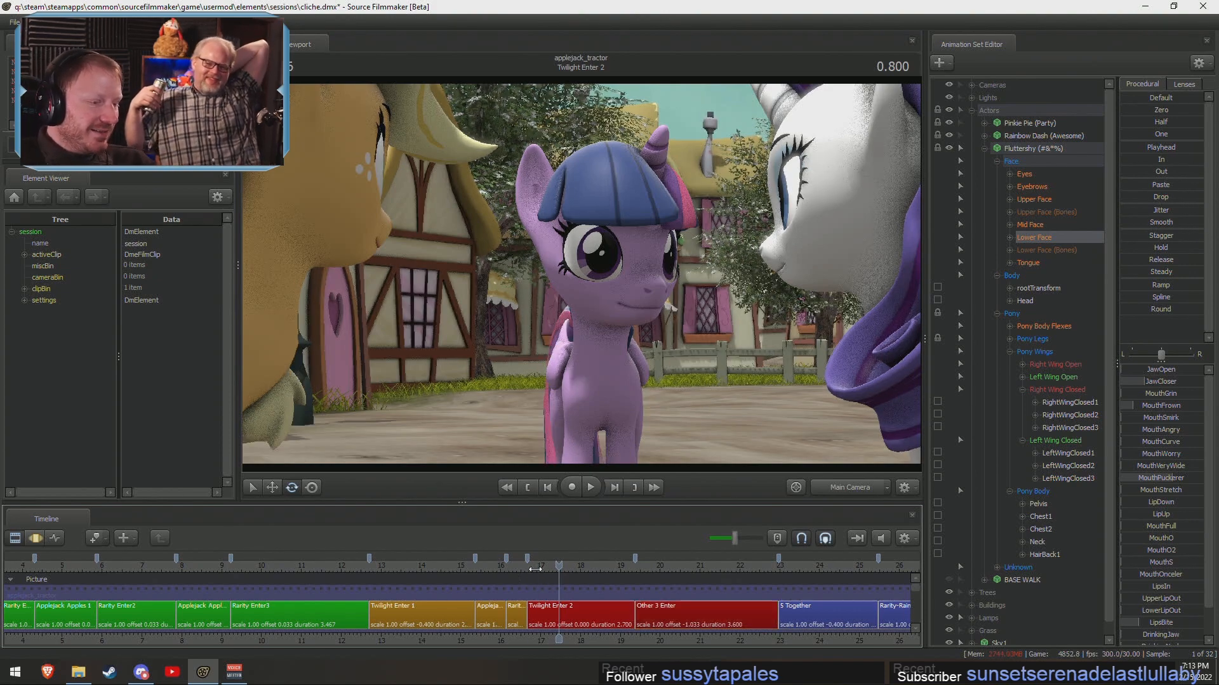
left_click(397, 571)
key("space")
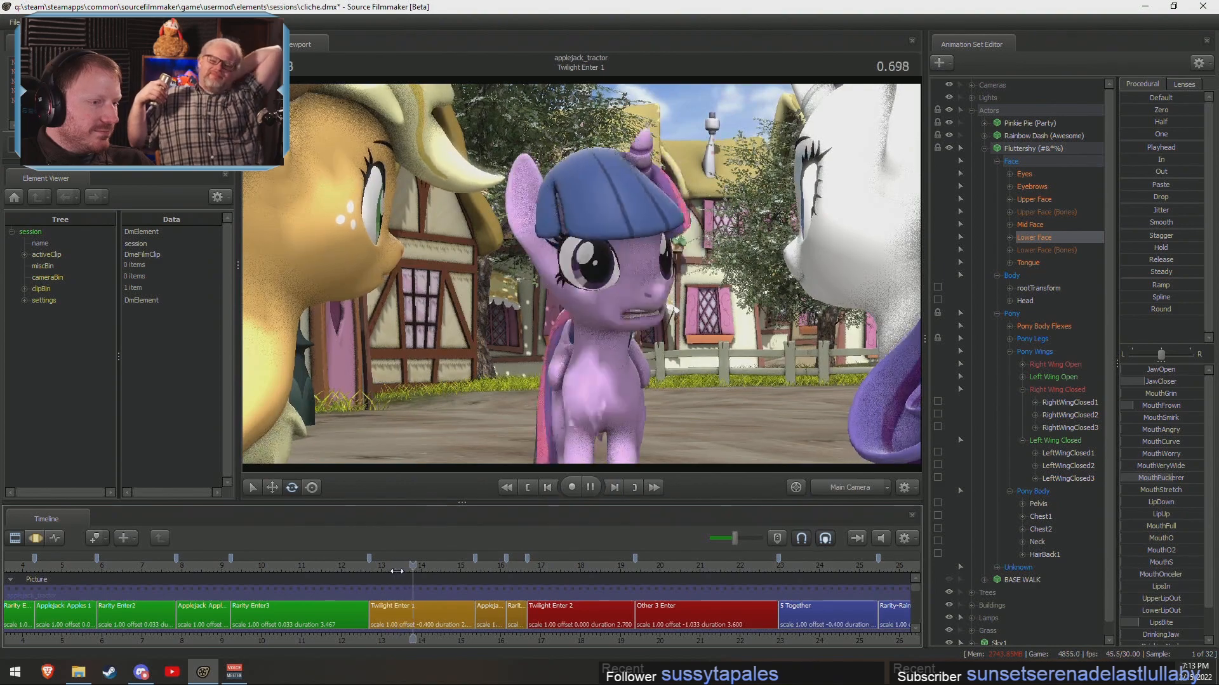
left_click(396, 571)
key("space")
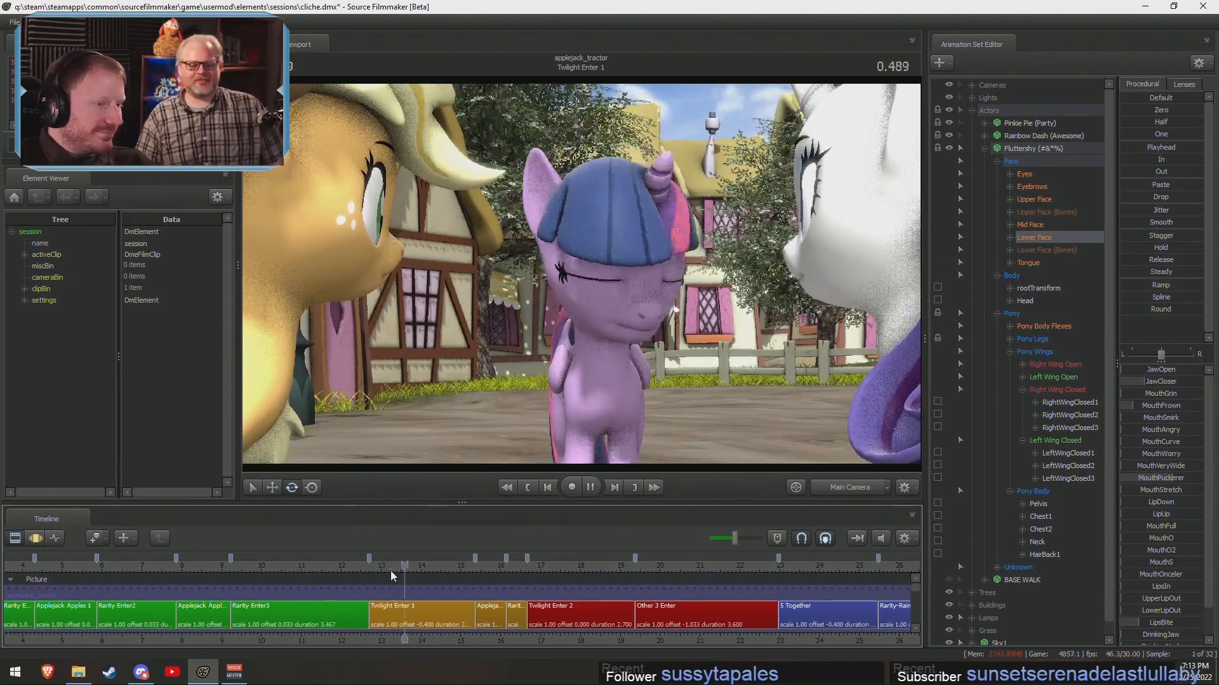
left_click(391, 573)
key("space")
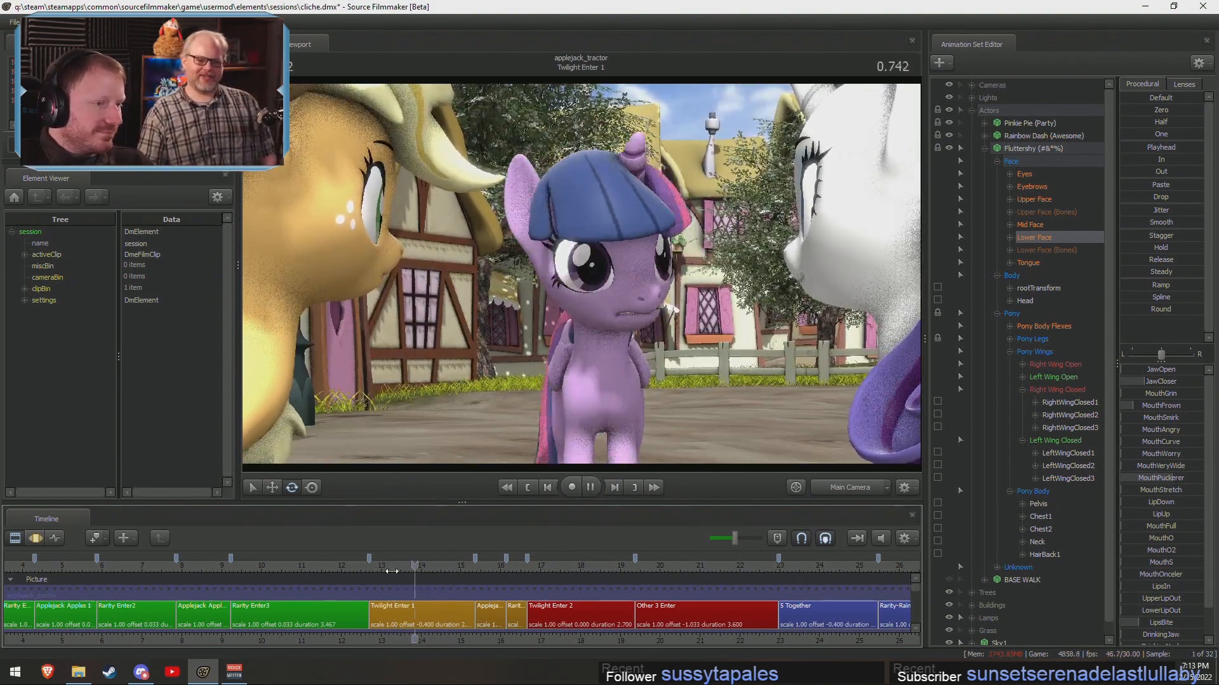
left_click(392, 571)
key("space")
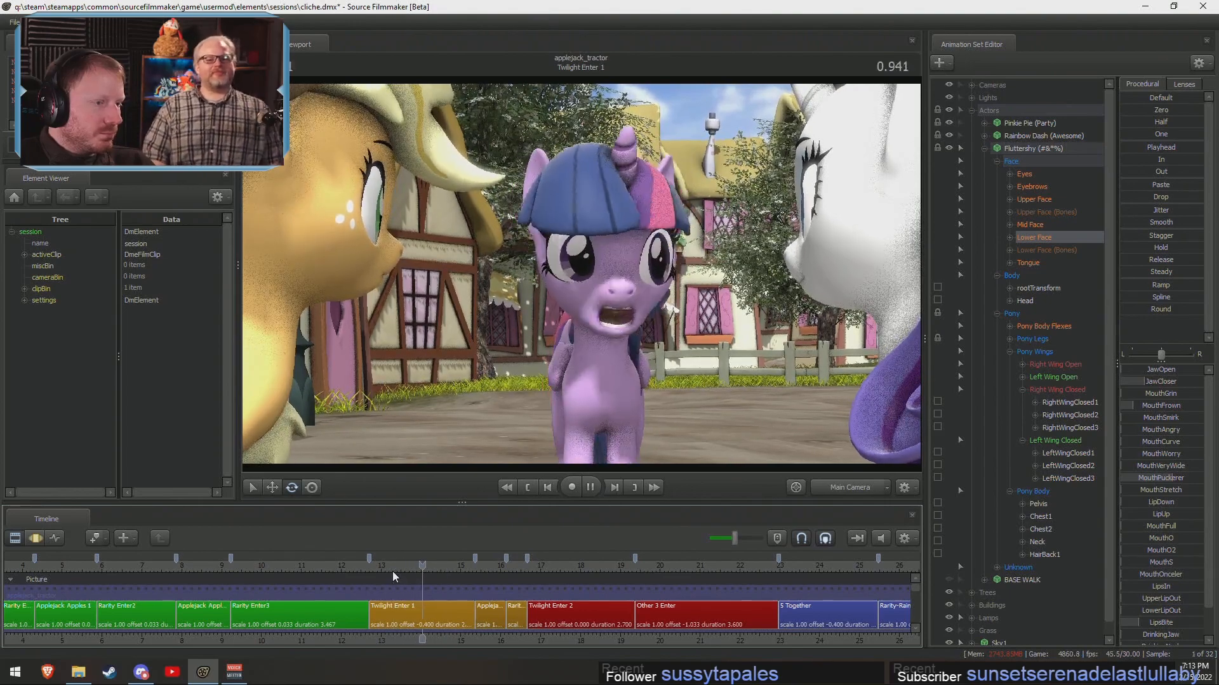
key("space")
In the motion editor, centre a short time selection at 0.600 in Twilight Enter 1, expand Twilight Sparkle's Face controls, and change the viewport's lighting display.
key("F3")
scroll(405, 618, "up", 3)
key("shift")
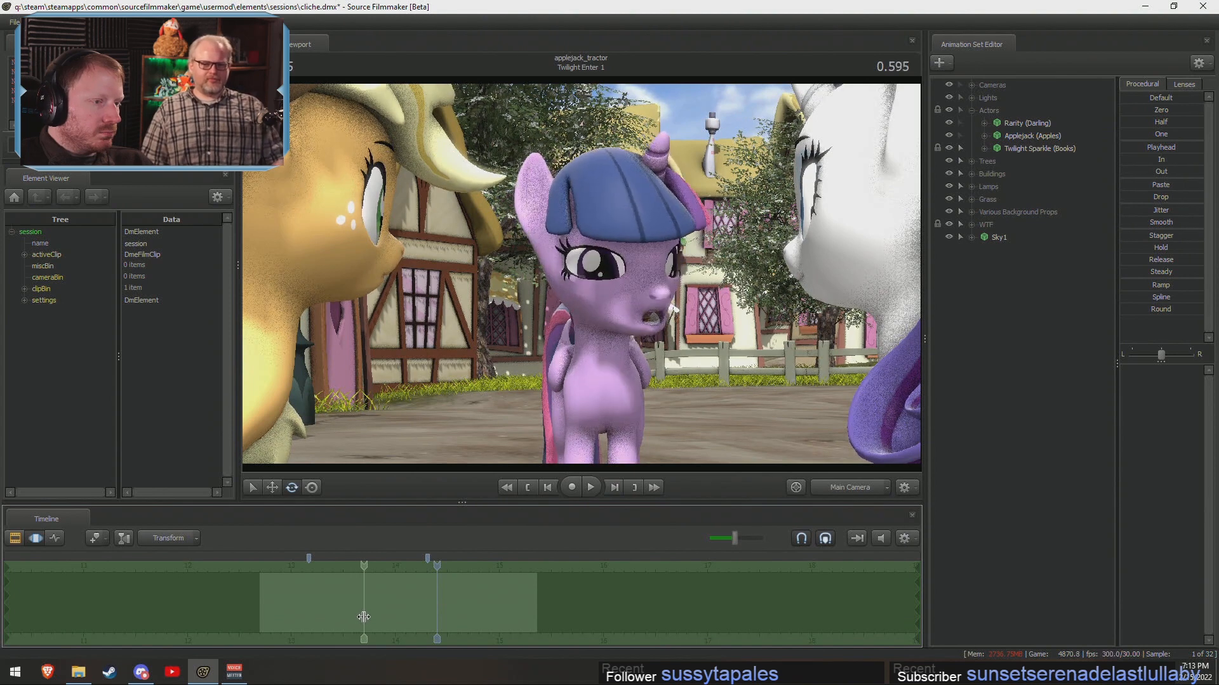
left_click(364, 613, "shift")
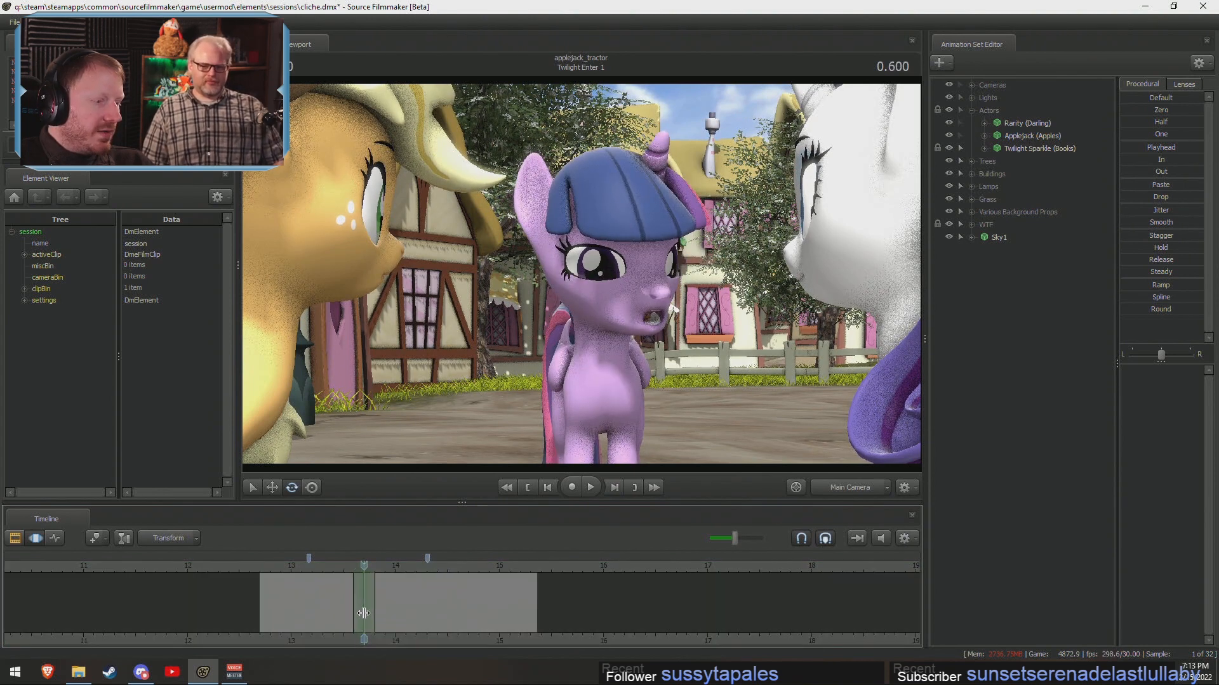
left_click(984, 148)
left_click(997, 161)
right_click(823, 193)
left_click(827, 225)
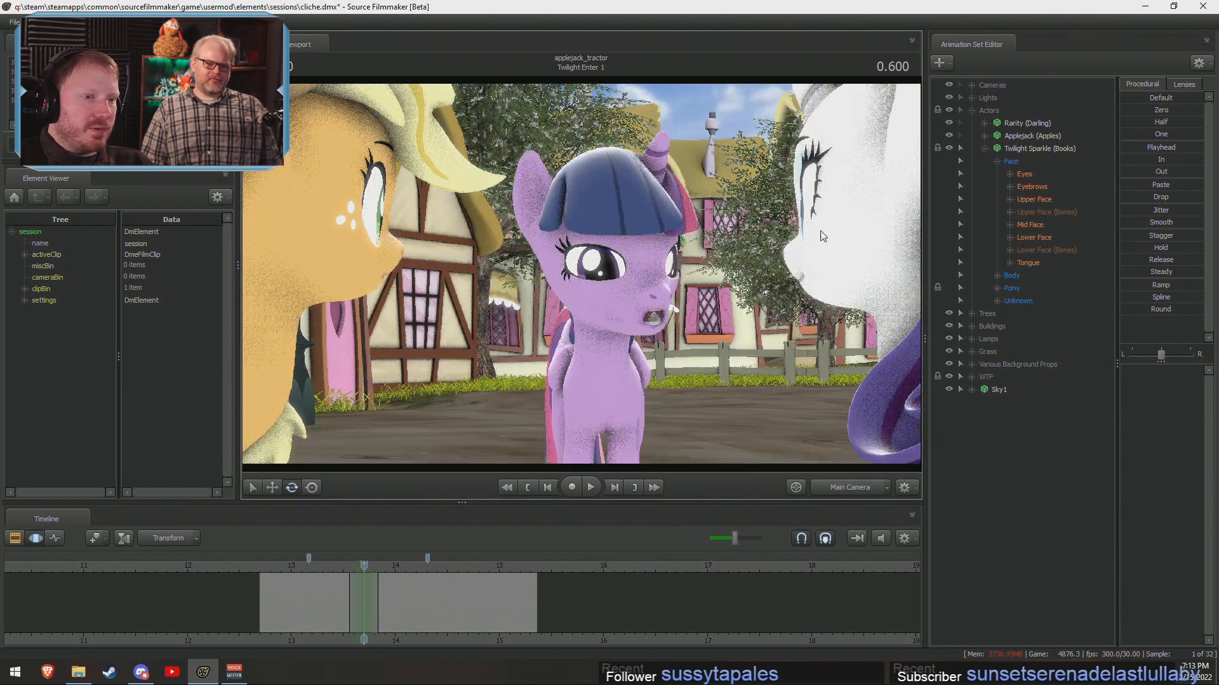
Play back Twilight's line and recentre the short time selection at 0.666 in Twilight Enter 1.
key("space")
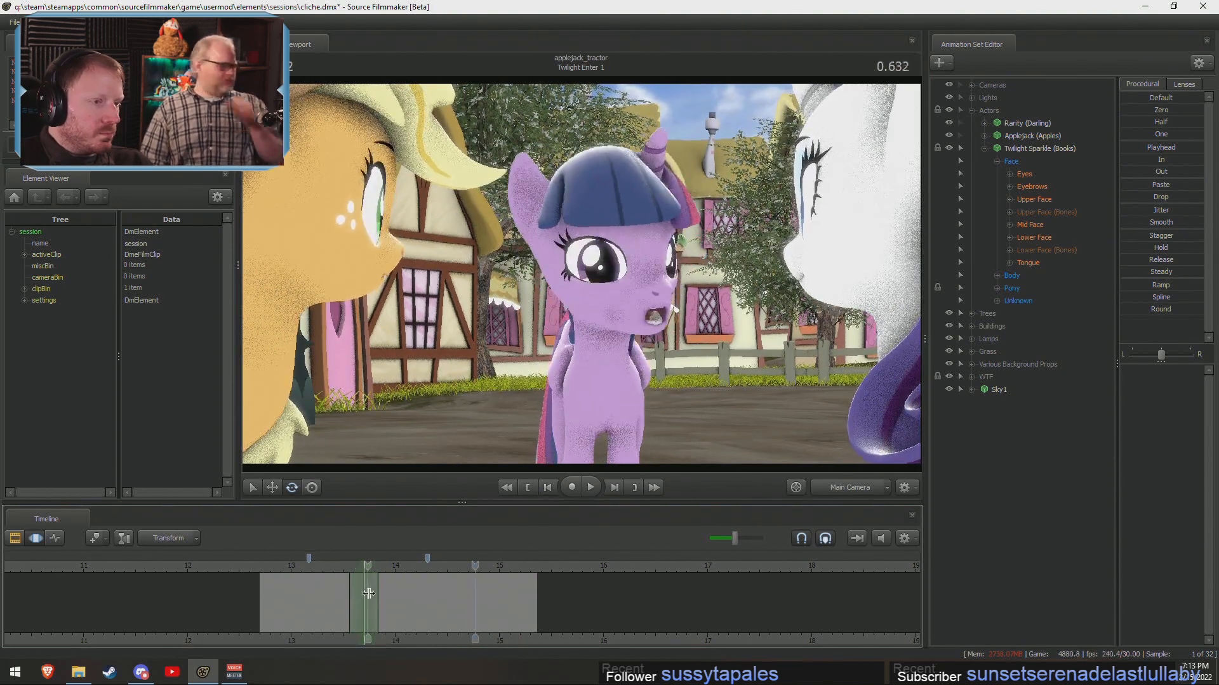
left_click(388, 594)
left_click_drag(388, 593, 372, 596)
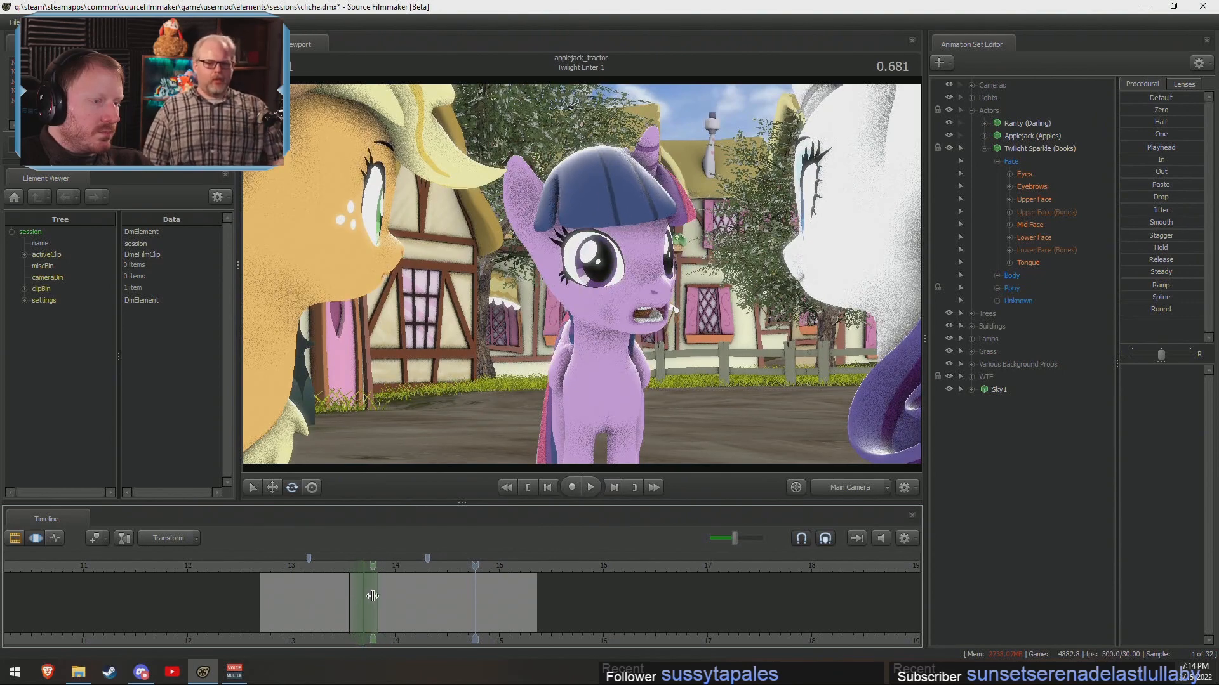
left_click(371, 596, "shift")
scroll(373, 595, "up", 3, "shift")
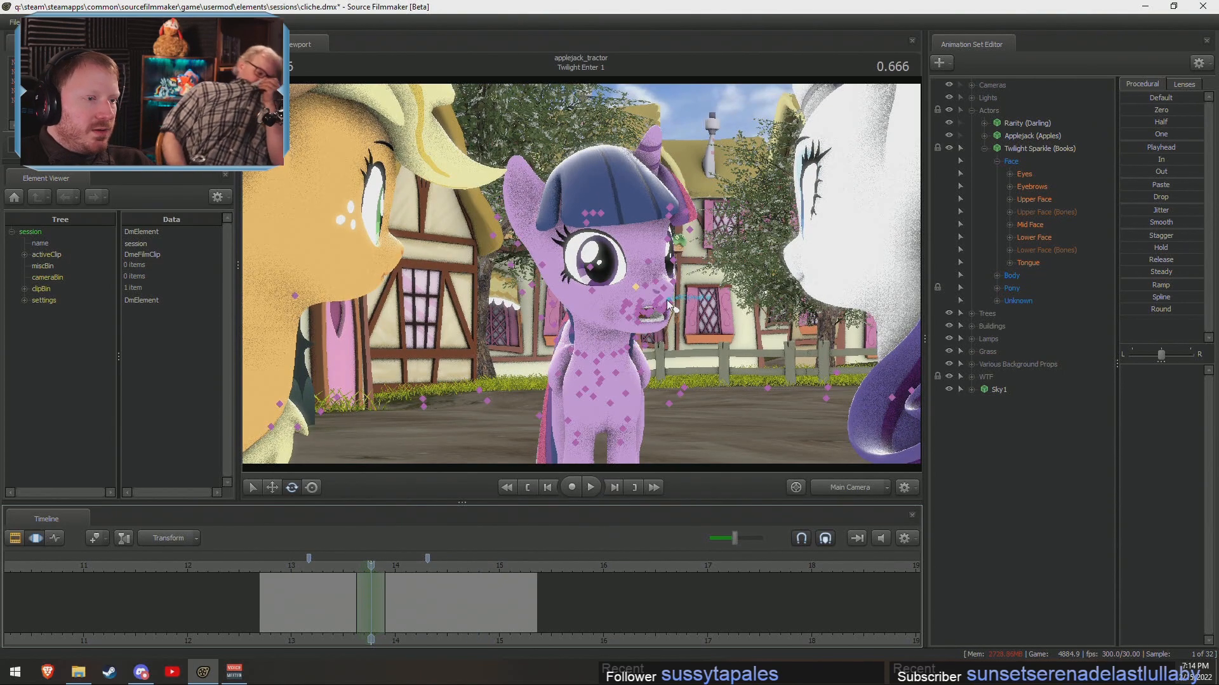
Rotate Twilight Sparkle's jaw bone at 0.666 to adjust her mouth opening, undoing the trial jaw move.
left_click(630, 306)
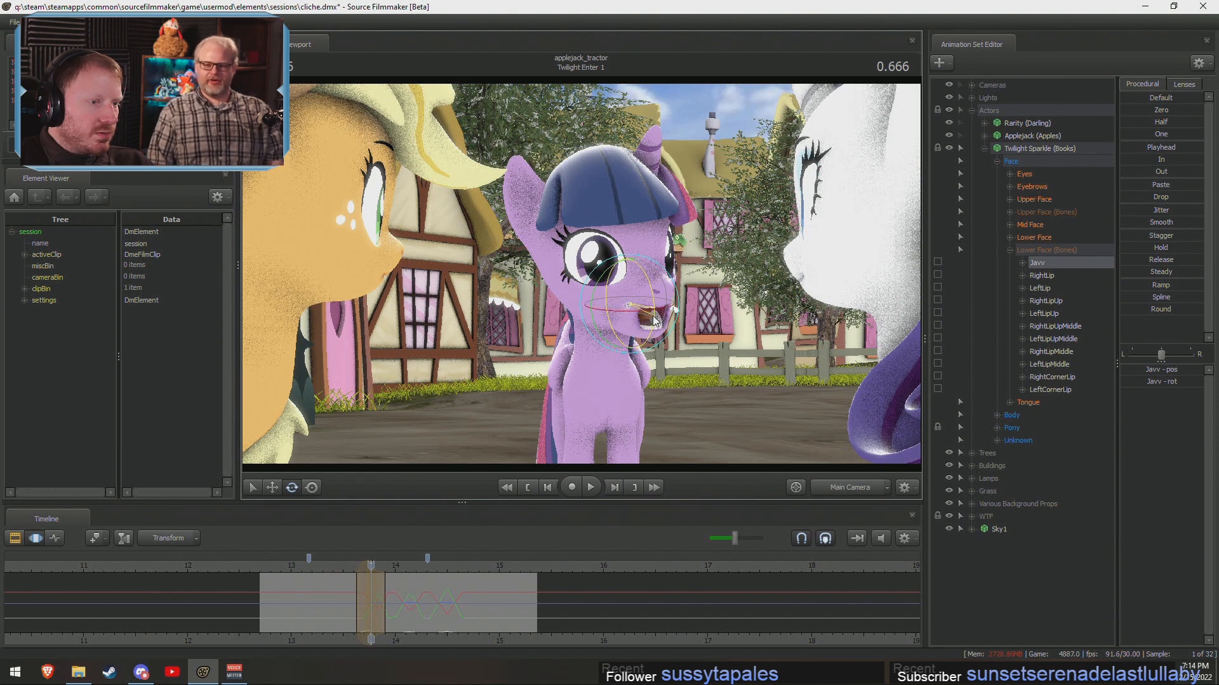
left_click_drag(629, 281, 627, 269)
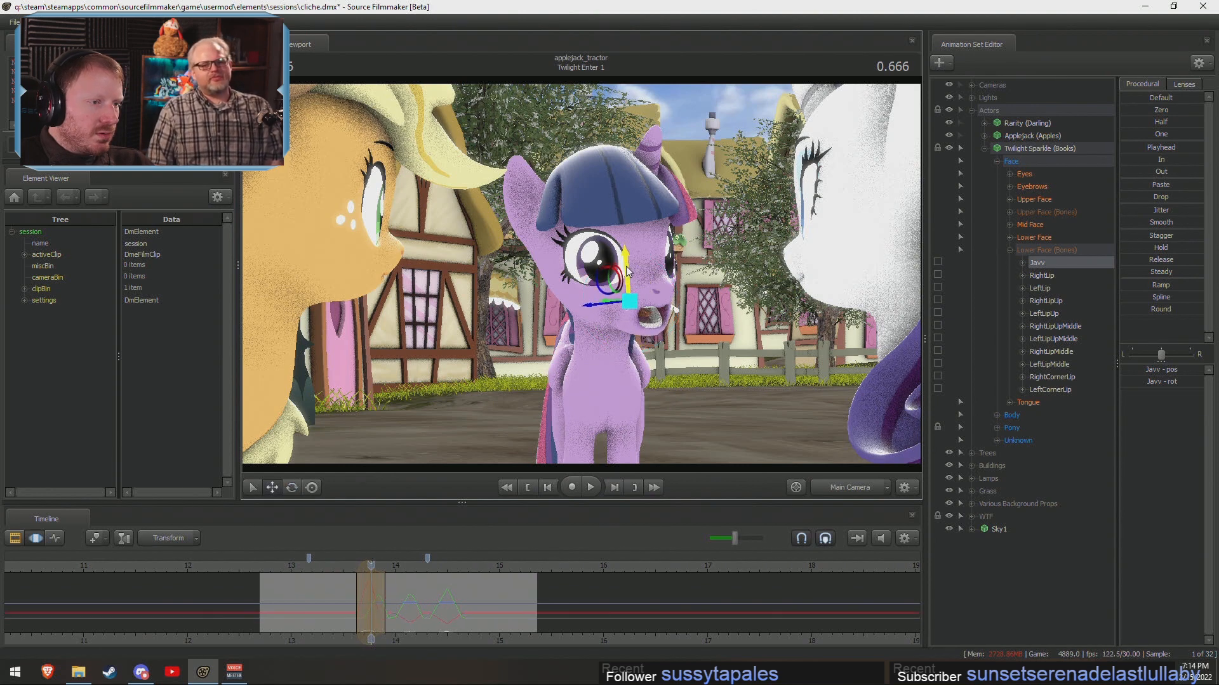
key("ctrl+z")
key("e")
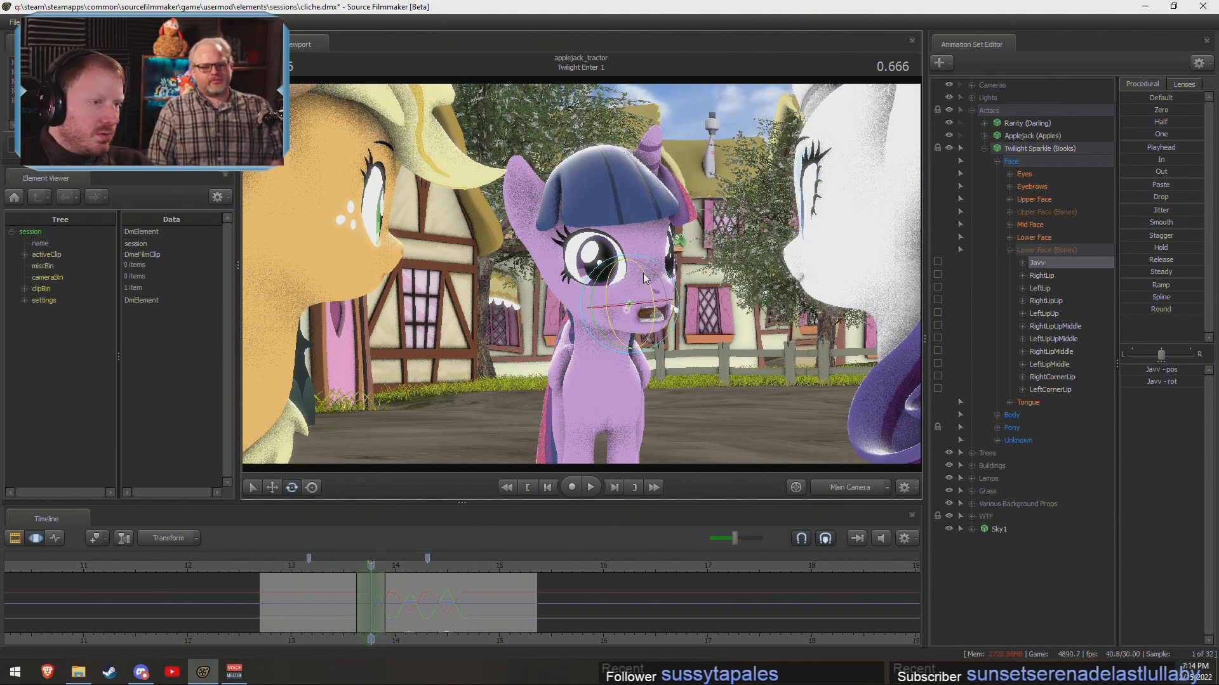
left_click_drag(645, 280, 646, 281)
Narrow the time selection around 0.733 and adjust Twilight's Lower Face controls for a wider grin.
mouse_move(356, 594)
left_mouse_down()
mouse_move(429, 601)
mouse_move(363, 598)
mouse_move(392, 603)
mouse_move(367, 602)
mouse_move(378, 603)
left_mouse_up()
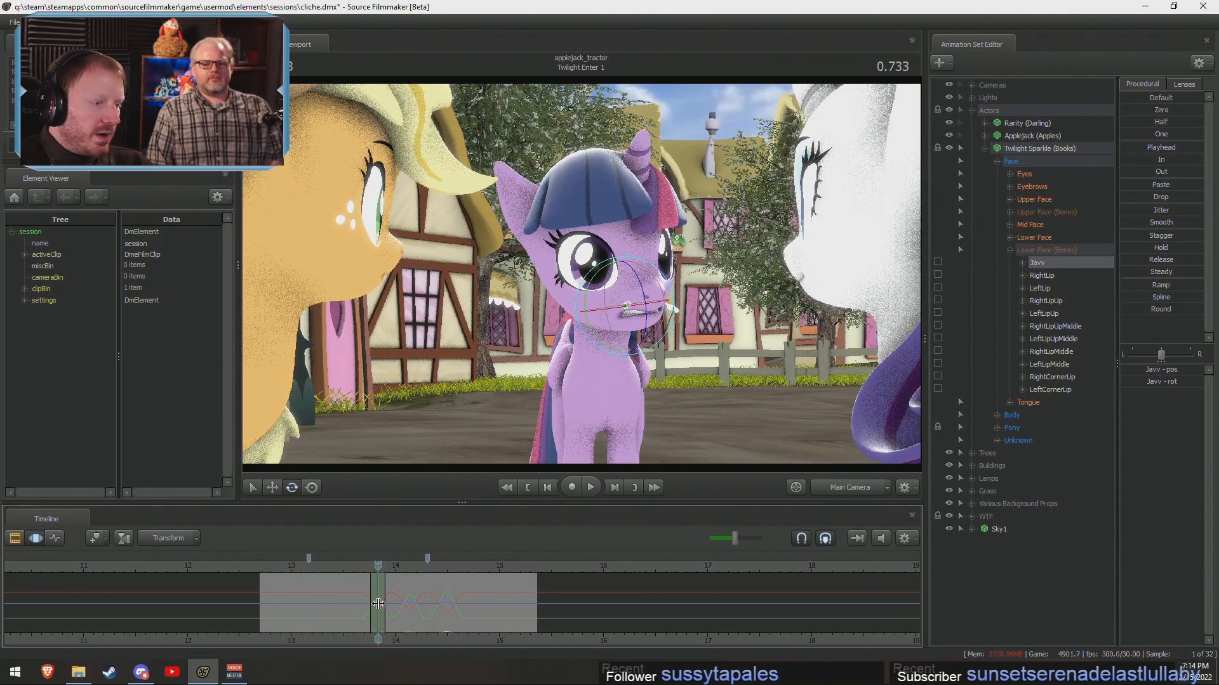
left_click(1035, 198)
left_click(1030, 238)
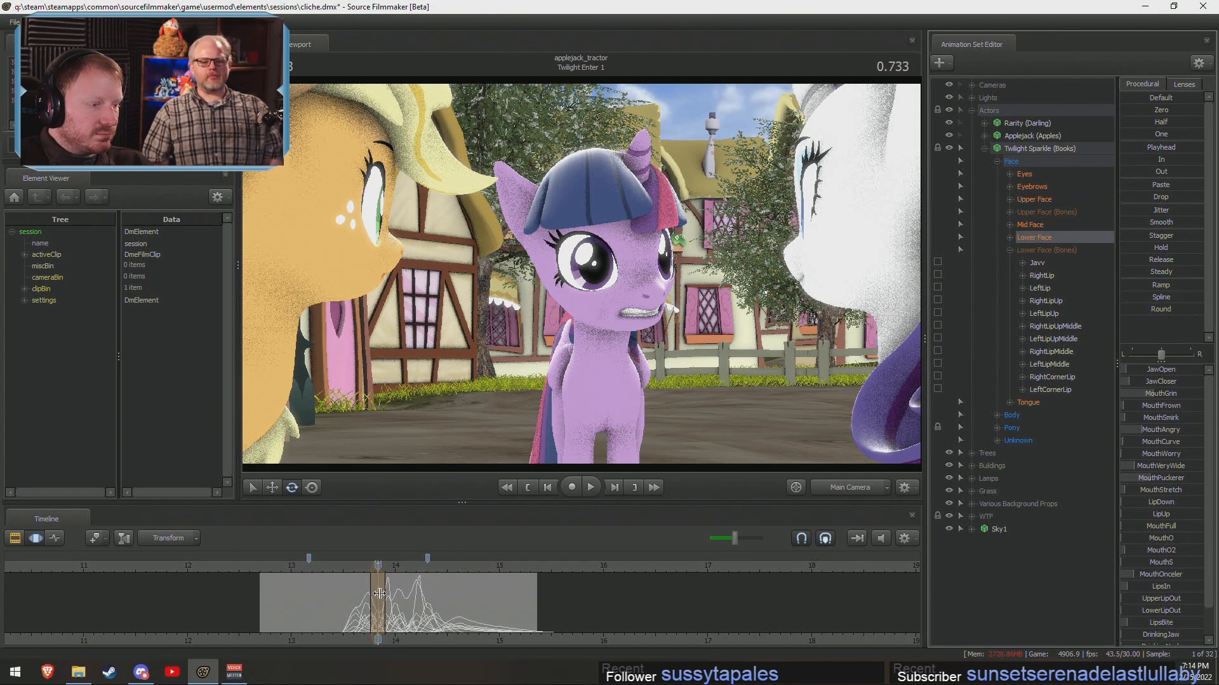
Increase Twilight's MouthGrin with time selections centred at 1.033 and at 1.466 in Twilight Enter 1.
scroll(379, 595, "up", 4)
left_click_drag(356, 593, 449, 611)
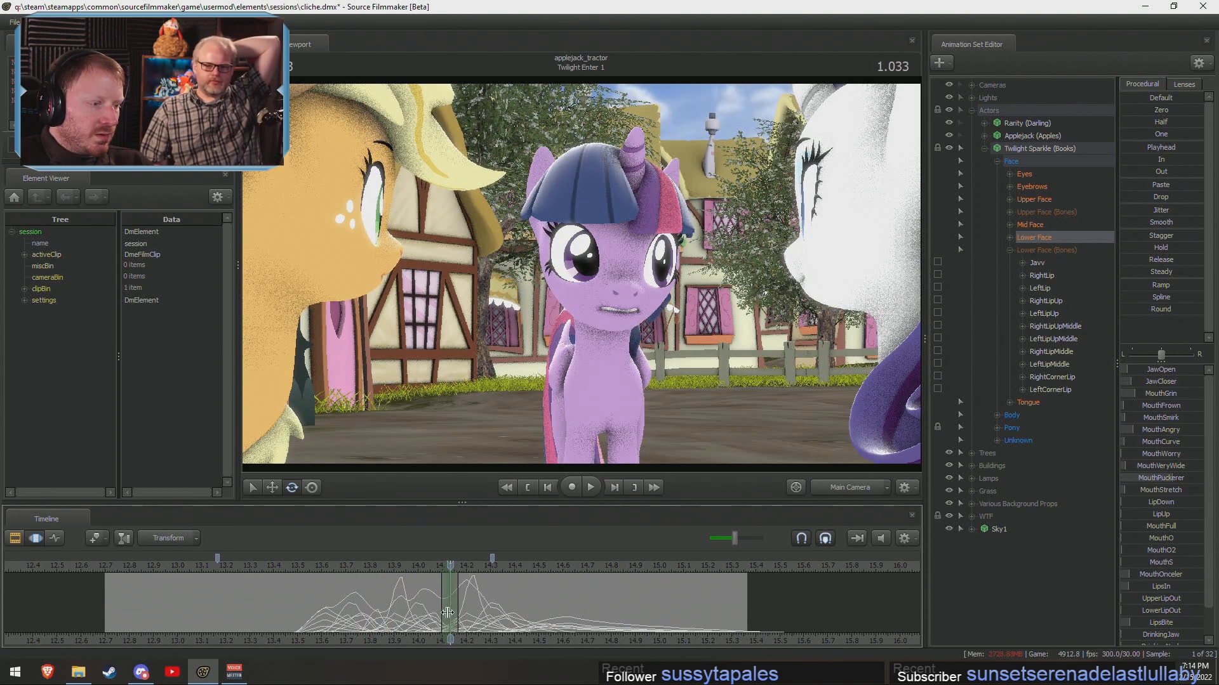
left_click_drag(1151, 391, 1163, 392)
left_click_drag(407, 593, 554, 608)
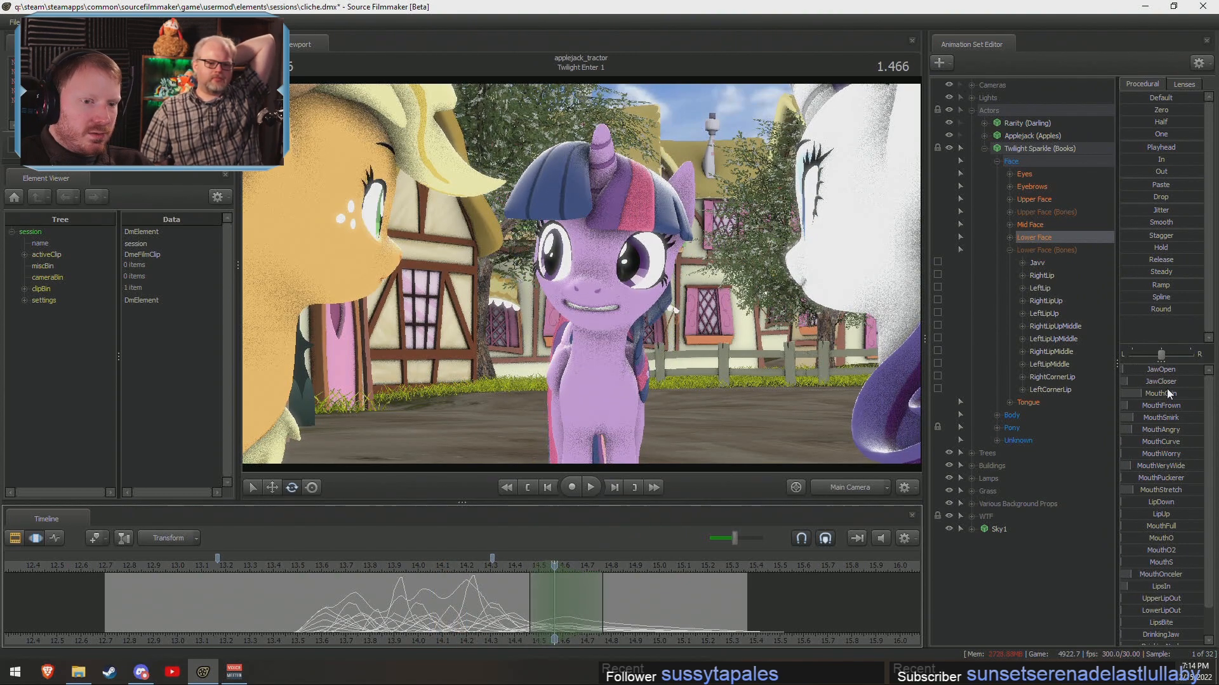
left_click_drag(1168, 393, 1165, 393)
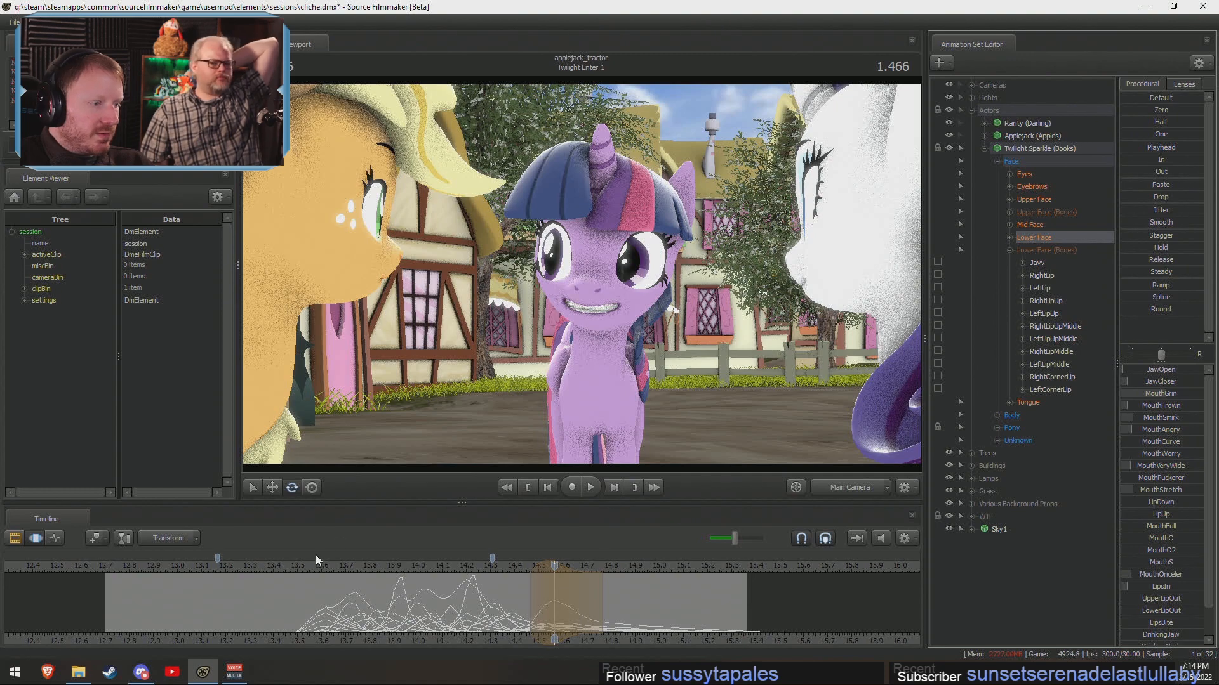
Play back Twilight Enter 1 from 0.500 and scrub through the start of Twilight's line to check the mouth animation.
key("space")
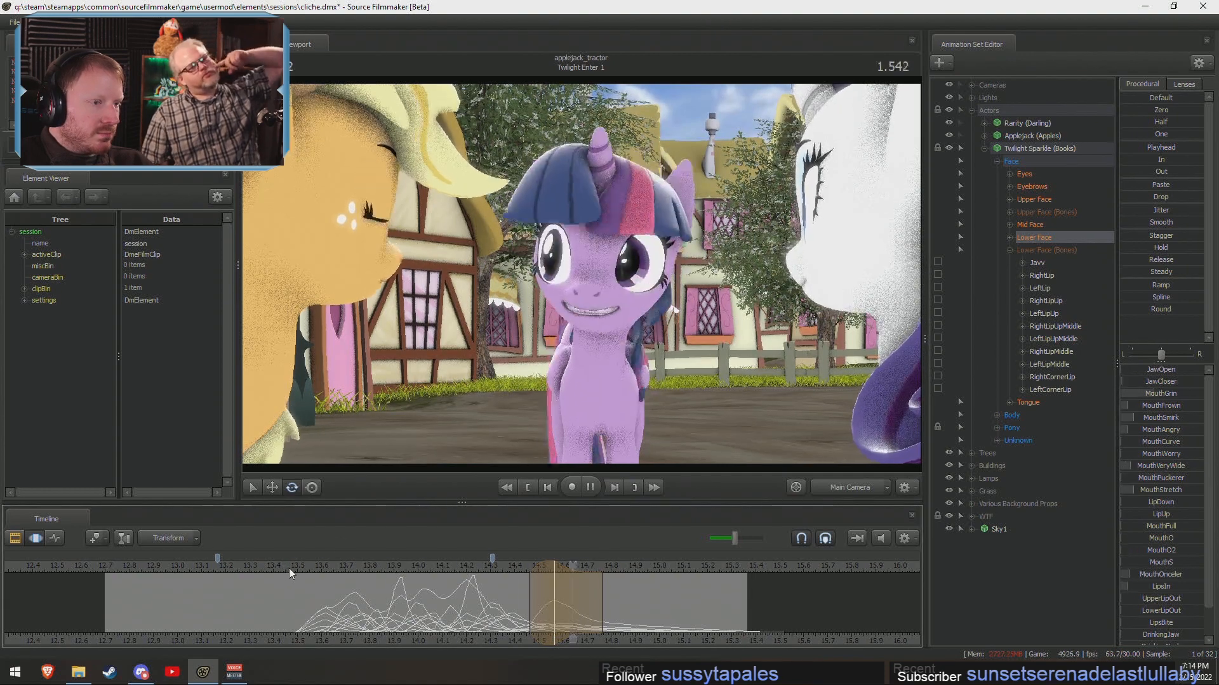
left_click(320, 565)
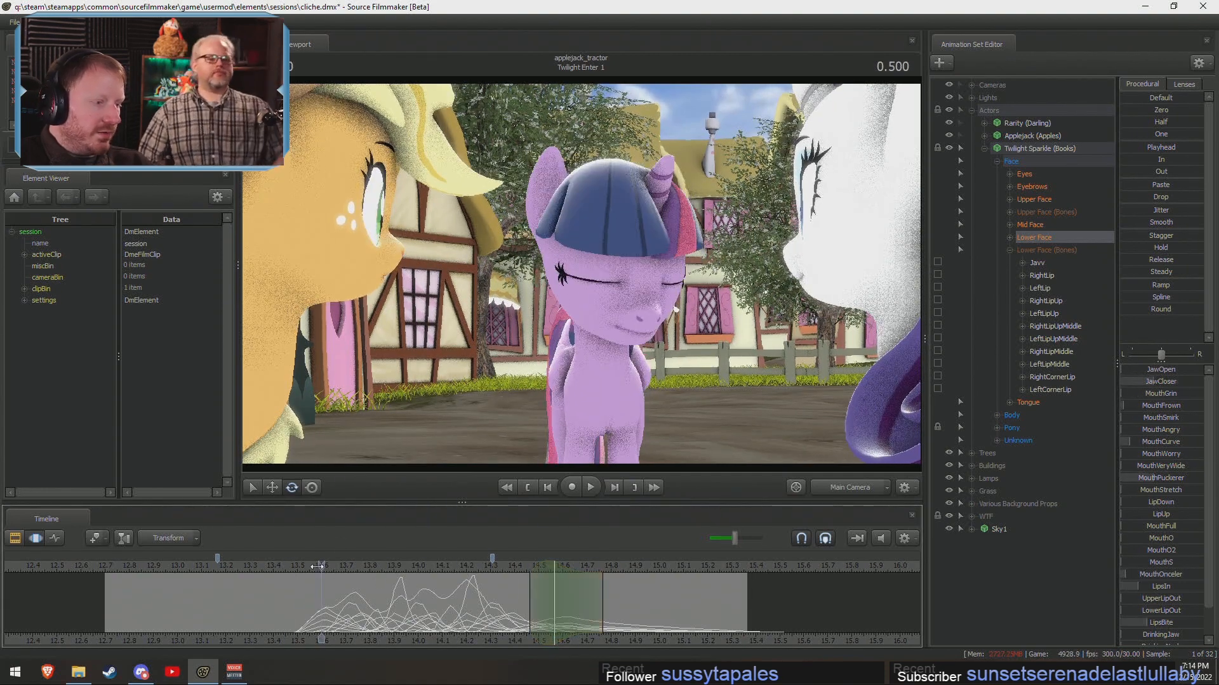
key("space")
key("space")
mouse_move(389, 585)
left_mouse_down()
mouse_move(469, 608)
mouse_move(563, 612)
mouse_move(305, 599)
mouse_move(360, 599)
mouse_move(333, 599)
left_mouse_up()
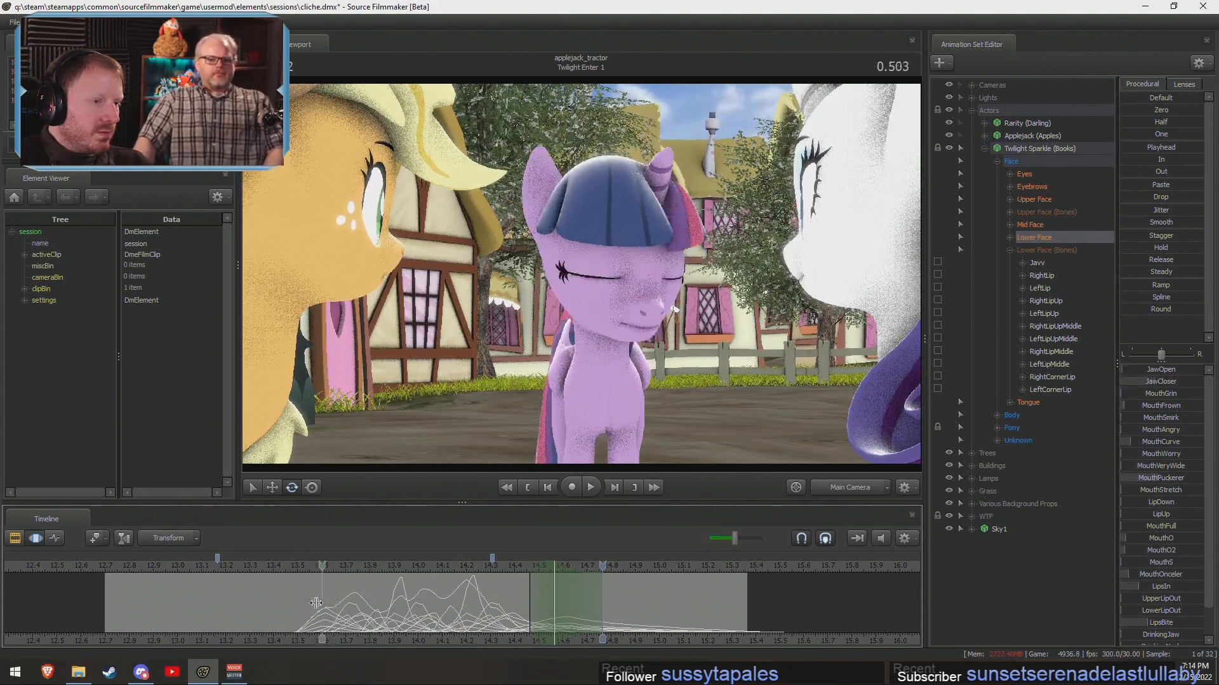
Adjust Twilight's MouthO2 with the time selection centred at 0.600 in Twilight Enter 1, and play the shot back.
left_click(345, 603, "shift")
scroll(345, 604, "up", 2)
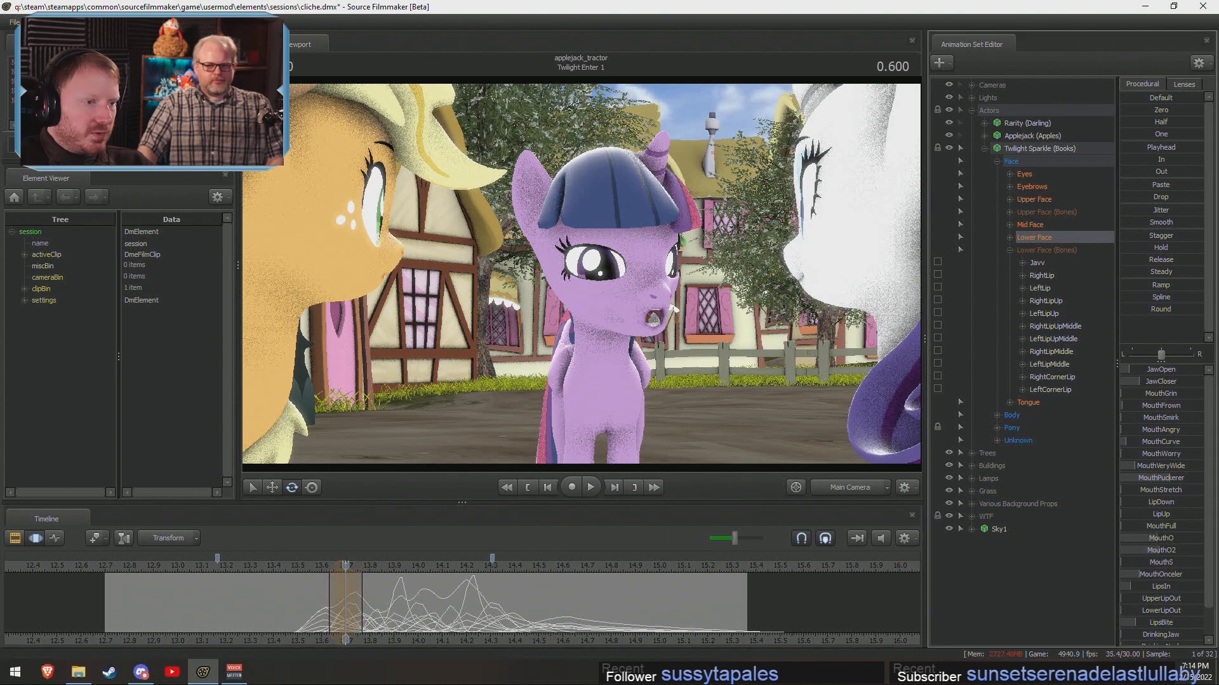
left_click_drag(1165, 553, 1169, 551)
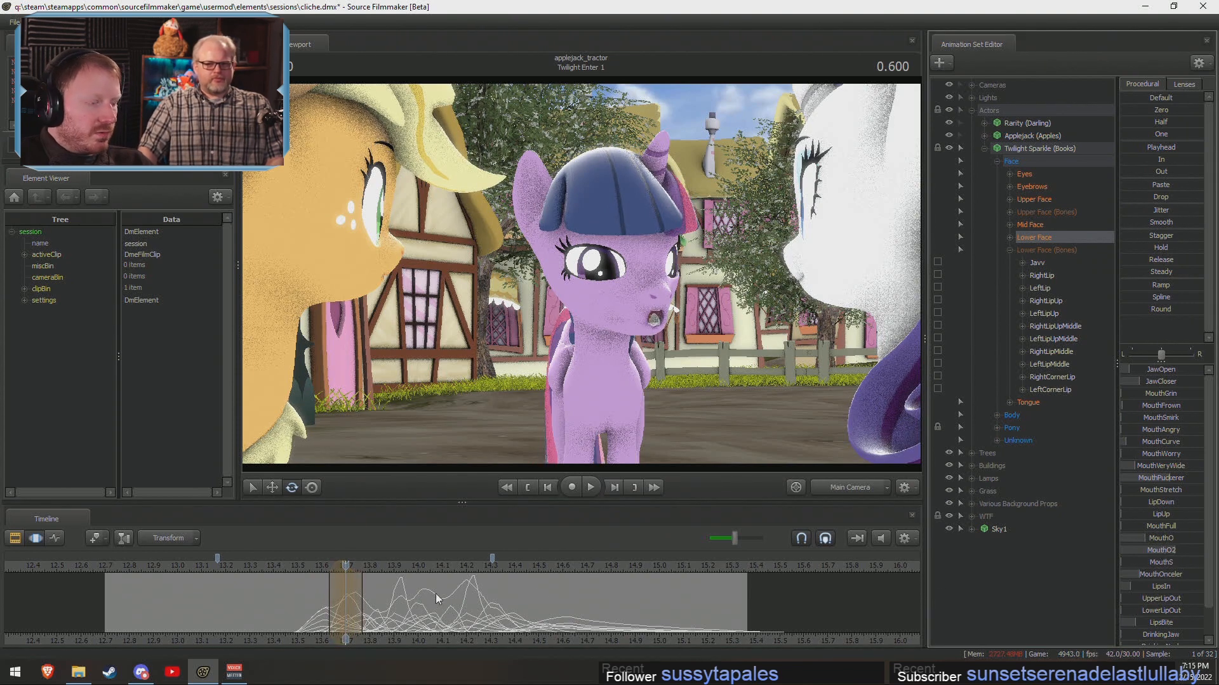
mouse_move(328, 585)
left_mouse_down()
mouse_move(372, 582)
mouse_move(339, 574)
mouse_move(330, 587)
mouse_move(388, 615)
mouse_move(343, 590)
left_mouse_up()
key("space")
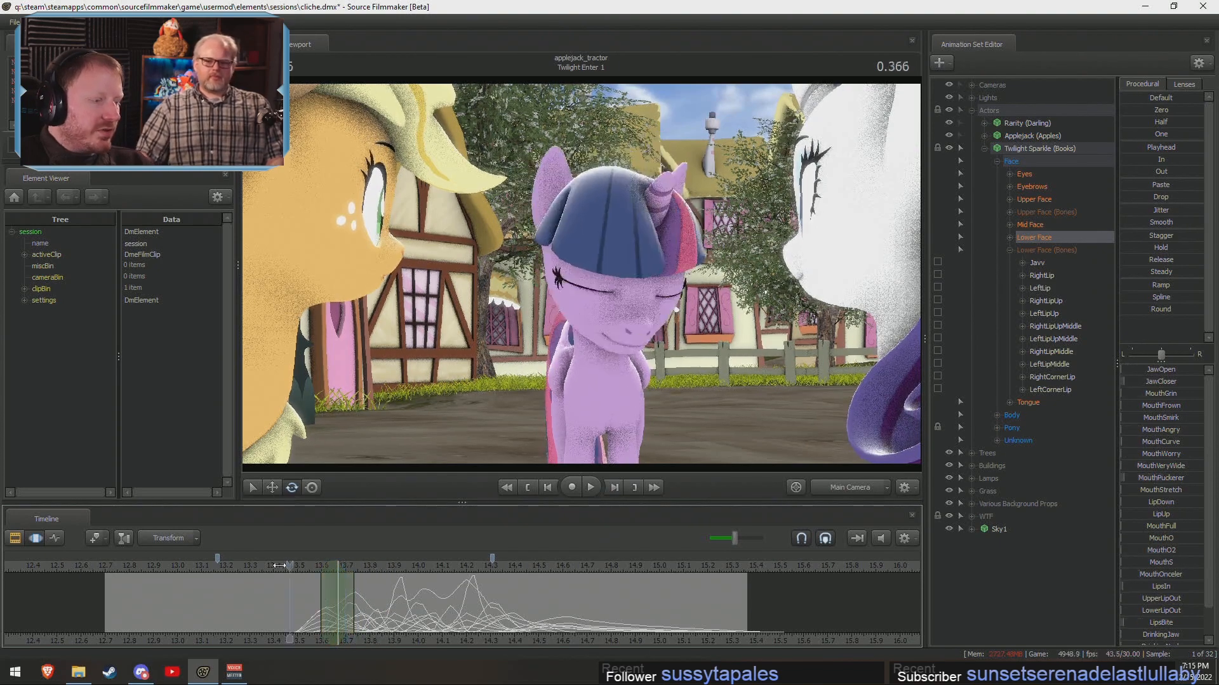
key("space")
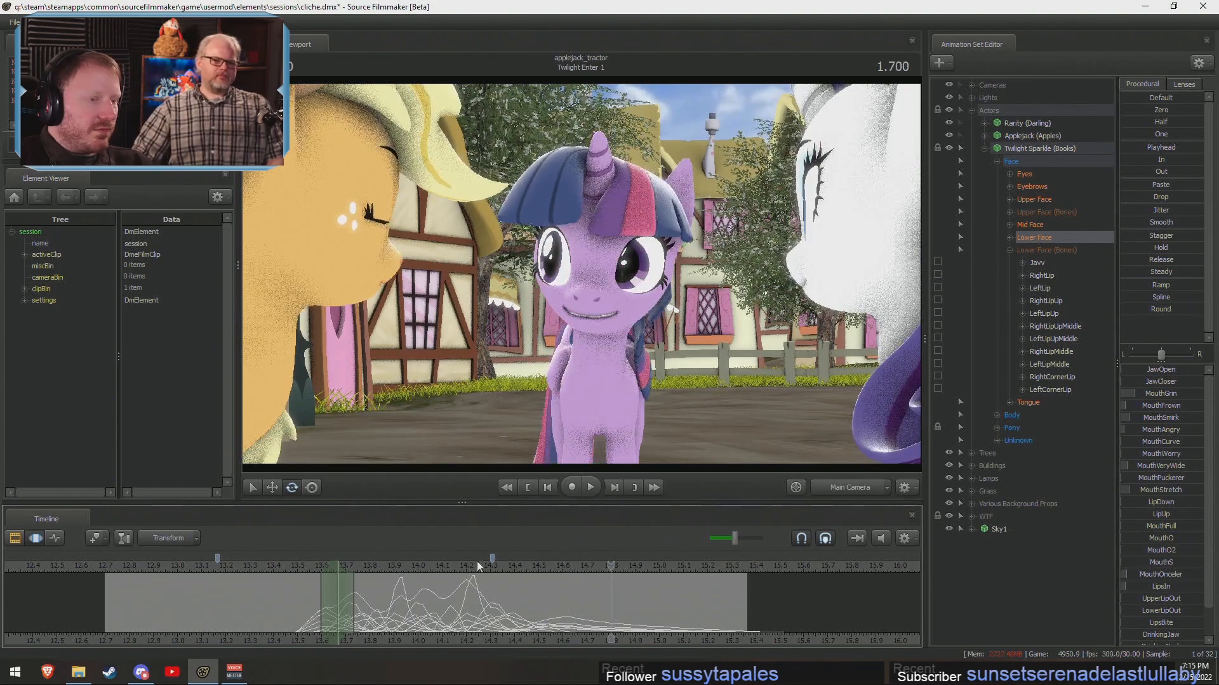
Return to the Clip Editor and play back Twilight Enter 2 and Other 3 Enter to review the ponies' motion.
key("F2")
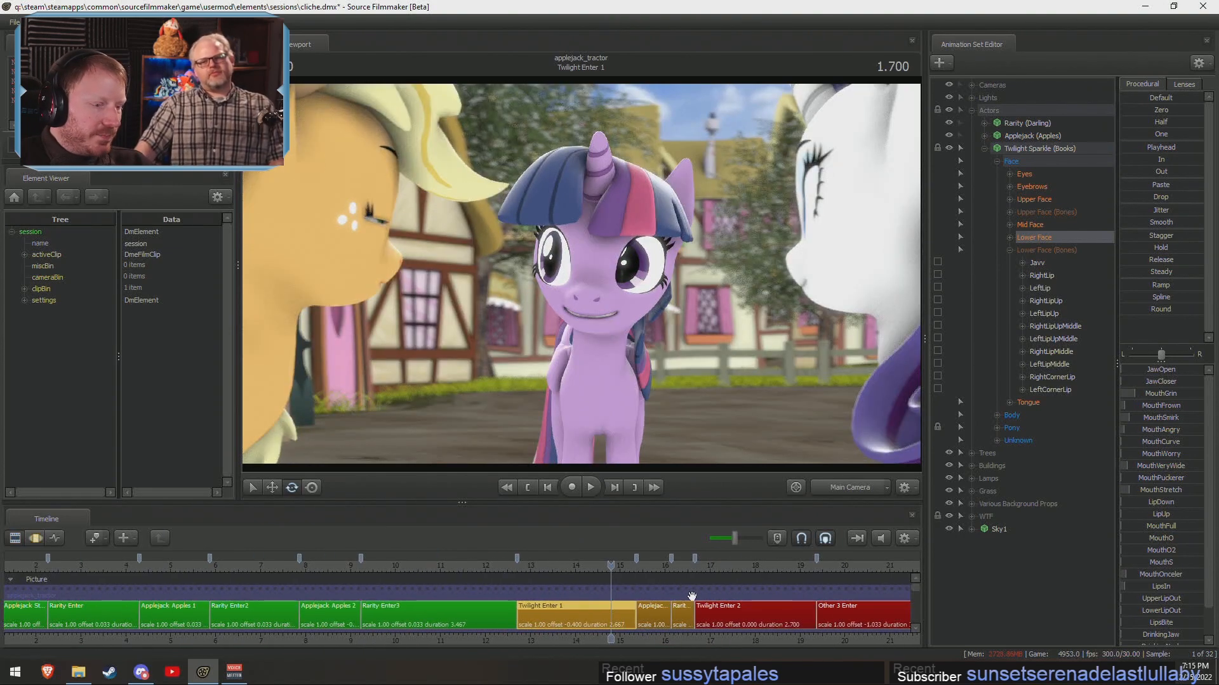
middle_click_drag(737, 645, 420, 646)
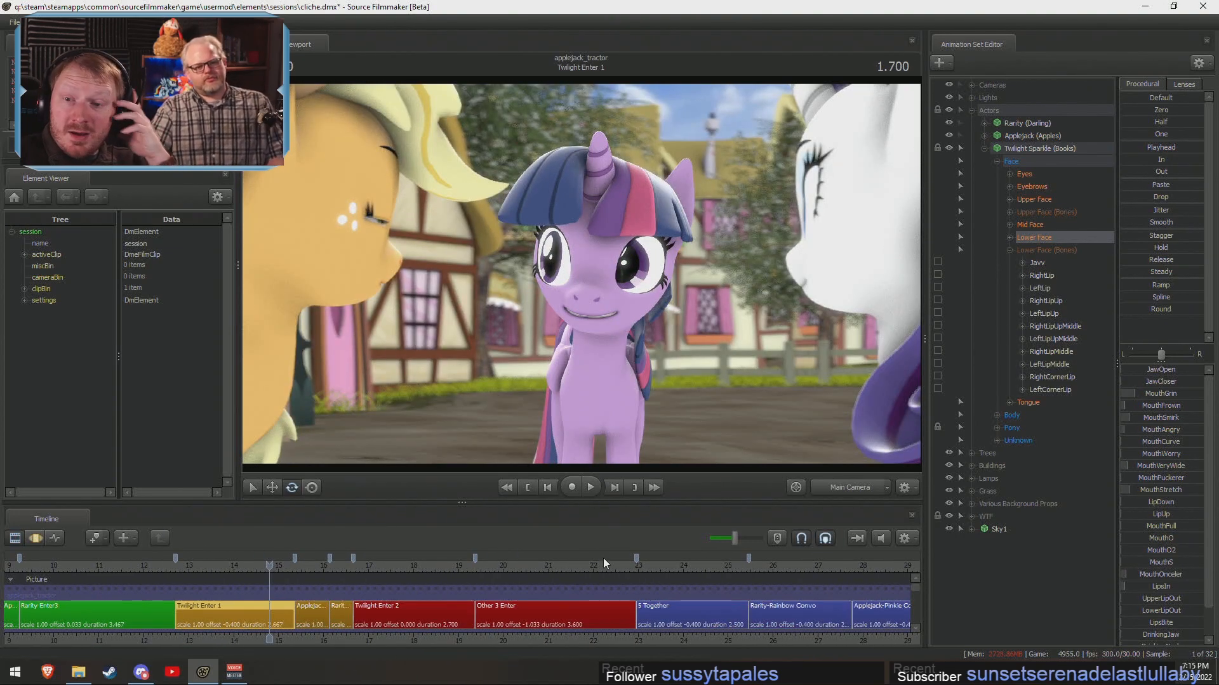
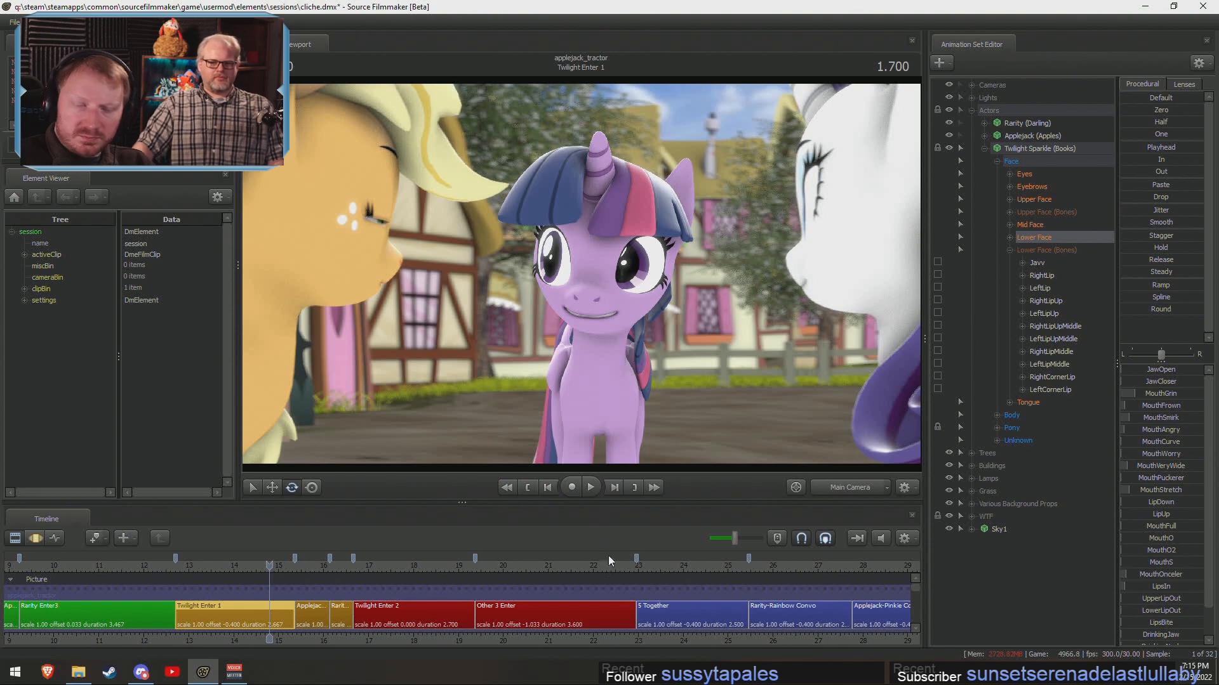
left_click(356, 570)
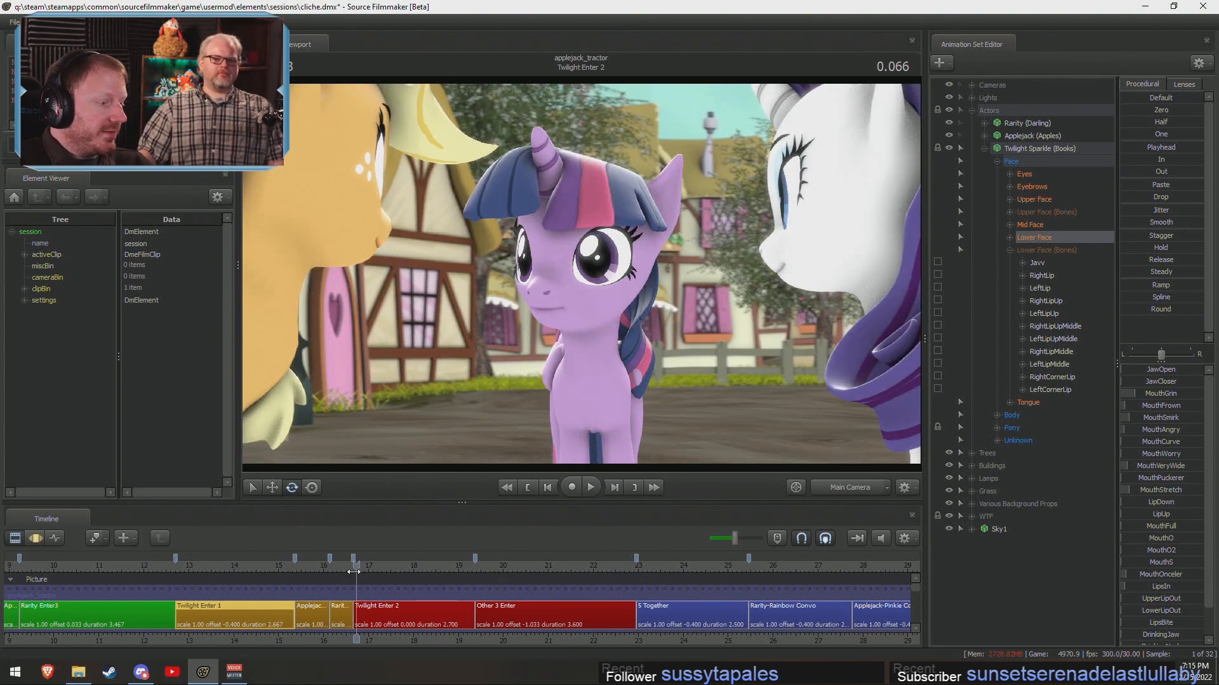
left_click_drag(353, 572, 352, 570)
key("space")
left_click_drag(500, 570, 486, 571)
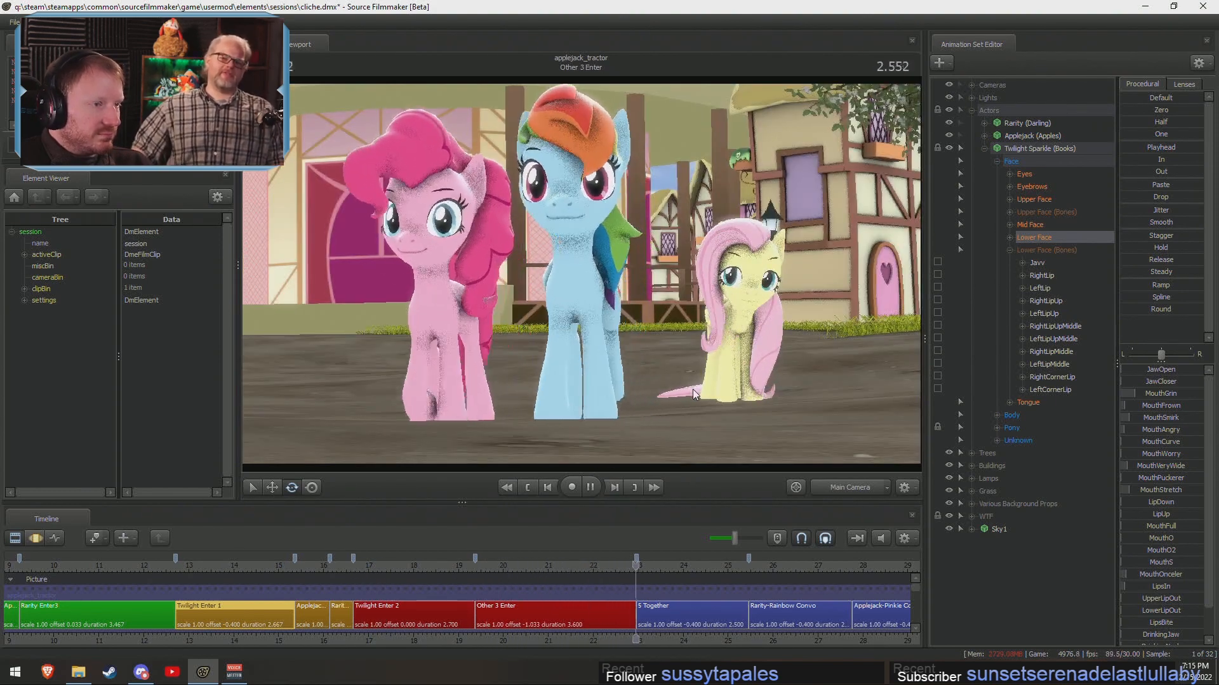
key("space")
left_click(496, 566)
key("space")
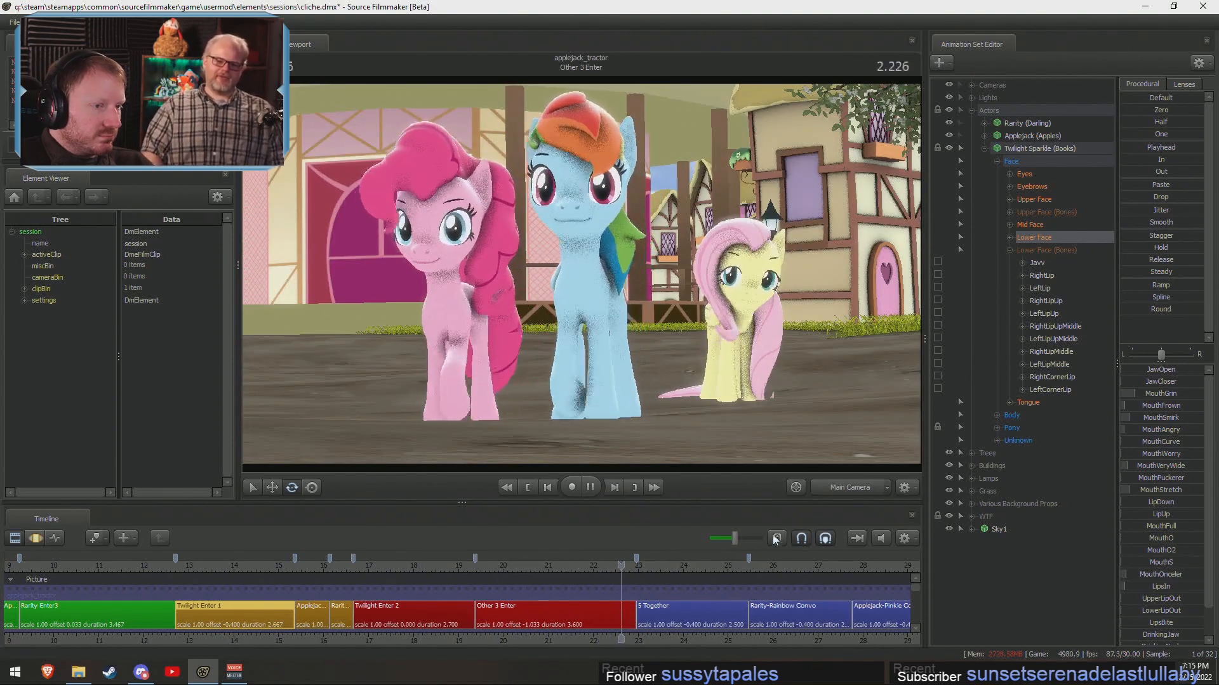
key("space")
In the Motion Editor, stop playback at 1.666 in Other 3 Enter and view Fluttershy from the side through the Work Camera.
key("F3")
key("space")
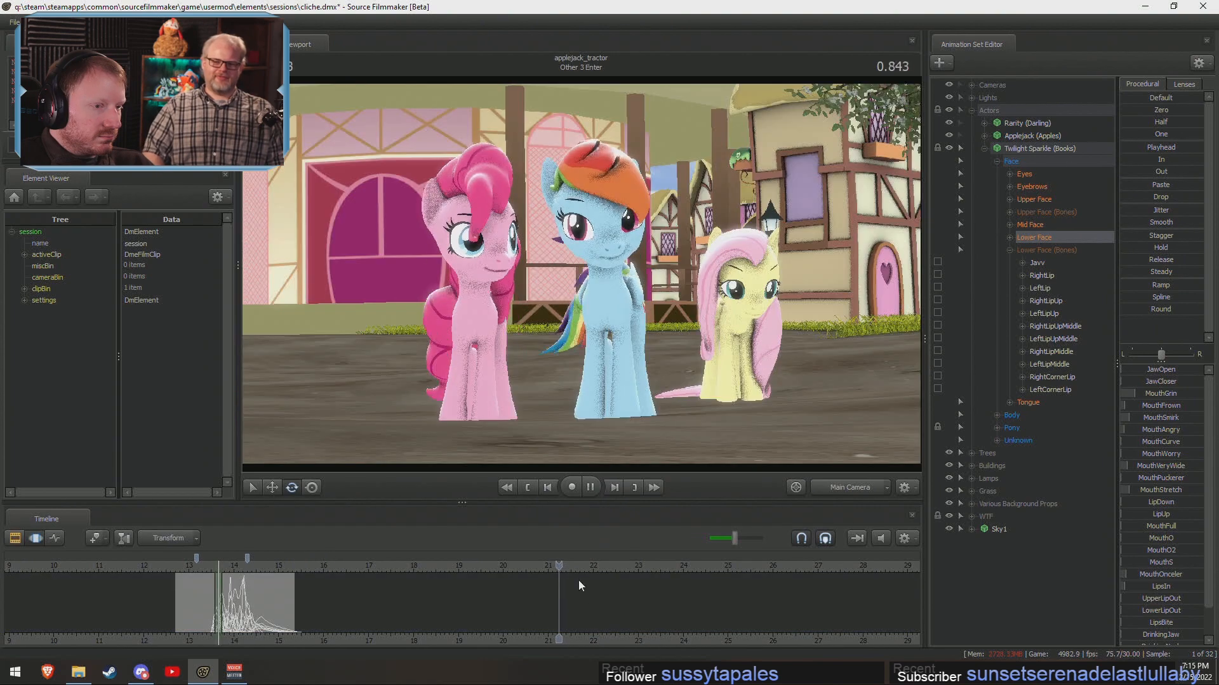
key("space")
left_click(844, 489, "ctrl")
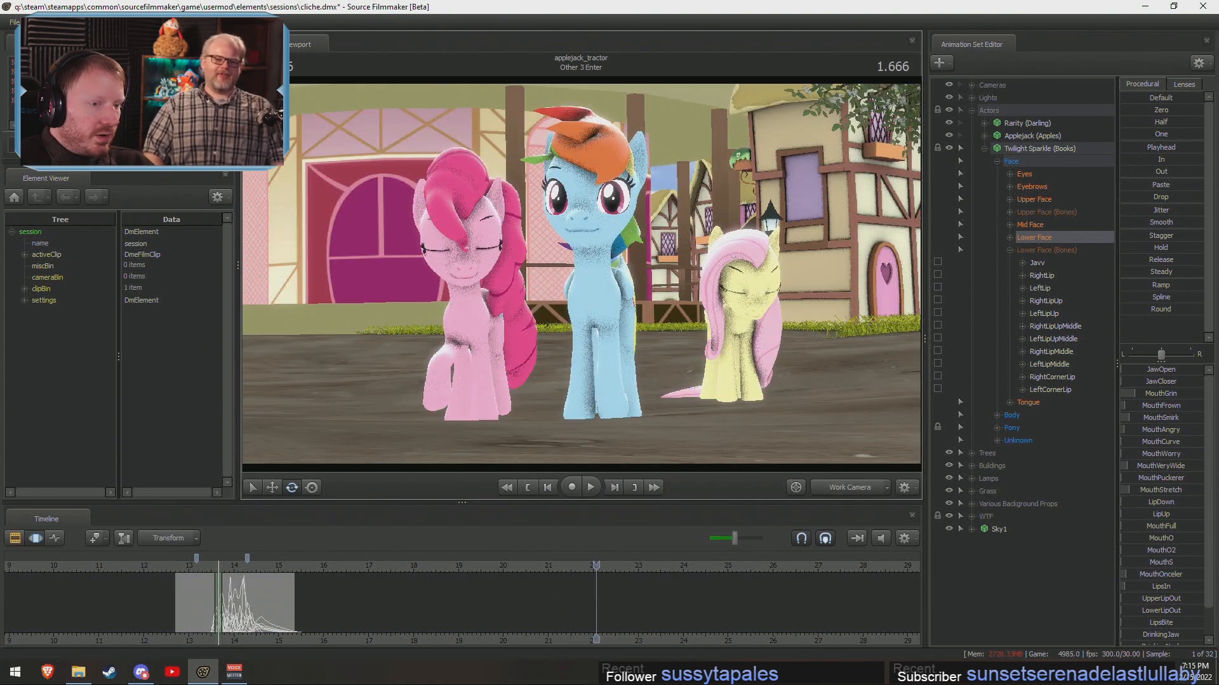
left_click_drag(780, 355, 457, 356)
key("w")
scroll(409, 578, "up", 9)
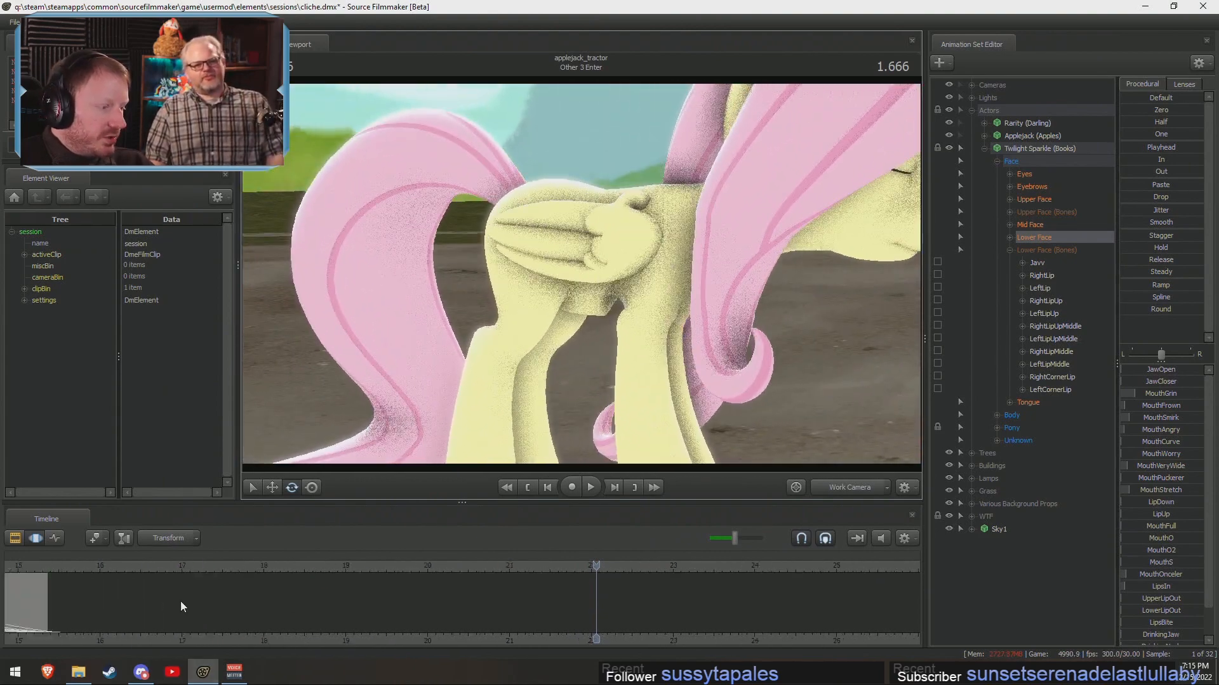
middle_click_drag(154, 643, 530, 548)
scroll(530, 549, "down", 4)
left_click(255, 569)
scroll(255, 622, "up", 6)
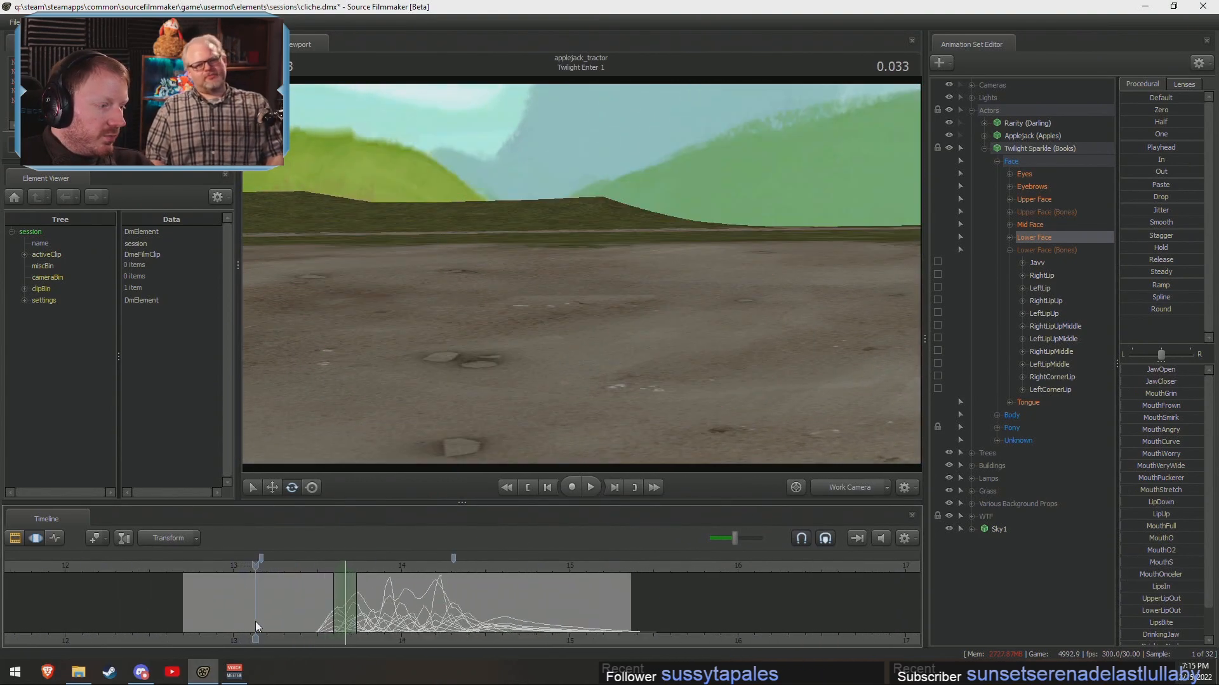
Make Other 3 Enter the active shot at 0.500 and select Fluttershy for editing in the Motion Editor.
scroll(477, 604, "down", 5)
key("F2")
scroll(578, 593, "down", 5)
left_click(456, 567)
left_click(456, 613)
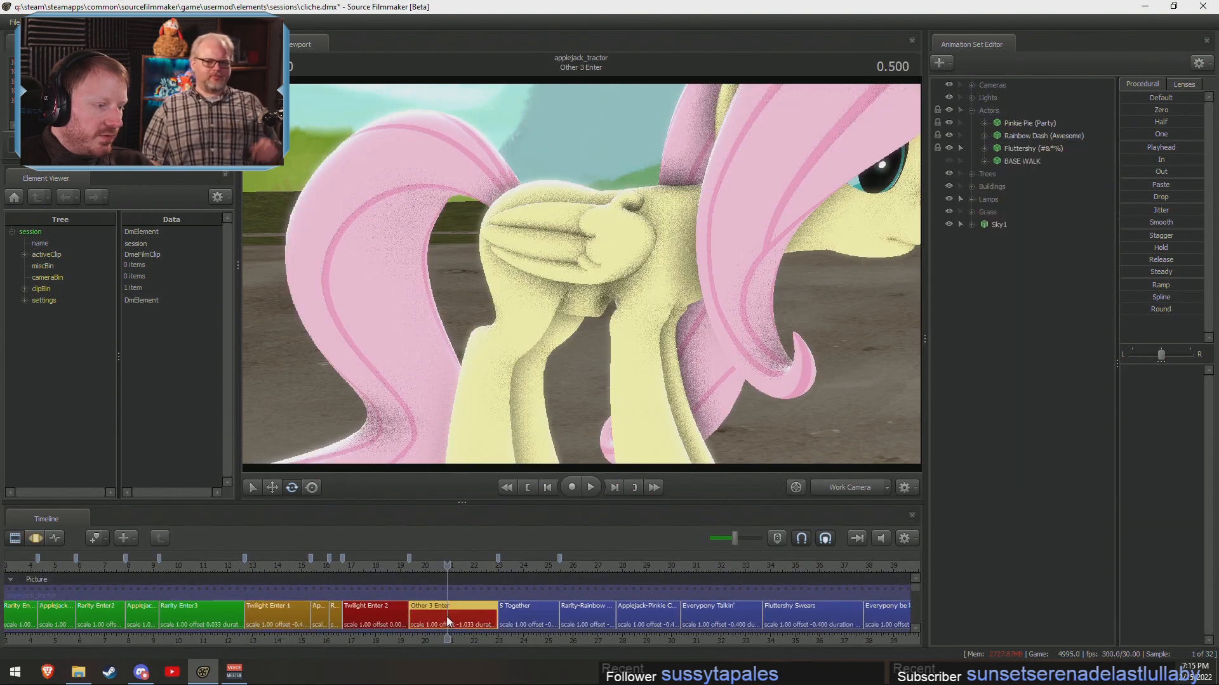
scroll(456, 613, "up", 6)
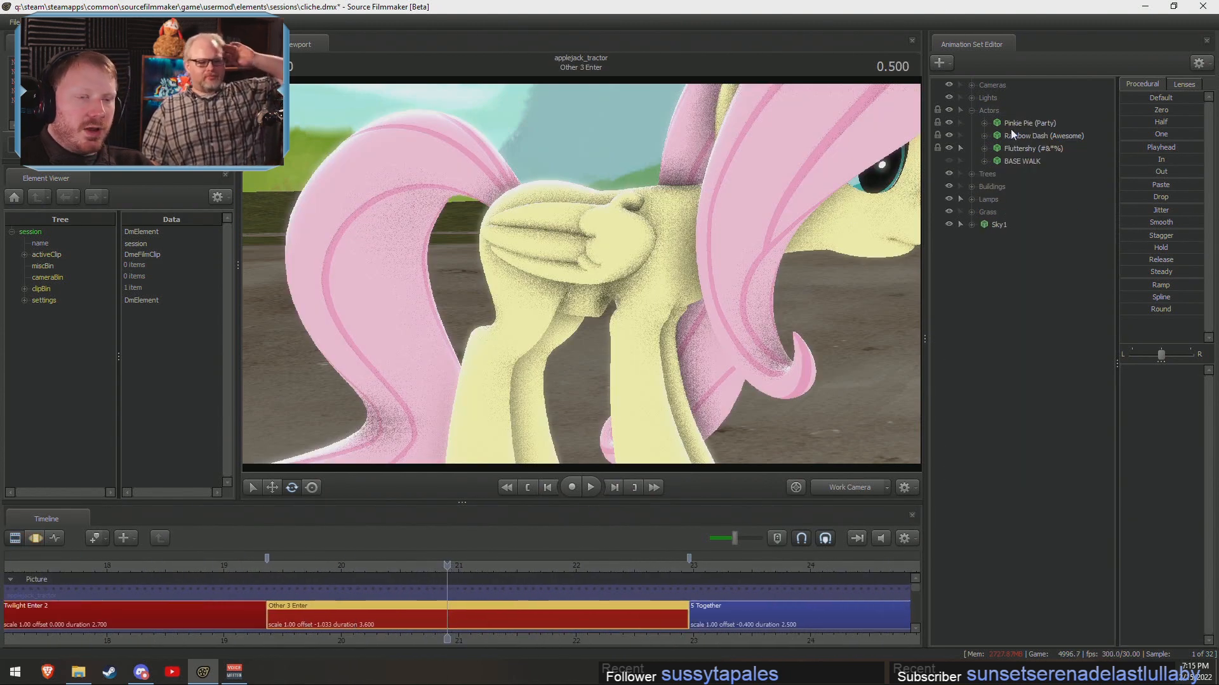
left_click(1015, 148)
key("F3")
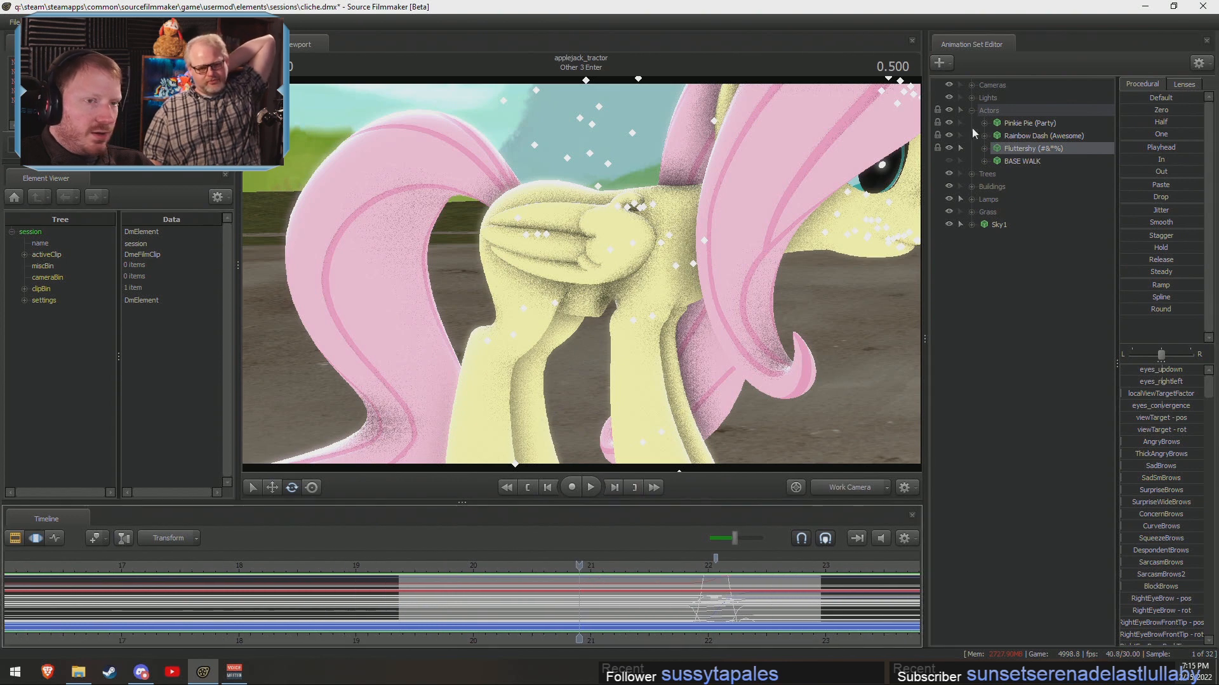
Expand Fluttershy's Pony Legs group to list the bones of all four legs.
left_click(984, 148)
left_click(996, 186)
left_click(1009, 211)
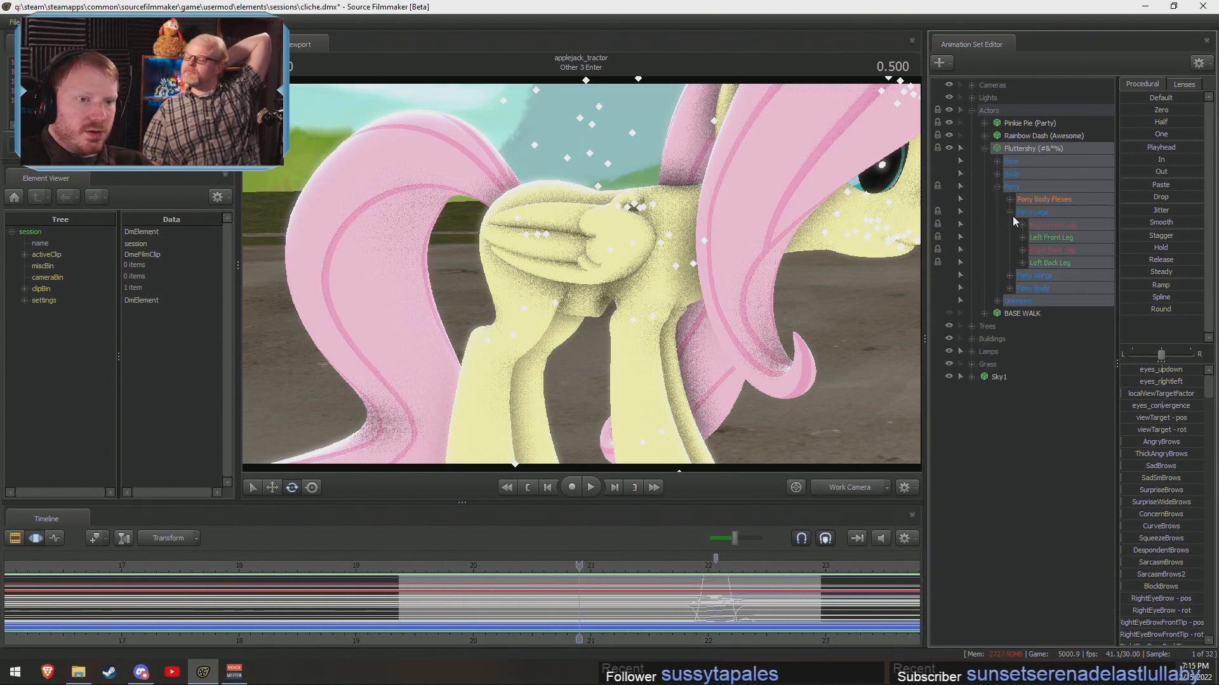
left_click(1022, 262)
left_click(1022, 250)
left_click(1022, 237)
left_click(1022, 224)
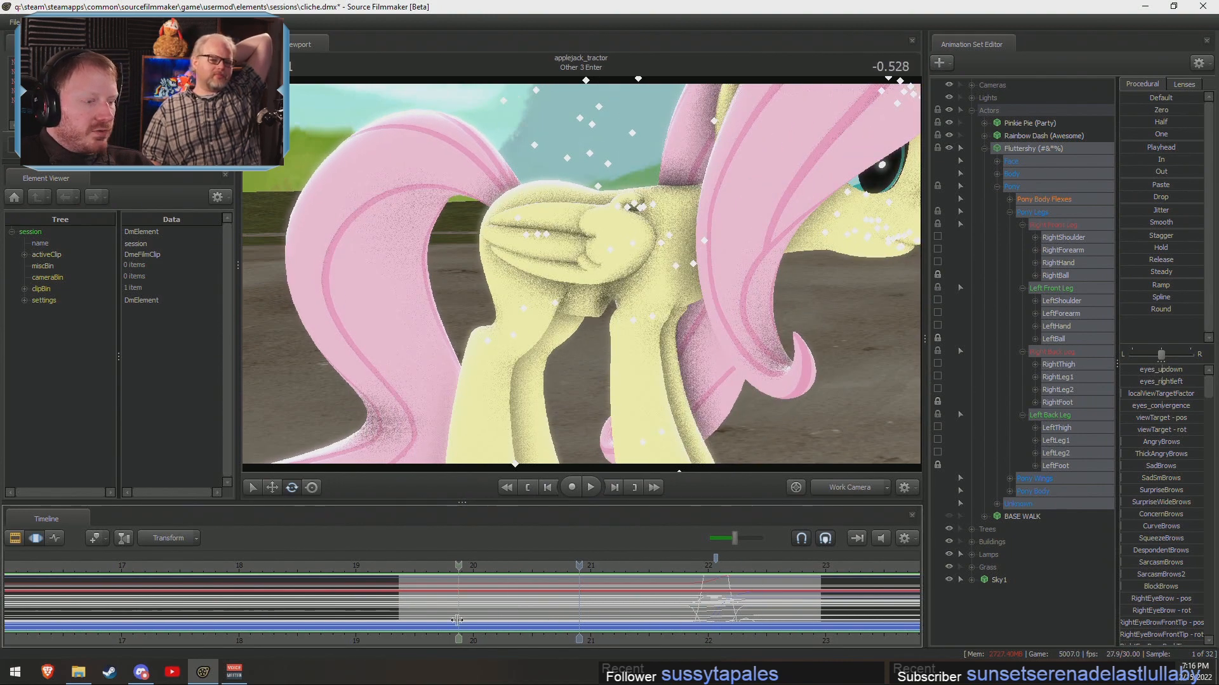
Place a time selection near -0.766 in Other 3 Enter and widen its falloff from about 16.6 to 22.0 on the timeline.
left_click(433, 615)
scroll(432, 615, "up", 15)
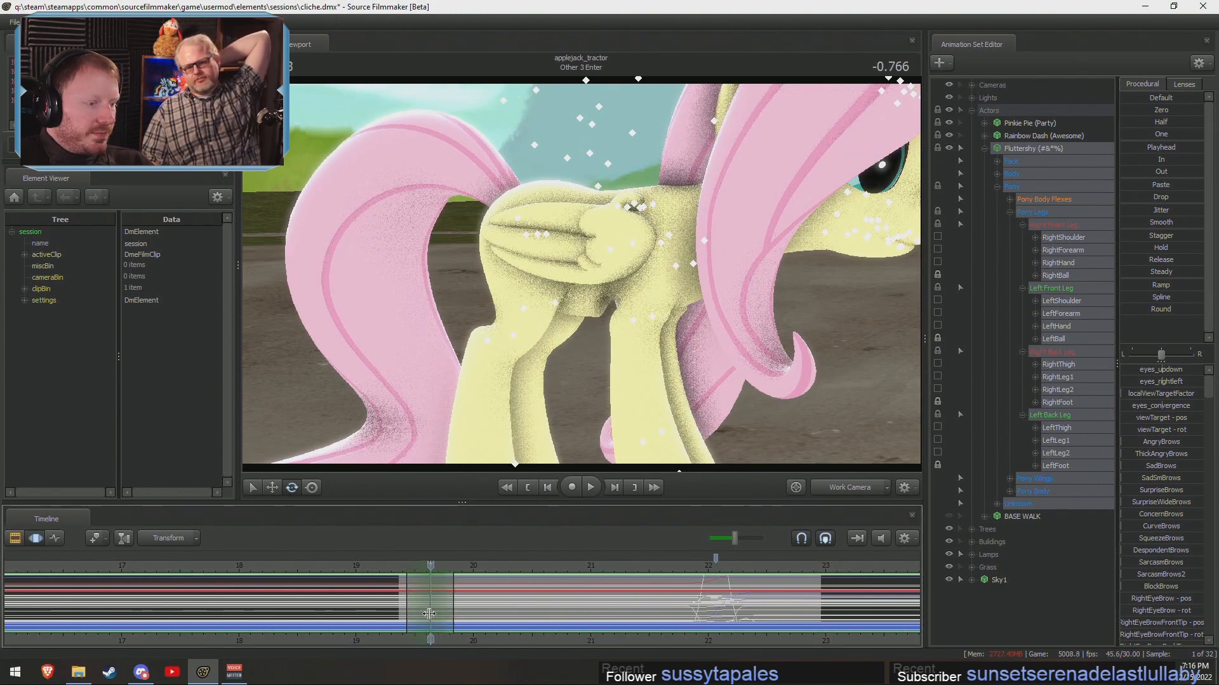
scroll(432, 615, "up", 6)
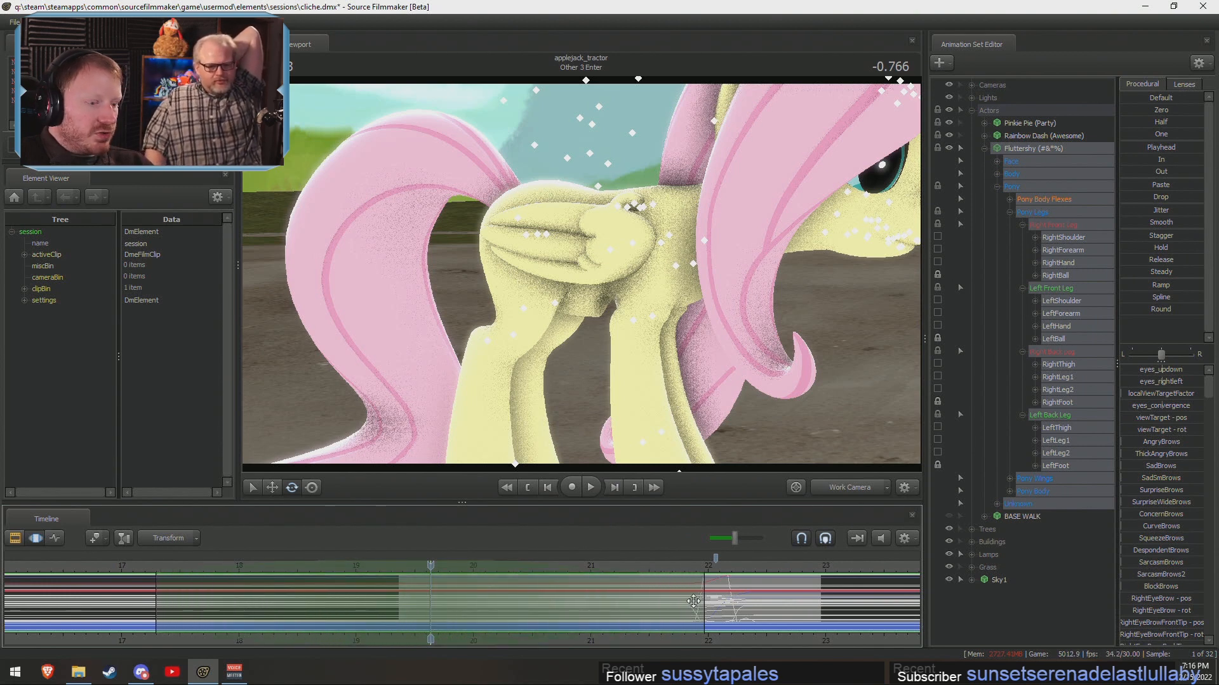
left_click_drag(703, 602, 708, 602)
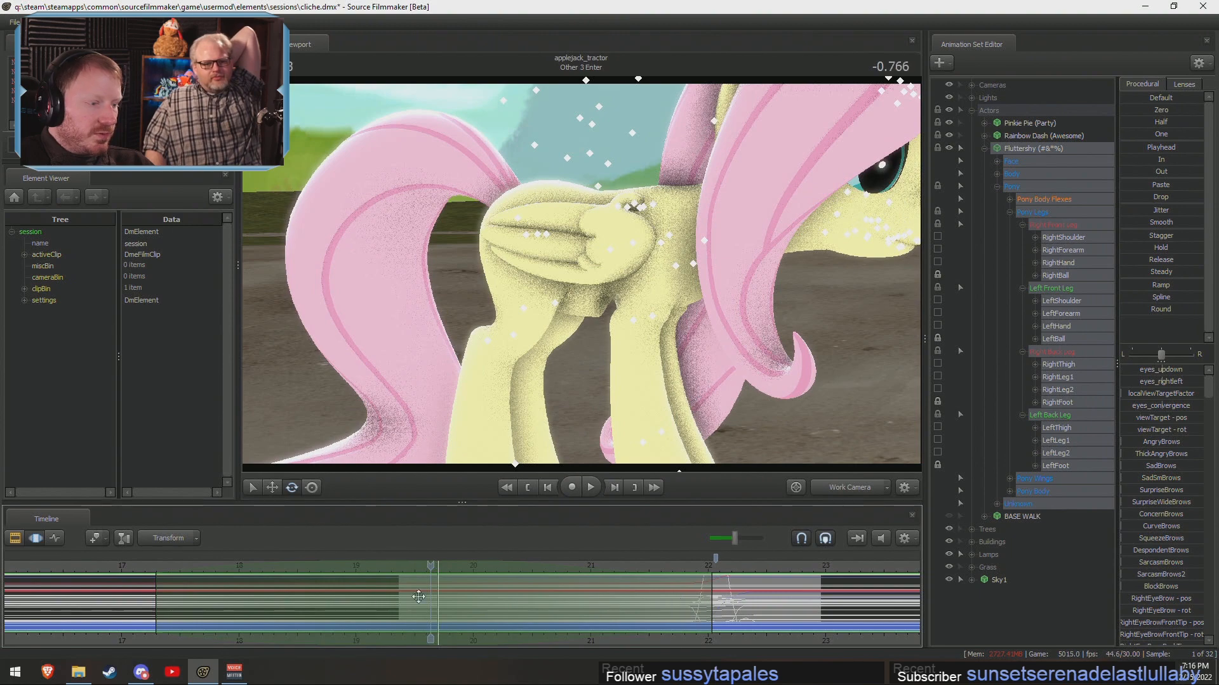
left_click_drag(145, 601, 78, 611)
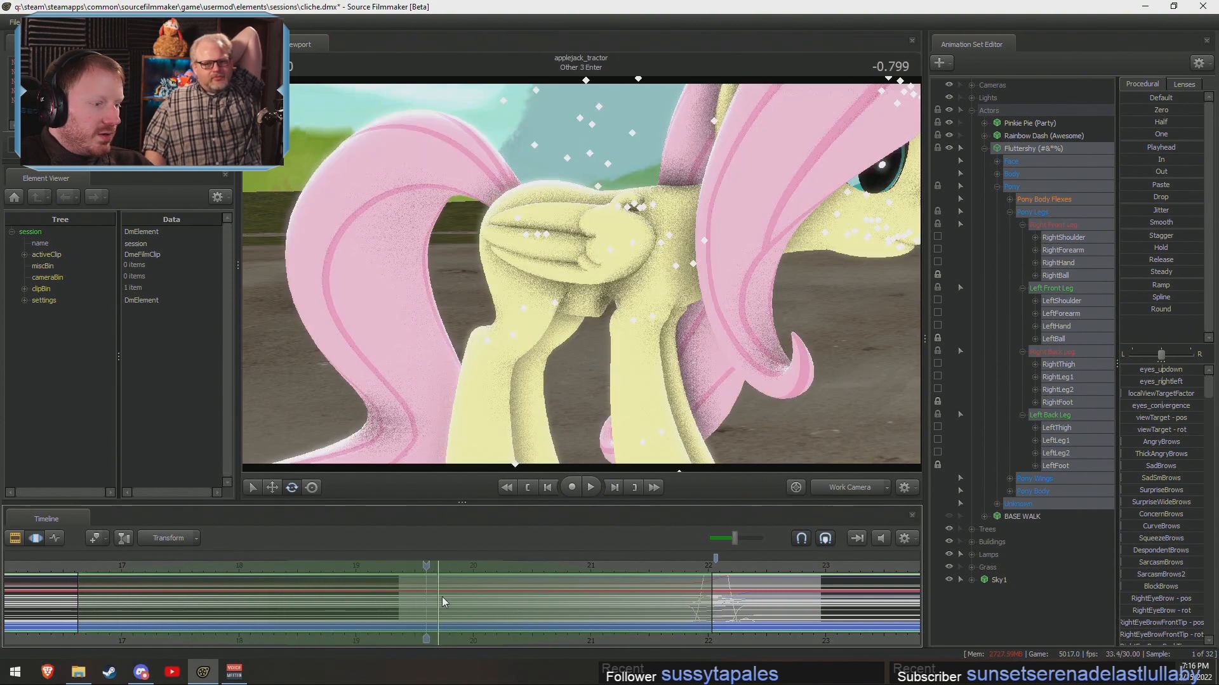
Exclude Fluttershy's Face group and try blending her remaining controls toward the 2.233 pose with the Playhead preset.
left_click(1153, 149)
mouse_move(1153, 148)
left_mouse_down()
mouse_move(1193, 149)
mouse_move(1171, 147)
left_mouse_up()
left_click(1032, 161, "ctrl")
left_click_drag(1122, 148, 1185, 147)
mouse_move(800, 600)
left_mouse_down()
mouse_move(647, 602)
mouse_move(788, 606)
left_mouse_up()
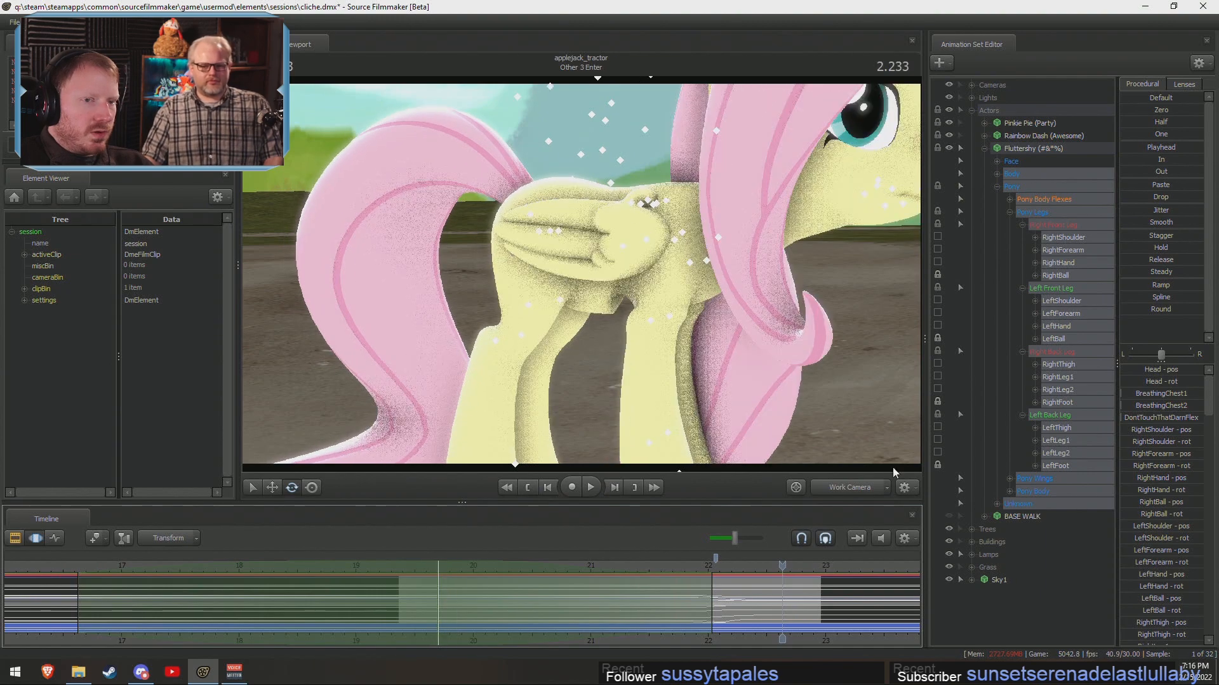
left_click_drag(1132, 149, 1198, 150)
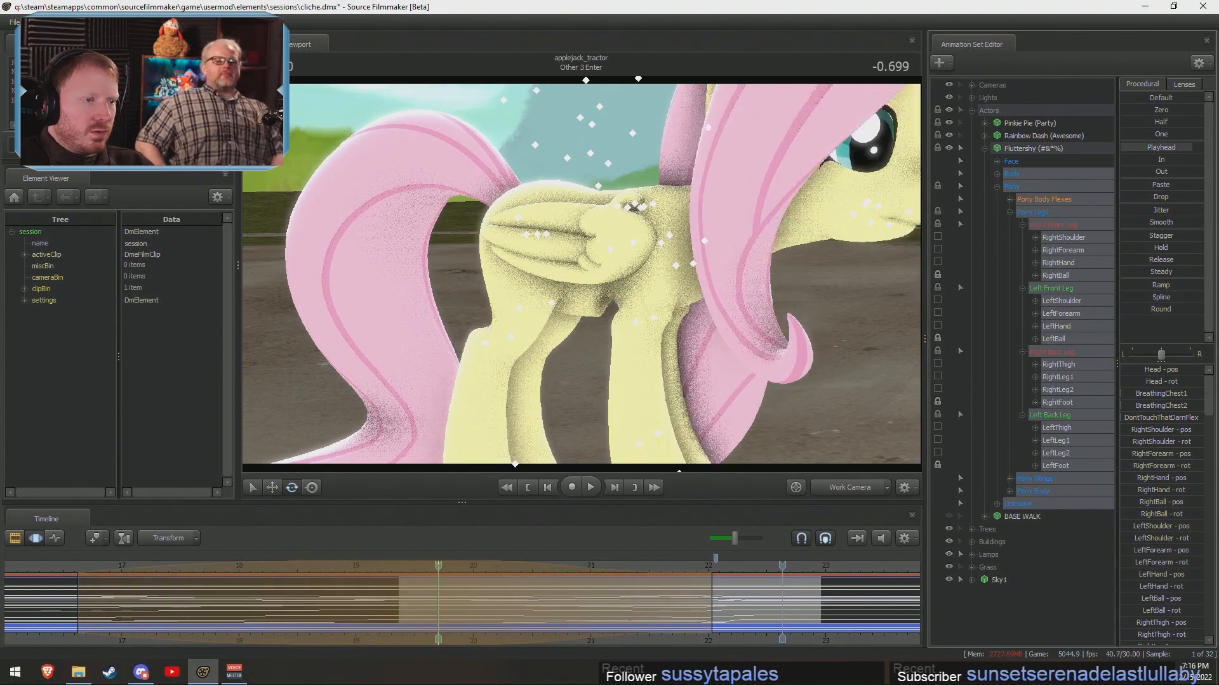
Bring Fluttershy's hooves into view, retry the Playhead preset from the 2.233 pose, and scrub through the shot to check.
left_click_drag(716, 194, 714, 248)
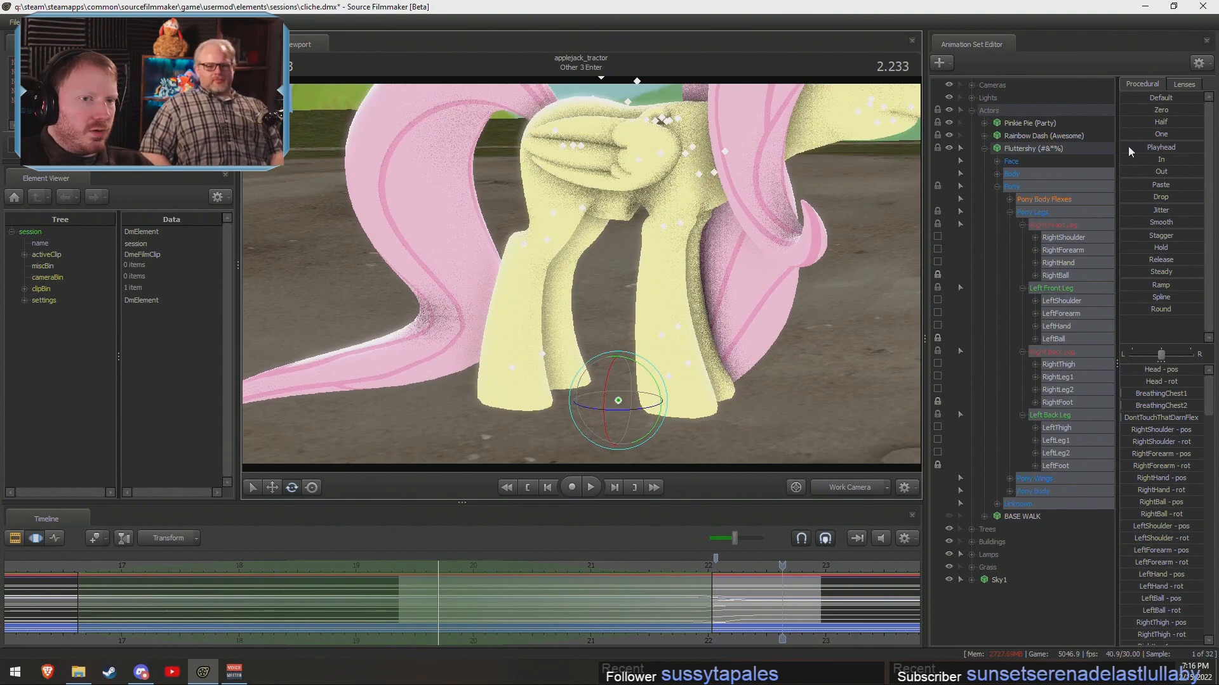
left_click_drag(1132, 149, 1199, 149)
left_click(786, 564)
left_click(455, 603)
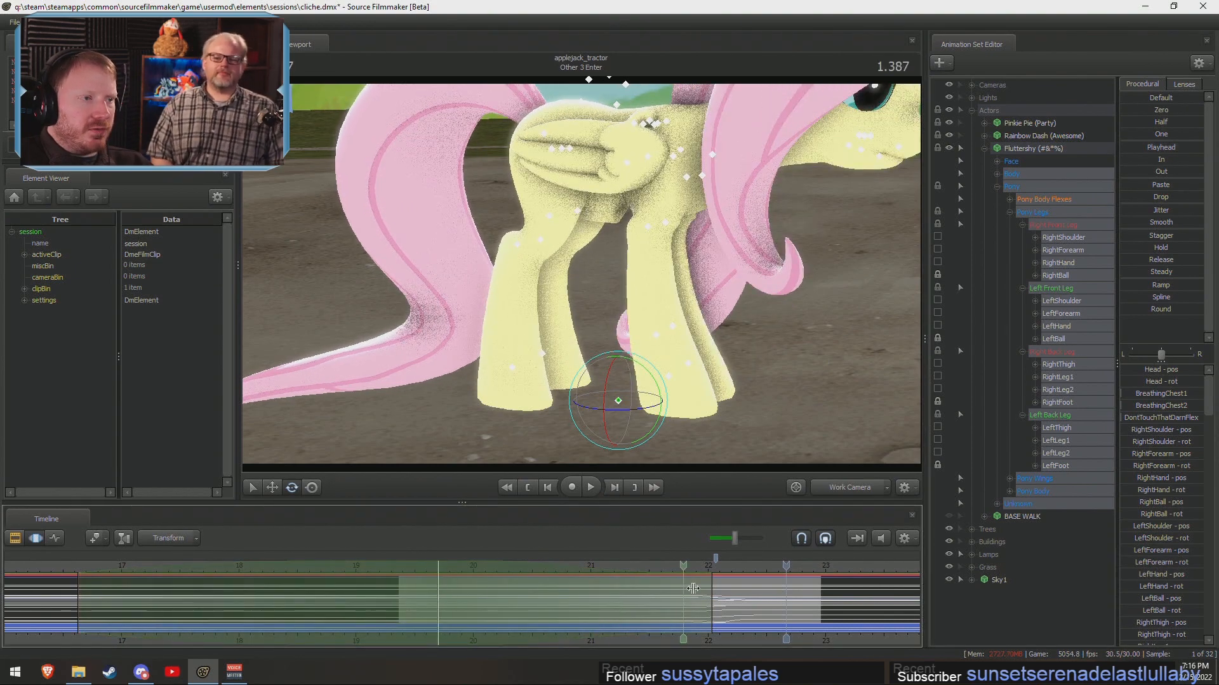
left_click_drag(694, 589, 825, 568)
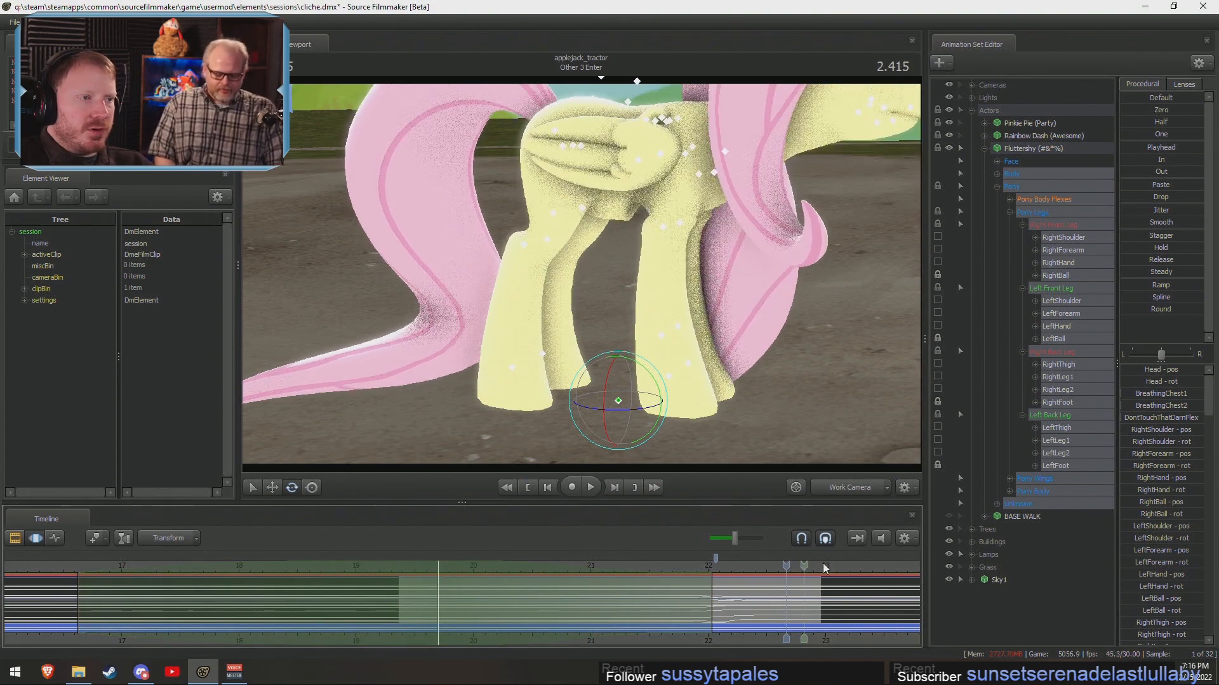
Expand Fluttershy's Body and Pony Body groups and try the Playhead preset from the 2.266 pose.
double_click(1012, 175)
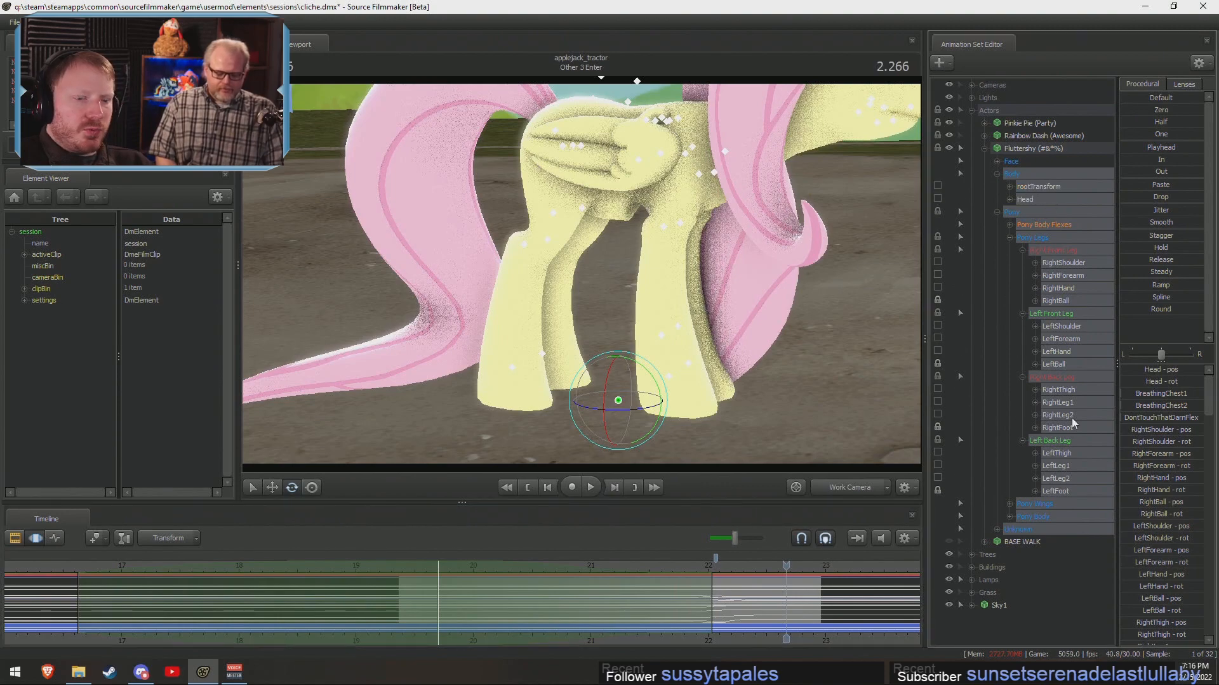
left_click(1009, 517)
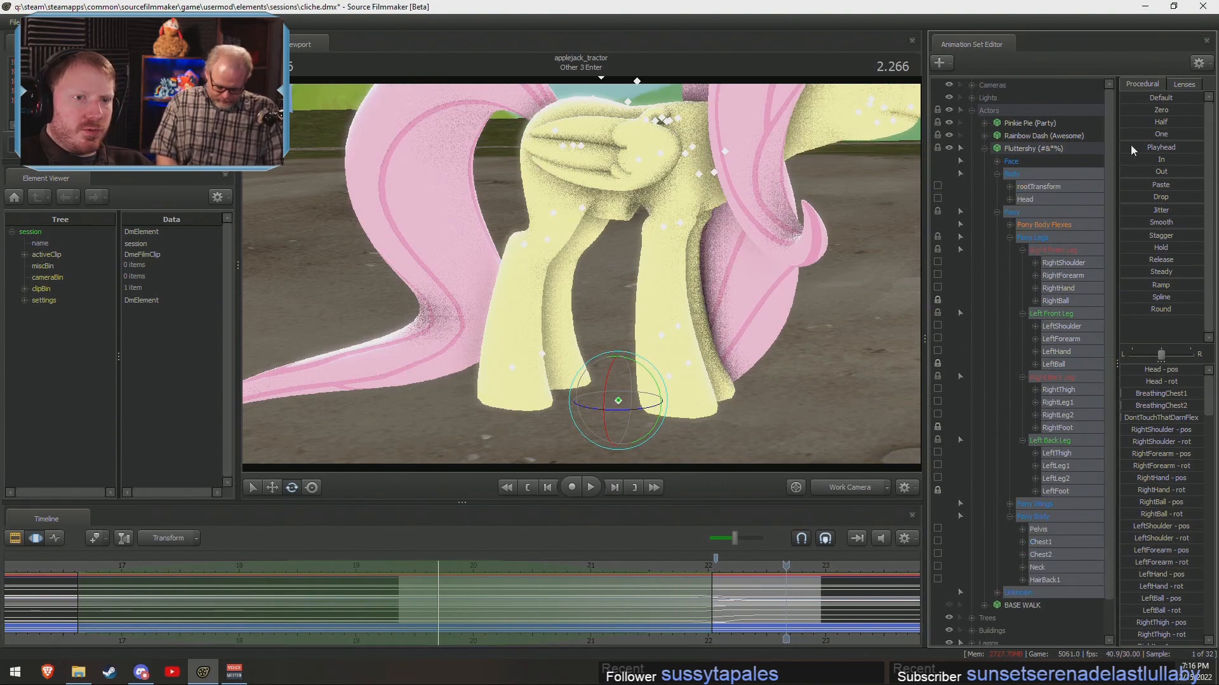
left_click_drag(1131, 147, 1201, 149)
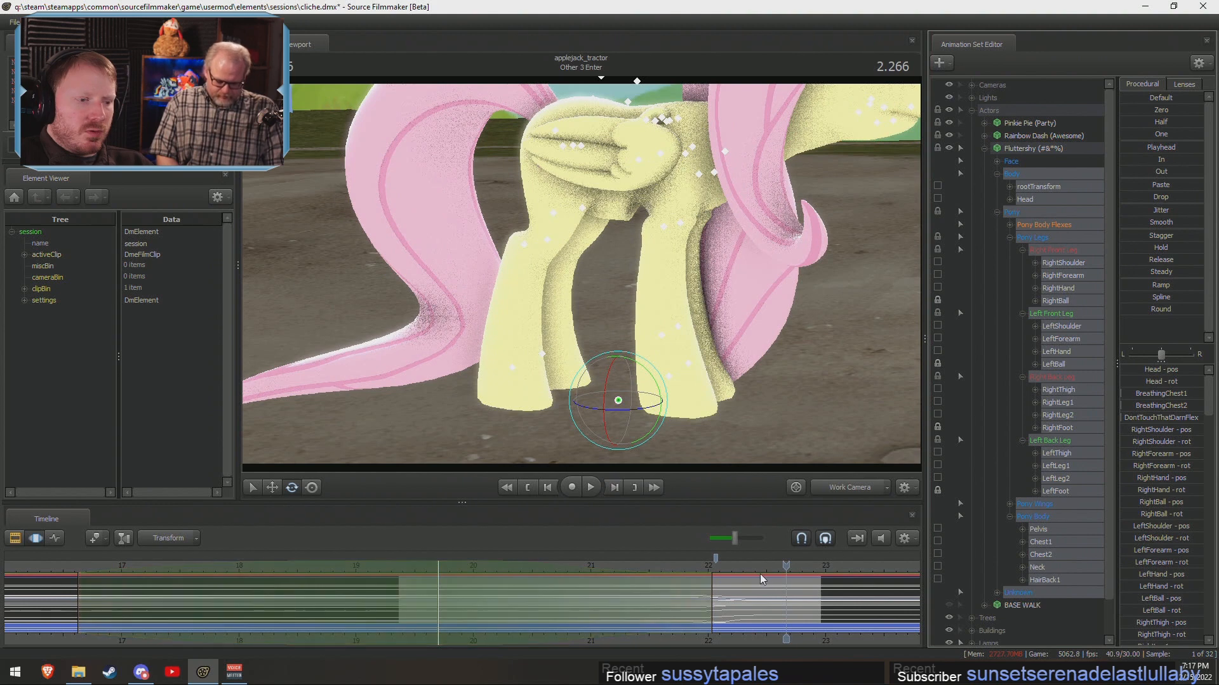
Select only Fluttershy's Pelvis and try blending it toward its 2.266 pose with the Playhead preset.
left_click(1038, 529)
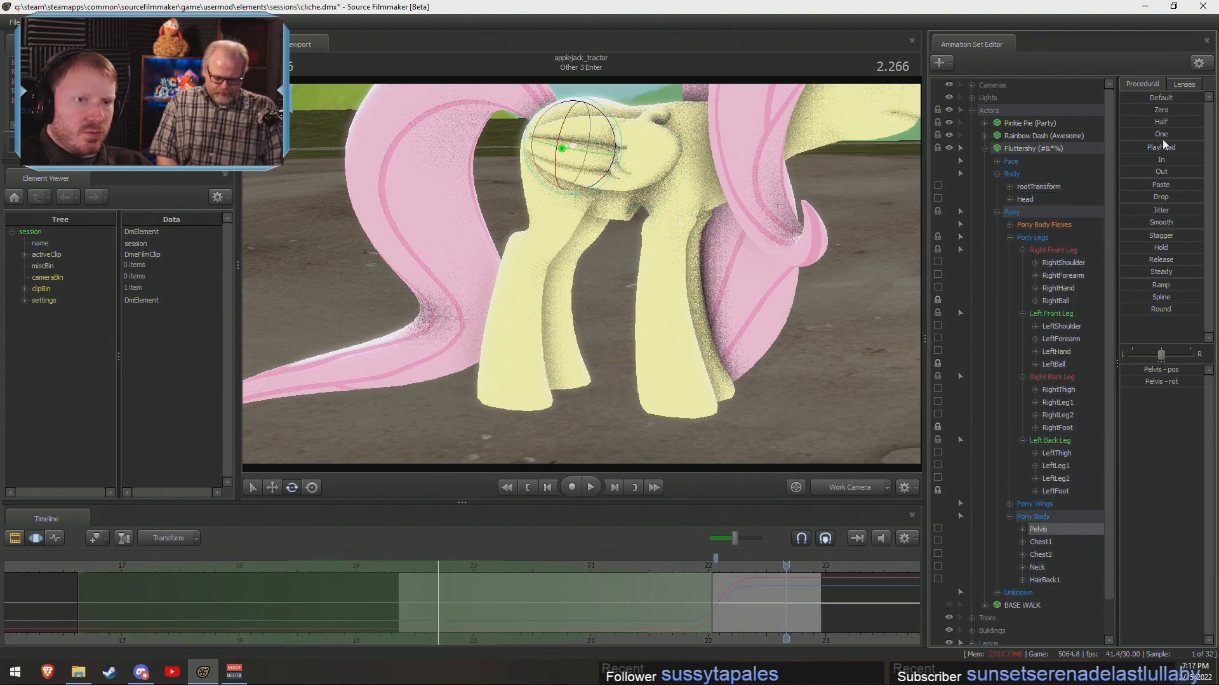
left_click_drag(1131, 152, 1142, 153)
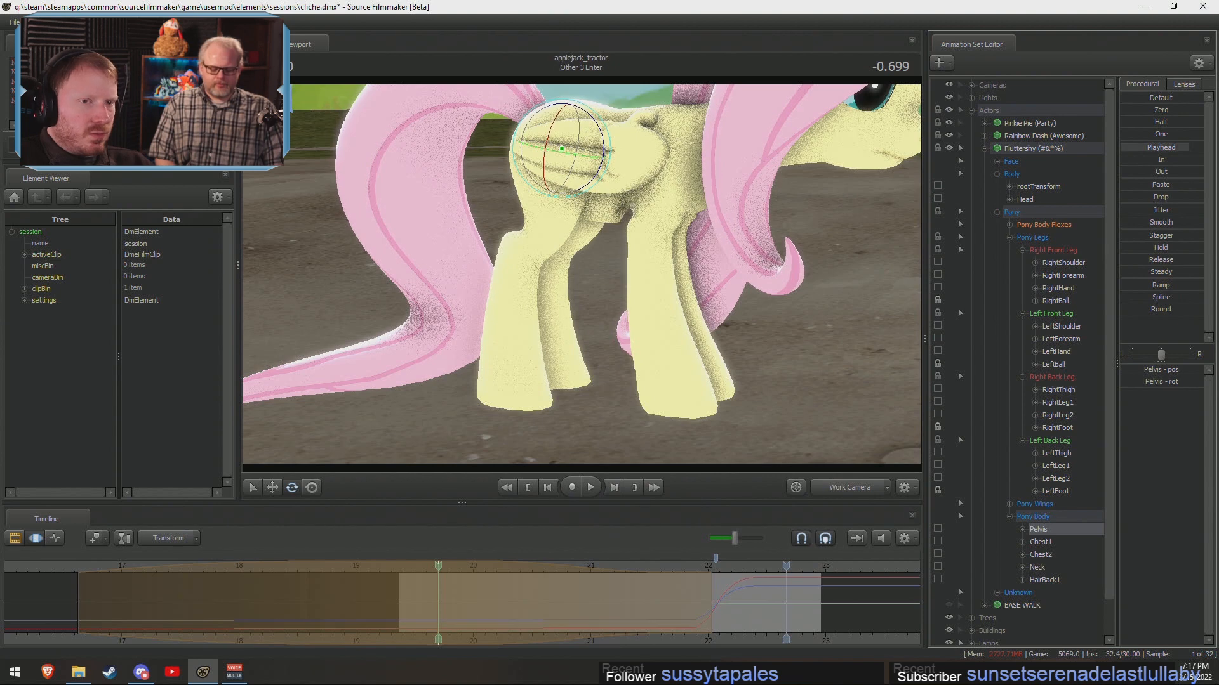
left_click_drag(1142, 152, 1140, 153)
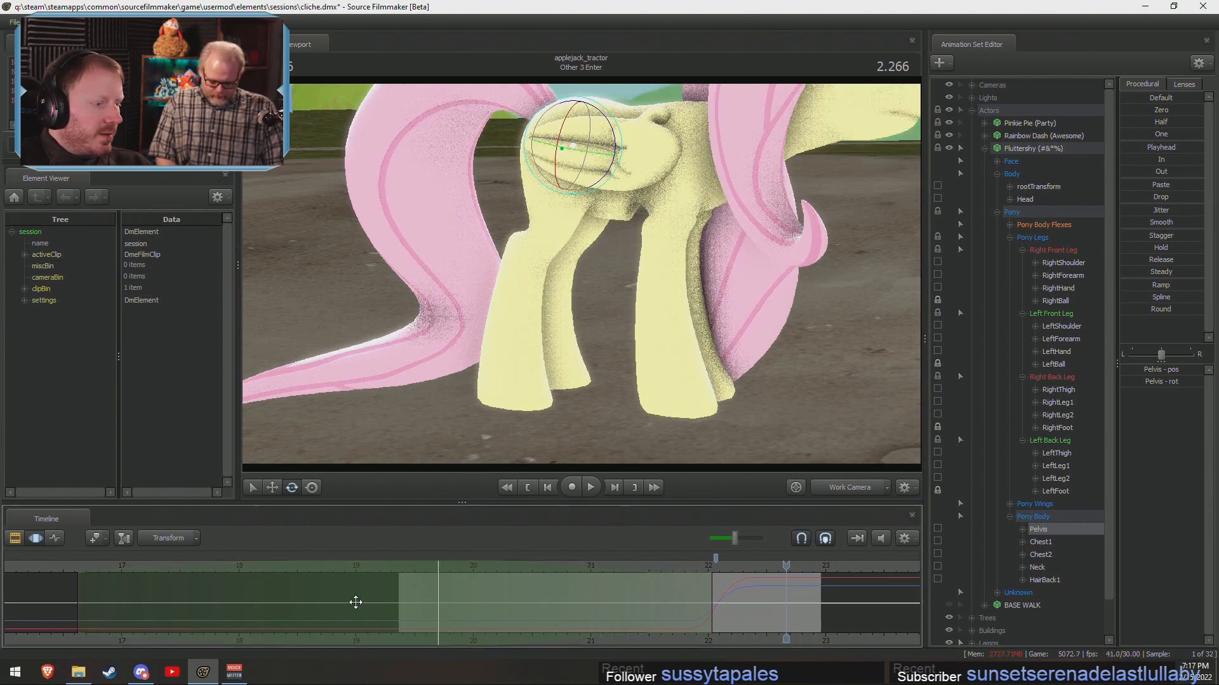
Select all time before -0.733 and apply the 2.400 pose with the Playhead preset to Fluttershy's Pelvis, followed by her whole Body group.
left_click(434, 598)
key("[")
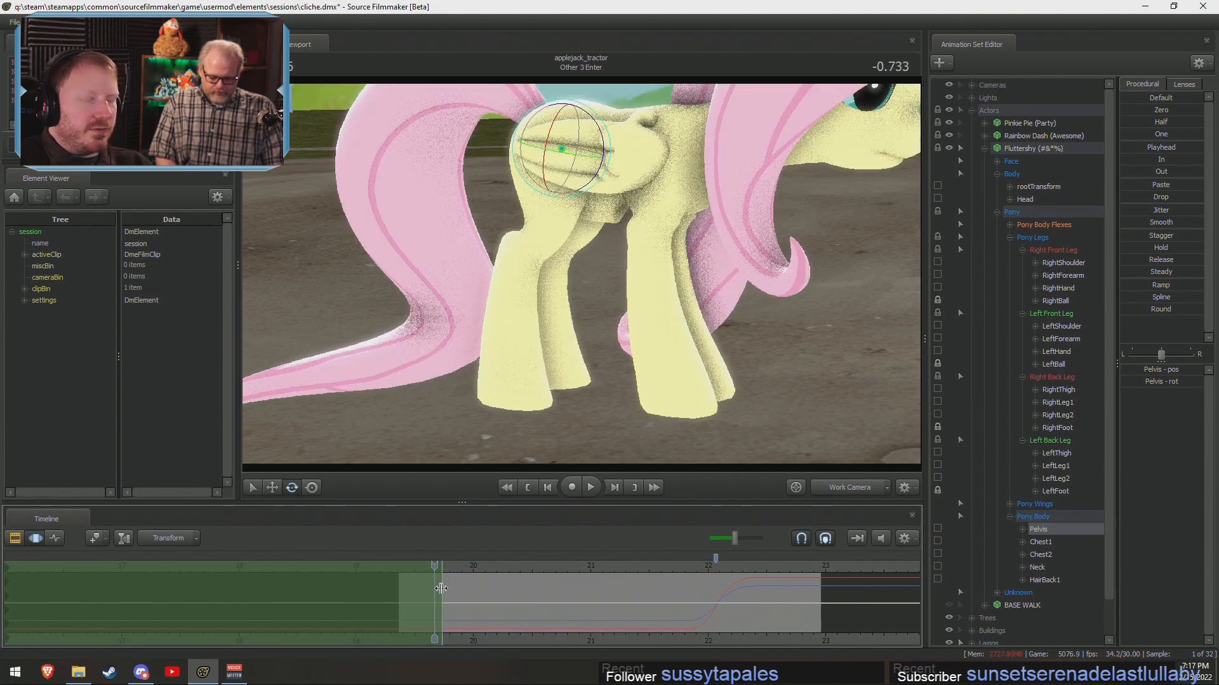
left_click(800, 567)
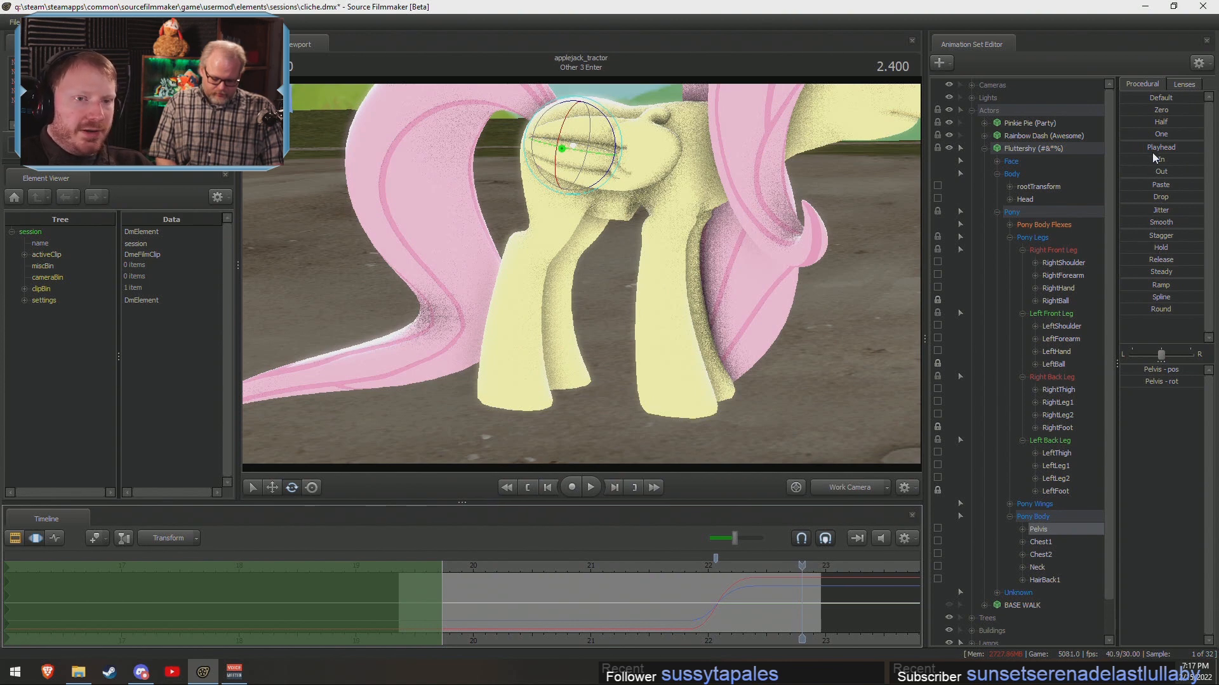
left_click_drag(1153, 150, 1202, 149)
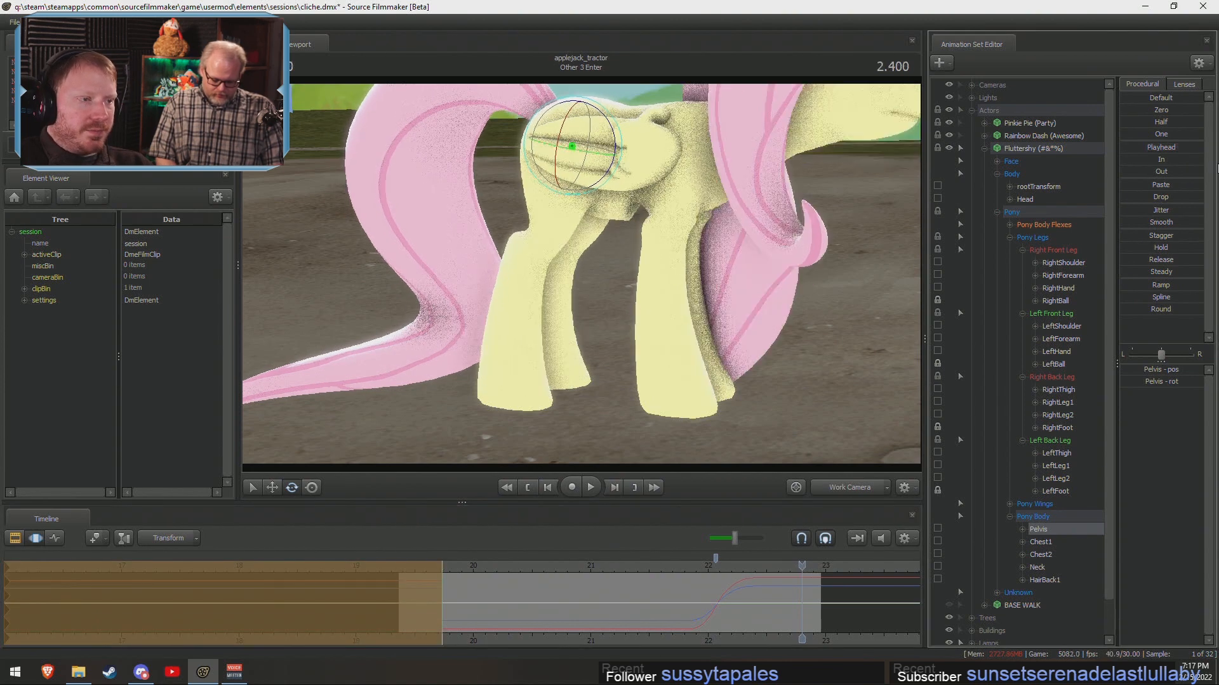
left_click(1034, 174)
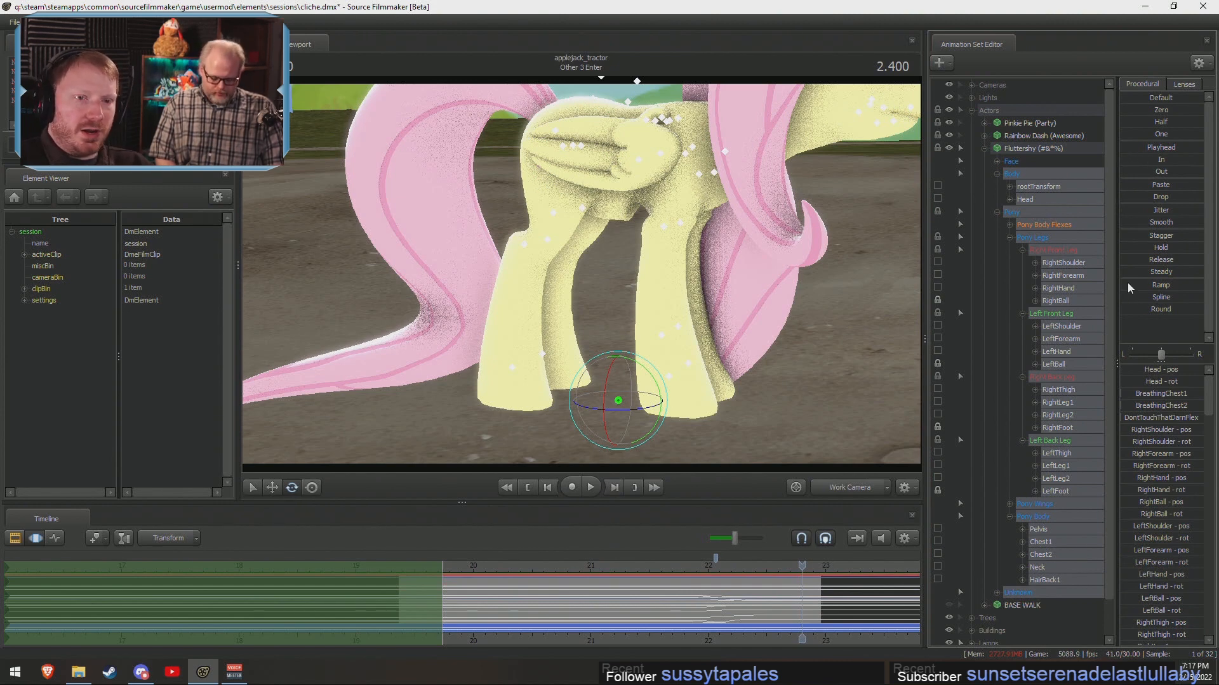
mouse_move(1141, 149)
left_mouse_down()
mouse_move(1203, 149)
mouse_move(935, 176)
mouse_move(1140, 148)
left_mouse_up()
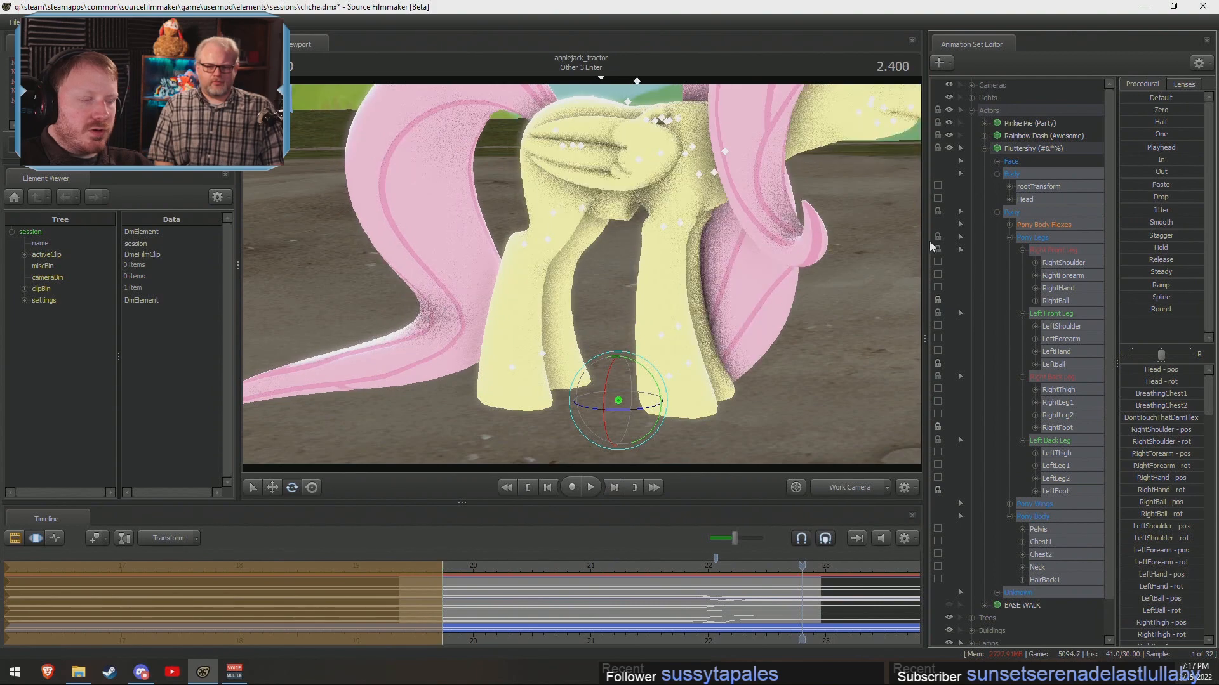
Set a time selection with long falloffs on both sides of Other 3 Enter's opening and apply the Round preset to Fluttershy's Body controls.
left_click_drag(436, 599, 400, 613)
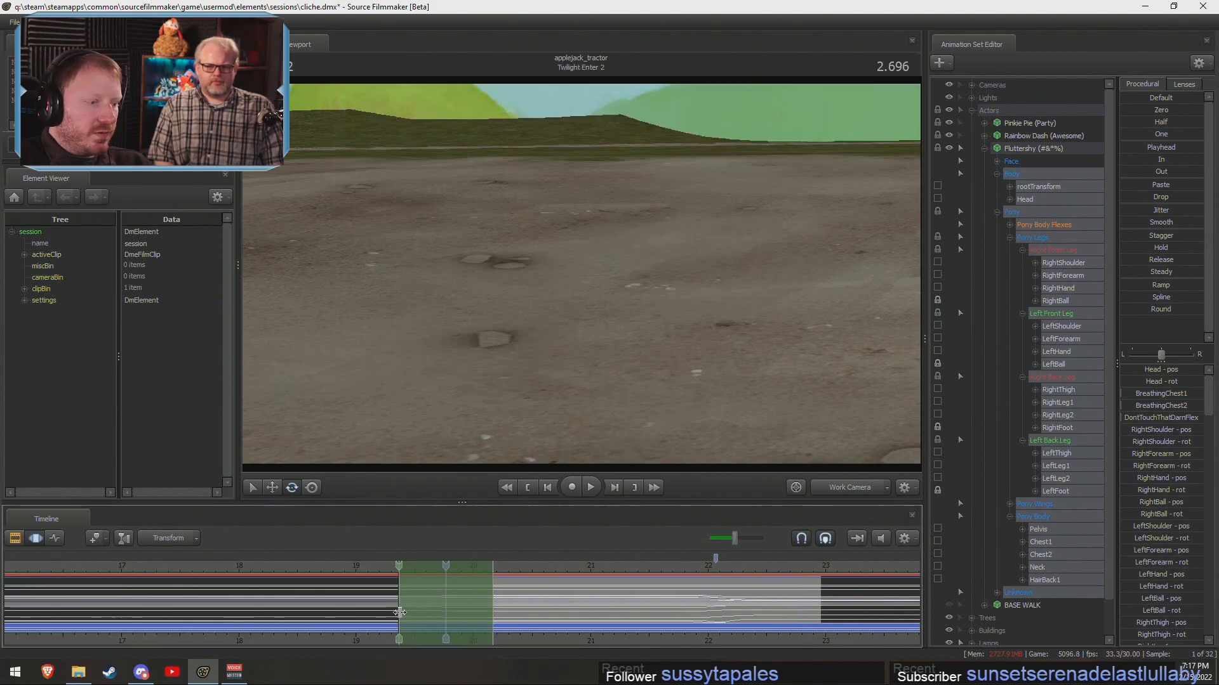
scroll(409, 615, "up", 16, "shift")
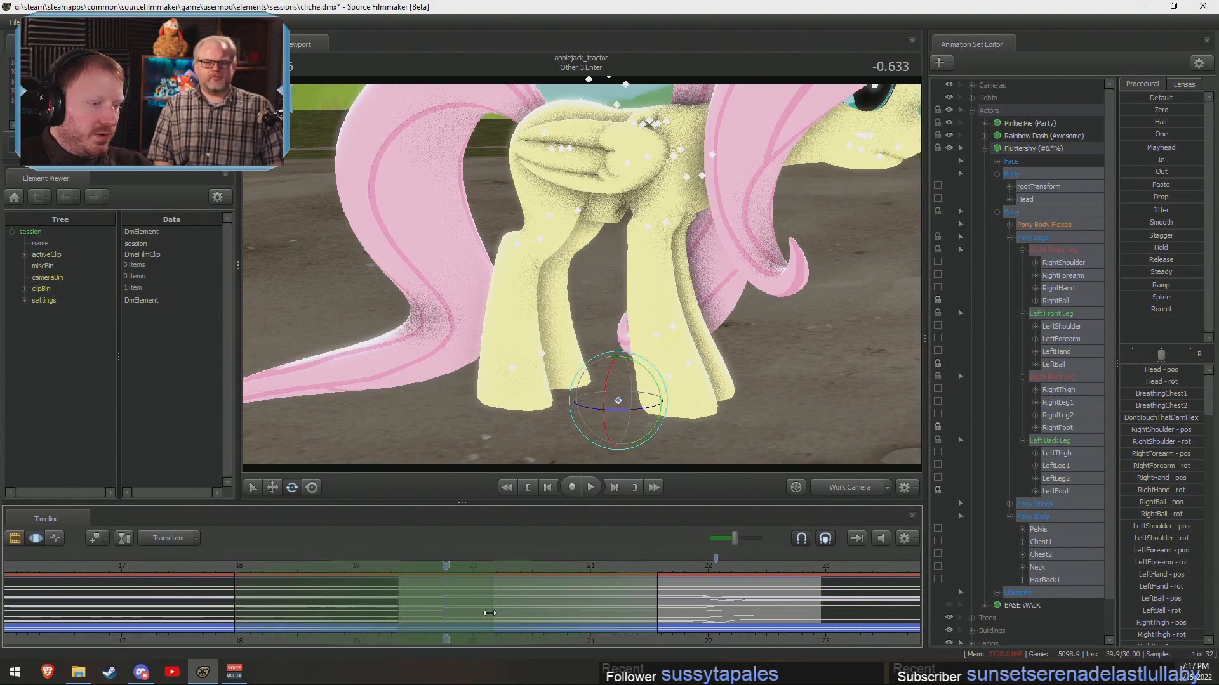
left_click_drag(393, 617, 336, 613)
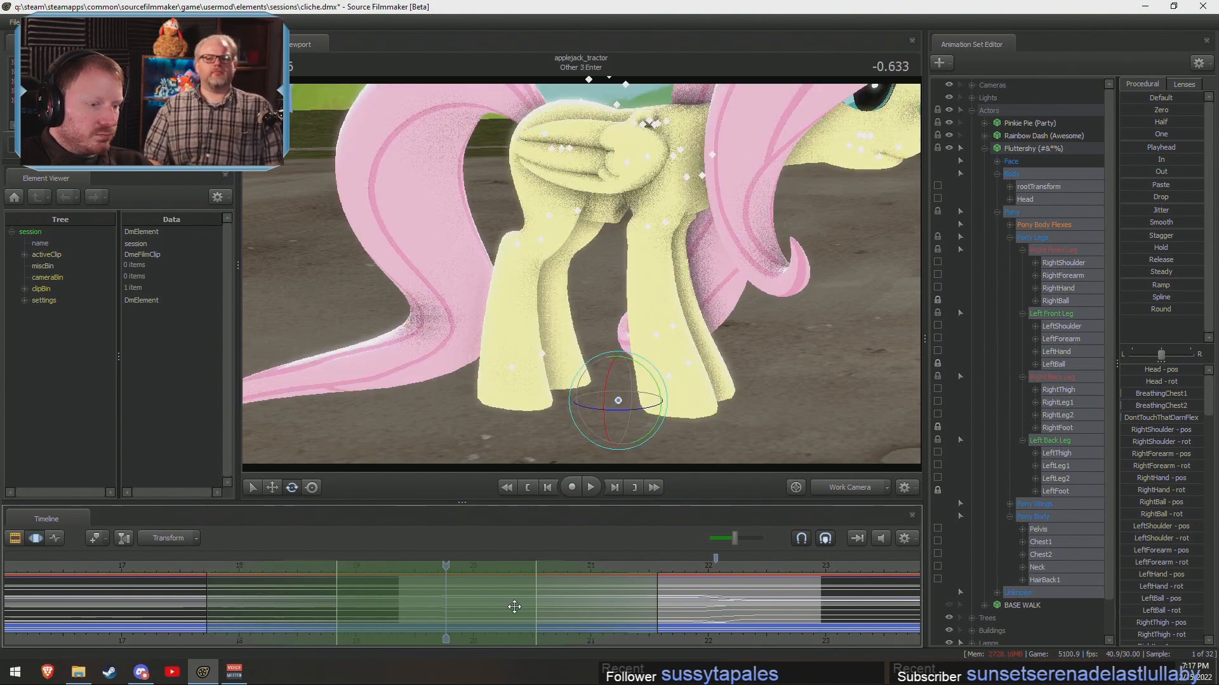
left_click_drag(514, 607, 665, 611)
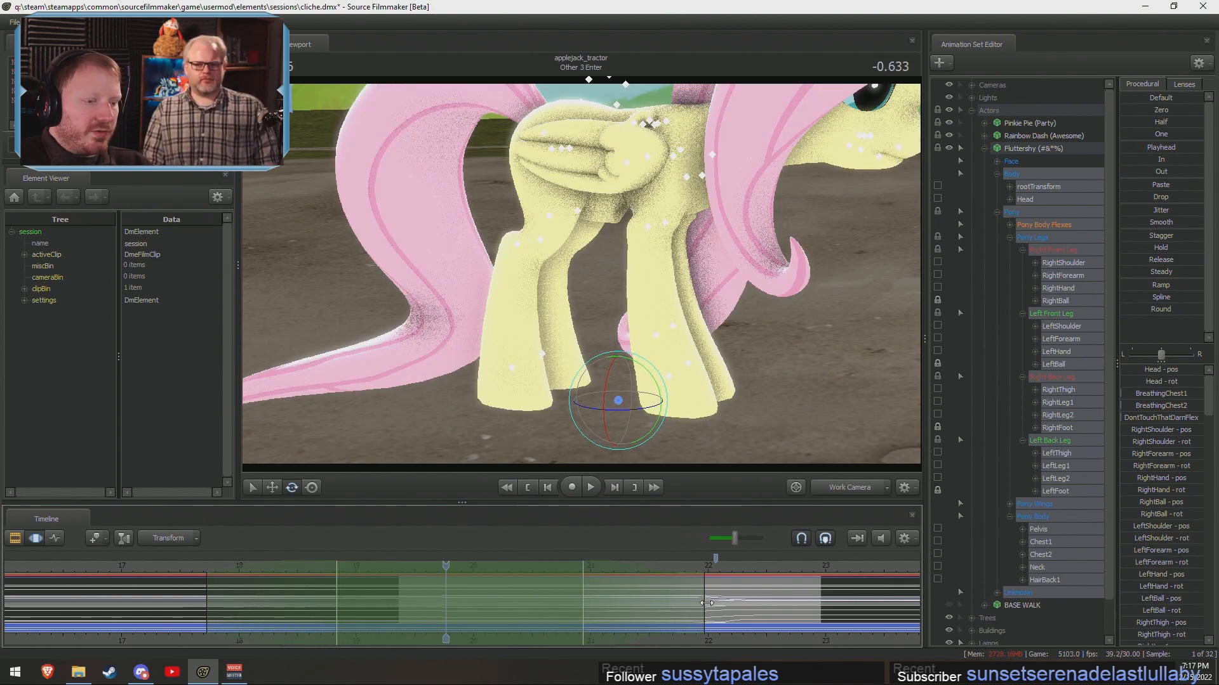
left_click_drag(1125, 309, 1202, 309)
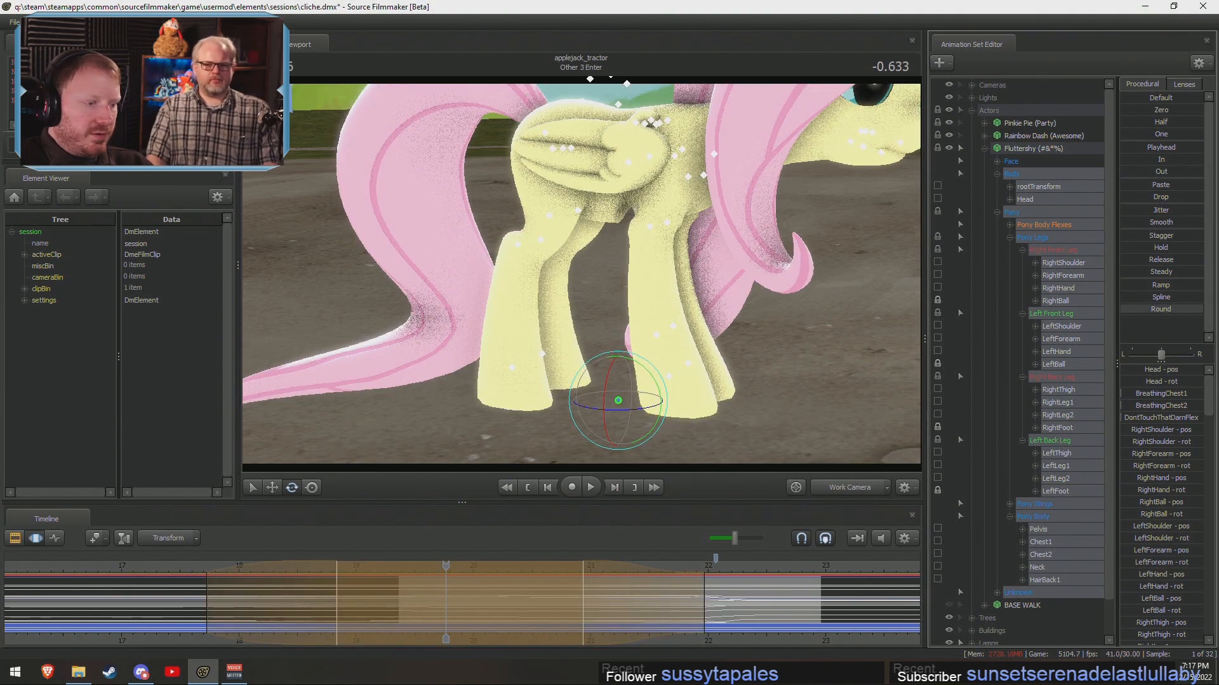
Scrub back and play Other 3 Enter close-up in the Work Camera to check Fluttershy's body motion.
left_click_drag(765, 579, 355, 590)
key("space")
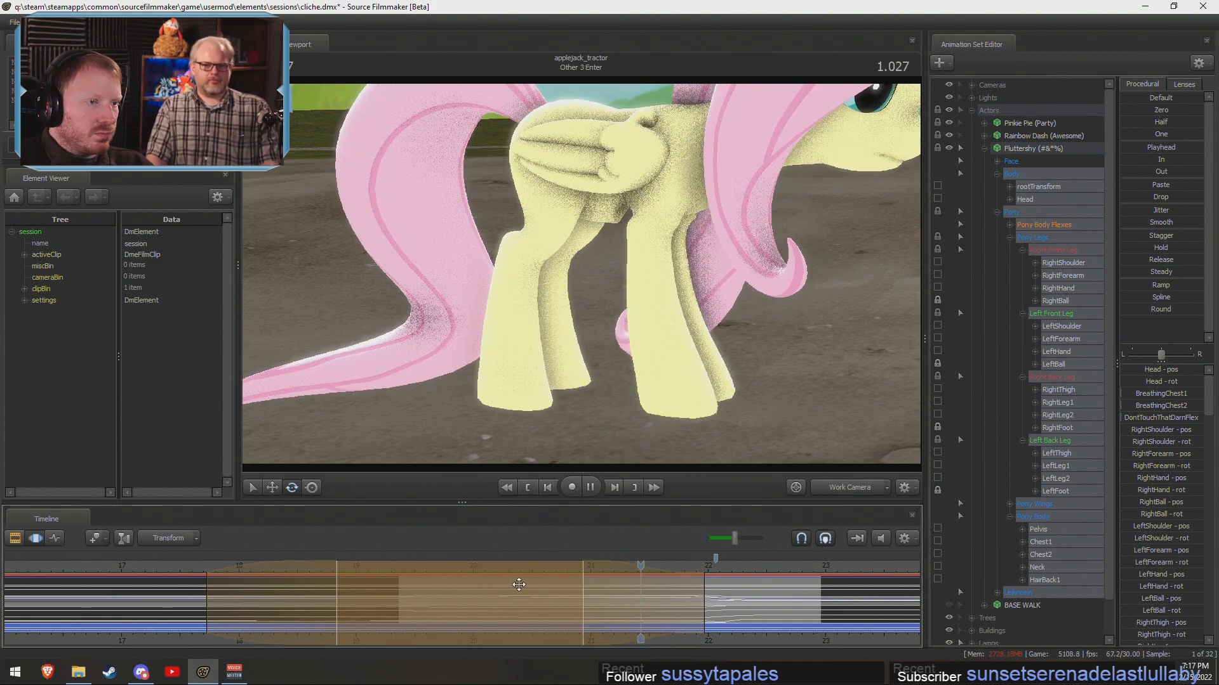
key("space")
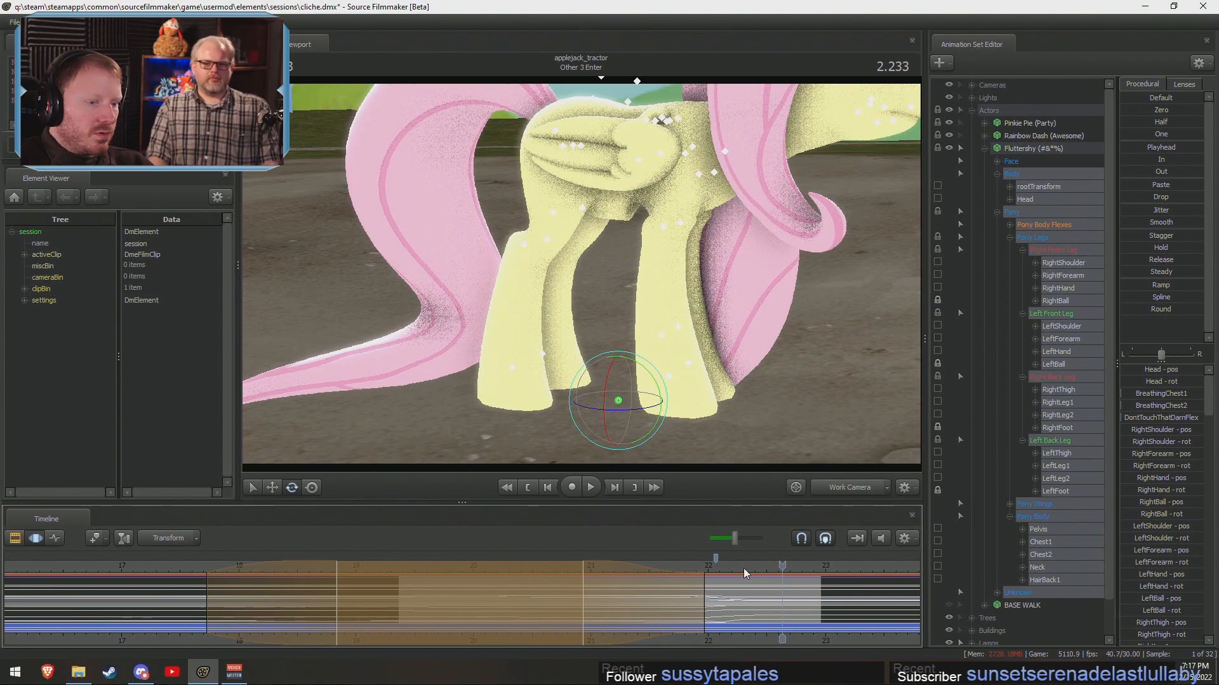
key("space")
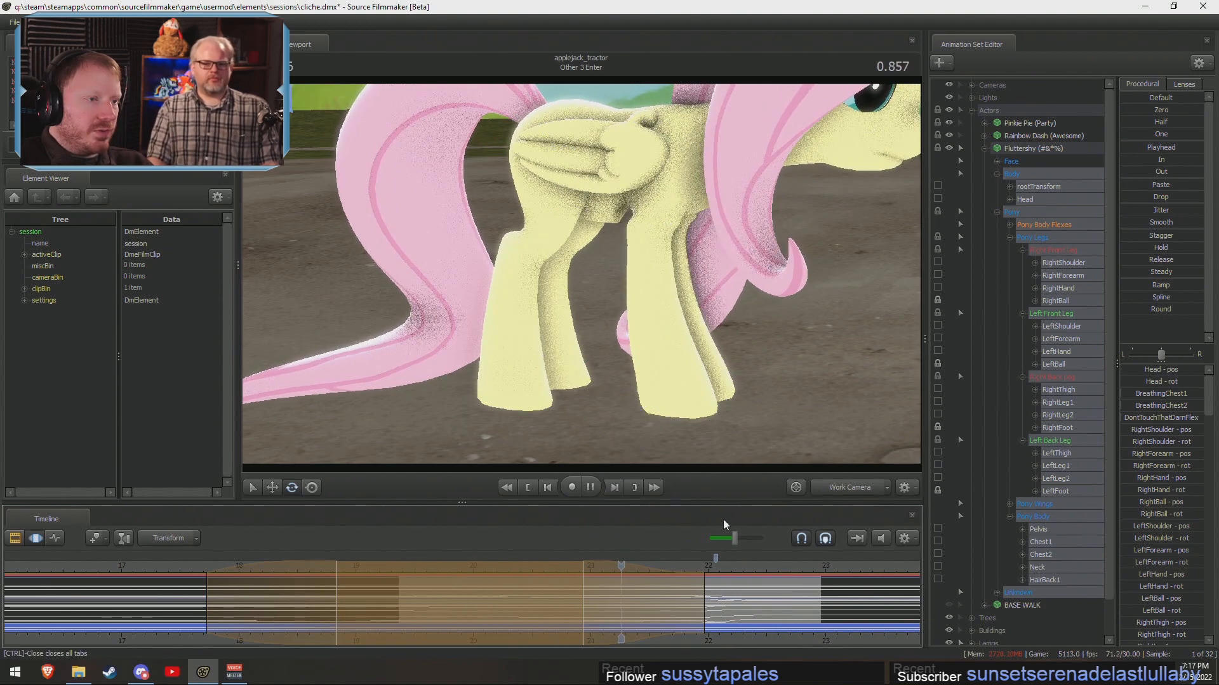
key("space")
Switch to the Main Camera and play Other 3 Enter from its start in the clip editor.
left_click(845, 488)
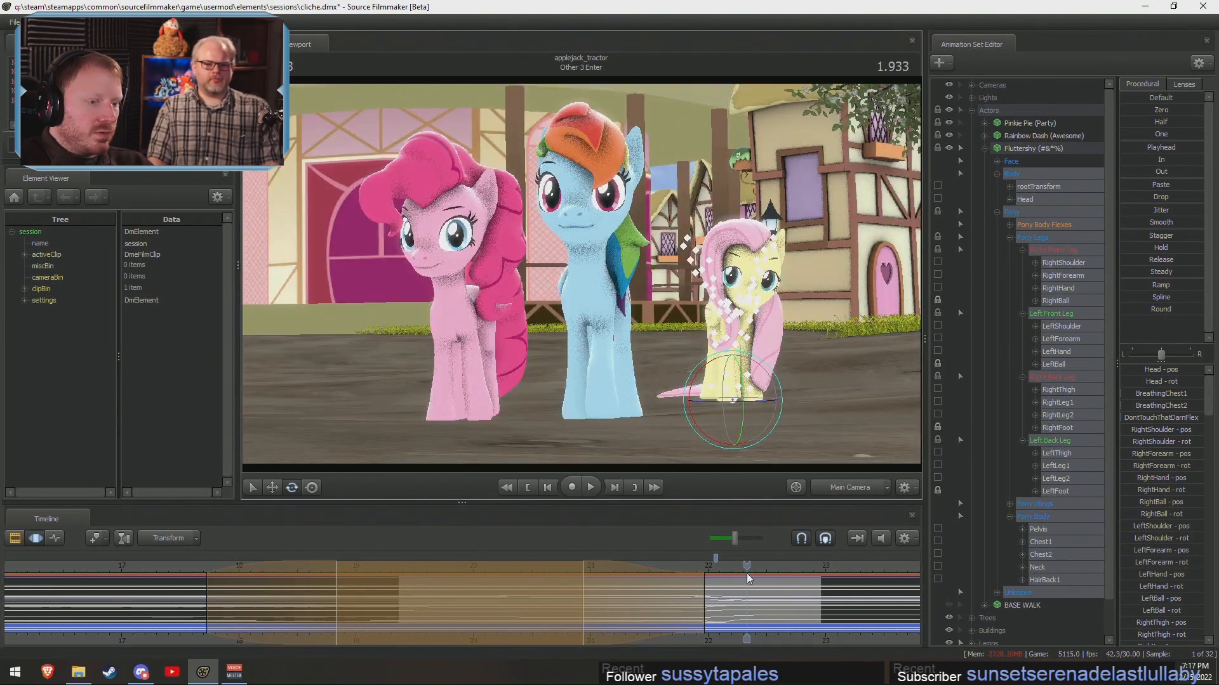
left_click_drag(742, 563, 374, 581)
key("F2")
key("space")
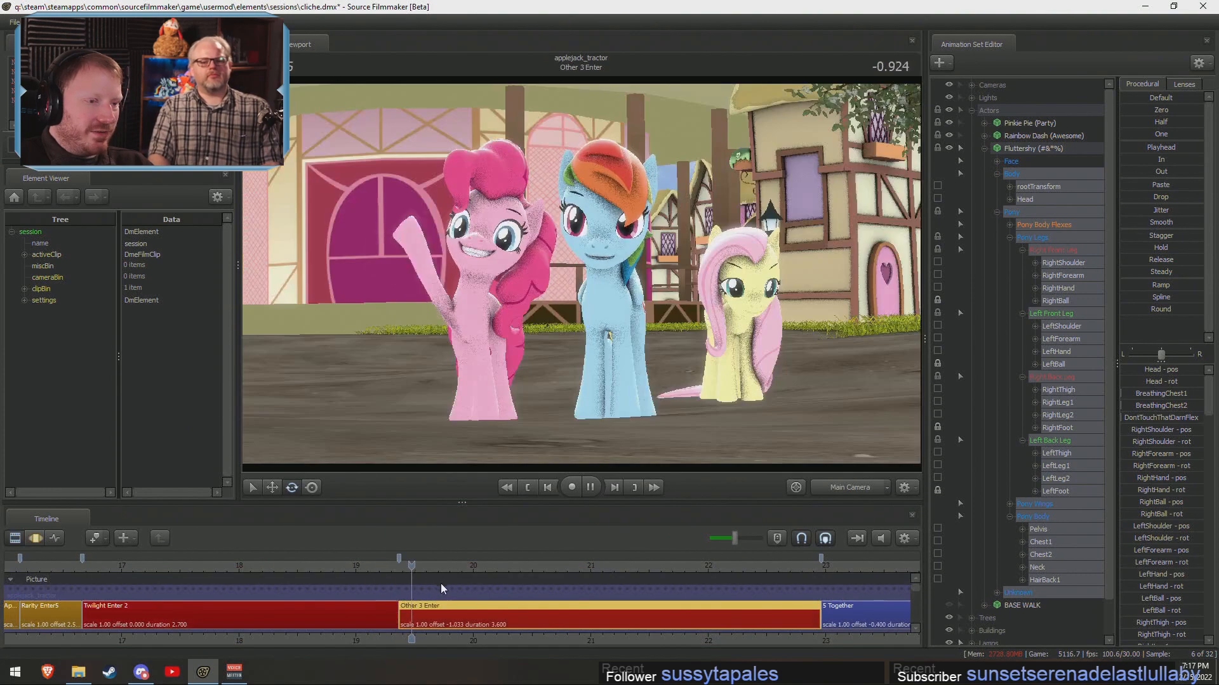
key("space")
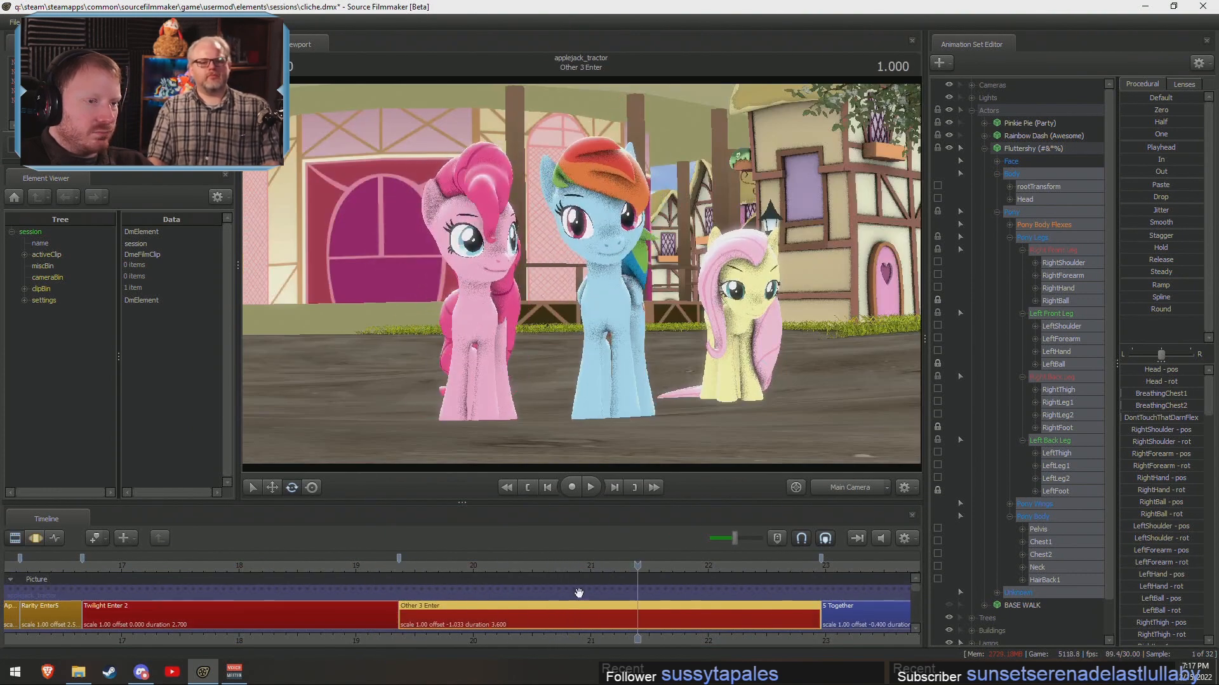
Rotate Fluttershy's Head at 1.466 in a close Work Camera view, using a time selection that ramps in from the shot's start.
key("F3")
mouse_move(556, 611)
left_mouse_down()
mouse_move(699, 610)
mouse_move(391, 603)
left_mouse_up()
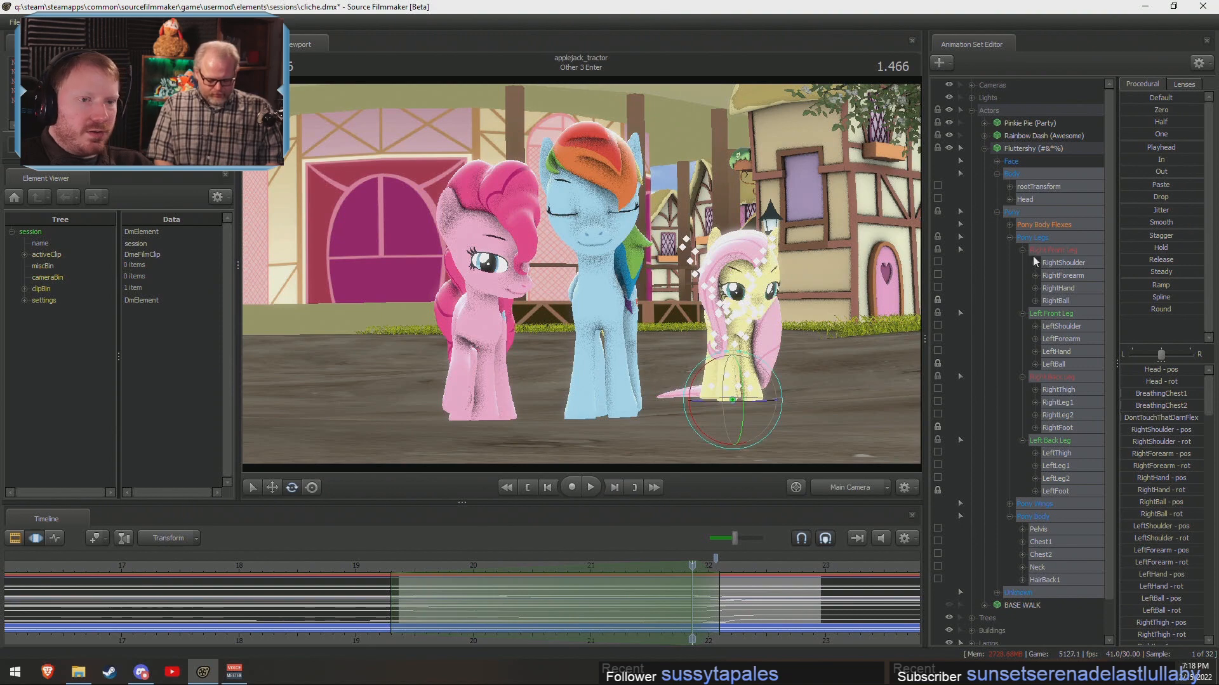
left_click(1024, 200)
left_click(851, 483)
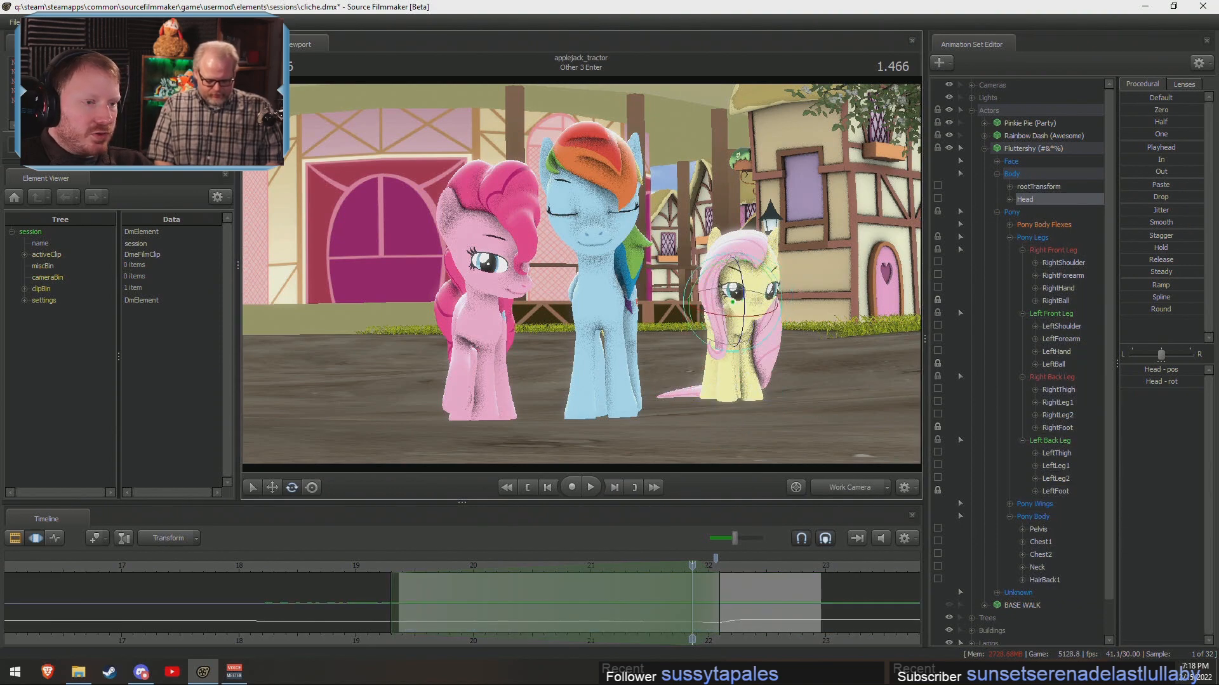
key("f")
left_click_drag(581, 273, 588, 268)
key("shift")
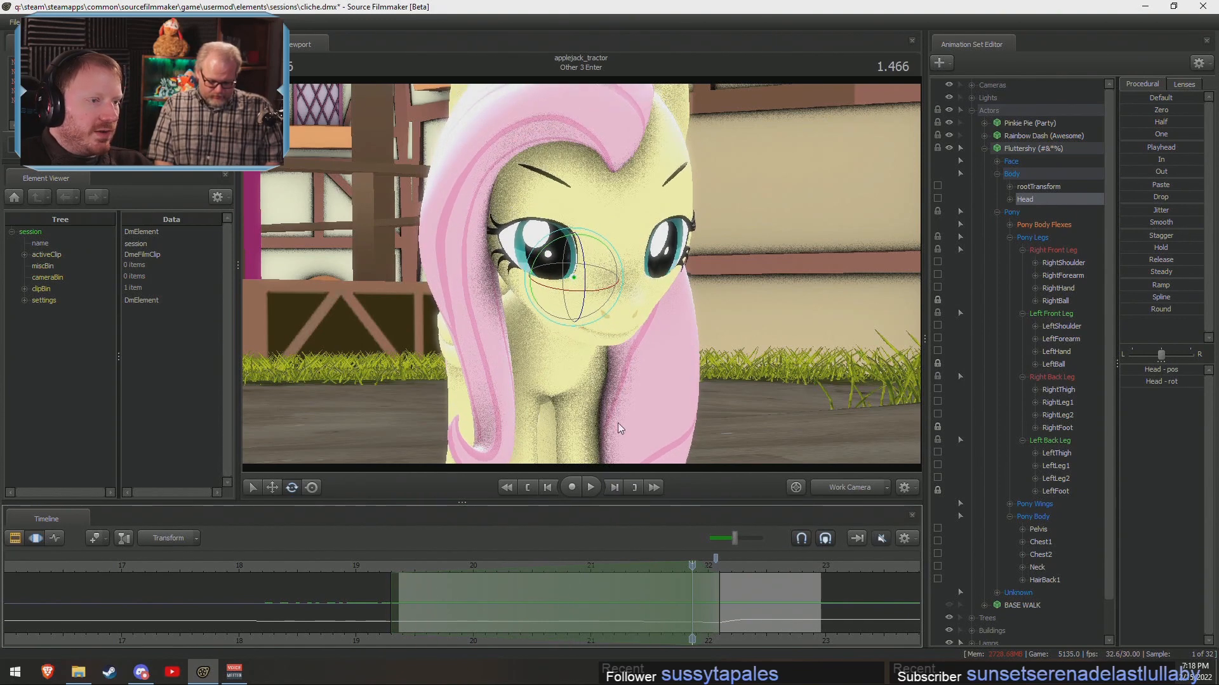
left_click_drag(589, 304, 595, 305)
left_click(526, 488)
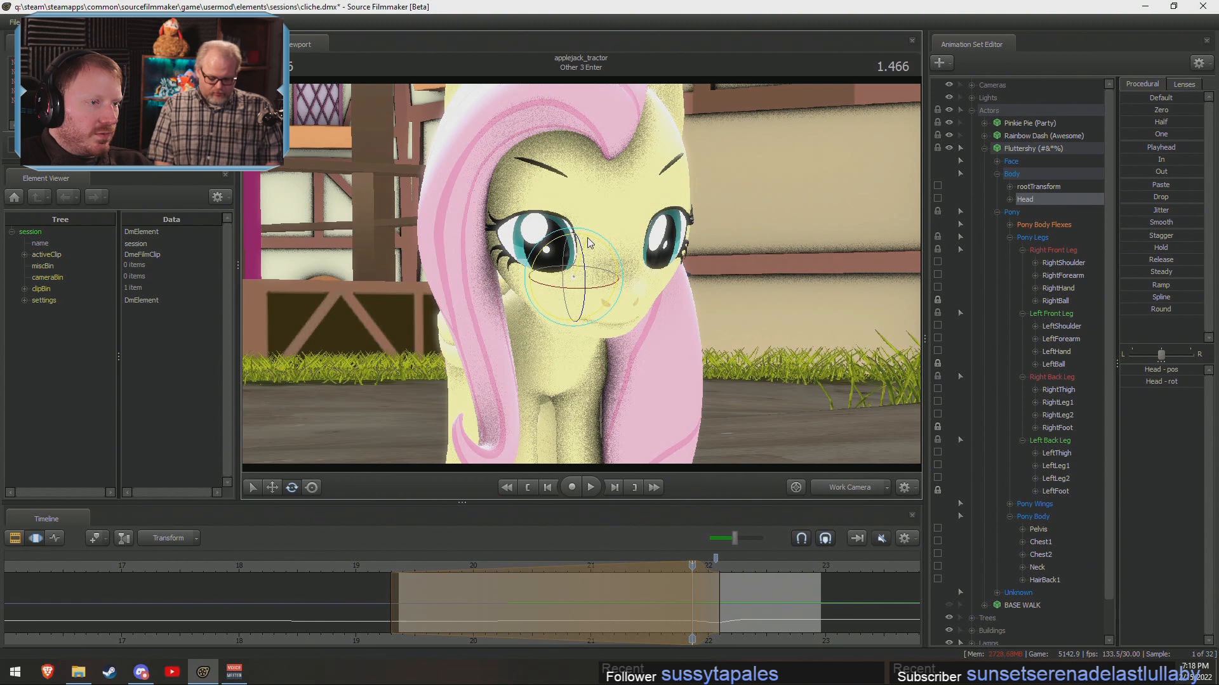
Fine-tune the rotation of Fluttershy's Head at 1.466 within the same time selection.
key("shift")
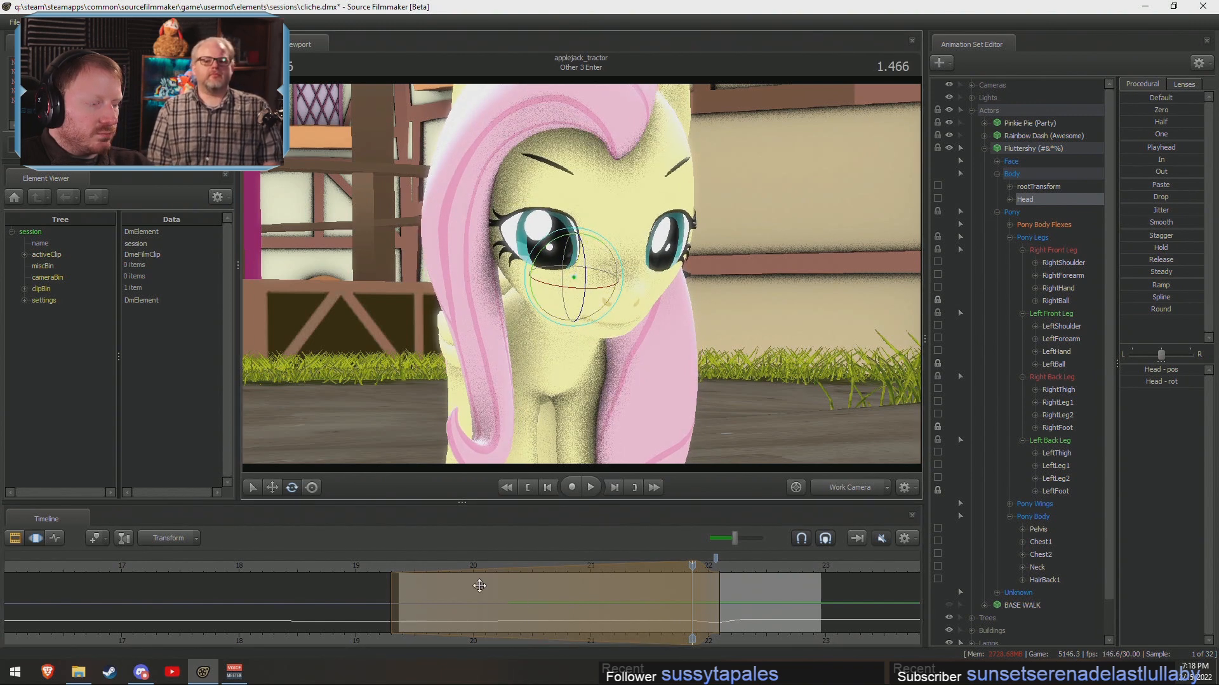
key("shift")
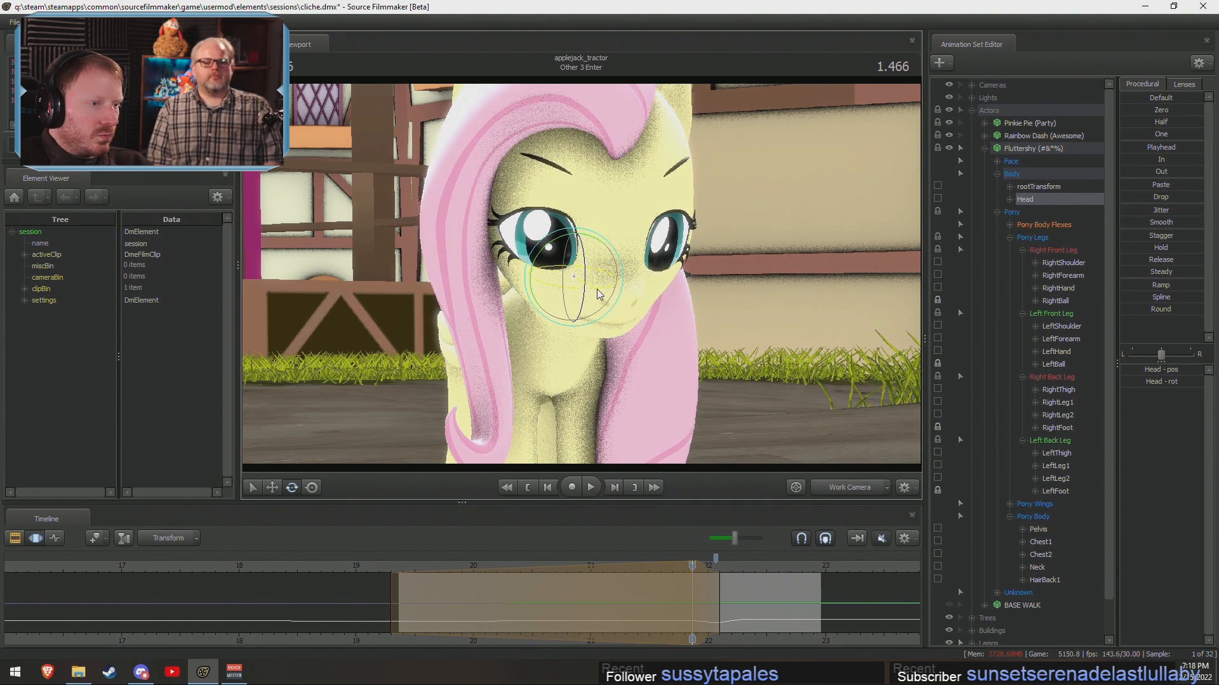
key("shift")
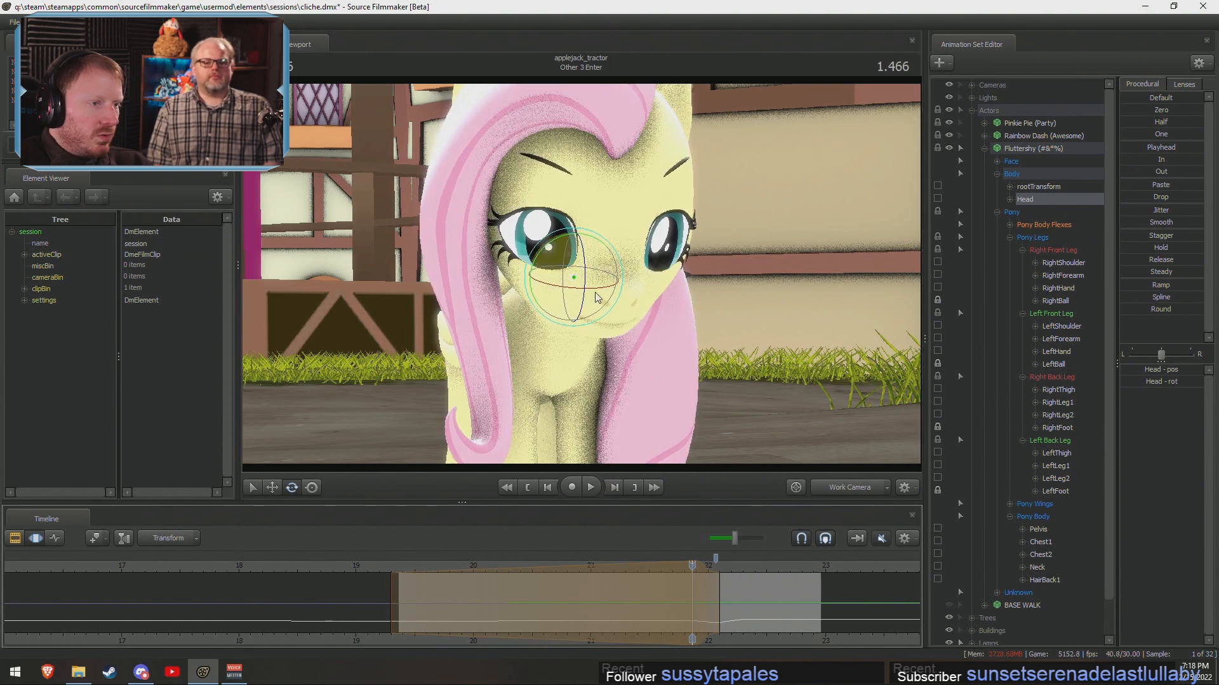
key("shift")
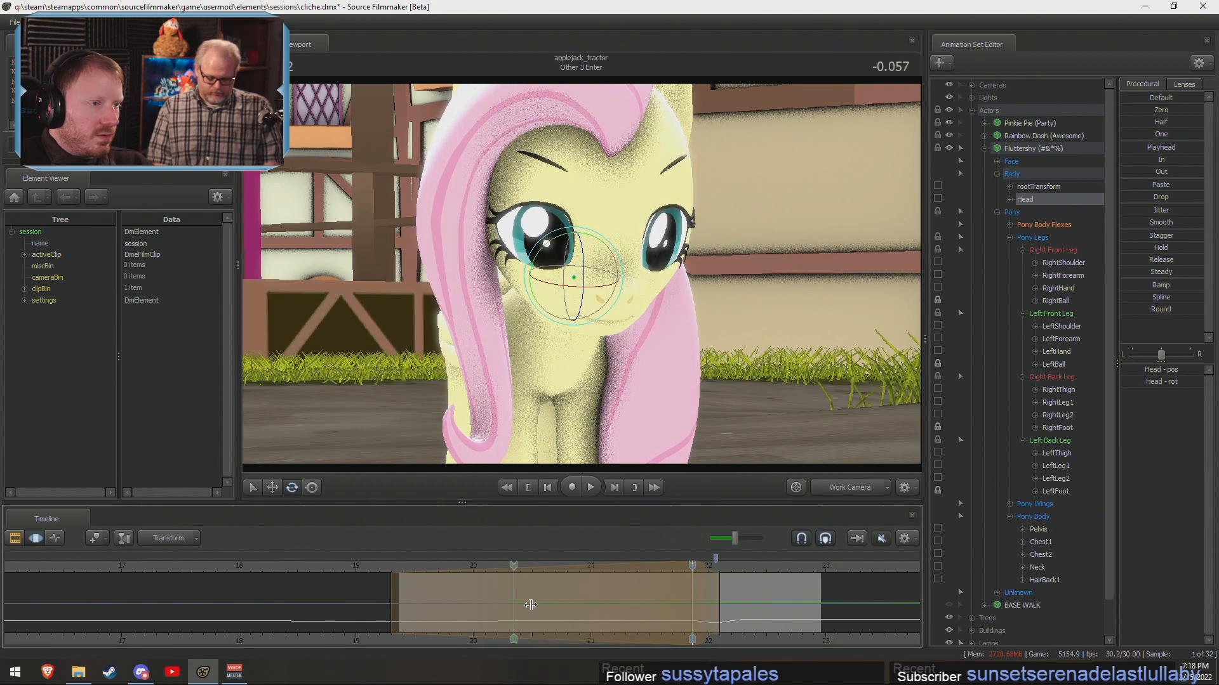
Review Other 3 Enter through the Main Camera, replaying and scrubbing the shot to judge Fluttershy's head movement.
key("F2")
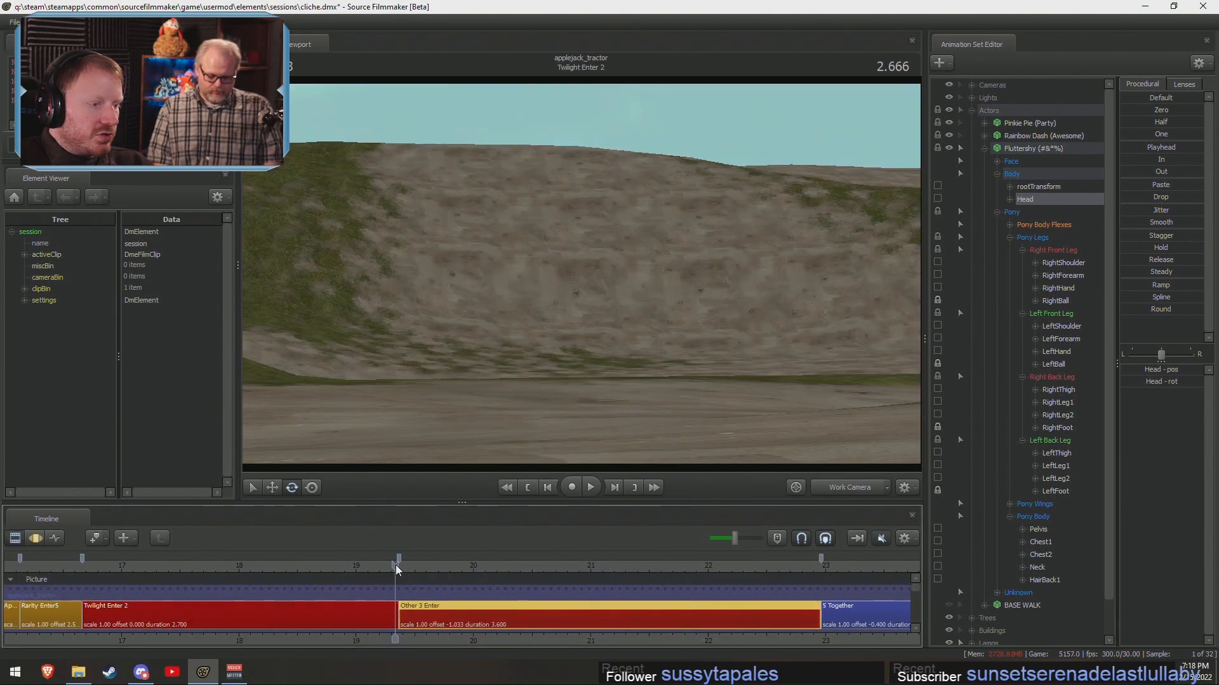
left_click(841, 488)
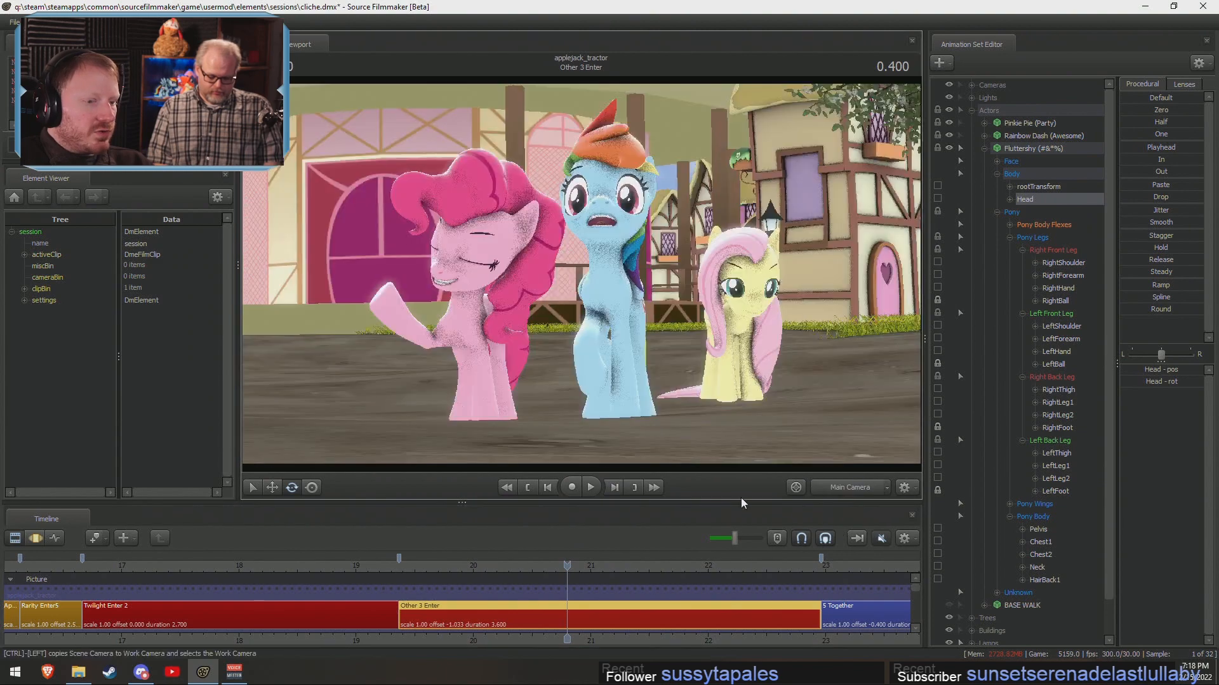
left_click(406, 570)
key("space")
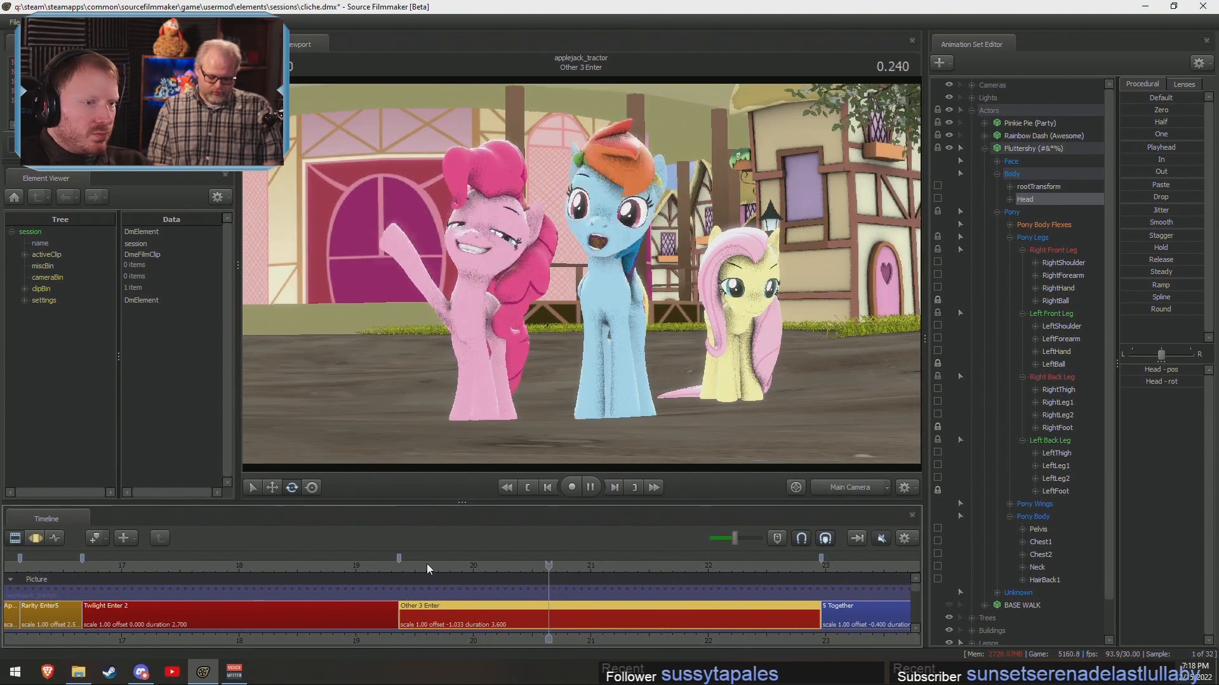
left_click(407, 568)
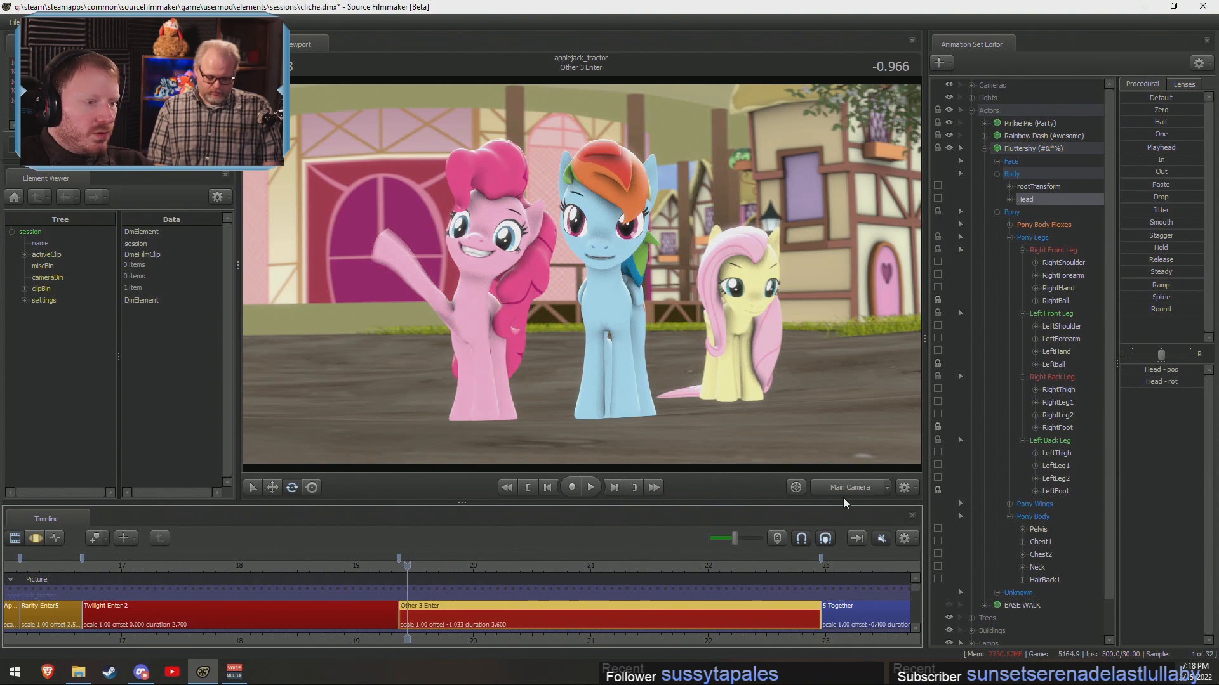
key("space")
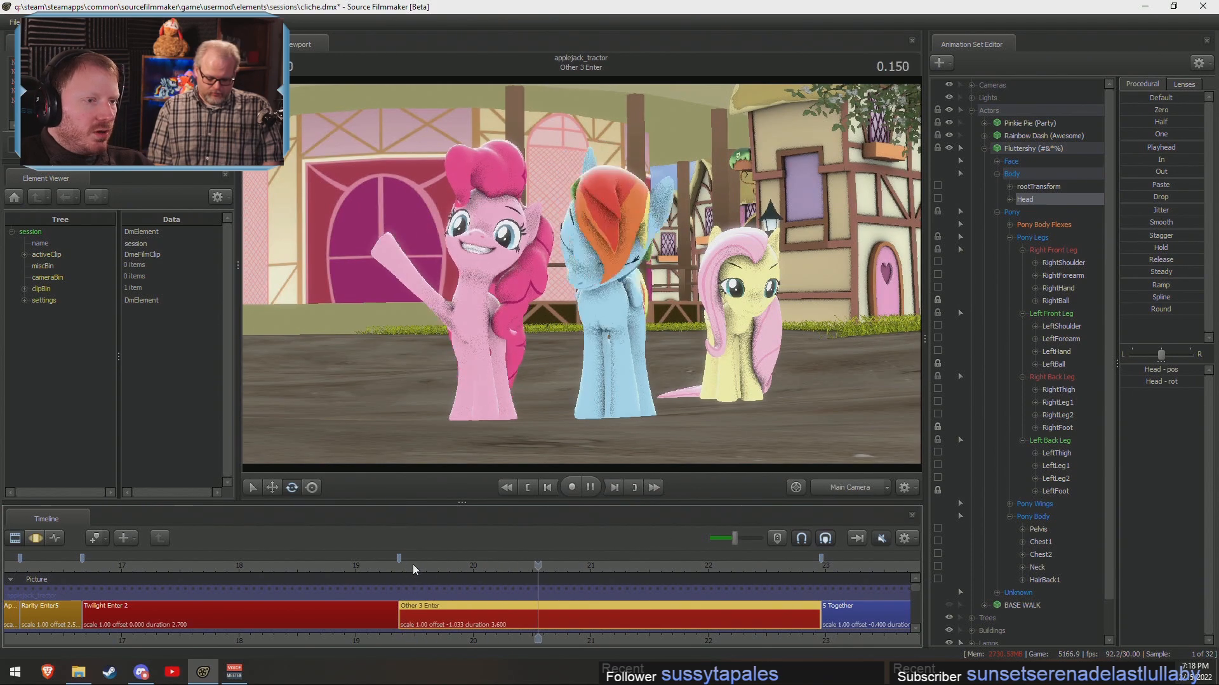
key("space")
key("F2")
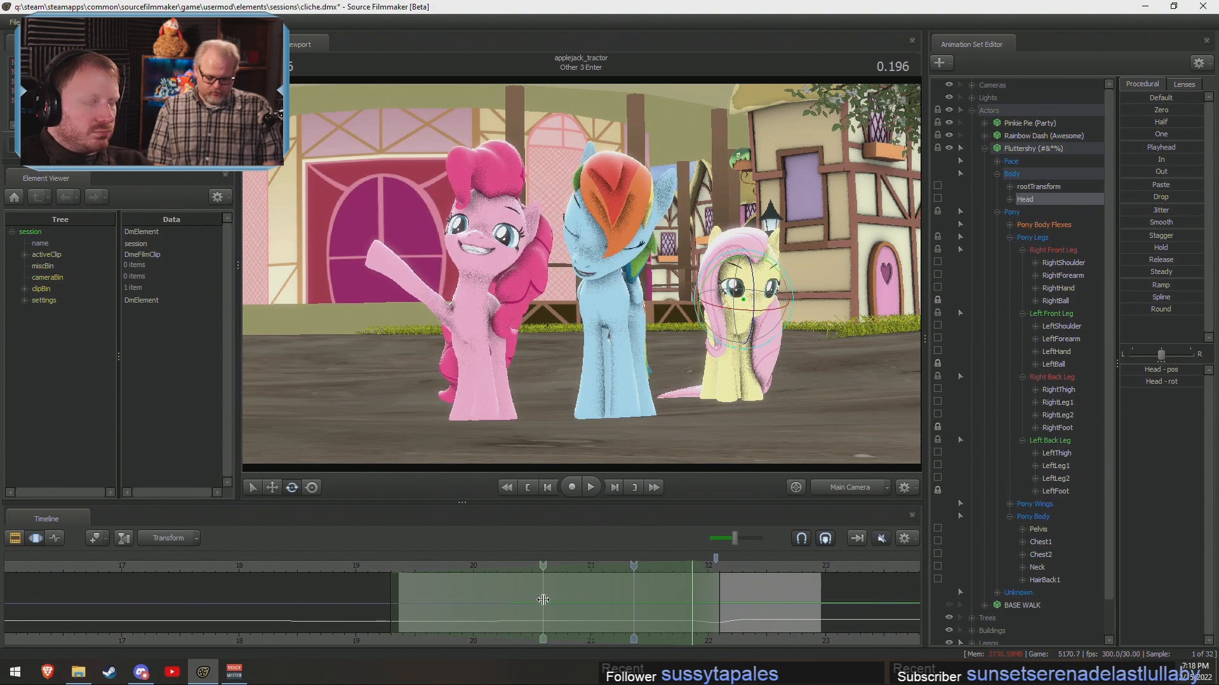
left_click_drag(543, 600, 808, 600)
key("F3")
left_click(467, 567)
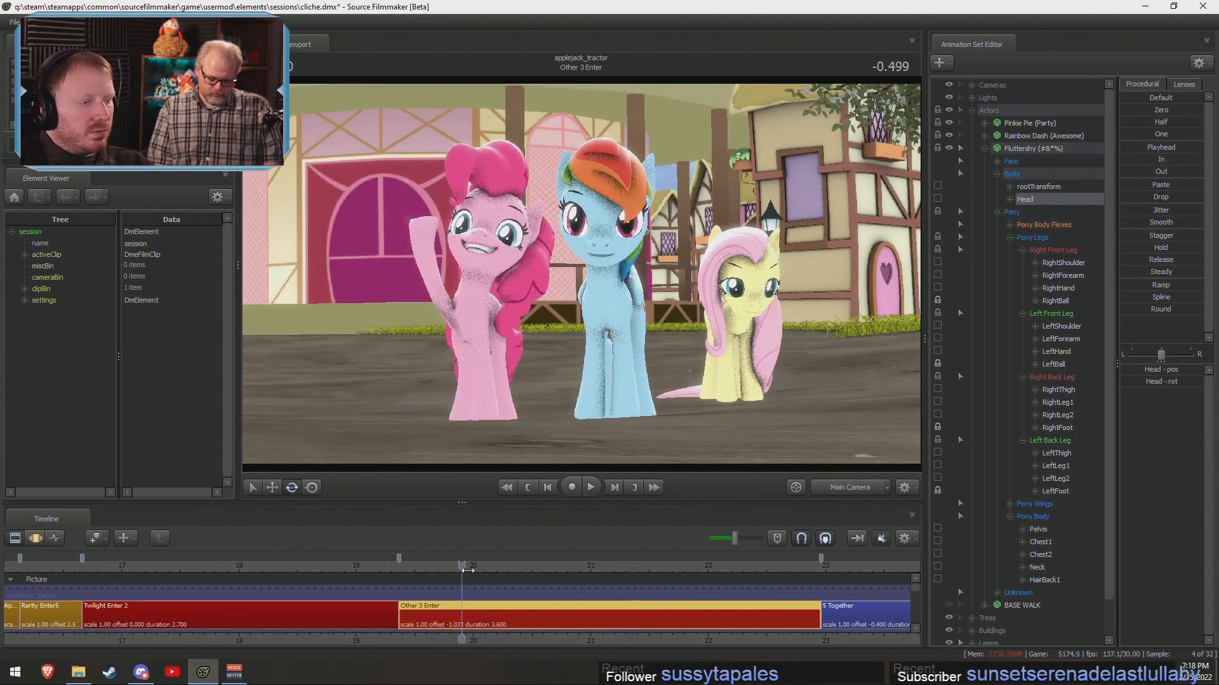
key("space")
Limit the time selection to the middle of Other 3 Enter and rotate Fluttershy's Pelvis at 0.866 in the Work Camera view.
key("F3")
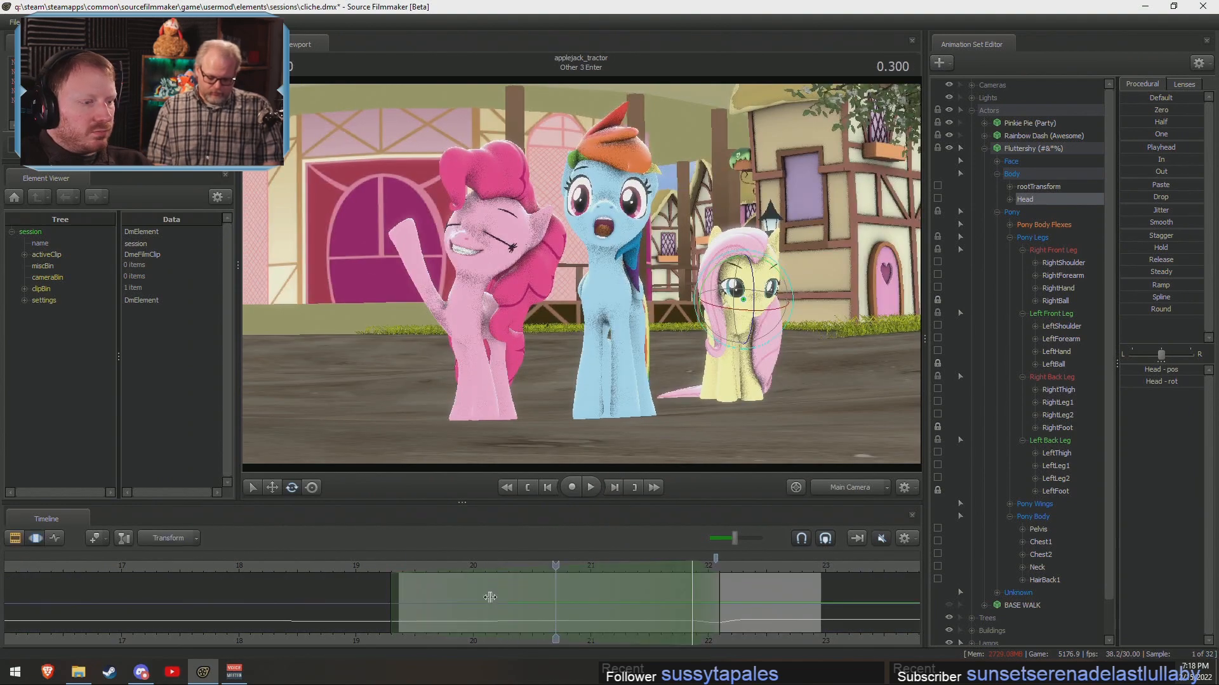
left_click_drag(547, 592, 697, 592, "shift")
right_click_drag(697, 593, 672, 605, "shift")
mouse_move(525, 590)
left_mouse_down()
mouse_move(574, 599)
mouse_move(536, 595)
left_mouse_up()
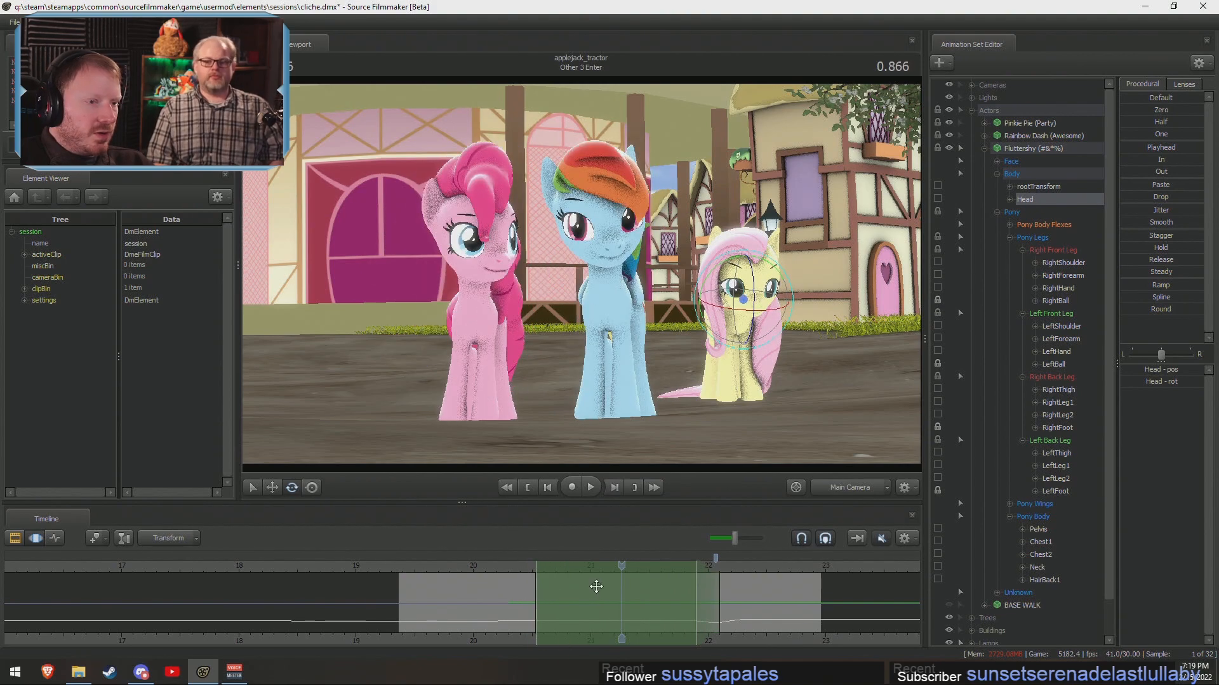
left_click(851, 493)
left_click_drag(660, 317, 537, 234)
key("w")
left_click(590, 233, "ctrl")
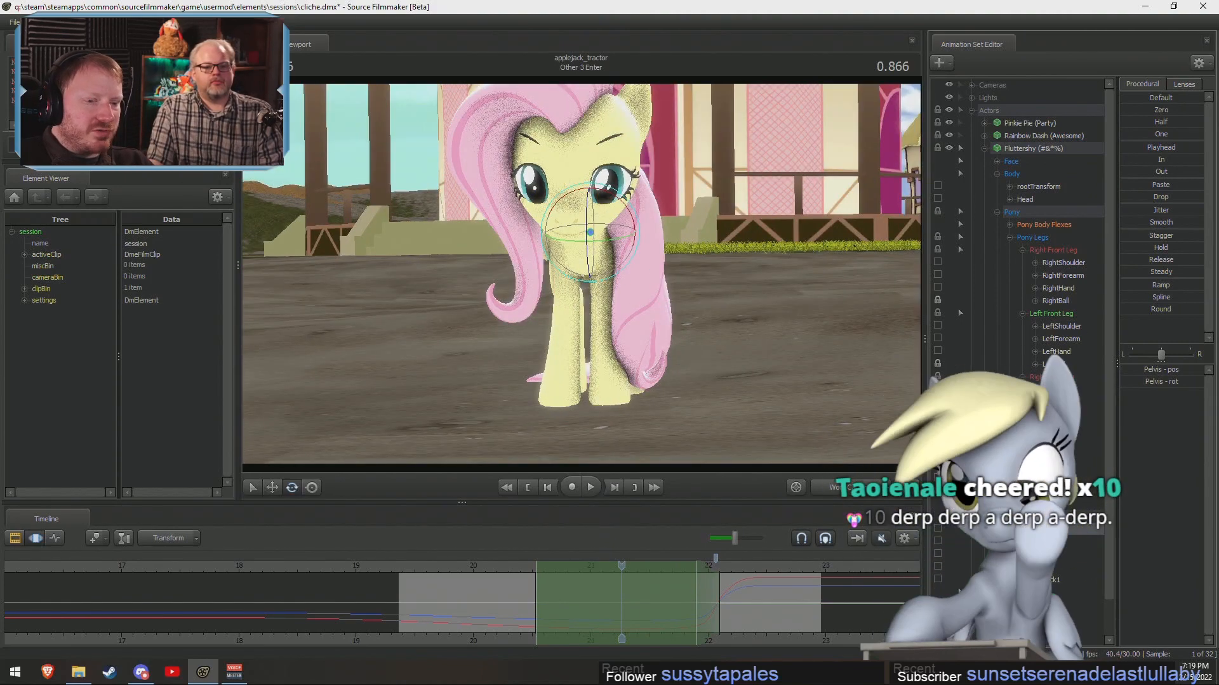
left_click_drag(740, 367, 771, 356, "alt")
left_click_drag(597, 255, 605, 258)
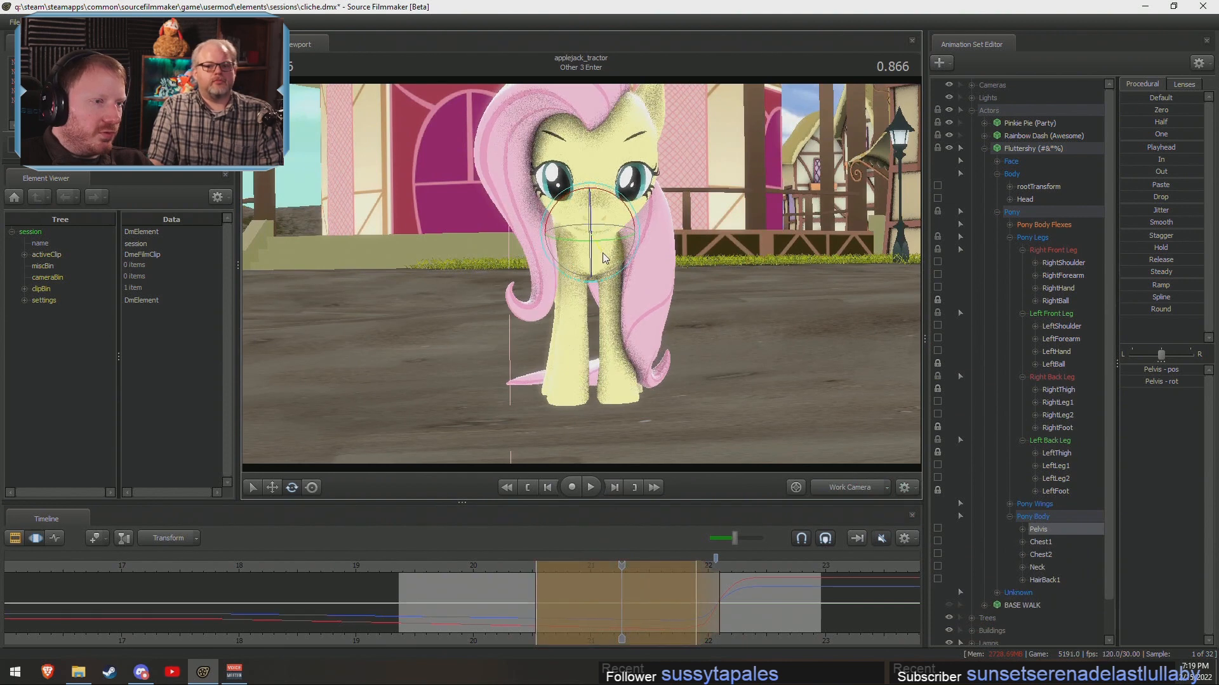
Rotate Fluttershy's Head at 0.866 within the same time selection, checking Chest1 as an alternative control.
left_click(595, 218, "ctrl")
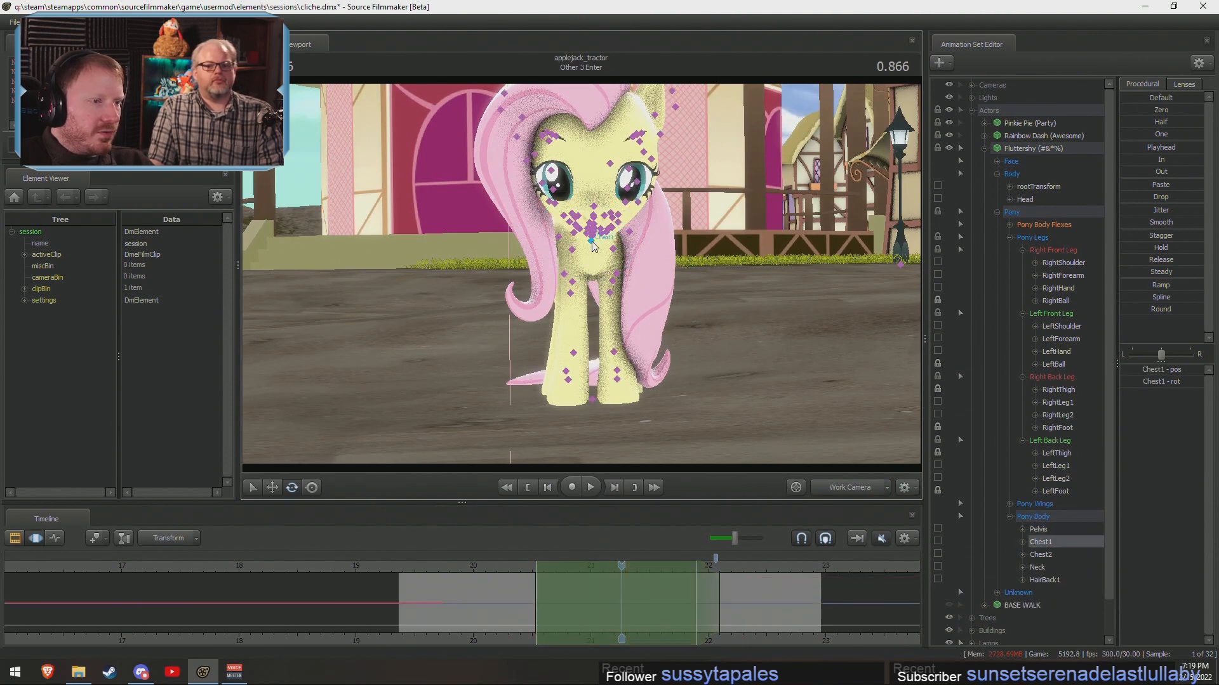
left_click(595, 216, "ctrl")
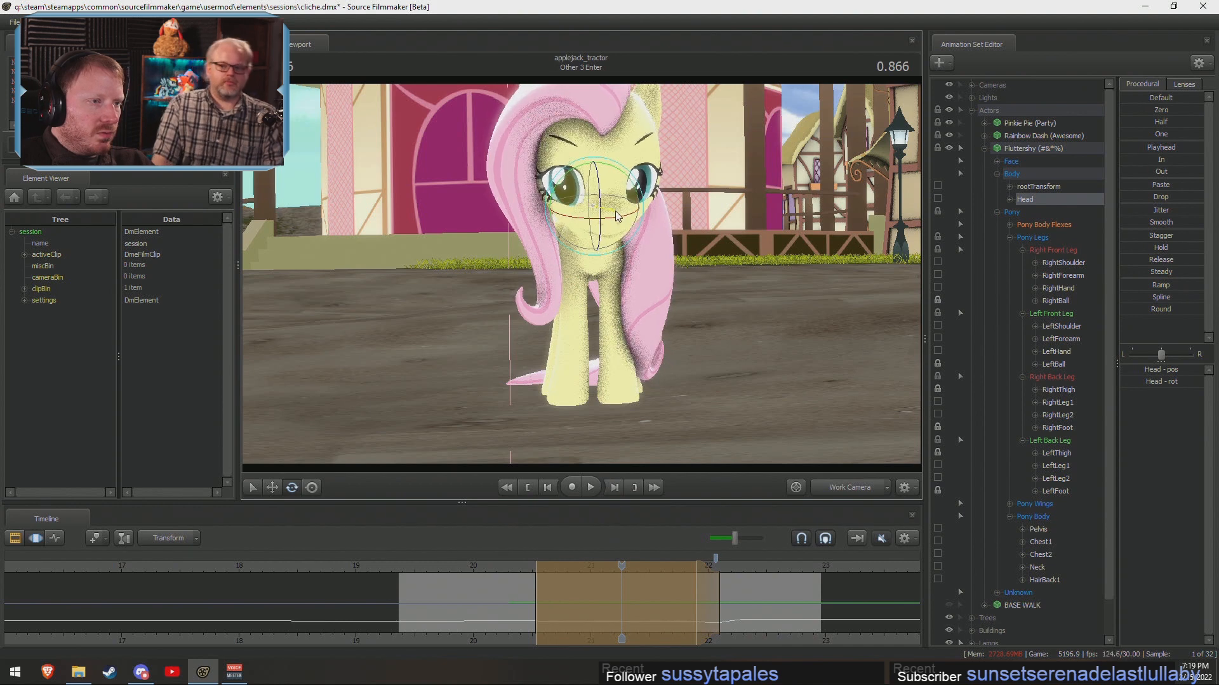
key("ctrl")
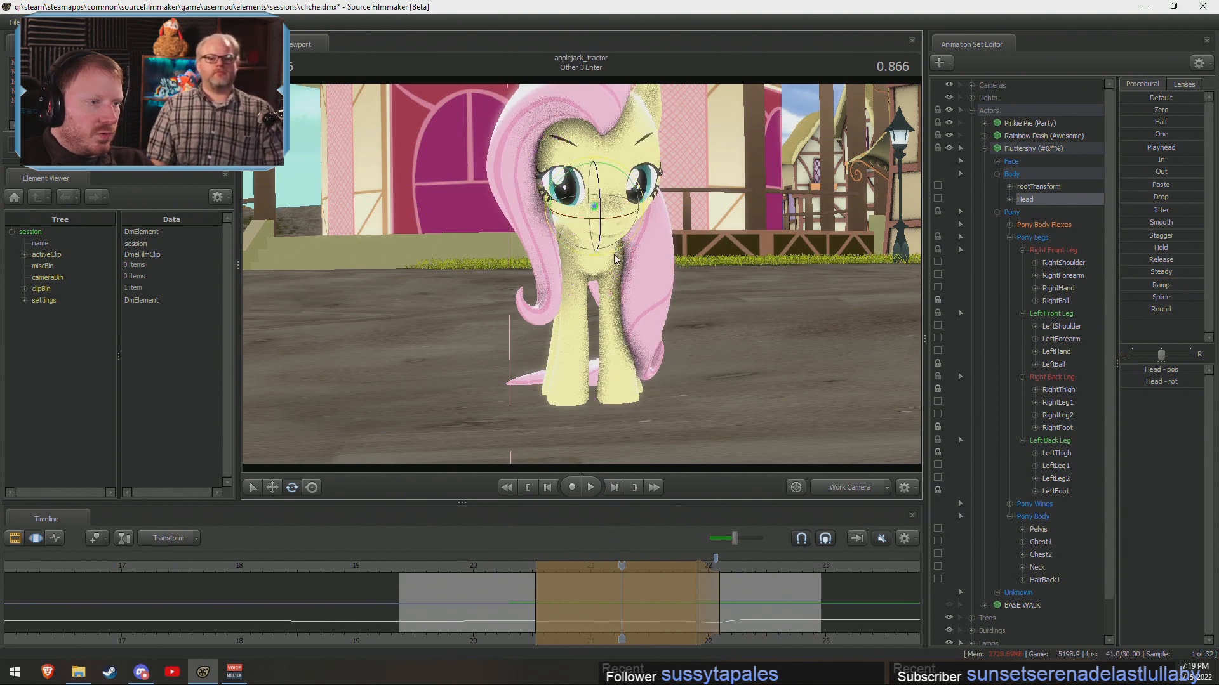
left_click(591, 240, "ctrl")
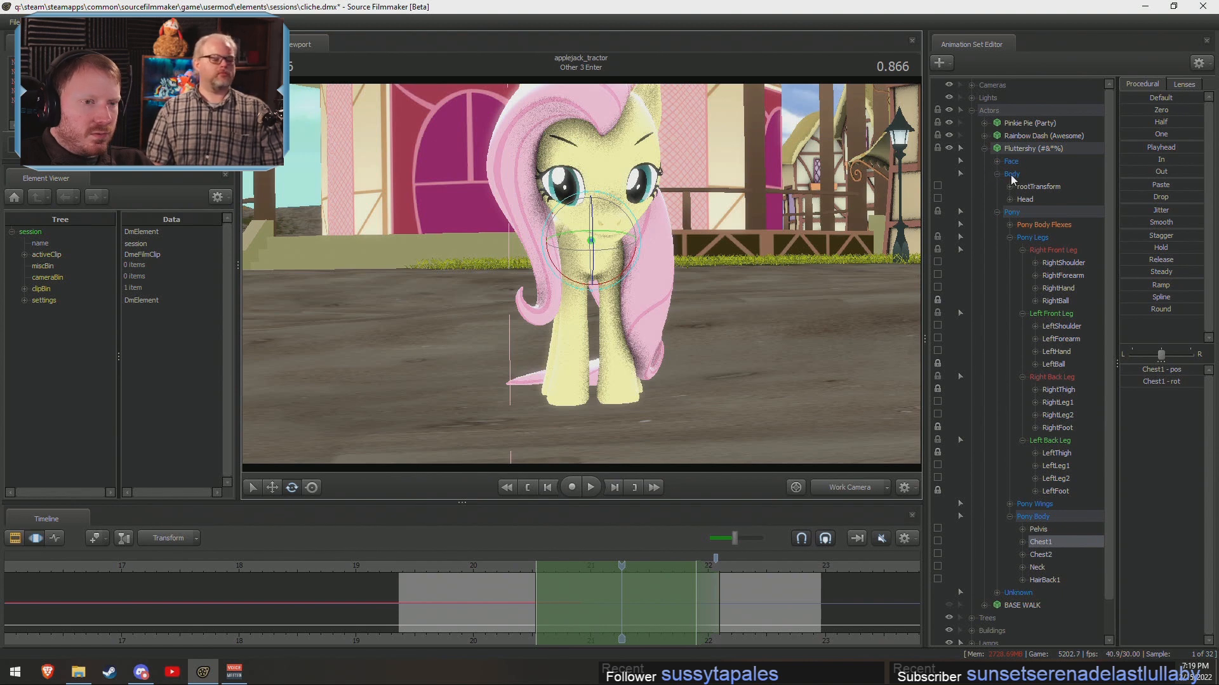
key("shift")
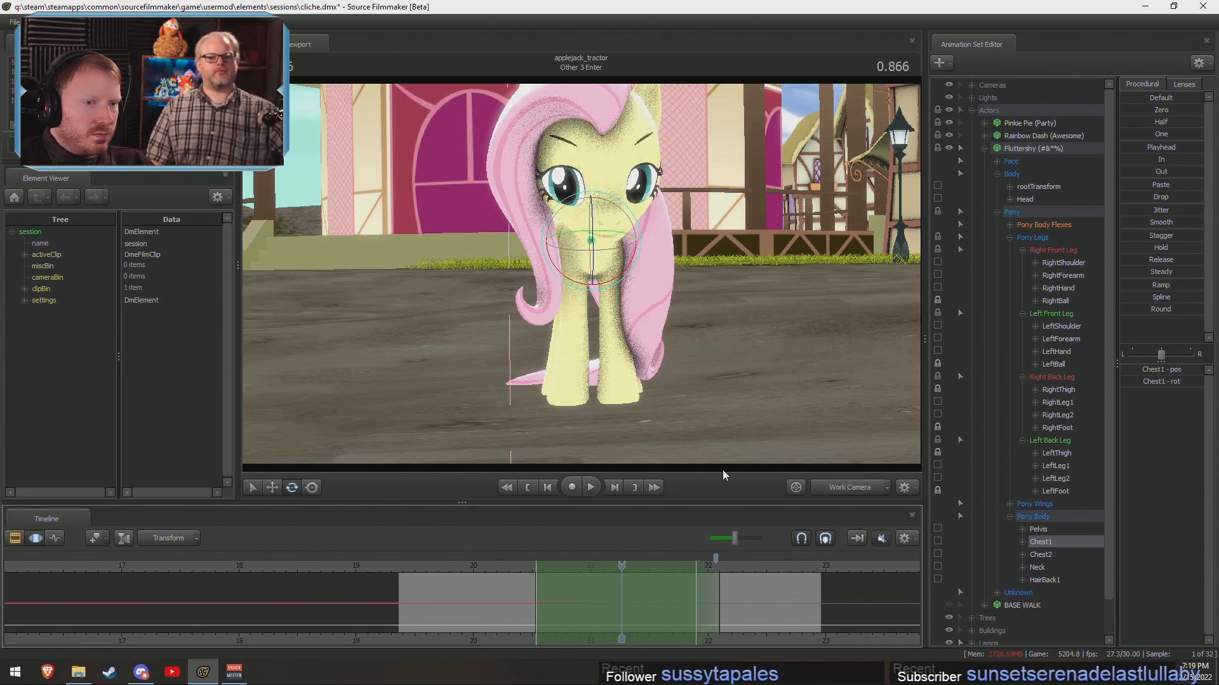
left_click(596, 208)
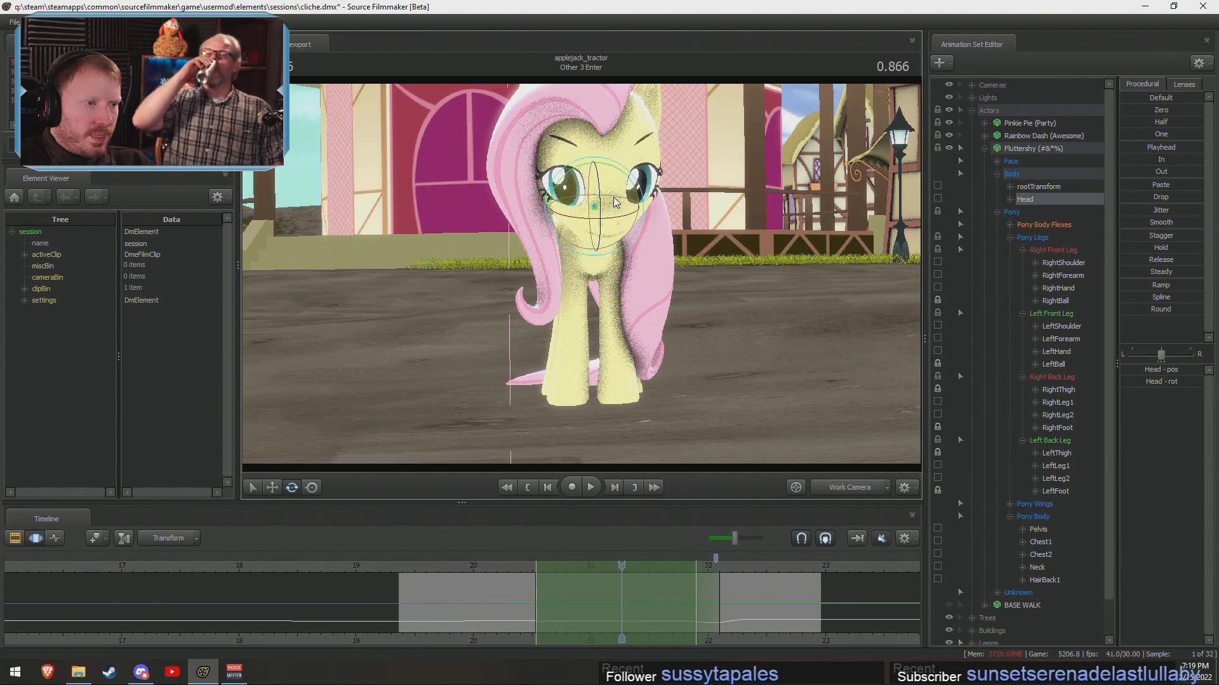
Select the Eyes controls under Fluttershy's Face and move her eye view target sideways within the time selection.
left_click(997, 161)
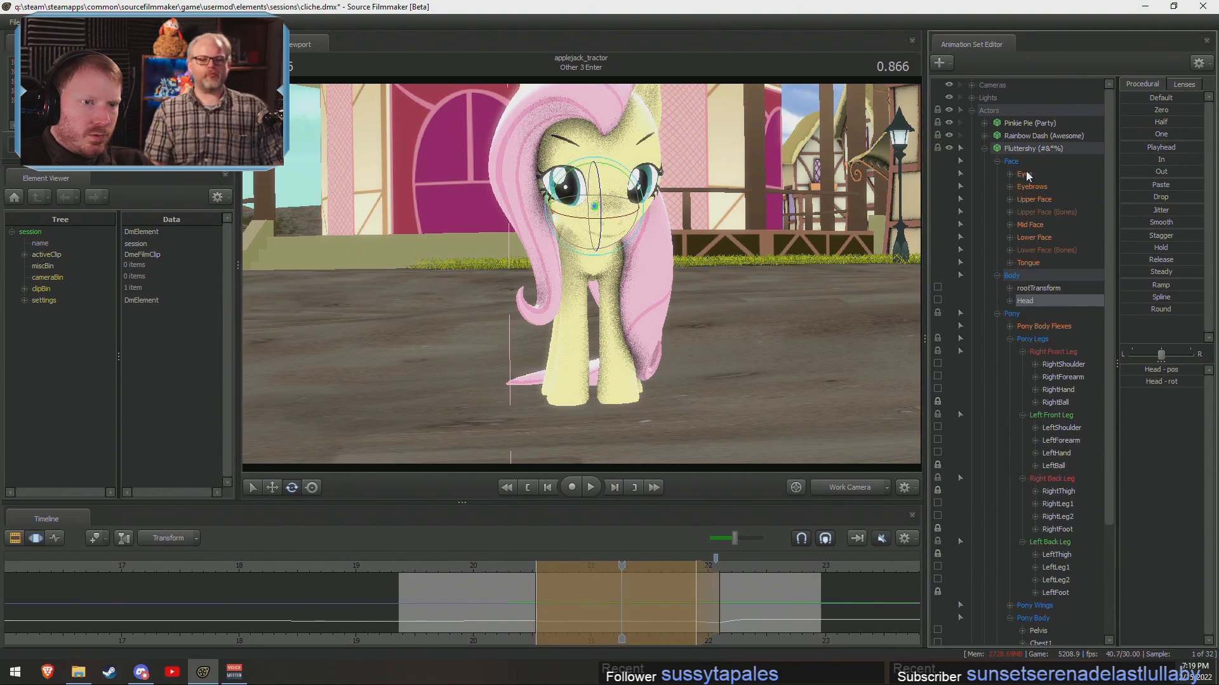
left_click(1025, 176)
left_click_drag(639, 271, 644, 307)
key("s")
key("w")
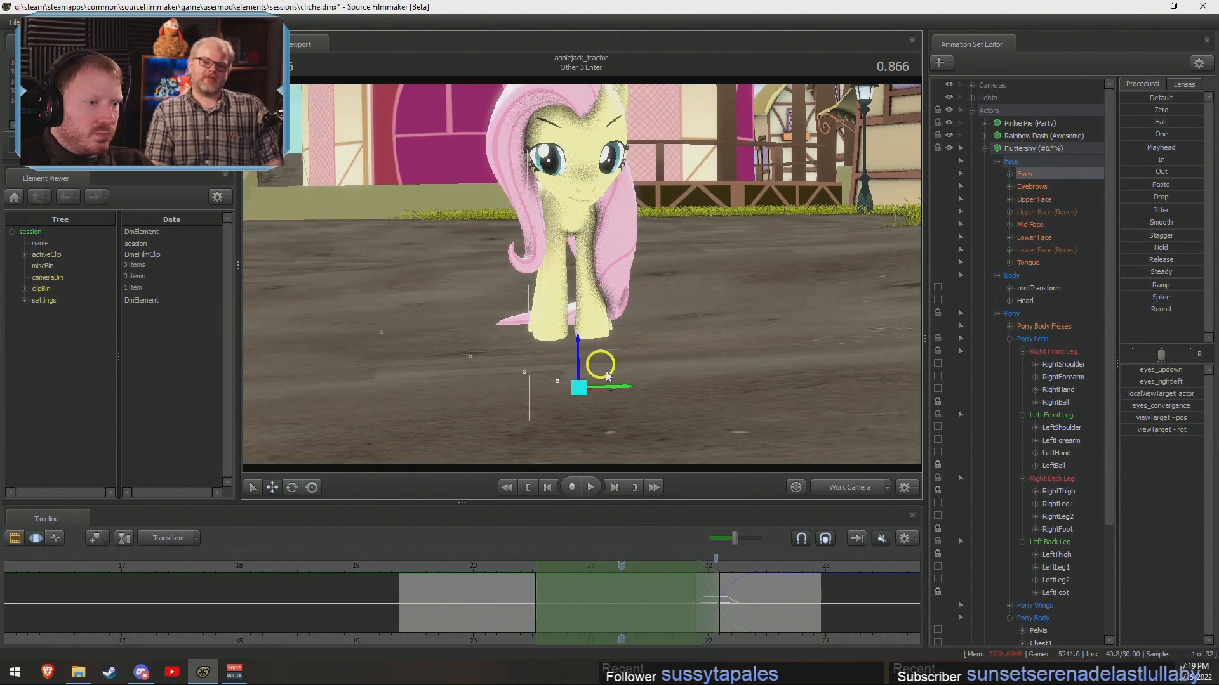
left_click_drag(607, 376, 736, 372)
key("a")
mouse_move(604, 338)
left_mouse_down()
mouse_move(685, 330)
mouse_move(749, 355)
mouse_move(876, 318)
mouse_move(580, 342)
mouse_move(600, 354)
mouse_move(638, 329)
mouse_move(581, 315)
mouse_move(587, 340)
mouse_move(596, 334)
left_mouse_up()
key("d")
key("d")
mouse_move(583, 282)
left_mouse_down("alt")
mouse_move(699, 286)
mouse_move(587, 298)
mouse_move(585, 282)
left_mouse_up("alt")
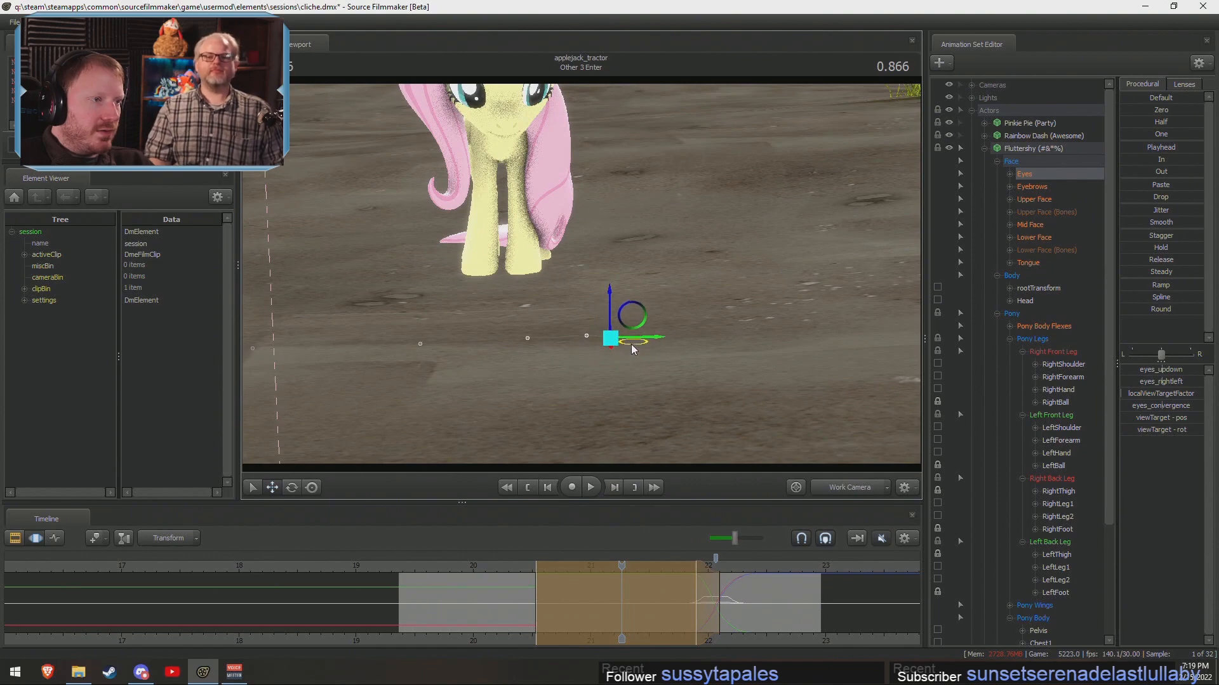
Fine-tune the eye view target's position along the ground plane and commit the time selection, with her face in view.
left_click_drag(631, 344, 580, 273)
key("w")
mouse_move(572, 607)
left_mouse_down()
mouse_move(512, 607)
mouse_move(565, 608)
left_mouse_up()
key("F2")
key("F3")
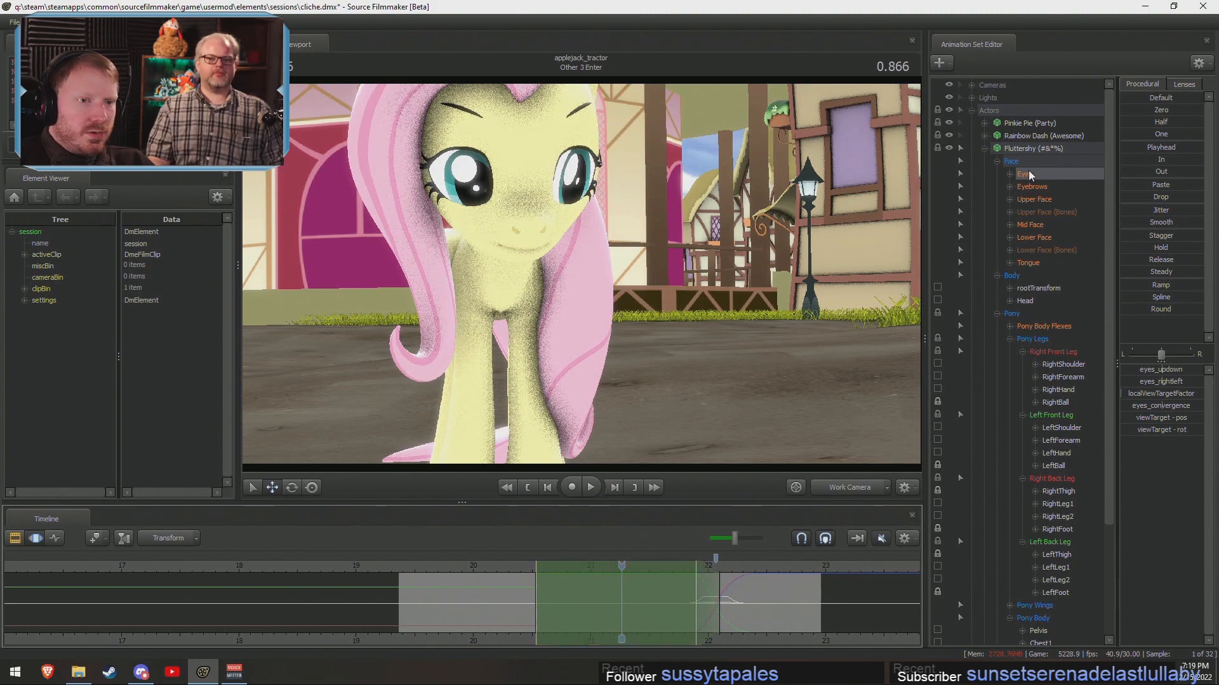
Select all Fluttershy controls except Face and apply the Round procedural preset fully over a short time selection early in the shot.
left_click(1032, 148)
left_click(1013, 161, "ctrl")
left_click(517, 607)
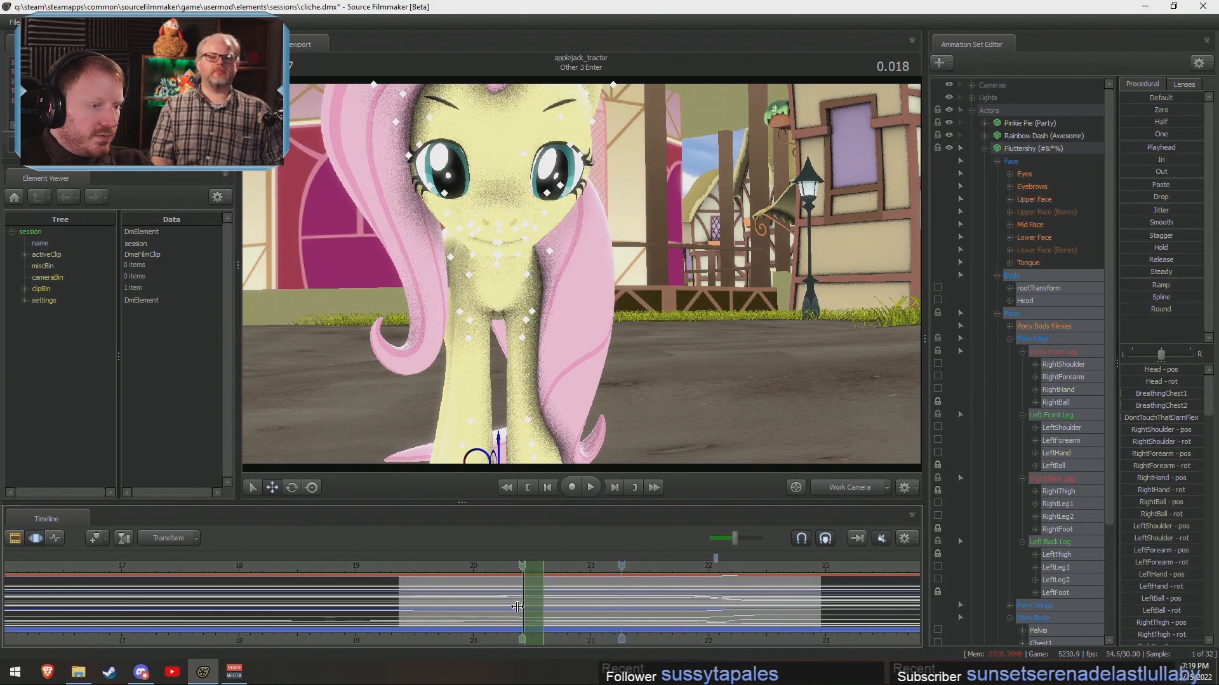
left_click_drag(1129, 311, 1202, 311)
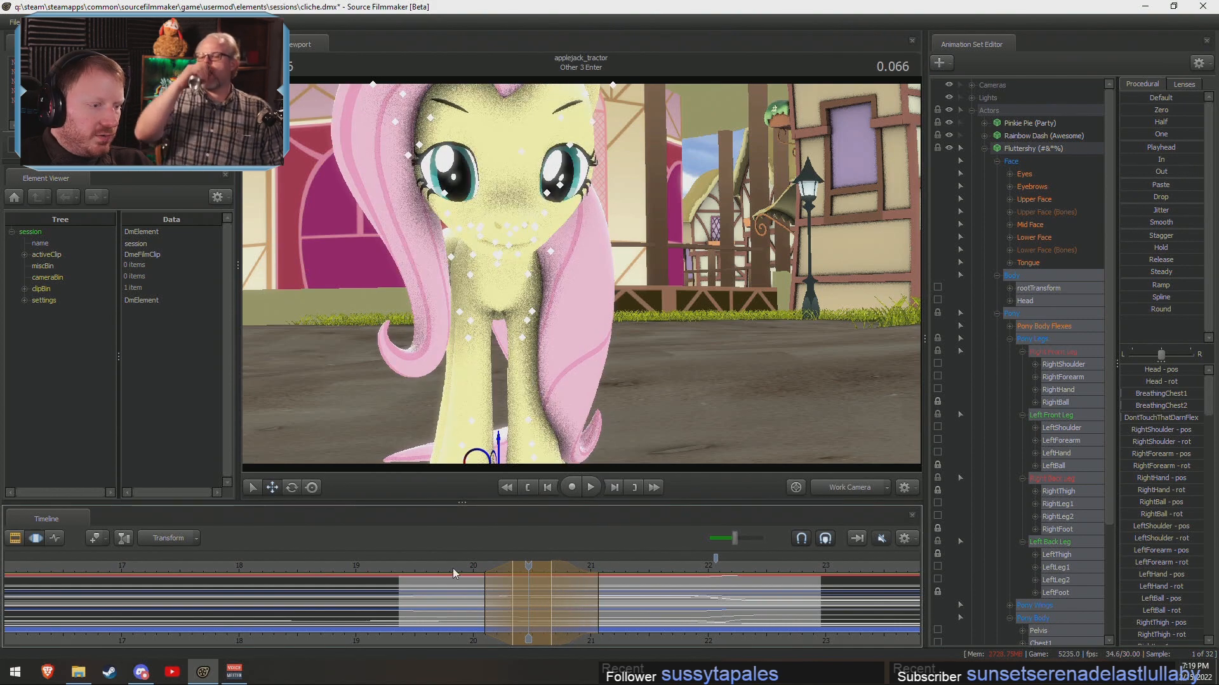
Play back the body transition and shorten the trailing falloff of its time selection.
key("space")
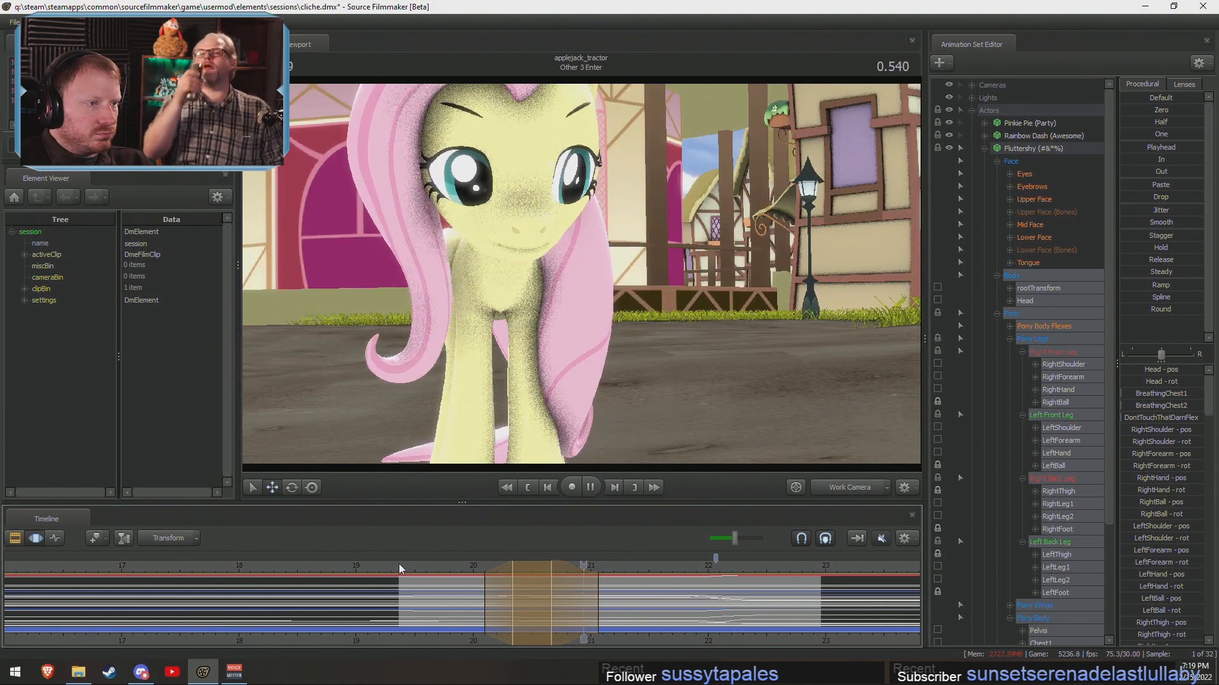
key("space")
mouse_move(596, 604)
left_mouse_down()
mouse_move(543, 607)
mouse_move(581, 611)
left_mouse_up()
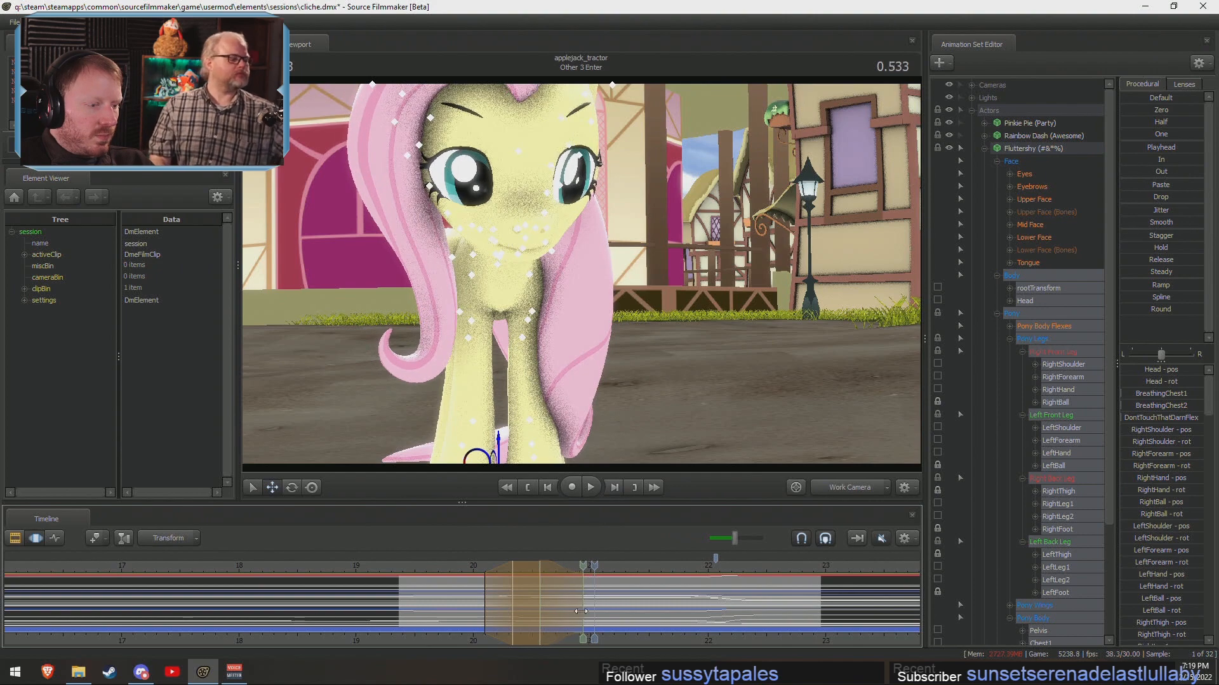
key("space")
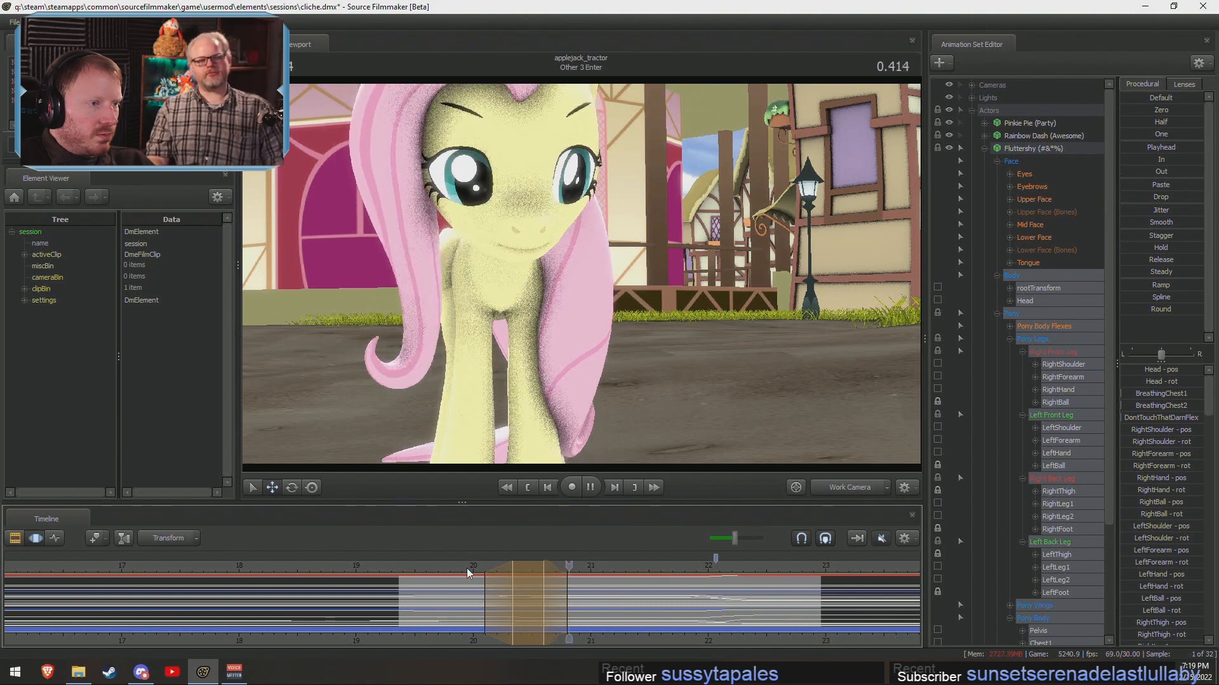
key("space")
Rotate Fluttershy's Head at 0.100 within a short time selection centred there, and play back the movement.
left_click(532, 602, "shift")
scroll(531, 601, "up", 5, "shift")
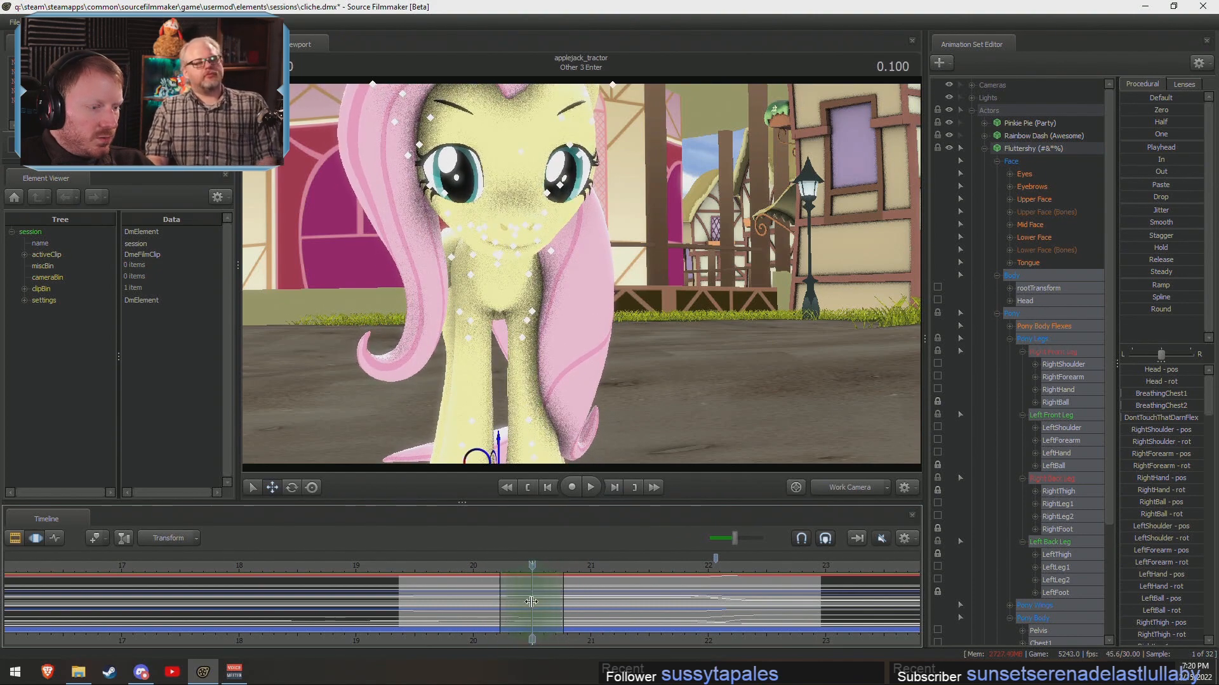
left_click(510, 216)
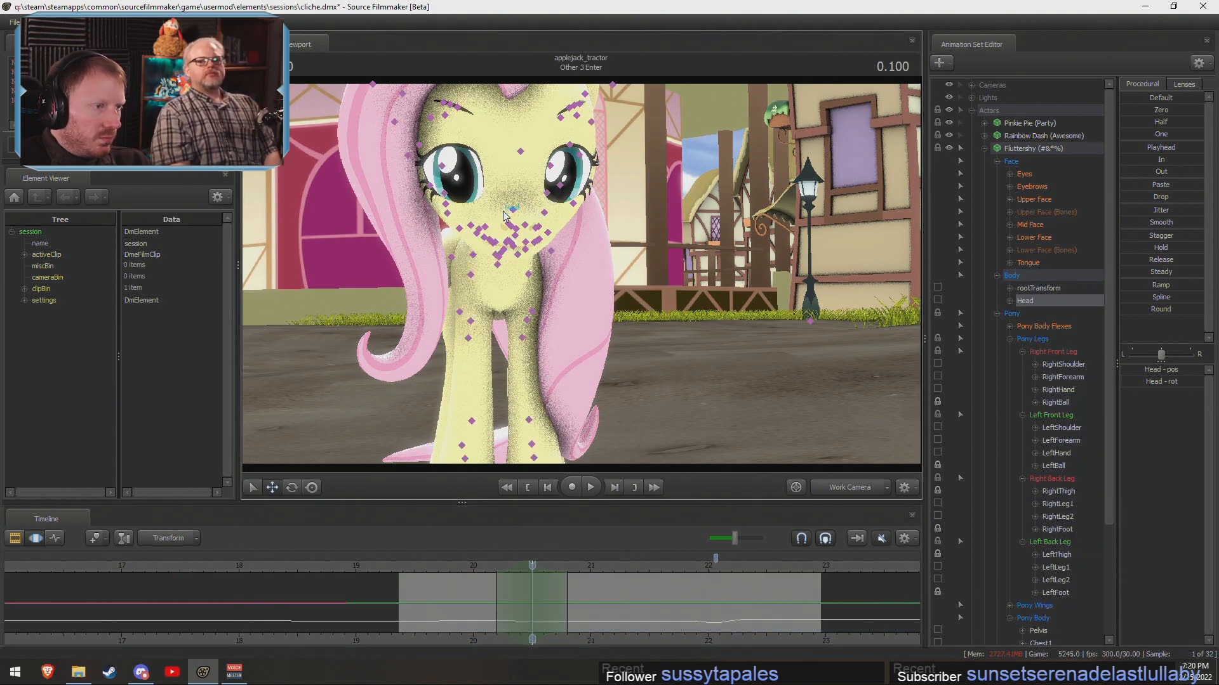
key("e")
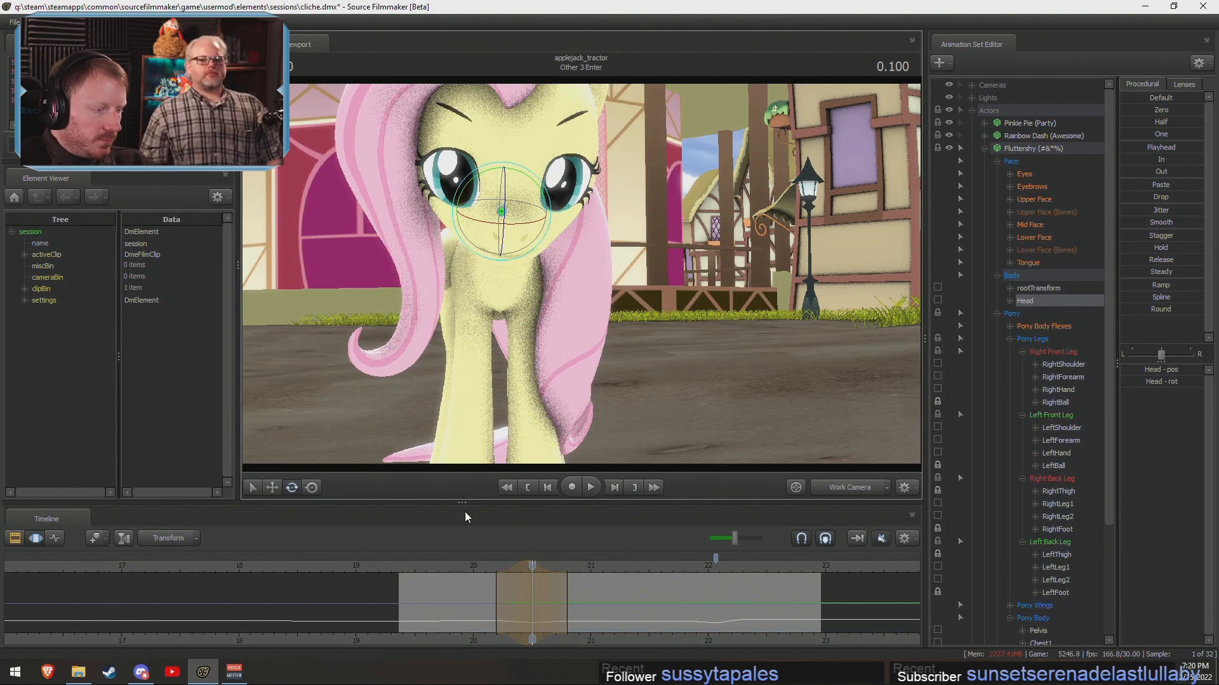
key("space")
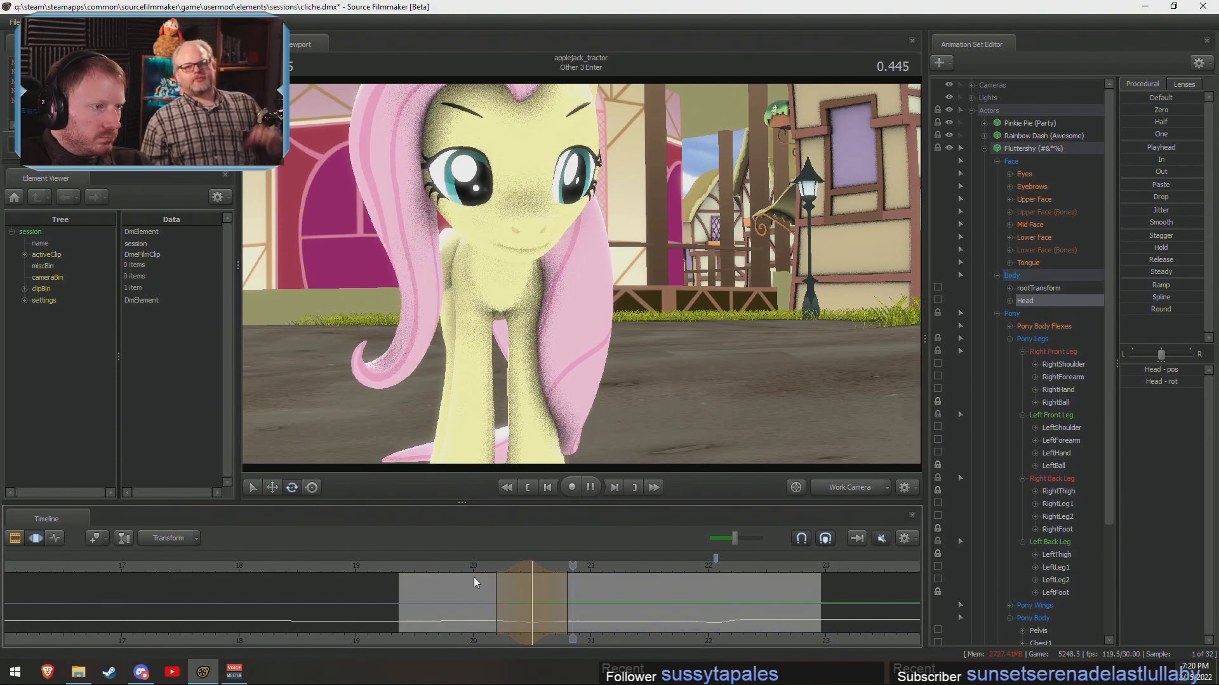
key("space")
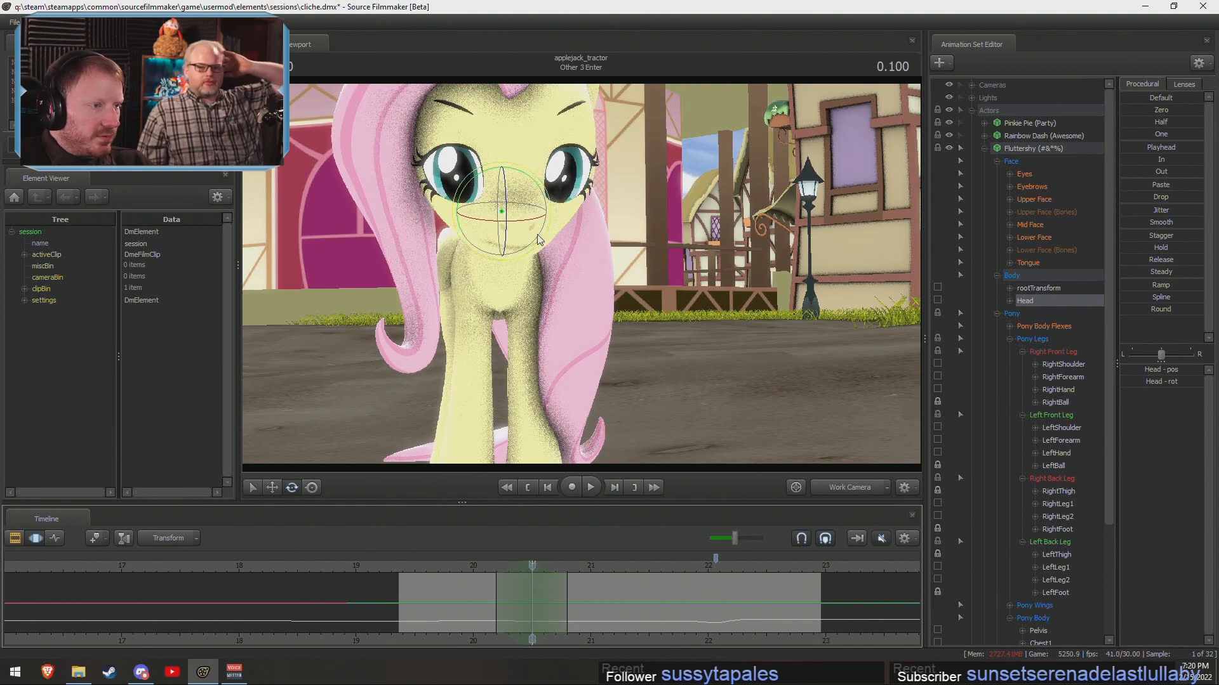
left_click(477, 565)
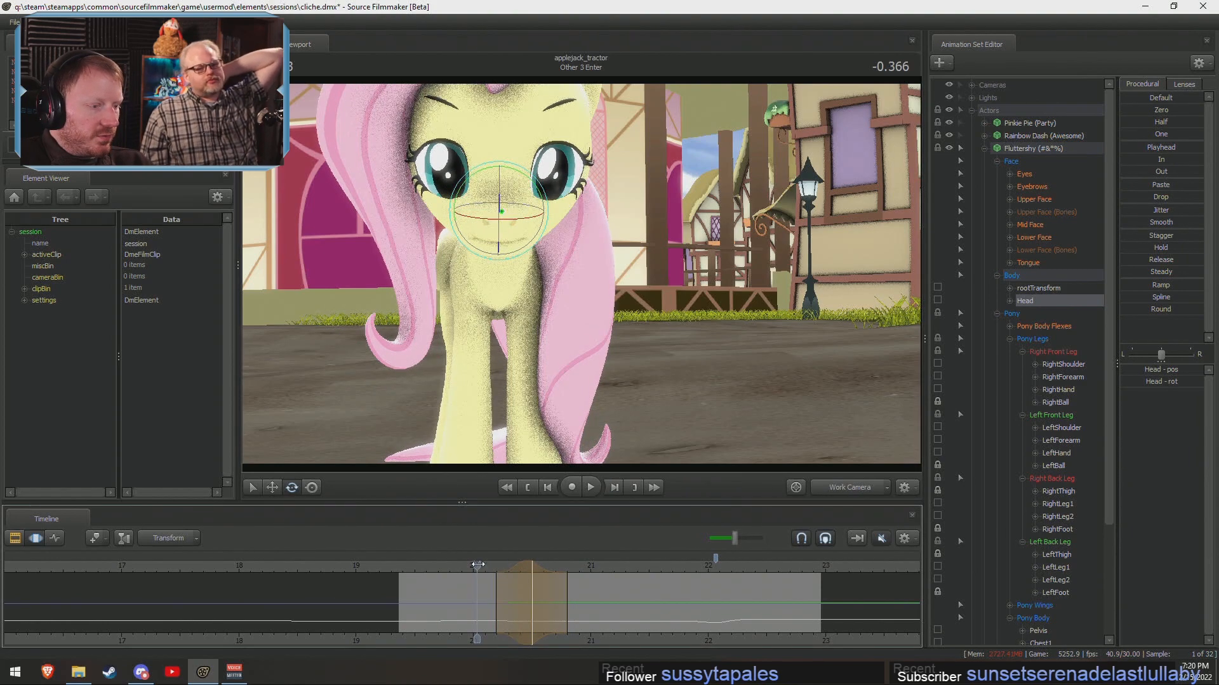
key("space")
key("space")
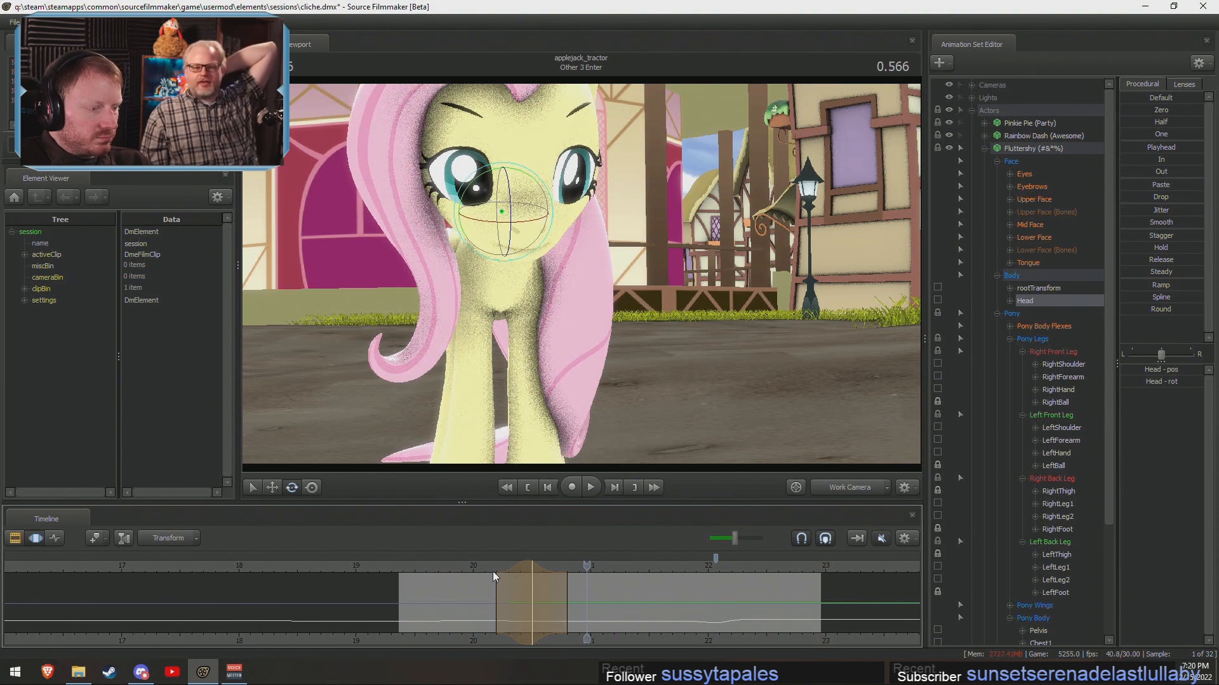
key("space")
key("space")
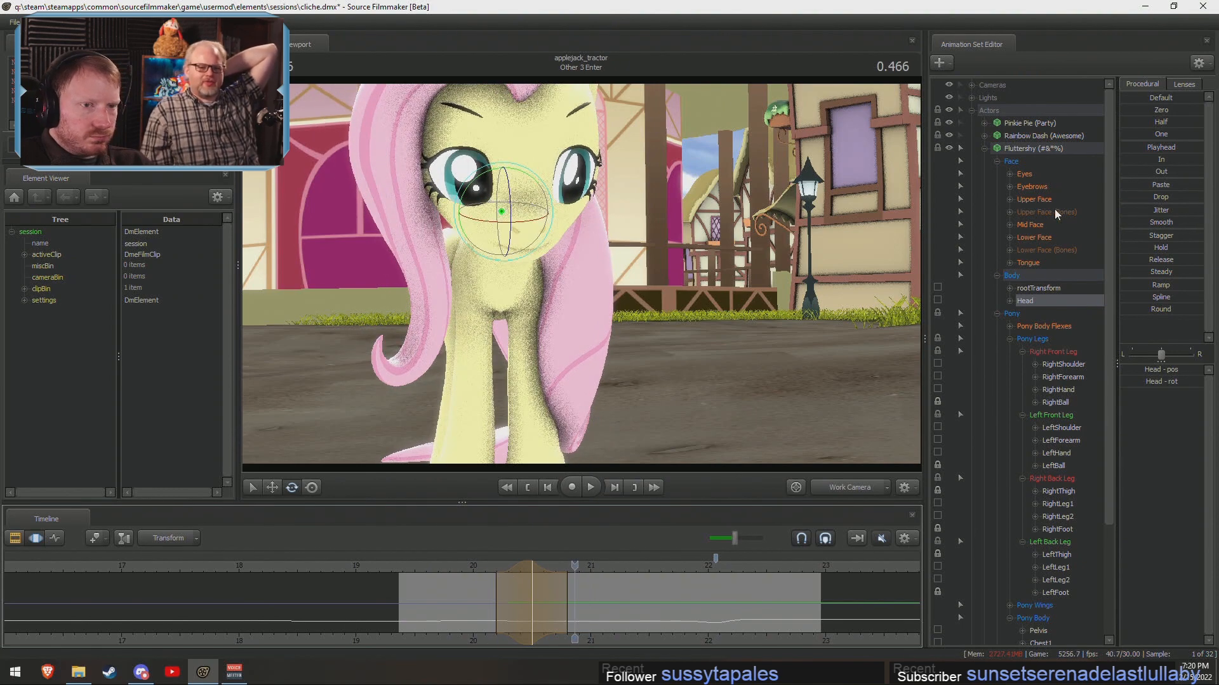
Add a blink around 0.133 by raising CloseEyes in Fluttershy's Upper Face within a short time selection, and play it back.
left_click(1037, 174)
left_click_drag(530, 608, 547, 608, "shift")
left_click_drag(547, 607, 534, 607)
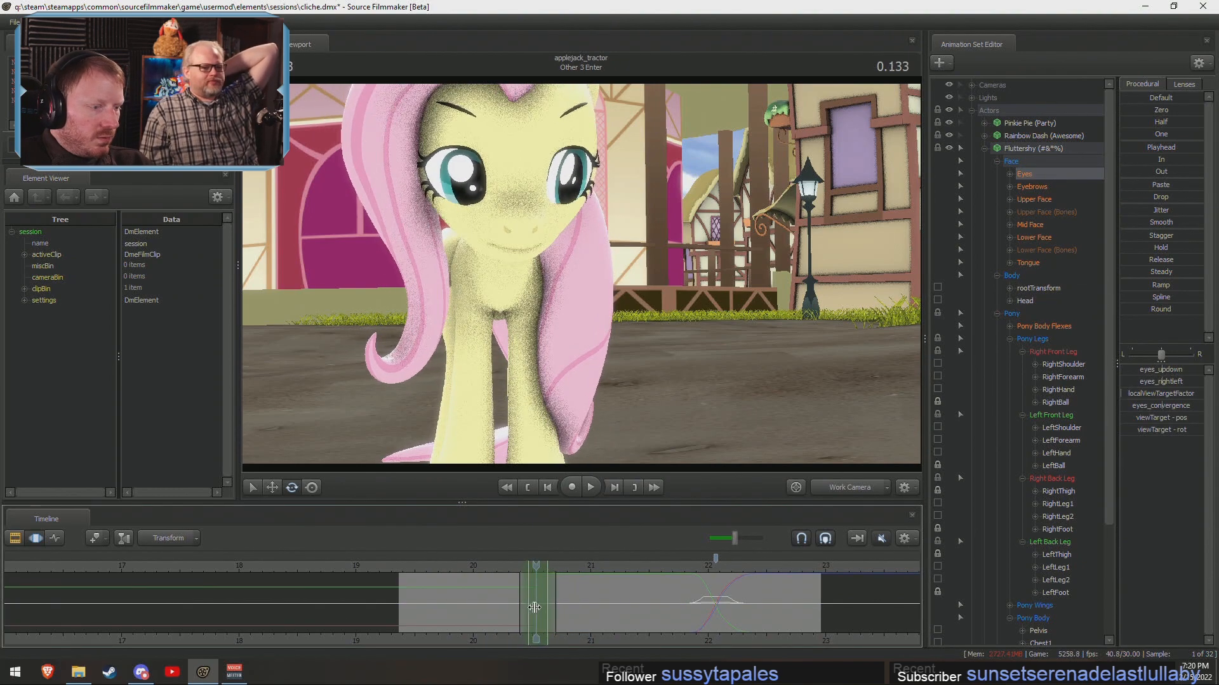
left_click(1033, 200)
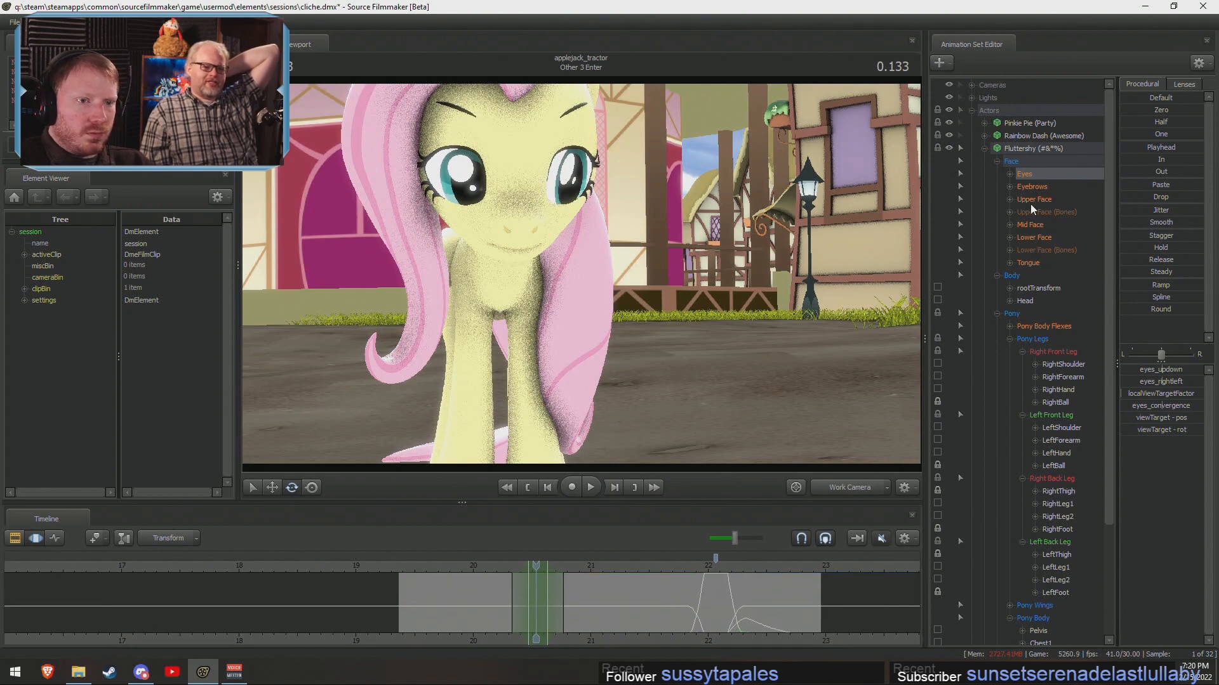
left_click(715, 567)
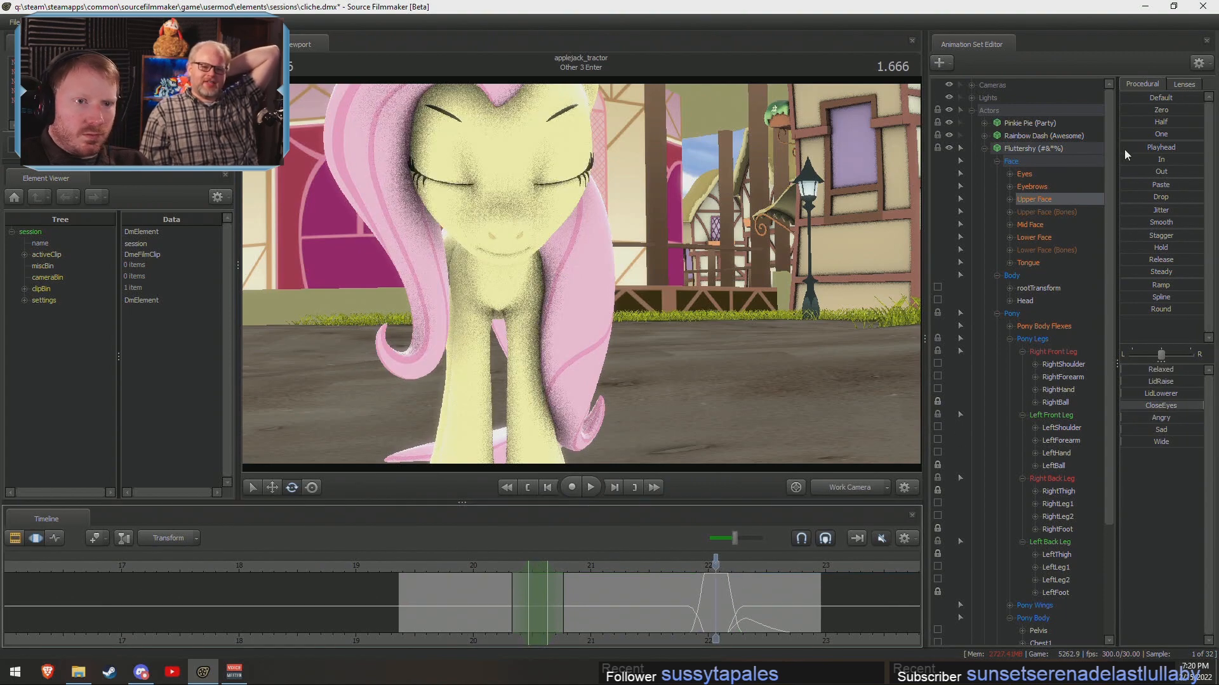
key("space")
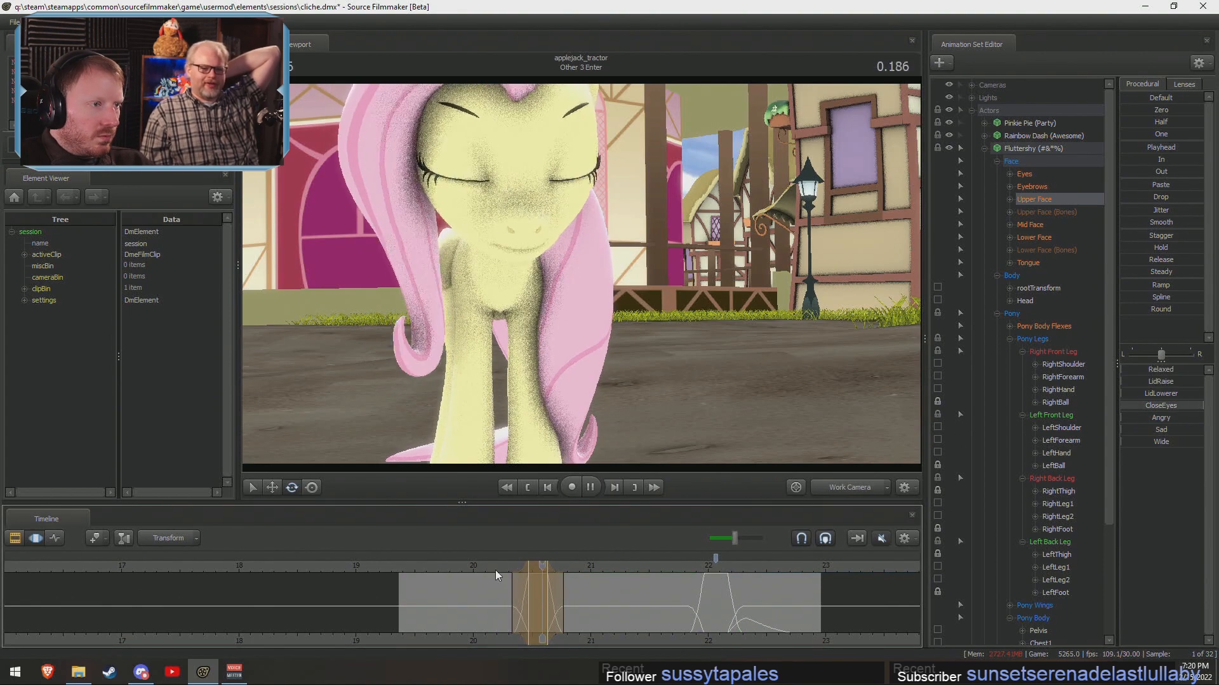
left_click(475, 566)
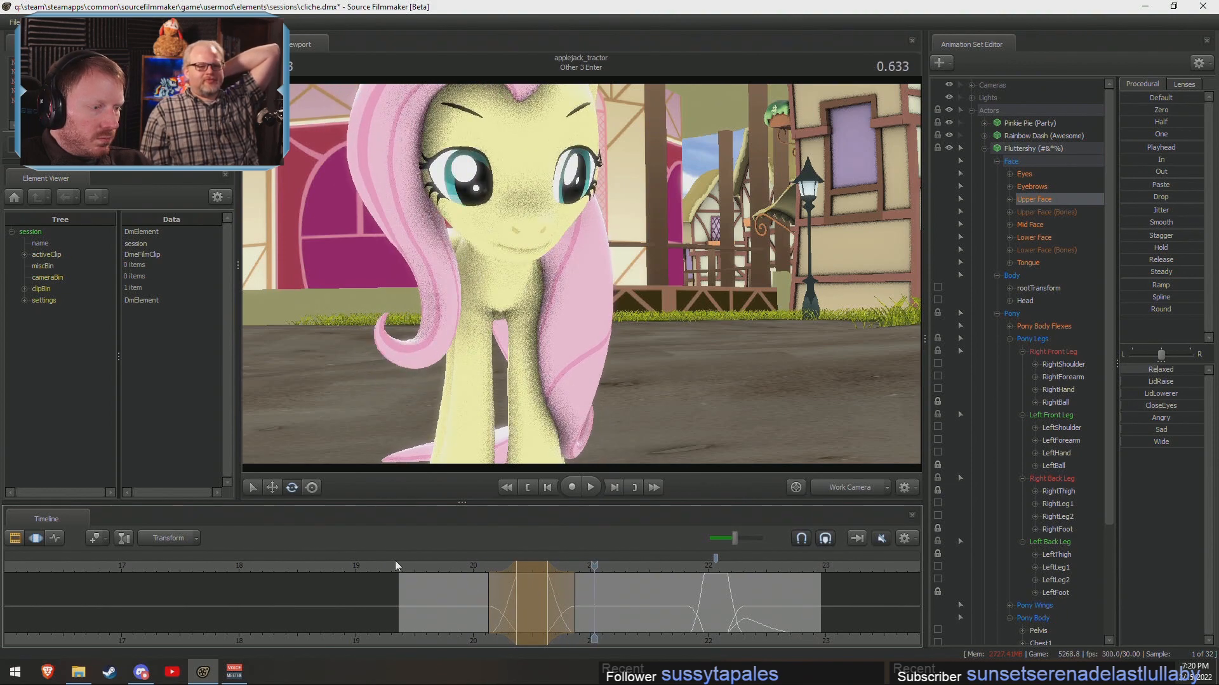
key("space")
Shift Fluttershy's eyes_rightleft slightly within a short time selection around 0.966, using a close Work Camera view, and replay the eye movement.
left_click(844, 488)
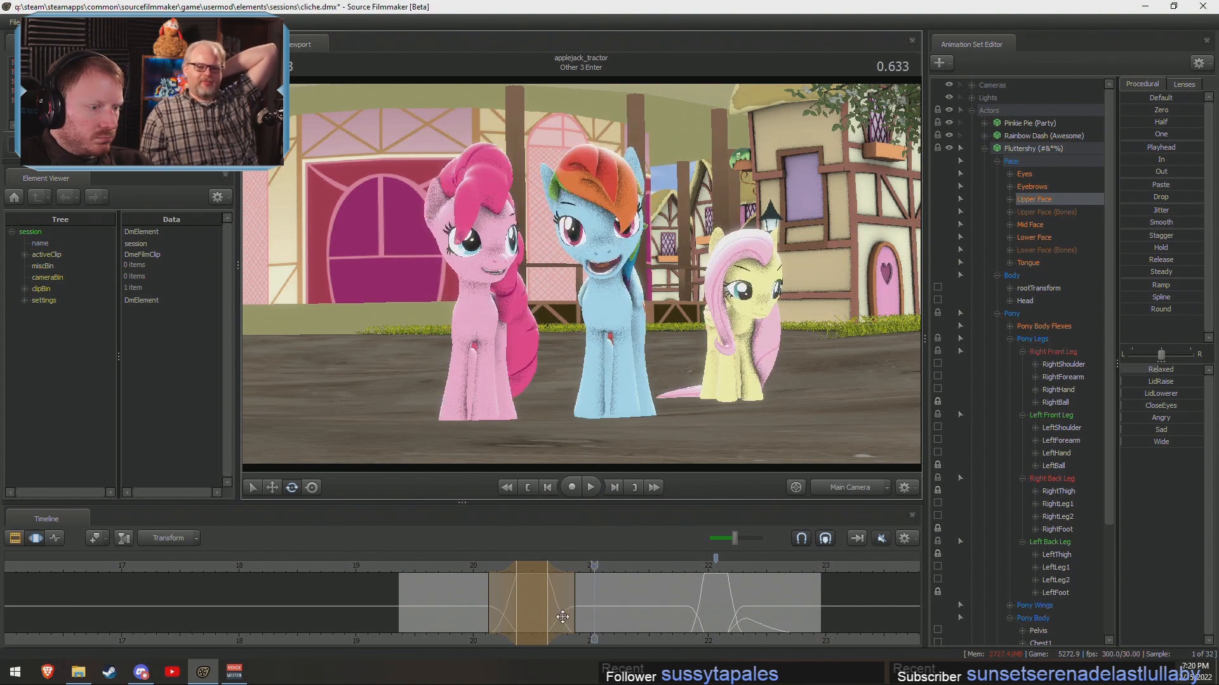
left_click_drag(585, 617, 666, 619)
left_click(634, 620)
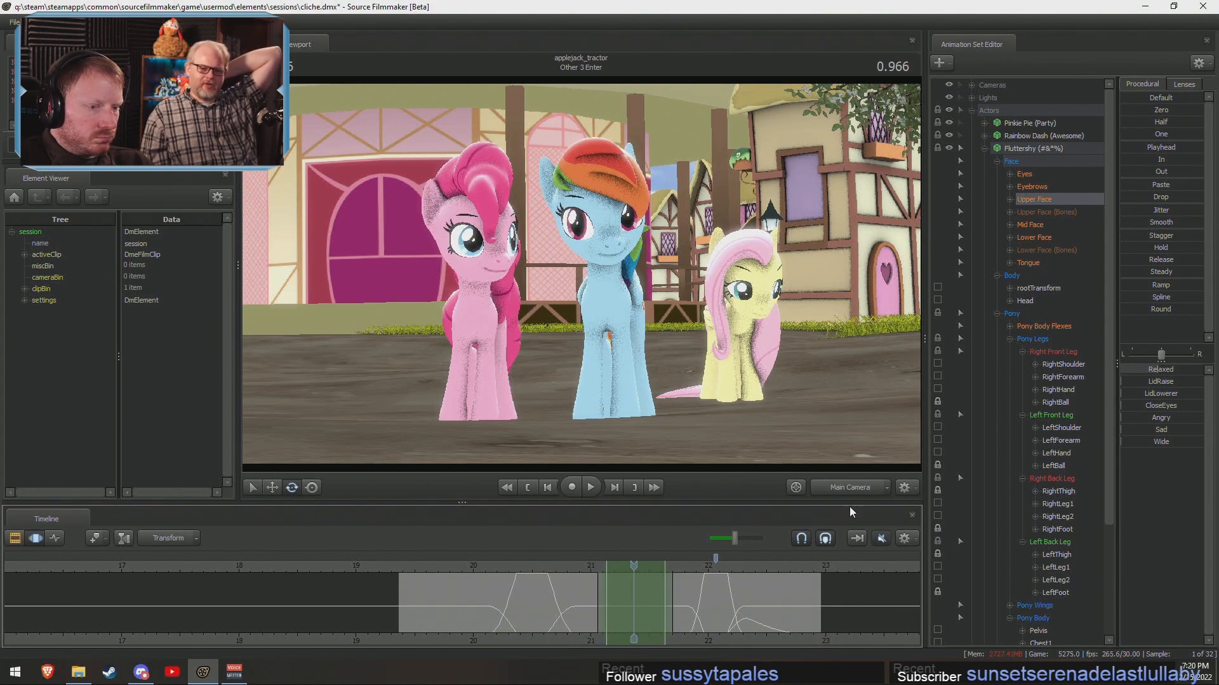
left_click(845, 488)
left_click_drag(574, 199, 570, 195)
key("w")
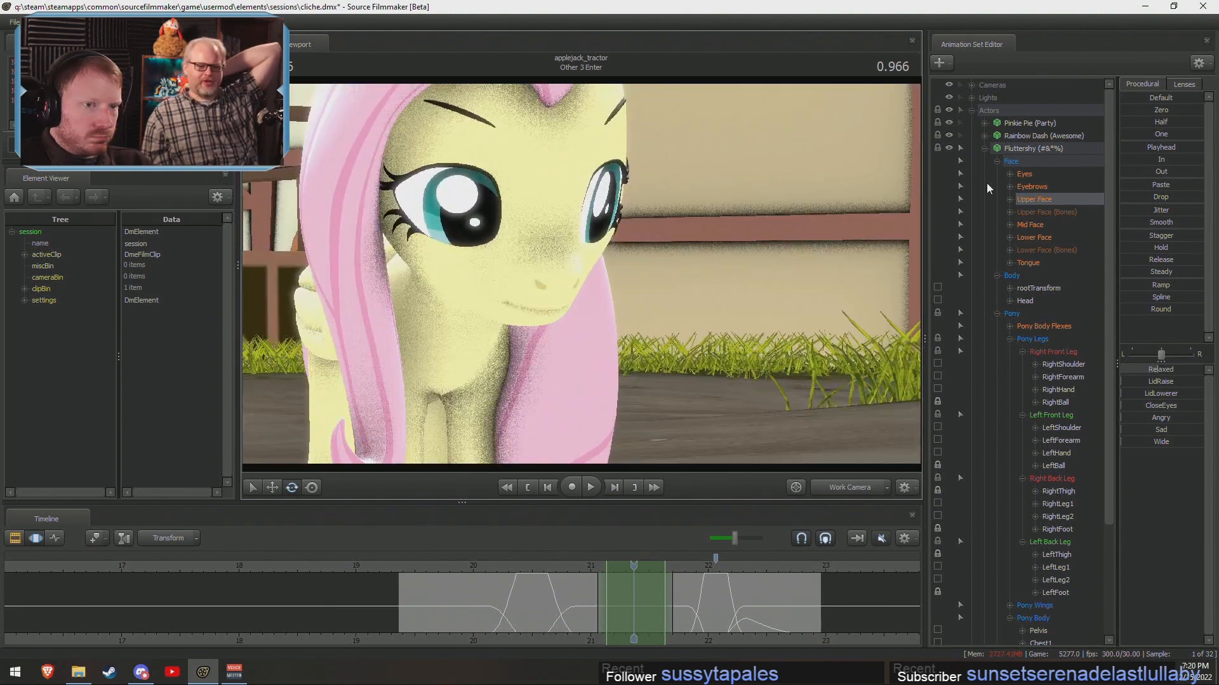
left_click(1024, 177)
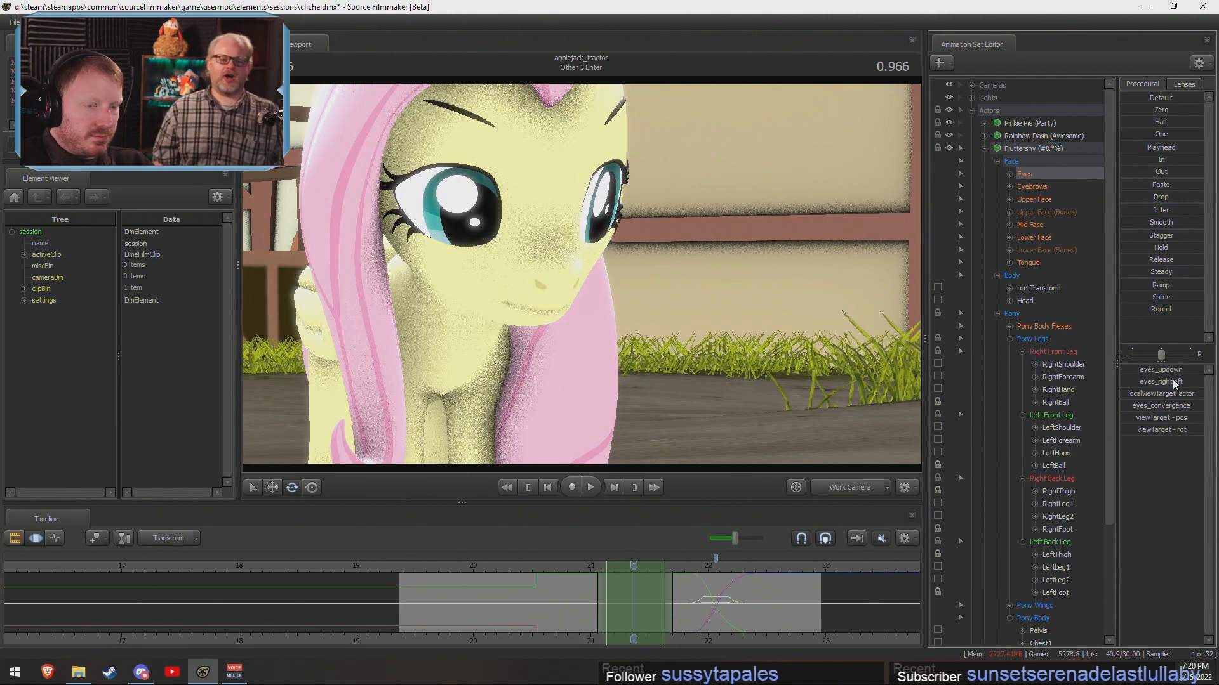
left_click_drag(1175, 384, 1164, 384)
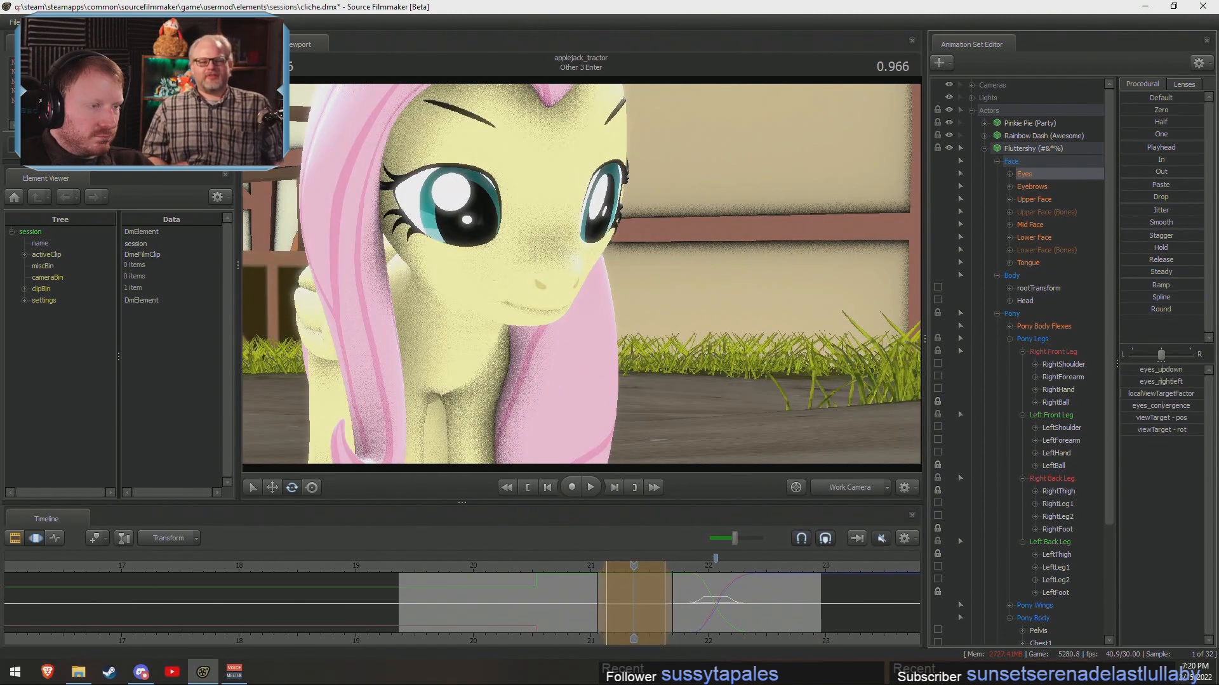
left_click_drag(625, 564, 533, 564)
key("space")
key("space")
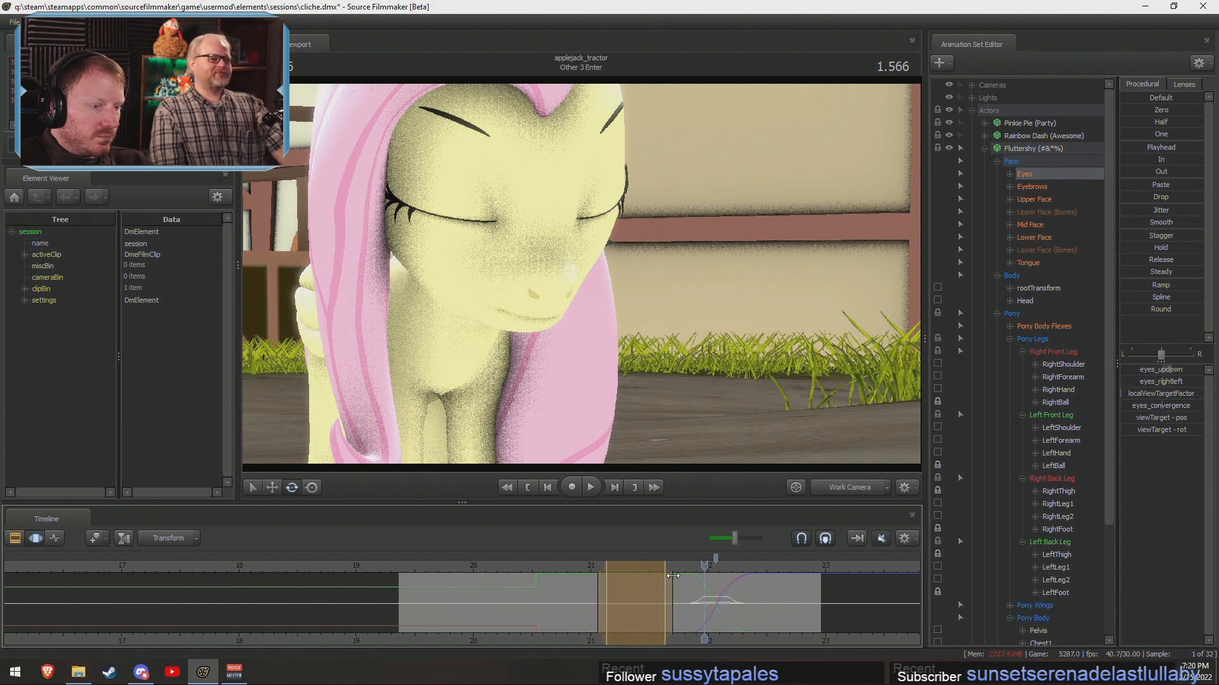
scroll(672, 575, "up", 3)
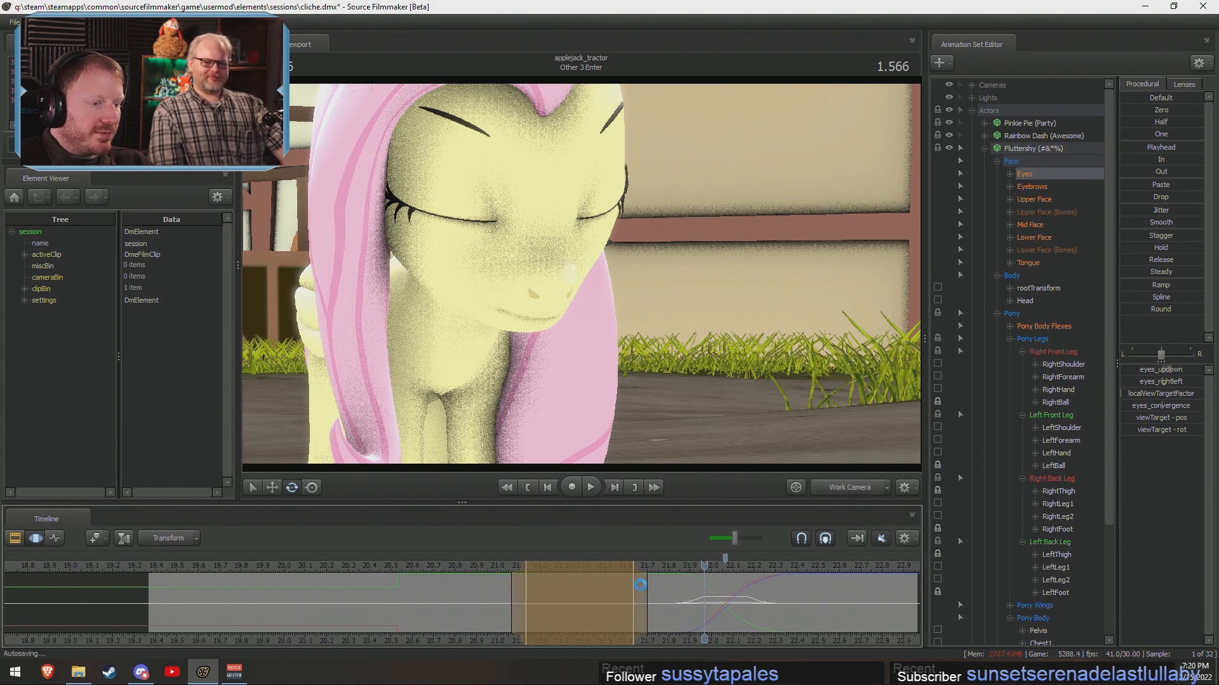
Shorten the eye movement's time selection in two stages, replaying the movement after each change.
left_click_drag(641, 584, 598, 585)
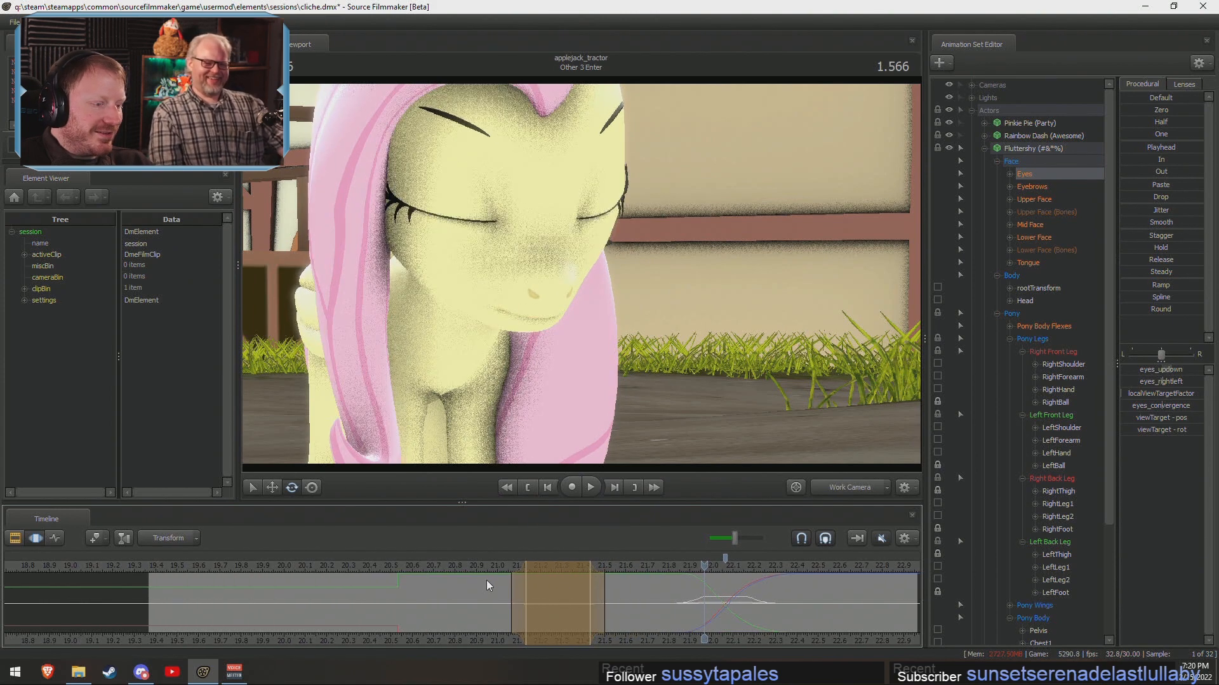
left_click(425, 569)
key("space")
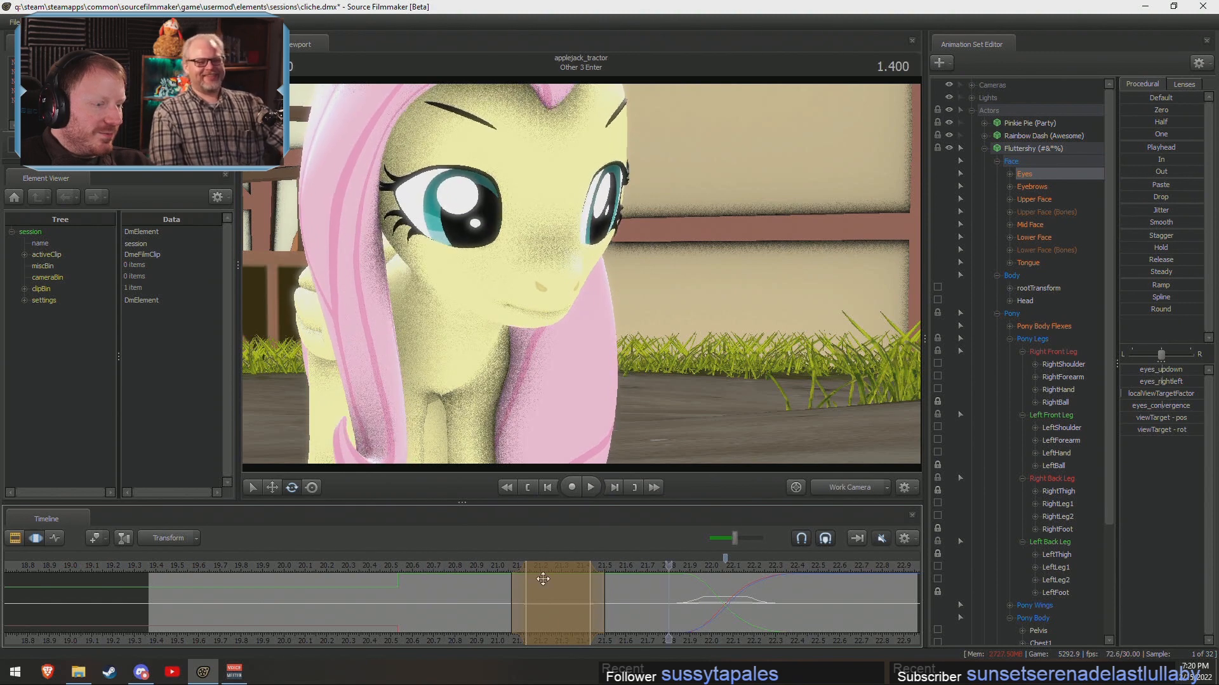
left_click_drag(598, 586, 585, 587)
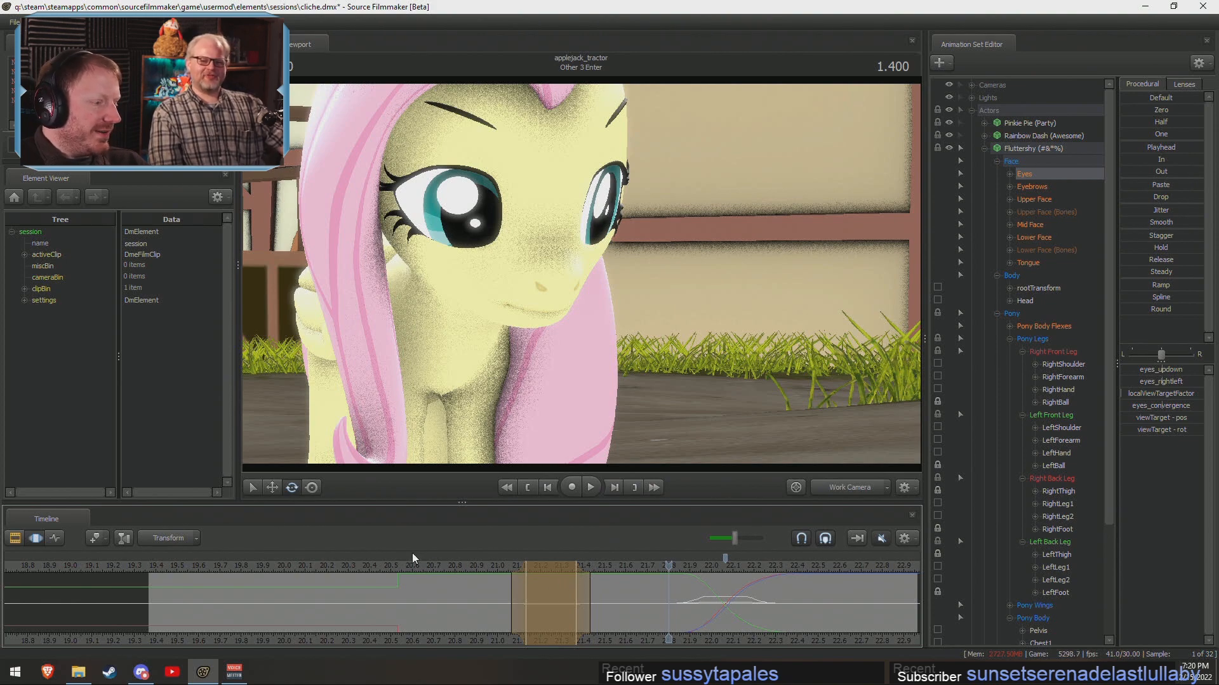
left_click_drag(347, 568, 284, 574)
key("space")
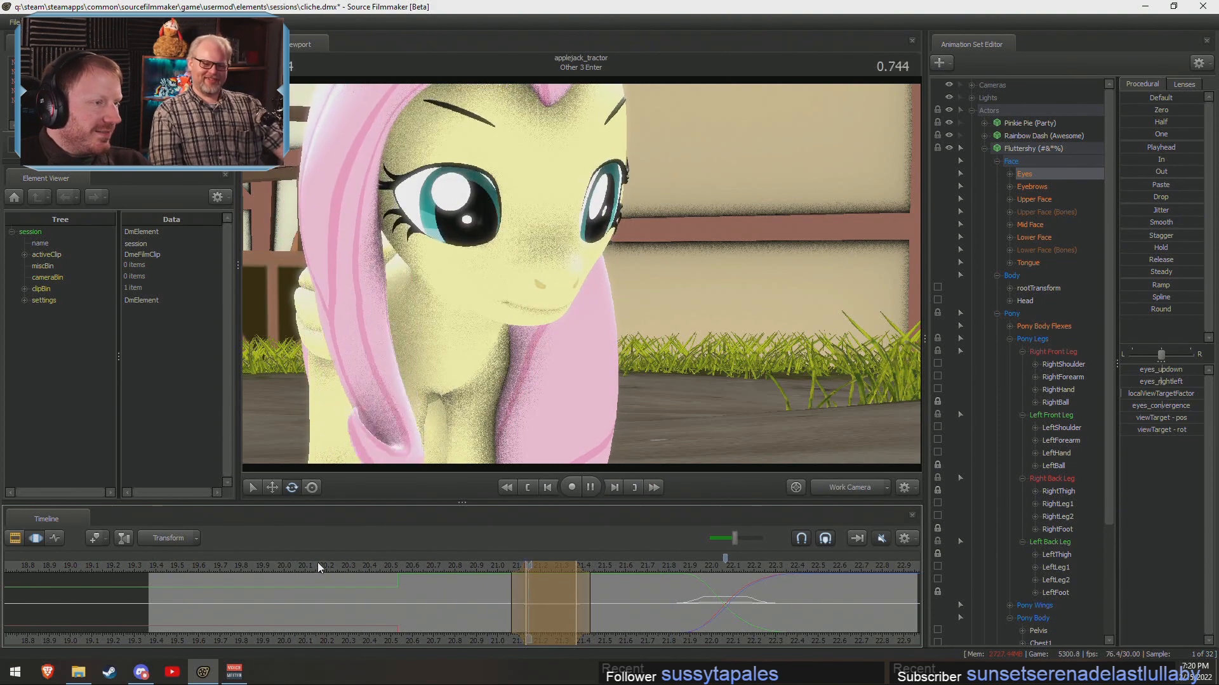
key("space")
Shift Fluttershy's eyes_updown slightly within a time selection covering the Upper Face blink around 0.100, and play it back.
left_click(1058, 199)
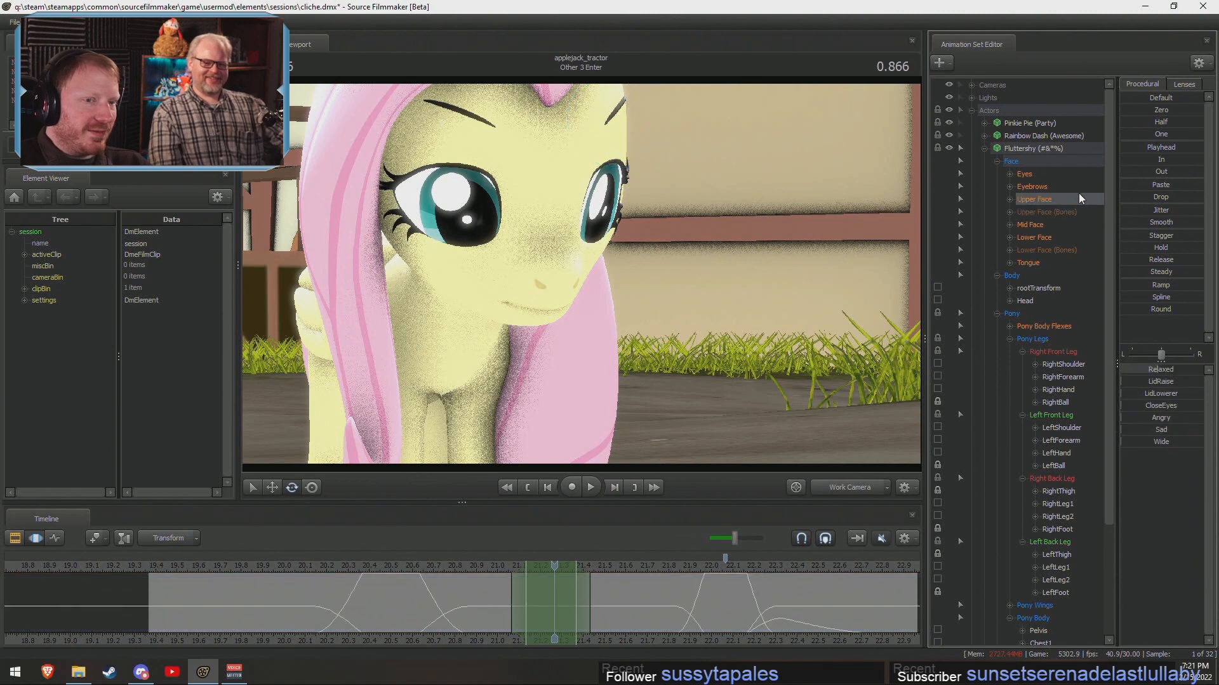
left_click_drag(367, 587, 393, 596)
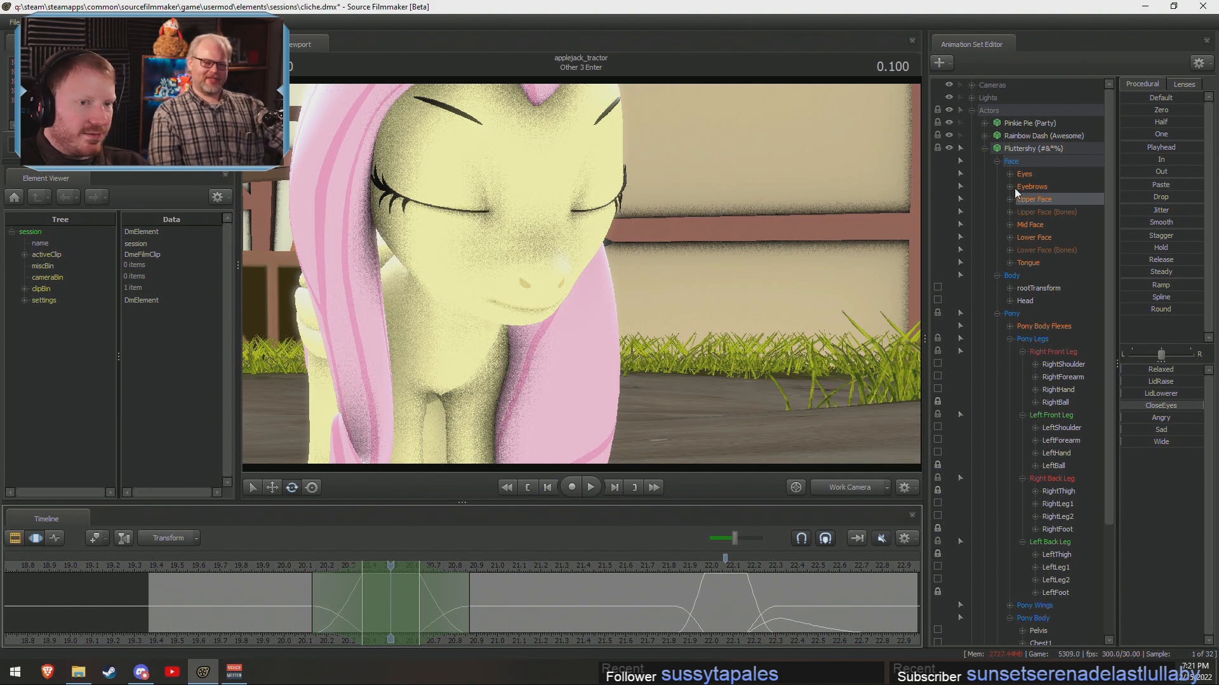
left_click(1041, 171)
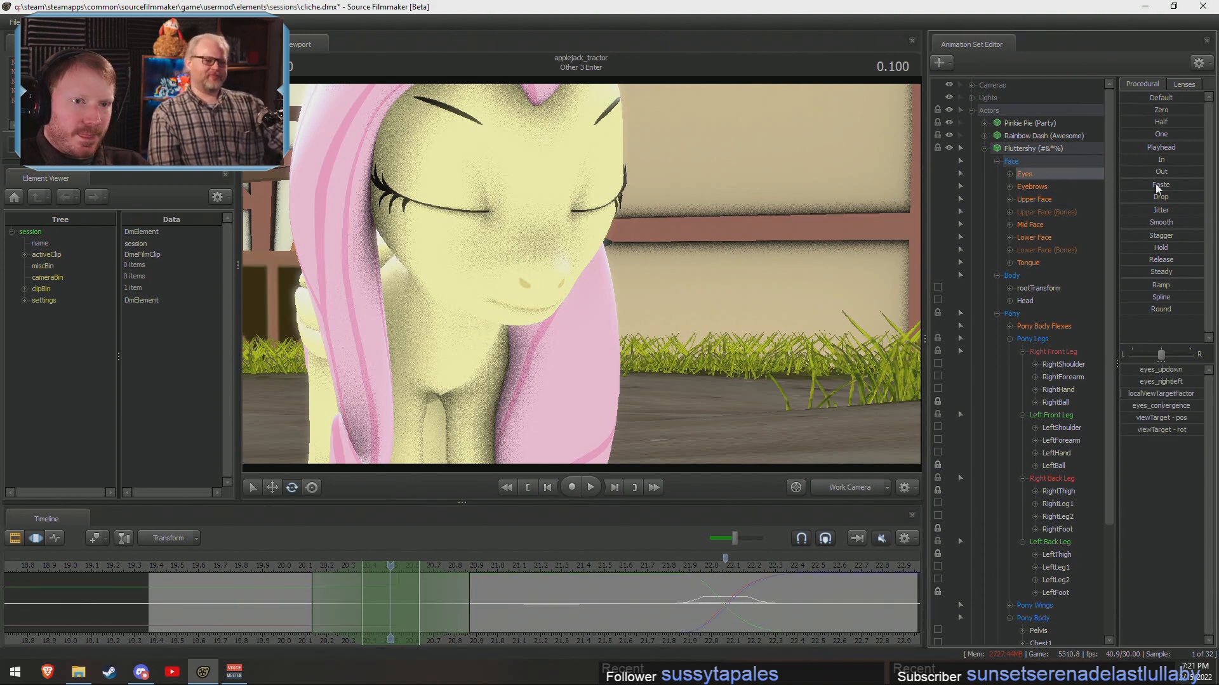
left_click_drag(1147, 370, 1147, 370)
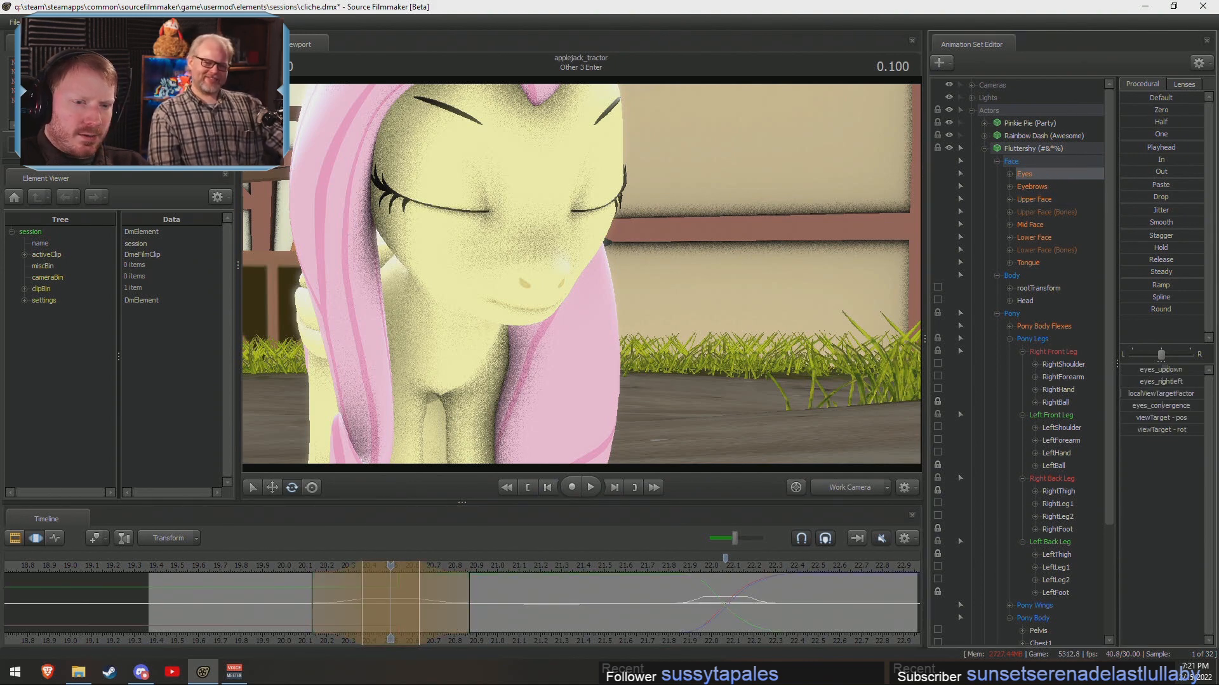
left_click_drag(306, 567, 285, 569)
key("space")
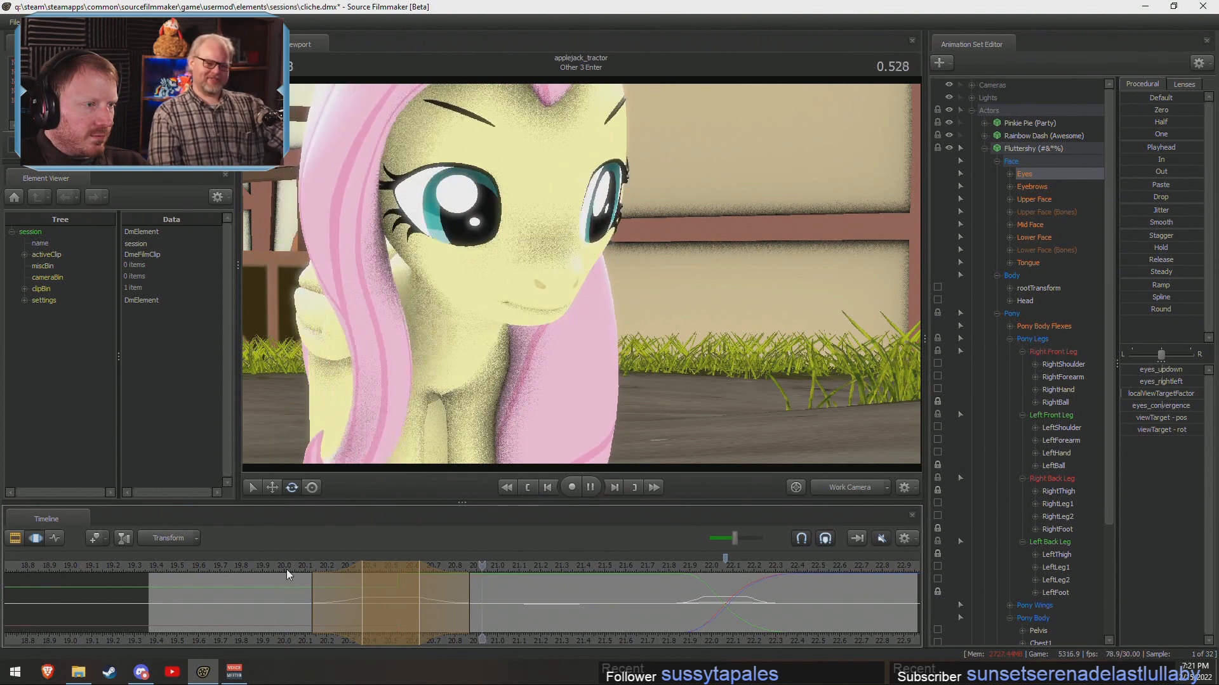
key("space")
Rotate Fluttershy's Head slightly within a short time selection centred at 0.000, and play back the movement.
key("shift")
left_click(371, 611, "shift")
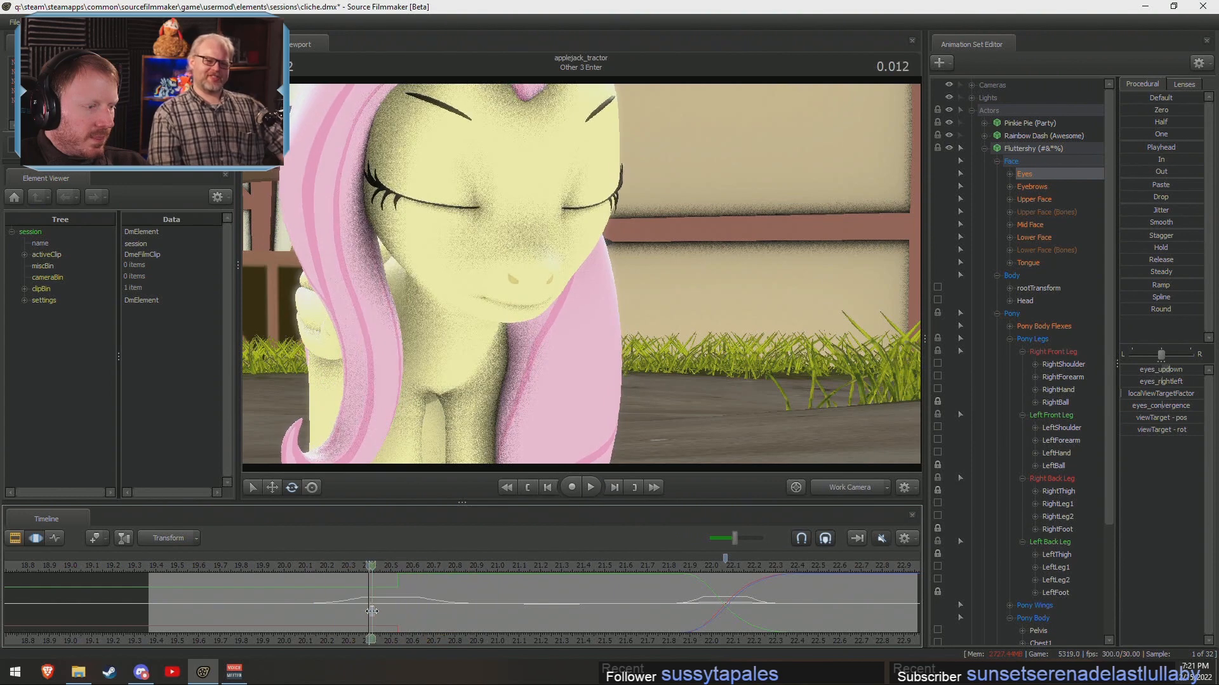
scroll(373, 612, "up", 5, "shift")
scroll(373, 612, "up", 1)
key("ctrl")
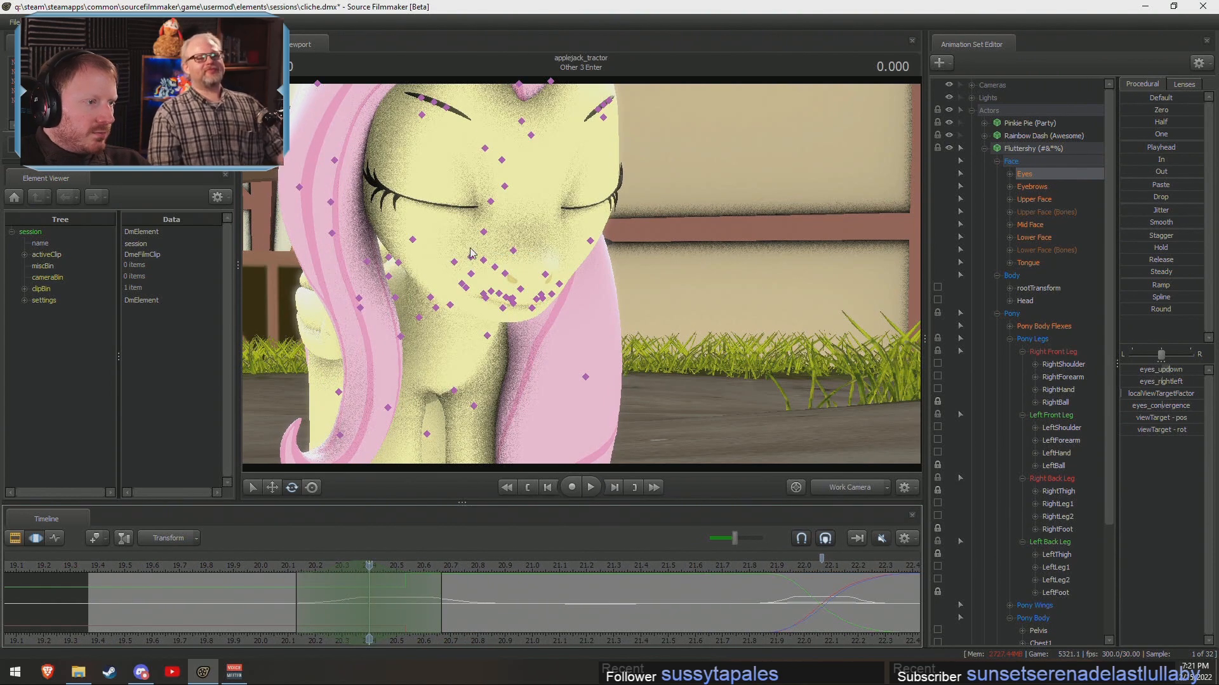
left_click(470, 252, "ctrl")
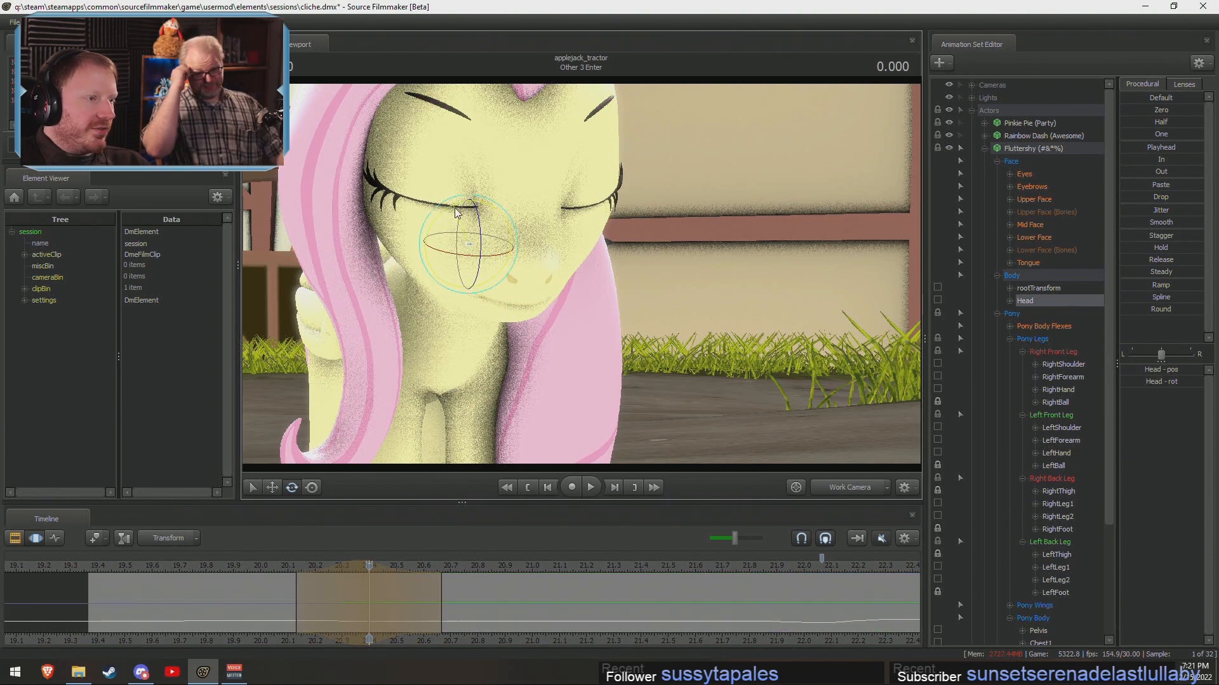
left_click_drag(455, 208, 456, 208)
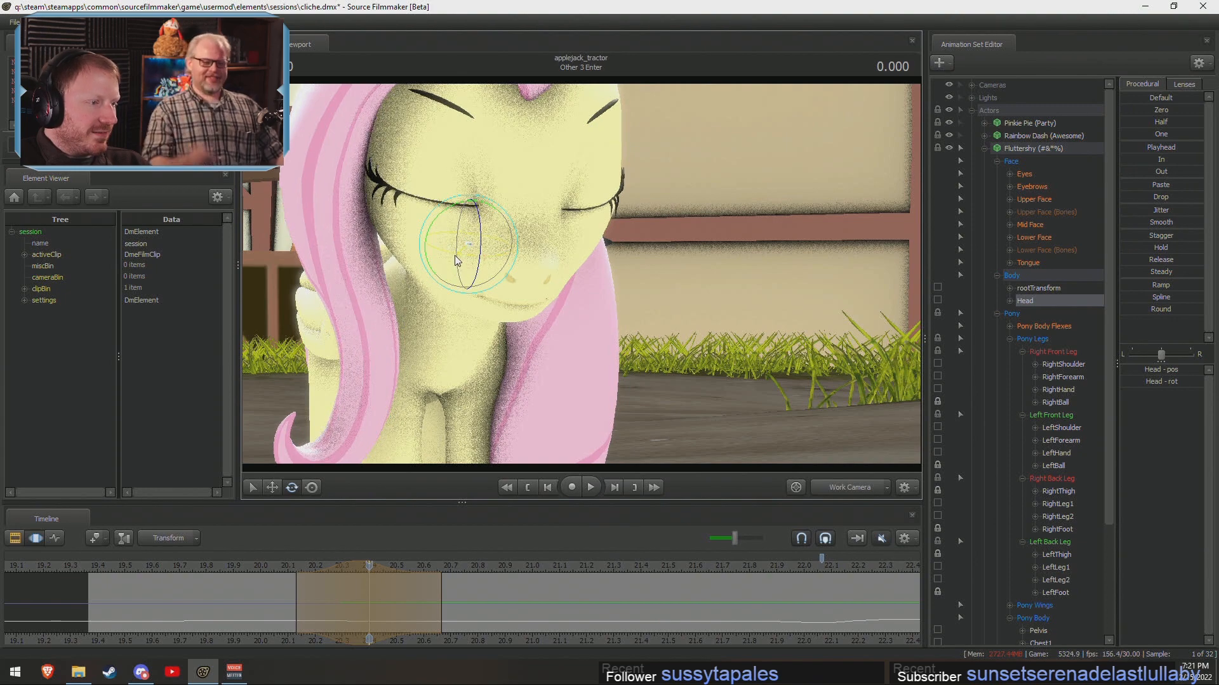
left_click(271, 568)
key("space")
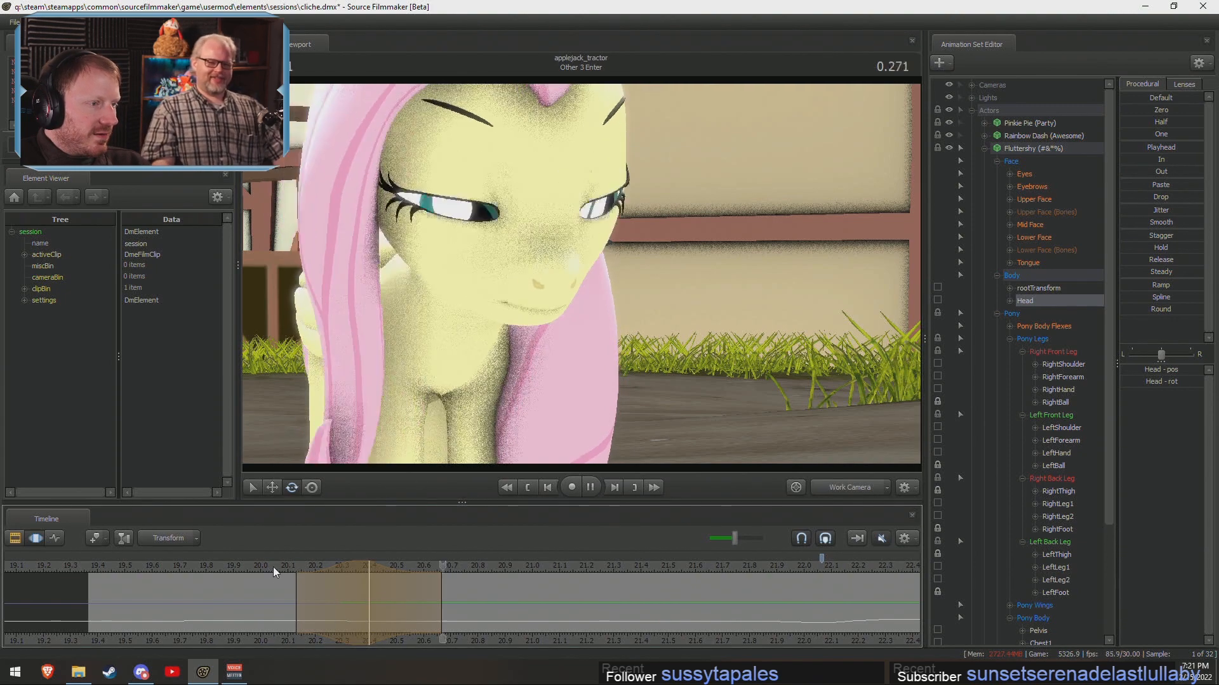
key("space")
Widen the falloff of the head movement's time selection, and replay it from the front and the side.
scroll(338, 582, "up", 3)
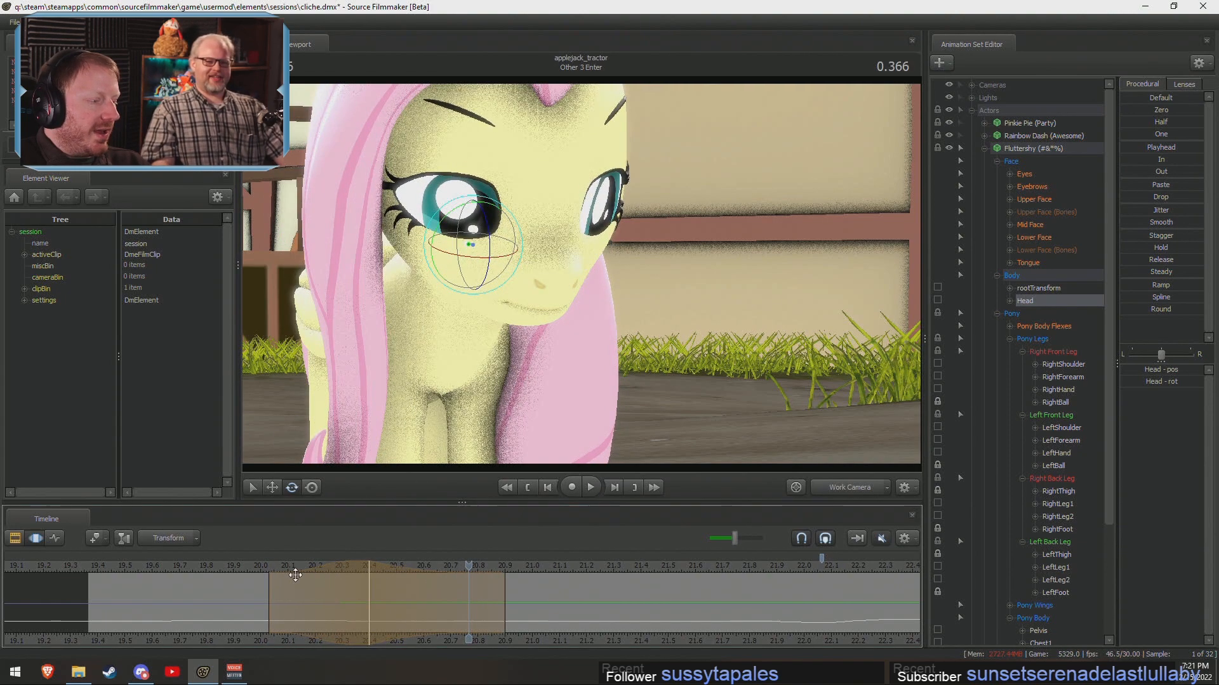
left_click(255, 568)
key("space")
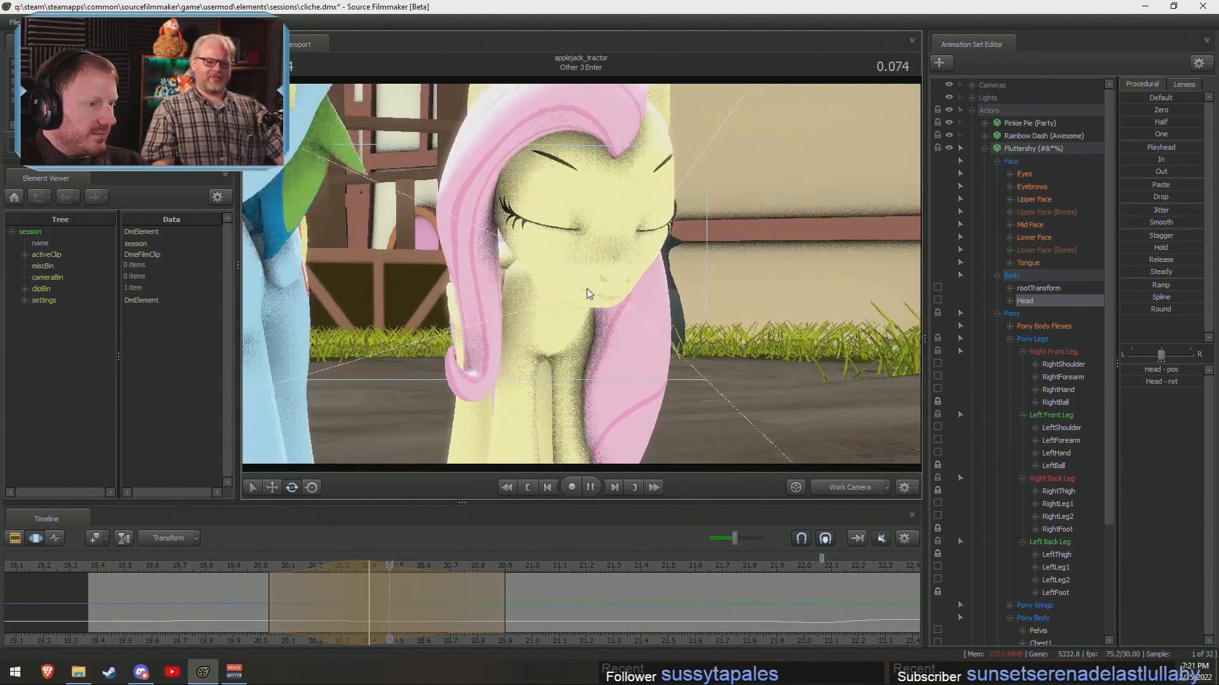
key("space")
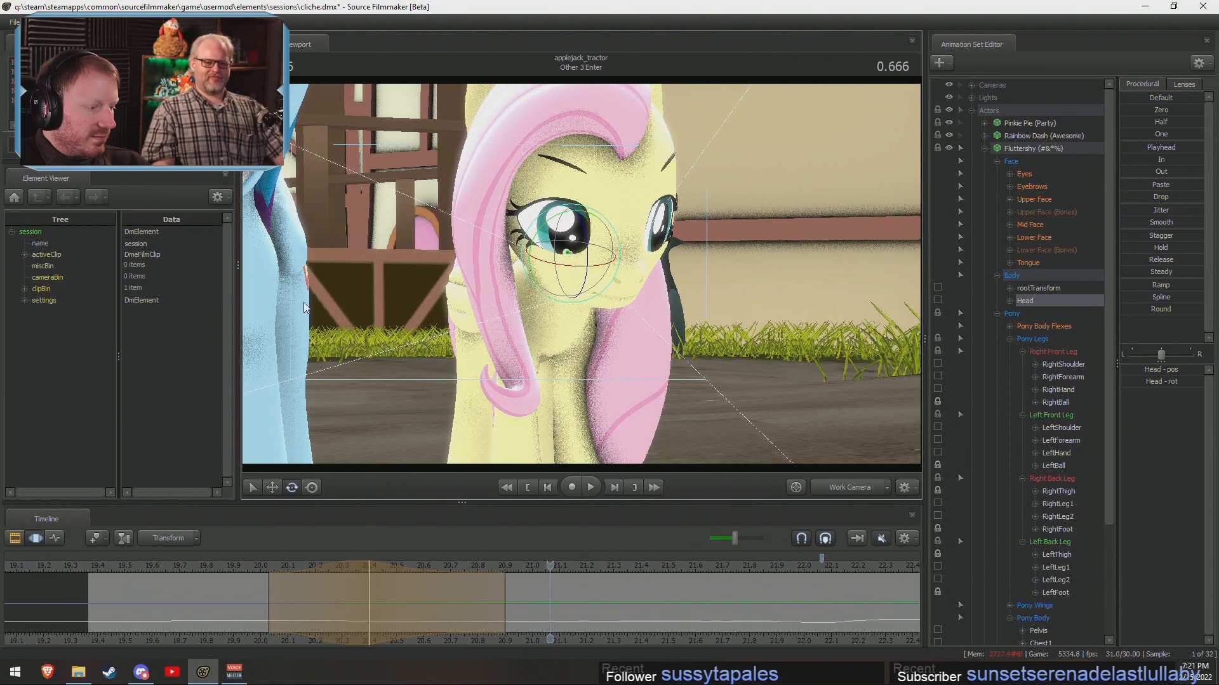
mouse_move(581, 273)
left_mouse_down()
mouse_move(587, 286)
mouse_move(546, 304)
mouse_move(482, 301)
mouse_move(594, 275)
left_mouse_up()
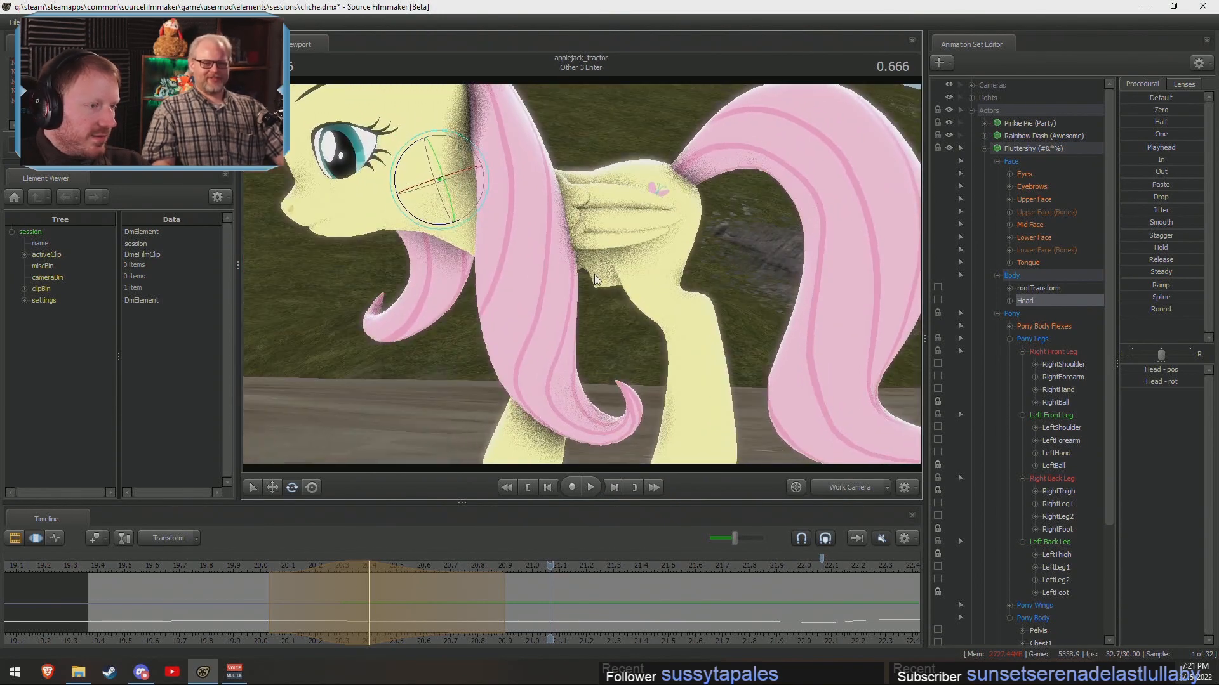
left_click(226, 584)
key("space")
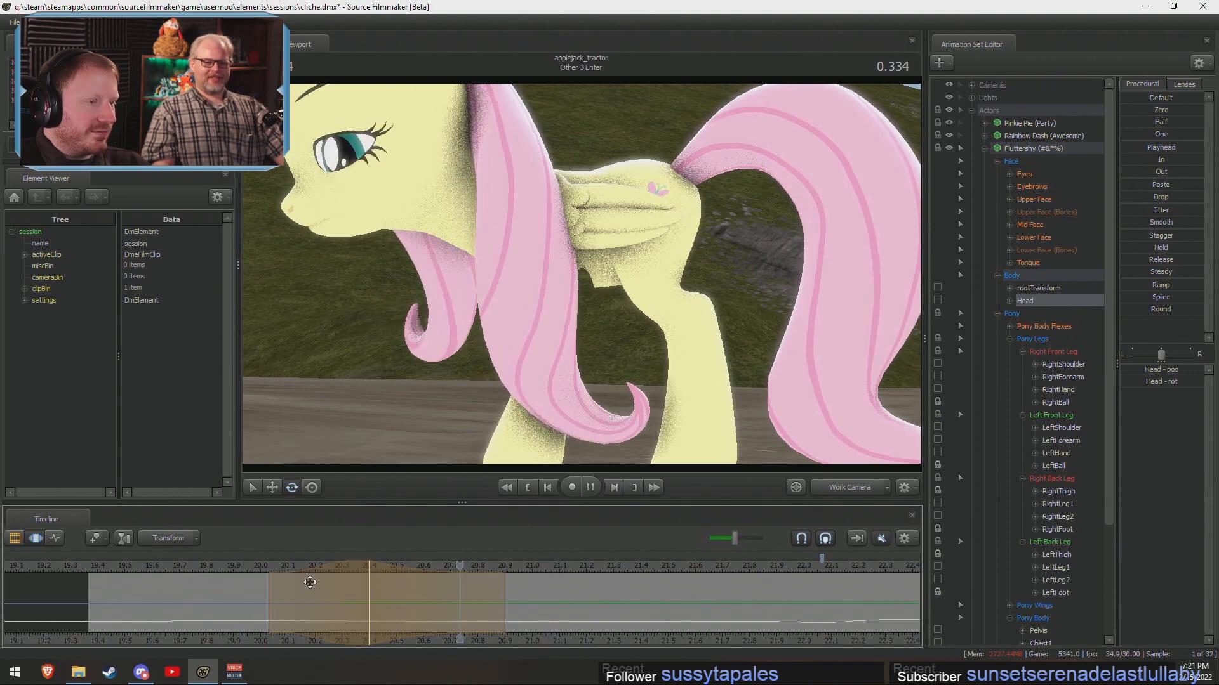
key("space")
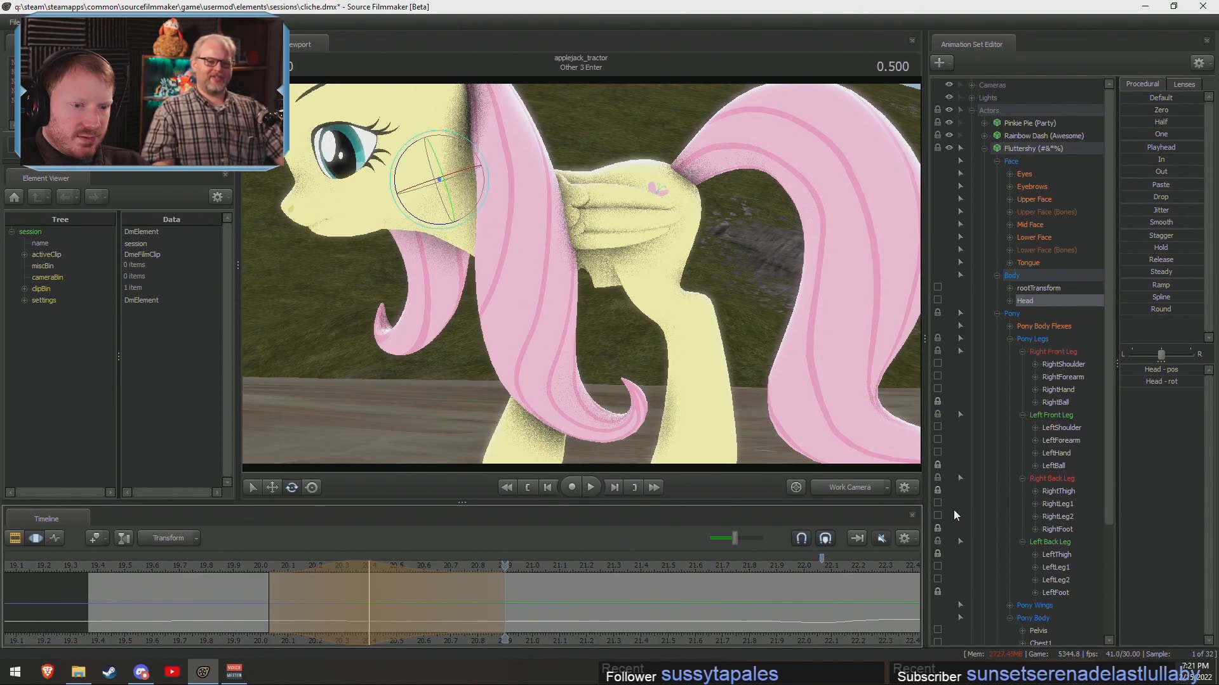
Rotate Fluttershy's Pelvis slightly within a time selection centred at 0.066.
left_click_drag(412, 610, 384, 616)
scroll(384, 616, "up", 1)
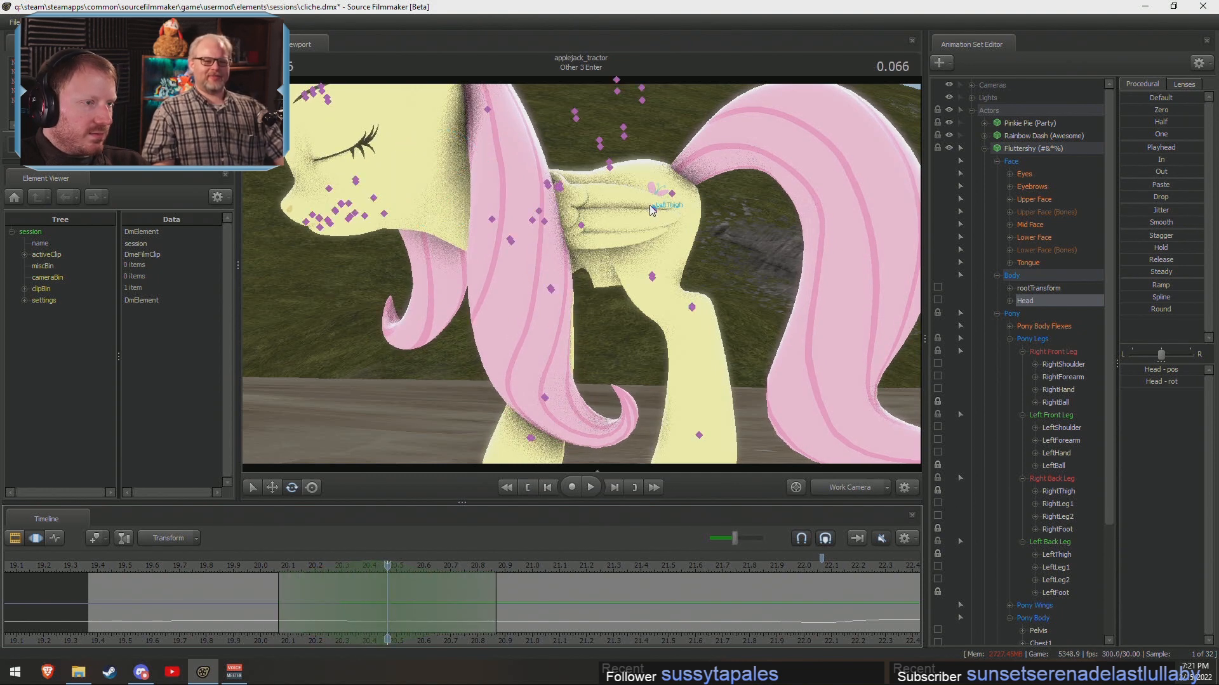
left_click(653, 210)
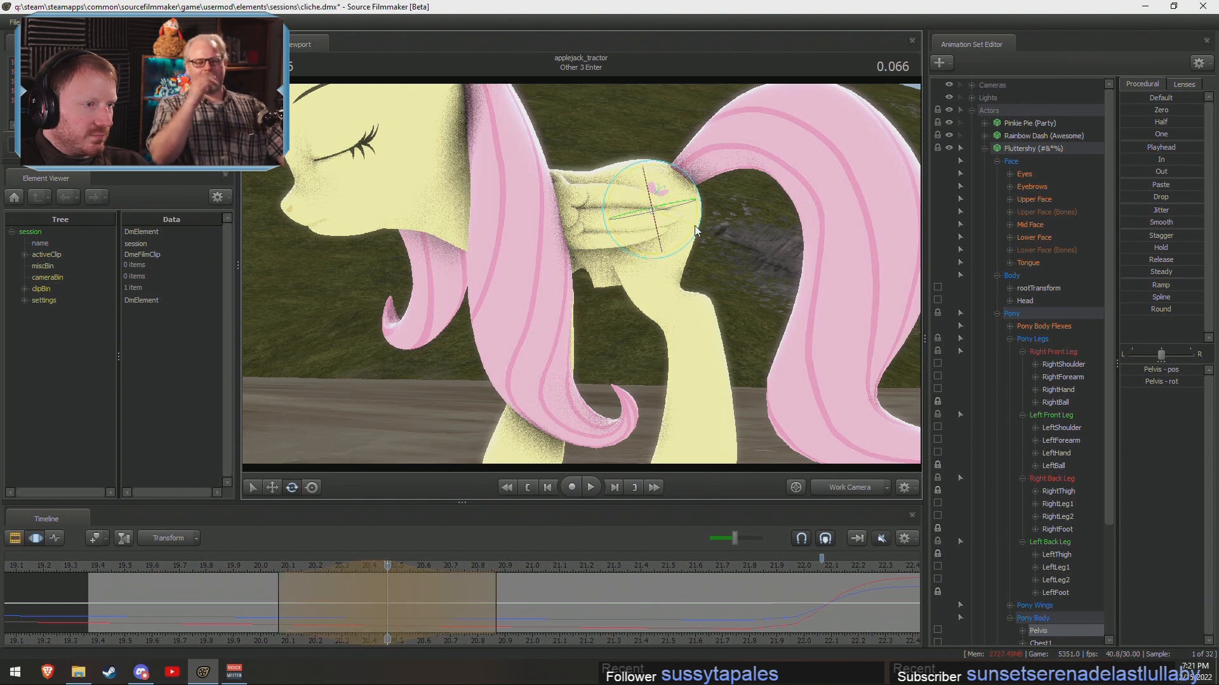
left_click_drag(696, 226, 575, 270)
Rotate Fluttershy's left and right shoulders, then both forearms, within the selection at 0.066, and play back the leg movement.
left_click(580, 142)
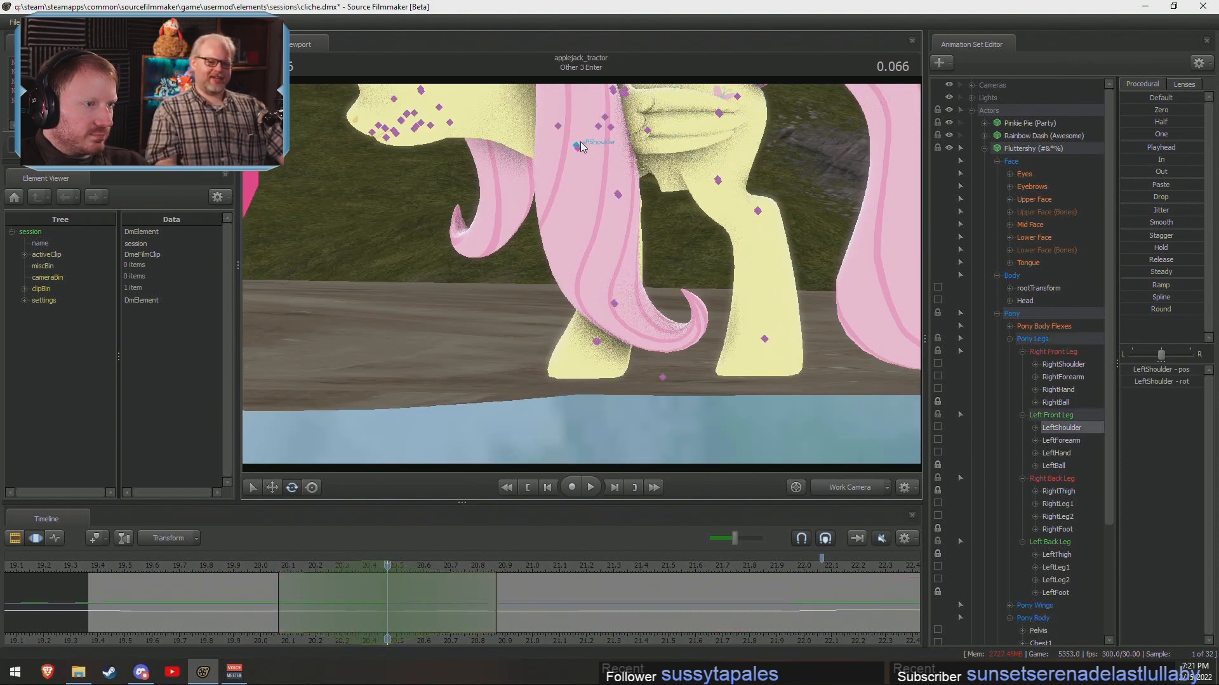
left_click(611, 127, "ctrl")
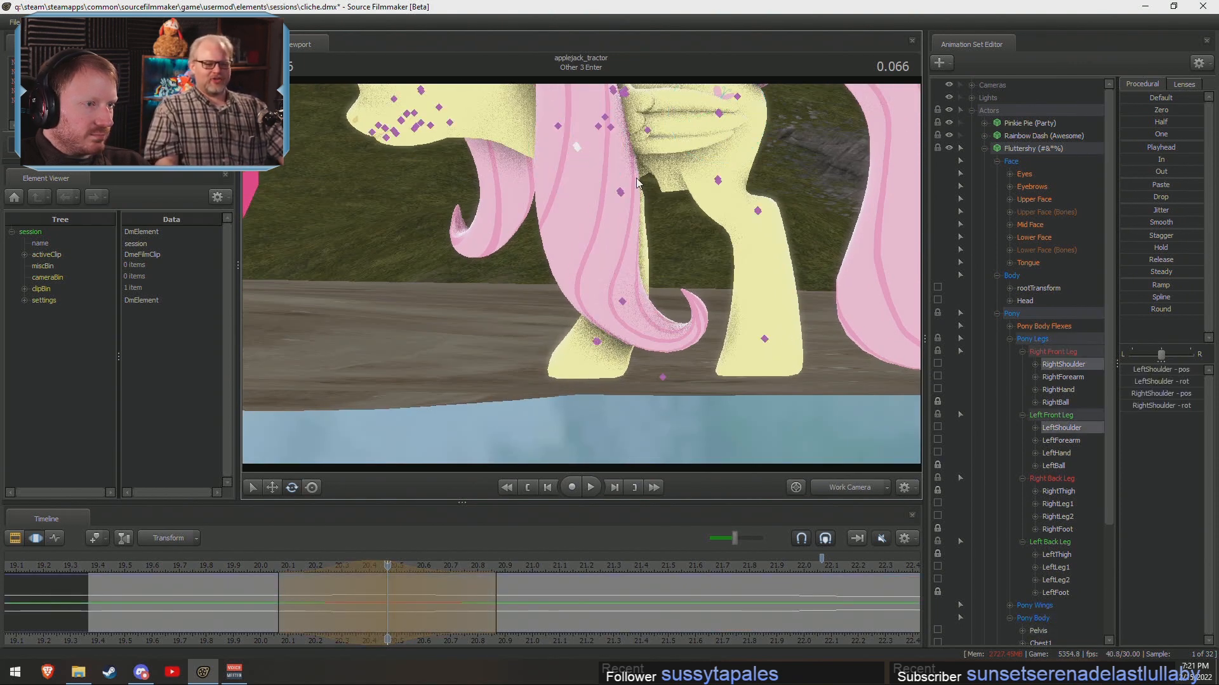
key("Down")
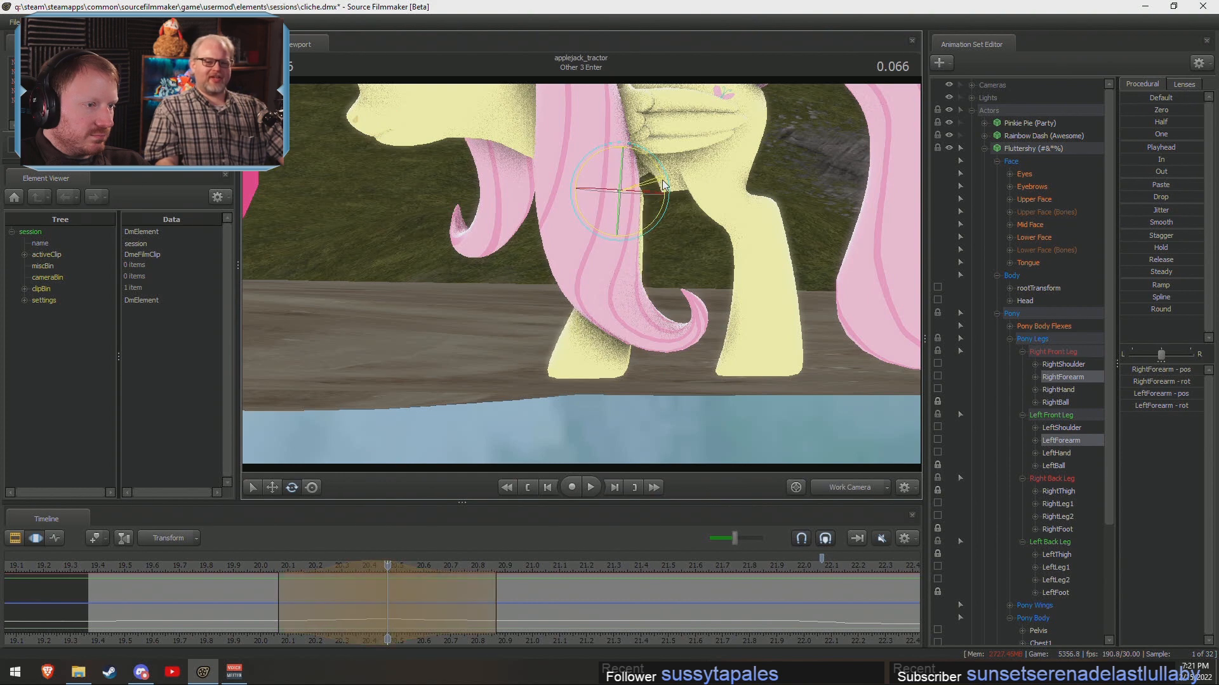
left_click(217, 566)
key("space")
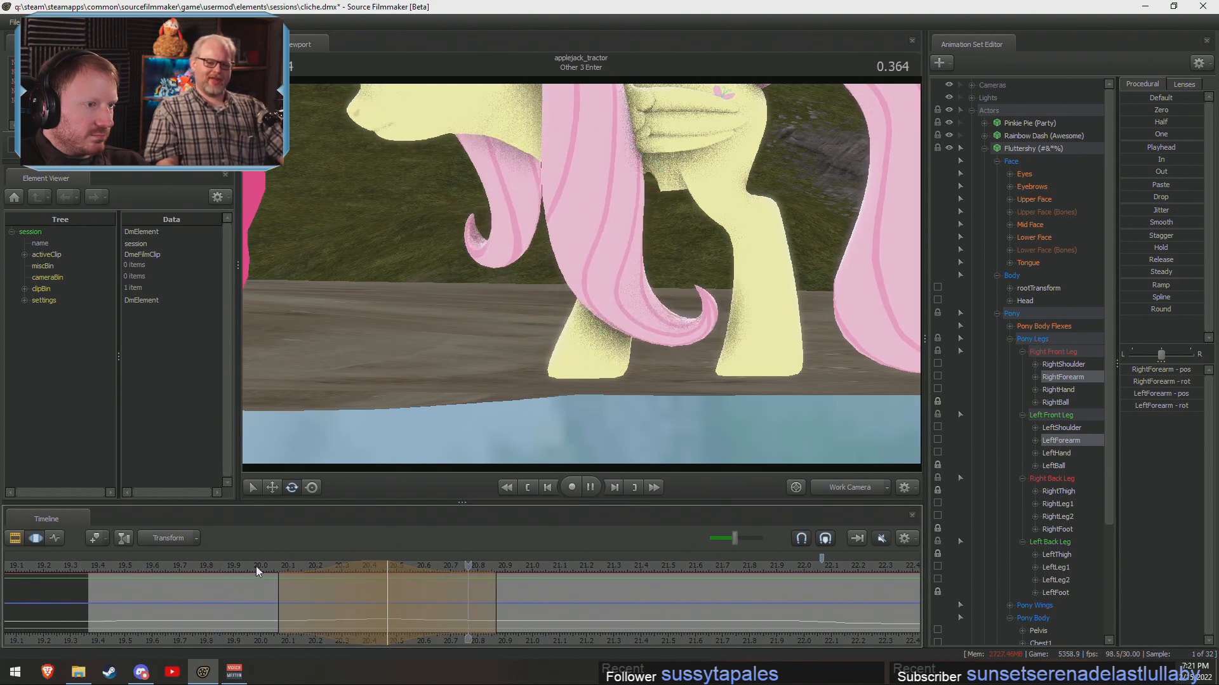
key("space")
Play back the shot through the Main Camera to review Fluttershy's movement beside the other ponies.
left_click(248, 566)
key("space")
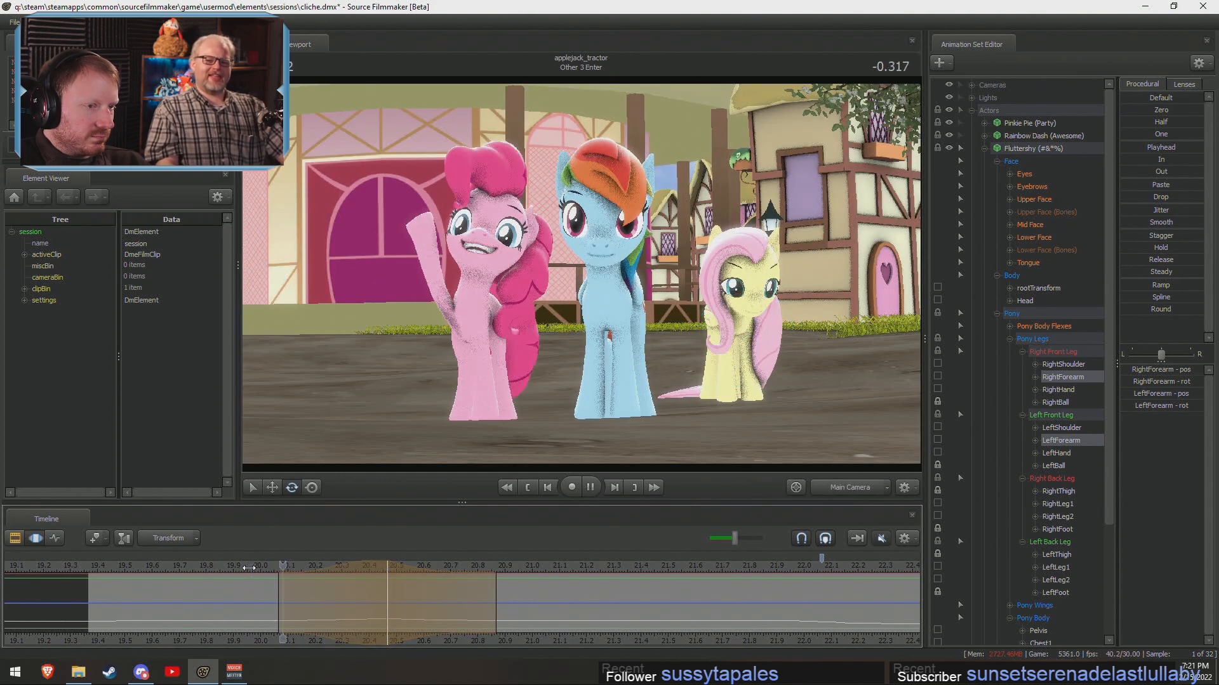
key("space")
left_click(263, 553)
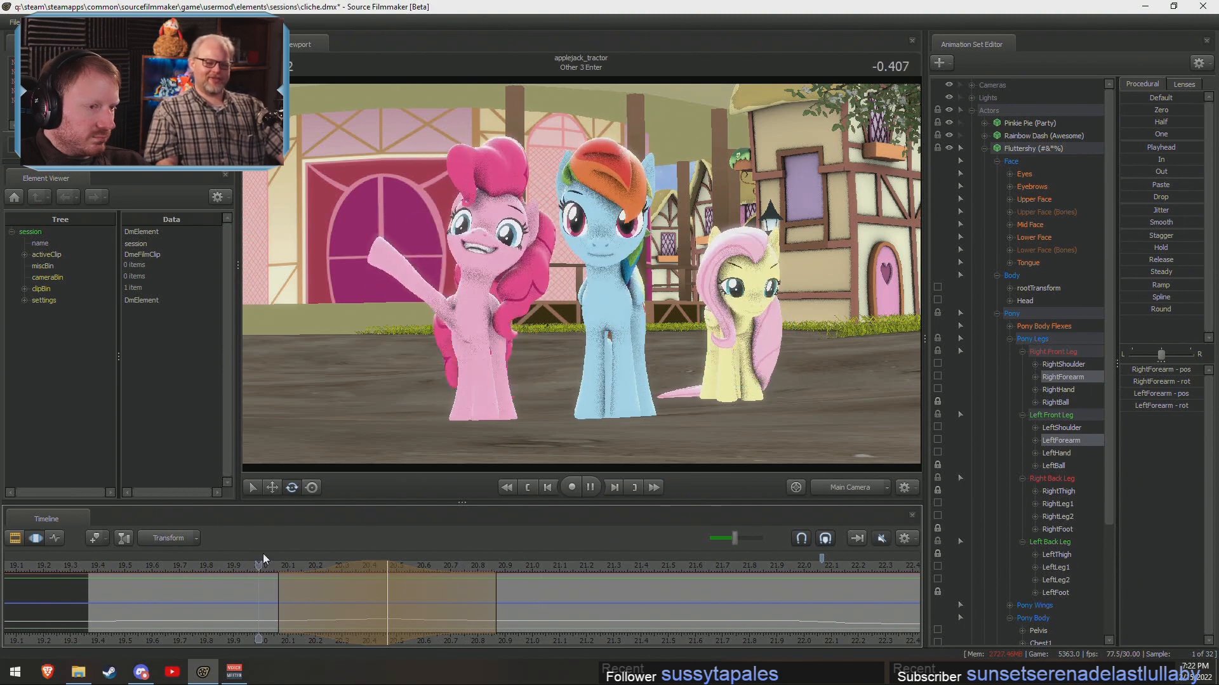
key("space")
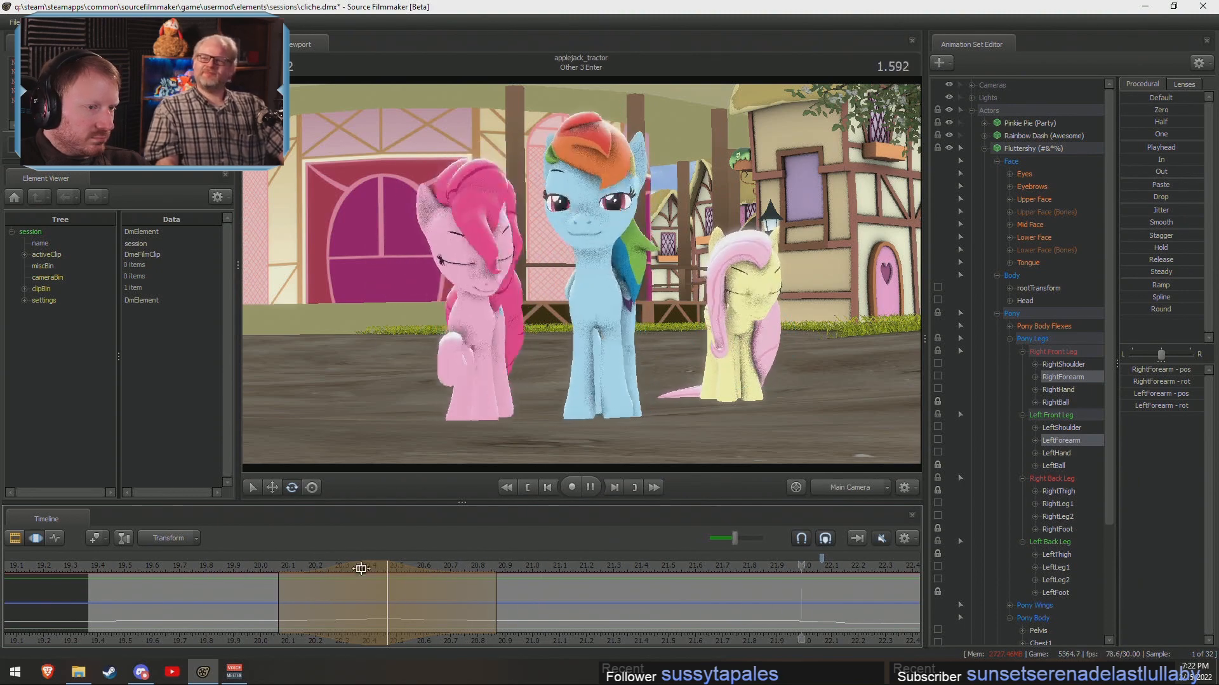
key("space")
Rotate Fluttershy's Head within a time selection centred at 0.366, using a close Work Camera view.
key("shift")
right_click_drag(468, 628, 632, 612, "shift")
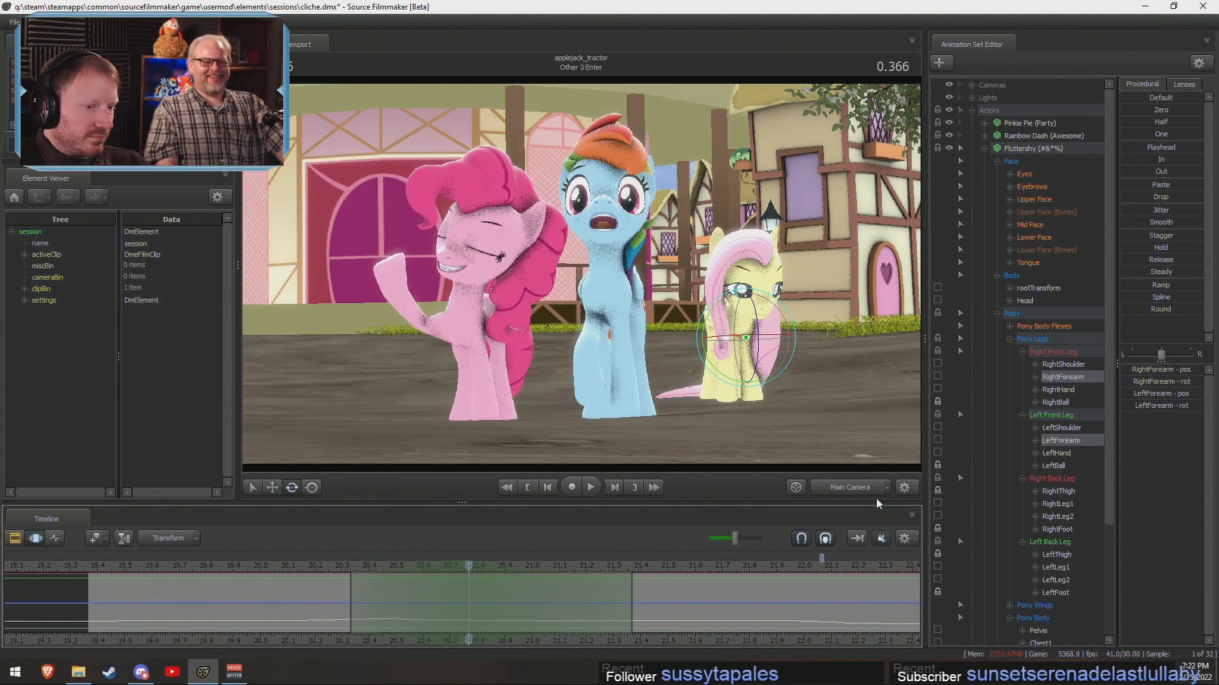
left_click(862, 489)
mouse_move(775, 408)
left_mouse_down()
mouse_move(825, 412)
mouse_move(788, 416)
left_mouse_up()
key("w")
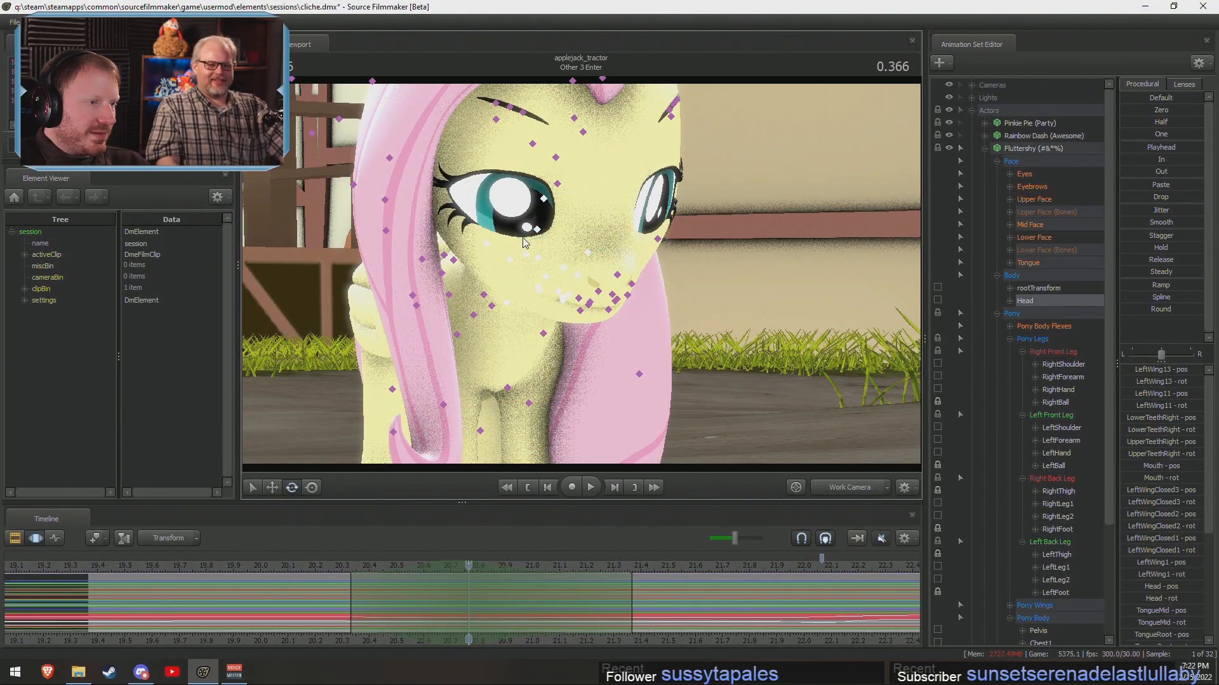
left_click(527, 247)
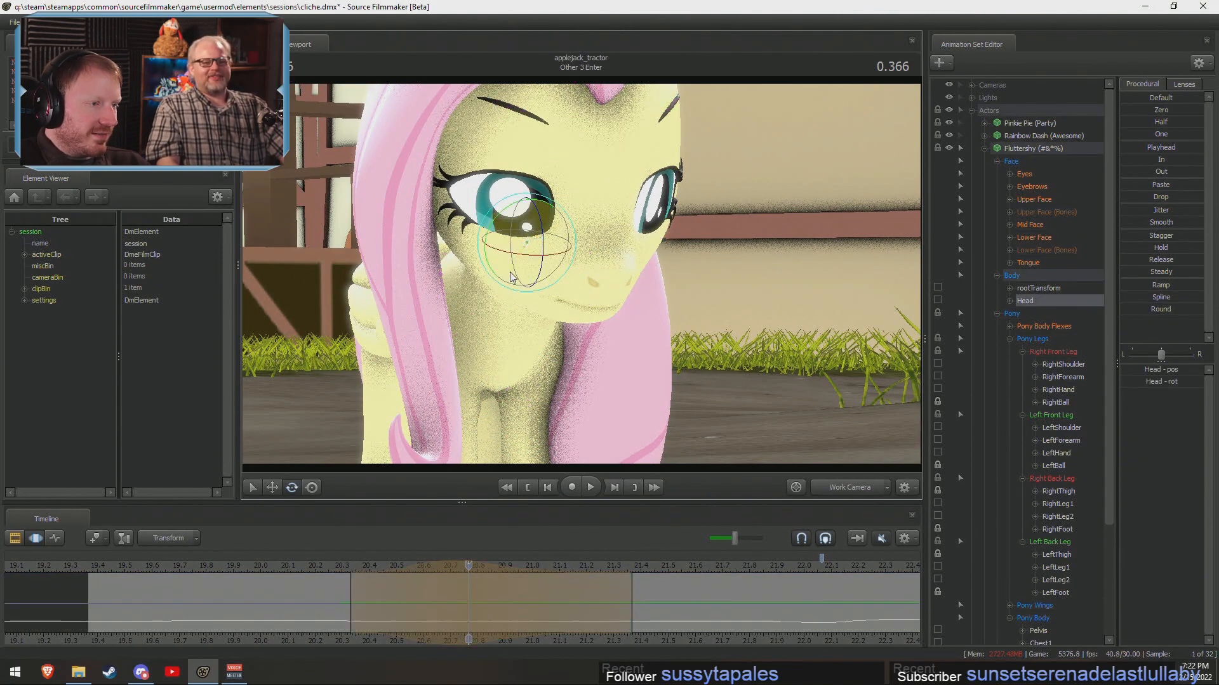
left_click_drag(510, 273, 513, 260)
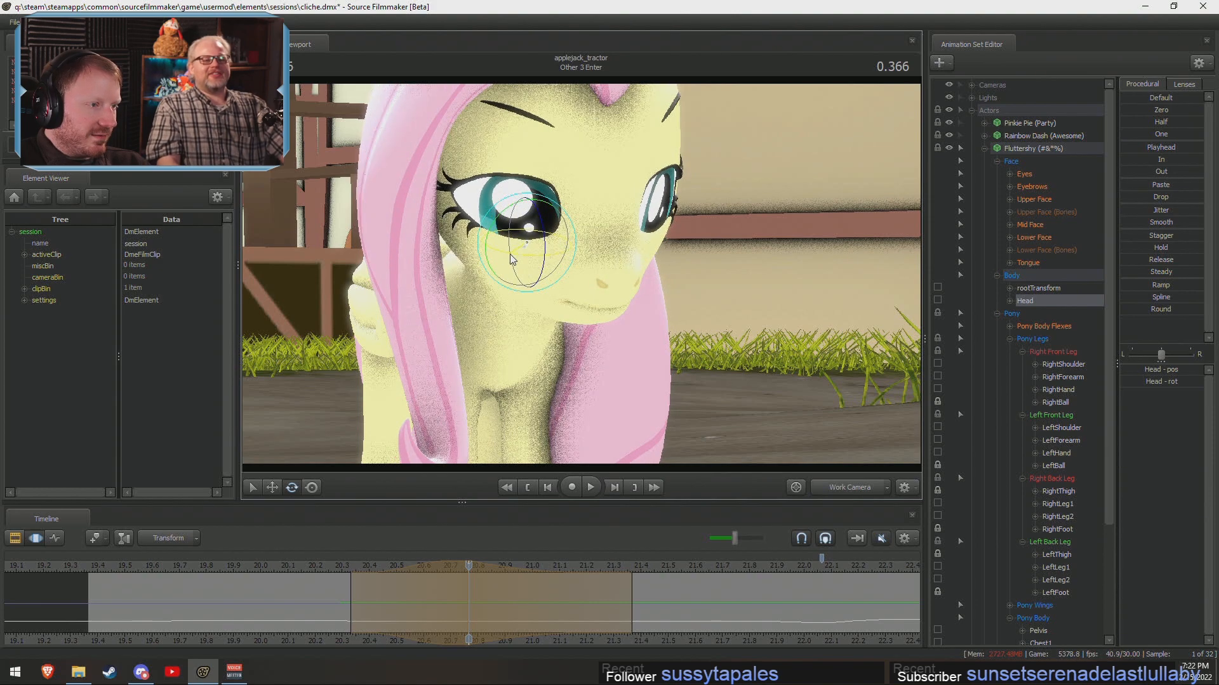
Extend the head rotation's time selection to end near 21.8 on the timeline, and play it back.
left_click_drag(290, 598, 436, 582)
left_click_drag(662, 610, 741, 608)
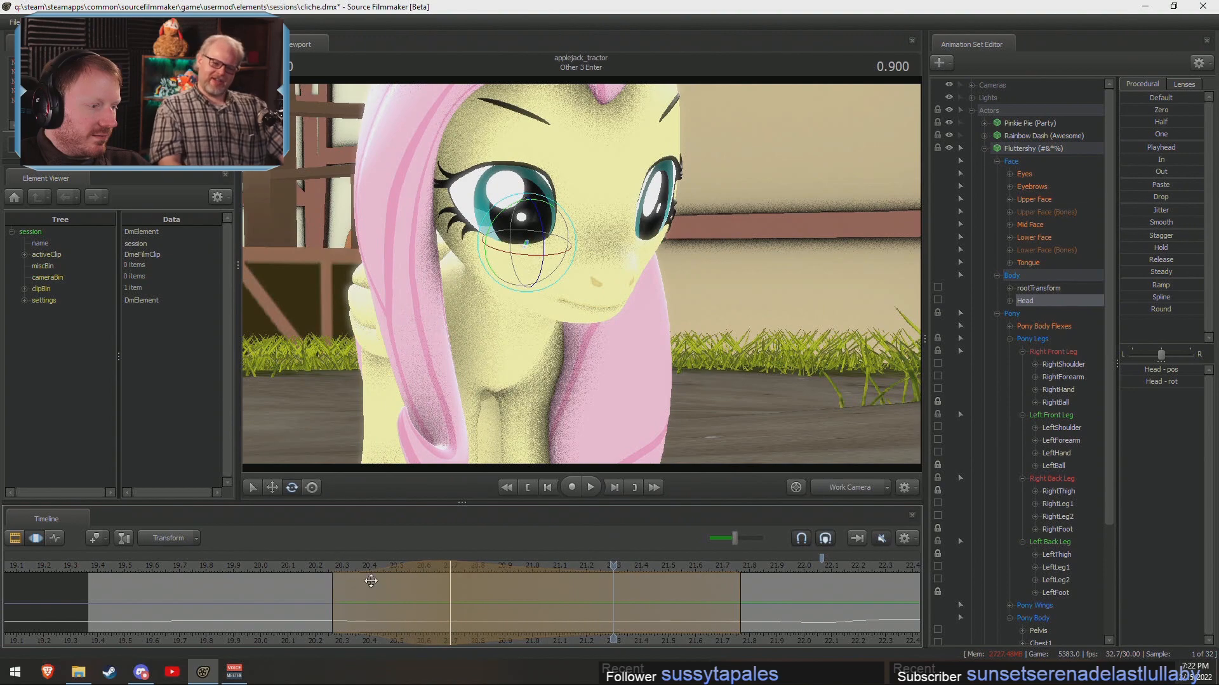
left_click(292, 565)
key("space")
key("space")
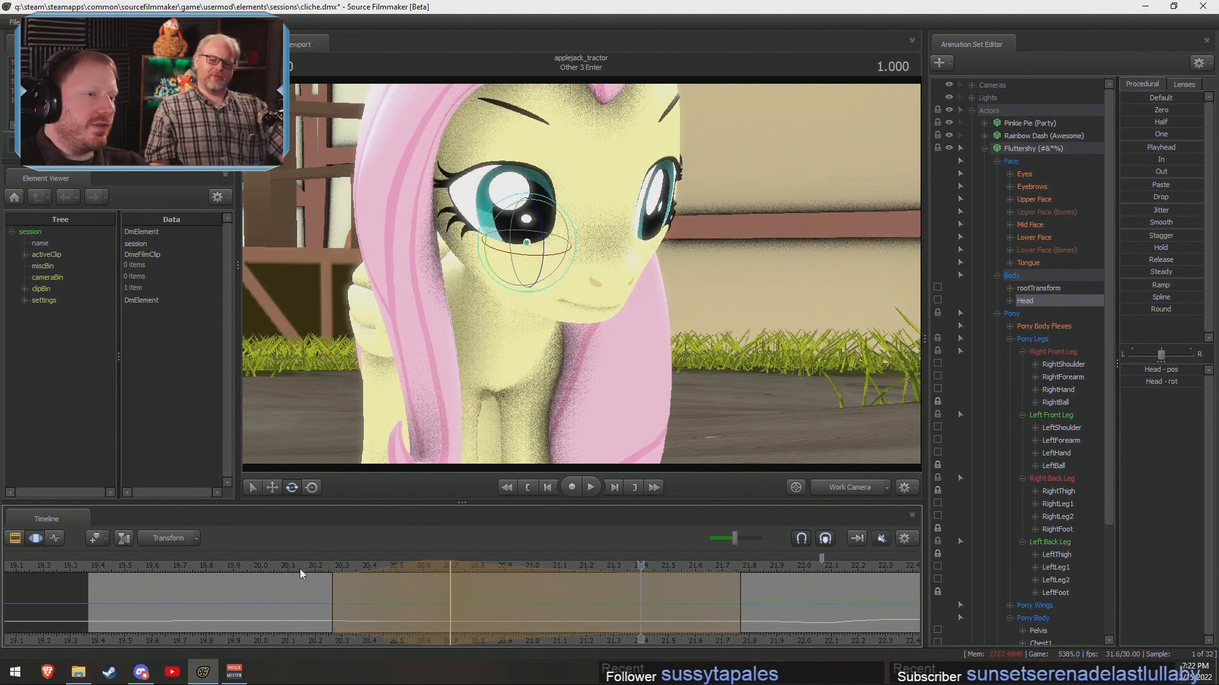
Play back Fluttershy's head rotation twice through the Work Camera to check its timing around the blink.
left_click(196, 568)
key("space")
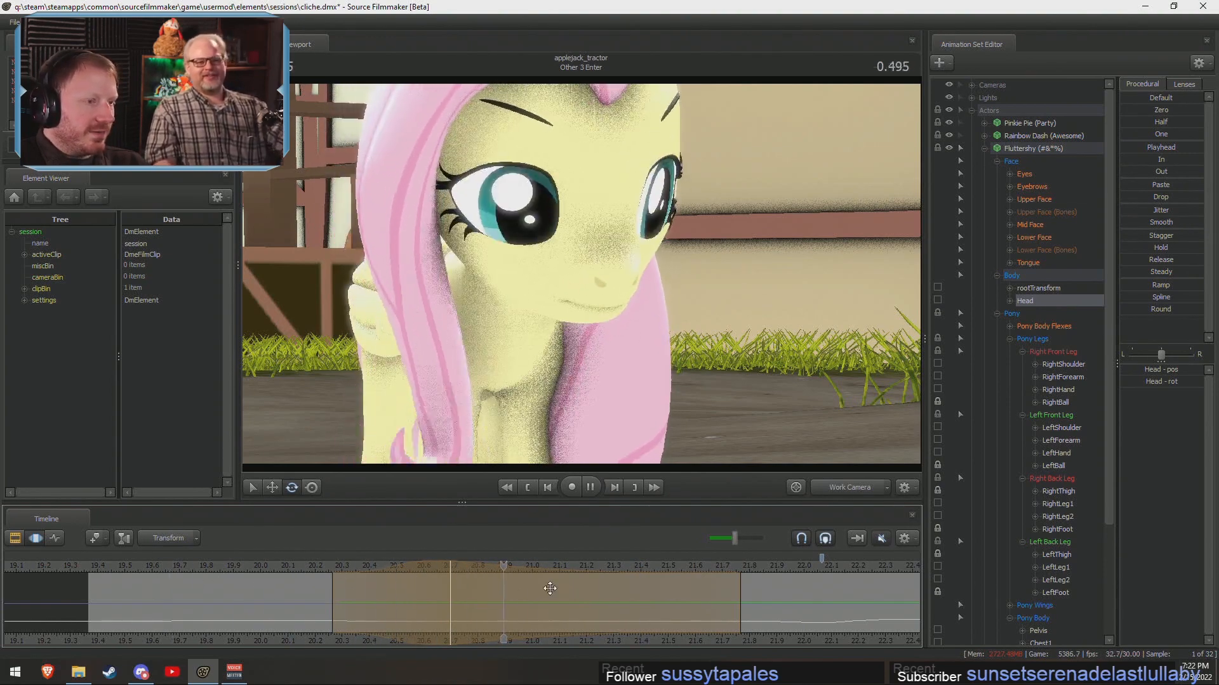
key("space")
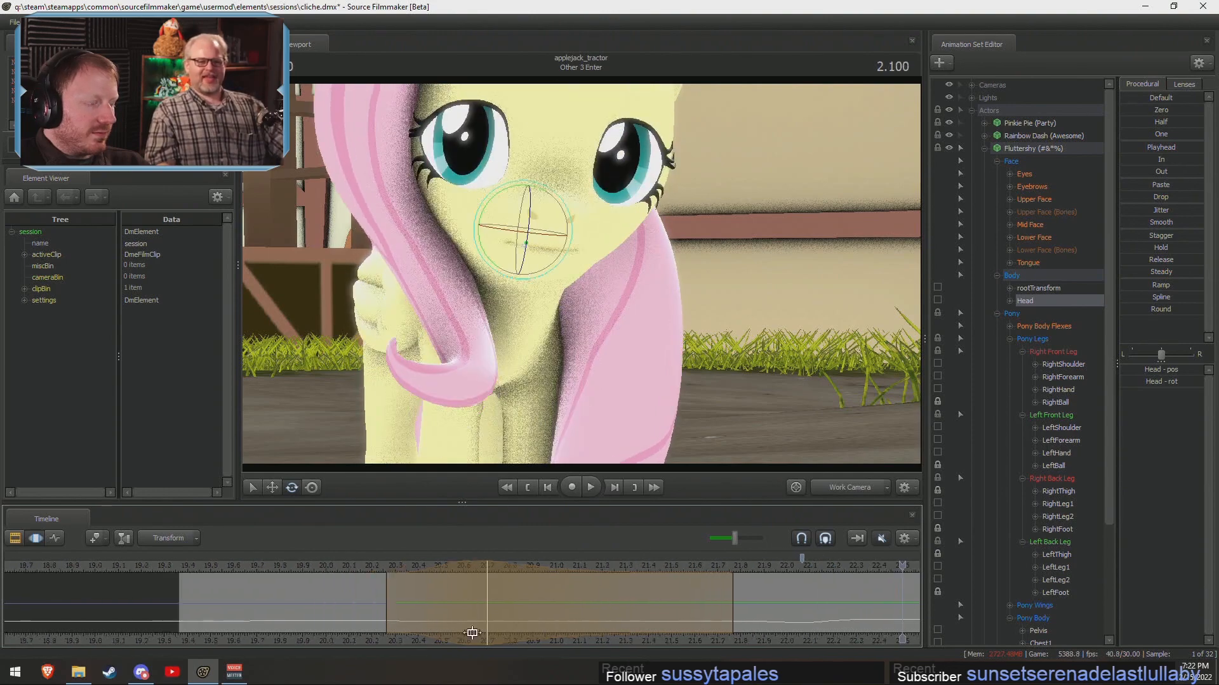
key("space")
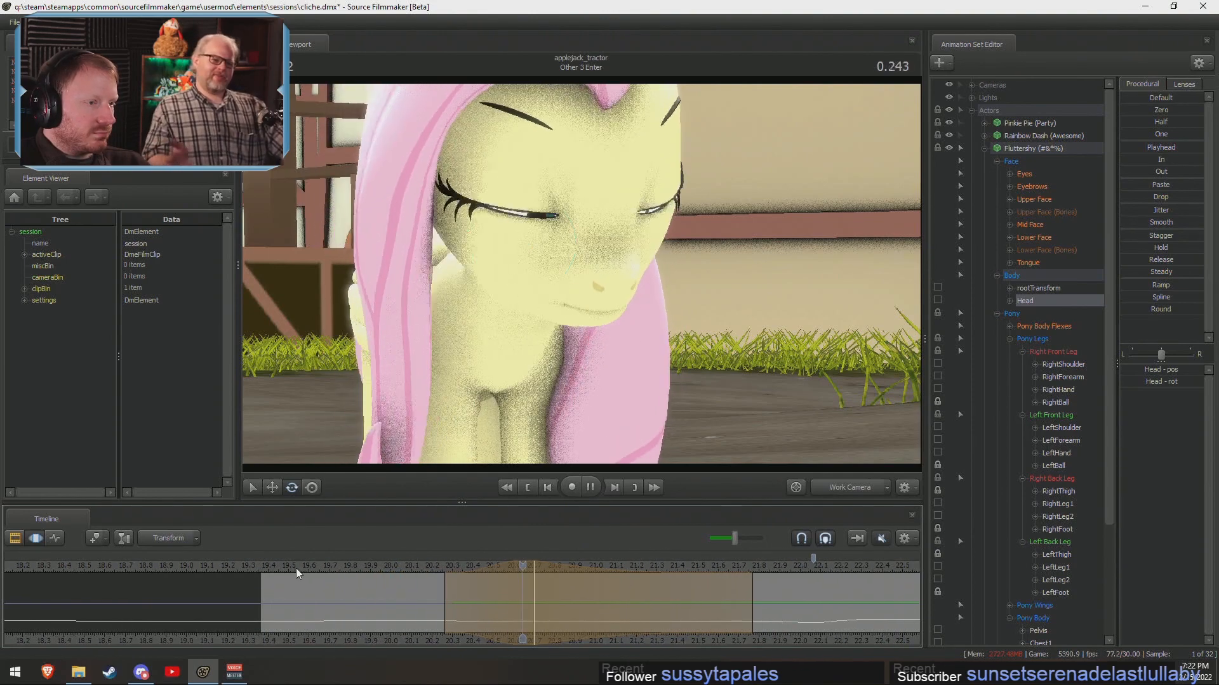
key("space")
Adjust Fluttershy's MouthPuckerer in a time selection covering the shot's start, held to about 20.1 and fading out near 20.6, and play it back.
left_click_drag(457, 604, 7, 622)
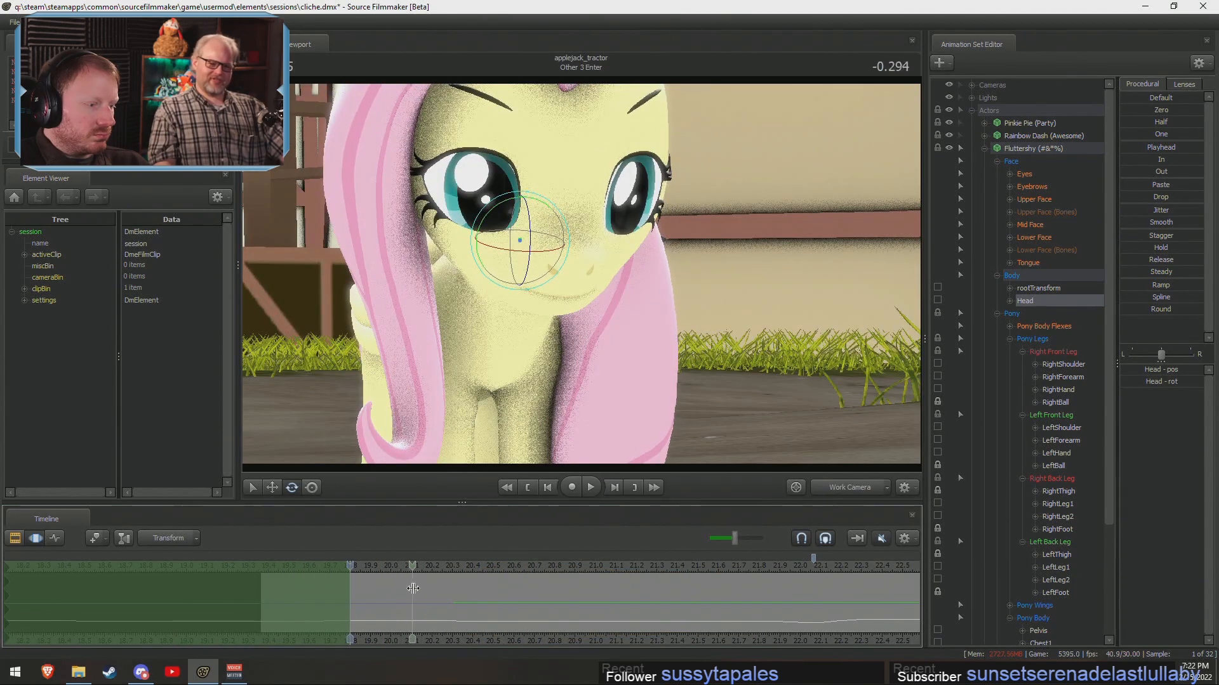
left_click_drag(417, 606, 471, 615, "shift")
left_click(1036, 238)
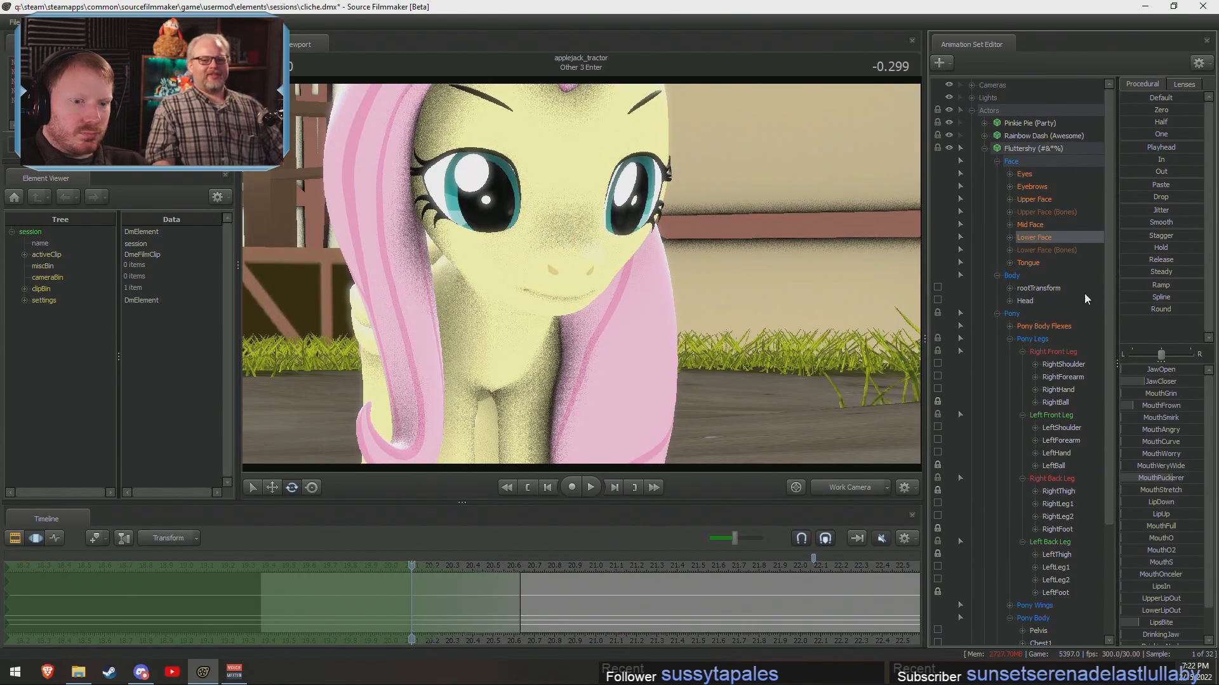
left_click_drag(1173, 481, 1157, 480)
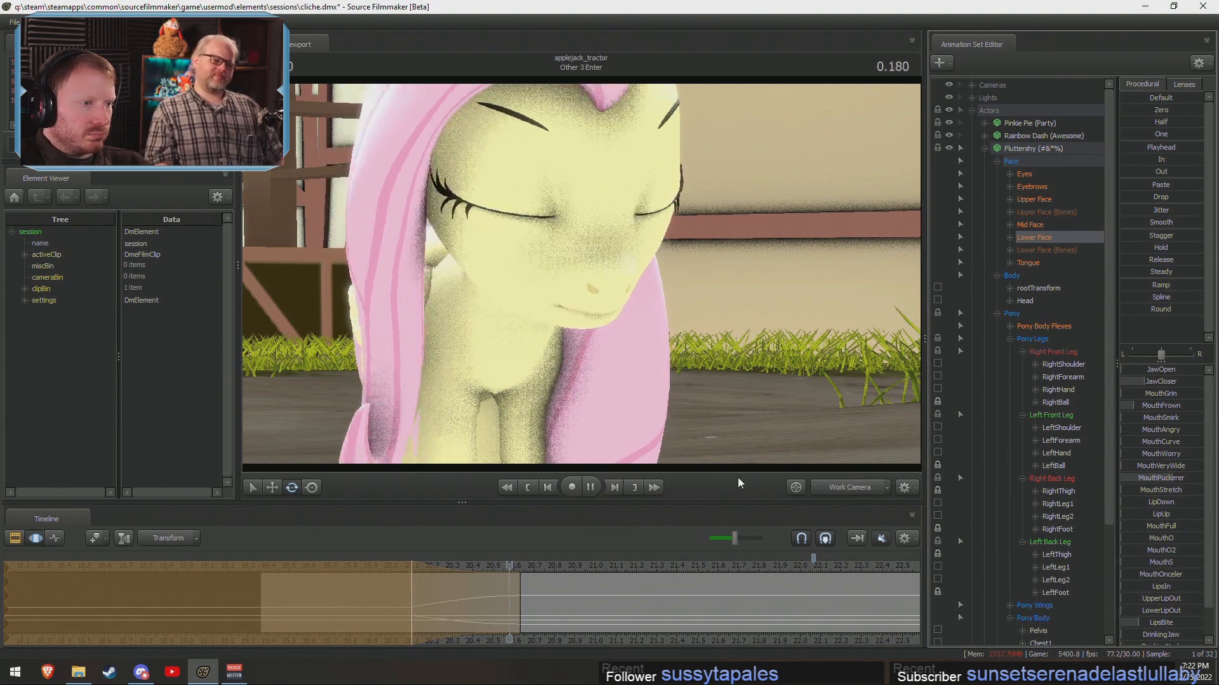
key("space")
Shift the mouth change's time selection later so its falloff ends near 20.8, and play back the result.
left_click_drag(497, 611, 540, 607)
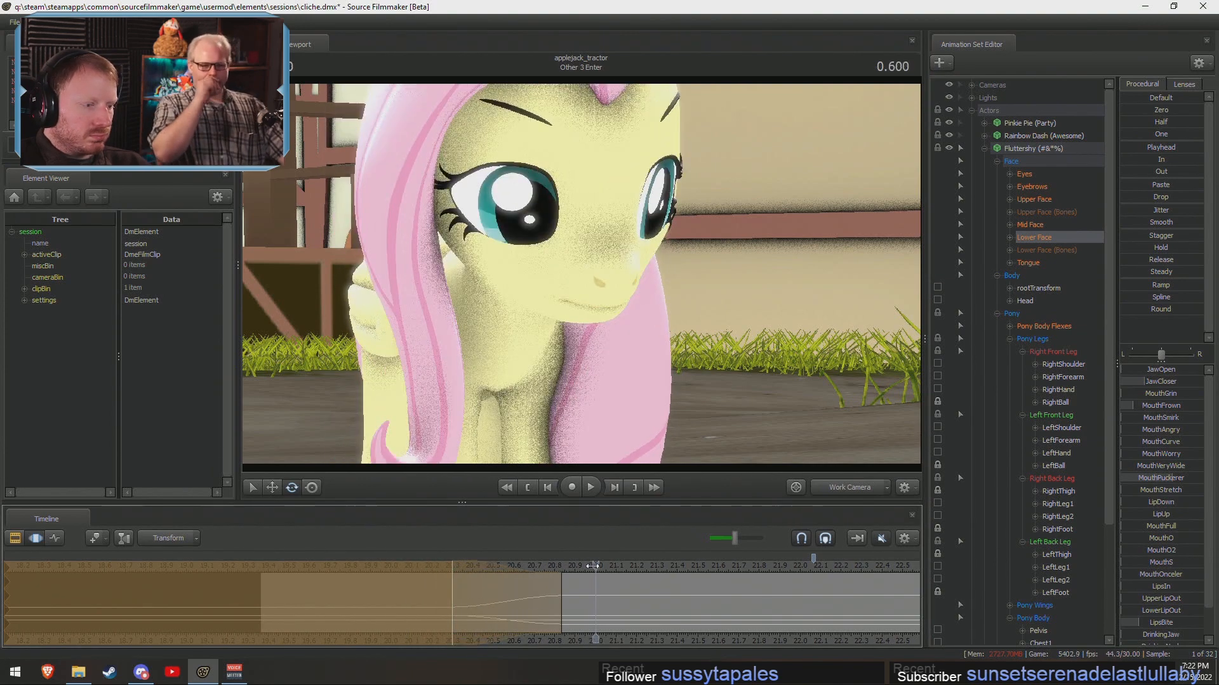
left_click_drag(592, 566, 410, 575)
key("space")
key("space")
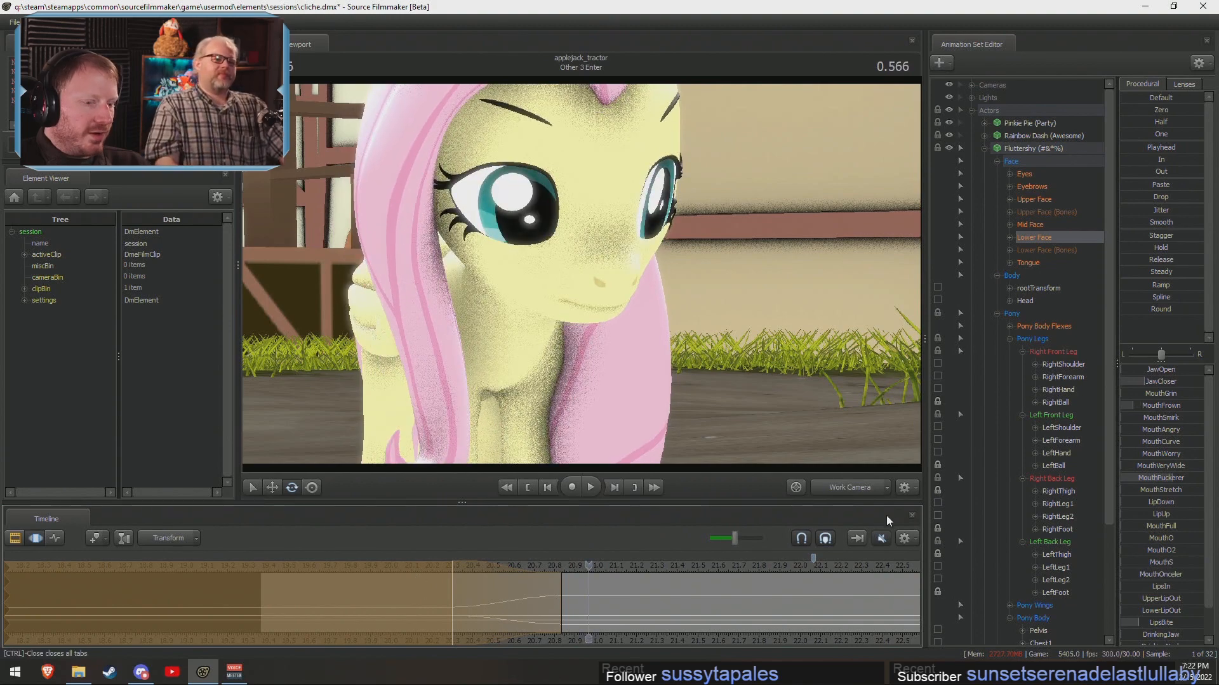
Play back the end of Twilight Enter 2 and all of Other 3 Enter through the Main Camera to review the ponies.
key("F2")
left_click(261, 572)
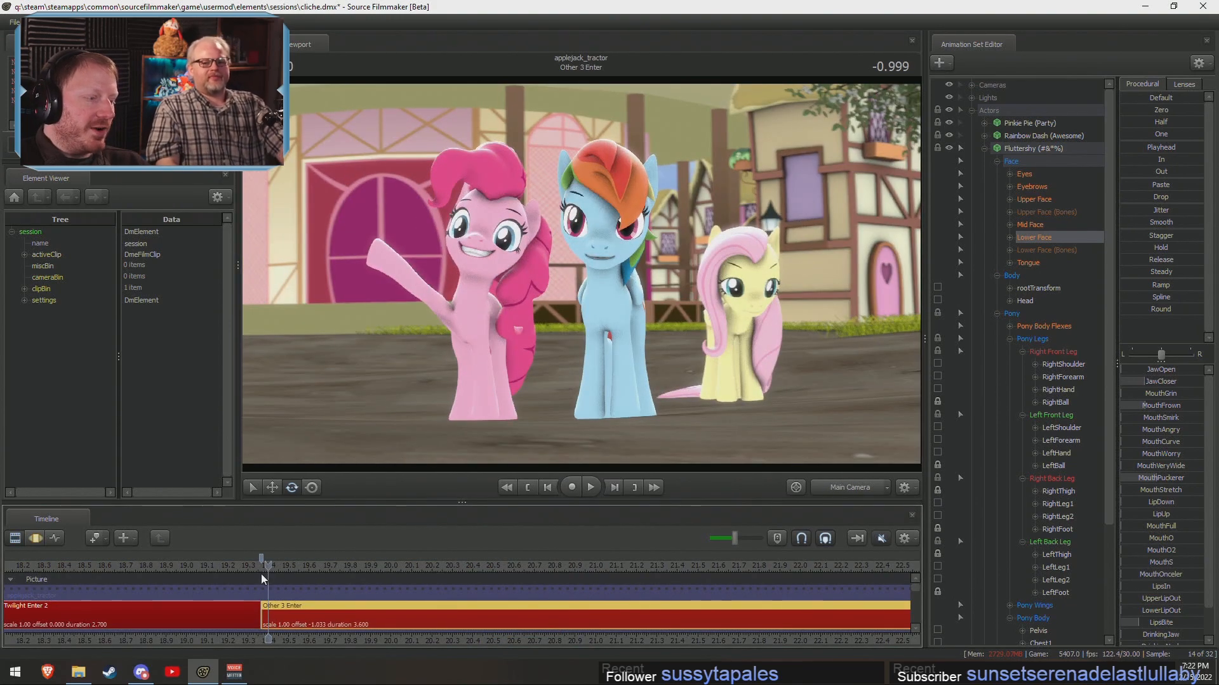
key("space")
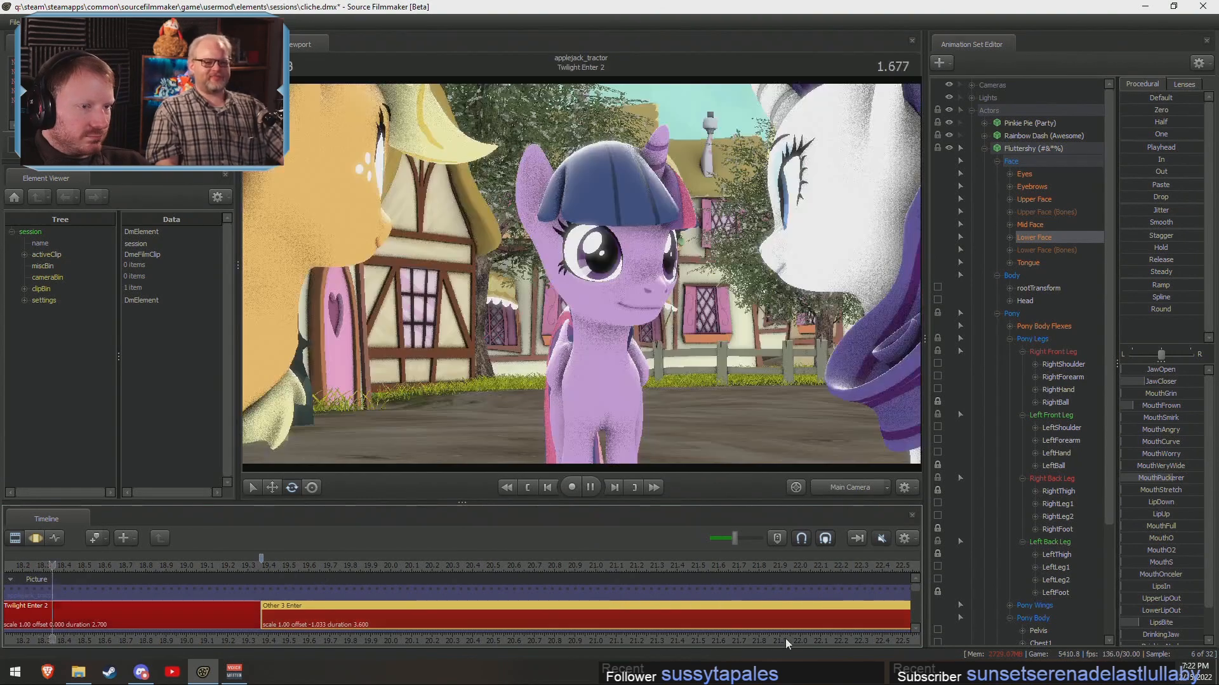
scroll(794, 640, "down", 1)
middle_click_drag(801, 642, 783, 641)
left_click_drag(314, 571, 309, 570)
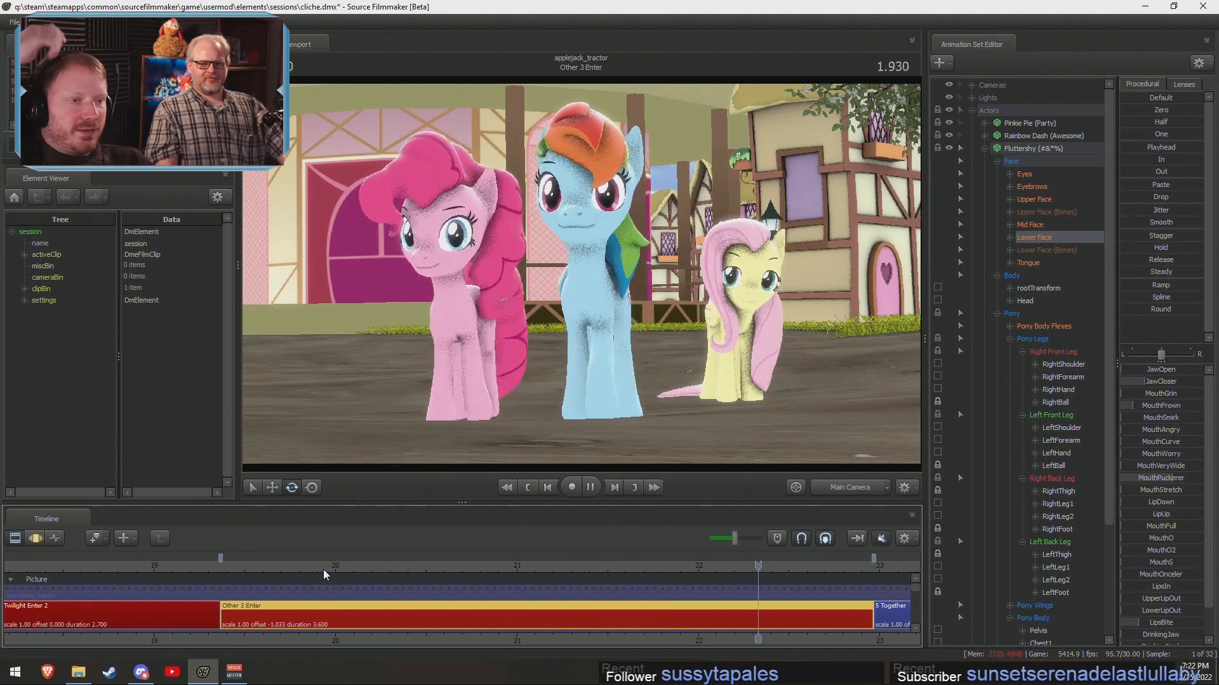
key("space")
key("Right")
key("Right")
key("Right")
key("Right")
key("Right")
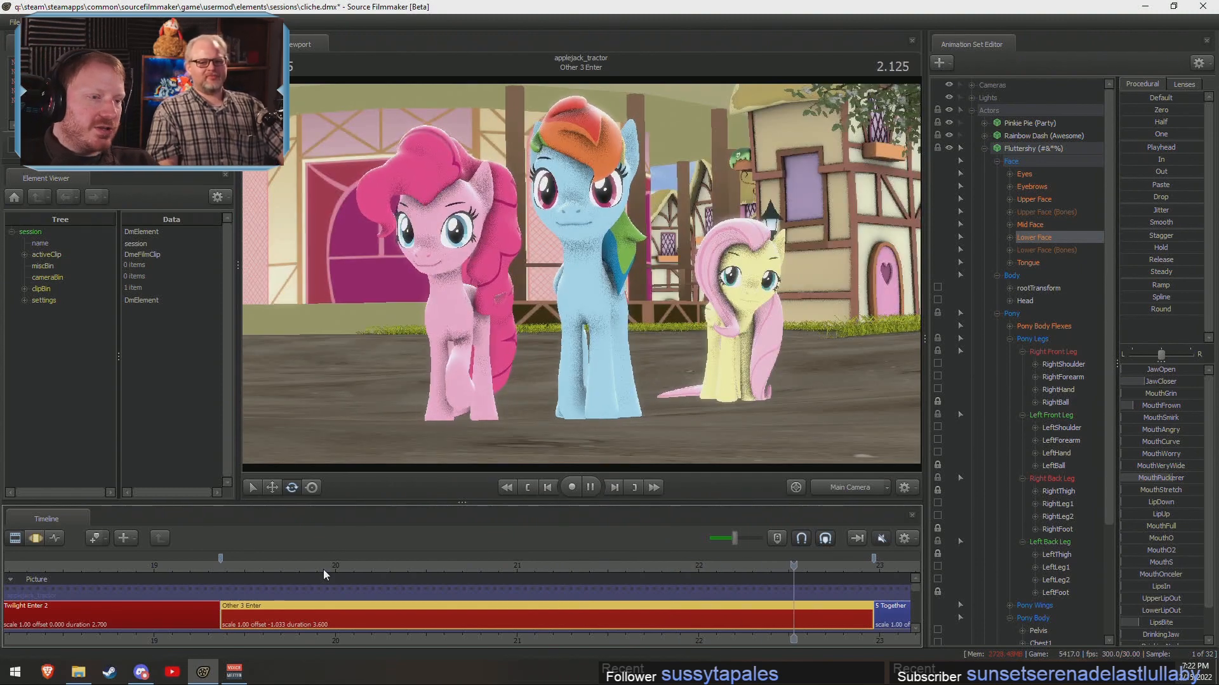
Change the Other 3 Enter clip's background color by setting its green value to 100.
key("F3")
key("F2")
right_click(569, 599)
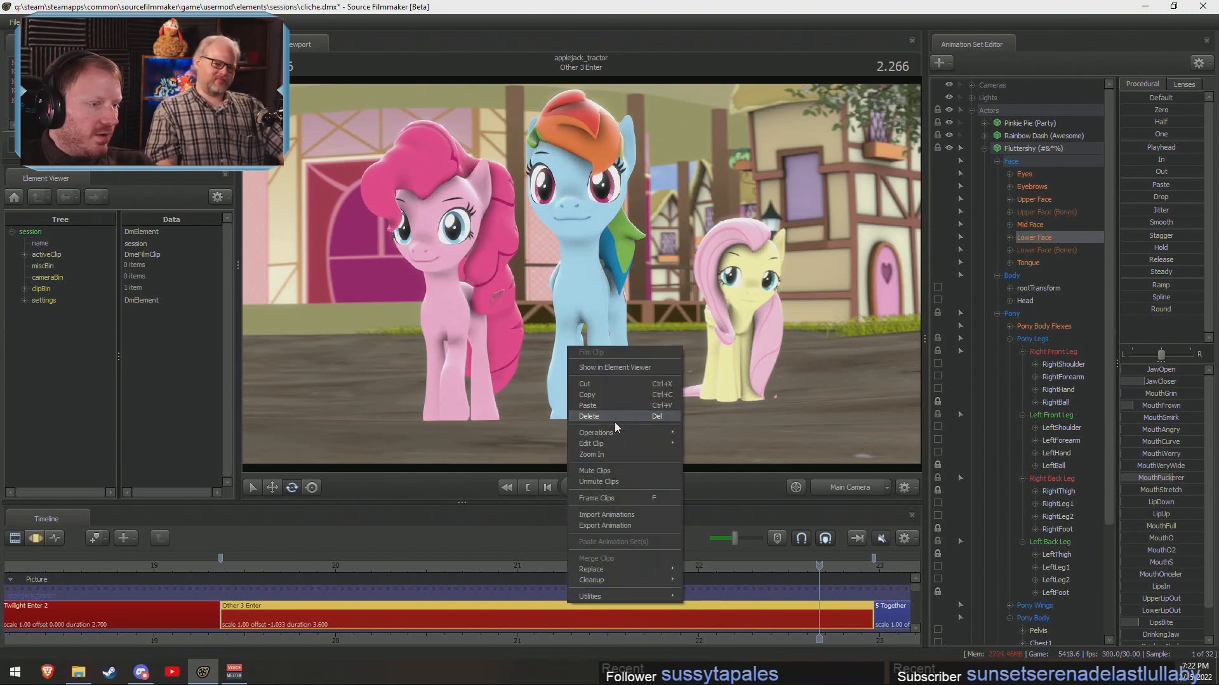
mouse_move(617, 443)
left_click(737, 451)
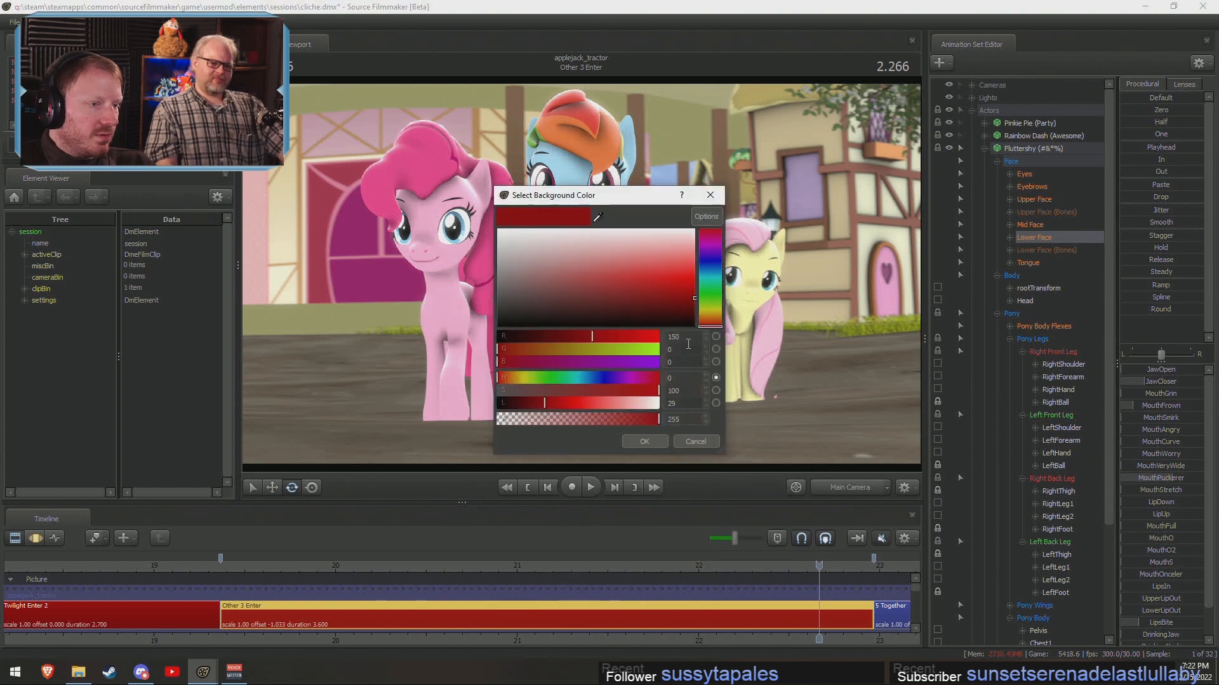
type("00")
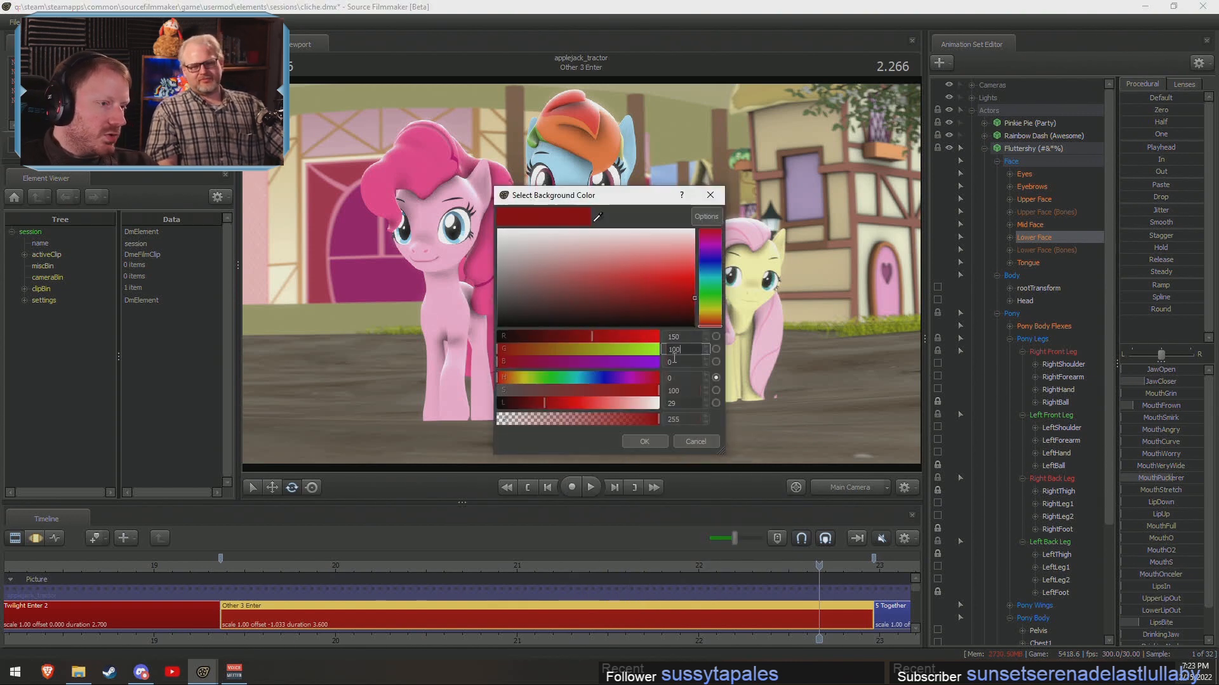
key("Tab")
left_click(647, 443)
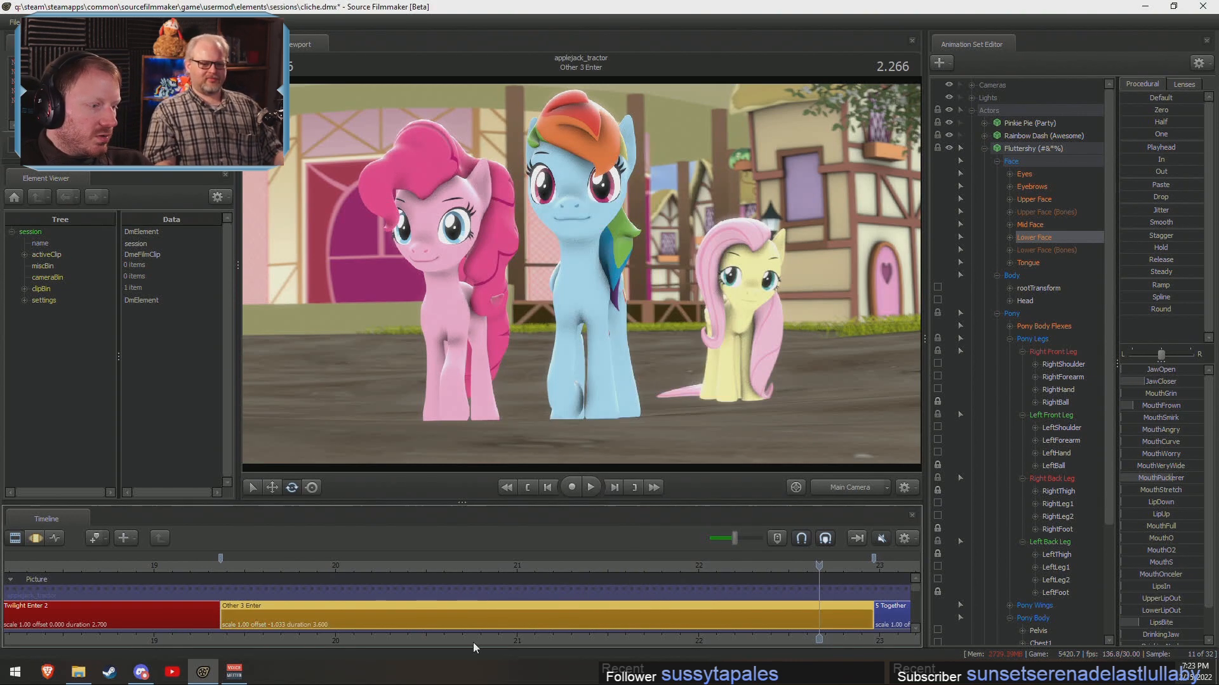
Show the whole sequence of clips, play from Other 3 Enter into 5 Together, and return to 0.766 in Other 3 Enter.
scroll(485, 618, "down", 4)
scroll(485, 624, "down", 5)
middle_click_drag(801, 644, 563, 643)
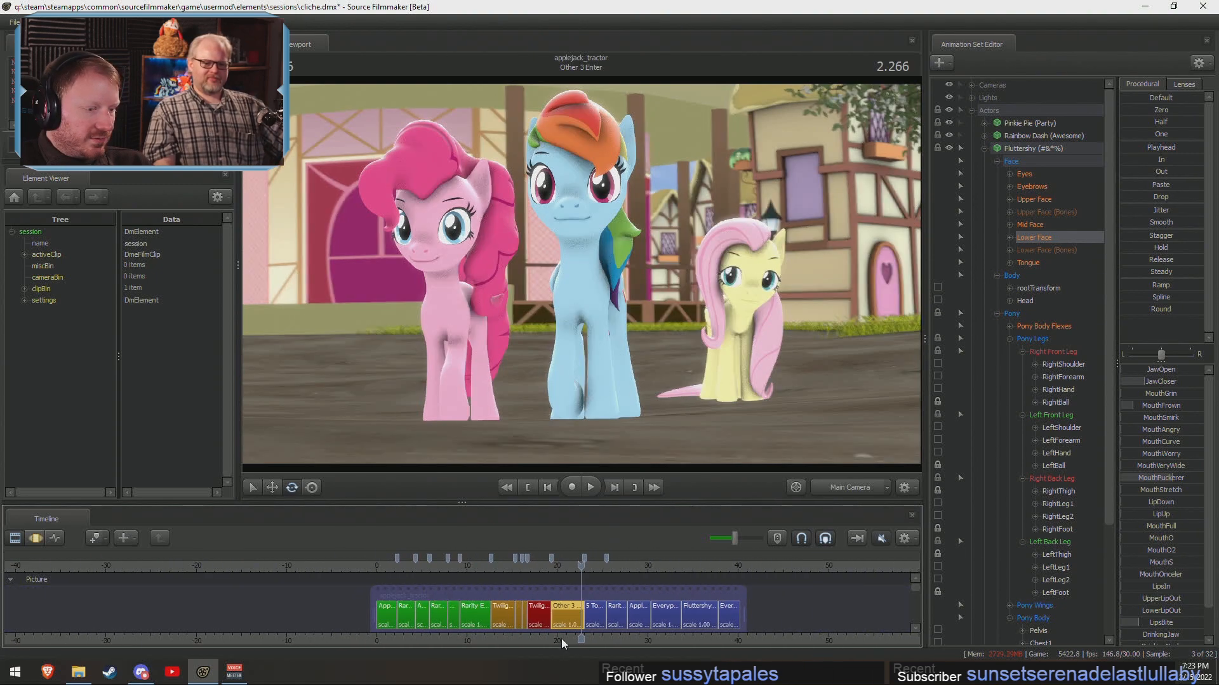
scroll(534, 634, "up", 3)
key("space")
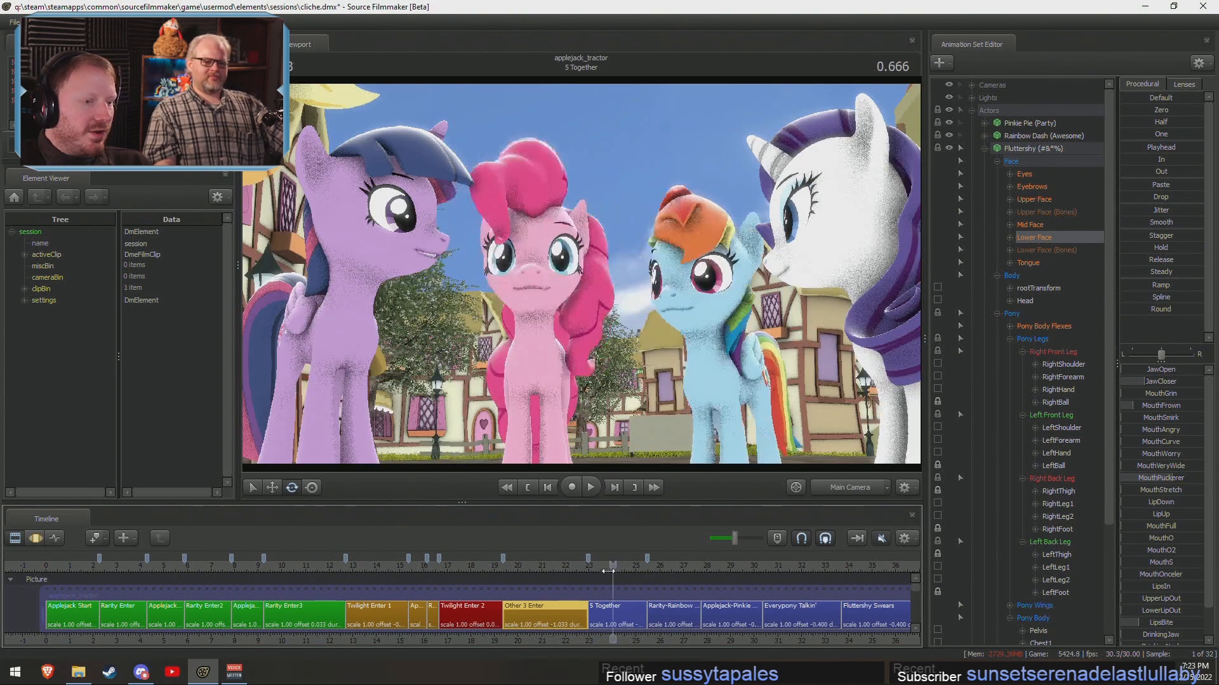
left_click(561, 566)
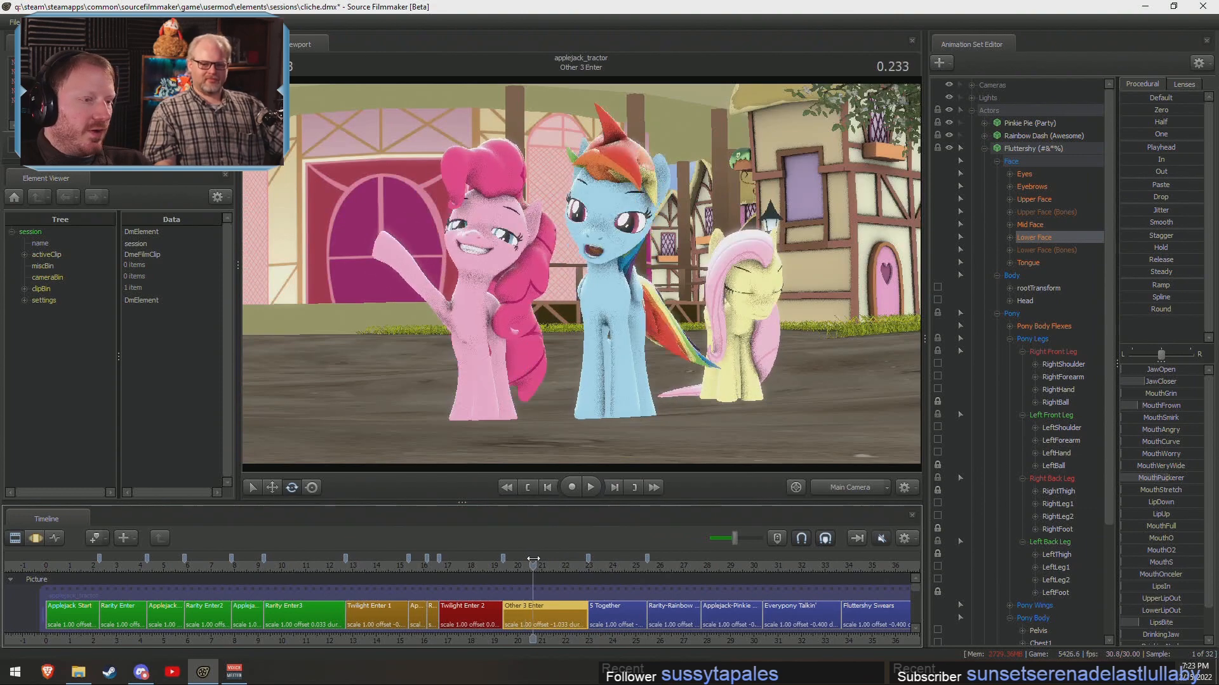
left_click(546, 567)
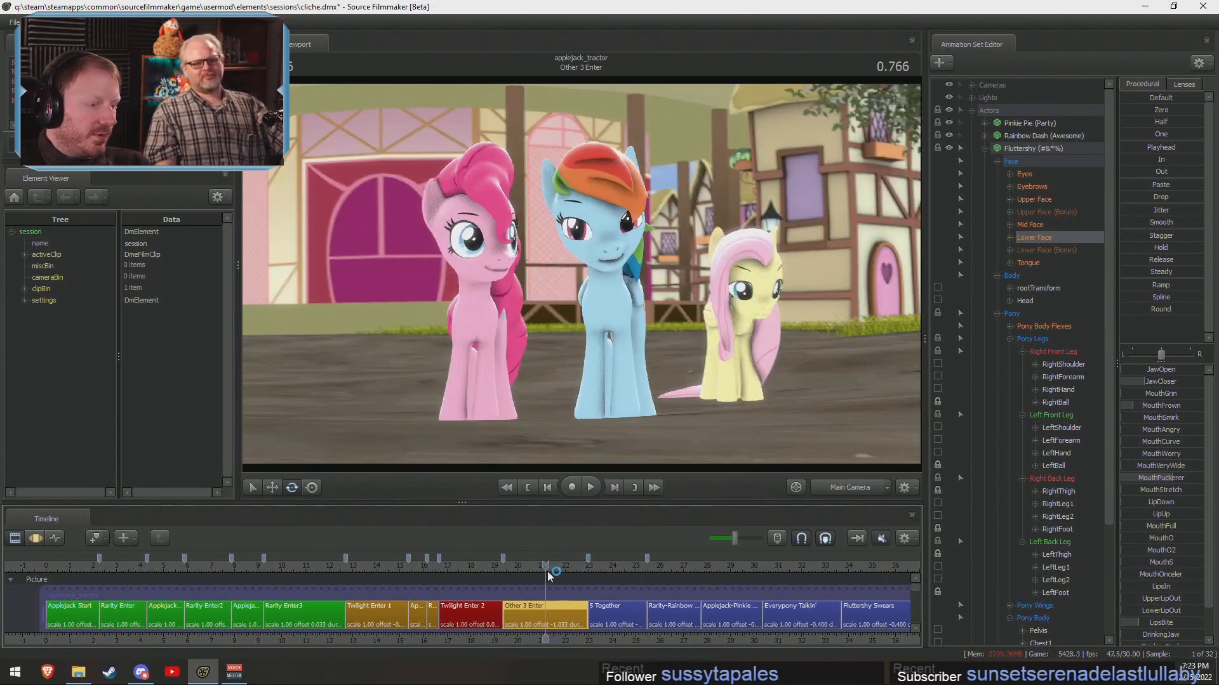
scroll(547, 570, "up", 2)
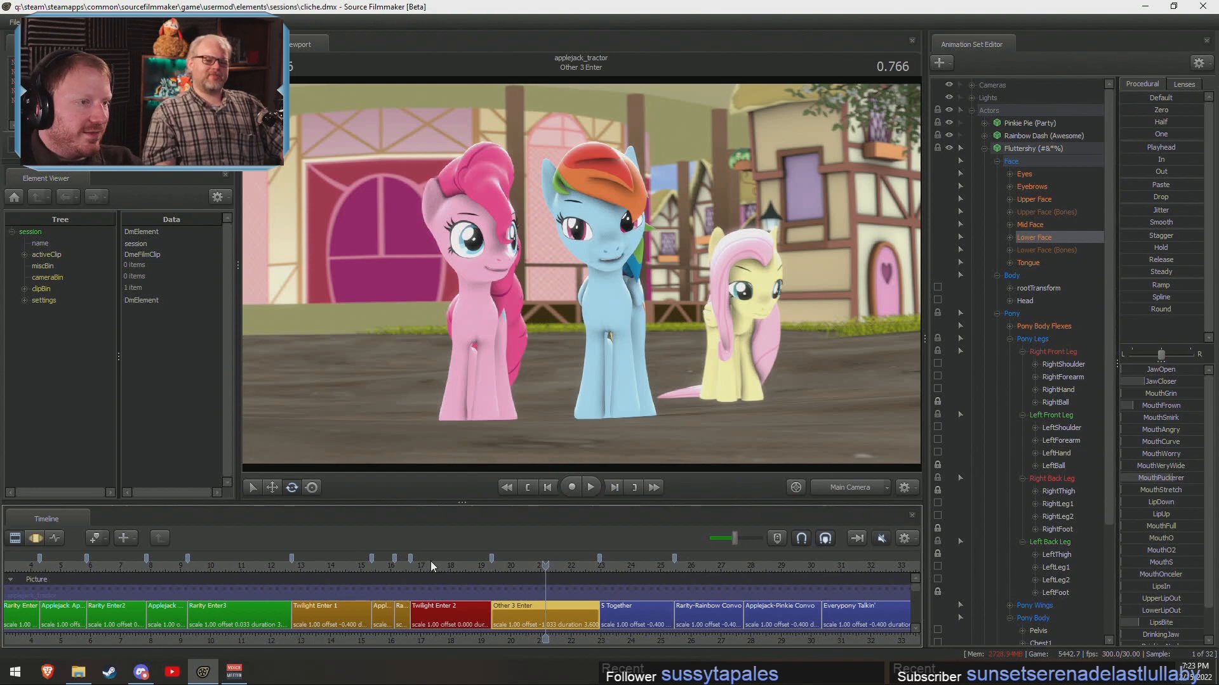
Switch to the Work Camera in Other 3 Enter and fly around for a closer look at Fluttershy.
left_click(834, 490)
key("w")
mouse_move(717, 355)
left_mouse_down()
mouse_move(733, 355)
mouse_move(714, 350)
left_mouse_up()
left_click_drag(587, 270, 607, 314)
key("w")
left_click_drag(704, 402, 582, 279)
key("s")
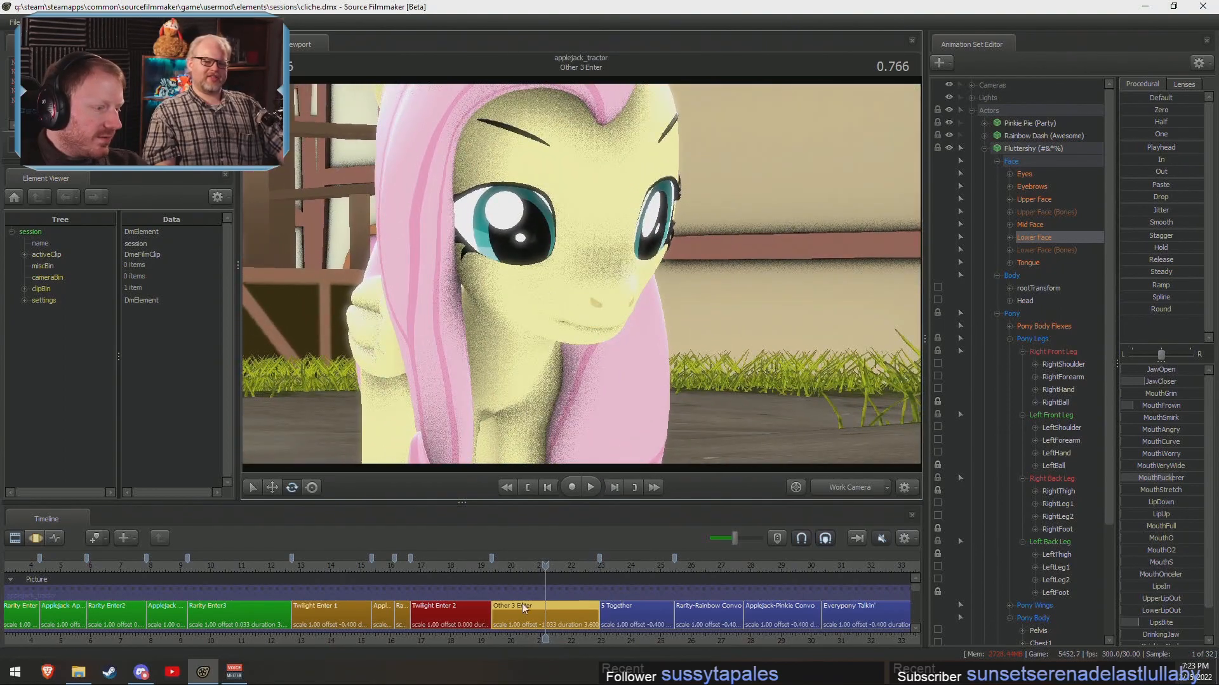
View Twilight Enter 2 at 0.800 through the Work Camera, widen and narrow its view, and select the Twilight Enter 2 clip.
left_click(435, 567)
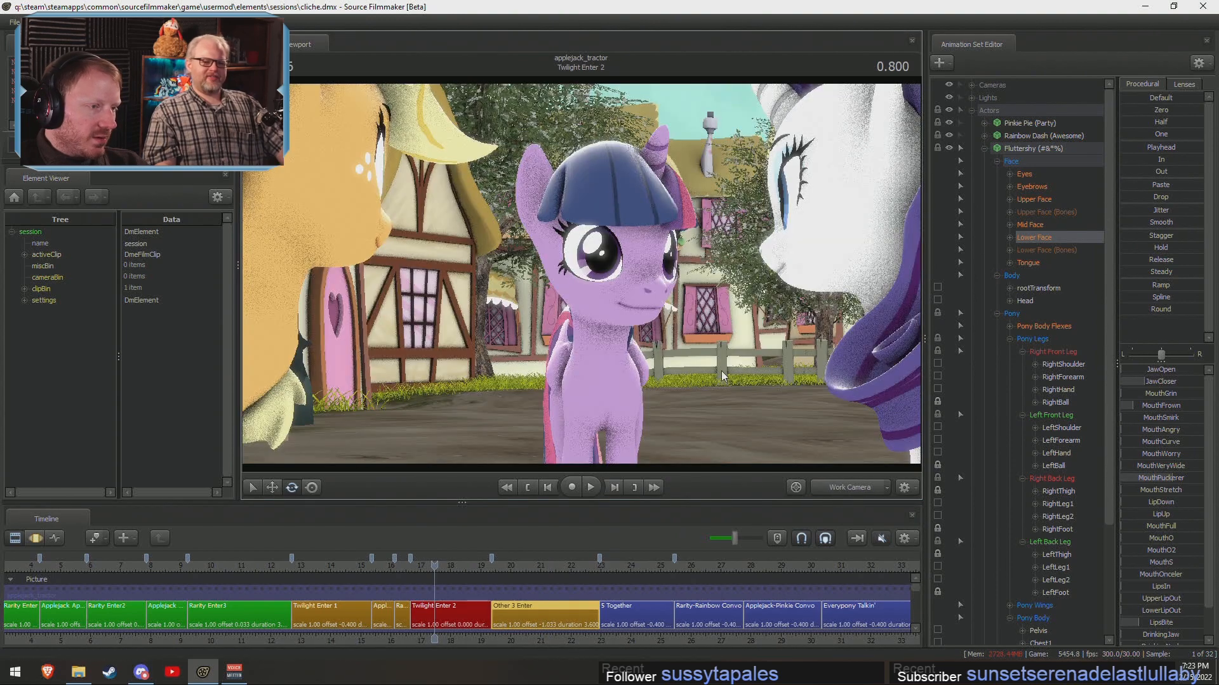
scroll(580, 274, "down", 4)
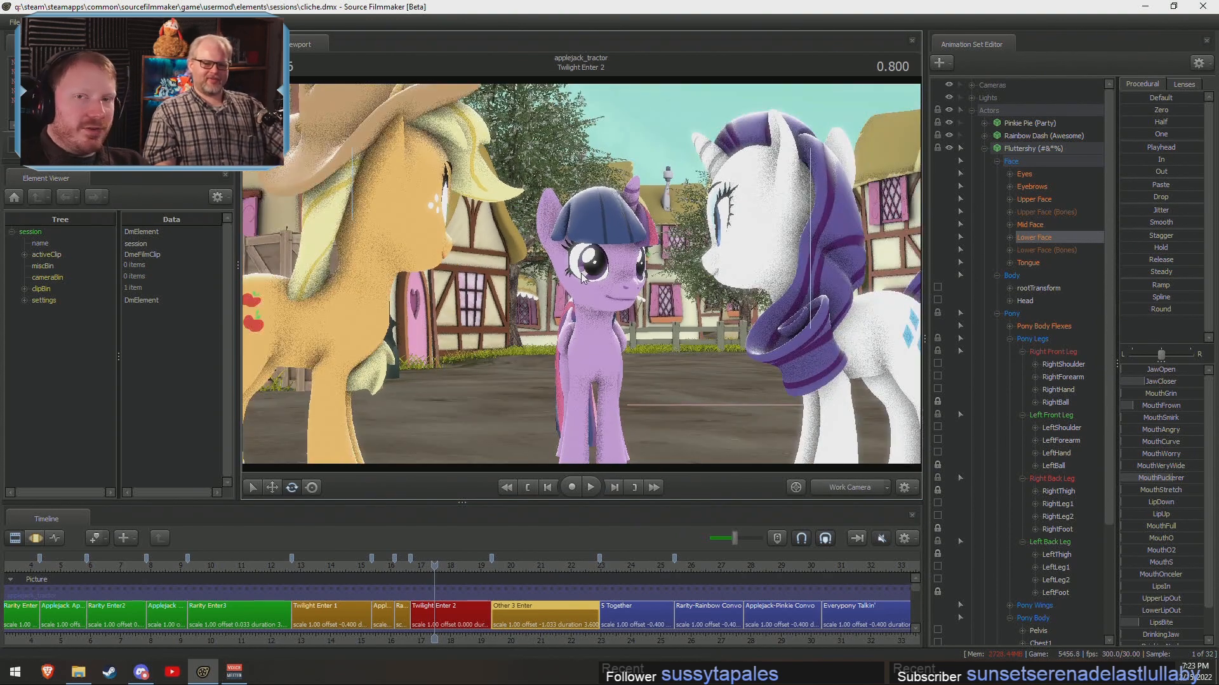
scroll(582, 277, "up", 4)
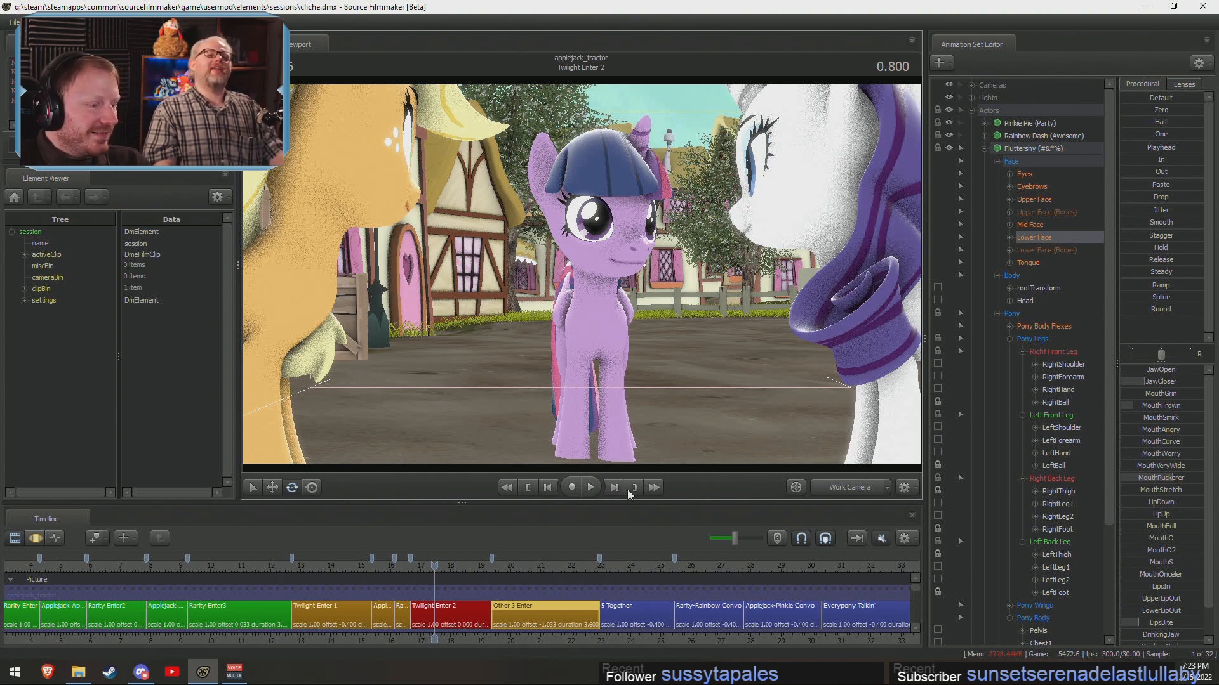
left_click(453, 615)
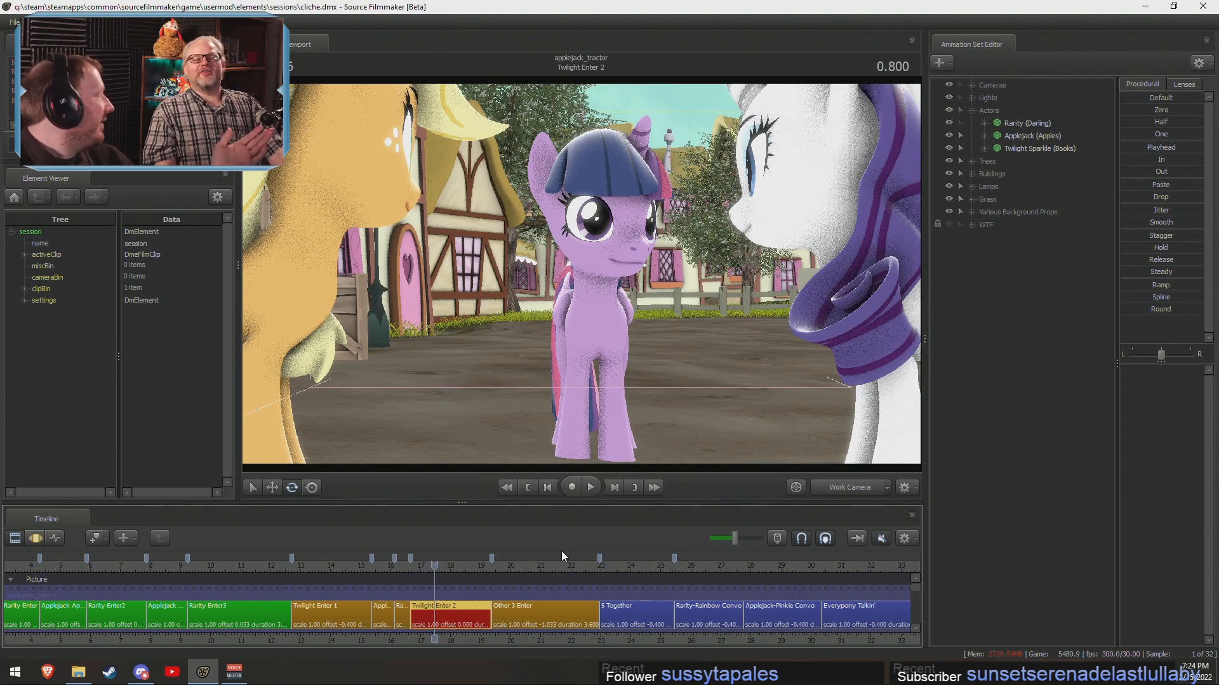
scroll(711, 606, "up", 1)
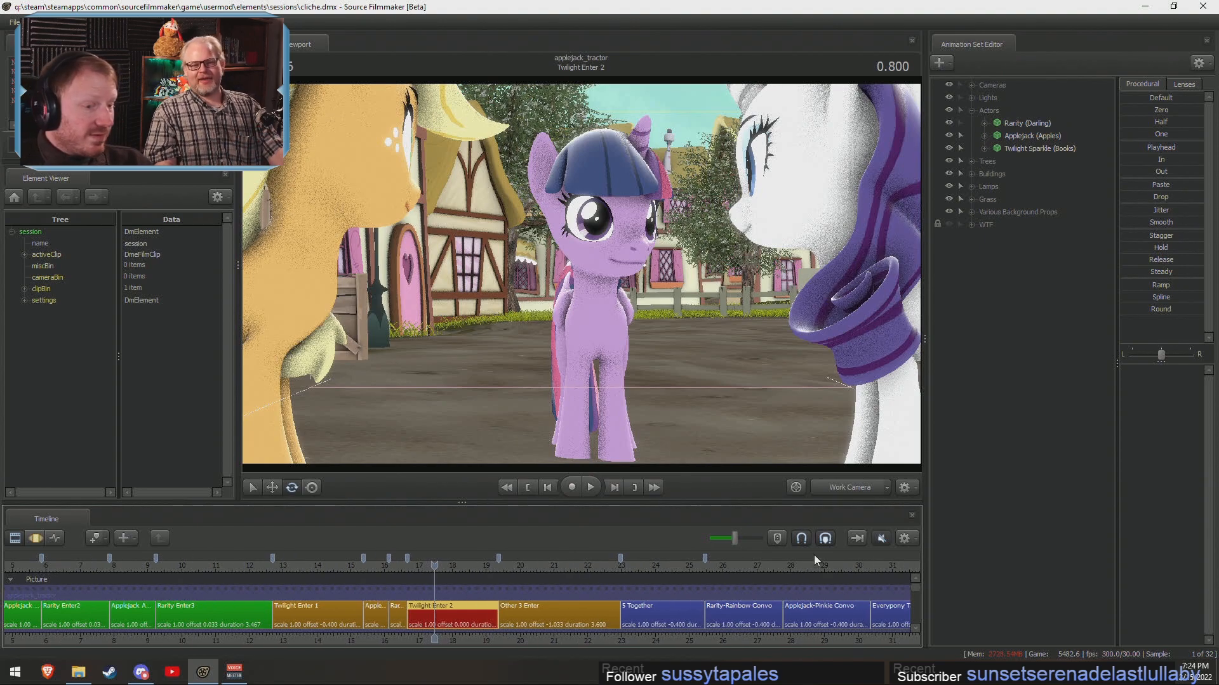
Copy the scene camera to the Work Camera in Twilight Enter 2 and look around the set behind Applejack.
left_click(854, 489)
left_click(855, 492, "ctrl")
key("s")
left_click_drag(711, 330, 489, 330)
key("F3")
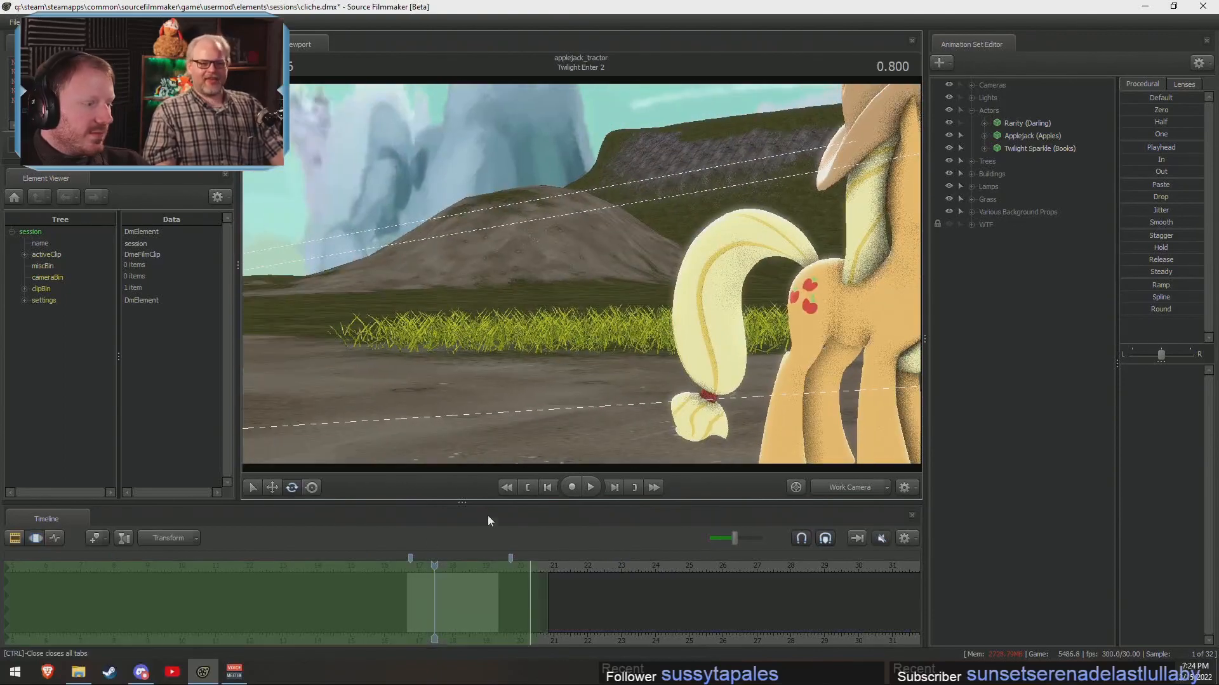
scroll(381, 581, "down", 3)
key("F2")
Copy the scene camera to the Work Camera at 0.700 in Applejack Start and fly around to inspect the apple cart.
scroll(341, 579, "down", 3)
left_click(242, 565)
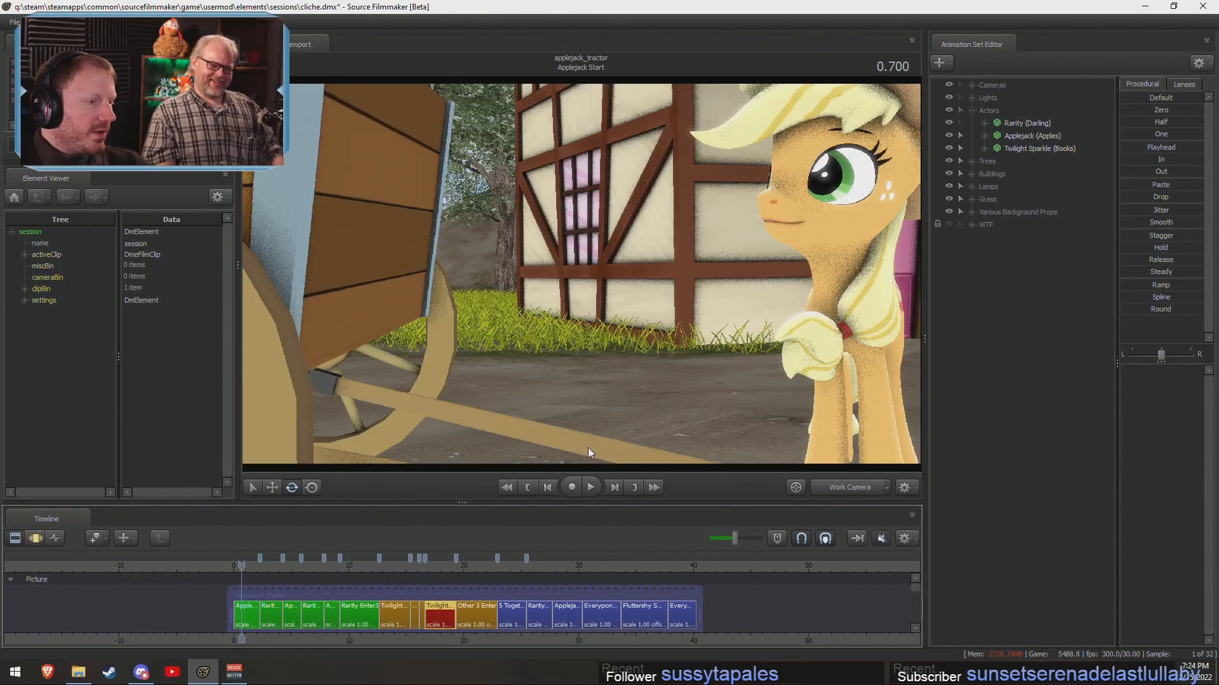
left_click(872, 481)
left_click(848, 485, "ctrl")
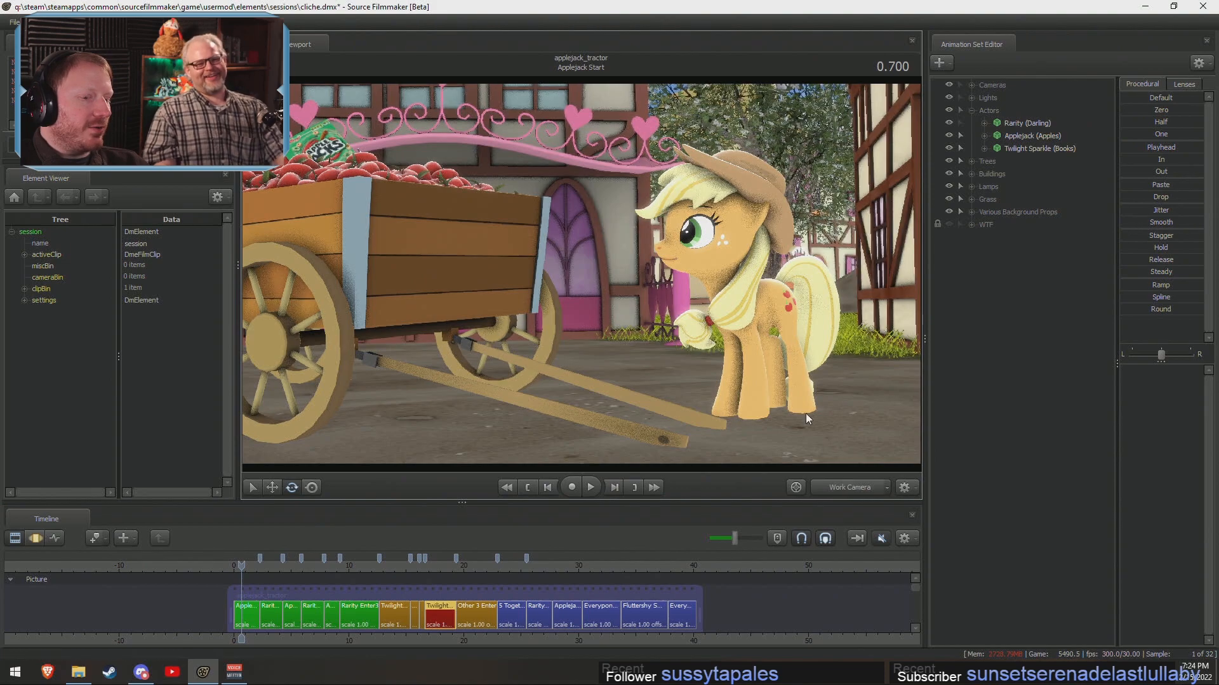
left_click_drag(801, 406, 825, 437)
key("s")
key("w")
key("s")
key("s")
key("w")
key("s")
left_click_drag(635, 266, 568, 264)
key("w")
key("r")
key("s")
key("s")
key("s")
key("F3")
key("F2")
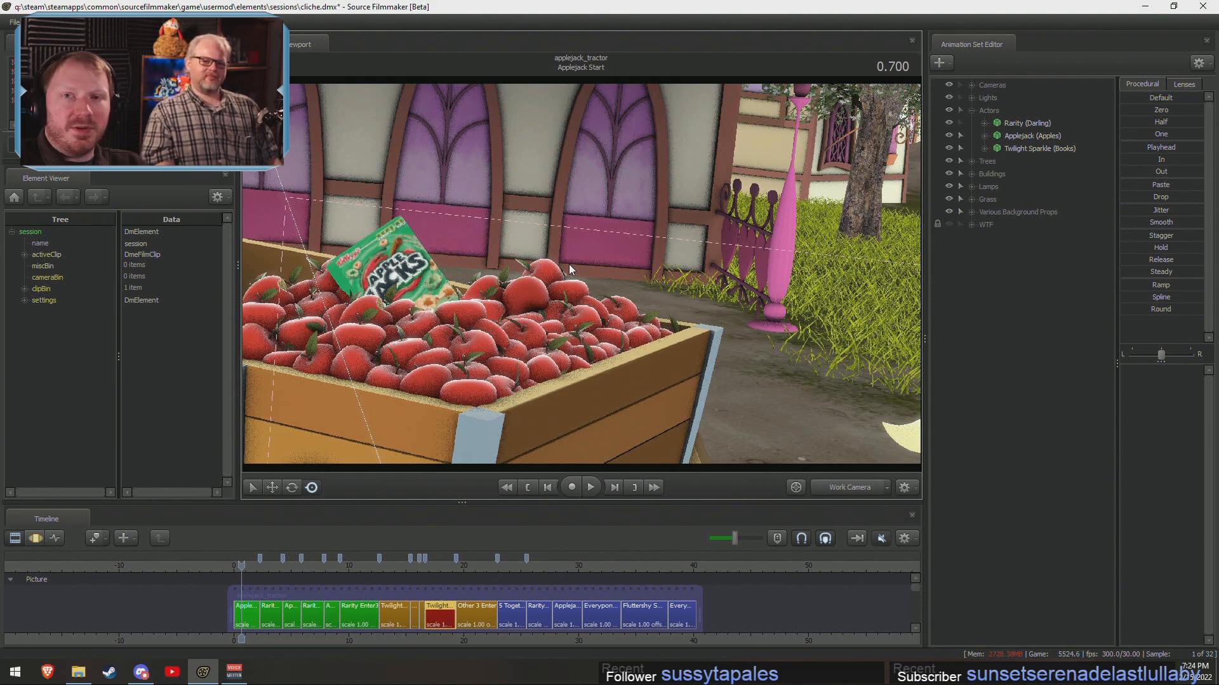
View Twilight Enter 2 at 2.000 through the Main Camera, copy it to the Work Camera and fly back across the set.
left_click(862, 488)
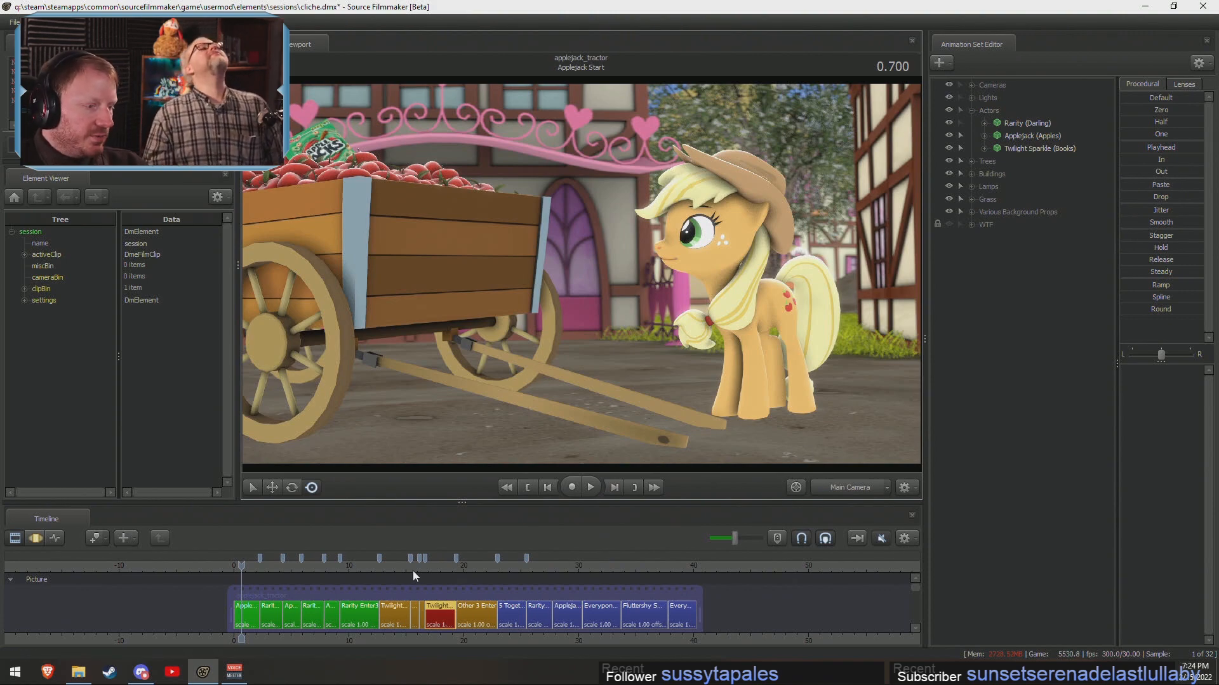
left_click(449, 566)
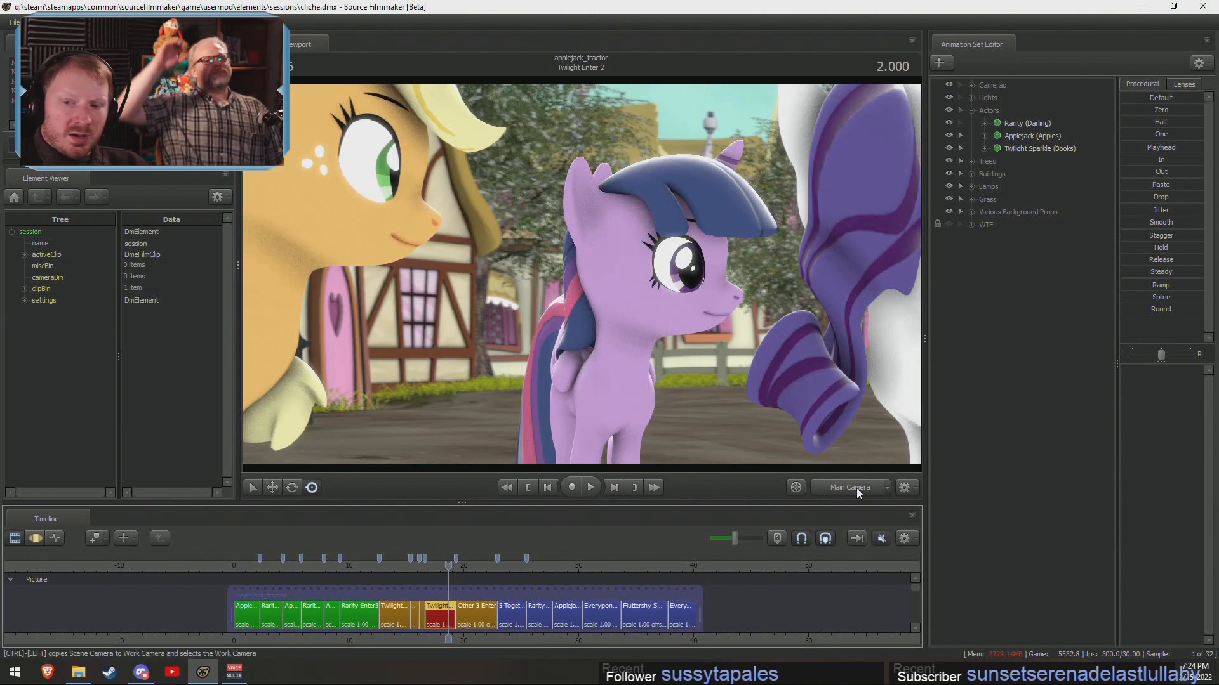
left_click(857, 492, "ctrl")
left_click_drag(812, 393, 784, 419)
key("s")
key("s")
Select the Other 3 Enter clip at 0.366, copy its scene camera to the Work Camera, and pull back to view the set.
left_click(473, 565)
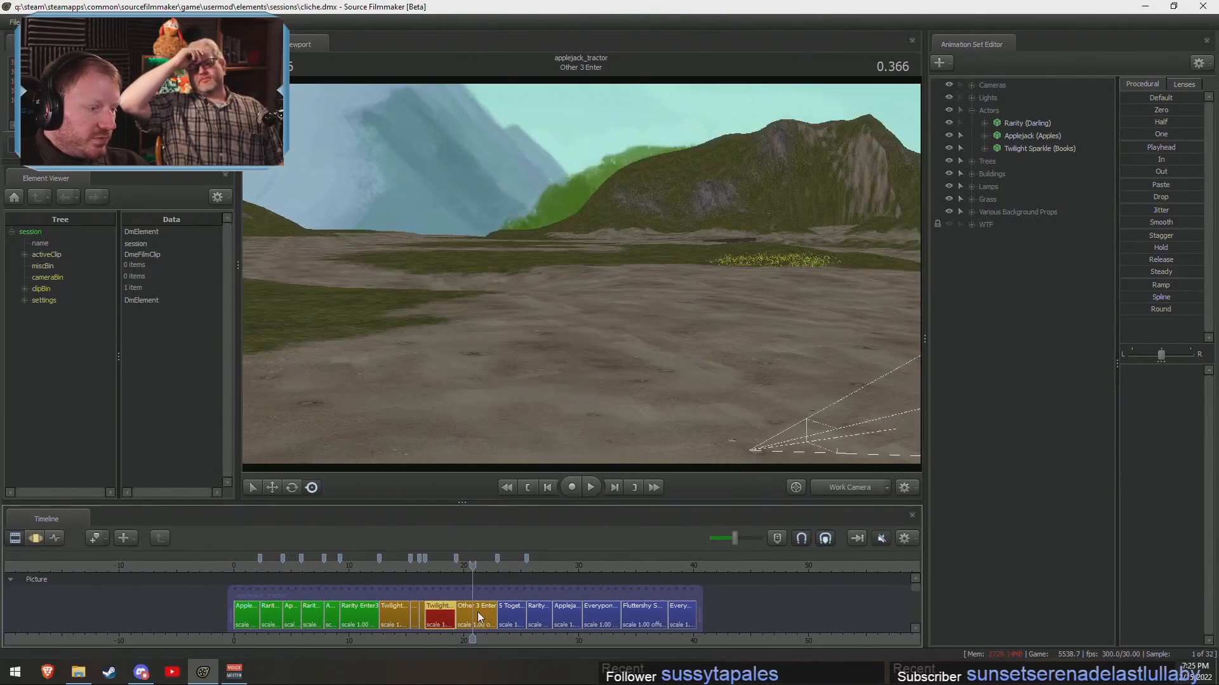
left_click(477, 611)
left_click(850, 486)
left_click(855, 485, "ctrl")
key("s")
mouse_move(767, 242)
left_mouse_down()
mouse_move(793, 244)
mouse_move(767, 242)
left_mouse_up()
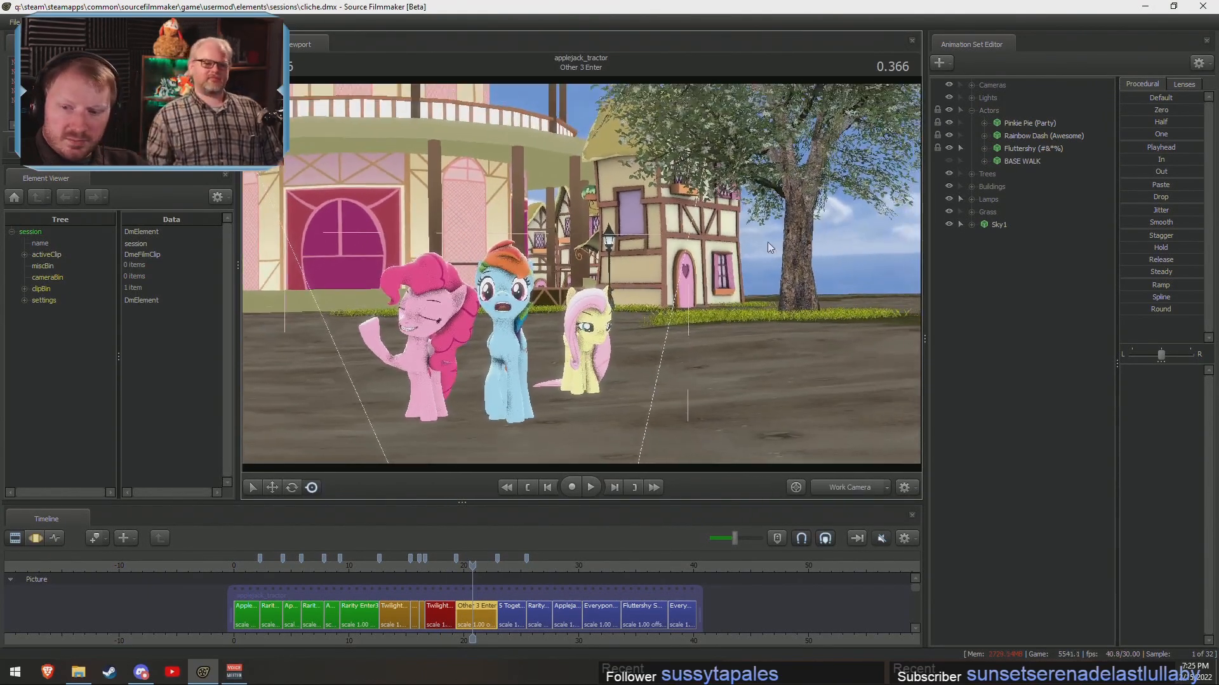
Browse the model library for a new animation set, rescanning all mods and clearing the knife filter to show every model.
right_click(1054, 287)
left_click(1022, 271)
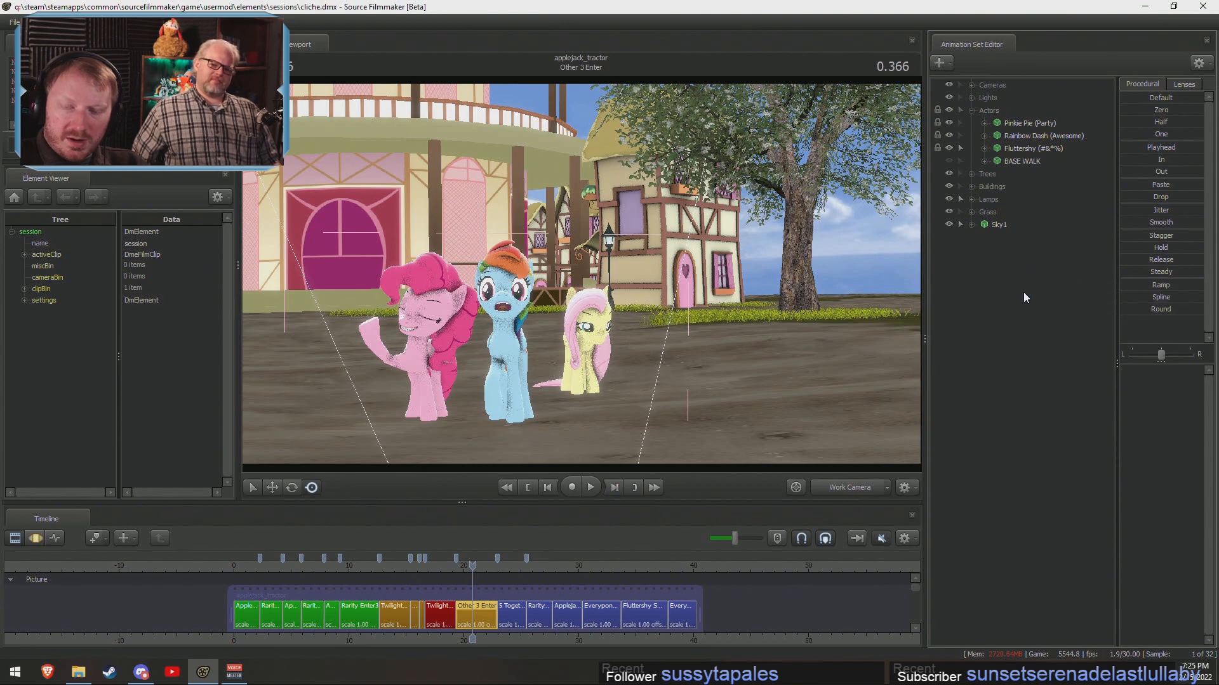
right_click(1037, 277)
left_click(1100, 305)
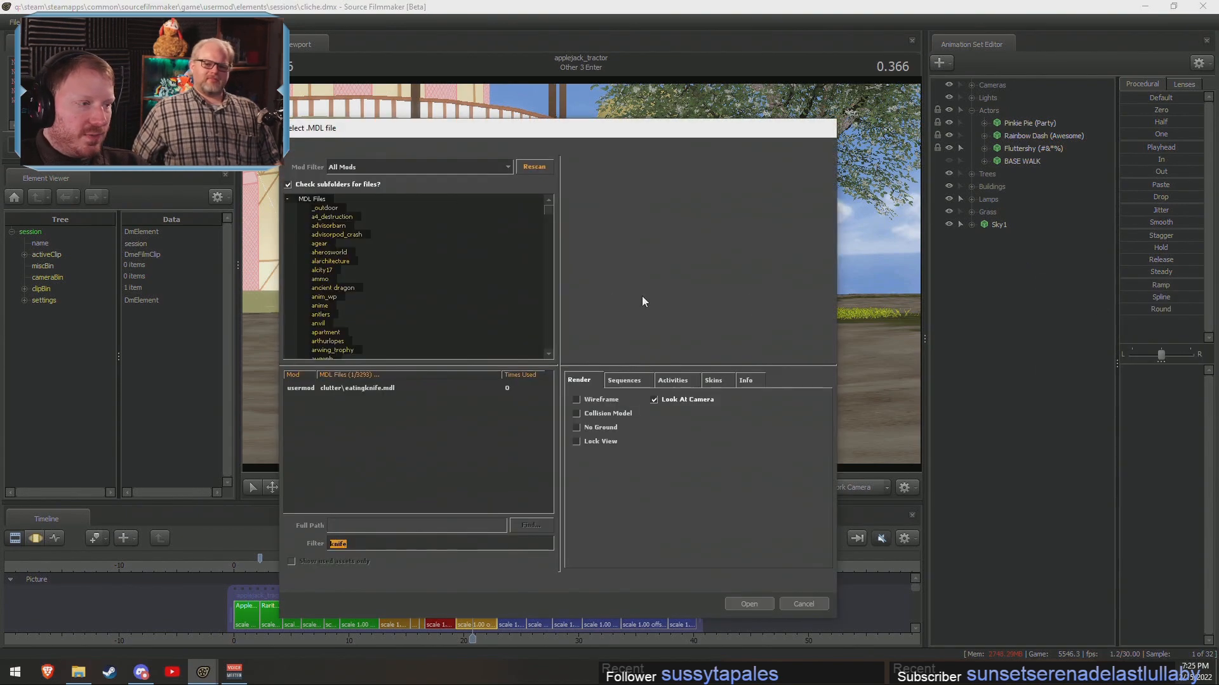
left_click(539, 169)
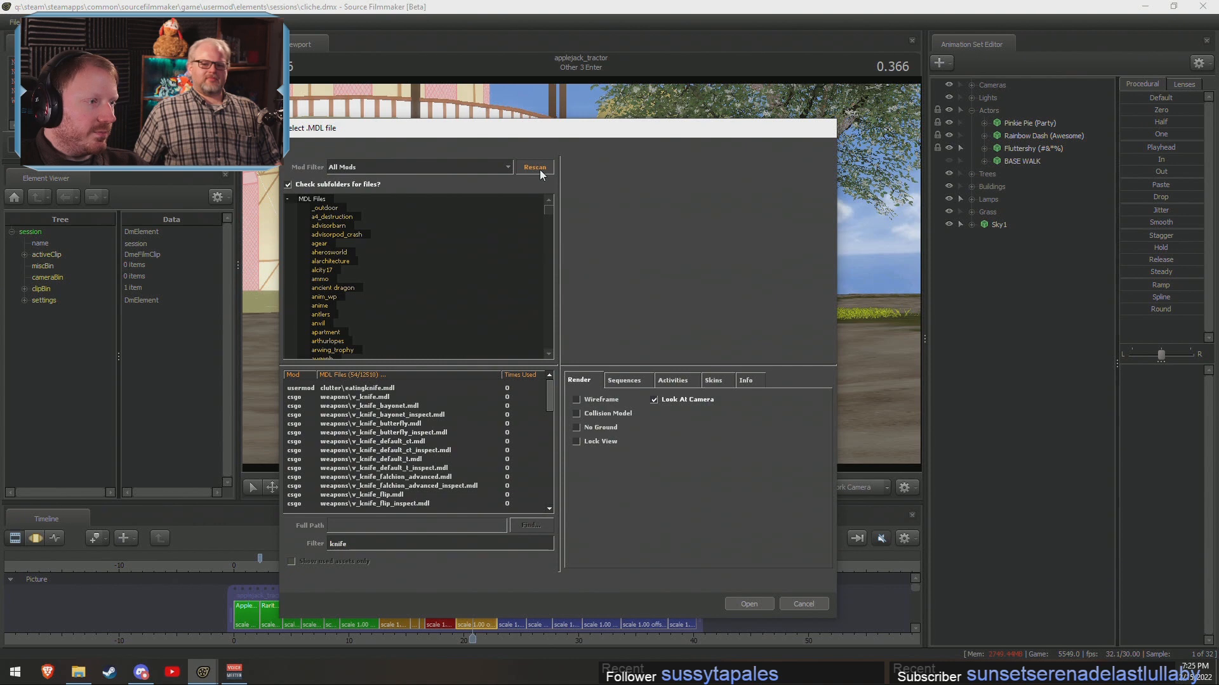
double_click(372, 544)
key("BackSpace")
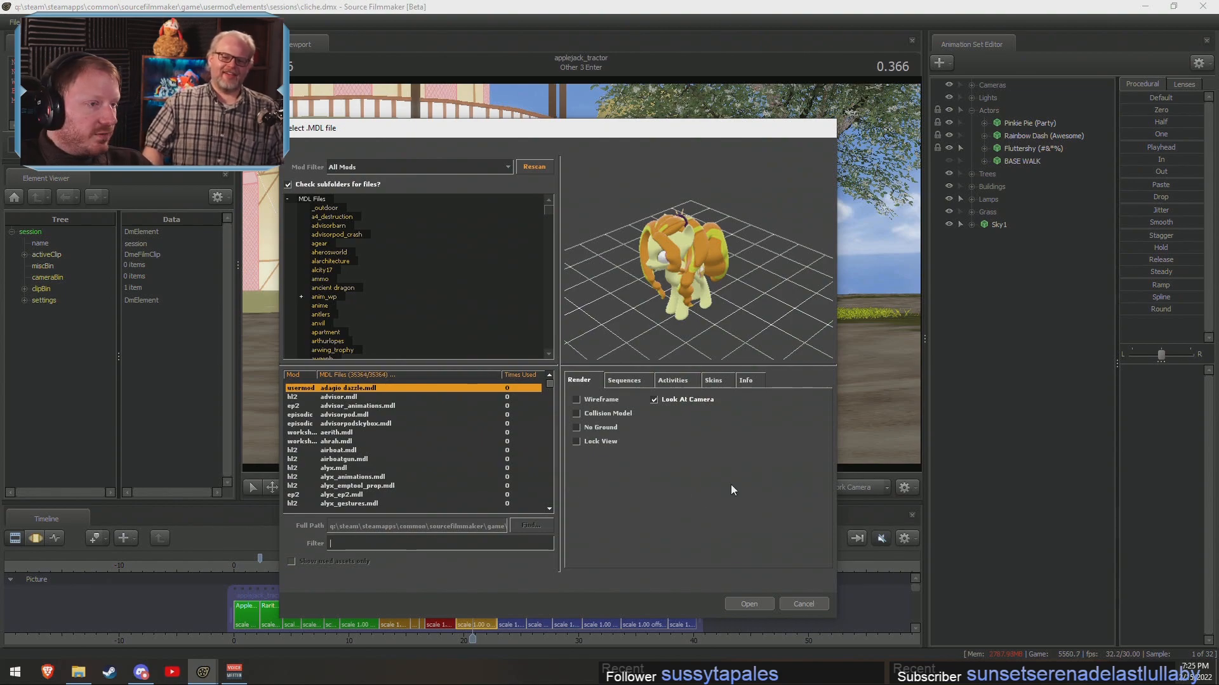
left_click(824, 604)
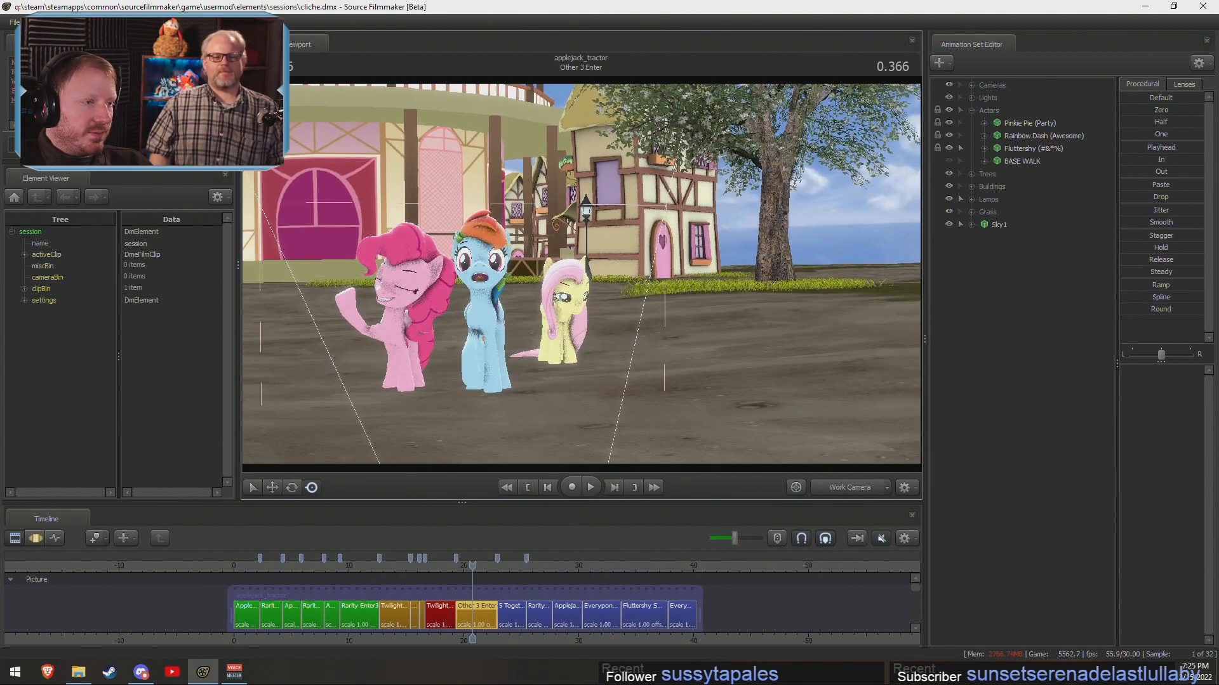
Move the playhead to 0.866 in Other 3 Enter and fly the Work Camera close to Rainbow Dash's face.
key("w")
left_click_drag(581, 280, 581, 271)
left_click_drag(466, 565, 470, 566)
key("s")
left_click_drag(581, 279, 581, 285)
left_click_drag(476, 566, 478, 566)
mouse_move(572, 381)
left_mouse_down()
mouse_move(571, 357)
mouse_move(571, 375)
left_mouse_up()
key("s")
key("w")
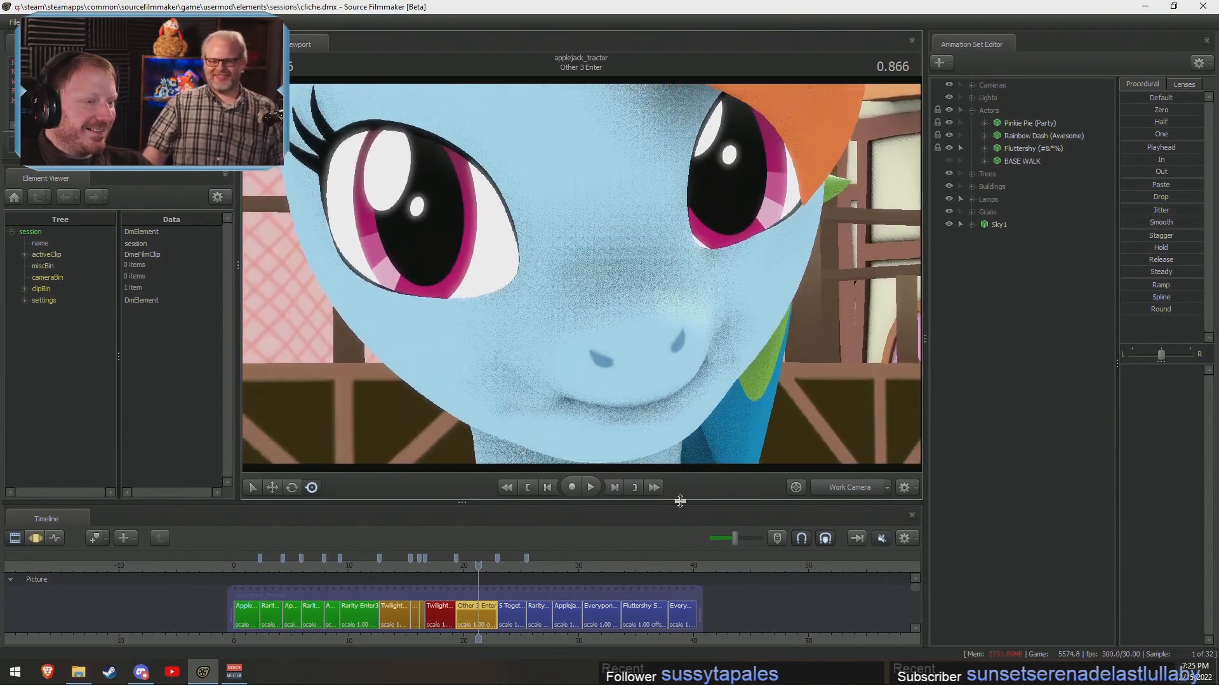
Switch to the Motion Editor and select the Head control in Rainbow Dash's Body group.
key("F3")
key("F2")
key("F3")
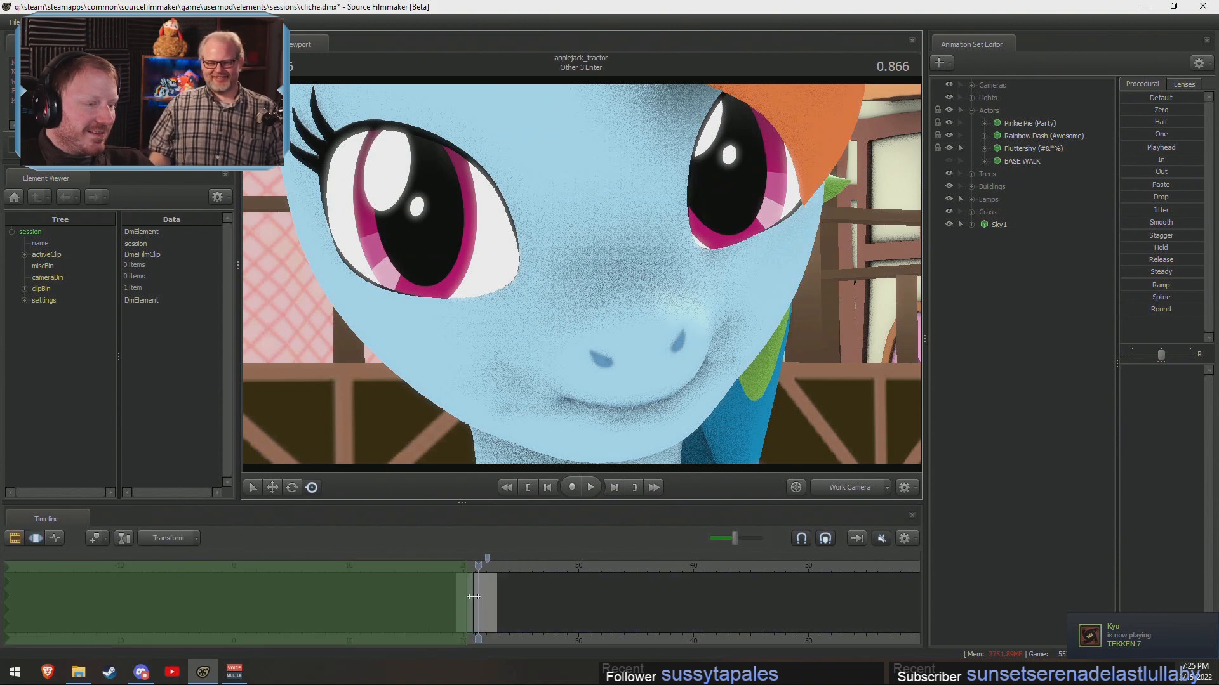
left_click(984, 135)
left_click(997, 162)
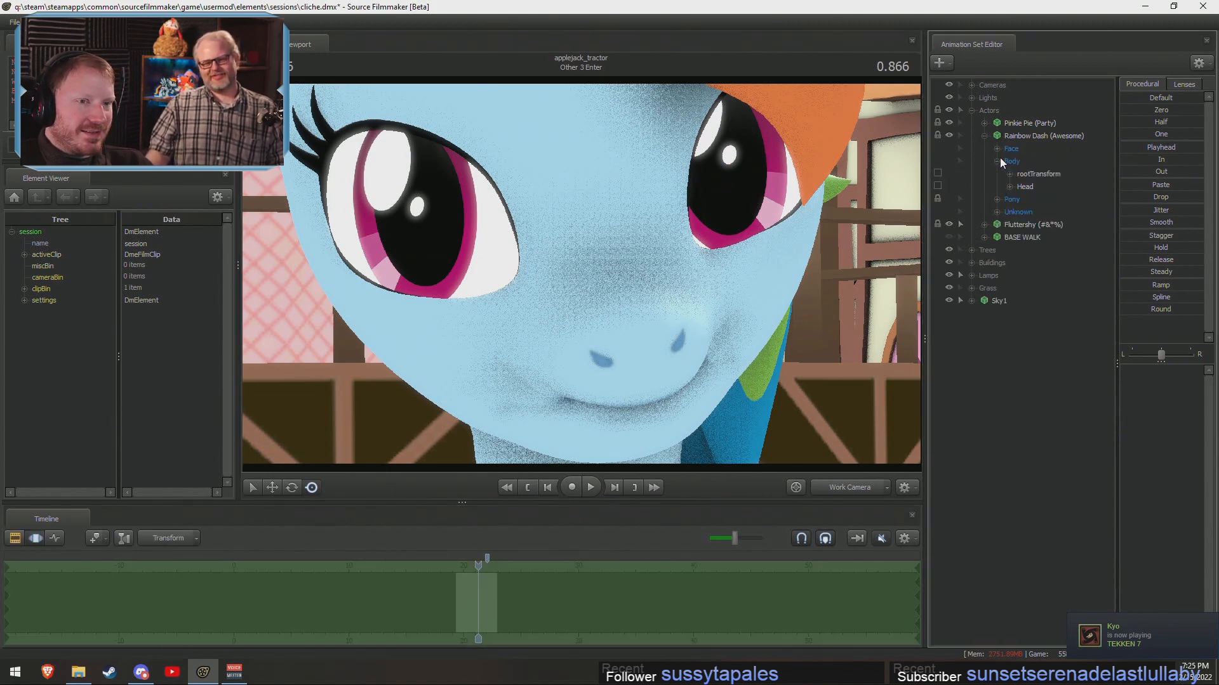
left_click(1023, 186)
Raise Rainbow Dash's Head control far above her shoulders so that her neck stretches.
key("s")
left_click_drag(550, 356, 563, 285)
key("e")
key("w")
key("ctrl+z")
key("ctrl+z")
key("r")
key("w")
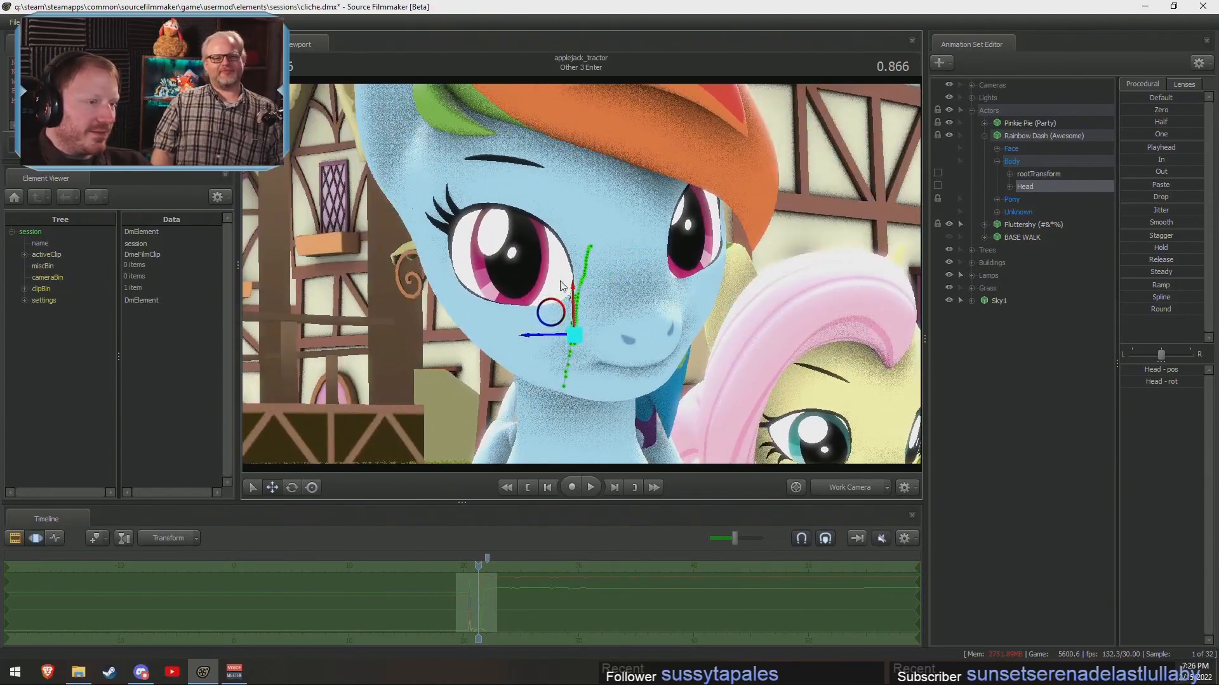
left_click_drag(574, 334, 555, 137)
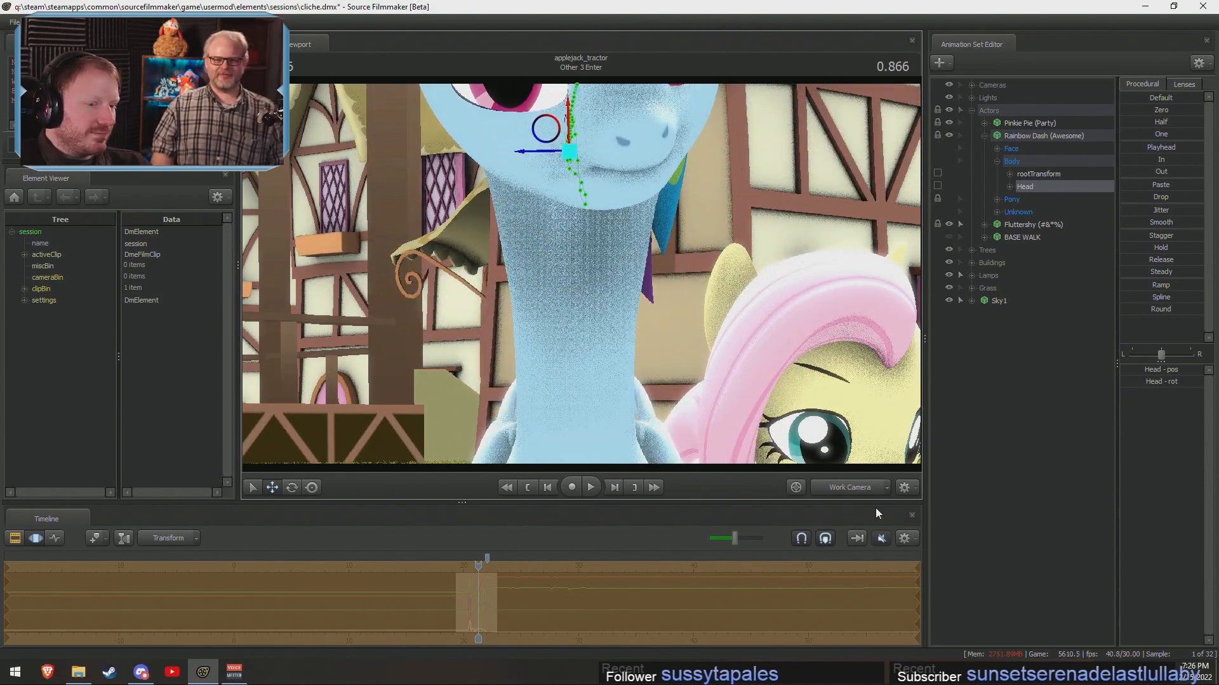
Play Other 3 Enter from its start through the Main Camera to review Rainbow Dash's stretched neck.
left_click(857, 489)
key("F2")
left_click(454, 566)
key("space")
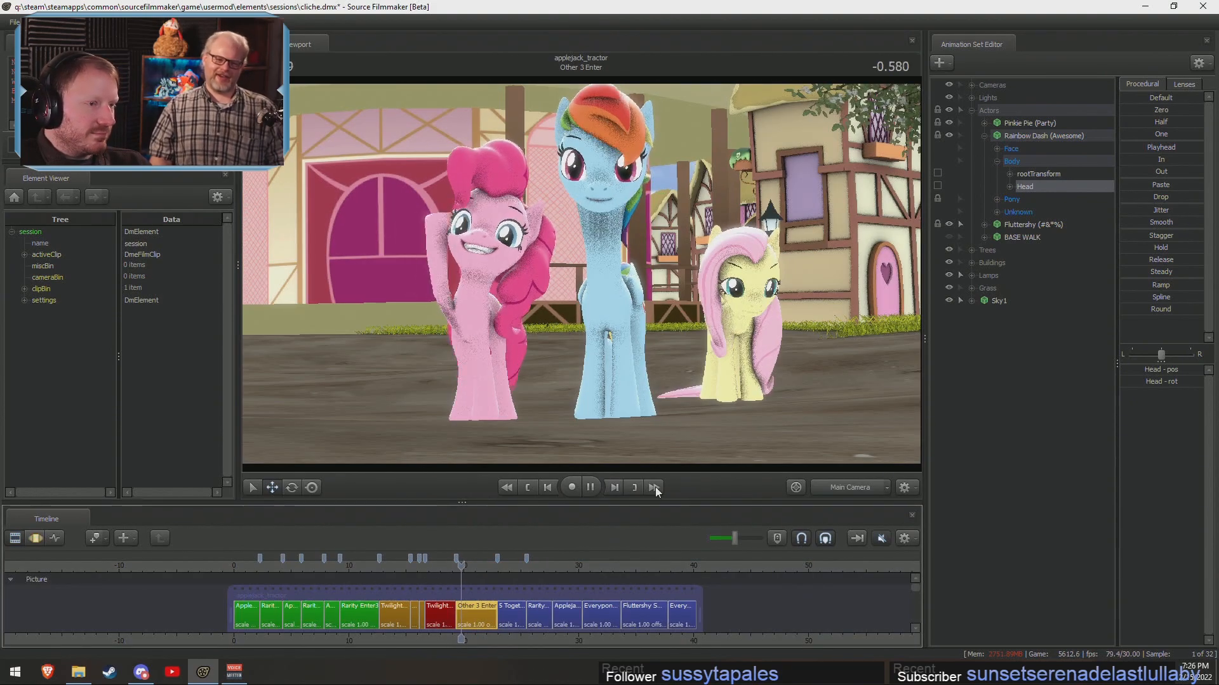
key("space")
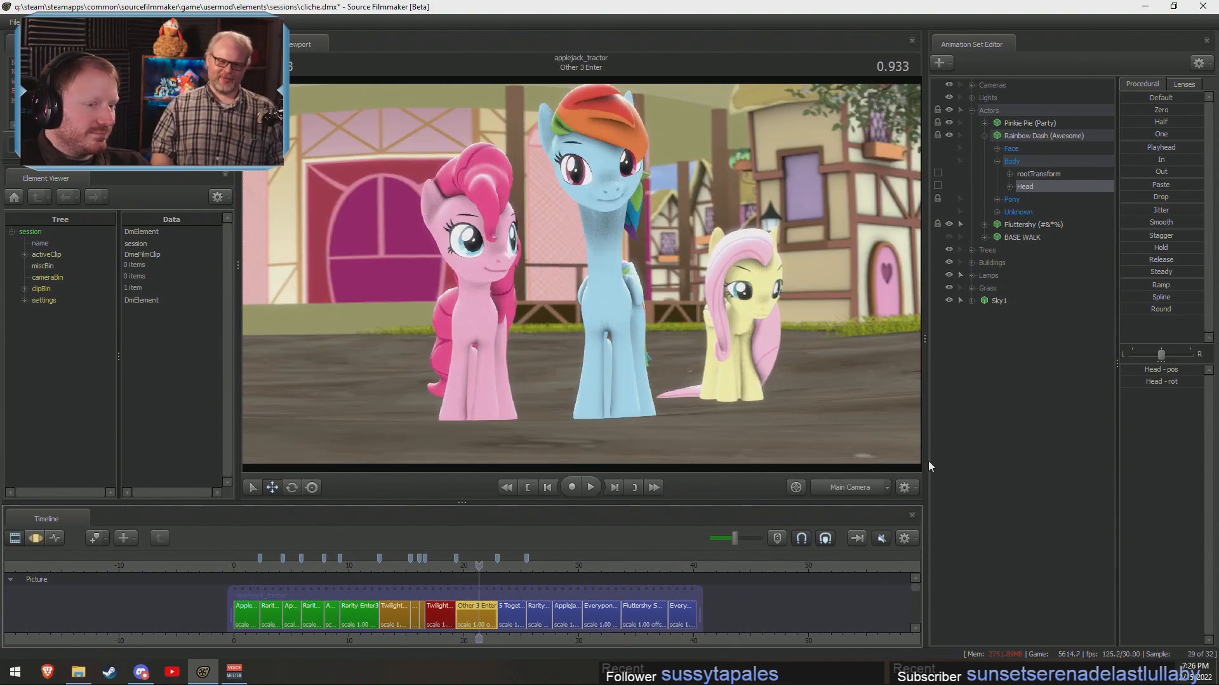
Undo the raise of Rainbow Dash's head and place the playhead at -0.733 in Other 3 Enter.
left_click(880, 542)
left_click(448, 571)
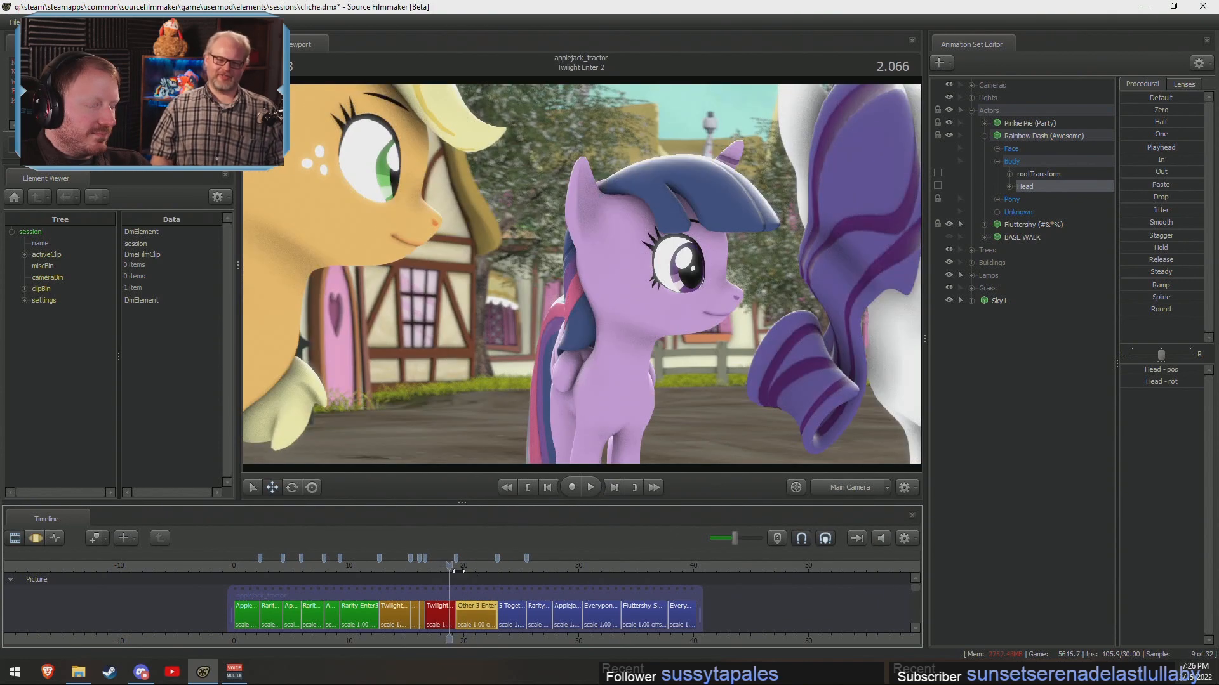
left_click(460, 566)
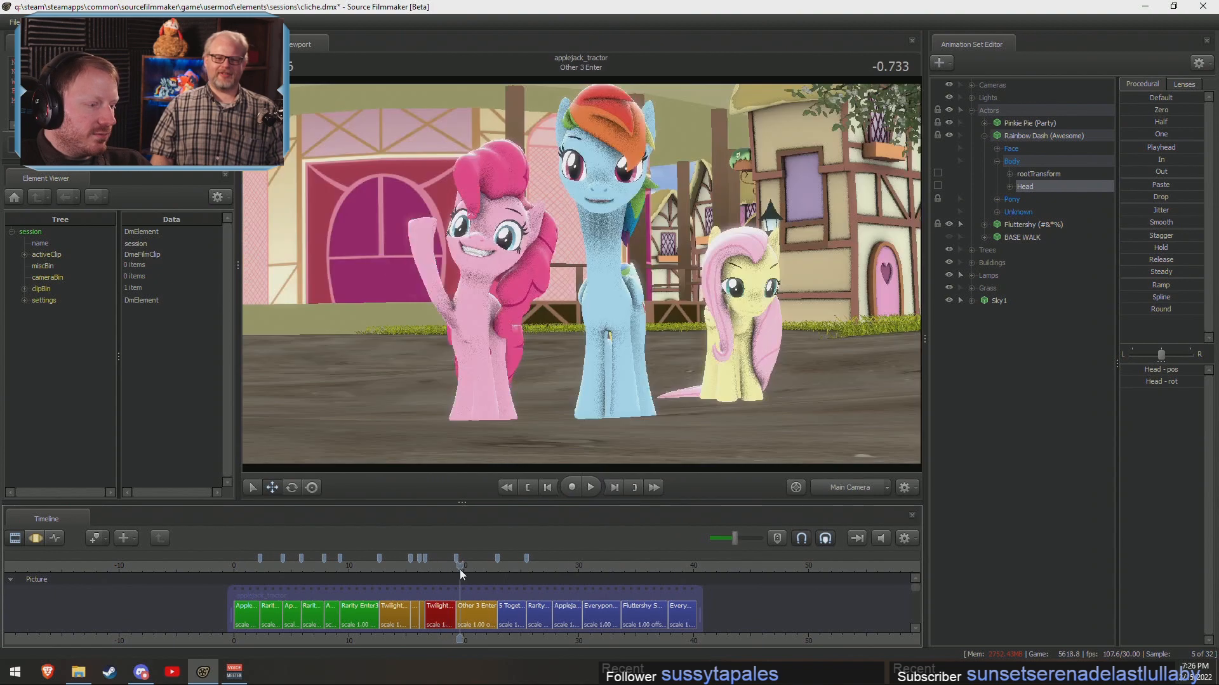
key("F3")
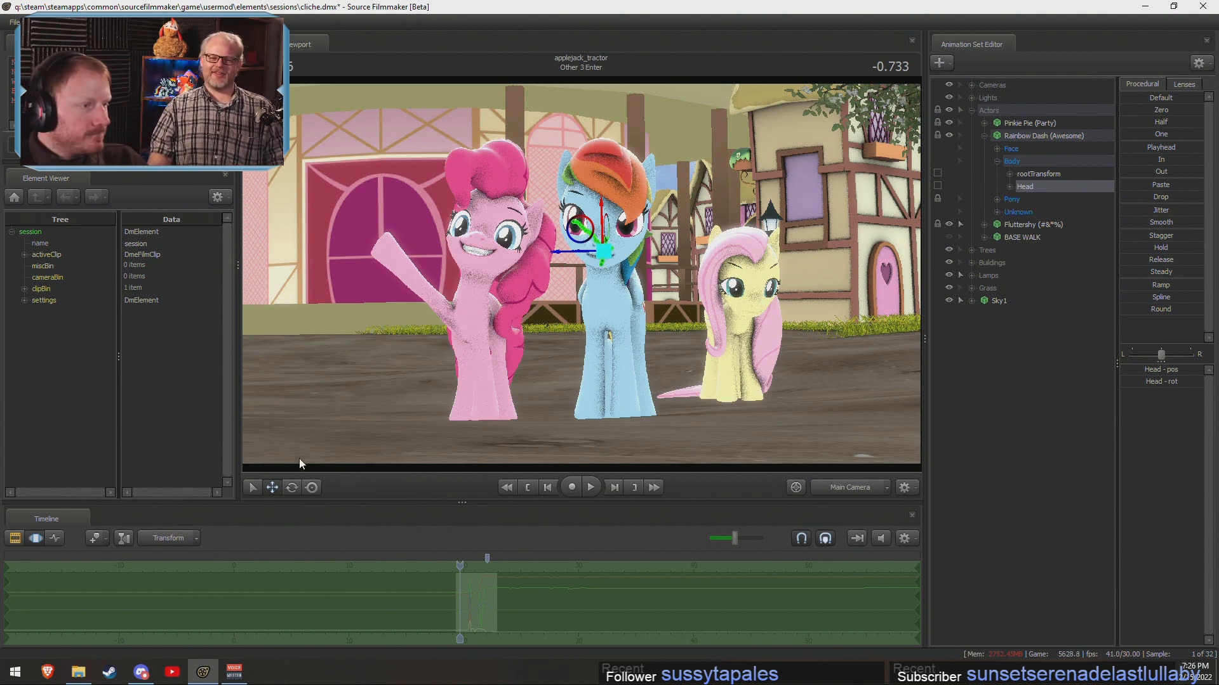
key("F2")
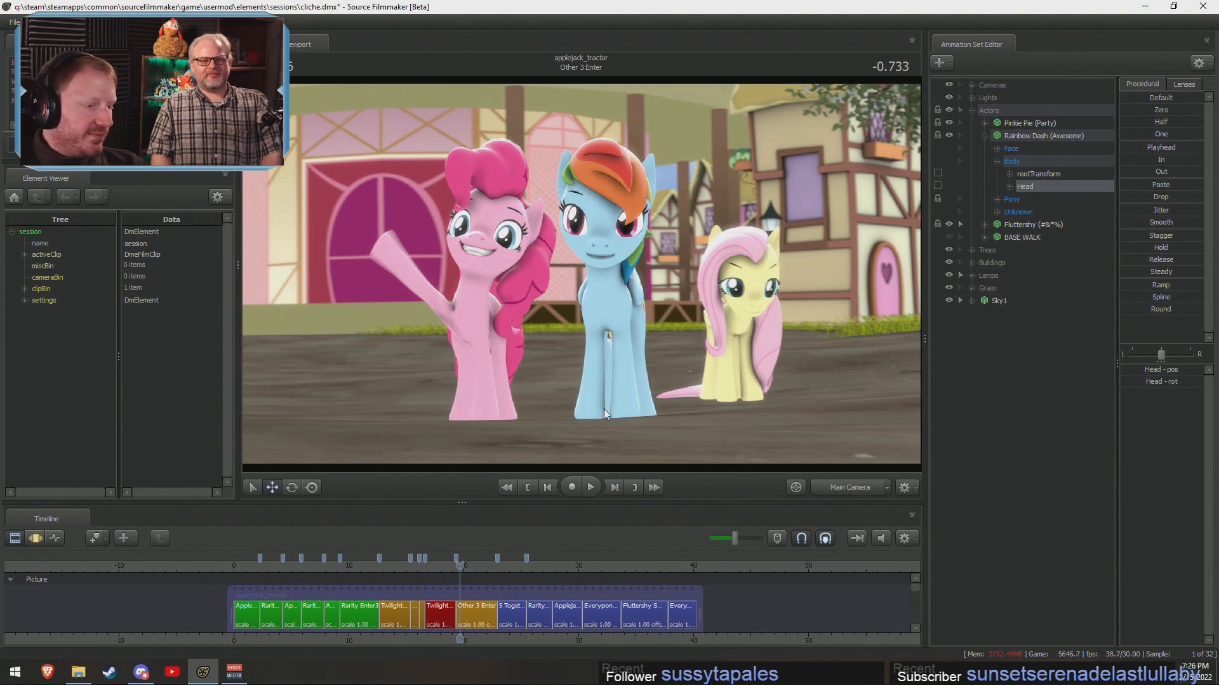
Switch to the Work Camera in the Motion Editor and pull back to frame open ground around the three ponies.
scroll(477, 607, "up", 5)
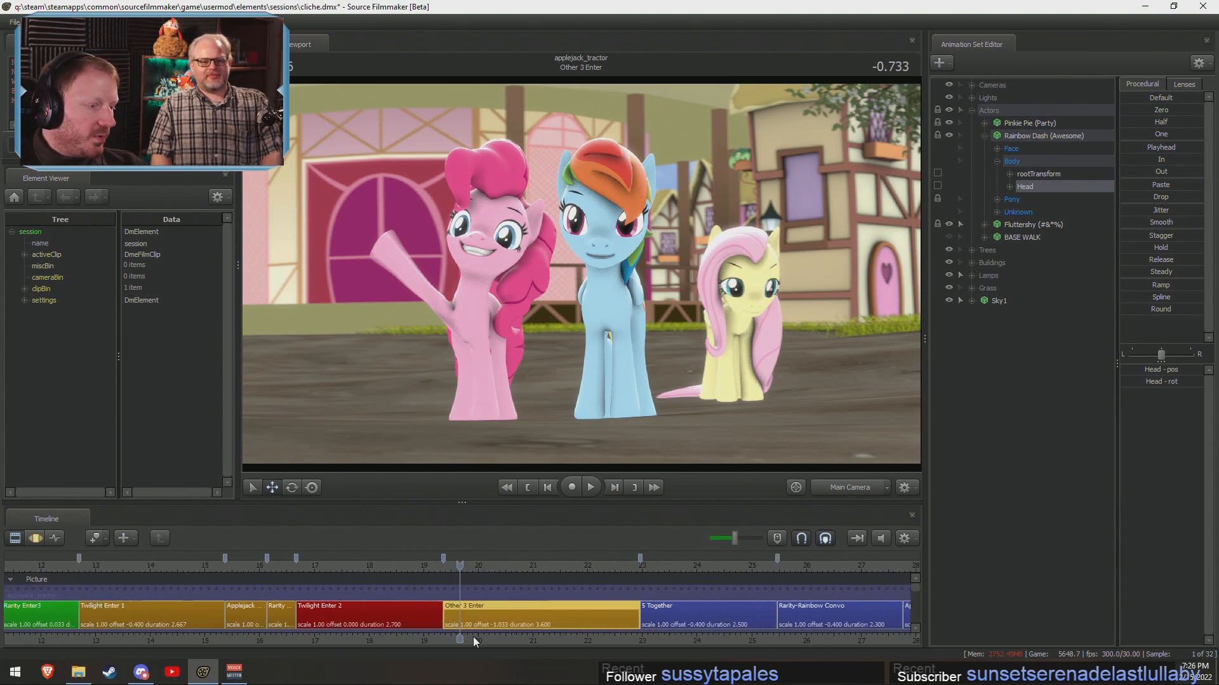
key("F3")
key("F2")
key("F3")
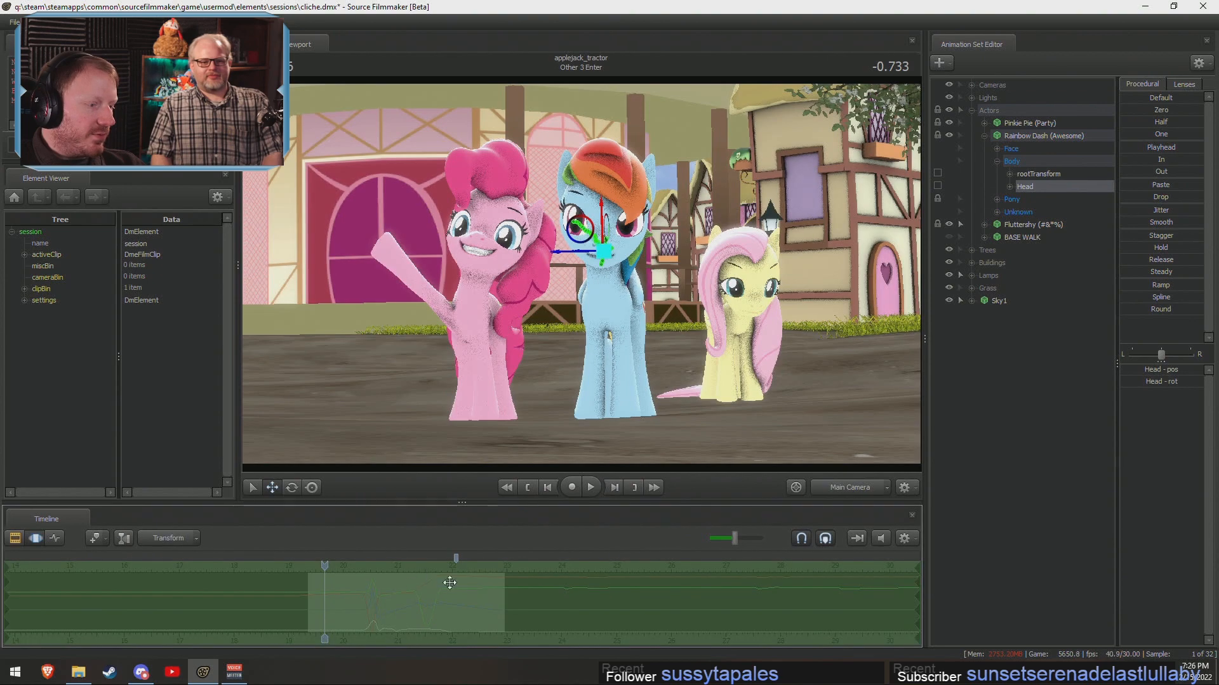
left_click(831, 489)
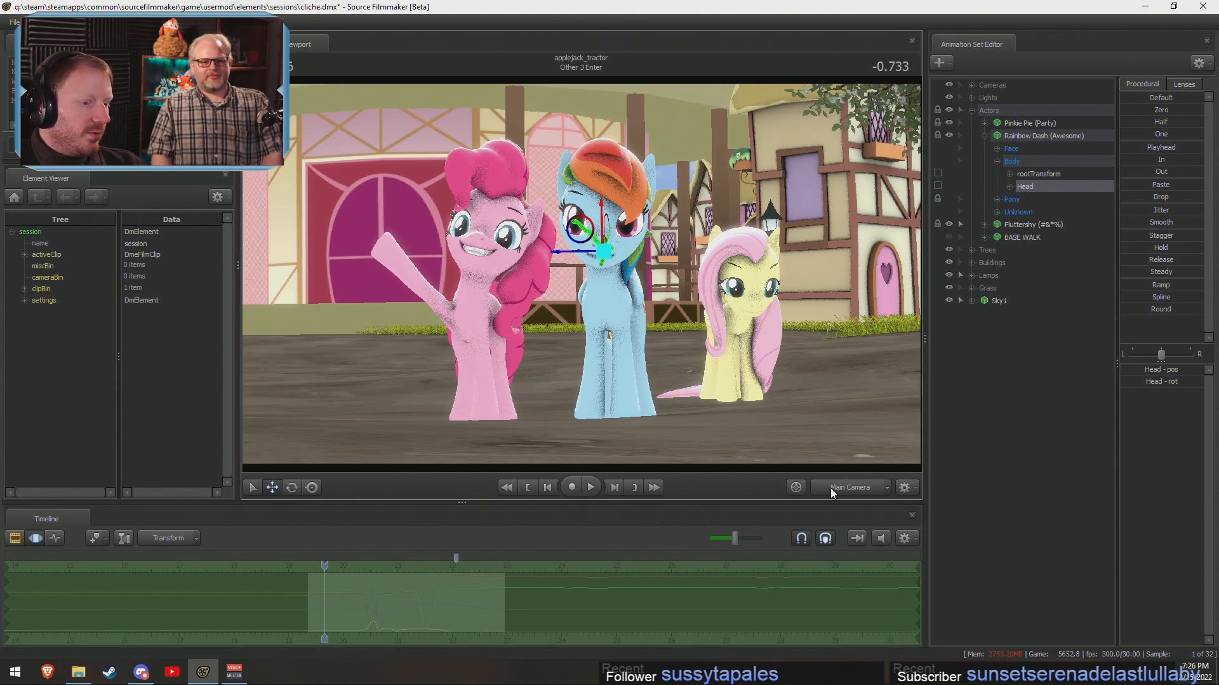
left_click_drag(793, 407, 756, 397)
key("s")
left_click_drag(520, 235, 581, 254)
key("s")
Create an animation set for the model revamped_ponies\revamped_applejack.mdl, filtering the library for "applejack".
right_click(1026, 366)
left_click(1088, 394)
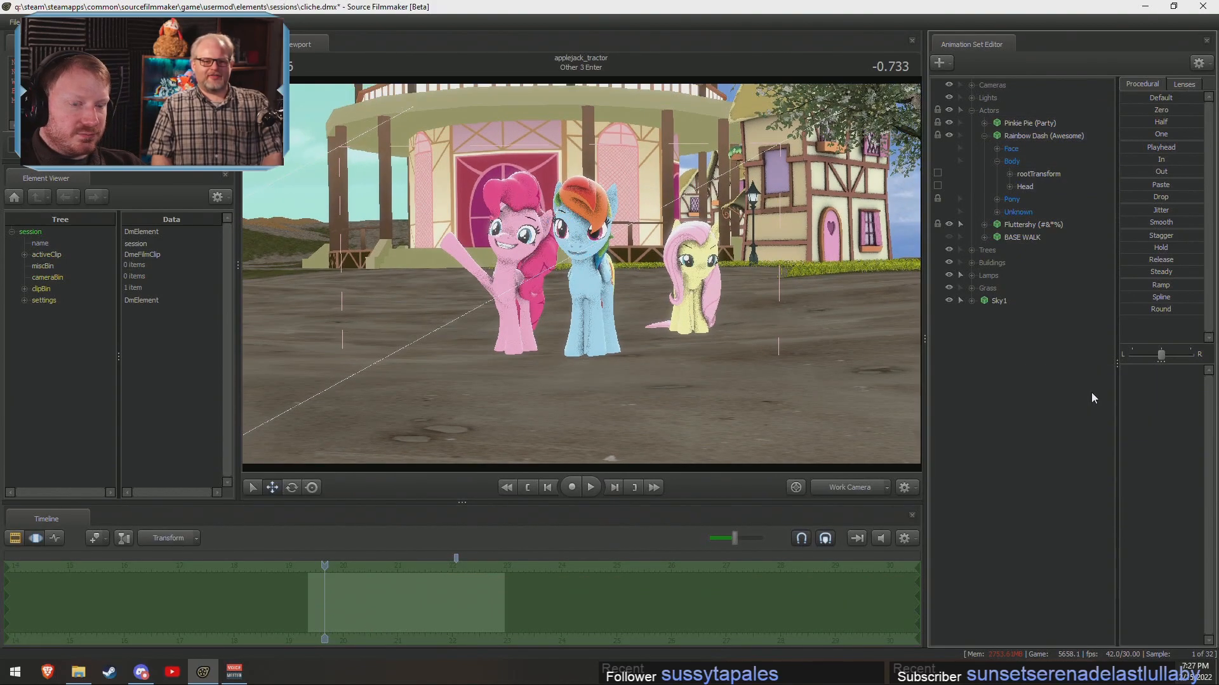
type("appl")
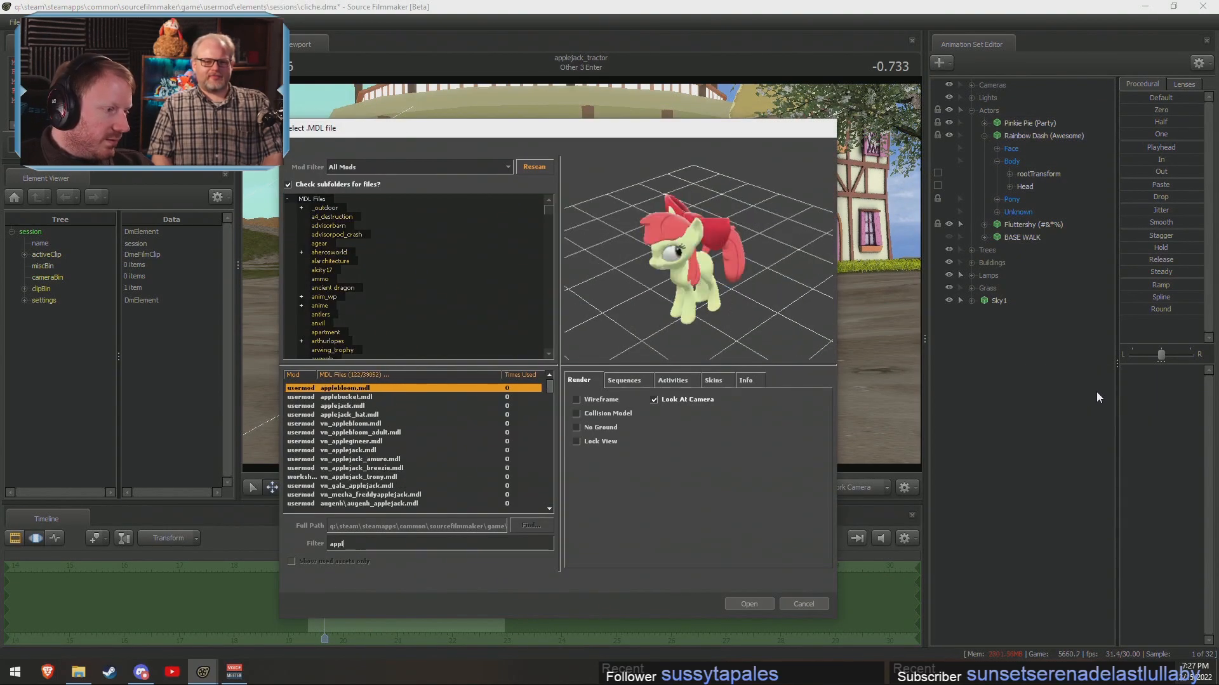
type("ejack")
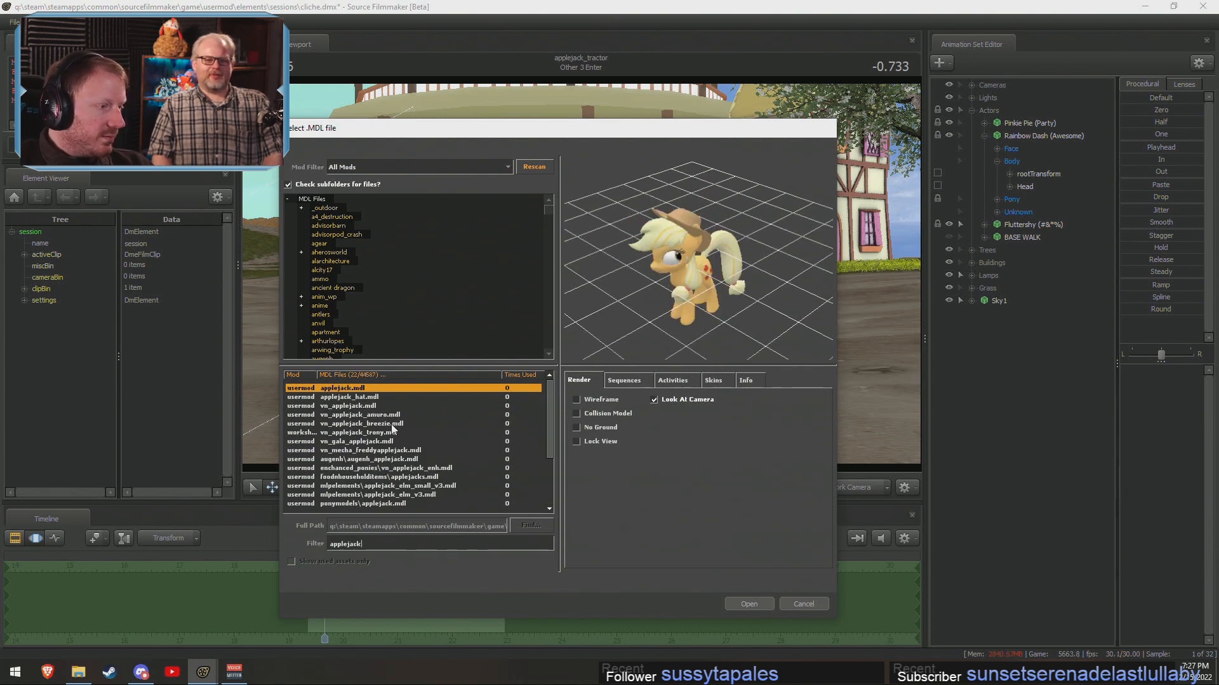
scroll(376, 419, "down", 3)
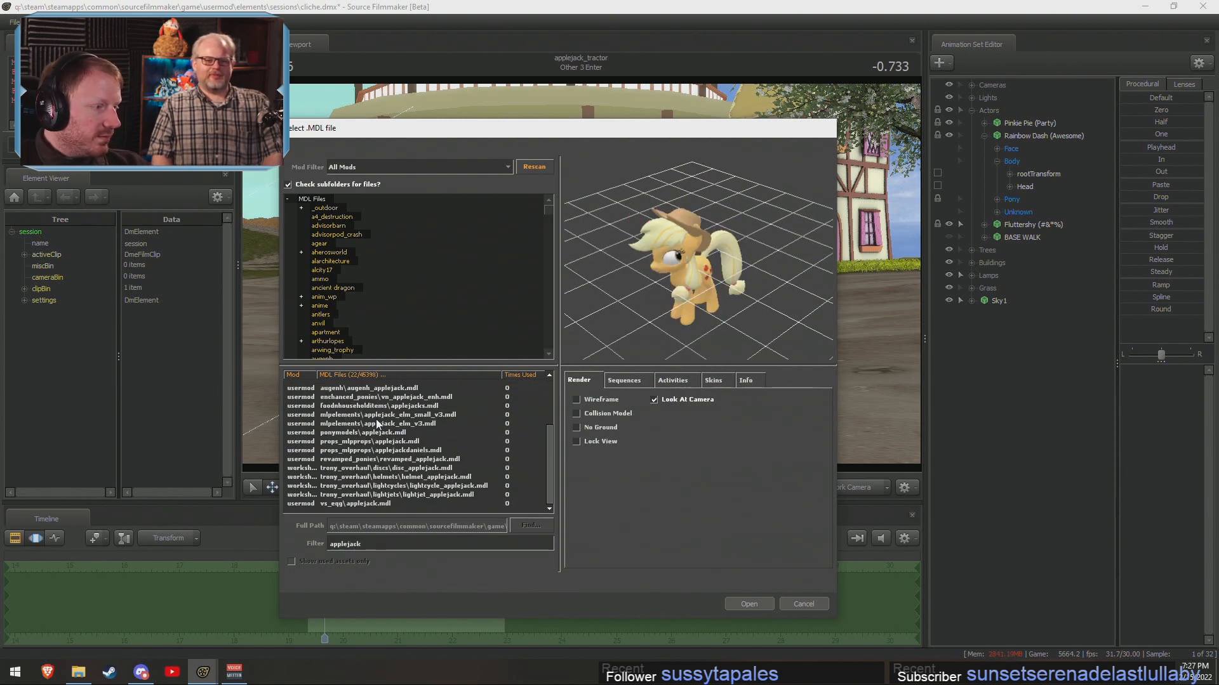
left_click(365, 459)
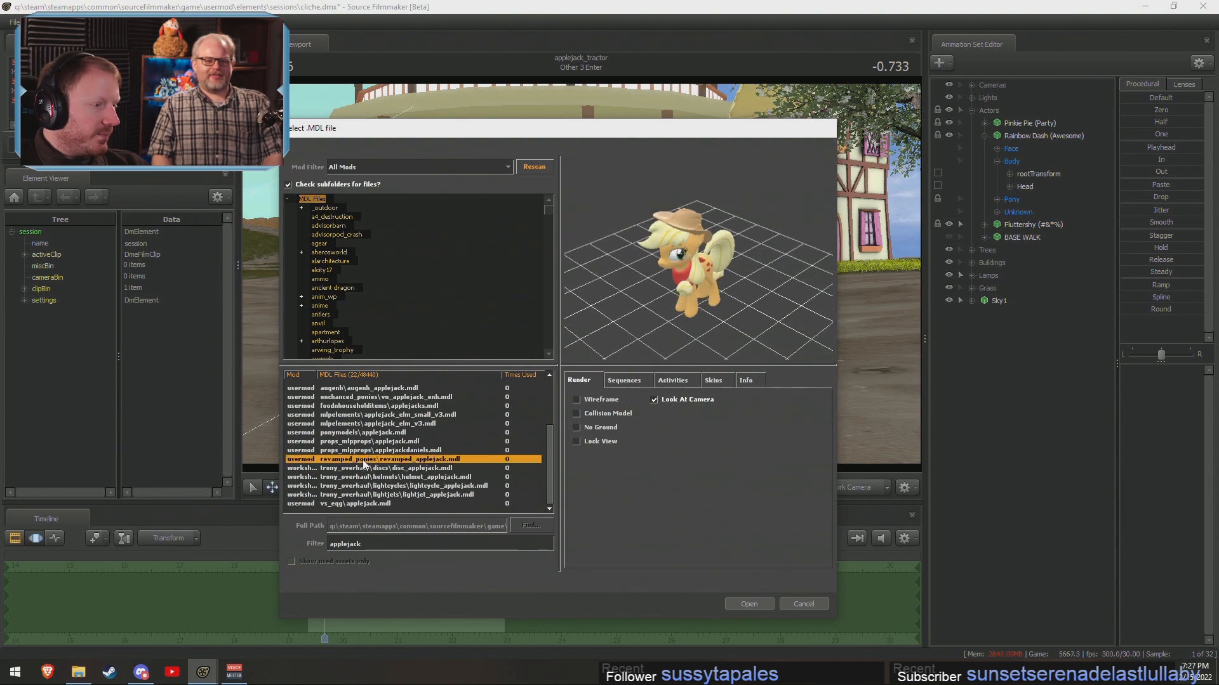
left_click(768, 605)
Place the new Applejack model on the ground in front of and to one side of the three ponies.
left_click_drag(781, 278, 582, 274)
key("s")
key("ctrl")
left_click_drag(527, 450, 582, 274)
key("ctrl")
left_click_drag(545, 421, 483, 343)
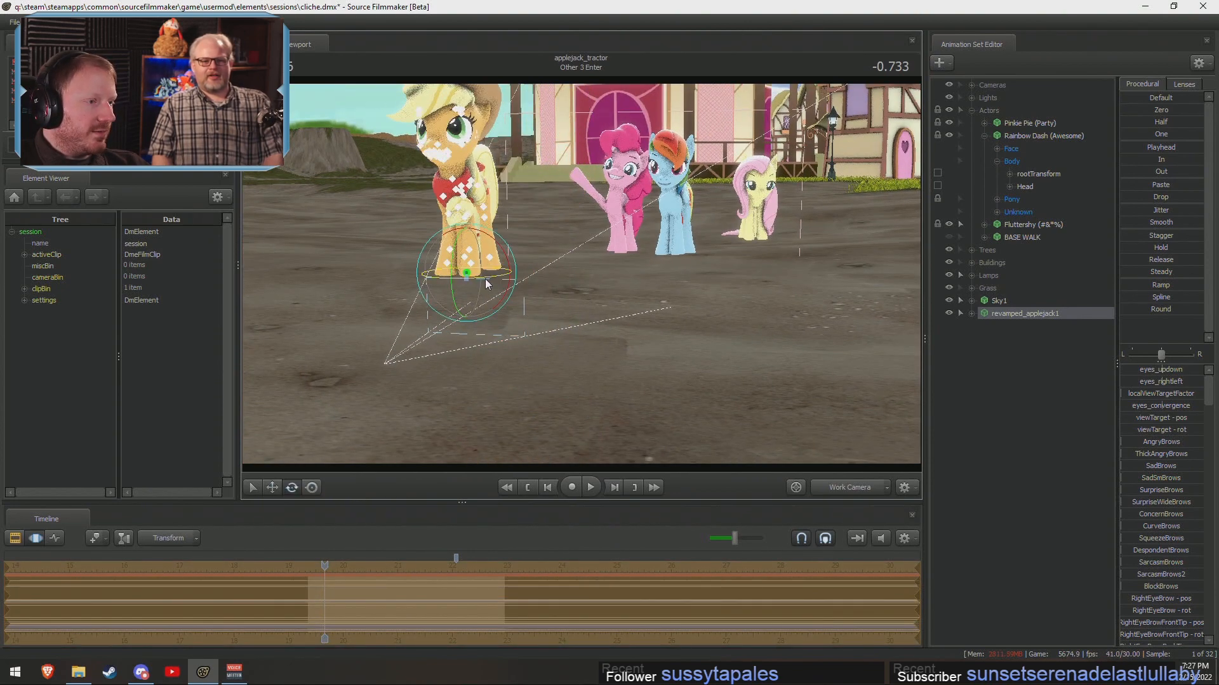
Change the rotation mode and turn Applejack about her vertical axis toward the other ponies' side.
mouse_move(485, 279)
left_mouse_down()
mouse_move(496, 276)
mouse_move(482, 288)
mouse_move(490, 262)
left_mouse_up()
right_click(490, 262)
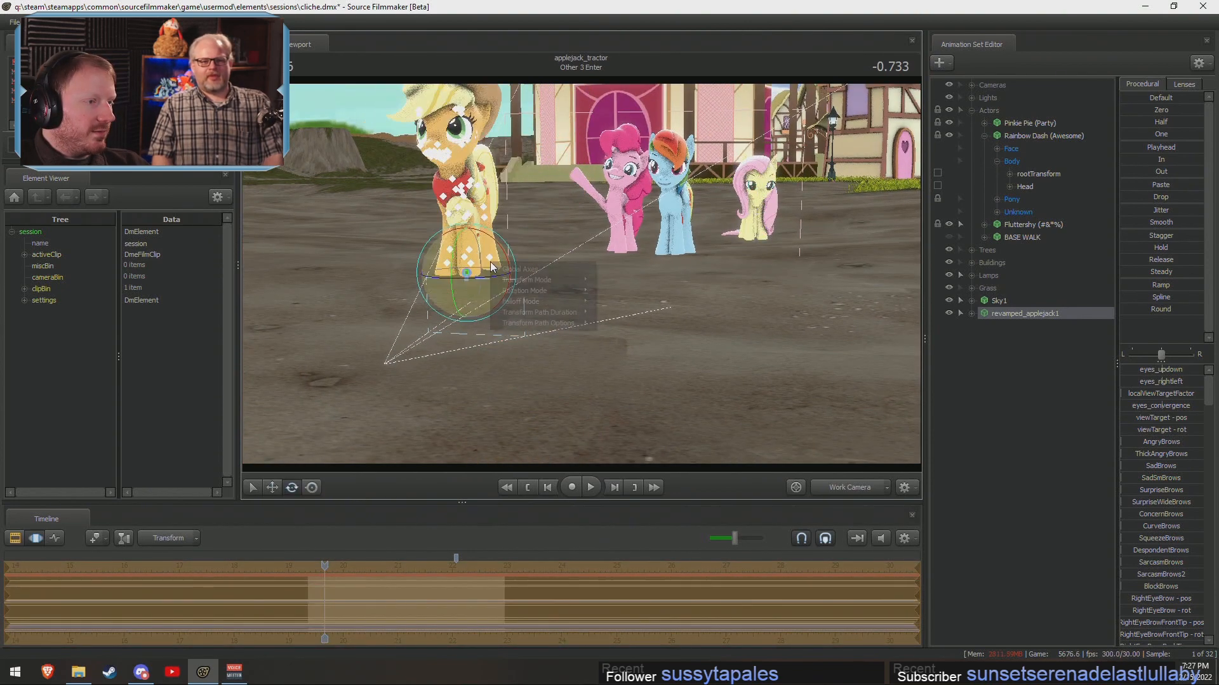
mouse_move(532, 286)
left_click(614, 293)
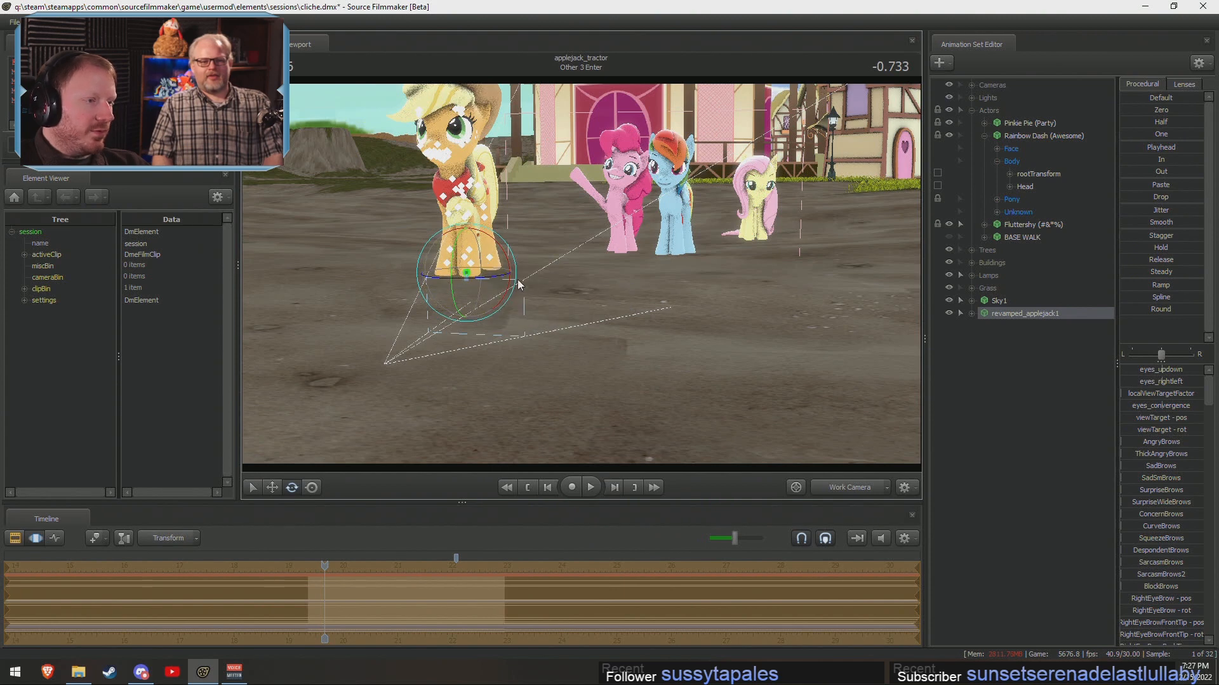
left_click_drag(491, 279, 672, 287)
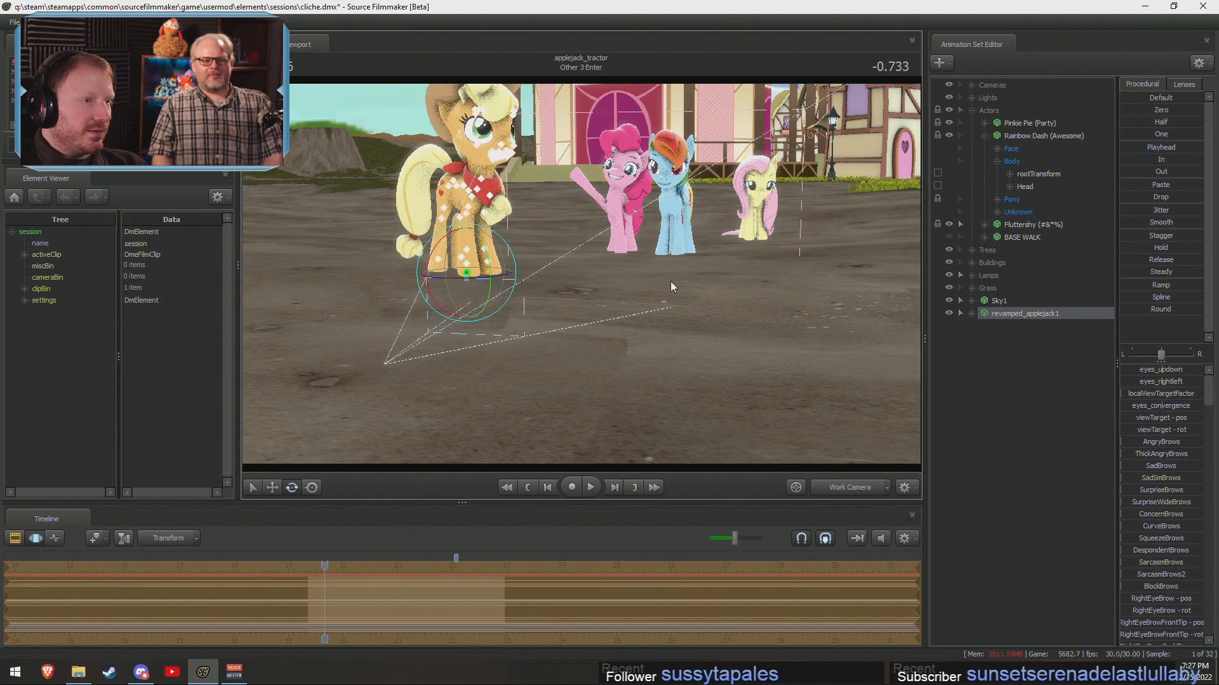
Expand the Face controls of revamped_applejack1 and examine its Eyes group and the other facial groups.
left_click(971, 313)
left_click(984, 324)
left_click(1024, 338)
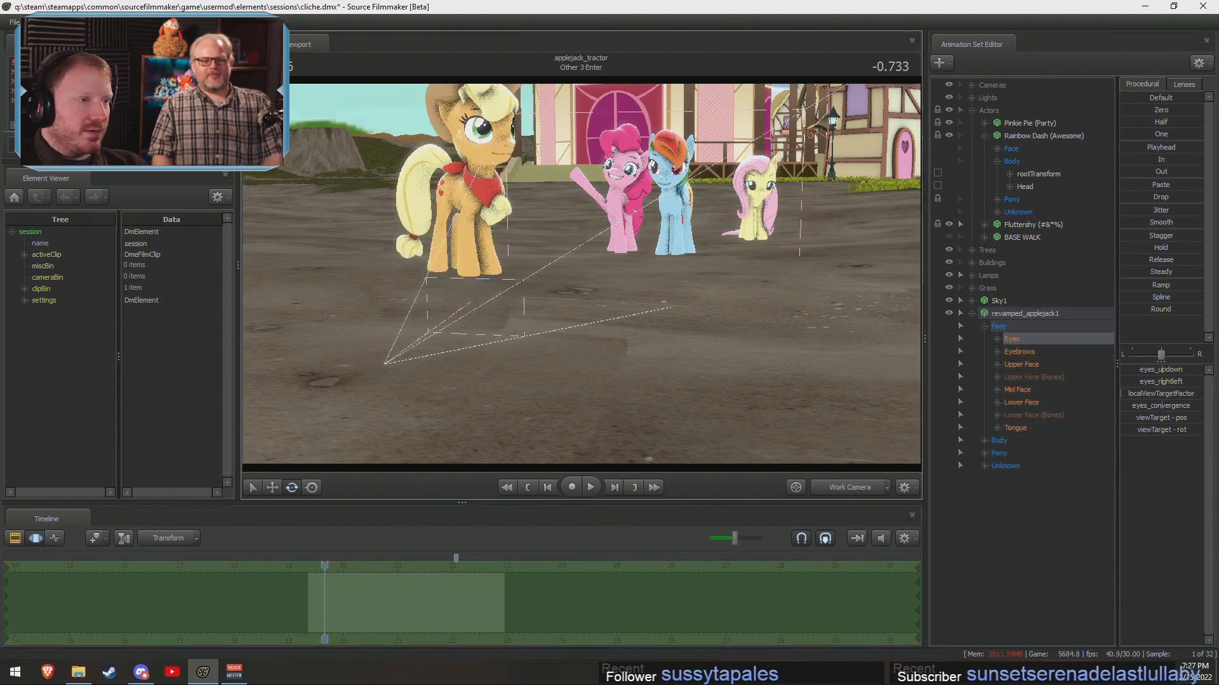
scroll(580, 269, "up", 3)
key("w")
left_click_drag(562, 105, 622, 198)
key("ctrl+z")
left_click(1009, 532)
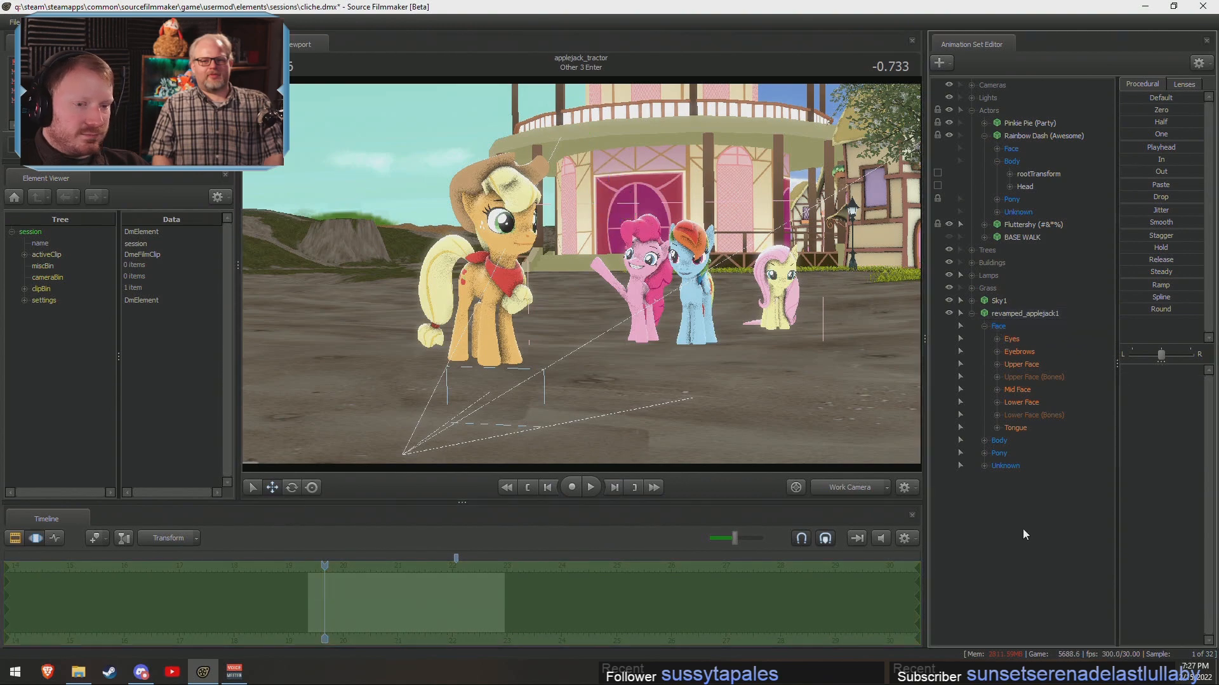
Create an animation set for vn_applebloom.mdl, filtering the library for "applebloo", and expand its Face controls.
right_click(1020, 530)
left_click(1083, 559)
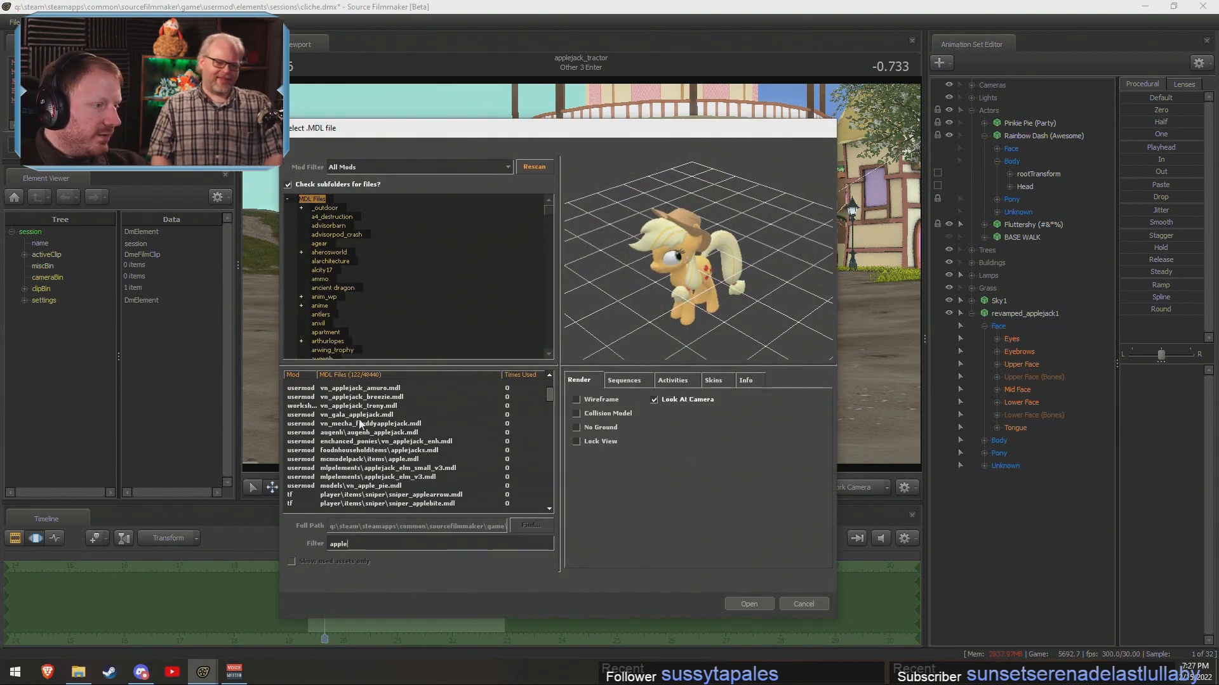
type("bloo")
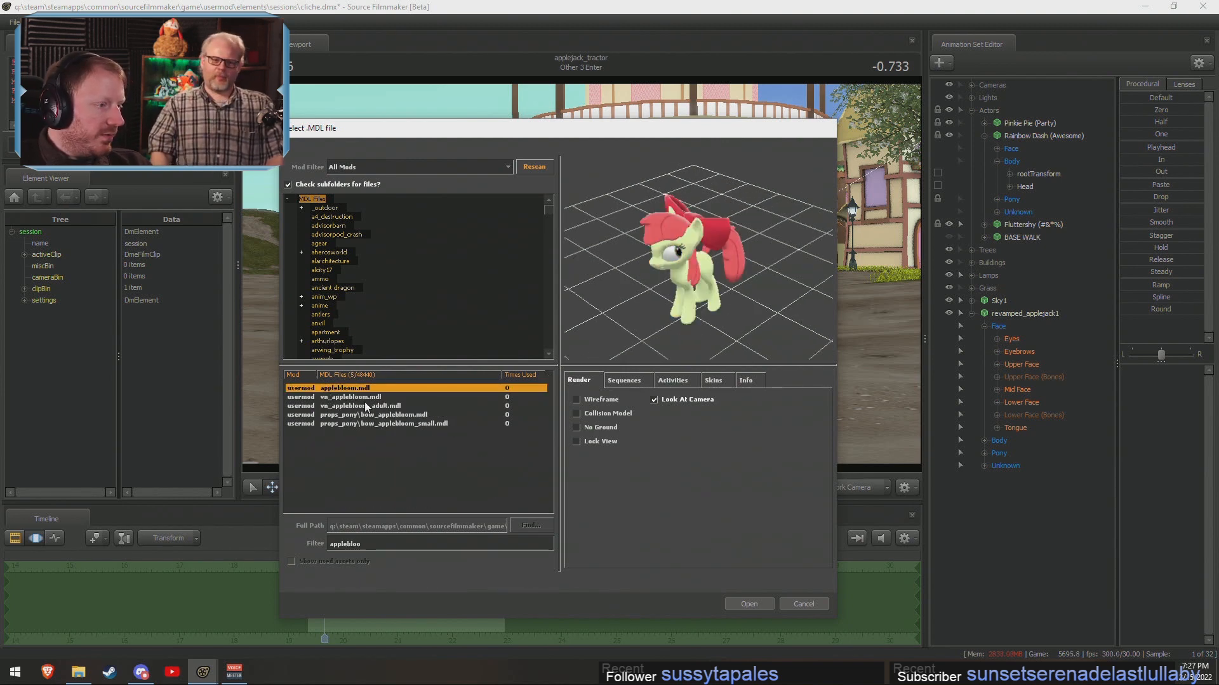
left_click(370, 398)
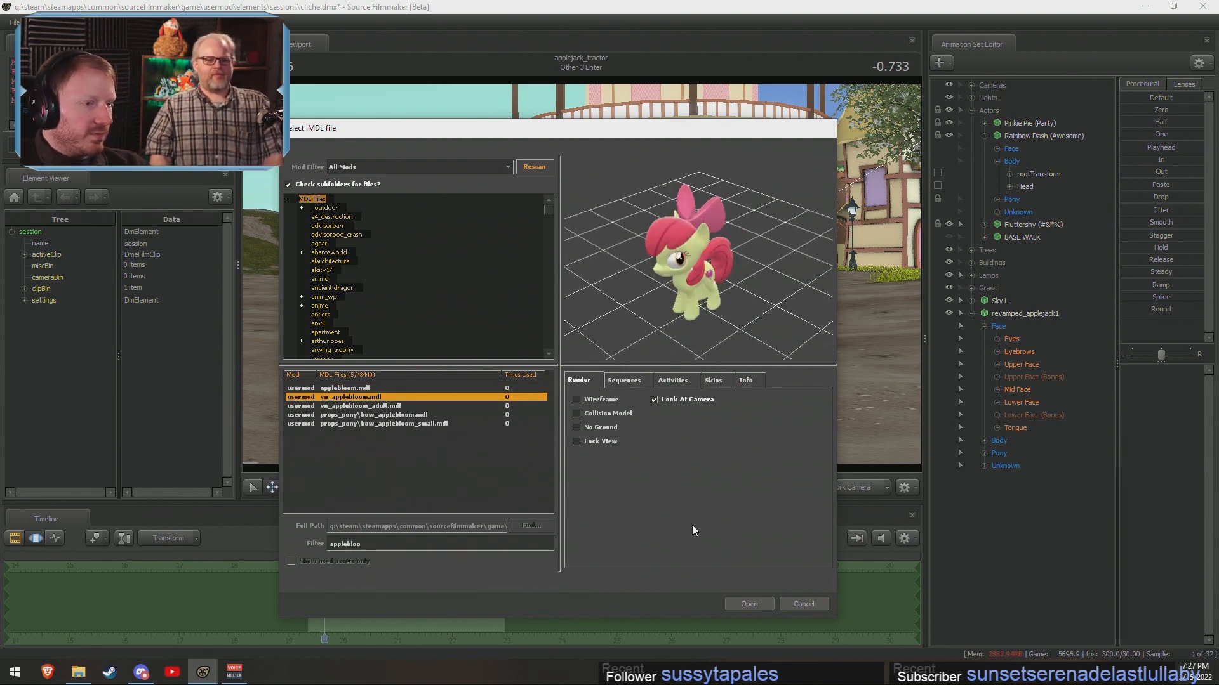
left_click(749, 604)
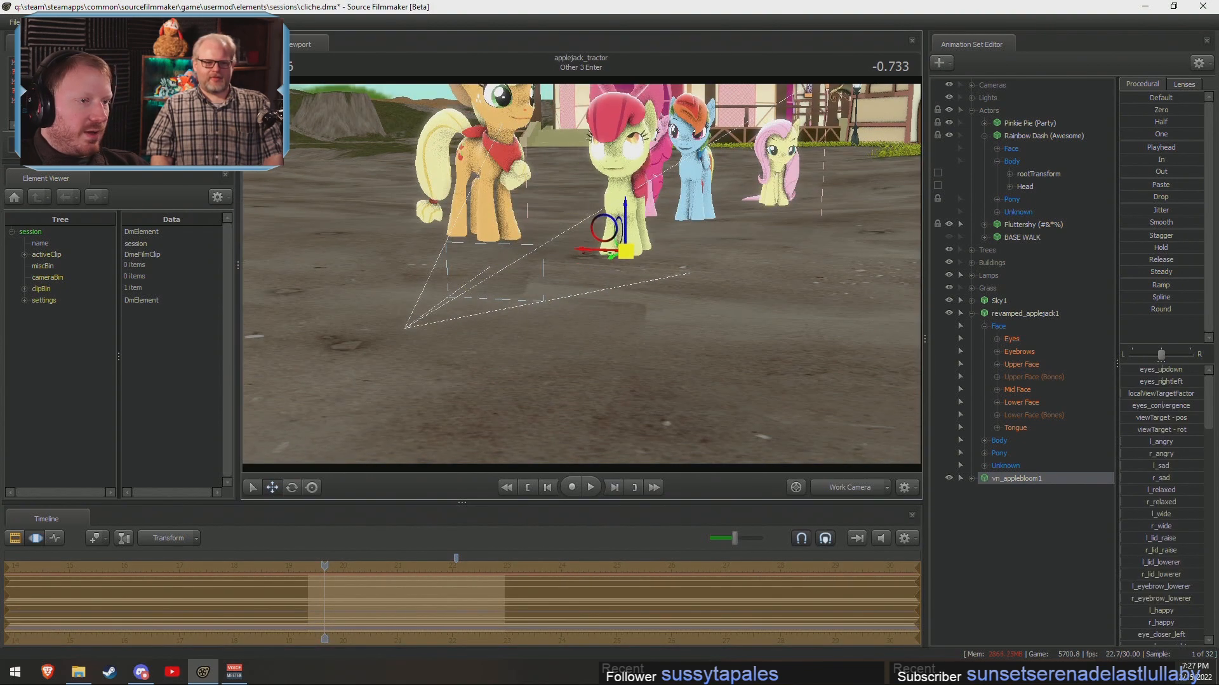
left_click(972, 478)
left_click(985, 491)
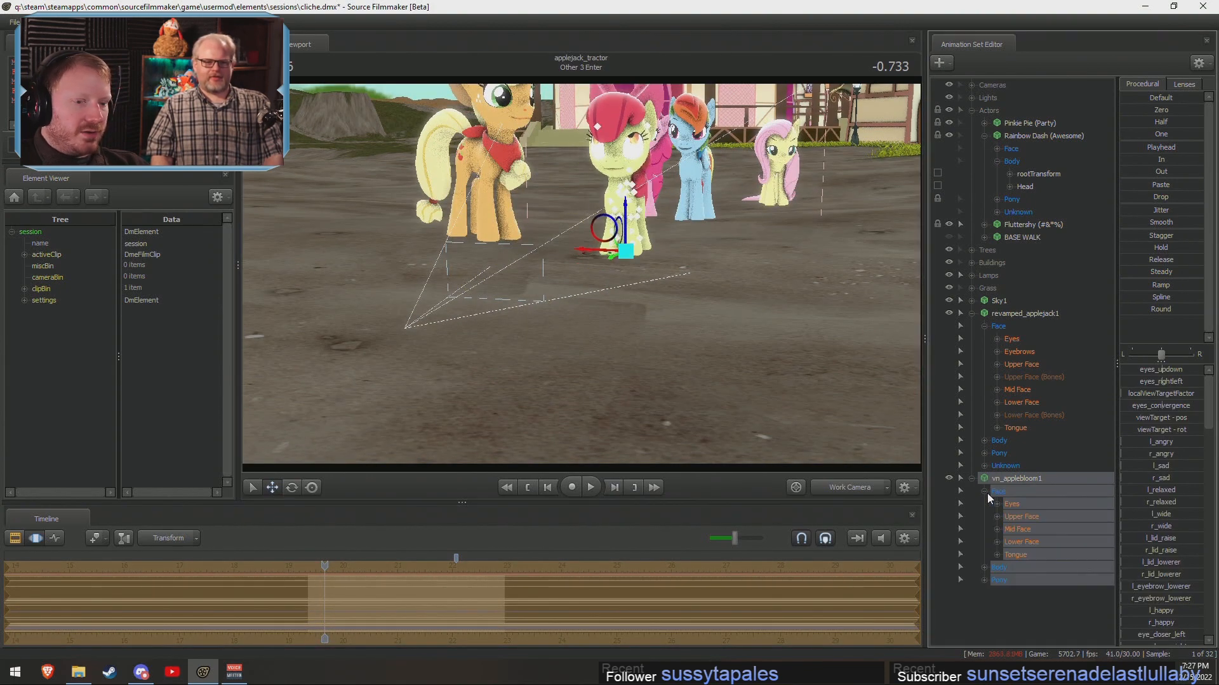
Rotate Apple Bloom about her vertical axis so that she faces Applejack.
key("w")
left_click_drag(664, 243, 708, 349)
key("z")
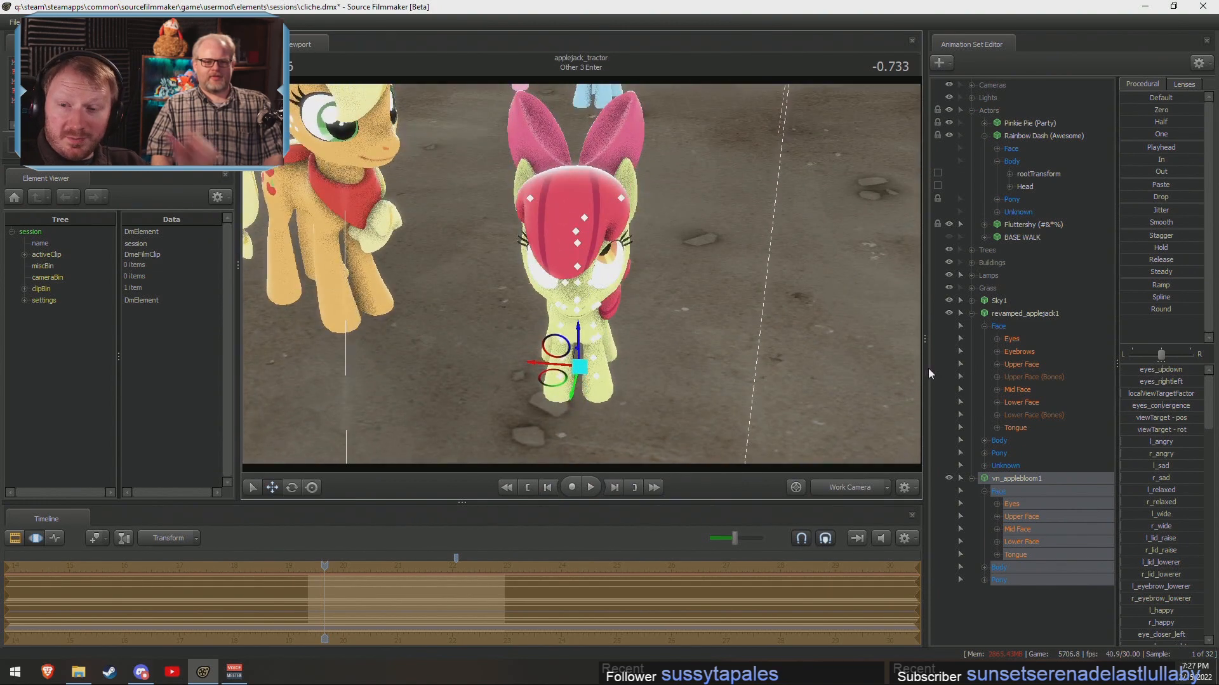
key("e")
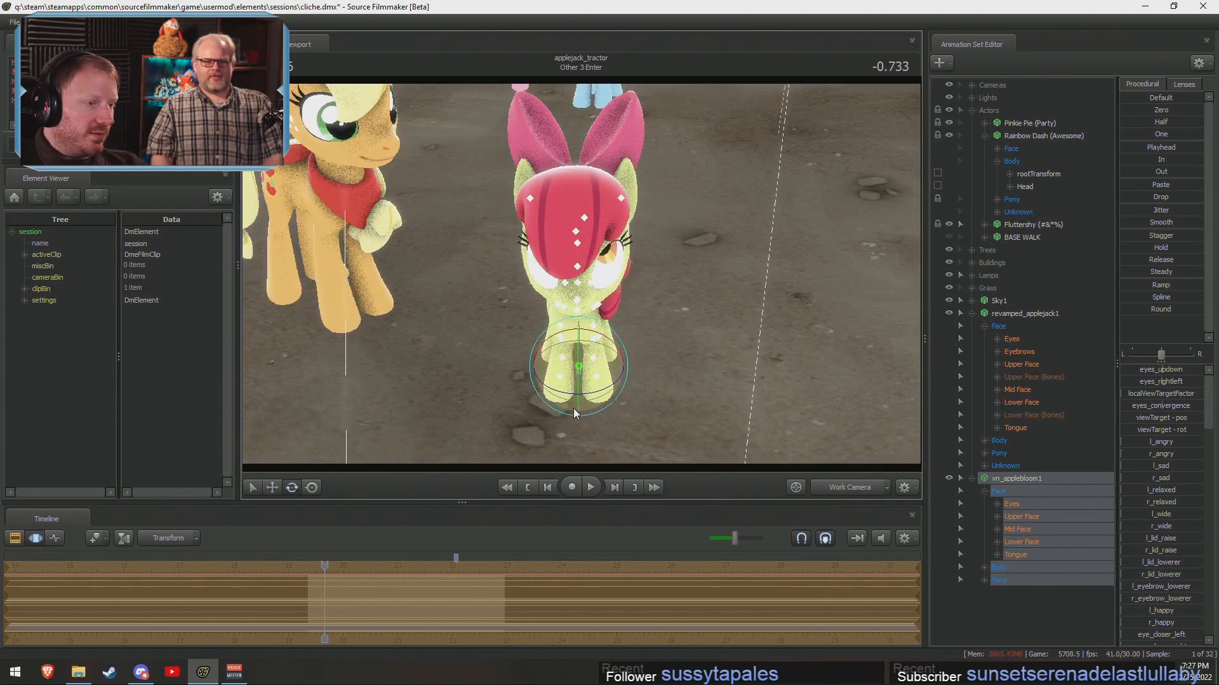
left_click_drag(573, 409, 538, 367)
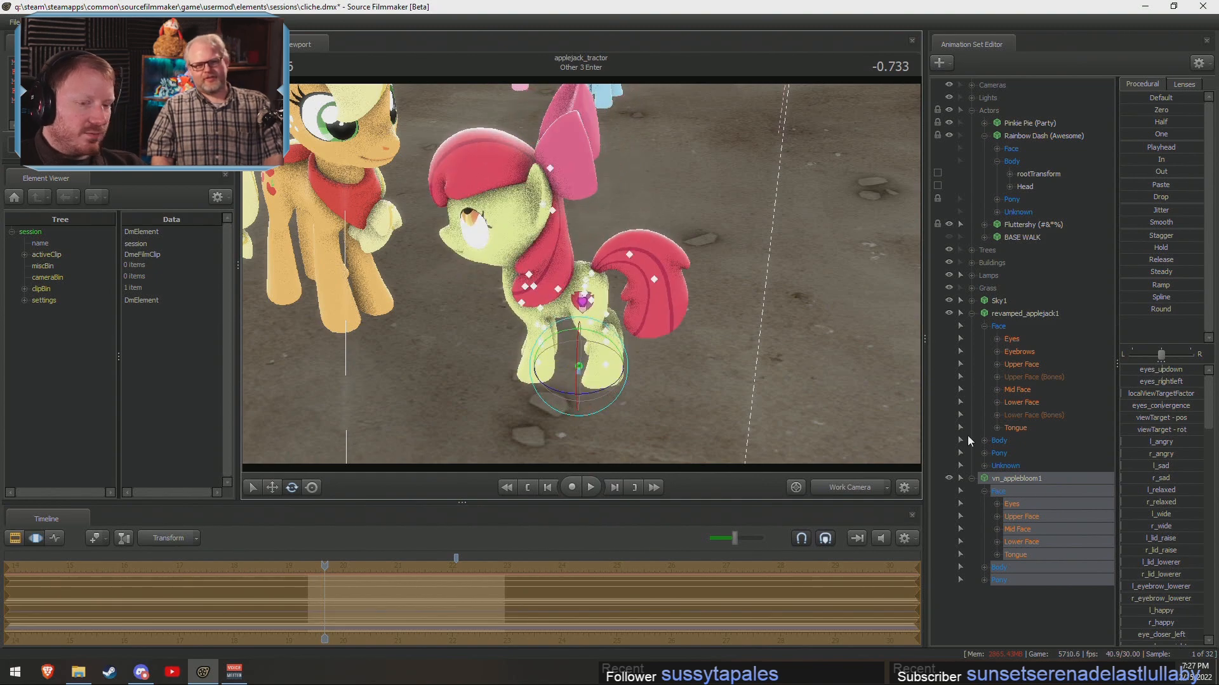
Reposition the view target of Apple Bloom's Eyes group so that she looks toward Applejack.
left_click(1006, 504)
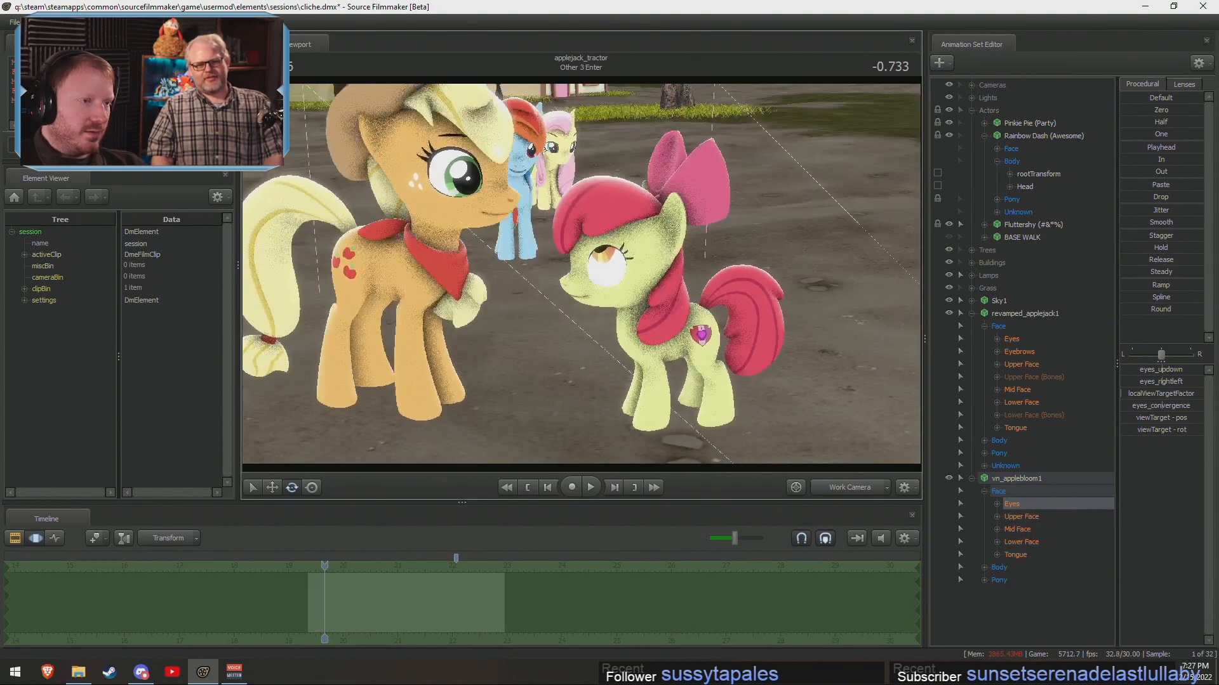
key("s")
left_click_drag(540, 228, 487, 305)
key("w")
key("a")
left_click_drag(644, 341, 567, 309)
key("w")
key("s")
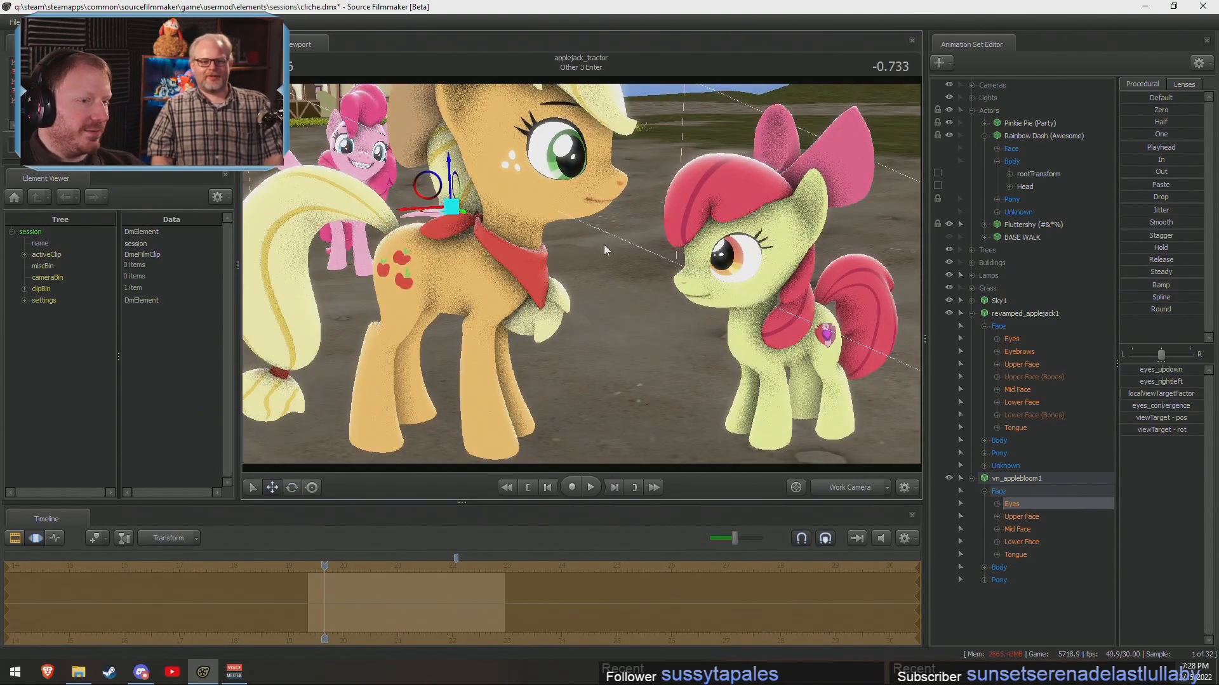
left_click_drag(722, 238, 749, 267, "alt")
mouse_move(622, 248)
left_mouse_down("alt")
mouse_move(611, 278)
mouse_move(641, 273)
mouse_move(610, 222)
mouse_move(581, 219)
mouse_move(581, 254)
mouse_move(625, 270)
mouse_move(619, 254)
left_mouse_up("alt")
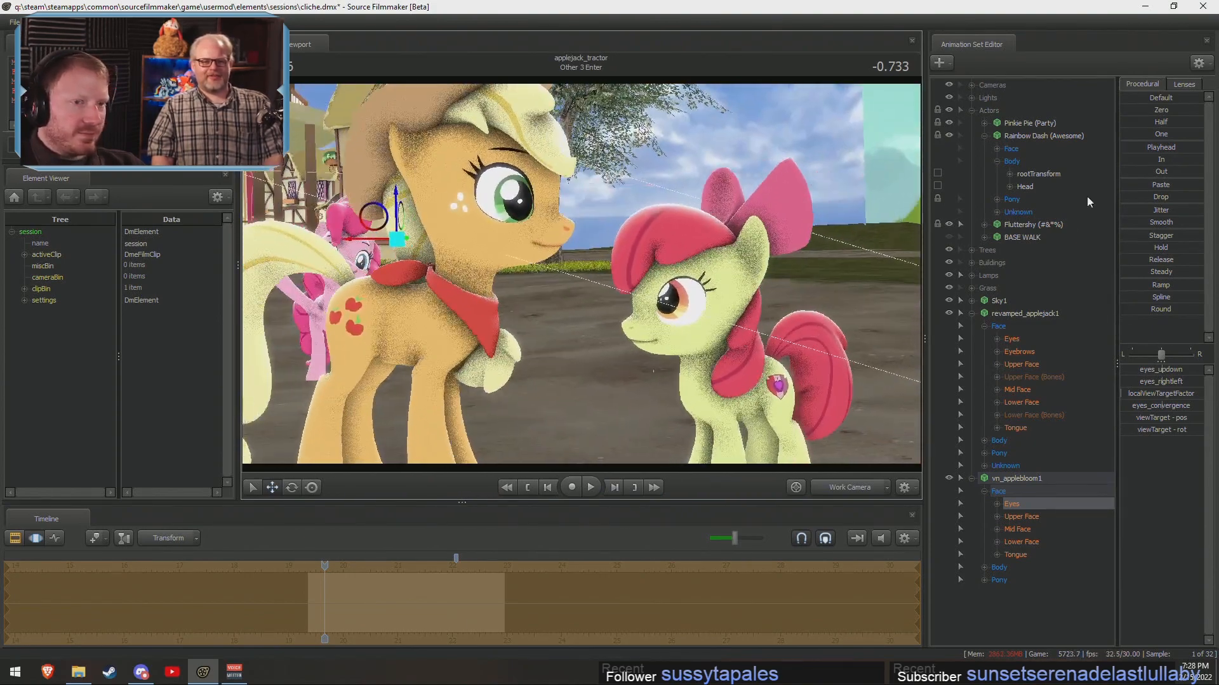
Hide the Actors group so that only Applejack and Apple Bloom remain in the scene.
left_click(950, 111)
key("s")
left_click_drag(762, 273, 832, 295)
key("w")
Select Apple Bloom's Lower Face group and try a slight jaw_open adjustment.
left_click(1017, 555)
left_click(1024, 542)
key("w")
key("s")
key("w")
mouse_move(1152, 373)
left_mouse_down()
mouse_move(1168, 372)
mouse_move(1150, 372)
left_mouse_up()
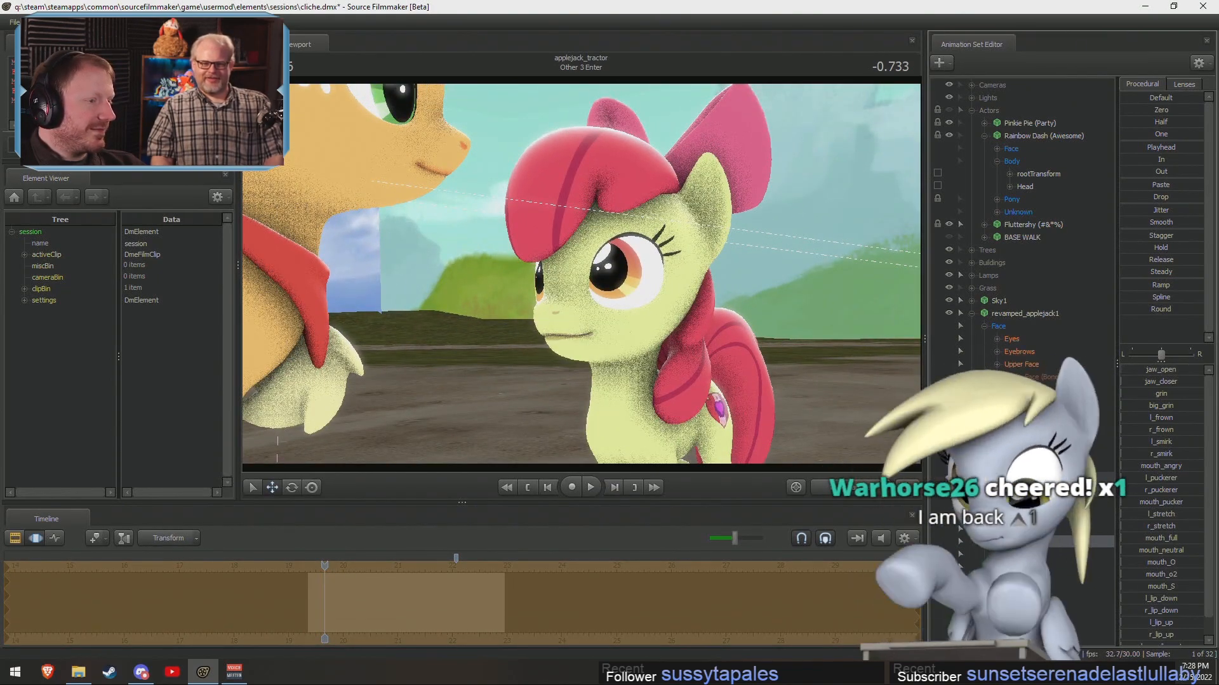
Tilt Applejack's head down toward Apple Bloom and lower her gaze with eyes_updown.
key("d")
left_click_drag(825, 285, 680, 281)
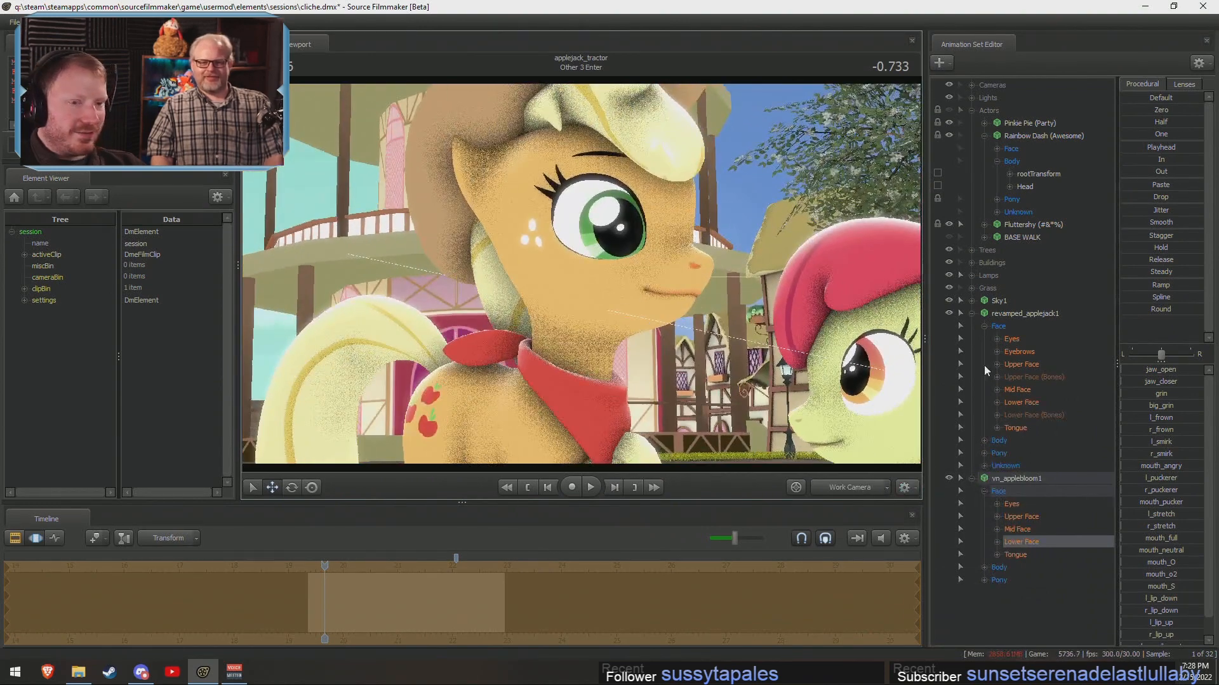
left_click_drag(571, 254, 585, 288)
left_click(562, 267, "ctrl")
key("e")
left_click(1028, 341)
left_click_drag(1163, 382, 1165, 369)
Give Applejack a toothy smile with the MouthGrin control of her Lower Face group.
left_click(1084, 405)
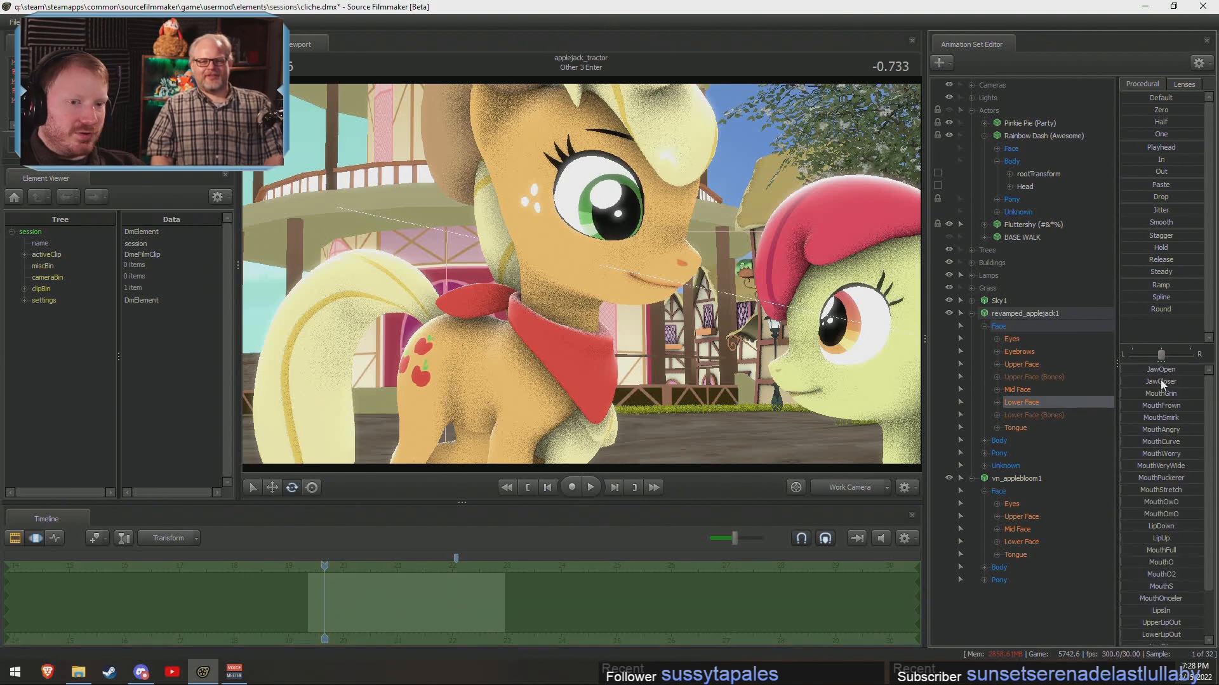
left_click_drag(1160, 393, 1171, 394)
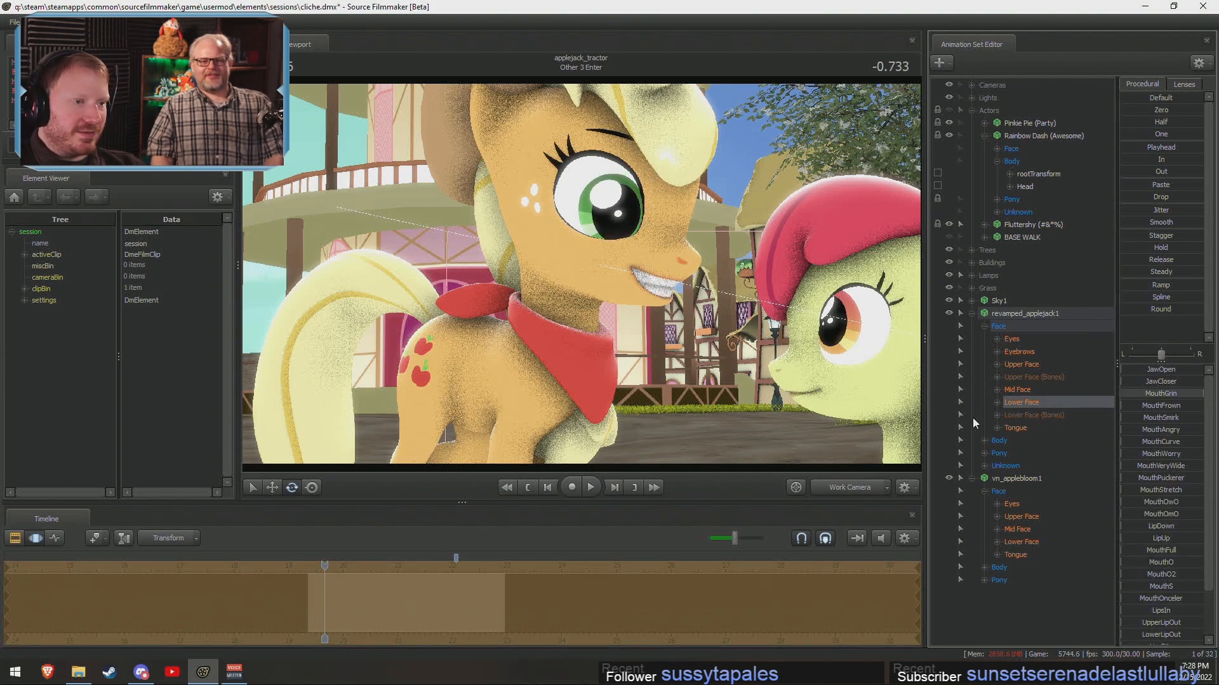
left_click_drag(869, 387, 896, 377)
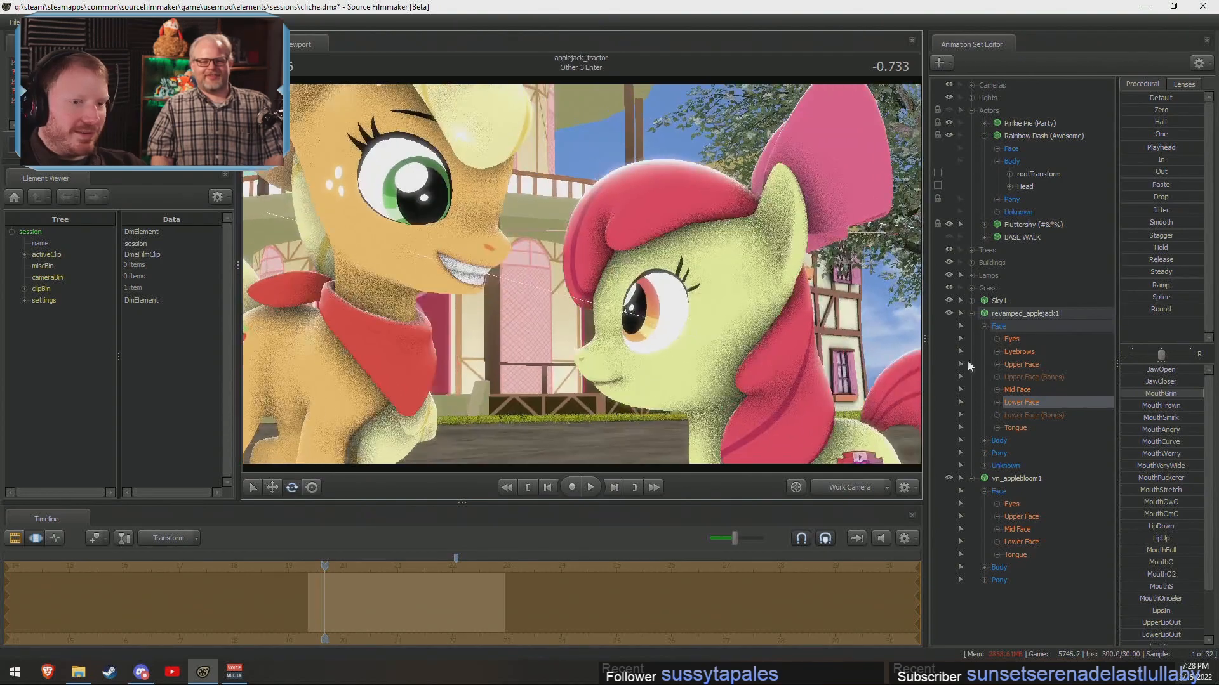
Tilt Apple Bloom's head up toward Applejack and fine-tune her gaze with eyes_updown.
left_click(1012, 340)
left_click_drag(744, 363, 752, 371)
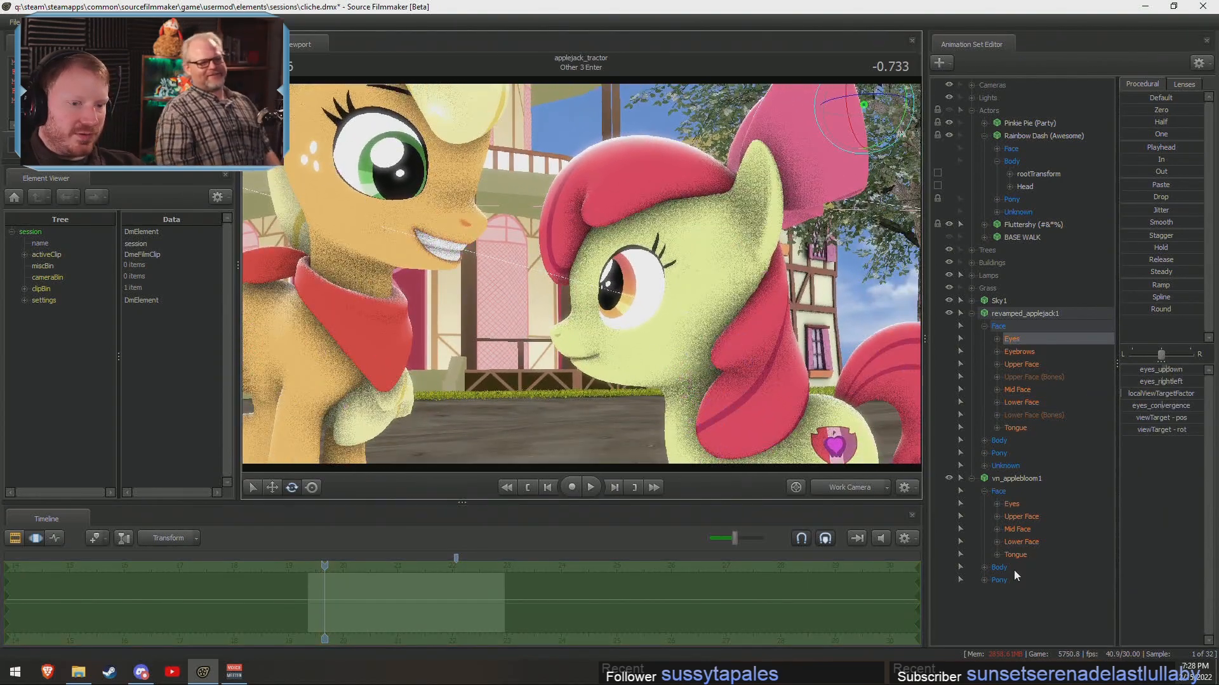
left_click(985, 567)
left_click(1012, 593)
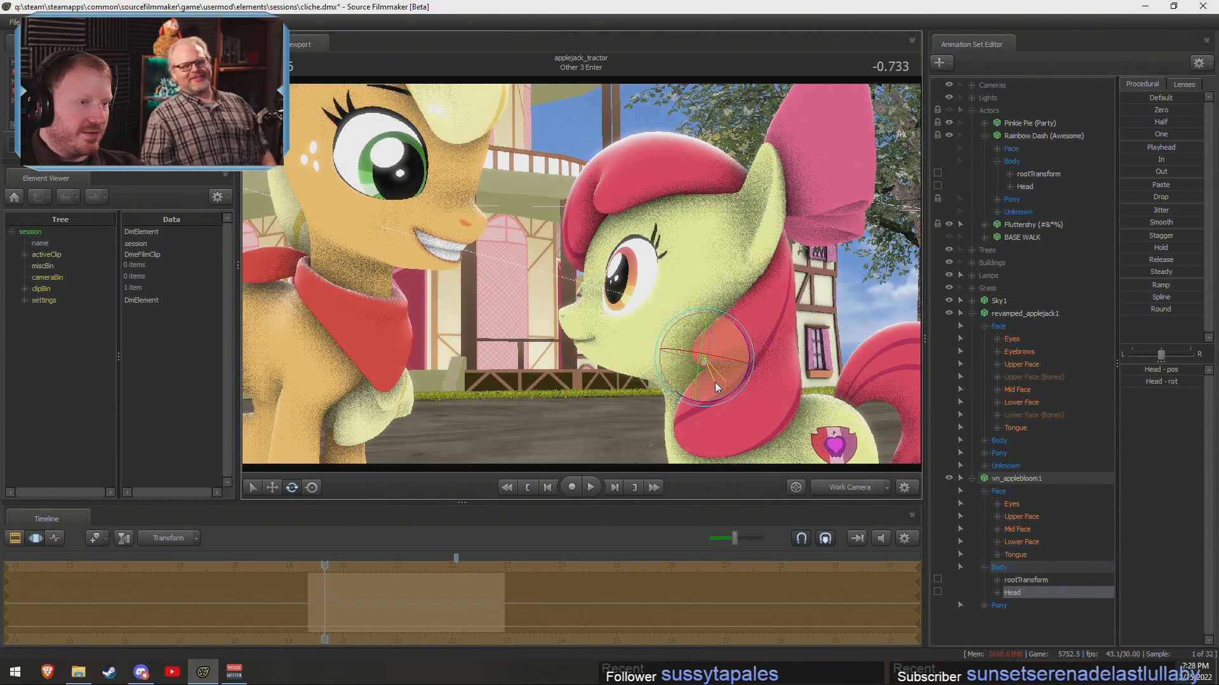
left_click(1033, 506)
left_click_drag(1147, 368, 1145, 368)
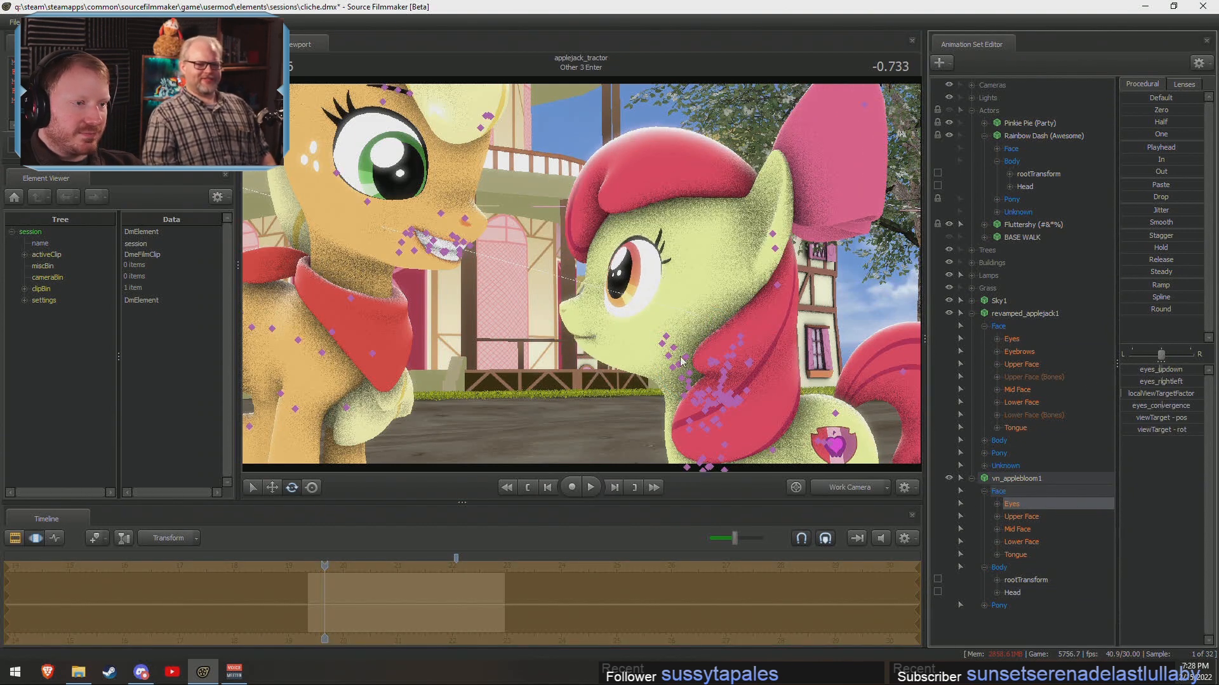
Remove Applejack's grin by returning MouthGrin in her Lower Face group to neutral.
left_click_drag(731, 335, 640, 301)
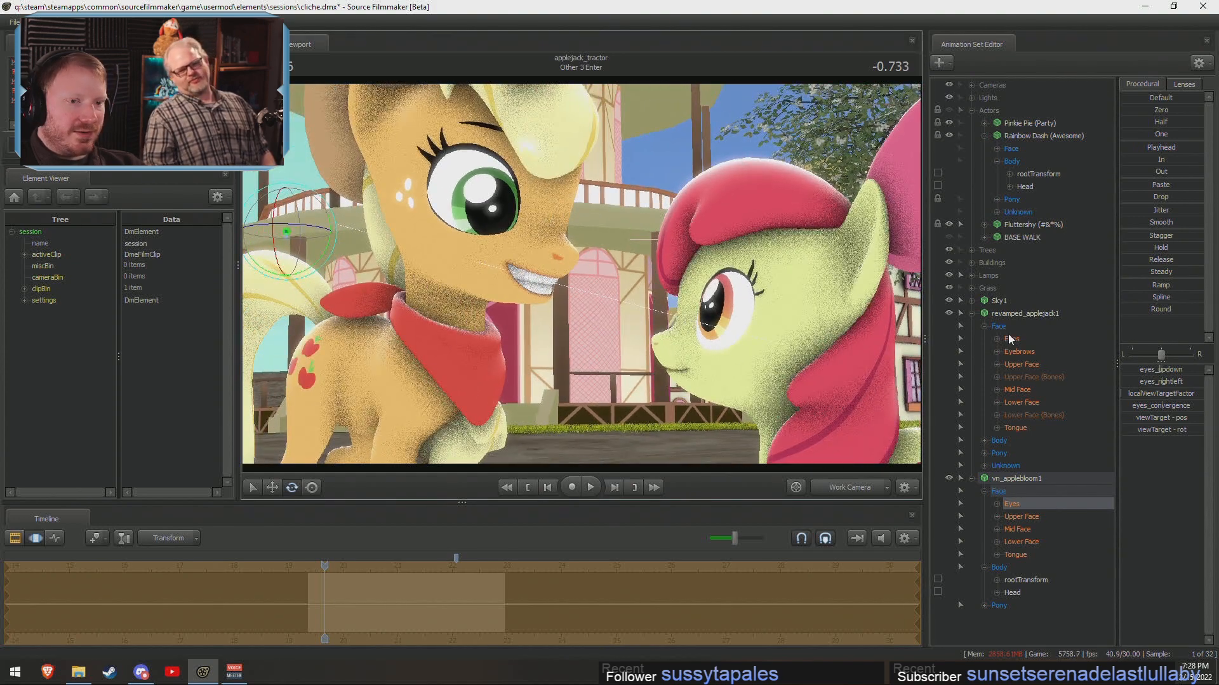
left_click(1022, 402)
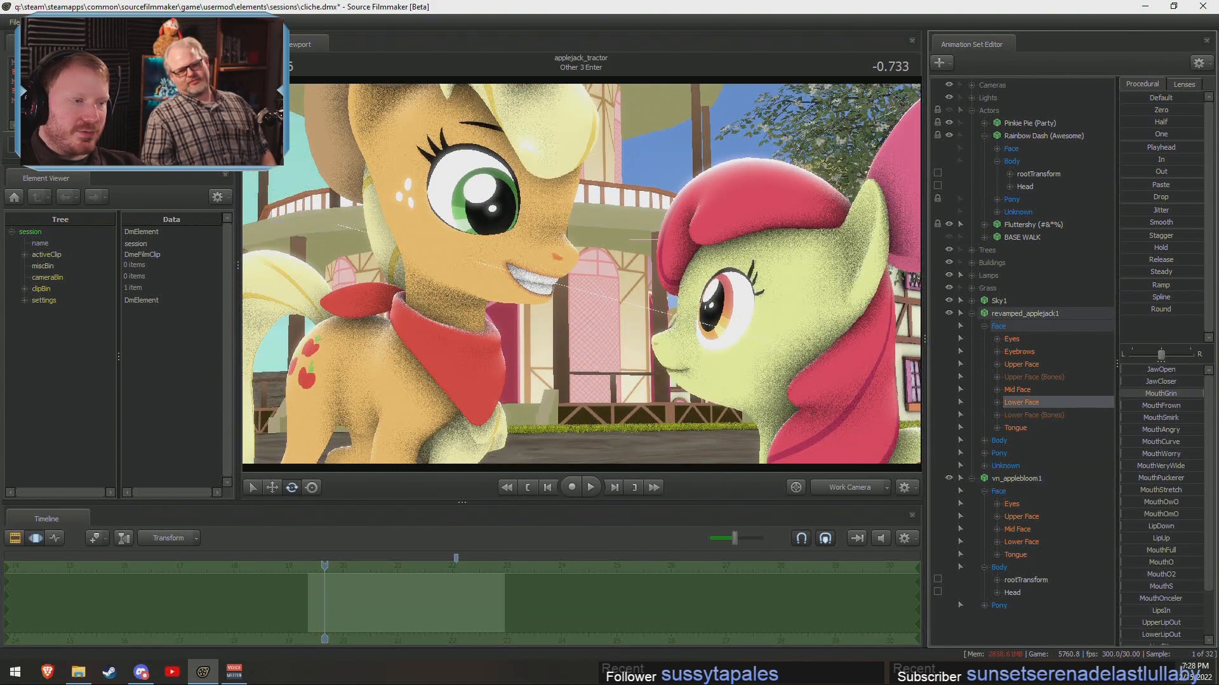
left_click_drag(1197, 394, 1121, 370)
left_click_drag(761, 330, 888, 378)
key("s")
key("a")
left_click_drag(581, 292, 580, 273)
key("s")
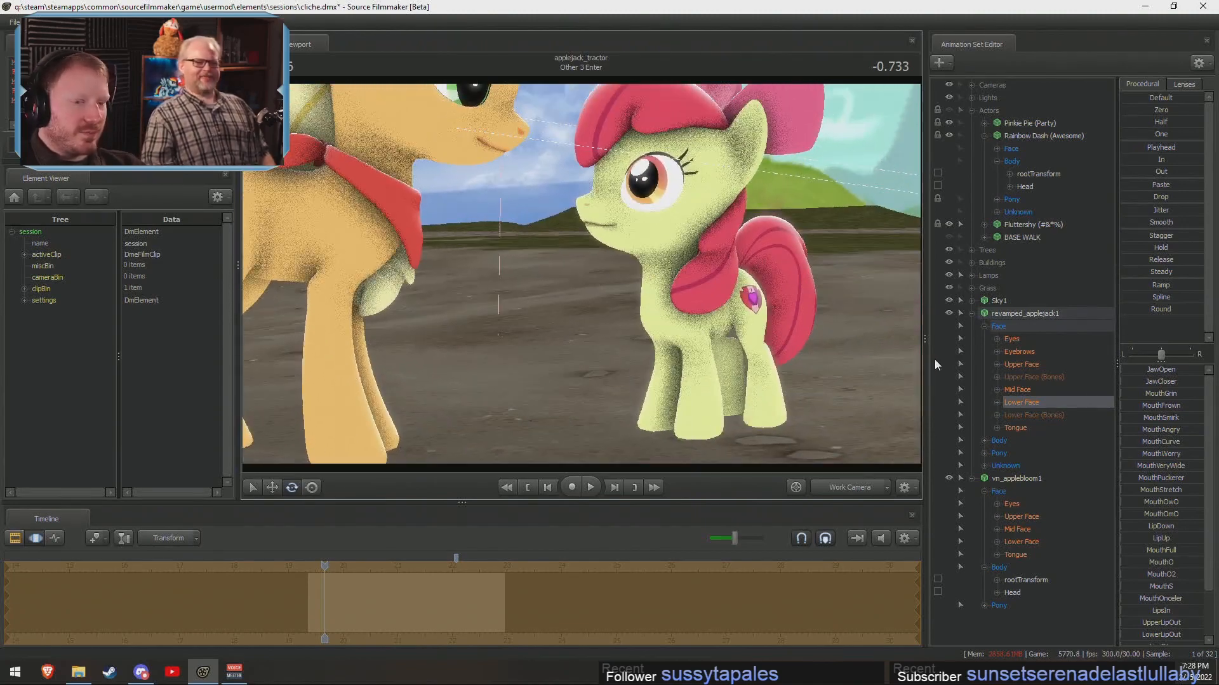
Close Apple Bloom's jaw by lowering jaw_open in her Lower Face group to its minimum.
left_click(1020, 544)
left_click_drag(825, 356, 661, 325)
key("w")
key("a")
key("d")
key("w")
key("s")
key("d")
key("w")
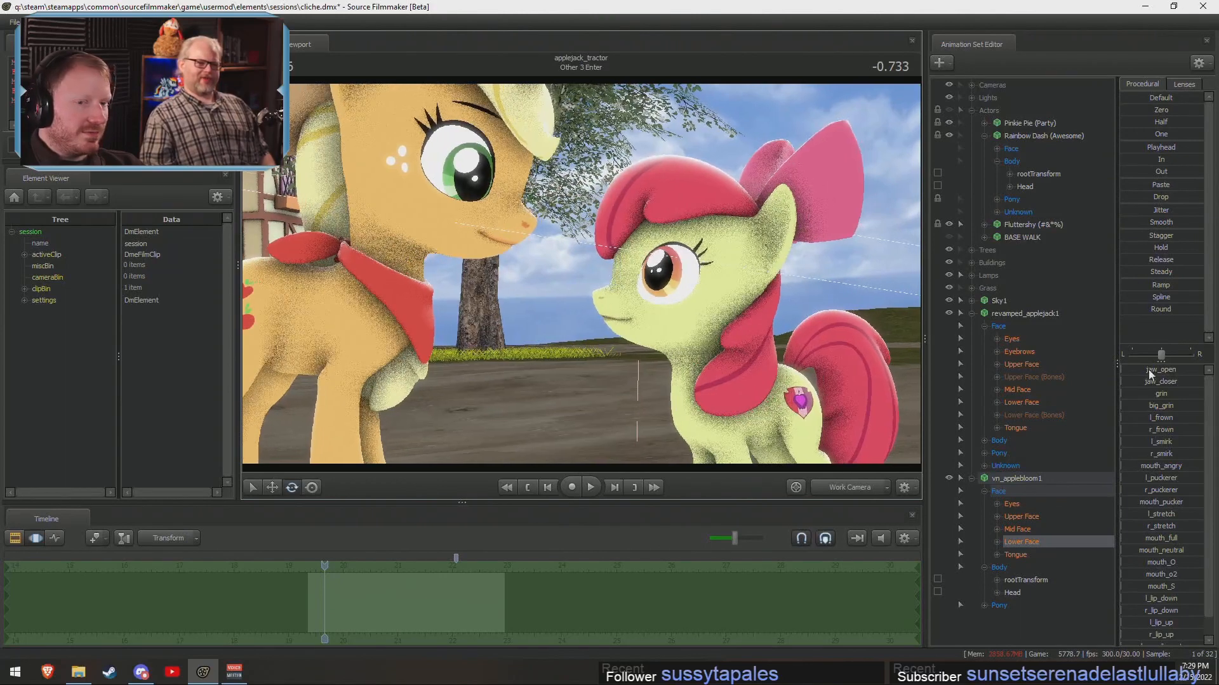
left_click_drag(1159, 369, 1122, 369)
Raise one of Apple Bloom's forelegs forward toward Applejack.
left_click_drag(632, 273, 663, 317)
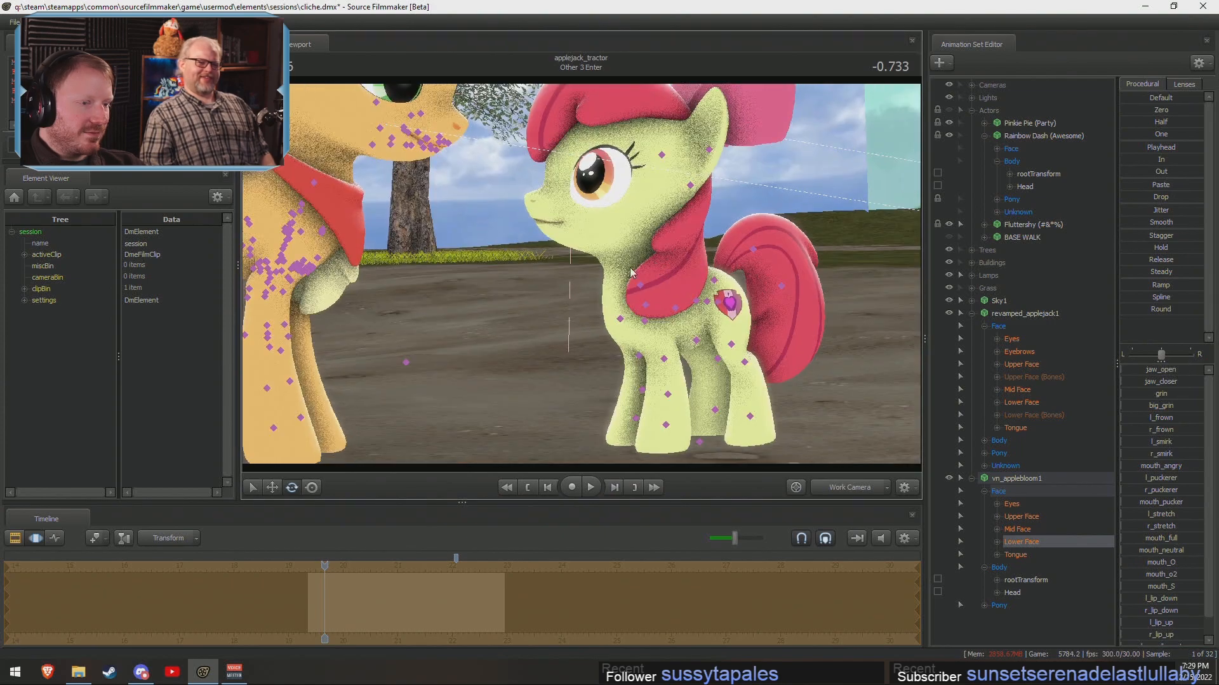
left_click(620, 318)
left_click_drag(595, 295, 678, 287)
left_click_drag(654, 286, 582, 269)
Tilt Applejack's head sideways and lower her gaze slightly with eyes_updown.
left_click(552, 251)
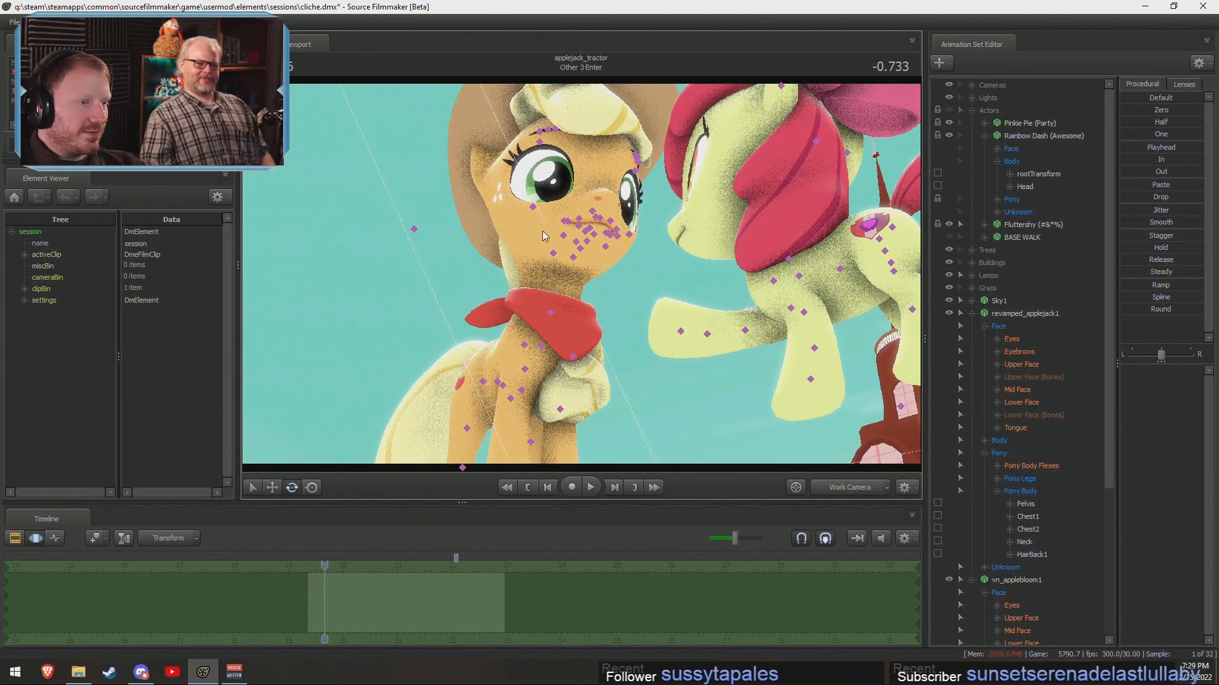
left_click(554, 265)
left_click_drag(584, 261, 567, 275)
left_click(1012, 339)
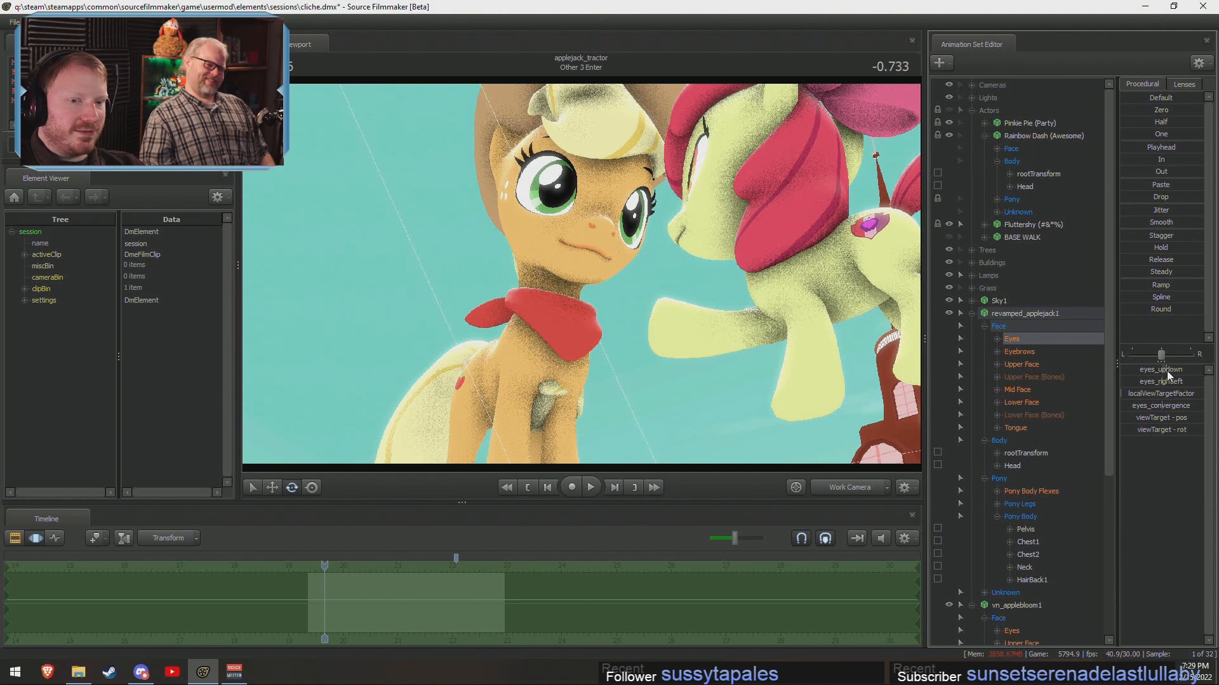
left_click_drag(1168, 375, 1171, 375)
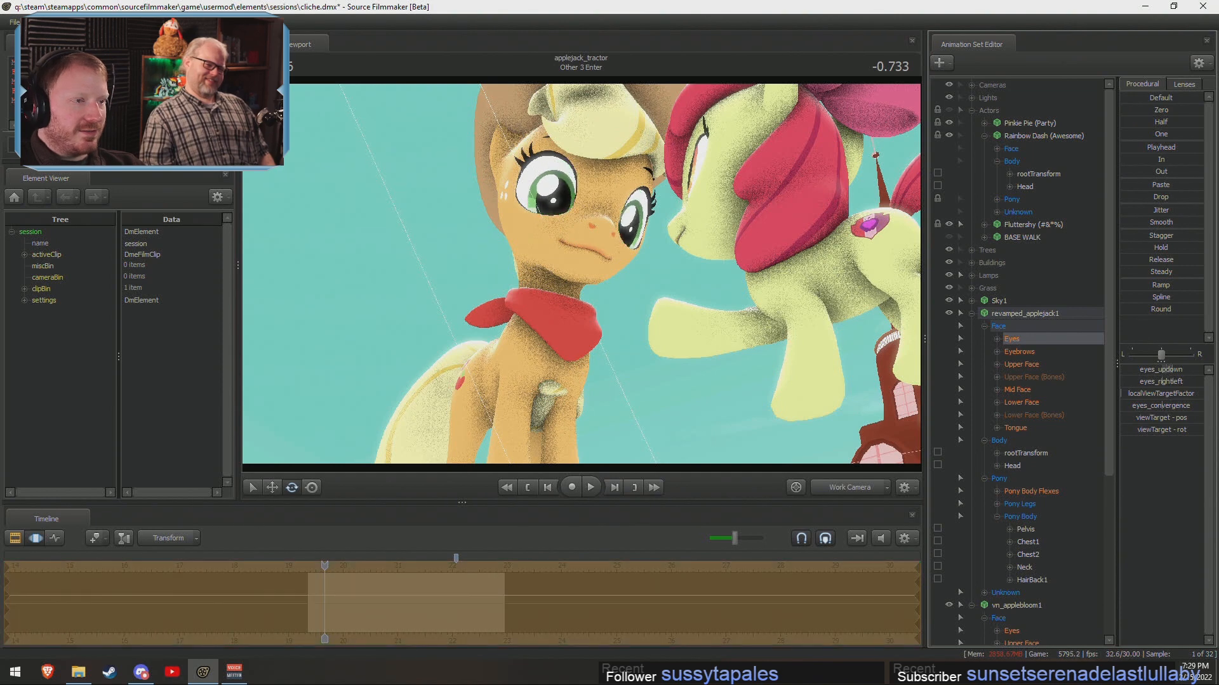
Examine the bones in Applejack's Lower Face (Bones) and Tongue groups by expanding both.
left_click(1025, 403)
left_click(1045, 414)
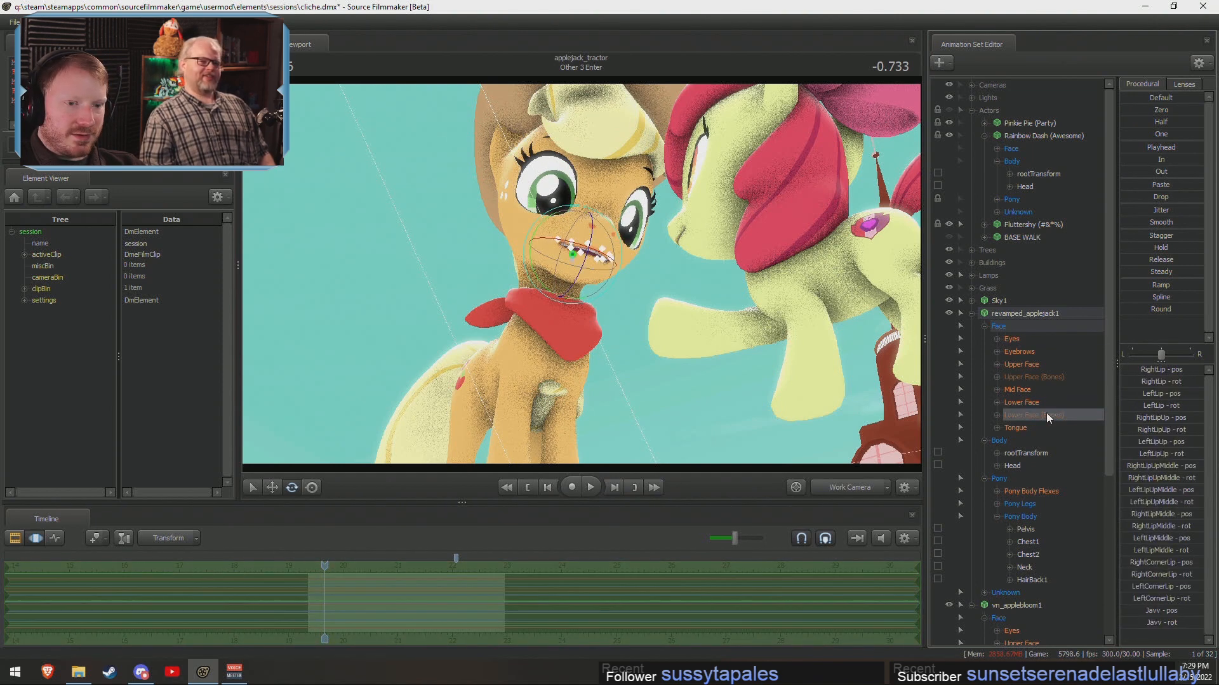
left_click(998, 416)
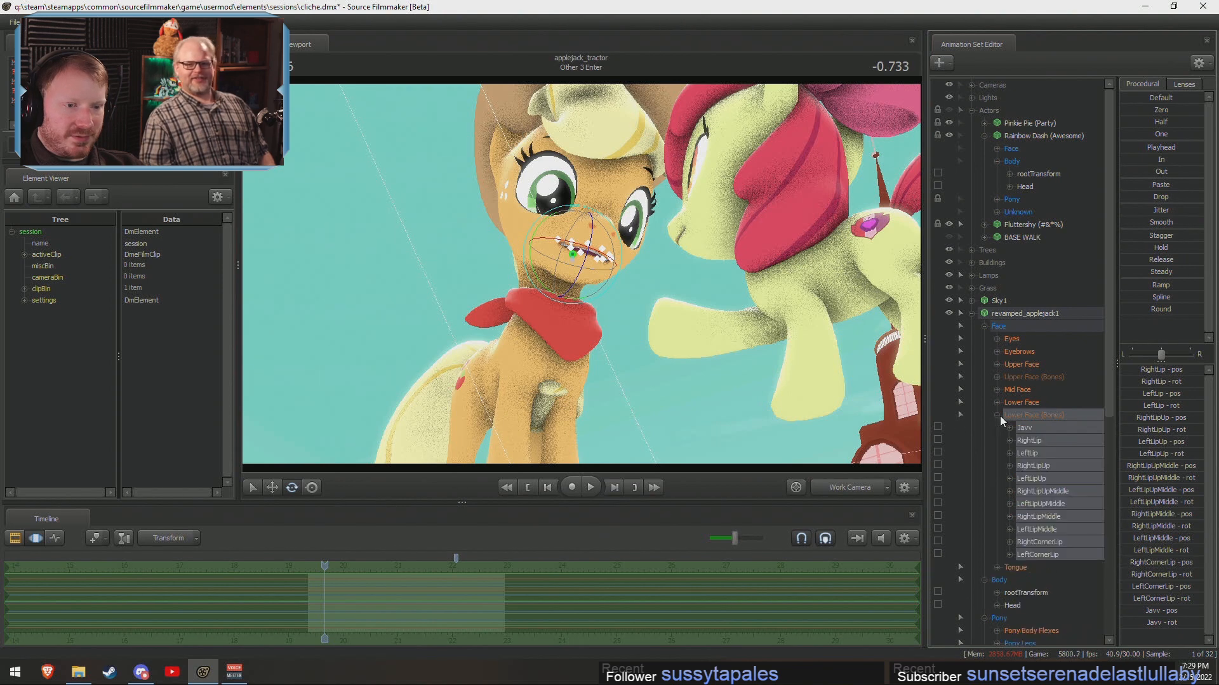
left_click(997, 415)
left_click(1017, 427)
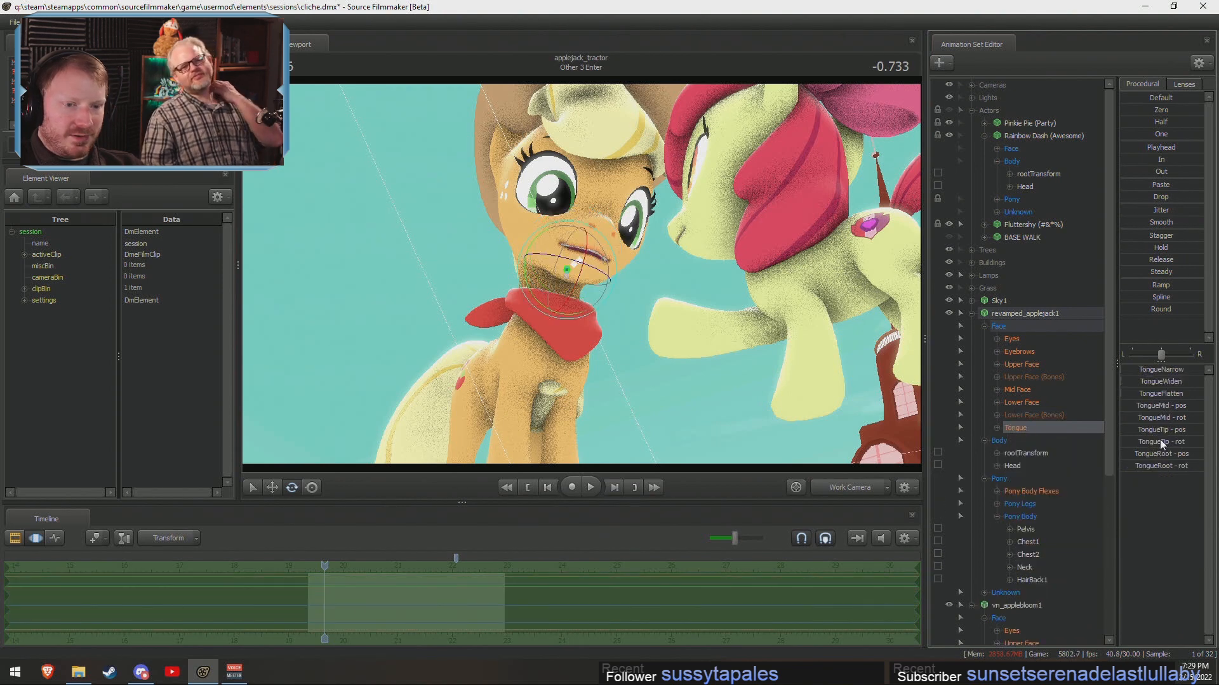
left_click(997, 428)
left_click(996, 415)
scroll(1049, 565, "down", 2)
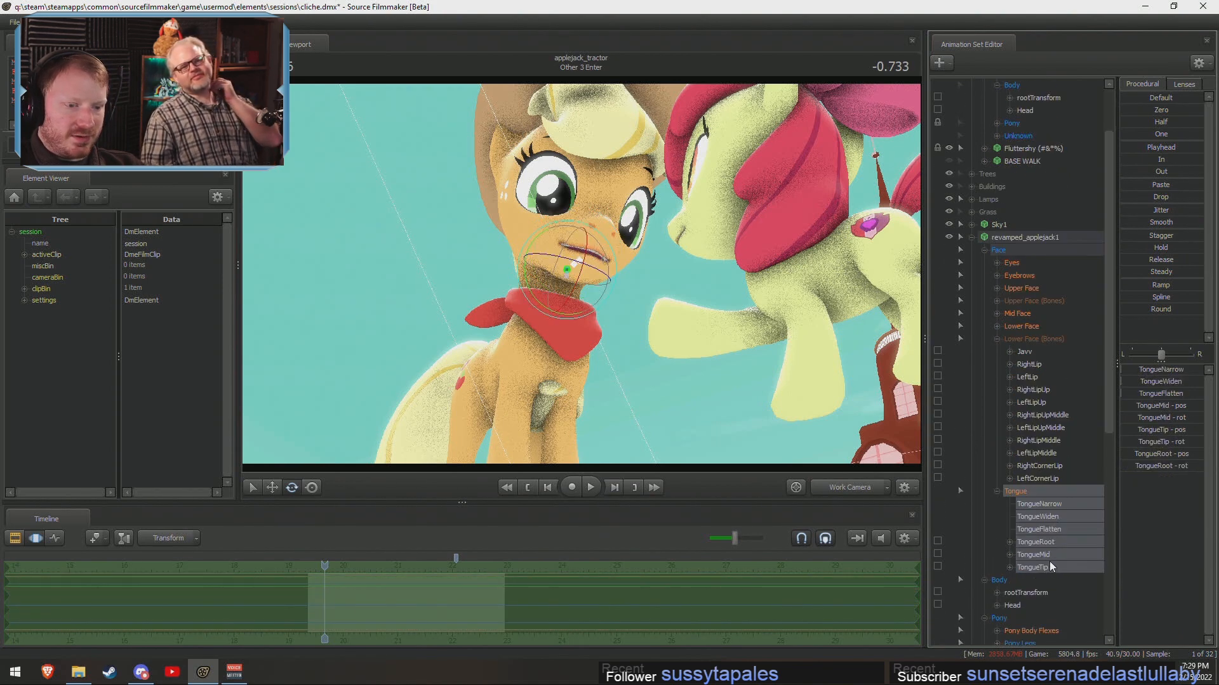
Try moving and rotating Applejack's TongueRoot bone, and undo the last change.
left_click(1036, 542)
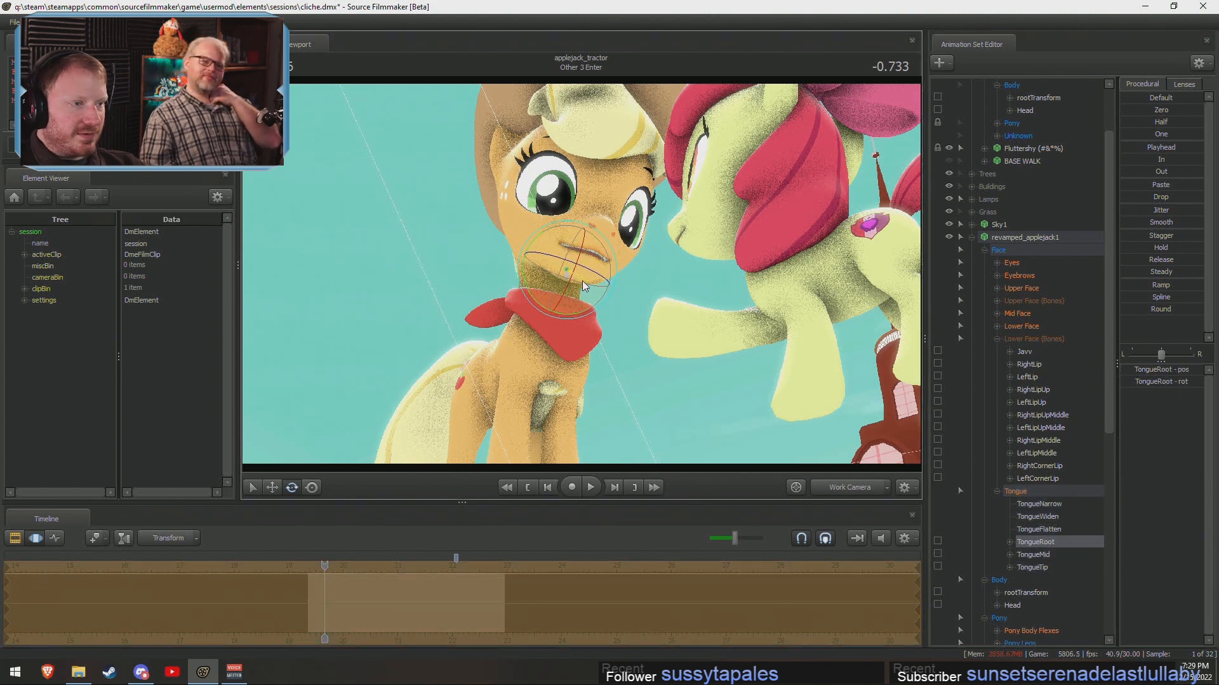
key("w")
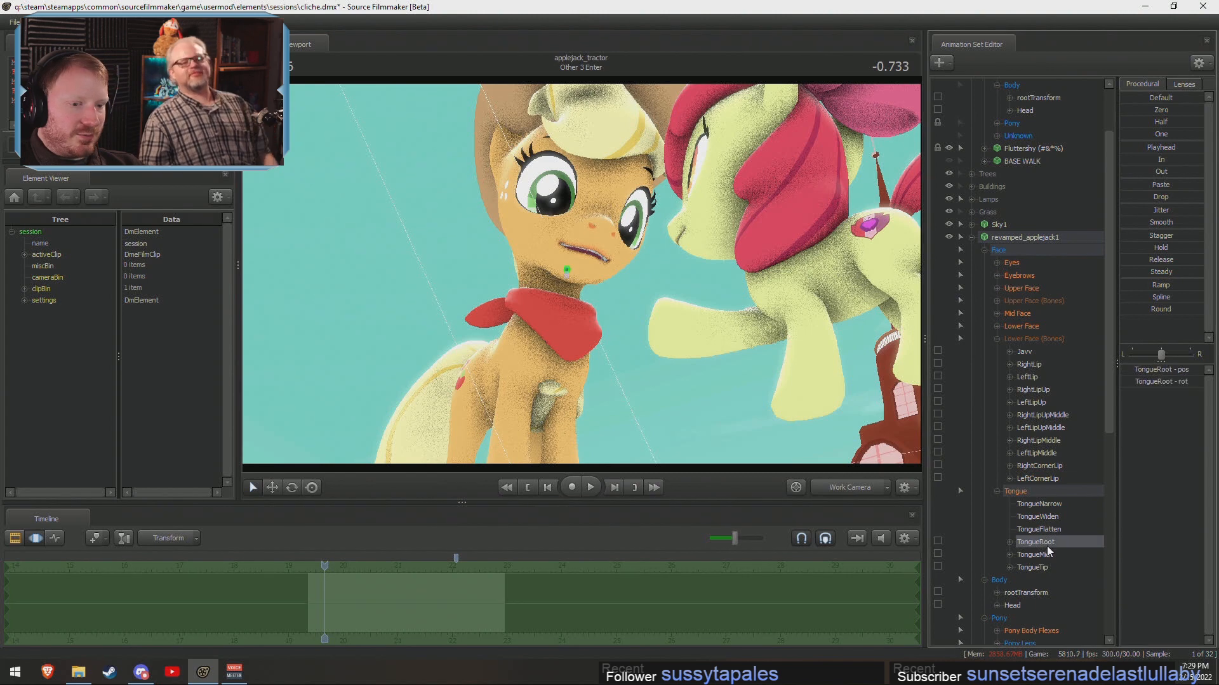
key("e")
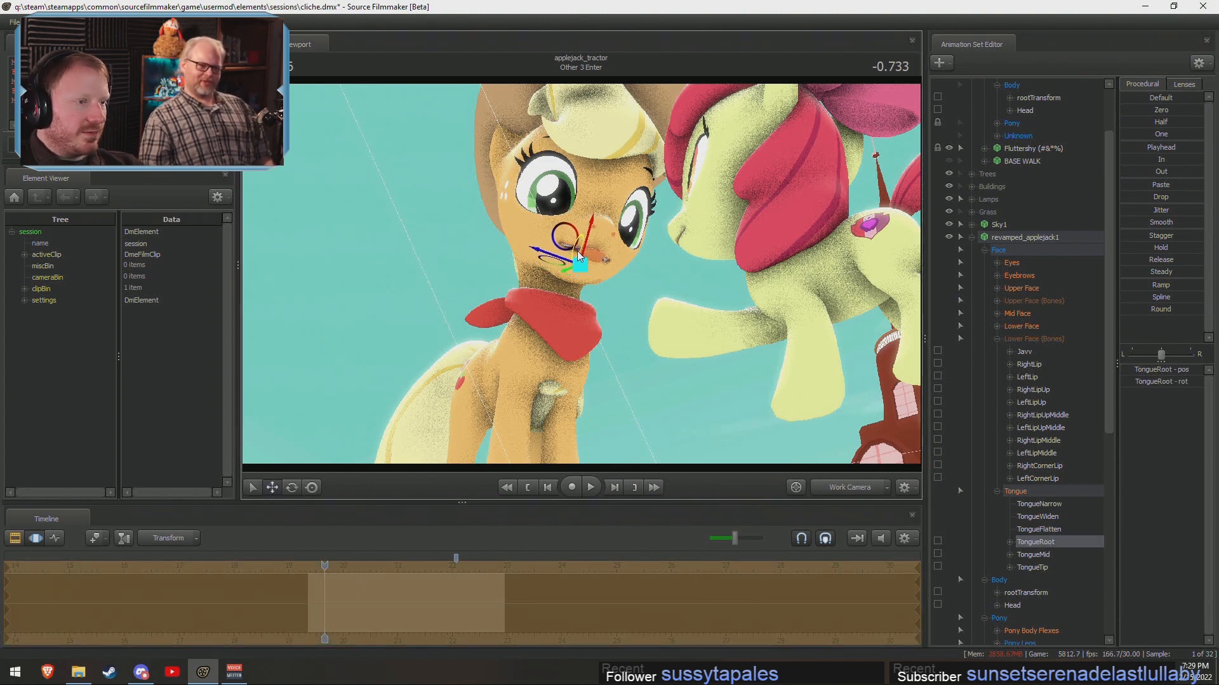
key("e")
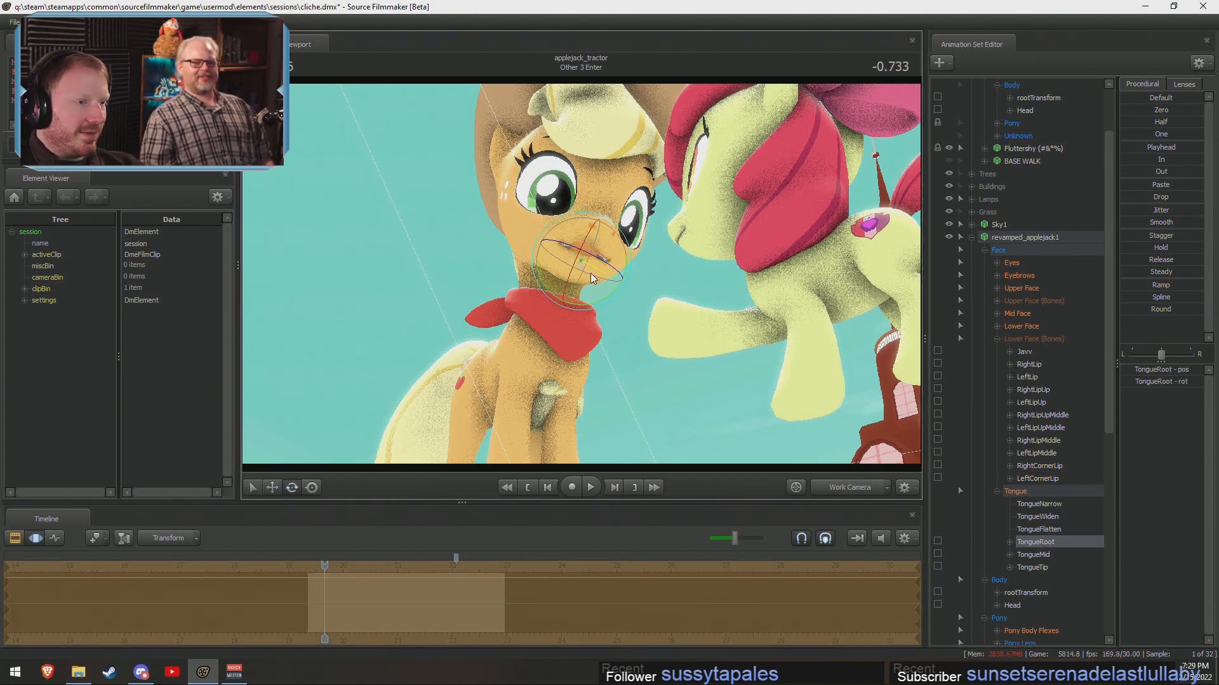
mouse_move(590, 273)
left_mouse_down()
mouse_move(587, 257)
mouse_move(621, 286)
mouse_move(593, 265)
mouse_move(595, 281)
left_mouse_up()
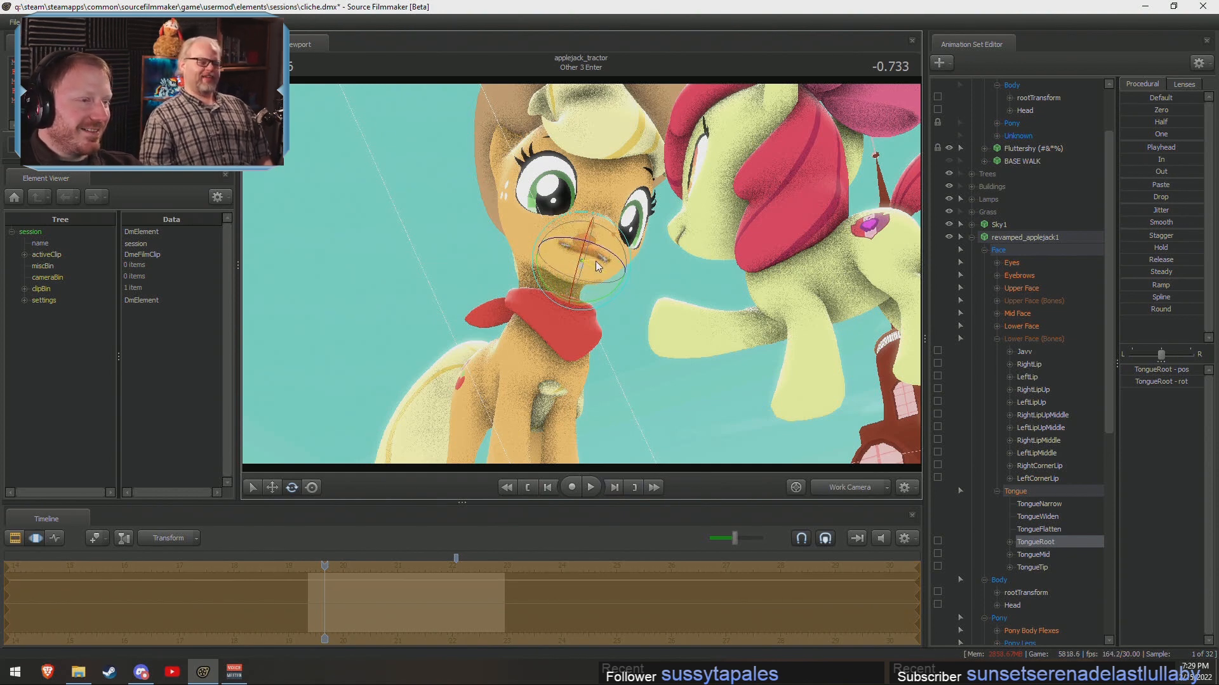
mouse_move(594, 266)
left_mouse_down()
mouse_move(707, 272)
mouse_move(596, 269)
left_mouse_up()
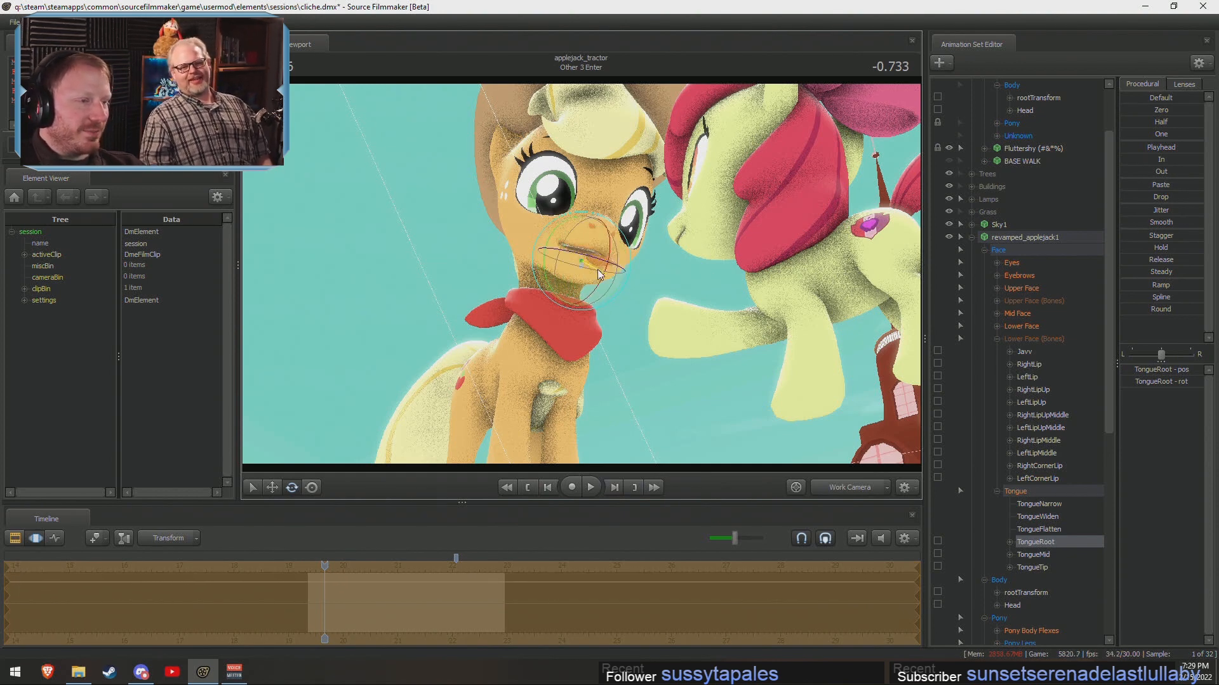
key("ctrl+z")
Move and rotate Applejack's TongueRoot bone so her tongue sticks out at the corner of her mouth, and collapse her Face group.
left_click_drag(762, 287, 867, 392)
key("w")
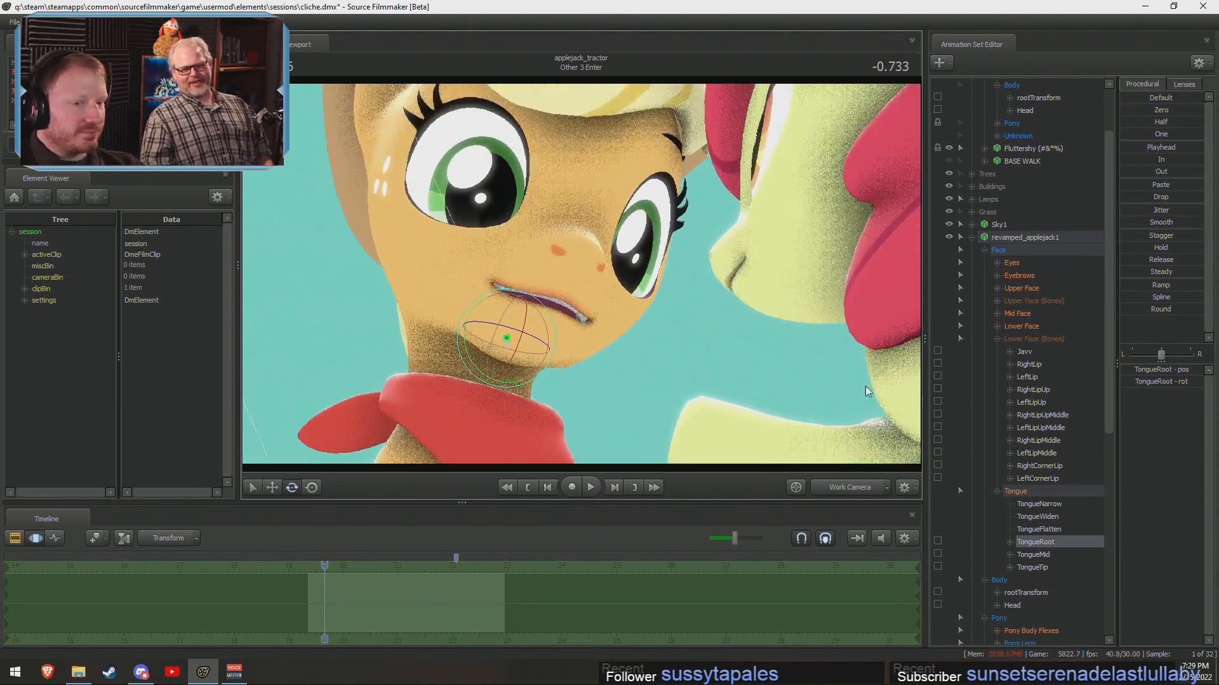
left_click(1041, 568)
left_click_drag(536, 347, 544, 323)
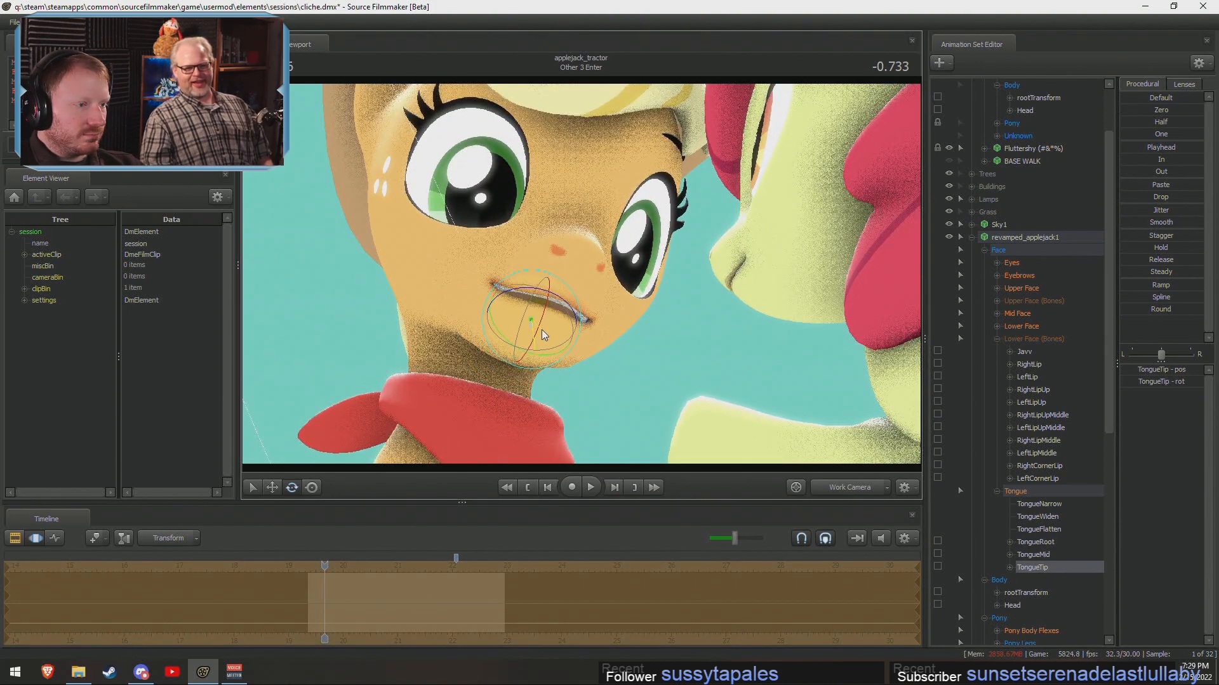
left_click(1046, 542)
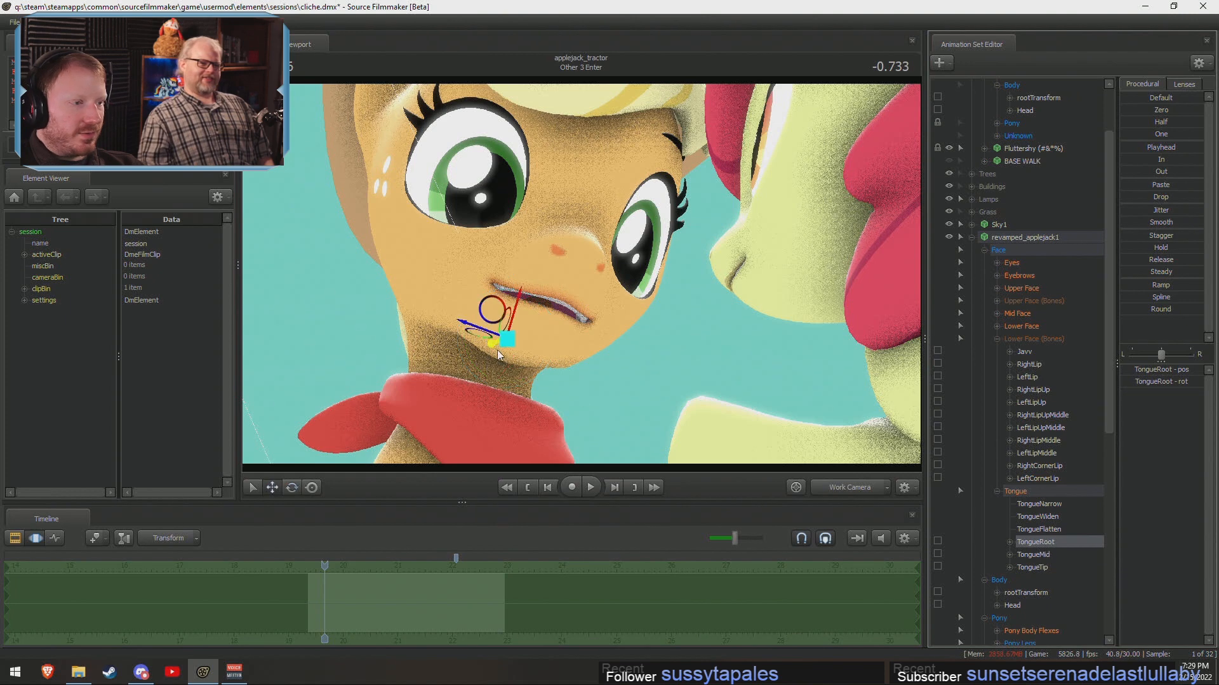
mouse_move(501, 325)
left_mouse_down()
mouse_move(523, 311)
mouse_move(516, 333)
mouse_move(497, 314)
left_mouse_up()
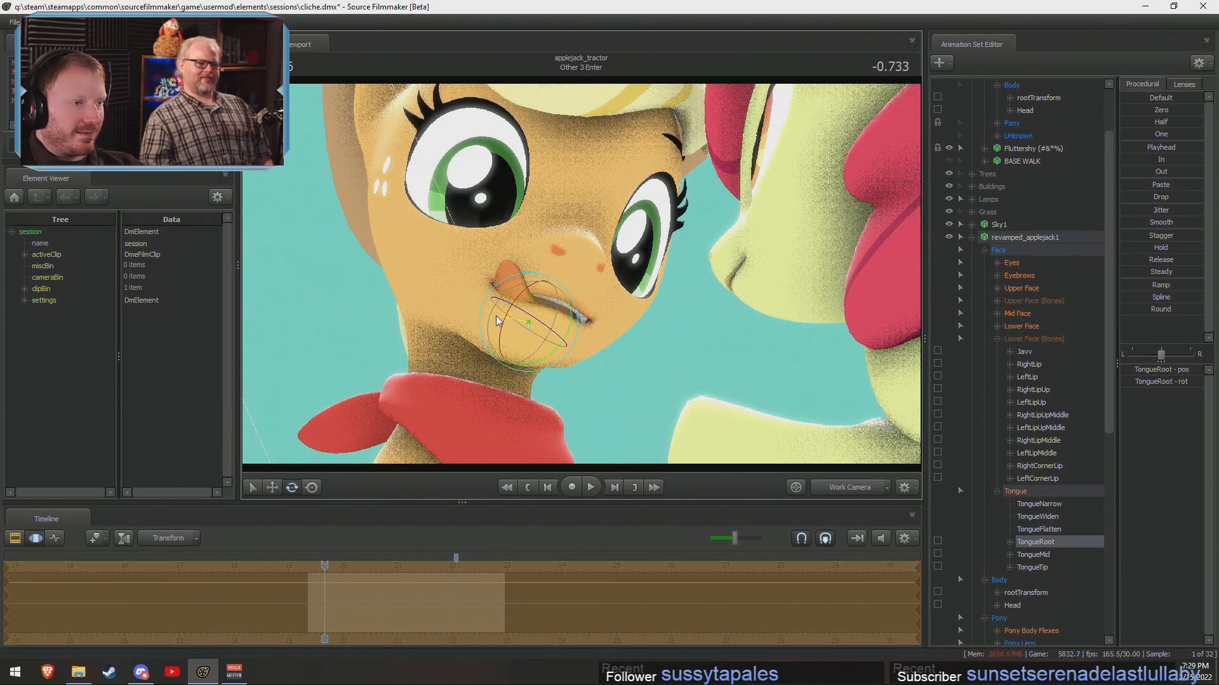
left_click_drag(590, 290, 589, 270)
key("s")
left_click_drag(759, 285, 585, 272, "alt")
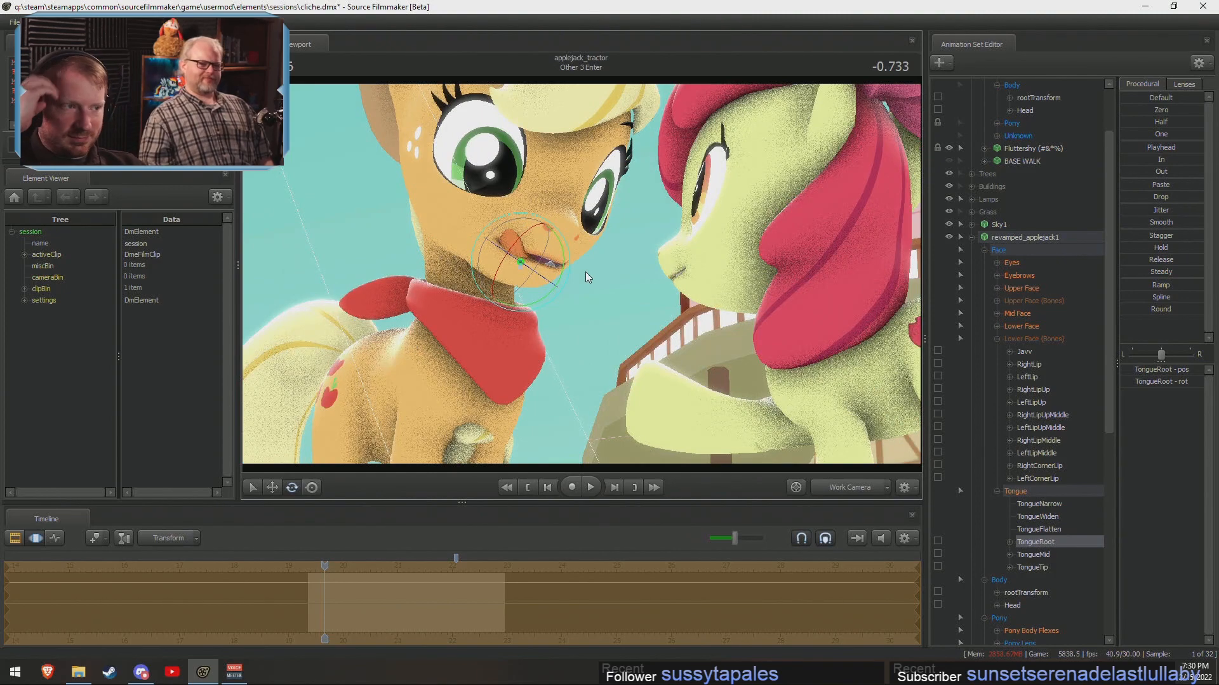
left_click(986, 252)
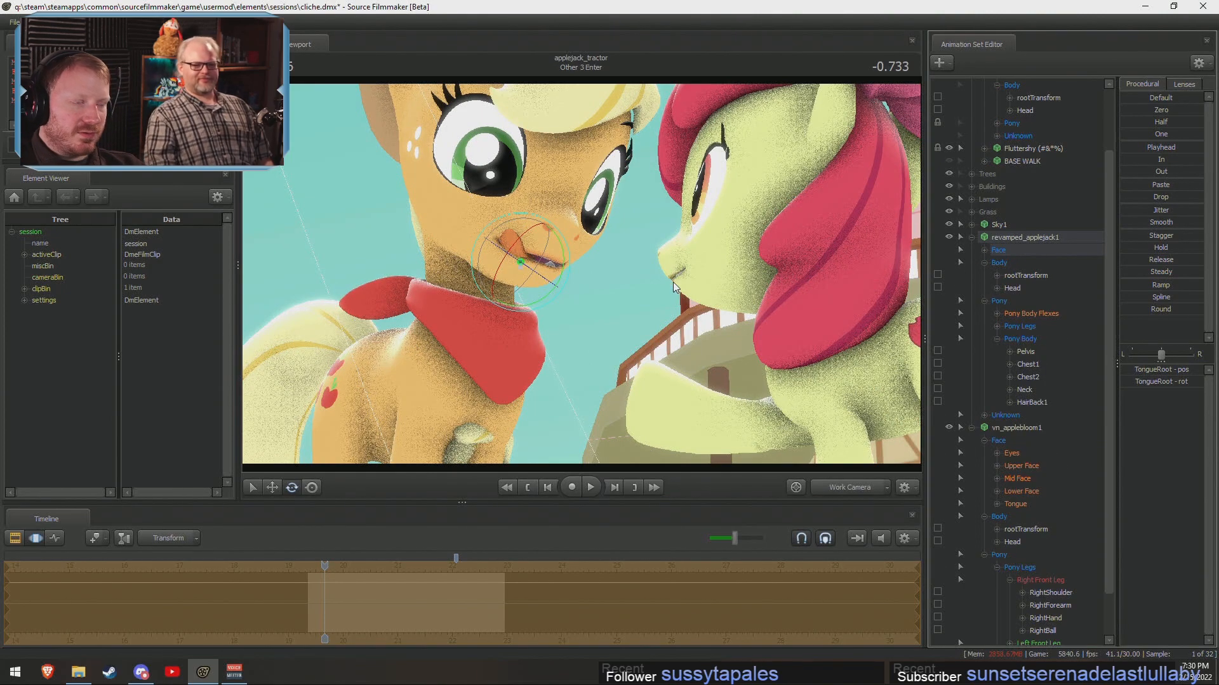
Try rotating the whole vn_applebloom1 model over onto the ground, and undo the change.
key("s")
left_click_drag(590, 276, 587, 278)
key("w")
key("w")
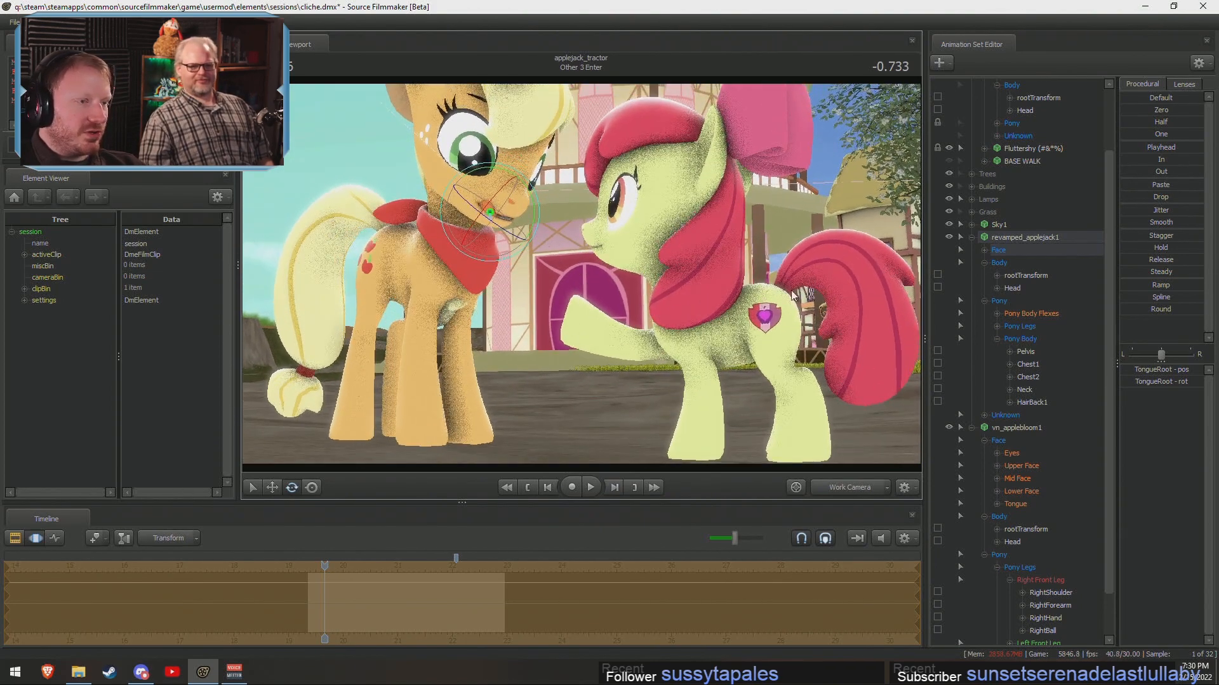
left_click(1018, 429)
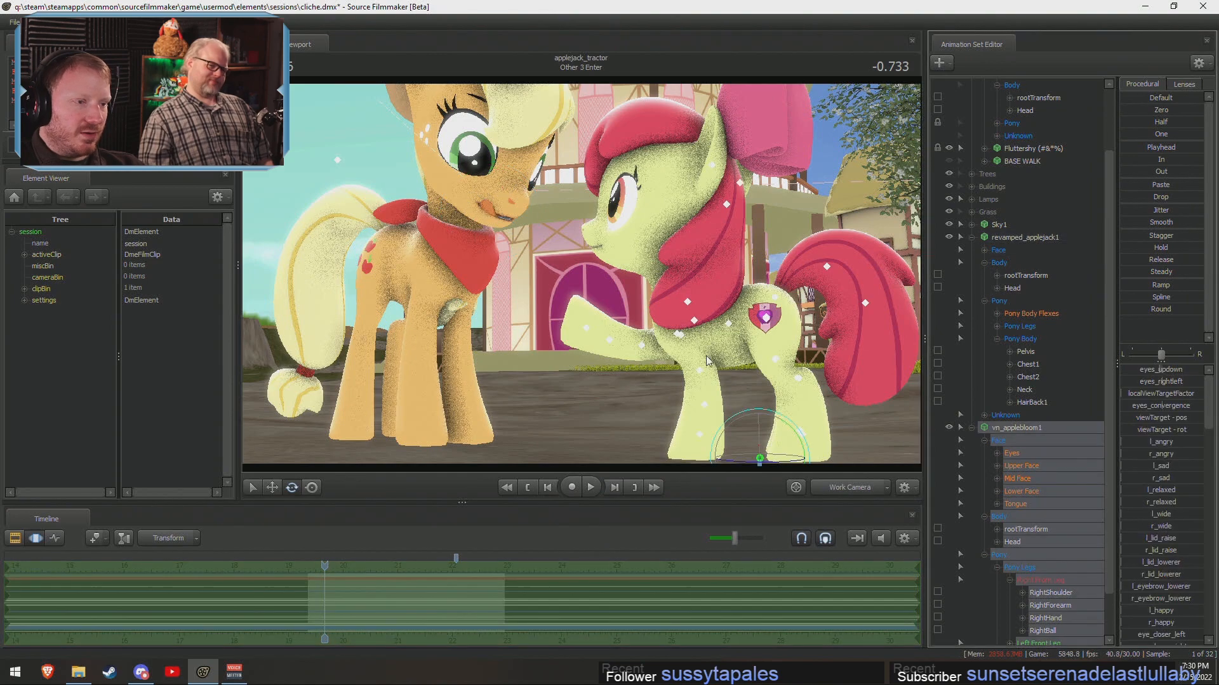
key("w")
left_click_drag(709, 359, 589, 280)
key("e")
left_click_drag(744, 365, 748, 178)
key("w")
key("e")
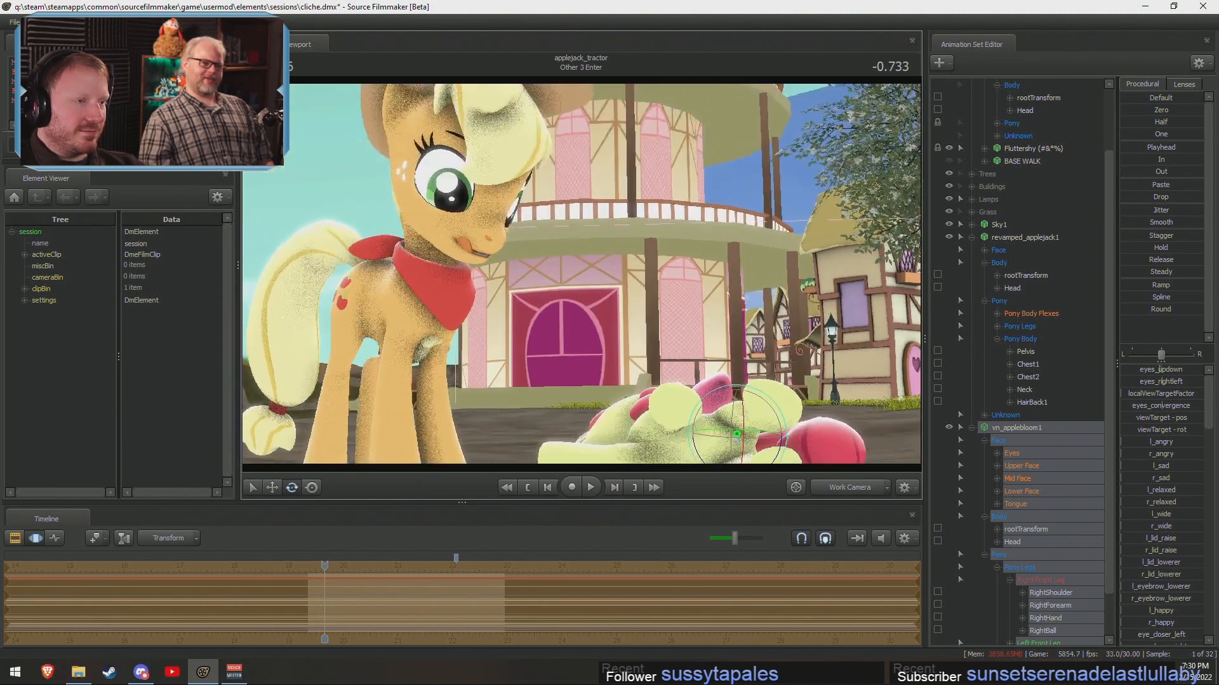
key("ctrl+z")
Collapse the vn_applebloom1 and revamped_applejack1 animation sets and open the model browser for a new animation set.
mouse_move(569, 286)
left_mouse_down()
mouse_move(587, 254)
mouse_move(563, 291)
left_mouse_up()
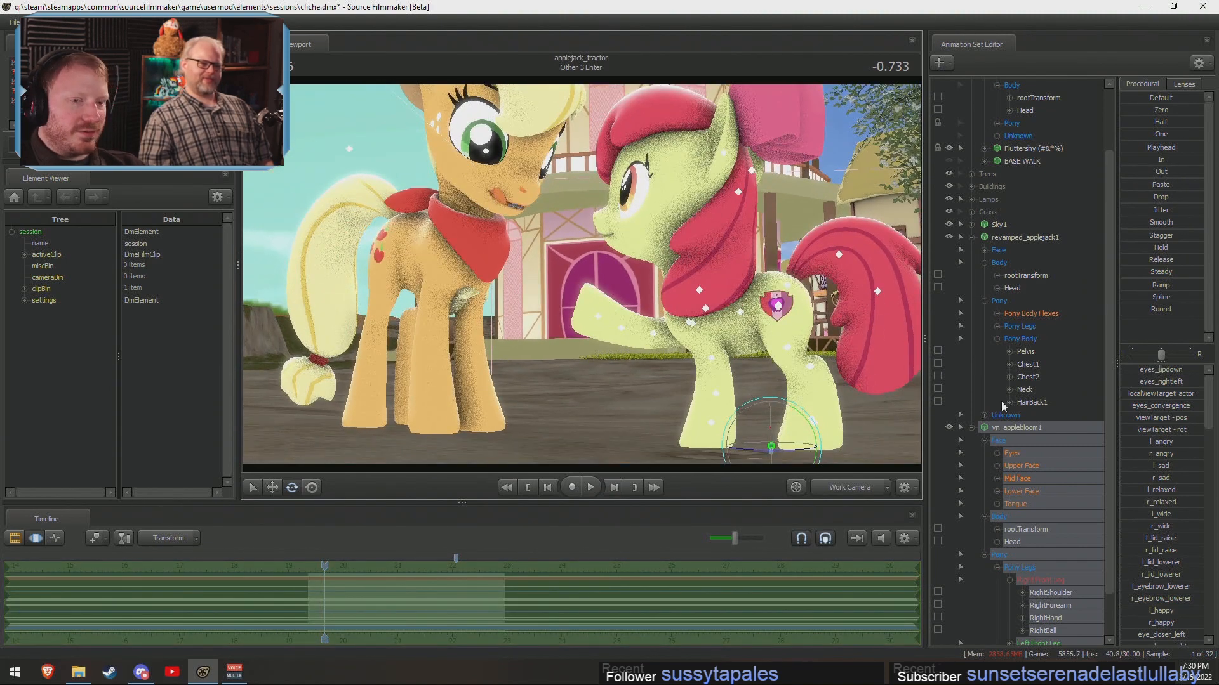
left_click(972, 426)
left_click(998, 314)
left_click(972, 314)
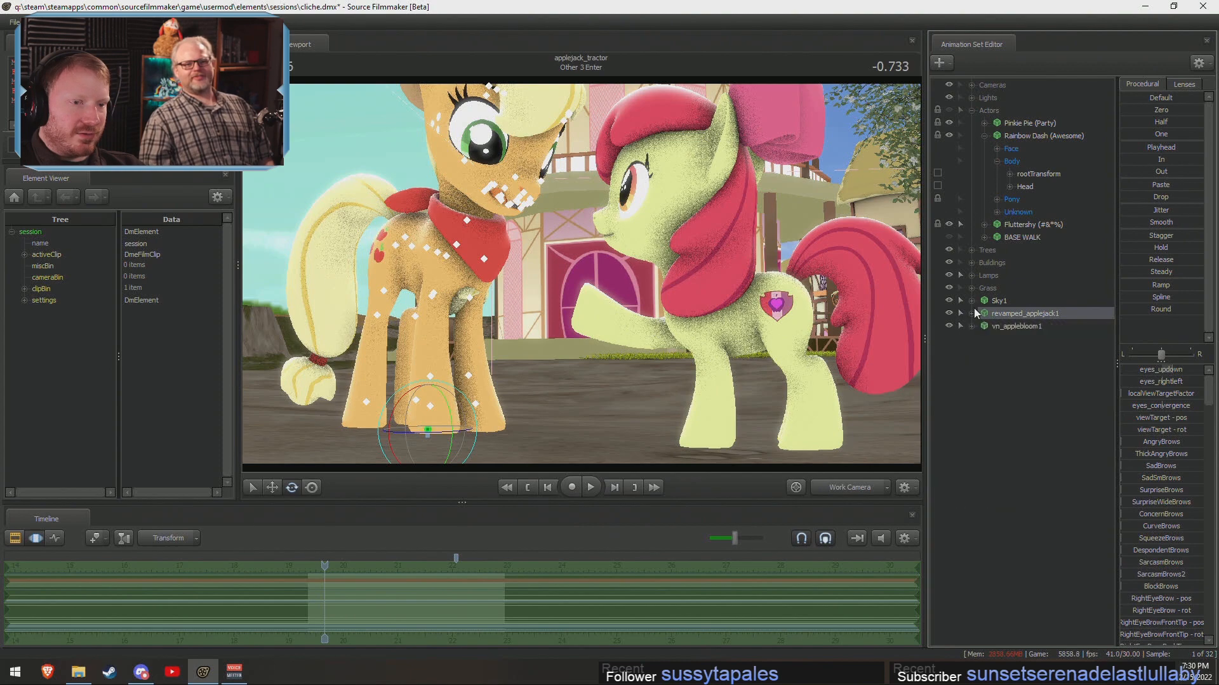
right_click(985, 373)
left_click(1031, 402)
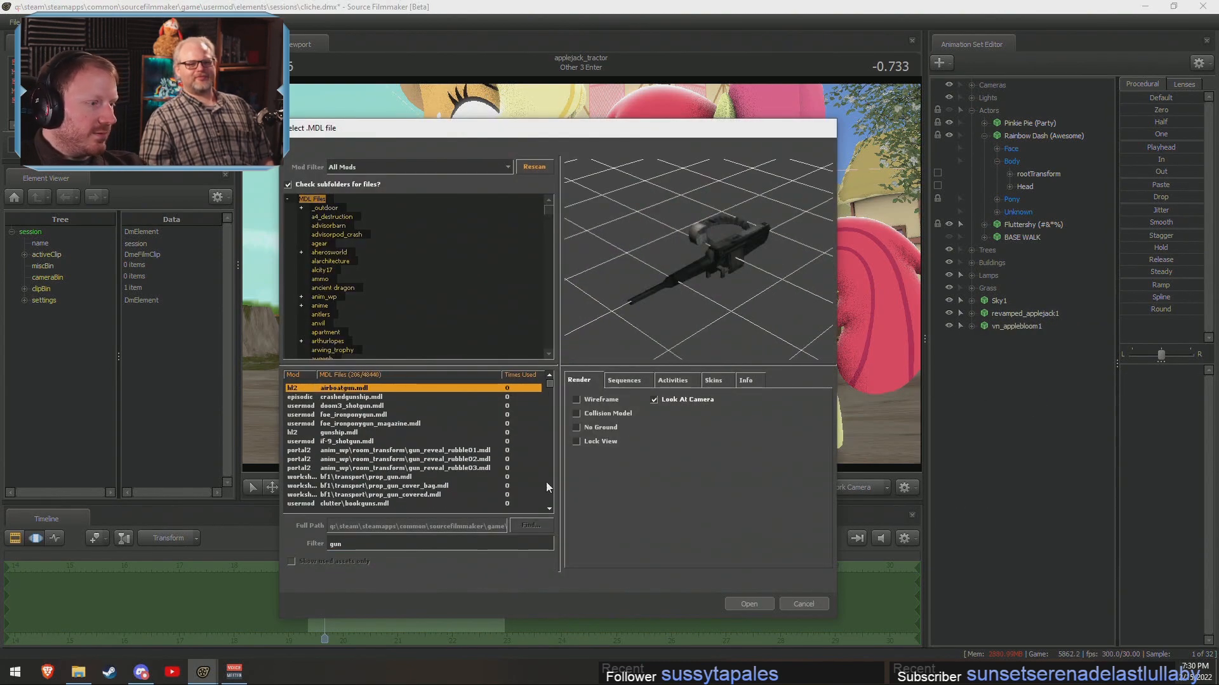
Preview models in the list filtered by "gun", including gunship.mdl, the gunship gibs, gyro_guns.mdl and gunslinger_cape.mdl.
left_click(355, 432)
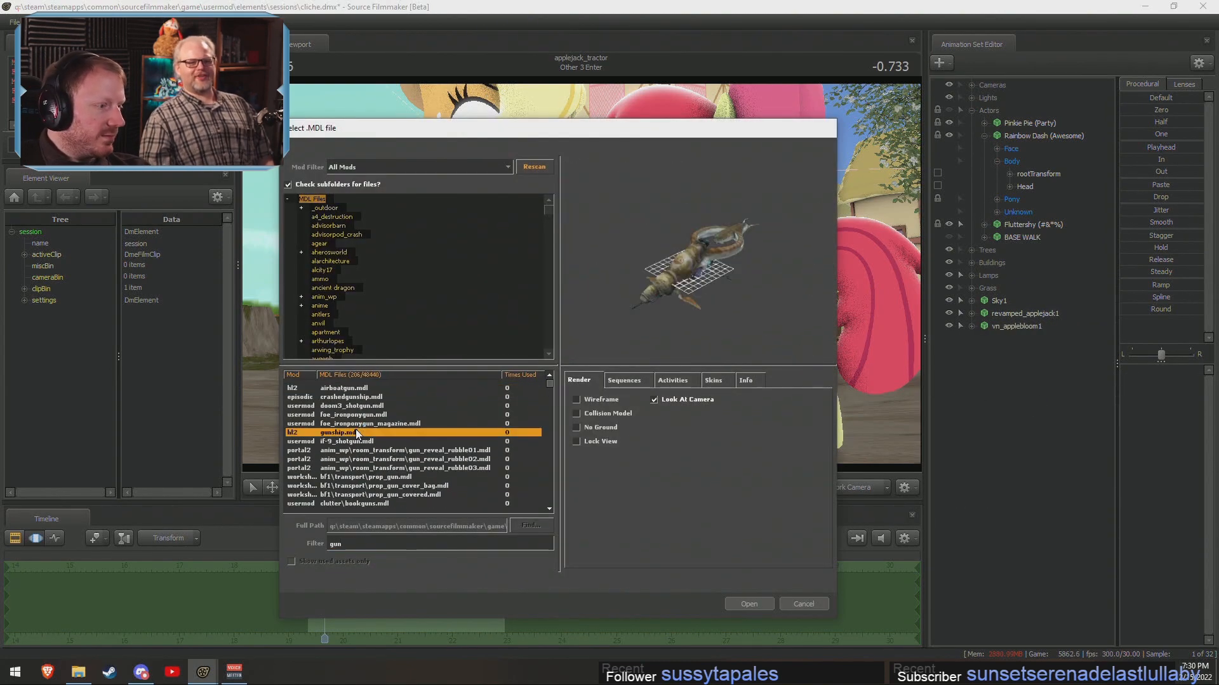
left_click(372, 441)
left_click(397, 450)
left_click(435, 477)
key("Down")
scroll(429, 465, "down", 5)
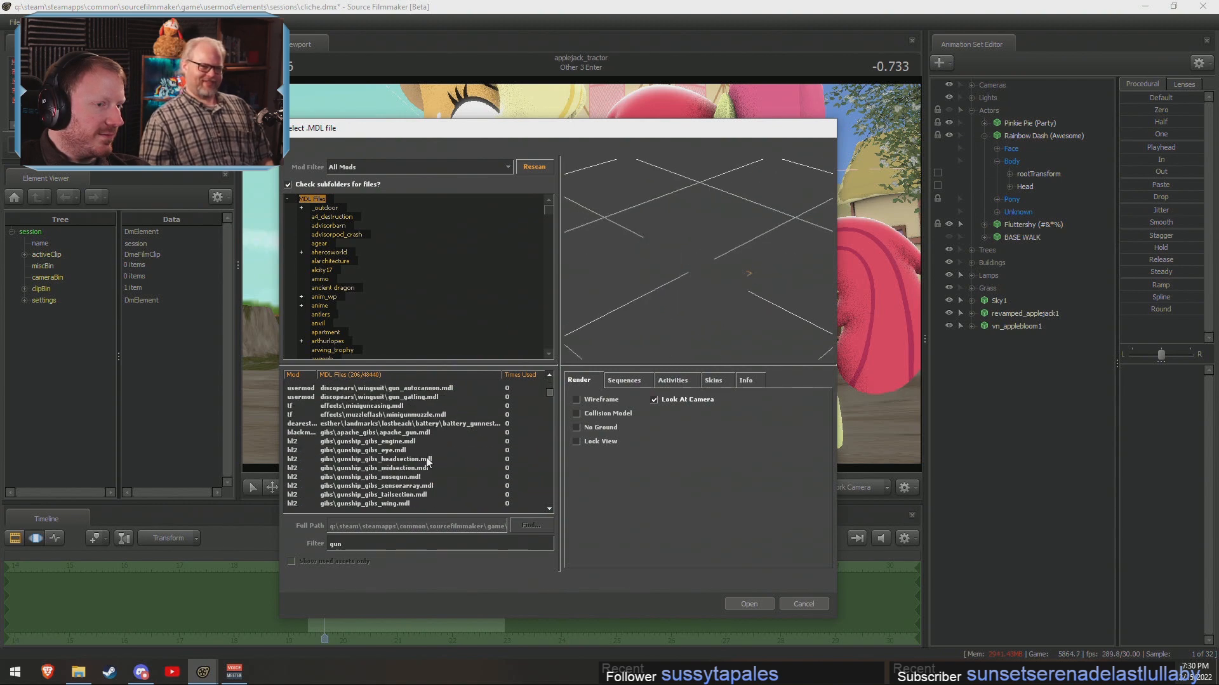
key("Down")
key("Down")
key("Down")
key("Down")
key("Down")
key("Down")
key("Down")
key("Down")
key("Down")
key("Down")
key("Down")
key("Down")
key("Down")
key("Down")
key("Down")
key("Down")
key("Down")
key("Down")
key("Down")
key("Down")
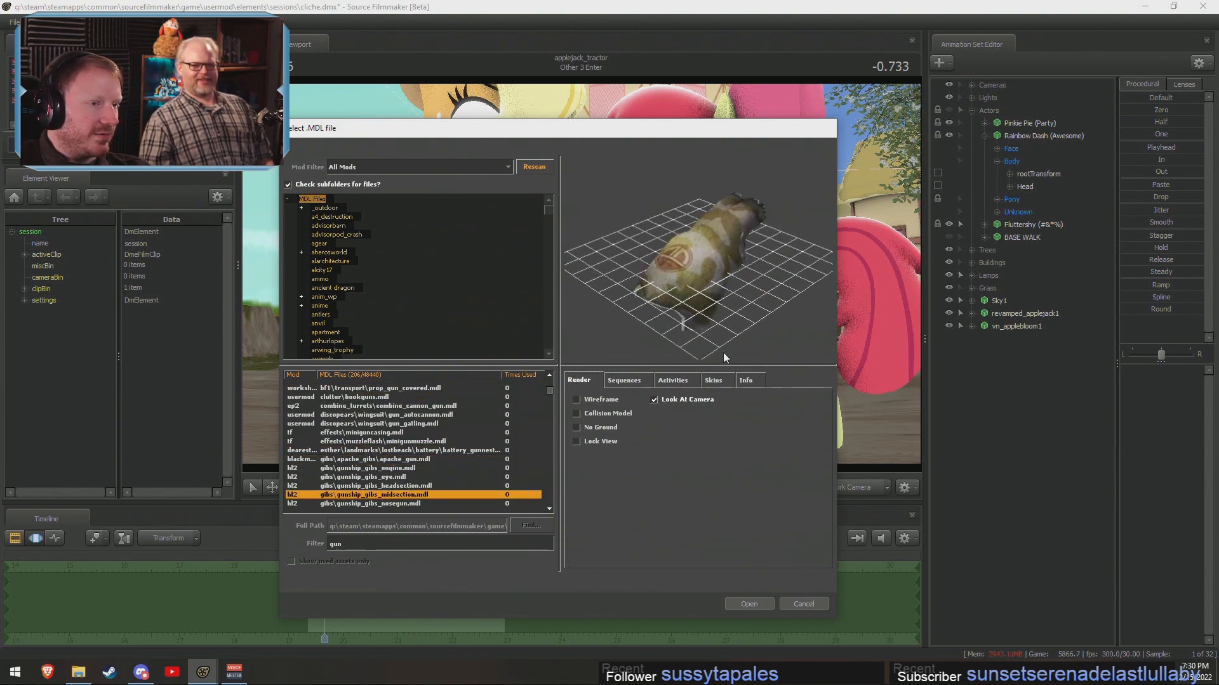
key("Down")
key("Down")
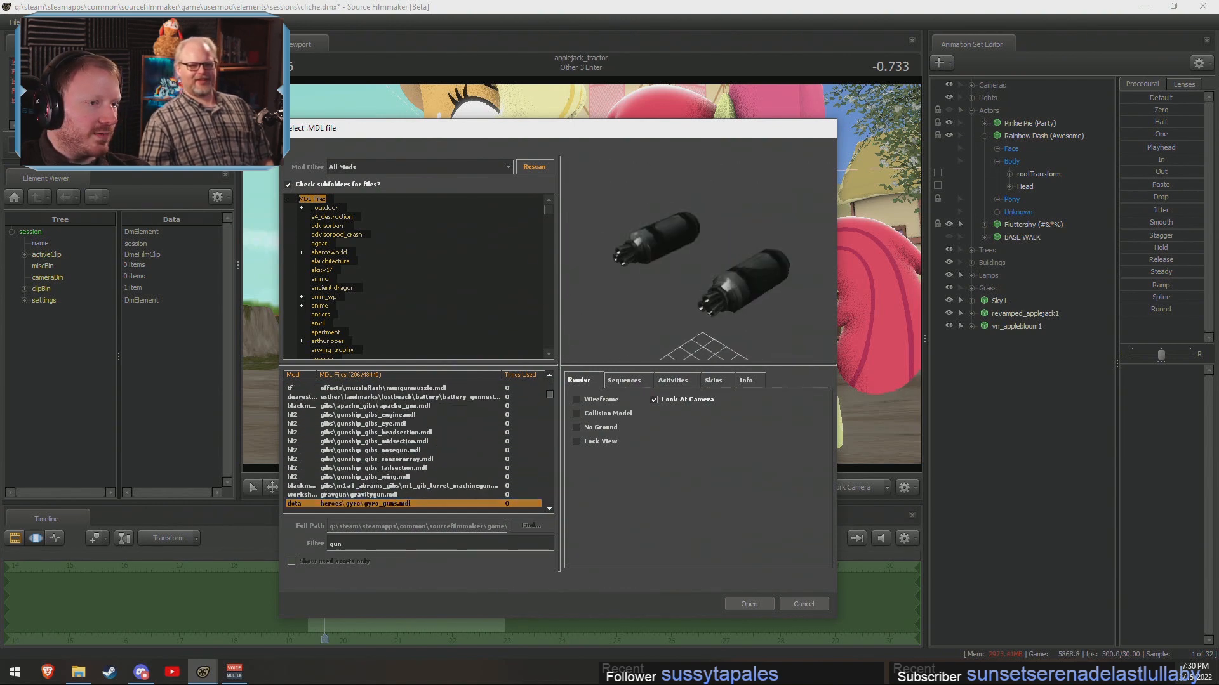
key("Up")
key("Down")
key("Down")
key("Down")
key("Down")
key("Down")
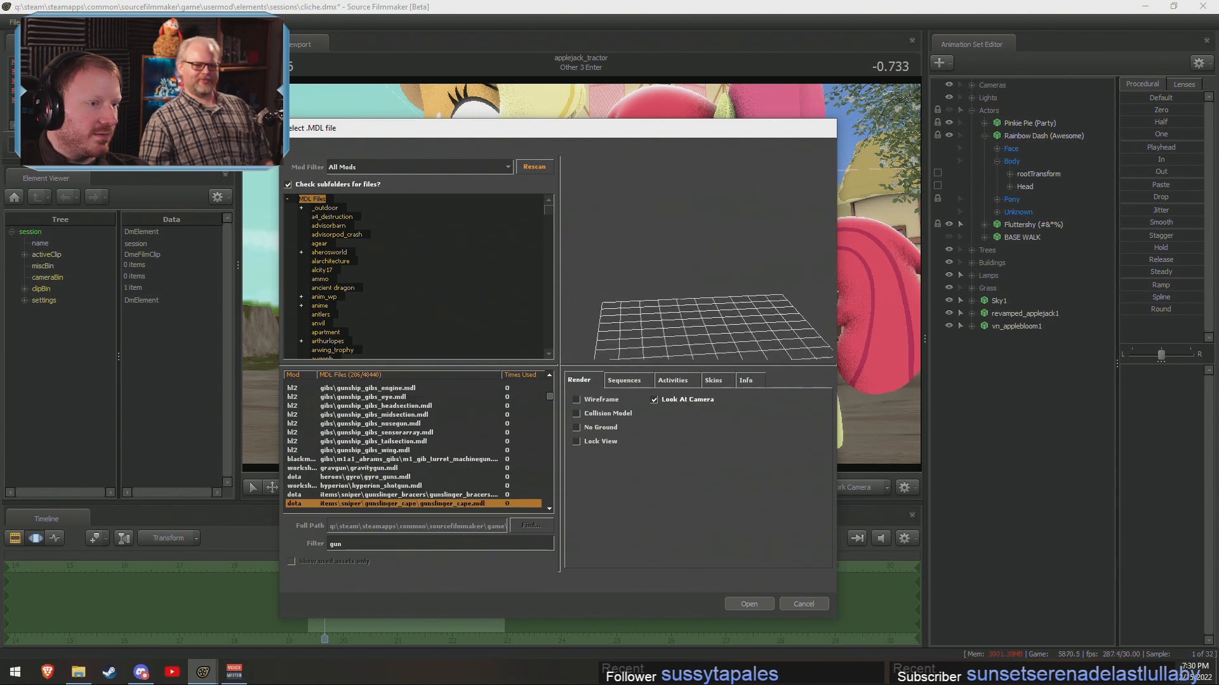
scroll(360, 458, "down", 7)
scroll(359, 457, "down", 14)
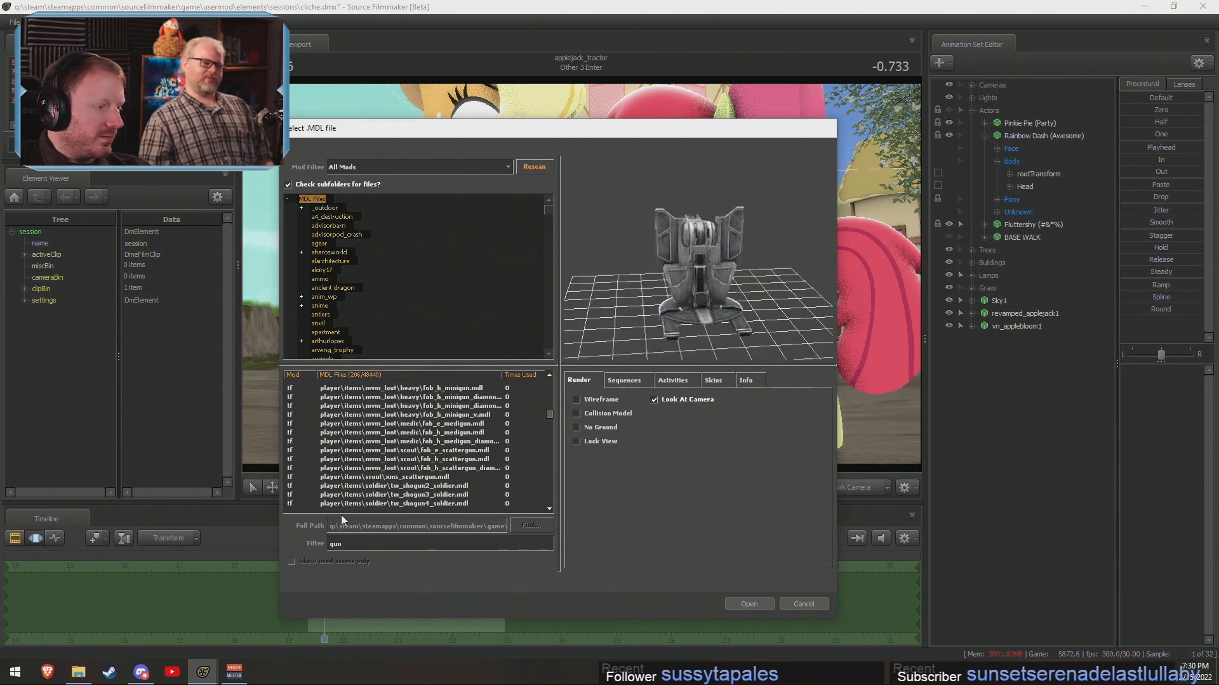
Browse past the raygun props and add props_t4a\falloutweapons\sawedoffshotgun.mdl to the scene.
left_click(379, 426)
key("Down")
key("Down")
key("Down")
key("Down")
key("Down")
key("Down")
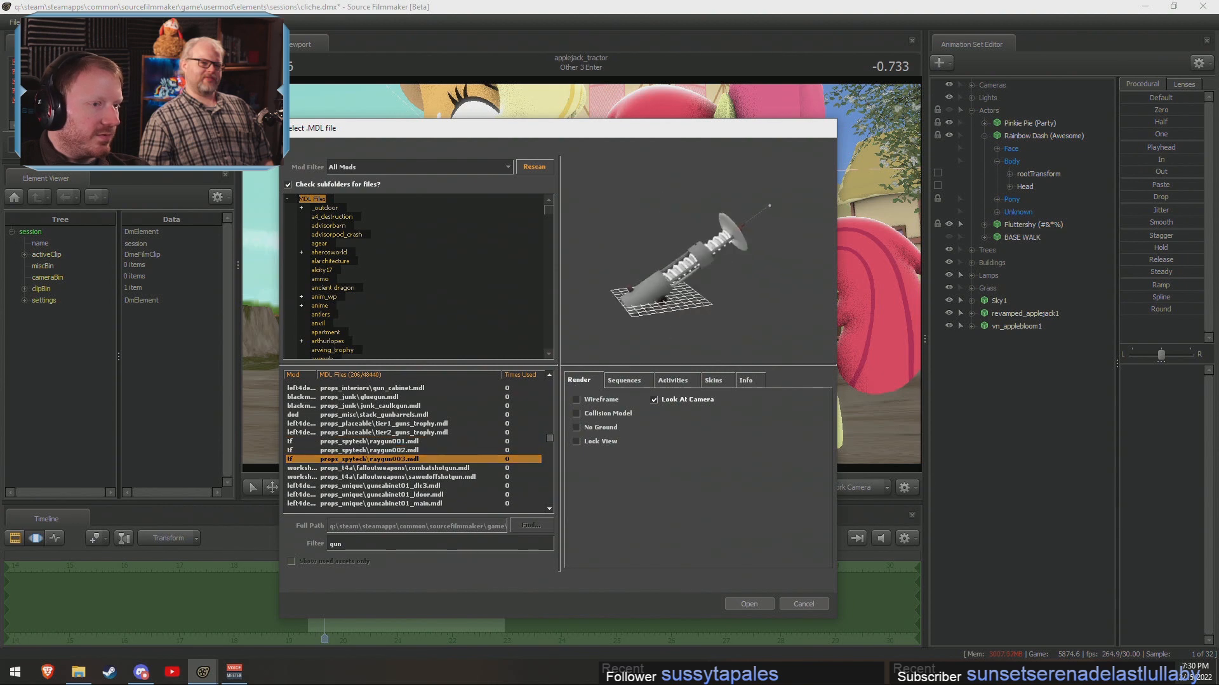
left_click_drag(738, 290, 799, 470)
left_click(748, 604)
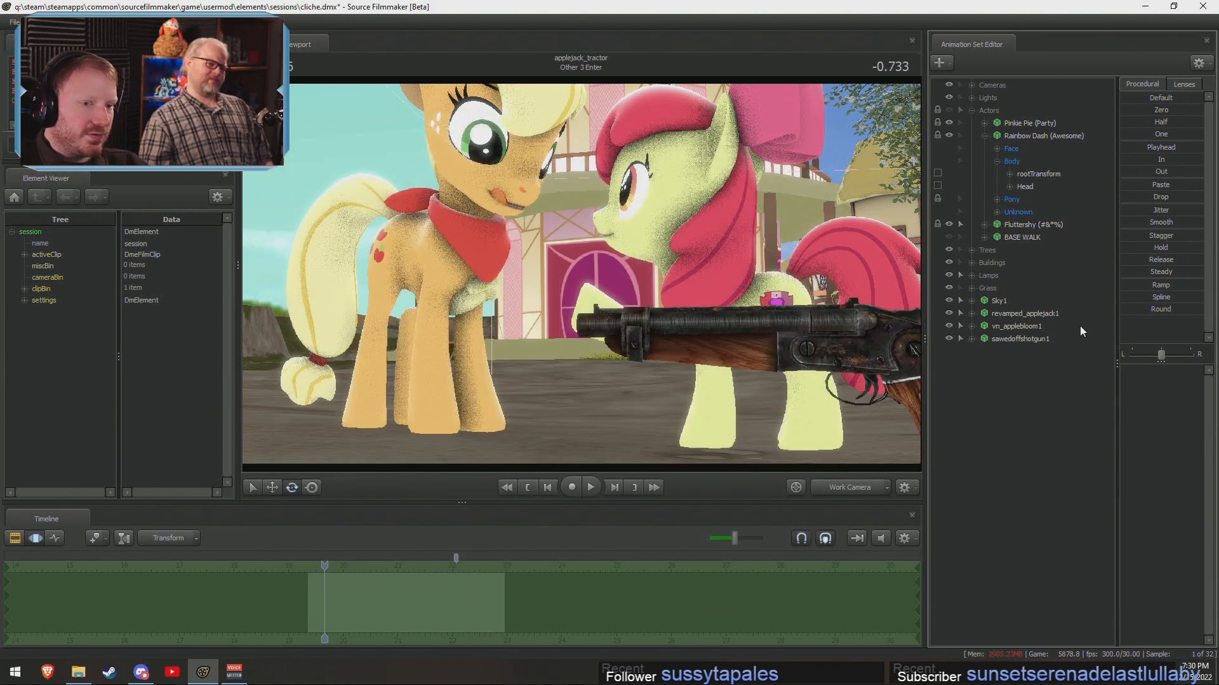
Move the sawed-off shotgun between the two ponies toward Applejack's chest and rotate it.
scroll(581, 274, "up", 3)
left_click_drag(765, 414, 500, 263)
key("e")
key("w")
left_click_drag(396, 185, 482, 193)
left_click_drag(482, 193, 570, 273, "alt")
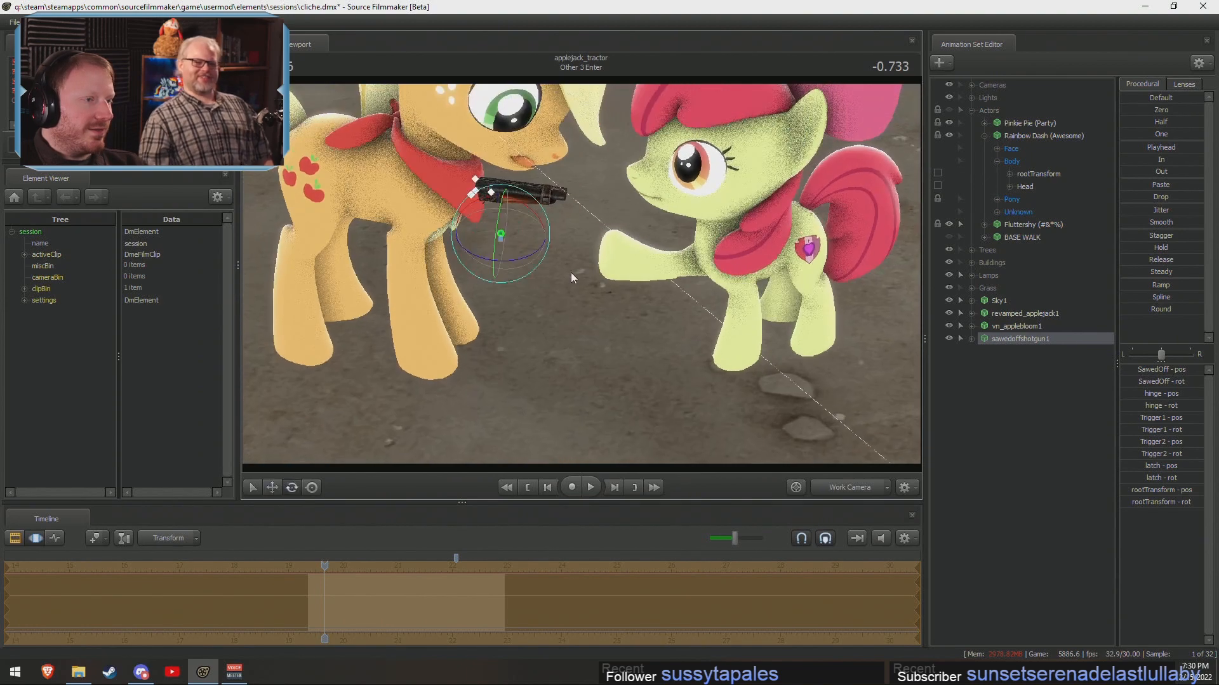
key("e")
left_click_drag(537, 188, 550, 274, "alt")
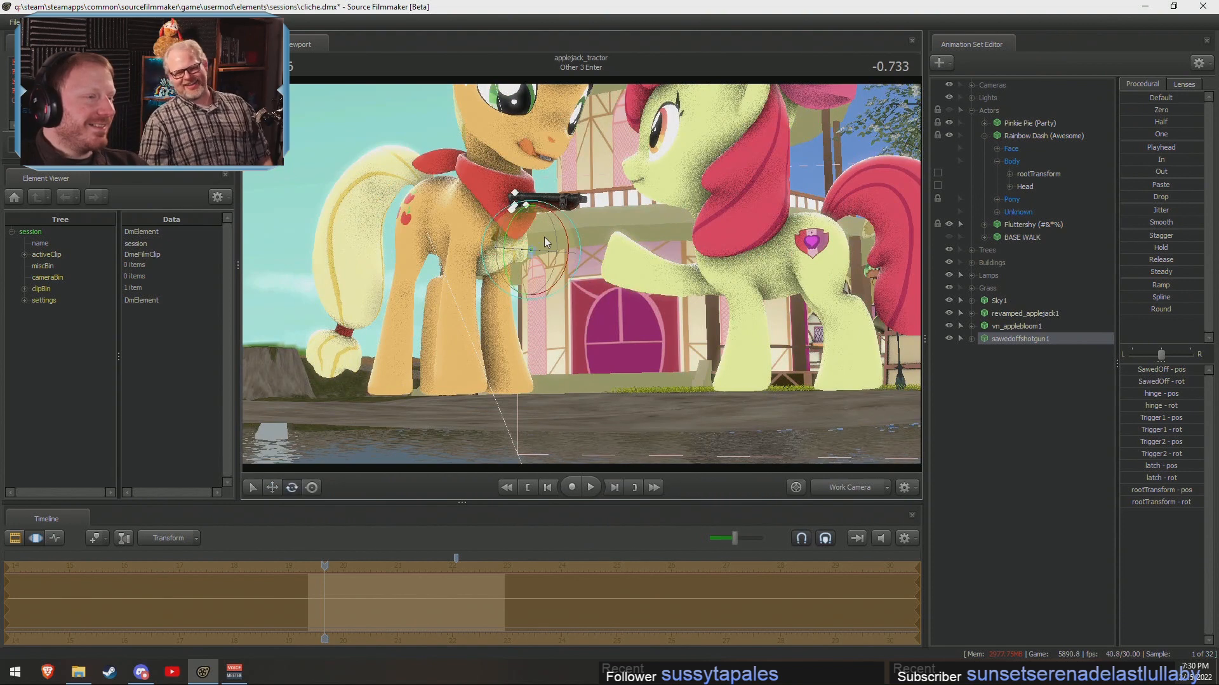
left_click_drag(528, 235, 499, 242)
key("w")
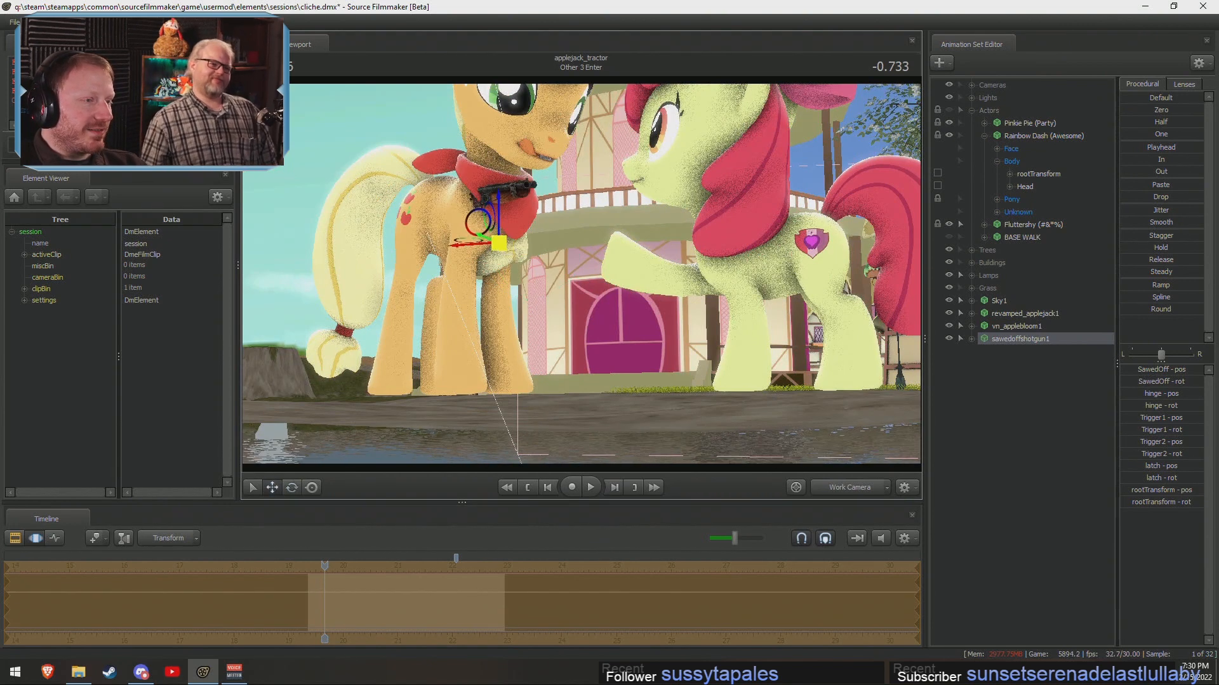
Lock the shotgun's rootTransform to Applejack's rootTransform and apply Zero to reset its offset.
left_click(972, 339)
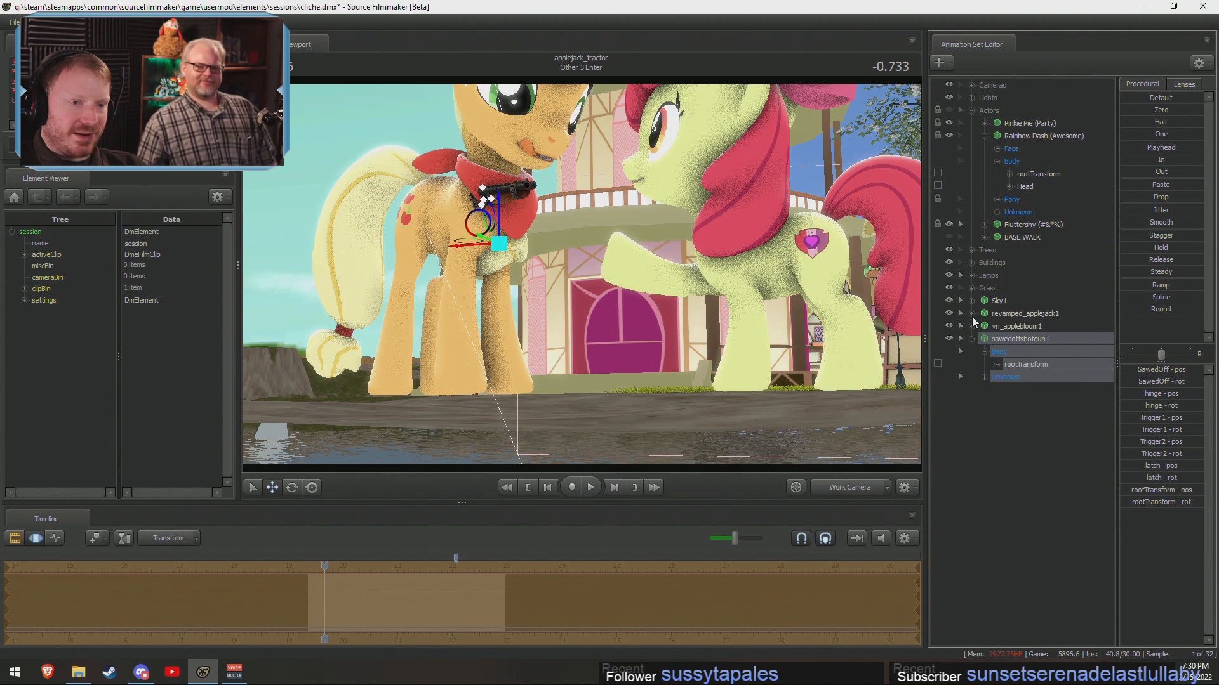
left_click(972, 314)
left_click(983, 339)
left_click(983, 453)
left_click(1022, 351)
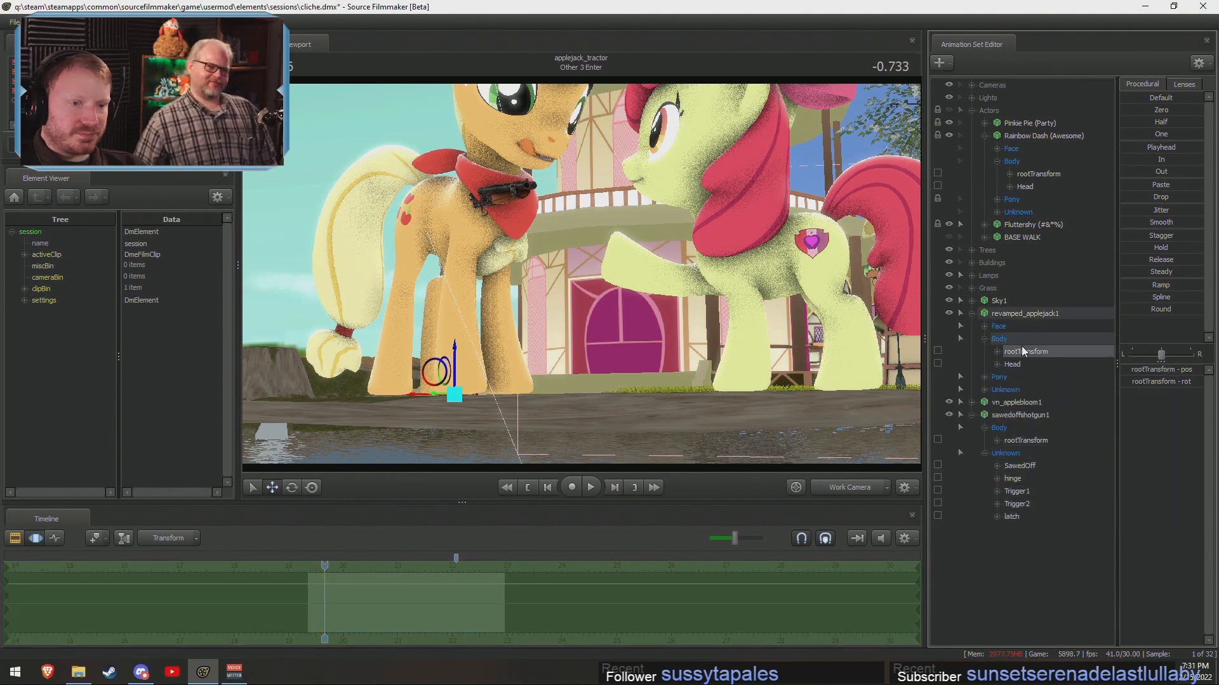
left_click(1022, 441)
left_click(1132, 112)
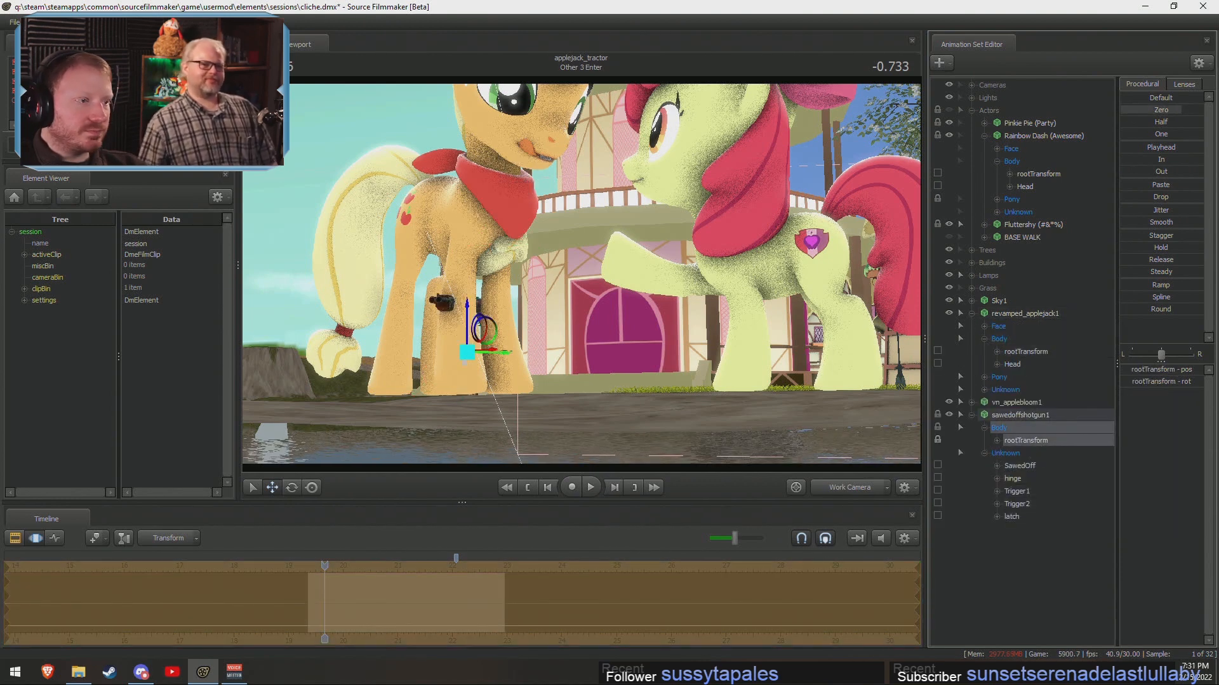
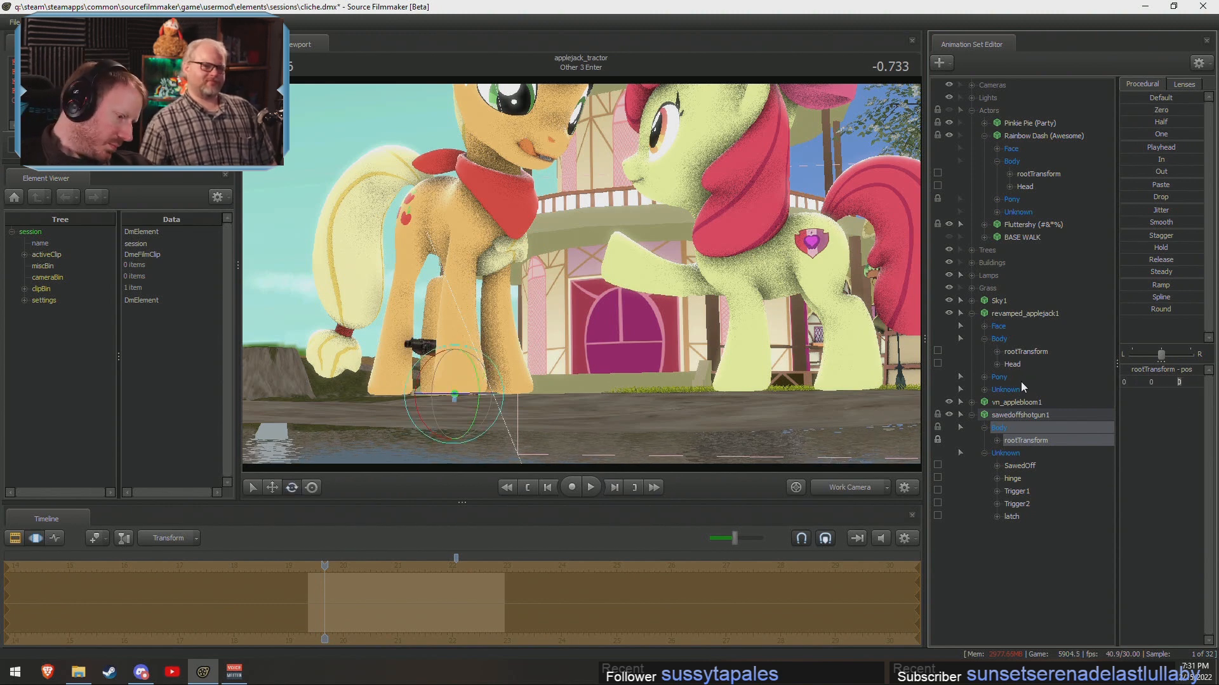
Set the shotgun's rootTransform rotation to 90 on its last axis and raise the gun to Applejack's chest height.
type("90")
key("Return")
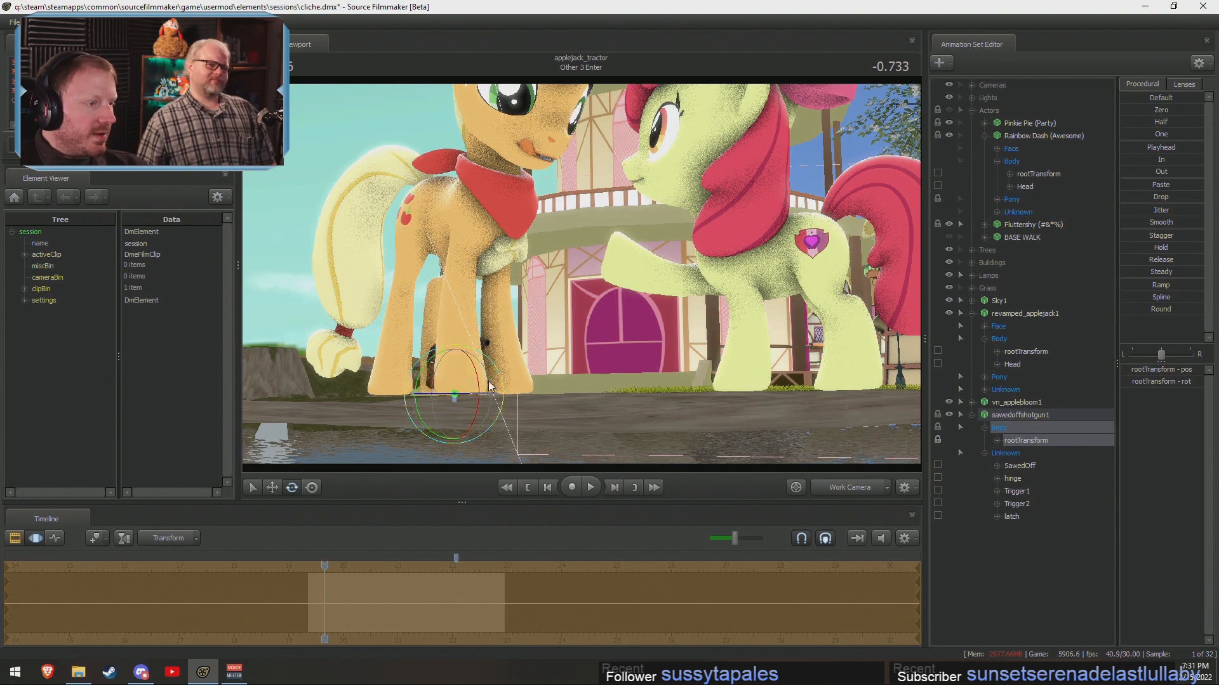
key("w")
left_click_drag(552, 338, 498, 374, "alt")
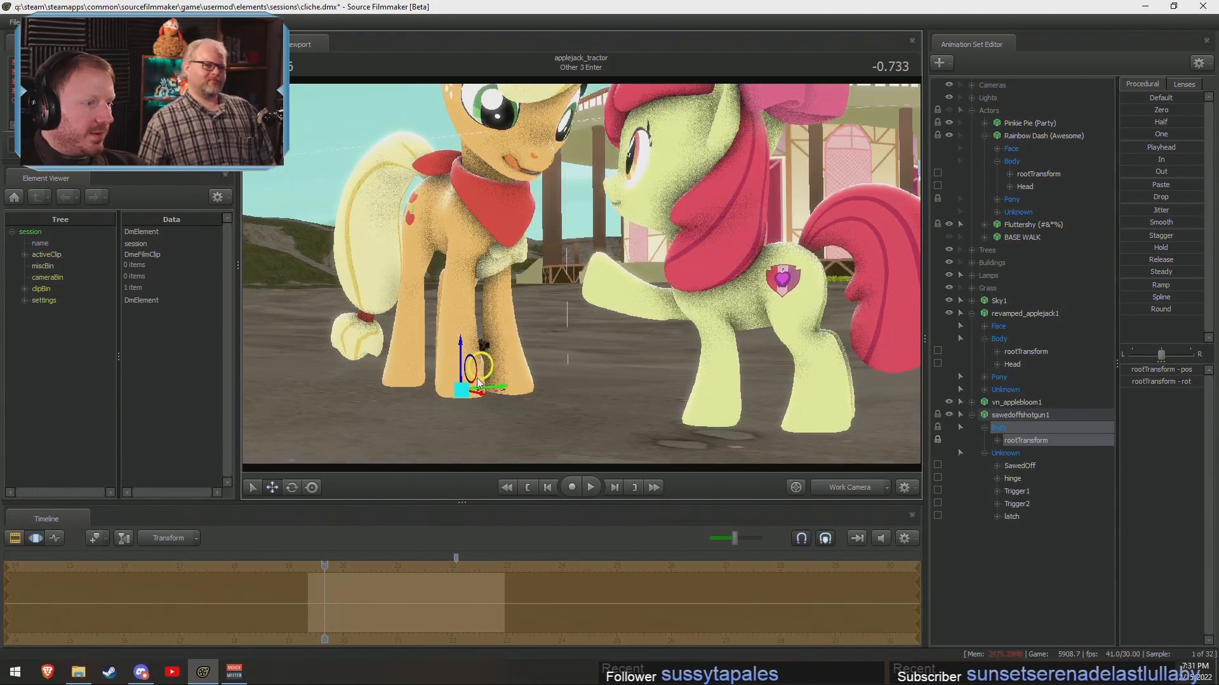
left_click_drag(608, 176, 606, 104)
left_click_drag(581, 288, 581, 273)
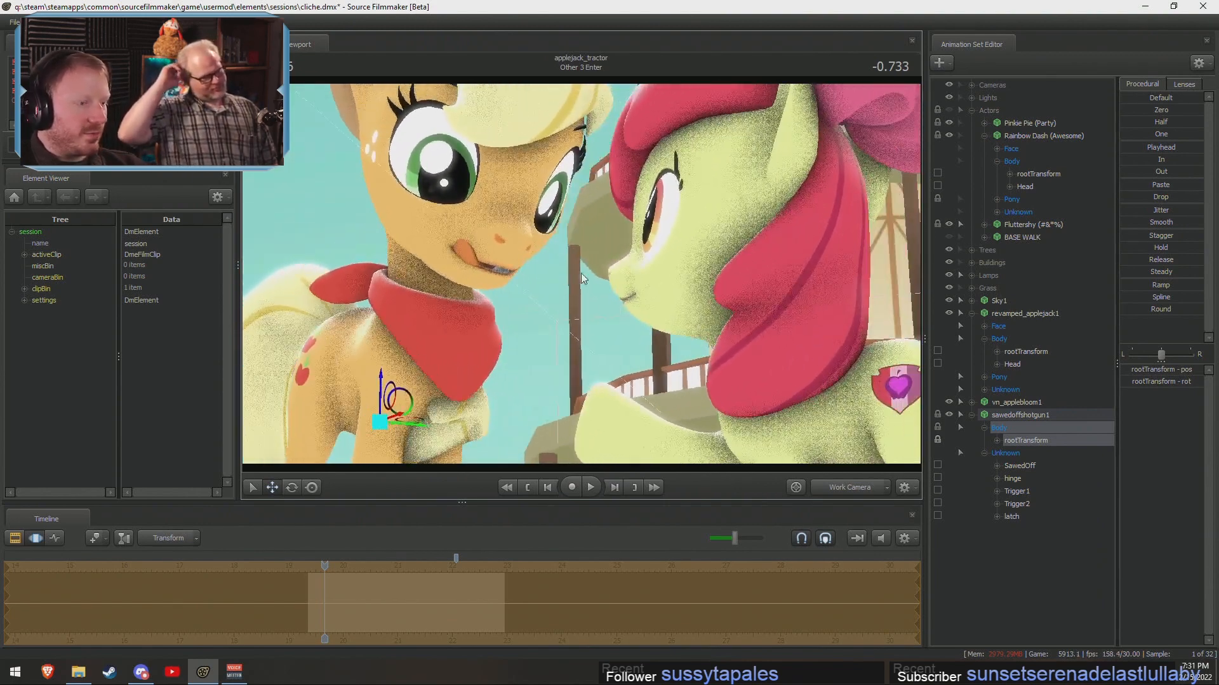
Close Applejack's mouth by reducing JawOpen in her Lower Face controls.
left_click(984, 327)
left_click(1065, 402)
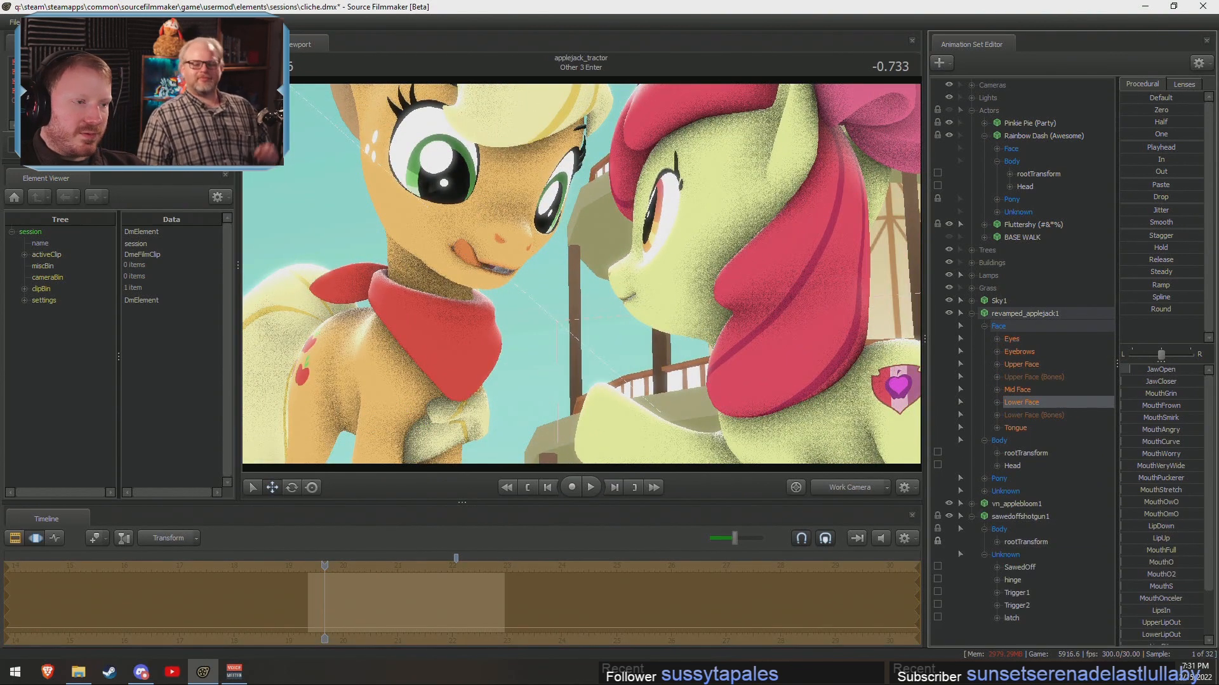
mouse_move(1129, 370)
left_mouse_down()
mouse_move(1147, 370)
mouse_move(1120, 370)
left_mouse_up()
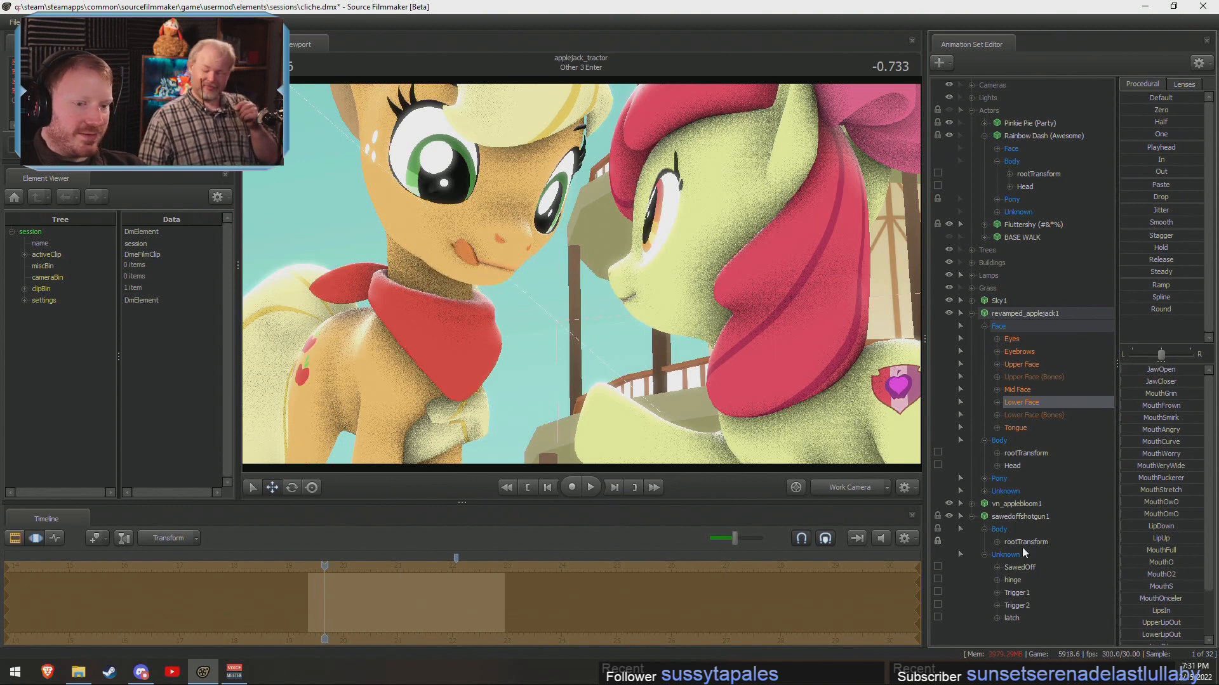
Move the sawed-off shotgun out of Applejack's chest to the front of her red bandana and rotate it slightly.
left_click(1018, 518)
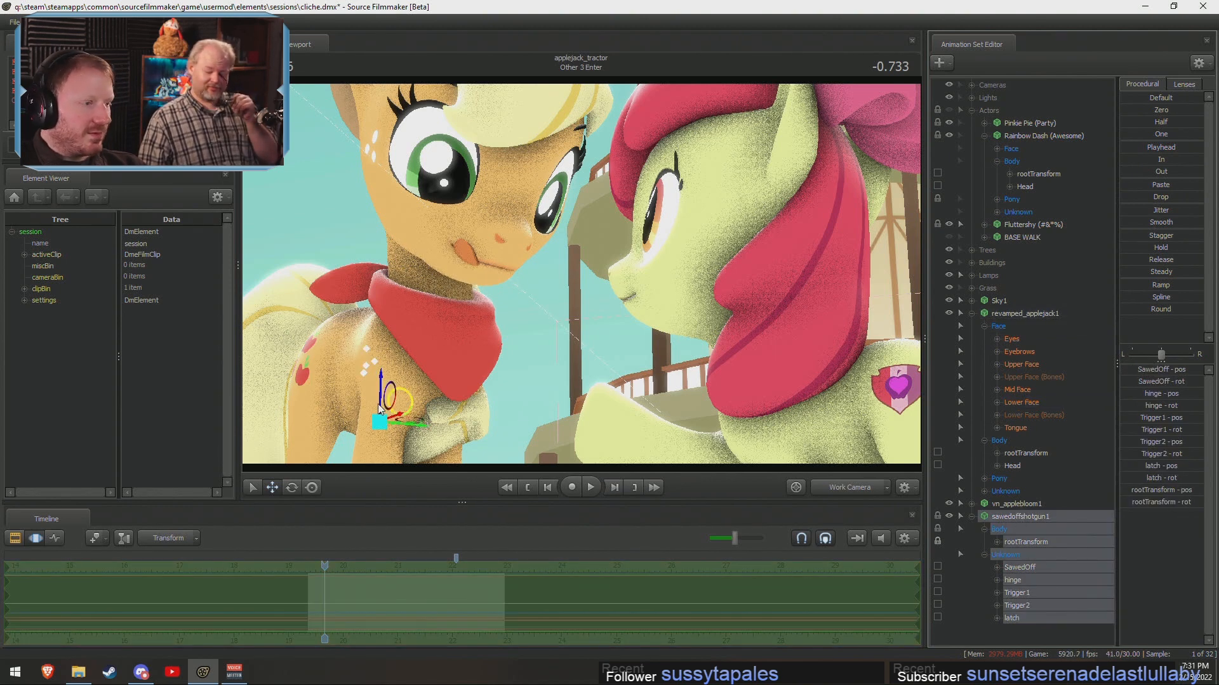
left_click_drag(386, 397, 479, 375)
key("e")
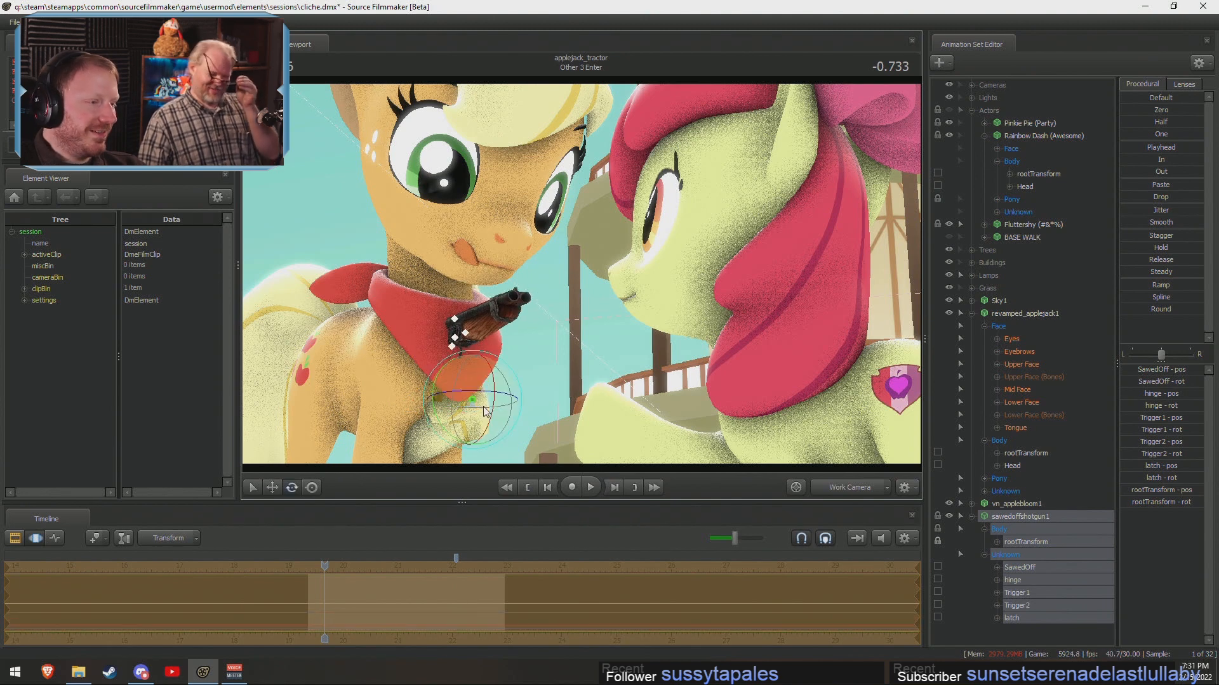
left_click_drag(502, 420, 443, 416)
Rotate the whole sawed-off shotgun until it stands upright against Applejack's bandana, just below her mouth.
key("r")
key("f")
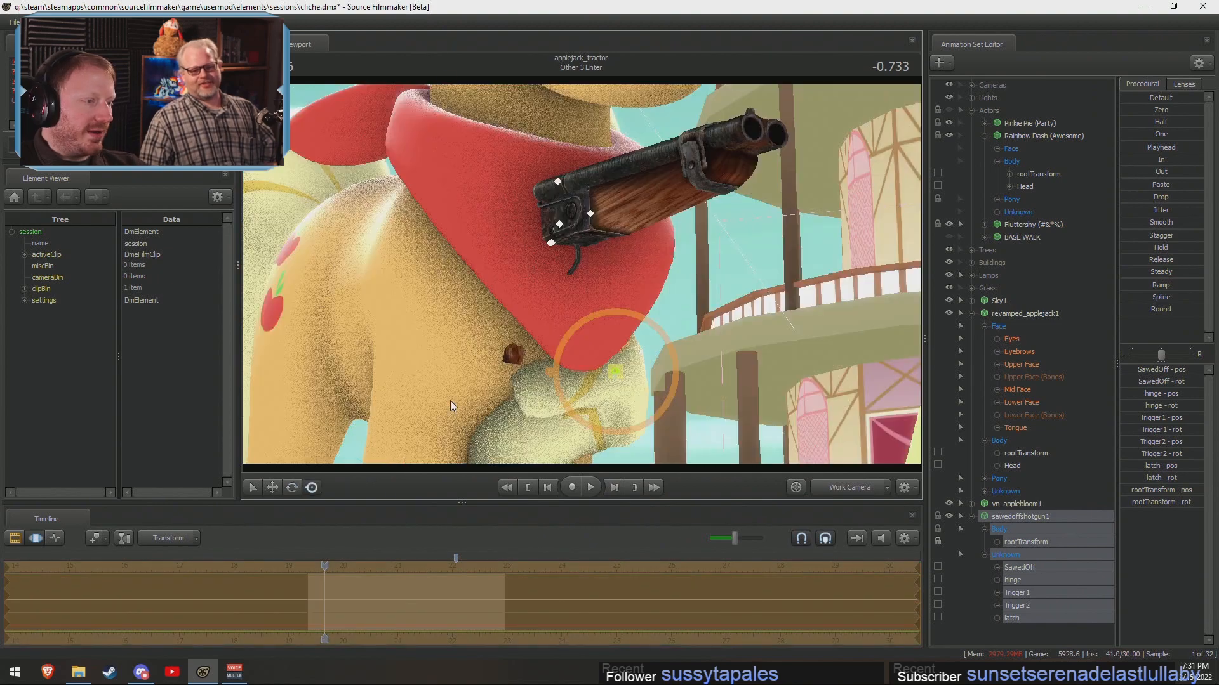
left_click_drag(577, 371, 546, 322, "alt")
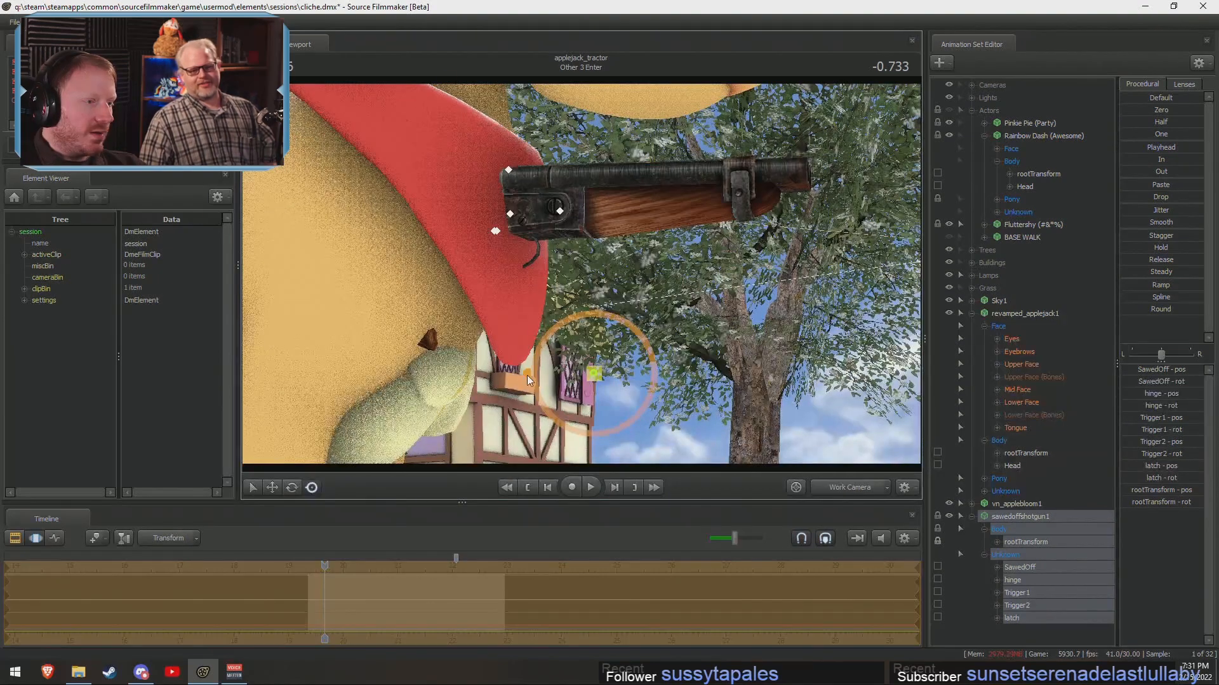
left_click_drag(527, 380, 445, 337, "alt")
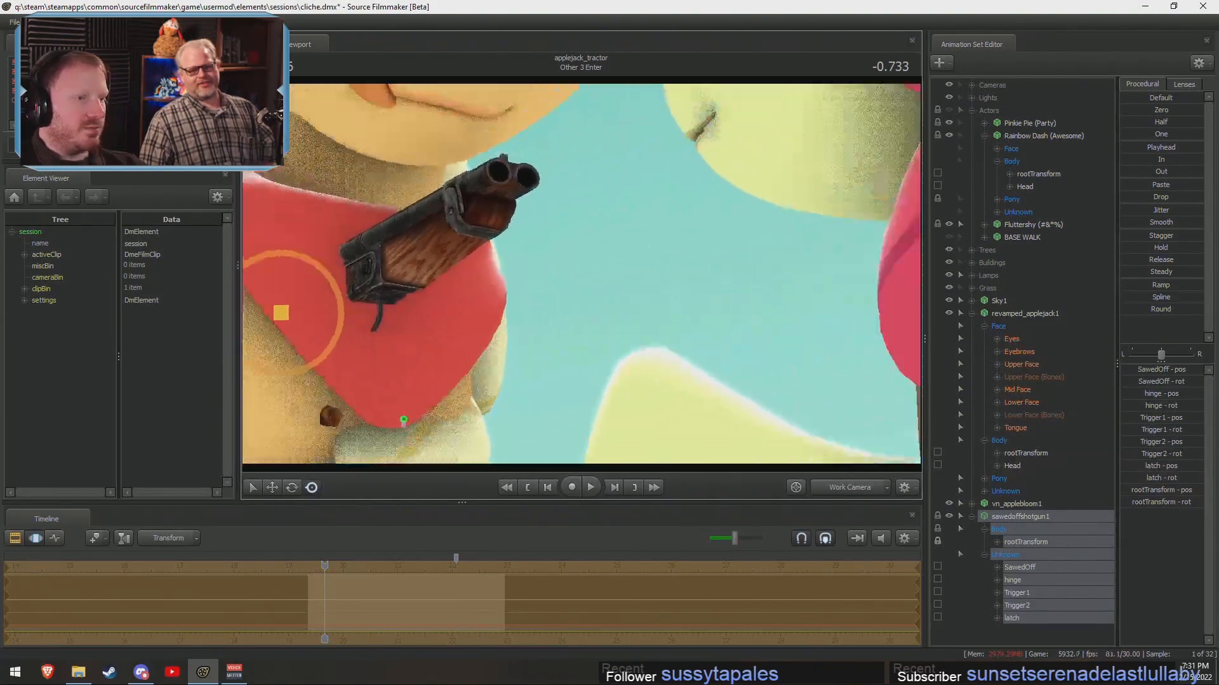
right_click_drag(444, 336, 412, 355, "alt")
key("e")
left_click_drag(395, 406, 393, 344)
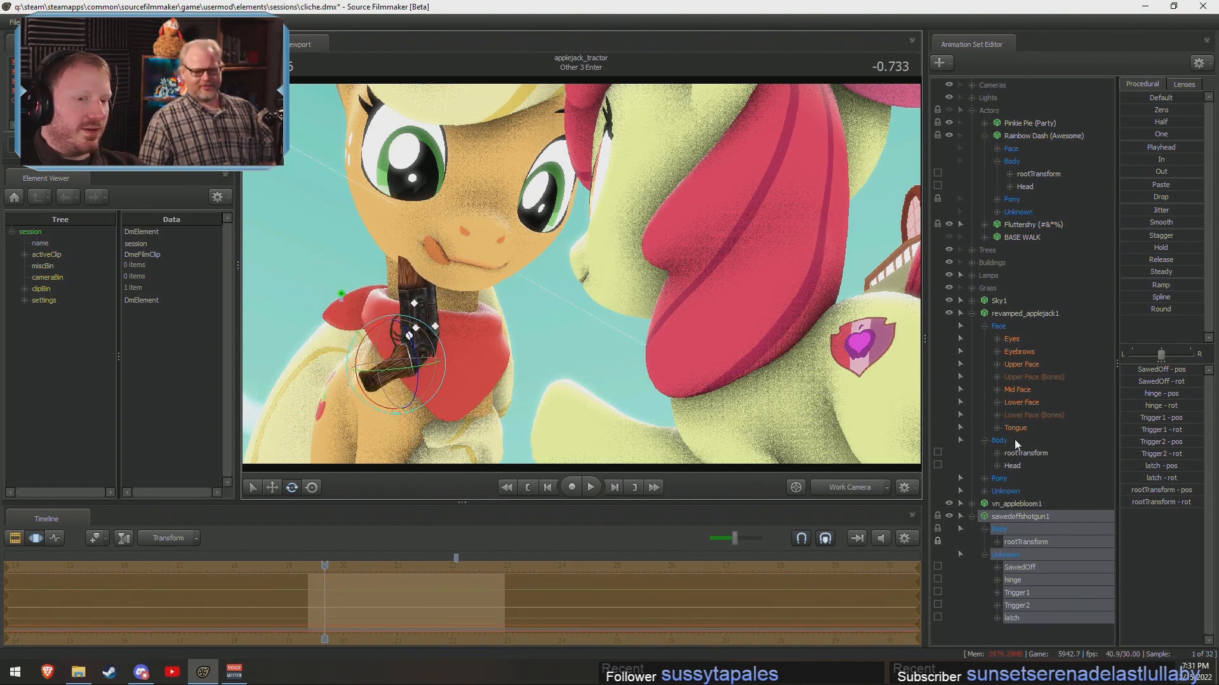
Try rotating and moving Applejack's Head control, and undo the changes.
left_click(1012, 466)
key("f")
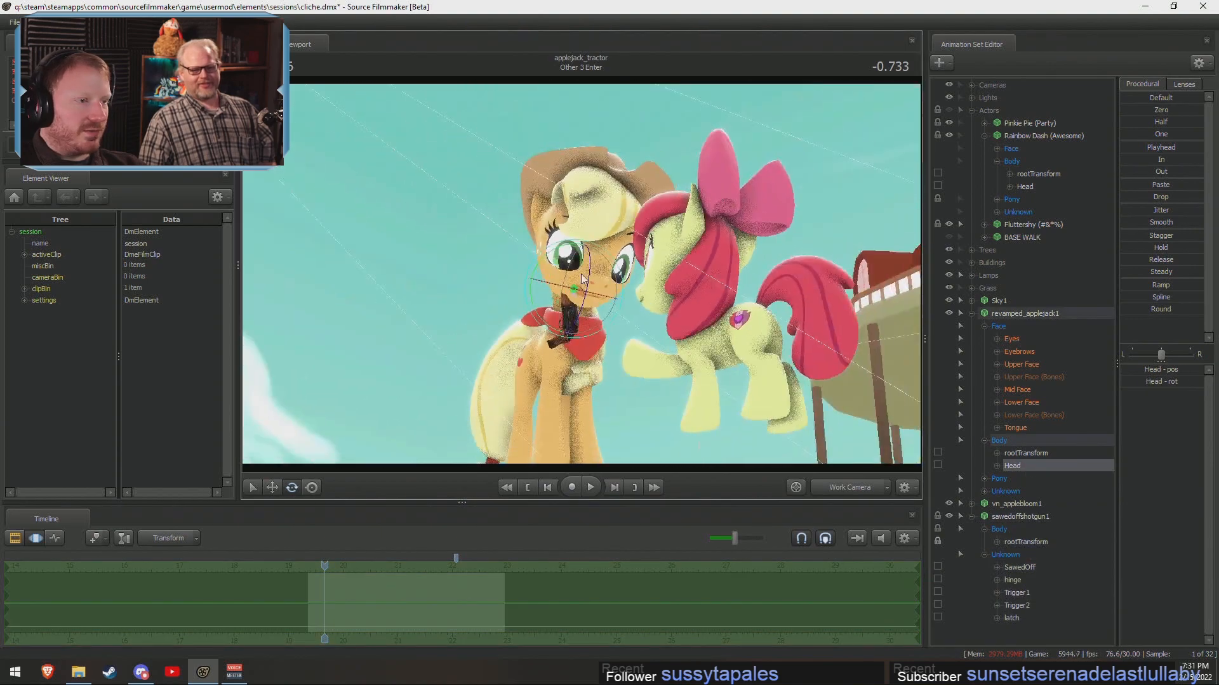
left_click_drag(568, 272, 599, 48)
left_click_drag(646, 289, 737, 290)
mouse_move(575, 275)
left_mouse_down()
mouse_move(558, 311)
mouse_move(575, 276)
left_mouse_up()
key("ctrl+z")
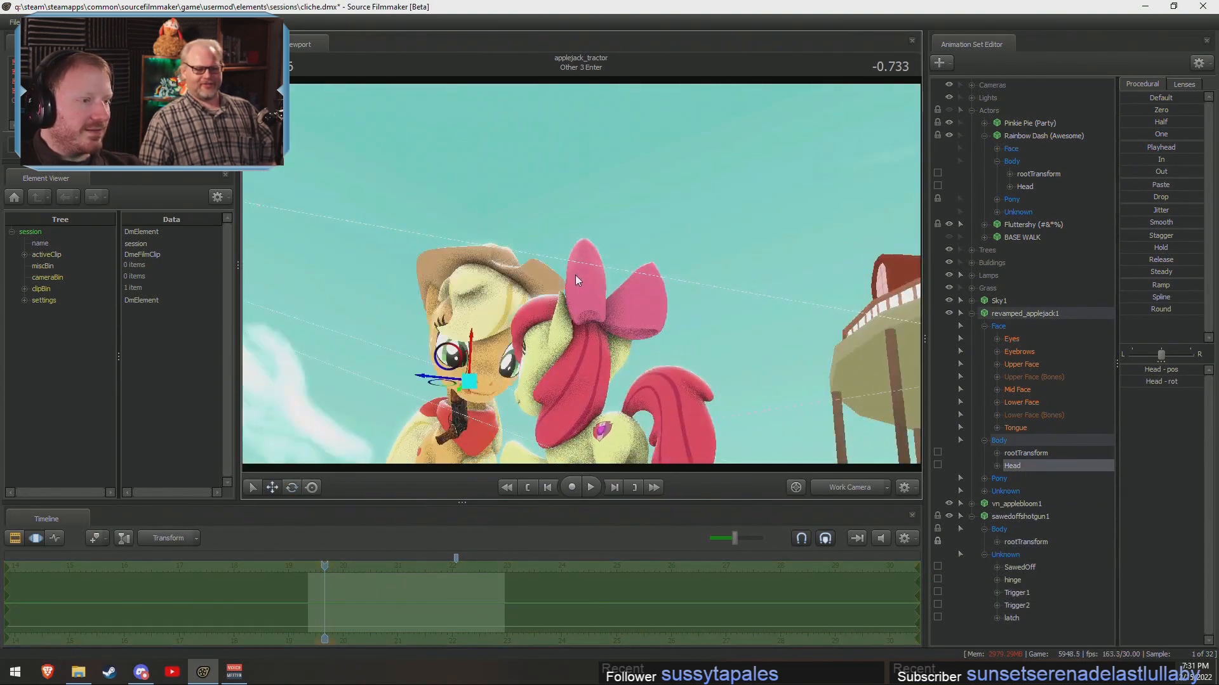
mouse_move(460, 385)
left_mouse_down()
mouse_move(501, 115)
mouse_move(318, 242)
mouse_move(482, 298)
mouse_move(509, 25)
mouse_move(304, 82)
mouse_move(413, 407)
mouse_move(558, 127)
mouse_move(455, 363)
left_mouse_up()
key("ctrl+z")
Close Apple Bloom's eyes by raising l_happy in the Upper Face controls of vn_applebloom1.
left_click_drag(621, 287, 647, 257)
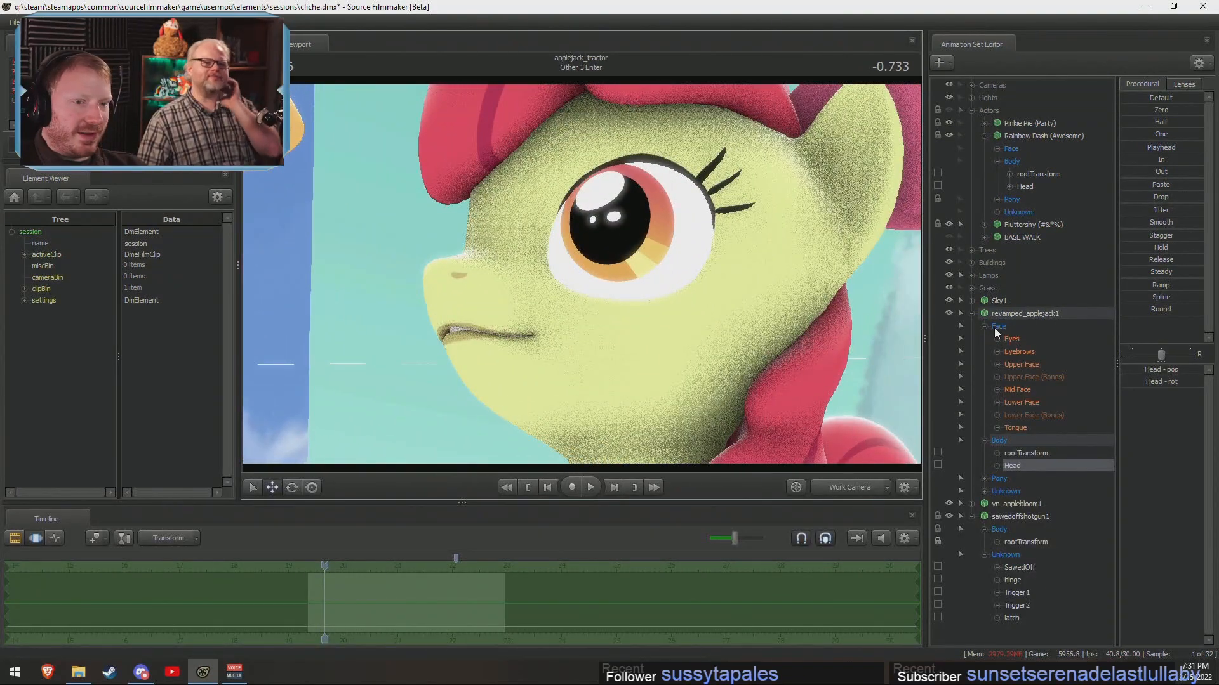
left_click(972, 504)
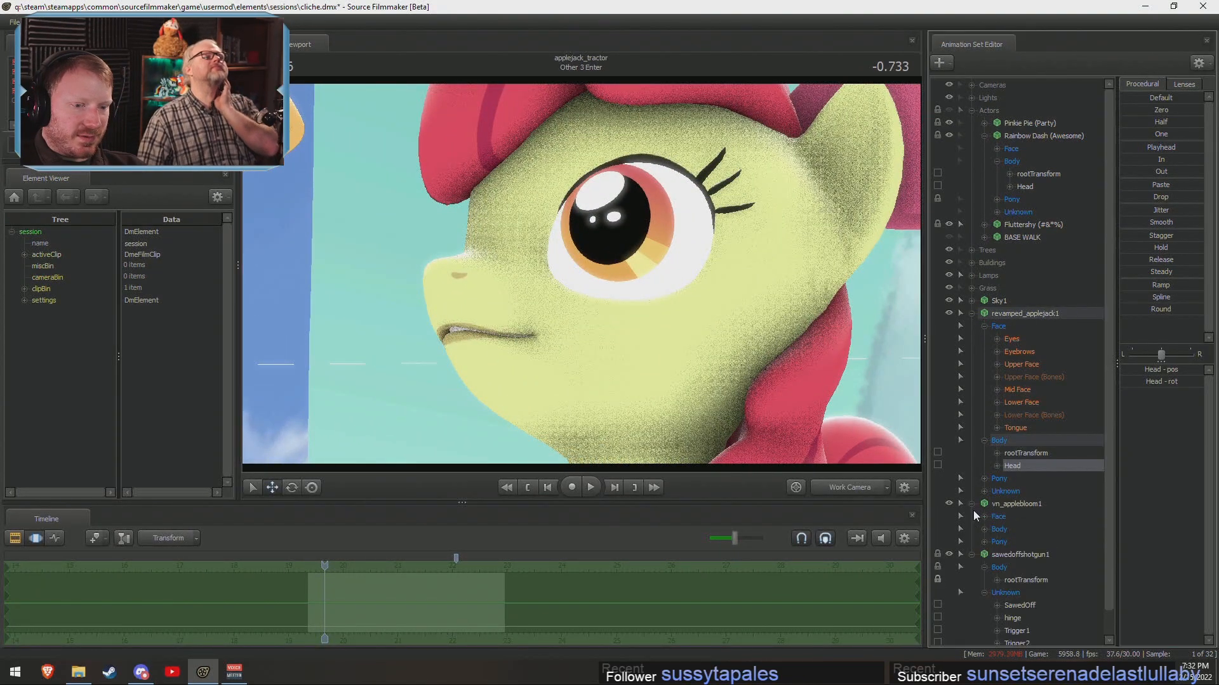
left_click(984, 517)
left_click(1020, 542)
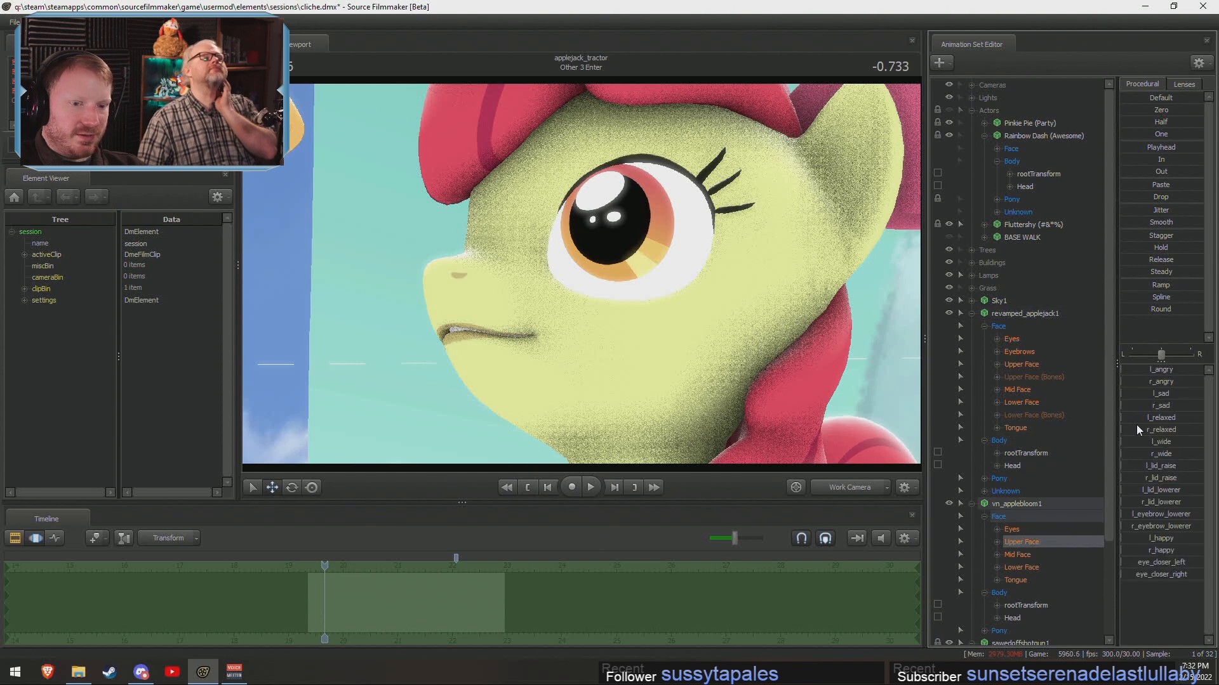
mouse_move(1128, 539)
left_mouse_down()
mouse_move(1127, 560)
mouse_move(1145, 544)
left_mouse_up()
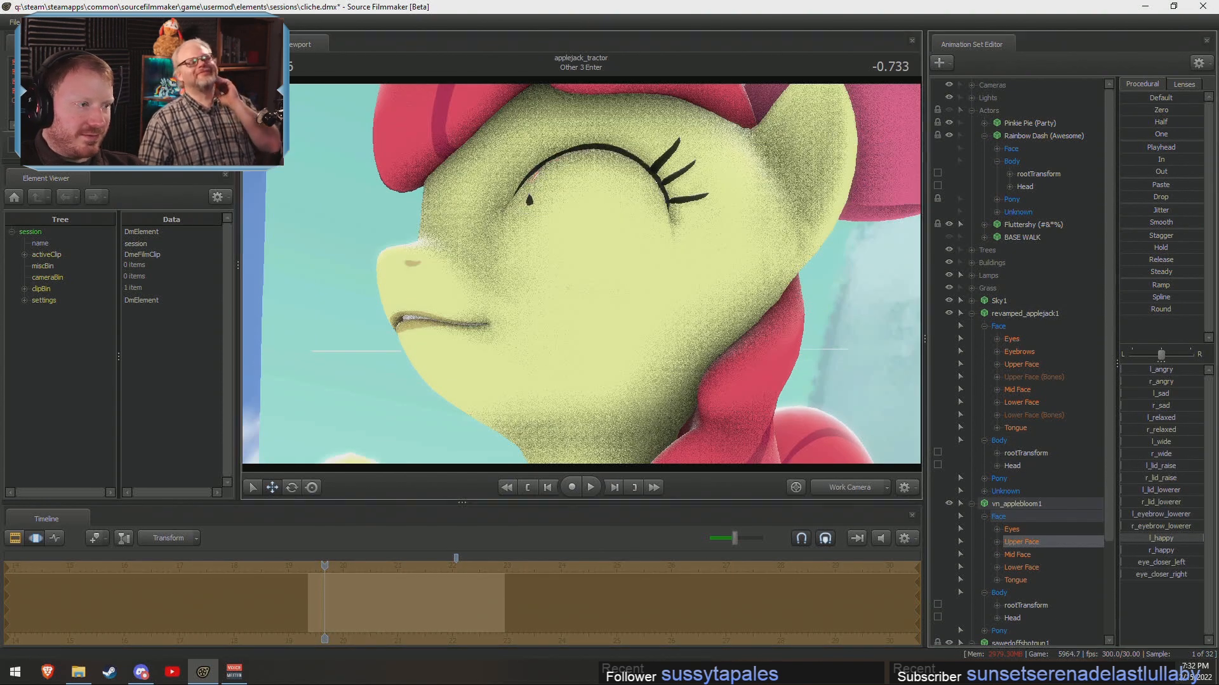
Apply Jitter to Apple Bloom's Pelvis over a time selection from about 19.7 to 22.2 seconds.
key("s")
left_click_drag(580, 273, 581, 305)
left_click(641, 280)
left_click_drag(641, 277, 706, 325)
key("e")
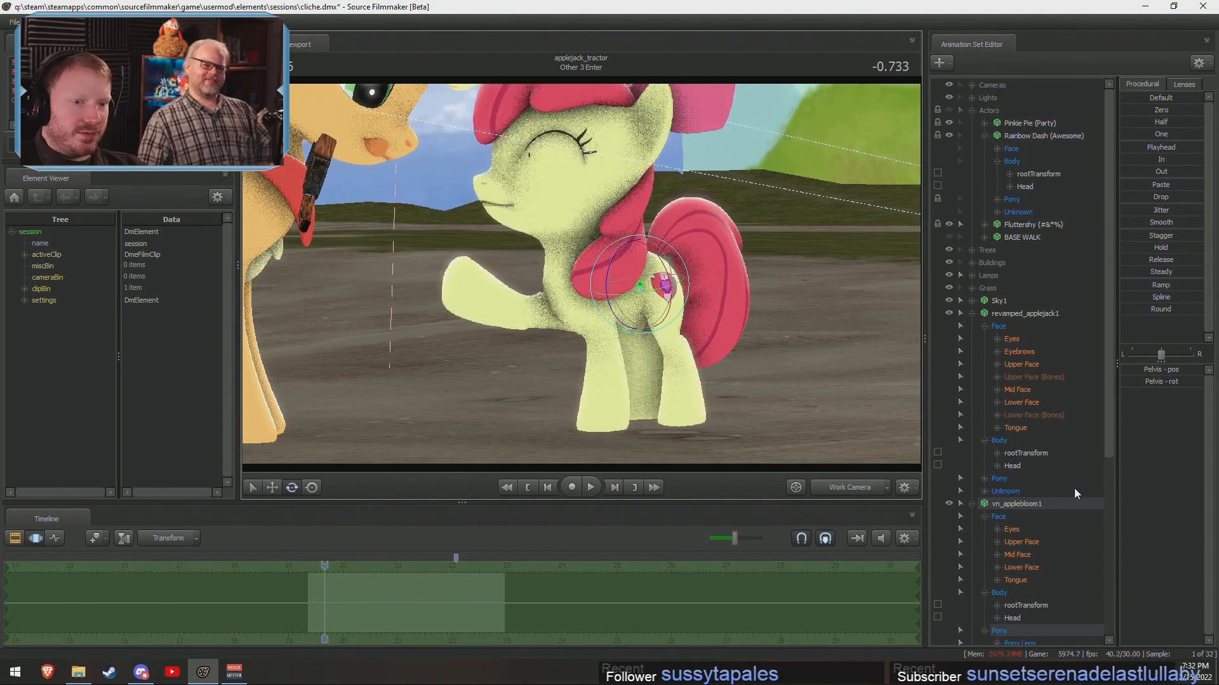
scroll(1020, 594, "down", 2)
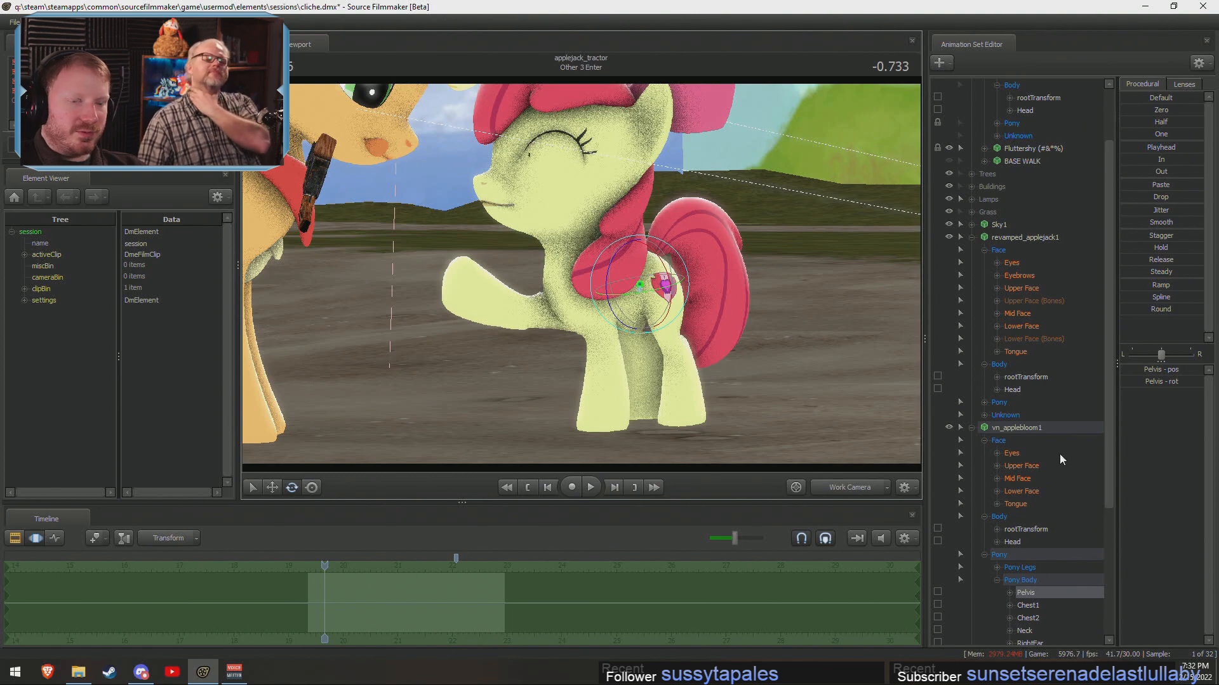
left_click_drag(330, 609, 465, 609, "shift")
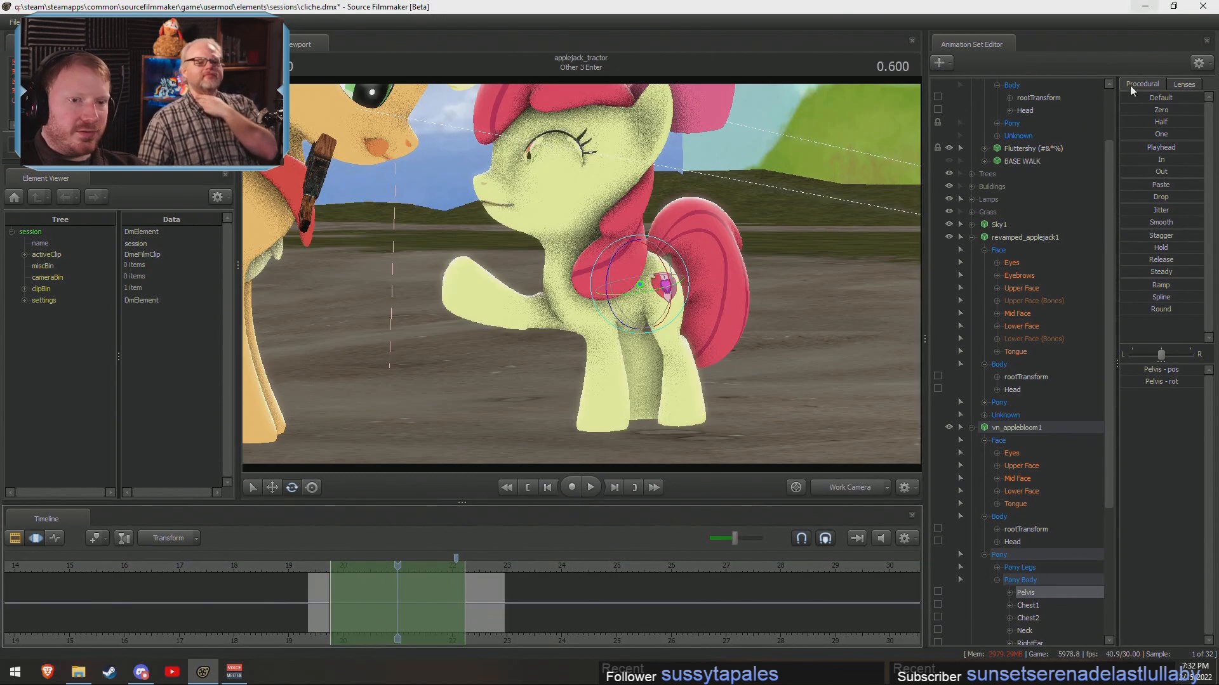
mouse_move(1158, 211)
left_mouse_down()
mouse_move(1200, 212)
mouse_move(1163, 221)
left_mouse_up()
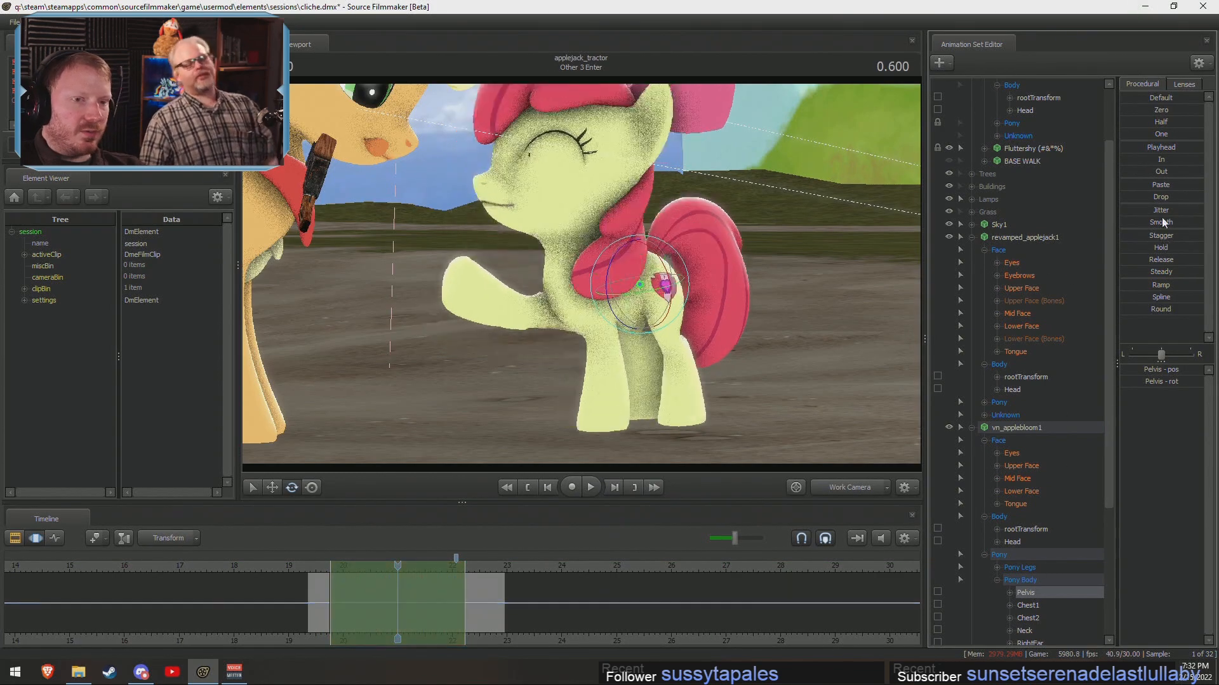
Apply Jitter to only the rot channel of Apple Bloom's Pelvis and return the playhead near the shot's start.
left_click(1010, 593)
left_click(1048, 618)
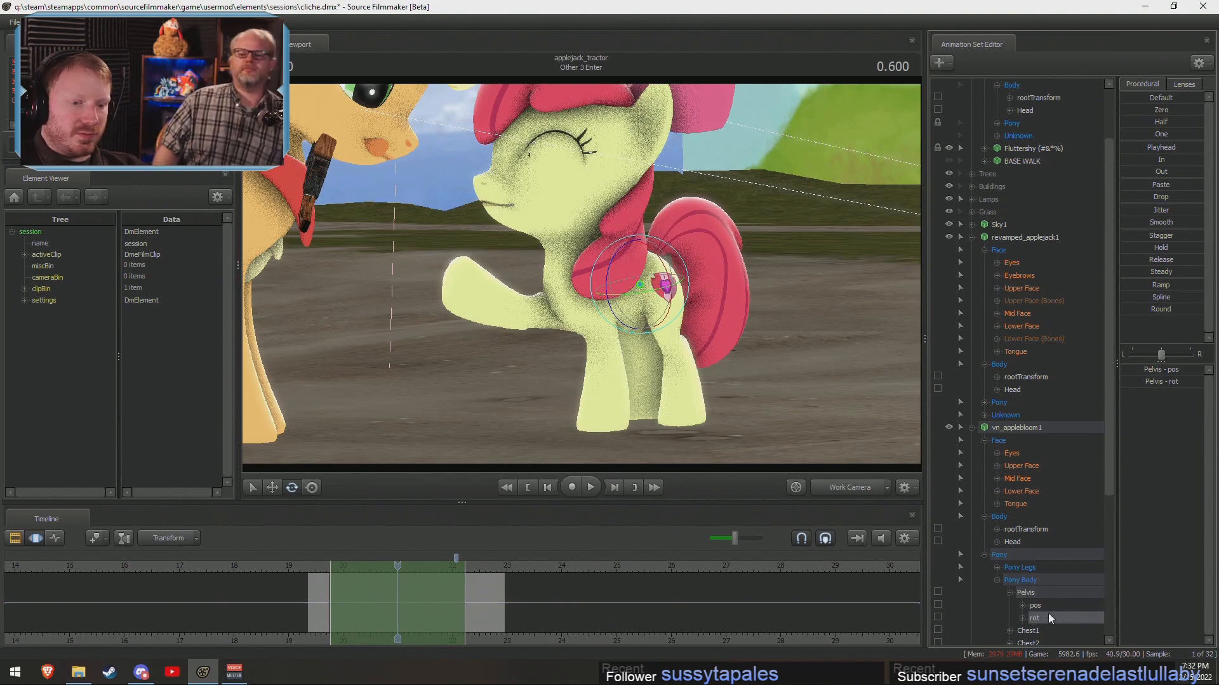
left_click_drag(1133, 214, 1142, 217)
key("F2")
left_click(326, 563)
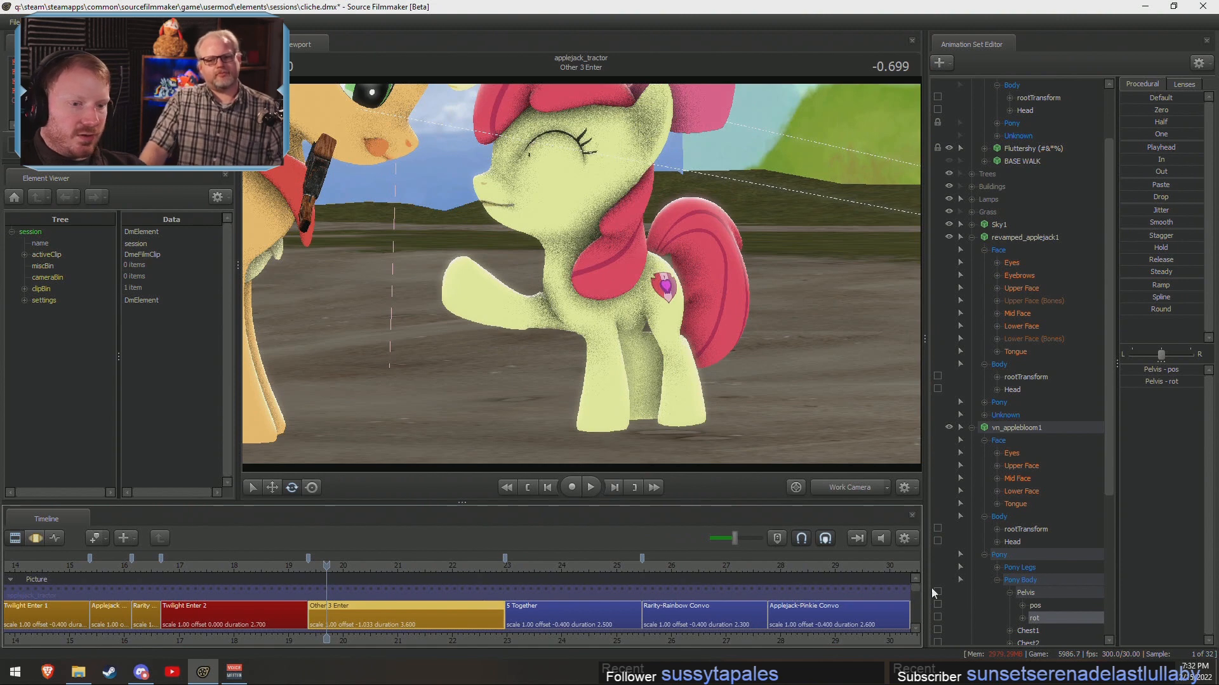
Apply Jitter to Apple Bloom's RightShoulder, LeftShoulder, RightThigh and LeftThigh together over the same time selection.
left_click(1006, 568)
left_click(998, 567)
scroll(1002, 566, "down", 1)
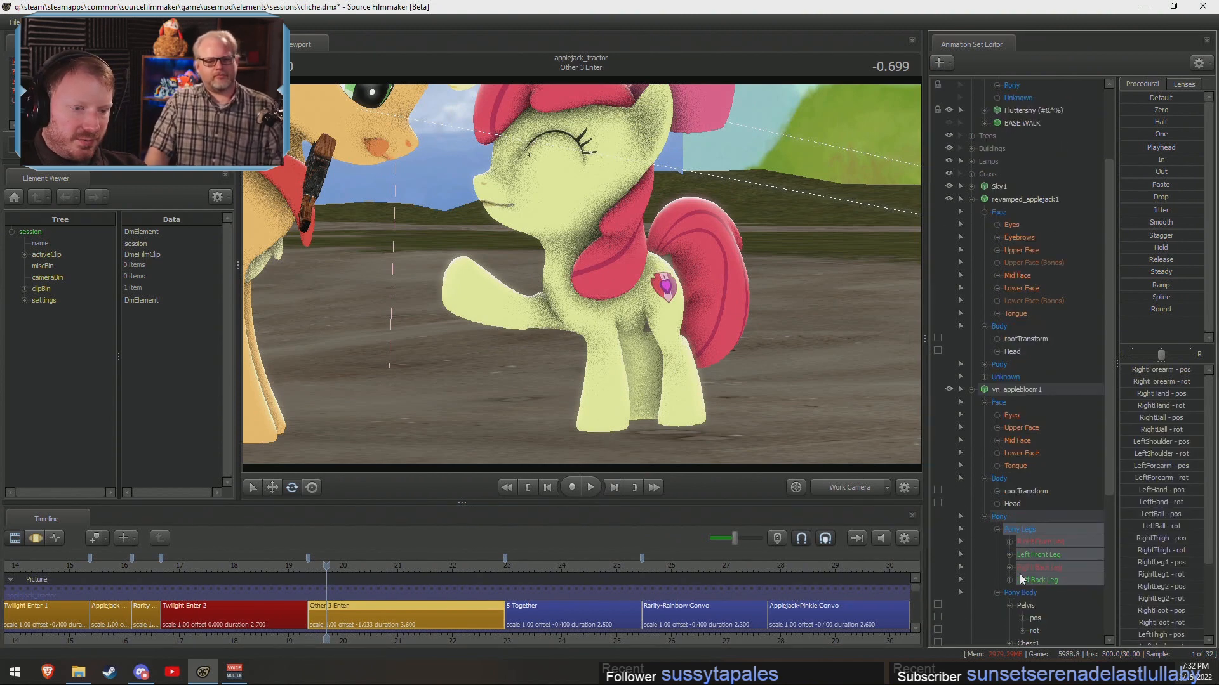
left_click(1010, 580)
left_click(1010, 567)
scroll(1067, 489, "down", 2)
left_click(1065, 485)
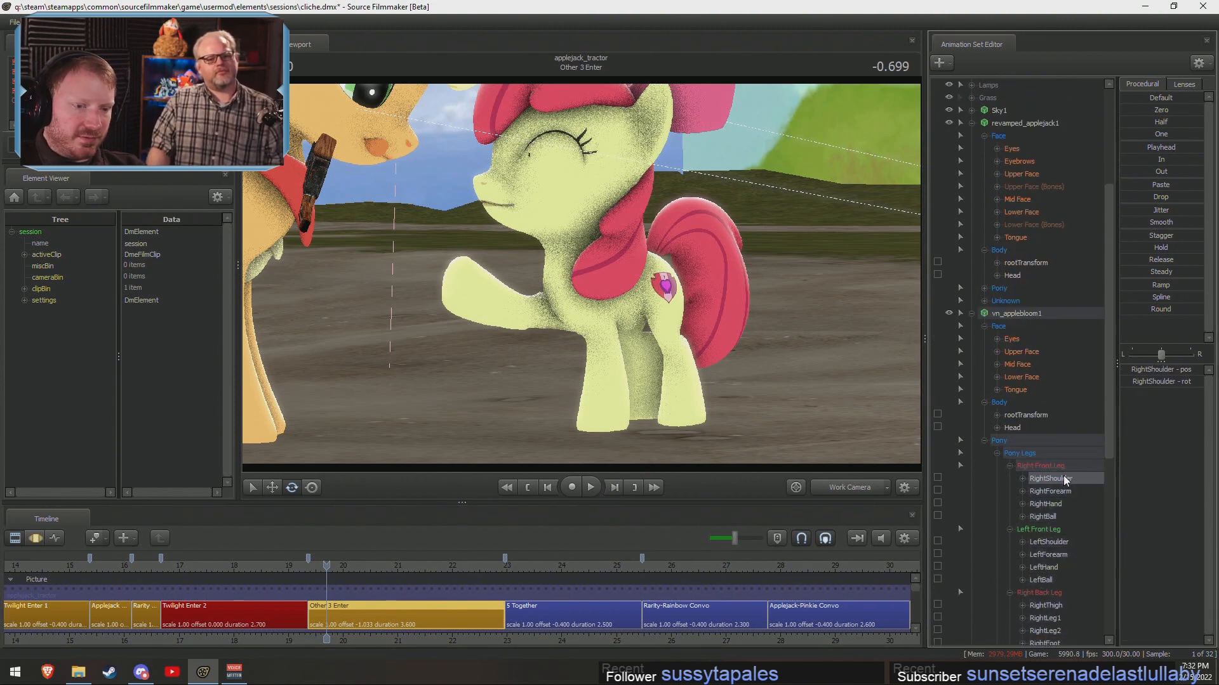
left_click(1057, 546, "ctrl")
scroll(1055, 550, "down", 1)
left_click(1047, 567, "ctrl")
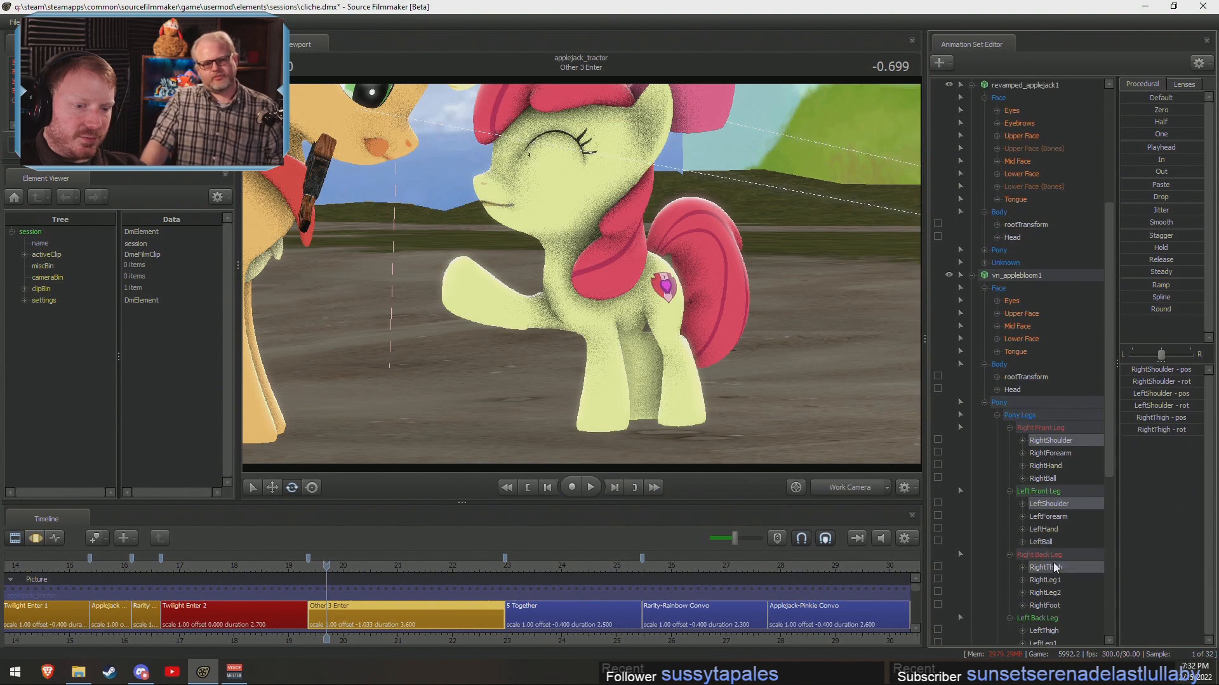
left_click(1043, 630, "ctrl")
key("F3")
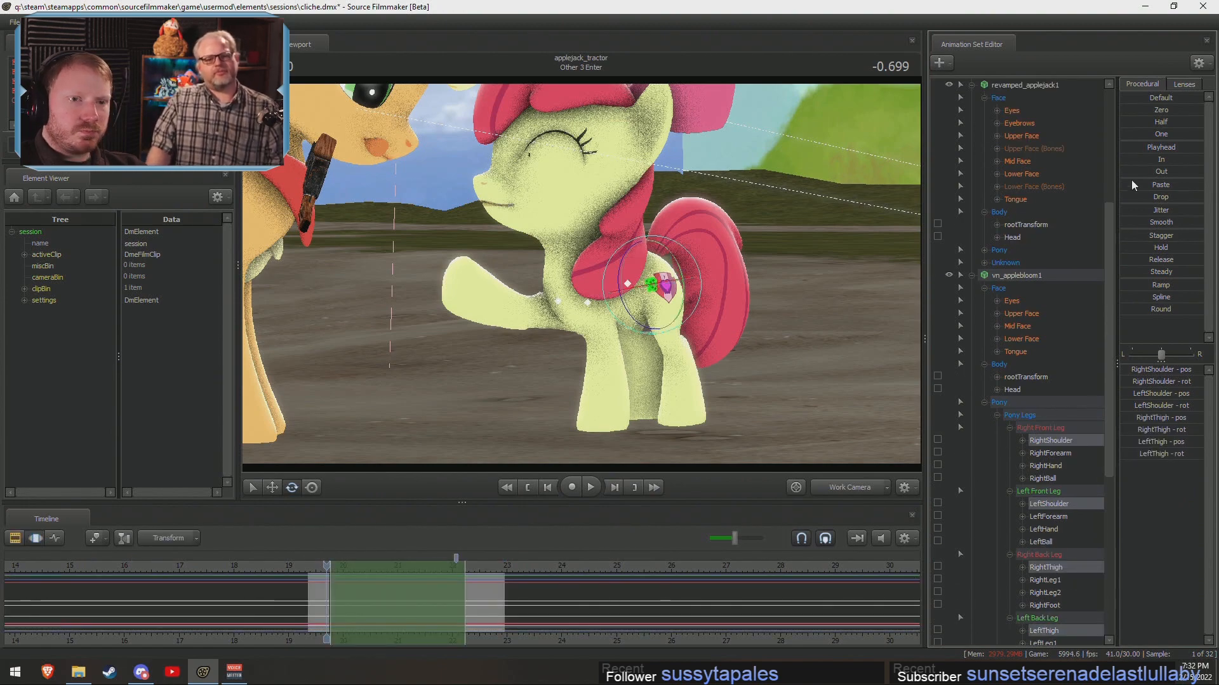
left_click_drag(1129, 211, 1122, 211)
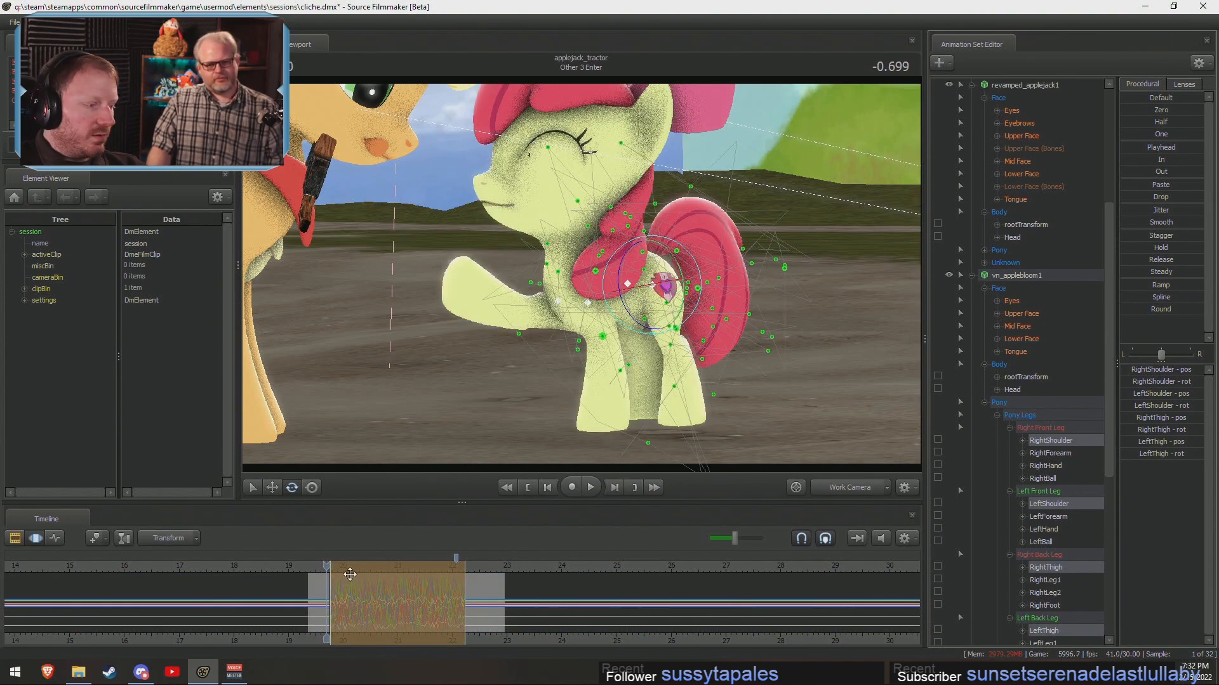
Play the jittered section from the start of the Other 3 Enter shot, examining Apple Bloom's motion close up and from farther back.
left_click_drag(326, 565, 314, 565)
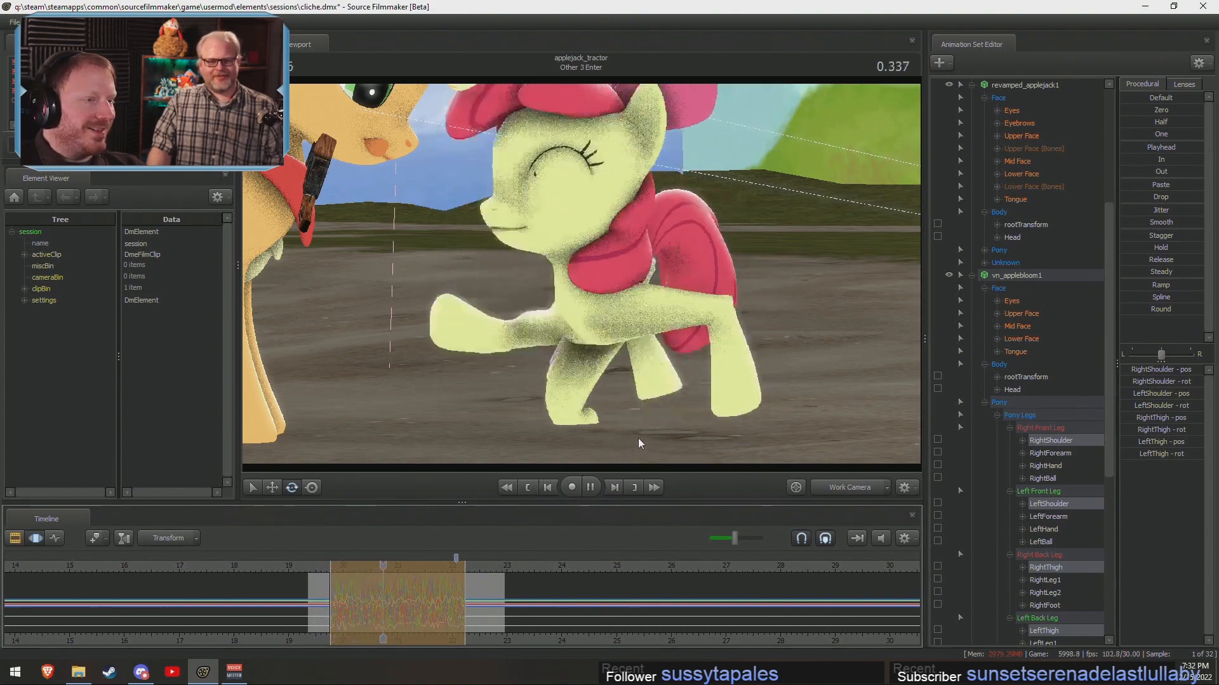
key("space")
left_click(315, 565)
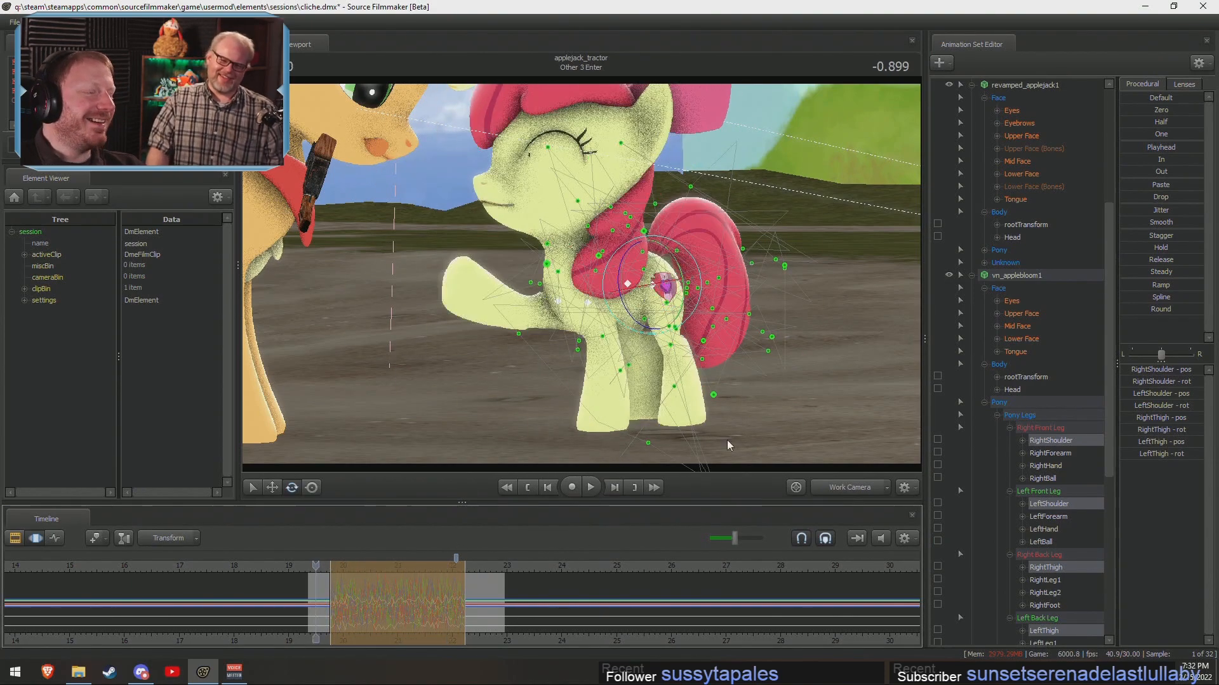
key("s")
left_click_drag(728, 444, 570, 270)
key("d")
key("w")
key("space")
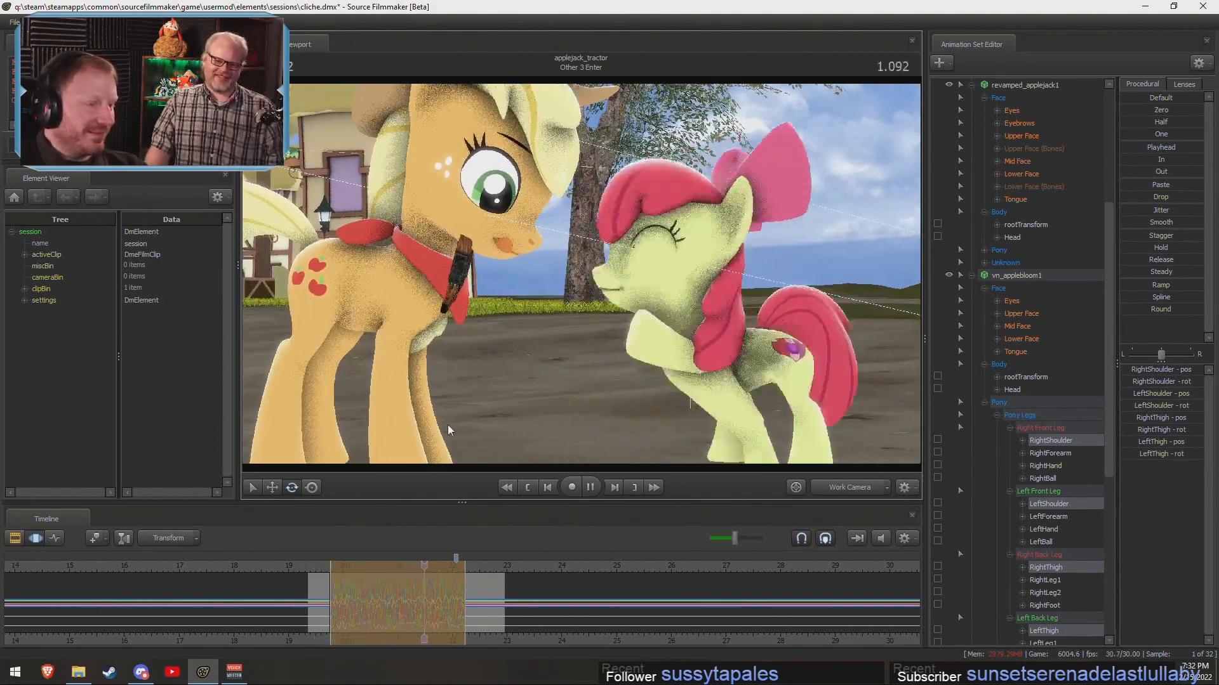
key("space")
With the playhead at 1.100, extend the time selection to all time and flatten Apple Bloom's shoulders and thighs using Playhead.
left_click_drag(448, 428, 835, 424)
key("s")
key("a")
key("a")
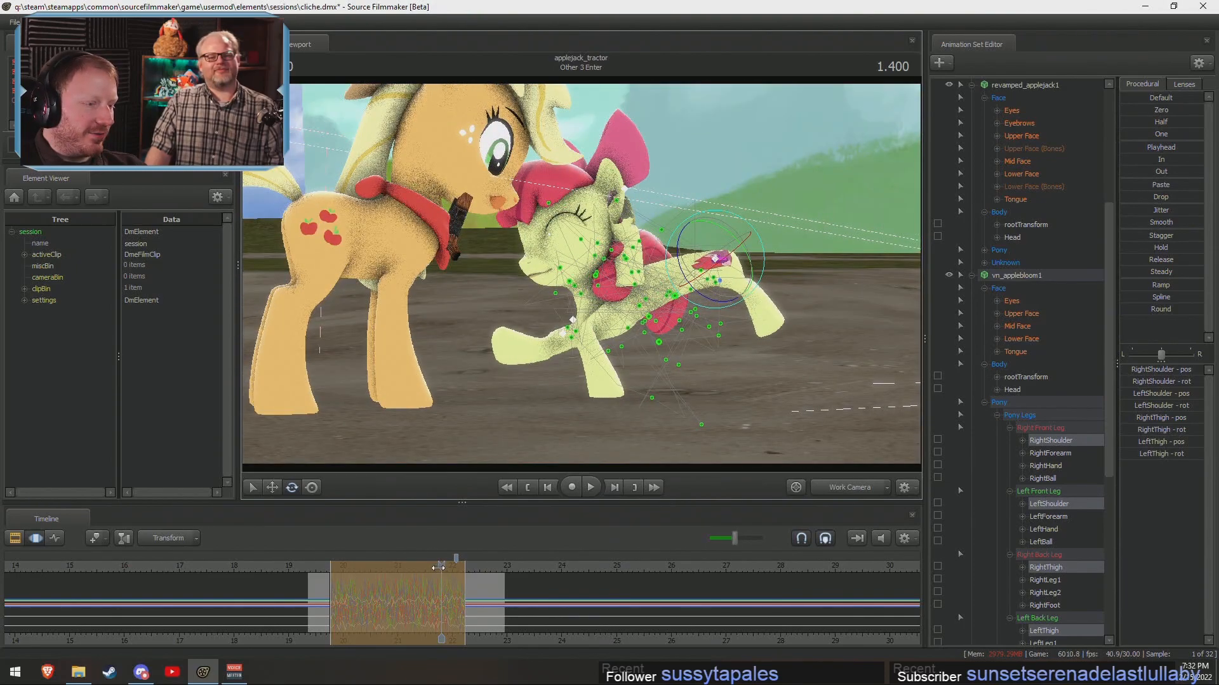
left_click_drag(438, 568, 426, 575)
left_click_drag(507, 380, 507, 419, "alt")
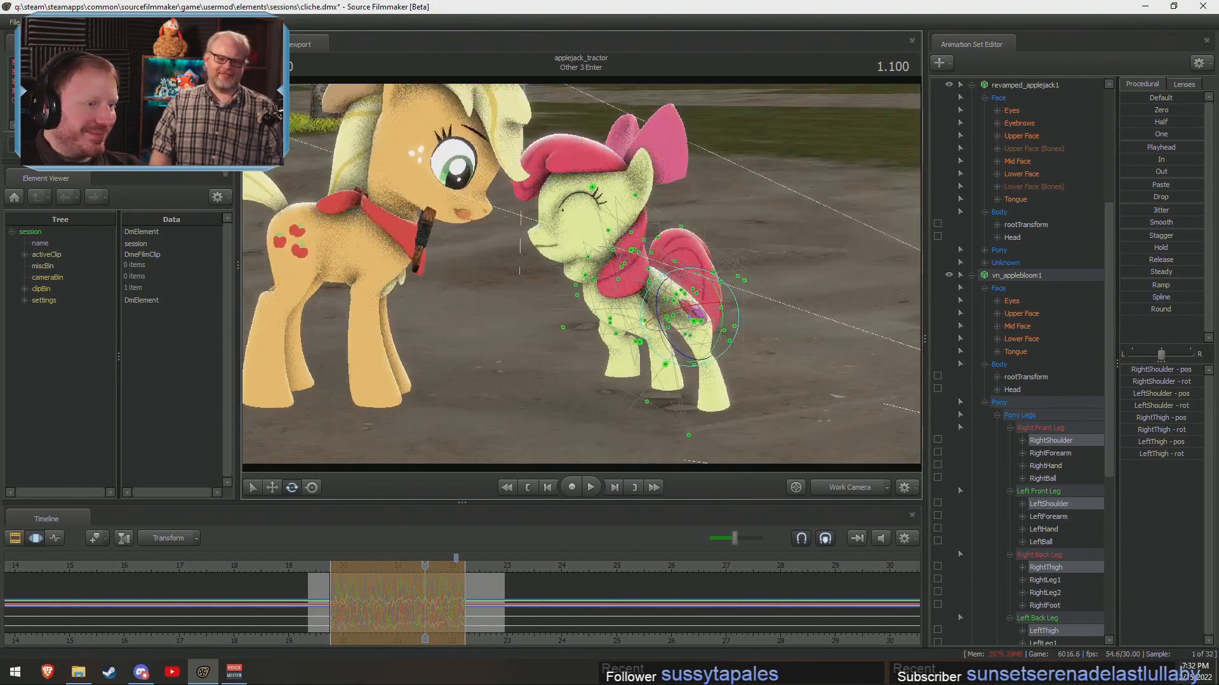
key("F2")
key("F3")
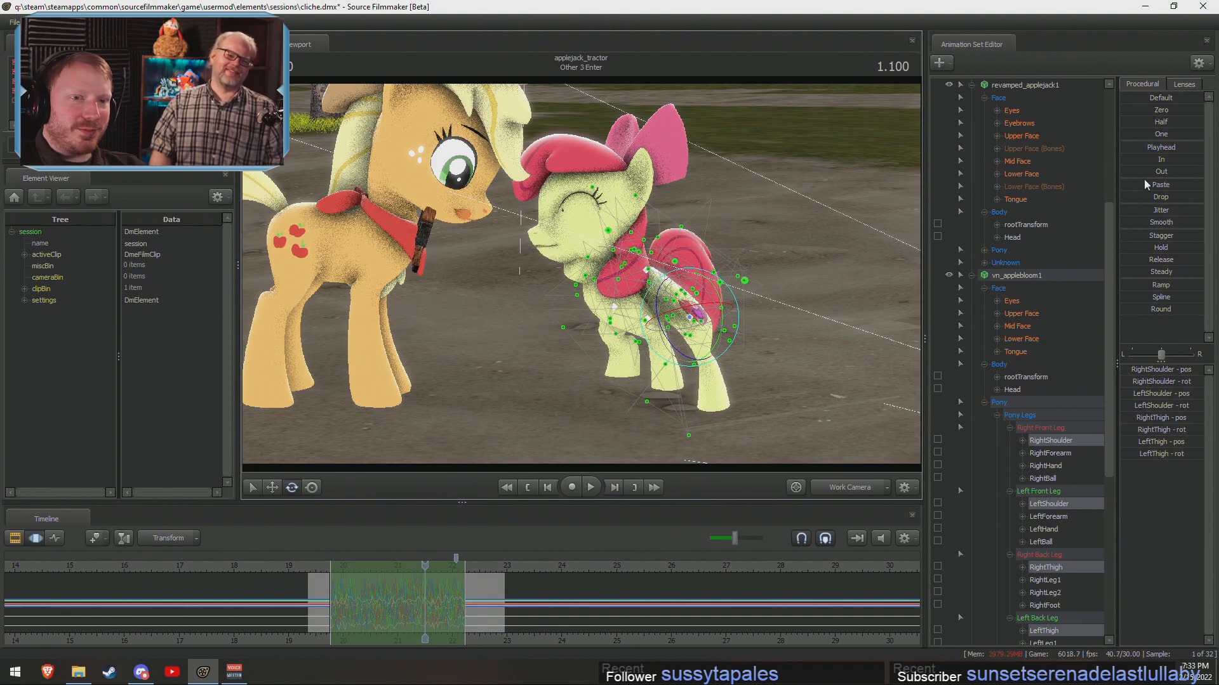
key("ctrl+a")
left_click_drag(1142, 147, 1208, 169)
Scrub back near the shot's start and reopen Apple Bloom's eyes by lowering l_happy in her Upper Face controls.
mouse_move(713, 197)
left_mouse_down("alt")
mouse_move(597, 191)
mouse_move(571, 127)
mouse_move(812, 178)
mouse_move(844, 171)
mouse_move(580, 168)
mouse_move(648, 136)
mouse_move(711, 181)
mouse_move(762, 184)
mouse_move(777, 162)
mouse_move(730, 168)
mouse_move(717, 197)
left_mouse_up("alt")
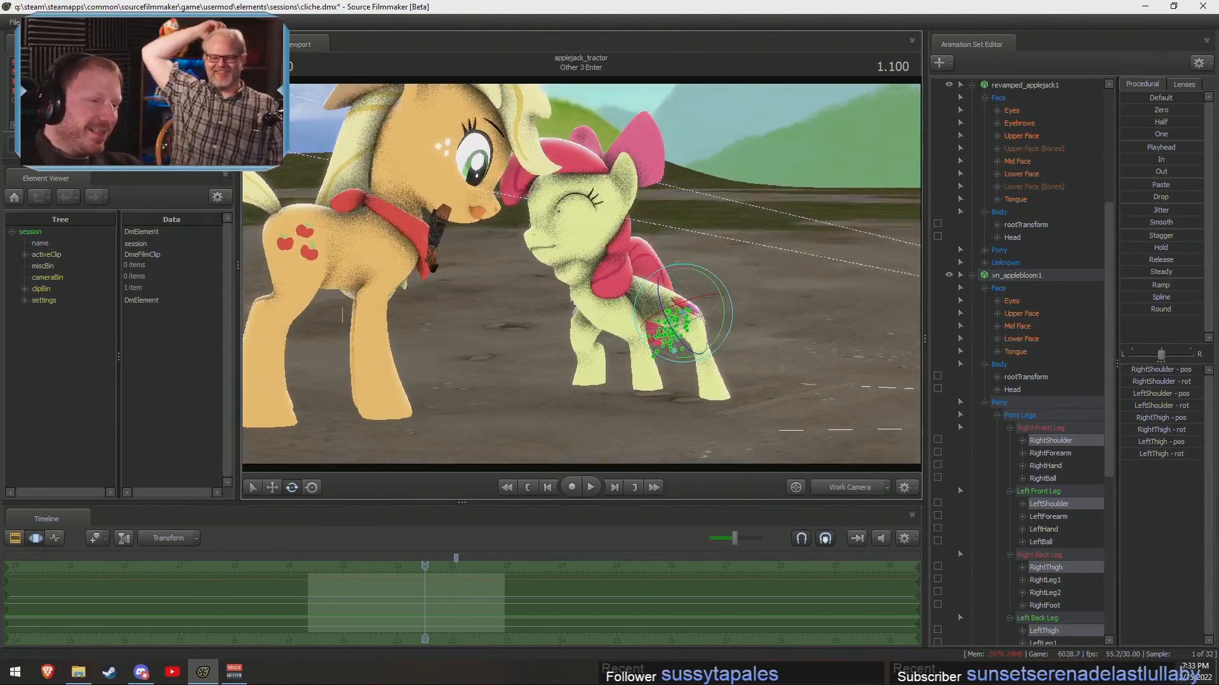
scroll(383, 599, "up", 2)
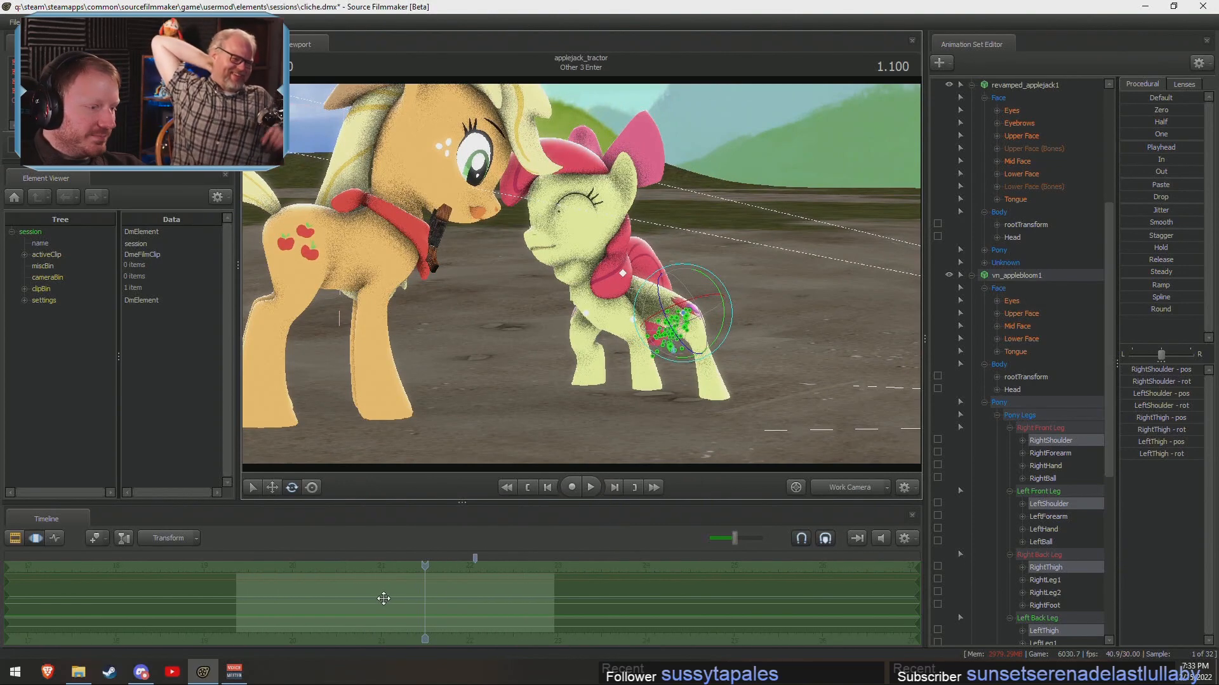
left_click_drag(429, 568, 205, 606)
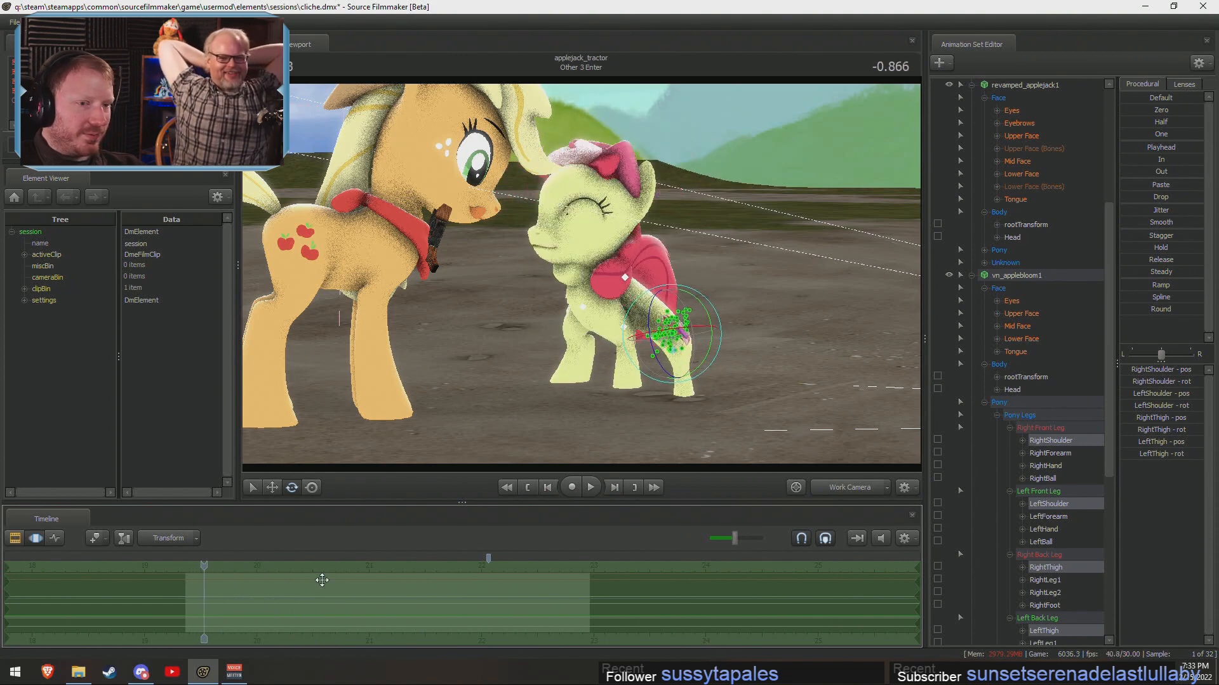
left_click(989, 278)
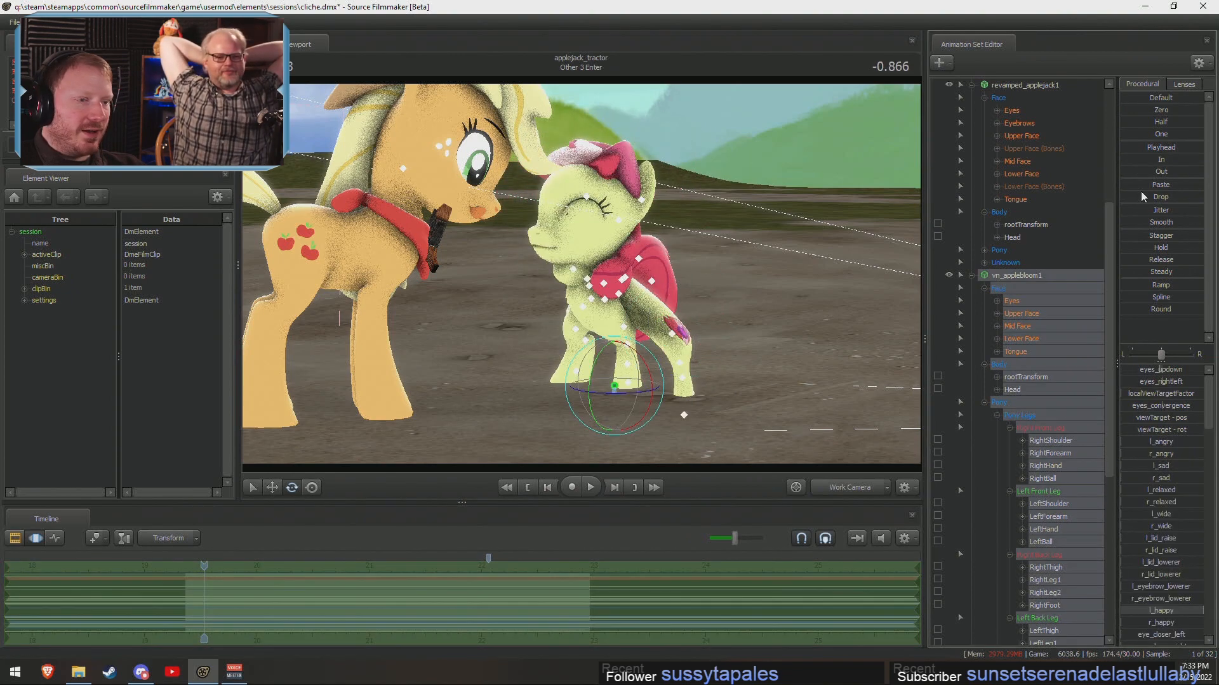
left_click(1022, 314)
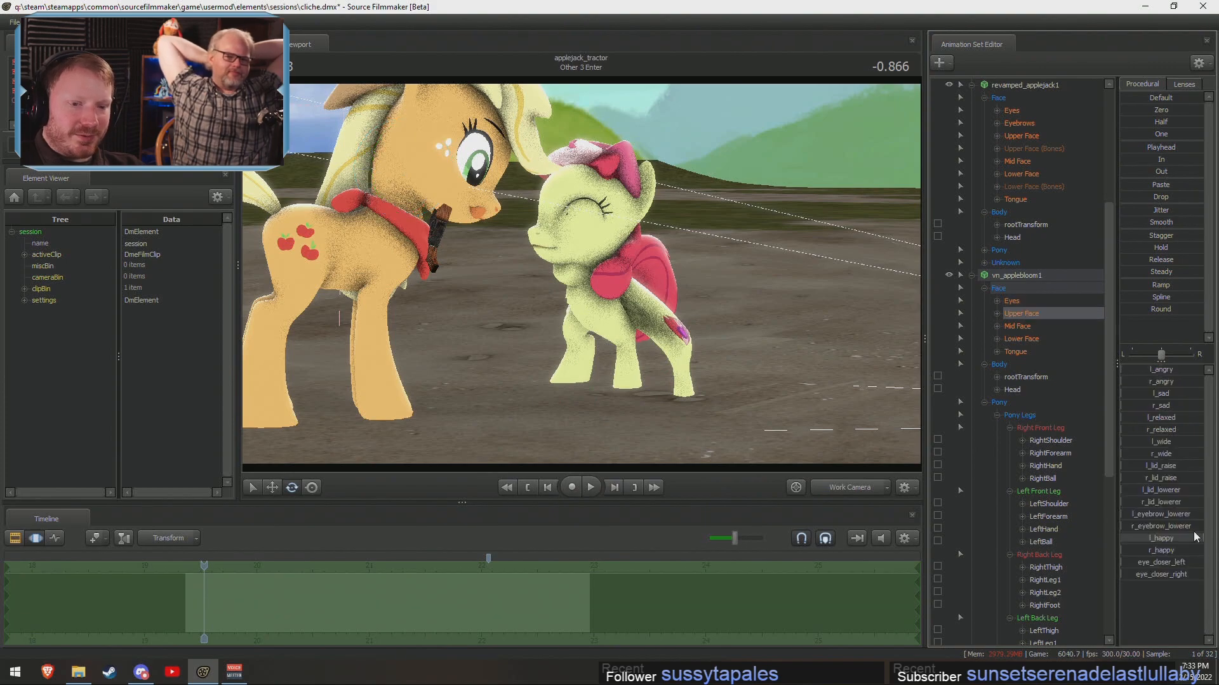
Try rotating Apple Bloom's LeftShoulder, and check the rotation control on her RightShoulder.
left_click_drag(710, 399, 562, 398)
key("w")
left_click(725, 277)
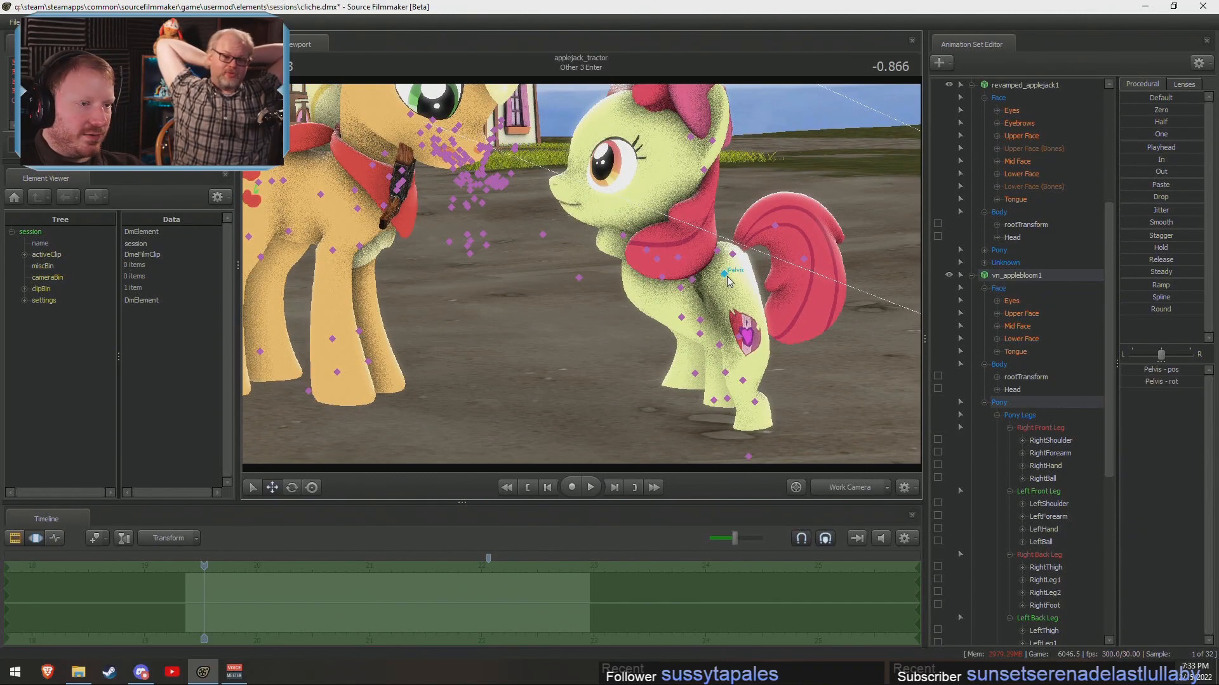
left_click(1051, 440)
left_click(1053, 505)
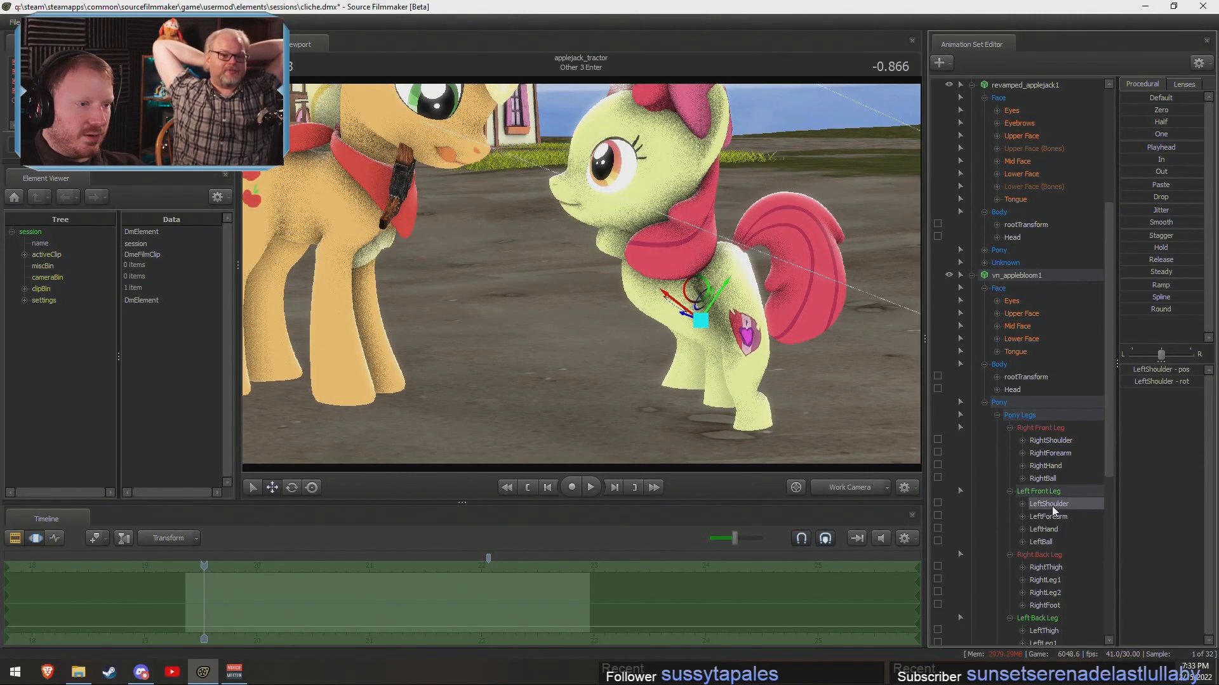
key("e")
left_click_drag(665, 298, 822, 337)
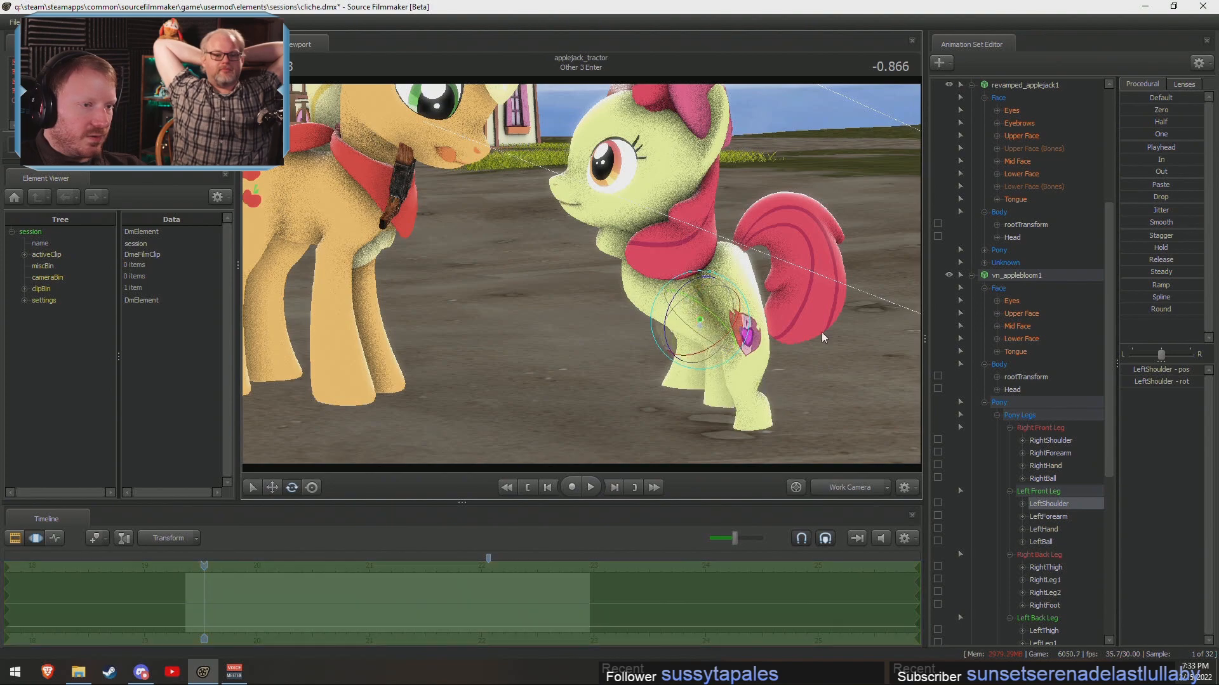
left_click(1051, 441)
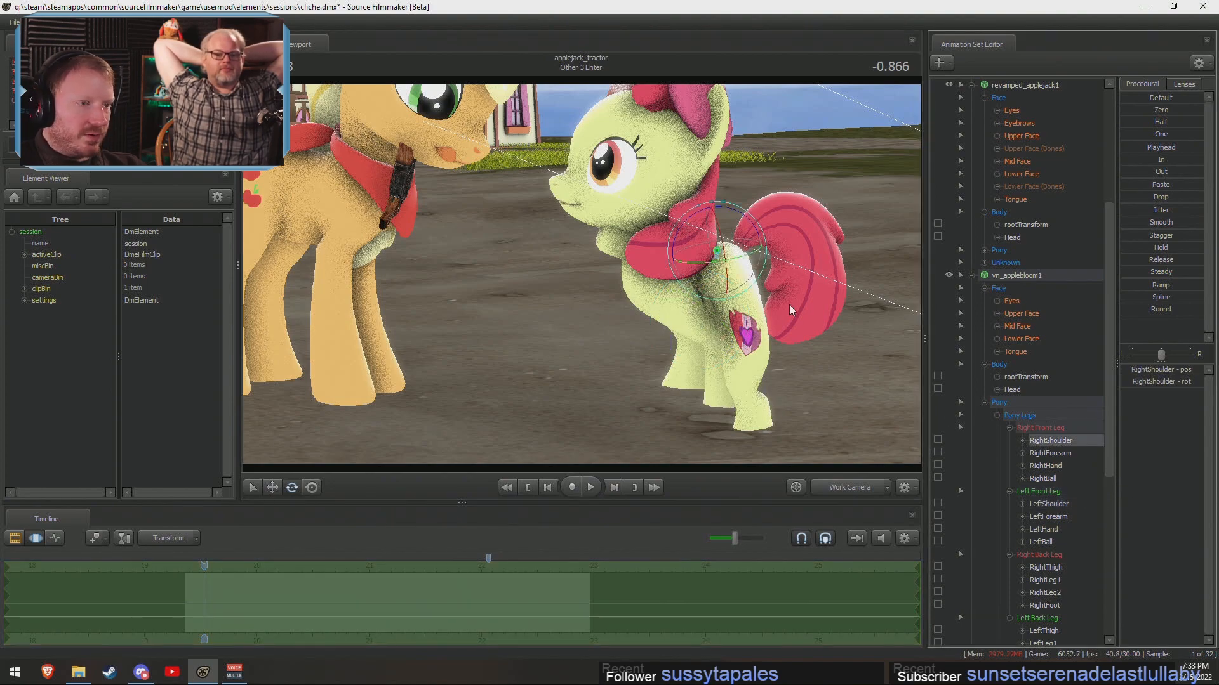
left_click_drag(603, 342, 665, 329, "alt")
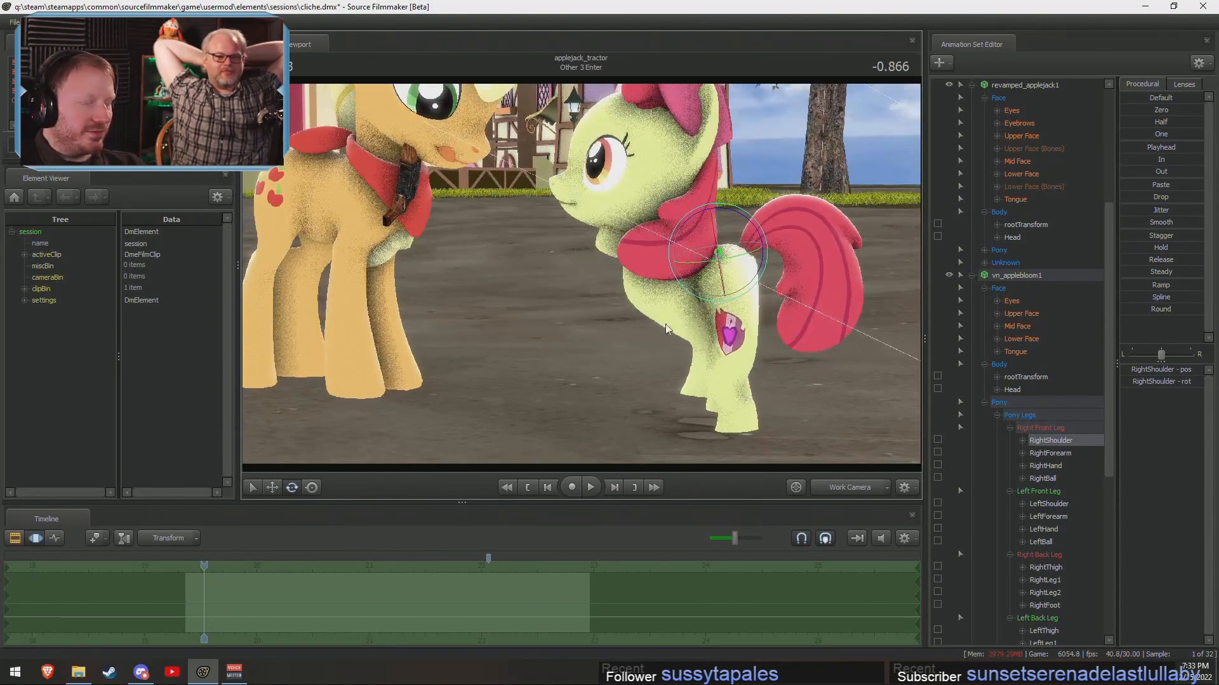
Select Apple Bloom's LeftShoulder, RightThigh and LeftThigh together and choose the Manipulation rotation mode.
left_click(1051, 504)
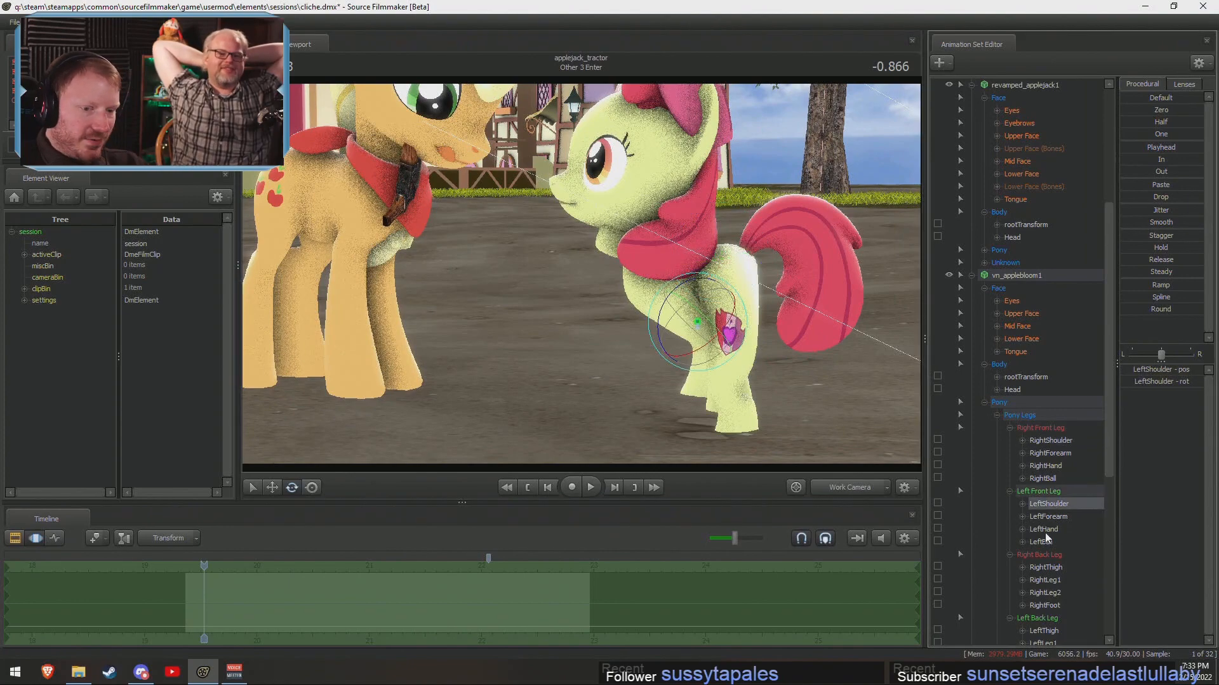
left_click(1044, 568, "ctrl")
left_click(1043, 631, "ctrl")
right_click(744, 329)
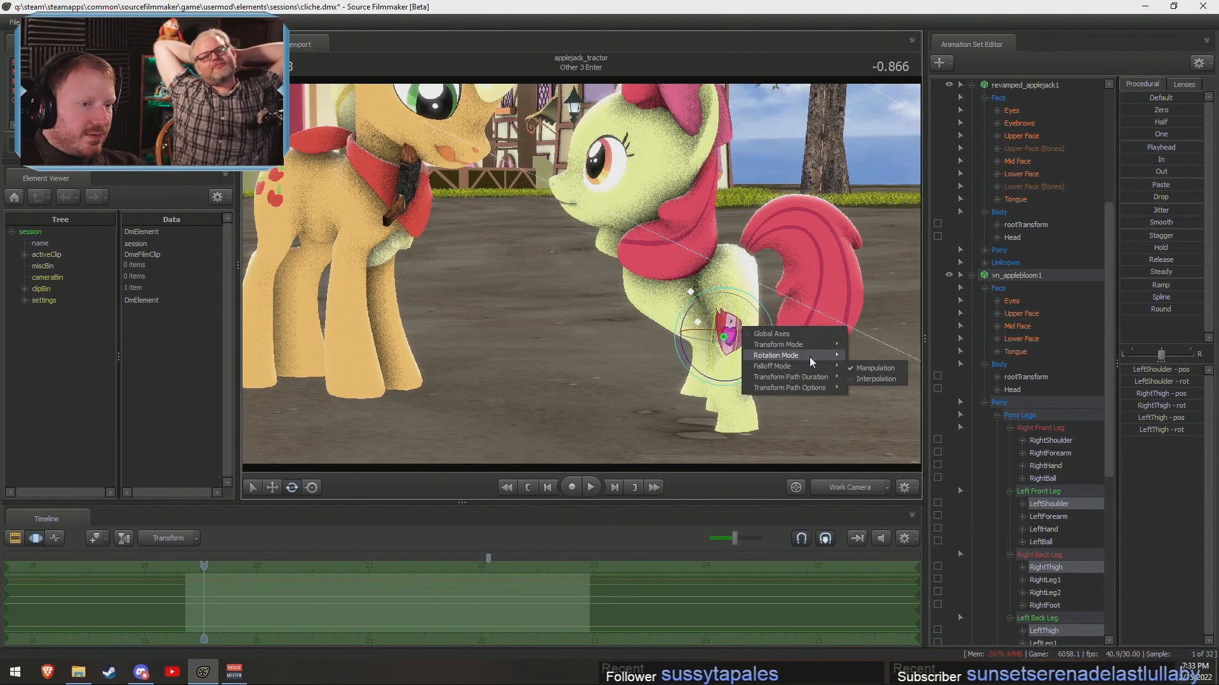
left_click(873, 370)
left_click_drag(603, 274, 336, 491, "alt")
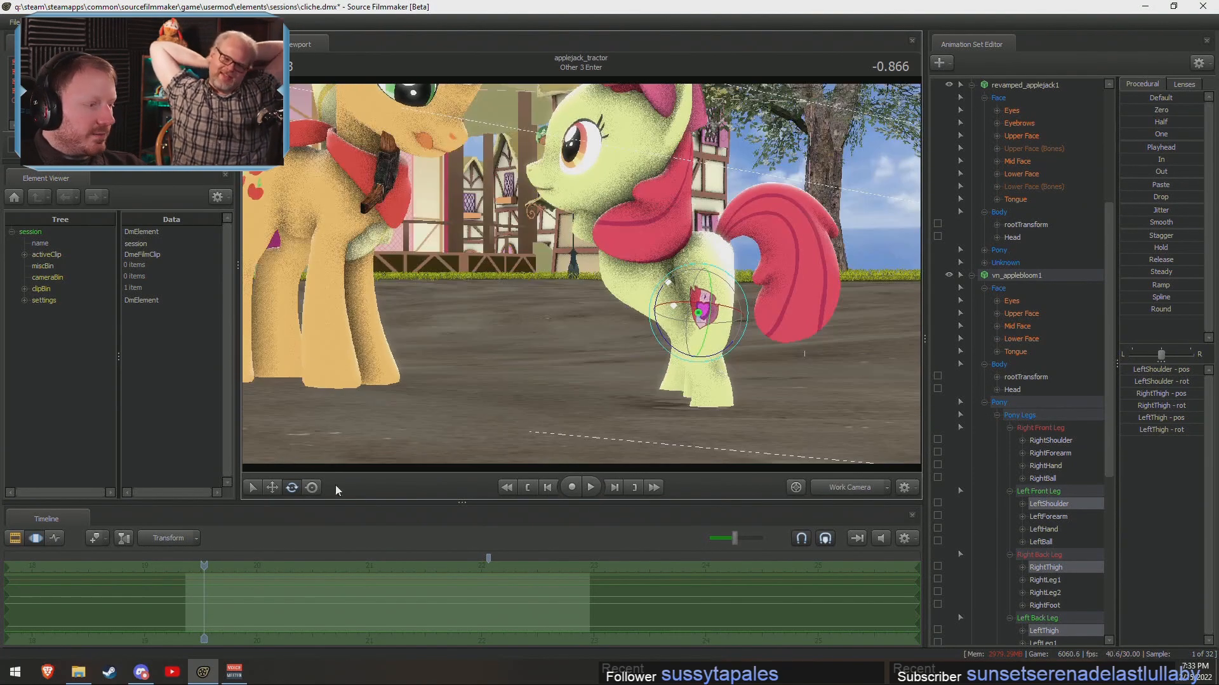
Play the Other 3 Enter shot from its start while rotating the selected leg bones back and forth to record their swing.
left_click_drag(202, 566, 188, 570)
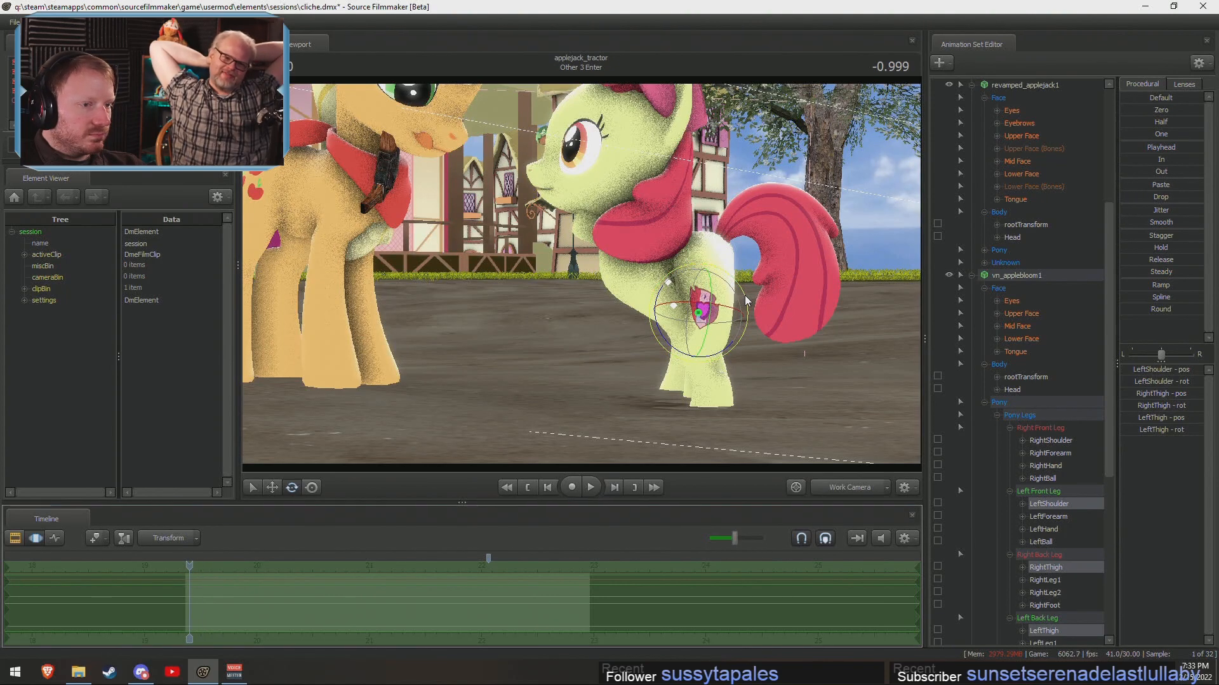
key("space")
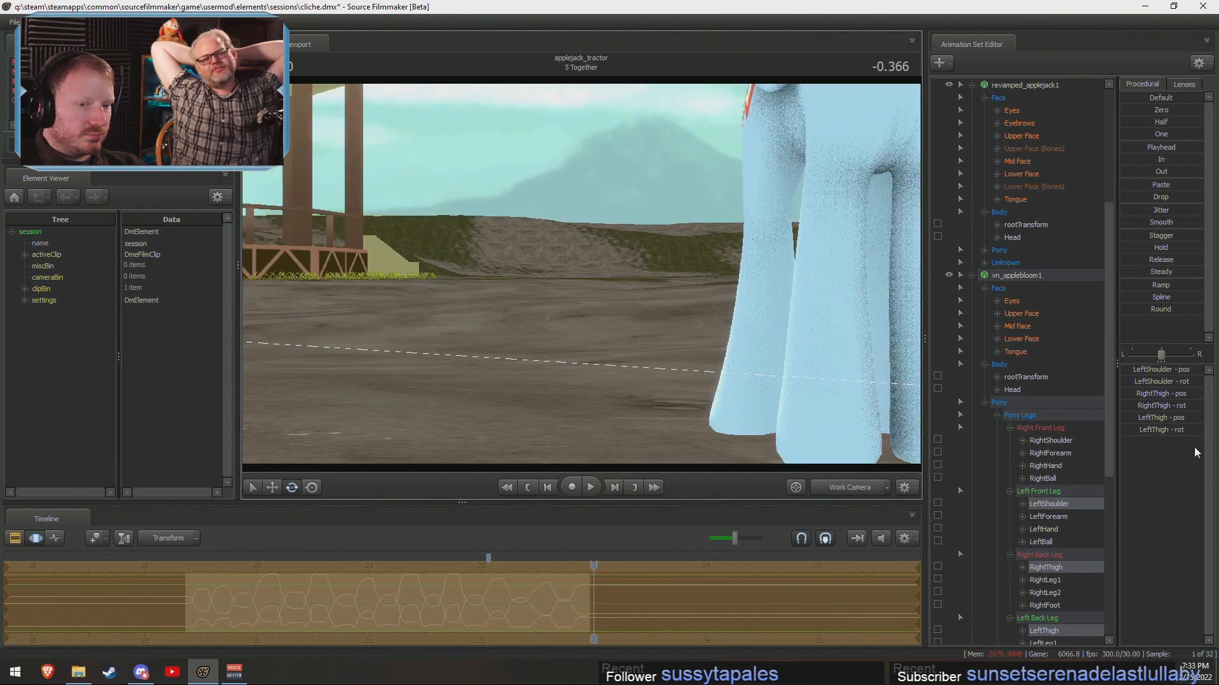
key("space")
Shift the recorded motion of Apple Bloom's RightThigh earlier in time, and offset the Left Front Leg's motion as well.
left_click_drag(641, 567, 230, 568)
scroll(1084, 568, "down", 1)
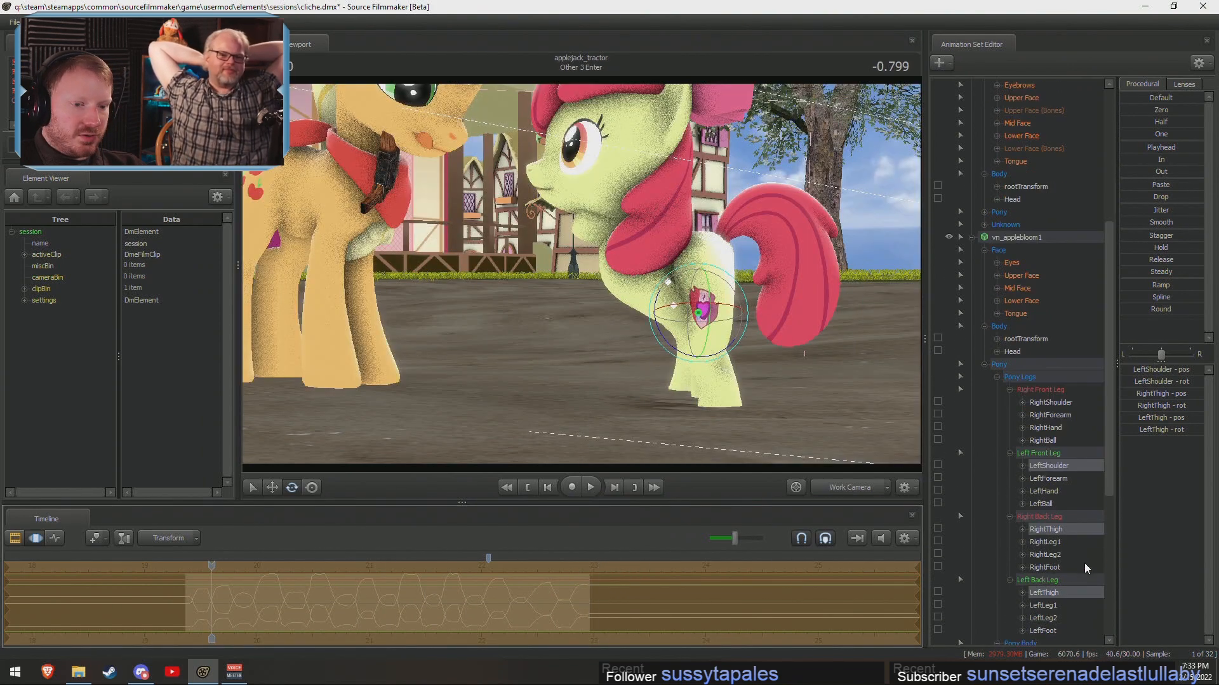
left_click(1068, 532)
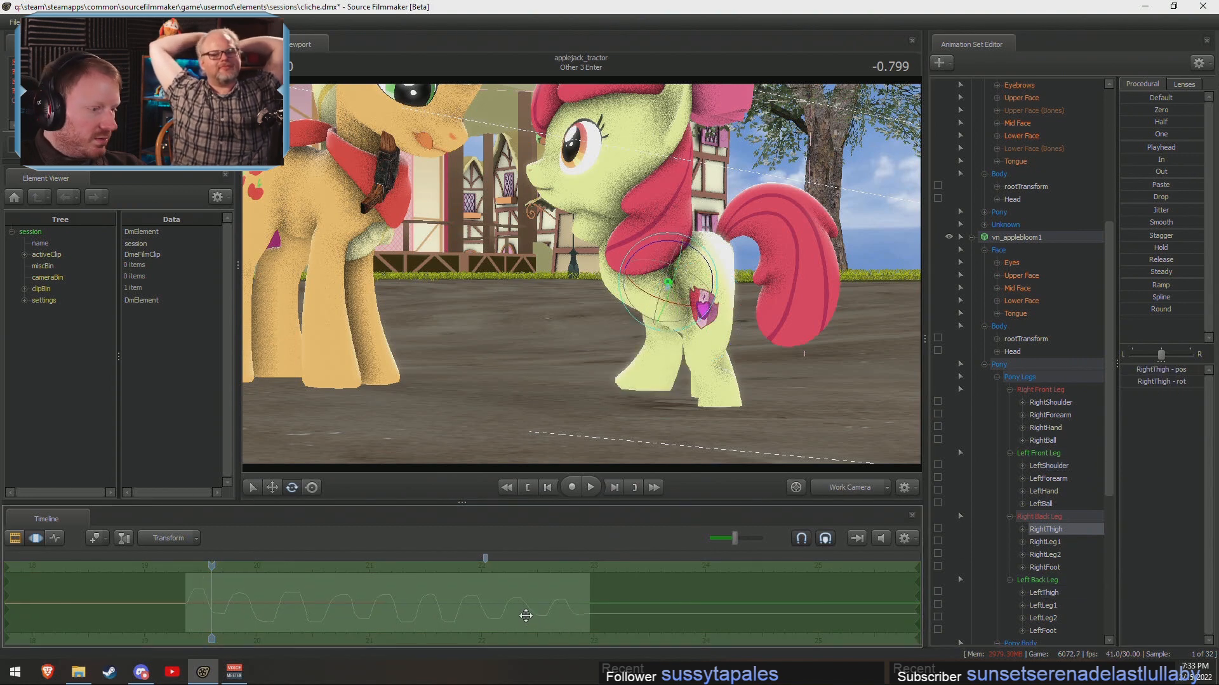
key("space")
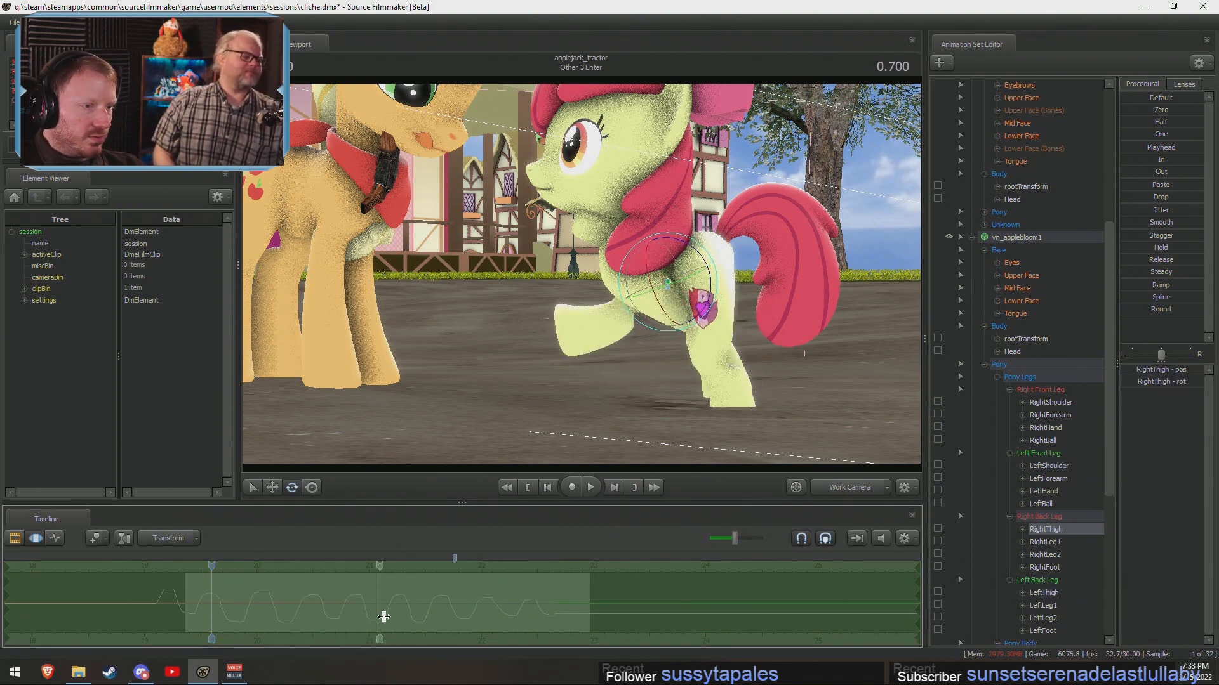
key("space")
left_click(1041, 454)
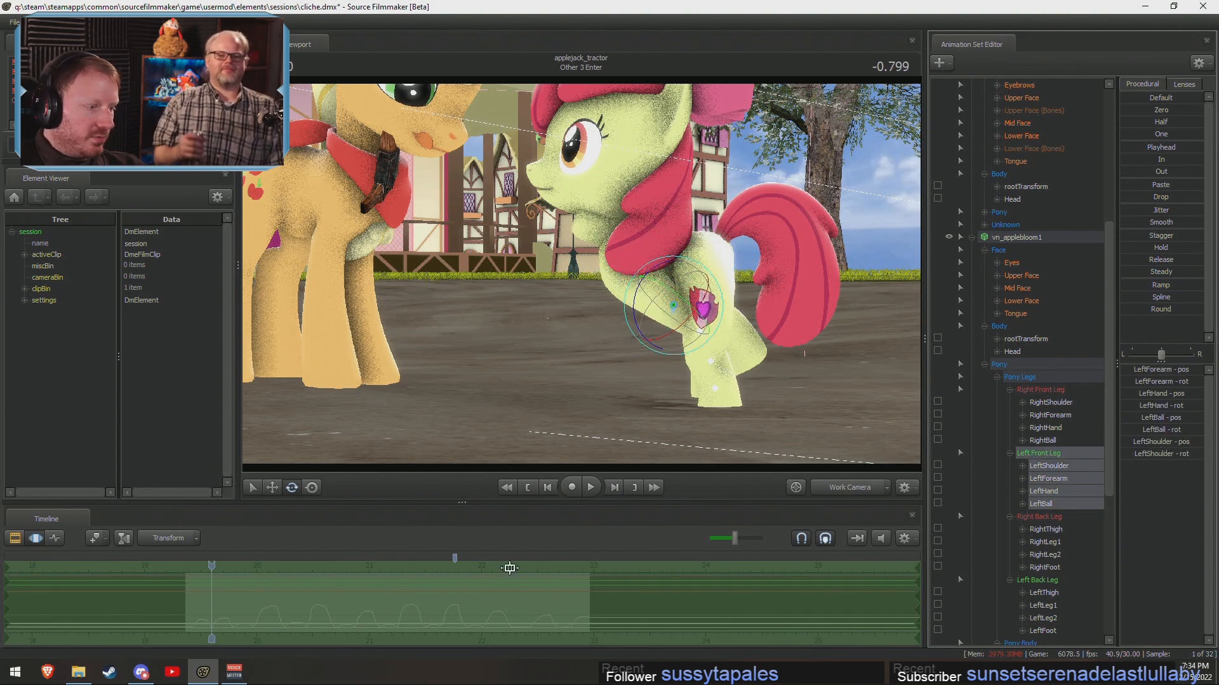
From near the shot's start, move Apple Bloom's rootTransform across the ground during playback to record her travelling path, viewed from above.
key("F2")
left_click(197, 570)
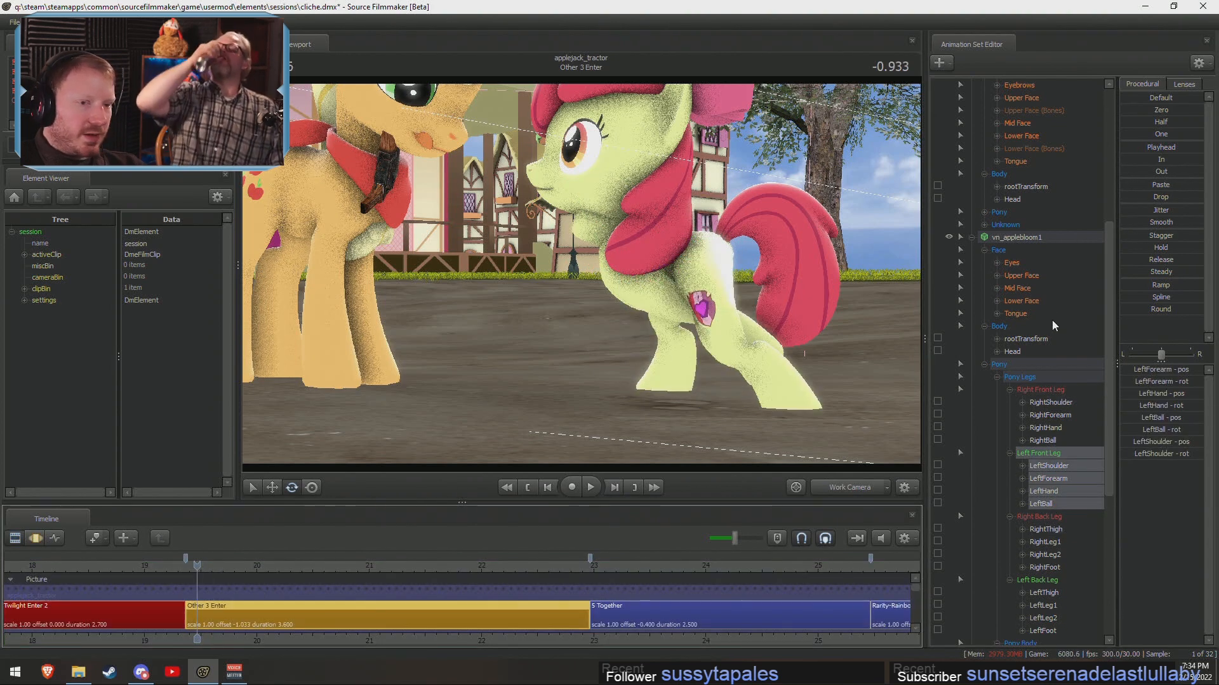
left_click(1036, 339)
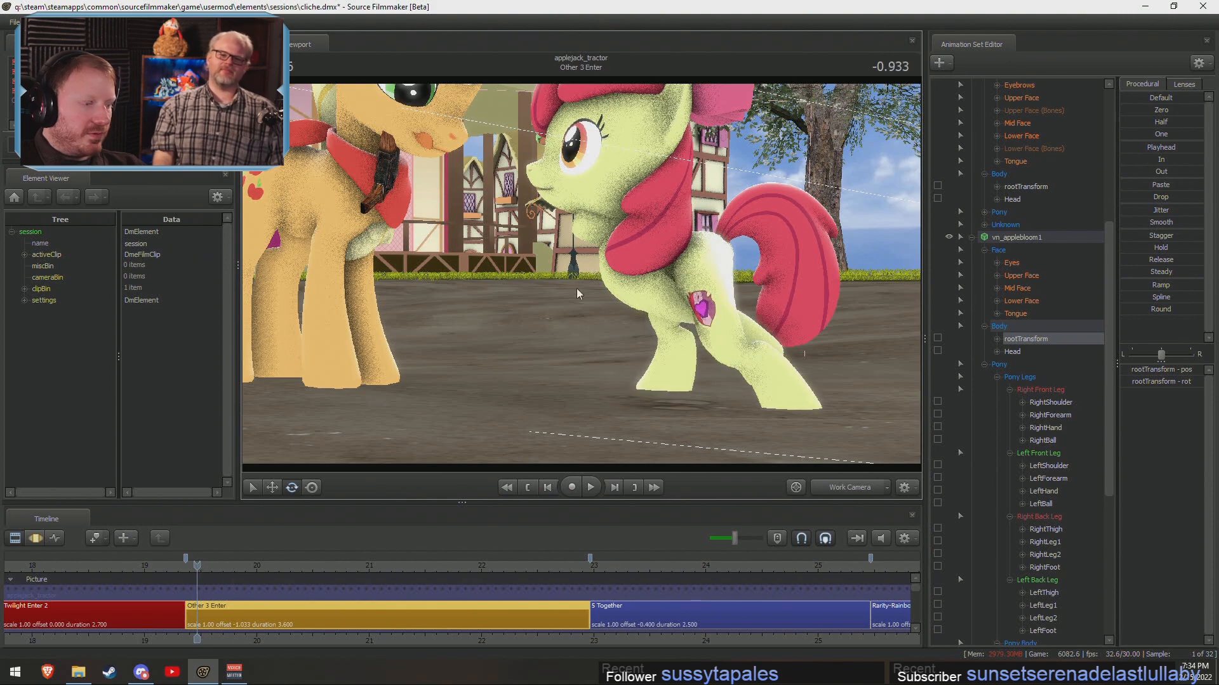
key("F3")
key("s")
left_click_drag(774, 411, 580, 321)
key("w")
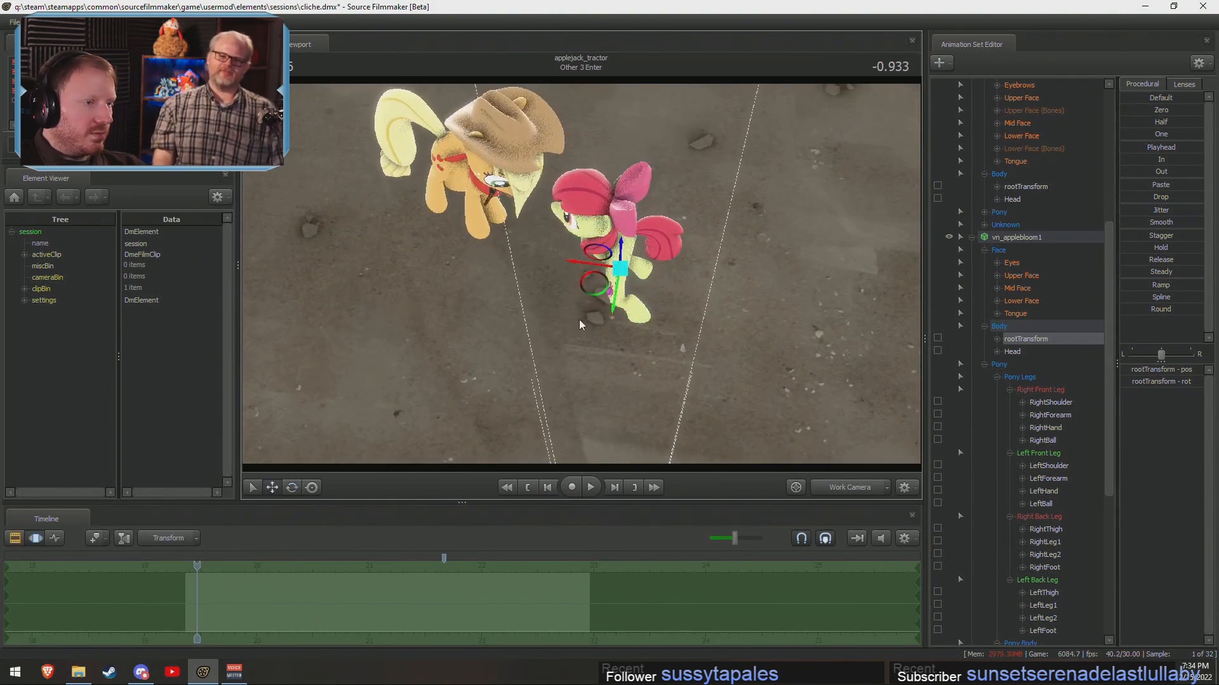
left_click_drag(489, 321, 479, 304)
left_click_drag(609, 299, 586, 277)
key("s")
key("space")
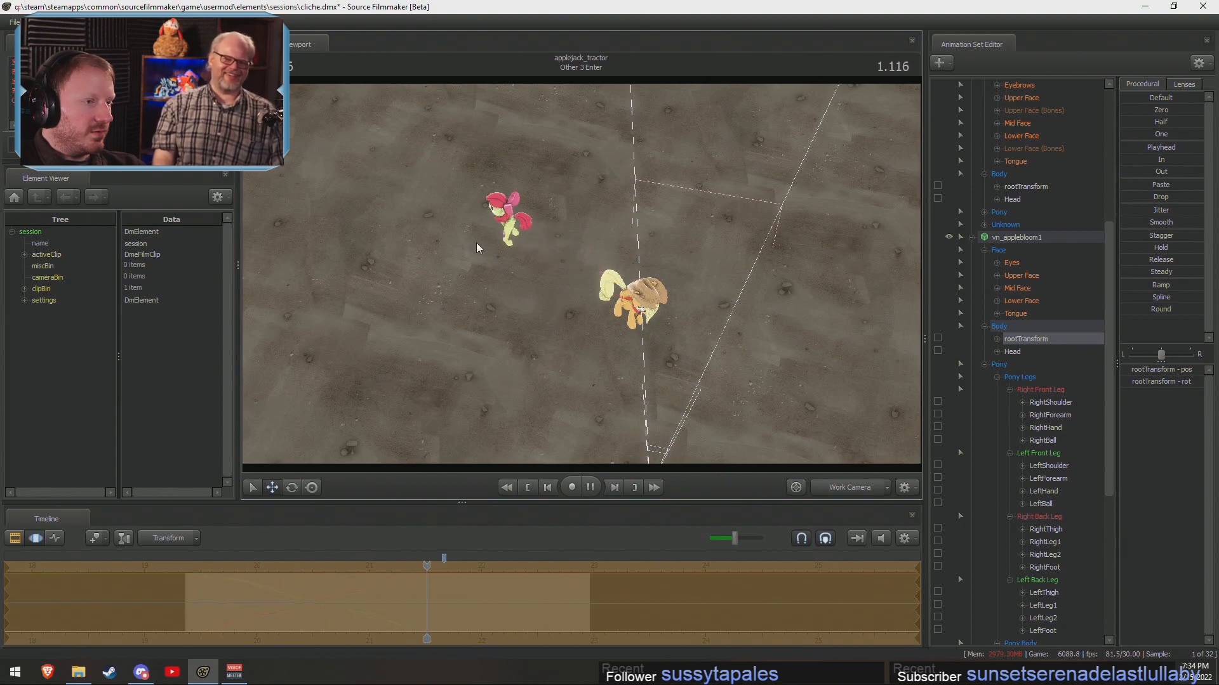
key("space")
Return to the start of Other 3 Enter and record Apple Bloom's mouth movement with the Lower Face jaw_open slider during playback.
key("F2")
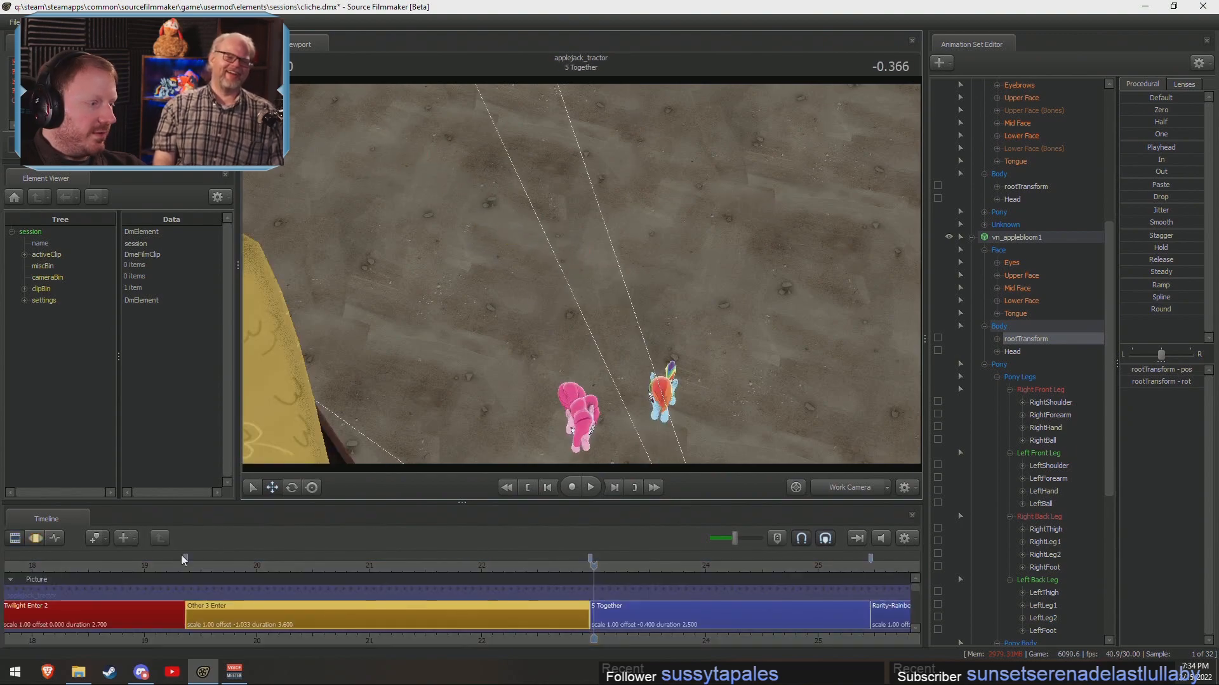
left_click(184, 560)
left_click_drag(508, 412, 609, 244, "alt")
key("w")
key("s")
key("F3")
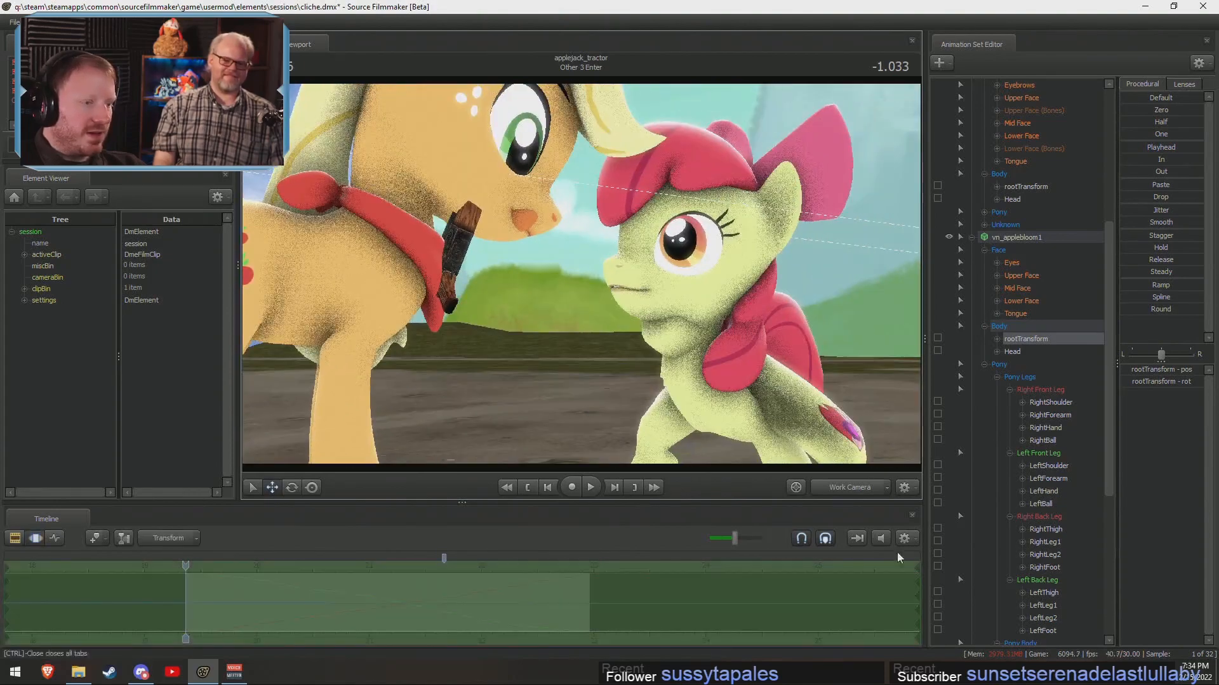
left_click(1023, 301)
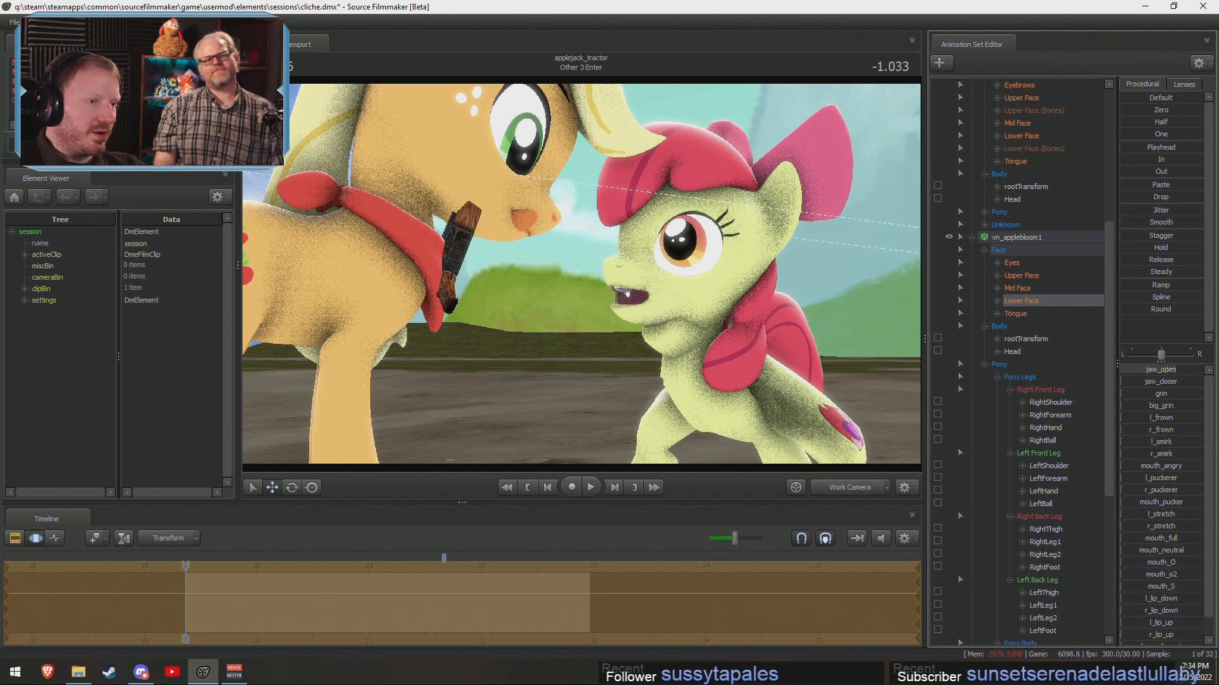
key("space")
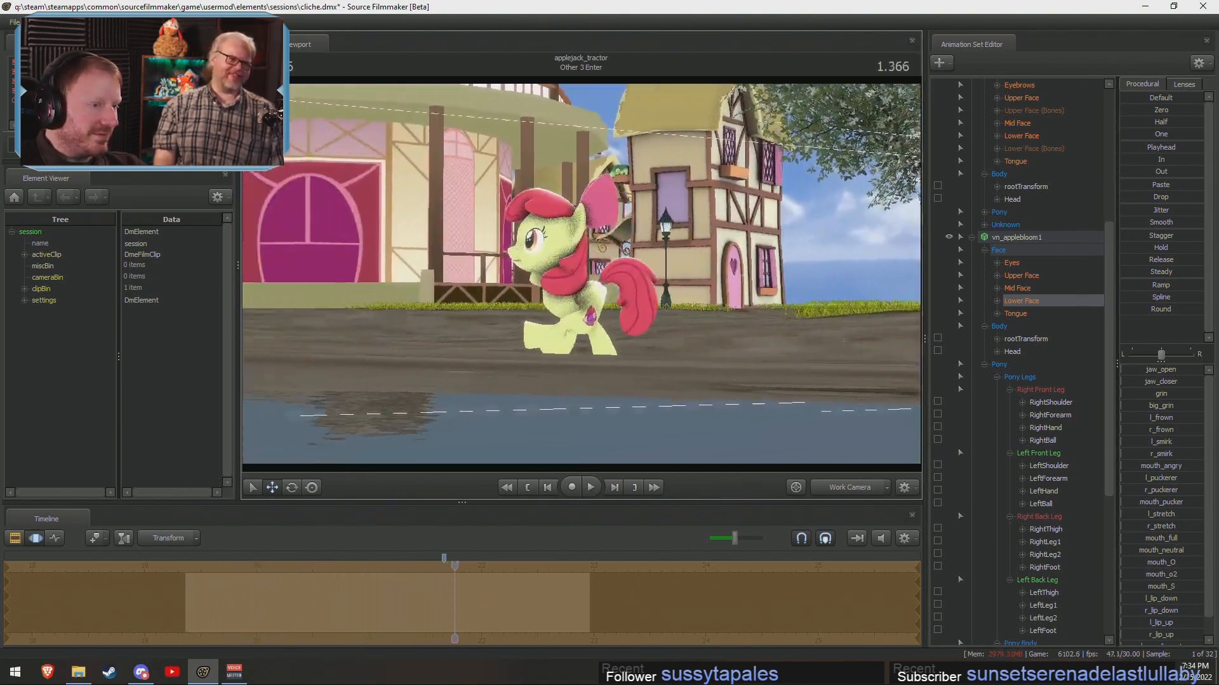
key("space")
Stop playback at 1.900 and raise and rotate Apple Bloom's RightHand so the hoof rests under her chin.
key("w")
key("space")
key("space")
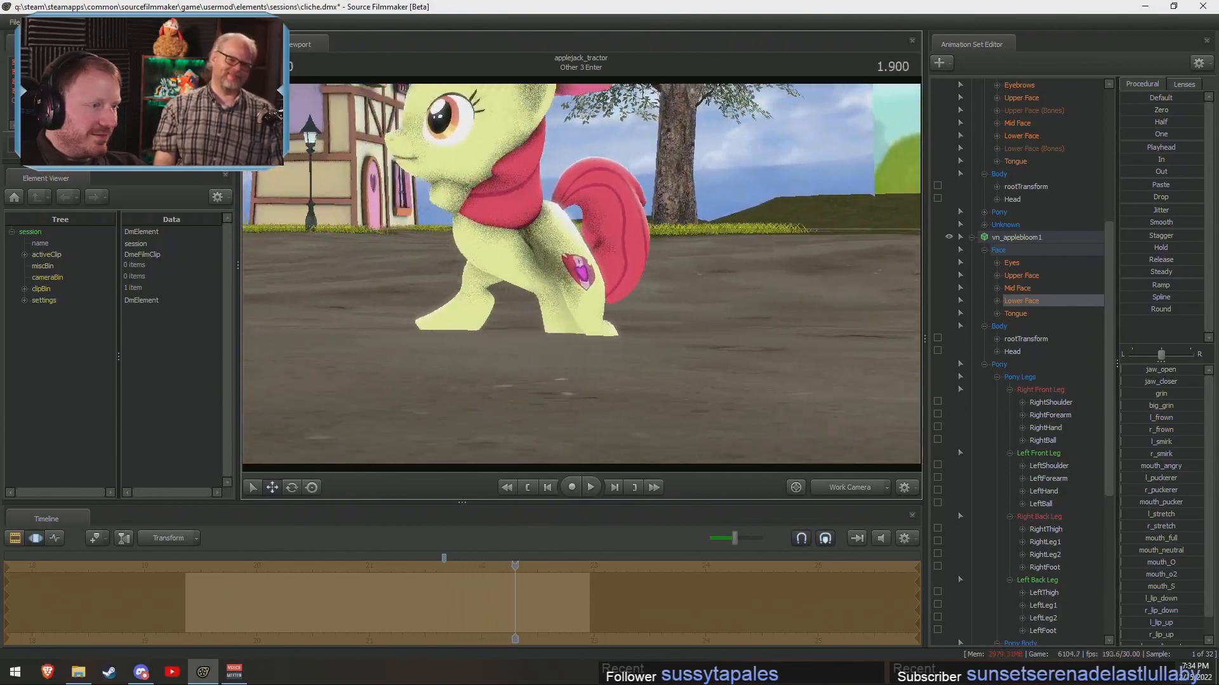
key("a")
key("s")
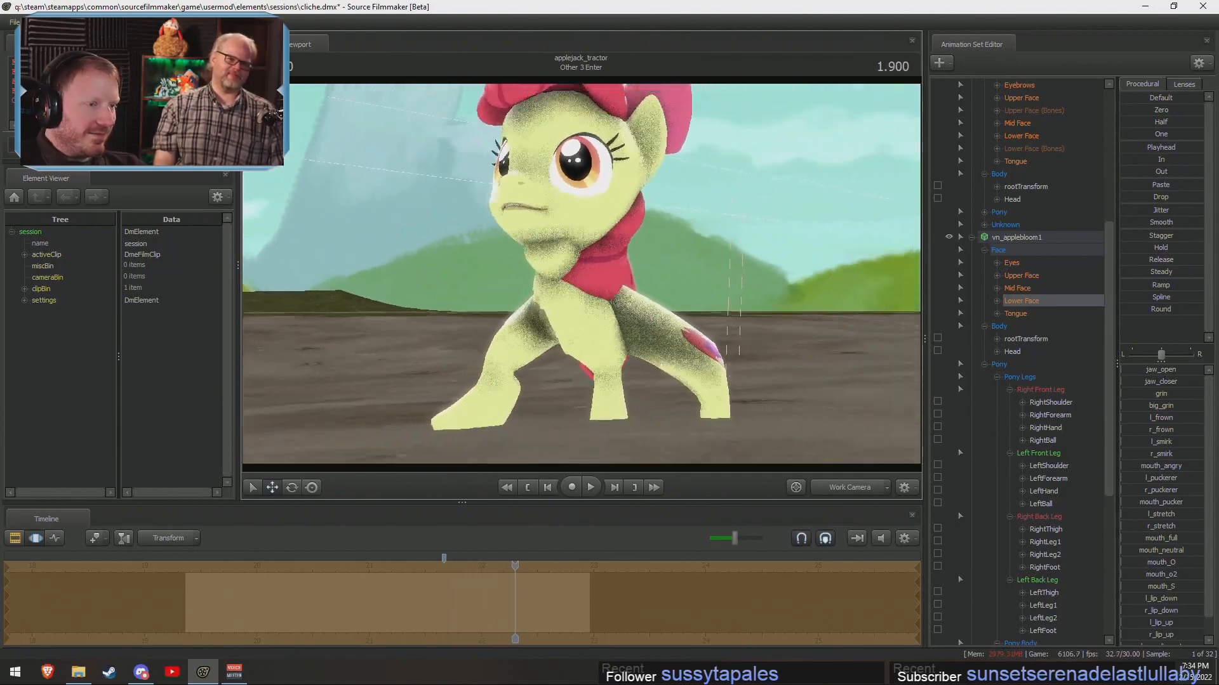
left_click_drag(609, 253, 688, 246)
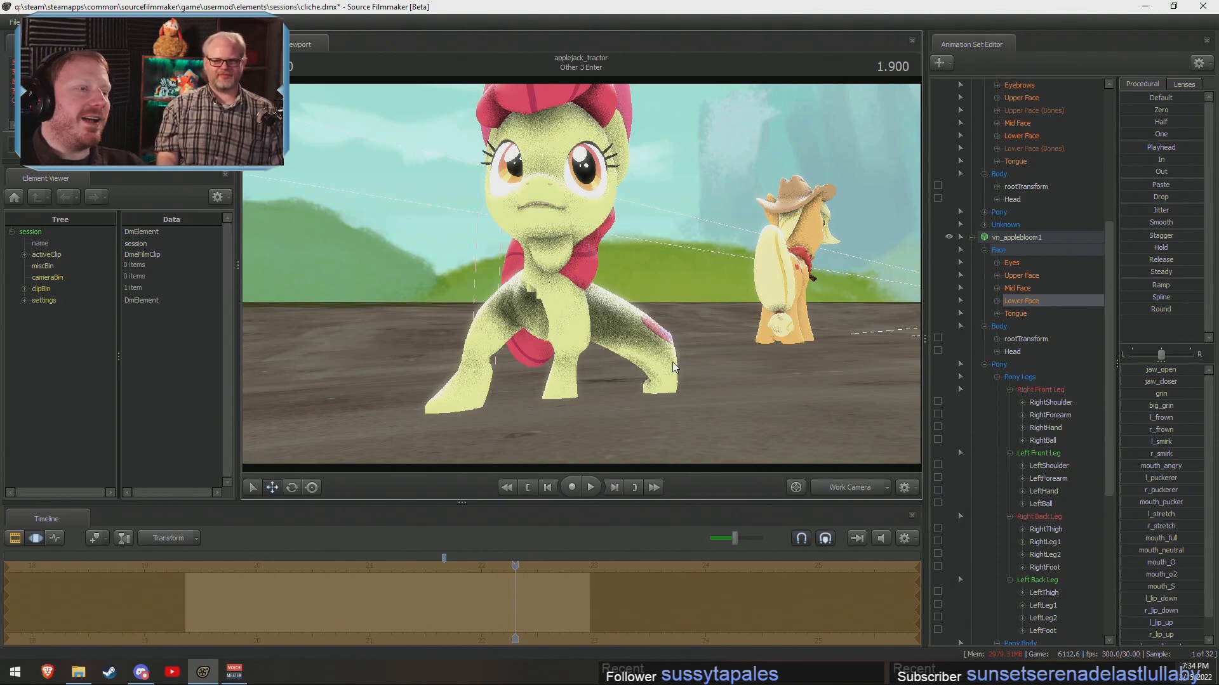
mouse_move(581, 273)
left_mouse_down("alt")
mouse_move(758, 273)
mouse_move(594, 273)
mouse_move(717, 317)
mouse_move(746, 308)
mouse_move(641, 289)
mouse_move(657, 311)
mouse_move(740, 275)
mouse_move(571, 284)
left_mouse_up("alt")
left_click(568, 266)
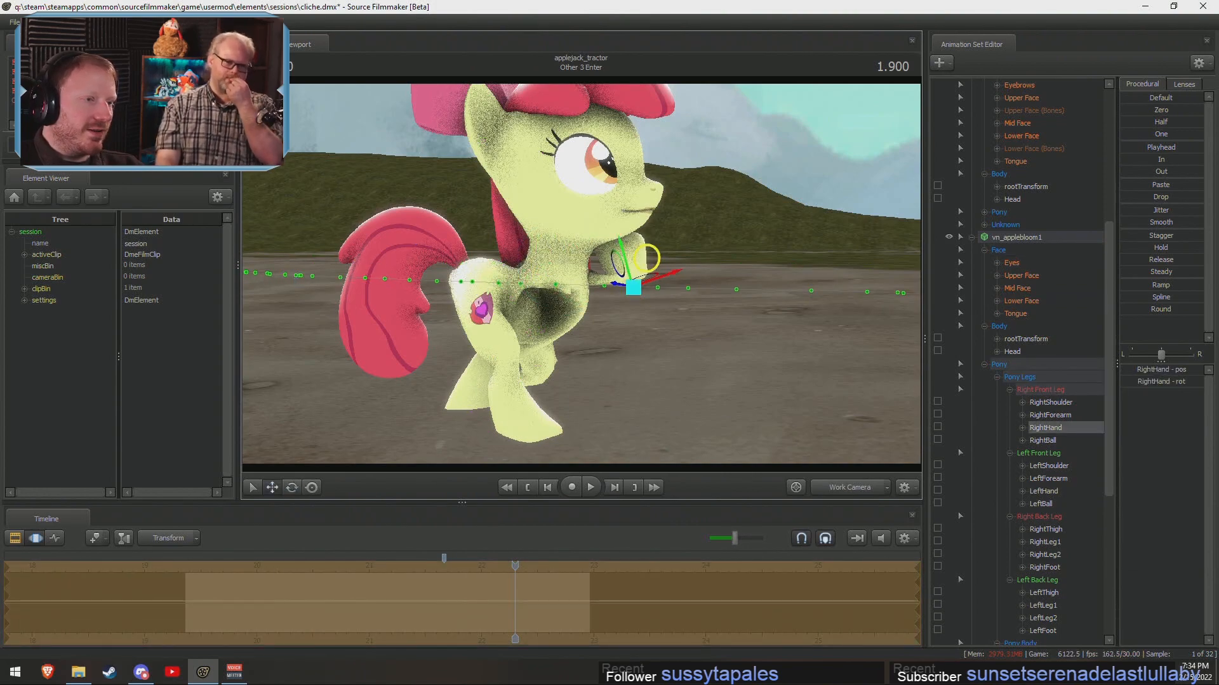
left_click_drag(646, 258, 619, 249, "alt")
key("e")
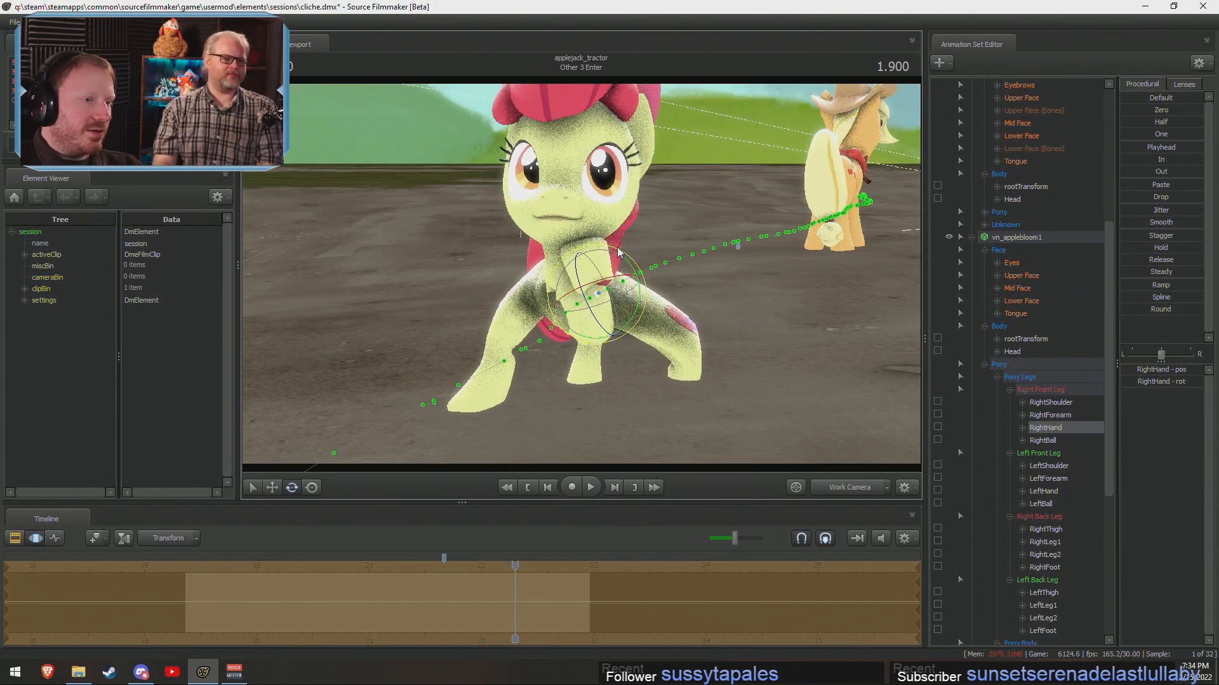
mouse_move(707, 445)
left_mouse_down("alt")
mouse_move(771, 466)
mouse_move(727, 435)
left_mouse_up("alt")
Shape Apple Bloom's mouth in her Lower Face controls by raising l_puckerer, r_puckerer, mouth_pucker and mouth_neutral.
left_click(1039, 301)
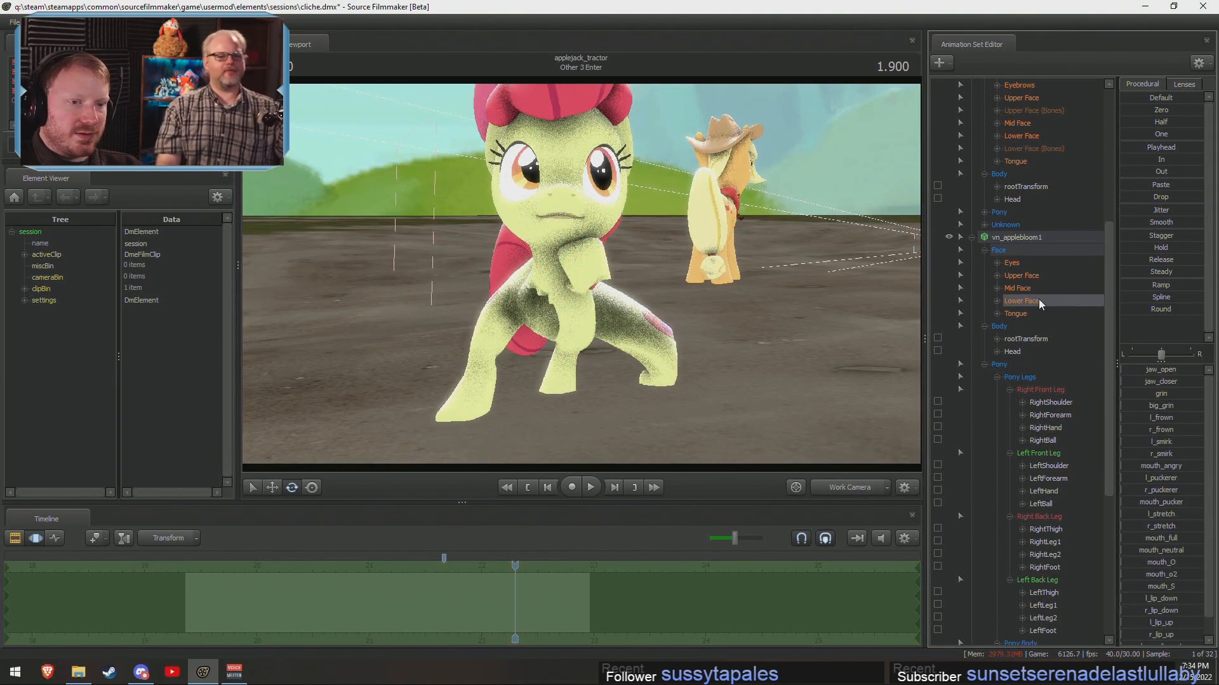
key("w")
left_click_drag(761, 298, 762, 254)
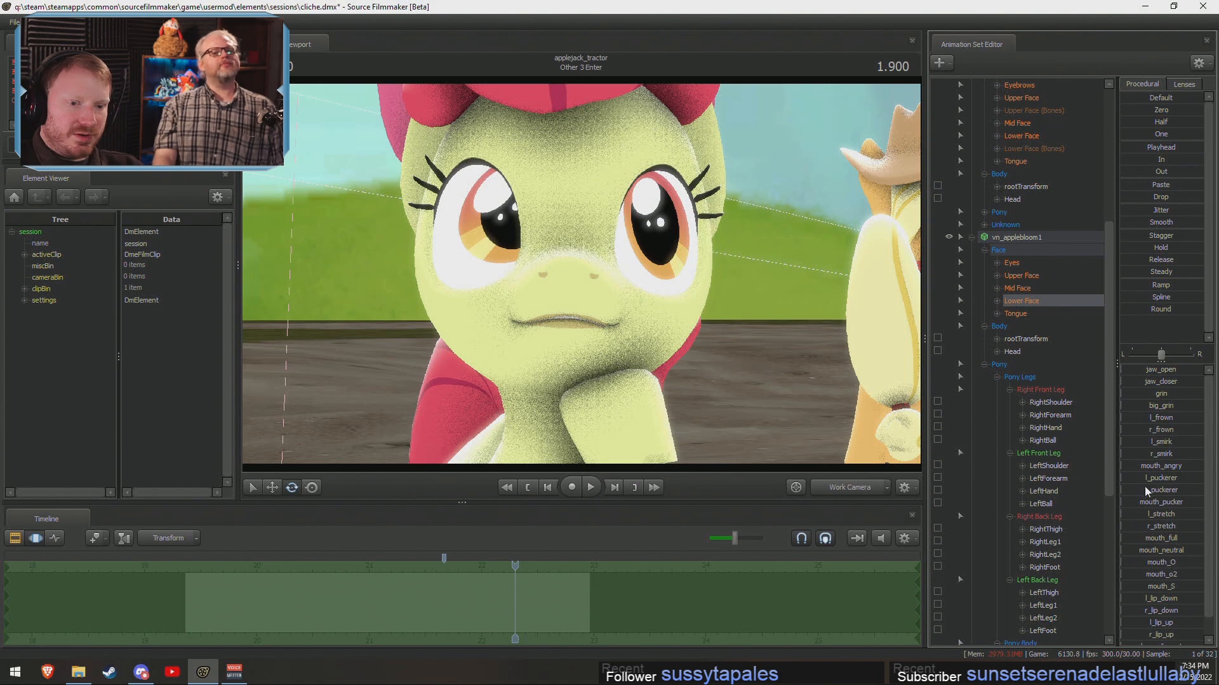
left_click_drag(1154, 503, 1157, 504)
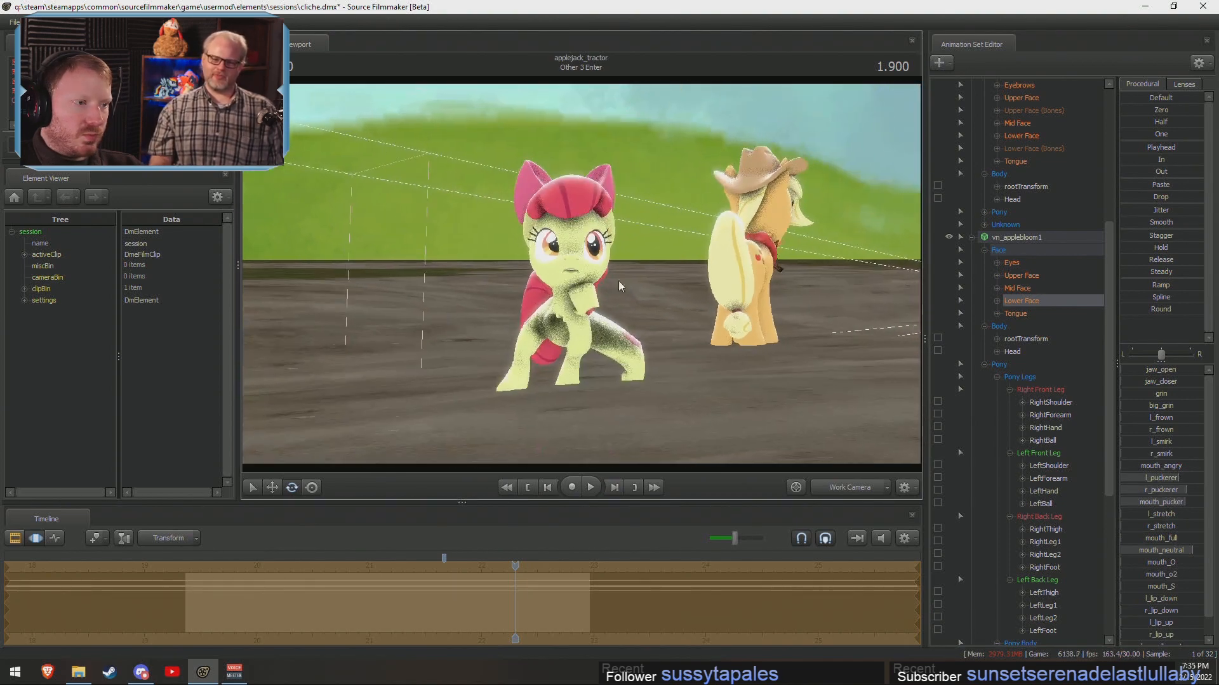
Replay the Other 3 Enter shot and examine Apple Bloom's thinking pose and movement from the side and the front.
mouse_move(637, 283)
left_mouse_down()
mouse_move(596, 317)
mouse_move(641, 289)
mouse_move(635, 279)
left_mouse_up()
key("w")
key("space")
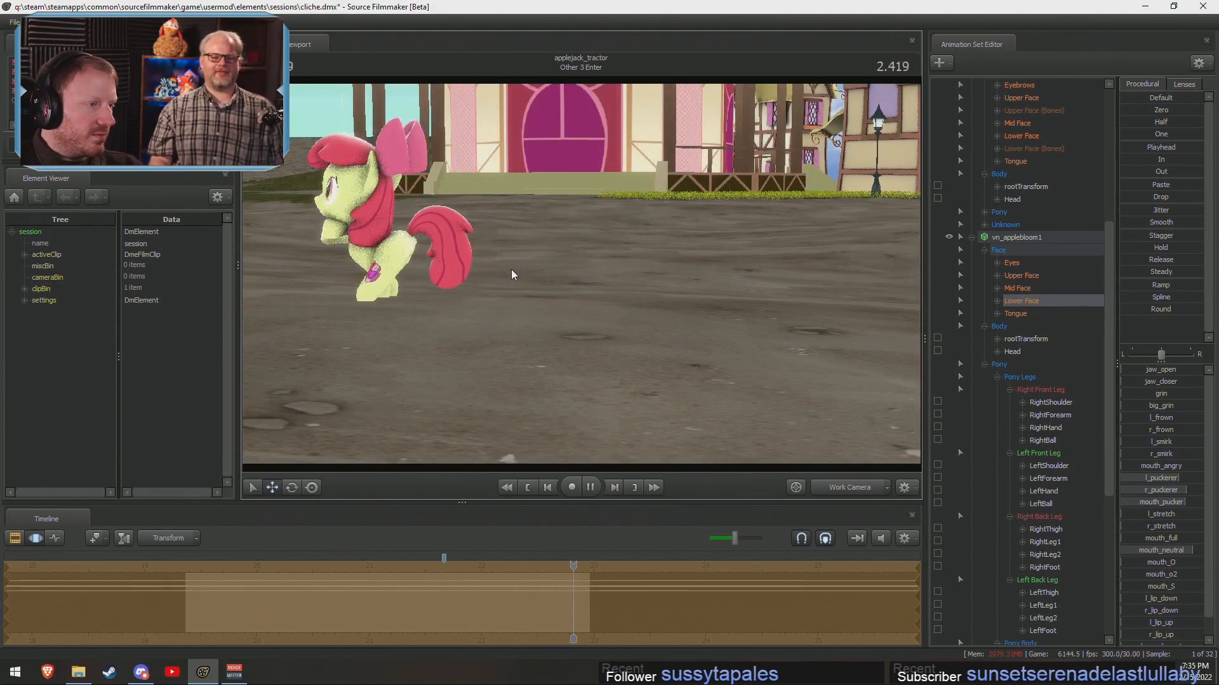
key("space")
mouse_move(512, 275)
left_mouse_down()
mouse_move(528, 277)
mouse_move(513, 277)
left_mouse_up()
key("F2")
left_click_drag(286, 565, 332, 565)
key("space")
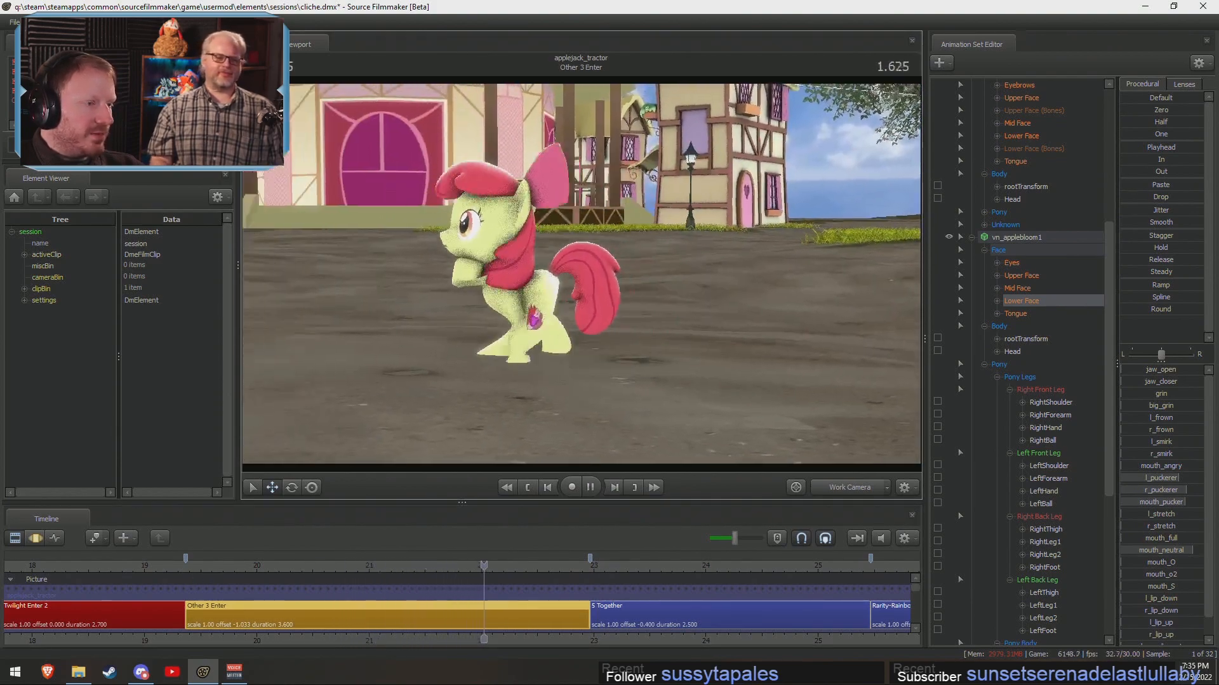
key("space")
key("w")
left_click_drag(626, 278, 857, 306)
key("w")
key("a")
key("s")
mouse_move(581, 274)
left_mouse_down()
mouse_move(581, 319)
mouse_move(582, 274)
left_mouse_up()
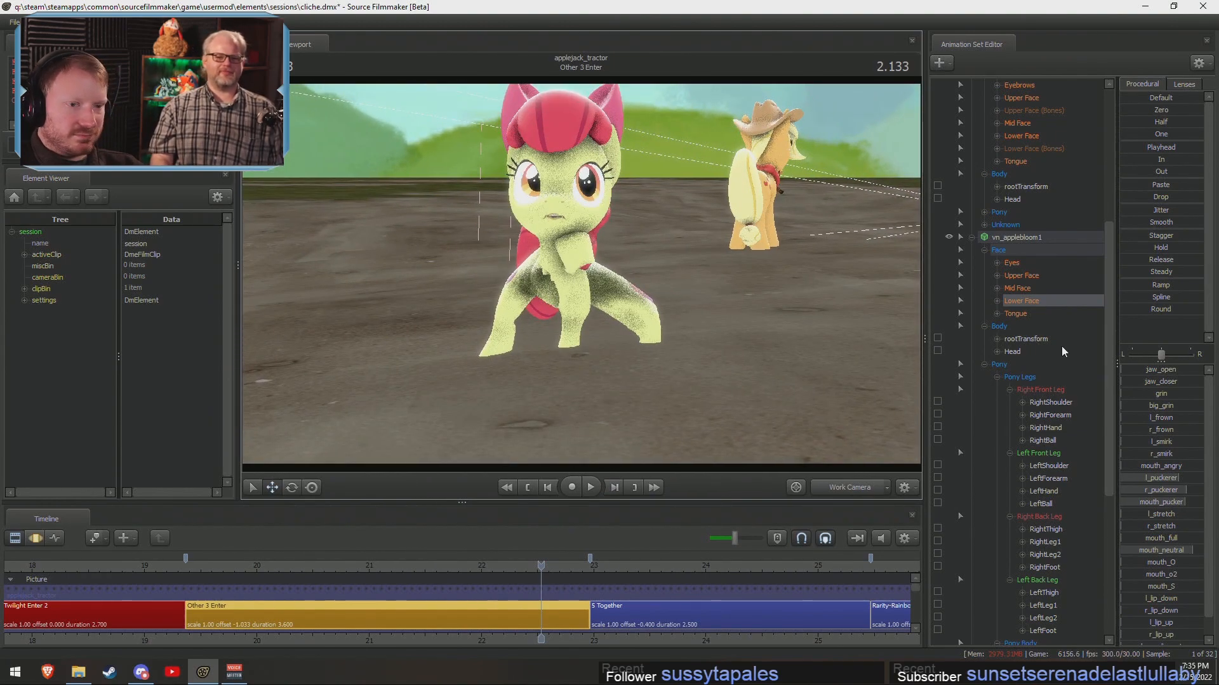
Add a scale control to the Chest1 bone of the vn_applebloom1 model.
left_click(1037, 245)
left_click(1037, 239)
left_click_drag(582, 274, 508, 277)
key("s")
key("F3")
key("d")
key("F2")
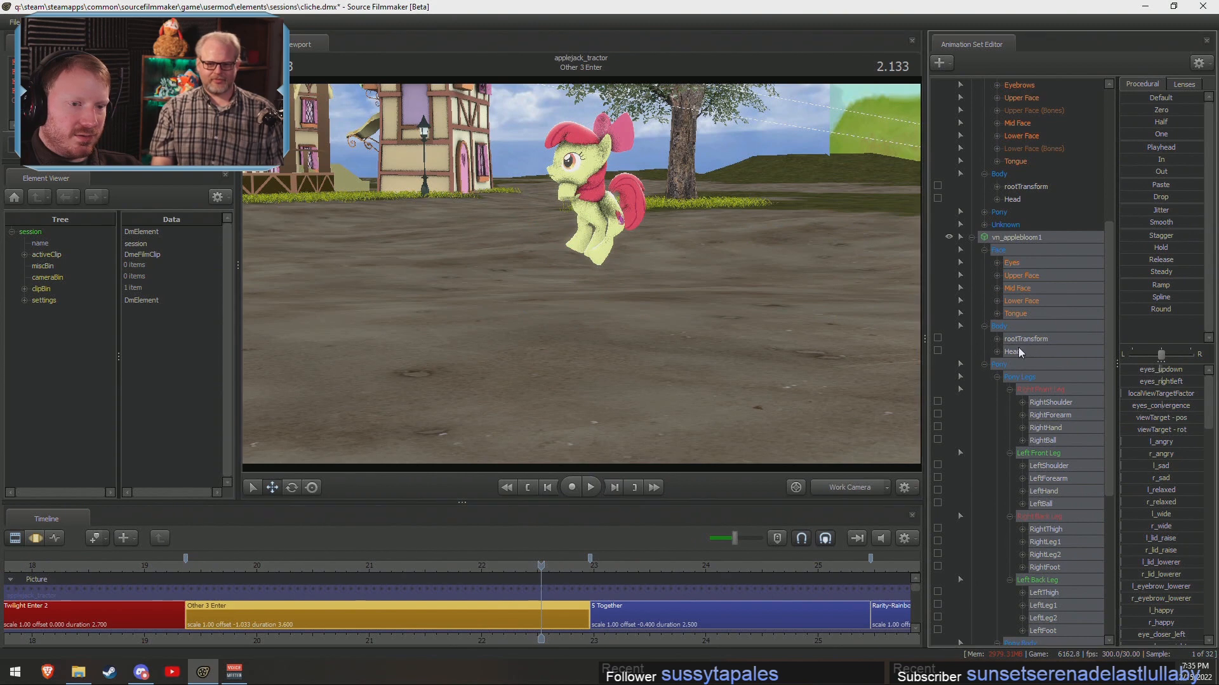
left_click(1018, 350)
scroll(1052, 455, "down", 5)
left_click(1028, 503)
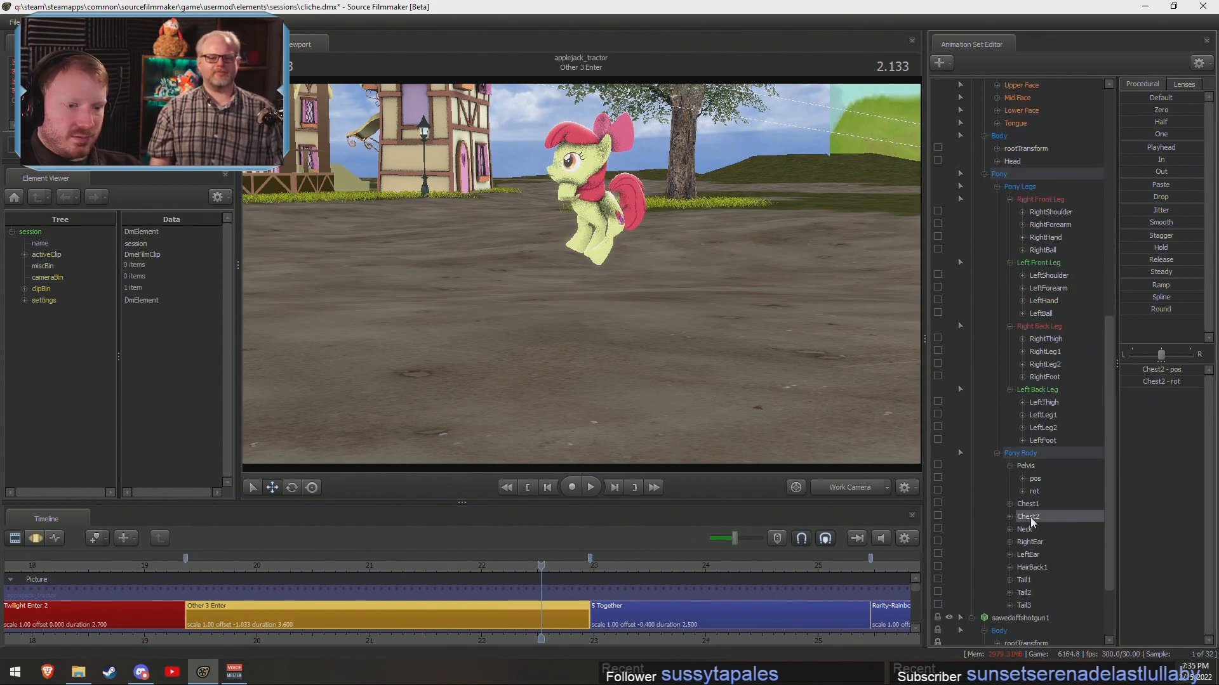
right_click(1032, 505)
right_click(1041, 505)
left_click(1062, 535)
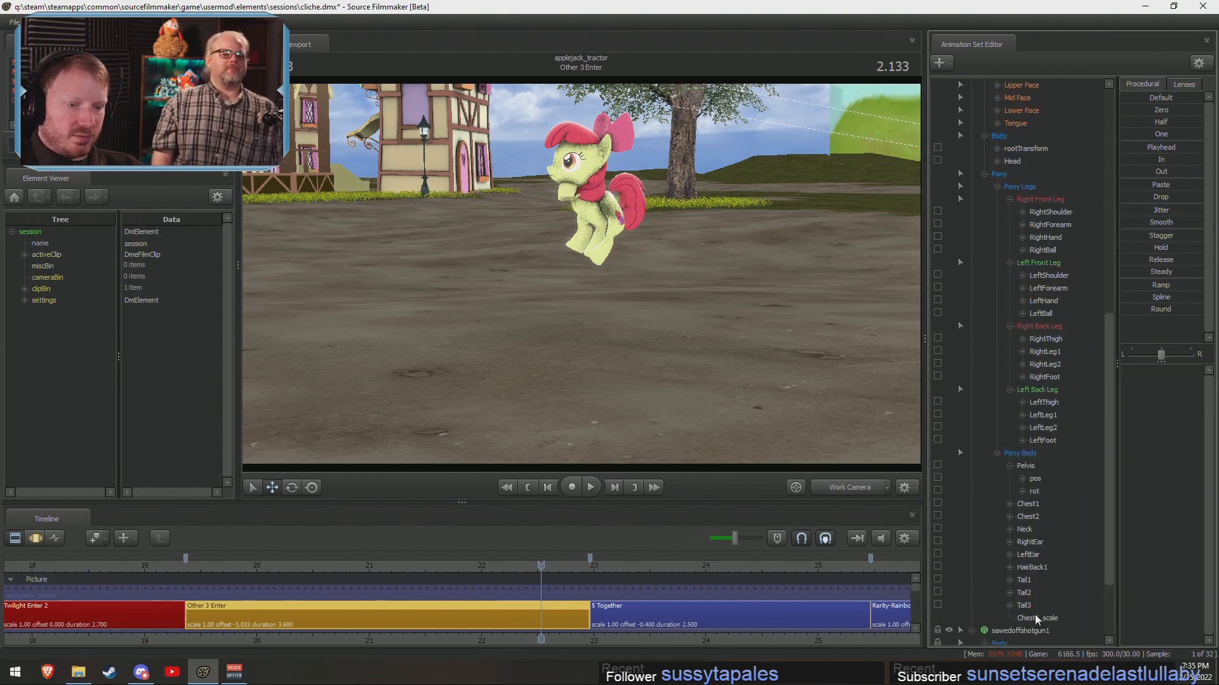
Enlarge Applebloom's upper body with the Chest1_scale control and move the Chest1 bone up and forward.
left_click(1034, 615)
left_click_drag(1132, 370, 1141, 369)
left_click(1025, 504)
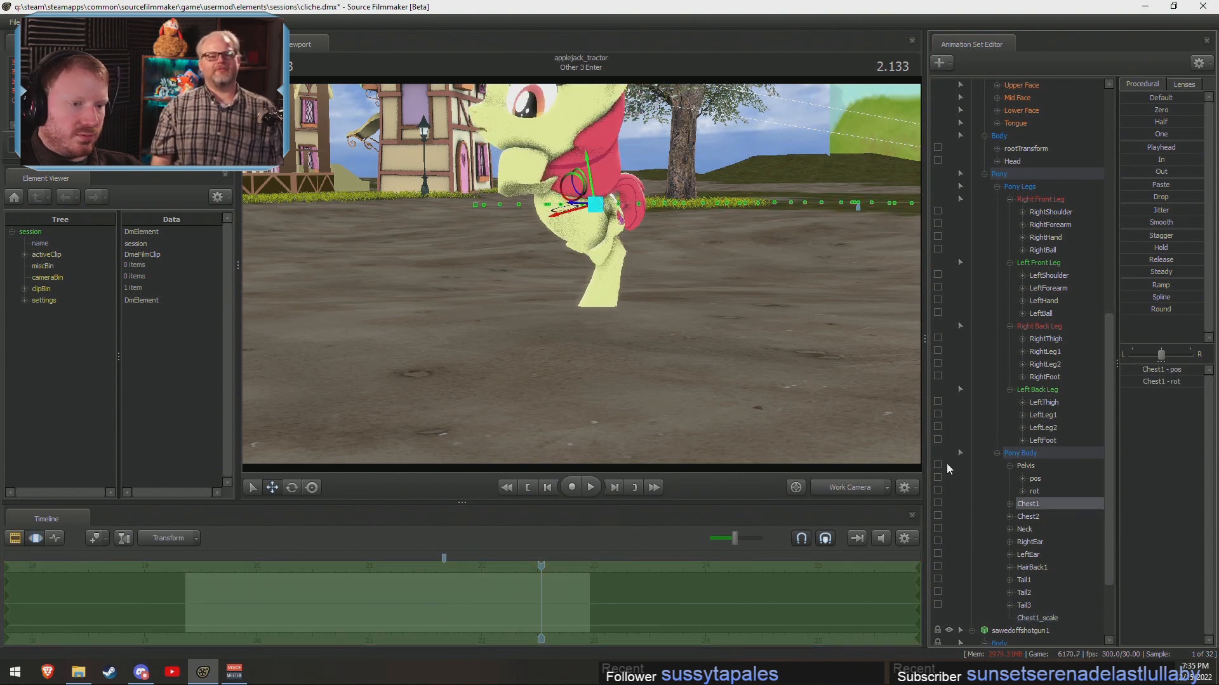
key("space")
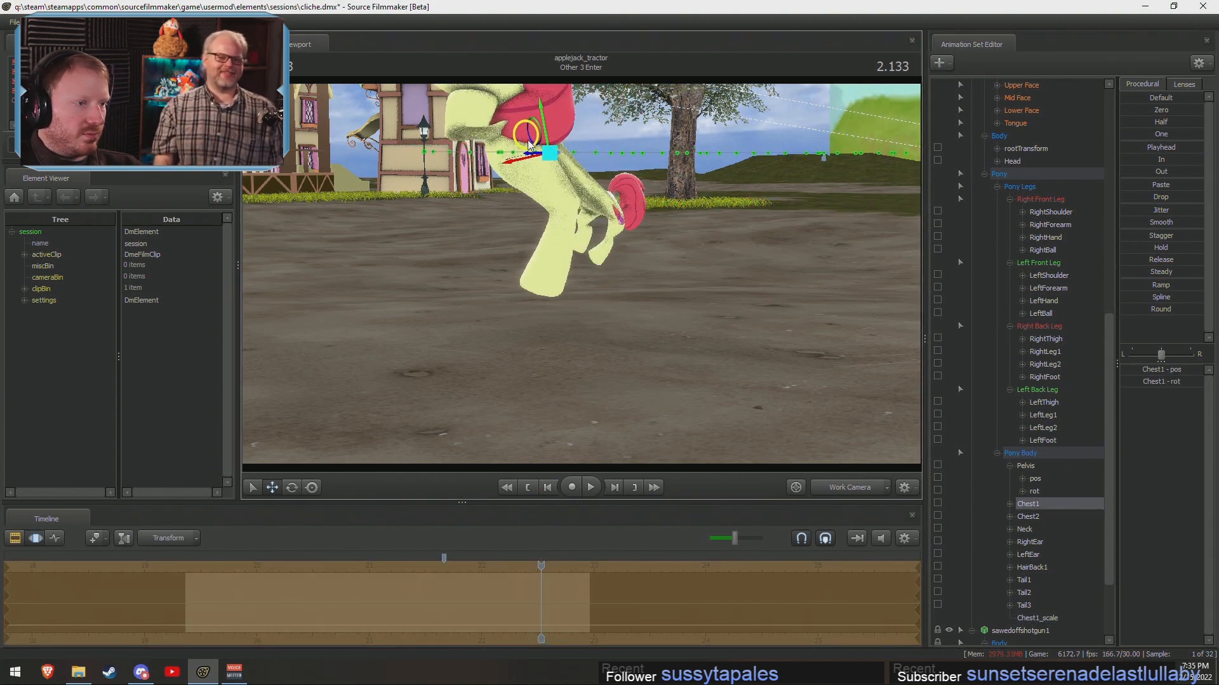
key("space")
key("F2")
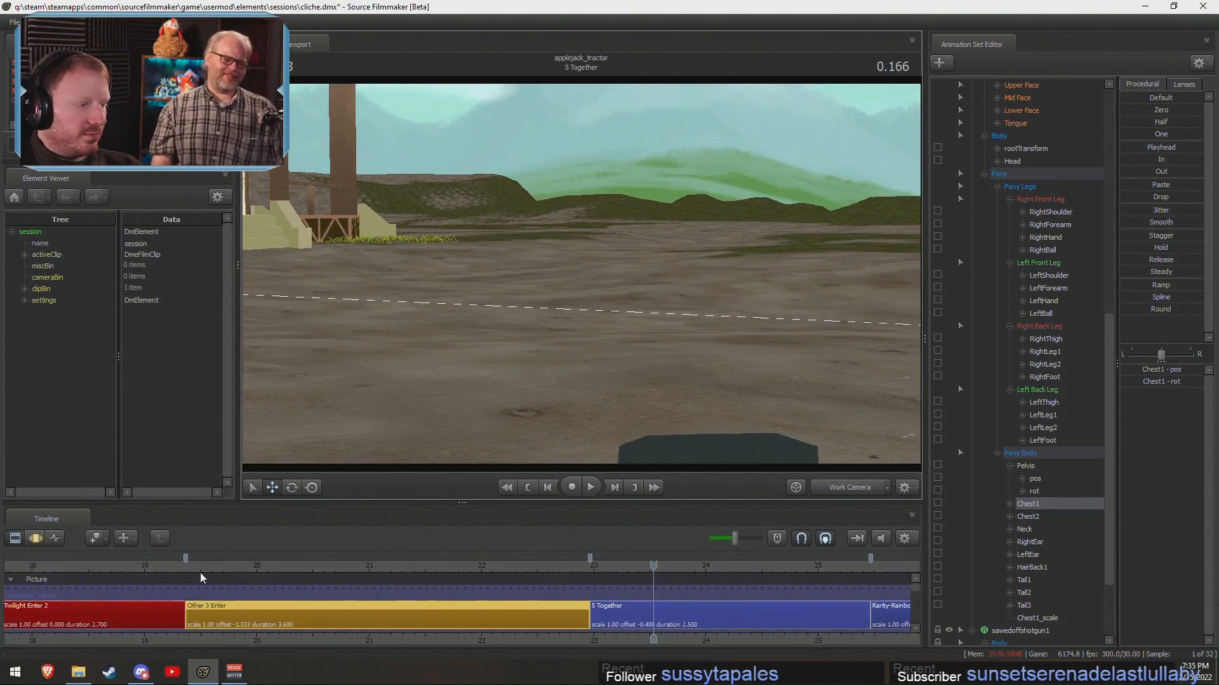
Play the beginning of the Other 3 Enter shot and examine the enlarged Applebloom's face up close.
left_click(203, 565)
left_click_drag(432, 381, 368, 343)
key("space")
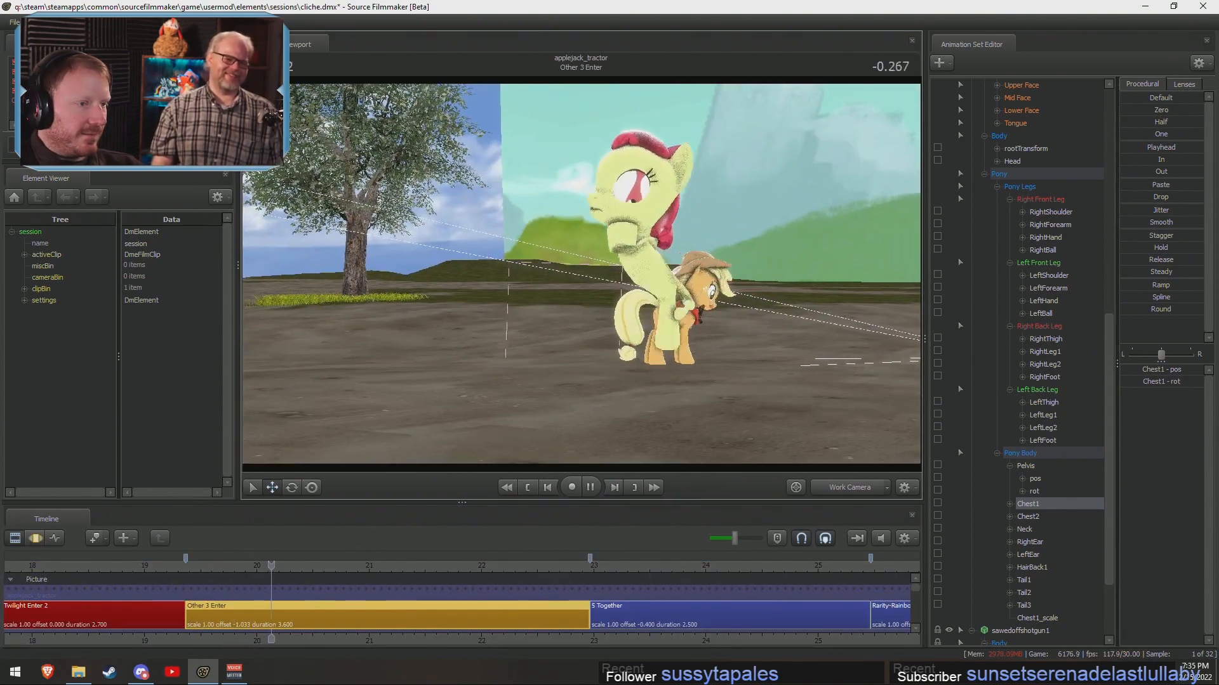
key("space")
left_click_drag(581, 273, 727, 267)
key("w")
key("a")
key("w")
left_click_drag(864, 407, 863, 374)
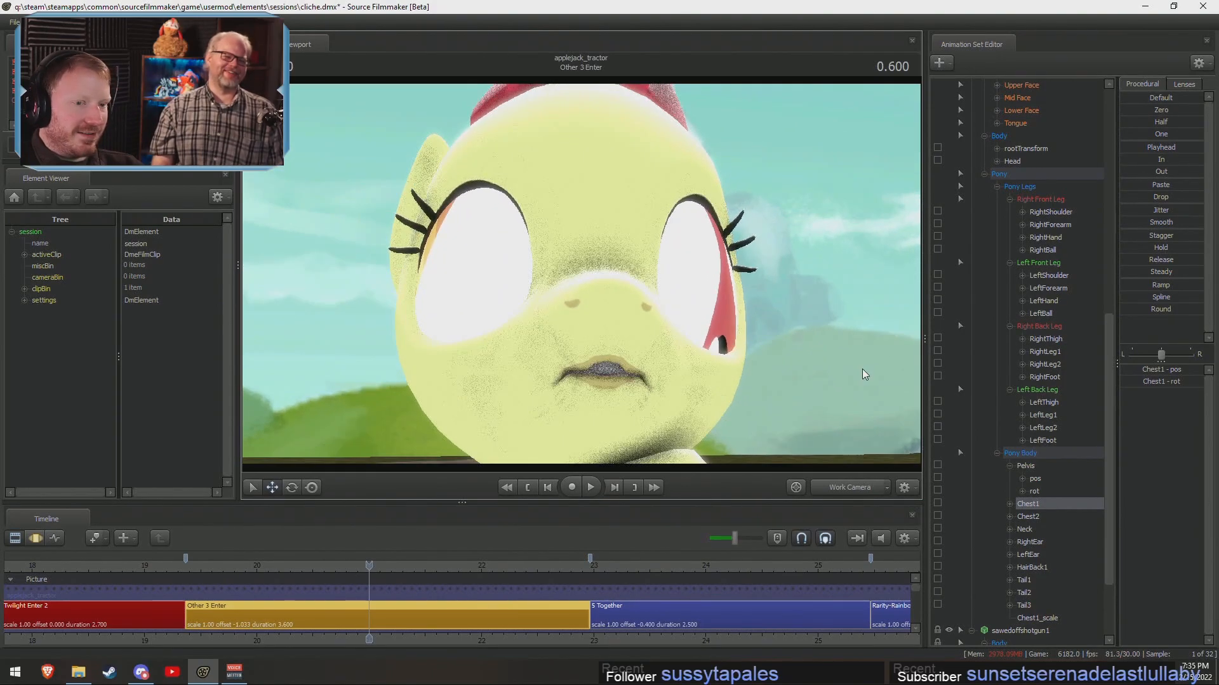
Select Applebloom's Eyes controls and pull their view target in close to her head.
scroll(1026, 184, "up", 2)
left_click(1029, 153)
key("s")
left_click_drag(844, 210, 854, 209)
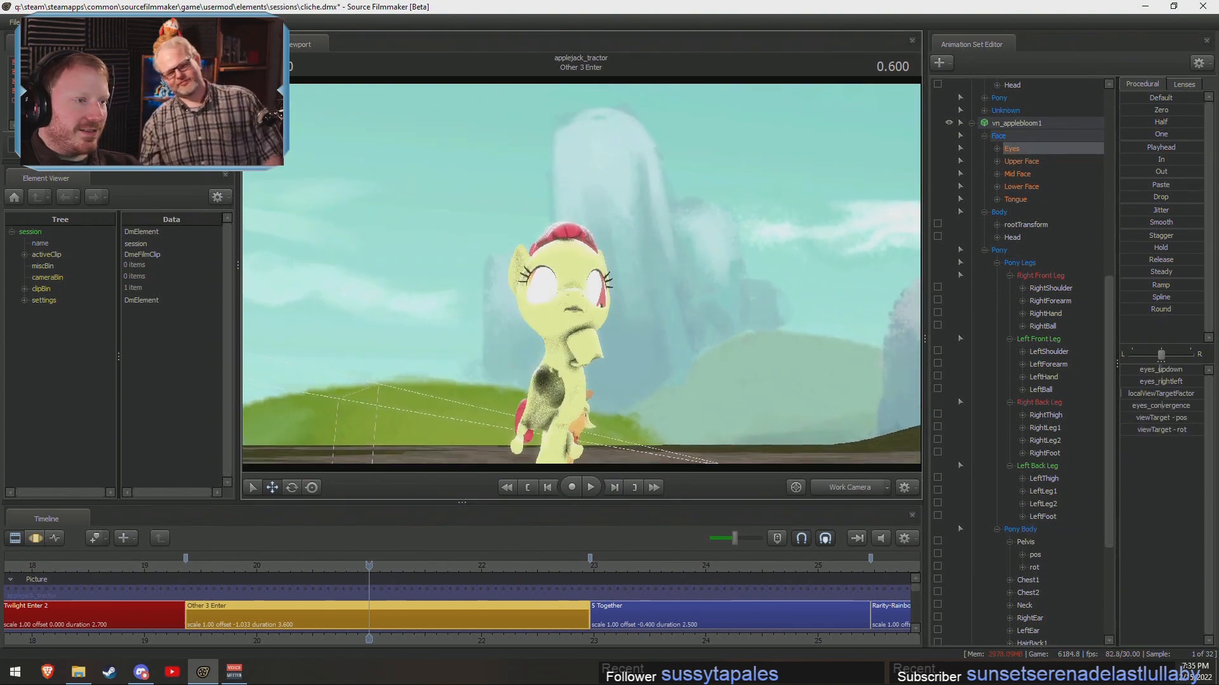
key("F3")
left_click_drag(734, 341, 510, 332)
key("F2")
key("F3")
key("d")
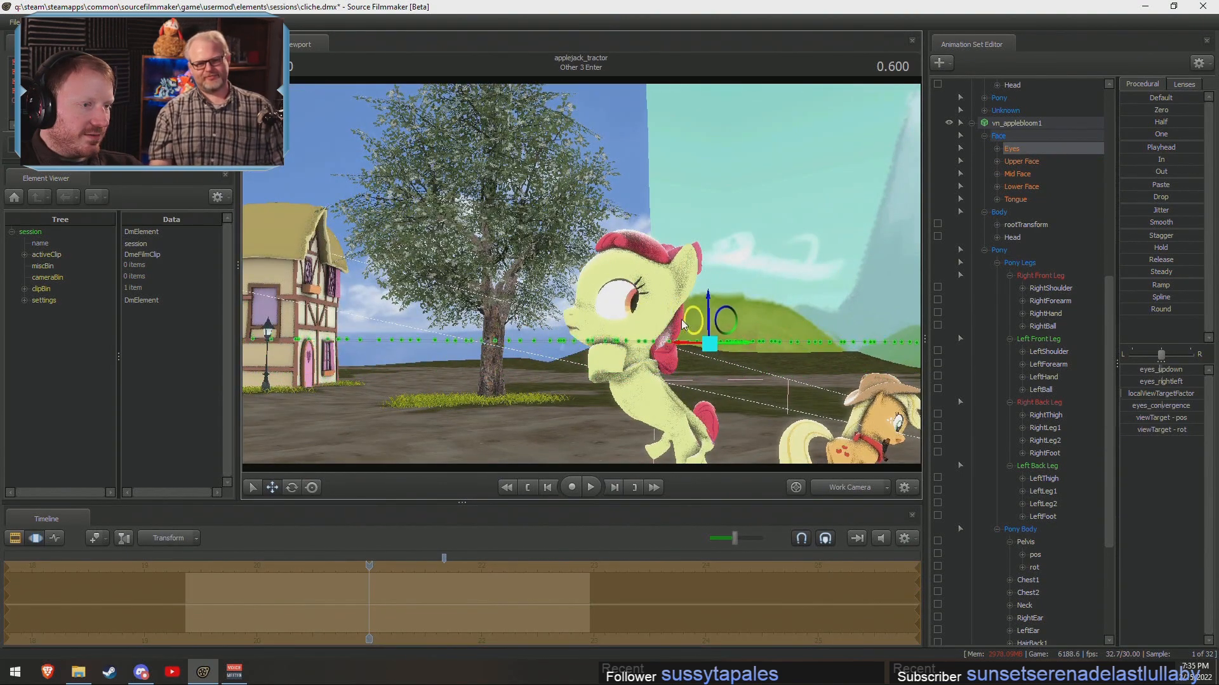
key("a")
left_click_drag(682, 311, 681, 347)
key("F2")
key("w")
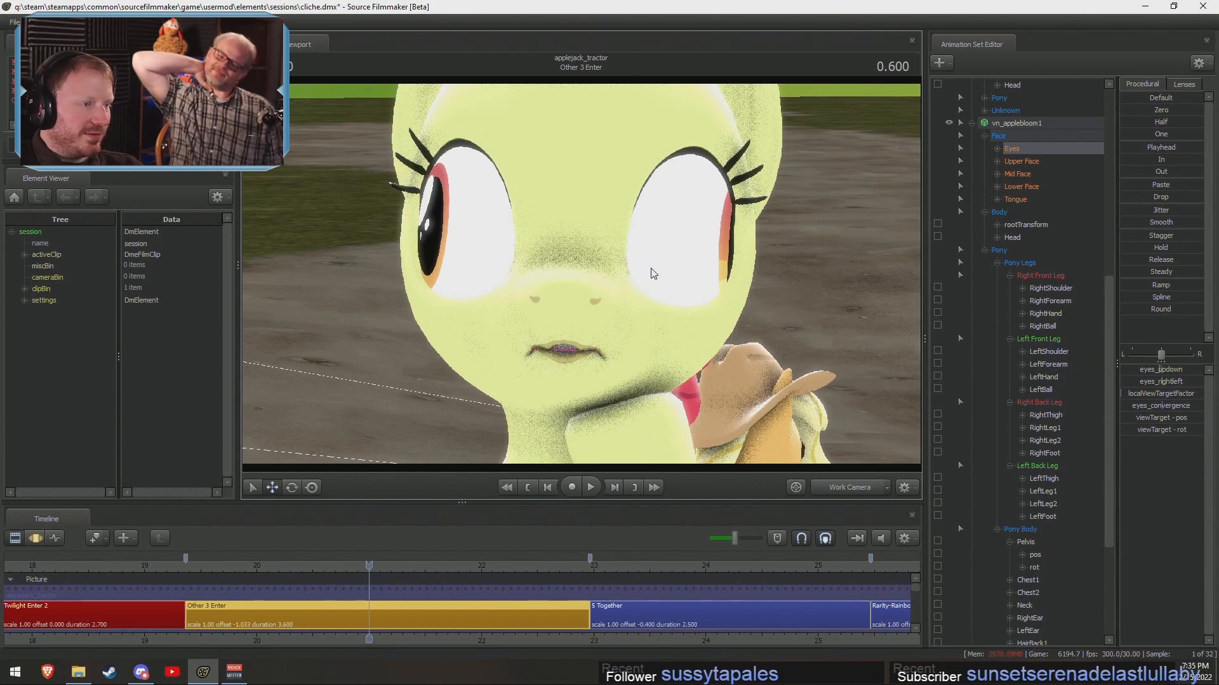
Reposition the eye view target around Applebloom's face, leaving it at her forehead so both eyes roll upward.
left_click_drag(771, 327, 759, 314)
key("F3")
left_click_drag(549, 273, 611, 272)
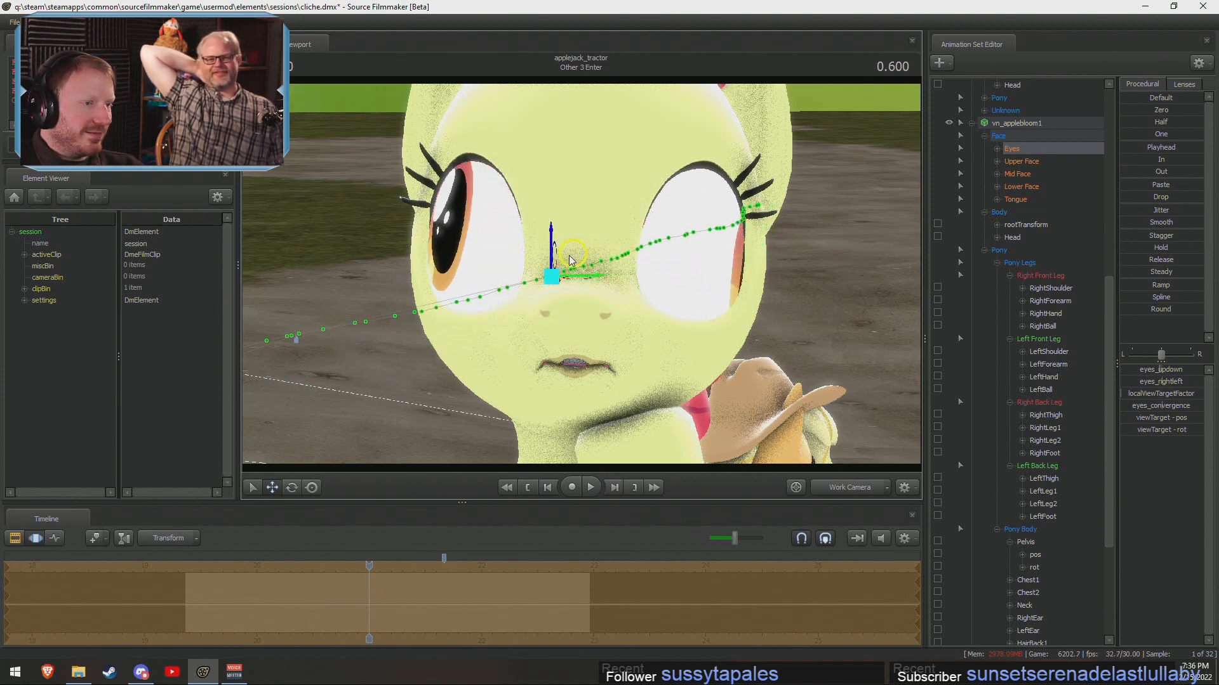
left_click_drag(456, 349, 464, 314)
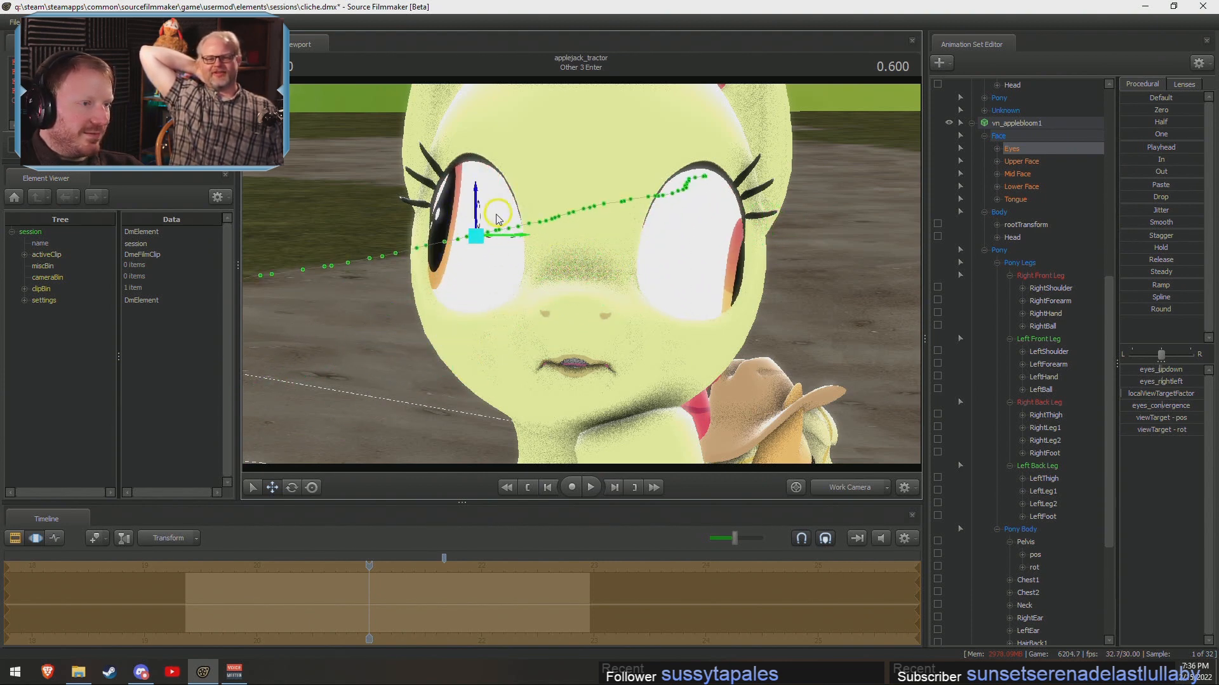
left_click_drag(430, 267, 490, 98)
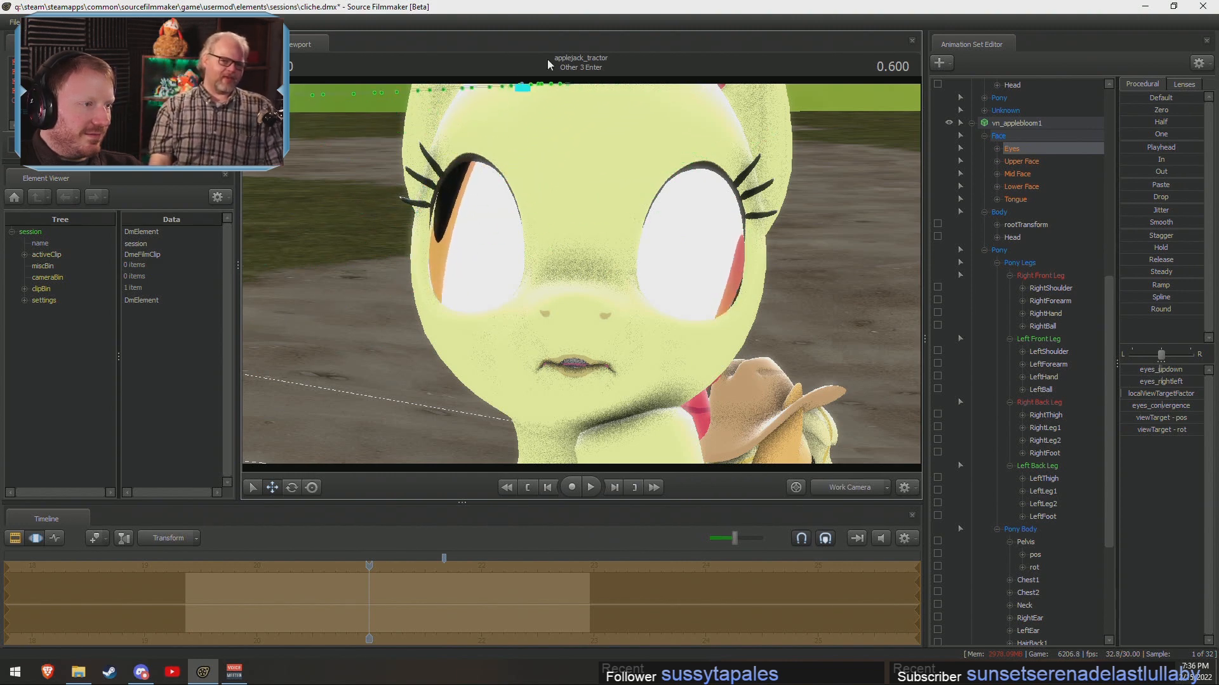
left_click_drag(603, 43, 597, 66)
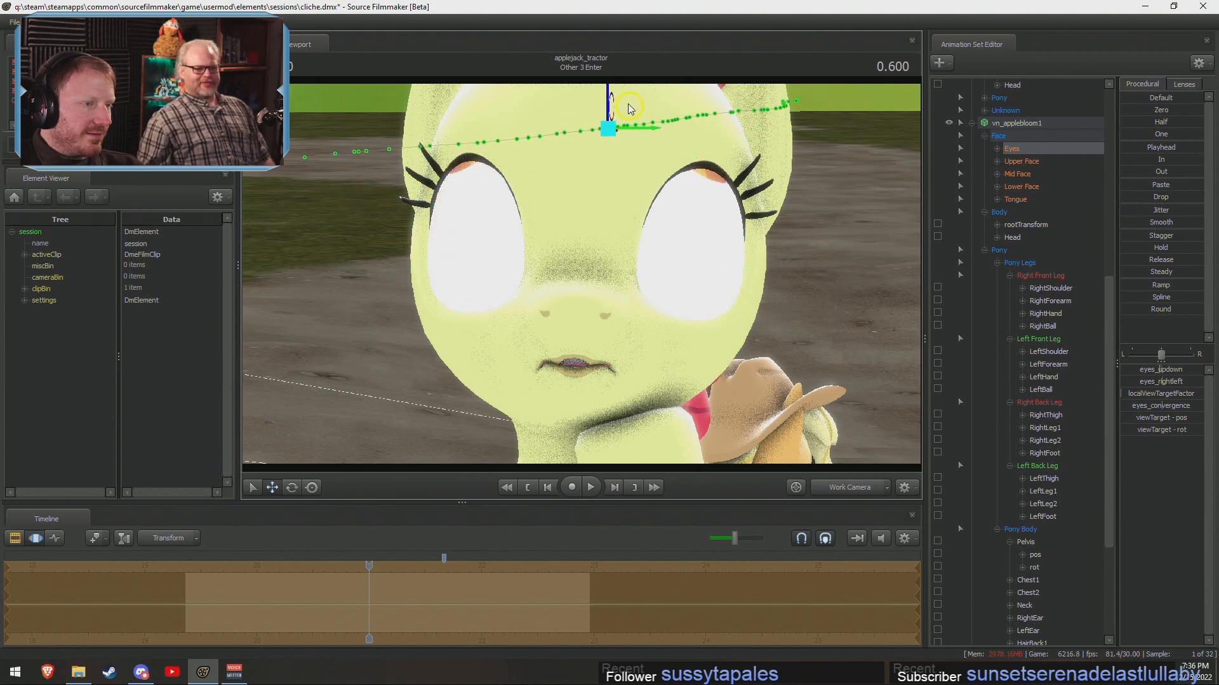
Examine Applebloom's distorted eyes from the side and from inside her head.
left_click_drag(633, 260, 590, 277)
left_click_drag(732, 269, 590, 231)
key("w")
key("s")
key("w")
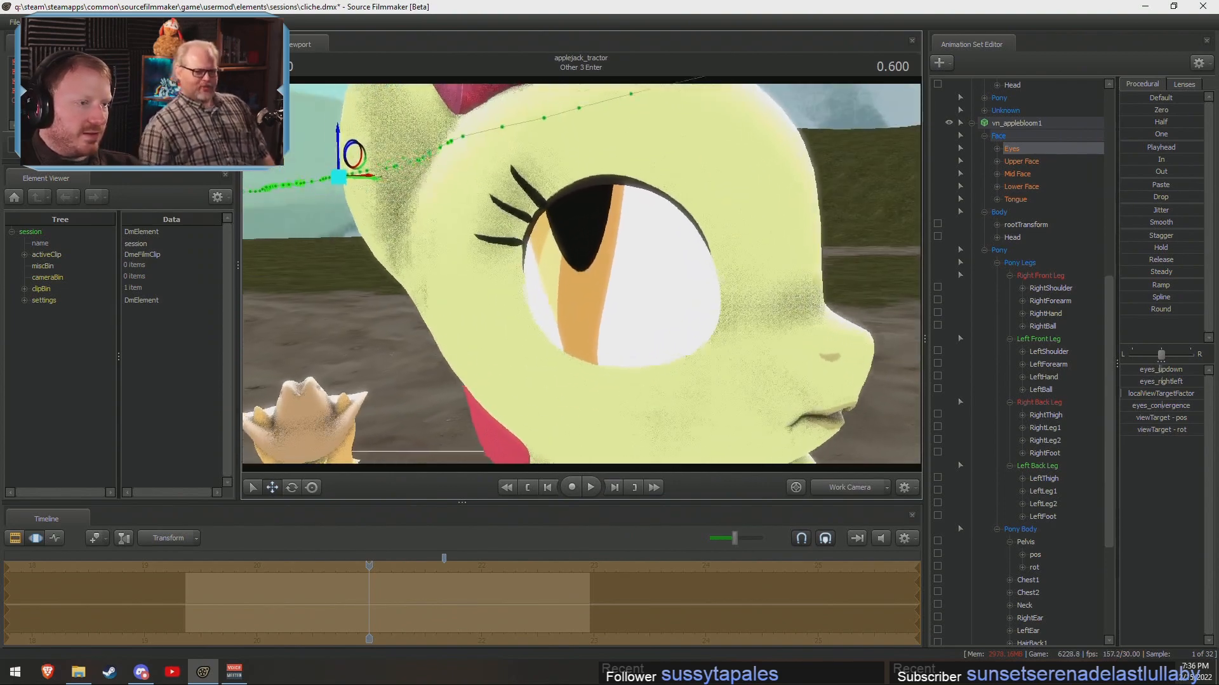
key("s")
left_click_drag(582, 274, 600, 241)
key("w")
key("s")
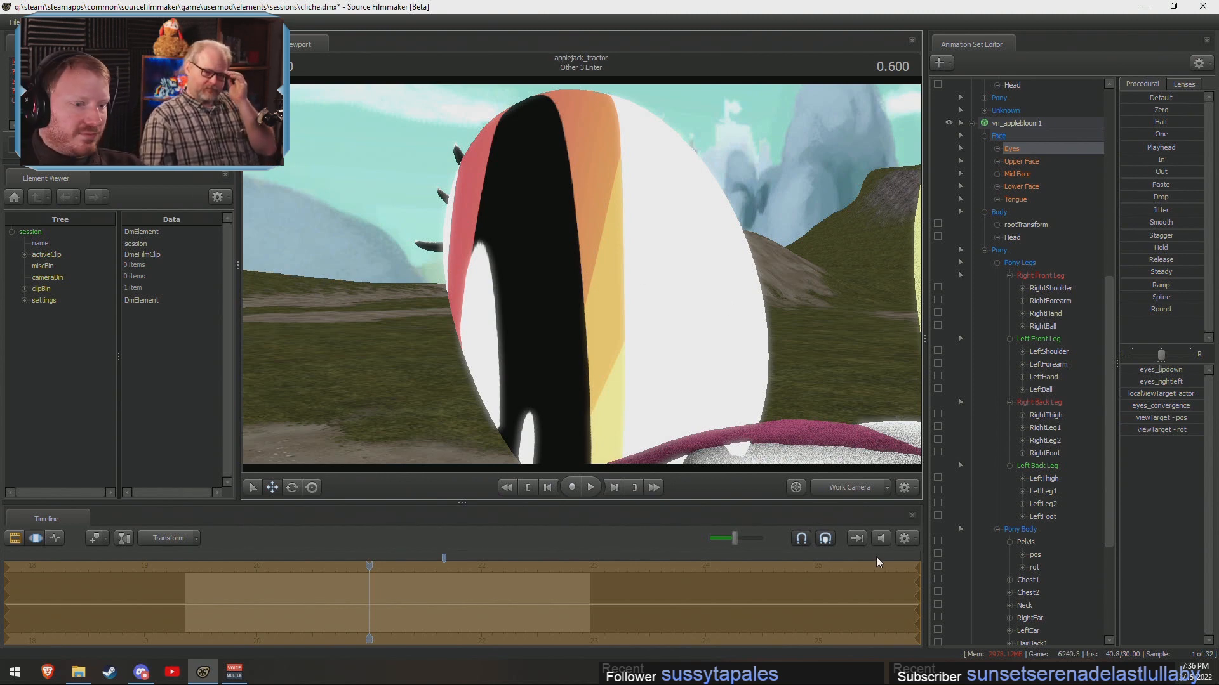
Switch the viewport to the Main Camera and group revamped_applejack1, vn_applebloom1 and sawedoffshotgun1 together.
left_click(856, 488)
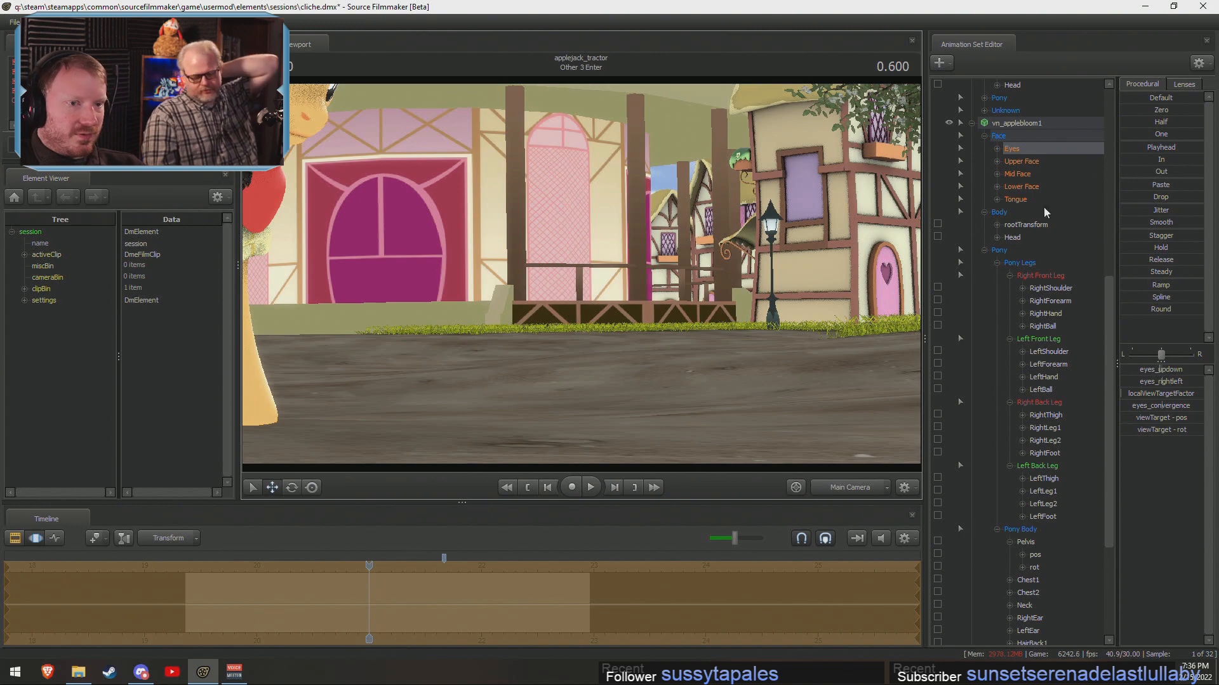
left_click(985, 250)
left_click(973, 466)
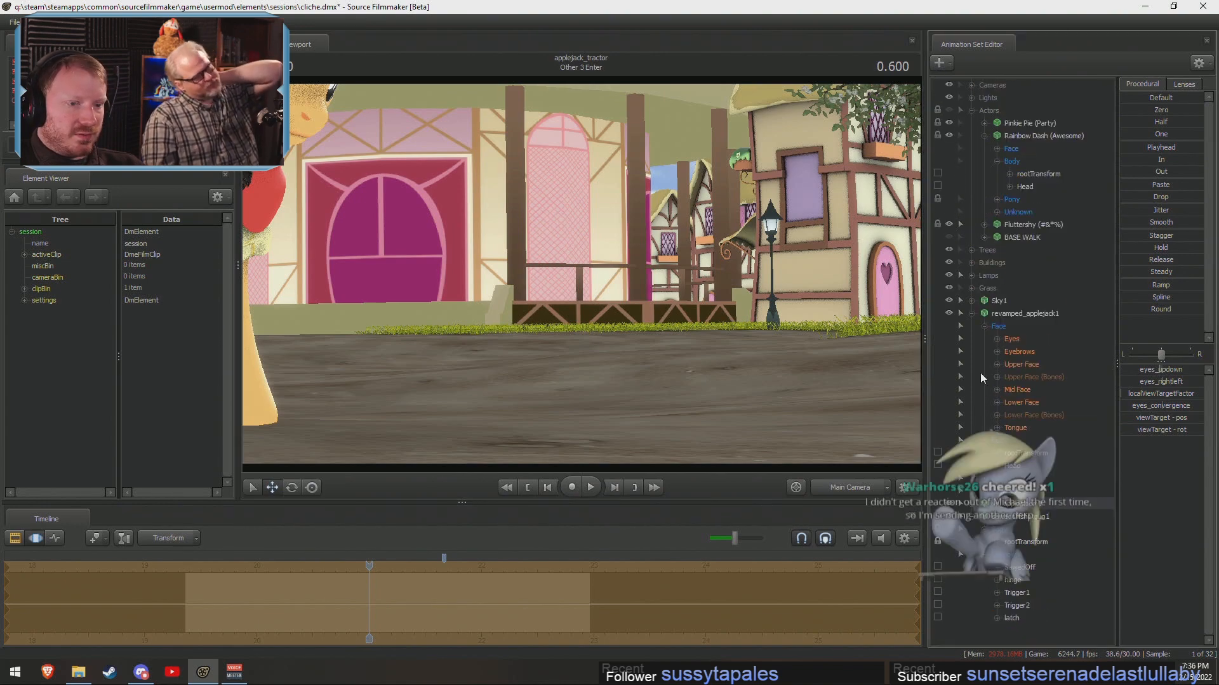
left_click(972, 312)
left_click(1011, 314)
left_click(1010, 339)
left_click(972, 338)
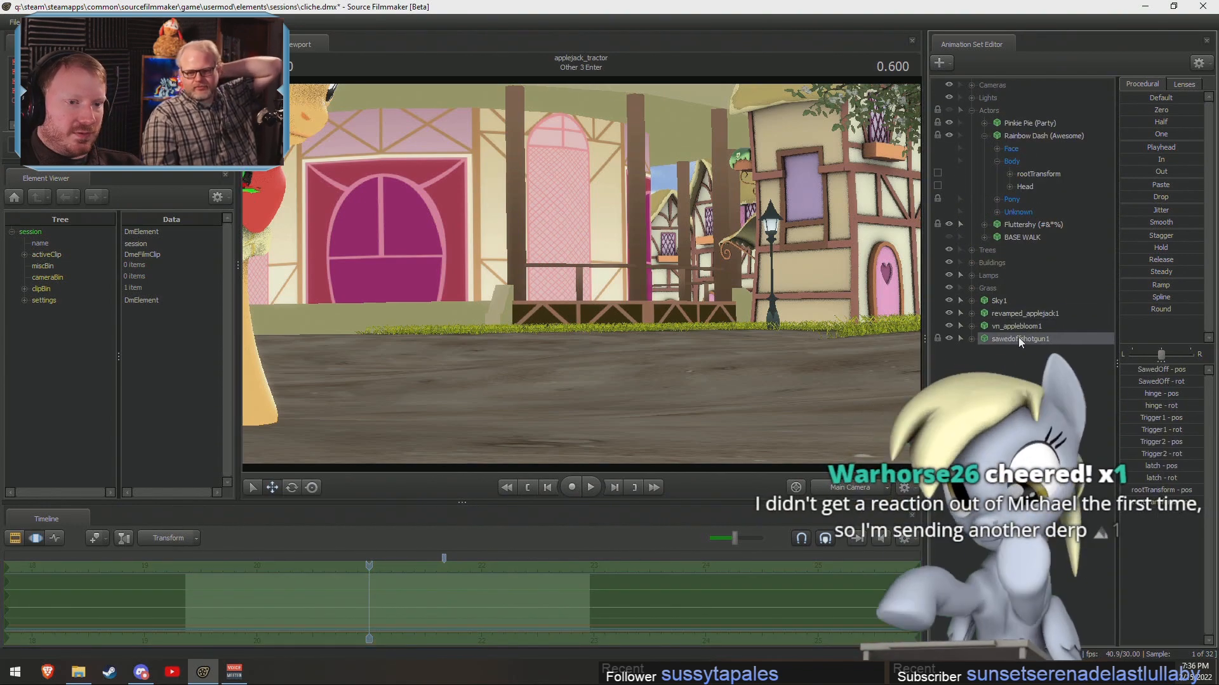
left_click(1023, 313, "shift")
right_click(1023, 316)
left_click(1048, 356)
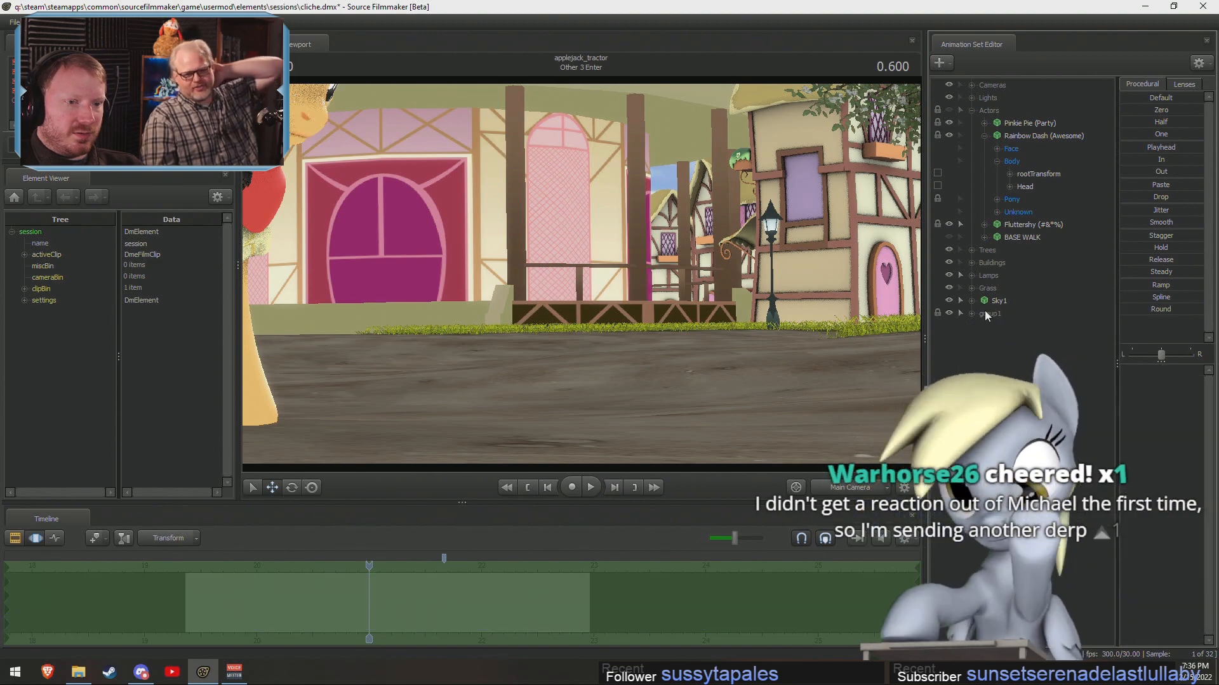
Rename the new group WTF and hide it, then show the Actors group's ponies and collapse that group.
double_click(1016, 313)
type("WTF")
key("Return")
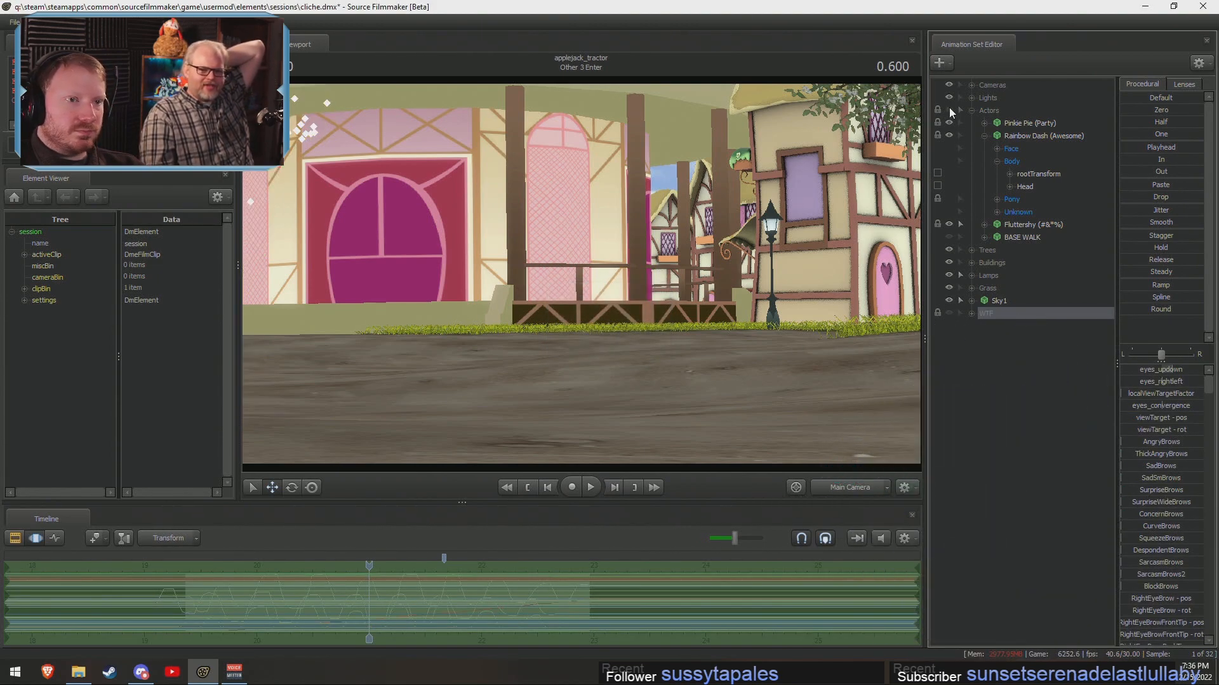
left_click(971, 111)
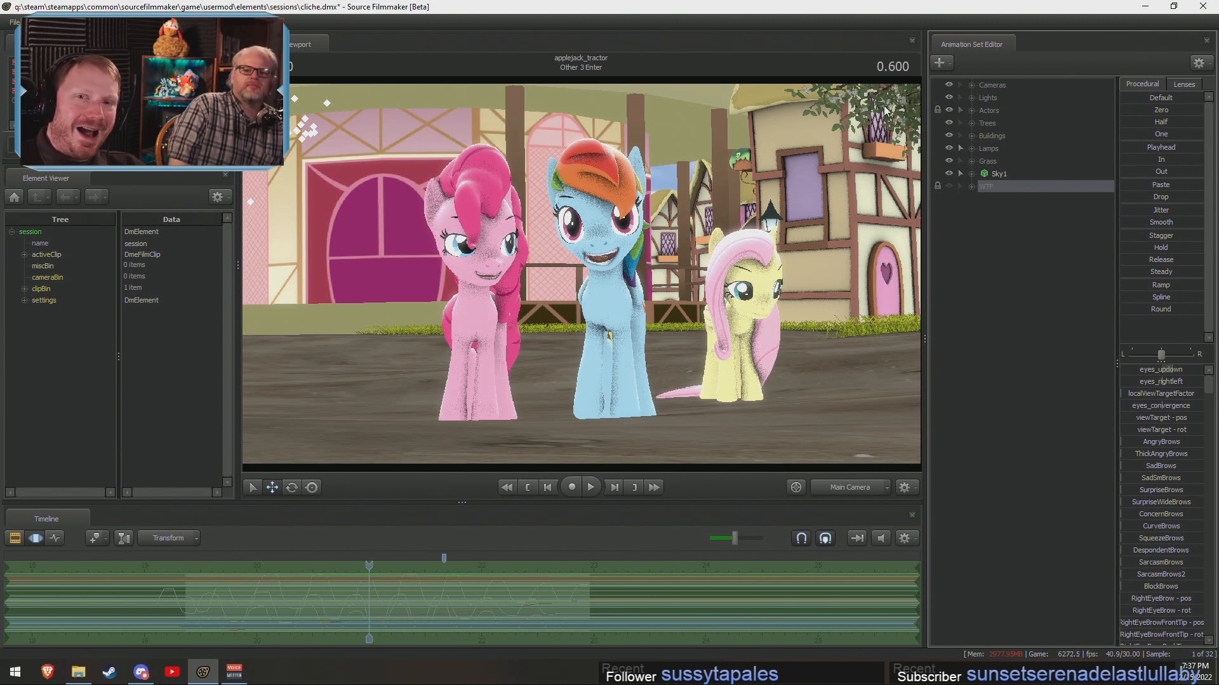
Play the Other 3 Enter shot several times to review the animation of the three ponies.
key("F2")
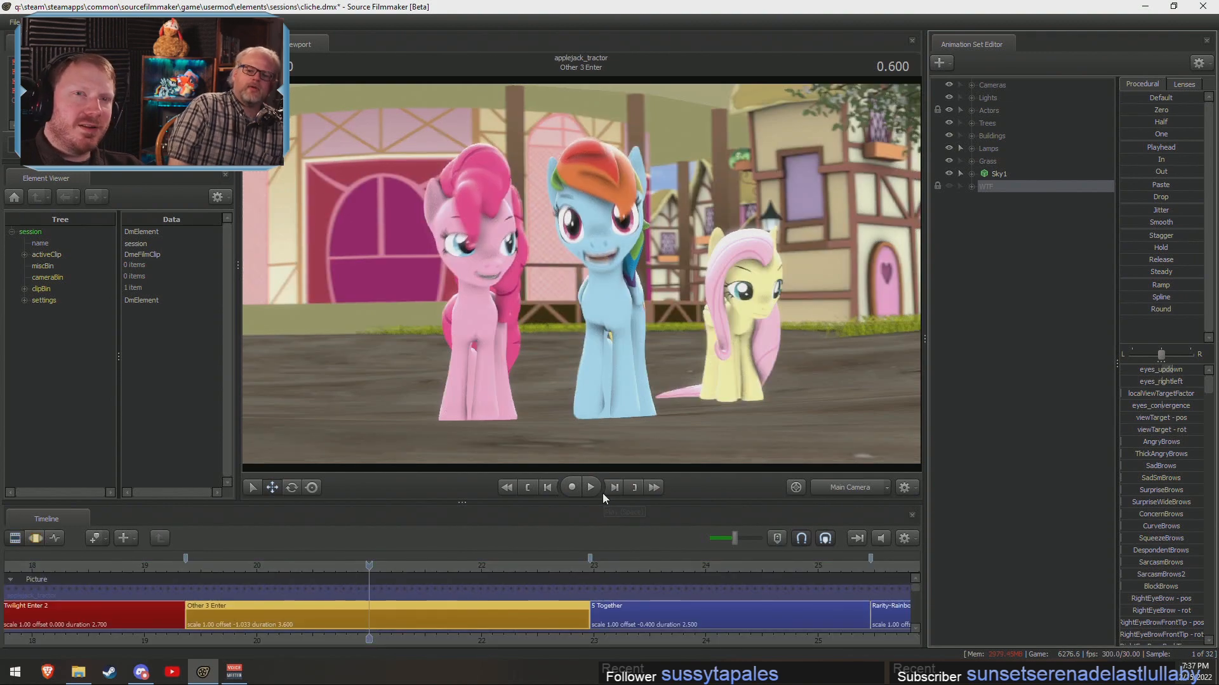
left_click(226, 567)
key("space")
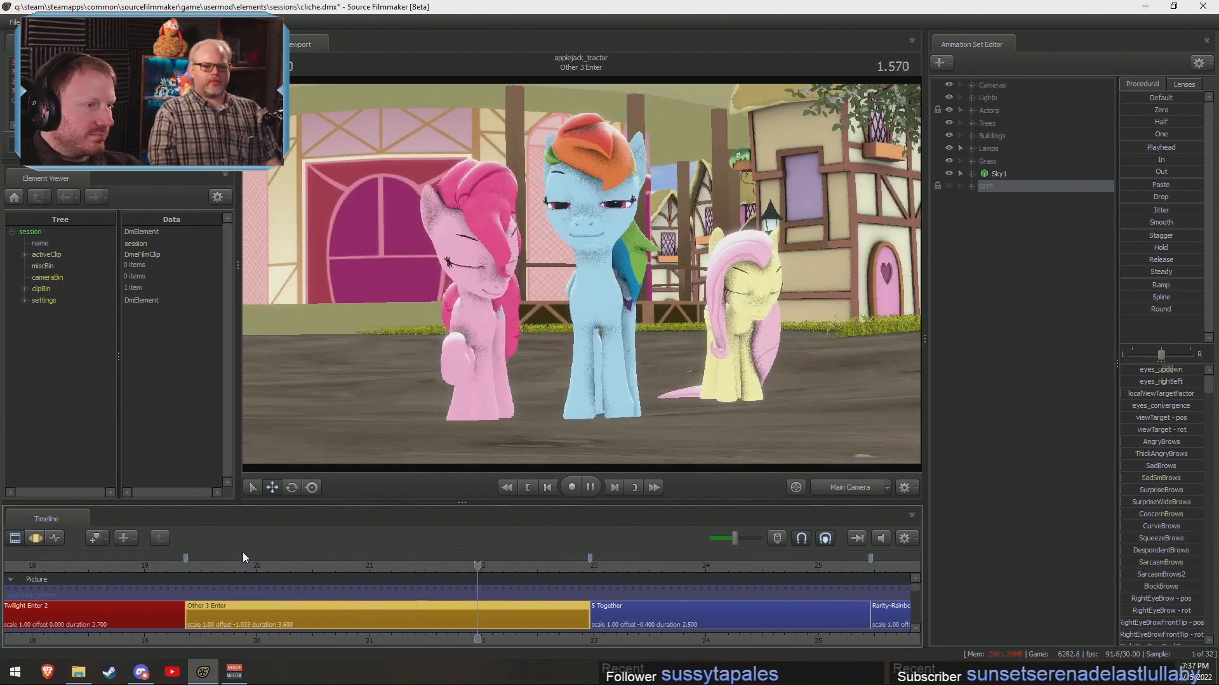
key("space")
key("space")
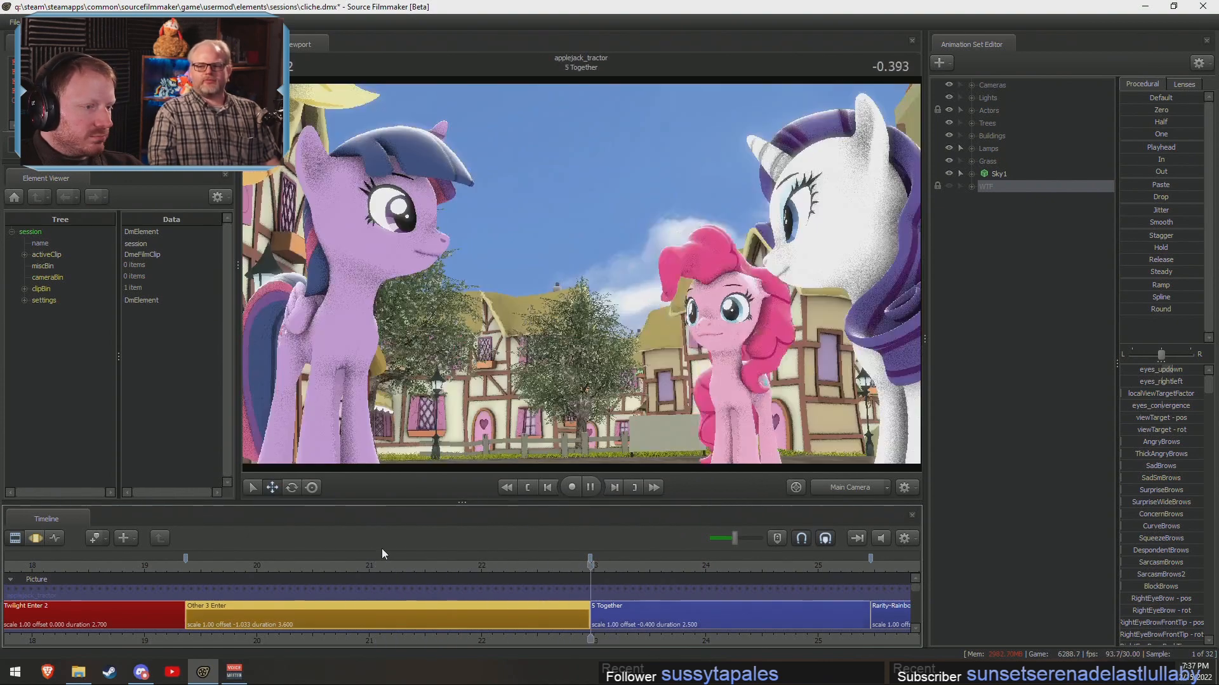
left_click(340, 564)
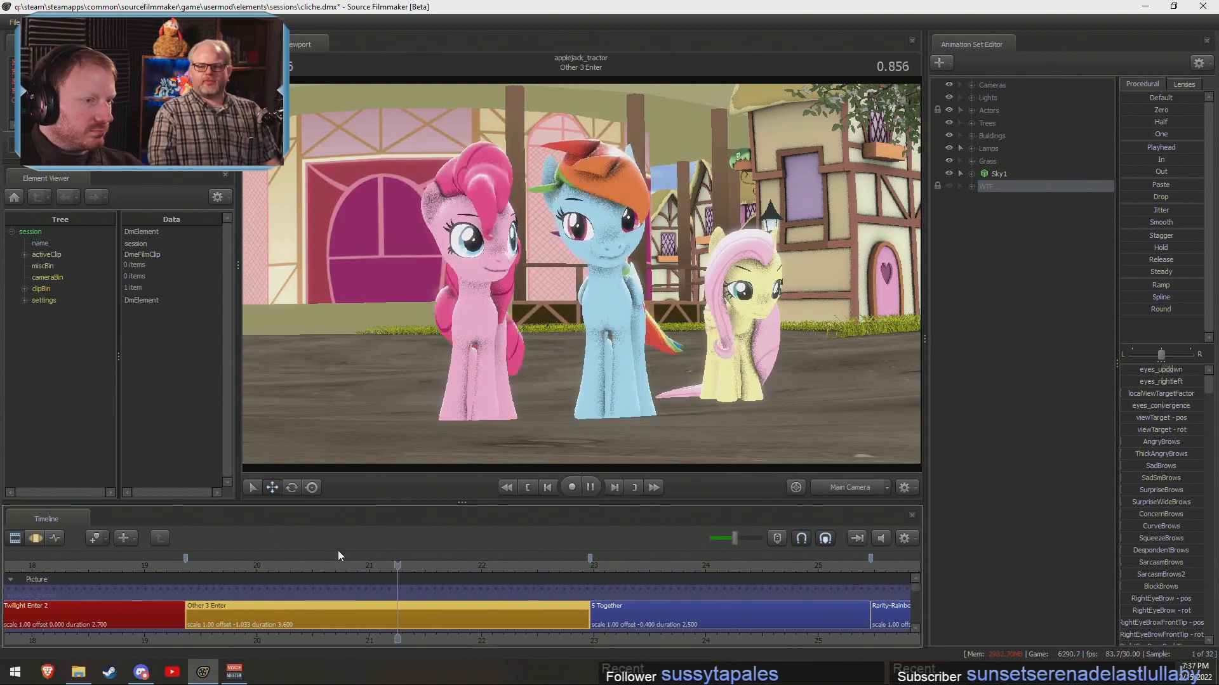
key("space")
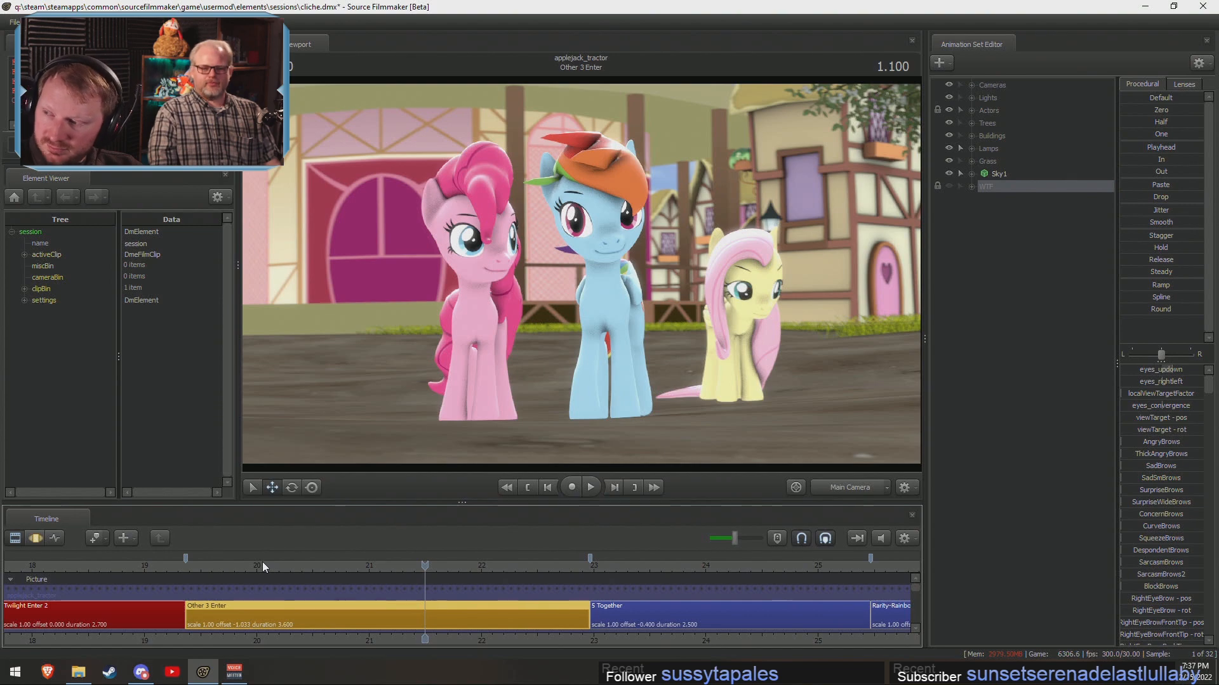
key("space")
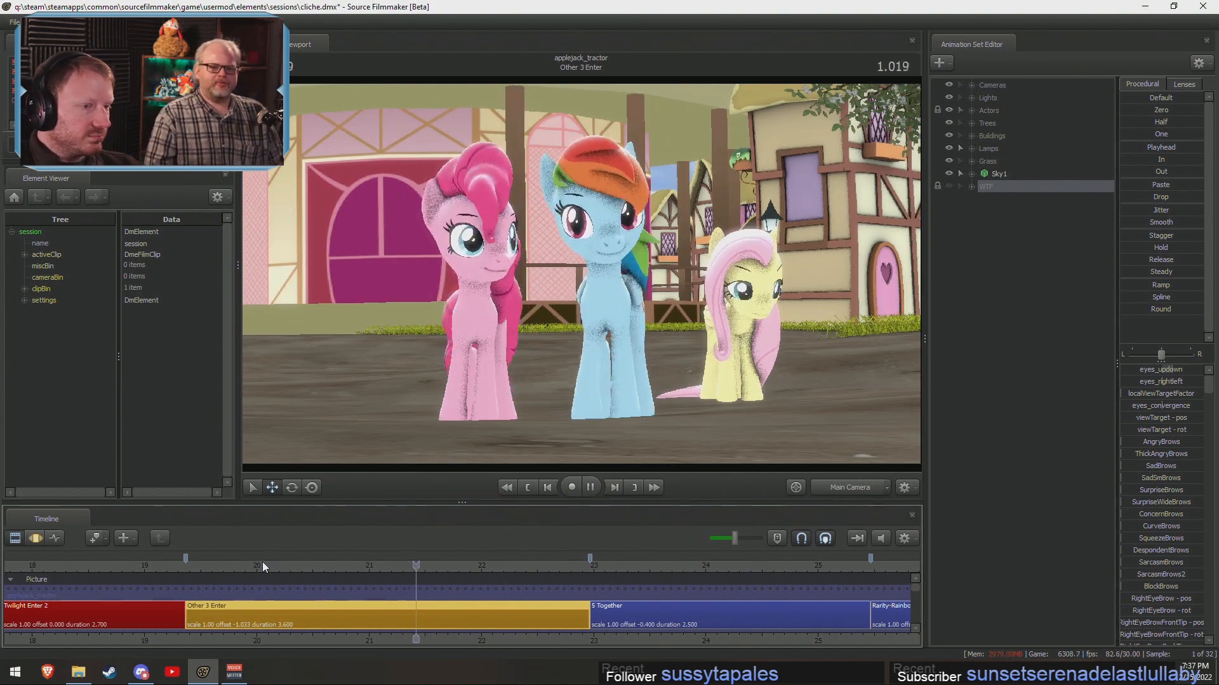
key("space")
Play through the Twilight Enter 1 and Twilight Enter 2 shots to review the lead-in to Other 3 Enter.
scroll(248, 590, "down", 3)
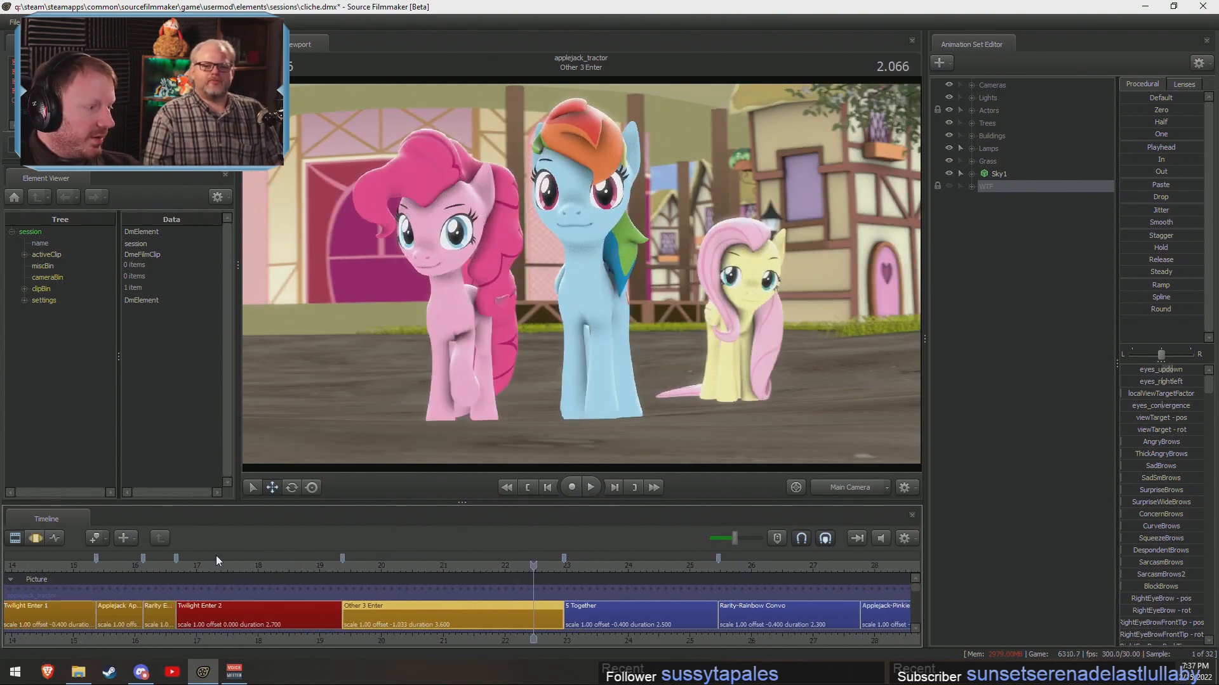
left_click_drag(192, 564, 208, 639)
middle_click_drag(208, 639, 387, 573)
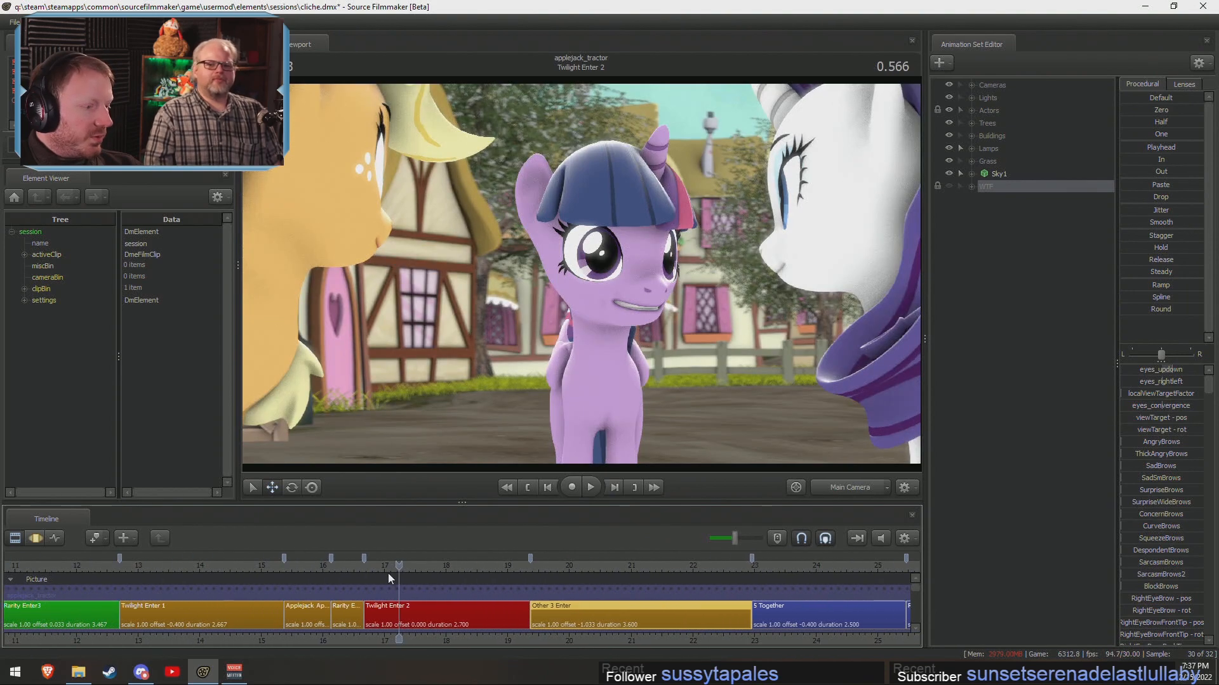
key("space")
key("space")
left_click(406, 618)
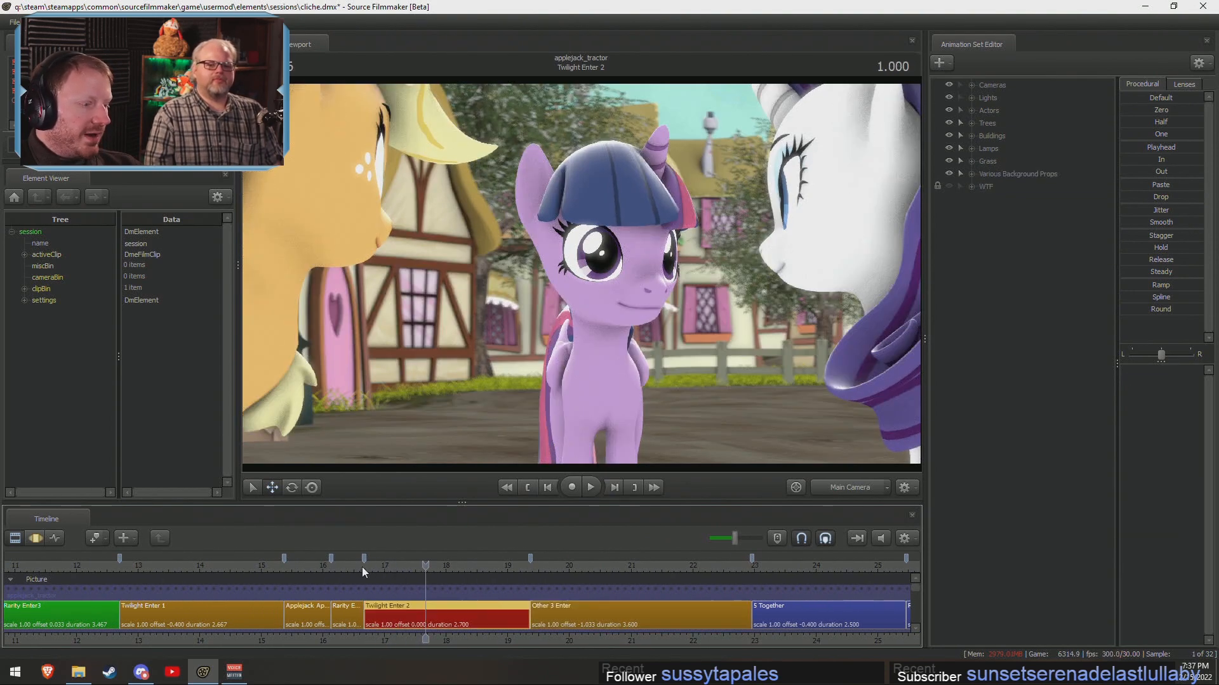
left_click(325, 565)
key("space")
key("space")
left_click_drag(198, 566, 159, 575)
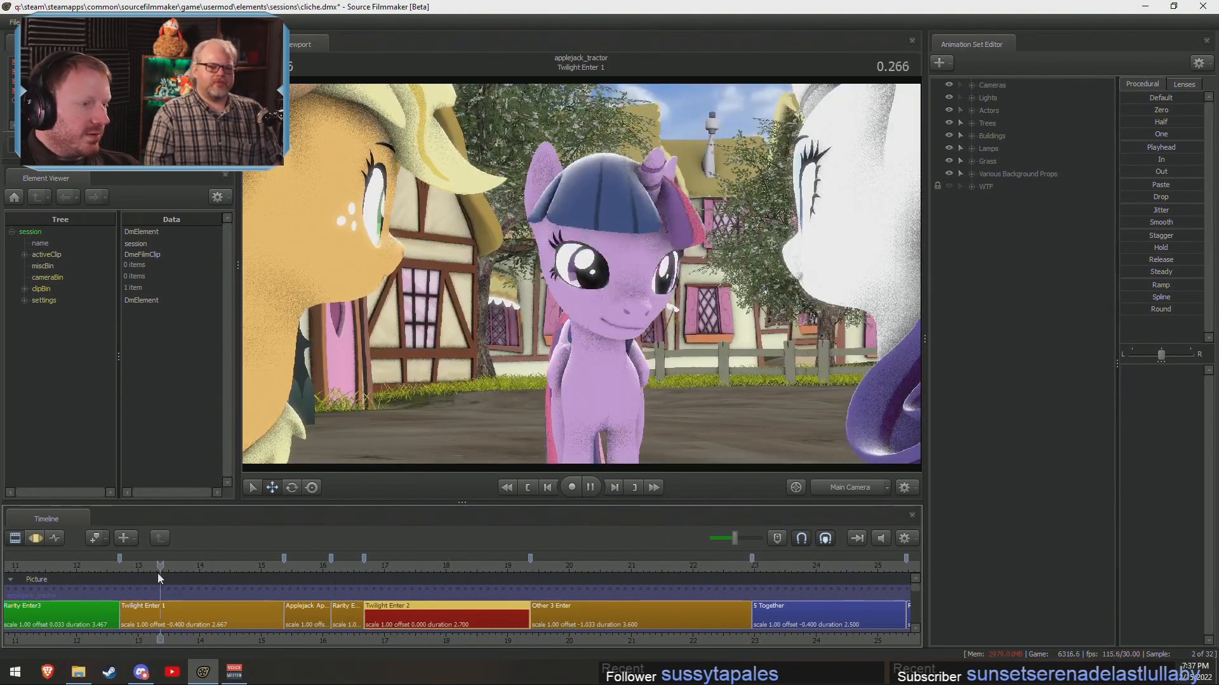
key("space")
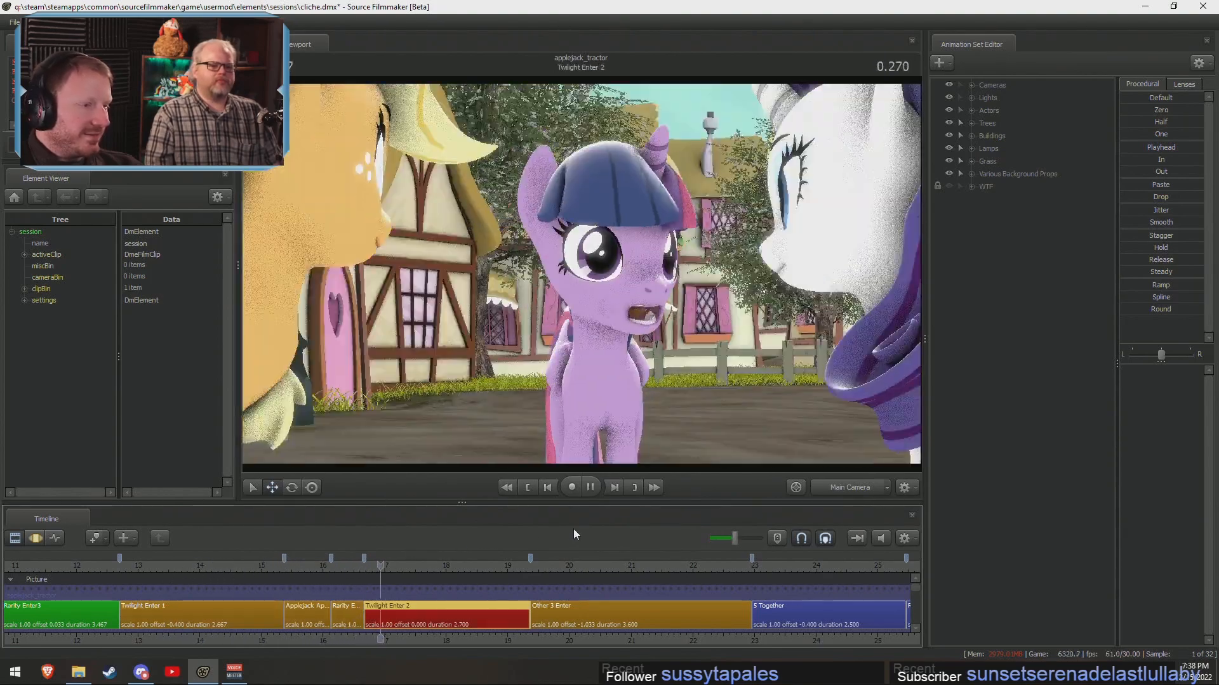
key("space")
left_click(375, 565)
key("space")
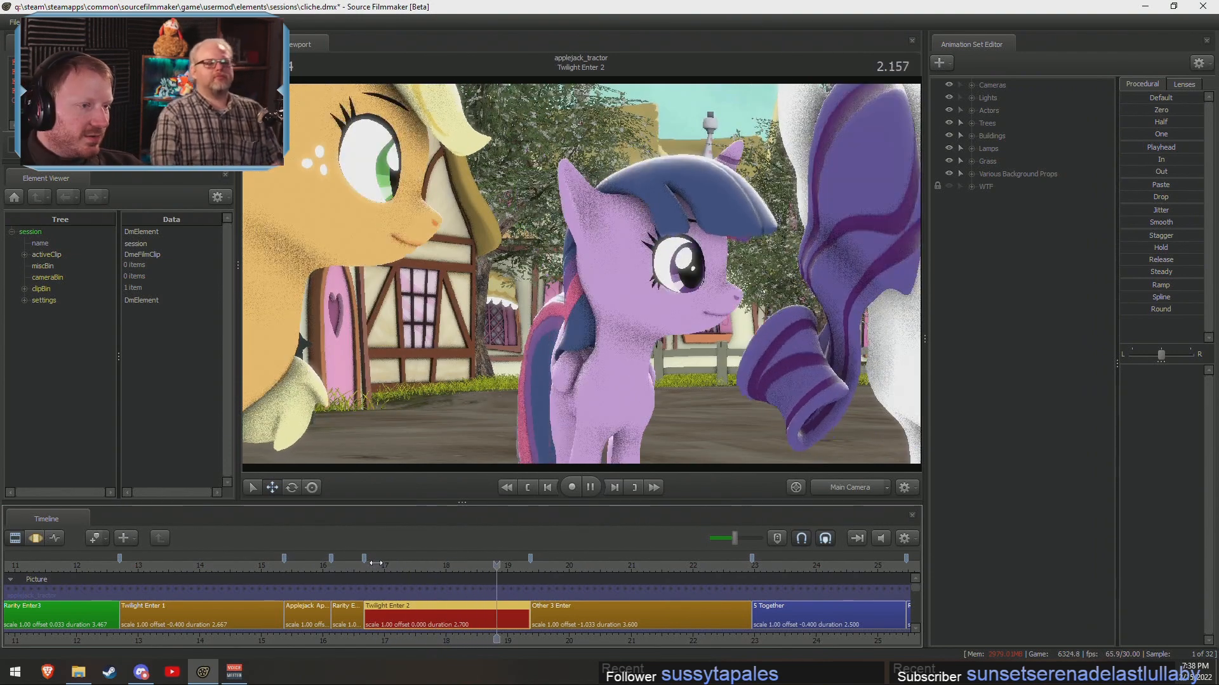
Replay the opening of the Twilight Enter 2 shot to review Twilight's head turn.
key("space")
left_click(380, 562)
key("space")
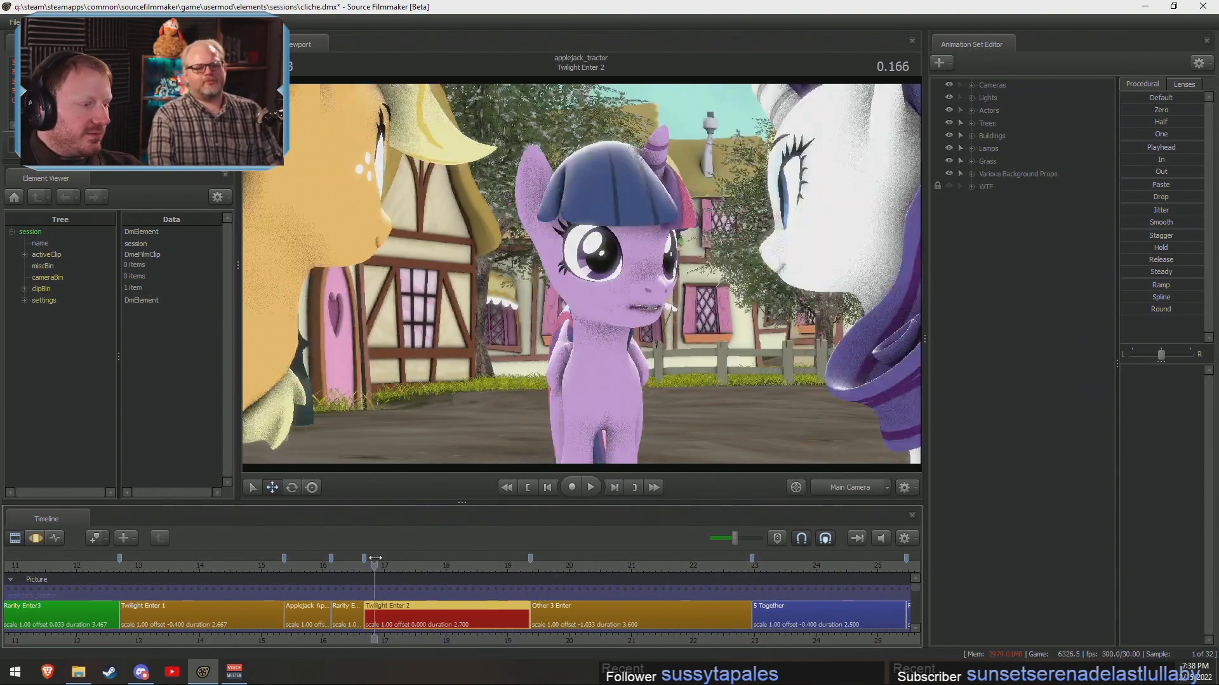
left_click(376, 566)
left_click(370, 569)
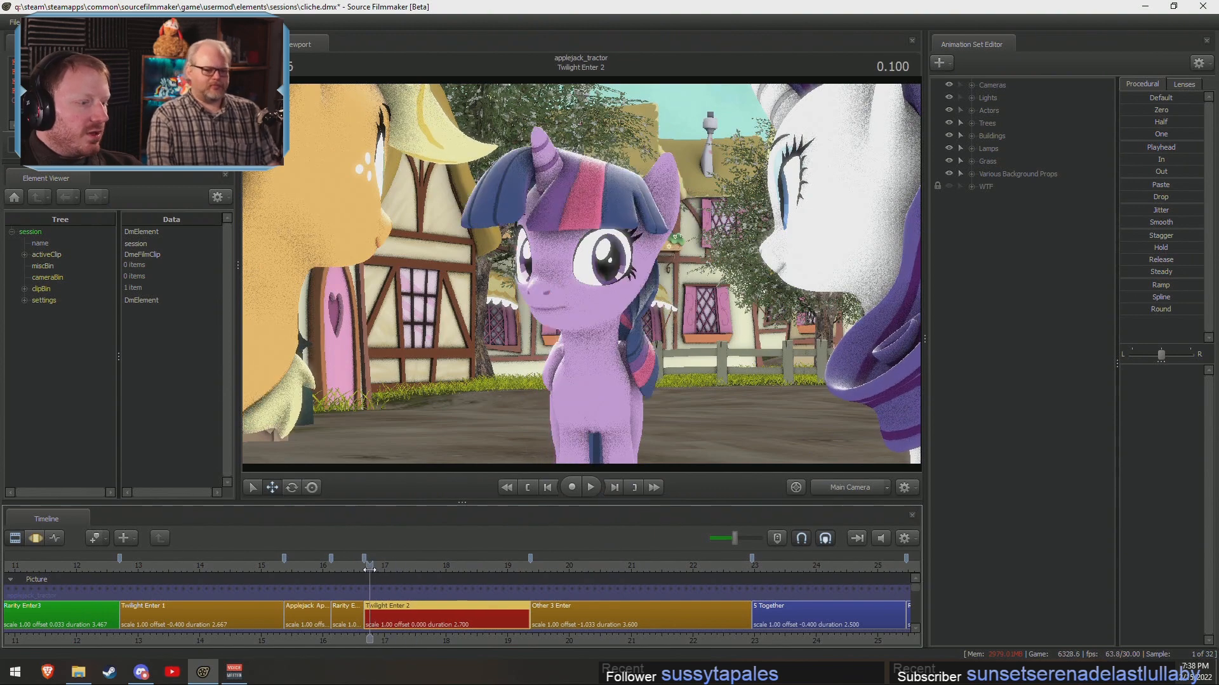
key("space")
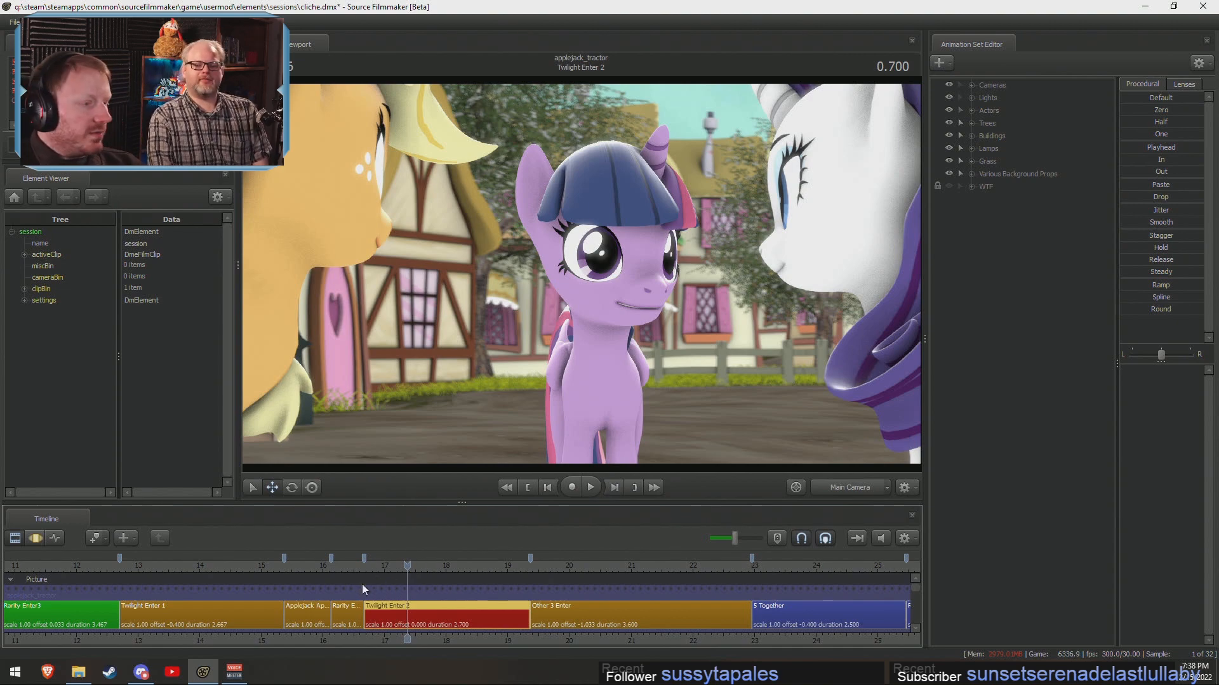
Return to the first frame of Twilight Enter 2 and play its first moments twice to check the timing.
left_click(378, 566)
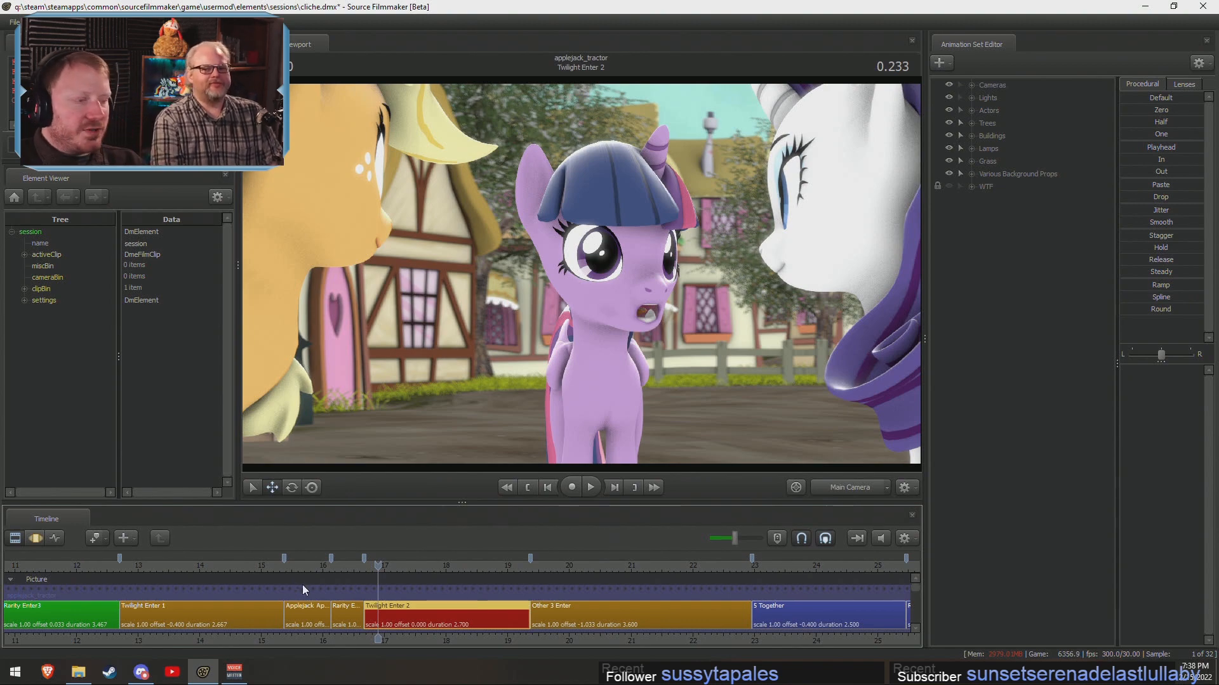
left_click(366, 567)
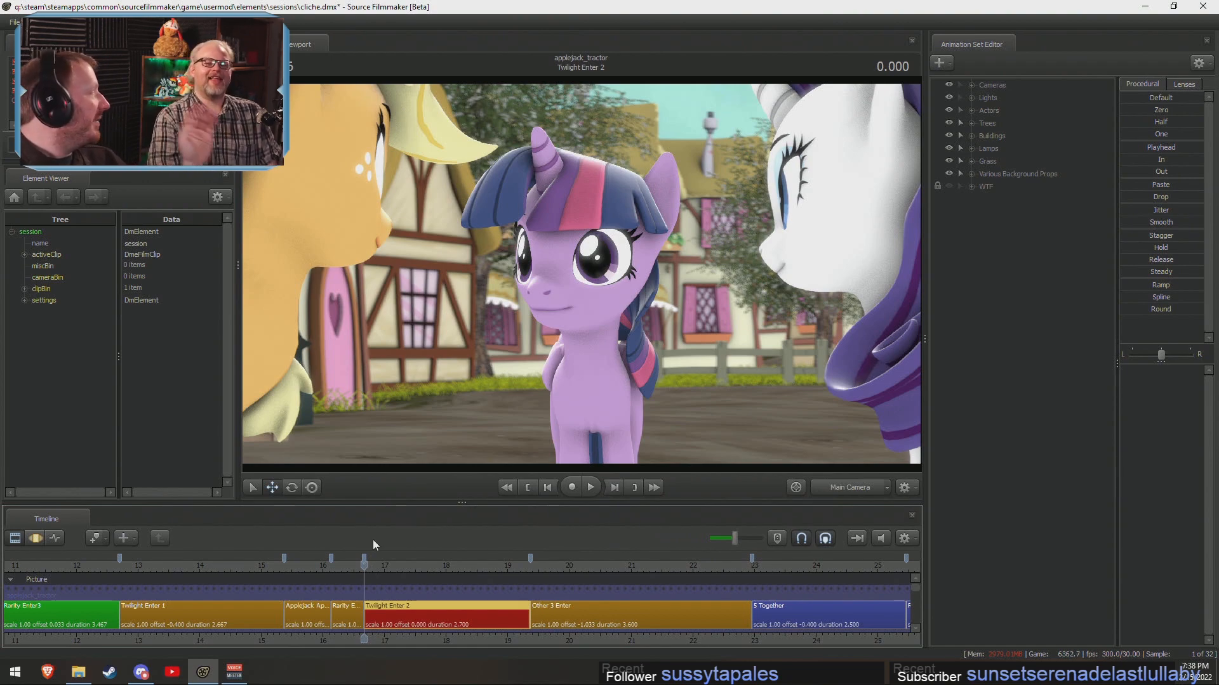
key("space")
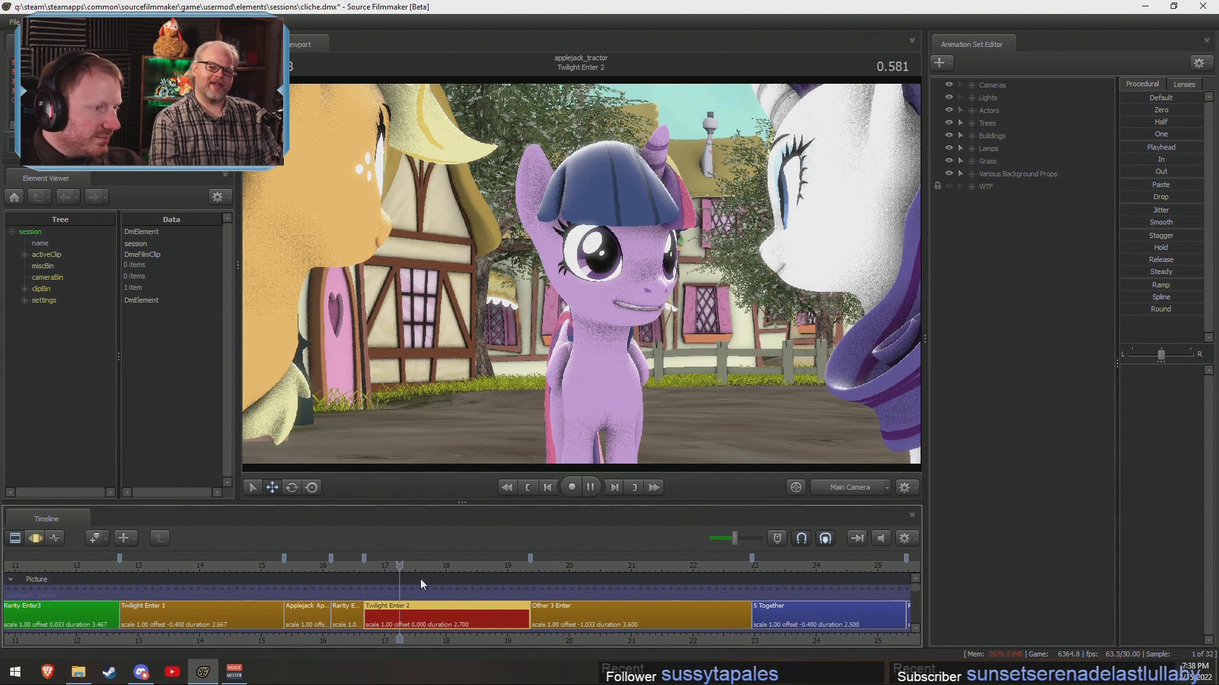
key("space")
left_click(365, 566)
key("space")
key("space")
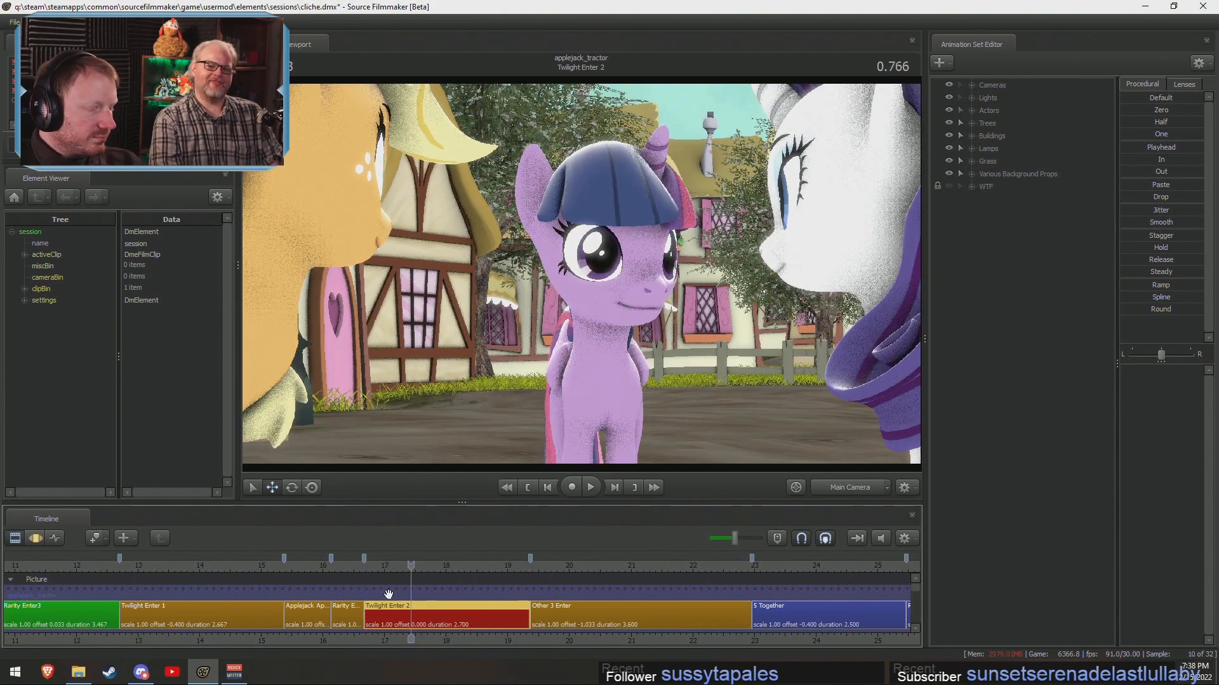
left_click(364, 565)
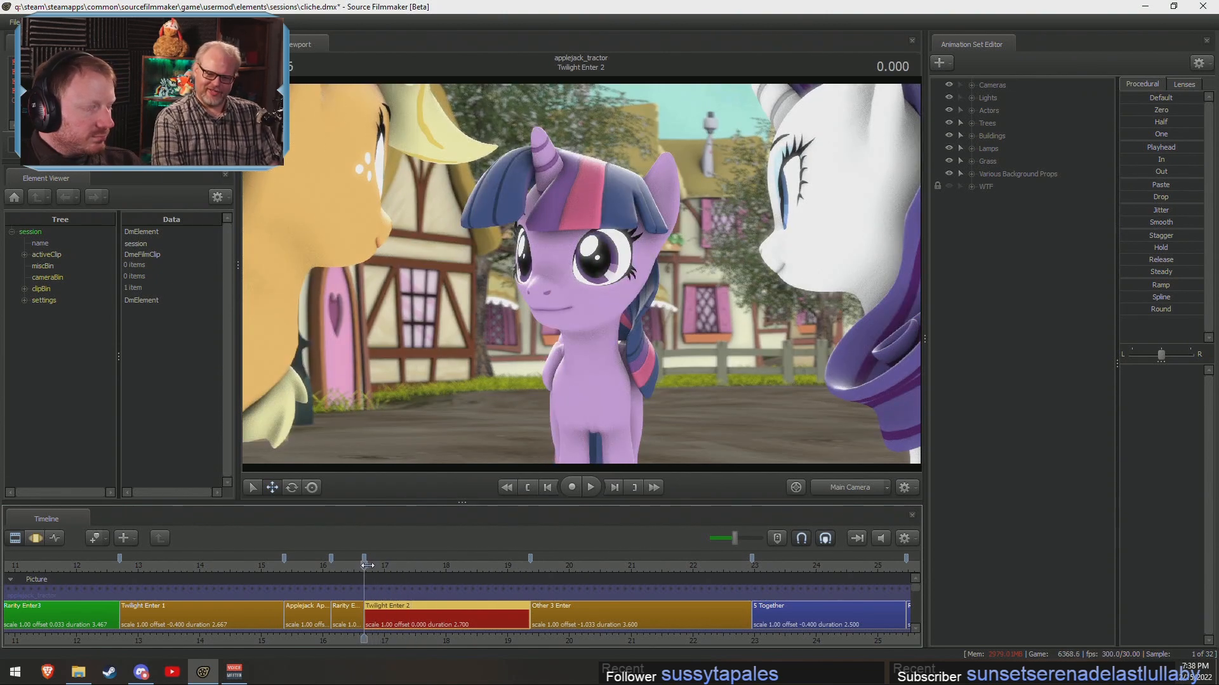
Select Twilight Sparkle (Books) for motion editing and end the time selection at about 16.77 s, just after Twilight Enter 2 begins.
key("F3")
scroll(410, 643, "up", 5)
left_click(971, 109)
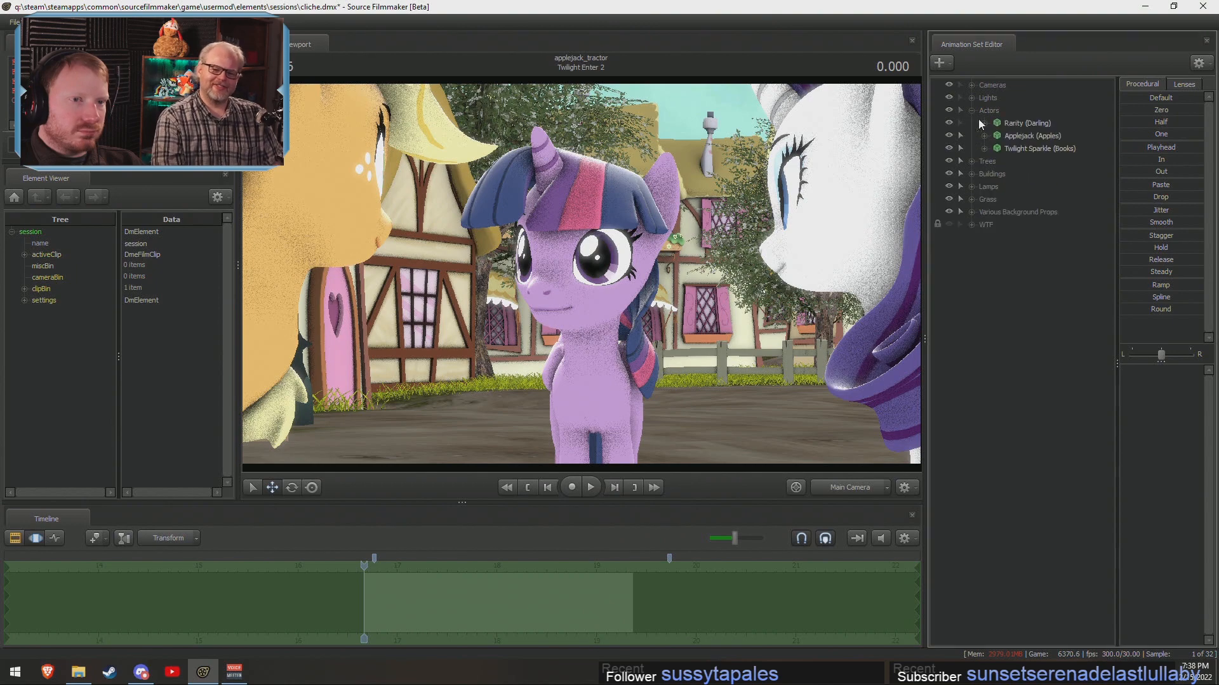
left_click(1012, 147)
key("F2")
key("F3")
scroll(430, 593, "up", 6)
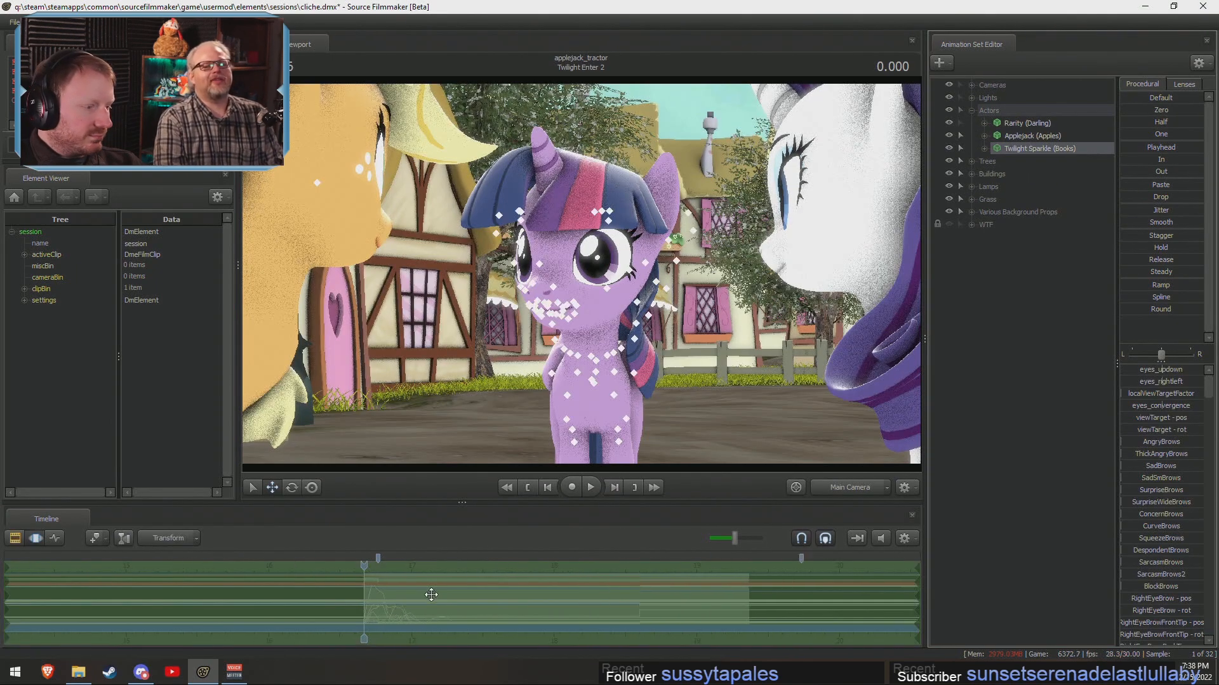
left_click_drag(402, 599, 1, 584, "shift")
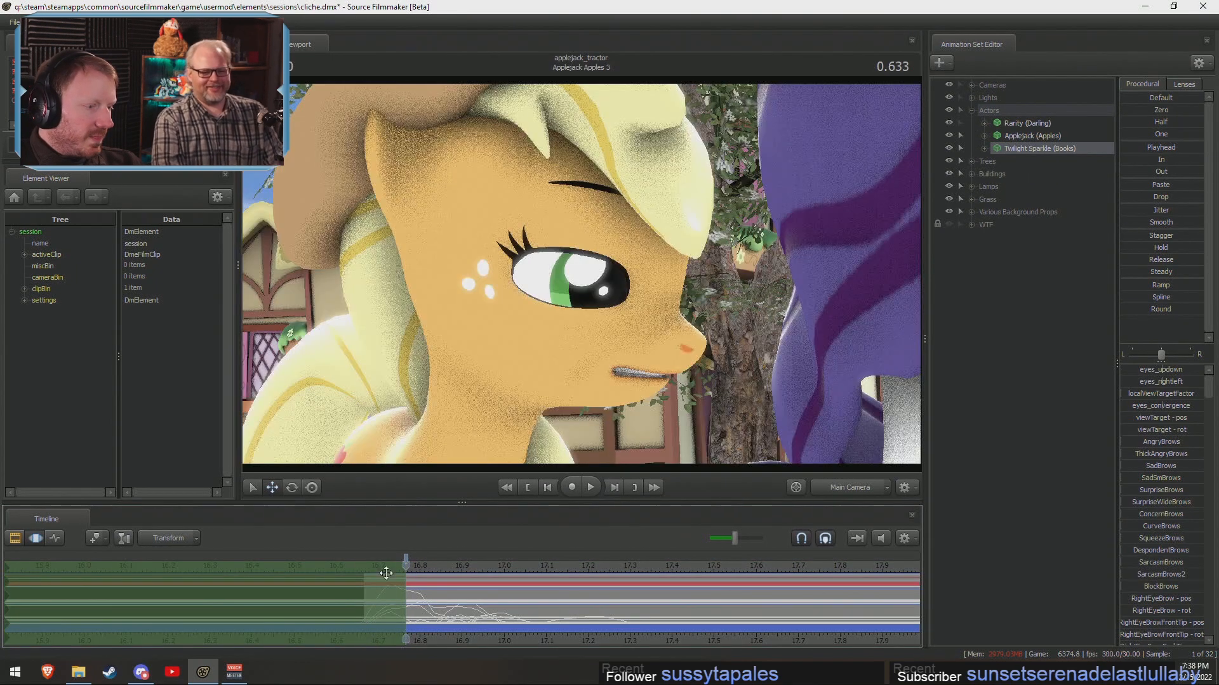
left_click_drag(406, 573, 378, 572)
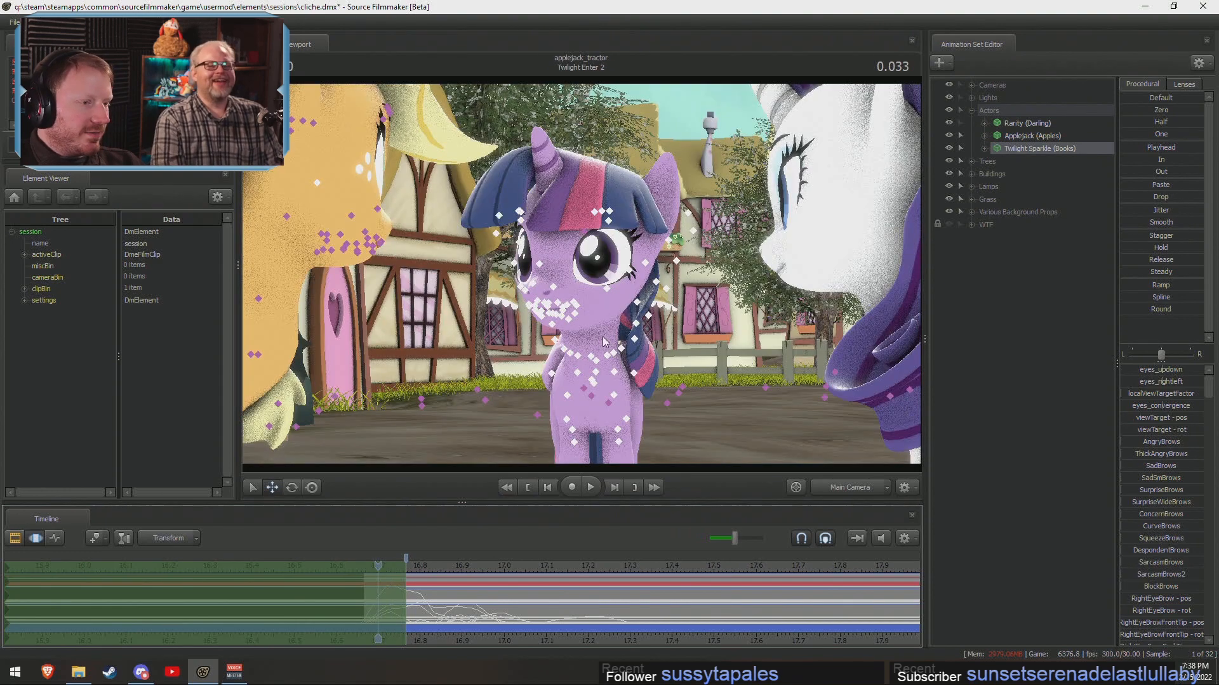
Inspect Twilight's pose through the Work Camera, then restore the Main Camera and replay the start of the shot.
left_click(591, 323)
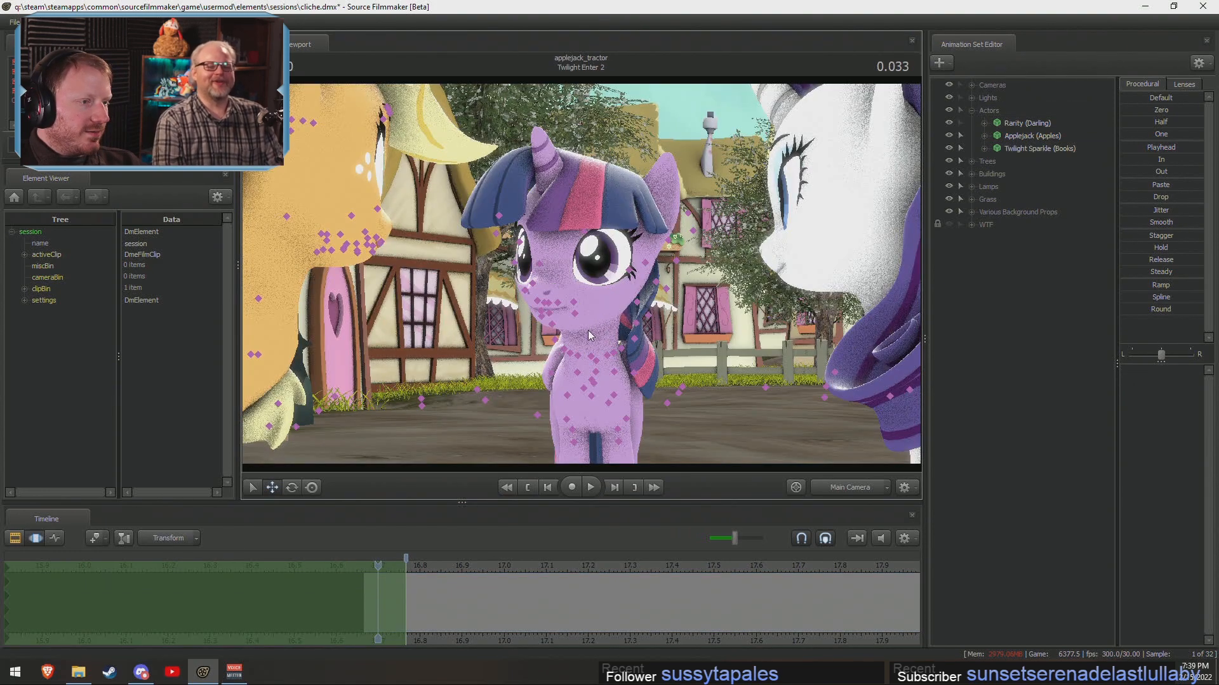
left_click(856, 493, "ctrl")
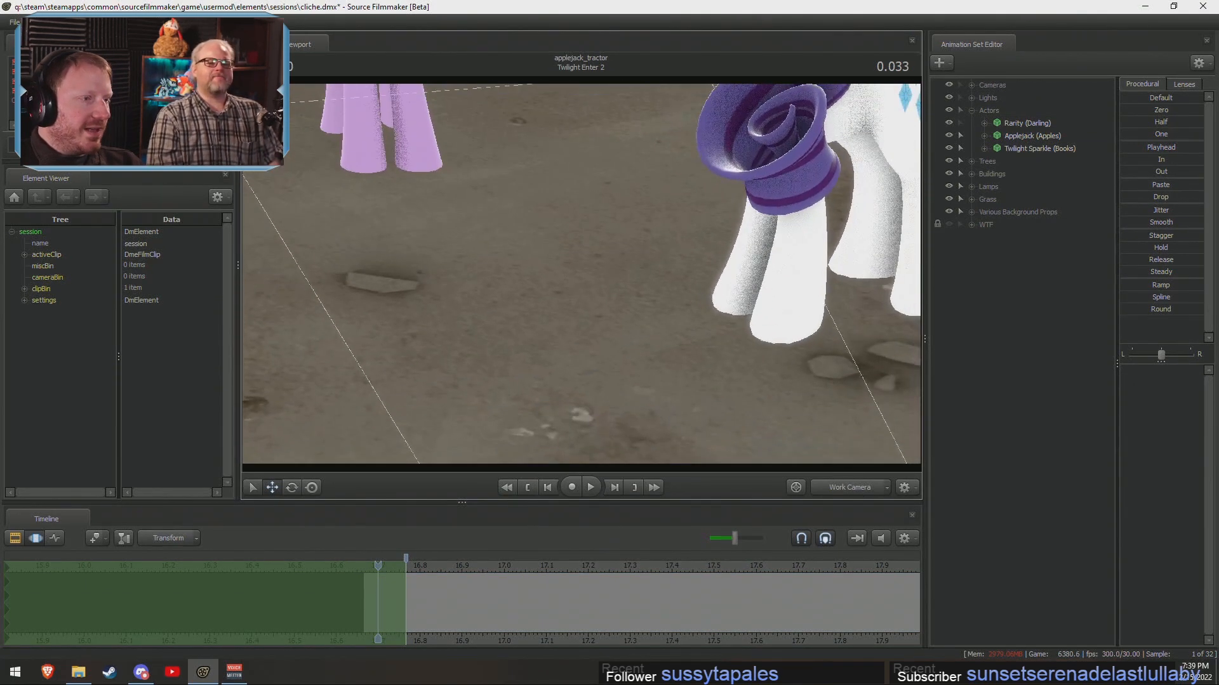
left_click_drag(581, 273, 558, 317)
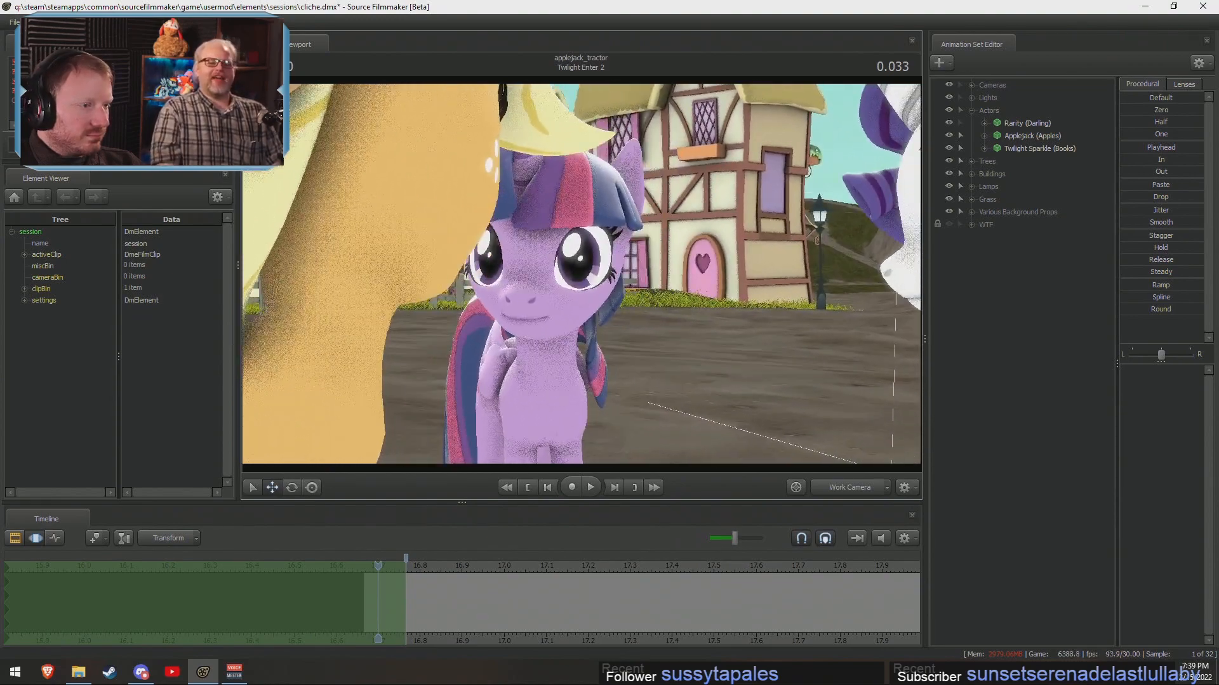
left_click_drag(581, 273, 580, 273)
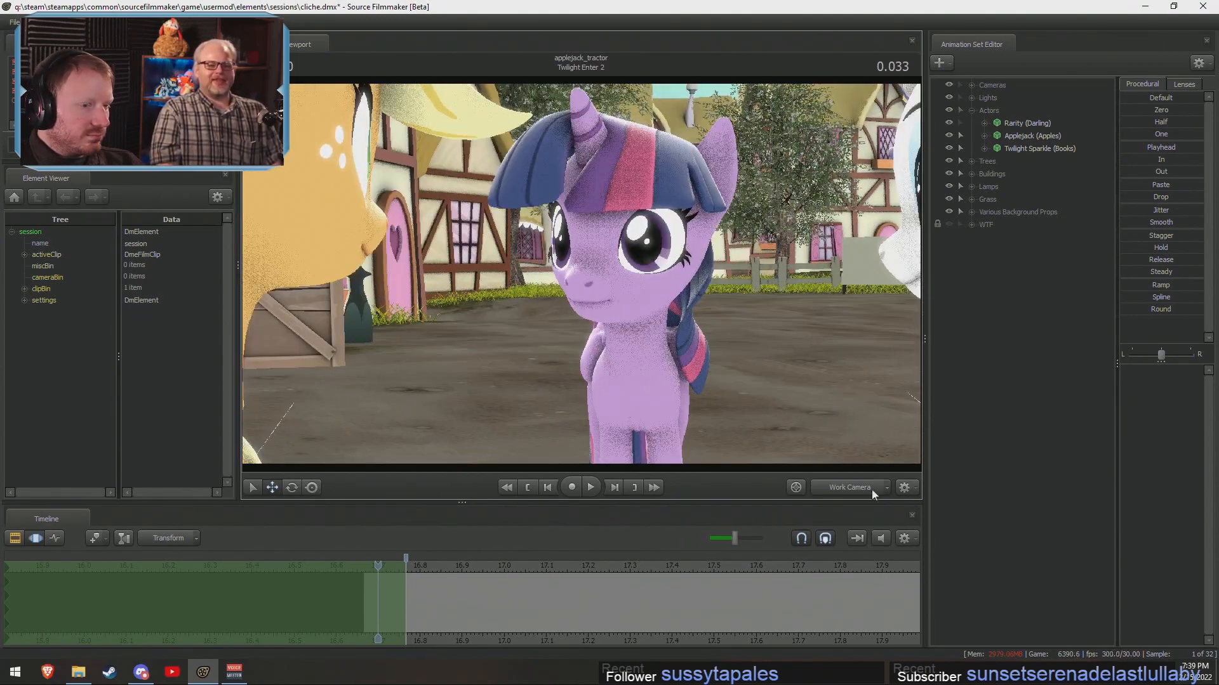
left_click(834, 490)
key("space")
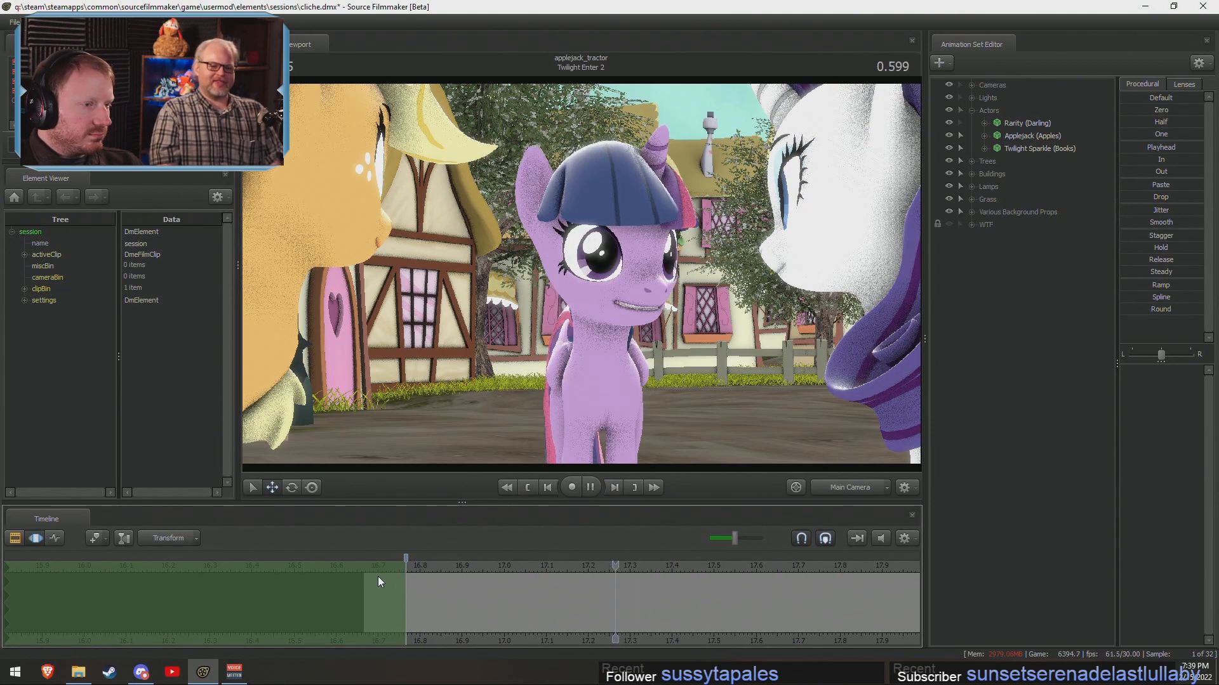
key("space")
left_click(361, 570)
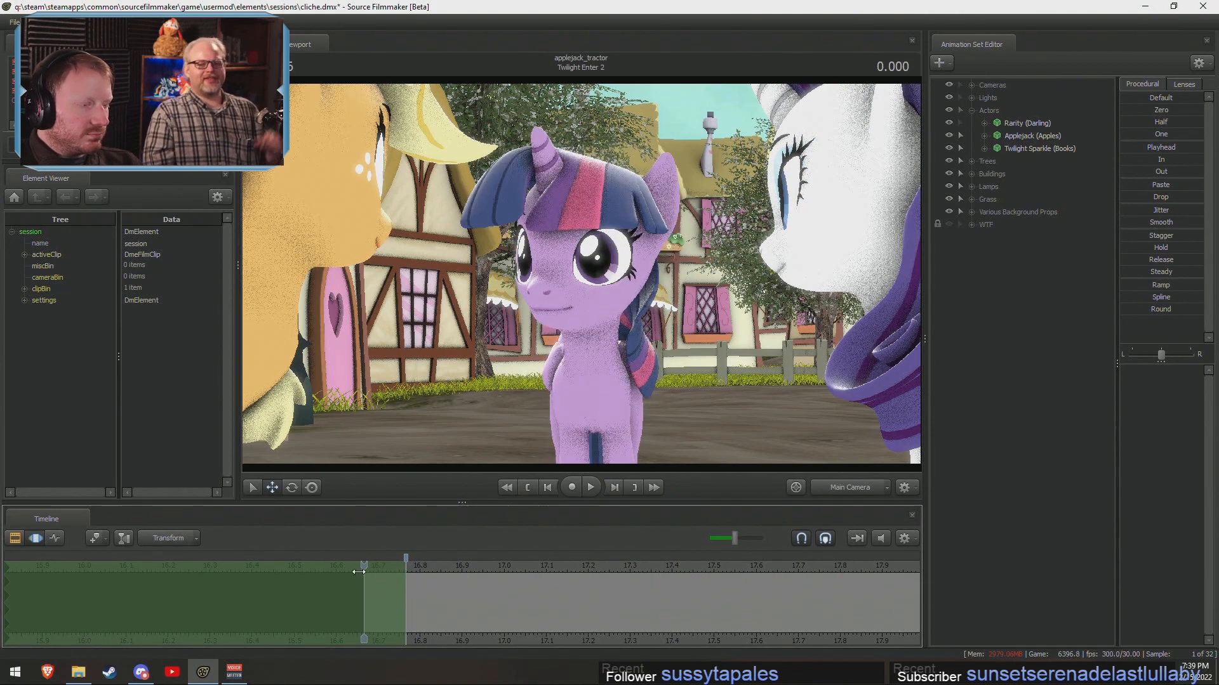
Select Twilight's Head control with the Rotate tool and replay the opening of Twilight Enter 2.
left_click(586, 307)
key("e")
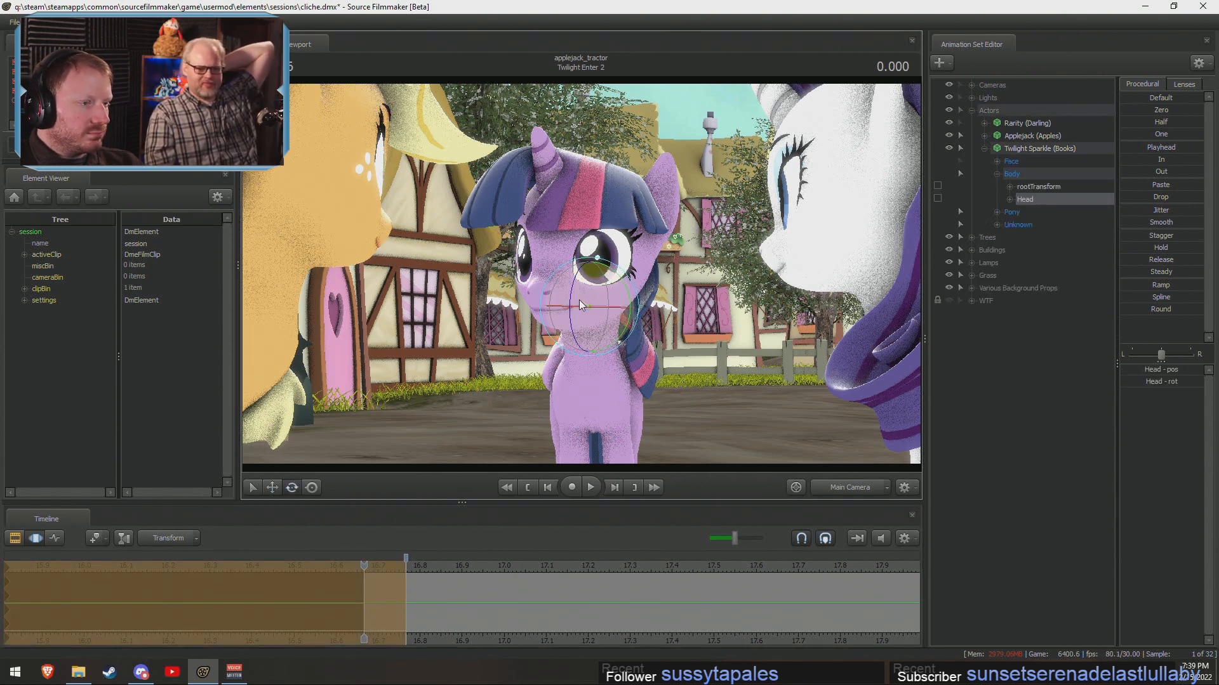
key("F2")
key("space")
key("space")
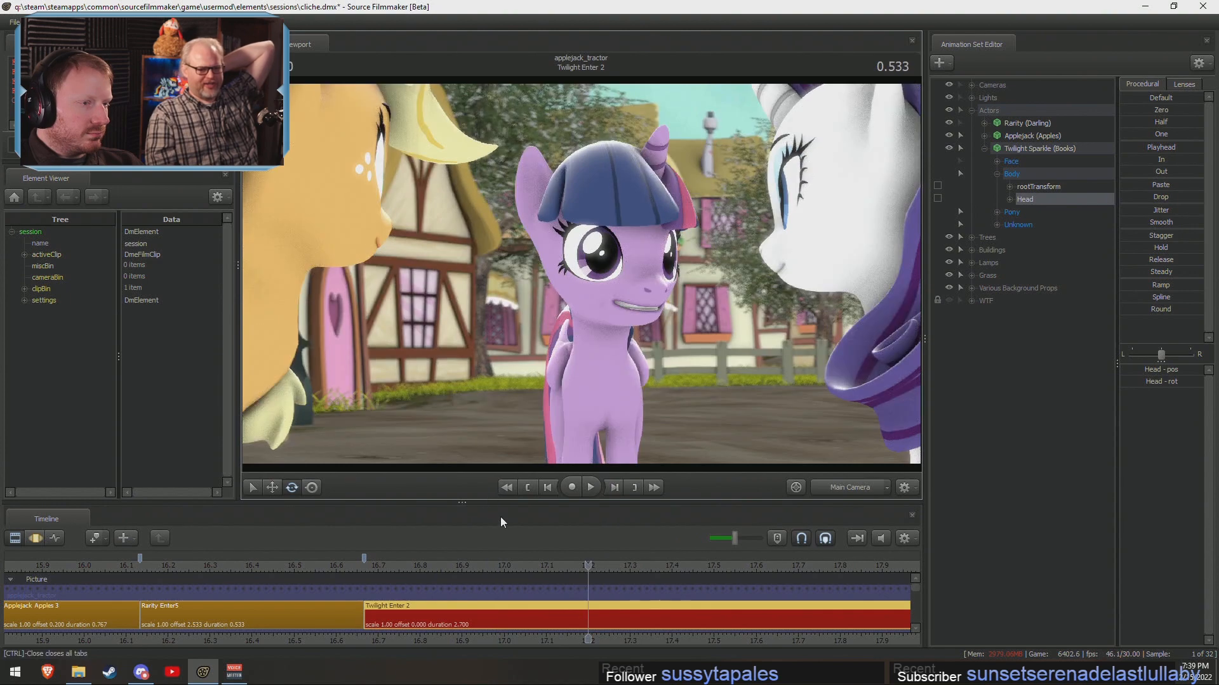
Set the motion time selection for Twilight's head from about 16.77 to 18.6 s and scrub through the shot.
key("F3")
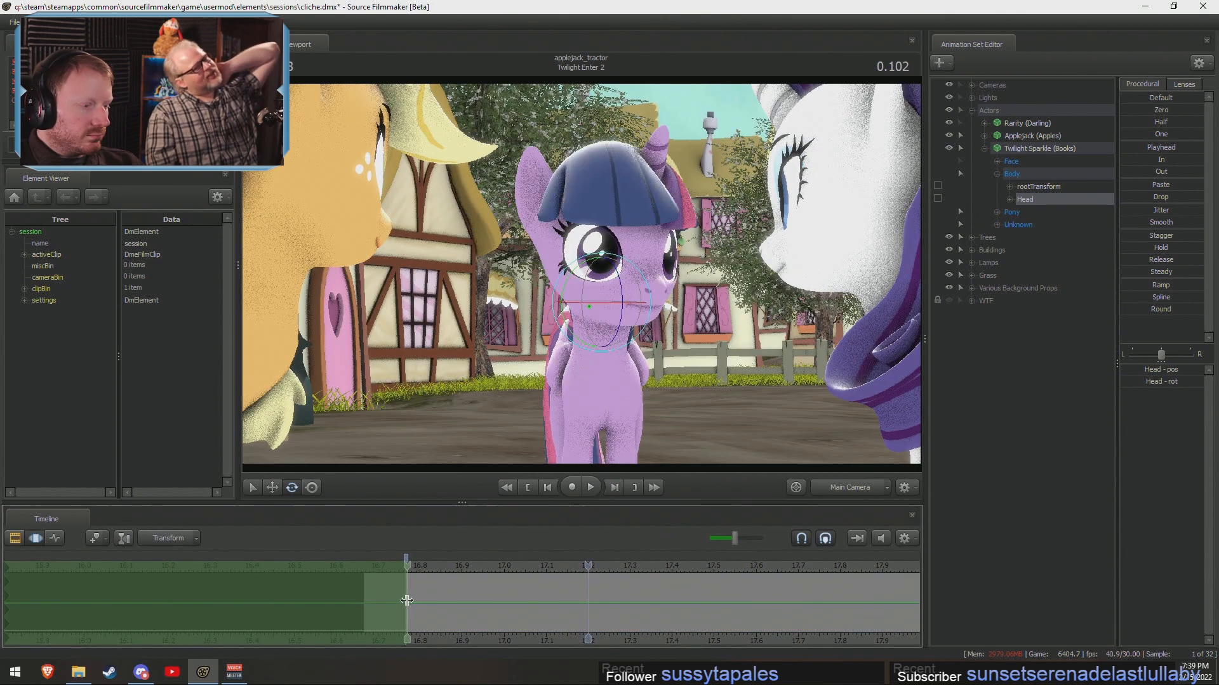
left_click_drag(406, 600, 862, 631, "shift")
scroll(863, 631, "down", 3)
middle_click_drag(758, 623, 423, 596)
left_click(589, 565)
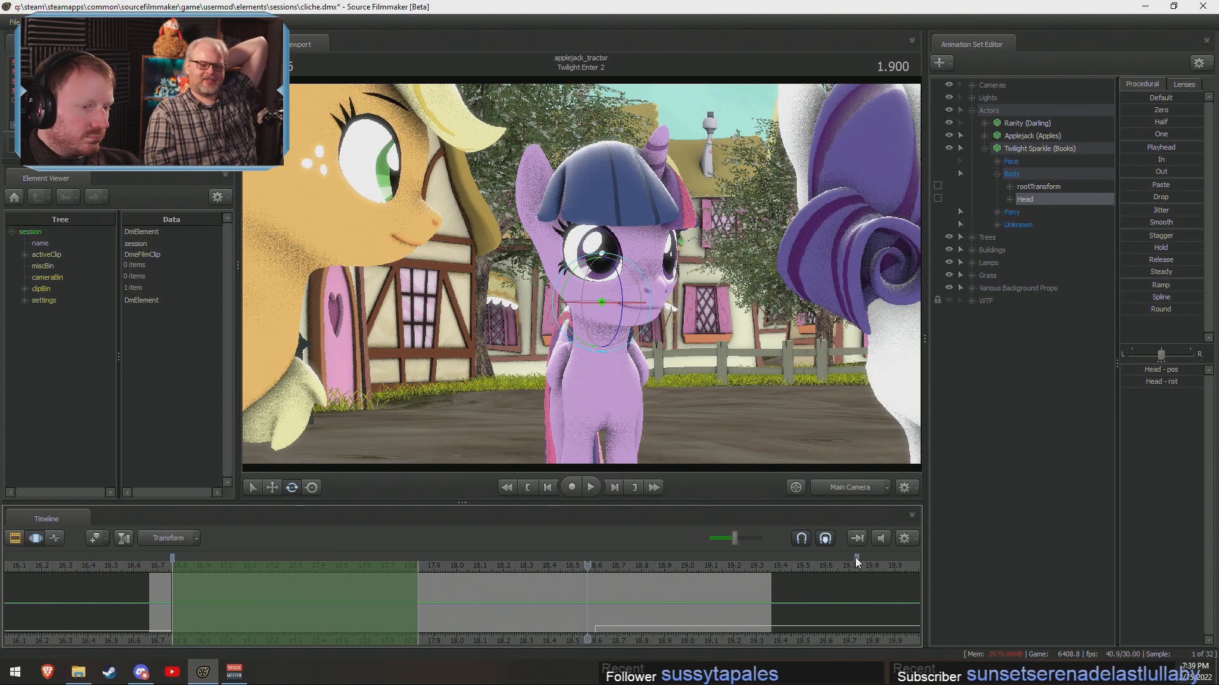
left_click_drag(855, 558, 593, 592)
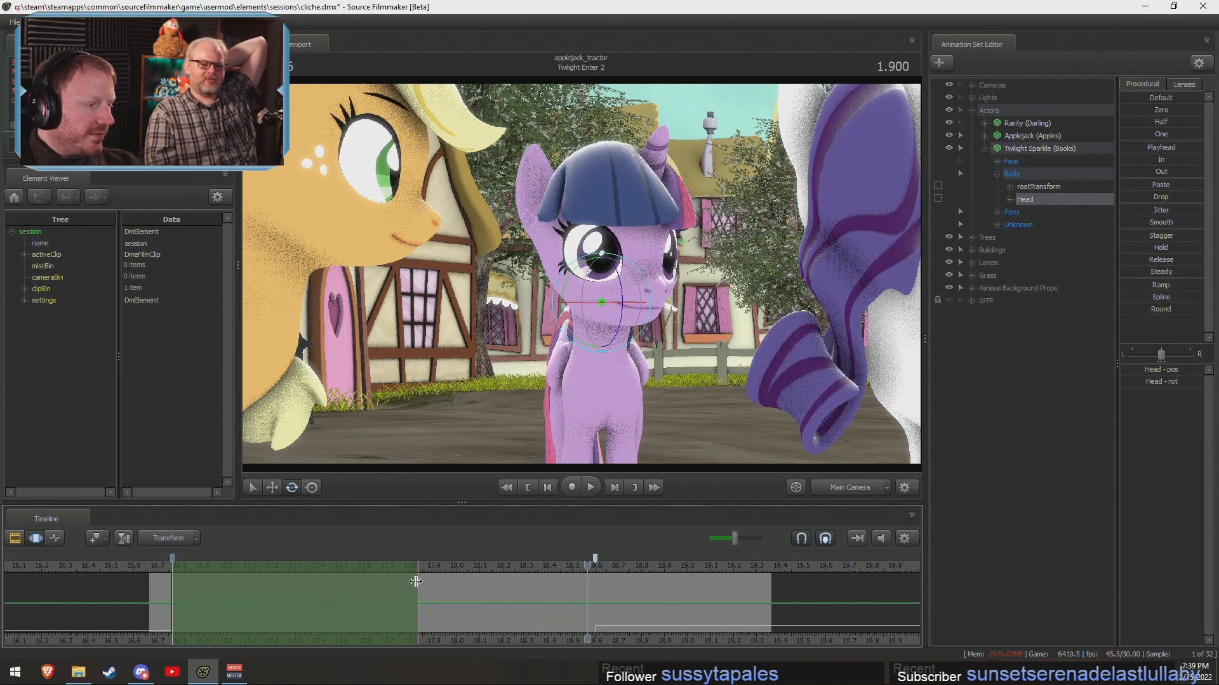
left_click_drag(417, 581, 591, 610)
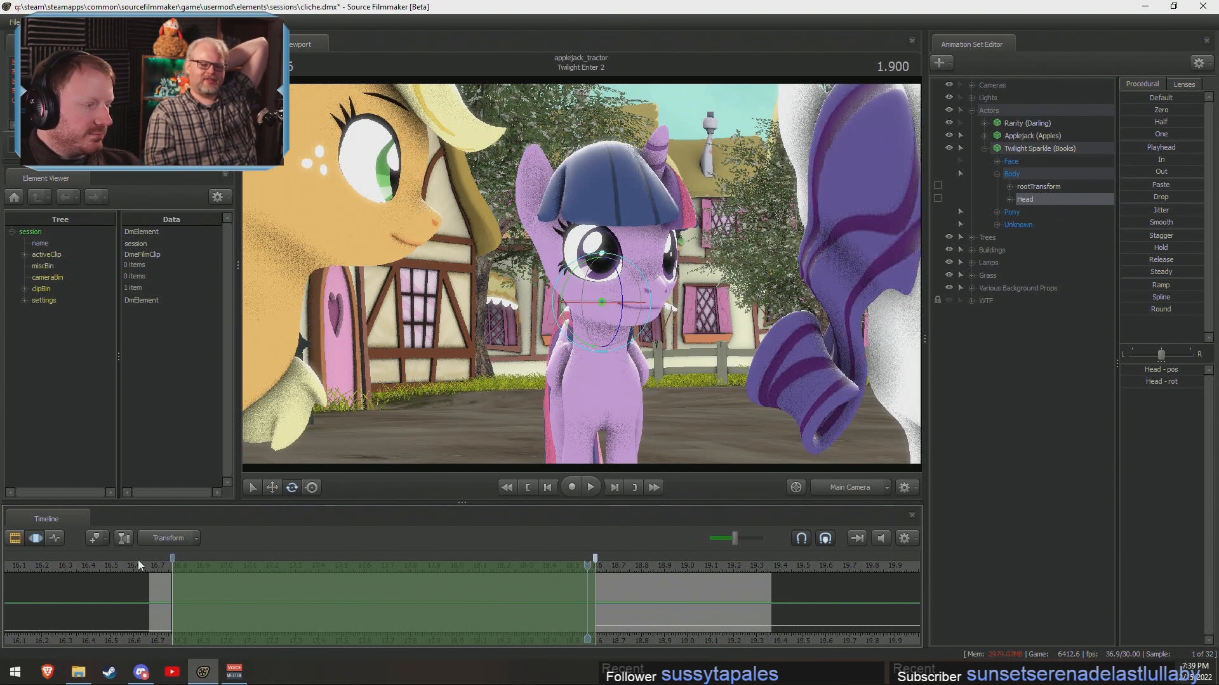
left_click_drag(150, 565, 493, 563)
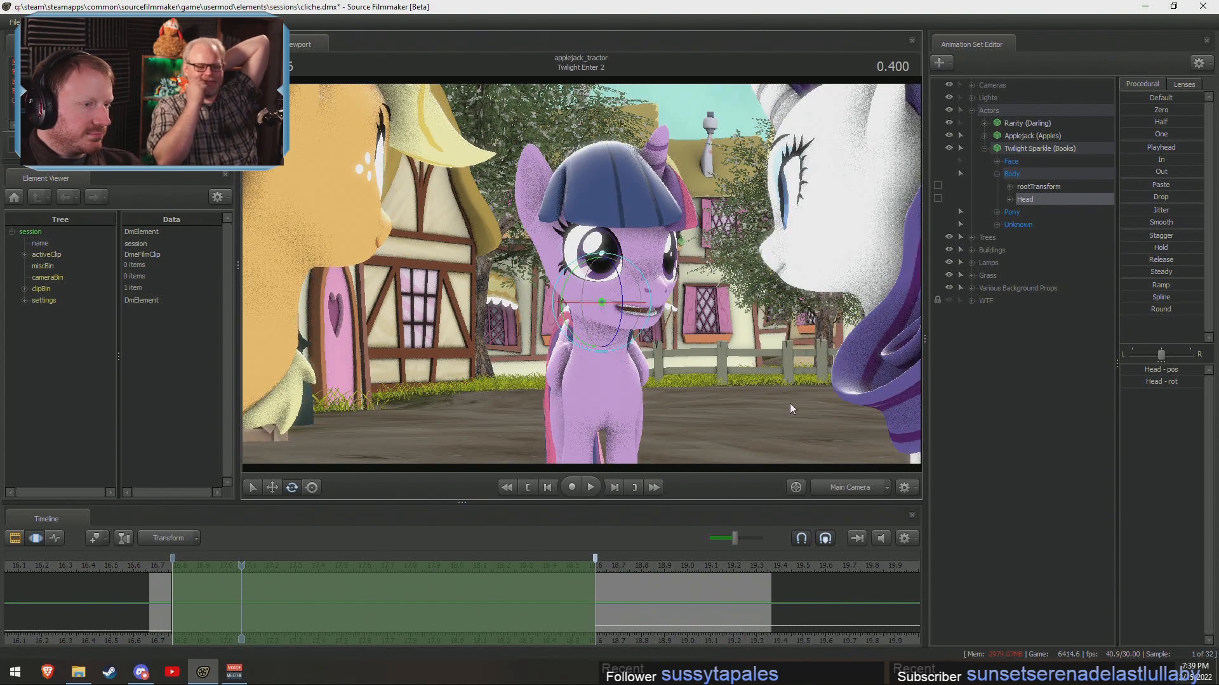
Orbit around Twilight and Rarity with the Work Camera, toggling Rarity's visibility off and on to examine their positions.
left_click(851, 485)
left_click_drag(601, 280, 542, 360, "alt")
mouse_move(892, 258)
left_mouse_down("alt")
mouse_move(914, 279)
mouse_move(892, 258)
left_mouse_up("alt")
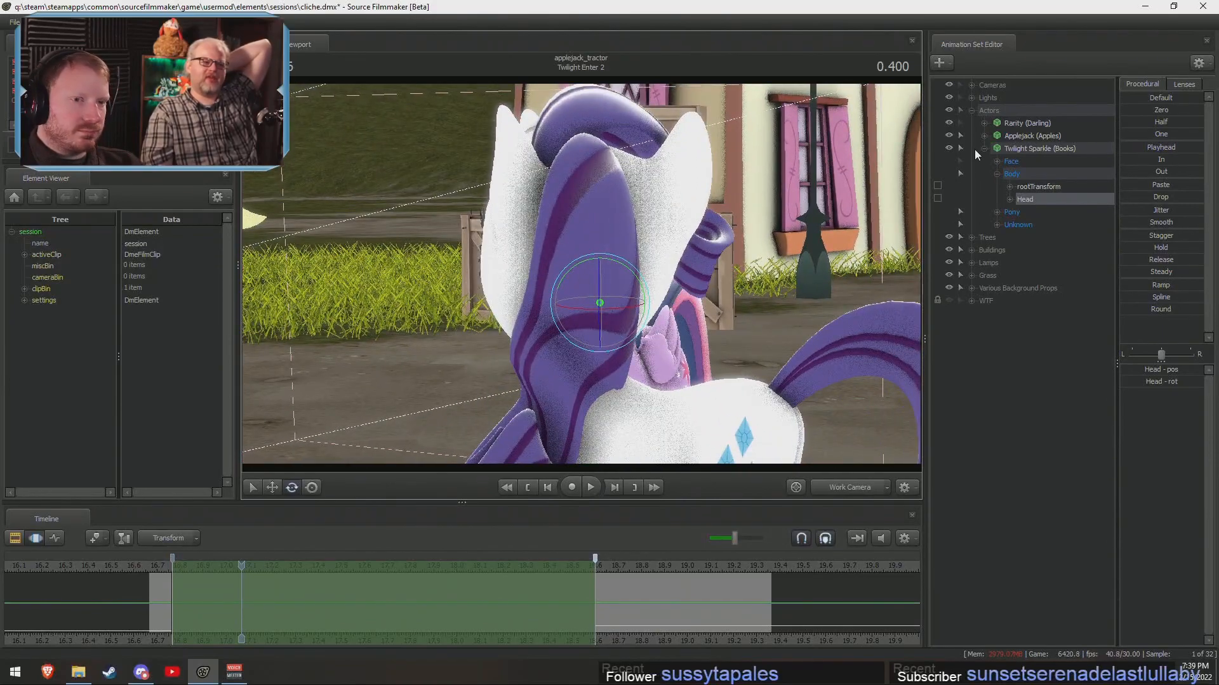
left_click(949, 124)
left_click(949, 123)
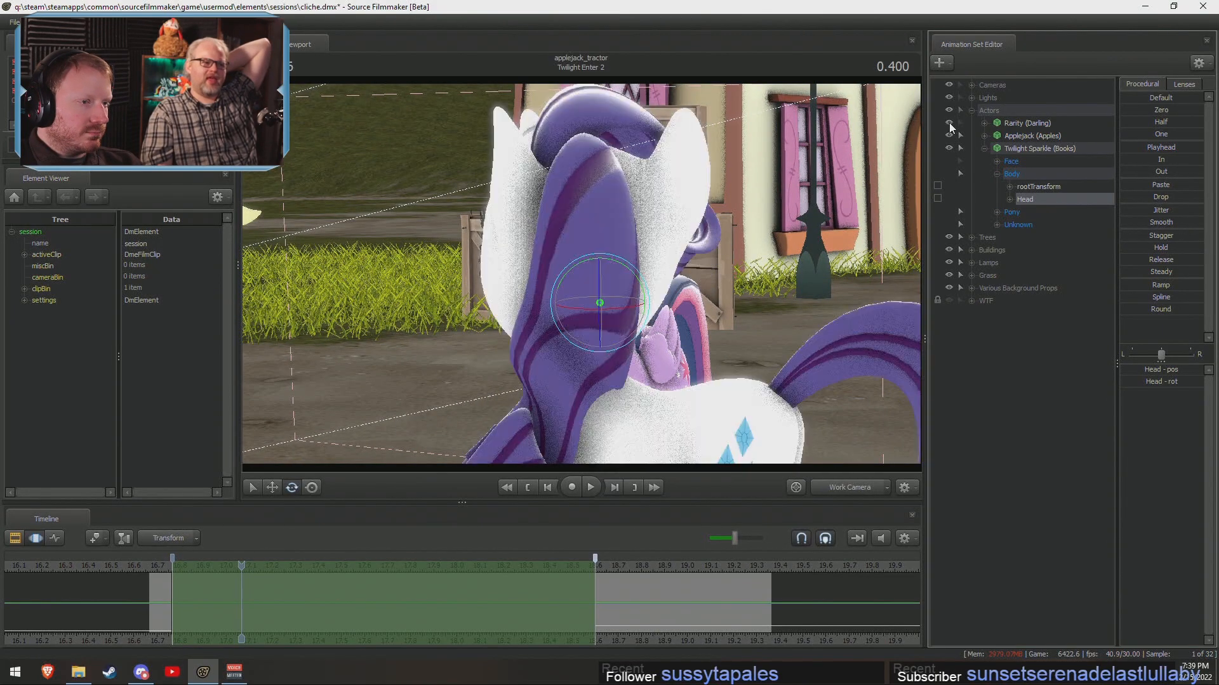
mouse_move(581, 273)
left_mouse_down("alt")
mouse_move(596, 265)
mouse_move(581, 273)
left_mouse_up("alt")
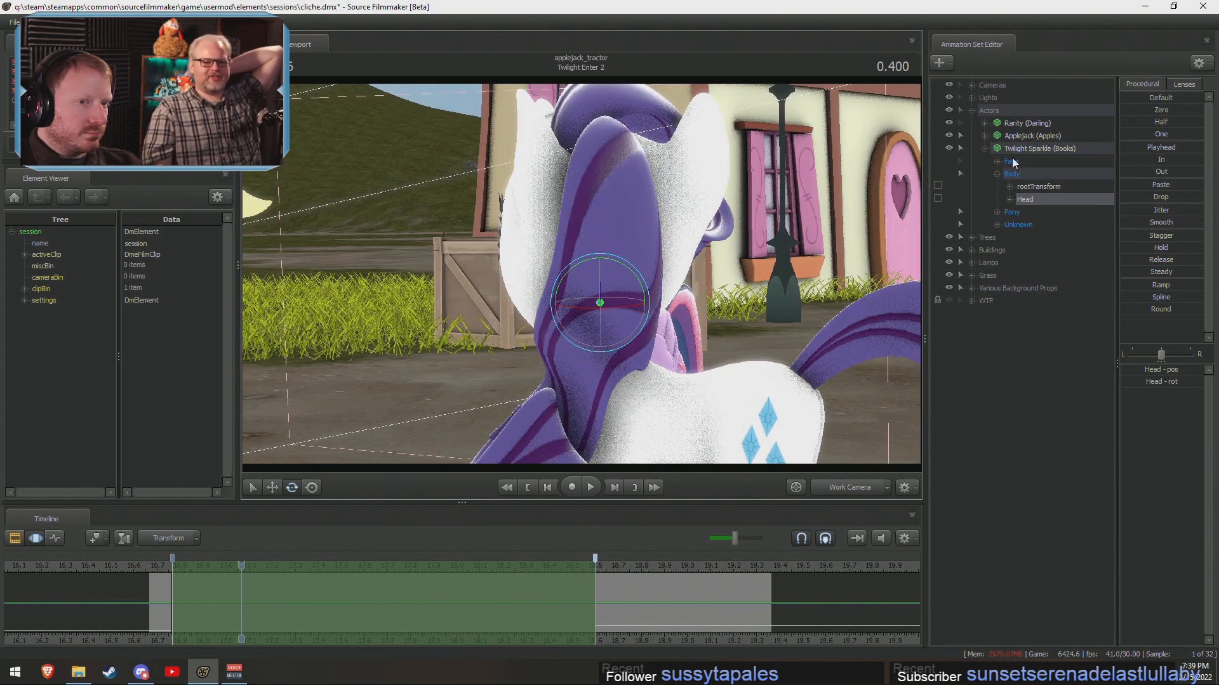
left_click(949, 123)
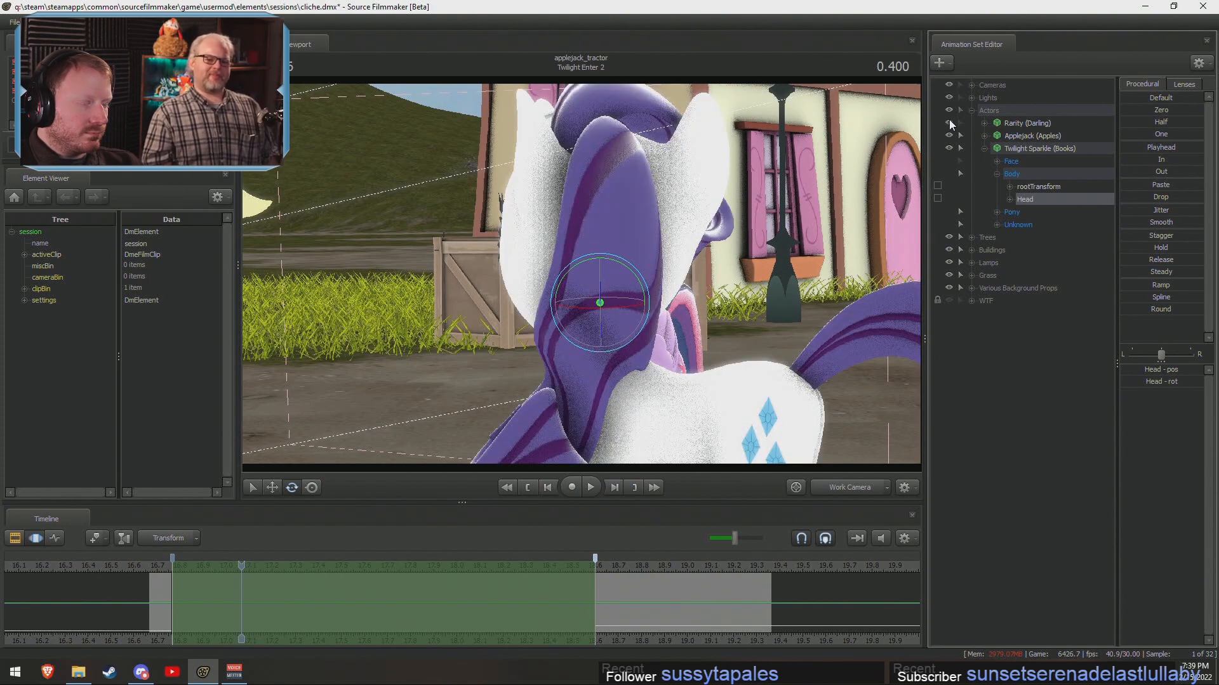
left_click(949, 123)
left_click_drag(660, 355, 615, 407, "alt")
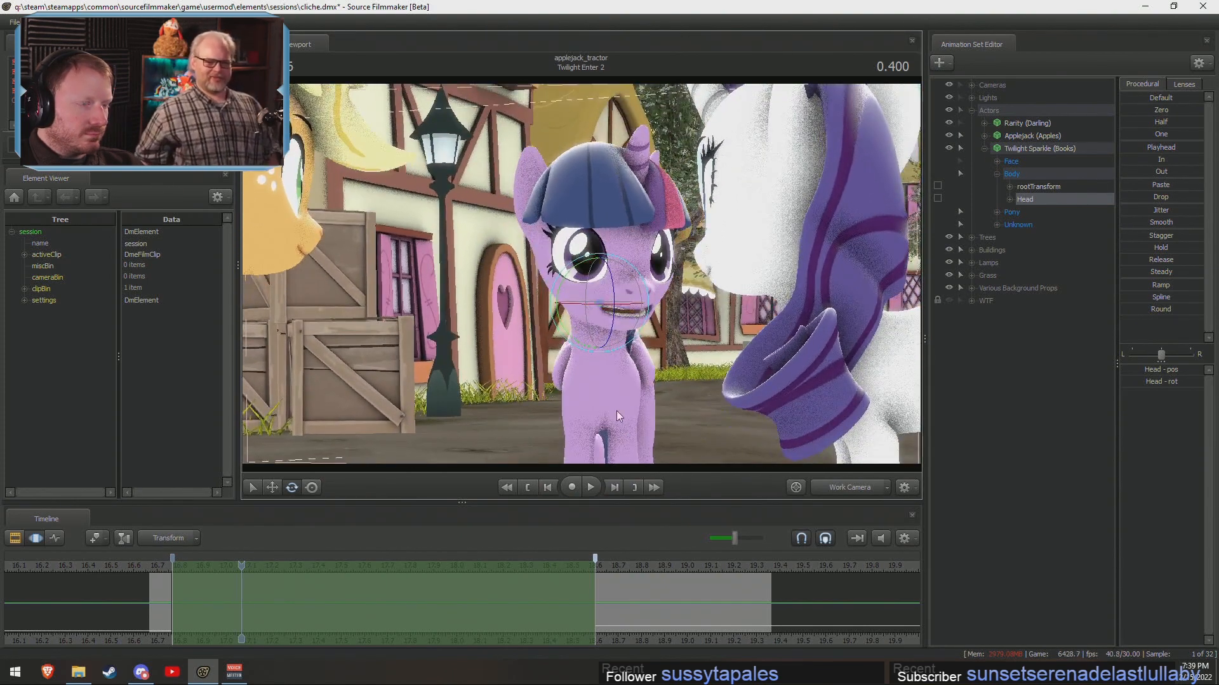
Play the opening of Twilight Enter 2 from the Work Camera in the clip timeline, then restore the Main Camera.
key("space")
key("F2")
left_click(151, 569)
key("space")
key("space")
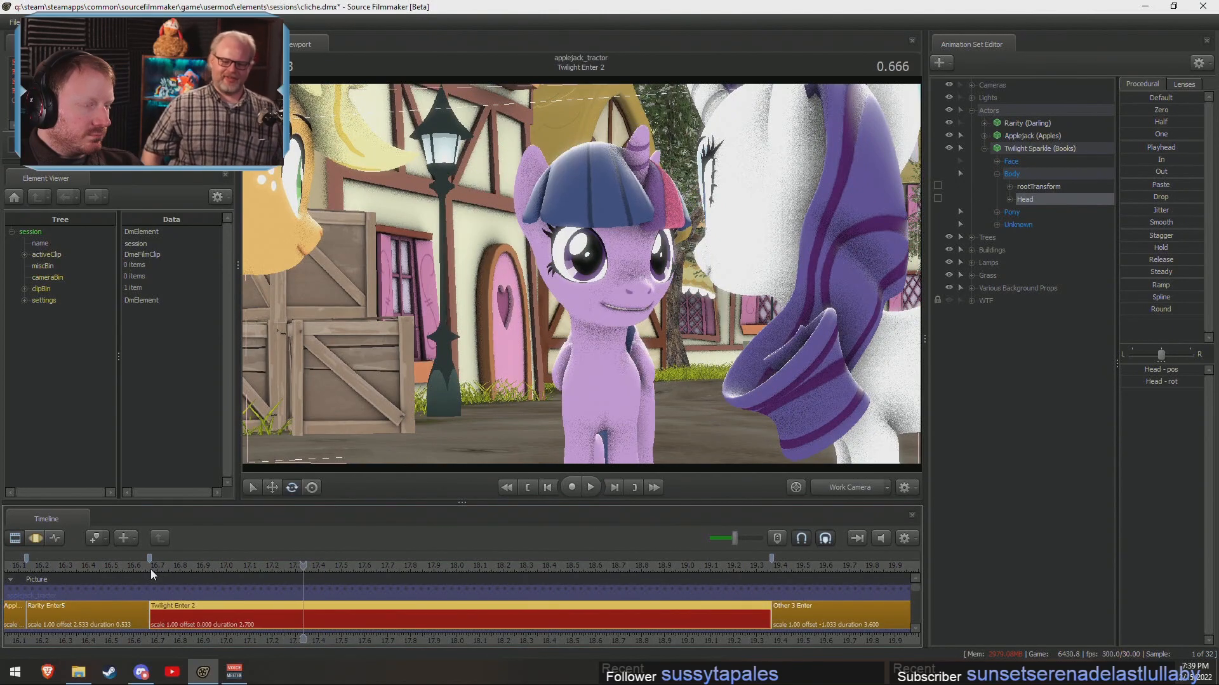
left_click(844, 485)
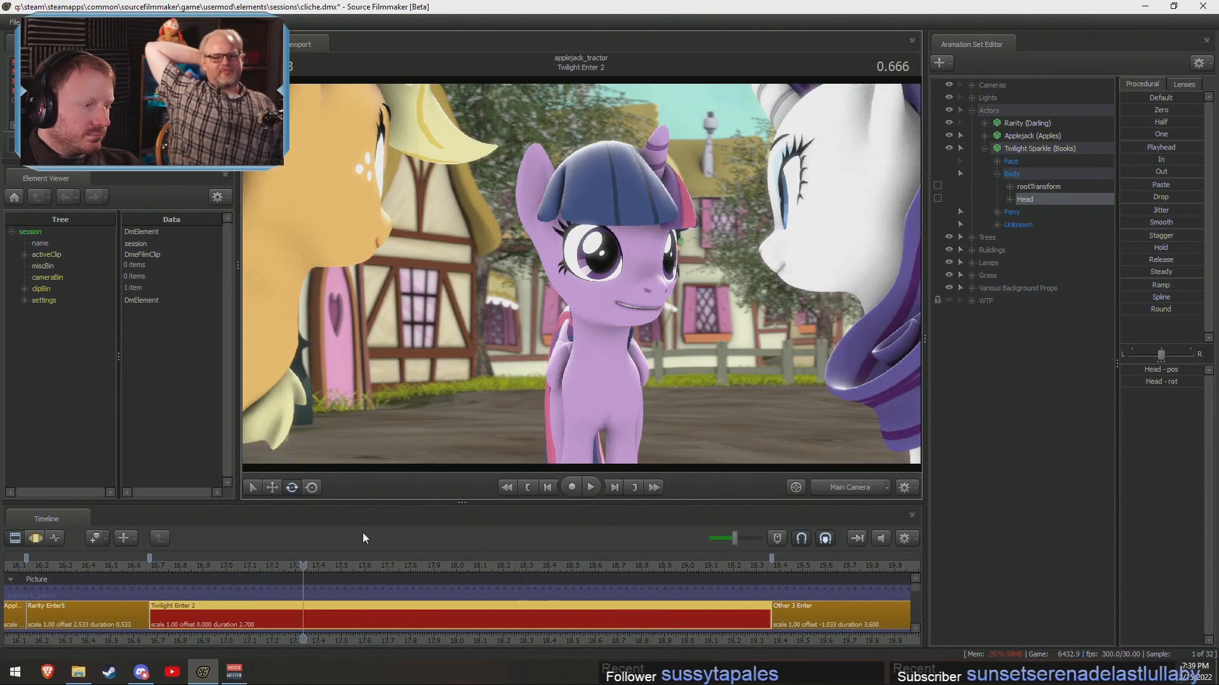
Replay Twilight Enter 2 through the Main Camera against the head's motion time selection.
left_click(156, 567)
key("F3")
key("F2")
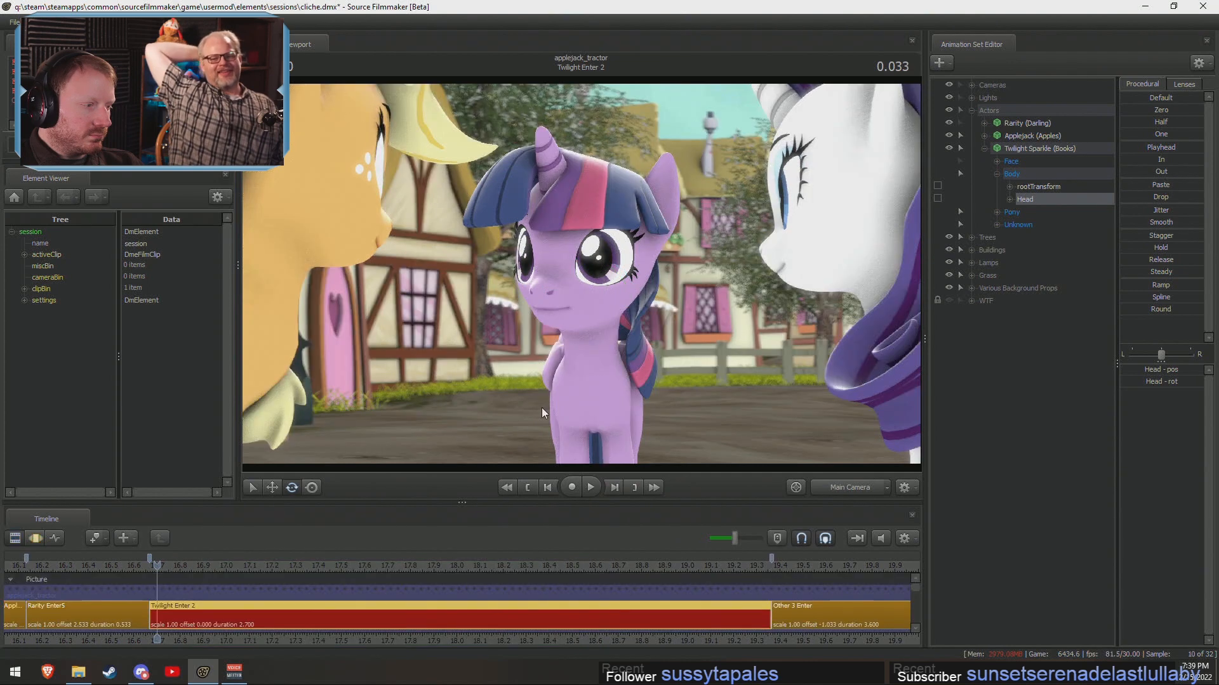
key("F3")
key("space")
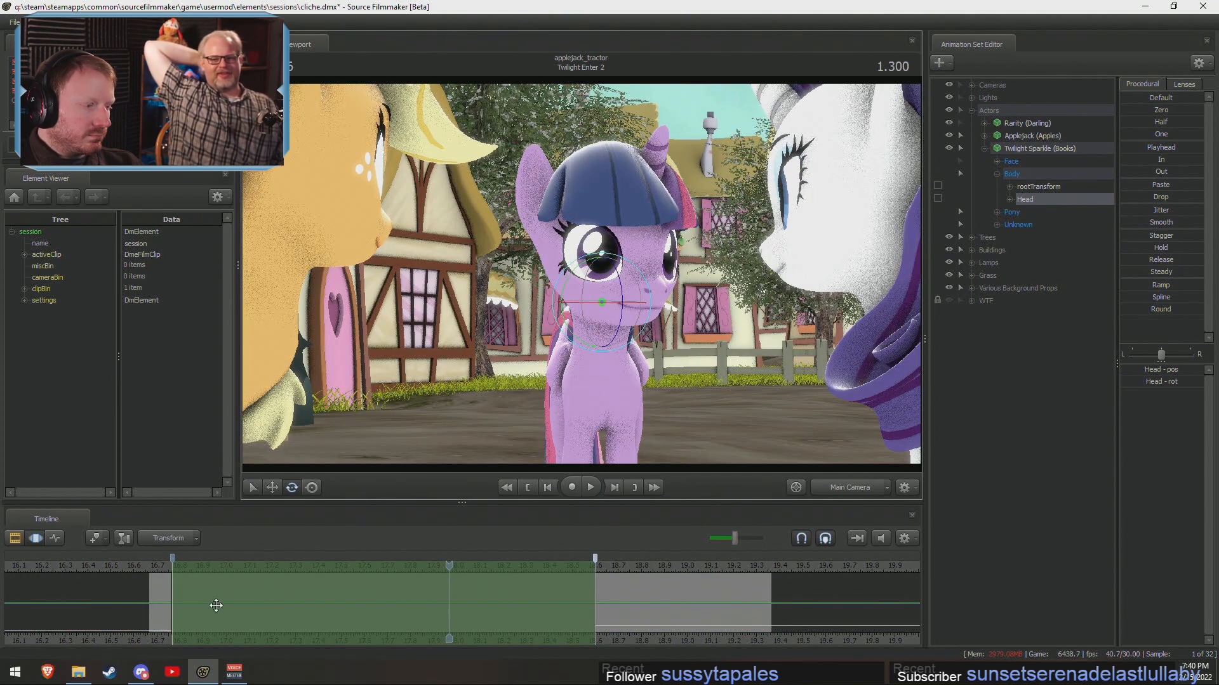
left_click(158, 569)
key("space")
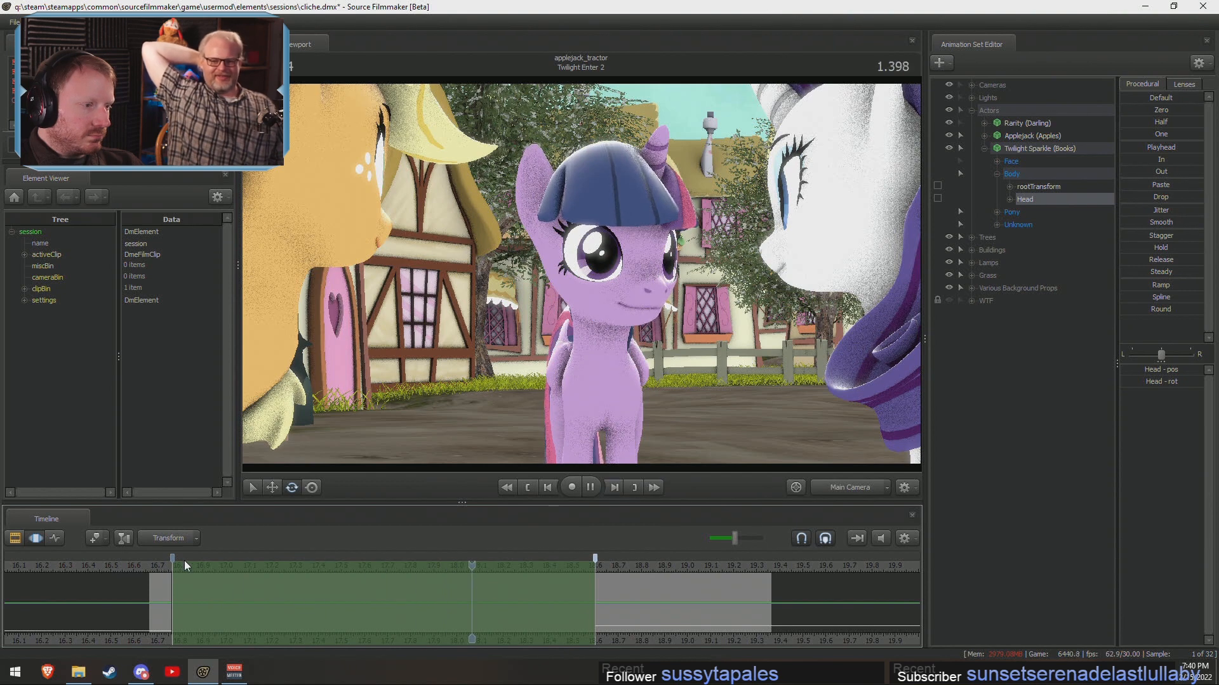
Stop playback and narrow the motion time selection to about 17.93 to 18.6 s.
key("space")
key("shift")
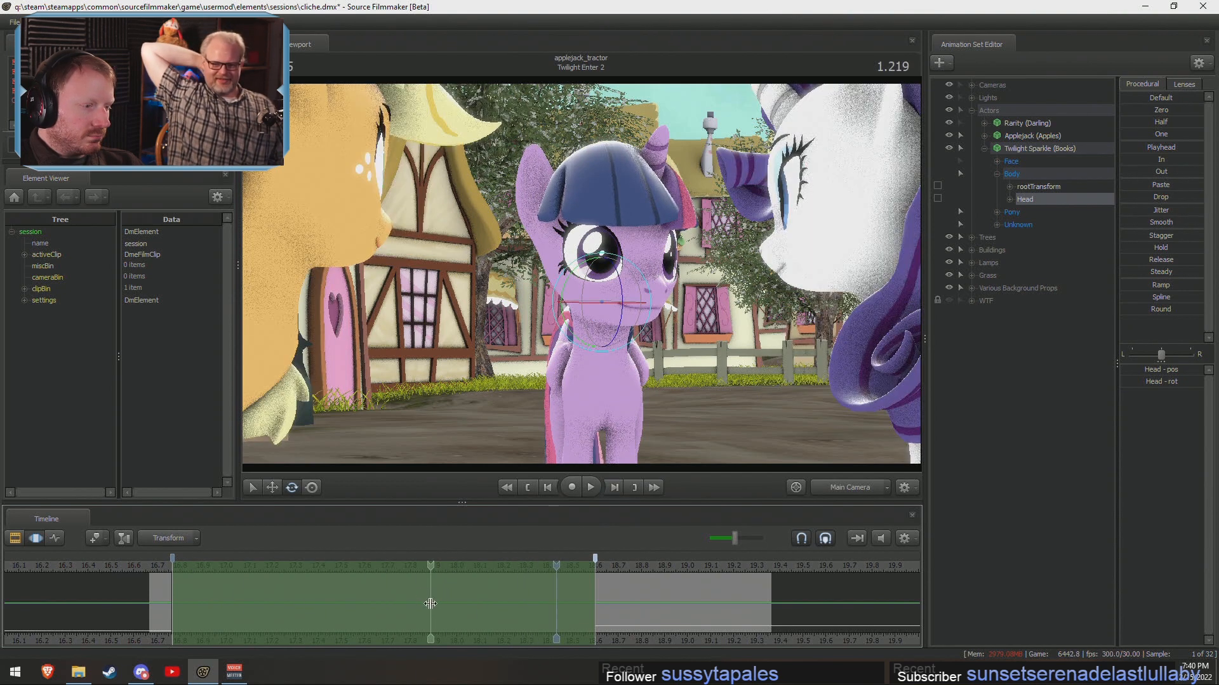
left_click_drag(434, 604, 595, 604, "shift")
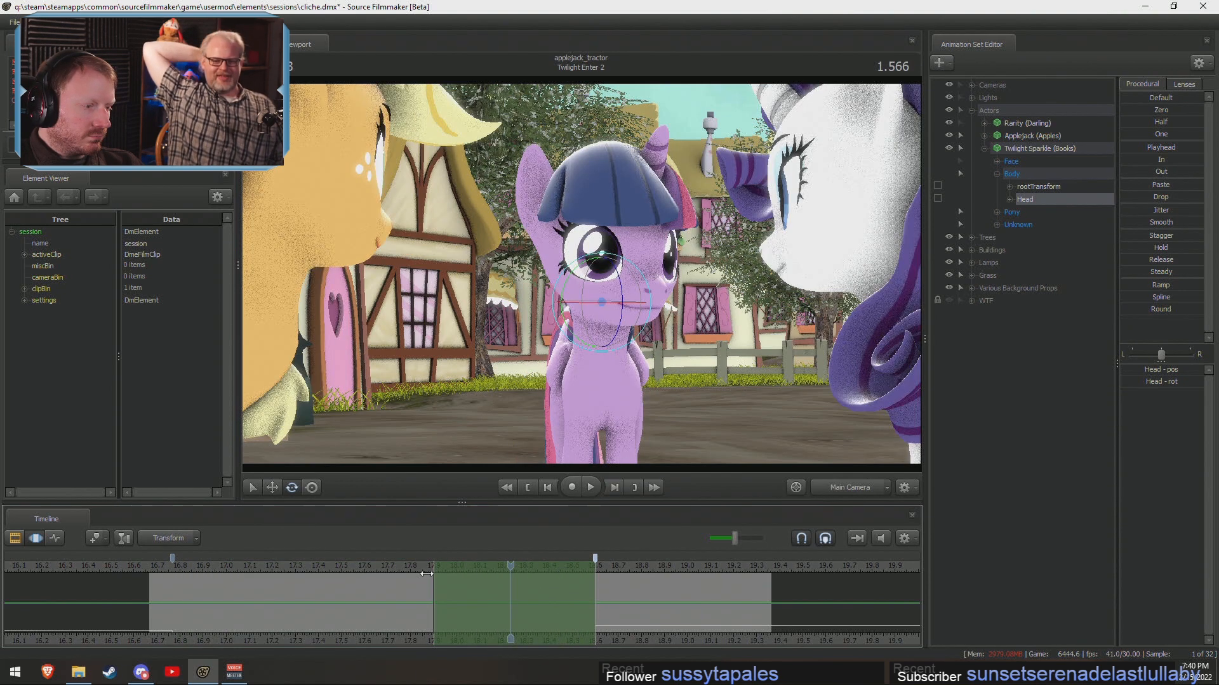
left_click_drag(433, 578, 498, 582)
left_click(456, 572)
key("m")
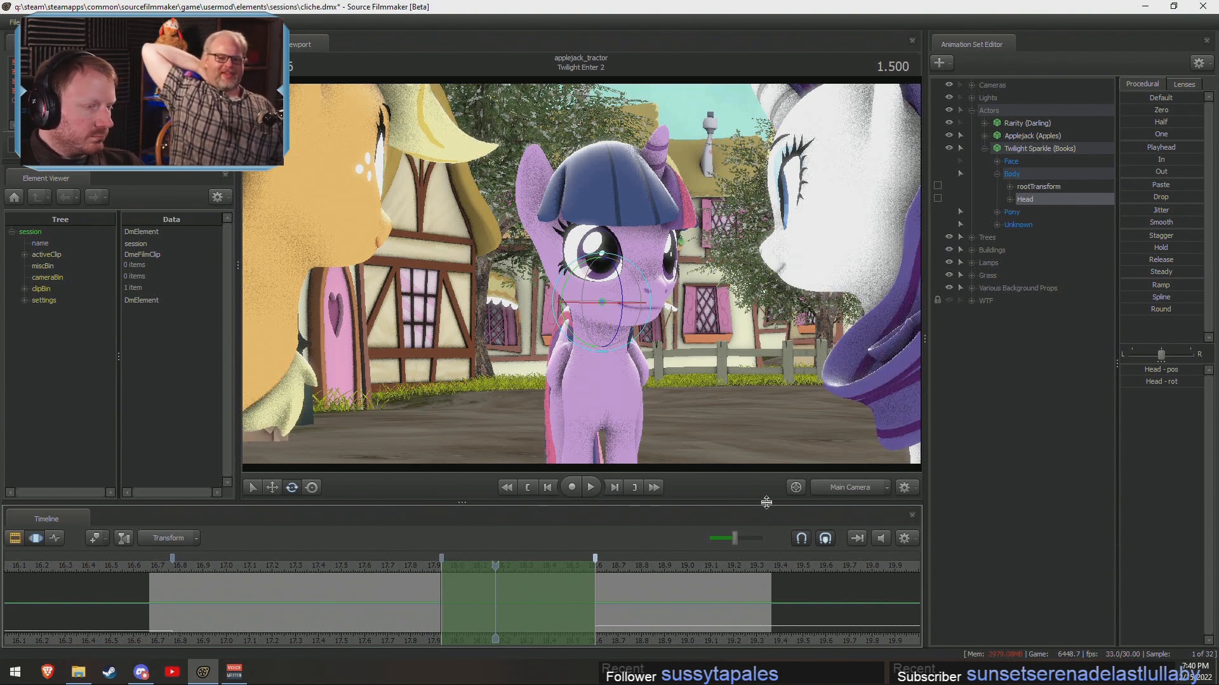
Switch to the Work Camera, view Twilight from the side and select her Pelvis control.
left_click(851, 488)
left_click_drag(774, 381, 869, 387)
key("a")
left_click_drag(581, 274, 552, 263)
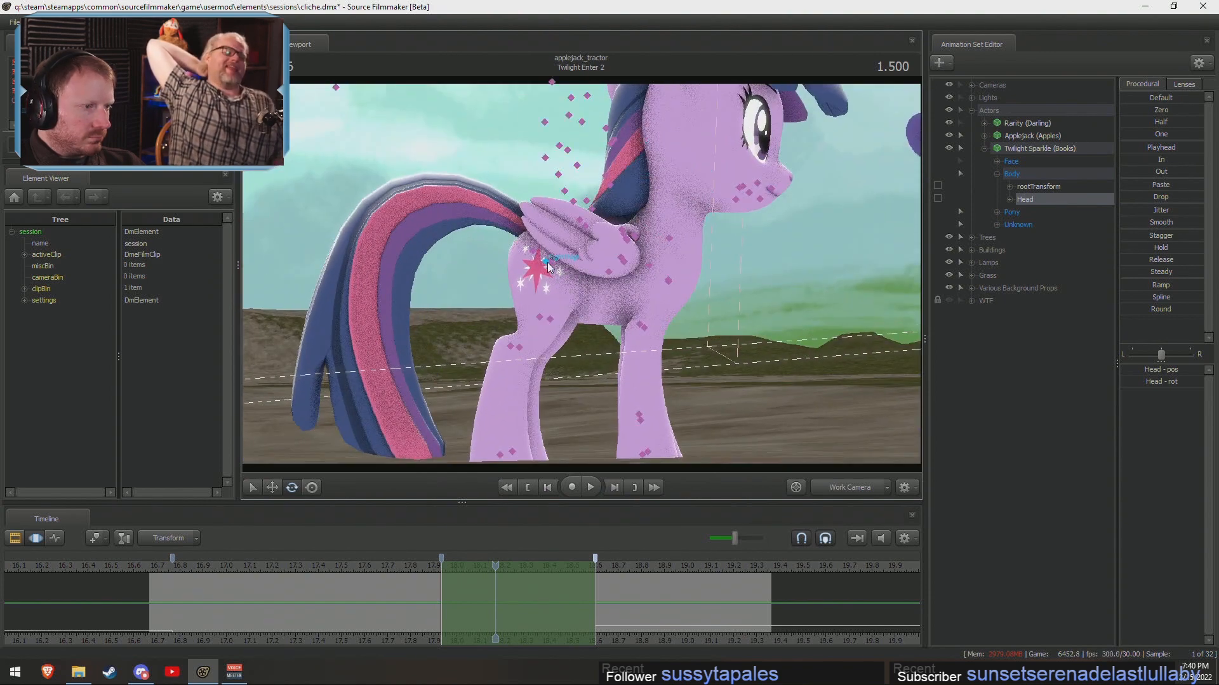
left_click(549, 263, "ctrl")
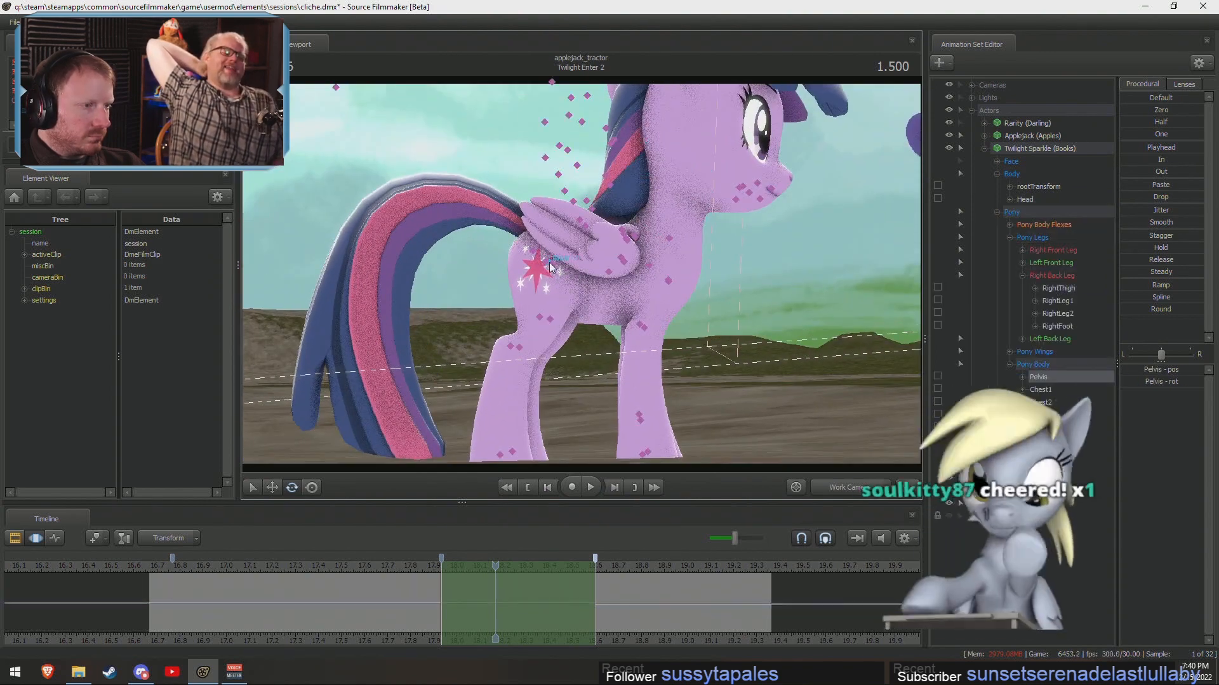
Expand Twilight's leg groups and lock the RightBall, LeftBall, RightFoot and LeftFoot controls.
left_click(1021, 263)
left_click(1022, 250)
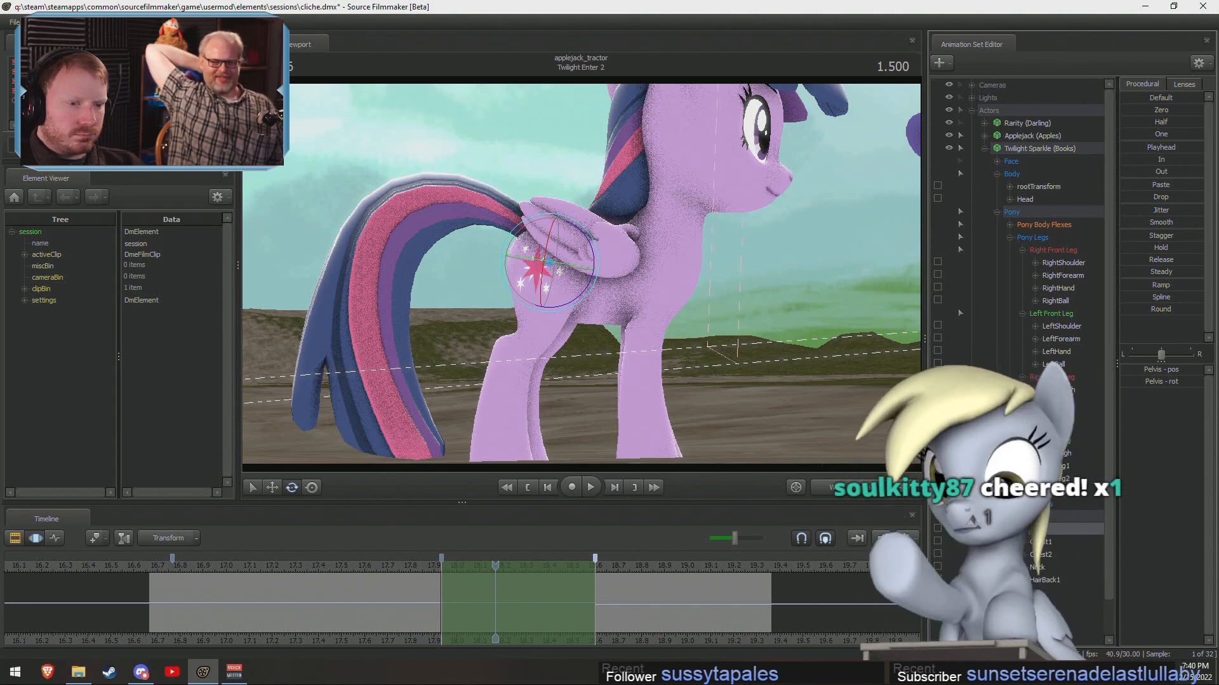
left_click(937, 363)
left_click(938, 300)
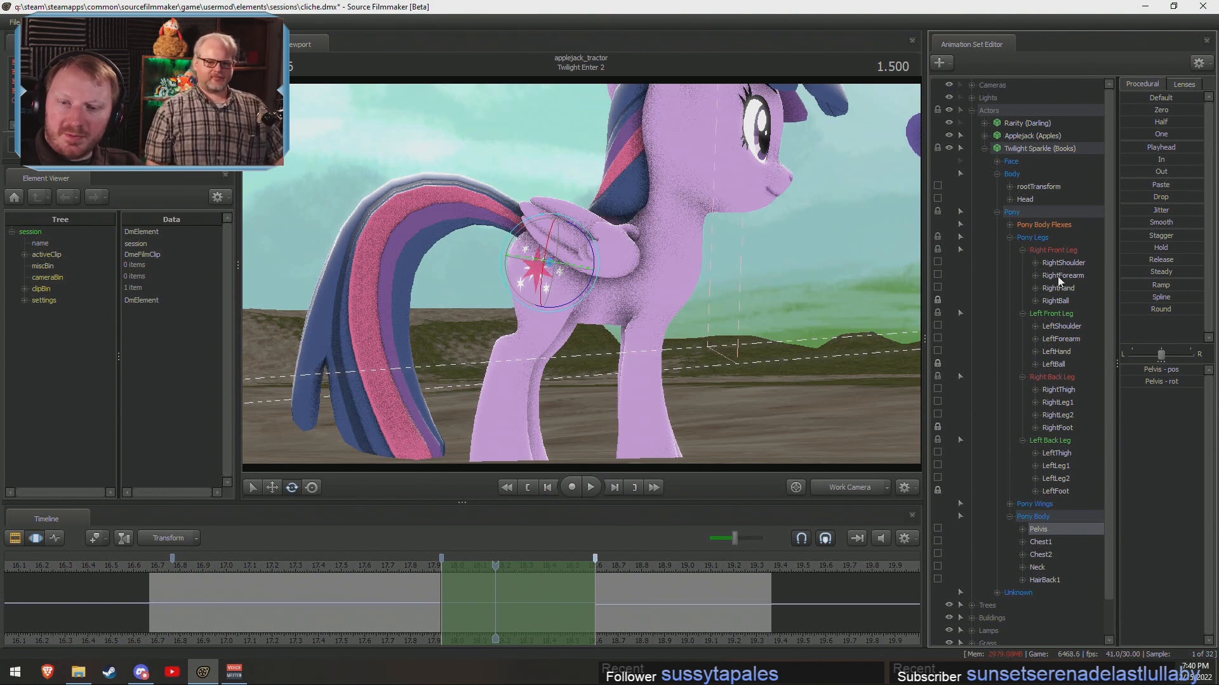
Adjust Twilight's pelvis with the rotate and move manipulators, shifting it slightly backward over the selected time range.
left_click_drag(602, 276, 571, 292, "alt")
middle_click_drag(561, 306, 659, 277, "alt")
key("w")
mouse_move(562, 307)
left_mouse_down("alt")
mouse_move(552, 299)
mouse_move(554, 321)
left_mouse_up("alt")
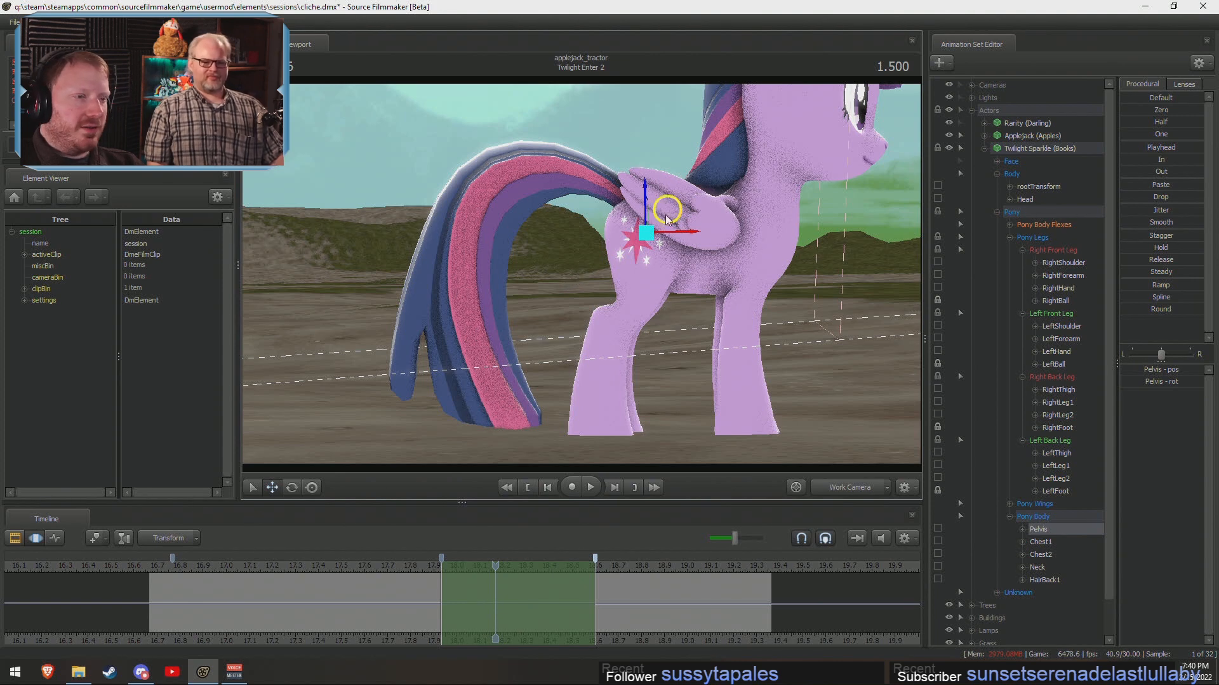
key("e")
left_click_drag(669, 267, 671, 269)
key("ctrl+z")
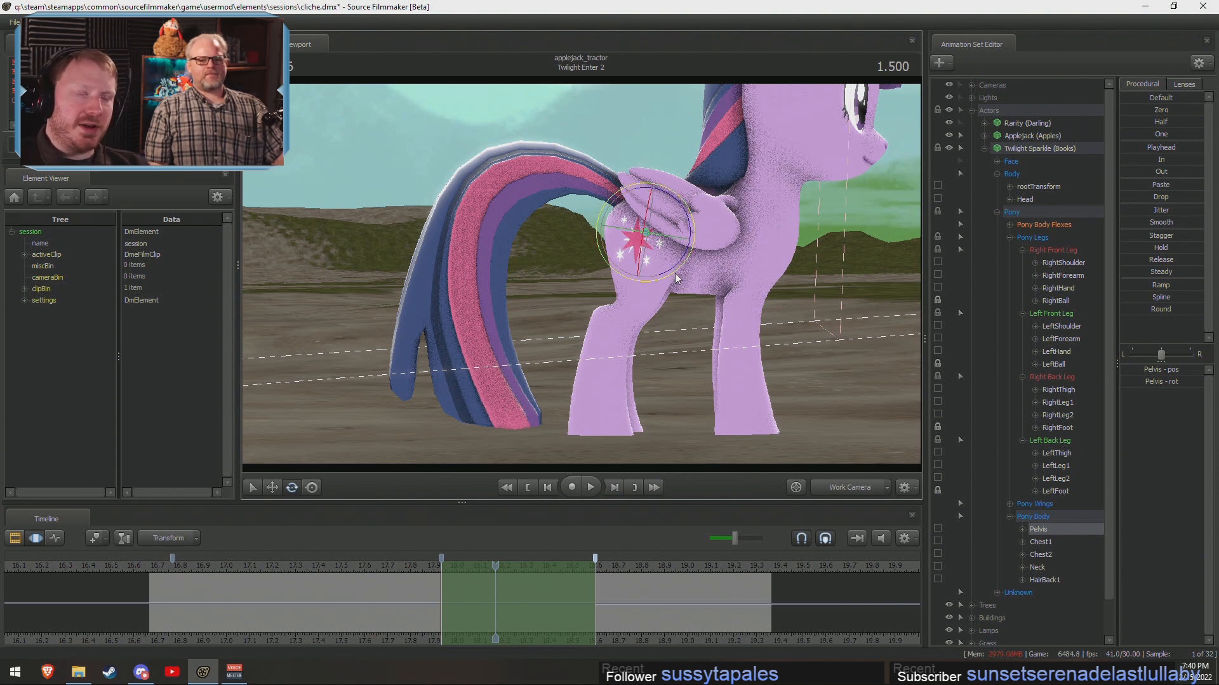
left_click_drag(671, 273, 677, 270)
key("w")
left_click_drag(678, 210, 682, 257)
key("e")
key("ctrl+z")
key("w")
left_click_drag(664, 216, 653, 217)
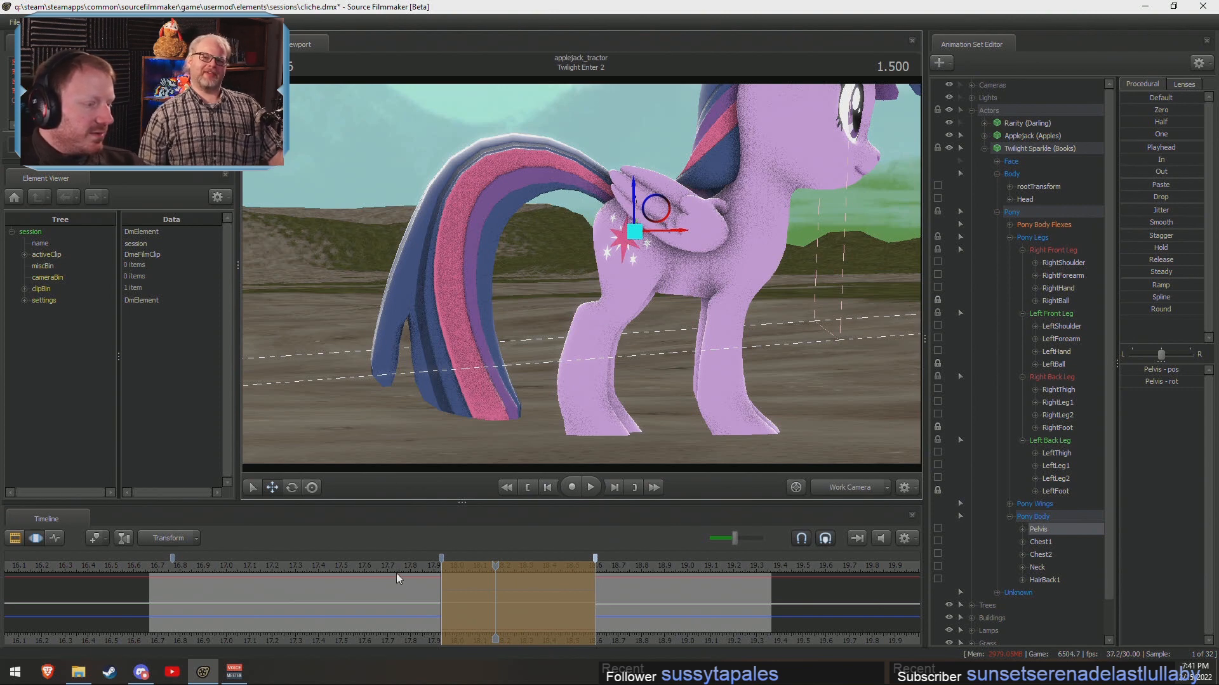
left_click_drag(397, 574, 402, 568)
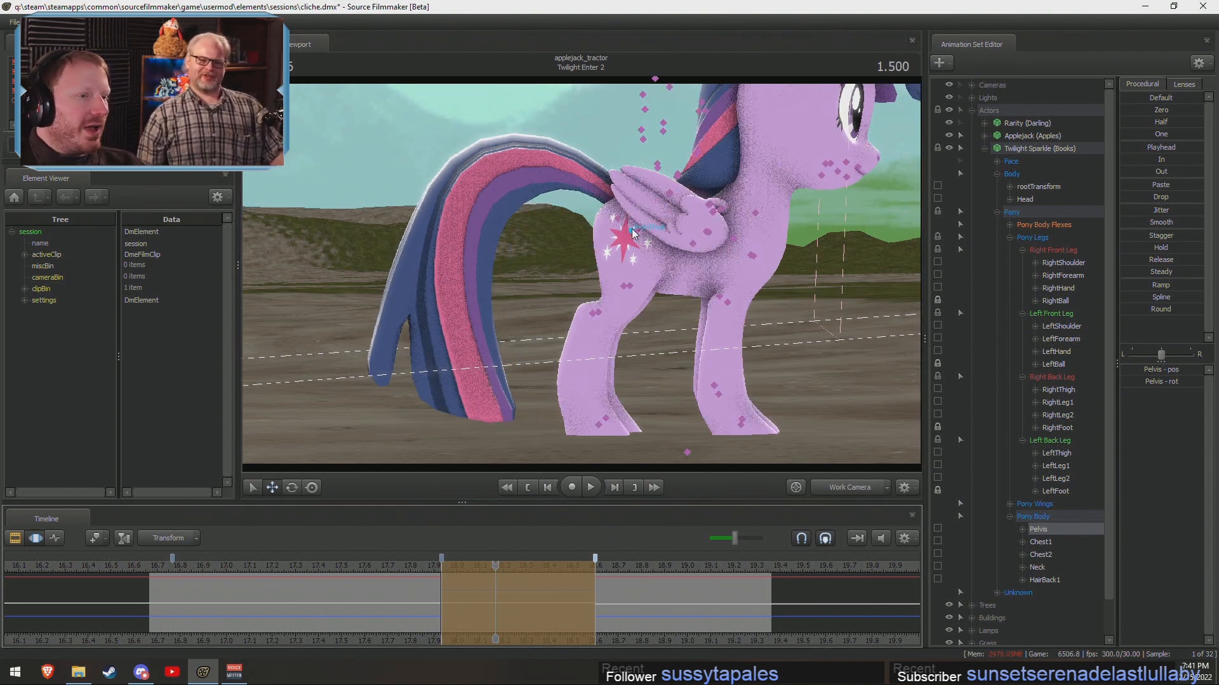
Select RightThigh and LeftThigh together and rotate them to correct the hind legs after the pelvis shift.
left_click(632, 233)
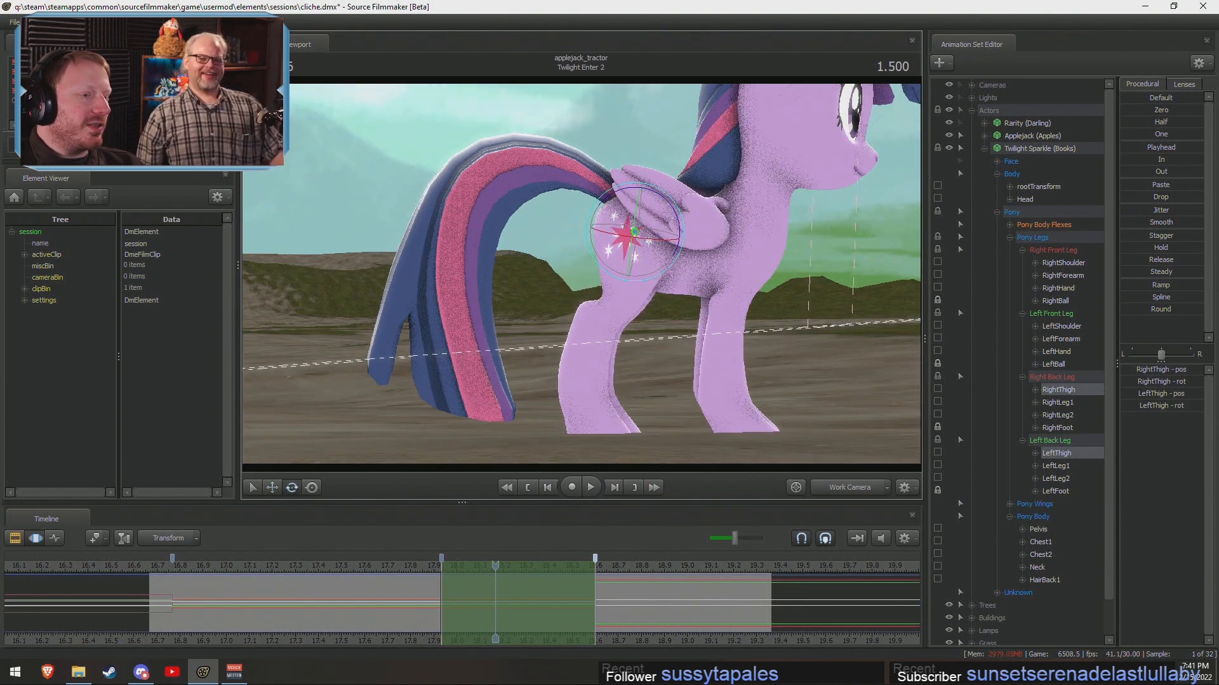
left_click_drag(582, 254, 580, 276, "alt")
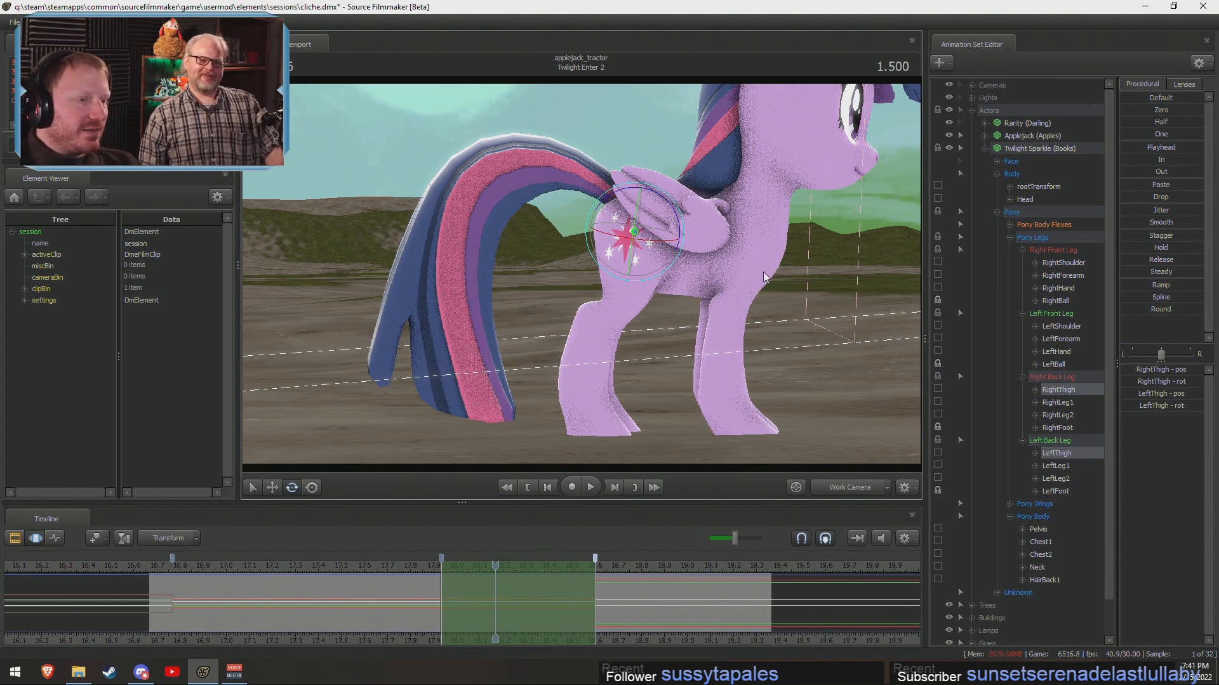
left_click_drag(763, 271, 762, 277, "alt")
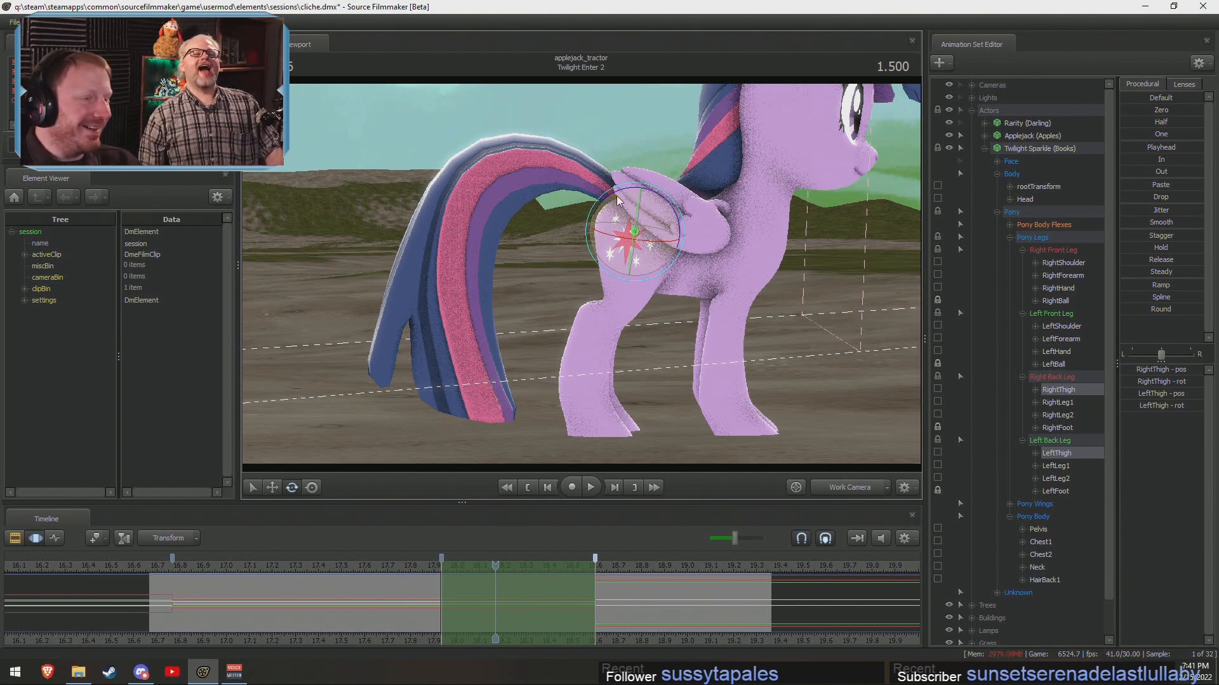
left_click_drag(691, 257, 655, 390)
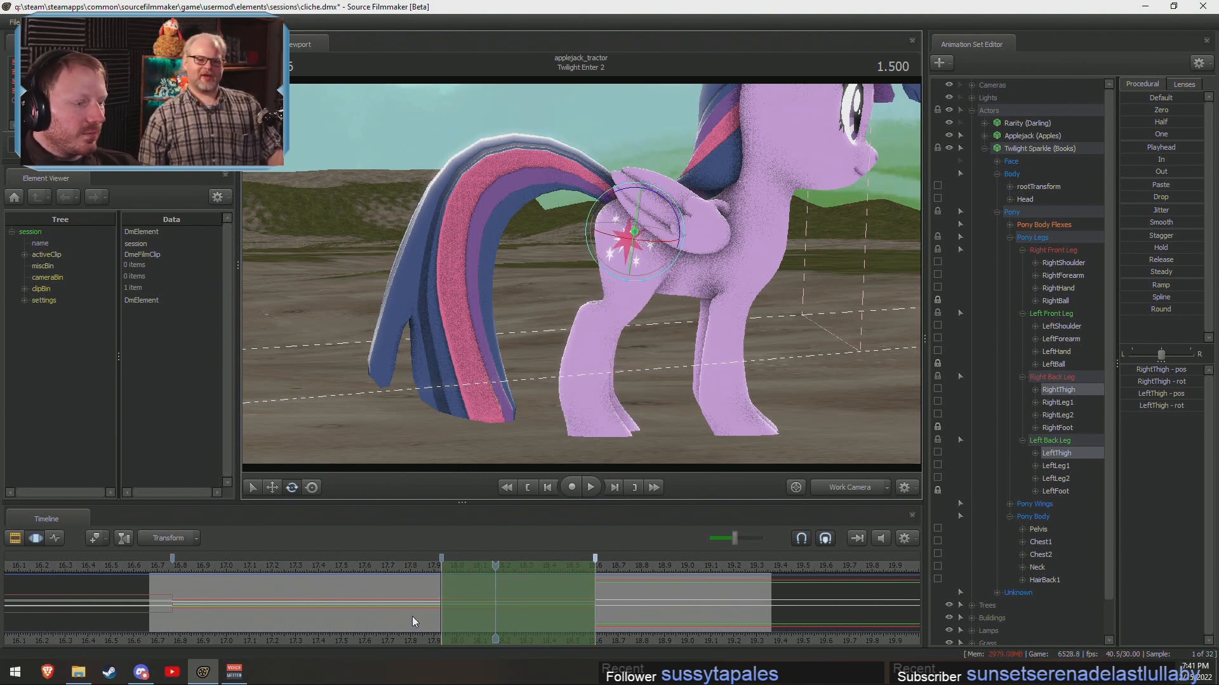
left_click_drag(685, 248, 683, 239)
key("shift")
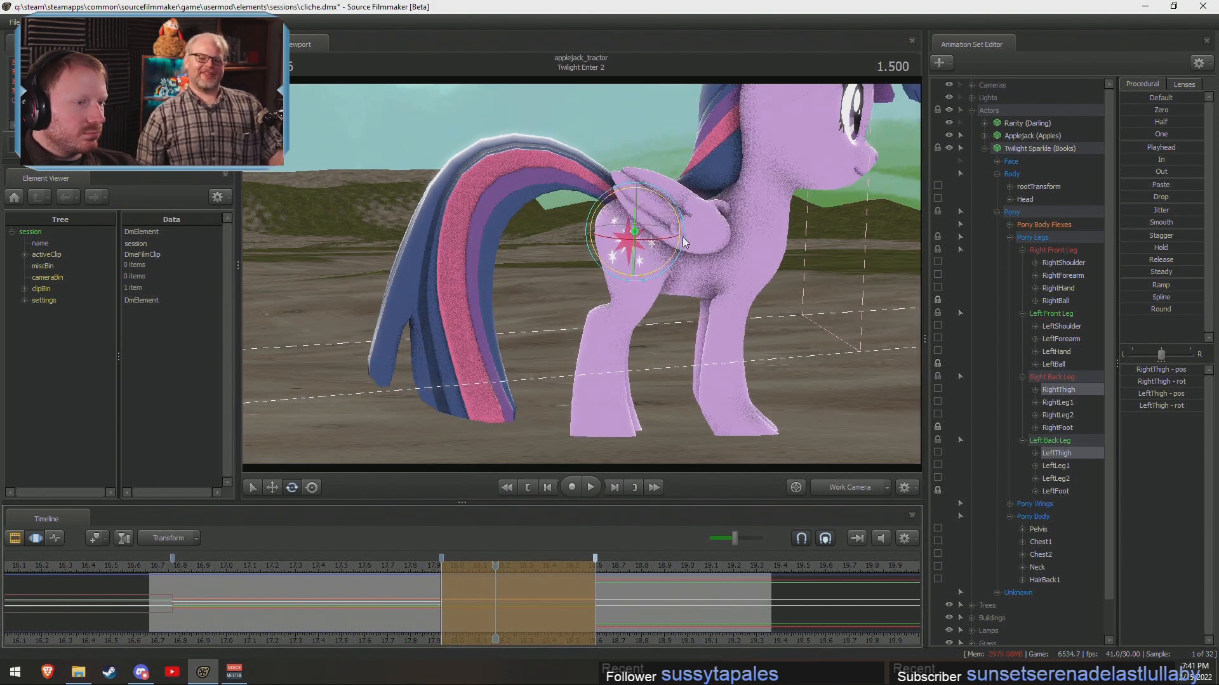
Rotate the RightLeg1 and LeftLeg1 pair, and fine-tune the RightLeg2 and LeftLeg2 pair to settle the hind legs.
key("Down")
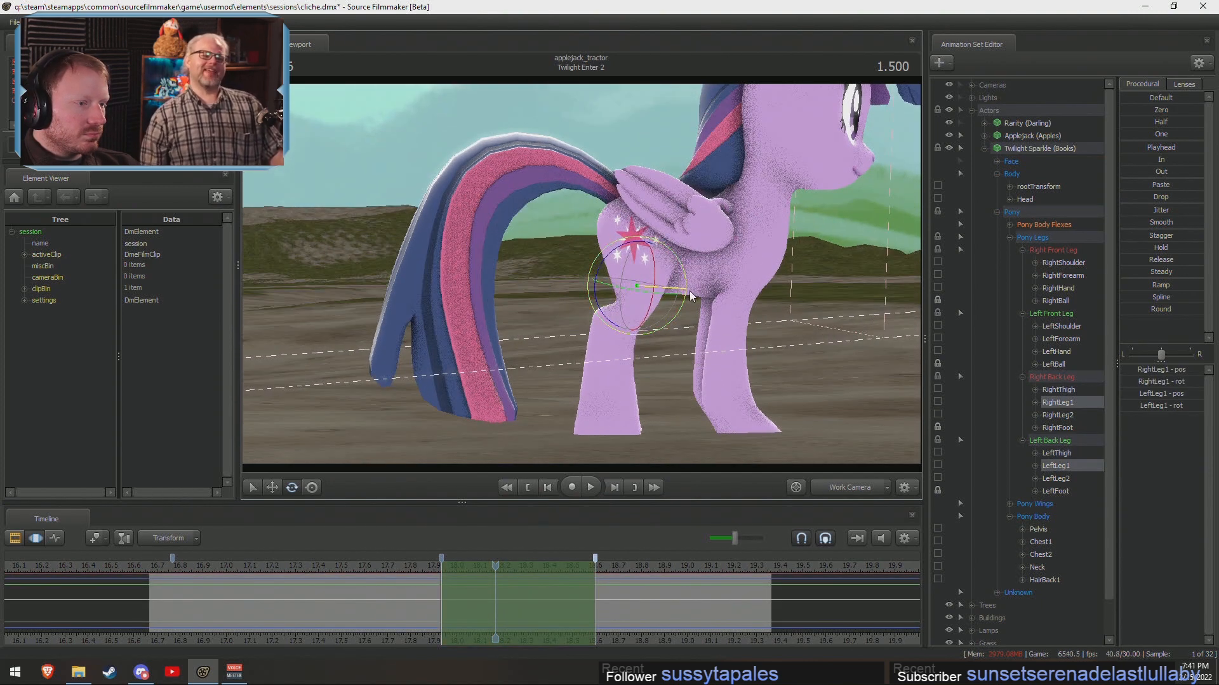
left_click_drag(689, 291, 689, 294)
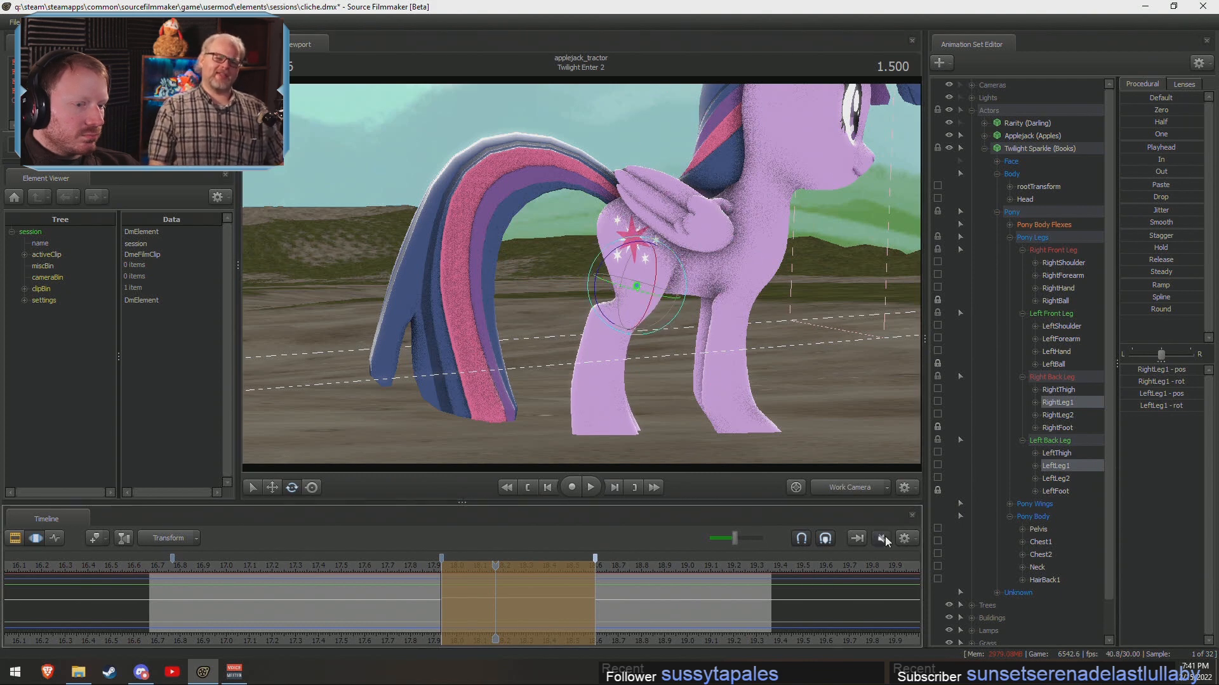
left_click_drag(592, 306, 625, 325, "ctrl")
left_click_drag(635, 320, 706, 309, "alt")
left_click_drag(636, 260, 646, 262, "alt")
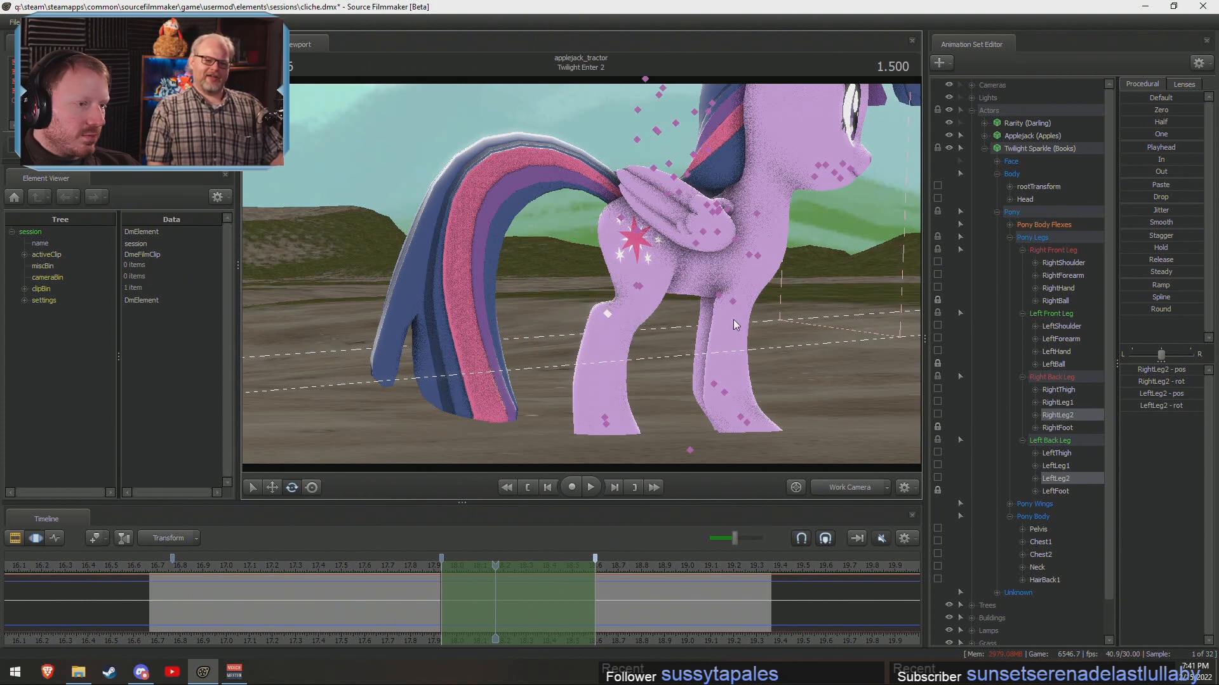
left_click_drag(734, 320, 660, 310, "alt")
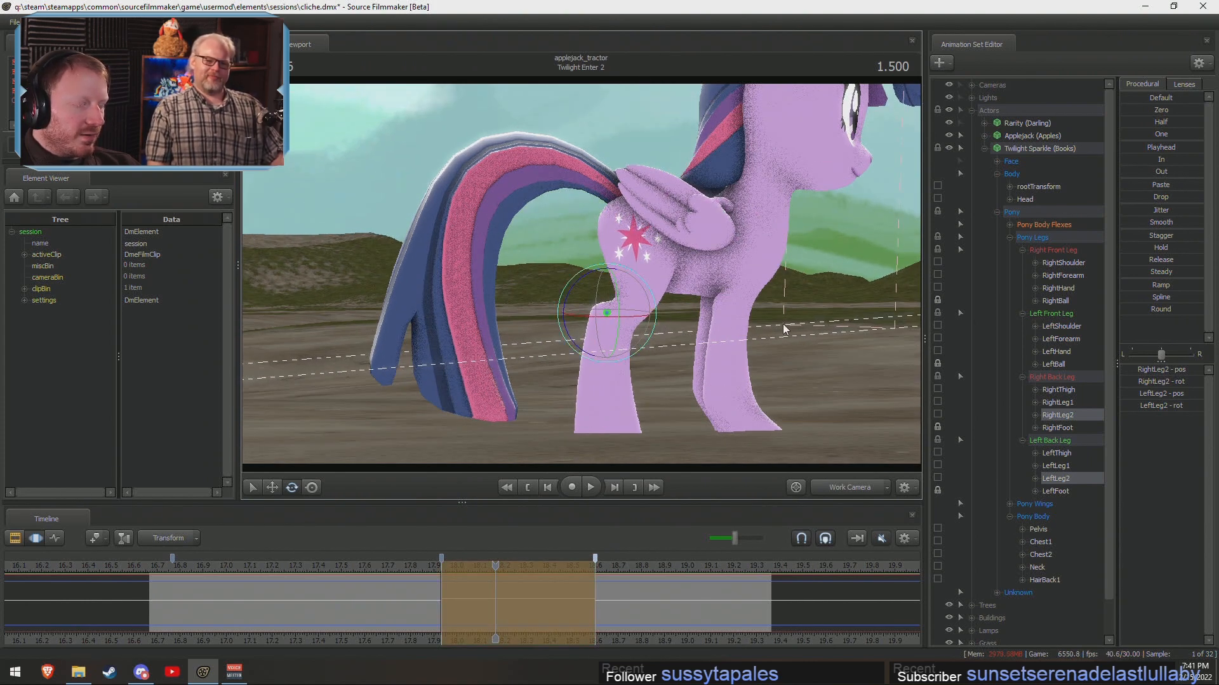
Play the shot from the 1.000 s mark to review Twilight's backward lean from the side.
left_click(379, 579)
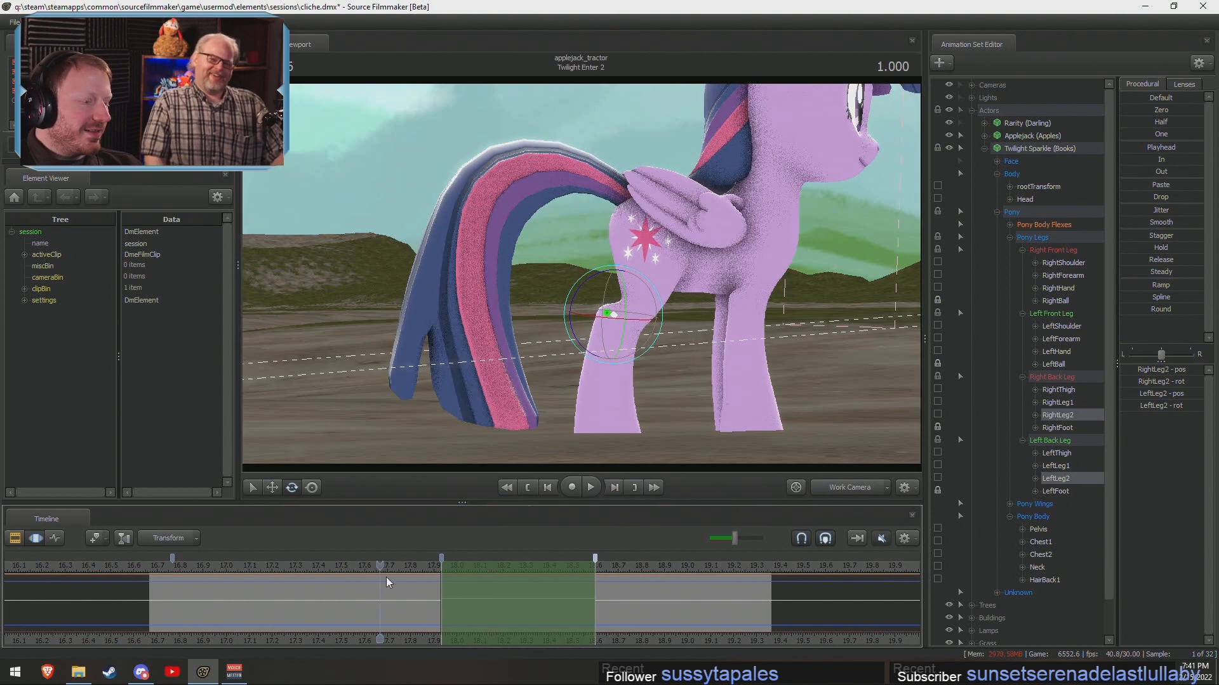
key("space")
key("space")
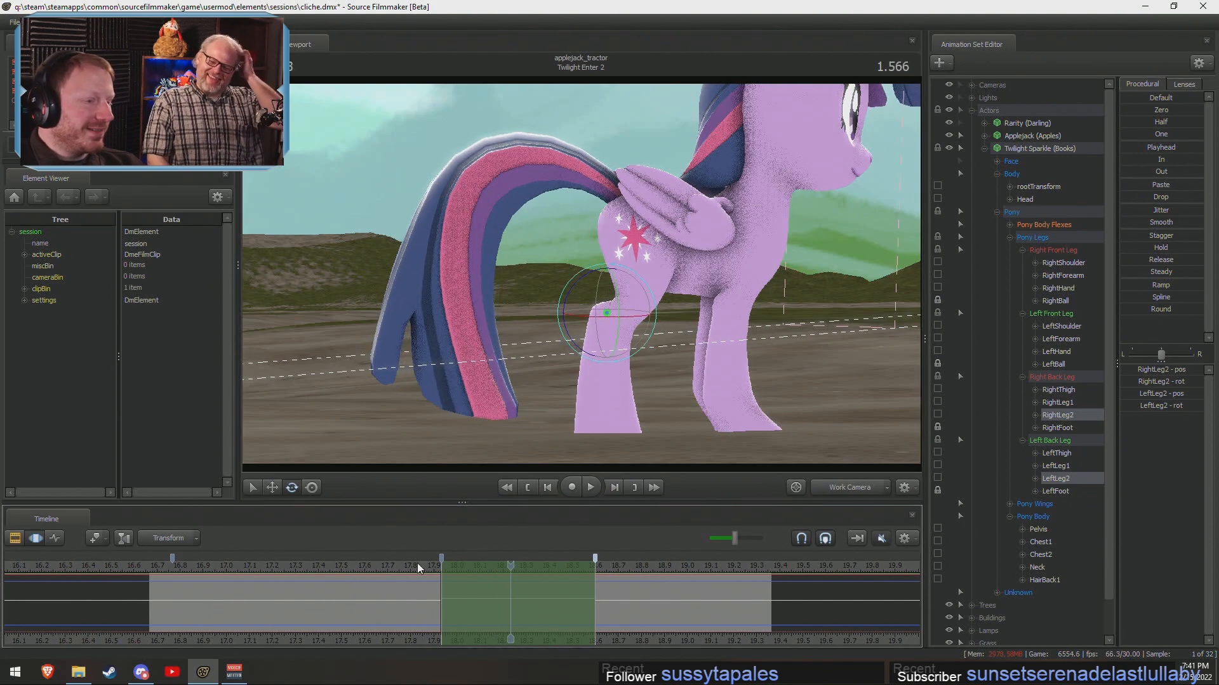
key("shift")
Select RightForearm and LeftForearm together and rotate them to adjust Twilight's front legs within the time selection.
left_click_drag(628, 276, 629, 277)
left_click(649, 241, "ctrl")
left_click_drag(669, 236, 641, 247, "ctrl")
left_click_drag(641, 247, 658, 274, "alt")
key("shift")
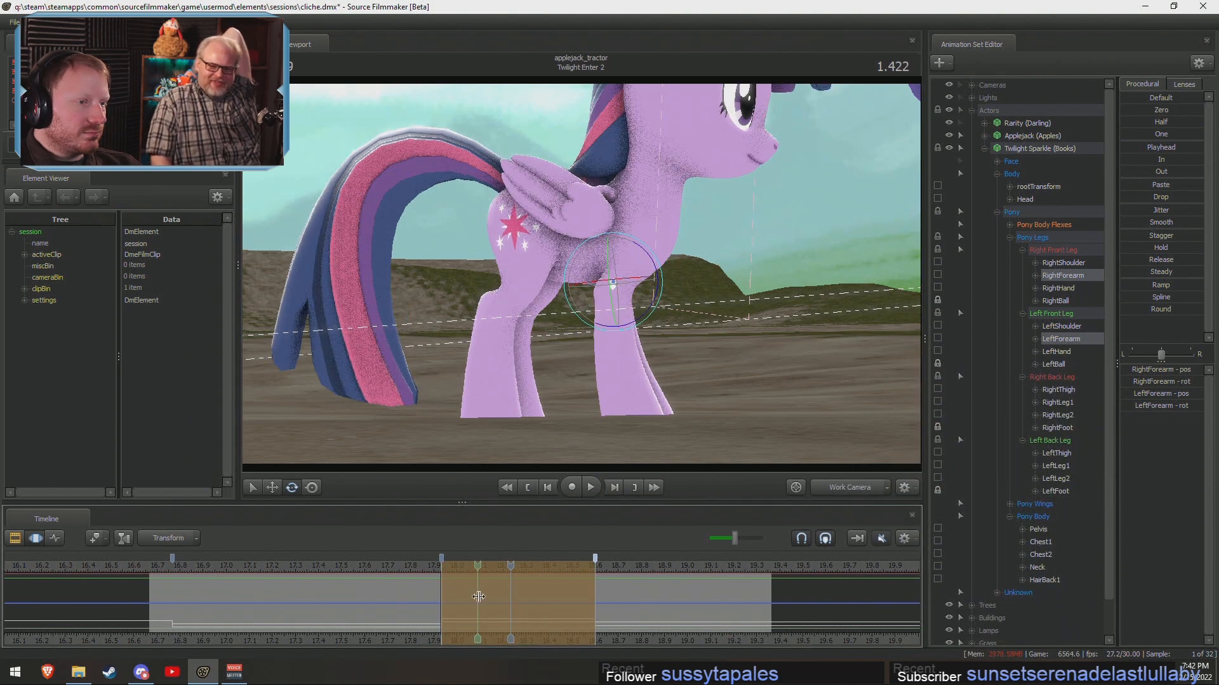
Rotate Twilight's Chest1 slightly, readjust both forearms to match, and commit the pose.
left_click(589, 233)
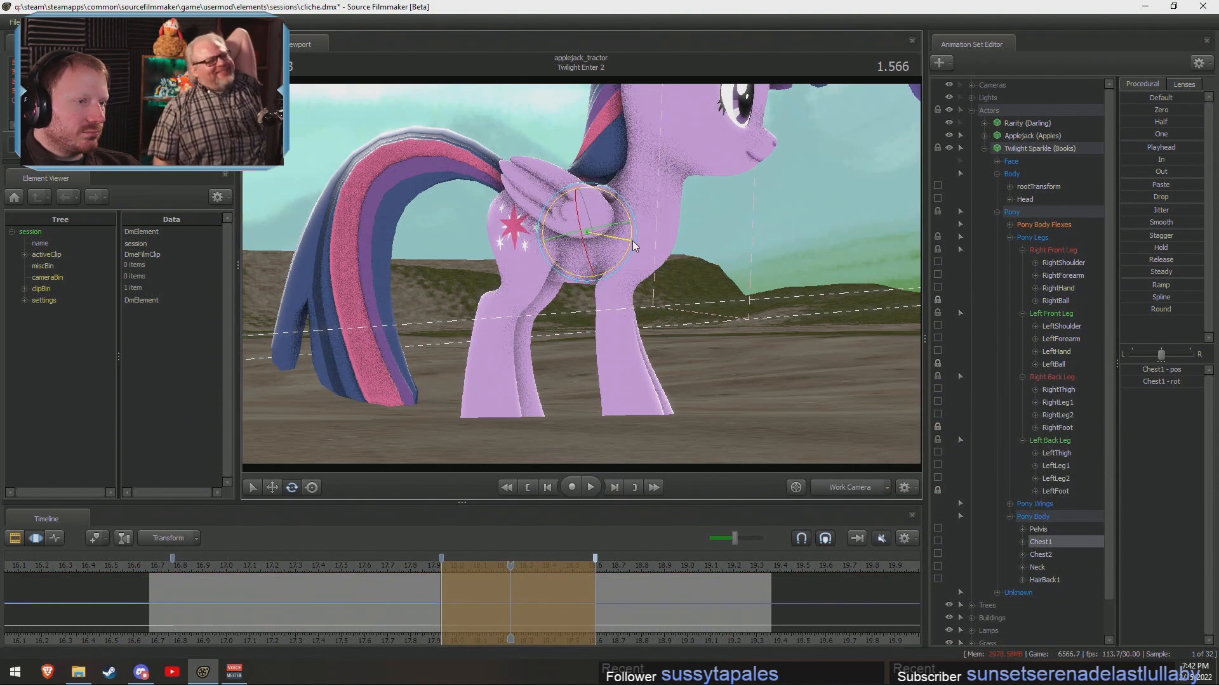
left_click_drag(640, 279, 611, 302, "ctrl")
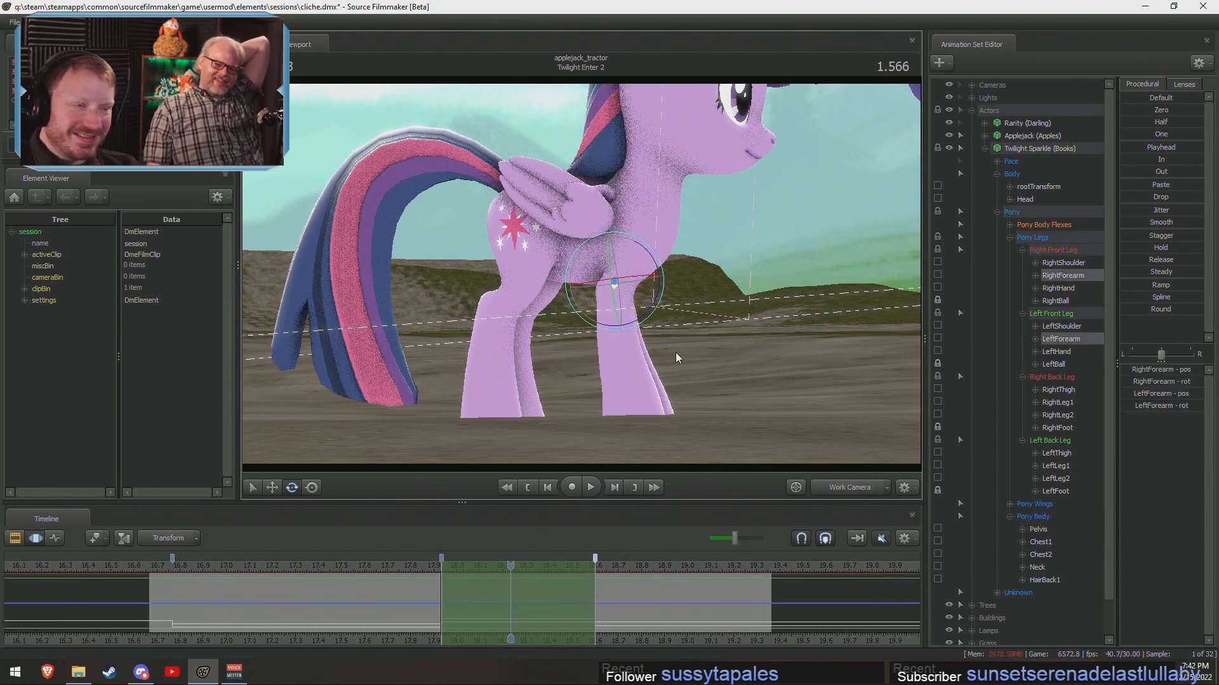
left_click_drag(659, 300, 659, 299)
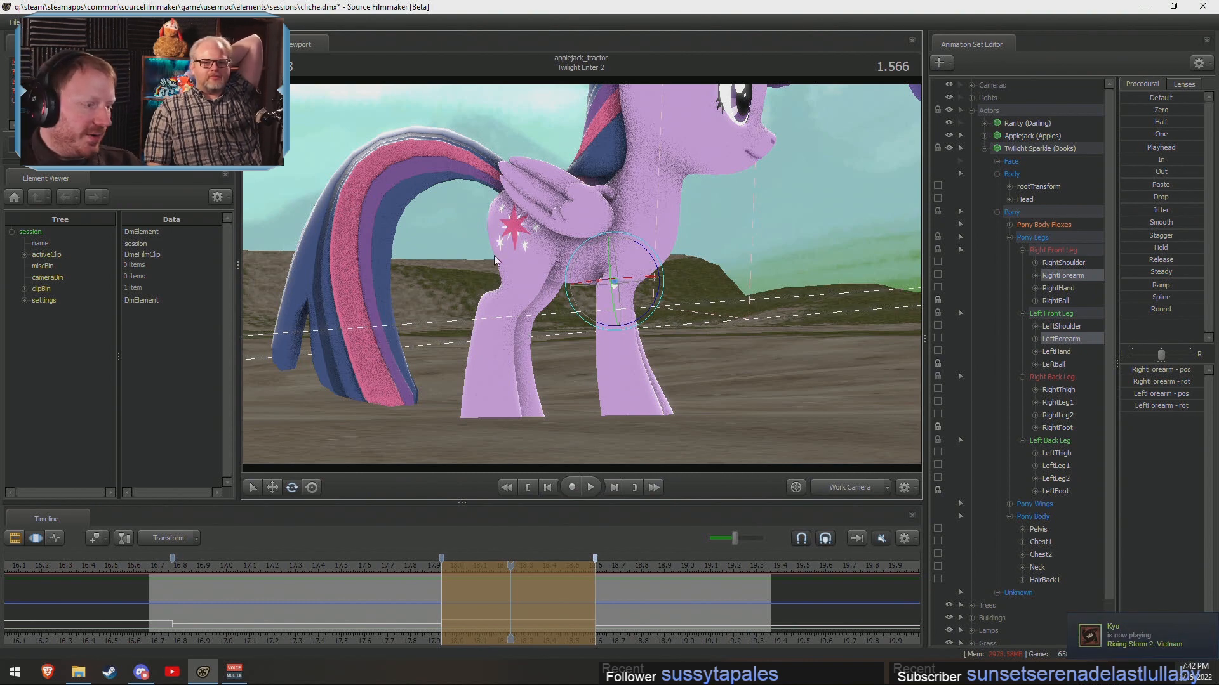
key("q")
left_click(499, 600)
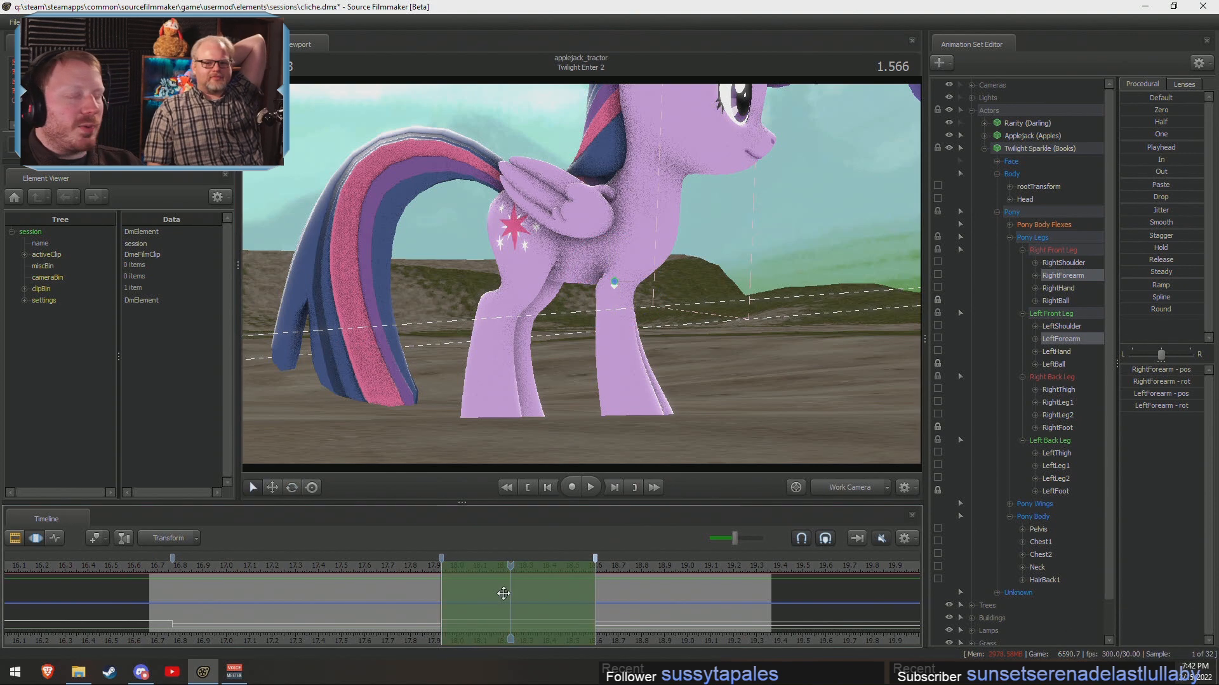
Scrub and replay the body movement from the Work Camera around the start of the time selection.
left_click_drag(420, 564, 411, 565)
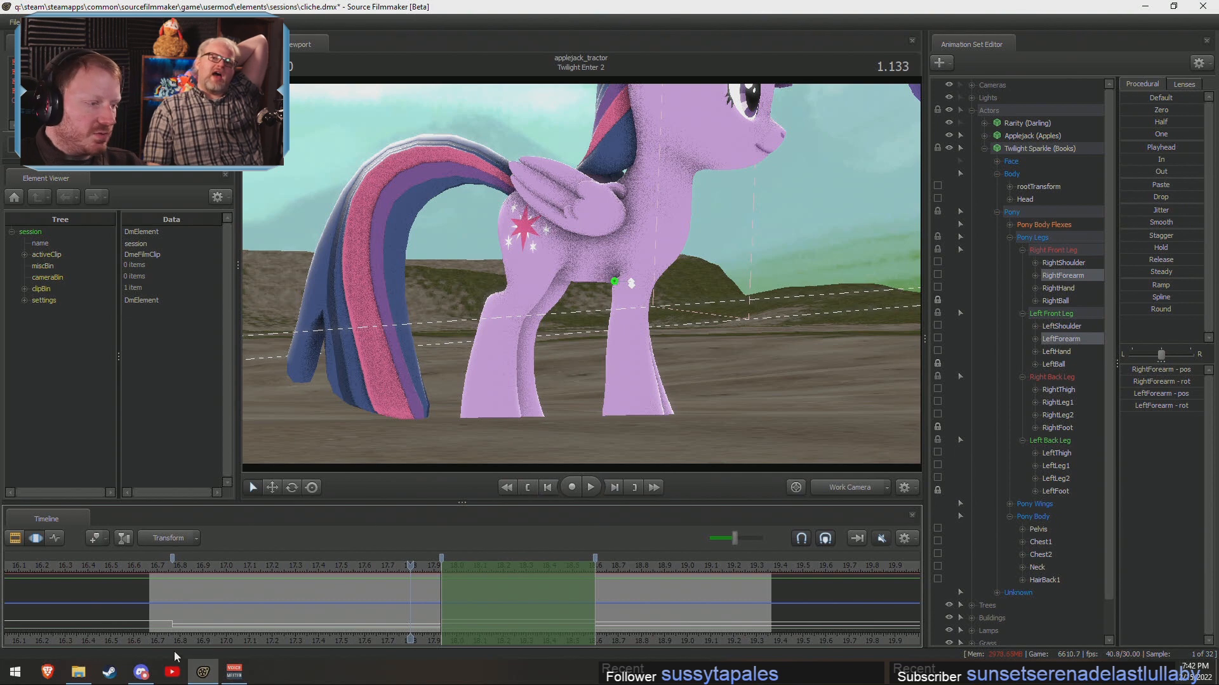
left_click(337, 560)
key("space")
left_click_drag(334, 564, 419, 559)
left_click(485, 562)
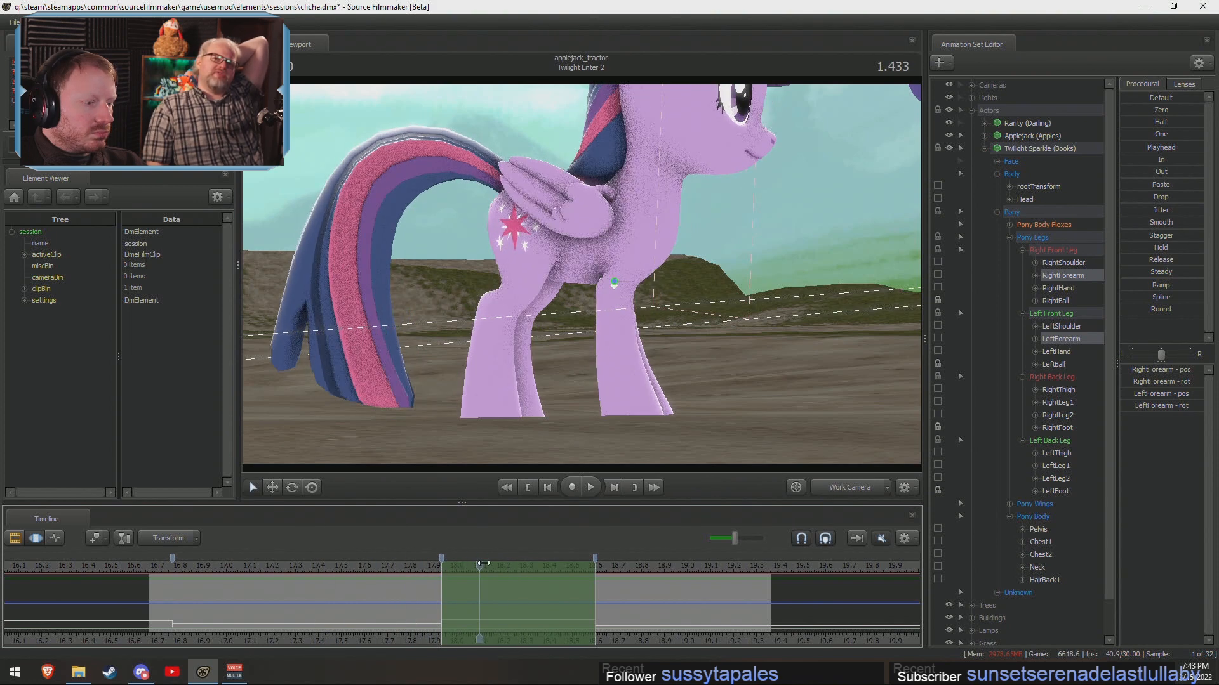
In the Main Camera view, select Twilight's Neck and Head together and rotate them toward the camera within the time selection.
left_click(838, 487)
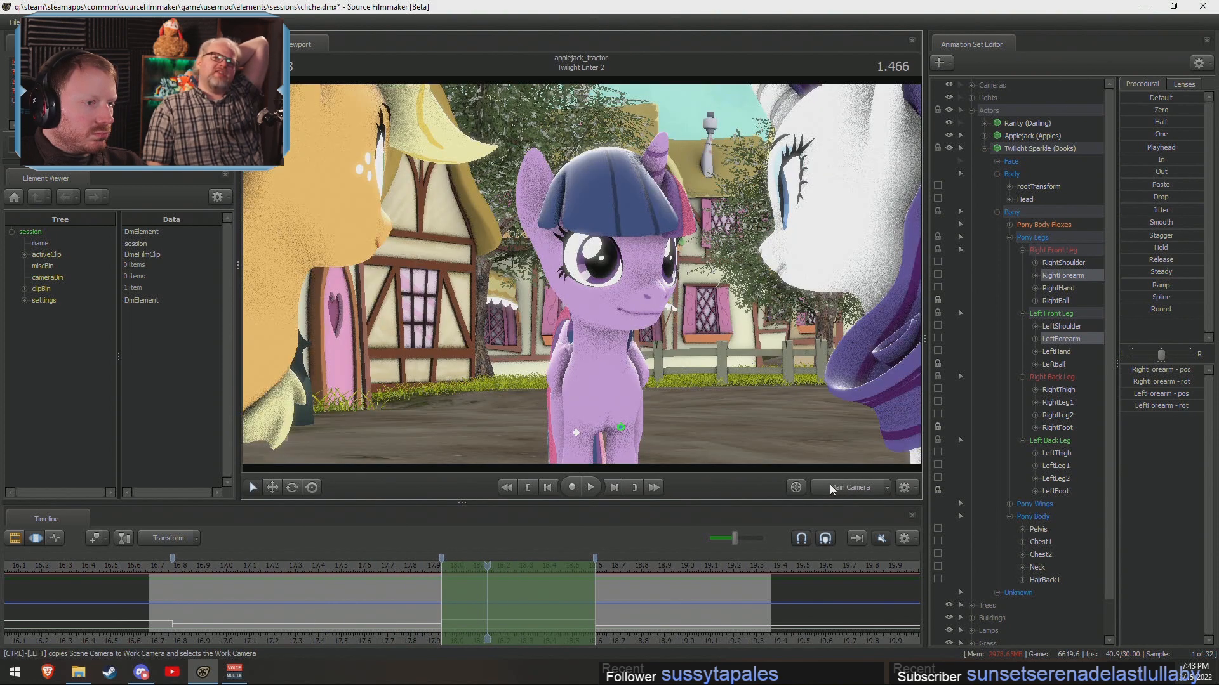
left_click(602, 356)
key("e")
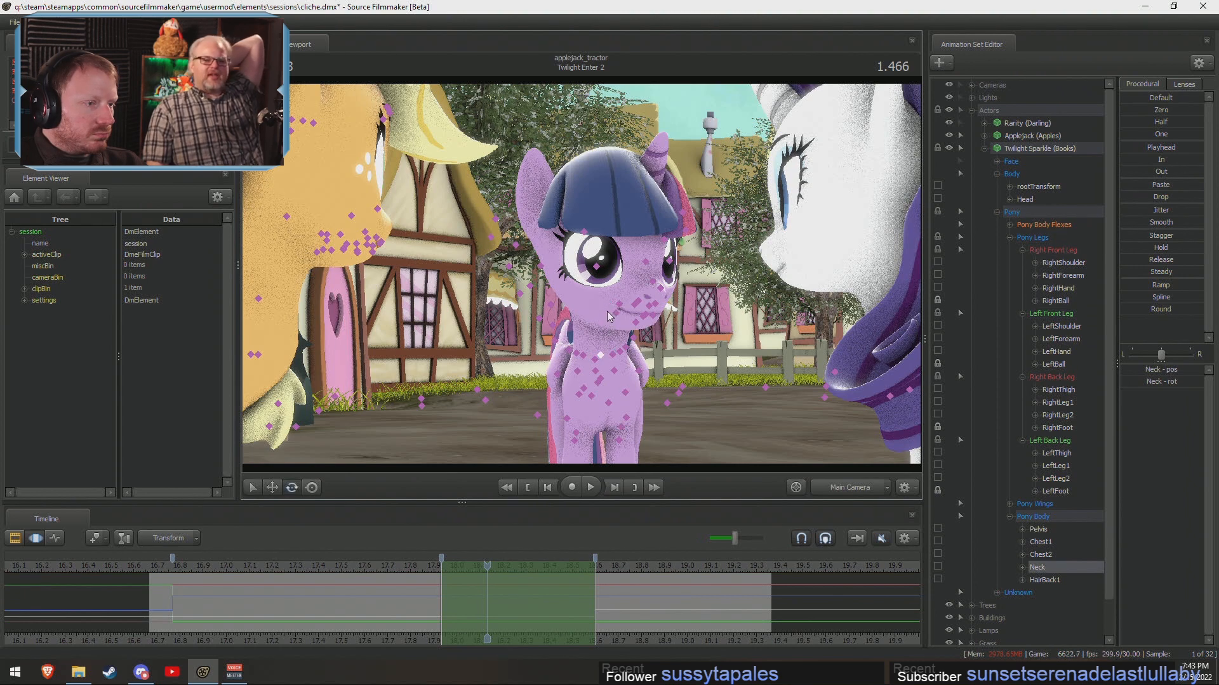
left_click(611, 314, "ctrl")
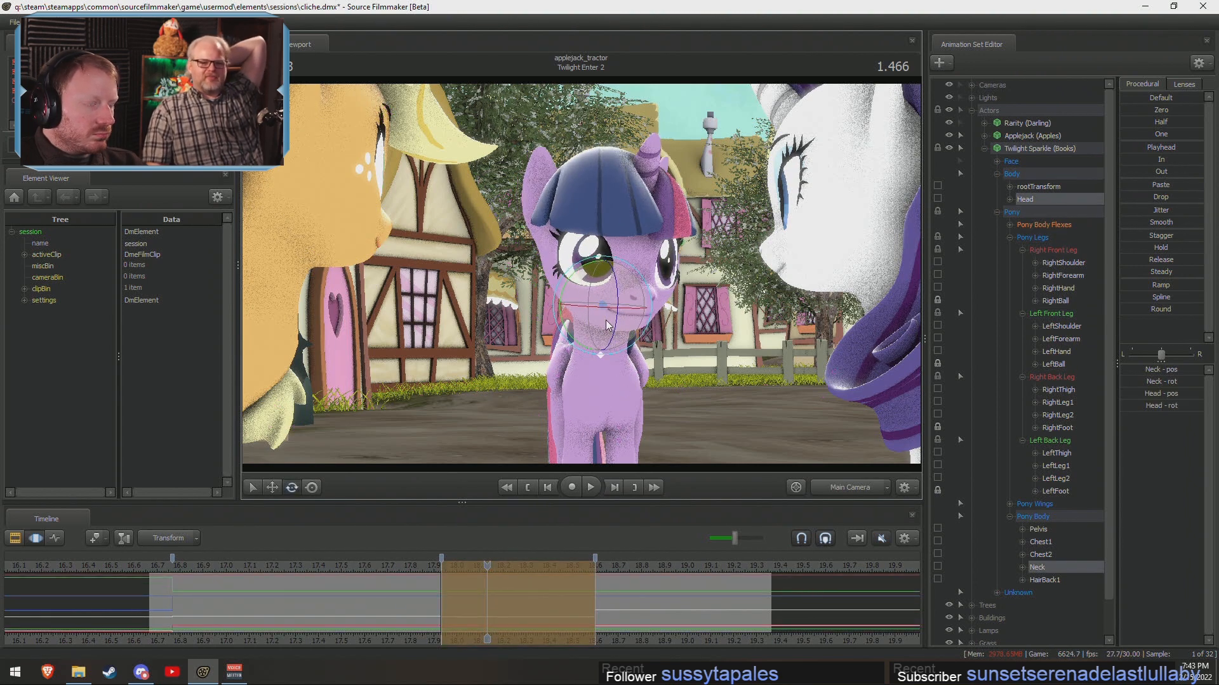
right_click(609, 322)
mouse_move(631, 356)
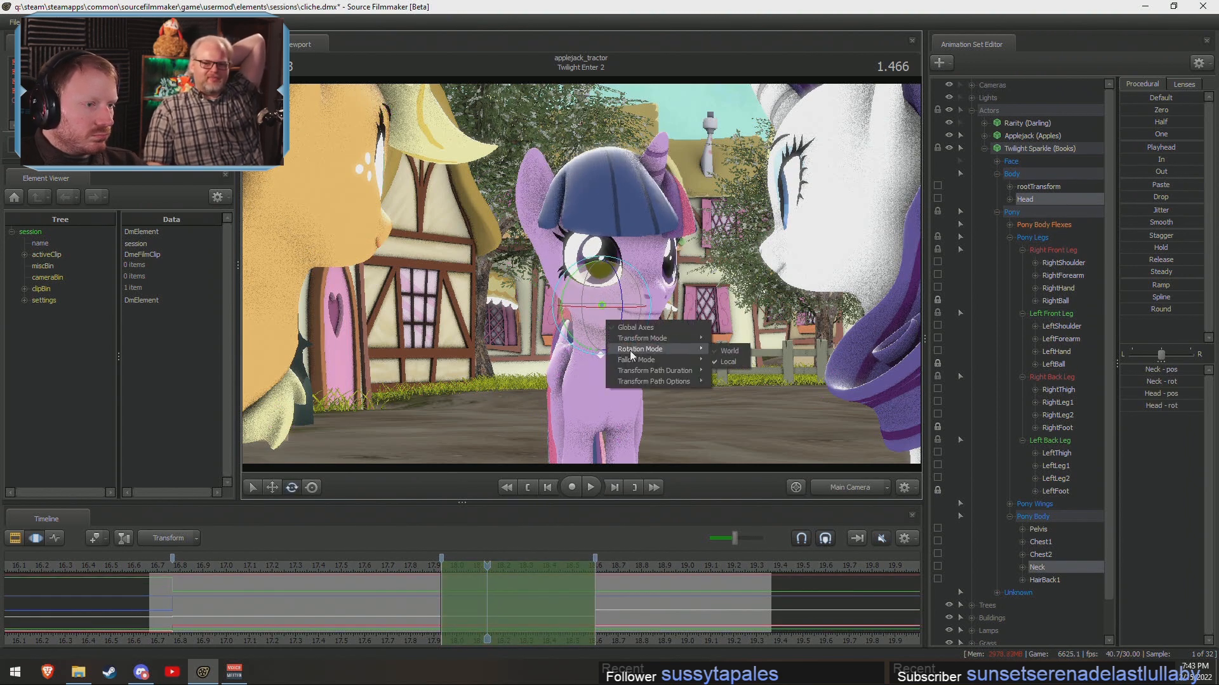
left_click(599, 314)
left_click_drag(601, 306, 603, 320)
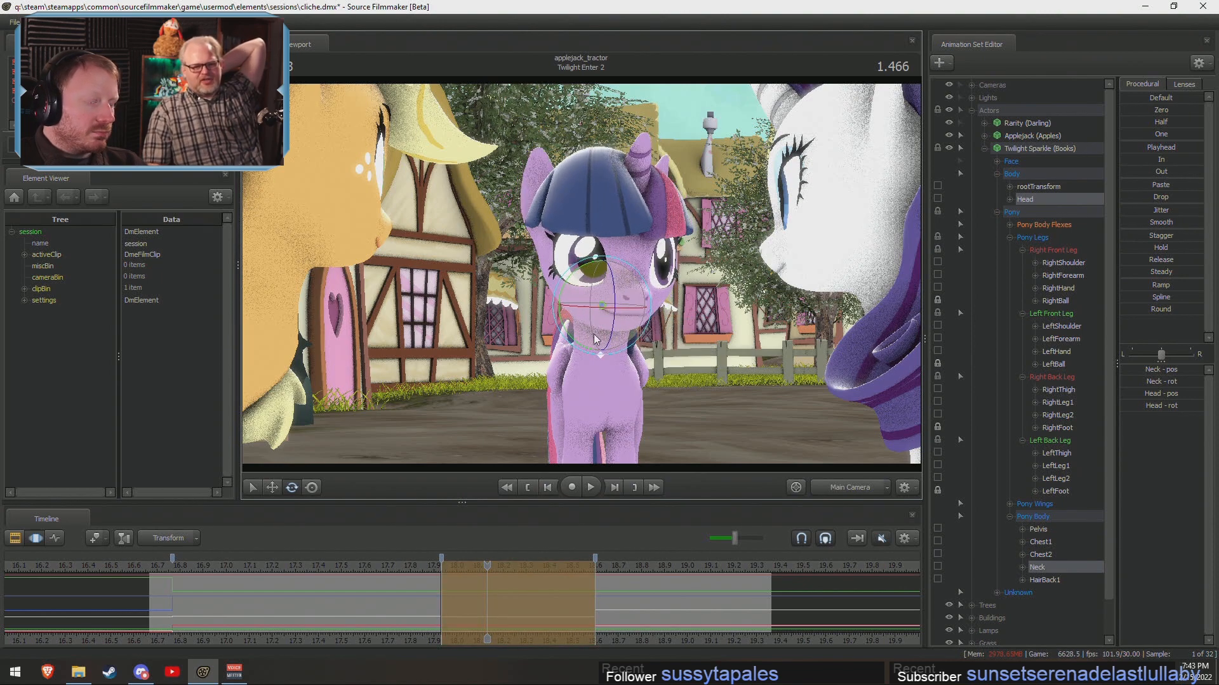
Lock RightShoulder, tilt the base of Twilight's neck back in the Work Camera, and rotate her Head level and toward the main camera.
left_click(849, 488)
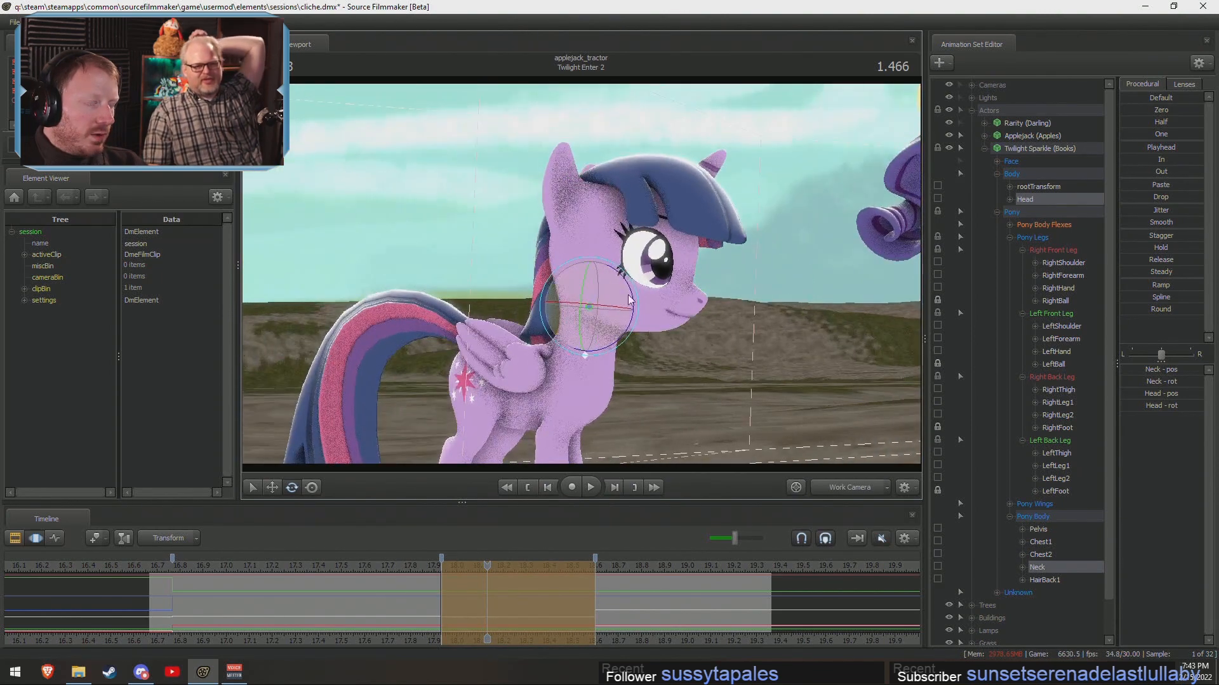
left_click(938, 262)
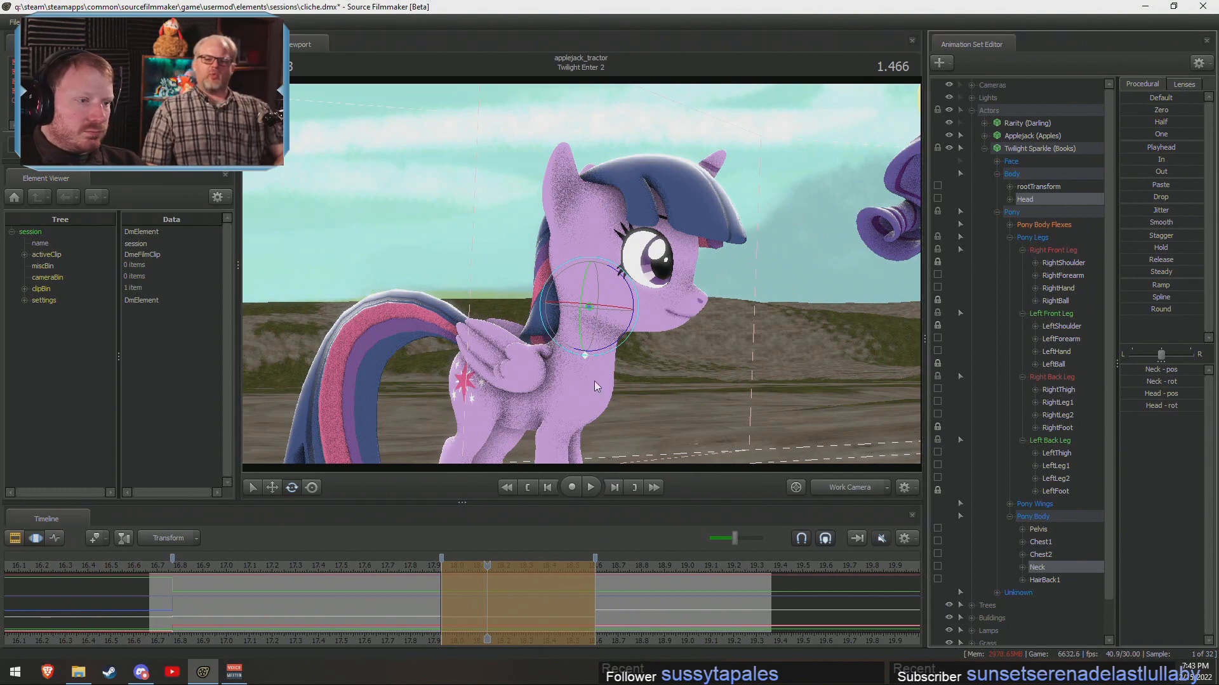
left_click(564, 378, "ctrl")
left_click_drag(609, 374, 604, 363)
left_click(571, 304, "ctrl")
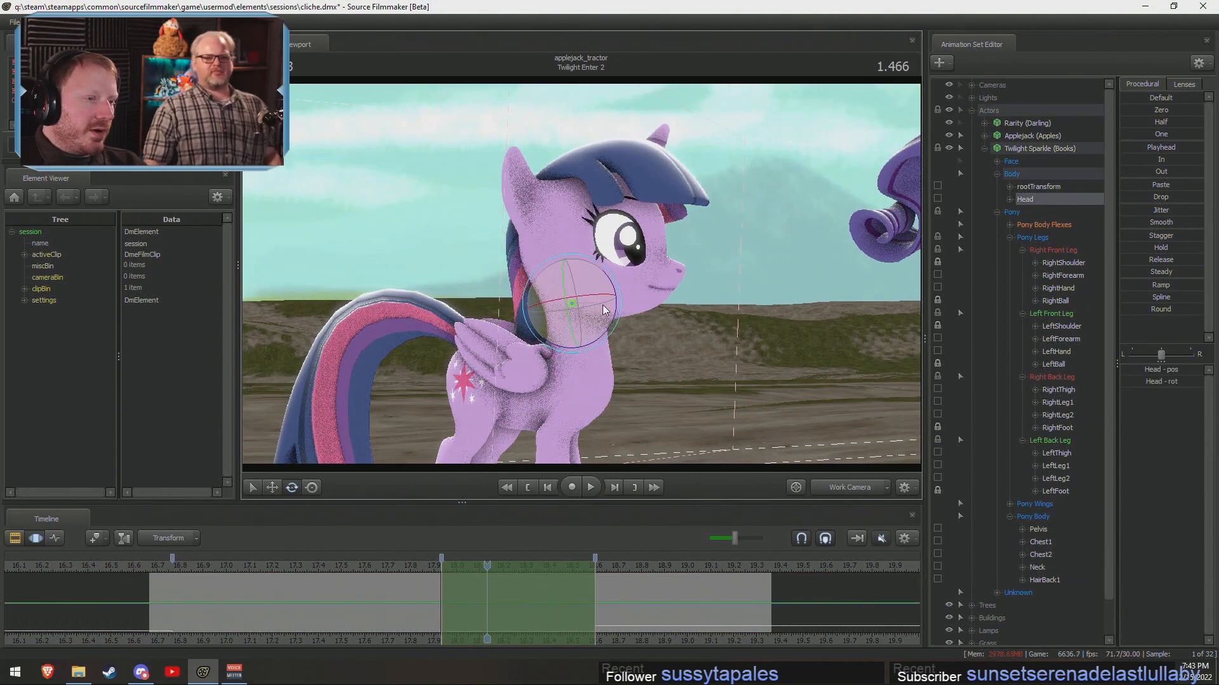
left_click_drag(603, 306, 604, 301)
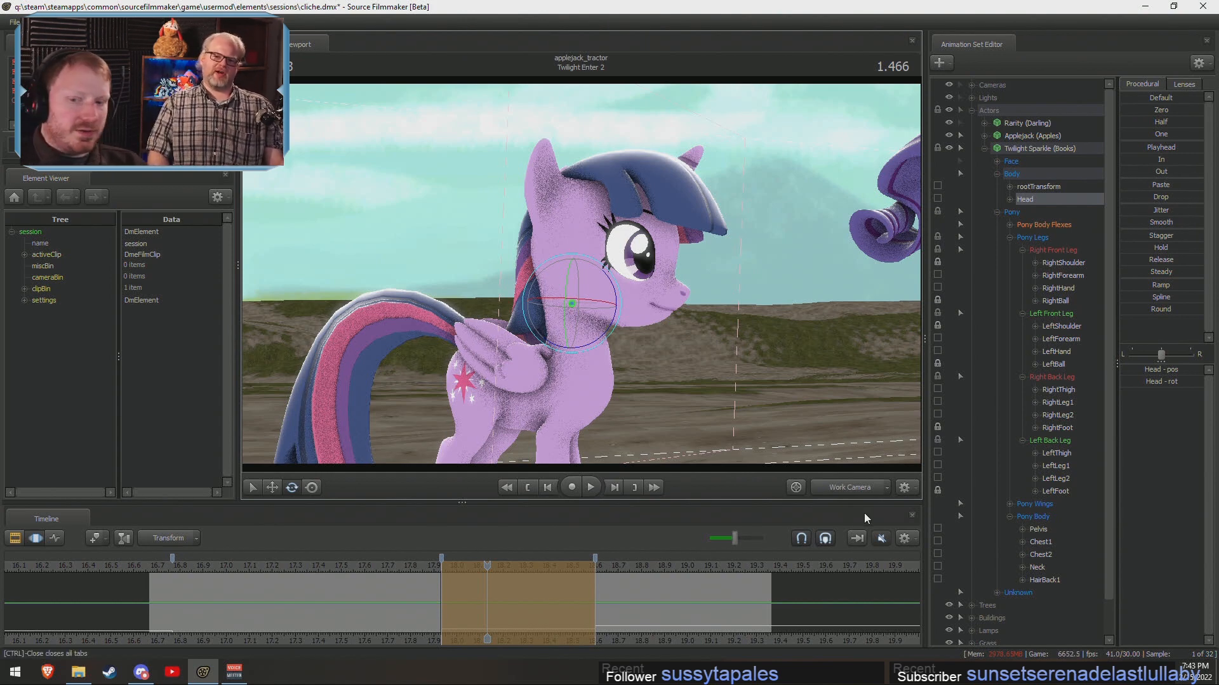
left_click(847, 488)
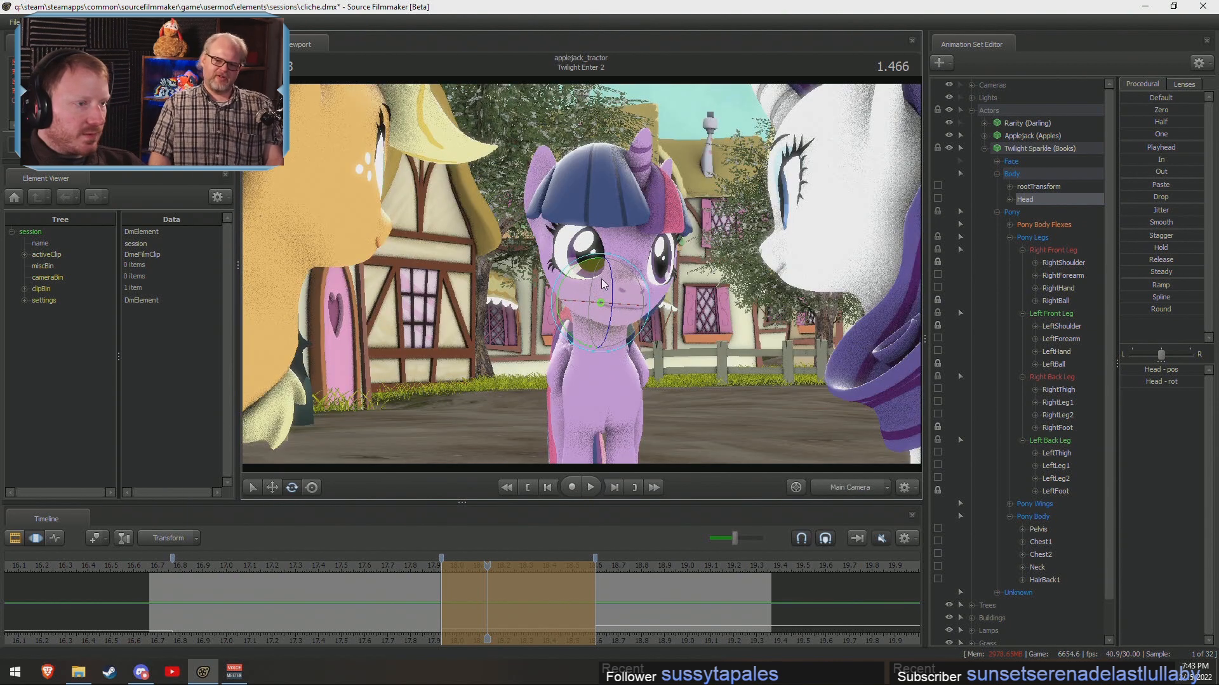
left_click_drag(592, 267, 611, 302)
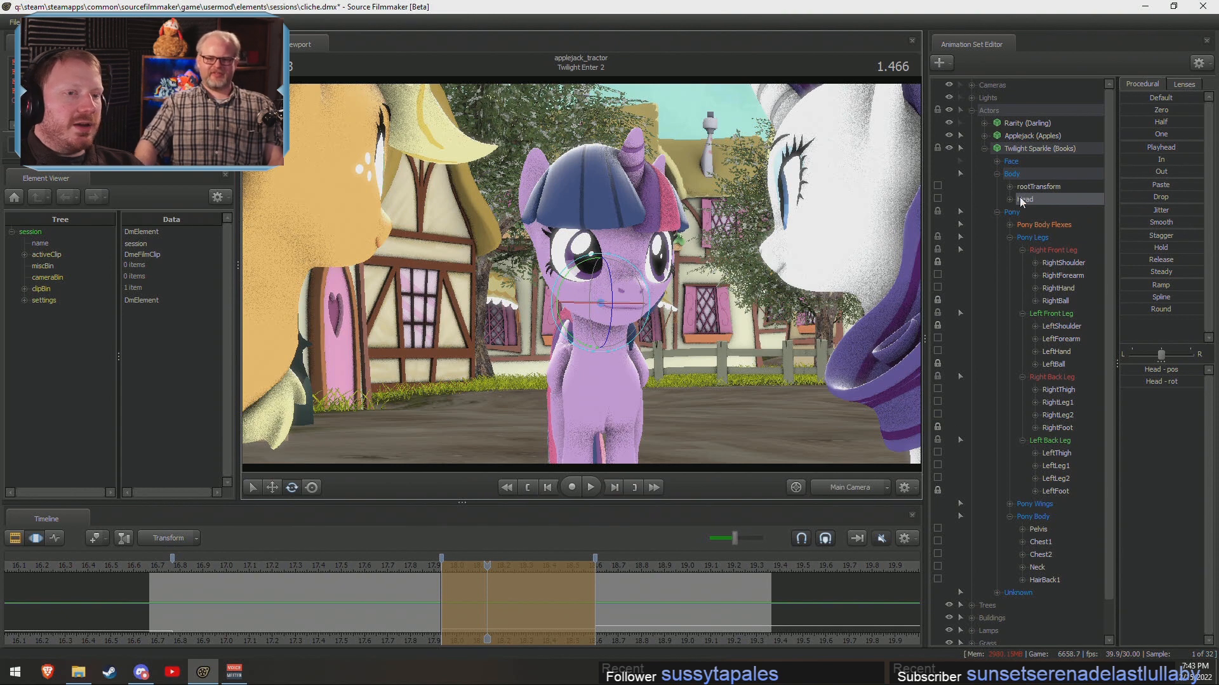
Move the view target of Twilight's Eyes closer to her face and rotate her Head slightly further to match the new gaze.
left_click(997, 161)
left_click(1023, 174)
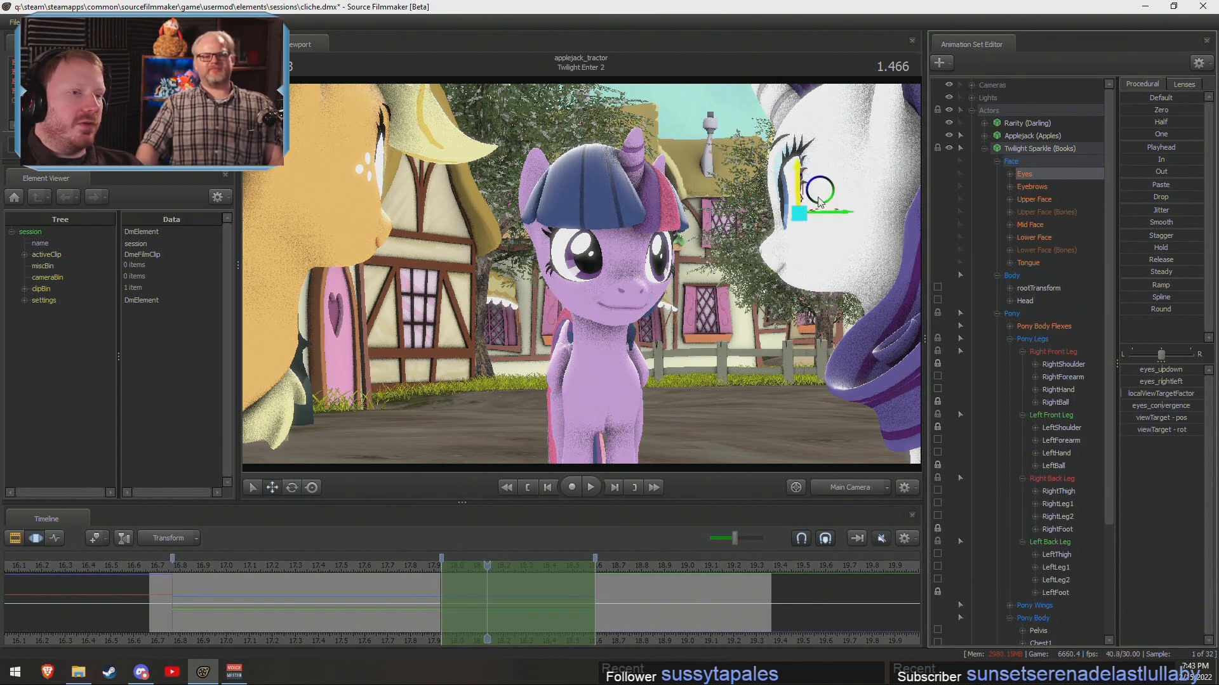
left_click_drag(799, 213, 709, 198)
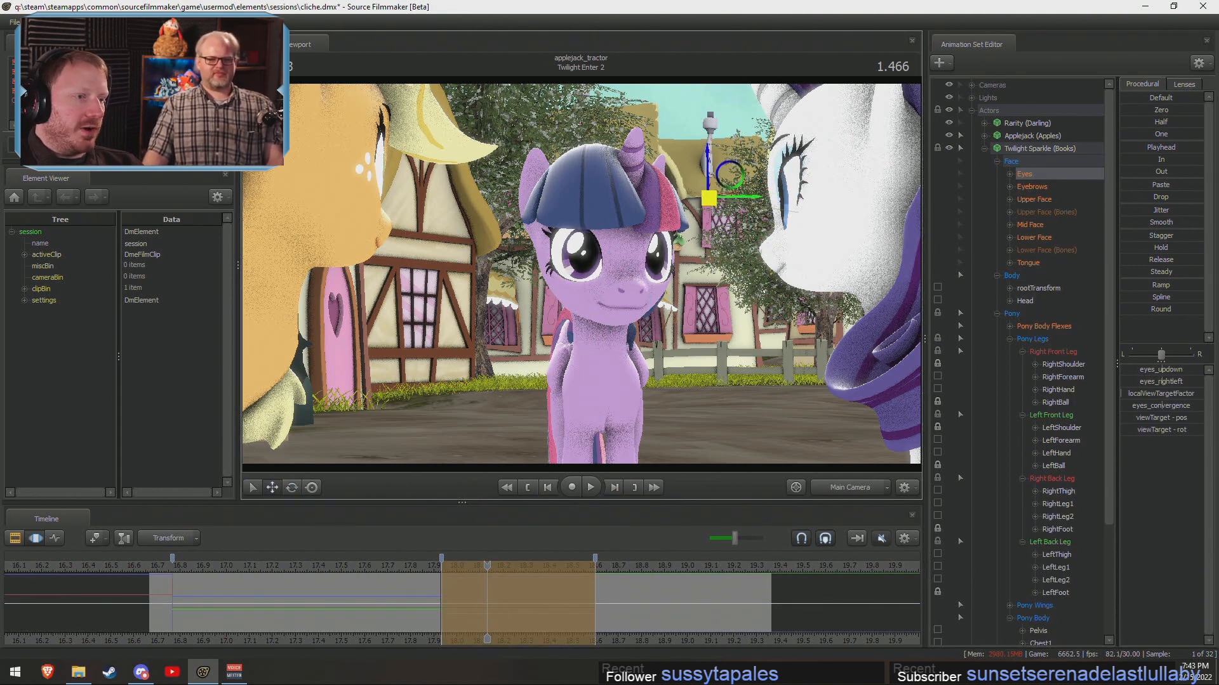
key("ctrl")
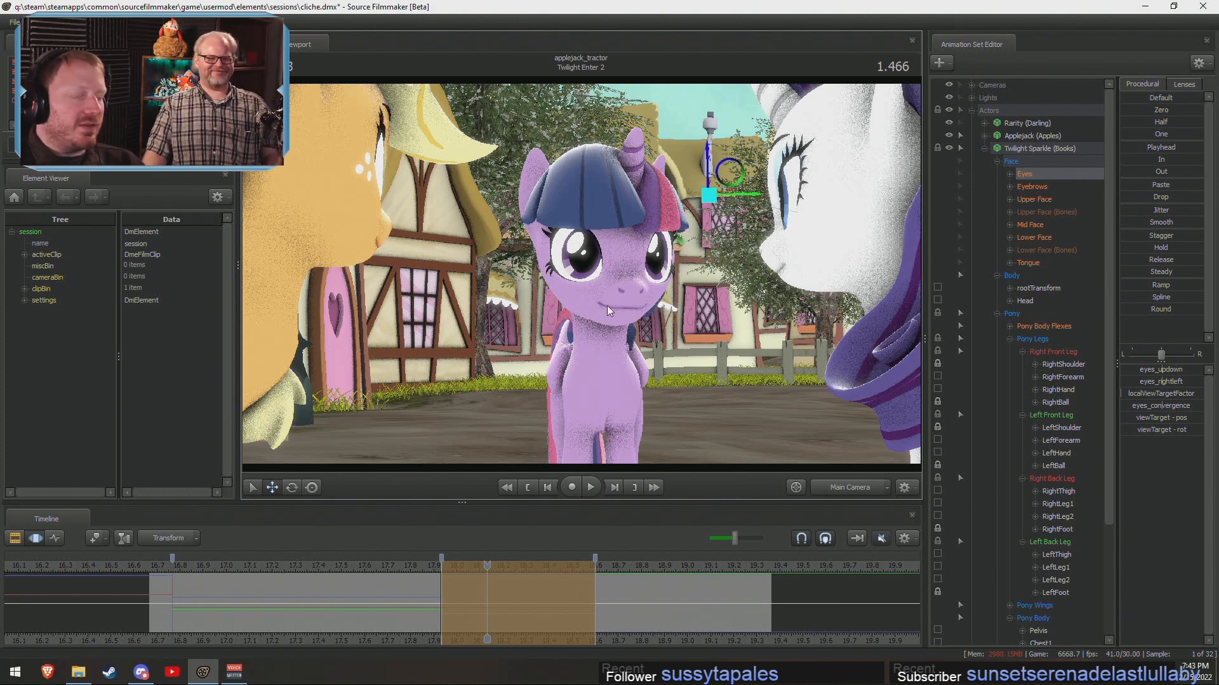
key("ctrl")
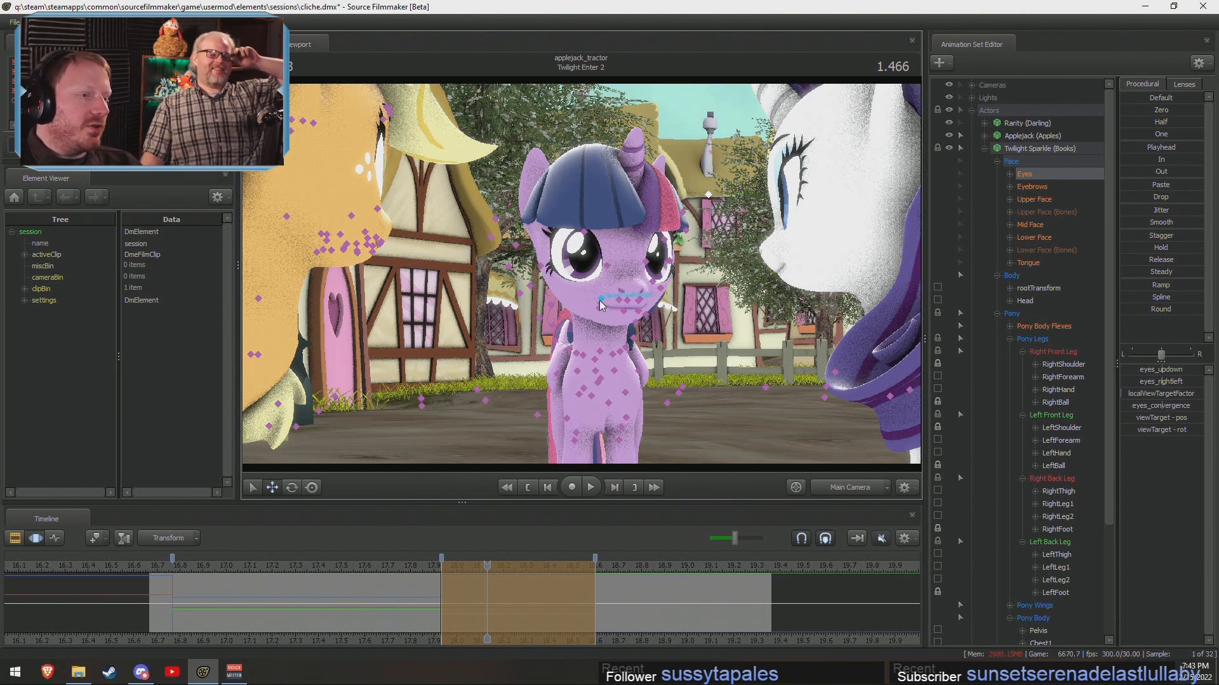
left_click(600, 301, "ctrl")
mouse_move(614, 305)
left_mouse_down()
mouse_move(621, 289)
mouse_move(608, 286)
left_mouse_up()
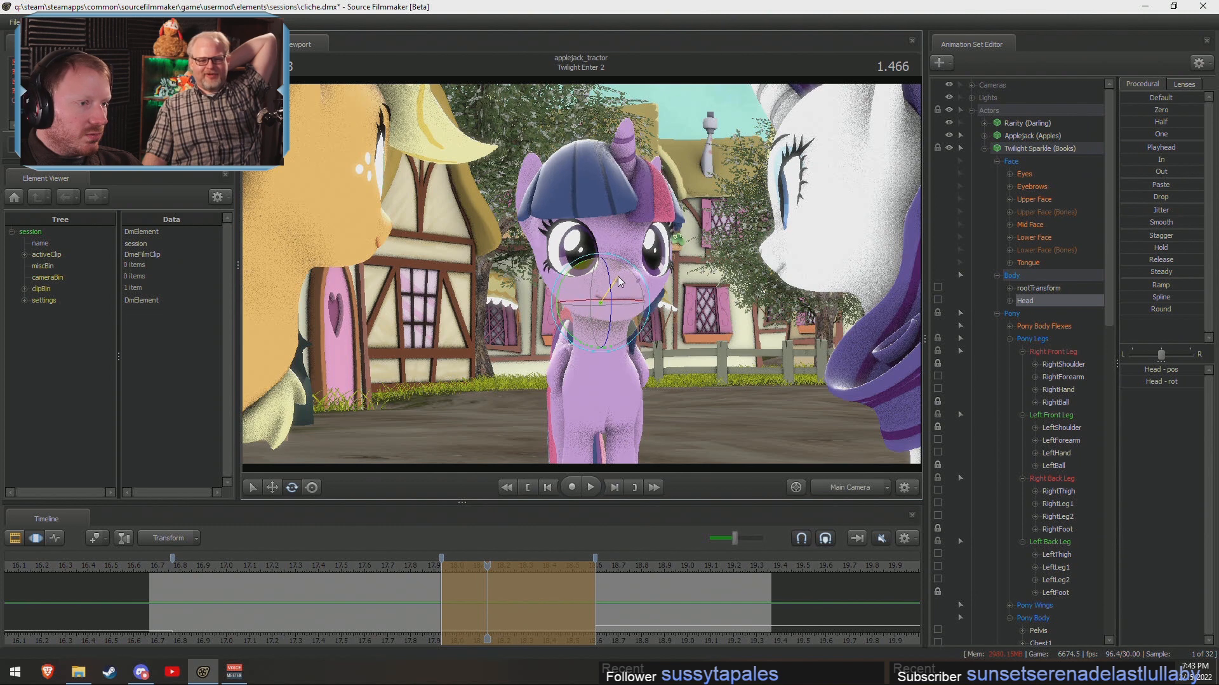
Shape Twilight's Lower Face into a small open mouth using the MouthO2, MouthFrown and MouthPuckerer sliders.
left_click(1033, 236)
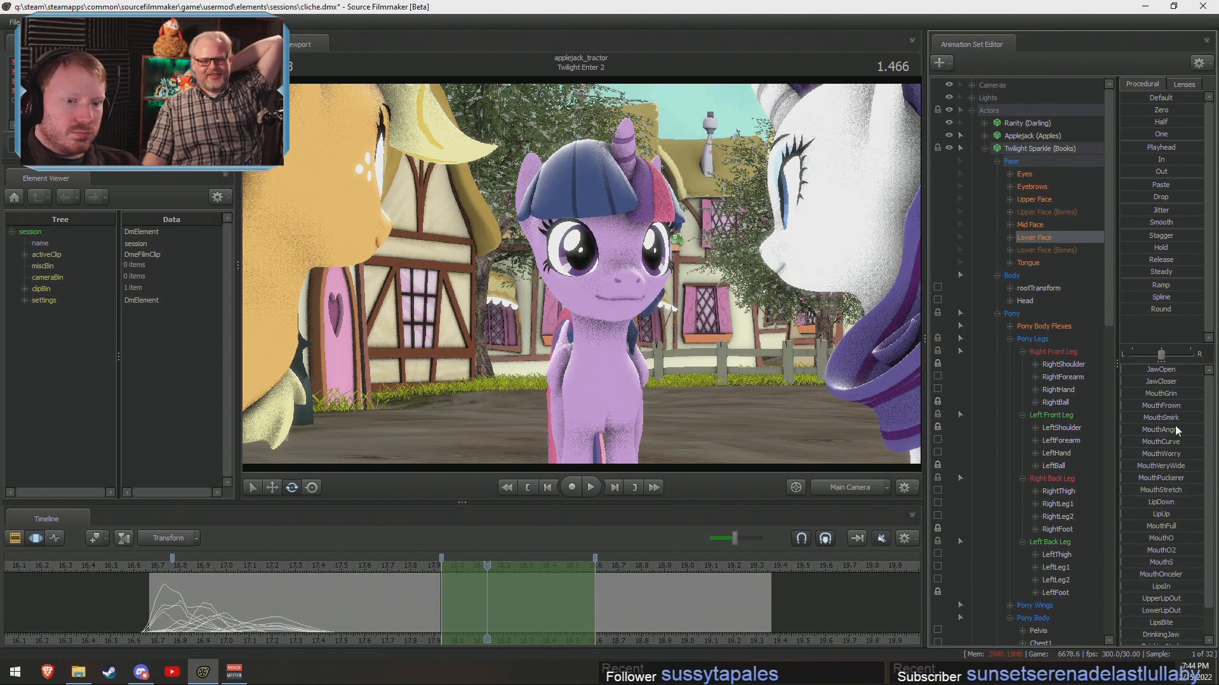
left_click_drag(1163, 538, 1164, 551)
key("ctrl+z")
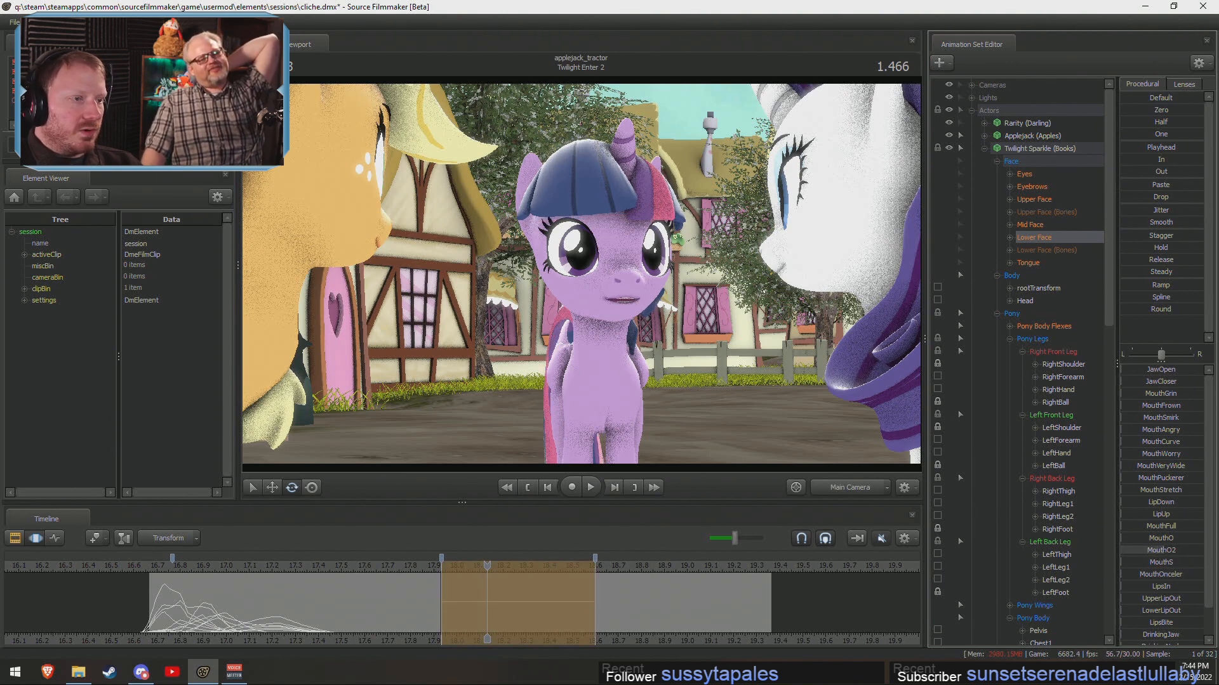
mouse_move(1160, 381)
left_mouse_down()
mouse_move(1176, 381)
mouse_move(1157, 385)
left_mouse_up()
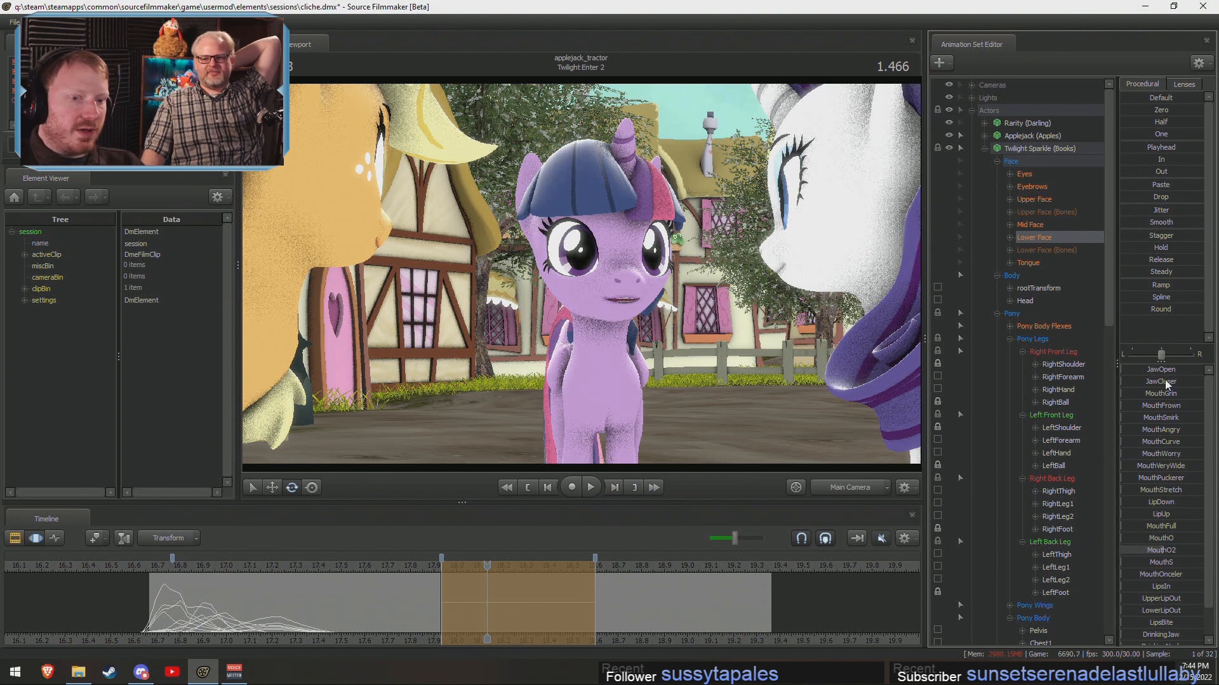
left_click_drag(1164, 380, 1169, 404)
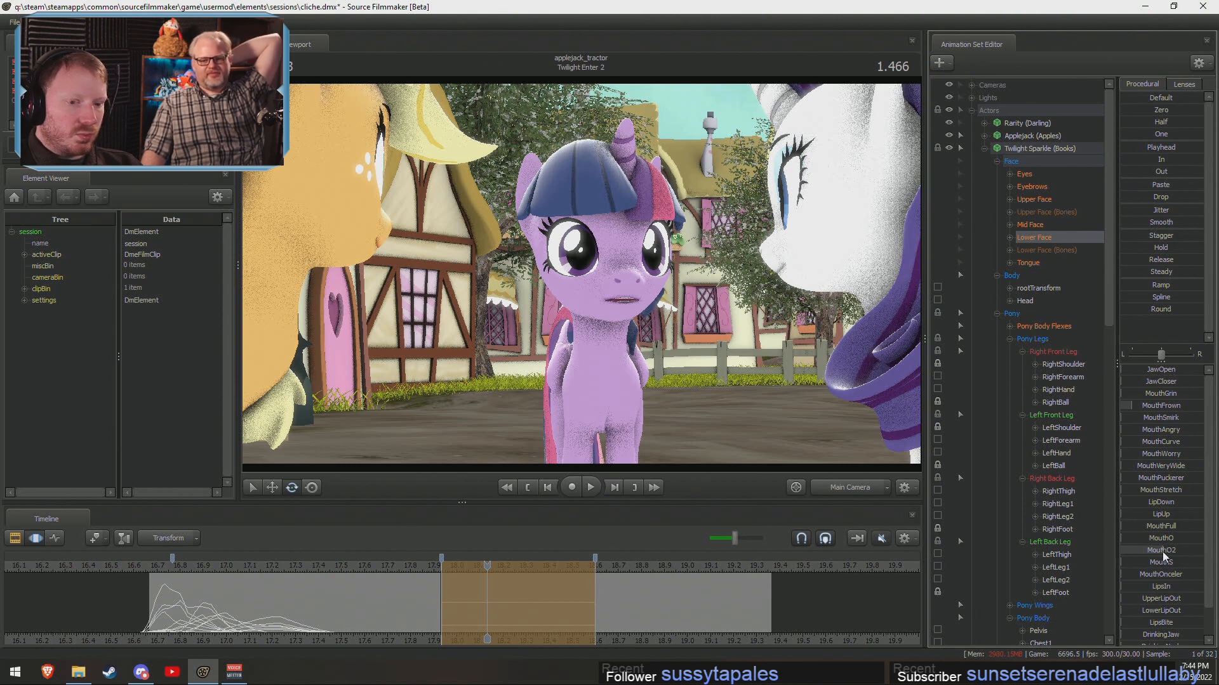
left_click_drag(1166, 550, 1174, 550)
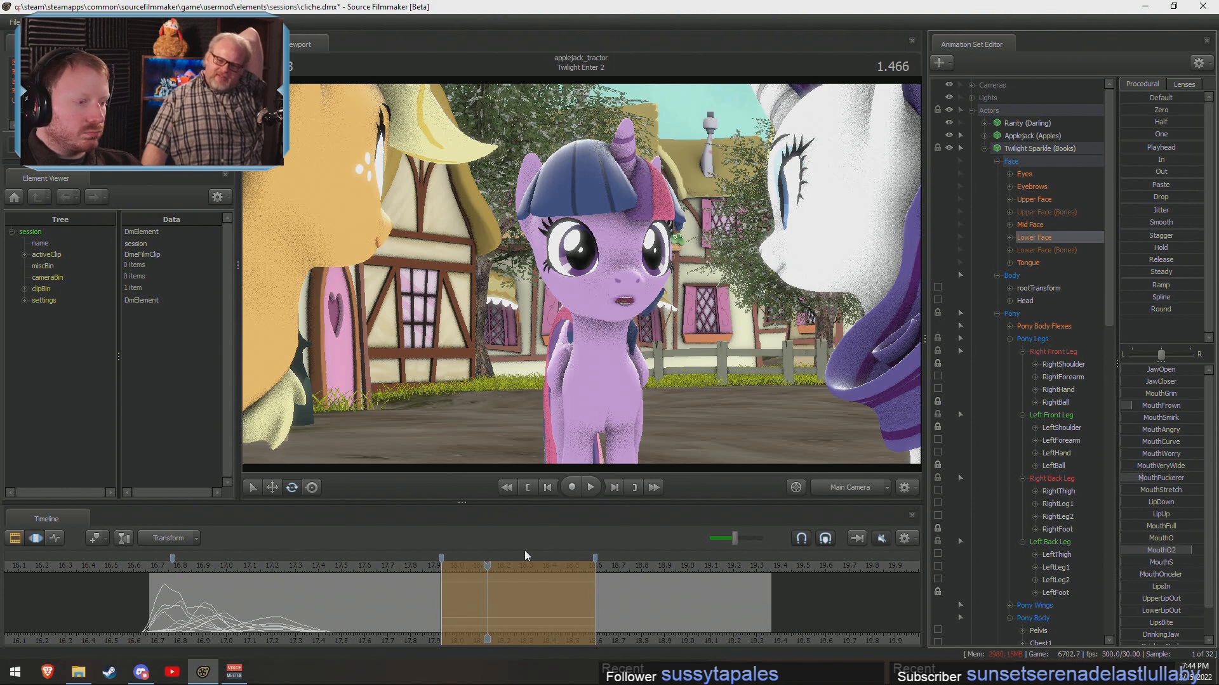
Play the shot from before the time selection and scrub to 1.433 s to review the new expression.
left_click(401, 565)
key("space")
key("space")
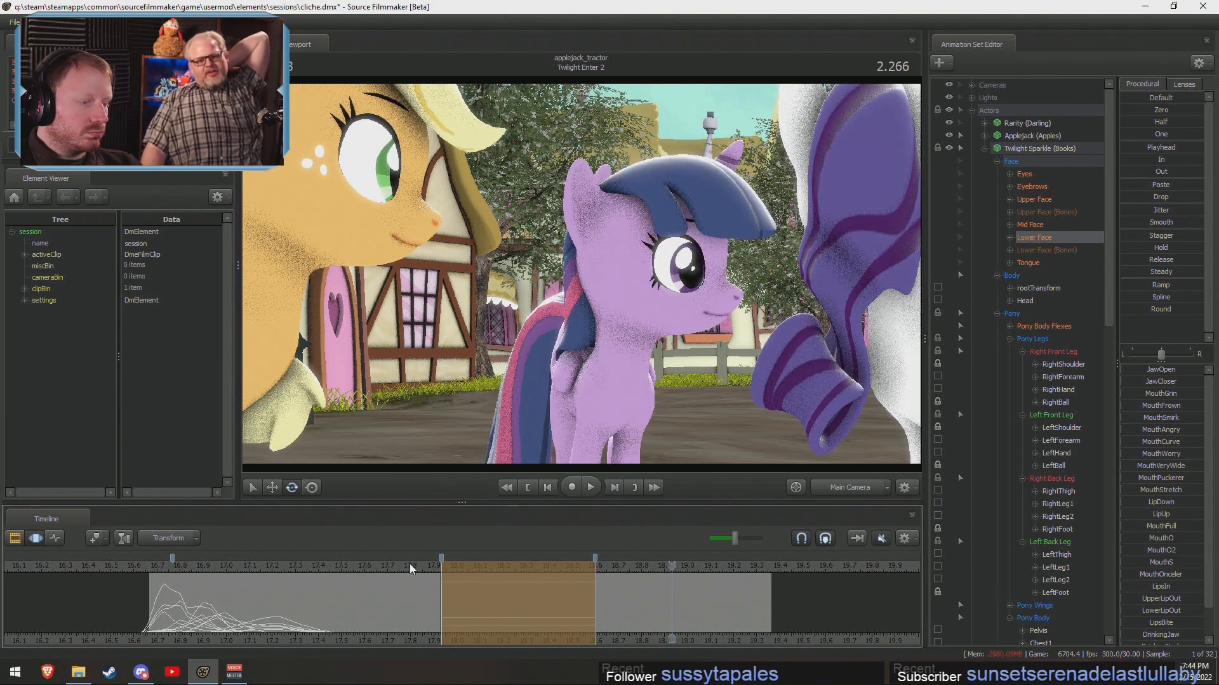
left_click_drag(409, 563, 481, 589)
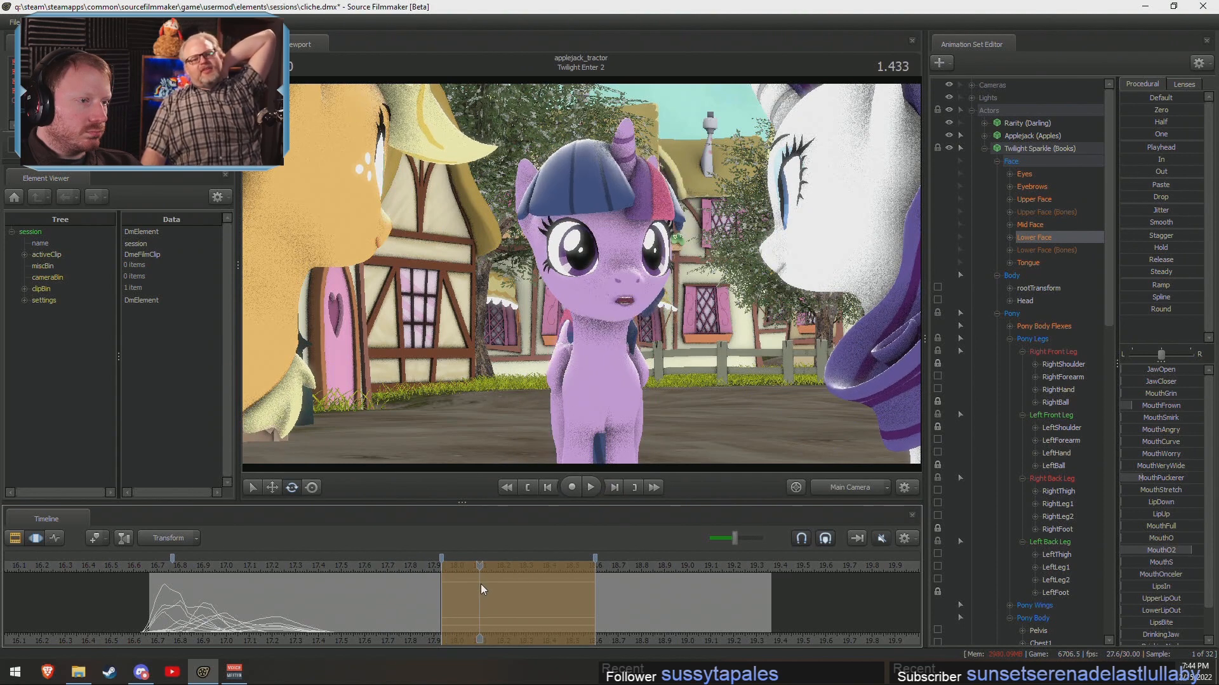
Rotate Twilight's Head slightly at 1.433 s and replay the reaction from the Main Camera.
key("ctrl")
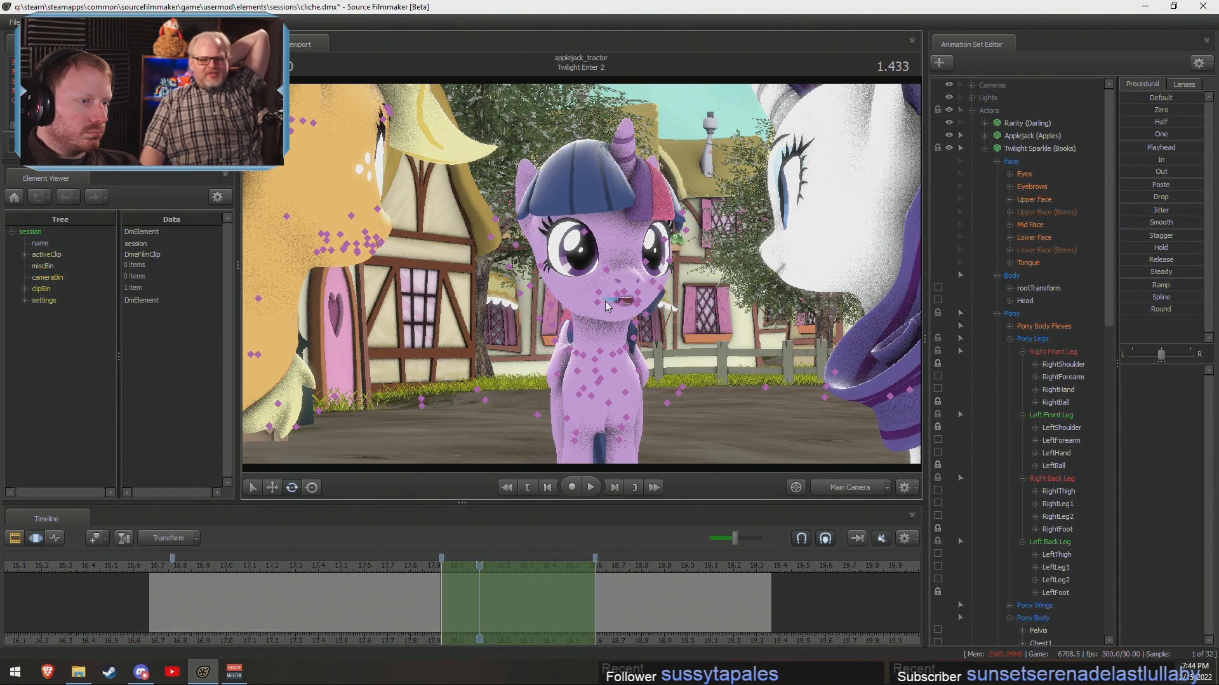
left_click(605, 301, "ctrl")
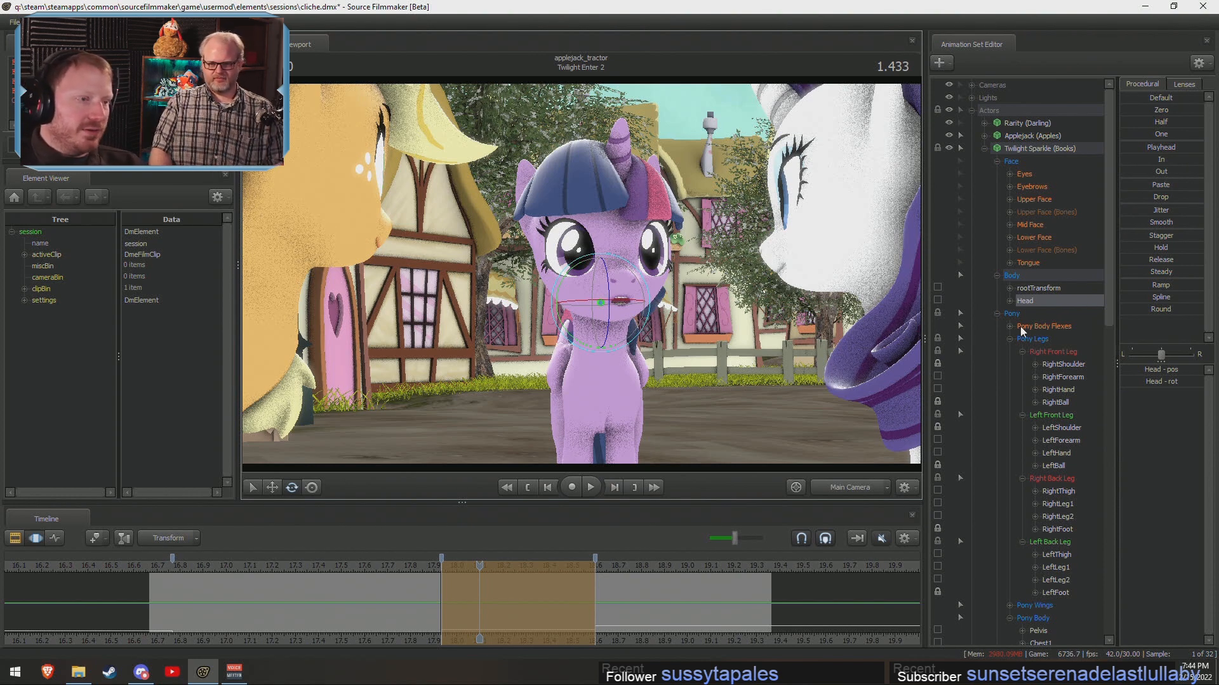
key("space")
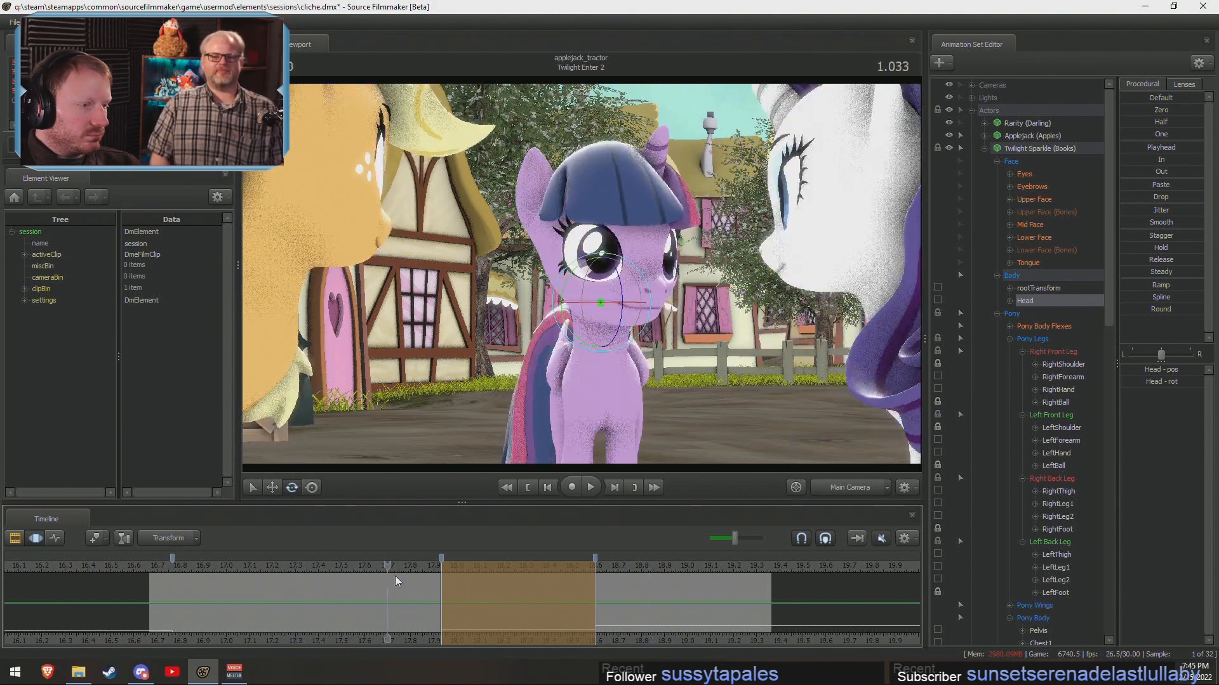
key("space")
left_click_drag(484, 588, 494, 588)
Inspect Twilight's stance from the side in the Work Camera and move her Pelvis farther back at 1.433 s.
left_click(841, 483)
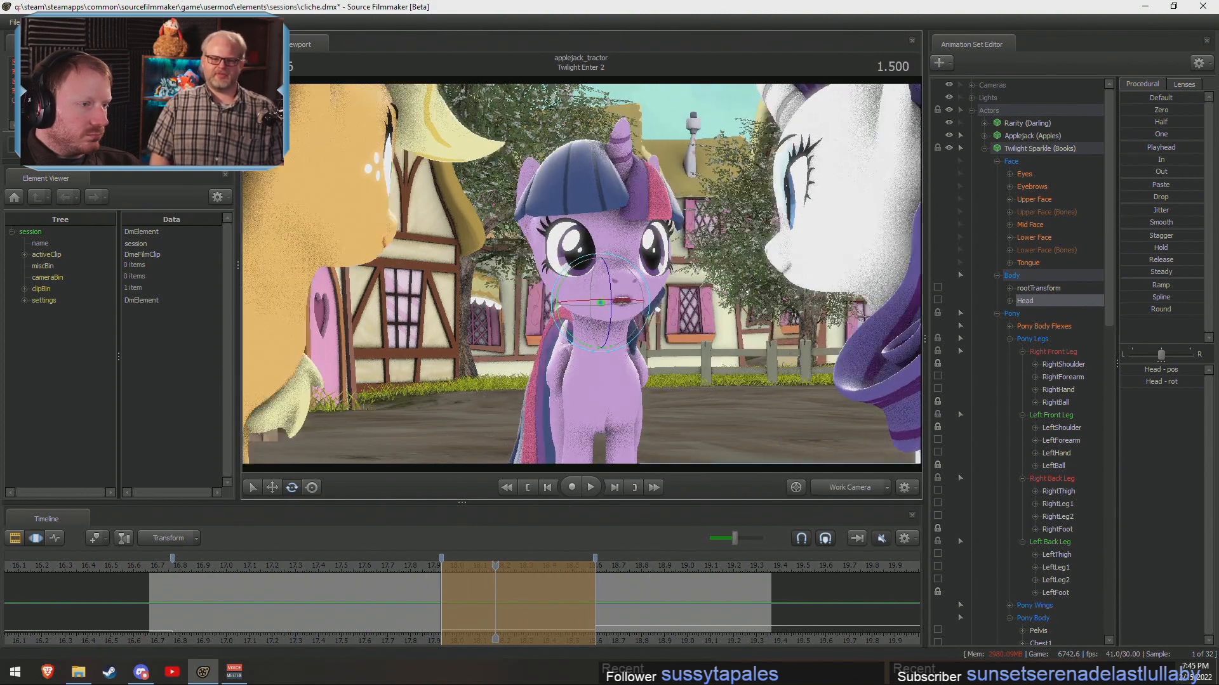
left_click_drag(781, 393, 889, 387, "alt")
left_click_drag(471, 406, 478, 411, "alt")
left_click_drag(361, 575, 479, 585)
left_click_drag(502, 413, 502, 426, "alt")
left_click_drag(571, 287, 561, 317)
left_click(544, 295, "ctrl")
key("w")
left_click_drag(604, 247, 594, 248)
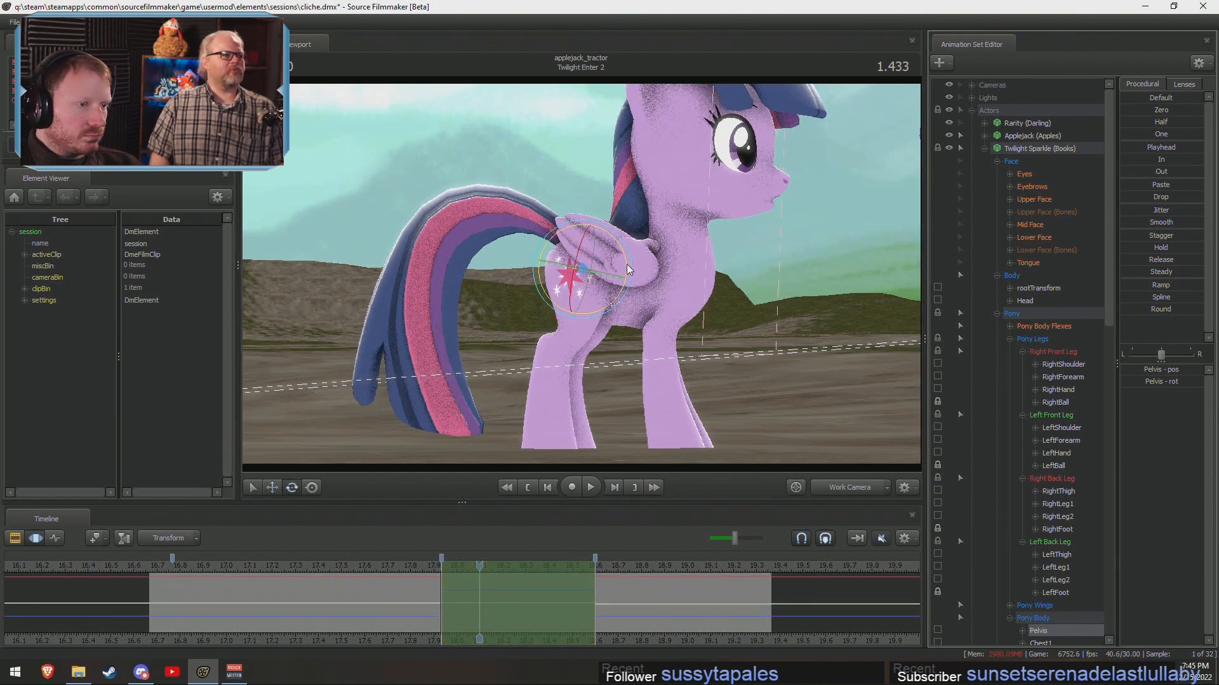
left_click_drag(626, 264, 584, 255)
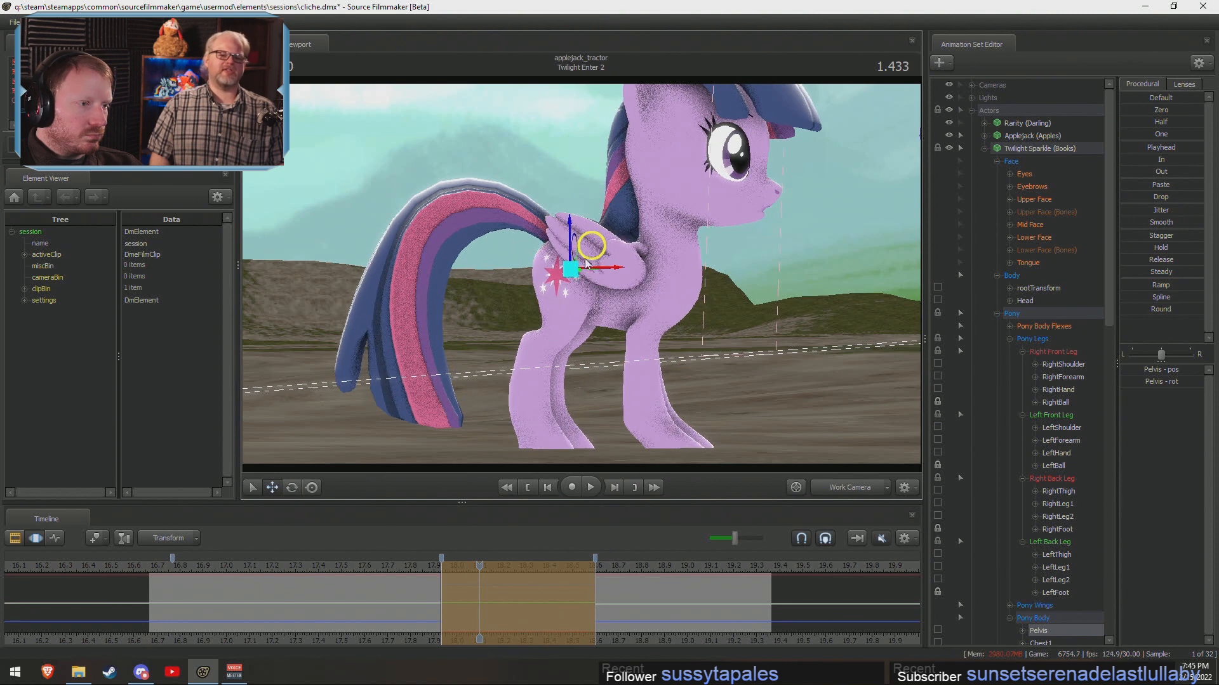
Select RightThigh and LeftThigh together and adjust them to straighten Twilight's back legs after the pelvis shift.
left_click(574, 272, "ctrl")
left_click(574, 273, "ctrl+shift")
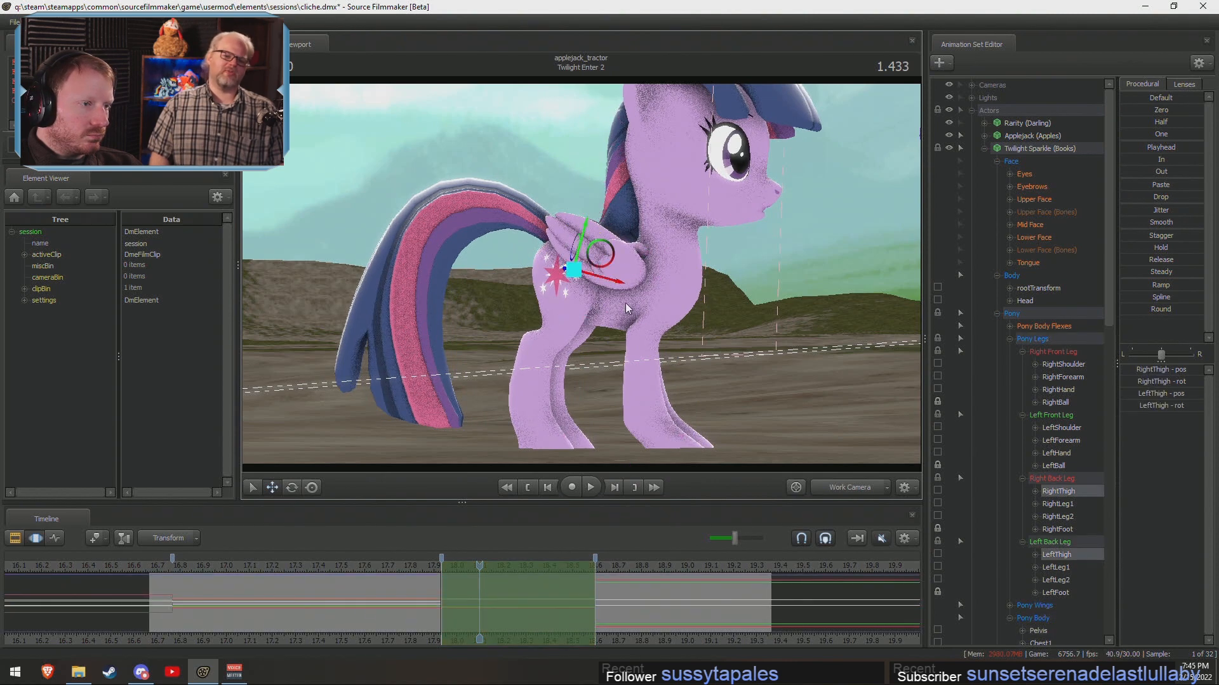
left_click_drag(577, 272, 624, 281, "alt")
key("e")
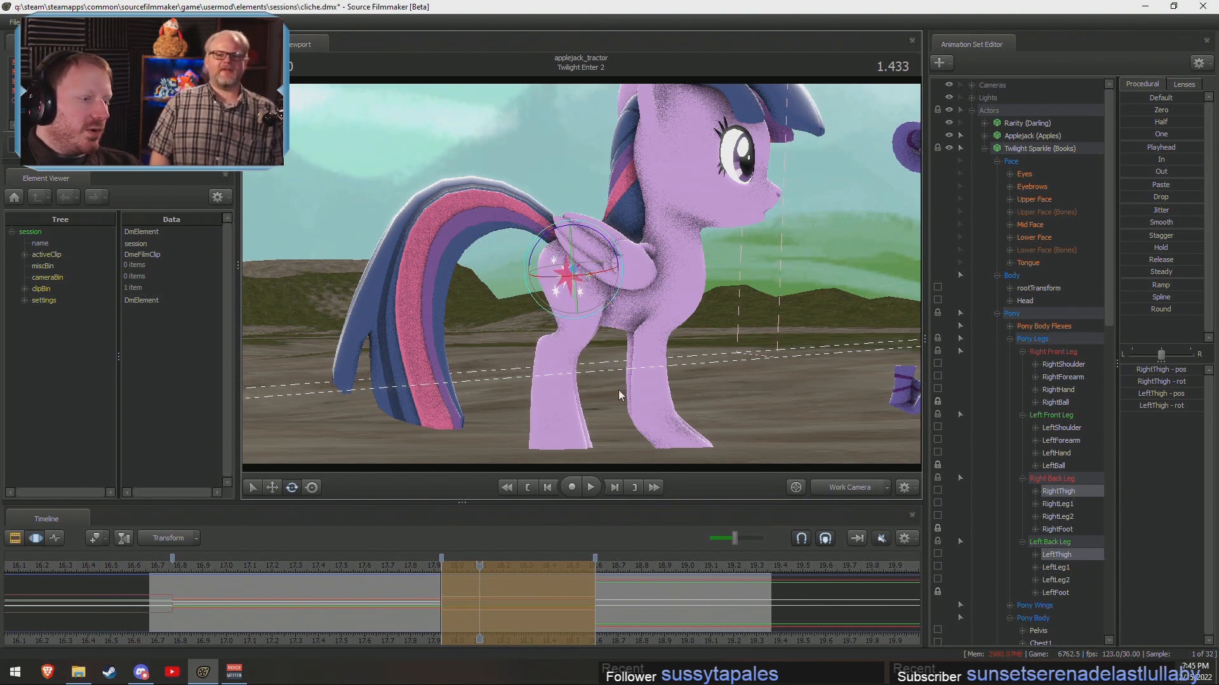
Scrub through the backward shift to 1.466 s and try nudging RightThigh and LeftThigh.
left_click_drag(479, 563, 419, 637)
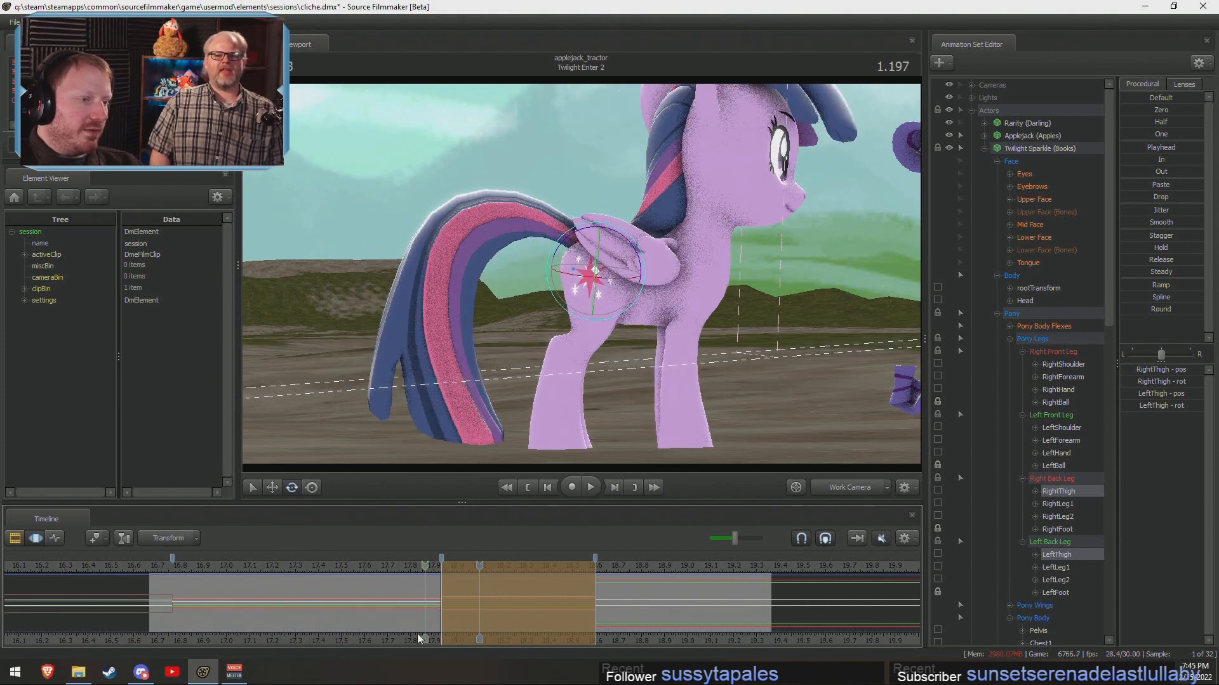
key("w")
left_click(607, 259, "ctrl")
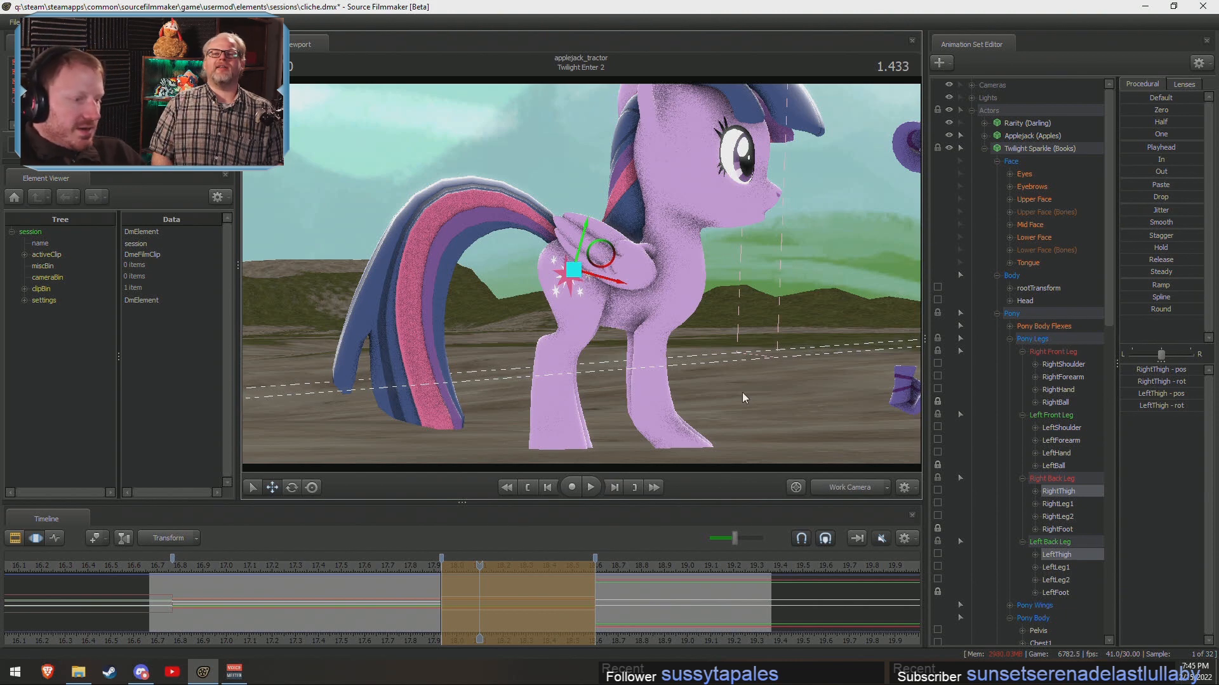
left_click_drag(416, 565, 487, 565)
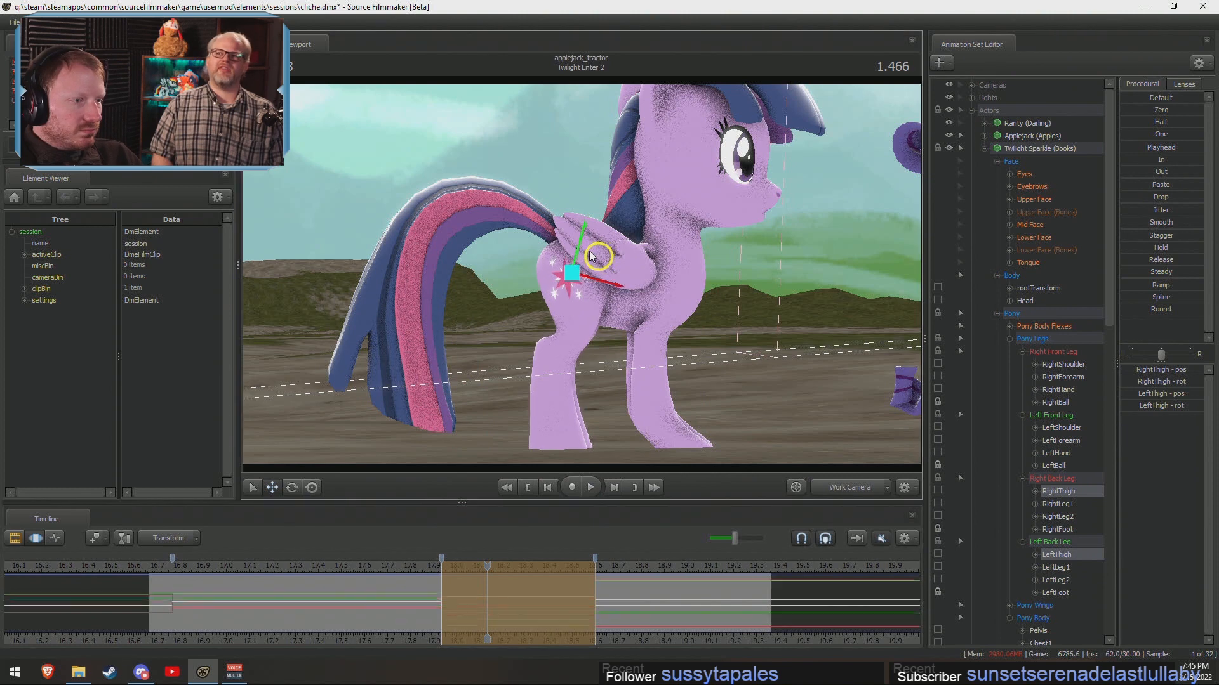
left_click_drag(589, 252, 591, 249)
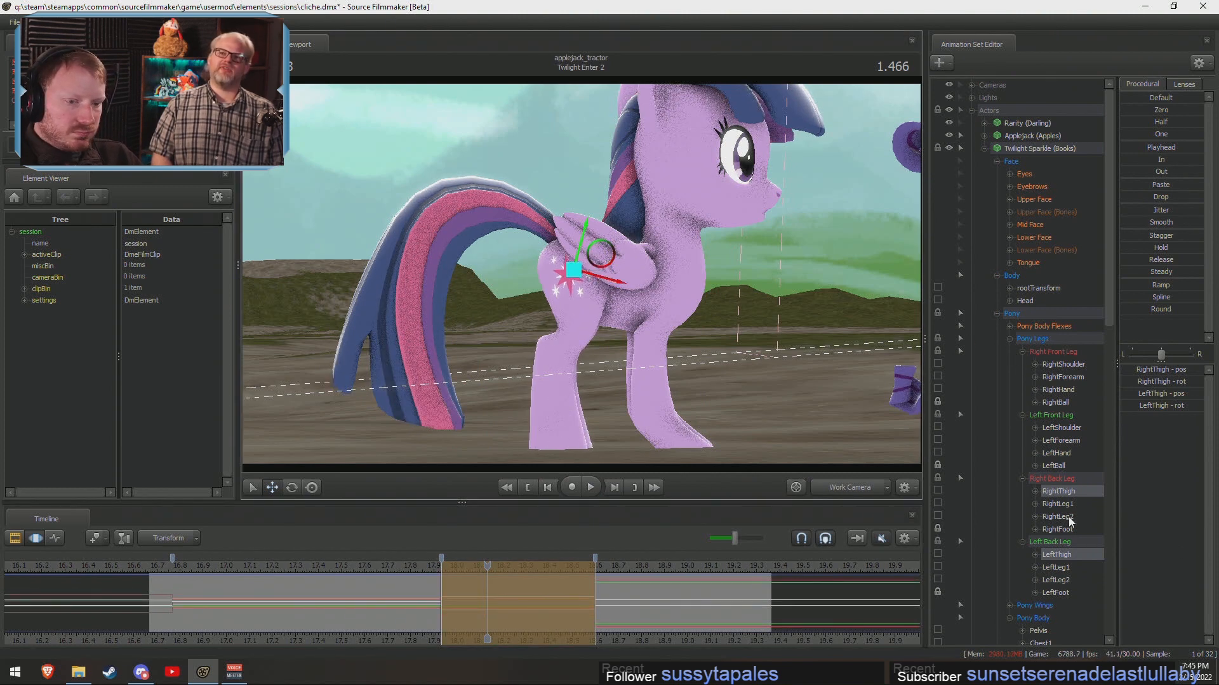
Check Twilight's Pelvis motion before the reaction and rotate Chest1 slightly at 1.466 s.
scroll(1071, 523, "down", 1)
left_click(1038, 593)
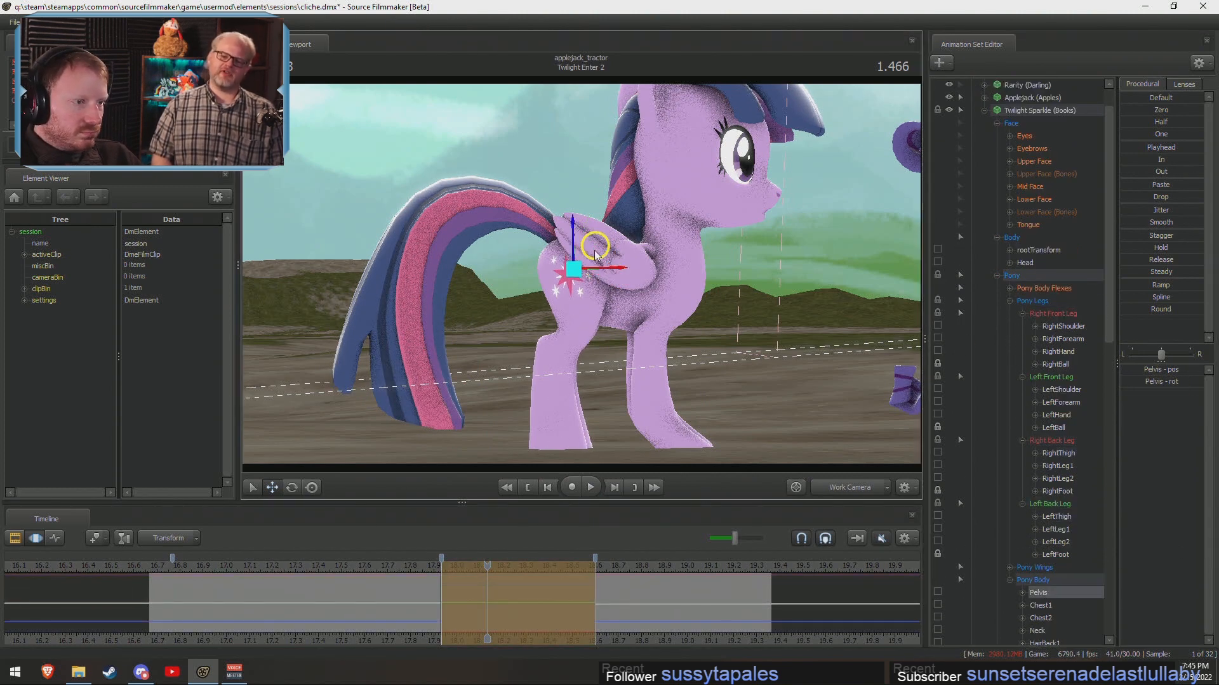
left_click(406, 592)
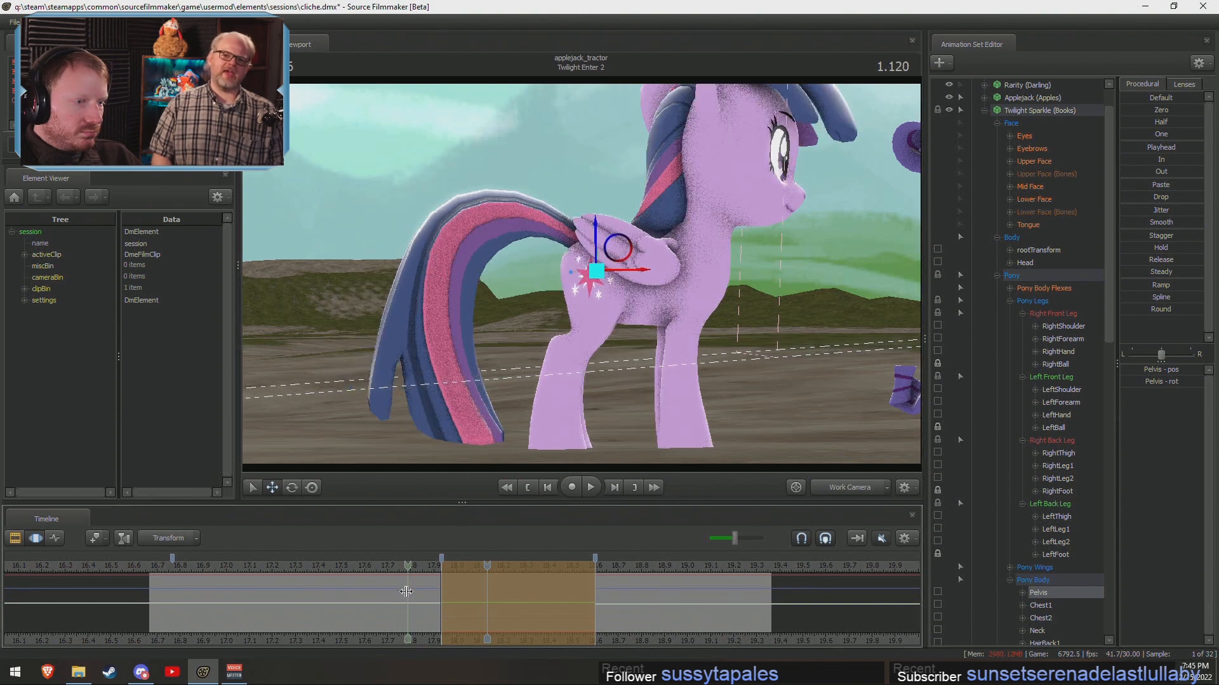
left_click(624, 286, "ctrl")
key("e")
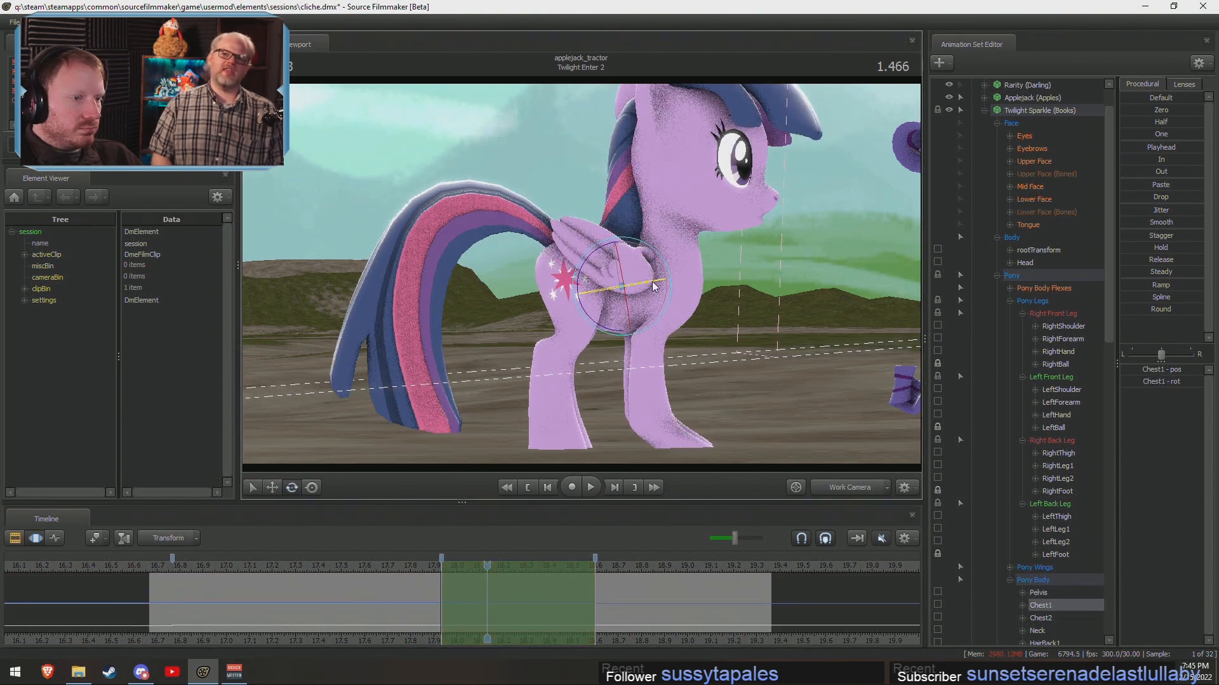
left_click_drag(606, 331, 611, 332)
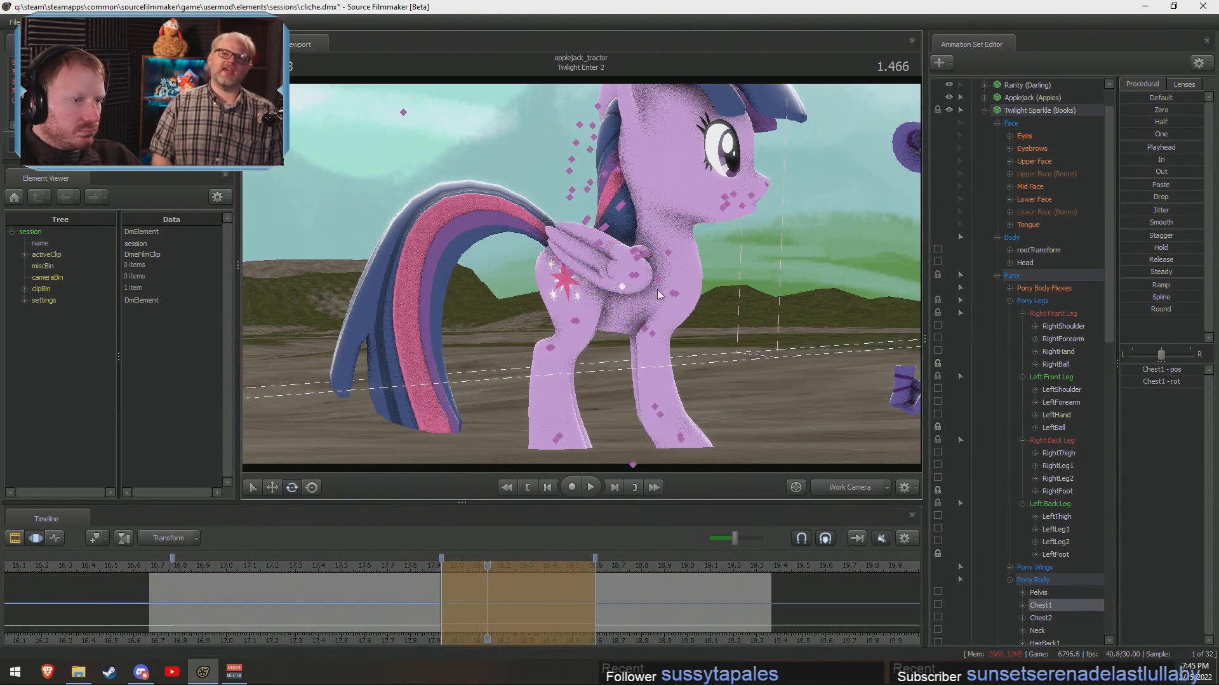
Select RightShoulder and LeftShoulder together and rotate them at 1.466 s, refining Twilight's front stance from the side and front.
left_click_drag(680, 283, 668, 299, "ctrl")
left_click_drag(840, 334, 592, 270, "alt")
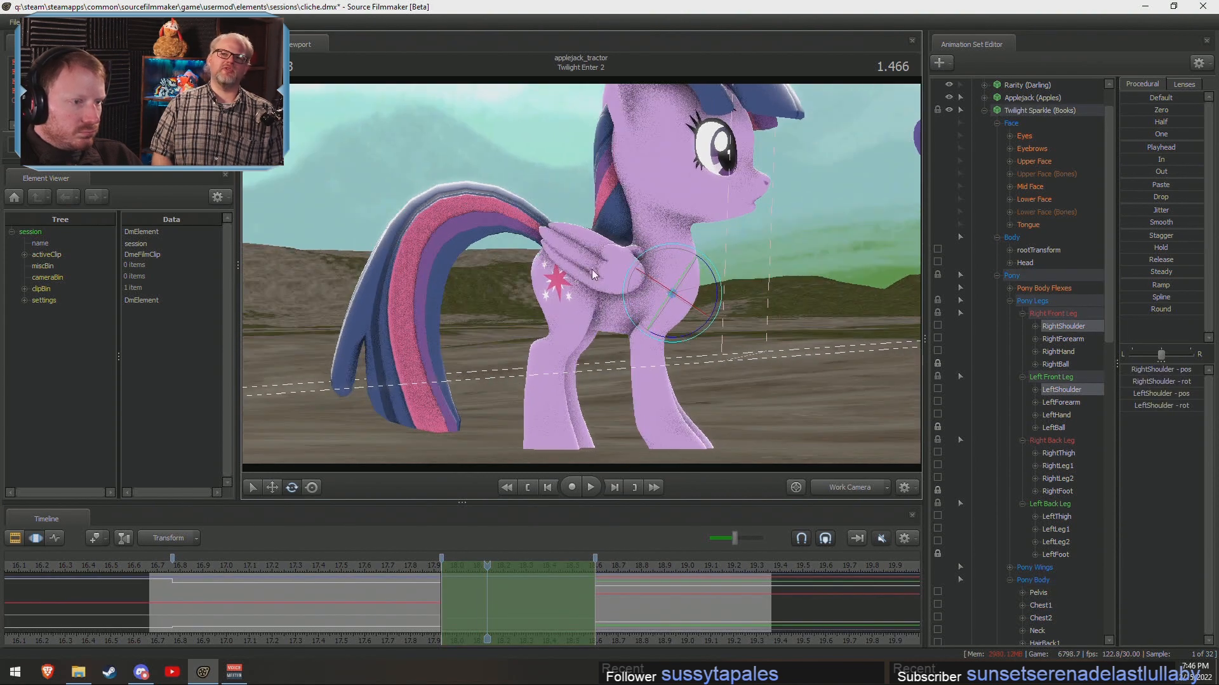
left_click_drag(713, 272, 715, 289)
left_click_drag(624, 313, 587, 278, "ctrl")
left_click(589, 295, "ctrl")
left_click(543, 298, "ctrl+shift")
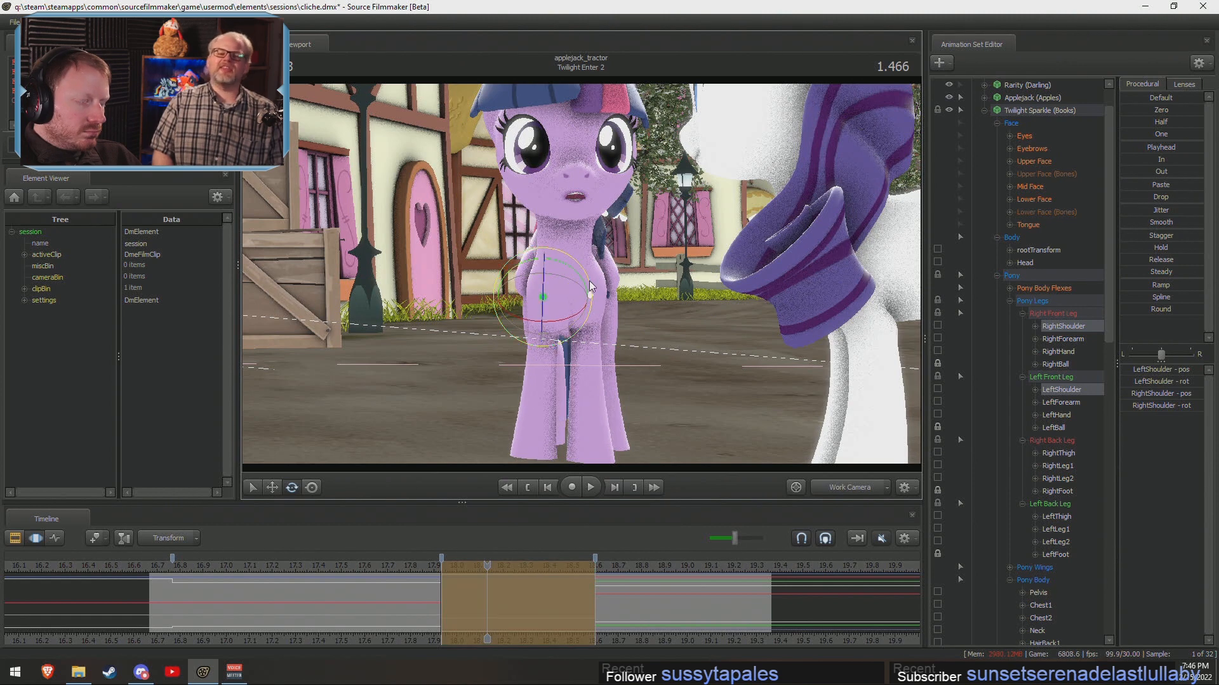
key("F2")
key("F3")
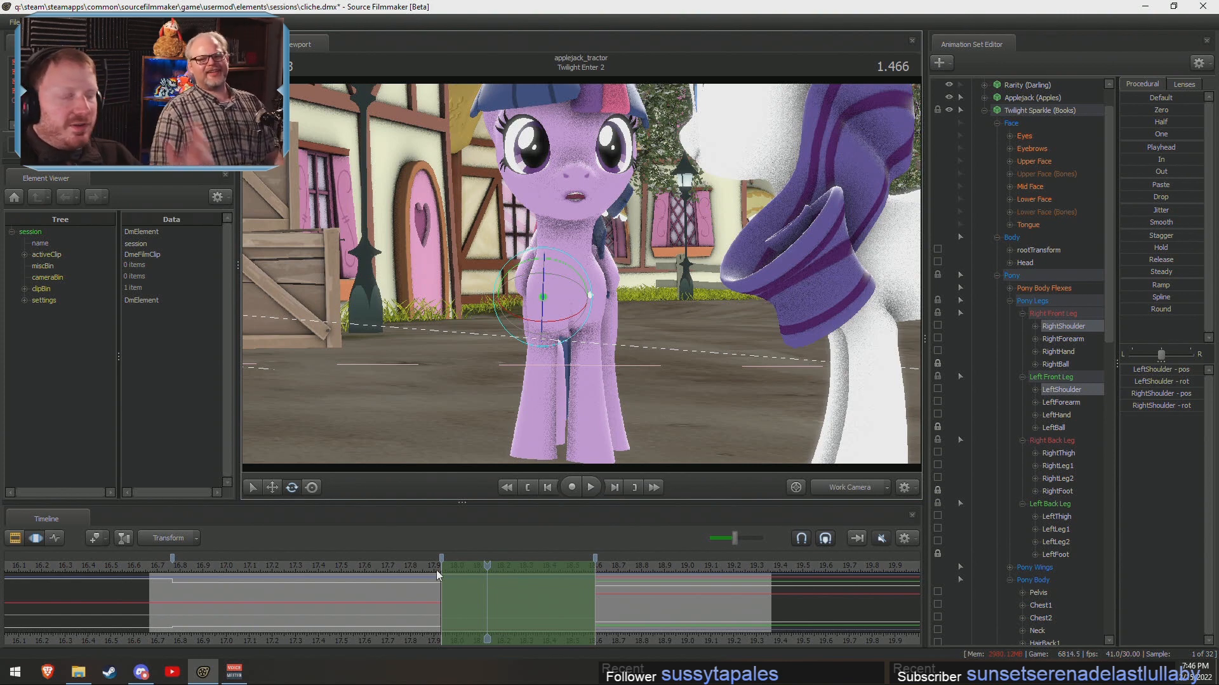
Review Twilight's backward reaction in playback from the side in the Work Camera and from the Main Camera.
left_click(829, 492)
left_click(867, 490)
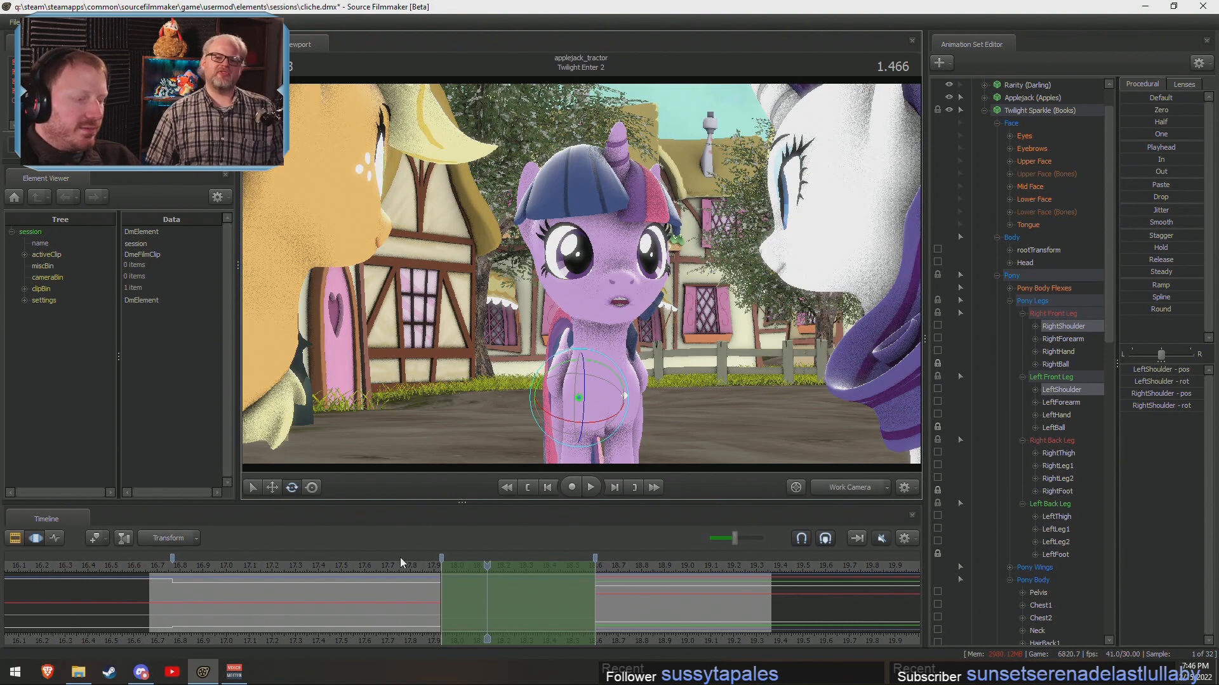
left_click_drag(462, 327, 558, 310, "alt")
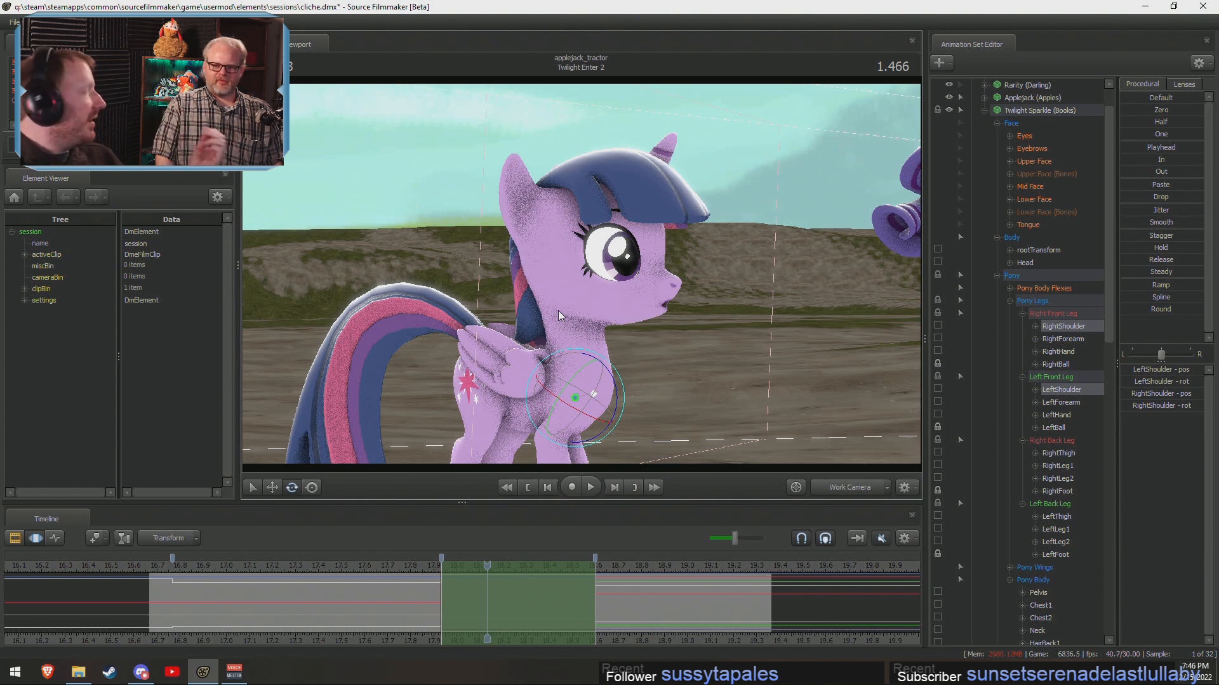
left_click(265, 567)
key("space")
key("space")
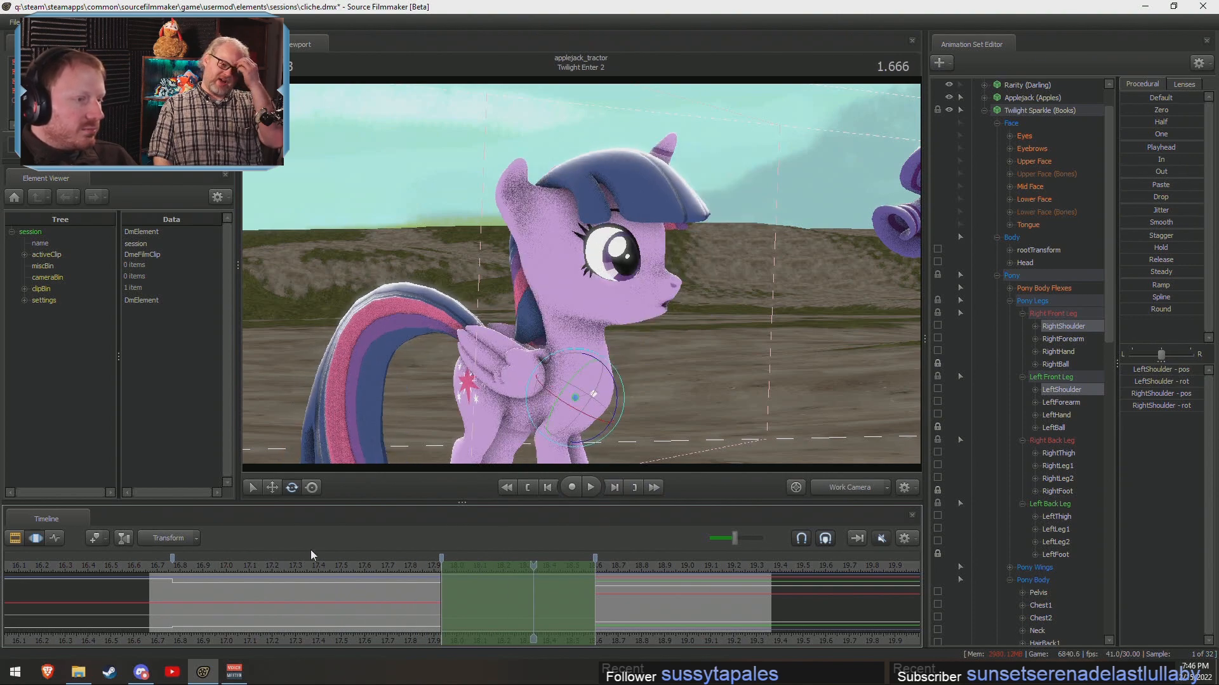
left_click(850, 489)
left_click(350, 568)
key("space")
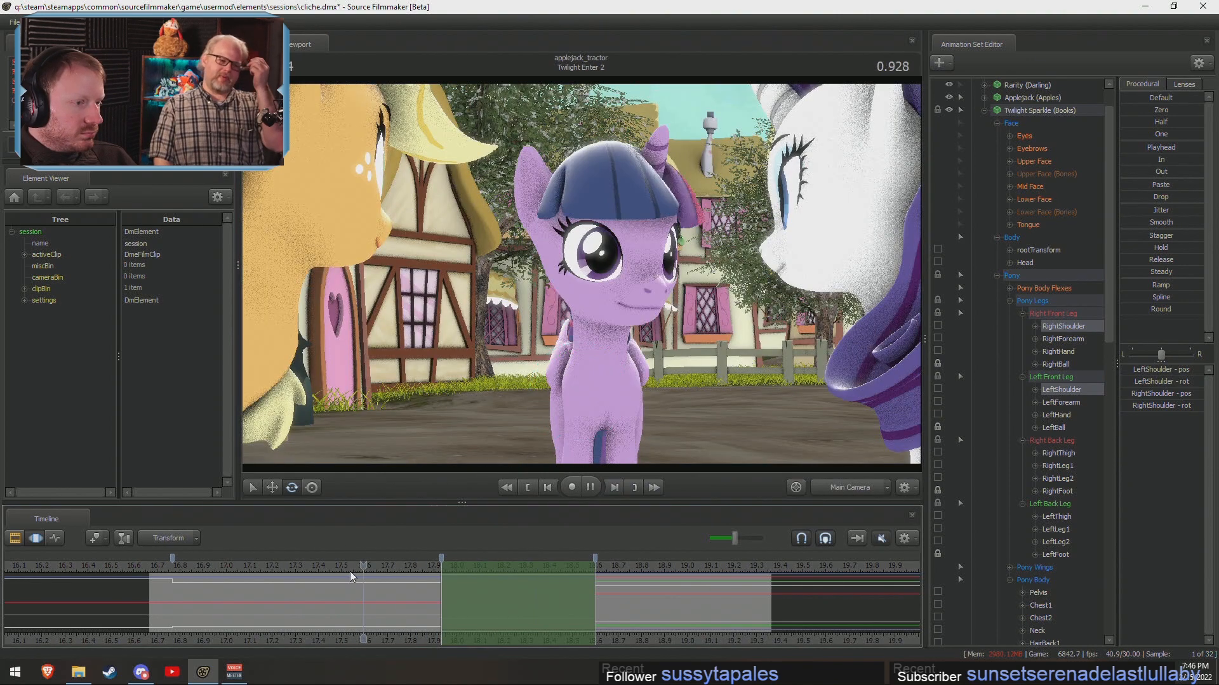
key("space")
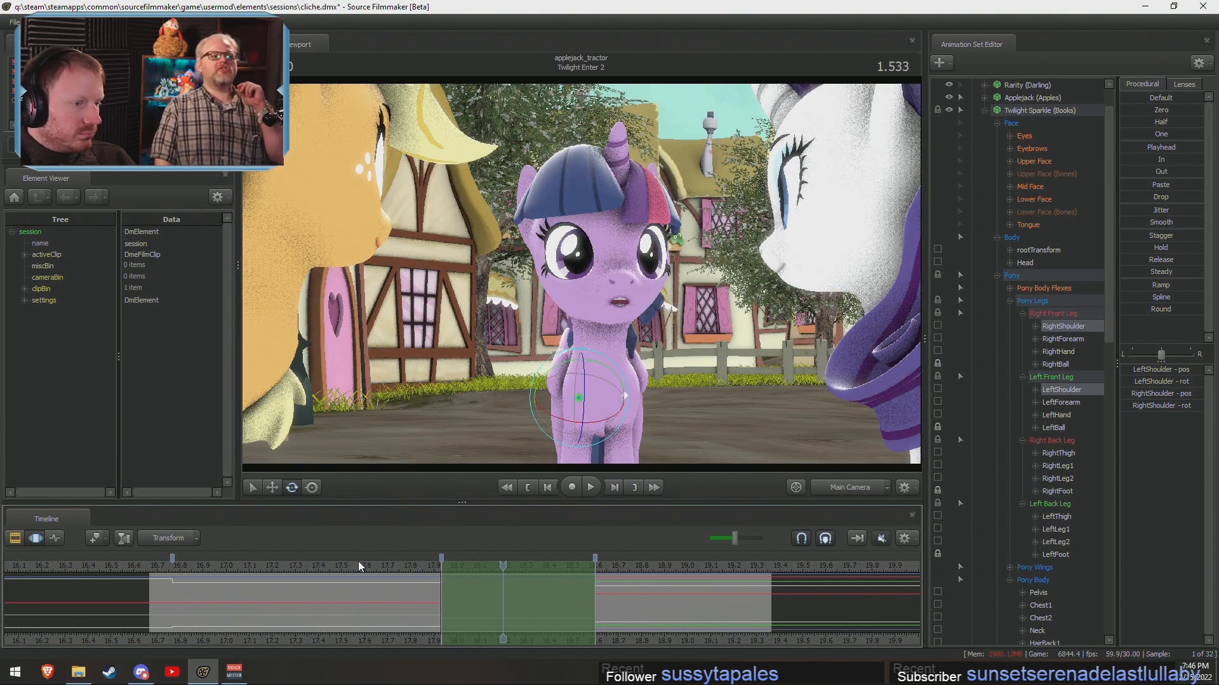
Adjust Twilight's upper body and both shoulders from the front at 1.533 s and replay the shot from the Main Camera.
left_click(850, 488)
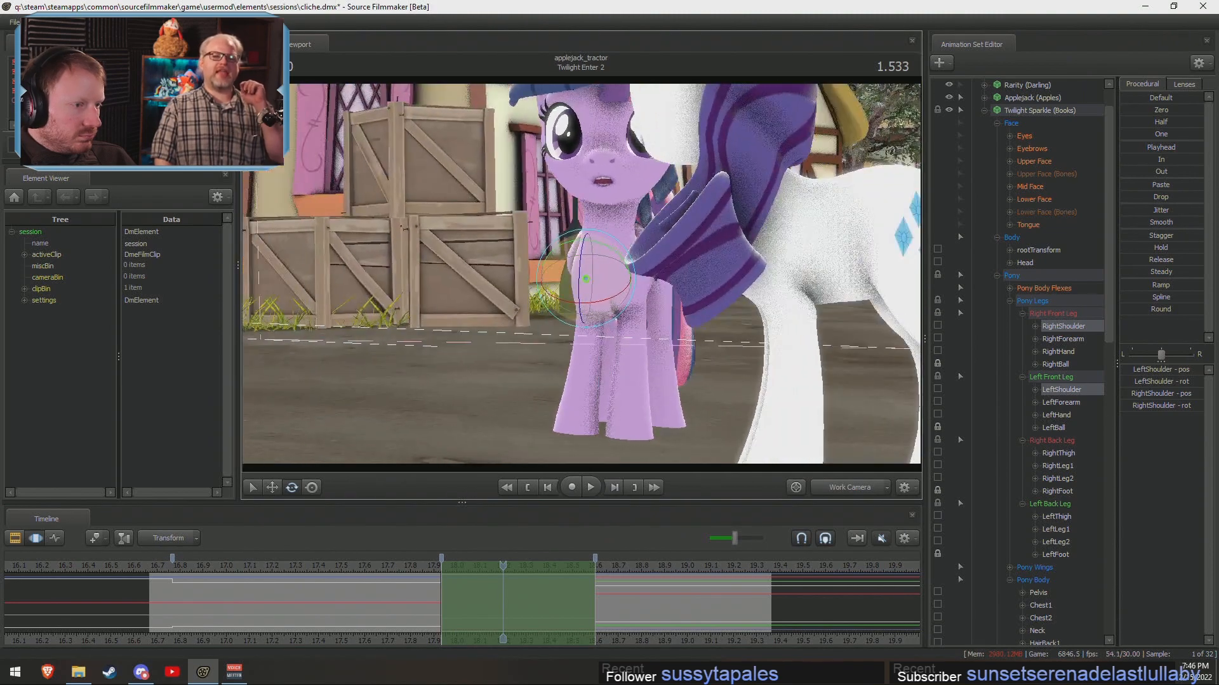
mouse_move(648, 282)
left_mouse_down("alt")
mouse_move(611, 273)
mouse_move(638, 289)
mouse_move(658, 242)
mouse_move(644, 265)
left_mouse_up("alt")
left_click(607, 261, "ctrl")
left_click(625, 273, "ctrl")
left_click(598, 275, "ctrl+shift")
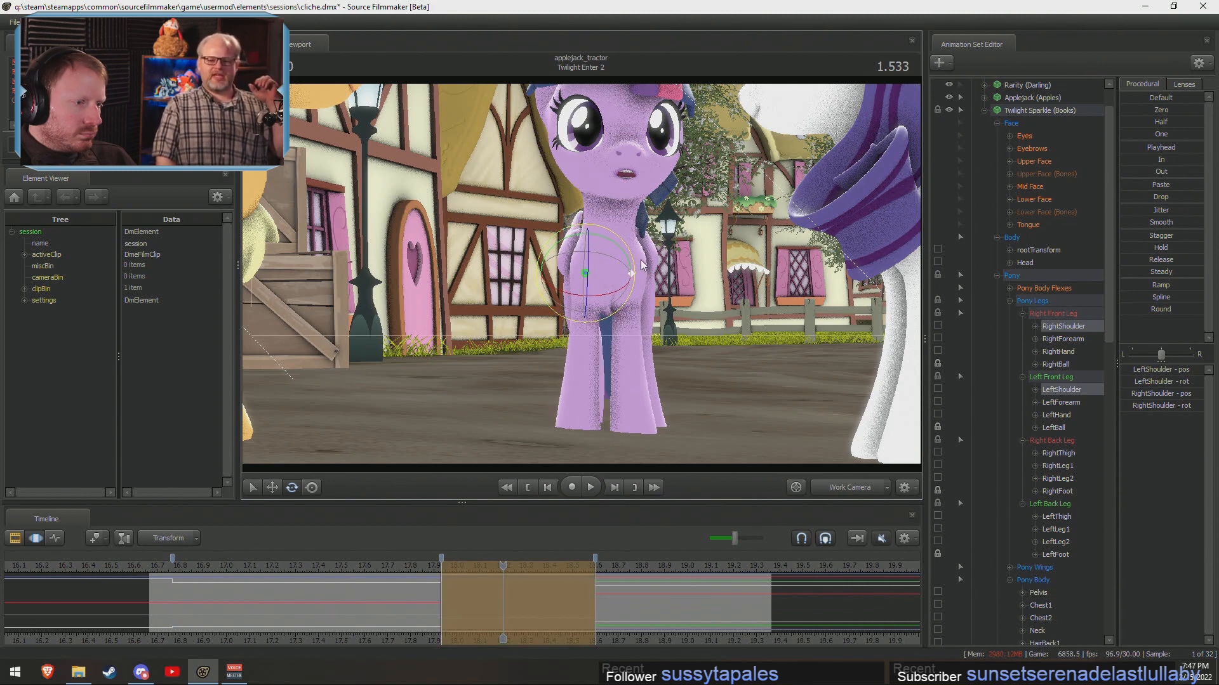
key("shift")
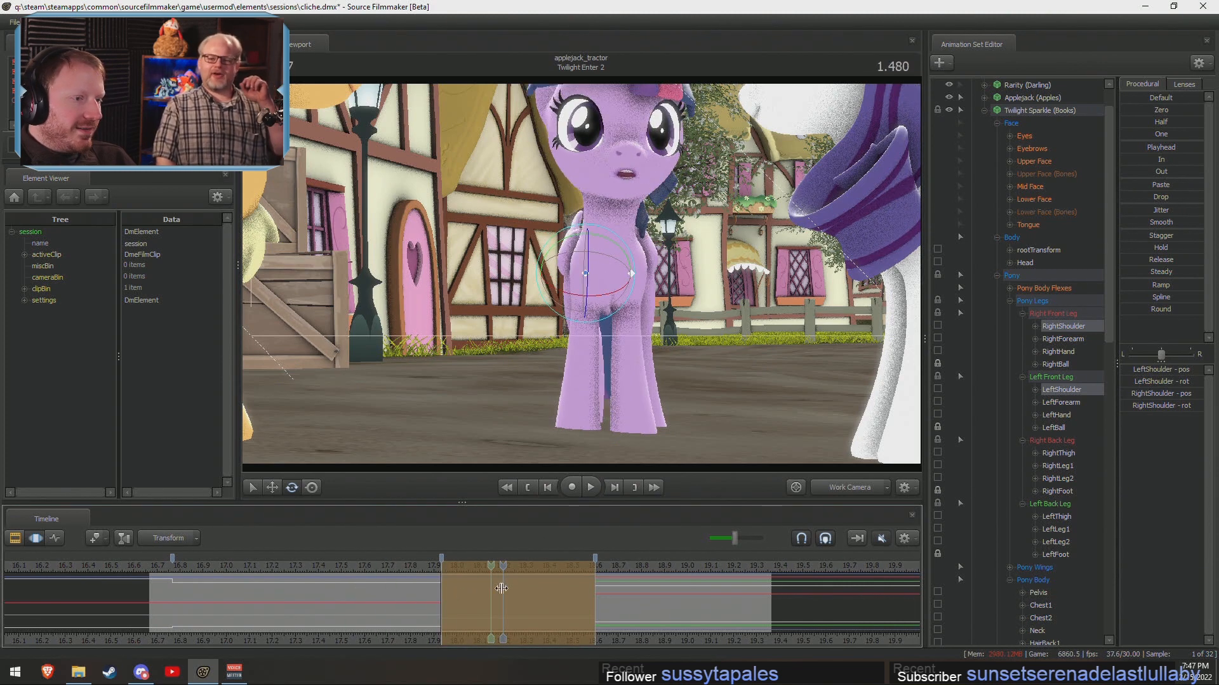
left_click_drag(676, 425, 800, 442, "alt")
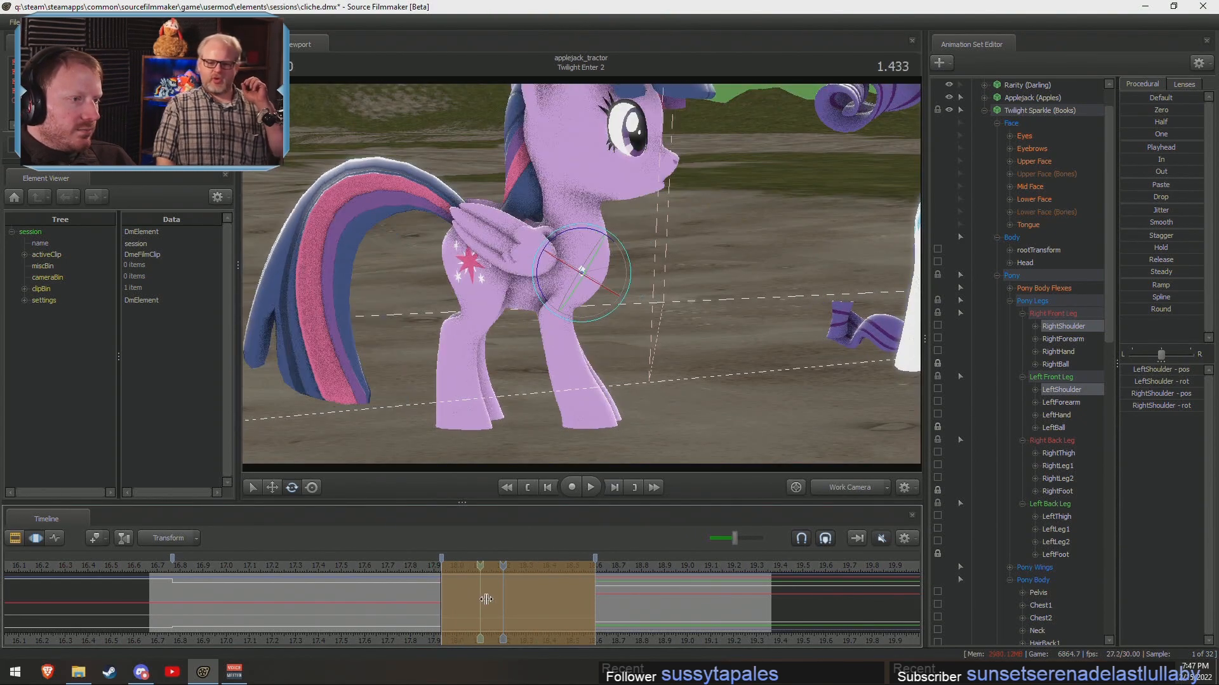
key("space")
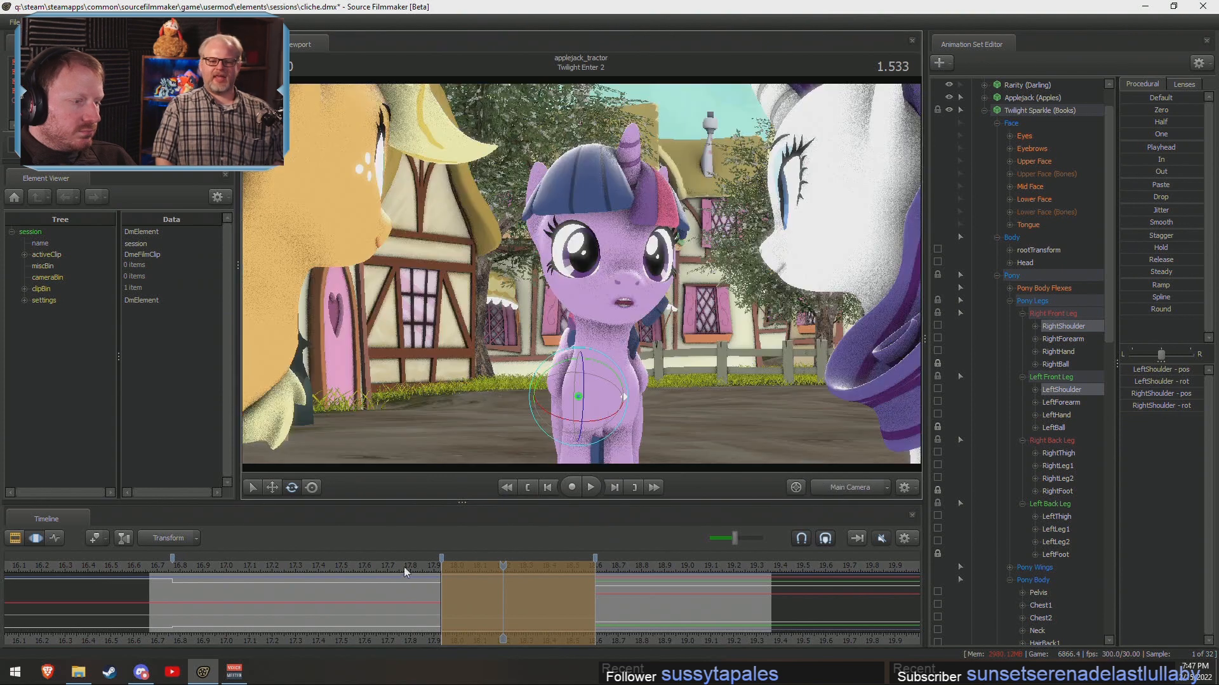
key("space")
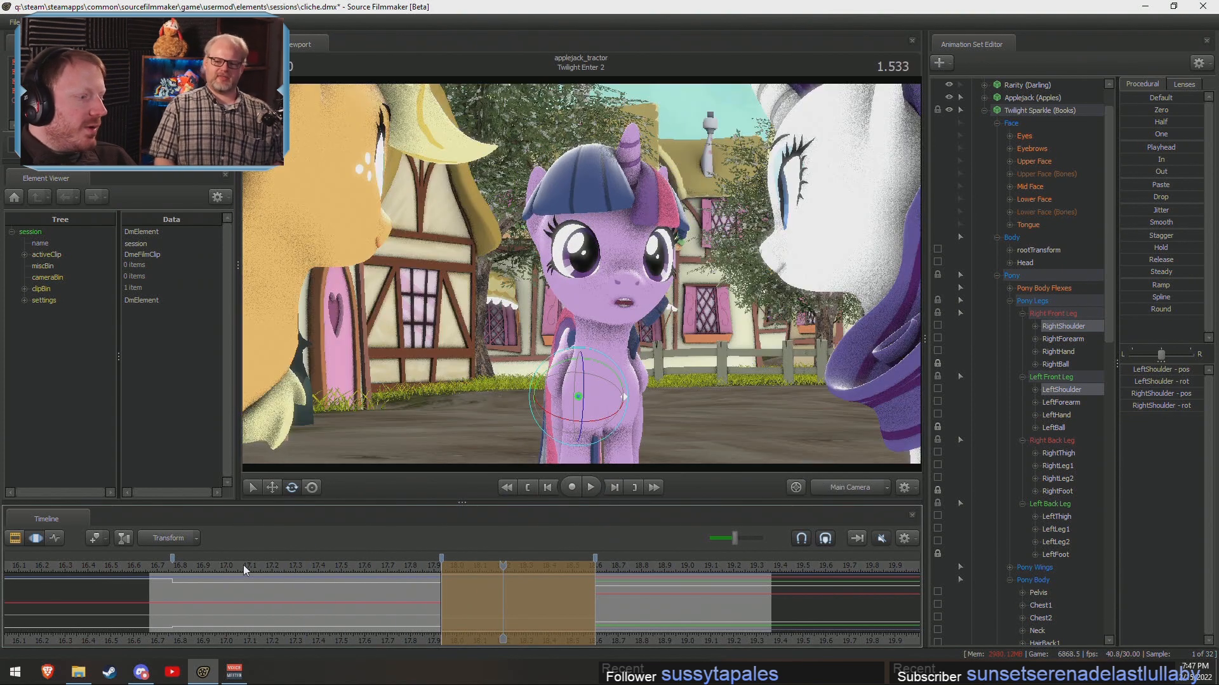
left_click_drag(238, 568, 164, 578)
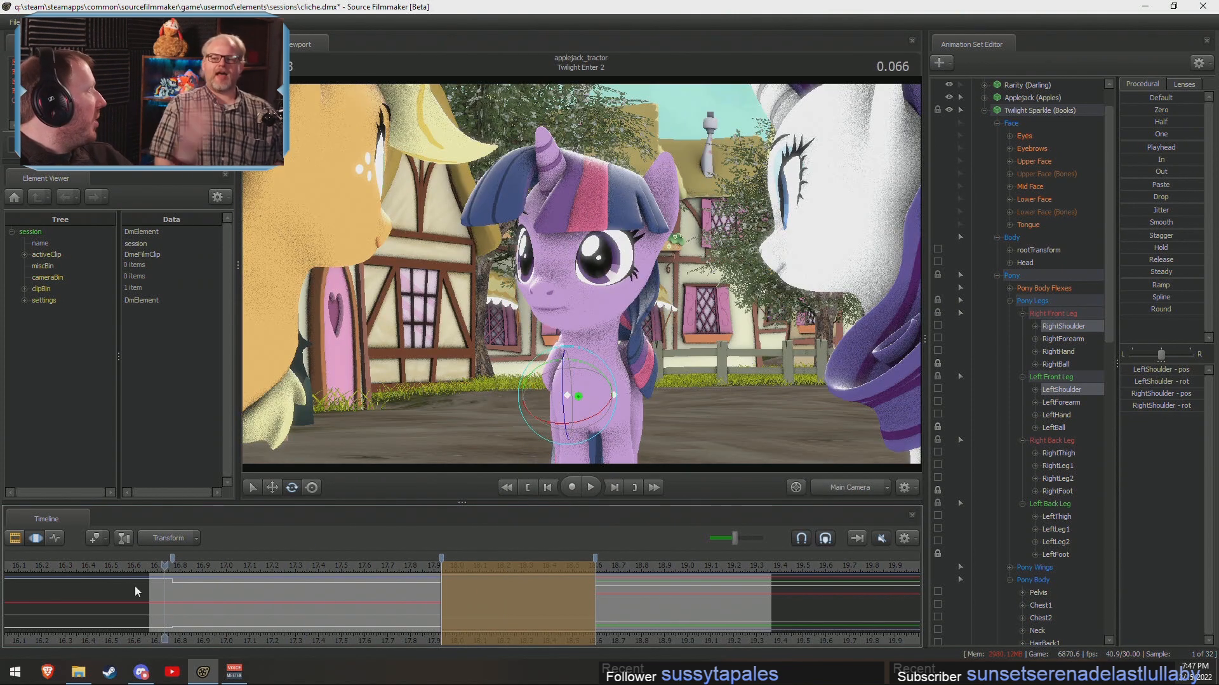
key("space")
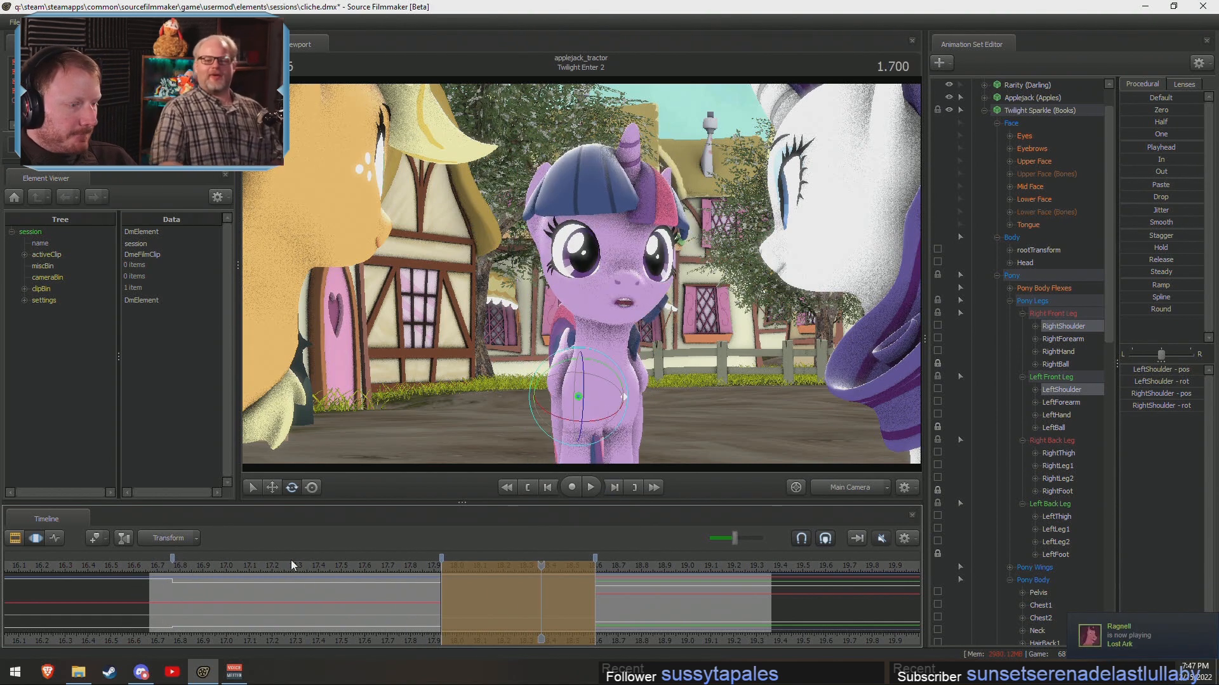
Rotate Twilight's Neck and Head at 1.333 s from a side view in the Work Camera.
left_click(411, 565)
left_click_drag(419, 562, 456, 565)
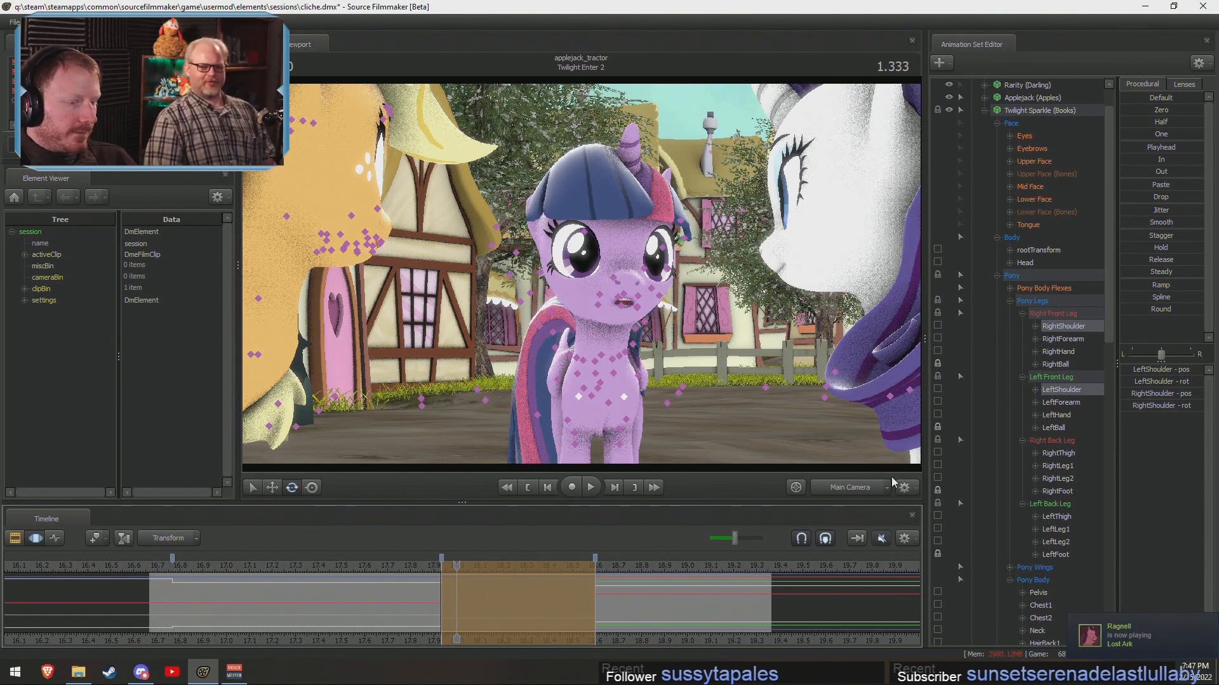
left_click(873, 488)
left_click_drag(759, 420, 889, 420, "alt")
left_click(572, 356, "ctrl")
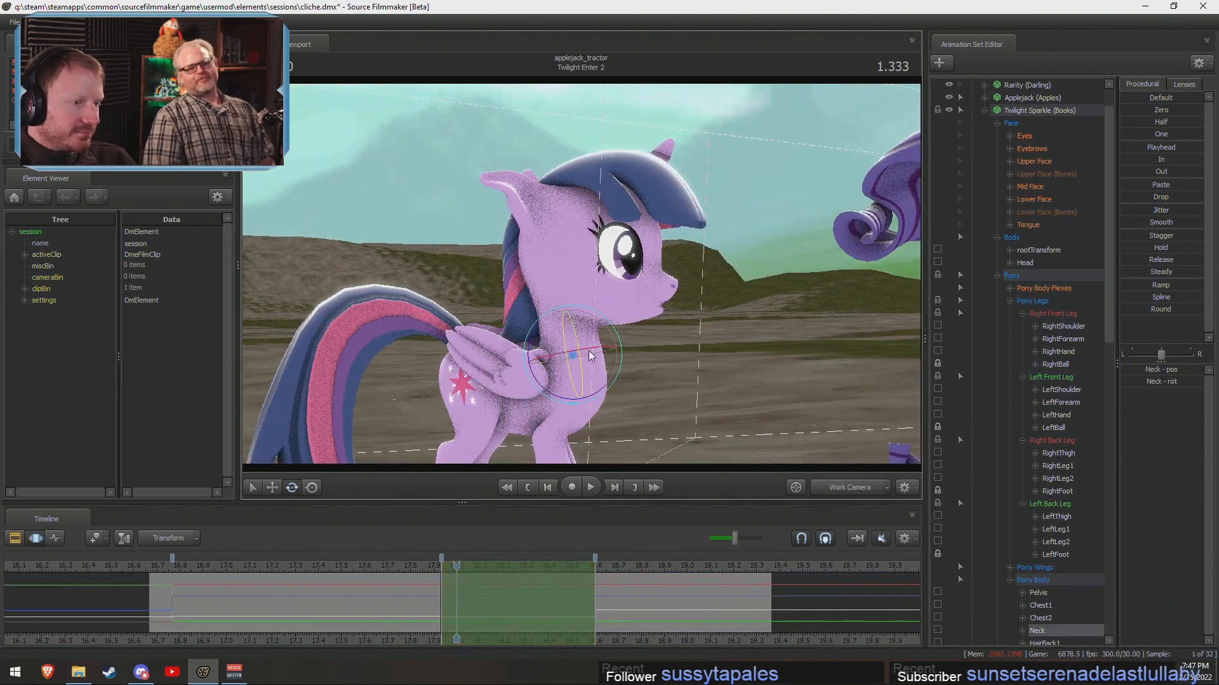
left_click_drag(605, 338, 585, 356)
left_click(557, 309, "ctrl")
left_click_drag(601, 315, 600, 324)
Tilt Twilight's Head at 1.333 s in the Main Camera and replay the reaction.
left_click(849, 487)
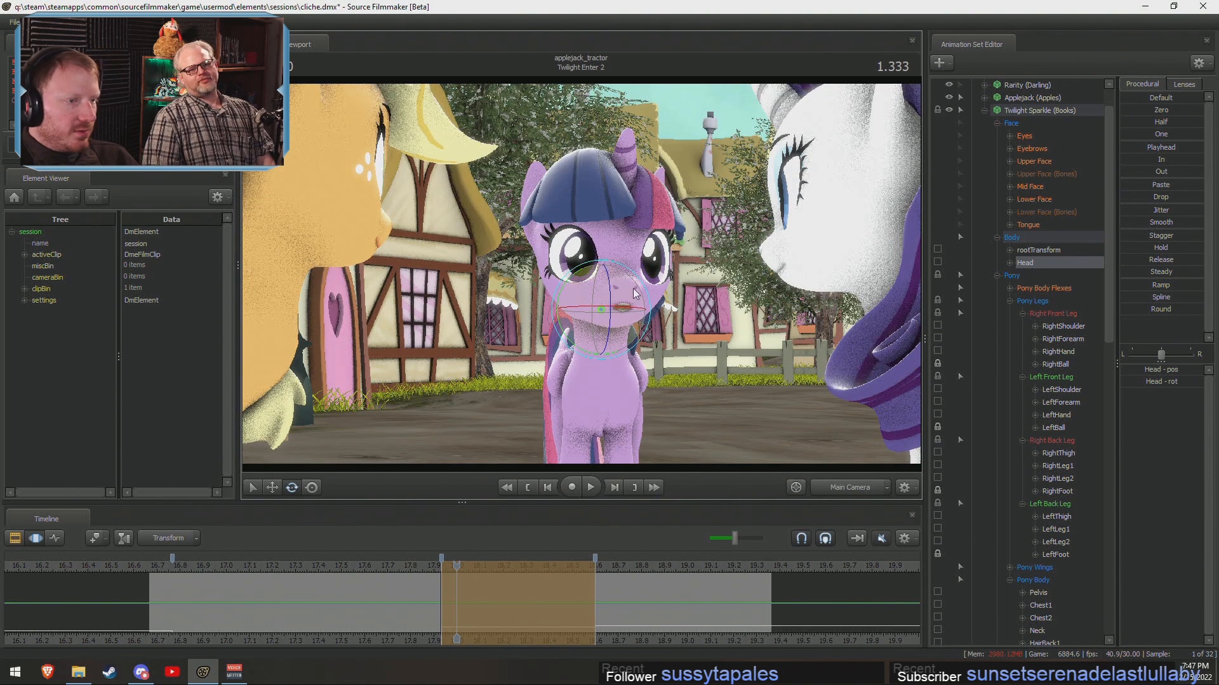
left_click_drag(630, 273, 628, 304)
left_click(411, 565)
key("space")
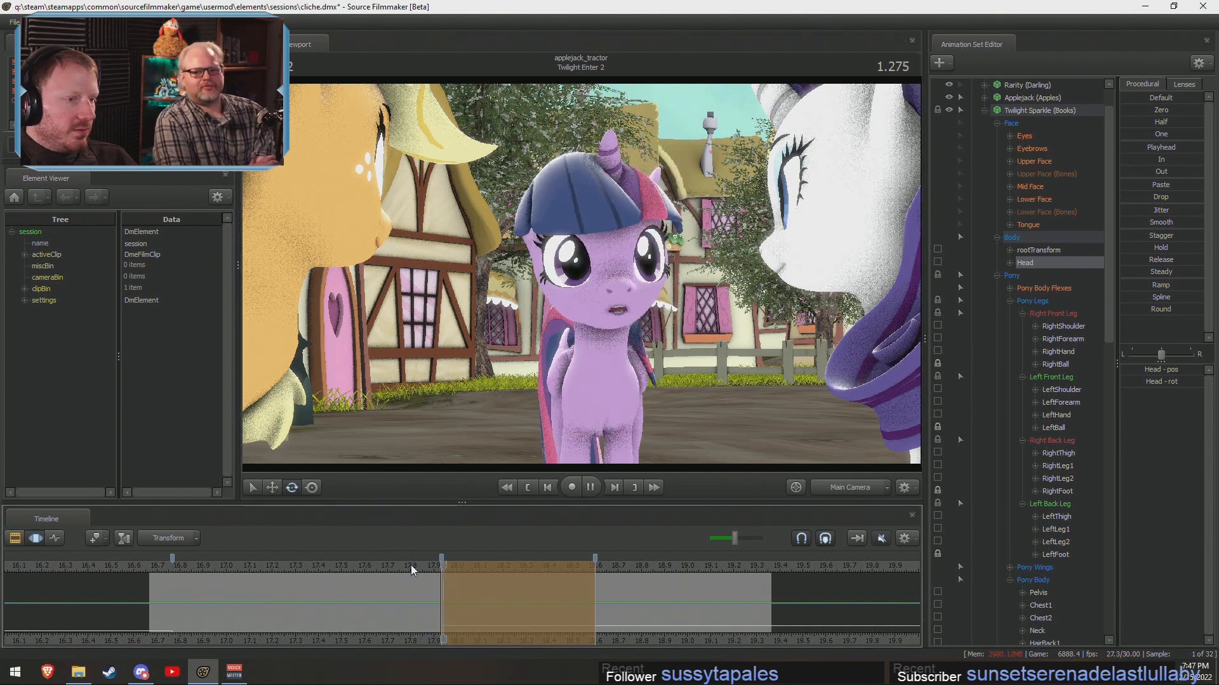
key("space")
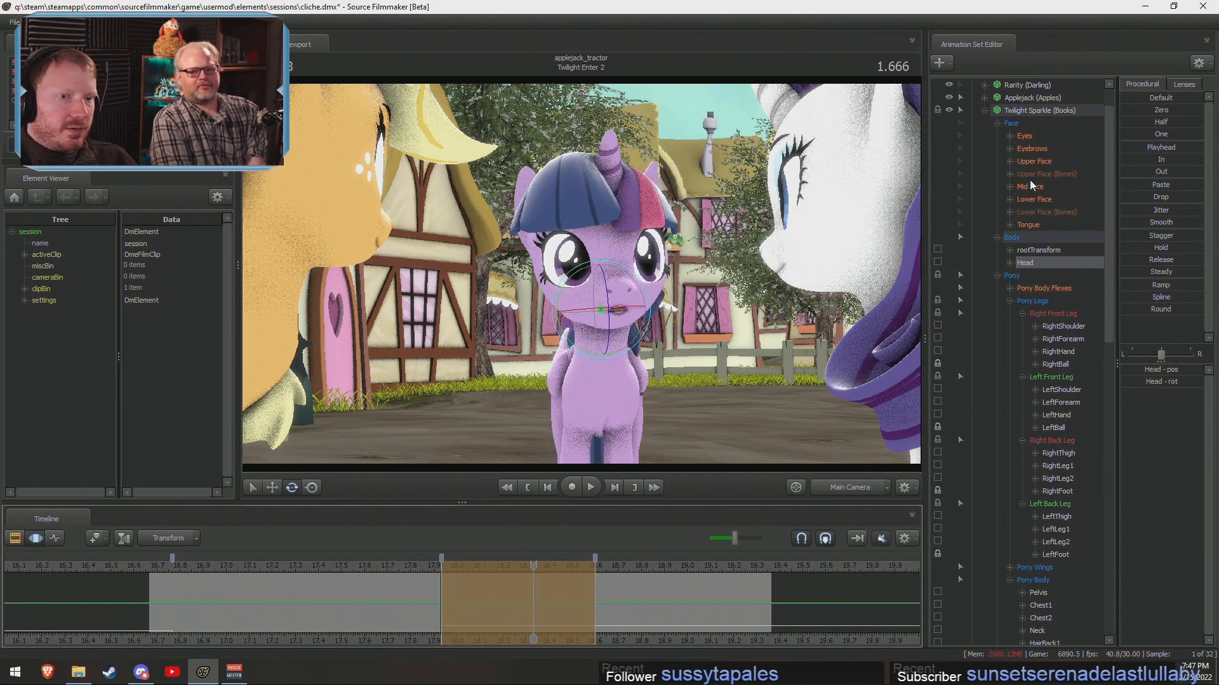
Move the view target of Twilight's Eyes at 1.666 s to redirect her gaze.
left_click(1024, 137)
key("w")
mouse_move(726, 179)
left_mouse_down()
mouse_move(691, 184)
mouse_move(701, 166)
mouse_move(701, 213)
mouse_move(583, 247)
mouse_move(667, 251)
mouse_move(709, 196)
left_mouse_up()
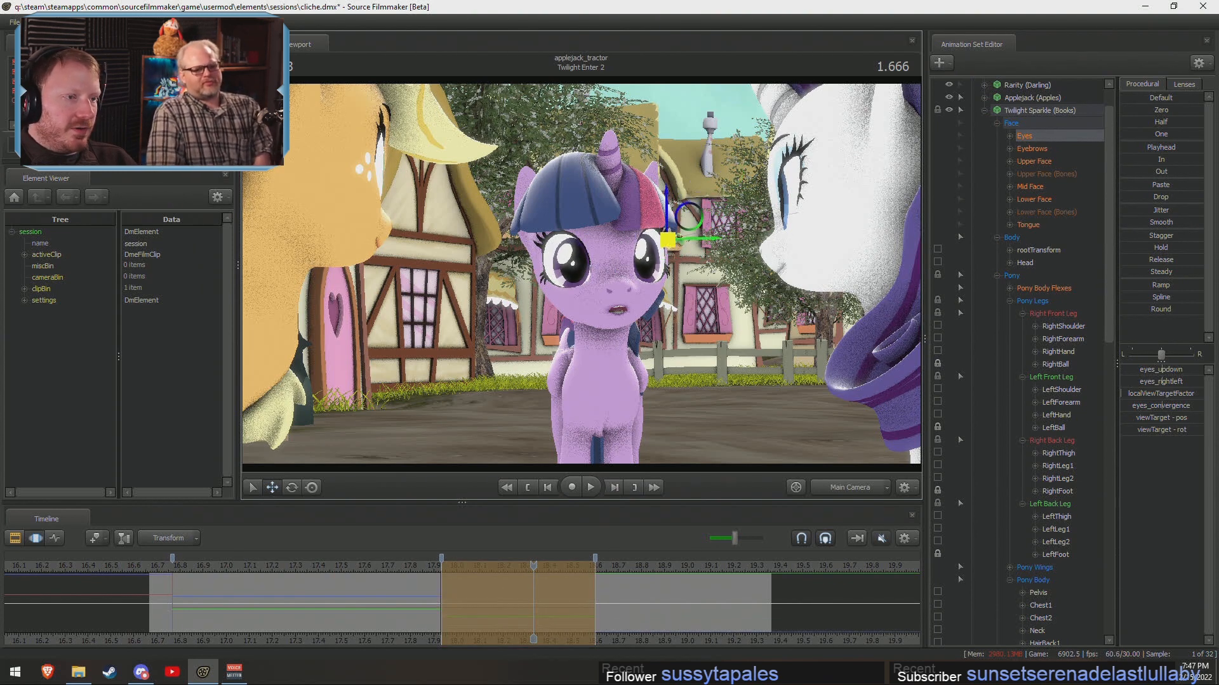
Replay Twilight Enter 2 in the Clip Editor and Motion Editor to examine the timing of the head turn and gaze.
key("F3")
left_click(336, 566)
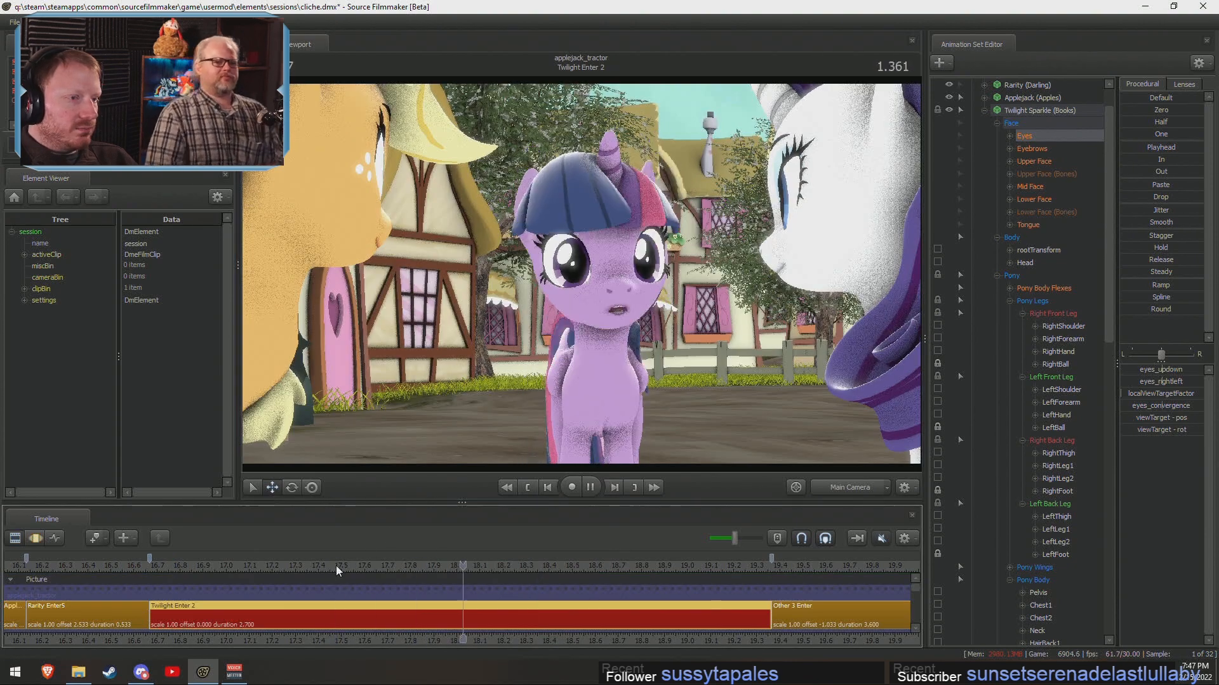
left_click(469, 564)
key("space")
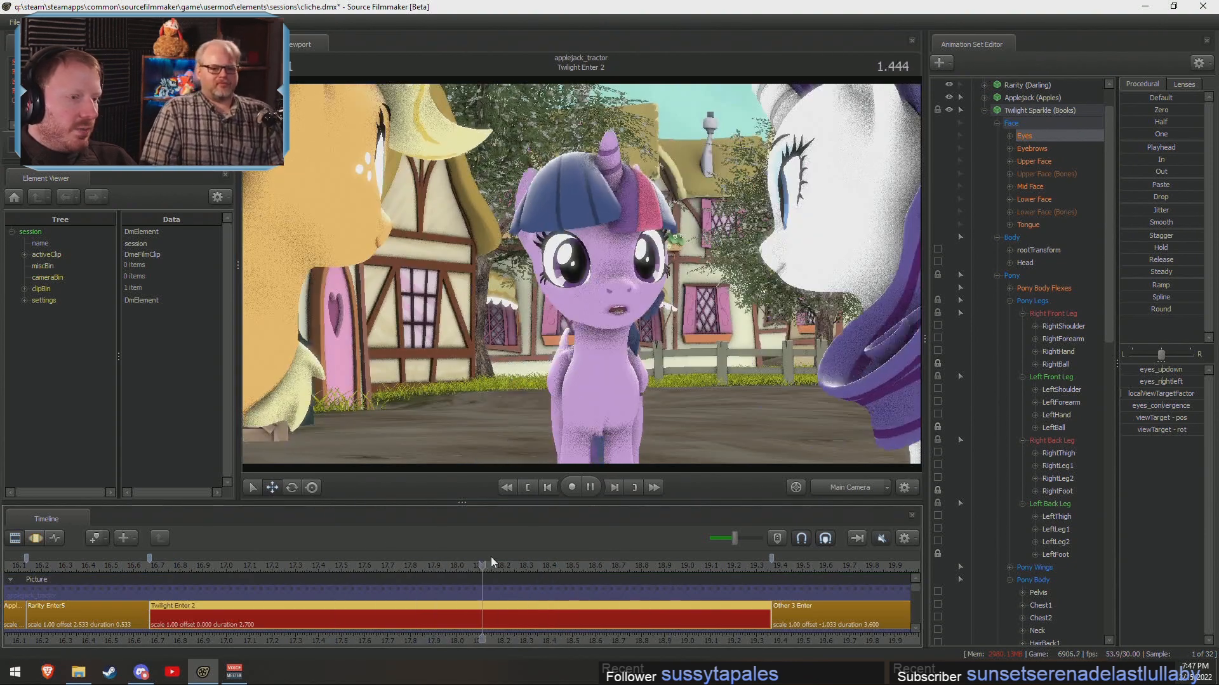
key("space")
left_click(368, 577)
key("space")
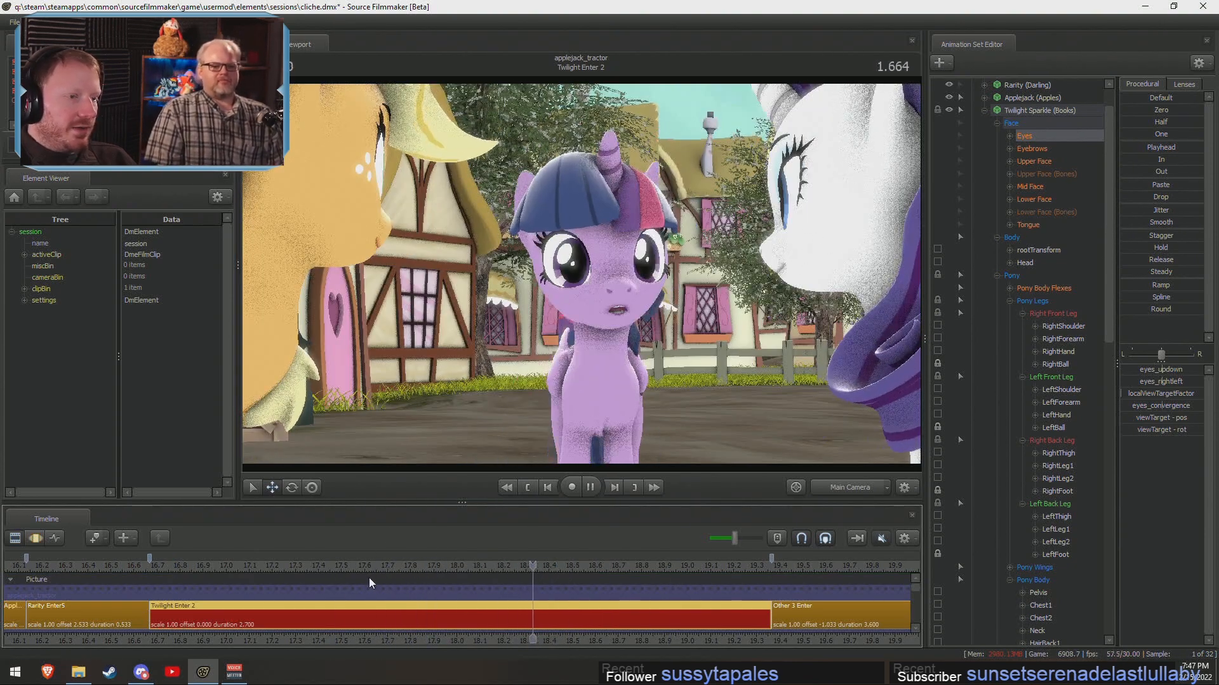
left_click(412, 564)
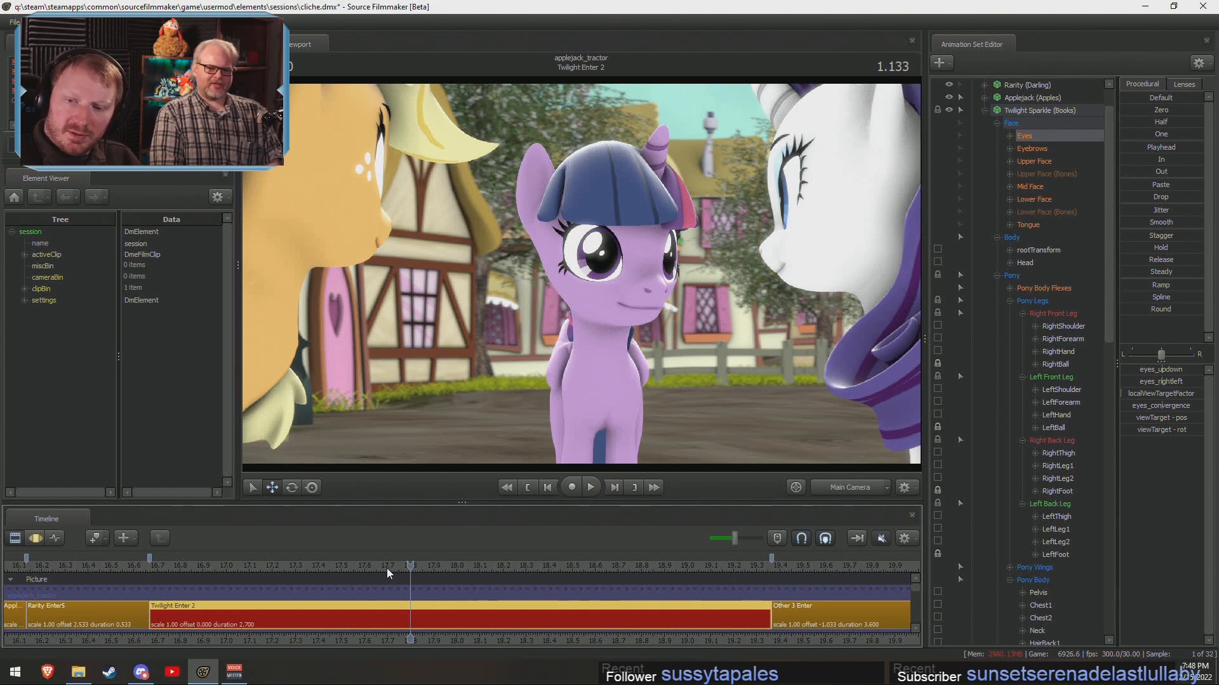
key("F2")
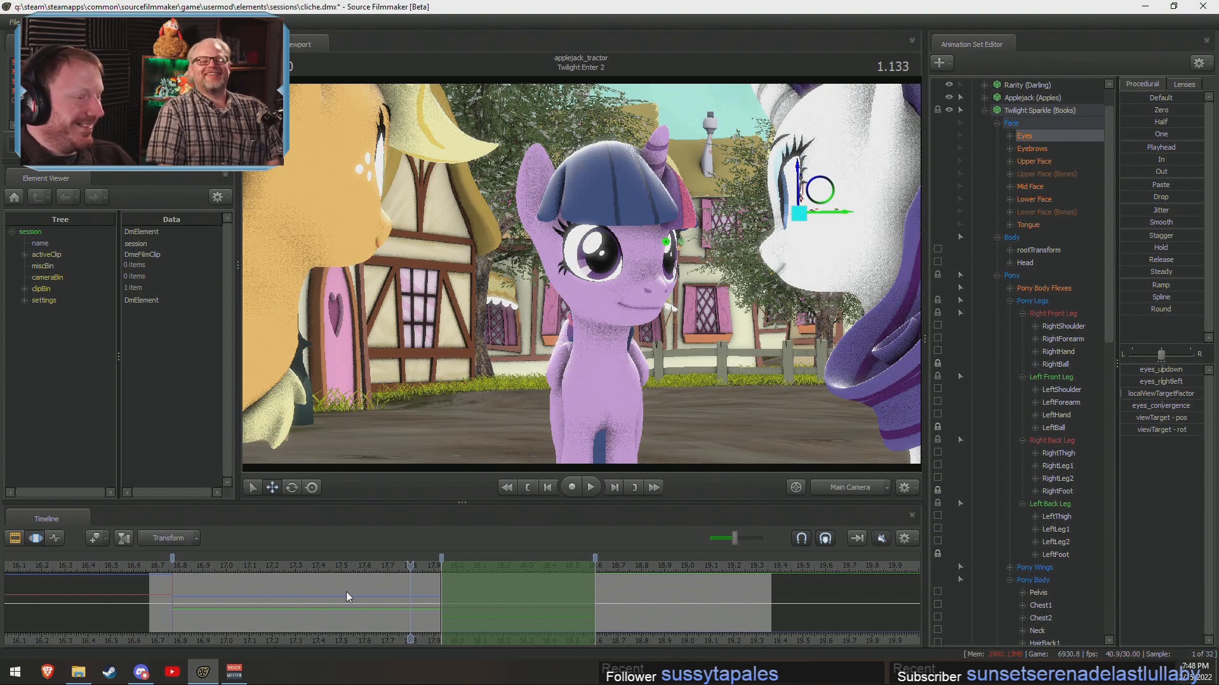
key("space")
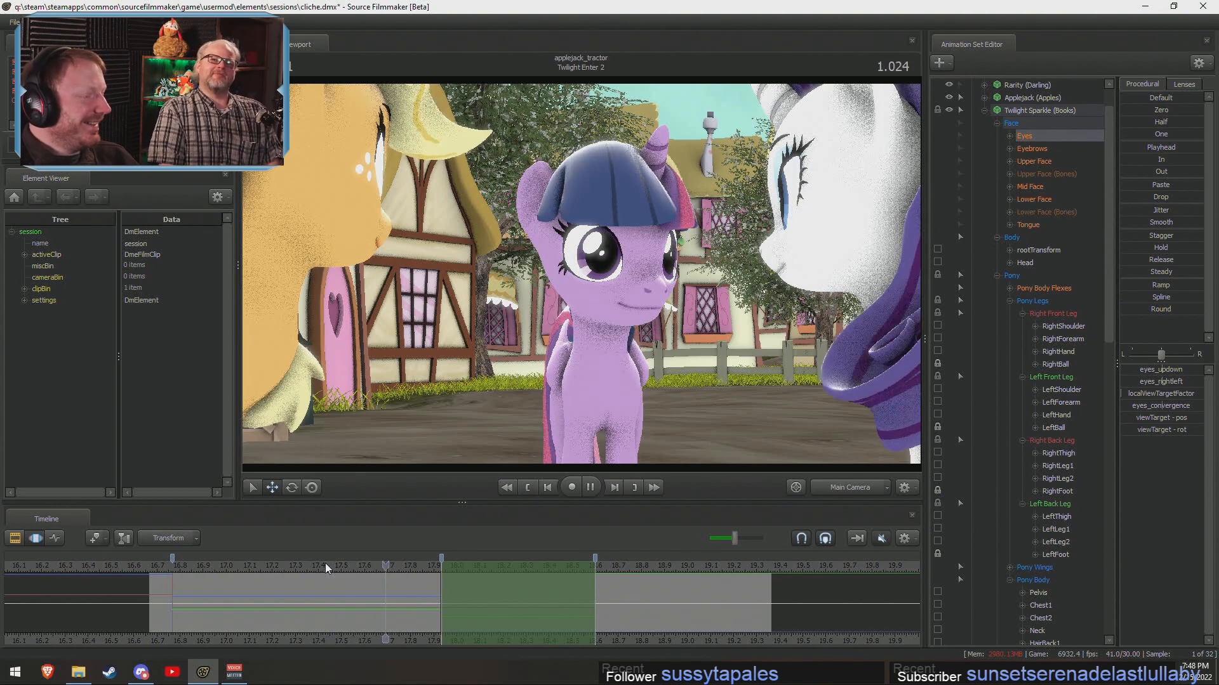
key("space")
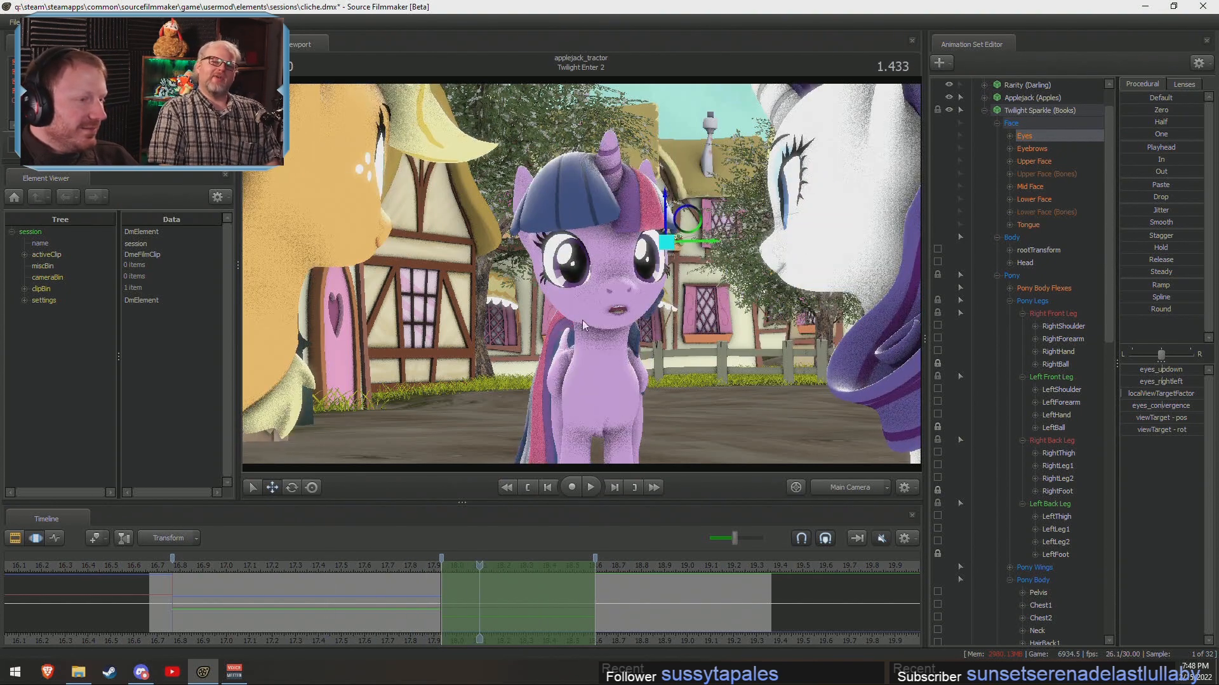
Rotate Twilight's Head at 1.433 s and replay the reaction from the Main Camera.
key("ctrl")
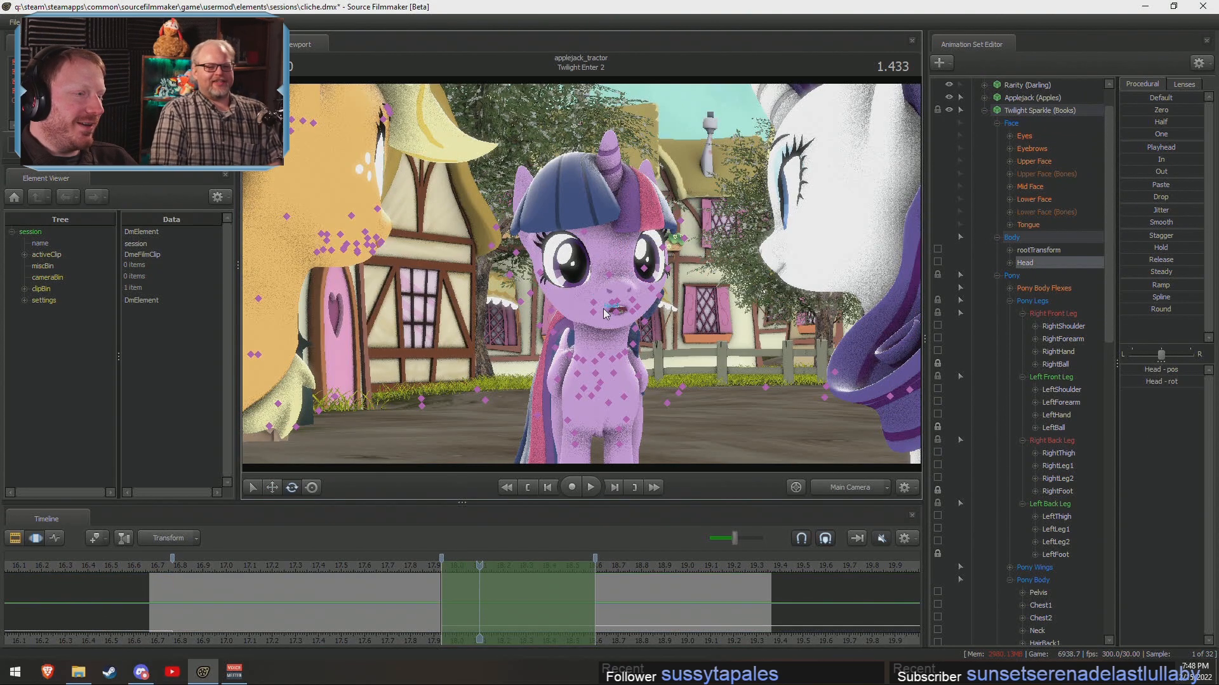
left_click(606, 309, "ctrl")
left_click_drag(558, 305, 629, 330)
key("space")
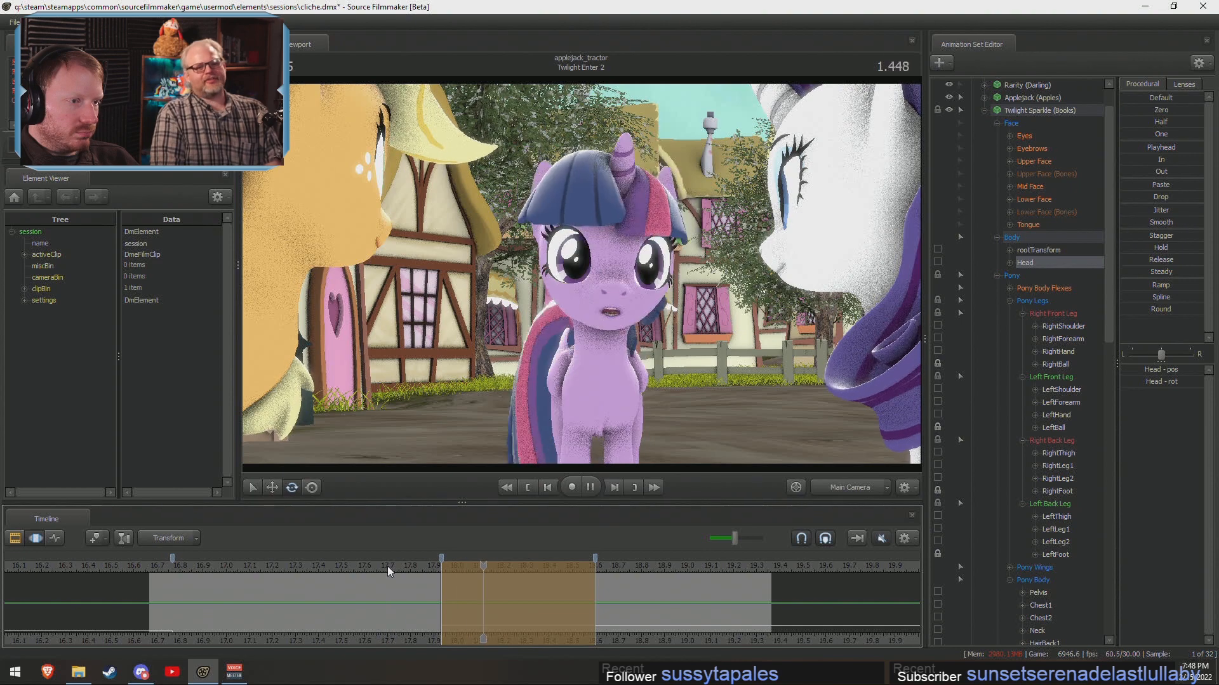
Rotate Twilight's Head slightly at 1.466 s and replay the reaction from the Main Camera.
key("space")
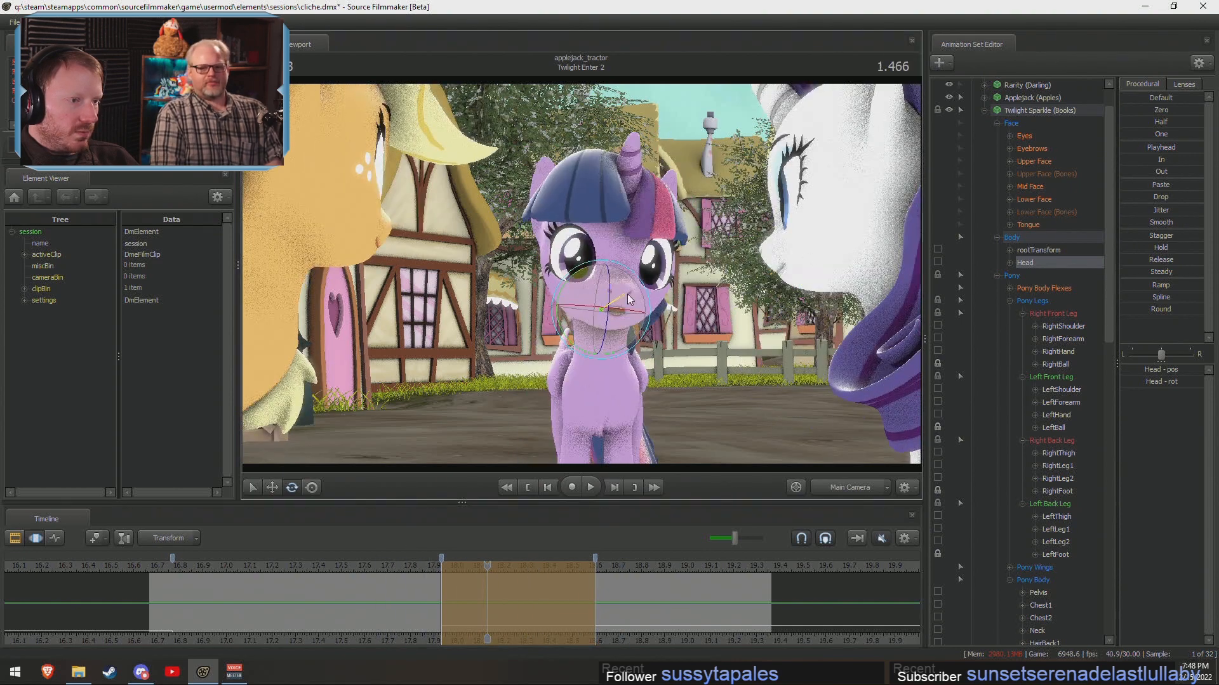
mouse_move(623, 295)
left_mouse_down()
mouse_move(626, 329)
mouse_move(625, 294)
left_mouse_up()
left_click(388, 563)
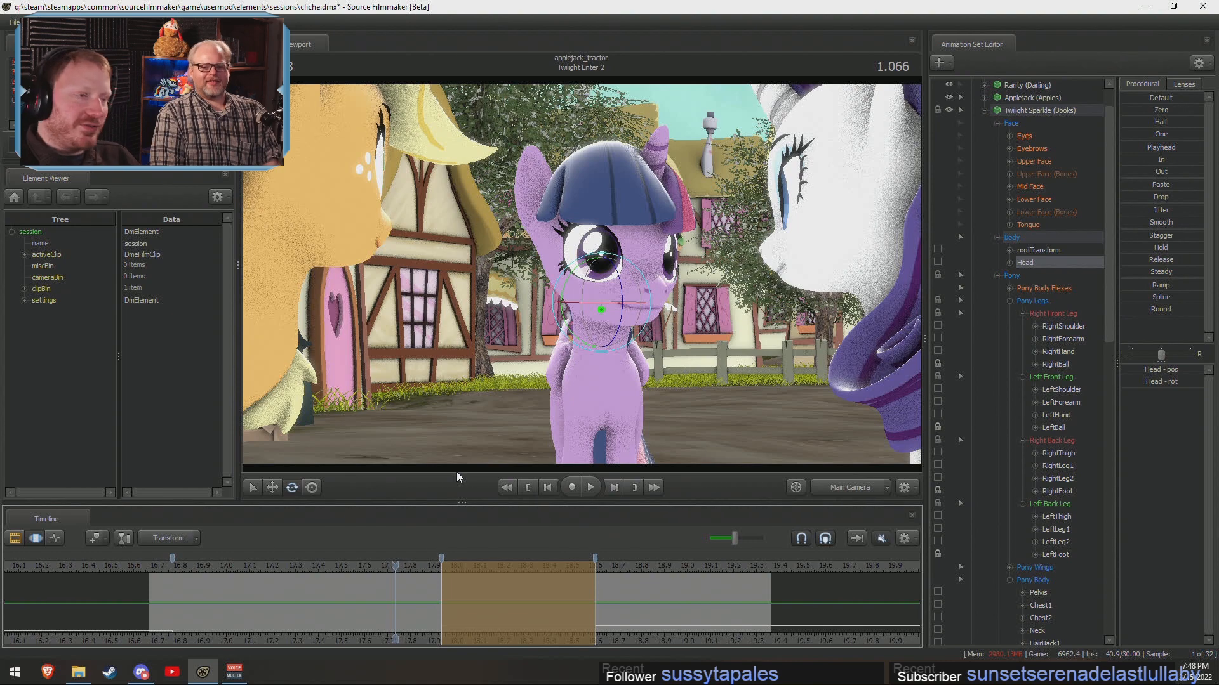
left_click(287, 566)
key("space")
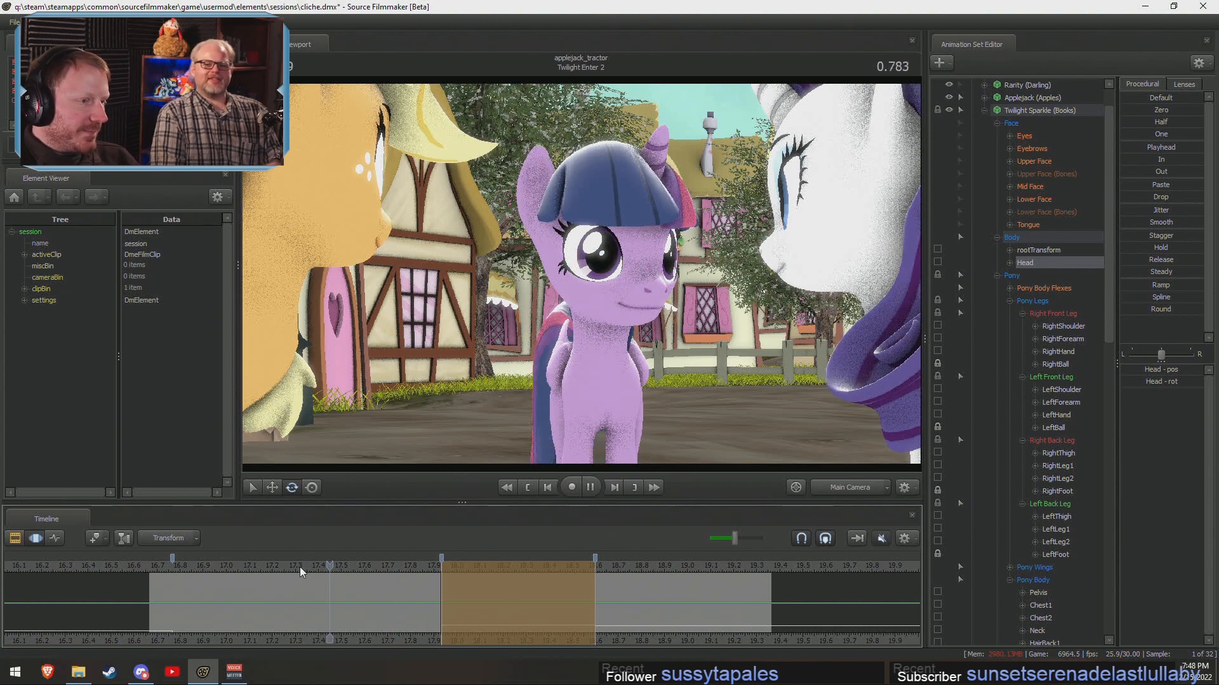
key("space")
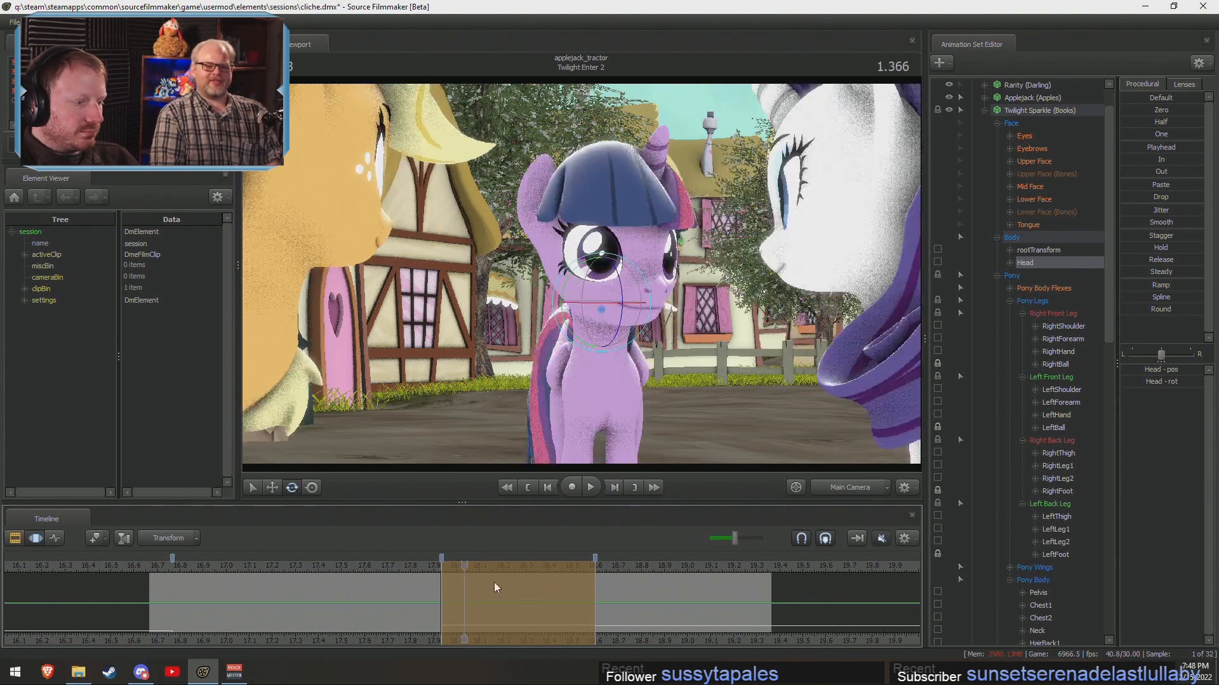
left_click(495, 581)
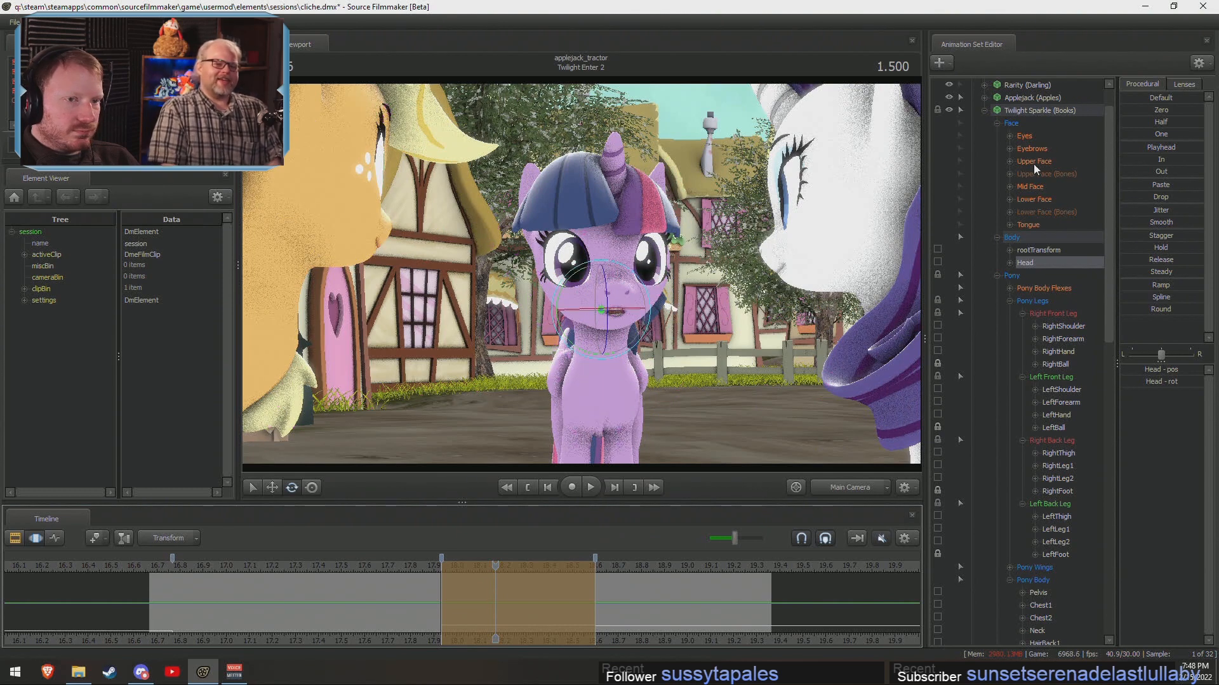
Inspect the curves of Twilight's Eyes before the head turn and replay the reaction to examine the gaze timing.
left_click(1025, 136)
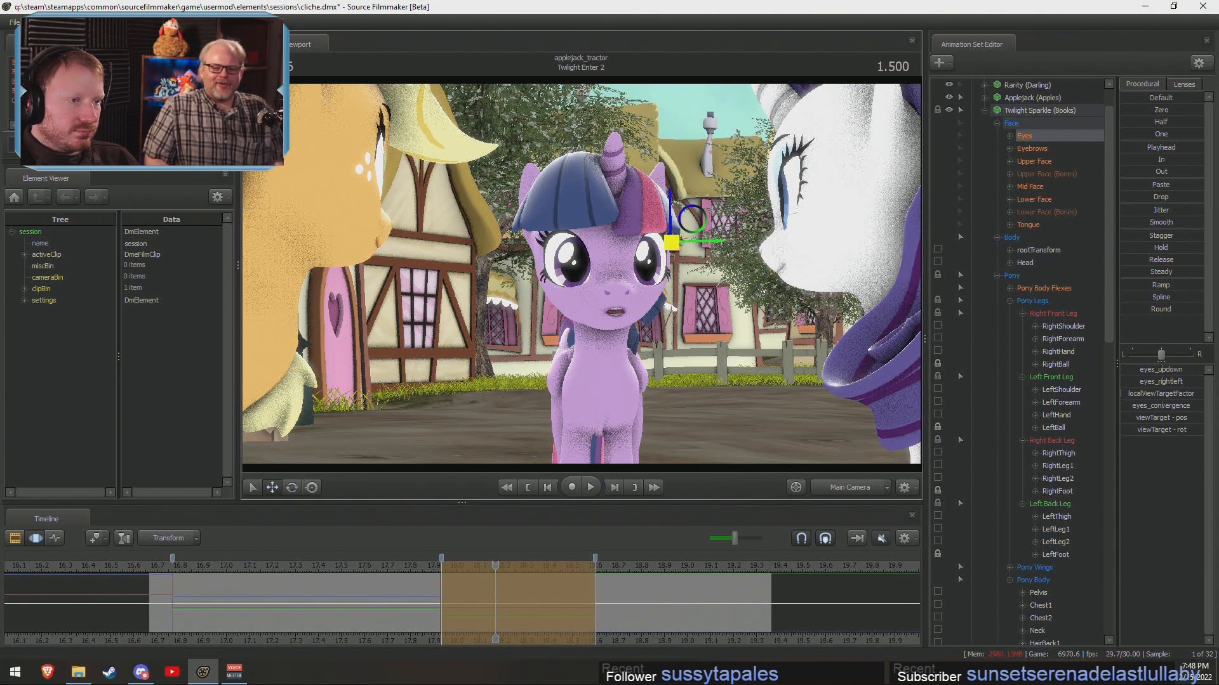
left_click_drag(398, 566, 364, 566)
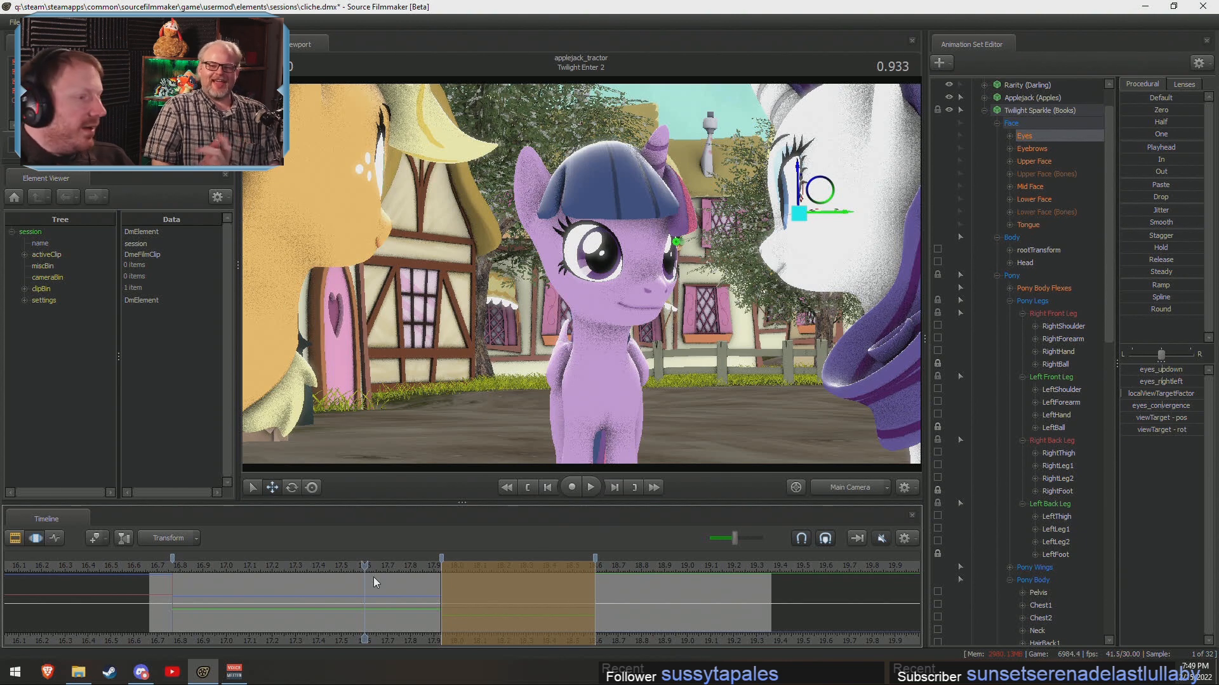
left_click(346, 566)
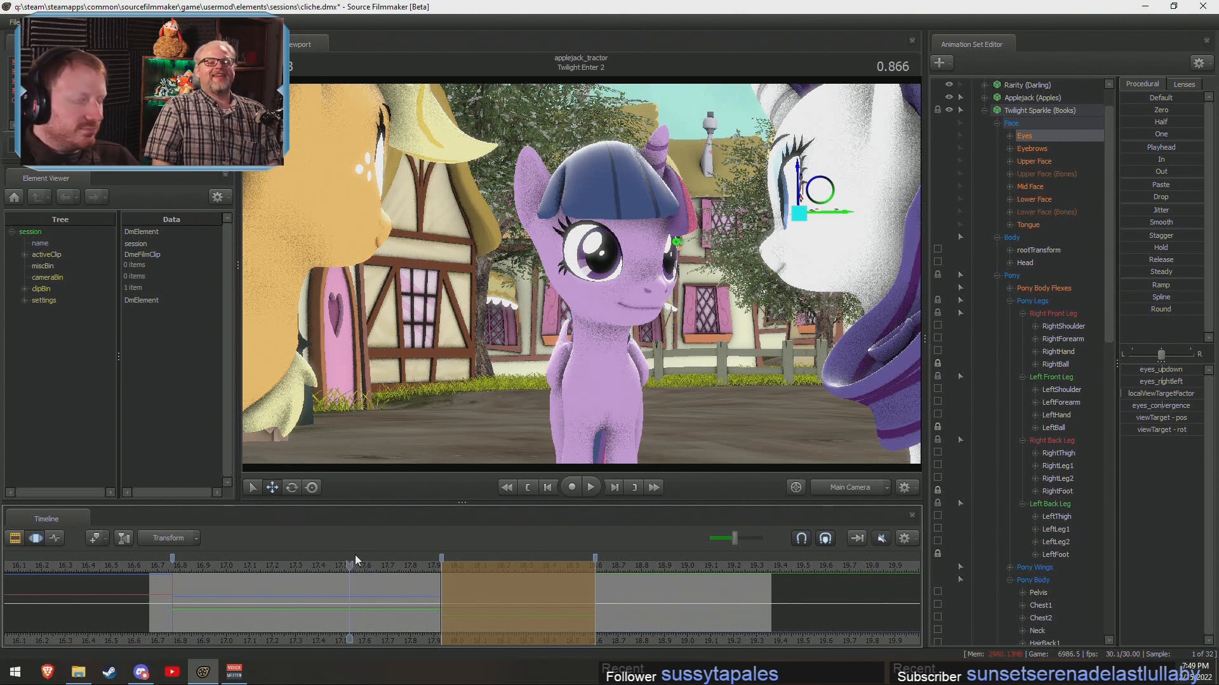
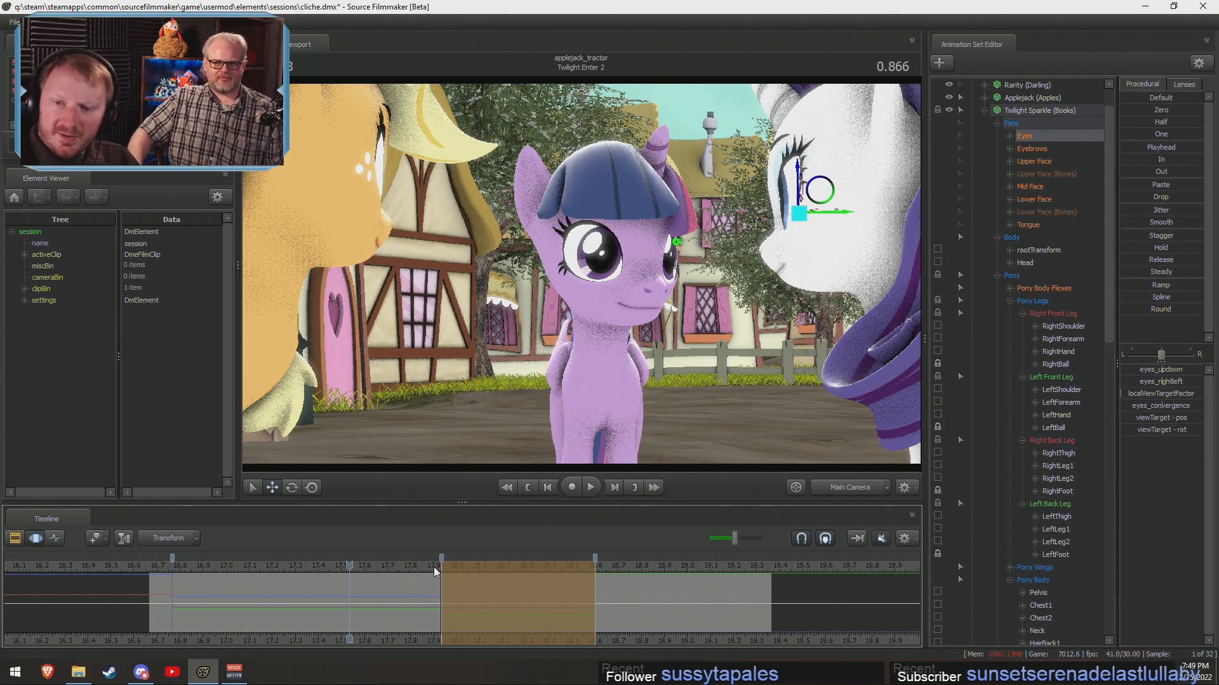
key("F2")
key("F3")
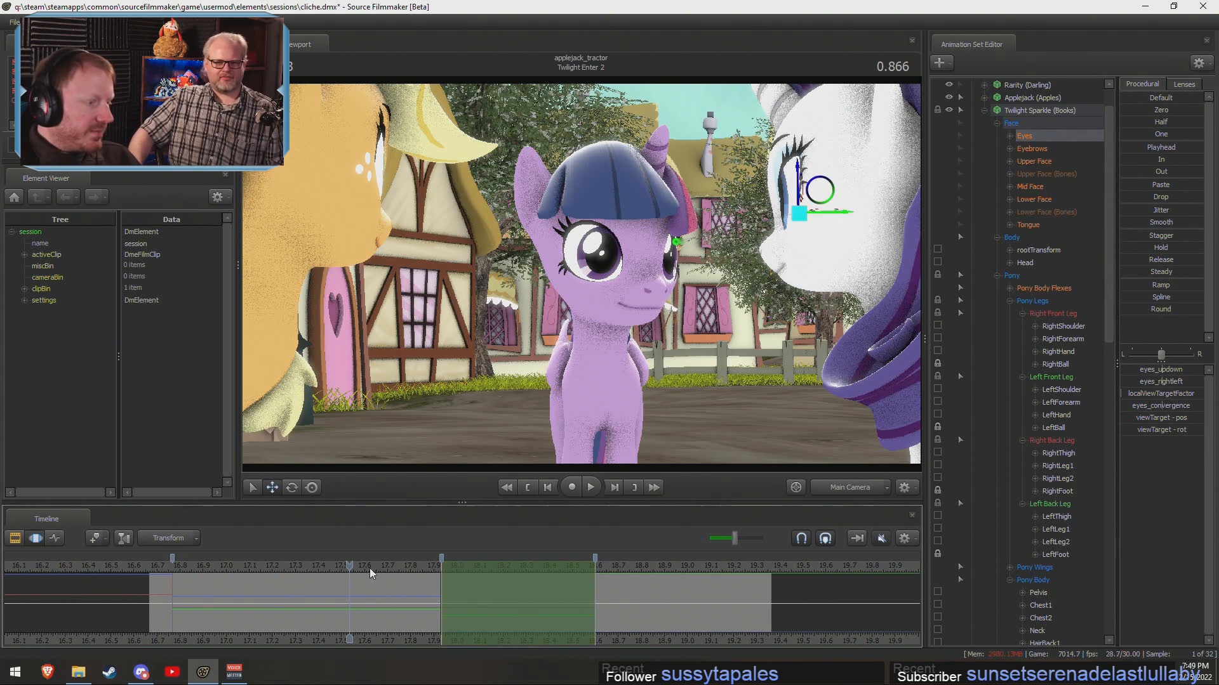
left_click_drag(368, 569, 439, 580)
left_click_drag(422, 570, 261, 566)
key("space")
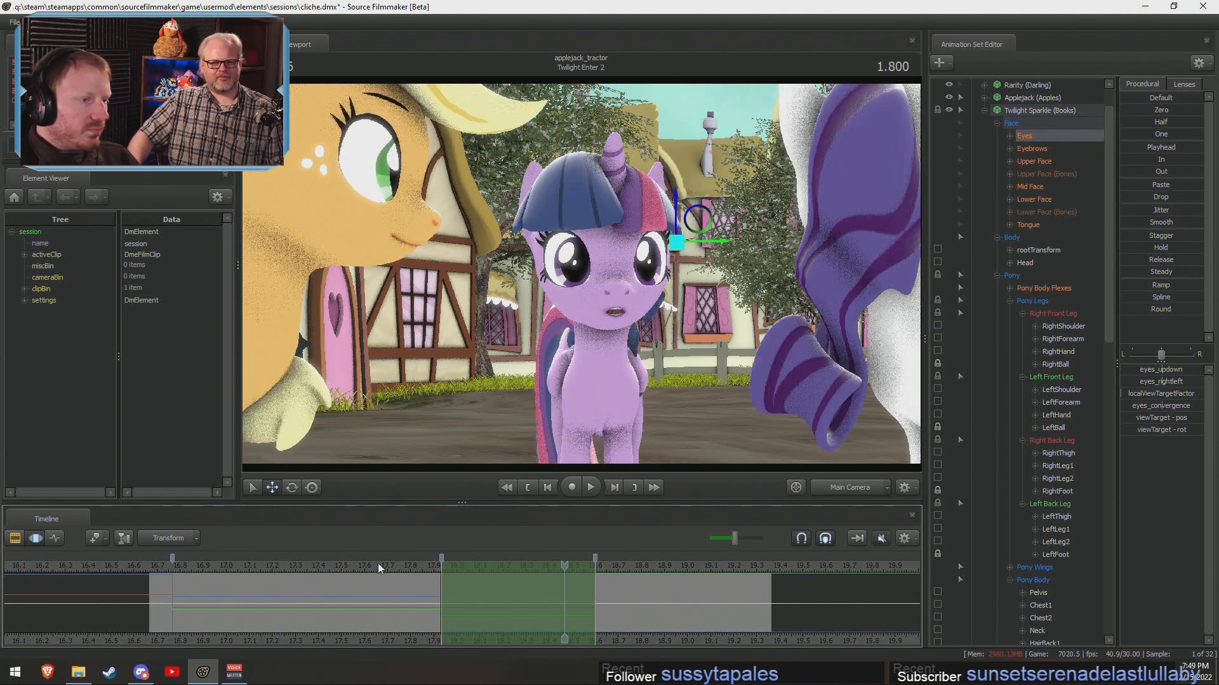
key("space")
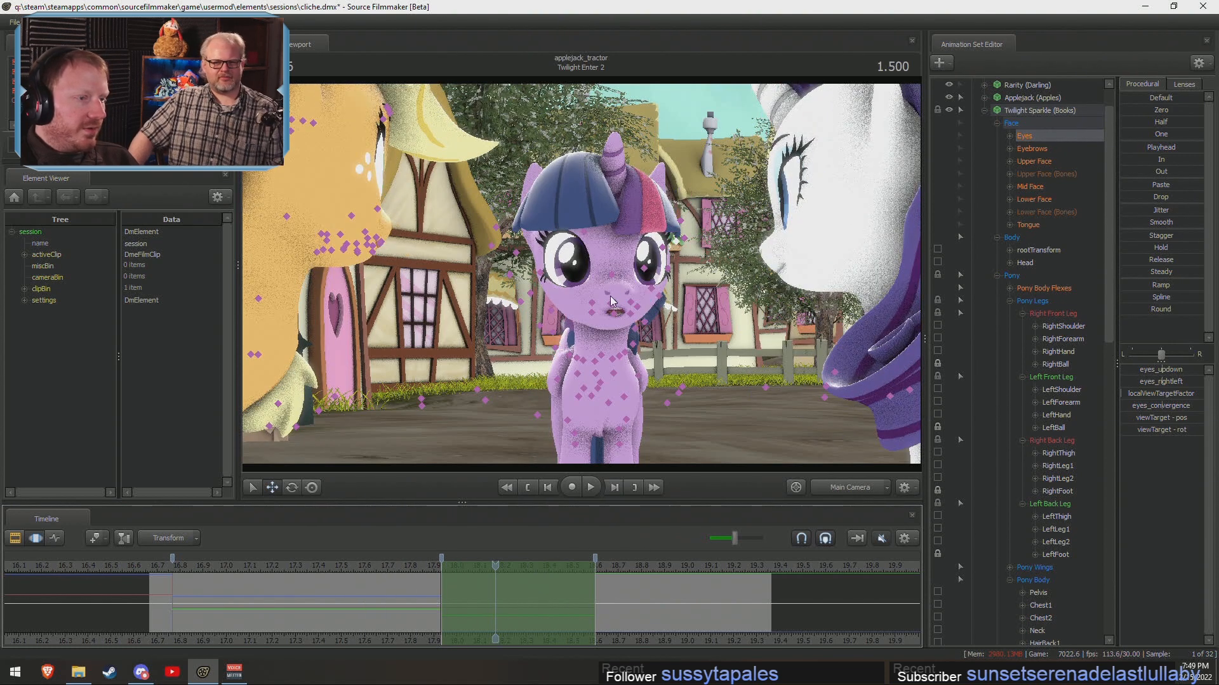
Rotate Twilight's Head slightly at 1.5 s to refine the pose at the end of the turn.
left_click(608, 304)
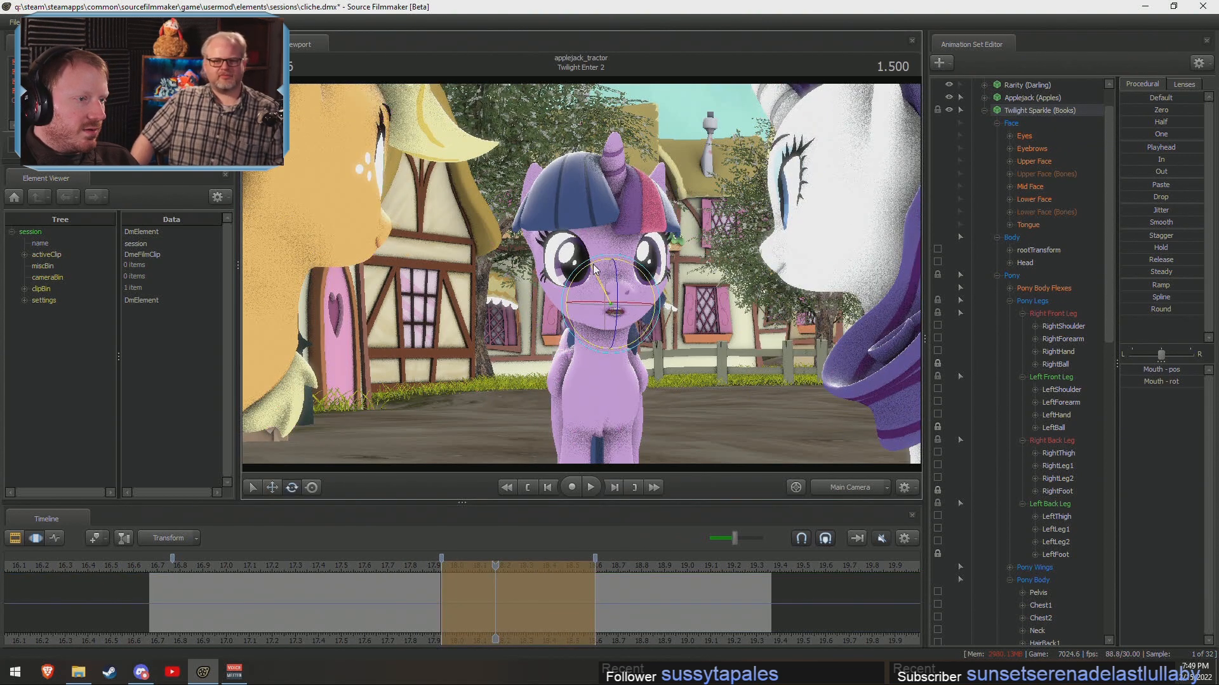
key("ctrl+z")
left_click(1026, 267)
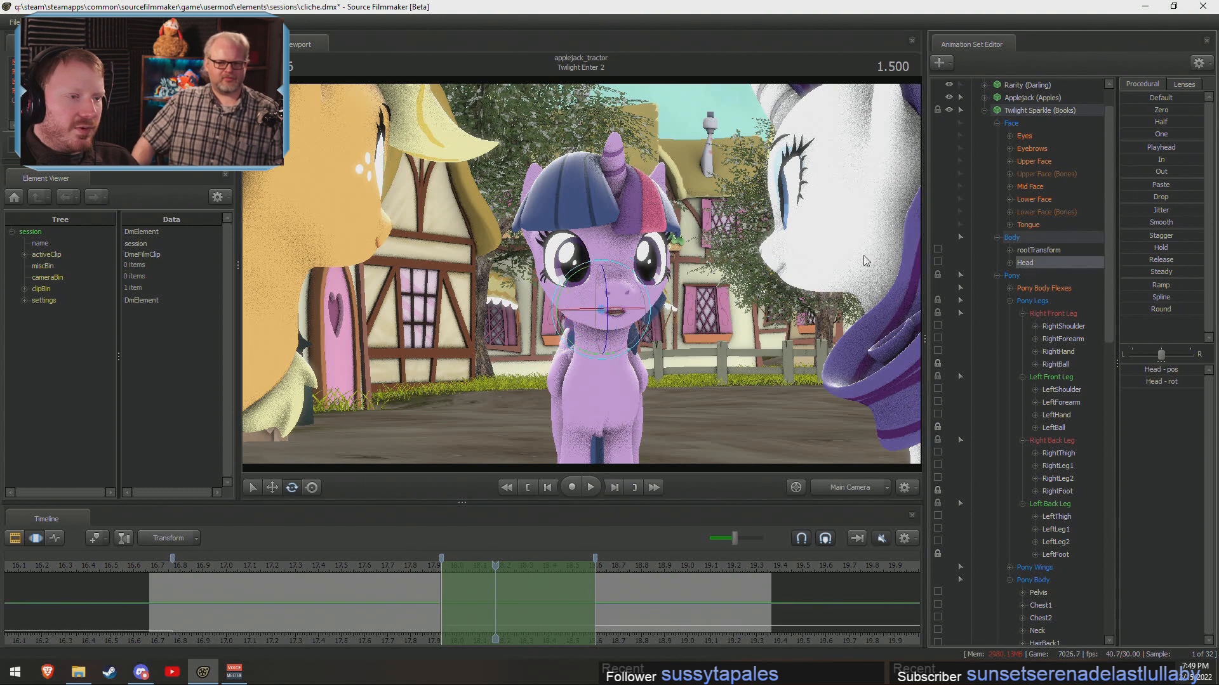
left_click_drag(571, 272, 573, 272)
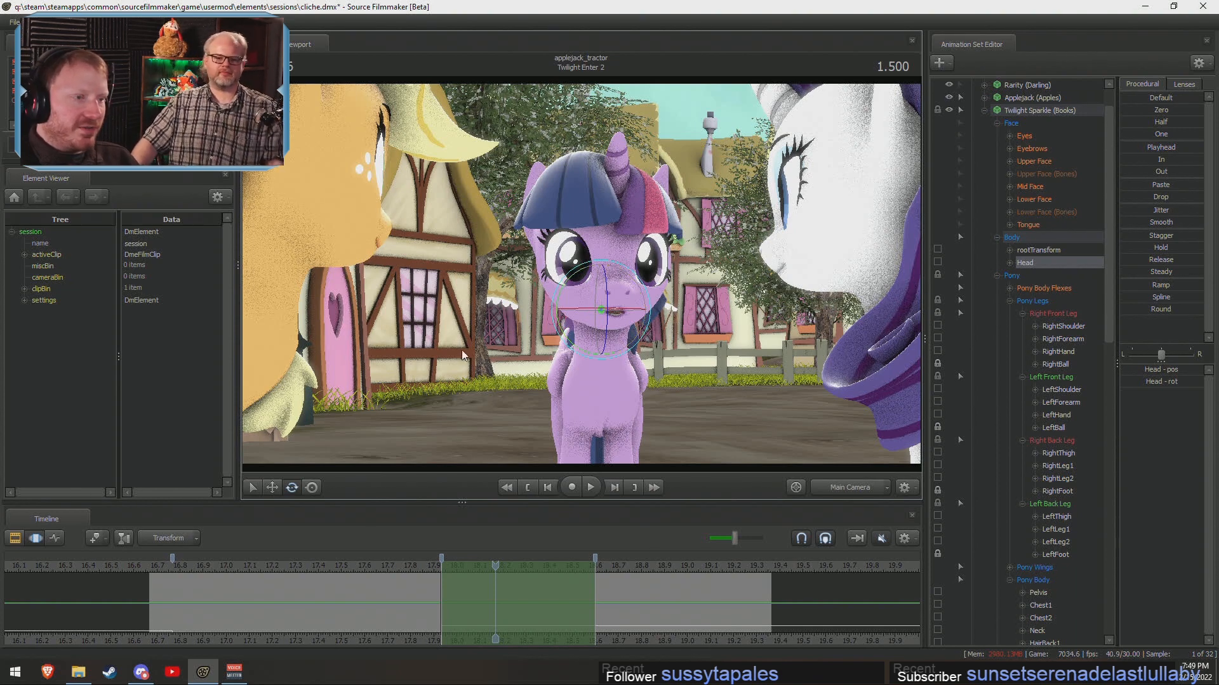
Replay Twilight Enter 2 repeatedly from several starting points to examine how the head turn flows into the surrounding animation.
left_click_drag(449, 571, 412, 565)
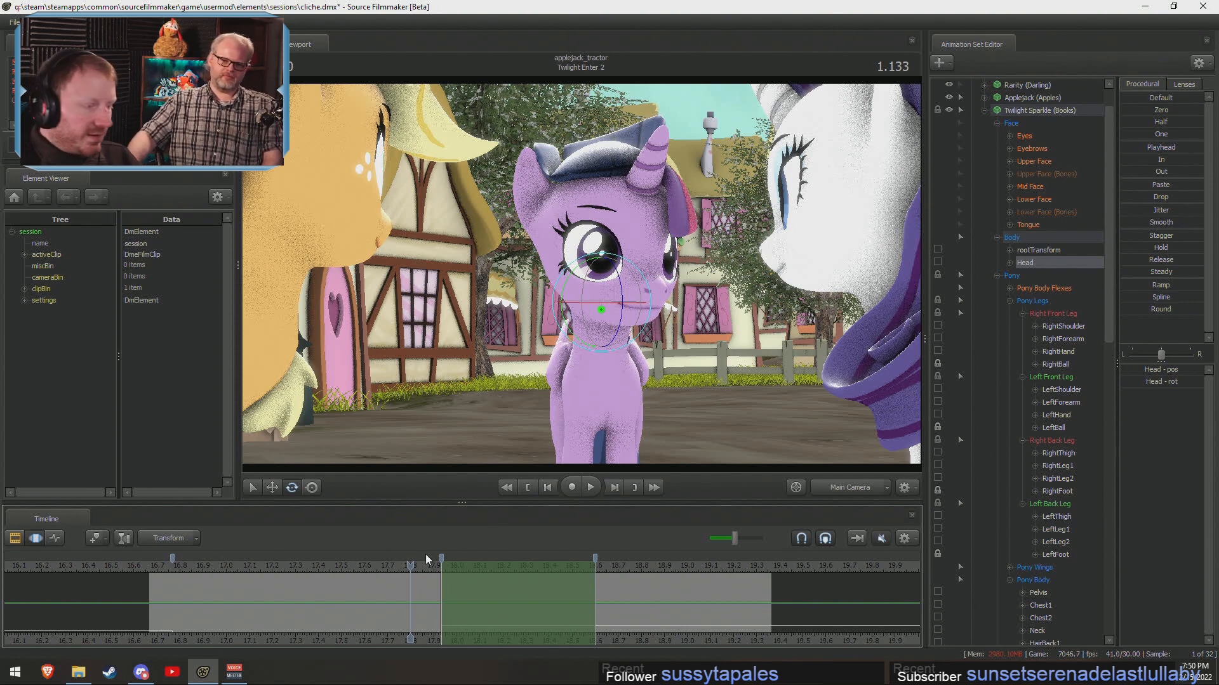
left_click(165, 577)
key("space")
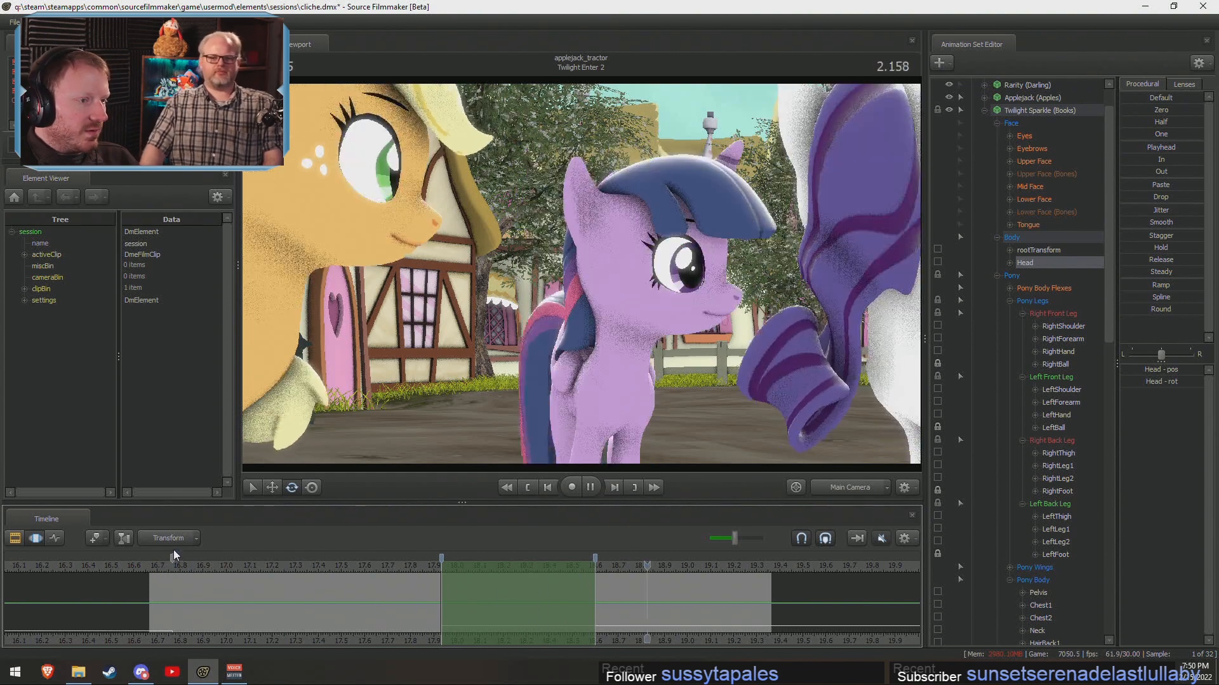
key("space")
left_click(433, 568)
key("space")
key("space")
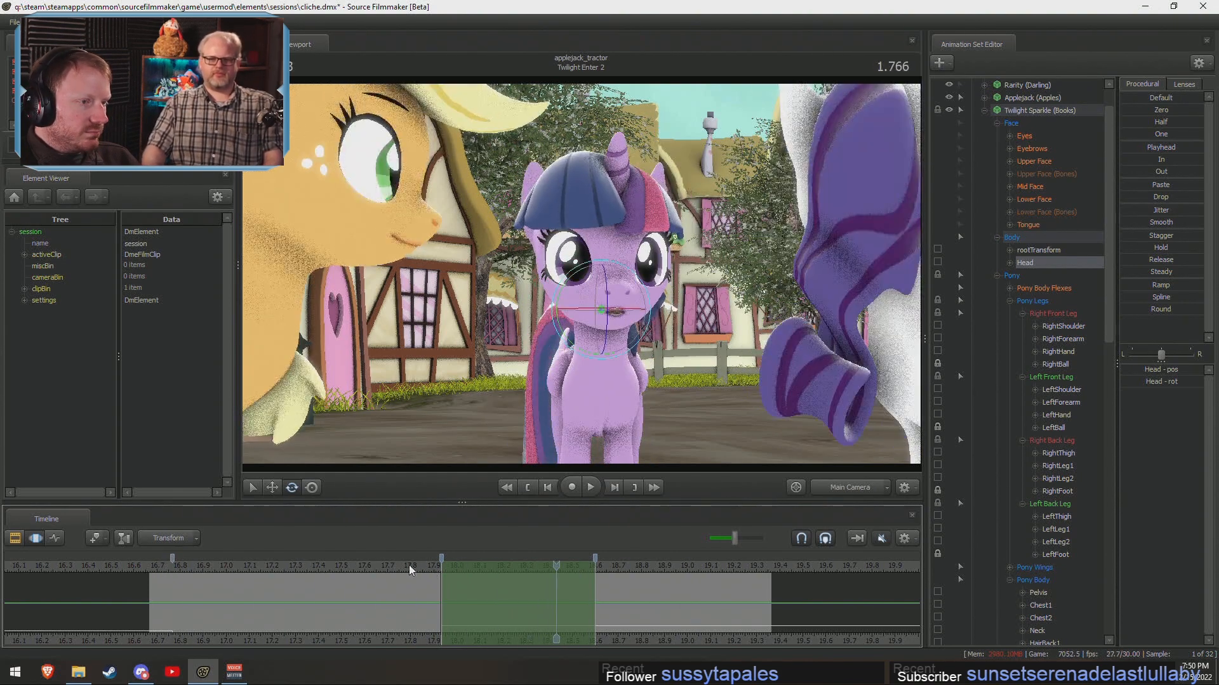
left_click(409, 566)
key("space")
key("space")
left_click(403, 565)
key("space")
key("space")
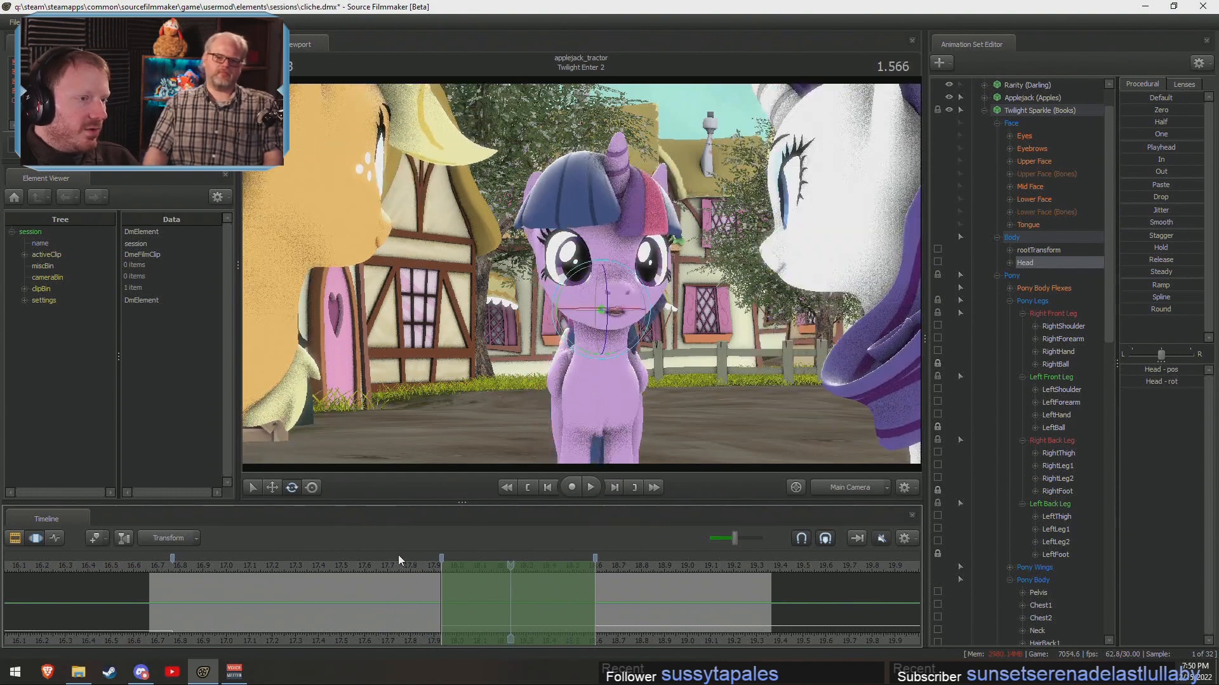
left_click(334, 566)
left_click(162, 566)
key("space")
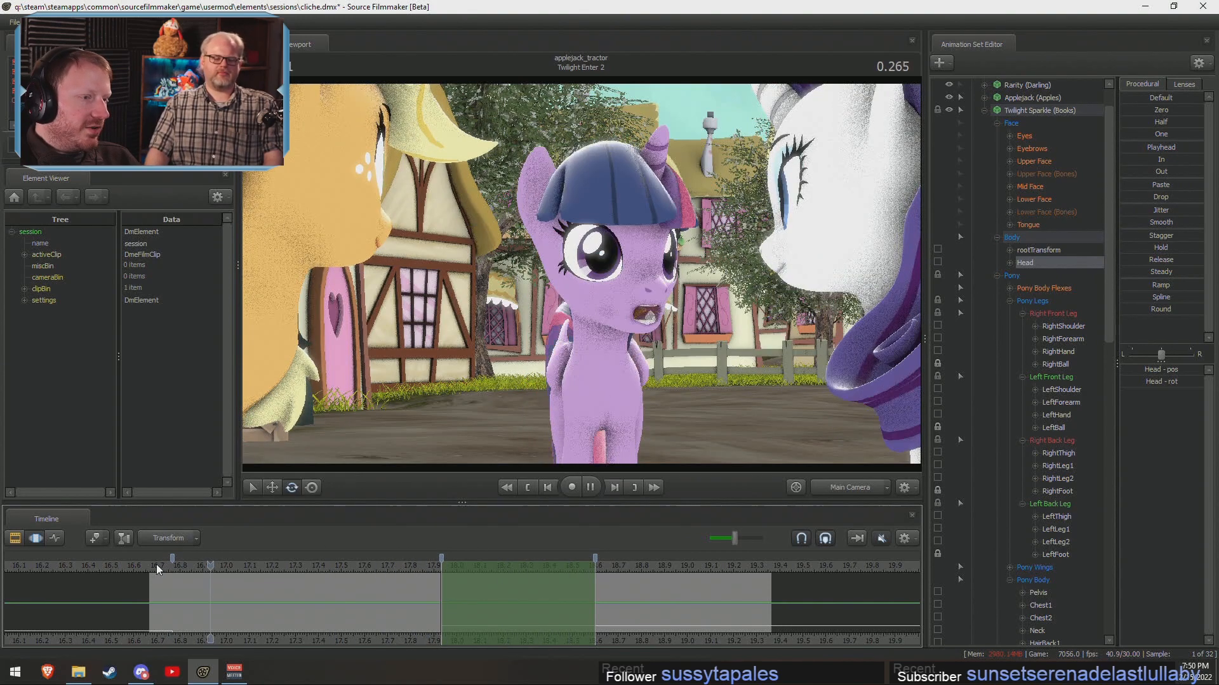
key("space")
left_click(405, 564)
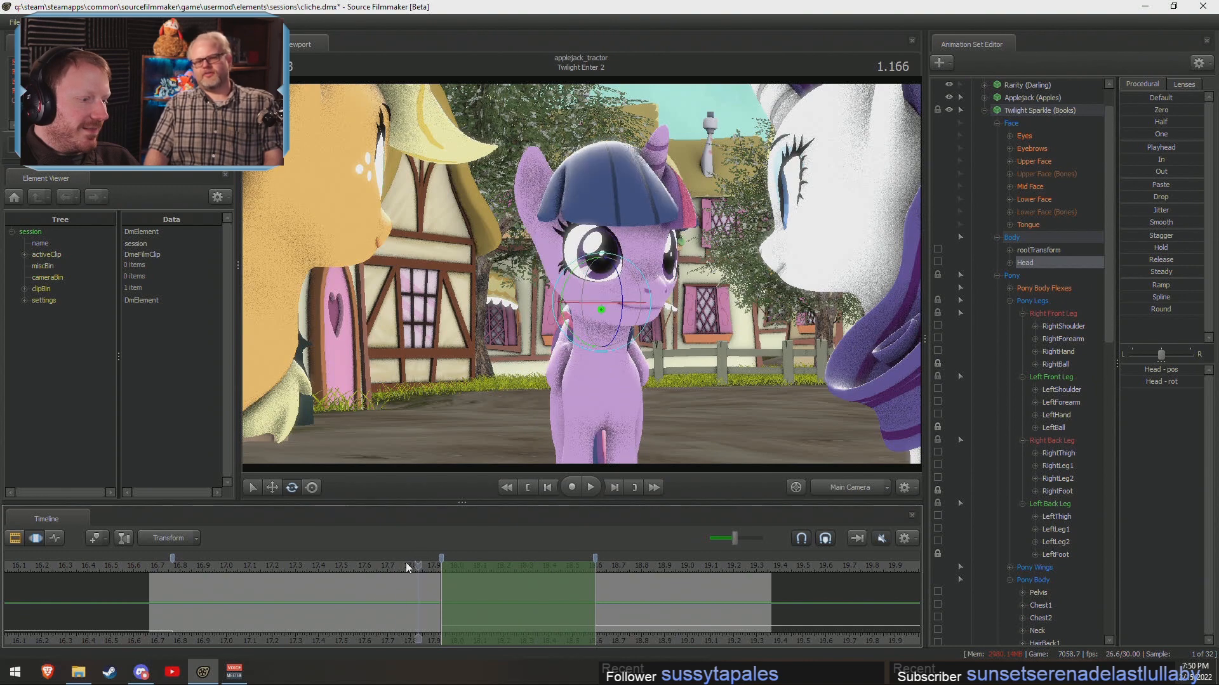
left_click(330, 564)
key("space")
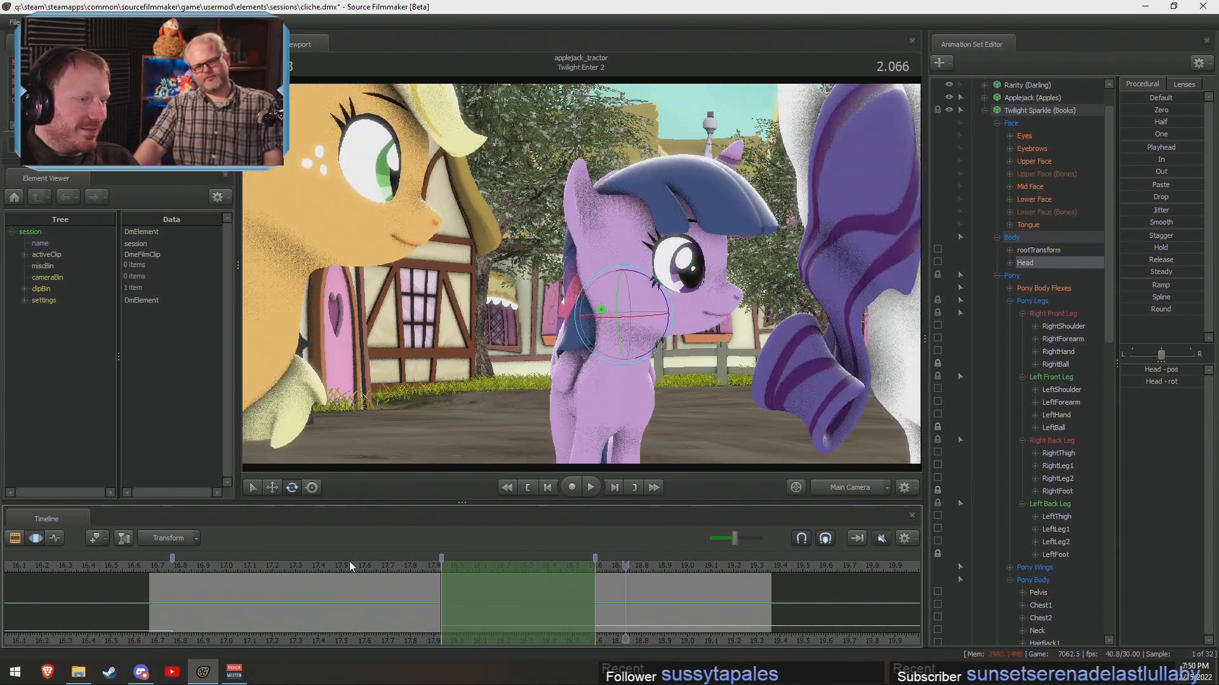
key("space")
Set the time selection to run from about 1.937 s onward and replay the shot into the second head turn.
left_click(596, 594)
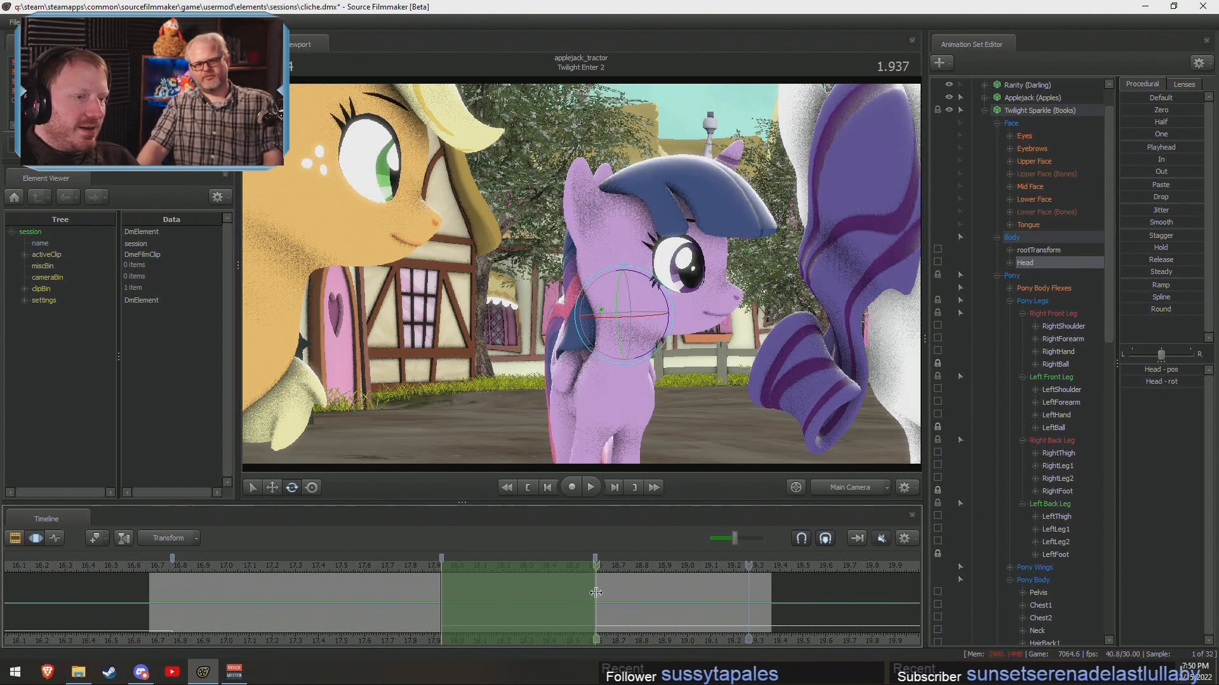
left_click_drag(596, 593, 1182, 538, "shift")
key("Left")
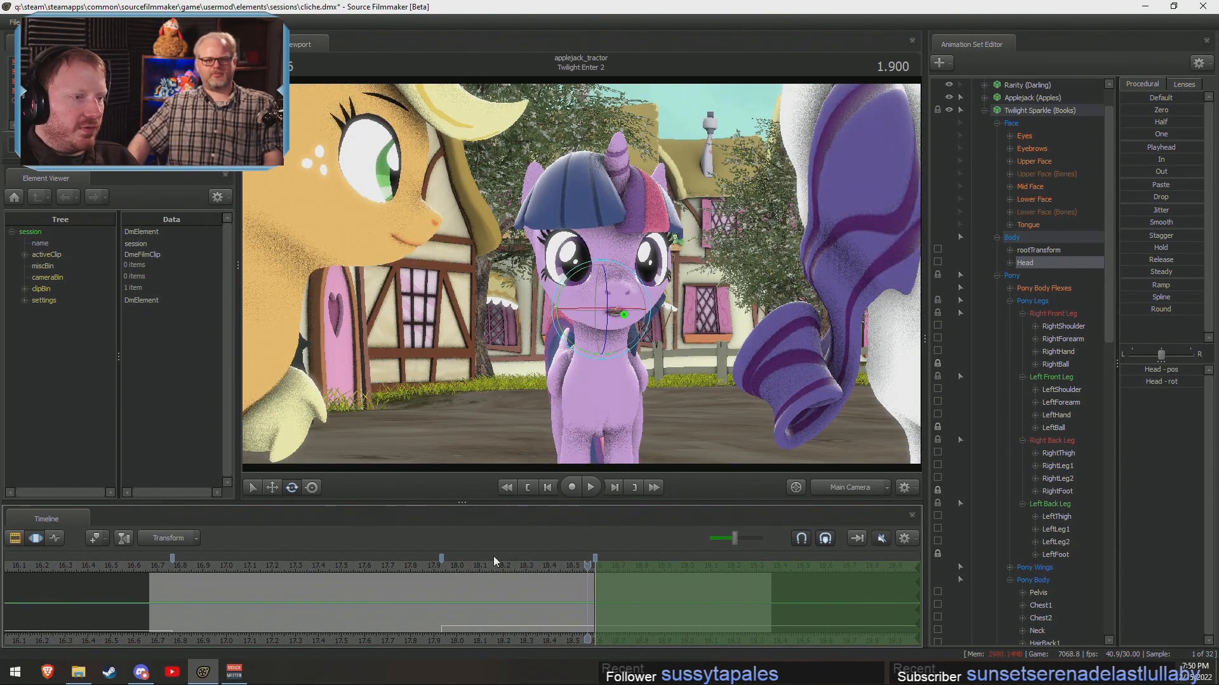
key("space")
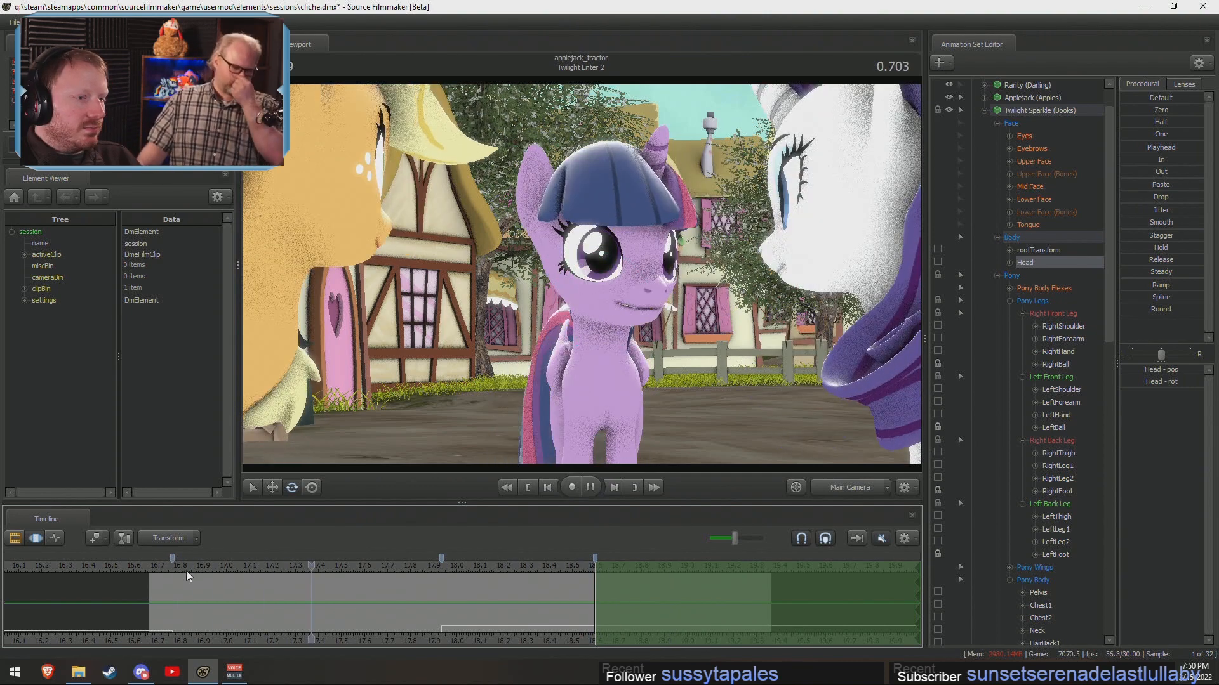
key("space")
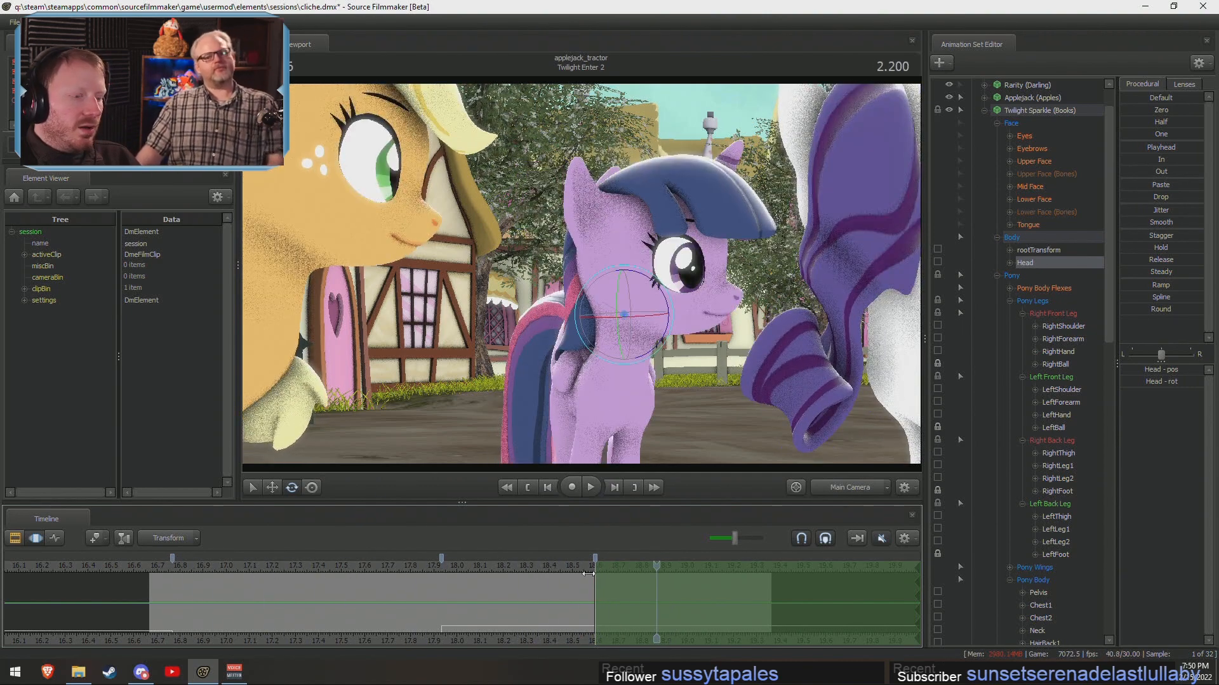
left_click_drag(574, 567, 648, 562)
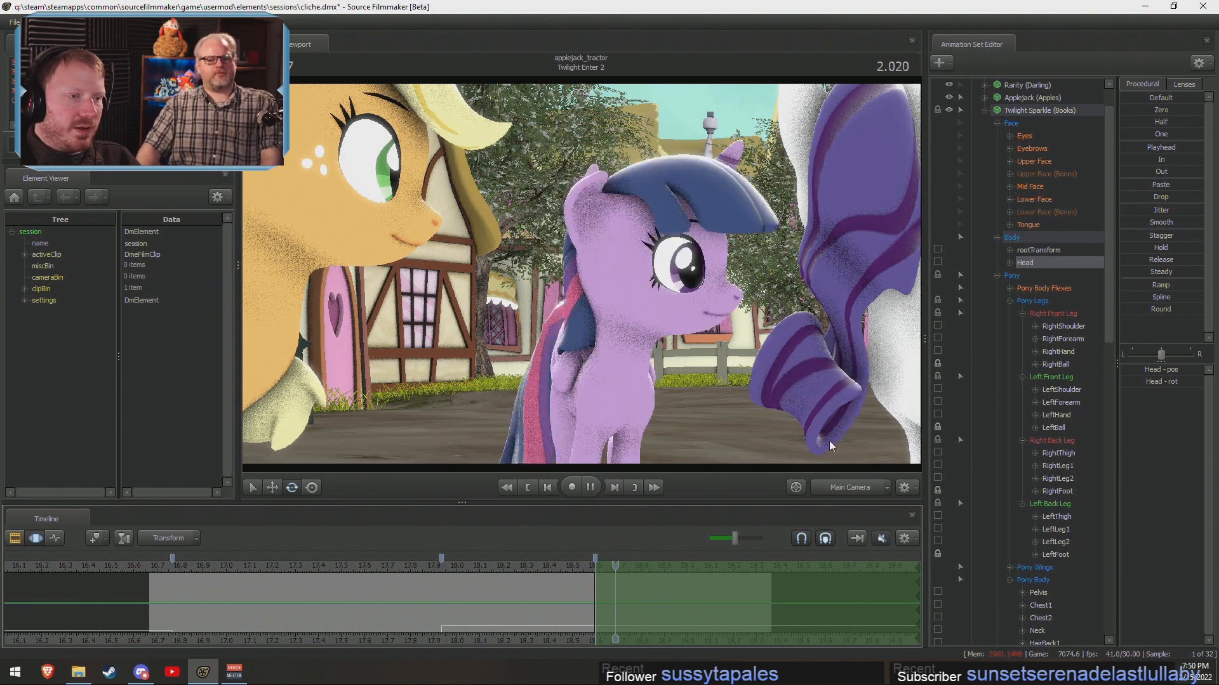
Shape Twilight's Lower Face at 2.166 s by raising MouthFrown, MouthO and MouthPuckerer.
left_click(1025, 199)
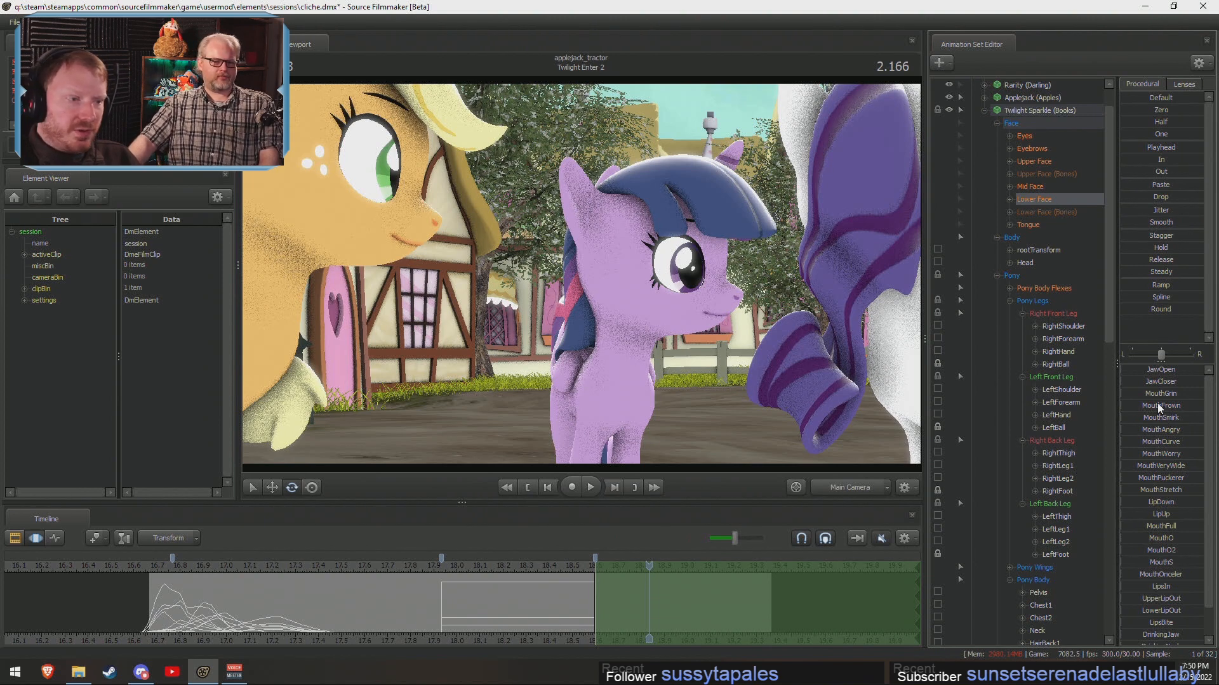
left_click_drag(1157, 404, 1169, 405)
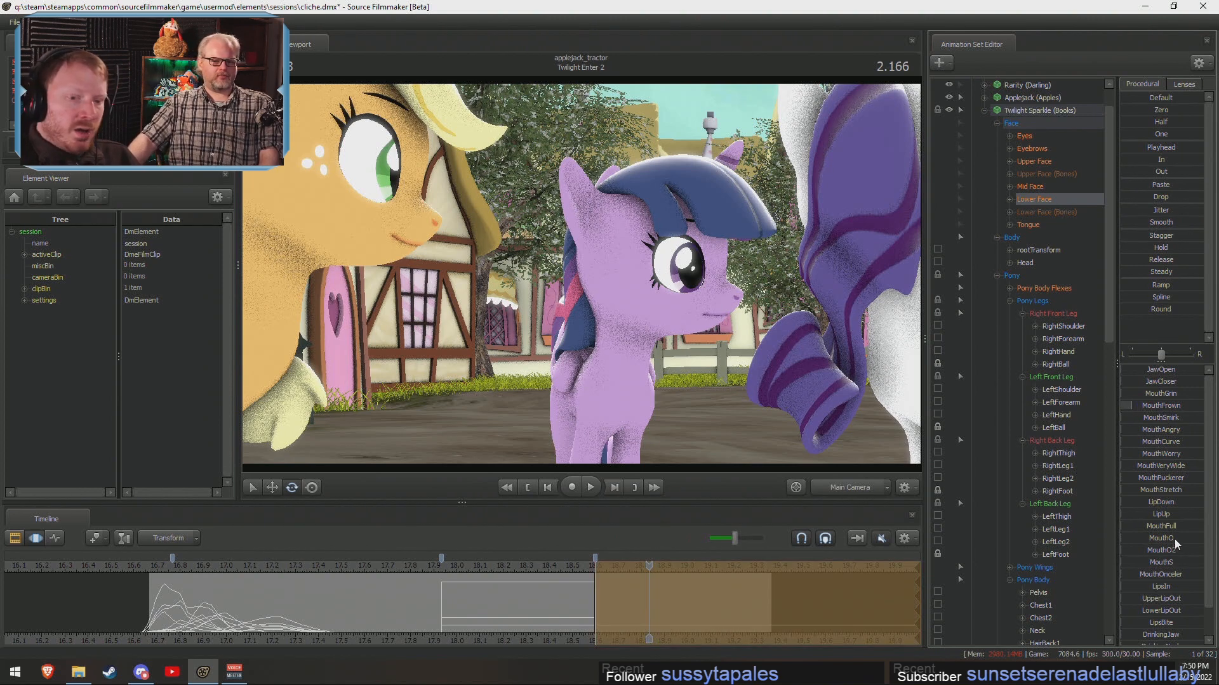
left_click_drag(1174, 539, 1190, 539)
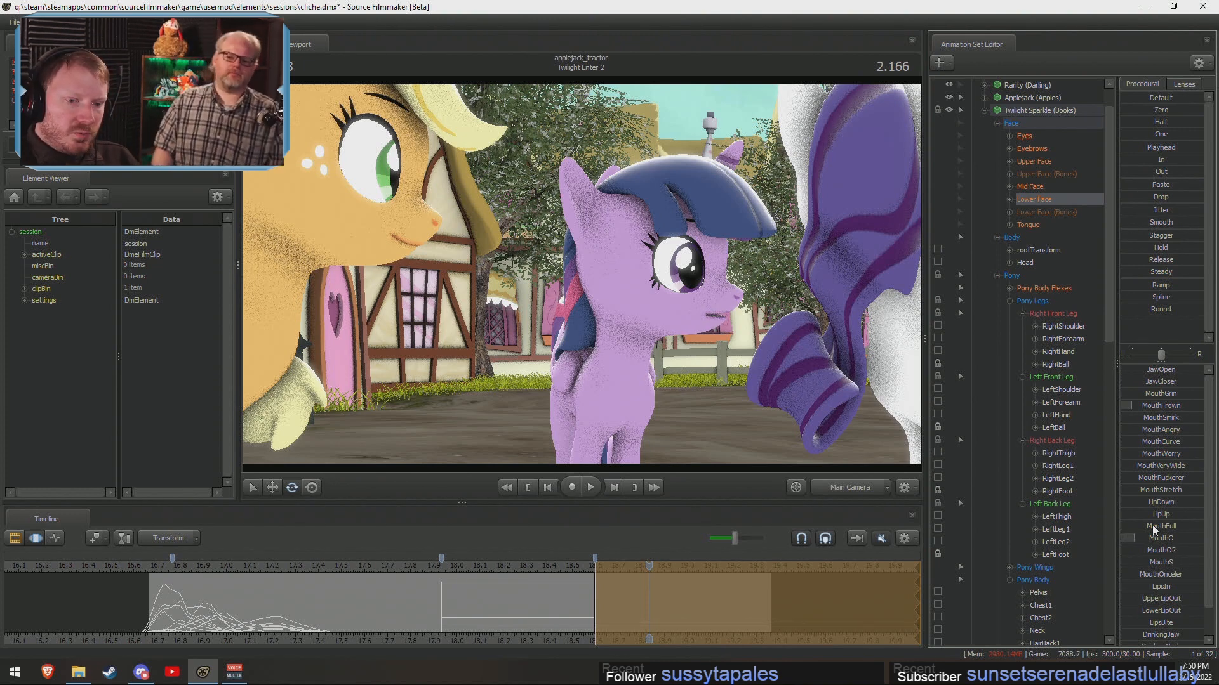
left_click_drag(1155, 478, 1173, 506)
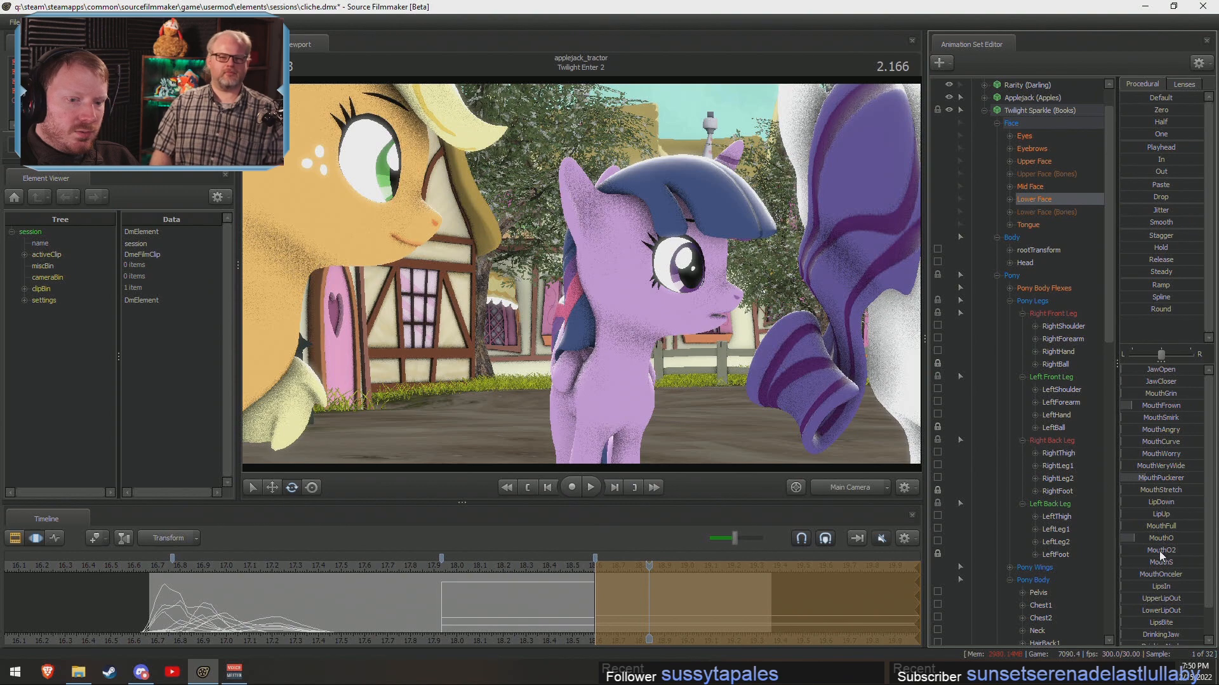
Adjust MouthO2 and raise JawCloser on Twilight's Lower Face after the second head turn, and replay the new expression.
left_click_drag(1161, 551, 1175, 557)
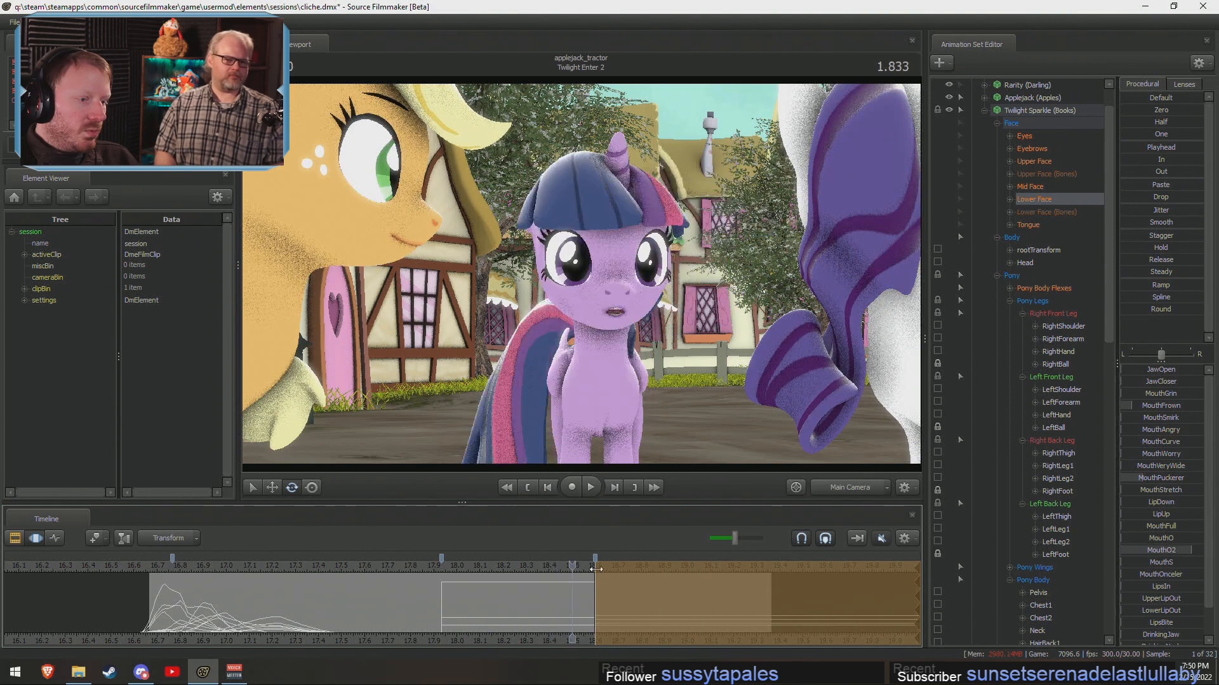
left_click_drag(1167, 552, 1196, 552)
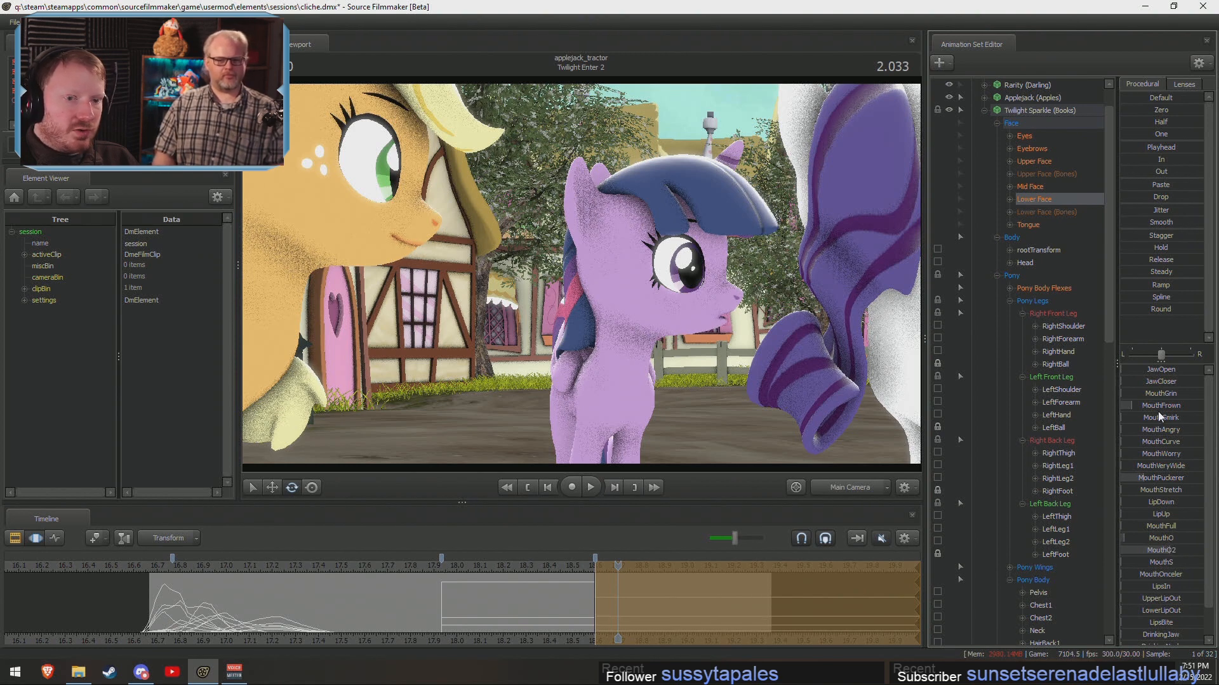
left_click_drag(1161, 382, 1144, 382)
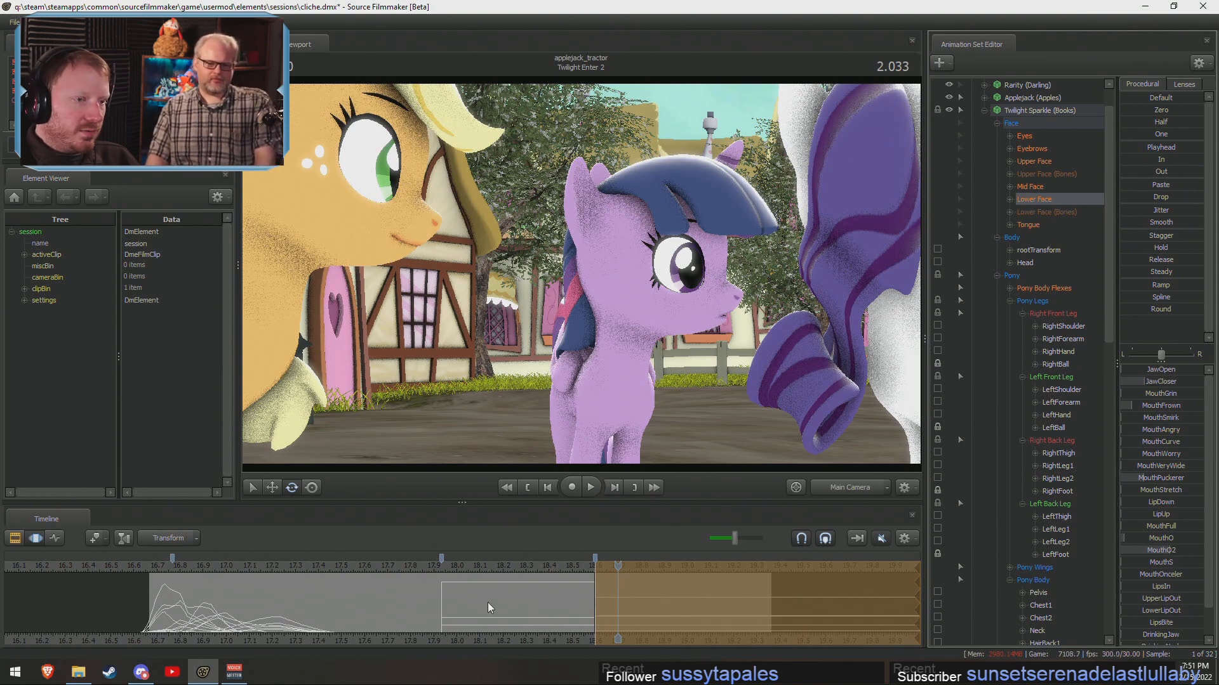
left_click(476, 566)
key("space")
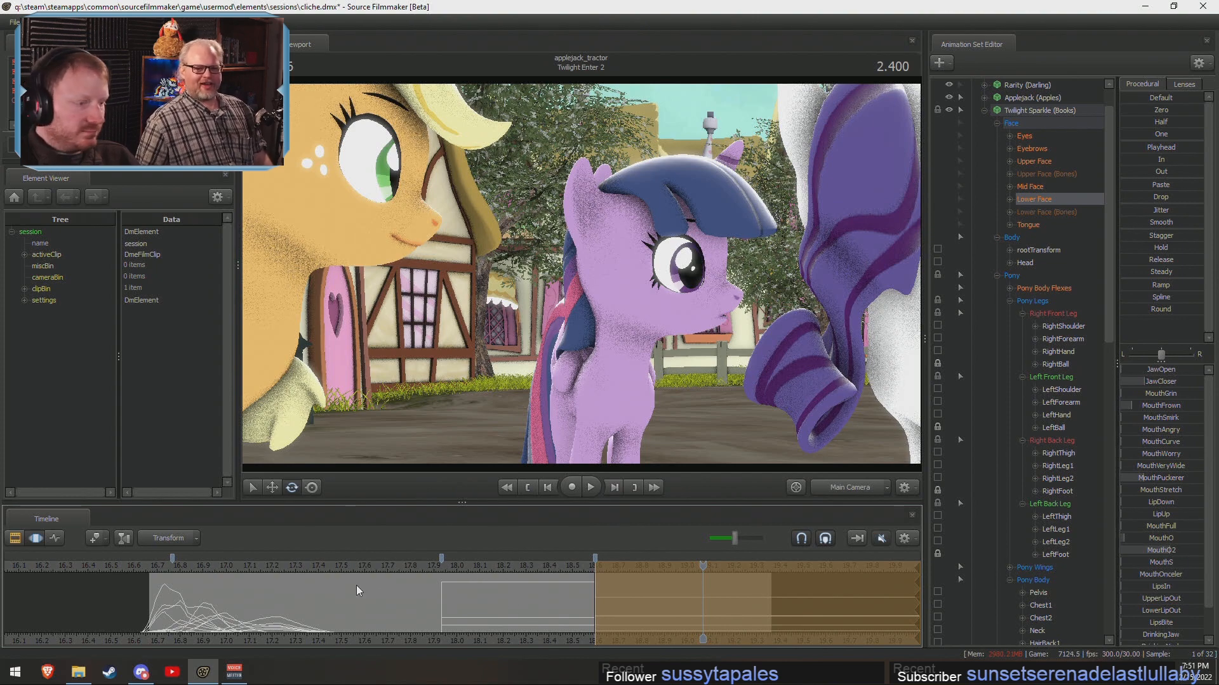
Replay Twilight Enter 2 from several starting points to examine the new mouth expression and the opening head turn.
left_click(371, 566)
key("space")
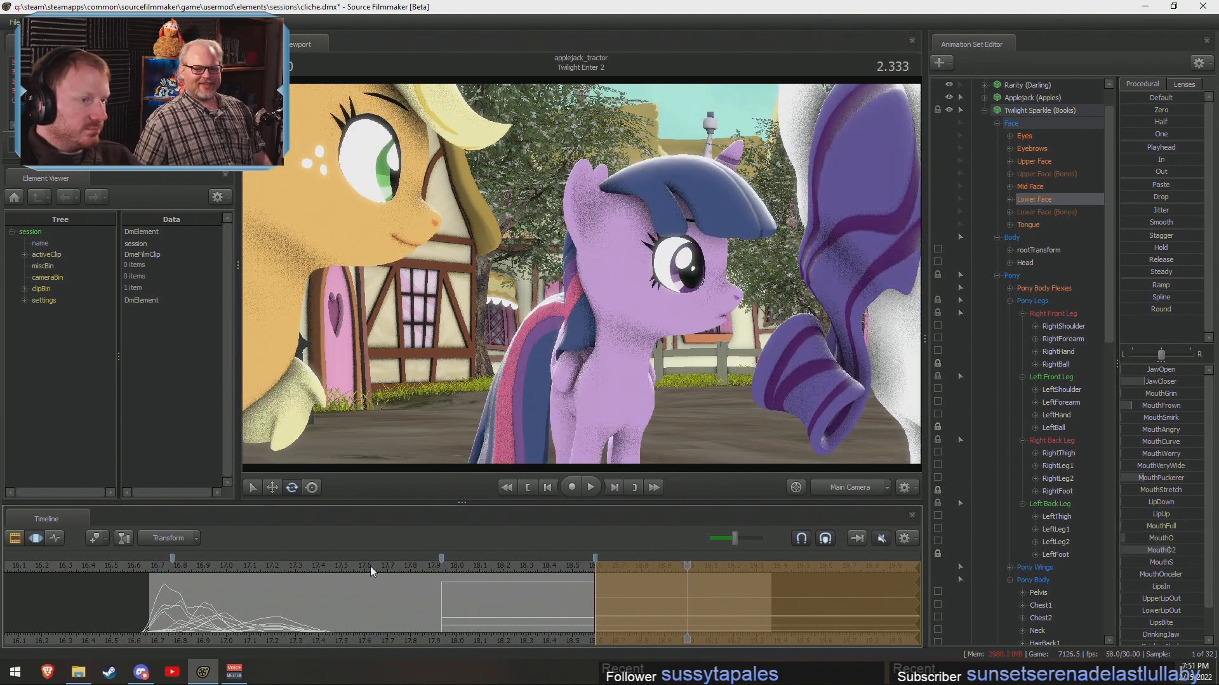
left_click(226, 567)
key("space")
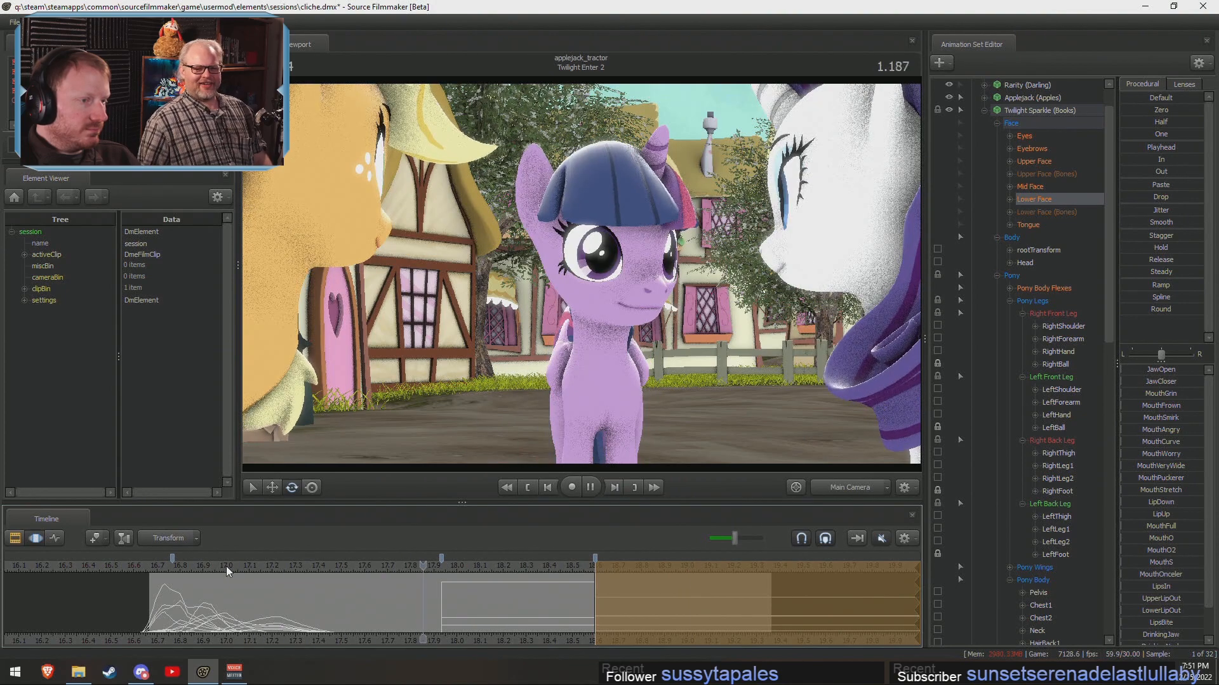
key("space")
left_click(226, 566)
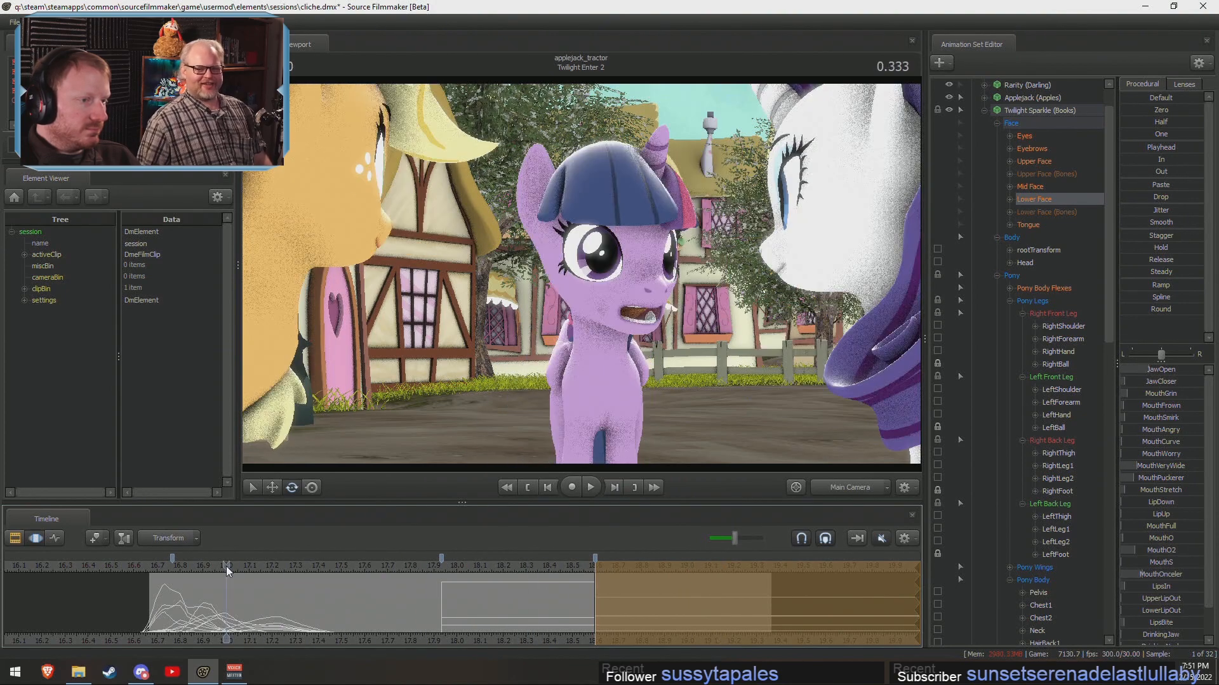
key("space")
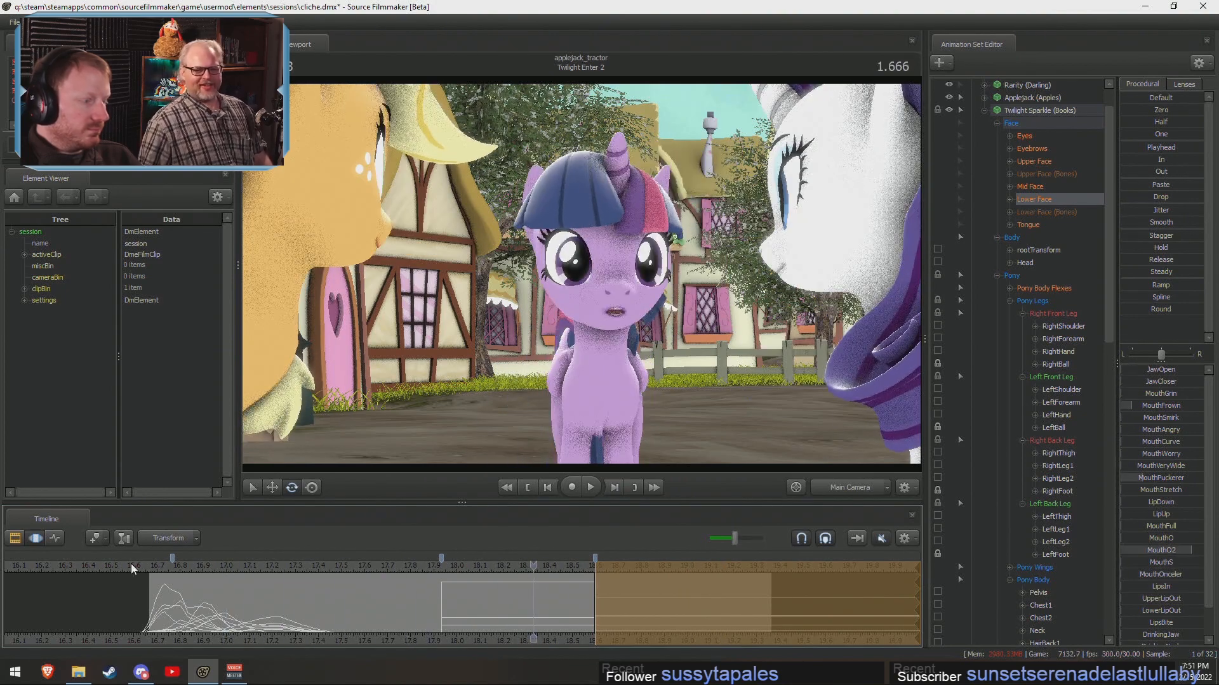
left_click(161, 565)
key("space")
key("space")
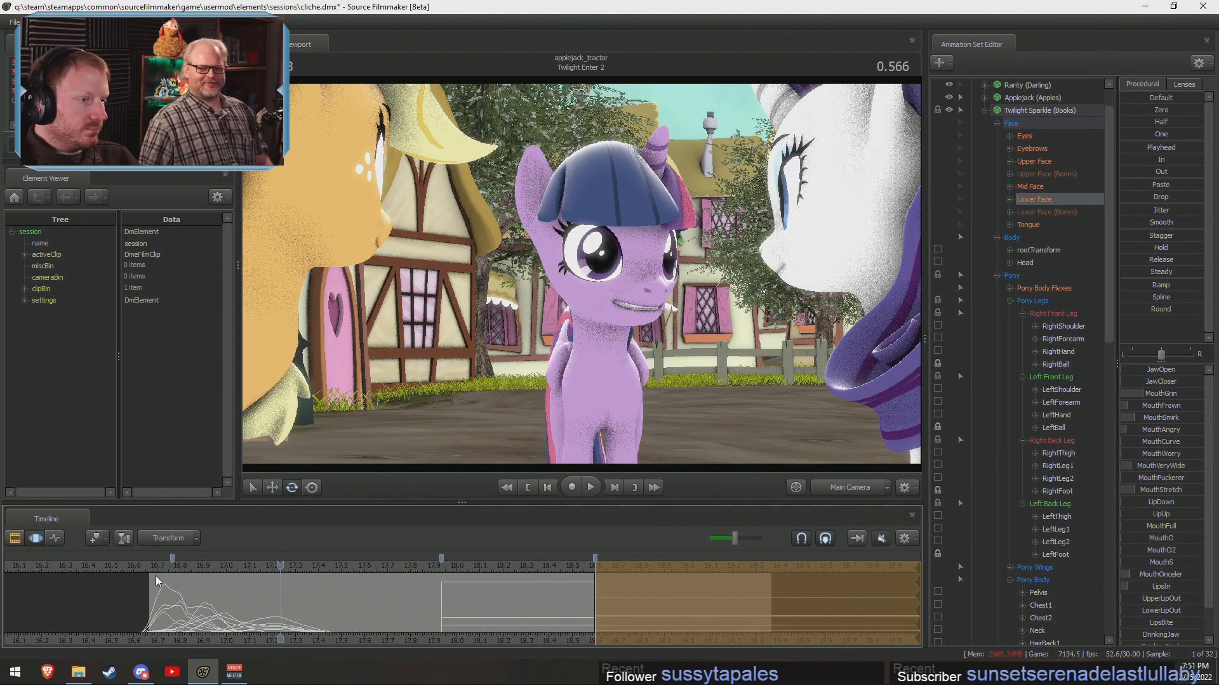
left_click(157, 566)
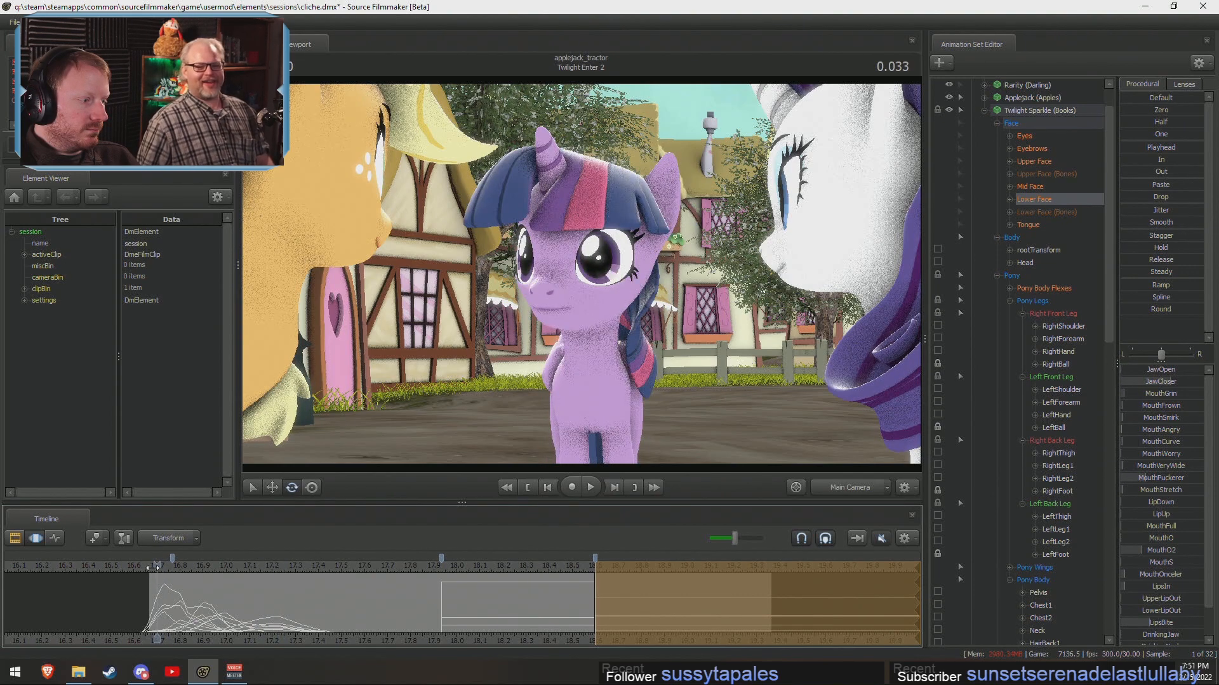
key("space")
key("space")
Commit the pending Lower Face edit and place the playhead at 0.033 s in Twilight Enter 2.
key("F2")
left_click(150, 568)
key("F3")
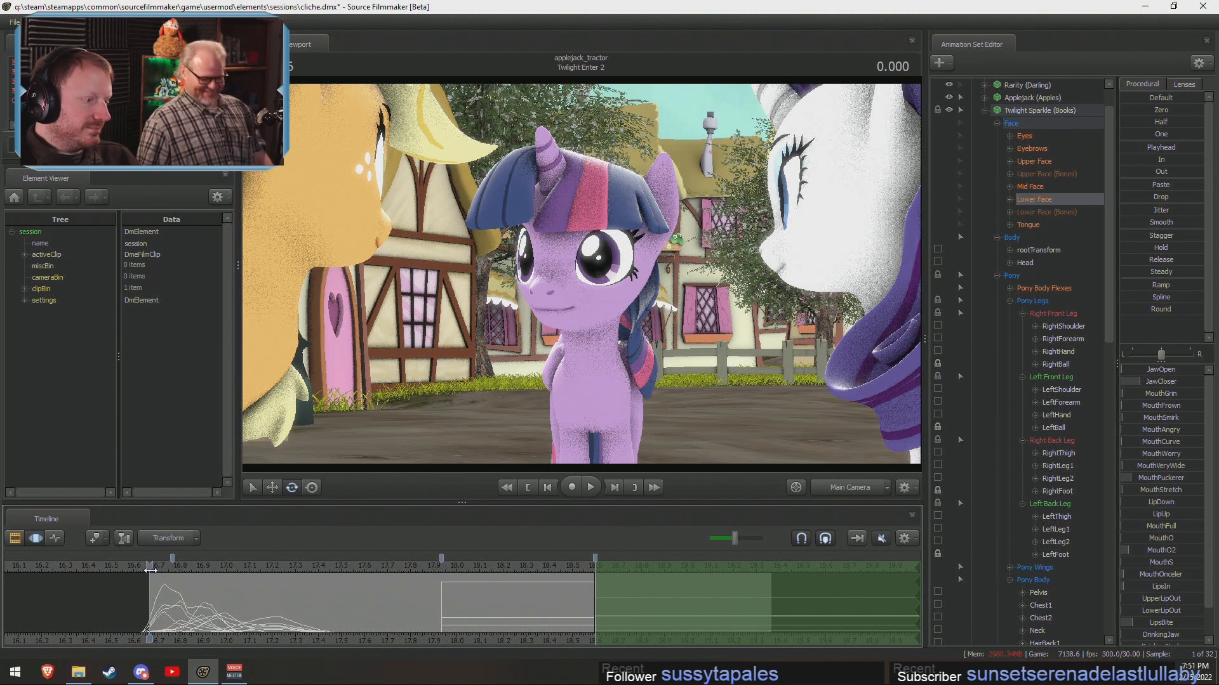
left_click_drag(150, 571, 158, 567)
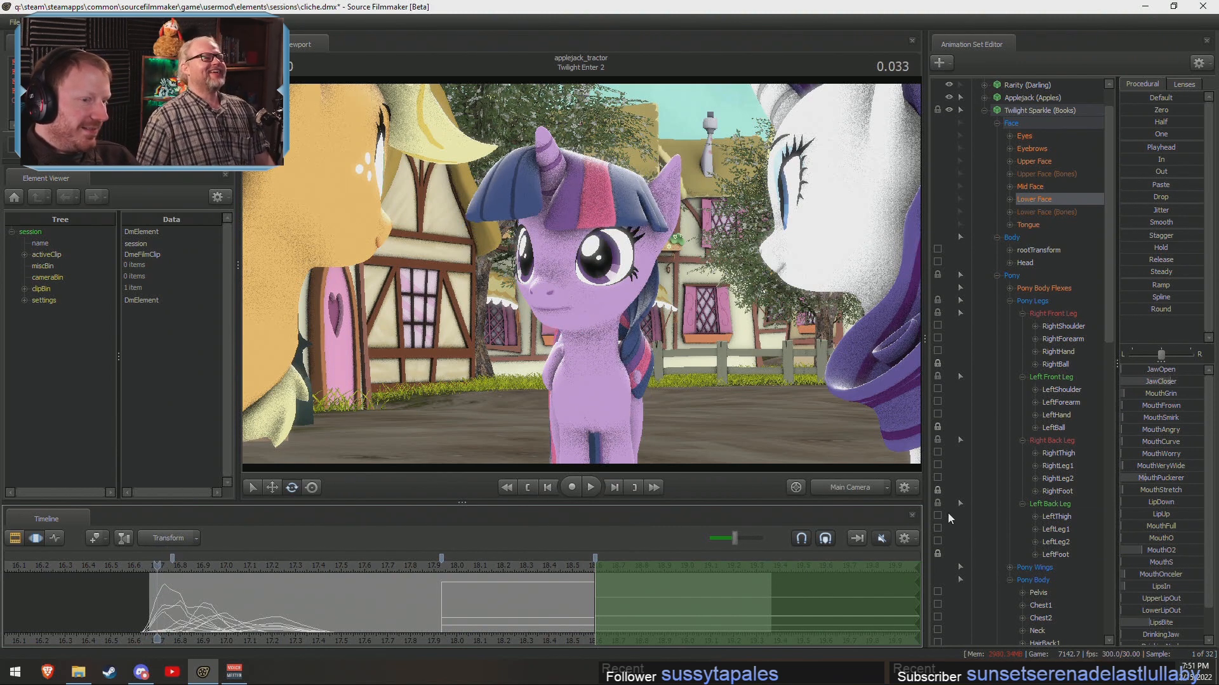
Inspect Twilight's face up close through the work camera at 0.033 s, and return to the main camera.
left_click(870, 490)
key("w")
left_click_drag(774, 381, 749, 374)
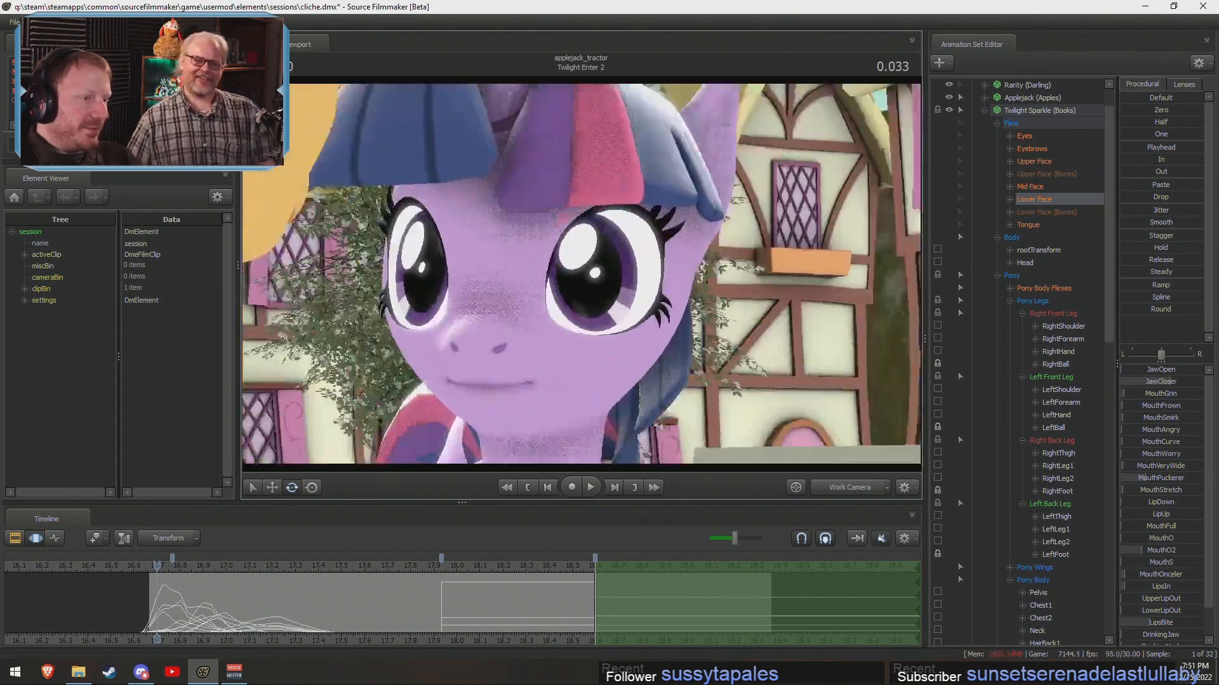
left_click_drag(685, 254, 659, 274)
key("w")
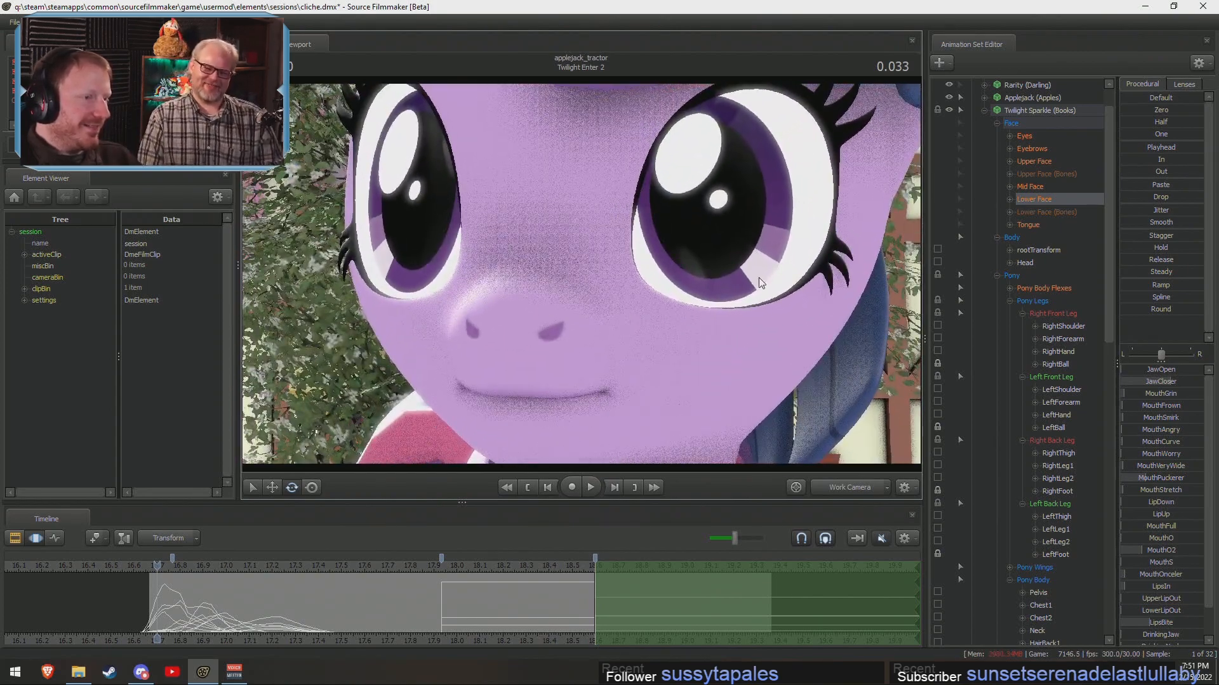
left_click_drag(759, 276, 582, 286)
key("s")
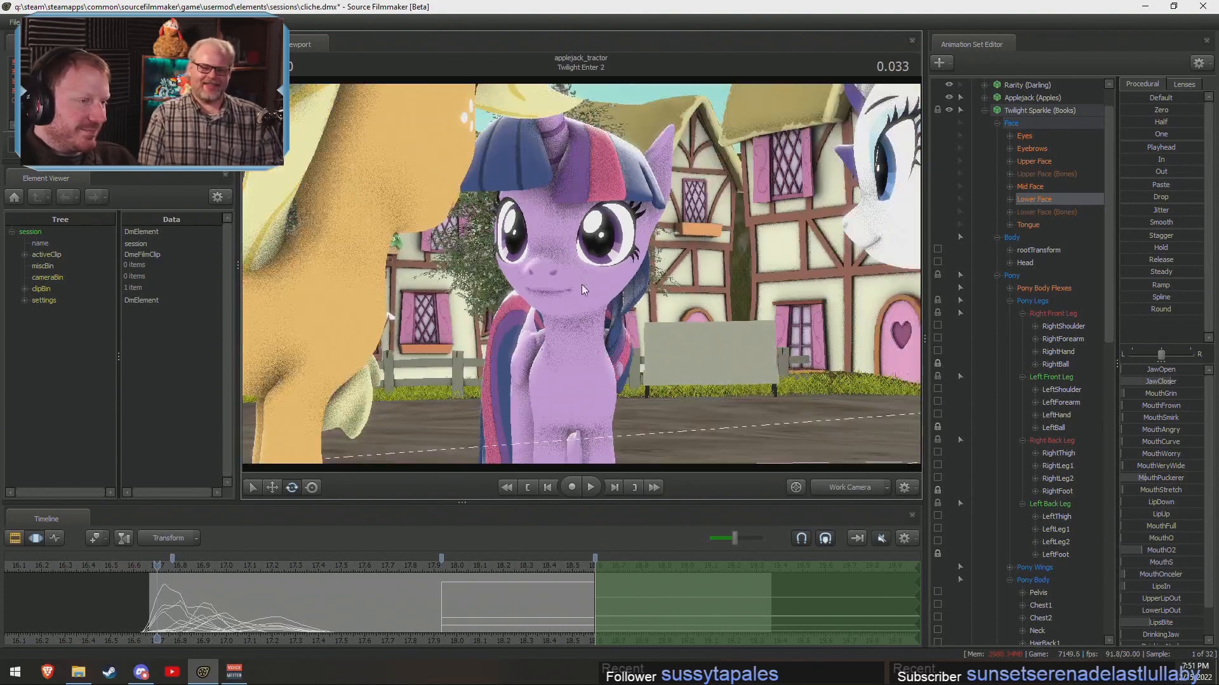
left_click(848, 491)
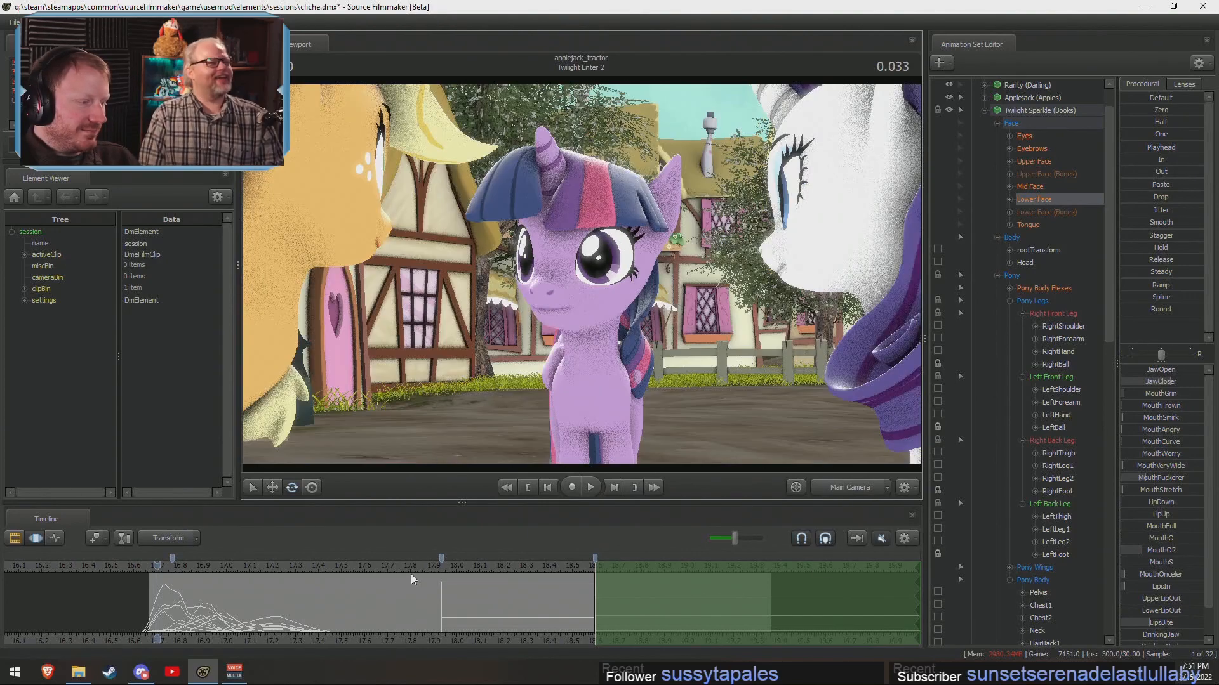
Switch to Steam, open the Workshop home page, and close the Steam window.
left_click(109, 670)
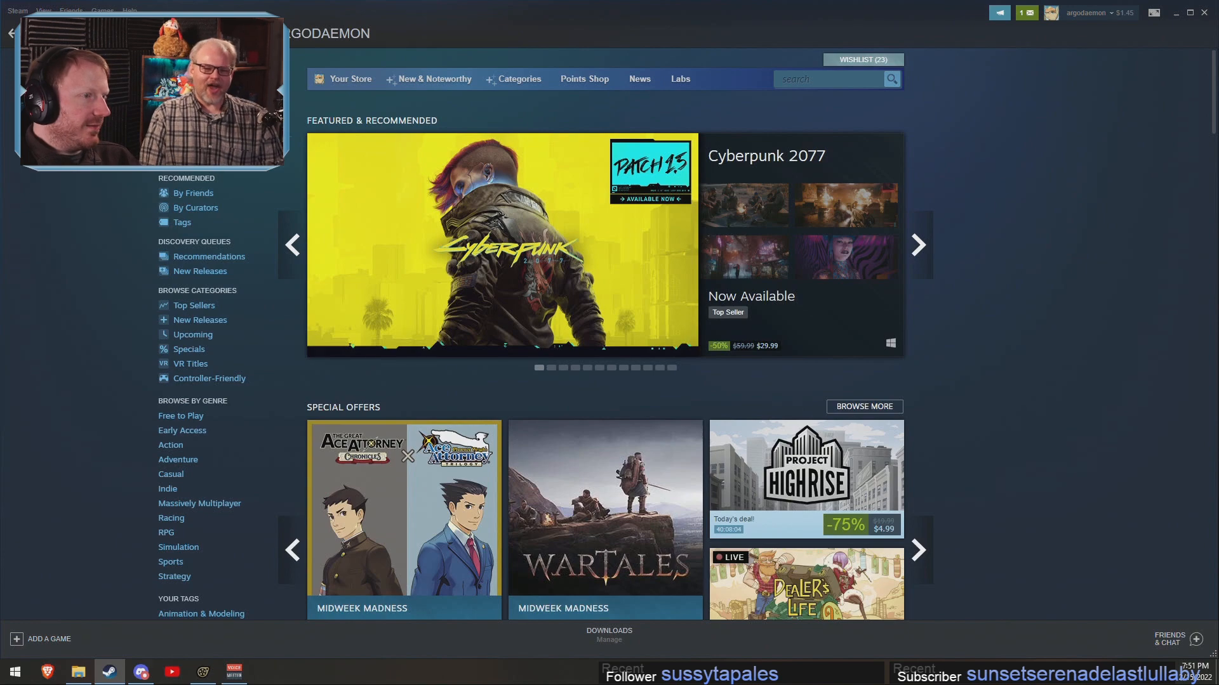
left_click(126, 34)
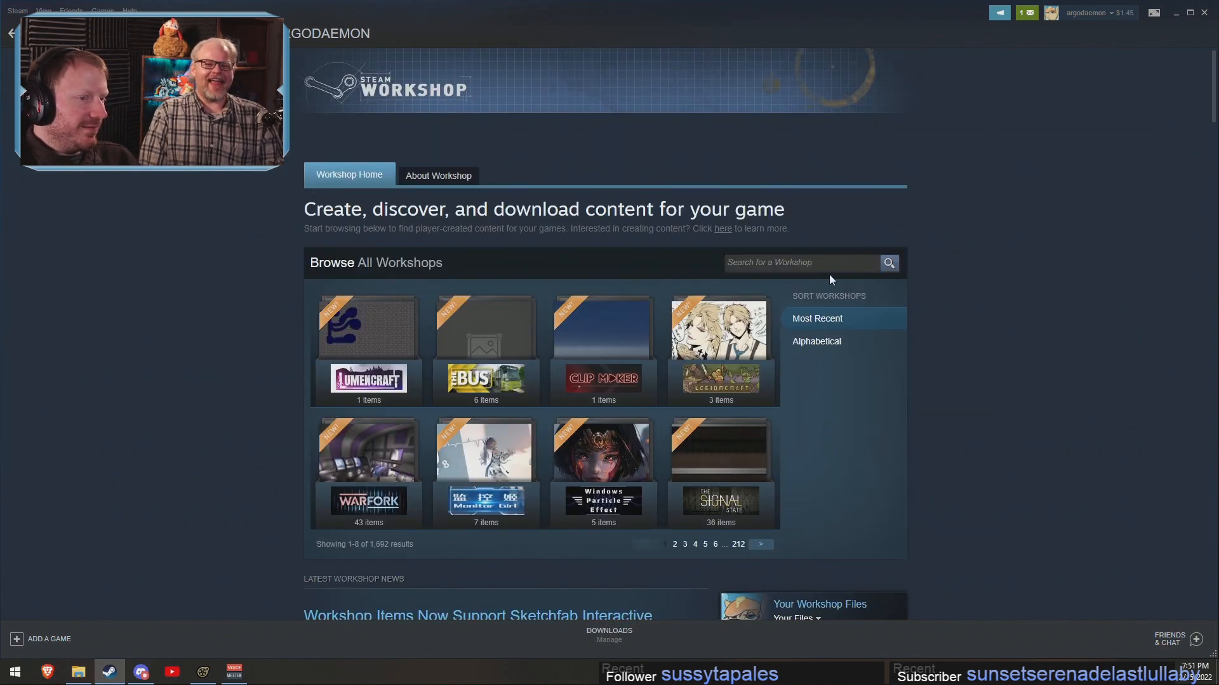
left_click(1207, 13)
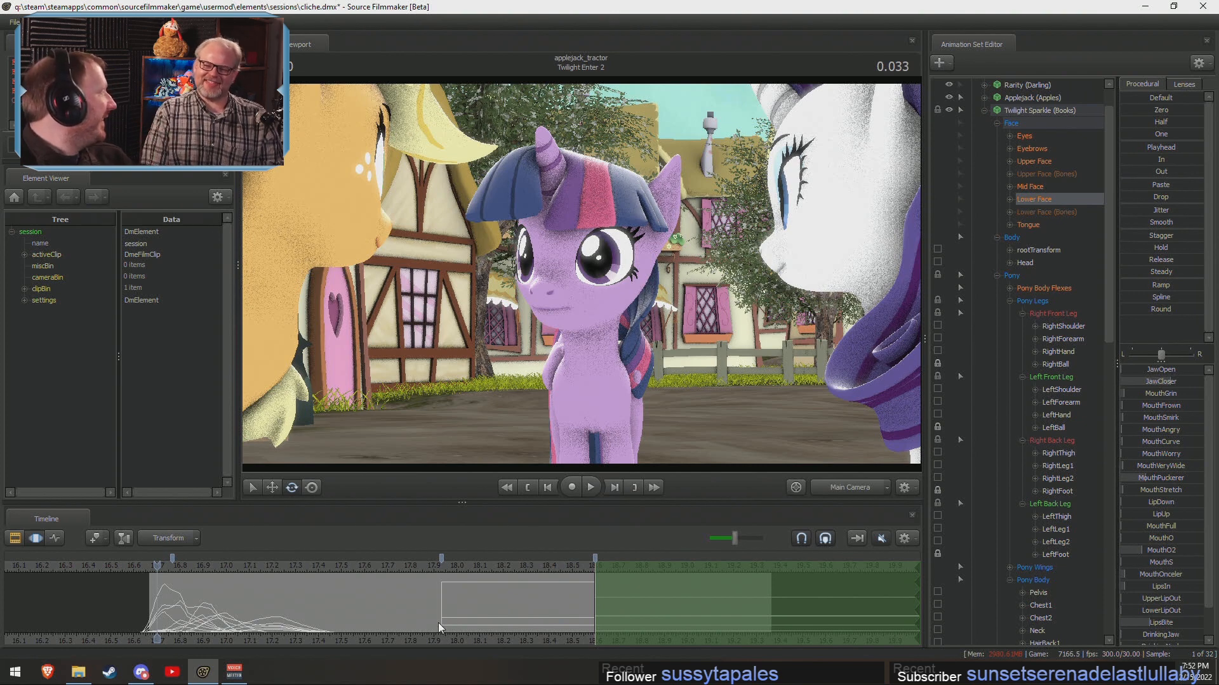
Scrub through Twilight's first head turn in the work camera, and replay it through the main camera.
left_click_drag(435, 566, 388, 566)
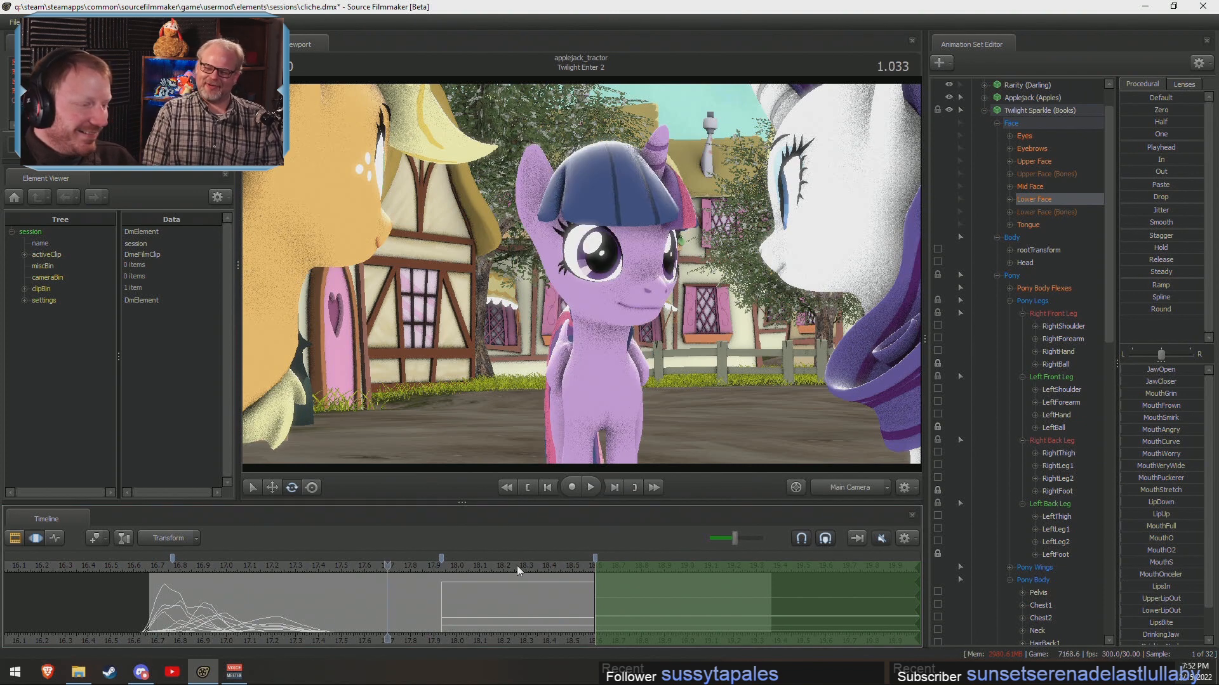
left_click(855, 483)
left_click_drag(275, 564, 264, 565)
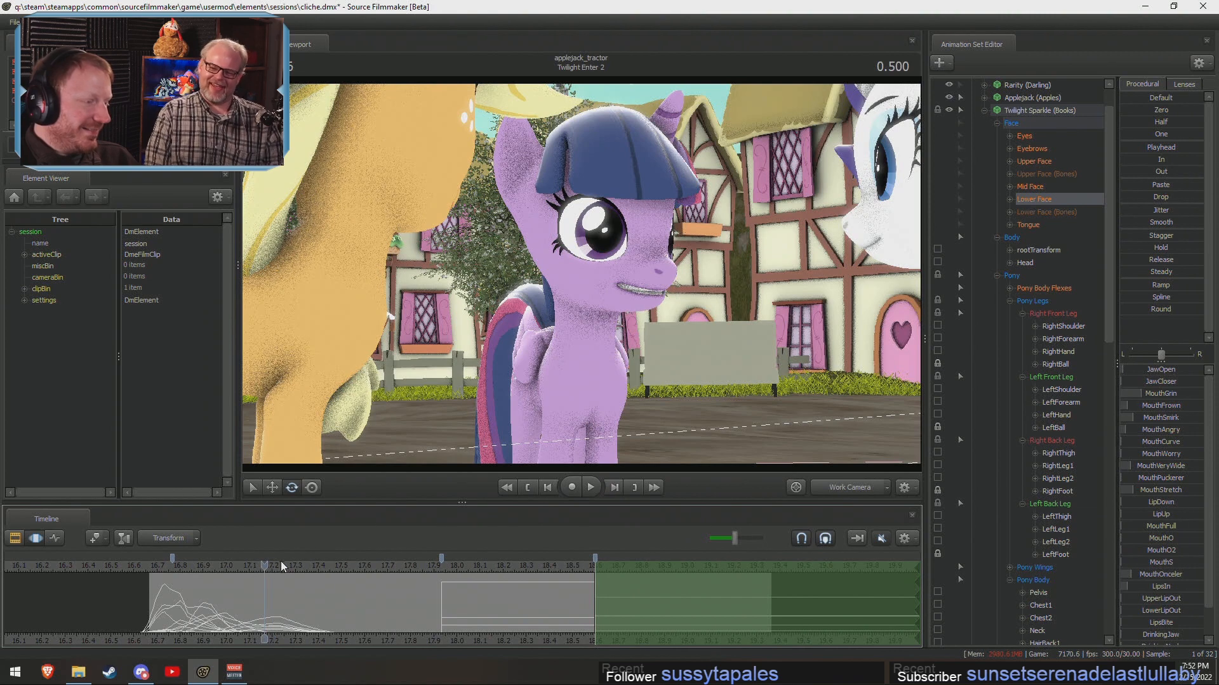
left_click_drag(337, 568, 161, 568)
left_click(849, 490)
key("space")
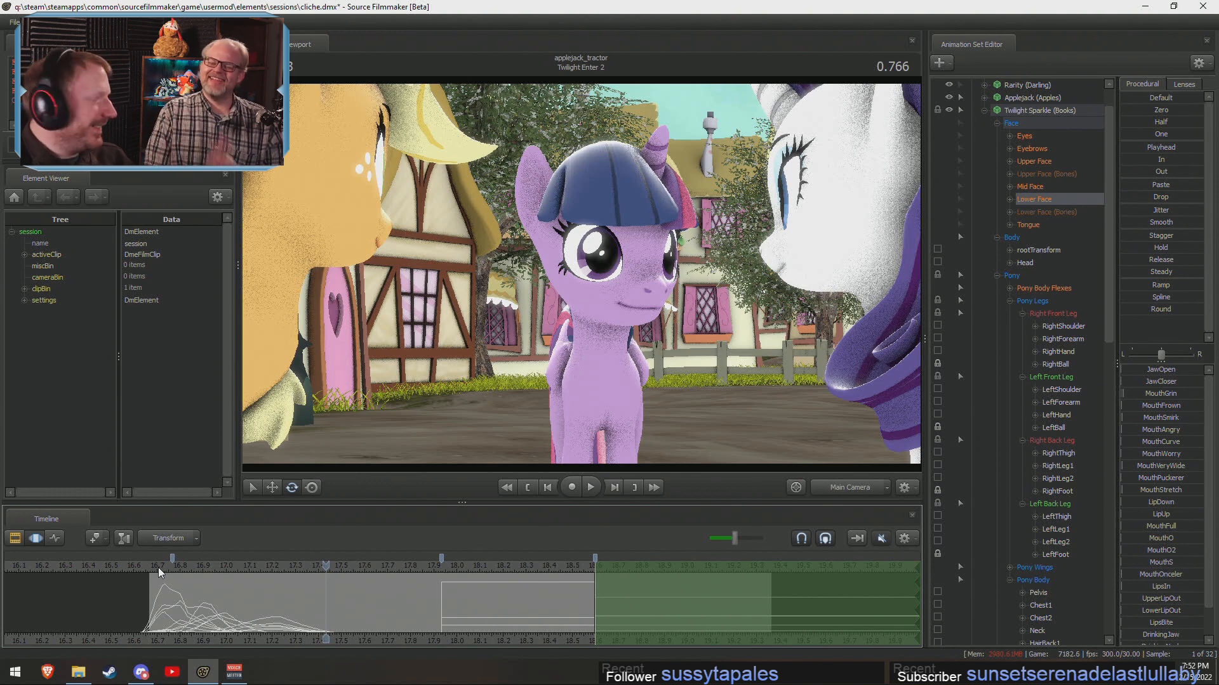
left_click(258, 569)
key("space")
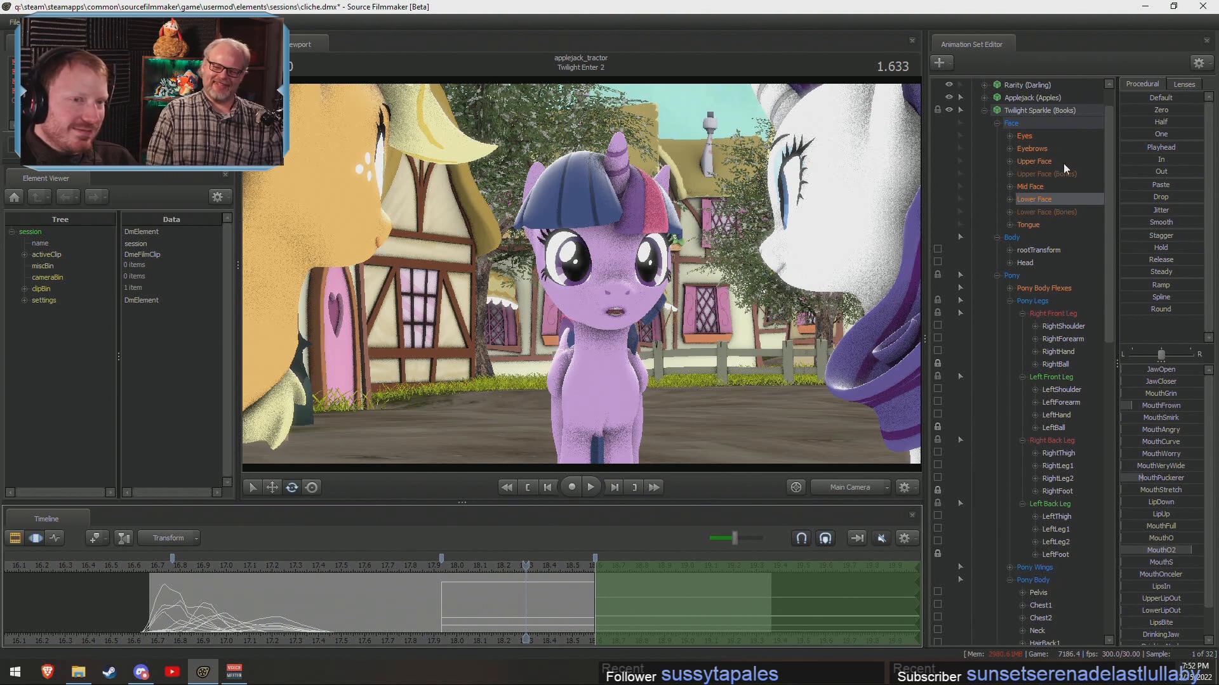
Select all of Twilight's controls, smooth the abrupt head turn over a short time selection around 0.133 s, and replay it.
left_click(1046, 109)
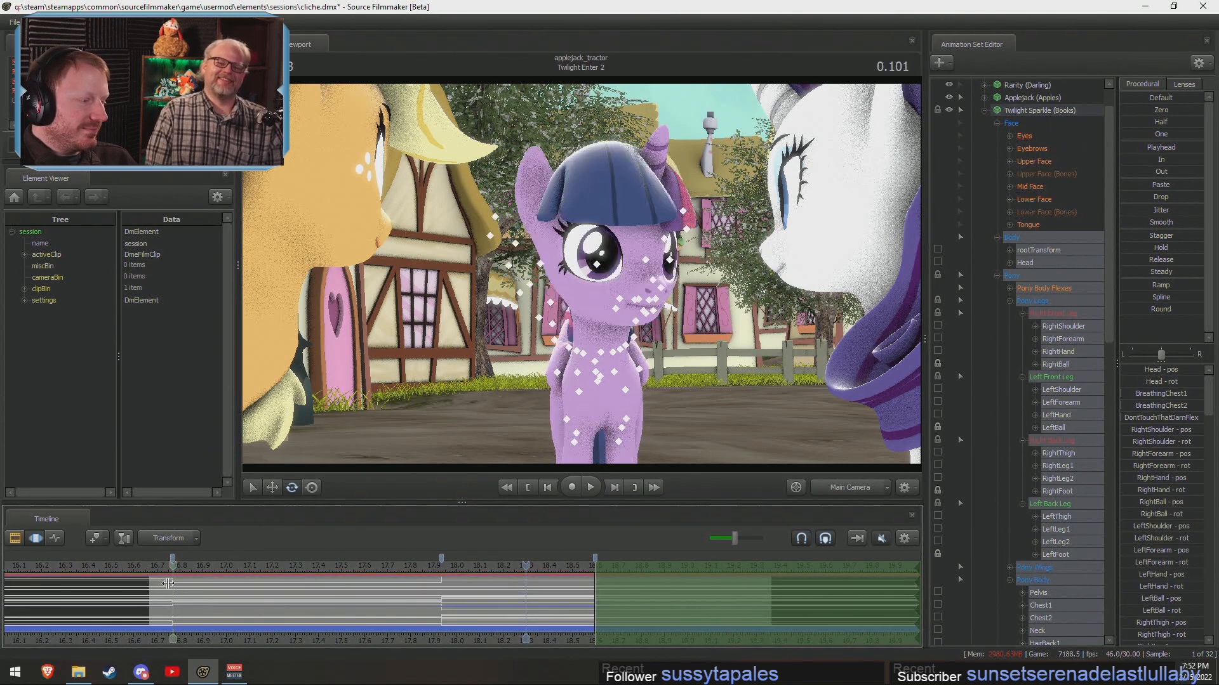
left_click_drag(165, 608, 193, 608, "shift")
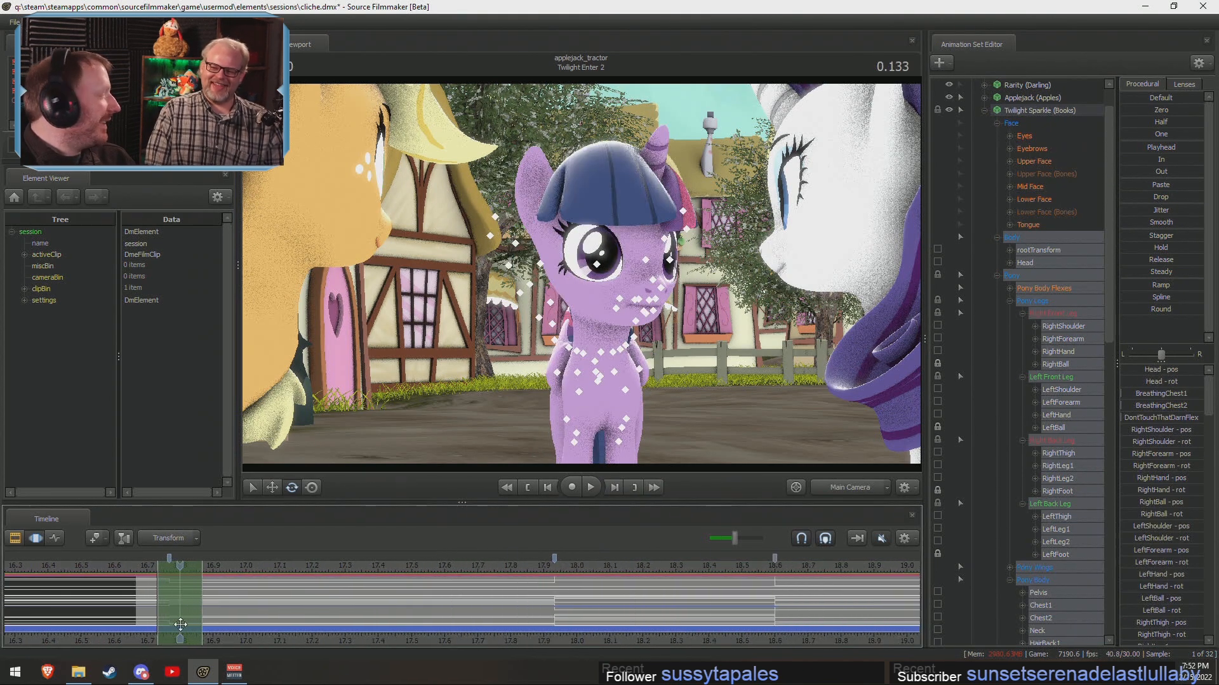
scroll(413, 632, "up", 4)
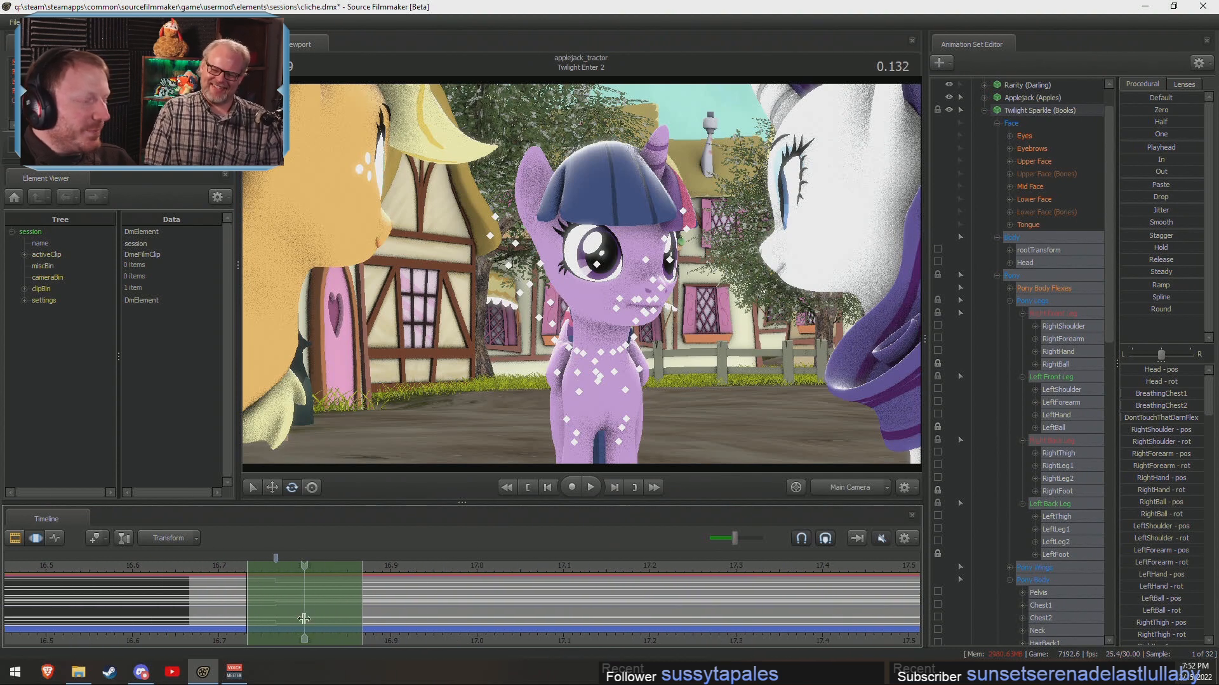
scroll(295, 620, "down", 3)
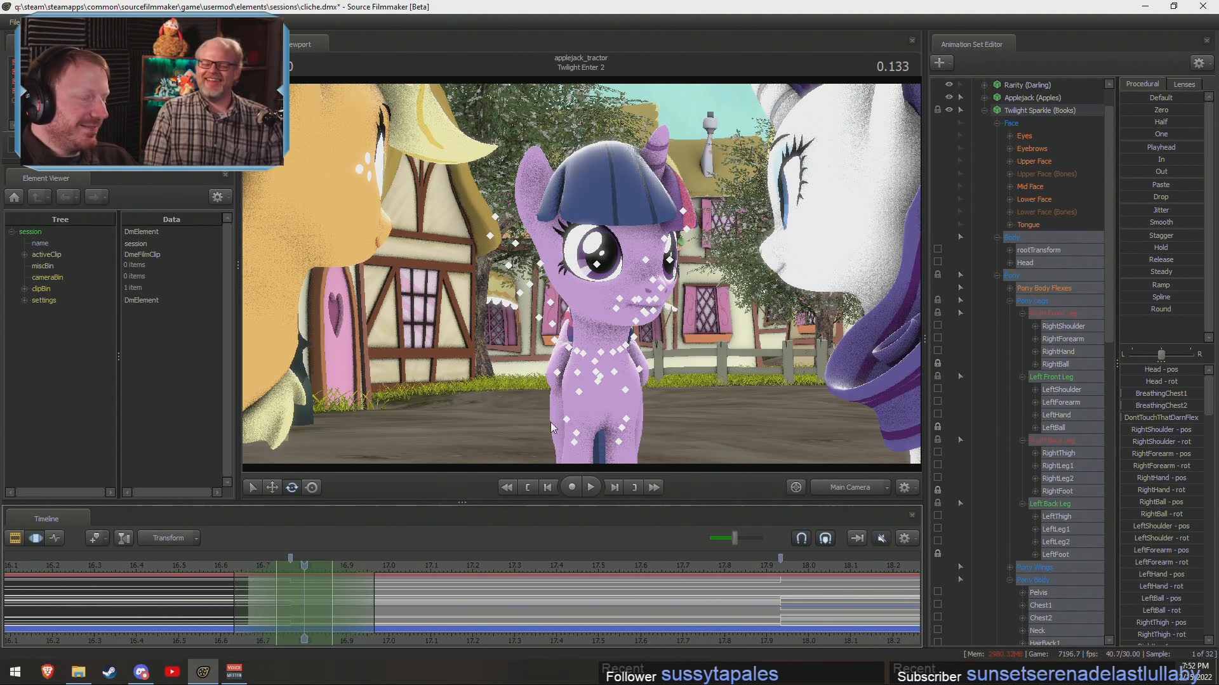
key("space")
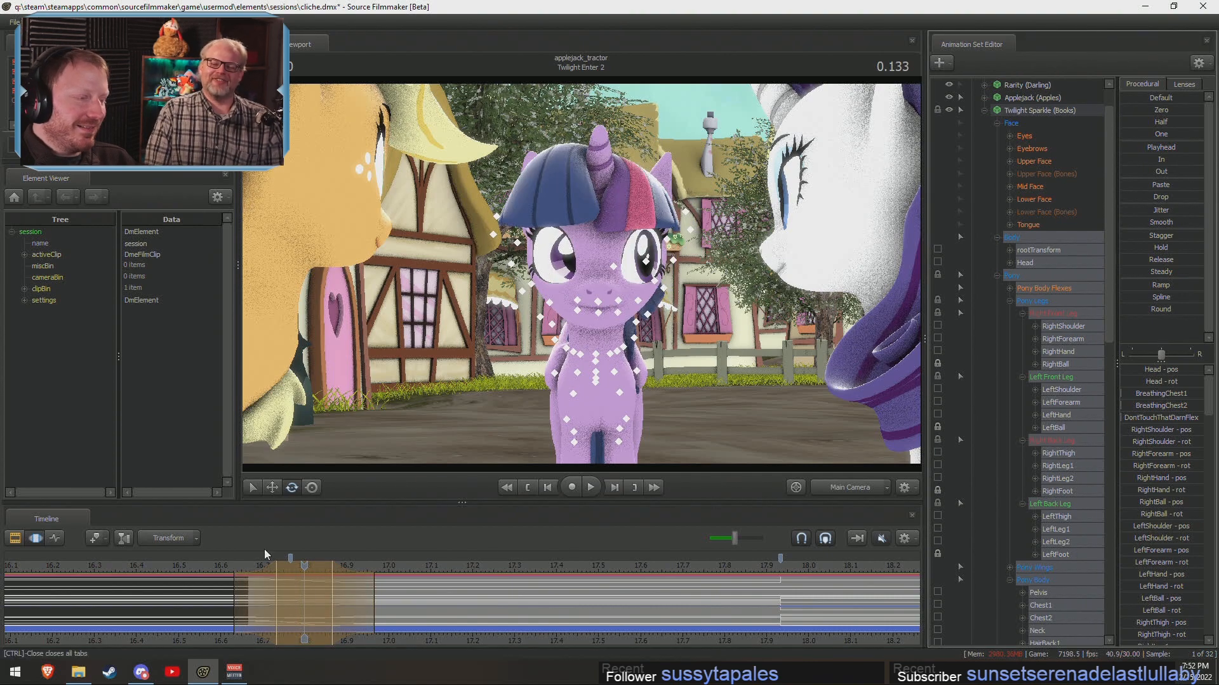
scroll(168, 566, "down", 2)
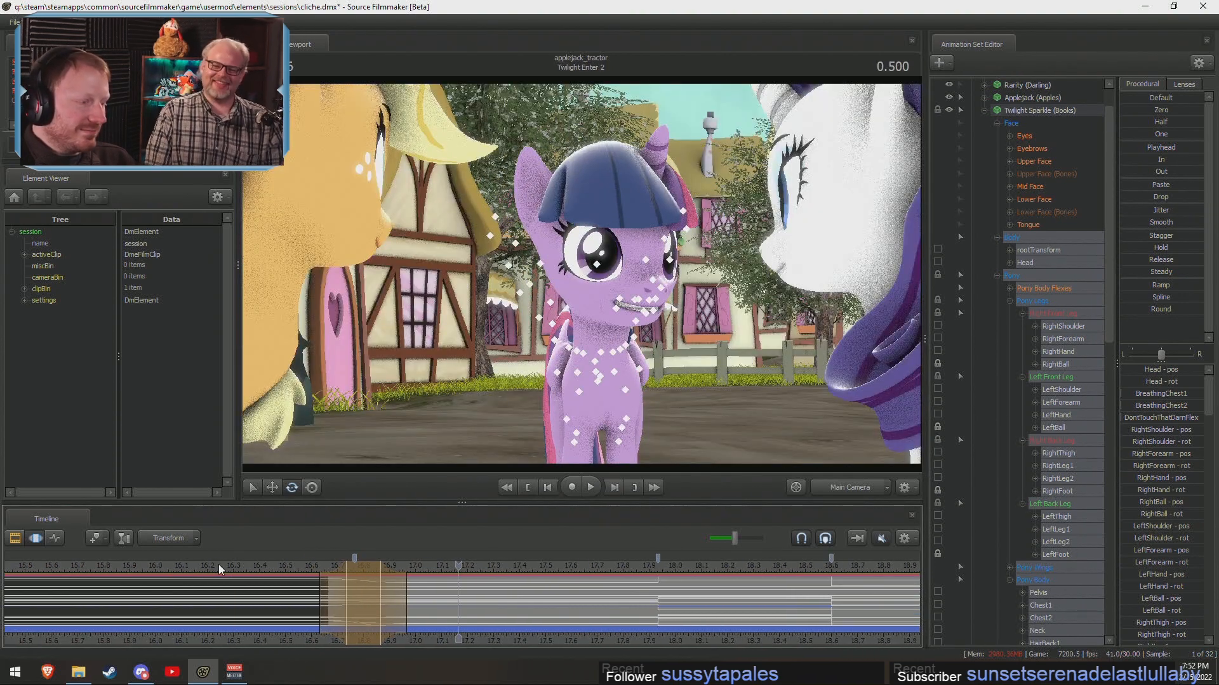
key("space")
Extend the smoothed time selection earlier, trim its start slightly, and replay the transition from Rarity's shot.
left_click_drag(337, 600, 303, 613)
scroll(343, 600, "up", 2)
key("space")
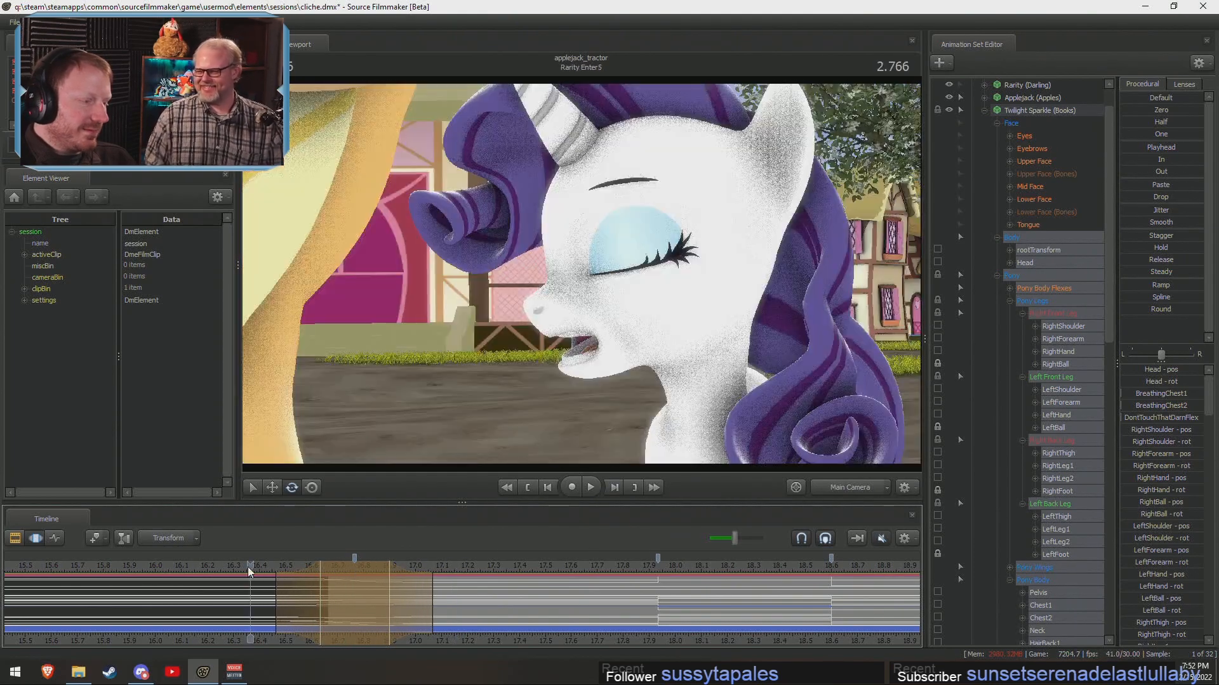
key("space")
left_click_drag(281, 582, 294, 589)
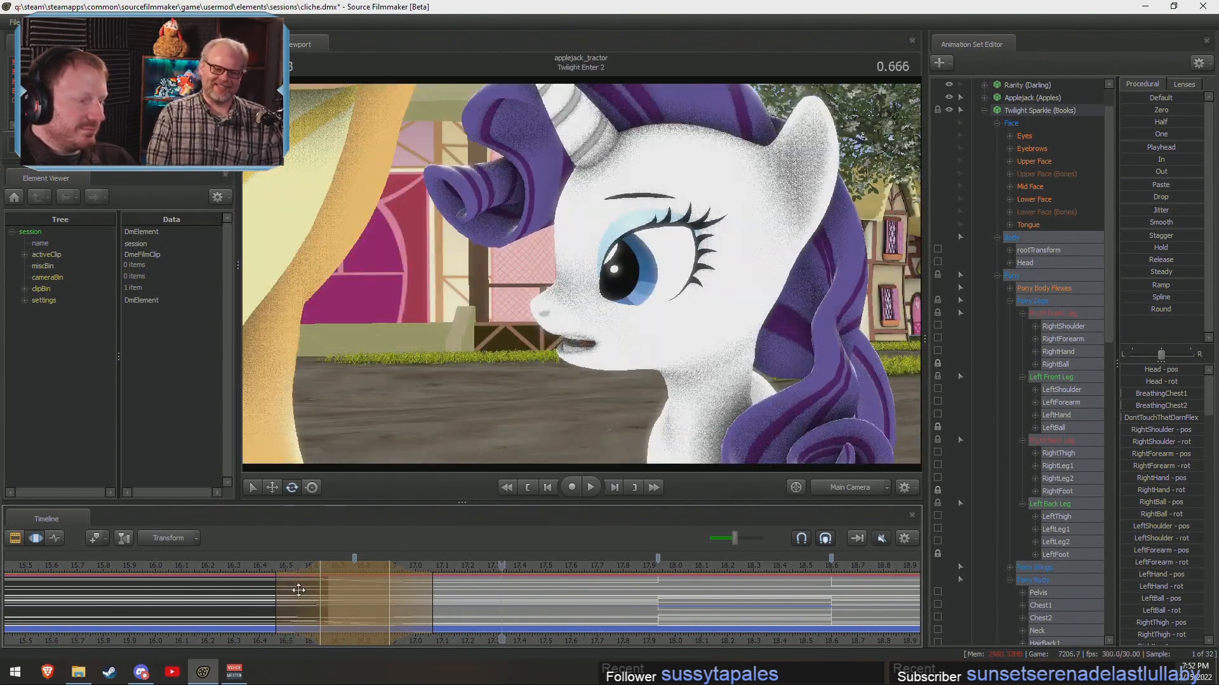
left_click(265, 573)
key("space")
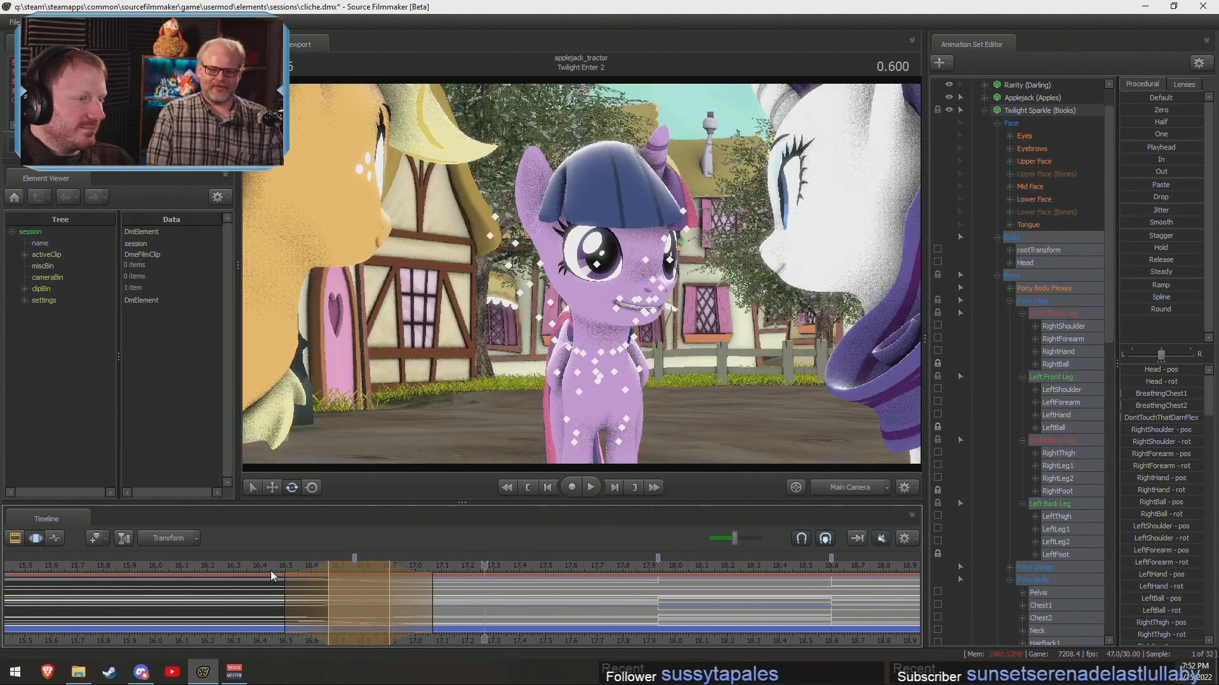
key("space")
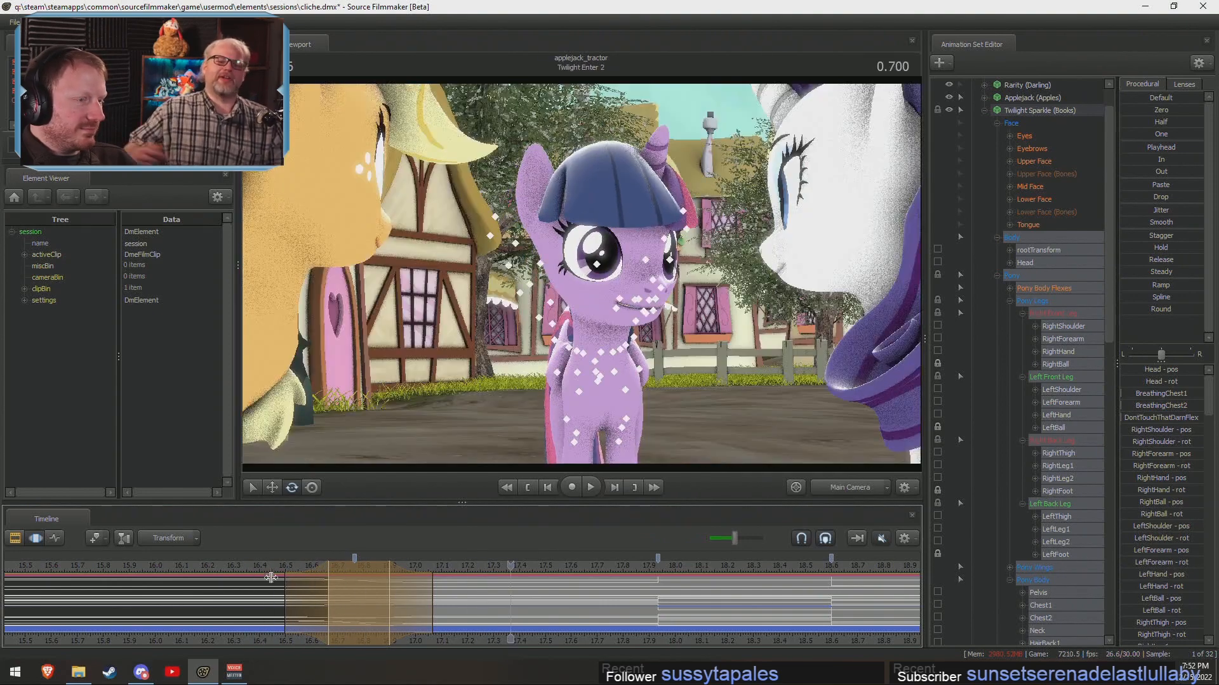
Unmute the timeline audio, lower its volume below 32%, and replay the head turn with sound.
key("shift")
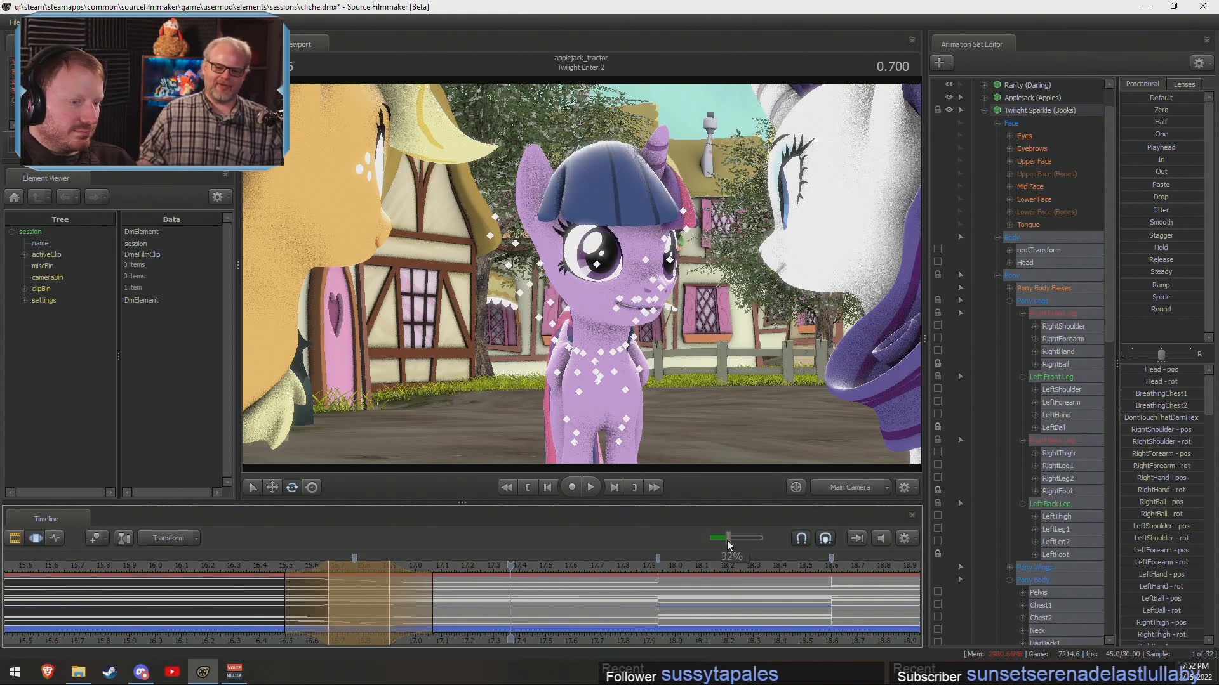
left_click_drag(727, 541, 723, 540)
left_click(250, 566)
key("space")
key("space")
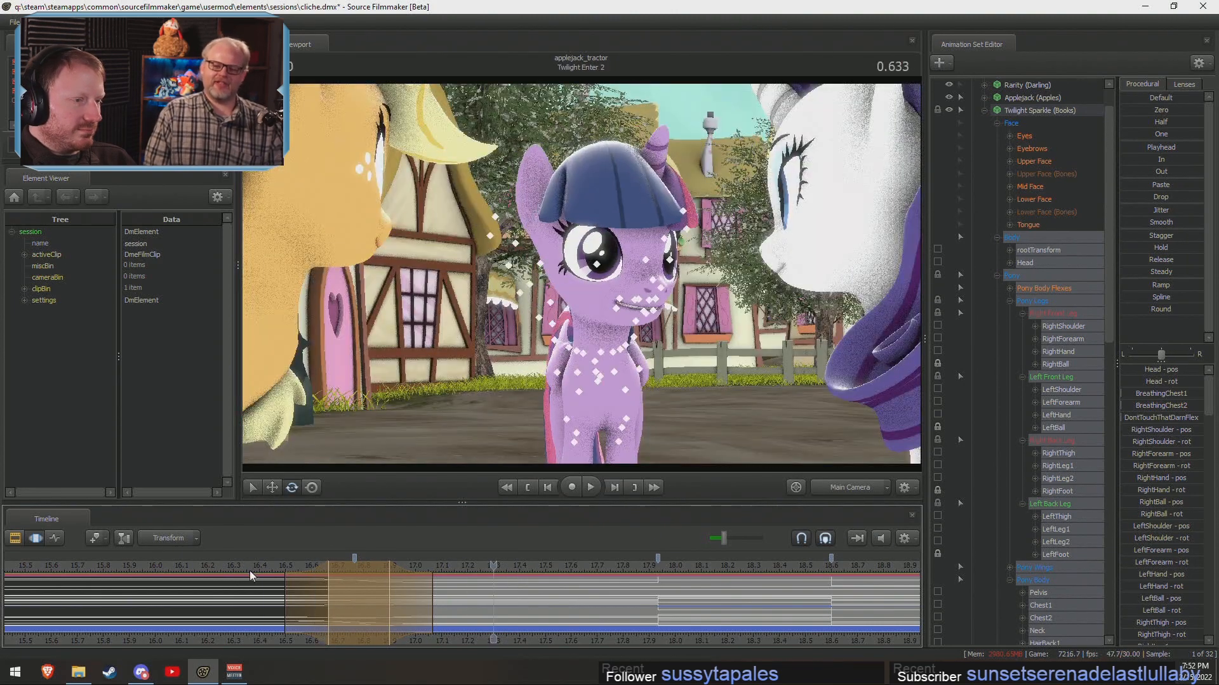
left_click(250, 569)
Shorten the end of the smoothed time selection, replay the turn, and commit the smoothing.
key("shift")
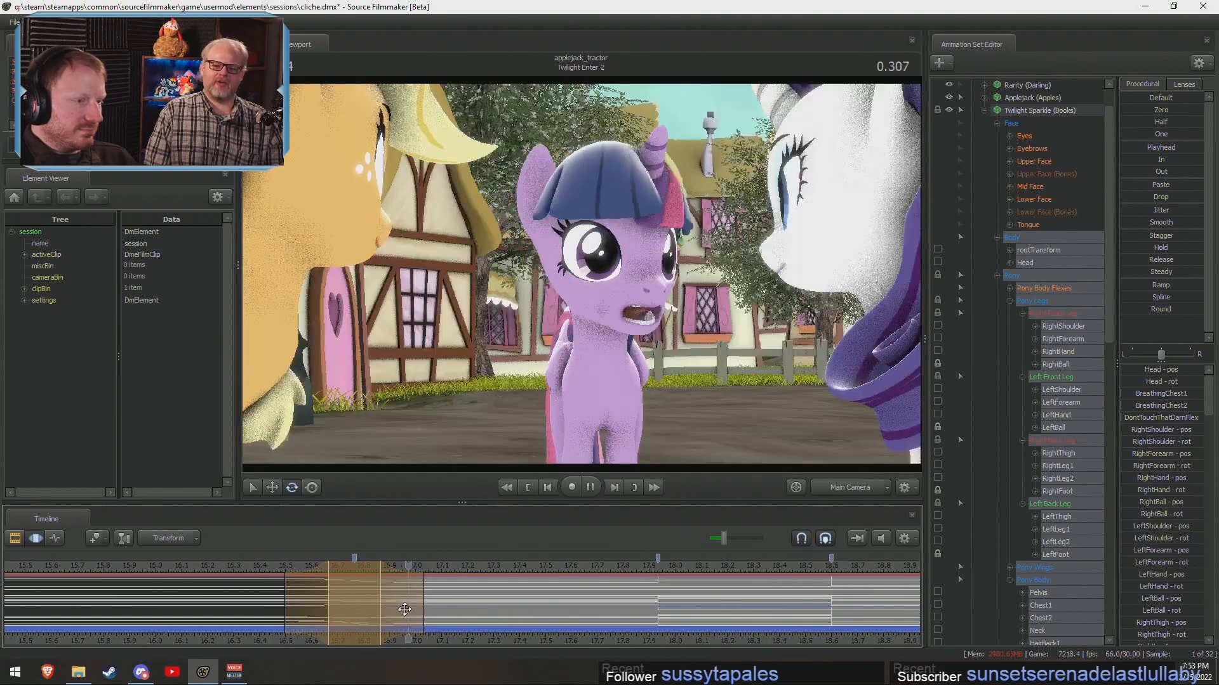
key("shift")
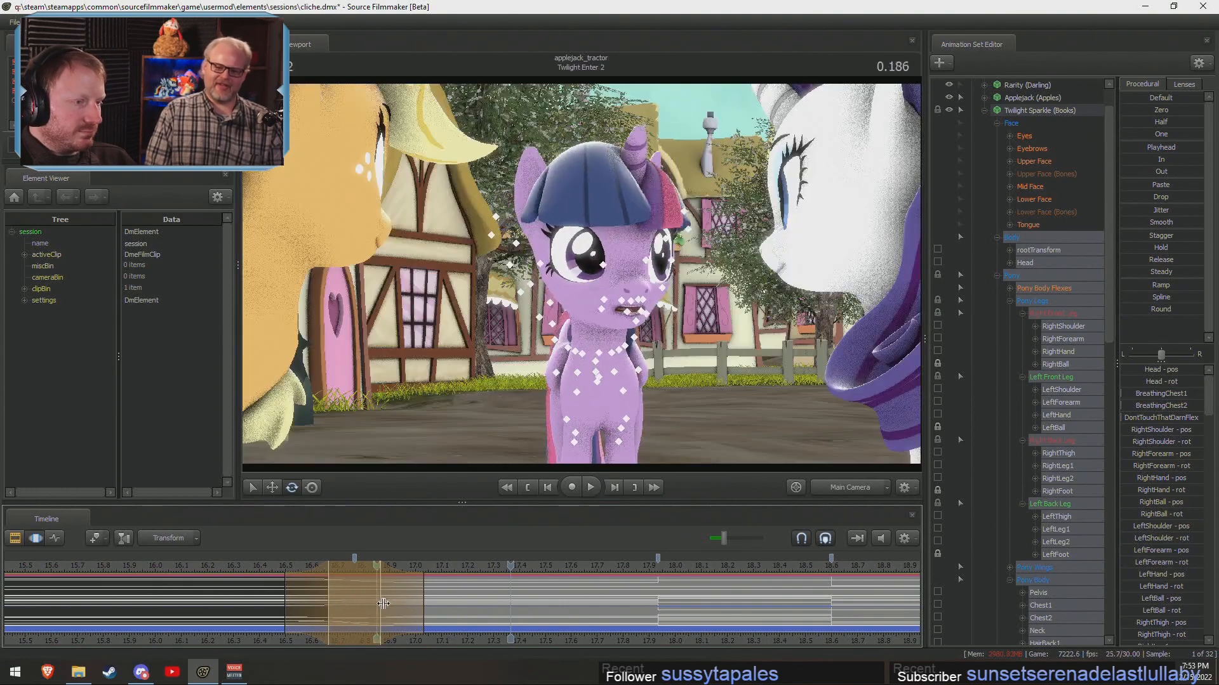
key("space")
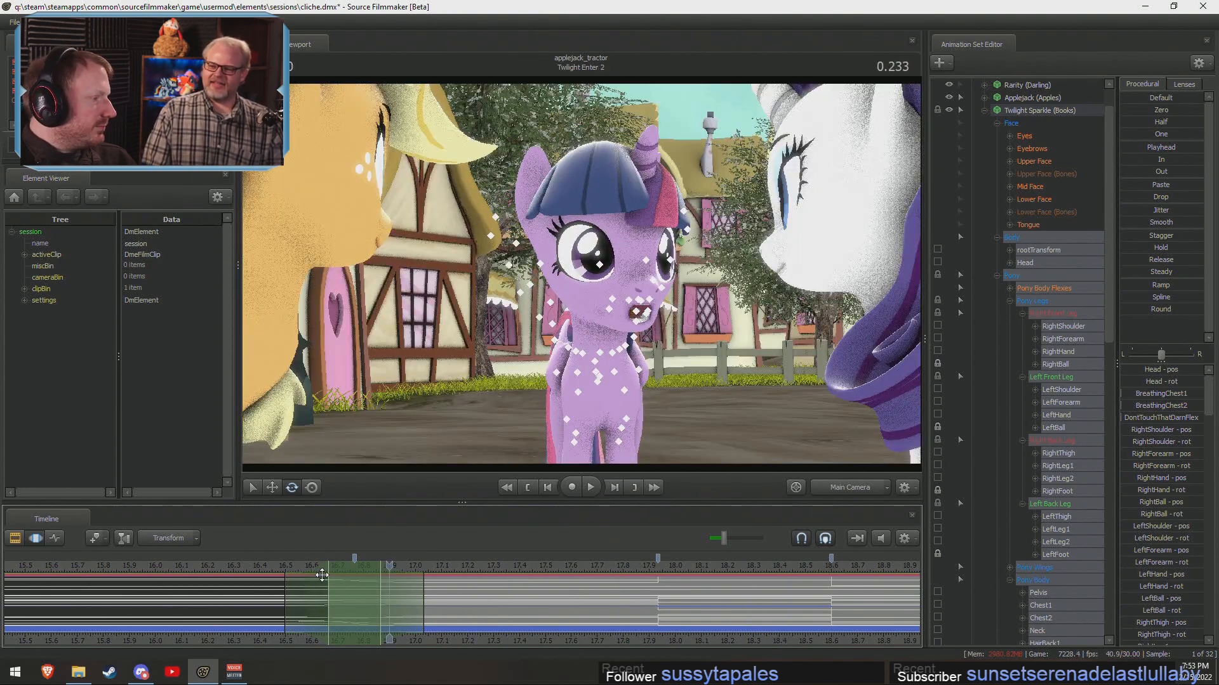
scroll(322, 575, "up", 3)
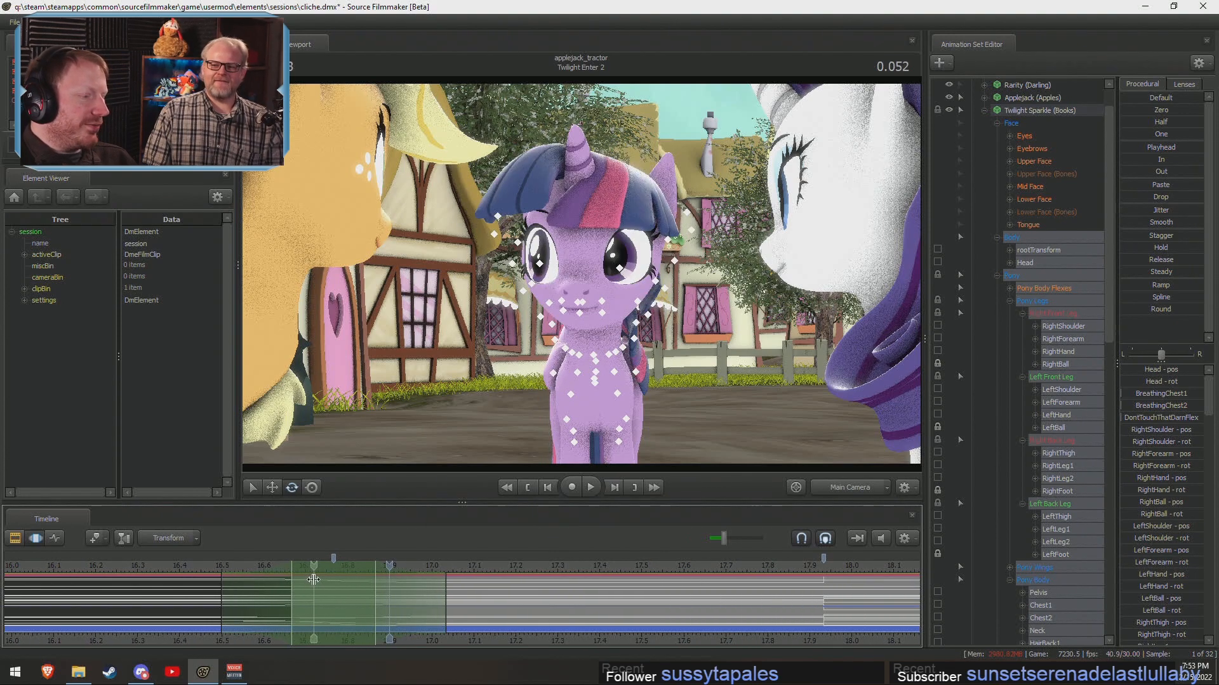
Set a short time selection with fades on both sides, centred on 0.133 s in Twilight Enter 2.
left_click_drag(314, 577, 395, 595, "shift")
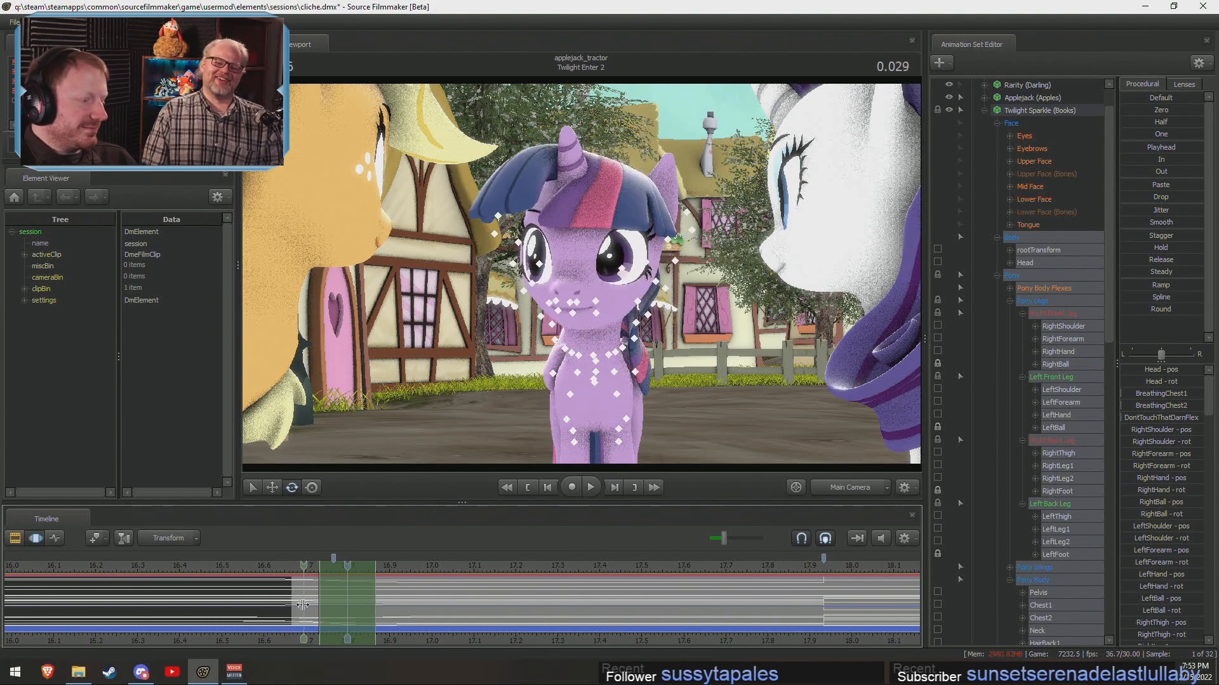
left_click(343, 607, "shift")
scroll(343, 607, "up", 3, "ctrl")
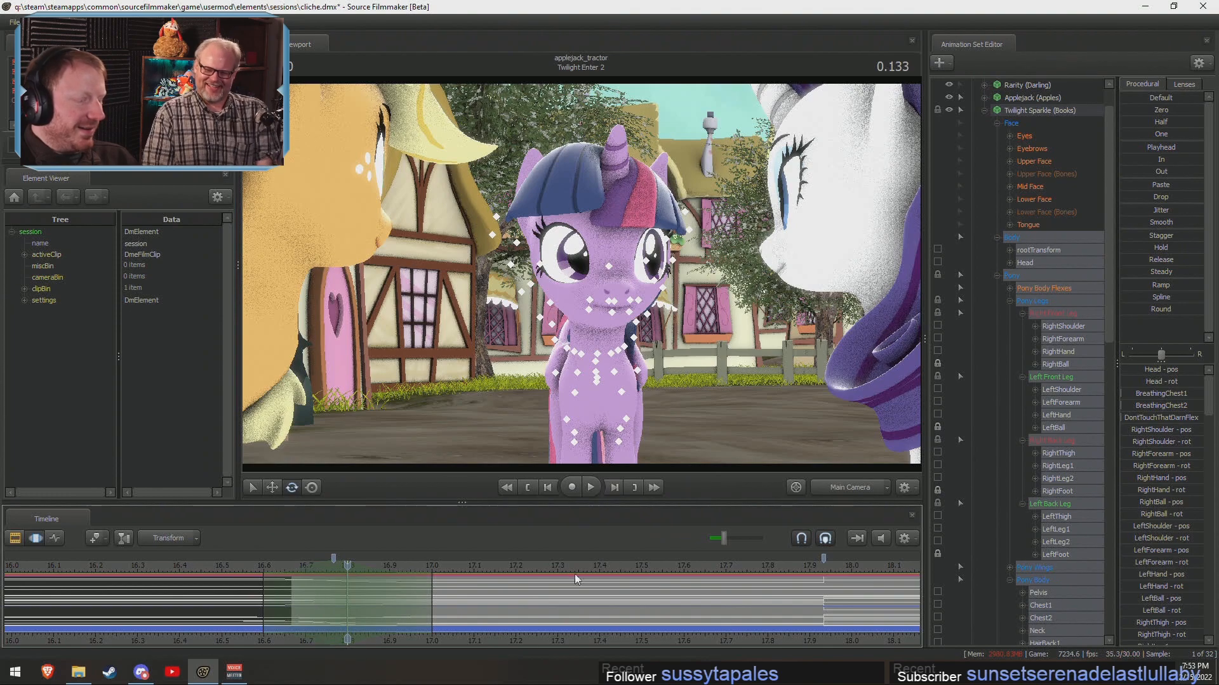
View Twilight from the side through the work camera and lock her right and left thighs.
left_click(826, 489)
left_click_drag(673, 330, 740, 362)
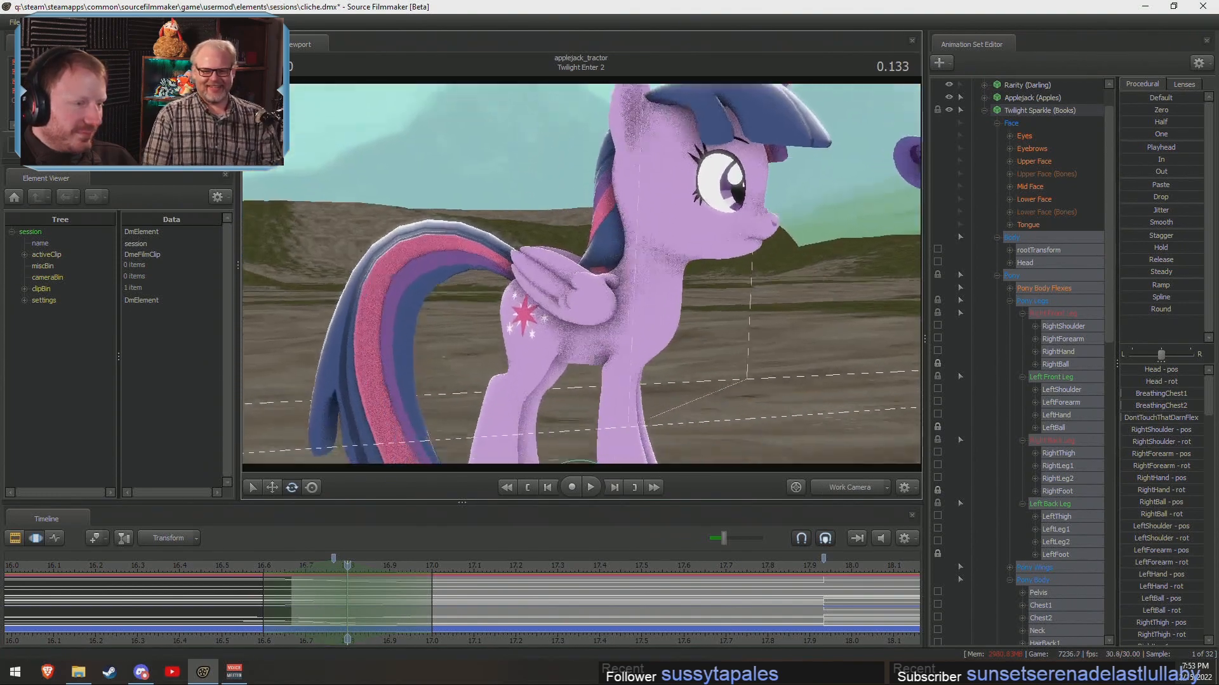
left_click_drag(712, 273, 712, 317)
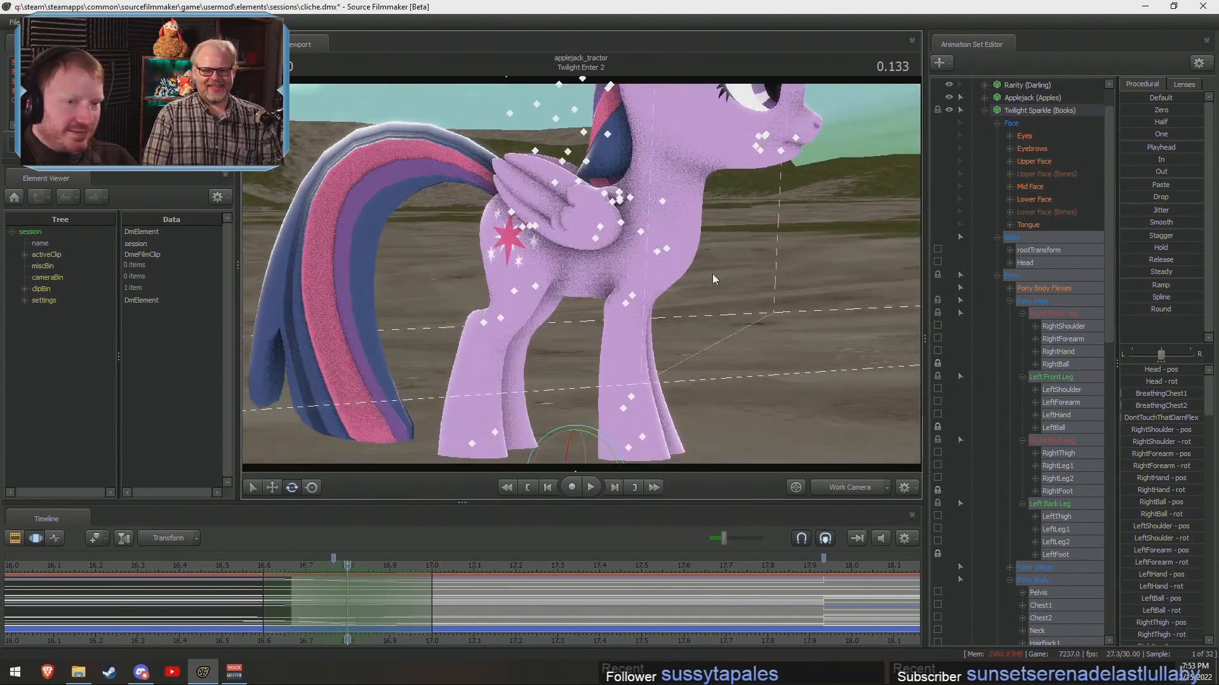
left_click(937, 451)
left_click(938, 515)
Try tilting Twilight's pelvis at 0.133 s, adjust the time selection, and replay the motion through the main camera.
left_click(529, 228, "ctrl")
mouse_move(584, 227)
left_mouse_down("alt")
mouse_move(593, 191)
mouse_move(577, 215)
left_mouse_up("alt")
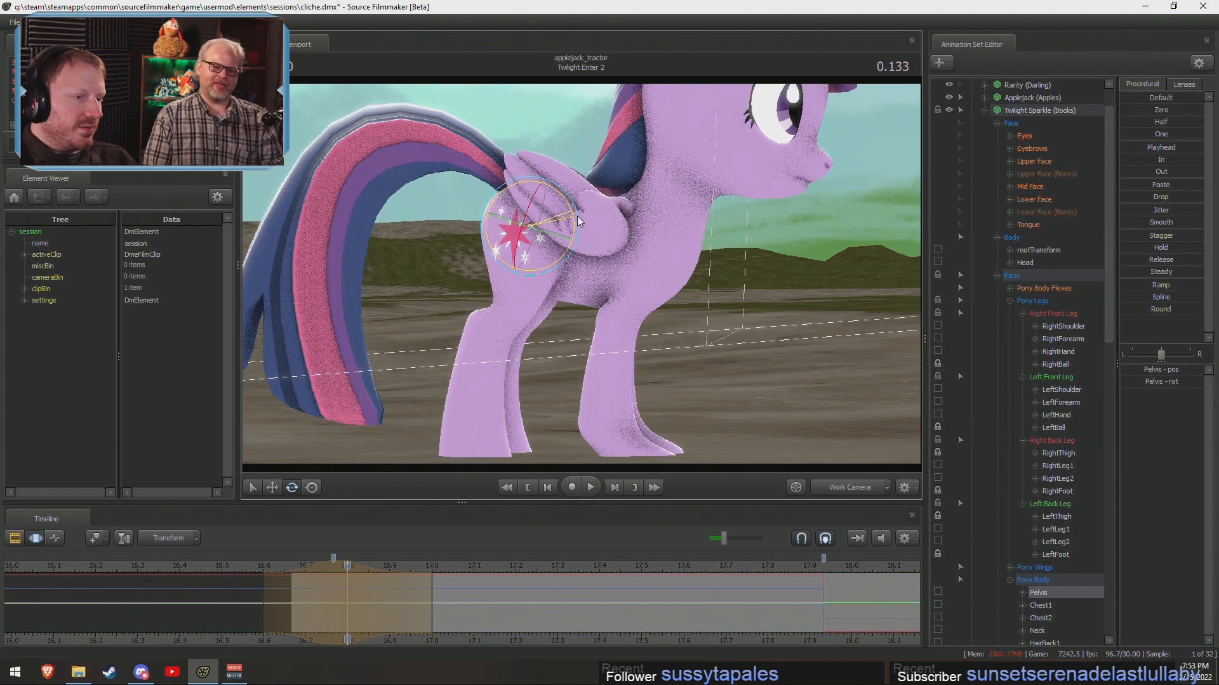
left_click_drag(408, 570, 441, 590)
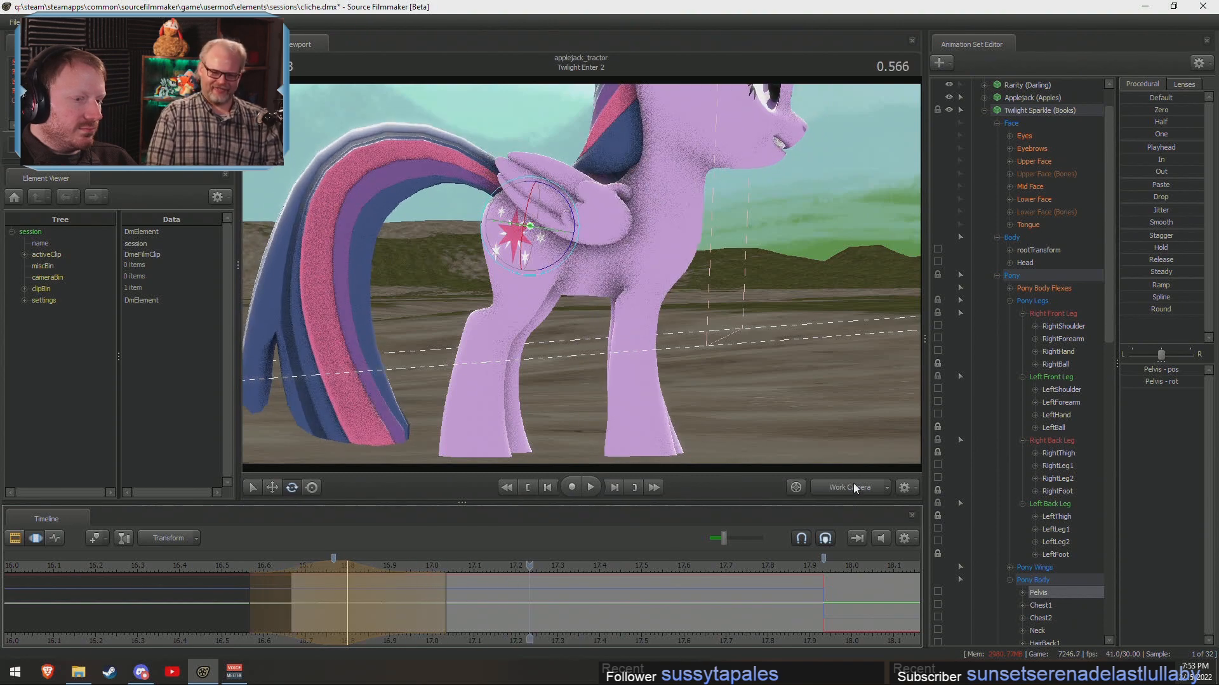
left_click(854, 487)
left_click_drag(523, 569, 319, 587)
key("space")
key("space")
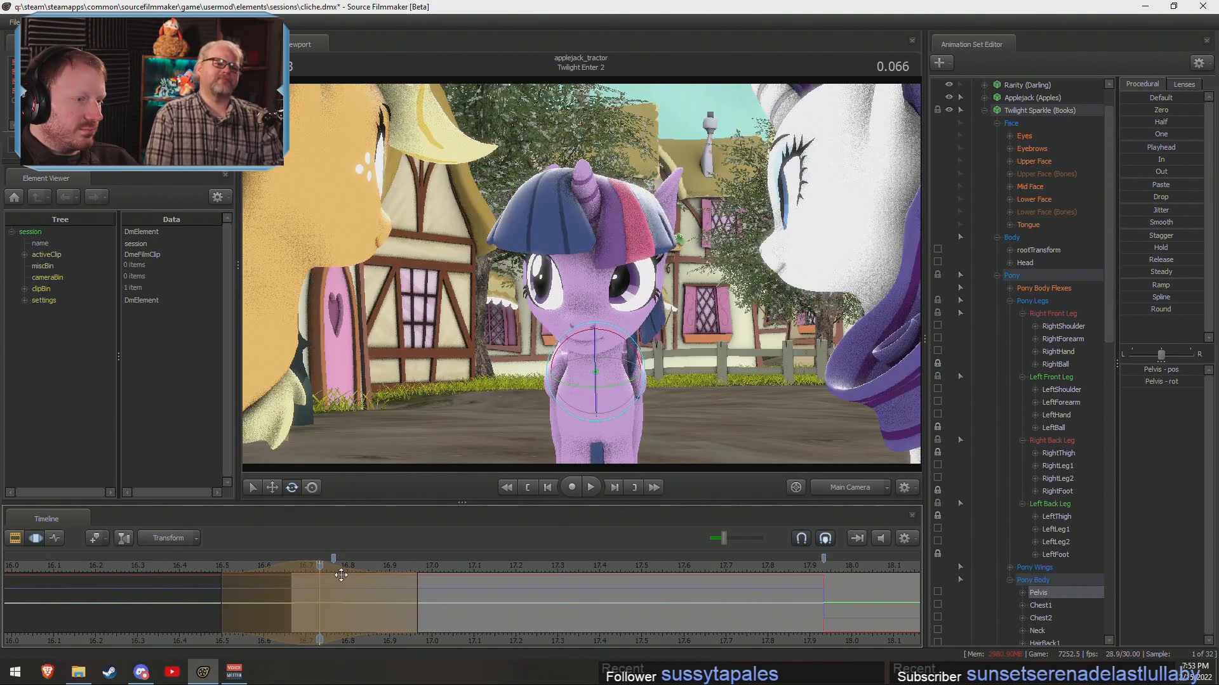
Undo the pelvis rotation at 0.066 s and keep the rotate tool active.
left_click_drag(573, 379, 615, 416)
key("ctrl+z")
key("w")
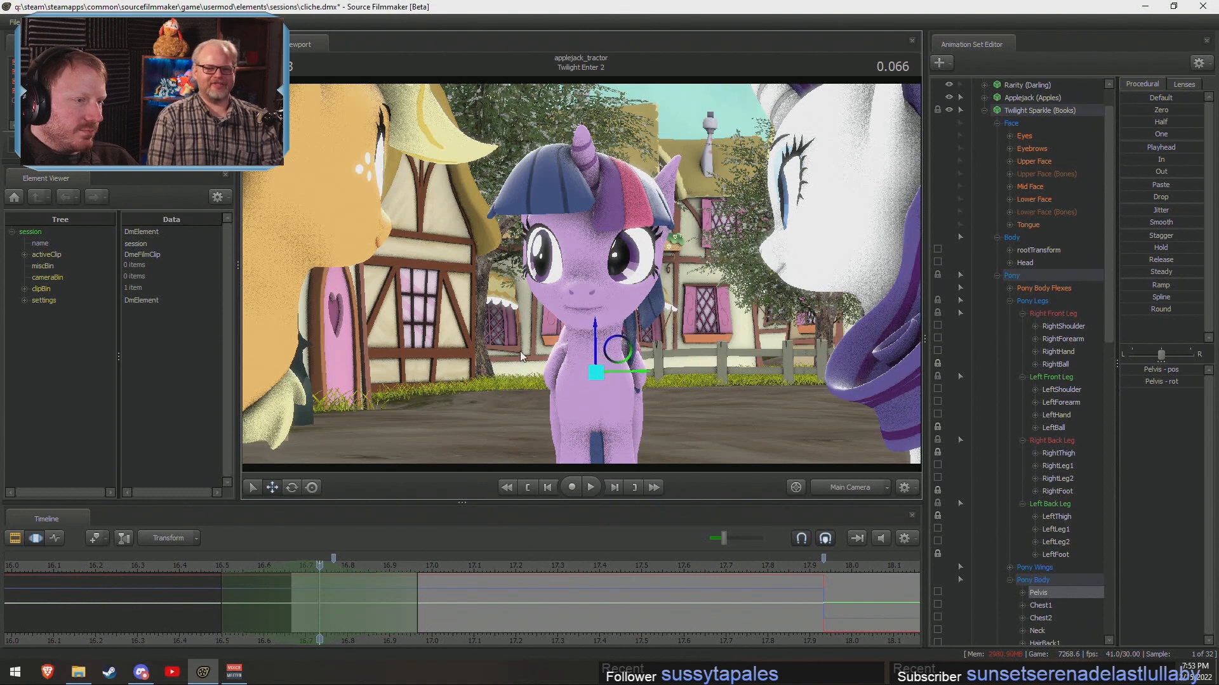
key("e")
Tilt Twilight's pelvis slightly at 0.066 s from the side view and review the motion through the main camera.
left_click(831, 487)
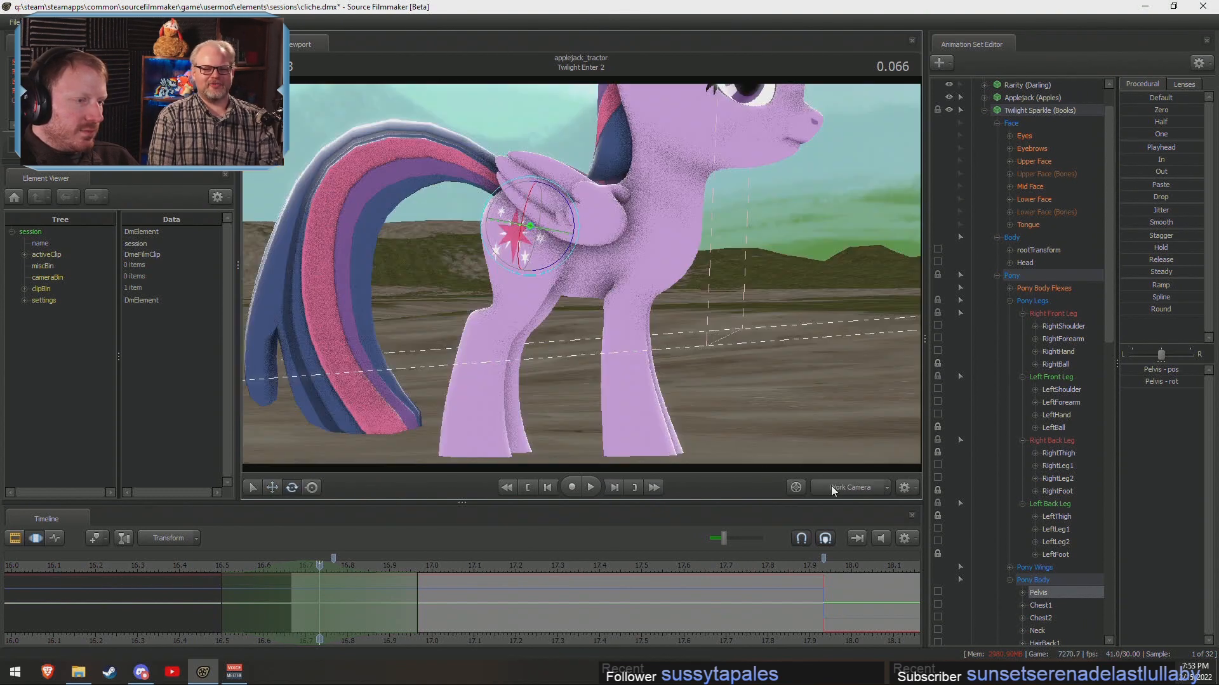
left_click_drag(575, 219, 577, 221)
left_click_drag(455, 566, 515, 566)
left_click(845, 488)
key("shift")
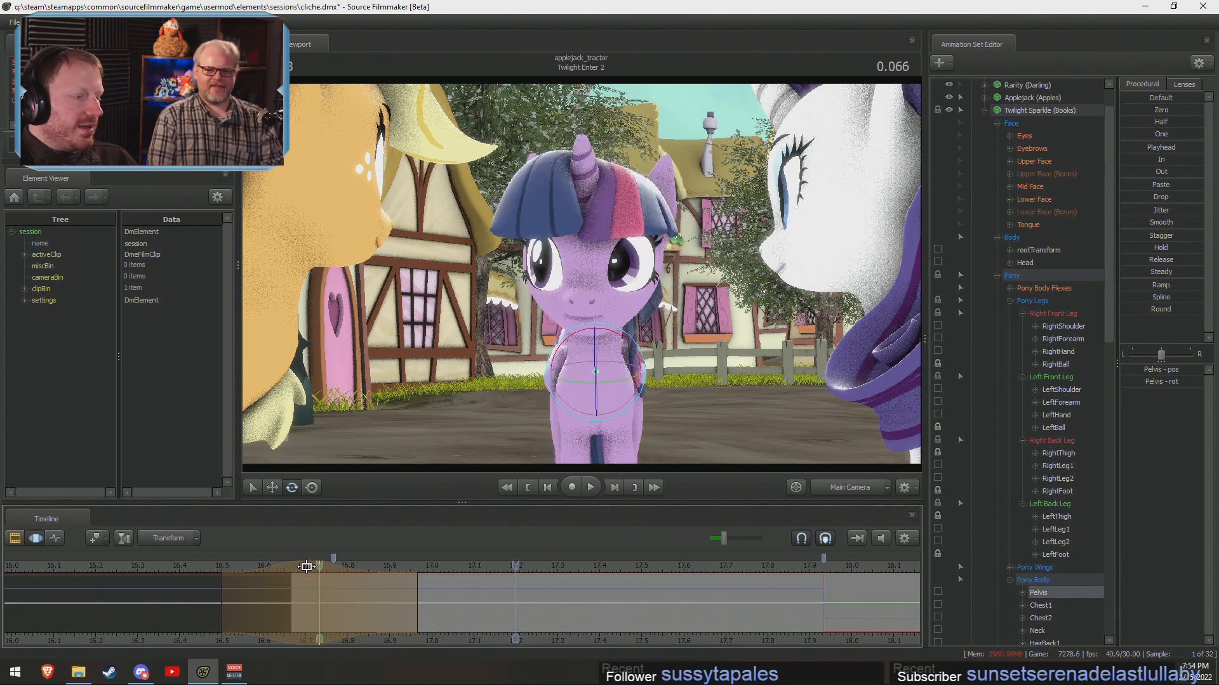
left_click_drag(446, 569, 322, 567)
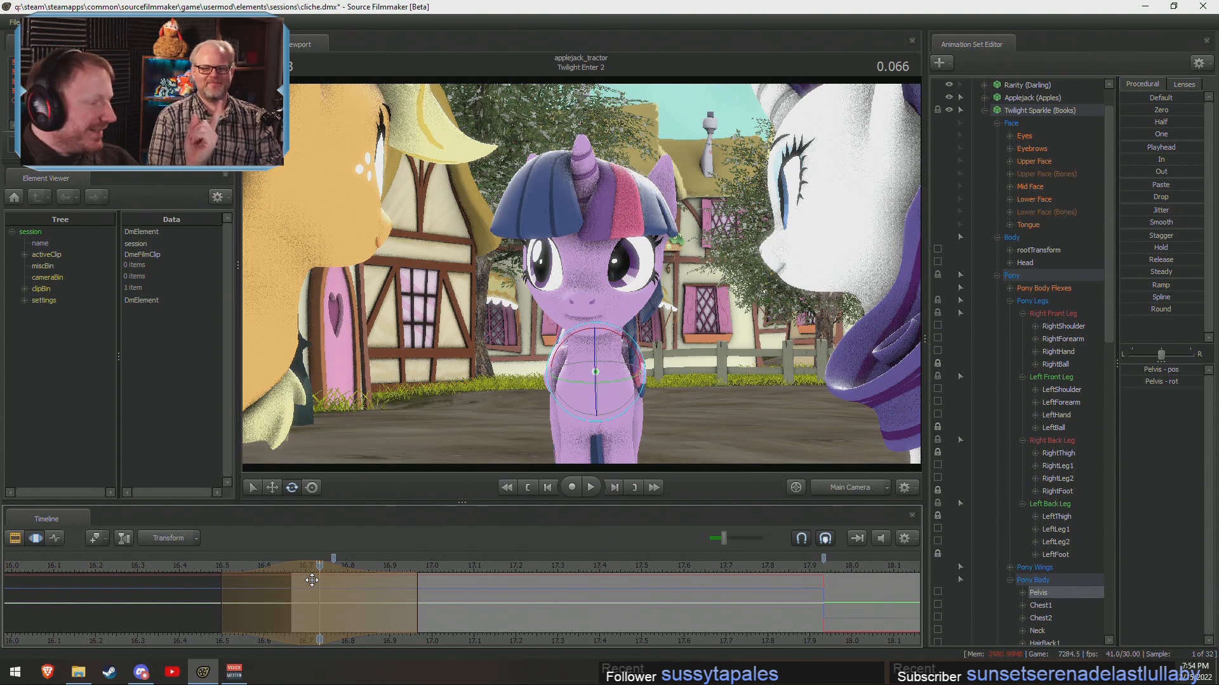
Tilt the pelvis further at 0.066 s from the side view, shorten the time selection's end, and scrub to 0.566 s.
left_click(849, 487)
left_click_drag(574, 213, 575, 216)
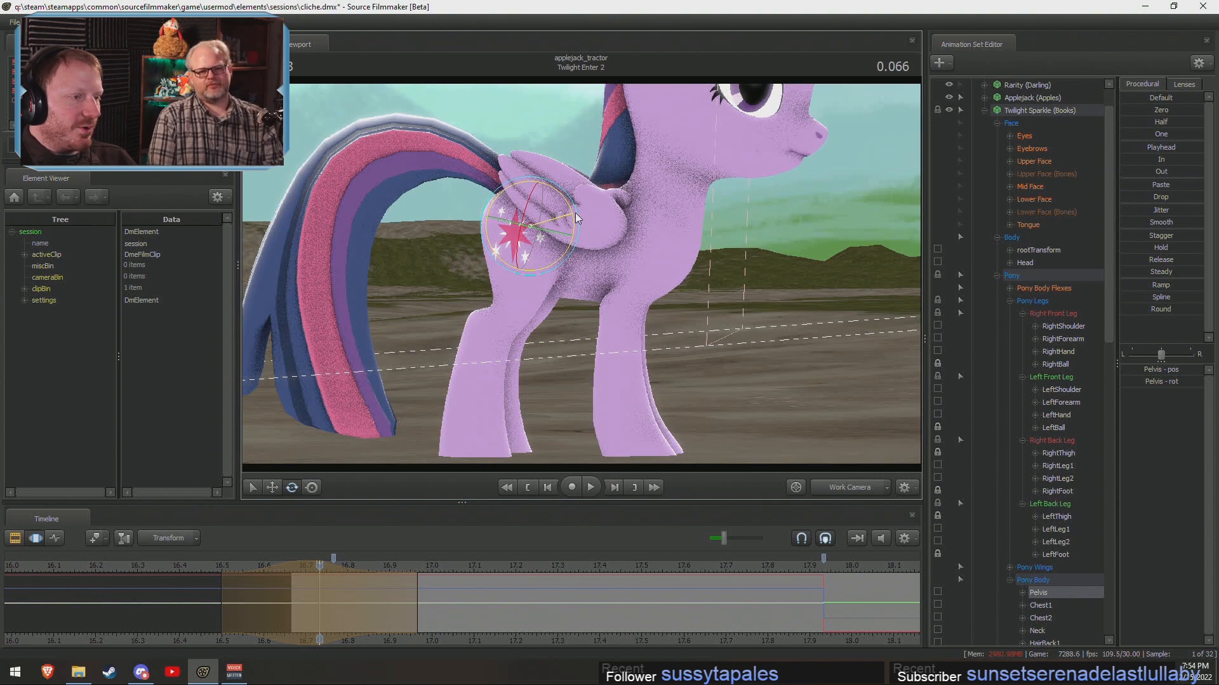
left_click_drag(274, 586, 529, 566)
left_click(867, 488)
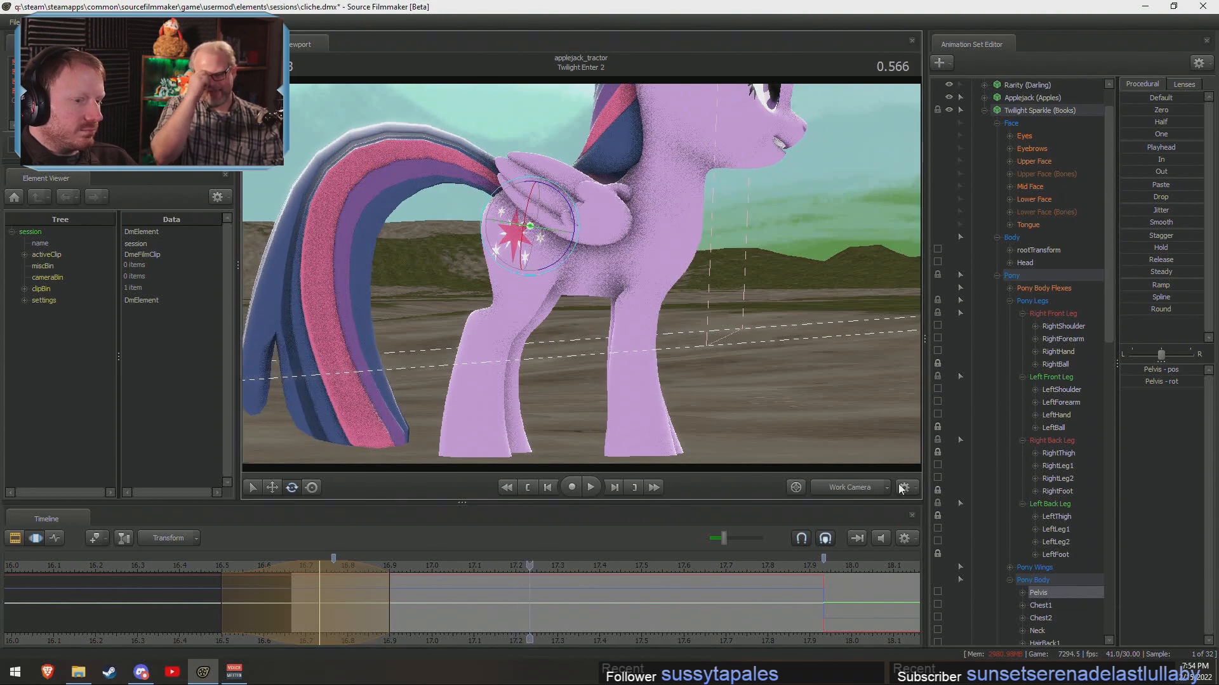
Replay the transition from Rarity's shot through the main camera and recentre the pelvis time selection on 0.100 s.
key("space")
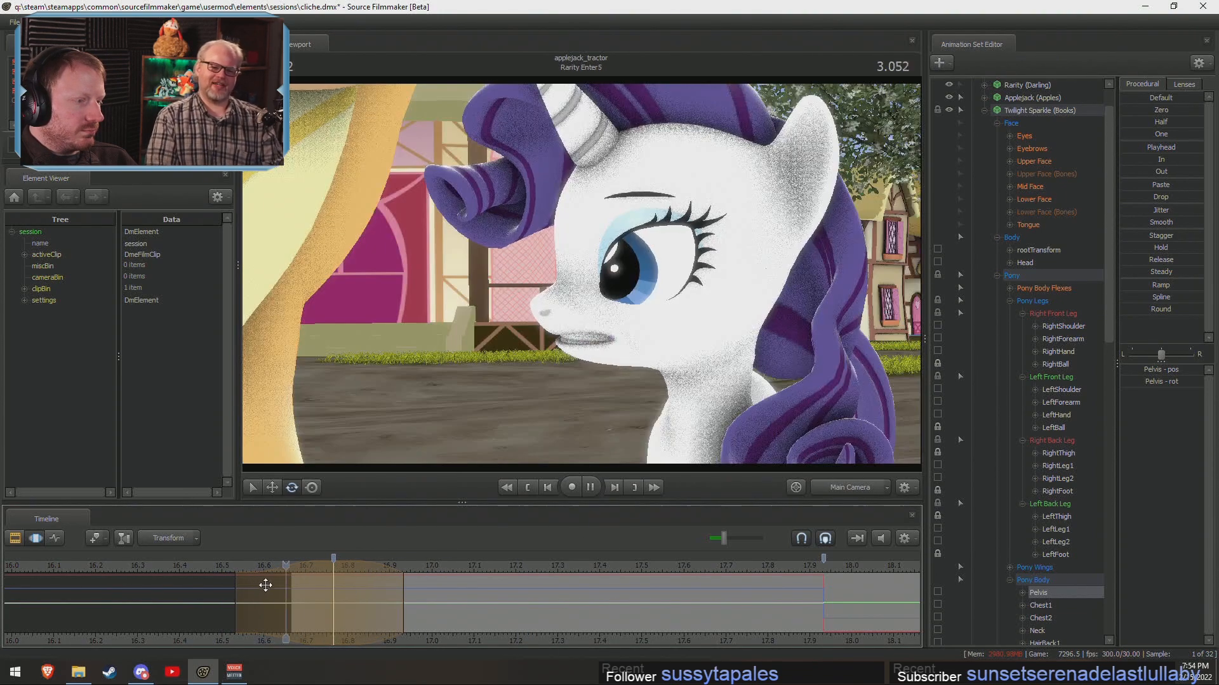
key("space")
left_click_drag(336, 625, 446, 579)
left_click(333, 580)
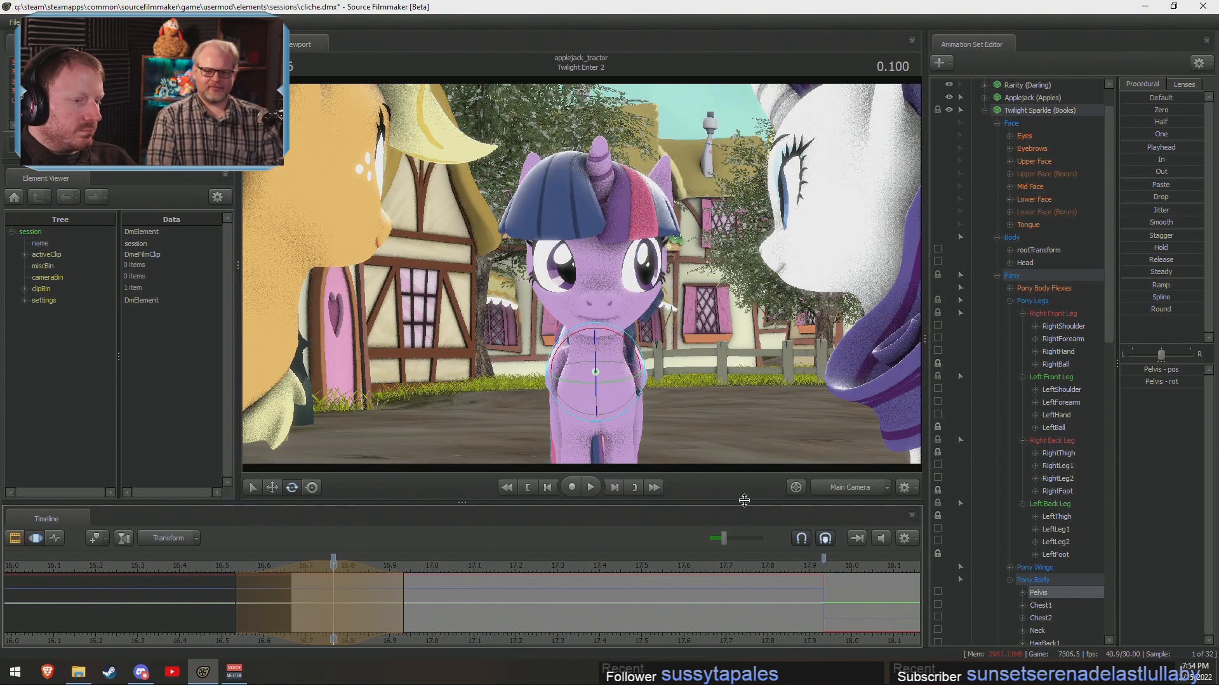
Tilt the pelvis more at 0.100 s from the side view, and return to the main camera at the shot's start.
left_click(826, 488)
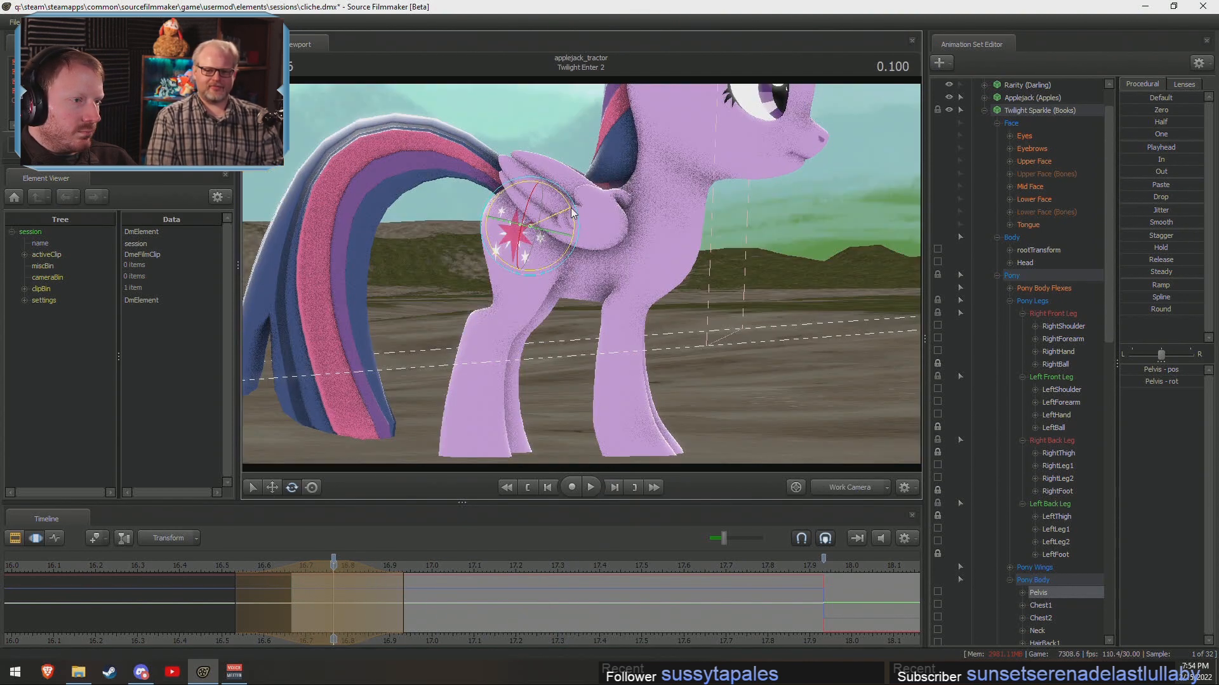
left_click(844, 487)
left_click(287, 577)
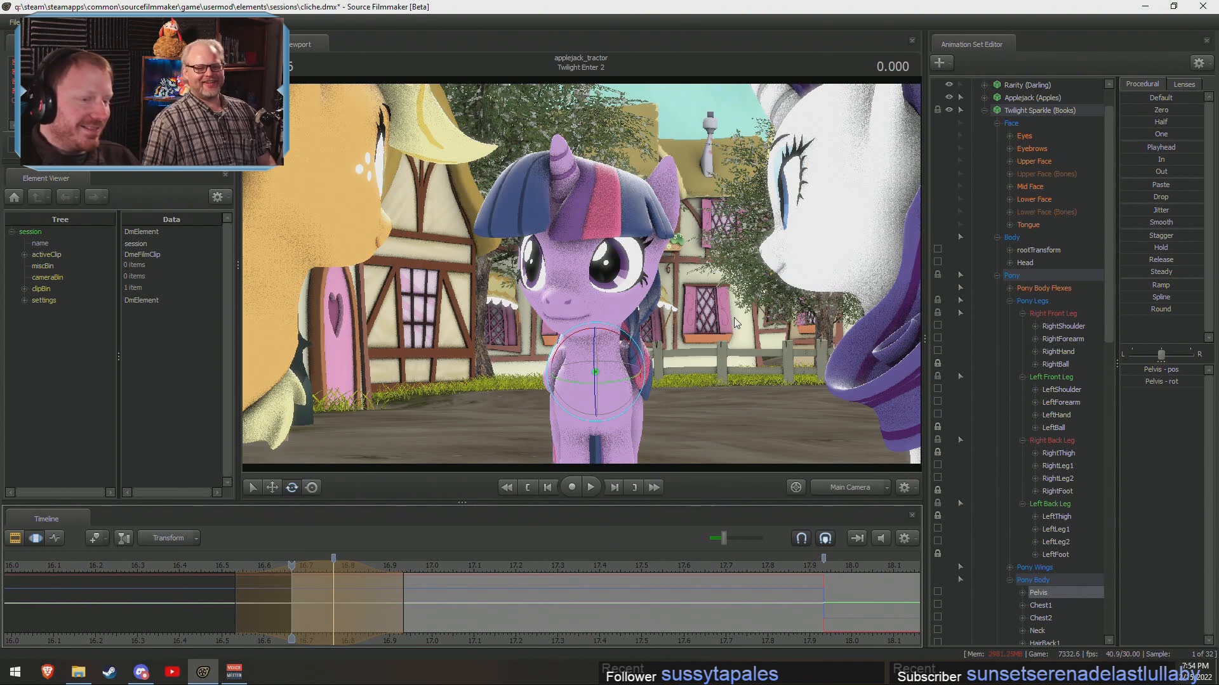
Replay Twilight's body motion in a wider side view and extend the end of the time selection slightly.
left_click(842, 488)
left_click_drag(717, 381, 584, 330)
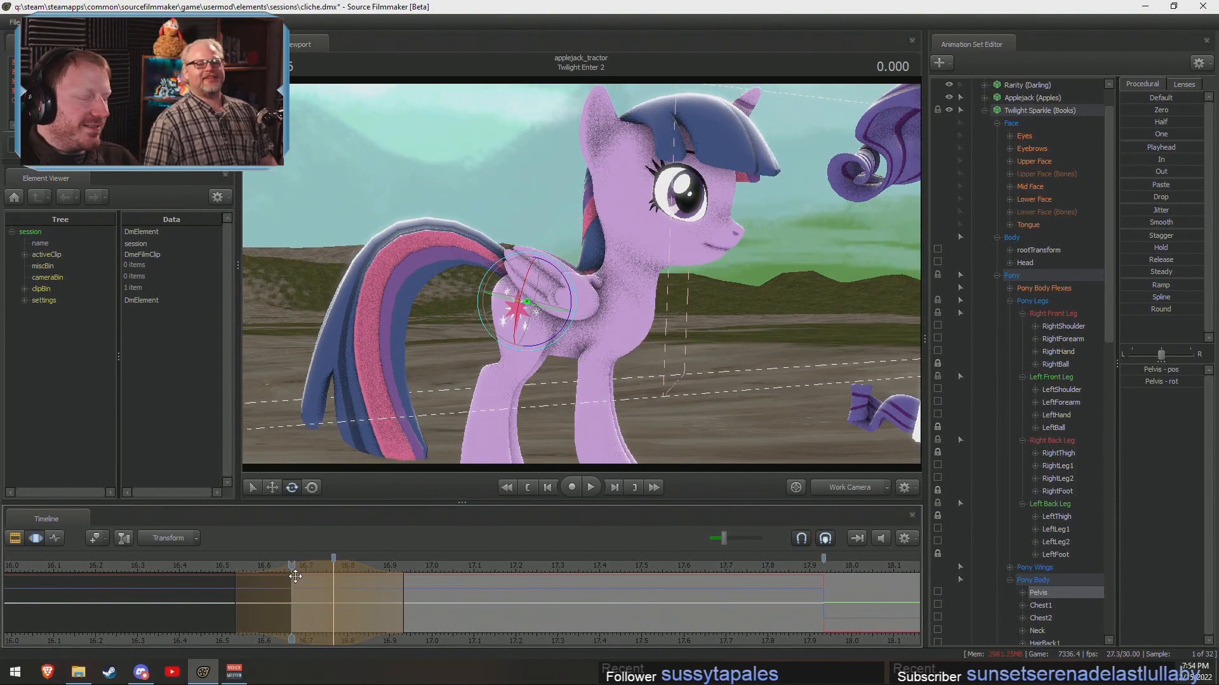
key("space")
left_click_drag(403, 576, 292, 576)
key("space")
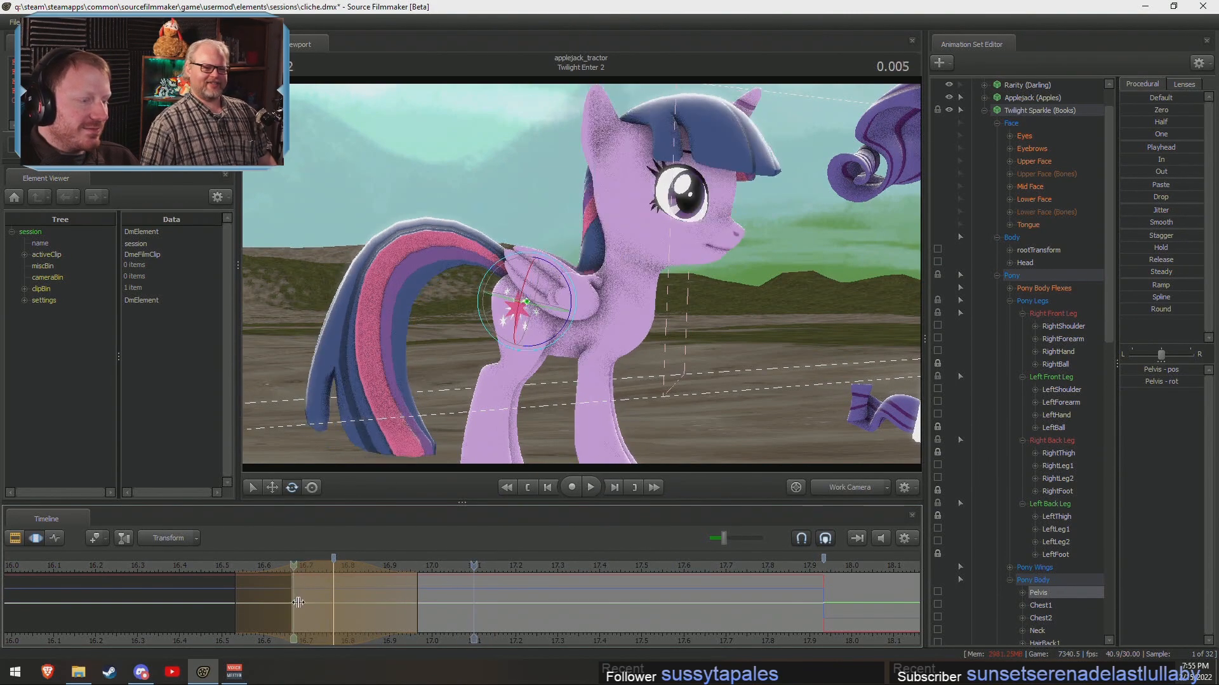
key("space")
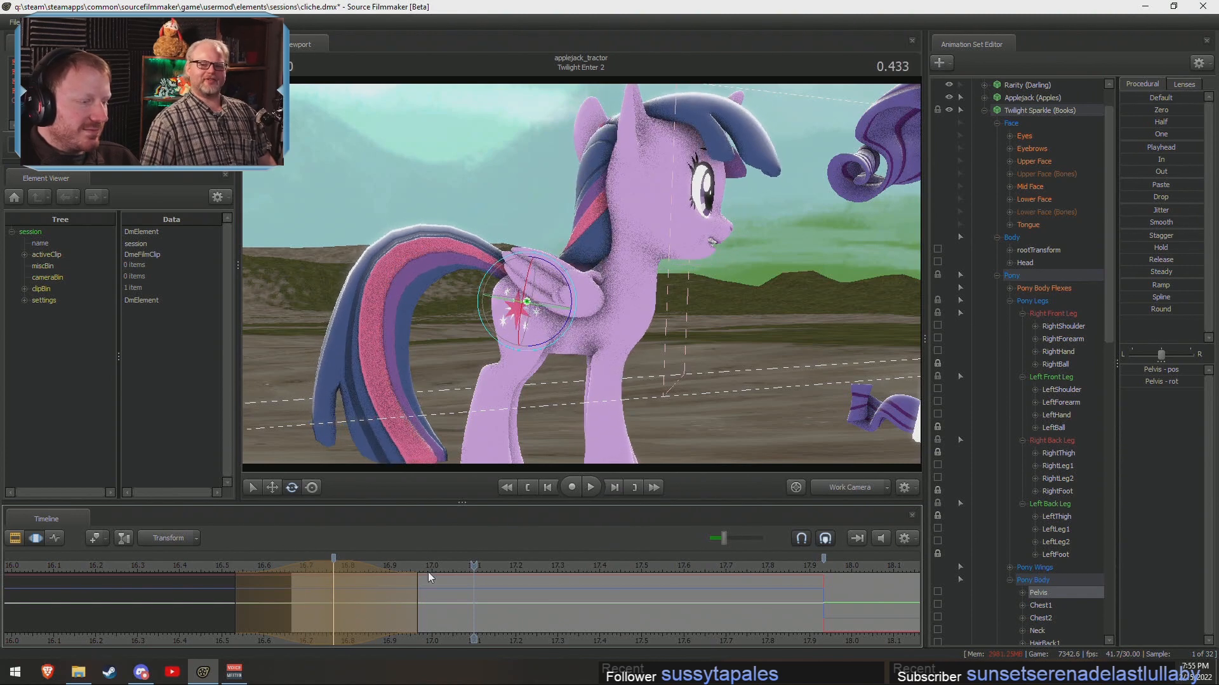
Rotate both of Twilight's shoulders and both forearms at 0.100 s to bend her front legs.
left_click_drag(460, 570, 333, 571)
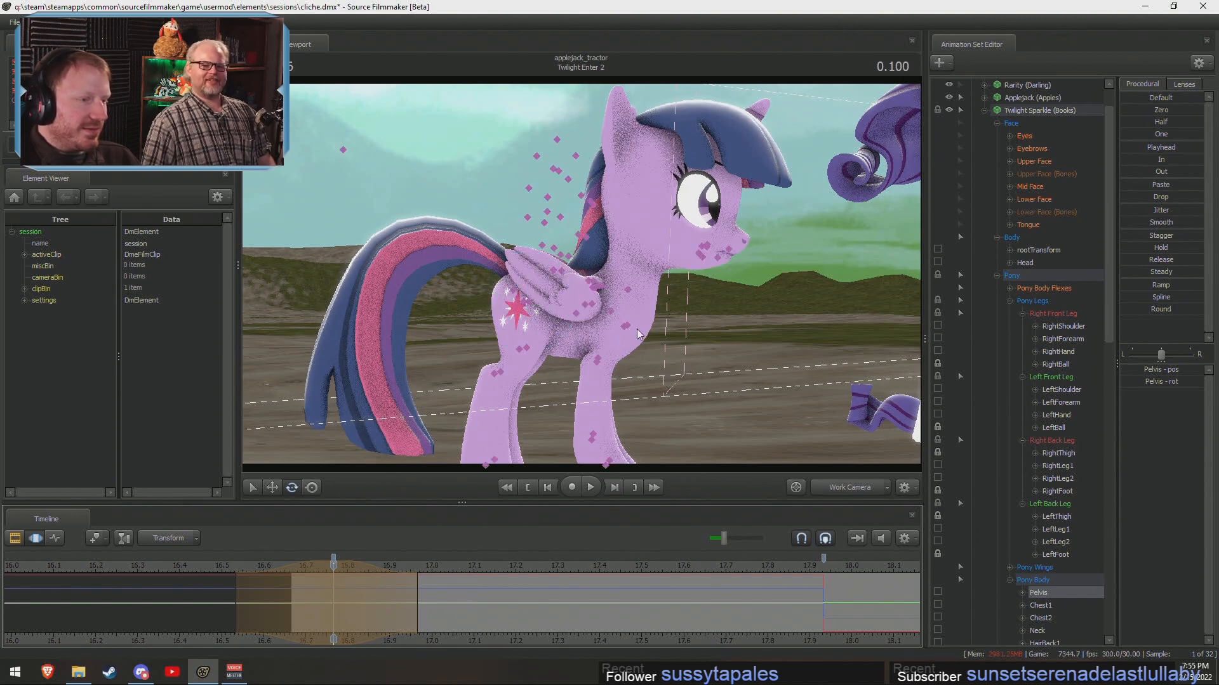
mouse_move(657, 322)
left_mouse_down("ctrl")
mouse_move(626, 338)
mouse_move(634, 320)
mouse_move(672, 322)
left_mouse_up("ctrl")
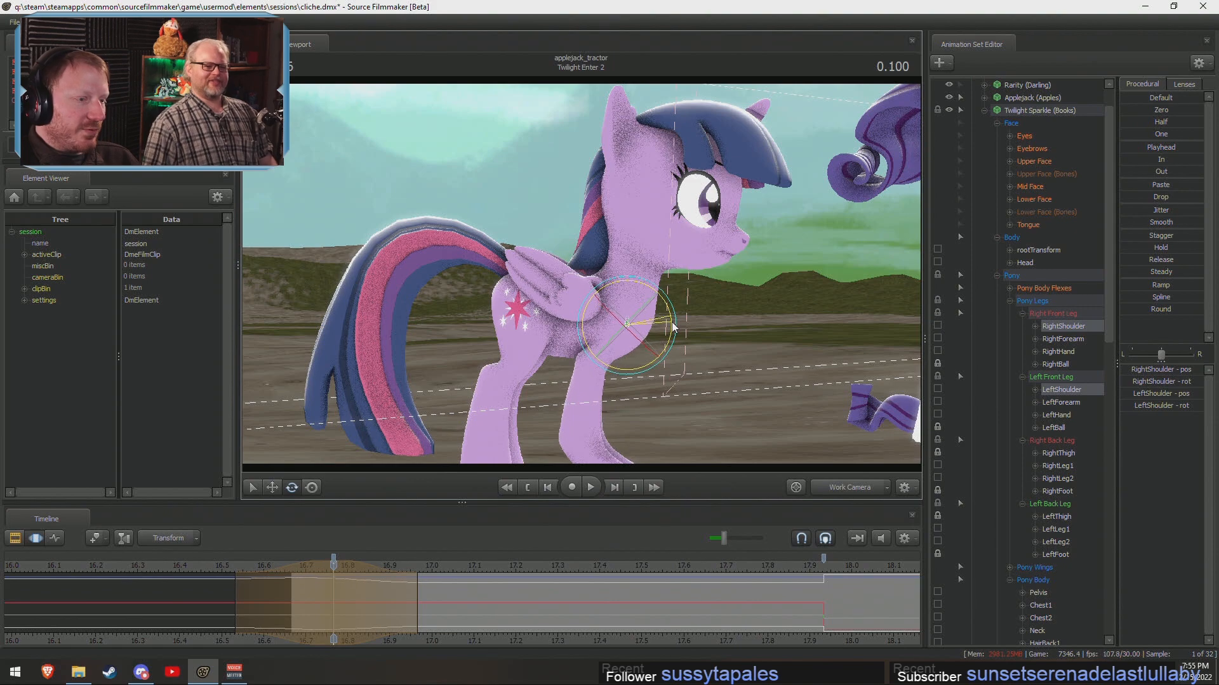
mouse_move(600, 352)
left_mouse_down("ctrl")
mouse_move(639, 343)
mouse_move(583, 278)
mouse_move(569, 279)
left_mouse_up("ctrl")
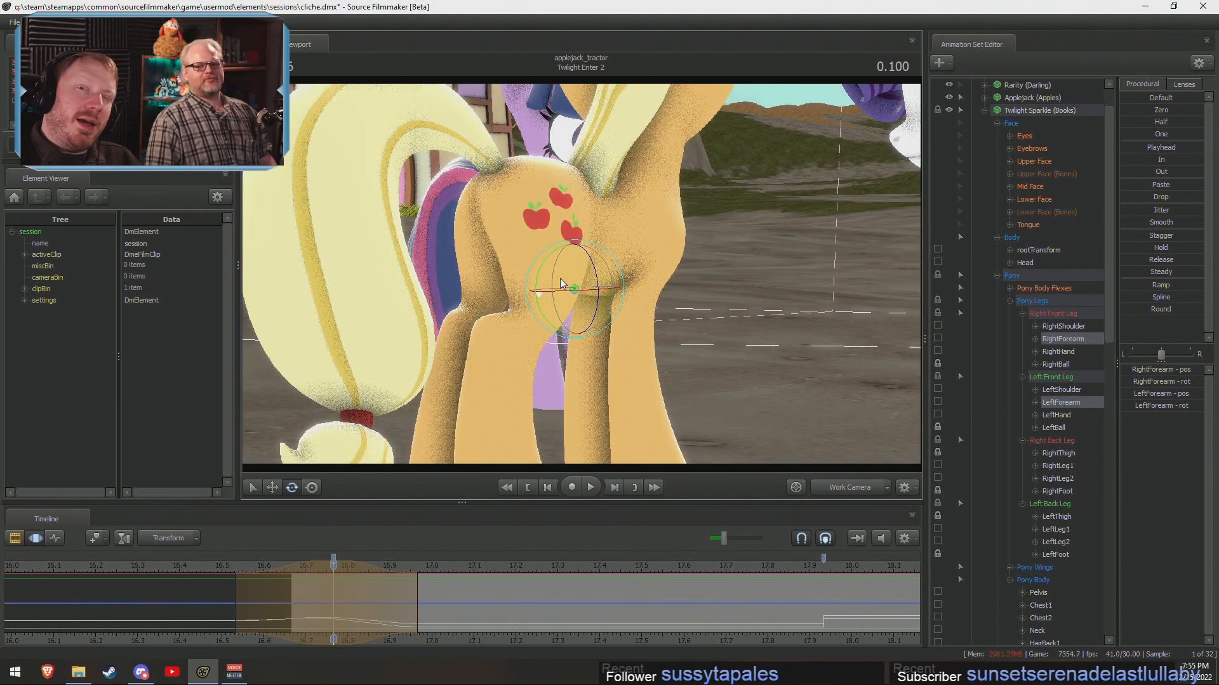
Undo the last forearm adjustment, inspect the front legs from several angles, and replay the turn through the main camera.
left_click_drag(623, 392, 579, 277, "alt")
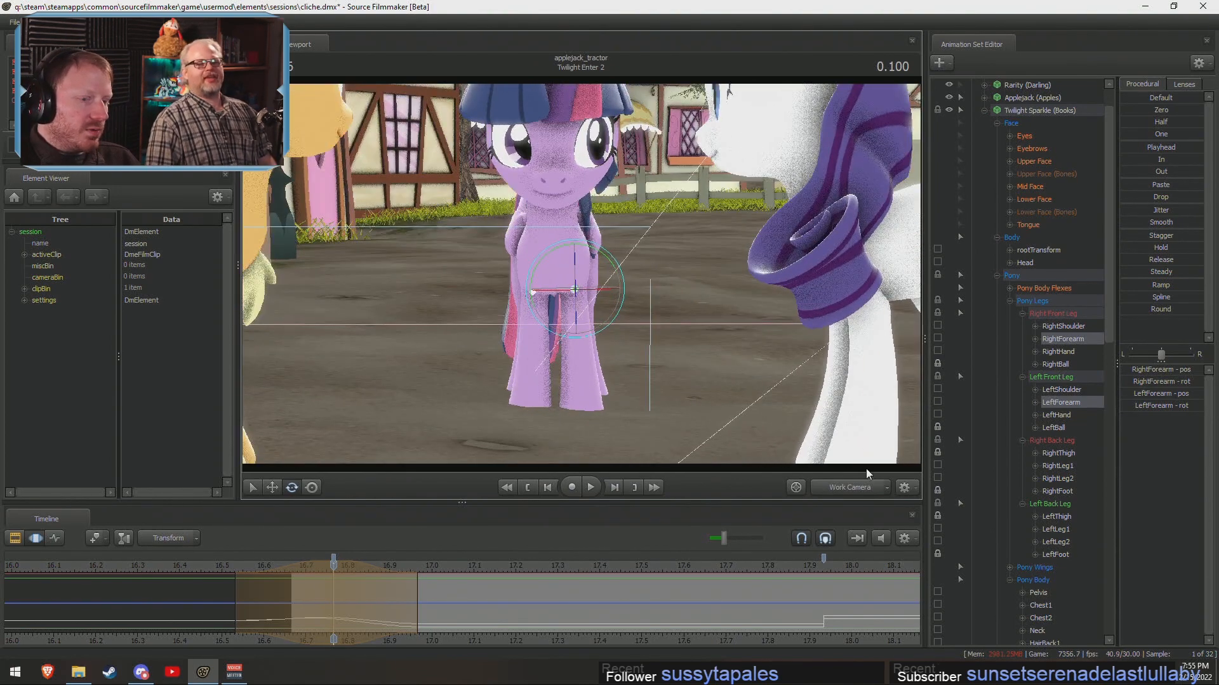
key("ctrl+z")
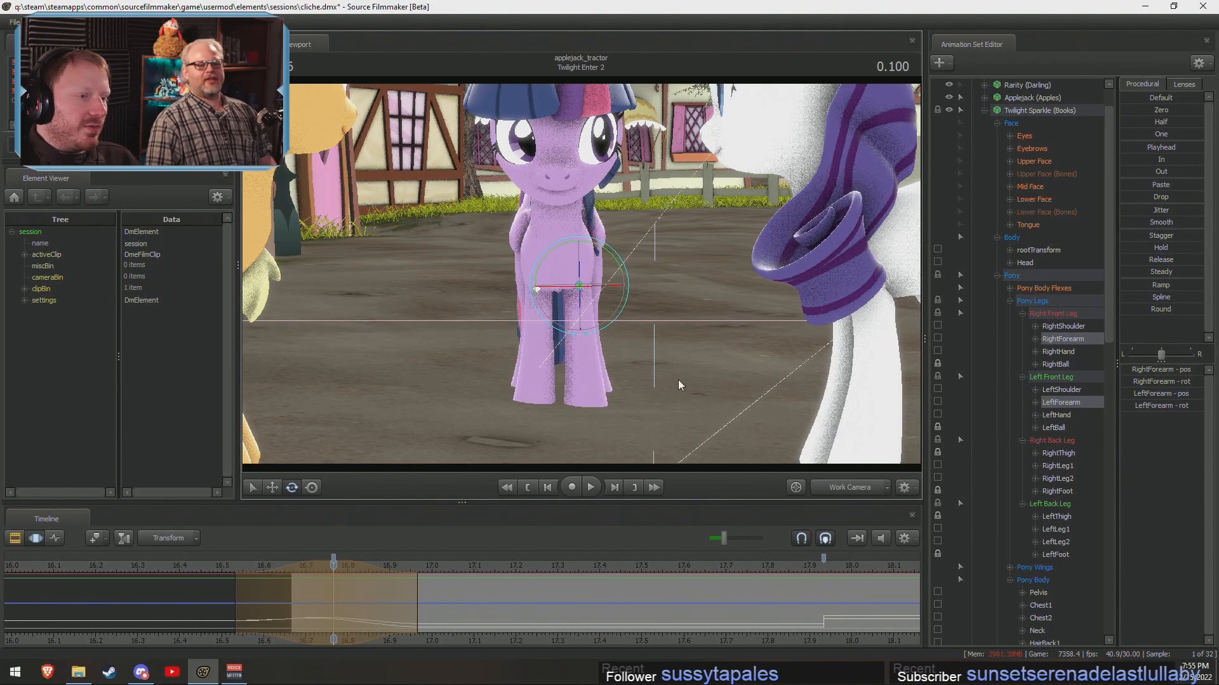
left_click_drag(575, 280, 573, 280, "alt")
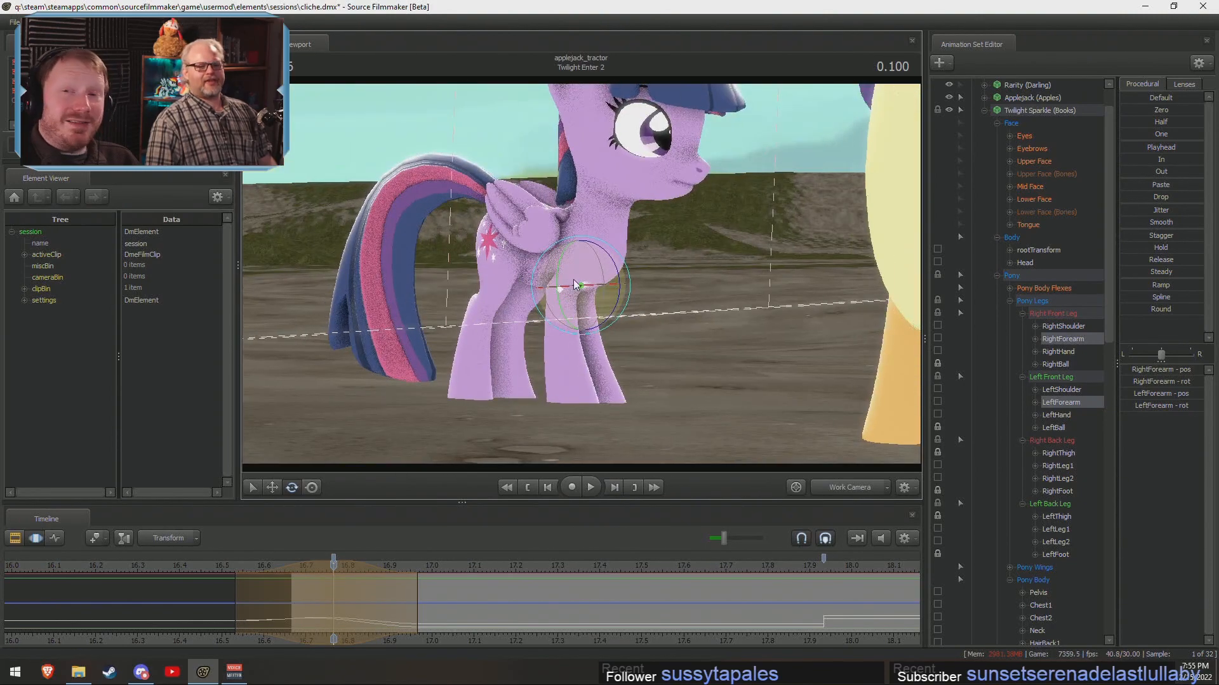
left_click(819, 486)
left_click(291, 582)
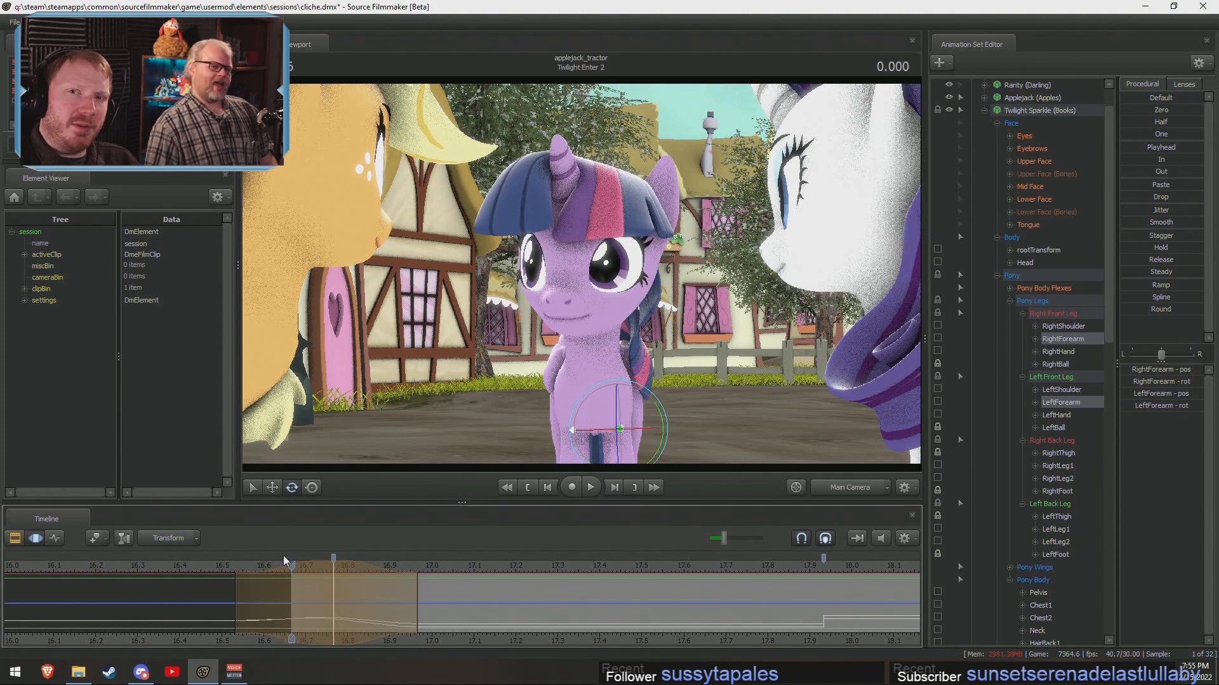
key("space")
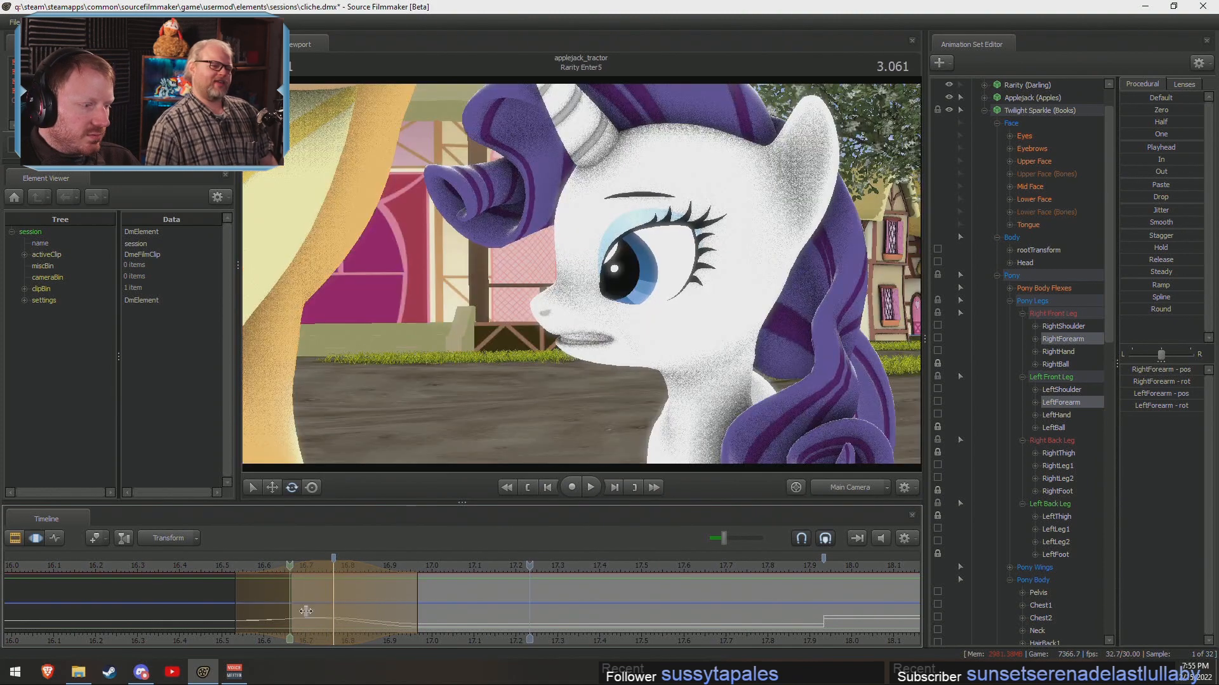
Create a time selection running to about 17.9 s on the timeline, with a long fade-in starting at 0.100 s in the shot.
left_click(419, 611, "shift")
scroll(419, 611, "up", 2, "shift")
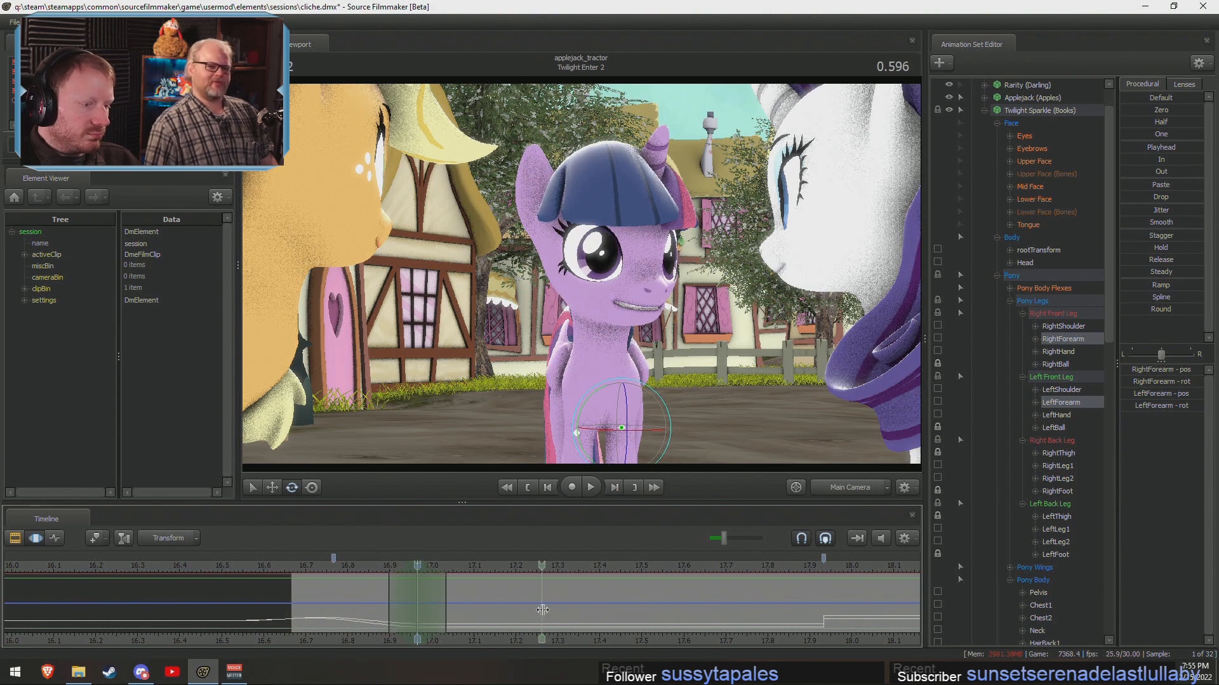
left_click_drag(544, 612, 824, 615, "shift")
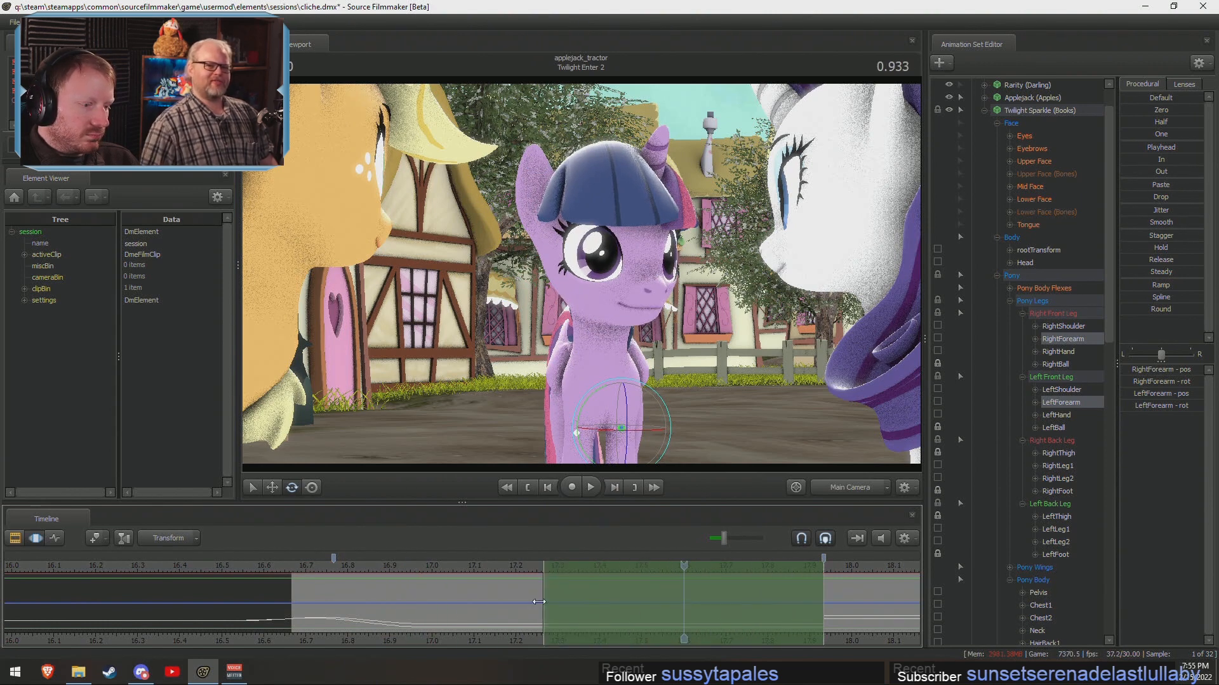
left_click_drag(545, 602, 334, 615)
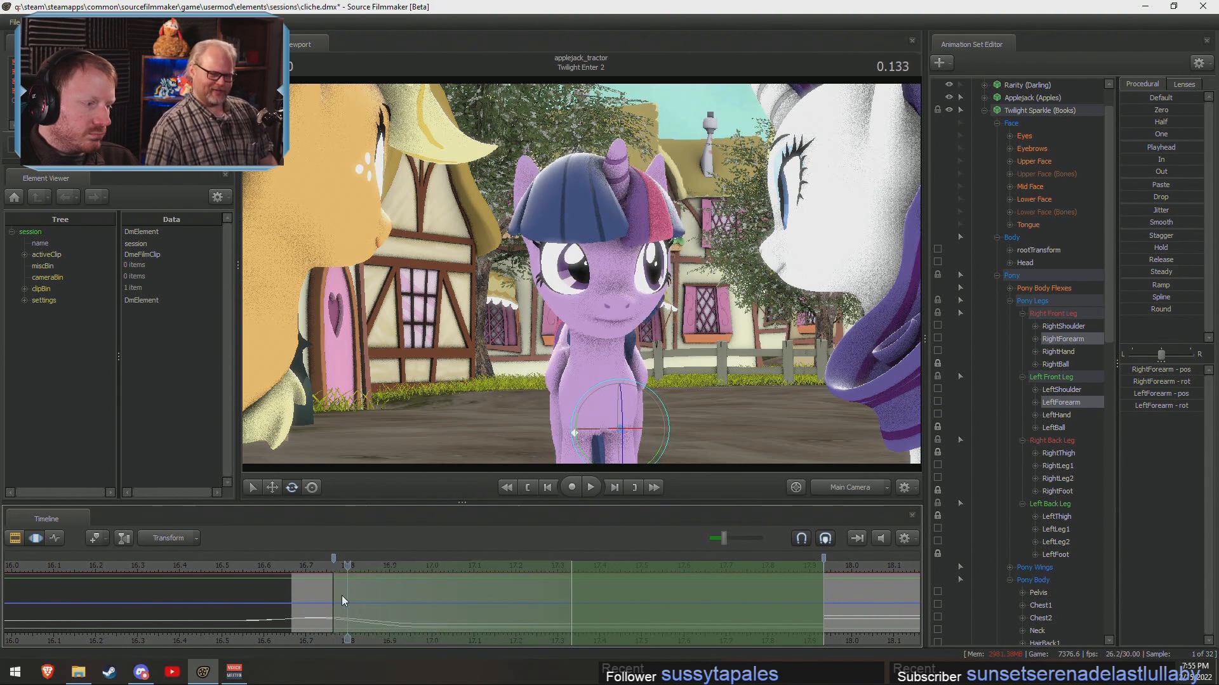
Select all of Twilight's body controls without the face and blend them partly toward the playhead pose at 0.100 s.
left_click(1030, 109)
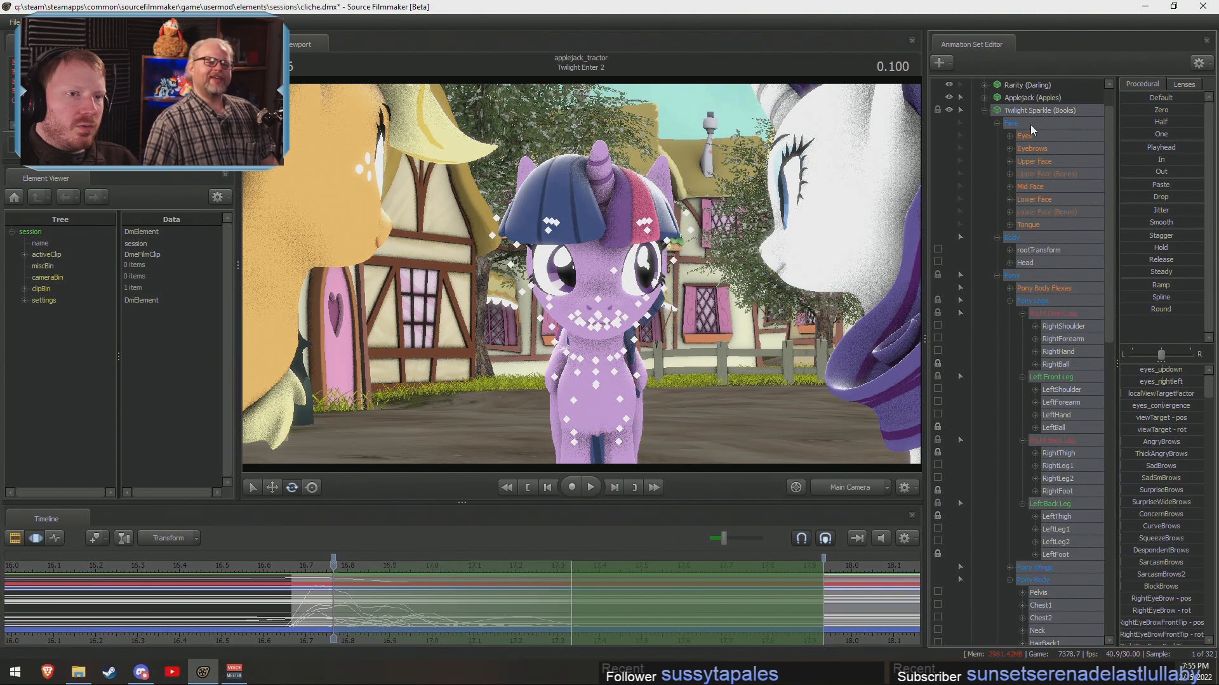
left_click_drag(1152, 147, 1172, 147)
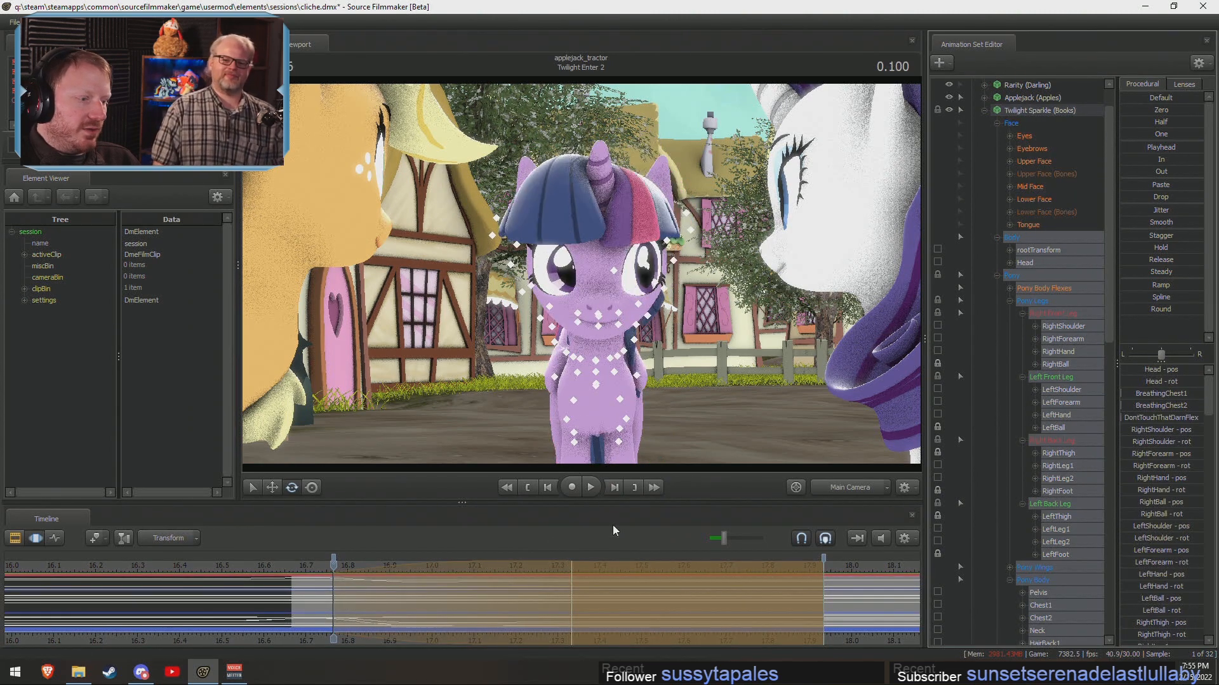
Rotate Twilight's head at 0.100 s in the shot within a short time selection with fades on both sides.
left_click_drag(292, 581, 585, 591)
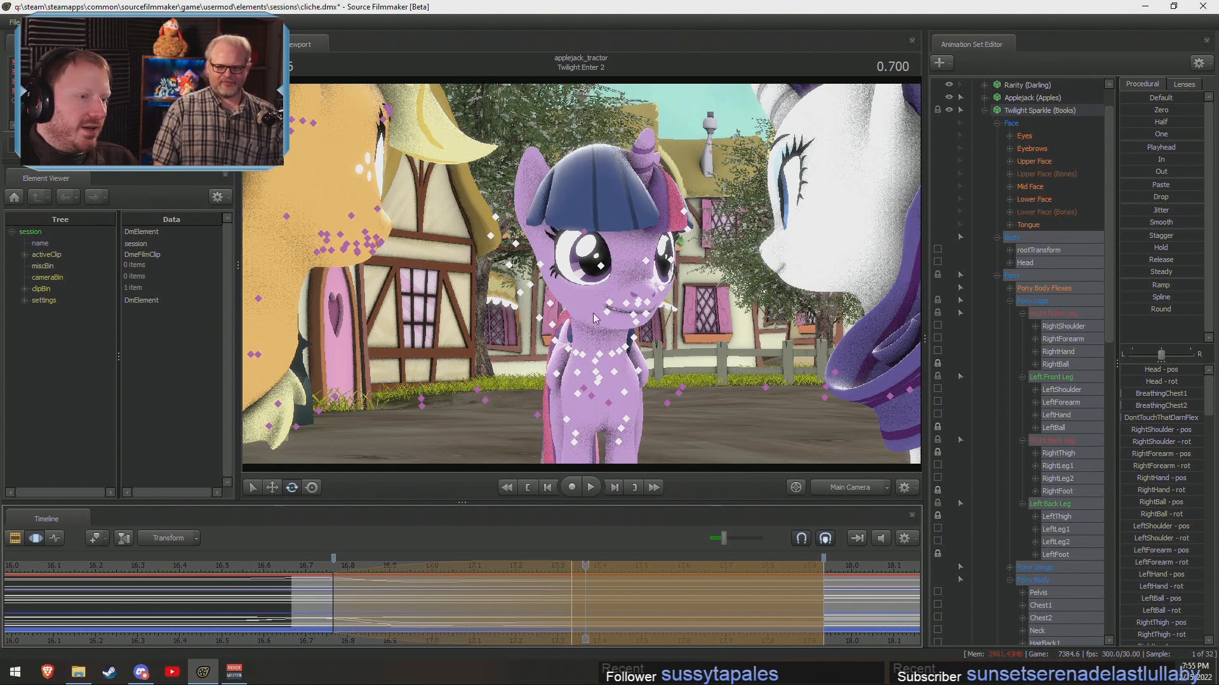
left_click(603, 313)
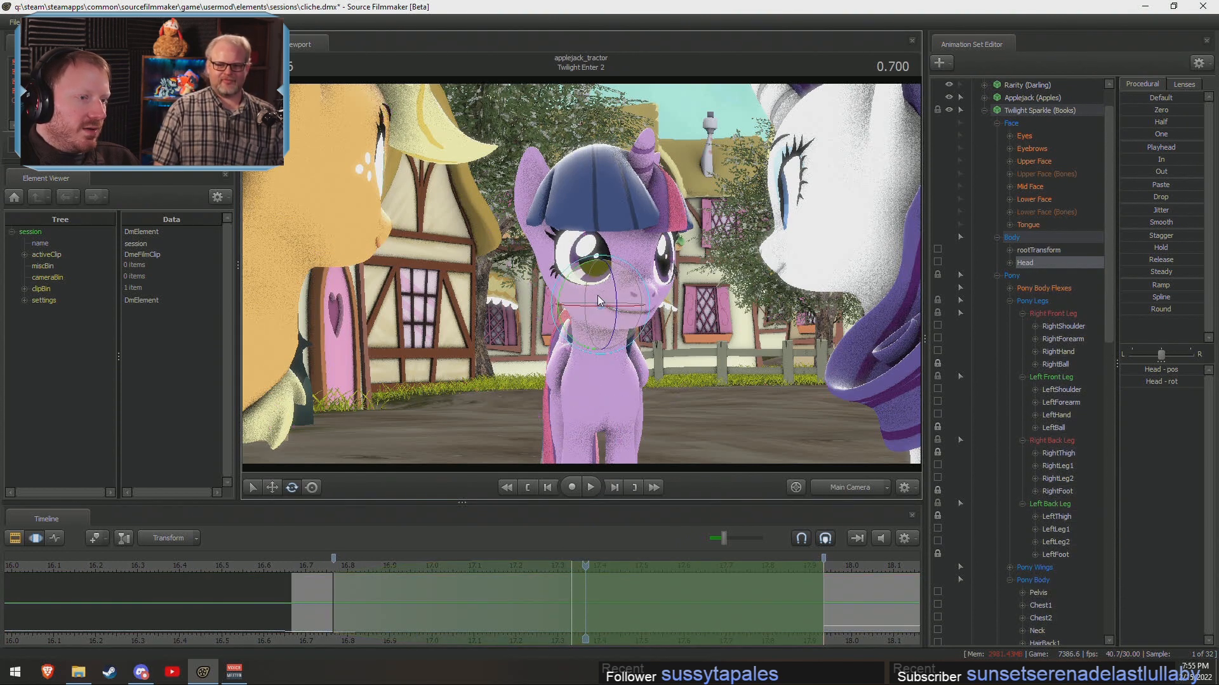
left_click(307, 567)
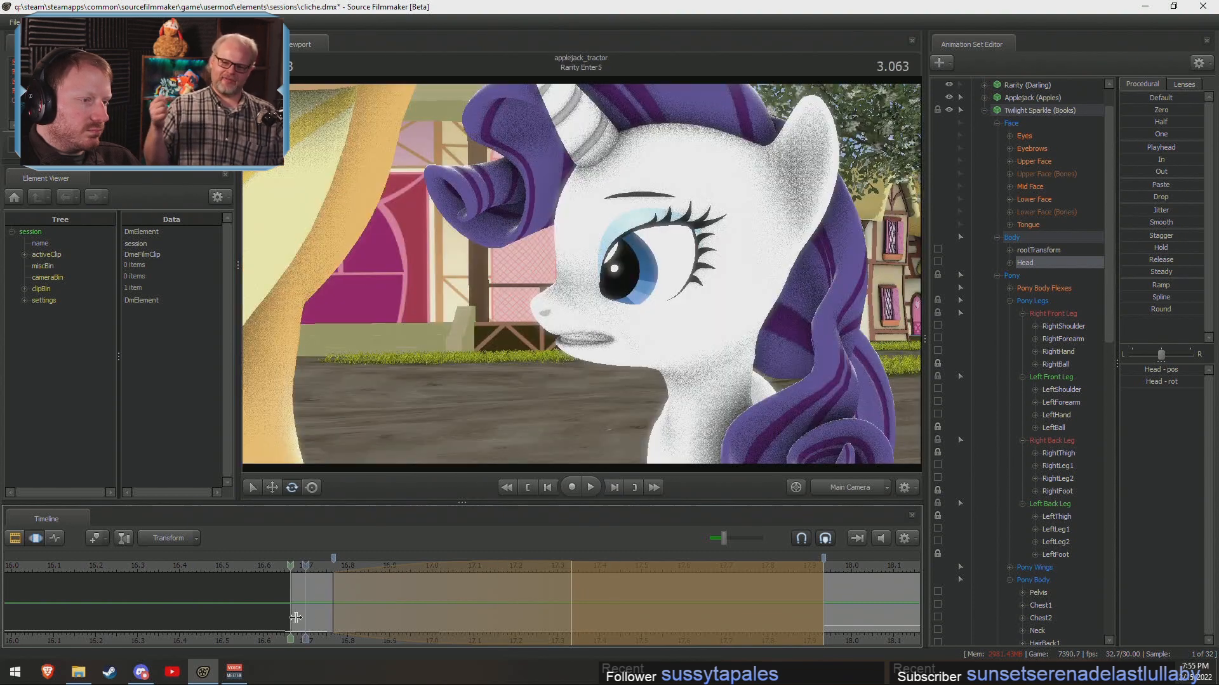
left_click_drag(335, 626, 392, 610, "shift")
key("ctrl")
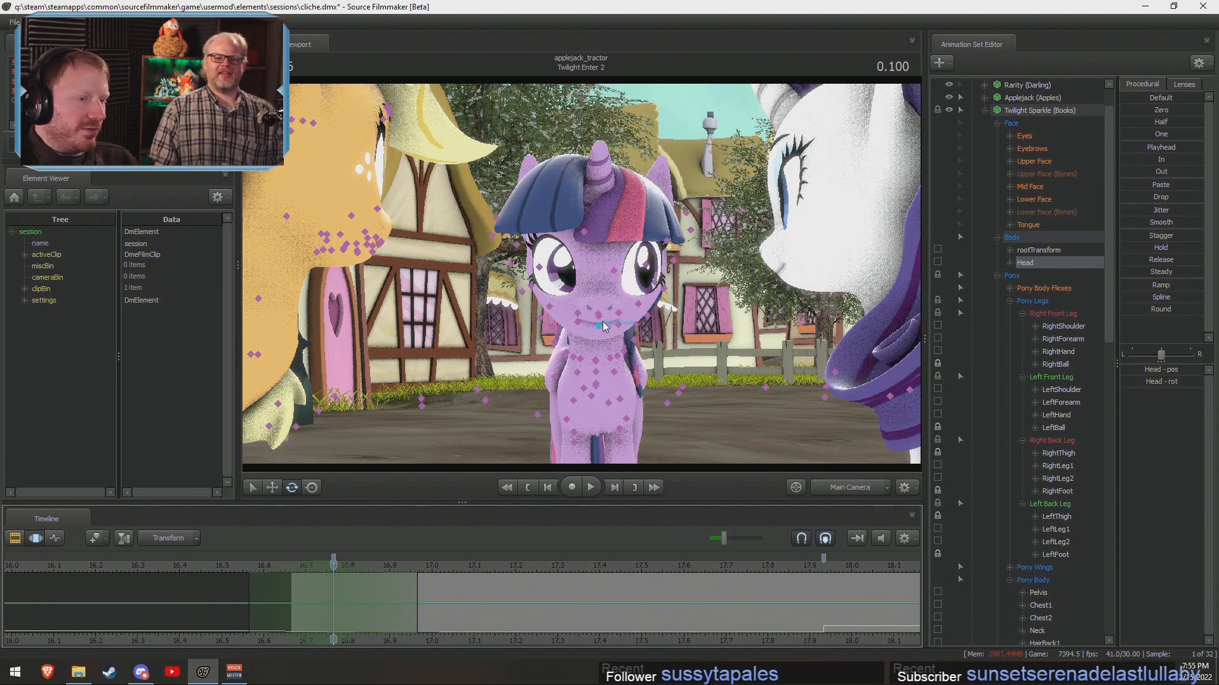
left_click_drag(620, 344, 616, 348)
Replay Twilight's head turn several times from the start of the shot to judge its motion.
left_click_drag(468, 562, 286, 574)
key("space")
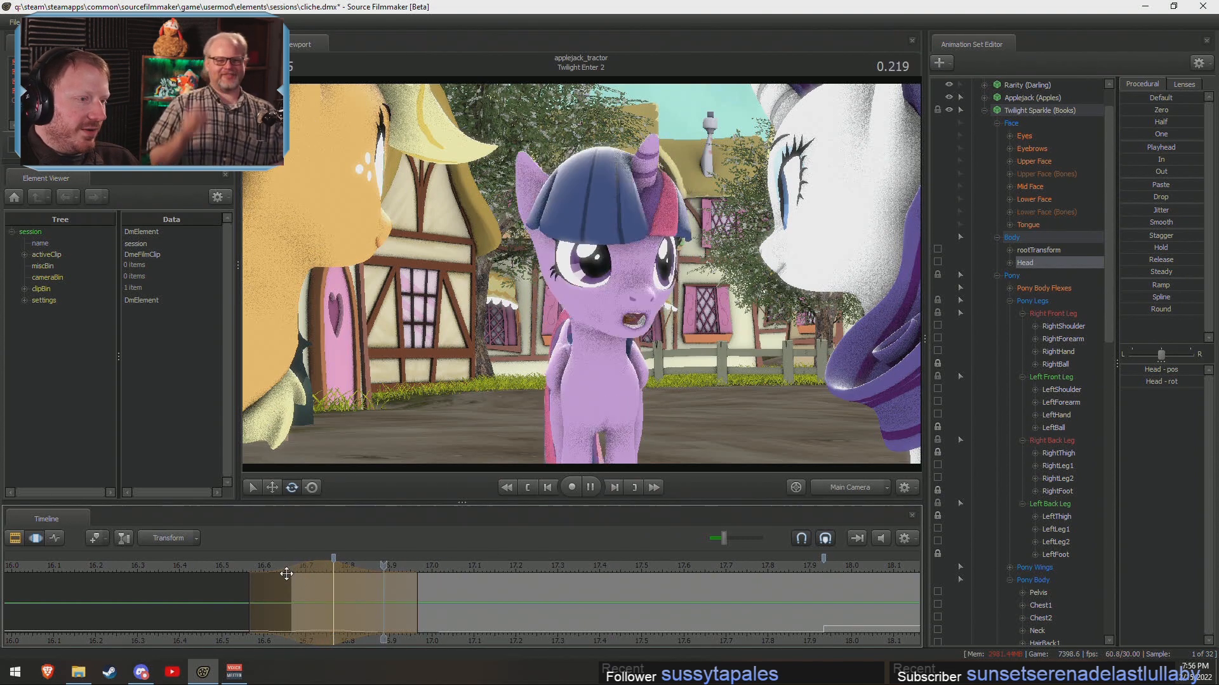
left_click_drag(443, 566, 181, 576)
key("space")
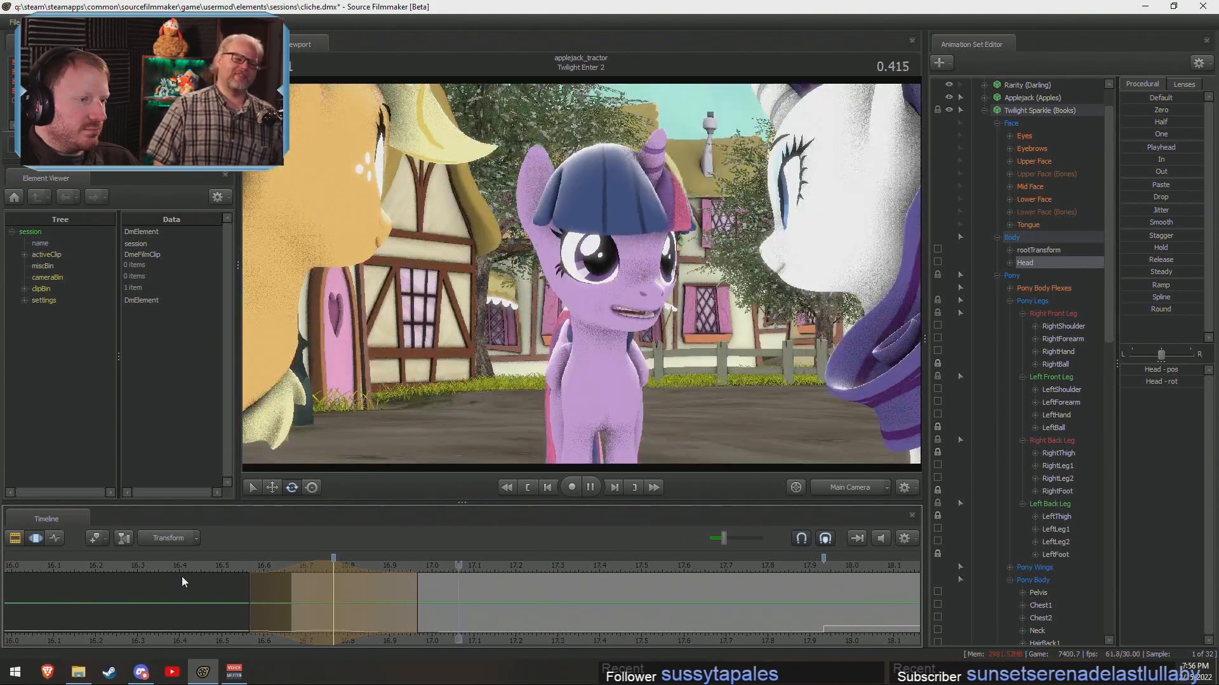
key("space")
left_click_drag(450, 568, 291, 580)
key("space")
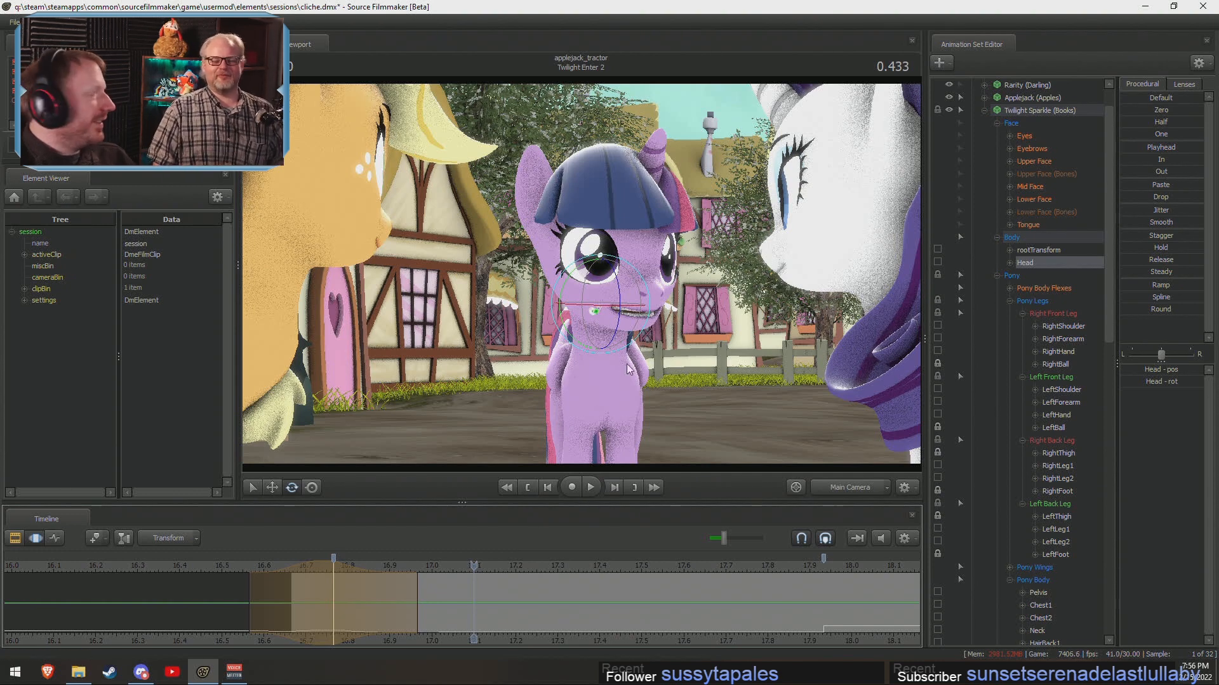
Add a blink by closing Twilight's eyes around 0.133 s within a short faded time selection, and replay it.
left_click(1024, 137)
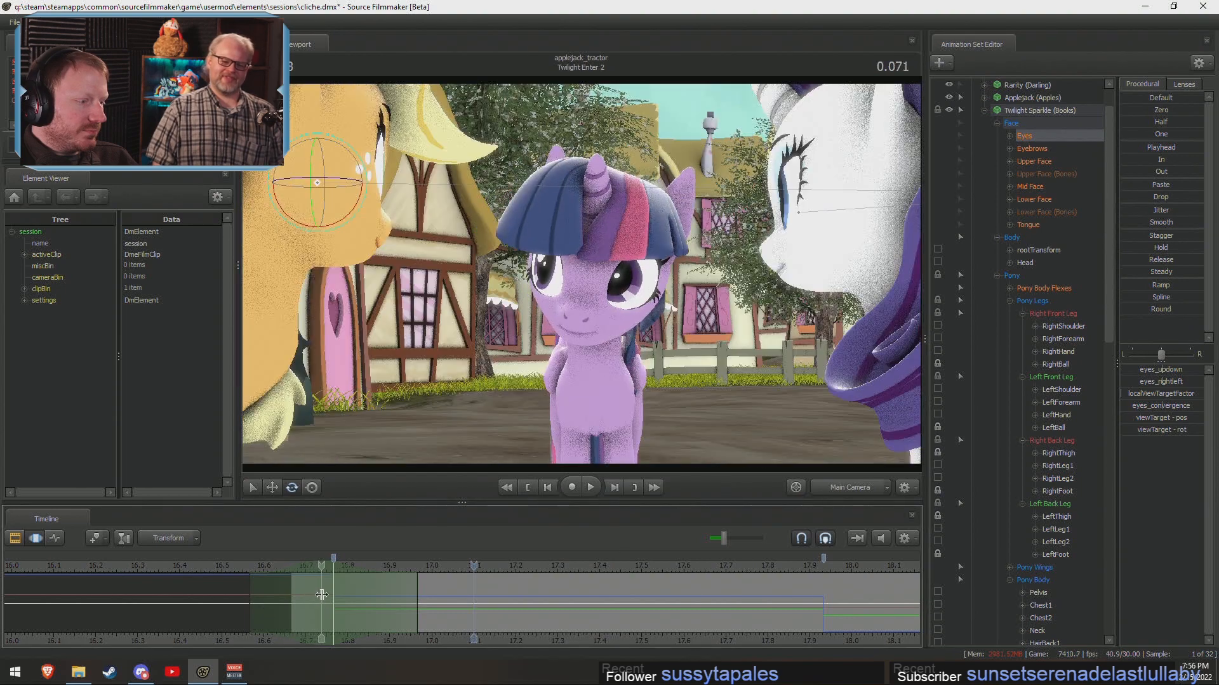
left_click_drag(320, 596, 375, 600, "shift")
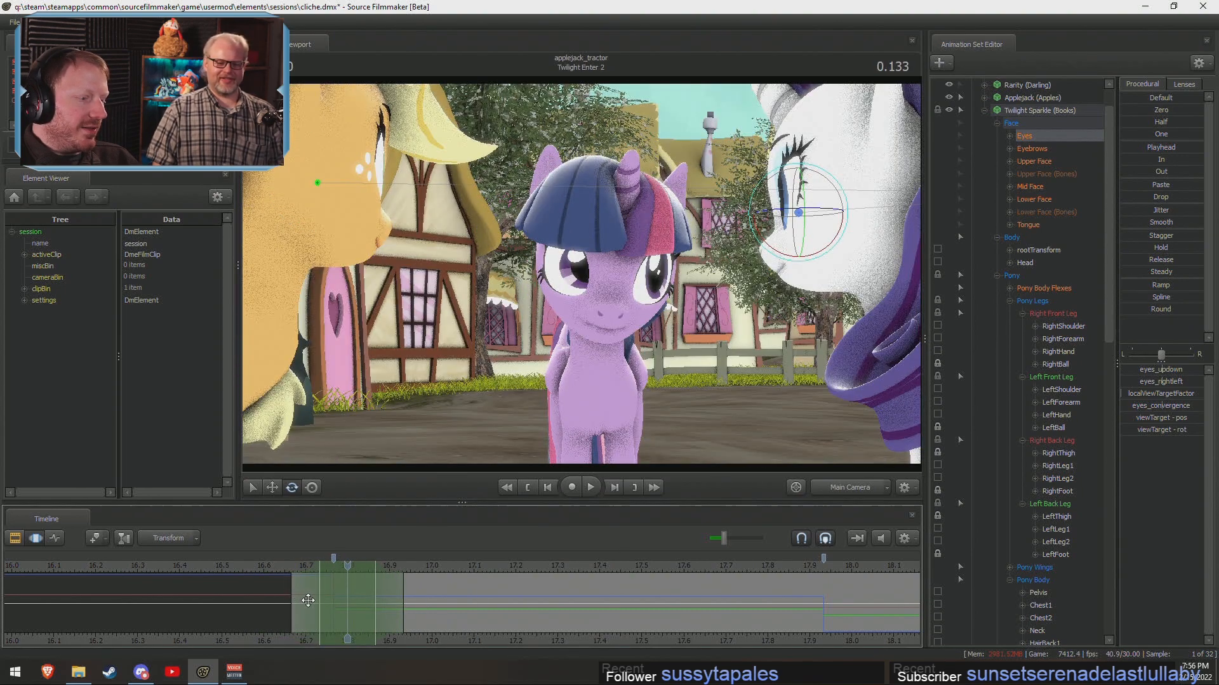
scroll(398, 583, "up", 1)
left_click(1033, 199)
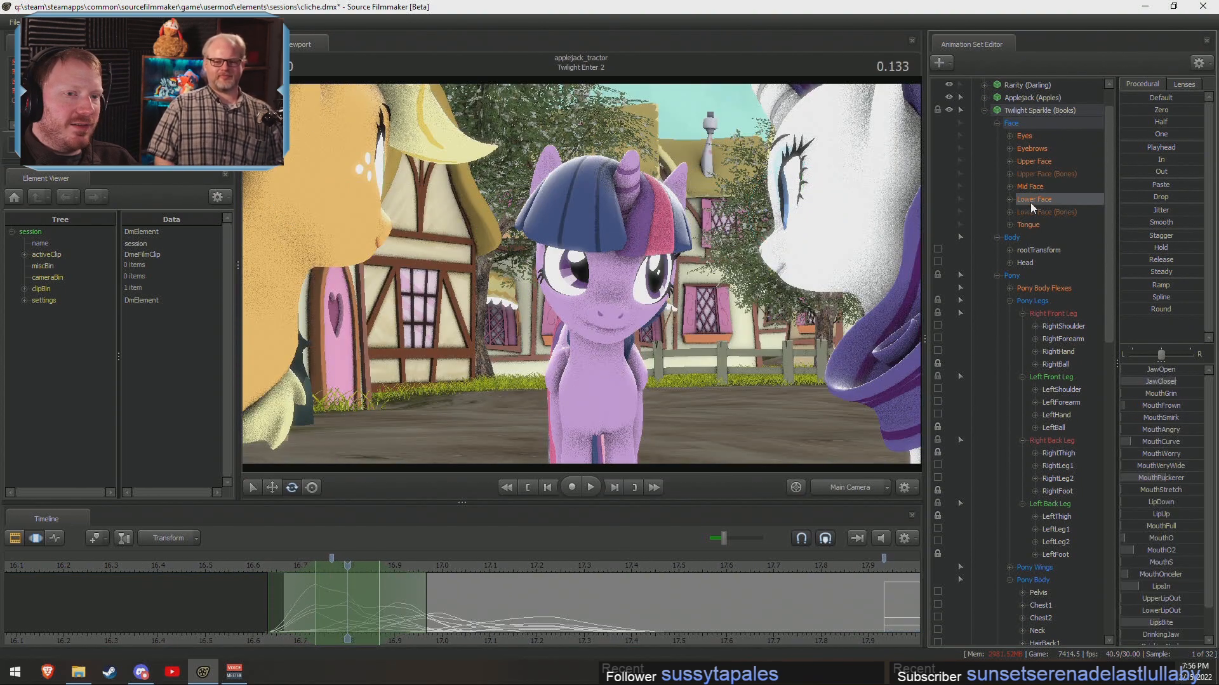
left_click(1074, 161)
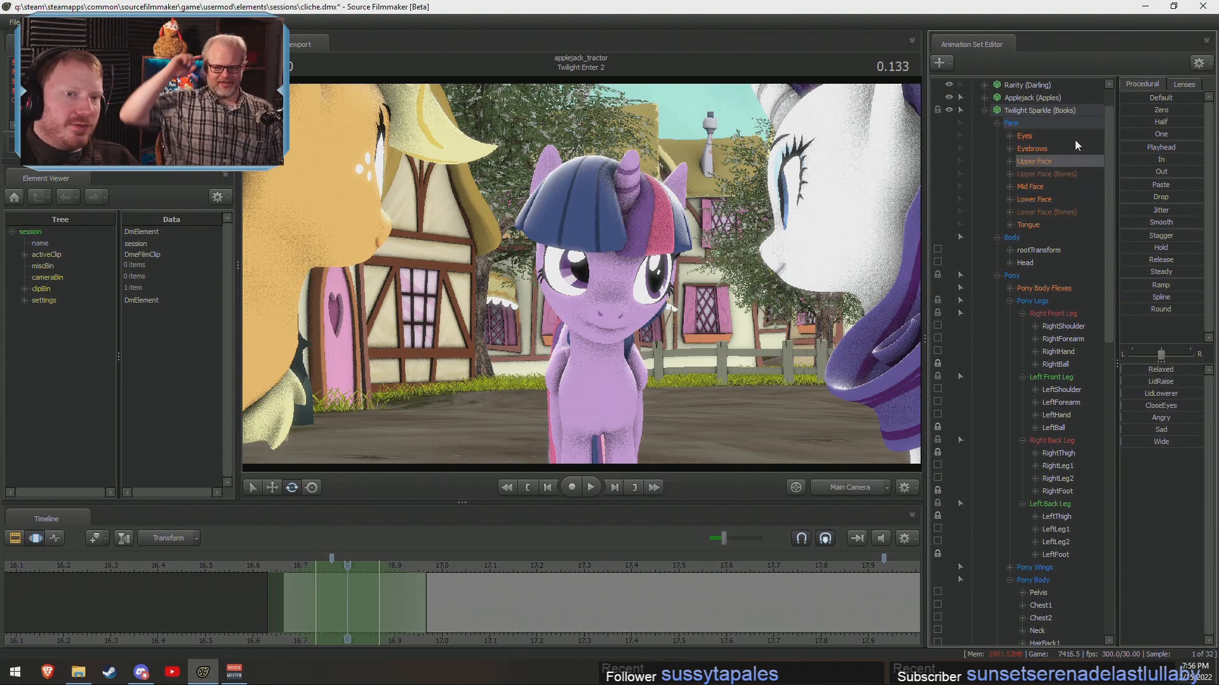
left_click_drag(1131, 410, 1180, 409)
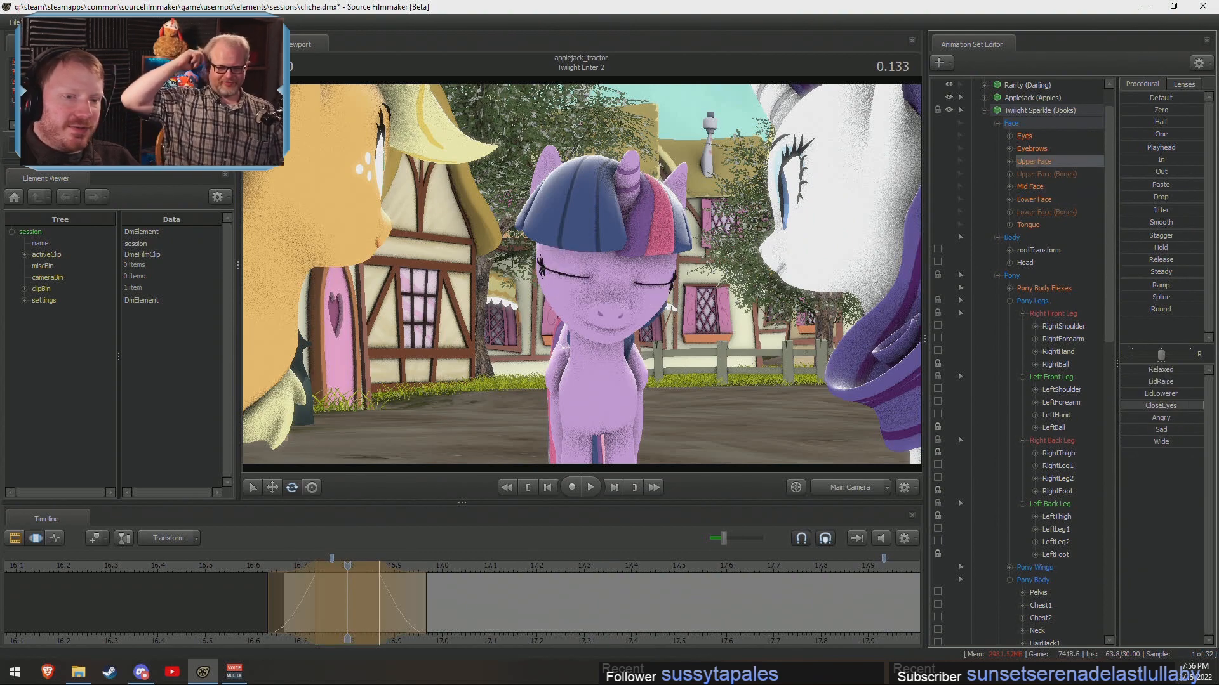
left_click_drag(456, 567, 449, 592)
key("space")
key("space")
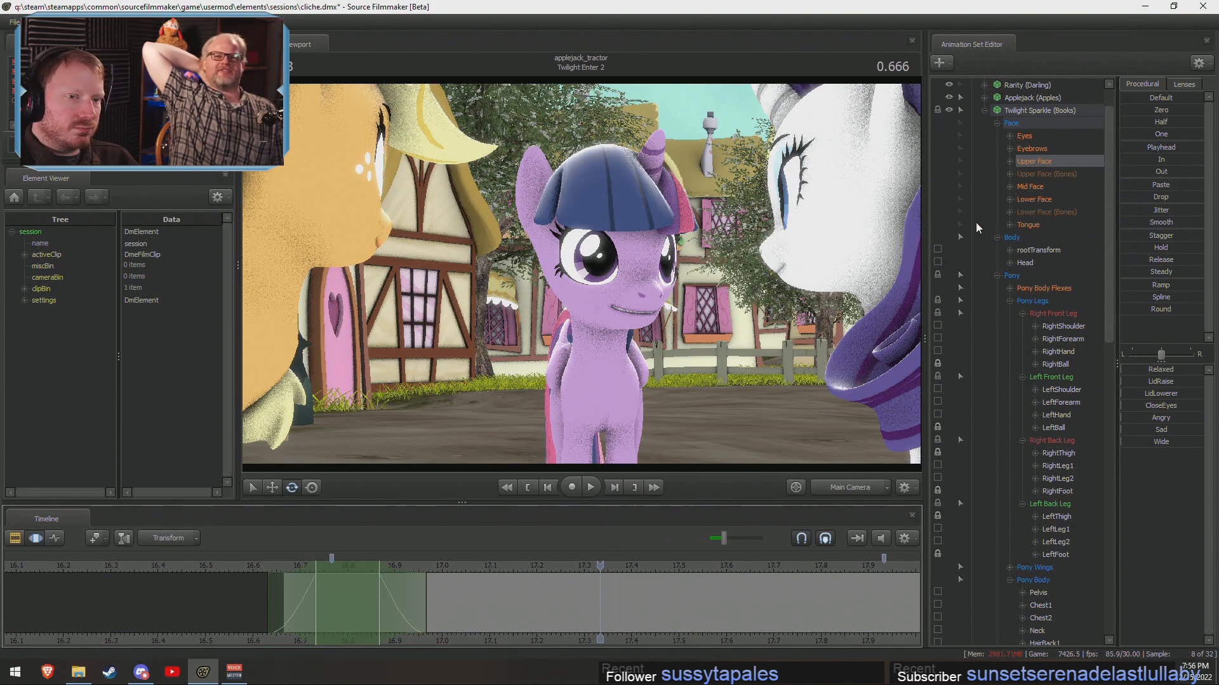
Adjust Twilight's eyes_updown control over the blink and check the result in the shot.
left_click(1028, 136)
left_click_drag(1156, 370, 1160, 371)
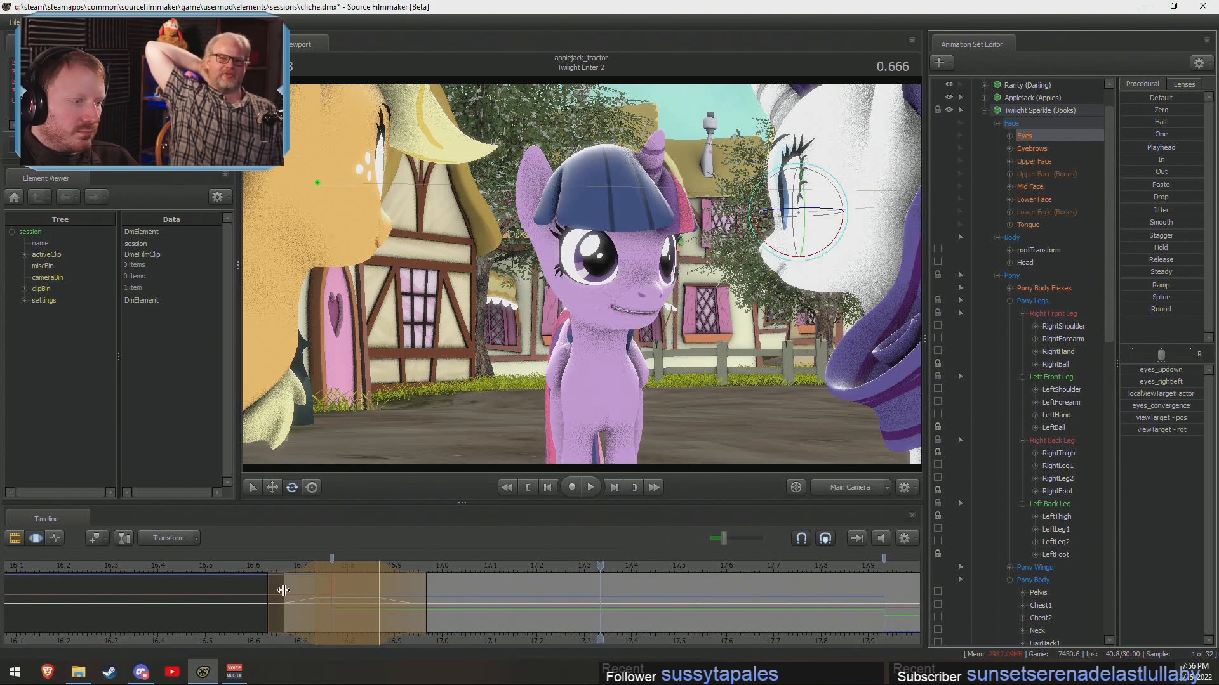
key("shift")
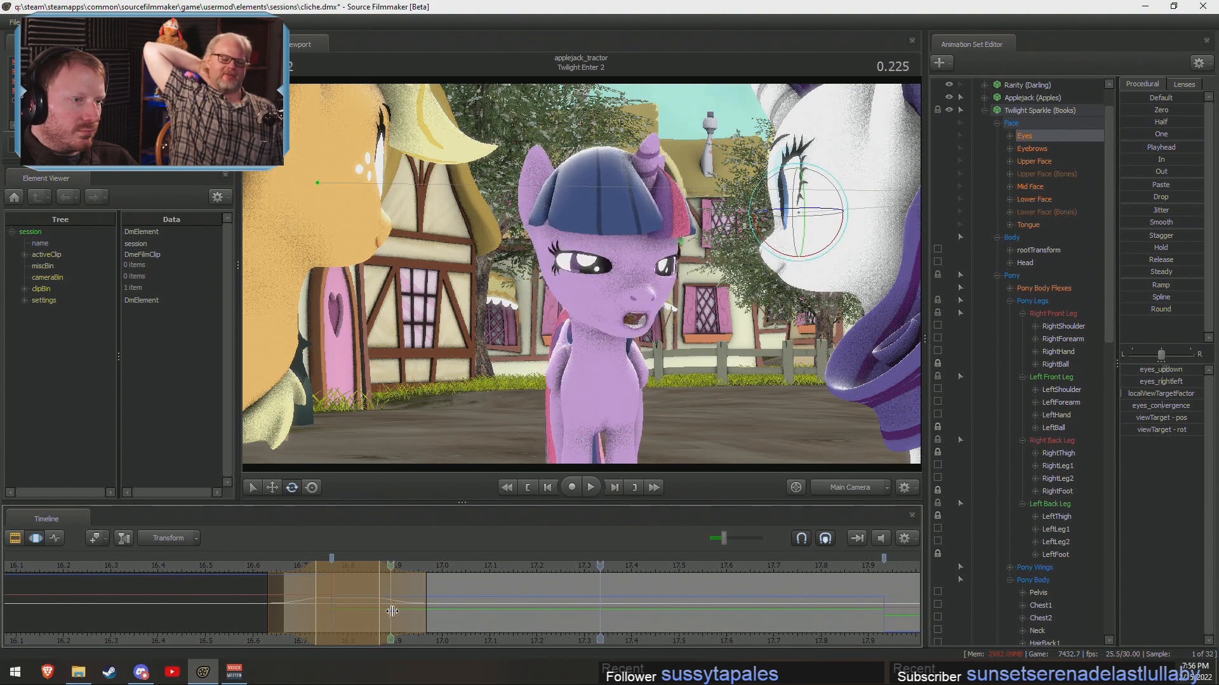
left_click(442, 617, "shift")
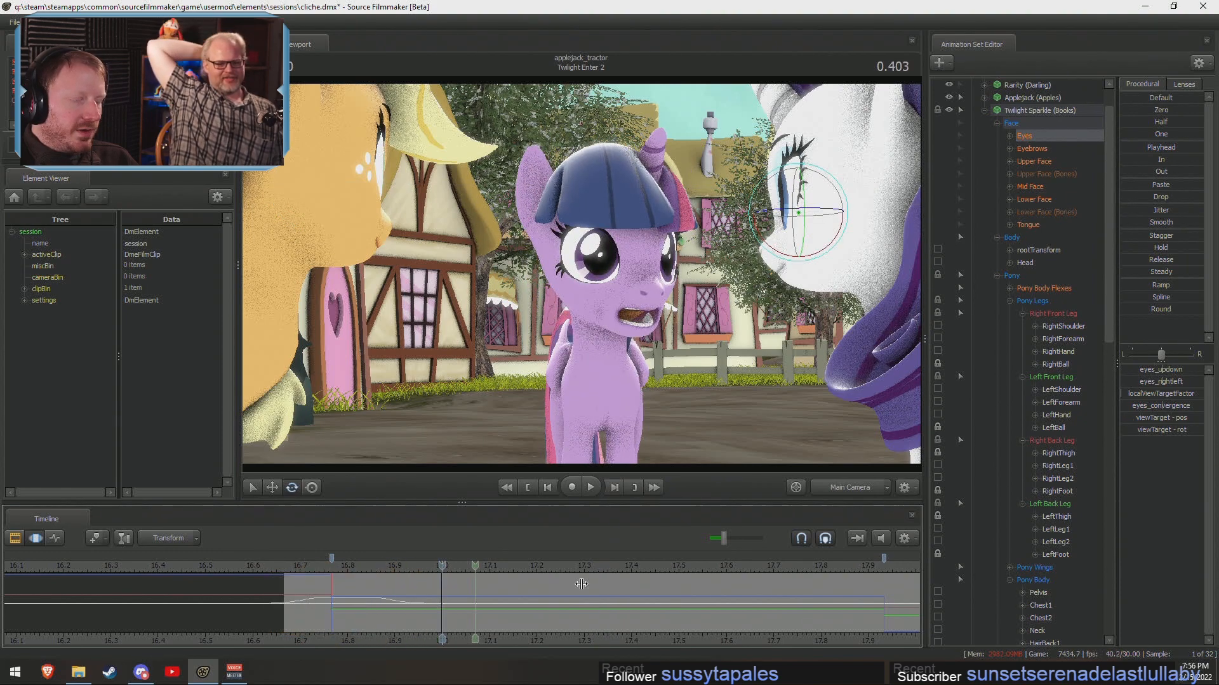
key("F2")
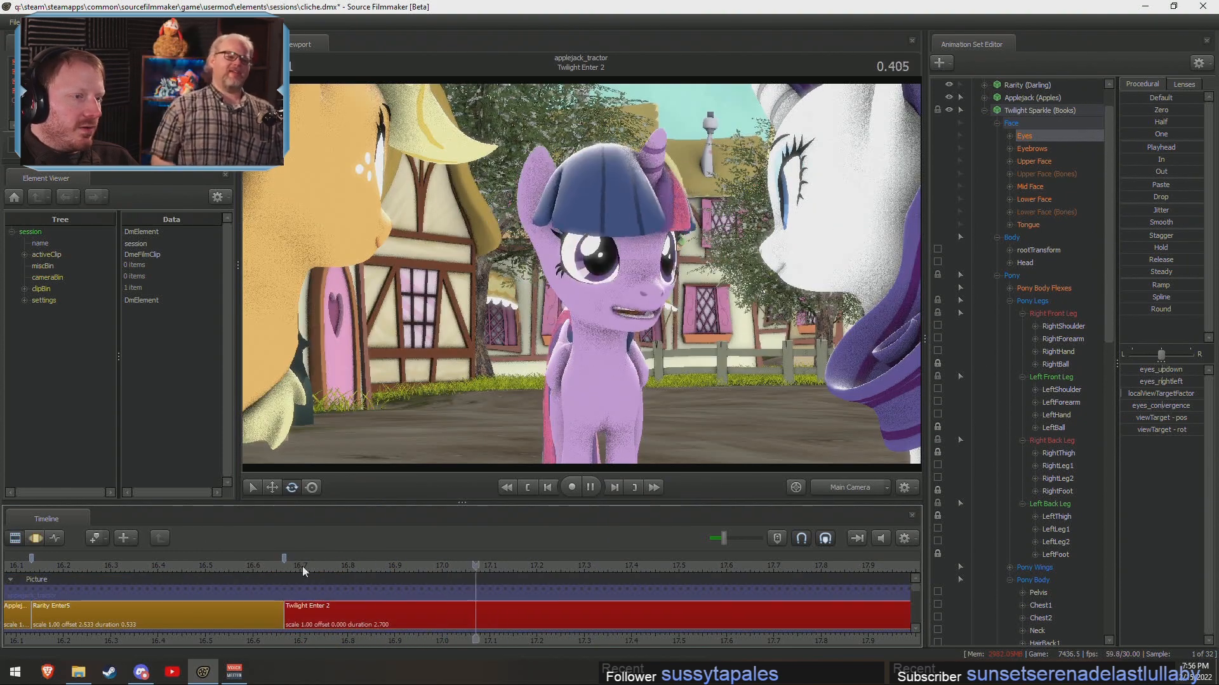
key("F4")
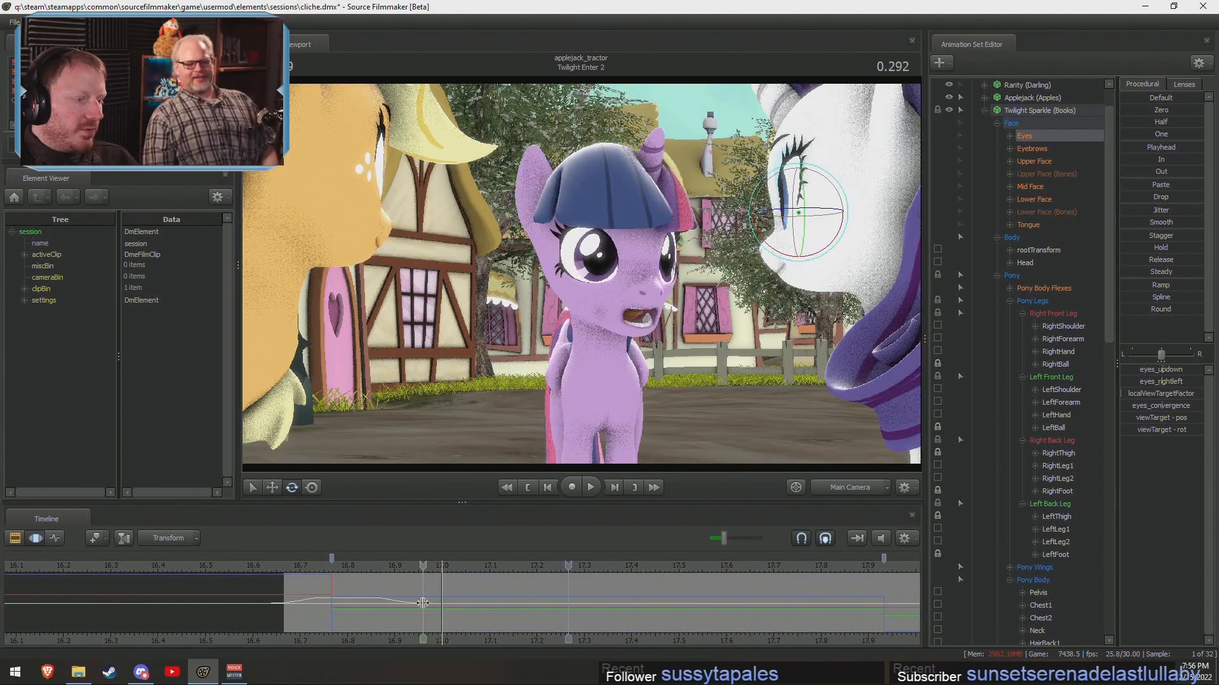
Tilt Twilight's head slightly upward at 0.300 s, faded in from 0.100 s and out to about 17.2 s on the timeline, and replay.
left_click(423, 602, "shift")
scroll(425, 602, "up", 6)
left_click_drag(527, 614, 552, 615)
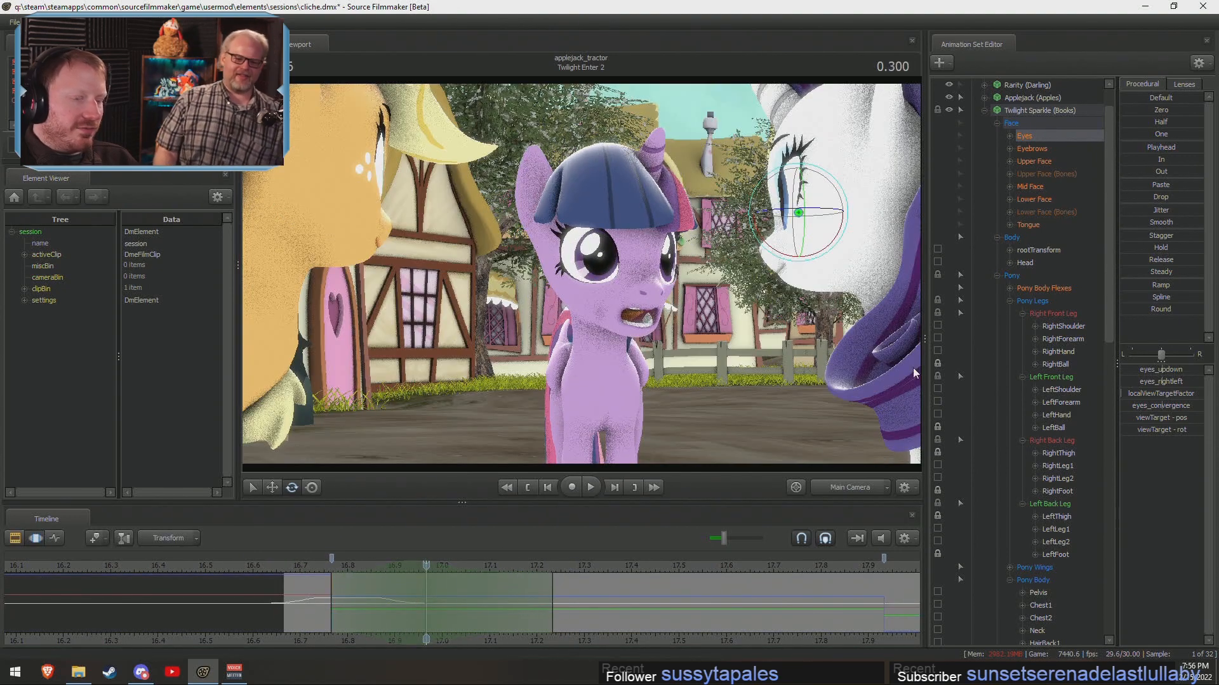
left_click(1079, 263)
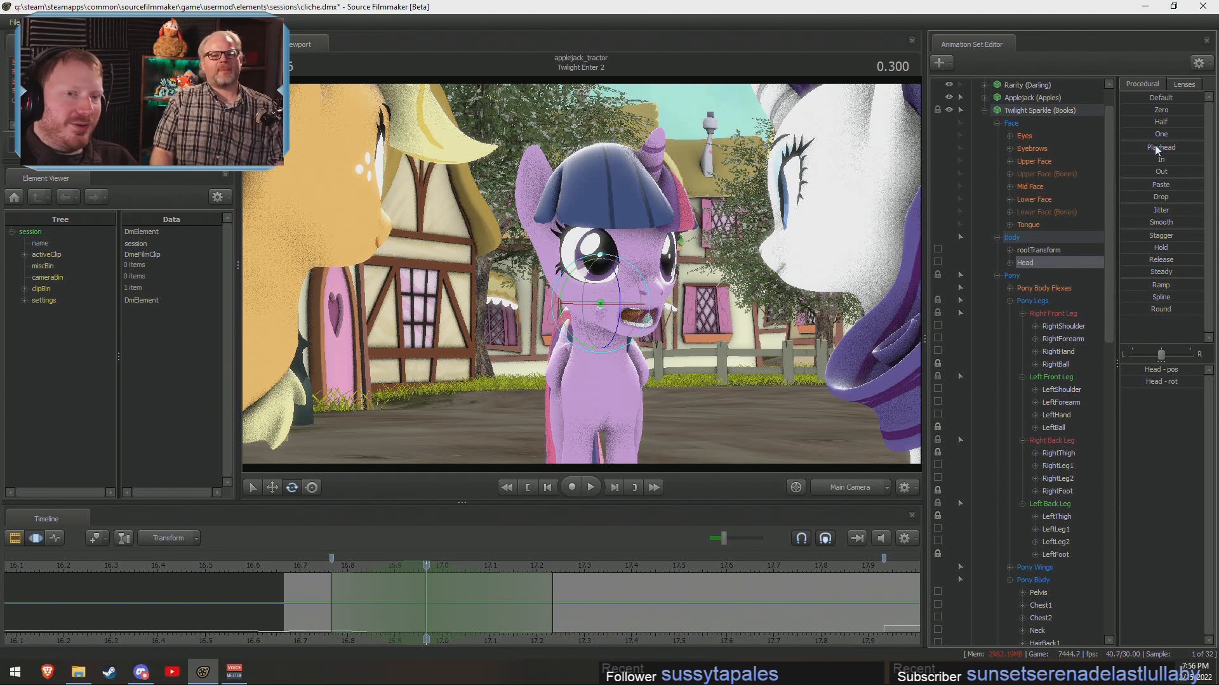
left_click_drag(618, 302, 620, 294)
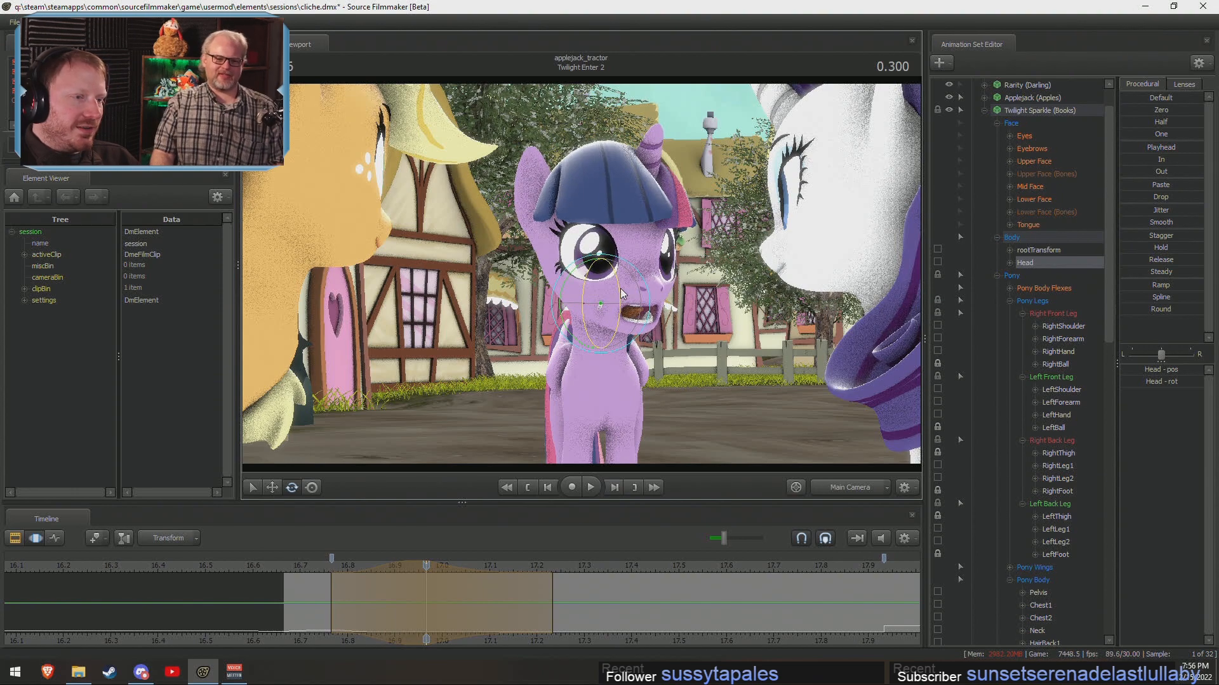
key("space")
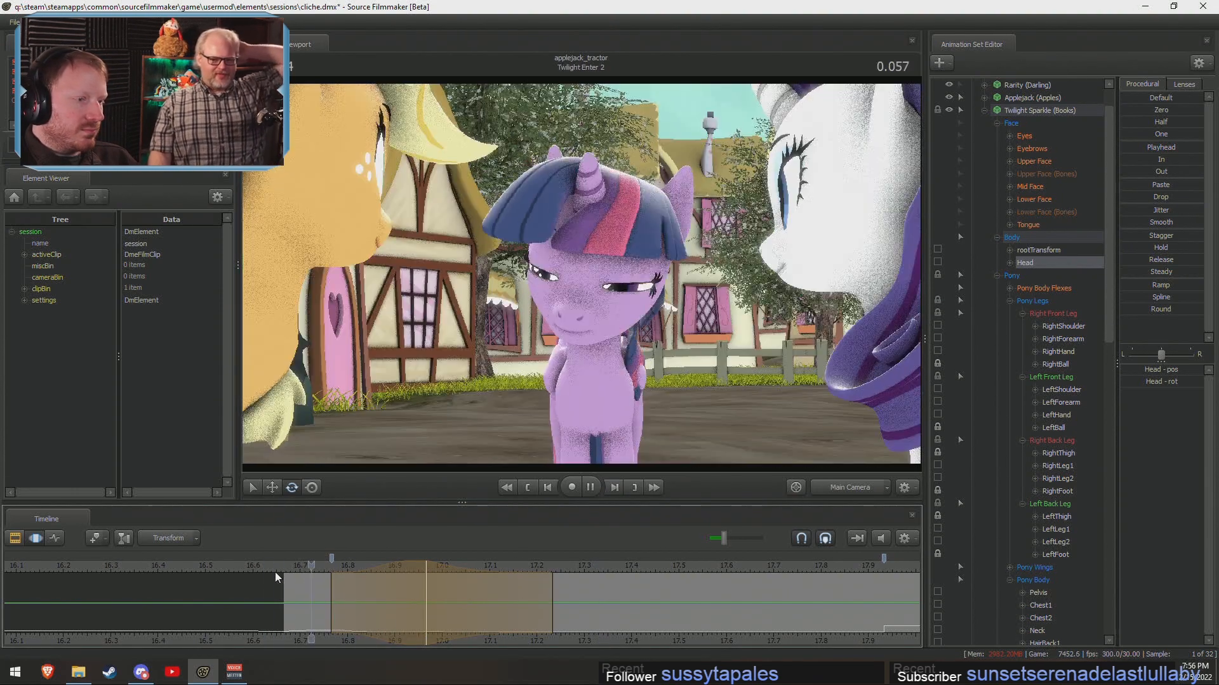
Rotate Twilight's head farther down early in the turn, around 0.100 s, and scrub through the motion.
left_click(310, 594)
left_click_drag(309, 595, 347, 610)
left_click_drag(623, 346, 613, 342)
left_click_drag(257, 568, 360, 597)
Lower Twilight's head with the Move tool at 0.166 s, faded from the shot's start to 17.0 s, and replay the turn.
key("Escape")
scroll(360, 598, "up", 5, "shift")
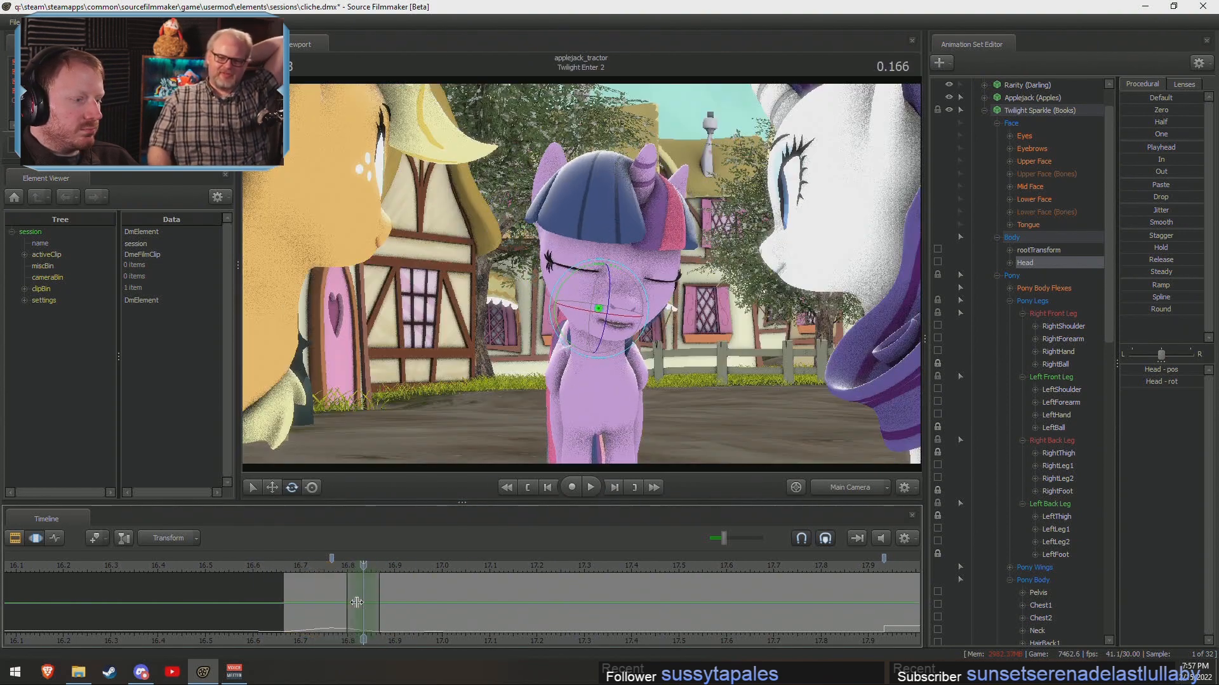
key("w")
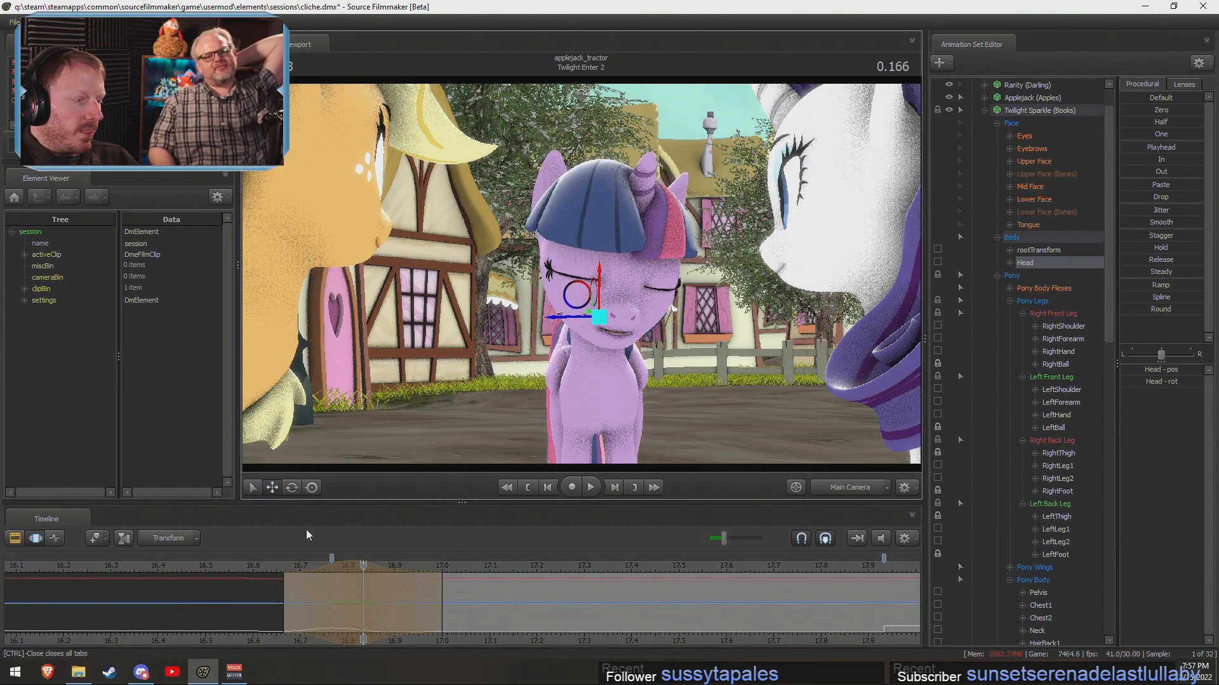
key("space")
key("space")
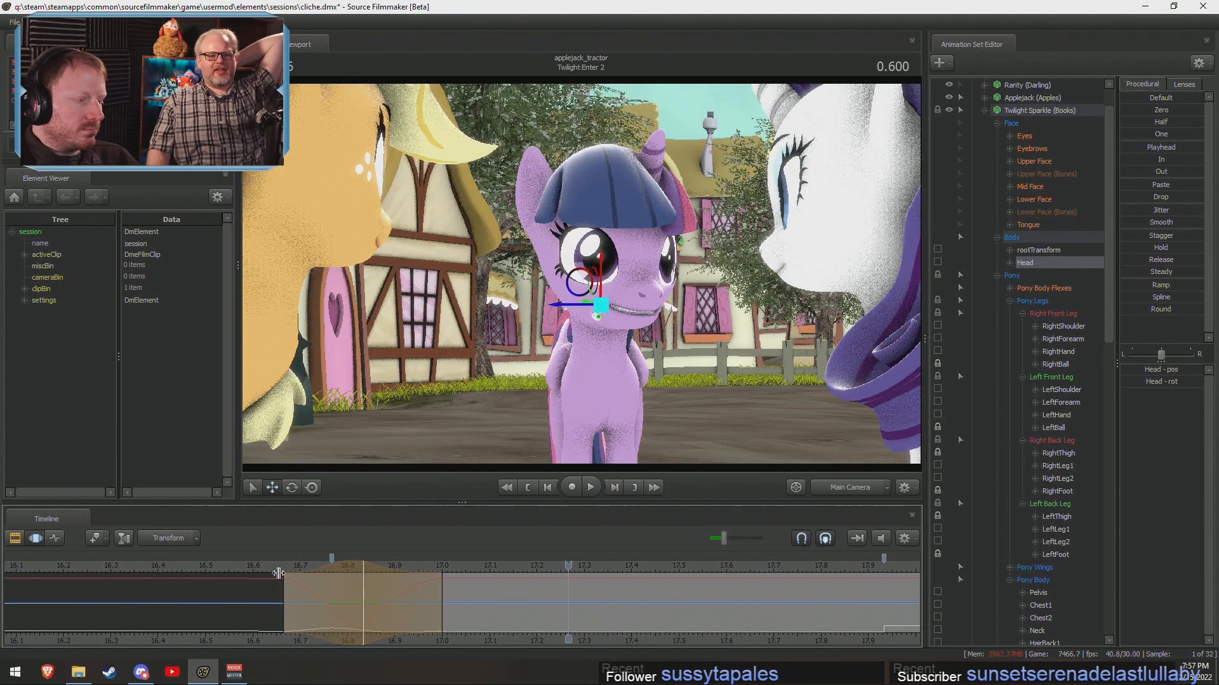
left_click_drag(278, 573, 335, 612)
key("space")
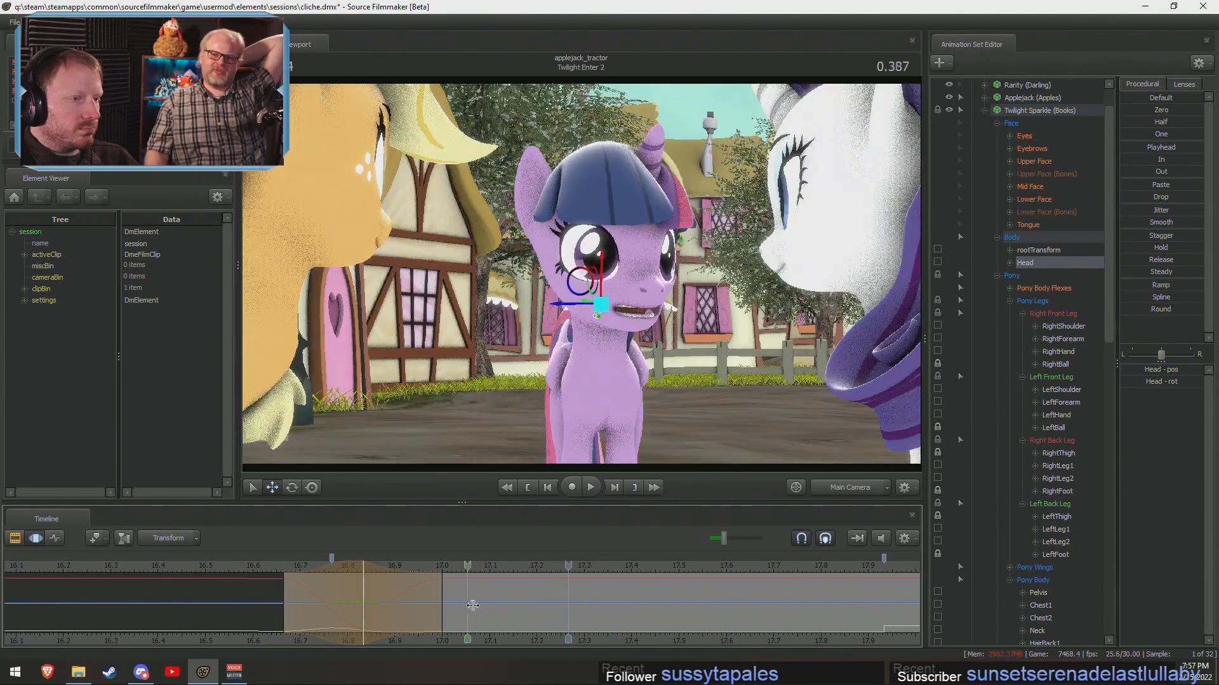
left_click(254, 569)
key("space")
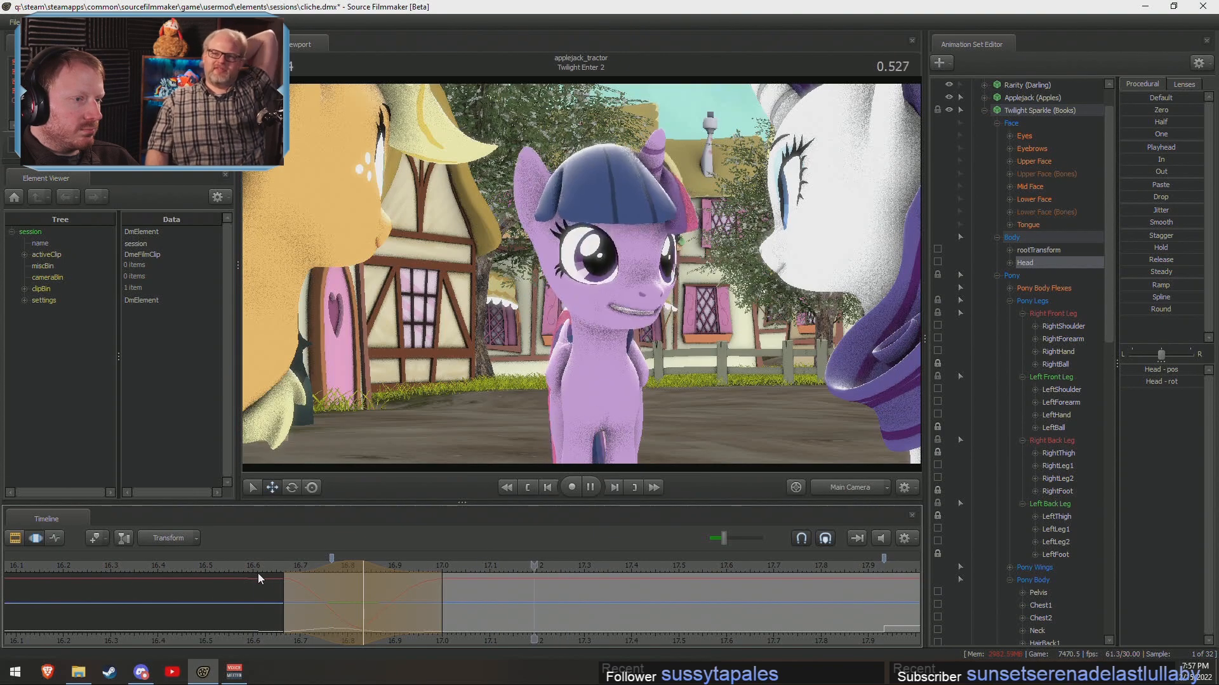
key("space")
Play the preceding Applejack and Rarity shots into Twilight Enter 2 to review the reaction in context.
scroll(296, 570, "down", 3)
key("F2")
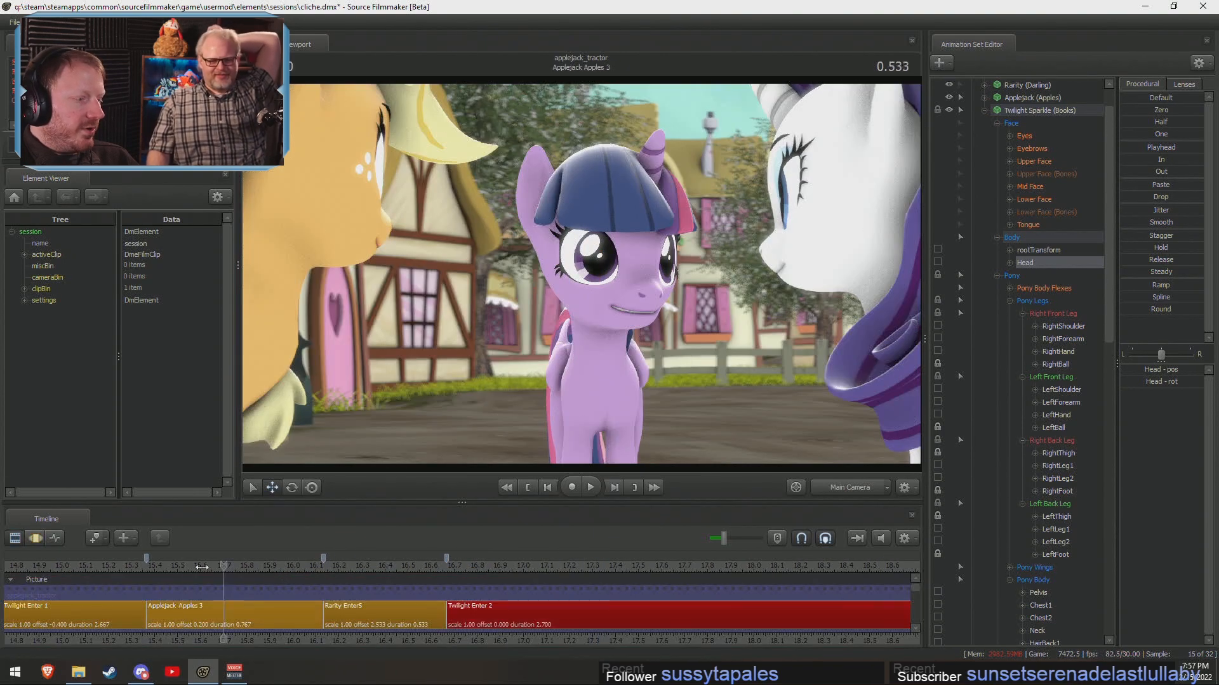
left_click_drag(154, 567, 141, 560)
key("space")
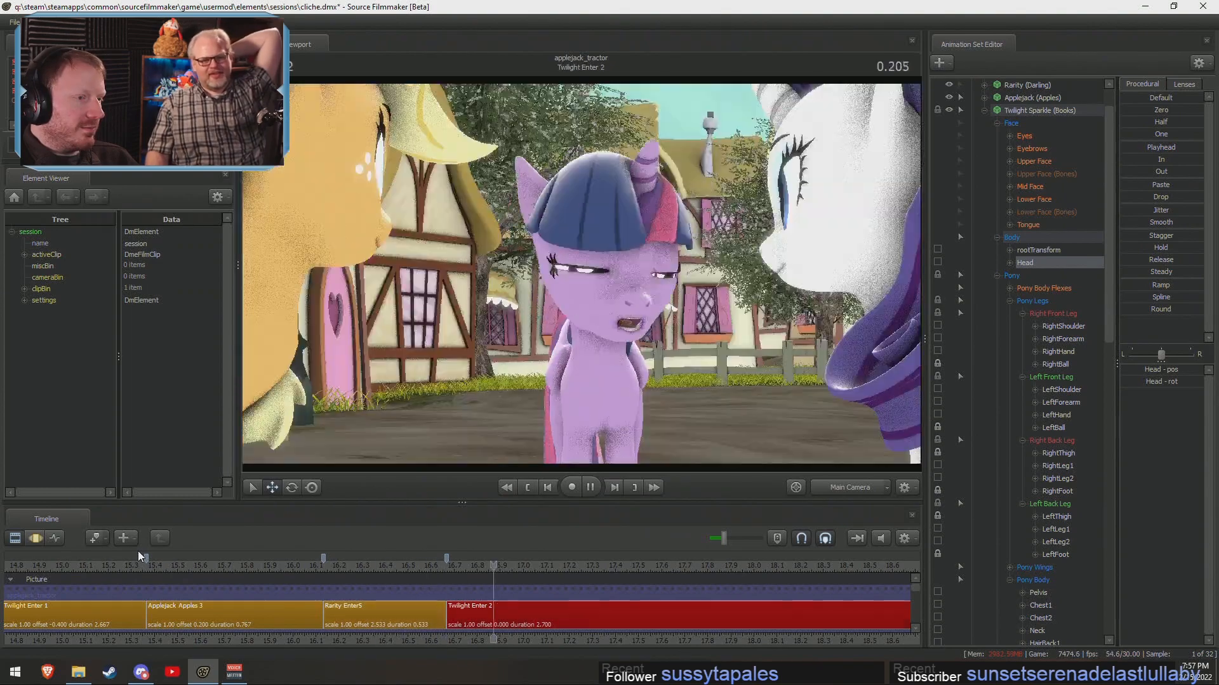
key("space")
left_click(321, 566)
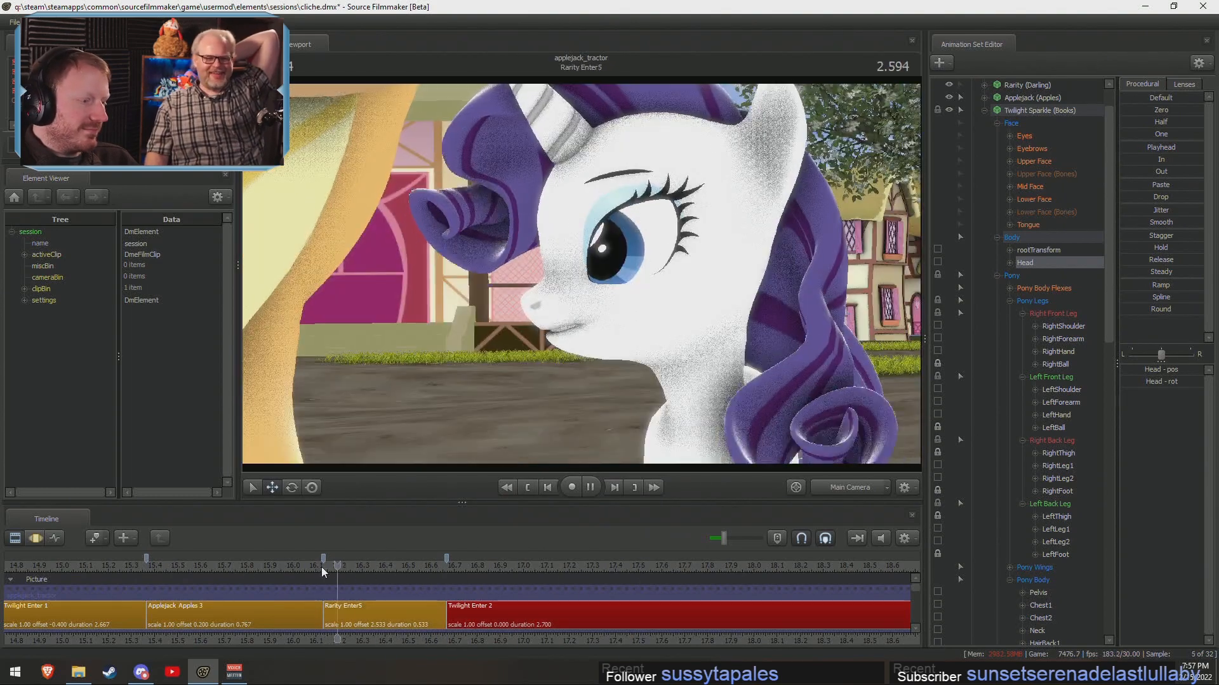
key("space")
left_click(424, 568)
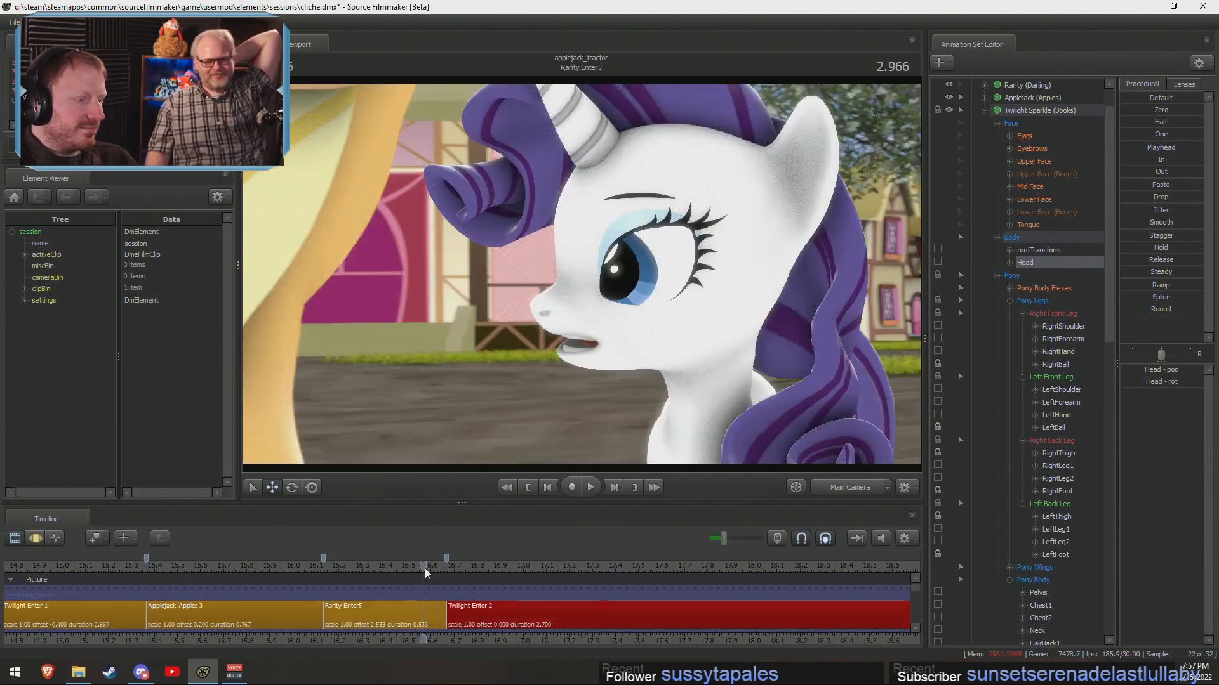
key("space")
key("space")
Rotate Twilight's Chest1 at 0.100 s within a time selection fading from about 16.6 s to 17.0 s on the timeline.
key("F3")
key("shift")
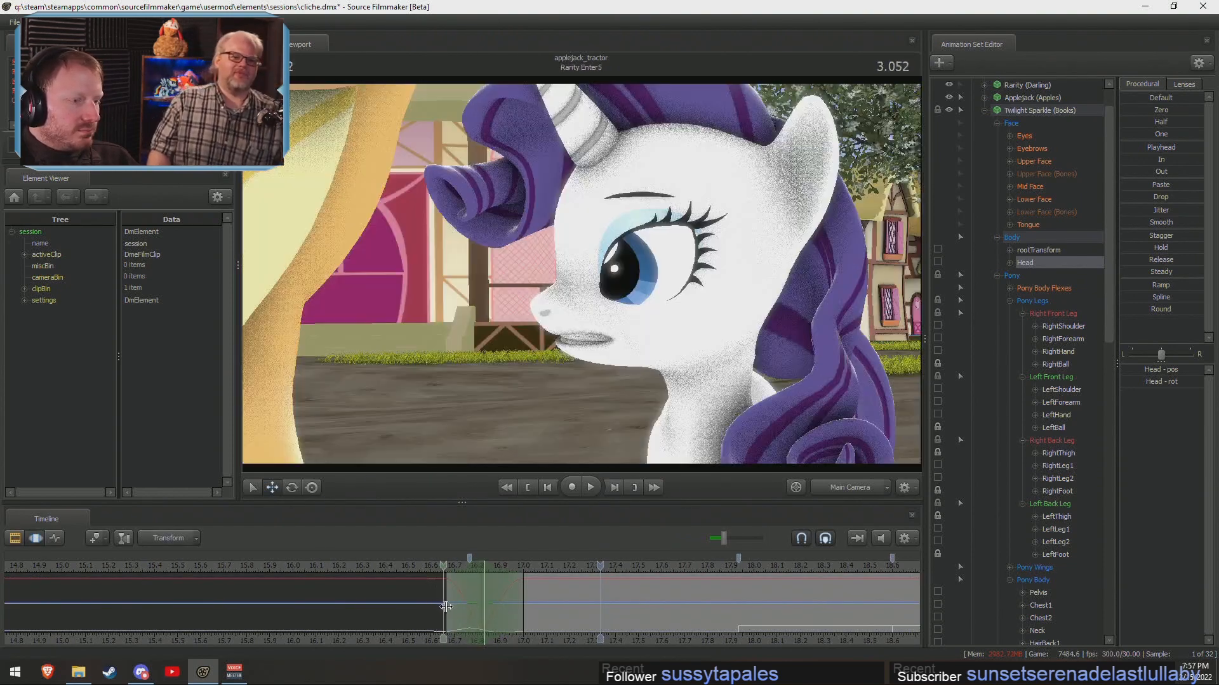
left_click(469, 613, "shift")
scroll(467, 612, "up", 1)
key("ctrl")
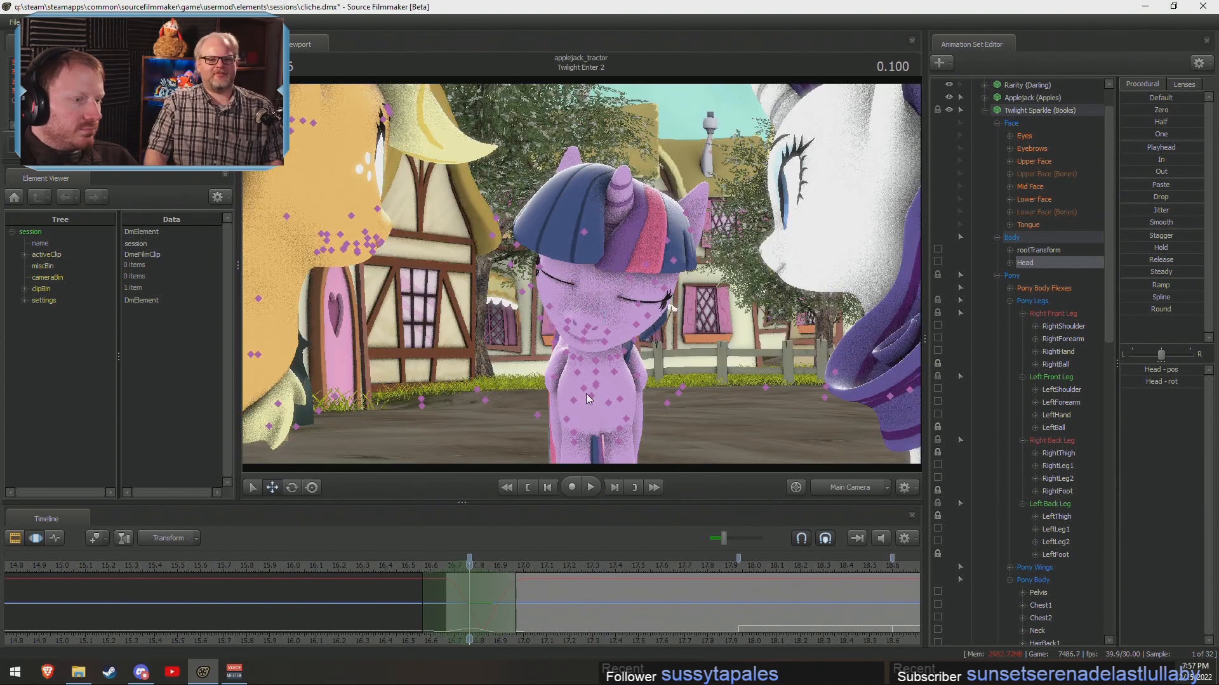
left_click(594, 384, "ctrl")
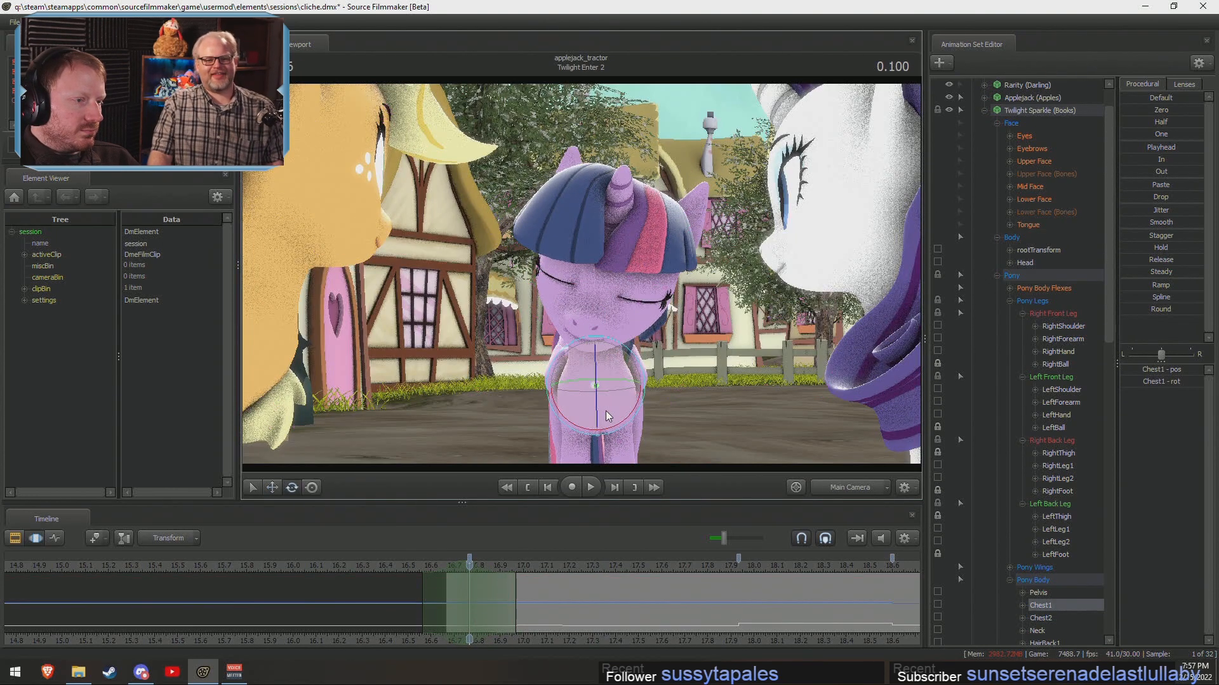
left_click_drag(603, 396, 601, 403)
key("shift")
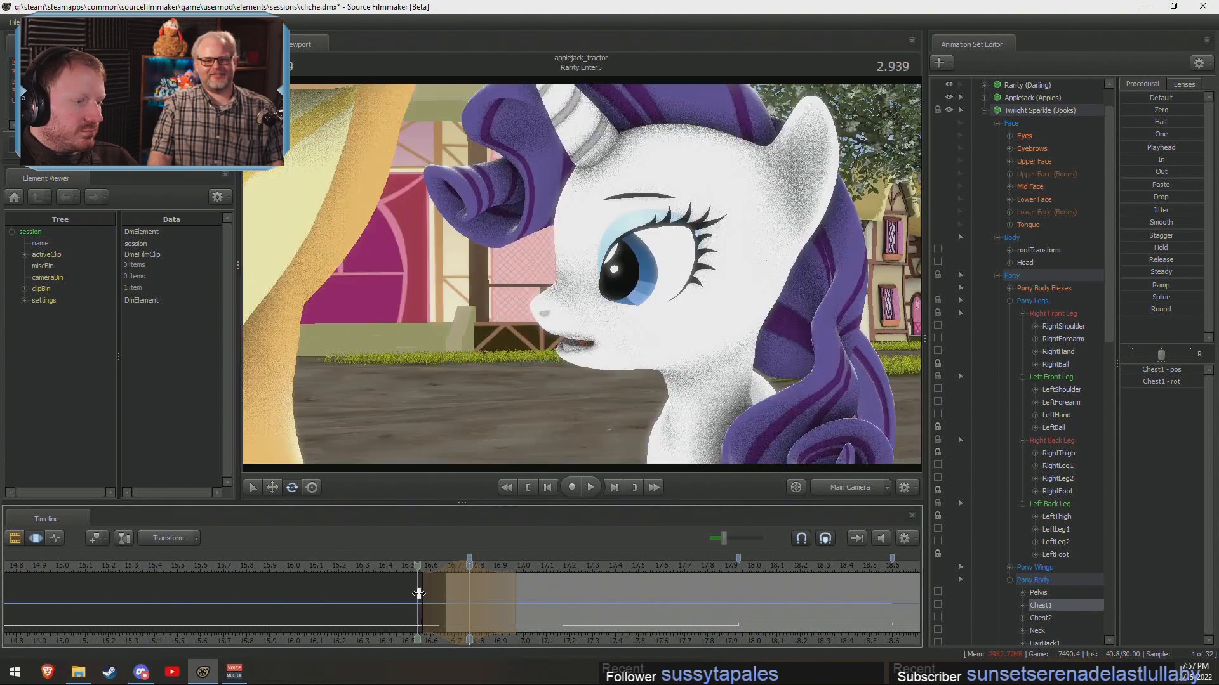
Rotate Twilight's left and right shoulders at 0.100 s from the work camera so her front legs recoil with the chest.
key("space")
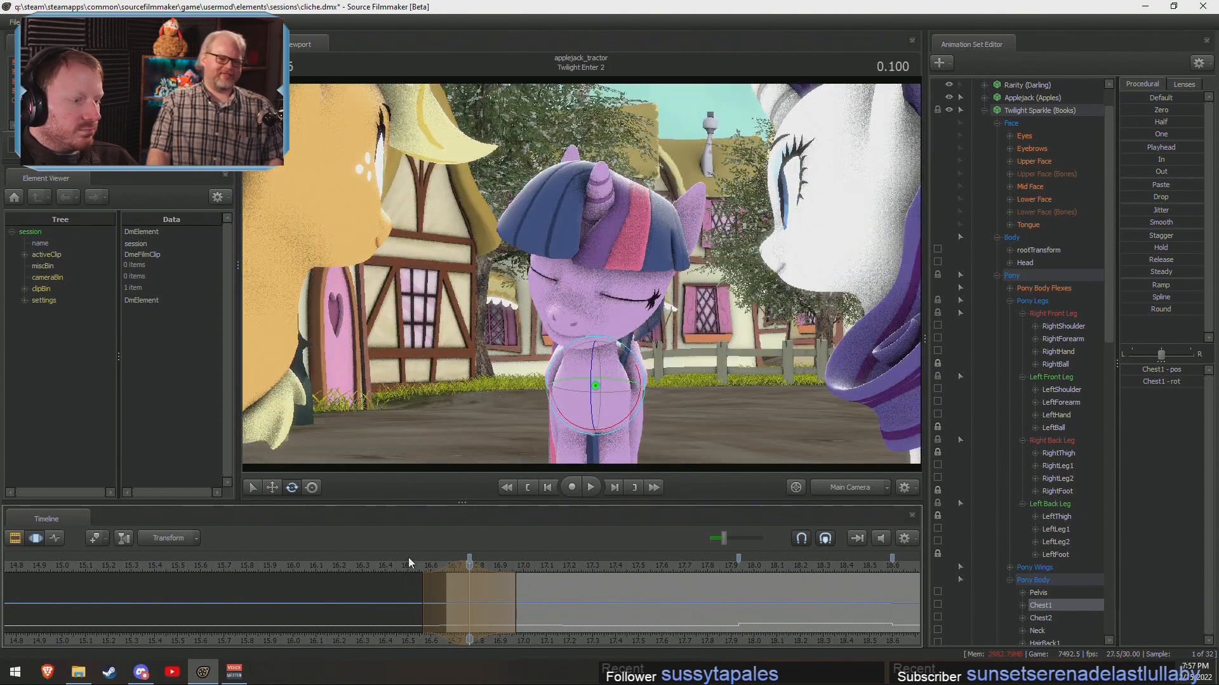
key("space")
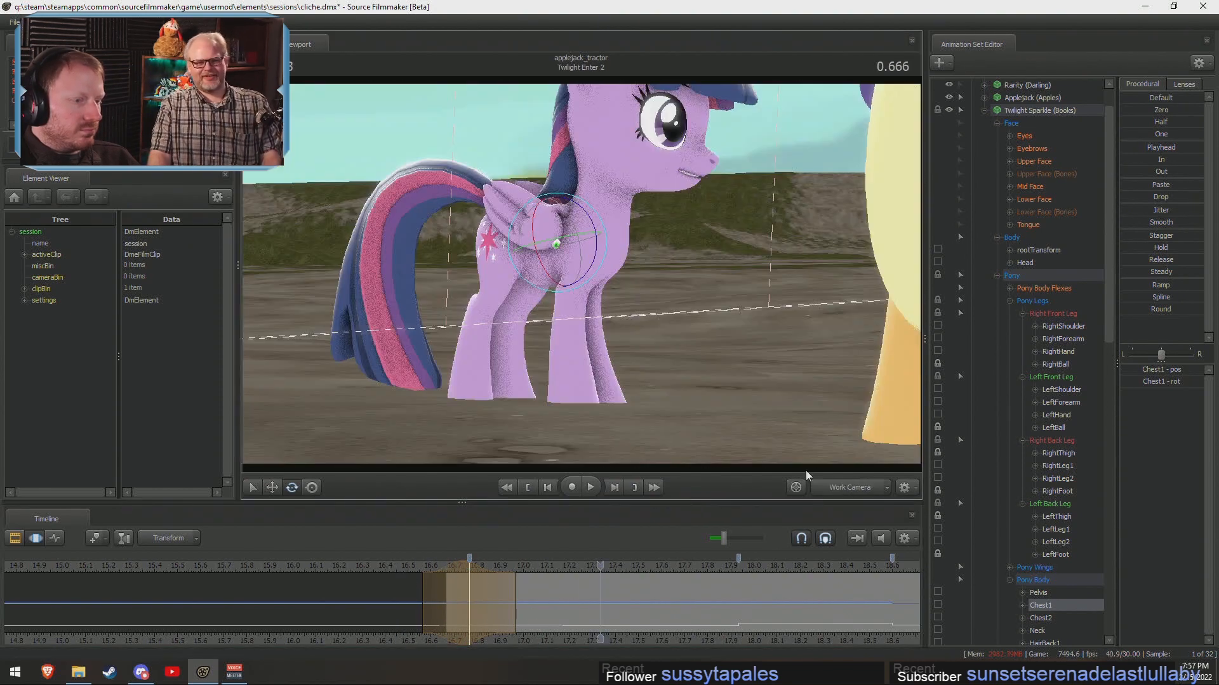
left_click_drag(546, 356, 507, 356, "alt")
left_click_drag(519, 567, 472, 574)
left_click_drag(495, 381, 355, 374)
left_click_drag(546, 210, 561, 147, "alt")
left_click(604, 157, "ctrl")
left_click(525, 156, "ctrl+shift")
mouse_move(470, 571)
left_mouse_down()
mouse_move(578, 592)
mouse_move(446, 569)
mouse_move(462, 598)
mouse_move(498, 603)
mouse_move(470, 600)
left_mouse_up()
left_click_drag(550, 381, 660, 381, "alt")
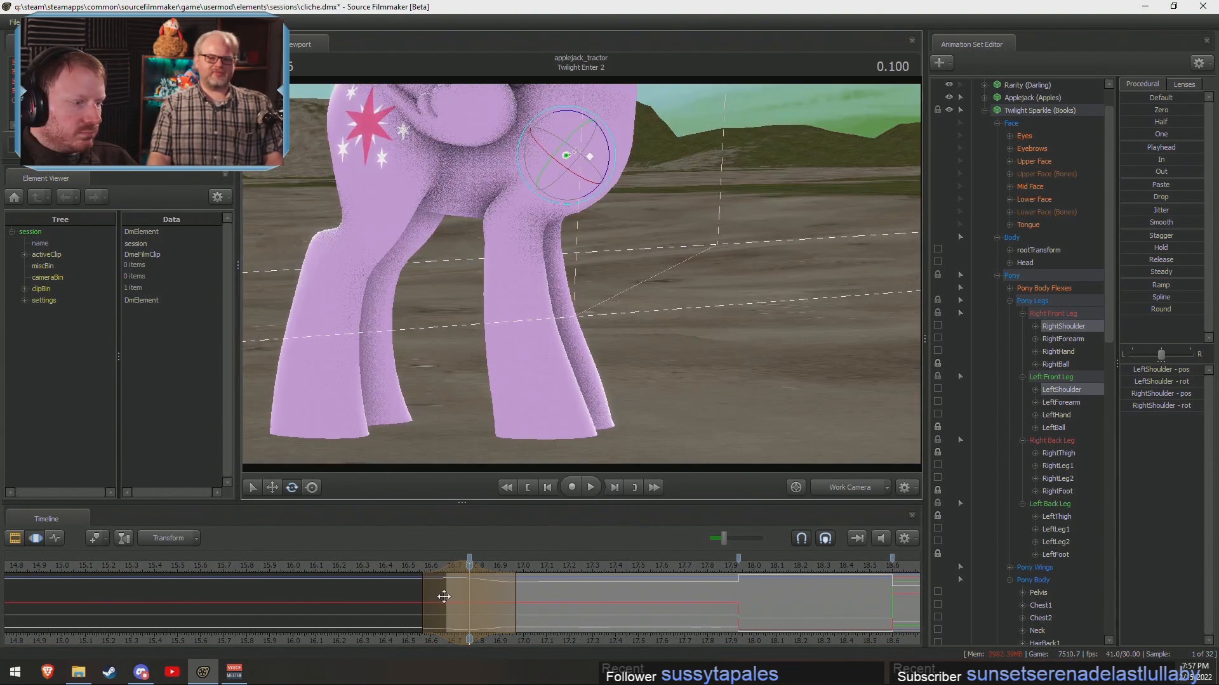
Return to the main camera and replay Twilight's turn from the start of Twilight Enter 2.
left_click_drag(443, 596, 550, 603)
left_click(841, 489)
key("F2")
left_click(446, 566)
key("space")
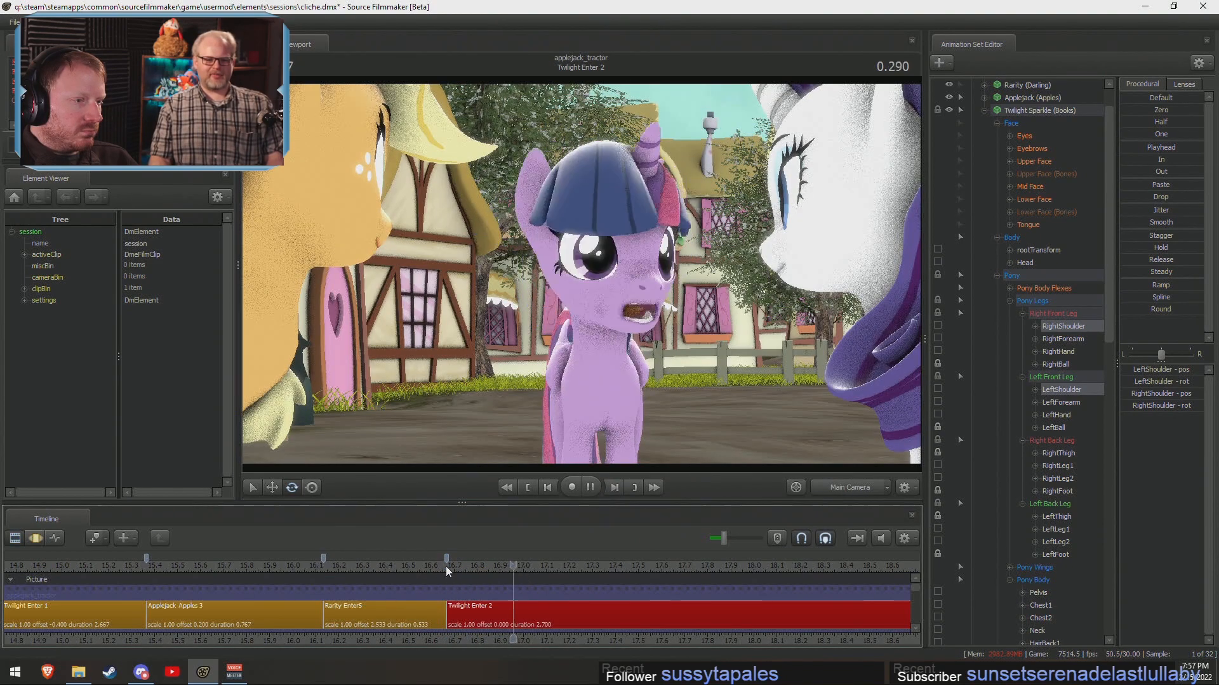
key("space")
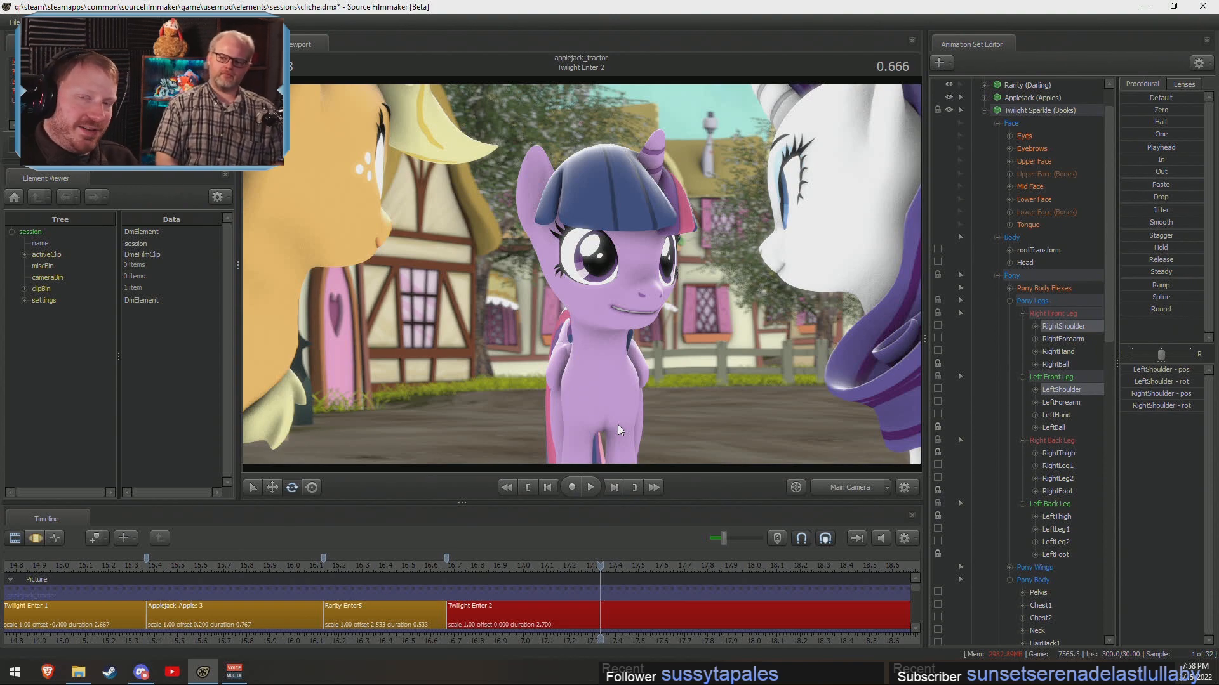
left_click_drag(467, 563, 447, 565)
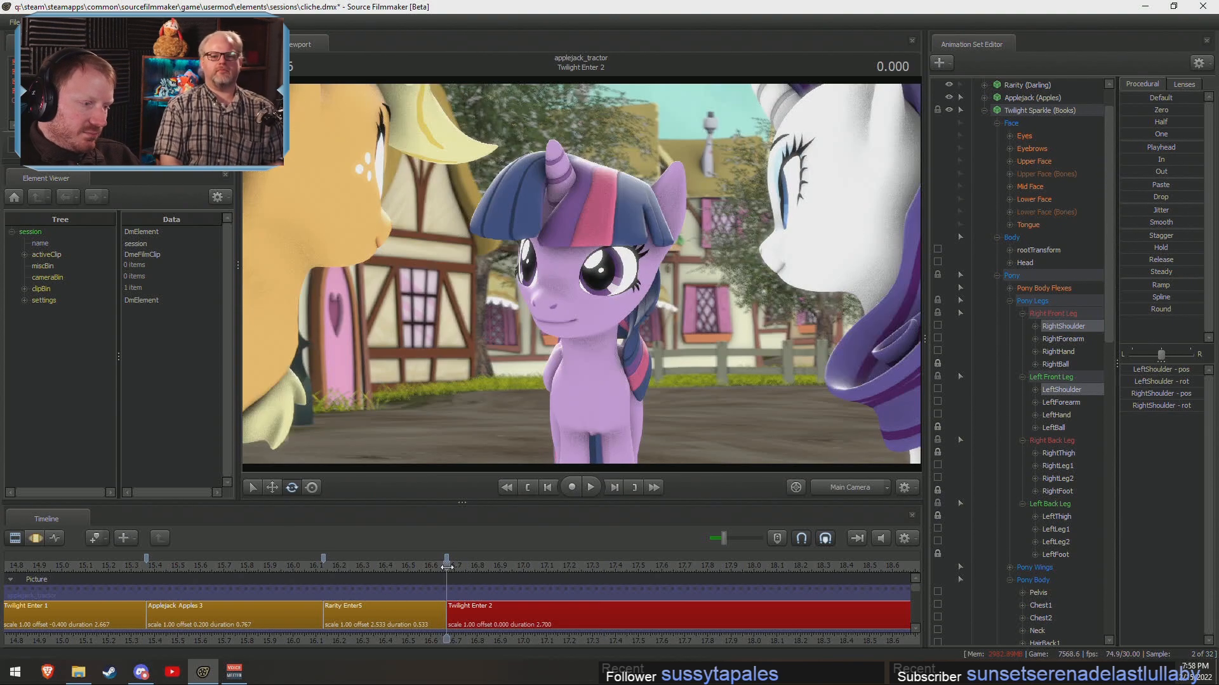
key("space")
key("space")
left_click(451, 567)
key("space")
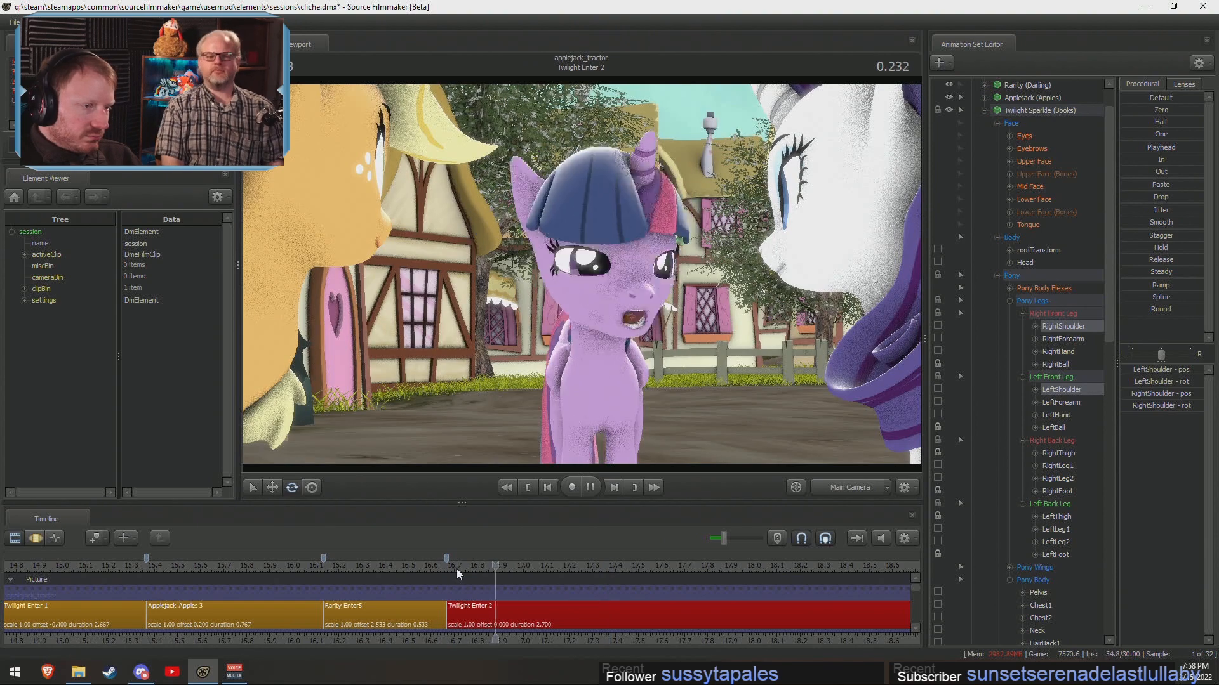
key("space")
Rotate Twilight's head at 0.333 s within a time selection fading from about 16.8 s to 17.2 s on the timeline.
key("F3")
left_click_drag(471, 613, 493, 614)
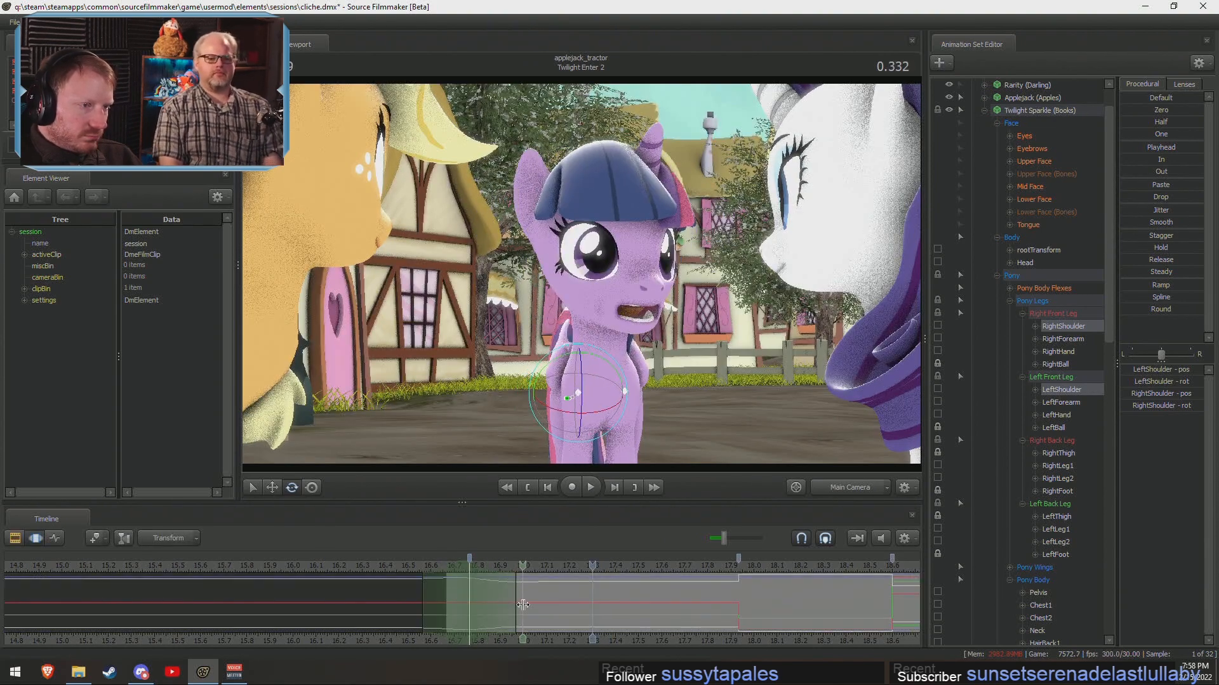
left_click(523, 602, "shift")
scroll(523, 601, "up", 5)
left_click(595, 301)
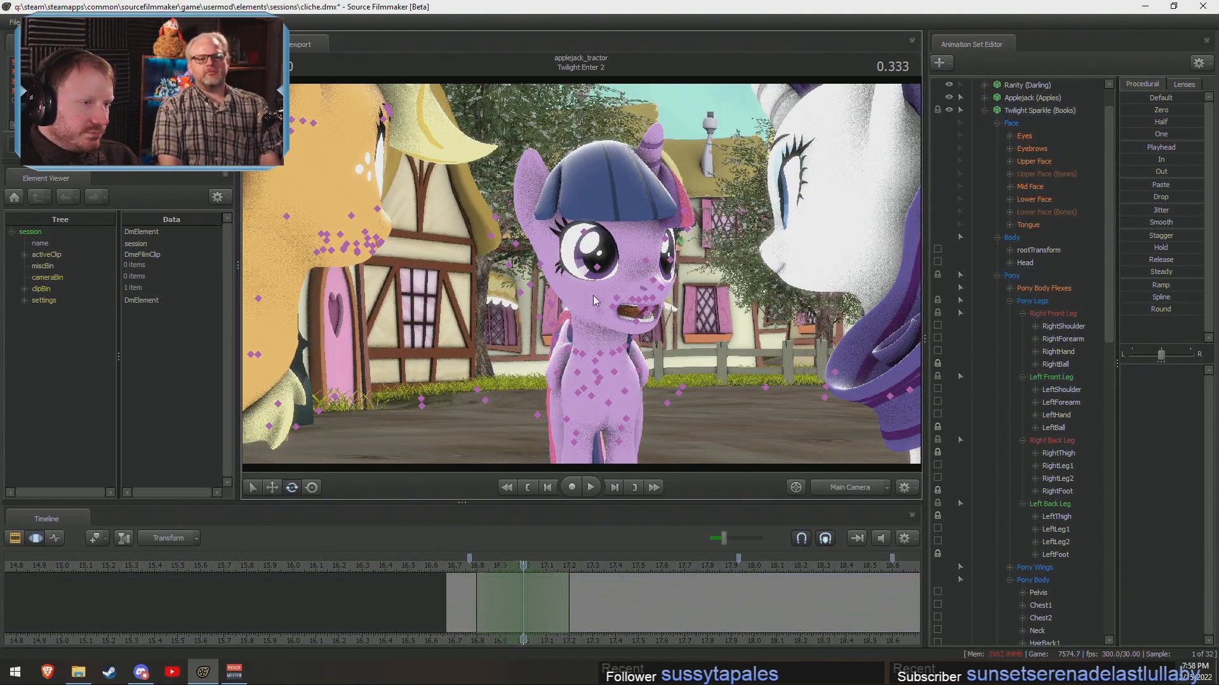
left_click(597, 306)
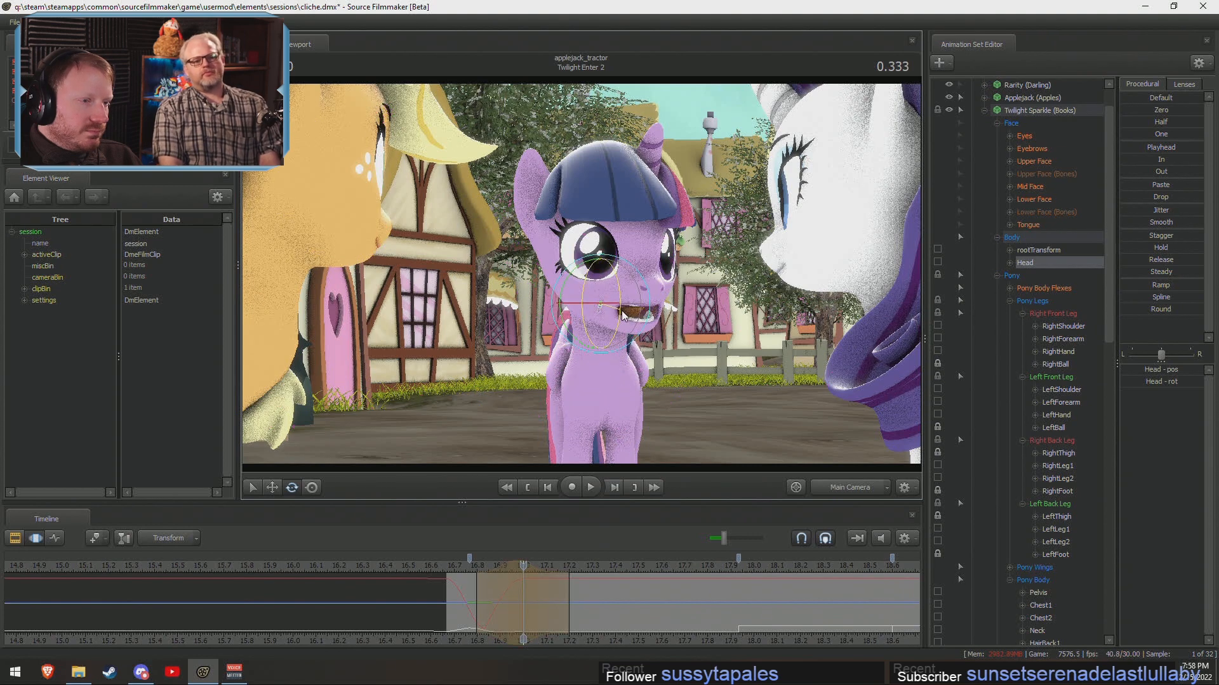
Extend the time selection's fade-out to about 17.3 s and replay Twilight's head turn repeatedly.
left_click(460, 568)
key("space")
key("space")
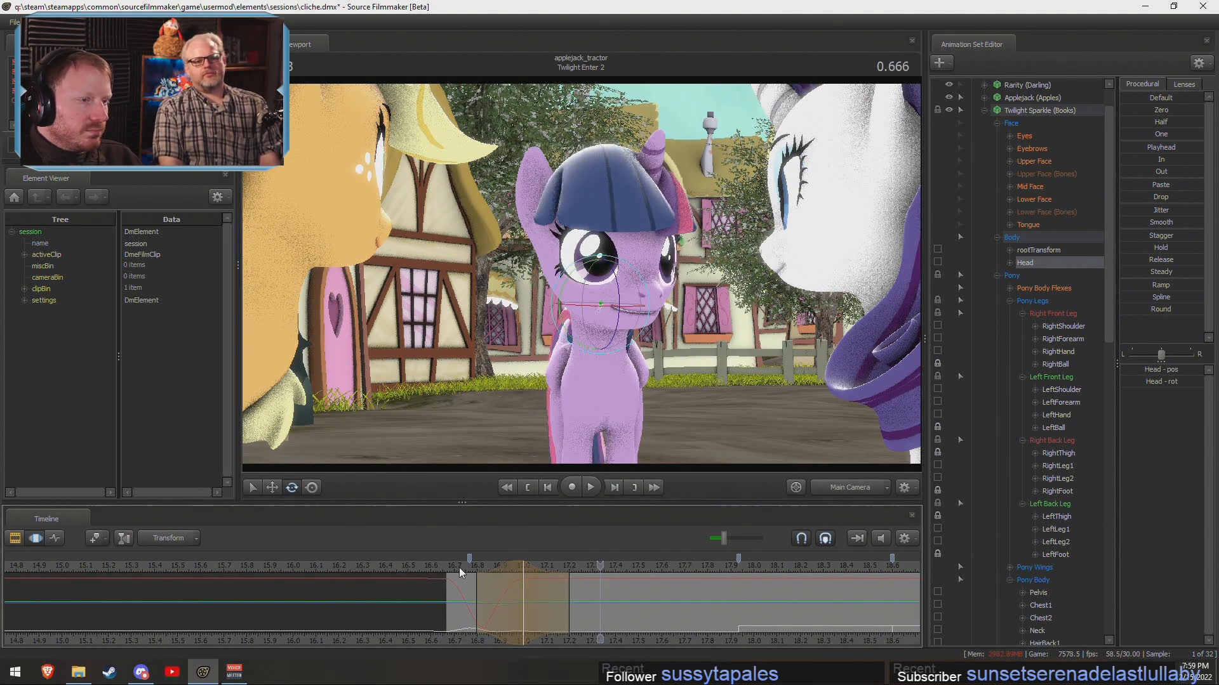
key("space")
left_click(450, 569)
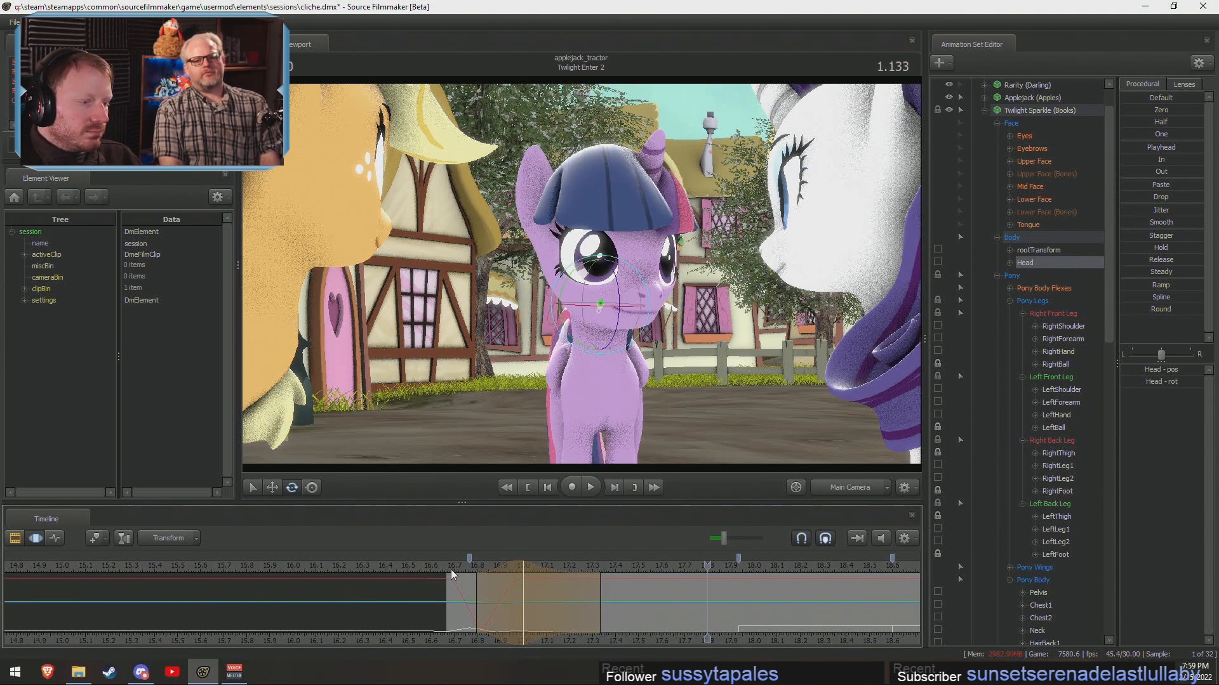
key("space")
key("space")
left_click(380, 565)
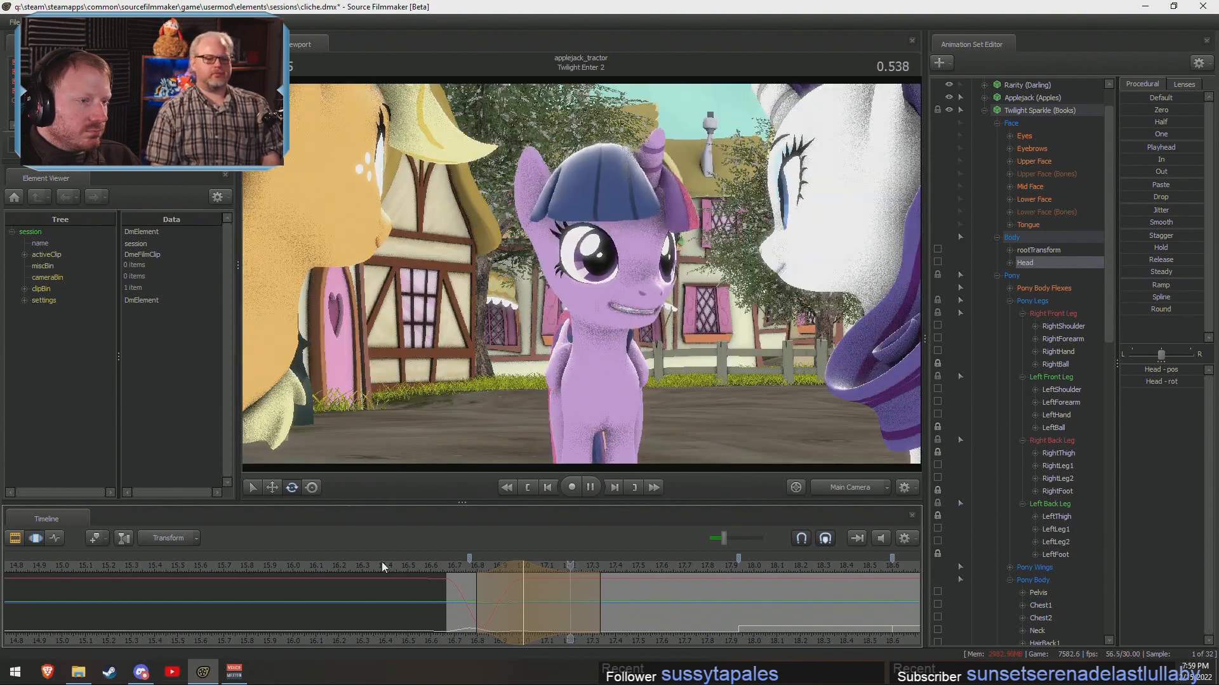
key("space")
left_click(460, 568)
key("space")
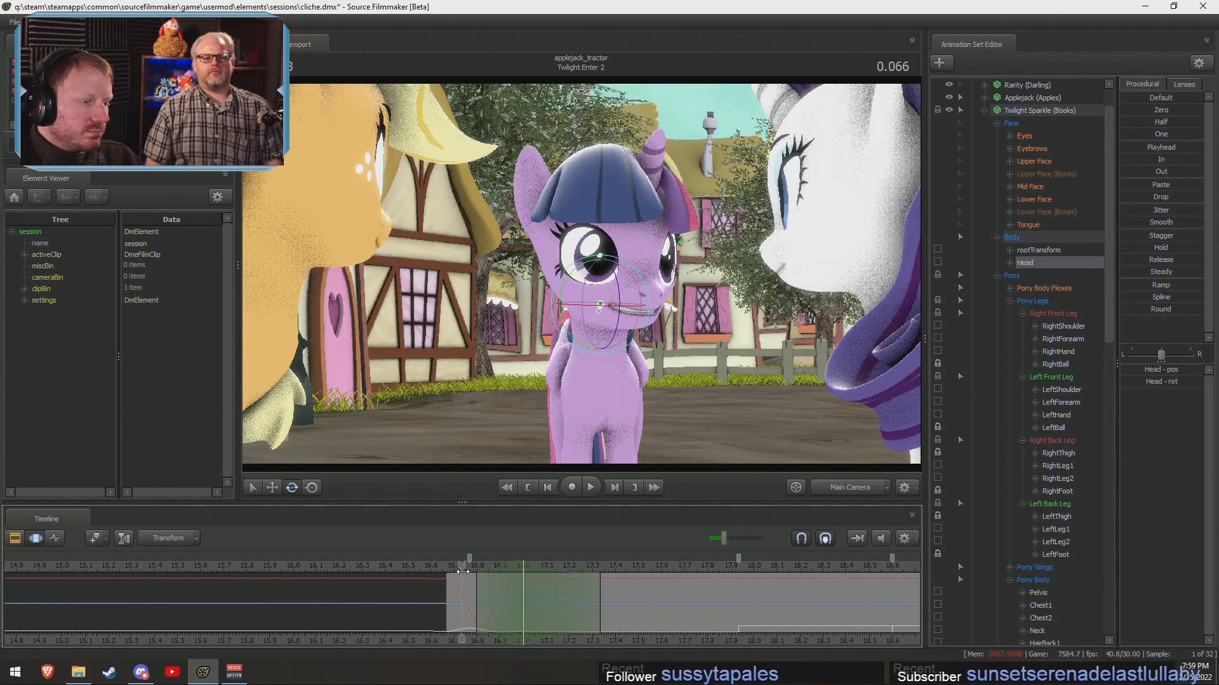
key("space")
left_click(459, 573)
key("space")
key("space")
key("shift")
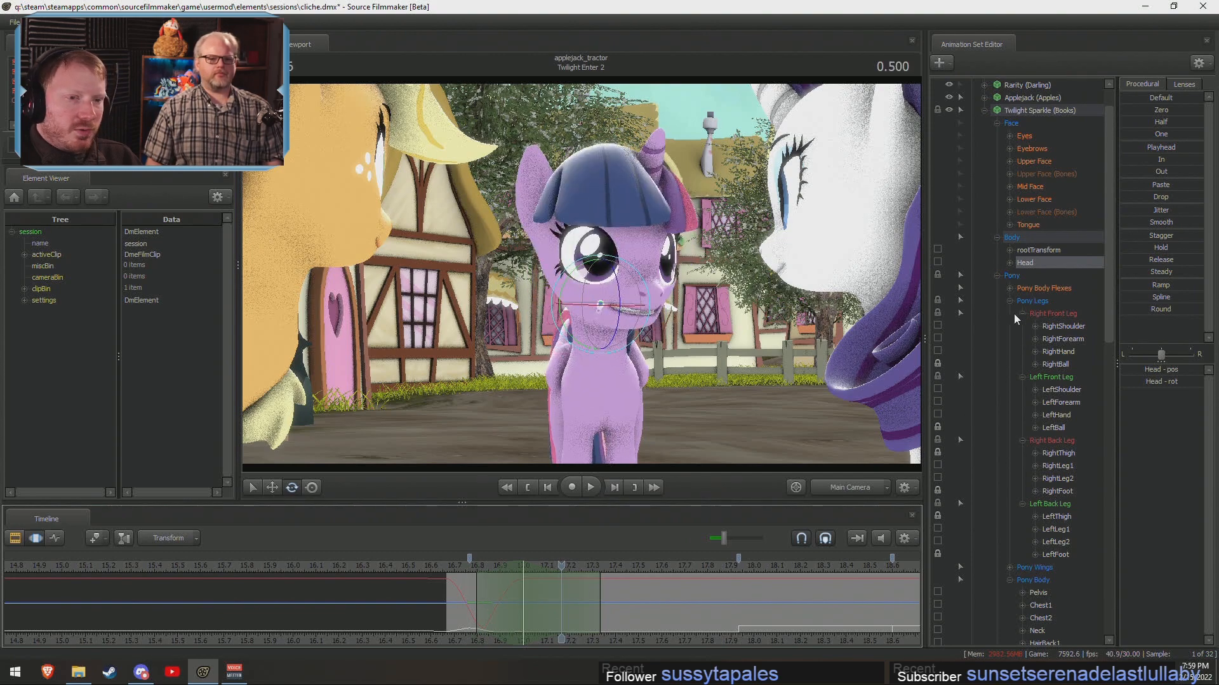
Isolate the position channel of Twilight's head and set a time selection holding from about 16.4 s to 17.3 s.
left_click(1009, 263)
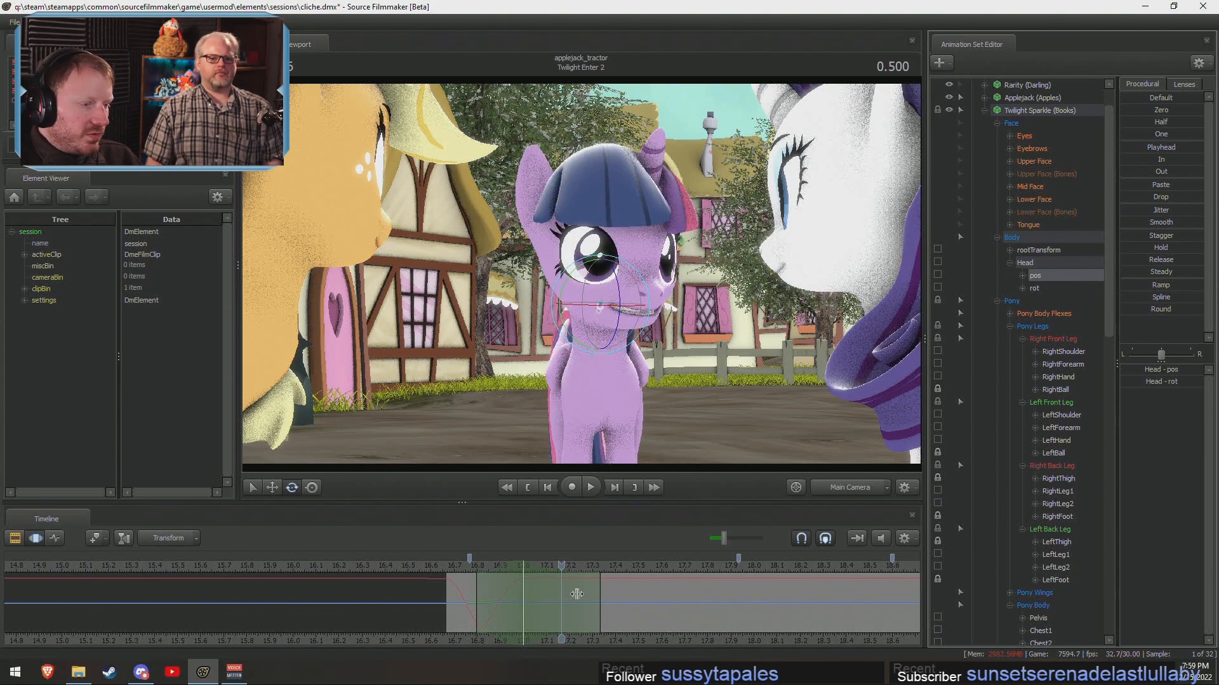
left_click_drag(576, 594, 378, 619, "shift")
scroll(466, 614, "up", 4)
mouse_move(488, 612)
left_mouse_down()
mouse_move(499, 612)
mouse_move(484, 612)
left_mouse_up()
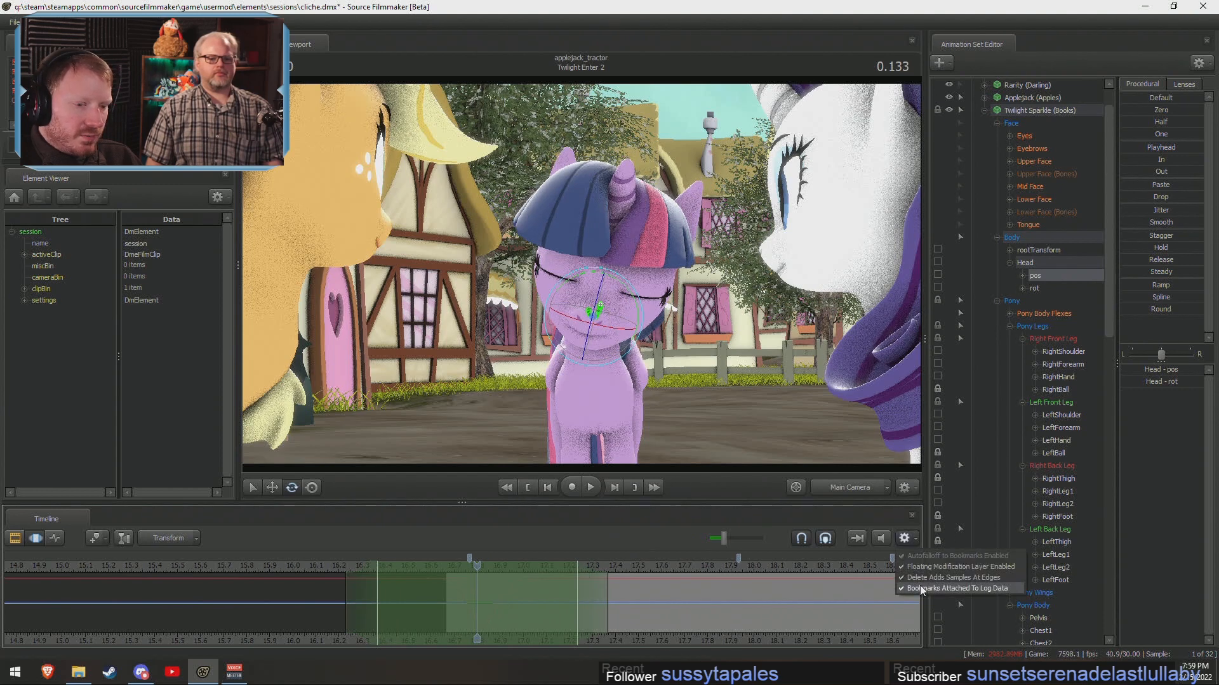
key("F2")
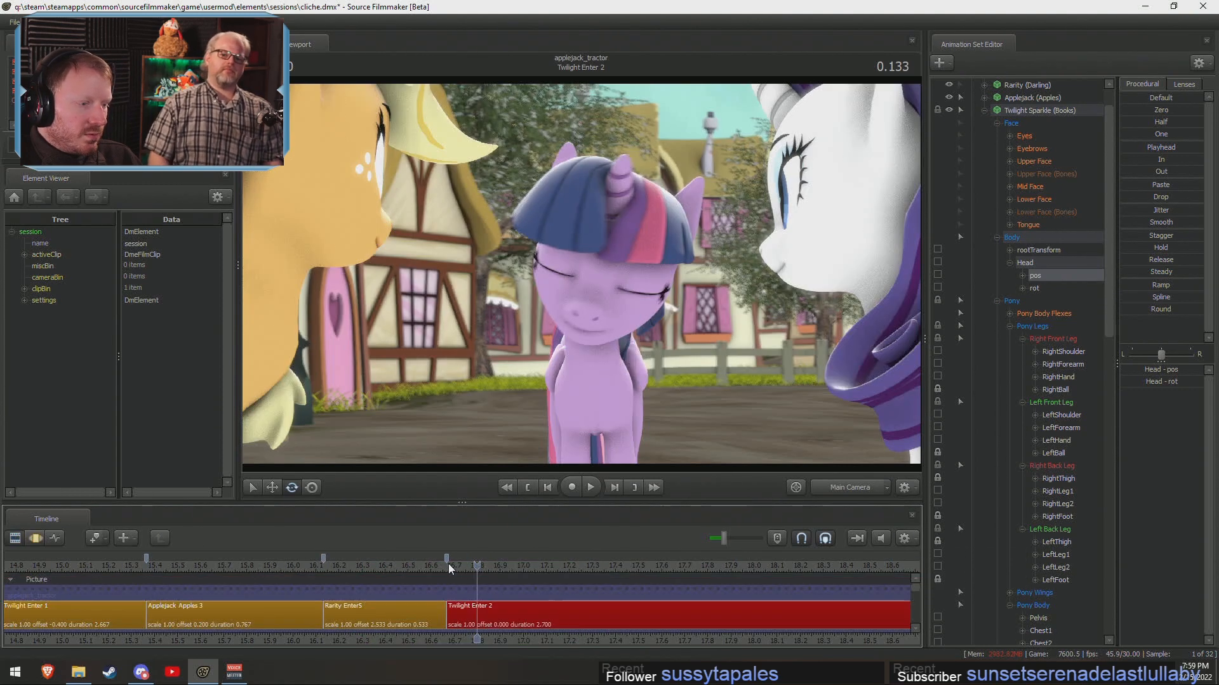
key("space")
Try shifting the timing of Twilight's head position motion by a small offset and compare the versions in playback.
key("F3")
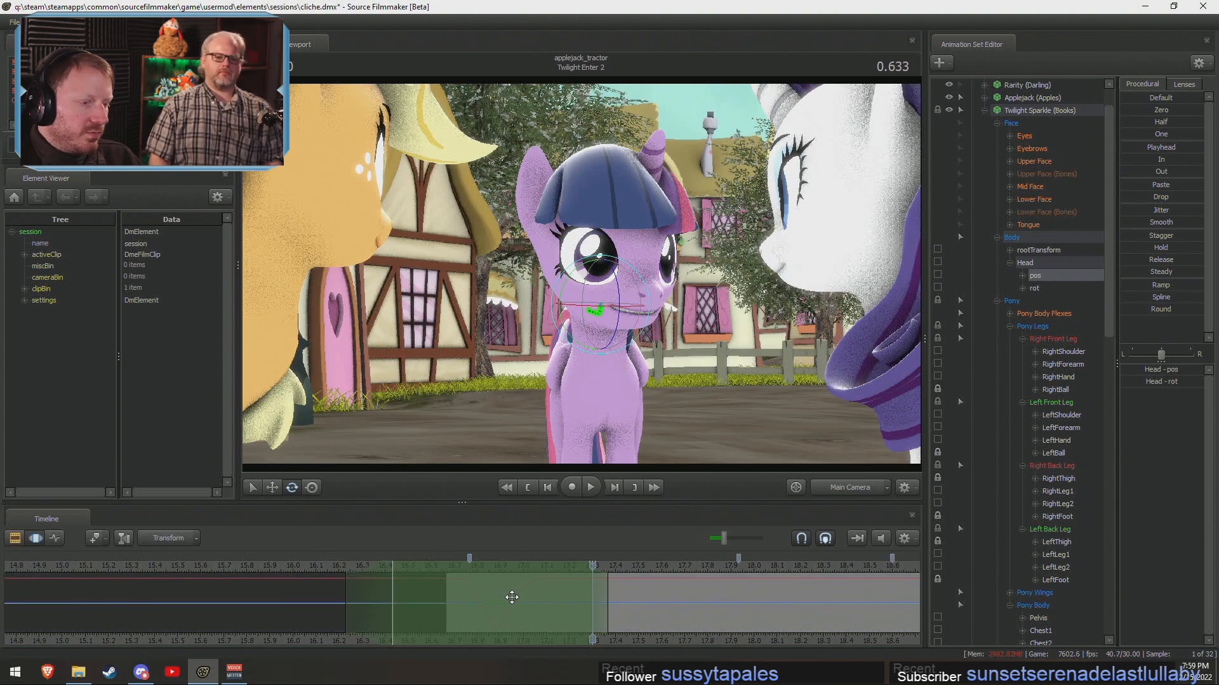
key("F2")
key("F3")
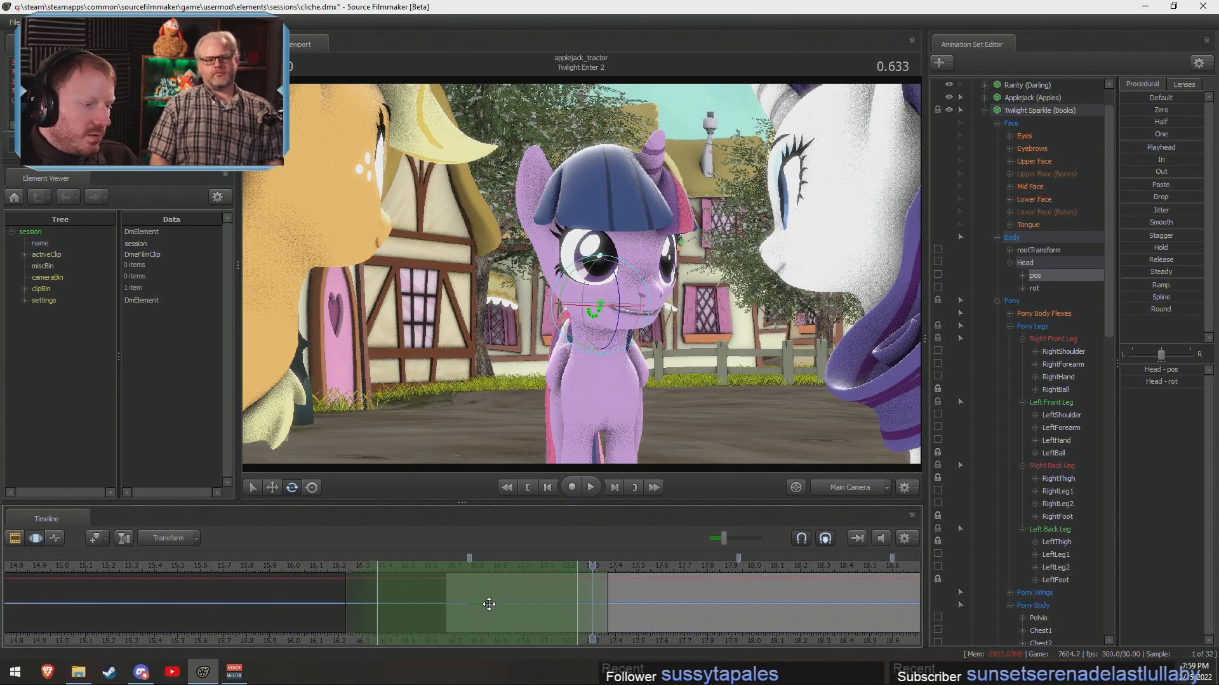
key("F2")
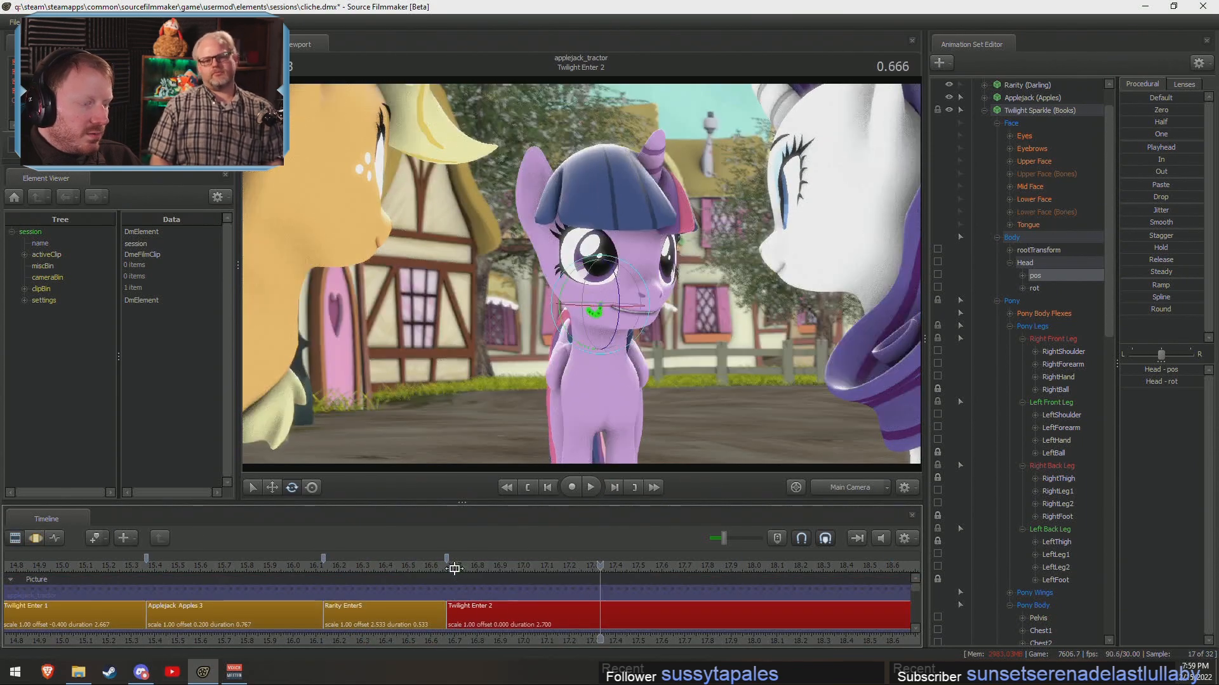
key("F3")
key("F2")
key("F3")
key("F2")
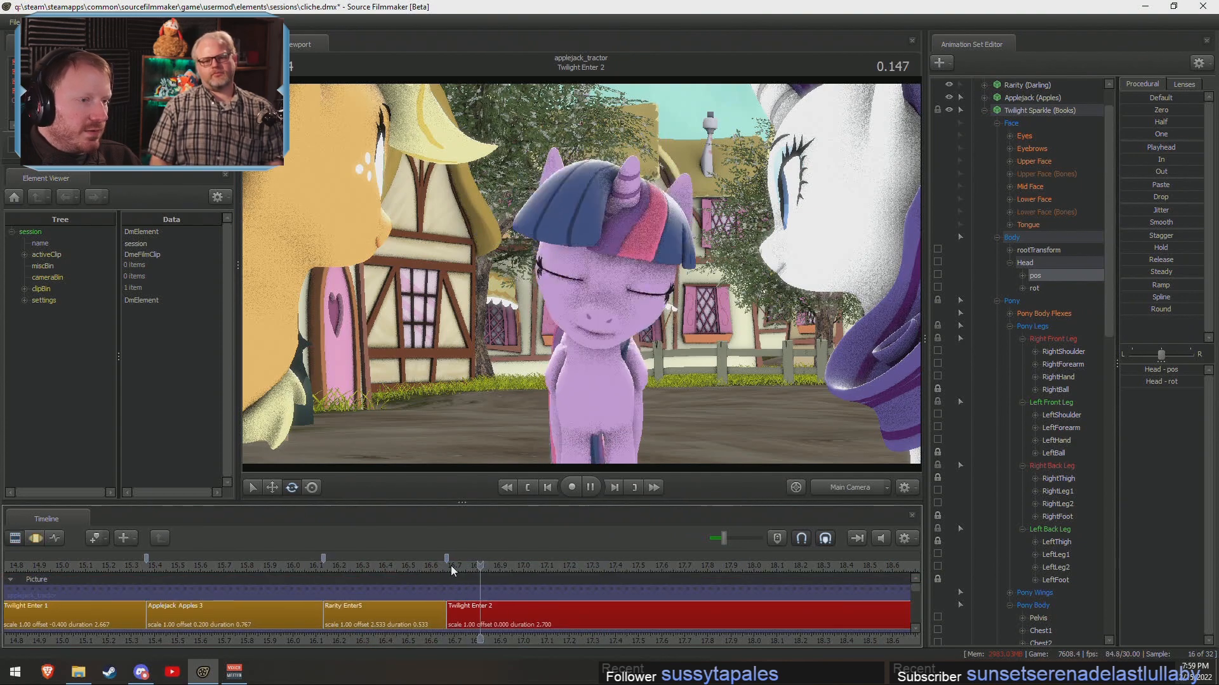
Play from Rarity Enter5 into Twilight Enter 2 to review Twilight's startled reaction in context.
left_click(454, 565)
key("space")
left_click(356, 565)
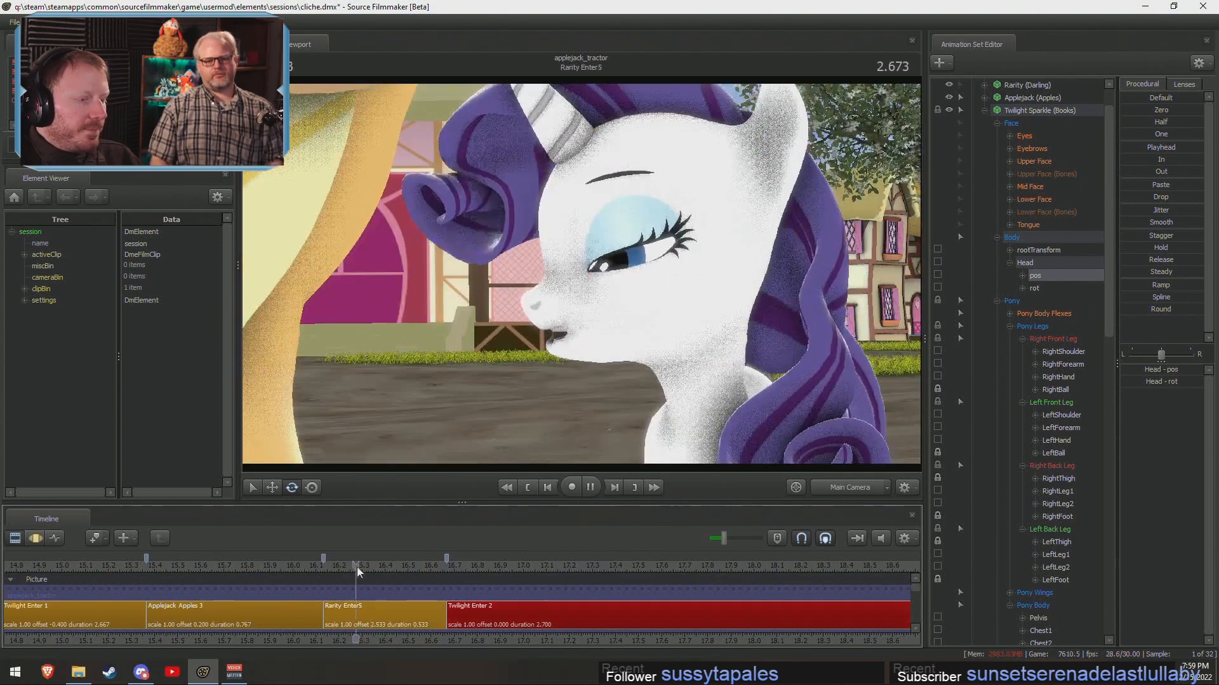
key("space")
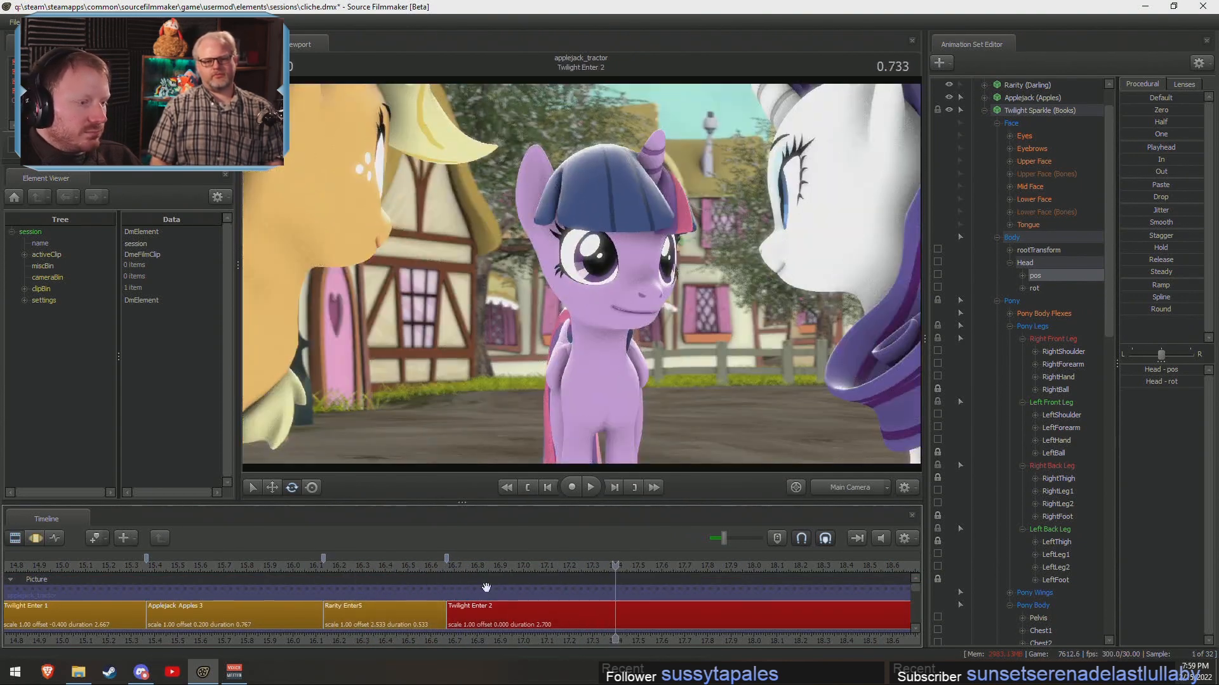
left_click(442, 563)
key("space")
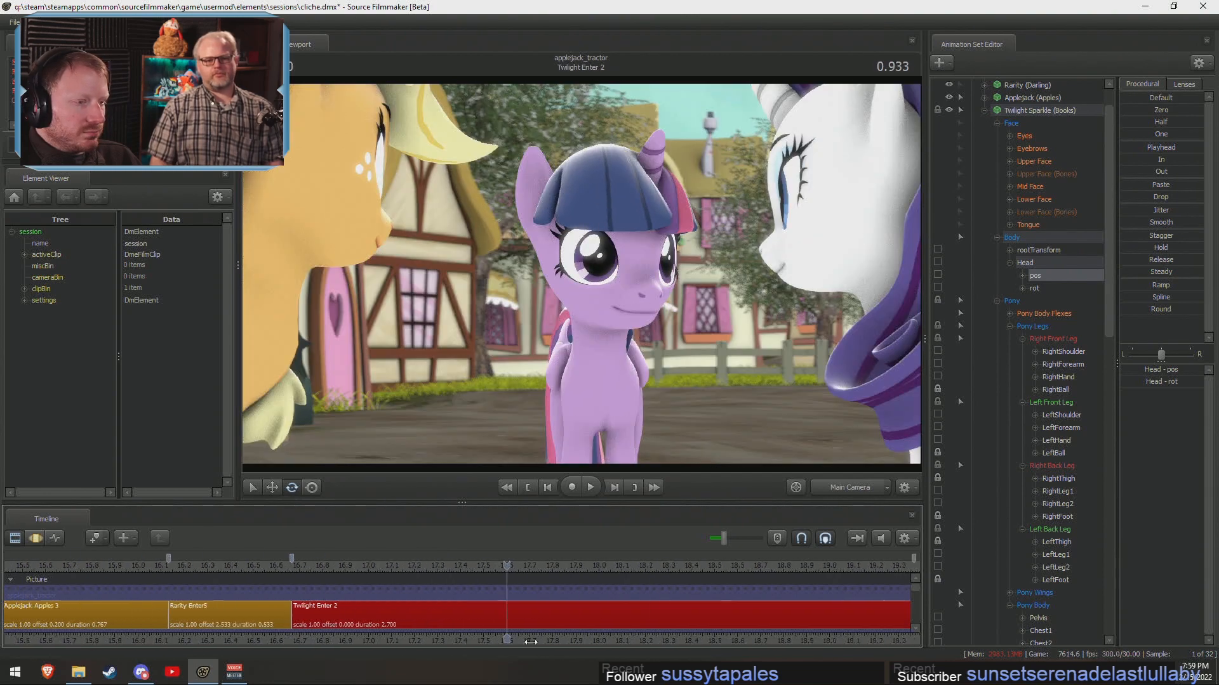
key("space")
Replay Twilight Enter 2 from about 17.7 s to review the change into her next pose.
key("F3")
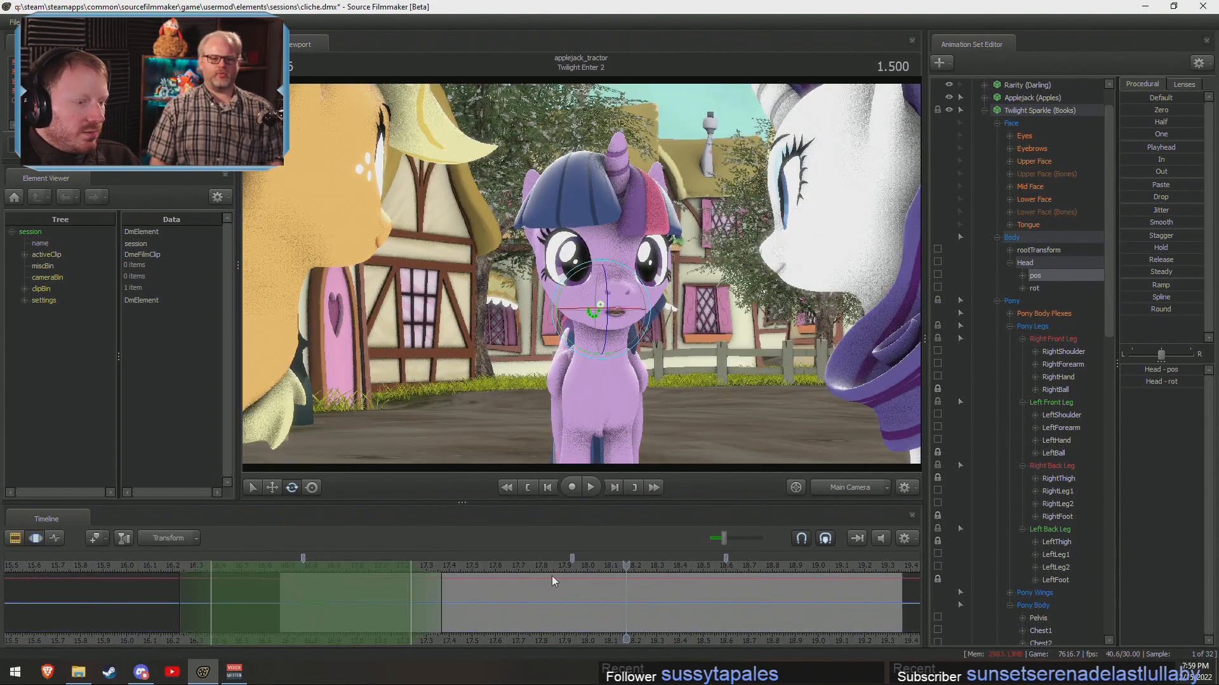
left_click(528, 565)
key("space")
key("space")
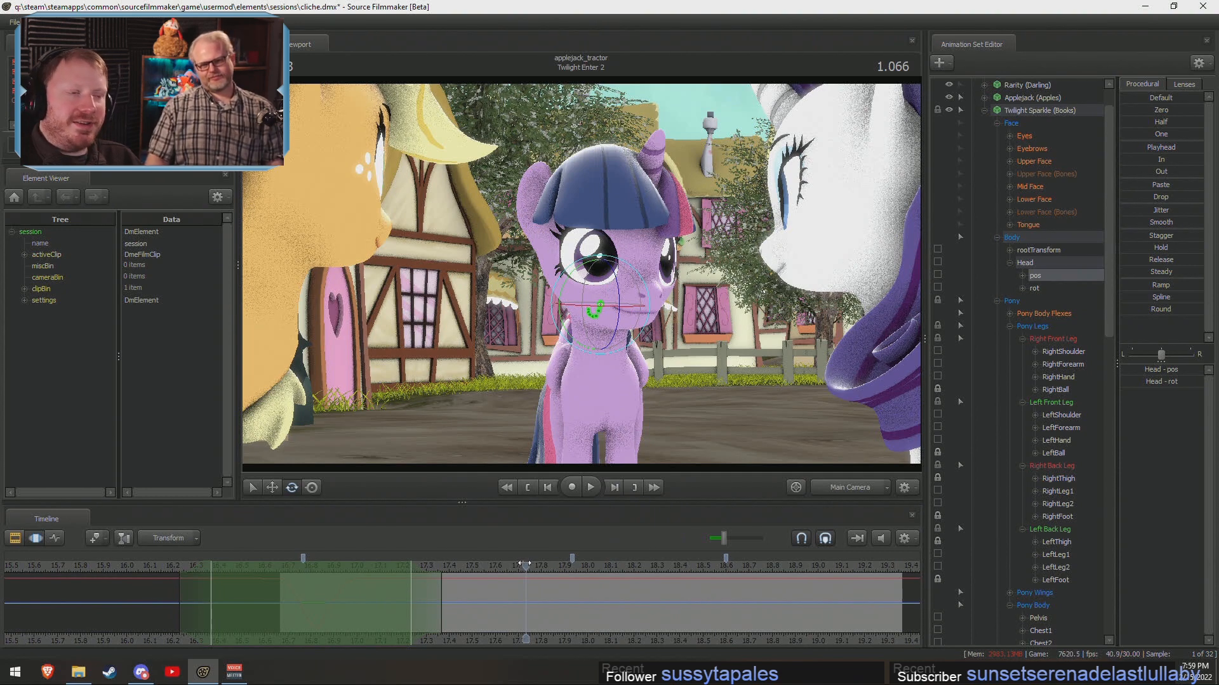
key("space")
key("space")
key("F2")
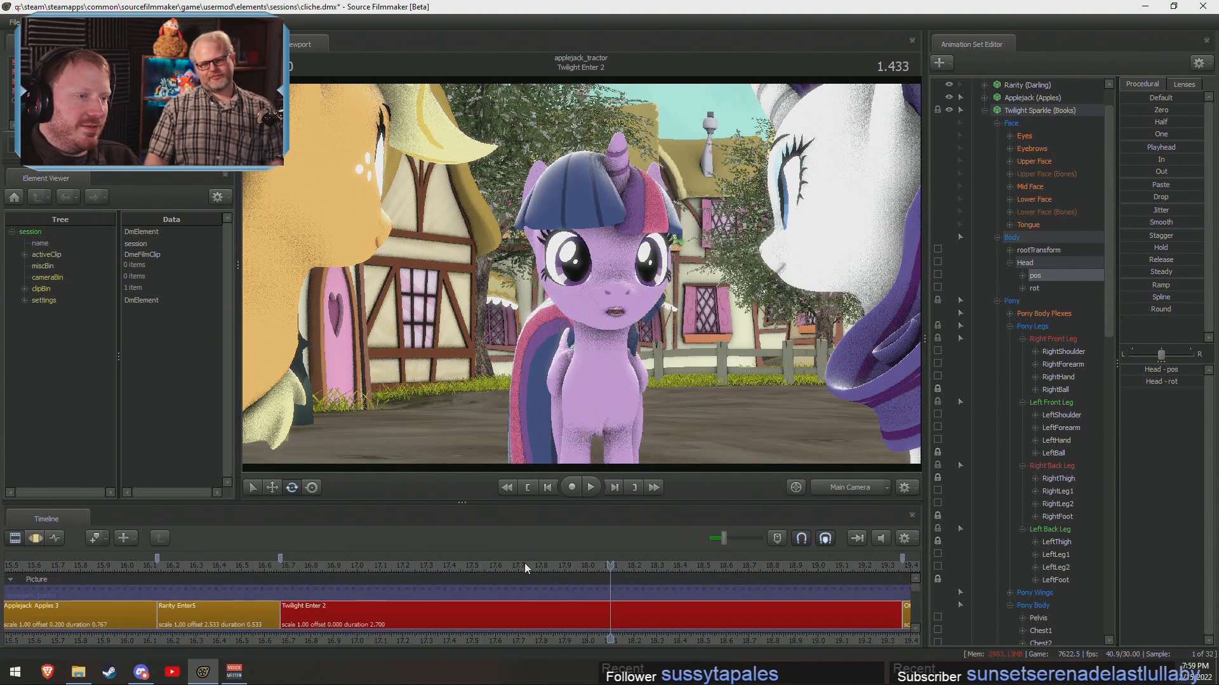
Examine Twilight's face and pose at 1.433 s by flying the work camera around her.
left_click(852, 487)
key("w")
left_click_drag(755, 330, 749, 390)
key("w")
key("s")
mouse_move(588, 272)
left_mouse_down()
mouse_move(615, 260)
mouse_move(590, 262)
mouse_move(635, 286)
mouse_move(586, 274)
left_mouse_up()
key("r")
key("w")
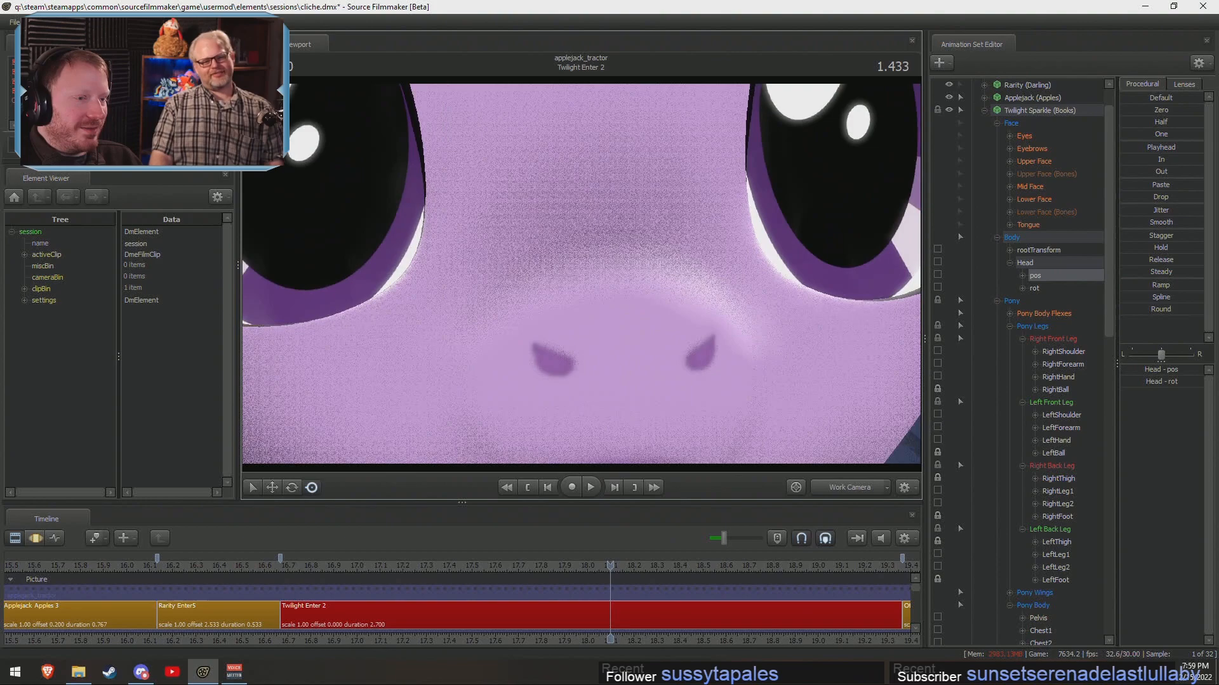
key("s")
key("s")
key("s")
Unlock the transforms of the whole Twilight Sparkle animation set.
left_click(1033, 110)
right_click(1033, 110)
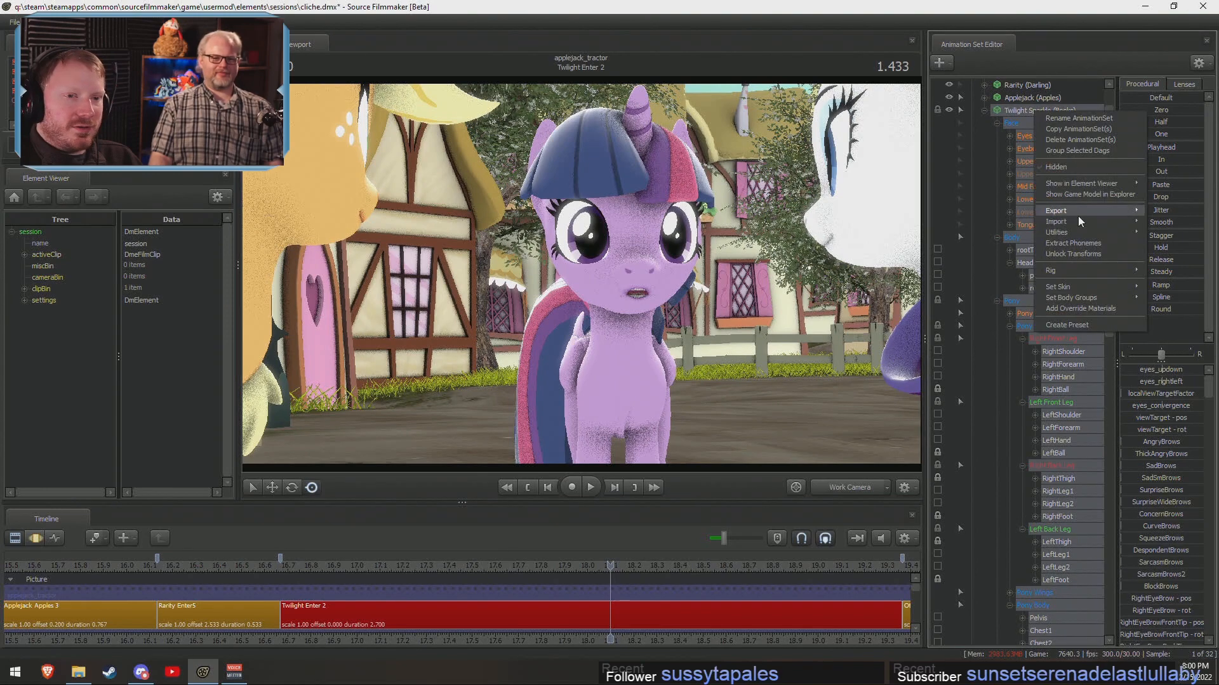
left_click(1075, 249)
key("F2")
key("F3")
Move Twilight's whole animation set up onto the rooftop chimney across the entire timeline and view her there up close.
left_click(754, 625)
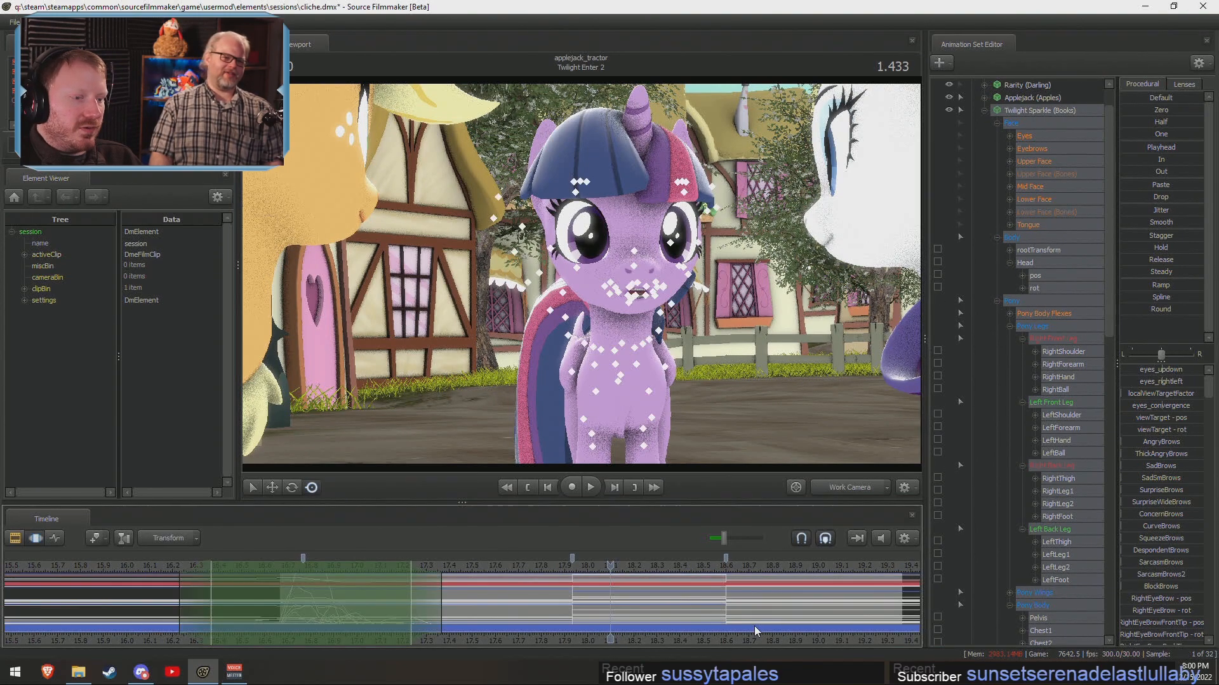
key("ctrl+a")
left_click_drag(692, 381, 694, 382)
key("s")
left_click_drag(610, 364, 611, 365)
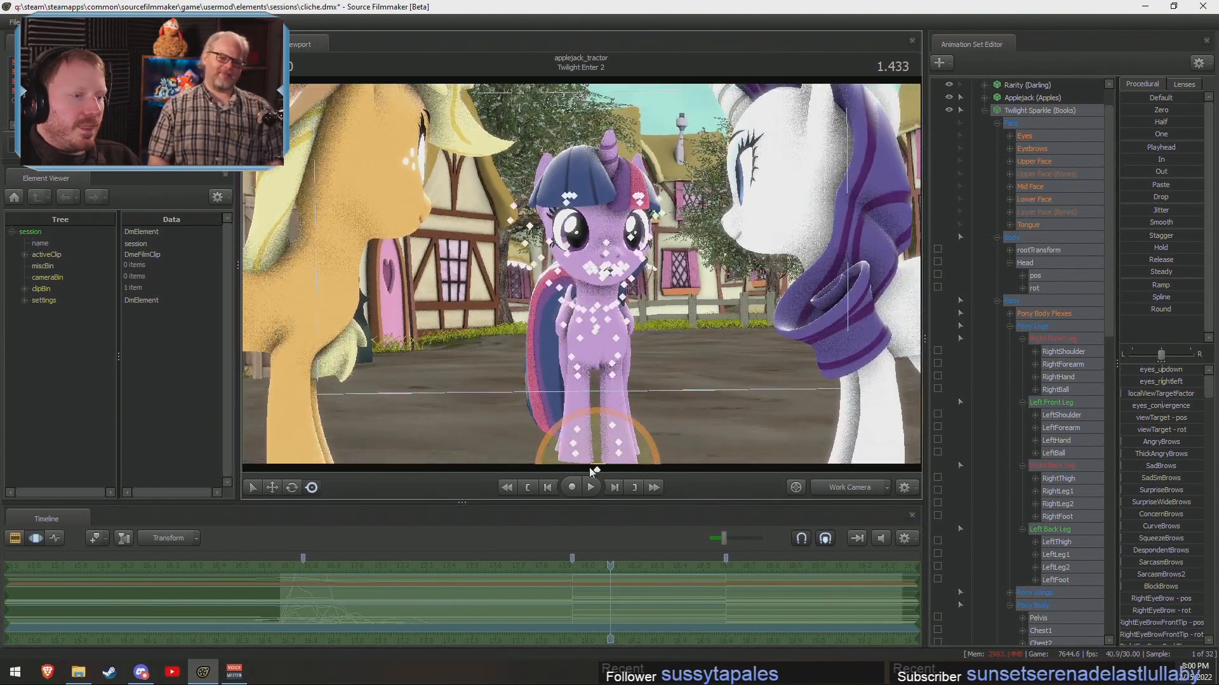
left_click_drag(594, 468, 601, 280)
key("e")
key("F3")
key("F3")
key("r")
key("w")
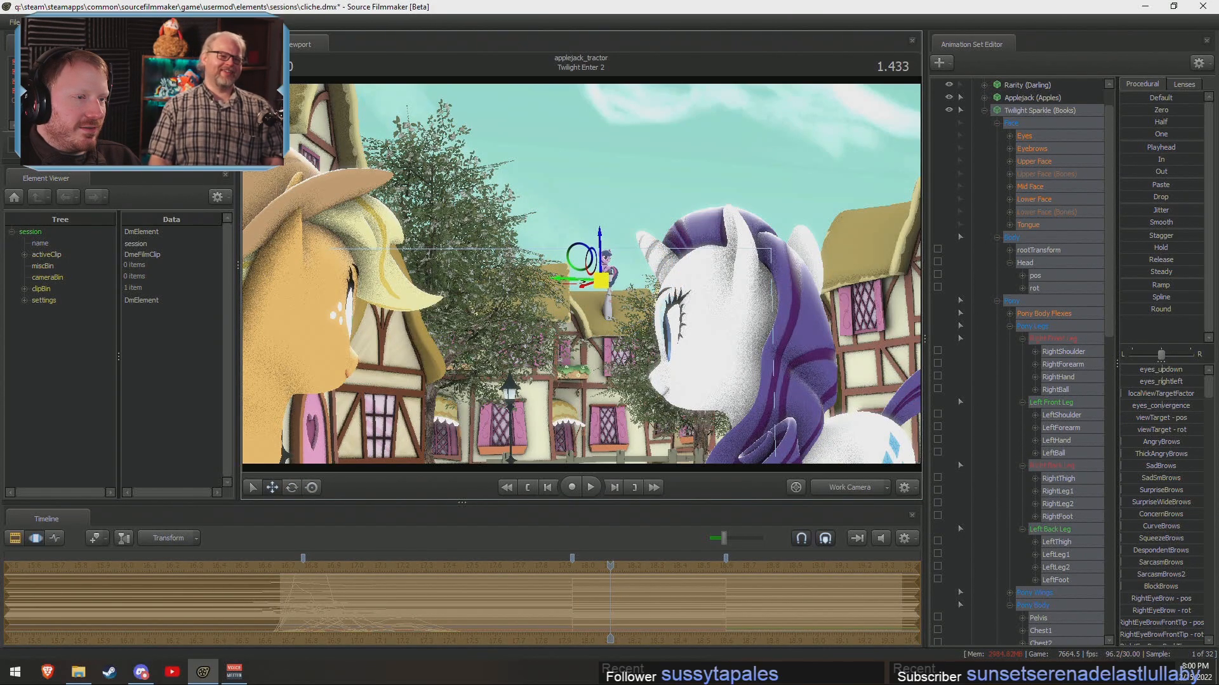
left_click(848, 487)
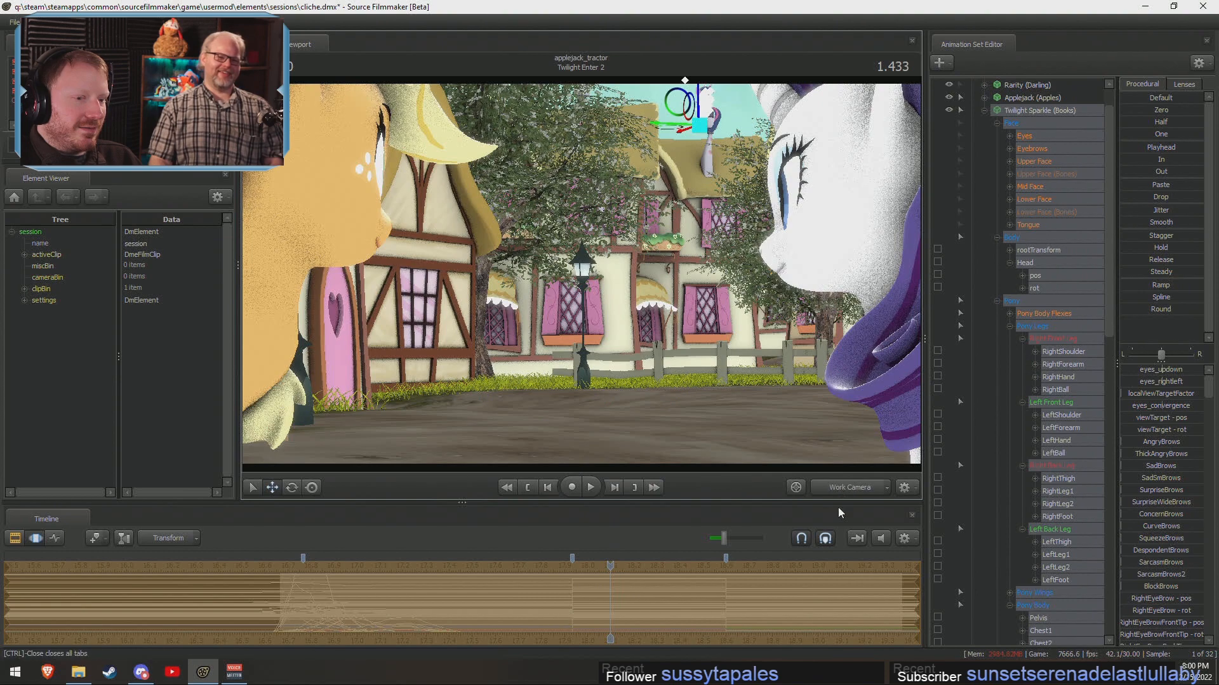
left_click_drag(730, 318, 749, 263)
key("w")
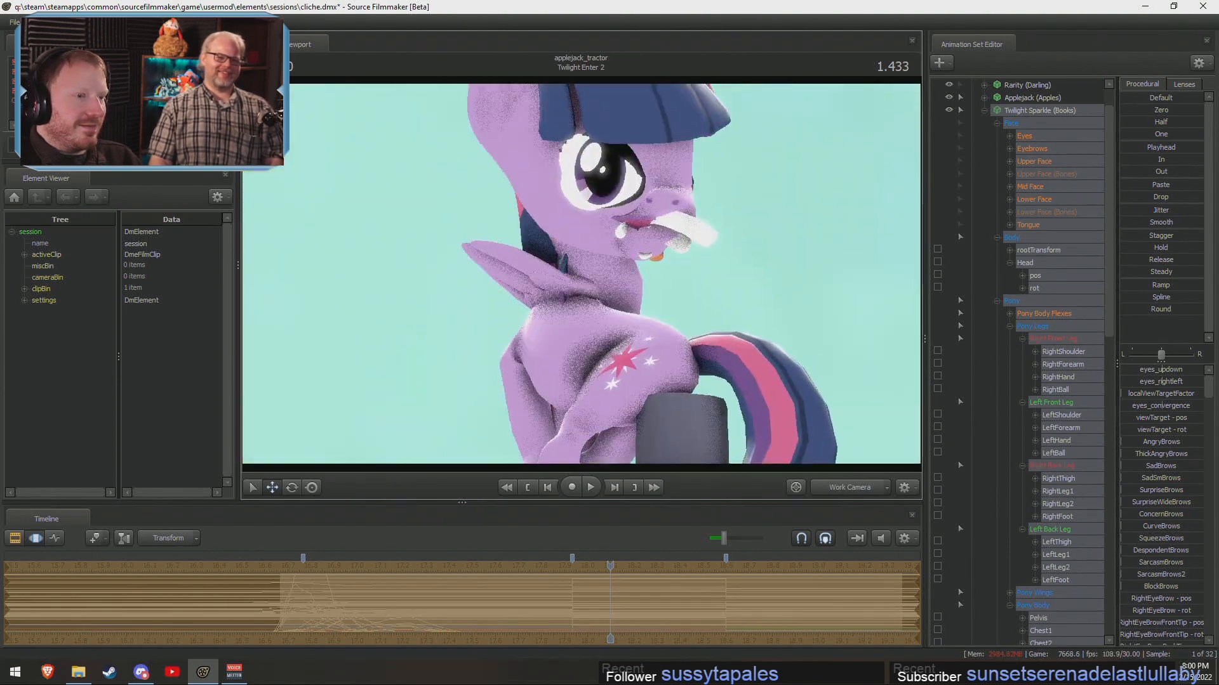
Undo Twilight's move onto the rooftop chimney and check her original place between Applejack and Rarity through the main camera.
mouse_move(600, 294)
left_mouse_down()
mouse_move(601, 318)
mouse_move(600, 295)
left_mouse_up()
key("s")
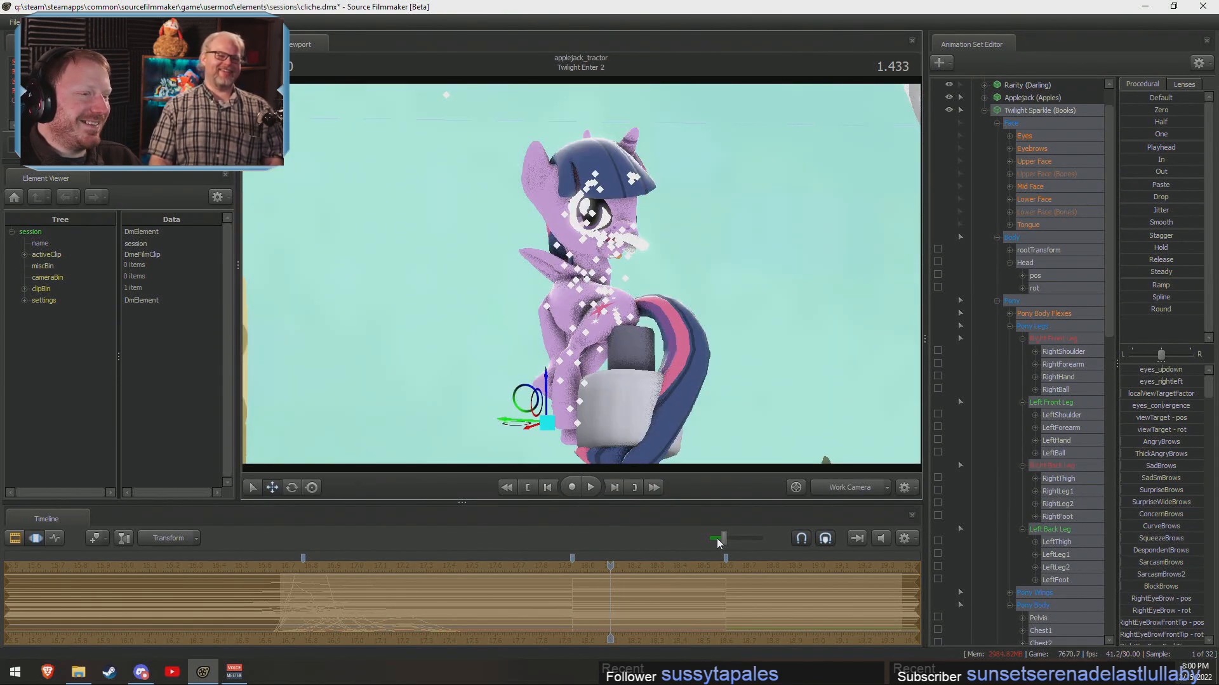
key("F2")
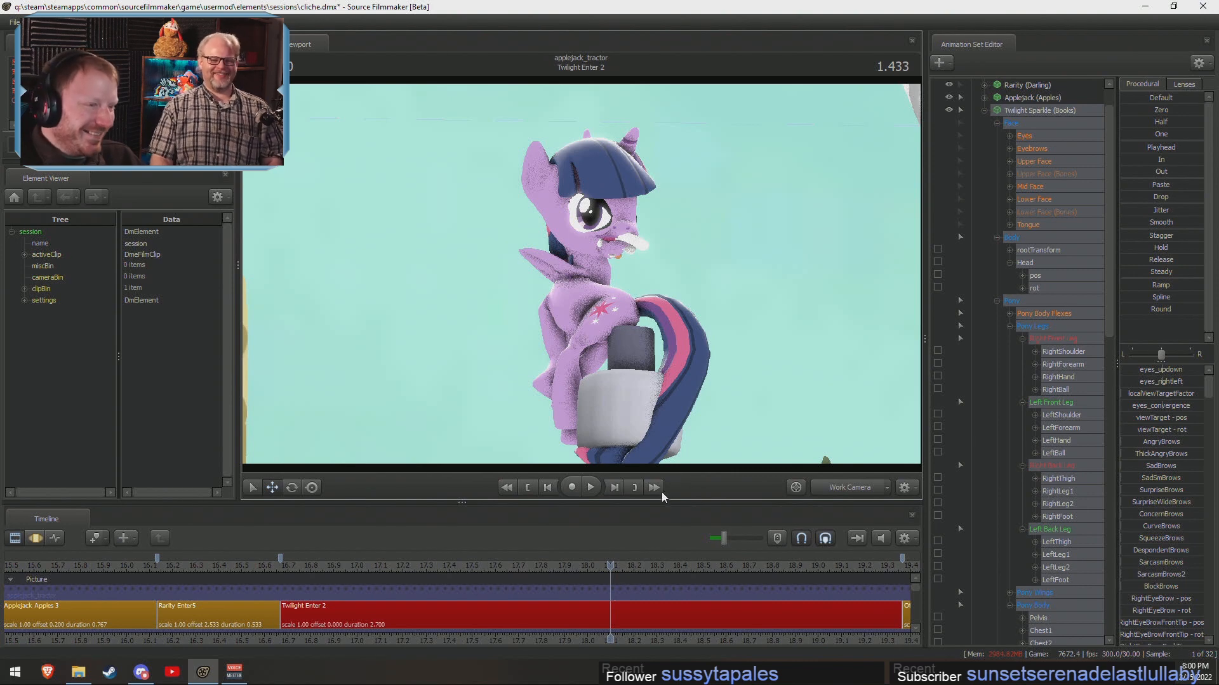
key("F3")
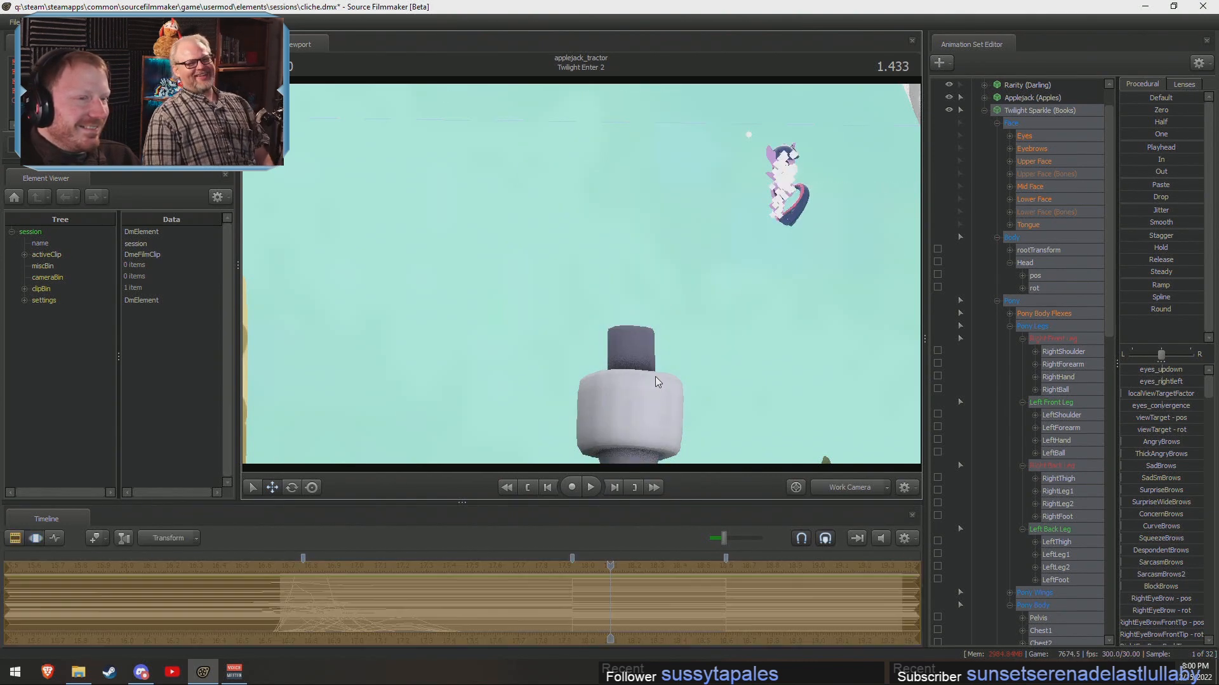
key("ctrl+z")
key("ctrl+z")
key("ctrl+z")
key("ctrl+z")
key("ctrl+z")
key("ctrl+z")
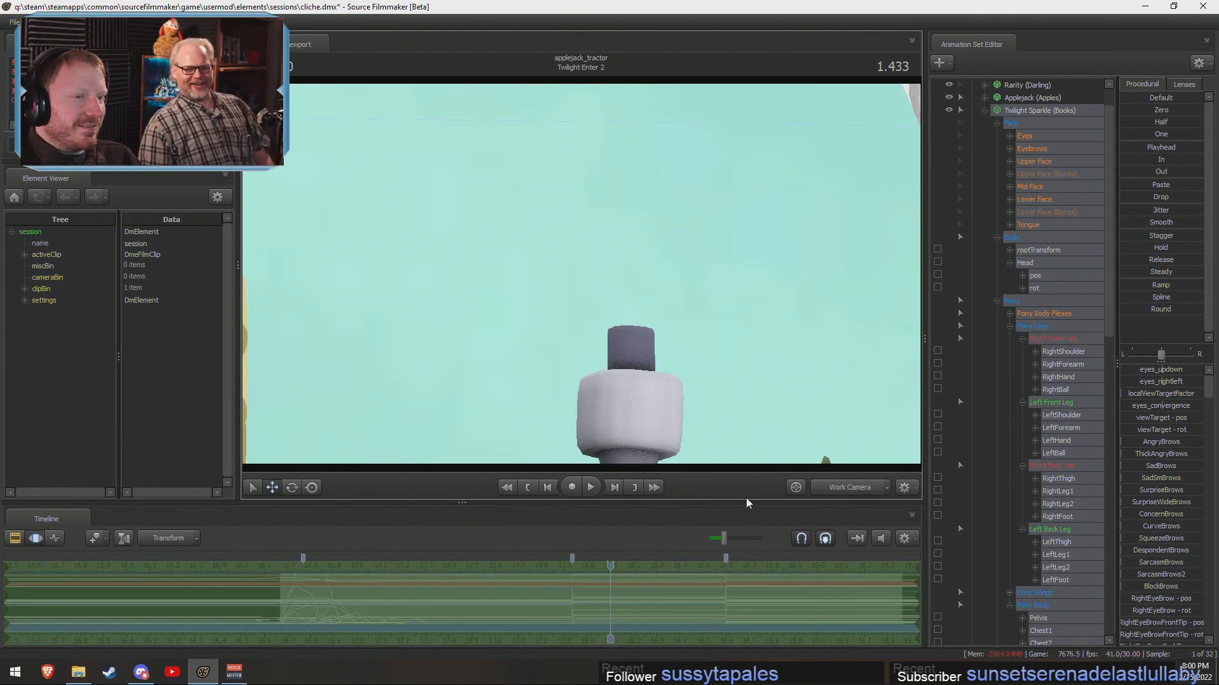
key("F2")
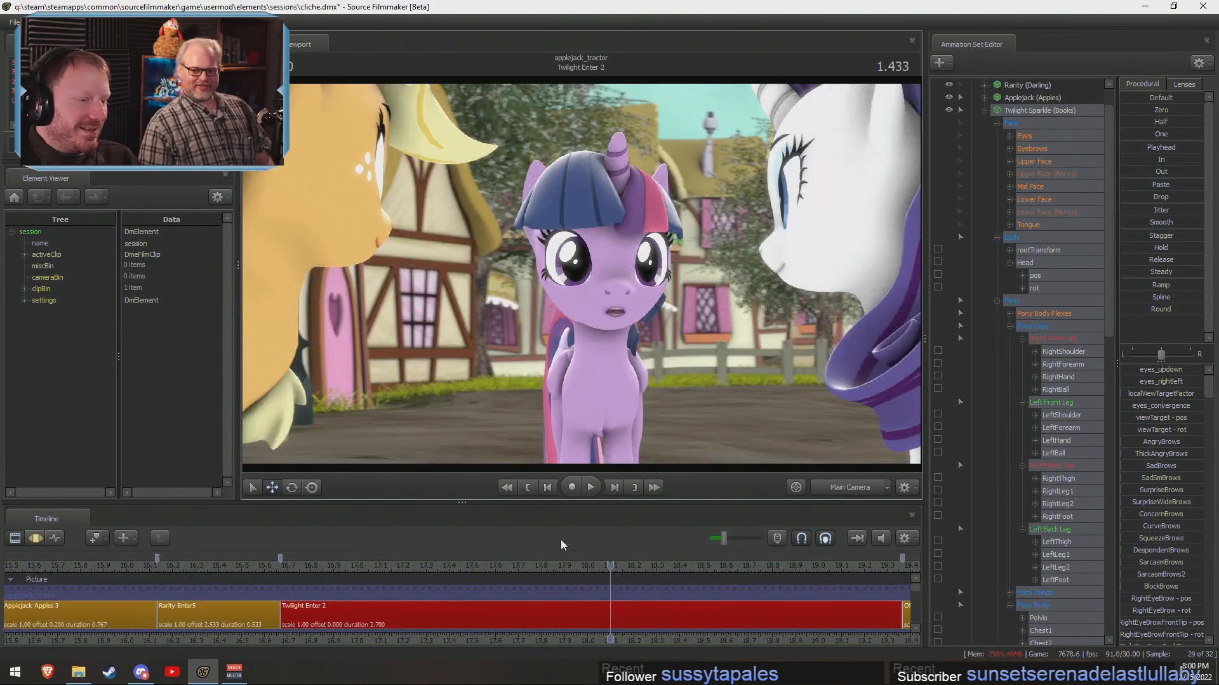
Try to lift Twilight's whole animation set into the air above Applejack and Rarity and rotate her, and undo it.
left_click(824, 483)
key("w")
left_click_drag(876, 361, 861, 337)
key("s")
key("F3")
left_click_drag(565, 427, 638, 106)
key("e")
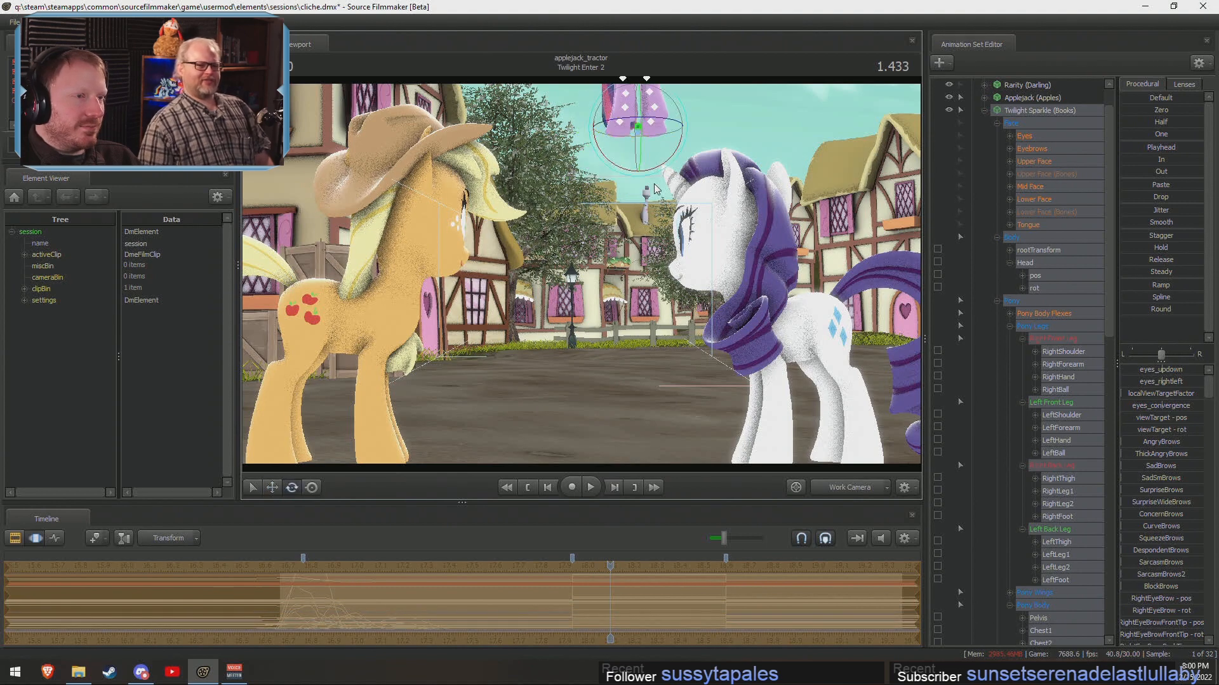
left_click_drag(679, 160, 819, 184)
key("ctrl+z")
key("ctrl+z")
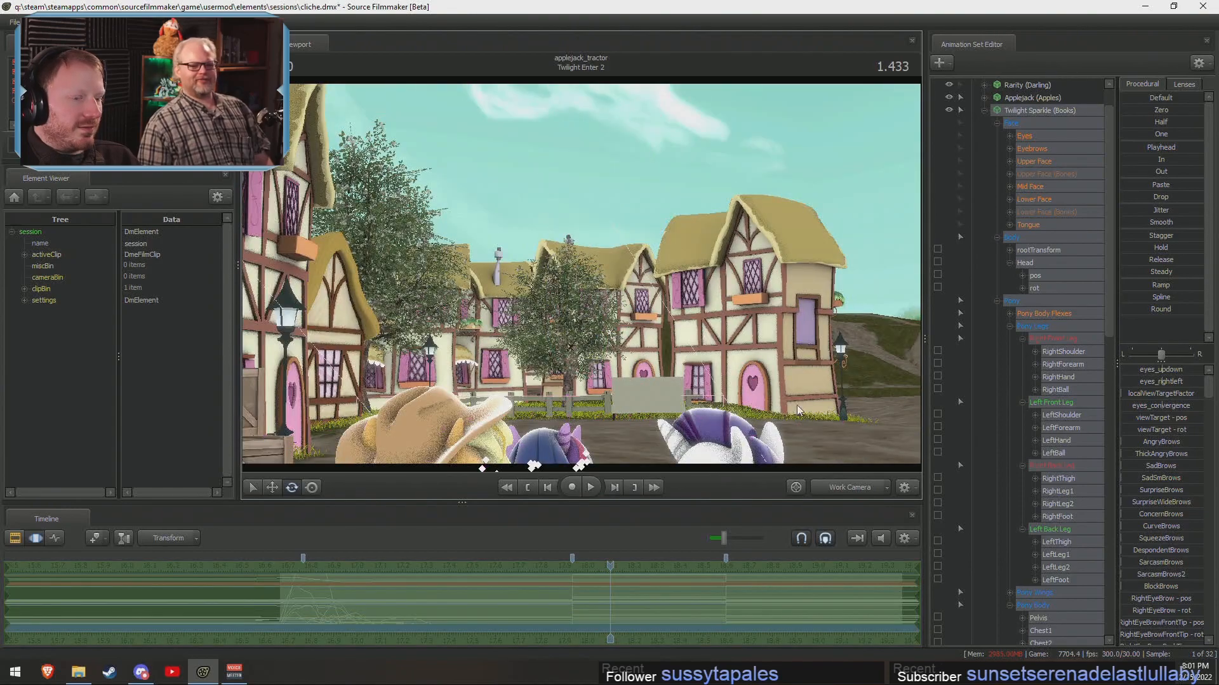
Fly the work camera across the village square to the bench and examine it up close with lighting enabled.
left_click(848, 488)
left_click(841, 488)
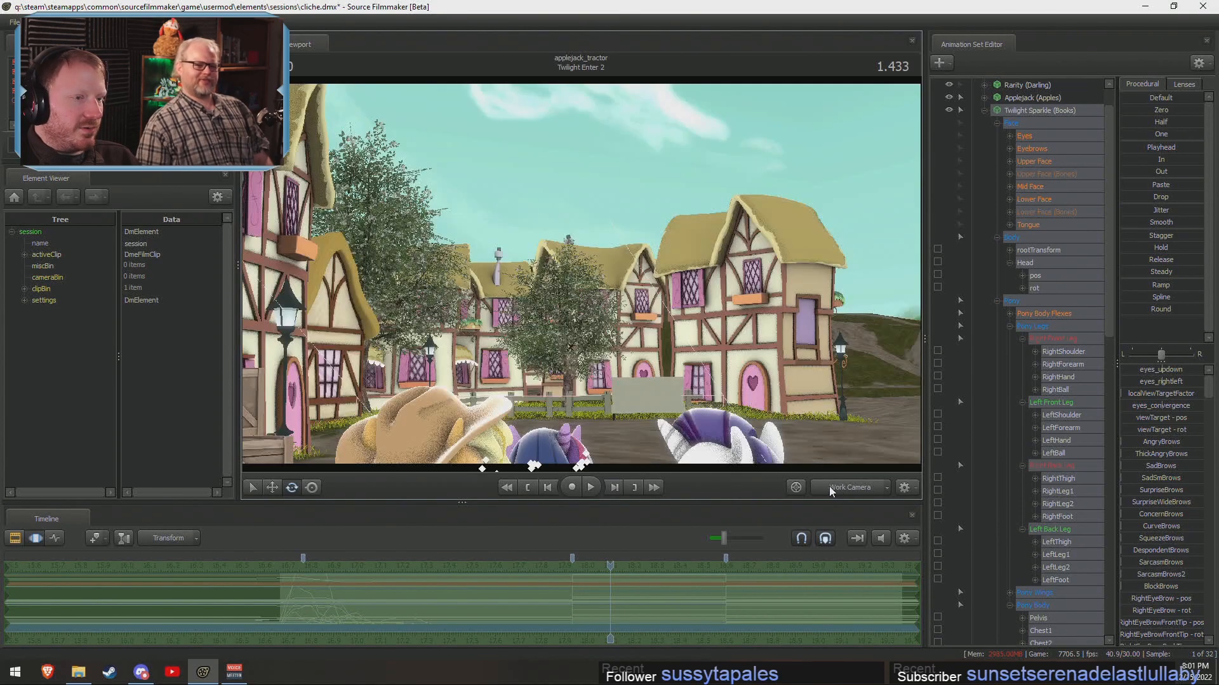
left_click_drag(737, 378, 832, 435)
left_click_drag(635, 304, 590, 339)
key("w")
key("a")
key("s")
key("d")
right_click(749, 315)
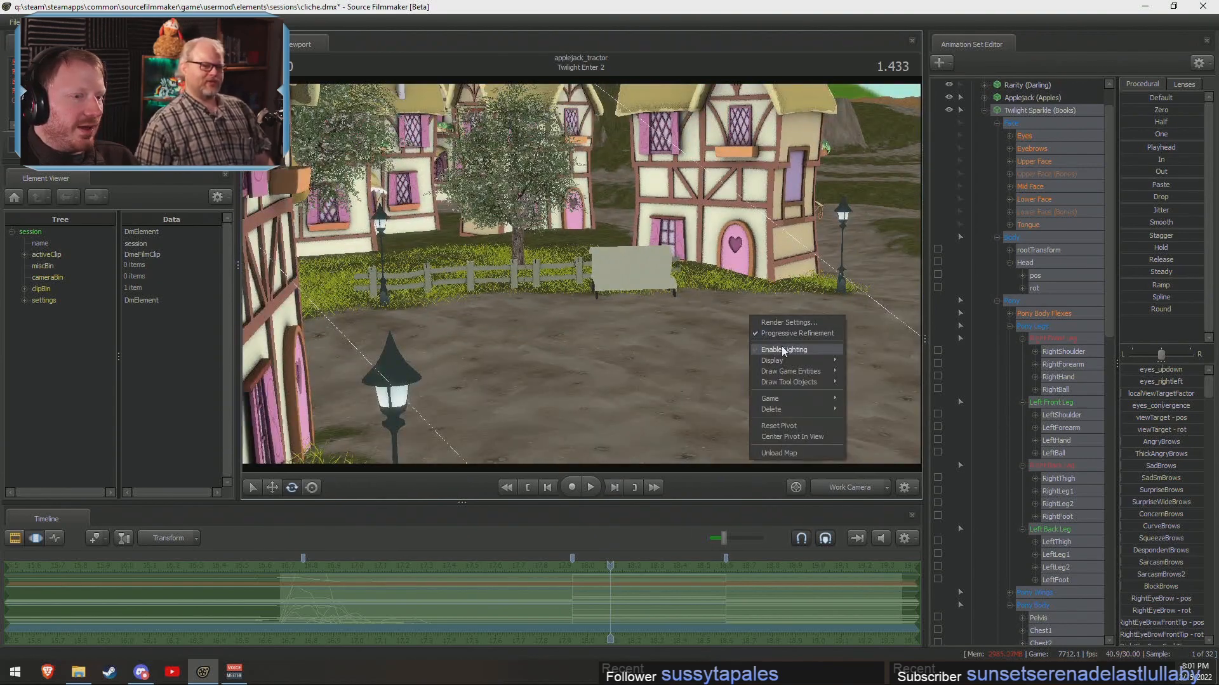
left_click(782, 347)
key("w")
left_click_drag(777, 343, 800, 343)
key("w")
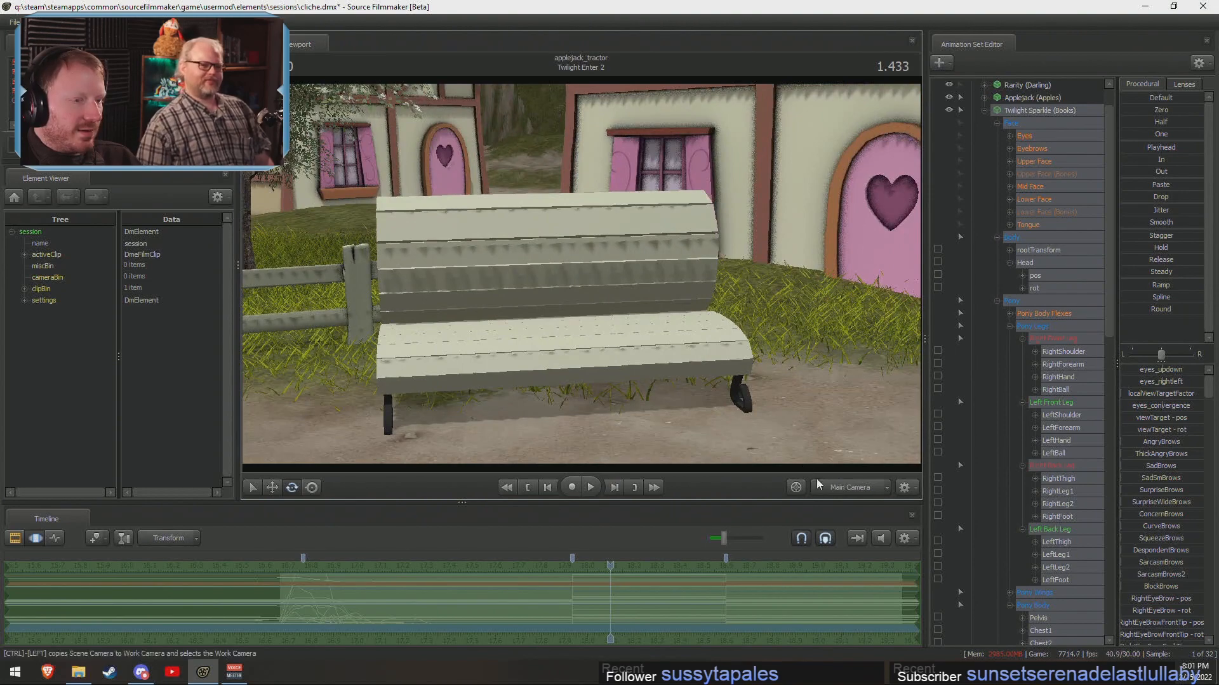
Return to the main camera with lighting off, select the Twilight Enter 2 shot, and collapse Twilight Sparkle's controls.
left_click(819, 483)
key("F2")
right_click(675, 347)
left_click(707, 382)
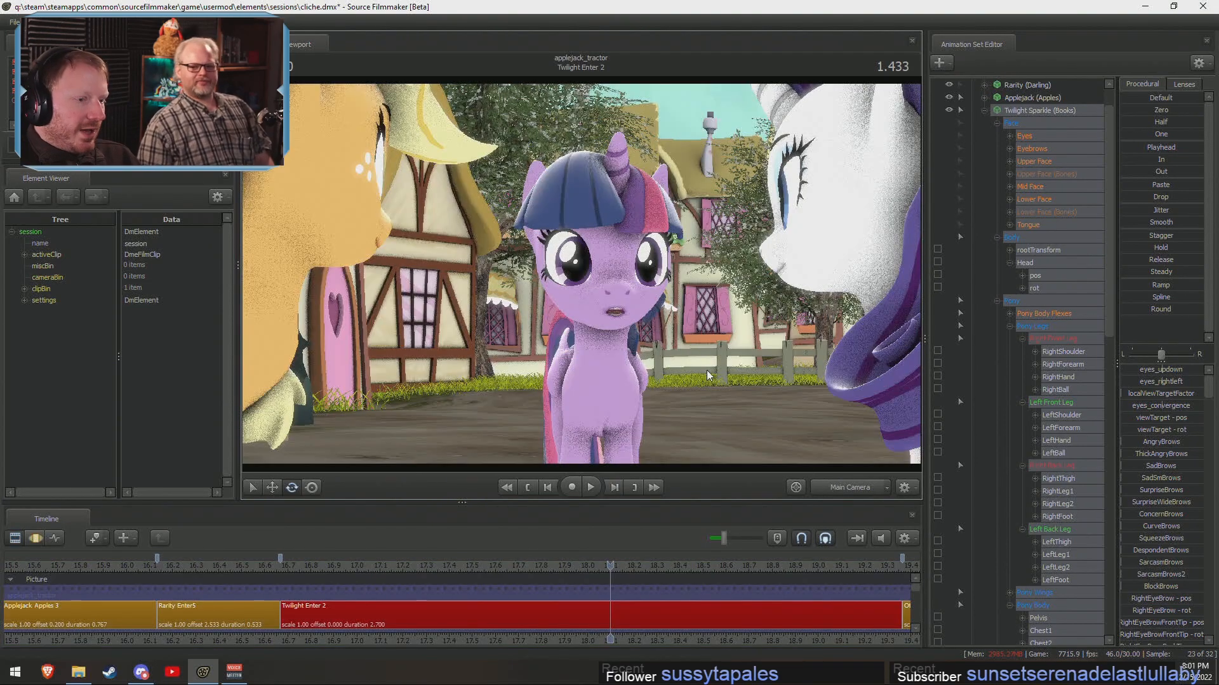
left_click(558, 626)
left_click(984, 112)
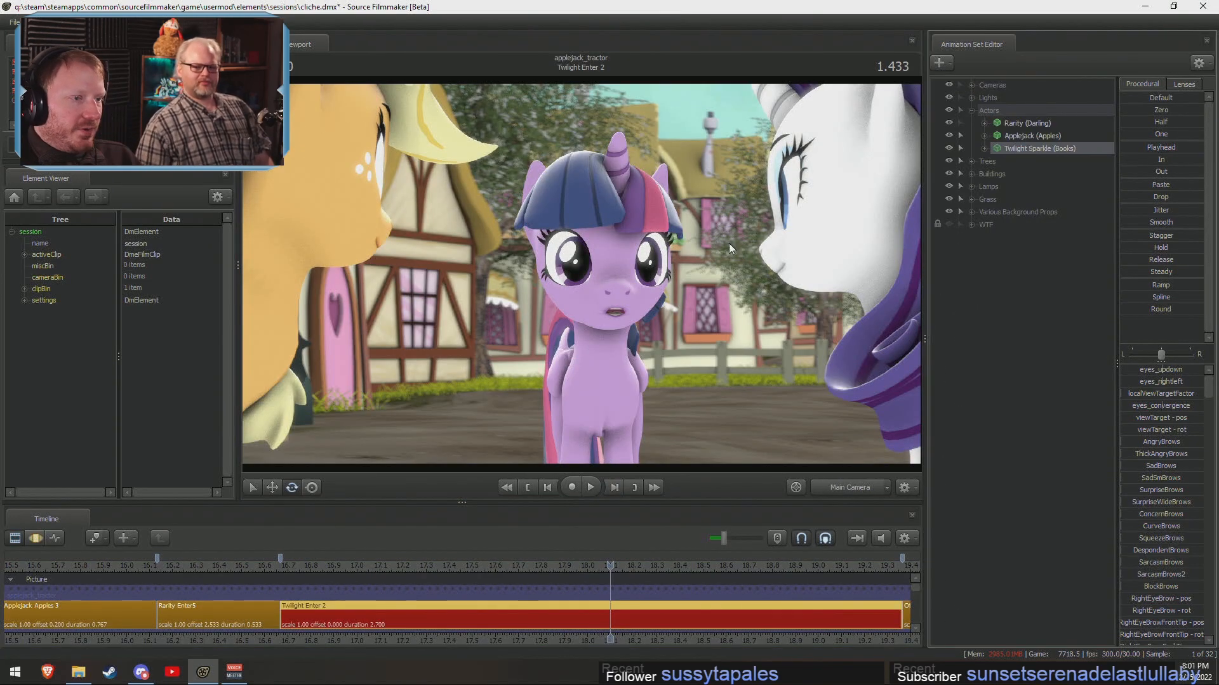
Enable lighting in the viewport and play back the Other 3 Enter shot.
left_click(249, 564)
right_click(614, 351)
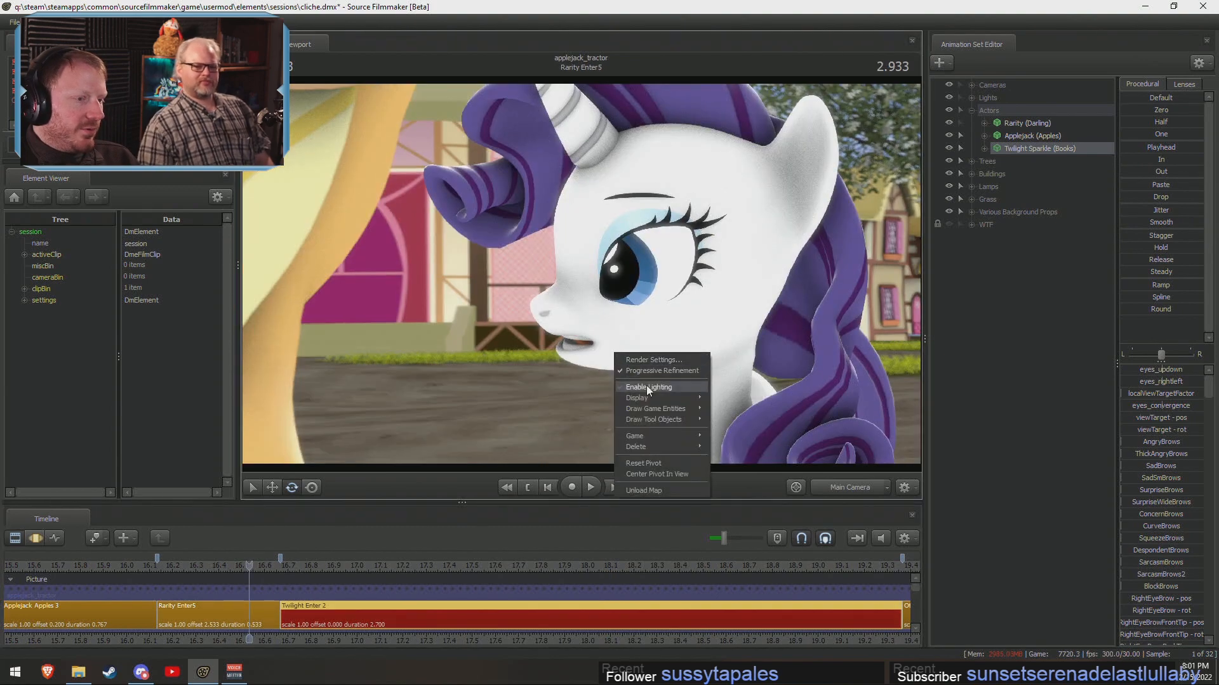
left_click(648, 388)
scroll(637, 587, "down", 3)
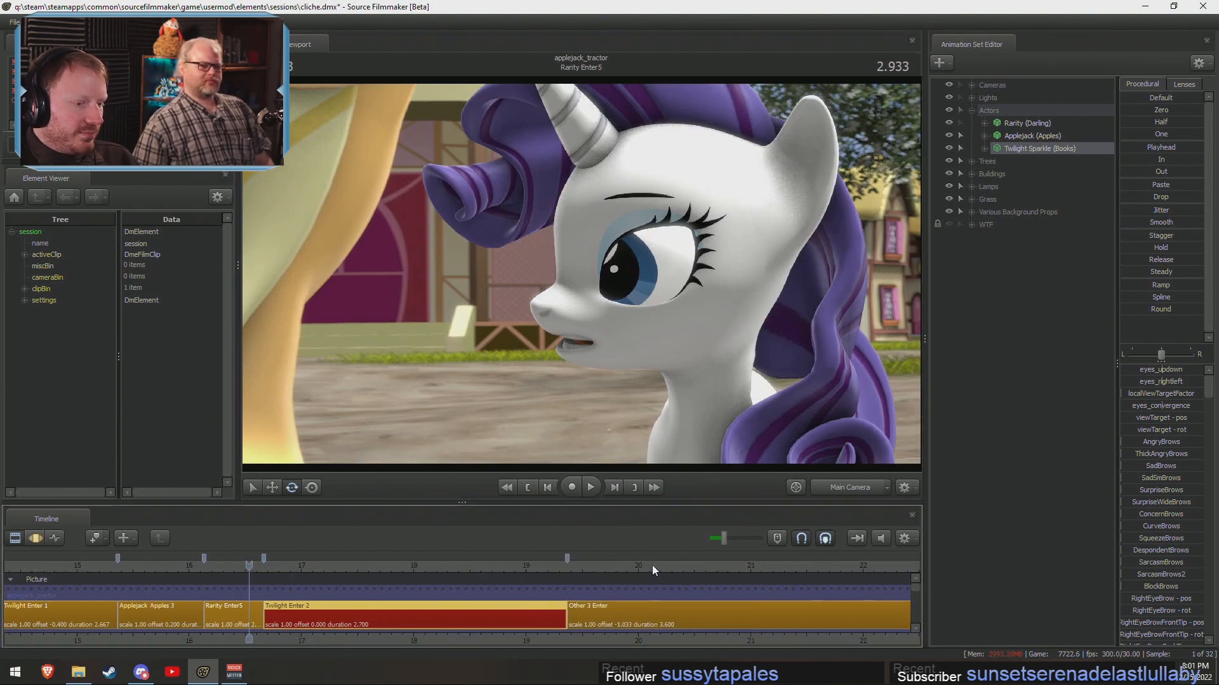
left_click_drag(653, 565, 742, 559)
scroll(712, 556, "down", 2)
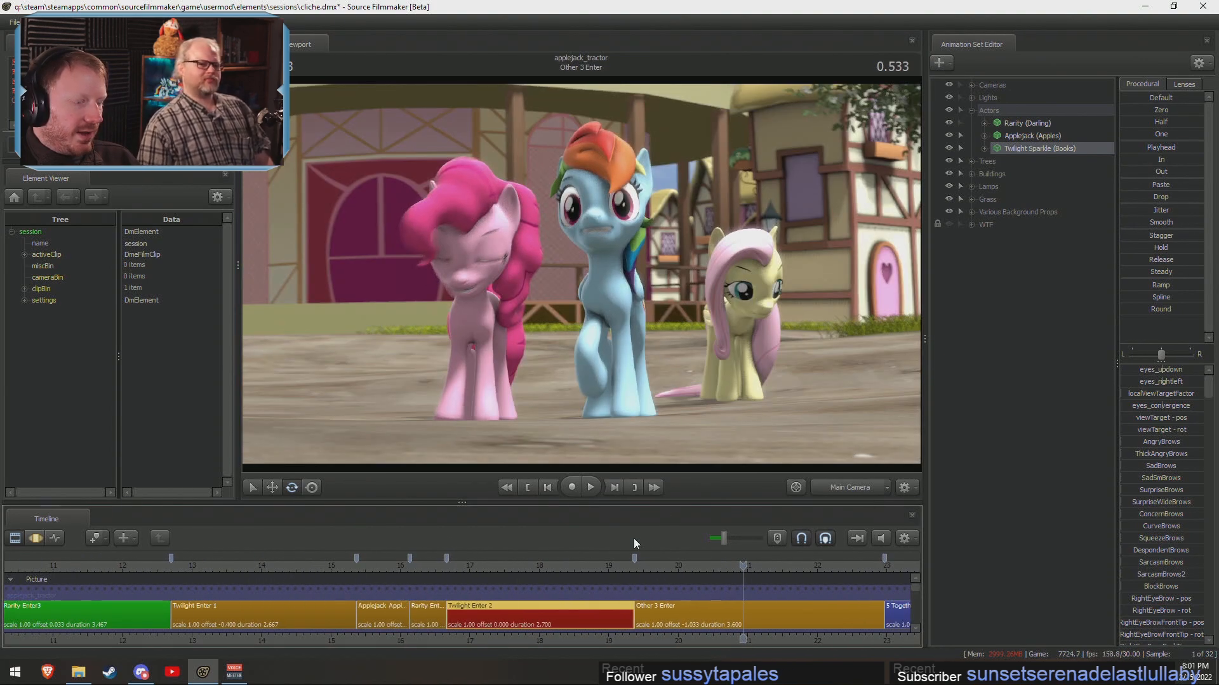
key("space")
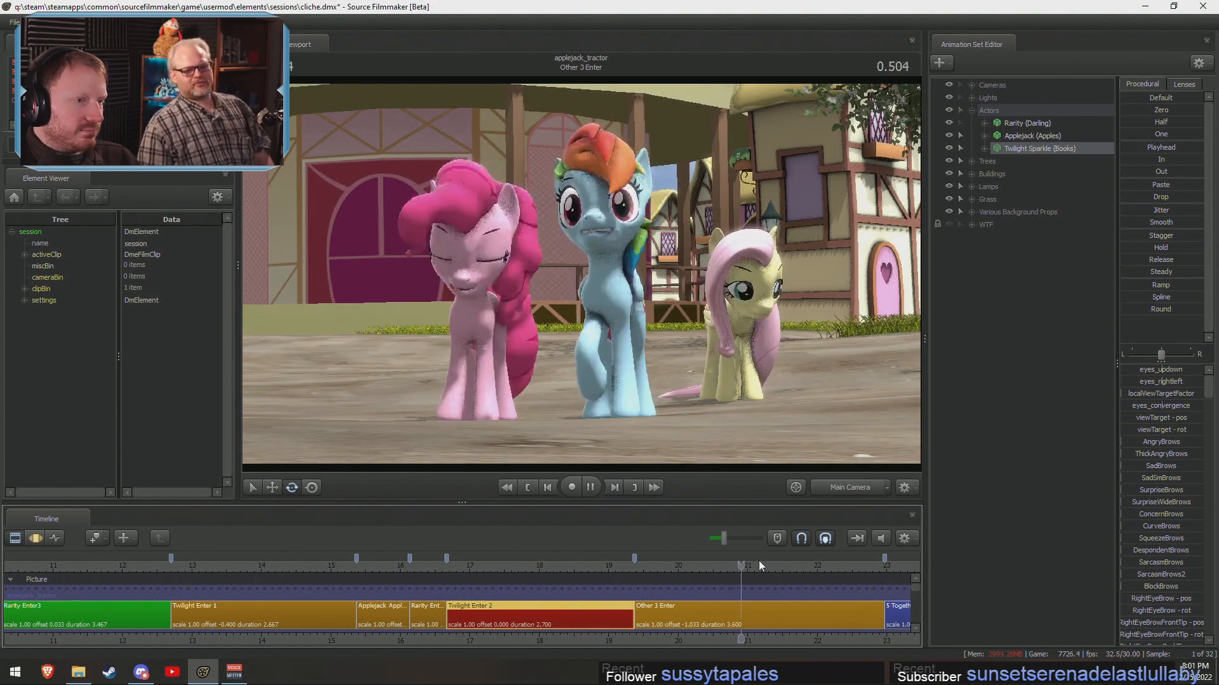
left_click(671, 566)
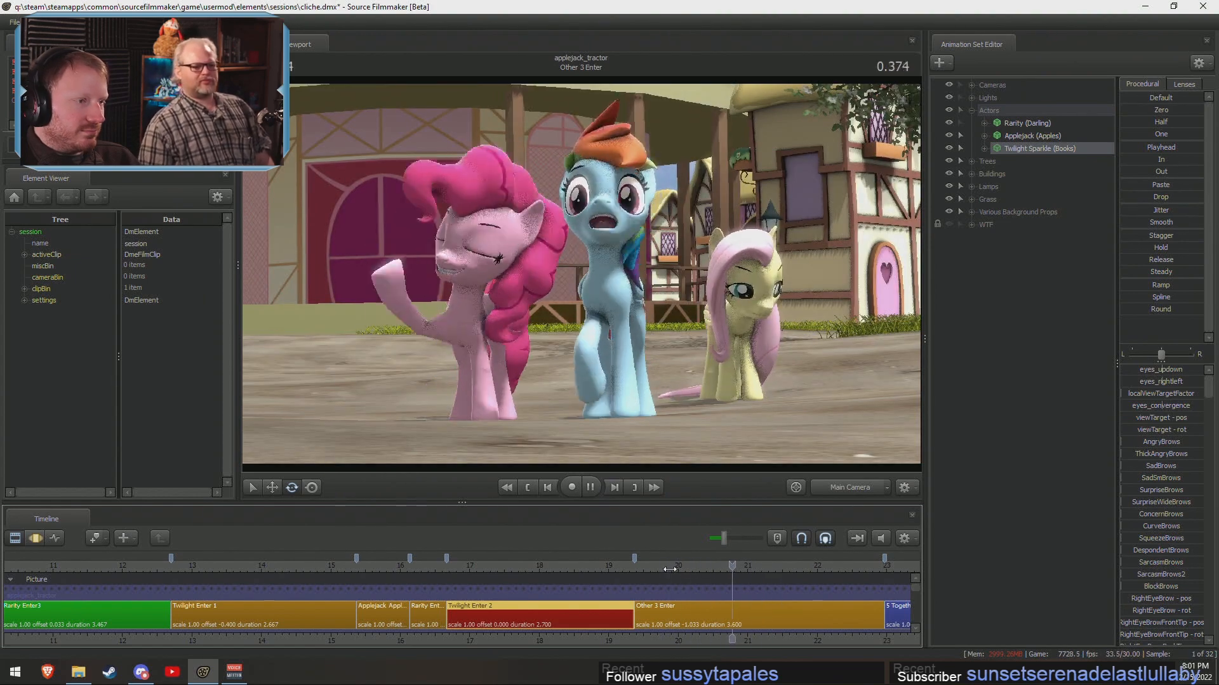
key("space")
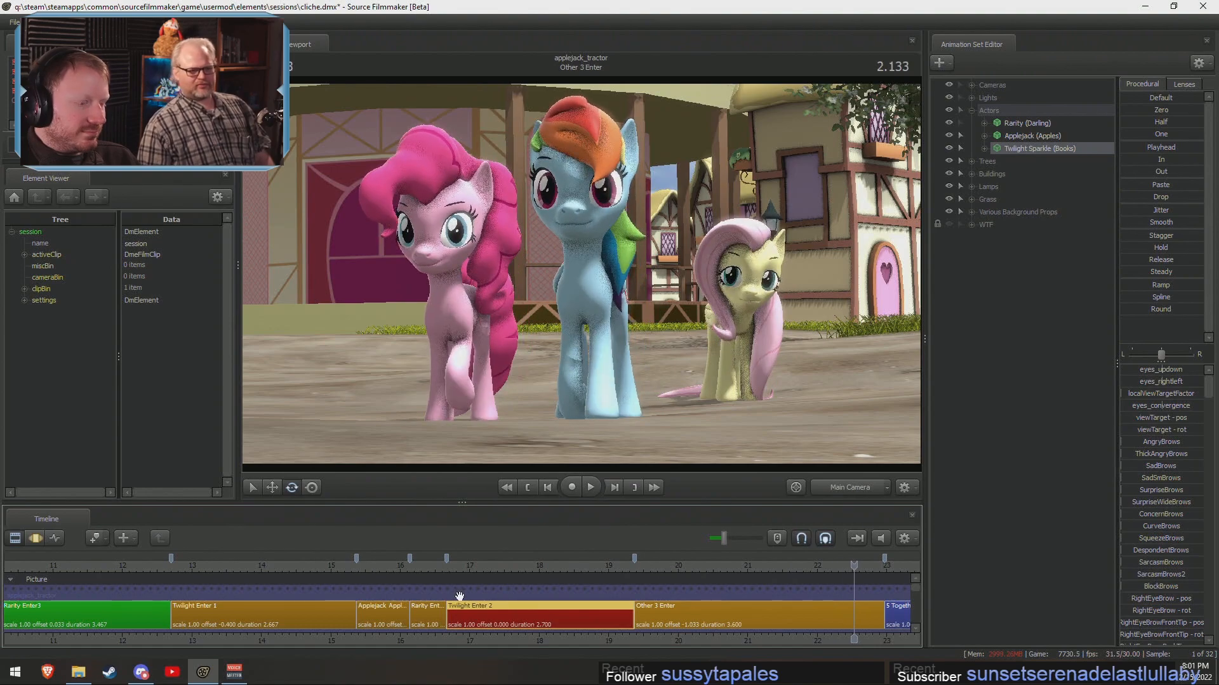
Play Twilight Enter 2 from about 17.3 s and repeatedly replay her reaction in Twilight Enter 1 from about 13.7 s.
left_click(492, 565)
key("space")
key("space")
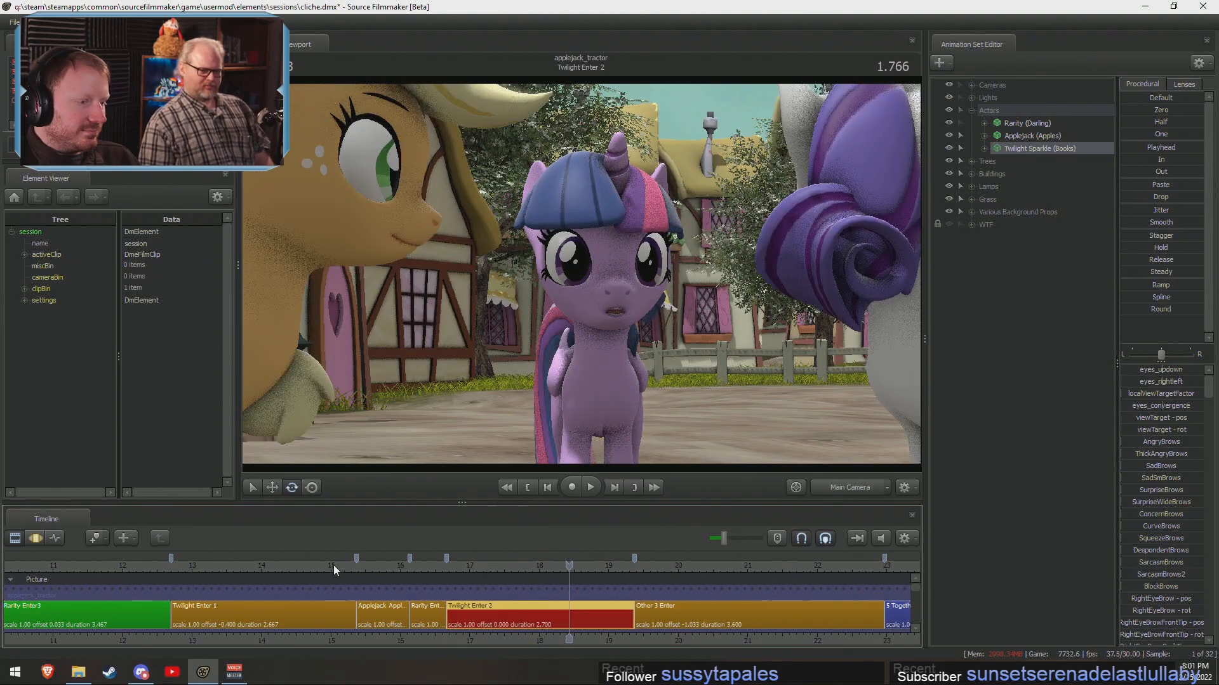
key("space")
left_click(237, 568)
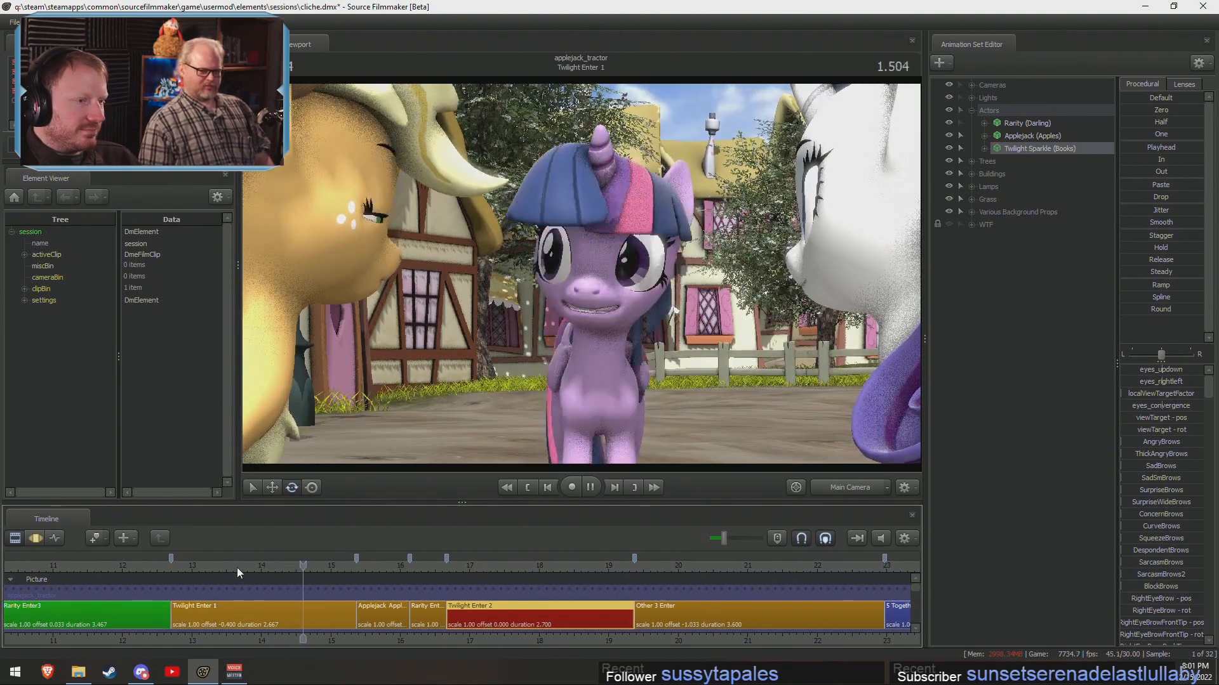
left_click(238, 567)
left_click(238, 567)
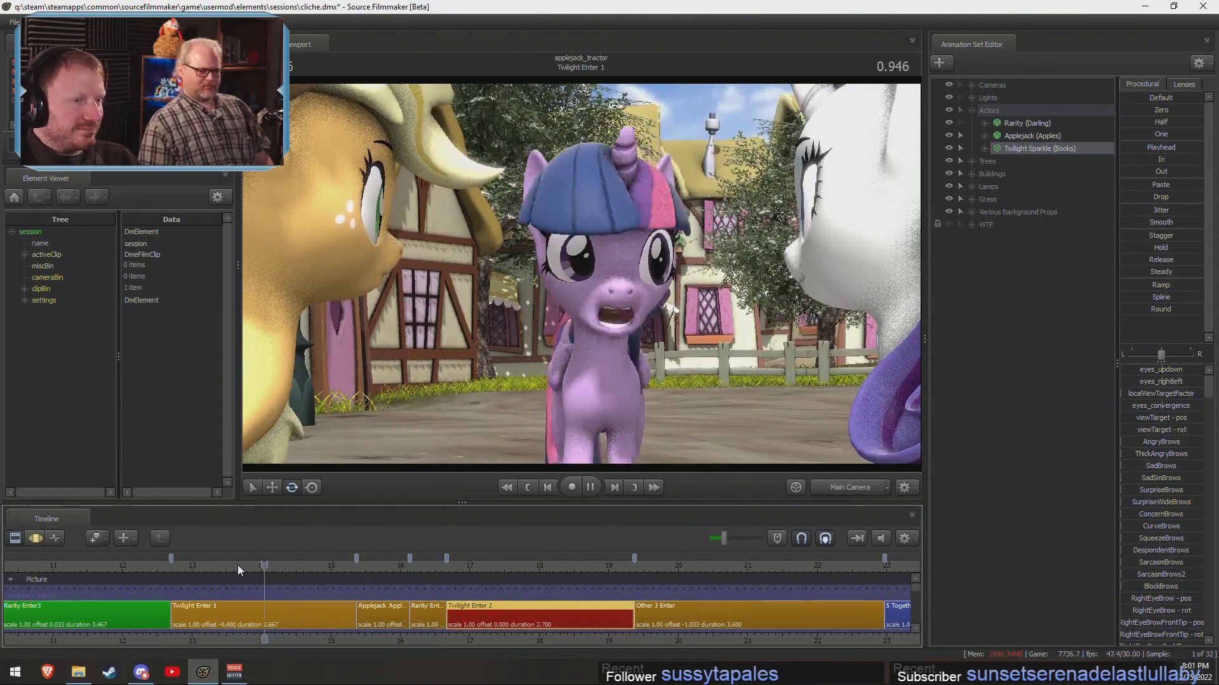
left_click(237, 567)
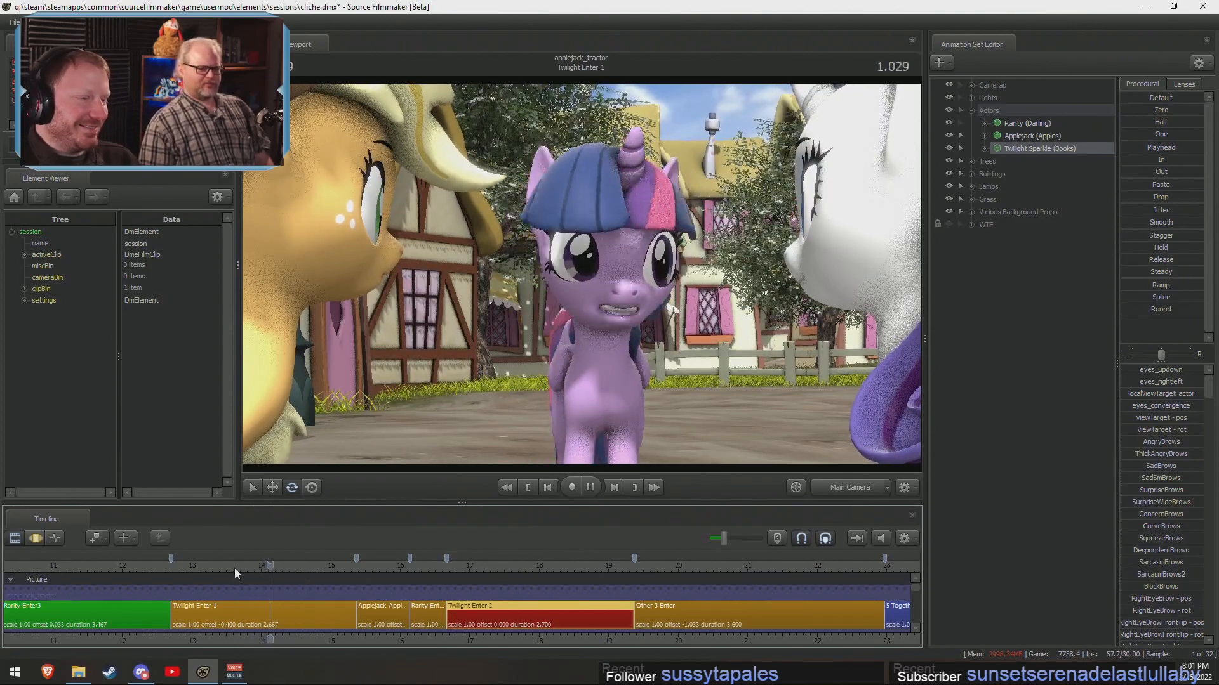
left_click(233, 568)
key("space")
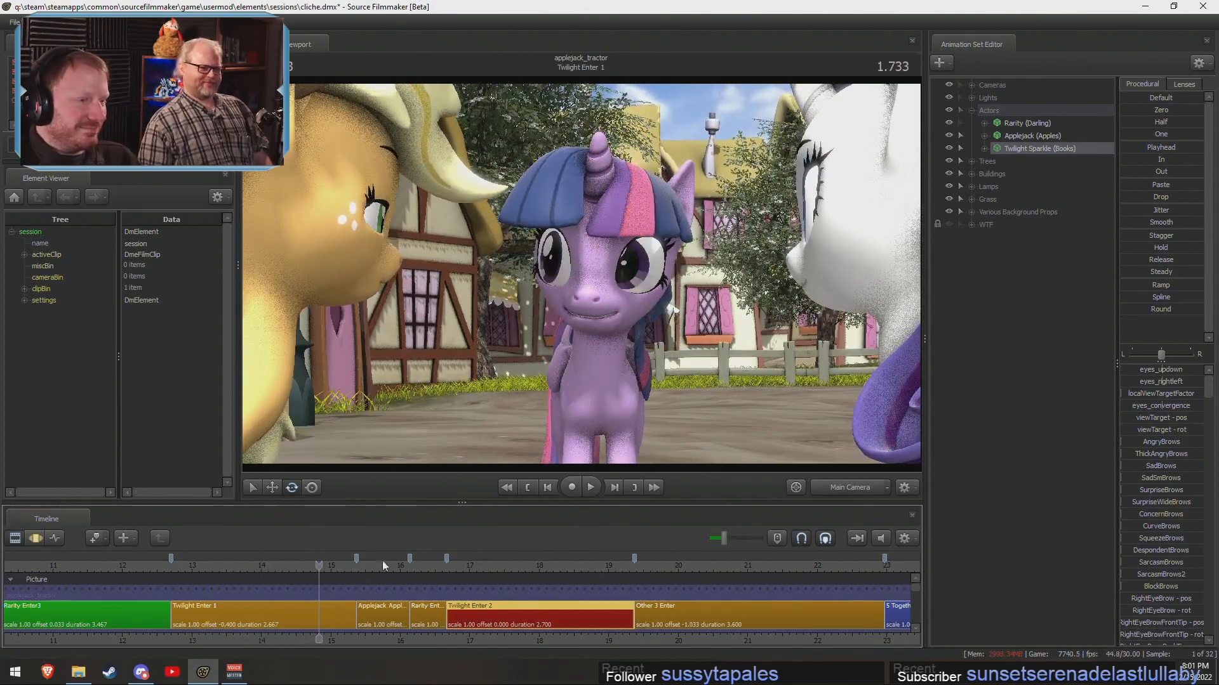
Replay Twilight's startled reaction from the start of the Twilight Enter 2 shot.
left_click(482, 565)
key("space")
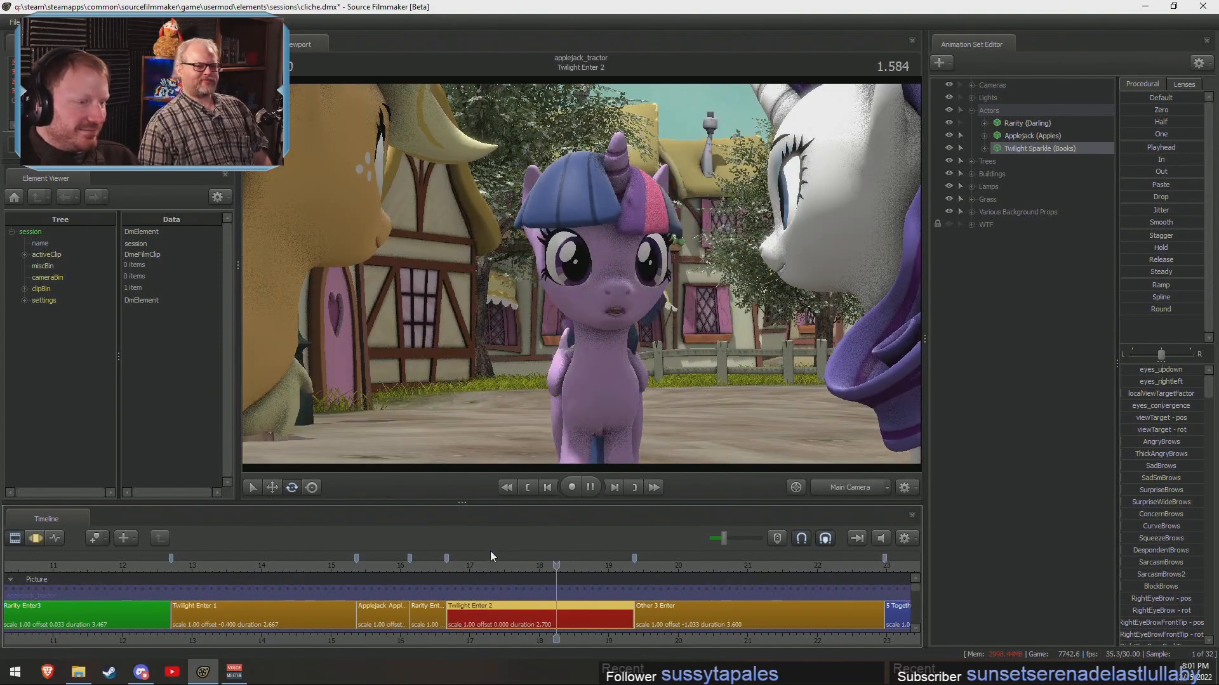
left_click_drag(452, 564, 455, 564)
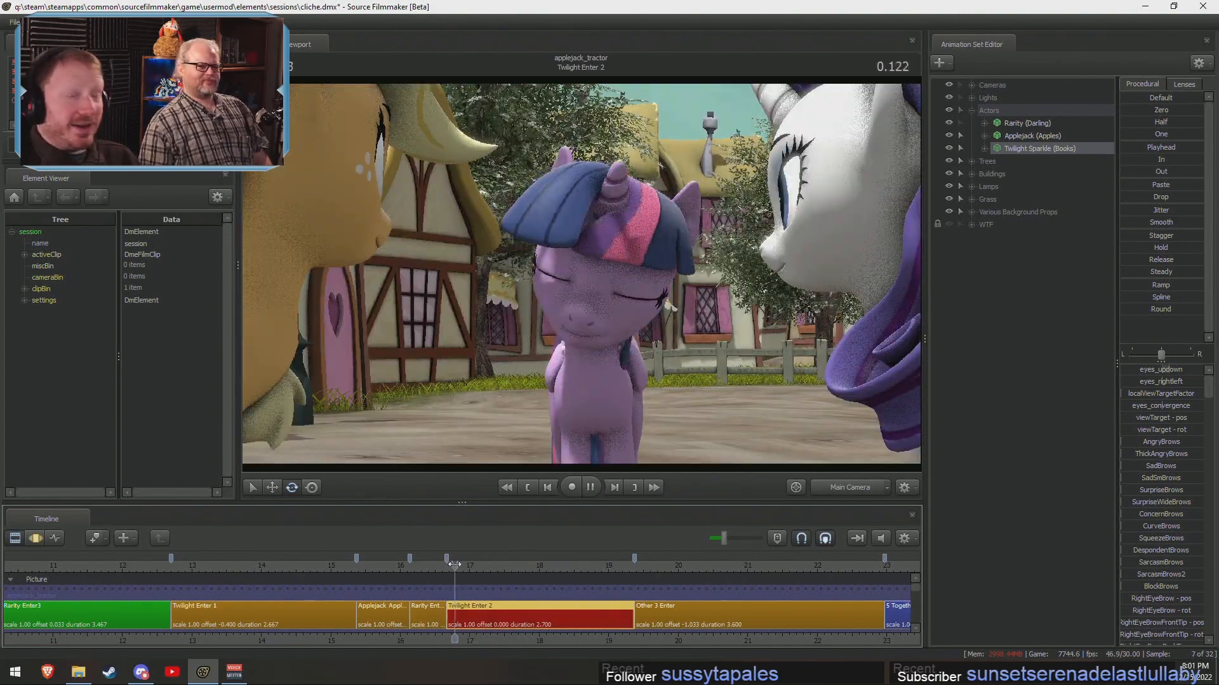
key("space")
left_click(447, 565)
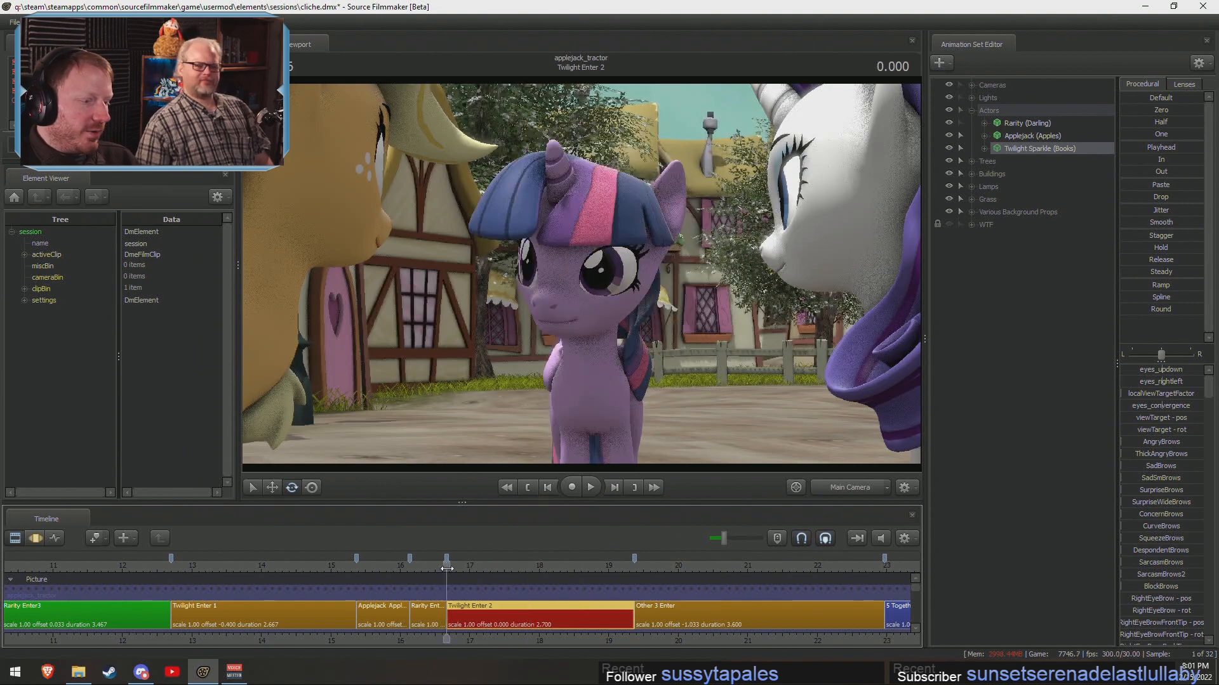
key("space")
Turn off the viewport lighting and close Source Filmmaker with the session saved.
right_click(780, 403)
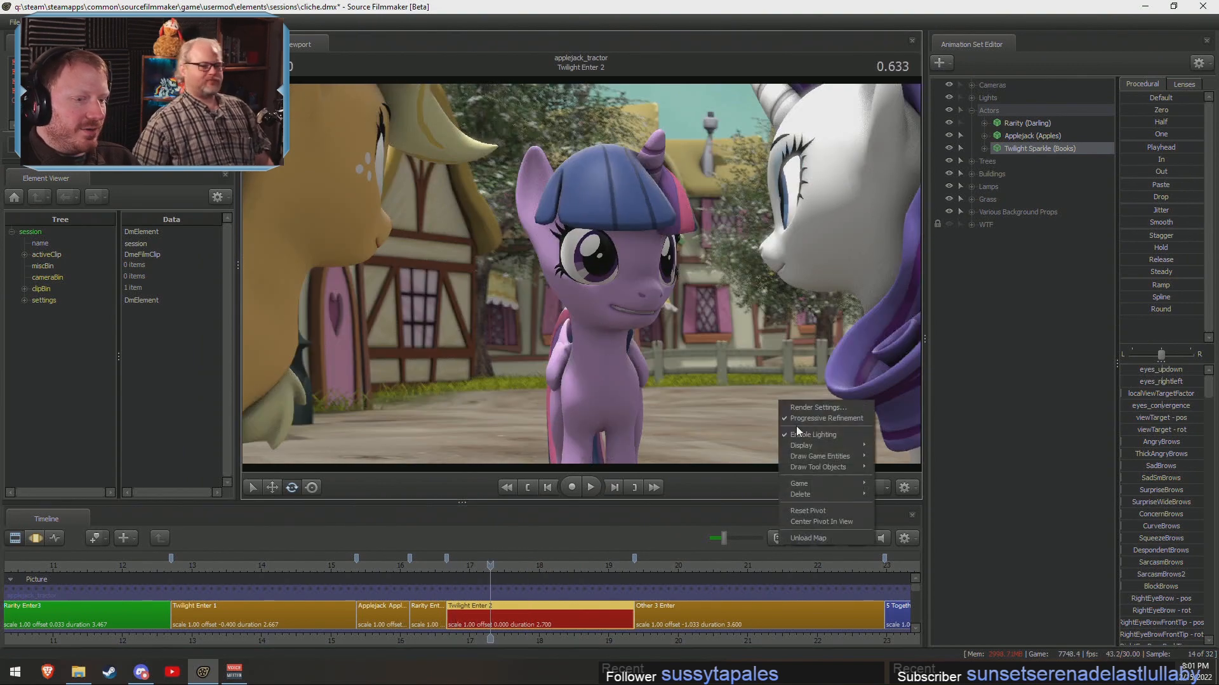
left_click(807, 436)
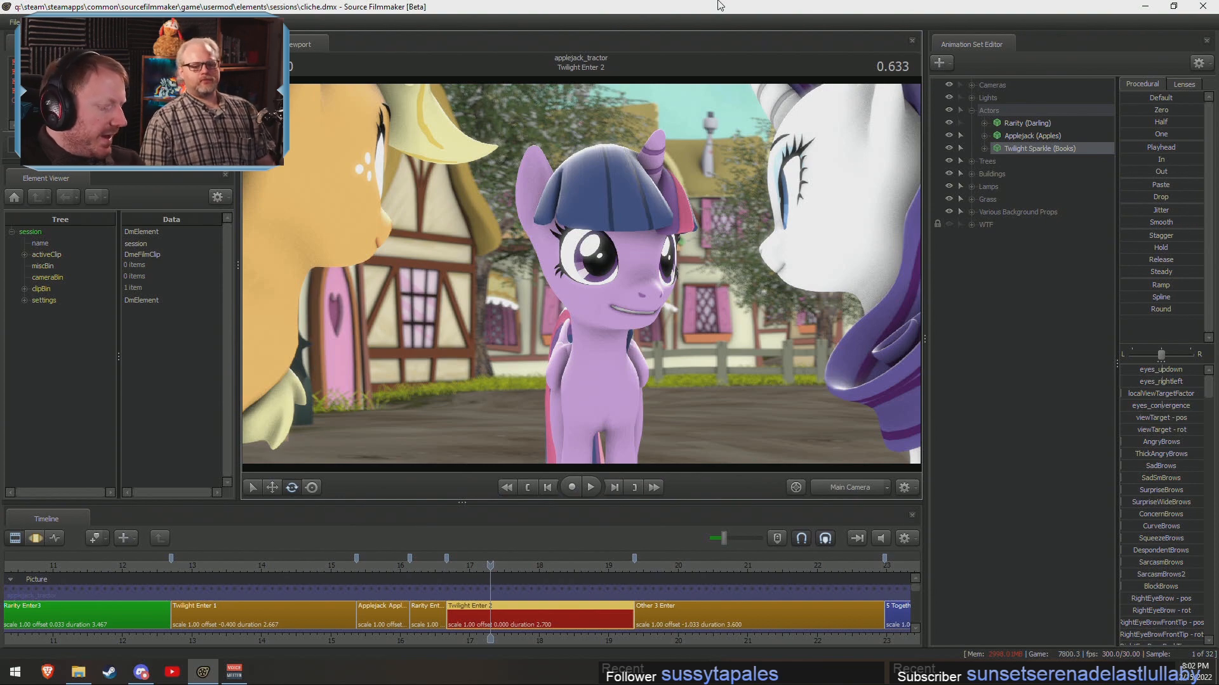
left_click(1204, 5)
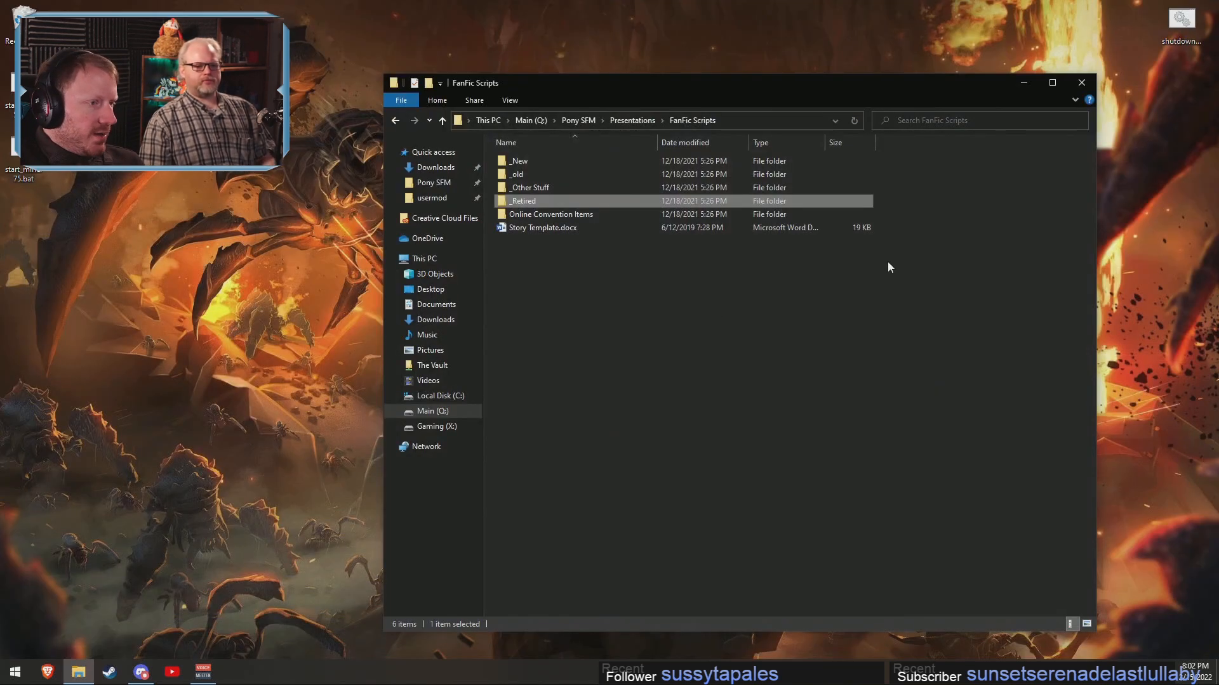
Clear the desktop by closing the FanFic Scripts folder and Discord windows and minimizing the Steam library.
left_click(1082, 82)
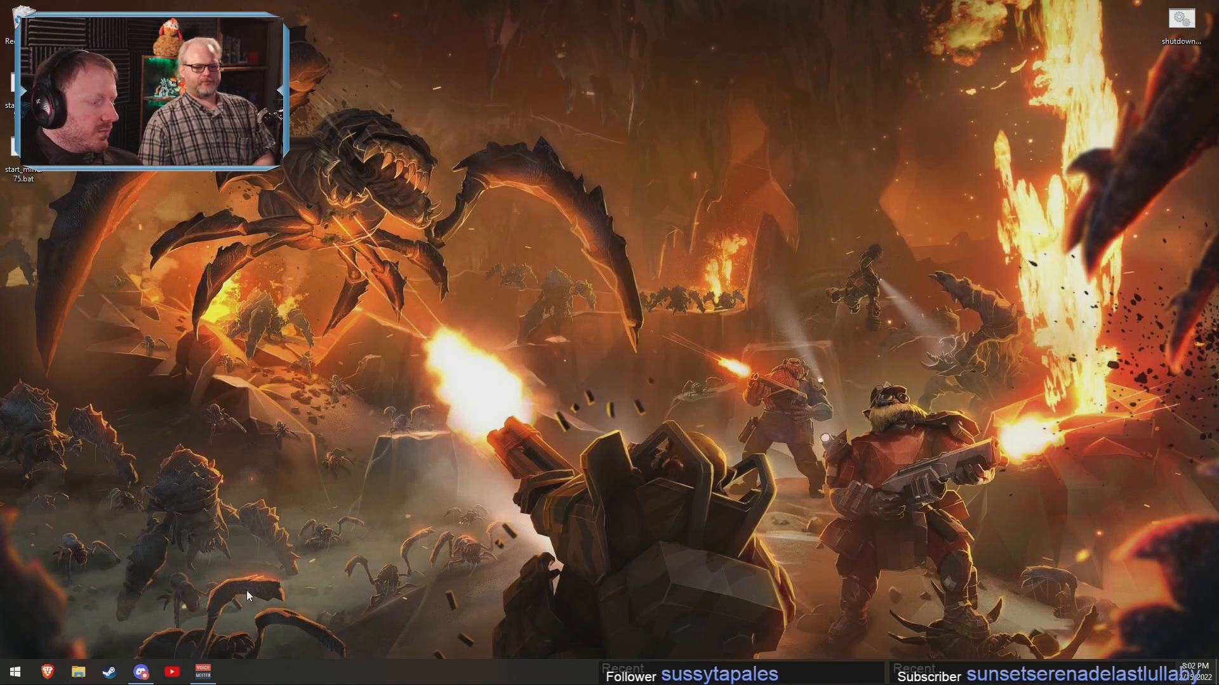
left_click(140, 671)
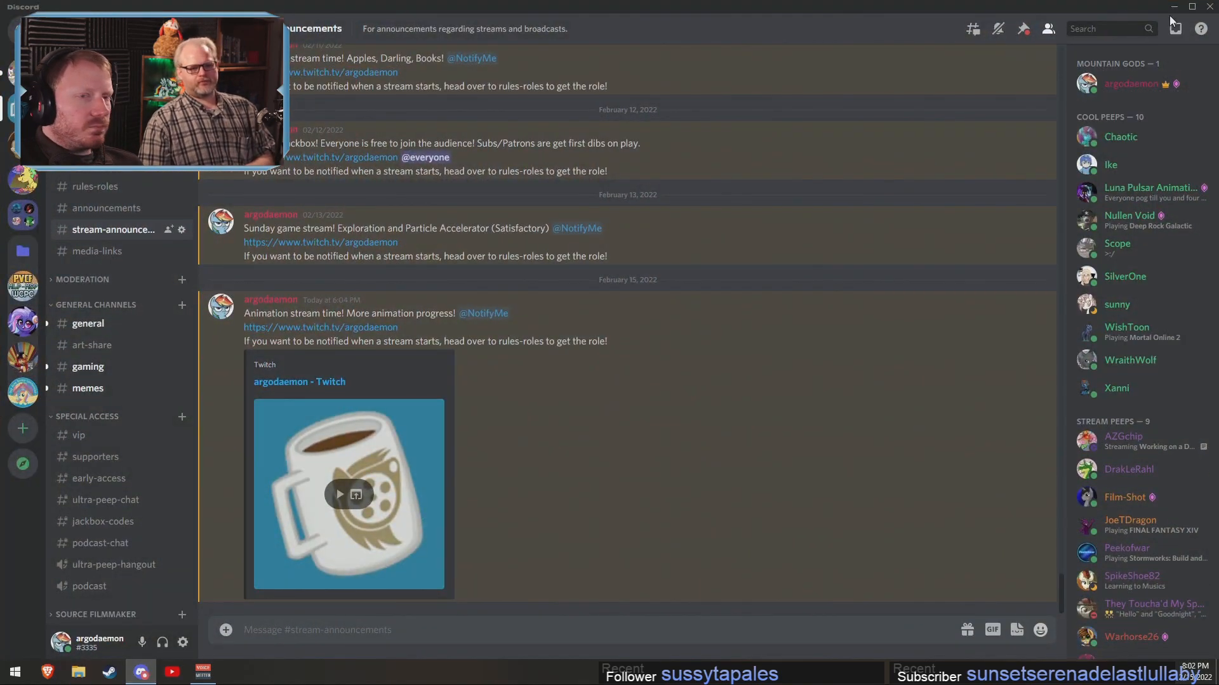
left_click(1208, 7)
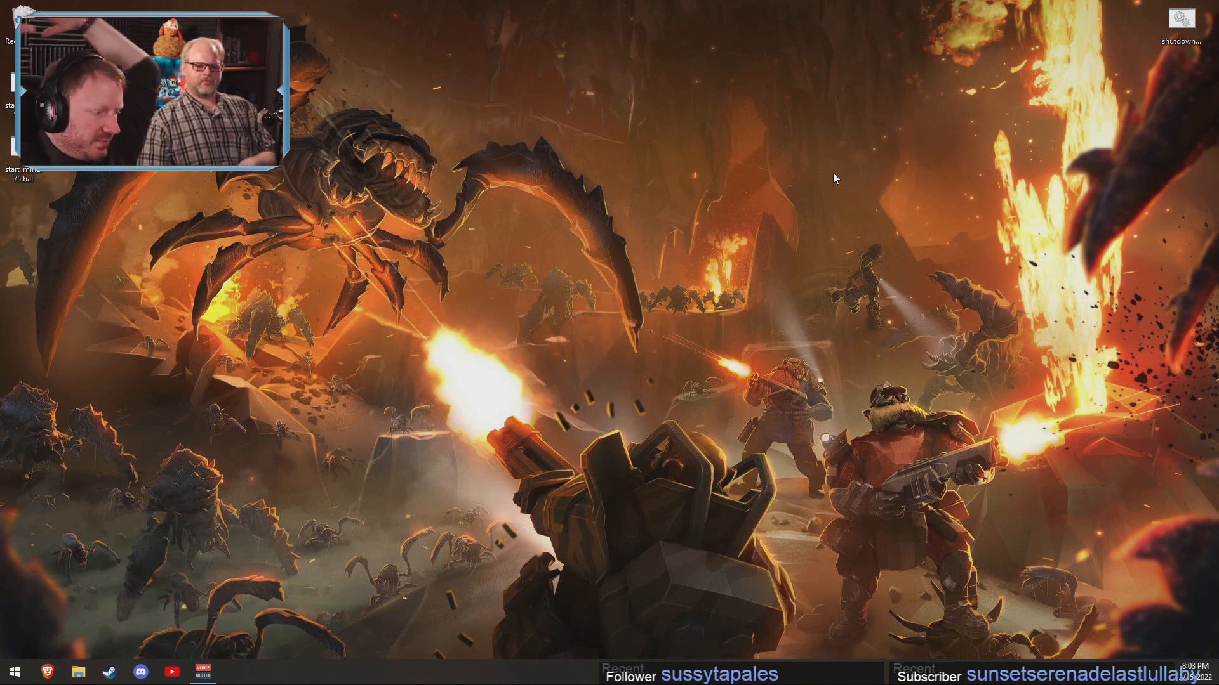
left_click(109, 671)
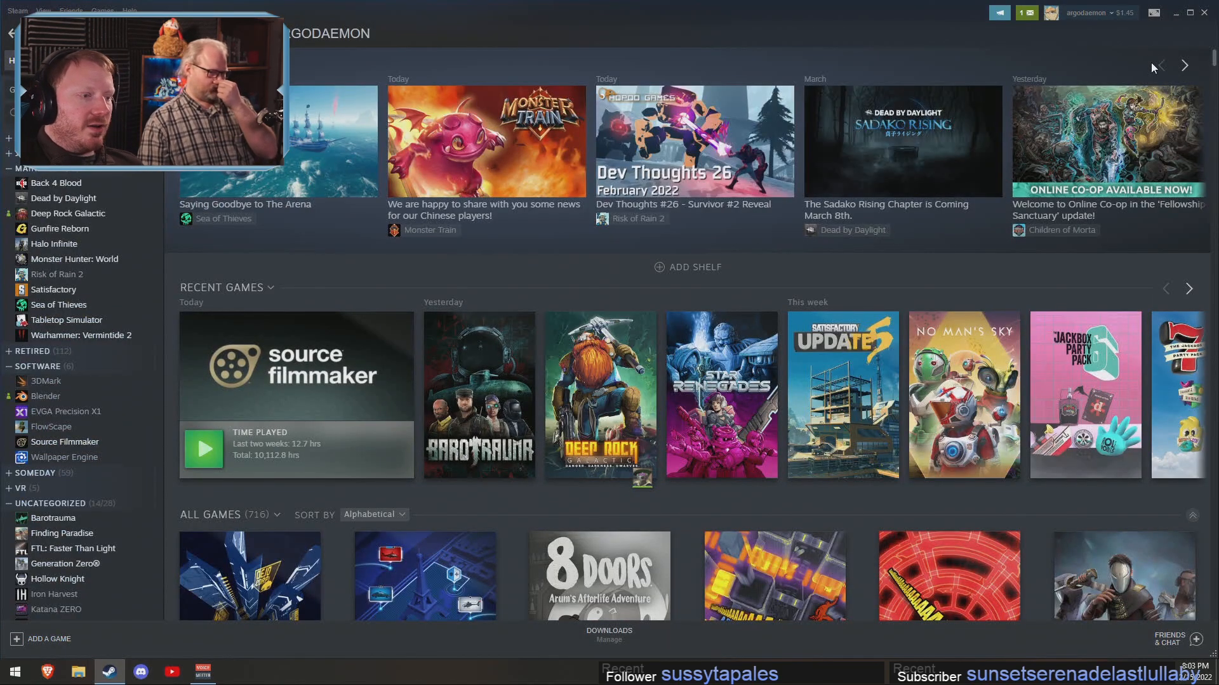
left_click(1177, 14)
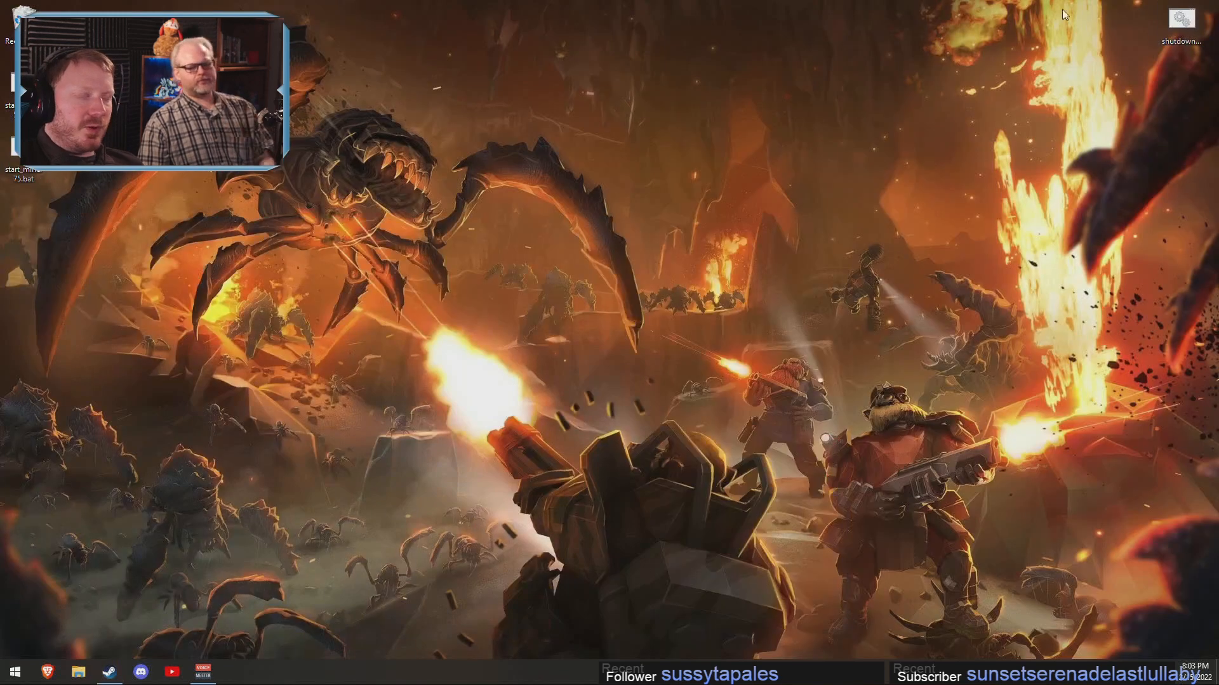